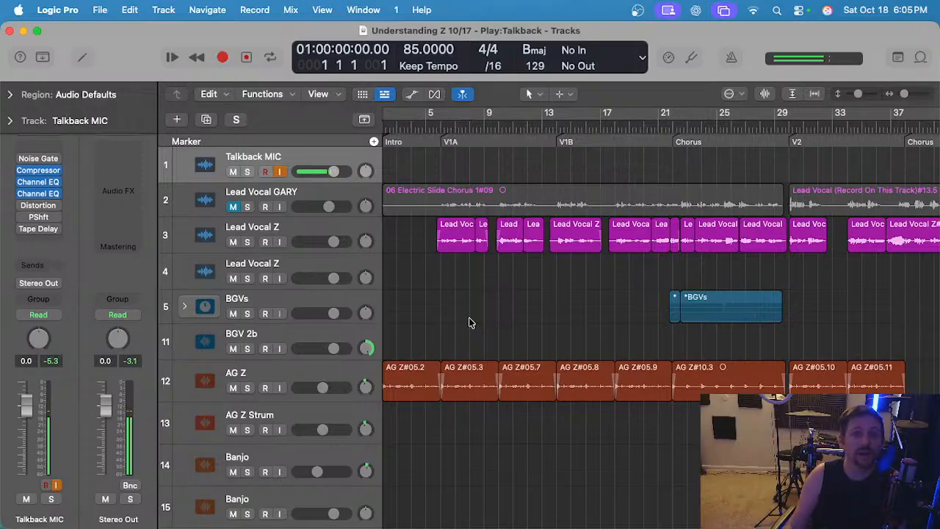
Look over the arrangement's sections and all tracks, from the lead vocals down to the drums, shaker and loops.
scroll(469, 322, left, 2)
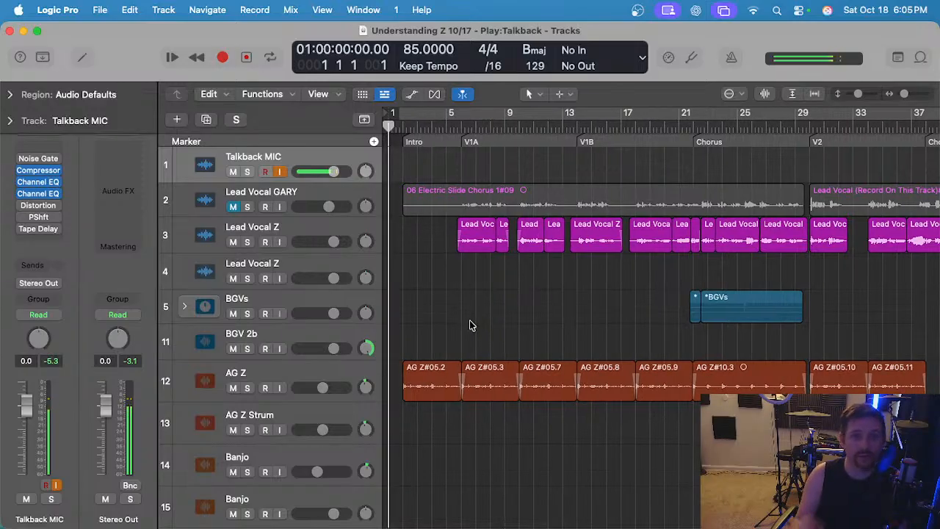
key(super+Left)
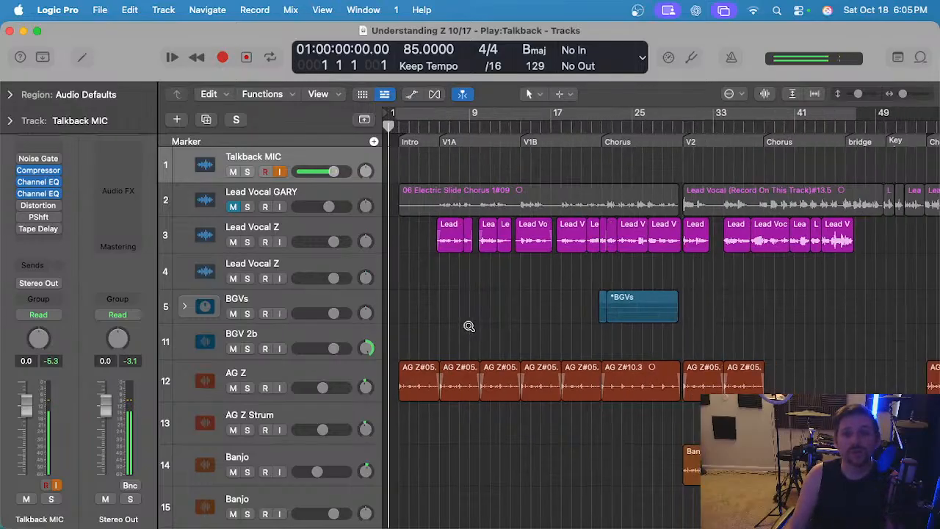
key(super+Left)
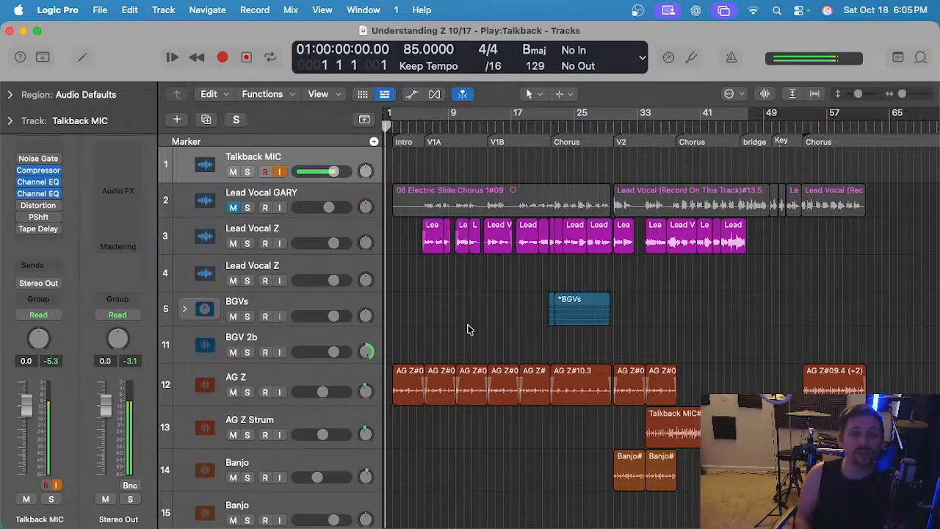
key(super+Right)
key(super+Right)
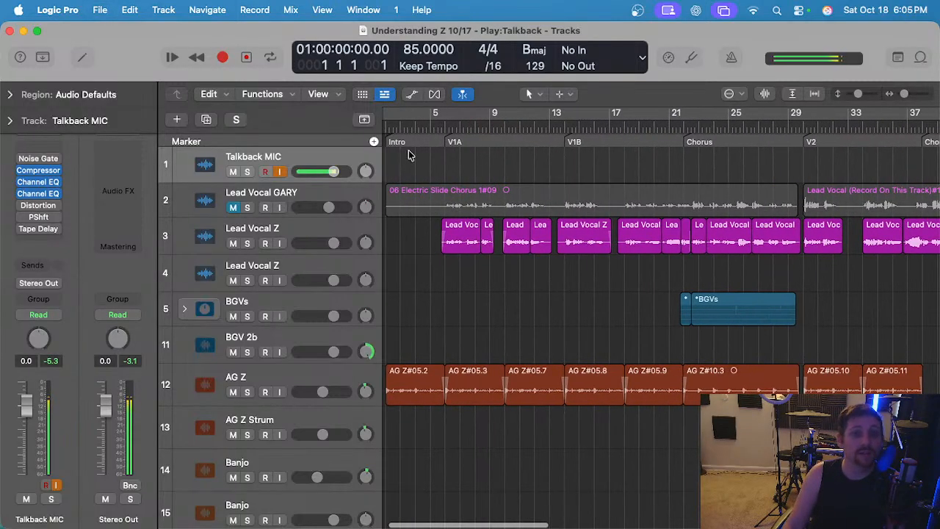
scroll(430, 250, left, 1)
scroll(432, 251, down, 10)
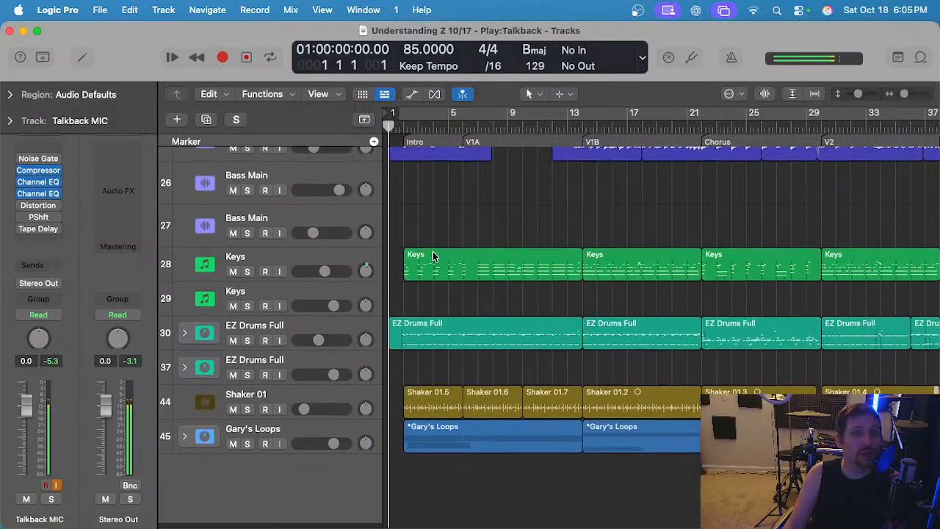
scroll(426, 253, up, 10)
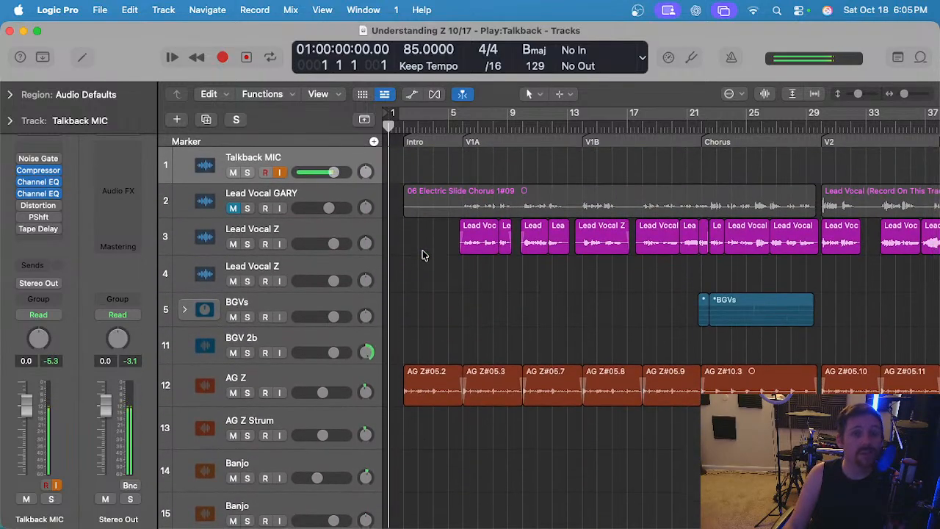
key(super+Right)
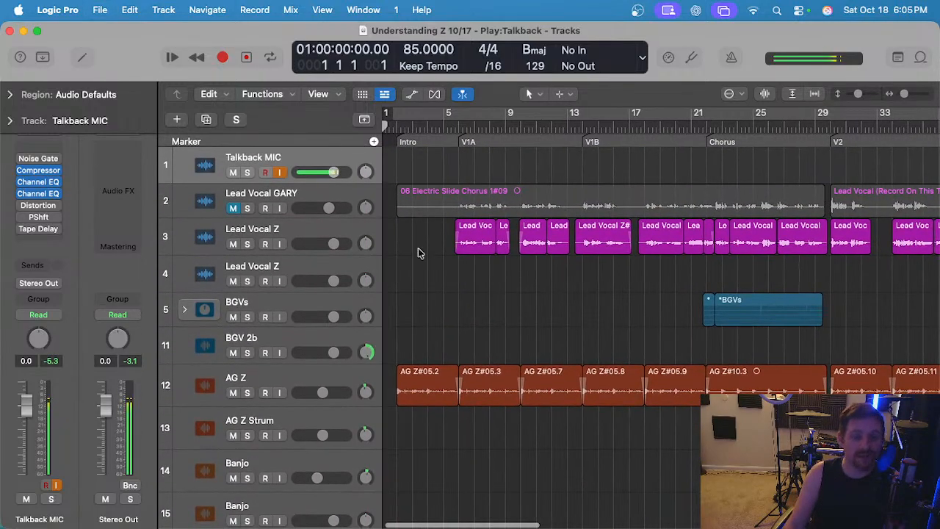
scroll(418, 253, left, 1)
scroll(418, 253, down, 1)
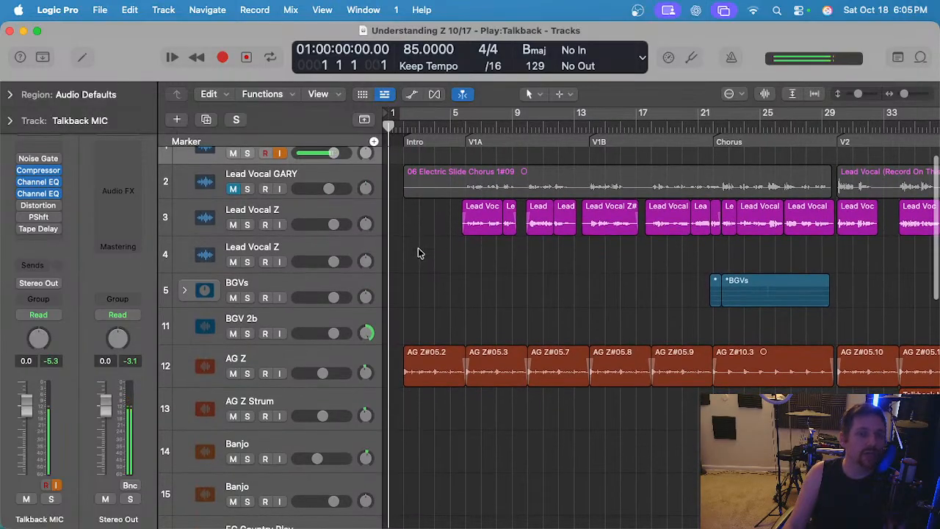
scroll(418, 253, down, 10)
key(super+Right)
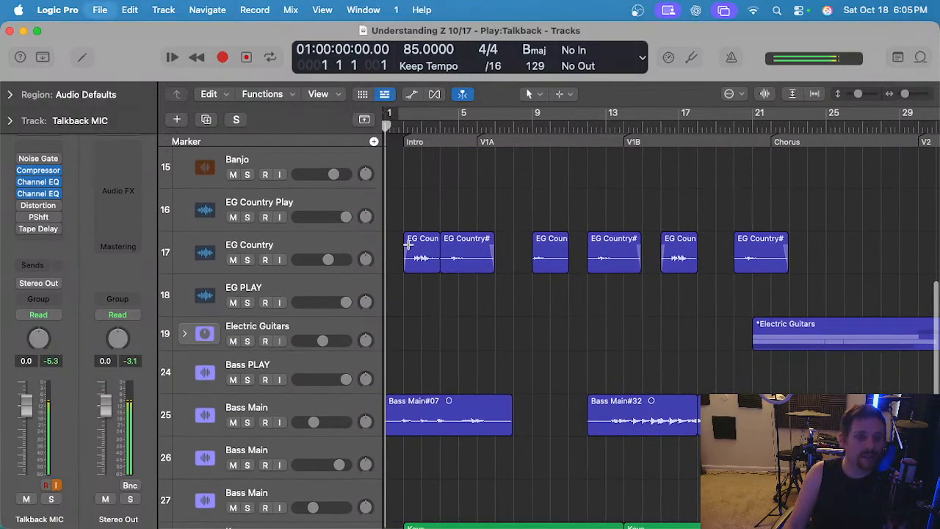
scroll(422, 198, down, 10)
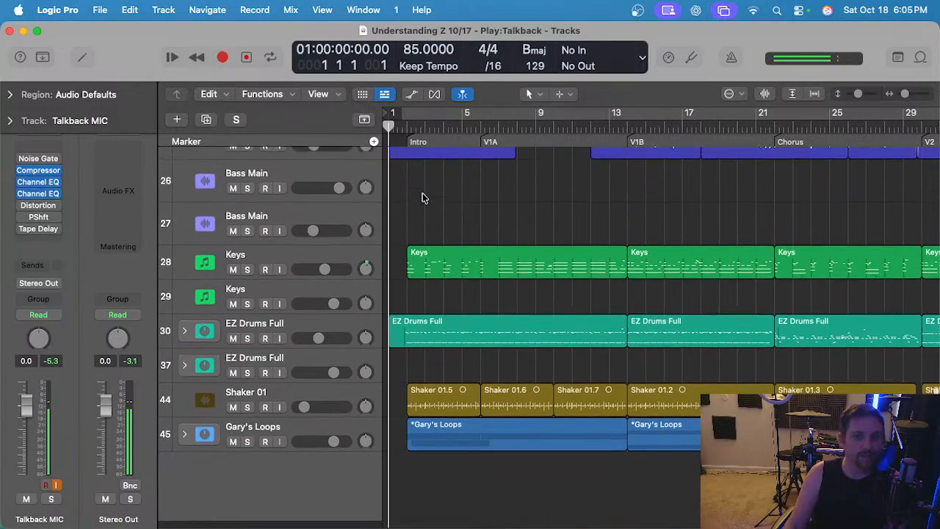
Play the song from the beginning and inspect the Amp plug-in on the EG Country track, closing its window again.
key(space)
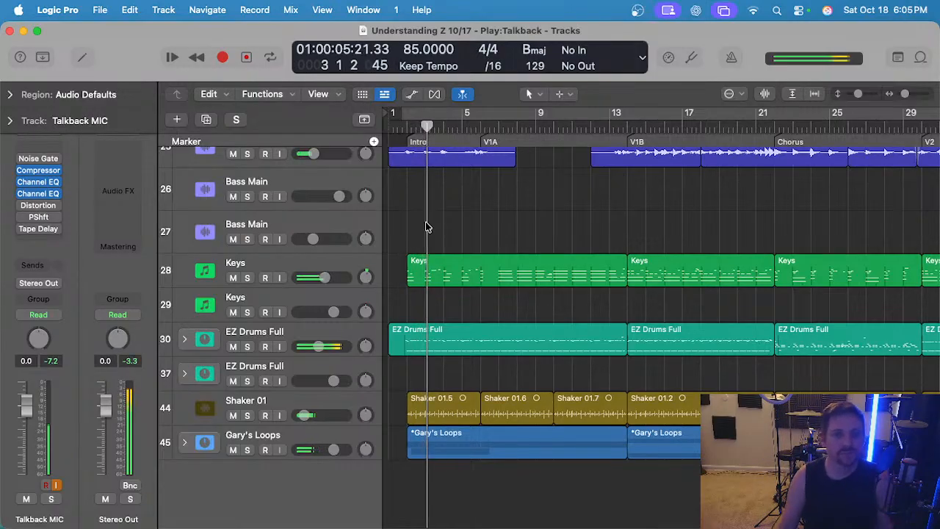
scroll(426, 227, up, 3)
scroll(426, 224, up, 3)
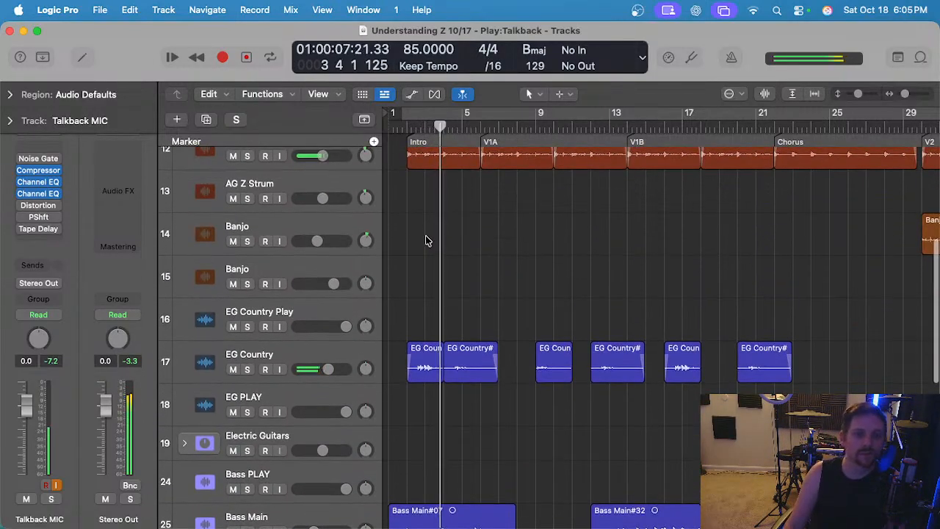
click(316, 365)
click(474, 311)
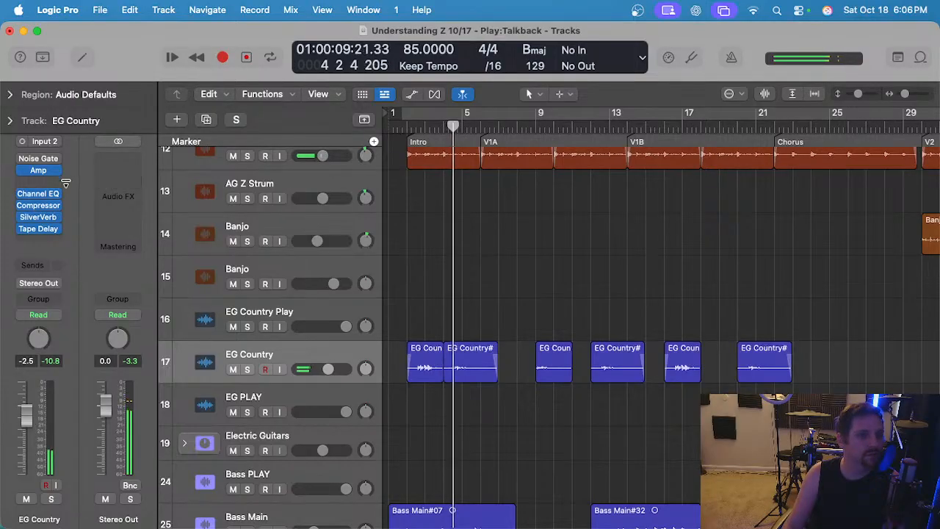
click(44, 170)
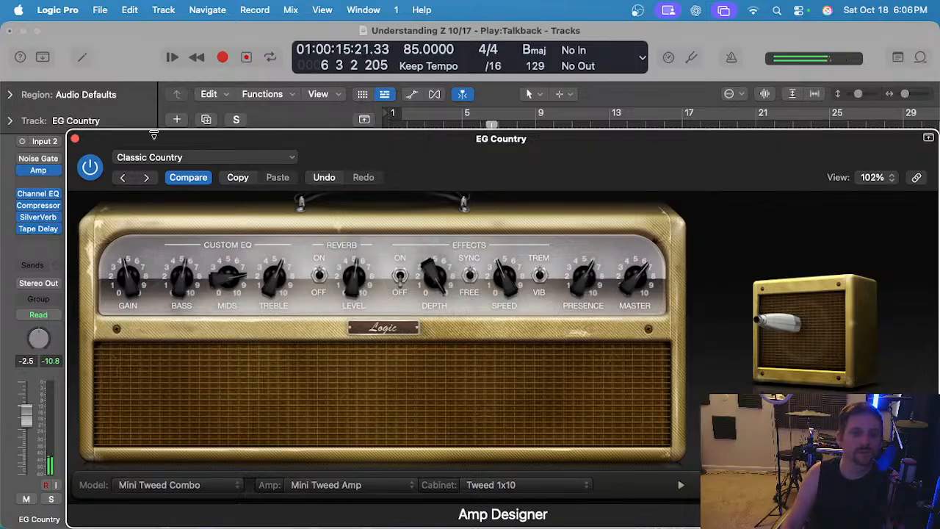
click(77, 139)
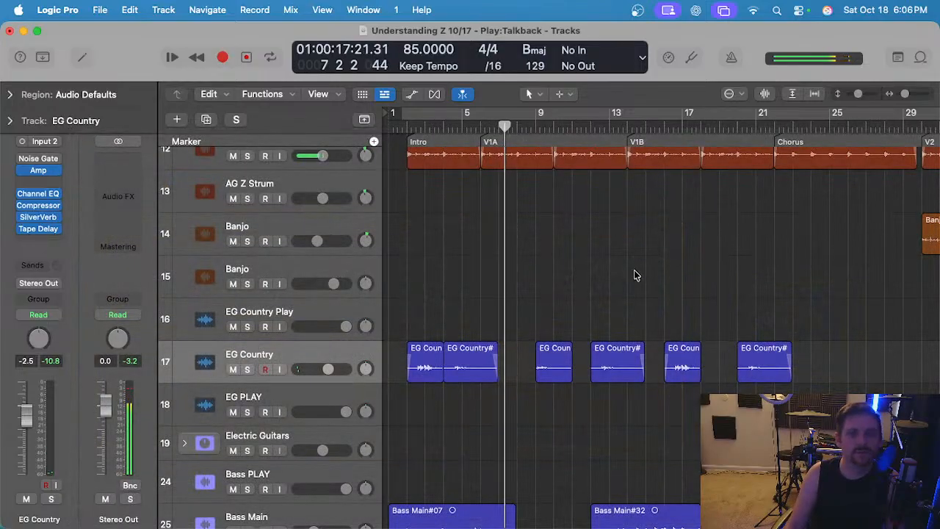
Follow the playback through the verses into the first chorus, examining the vocal, guitar, bass, keys and drum tracks.
scroll(616, 268, up, 5)
scroll(615, 274, up, 1)
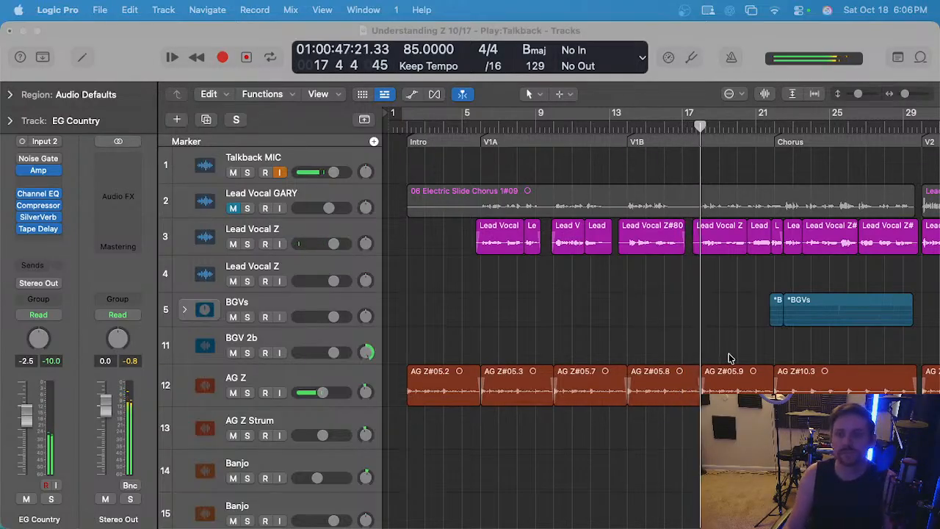
scroll(724, 309, right, 3)
scroll(724, 305, down, 5)
scroll(724, 305, down, 8)
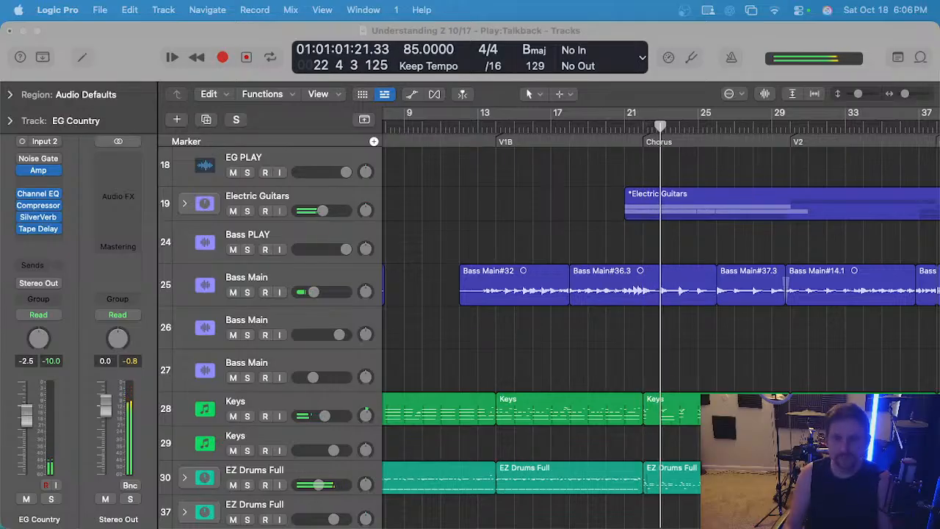
scroll(558, 340, up, 5)
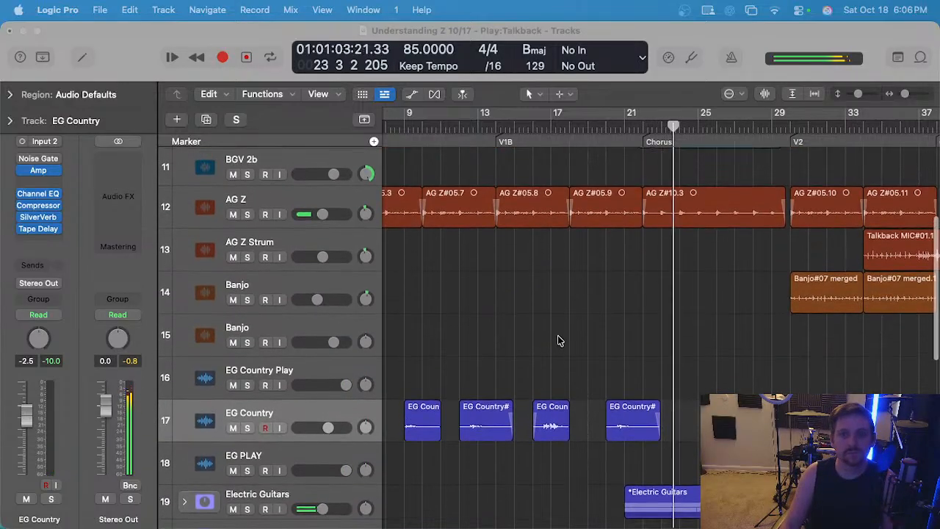
scroll(560, 341, down, 10)
scroll(562, 342, up, 4)
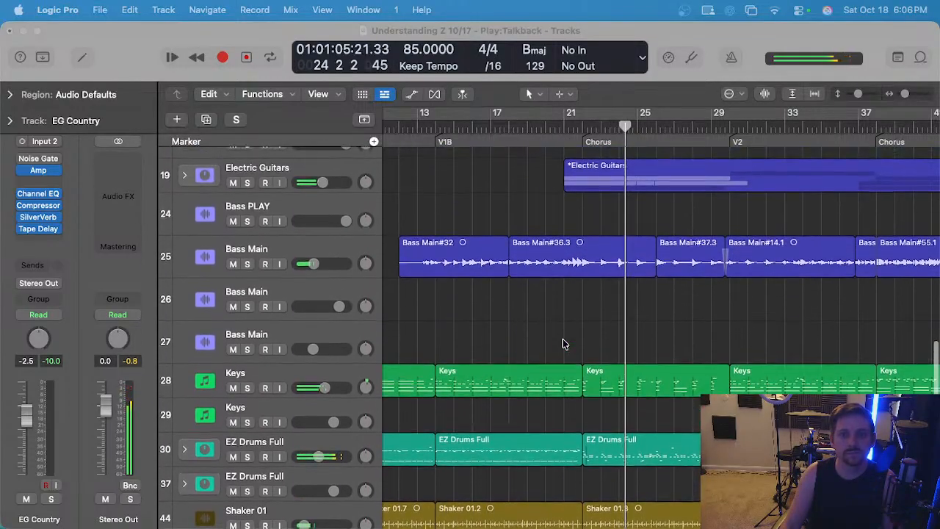
Lower the volume of the BGVs track stack slightly while the first chorus plays.
scroll(552, 330, up, 7)
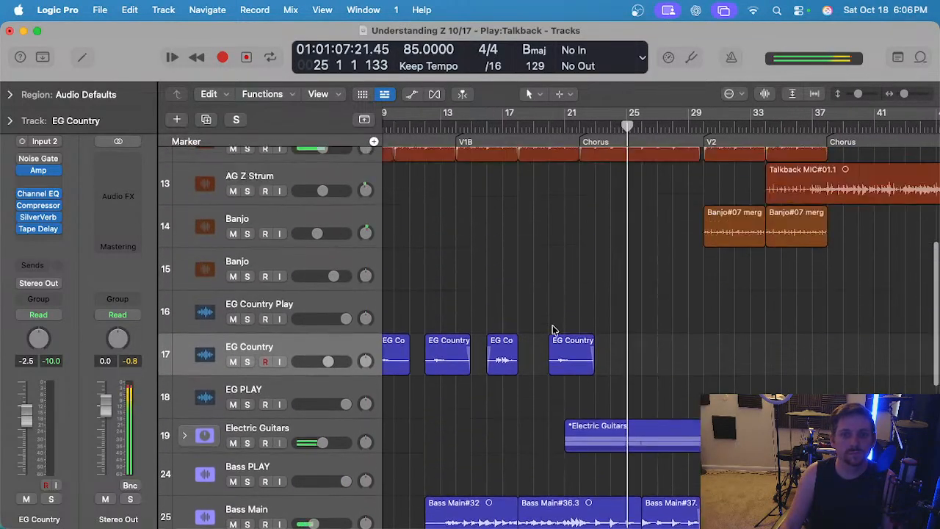
scroll(556, 331, up, 2)
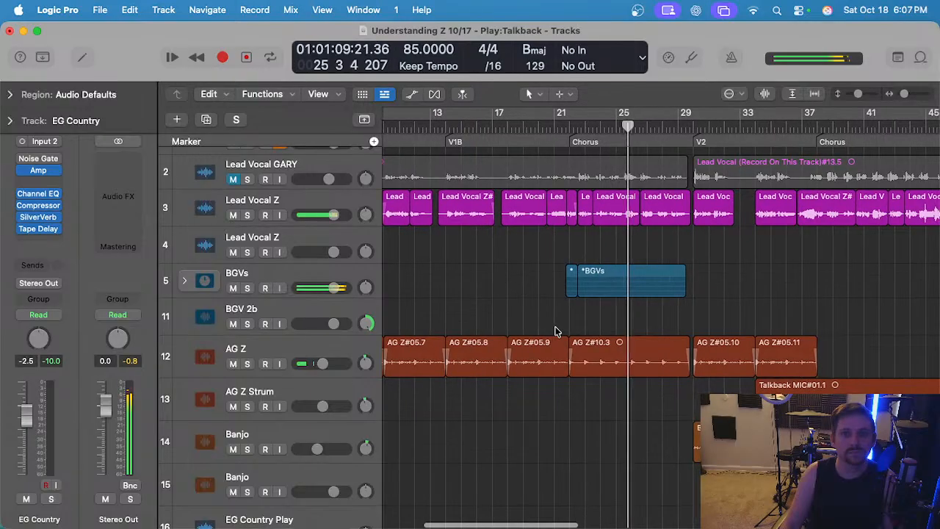
scroll(487, 296, up, 2)
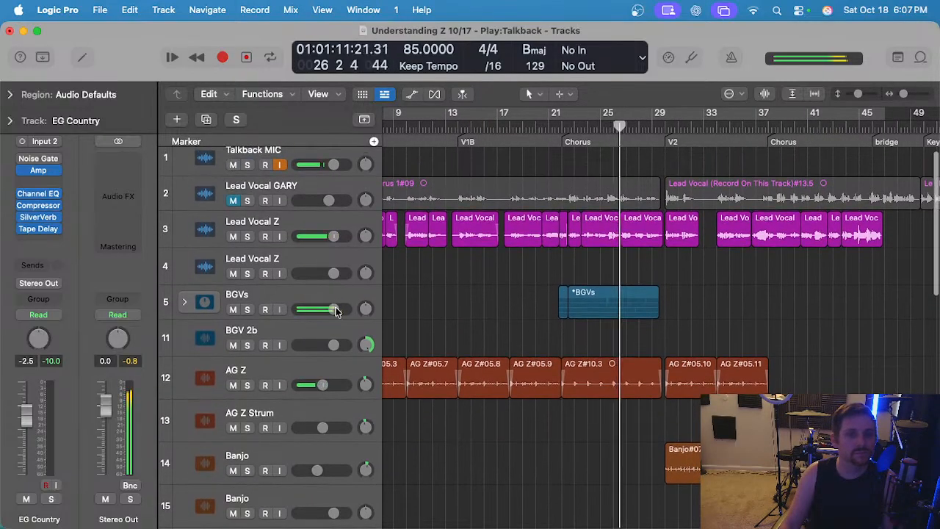
drag(336, 309, 325, 311)
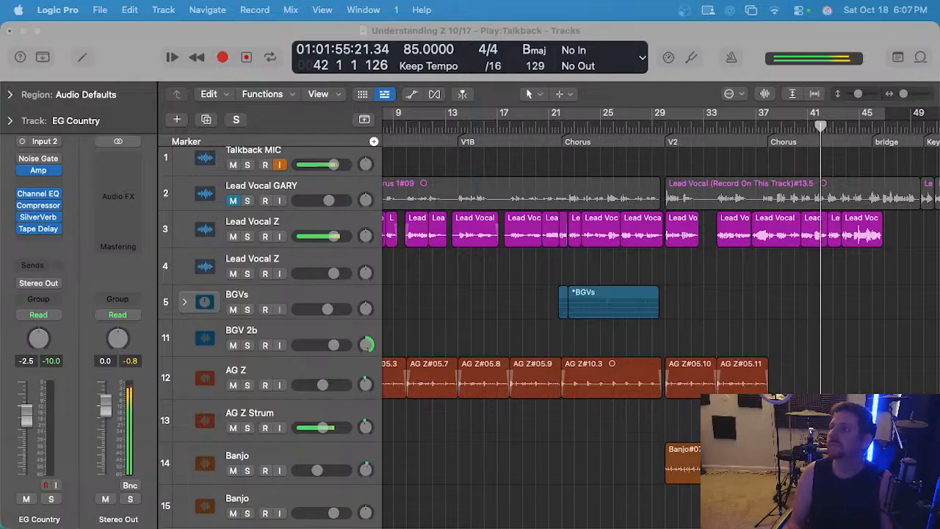
Follow the playback through the second chorus to the start of the bridge and stop it there.
click(767, 307)
scroll(733, 283, right, 3)
scroll(717, 282, up, 2)
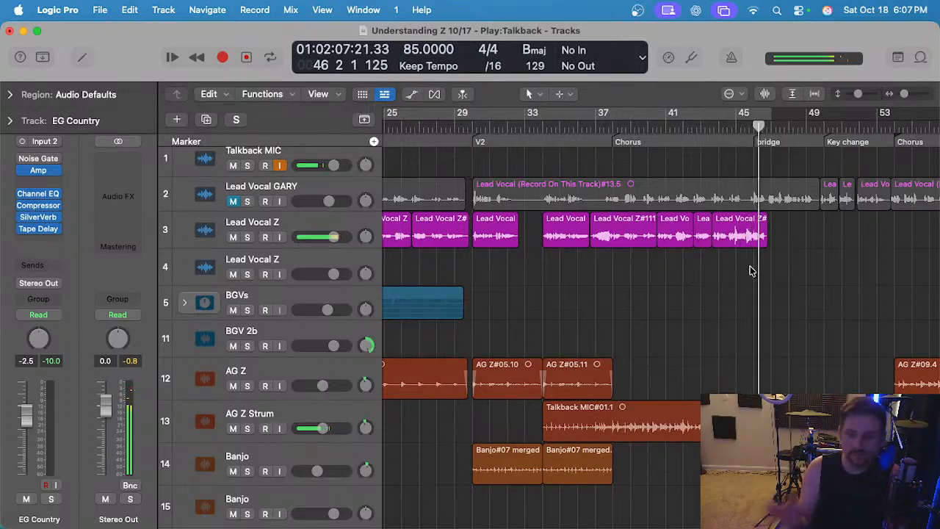
scroll(749, 271, down, 5)
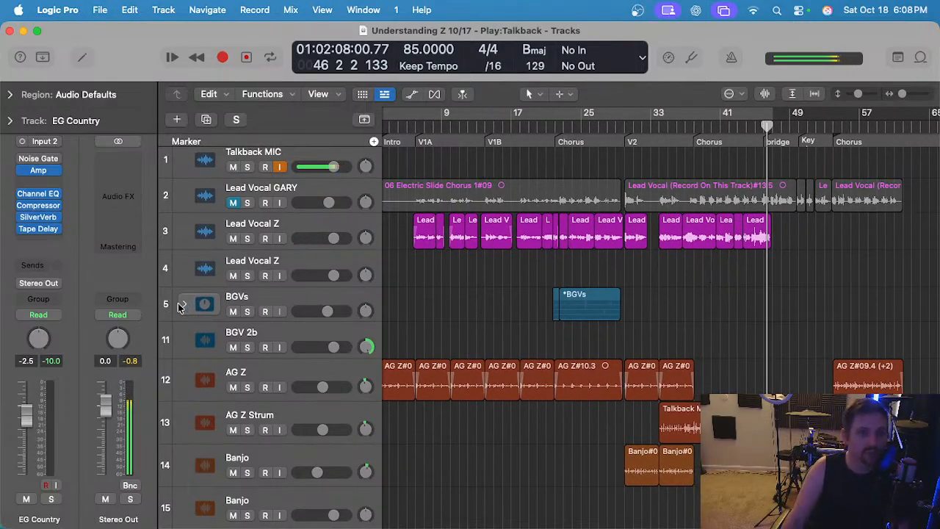
Expand the BGVs stack to review its first-chorus regions and place the playhead at the second chorus, bar 38.
click(181, 306)
scroll(562, 309, down, 3)
drag(461, 248, 764, 387)
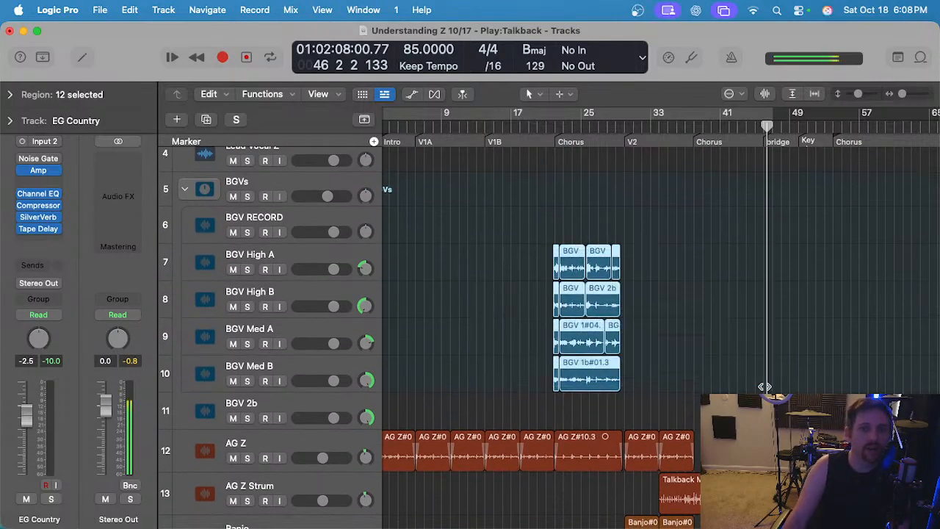
click(665, 372)
scroll(664, 370, up, 3)
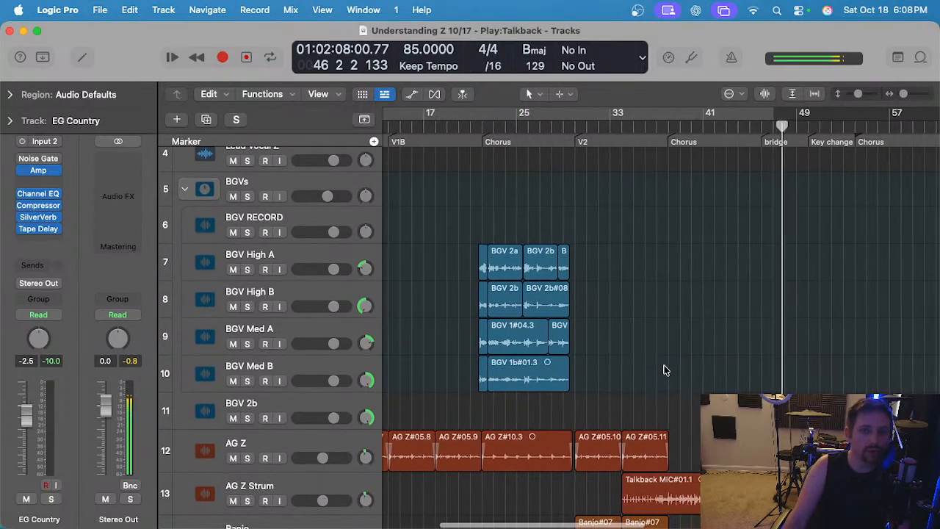
scroll(666, 370, right, 1)
click(649, 126)
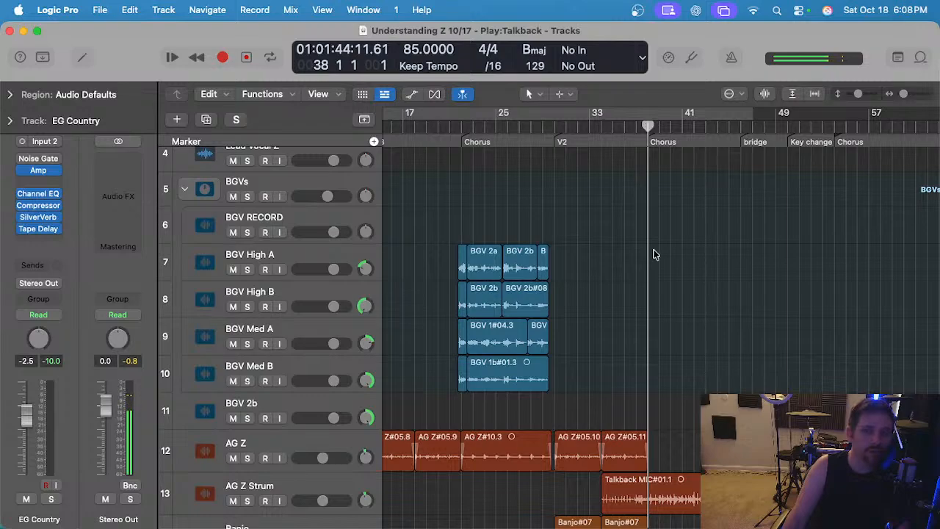
Select all background vocal regions of the first chorus and collapse the BGVs stack.
scroll(656, 254, up, 2)
scroll(653, 254, left, 10)
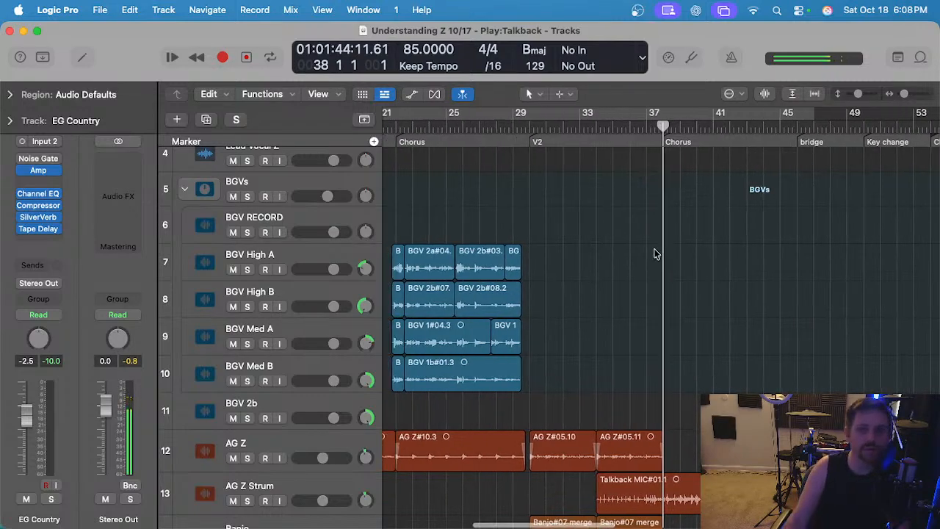
drag(557, 245, 904, 382)
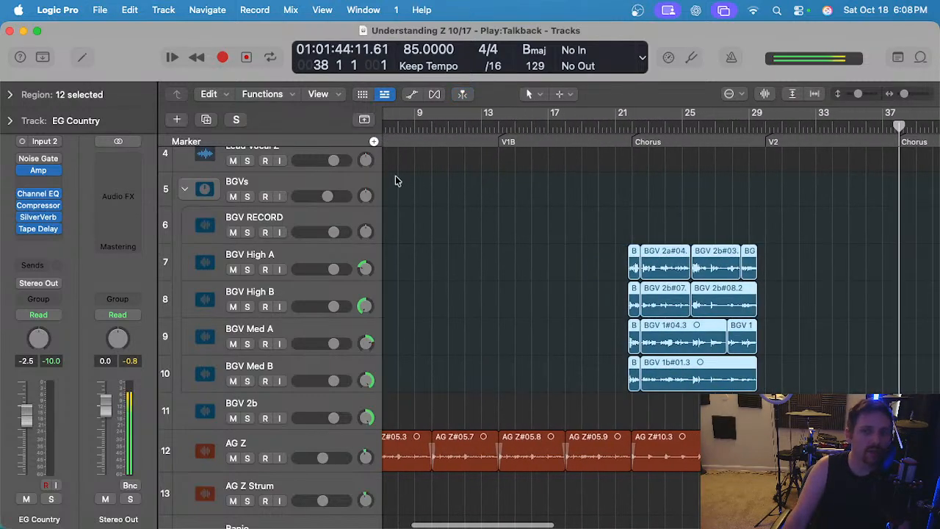
scroll(589, 205, up, 2)
click(185, 236)
scroll(517, 257, up, 2)
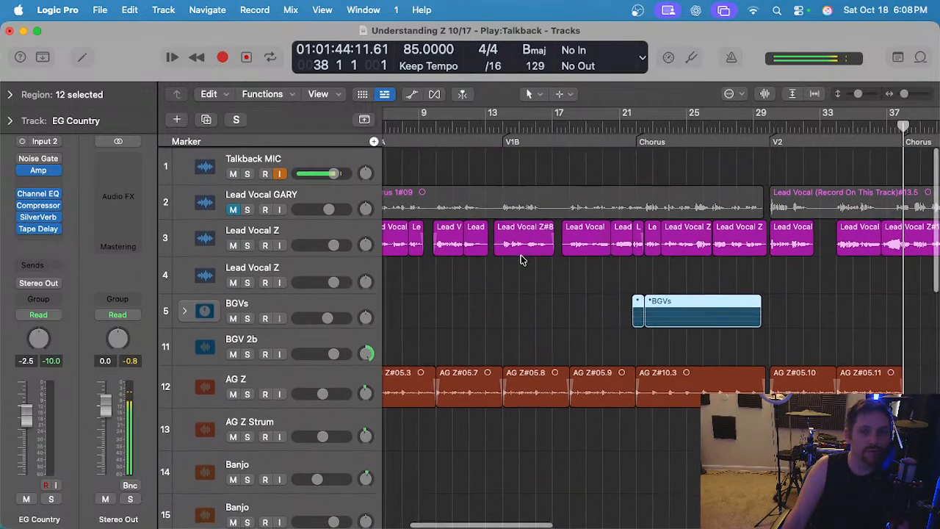
Place the playhead at bar 6, the start of V1A, and select track 3, Lead Vocal Z, with all its regions.
scroll(520, 255, down, 2)
scroll(510, 261, left, 3)
scroll(507, 264, down, 2)
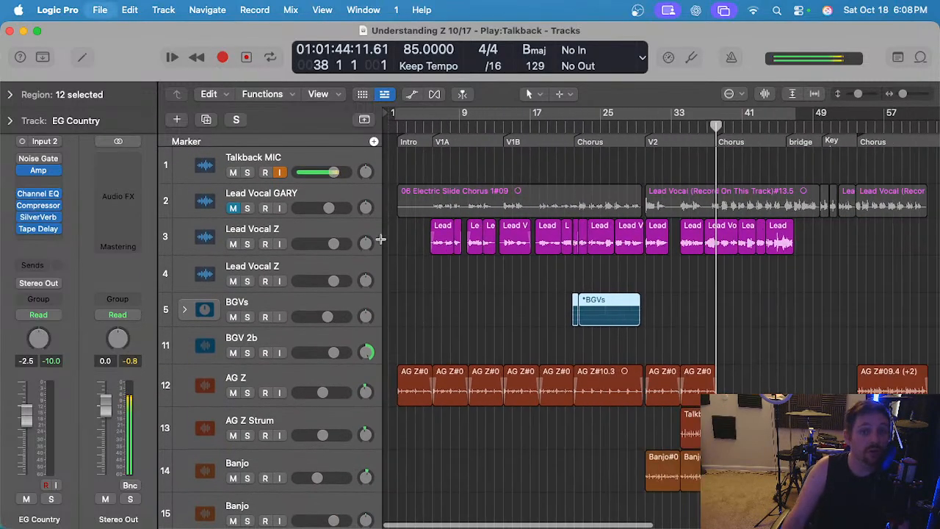
click(322, 229)
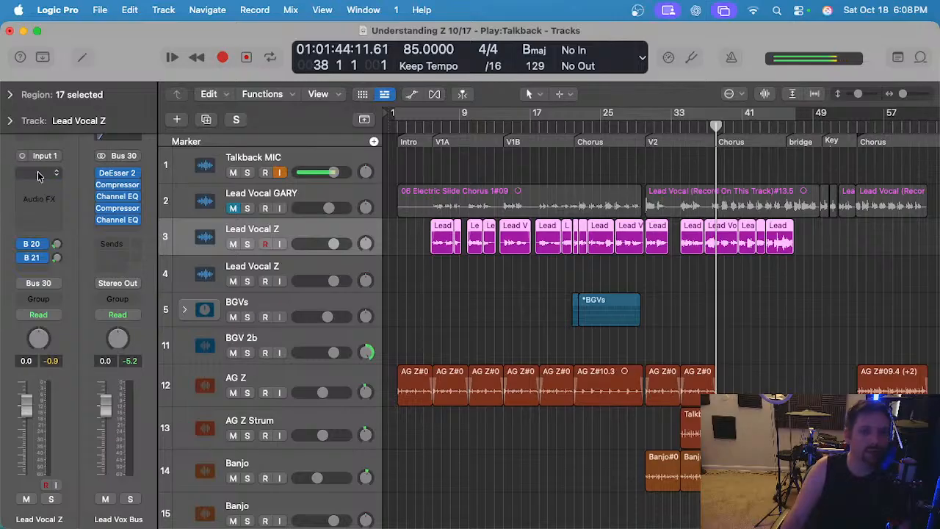
scroll(431, 271, up, 3)
click(488, 127)
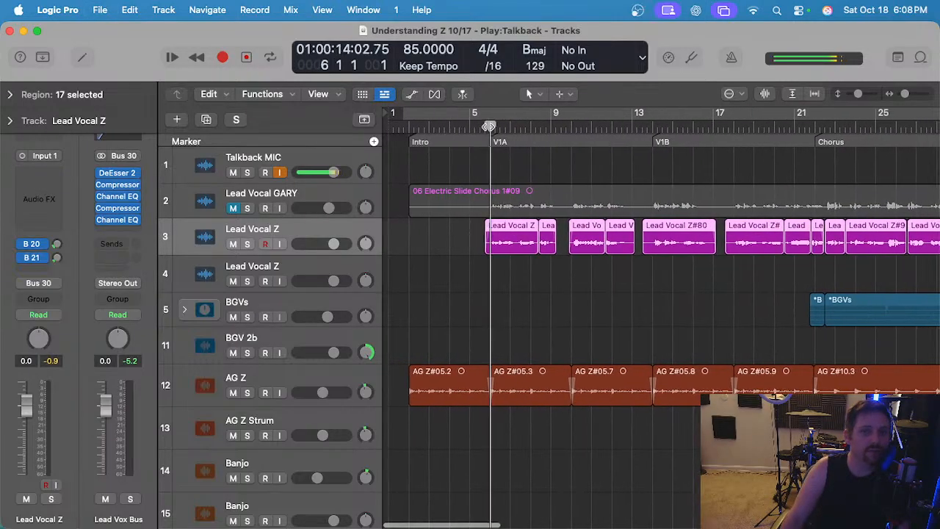
scroll(497, 294, down, 3)
drag(409, 235, 884, 255)
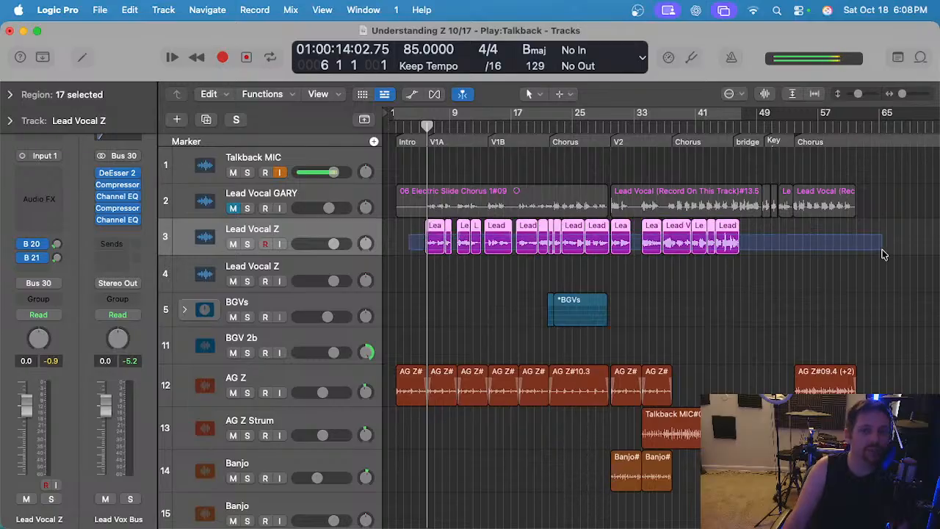
Deselect the lead vocal regions and examine the acoustic, banjo, electric guitar and bass tracks, including the Electric Guitars stack.
click(503, 293)
scroll(500, 296, down, 10)
scroll(539, 285, up, 2)
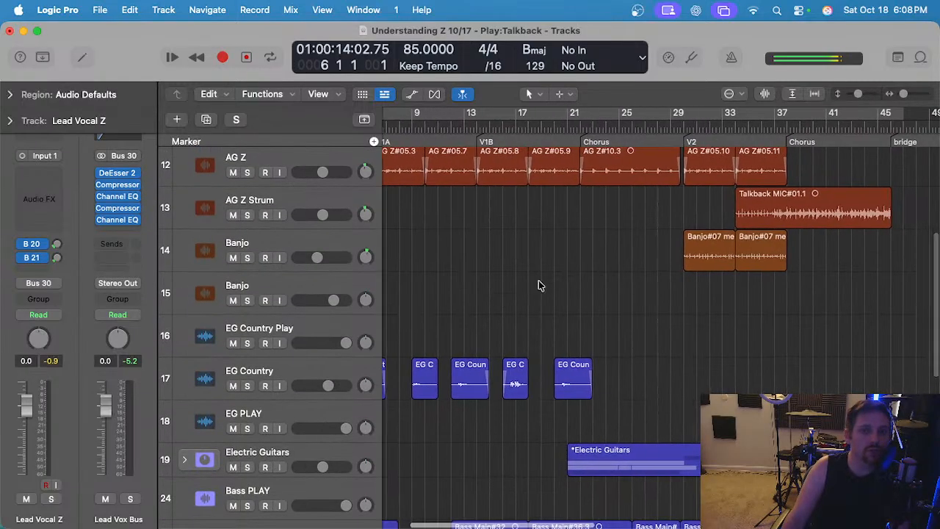
drag(582, 260, 682, 354)
click(739, 340)
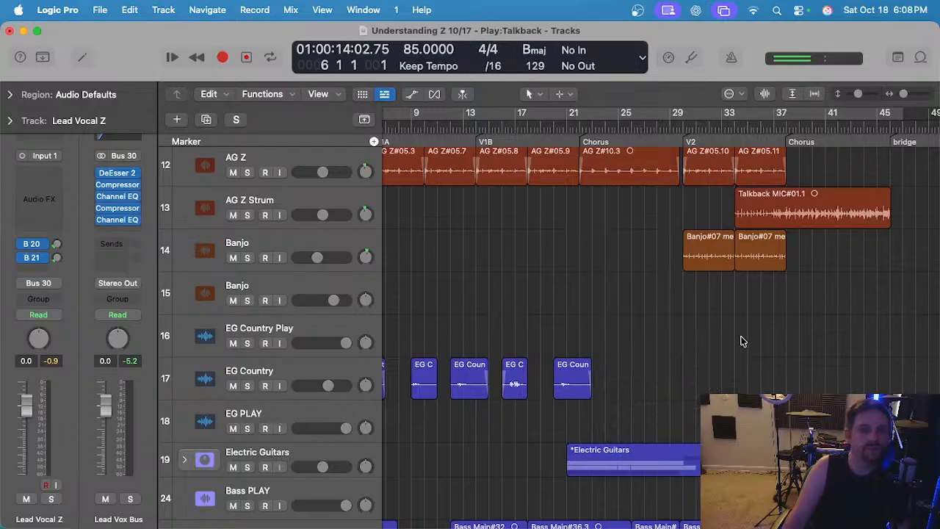
scroll(577, 300, down, 5)
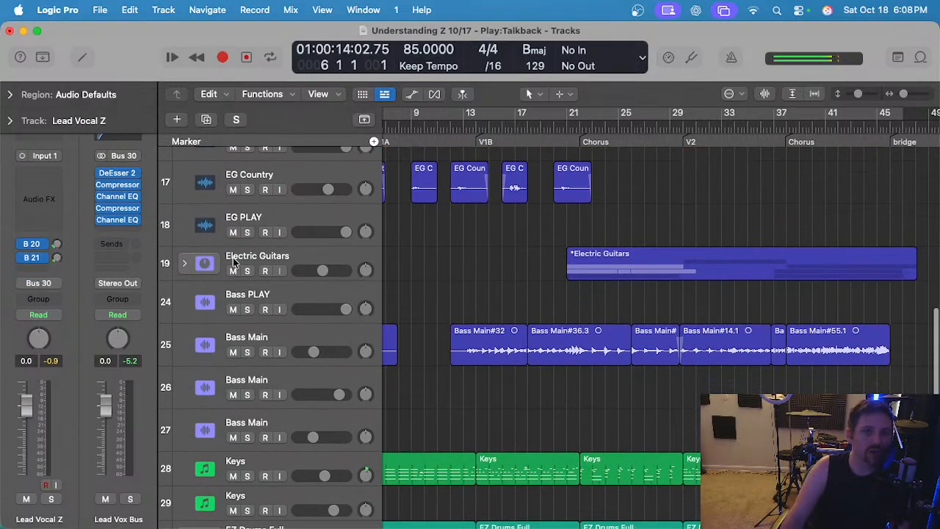
click(183, 264)
click(184, 265)
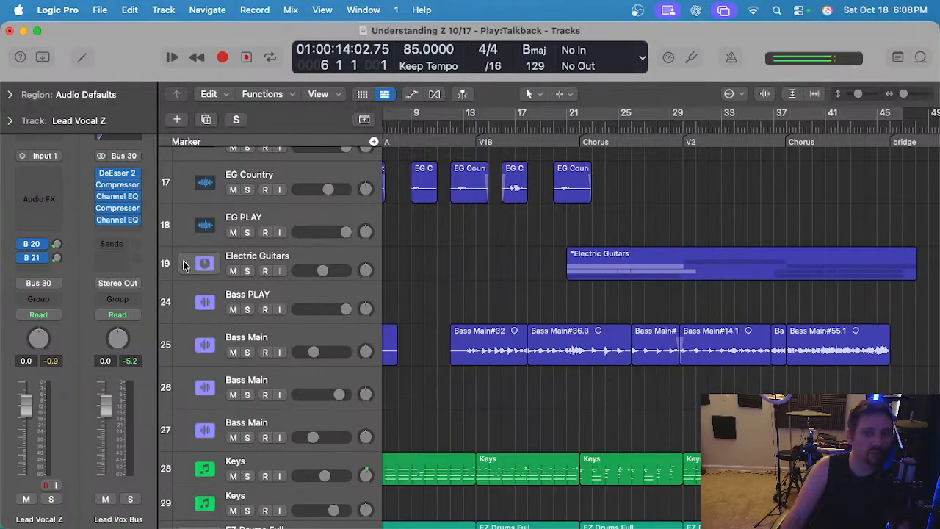
Save the project and briefly expand the Gary's Loops stack to review its slide guitar, fiddle, dobro and banjo tracks.
scroll(656, 289, down, 8)
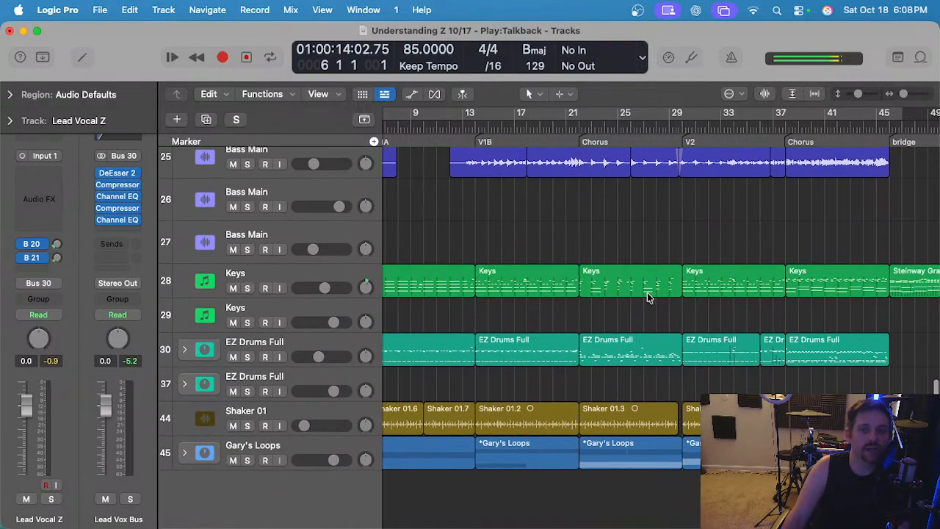
scroll(648, 292, up, 3)
scroll(648, 292, down, 2)
key(super+s)
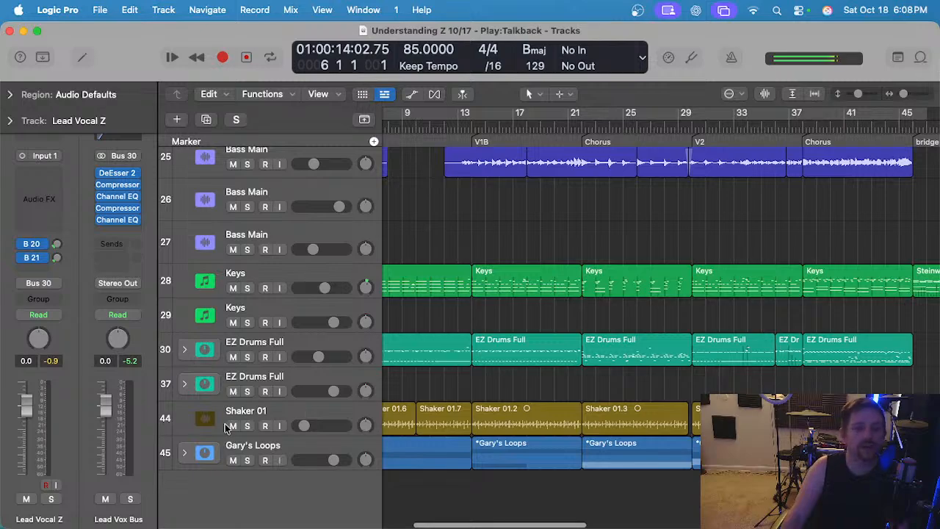
click(185, 453)
scroll(482, 388, down, 7)
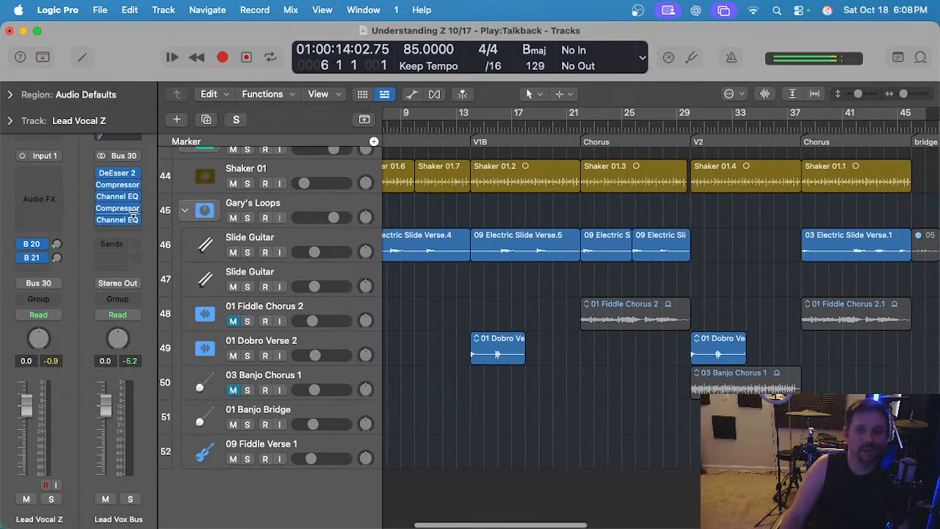
click(185, 212)
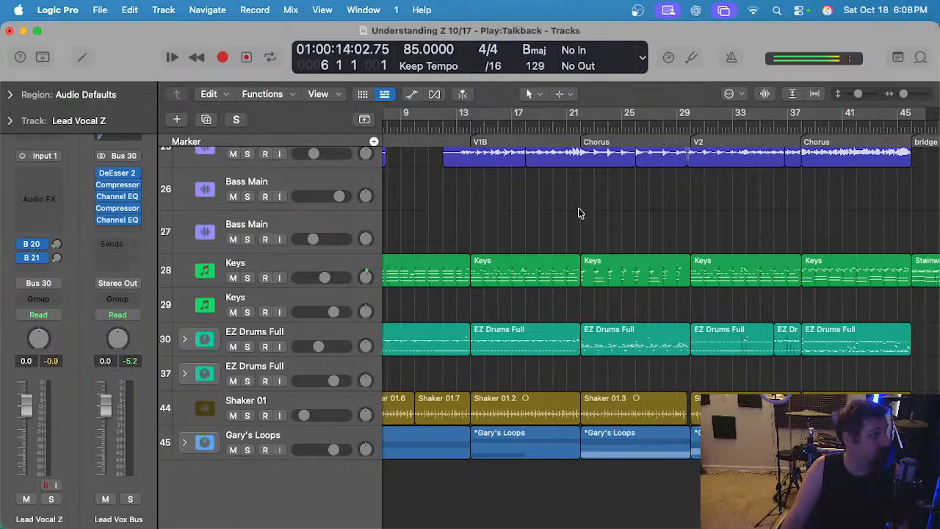
Delete the empty BGV 2b track below the BGVs stack.
scroll(578, 208, up, 15)
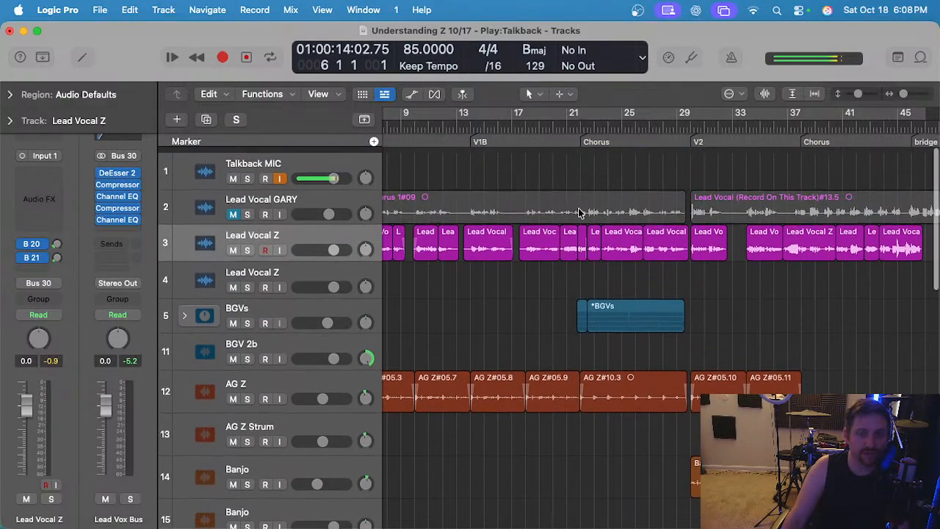
scroll(578, 212, down, 5)
scroll(541, 307, up, 3)
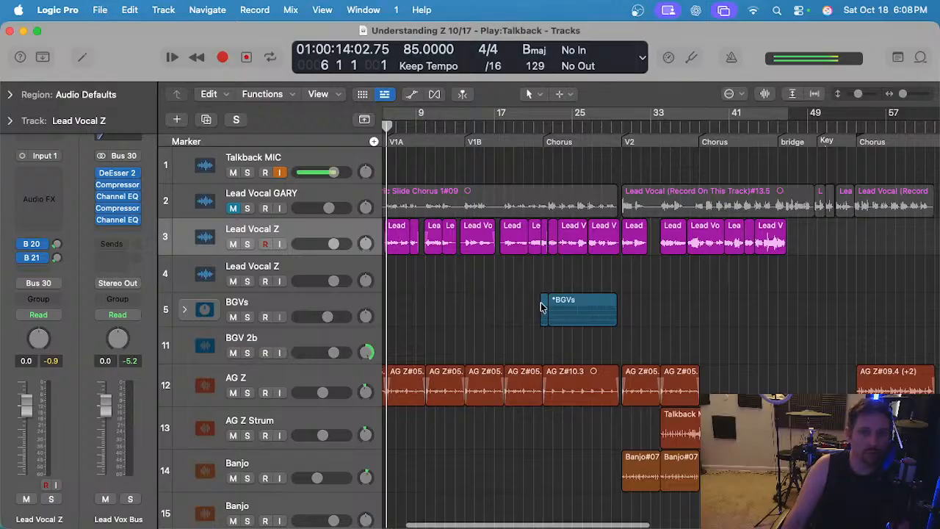
scroll(523, 271, left, 3)
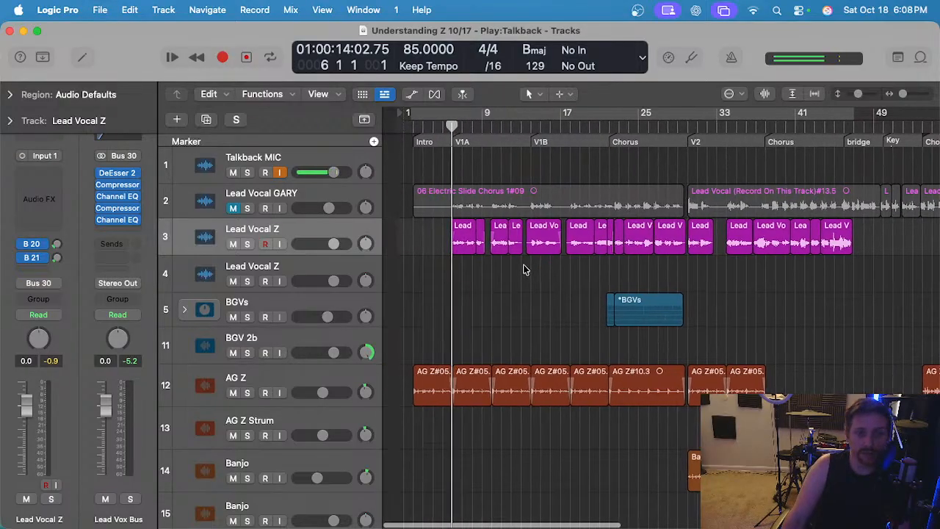
scroll(524, 268, down, 5)
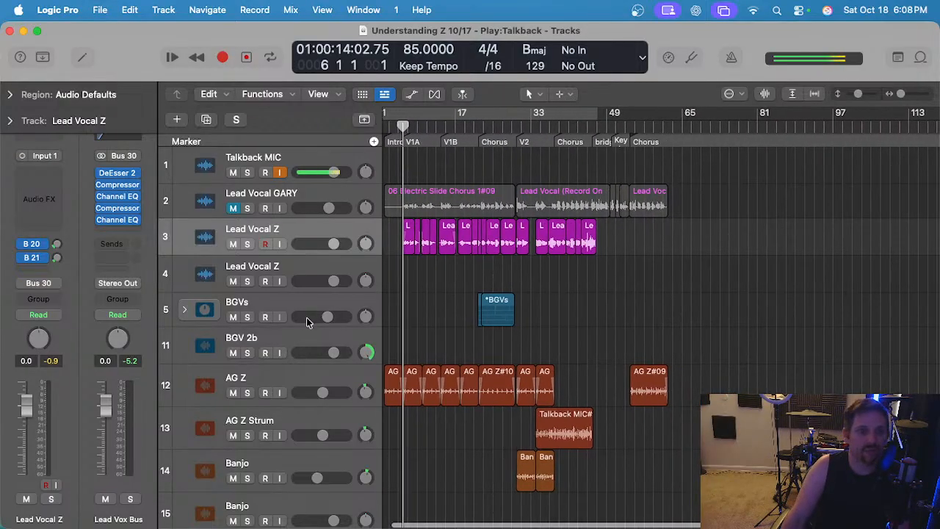
click(308, 336)
key(super+BackSpace)
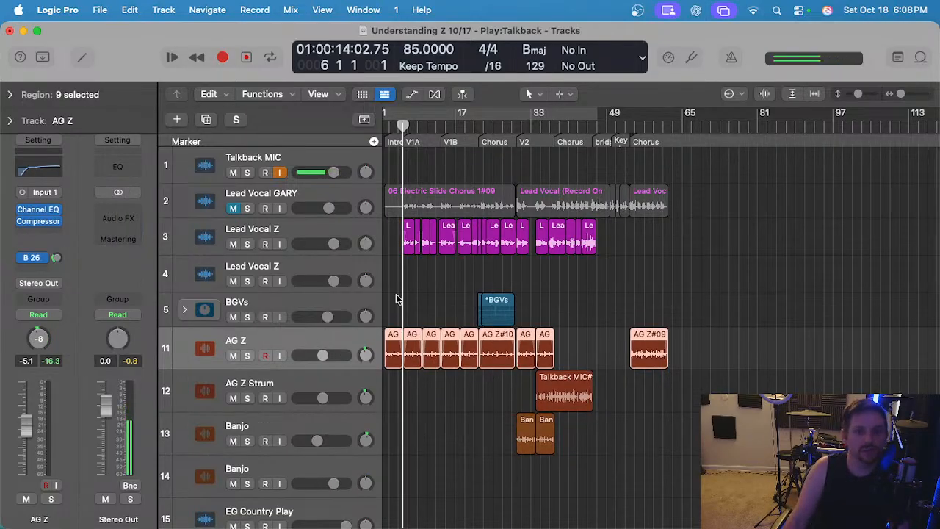
Make track 3, Lead Vocal Z, the selected track and leave all regions in the arrangement deselected.
click(434, 286)
scroll(435, 290, up, 4)
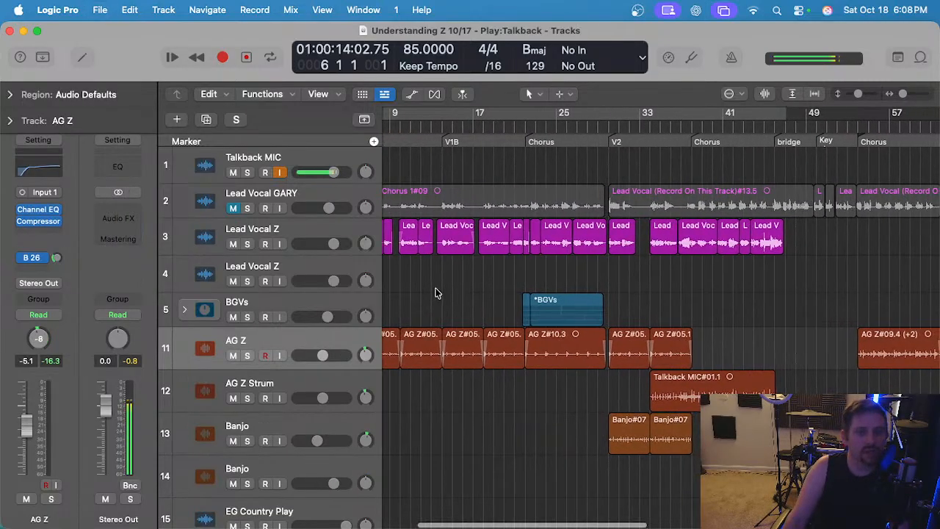
scroll(435, 291, left, 2)
click(269, 229)
click(502, 276)
scroll(527, 294, down, 1)
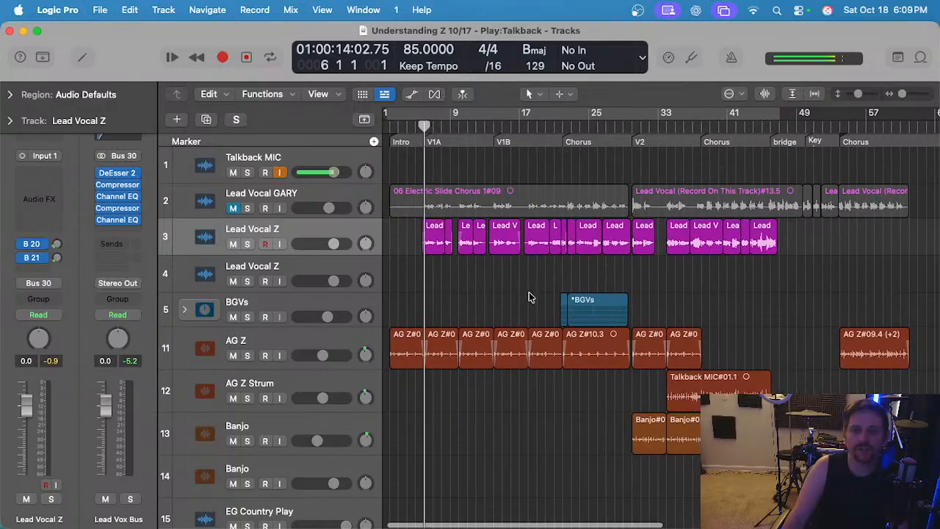
drag(503, 293, 666, 310)
click(764, 292)
scroll(719, 289, up, 1)
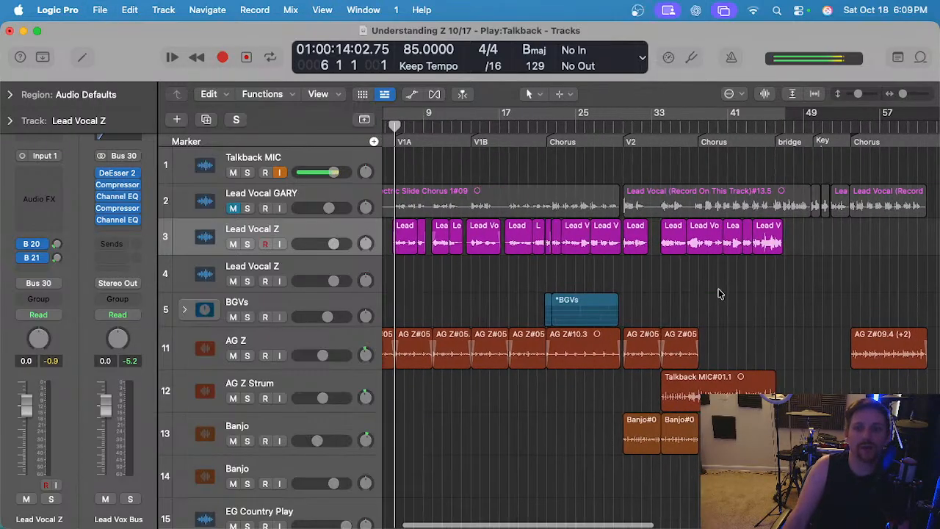
Examine the arrangement from the vocals down to the drums and loops, and across to the final chorus.
scroll(718, 288, down, 4)
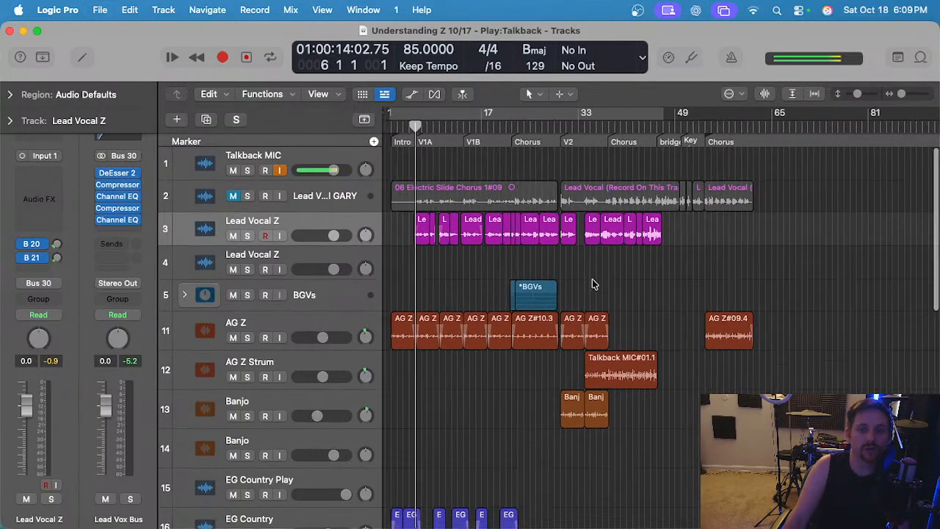
scroll(593, 285, down, 6)
scroll(590, 285, down, 5)
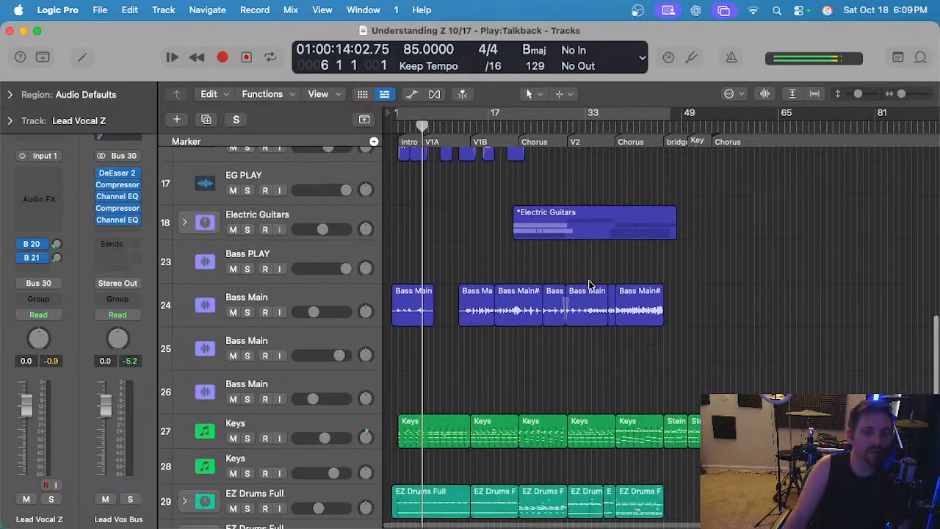
scroll(441, 273, up, 2)
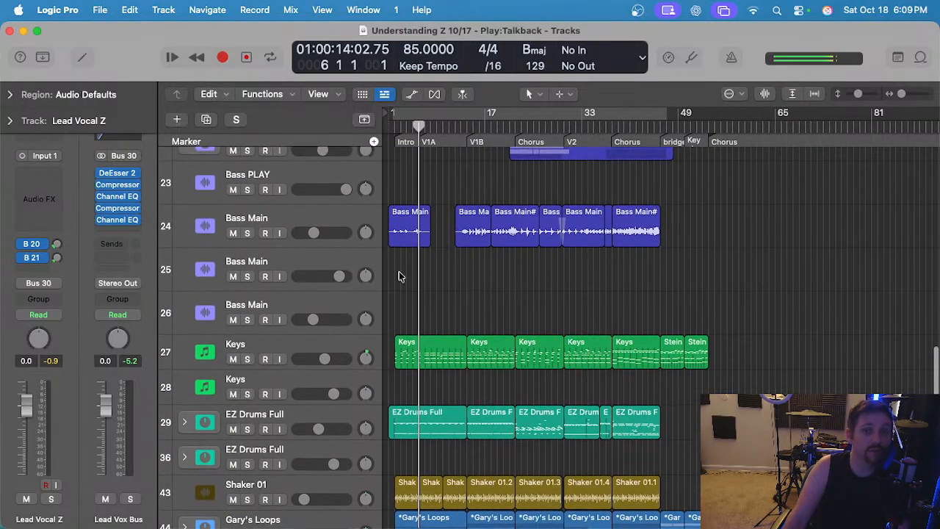
key(z)
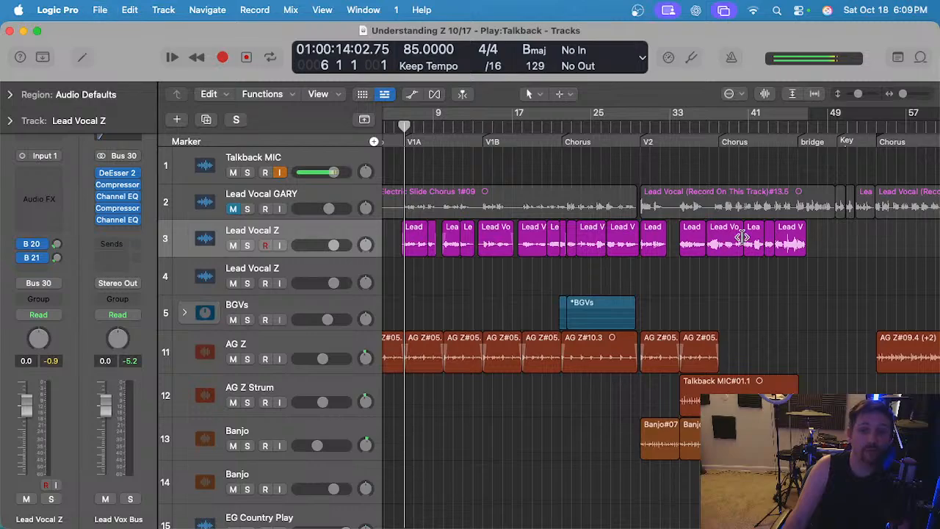
scroll(776, 285, right, 5)
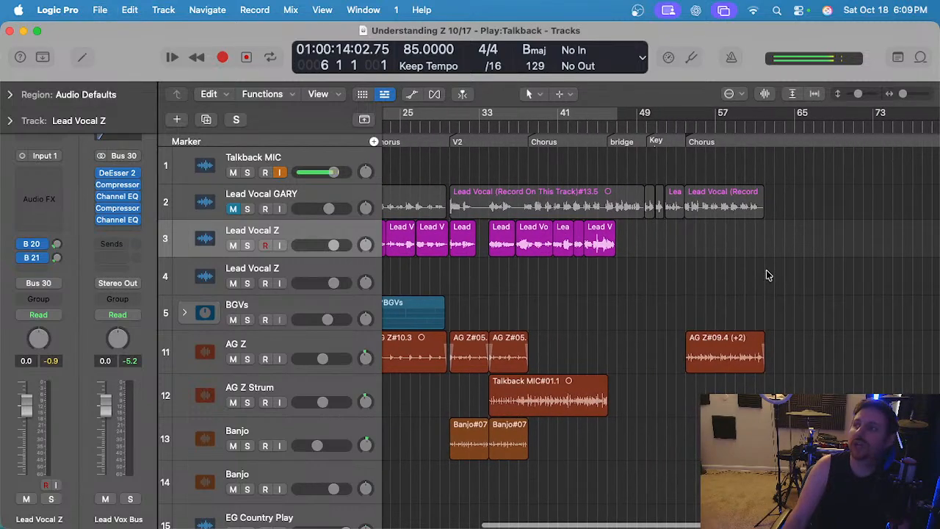
scroll(497, 252, left, 4)
scroll(470, 256, left, 3)
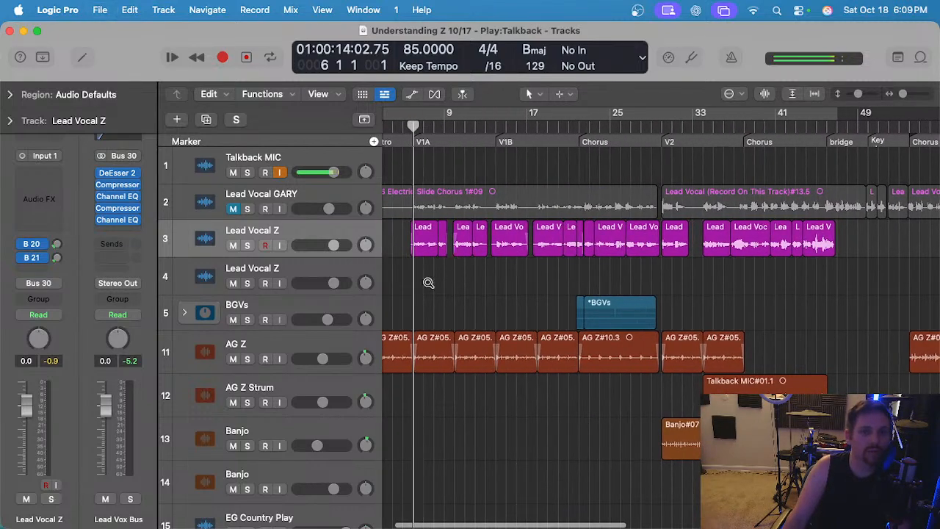
Select track 3, Lead Vocal Z, with all its regions, at the start of V1A.
scroll(428, 282, up, 3)
scroll(428, 282, down, 3)
click(312, 228)
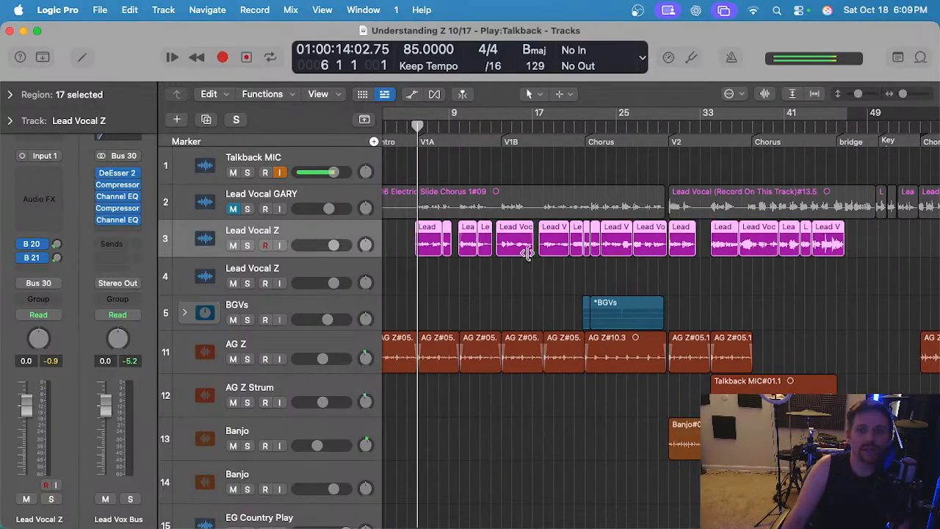
key(e)
key(e)
scroll(401, 273, up, 5)
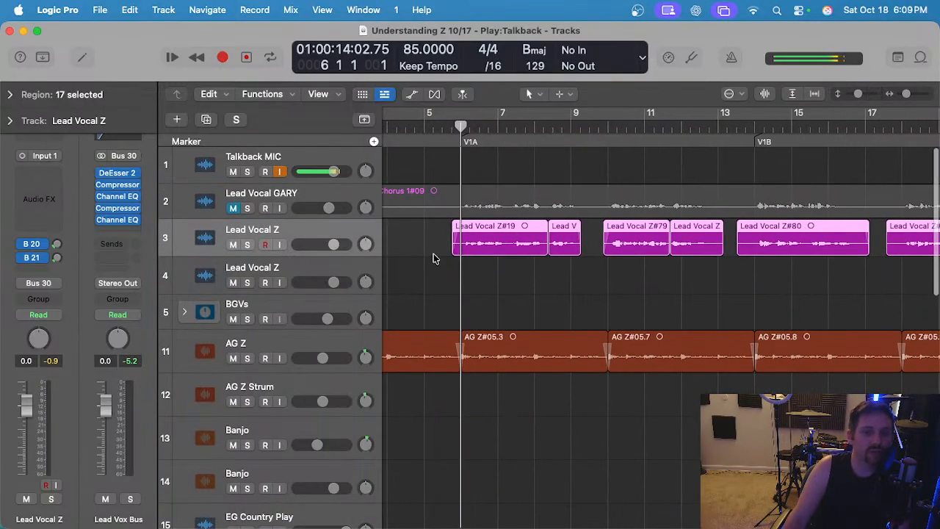
Solo the Talkback MIC and Lead Vocal Z tracks, and place the playhead at 5 4 1 with no regions selected.
click(249, 172)
click(246, 245)
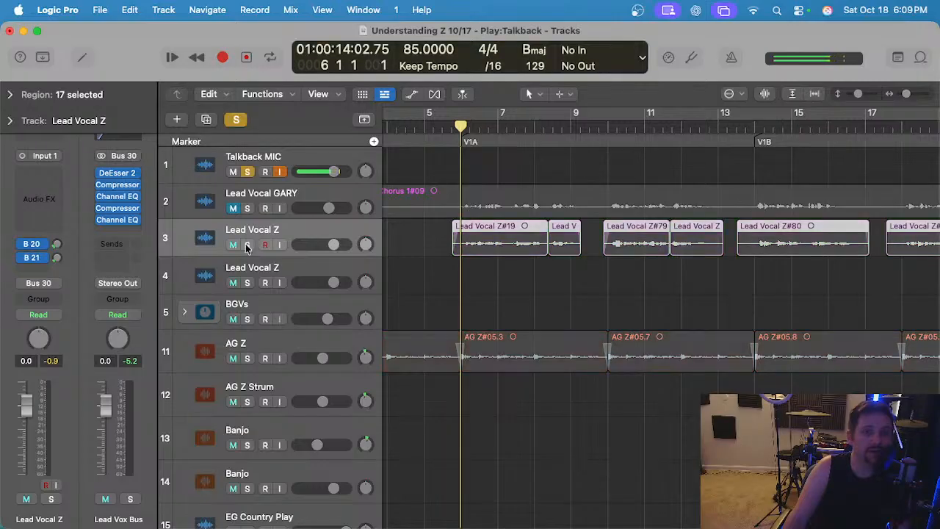
scroll(419, 254, up, 3)
click(474, 127)
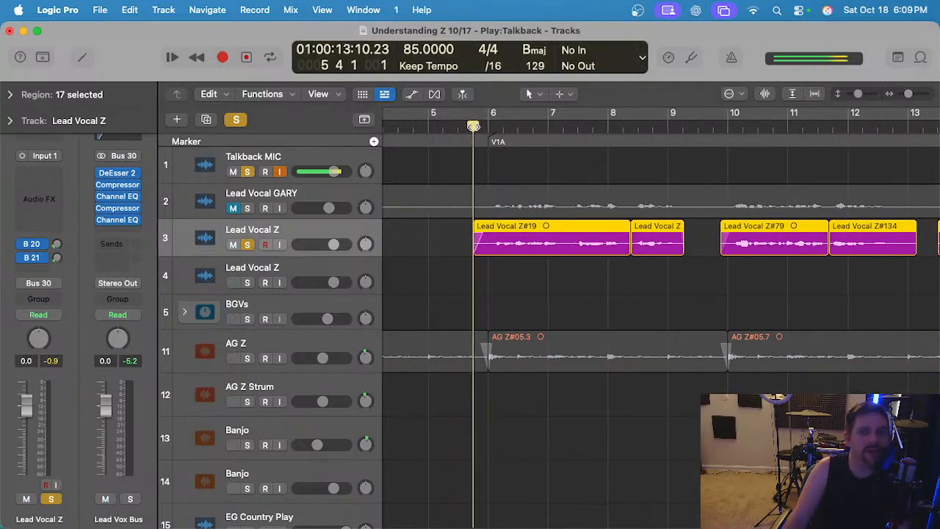
click(464, 277)
scroll(463, 276, up, 2)
scroll(564, 286, up, 2)
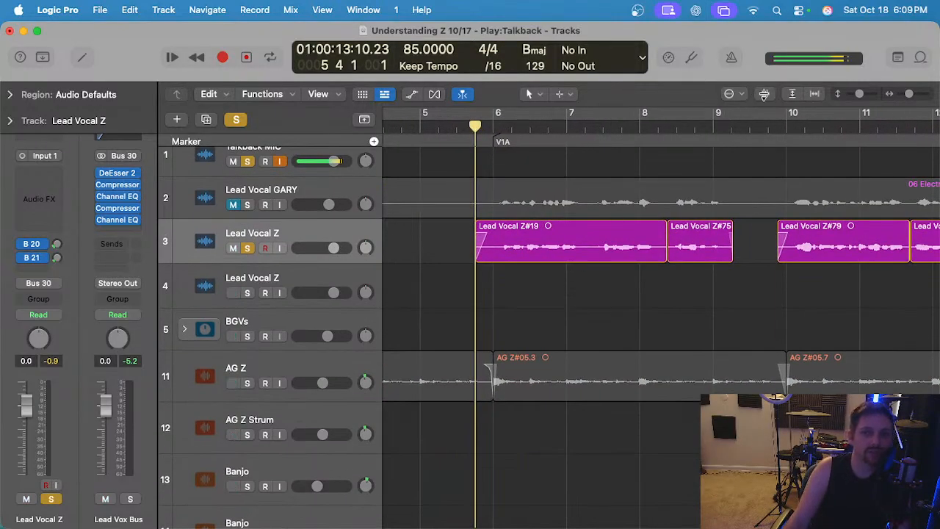
Turn on waveform zoom to enlarge the audio waveforms and save the project.
click(764, 93)
scroll(430, 321, up, 2)
scroll(455, 288, up, 3)
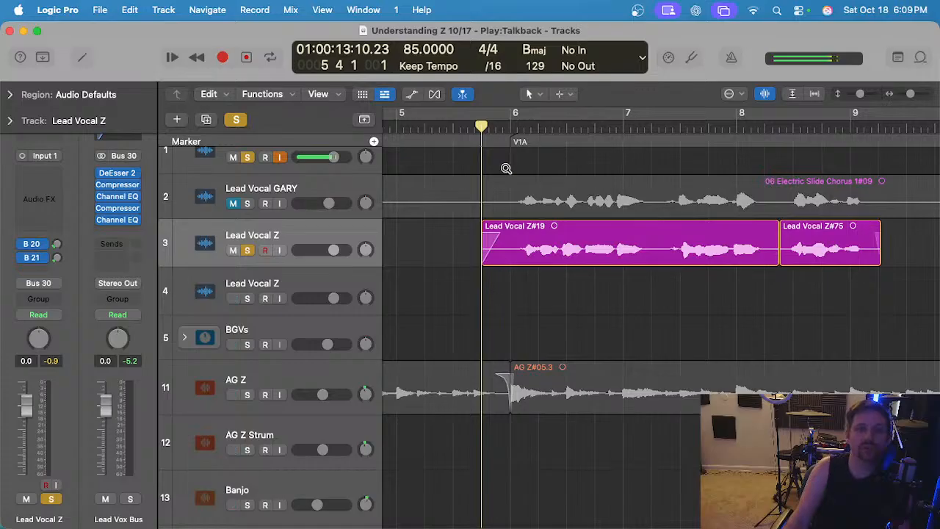
scroll(506, 168, left, 3)
key(super+s)
Place the playhead at bar 6 and trim the start of region Lead Vocal Z#19 about half a beat later.
click(505, 126)
scroll(477, 290, right, 2)
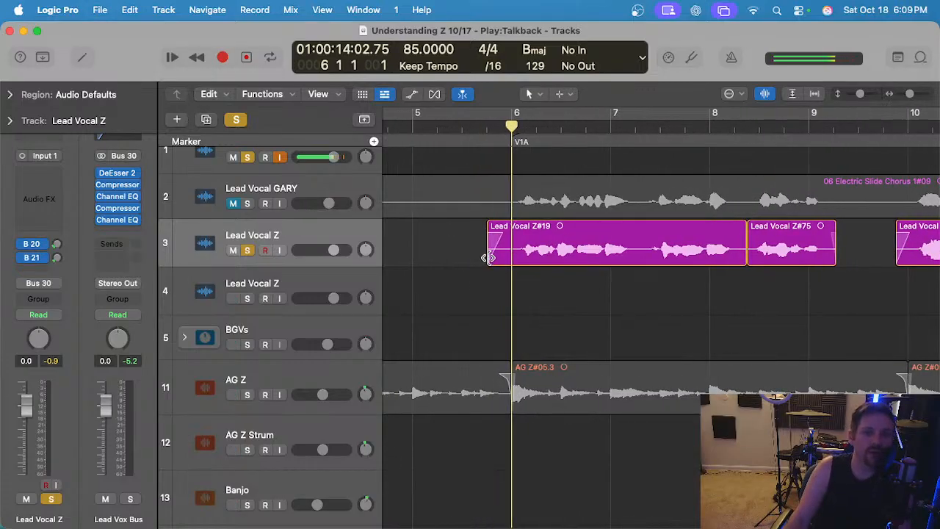
drag(488, 257, 500, 257)
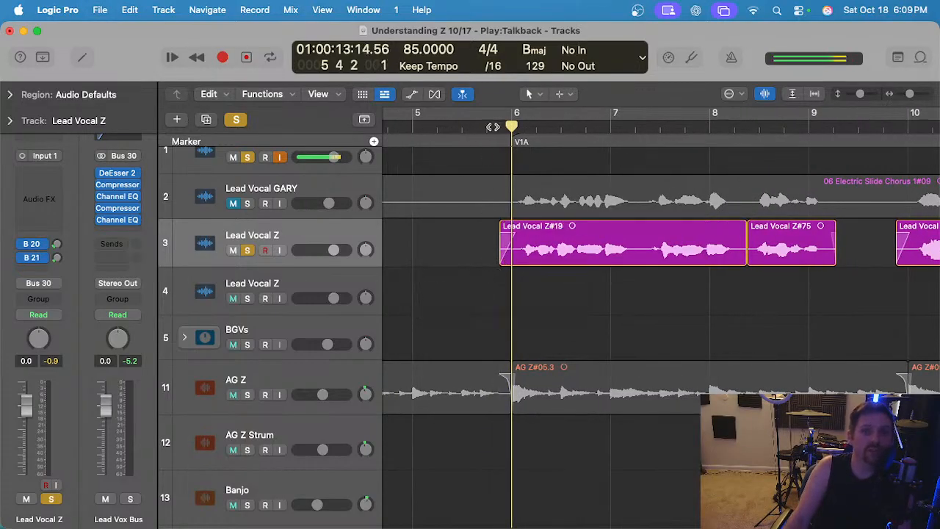
Play the soloed lead vocal from 5 4 2, just before V1A, and follow it into the first verse.
click(493, 127)
key(space)
scroll(533, 262, right, 2)
scroll(534, 262, left, 2)
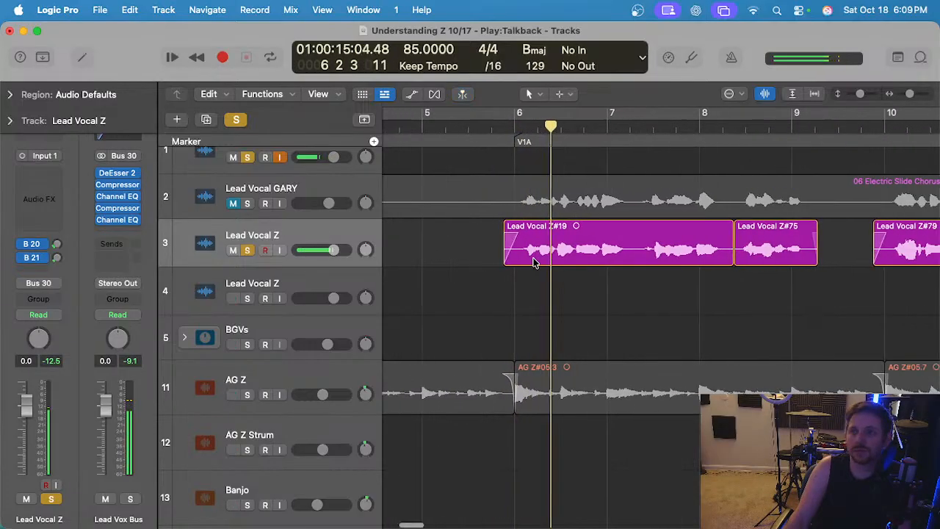
scroll(546, 261, right, 3)
key(super+Down)
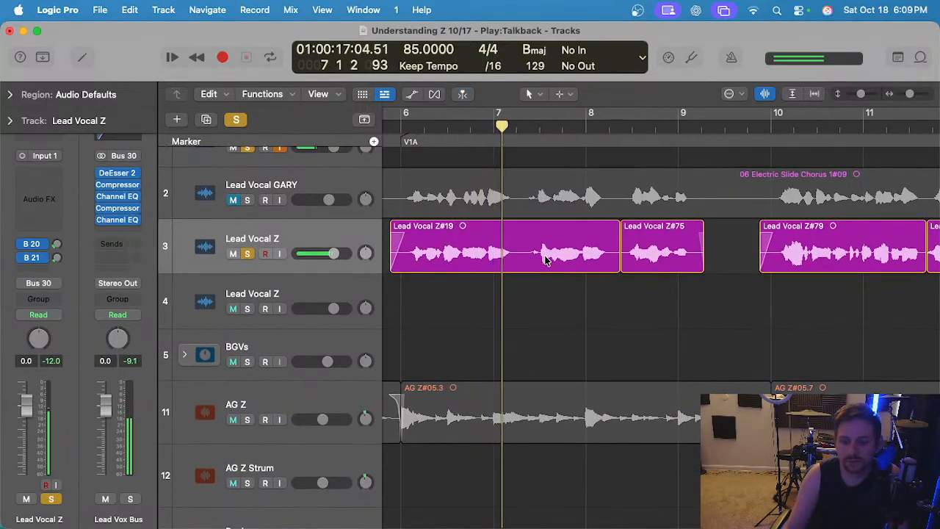
Lower the Talkback MIC track's volume slightly during playback and stop the playback in bar 9, after Lead Vocal Z#75.
scroll(542, 285, up, 2)
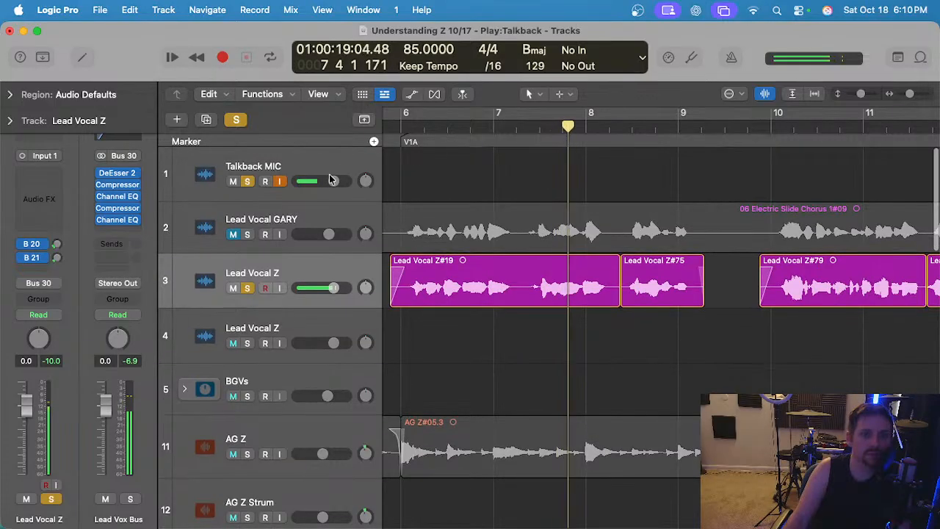
drag(330, 179, 311, 180)
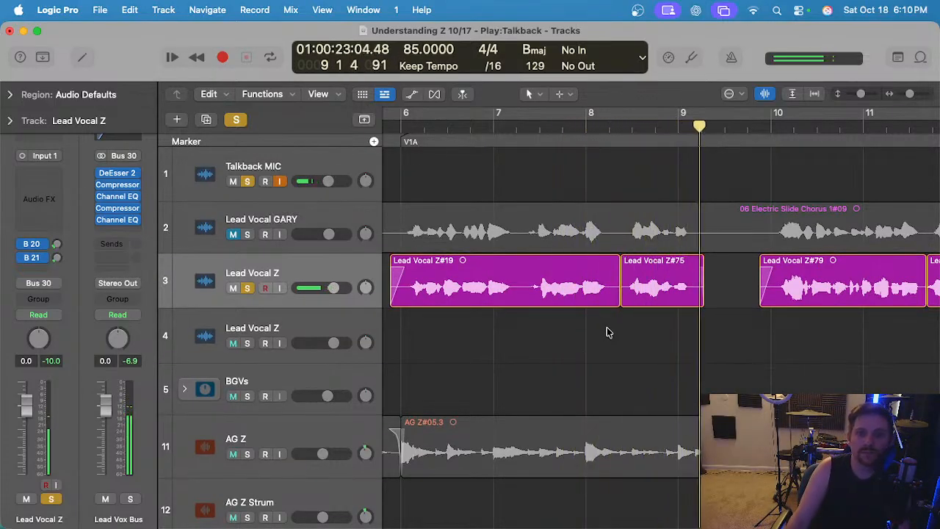
scroll(613, 315, up, 3)
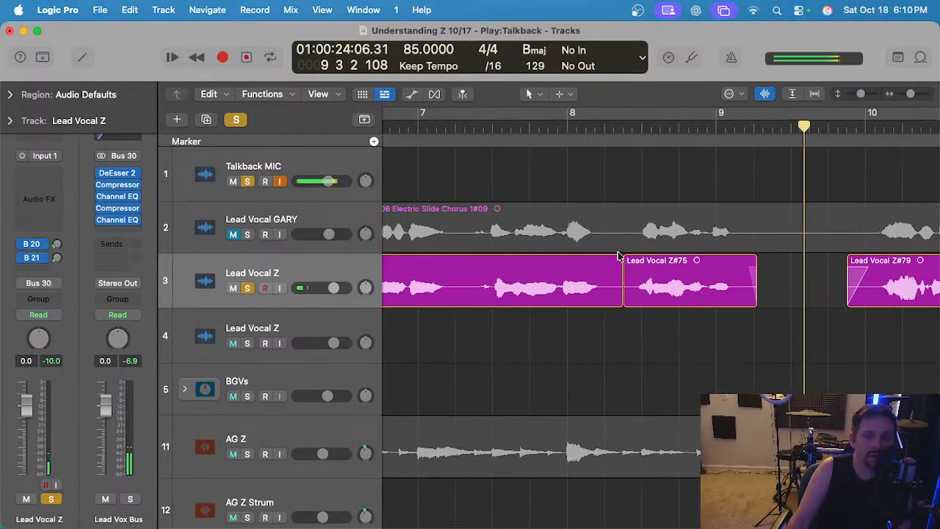
Add short fades on both sides of the cut before Lead Vocal Z#75, and raise the Lead Vocal Z track's volume to 6.0 dB during playback.
click(618, 259)
click(630, 259)
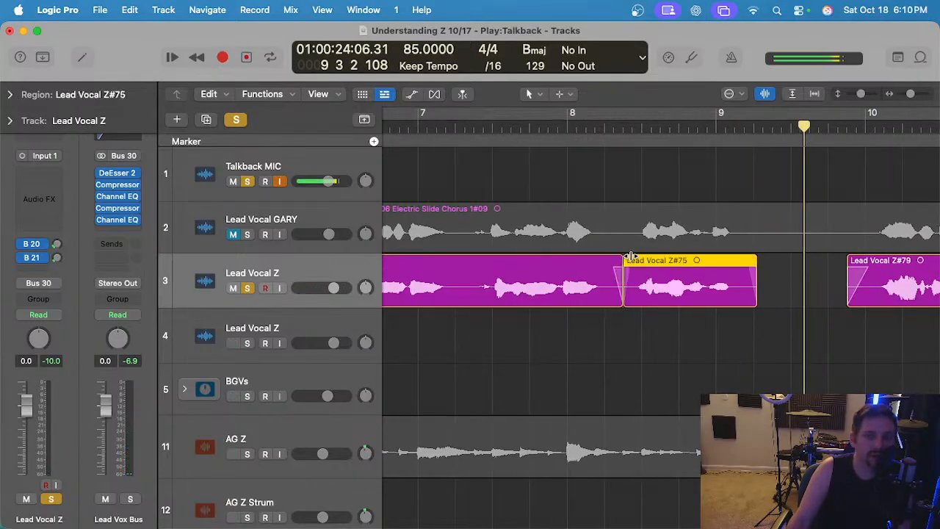
click(556, 124)
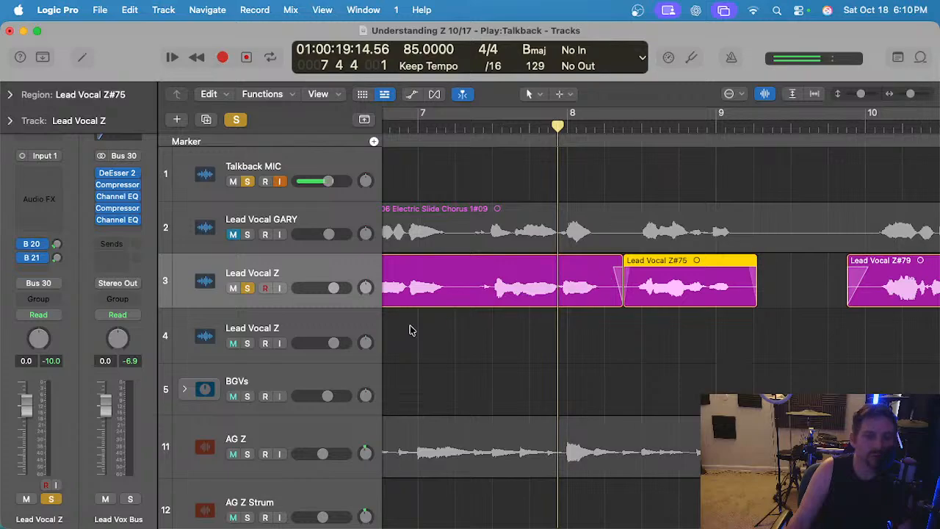
drag(333, 287, 371, 304)
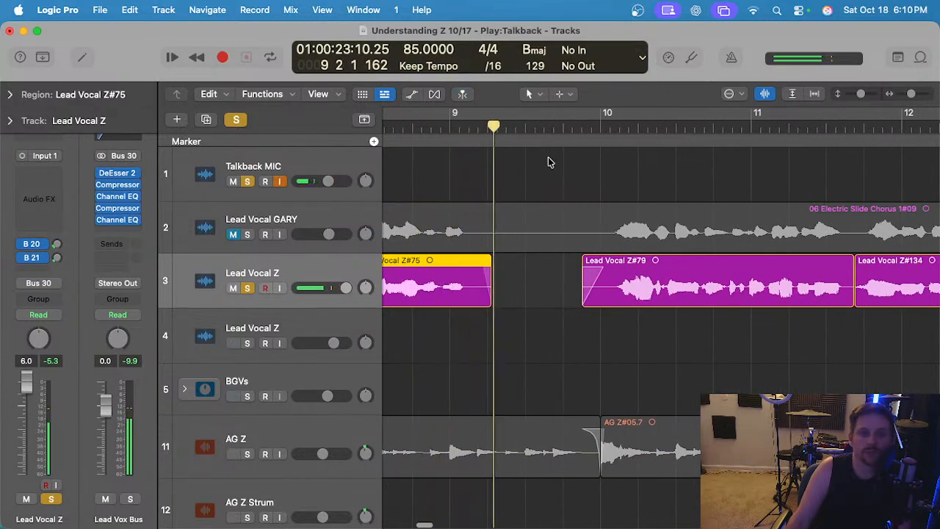
key(space)
Trim the end of region Lead Vocal Z#75 about a quarter beat earlier and play the edit from 9 1 2.
click(503, 314)
scroll(496, 309, up, 4)
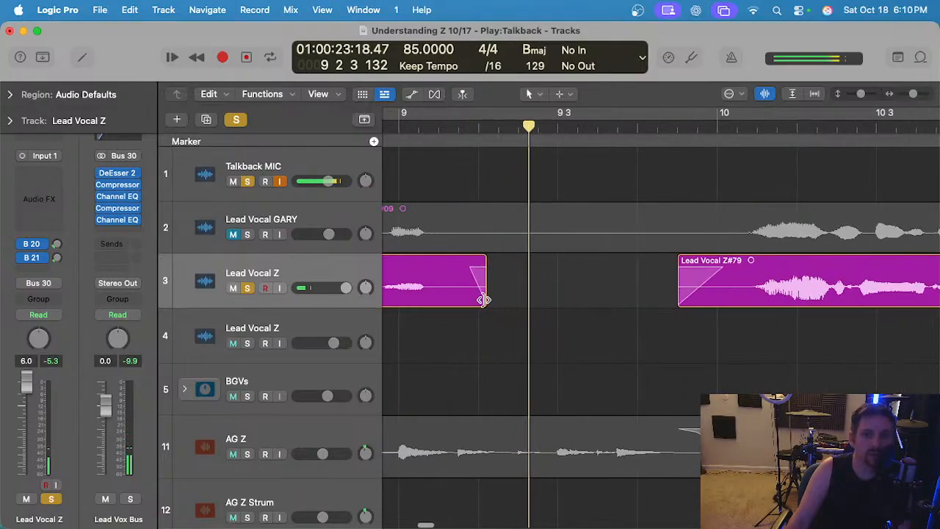
drag(483, 300, 464, 301)
click(417, 133)
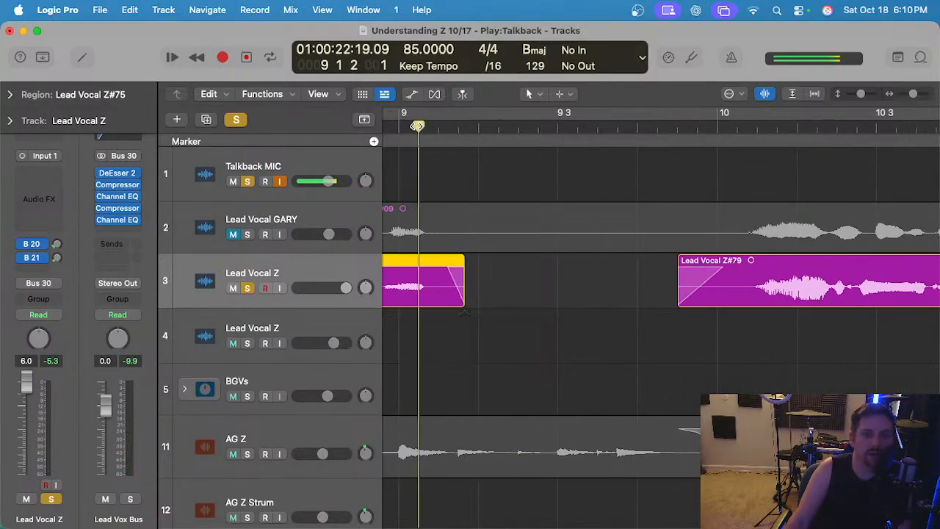
key(space)
scroll(414, 133, down, 1)
Trim the start of region Lead Vocal Z#79 about half a beat later, to just before bar 10, and play through it.
click(664, 134)
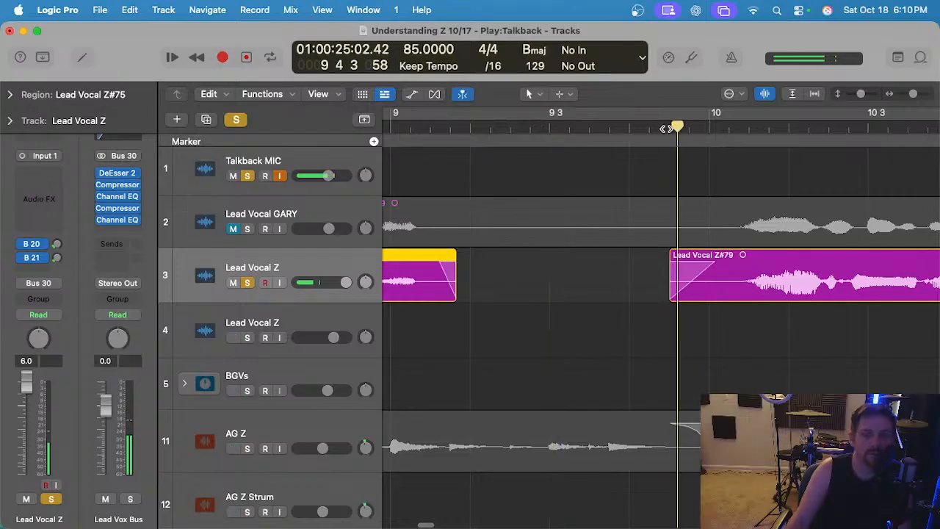
scroll(629, 259, right, 1)
scroll(622, 305, down, 2)
click(623, 306)
drag(622, 297, 640, 287)
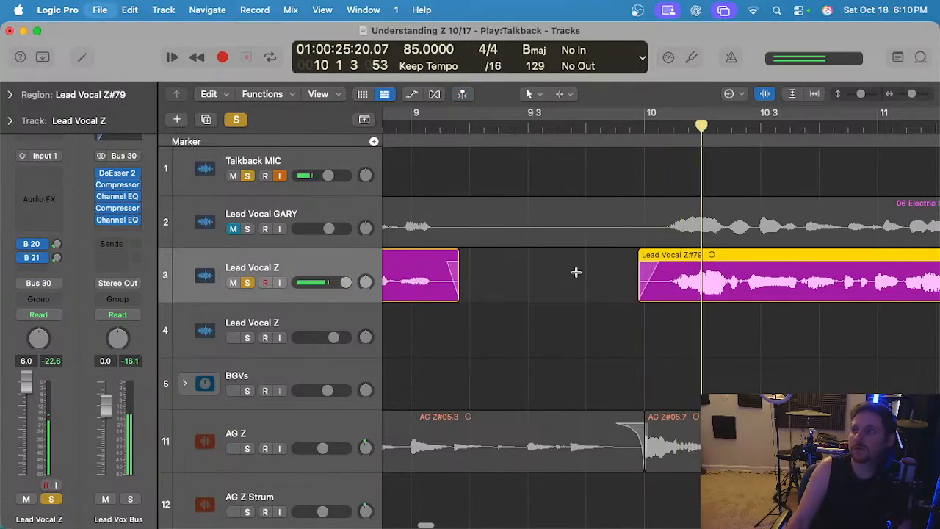
scroll(600, 339, right, 3)
scroll(673, 330, down, 2)
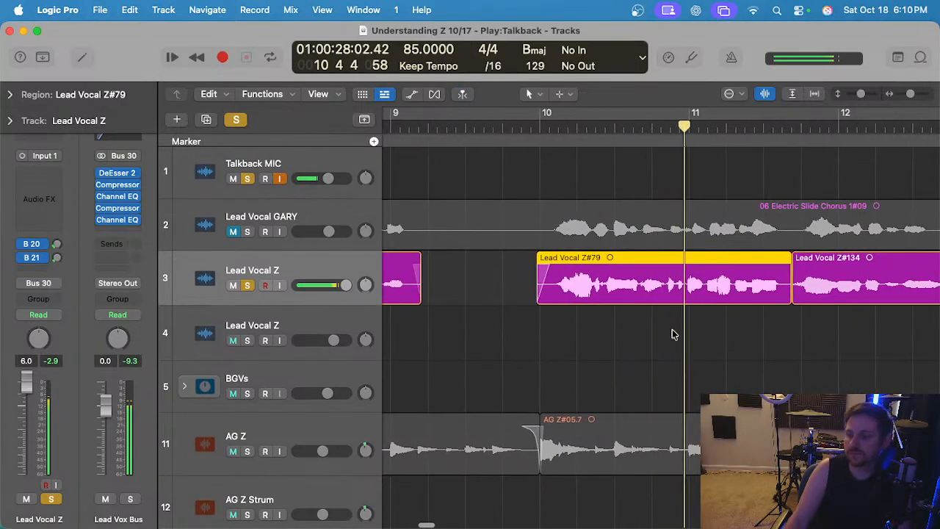
Trim the end of Lead Vocal Z#79 back to about 11 3 3 and extend the start of Lead Vocal Z#134 slightly earlier.
scroll(671, 336, right, 2)
scroll(651, 335, up, 2)
ctrl+alt+click(649, 334)
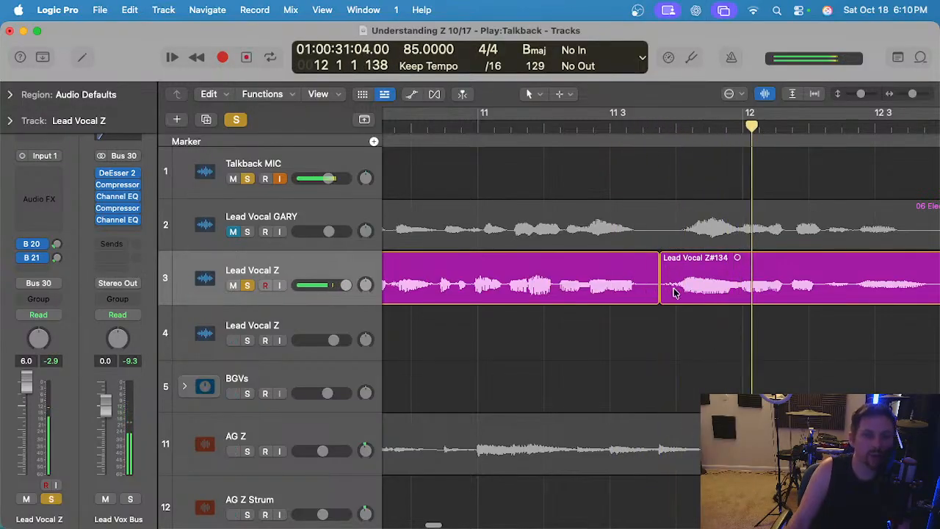
scroll(672, 300, down, 1)
scroll(646, 301, up, 3)
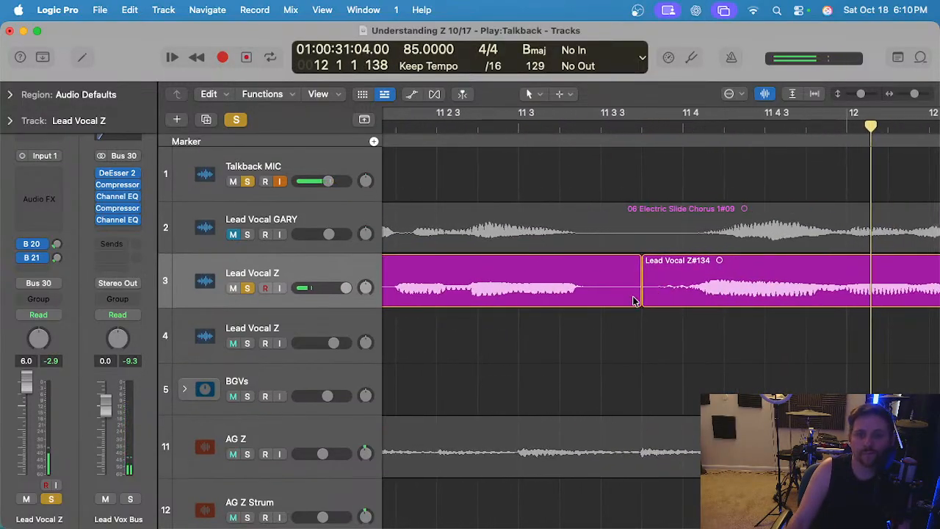
drag(641, 297, 622, 301)
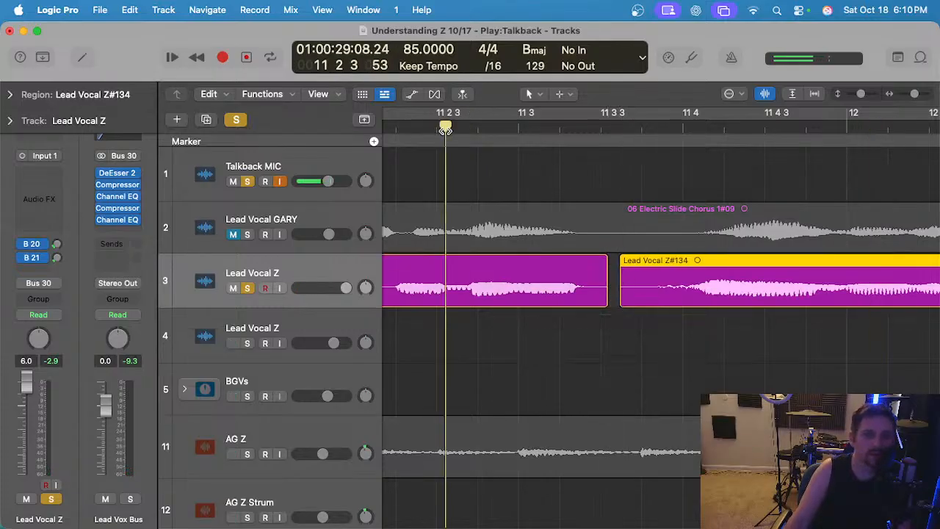
Add short fades on both sides of the gap before Lead Vocal Z#134 and play across it into bar 13.
click(594, 315)
drag(608, 258, 631, 257)
scroll(632, 256, down, 3)
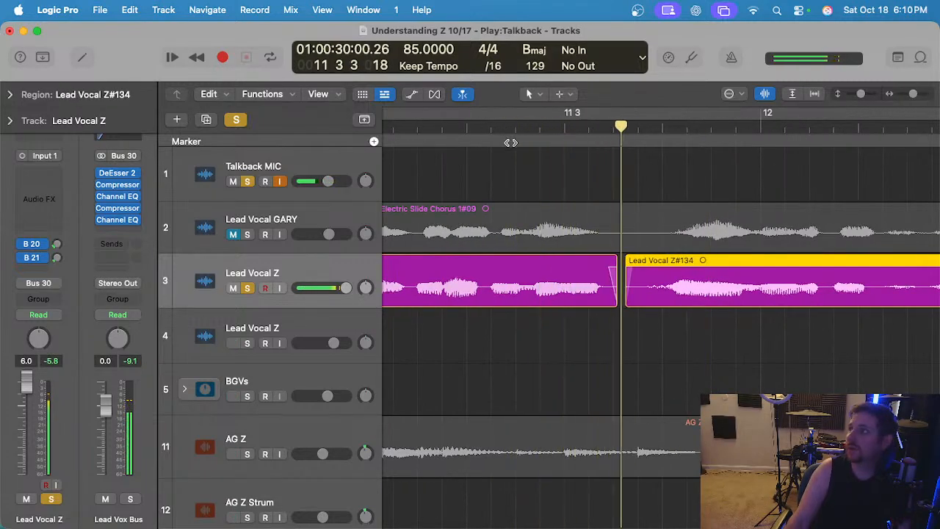
click(663, 357)
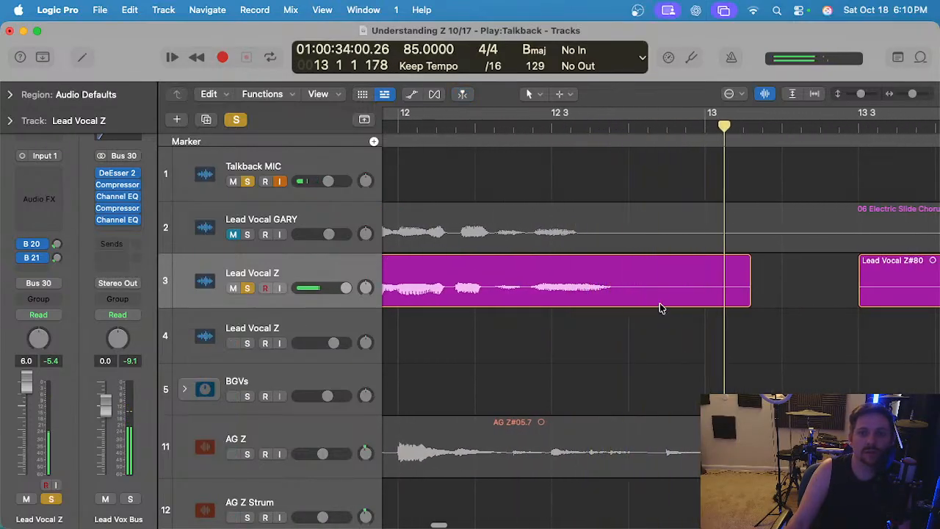
Delete the silent tail of Lead Vocal Z#134 from just after 12 4 and add a short fade-out at its new end.
drag(649, 286, 801, 294)
key(Delete)
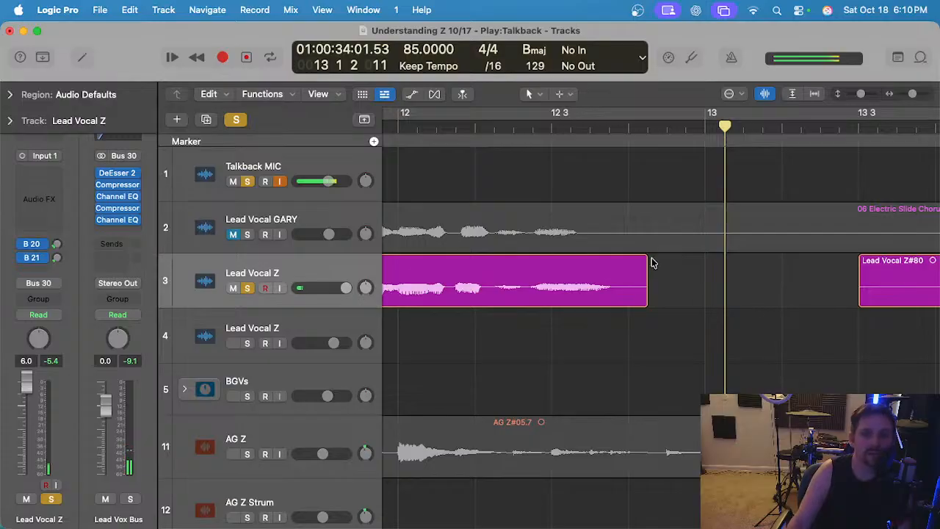
drag(644, 256, 626, 256)
Play the lead vocal into V1B and delete the silent part of region Lead Vocal Z#80 before bar 14.
scroll(830, 225, right, 7)
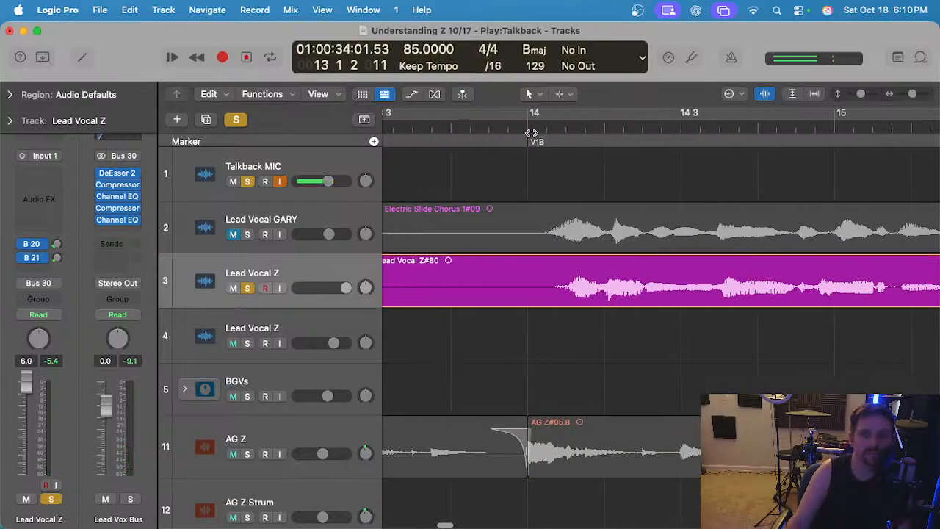
scroll(518, 137, left, 2)
click(516, 129)
key(space)
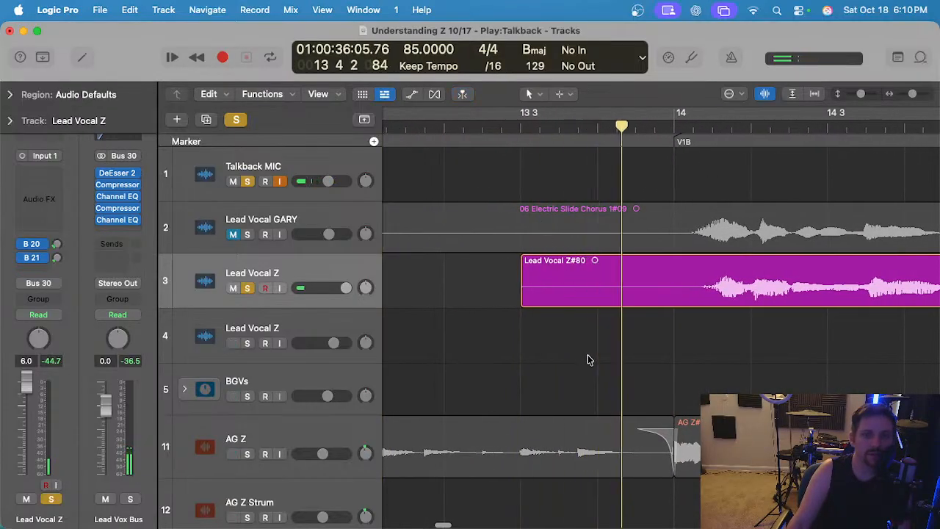
drag(671, 279, 474, 294)
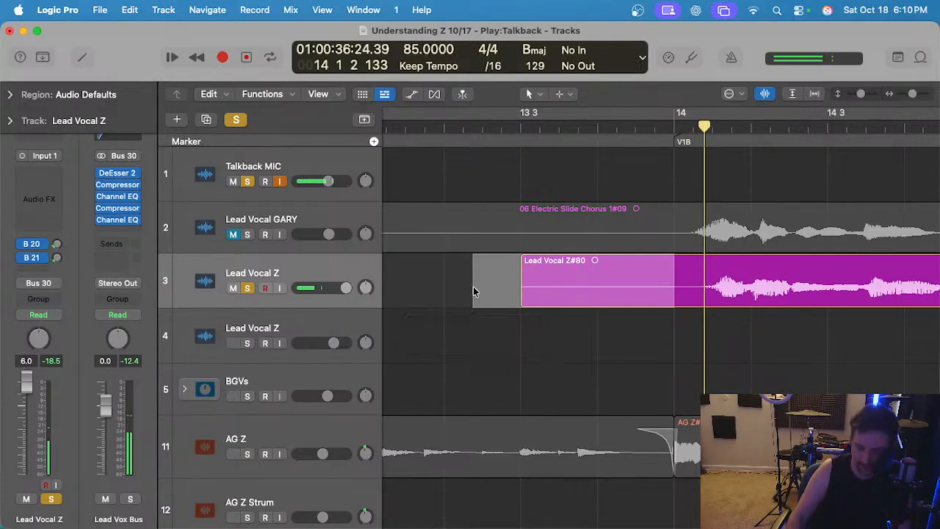
key(Delete)
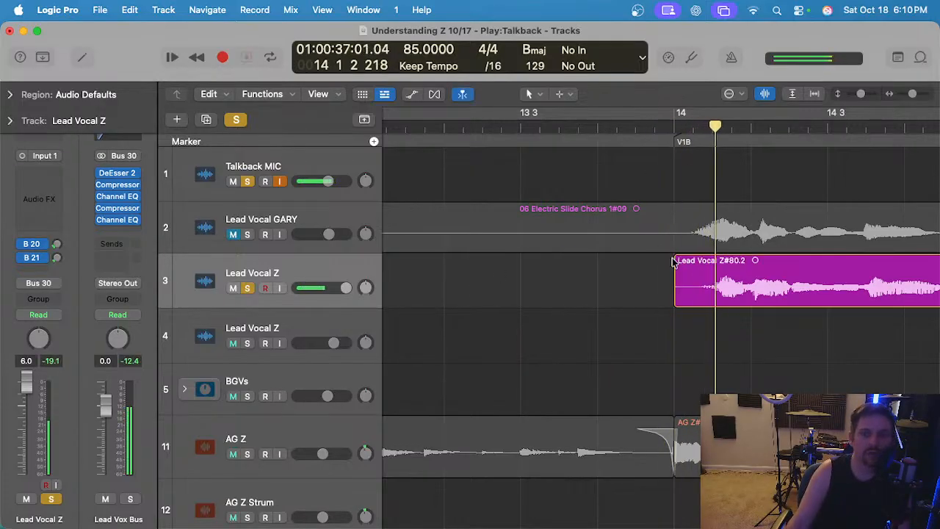
Extend the start of region Lead Vocal Z#80.2 to just before bar 14 and add a short fade-in.
drag(676, 300, 648, 300)
click(647, 301)
drag(664, 257, 673, 256)
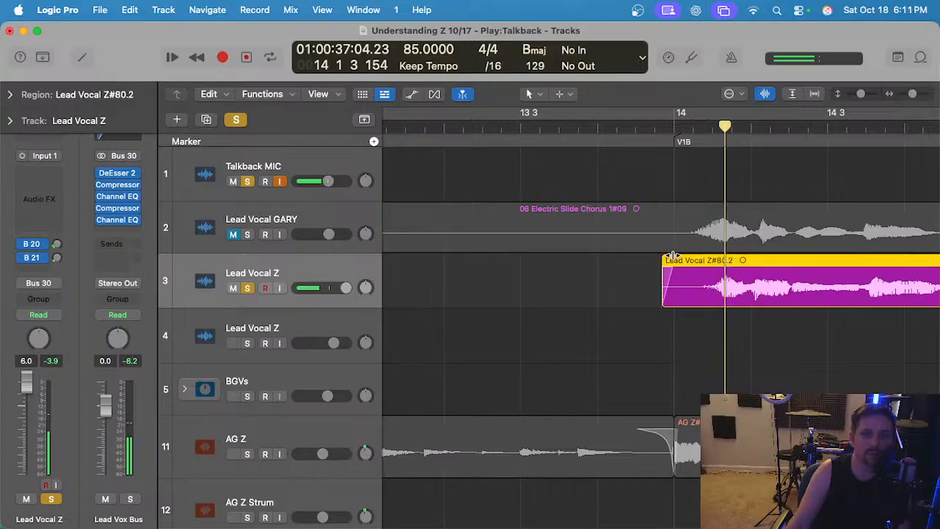
Play region Lead Vocal Z#80.2 from 13 4 3 and follow it to the end of its phrase in bar 16.
click(639, 133)
click(610, 327)
key(super+Left)
scroll(593, 323, right, 5)
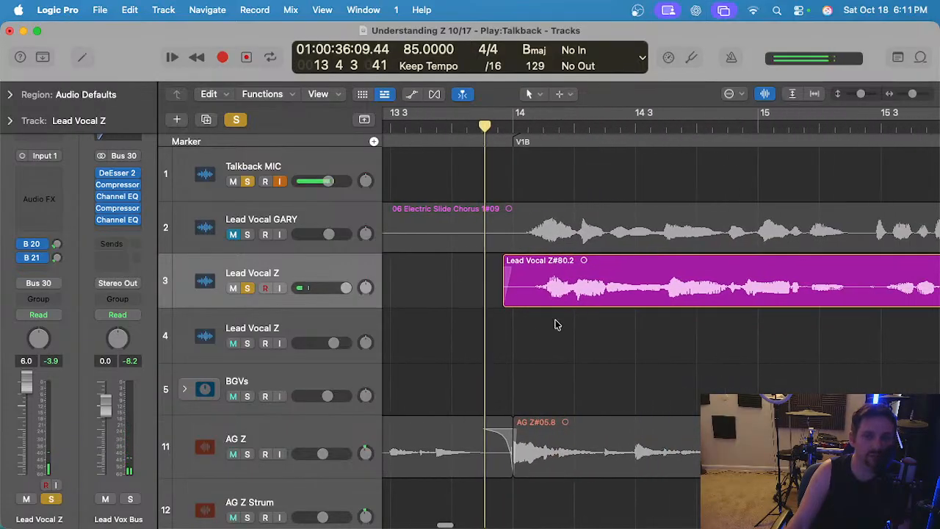
key(super+Left)
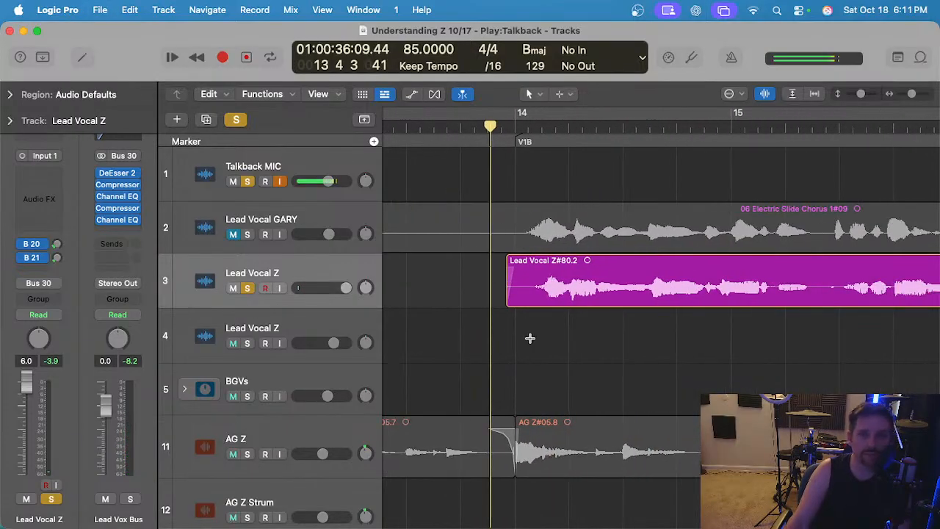
scroll(560, 334, right, 5)
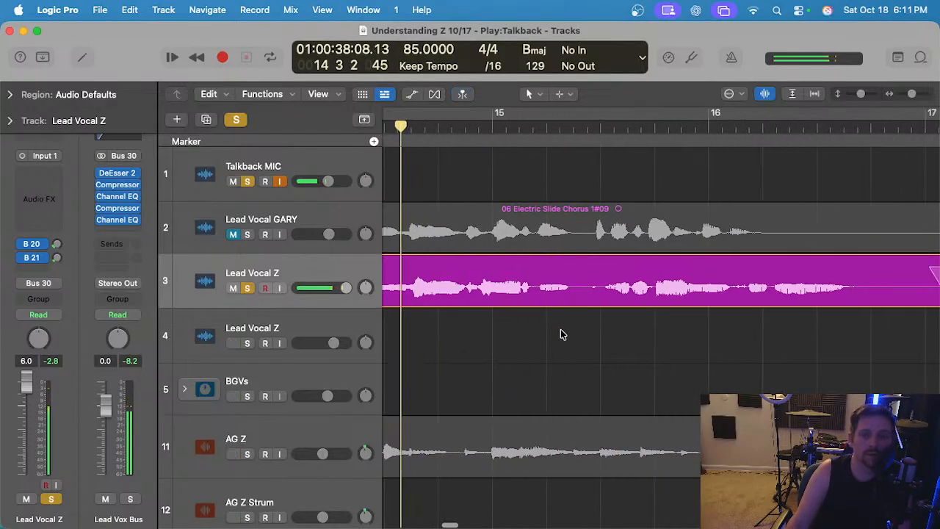
key(super+Left)
scroll(560, 335, right, 3)
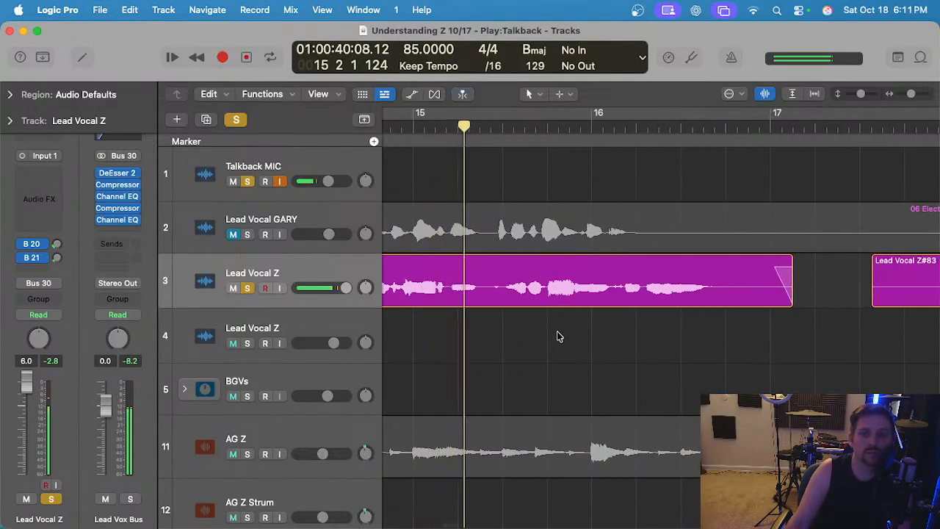
scroll(558, 336, right, 2)
click(641, 132)
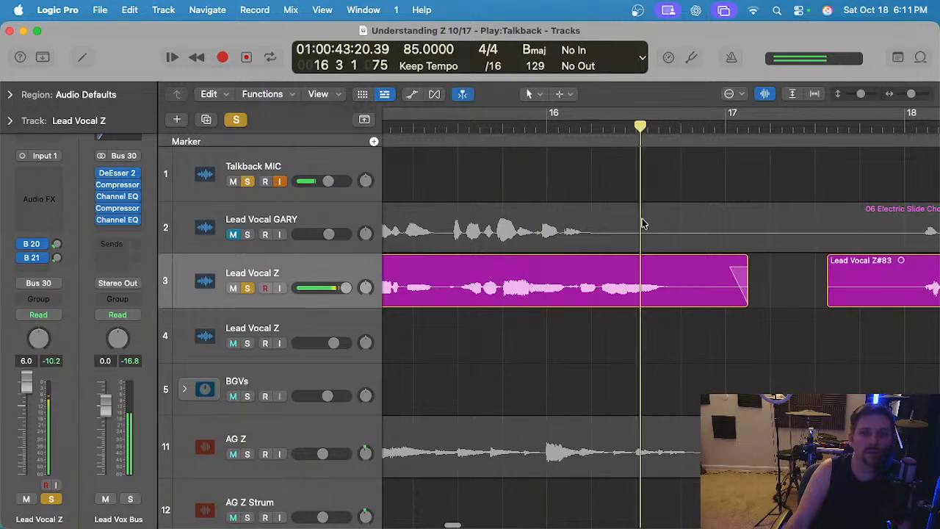
Trim the end of Lead Vocal Z#80.2 back to shortly after 16 4 and play its last phrase.
drag(634, 301, 578, 301)
click(498, 126)
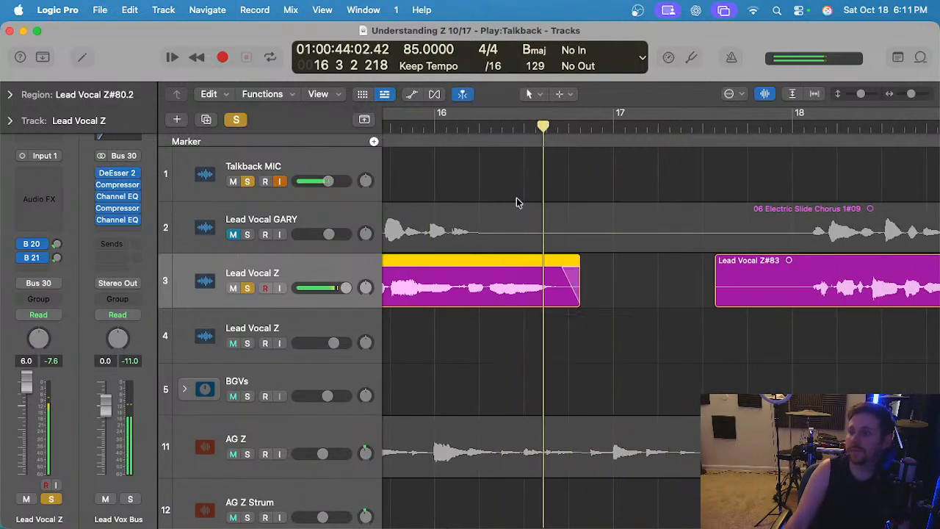
key(space)
scroll(571, 332, up, 5)
click(566, 338)
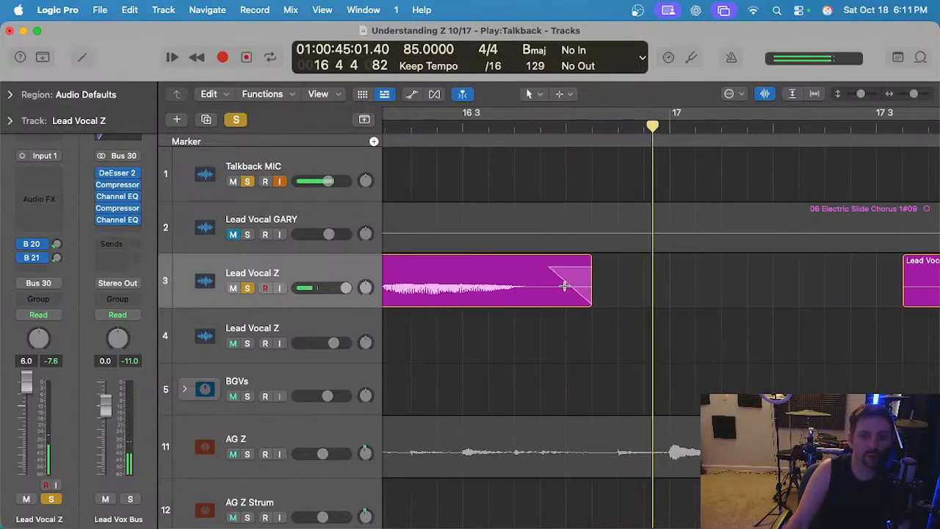
Delete the tail of Lead Vocal Z#80.2 from 16 4, add a short fade-out at the new end and play the edit.
drag(565, 286, 623, 291)
key(Delete)
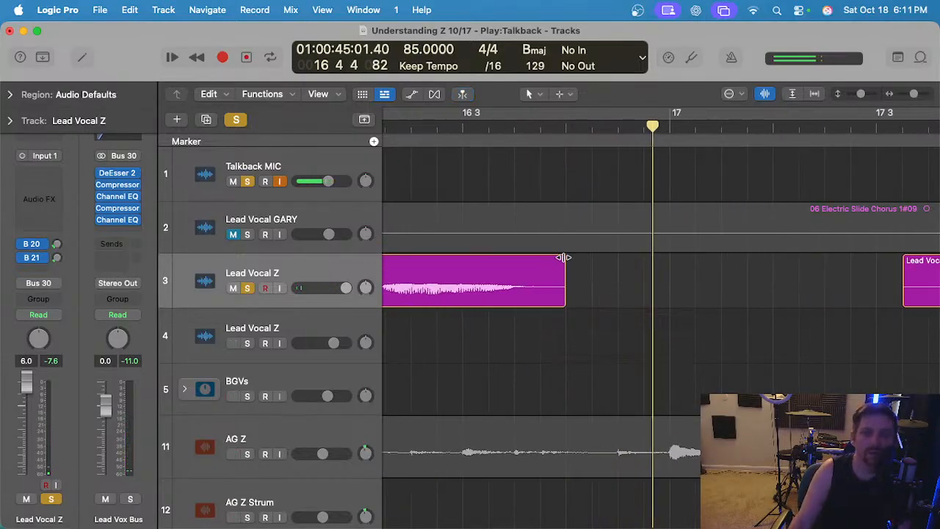
drag(564, 257, 543, 257)
click(444, 129)
key(space)
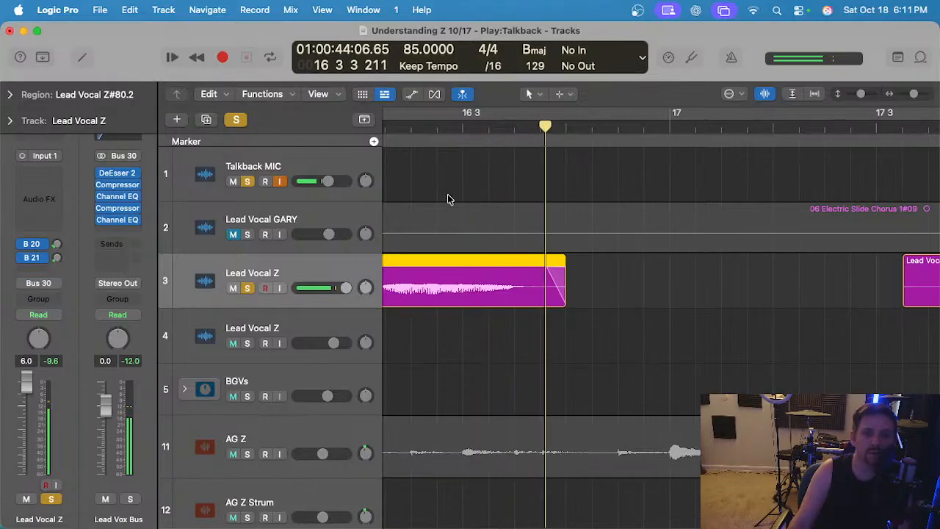
Delete the silent part of region Lead Vocal Z#83 before bar 18 and play the vocal from just before that bar.
scroll(623, 324, down, 5)
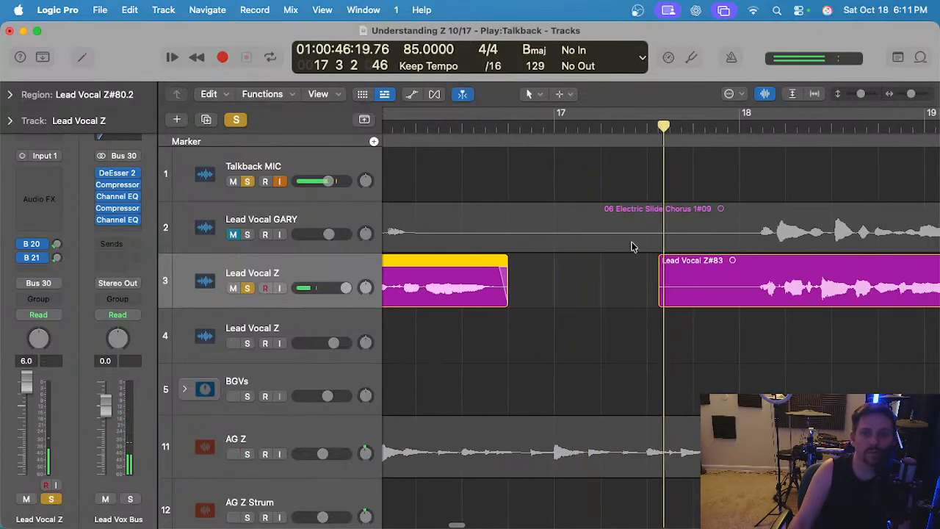
click(640, 350)
drag(624, 280, 509, 289)
key(Delete)
click(625, 255)
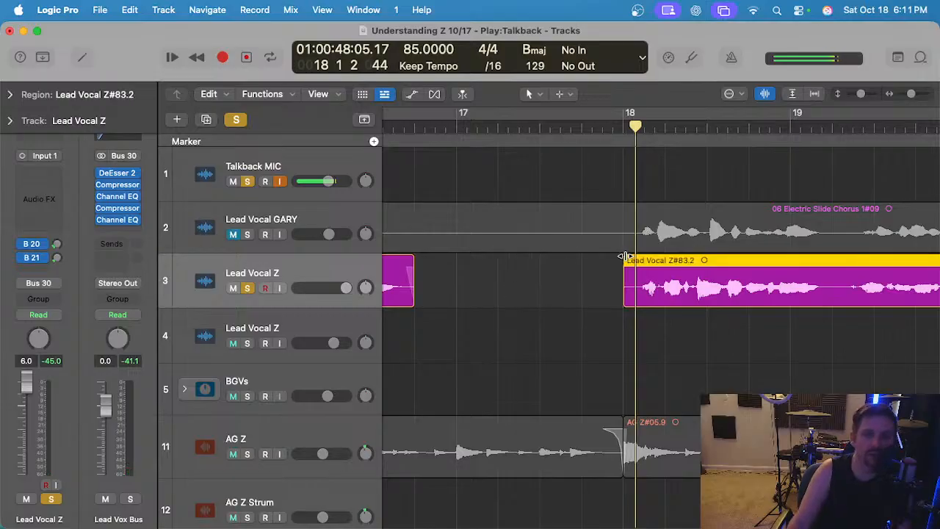
click(610, 129)
click(592, 320)
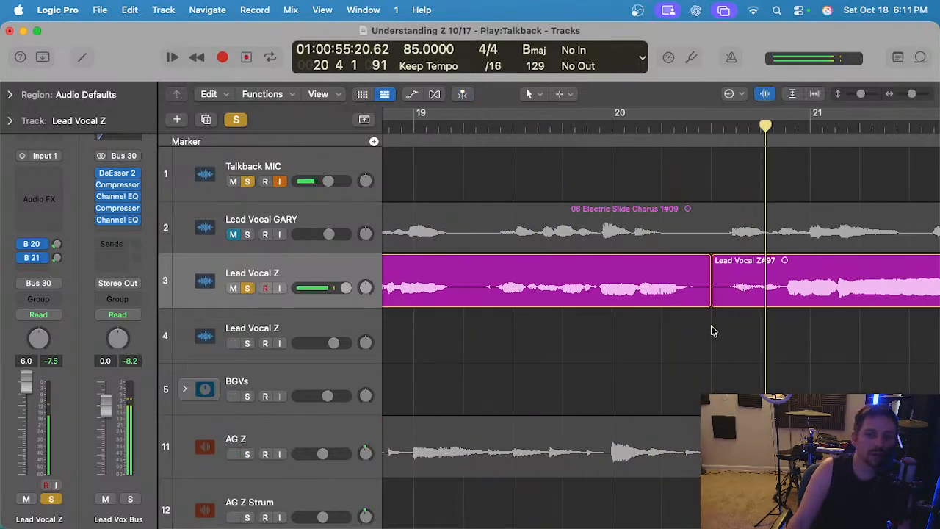
Trim the end of Lead Vocal Z#83.2 slightly earlier with a short fade-out, and add a short fade-in to Lead Vocal Z#97.
scroll(711, 330, up, 2)
drag(714, 301, 702, 296)
drag(702, 258, 692, 260)
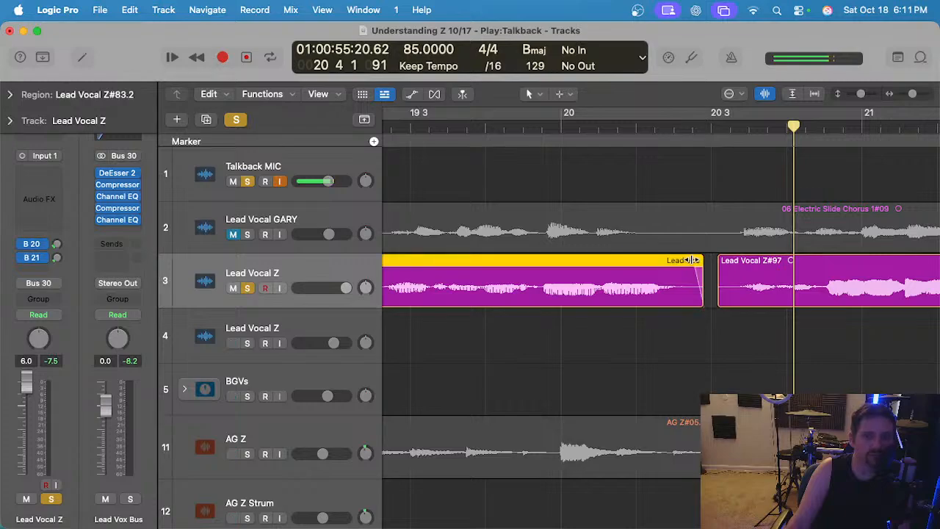
click(711, 263)
click(721, 260)
Move the playhead back to 19 4 1, ahead of the gap before Lead Vocal Z#97.
scroll(711, 253, down, 3)
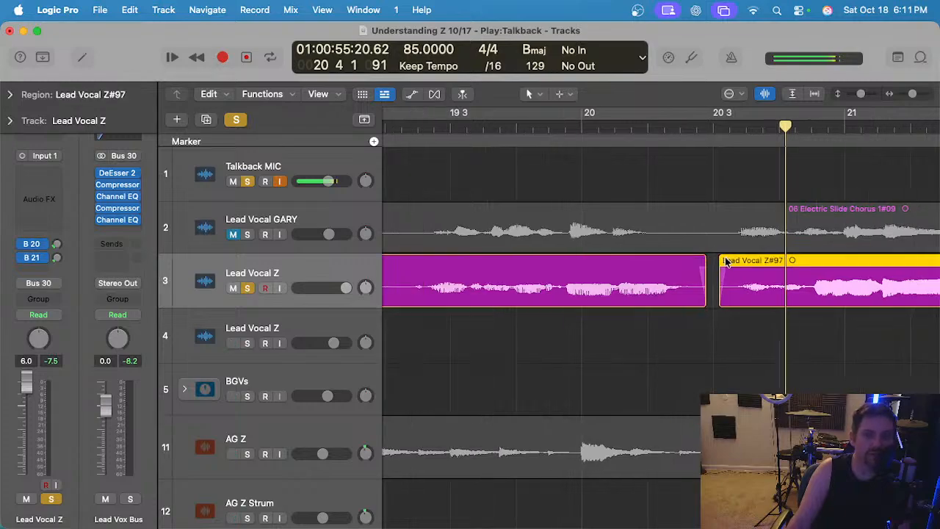
key(comma)
click(632, 387)
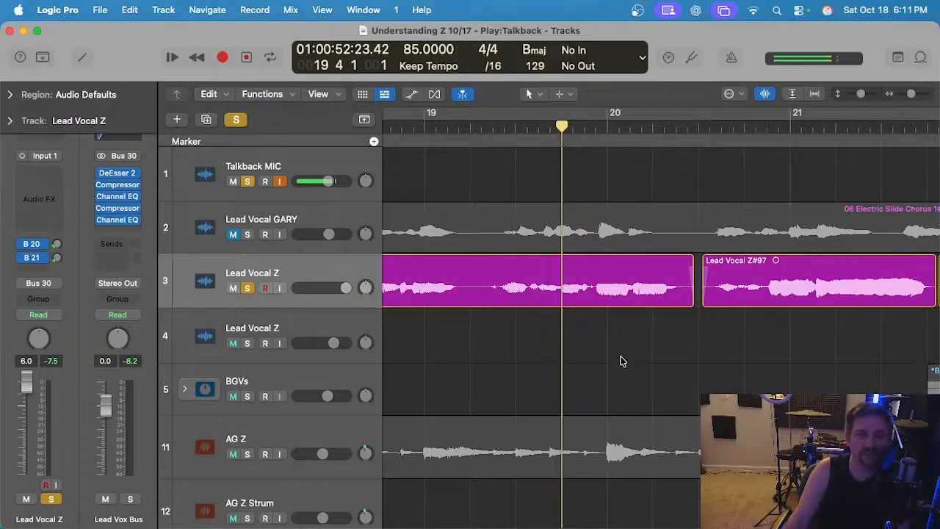
scroll(623, 362, up, 1)
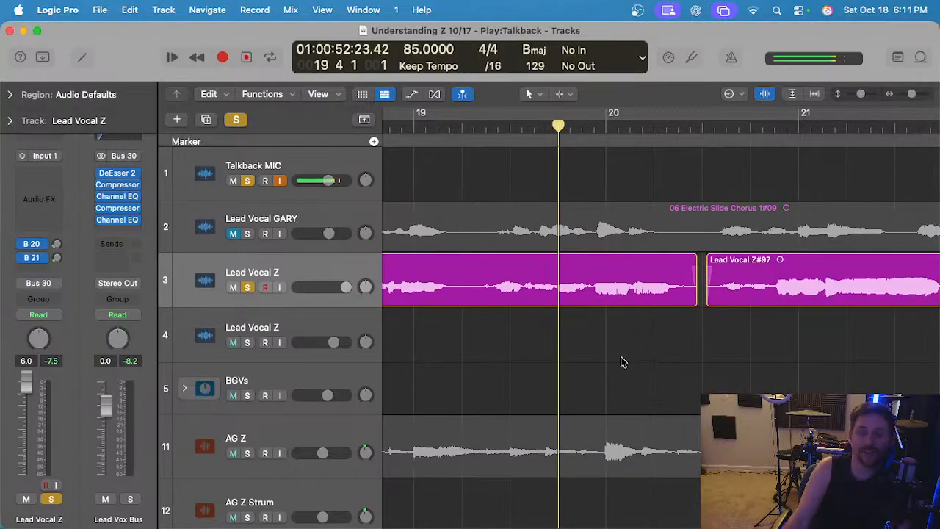
Play the soloed vocal from 19 4 1 across the gap before Lead Vocal Z#97 and on to the start of the chorus.
scroll(621, 361, right, 2)
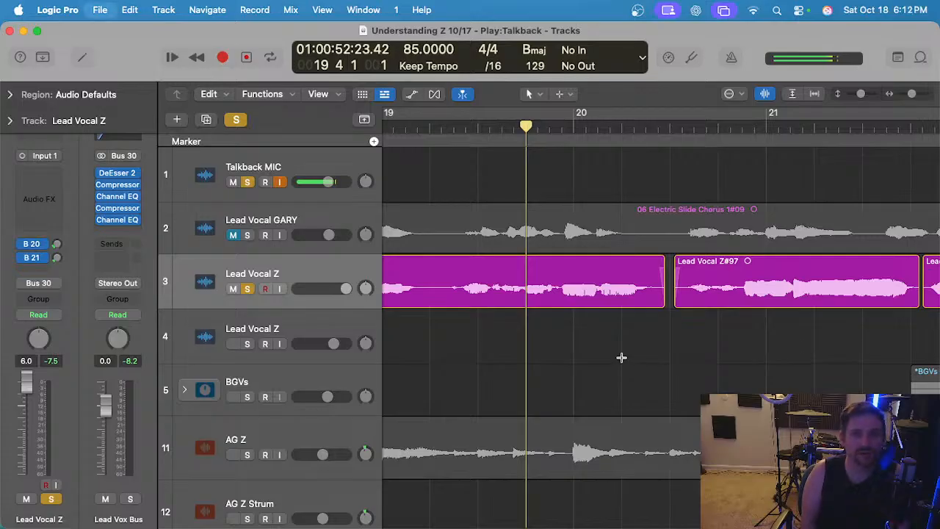
key(space)
scroll(638, 342, up, 2)
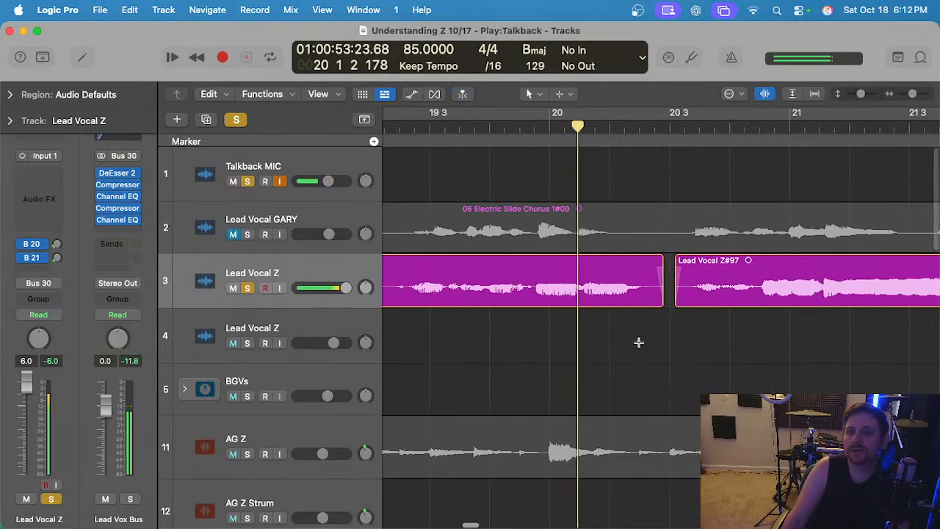
scroll(638, 342, down, 3)
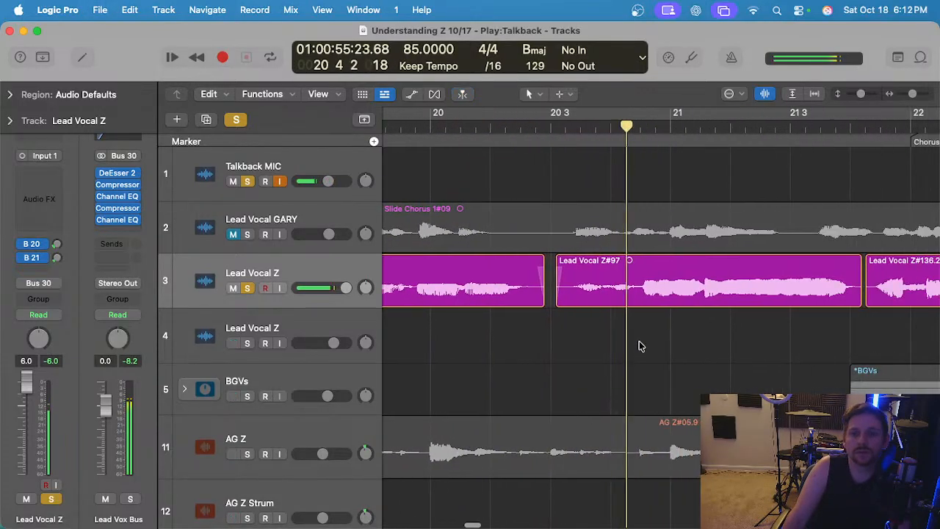
scroll(637, 344, up, 4)
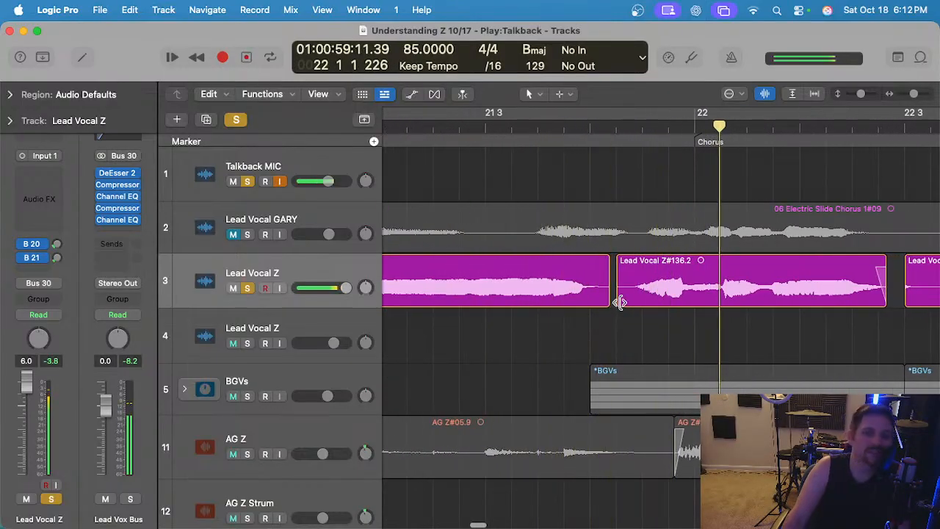
Extend the end of Lead Vocal Z#97 to meet Lead Vocal Z#136.2, shift their shared boundary slightly later and play the edit.
drag(605, 299, 618, 290)
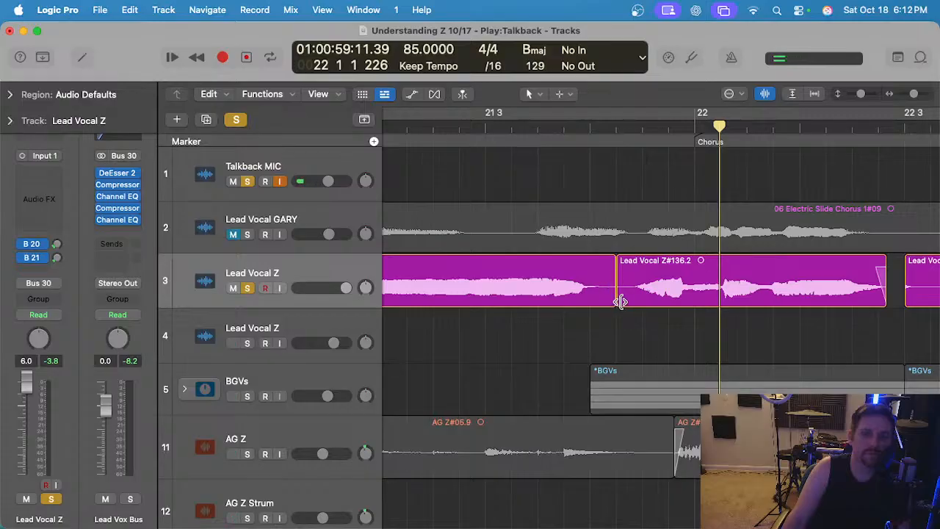
drag(620, 301, 621, 301)
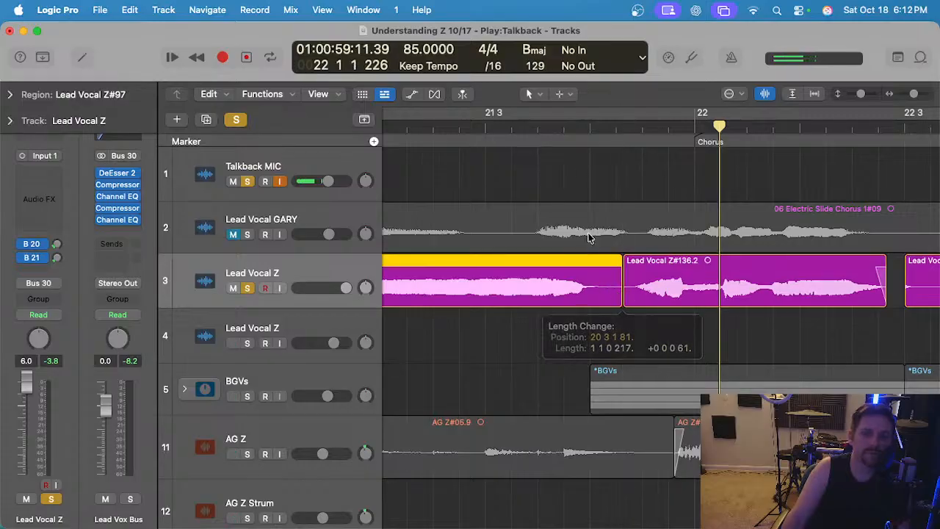
double_click(503, 121)
scroll(628, 307, up, 1)
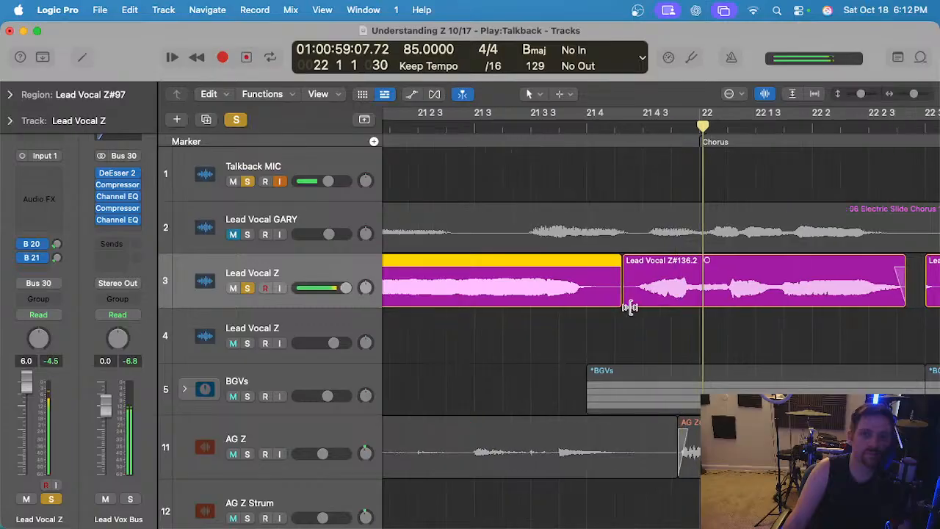
Add a short fade-out to Lead Vocal Z#97 and a short fade-in to Lead Vocal Z#136.2, and play across the join.
scroll(625, 303, up, 2)
drag(621, 299, 628, 300)
click(611, 329)
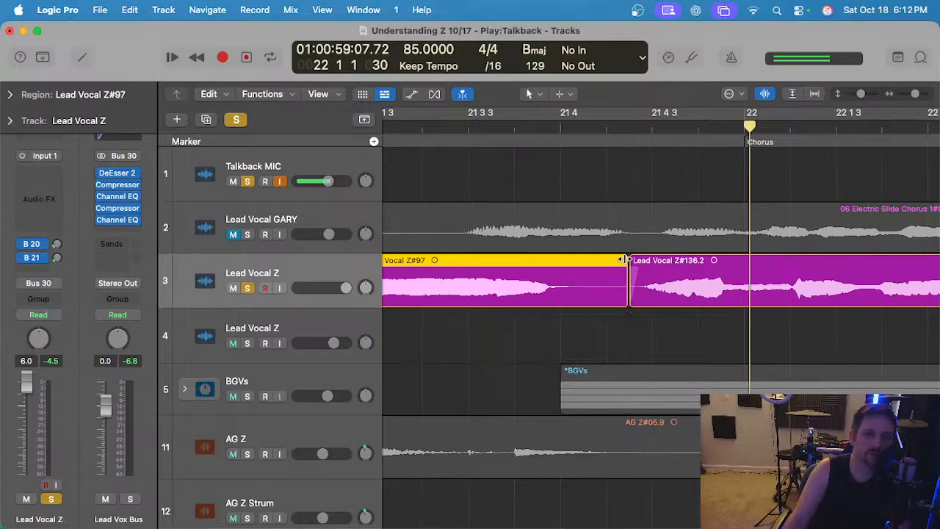
double_click(412, 124)
scroll(518, 189, down, 3)
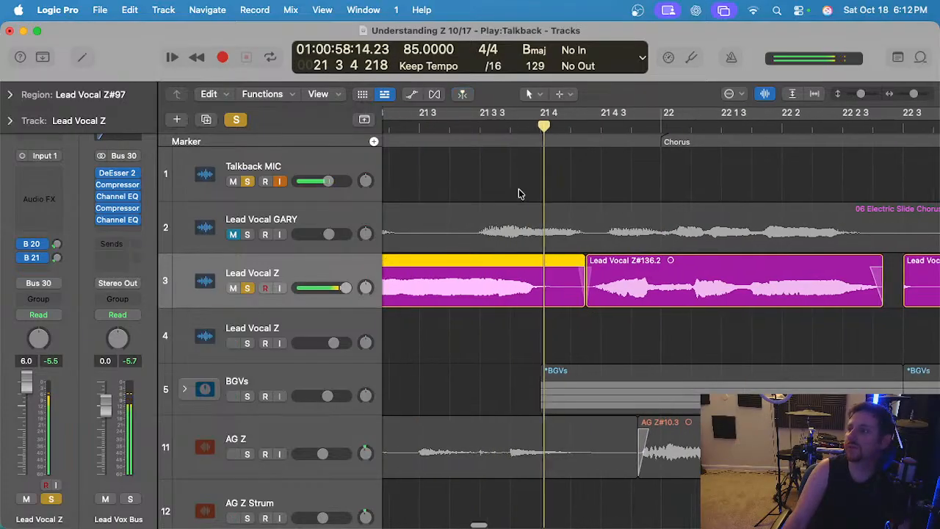
scroll(618, 334, down, 2)
key(space)
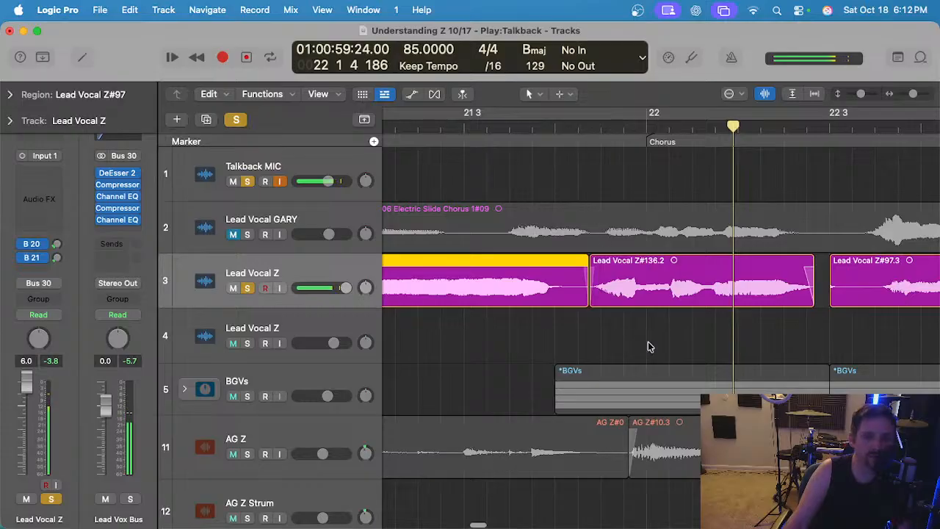
Trim the silent start of Lead Vocal Z#97.3 to just before 22 3 3 and play from ahead of the gap.
scroll(646, 339, right, 3)
scroll(652, 318, up, 2)
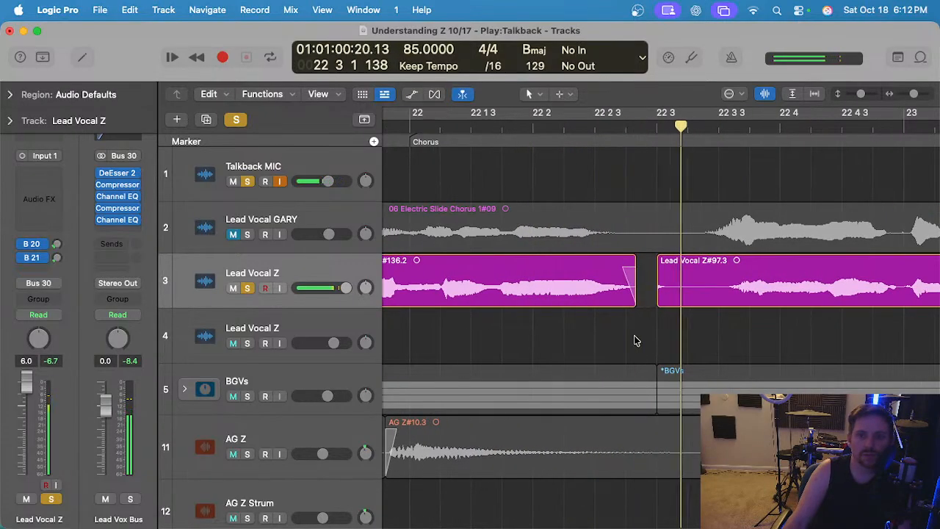
drag(636, 304, 707, 294)
double_click(532, 127)
click(681, 334)
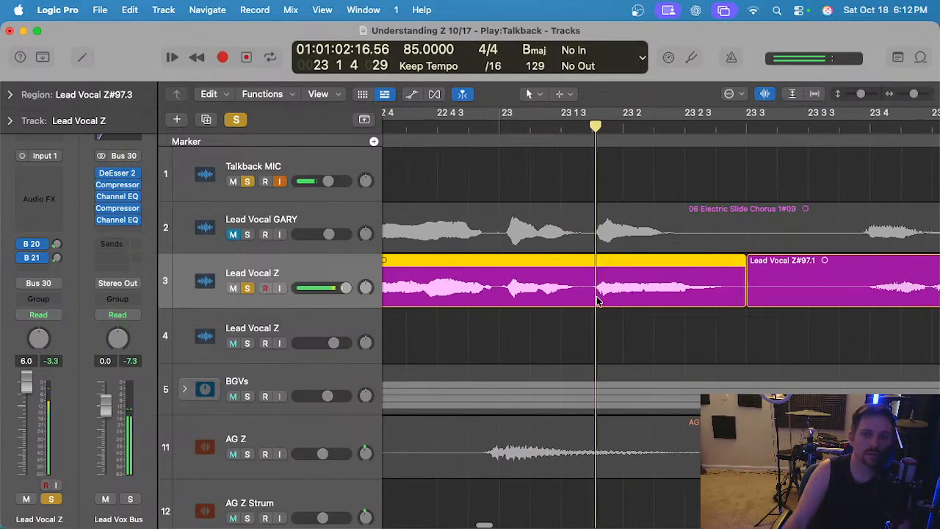
Add a short fade-in to Lead Vocal Z#97.3 and play from before the gap through to the end of the region.
scroll(597, 302, left, 8)
click(610, 348)
drag(629, 257, 635, 243)
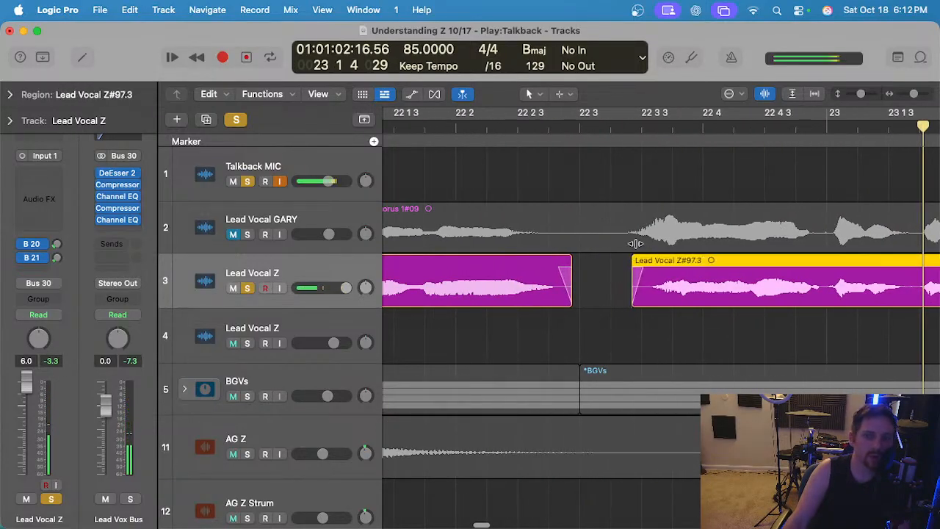
click(451, 125)
click(582, 334)
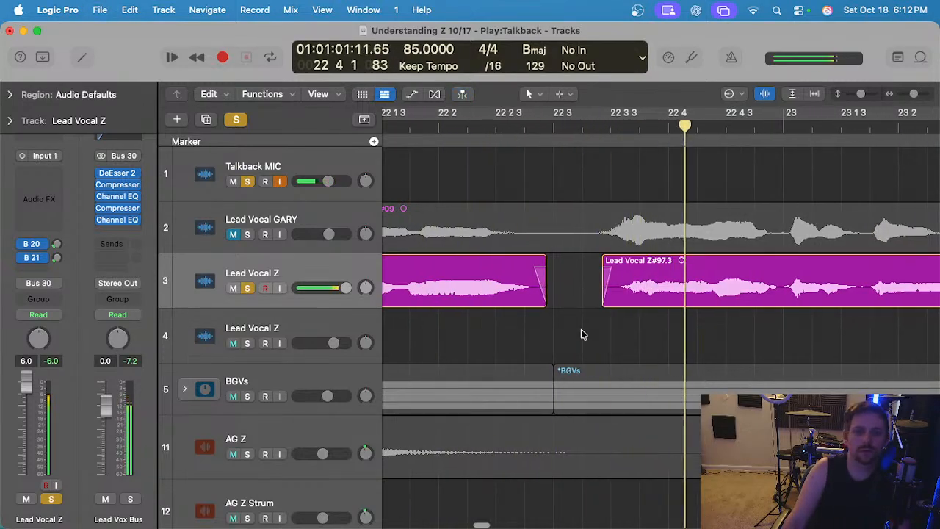
scroll(581, 330, right, 8)
scroll(579, 326, left, 6)
scroll(539, 322, right, 6)
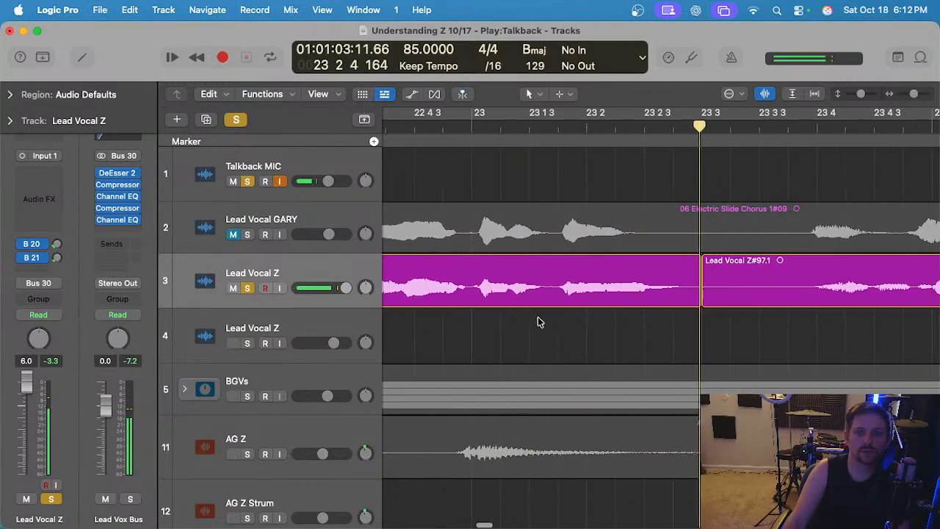
Trim the start of Lead Vocal Z#97.1 to 23 3 1 171, fading out the end of Z#97.3 and fading in Z#97.1.
scroll(569, 339, right, 3)
drag(588, 298, 609, 298)
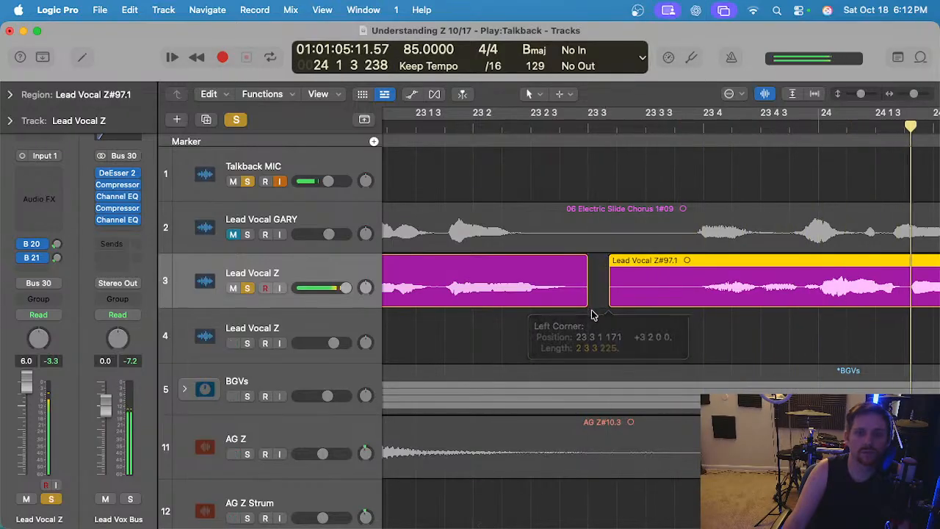
click(580, 258)
click(595, 264)
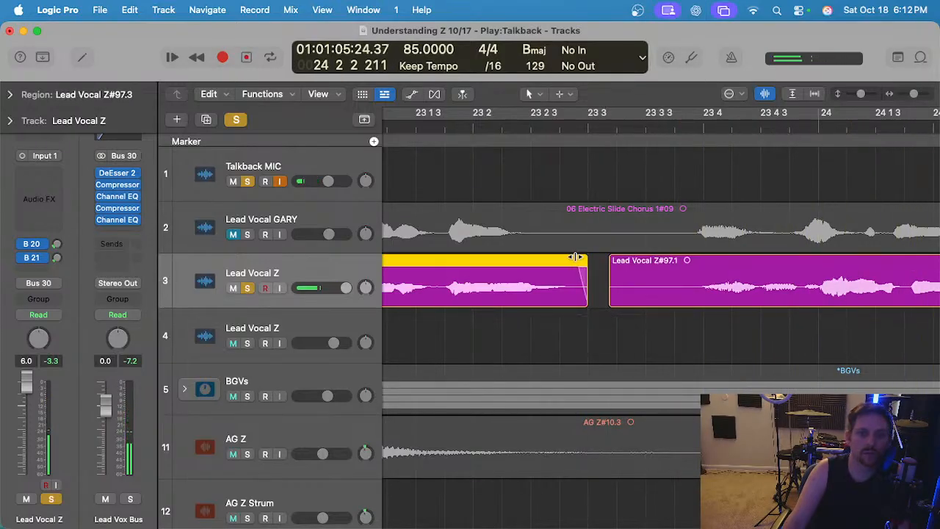
click(604, 259)
Play the vocal from around 23 3 through Lead Vocal Z#97.1 and stop just after Lead Vocal Z#96.1 begins.
key(space)
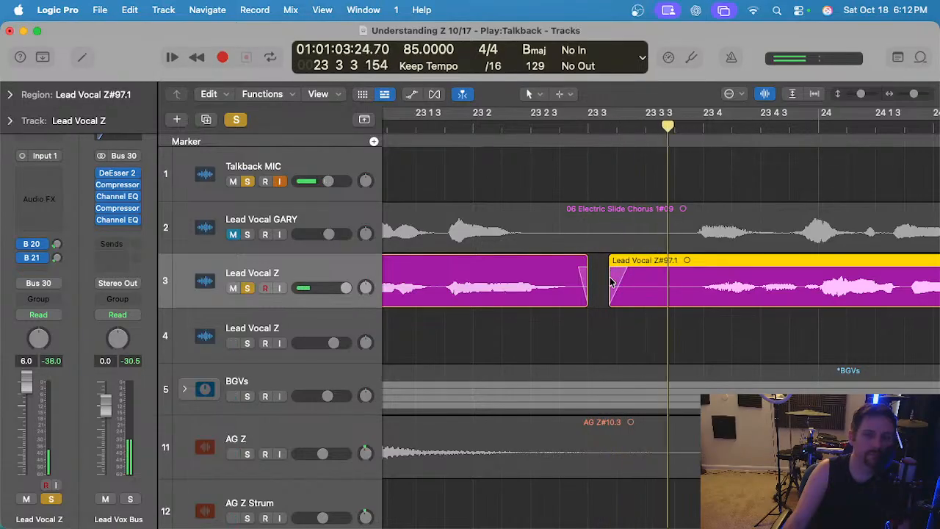
click(626, 332)
scroll(622, 332, right, 5)
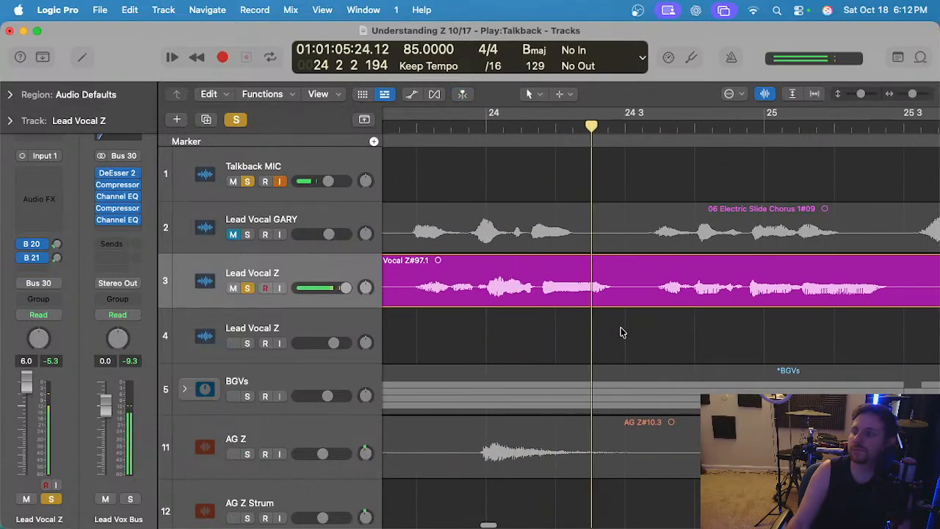
scroll(617, 319, right, 4)
scroll(736, 213, right, 8)
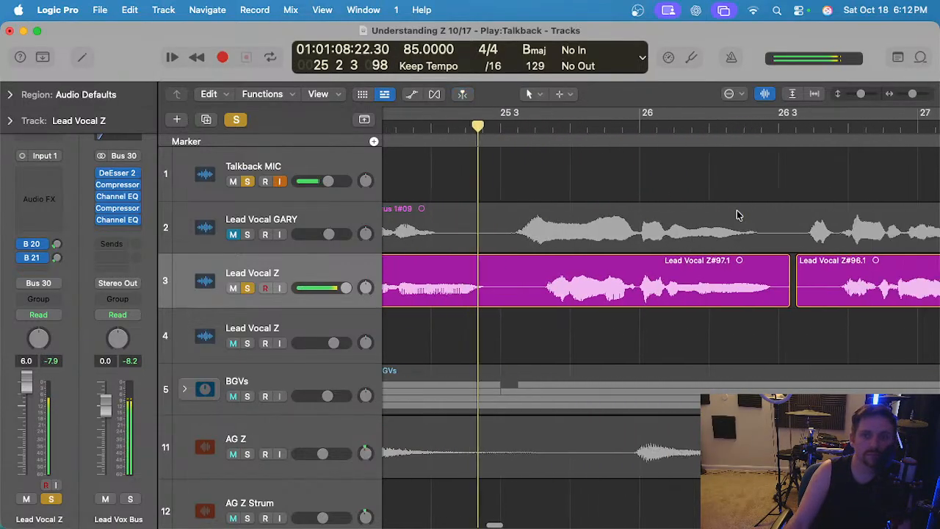
scroll(751, 139, up, 3)
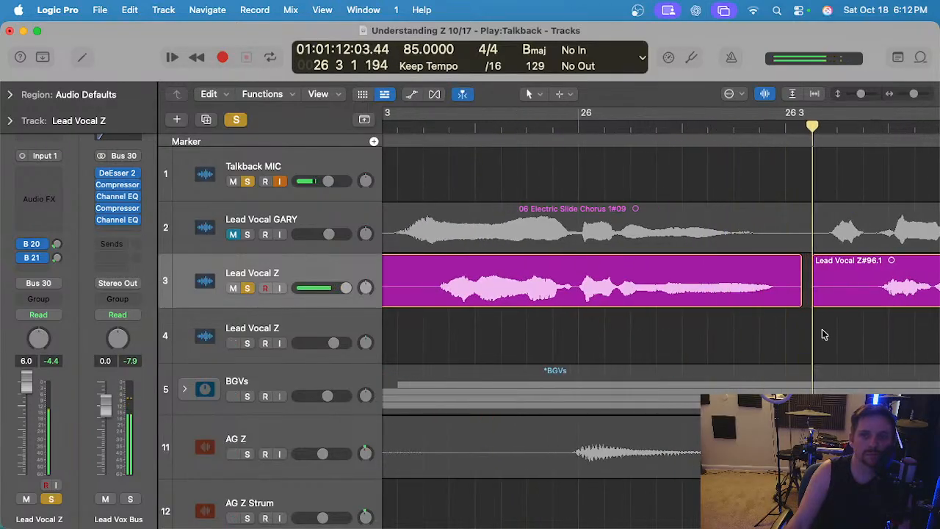
key(space)
Add a short fade-out to the end of Lead Vocal Z#97.1 and a short fade-in to the start of Lead Vocal Z#96.1.
scroll(624, 284, right, 8)
scroll(636, 323, left, 4)
click(644, 378)
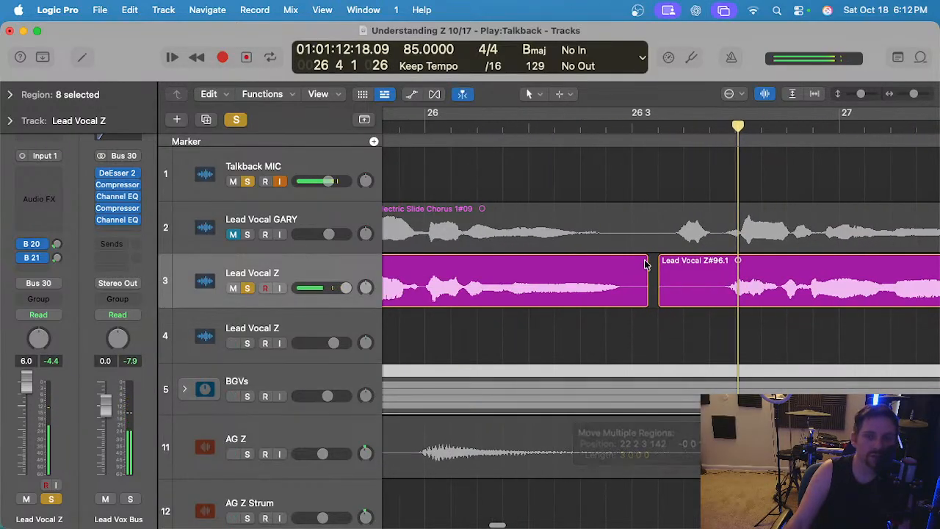
click(649, 268)
click(646, 255)
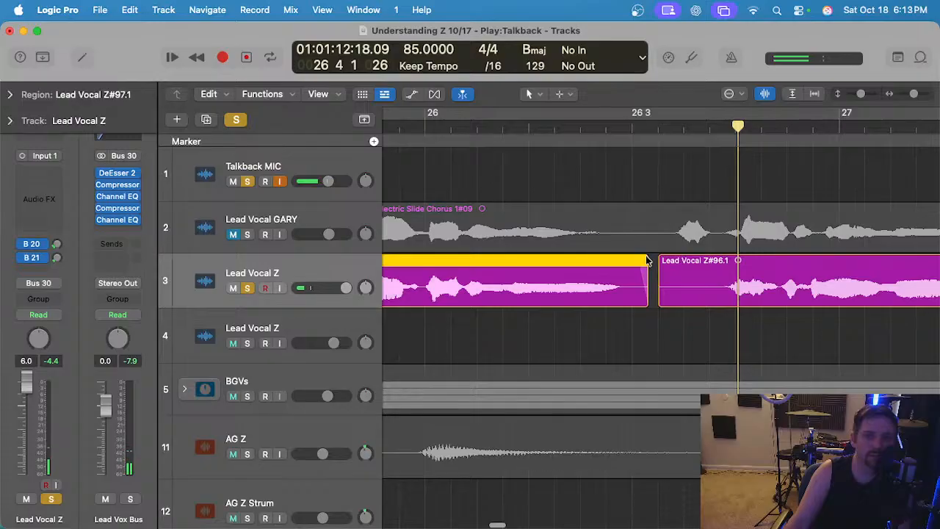
drag(656, 257, 679, 258)
Play the vocal from 26 2 2 across the faded gap and through Lead Vocal Z#96.1 toward its end.
click(556, 123)
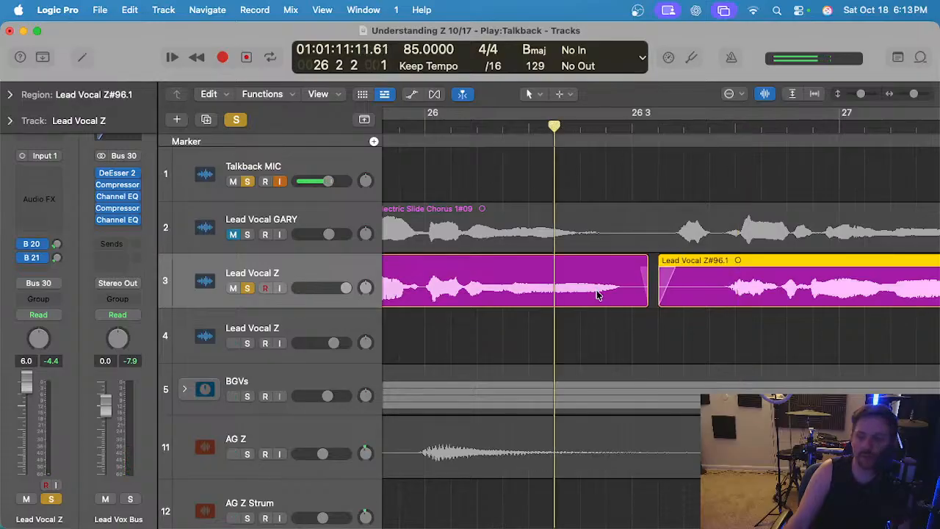
key(space)
key(super+Left)
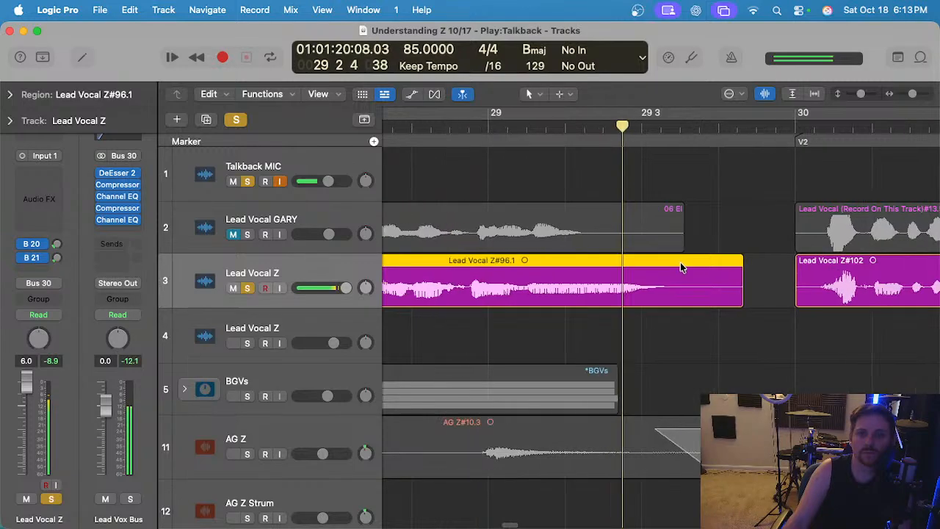
Delete the silent tail of Lead Vocal Z#96.1 from just after 29 3 and add a fade-out at the new end.
click(702, 356)
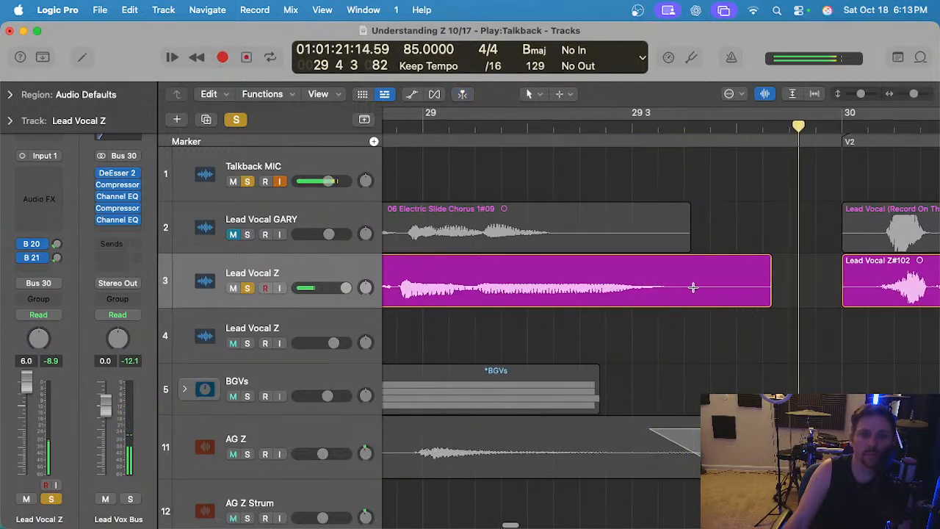
drag(692, 287, 783, 295)
key(Delete)
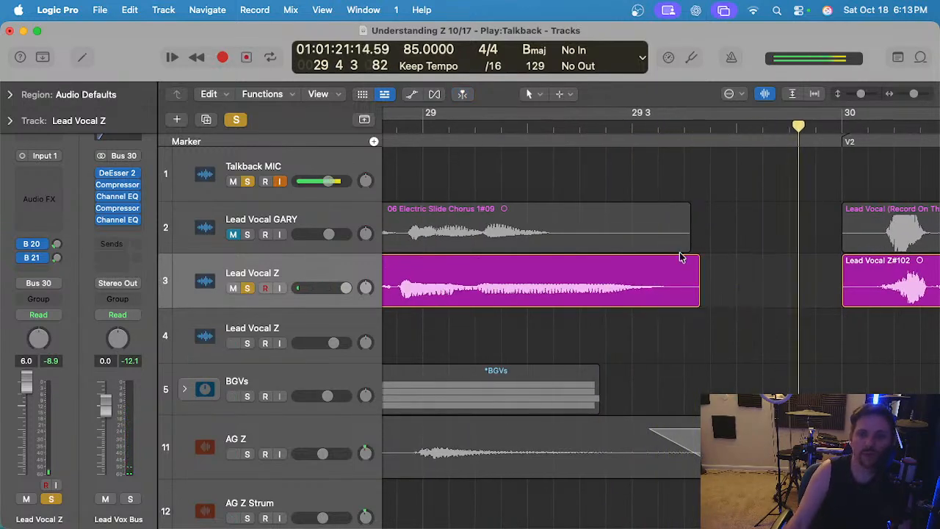
drag(698, 256, 674, 246)
Play the faded ending of Lead Vocal Z#96.1 and continue into the start of verse 2 at bar 30.
key(space)
scroll(635, 242, down, 2)
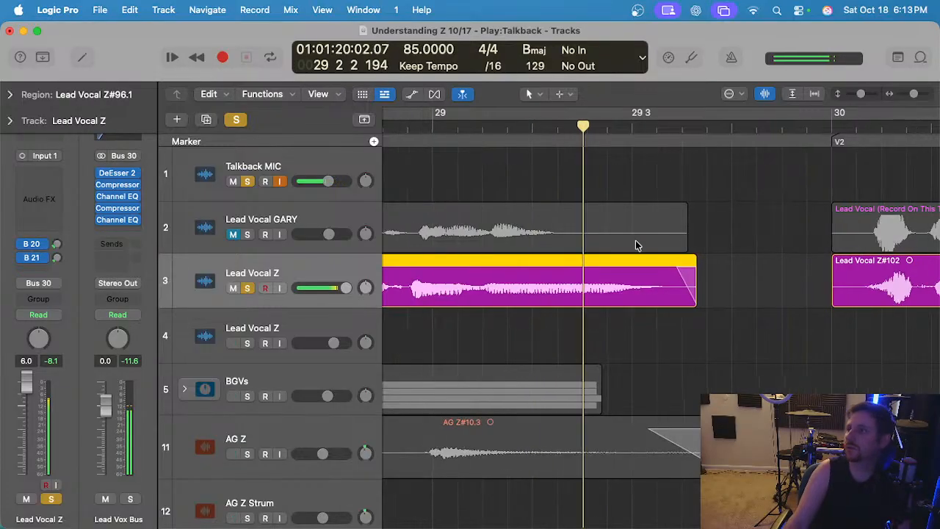
scroll(694, 257, down, 1)
scroll(693, 259, down, 2)
scroll(694, 258, right, 4)
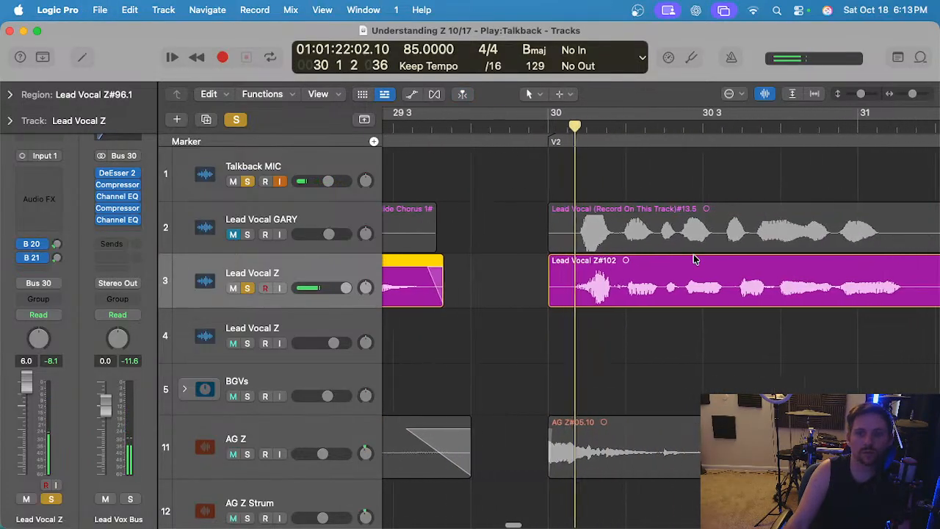
Extend the start of Lead Vocal Z#102 back to 29 4 4 41, play the entrance and add a short fade-in.
scroll(695, 258, up, 3)
click(478, 299)
drag(483, 299, 459, 298)
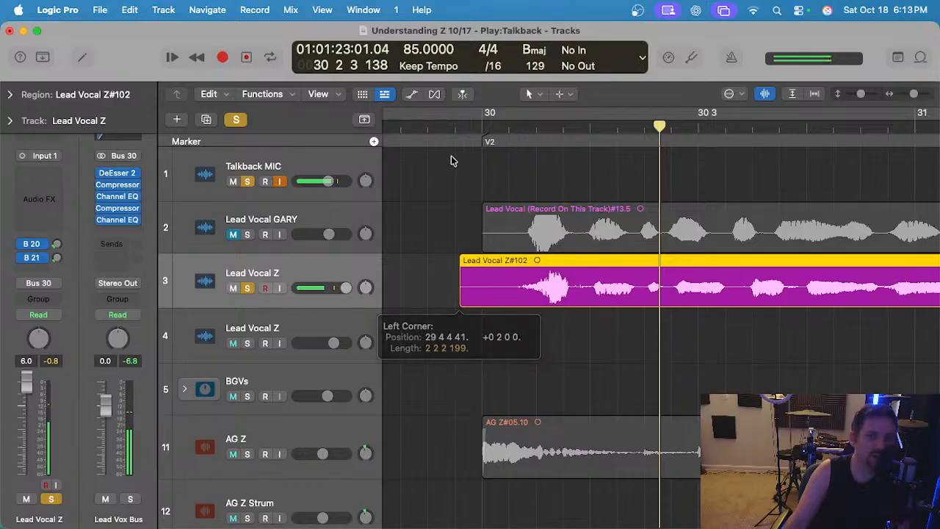
double_click(441, 127)
click(463, 246)
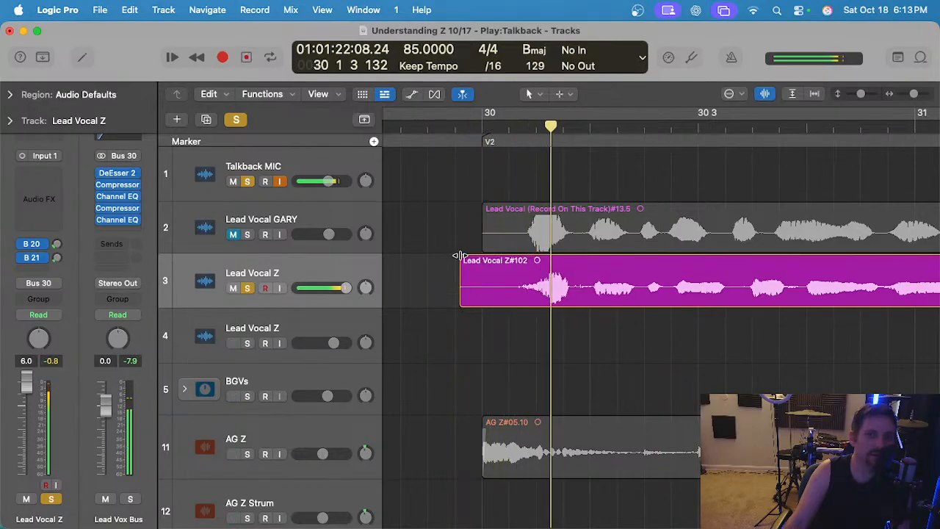
click(461, 257)
click(434, 231)
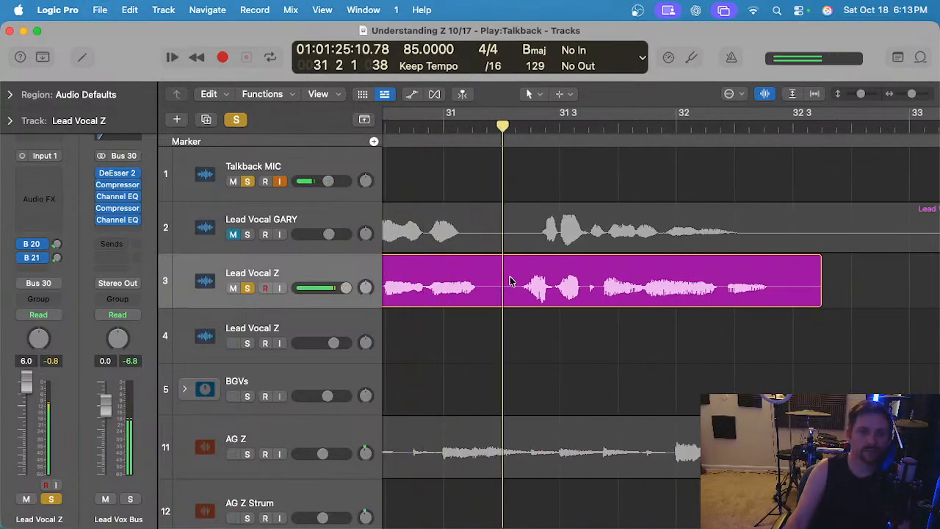
Play to the end of Lead Vocal Z#102, stop and delete the region's silent tail from about 32 3.
click(762, 95)
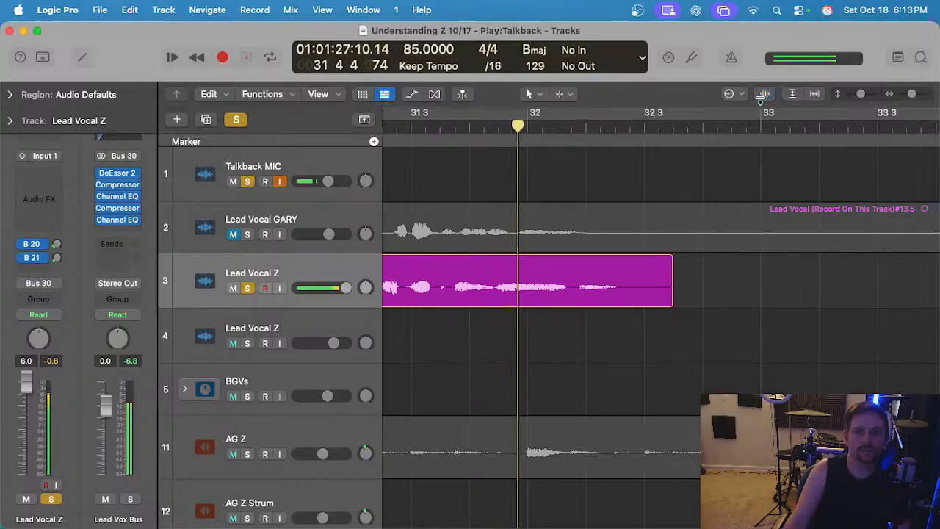
click(762, 95)
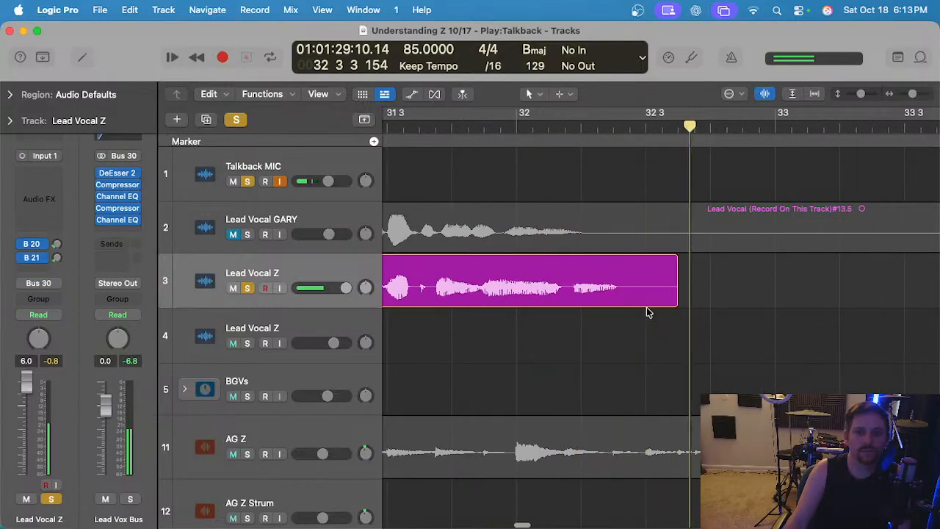
key(space)
drag(646, 295, 724, 291)
key(Delete)
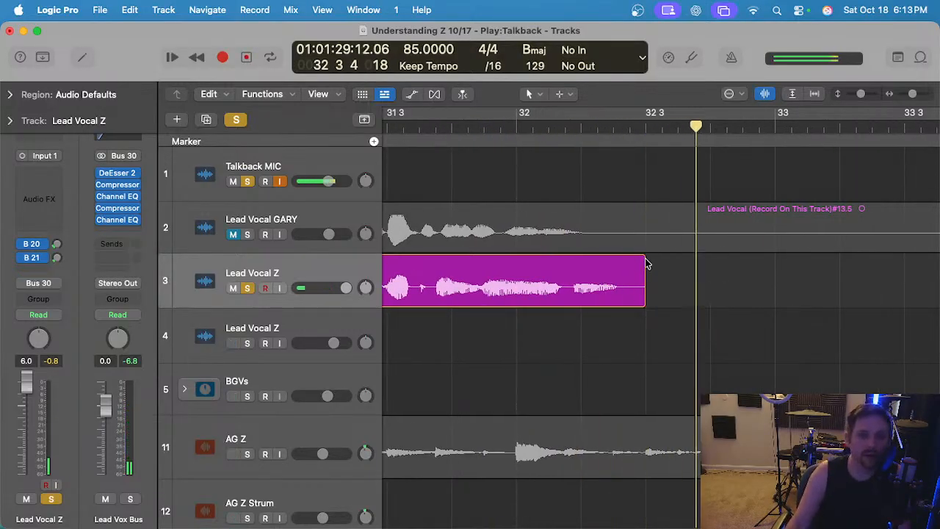
Add a short fade-out to the end of Lead Vocal Z#102 and play on past bar 33.
drag(644, 259, 634, 259)
key(space)
ctrl+alt+click(725, 281)
scroll(716, 293, right, 3)
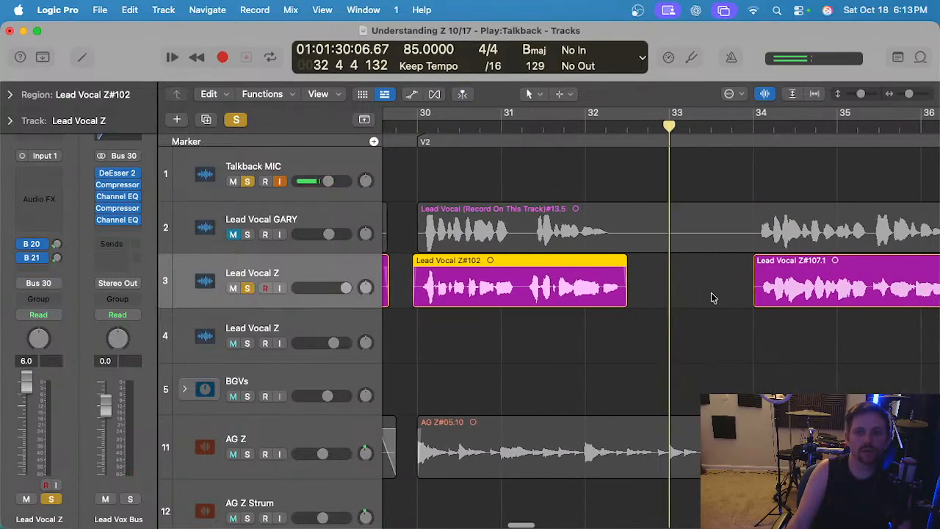
Extend the start of Lead Vocal Z#107.1 back to just before bar 34 and play its entrance.
click(742, 136)
scroll(728, 233, up, 5)
click(760, 288)
key(space)
drag(781, 300, 774, 299)
click(749, 278)
Trim the start of Lead Vocal Z#107.1 to bar 34 and add a short fade-in.
scroll(719, 240, right, 3)
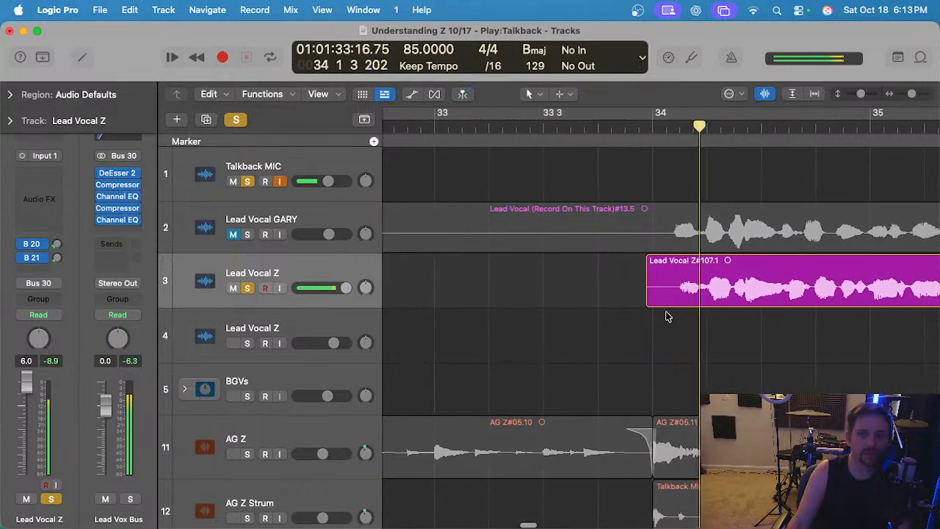
key(space)
drag(644, 301, 650, 300)
click(629, 290)
click(655, 259)
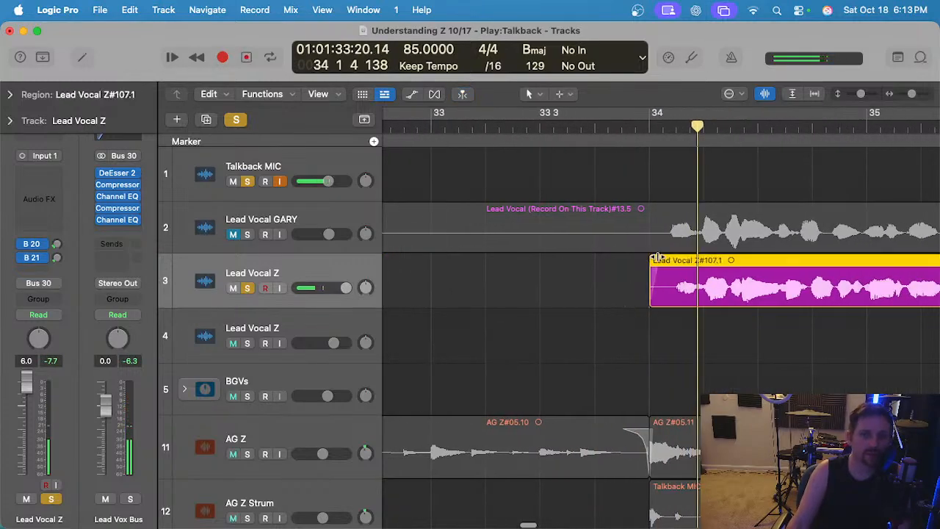
Extend the end of Lead Vocal Z#107.1 slightly and add a short fade-out before the following region.
scroll(615, 264, right, 5)
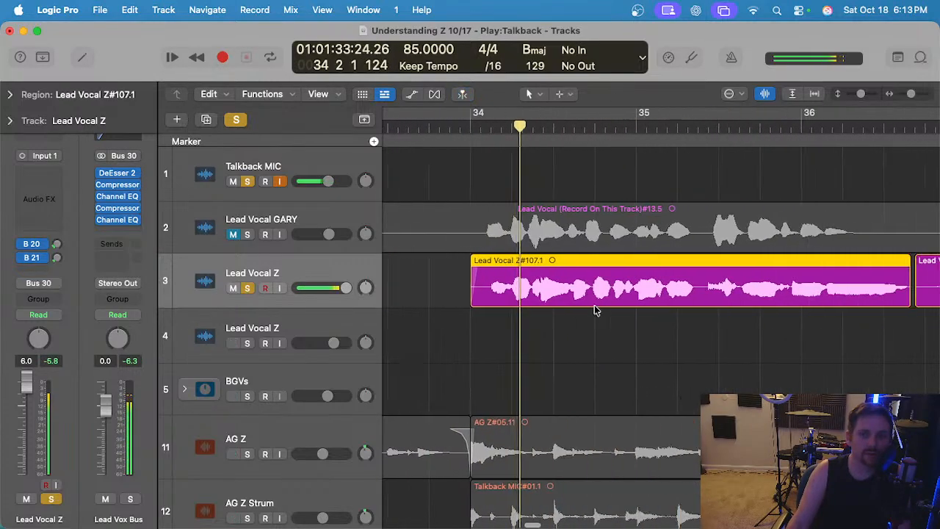
scroll(655, 296, up, 3)
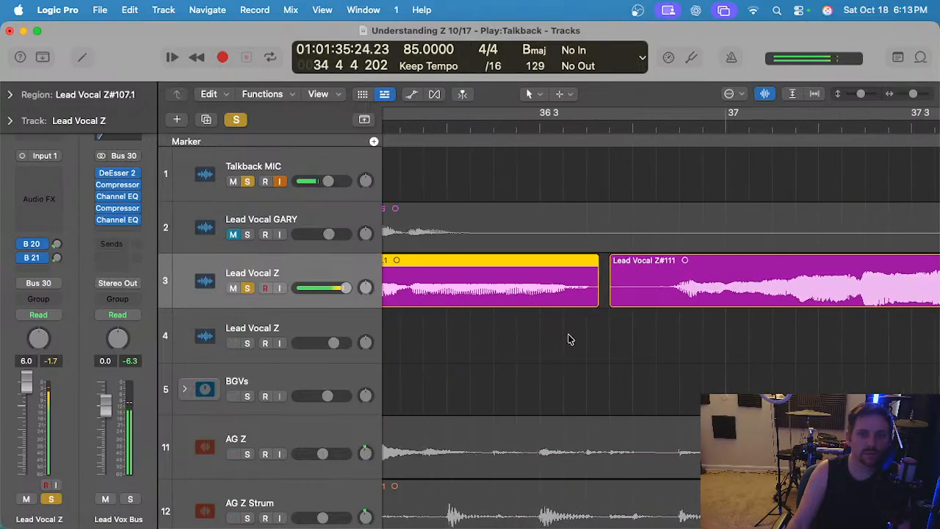
click(568, 337)
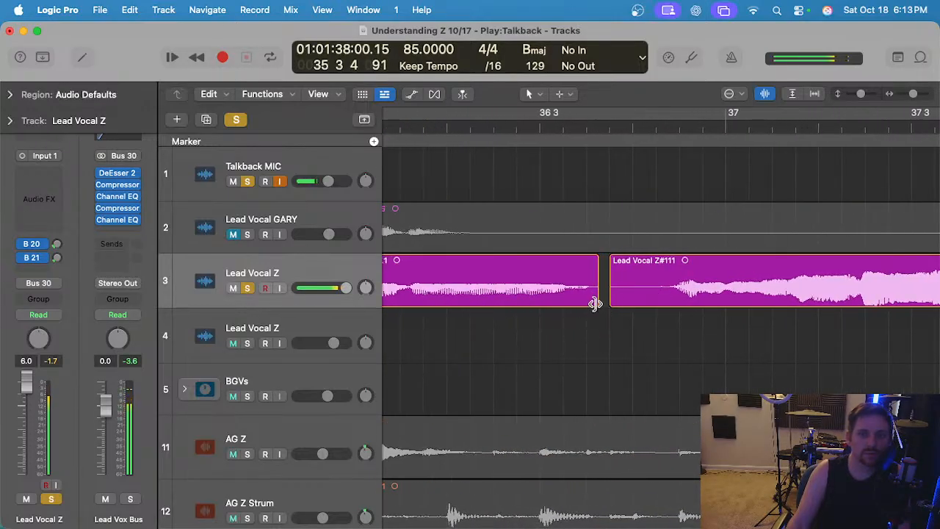
drag(595, 304, 600, 304)
click(621, 347)
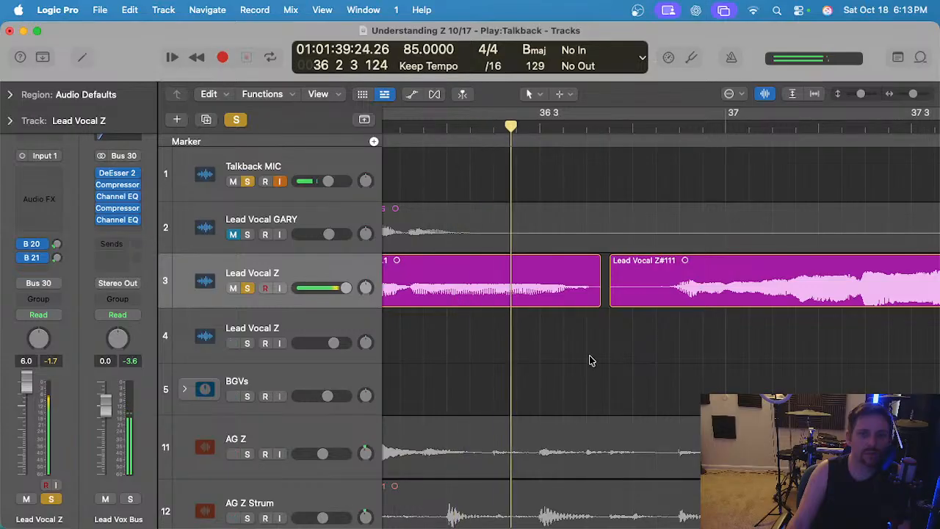
click(595, 258)
click(633, 387)
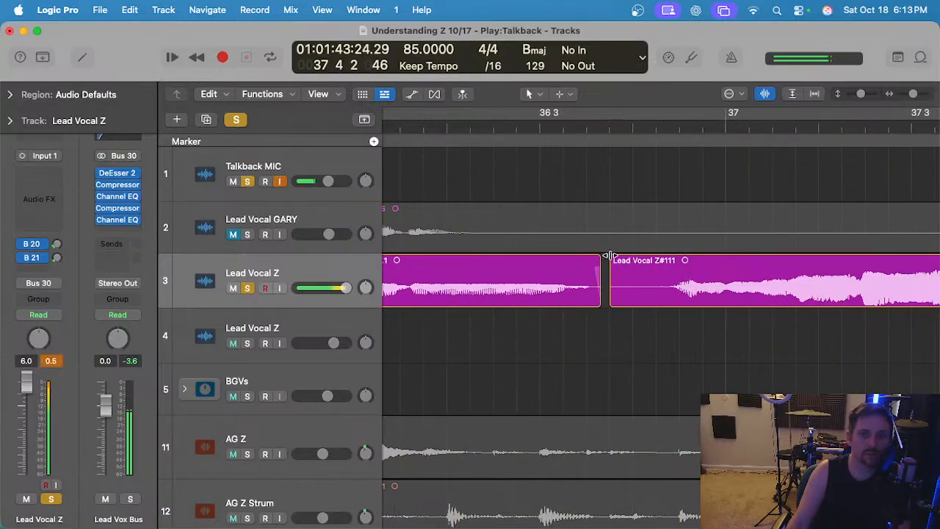
Add a short fade-in to the start of Lead Vocal Z#111 and play across the join after Lead Vocal Z#107.1.
drag(611, 255, 620, 257)
key(super+Left)
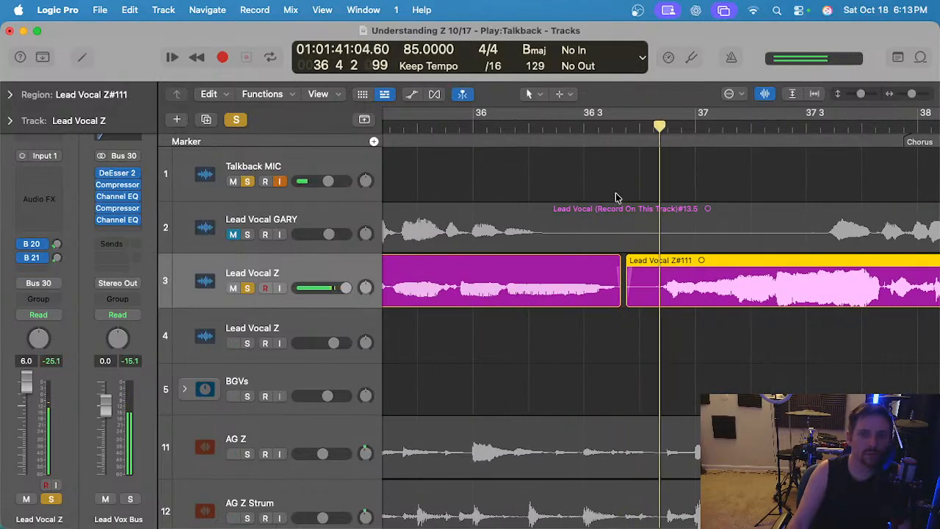
scroll(615, 213, right, 2)
scroll(612, 236, left, 1)
click(602, 316)
drag(599, 297, 606, 296)
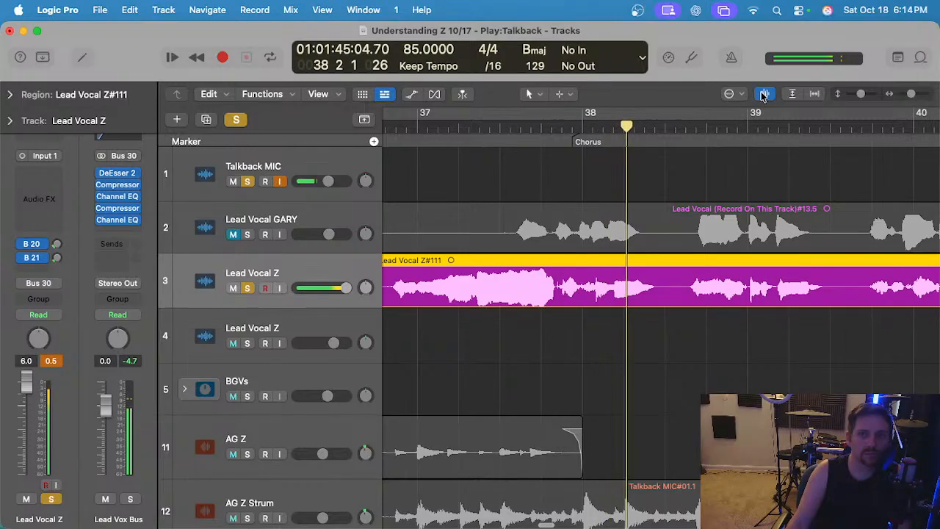
Turn off waveform zoom and delete the silence in Lead Vocal Z#111 from 39 3 1 1 to 39 3 3 121.
click(765, 94)
scroll(662, 317, up, 3)
scroll(662, 312, down, 2)
scroll(662, 312, down, 1)
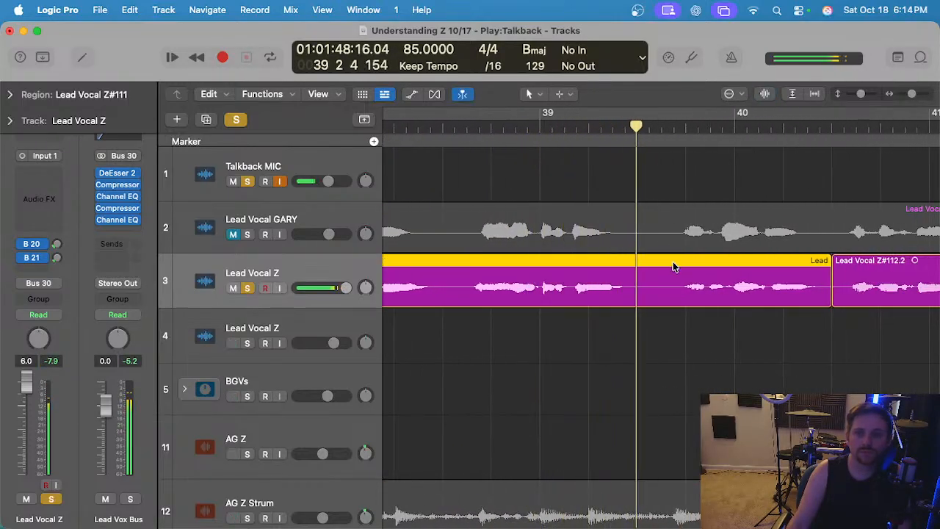
scroll(672, 262, down, 2)
click(654, 334)
drag(644, 291, 669, 290)
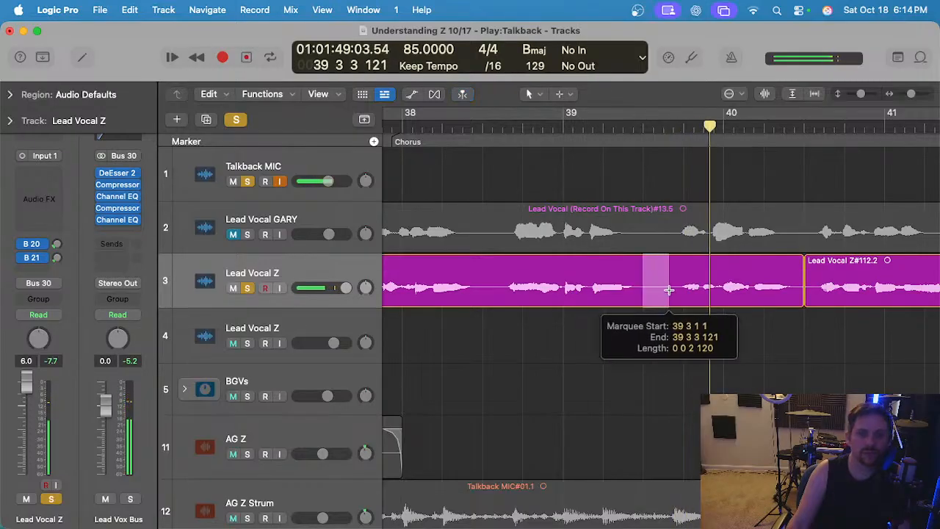
key(Delete)
Fade the region edges on both sides of the gap after 39 3 and play across it from just after bar 39.
scroll(654, 275, up, 2)
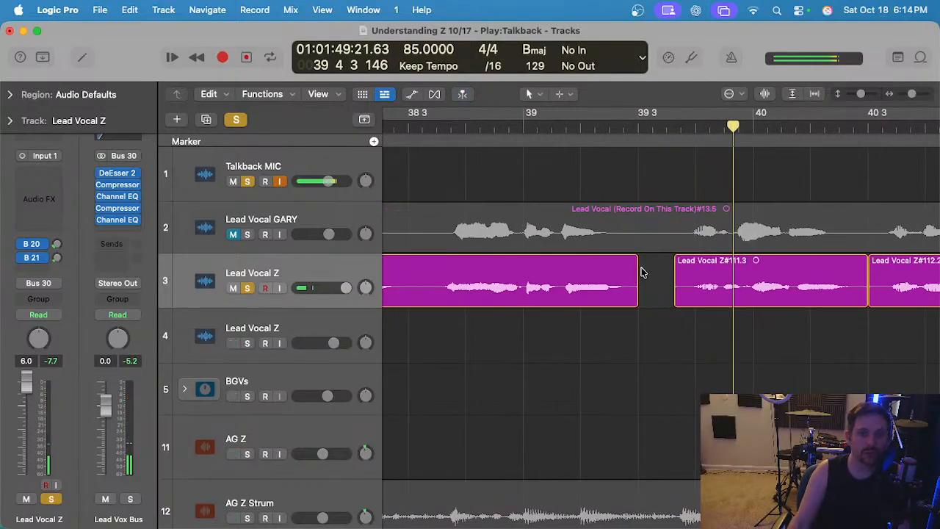
click(635, 255)
drag(635, 255, 682, 257)
click(545, 127)
key(space)
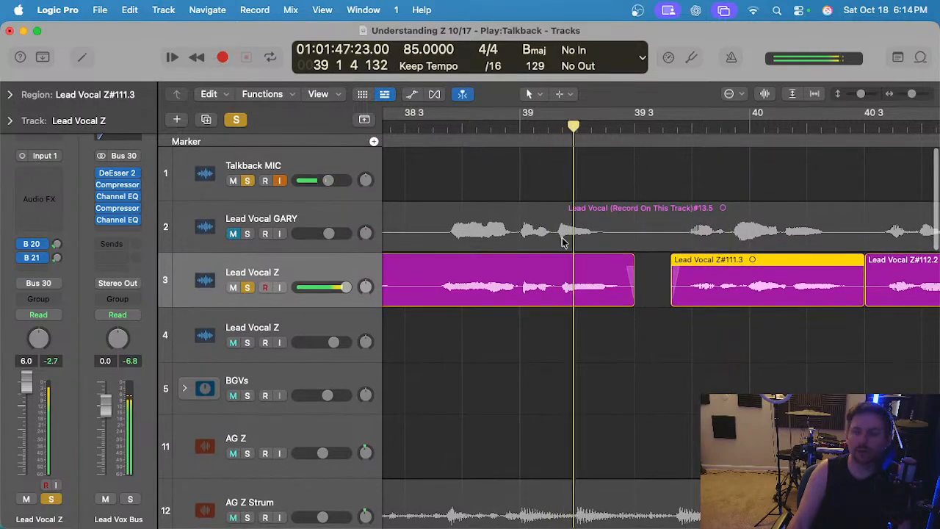
click(617, 366)
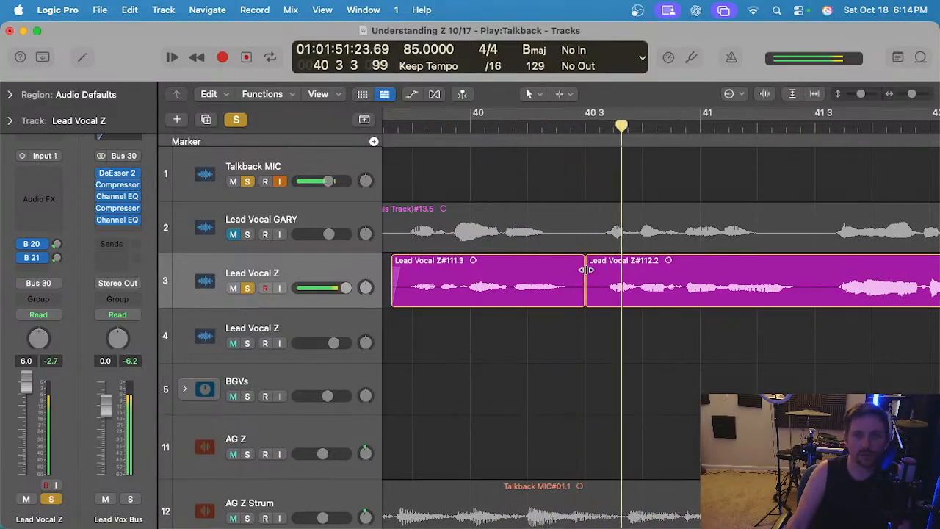
Trim the end of Lead Vocal Z#111.3 to just before 40 3 and fade it out, with waveform zoom turned back on.
scroll(585, 315, up, 3)
drag(586, 301, 580, 301)
click(767, 93)
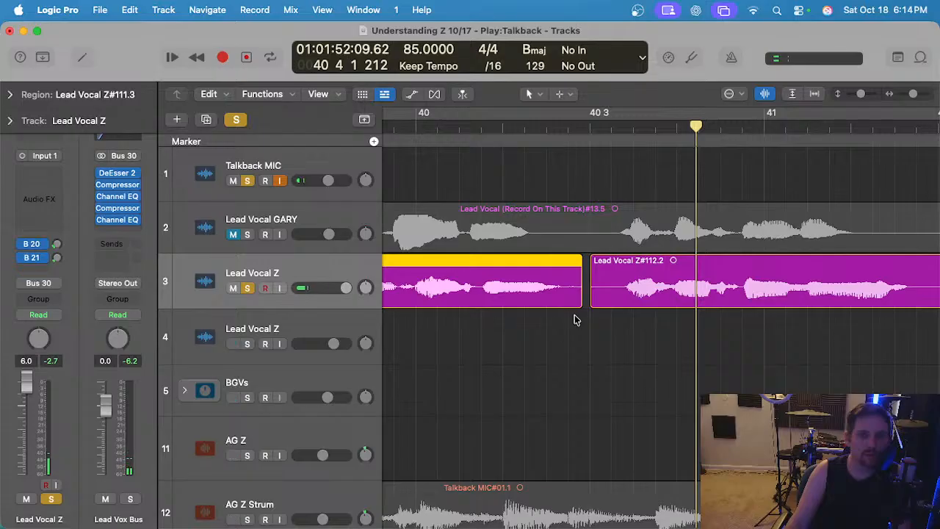
click(585, 272)
click(574, 257)
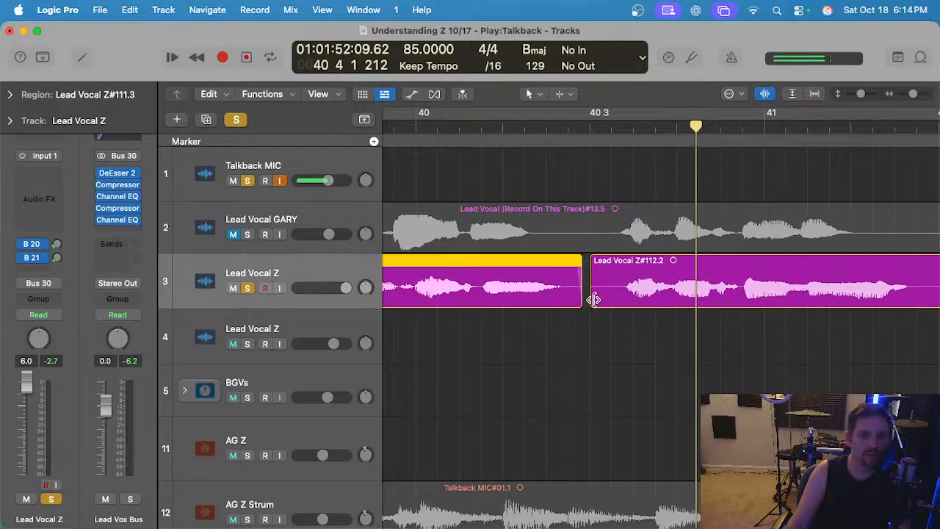
Extend the start of Lead Vocal Z#112.2 to just before 40 3 with a short fade-in and play the join from bar 40.
drag(593, 300, 585, 299)
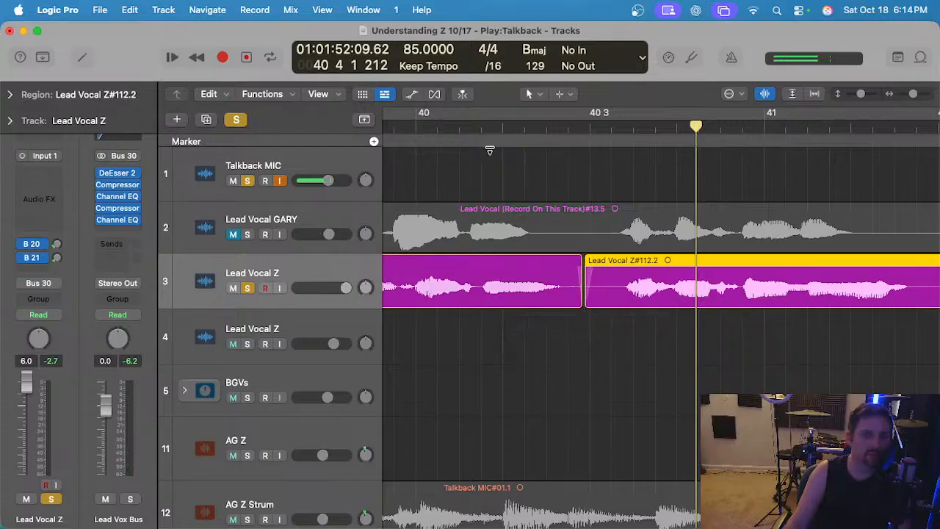
double_click(440, 126)
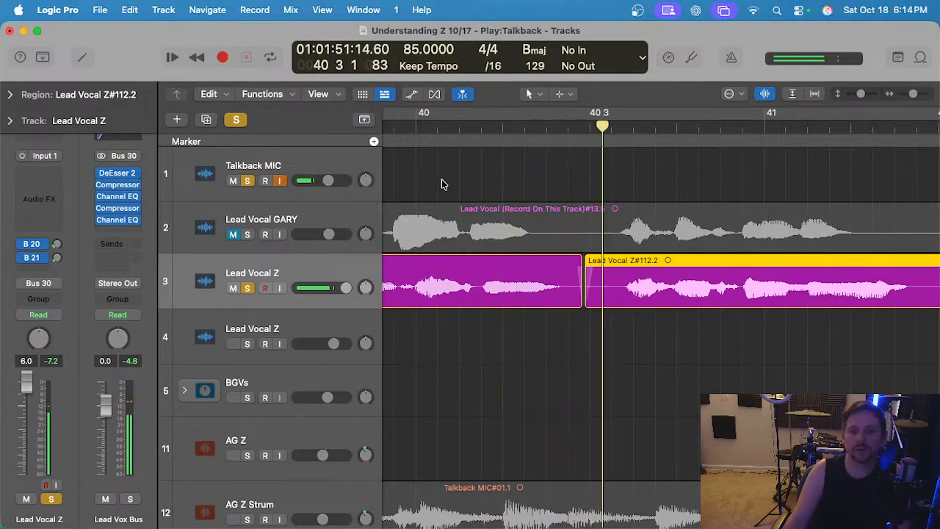
scroll(573, 289, down, 3)
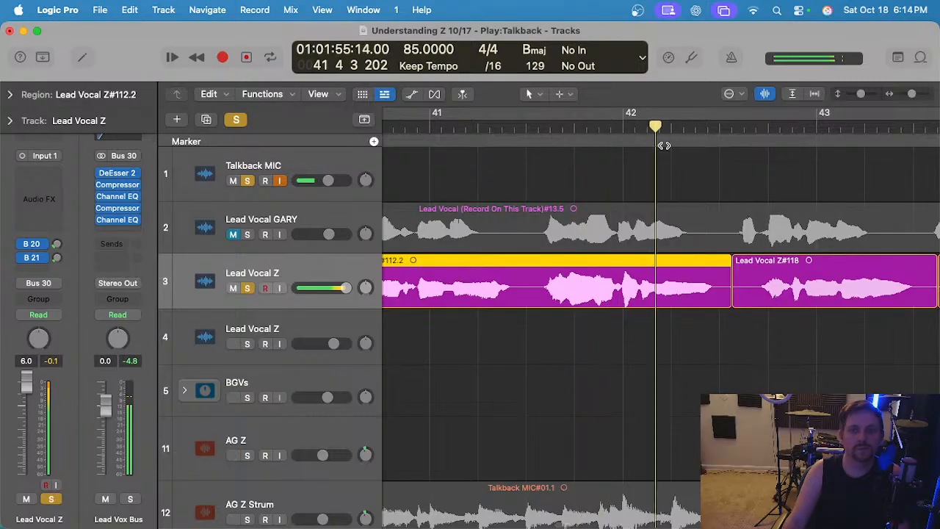
Trim the end of Lead Vocal Z#112.2 to just before 42 3 with a short fade-out and play it.
scroll(734, 367, up, 3)
click(739, 371)
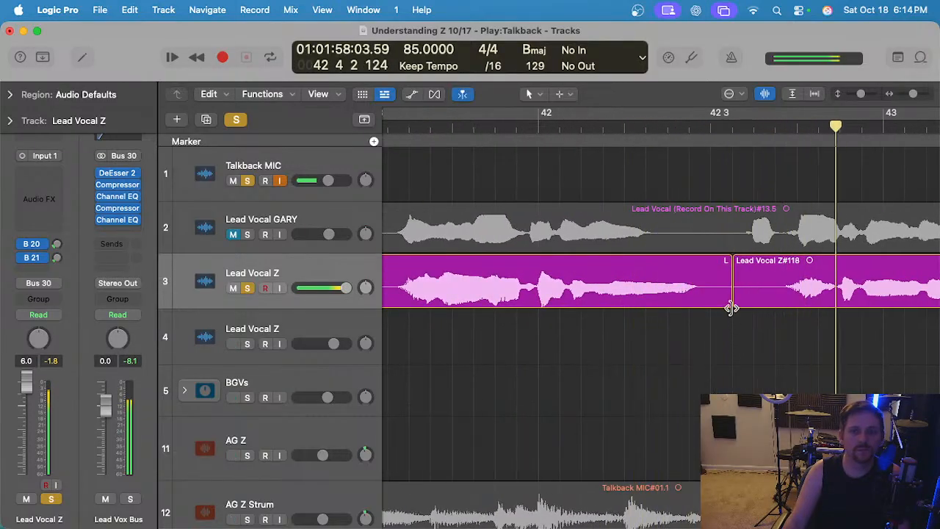
drag(731, 304, 698, 257)
click(719, 269)
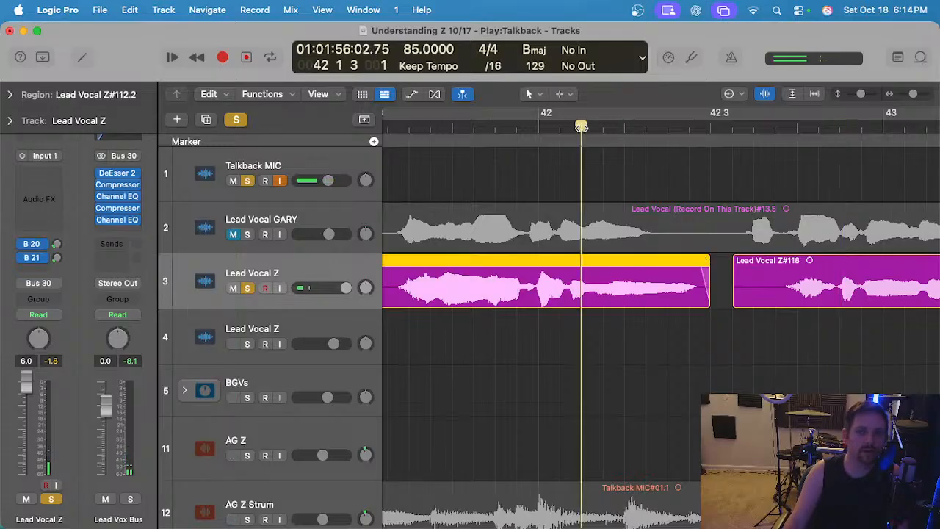
click(593, 364)
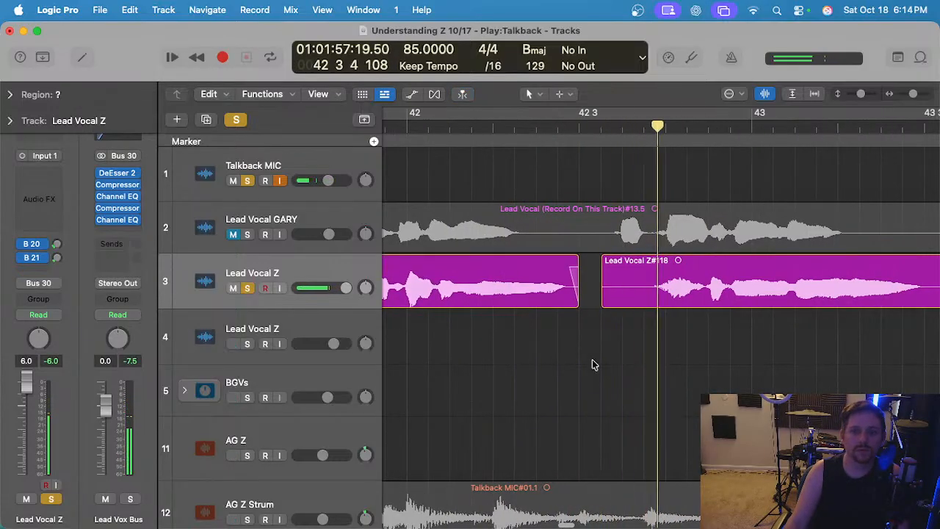
Shorten the end of Lead Vocal Z#112.2 a little more and replay the faded ending.
key(space)
click(603, 297)
drag(576, 298, 568, 304)
click(590, 281)
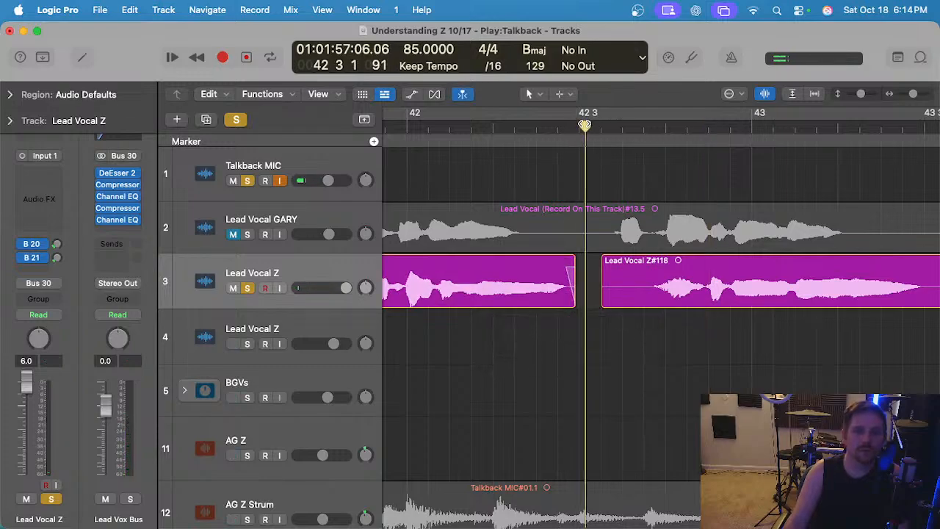
key(space)
Trim the silent start of Lead Vocal Z#118 slightly with a short fade-in and play on into bar 43.
drag(603, 302, 613, 299)
drag(610, 259, 617, 258)
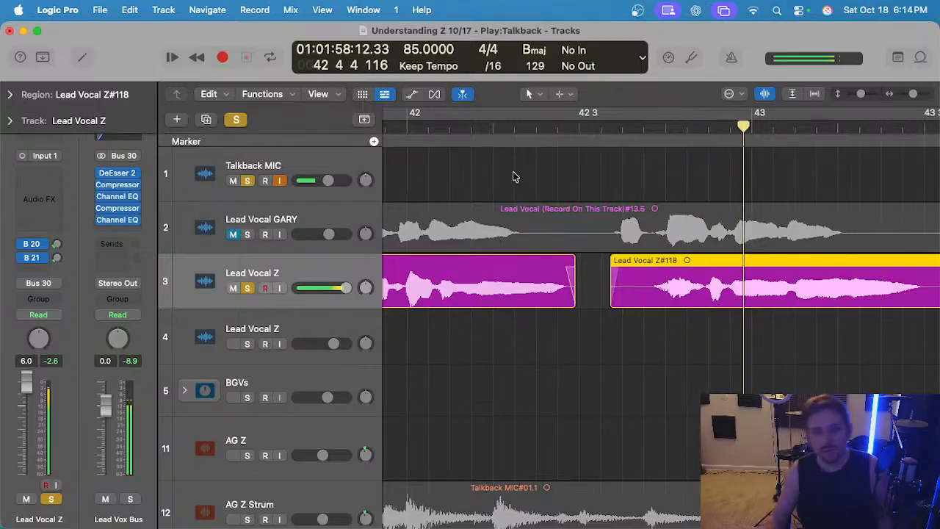
scroll(587, 379, down, 4)
scroll(591, 381, right, 4)
scroll(688, 368, up, 3)
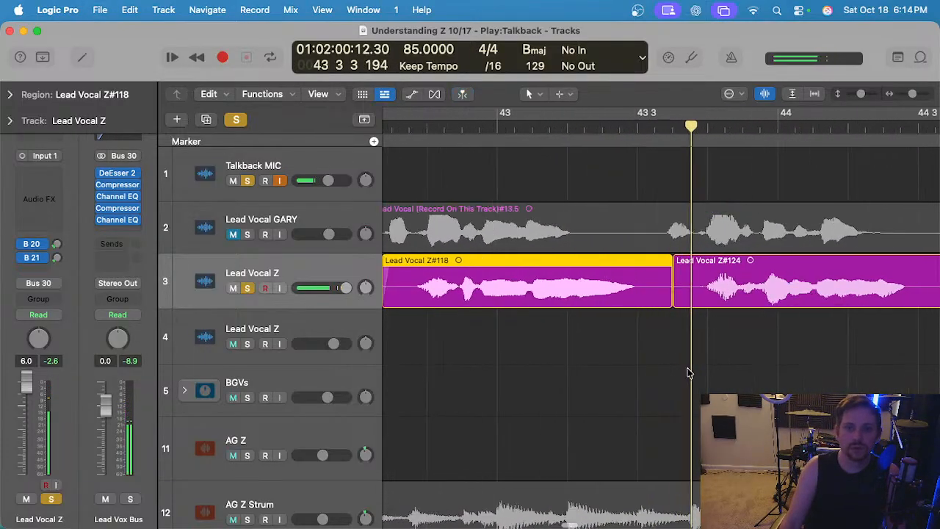
Trim the start of Lead Vocal Z#124 to open a small gap after Lead Vocal Z#118, and undo the last unwanted adjustments.
click(657, 345)
drag(675, 304, 740, 304)
click(682, 263)
scroll(665, 341, left, 2)
key(super+z)
key(super+z)
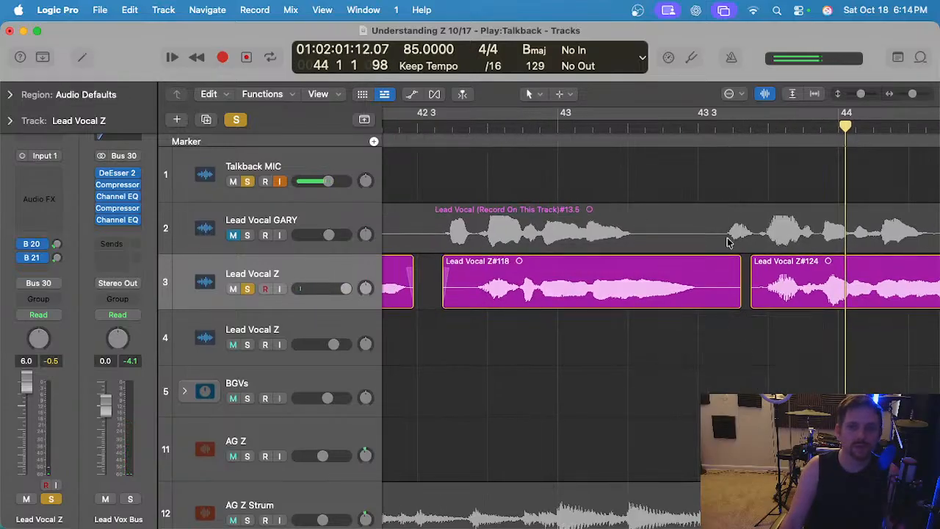
Add a short fade-out to the end of Lead Vocal Z#118 and play through it from the middle of bar 43.
click(737, 259)
click(618, 127)
key(space)
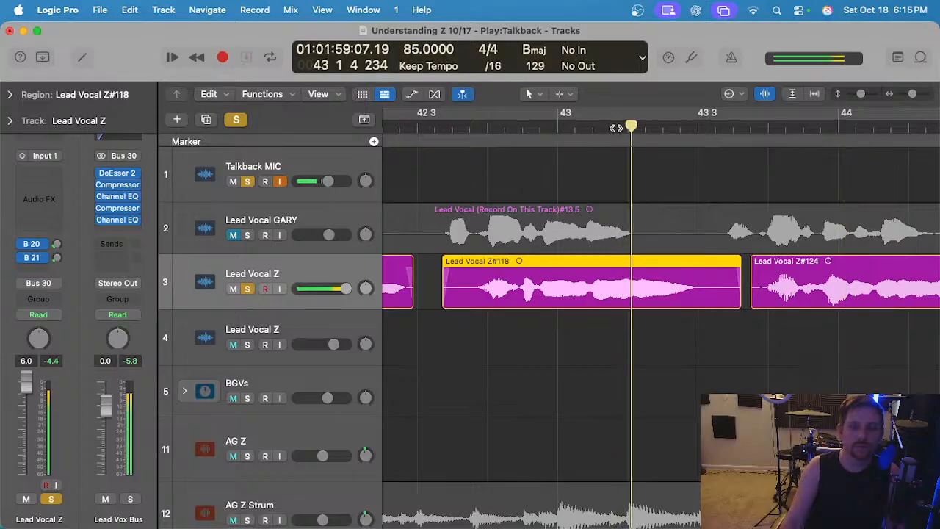
click(692, 342)
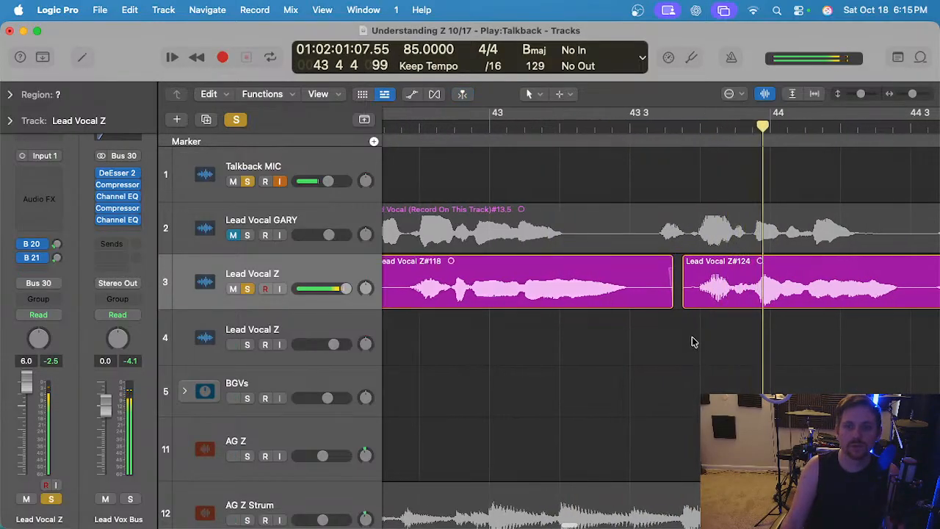
Add a short fade-in to the start of Lead Vocal Z#124 and play it from 43 3.
click(687, 257)
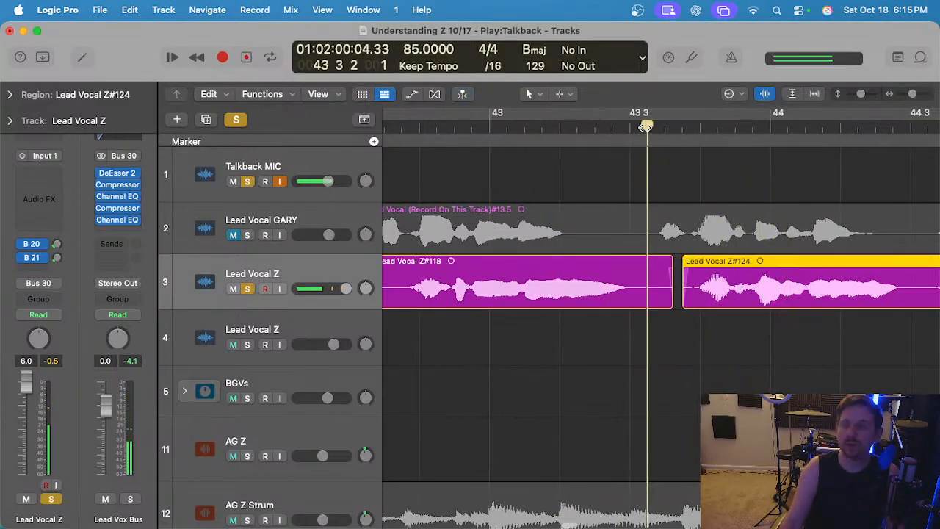
key(space)
scroll(692, 294, down, 3)
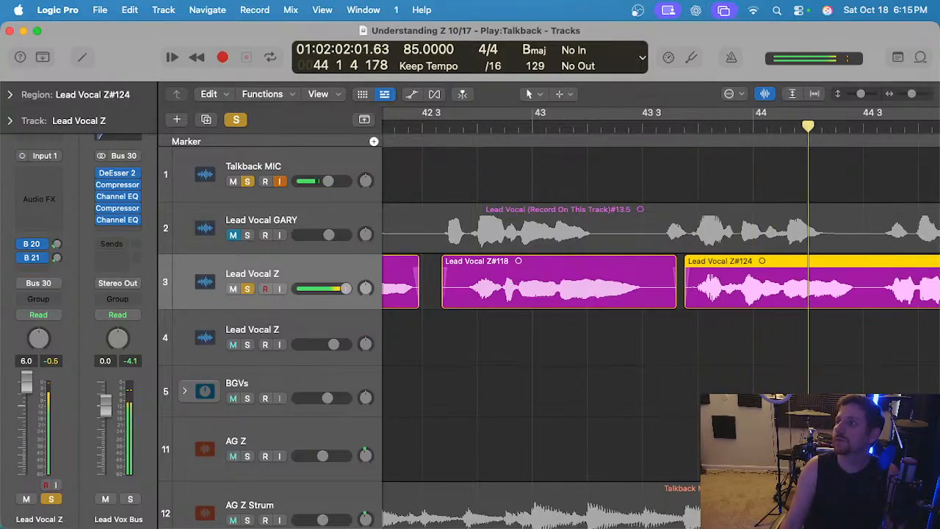
scroll(879, 381, down, 3)
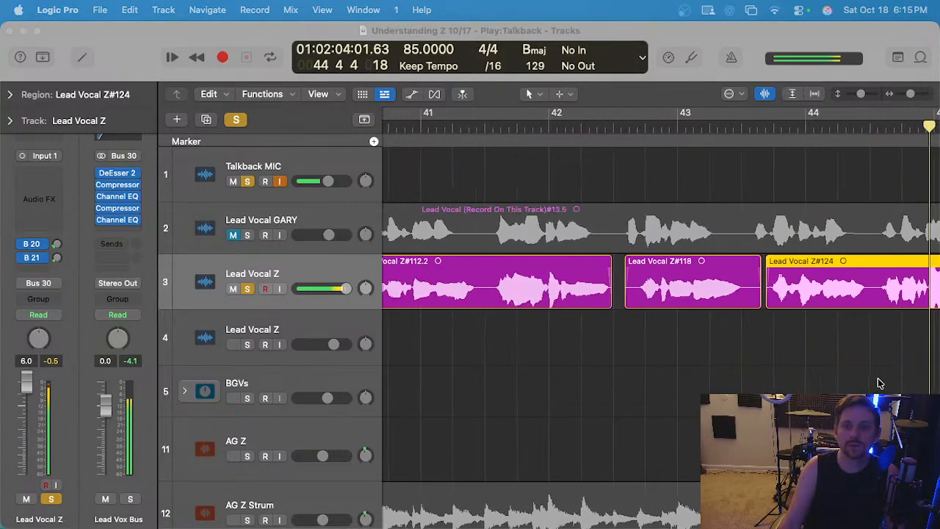
Add a short fade-out to the end of Lead Vocal Z#124 in the bridge and turn off all track solos.
scroll(745, 357, right, 6)
click(655, 360)
scroll(654, 361, up, 1)
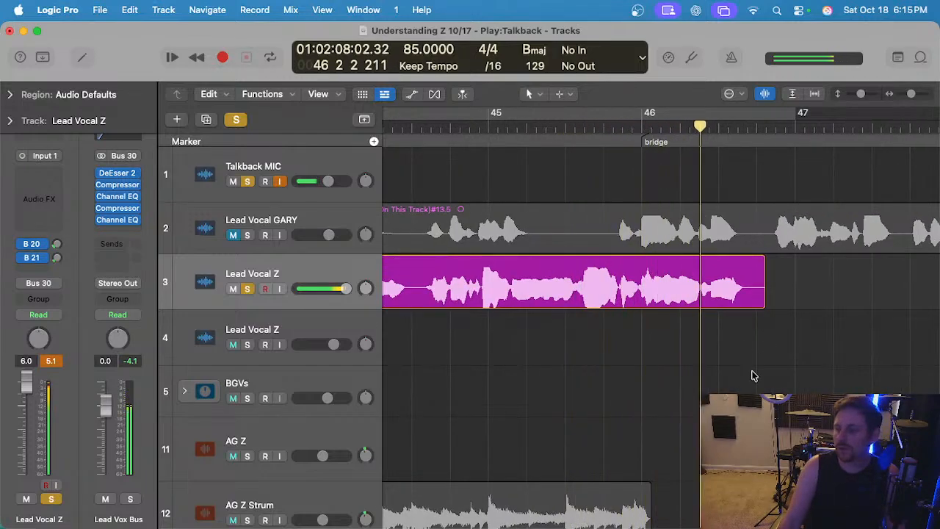
click(760, 258)
scroll(761, 273, down, 2)
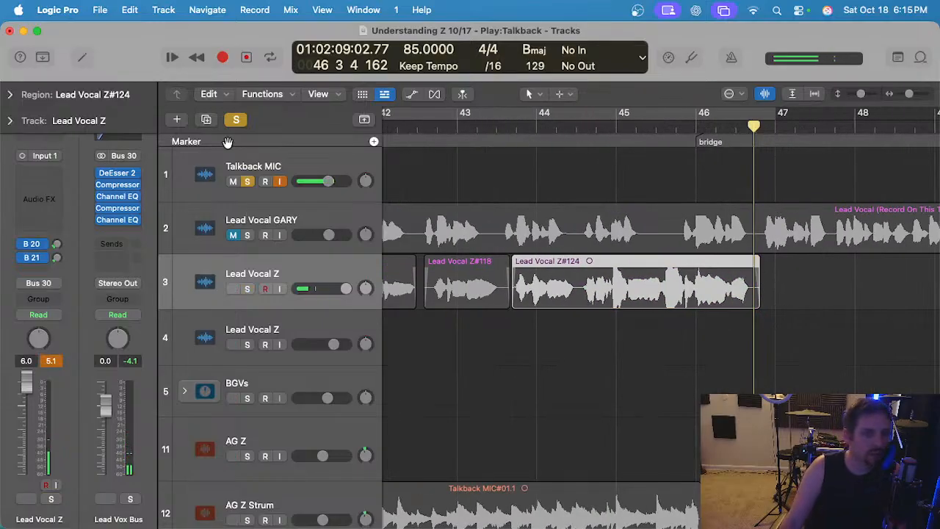
click(237, 120)
scroll(675, 168, down, 4)
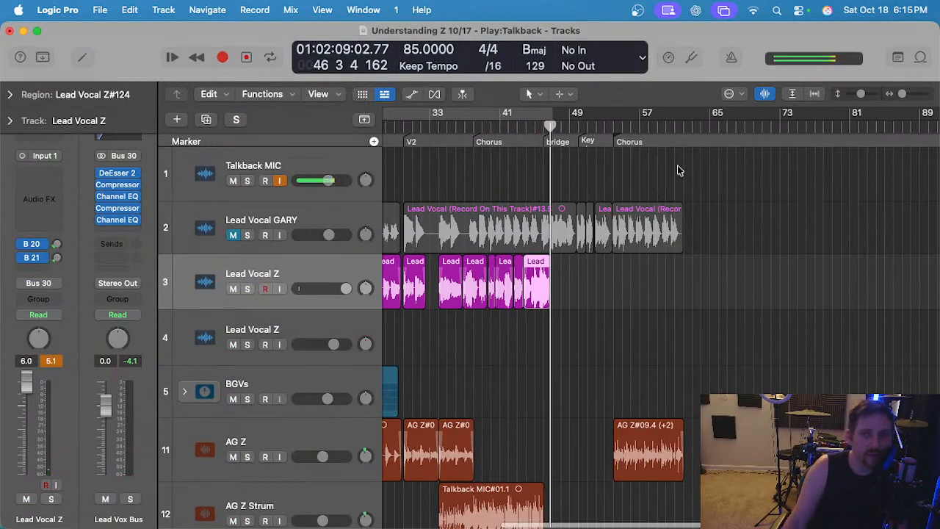
Turn off Waveform Zoom for the tracks and clear the region selection.
scroll(596, 222, down, 3)
click(766, 94)
scroll(564, 258, up, 5)
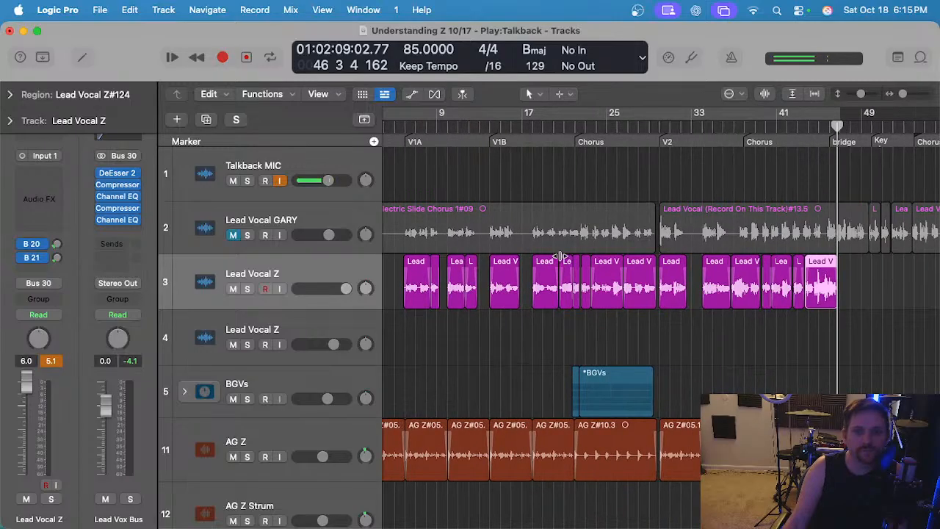
scroll(592, 281, right, 6)
scroll(494, 345, right, 3)
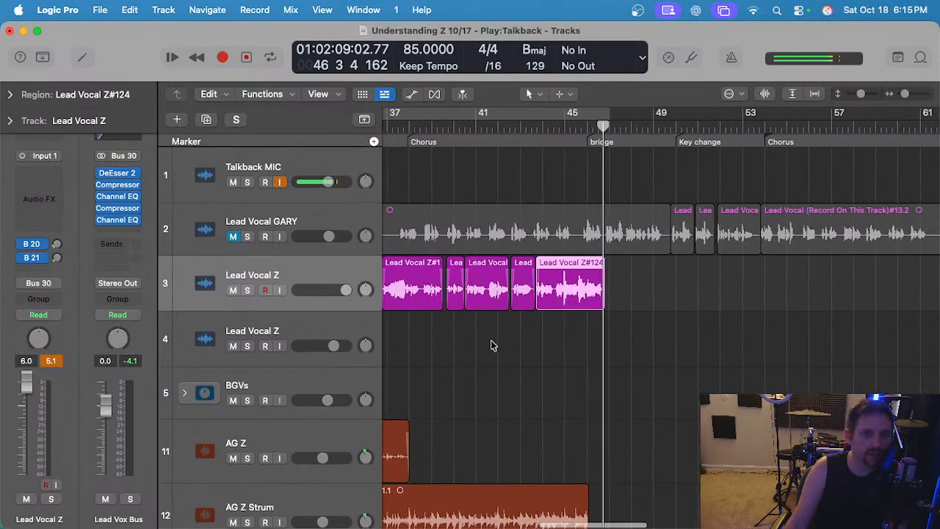
scroll(496, 343, left, 3)
click(545, 352)
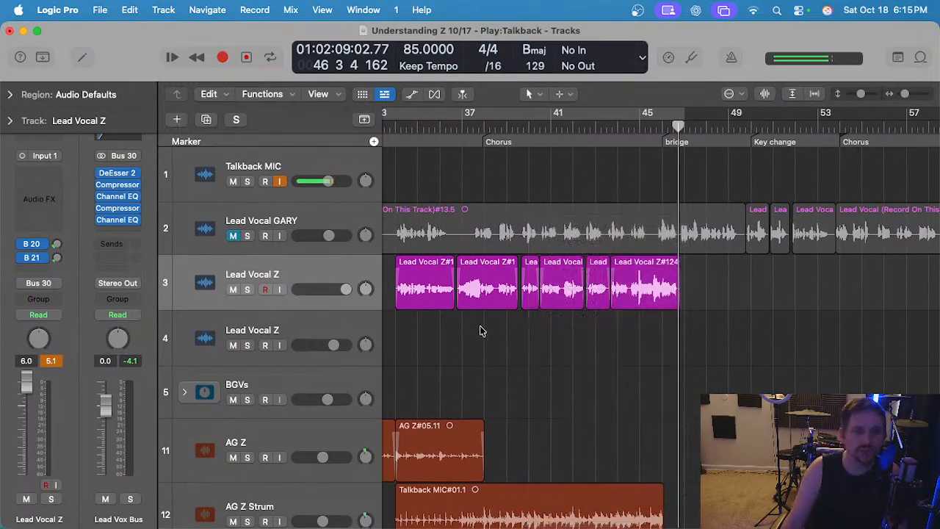
Go through the Lead Vocal Z regions from Z#111 to Z#124 with the Gain tool and clear the selection.
click(504, 296)
scroll(592, 295, up, 4)
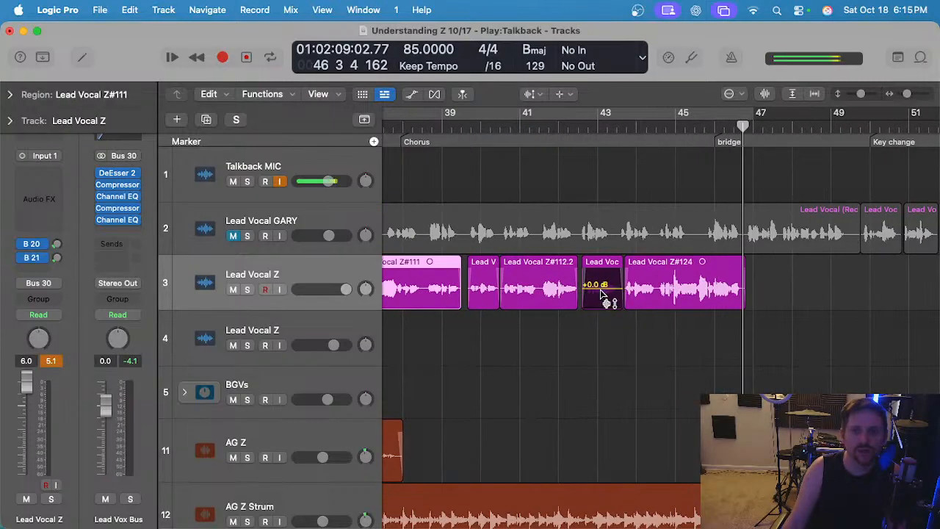
click(605, 298)
click(490, 296)
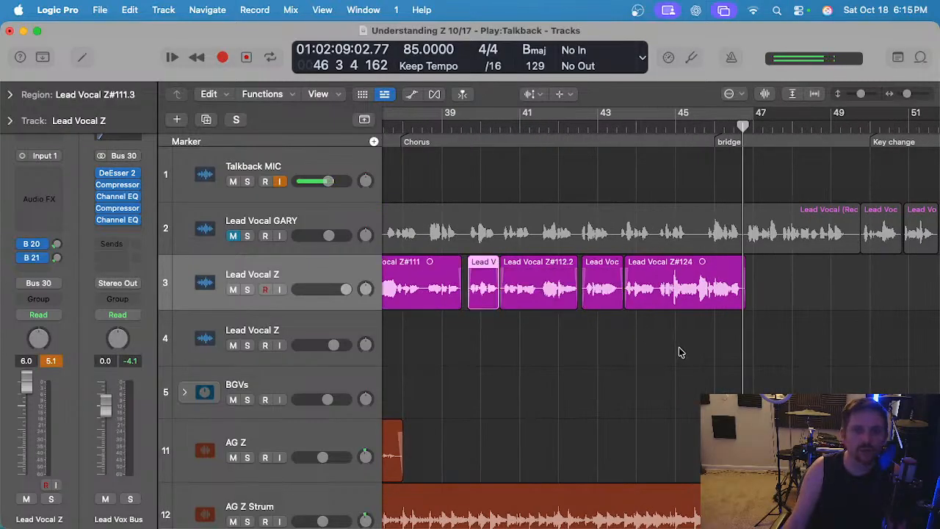
click(723, 290)
click(697, 334)
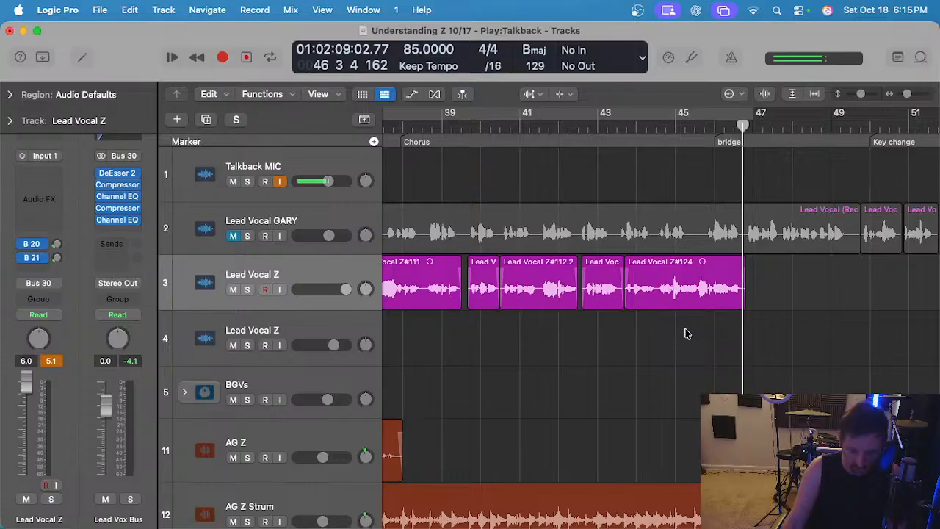
Split Lead Vocal Z#124 shortly after bar 44 by marquee-selecting its later part.
key(t)
key(t)
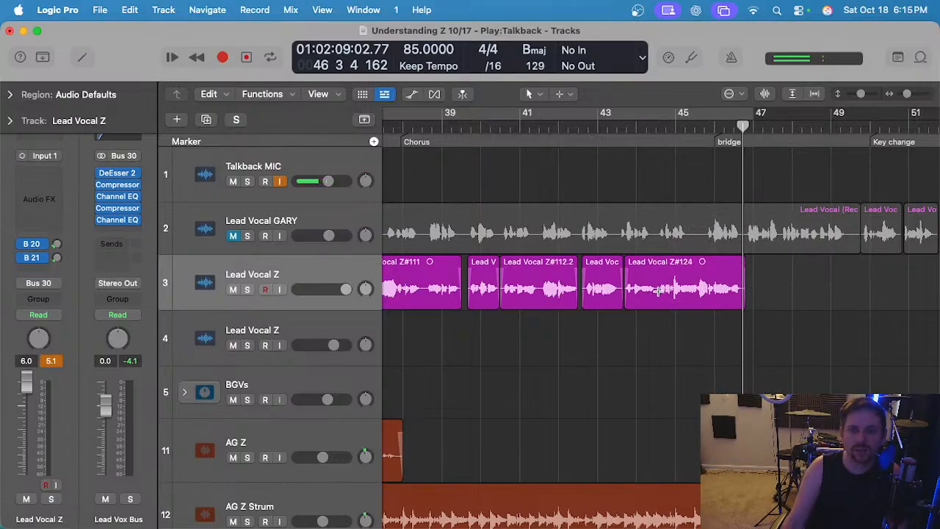
drag(657, 291, 734, 294)
click(685, 293)
key(super+Right)
click(696, 348)
Lower the gain of Lead Vocal Z#124.1 to about -4.8 dB and adjust the gain of Lead Vocal Z#124 before it.
click(735, 297)
key(t)
key(v)
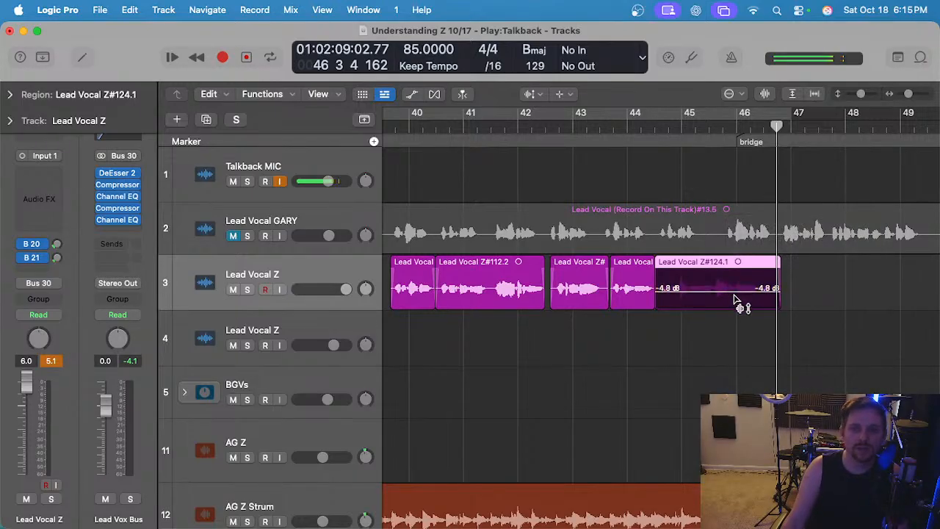
click(623, 279)
key(super+Left)
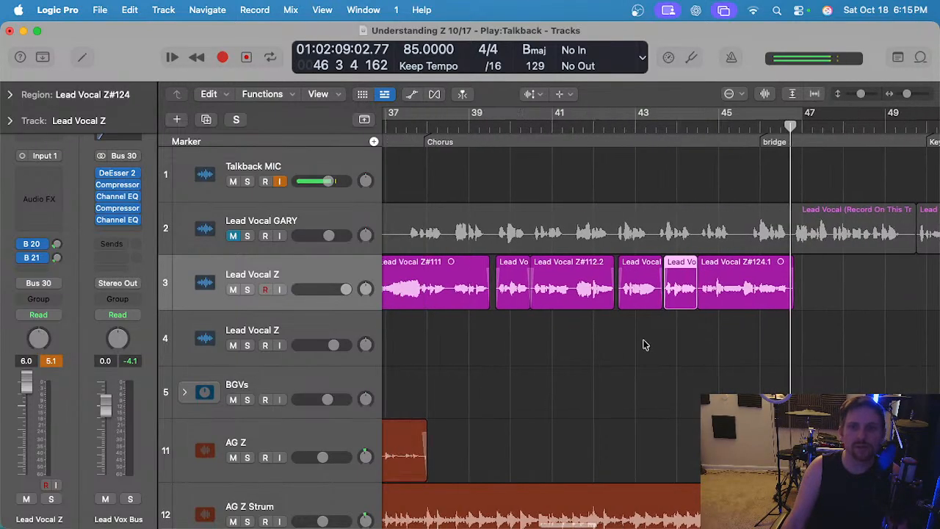
Raise the gain of Lead Vocal Z#107.1 in verse two and adjust the gain of Lead Vocal Z#102.
scroll(646, 344, left, 6)
drag(719, 291, 719, 277)
scroll(710, 333, left, 1)
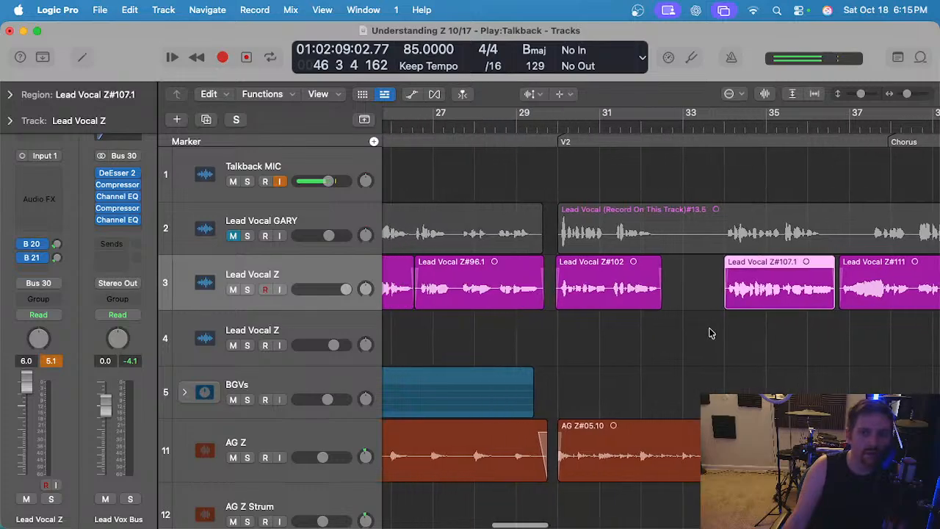
click(602, 286)
scroll(609, 309, left, 5)
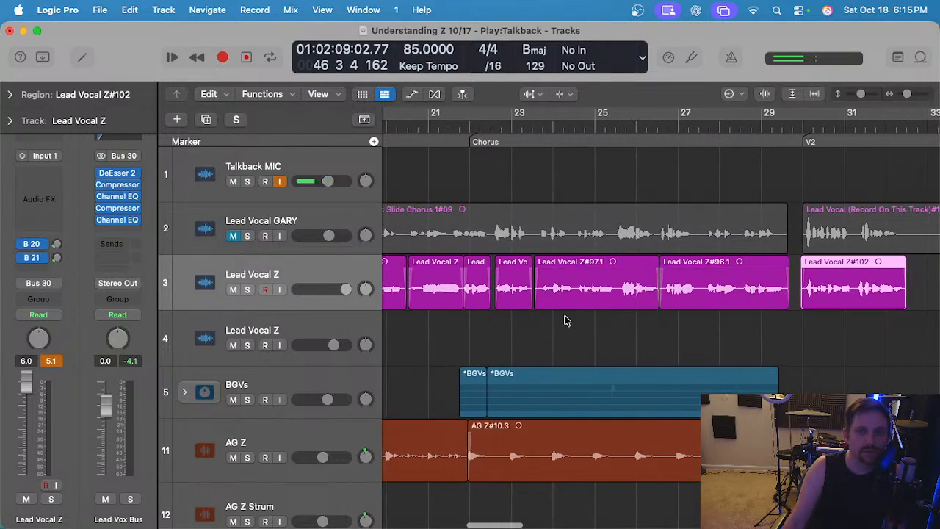
Try to split Lead Vocal Z#97.1 at about 25 3 with a marquee selection of its first part.
key(t)
key(t)
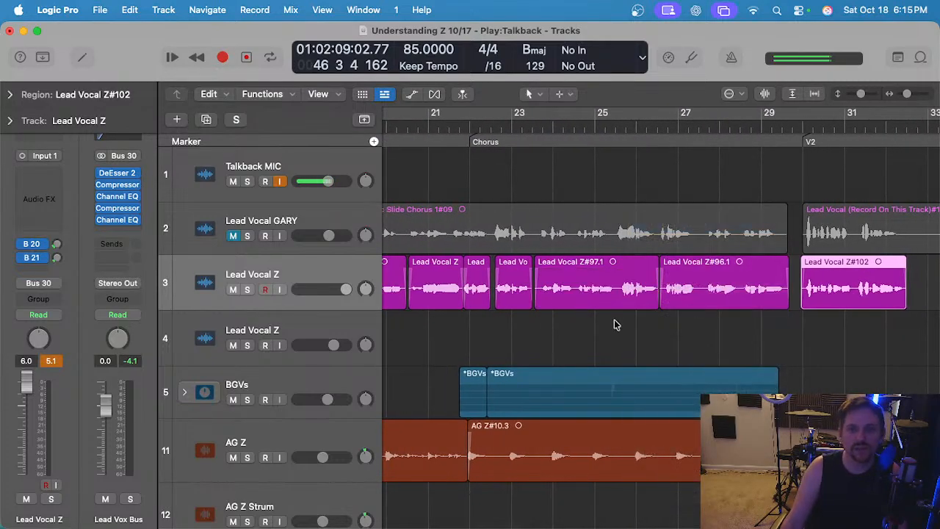
click(616, 325)
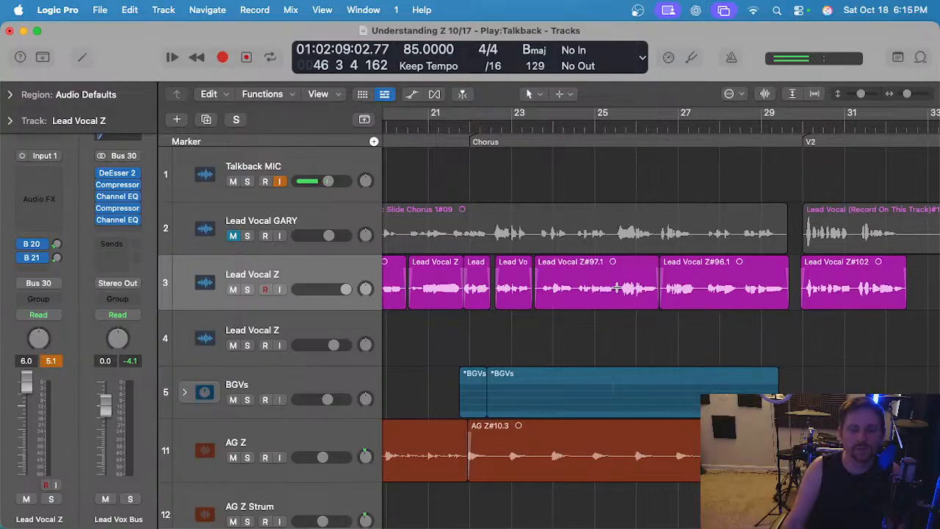
drag(617, 287, 536, 300)
click(580, 295)
key(super+z)
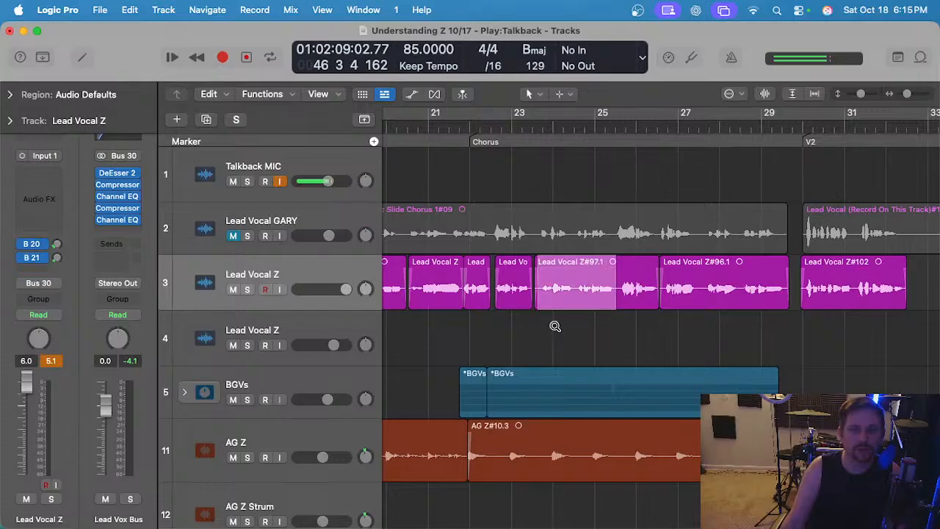
scroll(554, 327, up, 2)
click(608, 331)
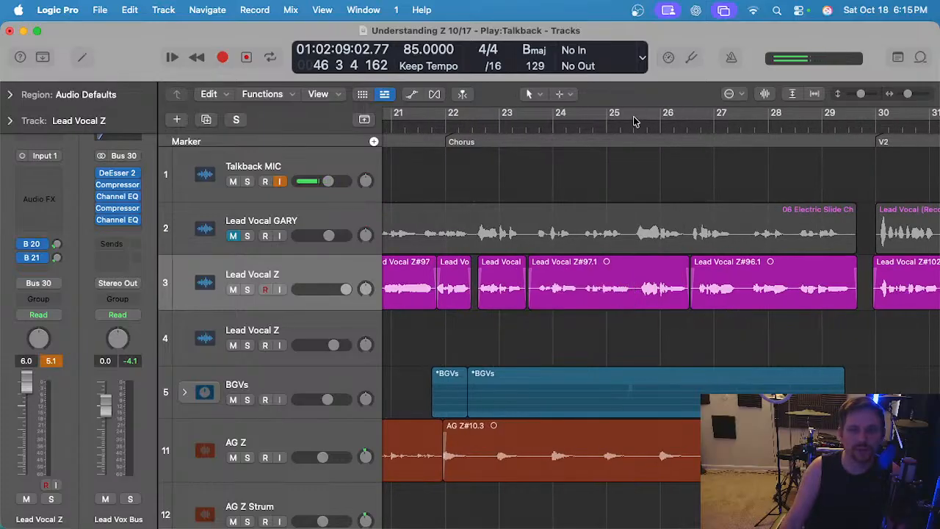
Split Lead Vocal Z#97.1 at the playhead placed at 25 3 1 1.
click(635, 121)
click(646, 293)
key(super+t)
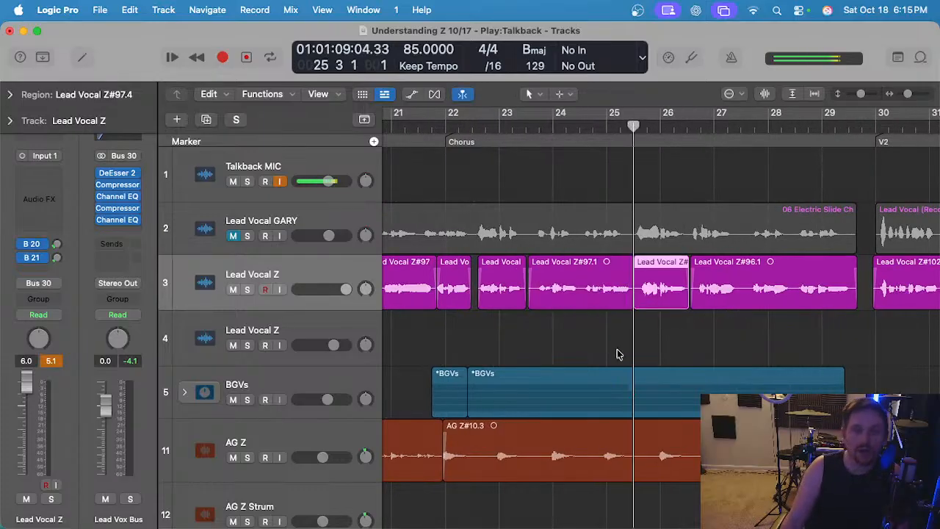
click(617, 353)
Lower the gain of Lead Vocal Z#97.1 to about -3.1 dB and adjust the gain of Lead Vocal Z#97.3 before it.
scroll(617, 327, up, 3)
click(564, 297)
key(t)
key(v)
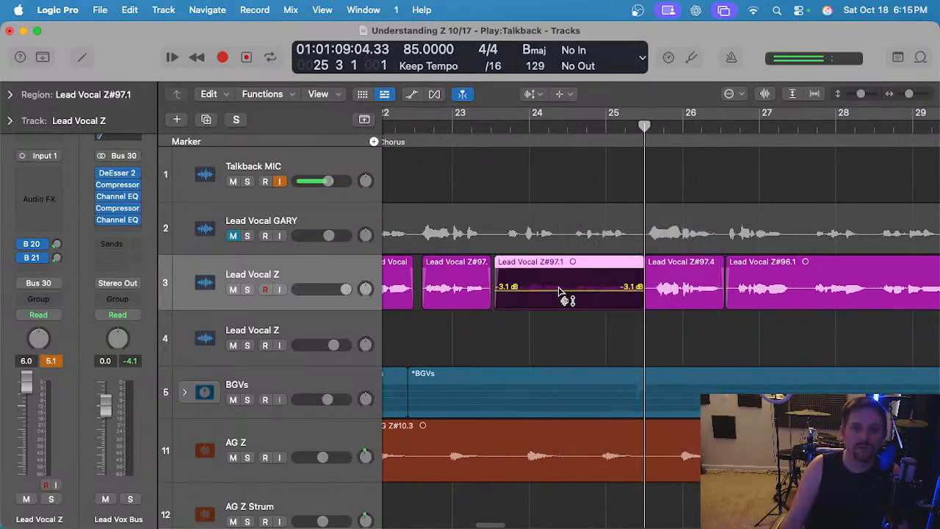
drag(559, 287, 517, 287)
scroll(574, 294, down, 3)
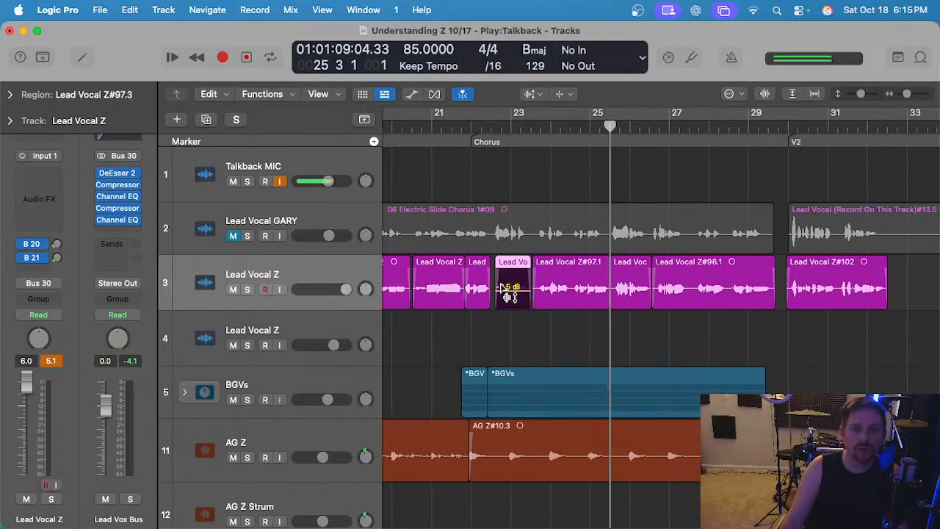
Adjust the gain of Lead Vocal Z#83.2 and Z#80.2, and set Lead Vocal Z#134 to about +0.5 dB.
scroll(514, 294, left, 5)
click(546, 295)
scroll(545, 292, left, 5)
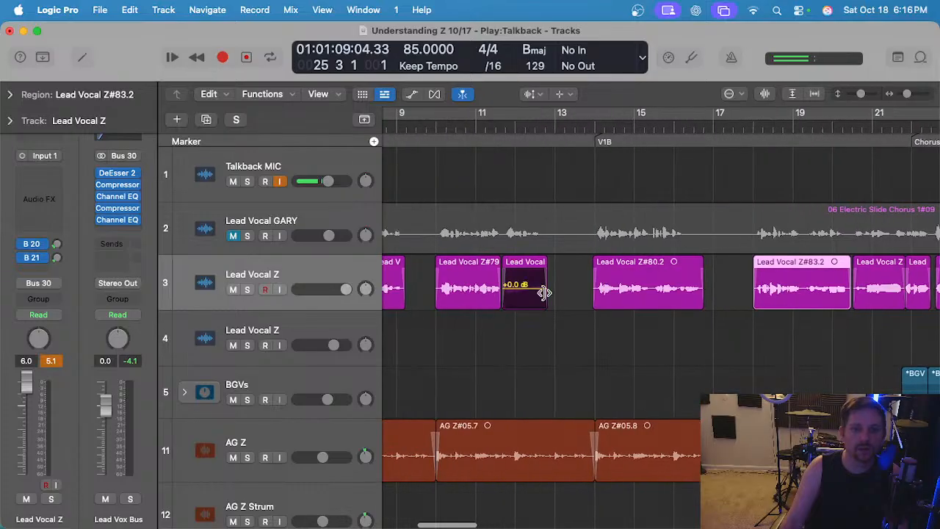
scroll(543, 293, right, 1)
click(680, 289)
drag(511, 293, 516, 290)
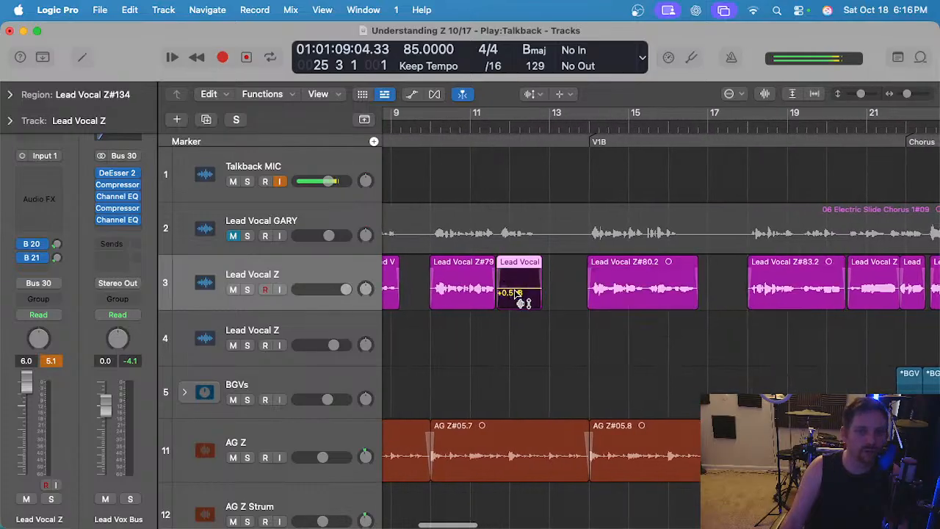
Raise the gain of Lead Vocal Z#19 at the start of verse one to about +1.4 dB and adjust the region after it.
scroll(526, 303, left, 5)
click(647, 291)
click(586, 281)
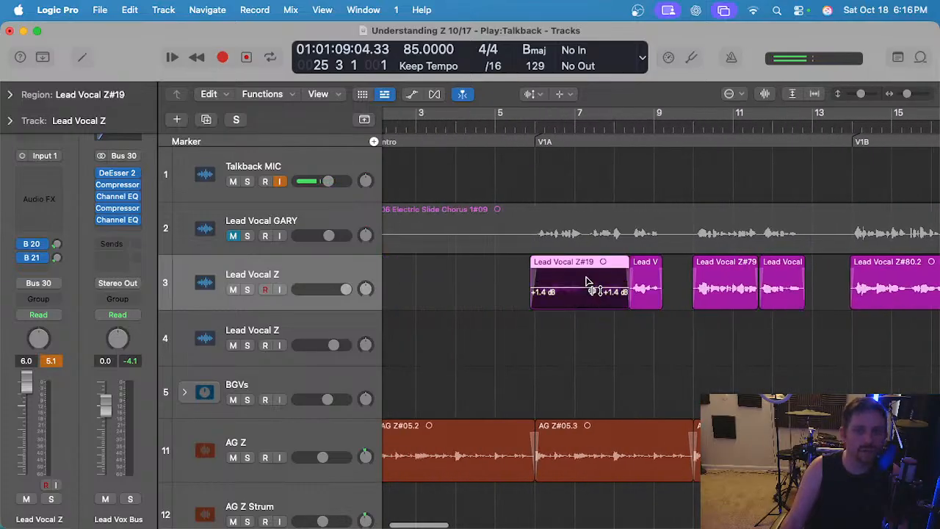
click(555, 163)
key(z)
mouse_move(537, 202)
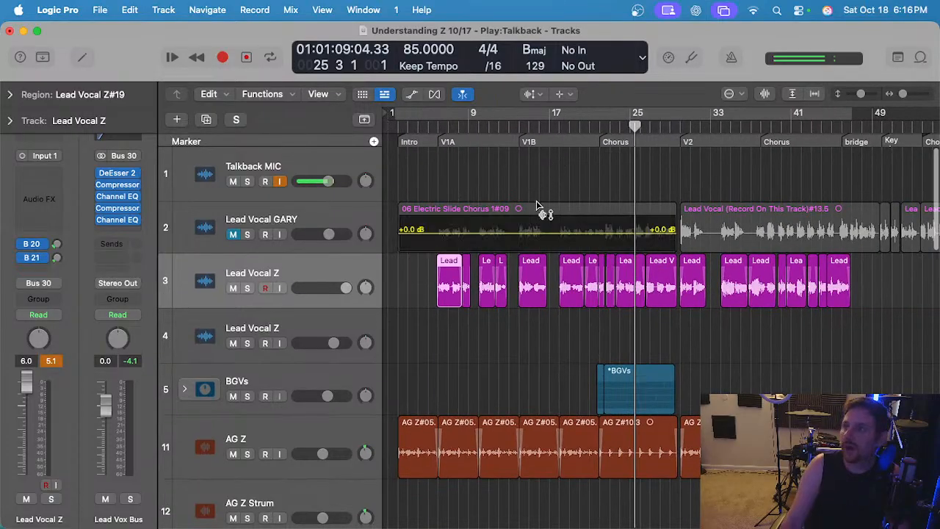
key(z)
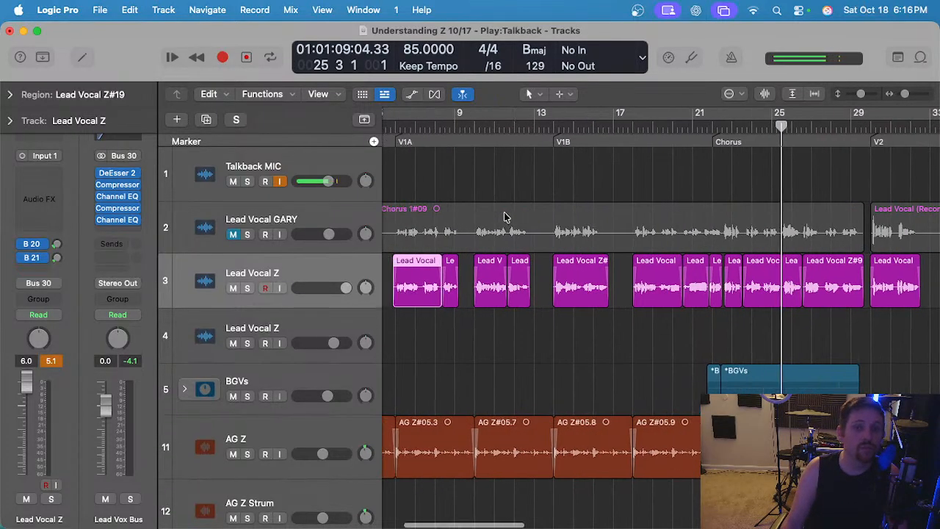
Select all regions on the Lead Vocal Z track and clear the selection.
click(467, 302)
click(329, 277)
key(z)
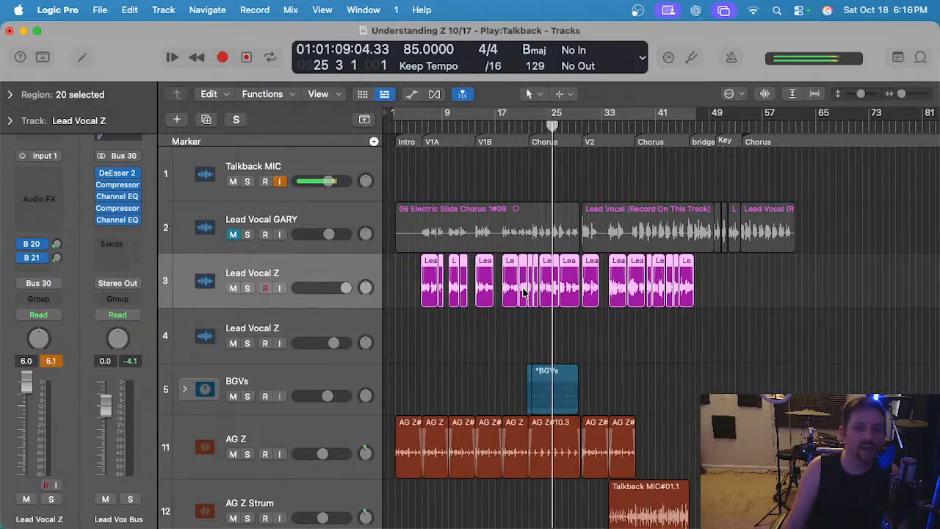
drag(758, 271, 396, 287)
scroll(545, 310, down, 1)
scroll(540, 304, up, 3)
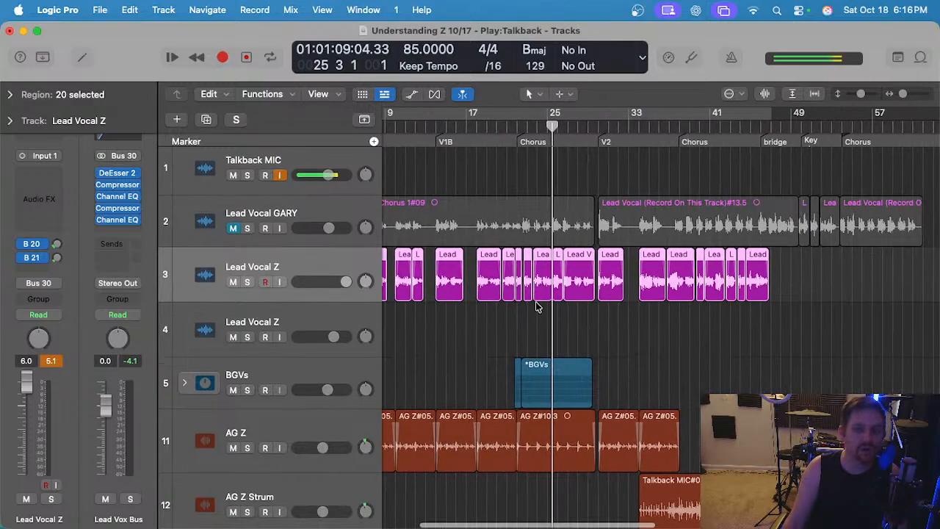
scroll(521, 334, left, 3)
click(519, 344)
Place the playhead at the start of verse one, 6 1 1 1, and save the project.
click(437, 127)
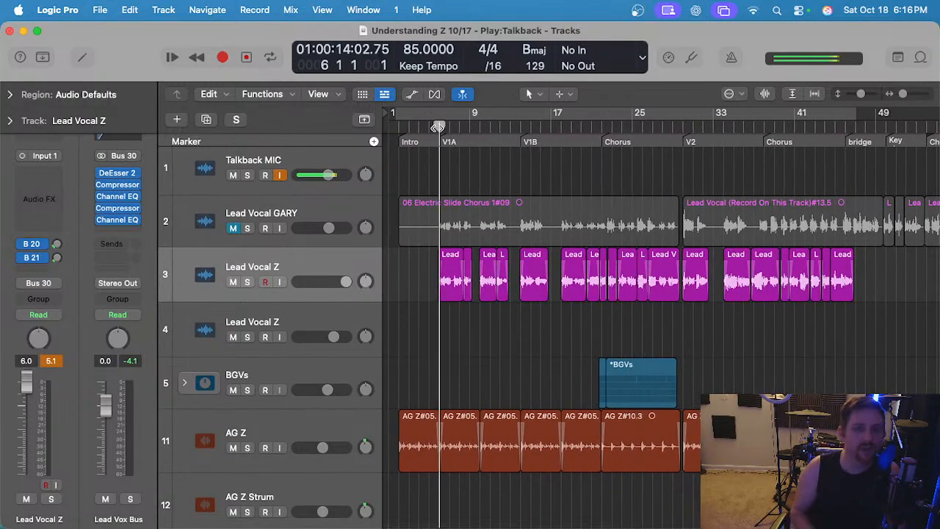
scroll(422, 334, up, 3)
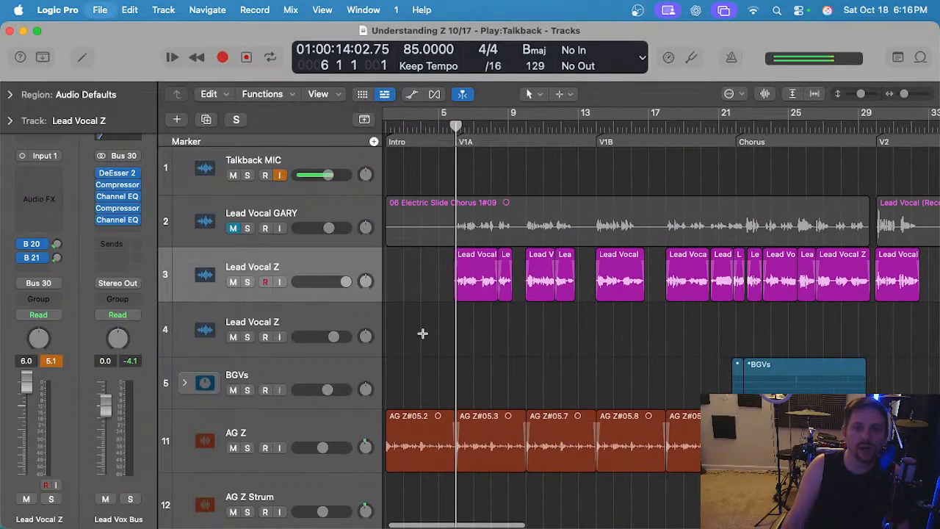
scroll(423, 334, up, 4)
key(super+s)
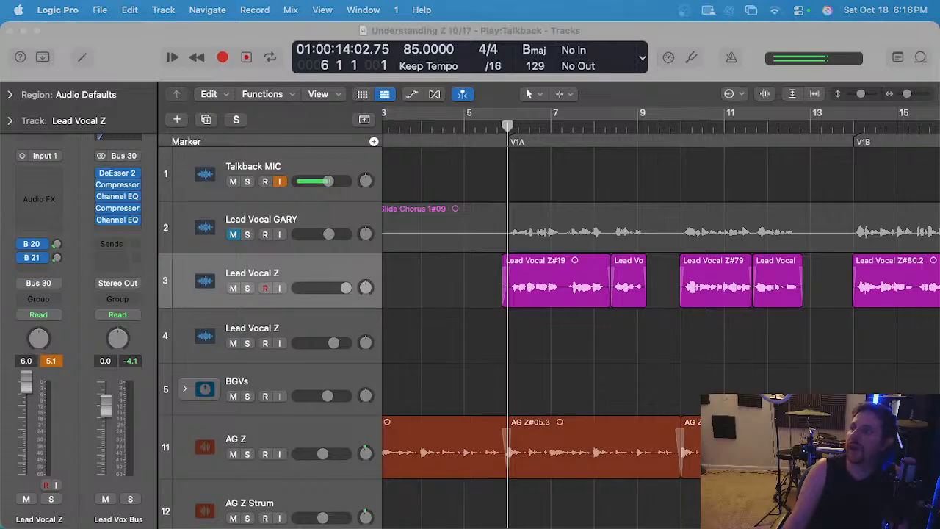
Listen briefly to the edited lead vocal from the start of verse one at bar 6.
mouse_move(594, 525)
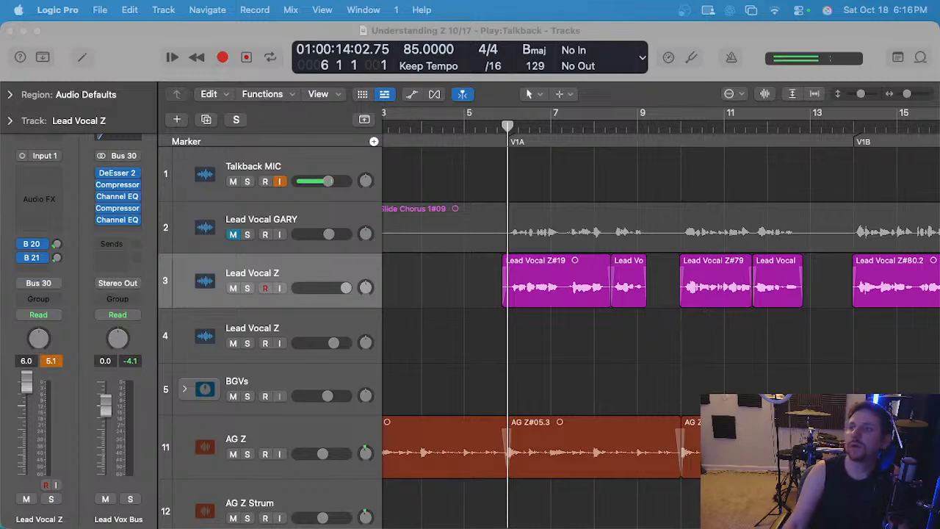
click(515, 360)
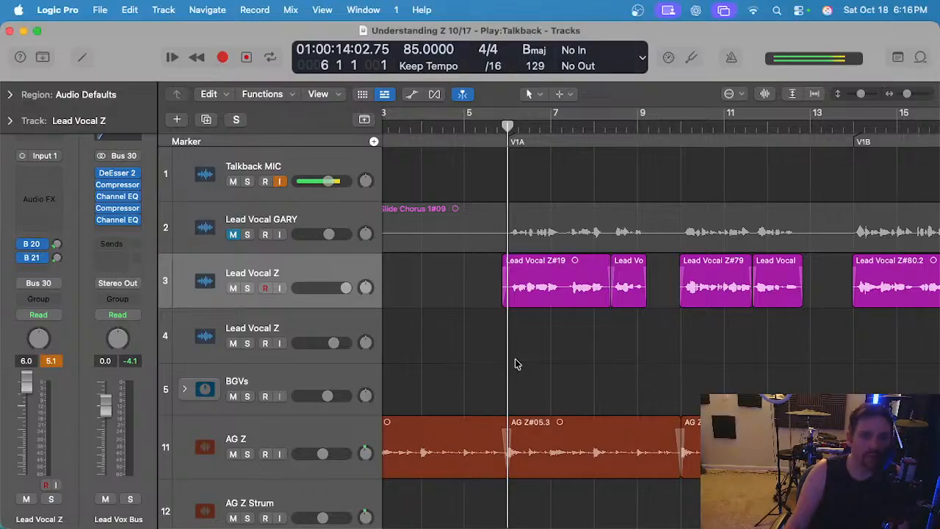
key(space)
key(super+Left)
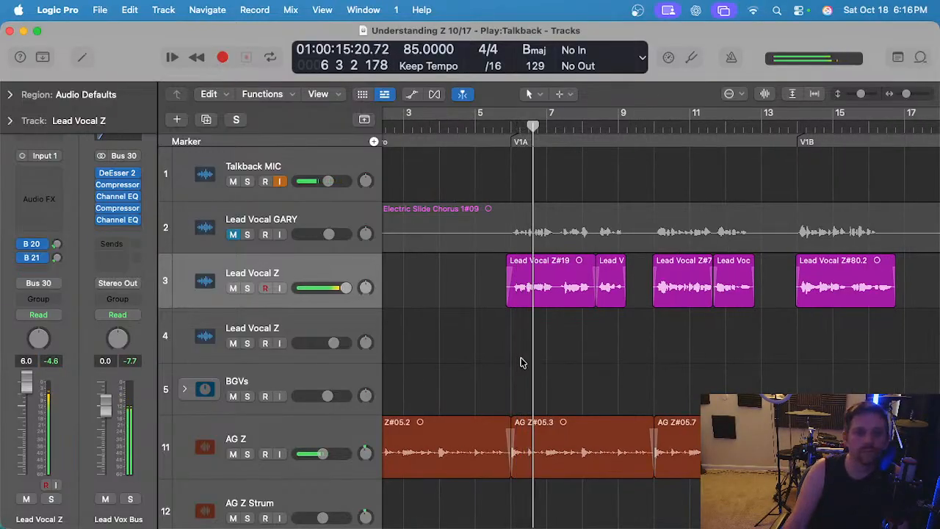
key(super+Left)
key(super+Left)
key(super+Left)
key(super+Left)
key(super+Left)
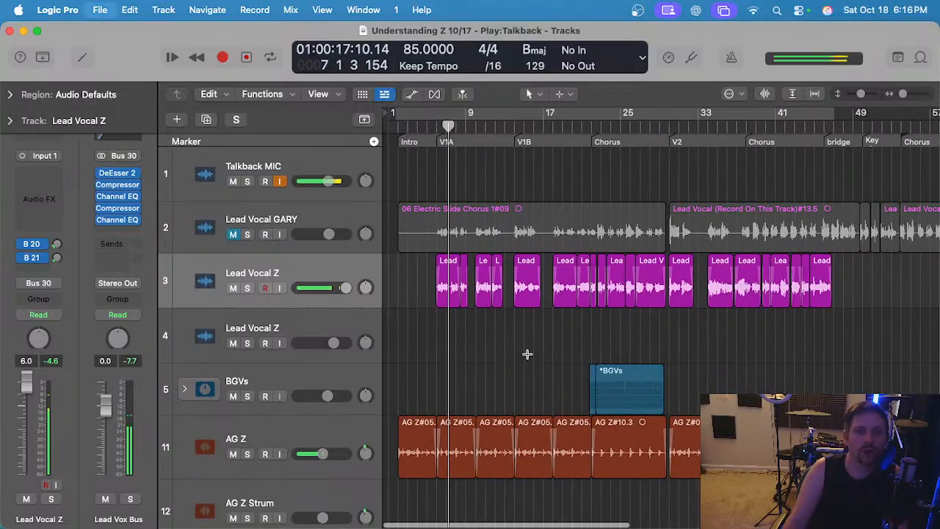
Select all Lead Vocal Z regions, open them in the audio track editor and set the flex mode to Flex Pitch.
drag(709, 288, 394, 318)
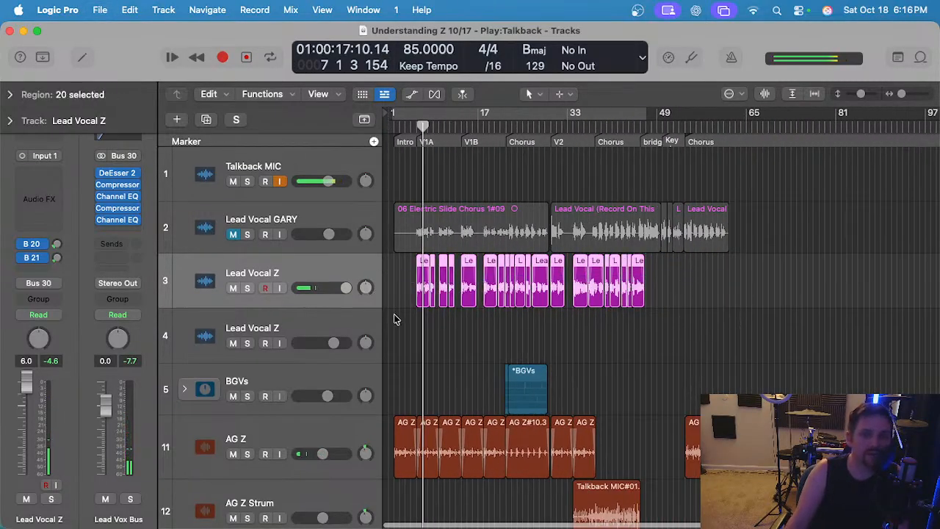
key(e)
click(439, 220)
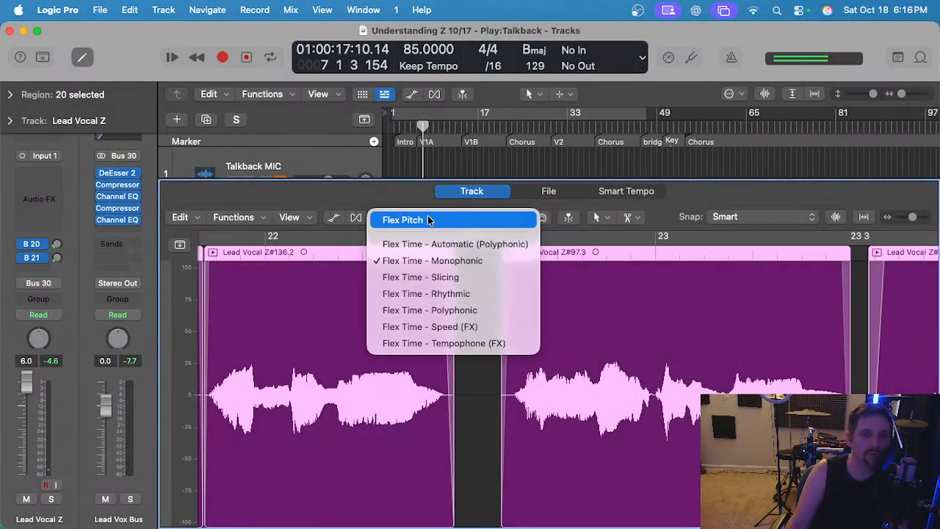
click(429, 220)
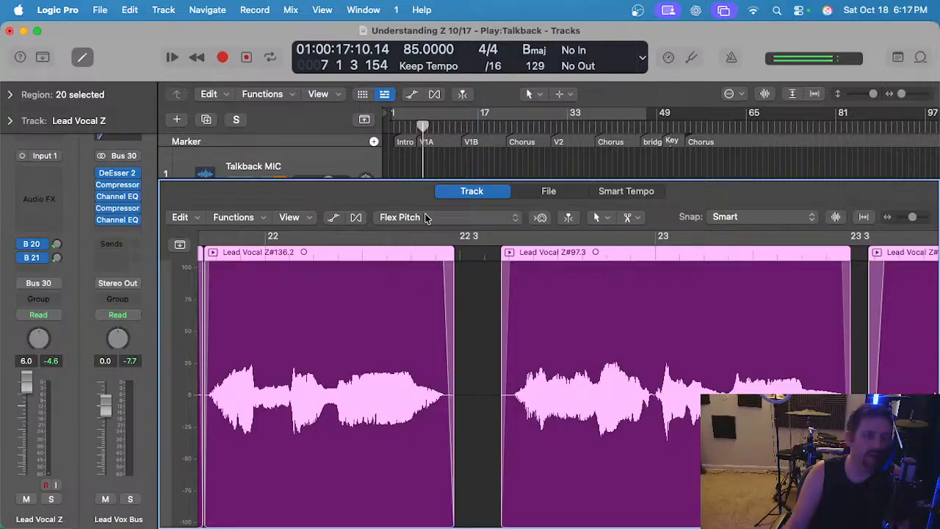
Turn on Flex Pitch editing for the selected Lead Vocal Z regions and close the audio editor.
click(426, 218)
click(427, 219)
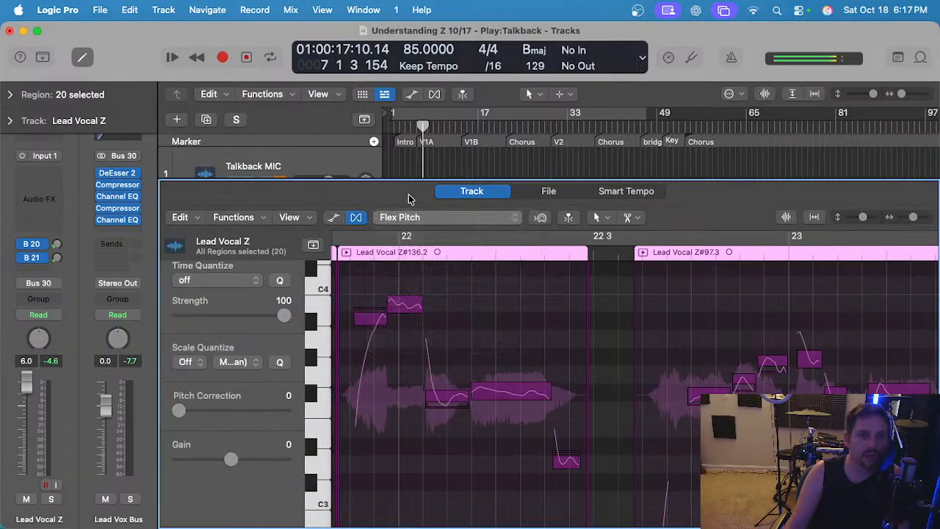
key(e)
Clear the region selection and place the playhead just before verse one, at 5 4 1 1.
scroll(447, 233, up, 5)
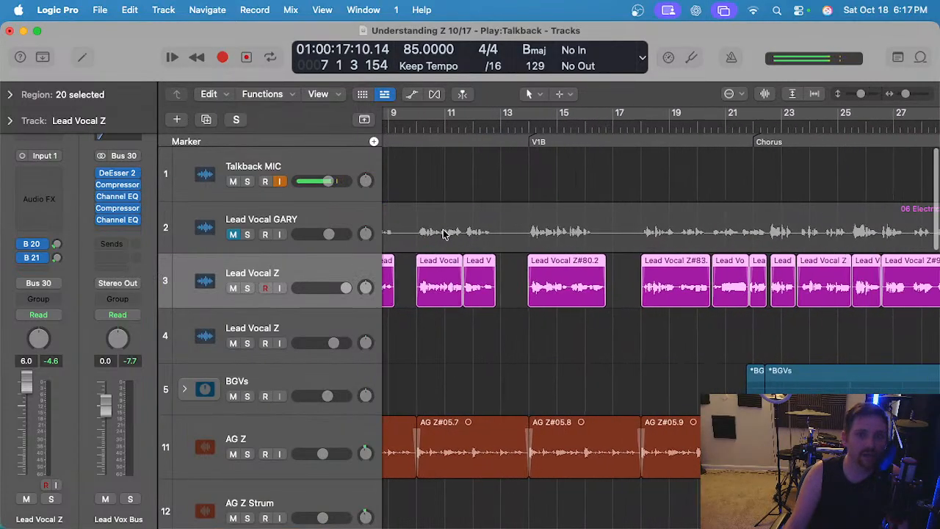
scroll(447, 239, left, 4)
click(495, 341)
scroll(497, 326, up, 3)
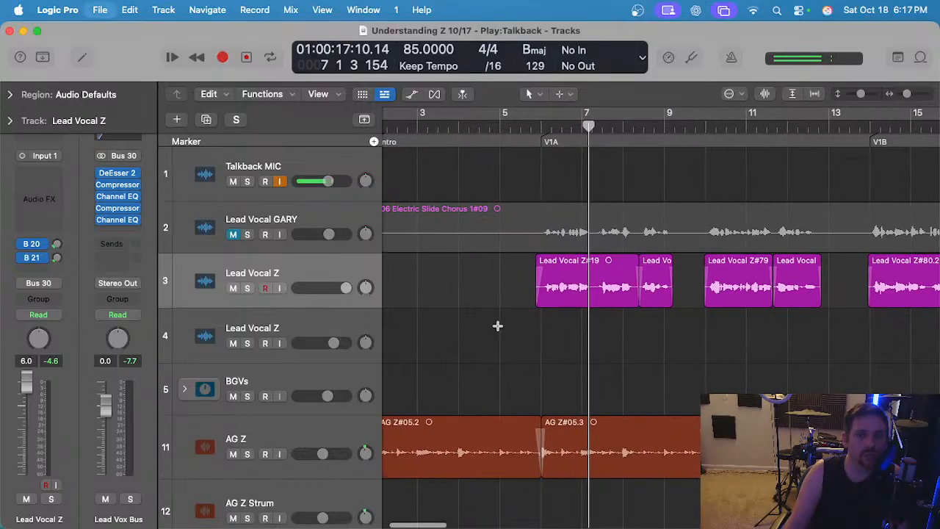
click(533, 127)
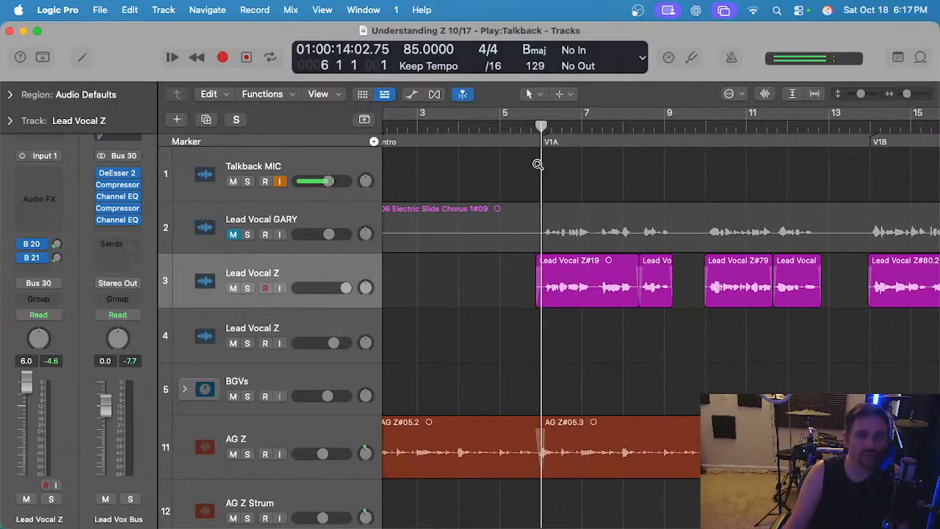
scroll(539, 153, up, 2)
click(527, 128)
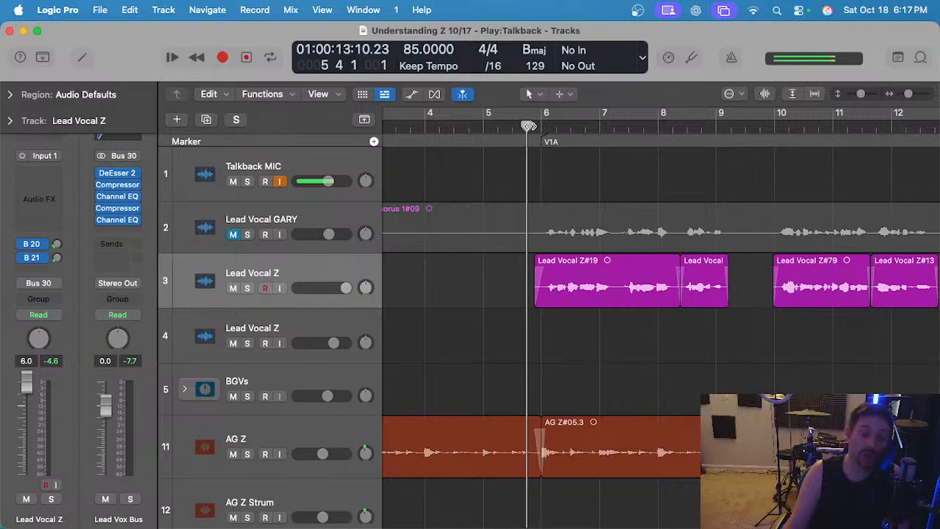
Select all Lead Vocal Z regions, then open only the first region of verse one, Lead Vocal Z#19, in the audio track editor.
scroll(530, 248, down, 3)
scroll(530, 247, down, 3)
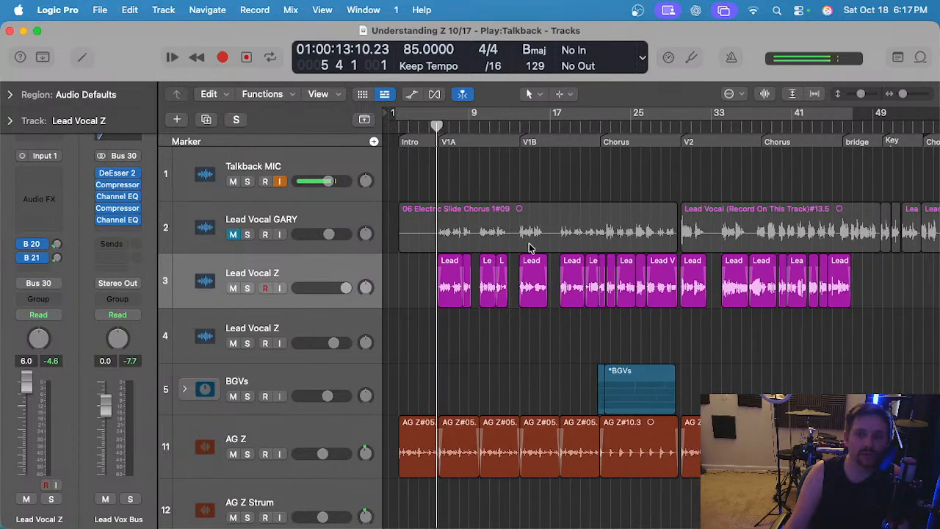
drag(874, 282, 426, 282)
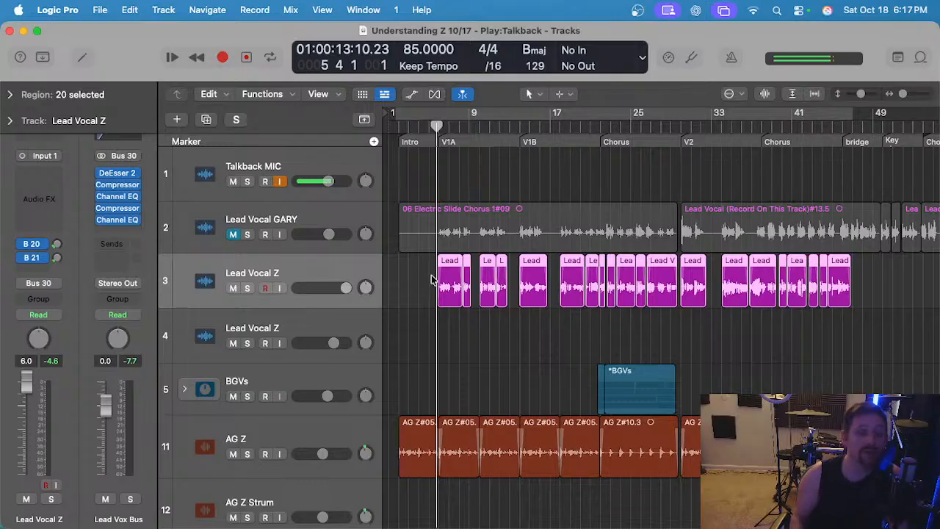
scroll(420, 292, up, 5)
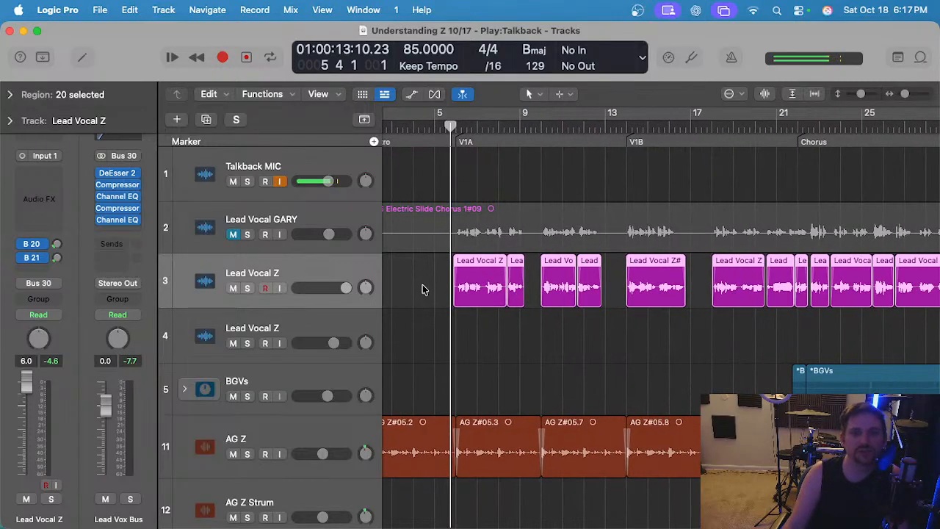
click(438, 289)
double_click(473, 287)
scroll(495, 363, down, 3)
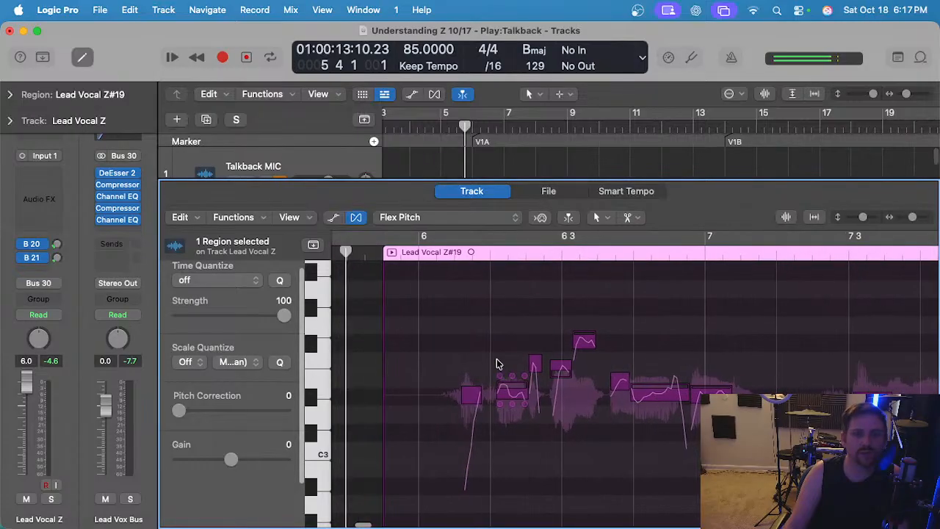
Correct the pitch of the note just after 6 2 in Lead Vocal Z#19 to D#3.
scroll(494, 358, up, 5)
mouse_move(497, 380)
drag(497, 380, 498, 384)
scroll(516, 401, left, 1)
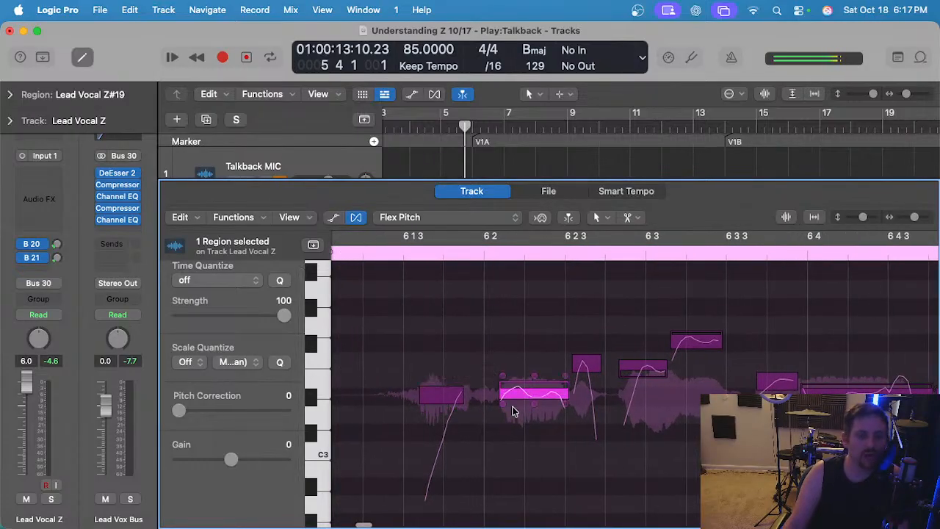
click(537, 396)
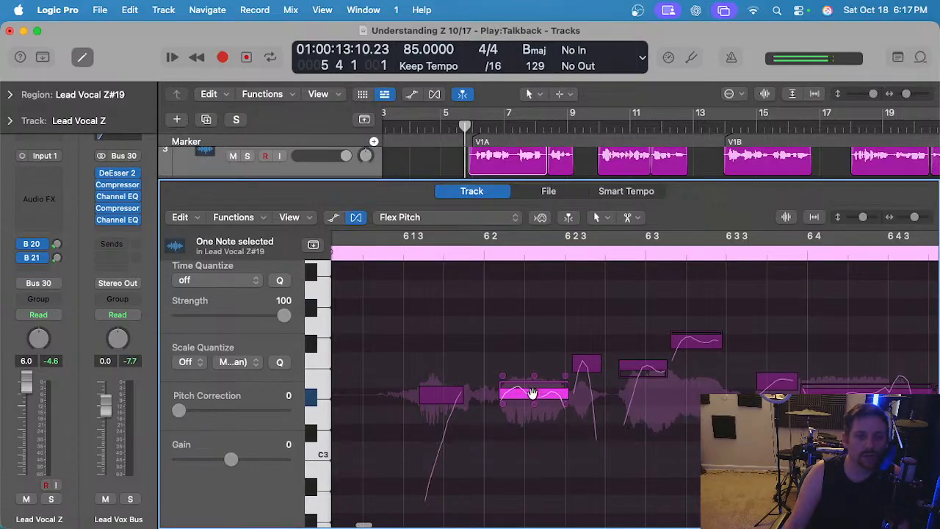
click(518, 338)
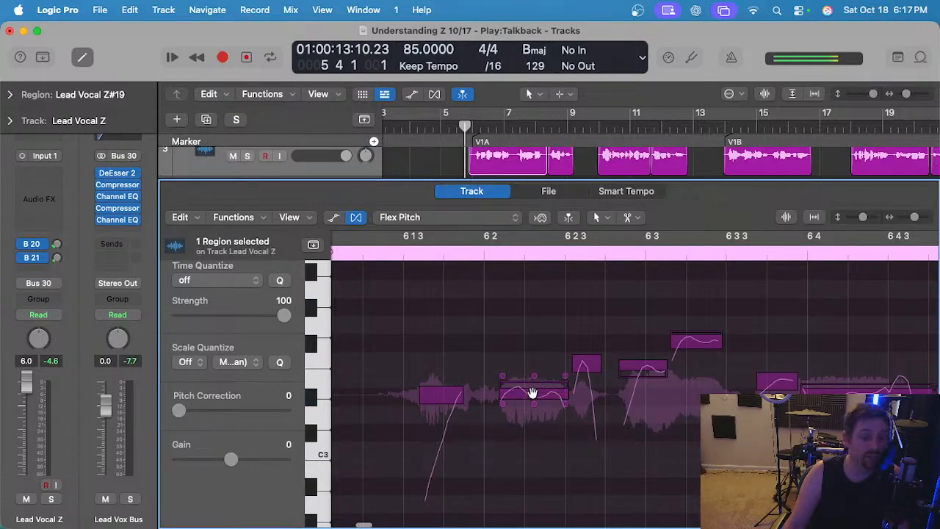
click(533, 393)
click(527, 361)
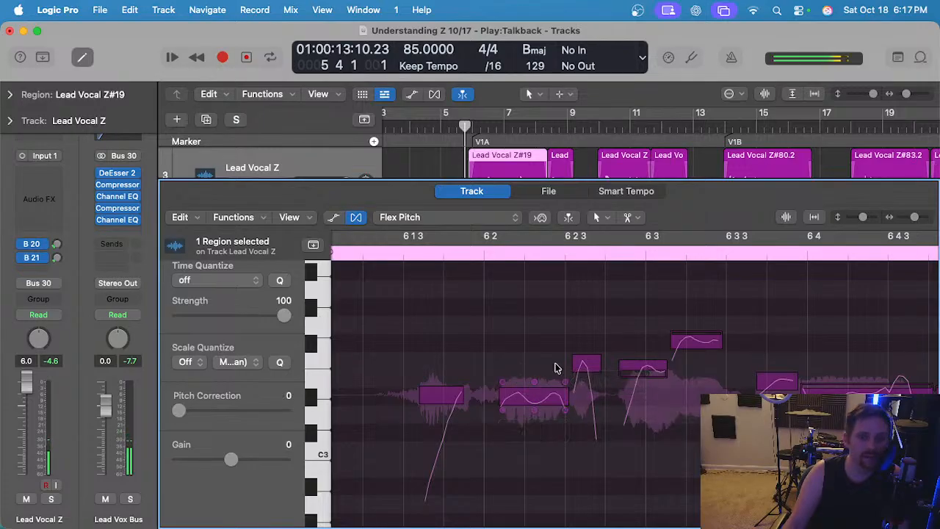
Save the project and place the playhead at the start of verse one, 6 1 1 1.
click(390, 255)
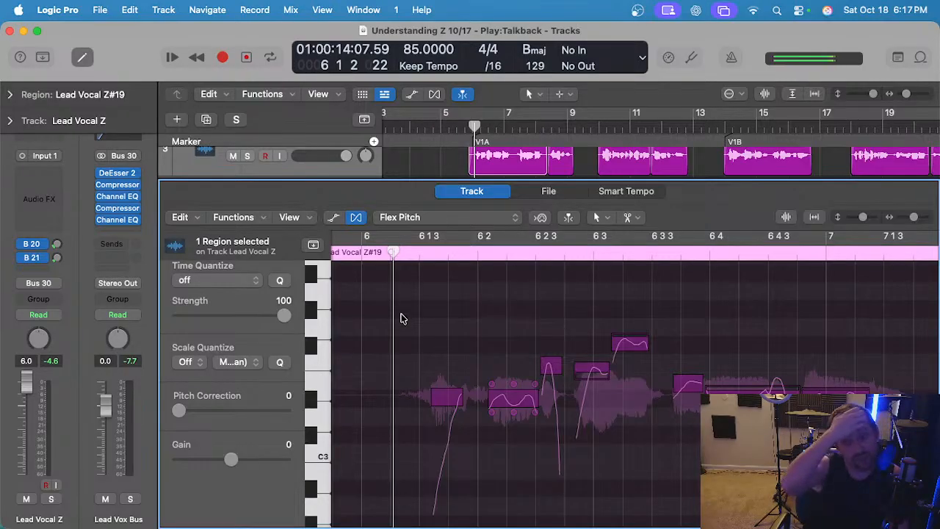
scroll(402, 318, left, 2)
key(super+s)
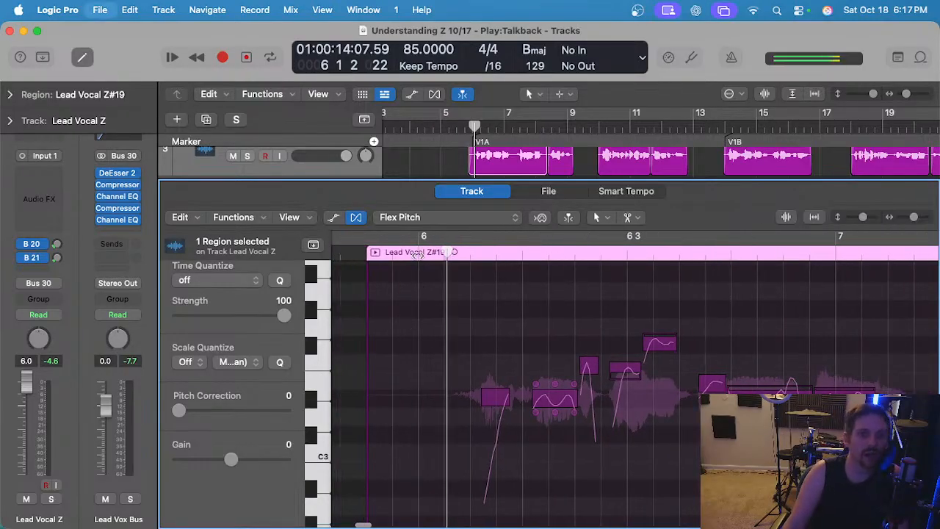
click(418, 254)
Review the detected notes in bar 6 and listen to the opening phrase from the start of verse one.
scroll(481, 353, up, 3)
scroll(482, 353, up, 4)
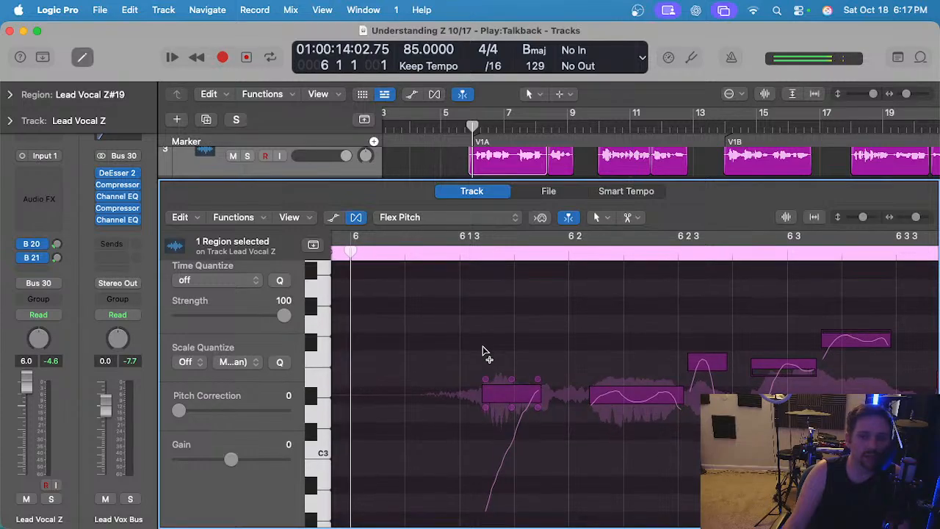
scroll(484, 351, right, 3)
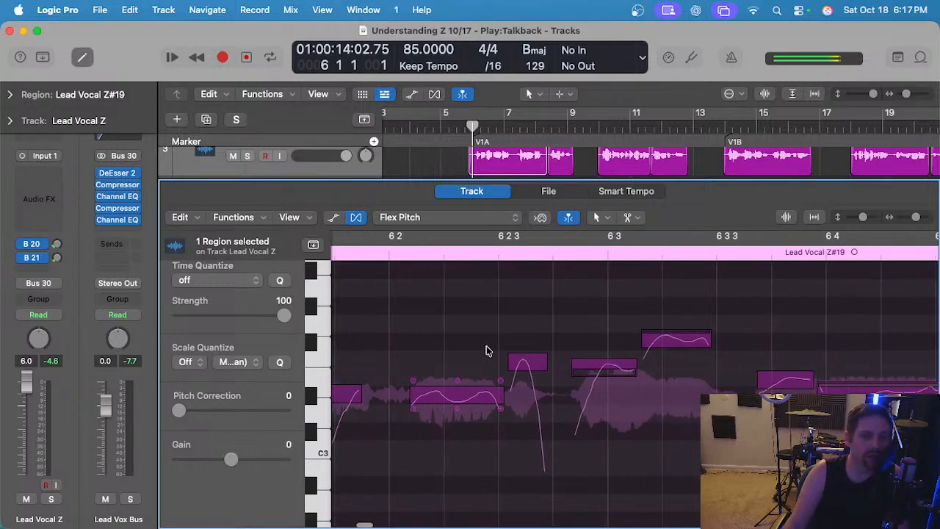
scroll(477, 342, left, 1)
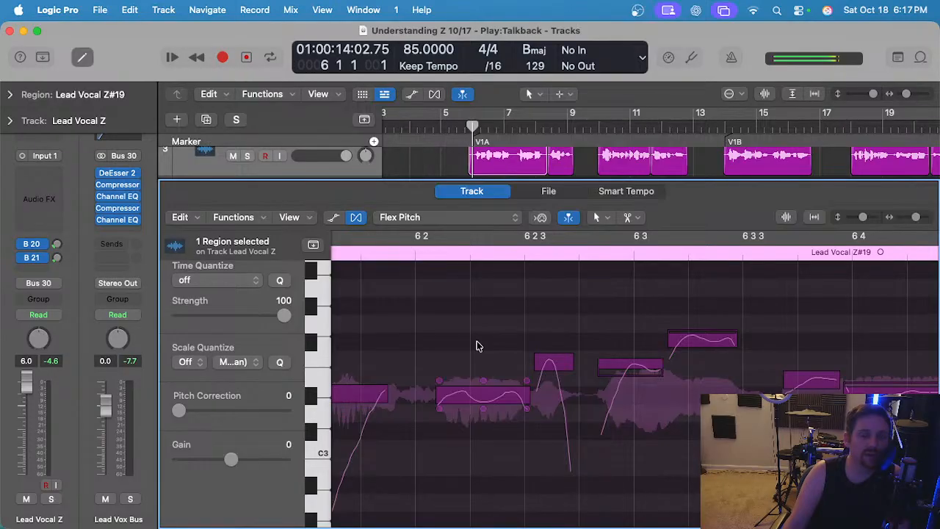
scroll(476, 346, left, 1)
key(space)
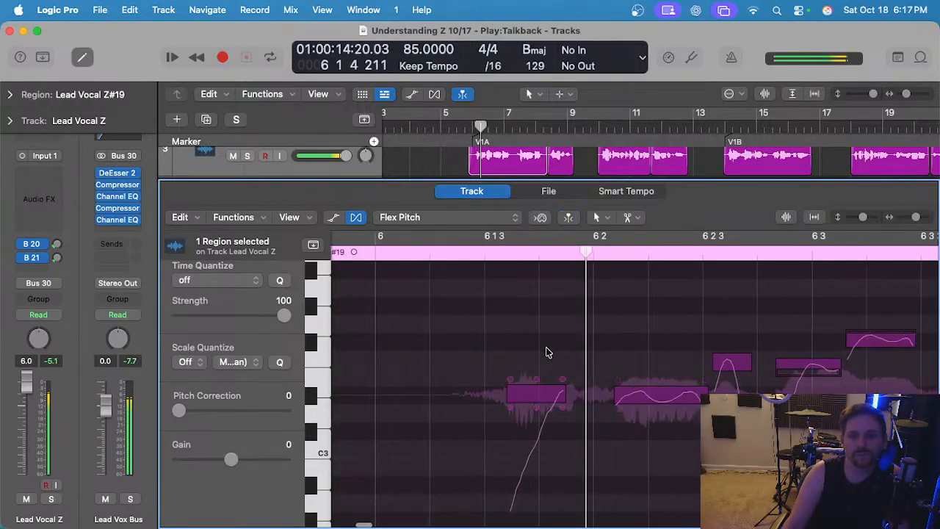
key(space)
Lower the short note at 6 2 3 to E3 and correct the notes near 6 3 2 and 6 3 4 to exact pitch.
scroll(585, 366, up, 2)
drag(557, 367, 554, 379)
click(749, 337)
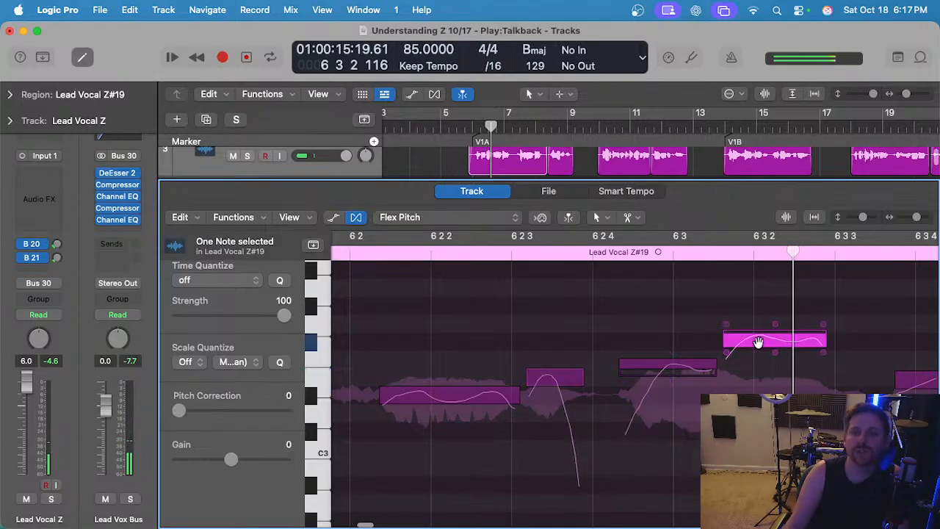
scroll(741, 363, right, 5)
scroll(683, 384, right, 3)
click(684, 382)
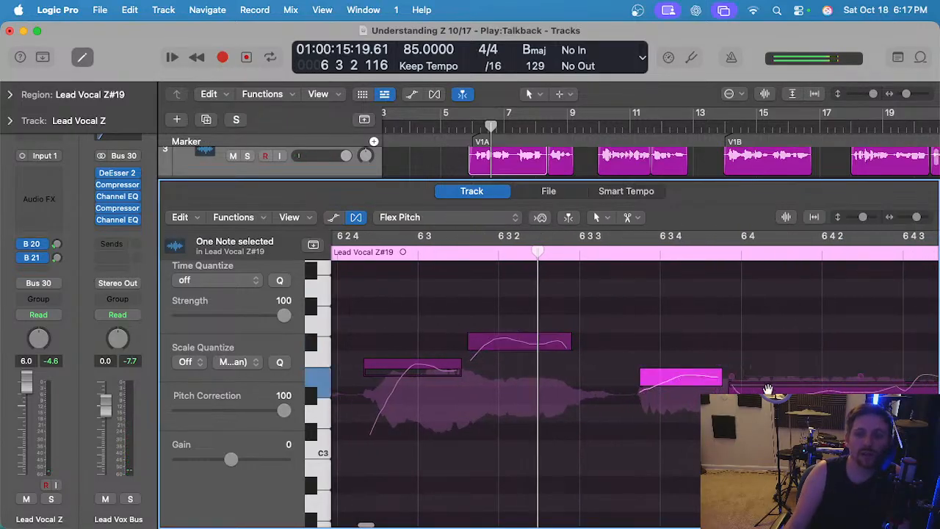
Split the note starting at 6 4 3 into two separate notes where its pitch curve falls.
scroll(761, 387, right, 3)
click(783, 389)
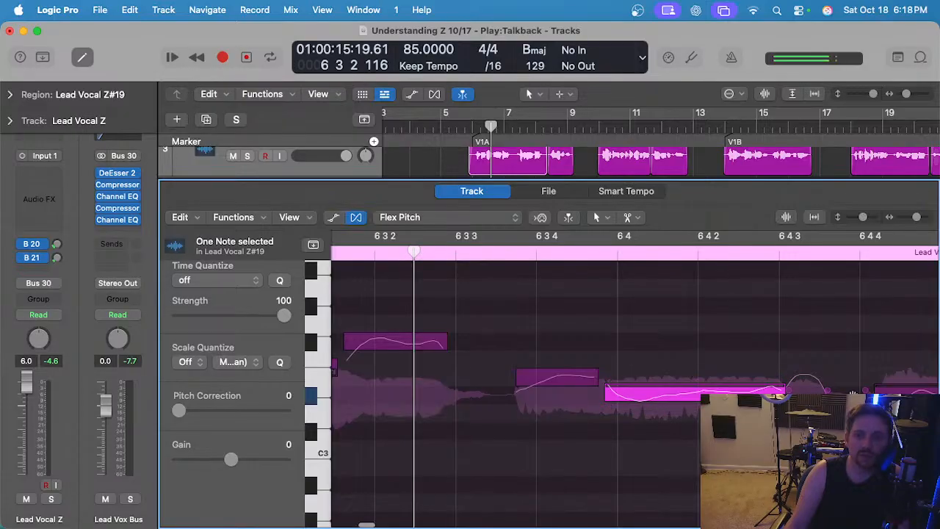
super+click(828, 400)
Correct the long note at 6 4 to D#3 and adjust the pitch drift at its start and end.
click(687, 391)
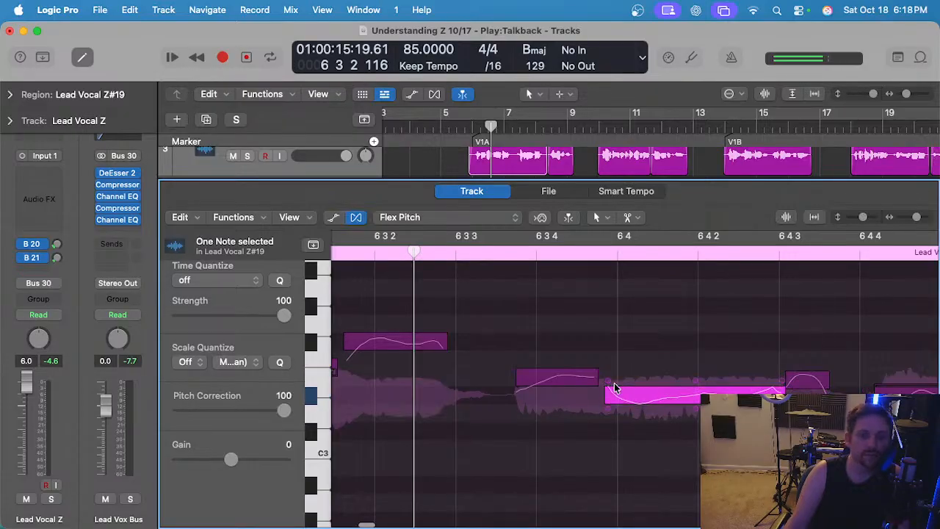
drag(608, 380, 608, 380)
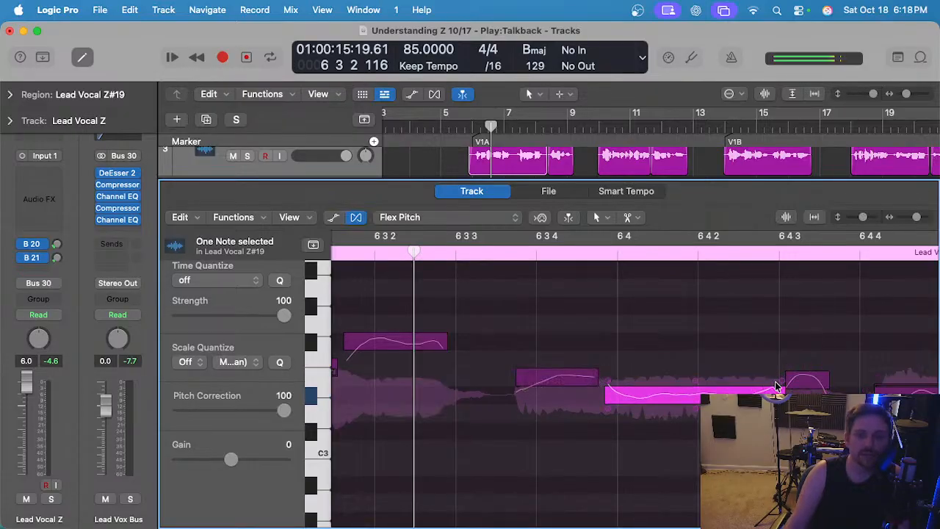
drag(783, 381, 783, 388)
Correct the long note before bar 7 to D#3, then split the following note near 7 1 3 and bring its first part to C#3.
scroll(653, 315, down, 3)
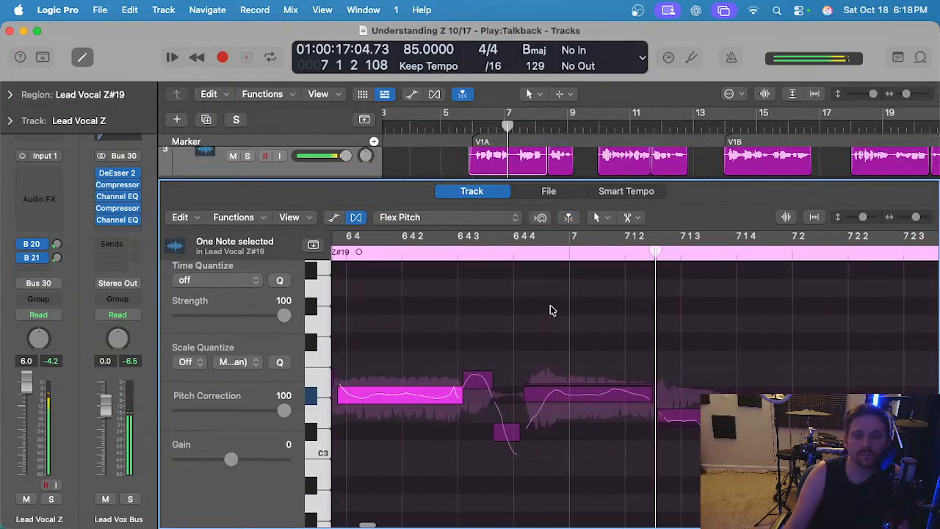
click(593, 395)
click(685, 419)
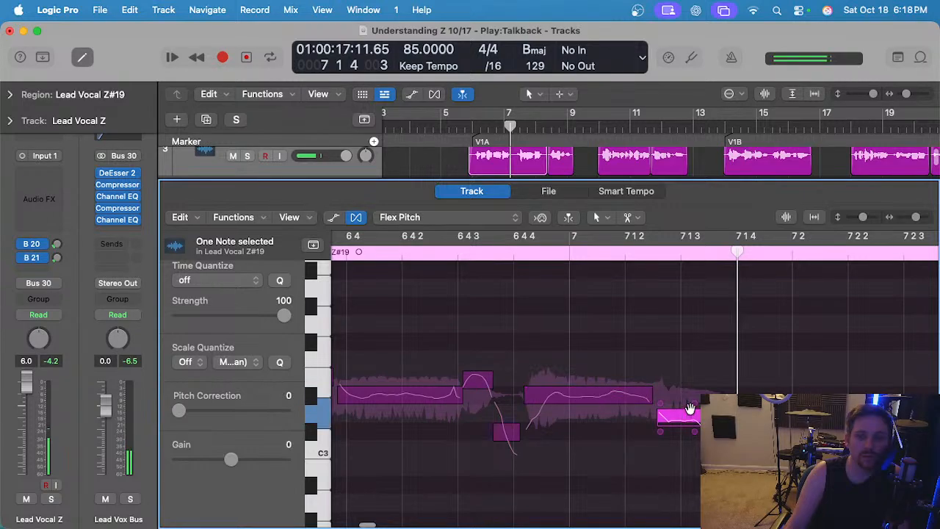
double_click(677, 426)
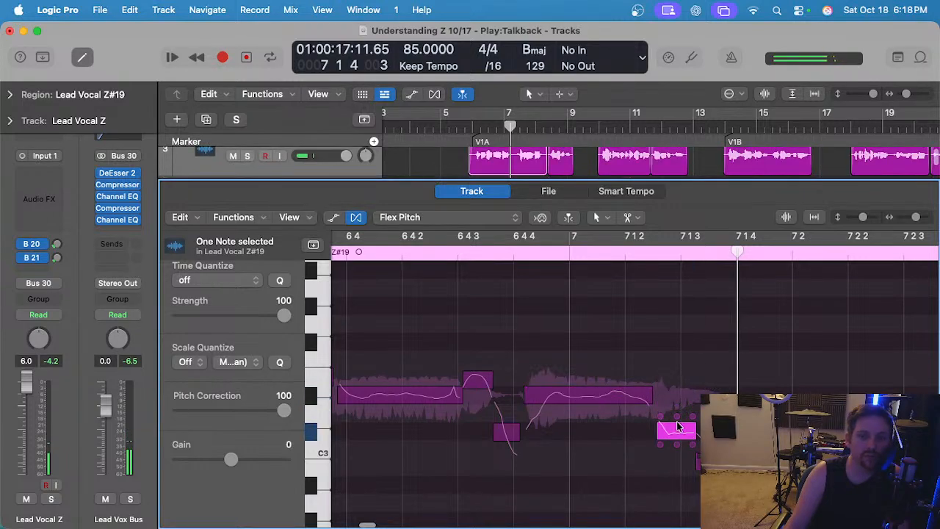
Split the scooped note around 6 3 into two and adjust the fine pitch of both parts.
scroll(574, 366, left, 8)
scroll(582, 372, down, 2)
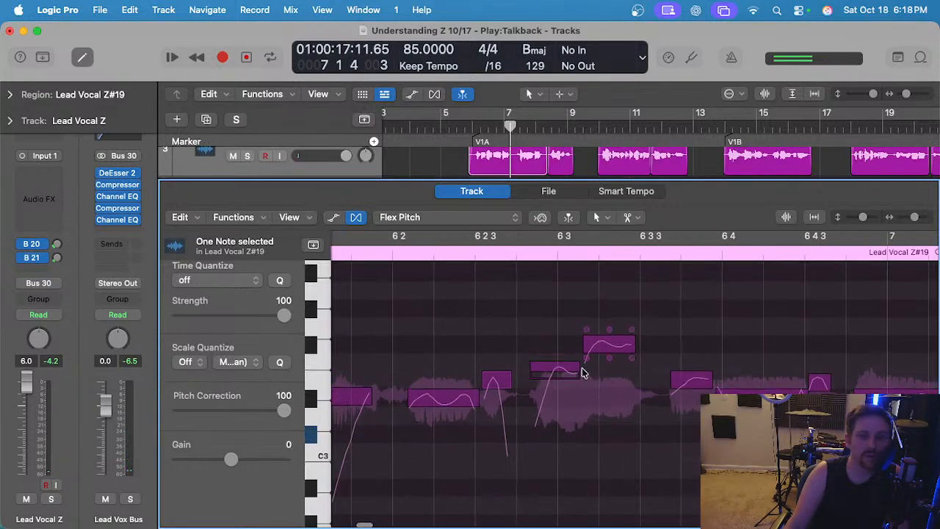
scroll(583, 372, left, 1)
scroll(616, 371, up, 3)
super+click(571, 378)
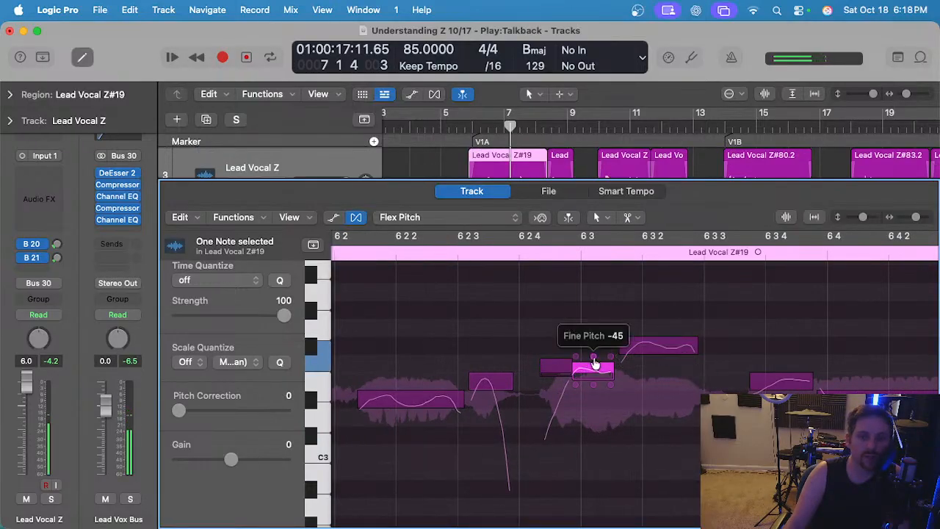
drag(593, 359, 594, 391)
drag(556, 353, 557, 363)
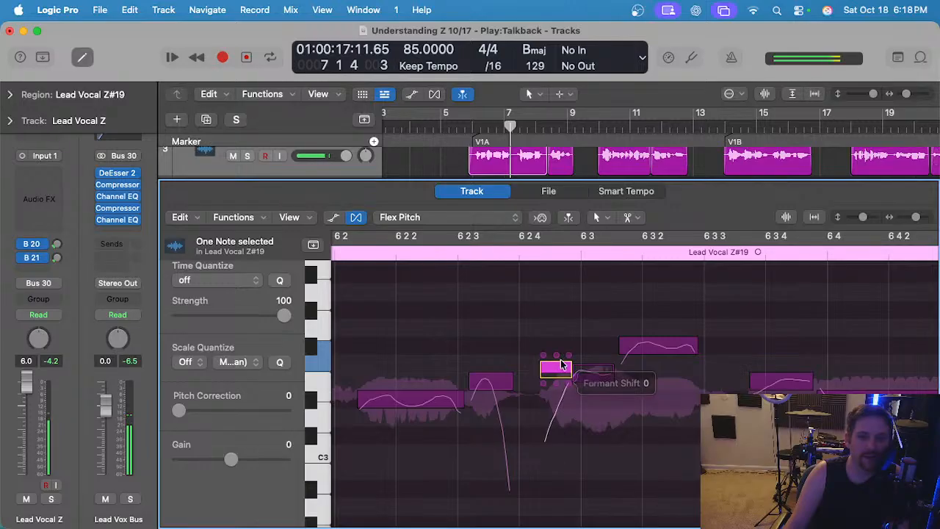
Select the first note after 6 1 3 and listen to the corrected phrase from the start of verse one into bar 7.
scroll(558, 375, down, 3)
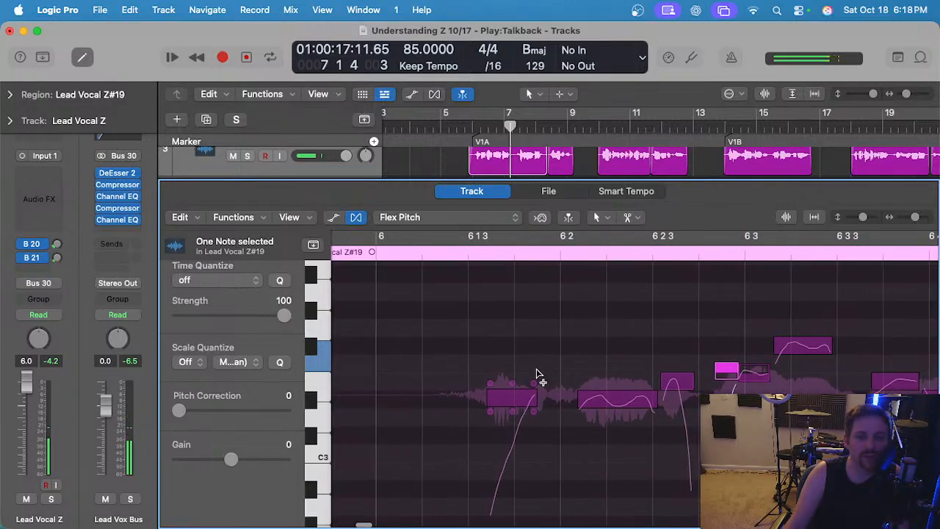
scroll(539, 376, up, 3)
click(532, 389)
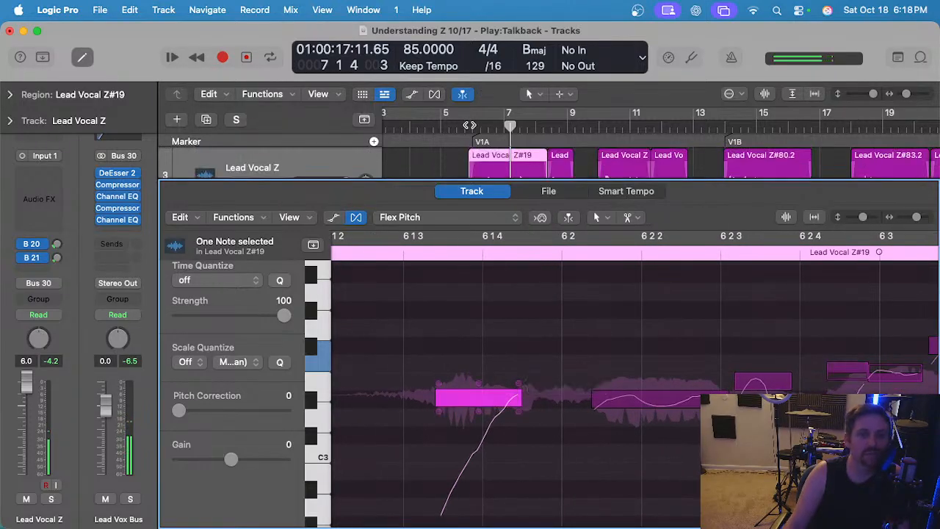
click(470, 126)
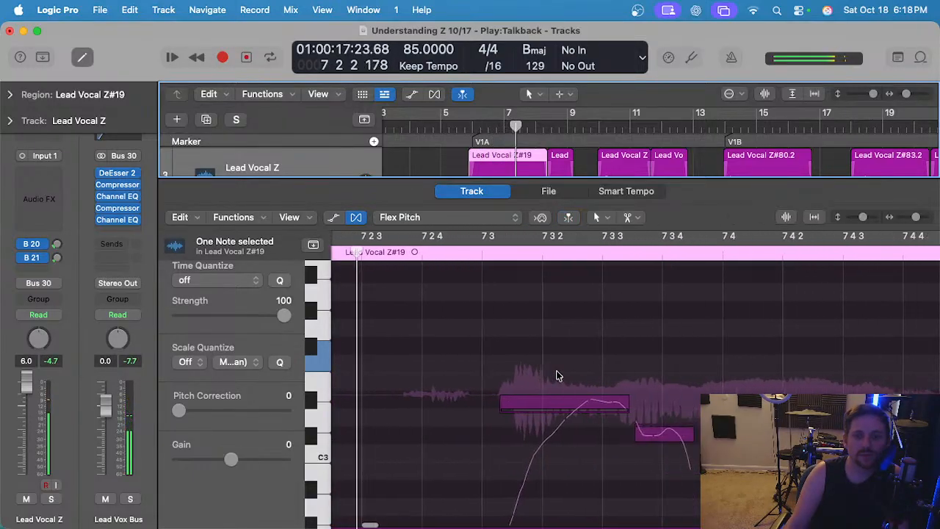
scroll(564, 375, up, 2)
key(space)
Split the rising note at 7 3 into two, then correct the pitch of its second part and of the following note.
super+click(586, 404)
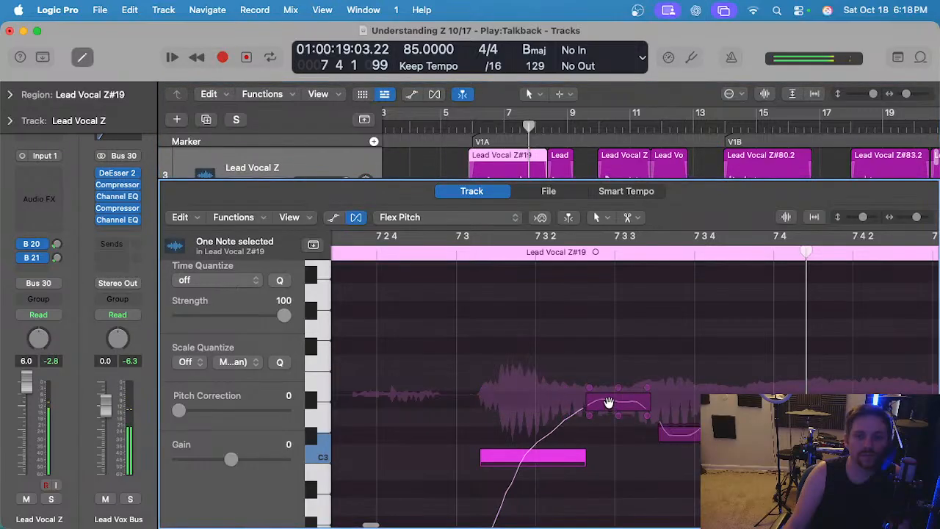
click(608, 402)
click(696, 431)
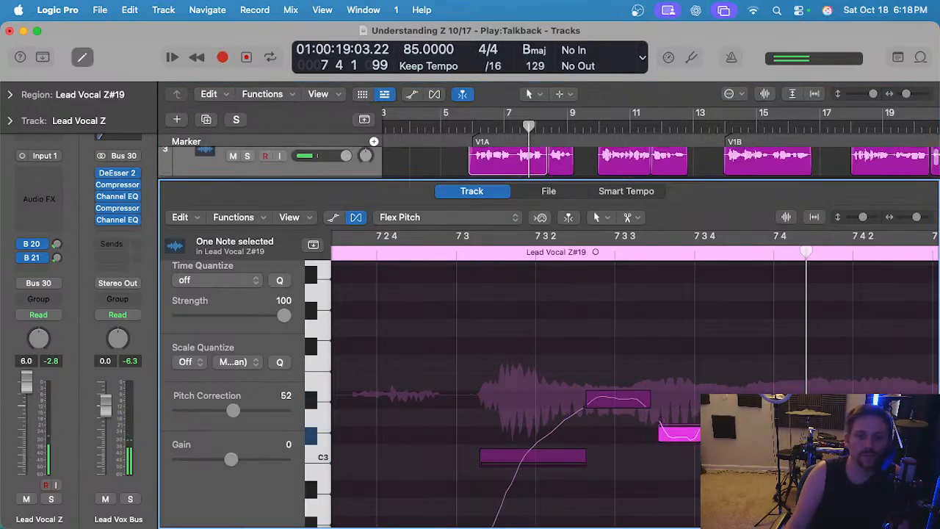
Split the note just before 7 3 4, correct its second part to C#3, and set the following note's starting pitch drift to about -0.24.
scroll(667, 438, up, 2)
click(652, 433)
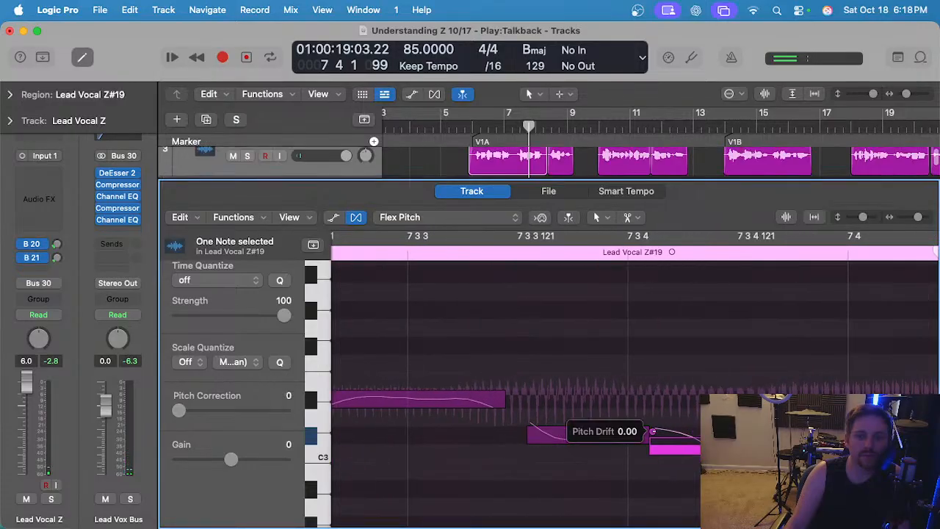
super+click(612, 439)
click(627, 435)
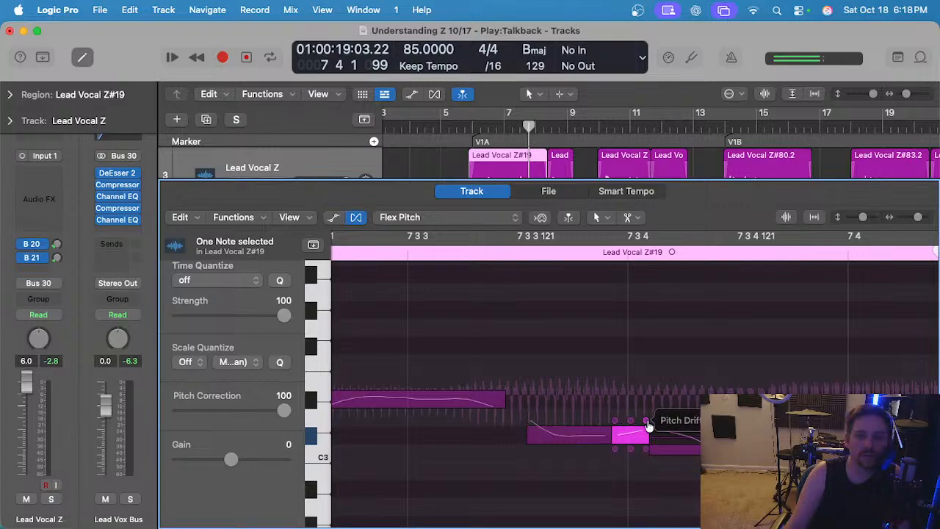
scroll(674, 439, down, 2)
click(651, 432)
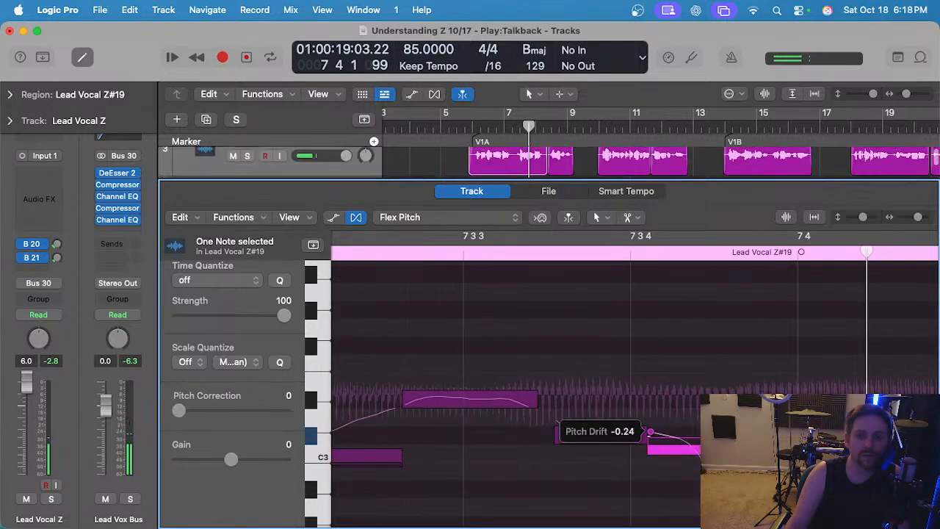
drag(650, 432, 650, 433)
Listen to the phrase from 7 3, split the note at 7 4 into two, and correct its second part to B2.
scroll(633, 401, down, 5)
click(439, 239)
key(space)
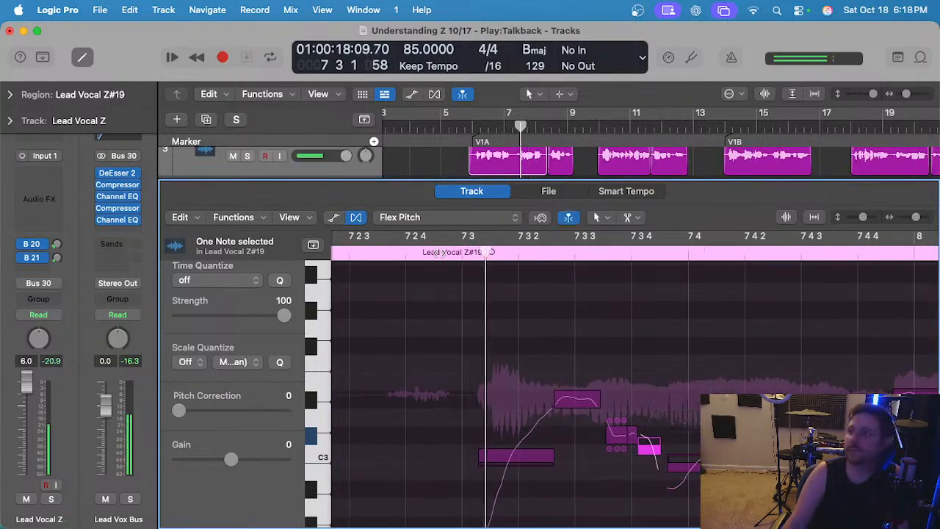
click(494, 343)
scroll(493, 341, right, 5)
scroll(490, 351, down, 3)
key(space)
drag(435, 336, 448, 351)
scroll(448, 351, left, 1)
super+click(425, 342)
click(472, 340)
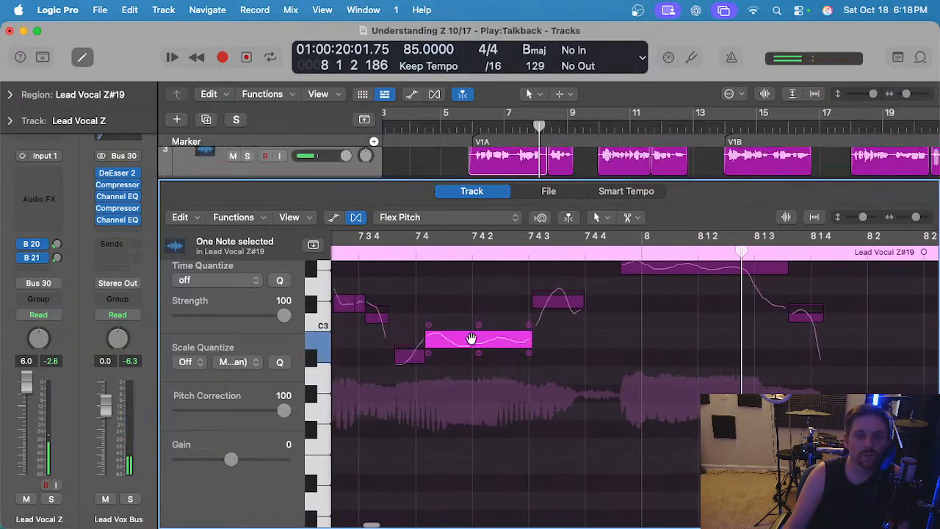
Correct the note at 7 4 3 to C#3 and set its vibrato to 44%.
drag(562, 302, 563, 316)
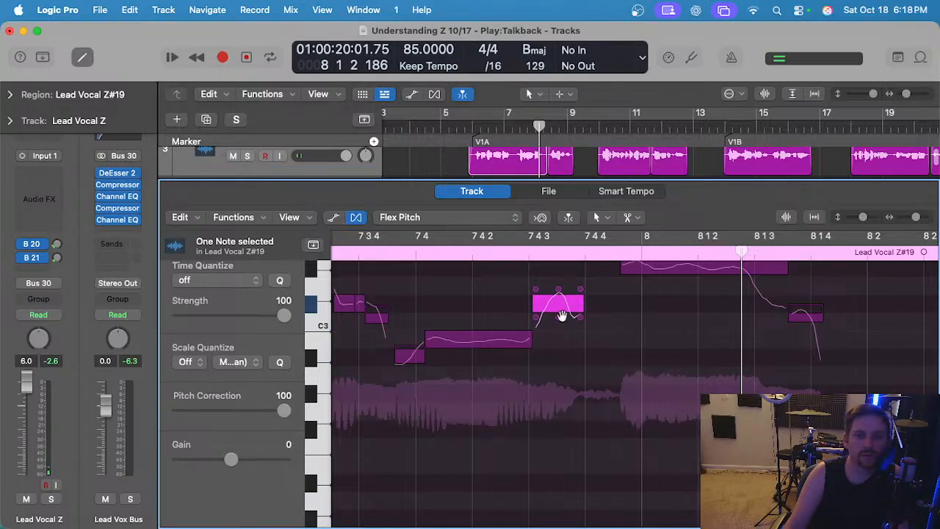
click(557, 338)
click(558, 317)
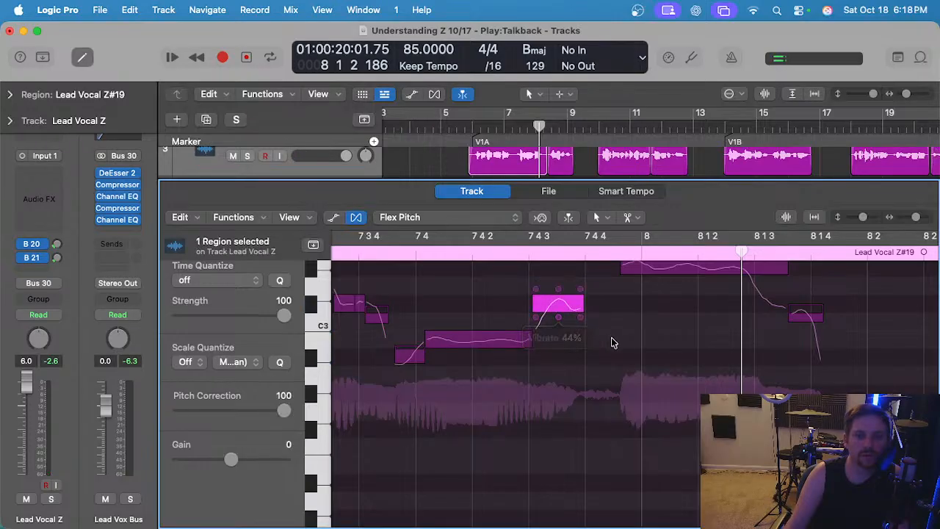
Correct the long note at bar 8 to D#3, check its pitch drift, and correct the short note after 8 1 3 to C#3.
scroll(639, 330, up, 4)
click(674, 327)
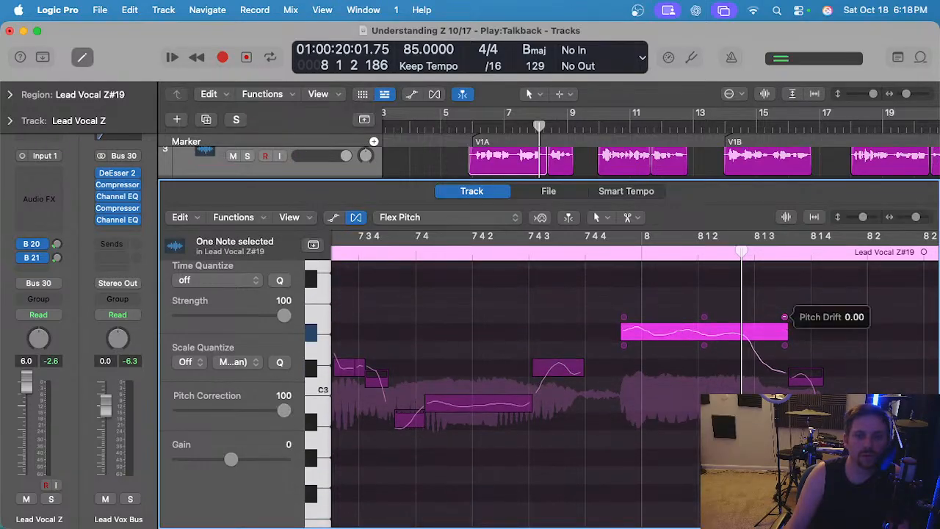
drag(784, 316, 785, 317)
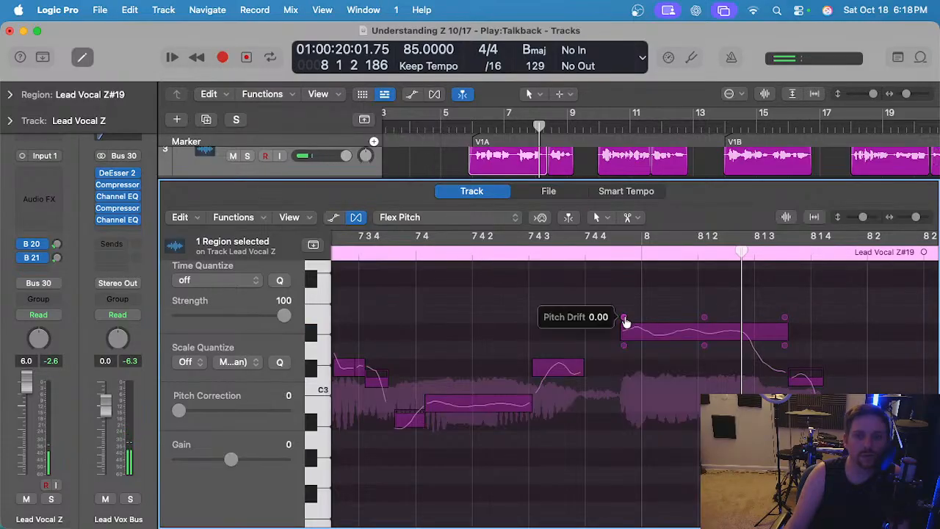
drag(625, 322, 625, 325)
key(space)
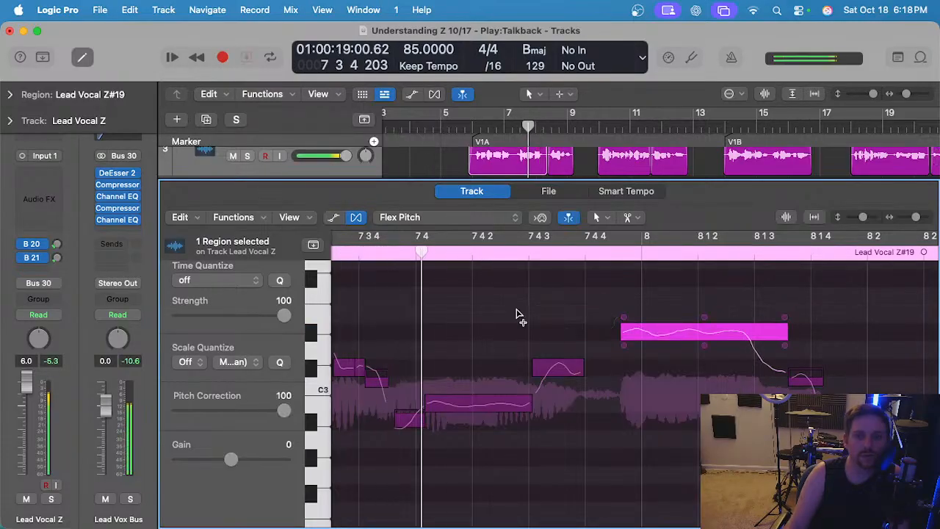
key(space)
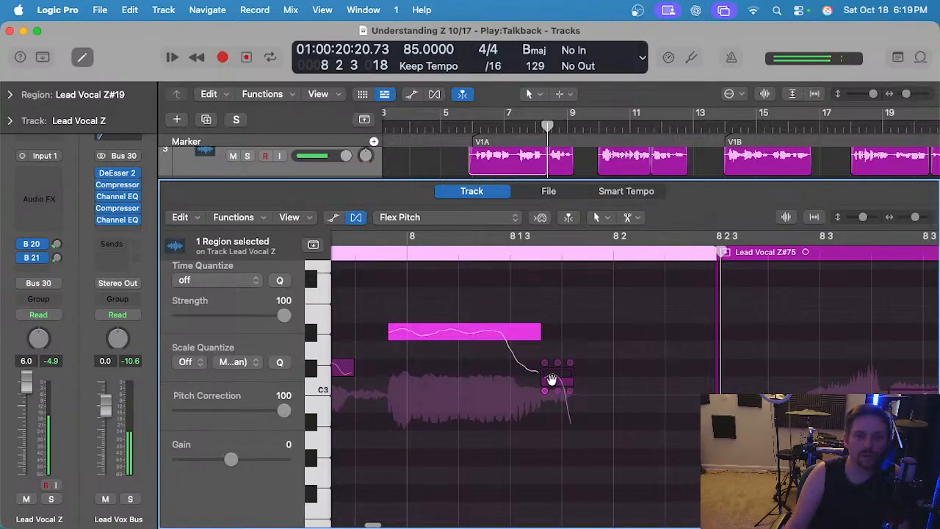
mouse_move(552, 380)
mouse_down()
mouse_move(556, 387)
mouse_move(556, 370)
mouse_up()
key(space)
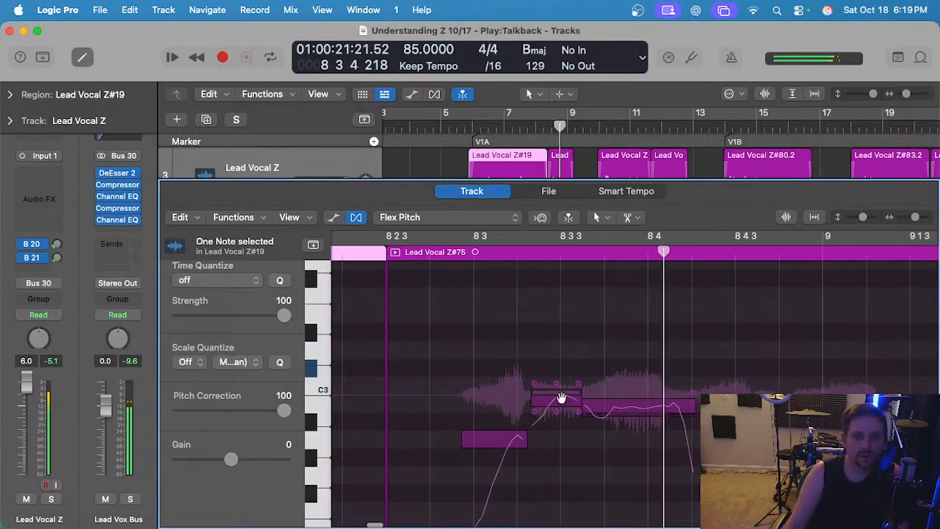
Correct the note around 8 3 3 to B2, split the note following it, and bring both of its parts to B2.
click(563, 396)
click(616, 402)
super+click(613, 402)
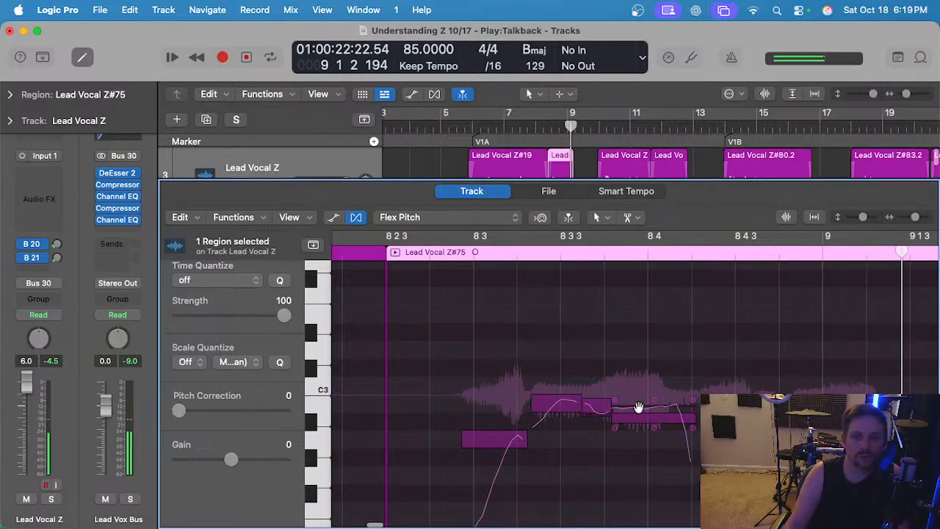
super+click(684, 419)
double_click(633, 408)
scroll(593, 406, up, 3)
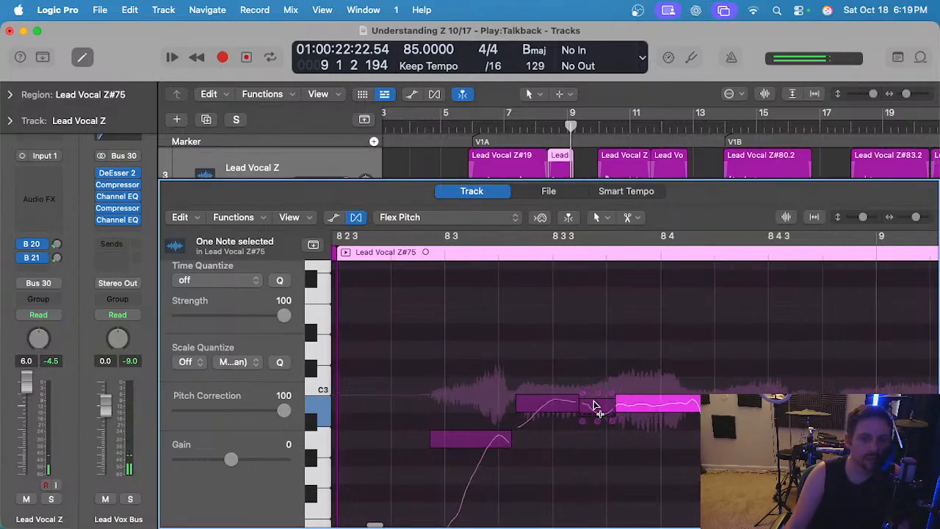
mouse_move(613, 411)
mouse_down()
mouse_move(598, 430)
mouse_move(597, 402)
mouse_move(600, 420)
mouse_up()
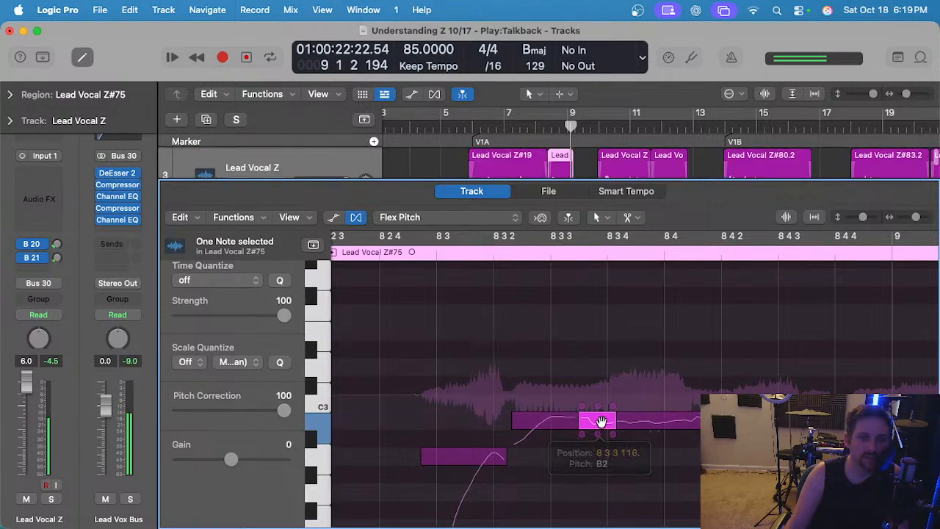
Listen to the region after 8 2 3, split the rising note just before 8 3 3, and correct its second part to B2.
click(369, 254)
key(space)
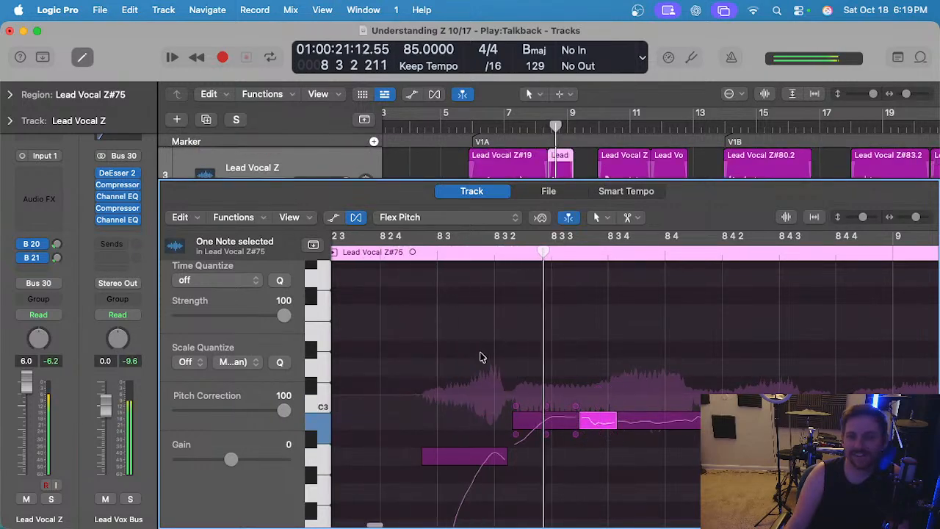
click(546, 426)
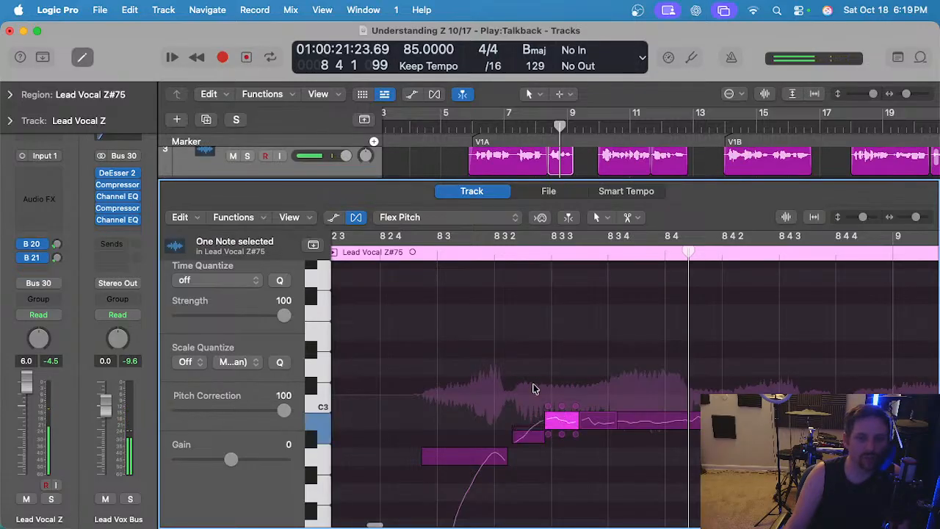
Replay the region from its start and correct the note between 8 4 2 and 8 4 3 to F#2.
click(375, 259)
key(space)
key(super+Left)
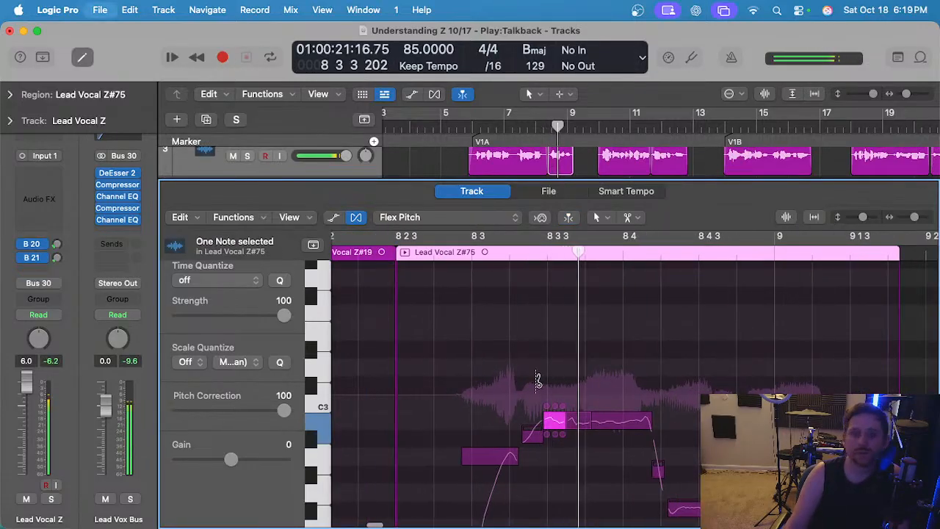
scroll(538, 379, right, 6)
scroll(538, 379, down, 2)
scroll(536, 380, down, 2)
click(530, 407)
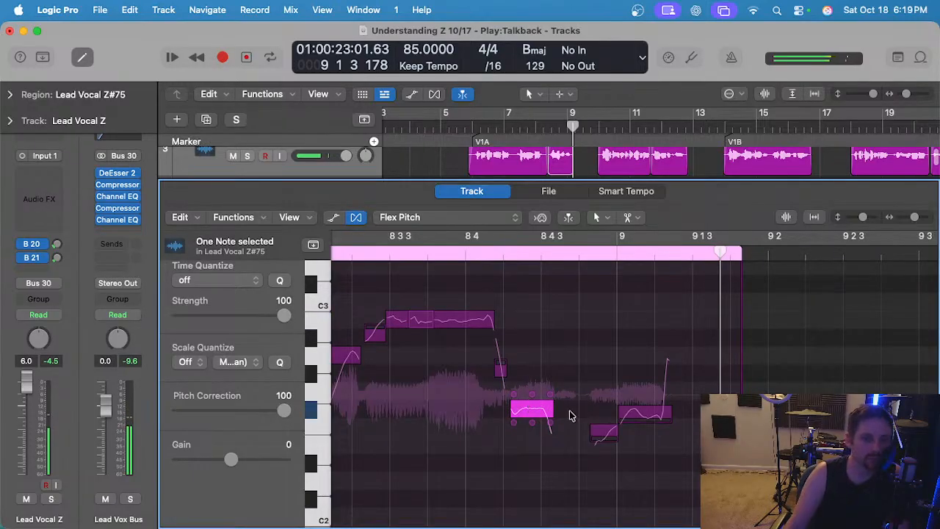
Split the rising tail off the note at bar 9, correct the main part to F#2, and set its starting pitch drift to -0.14.
scroll(646, 412, up, 2)
double_click(666, 416)
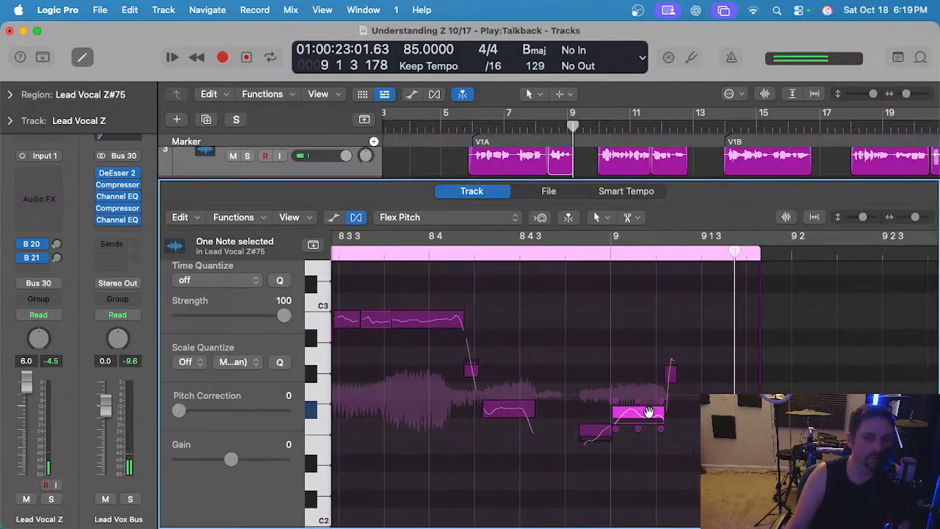
scroll(640, 411, up, 3)
drag(604, 393, 604, 398)
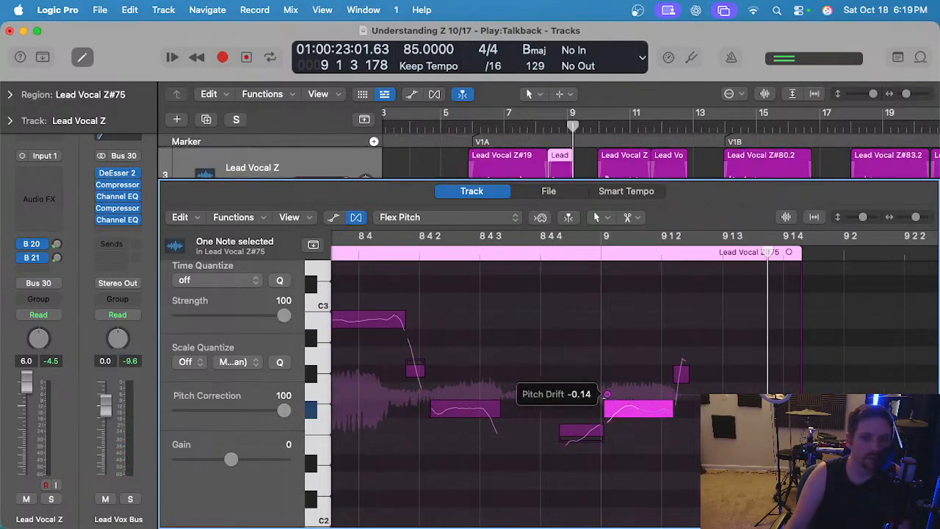
click(532, 391)
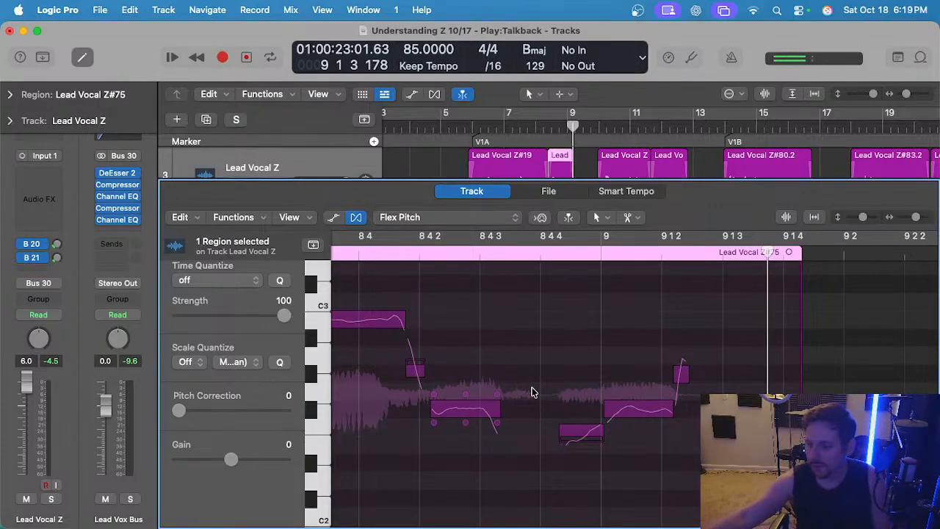
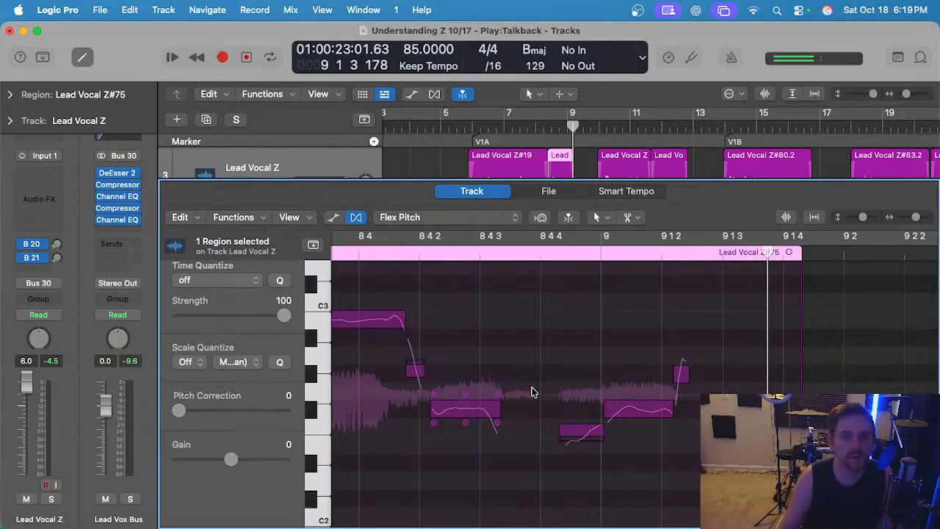
Listen to the corrected phrase through bar 9 into the bar 10 region and correct the note at 10 2 to D#3.
click(531, 142)
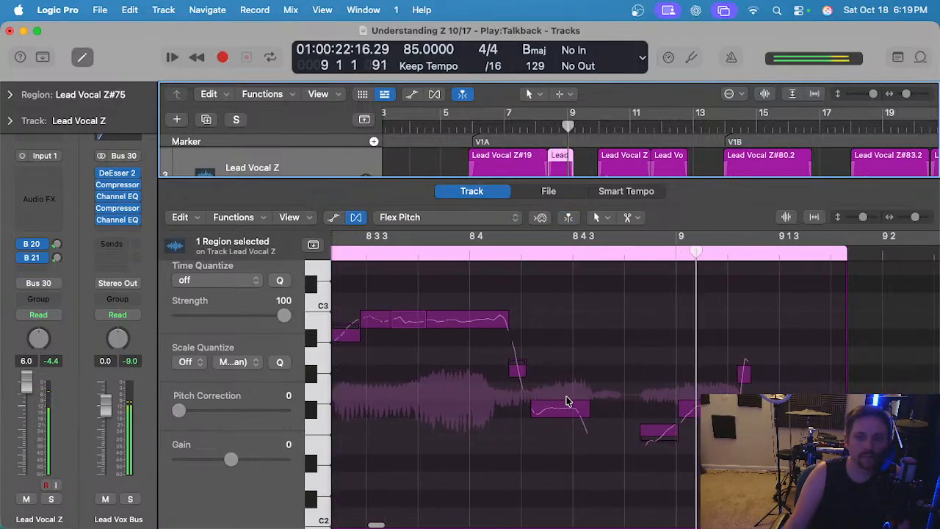
click(570, 251)
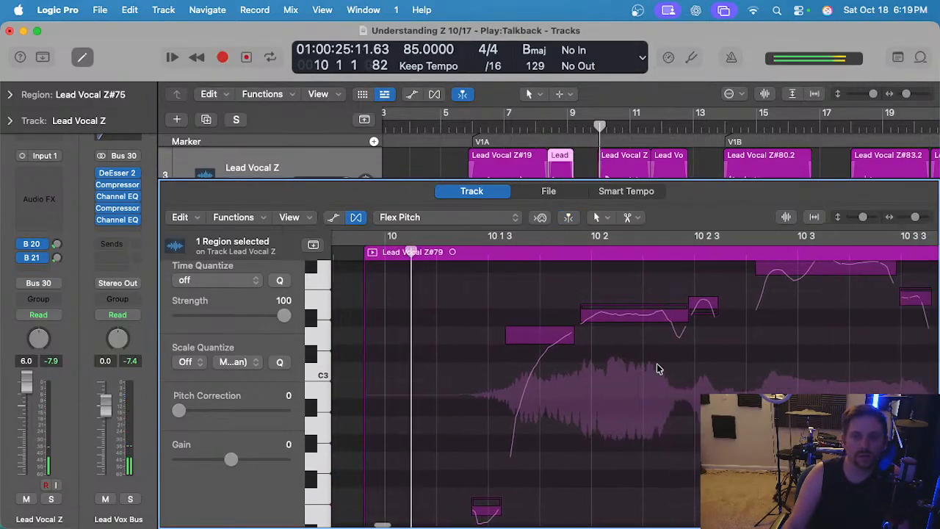
click(610, 332)
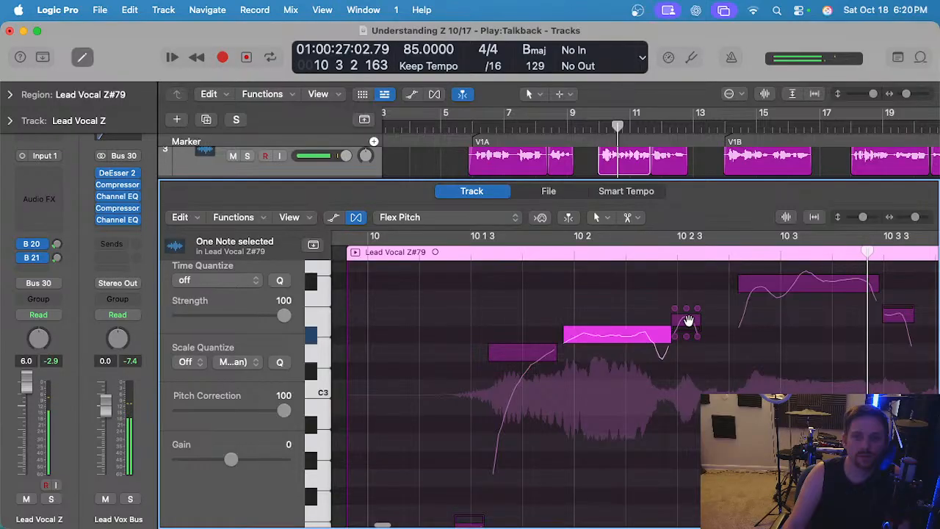
Set the fine pitch of the note at 10 2 3 to -27, and split the preceding note after 10 2 2, giving its tail a -0.16 pitch drift.
scroll(688, 321, up, 3)
click(683, 322)
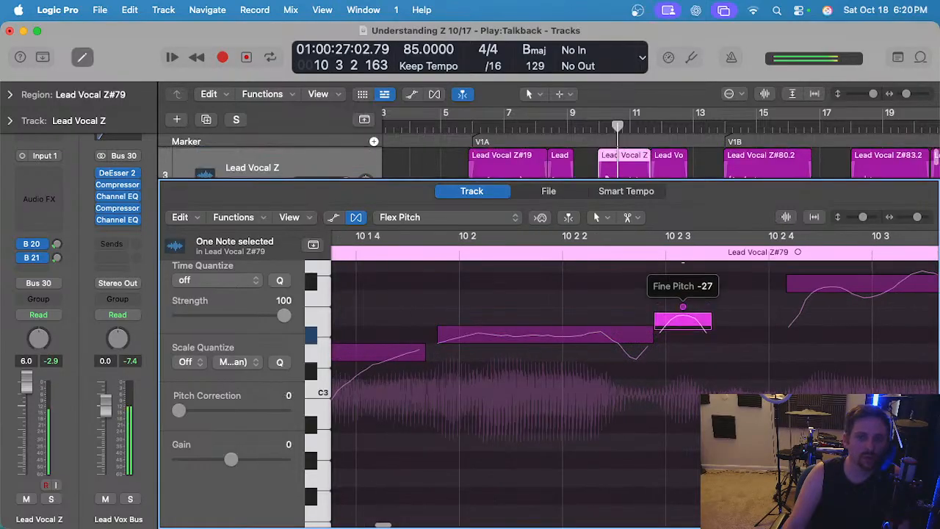
click(682, 306)
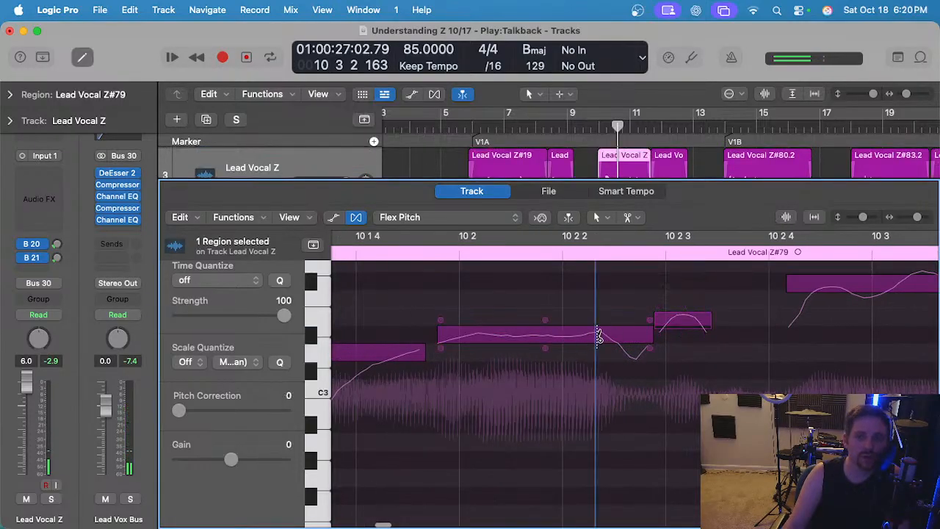
click(599, 335)
click(600, 329)
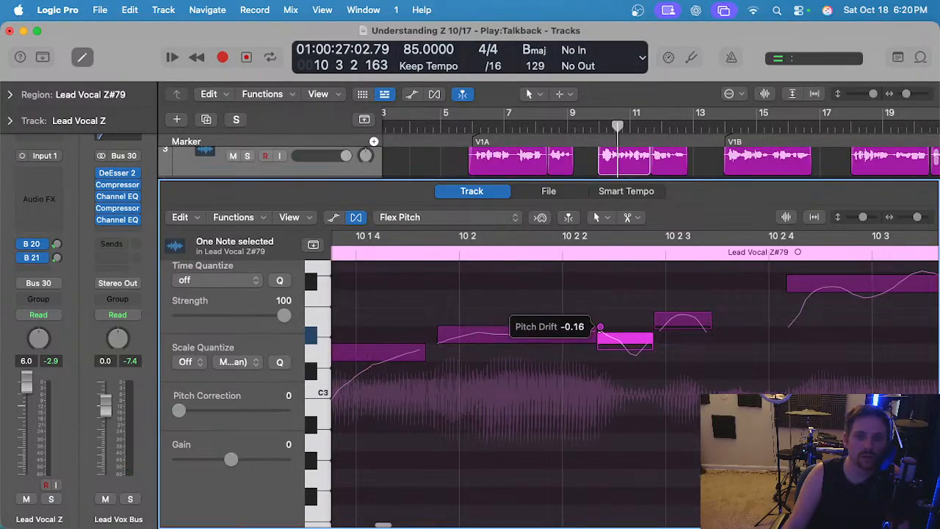
Listen to the phrase from 10 1 3, split the note at 10 3, and correct its second part to F#3 with a pitch drift of -0.28.
scroll(632, 343, down, 4)
scroll(632, 344, right, 1)
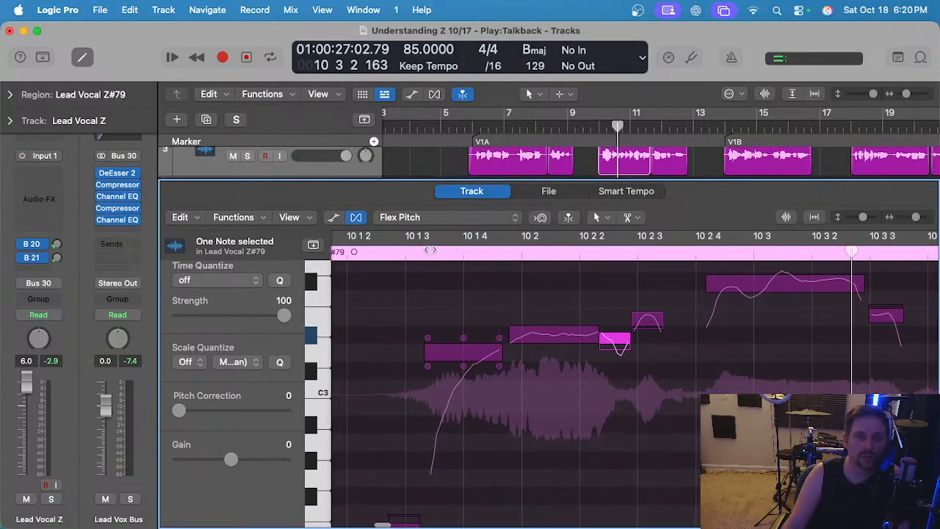
click(395, 252)
key(space)
scroll(461, 328, down, 3)
scroll(464, 329, right, 2)
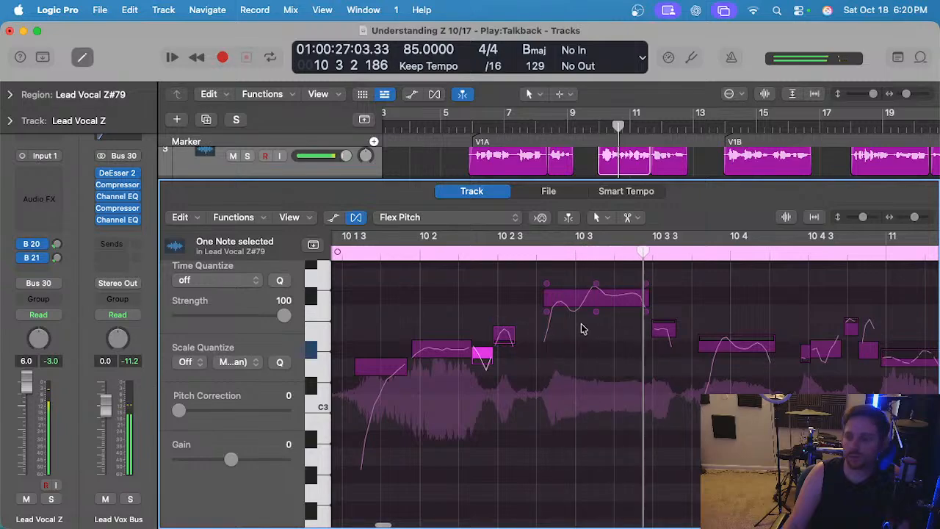
scroll(569, 316, up, 2)
click(587, 303)
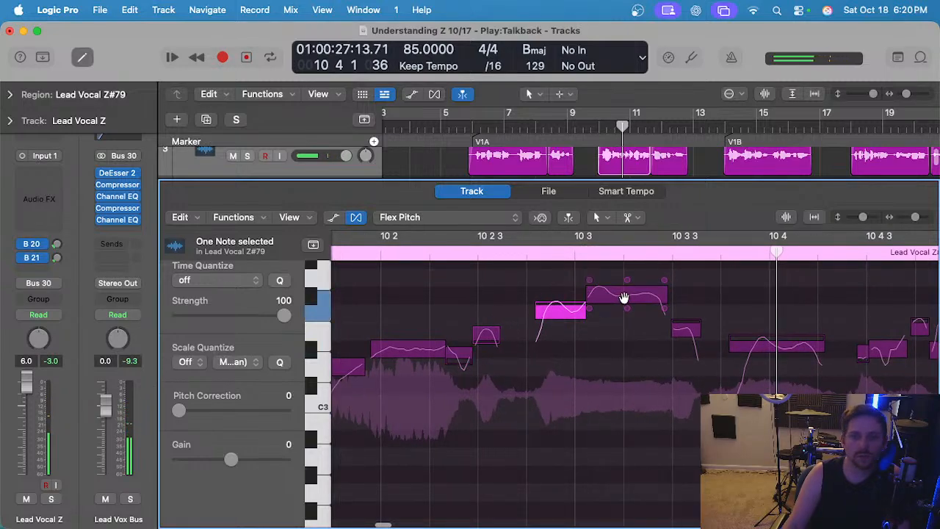
double_click(623, 295)
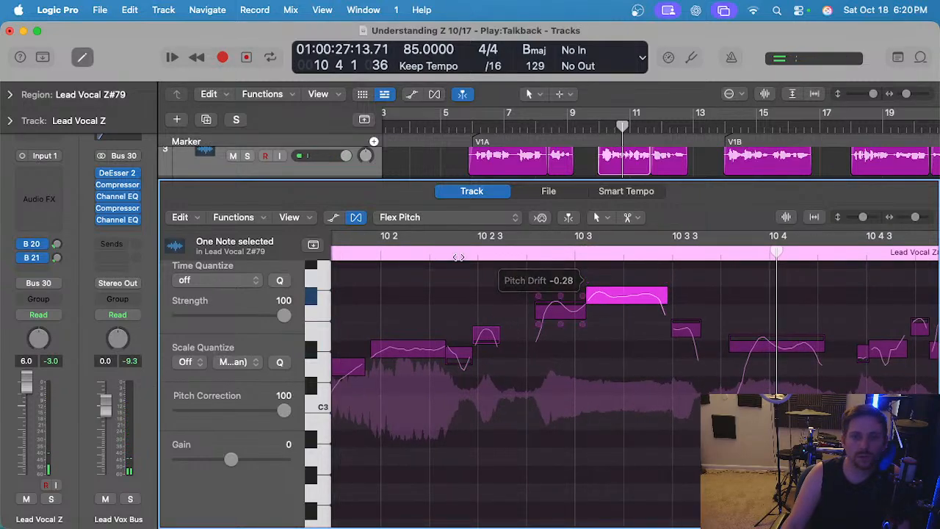
Replay the phrase from before 10 2, correct the short note at 10 3 3, and correct the long note at 10 4 to D#3.
click(342, 251)
key(space)
scroll(447, 323, down, 2)
scroll(448, 323, right, 3)
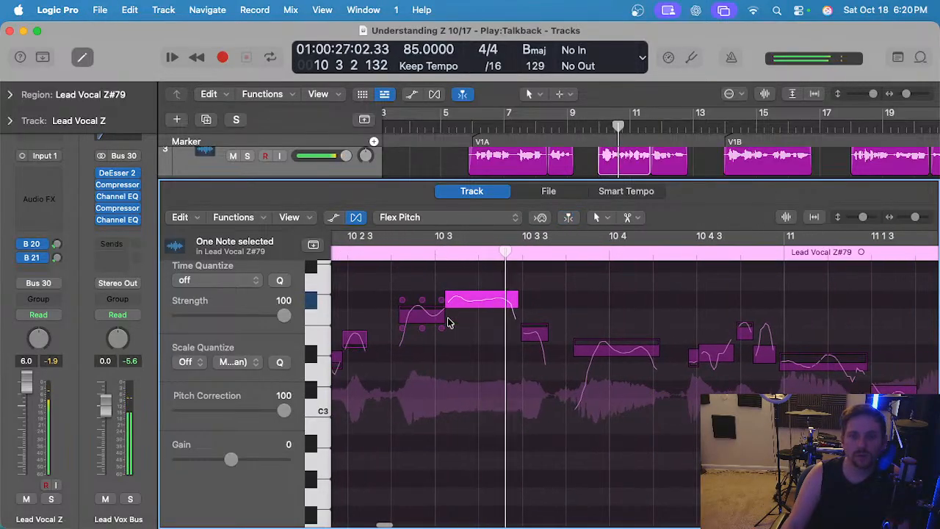
click(527, 342)
click(613, 352)
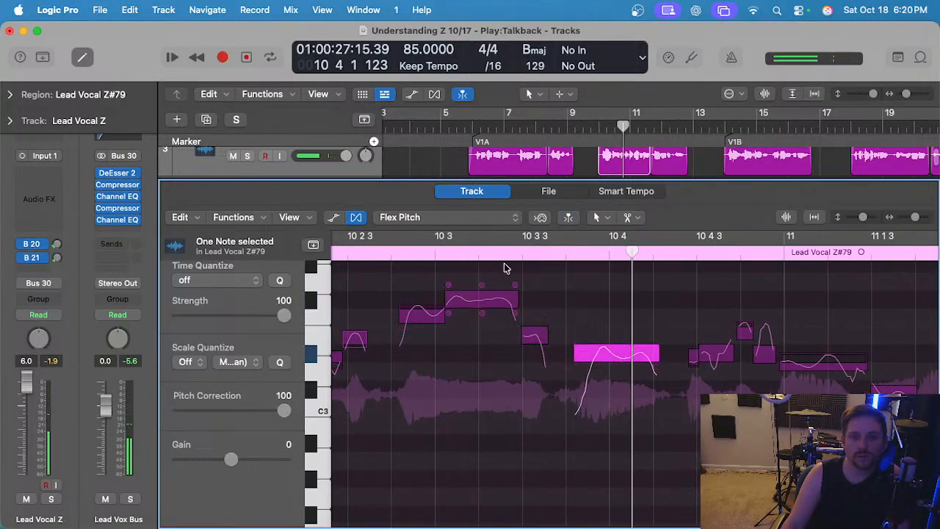
Split the long note shortly before 10 4 and give its main part a pitch drift of -0.12.
click(596, 357)
click(627, 353)
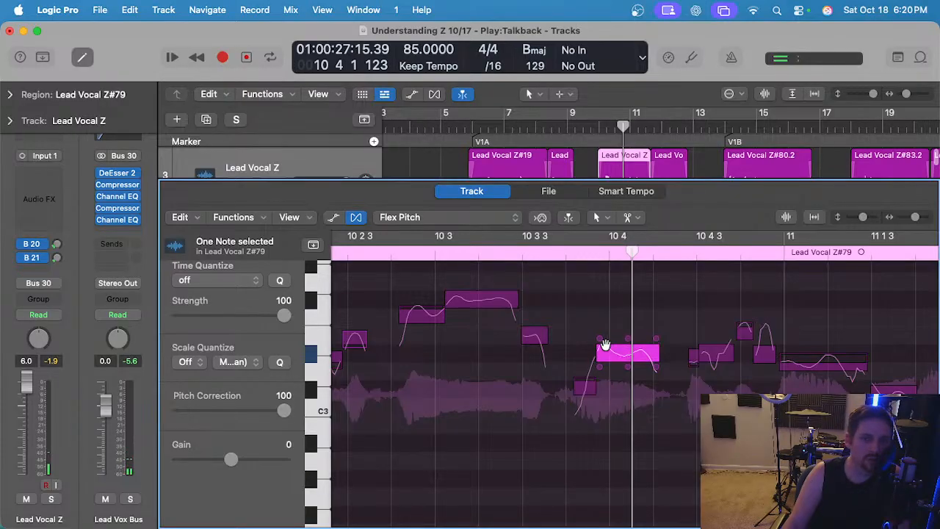
click(596, 343)
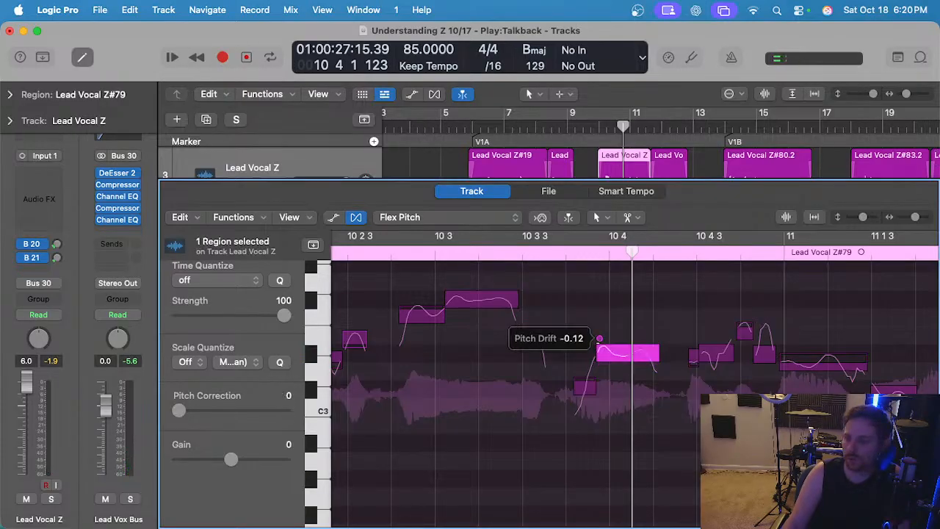
drag(599, 339, 598, 344)
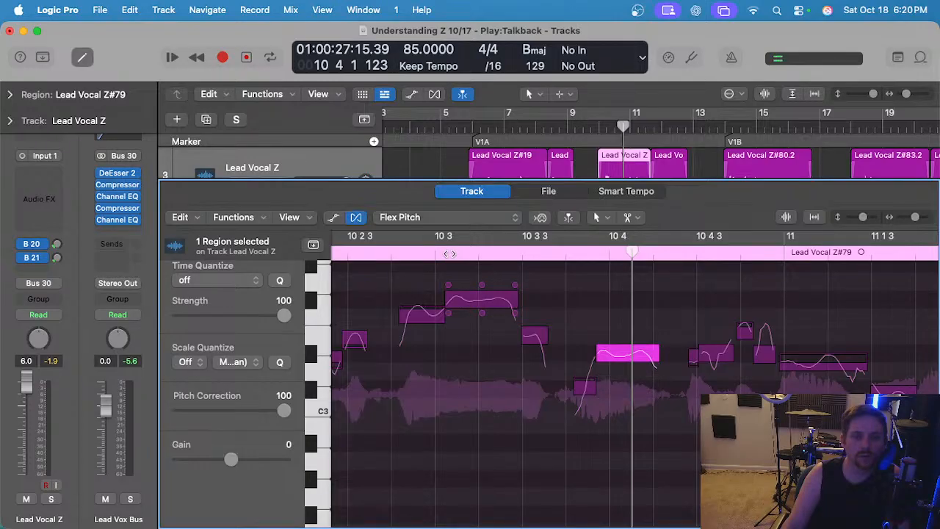
Listen to the phrase past bar 11 and lower the fine pitch of the short note at 10 4 4.
key(space)
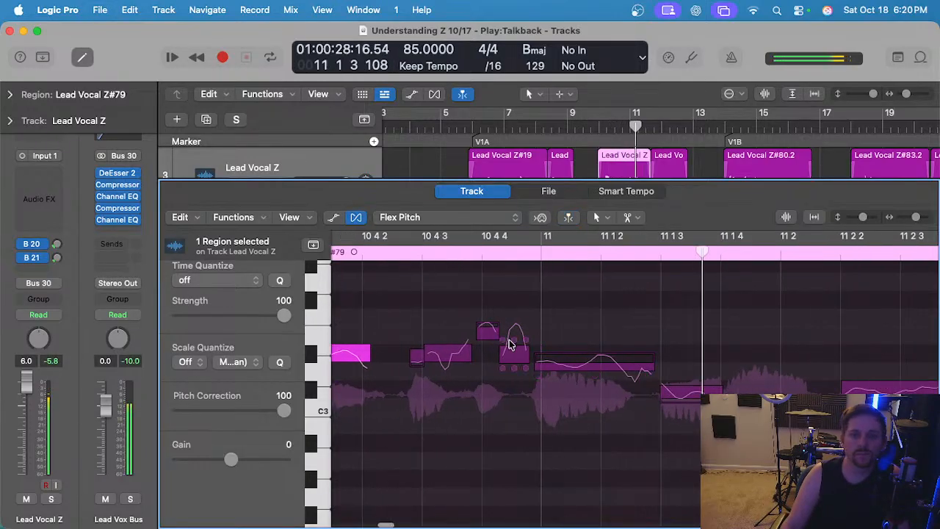
key(space)
double_click(487, 331)
scroll(487, 336, up, 5)
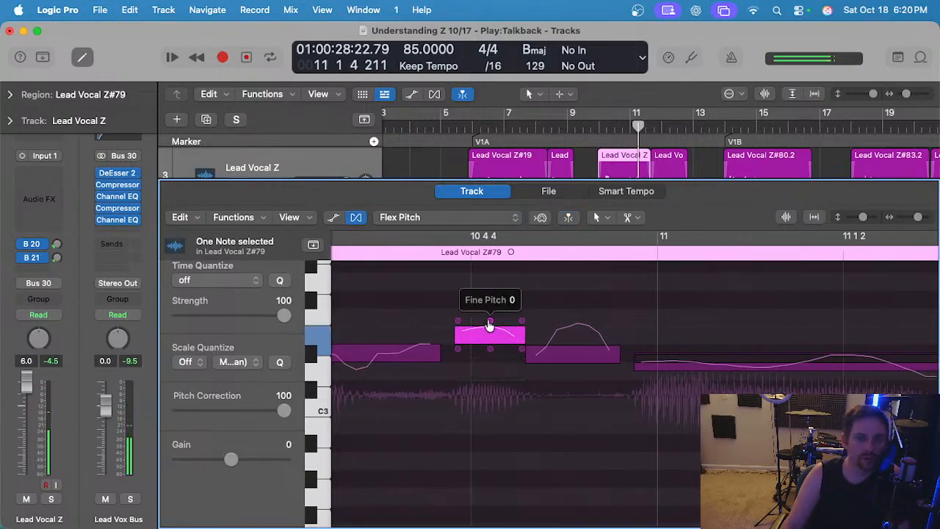
drag(490, 324, 491, 420)
scroll(598, 387, down, 4)
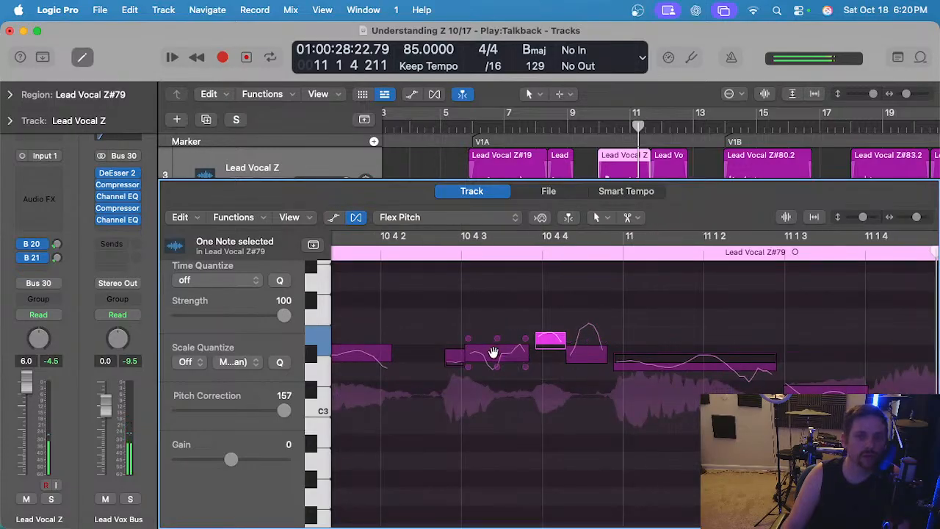
Correct the note at 10 4 3 to D#3 and replay the phrase from 10 4.
click(497, 367)
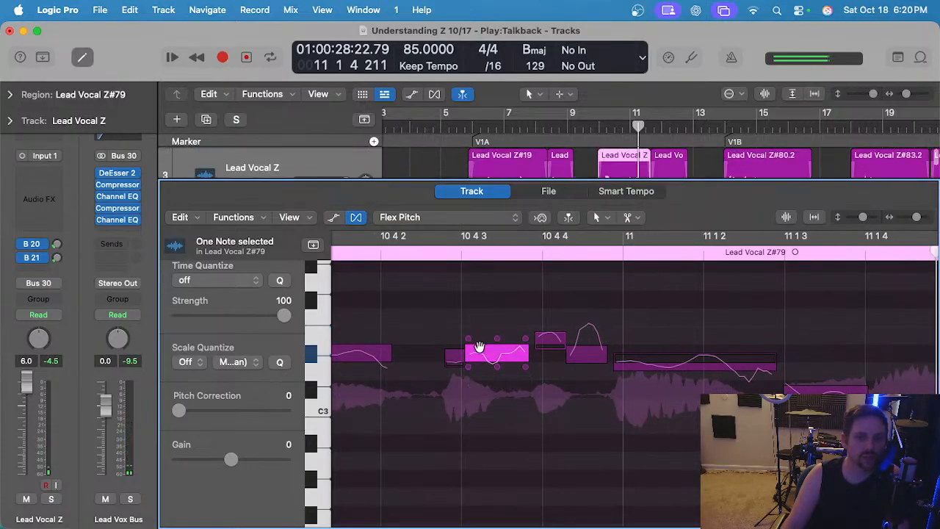
double_click(478, 348)
scroll(461, 338, down, 3)
click(456, 338)
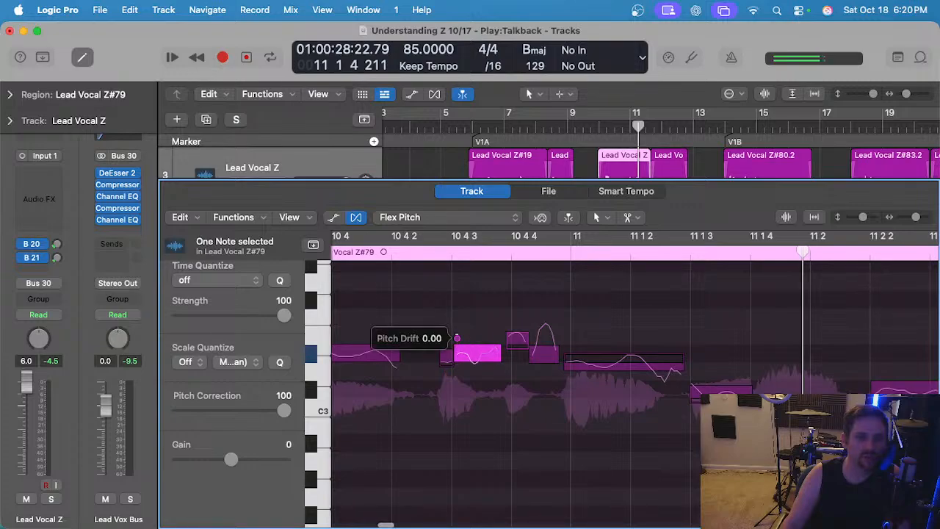
click(344, 242)
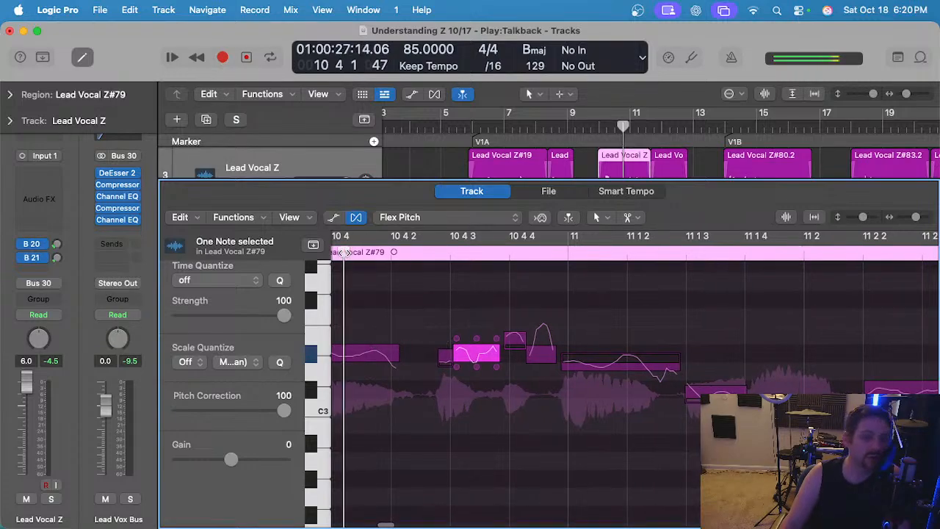
click(482, 305)
scroll(482, 304, down, 3)
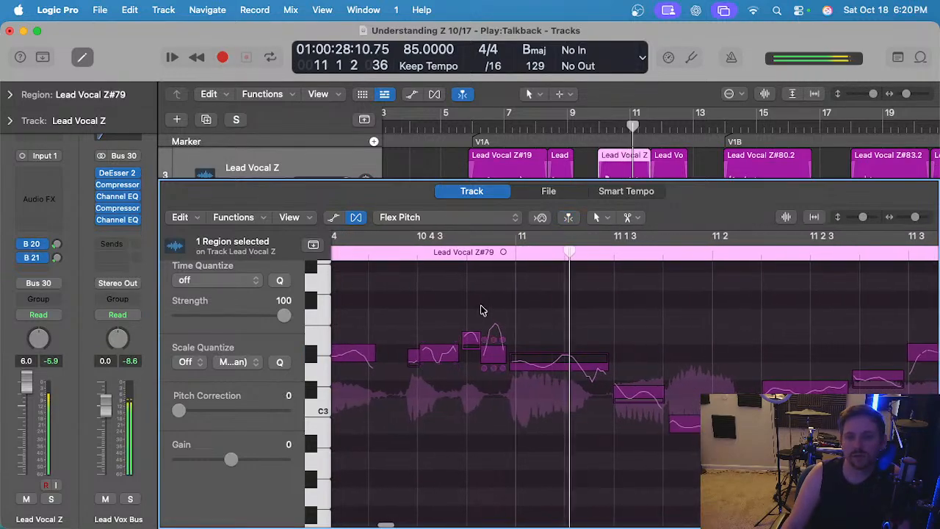
Split the long note at bar 11 into three parts and correct the middle part to D#3.
click(551, 362)
click(527, 362)
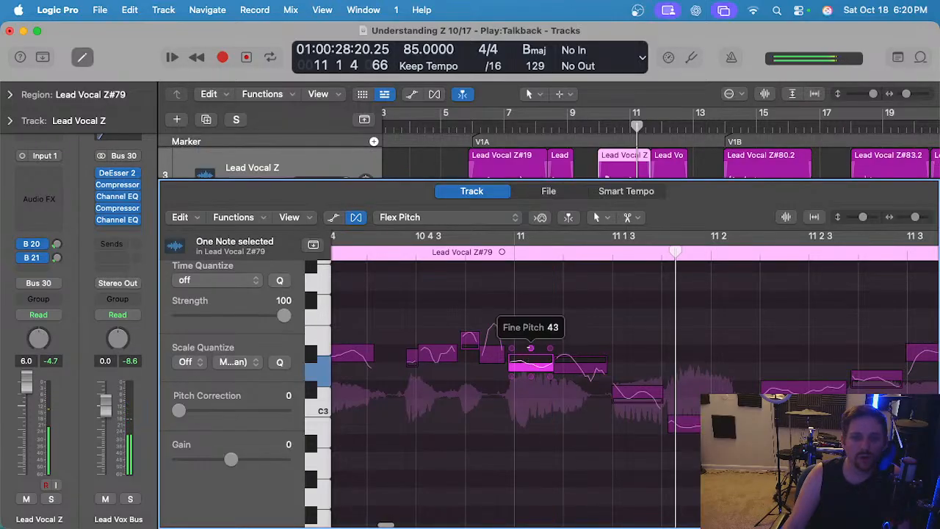
super+click(580, 372)
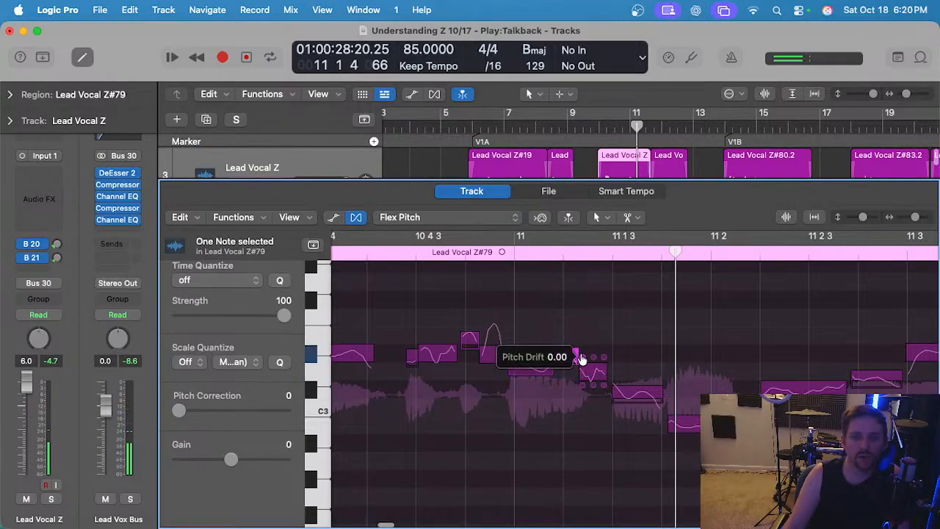
click(566, 353)
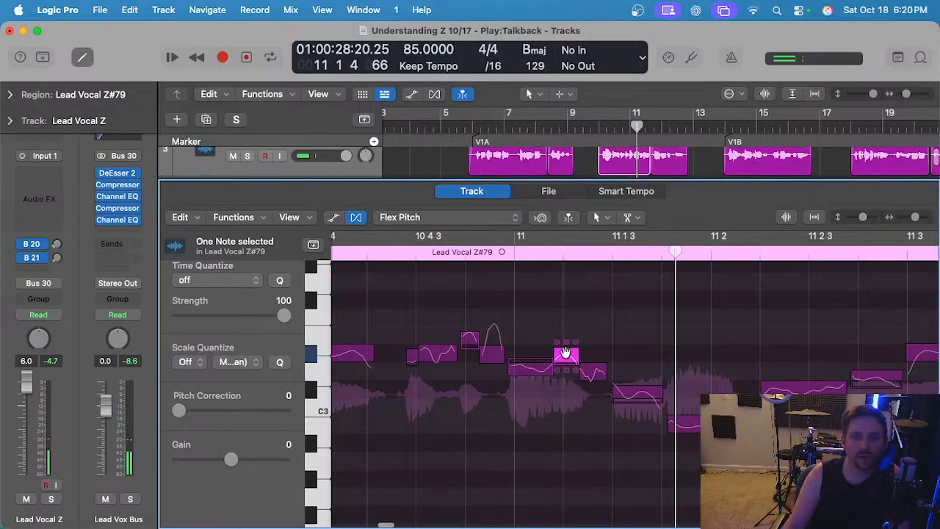
Correct the note at 11 1 3 to C#3 and replay the phrase from before 10 4 3 to 11 2.
click(650, 395)
double_click(400, 252)
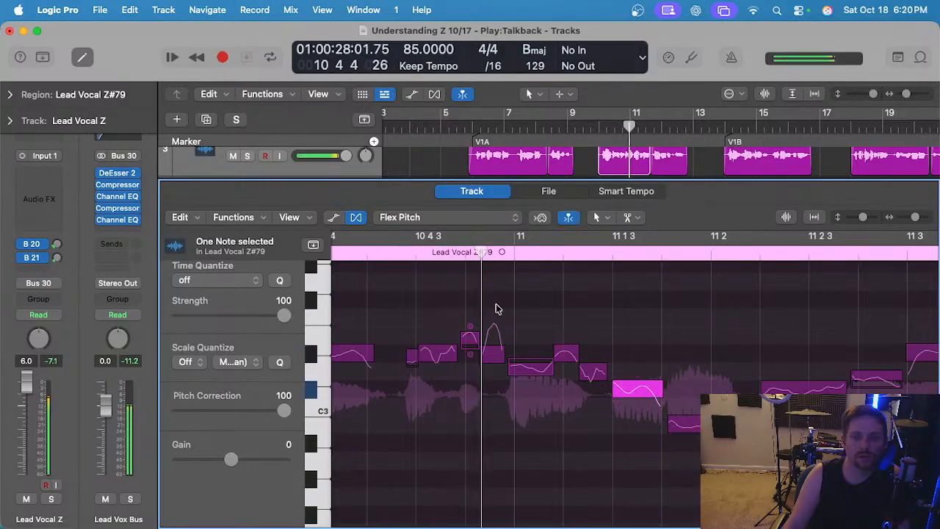
key(space)
click(523, 316)
scroll(536, 357, up, 2)
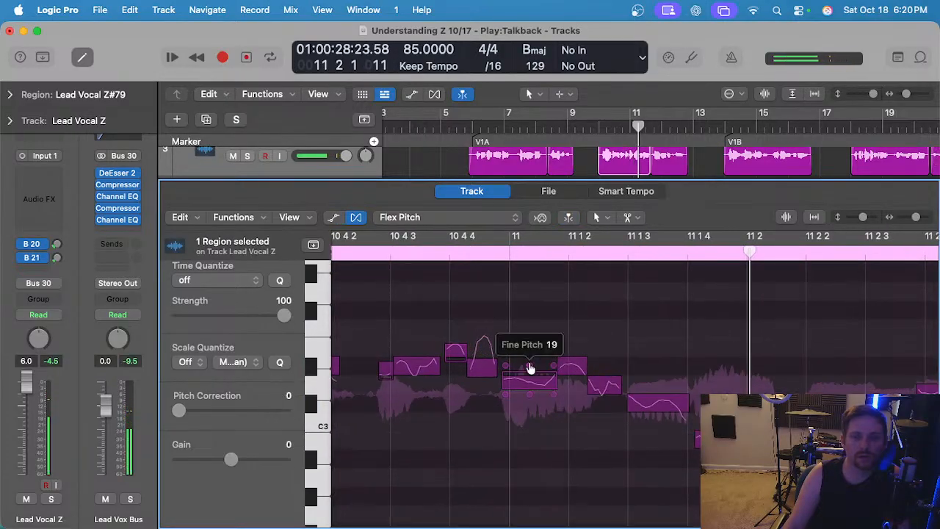
Try lowering the first note of bar 11 to C#3 and listen to it from 10 4 3.
drag(524, 381, 529, 402)
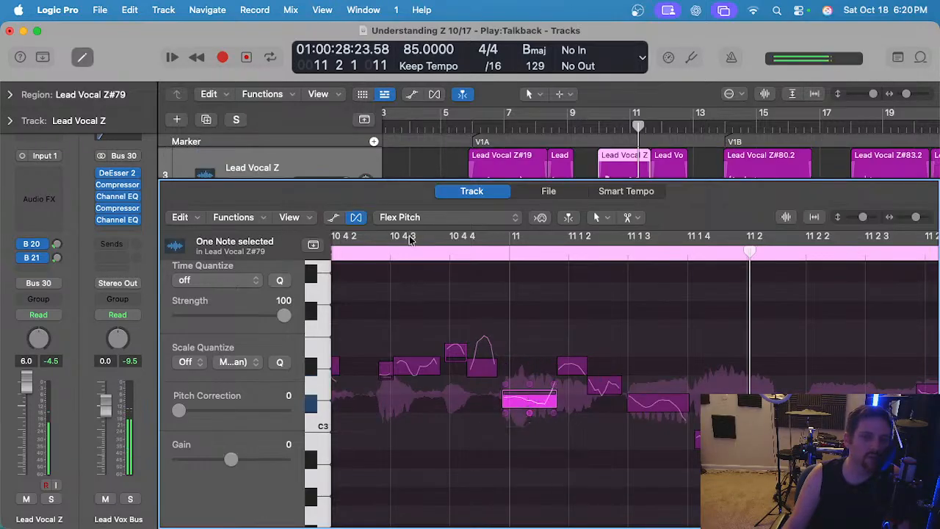
double_click(399, 252)
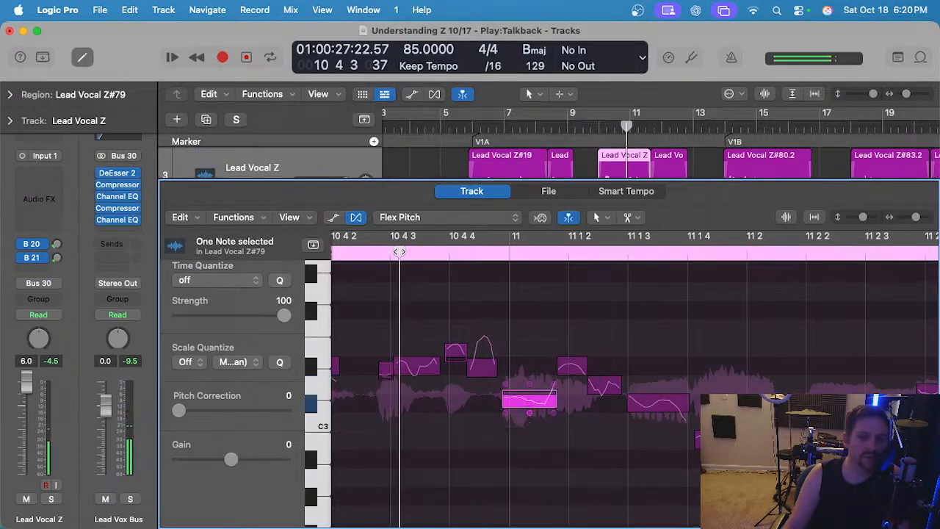
click(541, 323)
key(space)
Move the first note of bar 11 back up to D3 and set it to its original pitch.
drag(536, 387, 535, 365)
right_click(539, 378)
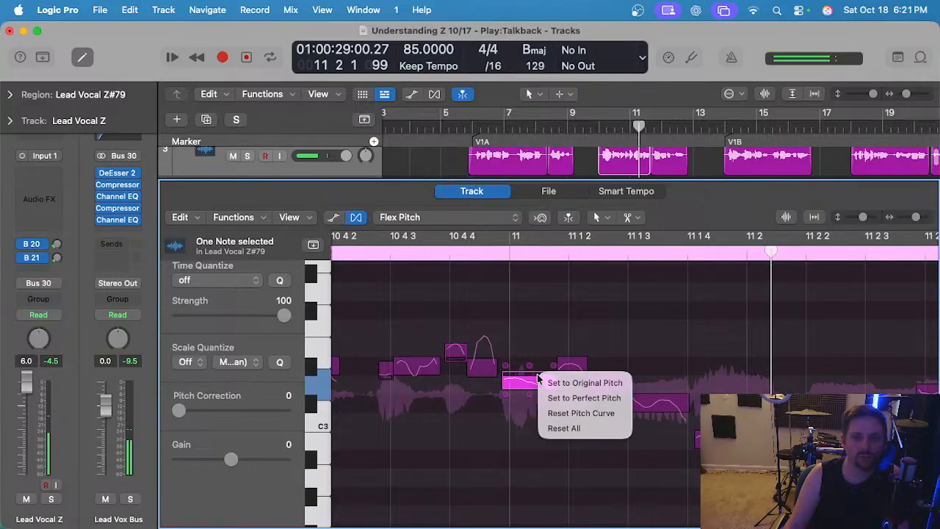
click(580, 384)
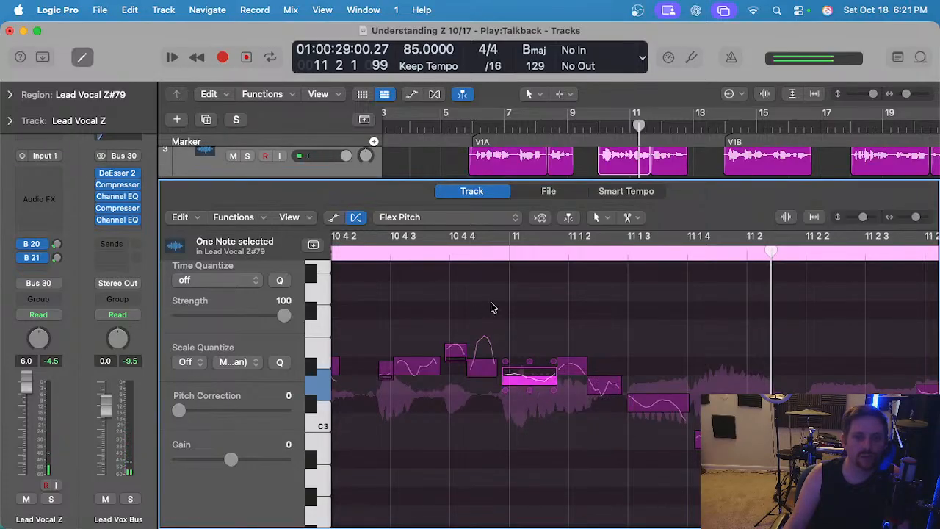
Replay from before 10 4 3 and correct the notes around 11 2, before 11 2 3 and at 11 3 to B2, C#3 and D#3.
click(371, 251)
click(531, 287)
key(space)
scroll(531, 287, down, 2)
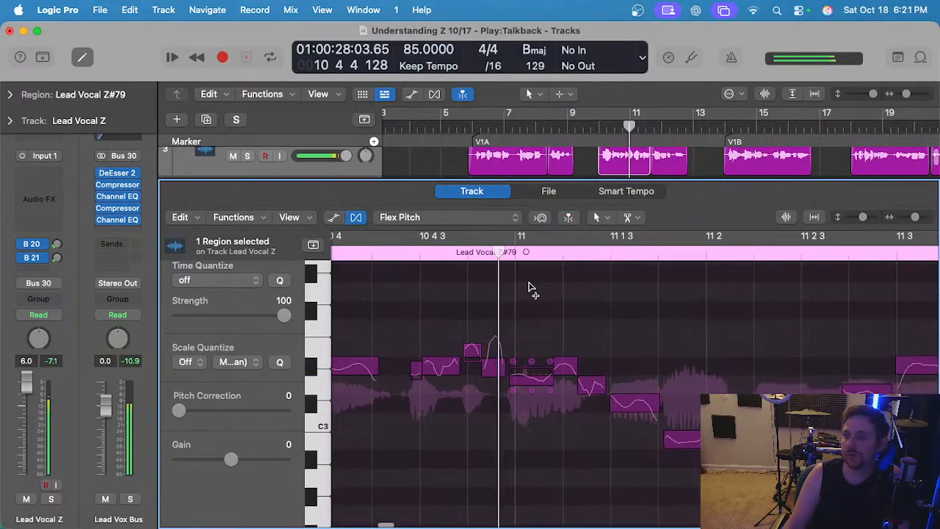
scroll(531, 288, right, 3)
scroll(531, 287, down, 1)
click(593, 419)
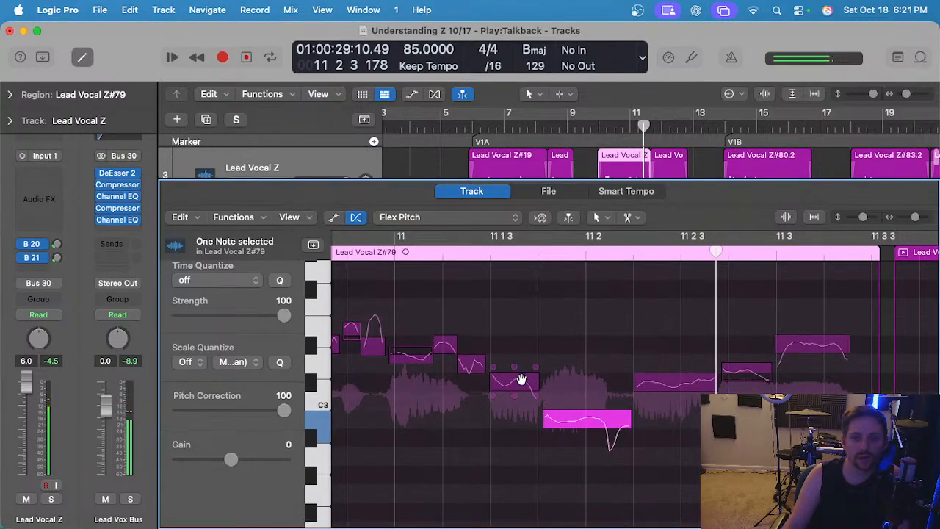
click(674, 389)
click(800, 347)
Play on past 11 4, select the notes before 11 2 3 and around 11 2, and replay the passage from 10 4 4.
key(space)
scroll(697, 369, down, 1)
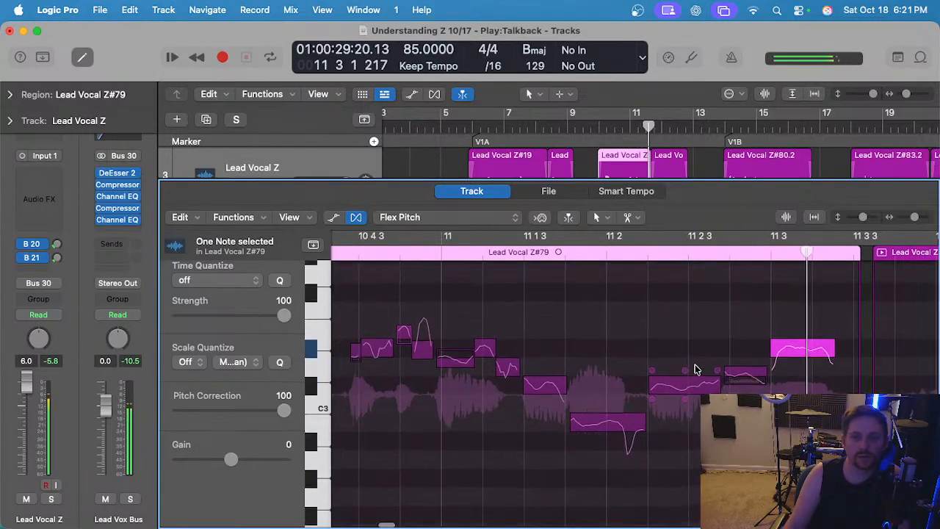
scroll(698, 368, right, 3)
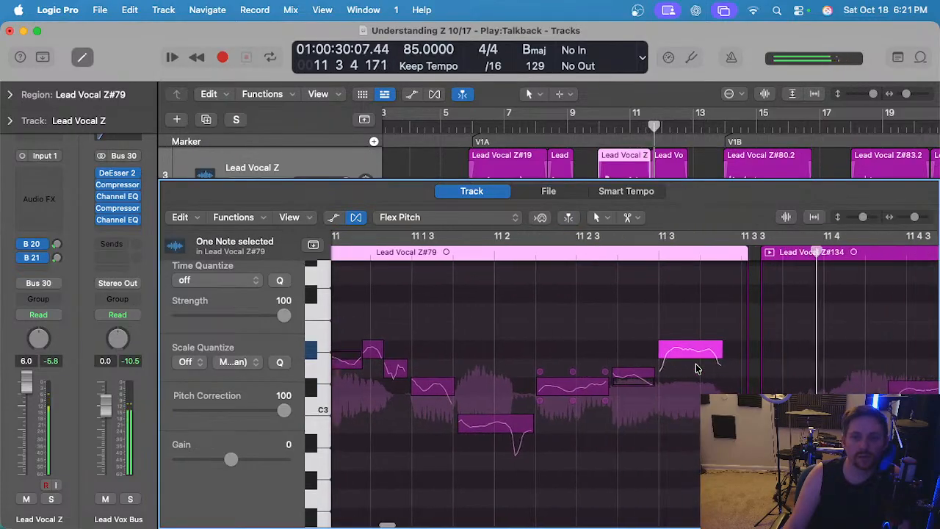
click(543, 382)
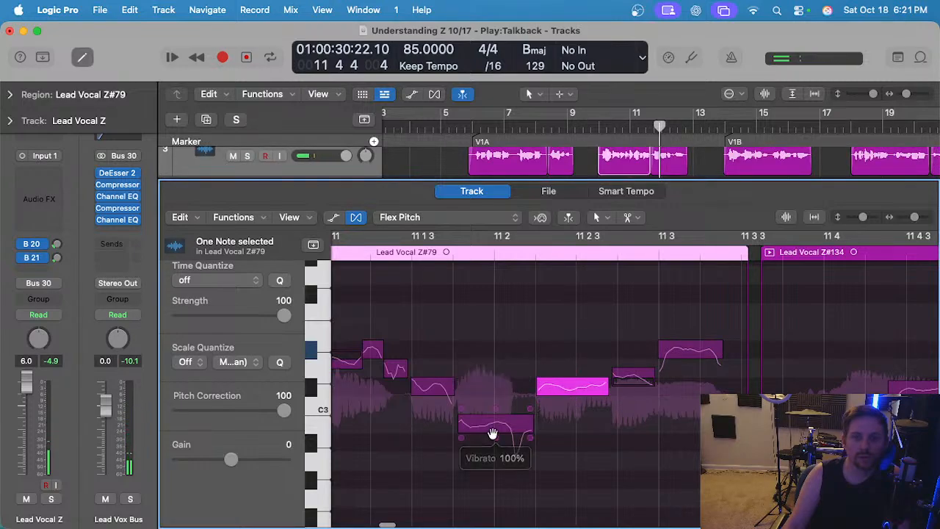
click(496, 440)
scroll(470, 400, left, 3)
click(371, 257)
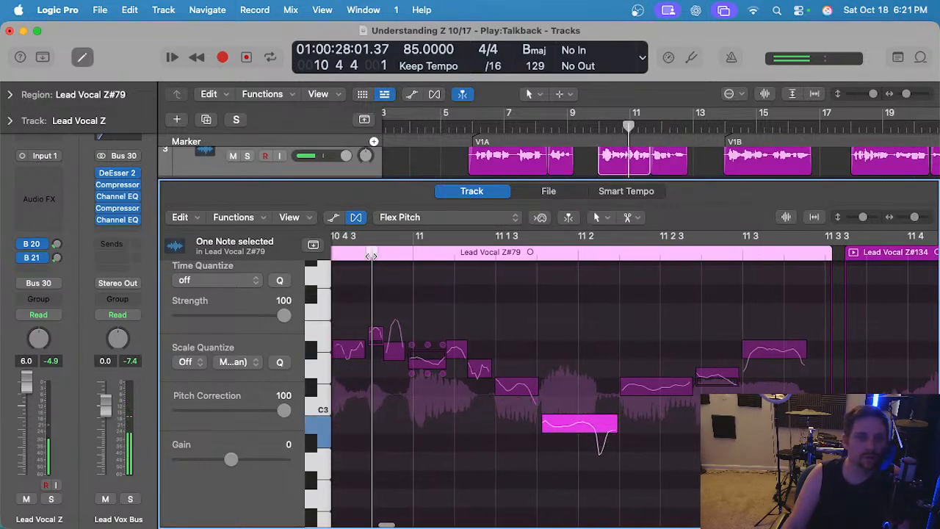
key(space)
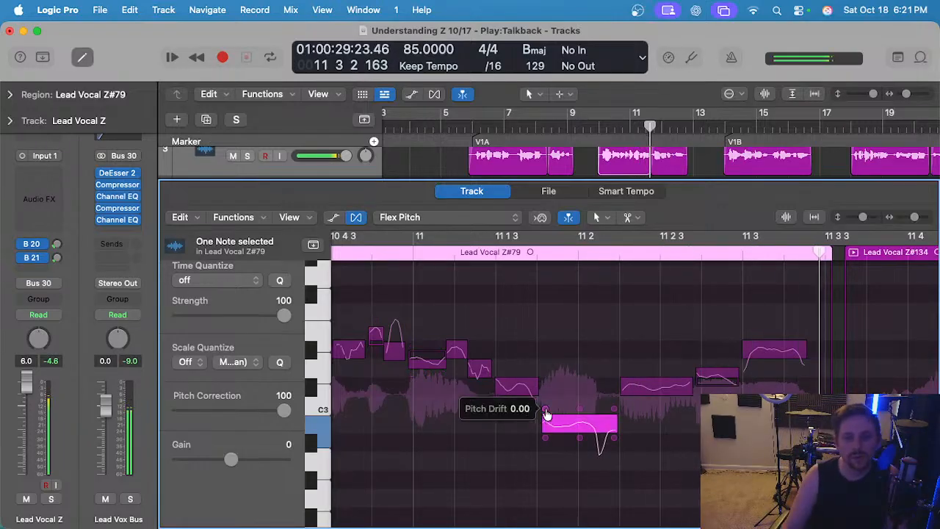
scroll(540, 397, right, 3)
Correct the notes at 11 4 3, 12 and 12 3 to C#3, B2 and F#2, giving the last one a pitch drift of 0.18.
click(540, 395)
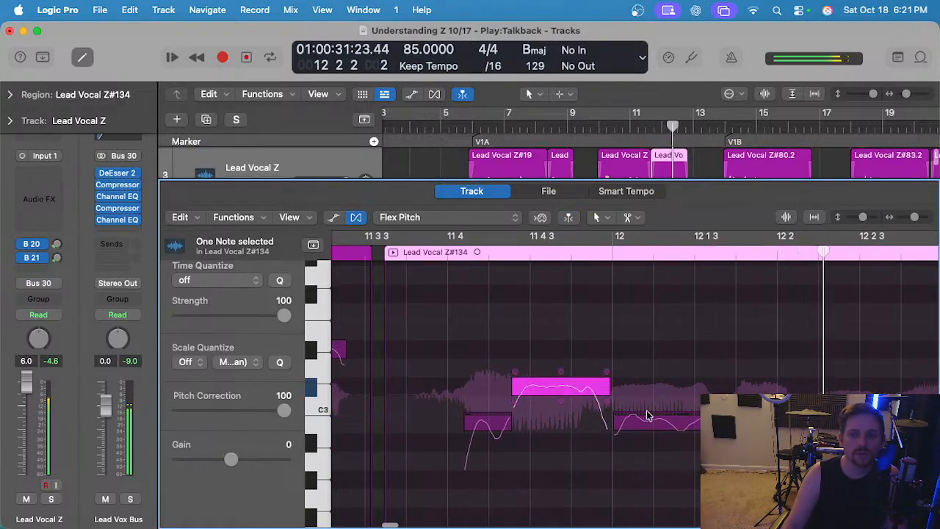
click(682, 422)
scroll(676, 415, right, 2)
scroll(677, 415, down, 2)
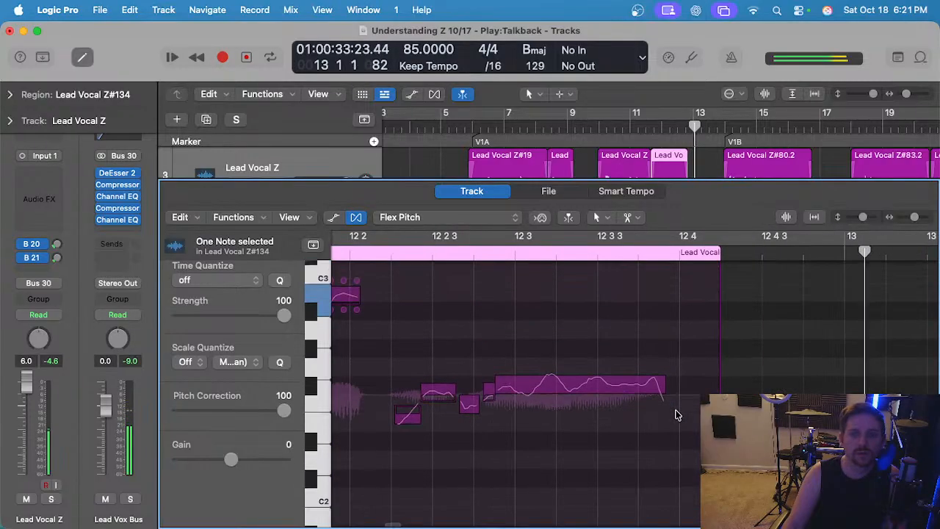
click(545, 383)
drag(498, 368, 497, 360)
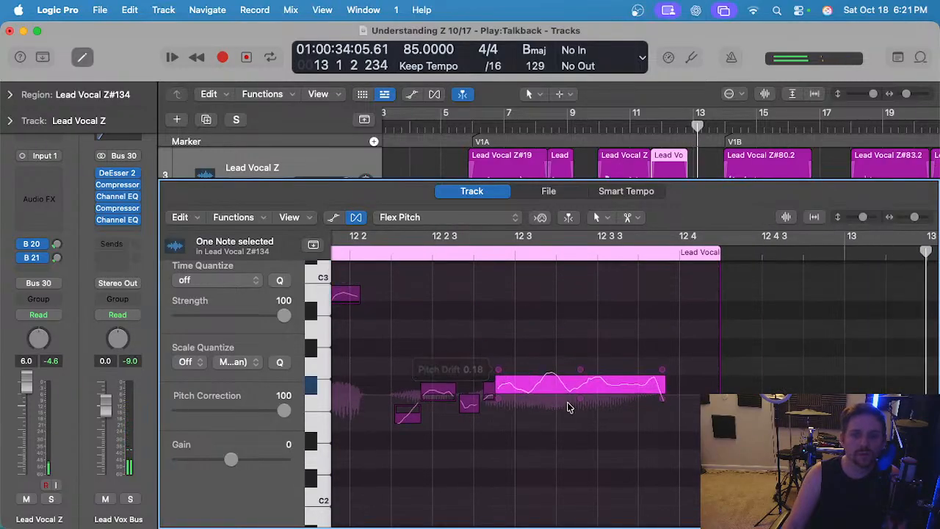
Inspect the notes just before 12 2 3, at bar 12 and around 11 4 3 of the Lead Vocal Z#134 region.
scroll(567, 395, left, 3)
click(615, 393)
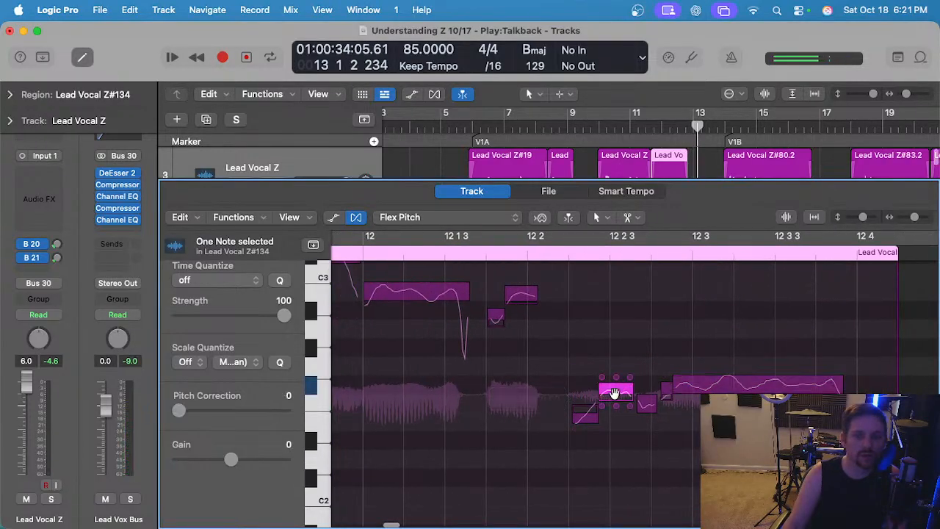
scroll(497, 343, left, 3)
scroll(497, 343, up, 1)
click(570, 335)
click(426, 290)
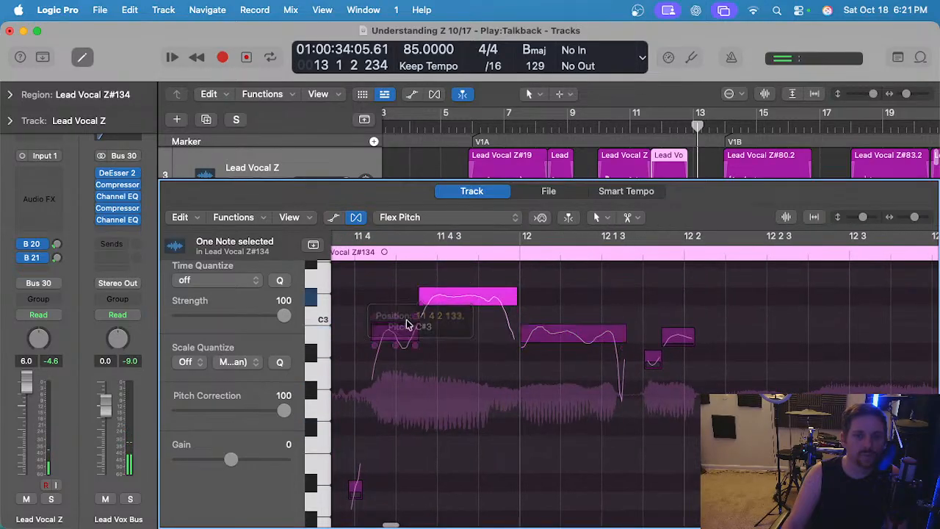
click(403, 325)
click(479, 291)
Close the pitch editor and play the corrected vocal with the track from 5 4 to past bar 13.
key(e)
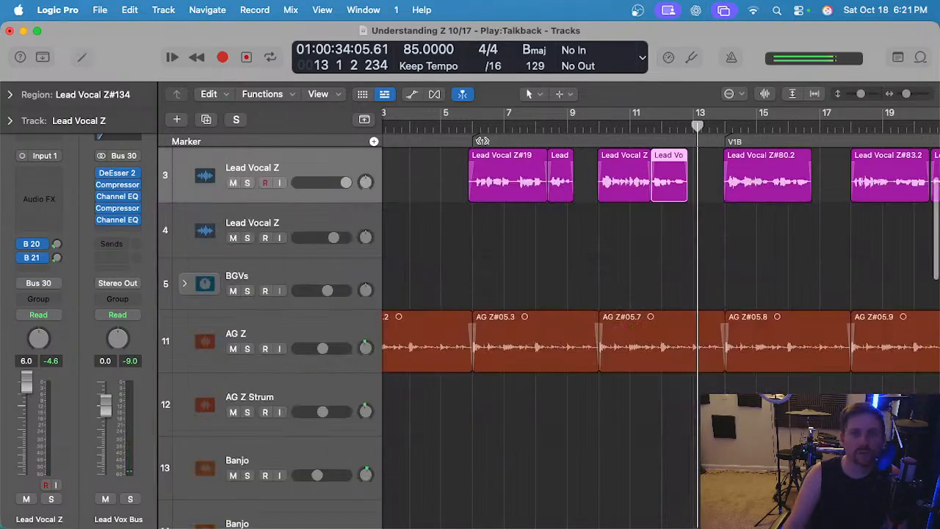
click(466, 132)
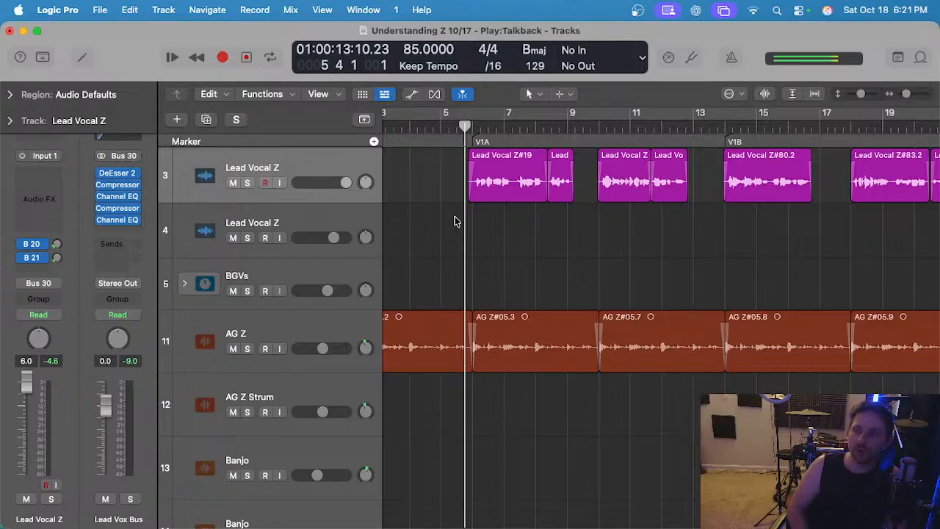
key(space)
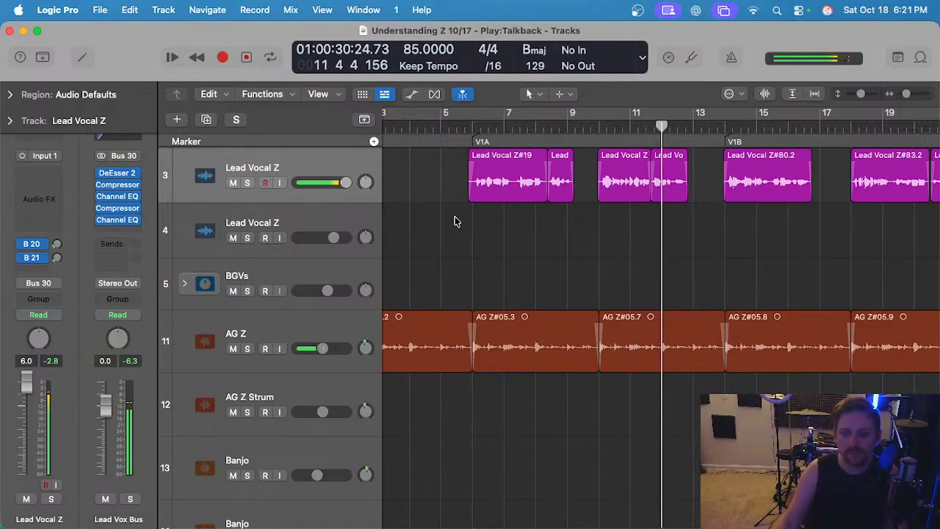
scroll(499, 224, right, 5)
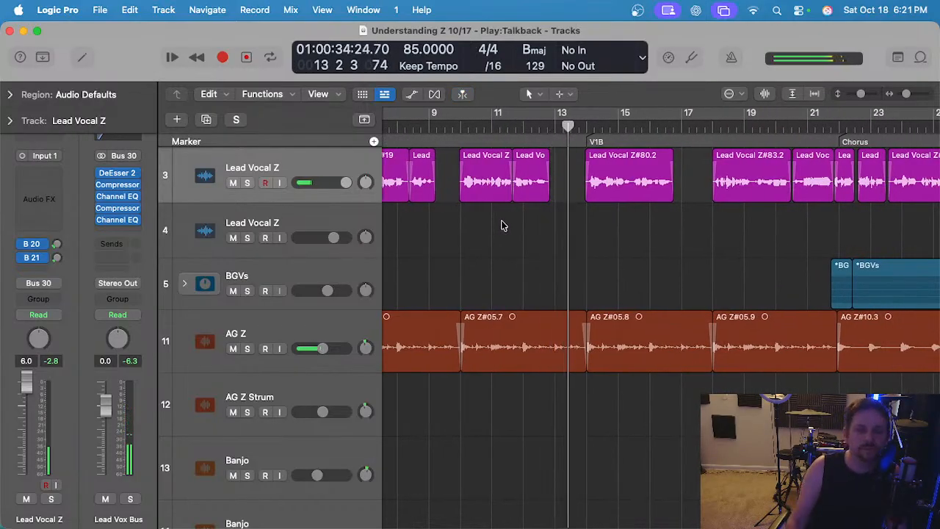
Solo the Bass Main track and play it from bar 13 into bar 14.
scroll(562, 225, up, 5)
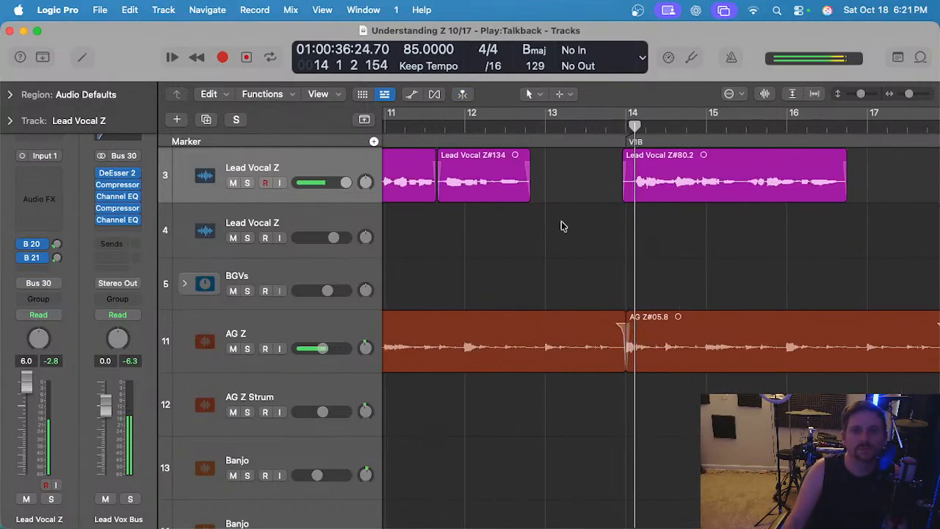
key(space)
click(548, 124)
scroll(510, 252, down, 15)
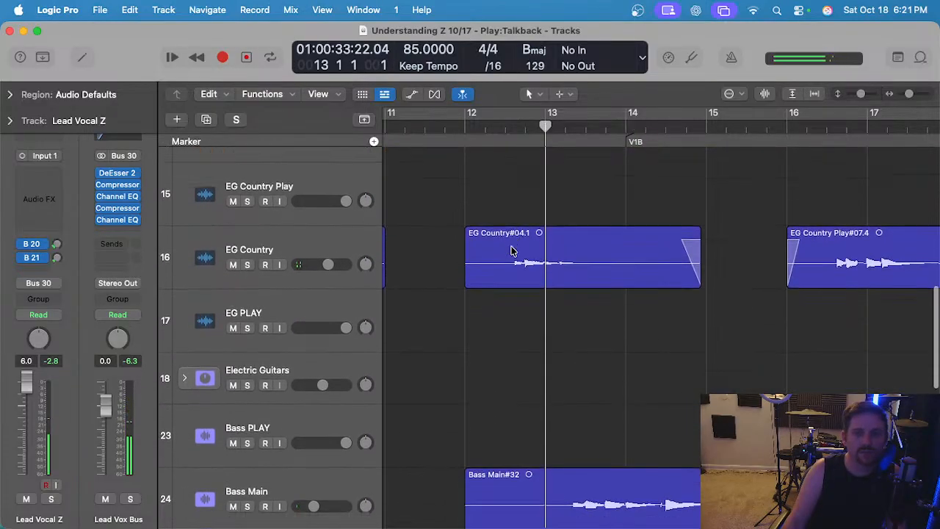
click(305, 329)
key(s)
key(space)
scroll(544, 316, up, 3)
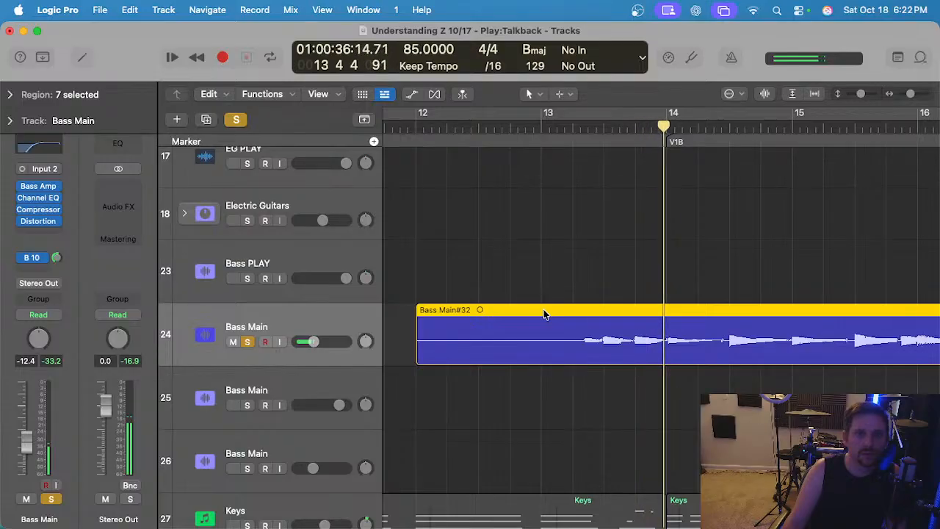
Take Bass Main out of solo and replay the full mix from bar 13 to compare the bass with the keys.
key(ctrl+s)
key(space)
click(542, 133)
key(space)
scroll(567, 228, down, 1)
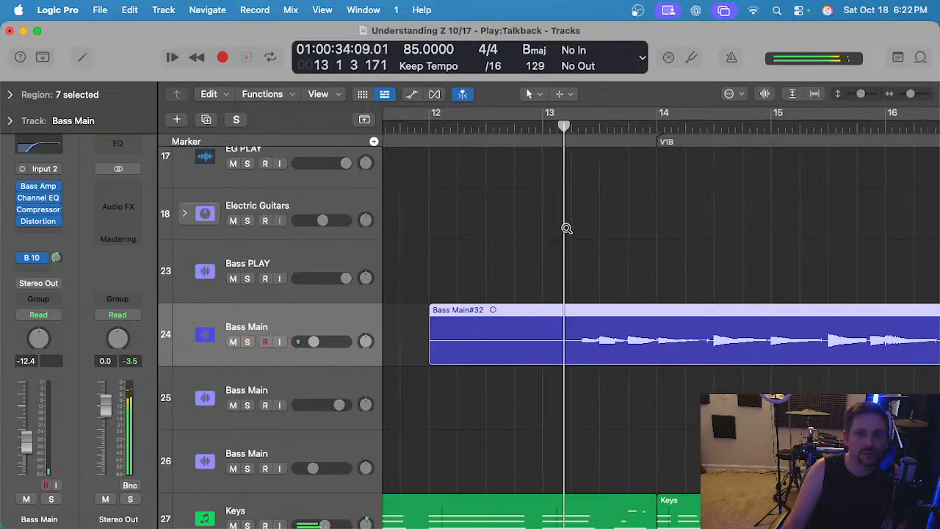
scroll(566, 231, down, 3)
scroll(564, 229, down, 1)
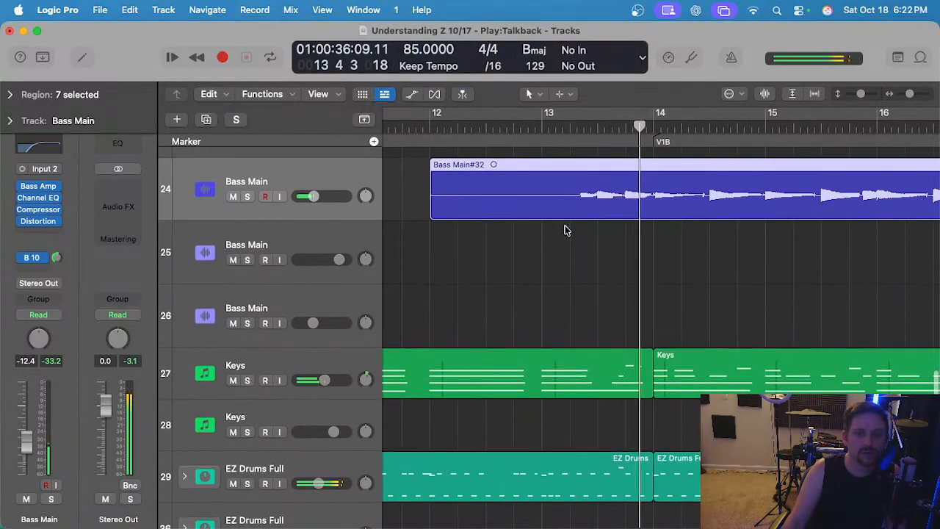
click(546, 136)
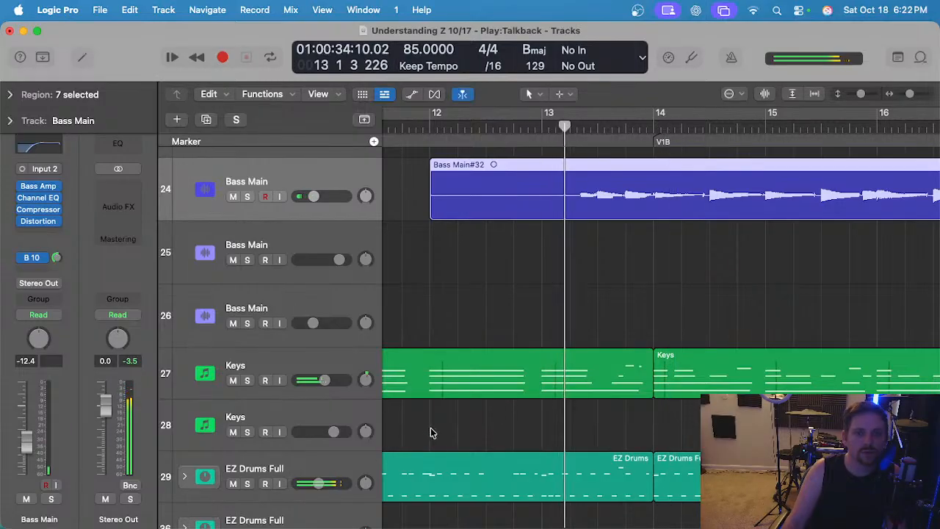
Solo the AG Z acoustic guitar track, listen to it from bar 13, and clear the solo.
scroll(432, 428, up, 10)
click(256, 349)
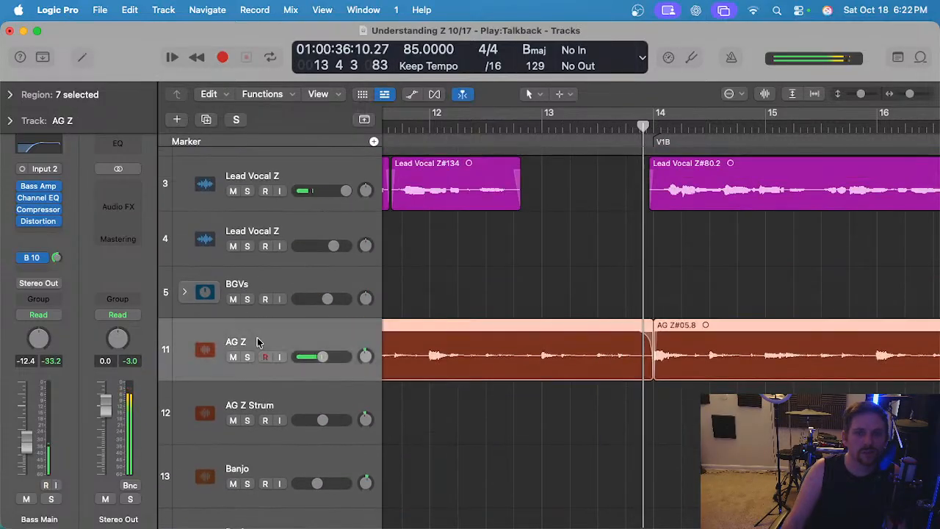
key(s)
click(553, 129)
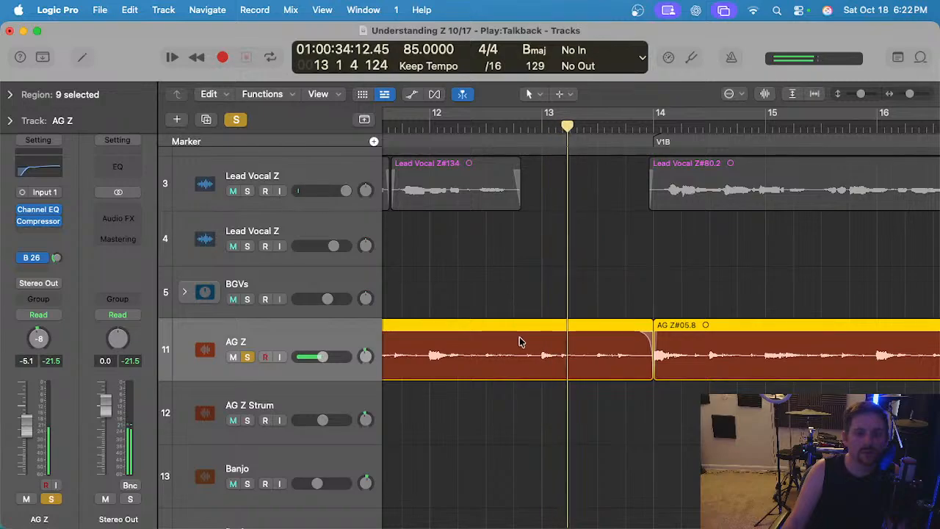
click(558, 420)
key(s)
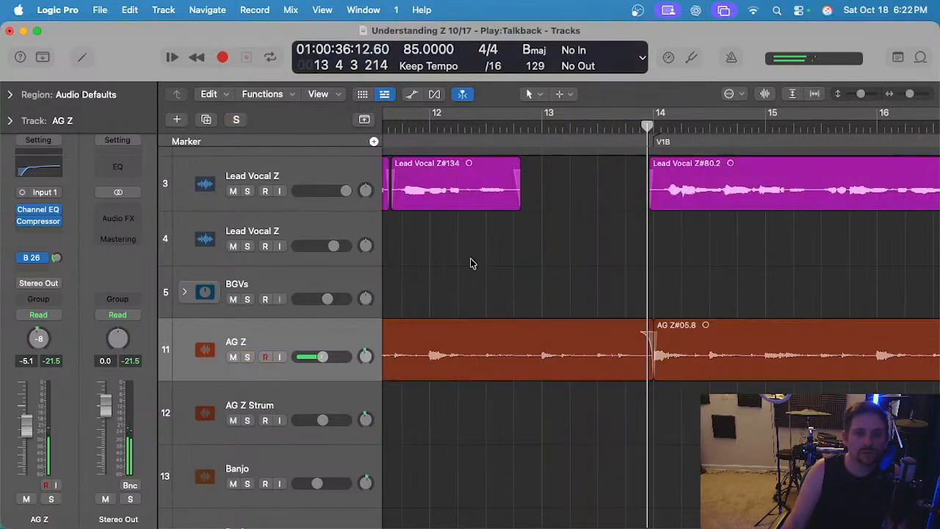
Replay the full mix from bar 13 while checking the bass and keys tracks, and restart playback from bar 12.
scroll(602, 226, up, 4)
key(space)
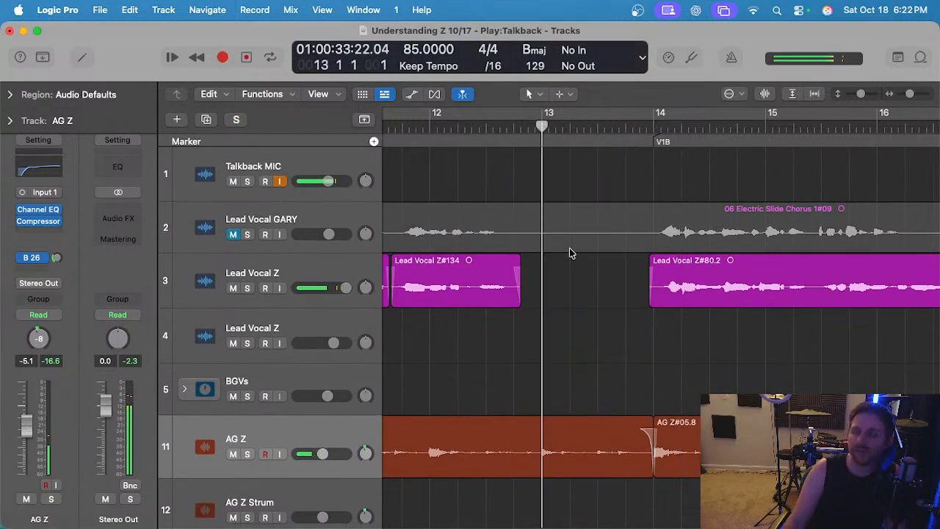
scroll(569, 248, down, 10)
scroll(570, 249, down, 3)
scroll(570, 249, up, 2)
key(space)
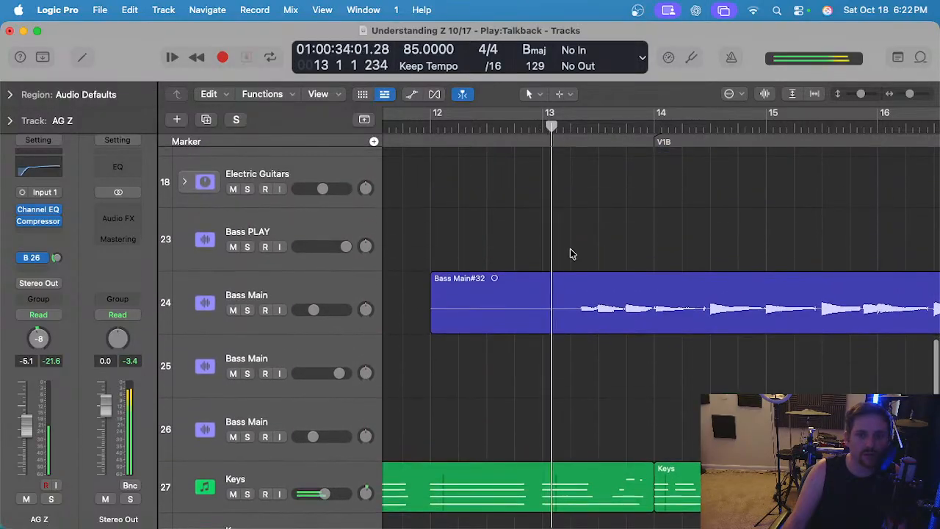
scroll(569, 249, down, 1)
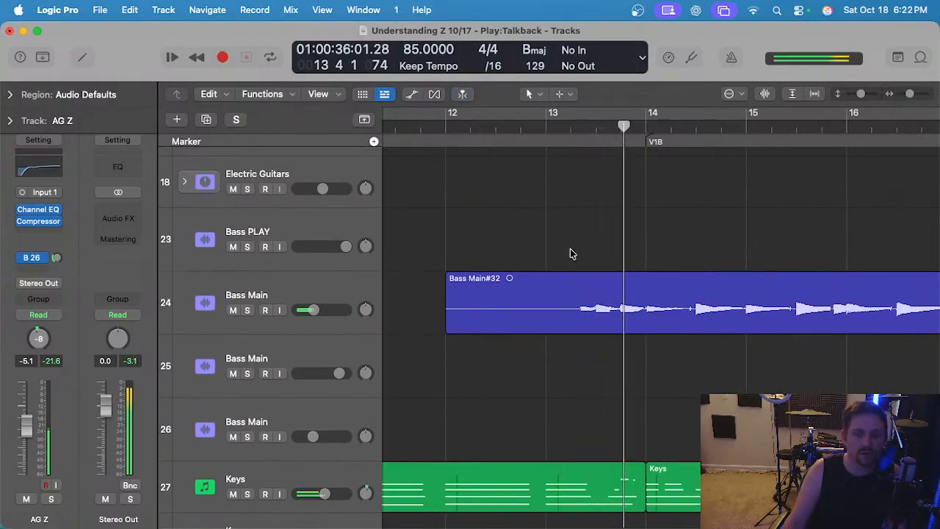
scroll(570, 248, down, 2)
click(481, 127)
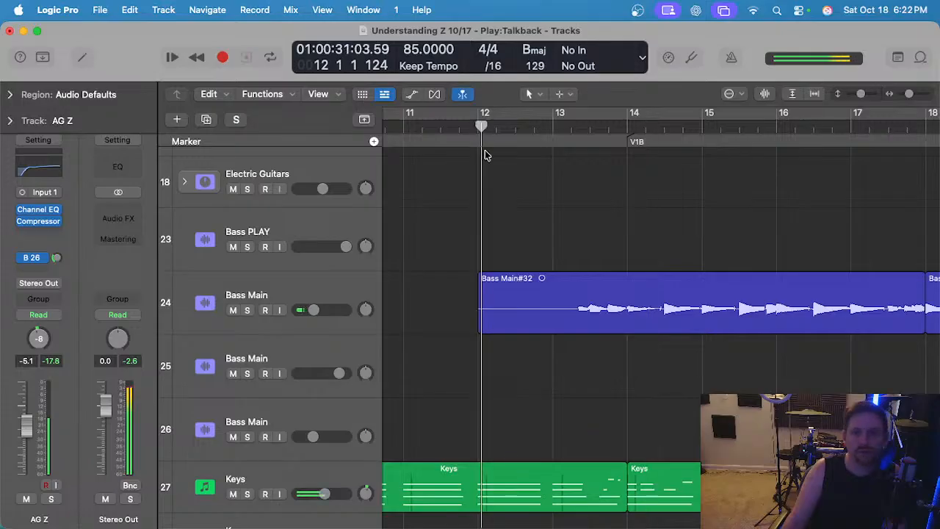
Examine the Bass Main#32 notes between 13 2 and 14 3 in the track editor during playback, and close the editor.
click(334, 288)
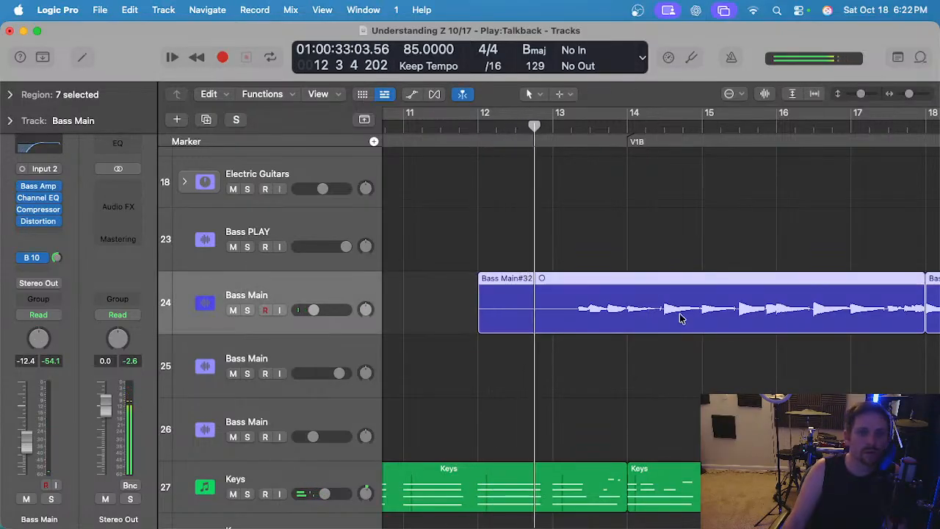
key(e)
scroll(626, 453, down, 5)
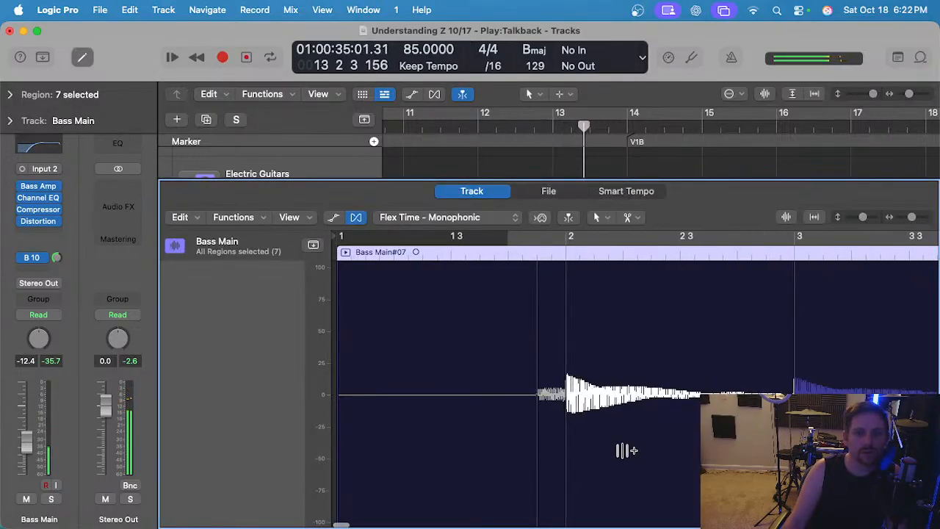
key(grave)
scroll(579, 425, up, 3)
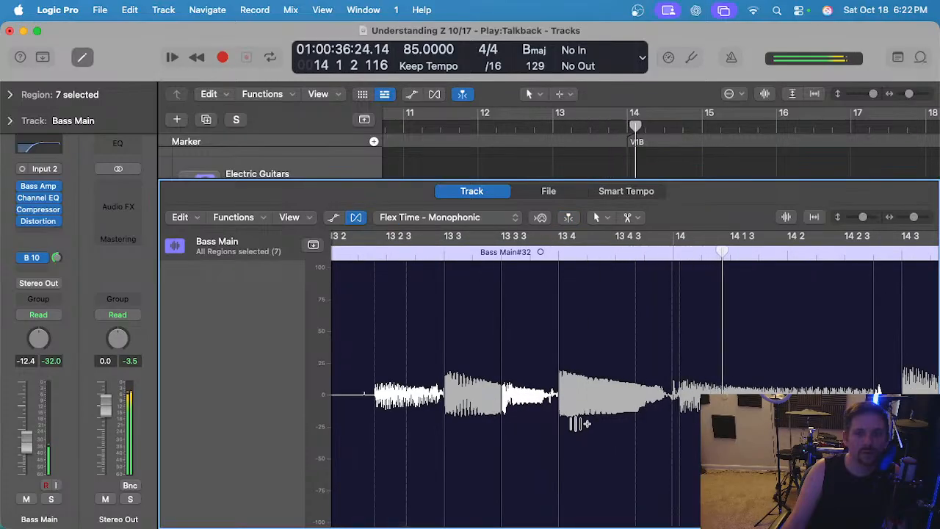
key(e)
scroll(577, 260, up, 10)
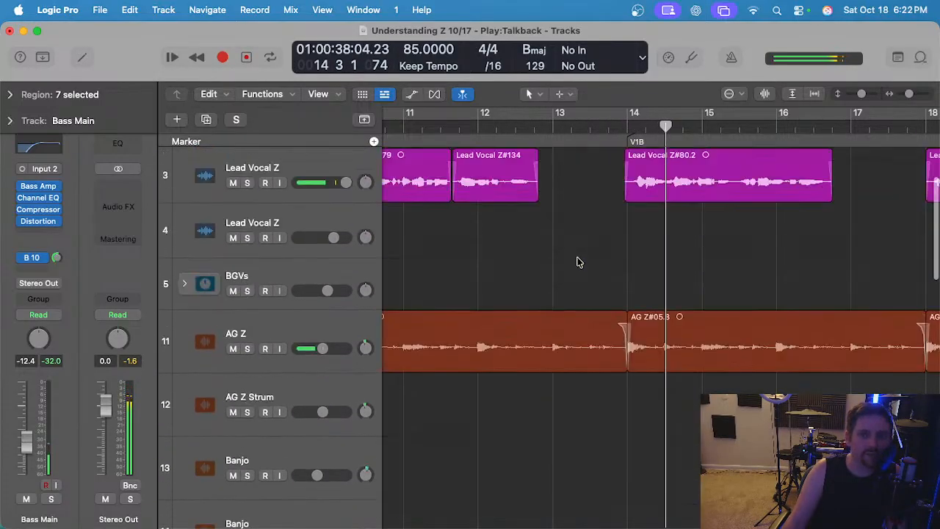
Replay the lead vocal with the track from just before bar 12.
scroll(577, 263, up, 3)
click(467, 131)
key(space)
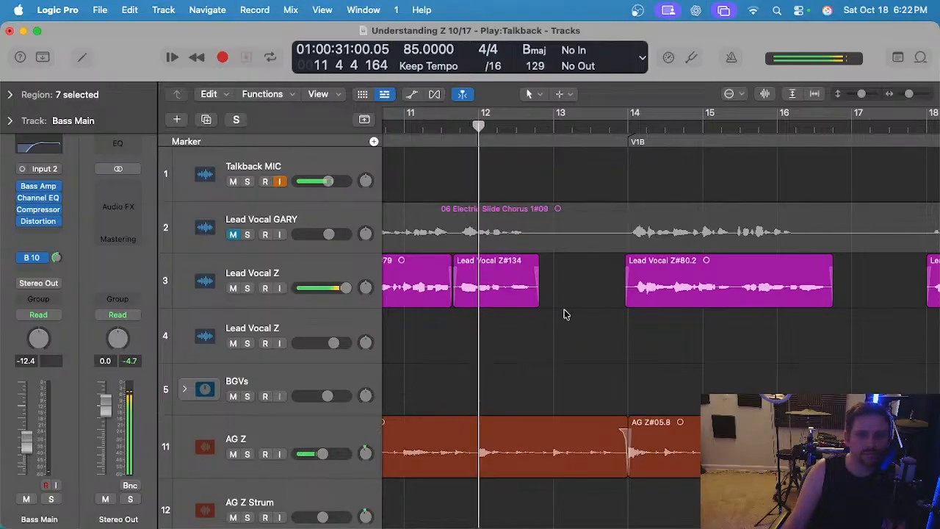
click(566, 314)
click(272, 260)
click(549, 317)
Open the Lead Vocal Z#80.2 region in the pitch editor with the playhead at the start of V1B, bar 14.
click(667, 287)
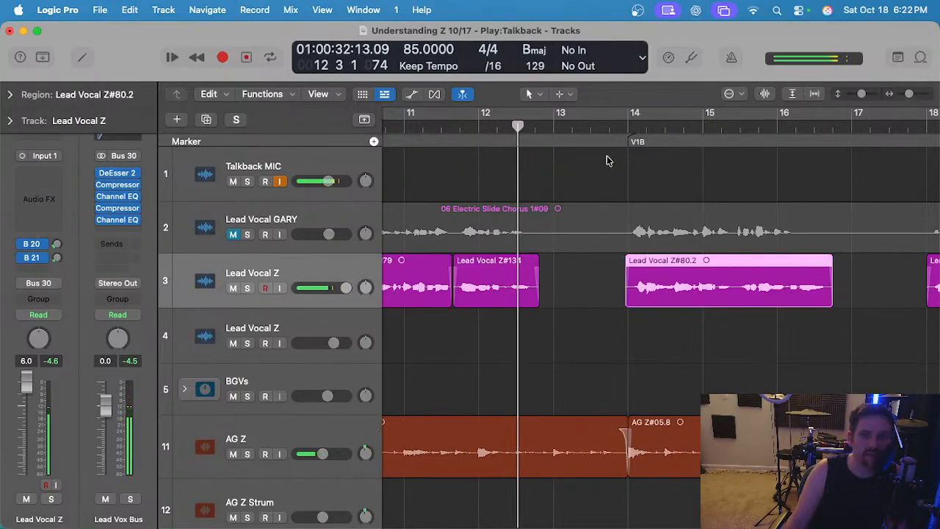
click(628, 128)
click(569, 345)
click(644, 300)
key(e)
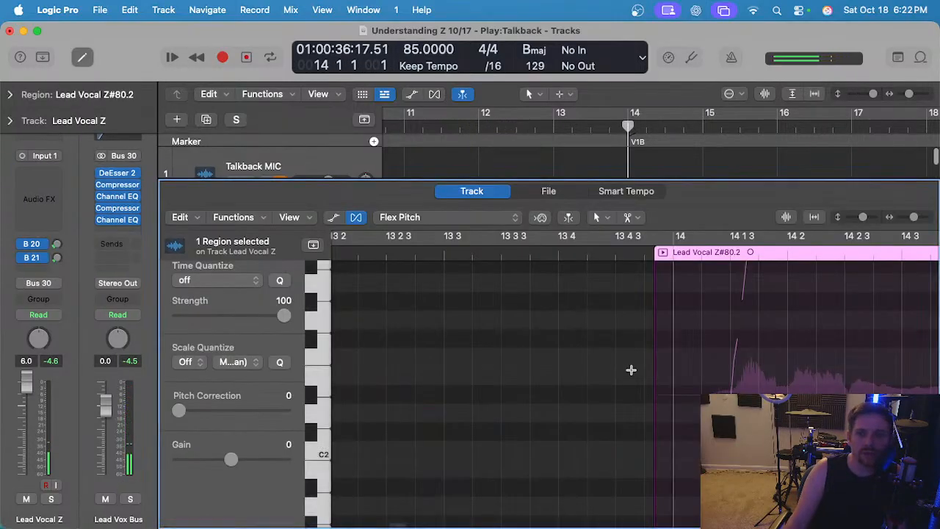
scroll(795, 363, right, 5)
scroll(735, 356, up, 3)
Play the opening notes of Lead Vocal Z#80.2 from bar 14 to past 14 2 3.
key(space)
scroll(568, 348, up, 3)
scroll(569, 348, left, 3)
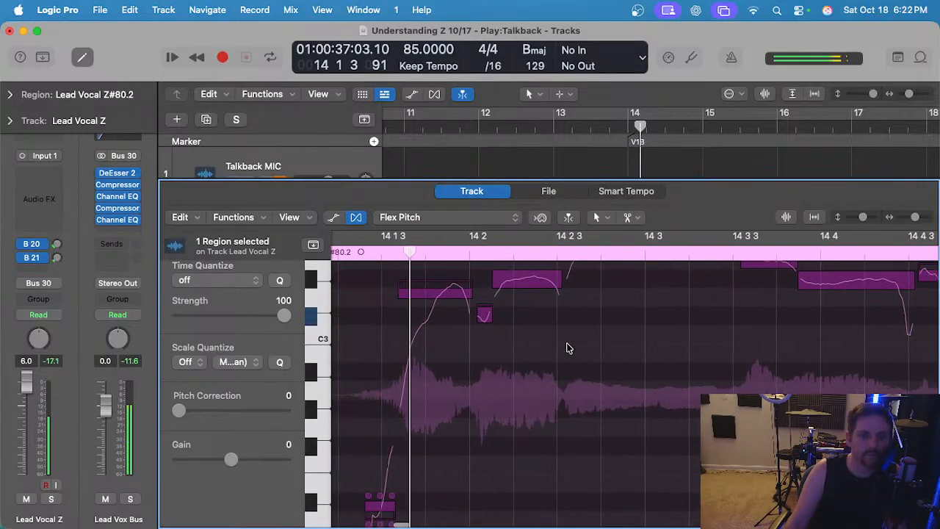
scroll(494, 340, up, 1)
key(space)
scroll(461, 302, up, 2)
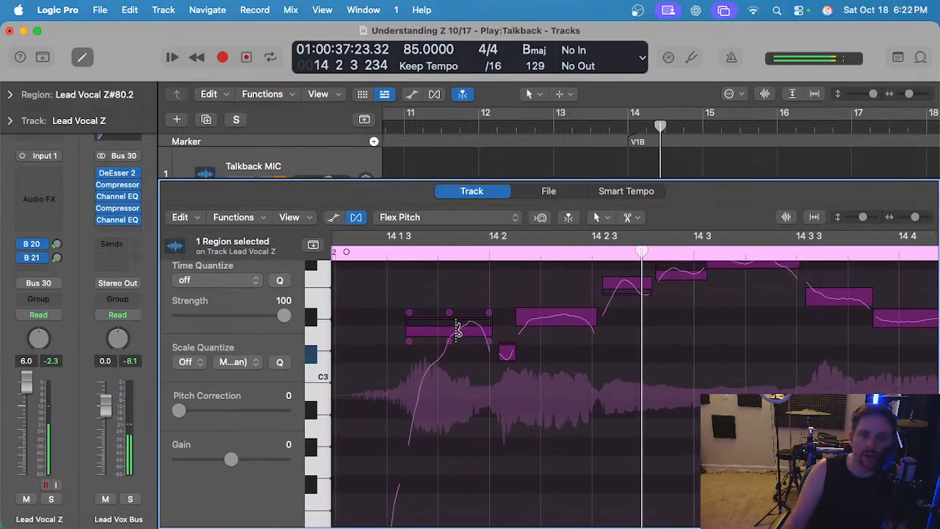
Split the note just before 14 2, adjust the pitch of its second part, and replay from around 14 1 3.
super+click(456, 327)
scroll(486, 336, up, 3)
scroll(487, 335, up, 1)
drag(489, 320, 506, 276)
click(356, 247)
key(space)
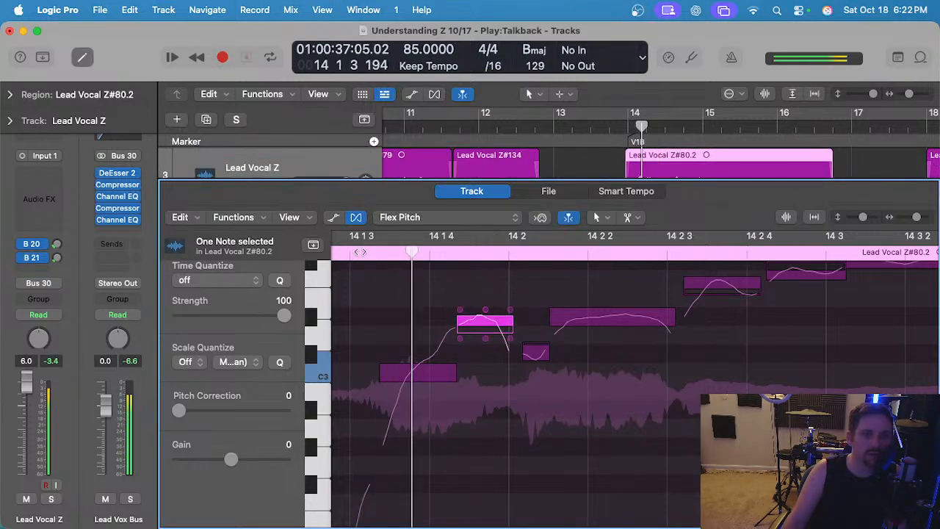
key(space)
Try correcting the note just after 14 2 3 to E3 with a pitch drift of -0.64.
click(635, 316)
scroll(649, 338, right, 1)
scroll(650, 339, up, 1)
scroll(650, 338, right, 1)
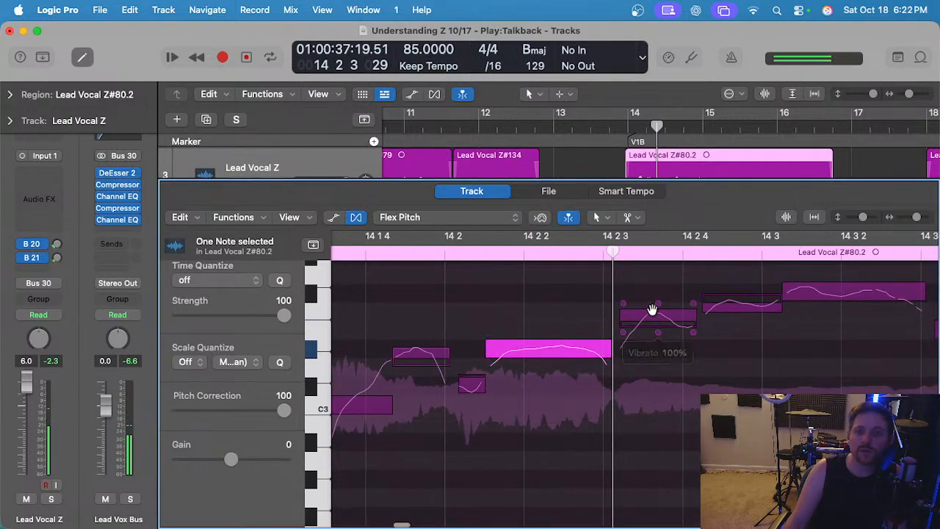
drag(657, 302, 666, 344)
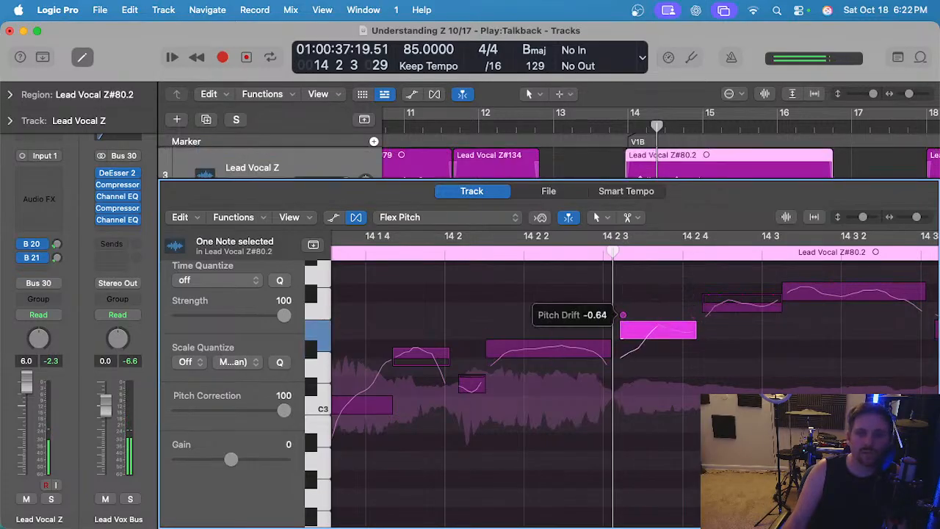
Split the note after 14 2 3 and correct its second part to E3 with a starting pitch drift of 0.41 and an ending one of 0.48.
click(656, 339)
scroll(655, 340, up, 2)
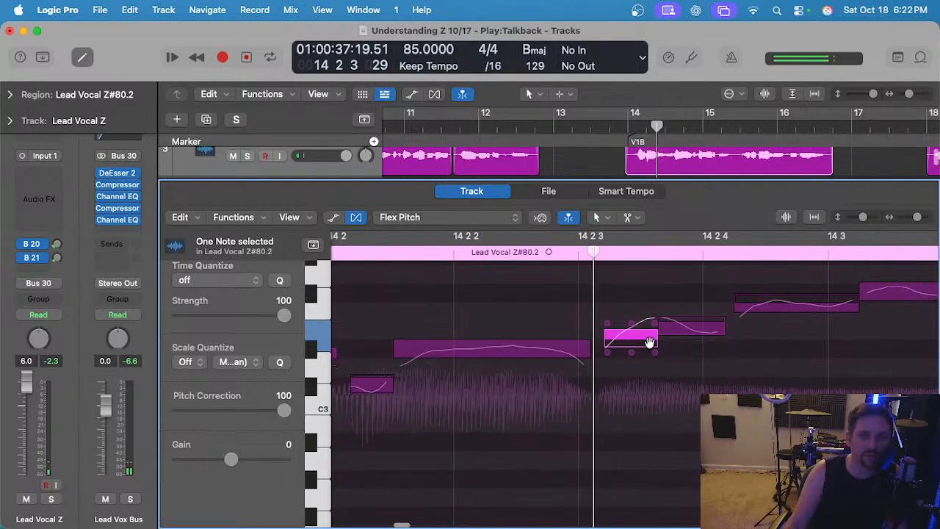
click(687, 329)
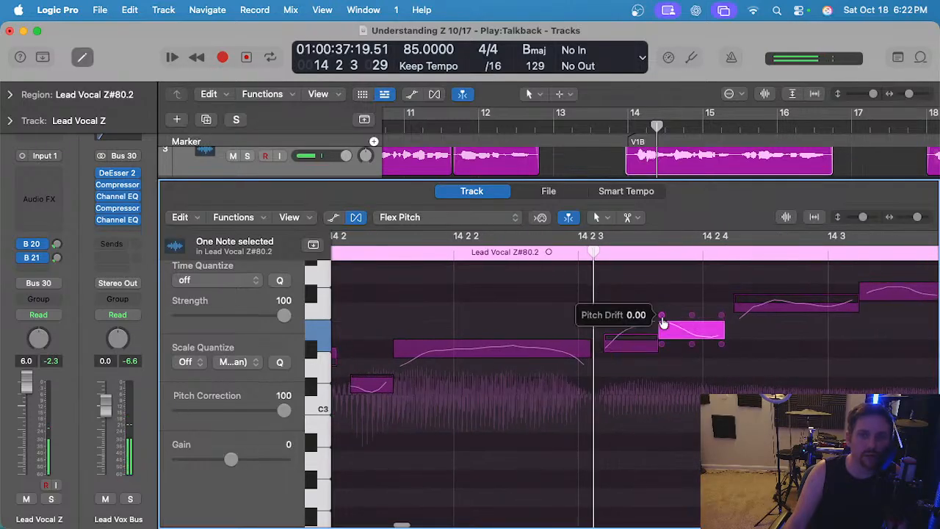
drag(661, 315, 661, 327)
scroll(525, 246, down, 2)
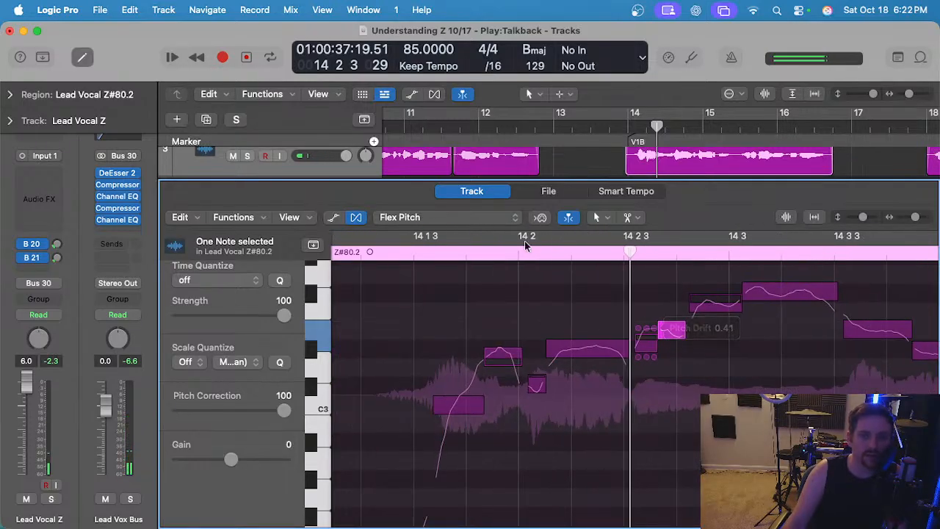
click(577, 266)
scroll(667, 319, up, 2)
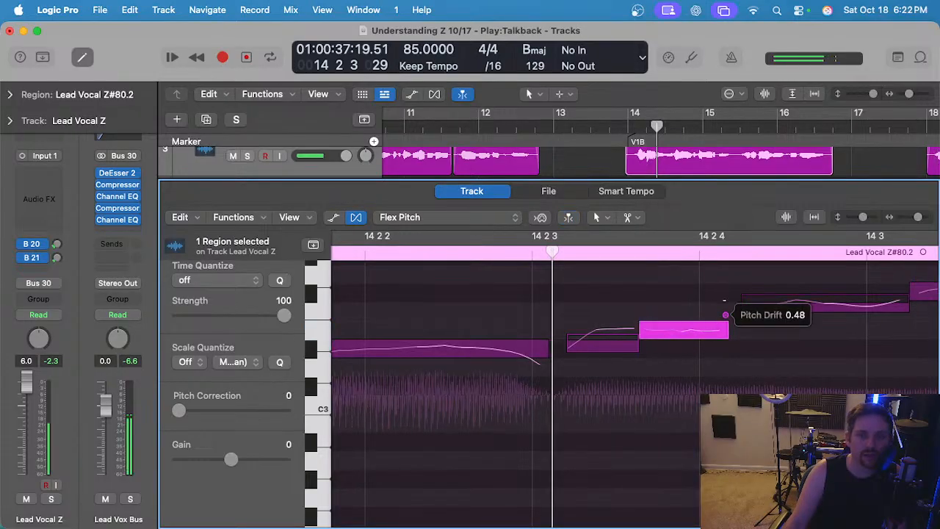
Replay the corrected passage around 14 2 through to 14 4.
scroll(535, 316, down, 2)
double_click(410, 251)
click(478, 292)
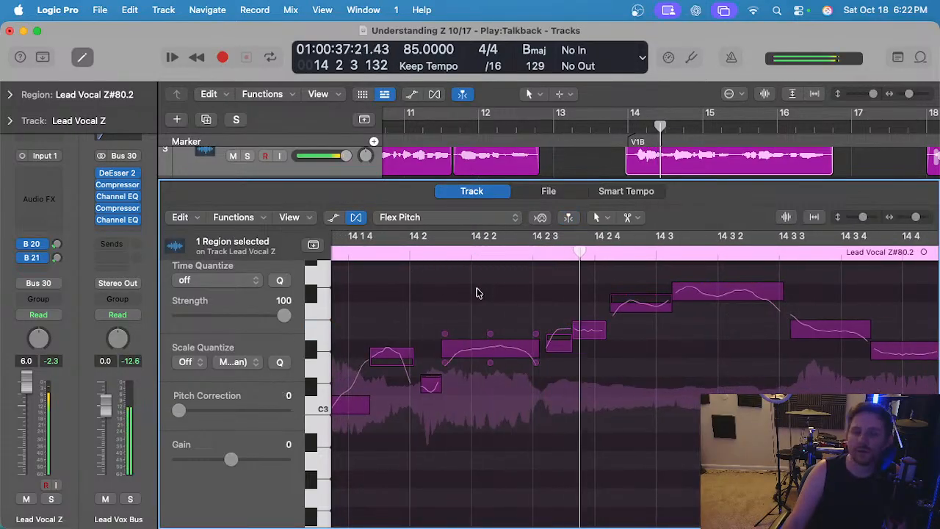
Adjust the note just before 14 3 to a fine pitch of -44.
scroll(478, 298, right, 3)
drag(504, 293, 499, 460)
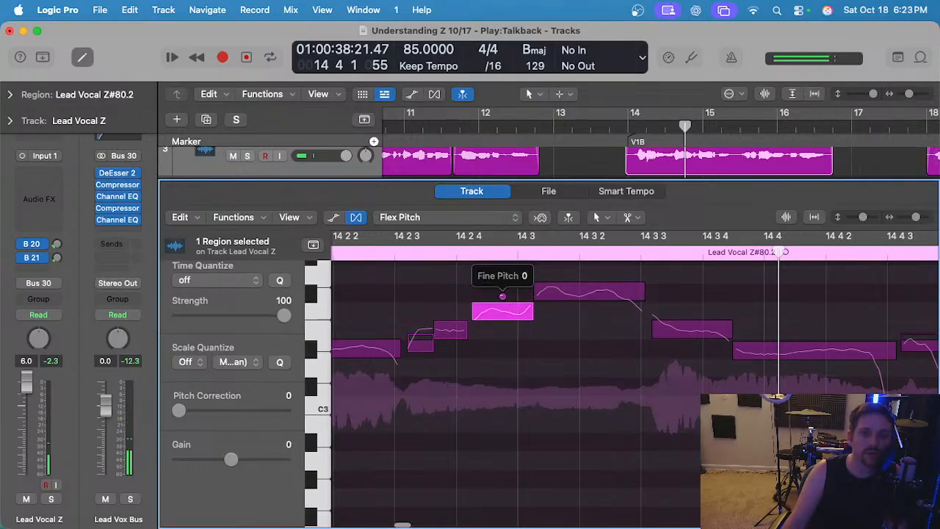
drag(502, 296, 537, 434)
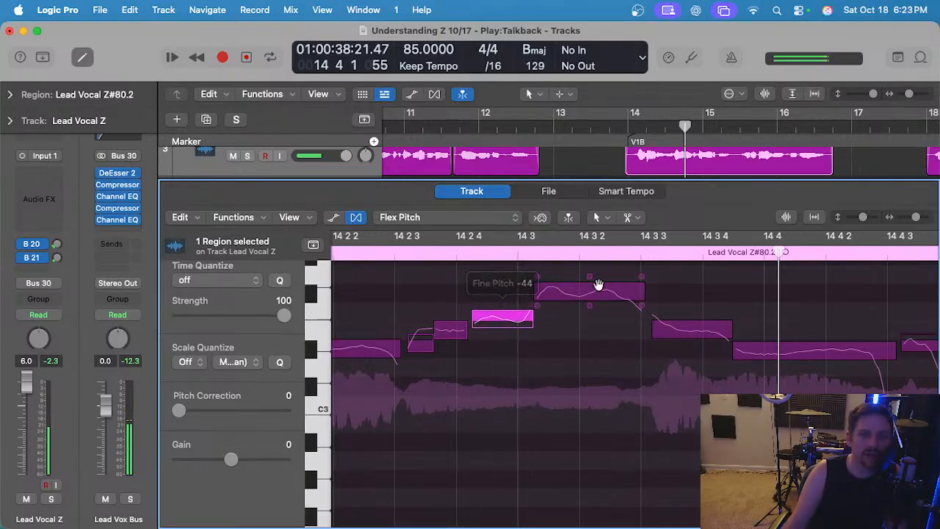
Snap the three vocal notes from just after 14 3 to 14 4 to perfect pitch in the Lead Vocal Z#80.2 region.
click(598, 284)
click(688, 327)
click(745, 343)
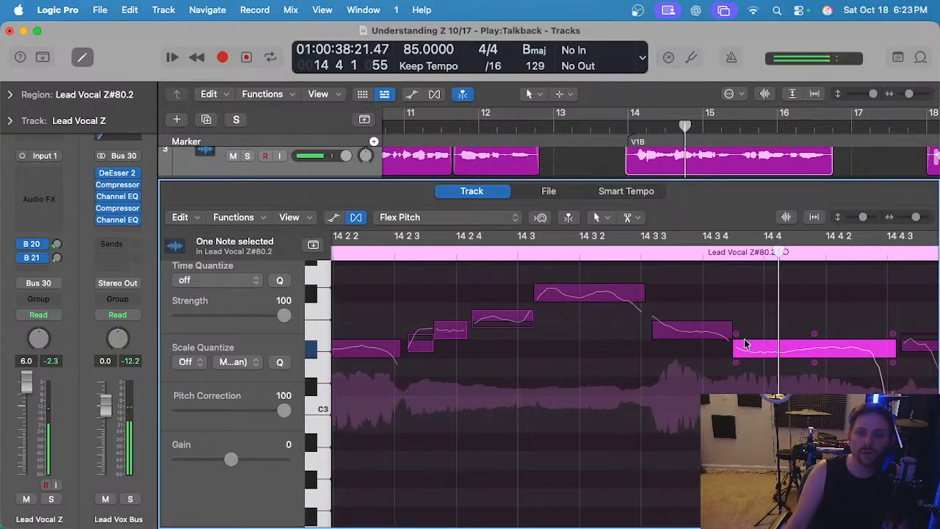
Play back the phrase and raise the fine pitch of the short note just after 14 4 3.
scroll(834, 376, down, 2)
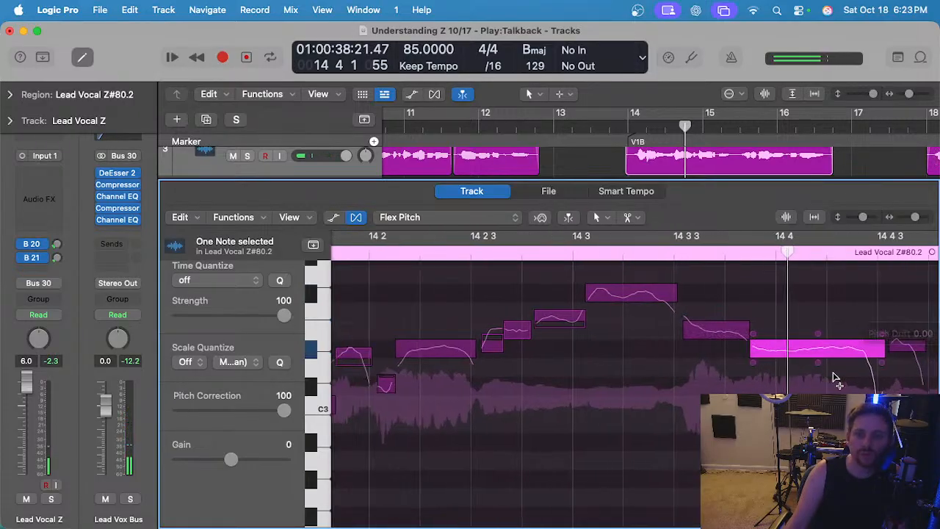
scroll(833, 376, left, 1)
click(475, 254)
key(space)
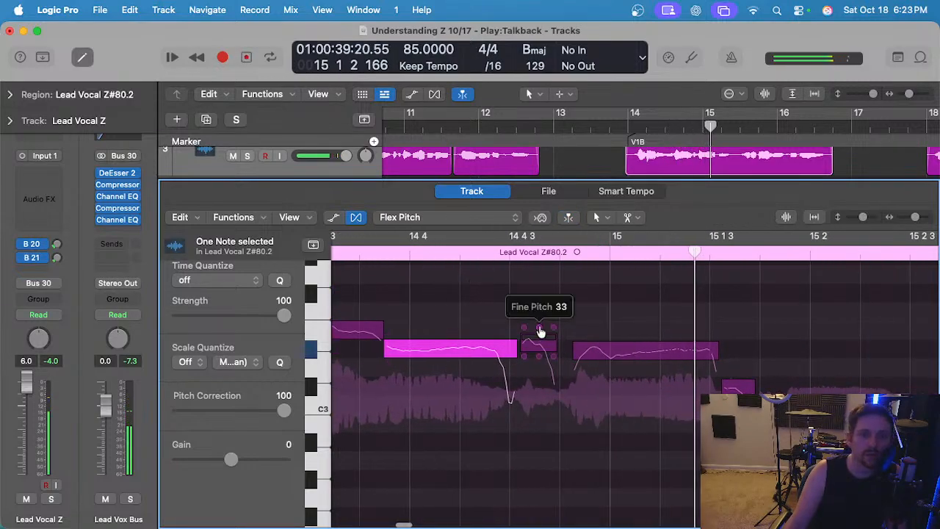
drag(539, 330, 538, 319)
Split the sustained note around 15 and snap its halves and the low note near 15 2 to perfect pitch.
click(633, 348)
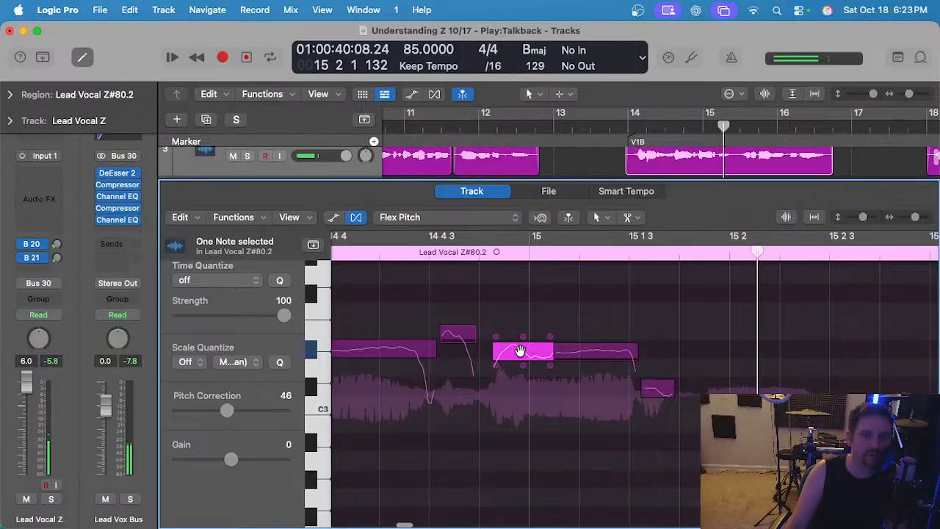
click(555, 351)
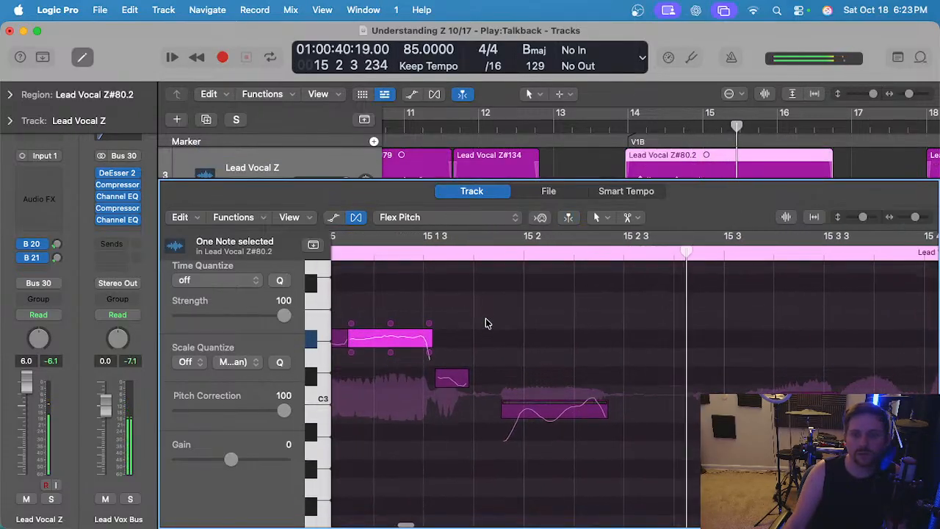
scroll(462, 345, down, 1)
click(562, 400)
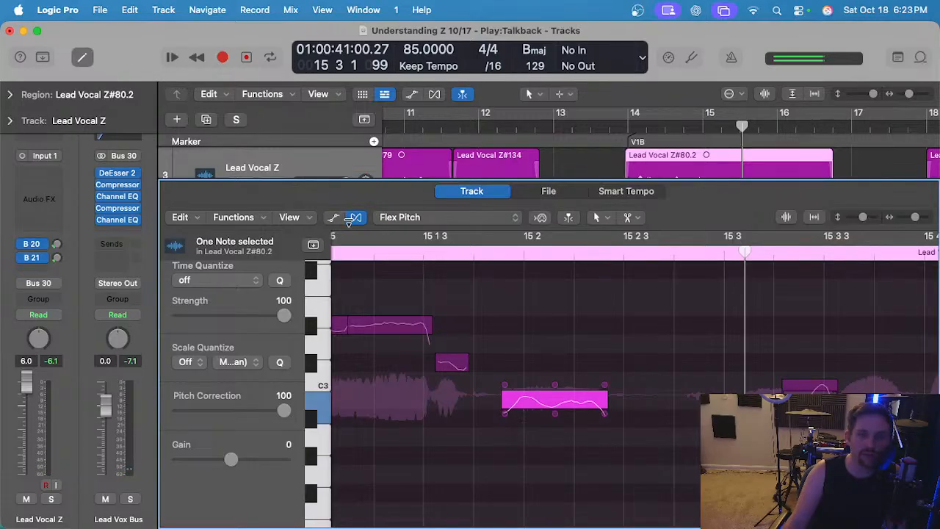
Replay the vocal from just before 15 1 3, clear the note selection and save the project.
click(357, 254)
click(489, 313)
scroll(489, 313, down, 2)
key(super+s)
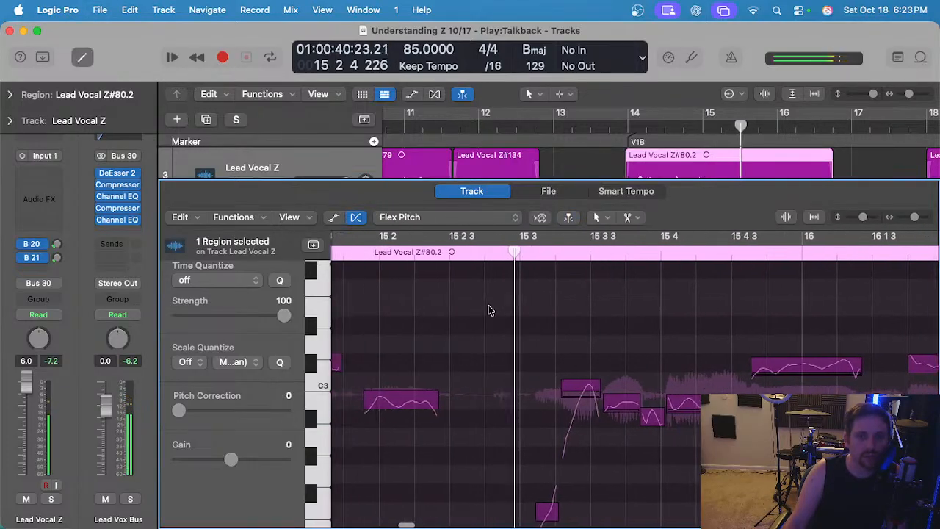
Lower the note just before 15 3 3 to B2 and snap the longer notes from 15 3 3 to 16 to perfect pitch.
scroll(490, 311, down, 3)
scroll(490, 333, up, 2)
key(space)
drag(482, 328, 484, 342)
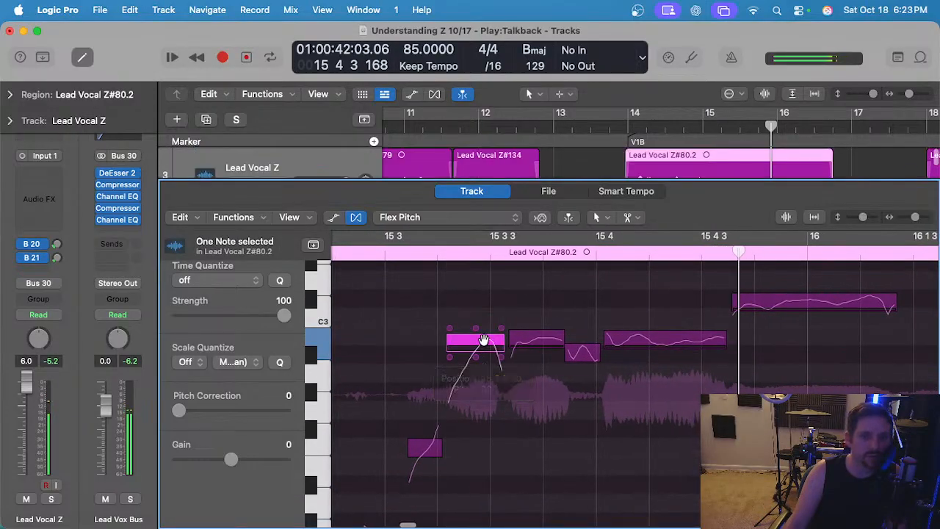
click(545, 344)
click(657, 336)
click(768, 304)
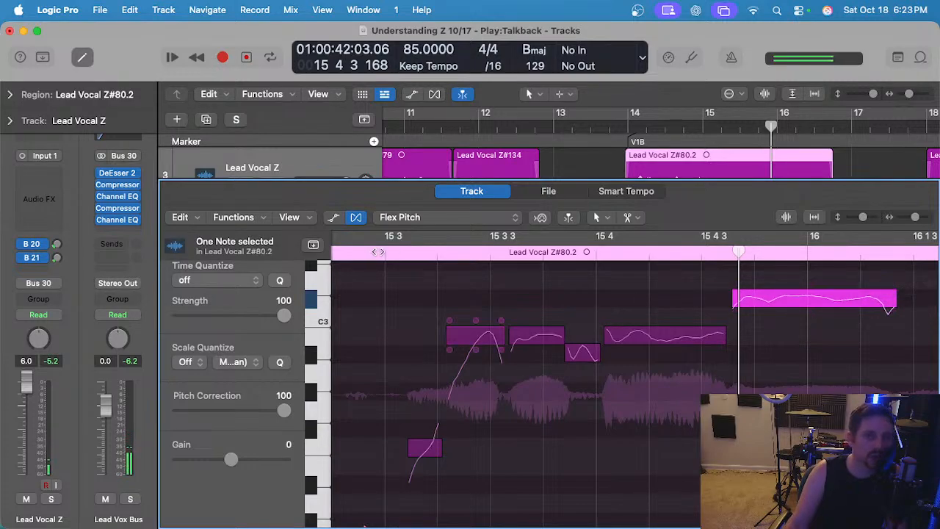
Replay the phrase and raise the short note just before 15 4 to B2.
key(space)
drag(583, 350, 585, 330)
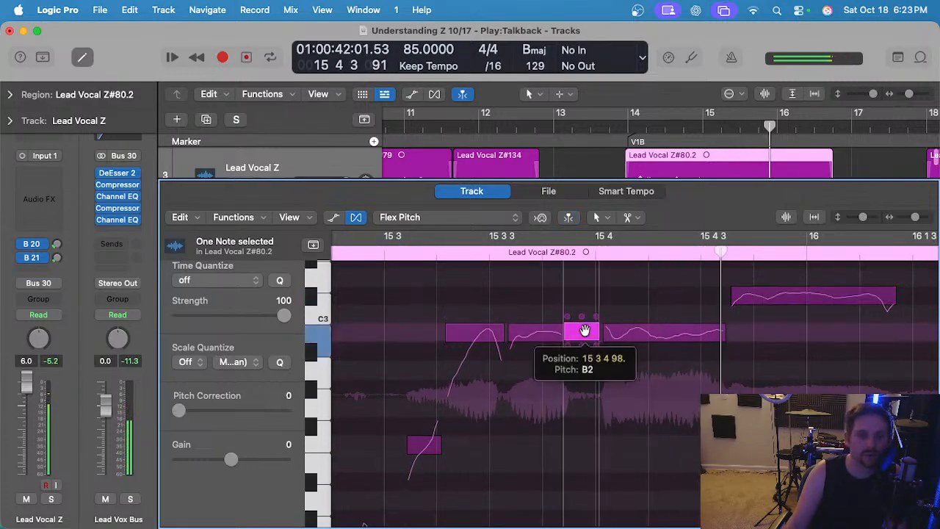
double_click(578, 334)
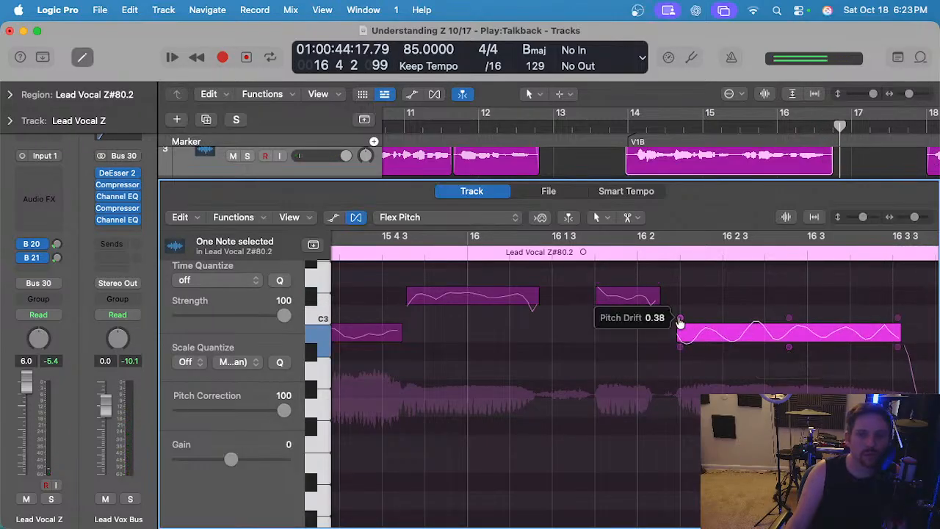
scroll(705, 330, down, 3)
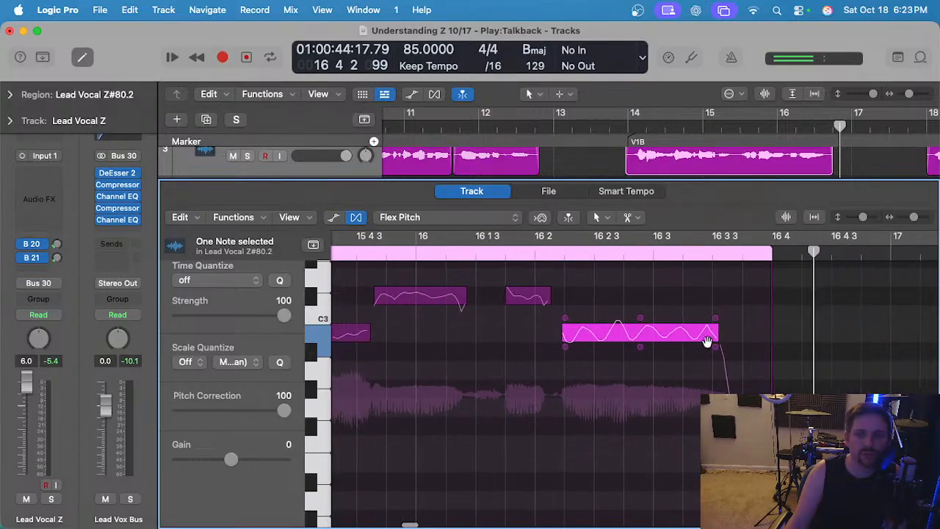
Replay from bar 14, split the sustained note around 15 further and snap the new middle piece to perfect pitch.
click(624, 128)
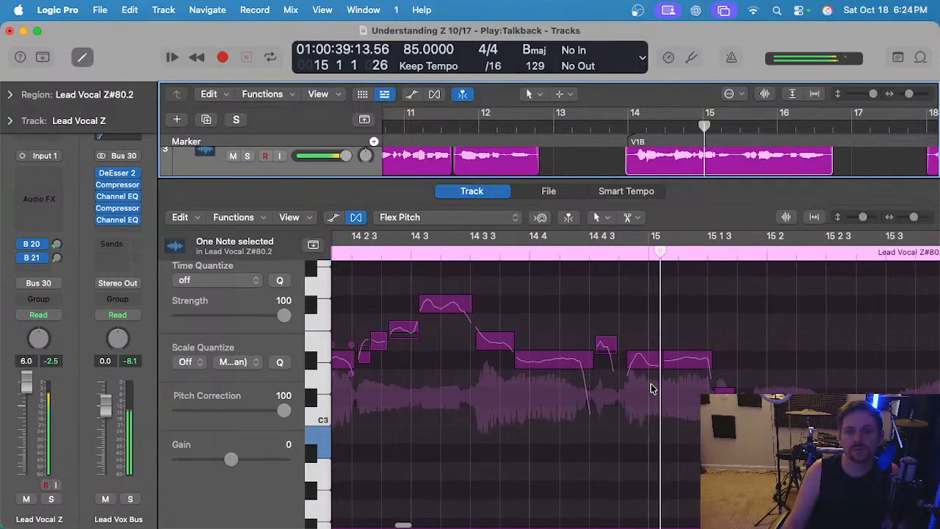
scroll(653, 389, up, 2)
click(666, 403)
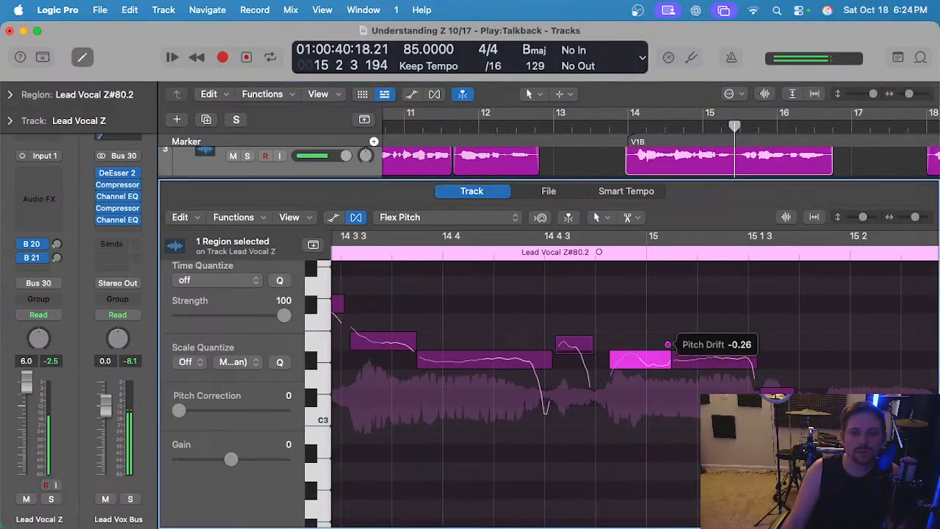
scroll(644, 359, up, 2)
click(653, 359)
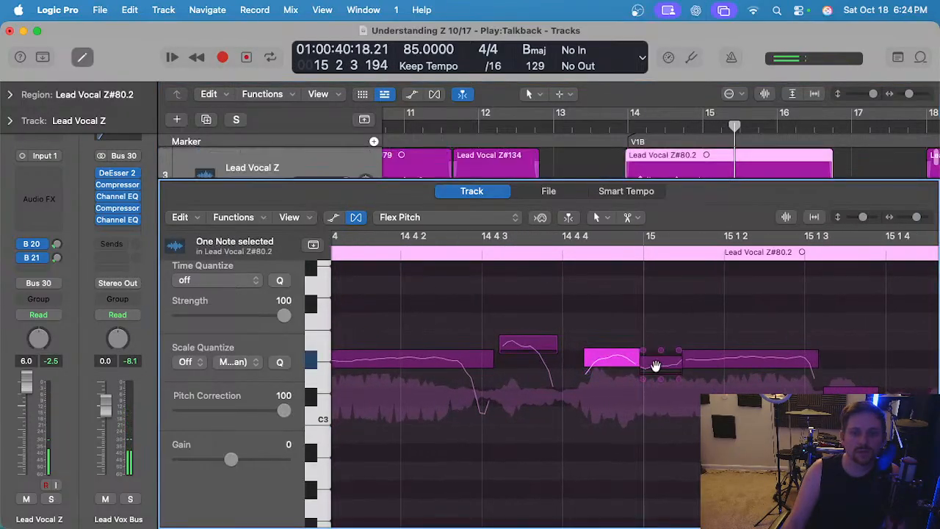
scroll(580, 279, down, 1)
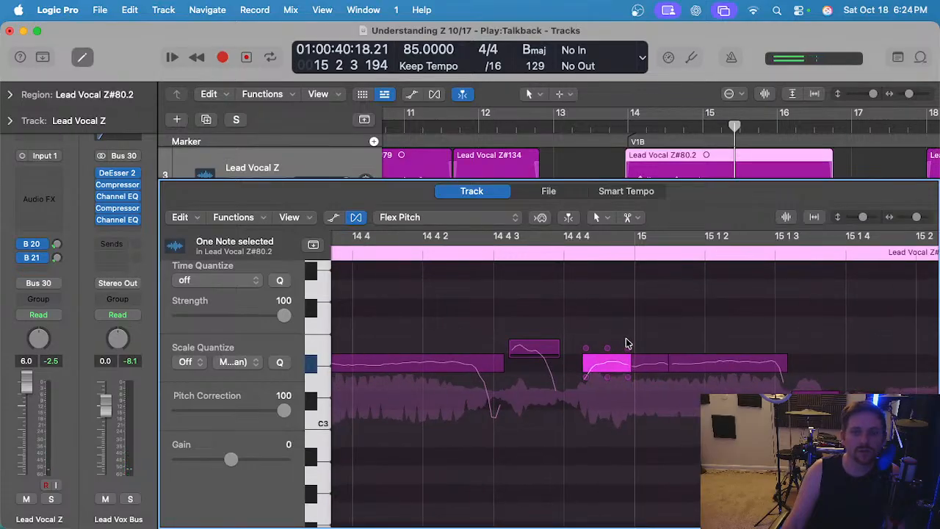
scroll(593, 311, down, 1)
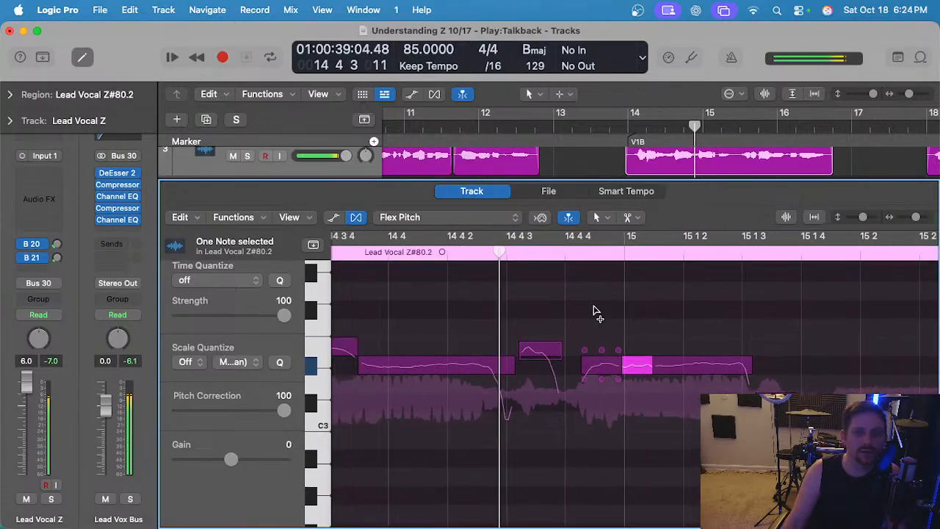
Listen through to the Lead Vocal Z#83.2 region and snap its notes at 18 2 and 18 2 3 to perfect pitch.
scroll(596, 311, down, 1)
scroll(596, 309, right, 5)
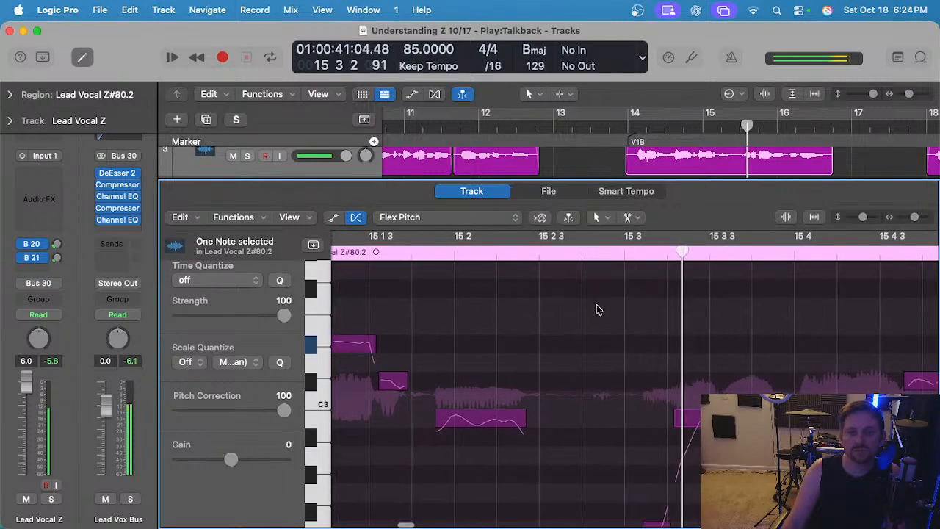
scroll(596, 309, down, 2)
scroll(559, 336, right, 10)
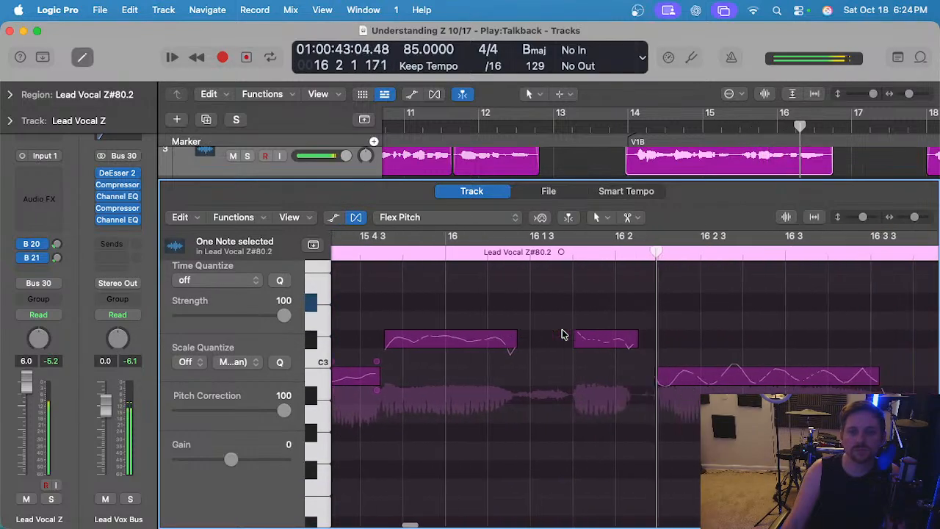
scroll(560, 335, right, 10)
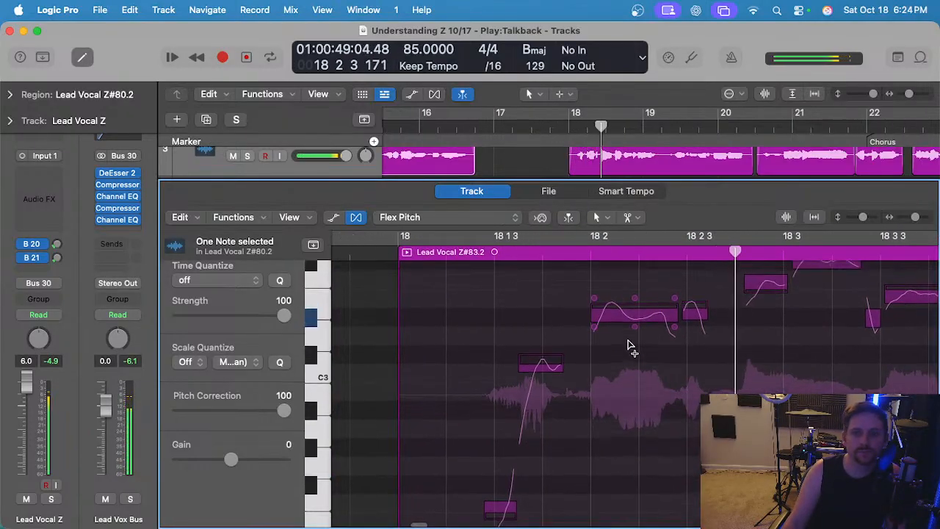
click(630, 322)
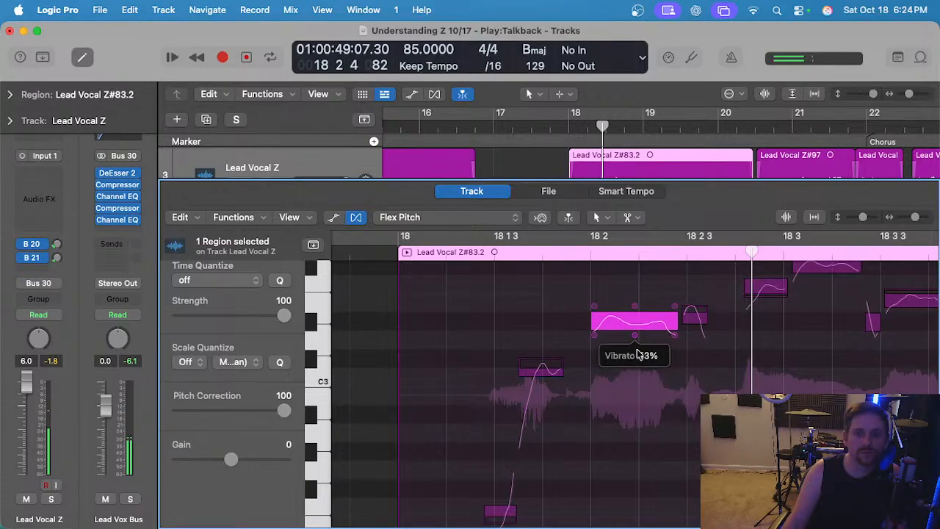
click(694, 318)
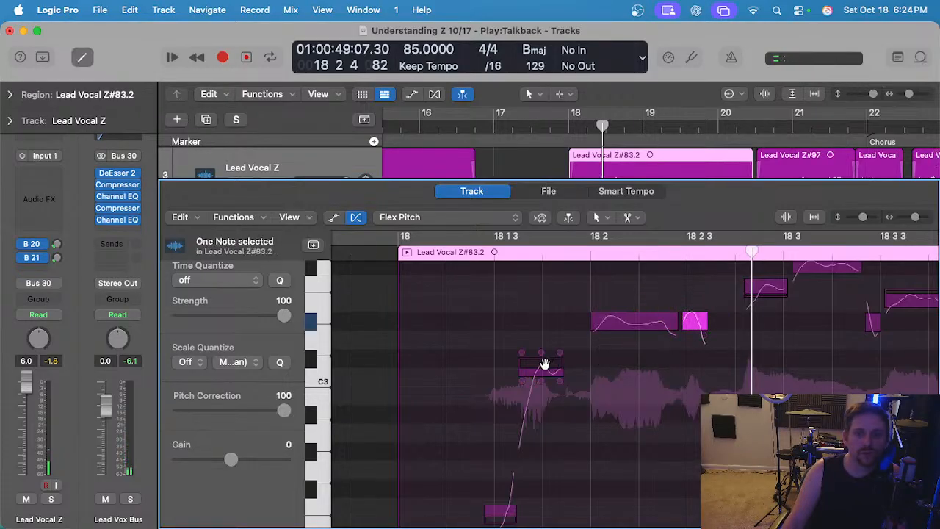
Try raising the note just after 18 1 3 by one semitone, audition it, and restore its original pitch.
drag(544, 363, 545, 353)
double_click(476, 259)
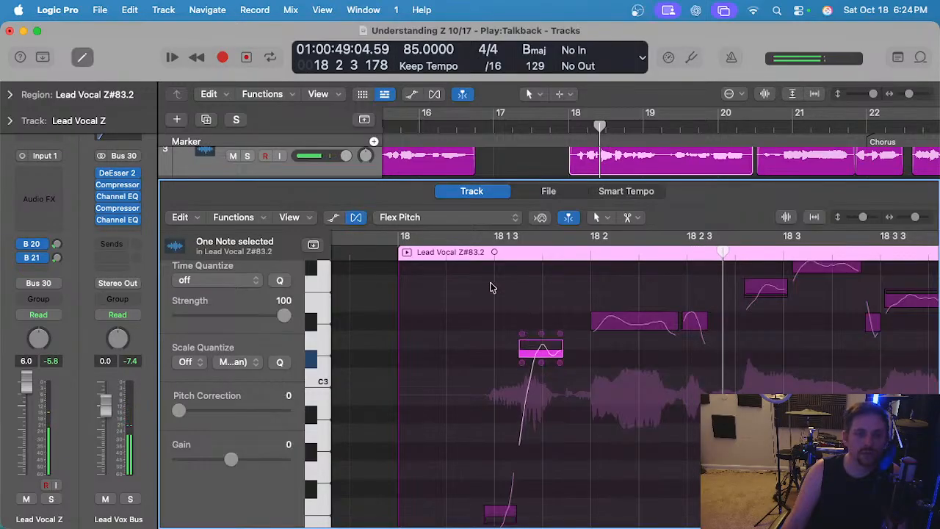
right_click(540, 356)
click(567, 409)
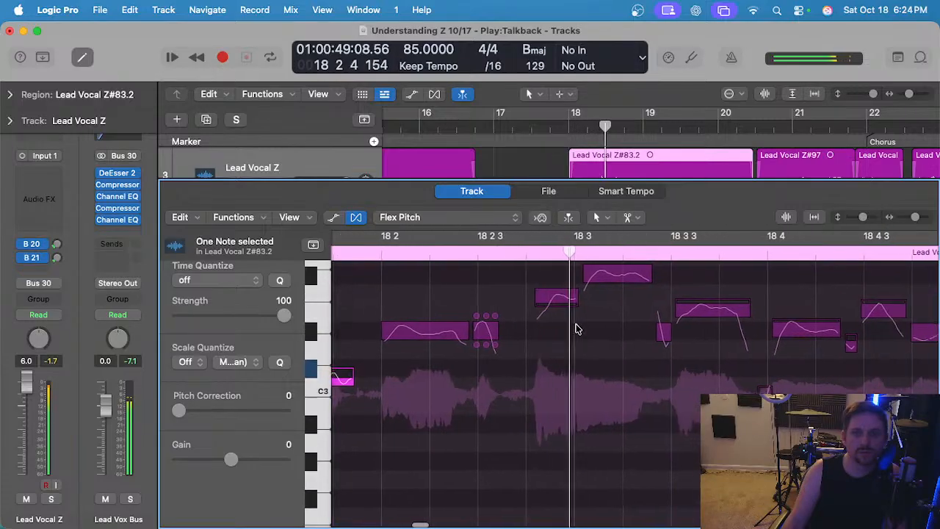
Correct the three notes from 18 2 3 to 18 3, flattening the first one's pitch curve and lowering the second to E3.
drag(478, 336, 476, 354)
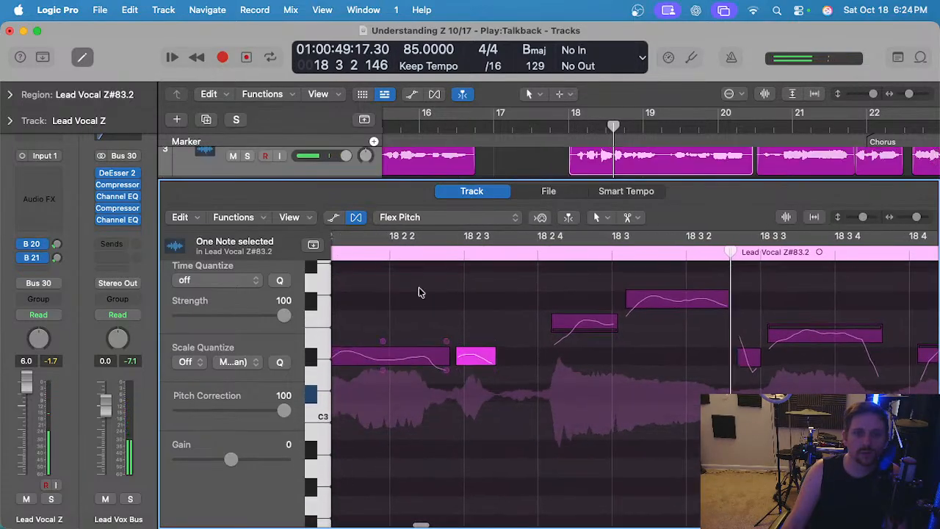
drag(540, 326, 542, 337)
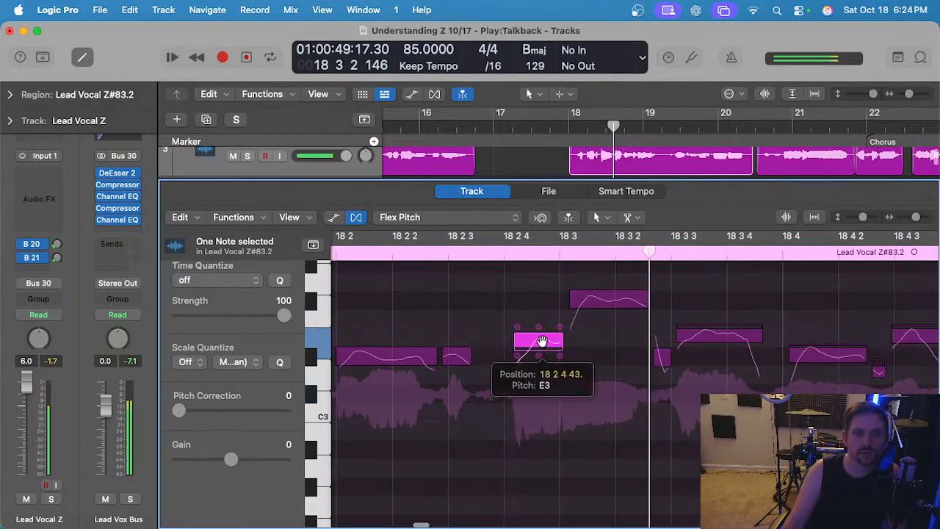
click(608, 297)
click(606, 280)
Replay the region from its start and snap the notes at 18 3 3, 18 4 and just before 19 to perfect pitch.
scroll(606, 281, down, 3)
scroll(607, 280, left, 2)
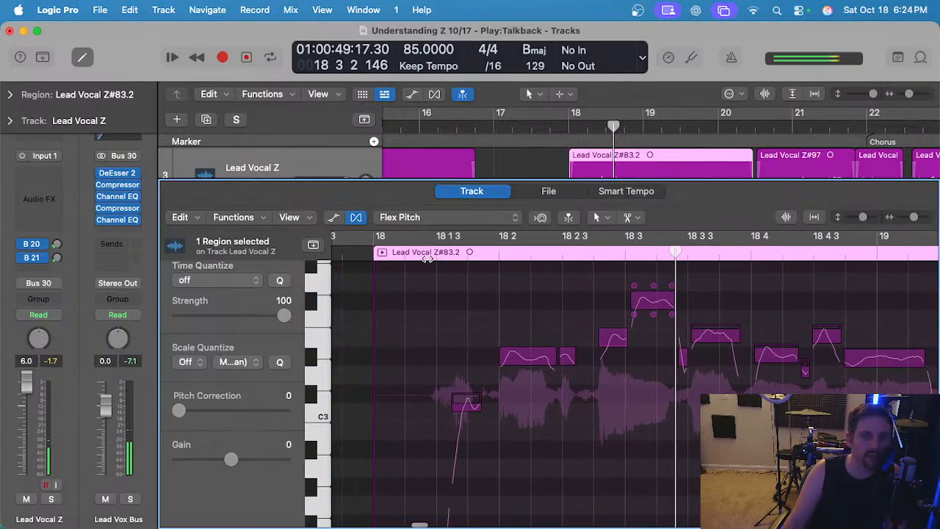
click(412, 253)
key(space)
scroll(578, 301, up, 3)
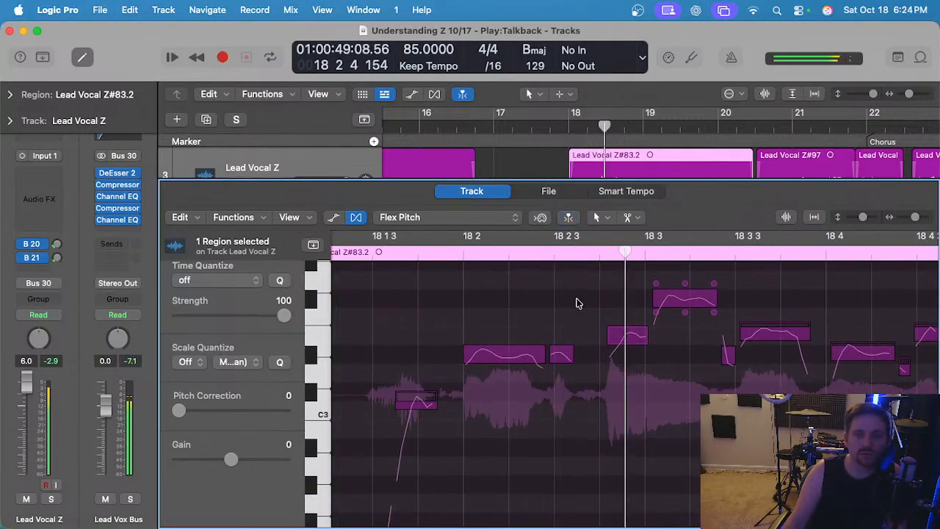
scroll(575, 303, right, 4)
click(557, 330)
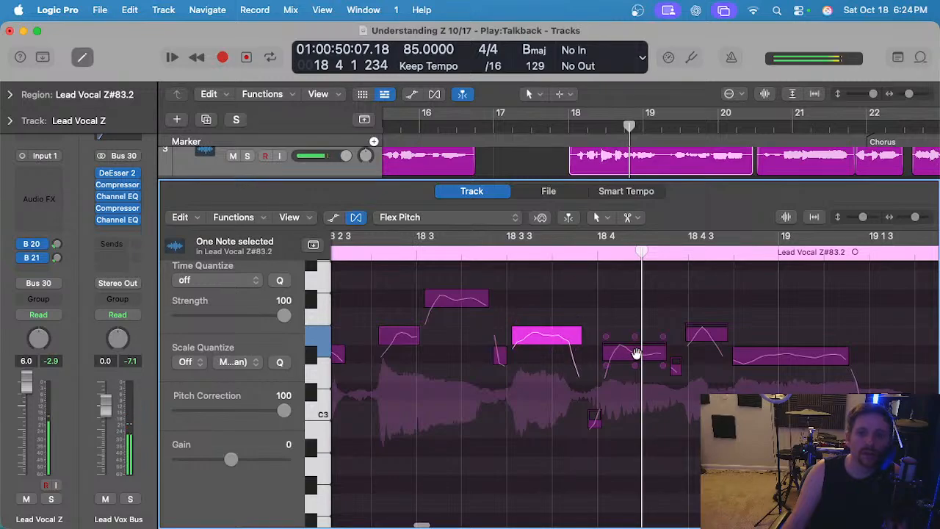
click(637, 353)
click(767, 358)
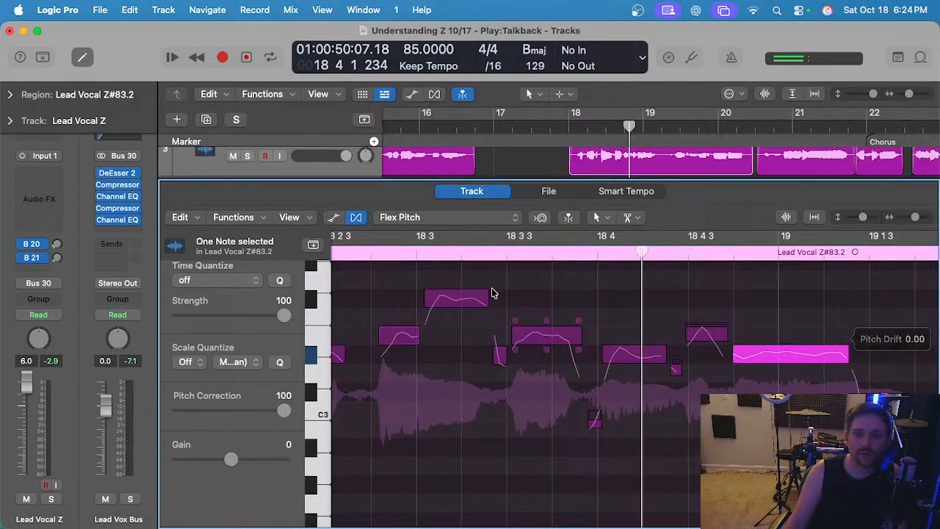
Replay the phrase from around 18 3, try adjusting the vibrato of the note at 18 4 3, and undo the change.
double_click(408, 250)
scroll(441, 292, left, 1)
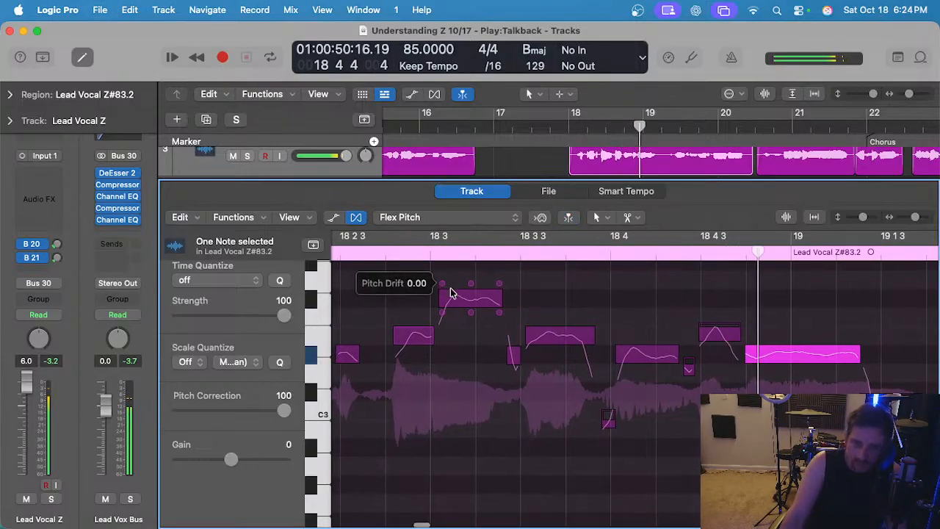
scroll(463, 304, right, 7)
key(space)
scroll(498, 361, up, 5)
scroll(440, 362, left, 3)
click(496, 360)
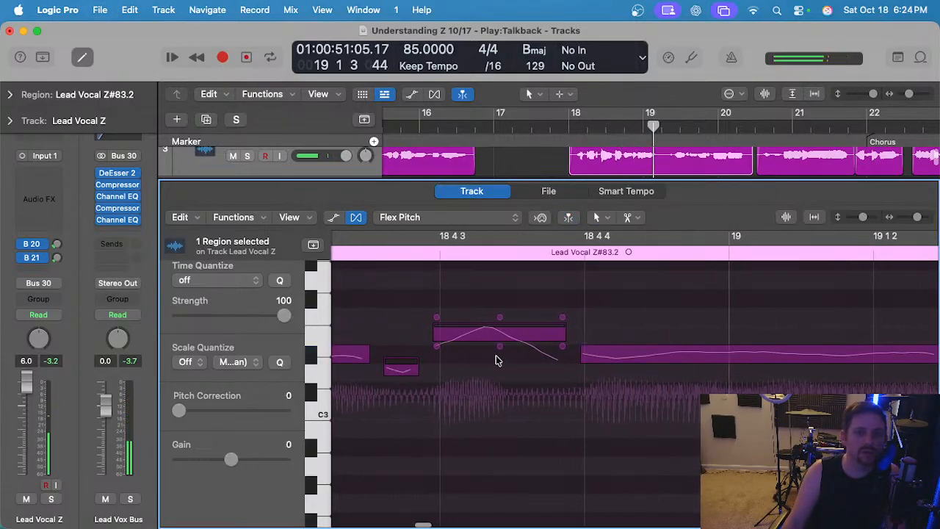
drag(502, 350, 507, 392)
key(super+z)
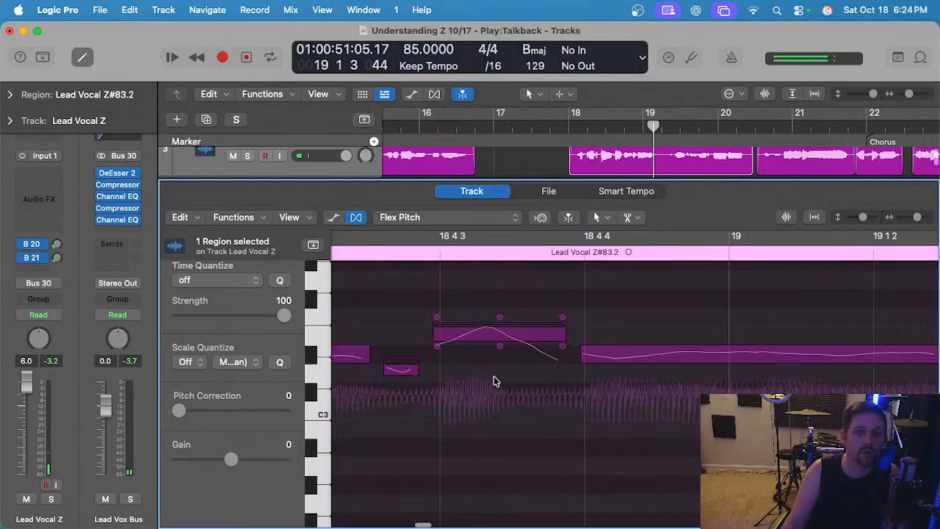
Lower the fine pitch of the note at 18 4 3.
drag(500, 318, 509, 433)
scroll(498, 378, down, 5)
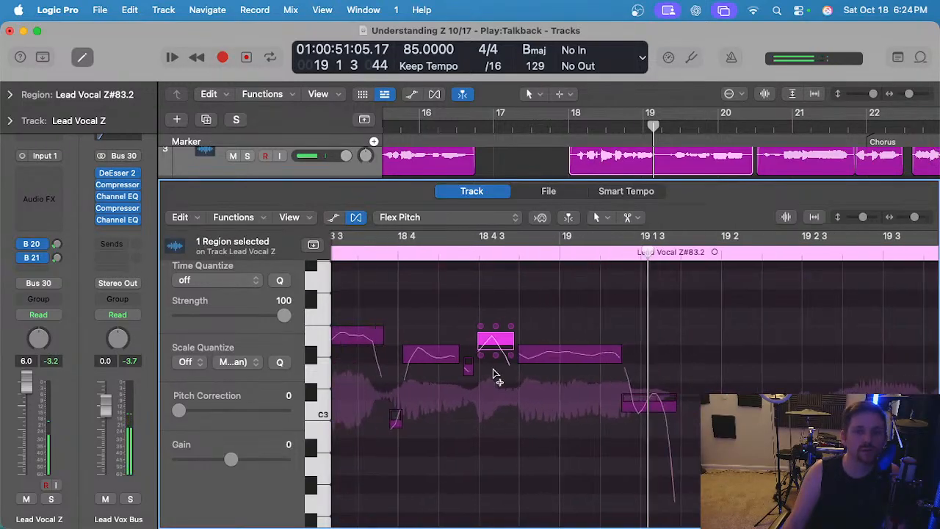
scroll(412, 272, right, 1)
scroll(412, 273, left, 3)
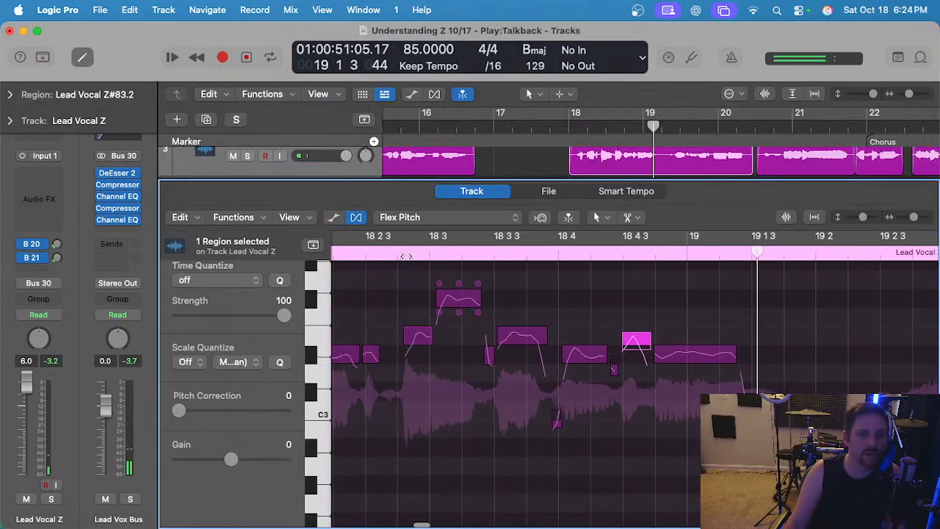
Replay the phrase from around 18 2 3 and raise the note at 19 1 3 to C#3 at perfect pitch.
click(359, 256)
key(space)
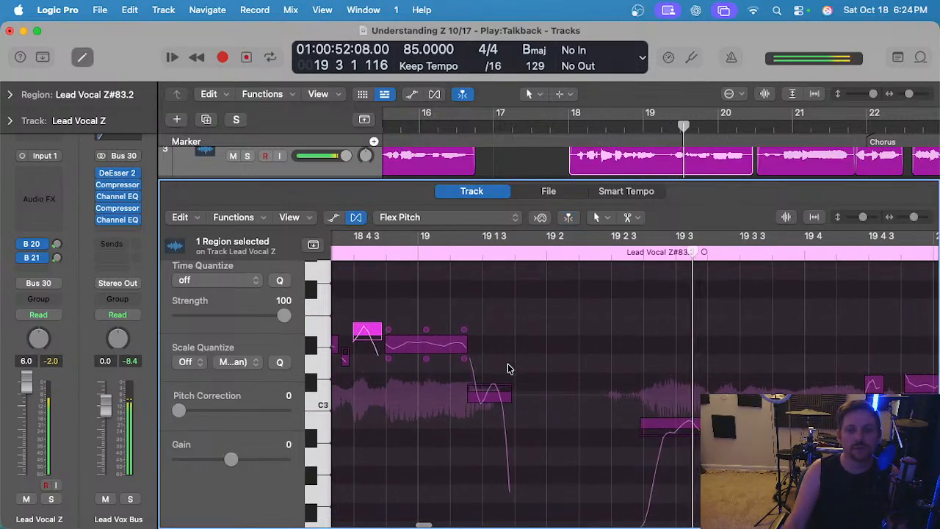
scroll(507, 370, down, 1)
key(space)
drag(492, 378, 496, 360)
scroll(435, 298, left, 1)
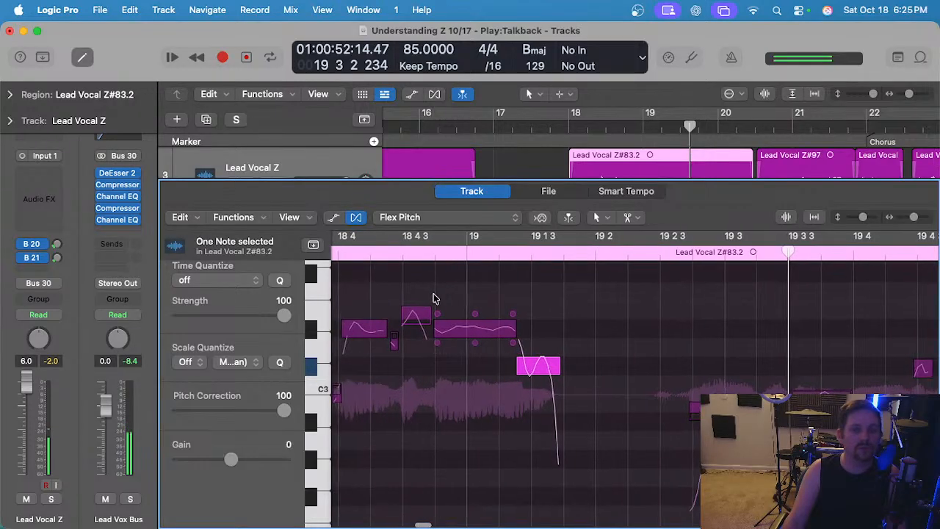
click(539, 367)
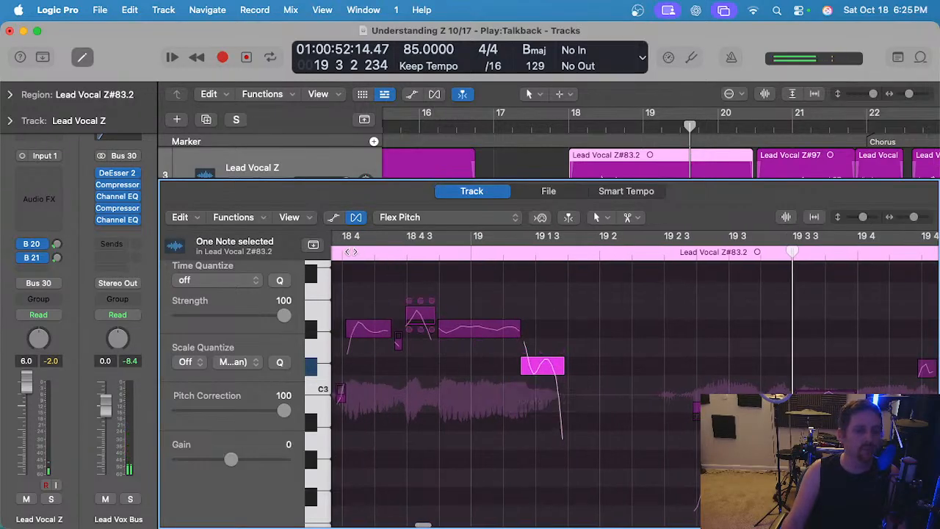
Replay the phrase from 18 4, slightly adjust the starting pitch drift of the long note at 19, and play it again.
click(351, 252)
key(space)
scroll(453, 323, right, 1)
scroll(452, 324, left, 1)
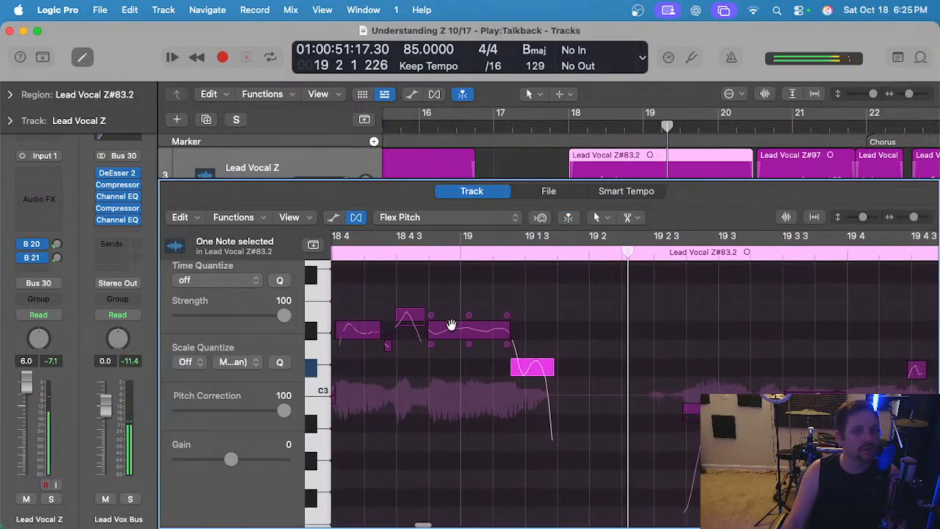
key(space)
drag(431, 316, 432, 315)
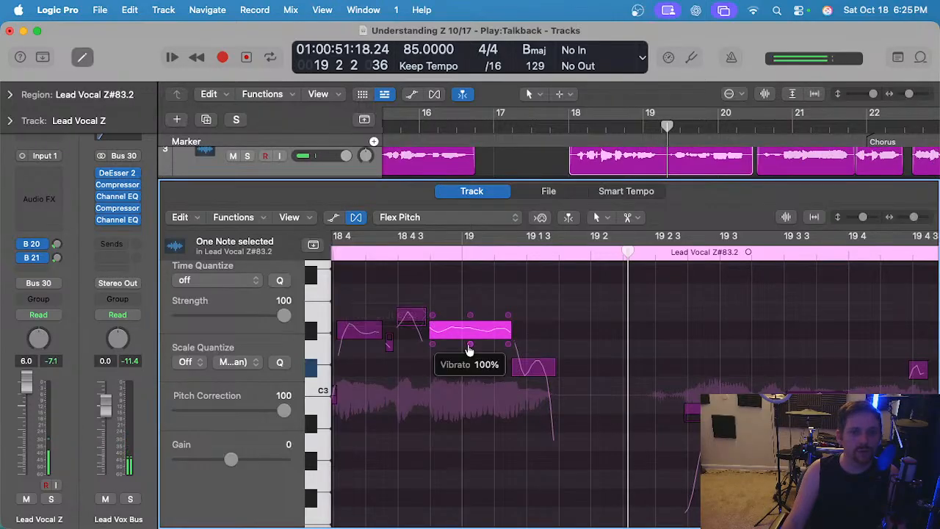
scroll(455, 316, left, 3)
click(349, 252)
key(space)
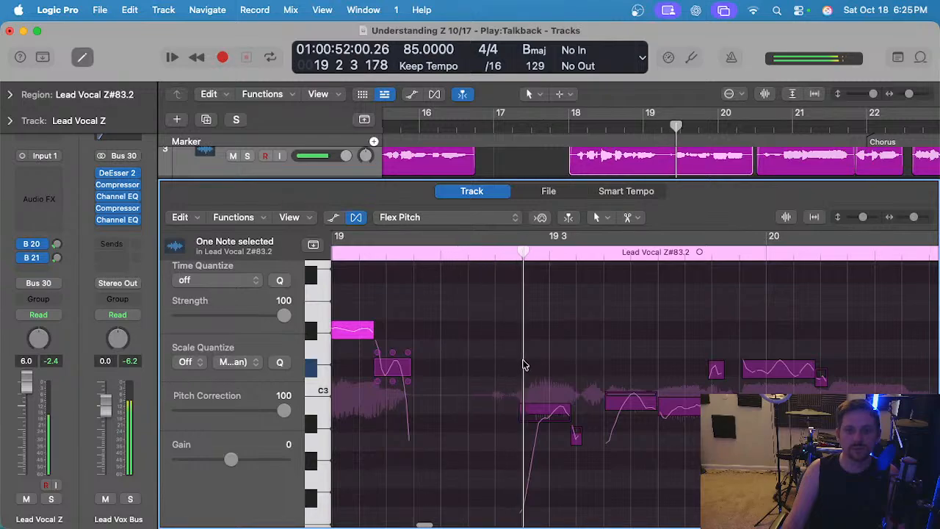
Split the note around 19 2 4 at 19 3 and again midway before it, snapping the part at 19 3 to perfect pitch.
scroll(524, 362, right, 3)
super+click(476, 415)
scroll(476, 410, up, 3)
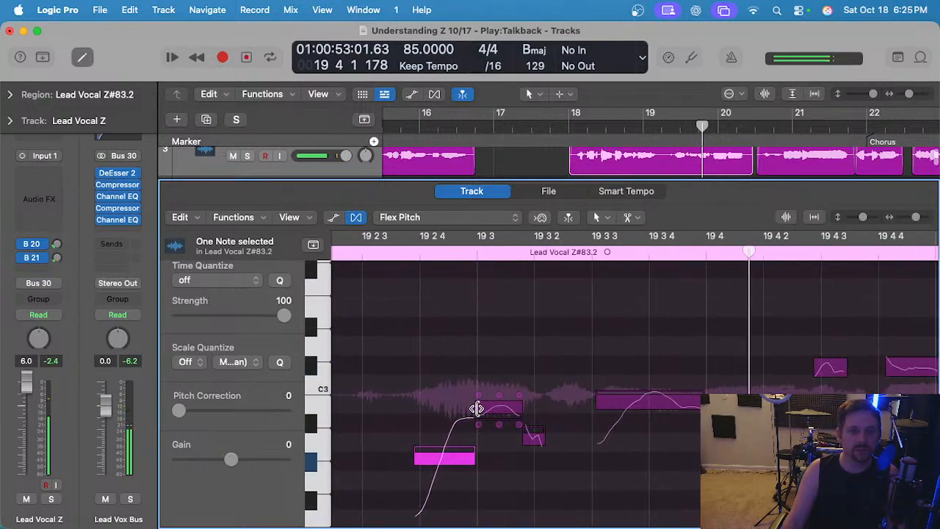
click(487, 408)
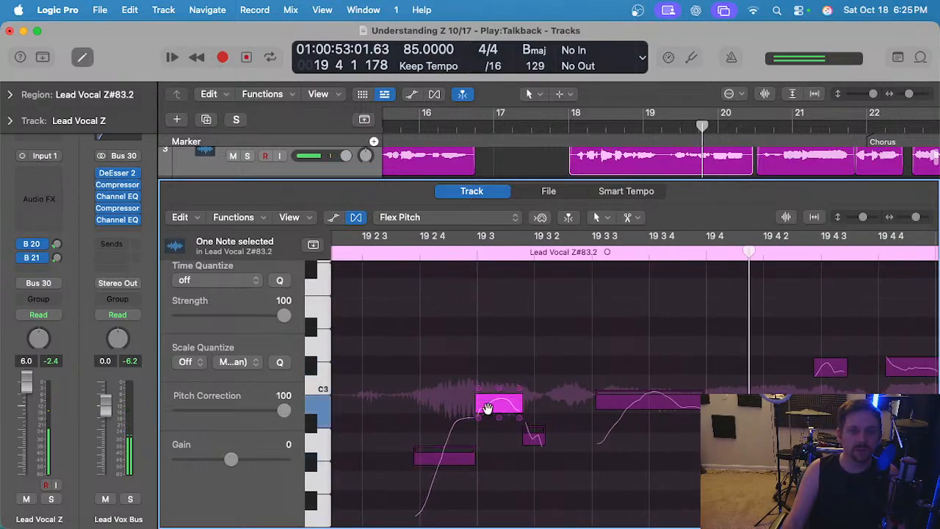
super+click(448, 455)
drag(460, 409, 461, 379)
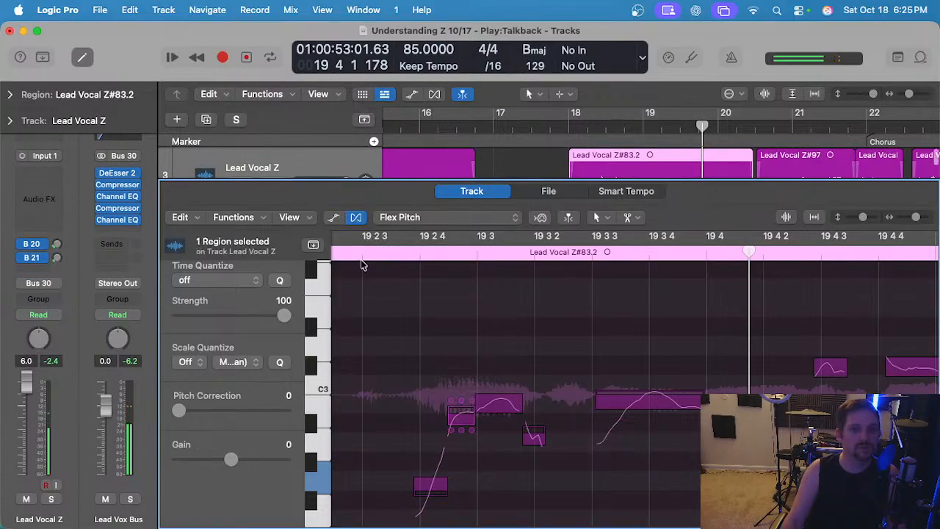
Play the phrase from around 19 2 to check the newly split notes.
double_click(361, 257)
click(472, 193)
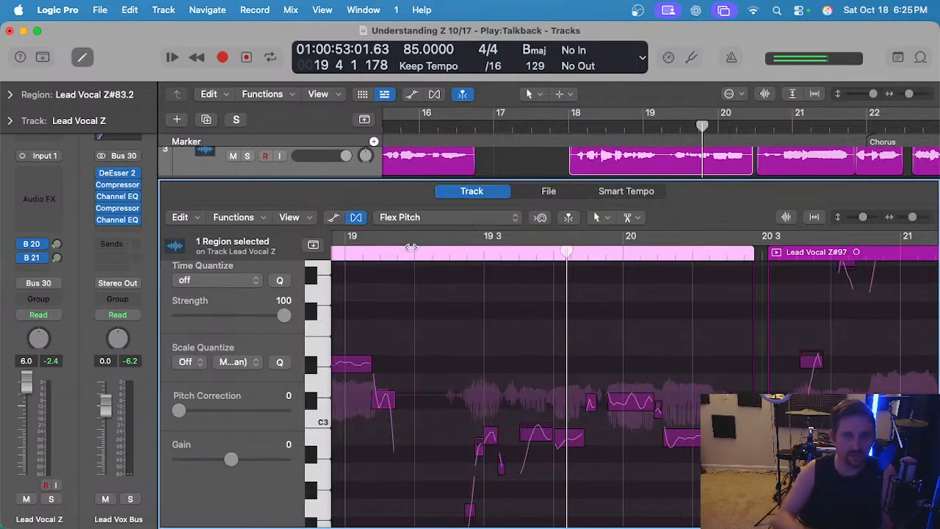
click(420, 253)
key(space)
scroll(544, 369, up, 5)
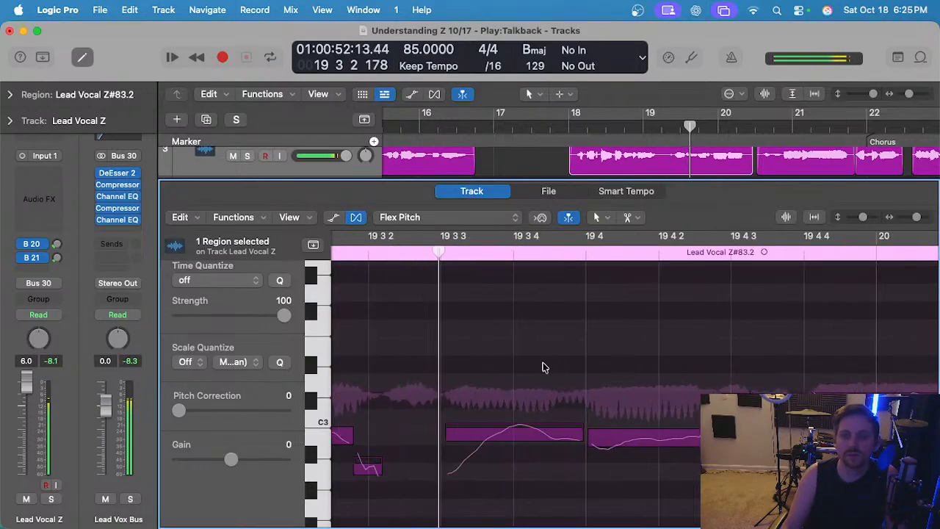
key(space)
Snap the notes at 19 3 3 and 19 4 to perfect pitch, then adjust the first one's ending drift and split it at 19 3 4.
click(521, 431)
click(604, 431)
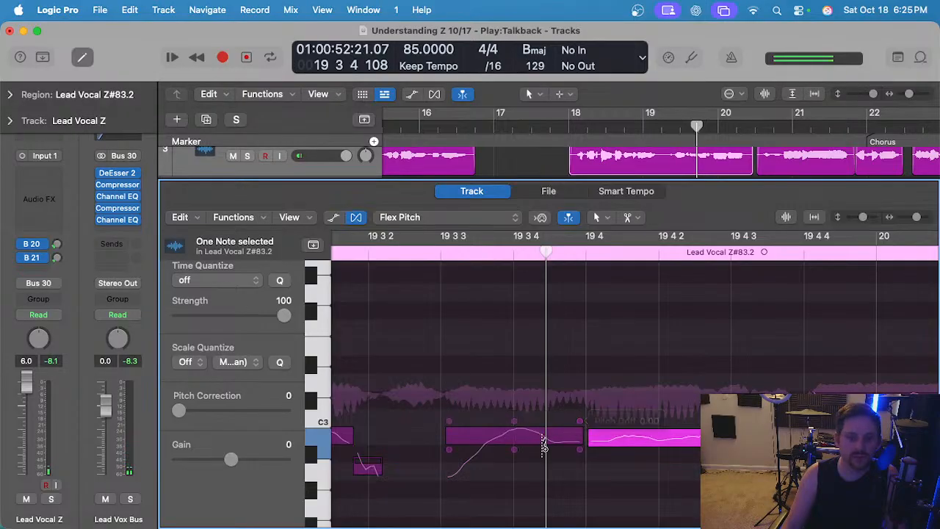
drag(579, 420, 580, 415)
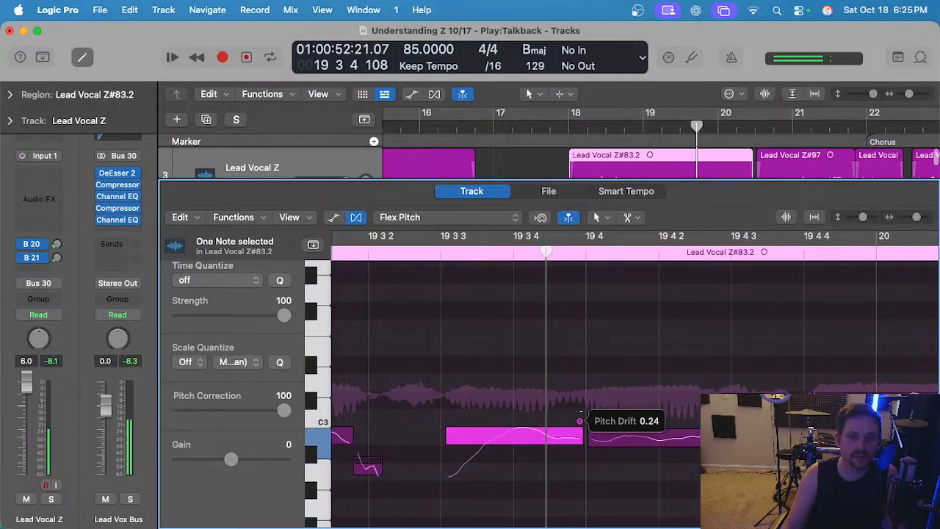
click(514, 438)
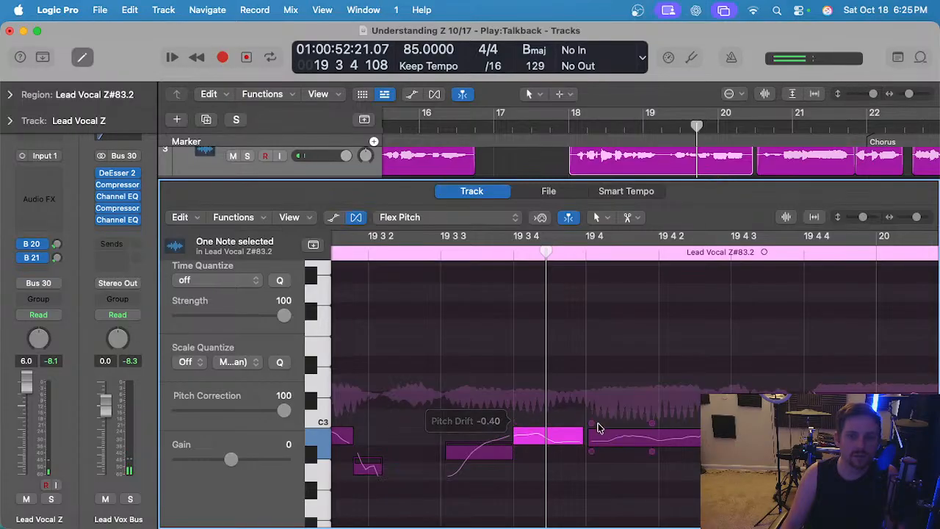
scroll(568, 427, down, 5)
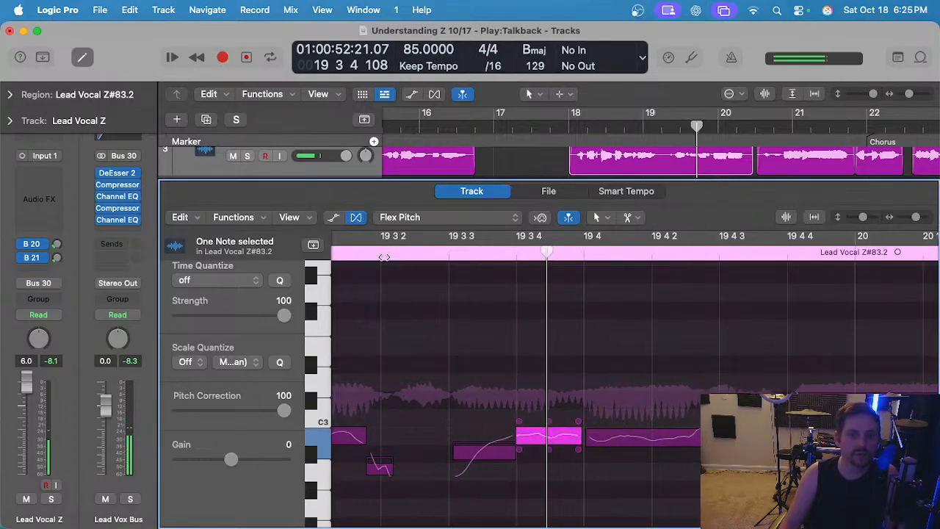
Replay the phrase leading into 19 3 and set the vibrato of the note at 19 3 to 52%.
click(392, 253)
key(space)
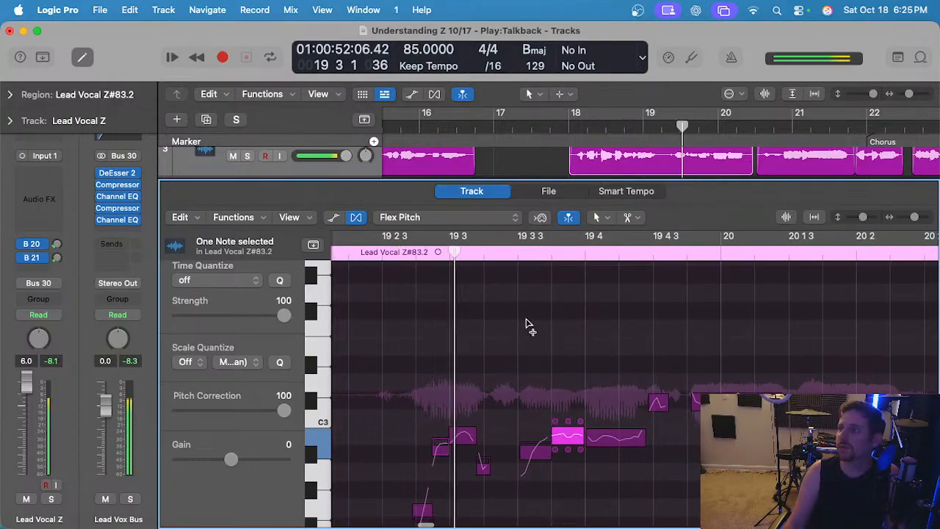
scroll(518, 332, up, 5)
scroll(496, 382, left, 3)
key(space)
drag(534, 448, 534, 450)
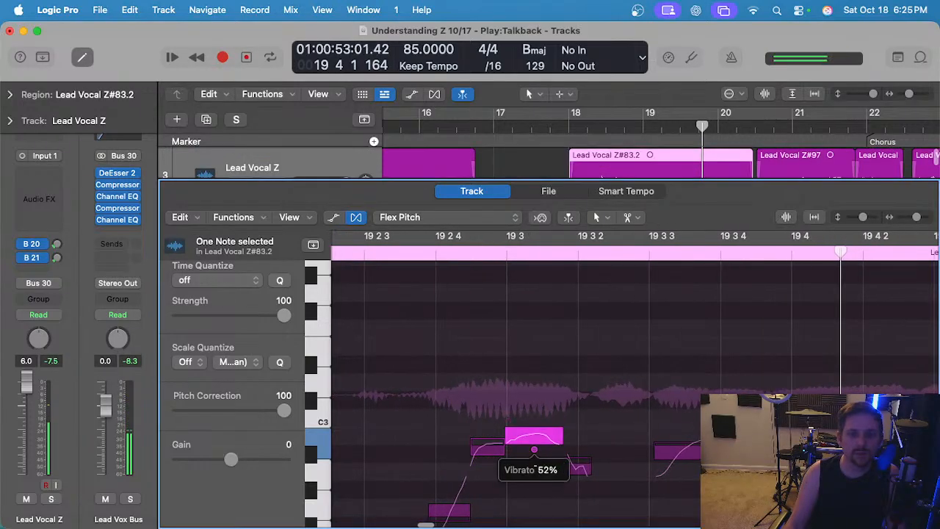
Play on into bar 20, split the note after 20 1 3, and snap the notes at 20 and 19 4 3 to perfect pitch.
scroll(453, 330, down, 4)
key(space)
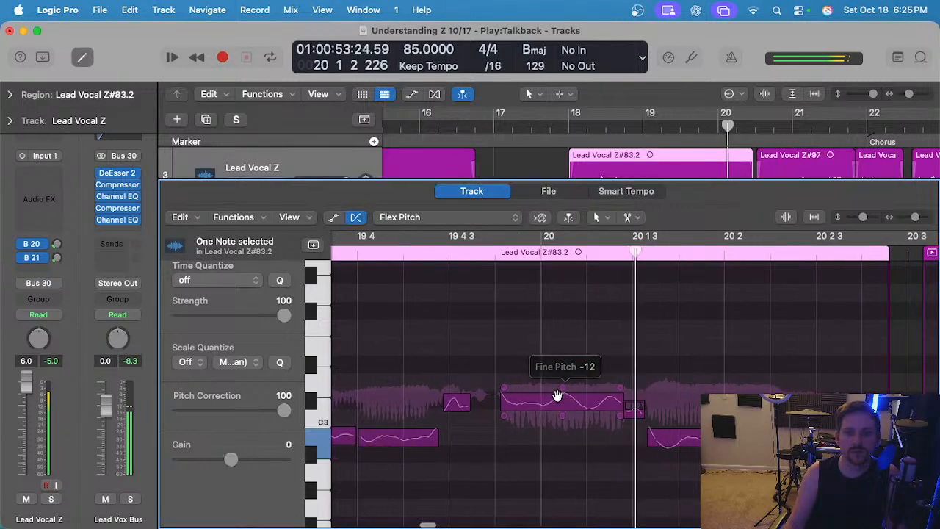
super+click(681, 438)
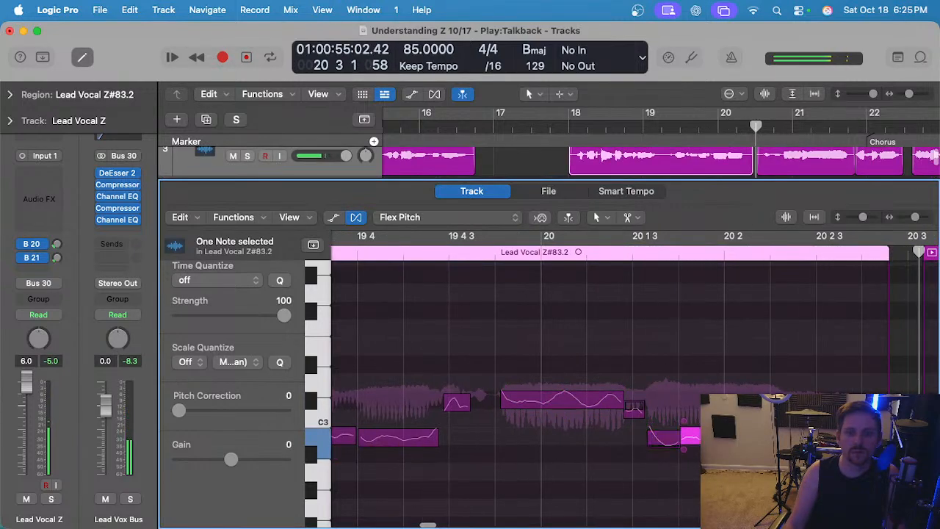
click(551, 397)
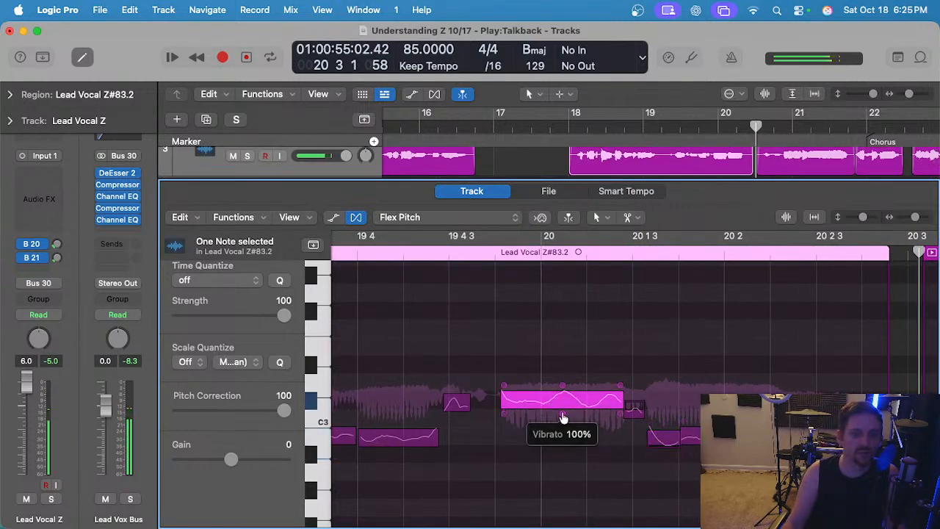
click(456, 401)
Replay the end of the region and snap the notes just after 20 1 3 and just before 20 2 3 to perfect pitch.
click(360, 253)
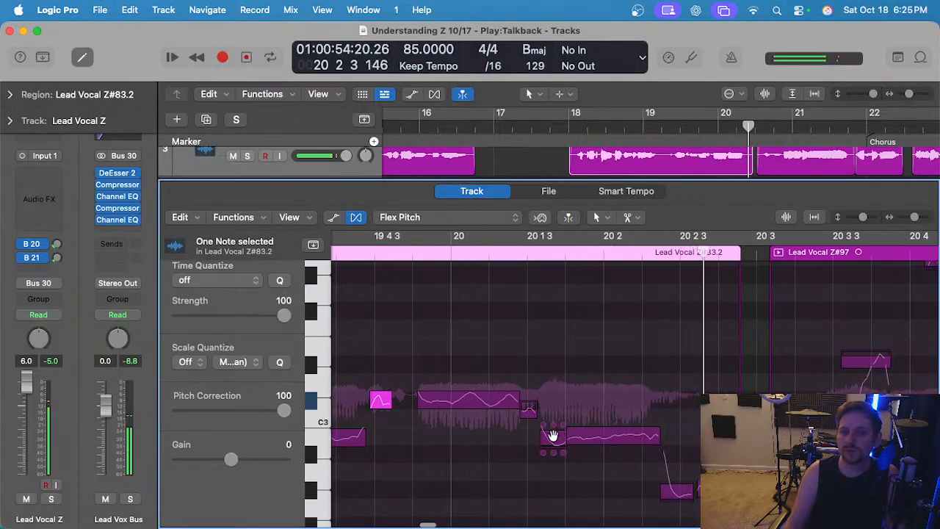
click(551, 434)
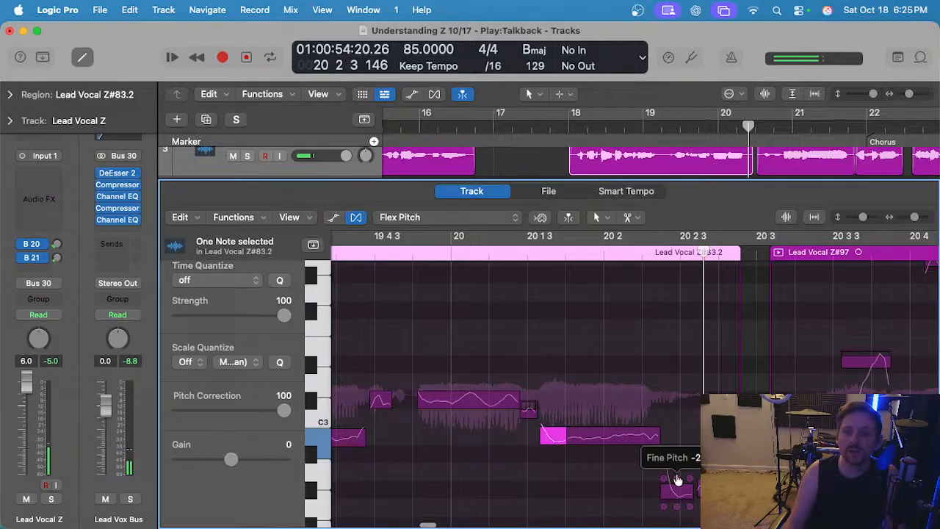
click(677, 488)
Play into region Lead Vocal Z#97 and snap its notes at 20 4, just before 21, and at 21 1 3 to perfect pitch.
click(371, 252)
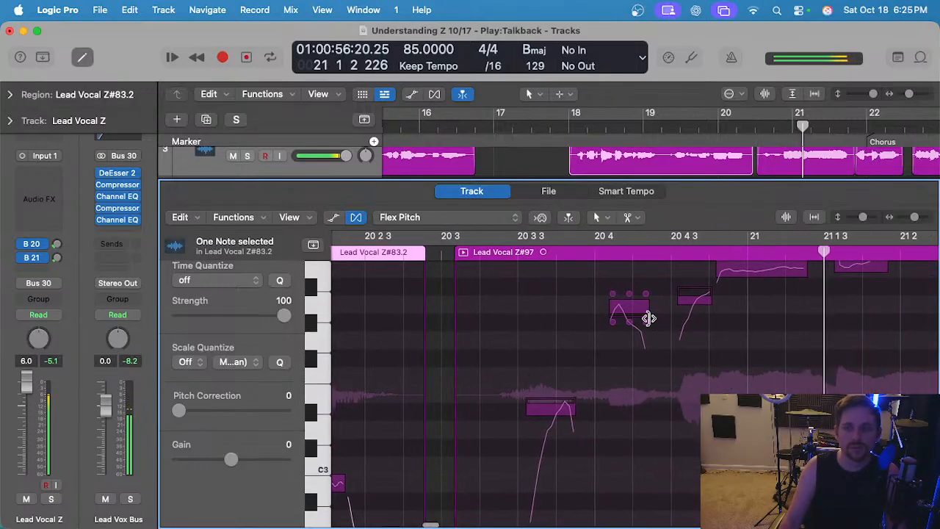
key(space)
click(545, 307)
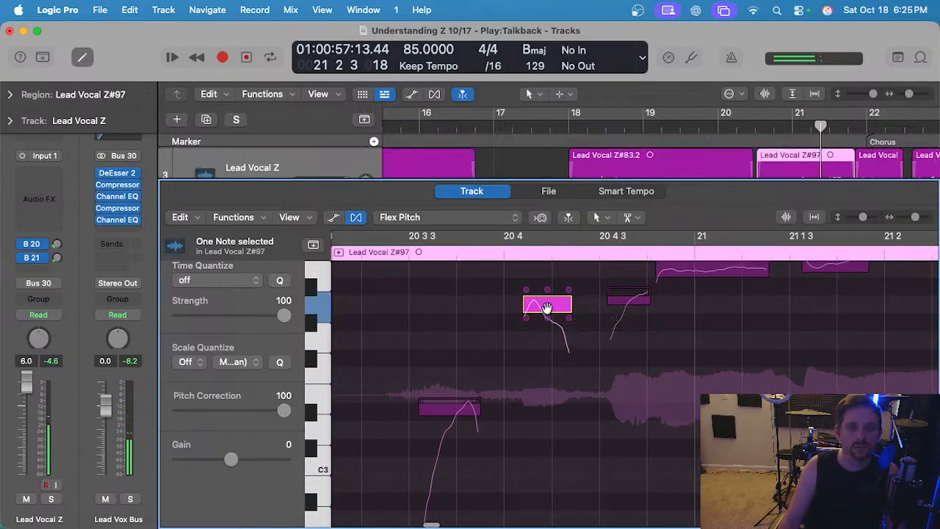
scroll(594, 316, right, 5)
click(599, 303)
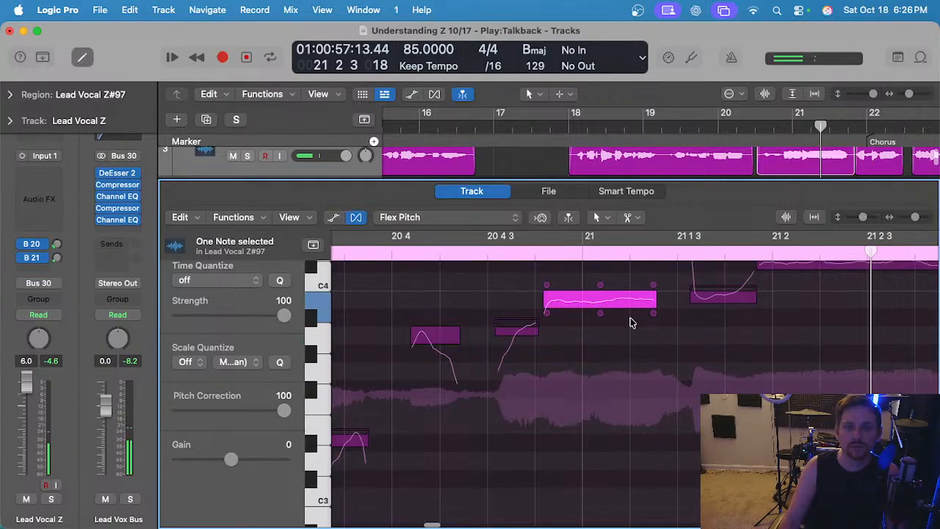
scroll(580, 316, up, 2)
double_click(733, 330)
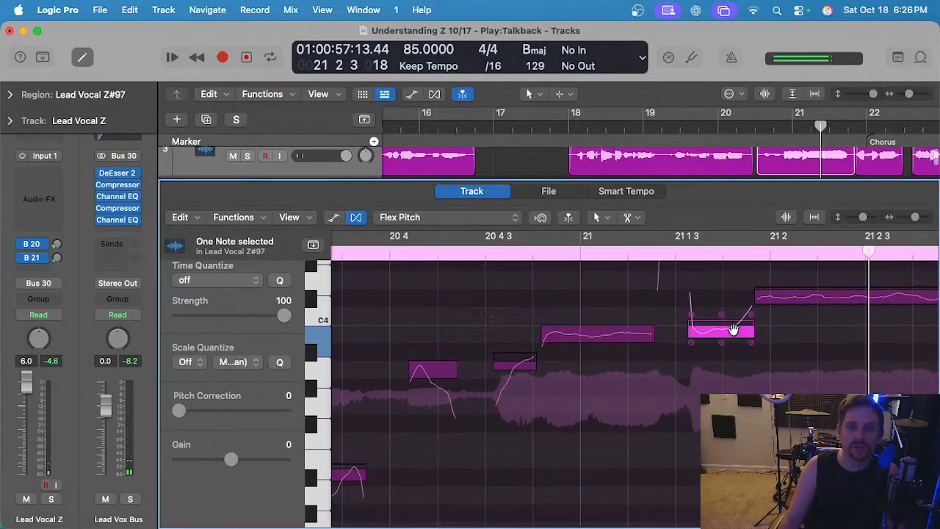
Snap the long note at 21 2 and the short one at 21 3 3 to perfect pitch.
scroll(738, 334, down, 2)
scroll(738, 334, right, 8)
click(635, 296)
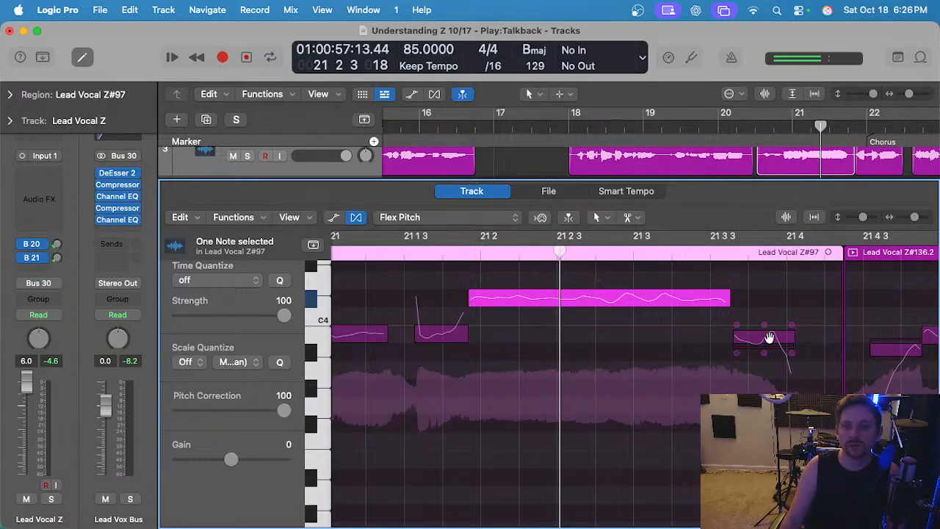
double_click(767, 338)
Replay the phrase from around 20 4 and lower the note at 20 4 by one semitone.
scroll(536, 277, left, 5)
click(353, 254)
key(space)
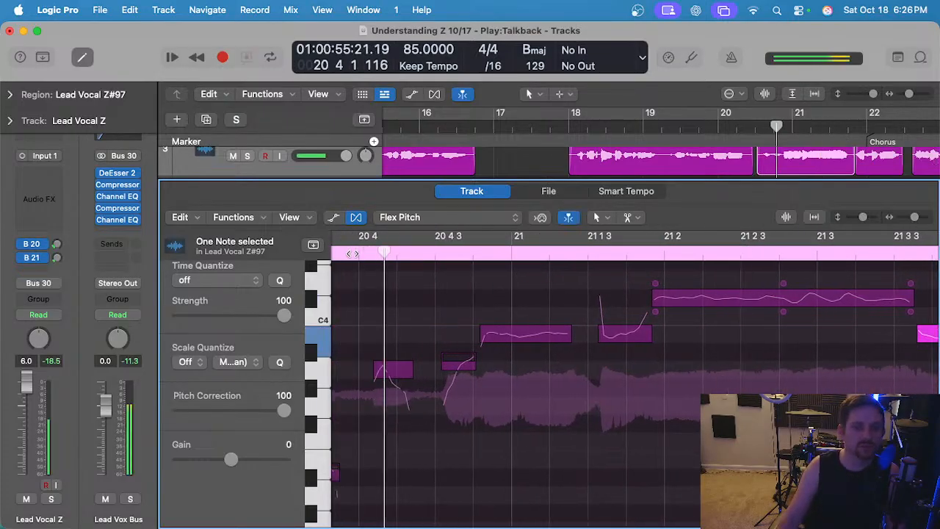
scroll(455, 373, left, 3)
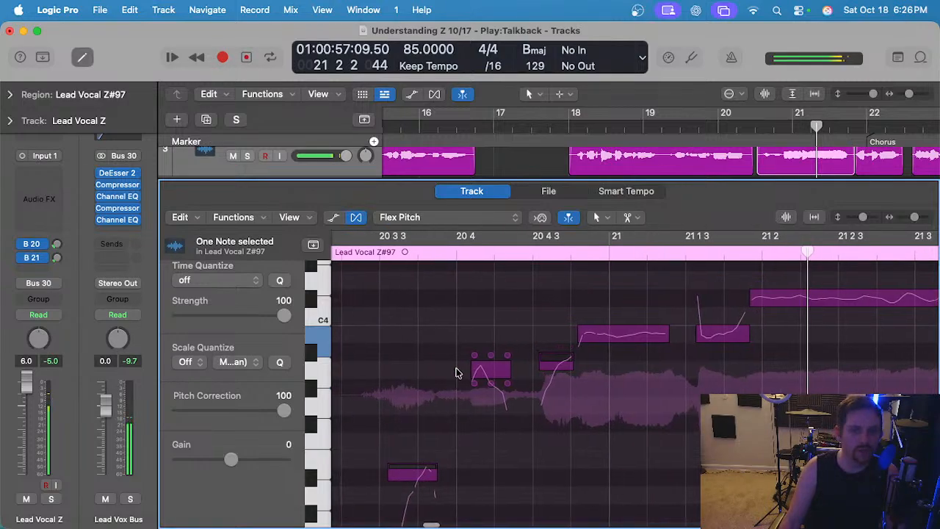
double_click(491, 369)
Replay the phrase in Lead Vocal Z#97 and audition the notes at 20 4 and 20 4 3.
key(space)
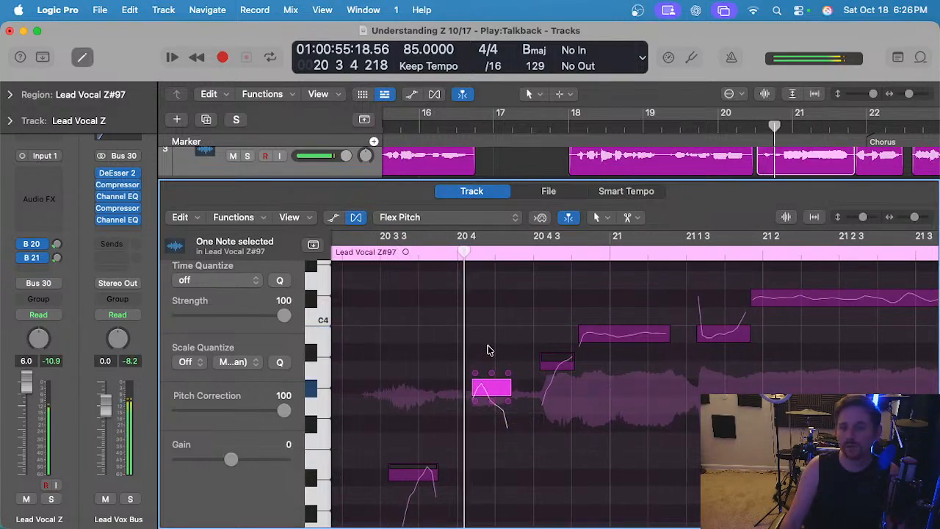
scroll(487, 350, down, 3)
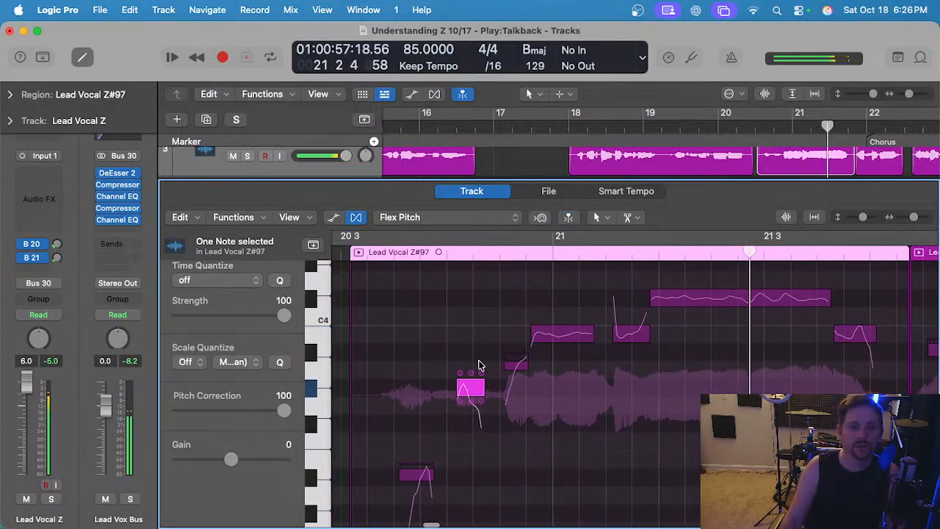
click(462, 386)
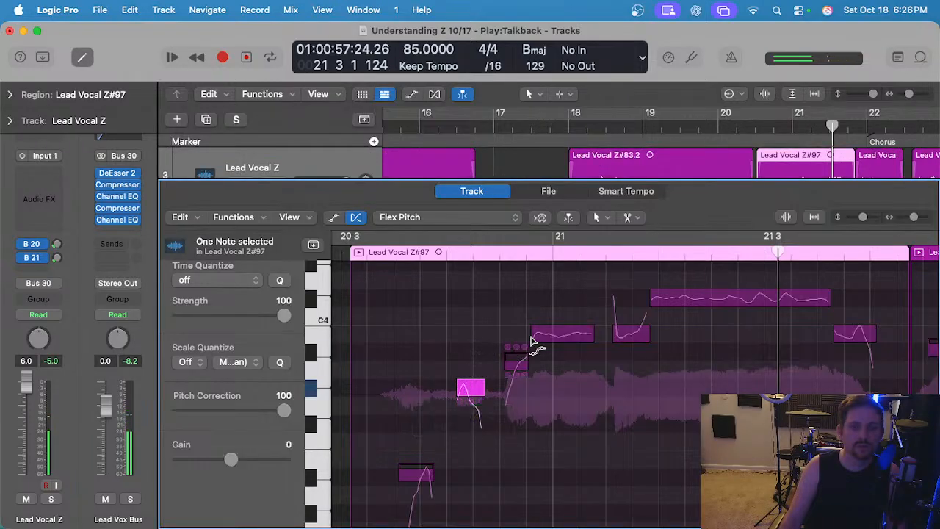
scroll(540, 333, up, 3)
click(515, 362)
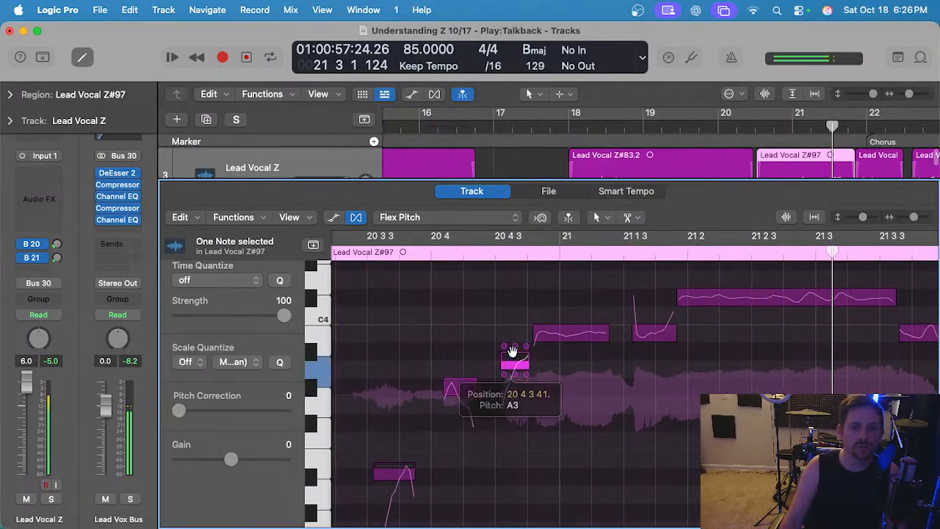
click(346, 254)
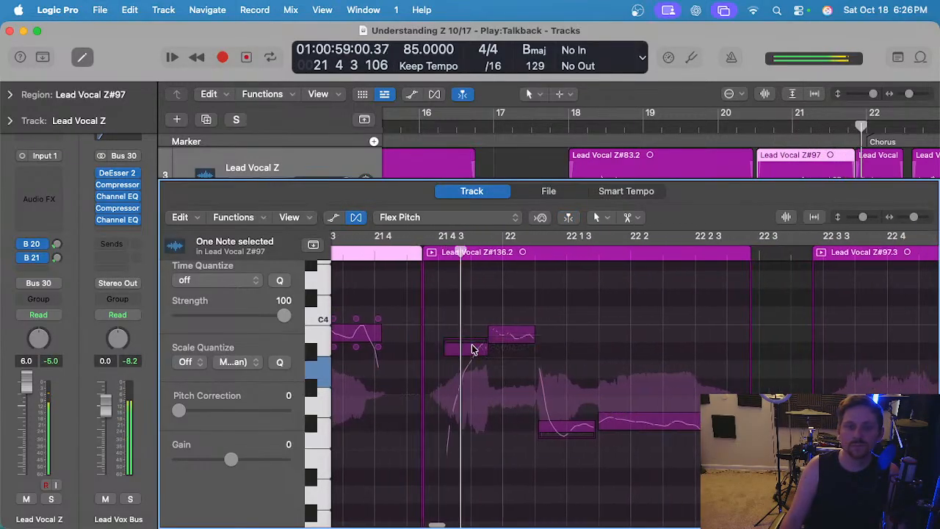
Adjust the note just before 22 in region Lead Vocal Z#136.2, then close the audio track editor and return to the full track list.
click(523, 334)
drag(561, 321, 558, 310)
key(e)
click(233, 264)
scroll(476, 200, up, 4)
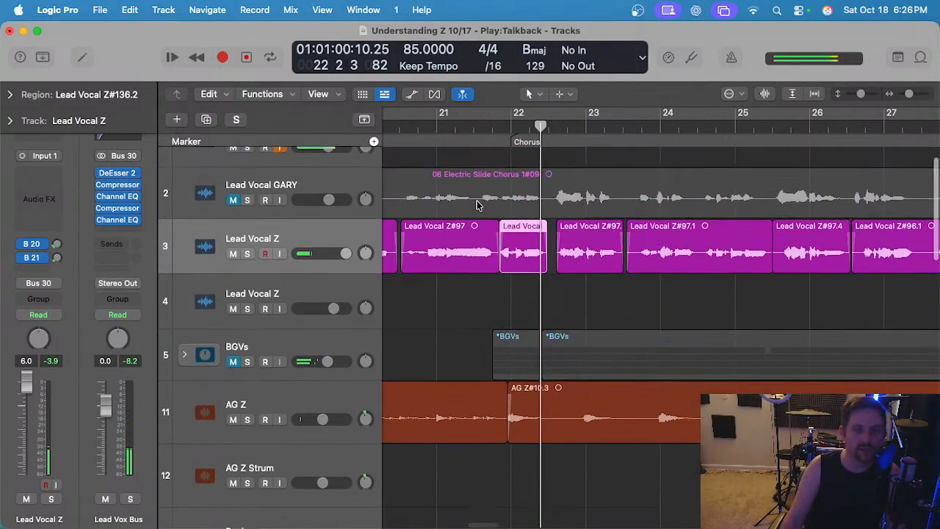
Open region Lead Vocal Z#136.2 in the audio track editor and play it from just before bar 22.
click(493, 130)
key(e)
key(space)
scroll(592, 384, down, 6)
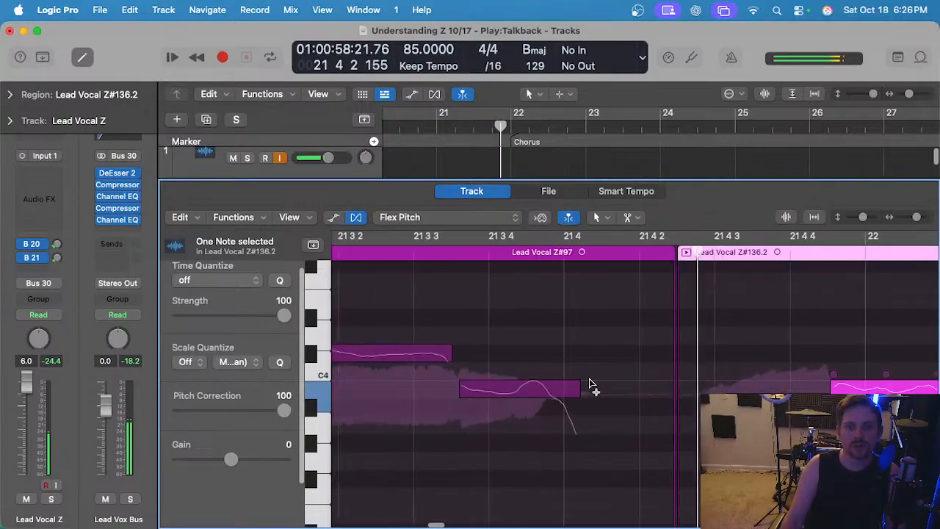
scroll(592, 383, down, 2)
scroll(576, 441, up, 2)
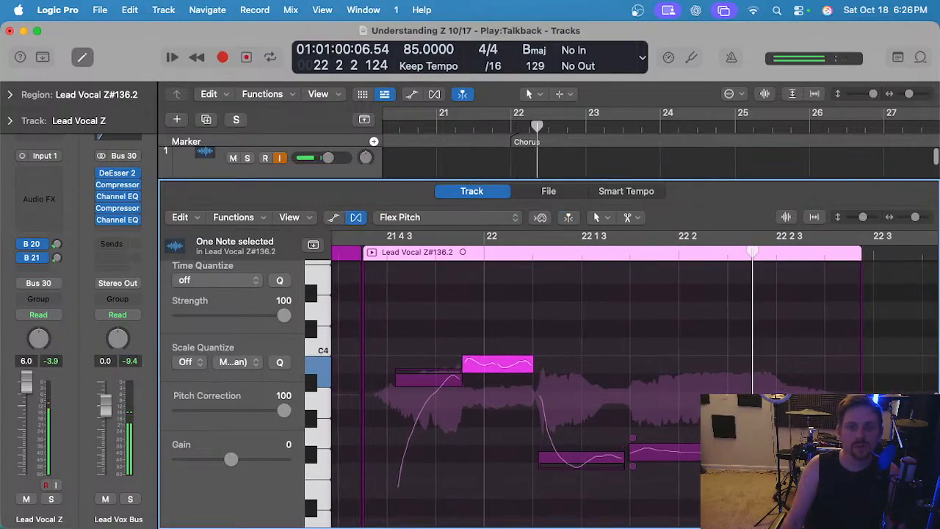
Adjust the ending Pitch Drift of the long note starting at 22 1 4 to about 0.15.
click(727, 452)
scroll(742, 440, down, 3)
click(791, 375)
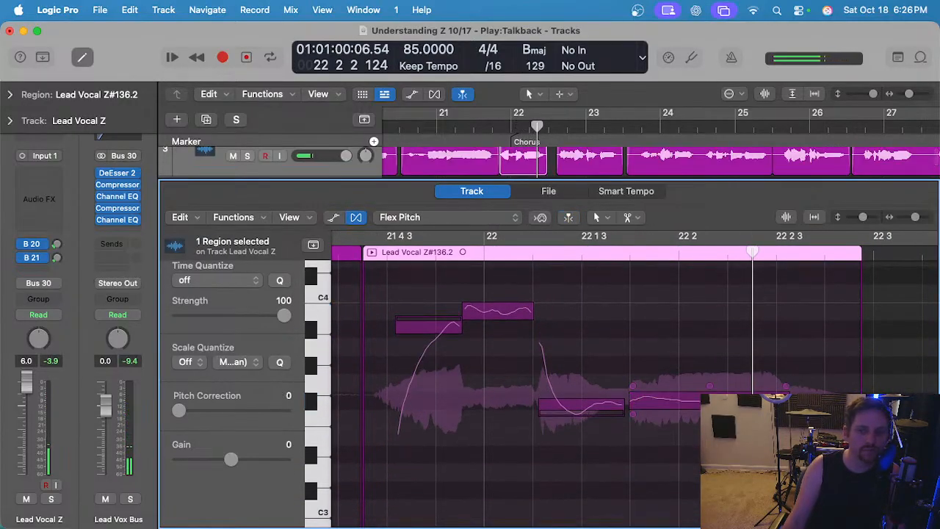
drag(785, 388, 785, 385)
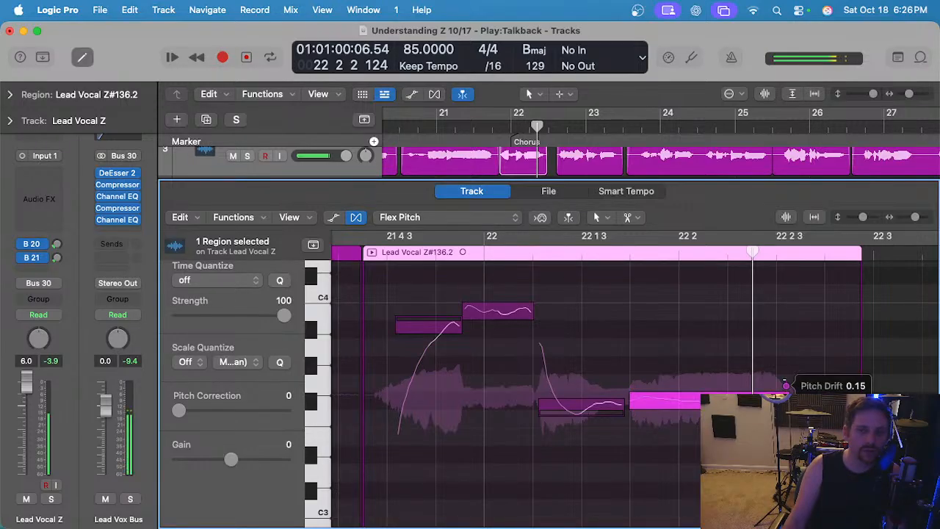
click(679, 349)
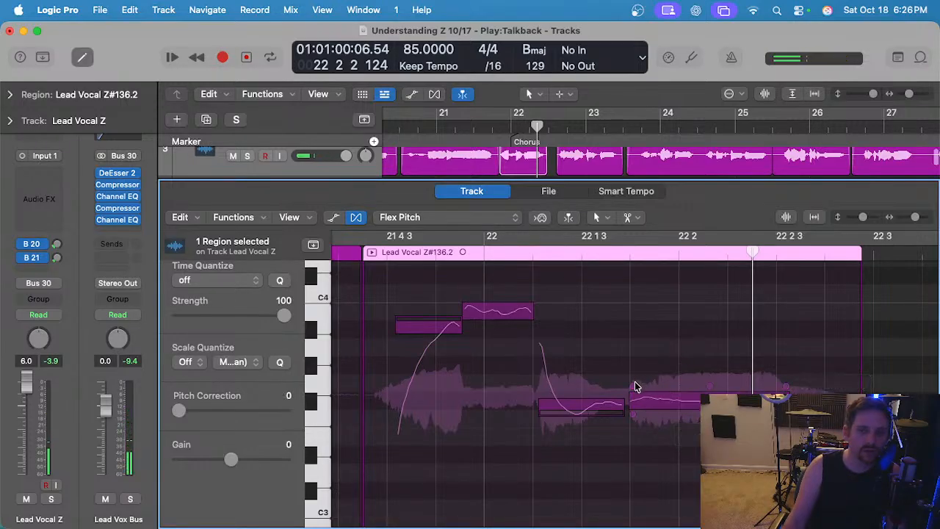
Split the note after 22 1 2 at 22 1 3, set its second half's starting Pitch Drift to 0.16 and snap it to pitch.
super+click(581, 408)
scroll(581, 405, up, 3)
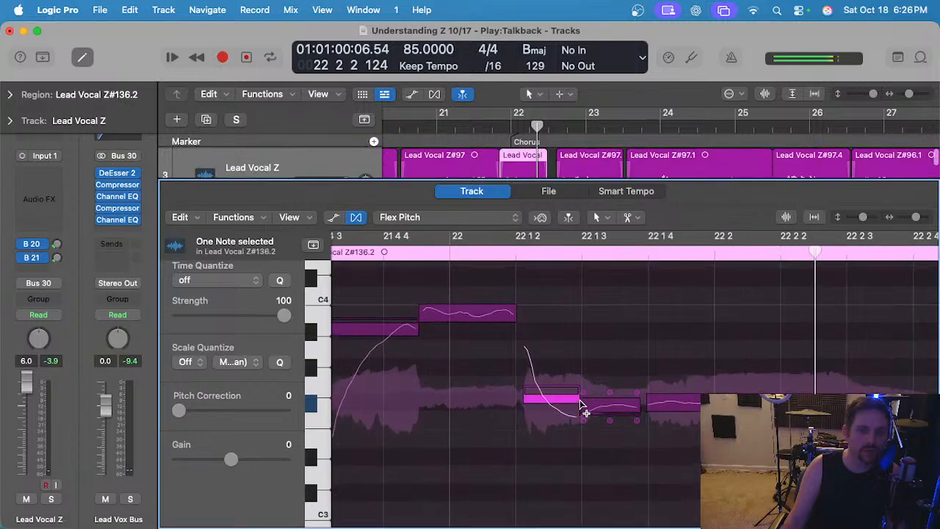
drag(584, 399, 582, 392)
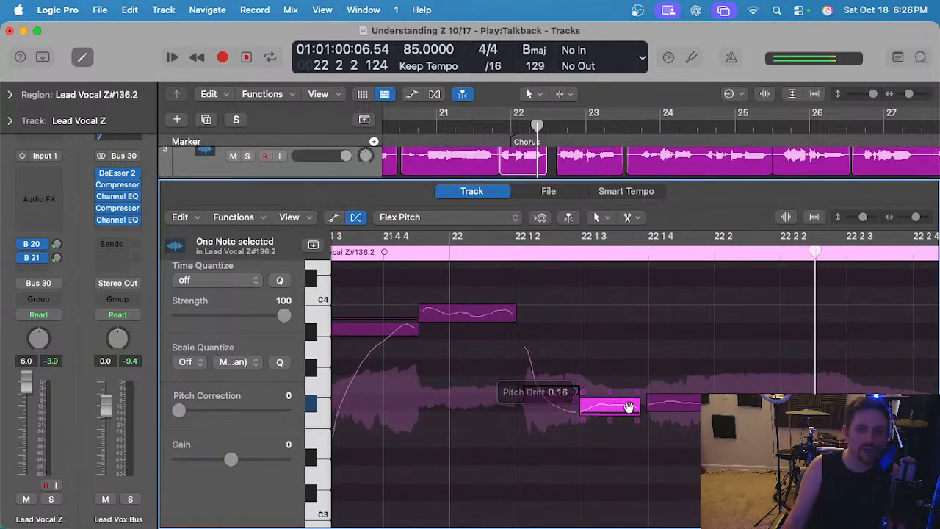
click(629, 406)
click(604, 357)
Snap the long note at 22 1 4 to perfect pitch and adjust the starting Pitch Drift of the note at bar 22.
scroll(606, 357, down, 3)
click(720, 413)
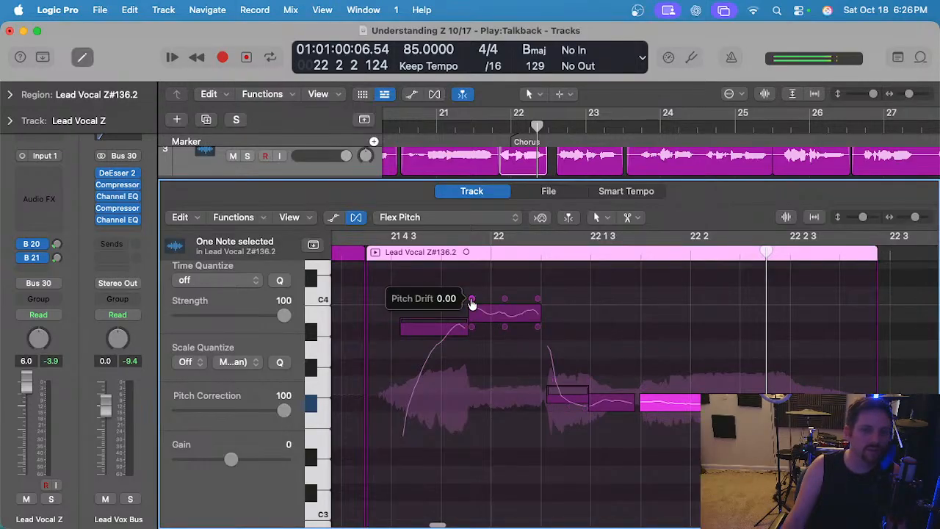
drag(472, 304, 472, 310)
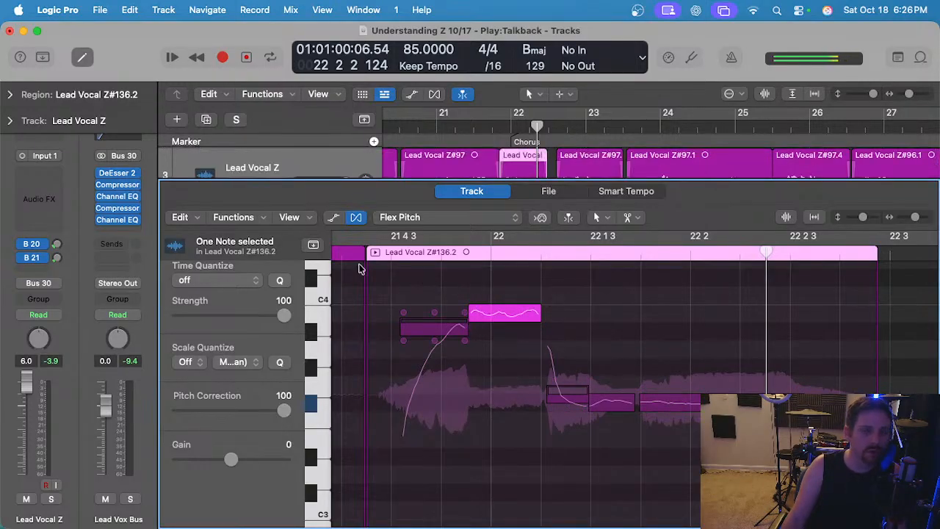
Undo the last edit and replay region Lead Vocal Z#136.2 from around 21 4 2.
click(339, 251)
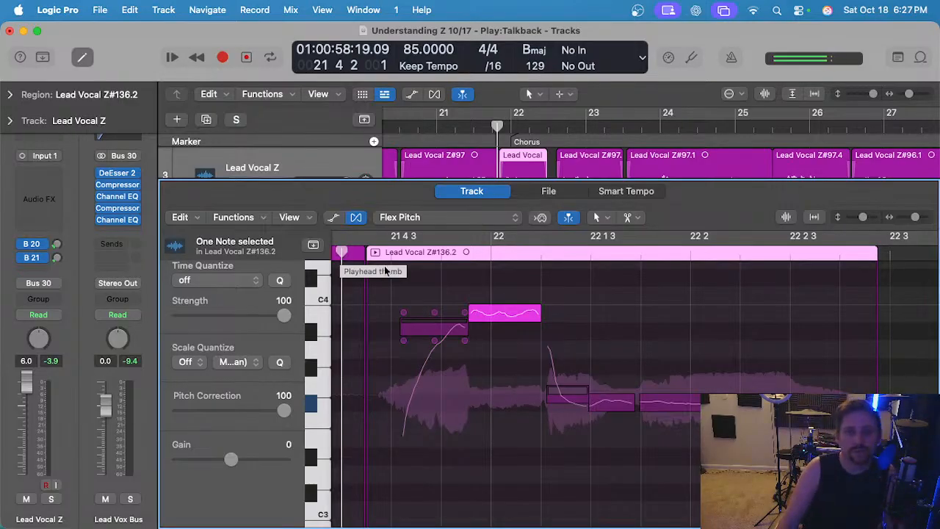
click(401, 293)
scroll(401, 293, down, 2)
scroll(401, 293, left, 1)
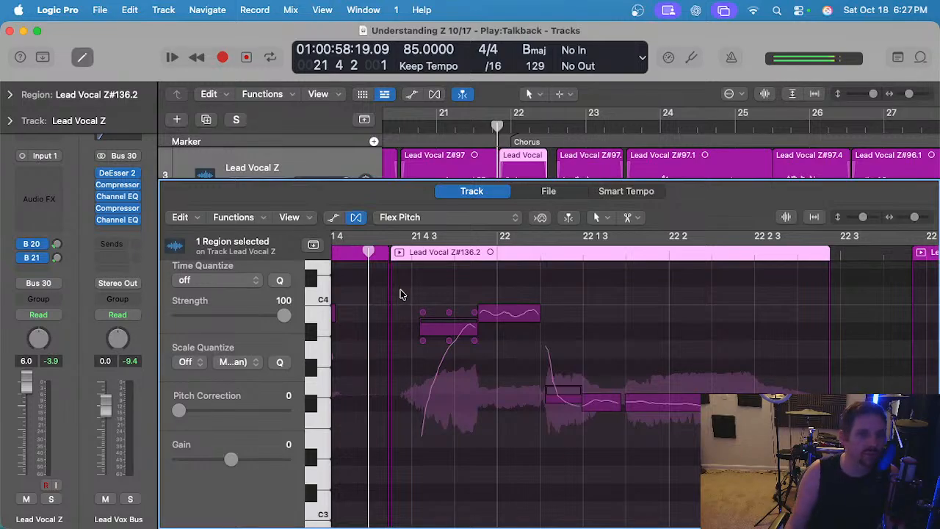
key(super+z)
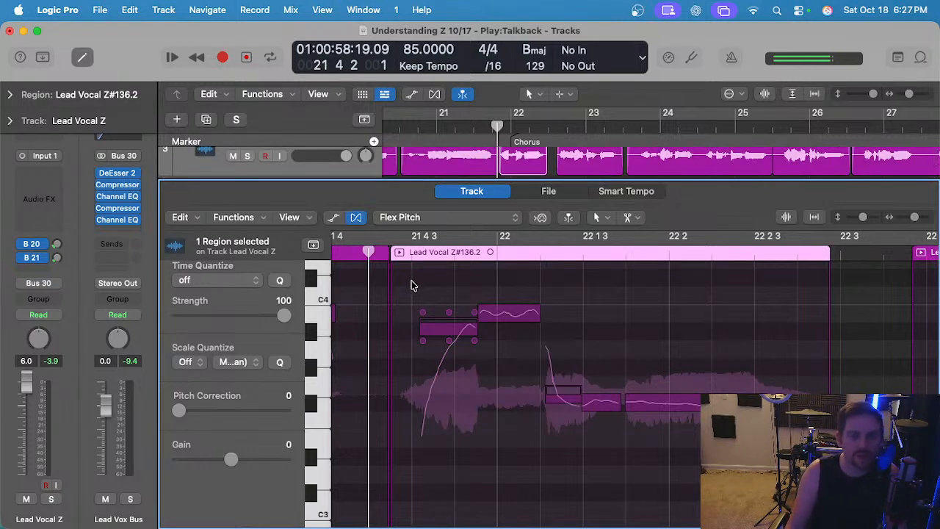
scroll(413, 286, down, 2)
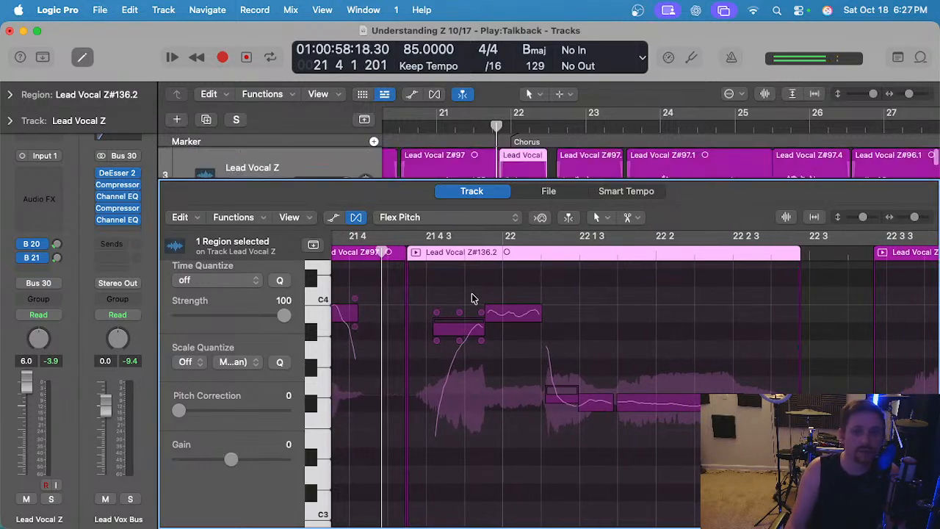
key(space)
scroll(461, 319, up, 3)
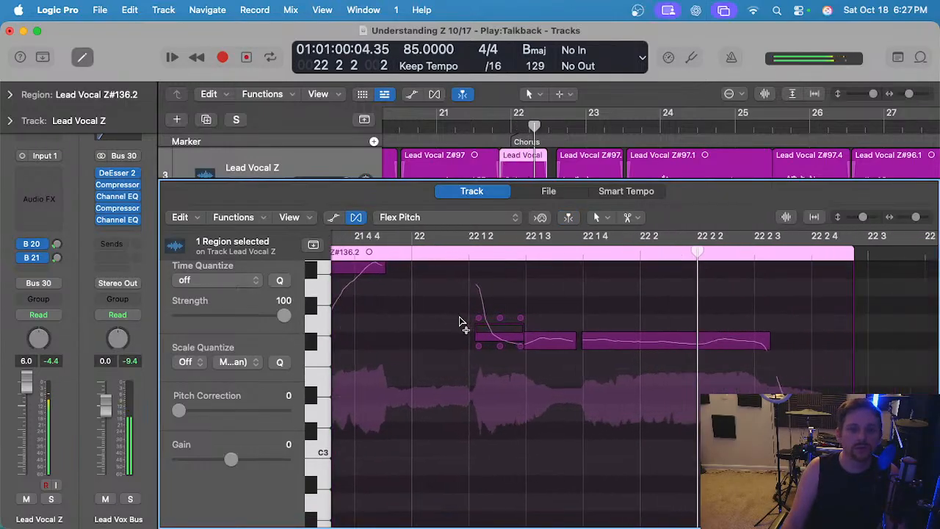
Split the note after 22 1 2 near its start and tune its longer second part to F#3.
super+click(489, 336)
drag(506, 348, 509, 340)
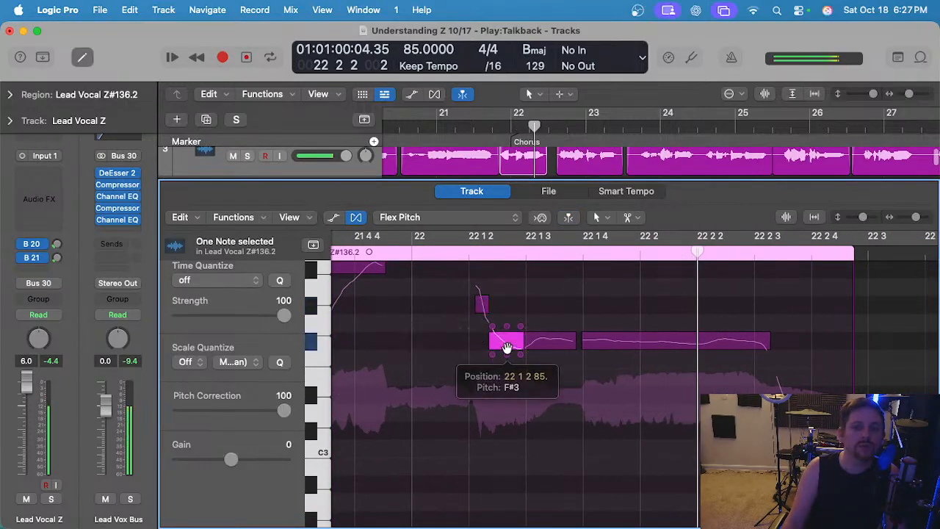
scroll(516, 337, up, 5)
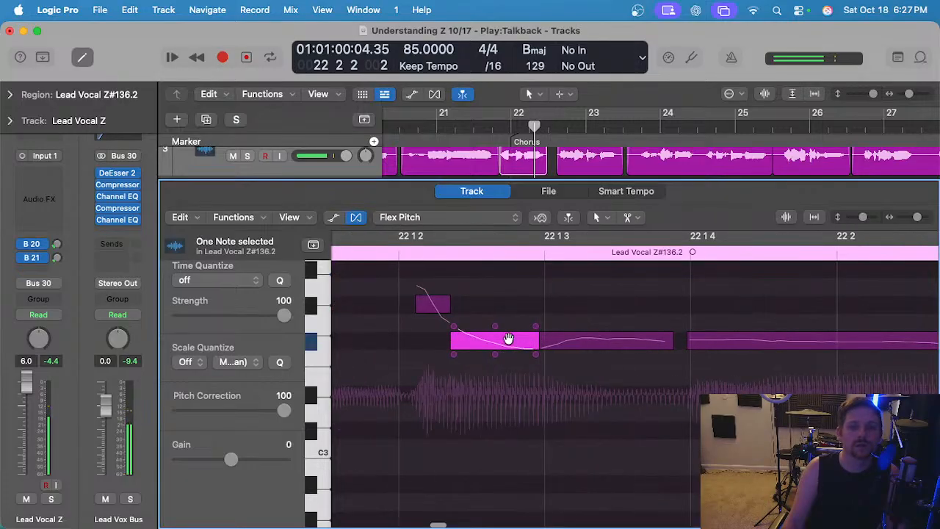
Set the starting Pitch Drift of the note at 22 1 3 to 0.12 and split the F#3 note before it in two.
drag(541, 326, 541, 319)
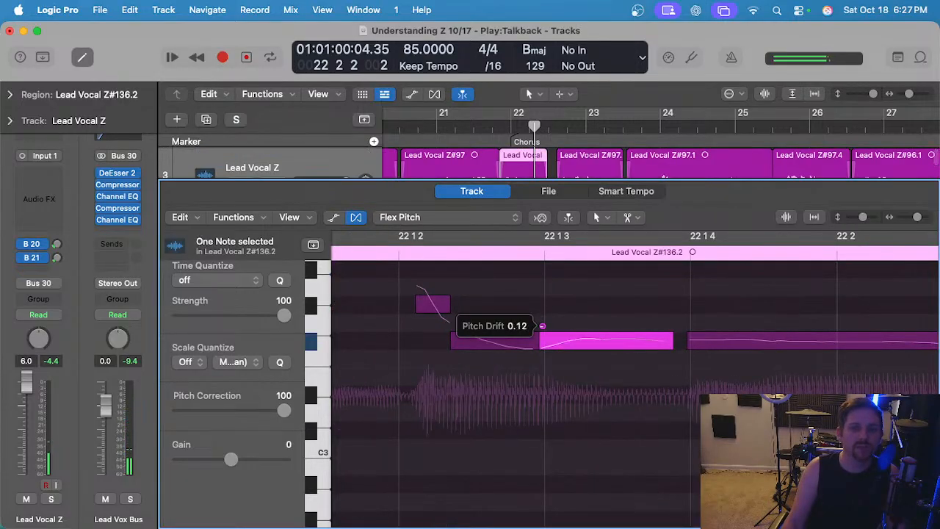
click(489, 340)
drag(516, 355, 514, 338)
scroll(514, 339, down, 5)
scroll(510, 336, down, 3)
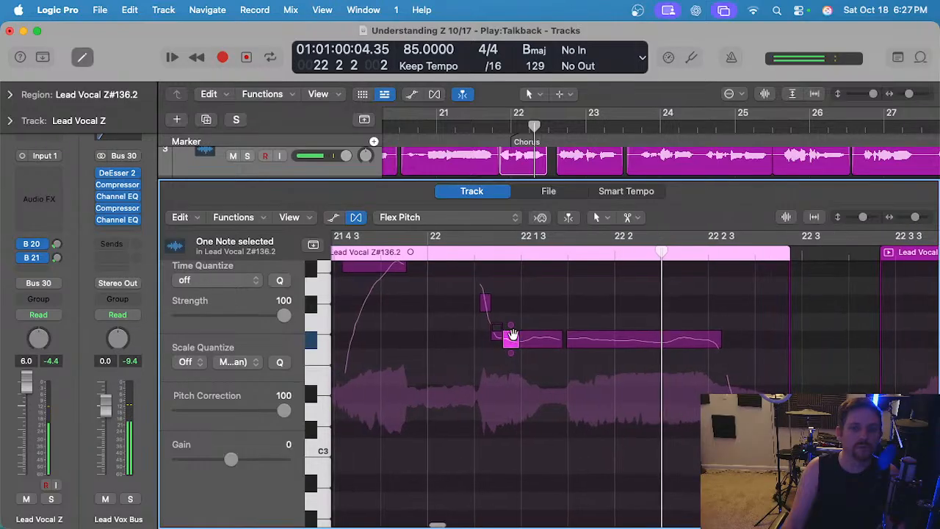
Replay the region from around 21 4 3 and snap the first piece of the split F#3 note after 22 1 2 to pitch.
double_click(367, 252)
key(space)
scroll(484, 321, up, 5)
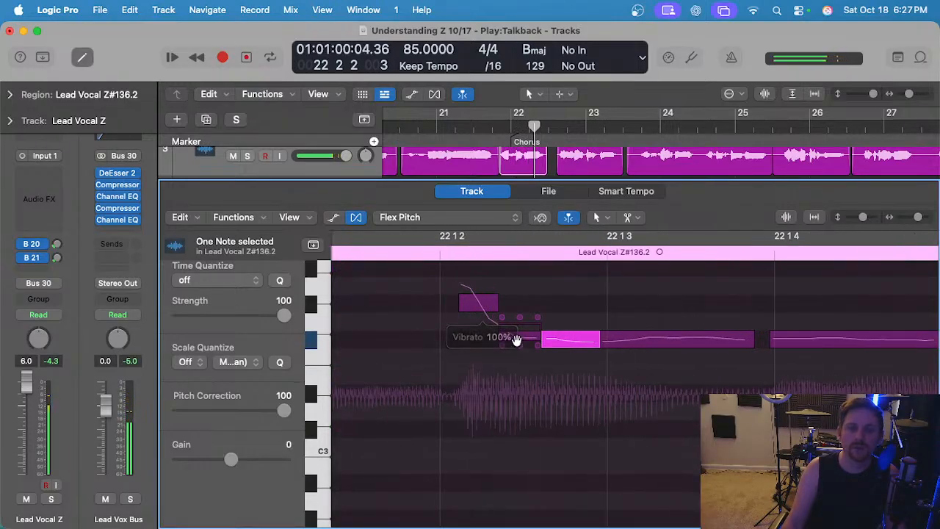
scroll(514, 339, down, 5)
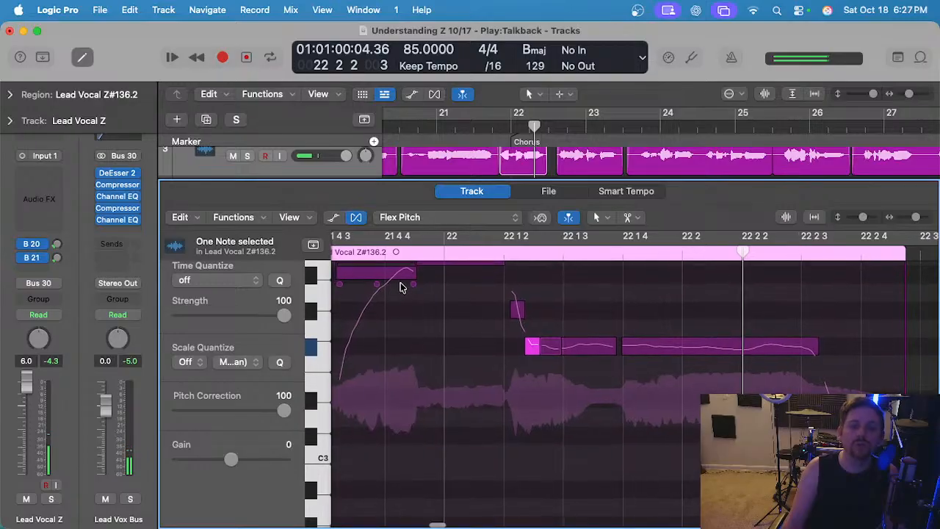
Replay Lead Vocal Z#136.2 from its beginning, just before 21 4 3, to check the split notes.
scroll(412, 289, up, 3)
scroll(411, 290, left, 3)
click(380, 252)
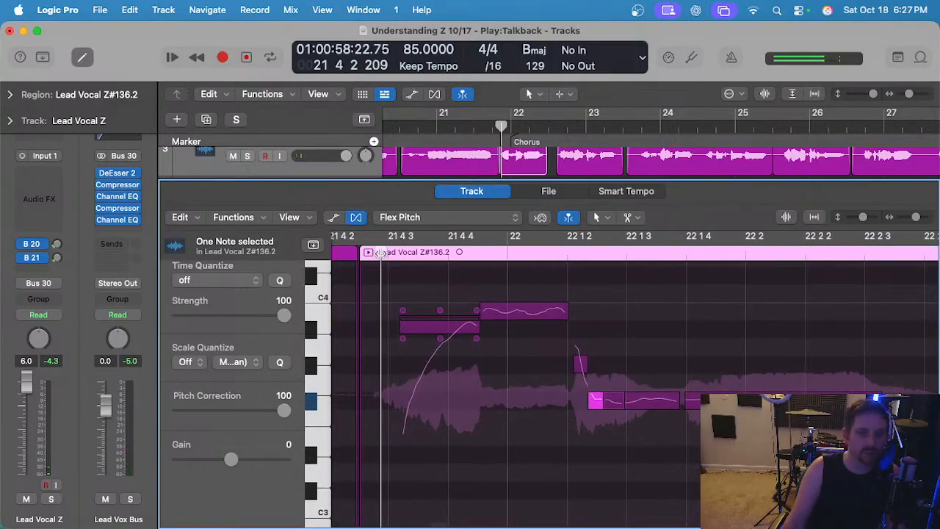
key(space)
scroll(526, 328, down, 1)
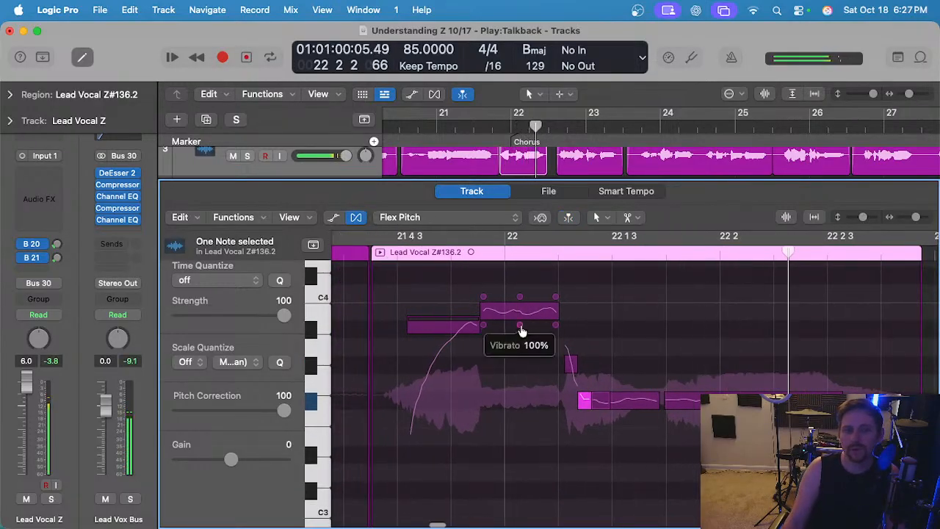
Adjust the vibrato of the note at bar 22 and save the project while replaying the region.
drag(521, 328, 520, 340)
click(400, 261)
key(space)
key(super+Left)
key(super+s)
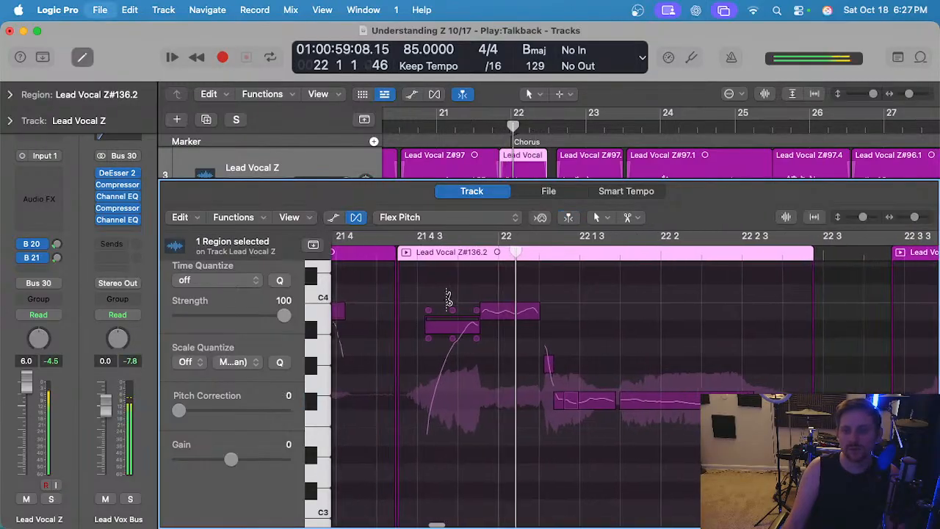
Adjust the starting Pitch Drift and the vibrato of the short F#3 piece just after 22 1 2.
scroll(447, 298, right, 4)
scroll(447, 298, down, 2)
scroll(421, 315, up, 2)
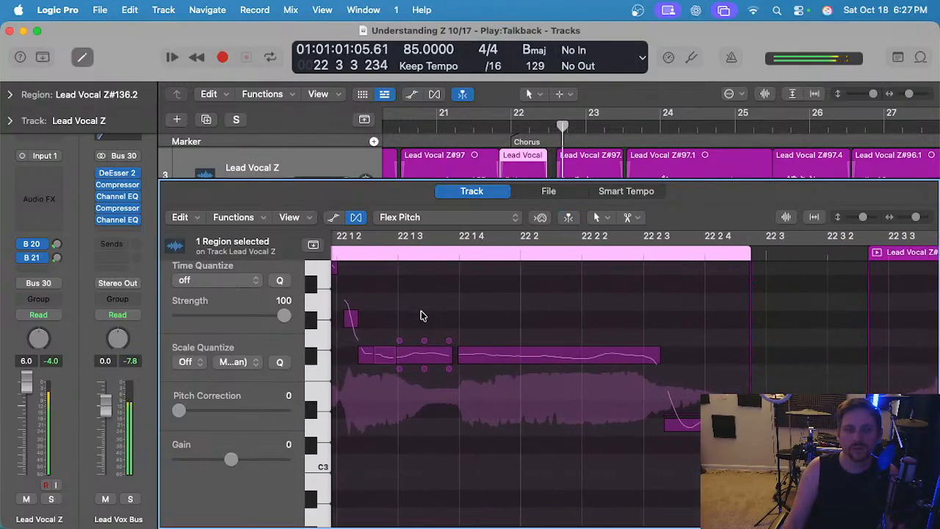
scroll(423, 315, up, 2)
click(397, 340)
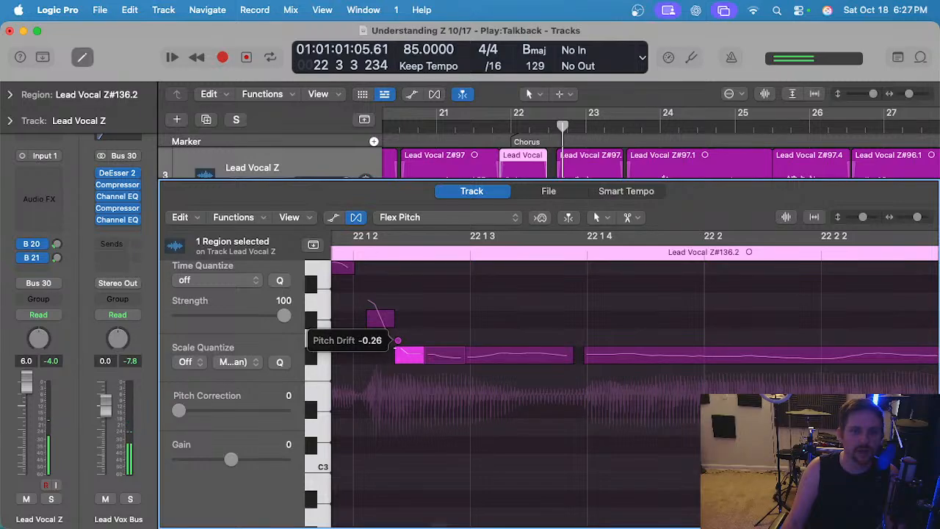
drag(398, 341, 399, 348)
drag(414, 382, 414, 384)
scroll(440, 337, down, 3)
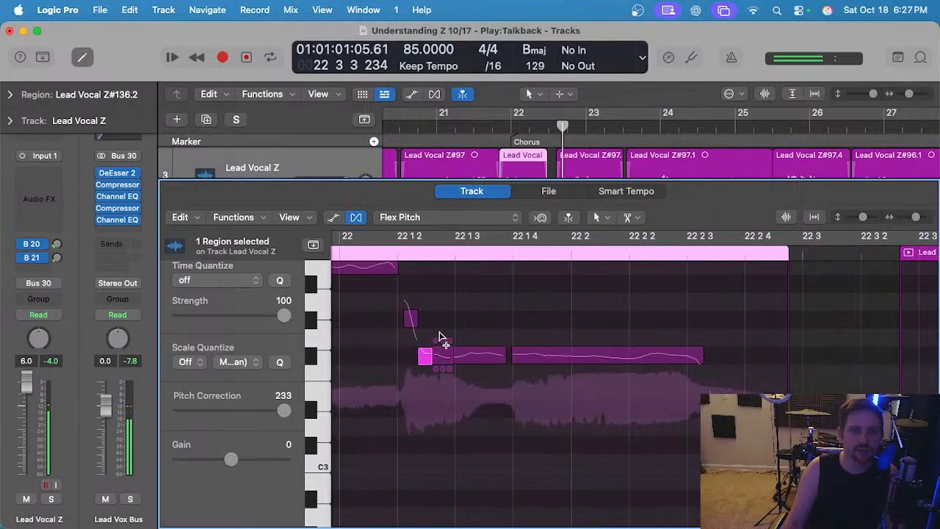
Set the ending Pitch Drift of the piece before 22 1 3 to 0.09 and the next note's starting drift to -0.06.
scroll(446, 347, up, 4)
click(468, 341)
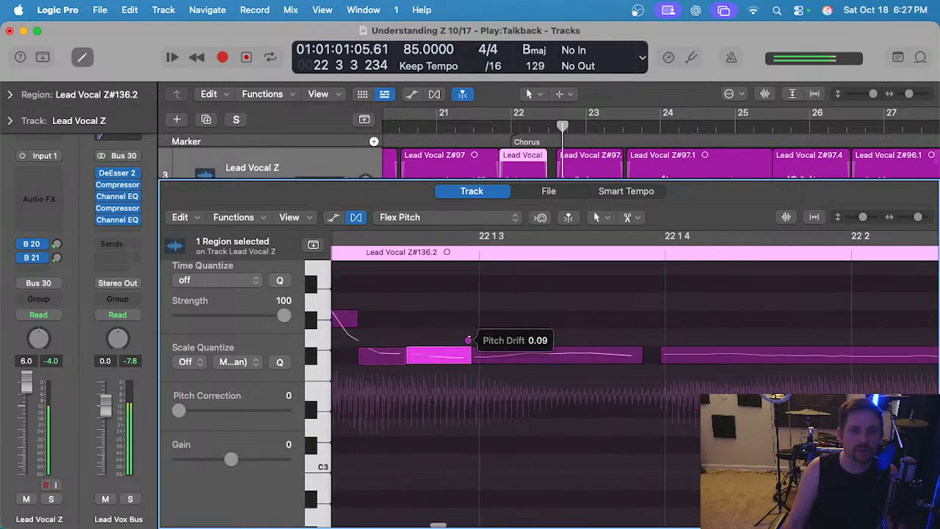
drag(473, 349, 474, 344)
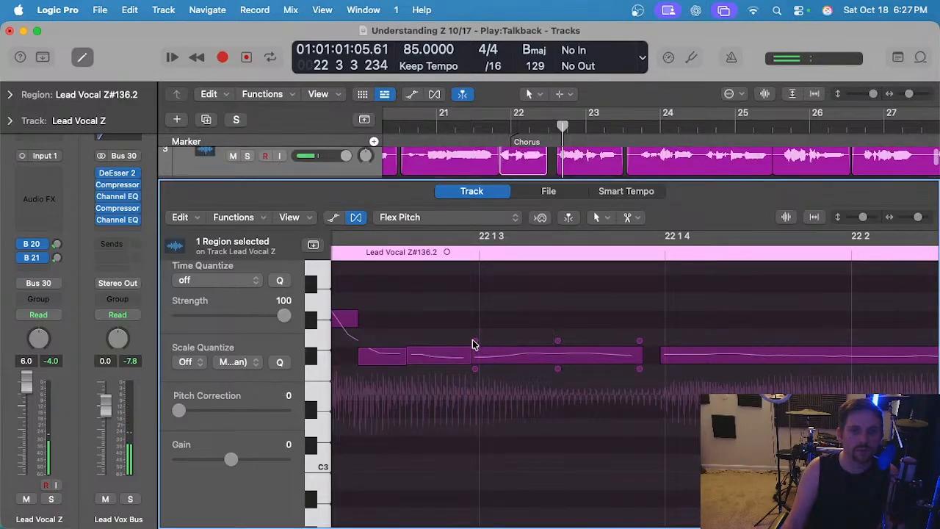
click(557, 370)
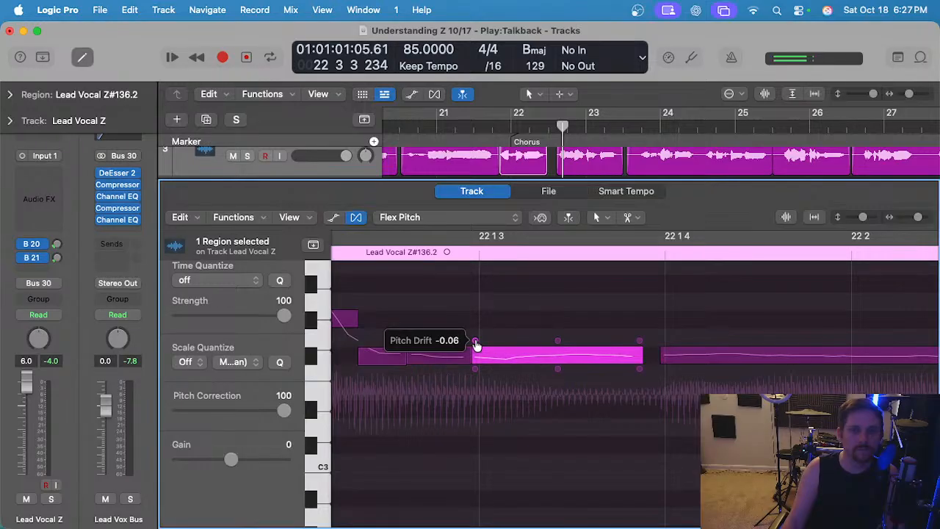
key(z)
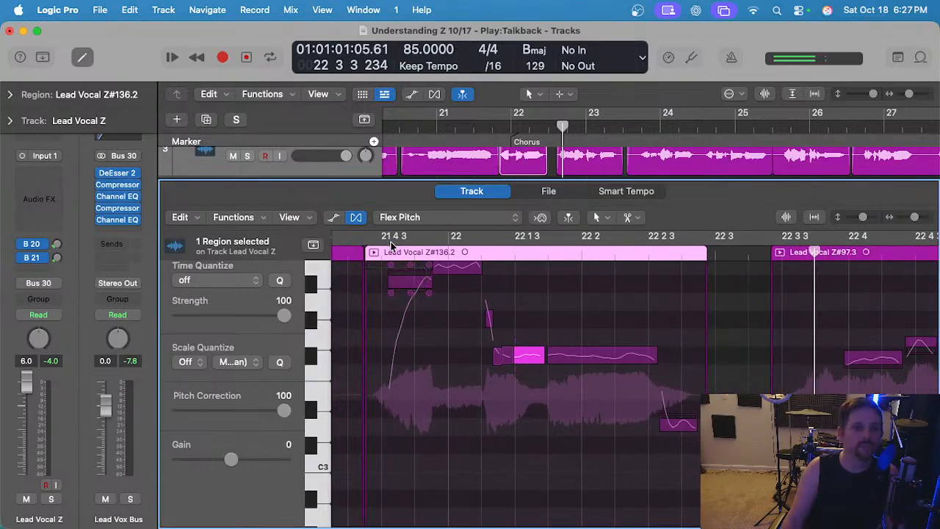
Replay the region from its start and raise its last note, just after 22 2 3, by about one semitone.
click(349, 248)
key(space)
click(492, 356)
scroll(492, 356, right, 1)
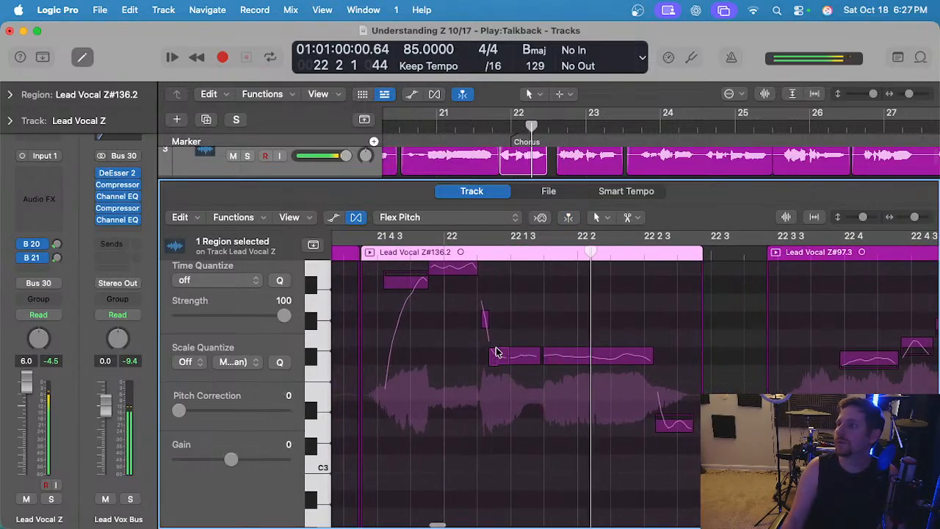
key(space)
drag(504, 424, 505, 408)
scroll(452, 260, left, 3)
Play from 22 1 3 into the following region, Lead Vocal Z#97.3.
click(469, 252)
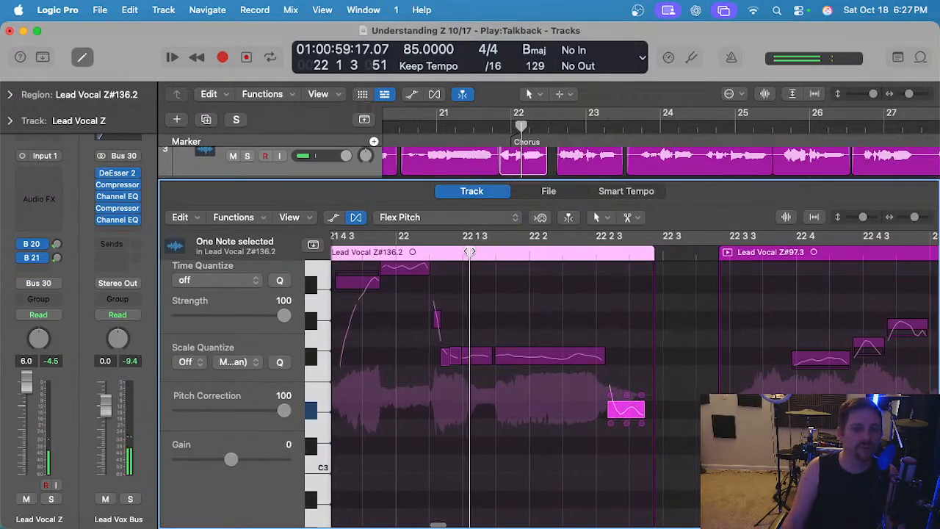
key(space)
click(535, 305)
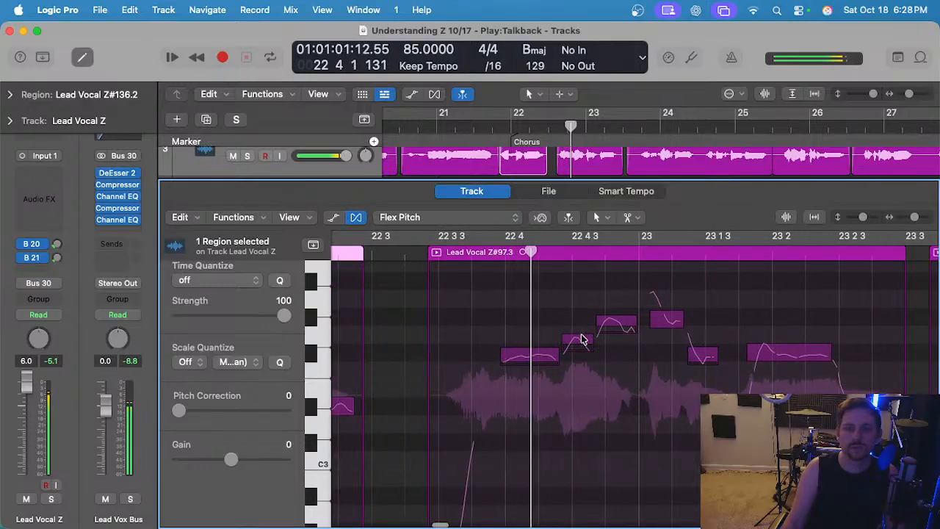
Snap the notes at 22 4, just after 22 4 3 and at 23 in Lead Vocal Z#97.3 to perfect pitch.
drag(528, 356, 529, 351)
drag(616, 323, 615, 323)
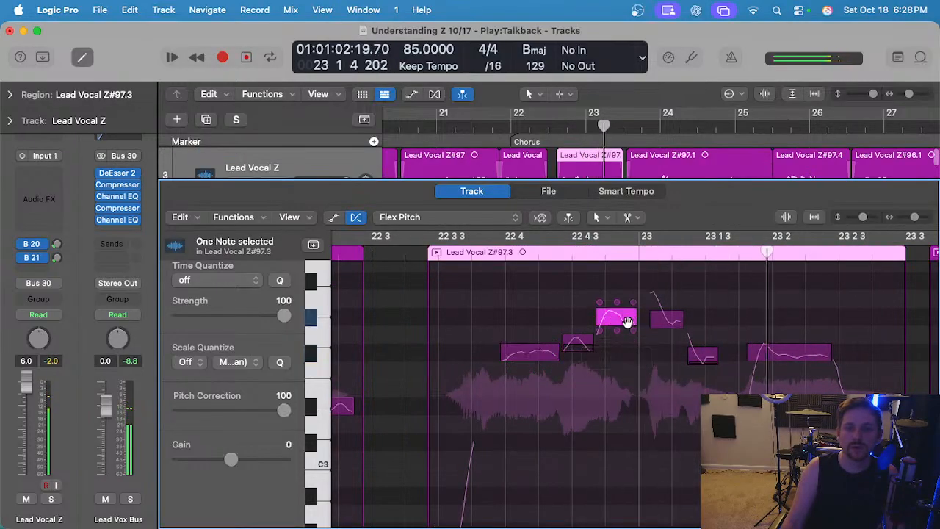
click(659, 329)
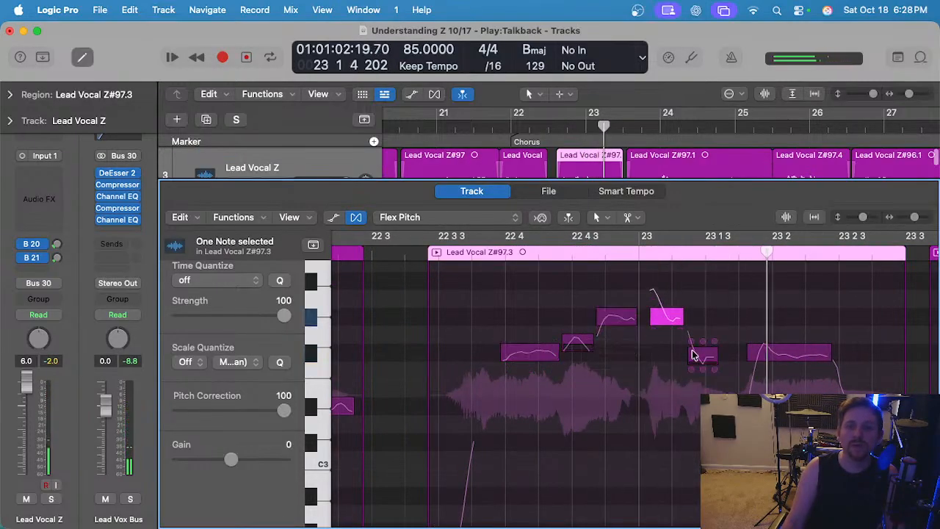
Snap the note before 23 2 to perfect pitch, split it near its start and snap the longer remaining piece to perfect pitch.
click(759, 348)
super+click(770, 355)
scroll(790, 366, up, 3)
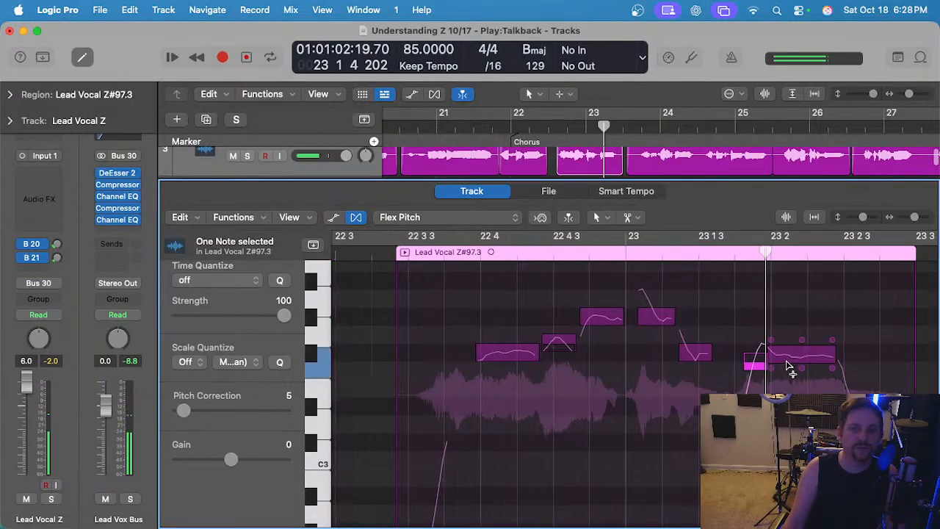
click(781, 351)
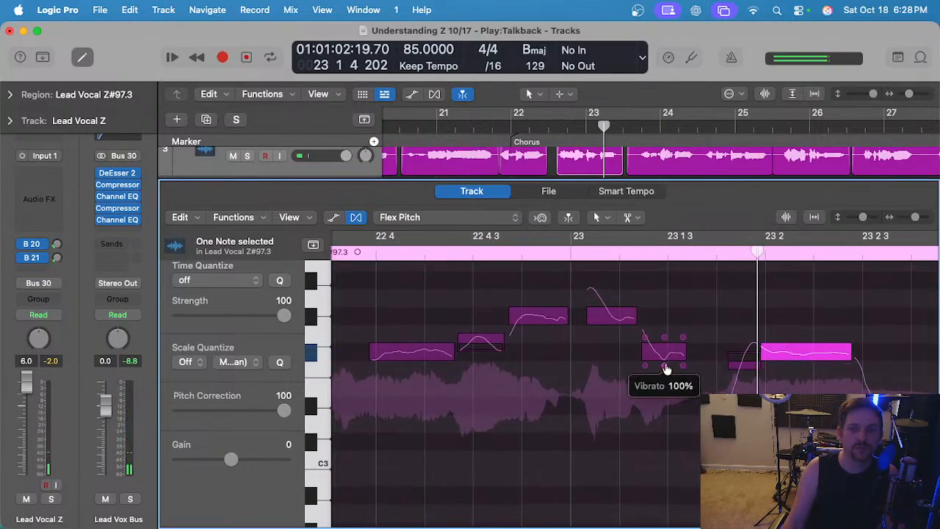
Adjust the vibrato of the note at 23 1 3 and set the starting Pitch Drift of the note at 22 4 to 0.14.
drag(666, 367, 666, 370)
scroll(571, 307, down, 3)
drag(448, 338, 448, 336)
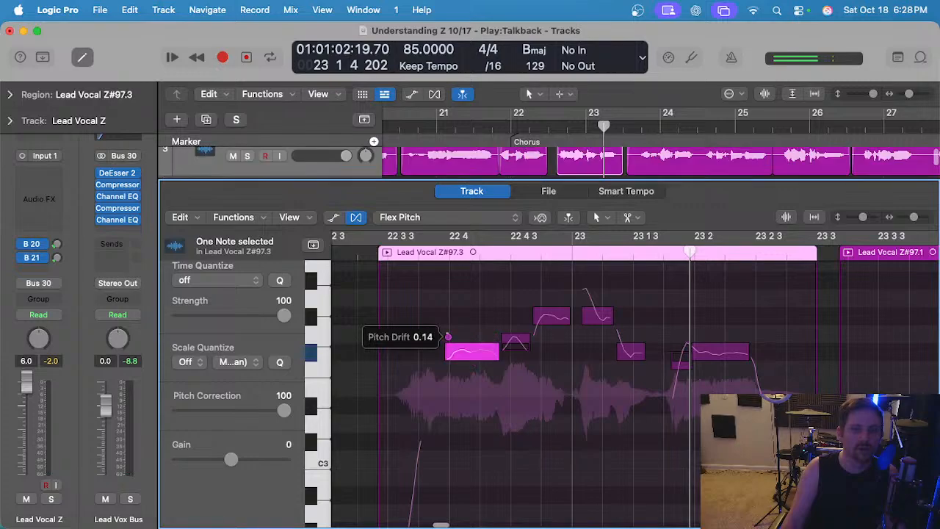
Play through Lead Vocal Z#97.3 and snap its last note, just before 23 3, to perfect pitch.
key(space)
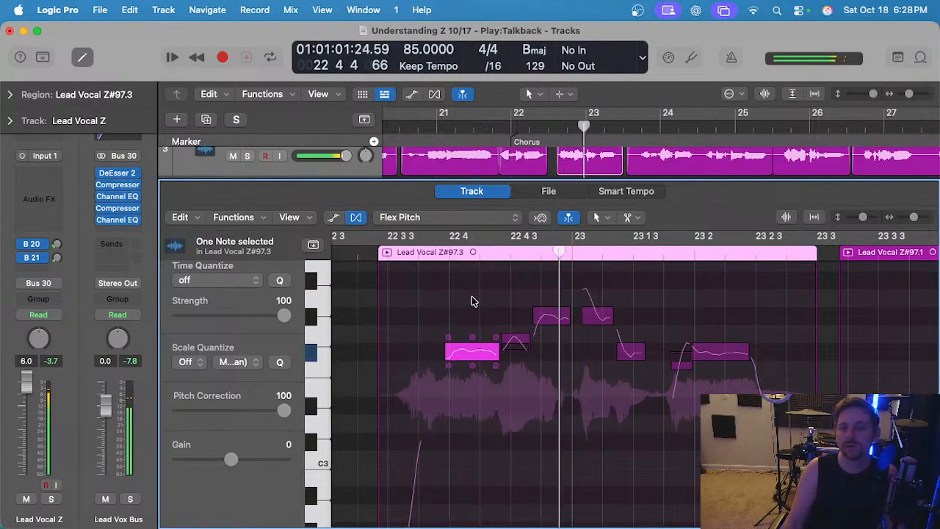
scroll(474, 302, right, 5)
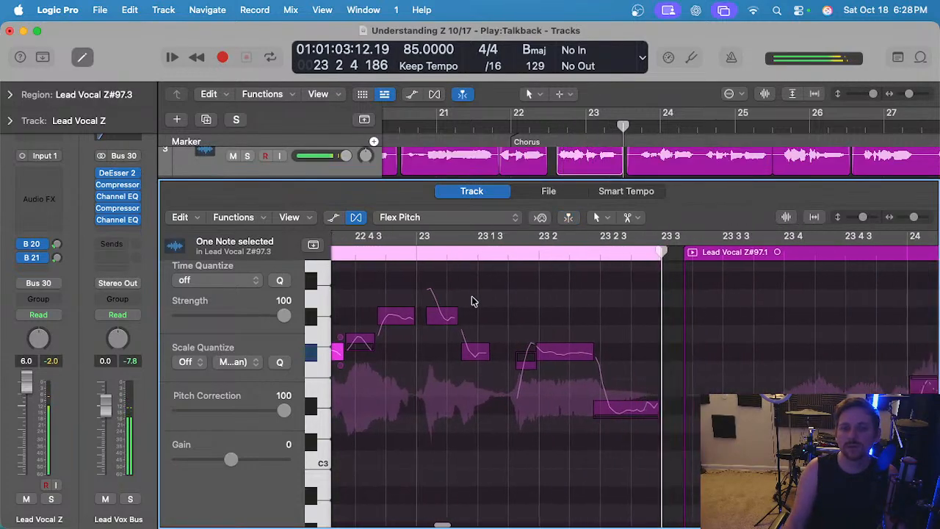
double_click(614, 407)
scroll(465, 273, left, 5)
key(space)
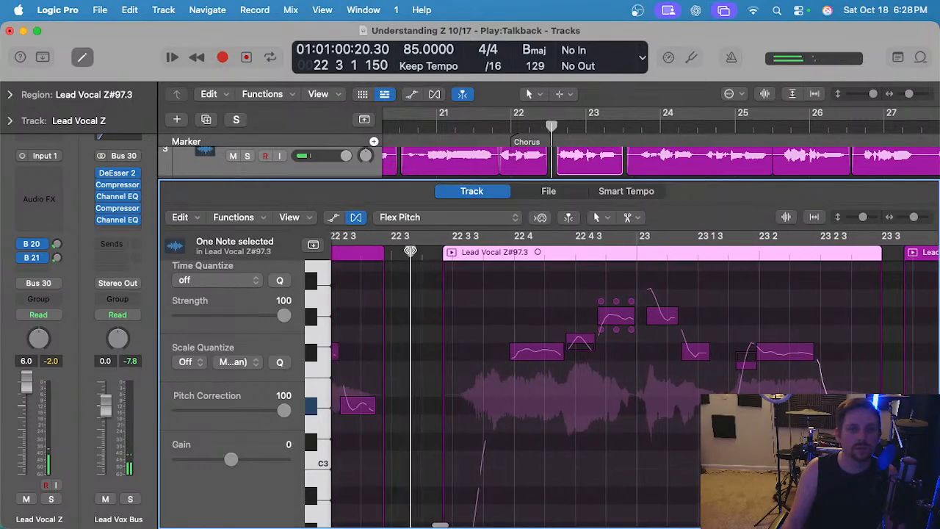
Save the project and play Lead Vocal Z#97.3 on into Lead Vocal Z#97.1.
click(492, 297)
key(super+s)
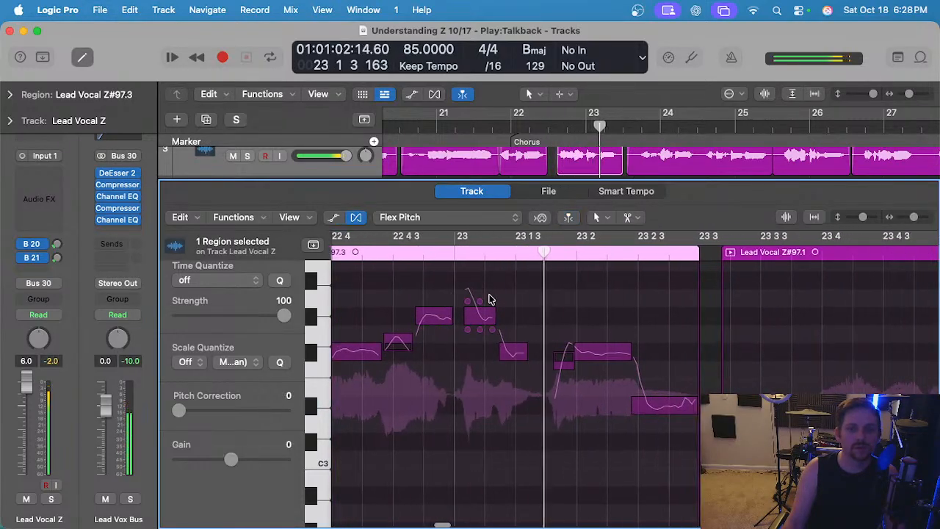
scroll(491, 299, down, 3)
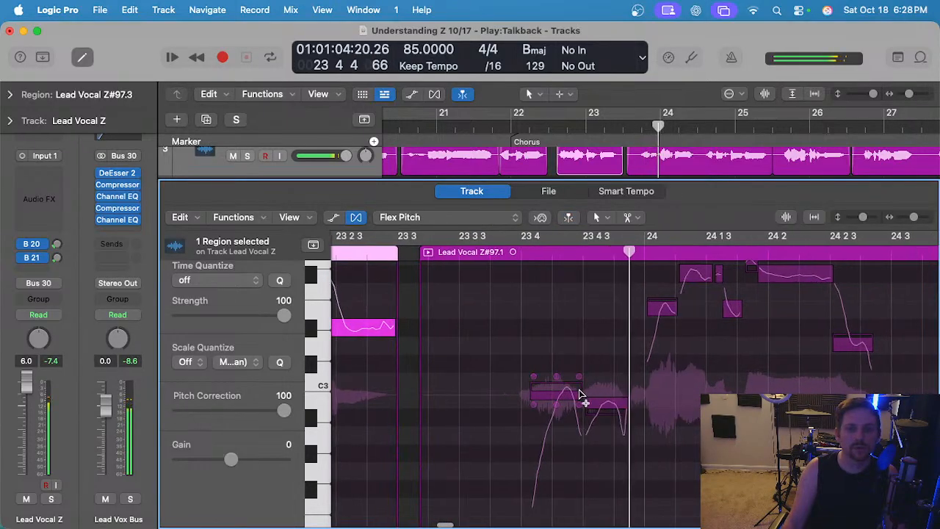
Tune the first two notes of Lead Vocal Z#97.1, at 23 4 and 23 4 3, to the same pitch.
click(554, 396)
mouse_move(554, 400)
mouse_down()
mouse_move(555, 417)
mouse_move(550, 399)
mouse_up()
click(601, 404)
click(617, 404)
Play the opening of Lead Vocal Z#97.1 from 23 3 3 and again from 23 4 to check the tuned notes.
click(472, 242)
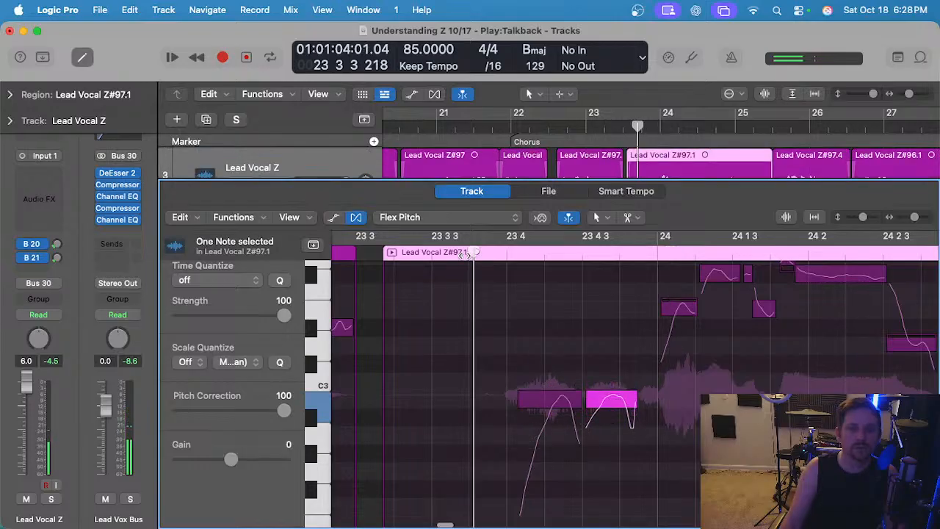
scroll(619, 365, right, 4)
scroll(623, 376, up, 3)
scroll(475, 450, down, 1)
scroll(477, 451, down, 1)
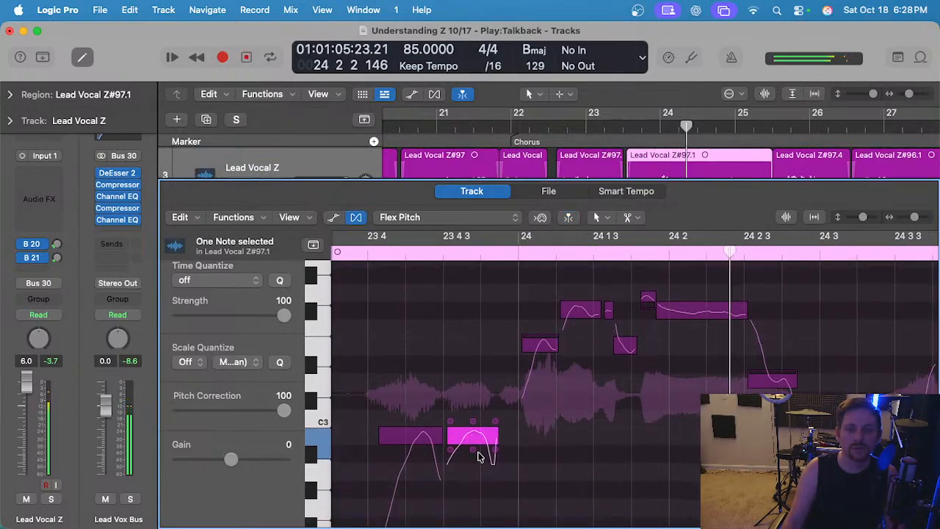
click(350, 250)
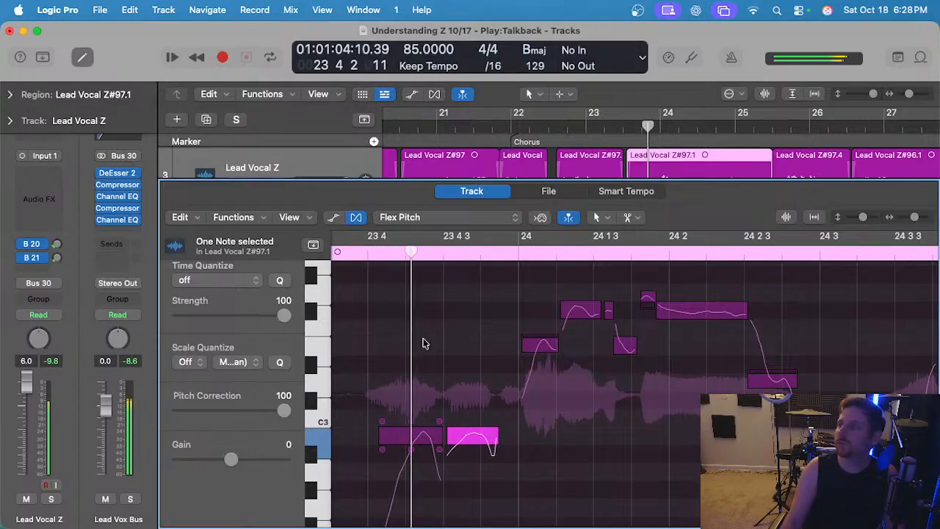
scroll(536, 376, right, 1)
Snap the notes before 24 1 3 and at 24 2 to perfect pitch and raise the note after 24 2 3 by about one semitone.
click(544, 311)
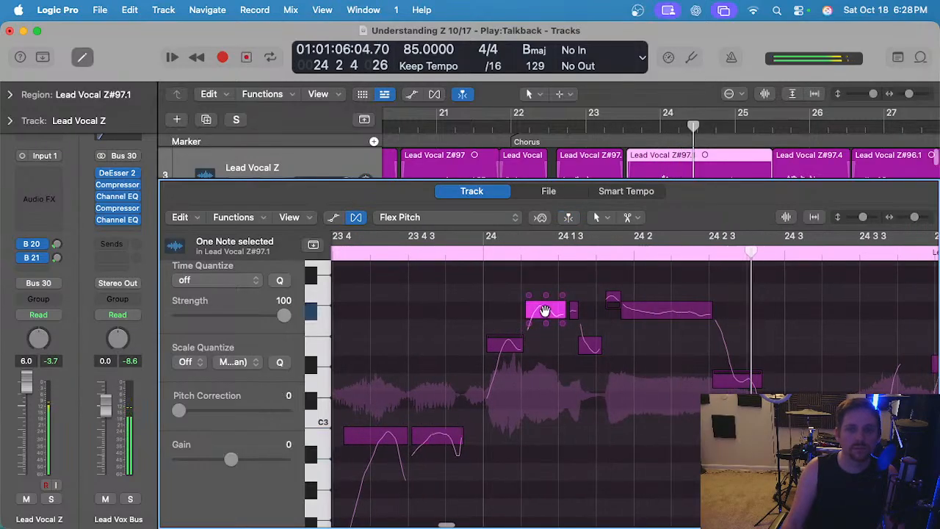
click(643, 311)
drag(729, 377, 726, 364)
Replay the phrase from 23 4 and adjust the ending Pitch Drift of the long note at 24 2.
click(373, 247)
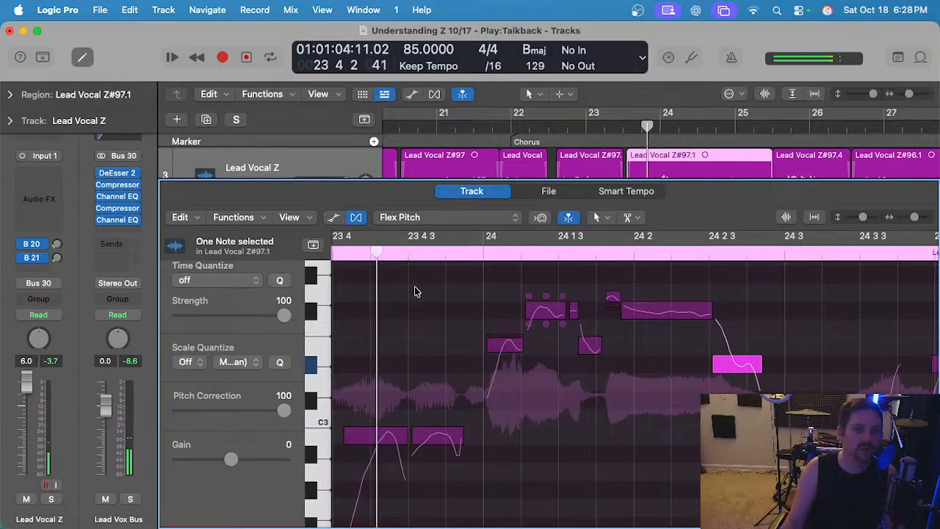
click(458, 312)
scroll(464, 321, up, 1)
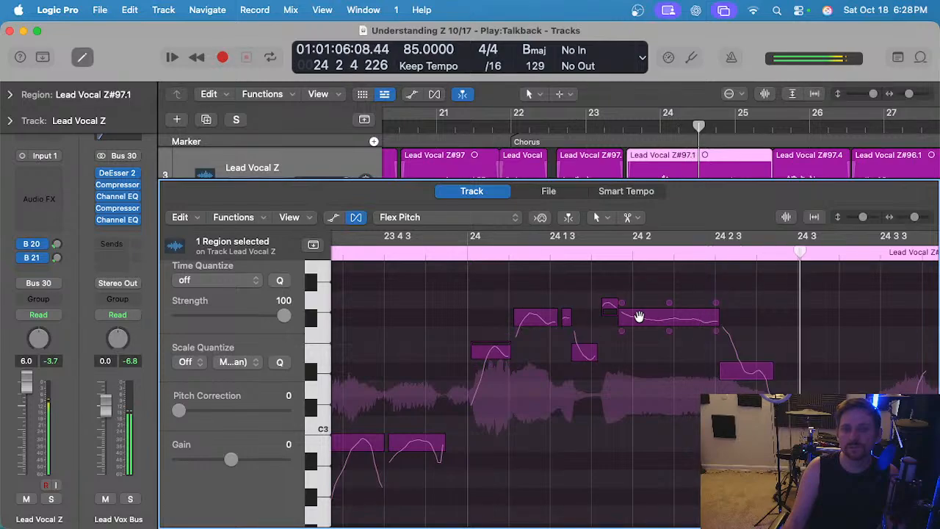
drag(716, 302, 716, 299)
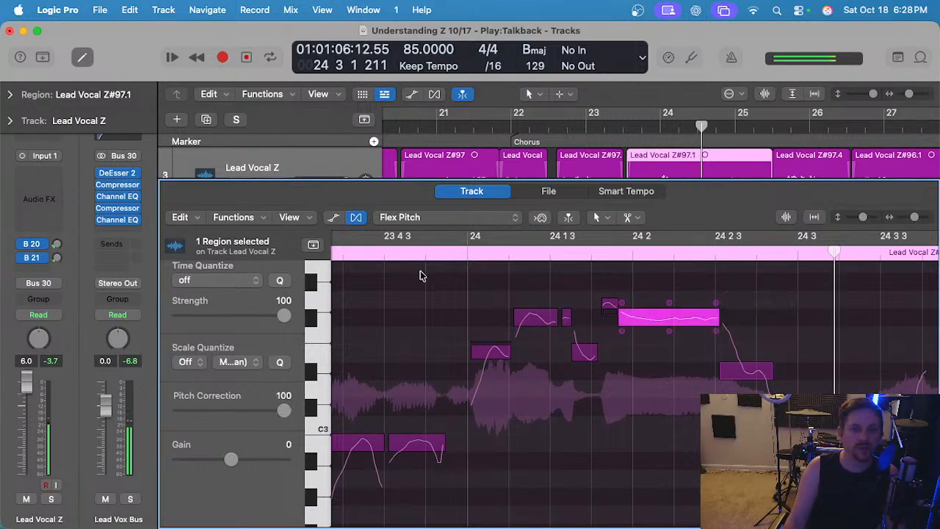
scroll(435, 315, down, 2)
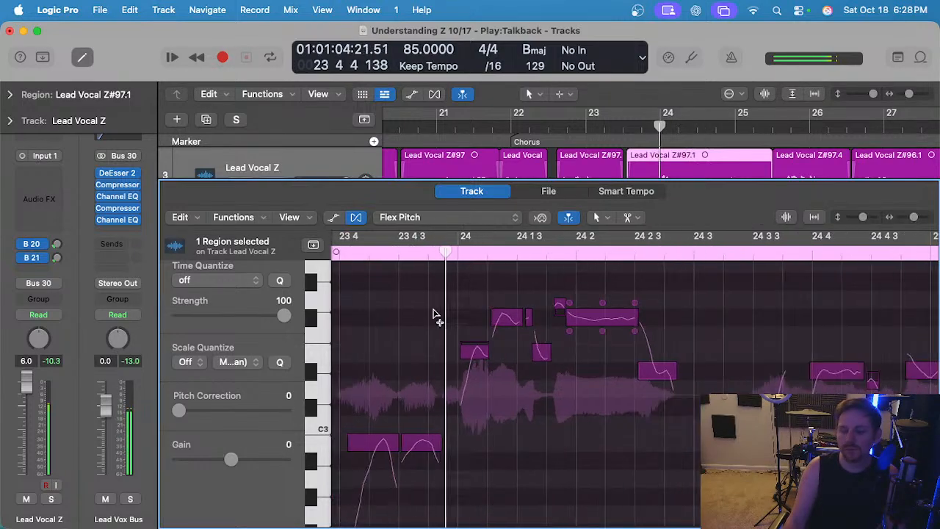
Adjust the vibrato of the note before 24 1 3 and set its ending Pitch Drift to 0.22.
scroll(435, 314, right, 3)
drag(424, 335, 425, 336)
scroll(450, 306, up, 2)
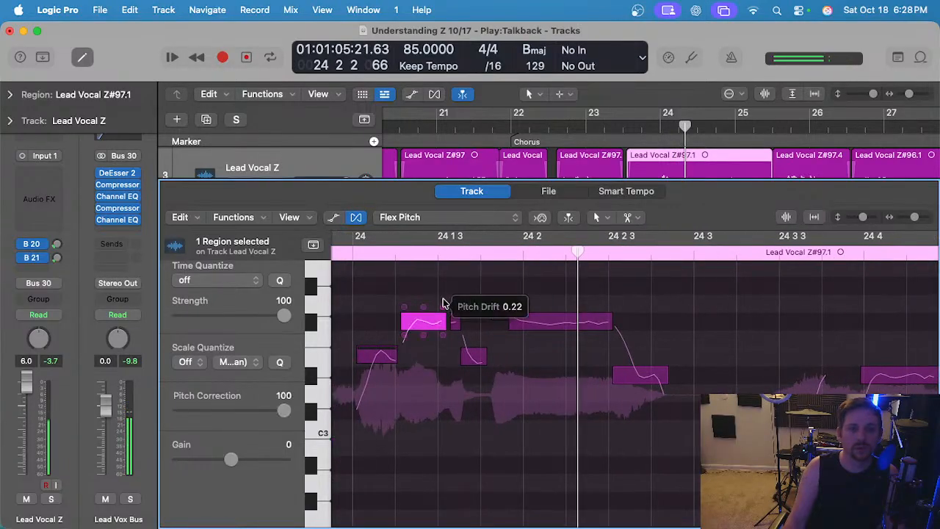
Play on through Lead Vocal Z#97.1 and snap its main notes from 24 4 up to 25 3 to perfect pitch.
scroll(442, 303, up, 1)
key(space)
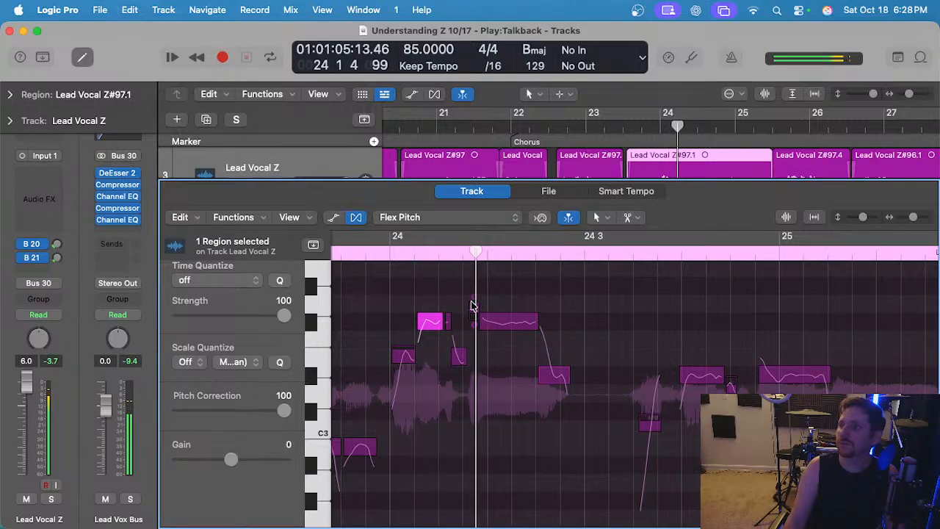
click(474, 372)
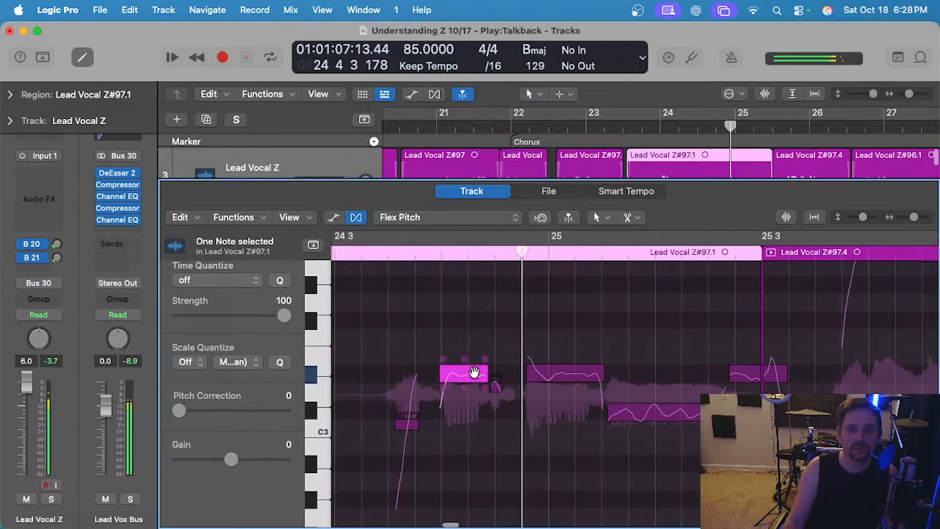
click(610, 384)
click(586, 378)
click(682, 409)
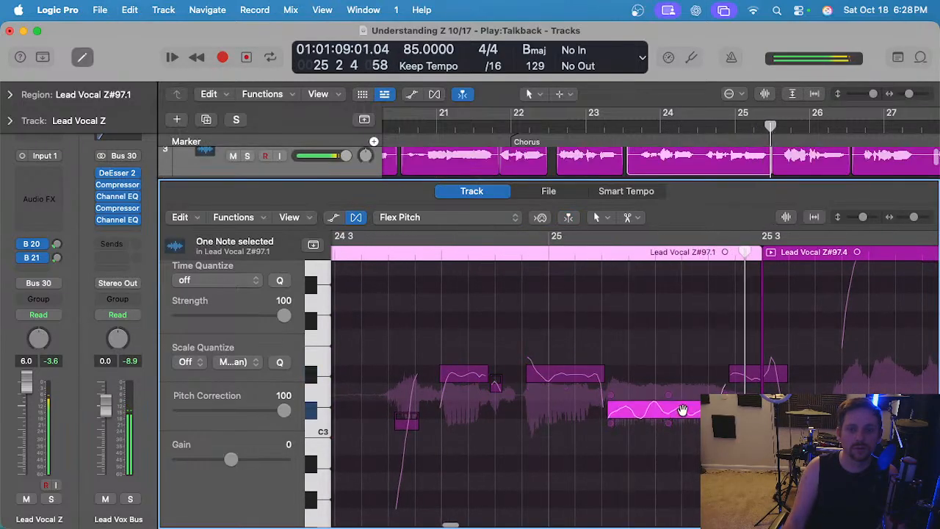
click(741, 376)
Replay from 24 3 through the end of Lead Vocal Z#97.1 and into Lead Vocal Z#97.4.
scroll(493, 274, left, 2)
click(391, 238)
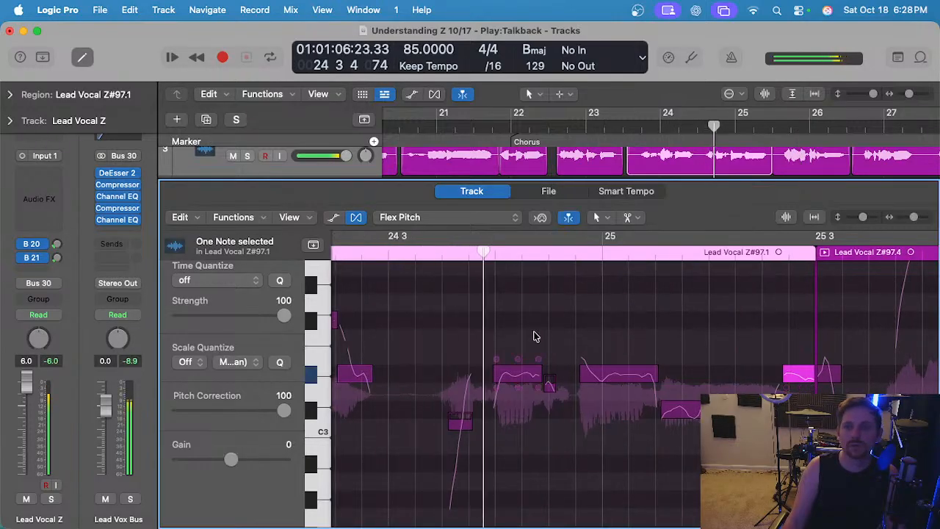
scroll(536, 333, right, 5)
scroll(507, 333, up, 3)
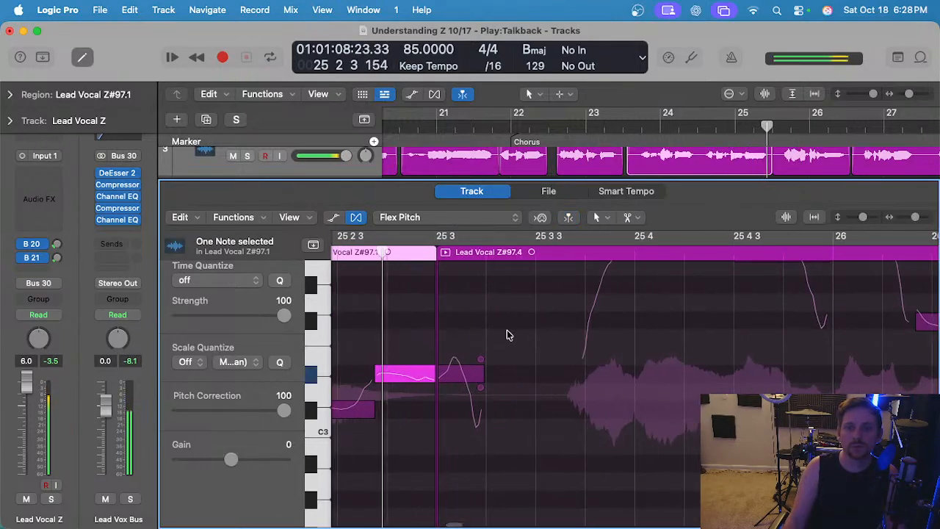
scroll(534, 344, right, 2)
scroll(534, 344, up, 2)
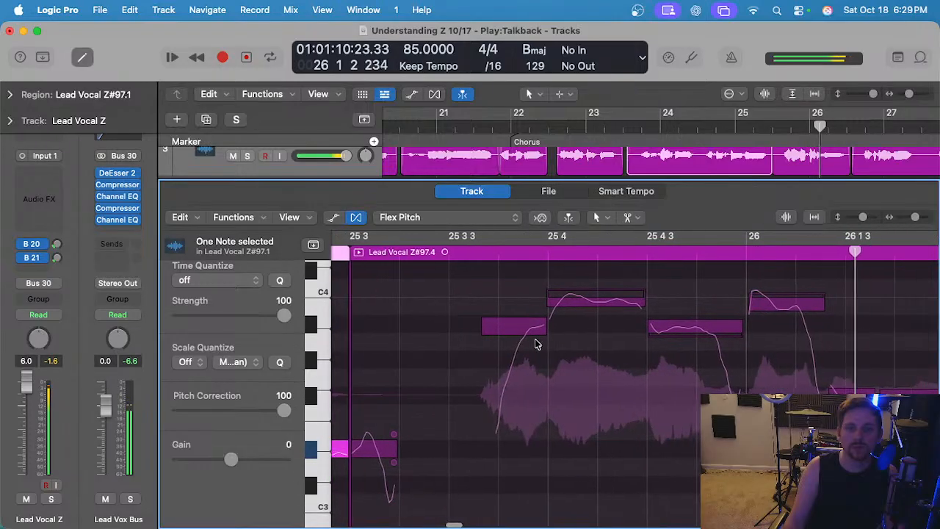
key(space)
Snap the notes at 25 4, 25 4 3 and 26 in Lead Vocal Z#97.4 to perfect pitch.
click(587, 302)
click(680, 326)
click(771, 310)
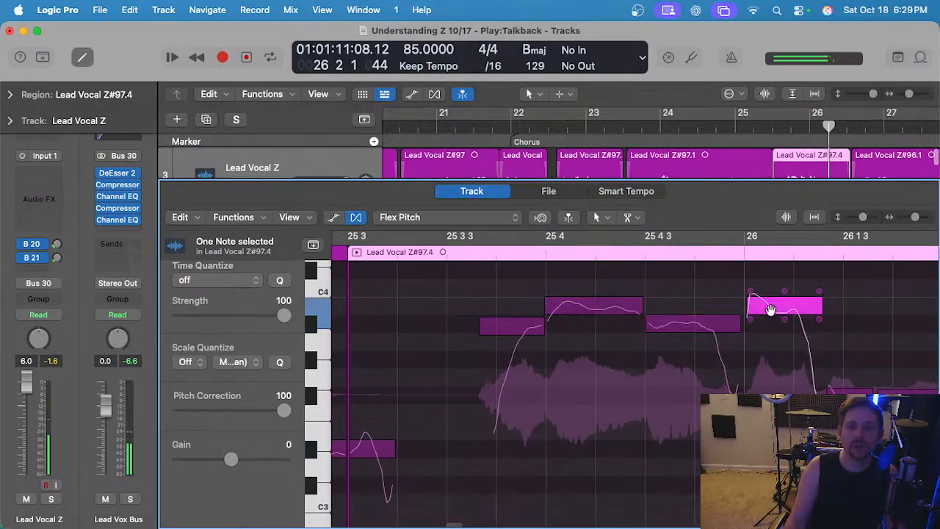
Split the note at 26 before and after 26 1 2 and snap the middle piece to perfect pitch.
super+click(769, 307)
scroll(777, 312, up, 2)
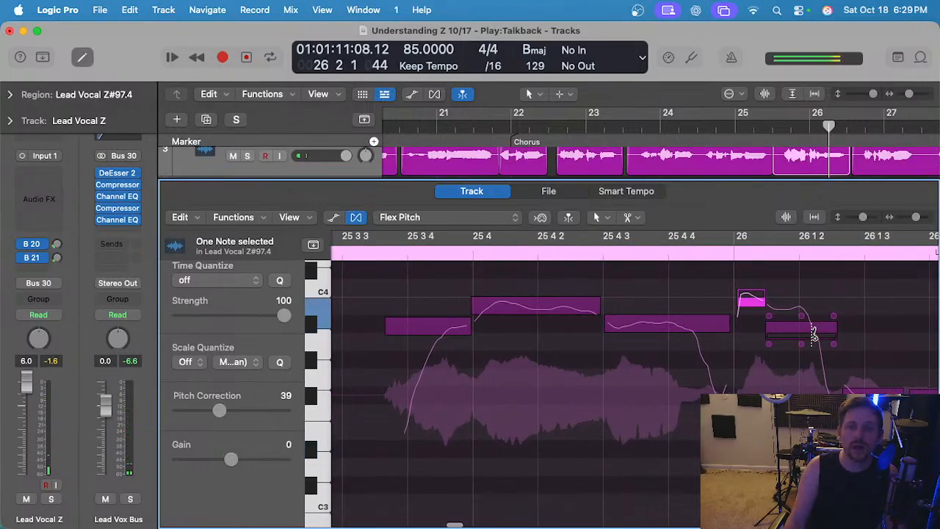
super+click(813, 335)
click(790, 308)
scroll(716, 318, down, 2)
Adjust the vibrato and the ending Pitch Drift of the note at 25 4.
click(516, 318)
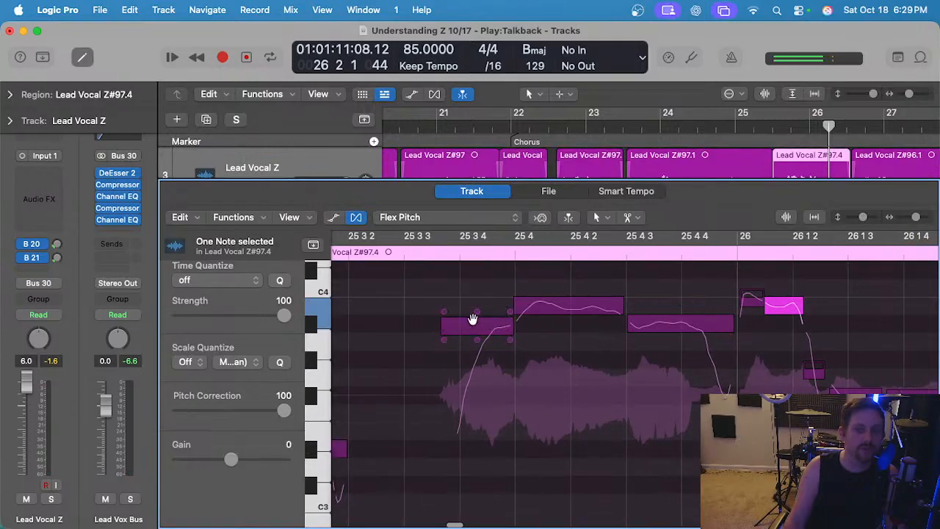
drag(568, 320, 569, 326)
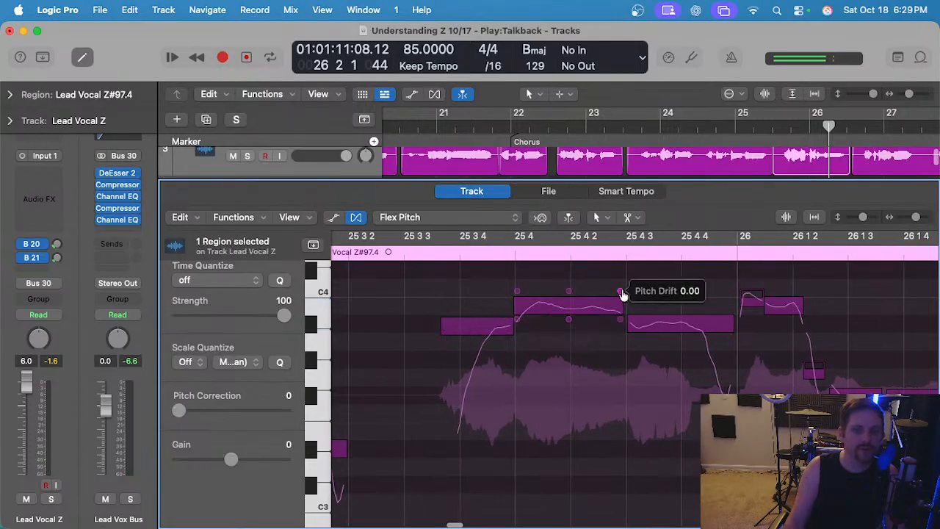
drag(620, 291, 621, 286)
Split the note at 25 4 3 just after 25 4 4 and adjust the first piece's vibrato and starting Pitch Drift.
click(674, 324)
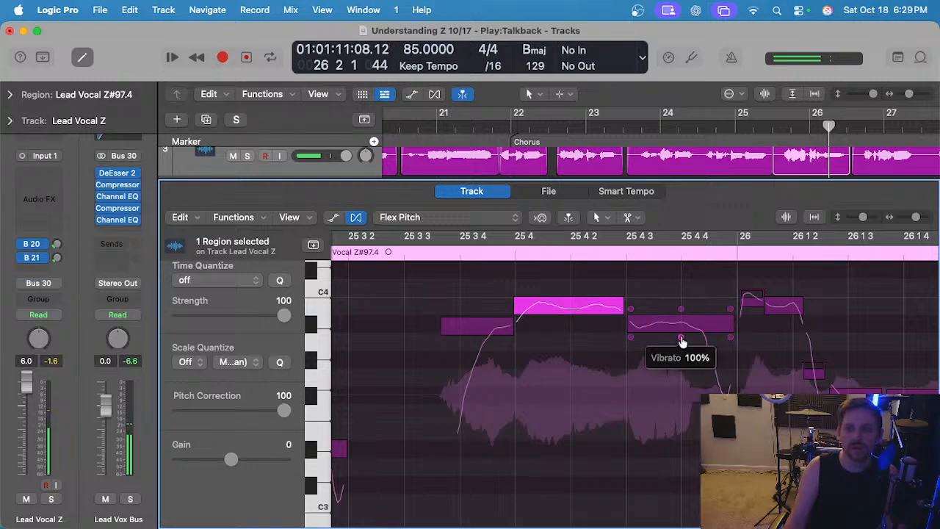
super+click(699, 328)
drag(664, 338, 664, 346)
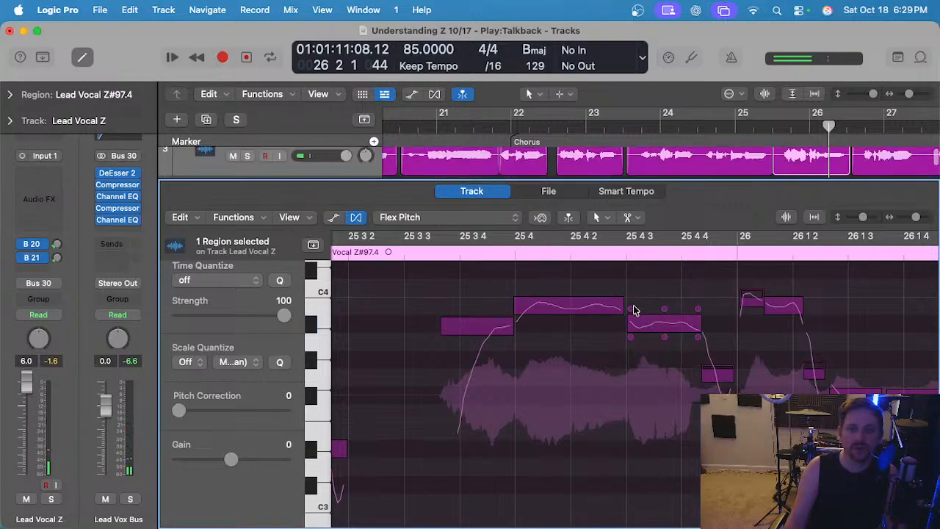
drag(630, 309, 629, 306)
Set the starting Pitch Drift of the long note after 26 1 3 to 0.20 and replay Lead Vocal Z#97.4 from near its start.
scroll(633, 307, down, 5)
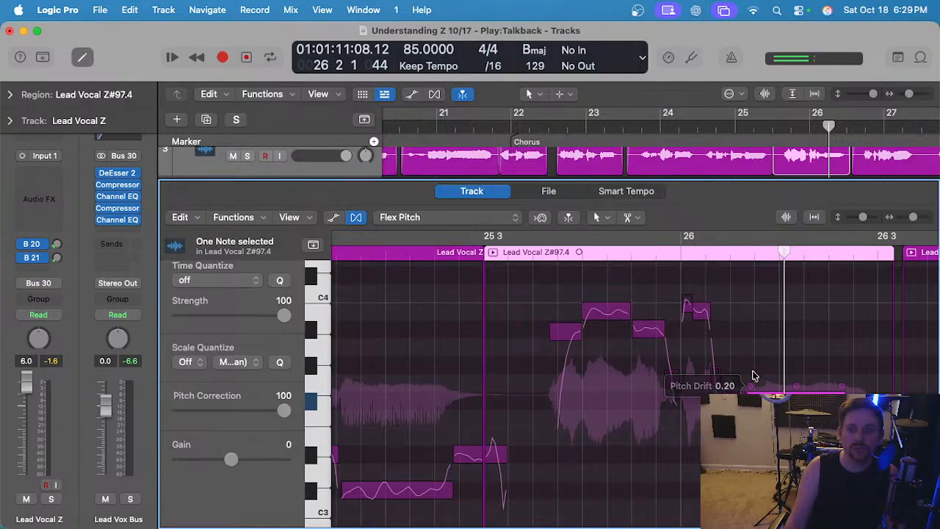
scroll(752, 376, left, 2)
click(545, 252)
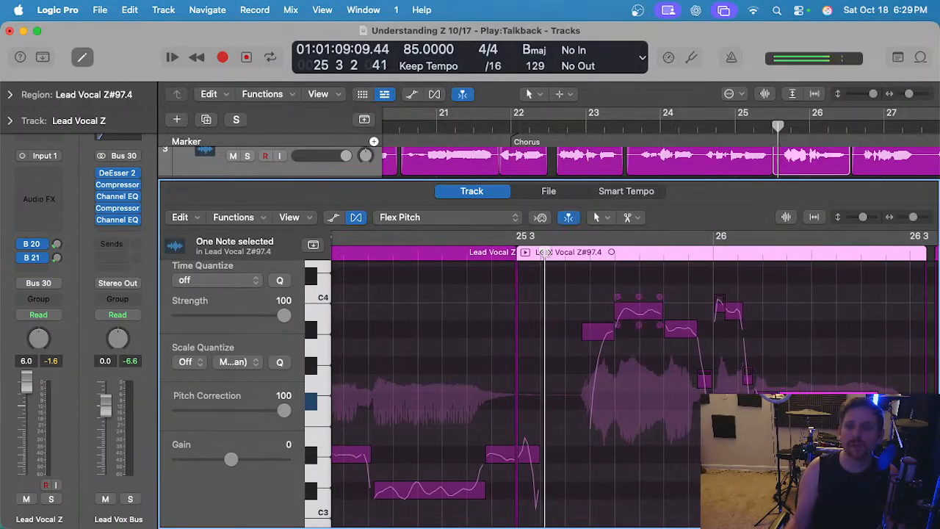
key(space)
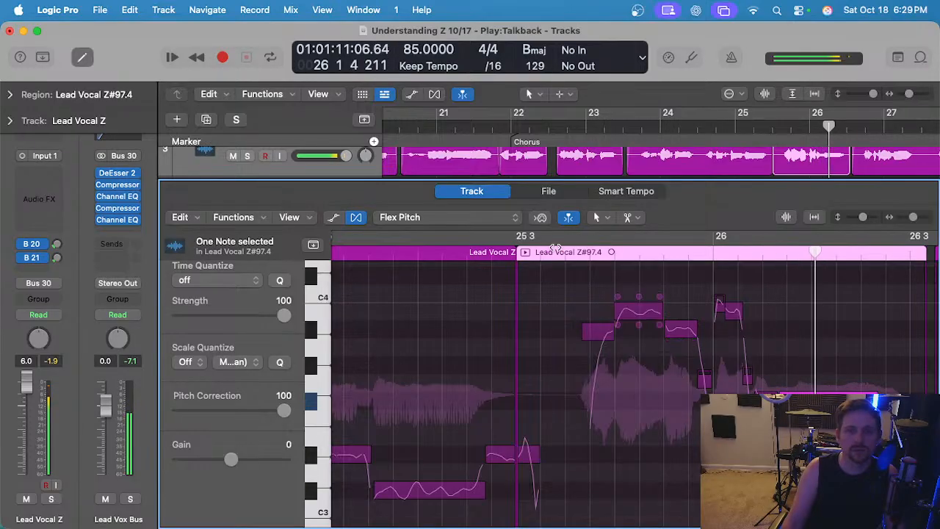
key(super+Right)
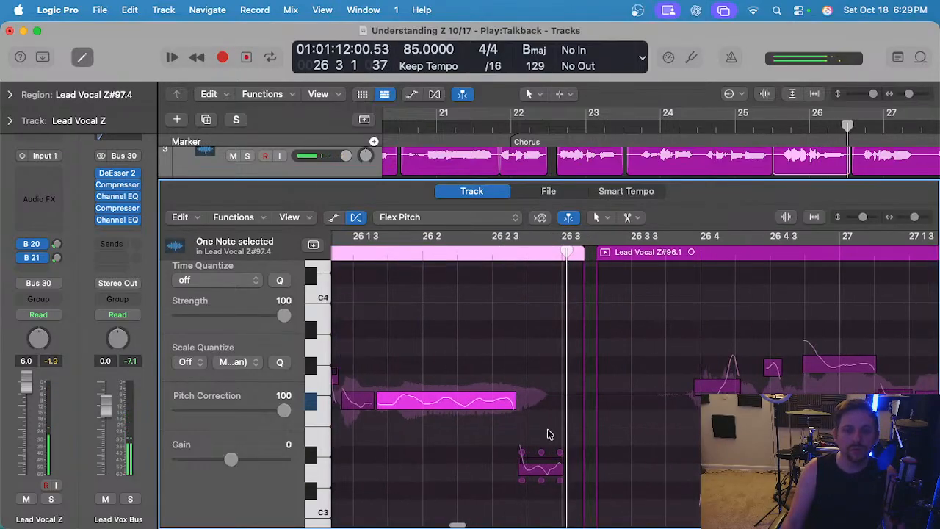
Raise the last note of Lead Vocal Z#97.4, just before 26 3, by about one semitone and play on into Lead Vocal Z#96.1.
click(549, 435)
drag(544, 469, 543, 449)
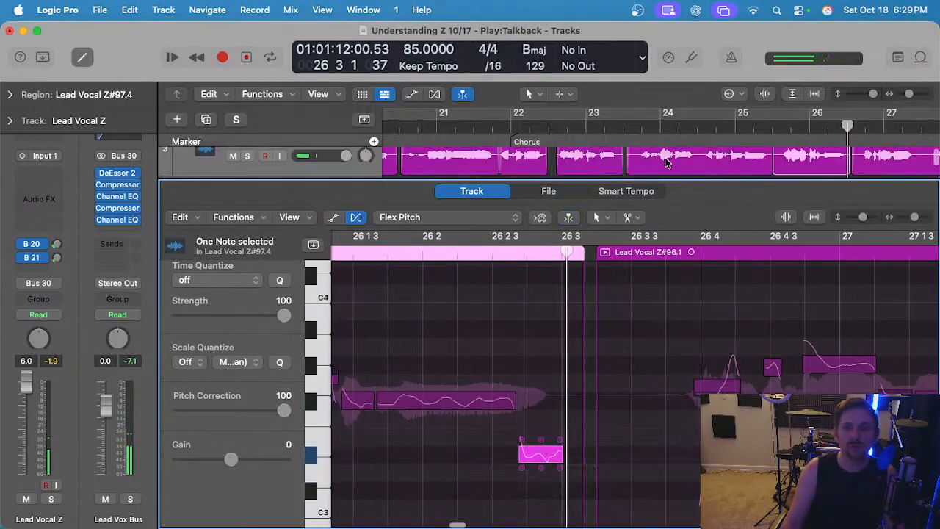
key(space)
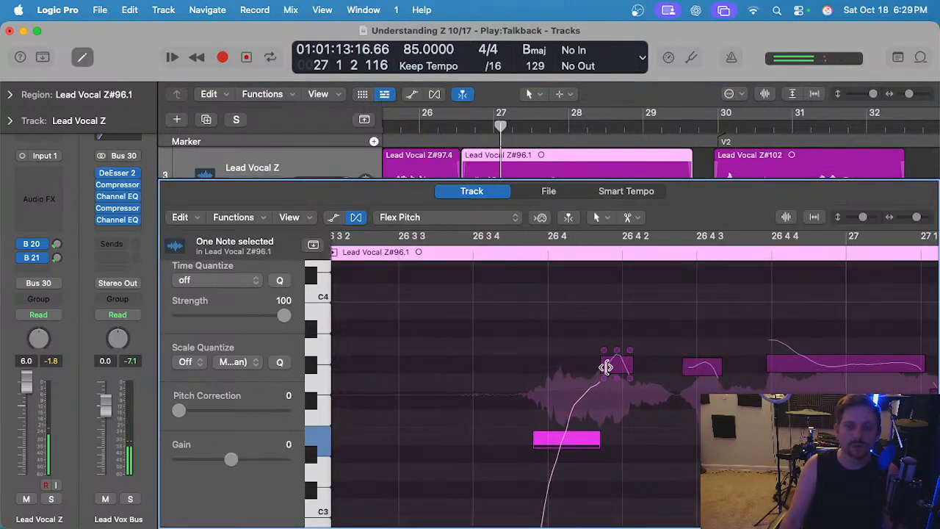
Snap the short notes just before 26 4 2 and at 26 4 3 to their nearest pitch.
click(606, 367)
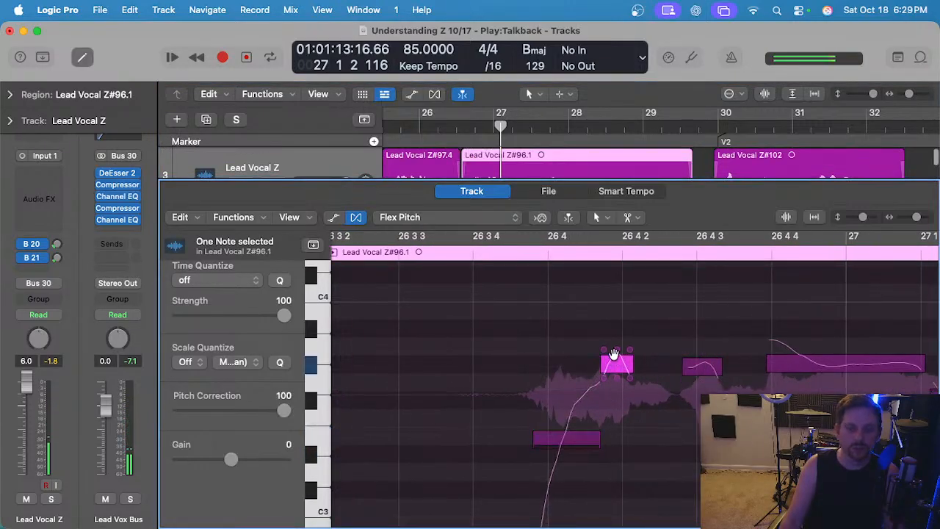
double_click(694, 365)
scroll(779, 378, down, 1)
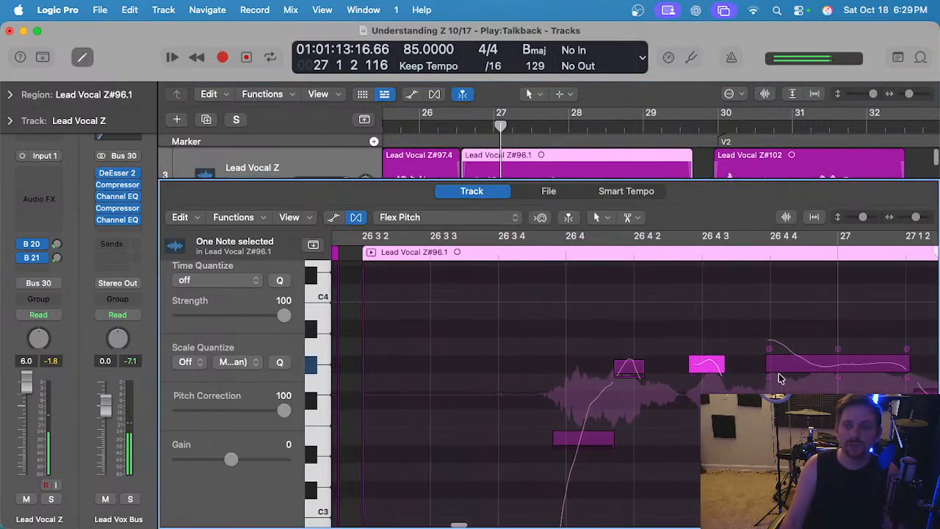
Split the long note starting at 26 4 4 near its beginning and snap the second piece to pitch.
scroll(741, 369, right, 4)
super+click(670, 364)
double_click(692, 361)
scroll(734, 402, right, 5)
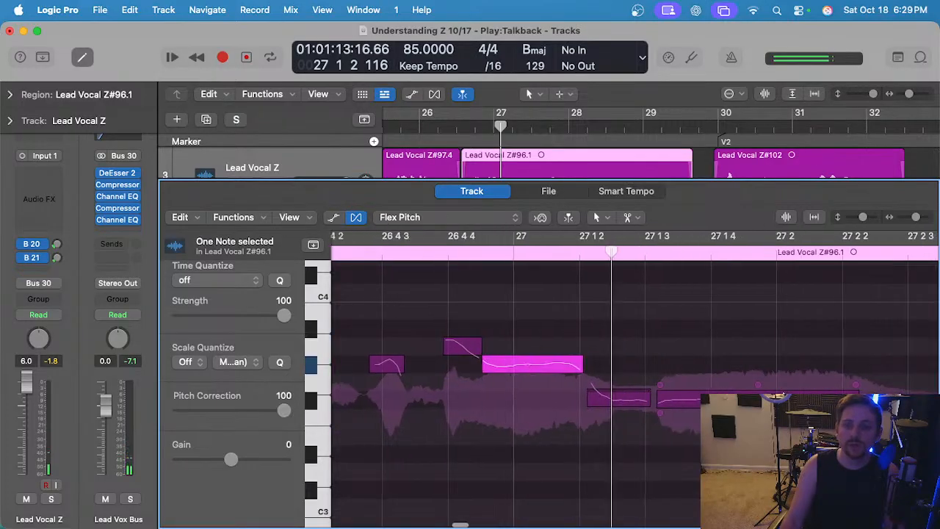
Snap the notes after 27 1 2 and 27 1 3 to pitch and replay Lead Vocal Z#96.1 from near its start.
scroll(734, 403, down, 1)
double_click(648, 405)
click(714, 404)
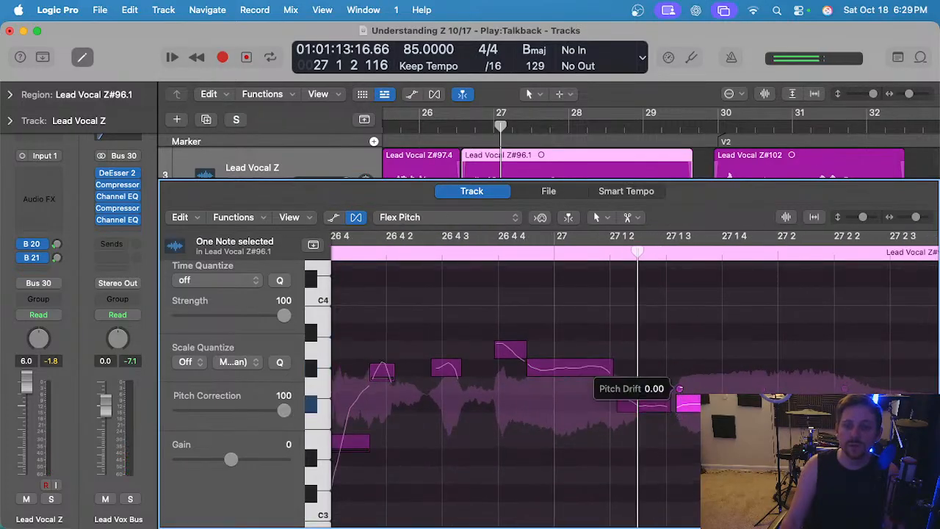
key(super+Left)
key(super+Left)
double_click(395, 251)
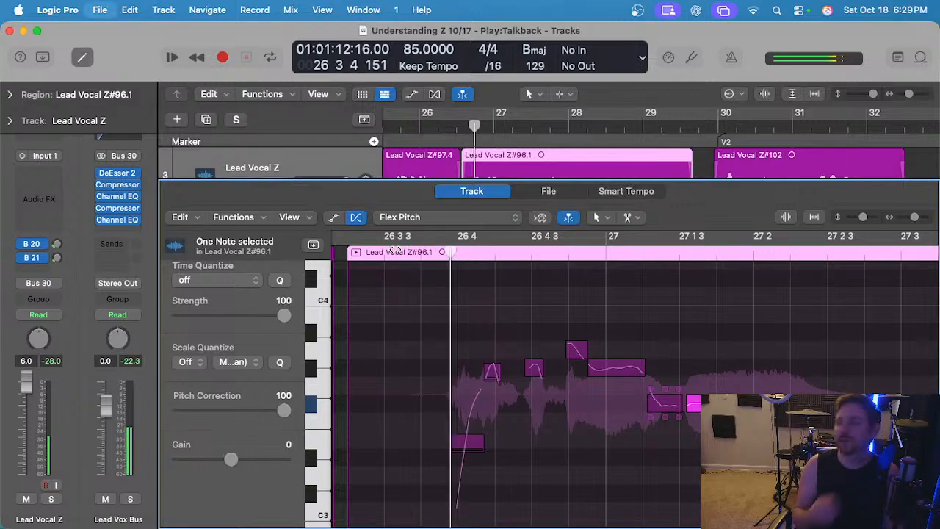
Split the low note at 27 2 2 near its beginning and set the second piece's vibrato to 48%.
scroll(573, 394, right, 5)
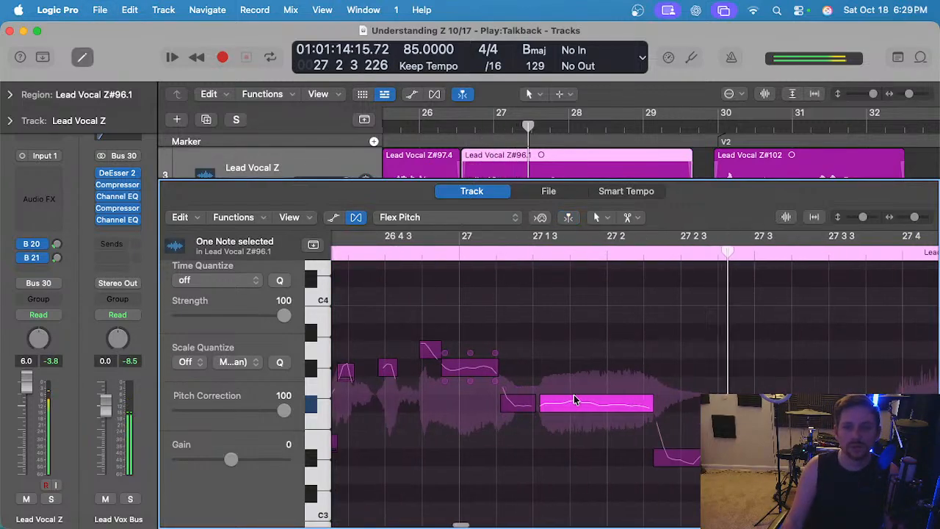
scroll(574, 394, down, 1)
key(space)
click(682, 441)
scroll(604, 391, right, 3)
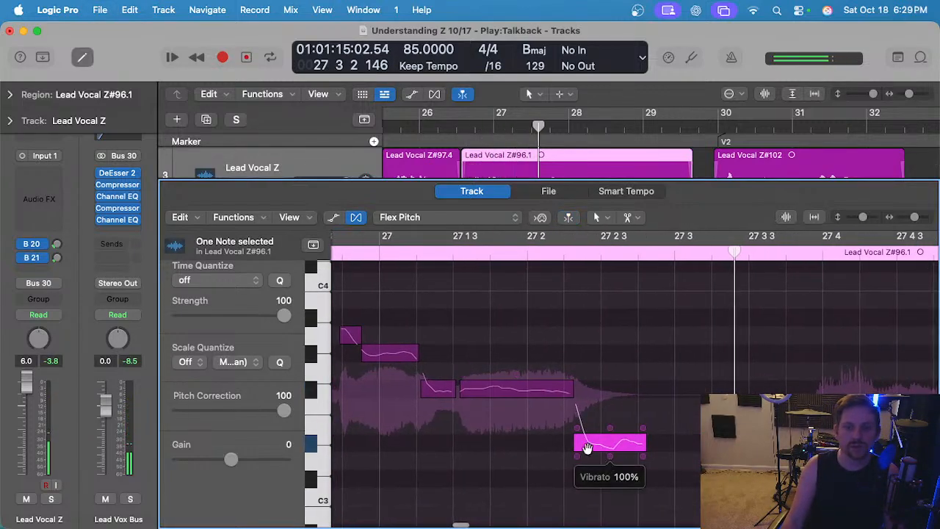
drag(586, 440, 599, 444)
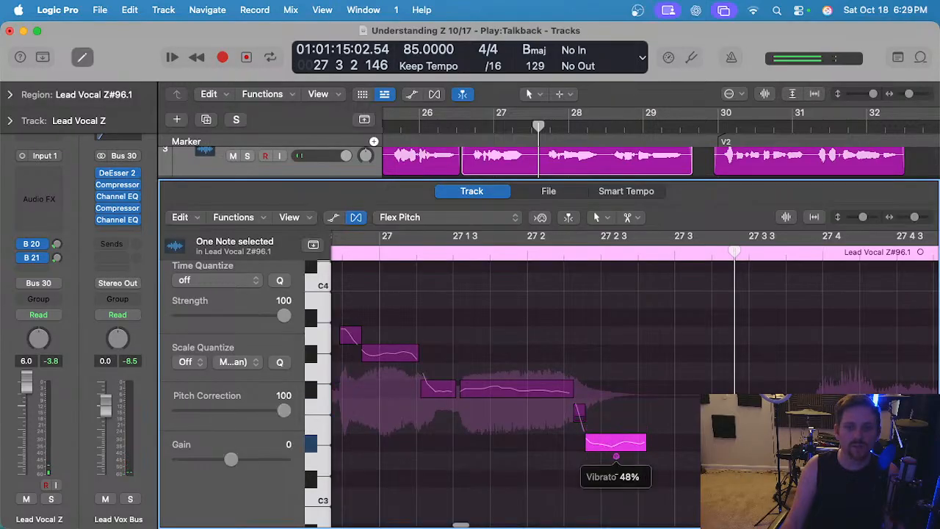
drag(616, 474, 616, 476)
Set the ending Pitch Drift of the long note after 27 1 3 to 0.15 and replay the phrase.
click(414, 257)
key(space)
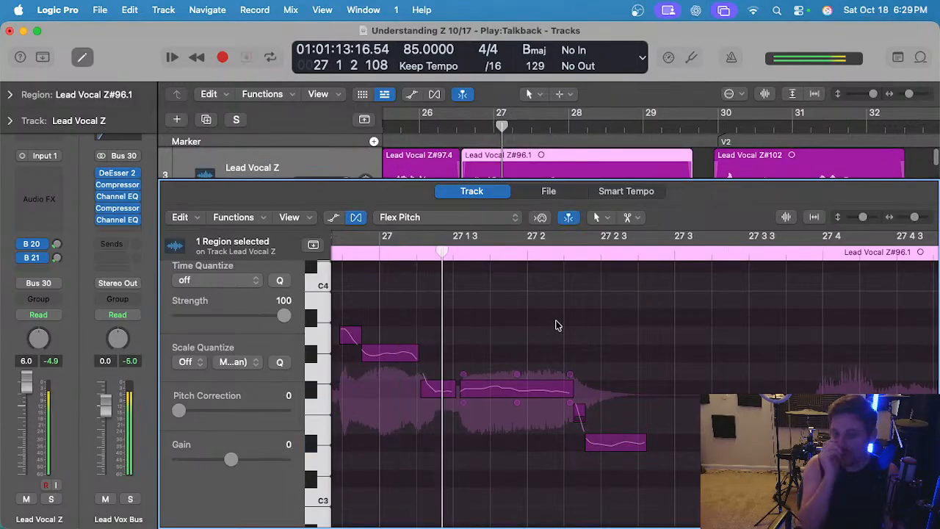
click(566, 374)
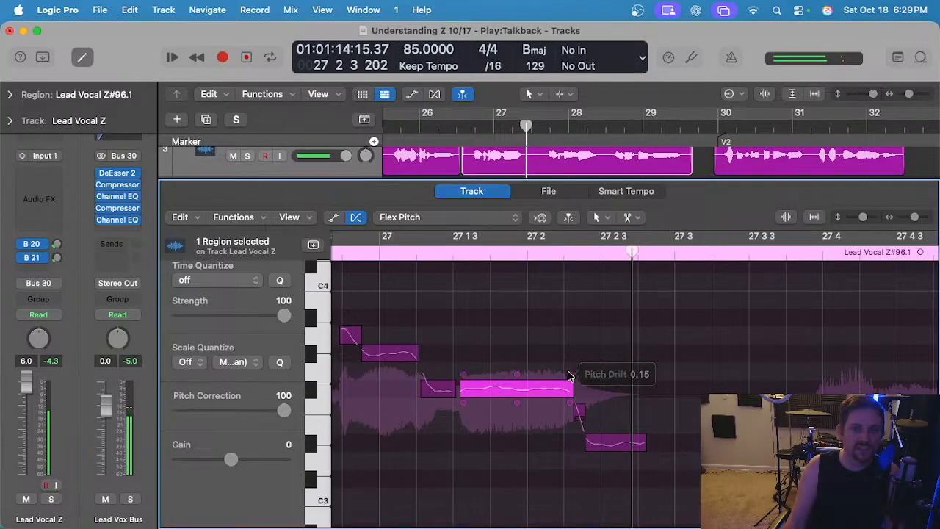
scroll(389, 280, left, 3)
click(405, 252)
key(space)
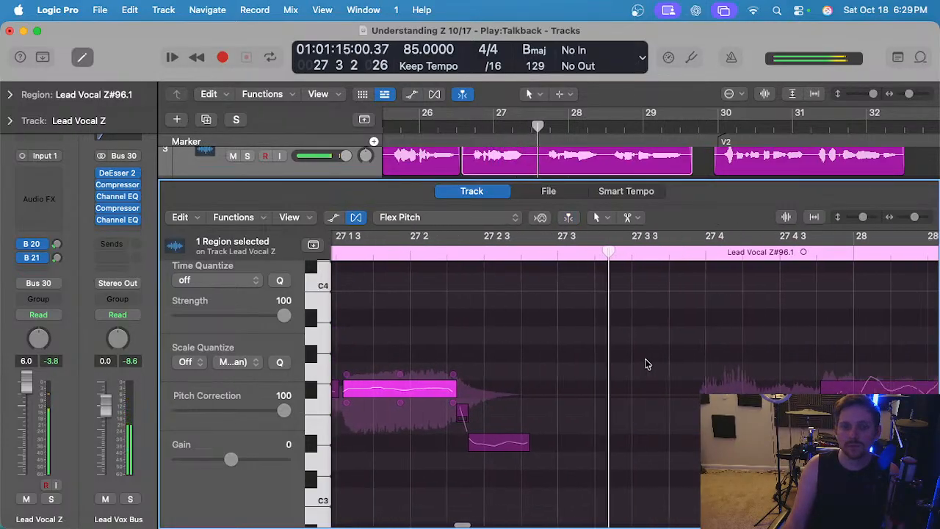
Snap the two short low notes between 27 4 and 27 4 3 to pitch.
click(652, 422)
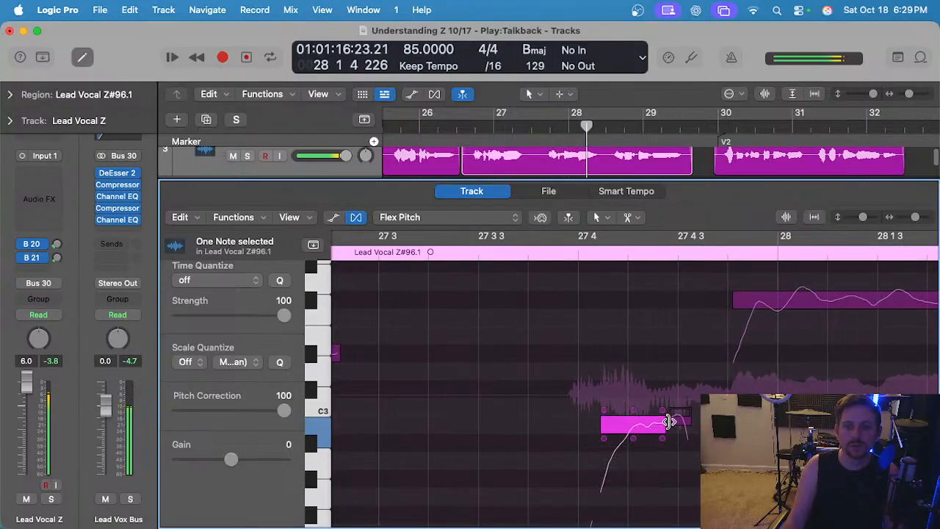
scroll(680, 387, right, 5)
scroll(680, 386, up, 1)
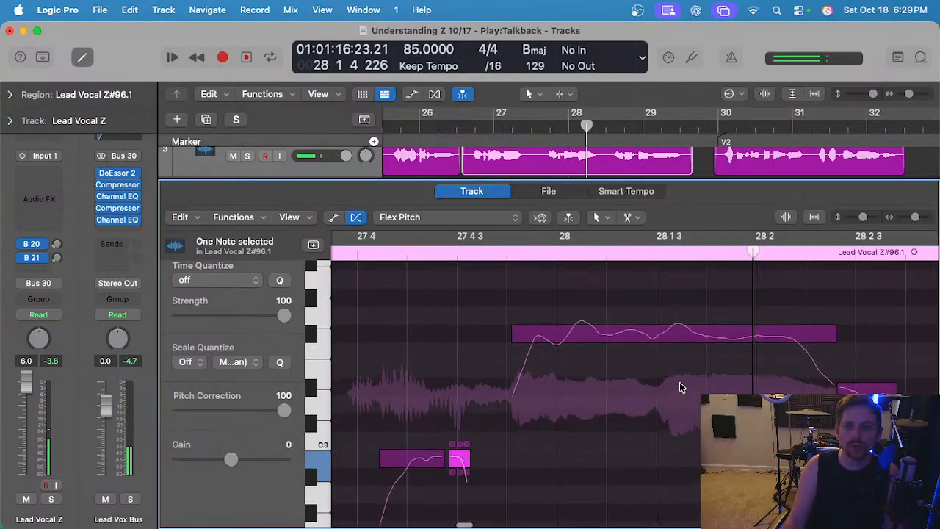
Split the long note around 28 just after 28, before 28 1 4 and before 28 2 2, tune the two middle pieces, and play back.
super+click(567, 336)
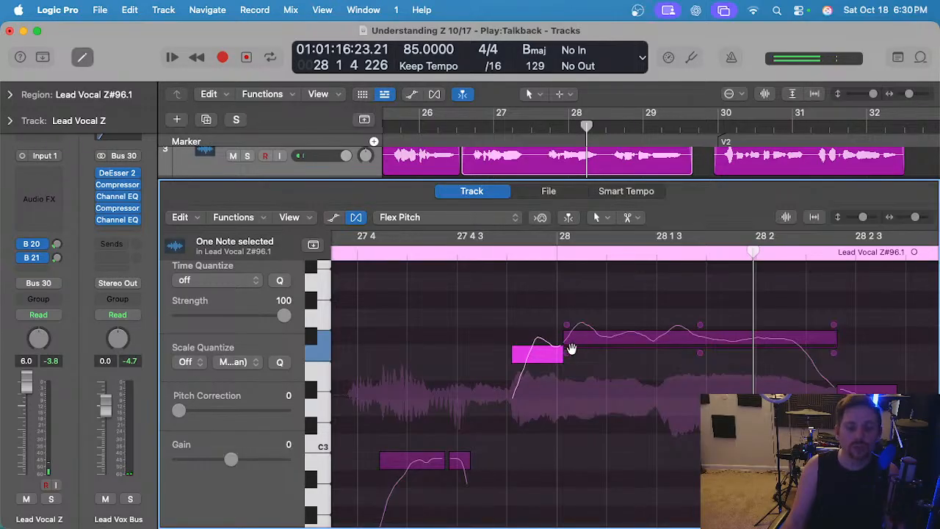
super+click(784, 335)
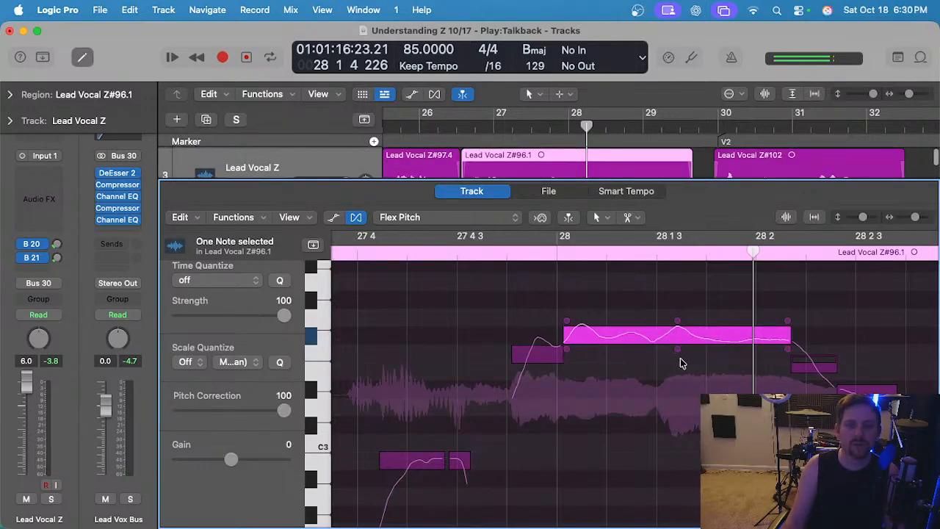
super+click(699, 335)
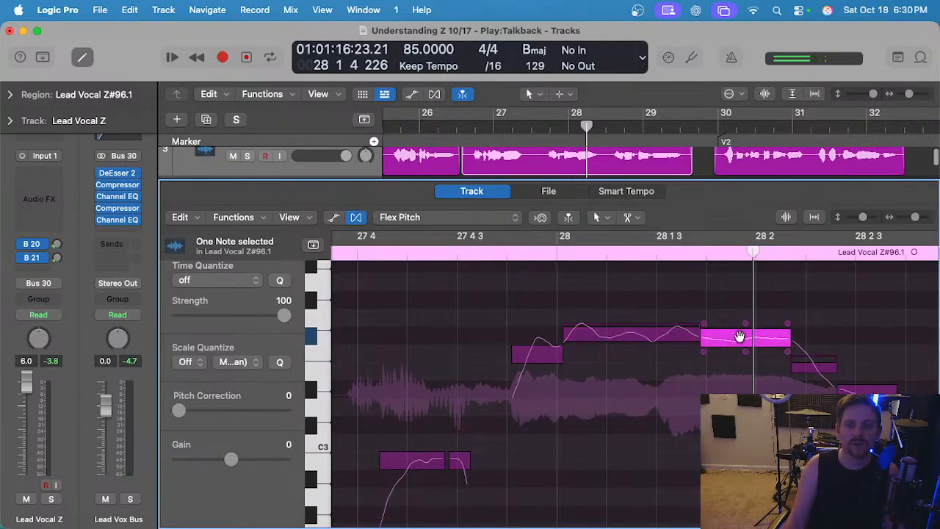
click(625, 332)
key(space)
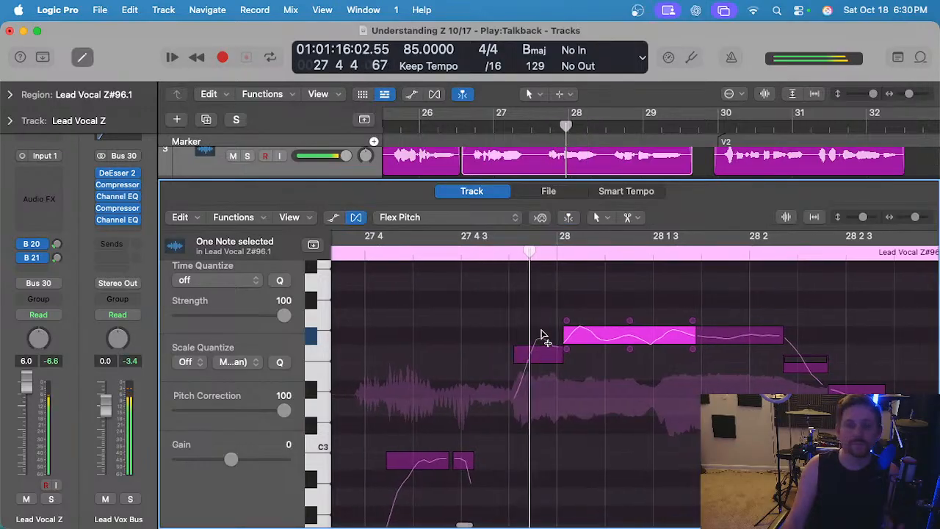
Set the vibrato of the piece starting at 28 to 48% and the next piece's starting Pitch Drift to 0.06.
click(527, 360)
drag(521, 351, 522, 367)
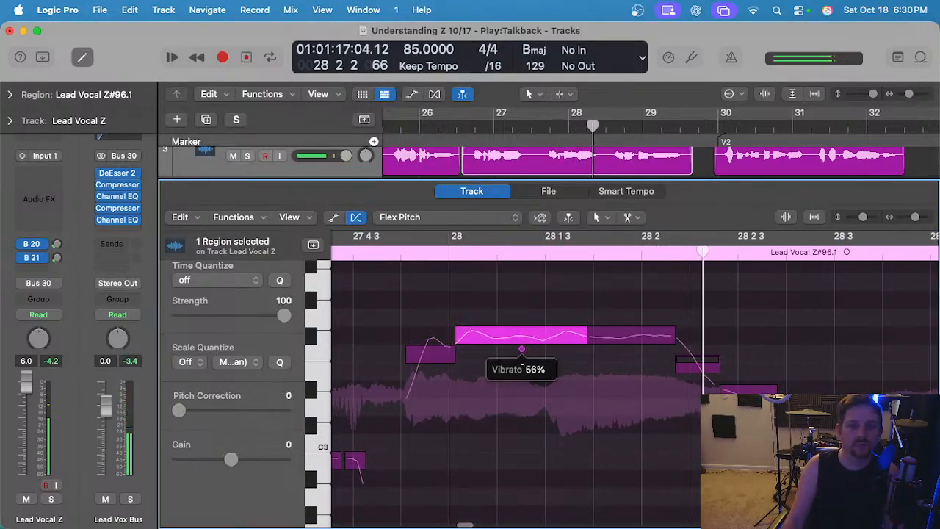
click(592, 323)
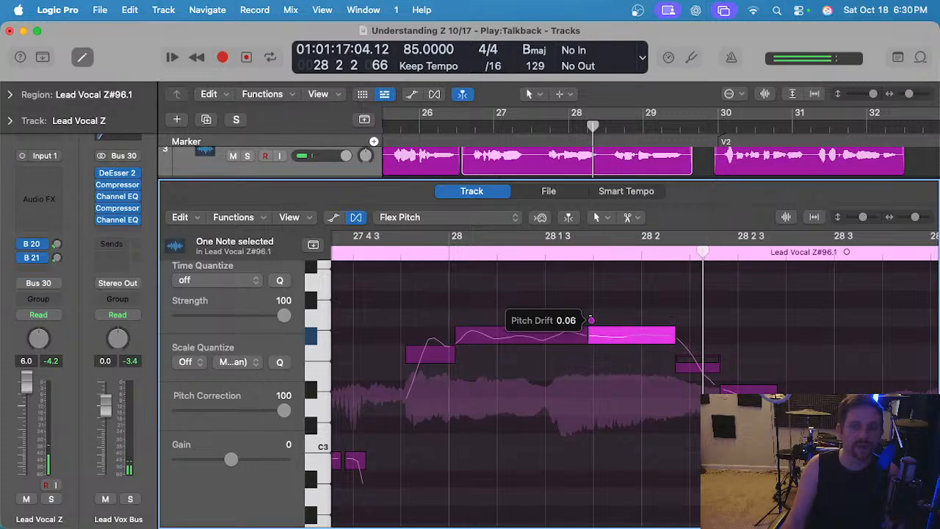
scroll(562, 352, left, 2)
click(568, 350)
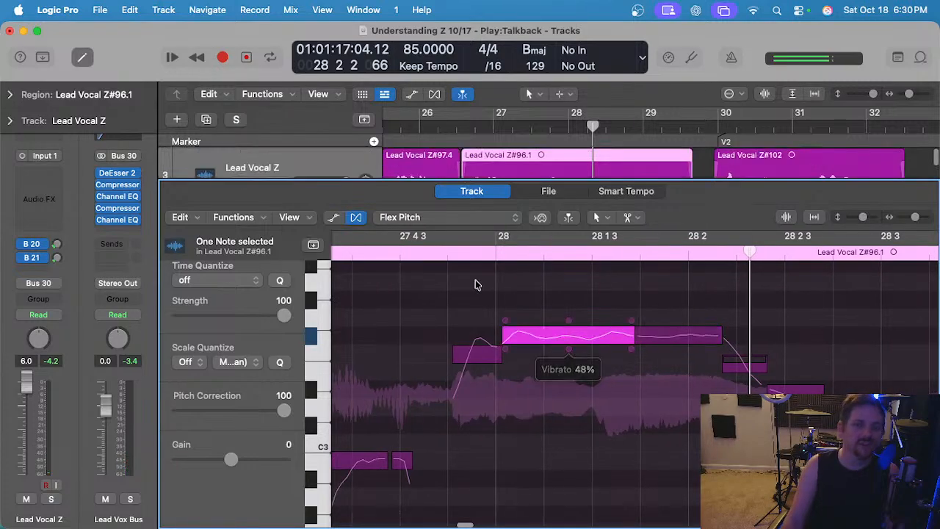
Replay the phrase from just before 27 4 2 and snap the short note at 28 2 3 to pitch.
scroll(453, 282, down, 2)
click(443, 314)
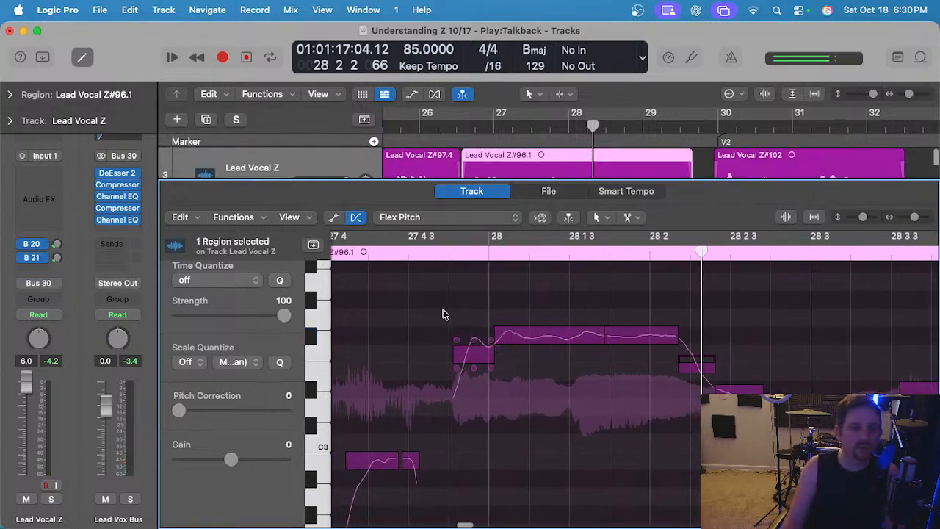
click(365, 251)
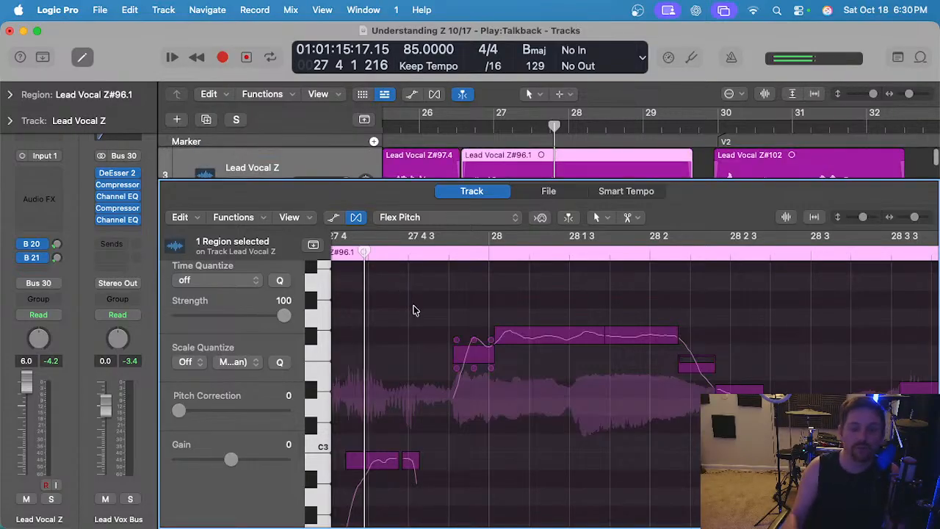
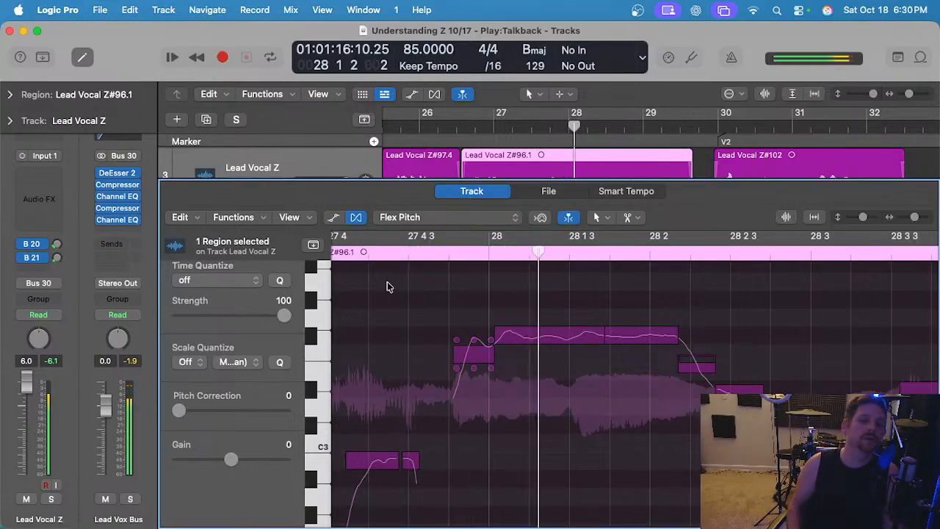
click(581, 392)
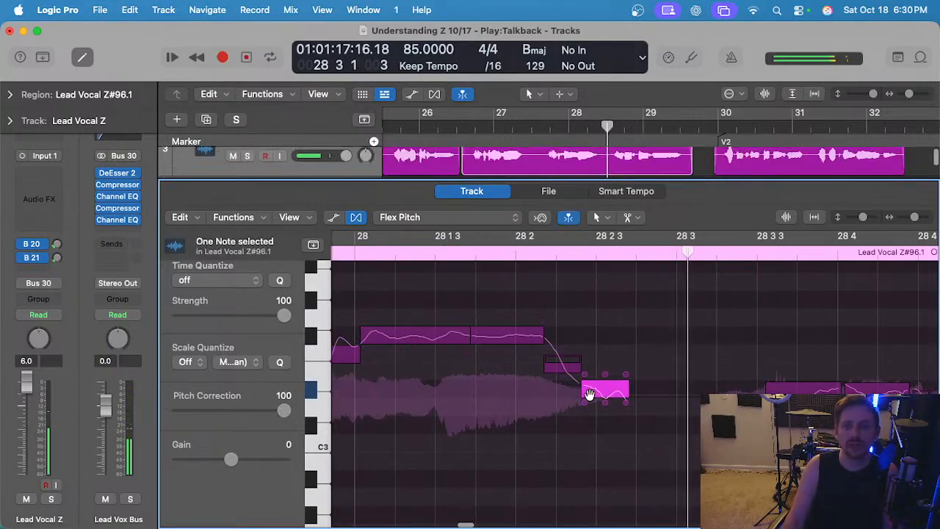
Split the rising note between 28 3 3 and 28 4, tune its second piece, and replay from just before 28 3 3.
click(555, 395)
super+click(495, 395)
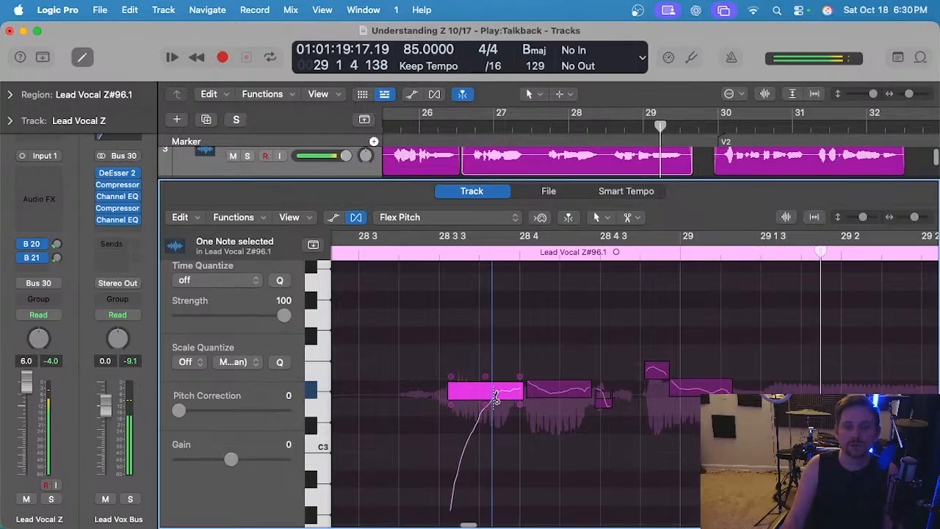
click(507, 392)
scroll(667, 386, up, 1)
click(410, 240)
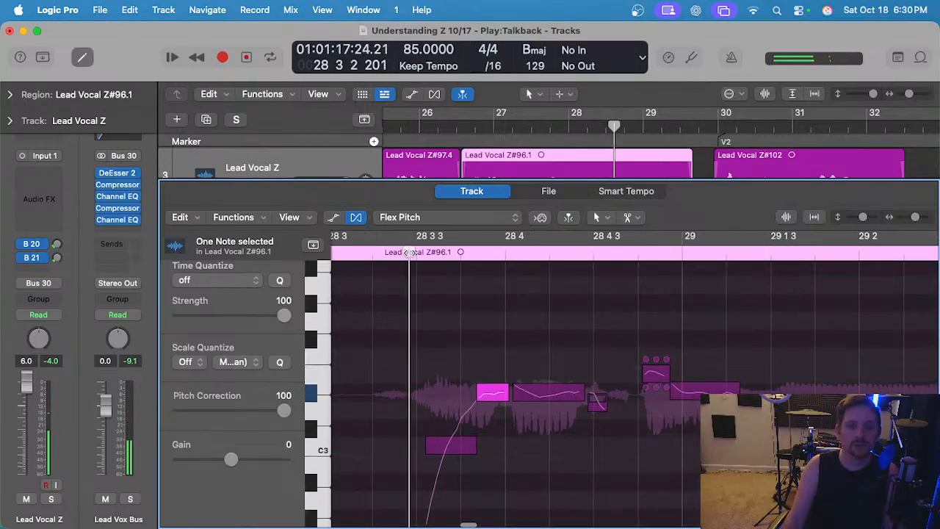
key(space)
Snap the note at 29 and the long note after 29 1 3 to pitch.
scroll(480, 325, right, 4)
scroll(477, 322, down, 3)
click(541, 322)
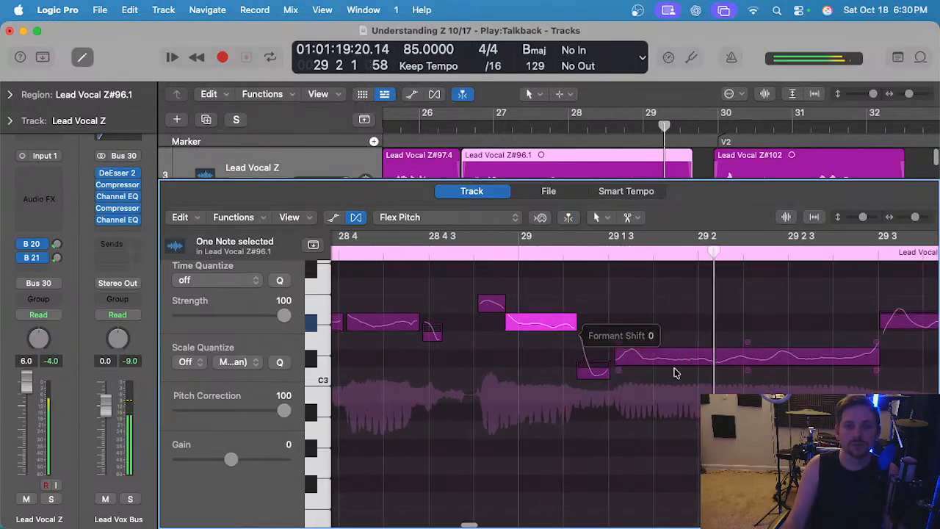
click(683, 358)
scroll(718, 379, down, 2)
scroll(718, 380, right, 2)
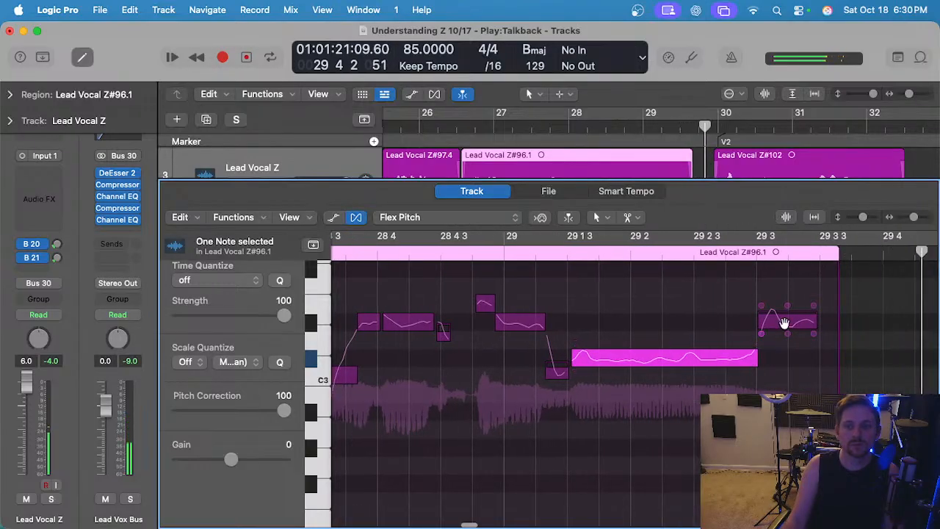
Tune the last note of Lead Vocal Z#96.1 at 29 3 and reduce the vibrato of it and the preceding long note.
click(783, 325)
drag(664, 375, 671, 390)
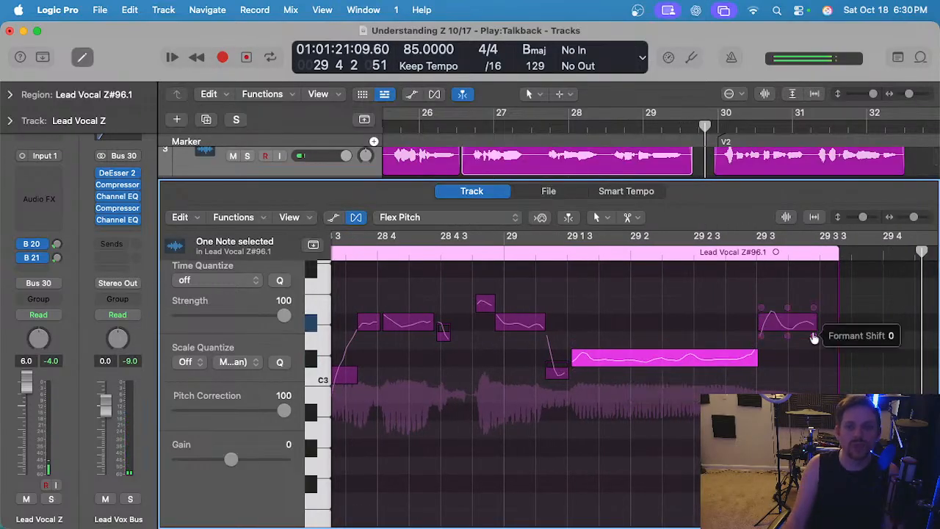
scroll(804, 328, up, 2)
drag(777, 336, 777, 340)
scroll(568, 298, down, 3)
scroll(424, 267, left, 2)
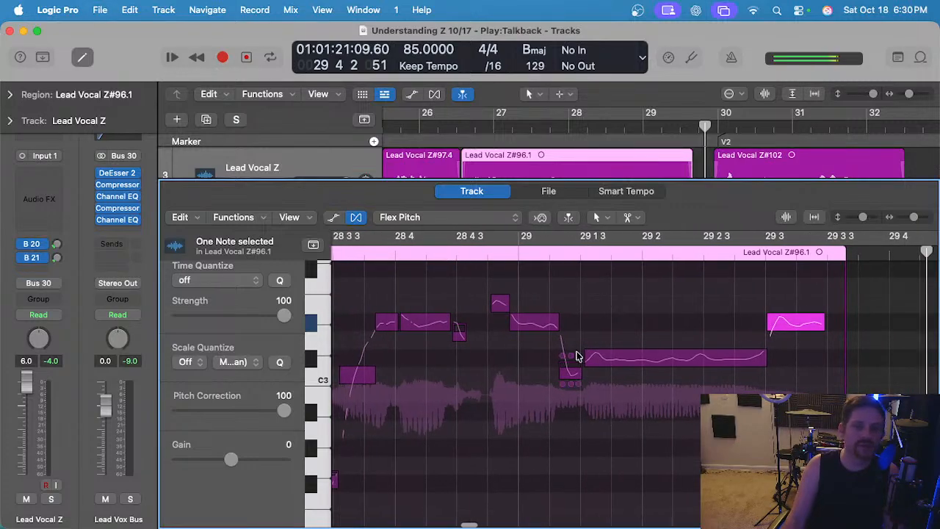
Raise the short note before 29 1 3 to C#3, replay, and set the following long note's starting Pitch Drift to -0.10.
drag(569, 373, 566, 357)
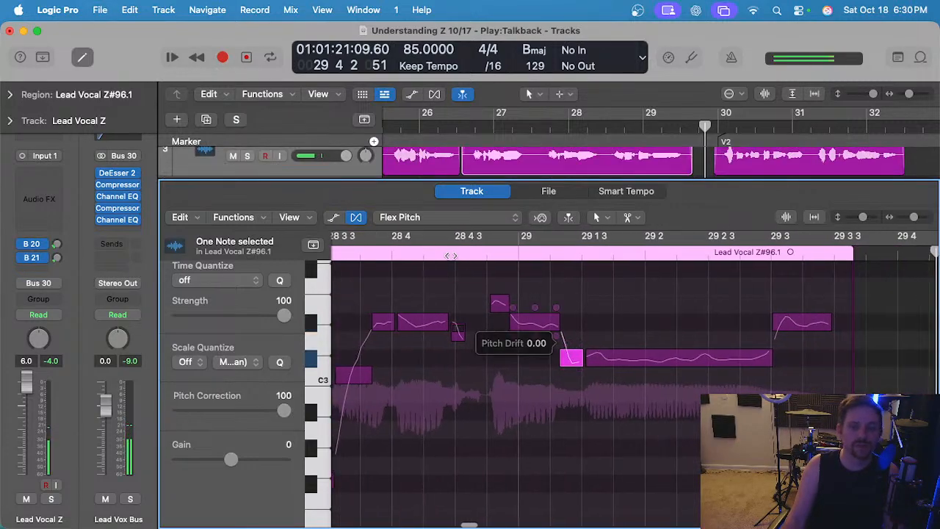
click(562, 406)
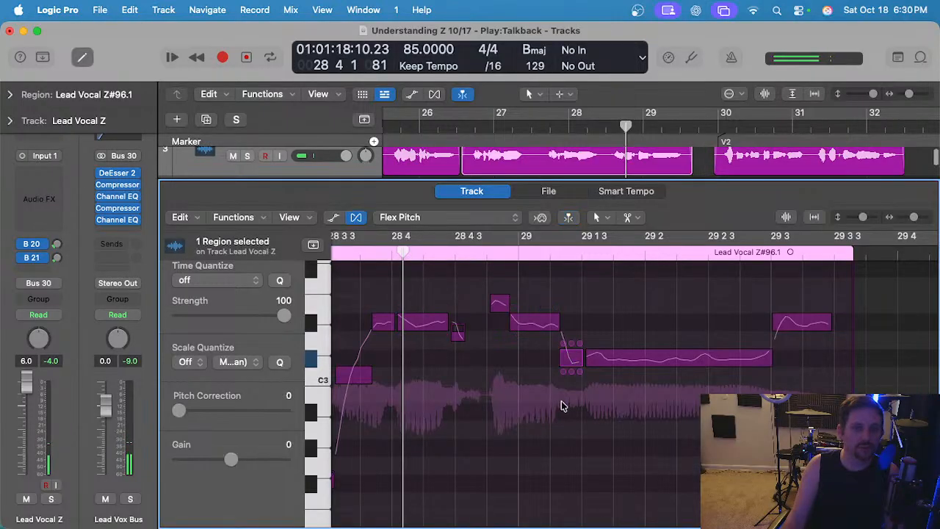
click(465, 343)
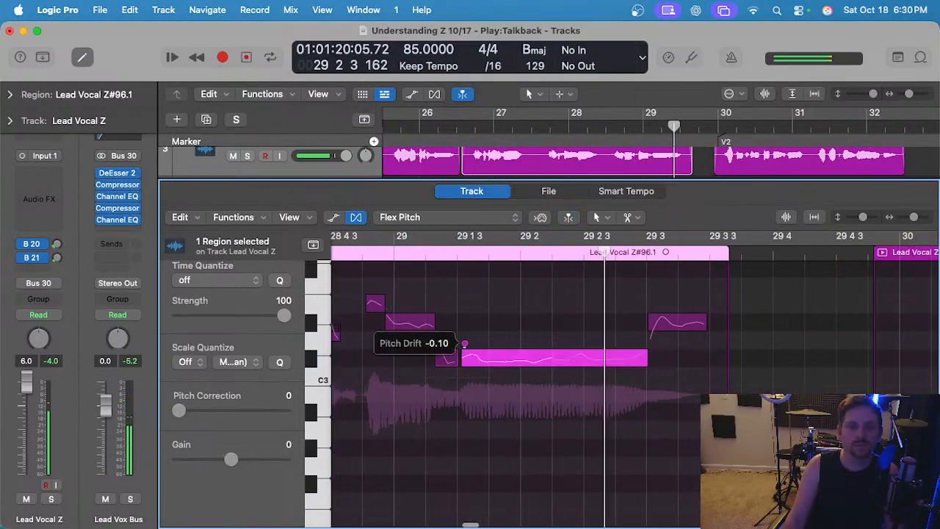
Split the long C#3 note after 29 1 3 into three pieces, just before 29 1 4 and just before 29 2 2.
click(546, 360)
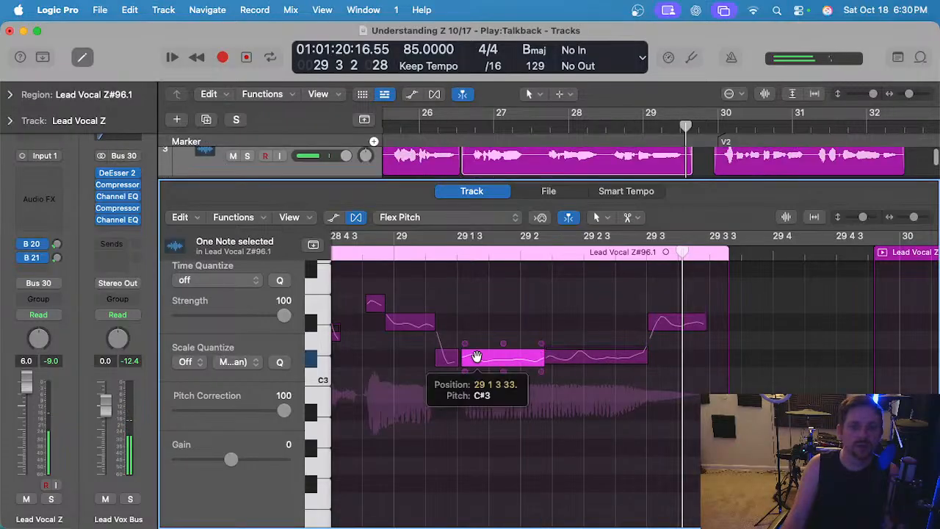
click(486, 358)
click(514, 357)
double_click(563, 357)
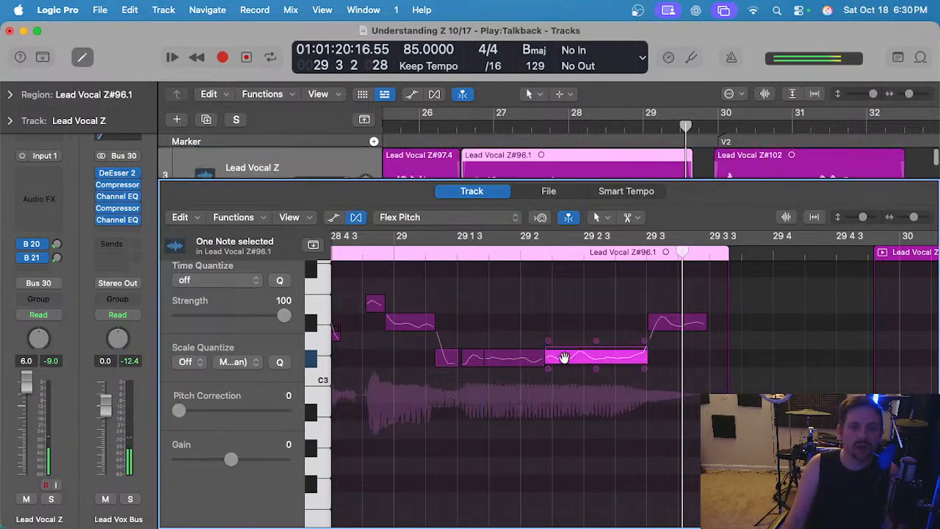
Replay the end of Lead Vocal Z#96.1 and snap the note at 30 1 3 in Lead Vocal Z#102 to pitch.
scroll(448, 287, down, 1)
click(348, 262)
key(space)
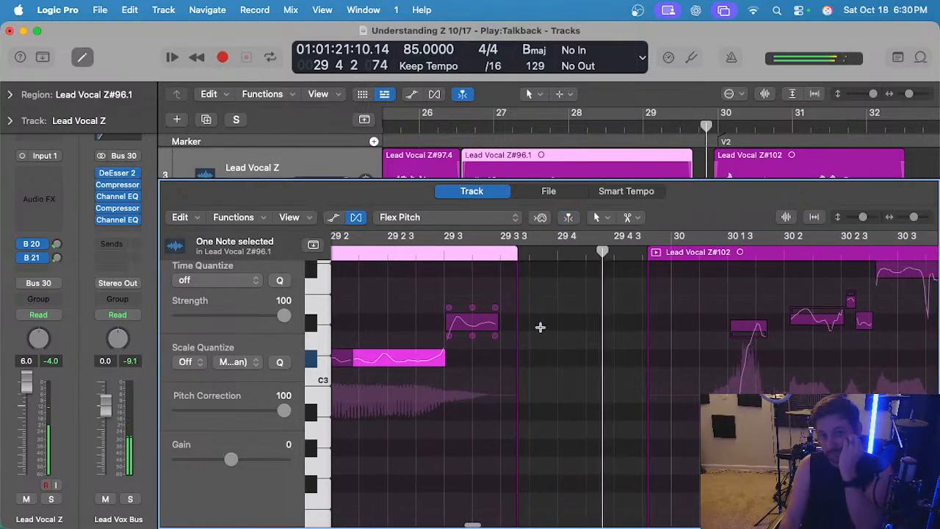
double_click(580, 335)
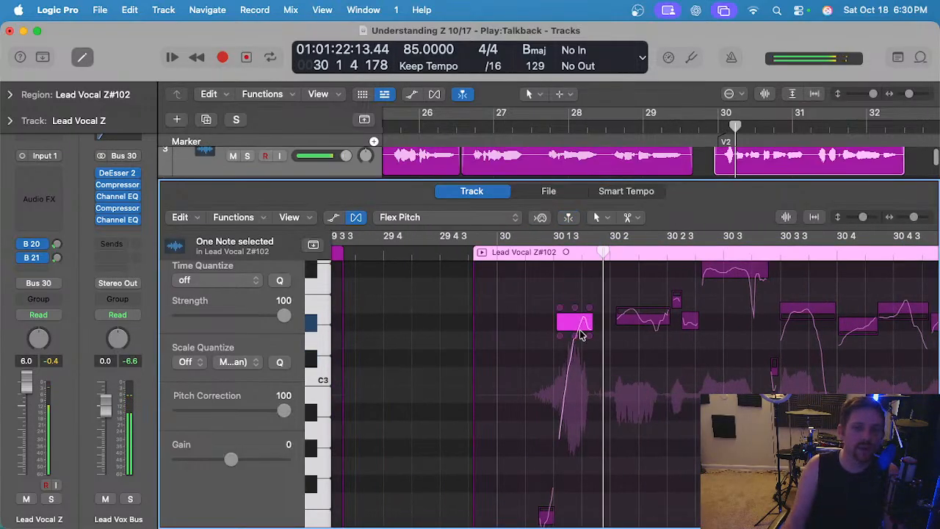
scroll(576, 334, up, 2)
click(433, 266)
key(space)
Snap the note at 30 2 to pitch with reduced vibrato, snap the short note before 30 2 4, and replay the phrase.
scroll(634, 346, right, 1)
scroll(634, 358, up, 2)
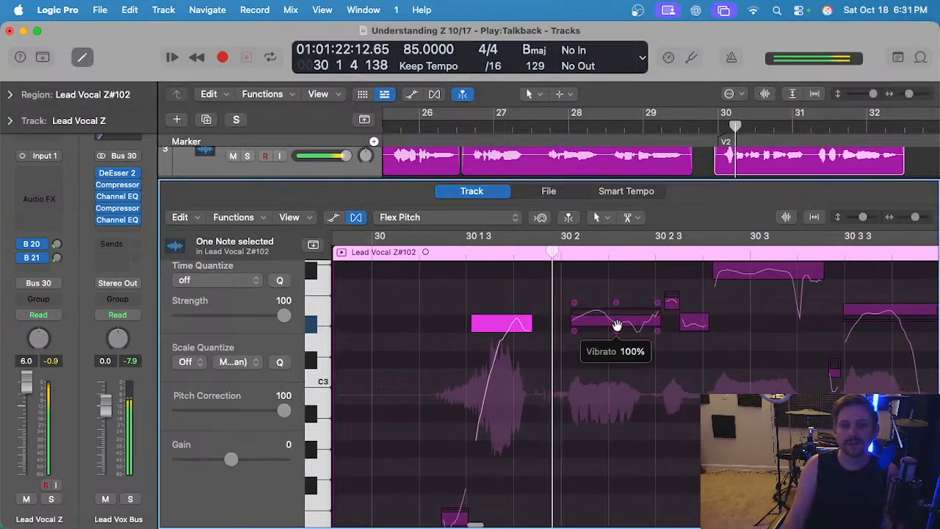
double_click(622, 322)
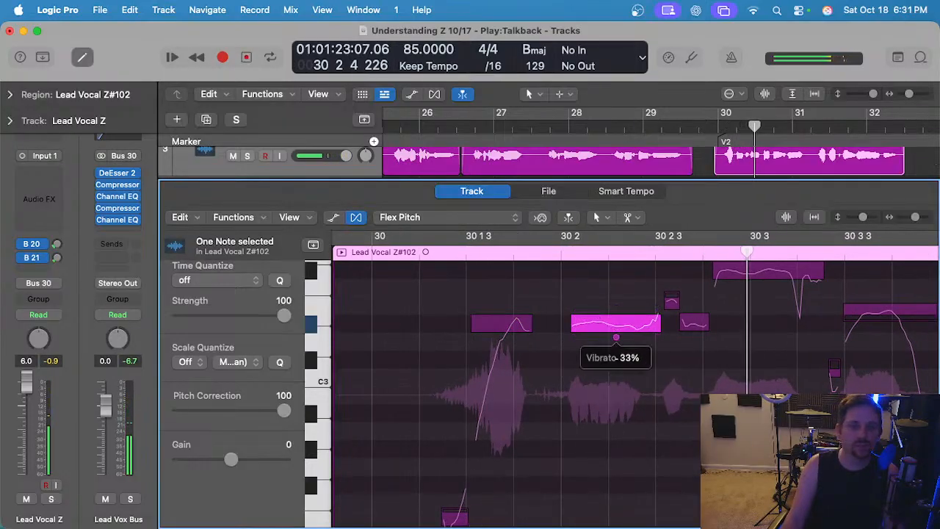
scroll(707, 323, up, 2)
double_click(762, 324)
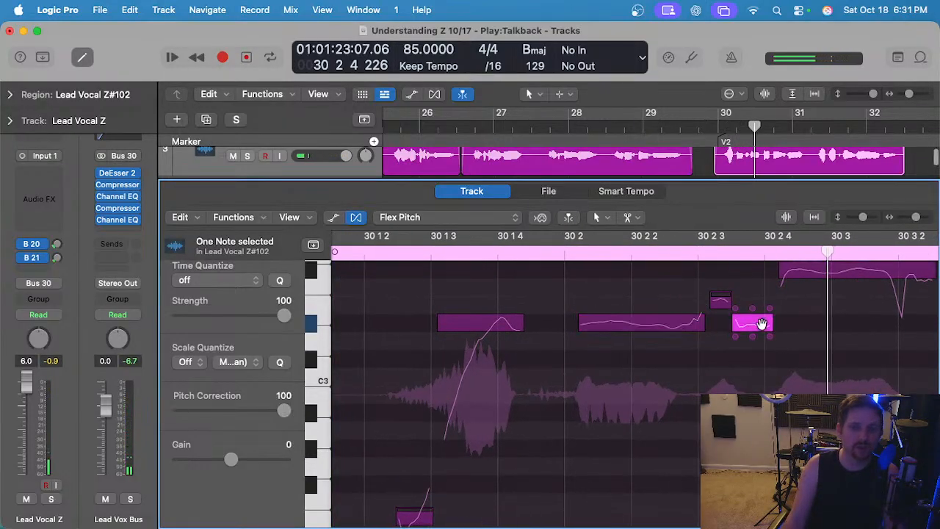
double_click(402, 254)
scroll(553, 299, down, 2)
scroll(553, 299, right, 5)
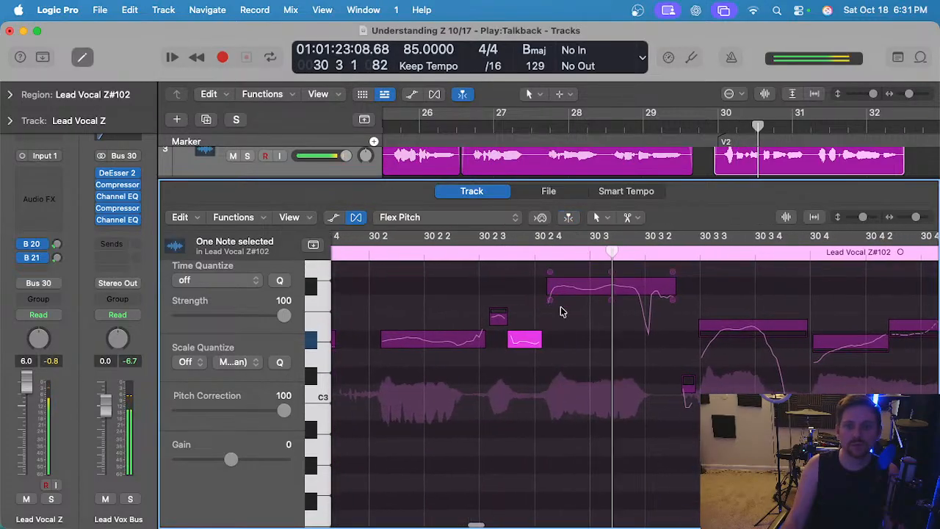
Snap the short note at 30 2 3 to pitch, raise the note right after it one semitone, and replay.
scroll(490, 312, up, 3)
double_click(503, 318)
drag(538, 335, 537, 315)
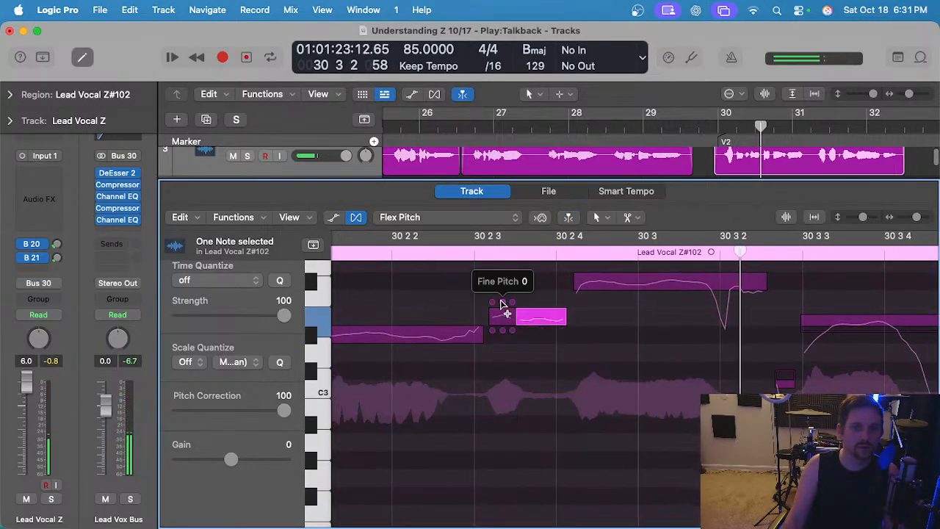
double_click(387, 255)
scroll(517, 299, down, 2)
scroll(632, 293, left, 2)
key(space)
Snap the long note around 30 3 and the note at 30 3 3 to pitch, and listen on past 31.
click(657, 278)
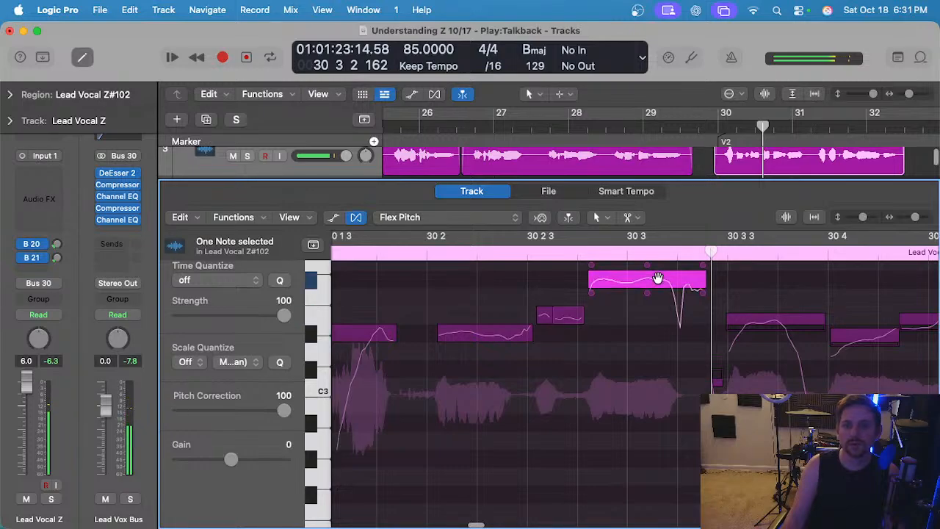
click(775, 320)
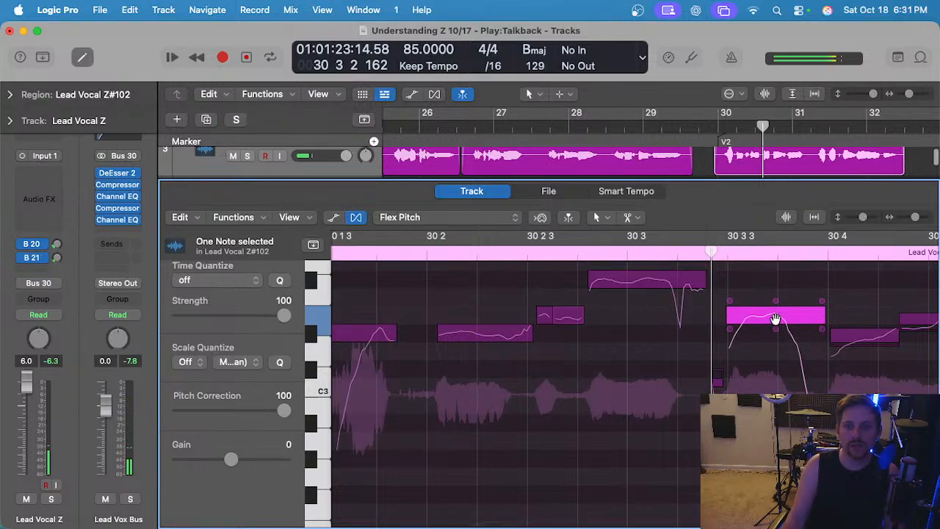
key(space)
scroll(763, 337, right, 3)
scroll(756, 348, right, 2)
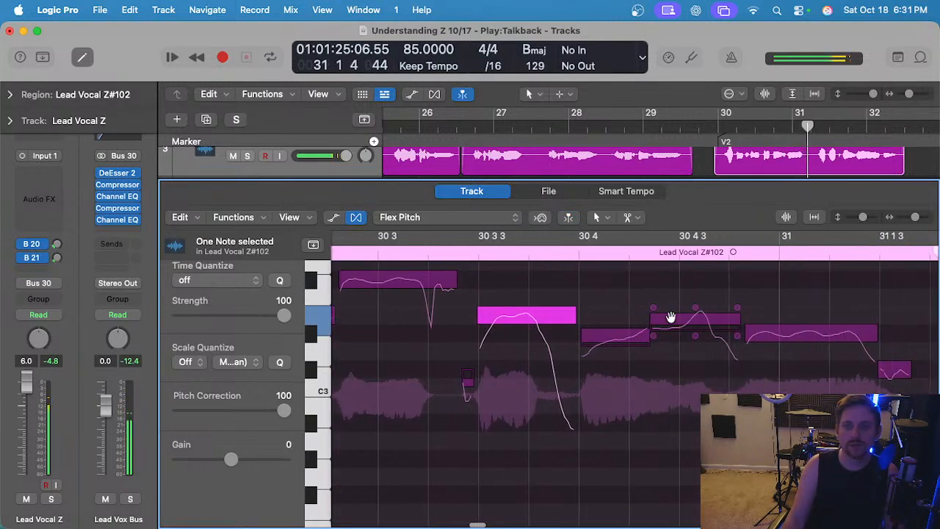
Split the note around 30 4 3 into three pieces, tune its first piece down, and split off the start of the note at 30 4.
click(686, 324)
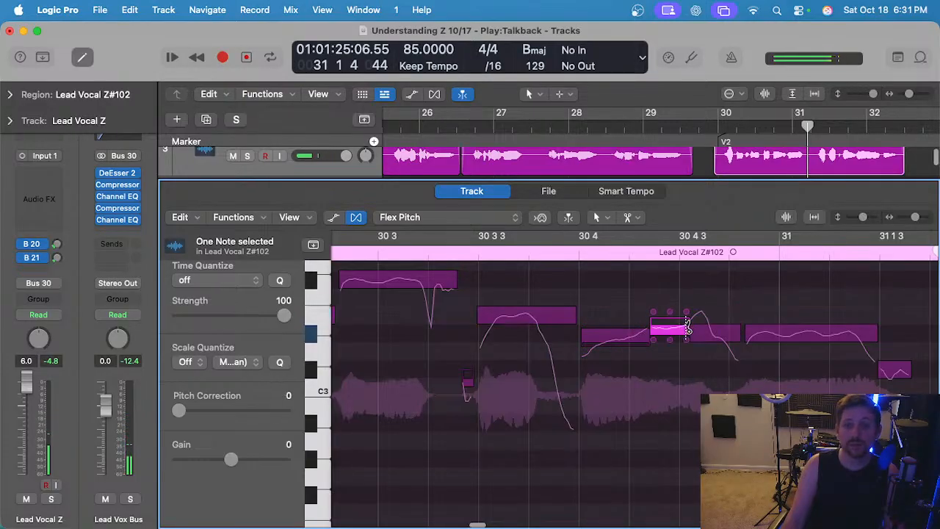
click(713, 332)
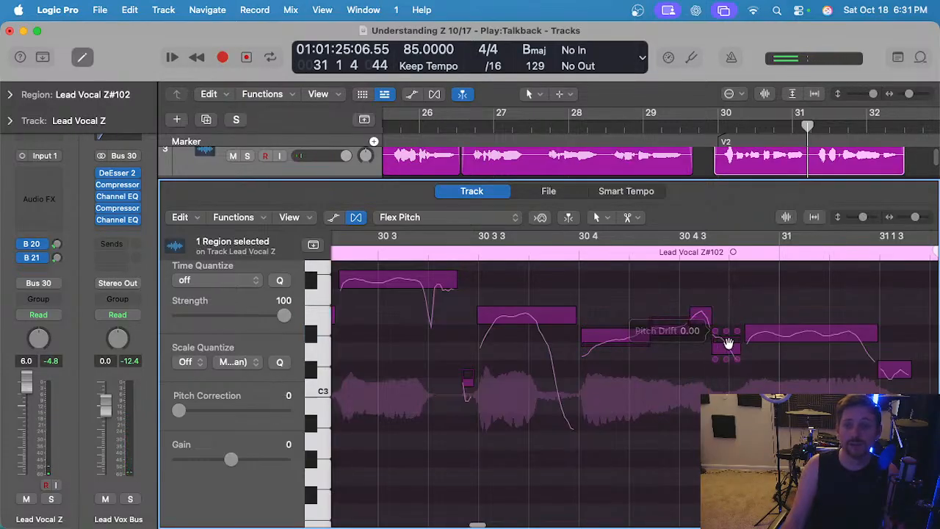
drag(669, 328, 670, 332)
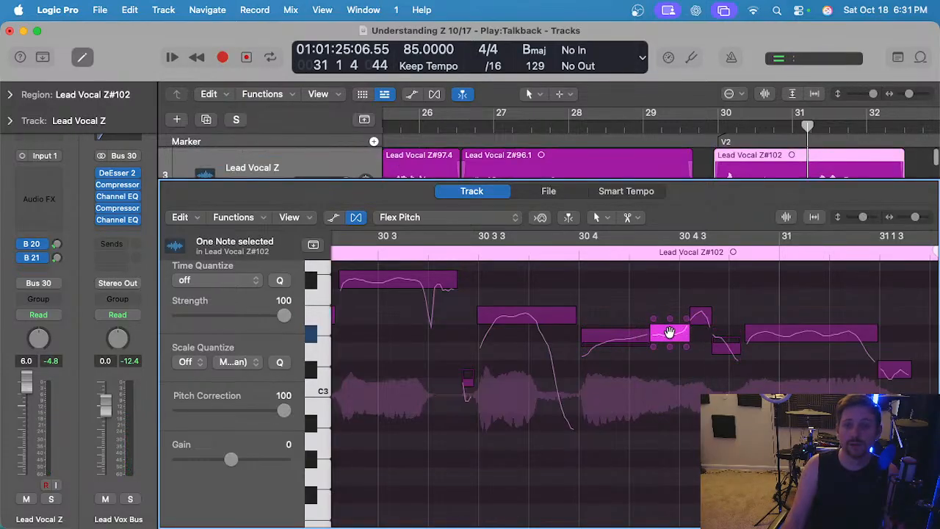
click(599, 339)
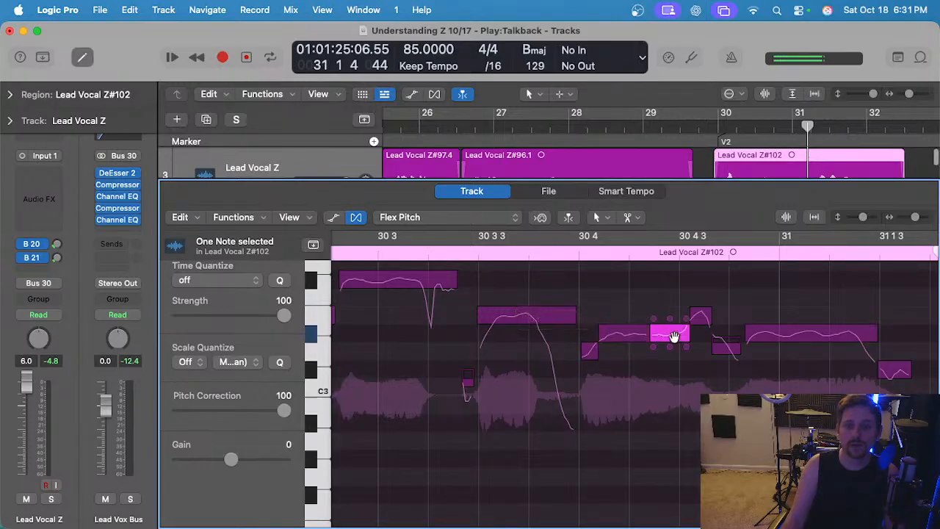
Snap the long note around 31 and the short note at 31 1 3 to pitch, and replay from 30 2 3.
click(773, 339)
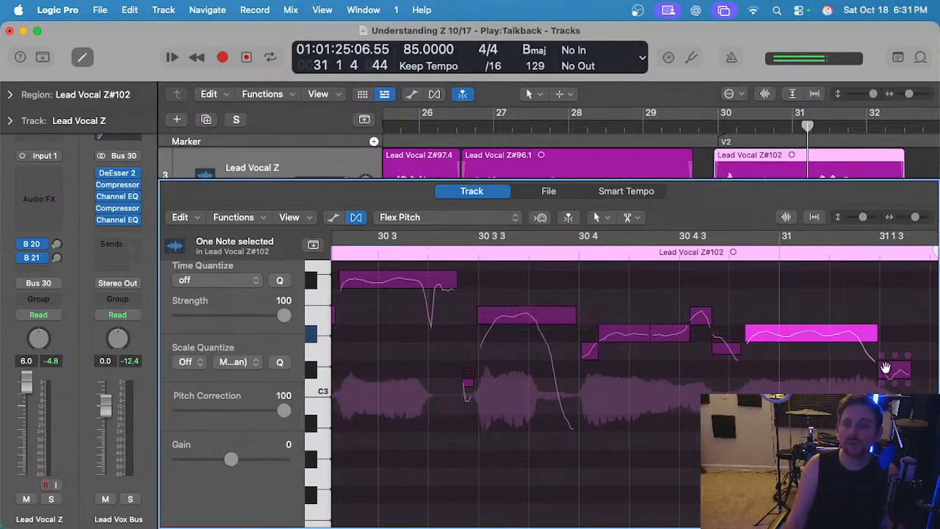
click(885, 367)
scroll(447, 249, down, 2)
click(357, 252)
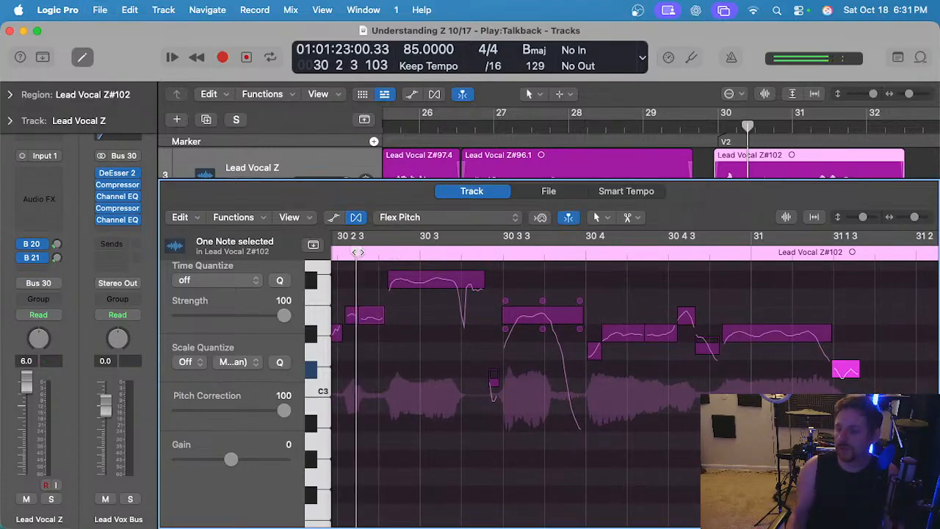
key(space)
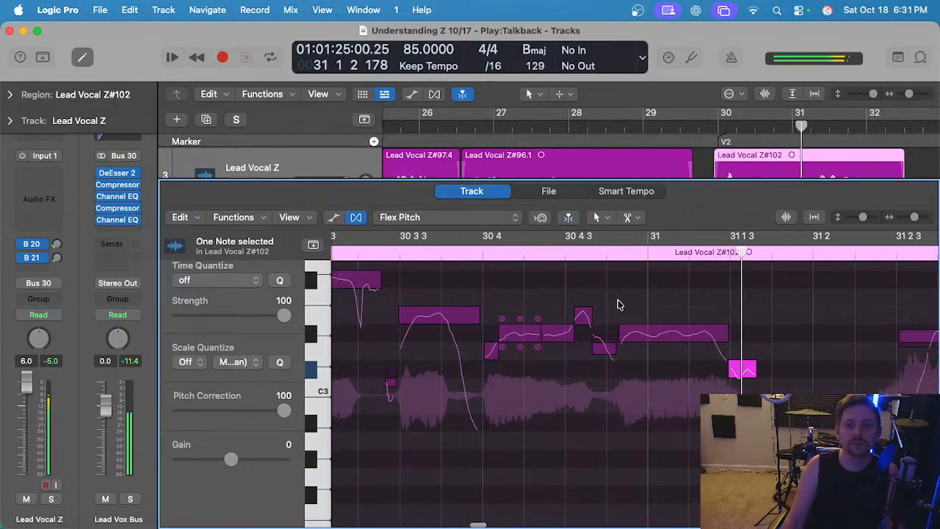
Set the Vibrato of the long note around 31 to 74%, adjust the vibrato of the note at 31 1 3, and replay from 30 3 3.
click(644, 345)
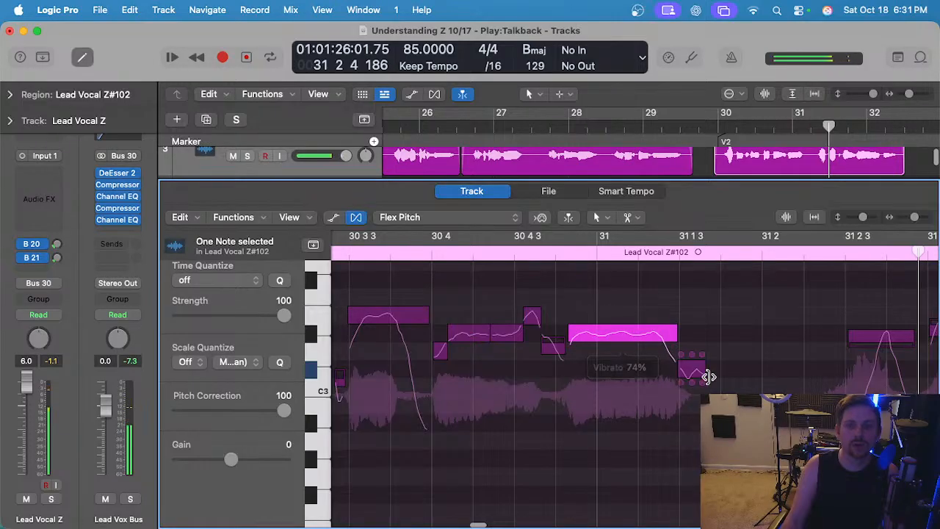
click(694, 371)
scroll(690, 374, up, 2)
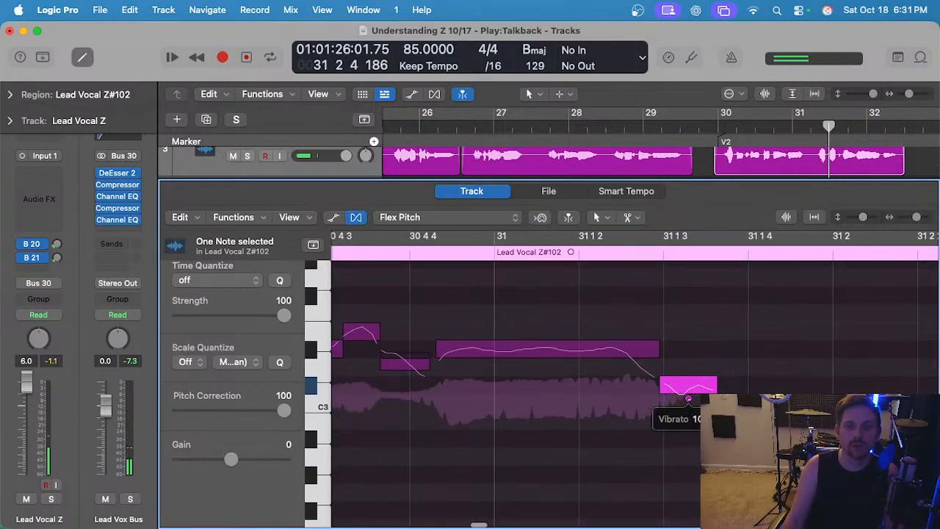
scroll(682, 351, down, 3)
click(461, 253)
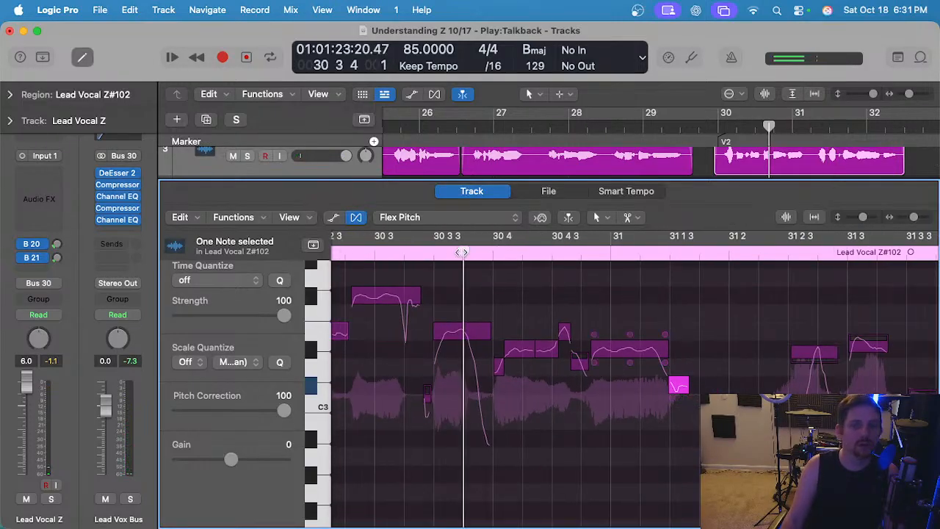
key(space)
key(space)
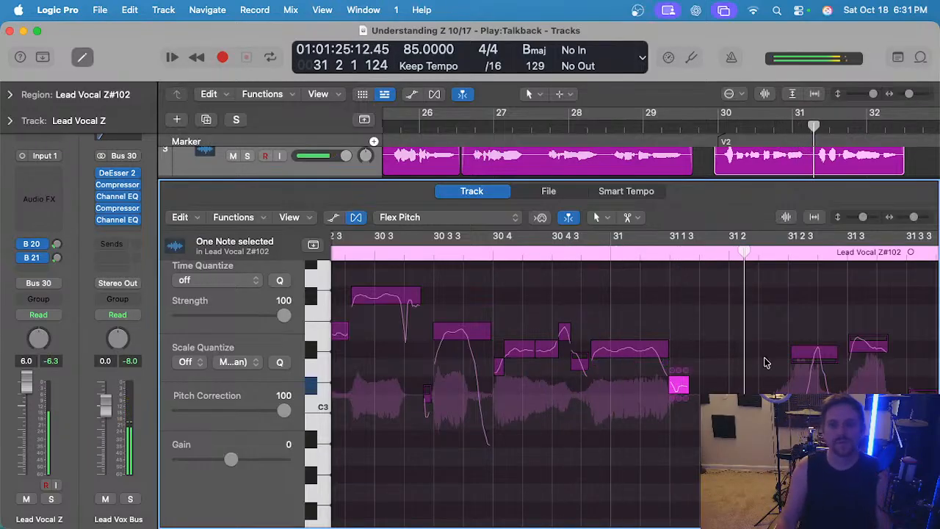
Set the Fine Pitch of the long note around 31 to -6 and replay the phrase from before 30 4.
click(595, 341)
drag(591, 334, 591, 339)
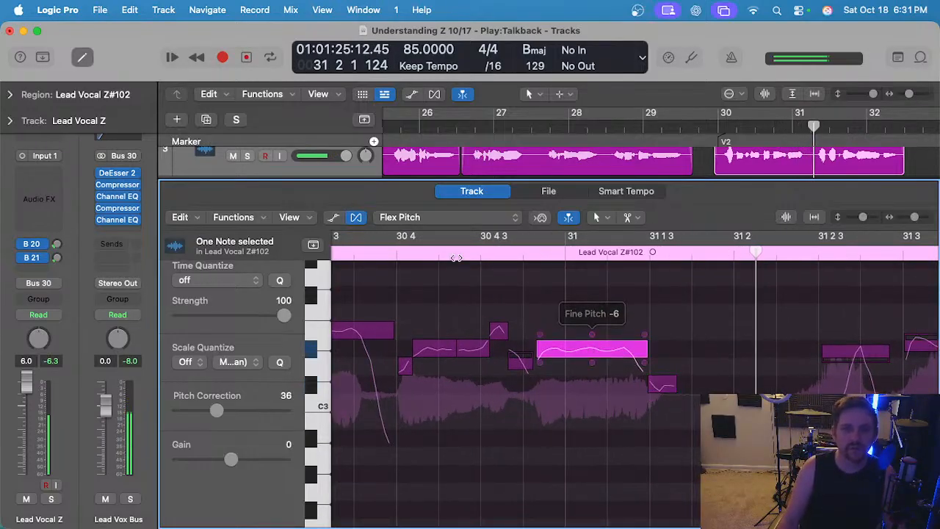
key(space)
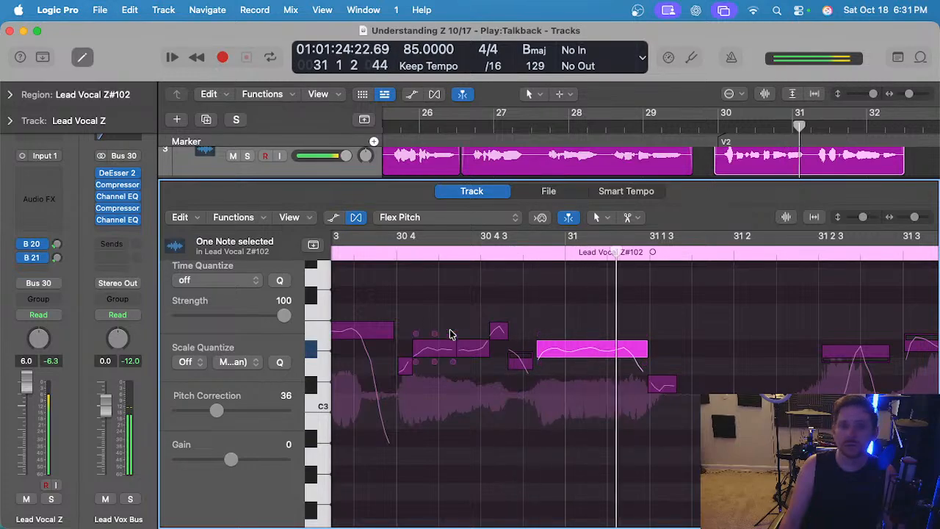
scroll(464, 328, left, 3)
double_click(372, 251)
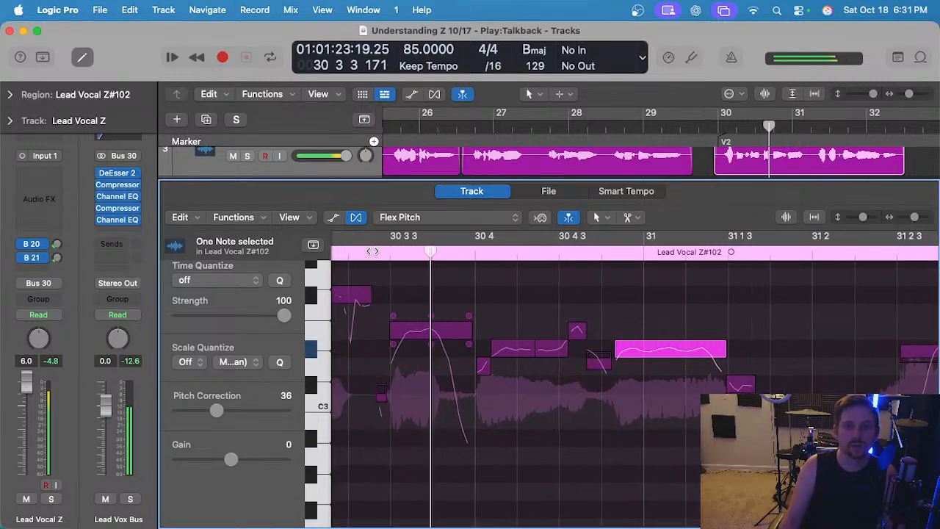
Snap the note at 31 3 to pitch and set its starting Pitch Drift to -0.12.
scroll(400, 265, right, 10)
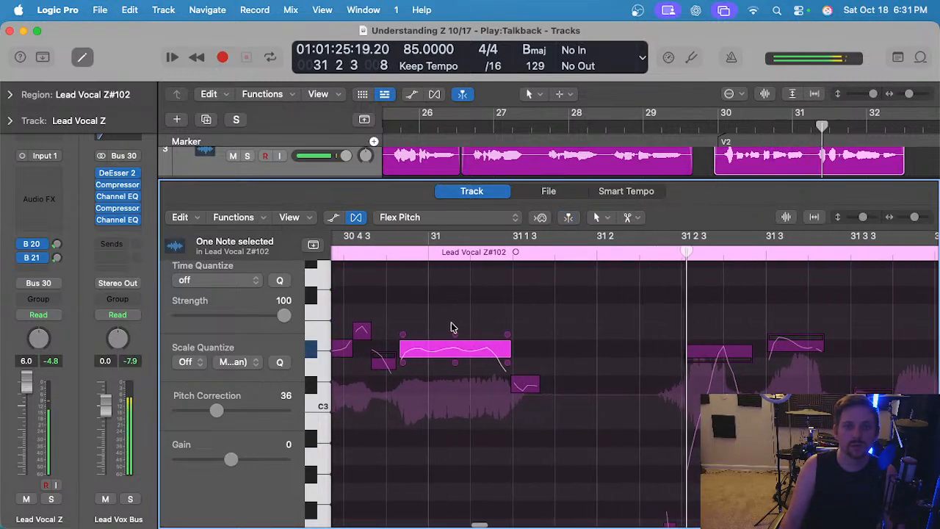
click(711, 347)
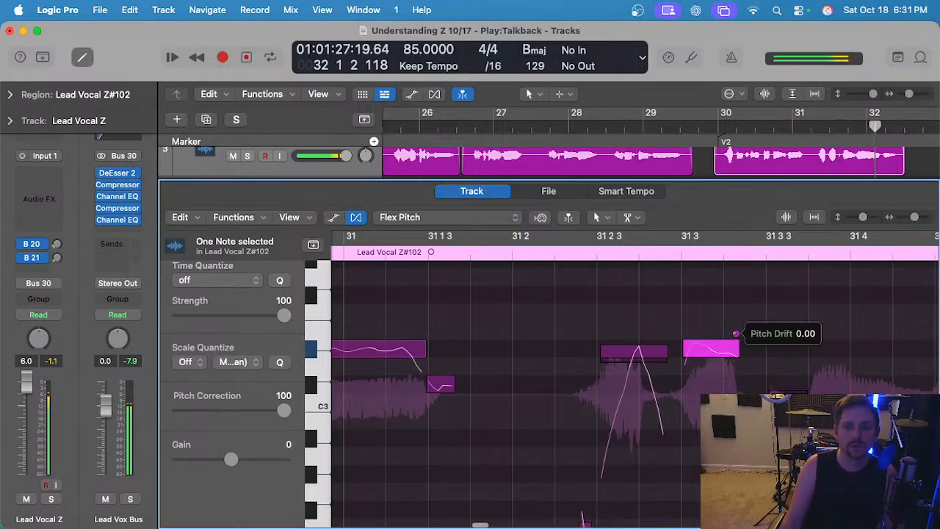
drag(736, 334, 734, 324)
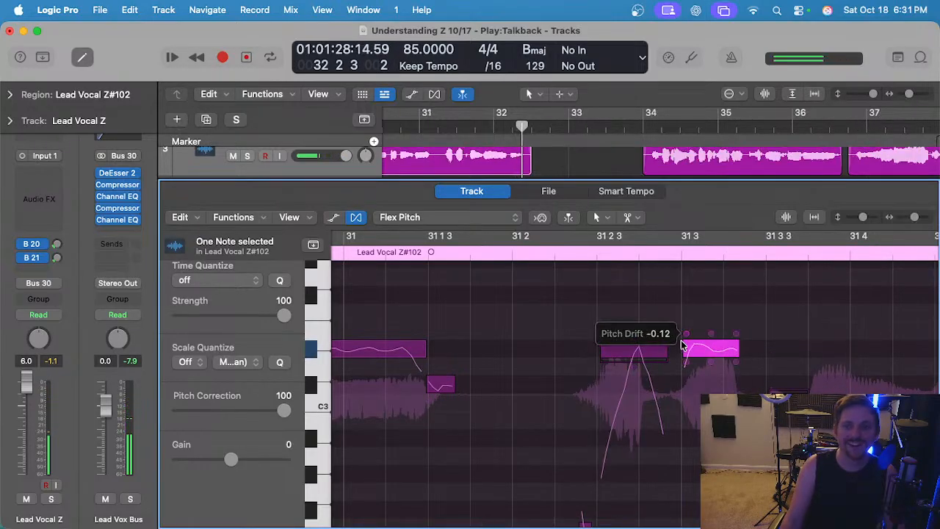
Try to nudge the pitch of the note at 31 2 3 and play back the passage up to 31 4.
scroll(630, 358, up, 3)
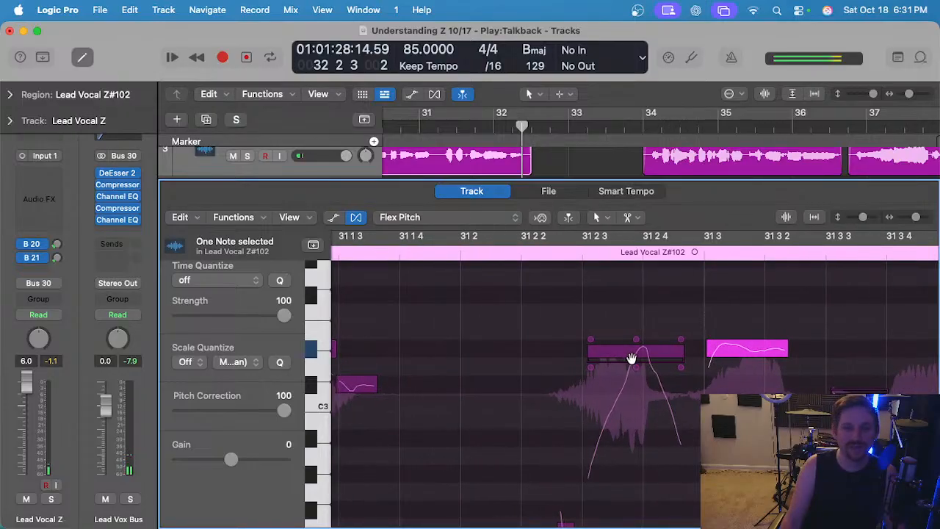
drag(637, 347, 637, 352)
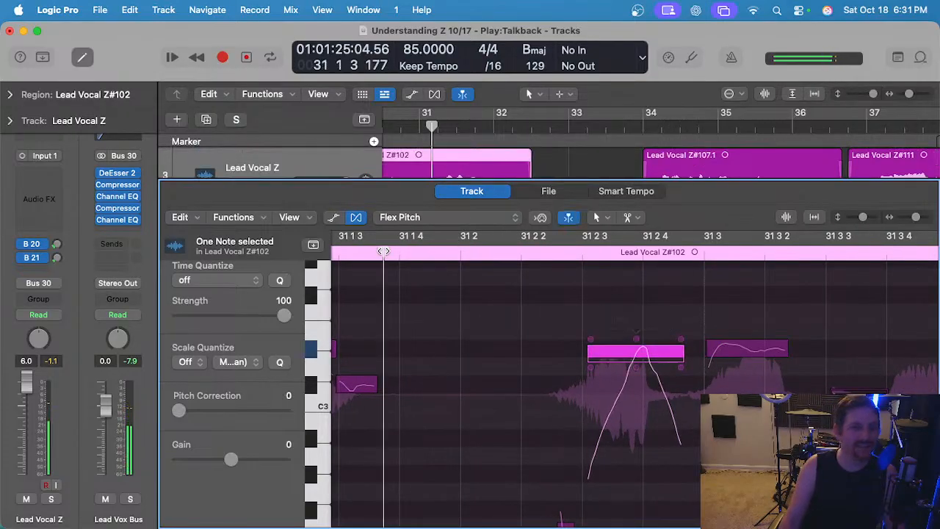
click(562, 335)
scroll(493, 319, down, 3)
key(space)
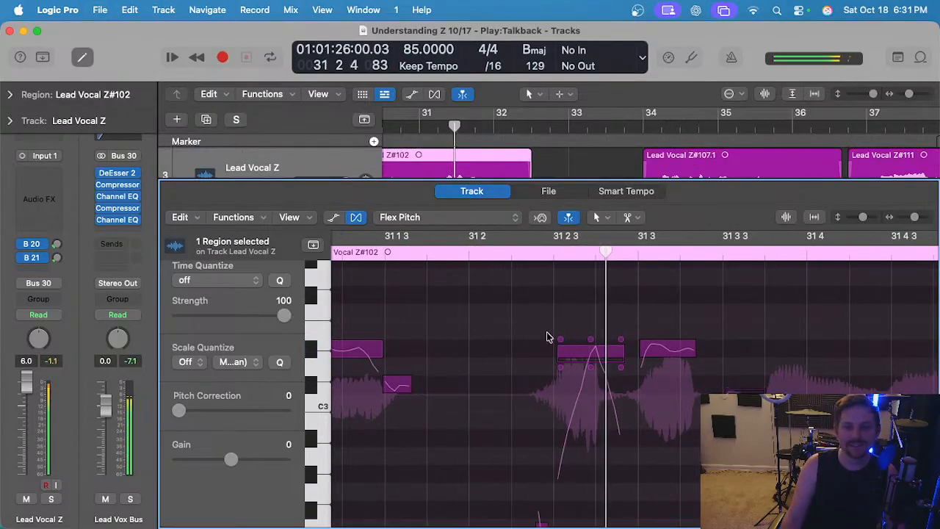
scroll(545, 336, right, 4)
key(space)
Tune the note at 31 3 3 to C#3, split off the start of the following long note, and snap the remainder to pitch.
drag(577, 399, 581, 384)
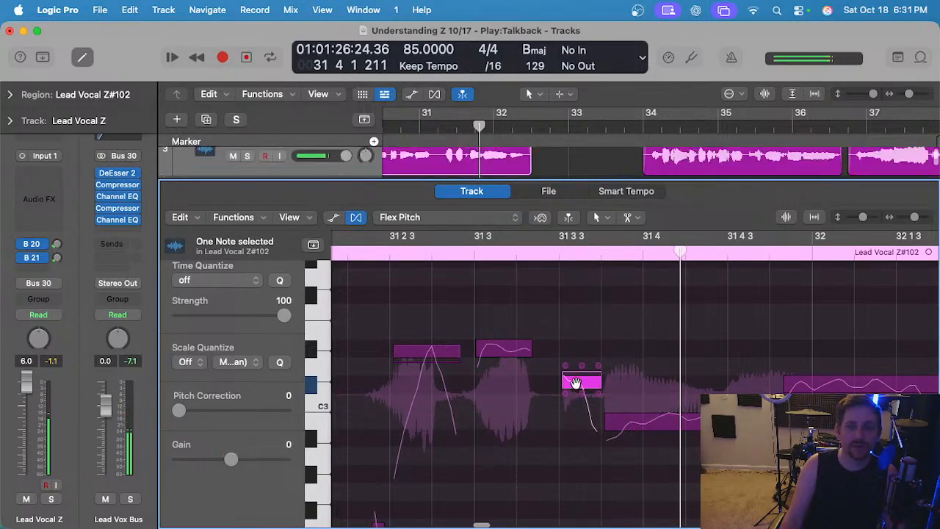
click(654, 428)
super+click(628, 423)
click(672, 425)
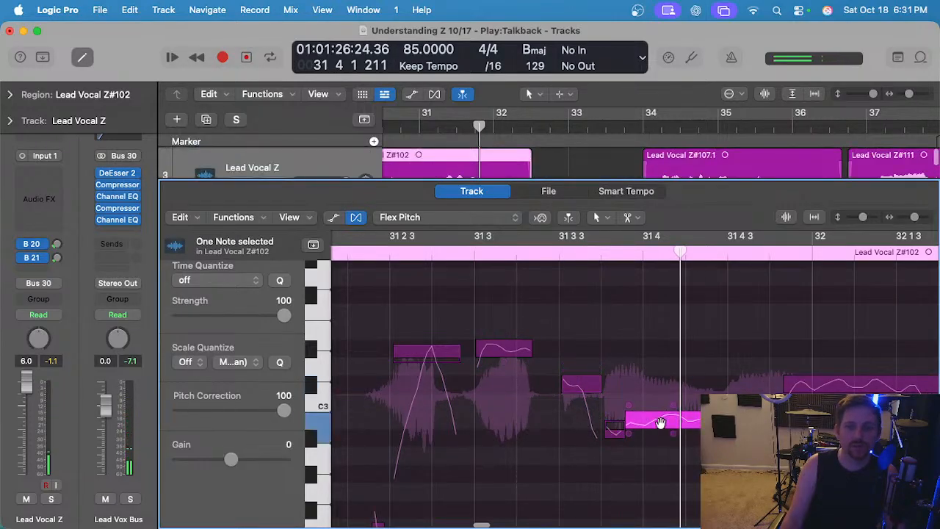
click(629, 411)
mouse_move(630, 409)
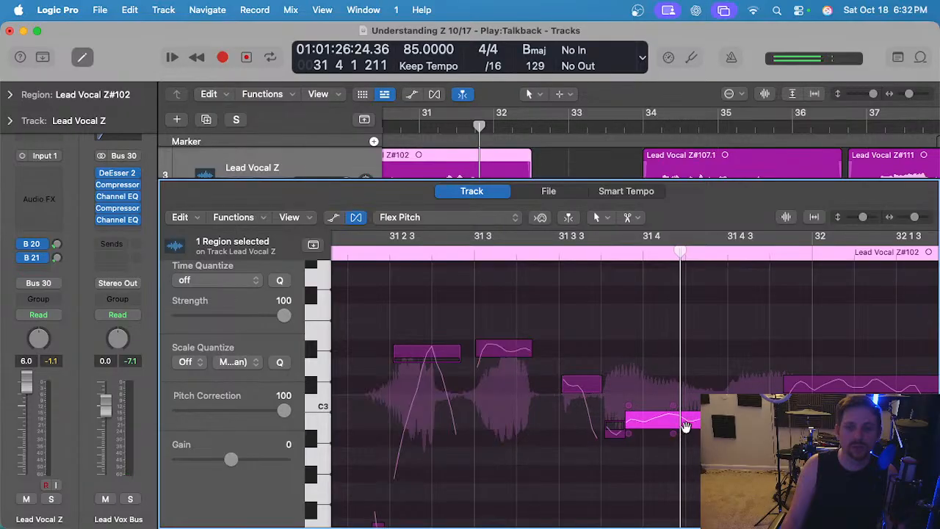
Split the long note again just after 31 4 and snap the long note around 32 to pitch.
super+click(687, 424)
click(667, 420)
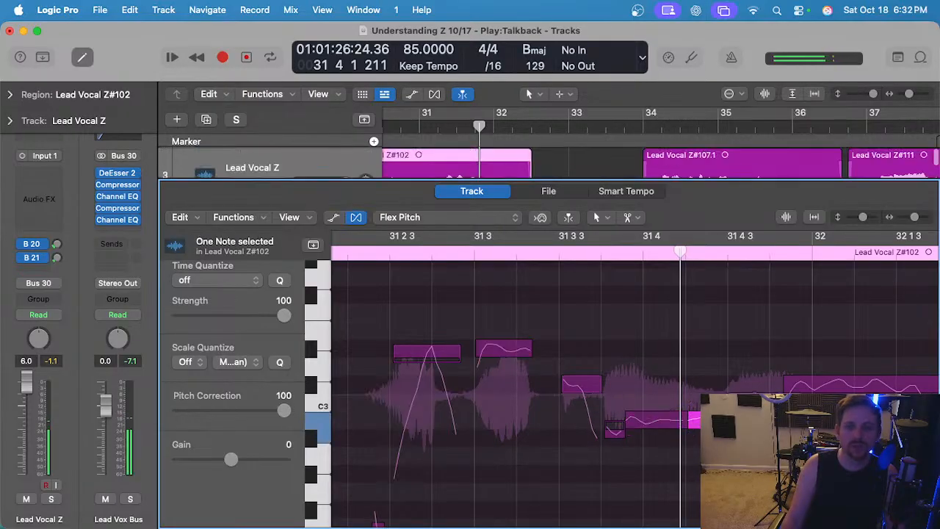
scroll(709, 404, down, 3)
scroll(708, 404, right, 3)
click(718, 380)
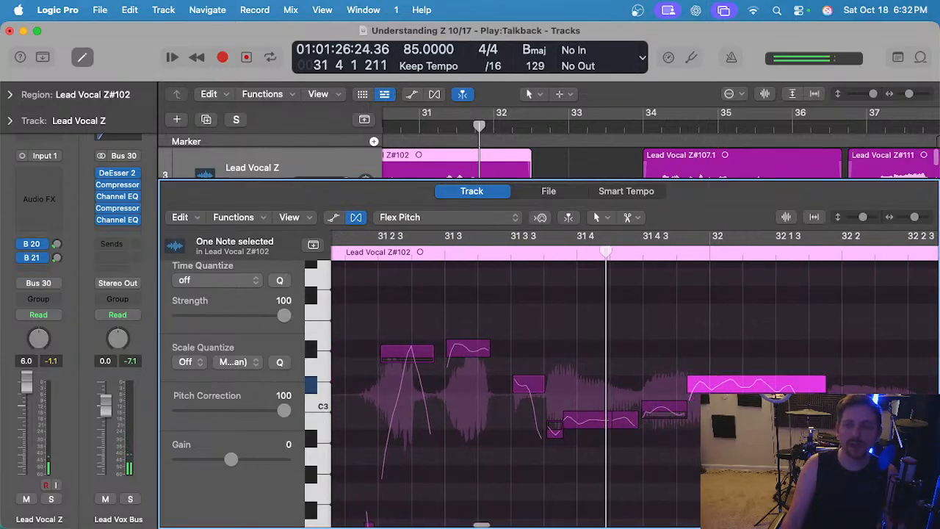
Play back the vocal from bar 31 and snap the note at 32 2 in Lead Vocal Z#102 to pitch.
click(720, 425)
click(367, 251)
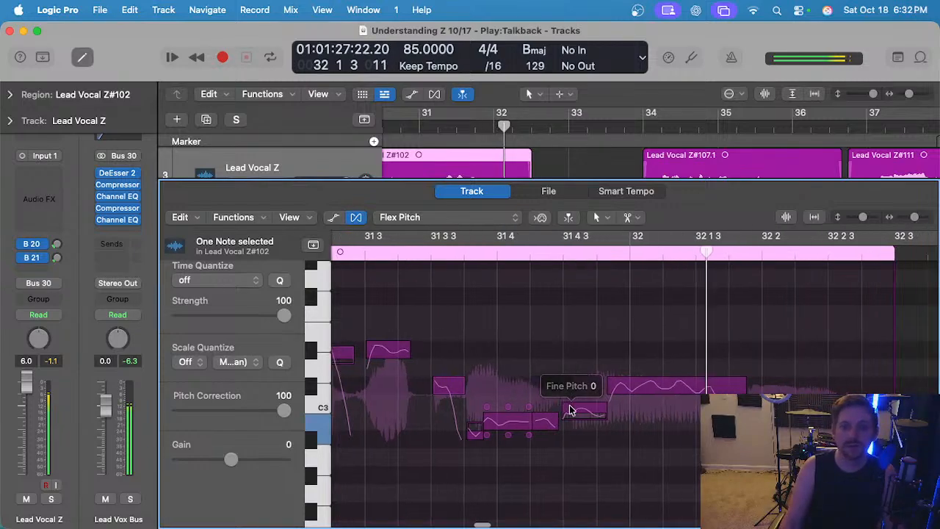
scroll(610, 449, up, 2)
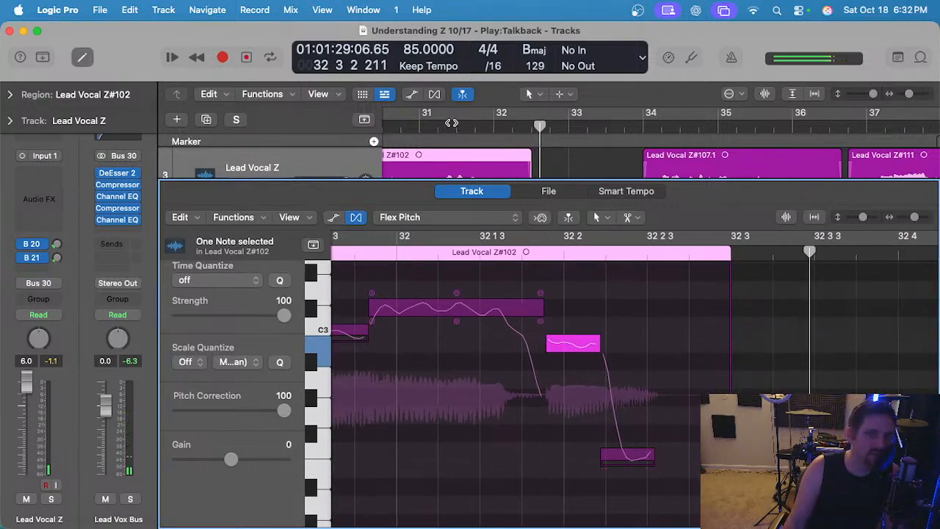
Close the editor and play back the tuned vocal in the full arrangement from bar 31 and again from bar 32.
key(space)
key(e)
click(535, 269)
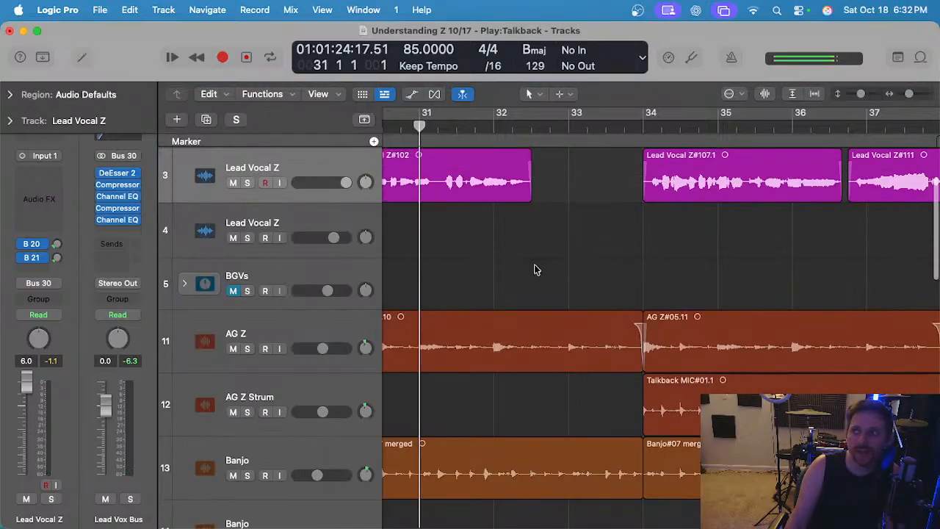
scroll(535, 270, down, 2)
key(space)
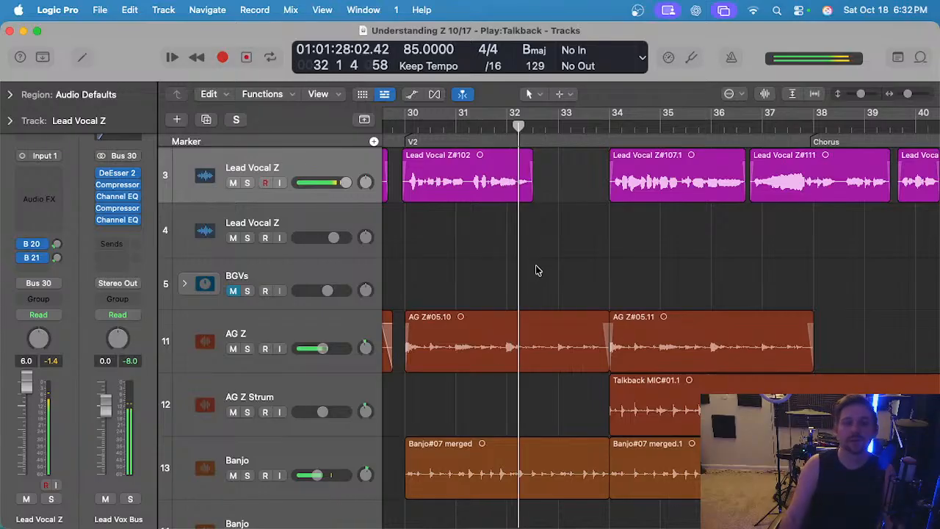
click(512, 128)
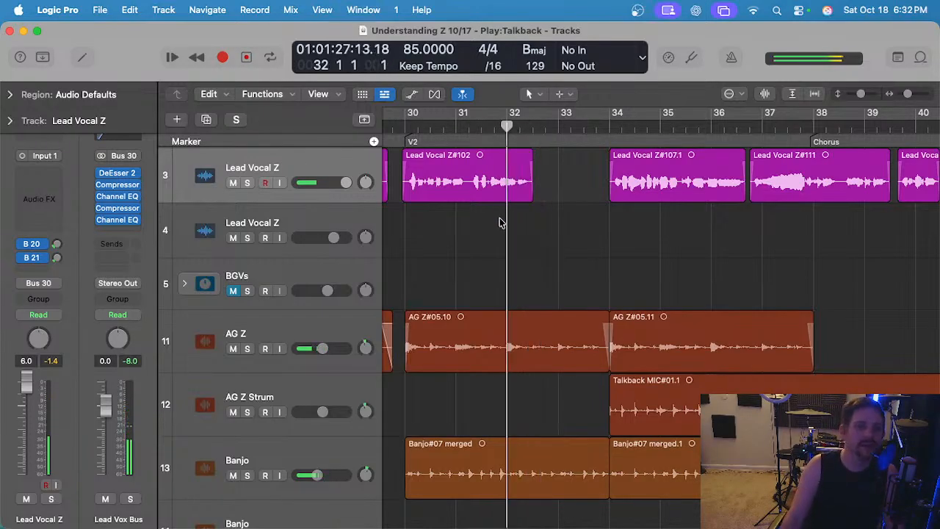
Reopen the Flex Pitch editor, raise the last note of Lead Vocal Z#102 to F#2, and play back the phrase ending.
key(e)
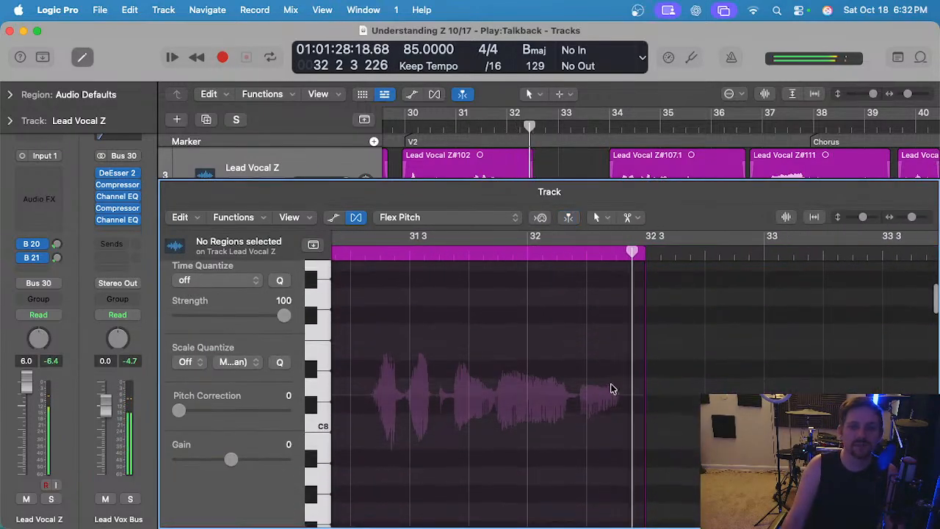
scroll(594, 387, up, 3)
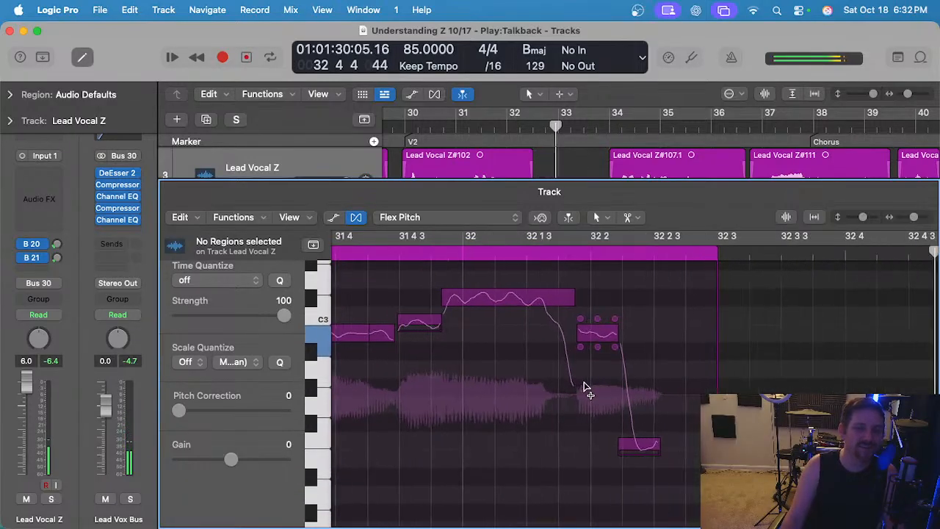
drag(645, 443, 640, 425)
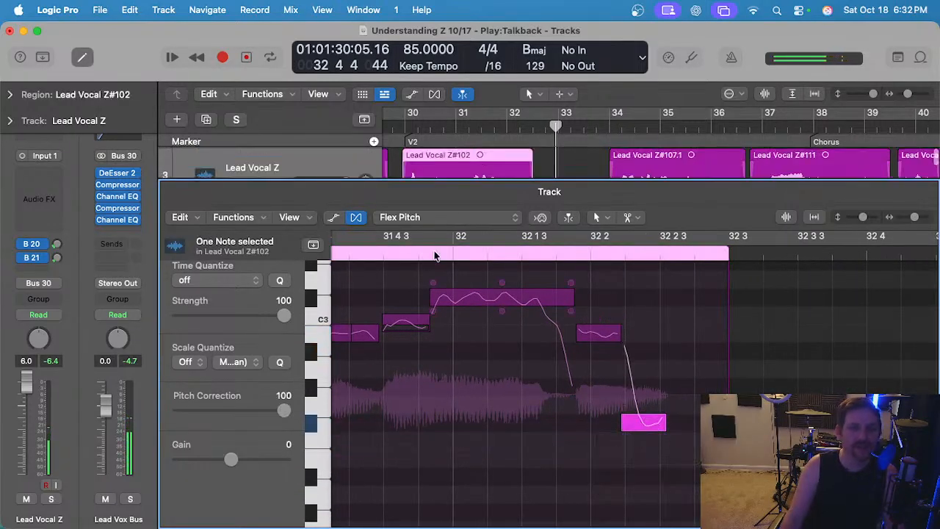
click(512, 363)
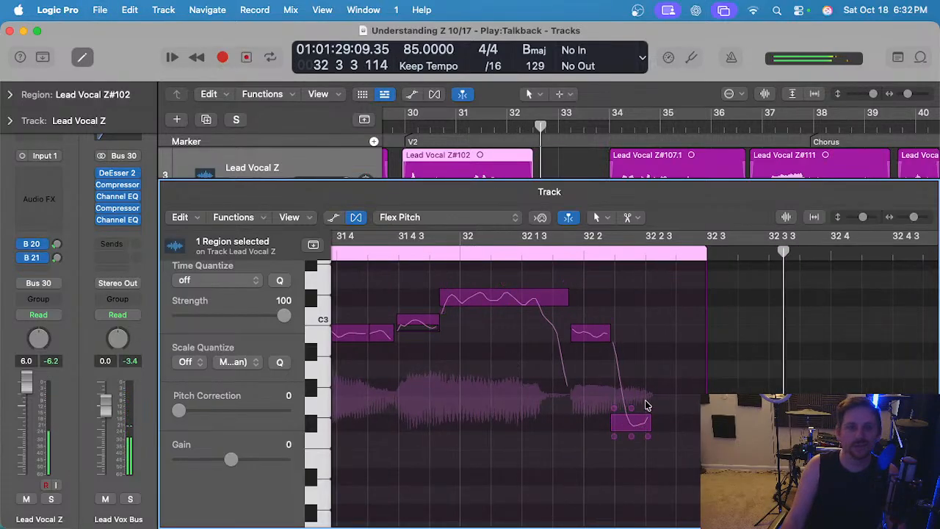
Try adjusting the vibrato of the last note, replay the phrase from bar 32 with the vocal soloed, and close the editor.
drag(634, 423, 632, 458)
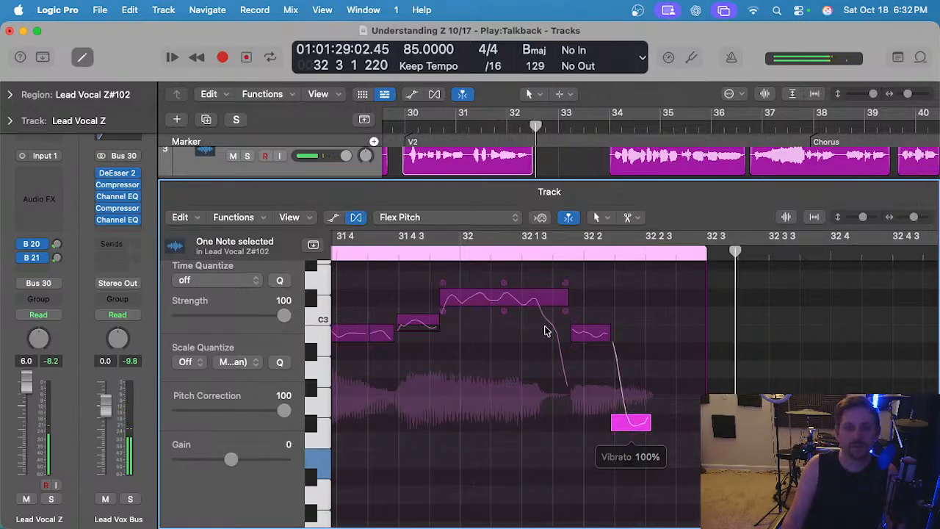
click(468, 256)
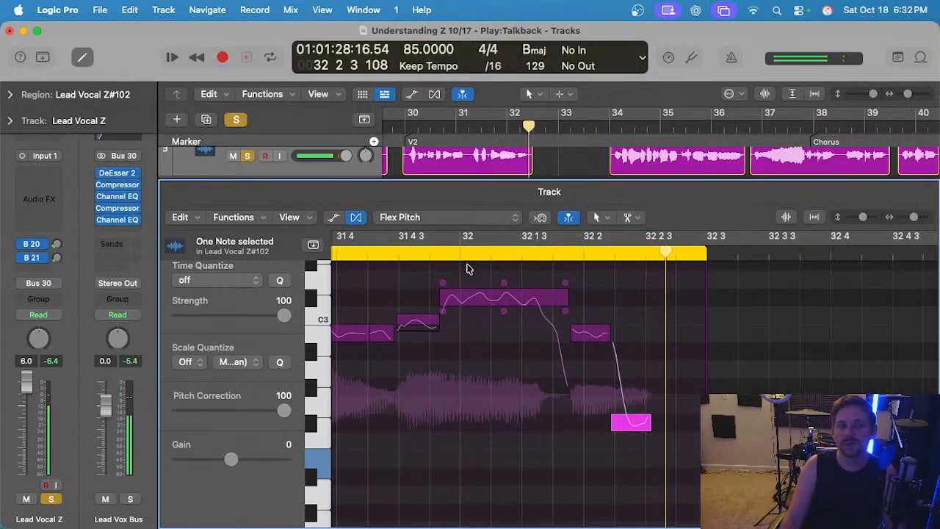
key(s)
key(e)
click(607, 196)
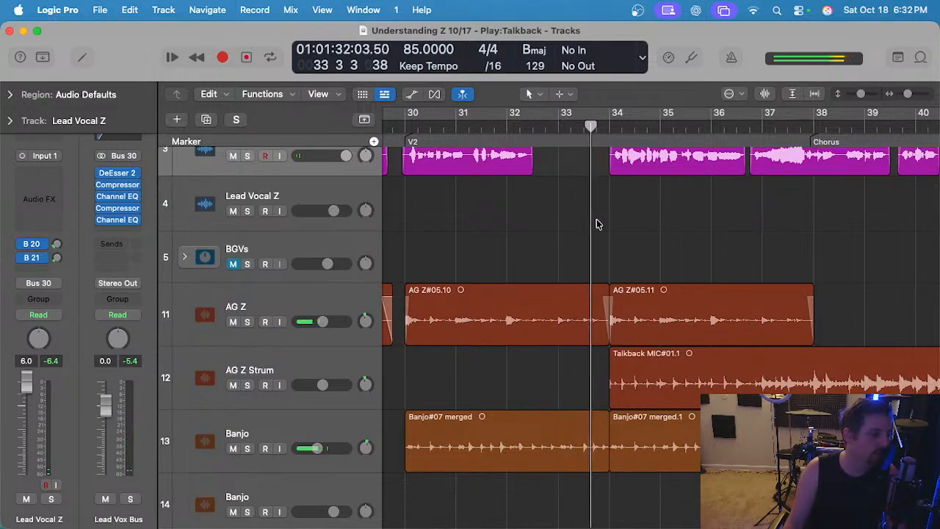
Play back the gap between bars 33 and 34 repeatedly while examining the instrument tracks down to the drums.
scroll(604, 223, up, 1)
scroll(606, 224, up, 2)
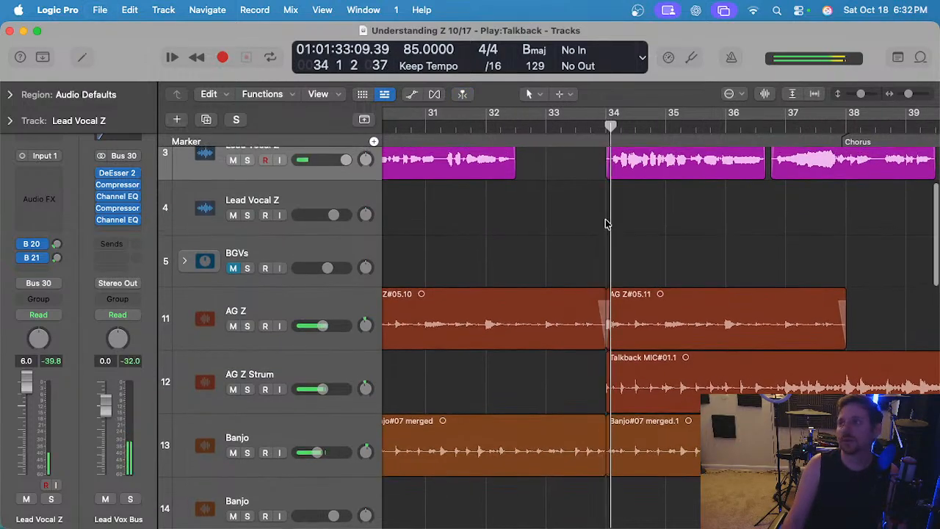
click(551, 124)
scroll(554, 231, down, 10)
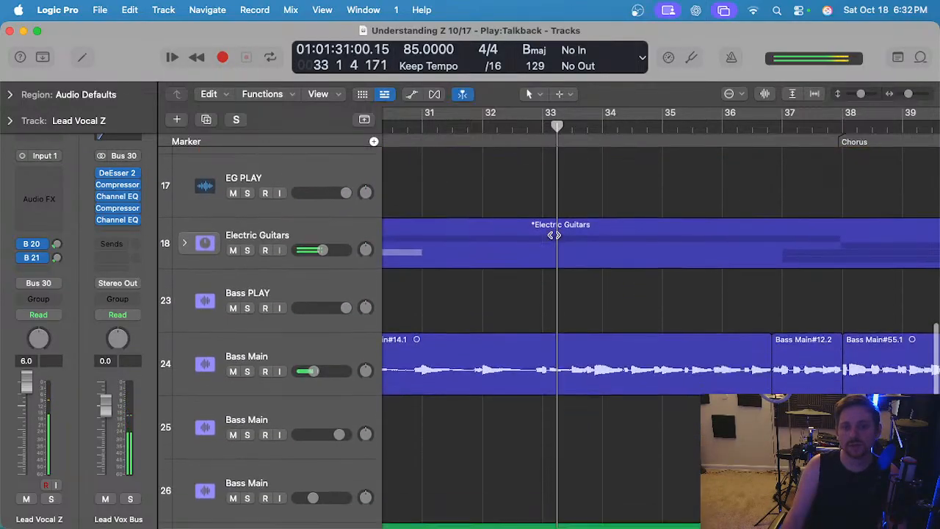
scroll(553, 235, up, 1)
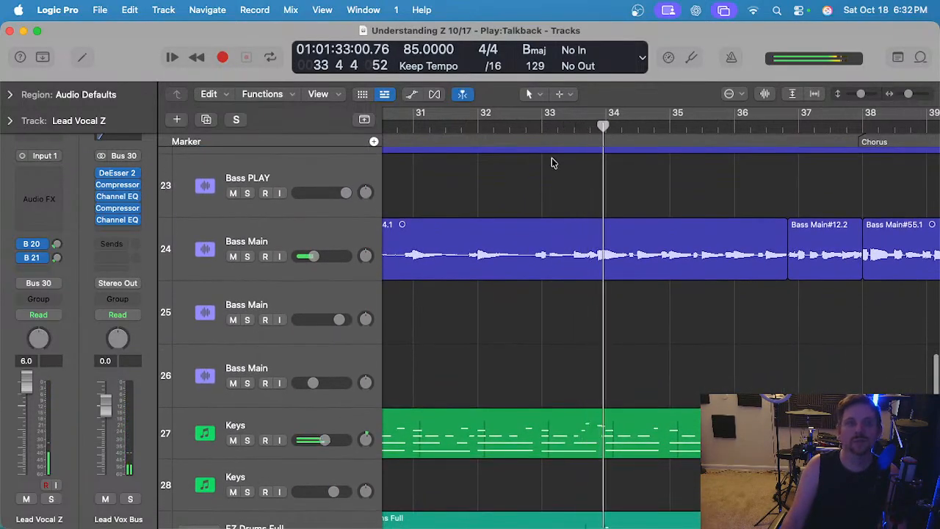
click(541, 129)
scroll(526, 331, down, 5)
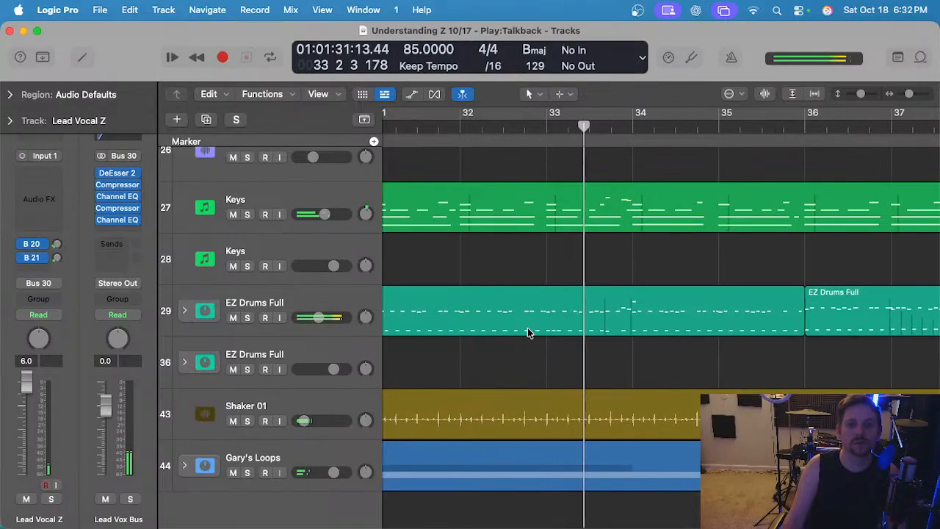
Open the EZ Drums Full region around bar 33 in the Piano Roll and play back the fill leading into bar 34.
click(287, 300)
key(space)
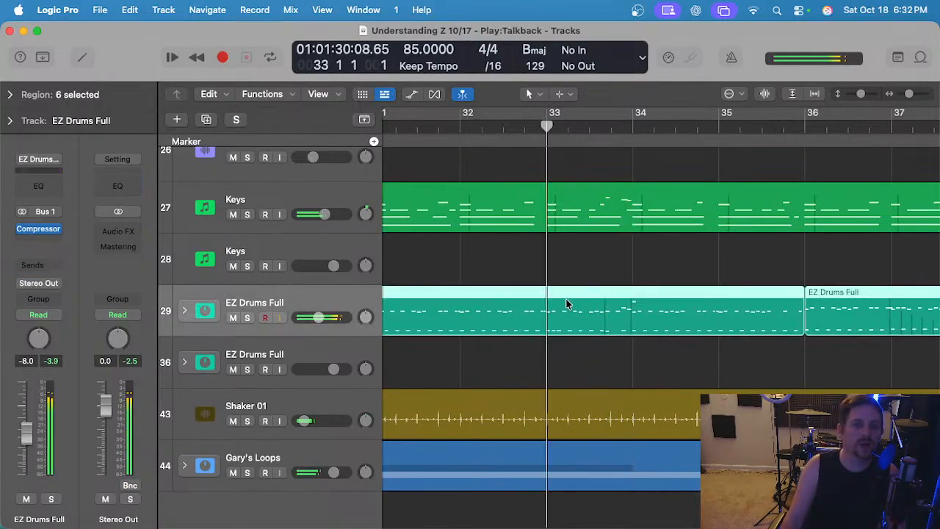
double_click(563, 308)
key(space)
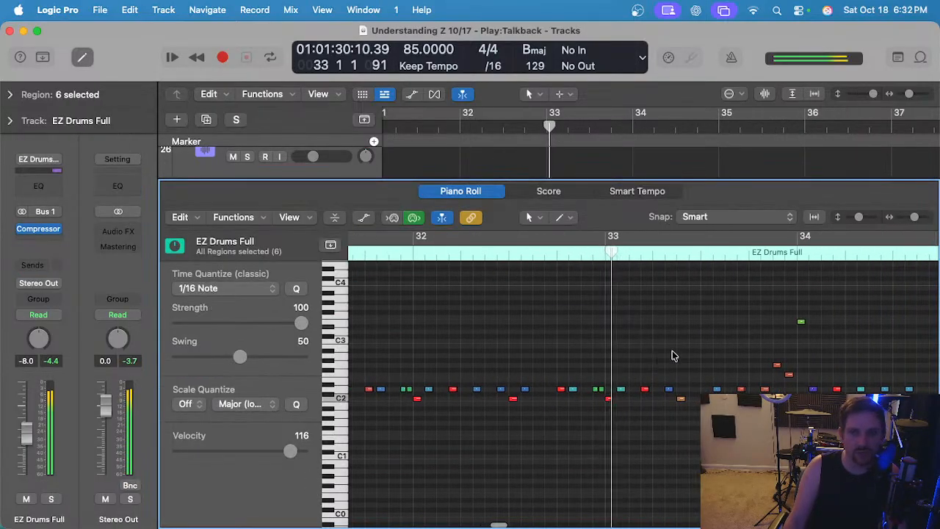
scroll(678, 355, right, 3)
key(space)
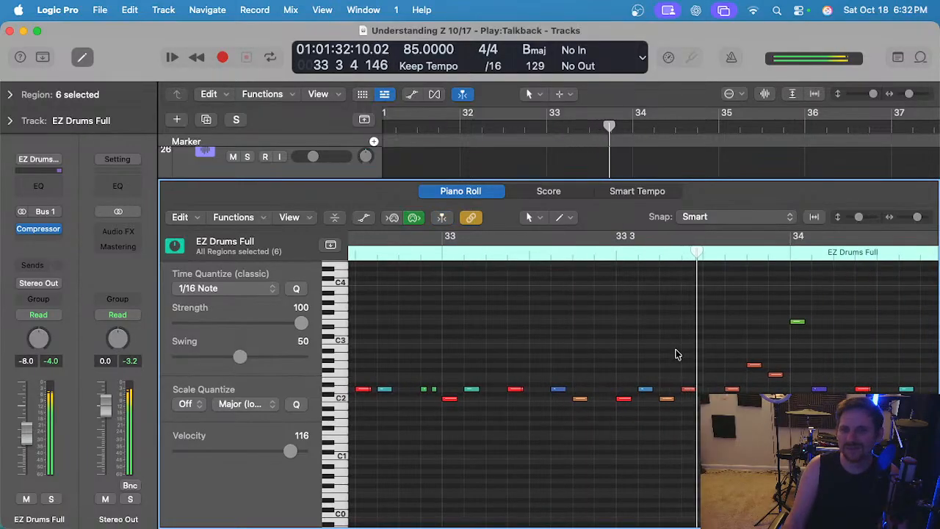
key(super+Right)
key(super+Left)
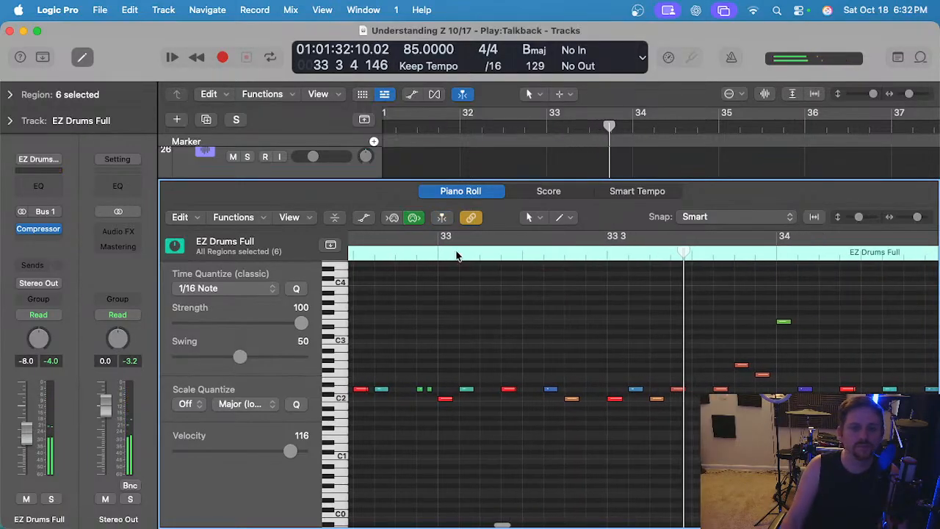
click(437, 255)
key(space)
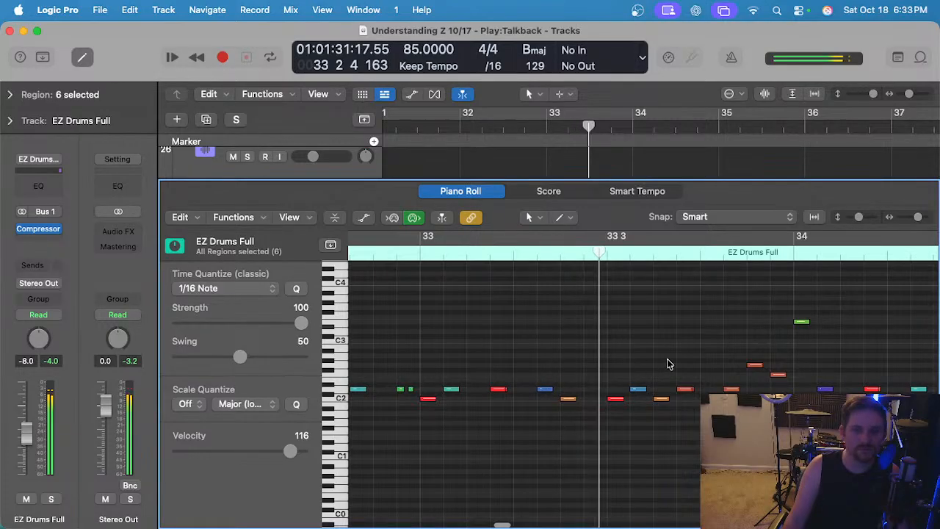
Move the C2-row drum note at 33 3 3 up to the row just below C3 and replay the fill from bar 33.
drag(663, 401, 663, 360)
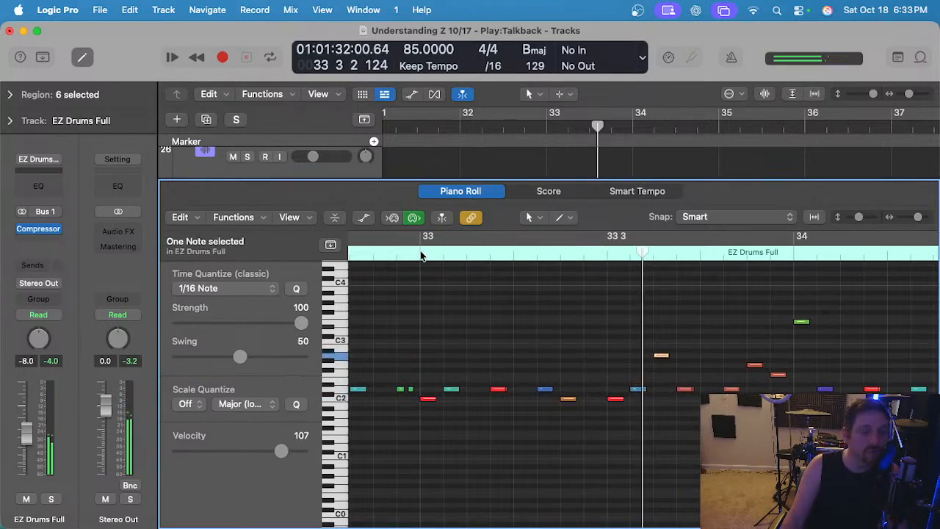
click(420, 255)
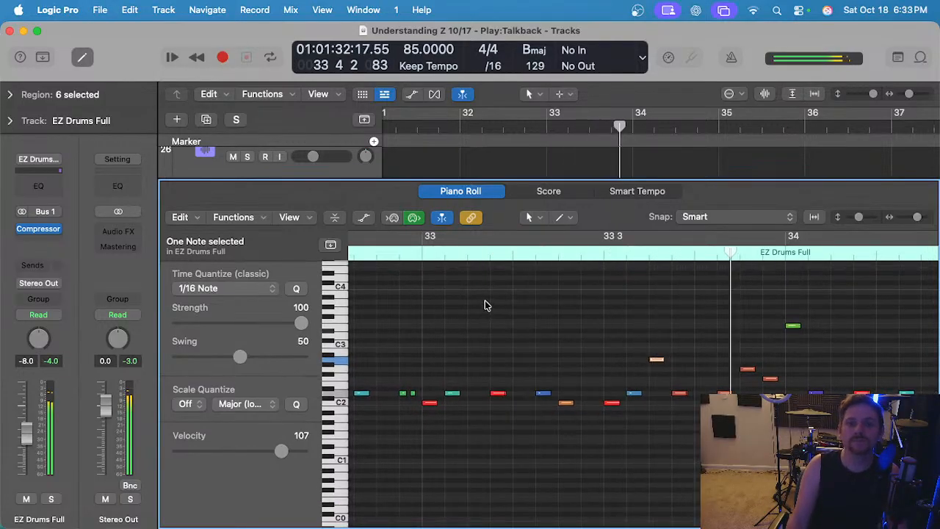
scroll(491, 317, down, 5)
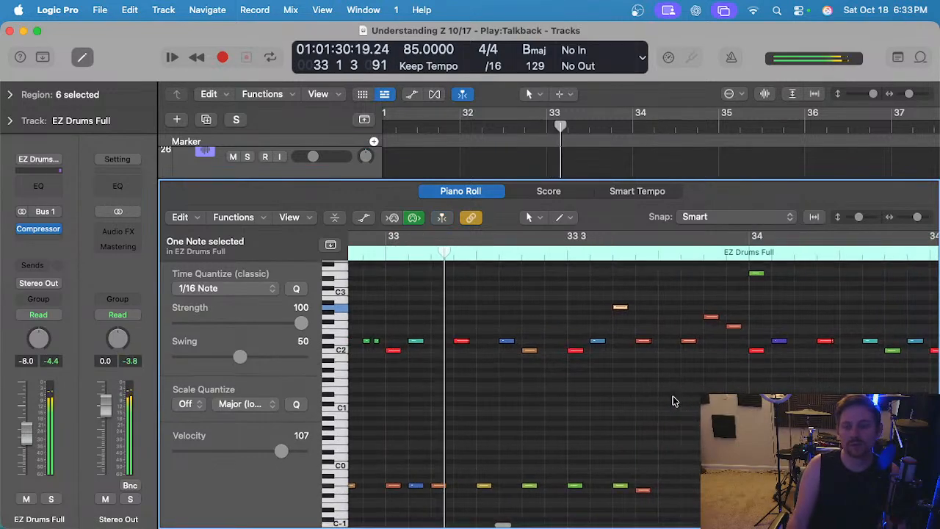
click(653, 411)
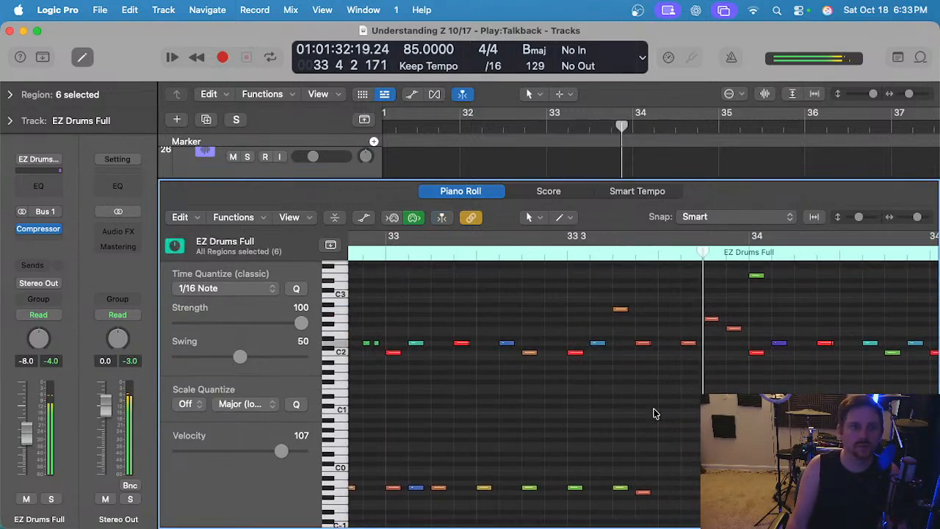
Set the velocity of the note above C3 at bar 34 to 92, replay the fill ending, and close the Piano Roll.
scroll(757, 323, up, 2)
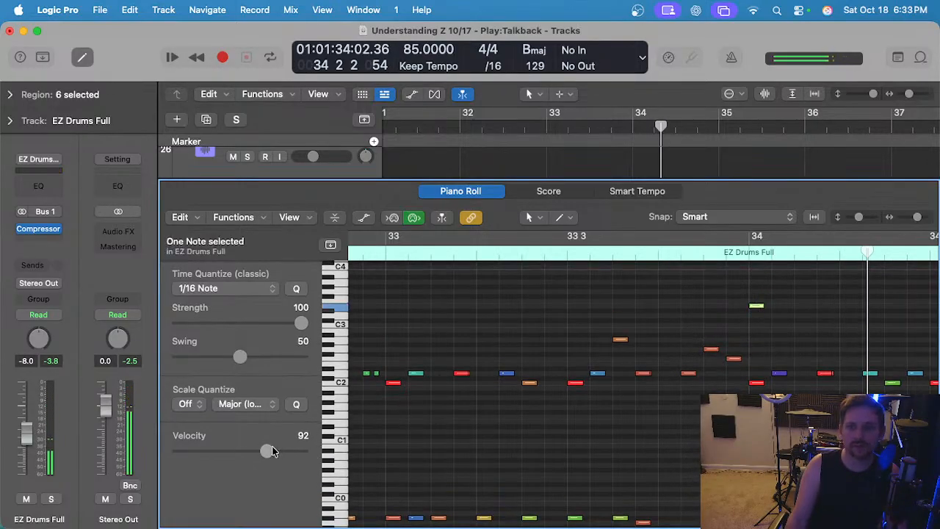
click(580, 241)
key(e)
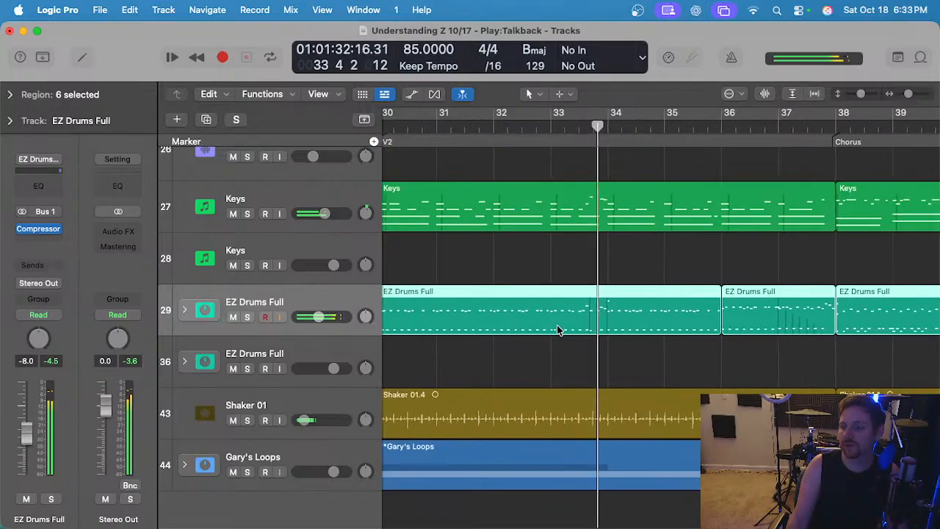
Return to the Lead Vocal Z track, place the playhead at bar 31, and reopen Lead Vocal Z#102 in the Flex Pitch editor.
scroll(557, 324, up, 15)
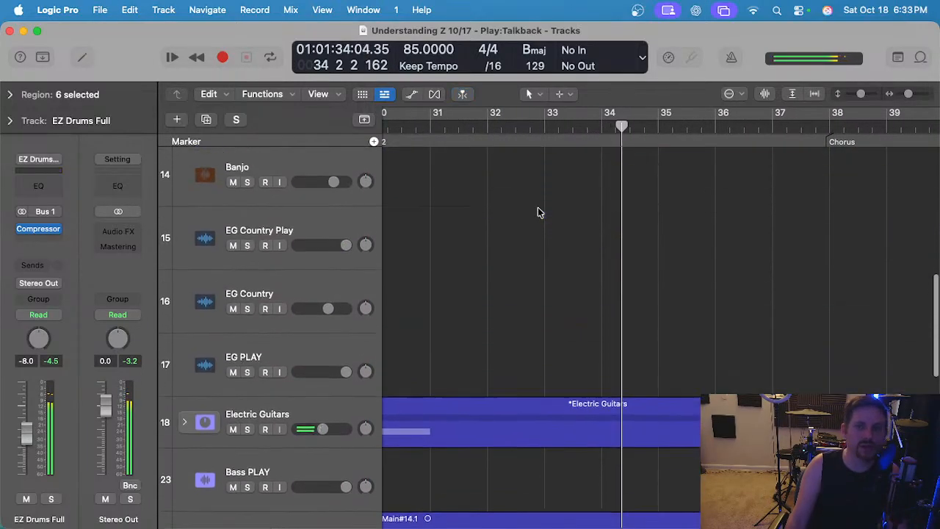
scroll(537, 213, up, 5)
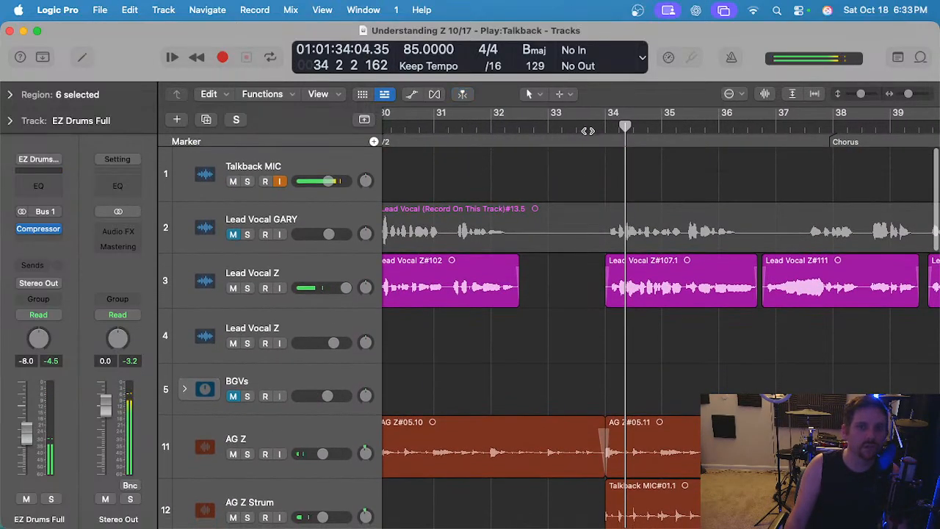
click(431, 146)
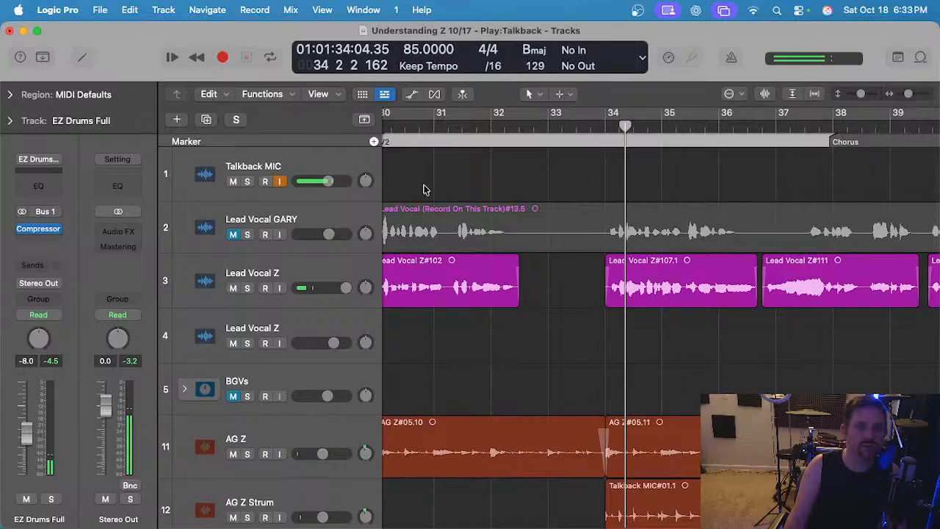
click(435, 130)
click(330, 274)
click(500, 318)
click(467, 279)
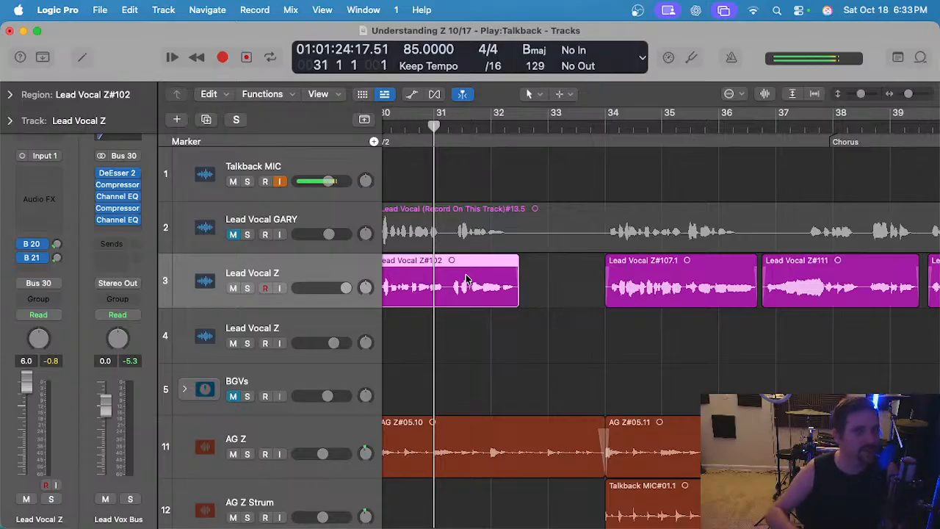
double_click(465, 274)
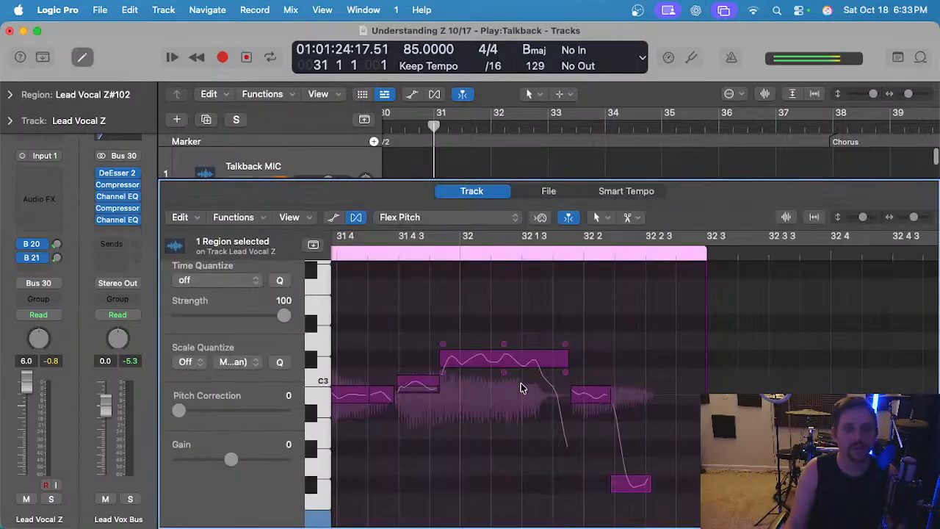
Play back Lead Vocal Z#102 from bar 31 through its end and follow the tuned notes.
key(space)
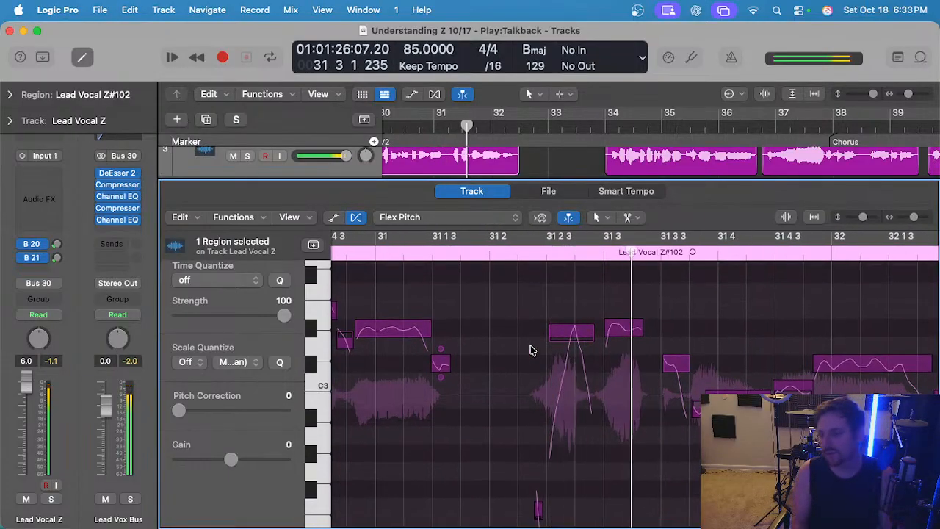
scroll(534, 350, right, 5)
scroll(607, 355, right, 3)
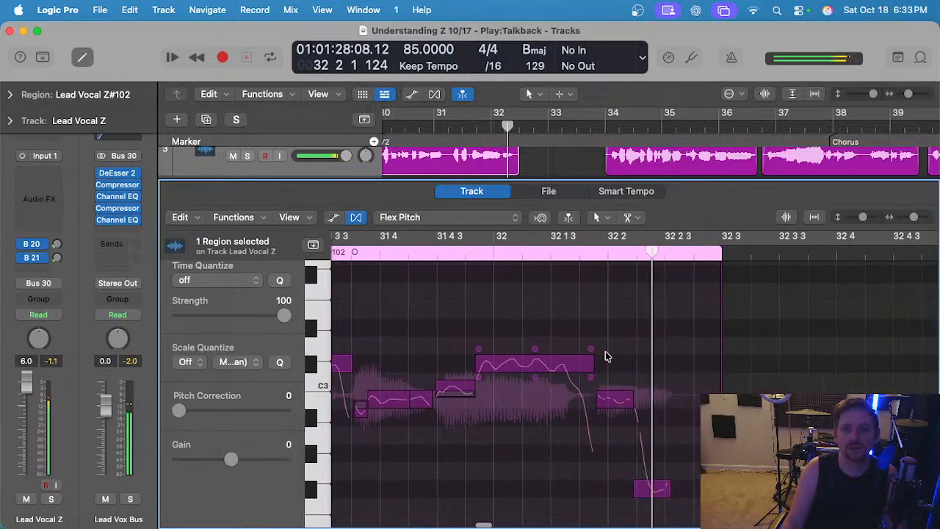
scroll(606, 356, right, 3)
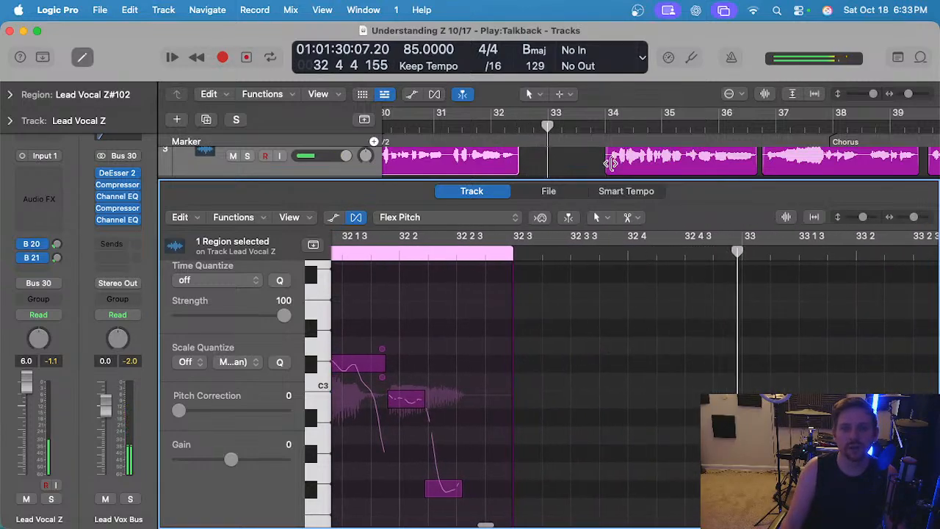
Close the open region's editor, play from bar 34, and open Lead Vocal Z#107.1 in the Flex Pitch editor.
key(e)
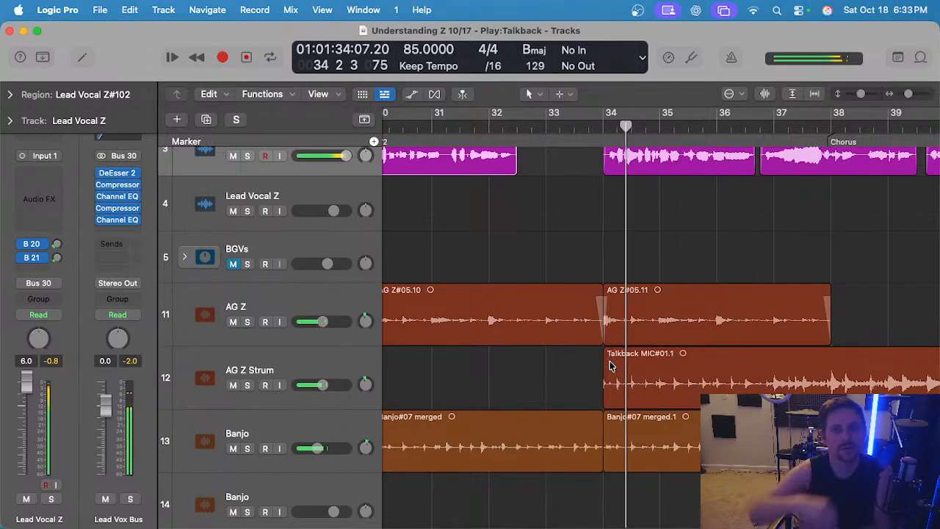
click(603, 128)
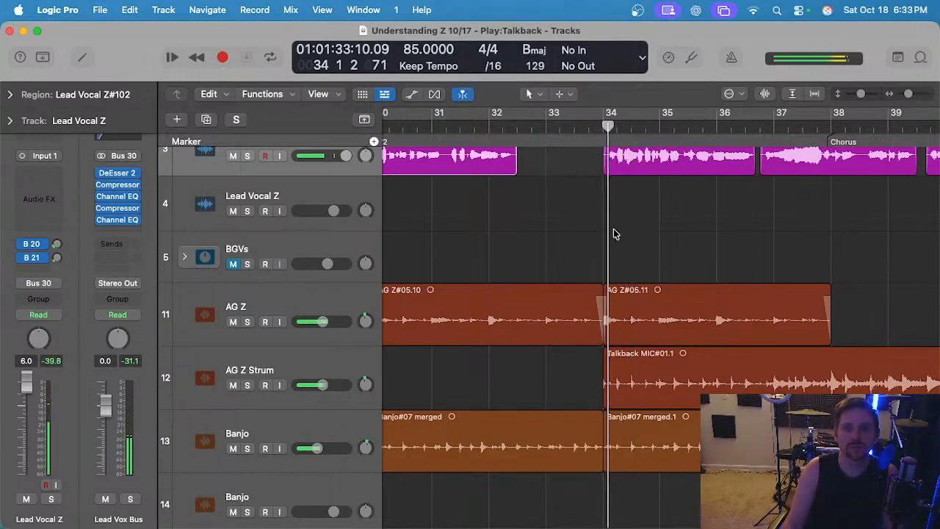
scroll(612, 232, up, 3)
scroll(613, 232, right, 4)
double_click(510, 225)
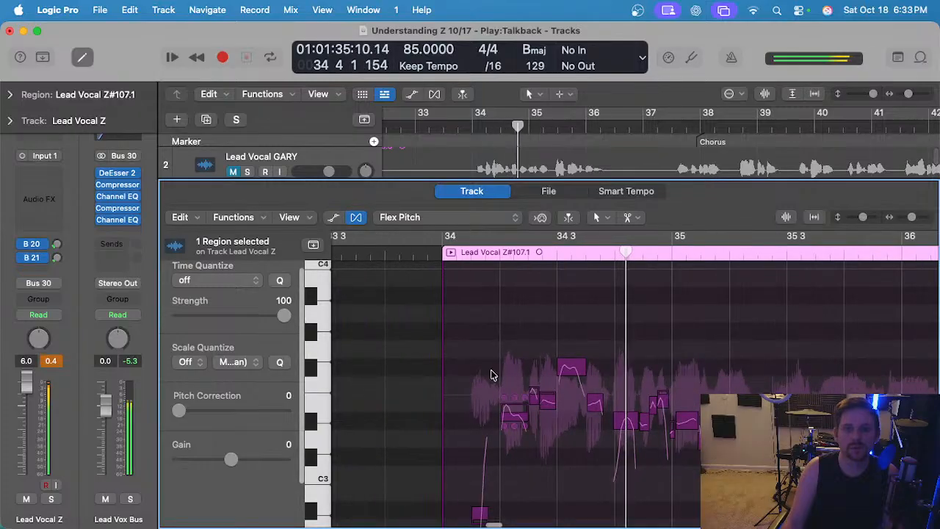
Set the vibrato of the note at 34 2 to 48% and snap the notes around 34 2 3 to pitch.
mouse_move(480, 406)
mouse_down()
mouse_move(478, 432)
mouse_move(486, 417)
mouse_up()
scroll(486, 421, up, 3)
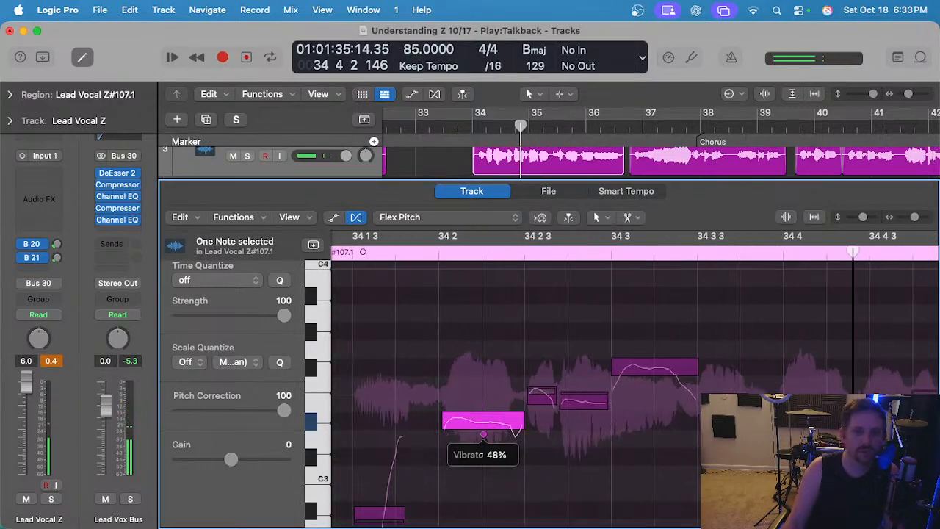
click(548, 395)
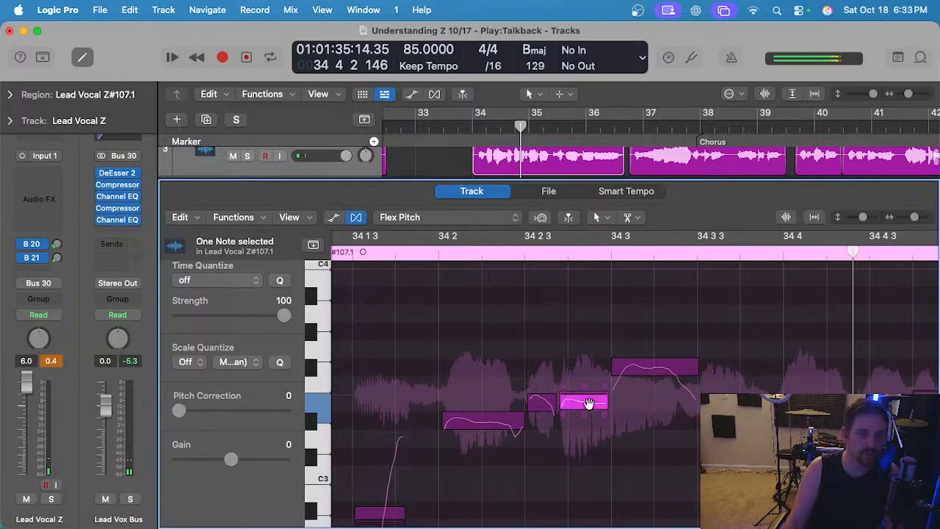
click(680, 359)
click(705, 391)
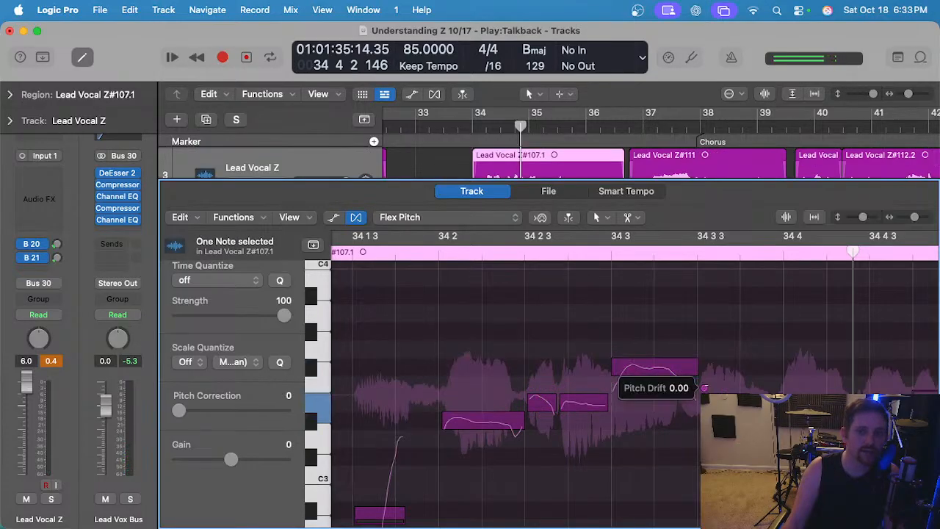
Replay Lead Vocal Z#107.1 from 34 1 3 and apply full pitch correction to the notes at 34 4 and just before 34 4 3.
scroll(573, 334, down, 1)
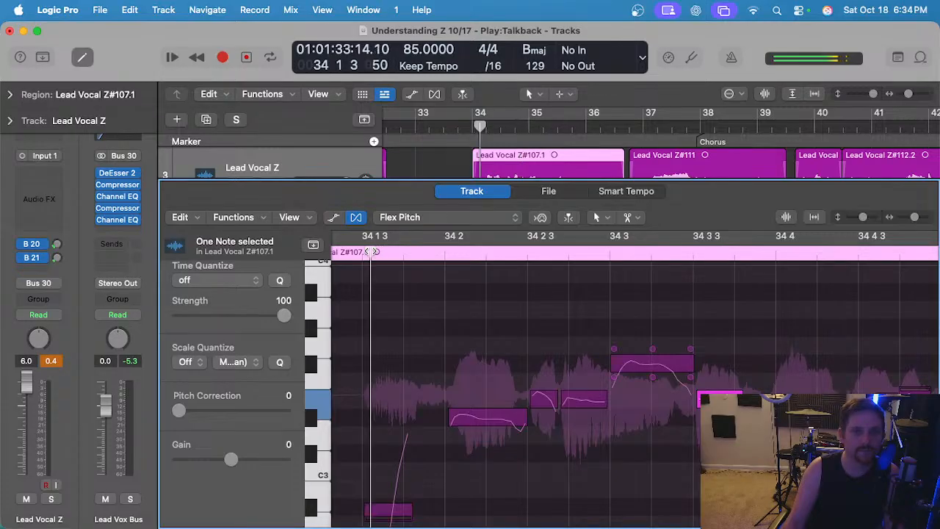
key(space)
scroll(521, 346, down, 1)
click(521, 346)
scroll(522, 348, right, 4)
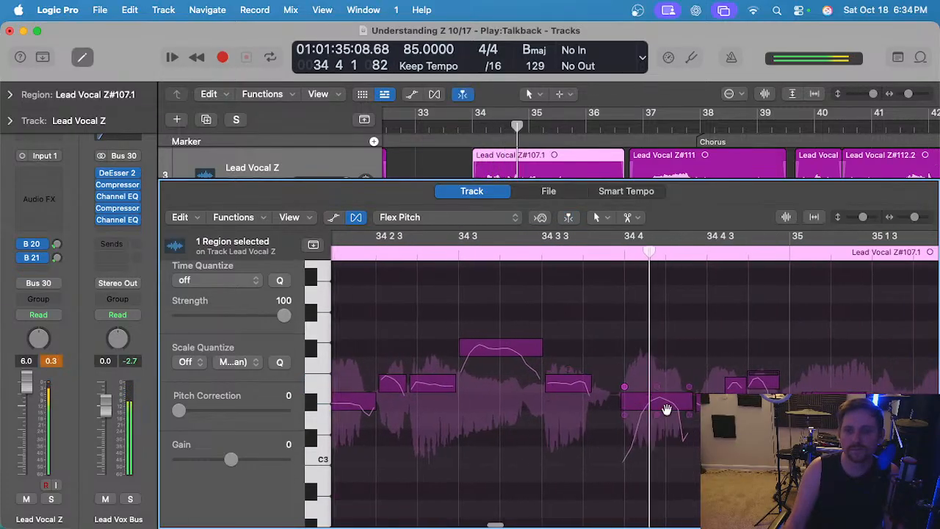
click(644, 405)
click(689, 405)
key(space)
scroll(679, 401, up, 2)
scroll(668, 395, right, 2)
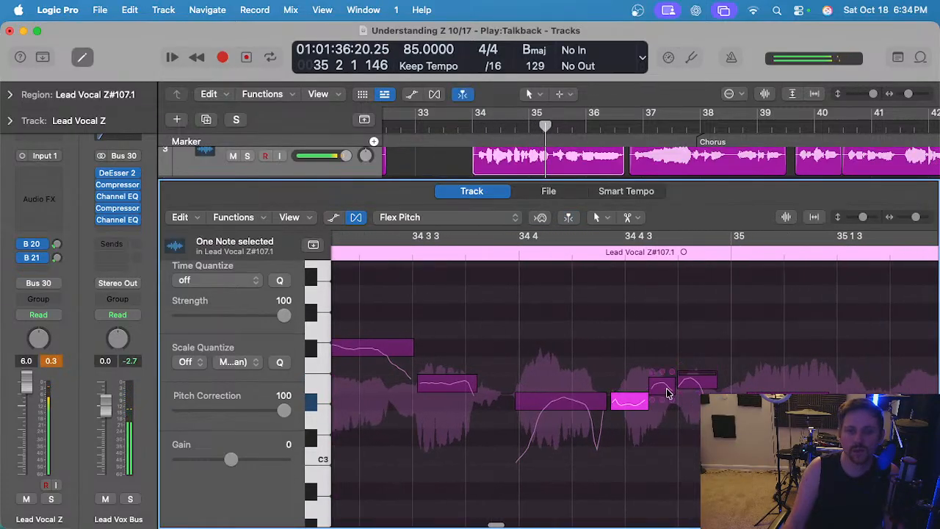
Replay from just after 34 3 3 and snap the two short notes before bar 35 fully to pitch.
double_click(451, 247)
scroll(585, 354, right, 2)
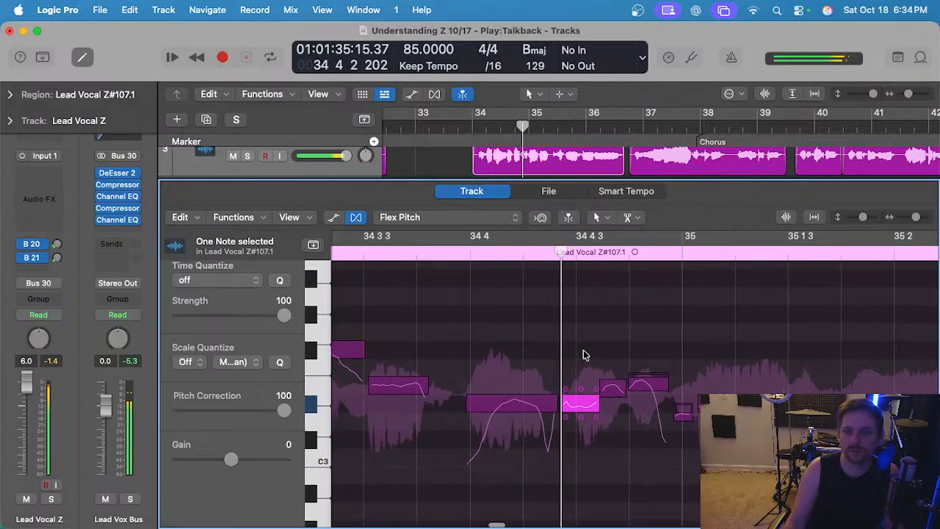
scroll(598, 371, up, 1)
click(617, 388)
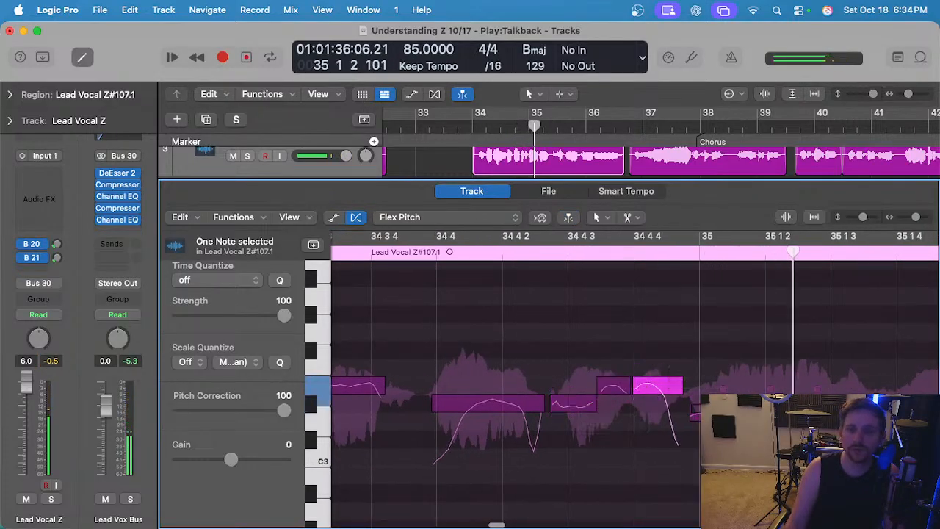
Apply full pitch correction to the long note after bar 35 and move the note at 35 1 3 down to C#3.
scroll(741, 379, down, 1)
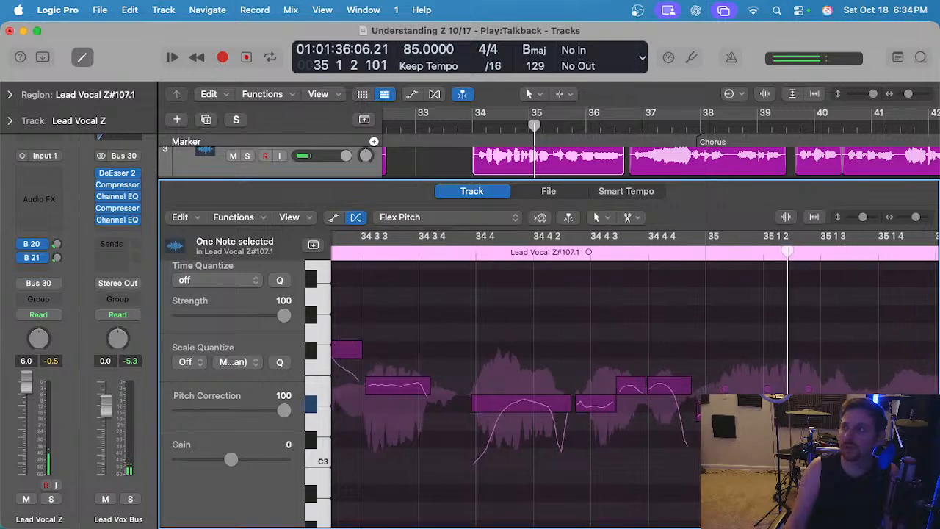
scroll(749, 374, right, 2)
scroll(749, 374, down, 1)
scroll(749, 377, right, 3)
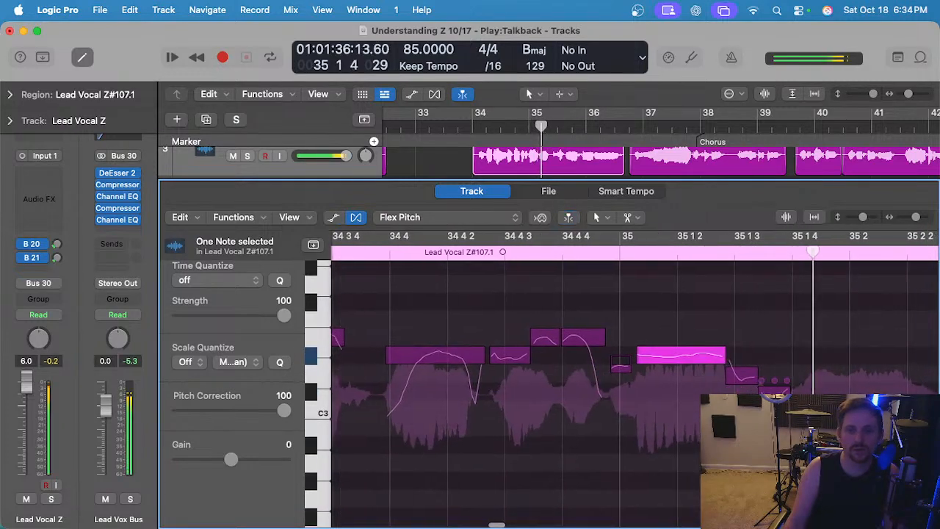
click(603, 376)
drag(608, 377, 611, 394)
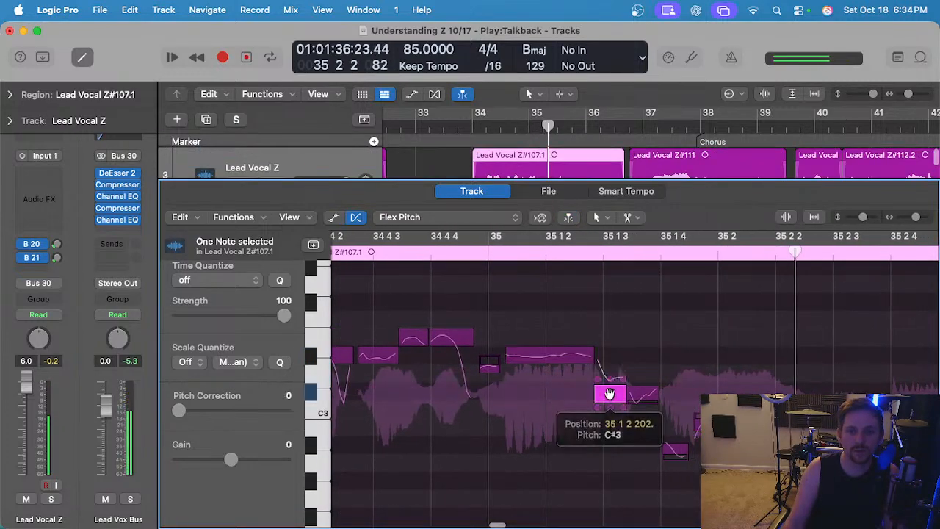
click(646, 394)
Replay the line from 34 4 4 and apply full pitch correction to the notes around 35 2.
click(484, 242)
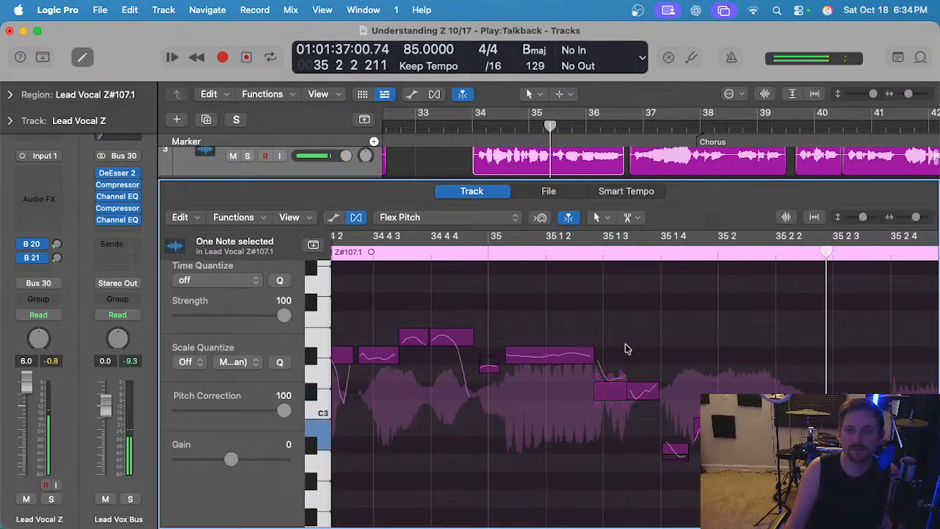
click(430, 244)
scroll(446, 257, right, 6)
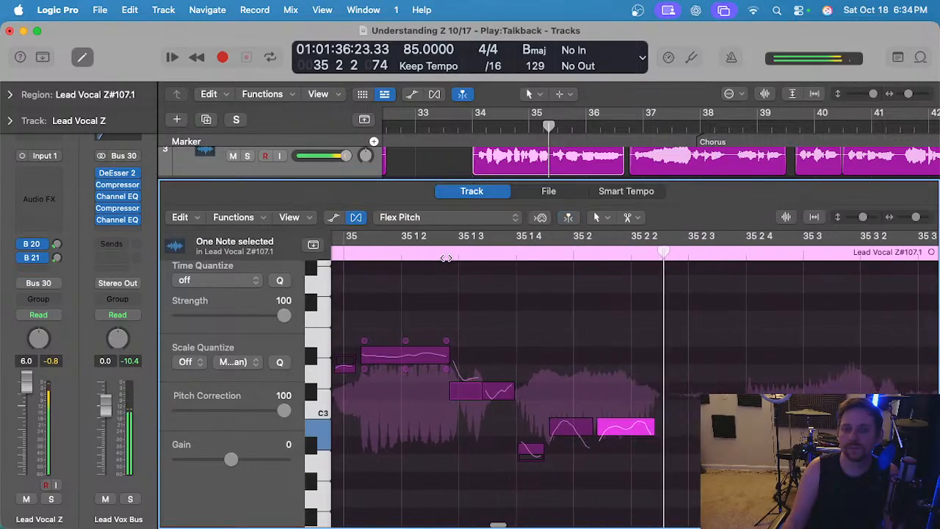
Set the pitch drift of the note at 35 3 3 to 0.12, replay it, and fully correct the note at bar 36.
scroll(497, 329, right, 4)
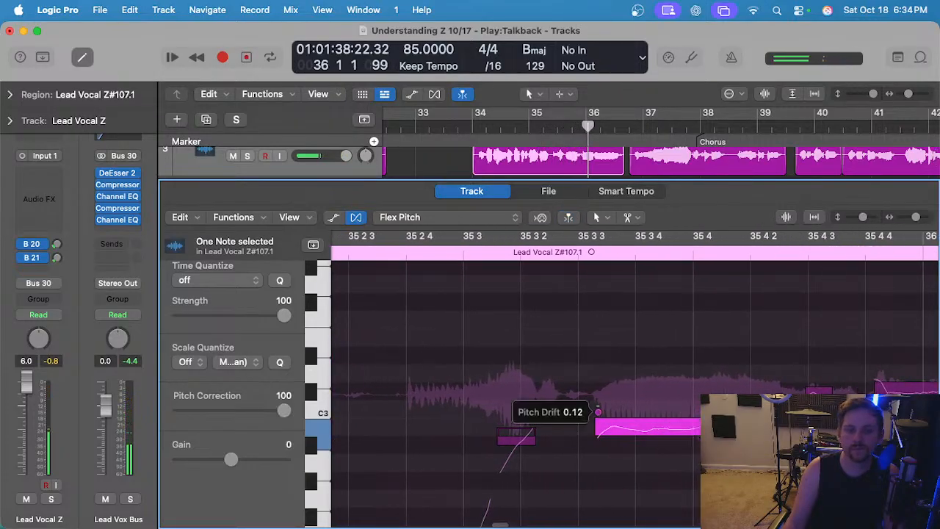
click(449, 254)
key(space)
scroll(507, 341, right, 7)
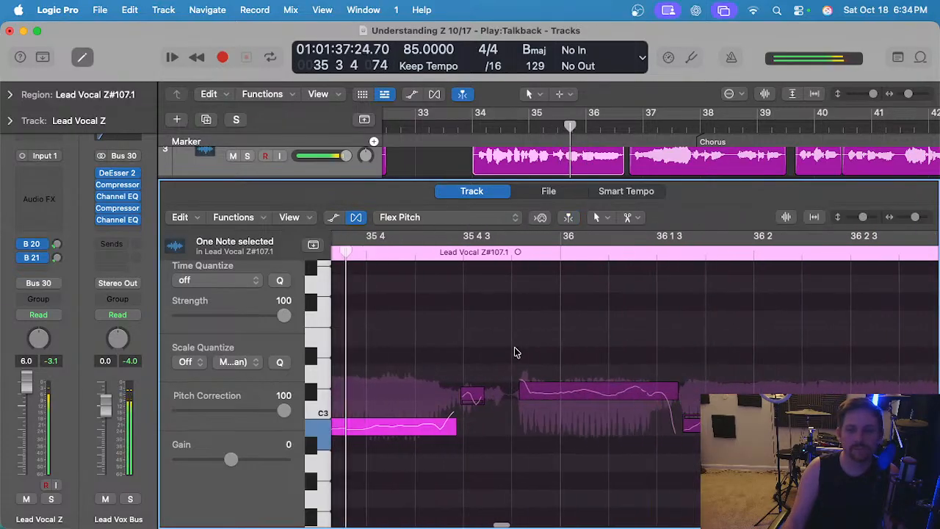
click(566, 390)
scroll(631, 397, right, 5)
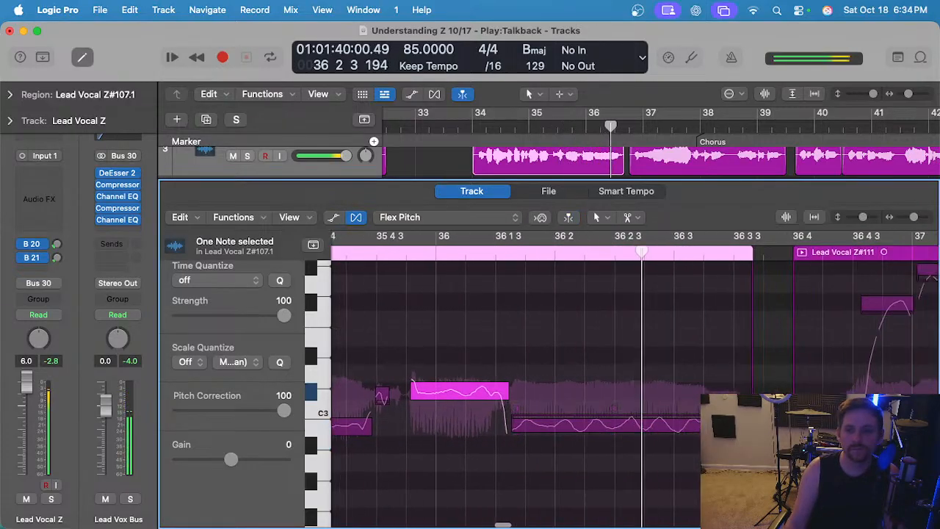
Set the vibrato of the long note after 36 1 3 to 78% and snap the last note at 36 3 2 to G#2.
key(space)
click(642, 425)
drag(613, 441, 613, 450)
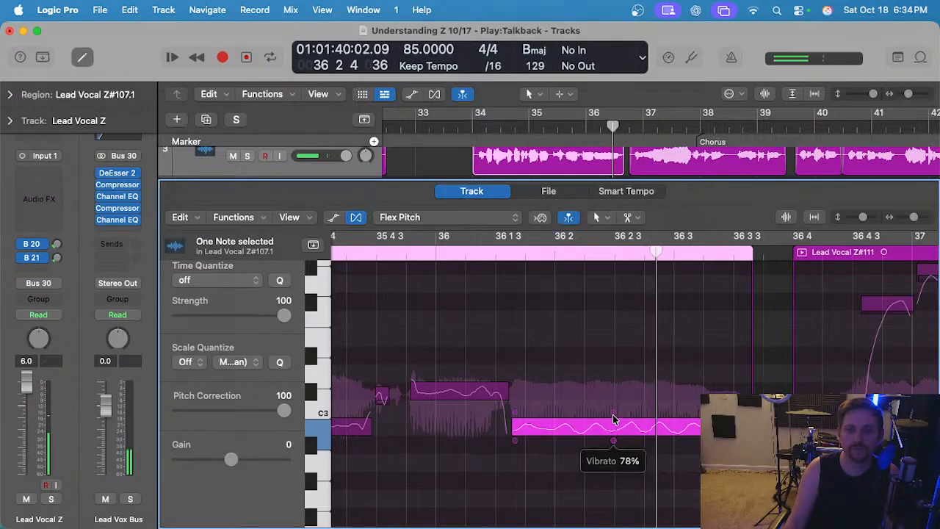
scroll(612, 419, right, 4)
click(547, 490)
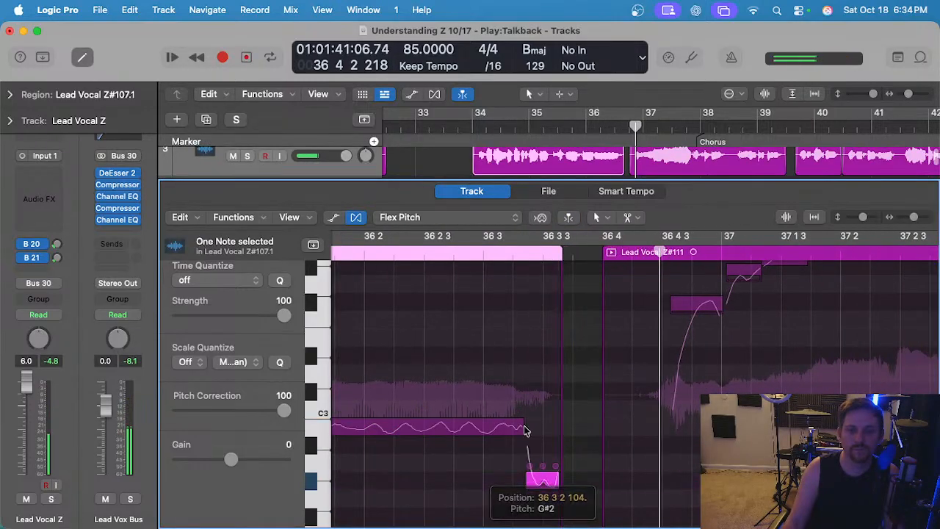
Replay the end of Lead Vocal Z#107.1 and correct the short note at 35 4 3 to pitch.
scroll(411, 309, left, 8)
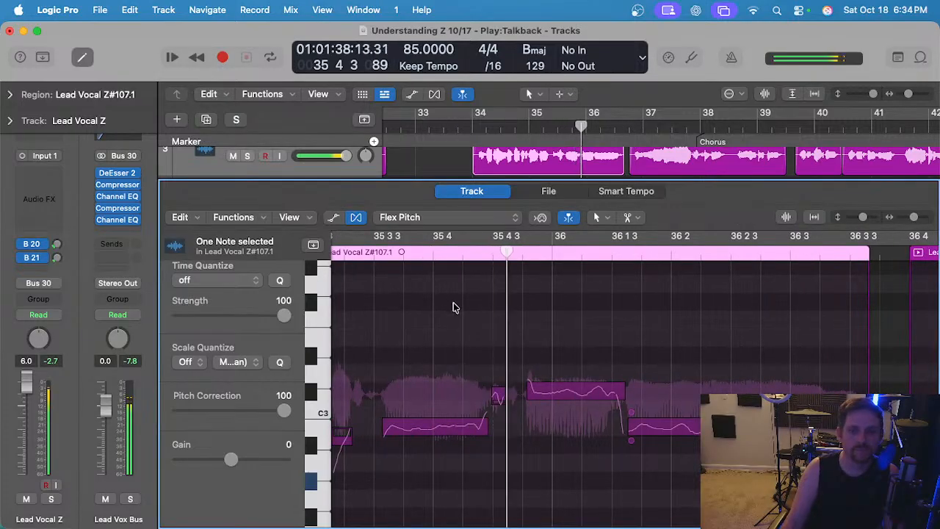
scroll(459, 311, up, 5)
click(528, 393)
scroll(485, 360, down, 5)
scroll(473, 353, right, 5)
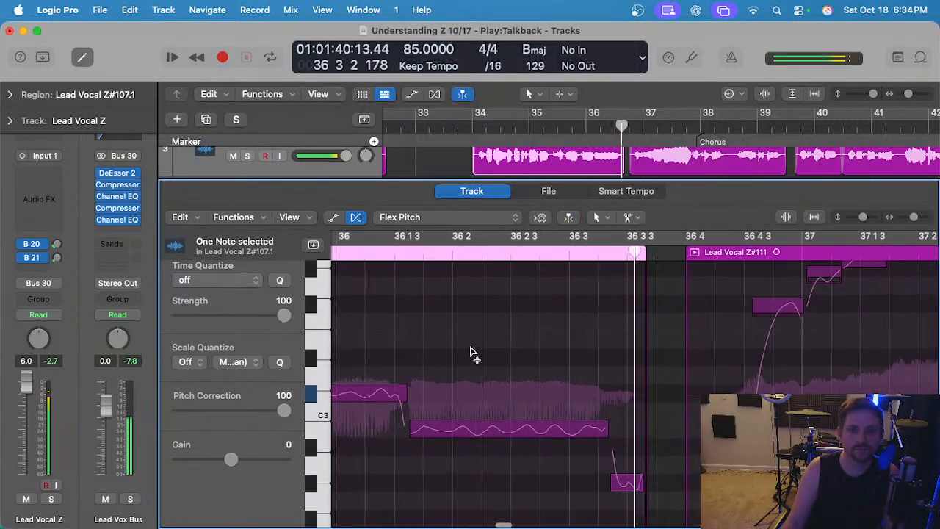
Play on into Lead Vocal Z#111 and snap its first three notes around bar 37 to pitch, the last two on the same row.
scroll(539, 356, right, 10)
scroll(507, 358, up, 3)
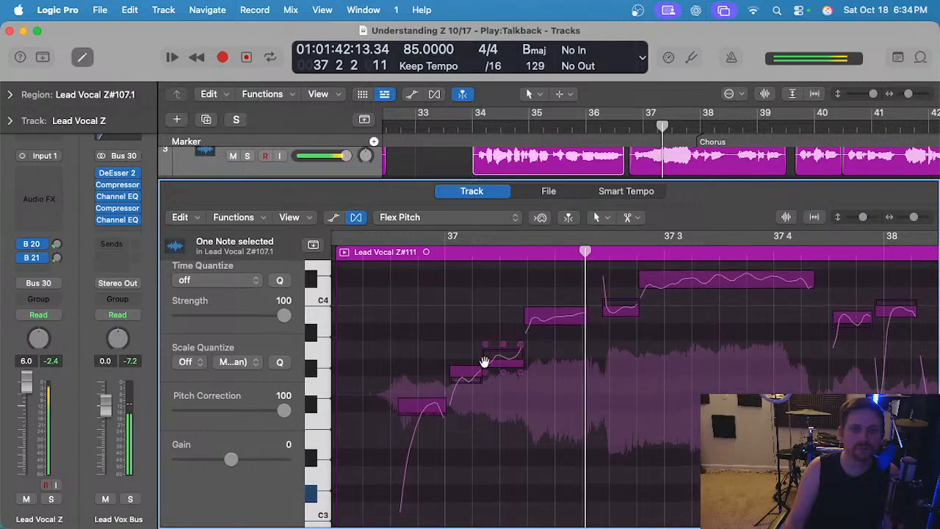
key(space)
scroll(481, 361, right, 3)
click(400, 410)
scroll(432, 381, up, 3)
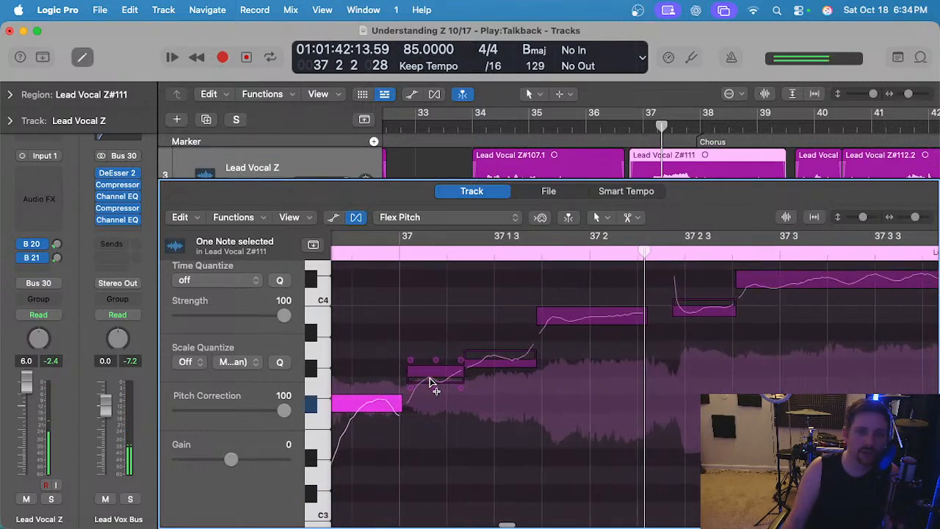
click(434, 376)
click(466, 374)
click(477, 368)
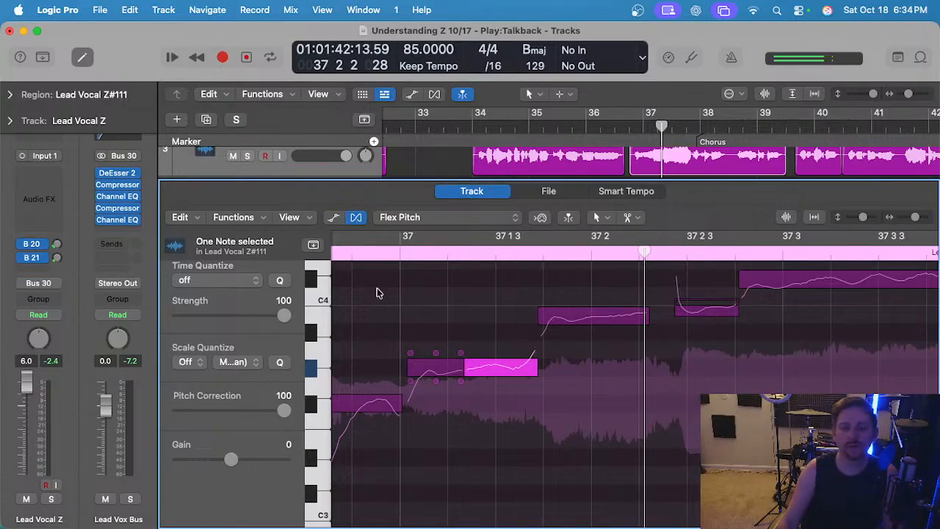
Replay the start of Lead Vocal Z#111 and set the pitch drift at the beginning of the note at bar 37 to 0.28.
scroll(386, 323, left, 3)
scroll(386, 324, down, 3)
click(365, 239)
click(407, 314)
key(space)
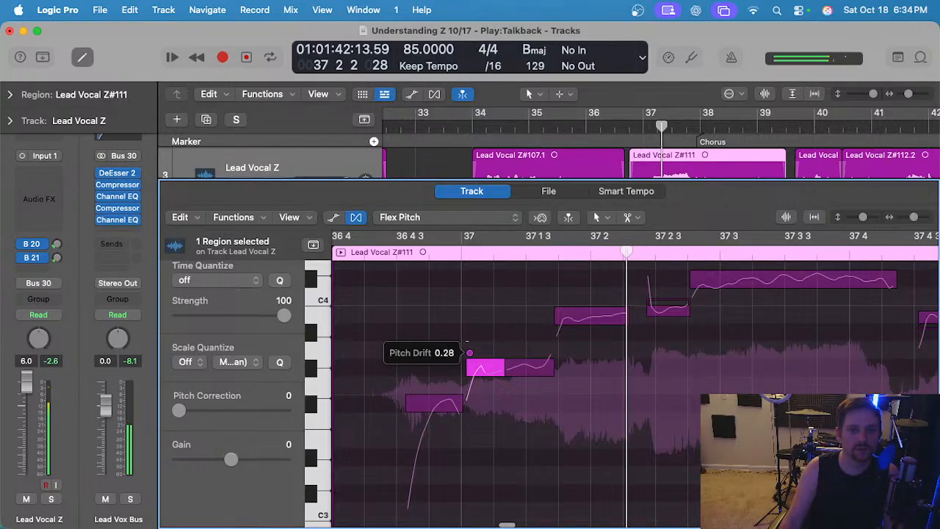
click(362, 253)
key(space)
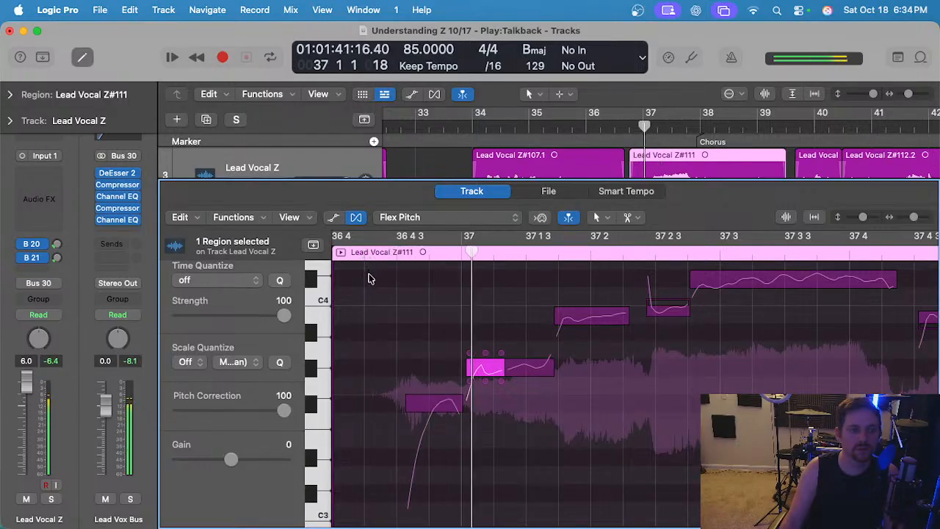
Set the closing pitch drift of the second note after bar 37 to -0.26 and fine-tune the note before it.
key(space)
drag(550, 355, 551, 359)
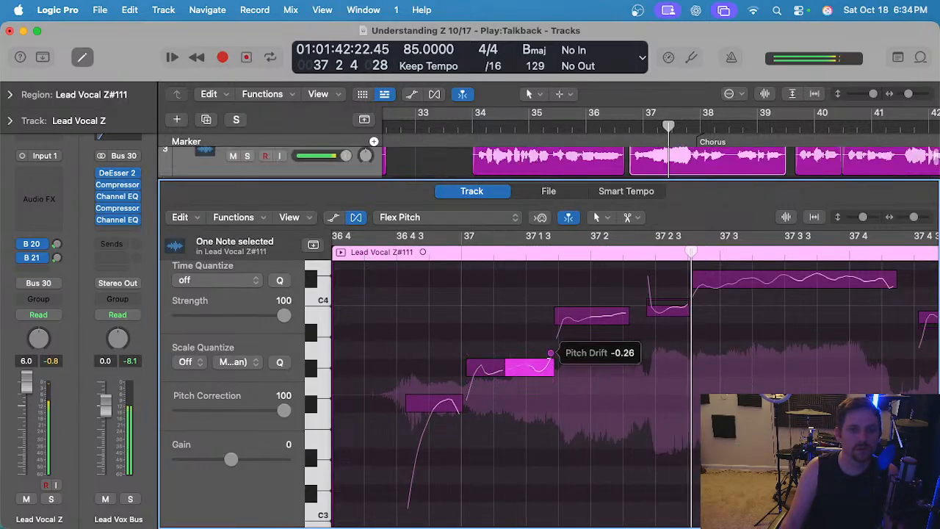
scroll(479, 370, up, 5)
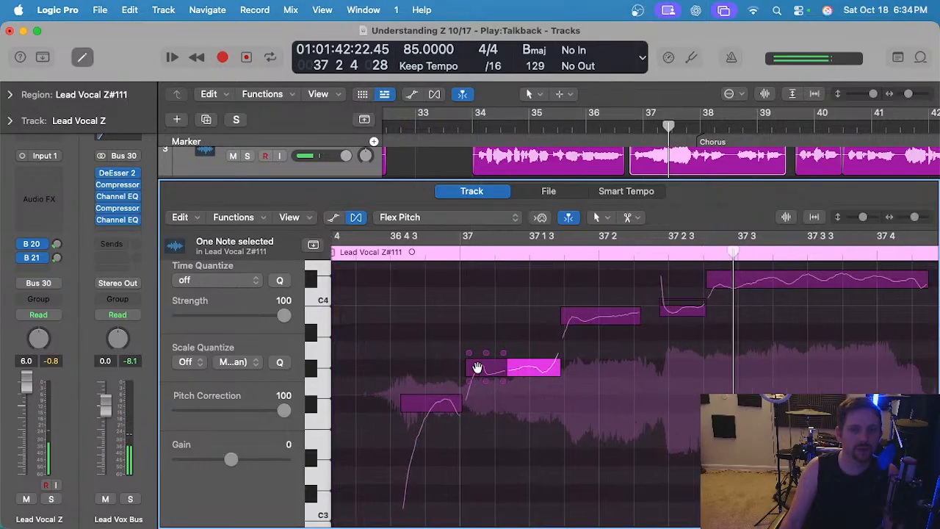
drag(490, 398, 490, 407)
scroll(484, 396, down, 4)
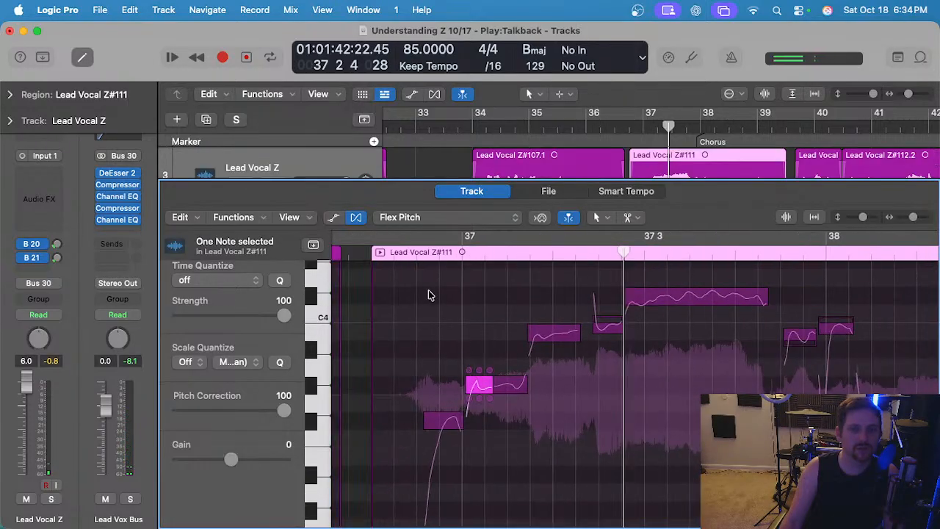
Replay the phrase, set the pitch drift of the note around 37 2 to 0.26, and split and pitch-correct the long note at 37 3.
double_click(409, 252)
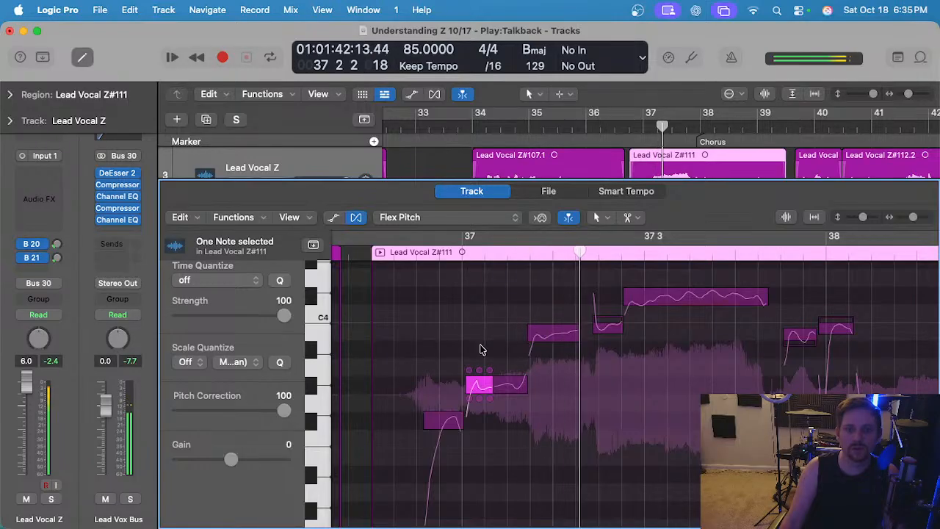
scroll(483, 347, right, 3)
click(484, 335)
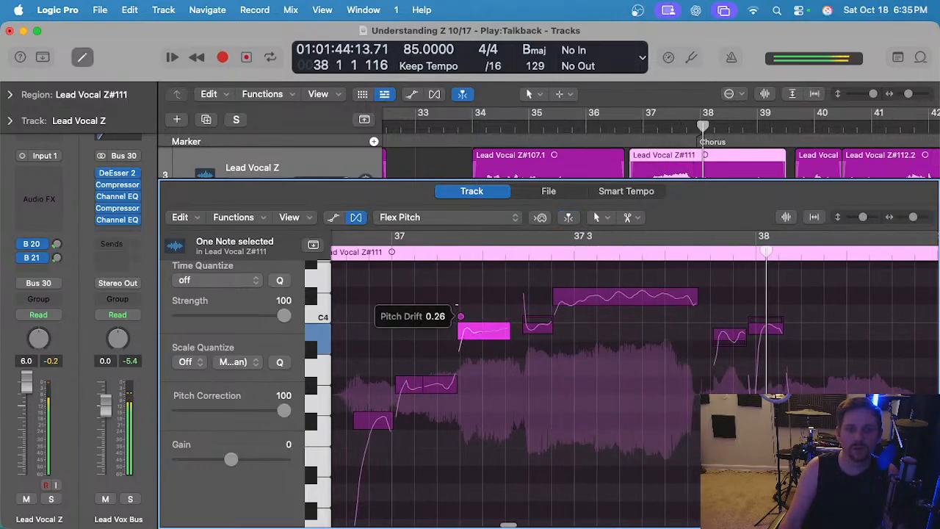
click(598, 301)
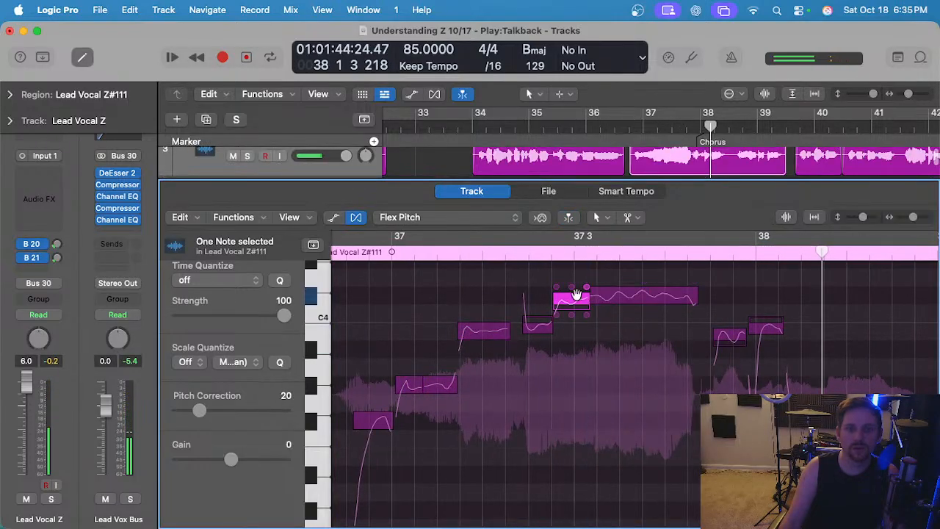
scroll(459, 262, left, 3)
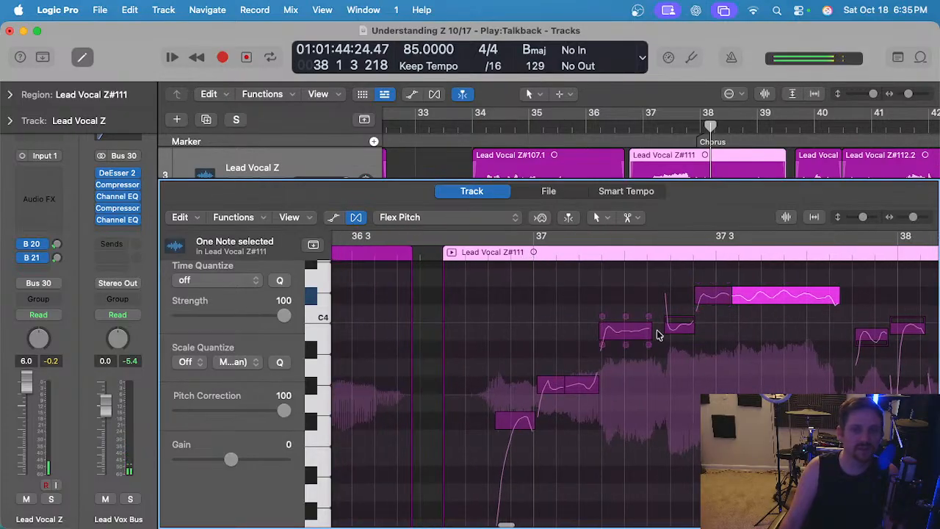
Replay the start of Lead Vocal Z#111 with the Lead Vocal Z track soloed, and turn solo off.
click(482, 251)
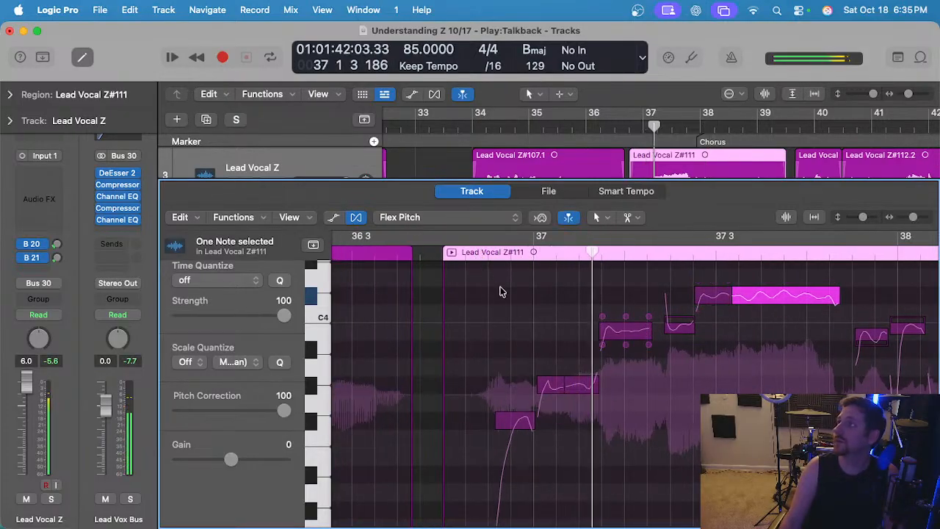
key(s)
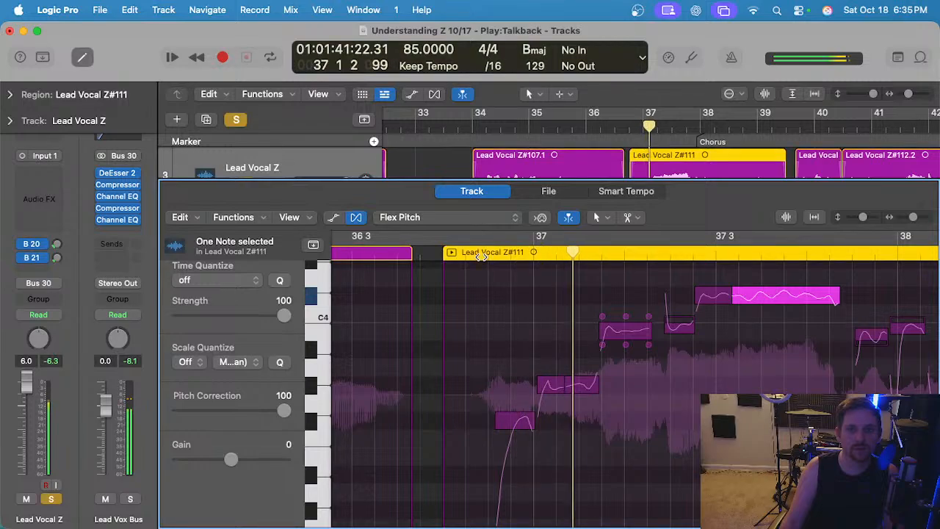
click(436, 251)
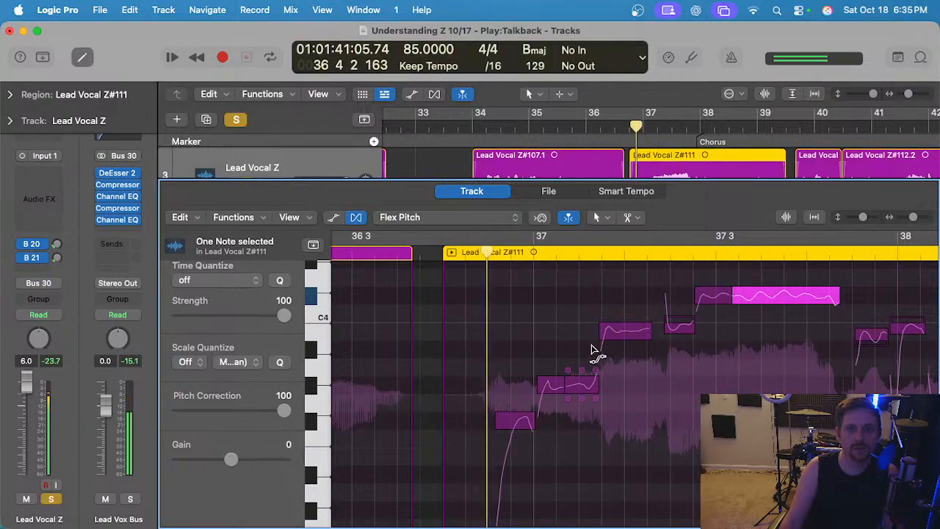
scroll(584, 344, right, 1)
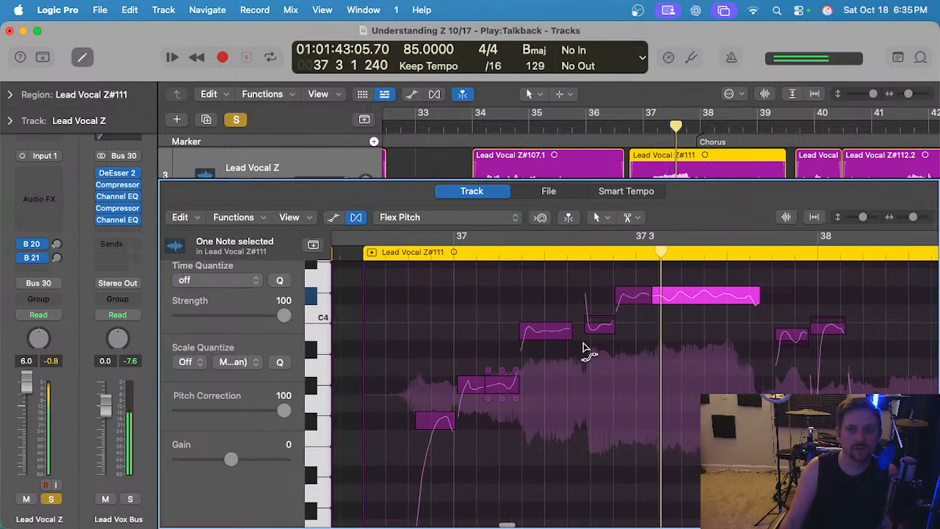
key(s)
Snap the two notes around bar 38 and the two lower notes following them to pitch.
scroll(585, 348, right, 3)
scroll(545, 352, up, 3)
drag(539, 339, 540, 333)
drag(583, 328, 583, 333)
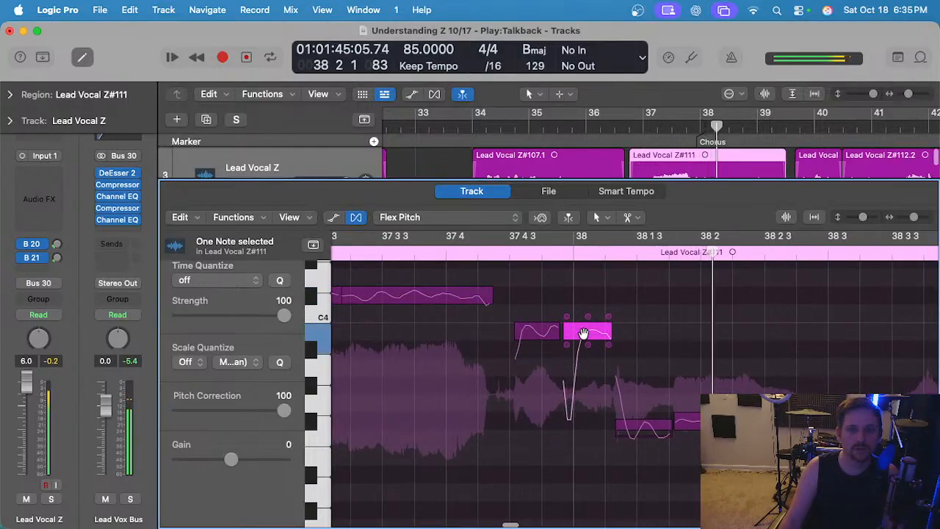
click(643, 427)
scroll(650, 389, down, 3)
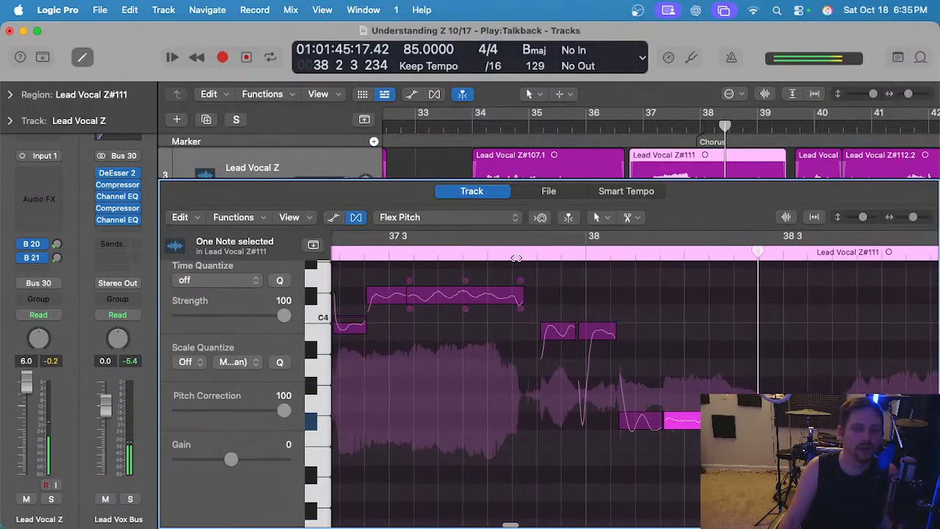
scroll(441, 255, left, 4)
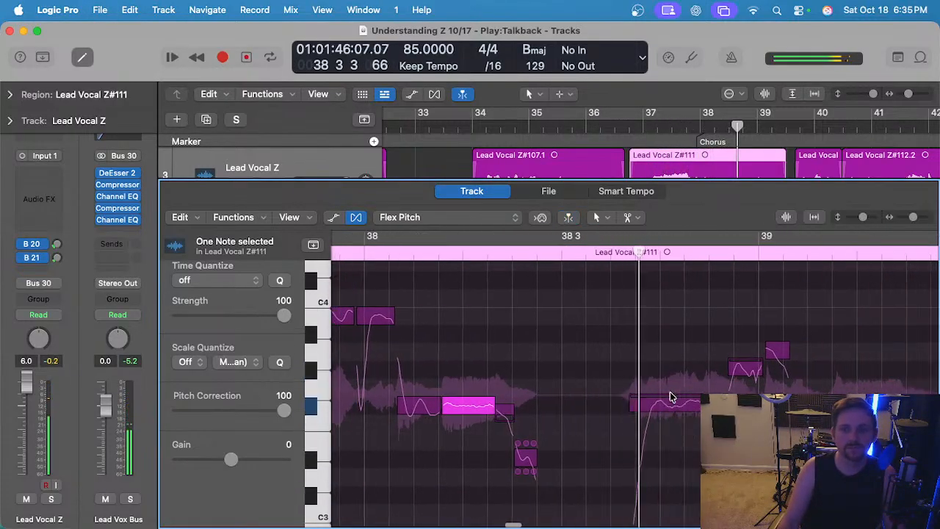
Snap the notes between 38 4 and bar 39 to pitch and replay that phrase.
click(624, 371)
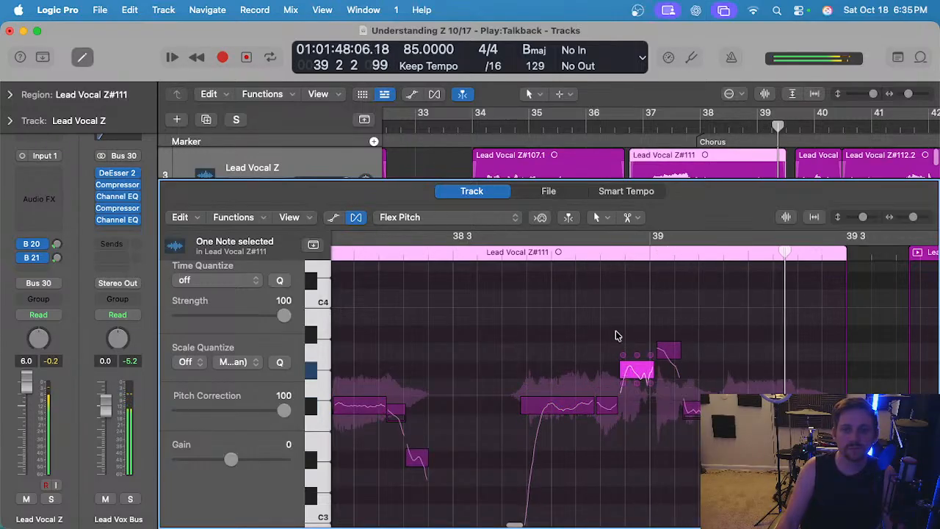
click(478, 253)
scroll(604, 360, up, 3)
scroll(600, 364, down, 1)
scroll(600, 363, right, 2)
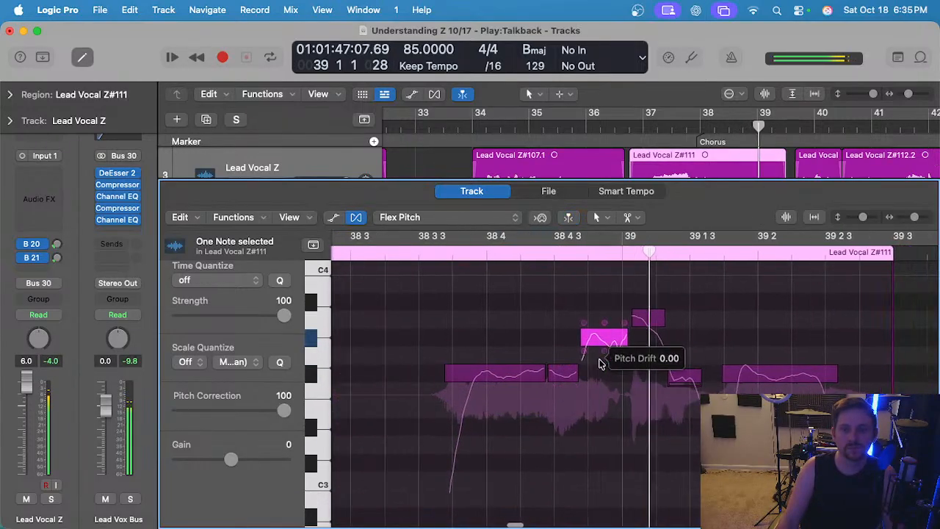
Set the closing pitch drift of the long note around 38 4 to -0.11 and replay the phrase into bar 39.
scroll(601, 365, left, 3)
click(567, 387)
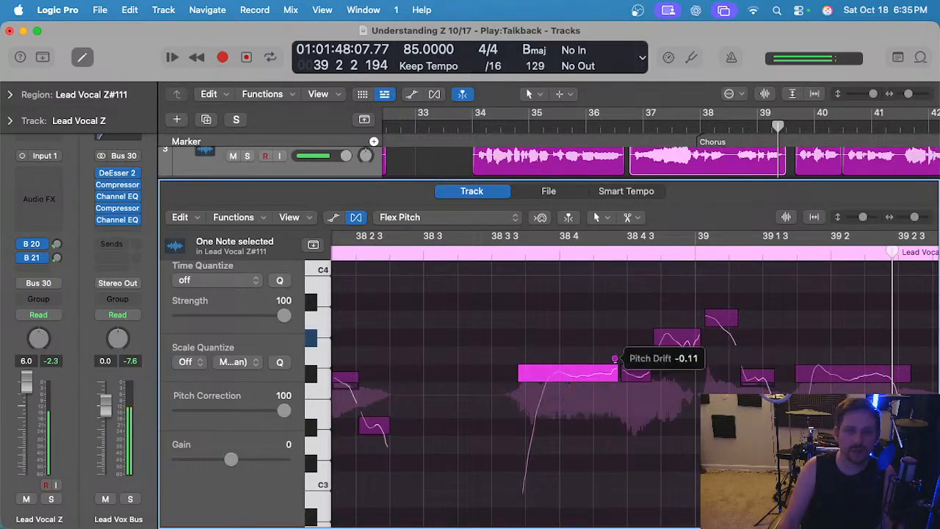
click(624, 359)
scroll(439, 259, left, 2)
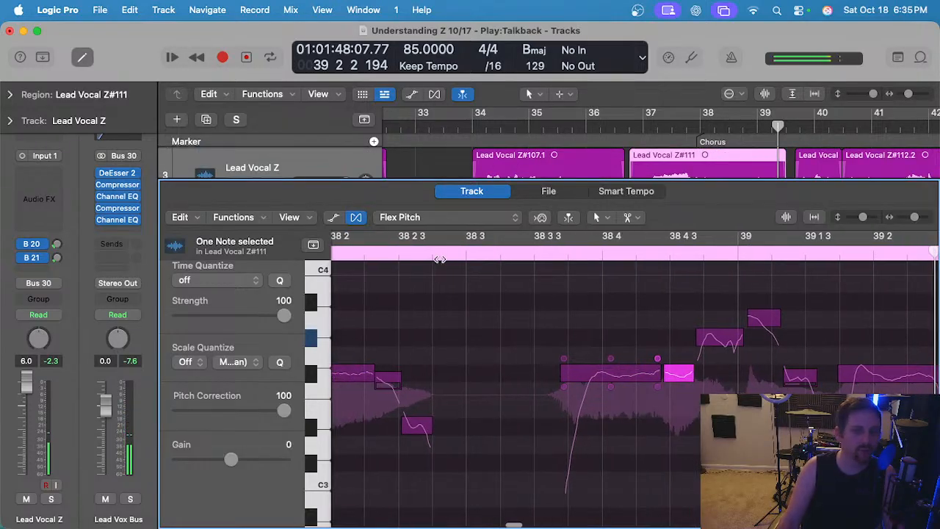
key(space)
key(super+Left)
key(super+Left)
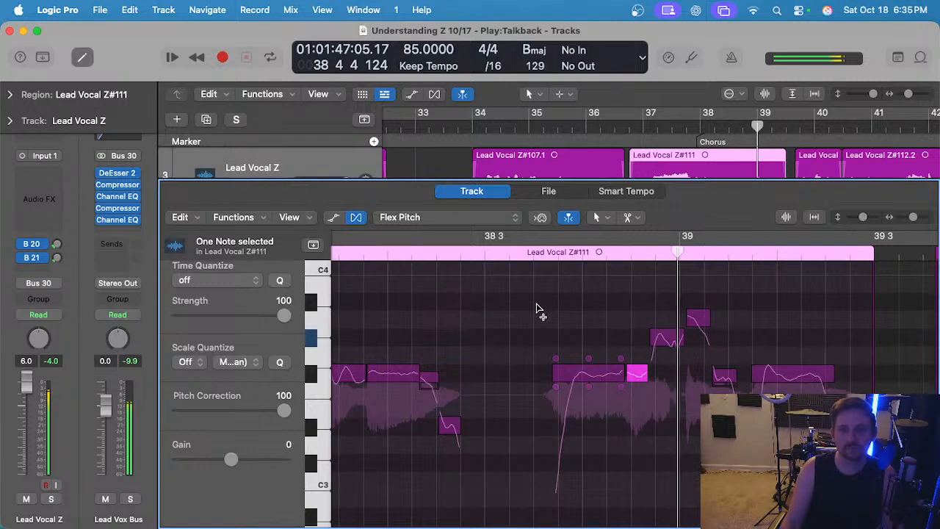
key(super+Right)
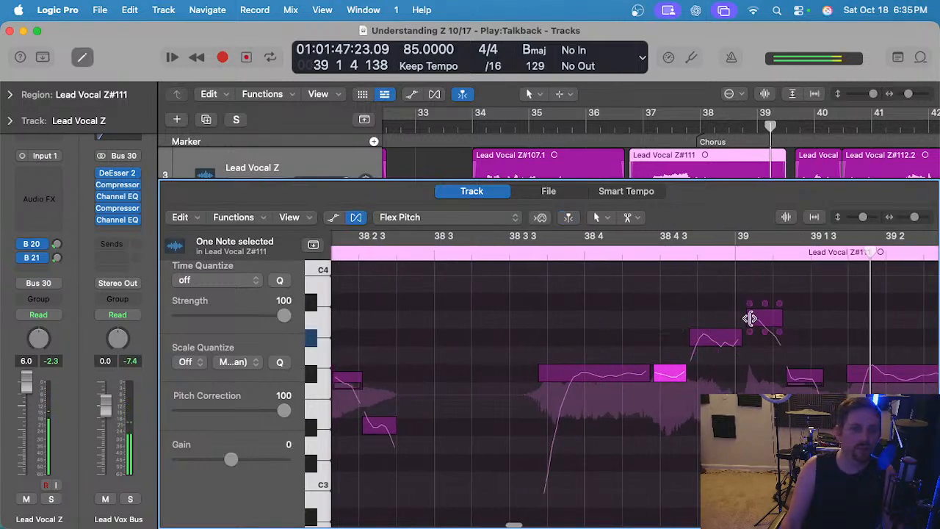
Extend the start of the note at bar 39 back to the bar line and replay from 38 3.
click(749, 318)
click(386, 254)
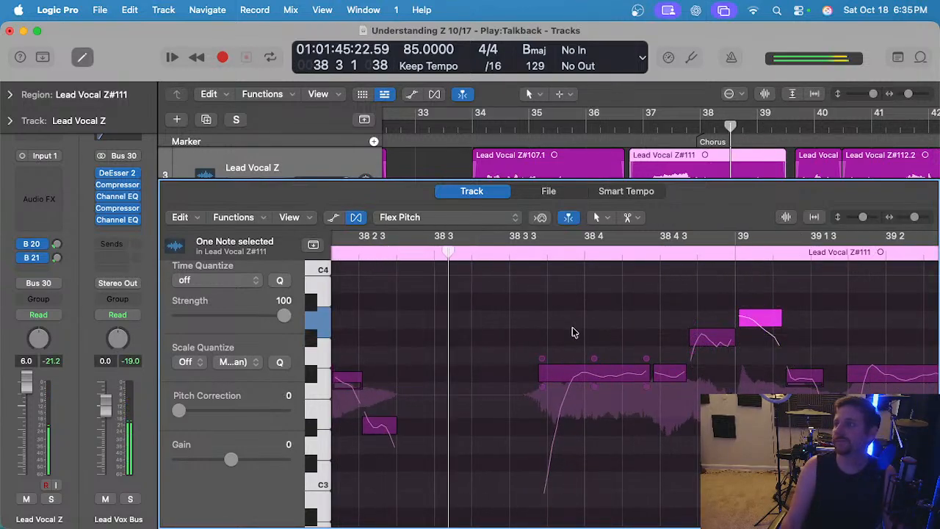
scroll(573, 331, down, 2)
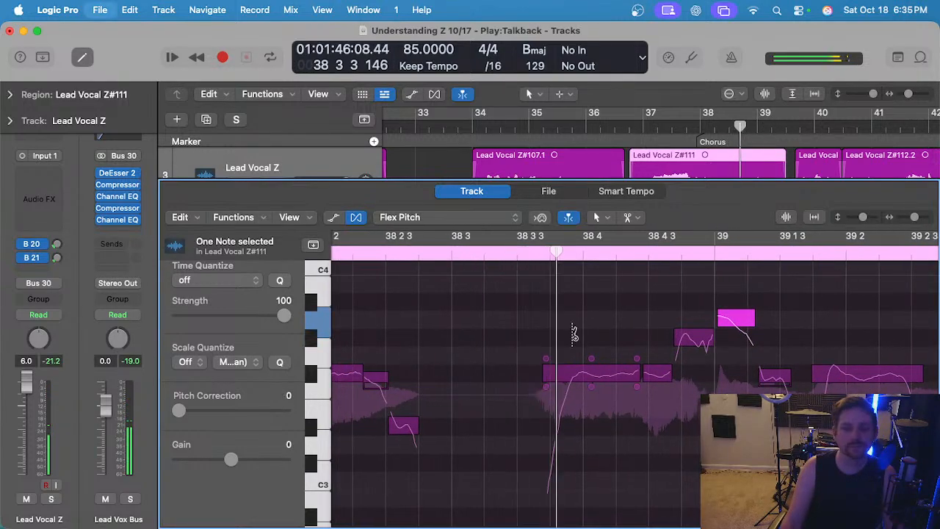
Split the rising onset off the long note at 38 4, pitch-correct the remaining sustained part, and replay it.
click(571, 377)
click(623, 375)
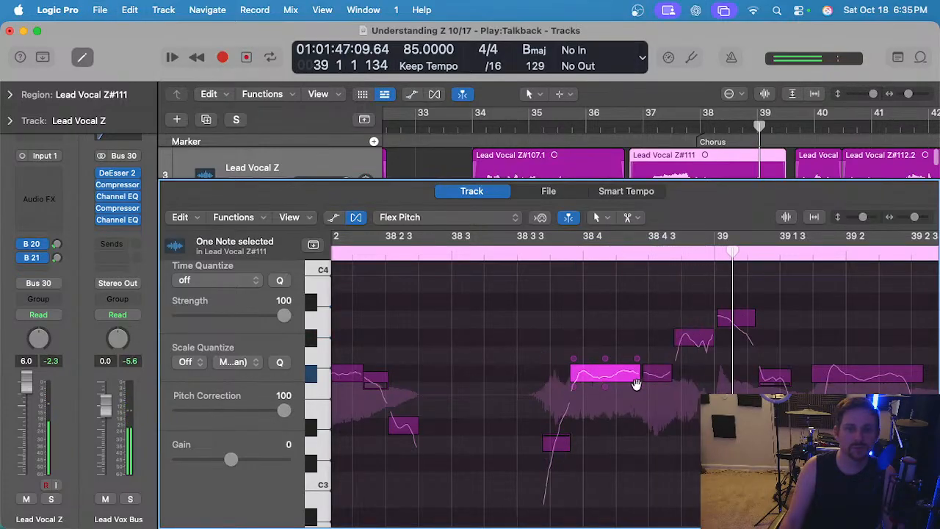
click(444, 257)
click(503, 316)
Snap the short note at 39 1 3 and the long note at 39 2 to pitch.
scroll(503, 316, right, 2)
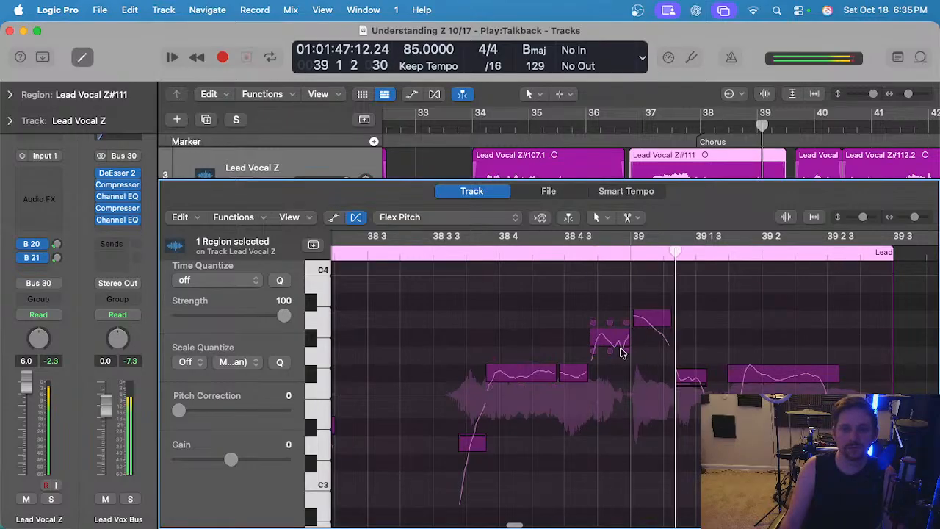
scroll(622, 352, right, 2)
click(625, 382)
click(701, 379)
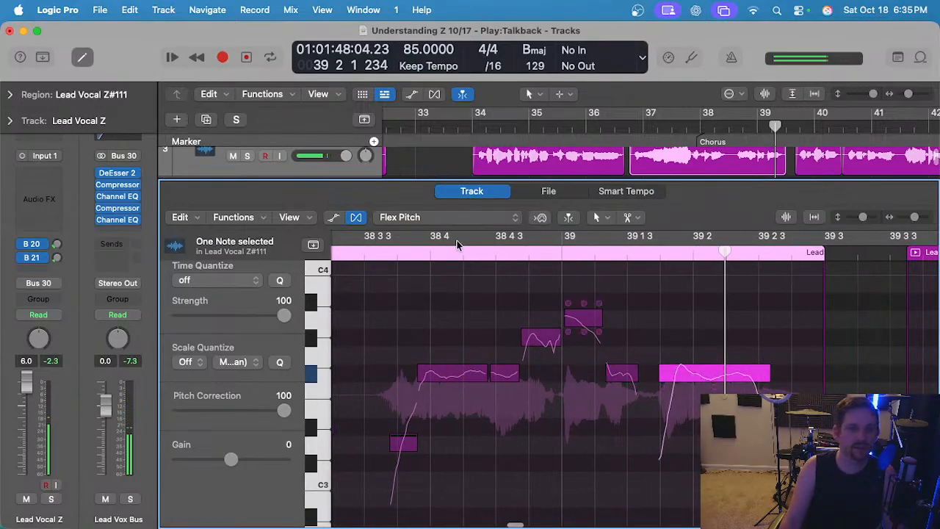
scroll(598, 337, up, 2)
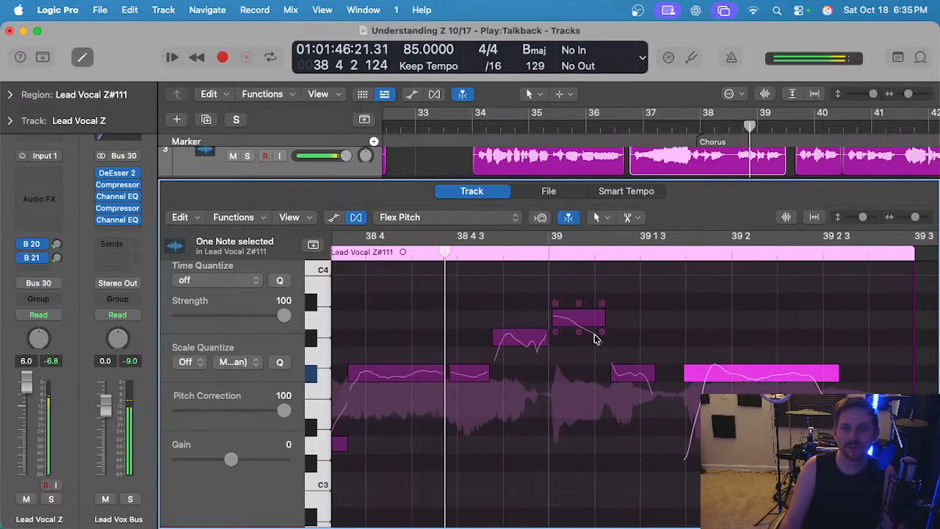
Replay the line across bar 39 and check the notes on either side of the bar line.
key(space)
click(540, 339)
scroll(451, 295, down, 2)
click(355, 251)
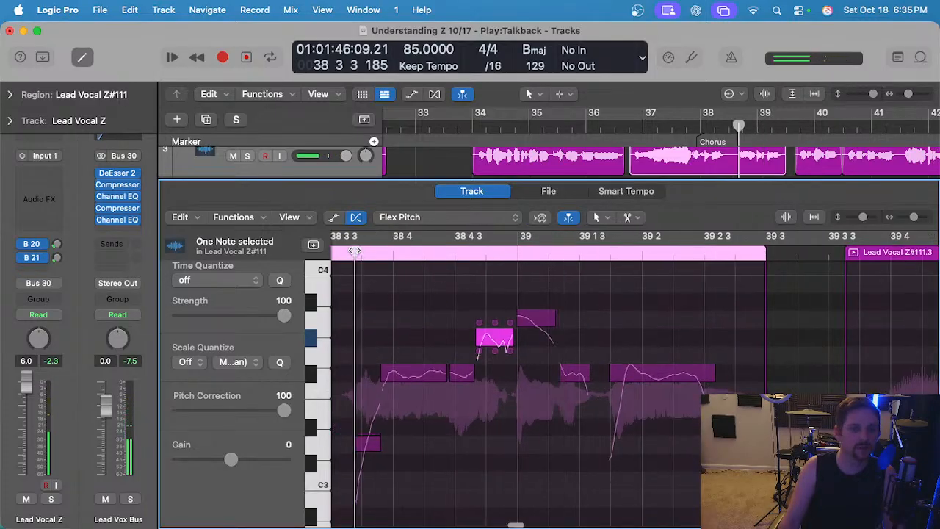
key(space)
scroll(514, 308, left, 1)
click(541, 317)
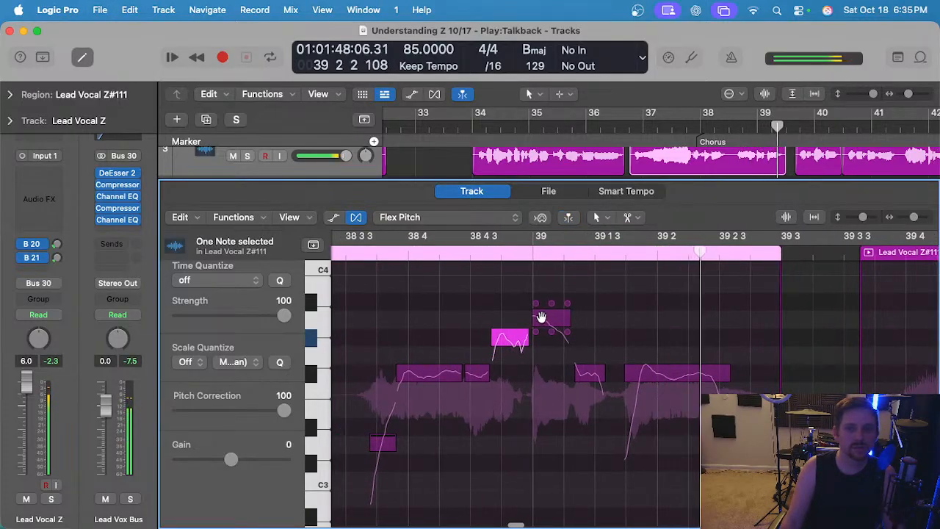
Reduce the vibrato of the long note at 39 2 and replay from just before bar 39.
scroll(582, 338, right, 5)
scroll(582, 339, down, 3)
click(557, 315)
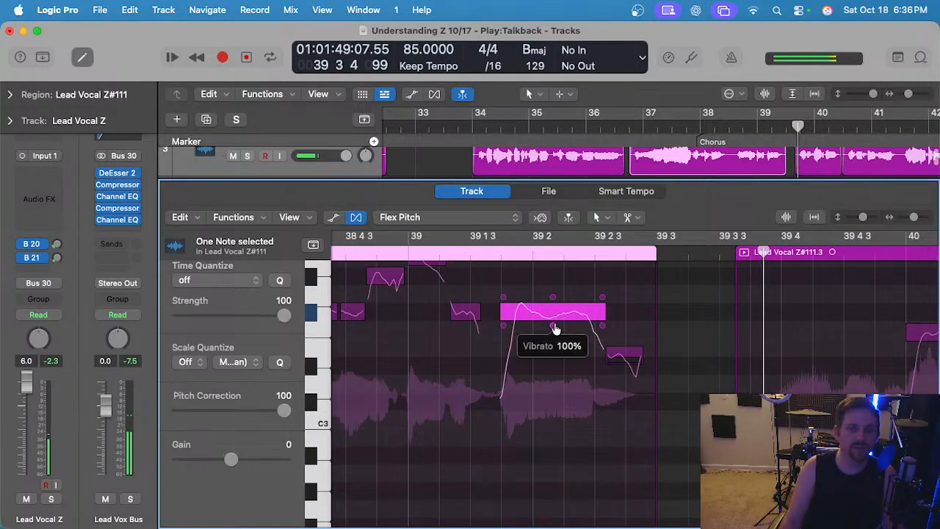
click(375, 249)
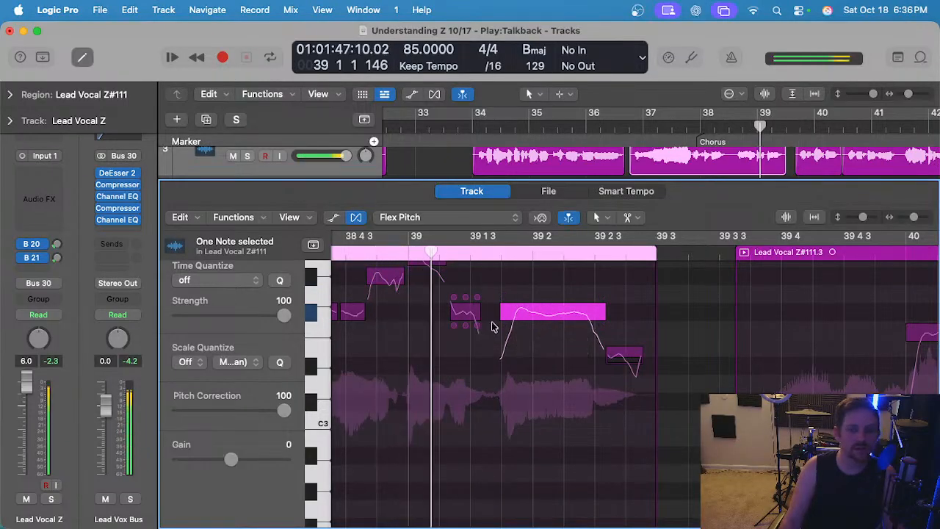
Lower the fine pitch of the short closing note of Lead Vocal Z#111 after 39 2 3 and replay it.
click(621, 353)
key(space)
scroll(554, 353, up, 4)
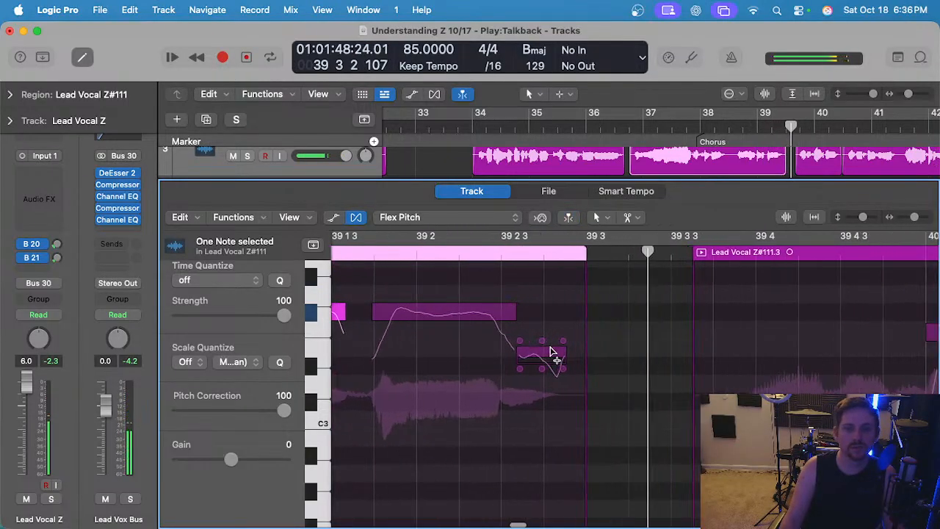
drag(539, 342, 550, 389)
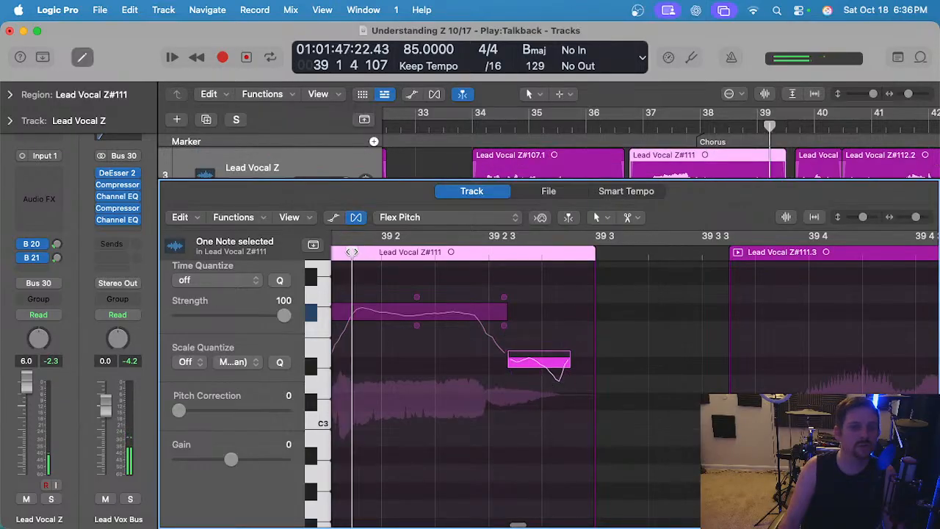
key(space)
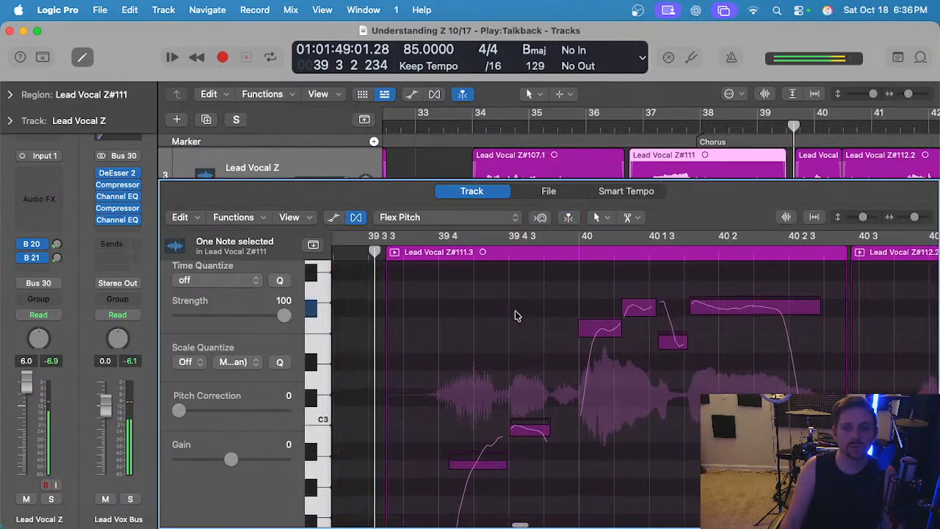
Snap the note at 39 4 3 in Lead Vocal Z#111.3 to pitch and fine-tune the pitch drift at its end.
scroll(525, 345, down, 3)
click(523, 364)
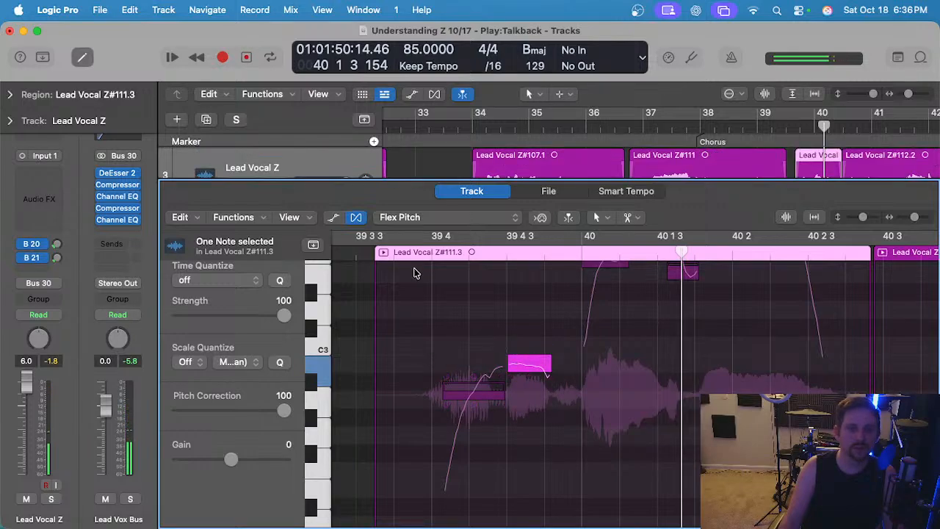
scroll(492, 325, up, 5)
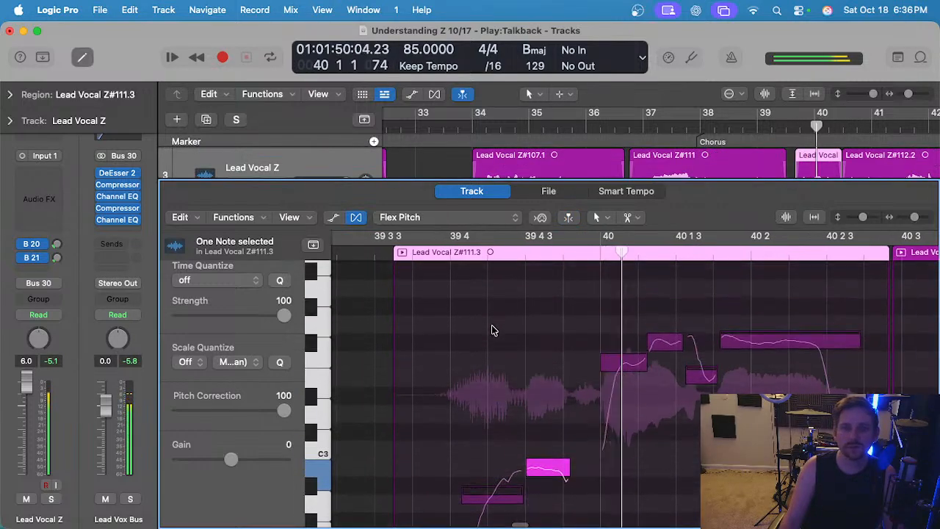
click(463, 453)
click(463, 467)
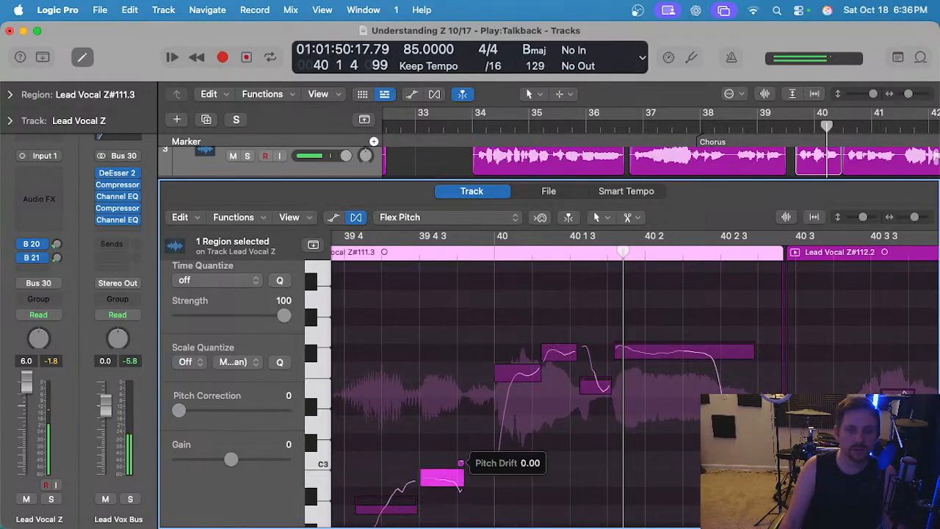
Snap the long note at 40 2 to pitch and split off its falling tail near 40 2 3.
click(558, 353)
click(670, 352)
drag(669, 352, 671, 354)
key(space)
super+click(714, 353)
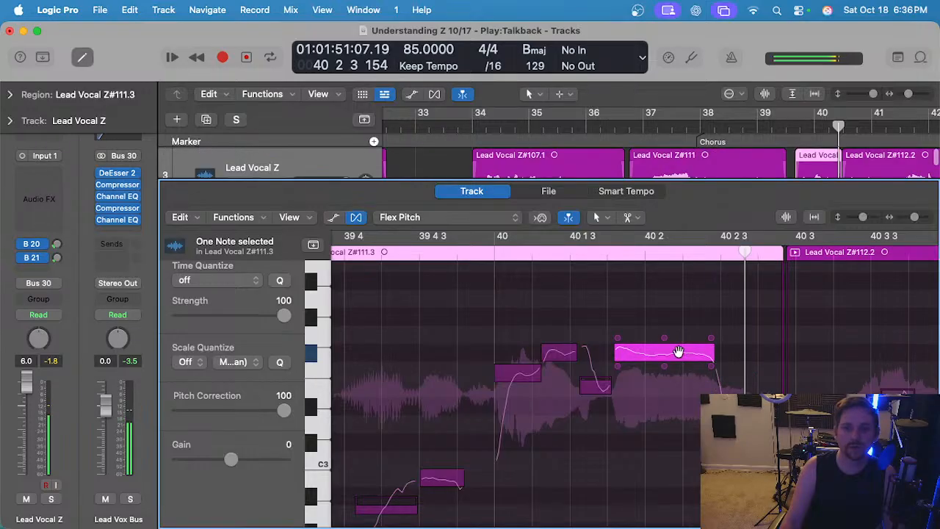
Replay Lead Vocal Z#111.3 from 39 4 and clear the note selection.
click(369, 251)
key(space)
key(super+Left)
click(480, 360)
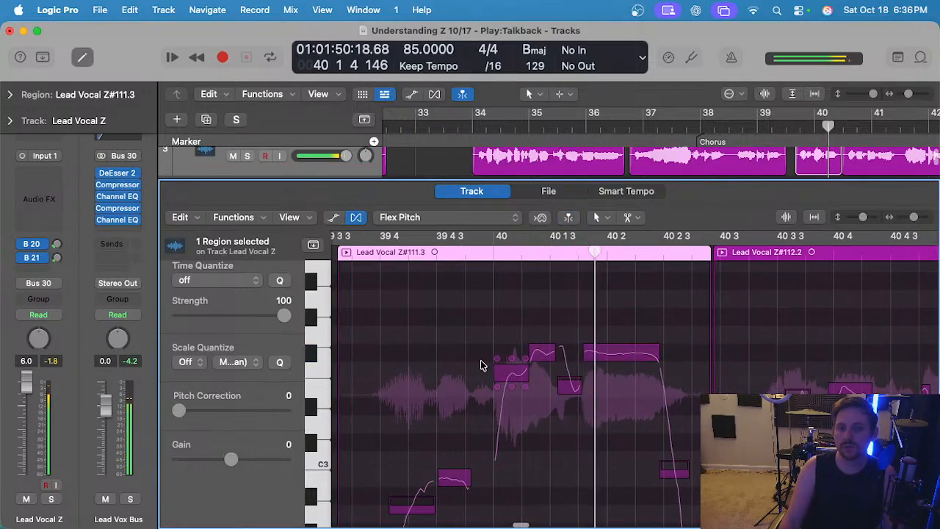
Snap the first four notes of Lead Vocal Z#112.2, from 40 3 3 to 40 4 3, to pitch on the same row.
scroll(481, 362, right, 1)
scroll(481, 363, right, 5)
scroll(514, 371, down, 1)
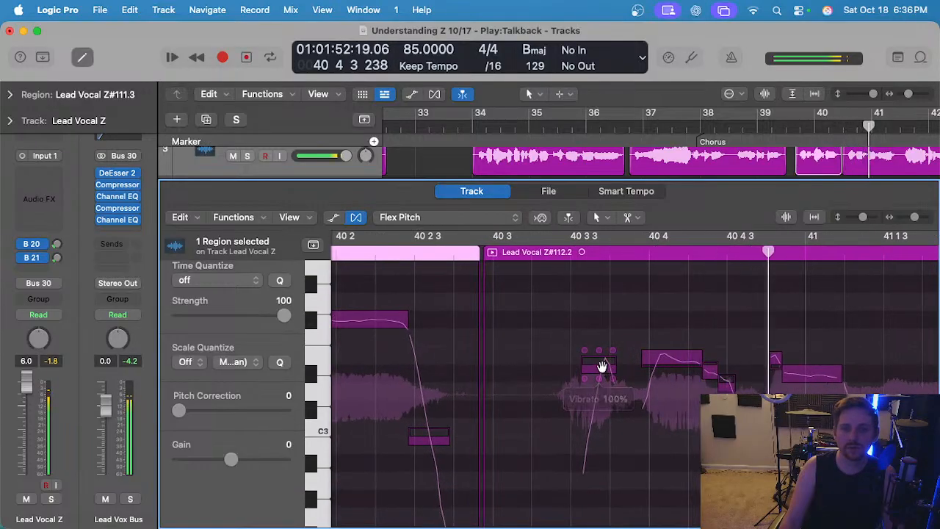
drag(669, 359, 669, 380)
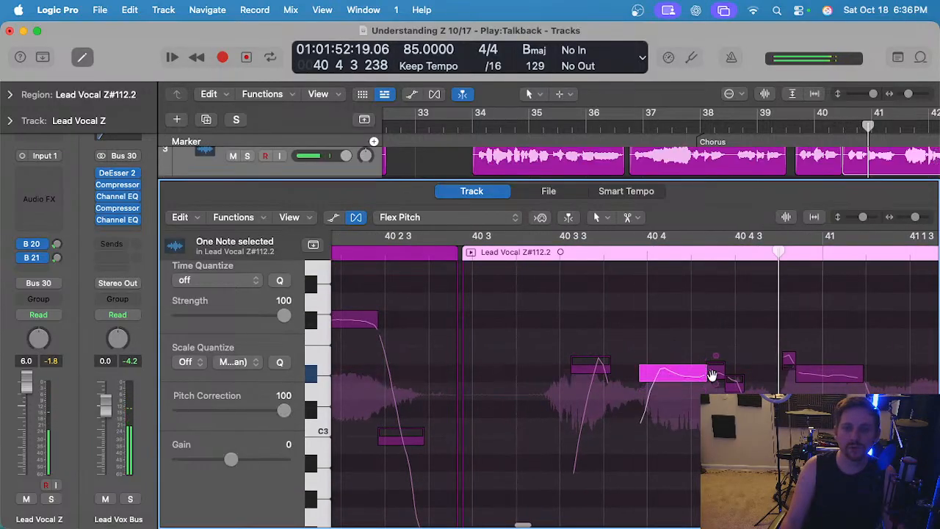
scroll(733, 389, right, 1)
drag(734, 384, 734, 386)
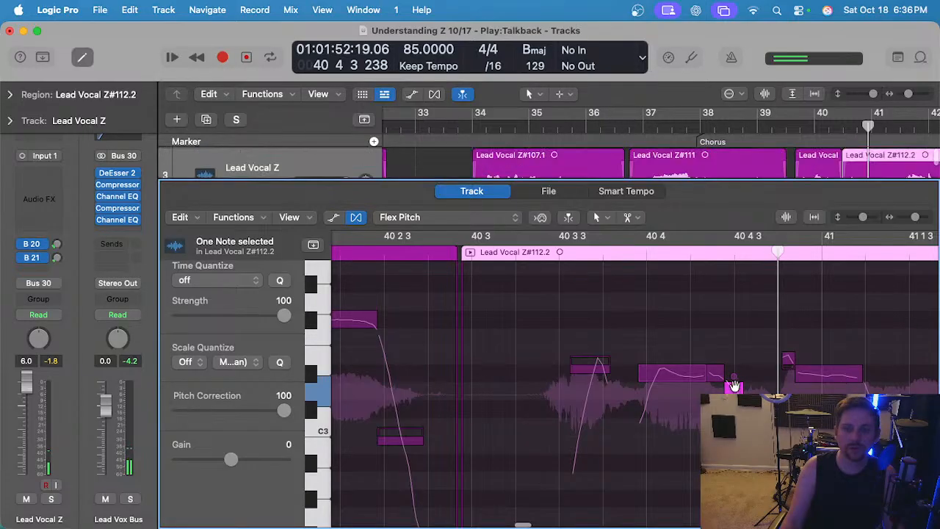
mouse_move(591, 366)
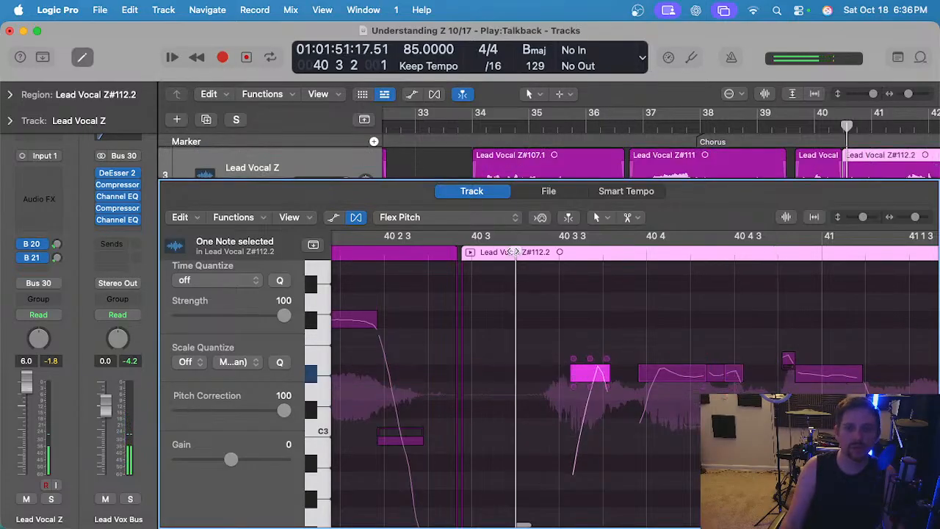
Replay Lead Vocal Z#112.2 from 40 3 past 41 2 to check its opening notes.
key(space)
scroll(503, 309, right, 5)
key(space)
scroll(457, 353, left, 2)
scroll(458, 358, up, 3)
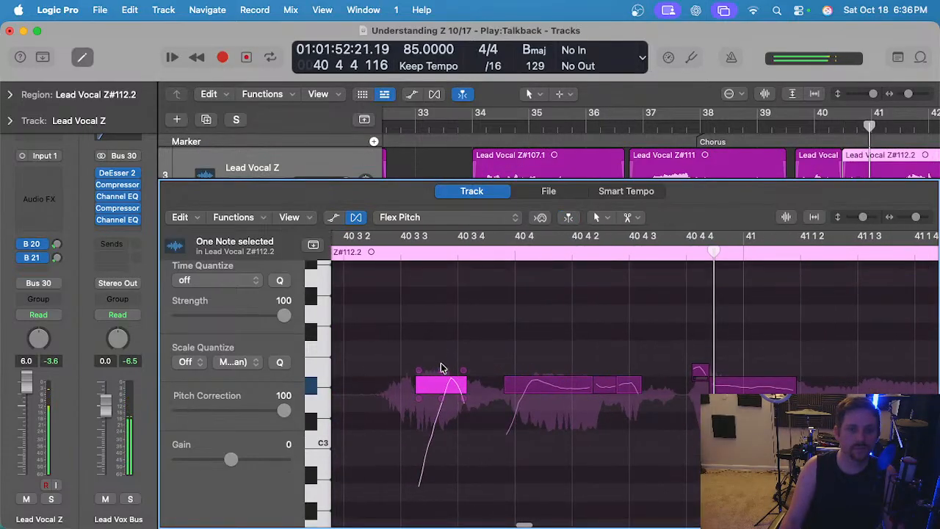
scroll(452, 427, left, 3)
key(space)
scroll(609, 335, down, 2)
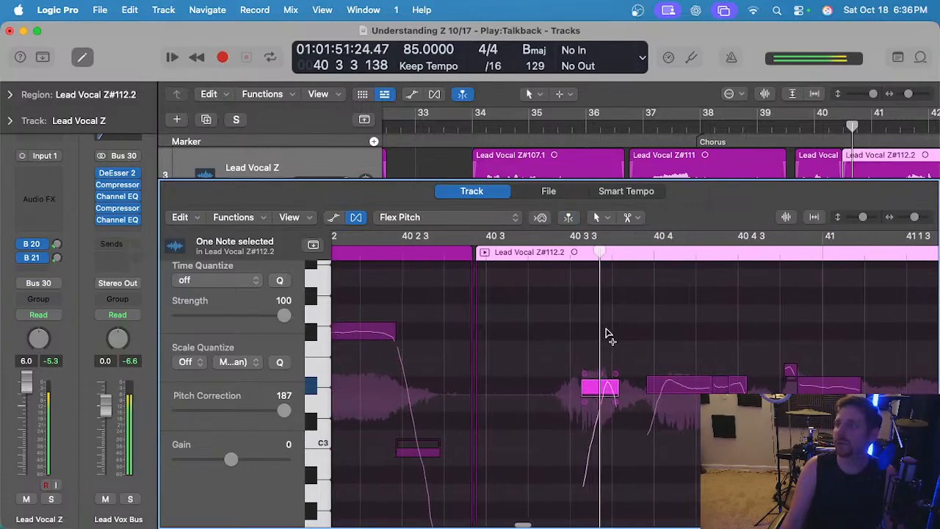
scroll(614, 342, right, 3)
scroll(613, 338, right, 3)
scroll(615, 342, down, 2)
key(space)
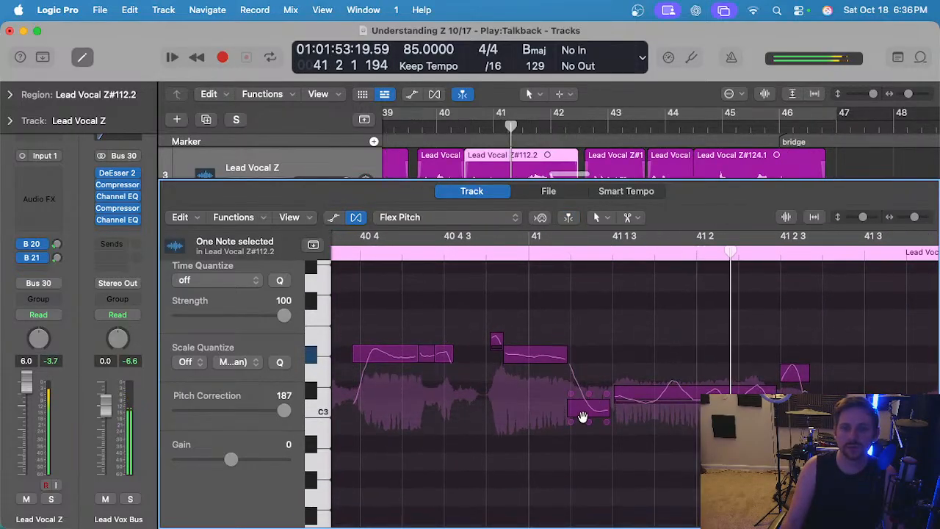
Move the note just after 41 to C#3 and split the long note following it, placing its first part on the same row.
click(584, 386)
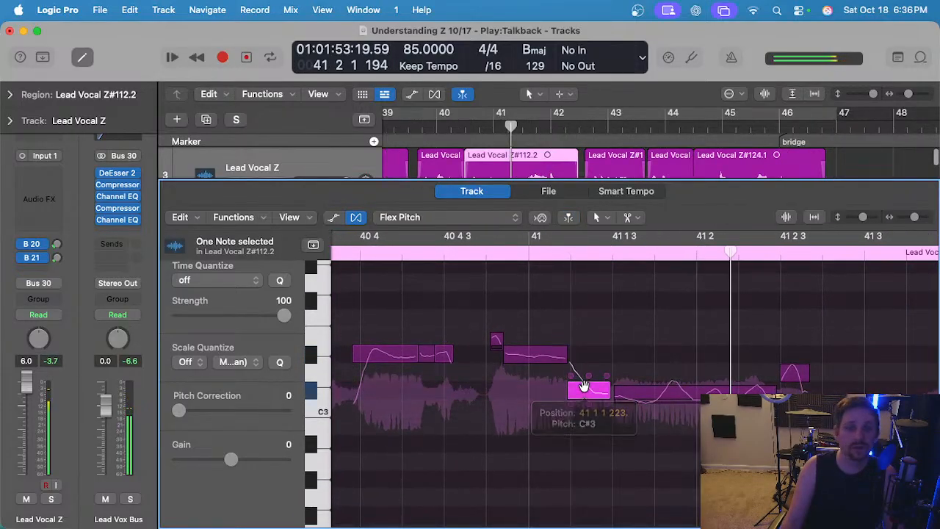
super+click(660, 391)
click(641, 406)
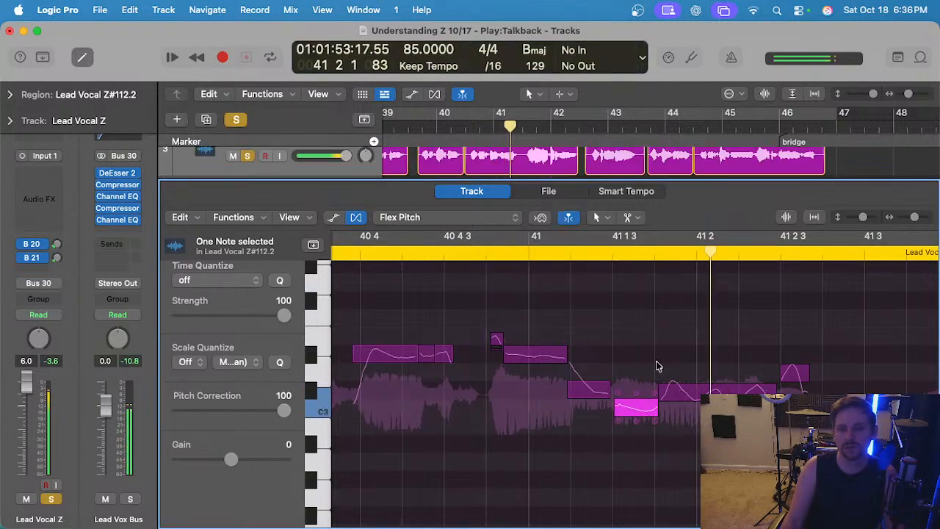
drag(636, 406, 664, 384)
Fine-tune the vibrato of the split note's second part near 41 2, replay the passage and clear the note selection.
scroll(688, 373, down, 2)
drag(746, 376, 746, 377)
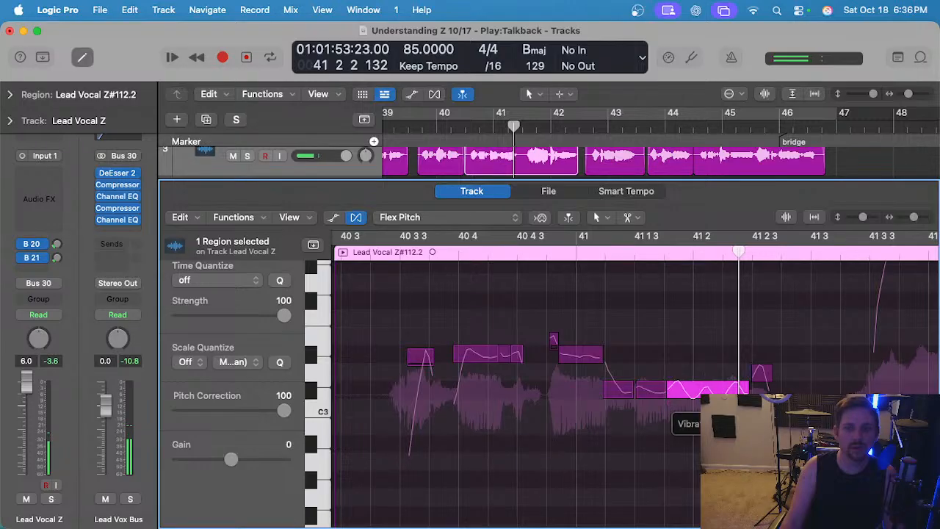
key(space)
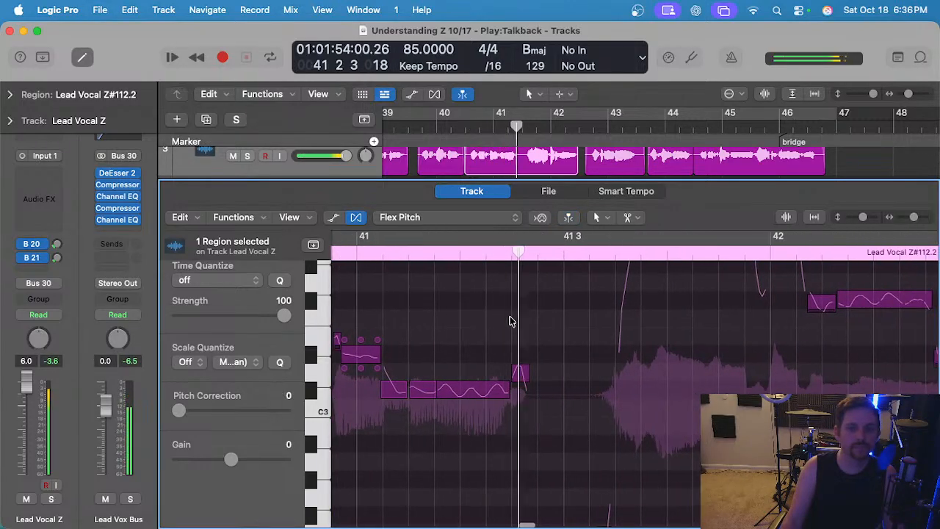
click(513, 321)
key(space)
scroll(520, 338, up, 1)
Play on through 41 3 3 and snap the notes at 41 4 and 41 4 3 to pitch.
scroll(515, 384, up, 3)
scroll(515, 384, right, 2)
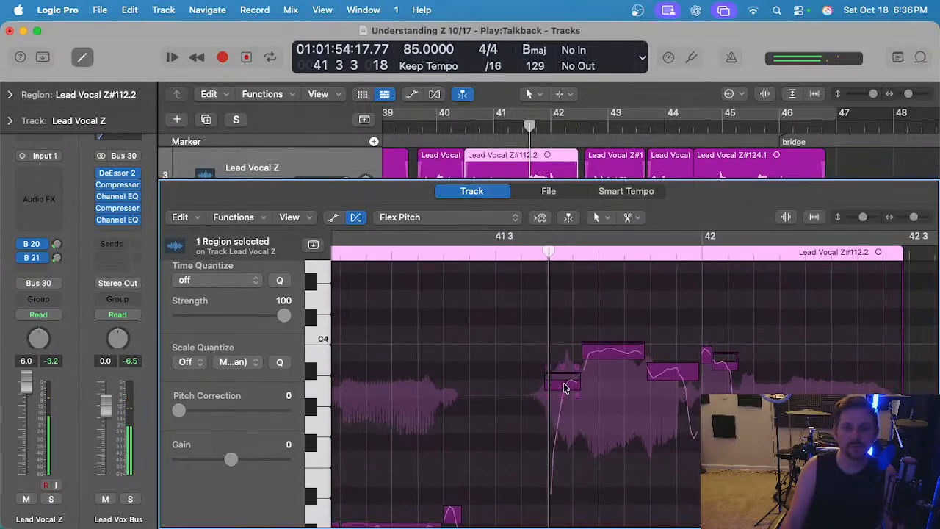
key(space)
click(617, 352)
click(680, 376)
key(super+Right)
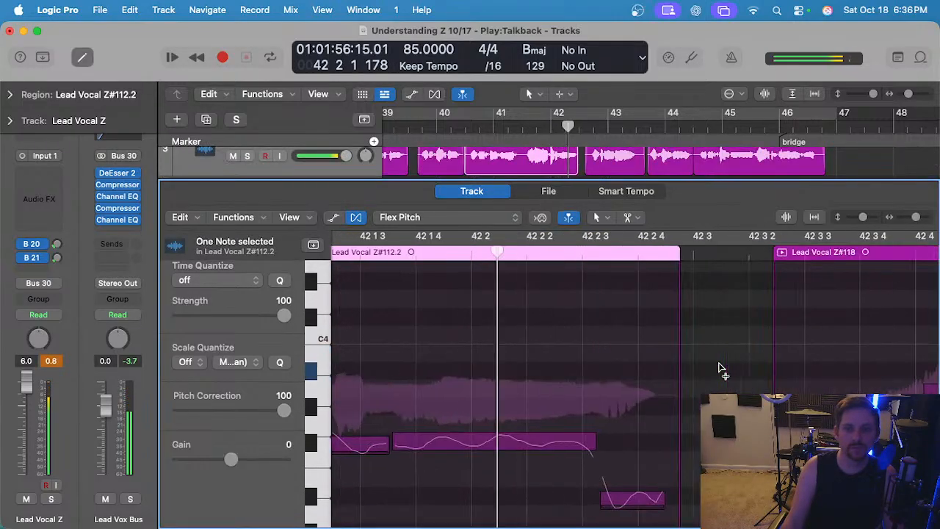
Raise the second note after 42 in Lead Vocal Z#112.2 to B3.
key(space)
scroll(578, 371, left, 6)
click(735, 362)
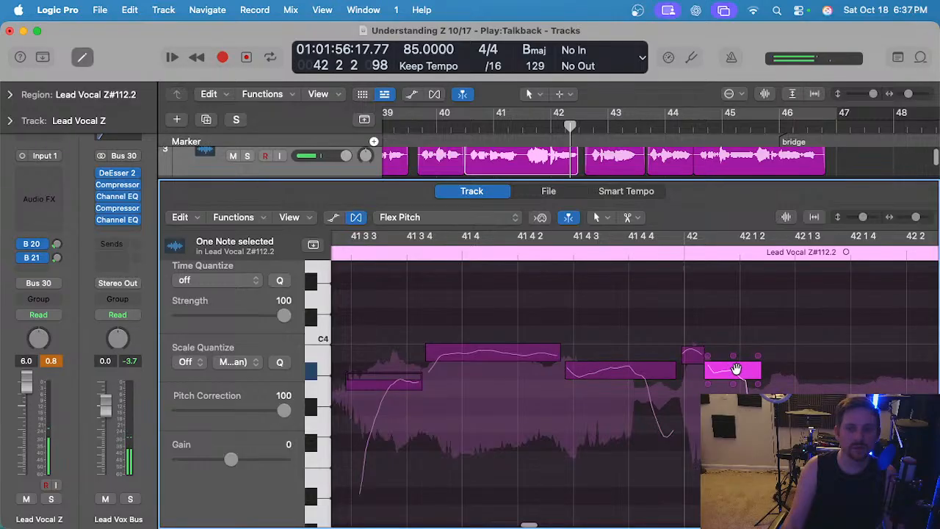
key(super+Left)
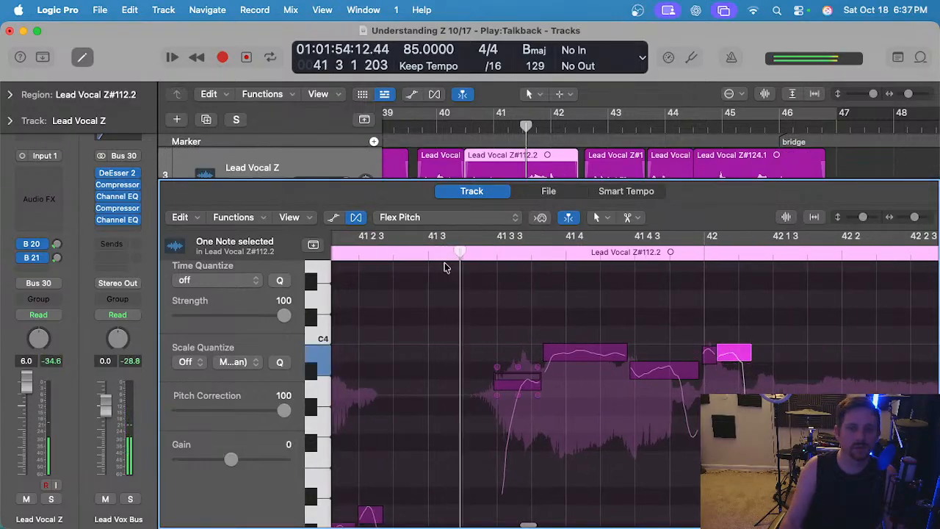
Reduce the pitch fall at the end of the note at 41 4 3 and replay the phrase from 41 3.
click(543, 334)
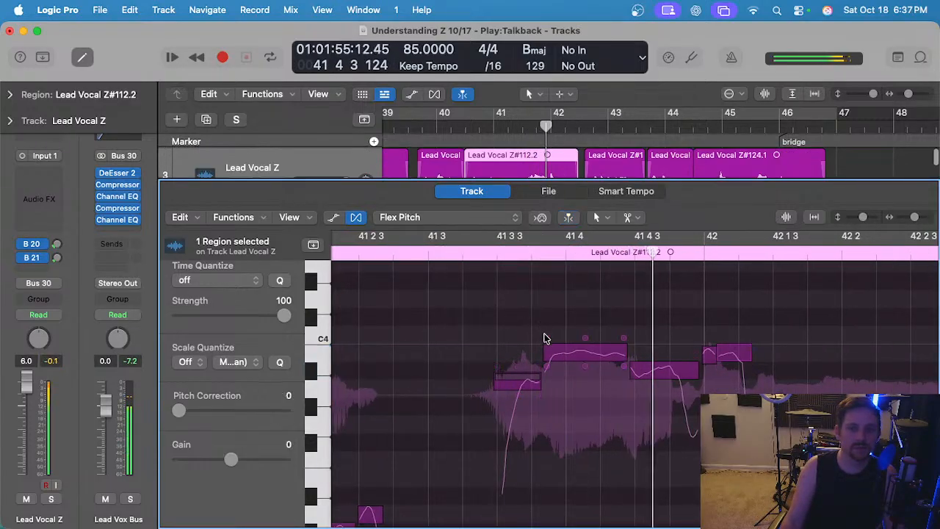
click(652, 376)
click(453, 248)
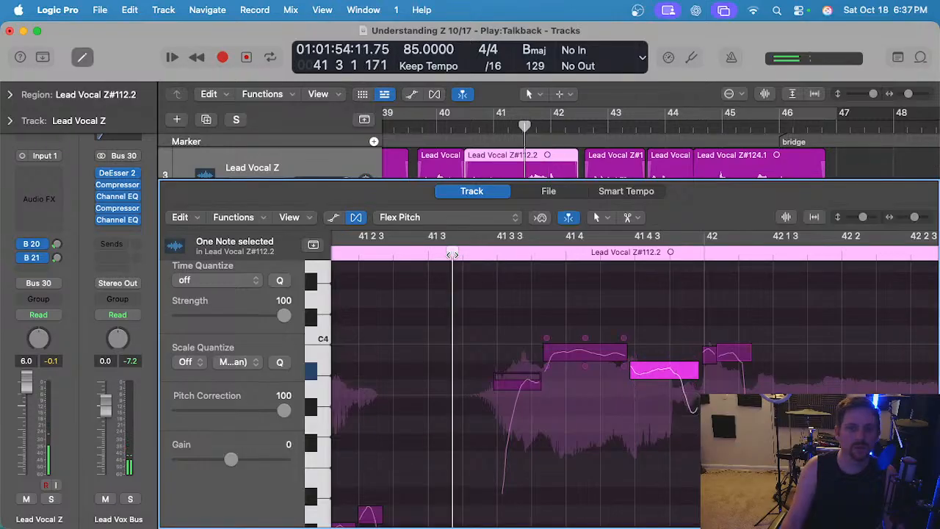
key(space)
scroll(507, 316, right, 5)
scroll(462, 349, left, 2)
key(space)
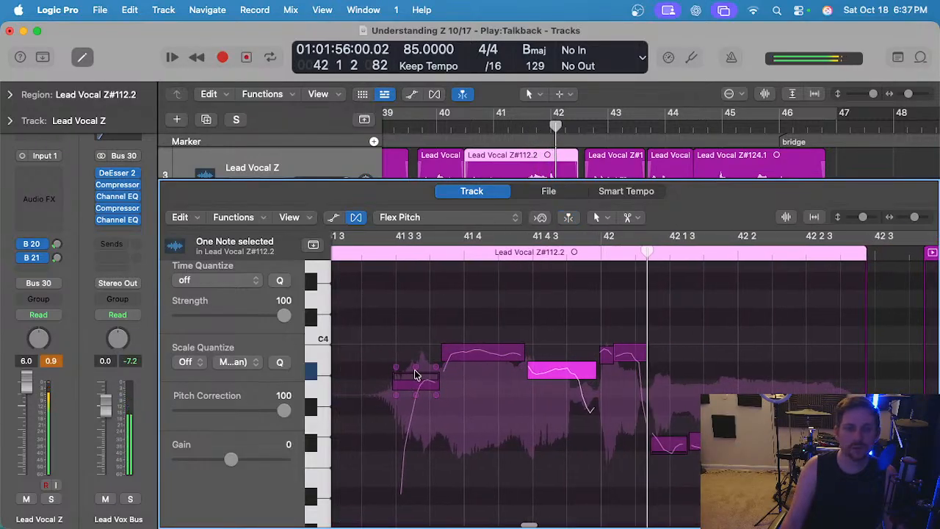
Raise the note at 41 3 3 slightly and replay the phrase from 41 3.
drag(415, 370, 413, 352)
scroll(411, 283, left, 4)
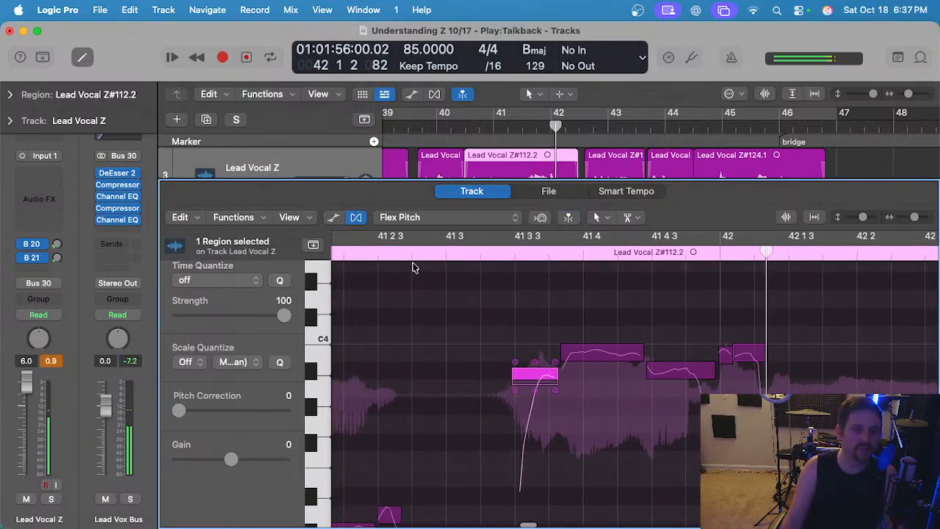
click(450, 249)
key(space)
scroll(478, 327, right, 4)
key(space)
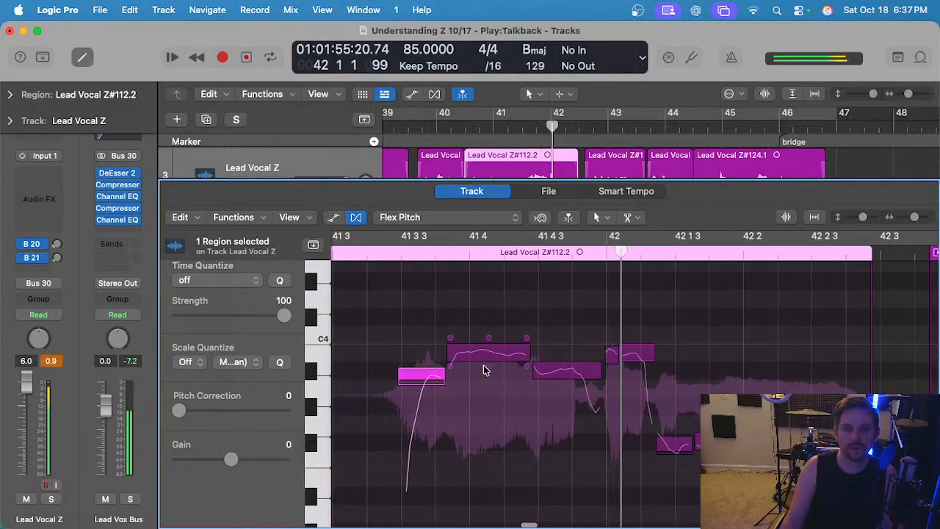
Fine-tune the note at 41 4 and set the starting pitch drift of the note at 41 4 3 to 0.02.
drag(488, 366, 489, 370)
drag(526, 336, 536, 363)
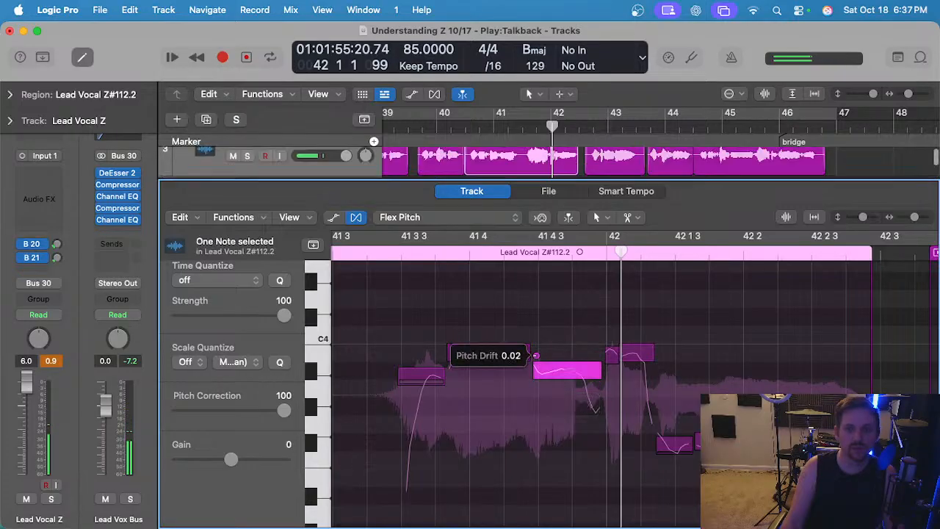
key(space)
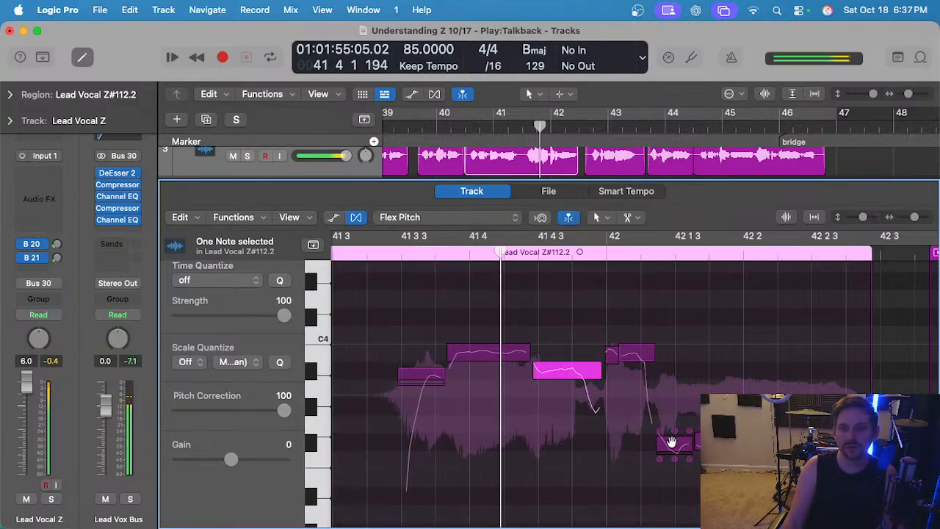
Fine-tune the pitch drift of the note just after 42 and set the vibrato of the last note at 42 2 3 to 70%.
drag(621, 339, 622, 337)
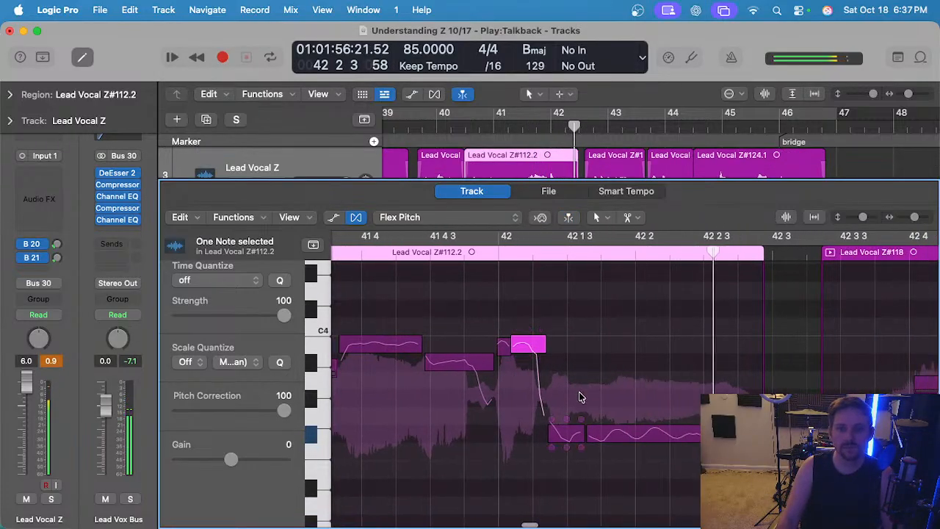
scroll(581, 394, right, 4)
scroll(581, 392, down, 3)
key(space)
key(super+z)
click(643, 438)
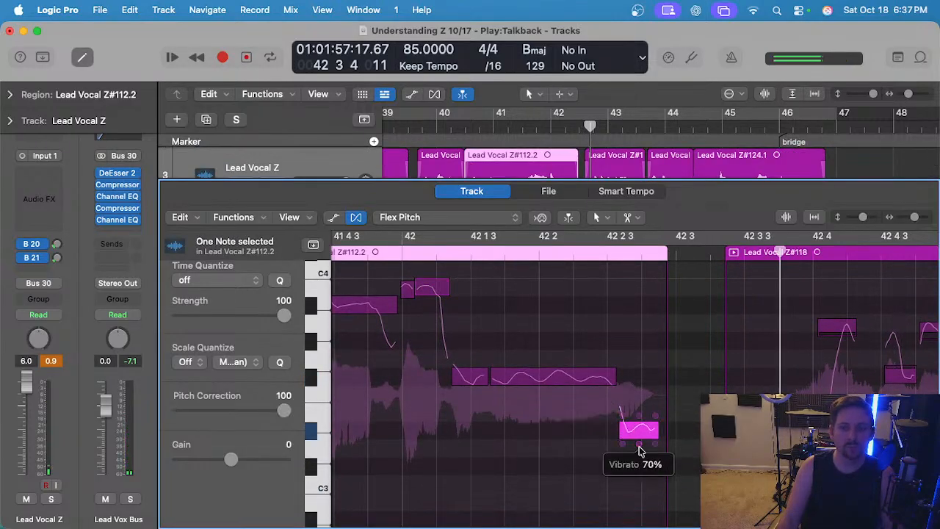
Replay the end of Lead Vocal Z#112.2 and fine-tune the starting pitch drift of the long note at 42 1 3.
click(455, 241)
key(space)
click(493, 358)
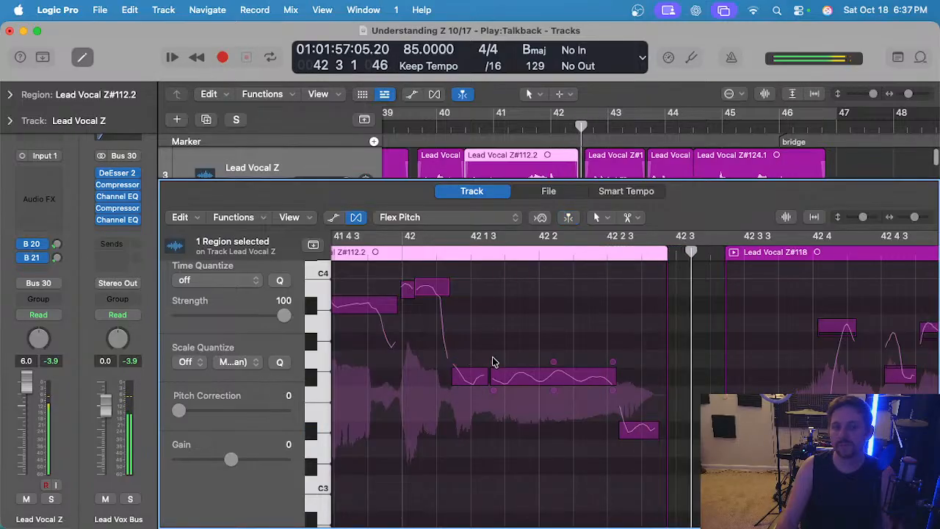
drag(494, 361, 494, 360)
Lower the notes at 42 4 and 42 4 4 in Lead Vocal Z#118 onto the same pitch row.
drag(689, 325, 691, 343)
click(854, 327)
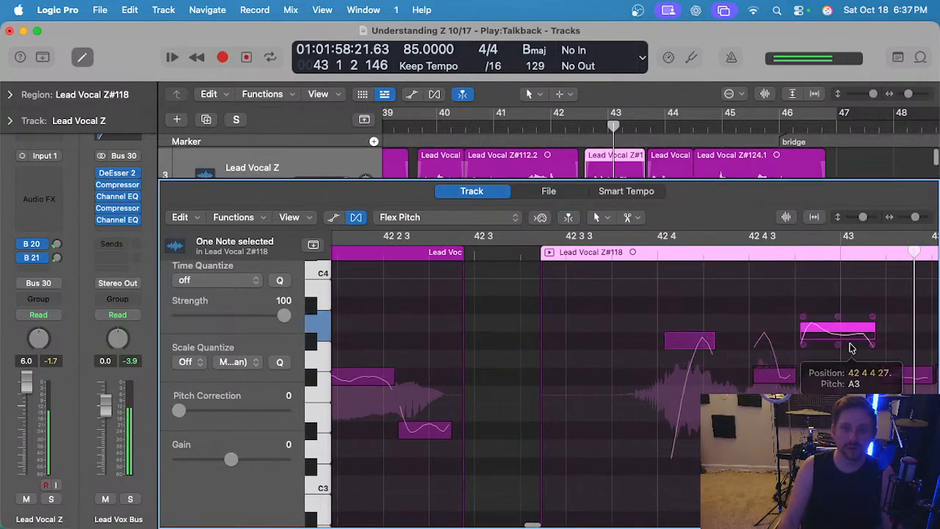
drag(837, 328, 851, 378)
scroll(850, 374, right, 1)
scroll(852, 379, down, 2)
scroll(825, 378, right, 5)
Snap the long note at 43 1 3 and the last note of Lead Vocal Z#118 to pitch, and replay the region.
drag(792, 371, 795, 376)
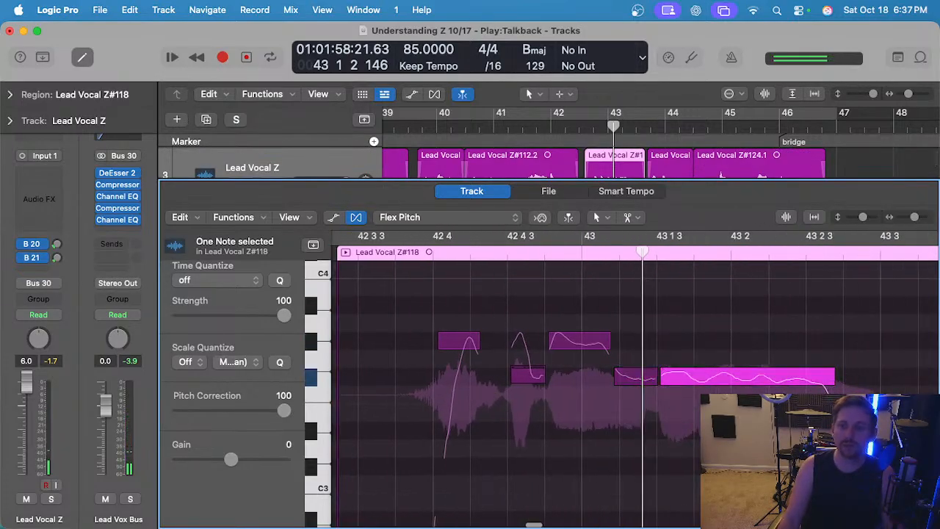
click(793, 432)
click(392, 240)
key(space)
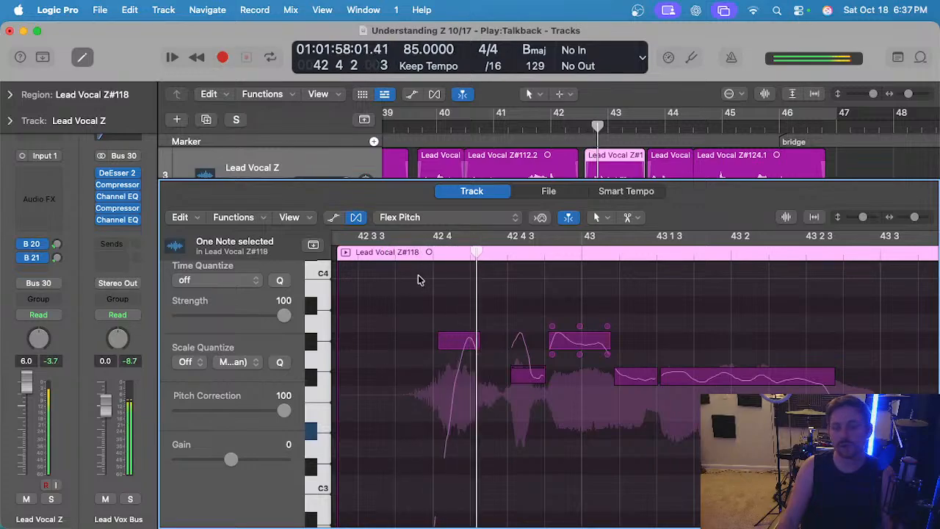
scroll(492, 300, right, 3)
key(space)
Fine-tune the pitch drift of the notes at 42 4 4 and 43 1 in Lead Vocal Z#118 and replay them.
drag(457, 328, 461, 329)
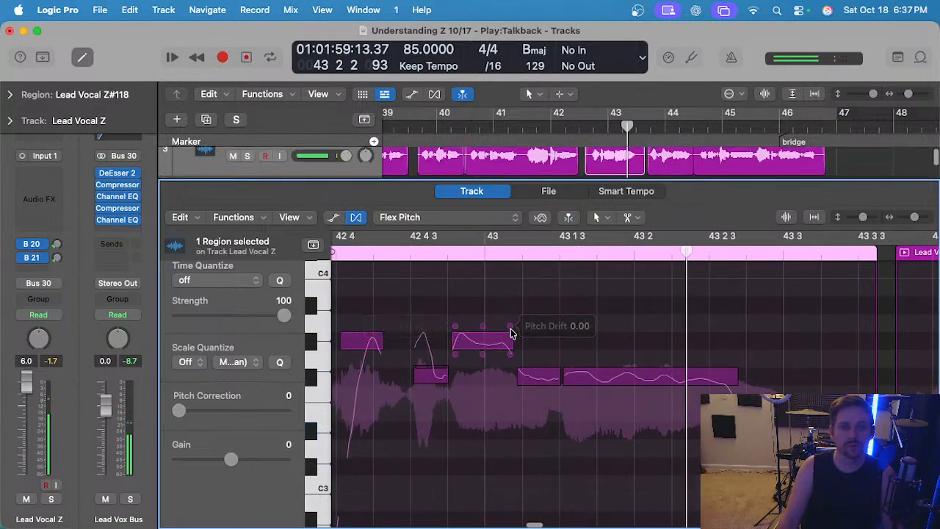
click(519, 364)
drag(519, 361, 521, 360)
scroll(524, 355, down, 3)
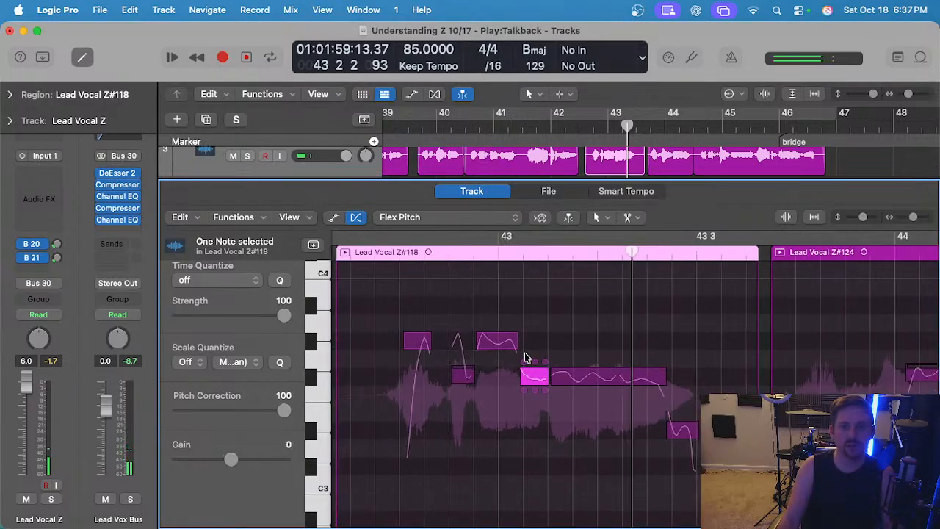
scroll(514, 345, left, 2)
key(space)
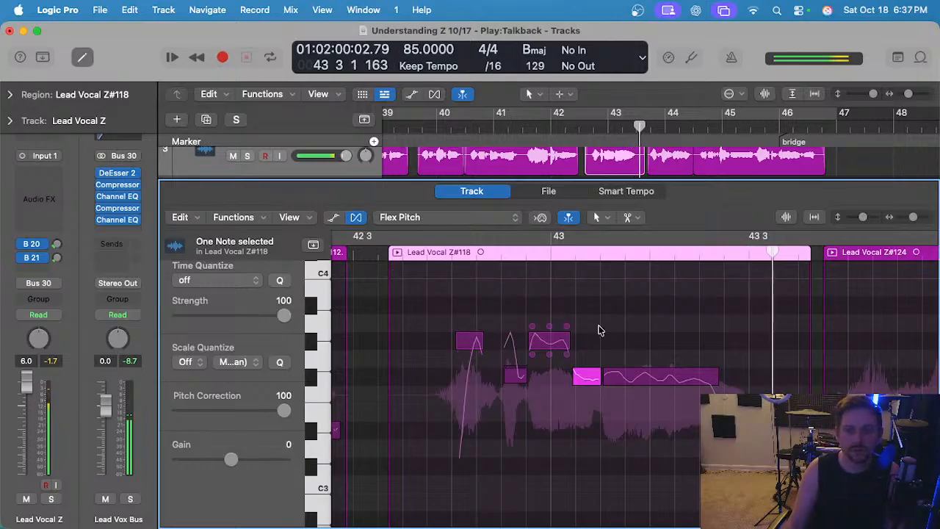
Set the ending pitch drift of the long note at 43 1 3 to 0.17 and replay the chorus from bar 41.
click(718, 375)
drag(716, 365, 715, 361)
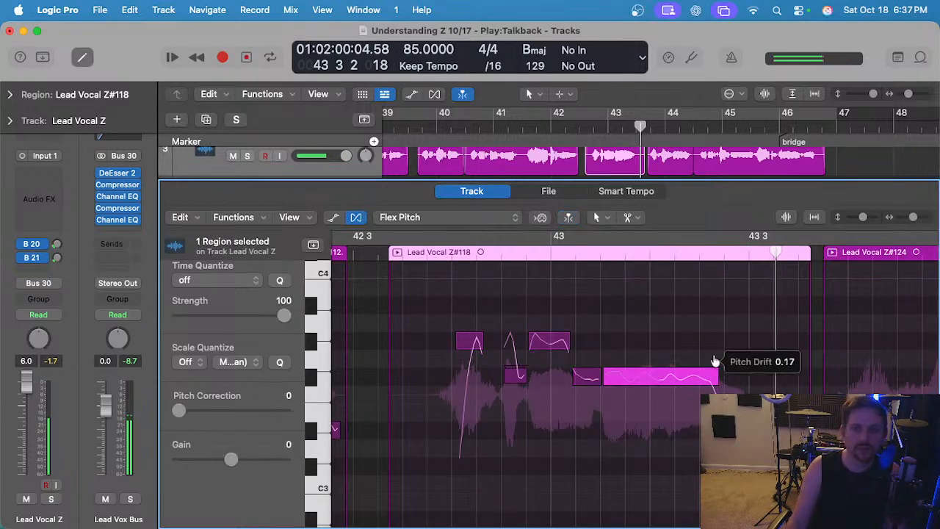
click(522, 127)
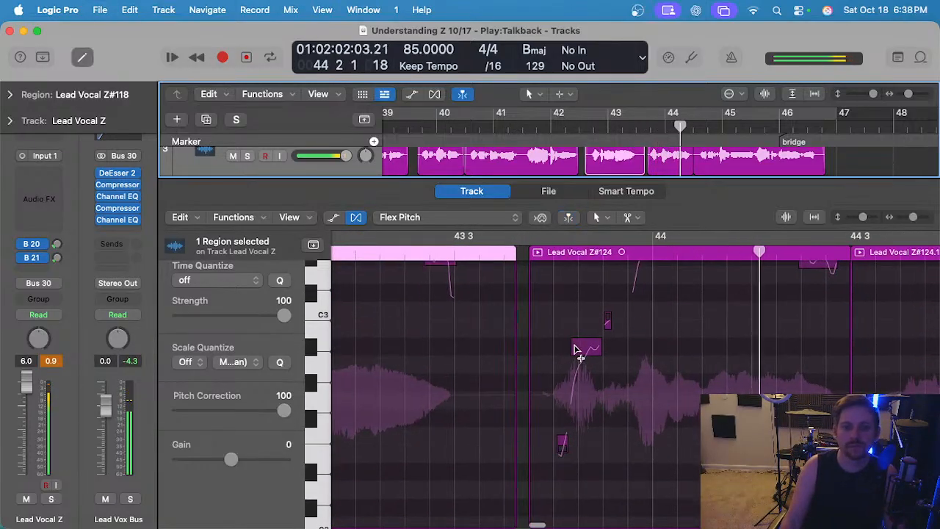
Raise the note at 43 4 in Lead Vocal Z#124 by one row to B2.
click(589, 357)
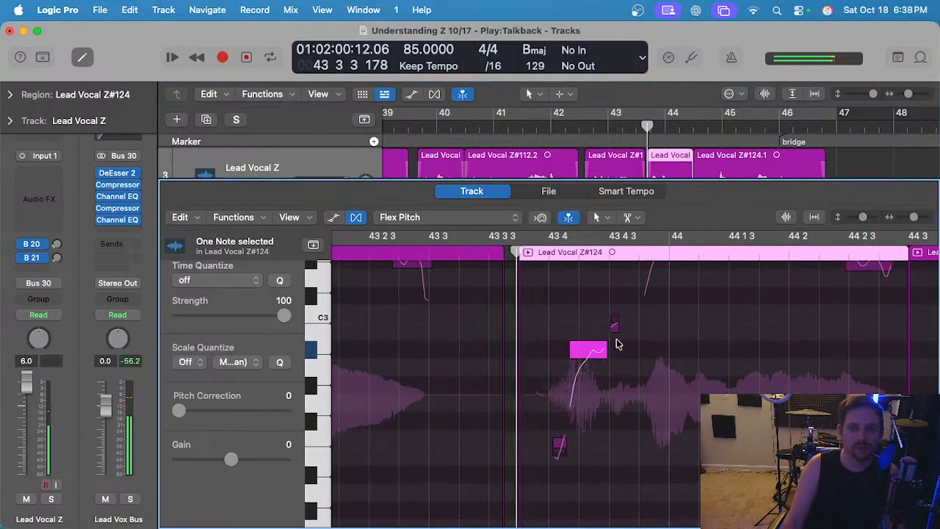
scroll(616, 345, up, 3)
key(space)
drag(593, 350, 589, 330)
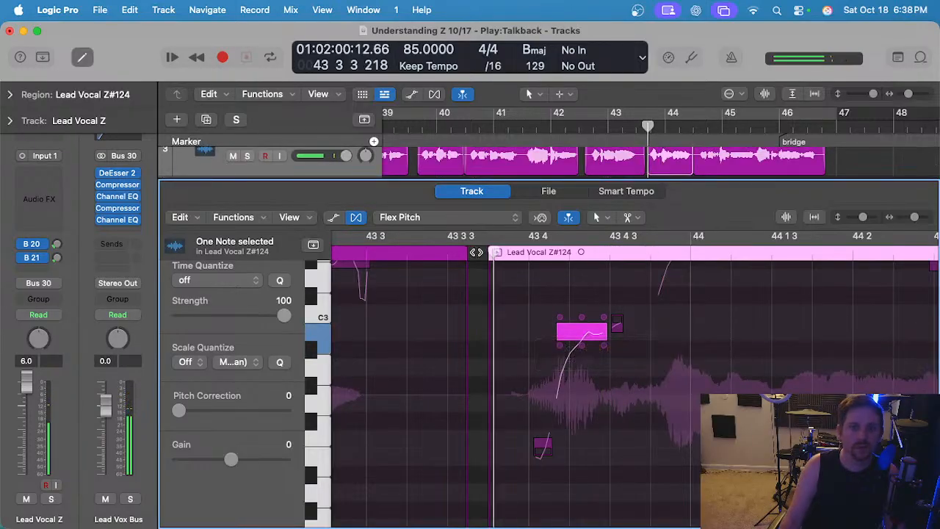
Replay the start of Lead Vocal Z#124 and snap the short note at 43 4 3 to pitch.
scroll(596, 330, up, 3)
click(626, 389)
key(space)
scroll(621, 385, up, 3)
click(612, 369)
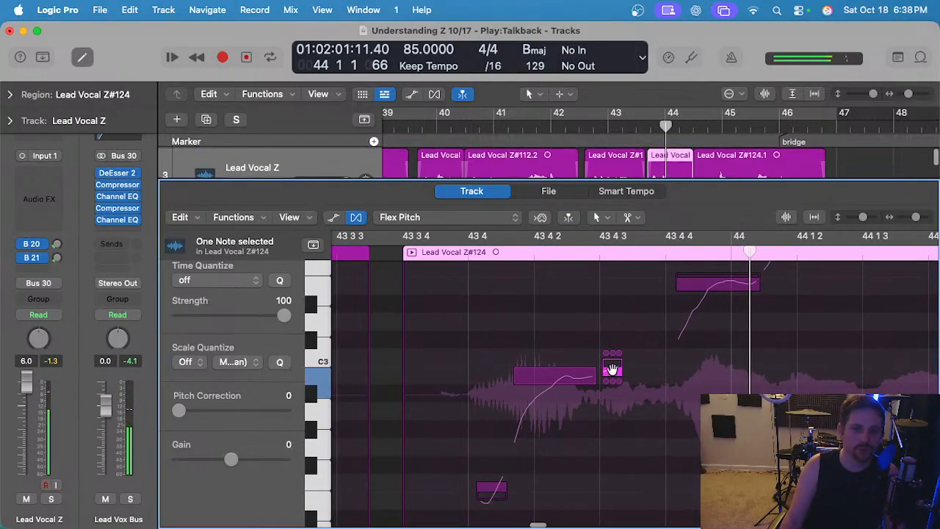
Play the vocal from the start of region Lead Vocal Z#124 and snap the two sustained notes after bar 44 to exact pitch.
click(432, 252)
key(space)
scroll(670, 395, up, 3)
scroll(672, 397, right, 4)
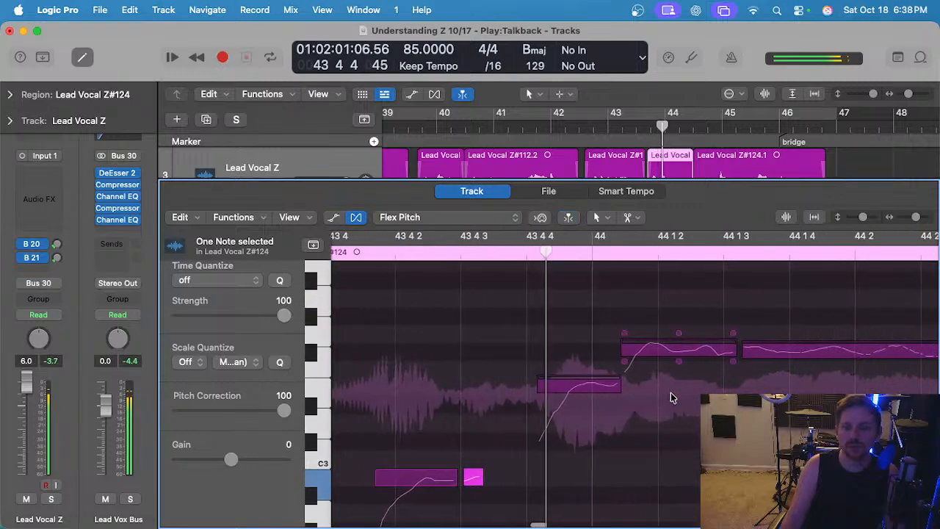
click(687, 350)
scroll(701, 353, down, 3)
click(792, 351)
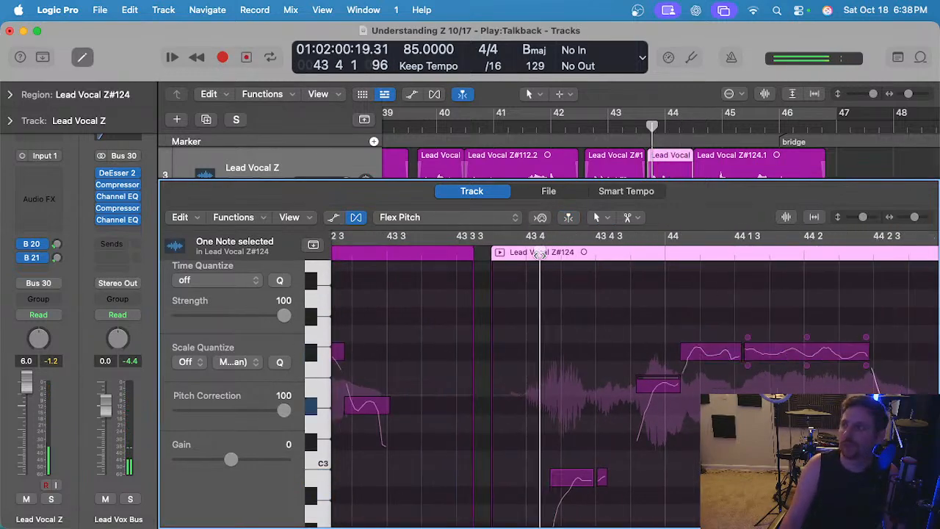
Play on from 43 4, split the note before 44 4, lower its front part and snap the remaining part to exact pitch.
click(540, 255)
key(space)
scroll(590, 309, down, 3)
scroll(593, 312, right, 5)
scroll(595, 315, up, 3)
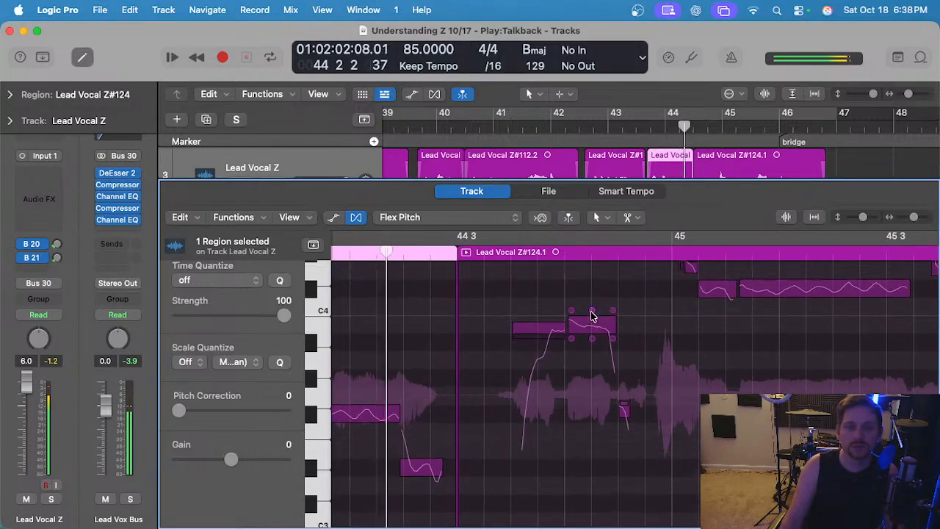
scroll(593, 316, up, 3)
key(space)
click(549, 336)
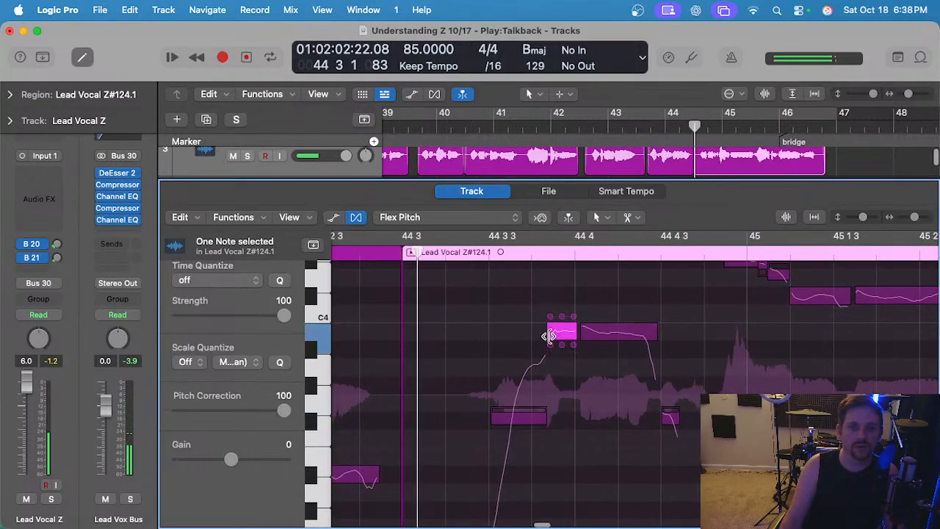
Play on from 44 3 and snap the note after 44 4 and the sustained note at 45 1 2 to exact pitch.
key(space)
scroll(613, 339, up, 2)
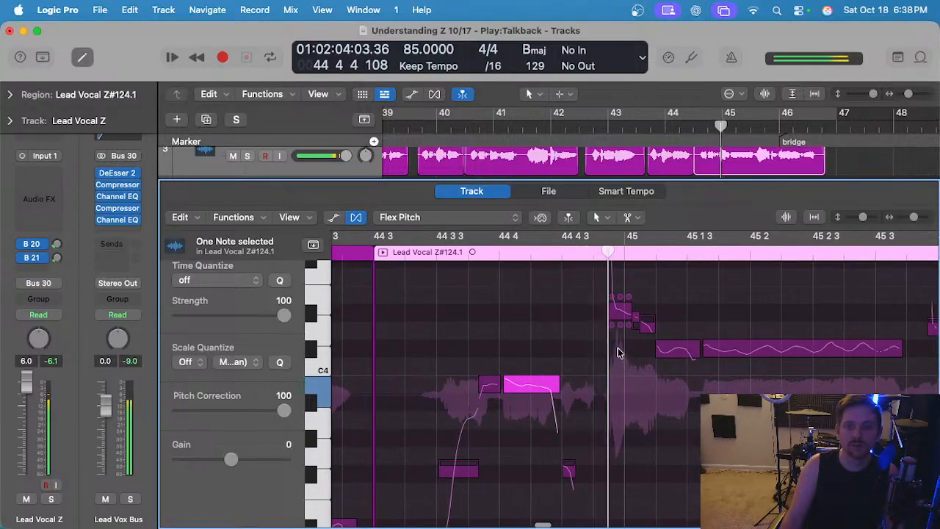
click(547, 306)
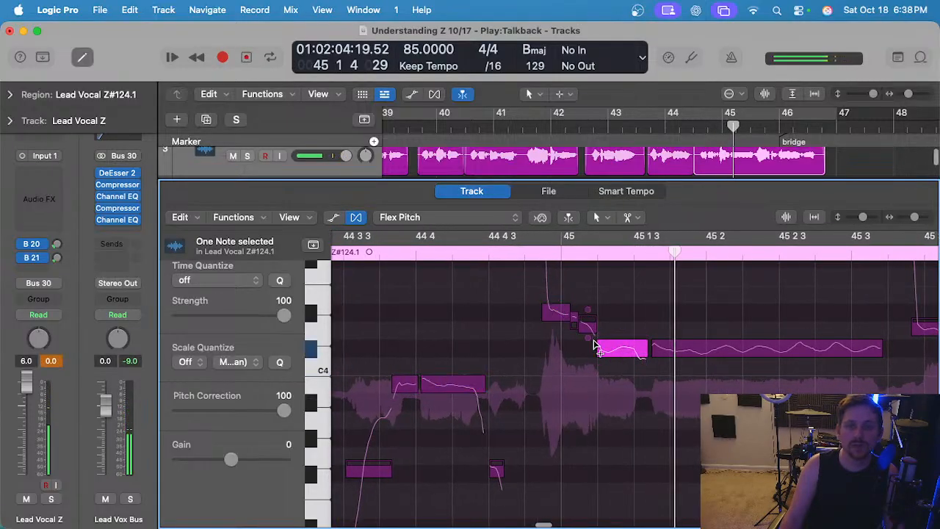
scroll(598, 346, up, 2)
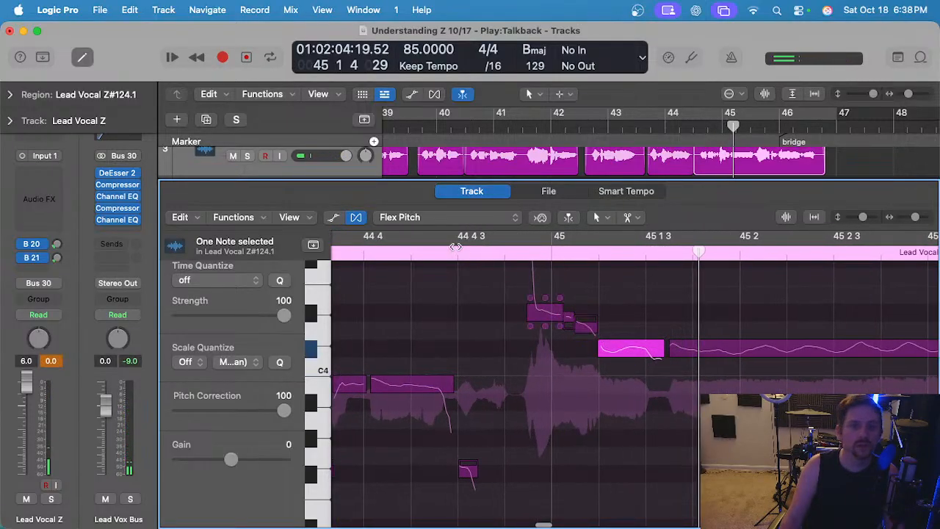
scroll(598, 317, up, 2)
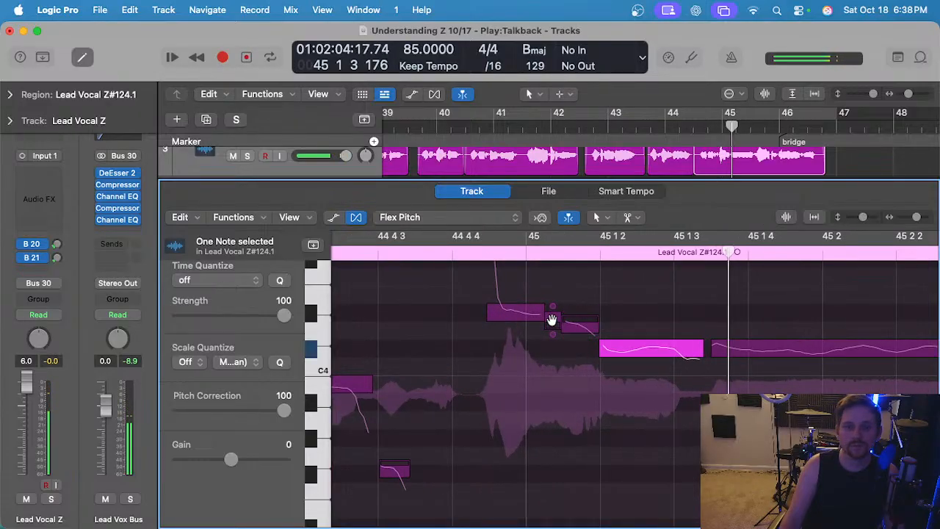
Set the short note just after bar 45 to a pitch drift of about -0.26 and move the note start at 45 1 2 slightly earlier.
mouse_move(542, 299)
mouse_down()
mouse_move(543, 309)
mouse_move(554, 303)
mouse_up()
scroll(547, 315, up, 3)
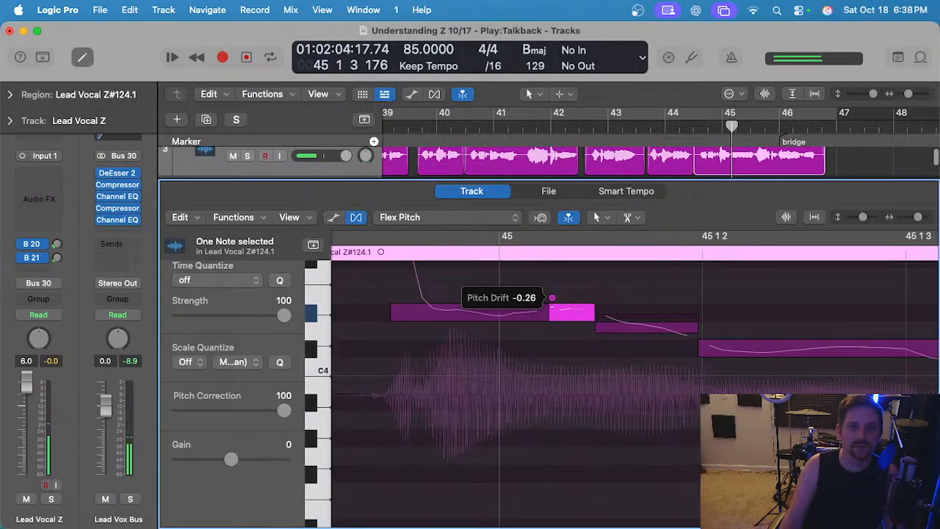
scroll(547, 301, down, 4)
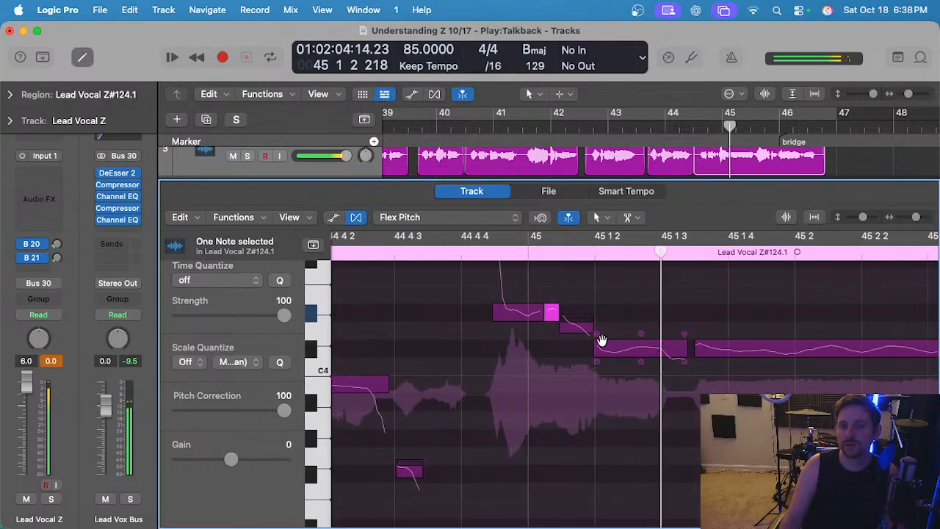
scroll(601, 341, down, 2)
drag(582, 347, 575, 347)
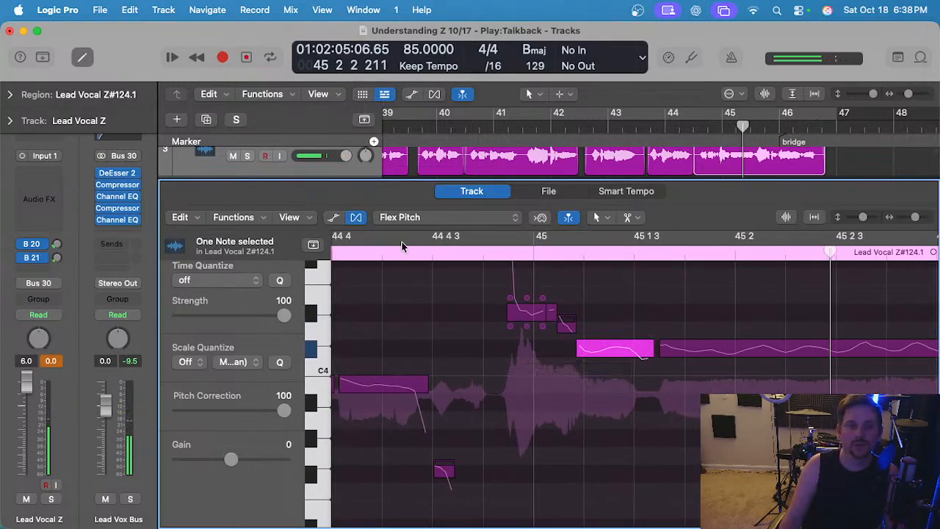
Play on through bar 45 and snap the long note starting near 45 1 3 to exact pitch.
key(space)
click(715, 353)
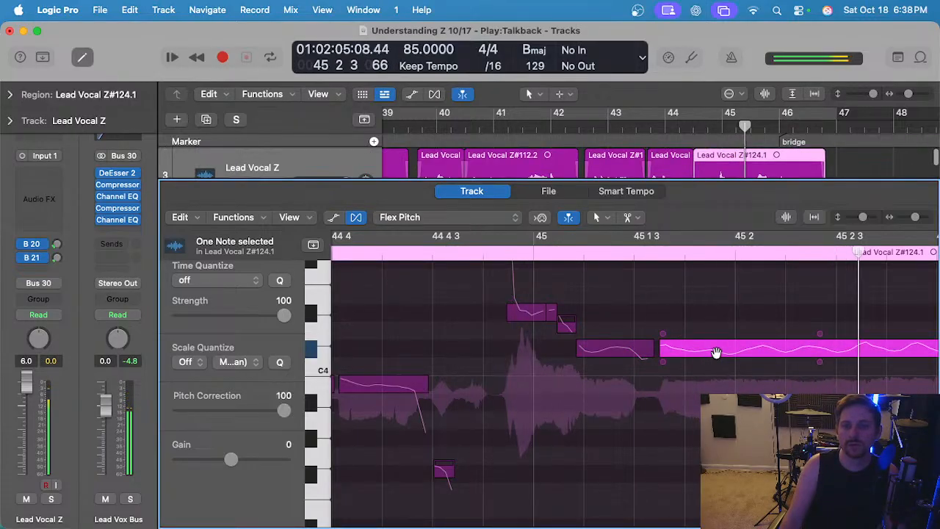
scroll(675, 350, down, 3)
scroll(638, 348, right, 3)
scroll(534, 343, left, 1)
key(space)
Split off the tail of the note before 45 1 3 and raise it to the same pitch as its neighbouring notes.
super+click(477, 346)
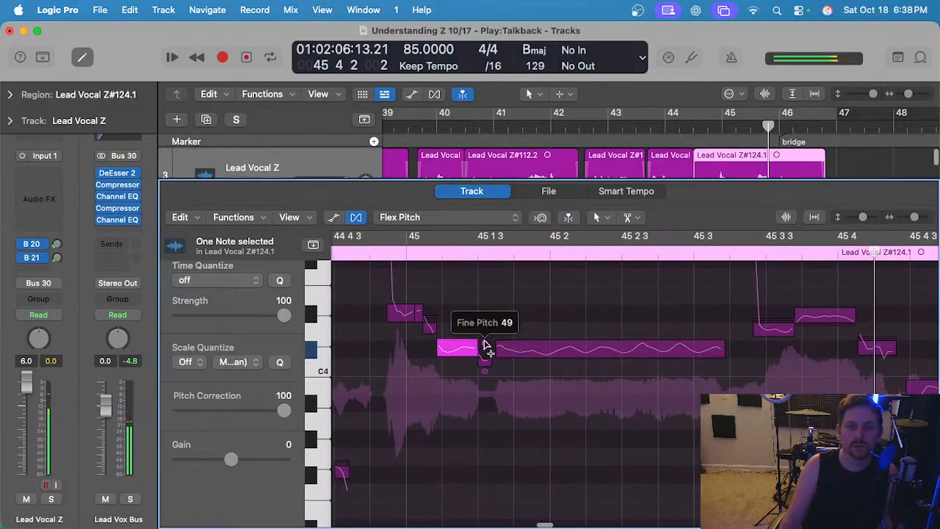
scroll(485, 347, up, 3)
click(487, 357)
scroll(499, 360, down, 5)
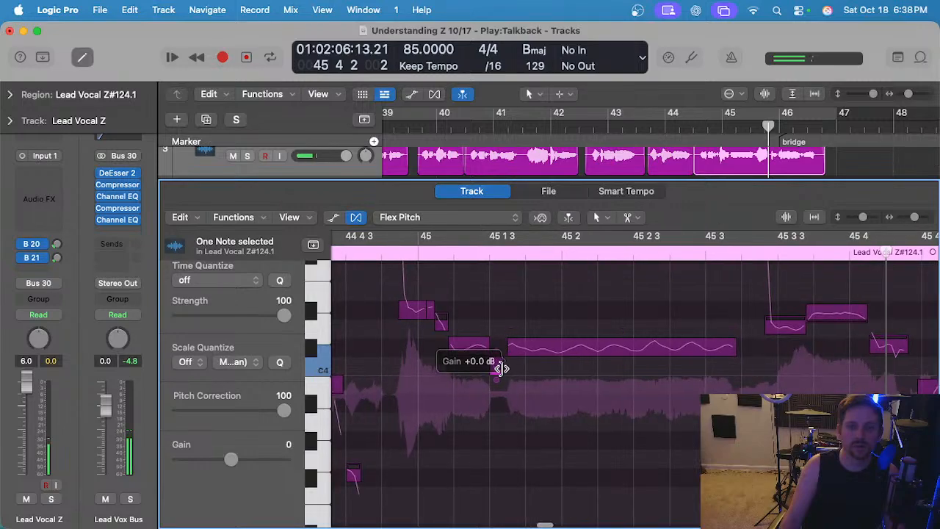
scroll(511, 367, up, 4)
click(504, 391)
drag(494, 370, 494, 345)
scroll(495, 350, down, 6)
scroll(445, 316, up, 4)
click(450, 336)
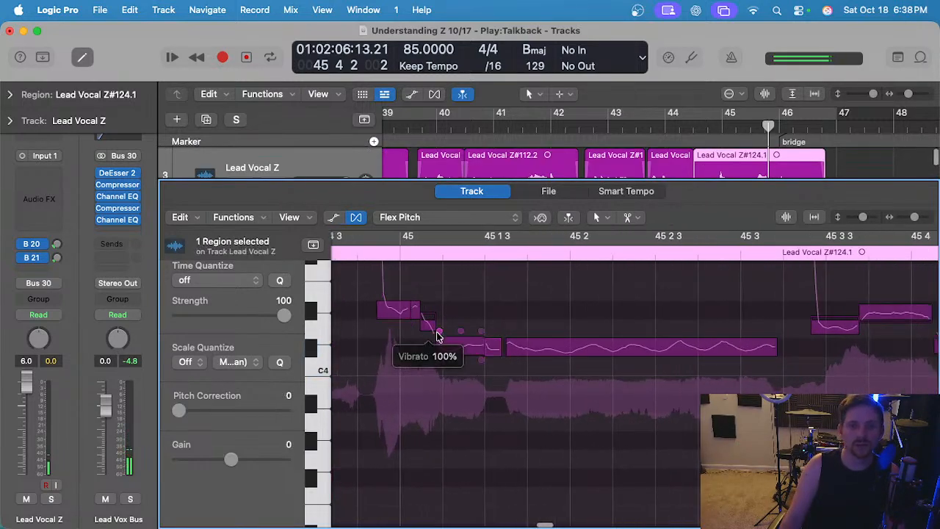
Snap the long note after 45 1 3 and the higher notes following 45 3 to exact pitch.
scroll(514, 348, down, 4)
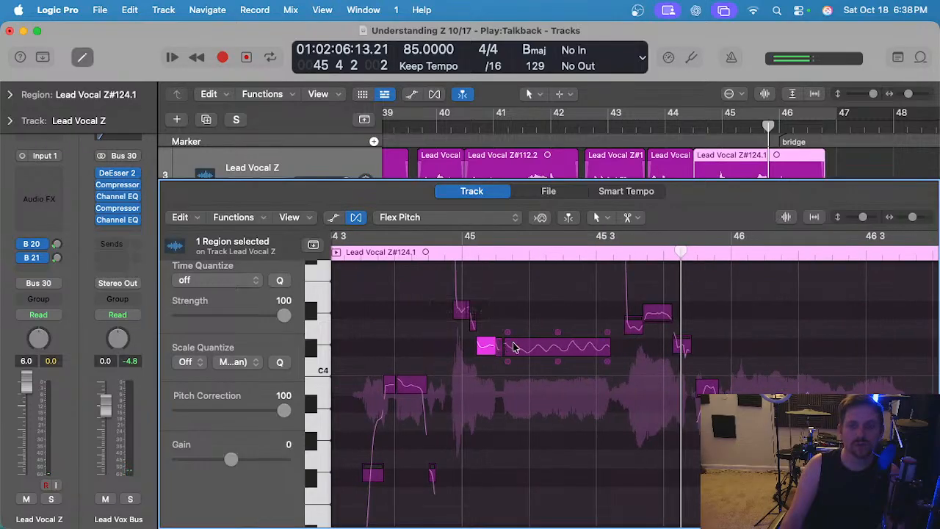
click(561, 348)
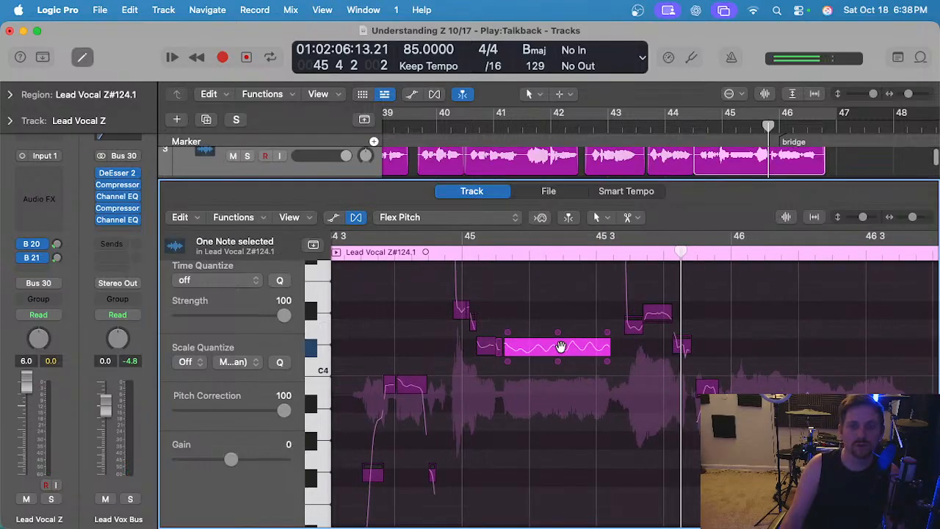
click(646, 320)
click(681, 345)
scroll(486, 270, left, 3)
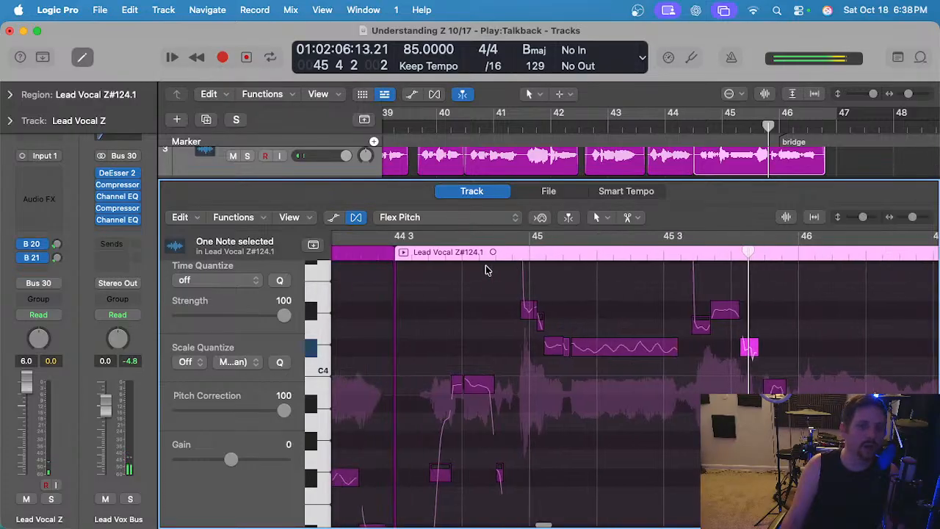
Play region Lead Vocal Z#124.1 from just before its start into bar 46 to check the tuning.
scroll(485, 266, left, 1)
click(406, 251)
click(528, 315)
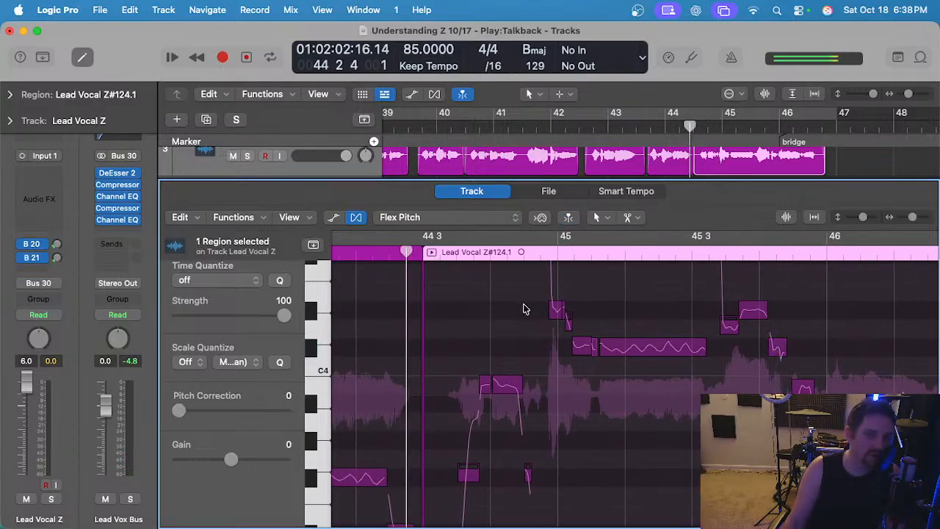
key(space)
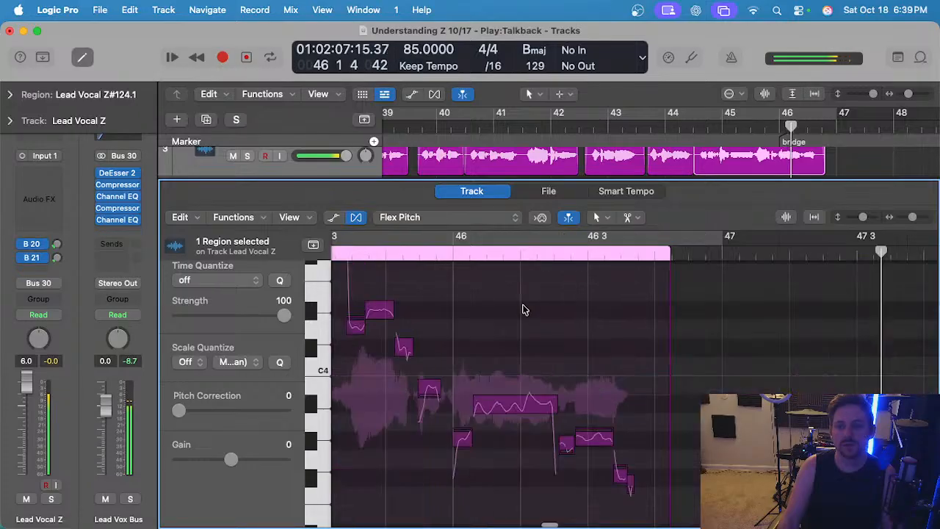
key(e)
key(e)
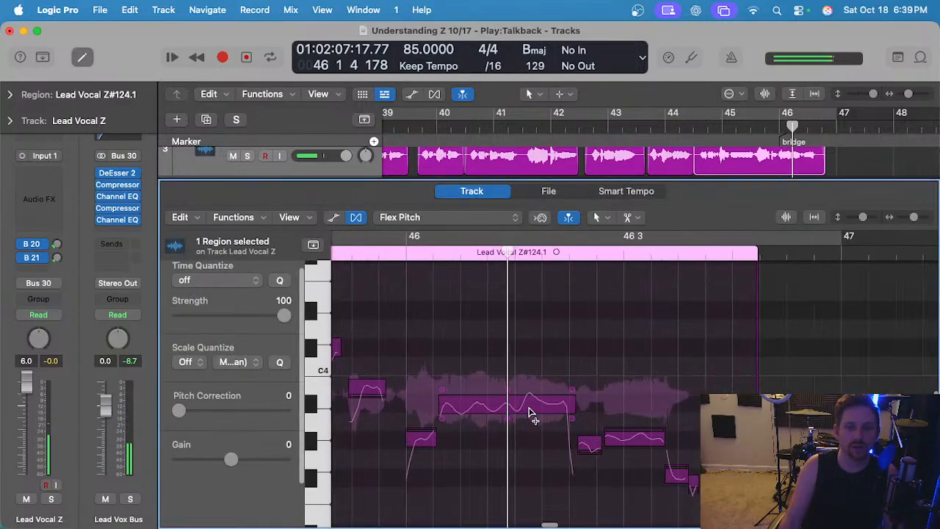
Reduce the vibrato of the long note in bar 46 to 60% and adjust its pitch drift.
drag(476, 393, 477, 389)
drag(545, 422, 544, 434)
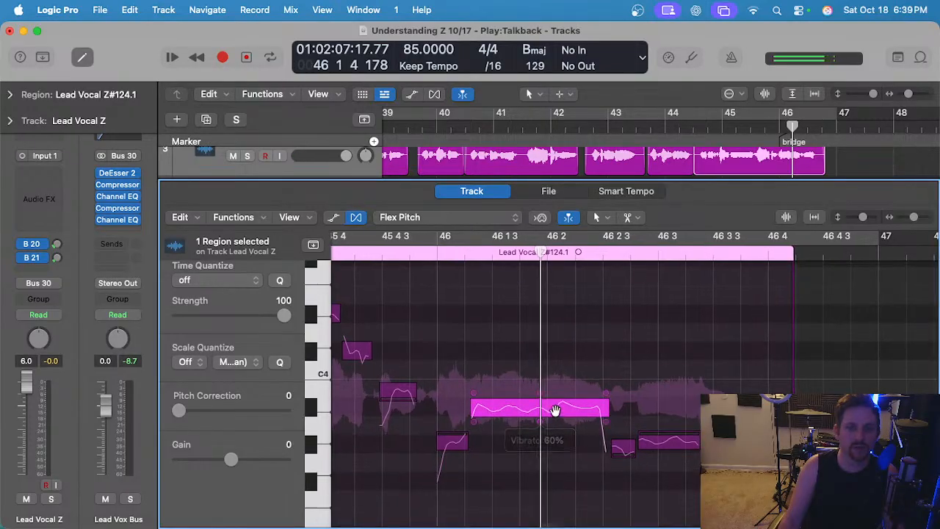
click(580, 390)
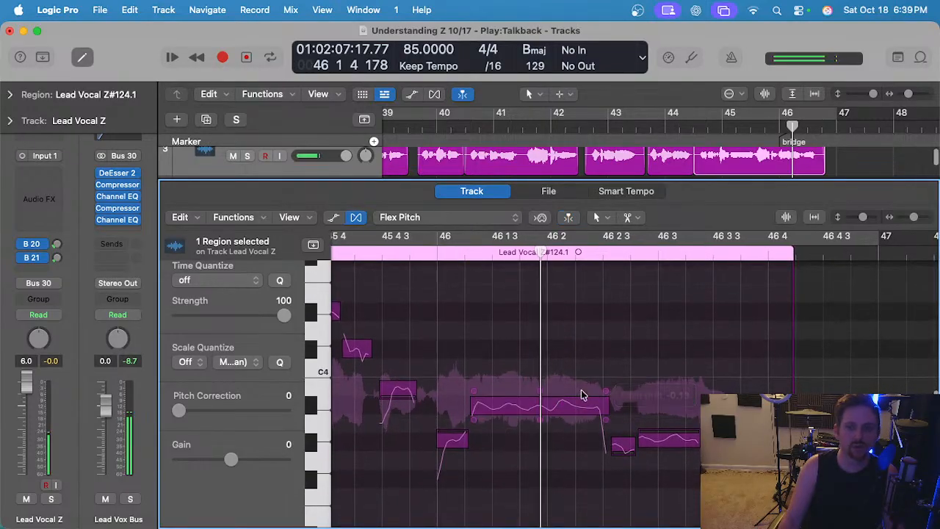
Snap the closing notes from 46 2 3 onward to exact pitch and adjust the pitch drift of the short first one.
click(621, 451)
click(704, 447)
click(630, 472)
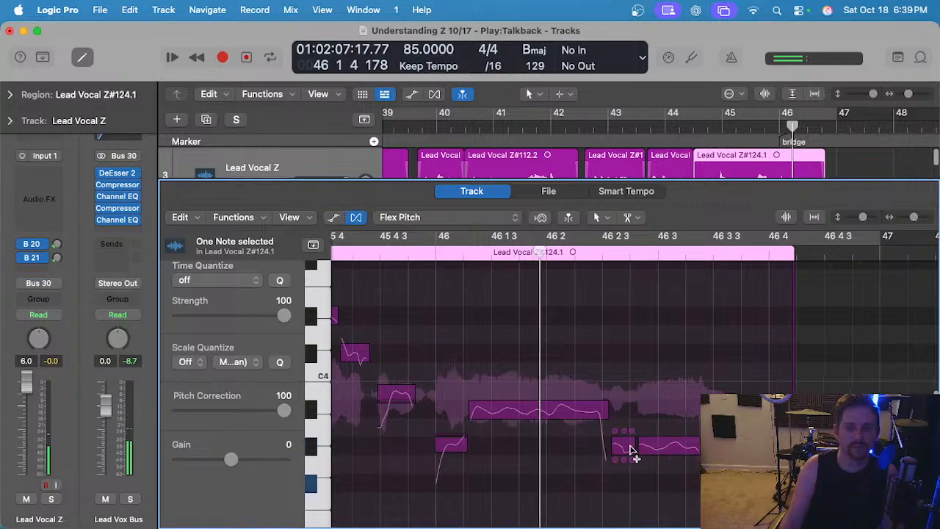
scroll(633, 451, up, 4)
click(635, 431)
click(661, 445)
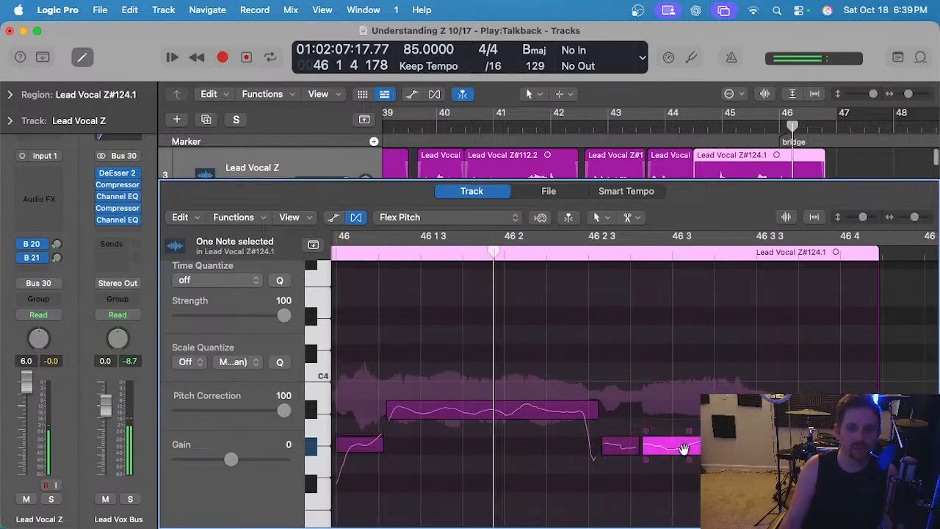
Snap the long note in bar 46 and the note at 45 4 3 to exact pitch.
scroll(665, 444, left, 5)
click(714, 411)
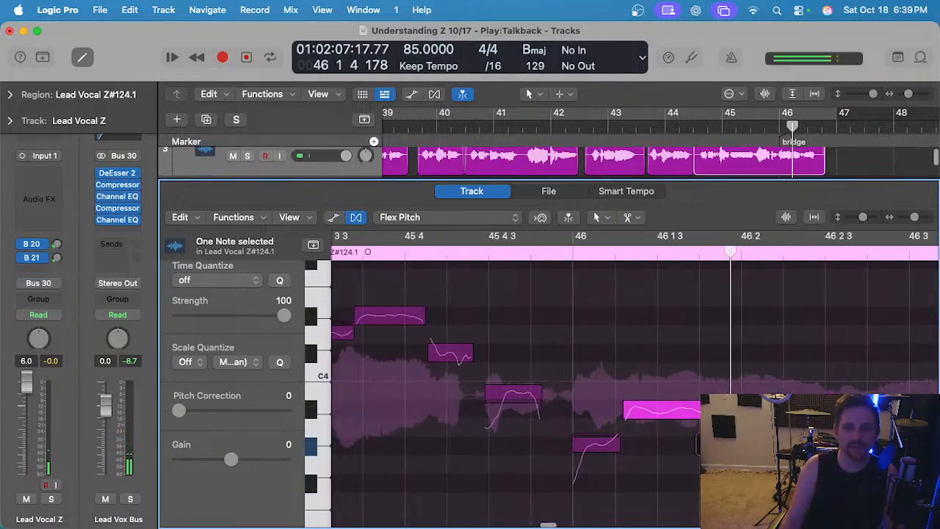
scroll(600, 398, down, 2)
click(538, 395)
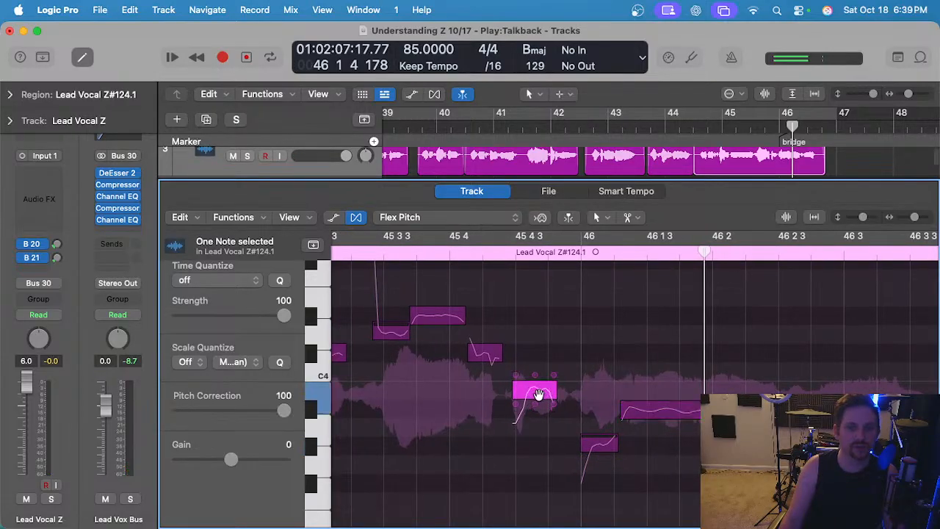
Close the audio editor and play the song from the beginning.
key(e)
scroll(516, 208, down, 3)
key(Return)
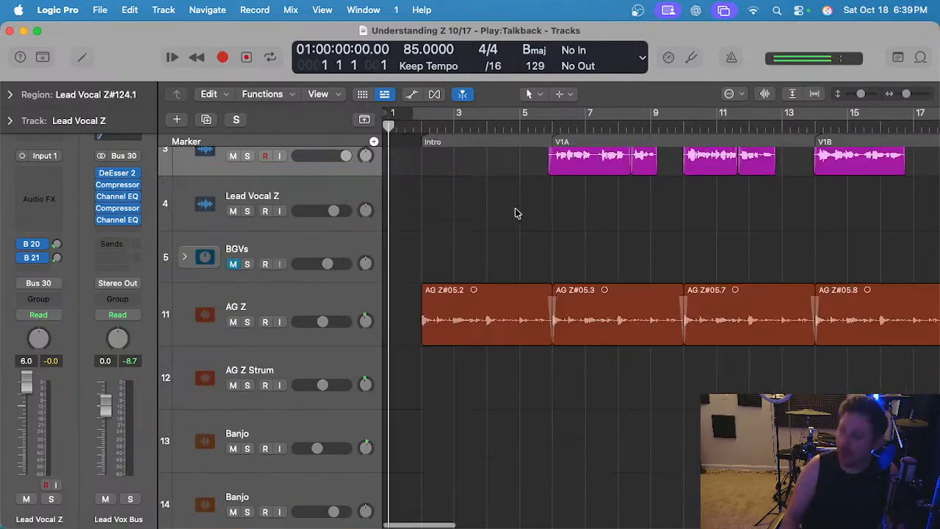
key(space)
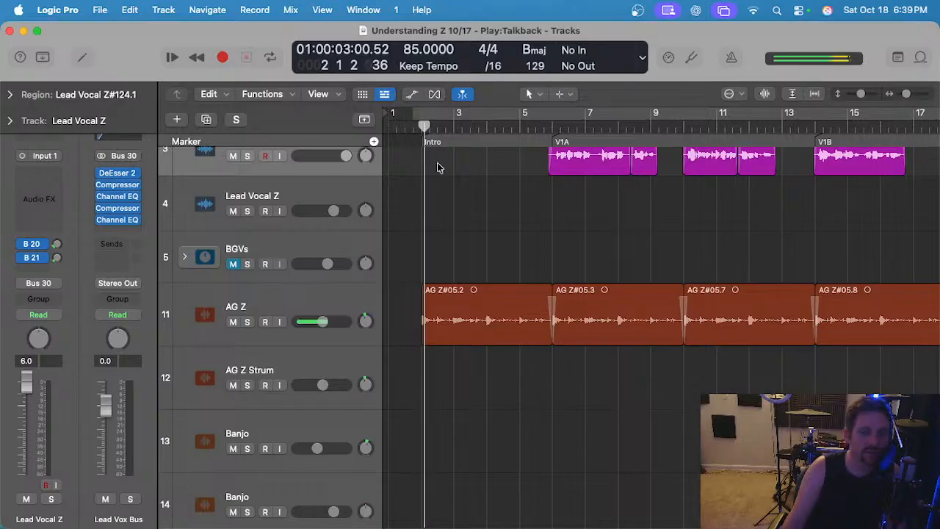
scroll(513, 192, down, 2)
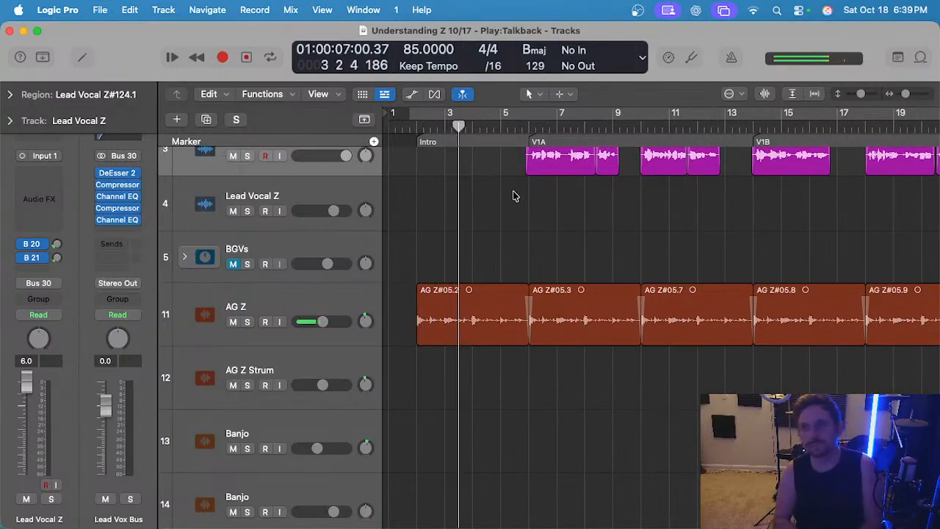
Select the EG Country track and save the project.
scroll(437, 245, down, 8)
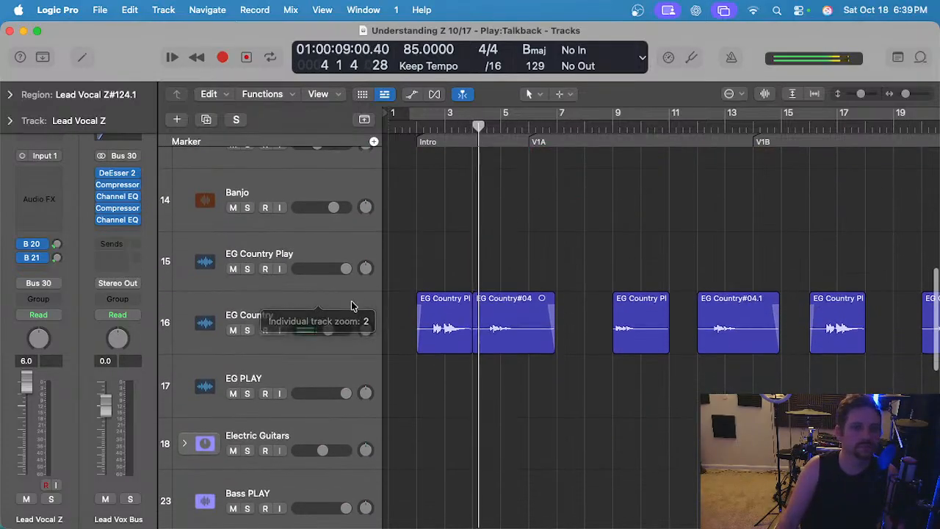
click(335, 306)
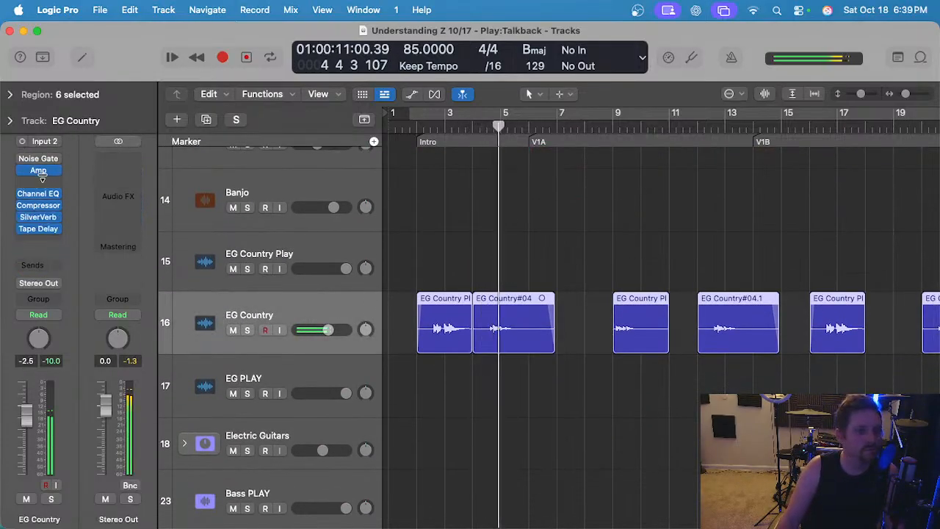
key(super+s)
ctrl+alt+click(466, 218)
key(super+s)
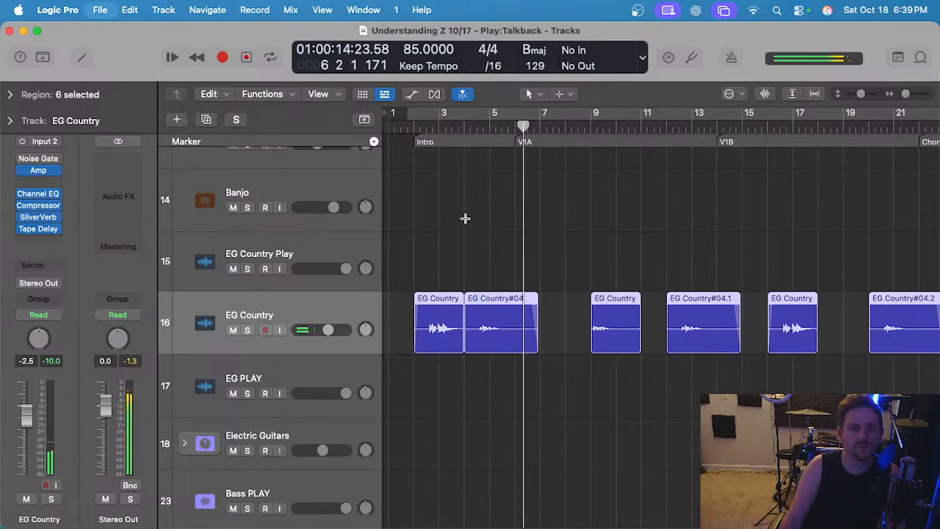
Try a higher reverb level on the country guitar's amp, comparing it soloed and in the mix.
key(space)
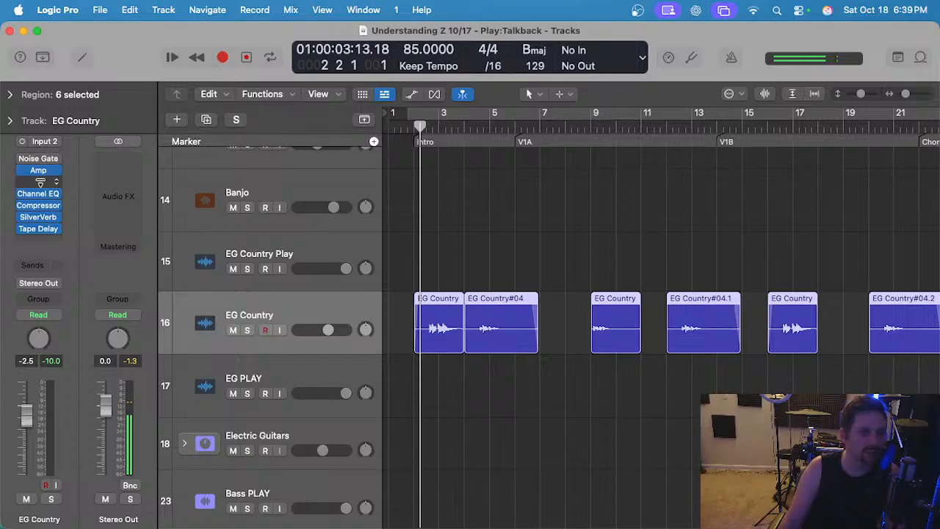
click(41, 171)
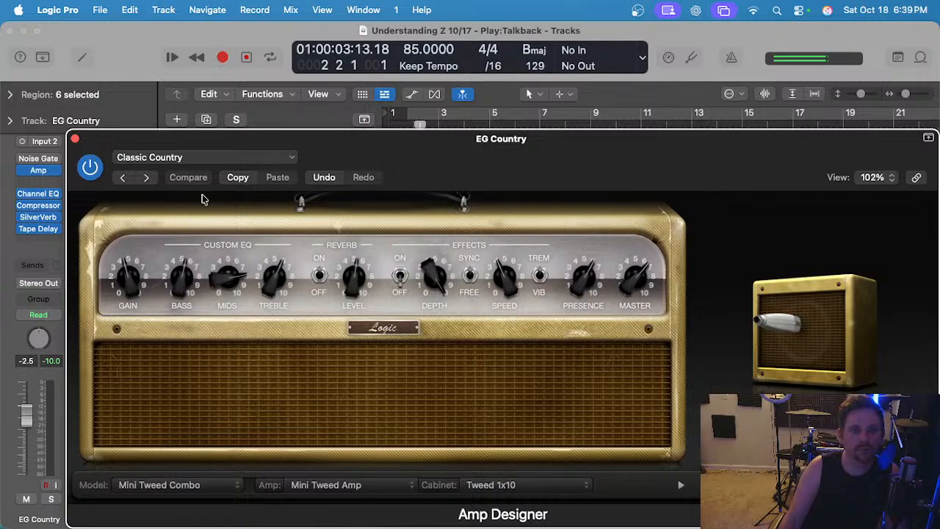
drag(339, 292, 355, 259)
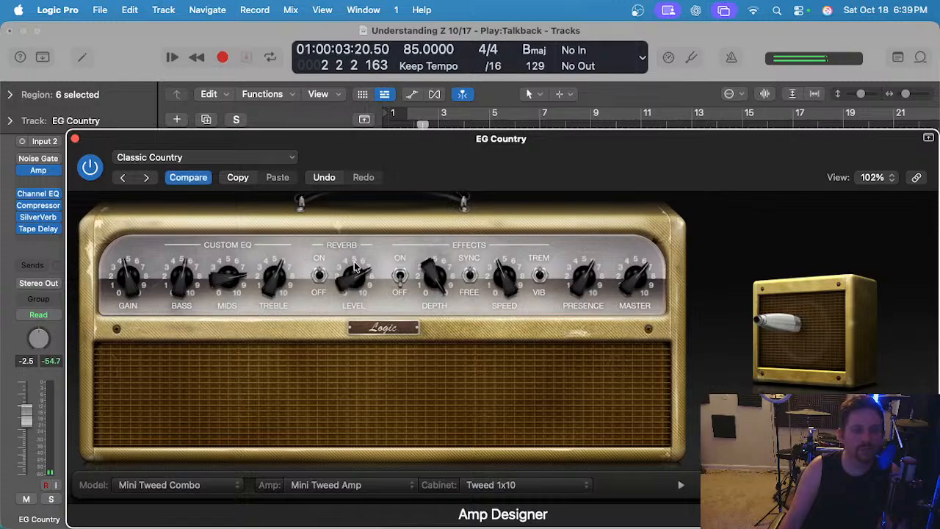
key(s)
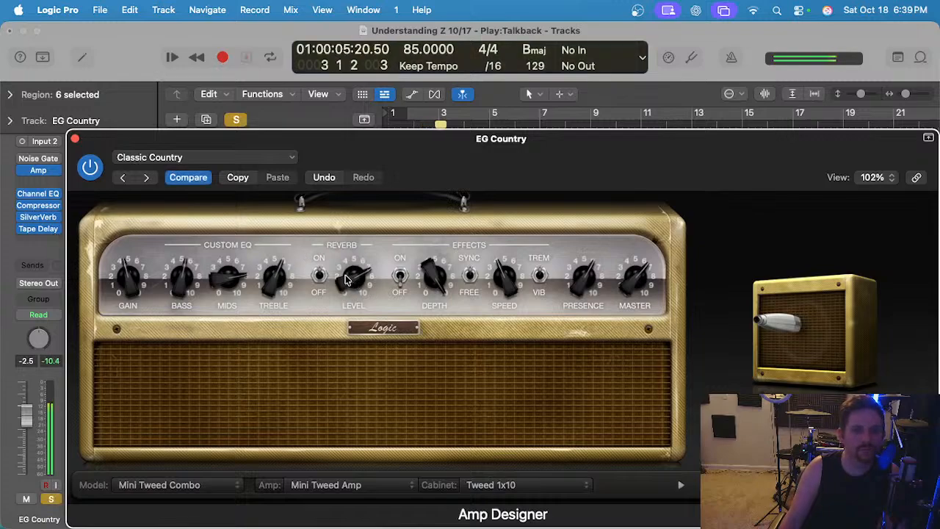
key(s)
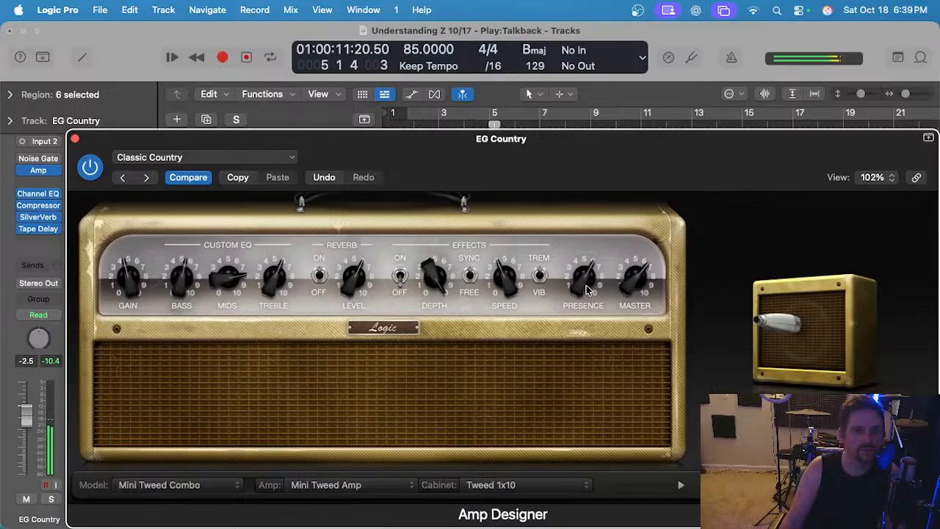
click(75, 139)
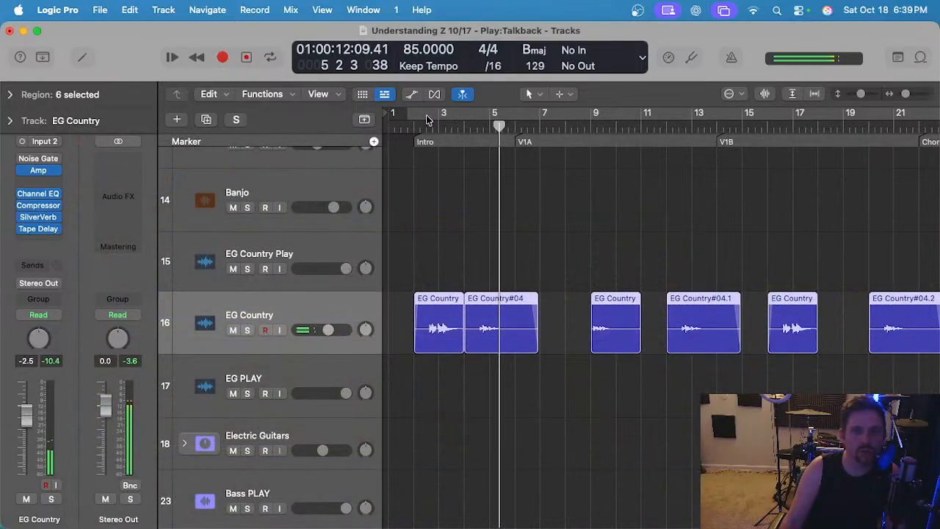
Replay the intro and adjust the attack of the country guitar's Compressor.
click(416, 248)
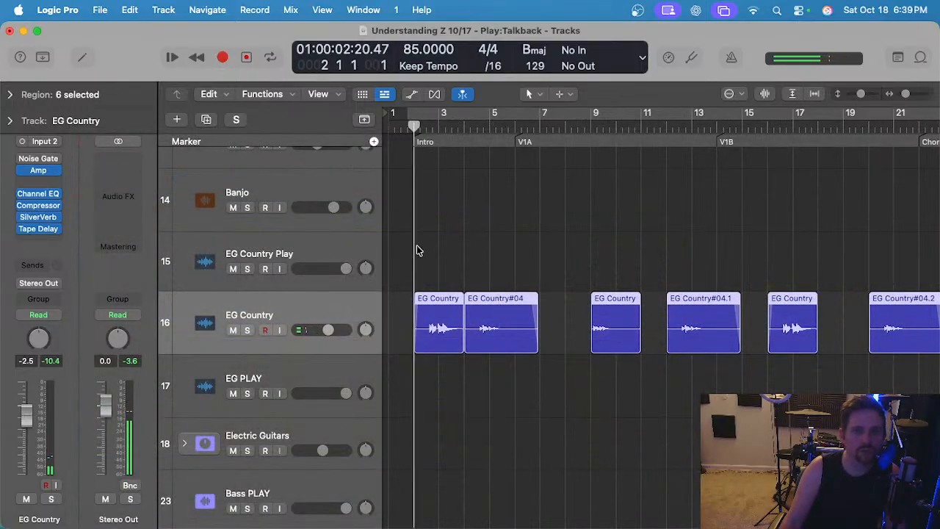
click(40, 209)
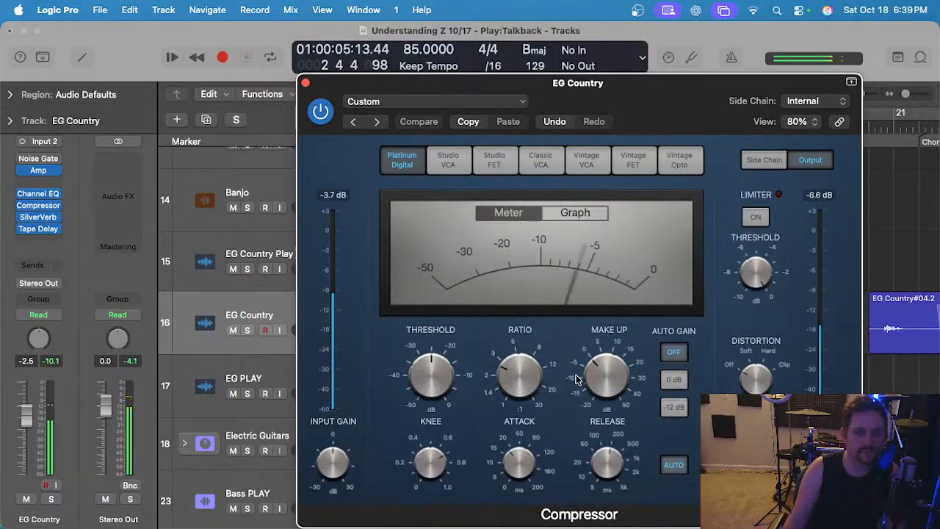
drag(520, 461, 520, 456)
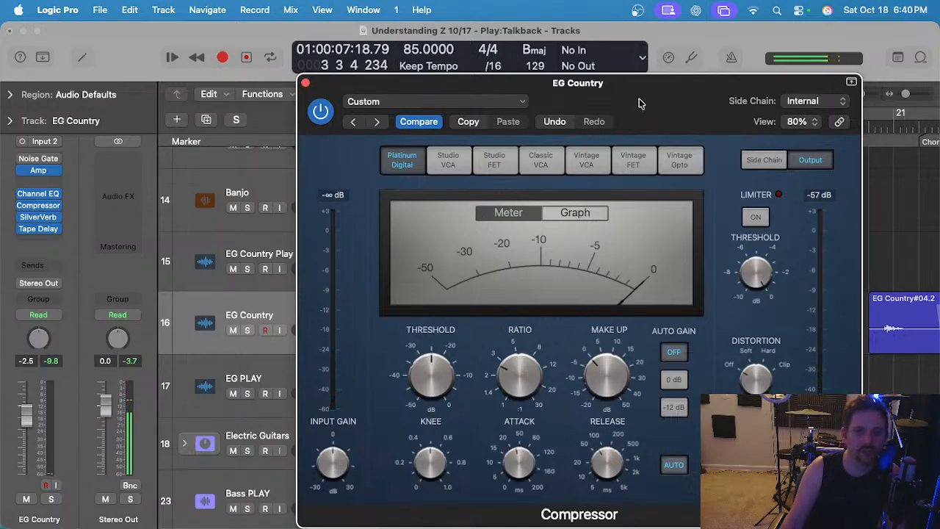
Audition the Vintage Opto model in the Compressor and switch to Vintage VCA.
drag(639, 103, 589, 101)
click(429, 130)
click(611, 147)
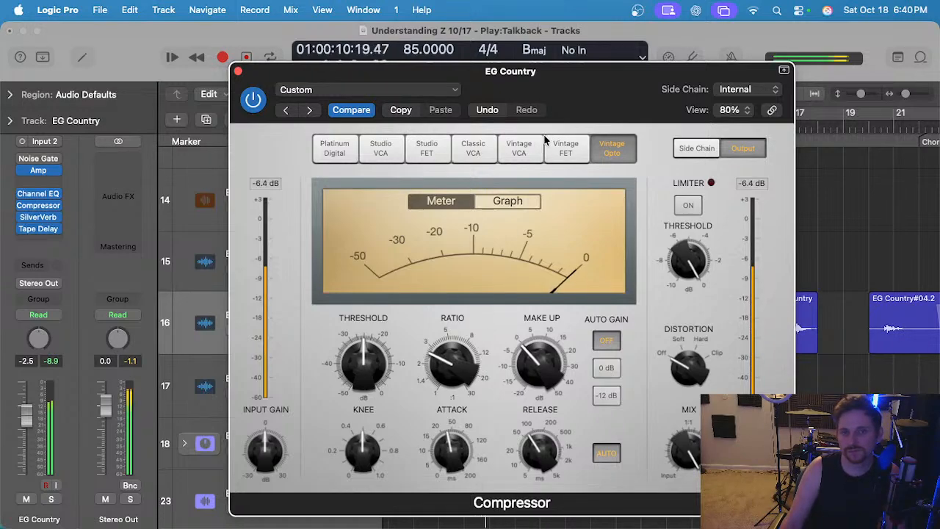
click(513, 154)
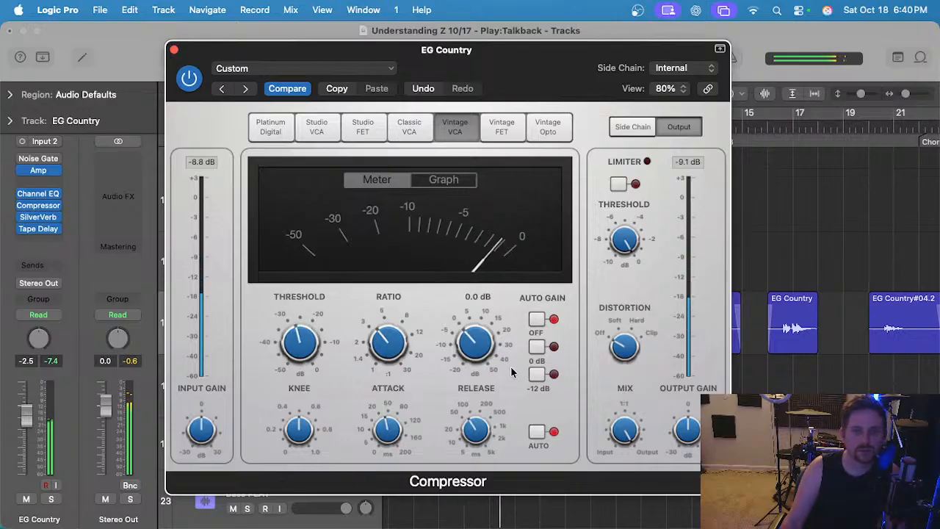
Replay the intro while watching the Vintage VCA compressor's gain reduction on the country guitar, and close the Compressor.
drag(503, 64, 503, 378)
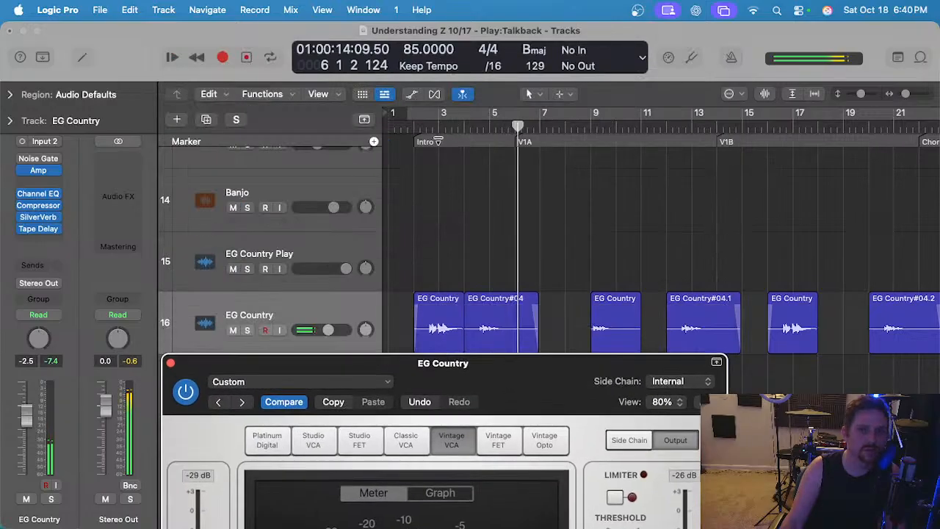
click(417, 127)
scroll(458, 206, up, 2)
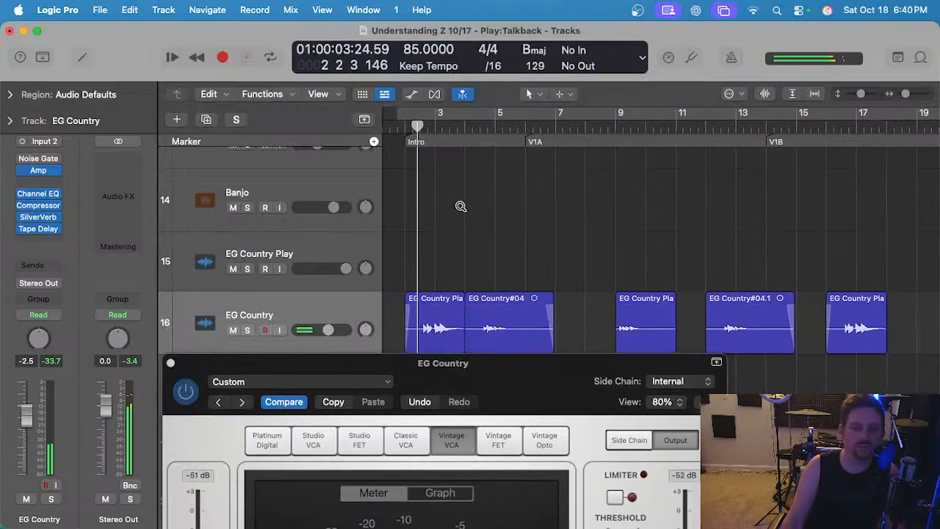
drag(470, 362, 425, 169)
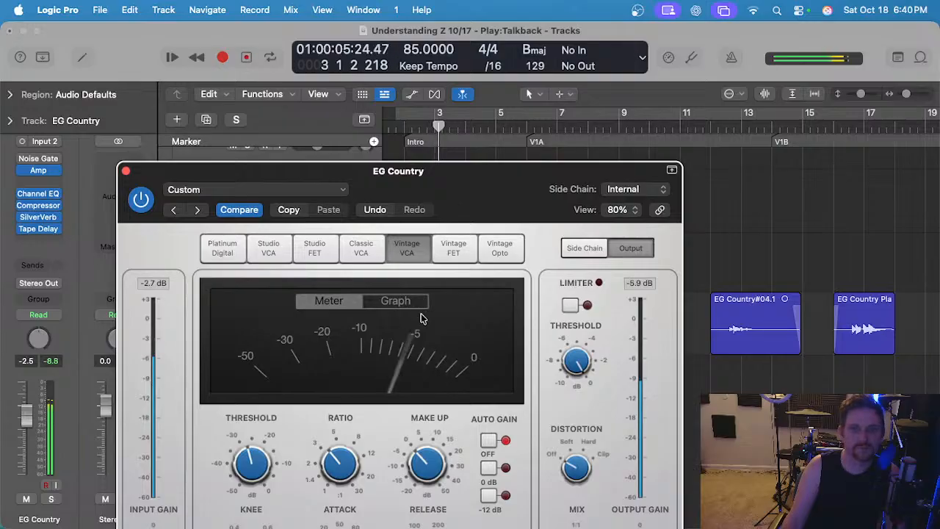
click(36, 205)
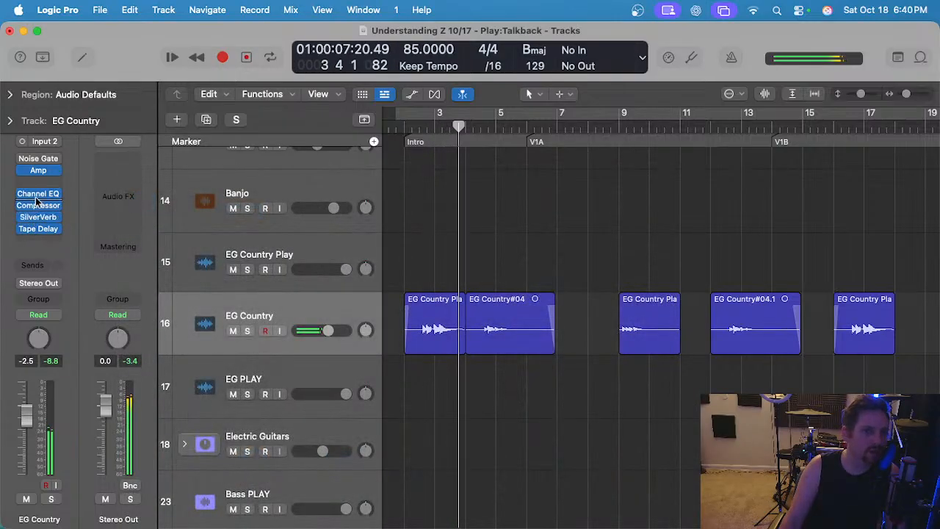
Raise the treble and presence of the country guitar's amp while replaying the intro, and close the amp.
click(39, 172)
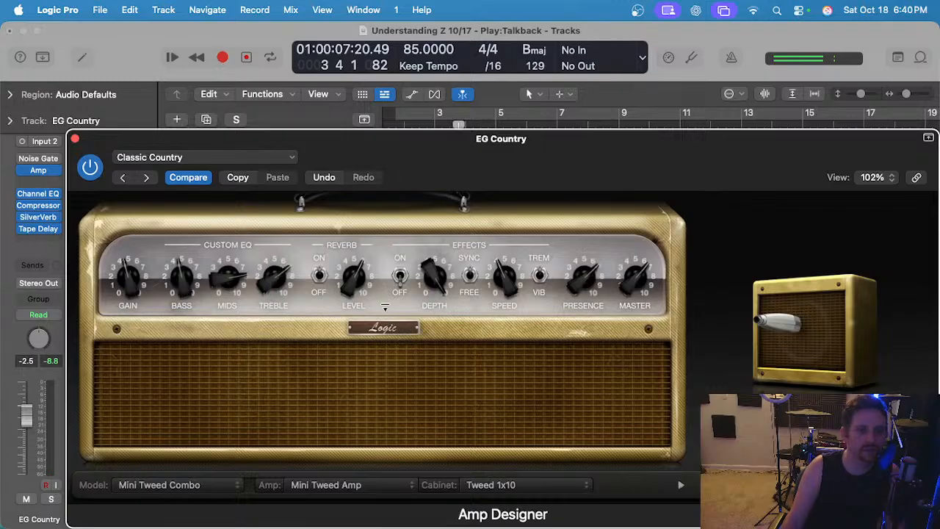
drag(554, 179, 554, 426)
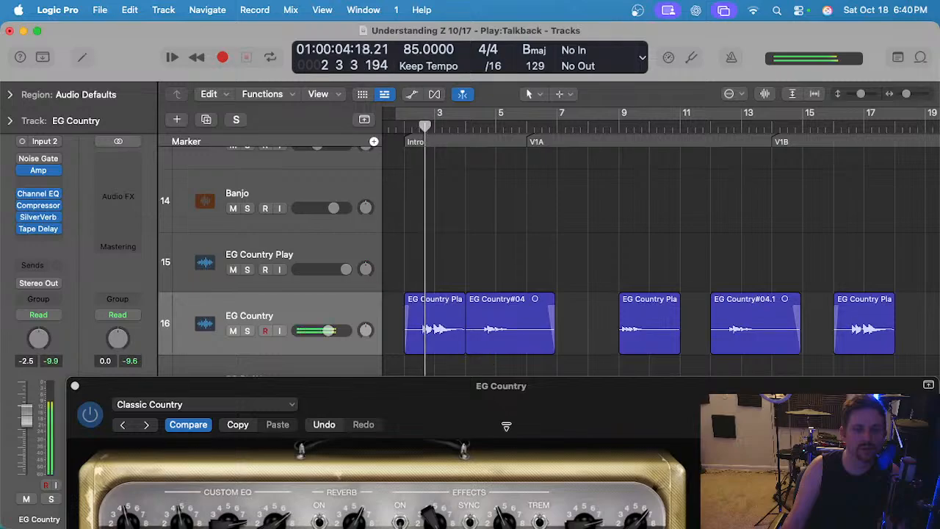
drag(494, 428, 494, 135)
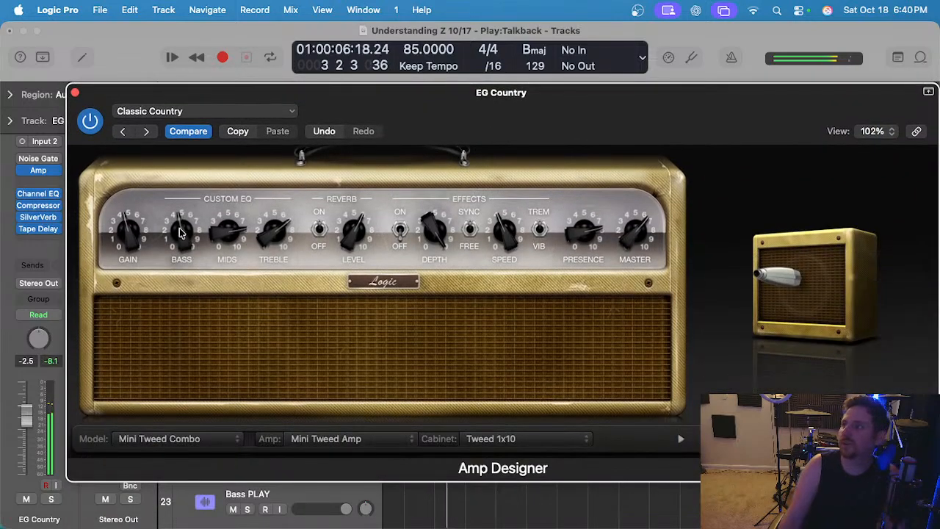
click(75, 92)
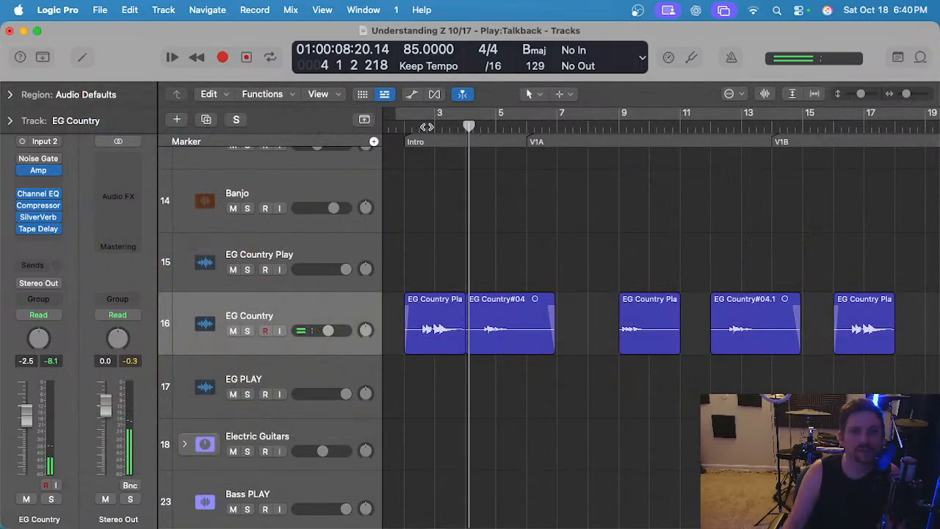
Set the country guitar Compressor's release to 230 ms and make-up gain to 1 dB while replaying the intro.
click(419, 126)
click(41, 206)
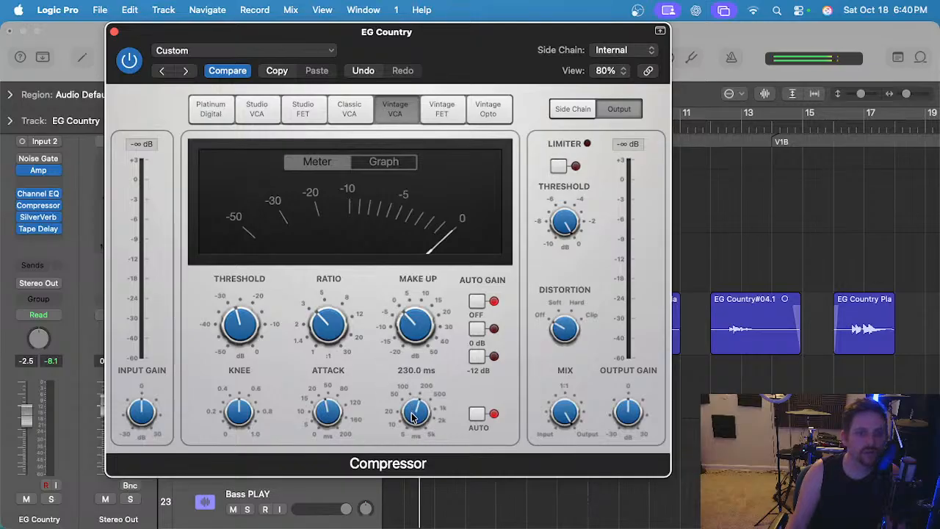
drag(443, 34, 445, 136)
key(space)
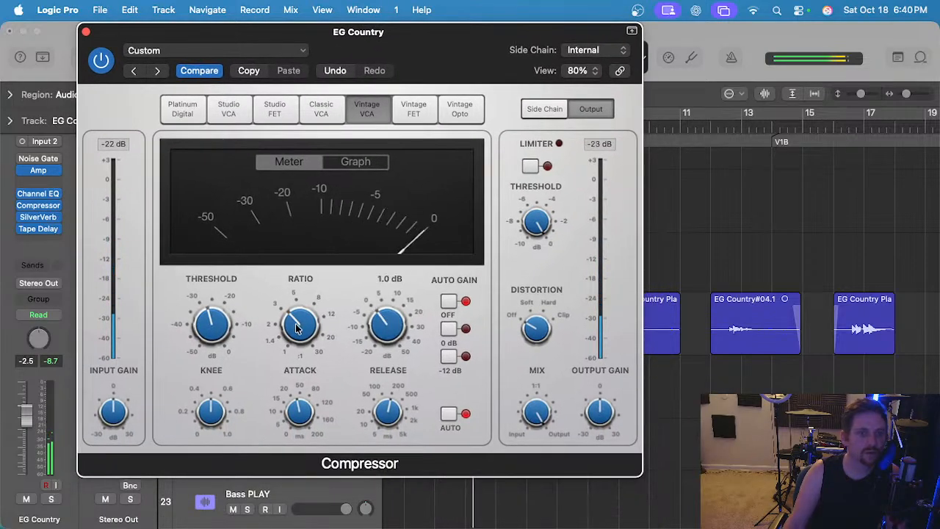
mouse_move(298, 326)
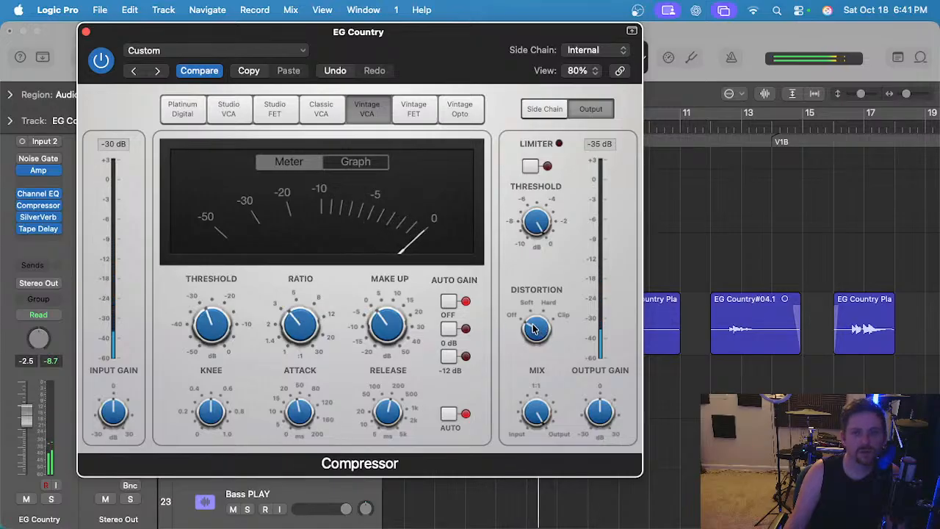
drag(432, 76, 431, 528)
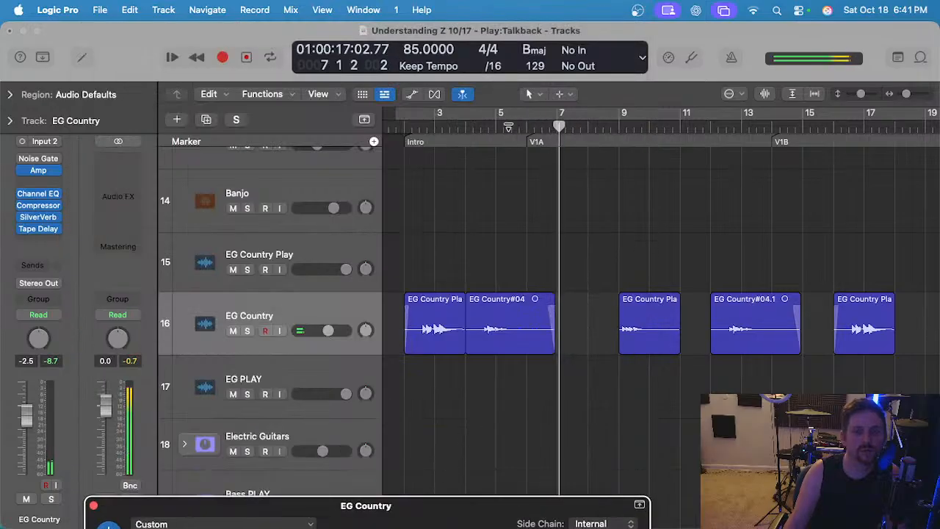
Solo the active Lead Vocal Z track and play it from the start of the V1A section.
scroll(554, 279, up, 10)
scroll(556, 284, up, 5)
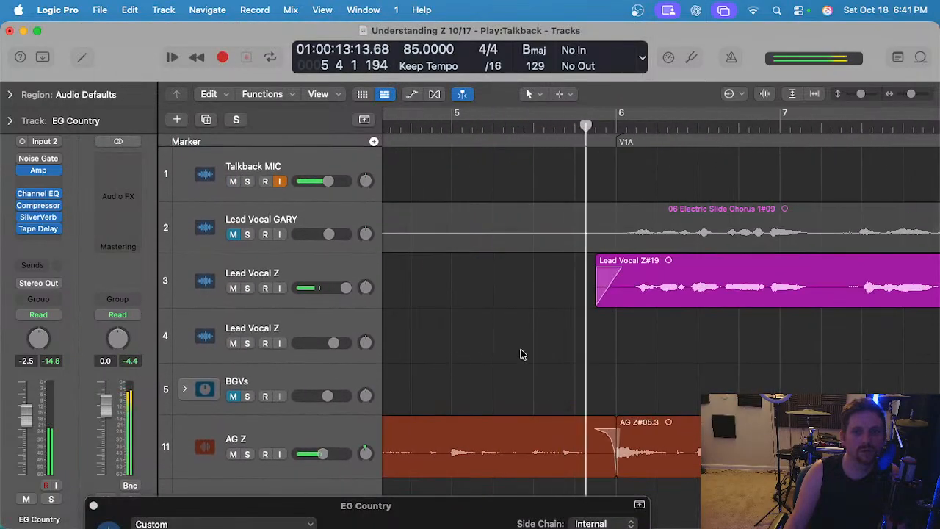
scroll(520, 354, down, 3)
key(space)
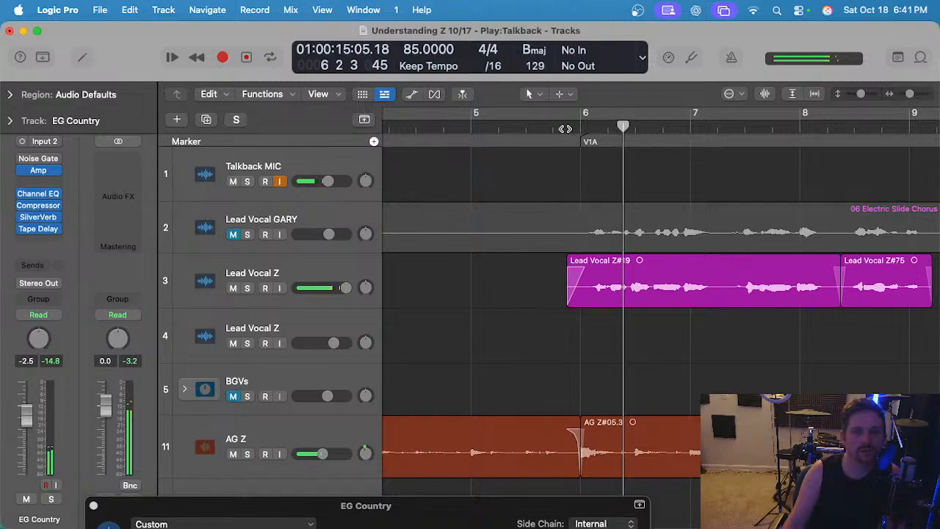
click(268, 261)
key(s)
key(space)
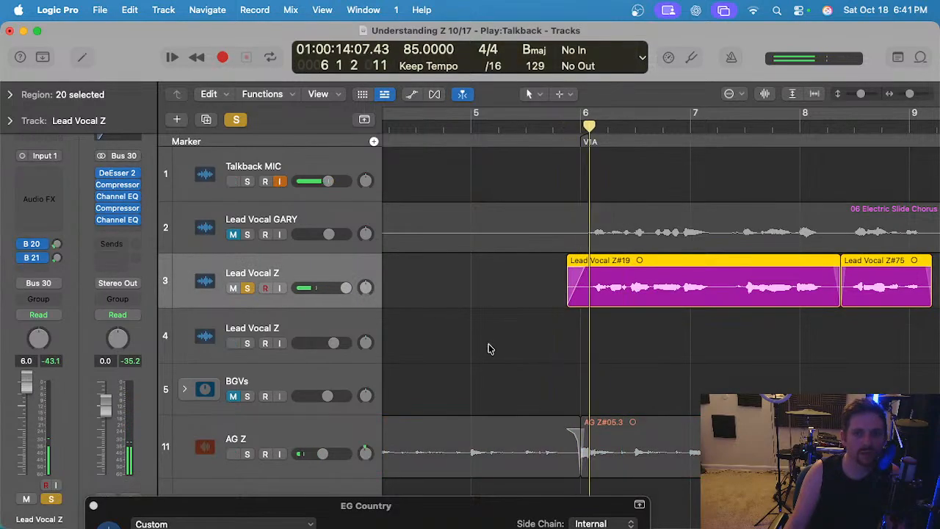
Delete the part of the Lead Vocal Z#19 region that lies before bar 6.
scroll(573, 356, up, 3)
click(576, 342)
drag(571, 275, 513, 284)
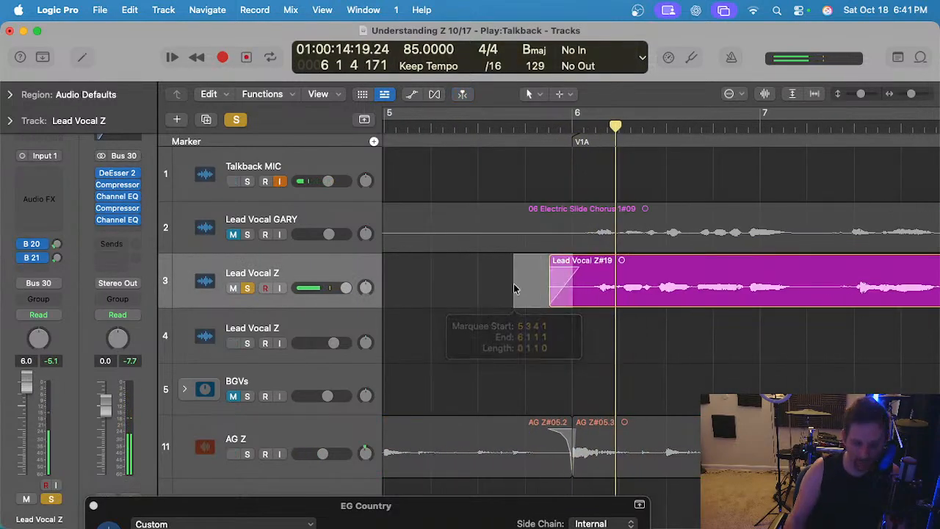
key(Delete)
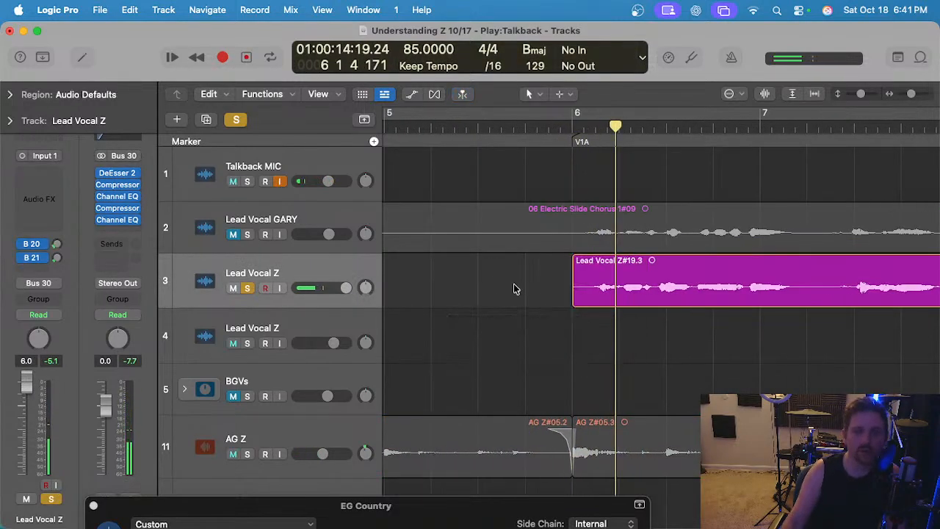
Add a short fade-in at the start of the trimmed lead vocal region and replay it from bar 6.
click(584, 260)
key(space)
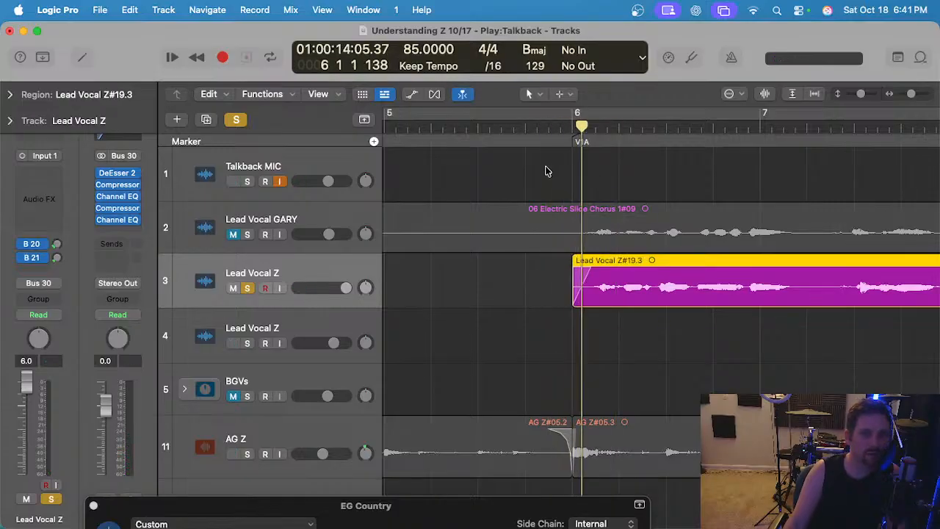
click(570, 127)
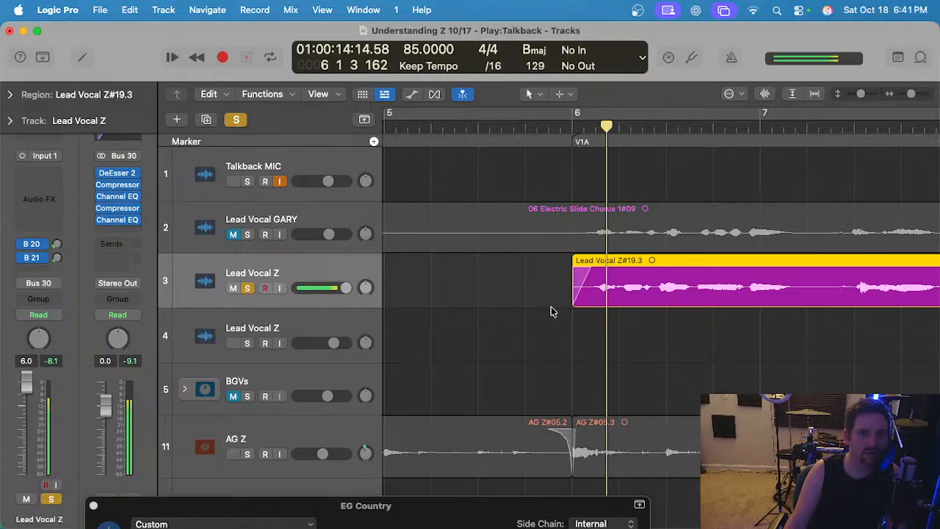
click(552, 307)
key(space)
Examine and replay the first notes of the trimmed vocal region in the Flex Pitch editor, and close the editor.
double_click(607, 280)
scroll(462, 376, up, 5)
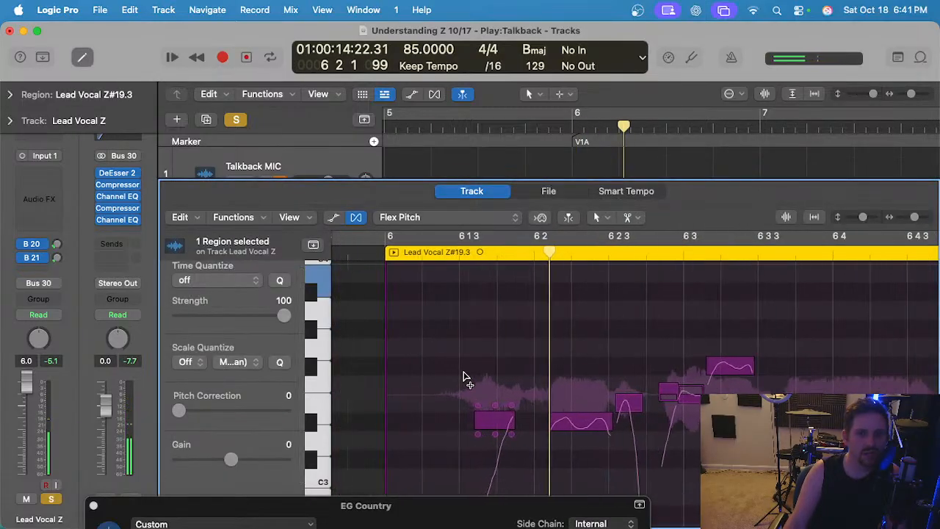
click(438, 250)
key(space)
scroll(461, 348, down, 3)
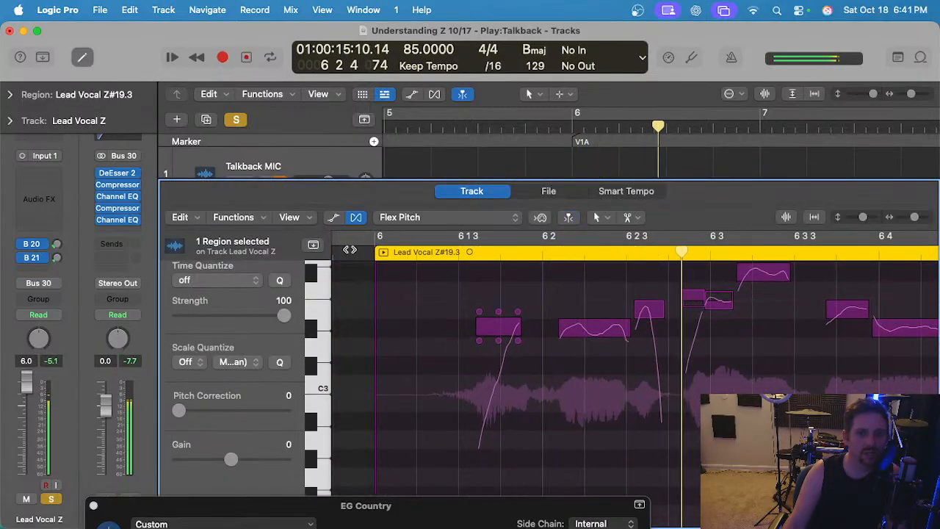
key(e)
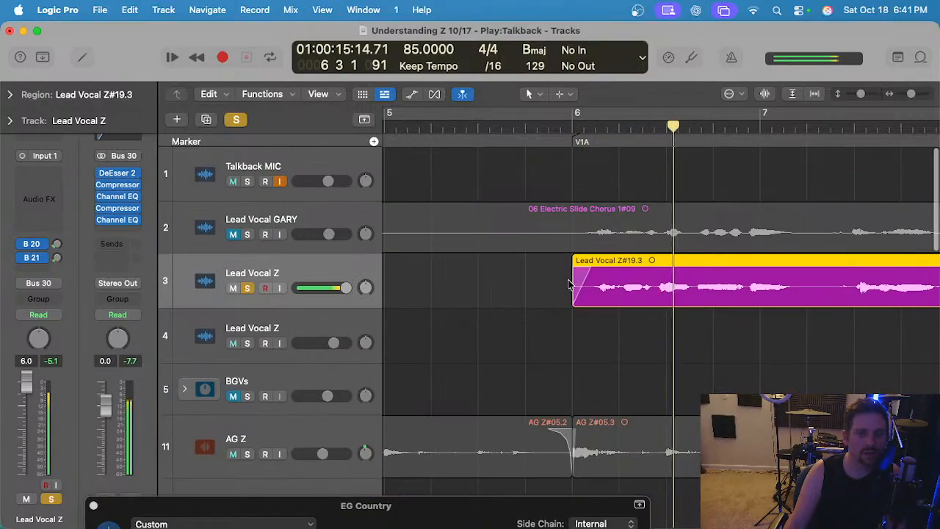
Turn off the lead vocal solo and listen to the V1A vocal entry in the full mix.
scroll(571, 322, up, 3)
click(587, 320)
scroll(596, 318, right, 5)
key(space)
key(s)
scroll(549, 304, left, 5)
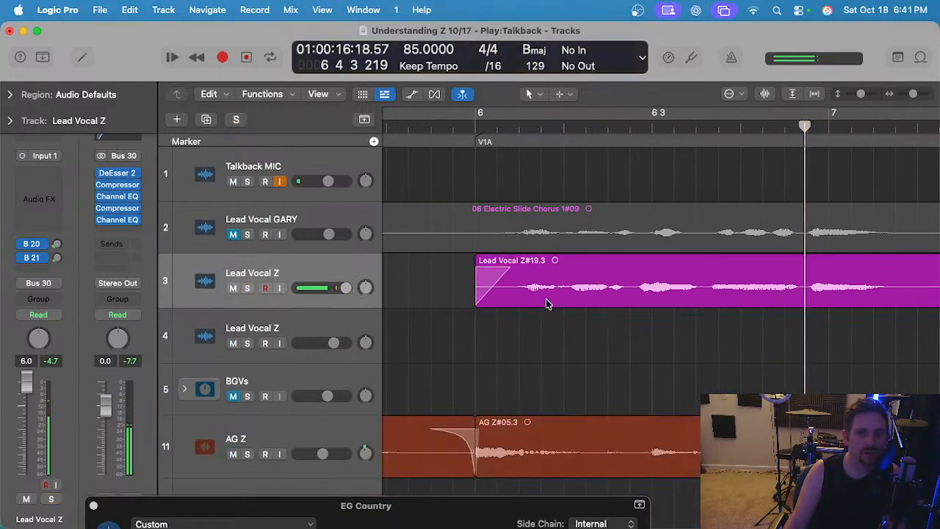
scroll(548, 293, down, 3)
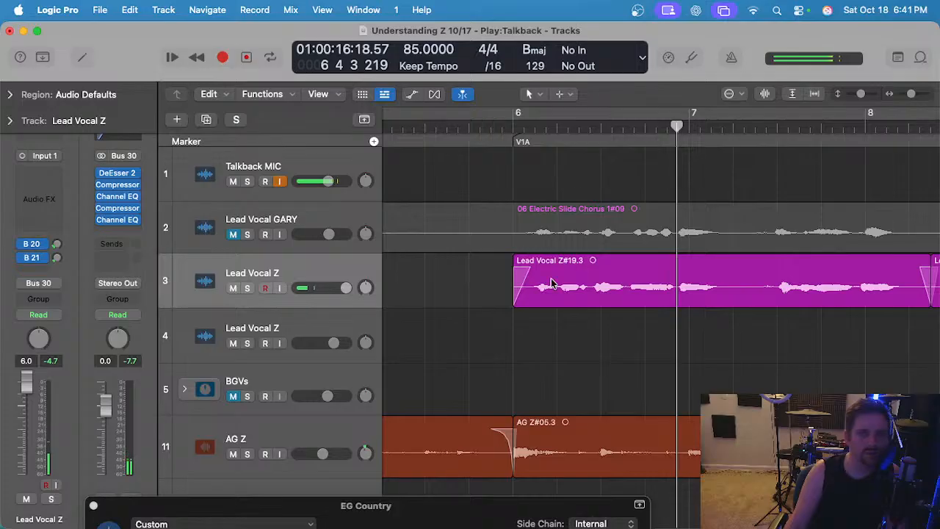
Try splitting off the silent lead-in before the first note of the Lead Vocal Z#19.3 region at bar 6.
scroll(552, 286, up, 2)
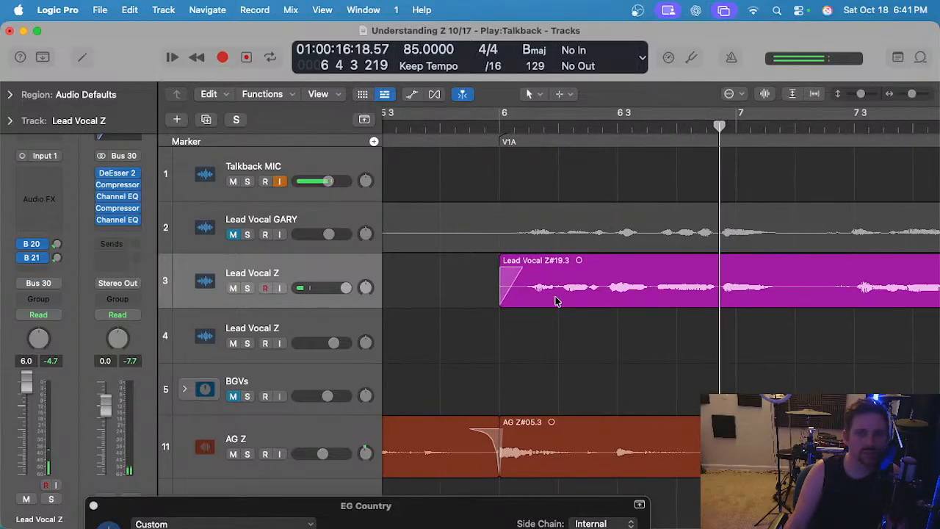
drag(527, 280, 468, 285)
click(514, 289)
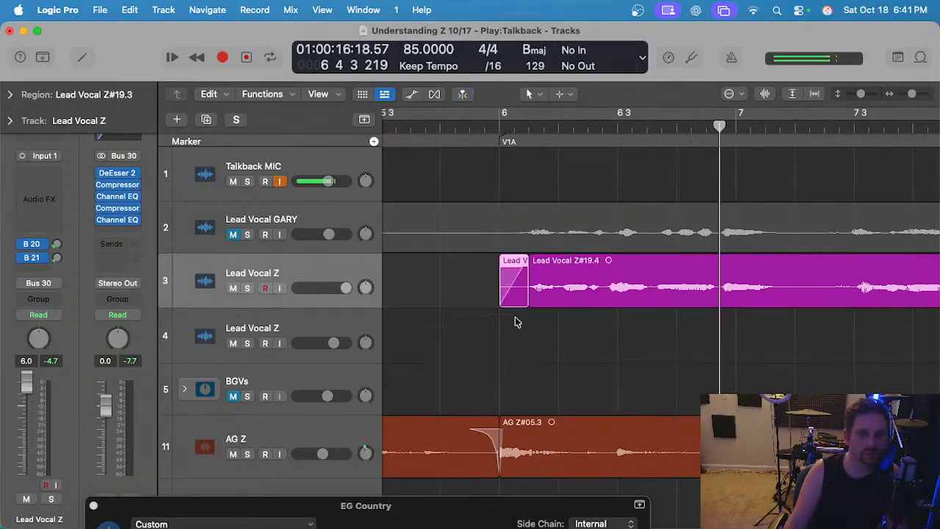
Try turning Flex & Follow off for the short split-off piece at the start of the lead vocal.
click(27, 97)
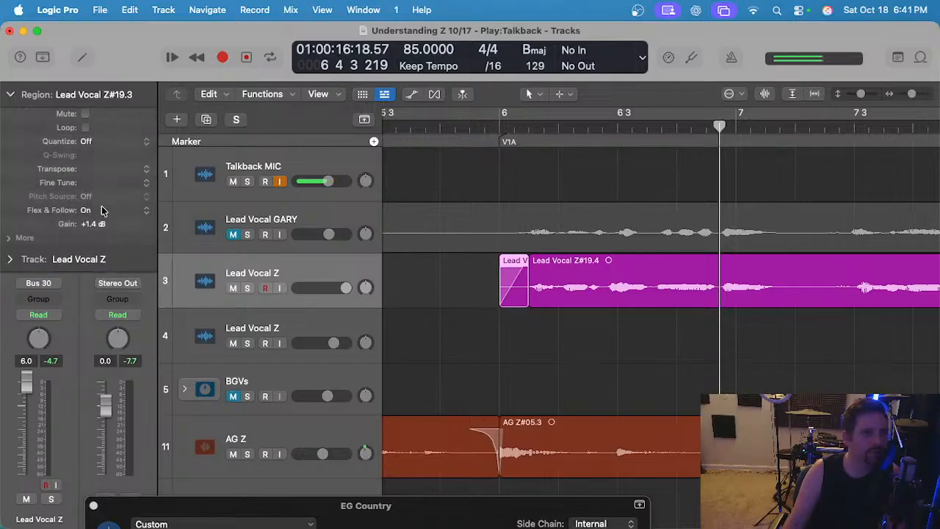
click(445, 324)
click(514, 283)
click(87, 210)
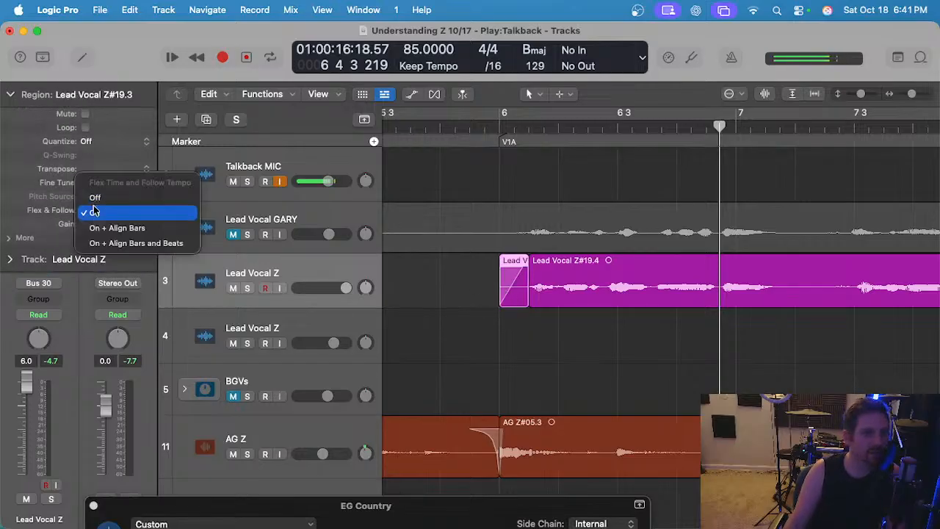
click(97, 199)
Solo the lead vocal and replay its entry from just before bar 6.
click(456, 133)
key(space)
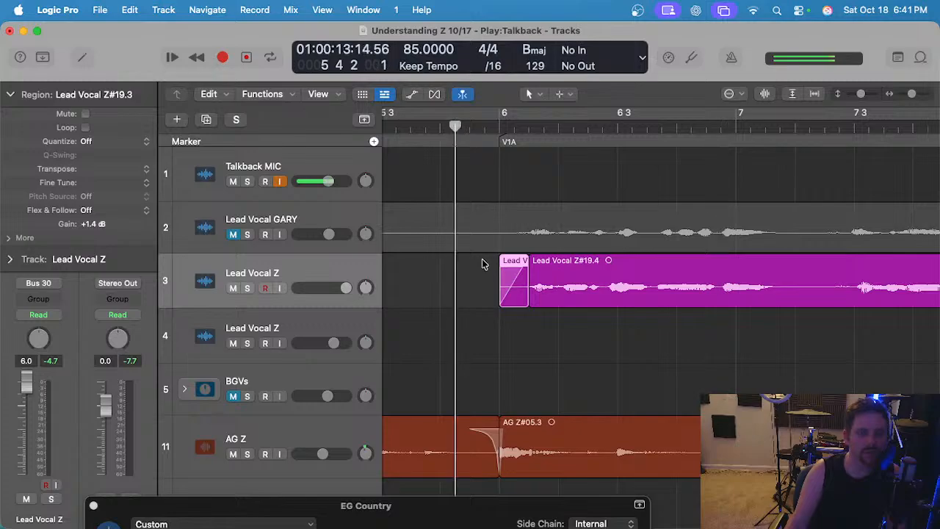
key(s)
key(space)
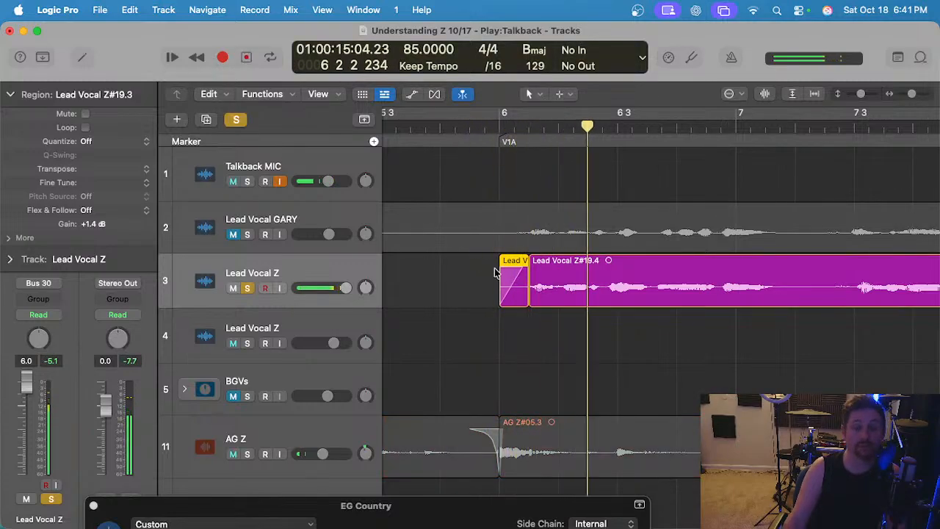
Try extending the split-off piece to before bar 6 and moving its end earlier, replay it, and undo the end move.
scroll(524, 289, right, 1)
drag(499, 297, 465, 298)
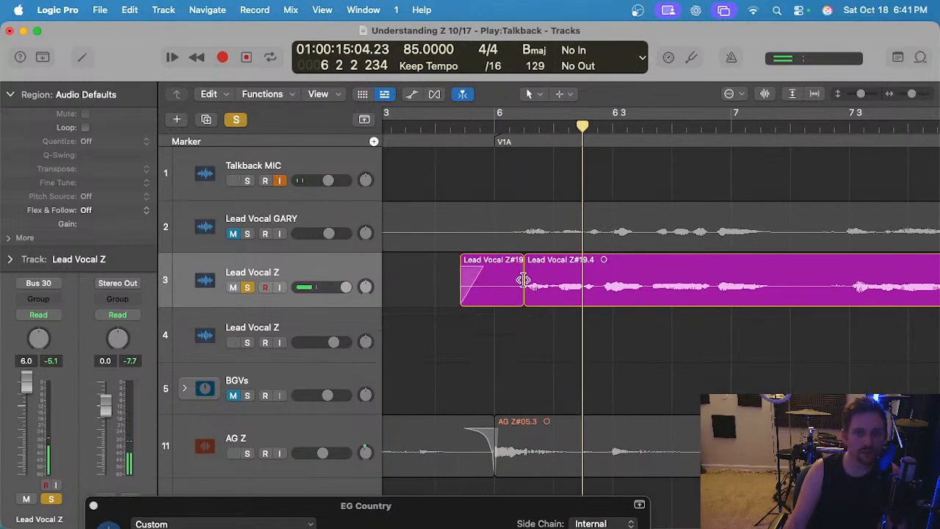
drag(523, 279, 504, 277)
click(441, 129)
key(space)
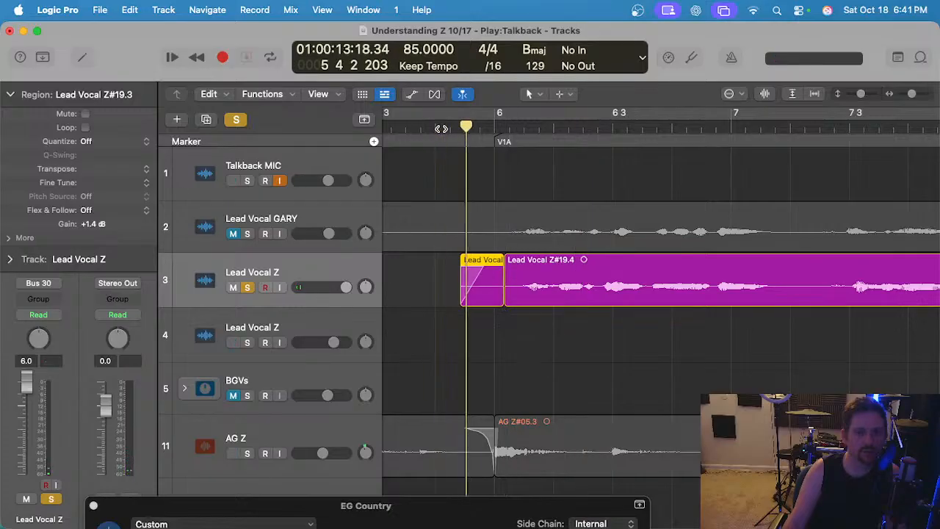
key(super+z)
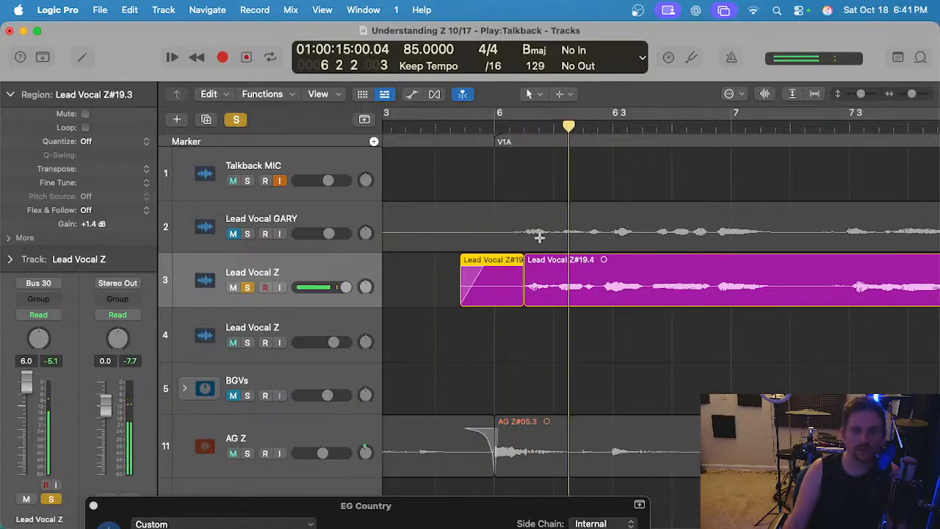
Try moving the boundary between the two vocal pieces past the start of the first note, and replay from bar 6.
drag(523, 279, 540, 276)
click(488, 128)
key(space)
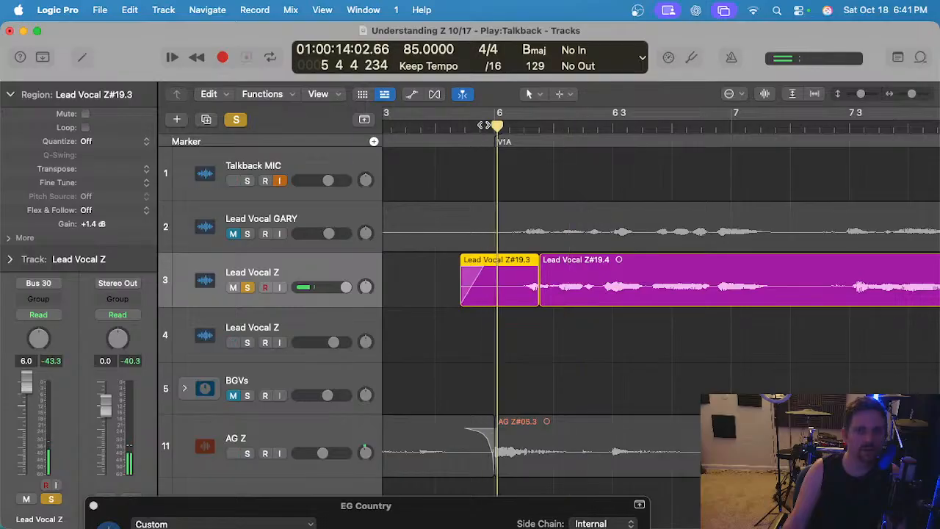
click(497, 128)
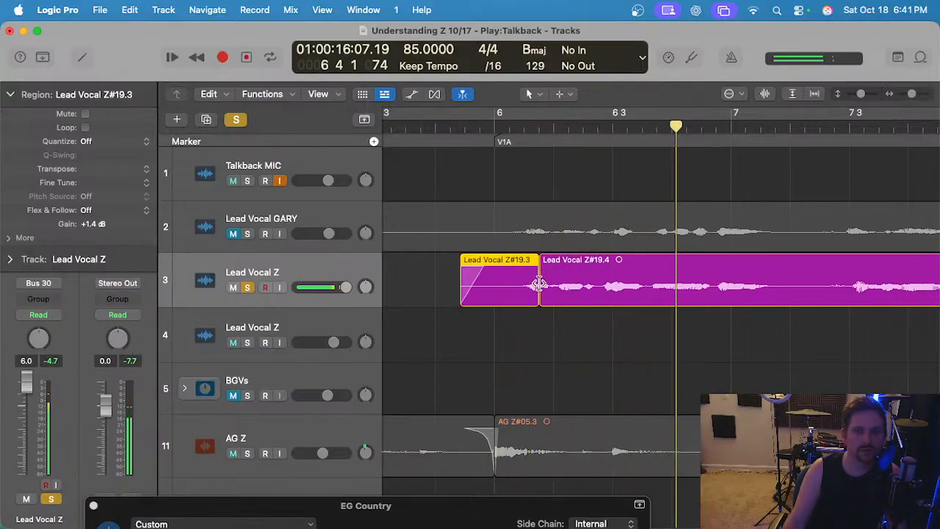
Try moving the boundary back to the first note's onset with a short crossfade, and replay the entry in the full mix.
drag(538, 283, 530, 286)
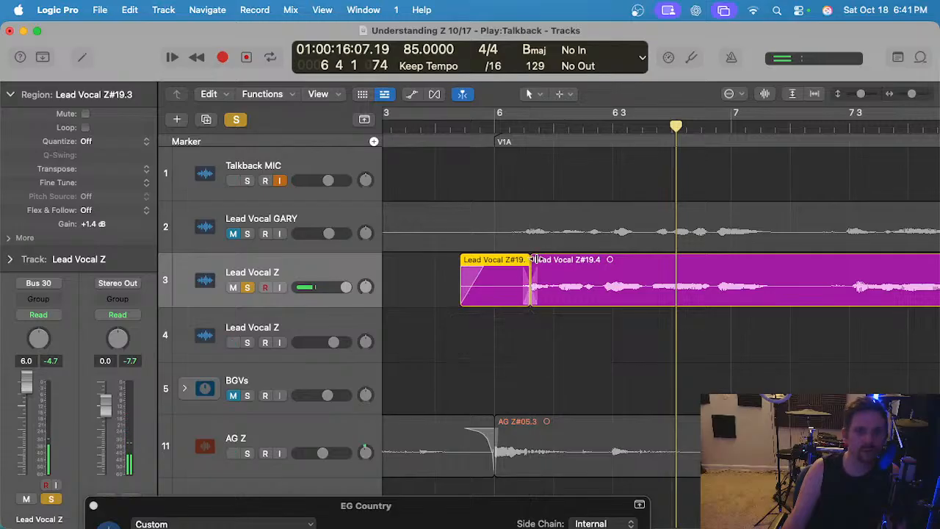
key(ctrl+s)
click(427, 128)
key(space)
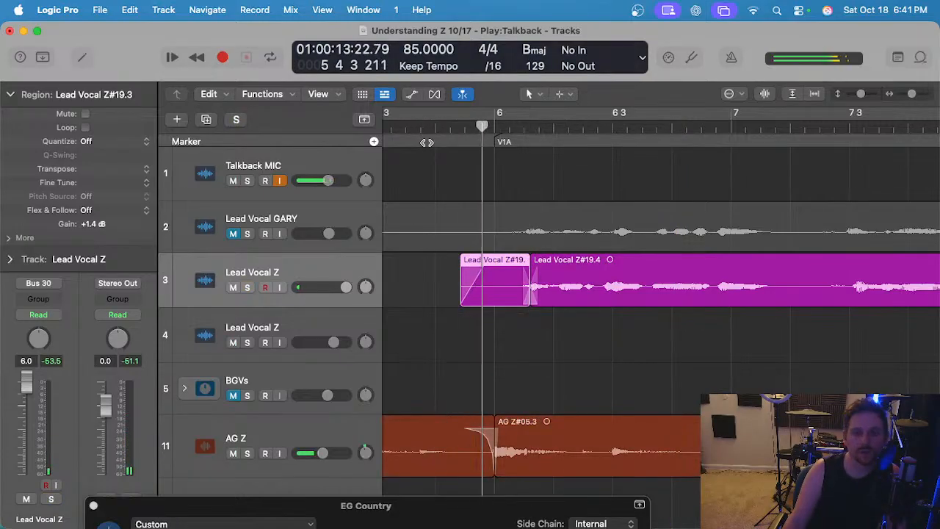
key(space)
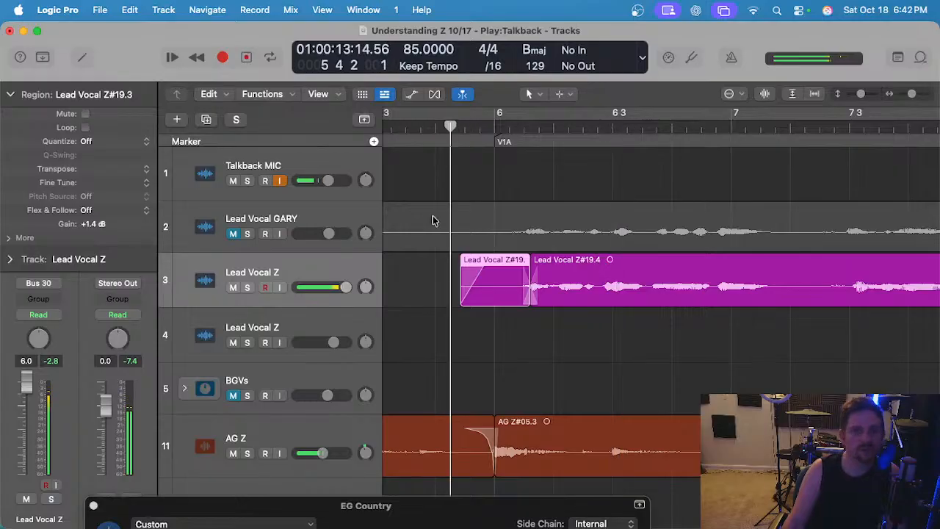
Undo the split, Flex and boundary edits at the start of the lead vocal region, and replay from around bar 6.
key(super+z)
key(super+z)
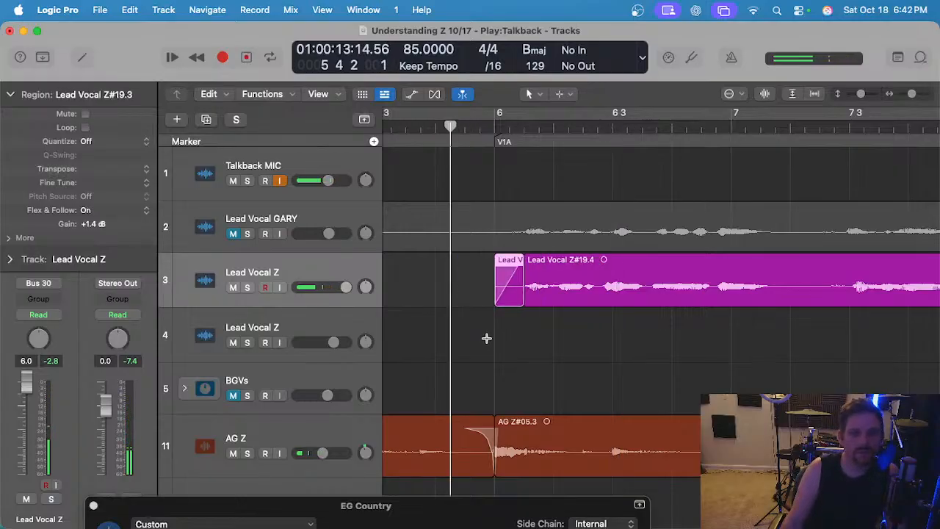
click(486, 342)
key(space)
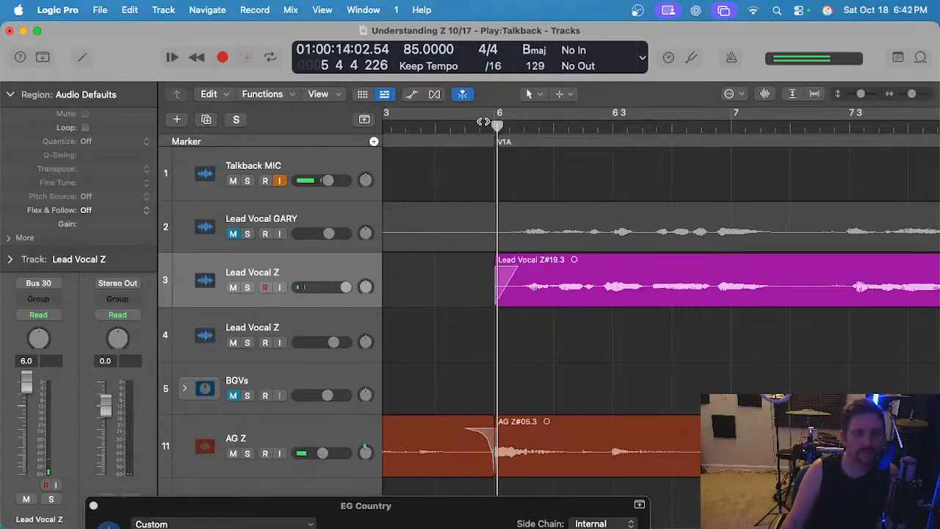
Hide the region parameters, check the Lead Vocal Z#19.3 notes in the Flex Pitch editor, and replay the region from bar 6.
scroll(520, 311, down, 1)
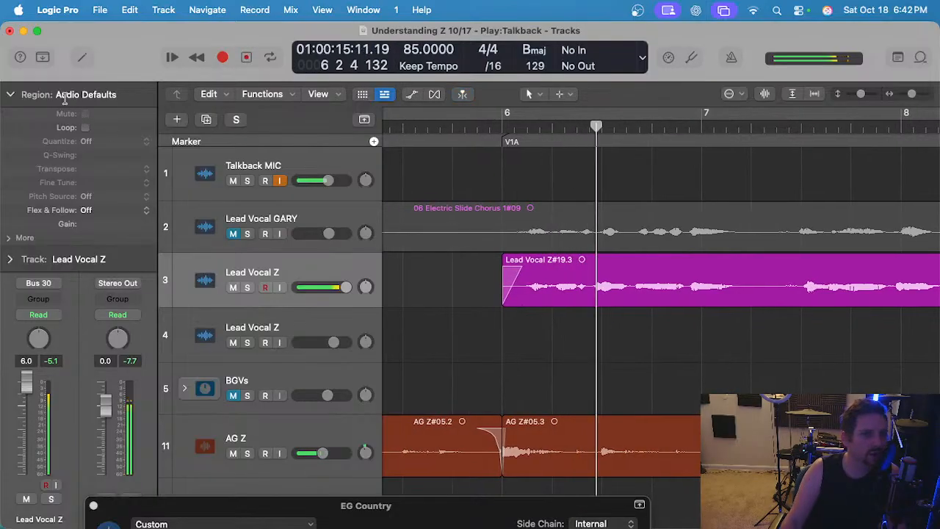
click(7, 94)
scroll(505, 345, down, 5)
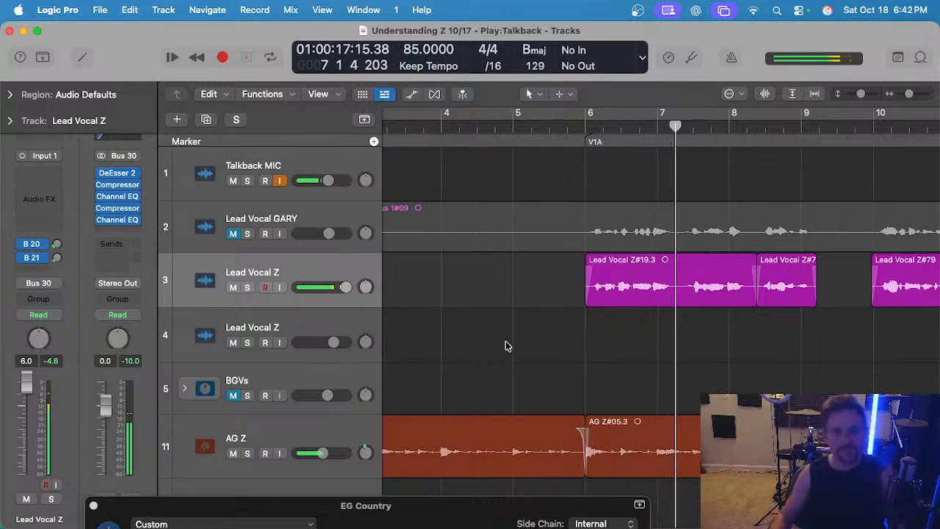
double_click(657, 283)
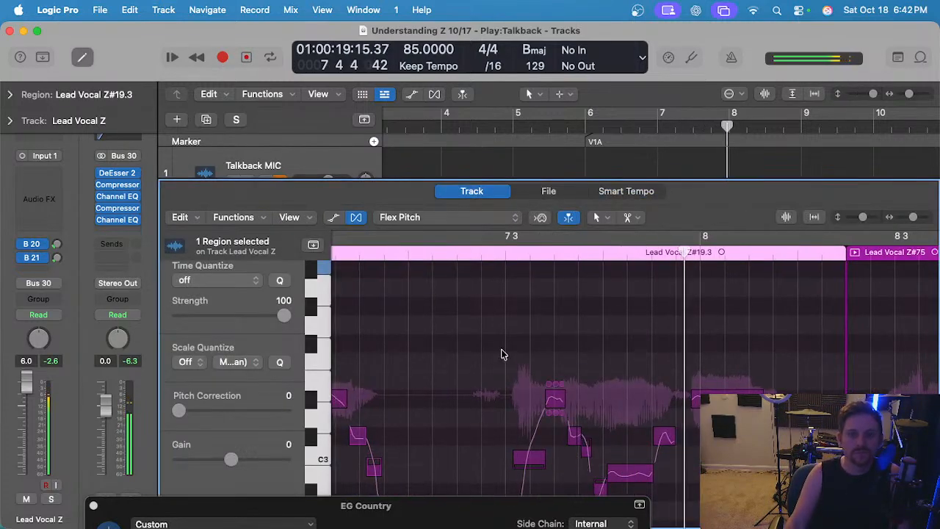
scroll(501, 355, left, 8)
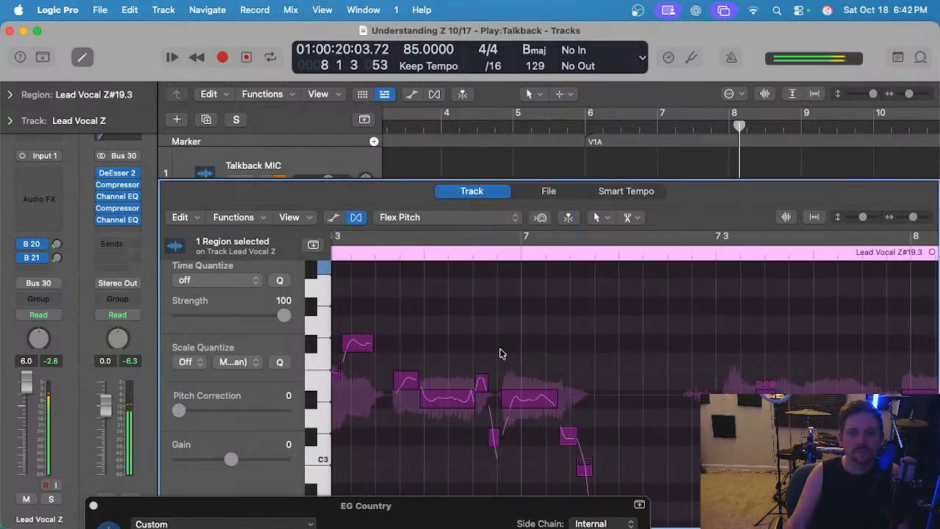
key(e)
click(599, 128)
key(space)
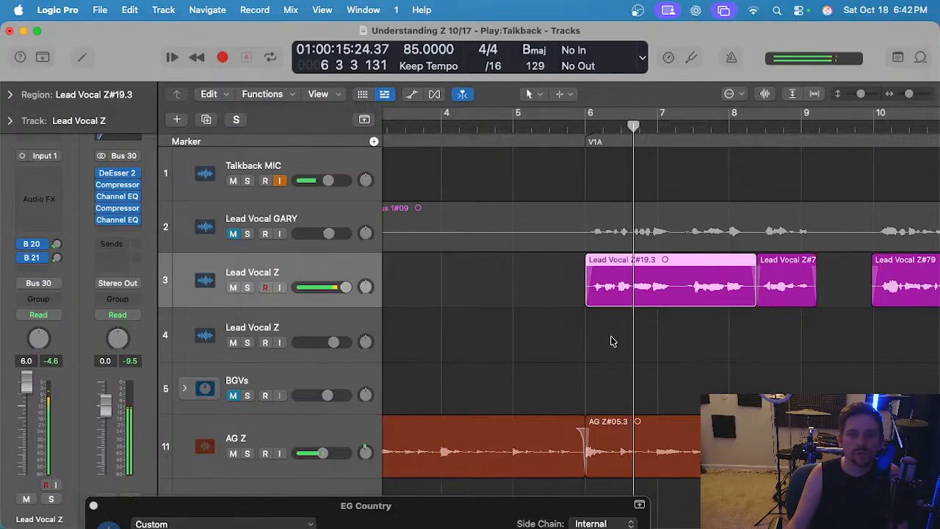
Examine the individual Flex Pitch notes of the lead vocal around bar 7 during playback, and close the editor.
key(e)
click(623, 399)
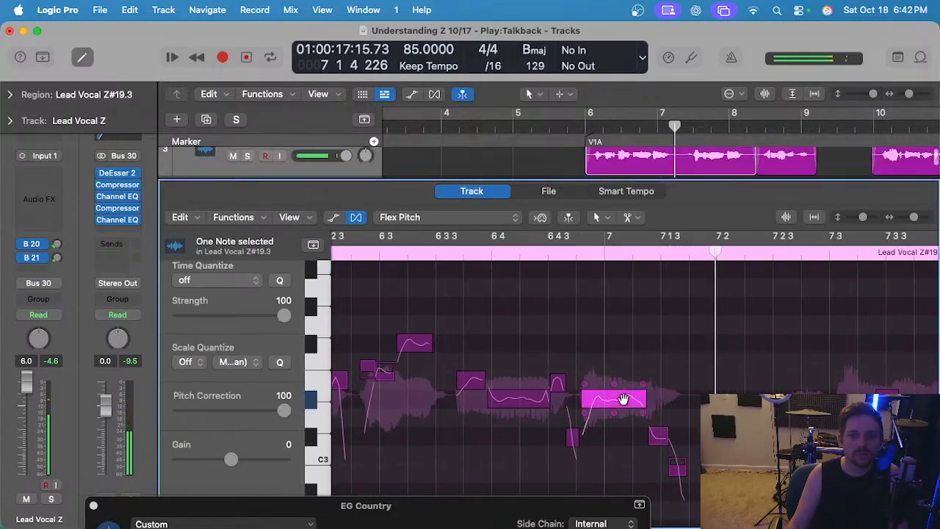
scroll(659, 423, up, 3)
click(663, 439)
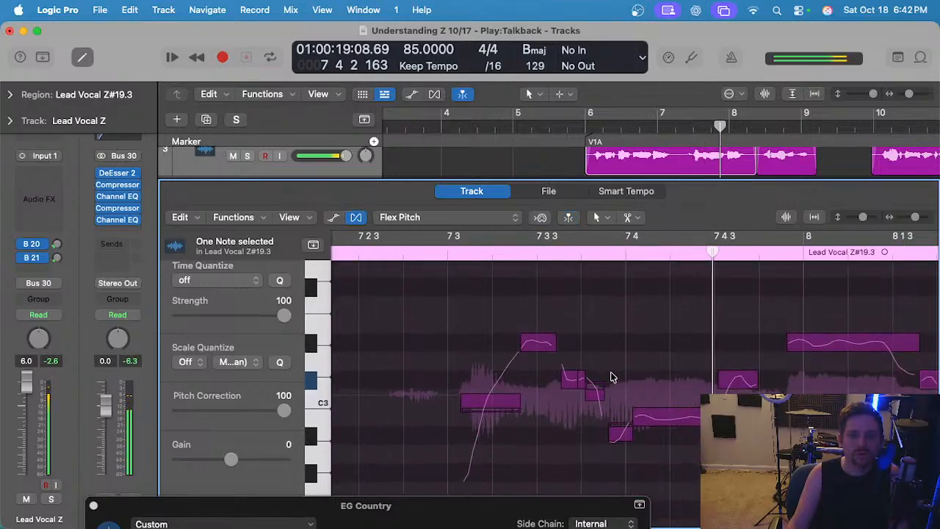
scroll(613, 377, up, 1)
key(space)
drag(638, 424, 637, 421)
key(e)
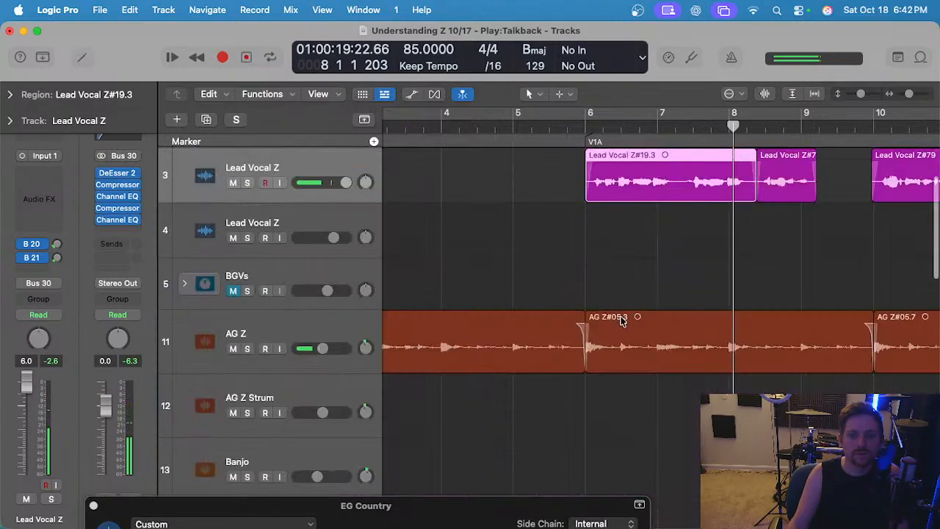
Close the EG Country compressor window and select the EG Country track below the banjo tracks.
scroll(622, 320, down, 3)
click(668, 232)
scroll(668, 231, down, 1)
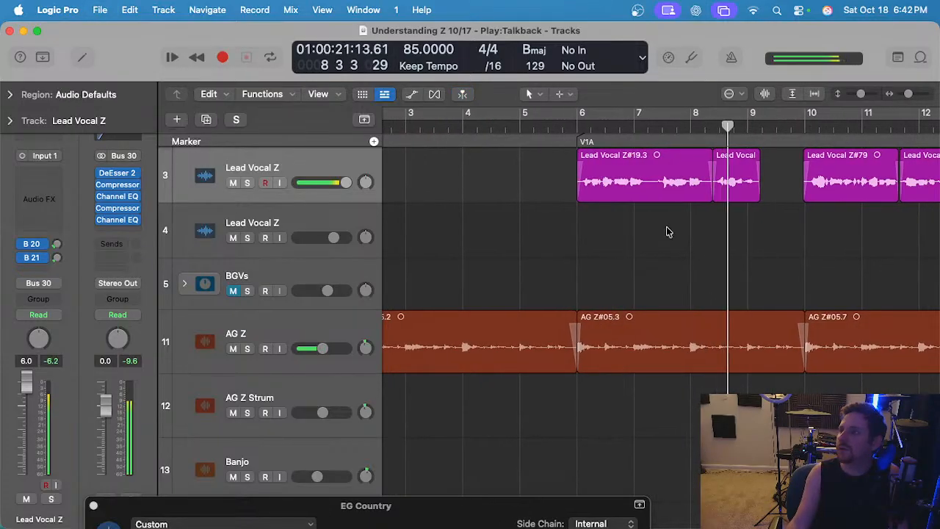
scroll(525, 219, down, 1)
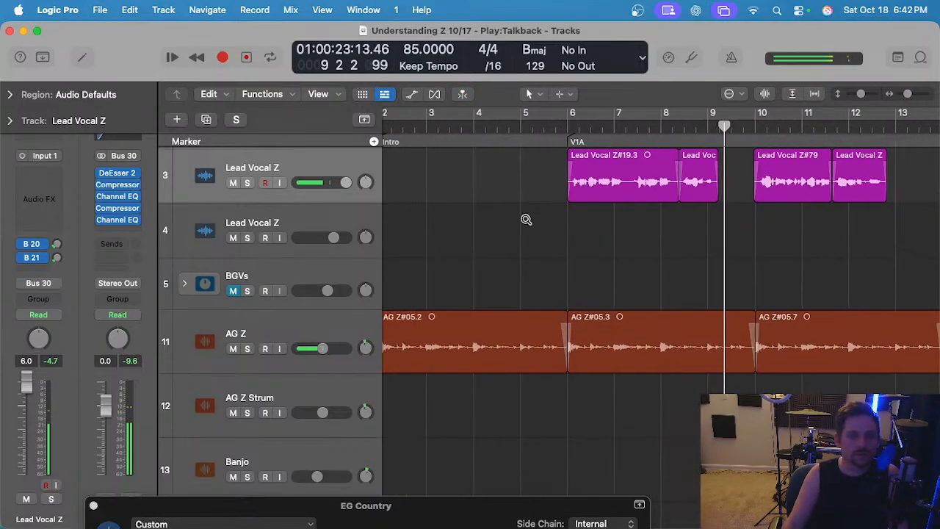
scroll(426, 409, down, 2)
drag(430, 508, 430, 105)
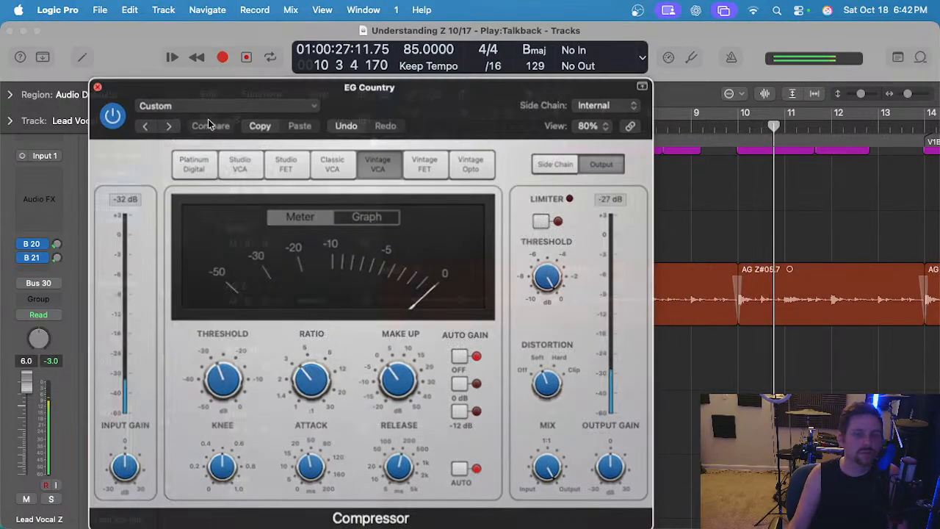
scroll(497, 199, down, 2)
scroll(479, 204, down, 10)
scroll(478, 203, up, 3)
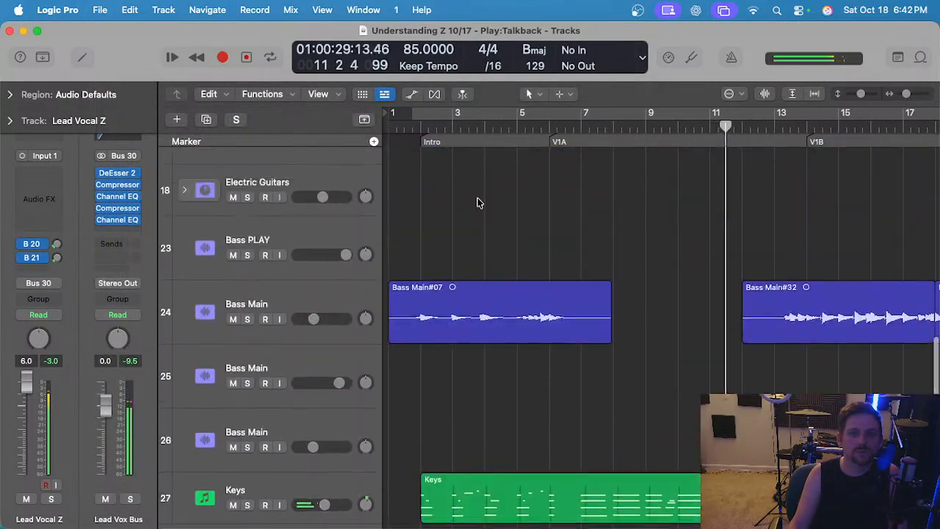
scroll(473, 203, up, 8)
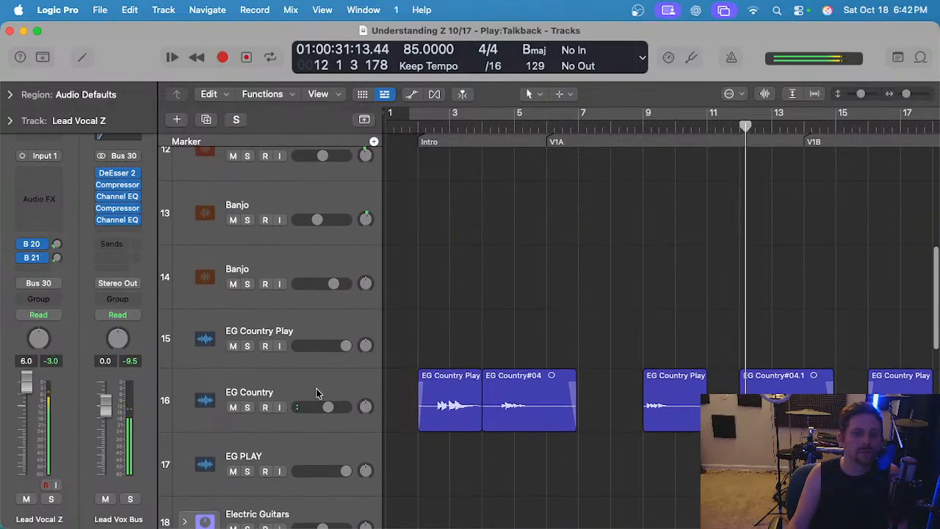
click(316, 393)
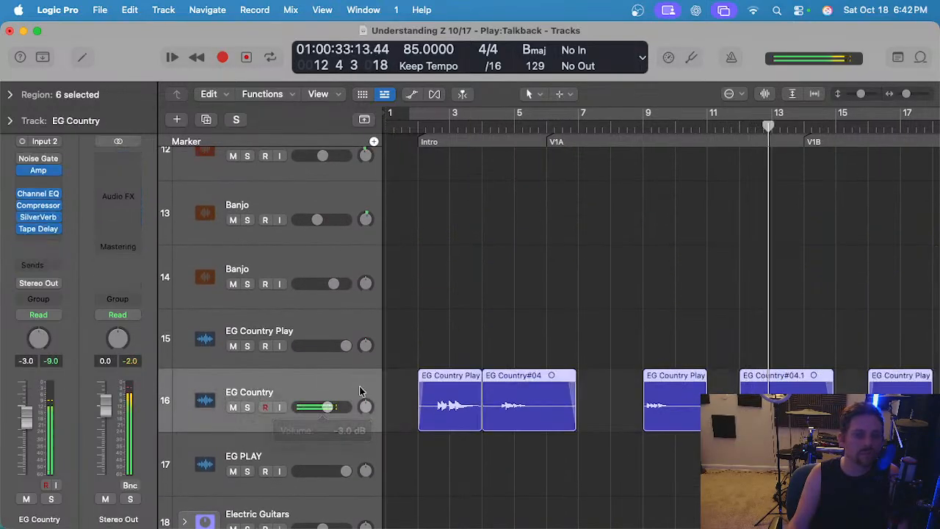
Solo the EG Country track and listen to it from the Intro marker at bar 2.
click(420, 125)
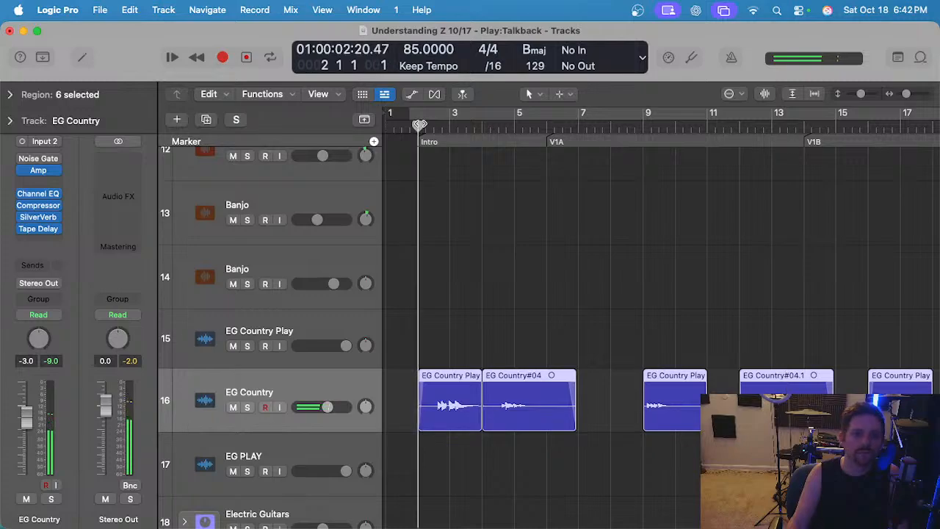
key(s)
click(428, 274)
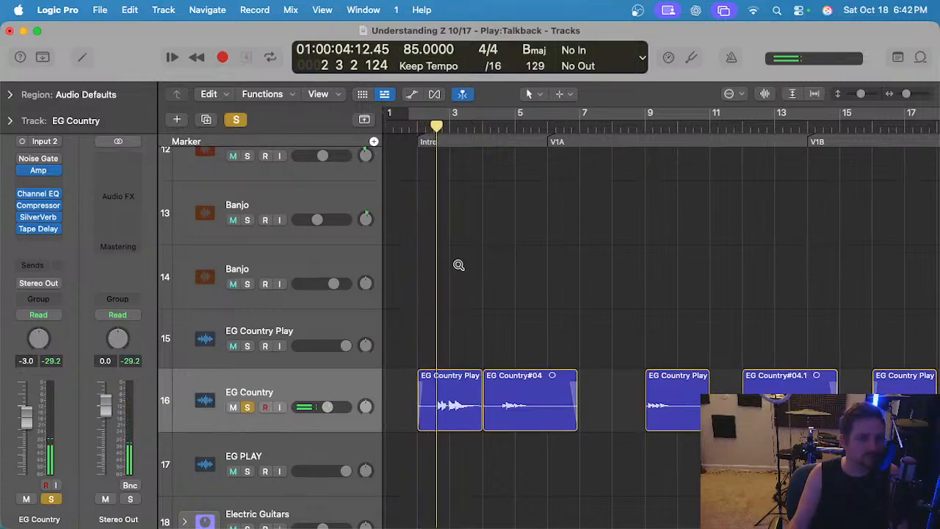
scroll(458, 265, up, 4)
scroll(459, 269, left, 2)
Enable the Noise Gate on the EG Country track and set its threshold to -45 dB while replaying from the intro.
click(21, 159)
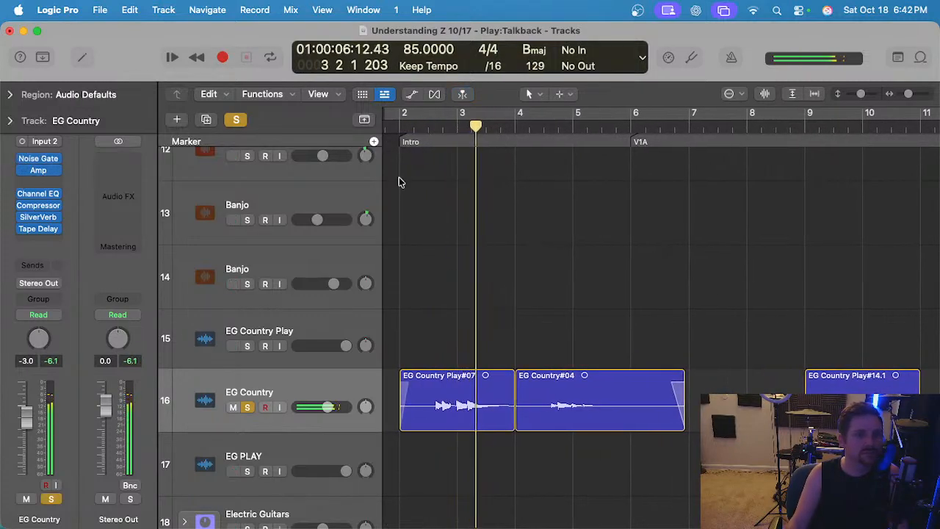
click(396, 125)
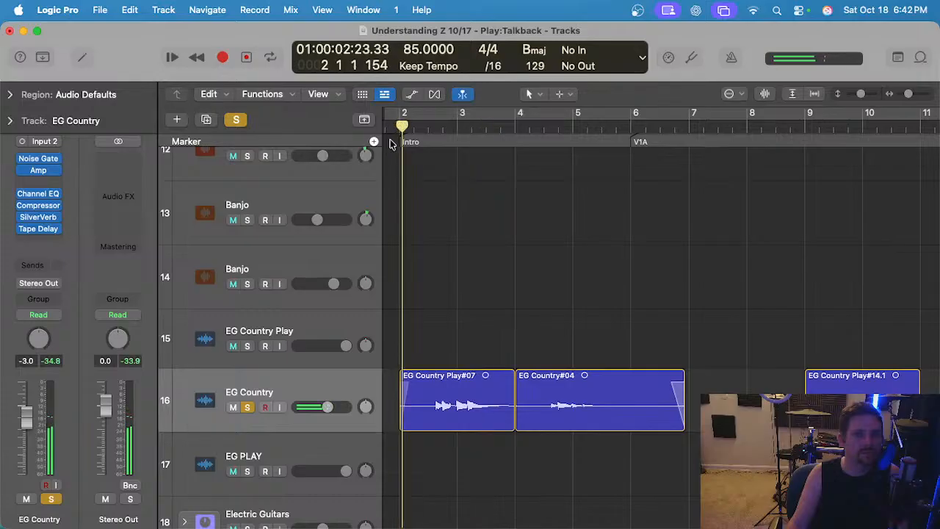
click(43, 159)
drag(340, 337, 340, 327)
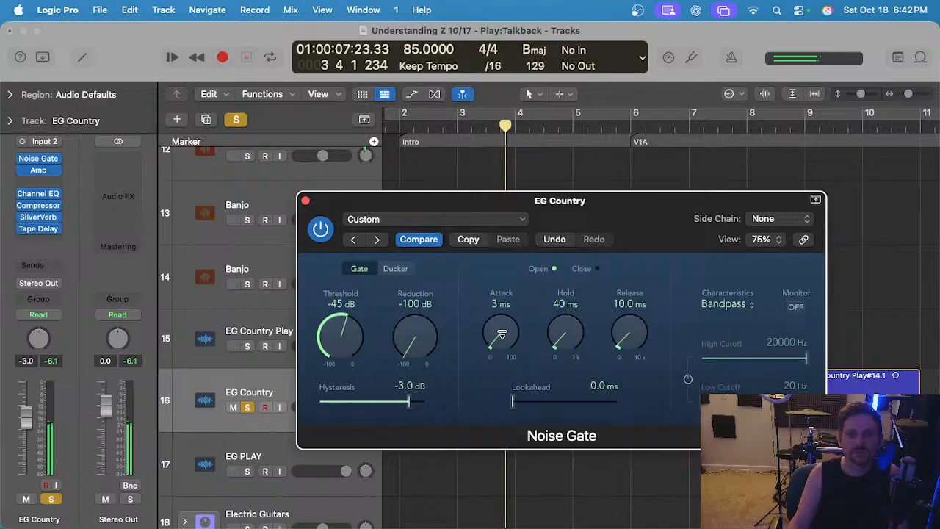
Set the EG Country noise gate's attack to 7 ms, close the plug-in window and unsolo the track.
drag(502, 334, 502, 323)
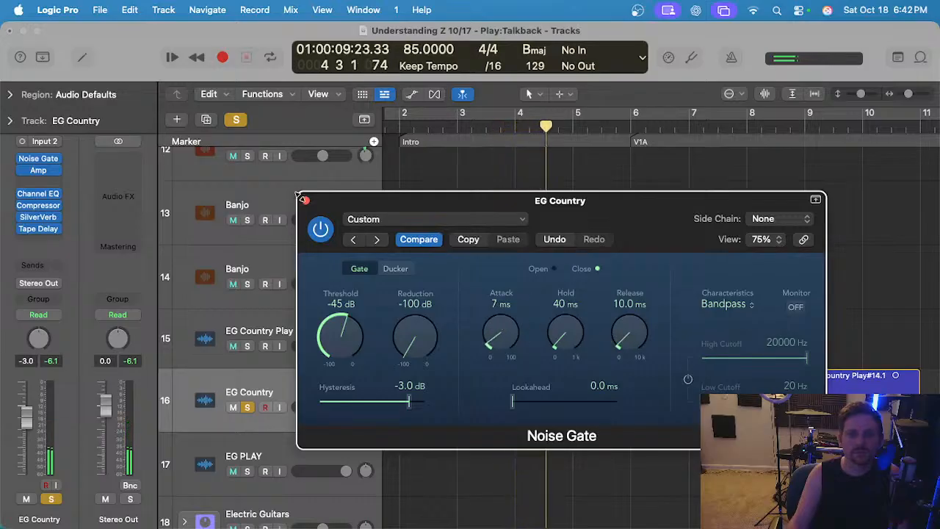
click(306, 202)
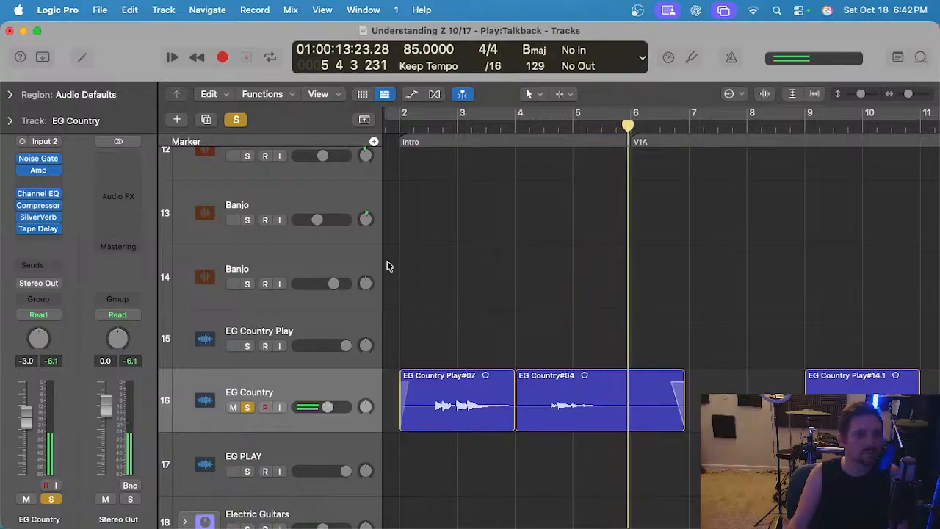
key(s)
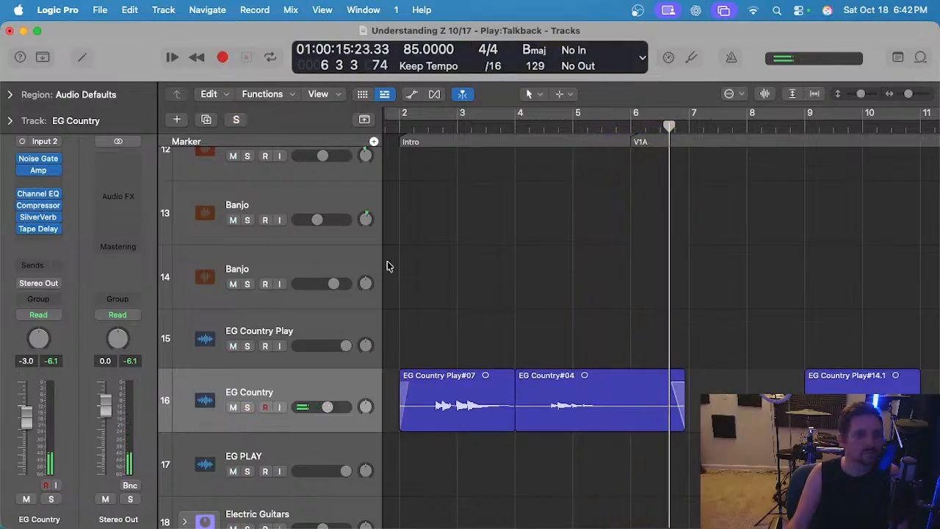
Listen through verse V1A, replay from about bar 12 and examine the bass, keys and drum tracks leading into V1B.
scroll(531, 275, down, 2)
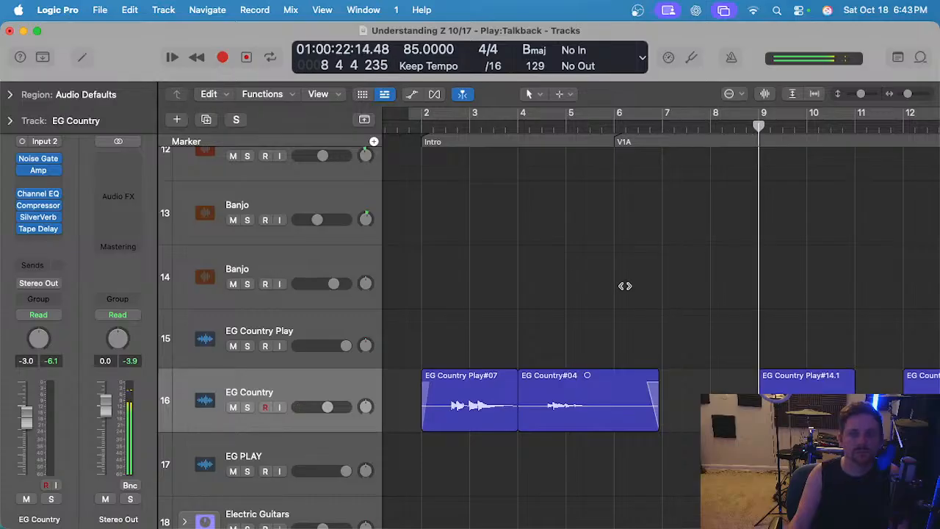
scroll(636, 281, down, 3)
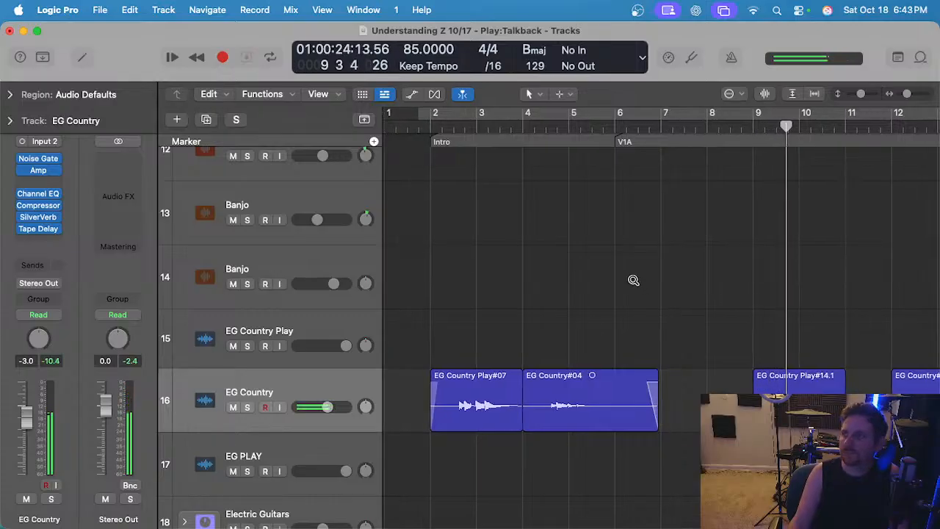
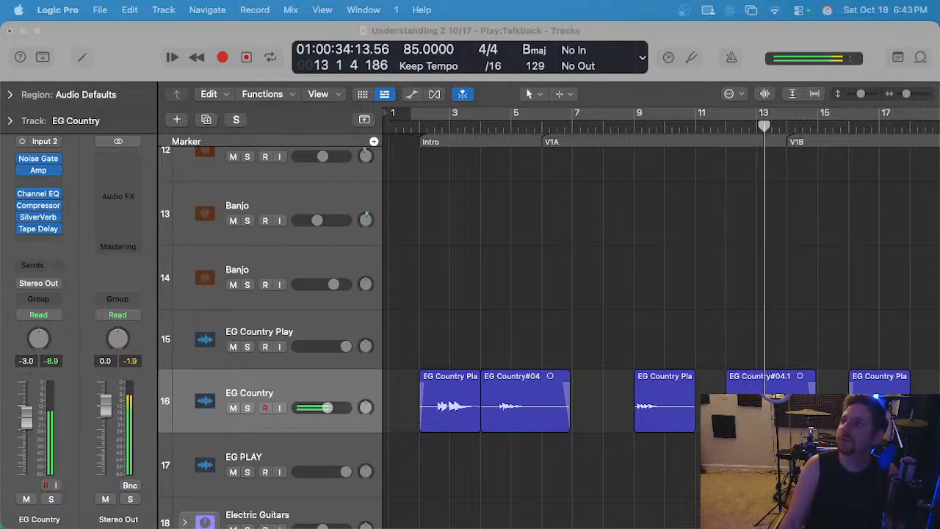
click(655, 247)
key(super+Left)
scroll(654, 248, right, 2)
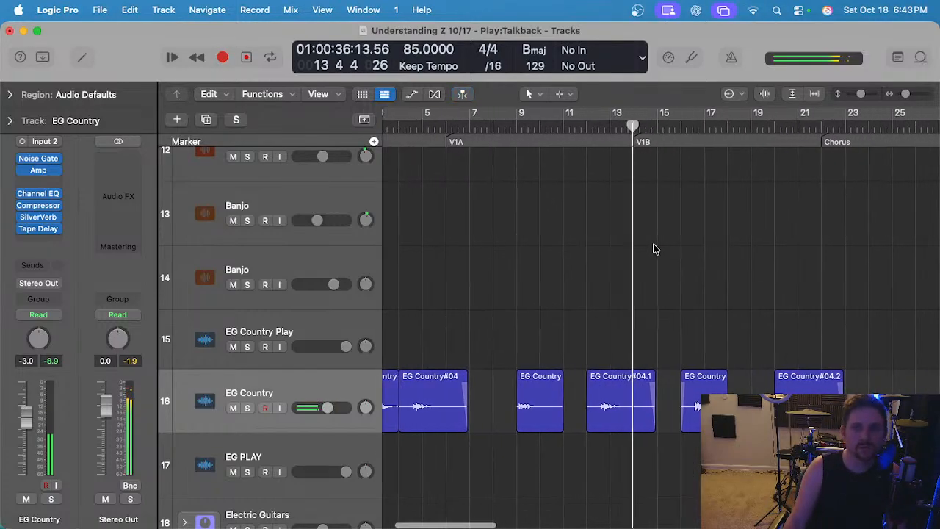
click(586, 131)
scroll(589, 319, down, 10)
key(super+Right)
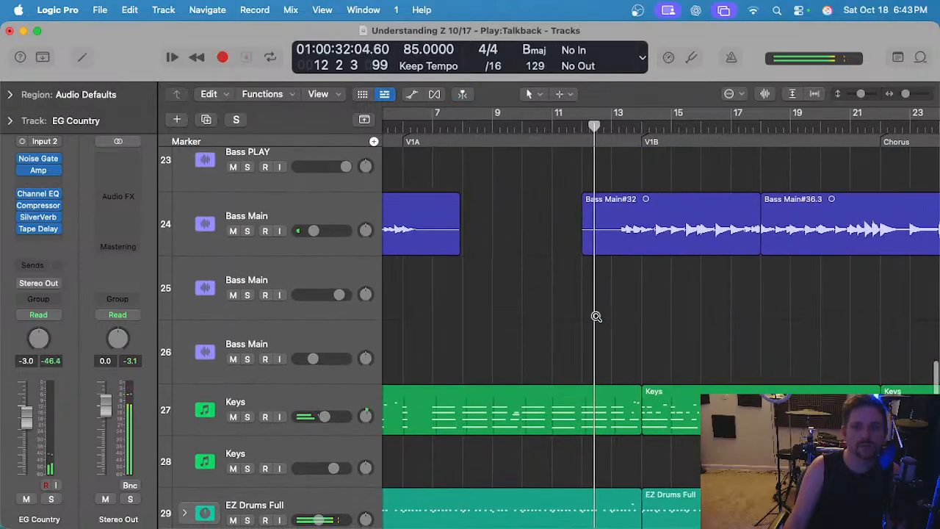
scroll(597, 318, down, 3)
key(super+Right)
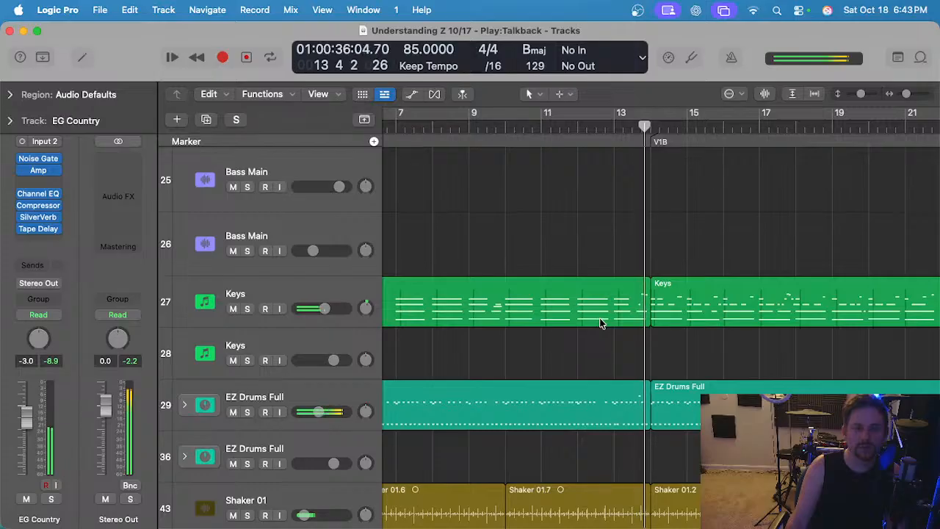
Select the first Bass Main track and replay its lead-in to V1B from bar 13 and from bar 12.
scroll(600, 323, up, 2)
scroll(599, 323, up, 1)
click(611, 127)
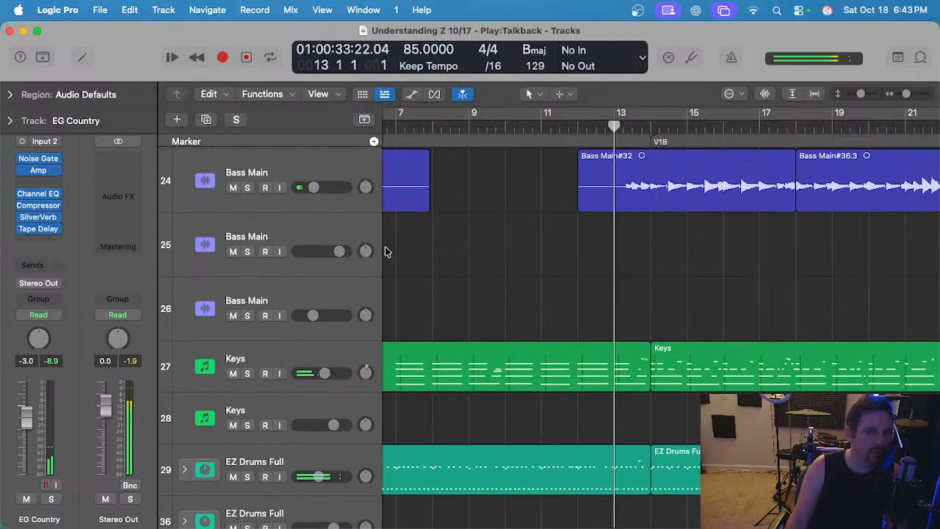
scroll(385, 251, up, 1)
key(super+Right)
click(252, 233)
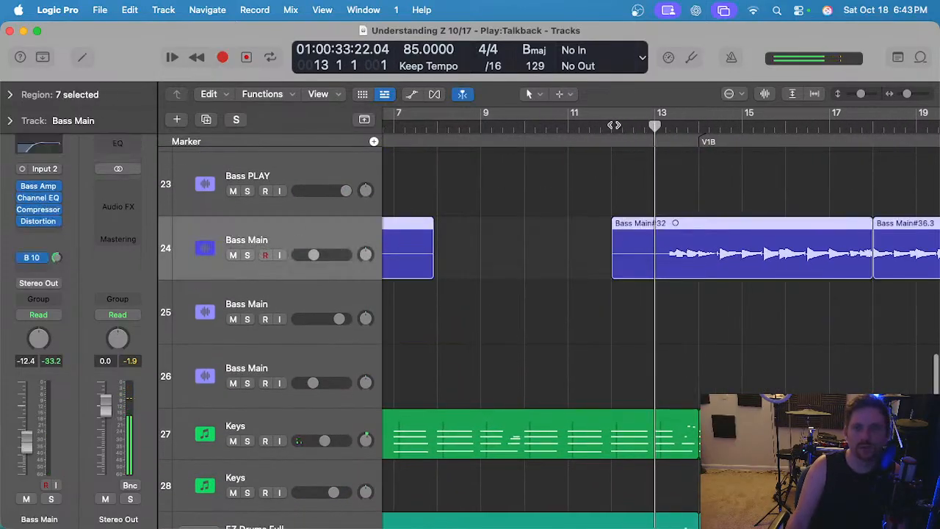
click(613, 125)
key(super+Right)
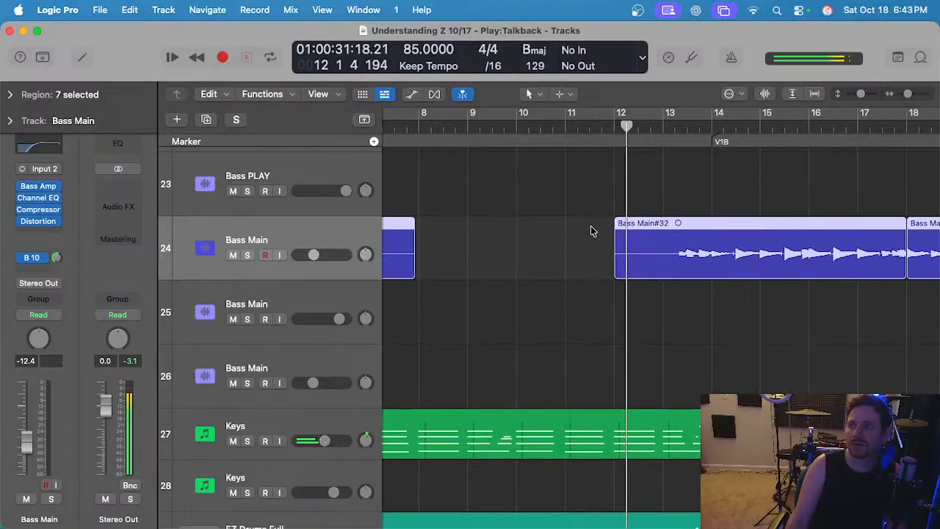
Check the first Bass Main track's part around V1B by muting it during playback and soloing it from bar 14.
click(232, 256)
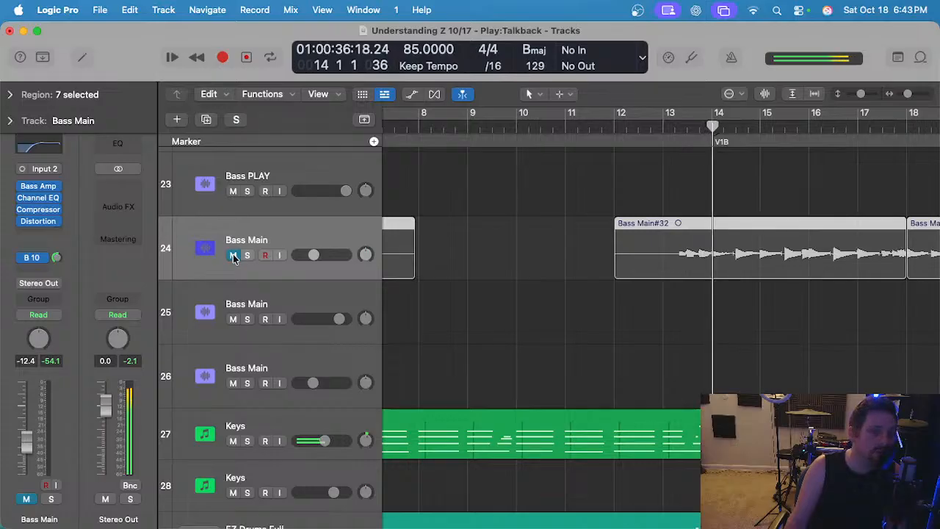
click(233, 255)
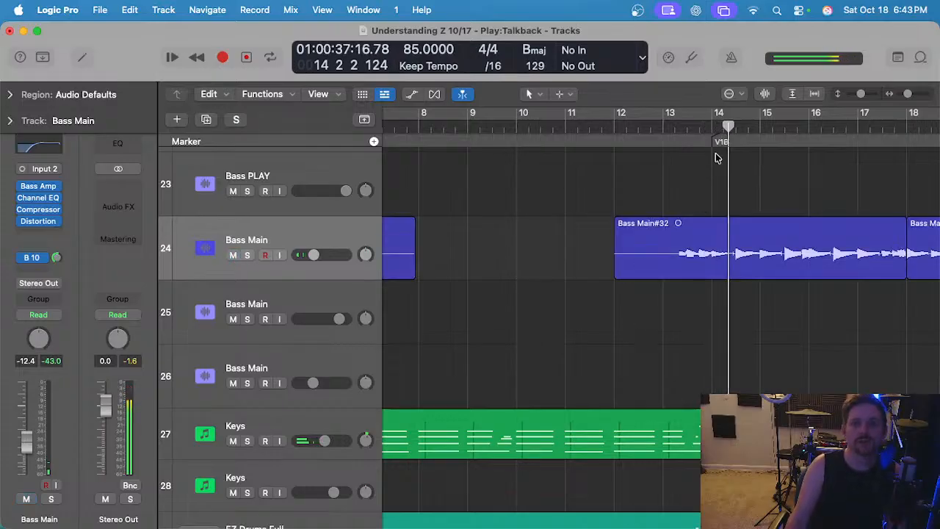
click(708, 128)
click(248, 255)
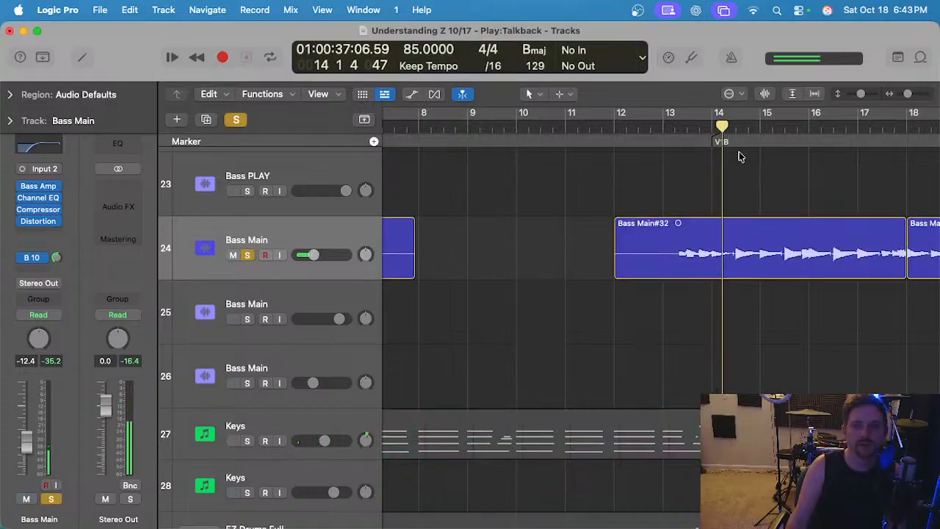
key(s)
Delete the Bass Main audio before the V1B marker at bar 14, with a selection reaching back to bar 11.
click(714, 130)
drag(711, 251, 577, 254)
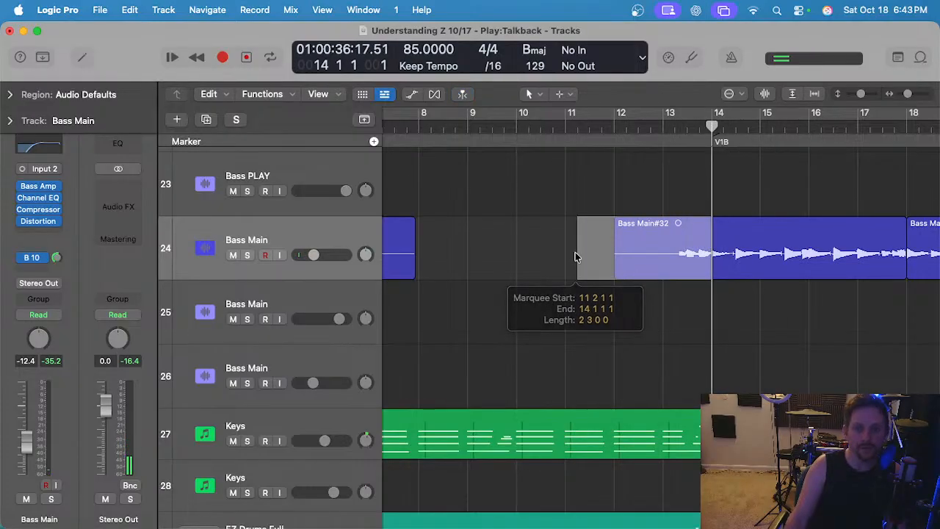
key(Delete)
Turn on input monitoring for the Bass PLAY track, tune the bass with the Tuner and close it.
scroll(577, 255, down, 2)
click(323, 293)
scroll(311, 179, up, 3)
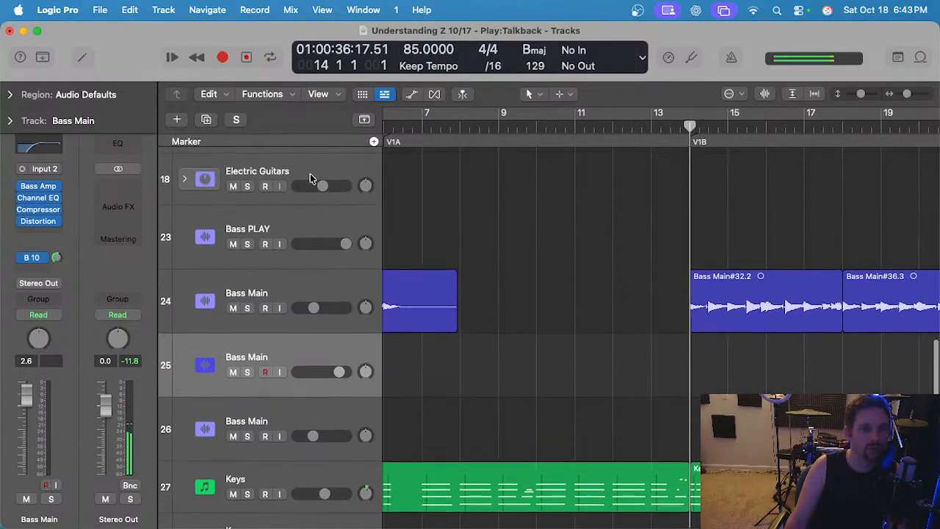
click(296, 252)
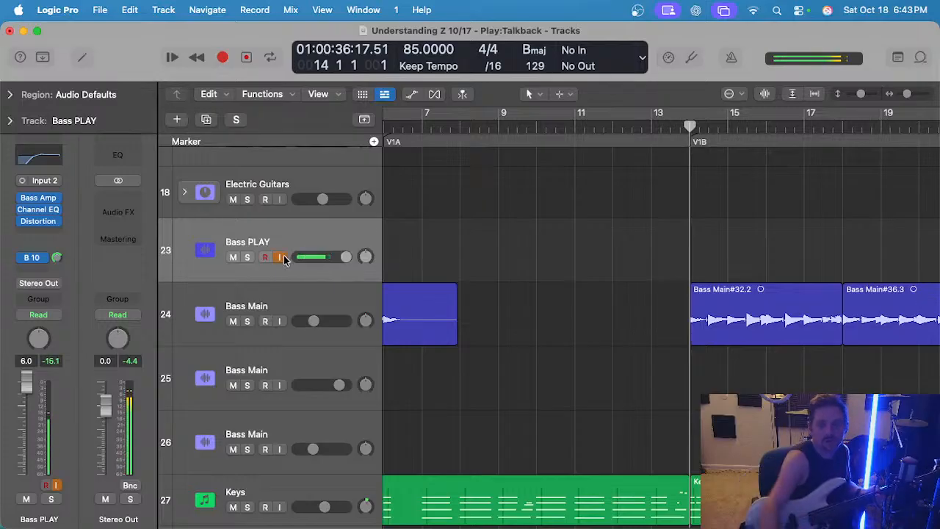
click(690, 59)
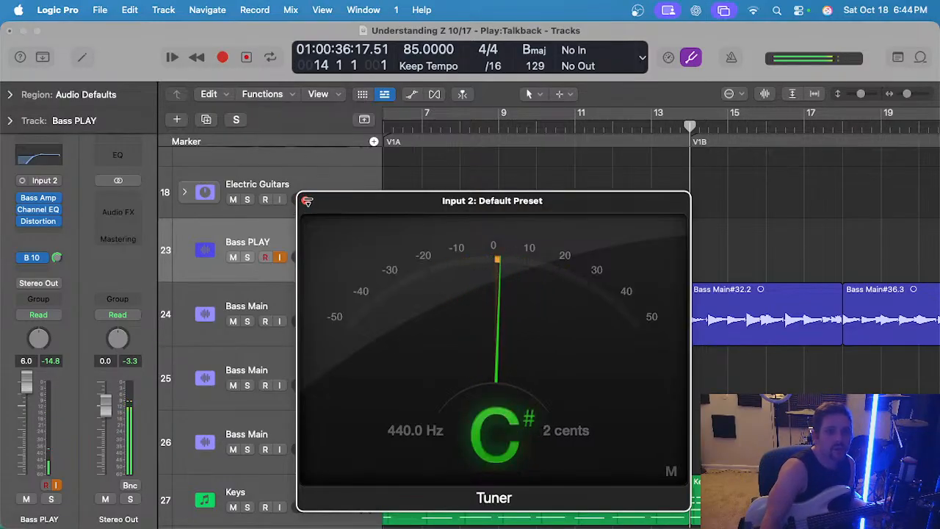
click(305, 200)
Compare the Bass Main and Bass PLAY channel strips and inspect Bass PLAY's send to Bass Parallel on Bus 10.
click(314, 306)
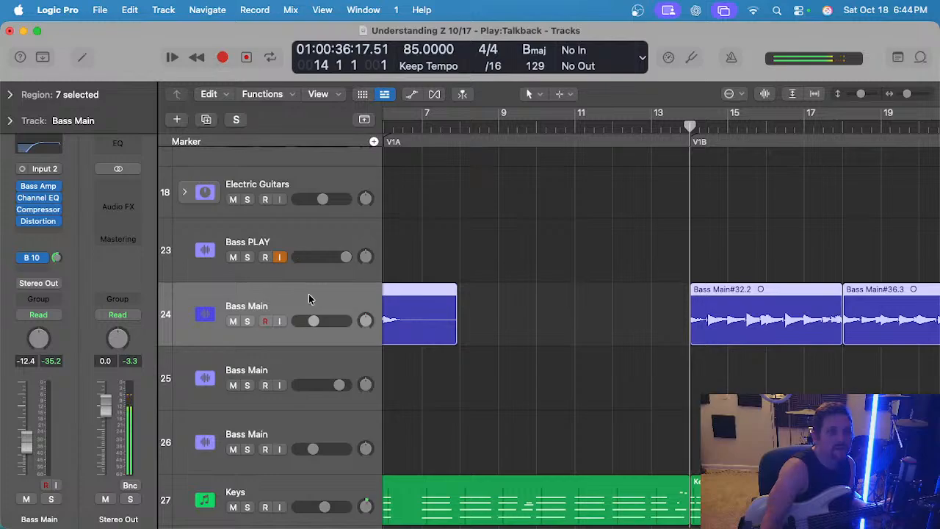
click(294, 236)
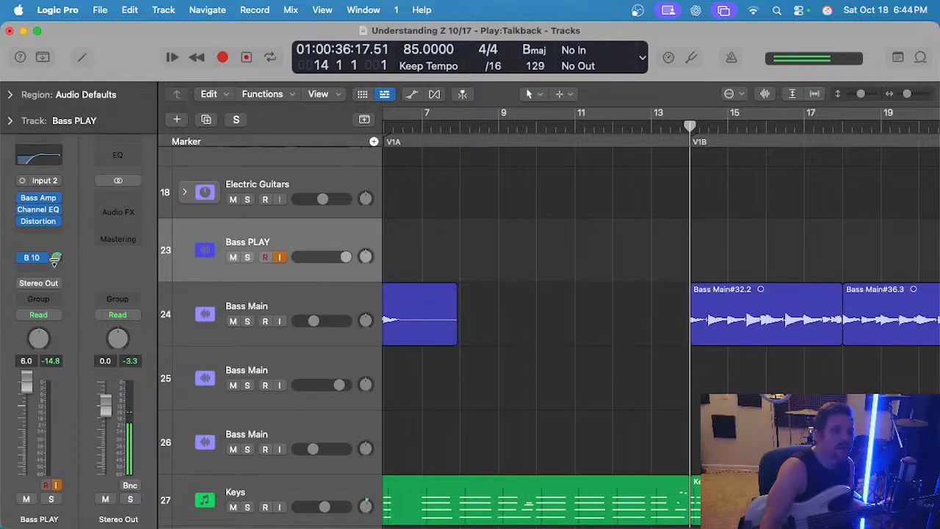
click(44, 257)
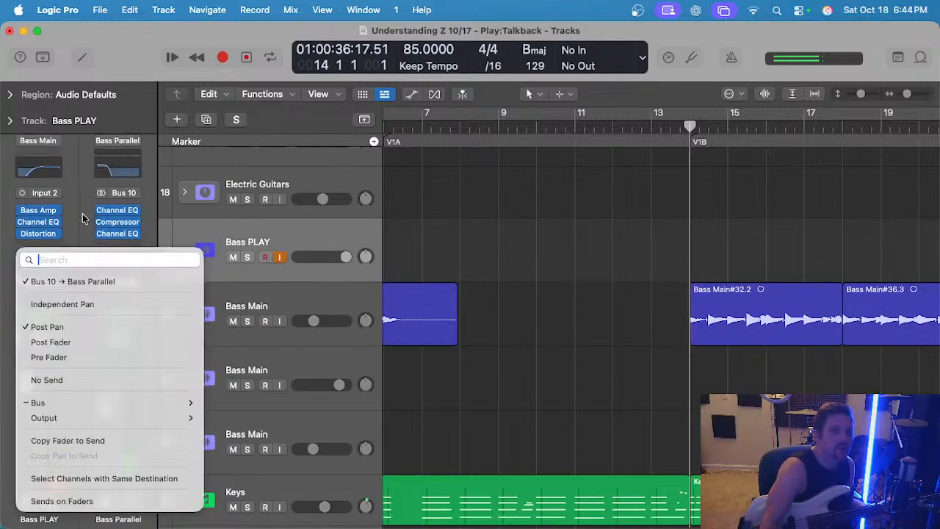
click(104, 213)
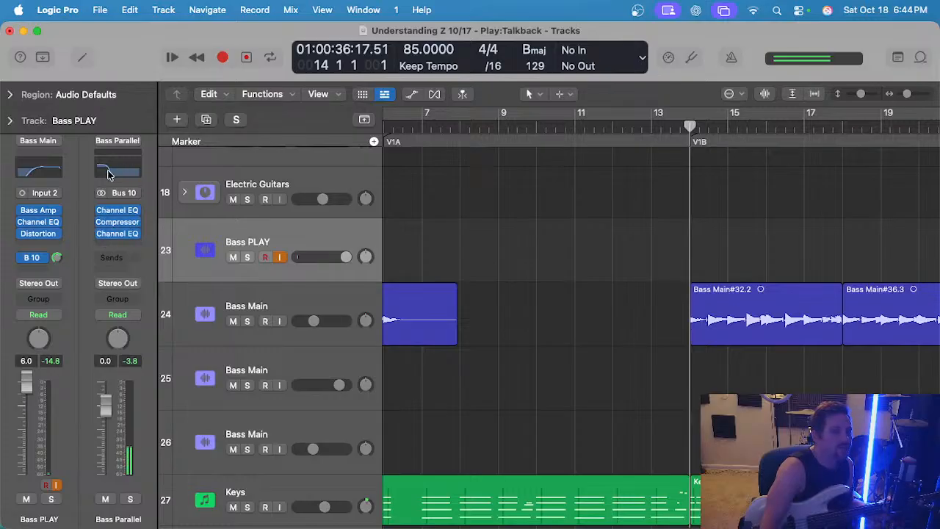
Select the empty Bass Main track 25, rehearse the lead-in to V1B, and set the playhead to bar 12 with the metronome on.
click(296, 299)
click(459, 125)
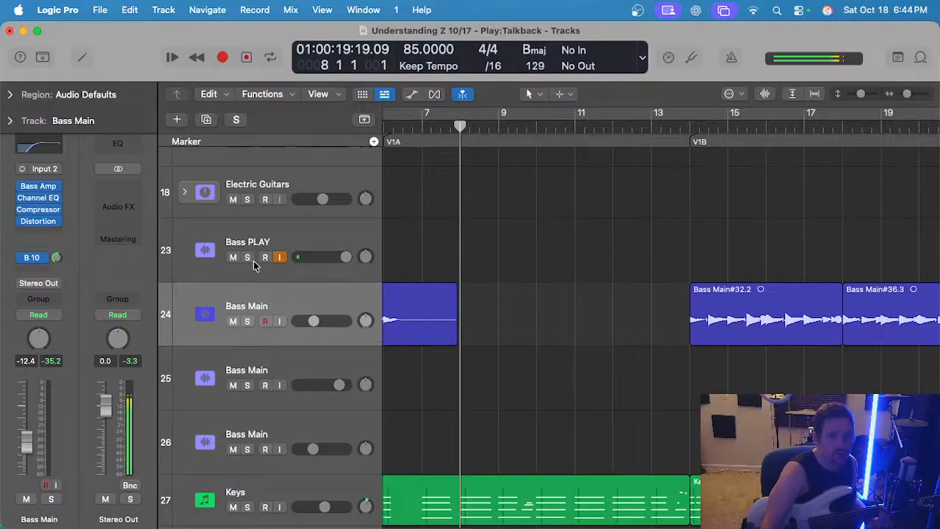
scroll(483, 224, left, 3)
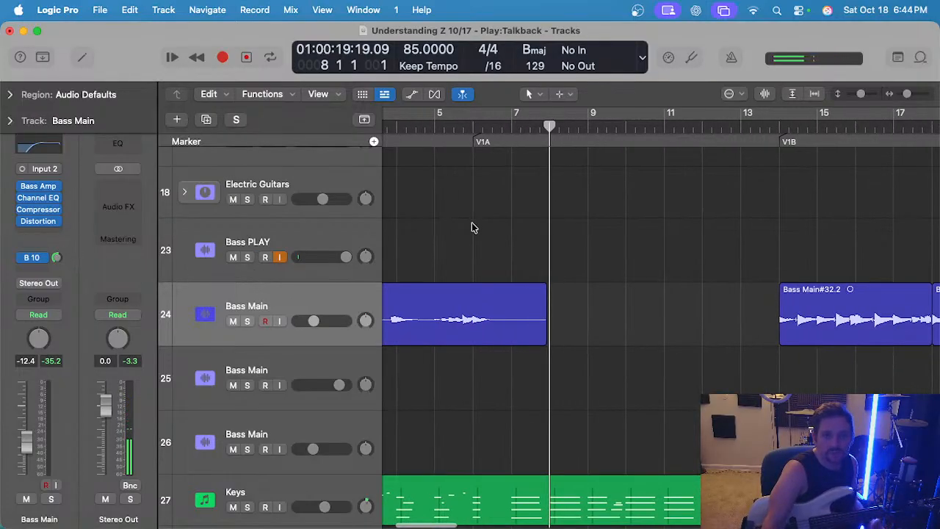
click(512, 125)
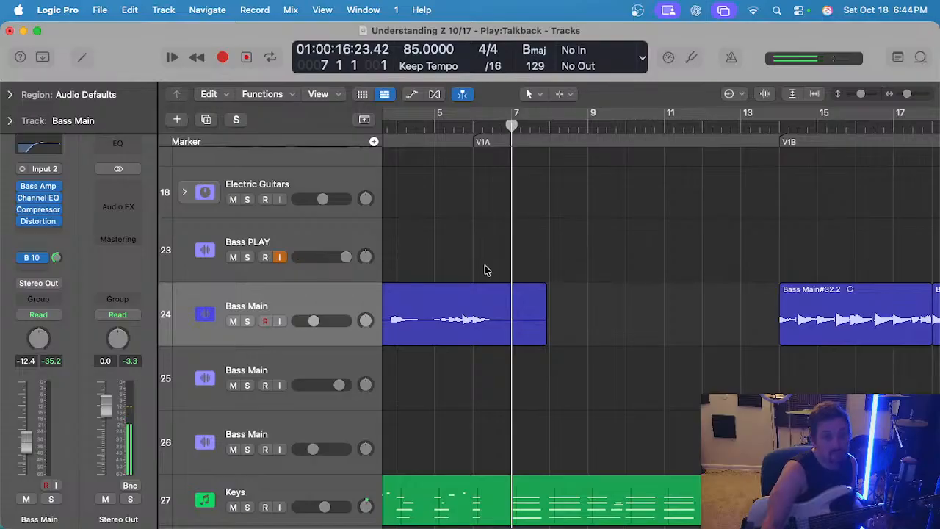
click(323, 365)
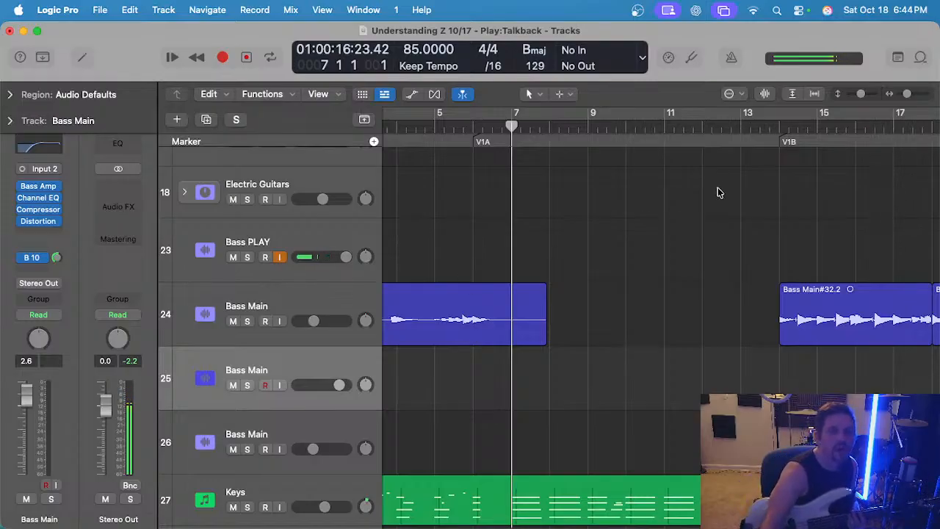
double_click(738, 129)
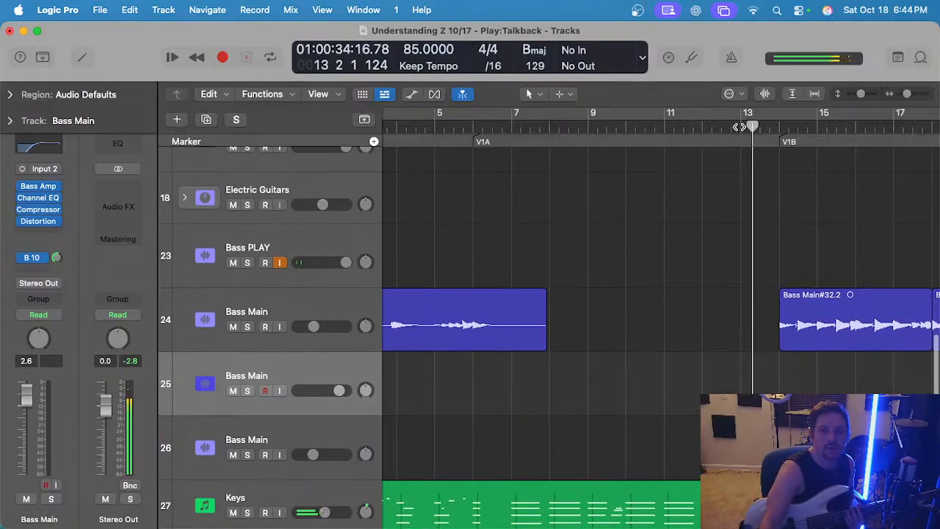
click(708, 129)
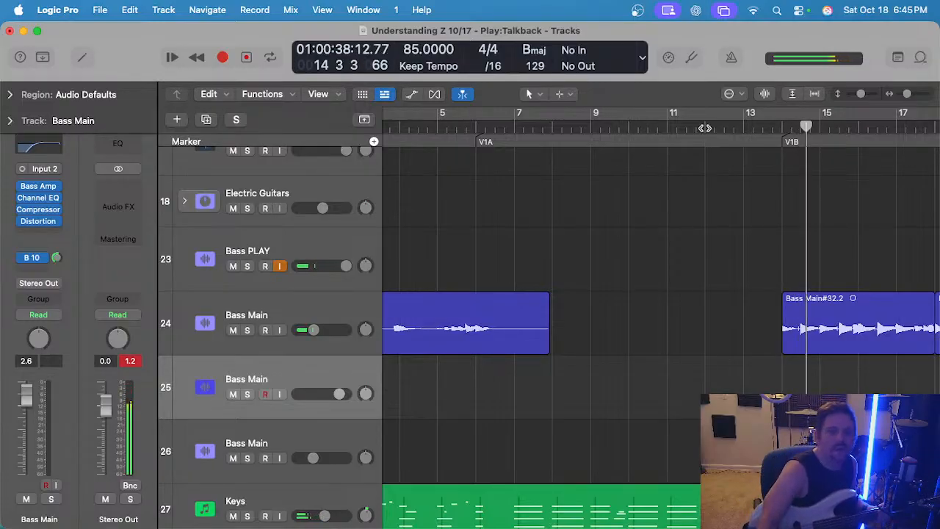
click(704, 129)
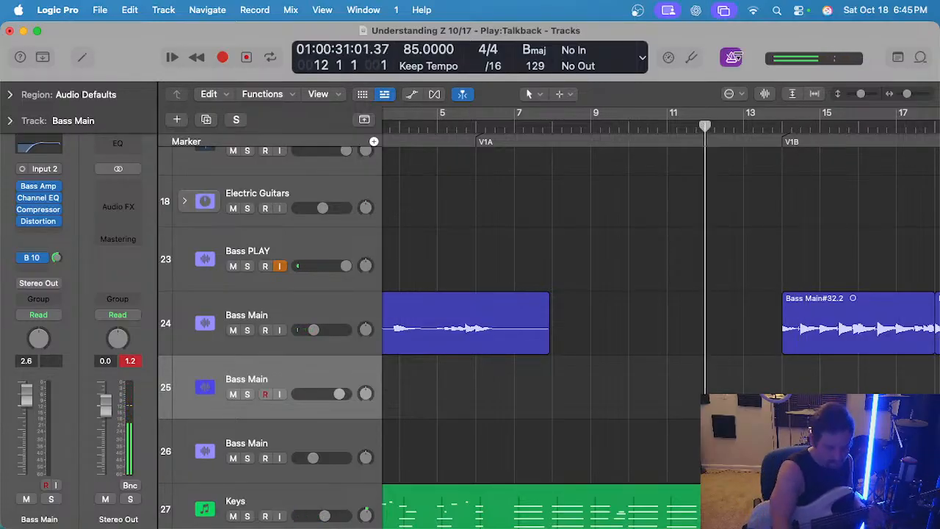
Try a bass take on Bass Main track 25 from bar 12 into V1B and discard it.
key(r)
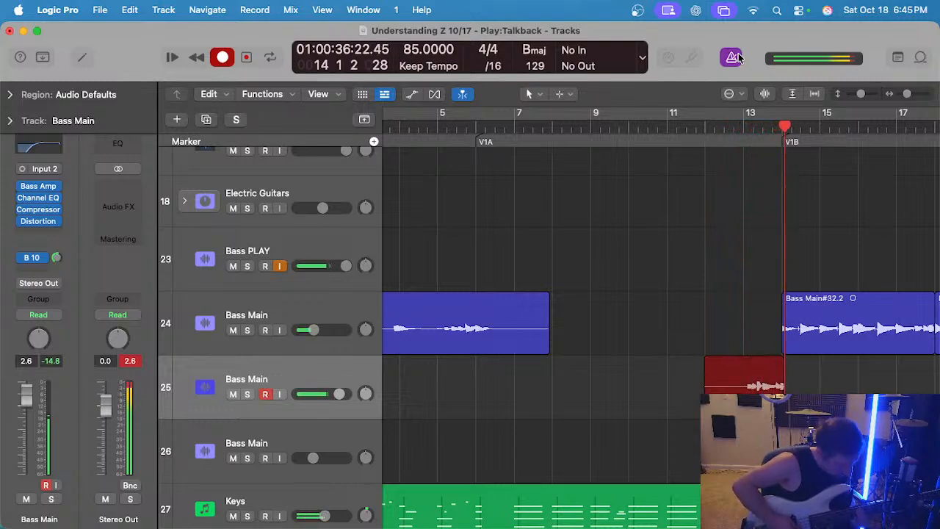
key(space)
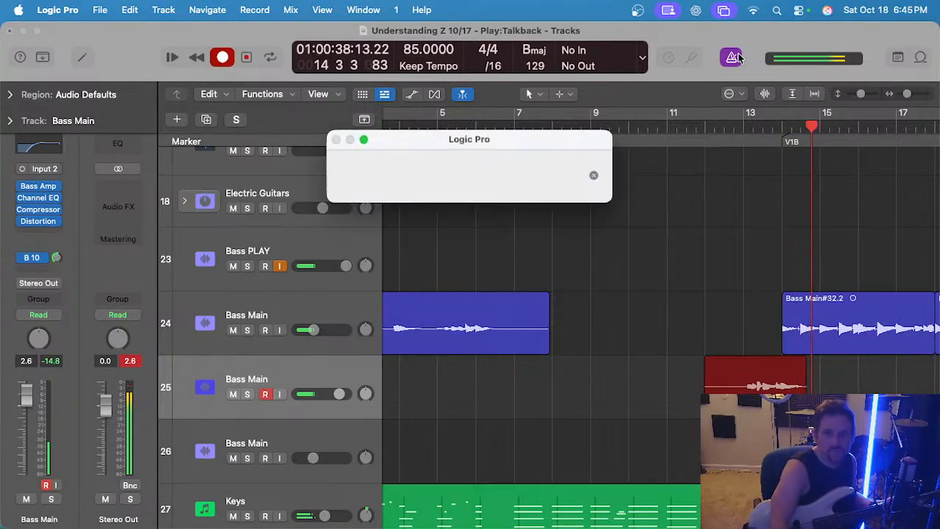
key(Delete)
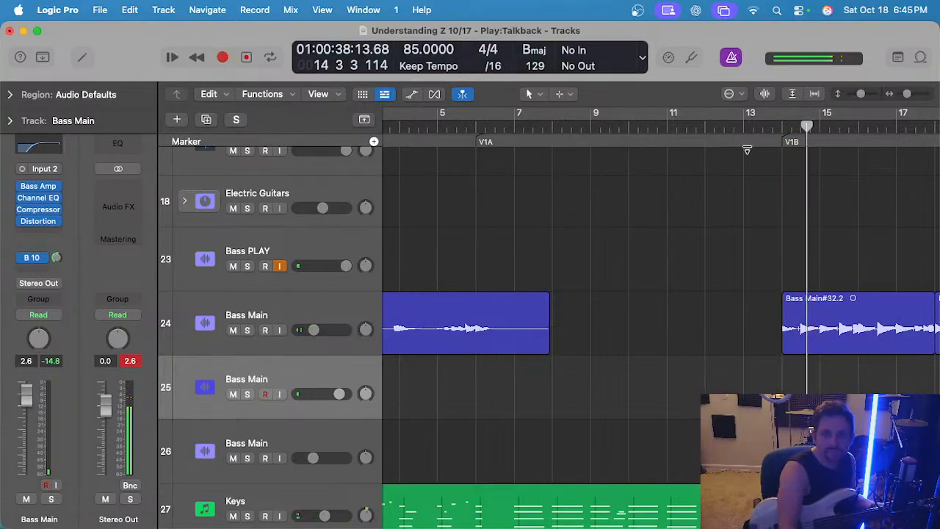
Record a new bass take on Bass Main track 25 from bar 12 until just before bar 15.
click(705, 125)
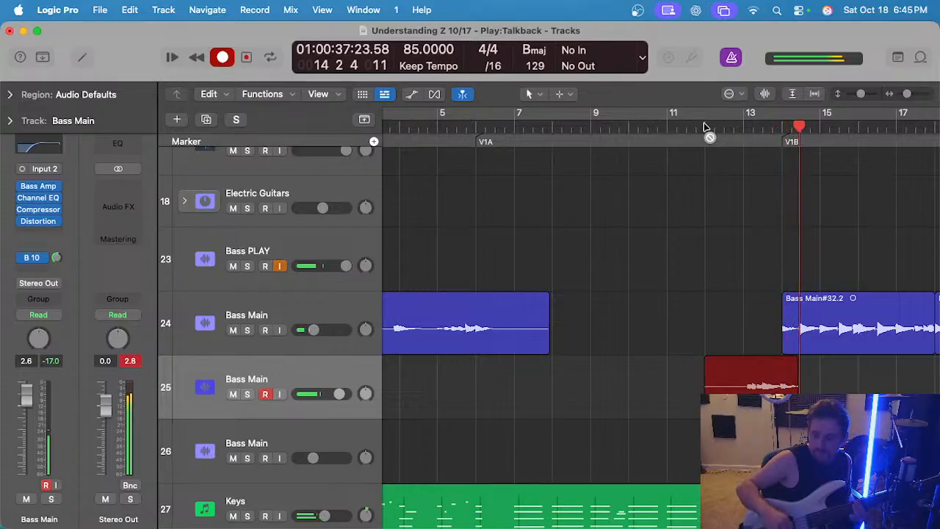
key(space)
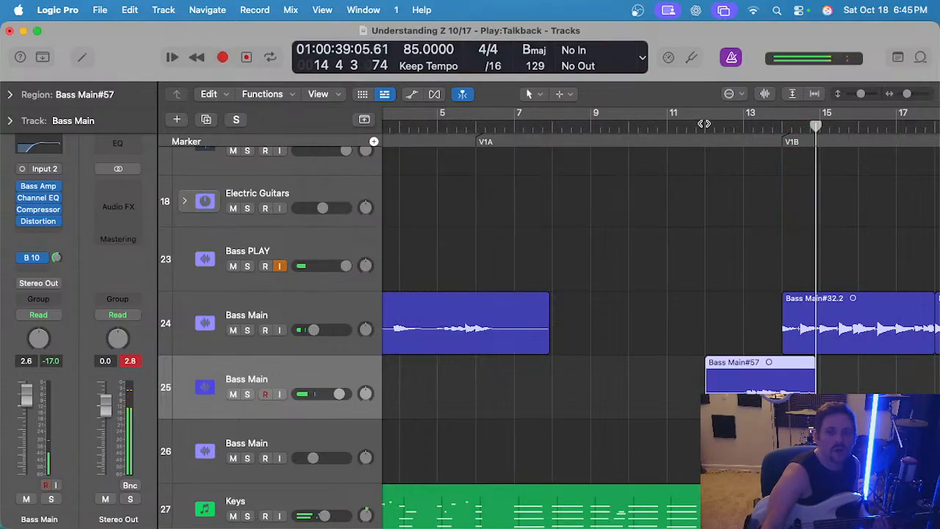
Delete the part of the new bass take after bar 14 and move the rest up to Bass Main track 24, directly before the V1B region.
click(743, 132)
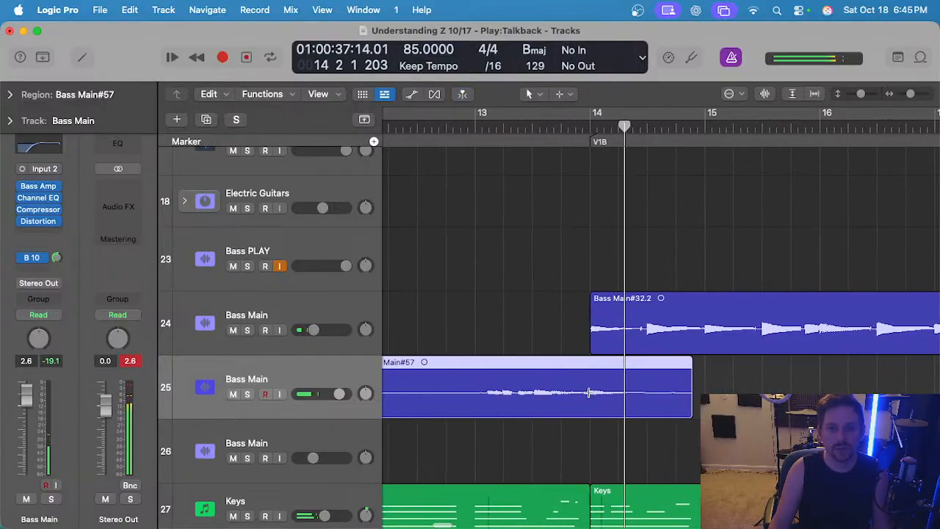
drag(588, 393, 691, 397)
key(Delete)
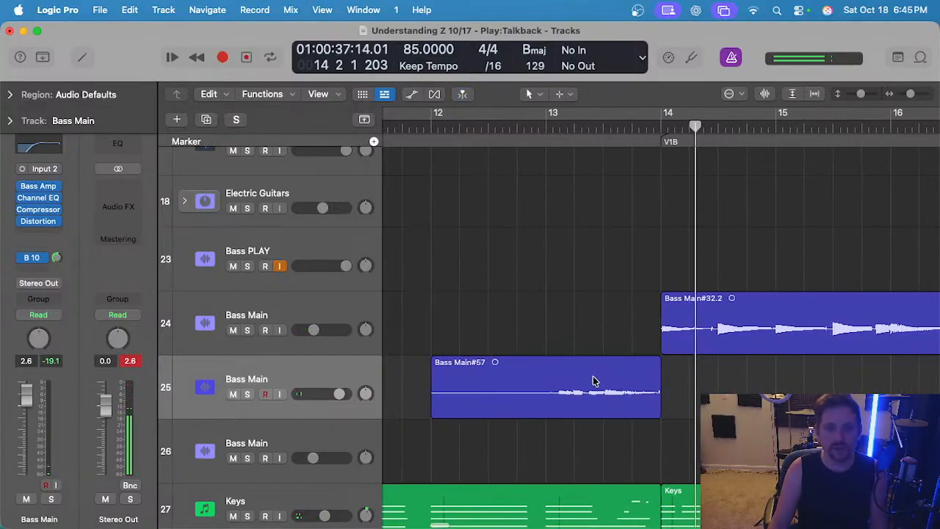
drag(594, 381, 595, 315)
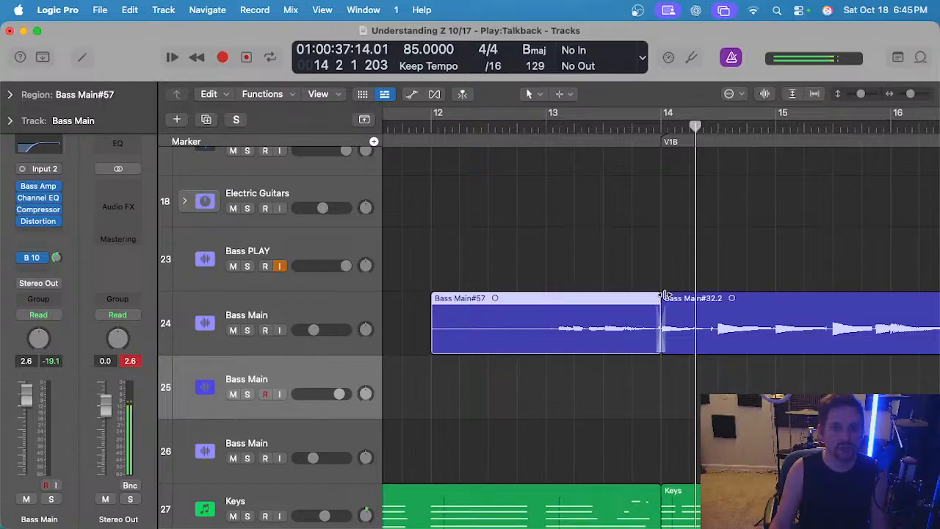
click(618, 268)
click(586, 319)
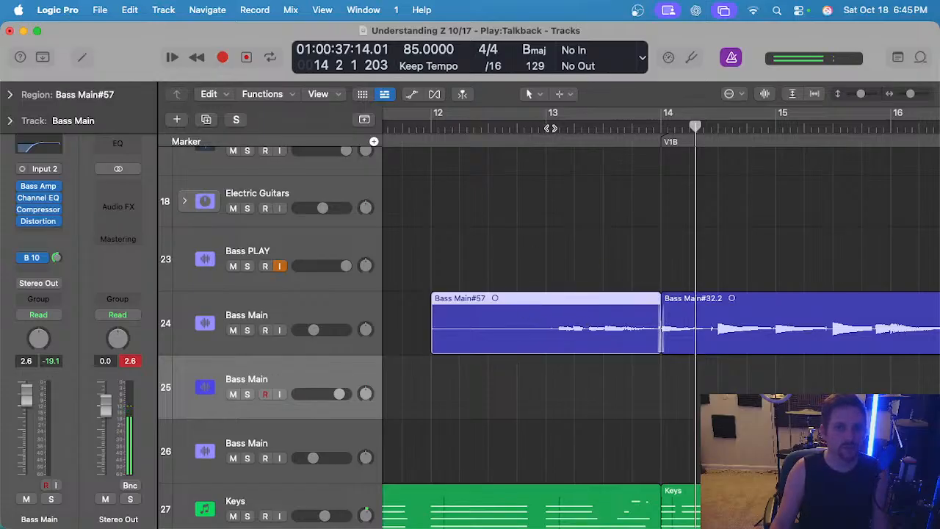
Audition the moved take soloed from bar 13, split it at bar 13, and delete the empty portion before it.
click(550, 128)
click(310, 328)
key(s)
key(space)
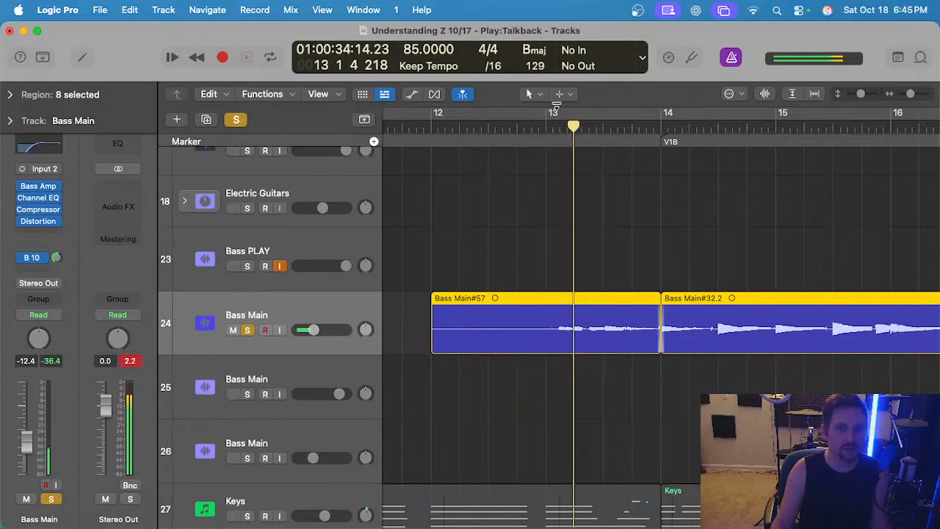
key(s)
key(space)
key(super+t)
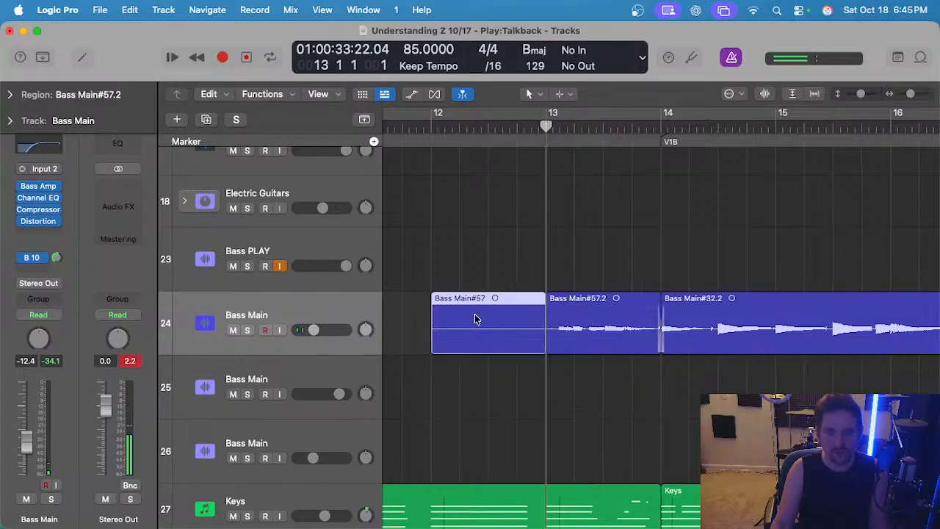
key(Delete)
scroll(504, 292, up, 5)
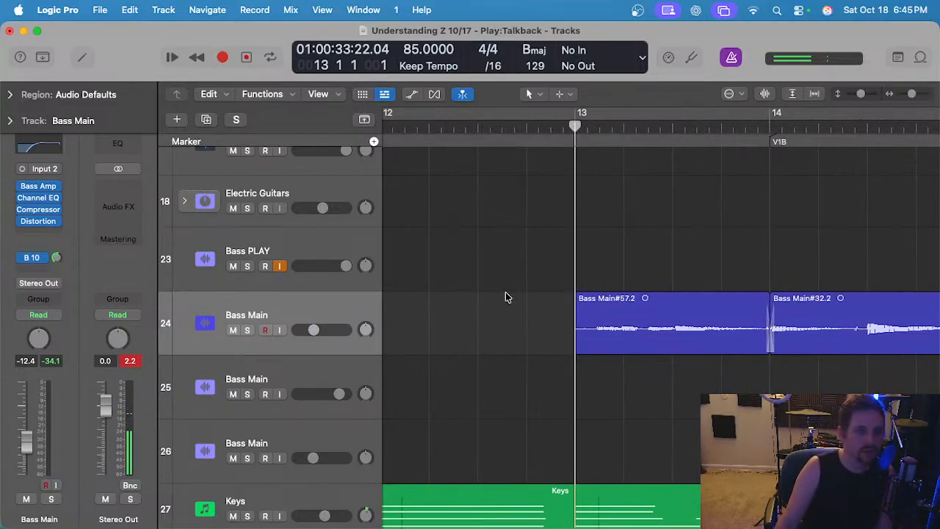
Open the bar 13 bass region on track 24 for audio editing and quantize it to 1/16 Note.
key(space)
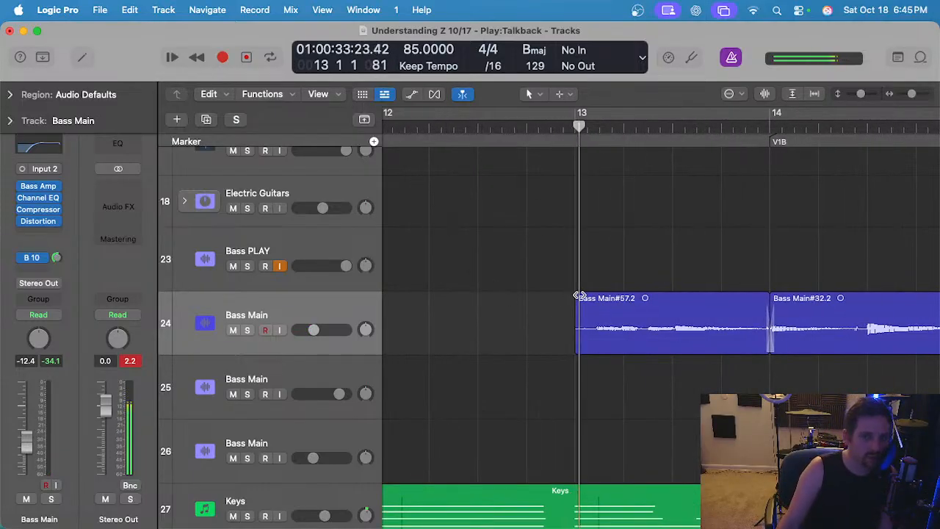
click(525, 138)
click(574, 297)
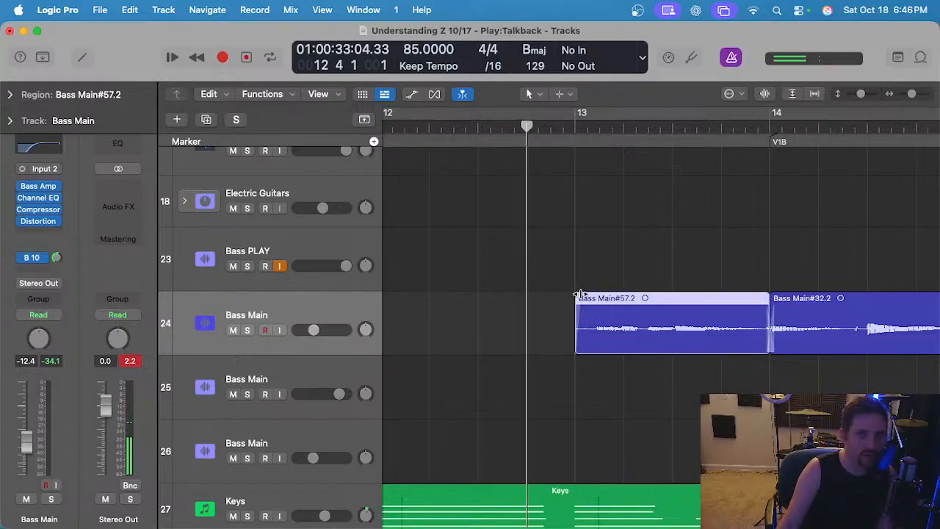
double_click(621, 321)
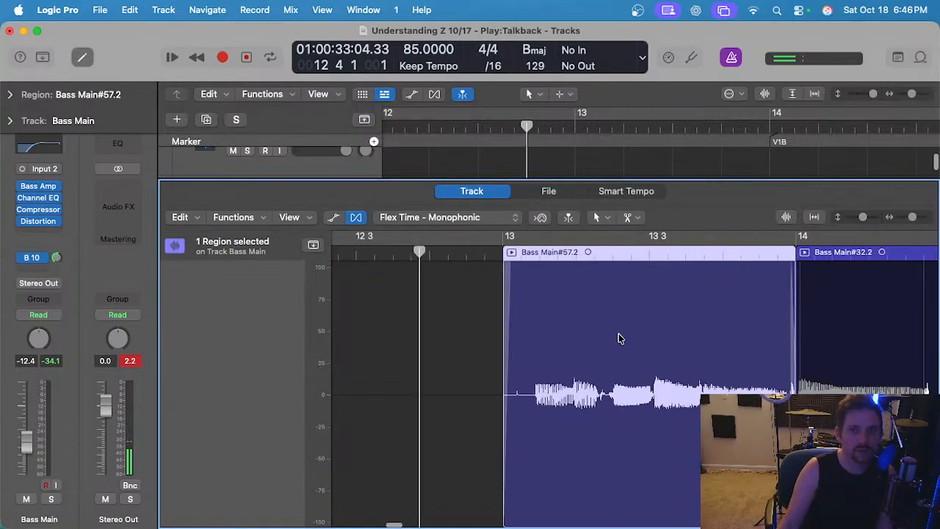
click(11, 96)
click(94, 142)
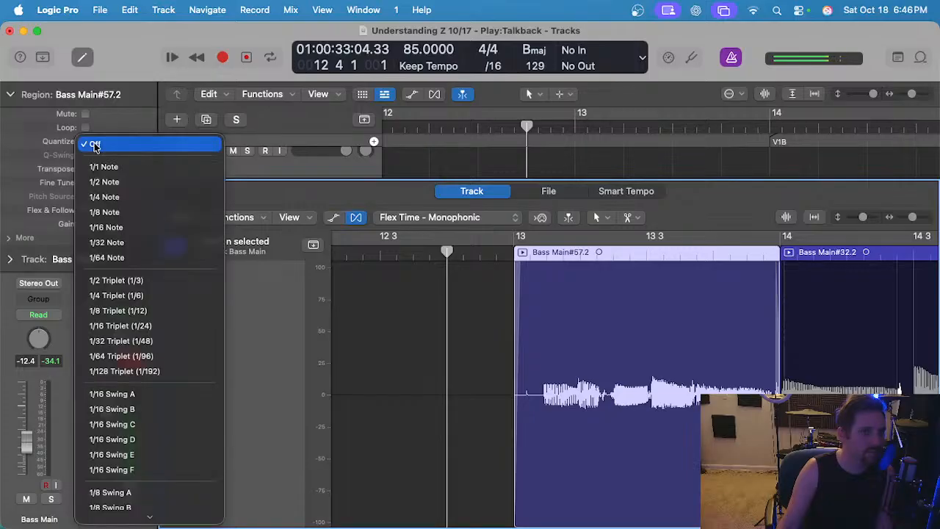
click(120, 228)
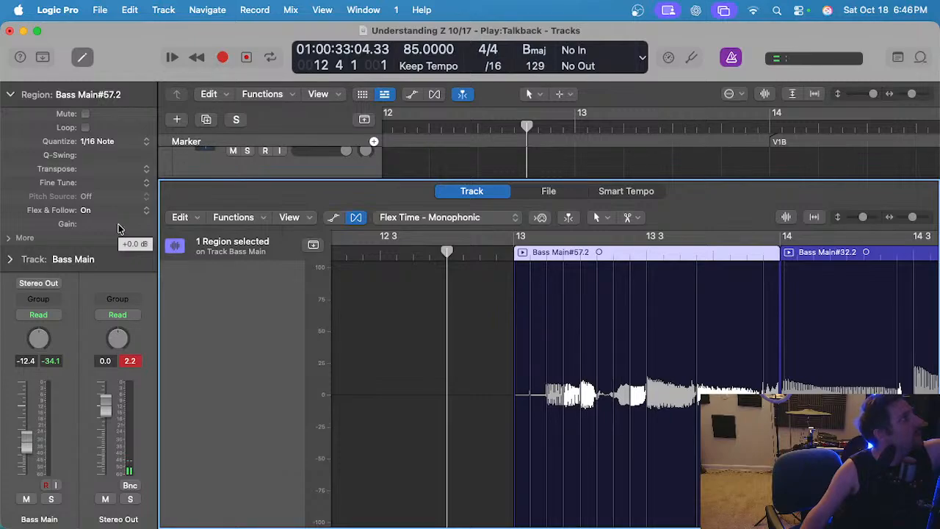
Play the quantized bass lead-in soloed and remove the flex markers that mistime its notes in beats 2 and 4 of bar 13.
key(space)
key(ctrl+s)
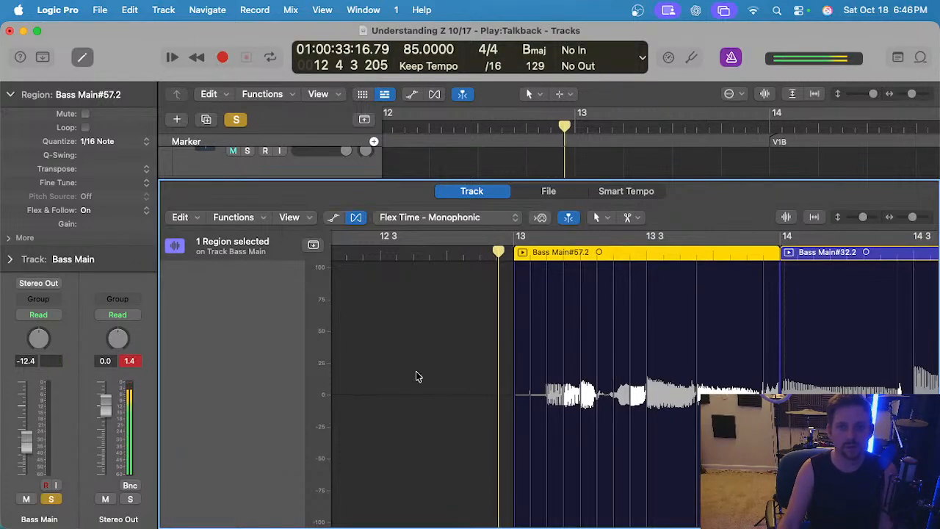
scroll(546, 314, up, 3)
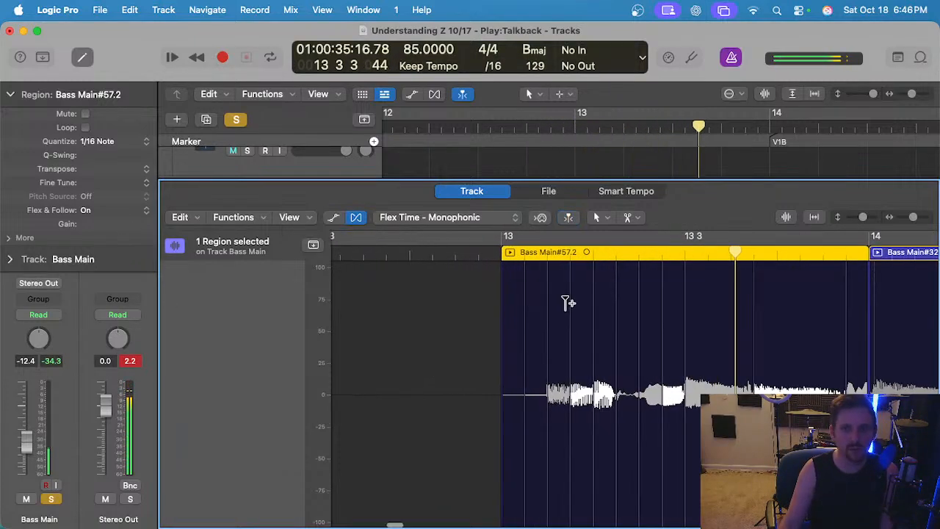
click(616, 256)
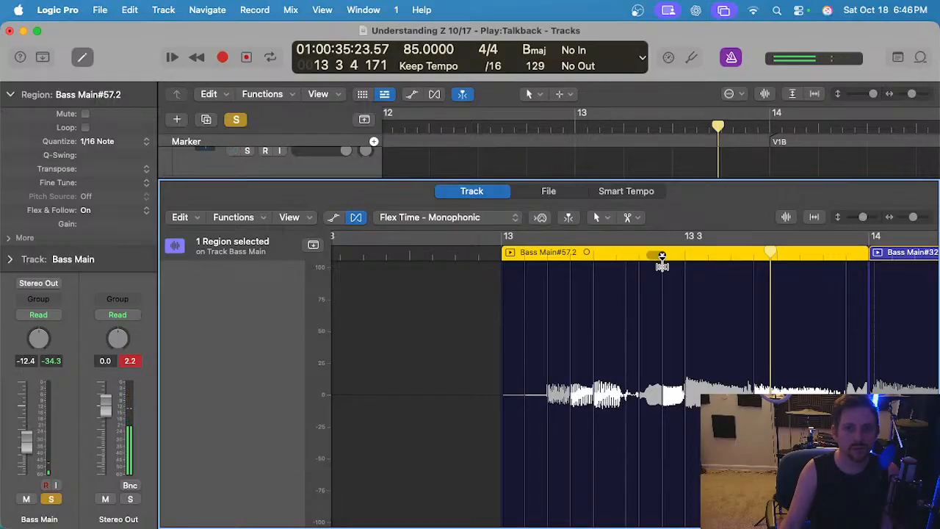
key(space)
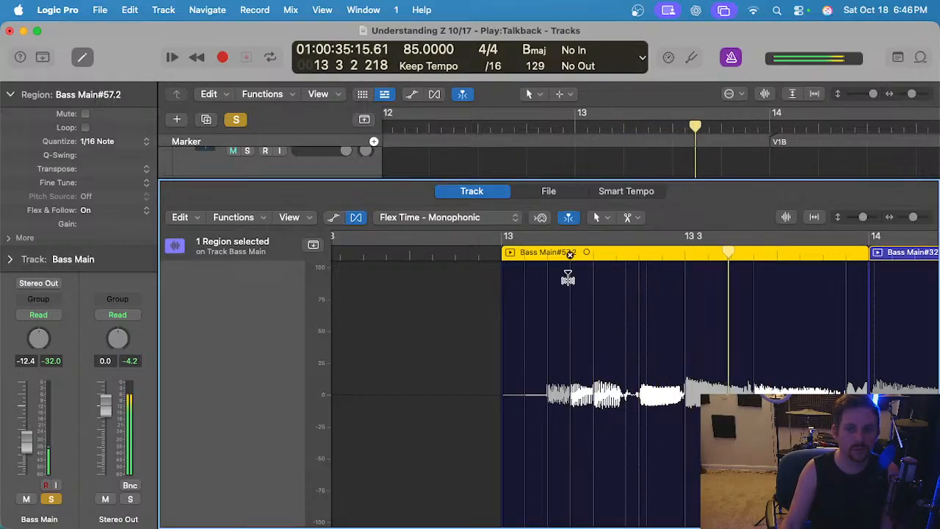
scroll(646, 297, right, 3)
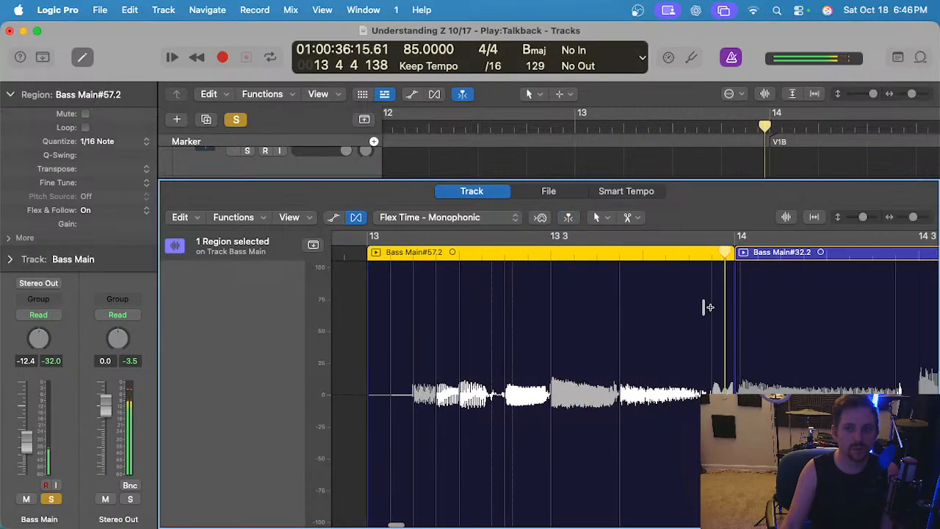
click(712, 256)
key(space)
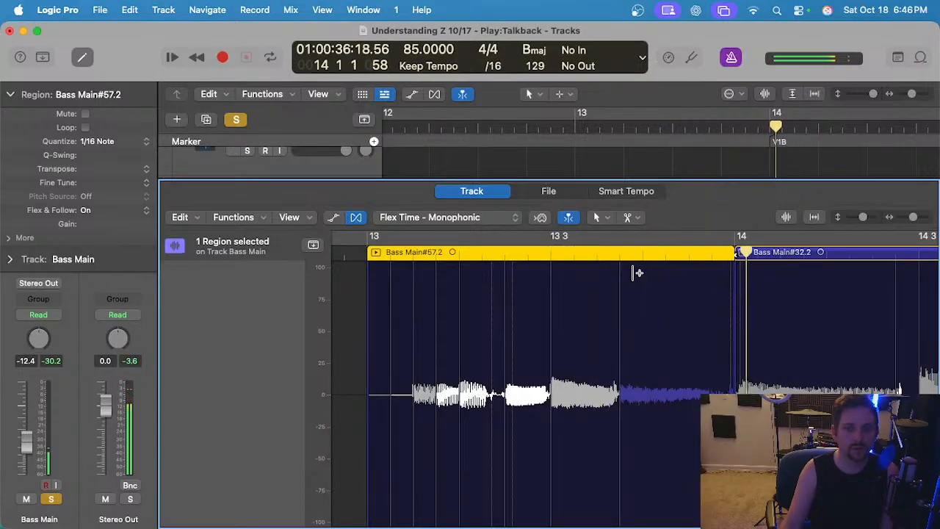
Unsolo the bass, close the audio editor, and play the lead-in to V1B from bar 11 with the metronome off.
key(s)
key(e)
scroll(654, 269, down, 4)
click(619, 126)
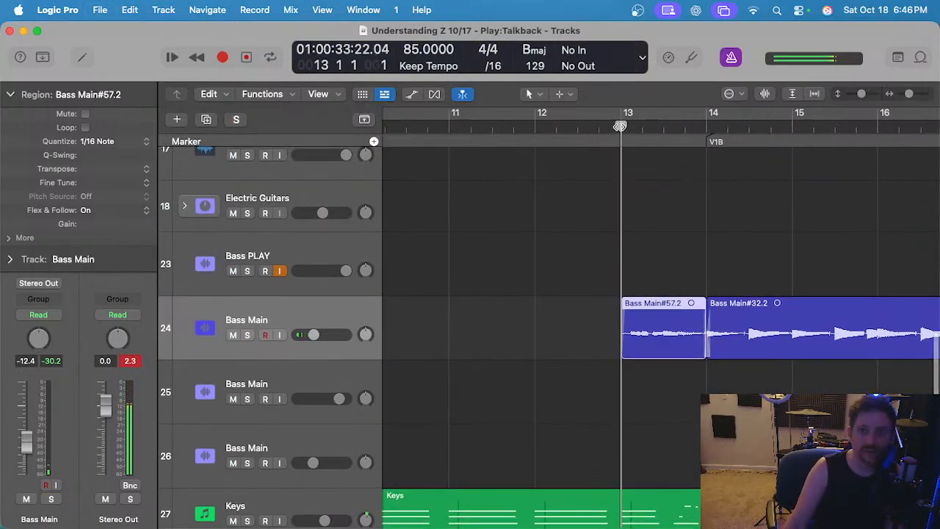
key(k)
scroll(635, 203, down, 2)
click(513, 127)
key(space)
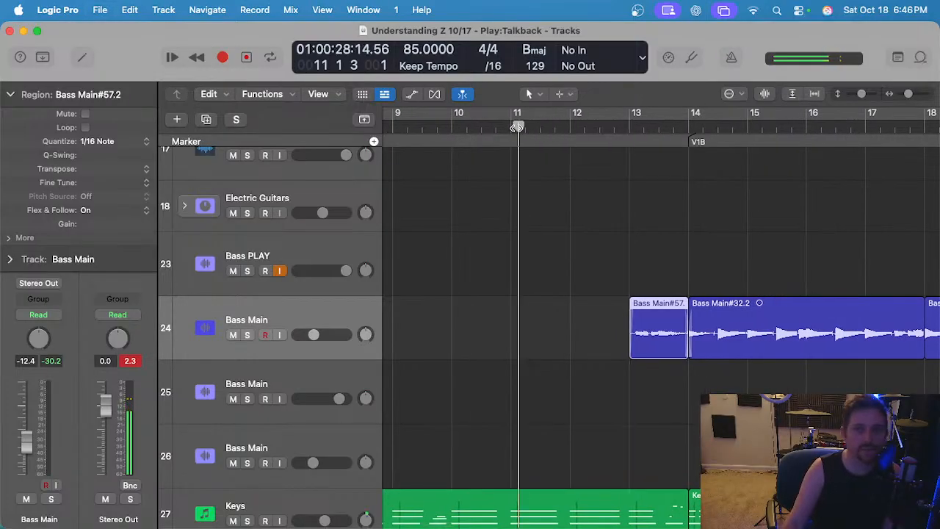
Select the EG Country track and inspect its SilverVerb settings.
scroll(507, 251, up, 4)
scroll(507, 251, up, 2)
click(11, 94)
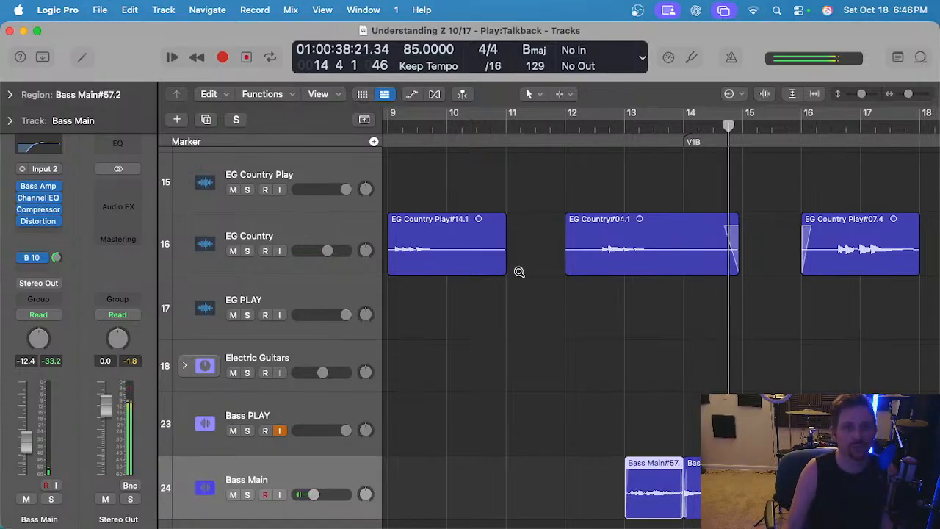
click(361, 248)
scroll(389, 246, left, 10)
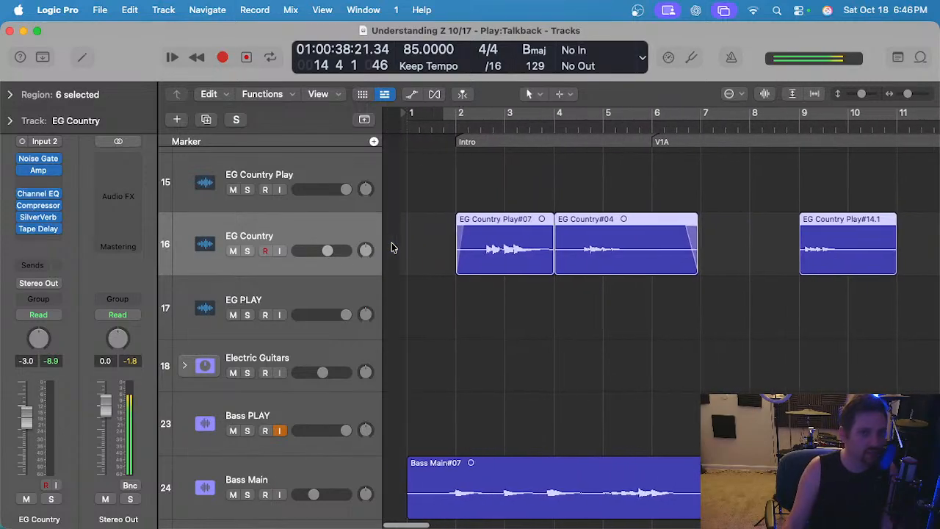
scroll(393, 244, down, 3)
click(40, 218)
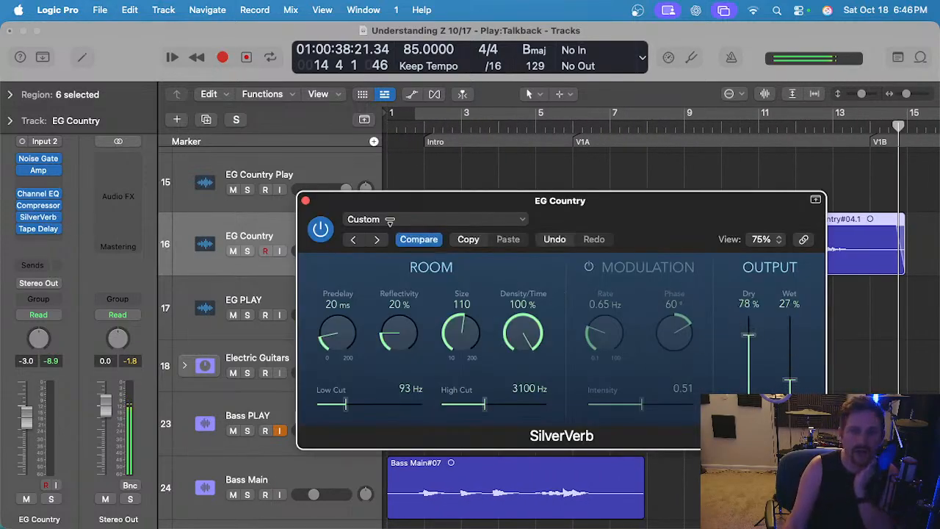
click(303, 199)
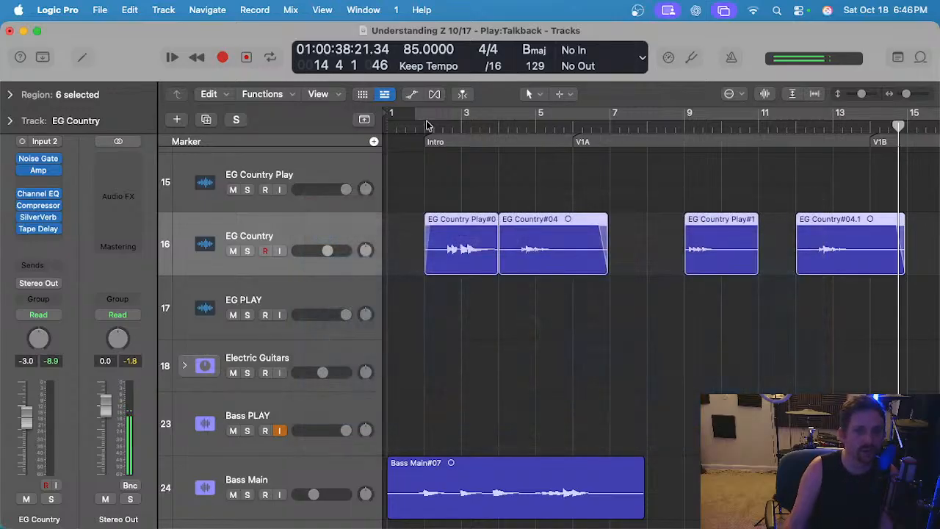
Play from the Intro and set EG Country's SilverVerb to High Cut 3900 Hz, Predelay 0 ms, Wet 33% and Modulation on.
click(426, 120)
click(451, 186)
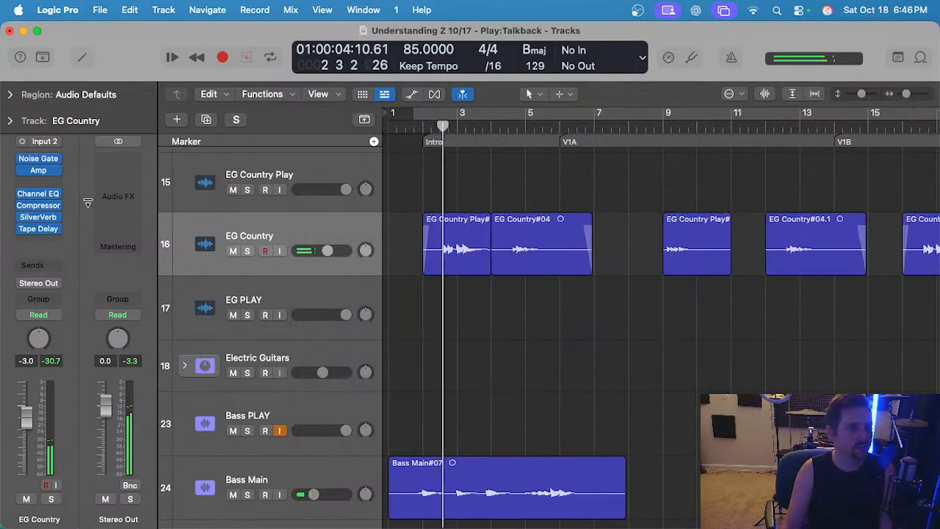
click(39, 217)
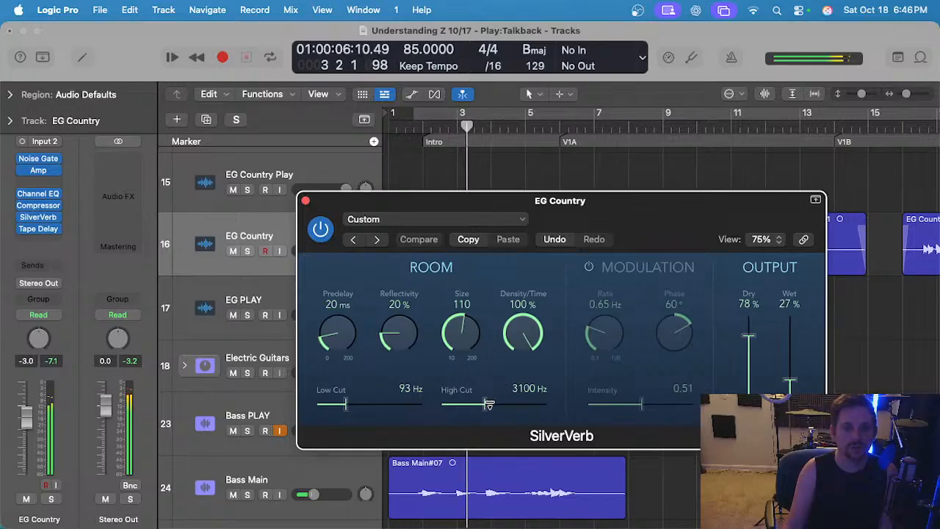
drag(488, 404, 503, 406)
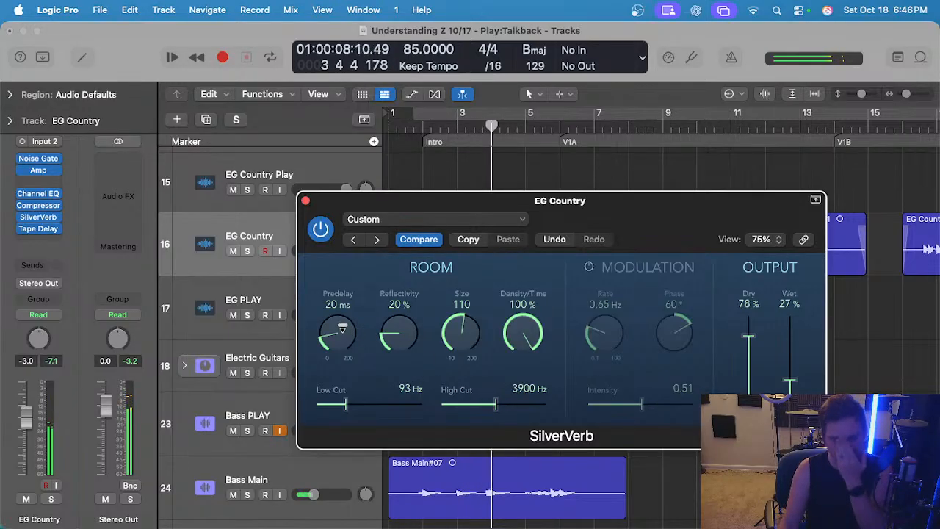
drag(343, 328, 373, 395)
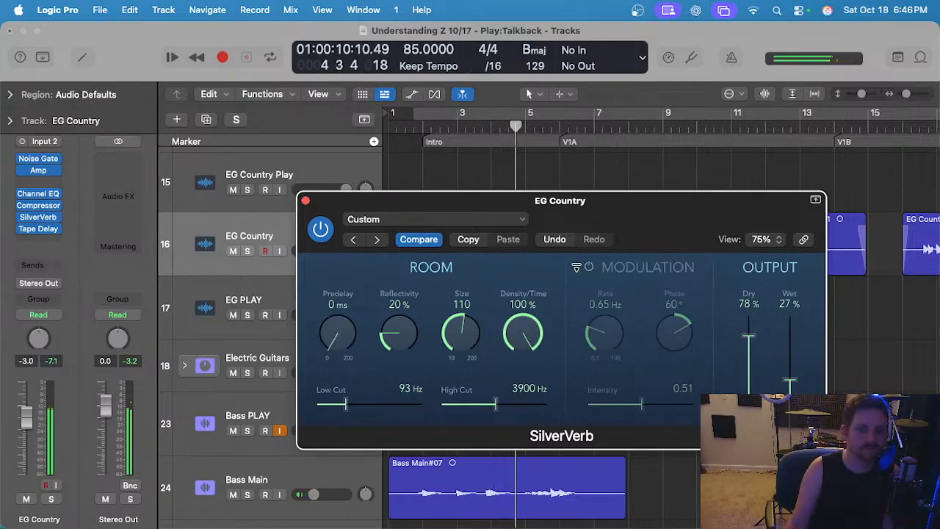
click(586, 267)
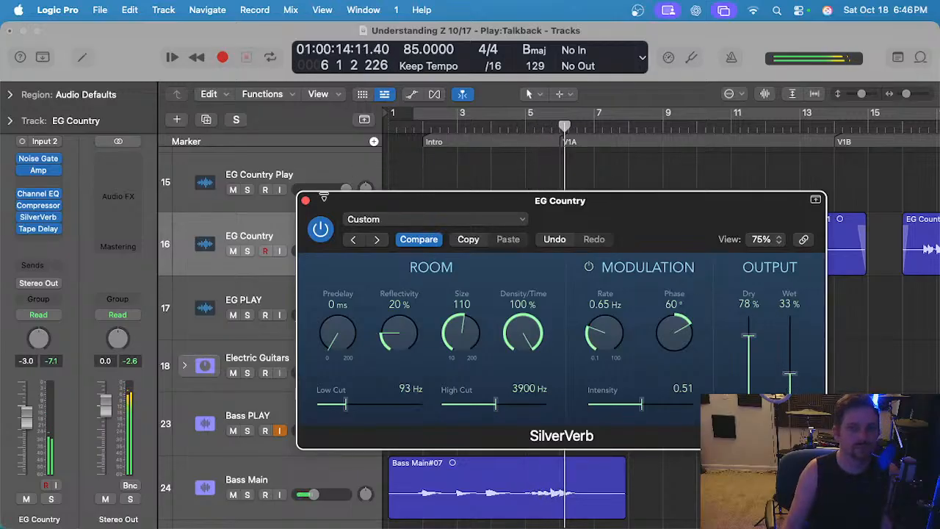
click(305, 200)
Keep listening to the verse and lower EG Country's volume to -4.5 dB.
scroll(522, 198, down, 1)
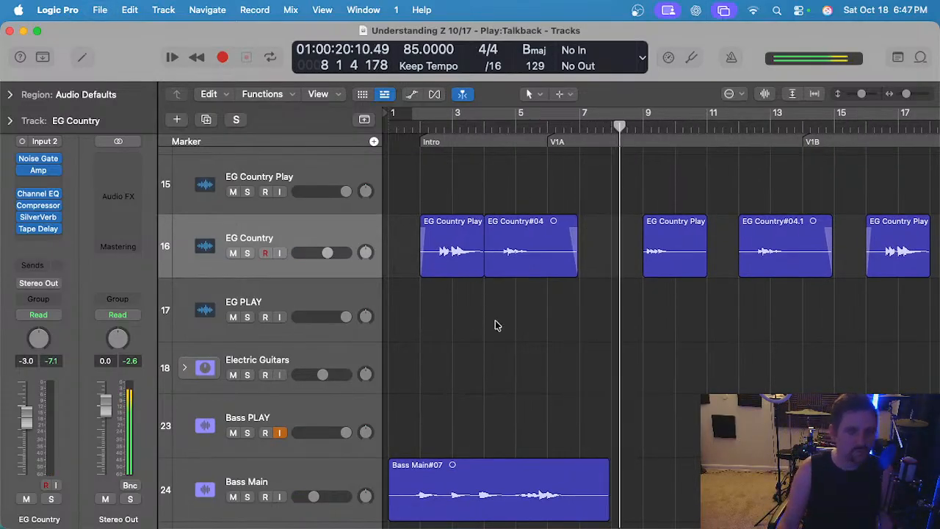
scroll(550, 360, up, 1)
scroll(551, 360, down, 1)
scroll(552, 362, down, 2)
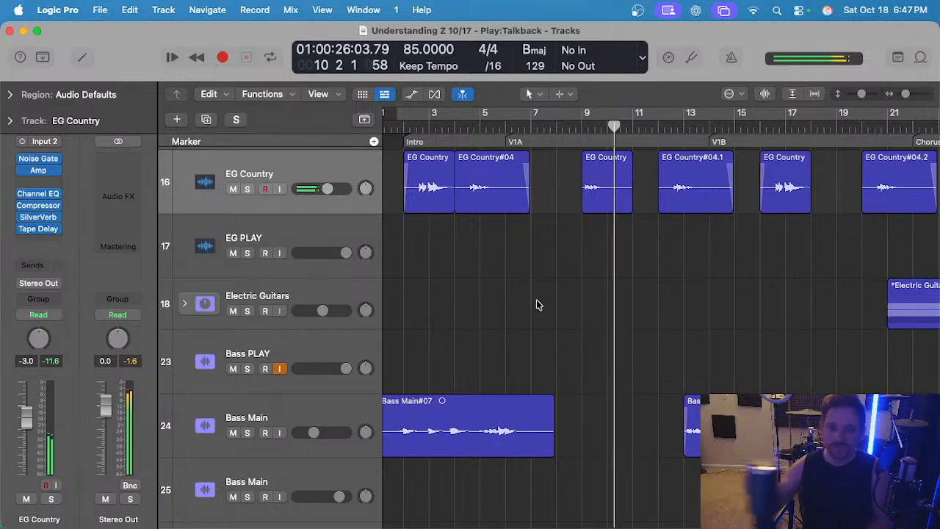
click(301, 177)
drag(326, 188, 324, 188)
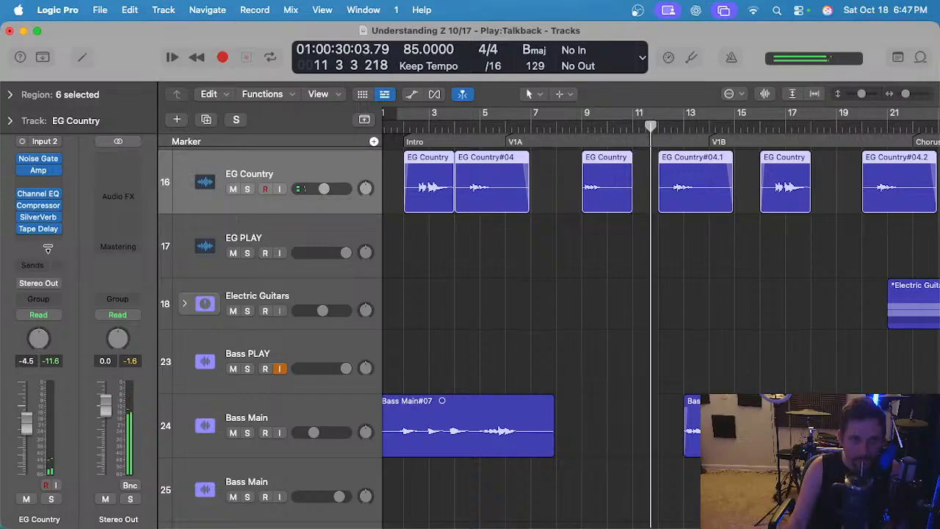
Add a send from EG Country to Bus 26, Band Verb, and adjust its send level.
click(32, 271)
mouse_move(84, 394)
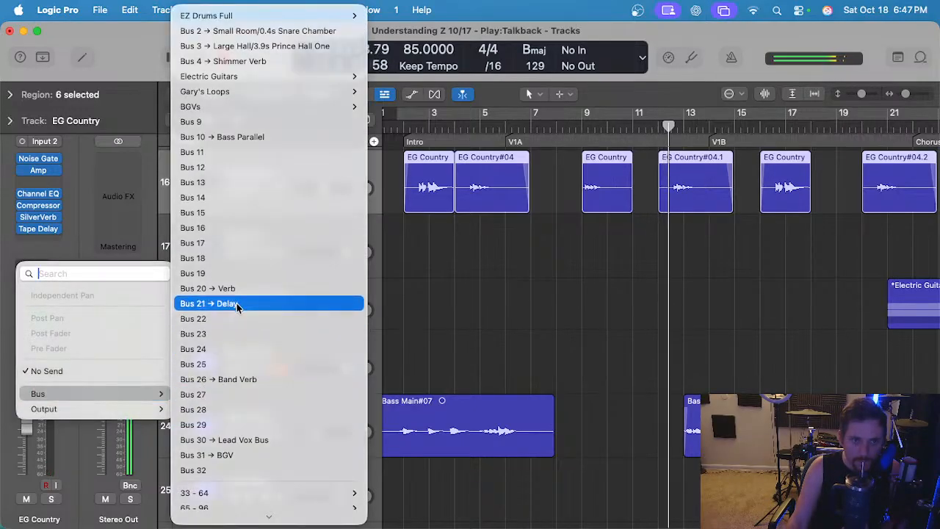
click(235, 379)
drag(63, 241, 61, 266)
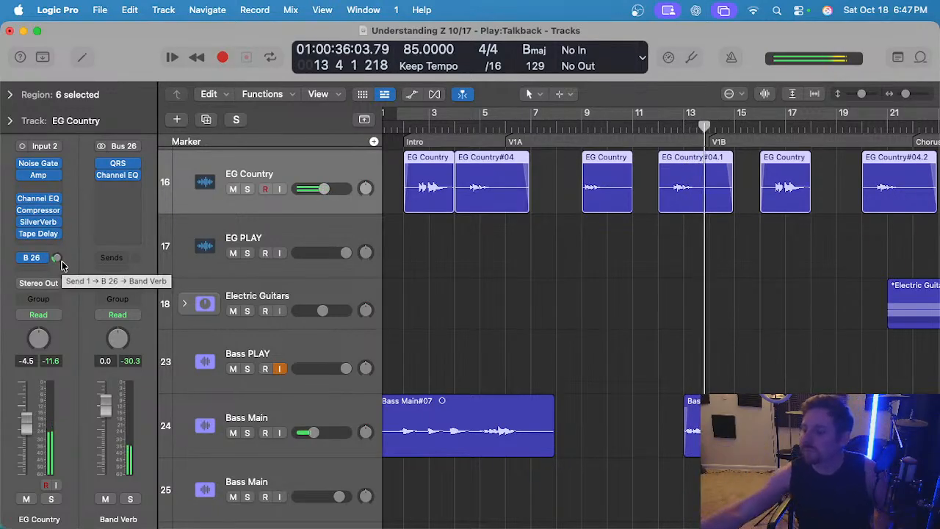
click(446, 365)
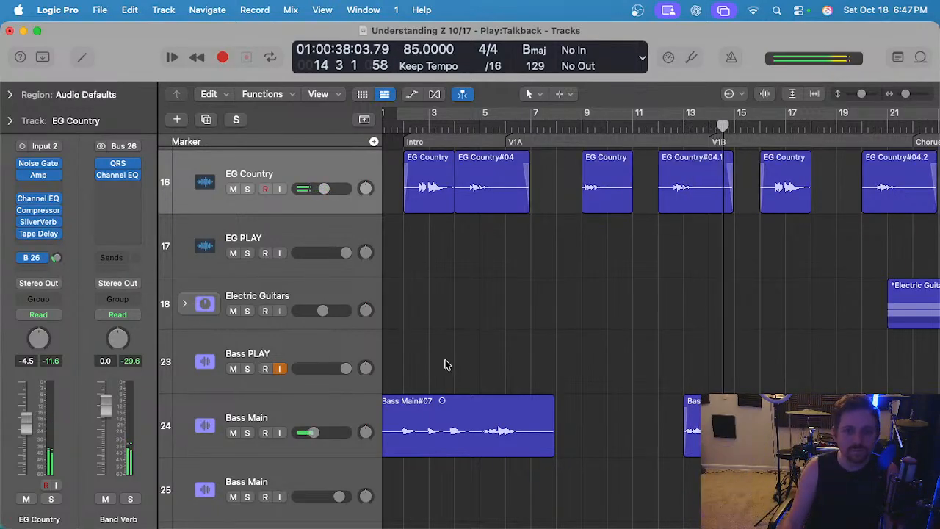
Listen to verse V1B while reviewing the tracks from the bass up to the vocals and back.
key(super+Left)
key(super+Left)
click(304, 417)
key(super+Left)
key(super+Left)
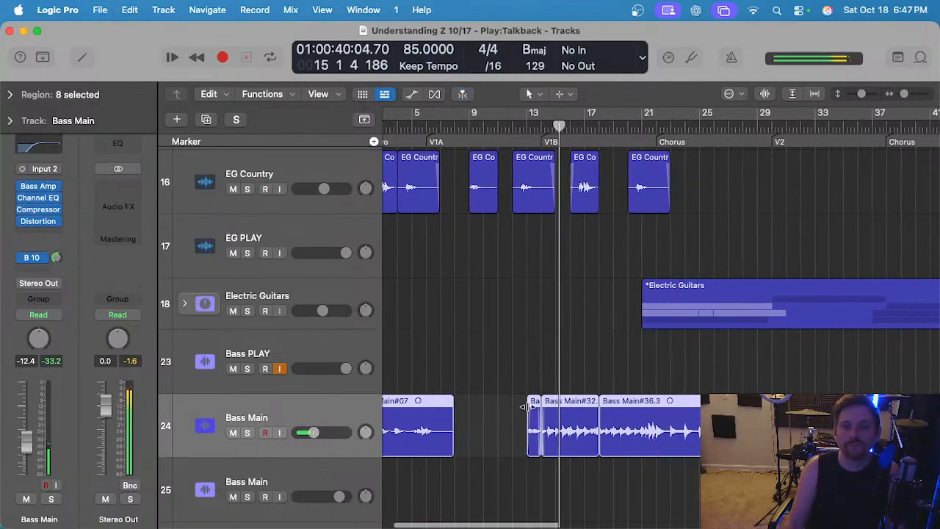
click(532, 328)
scroll(534, 349, up, 15)
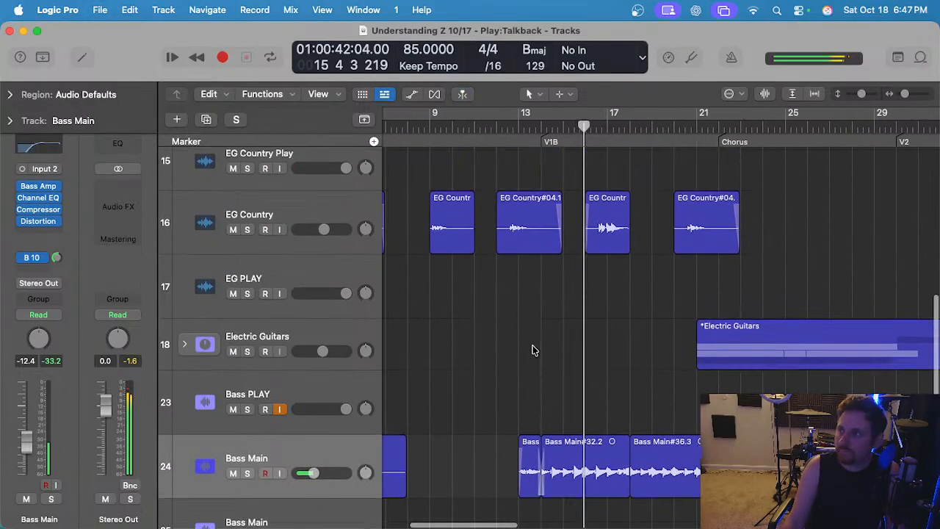
scroll(534, 351, up, 1)
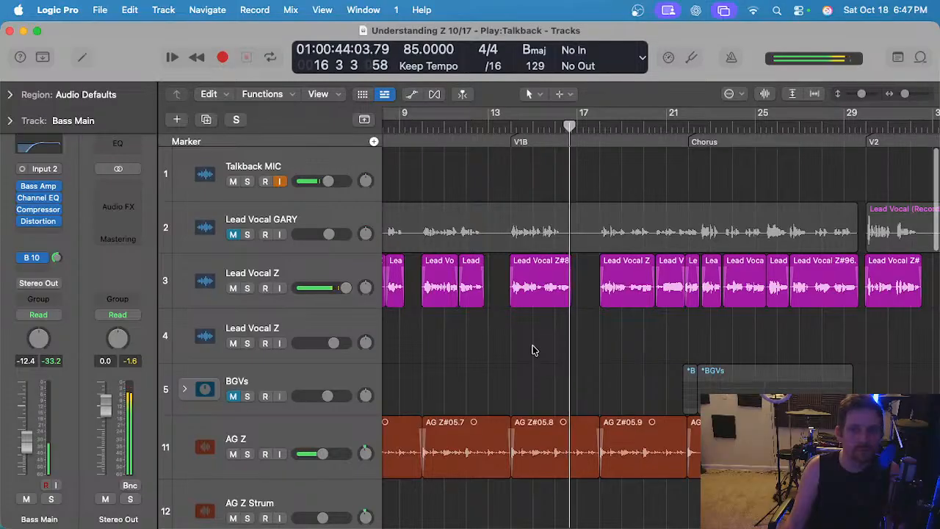
click(234, 396)
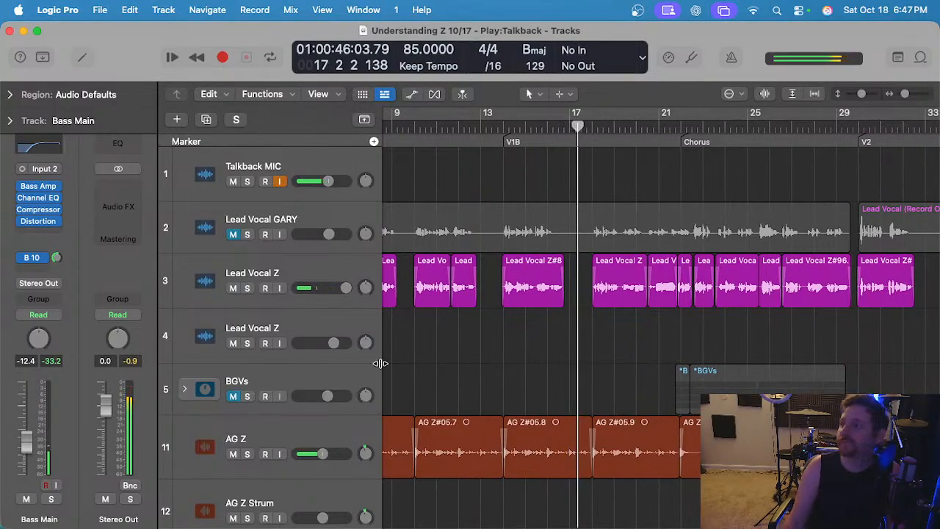
scroll(486, 361, down, 5)
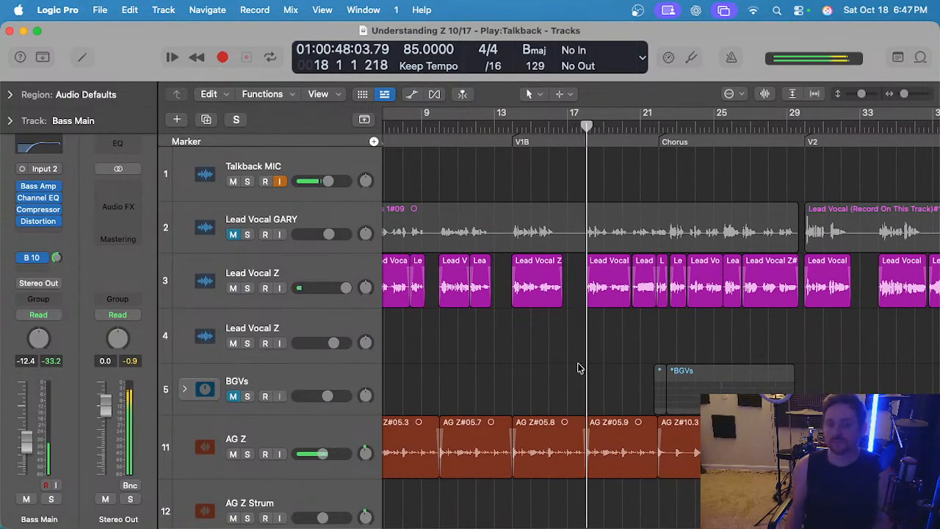
key(space)
scroll(506, 358, down, 10)
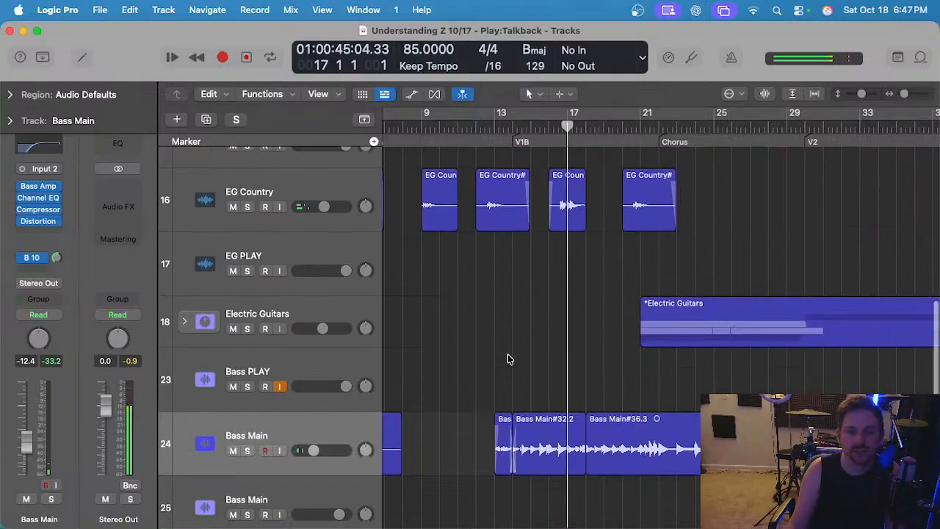
Open the V1B Keys region in the Piano Roll and play it from bar 16.
click(310, 167)
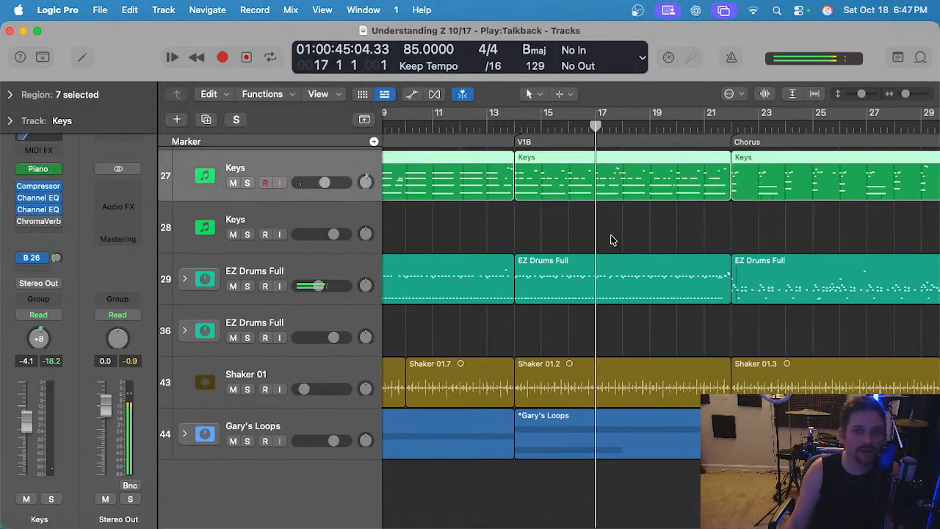
click(577, 232)
click(569, 125)
click(587, 175)
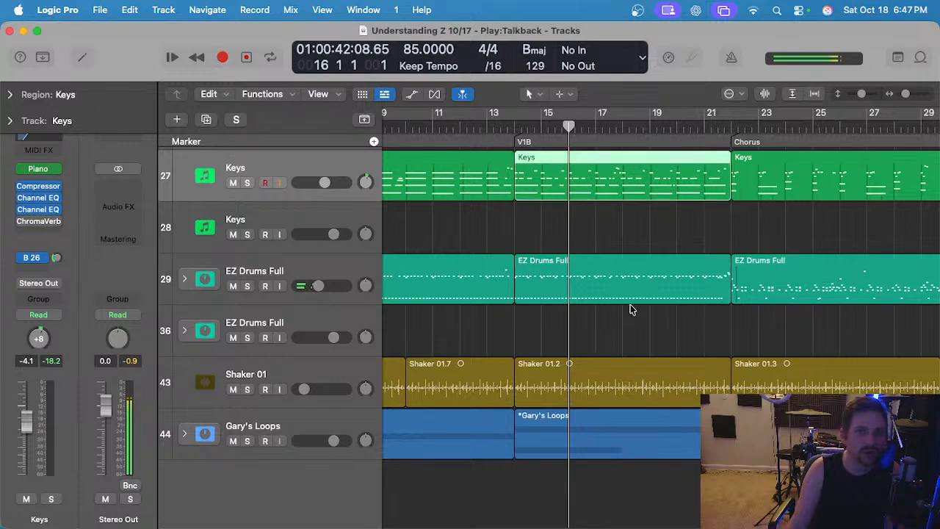
key(e)
key(space)
click(460, 190)
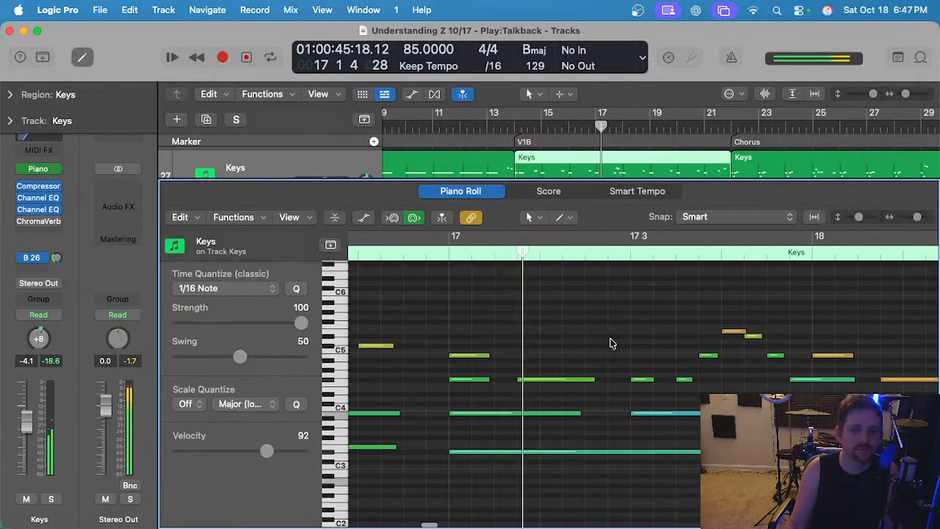
Compare the keys part around bar 17 soloed and in the full mix.
key(s)
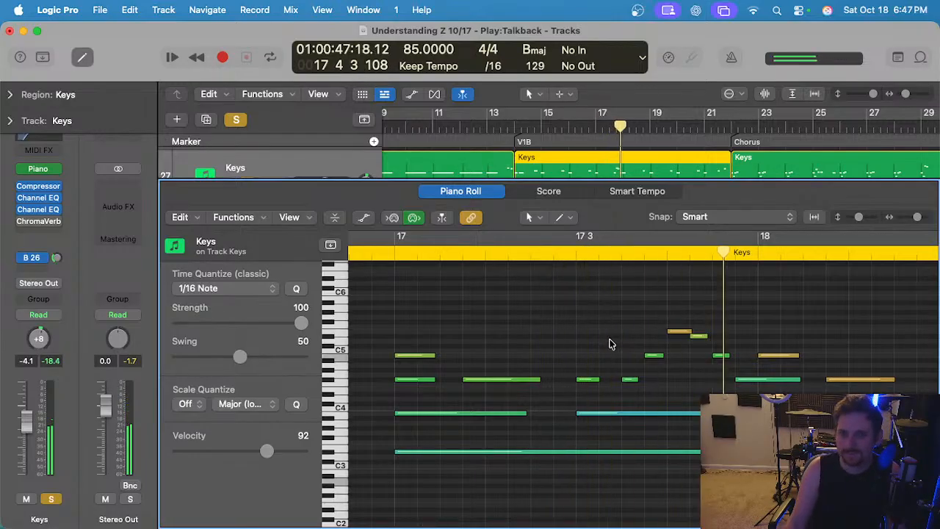
key(s)
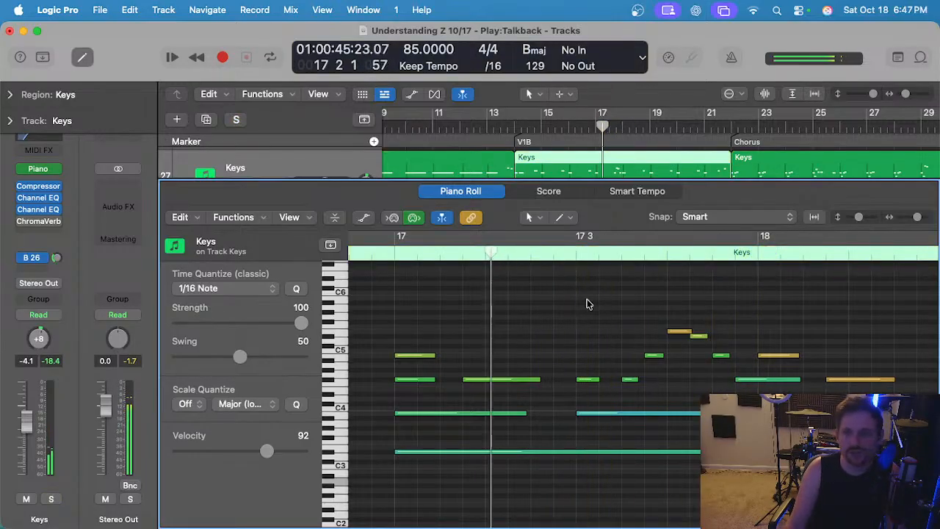
key(s)
key(s)
scroll(611, 319, right, 1)
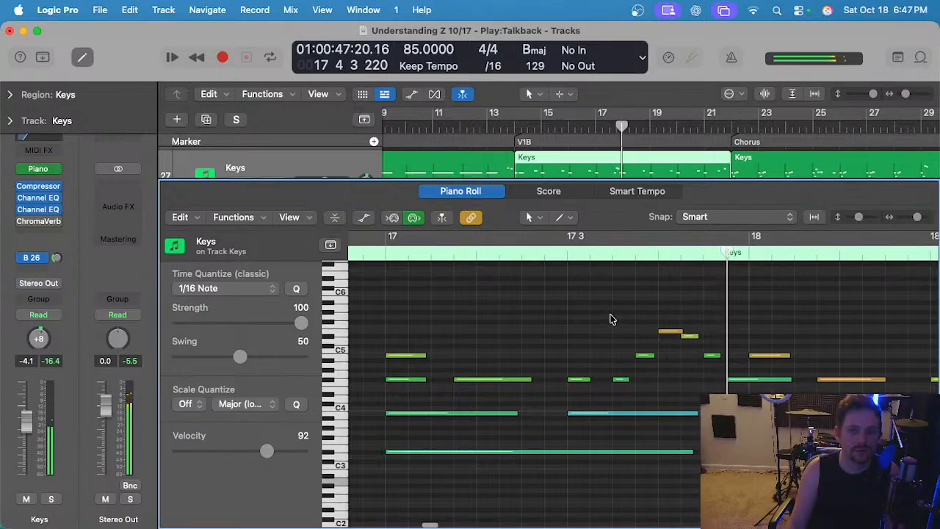
Raise the highest note of the bar 17 keys fill by two semitones and audition it in solo.
drag(664, 335, 664, 322)
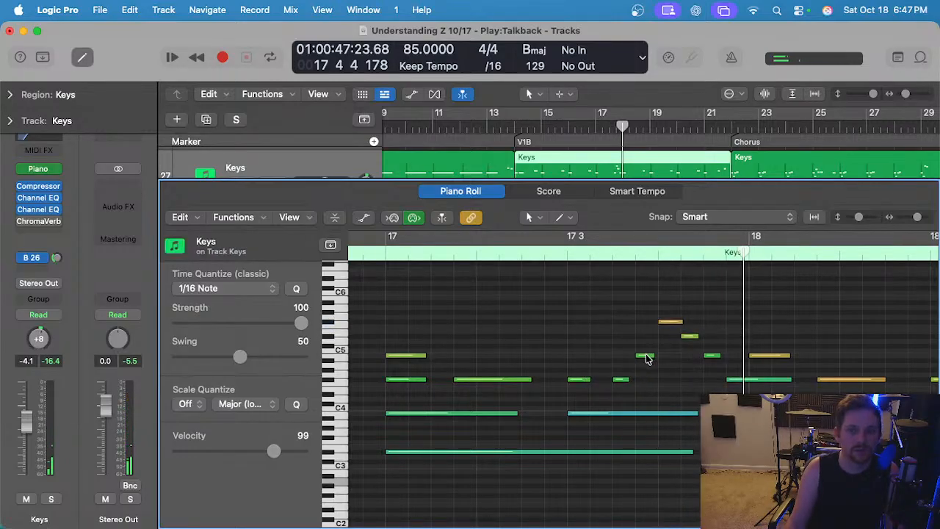
mouse_move(648, 359)
mouse_down()
mouse_move(649, 382)
mouse_move(649, 358)
mouse_up()
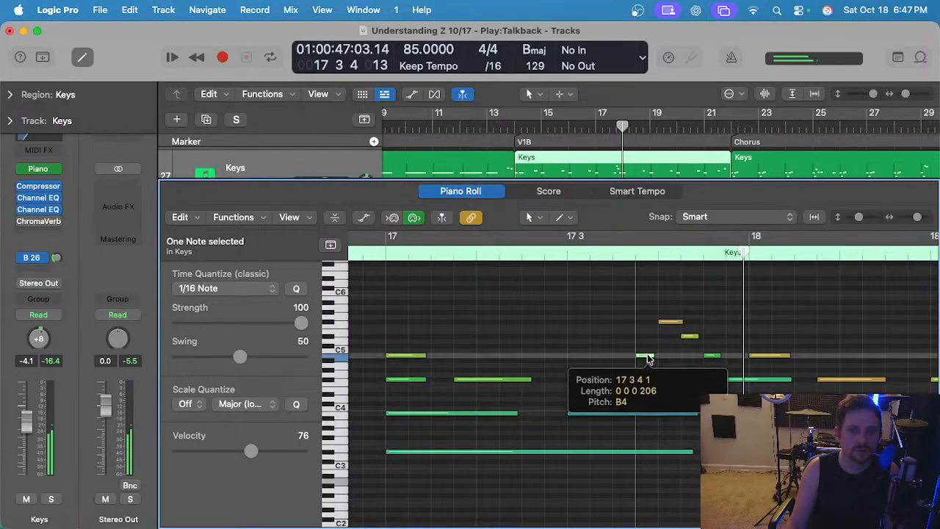
double_click(572, 255)
key(s)
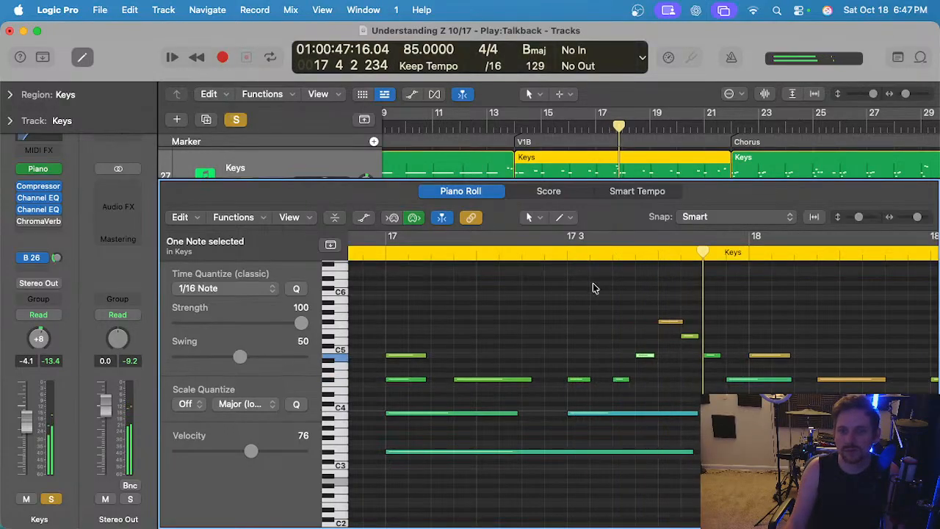
key(s)
Move the keys note at 17 3 3 1 up five semitones to B4 and check it in solo.
click(652, 361)
click(619, 379)
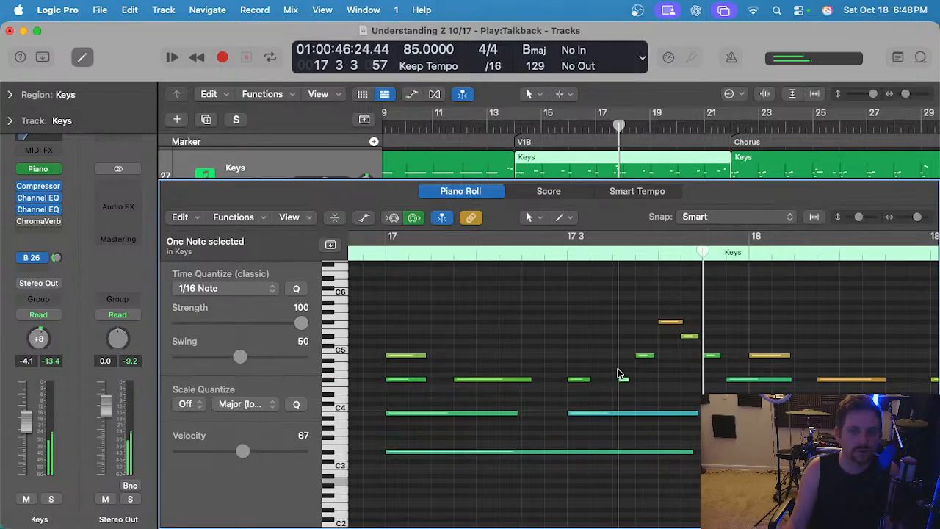
drag(623, 381, 622, 356)
key(s)
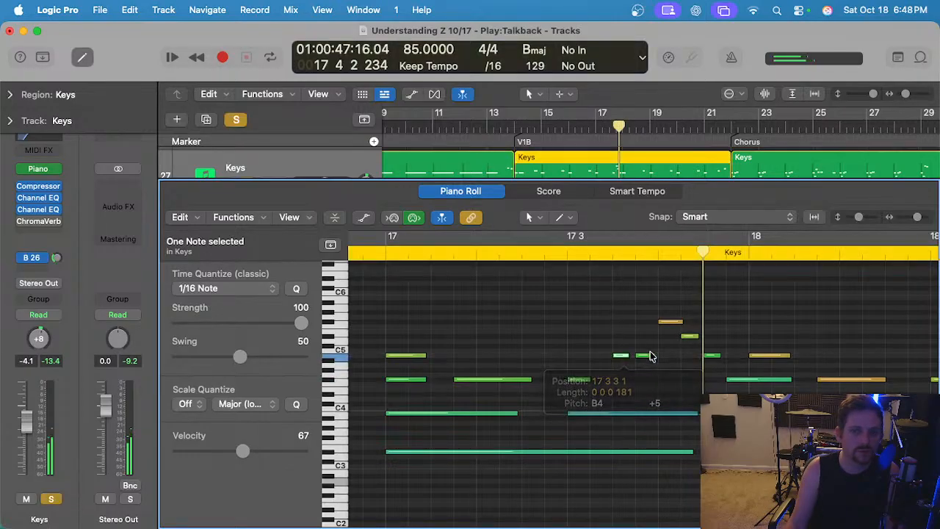
click(645, 357)
key(s)
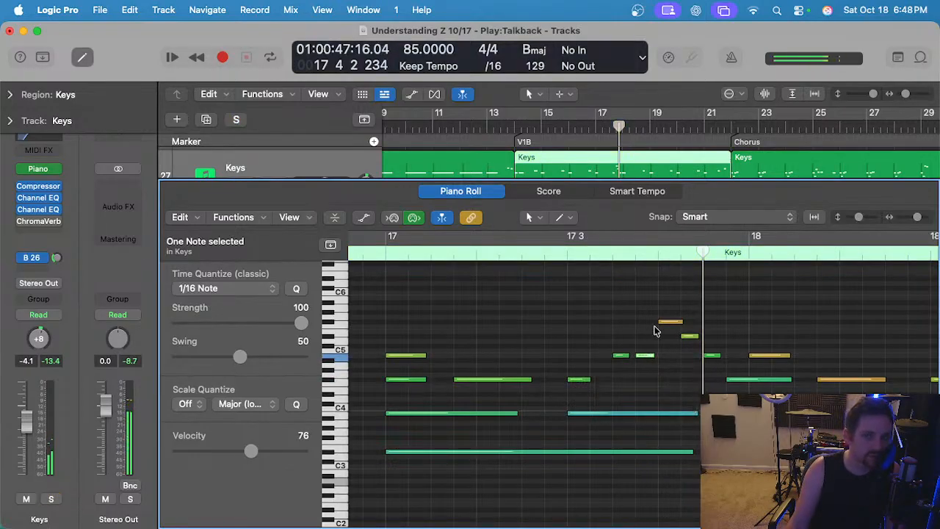
Move the fill's highest note earlier to 17 3 4 1, remove the B4 note beneath it, and audition the phrase.
drag(658, 323, 636, 324)
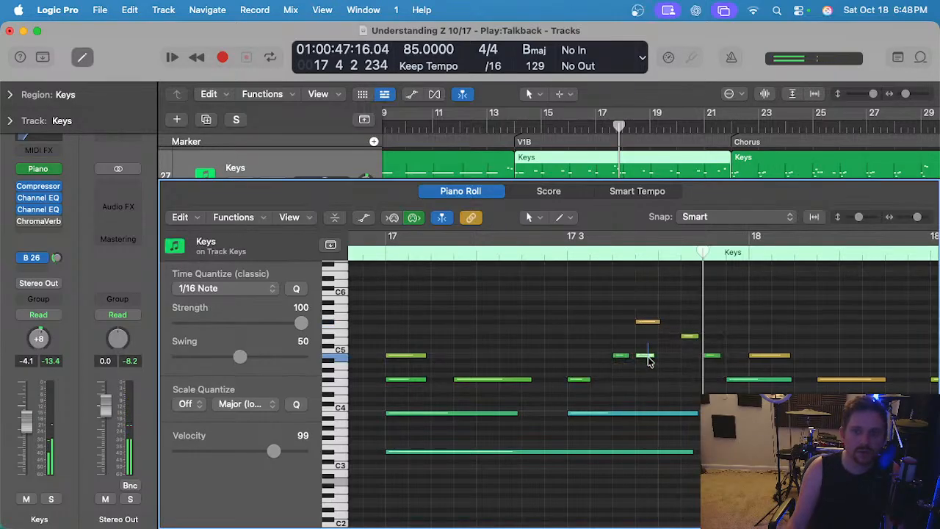
click(565, 257)
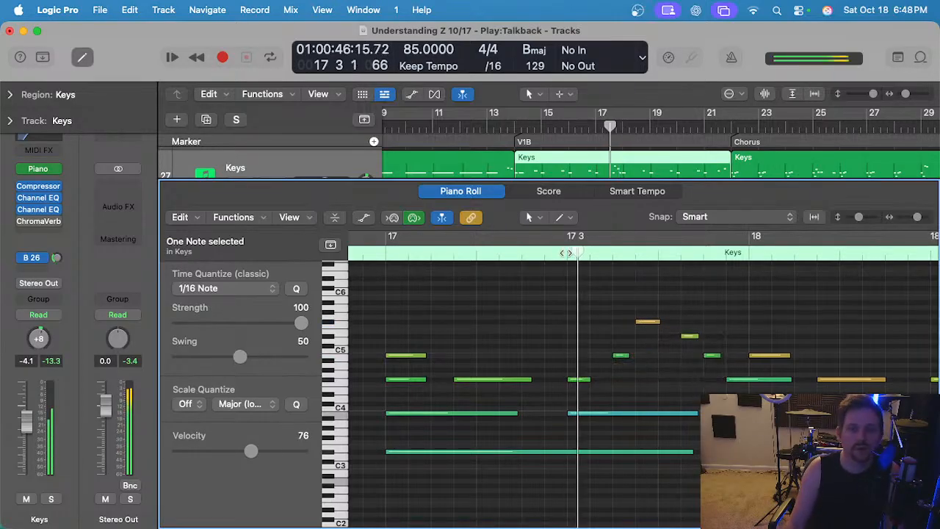
key(s)
key(s)
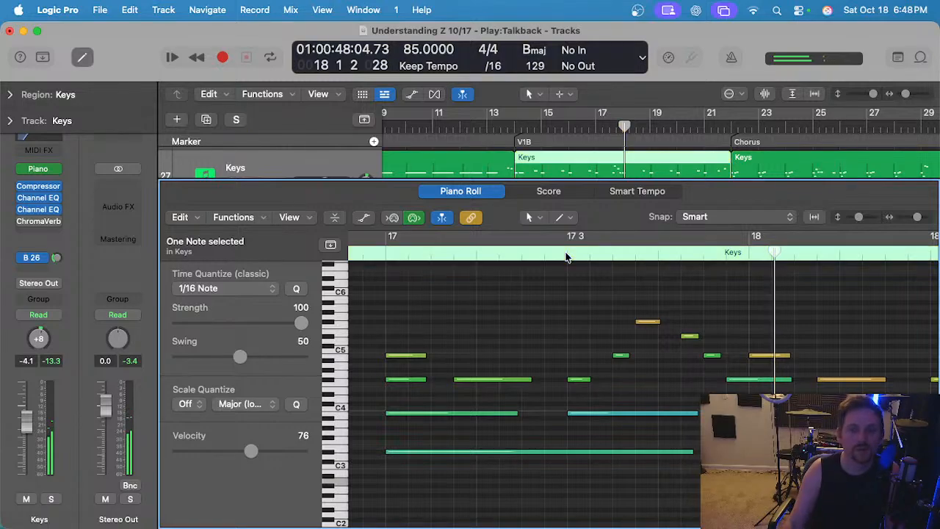
Lower the note after the fill's highest note by two semitones and play the phrase back from bar 17.
drag(690, 337, 691, 346)
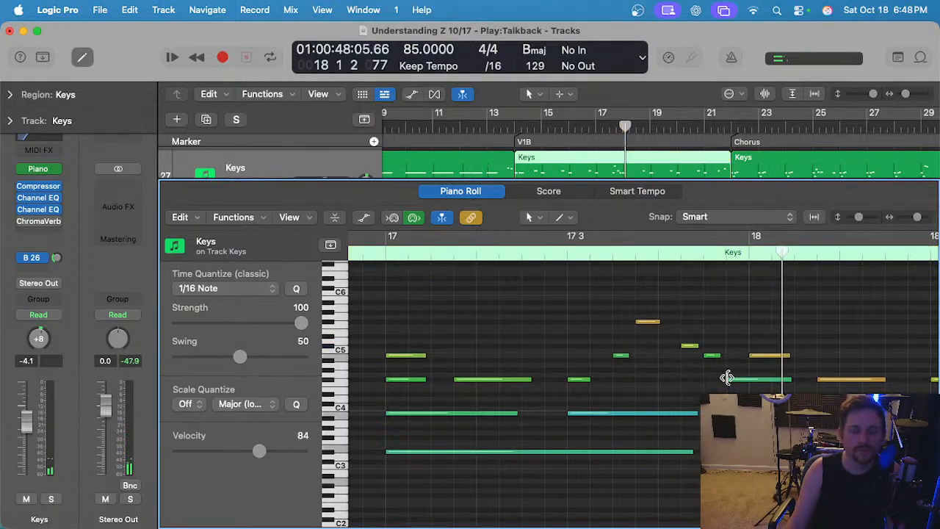
click(564, 255)
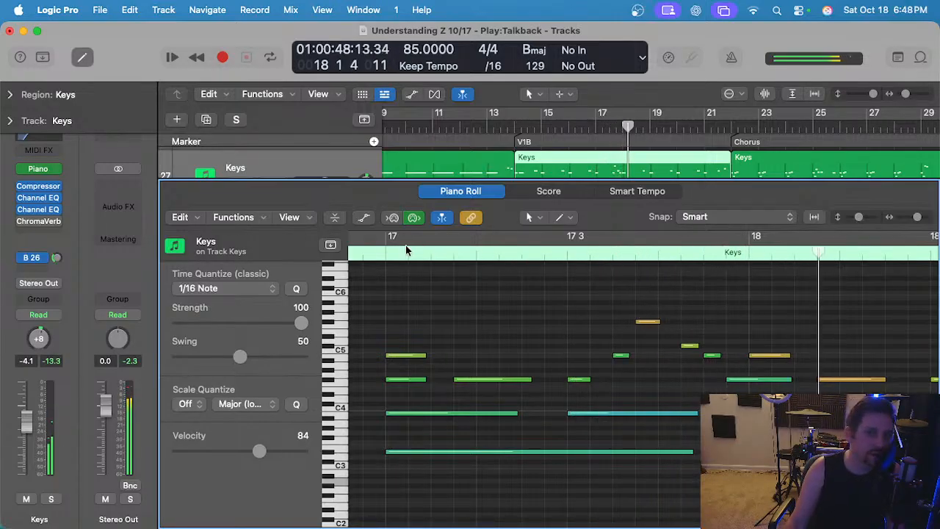
click(382, 252)
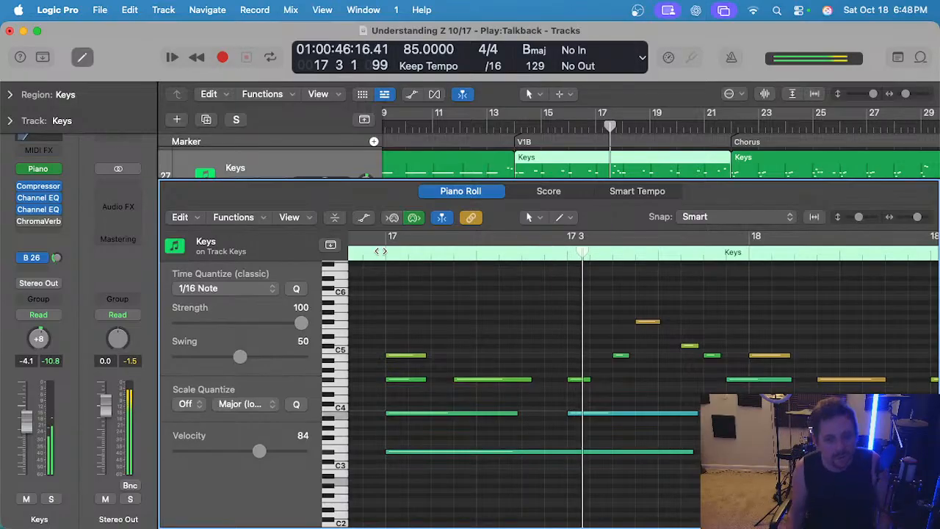
scroll(639, 384, down, 2)
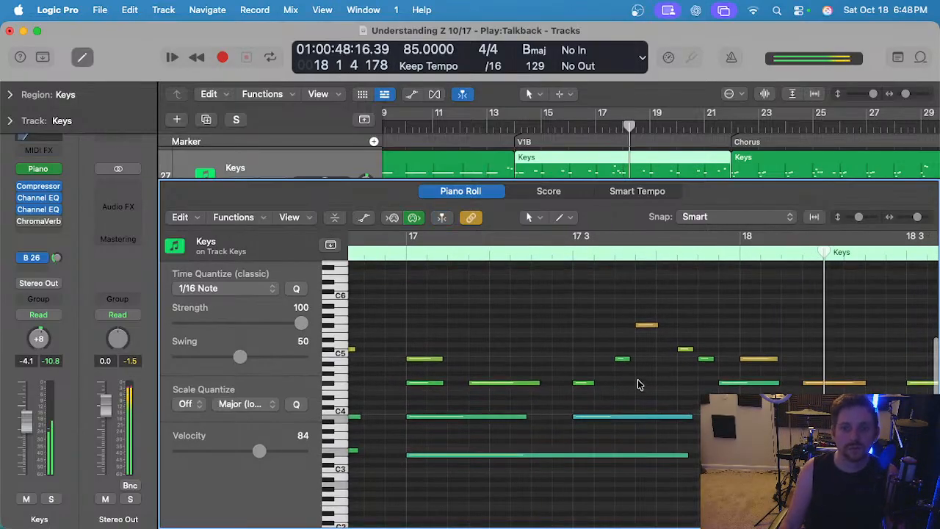
Close the note editor and replay V1B from bar 16 to check the edited keys in the mix.
key(e)
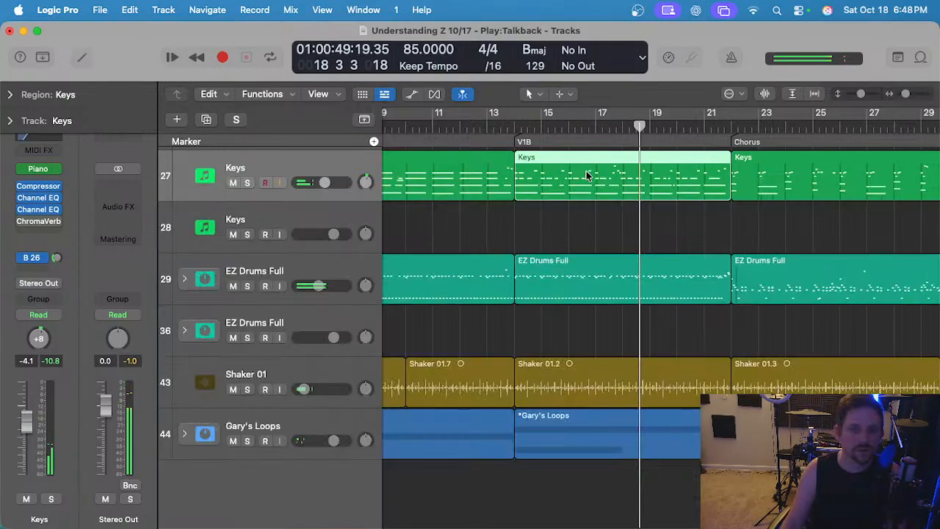
click(580, 127)
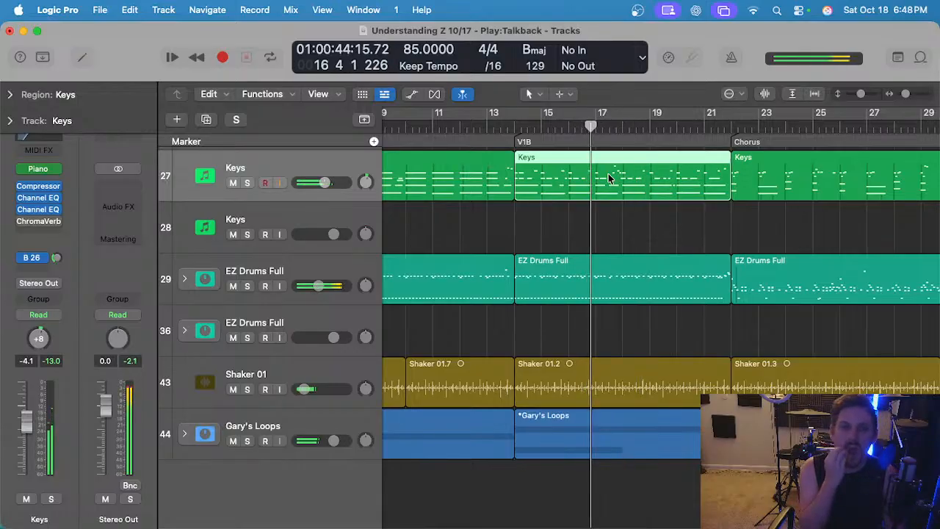
scroll(580, 206, left, 2)
scroll(558, 223, up, 3)
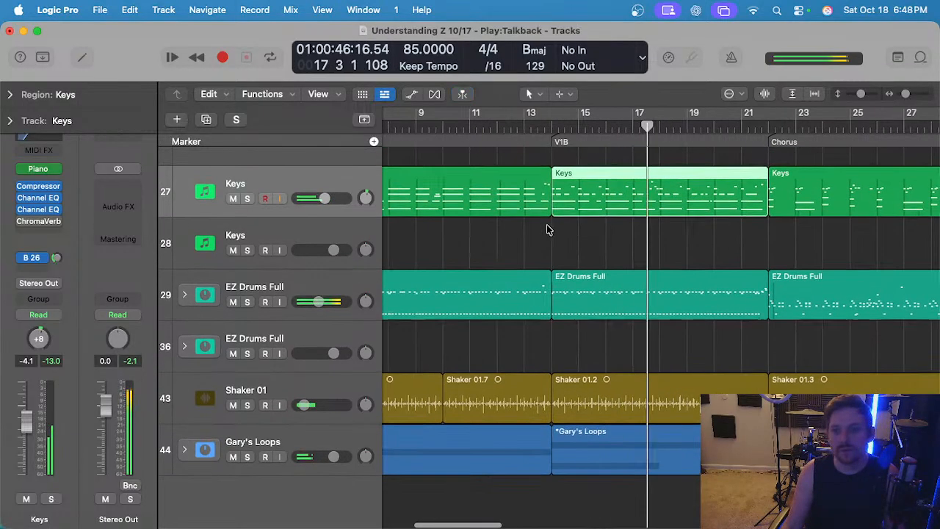
click(561, 216)
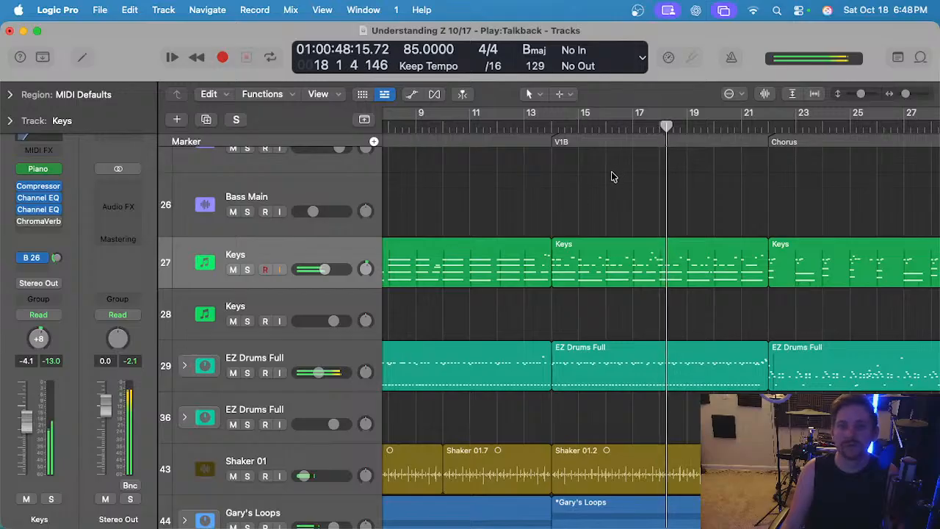
Solo the Keys track and flatten its second Channel EQ's low shelf to 0.0 dB at 268 Hz, then return to the full mix.
click(294, 256)
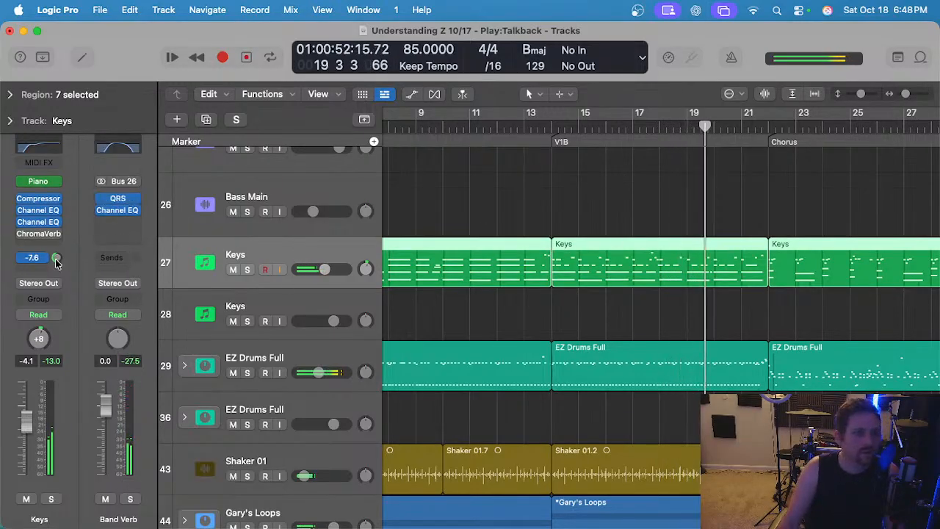
click(38, 224)
key(s)
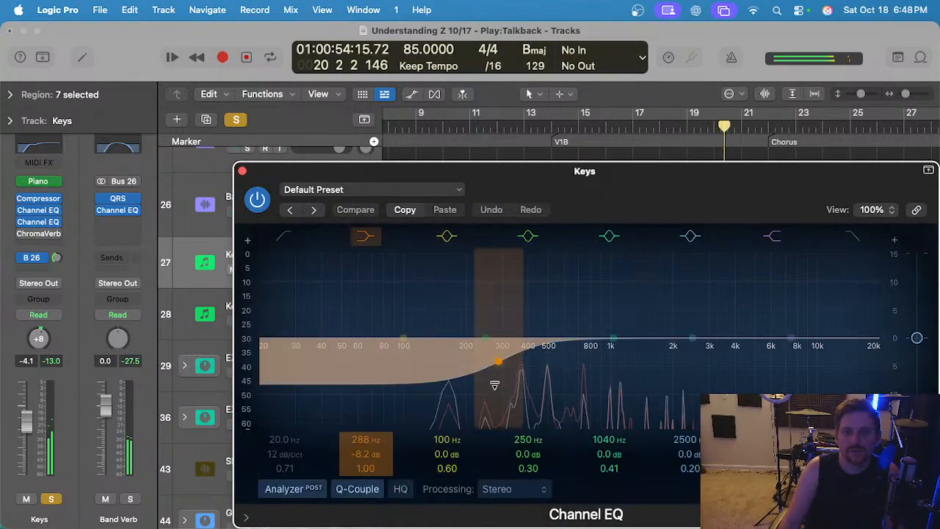
drag(495, 372, 493, 329)
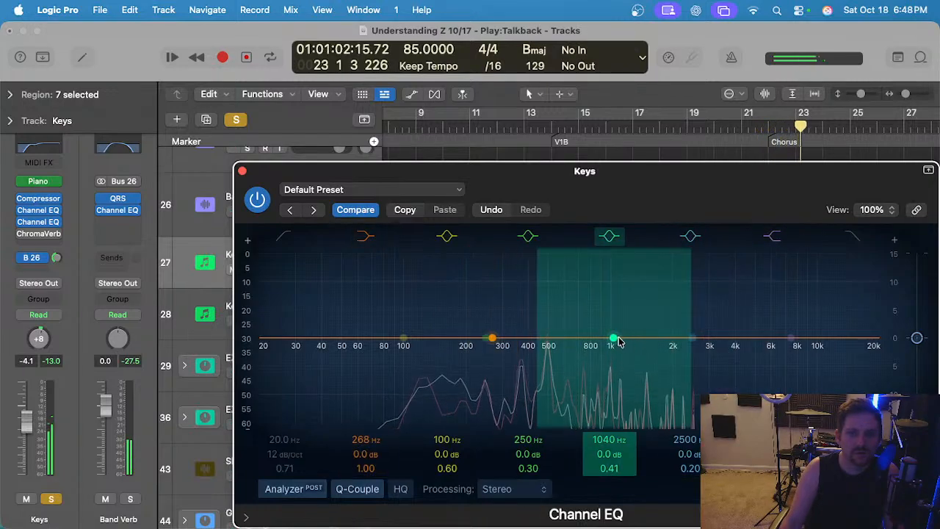
click(242, 172)
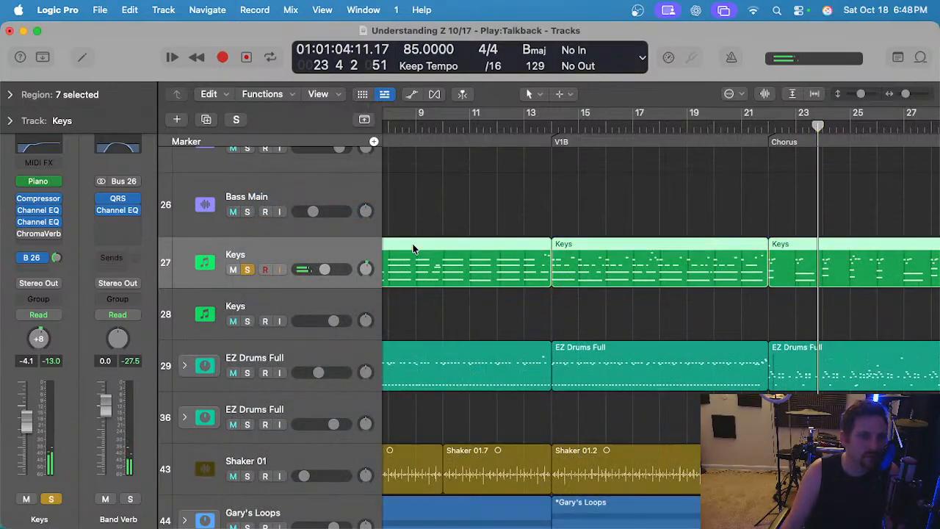
Set the Keys track's first Channel EQ to -1.9 dB at 314 Hz with a 103 Hz low cut, comparing it soloed and in the mix.
click(37, 209)
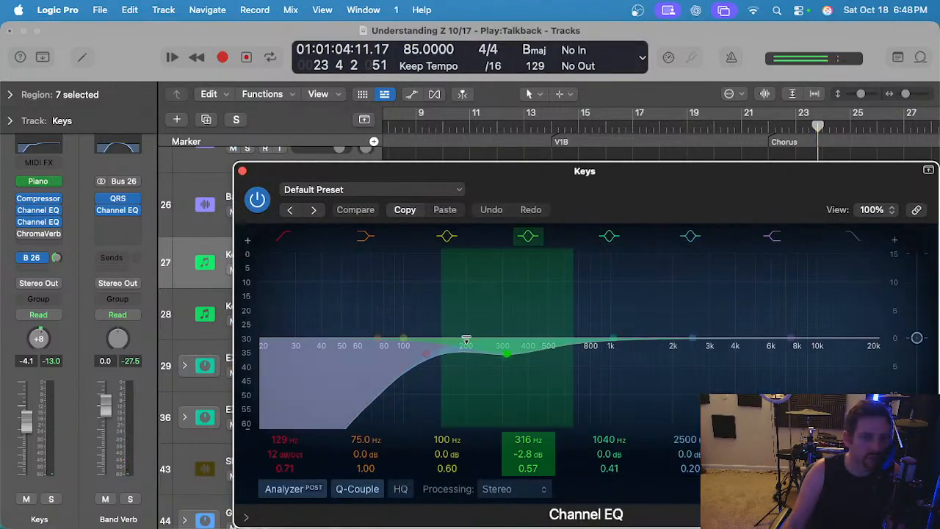
drag(512, 358, 502, 349)
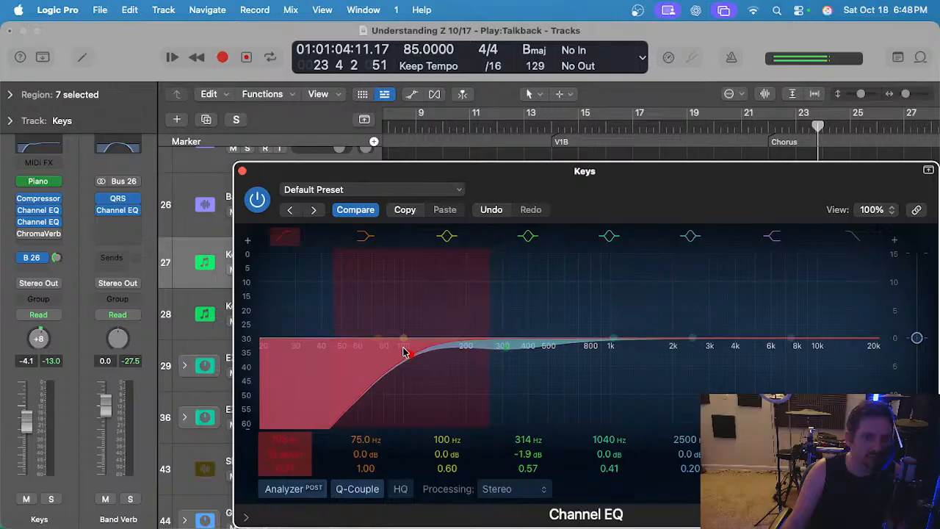
key(s)
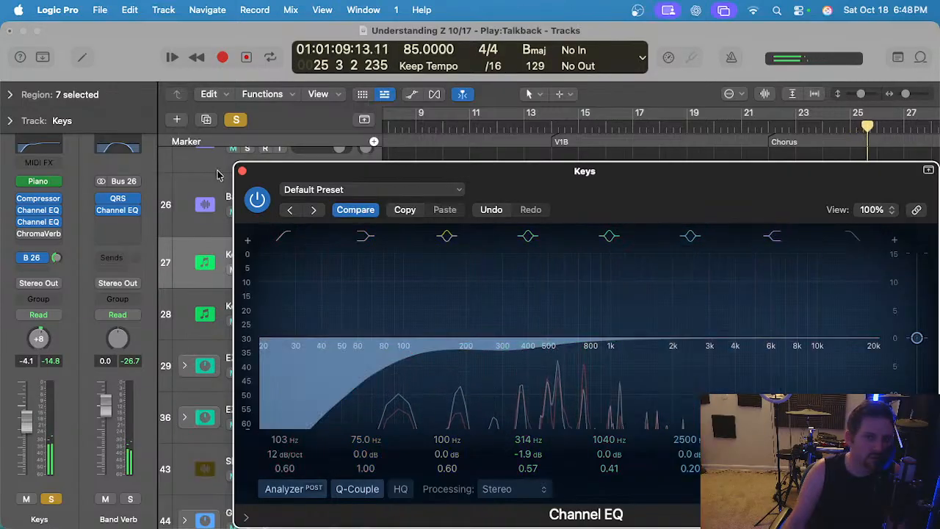
key(s)
click(243, 171)
Deselect the keys regions, save the project, and play the transition into the chorus from bar 20.
scroll(581, 281, down, 4)
click(631, 196)
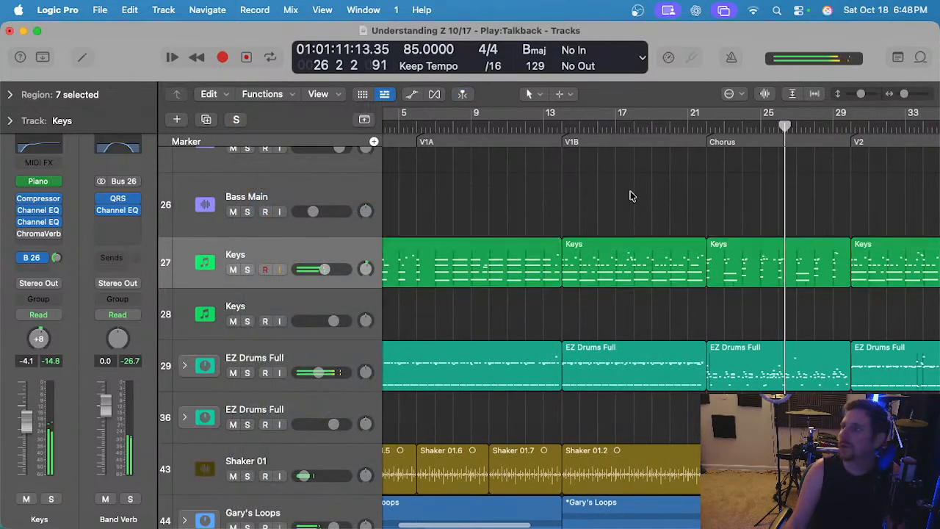
scroll(624, 197, down, 3)
key(super+s)
scroll(618, 198, up, 1)
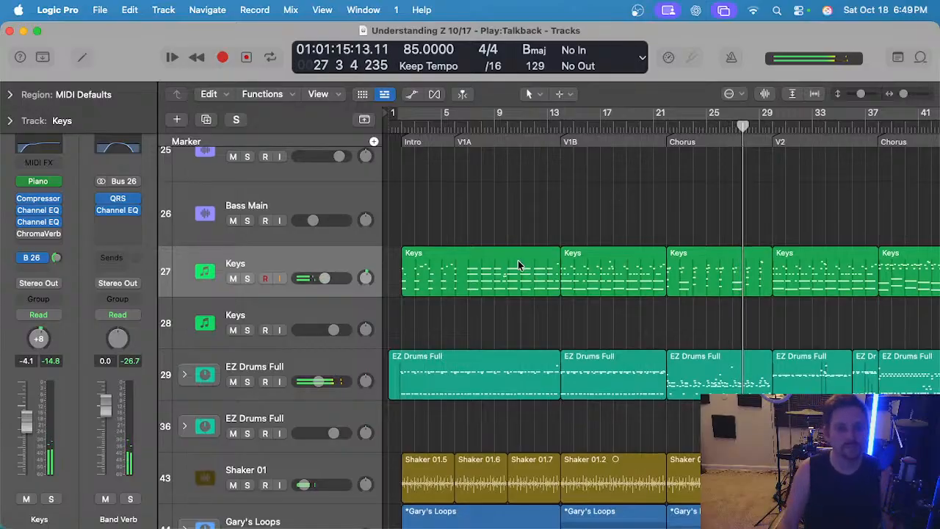
scroll(518, 264, down, 3)
scroll(528, 290, down, 3)
scroll(529, 294, up, 15)
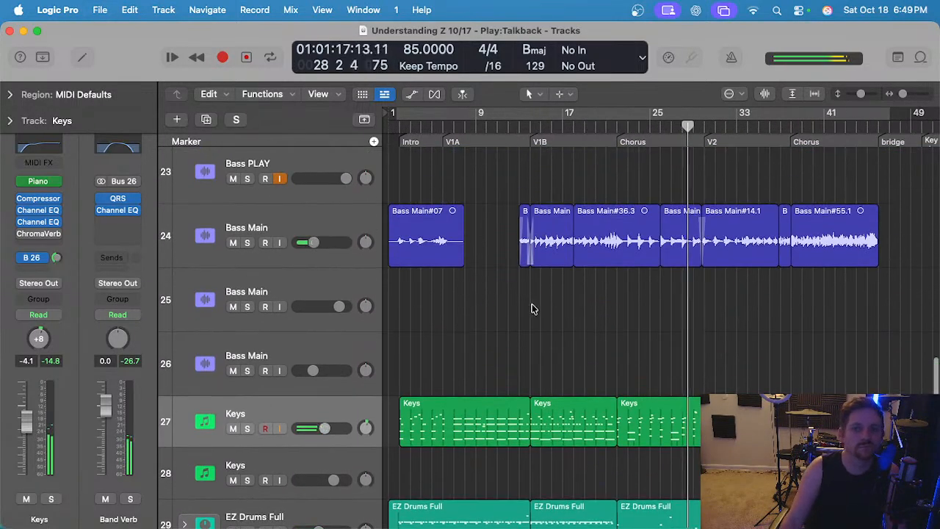
click(605, 127)
scroll(585, 275, up, 2)
key(super+s)
Expand the Electric Guitars stack and examine its chorus guitar regions while the song plays.
click(184, 317)
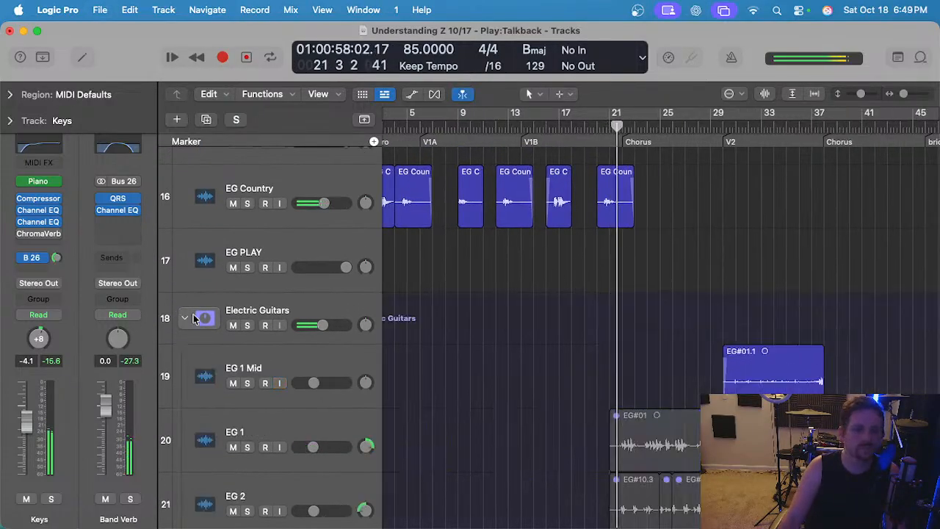
scroll(561, 298, down, 4)
drag(553, 273, 711, 378)
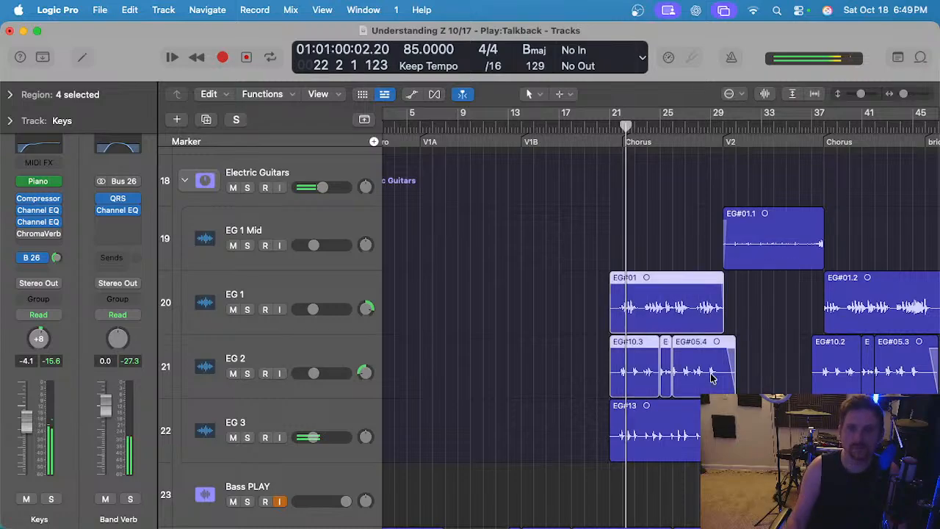
scroll(657, 222, up, 2)
click(581, 207)
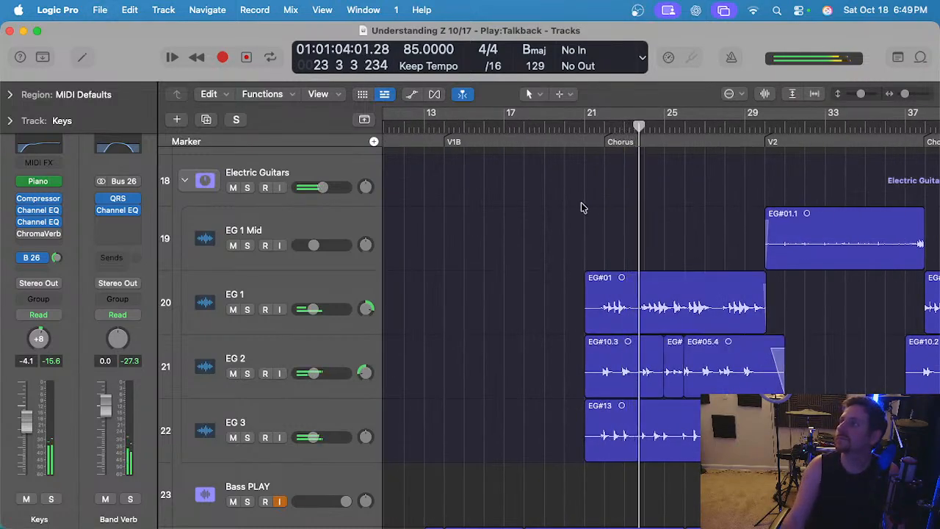
scroll(581, 204, down, 1)
scroll(581, 203, down, 1)
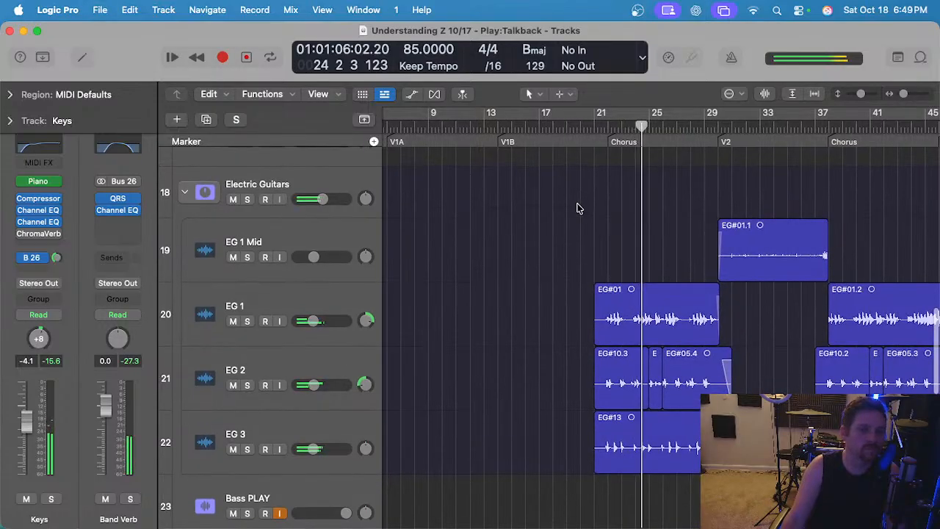
scroll(577, 207, right, 2)
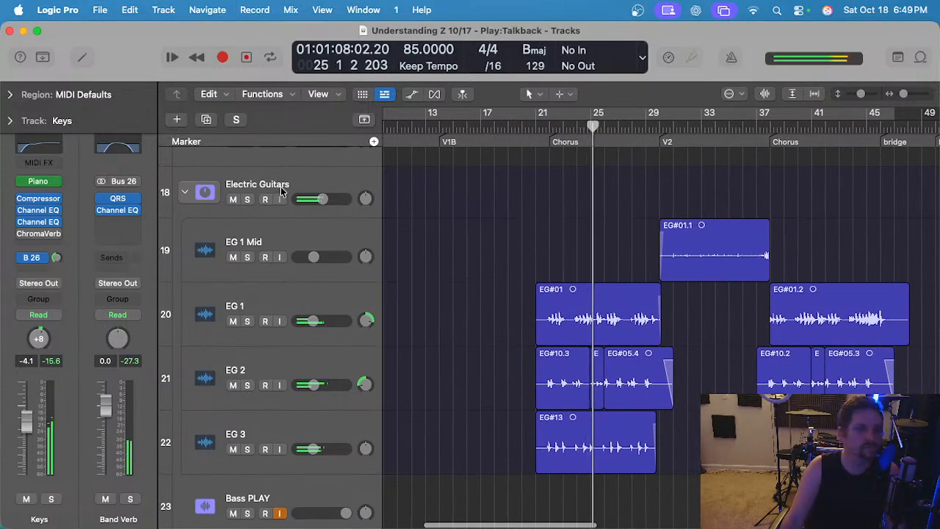
scroll(492, 217, up, 1)
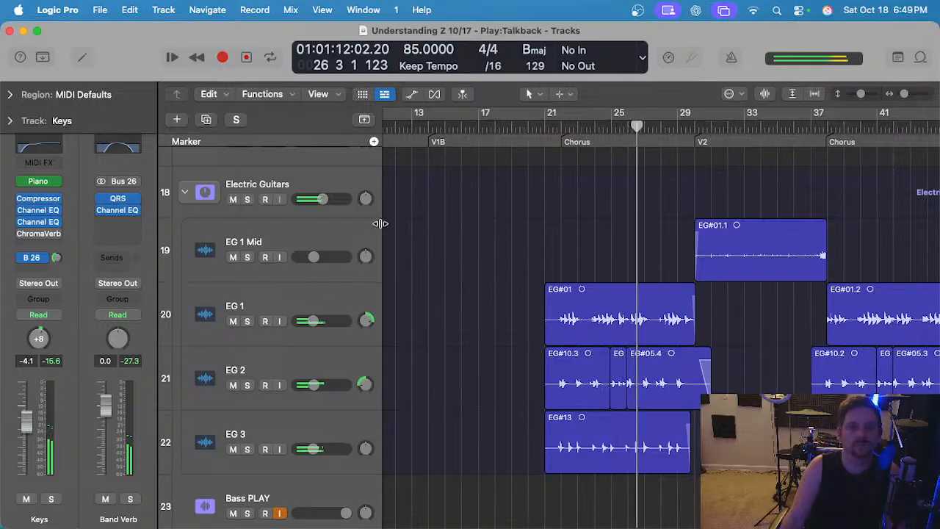
Rename the EG 1 track EG Lead 1.
double_click(285, 306)
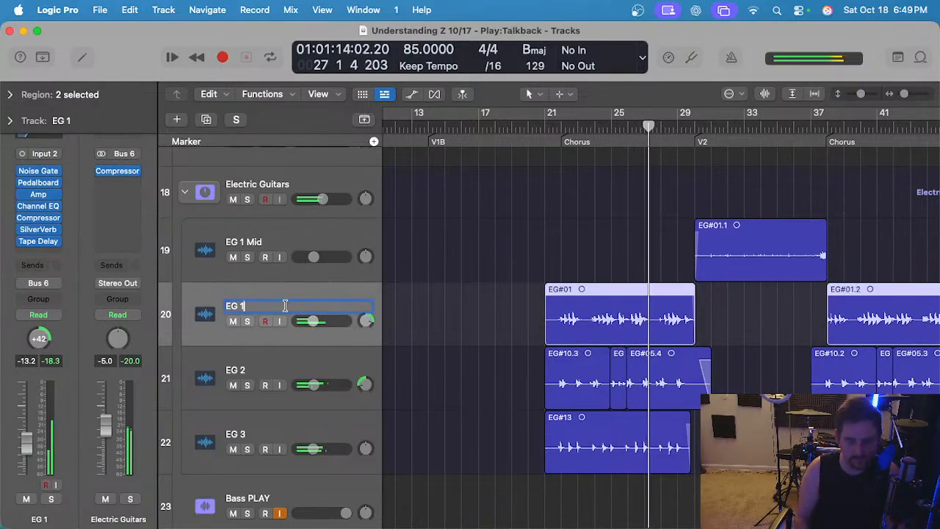
key(BackSpace)
key(BackSpace)
text(Lead 1)
key(Return)
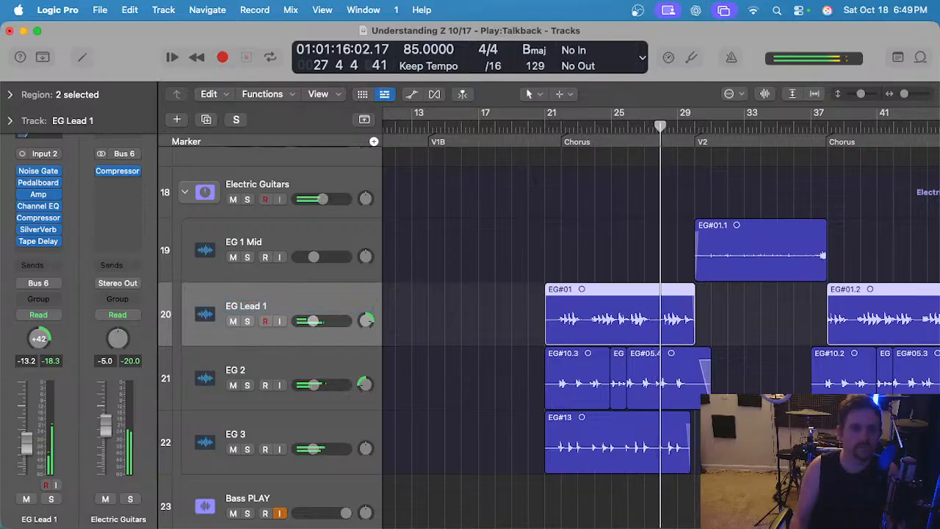
Rename the EG 2 track EG Lead 2 and the EG 3 track EG Lead 3.
double_click(276, 369)
click(238, 370)
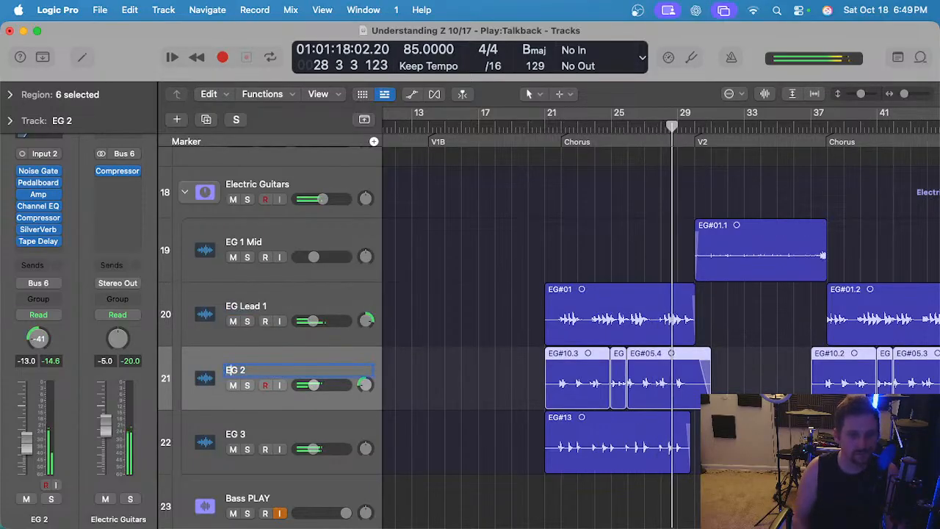
text(Lead)
key(Return)
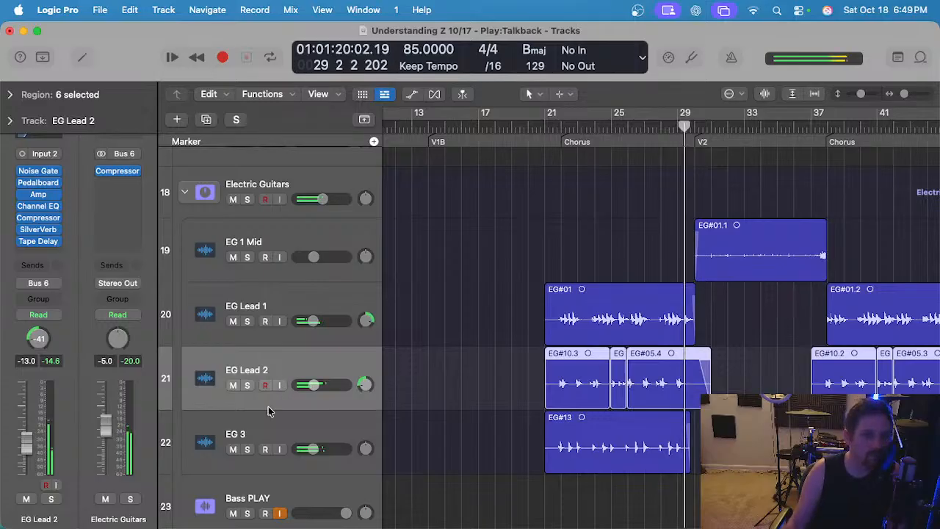
click(265, 425)
click(237, 434)
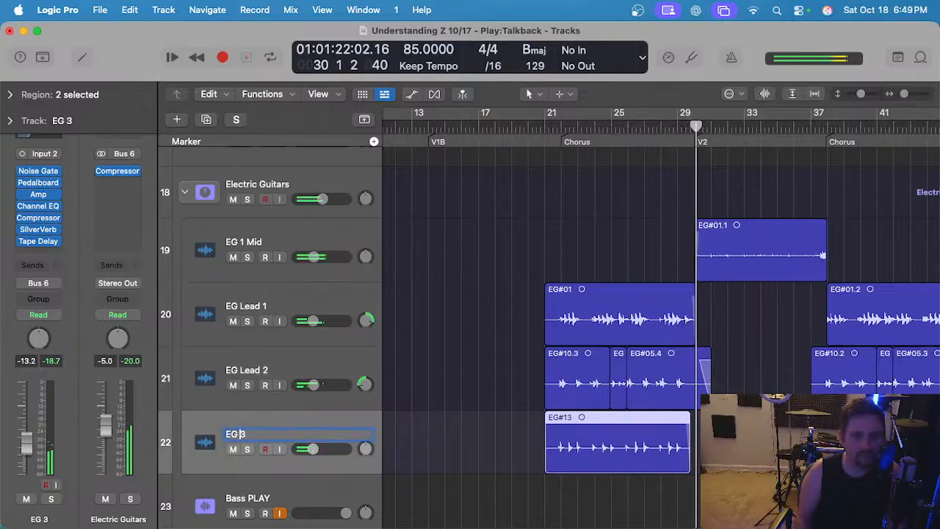
text(Lead)
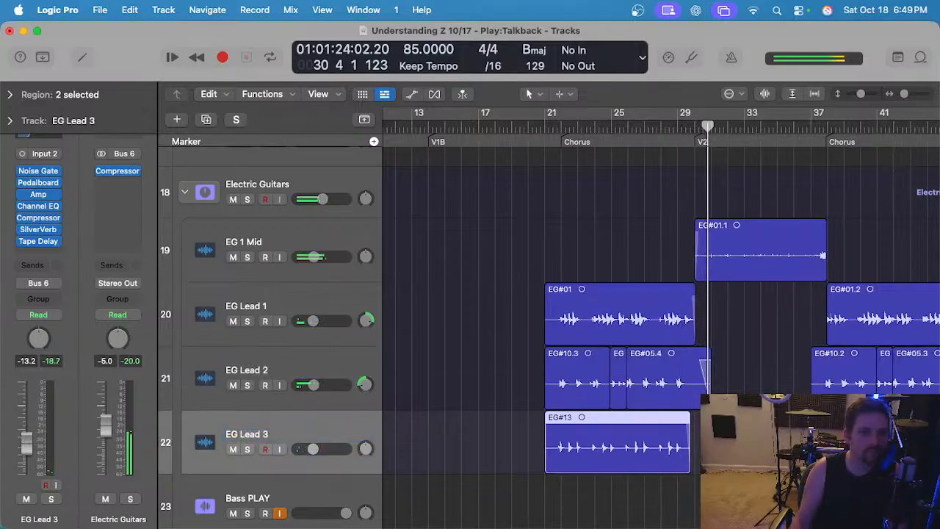
click(186, 194)
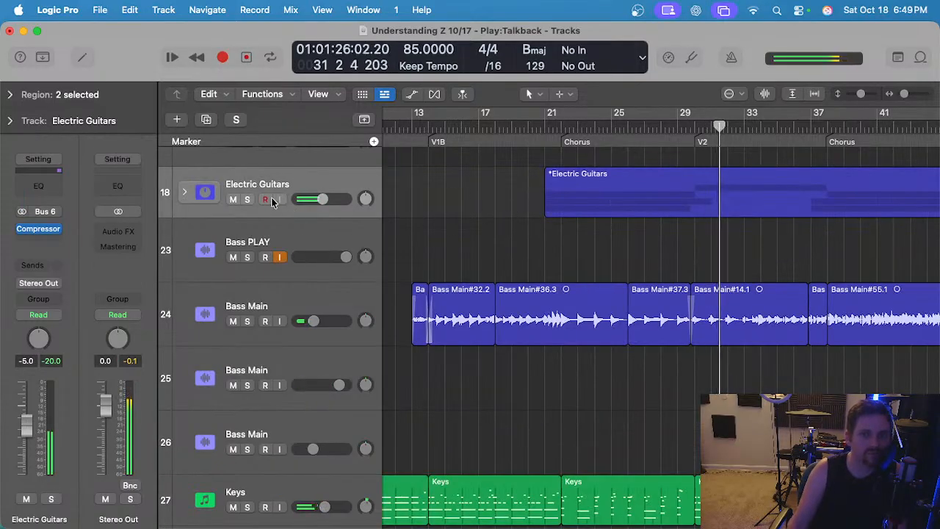
click(182, 193)
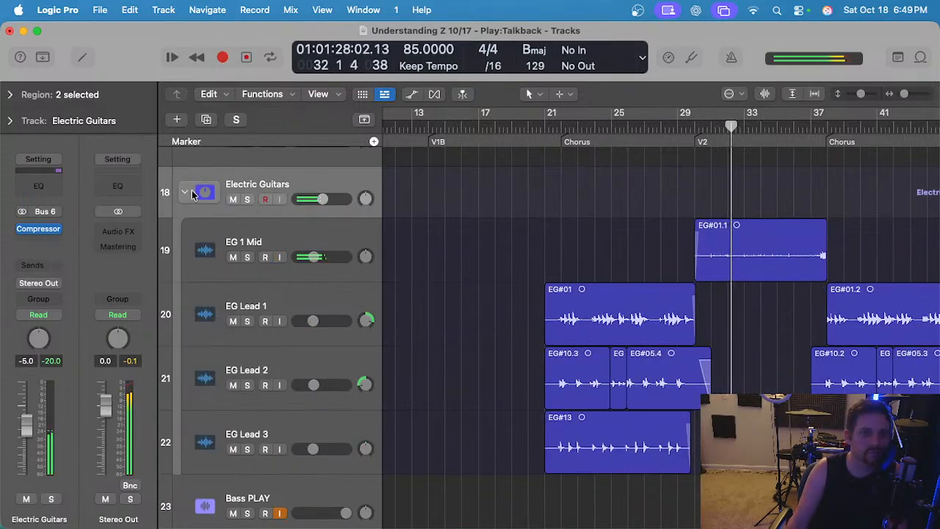
Stop playback and add a software instrument track directly below the Shaker 01 track.
scroll(491, 219, down, 10)
scroll(491, 219, right, 3)
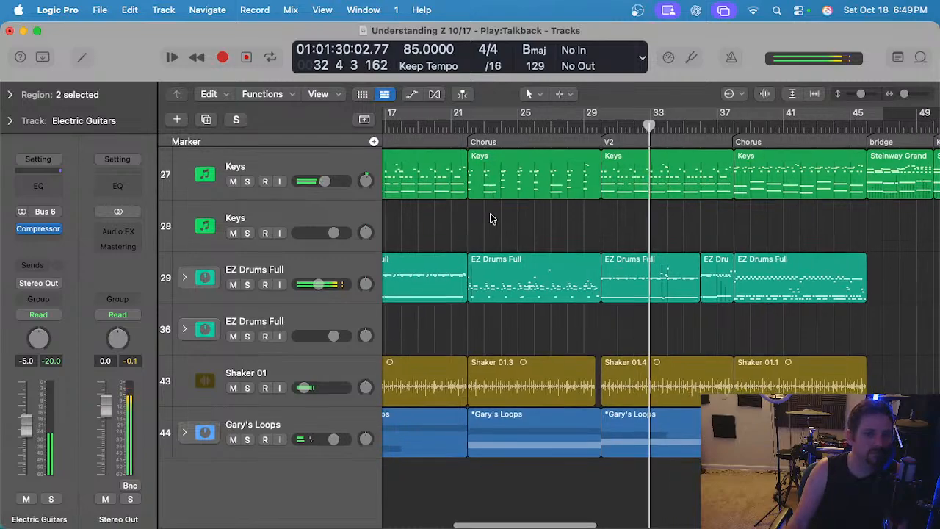
key(space)
click(267, 374)
scroll(493, 369, left, 8)
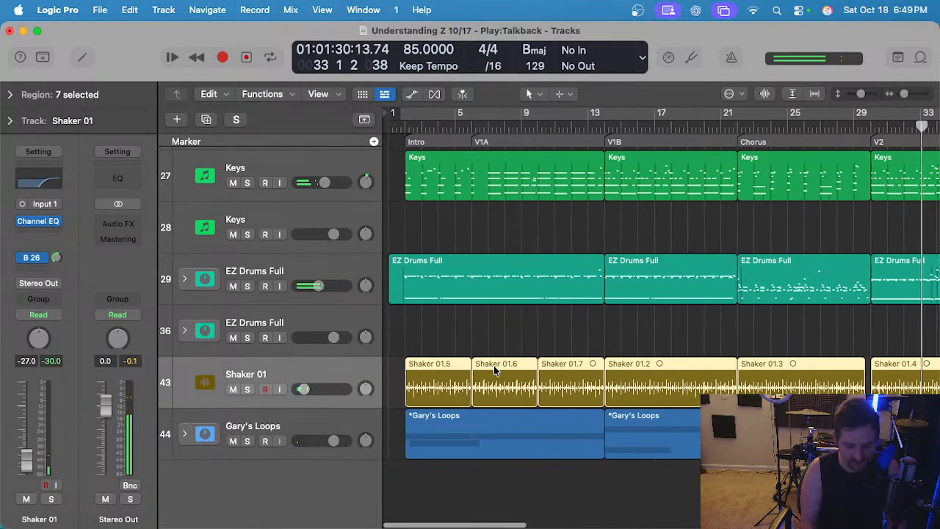
key(alt+super+s)
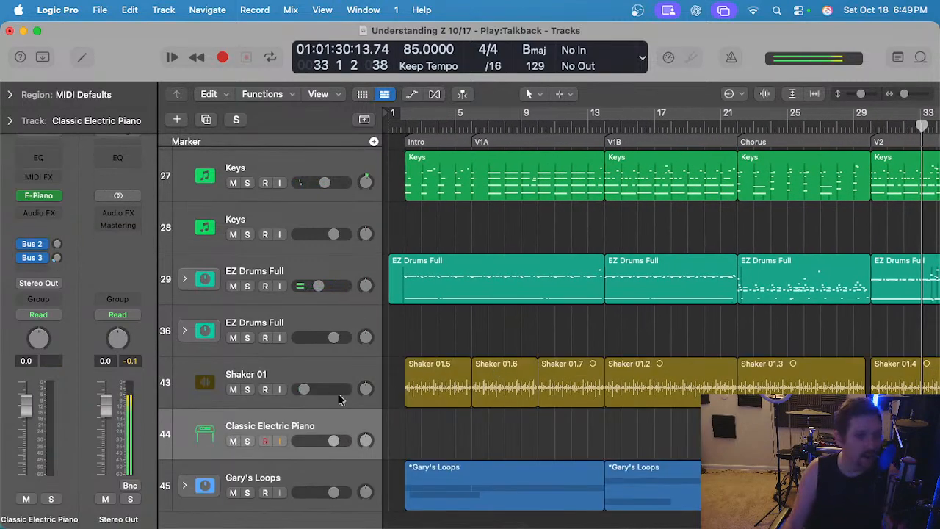
Search the sound library for "tamb", load the Tambourine sound on the added track, and set playback to the intro at bar 2.
key(y)
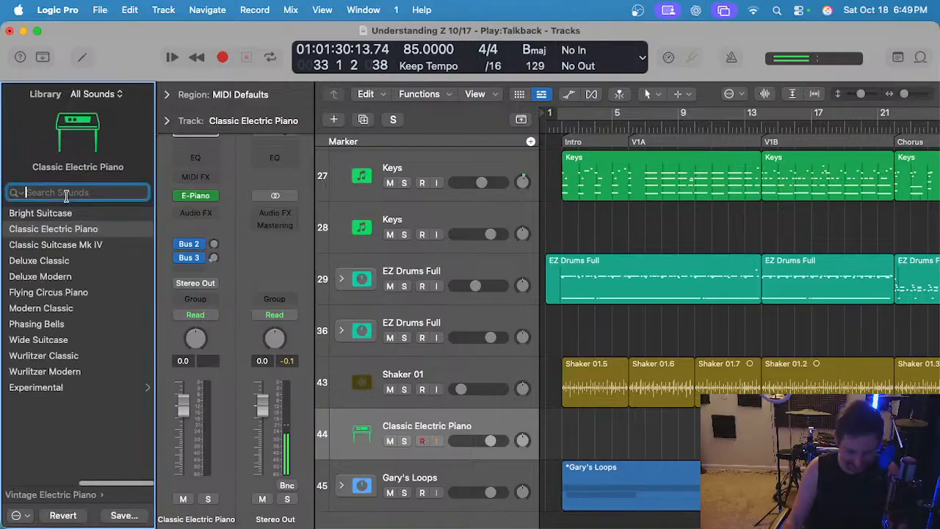
text(tamb)
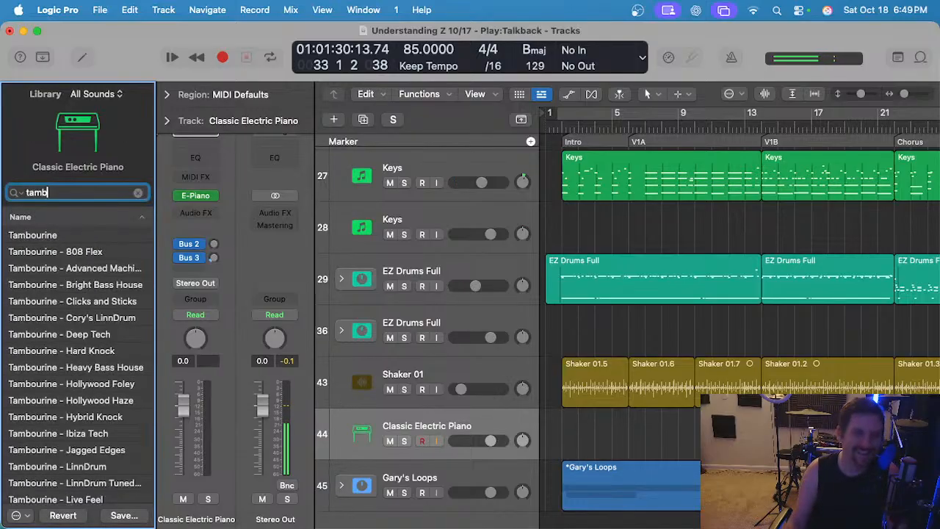
click(45, 235)
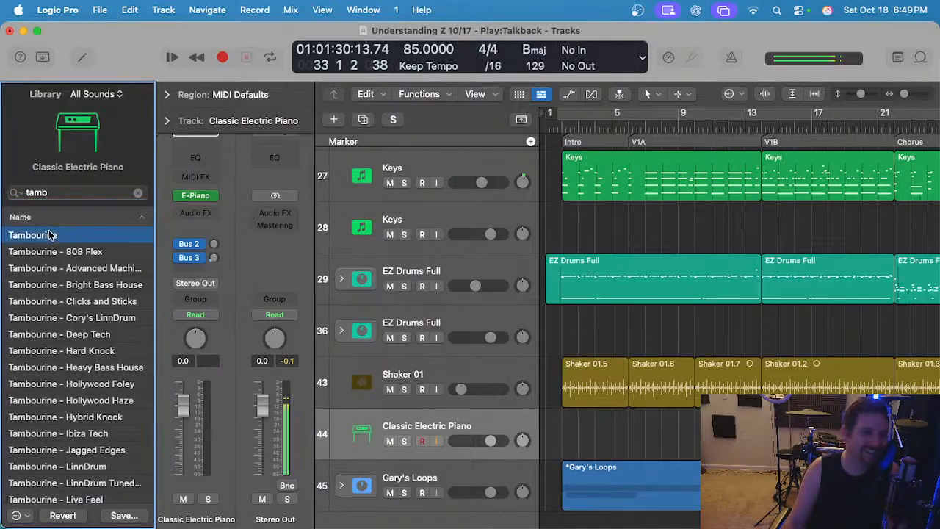
click(565, 128)
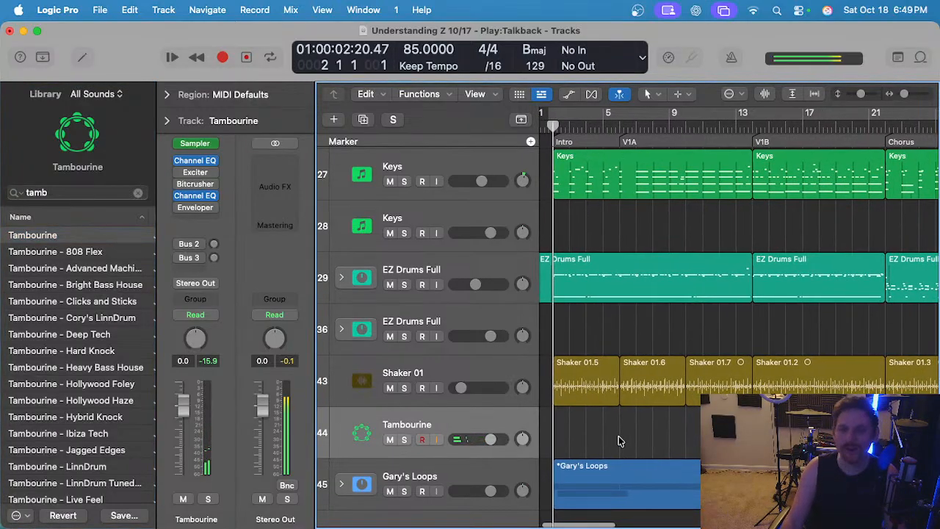
key(y)
Play the intro, save the project, and record a tambourine hit on the Tambourine track in bar 5, just before V1A.
key(space)
scroll(530, 425, up, 3)
key(super+s)
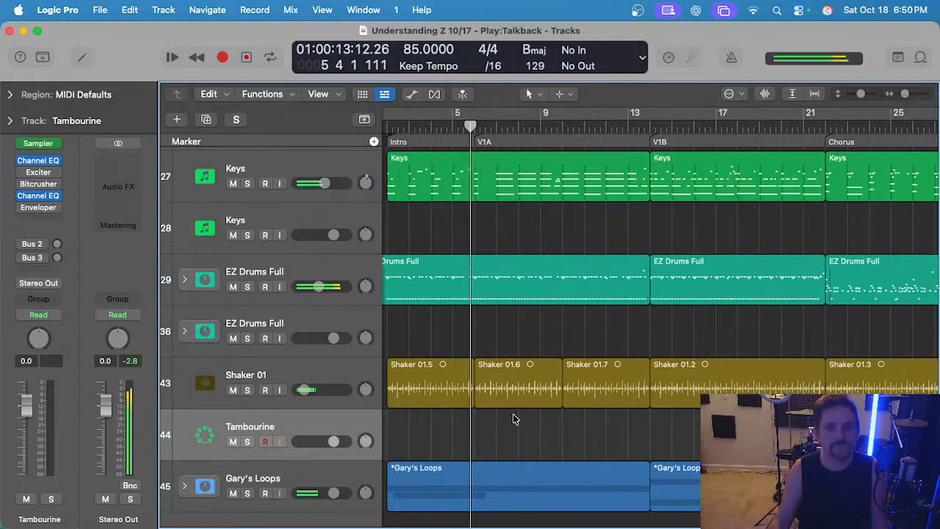
key(super+s)
key(r)
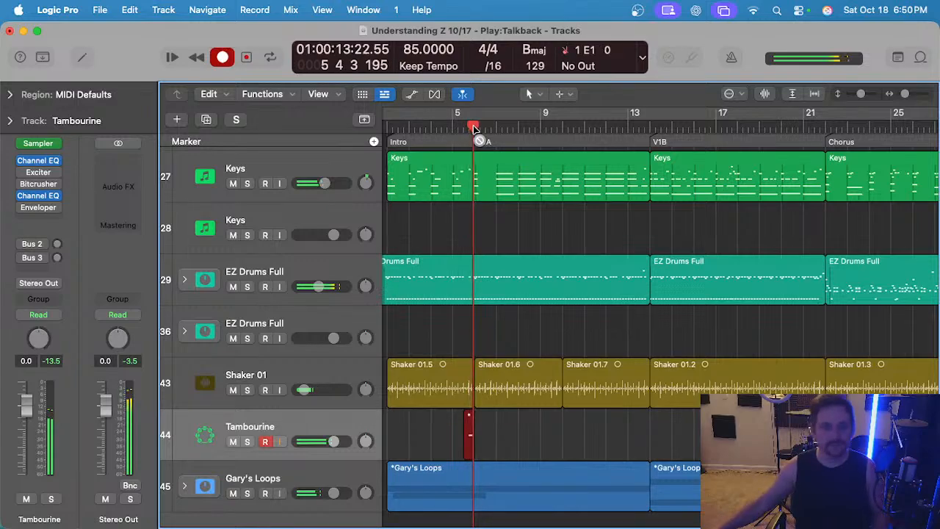
key(space)
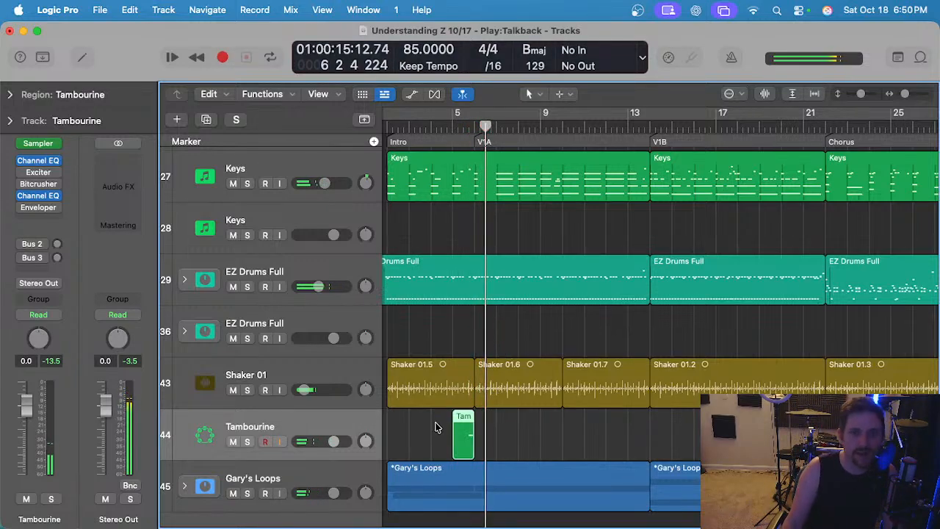
Quantize the recorded tambourine note in the Piano Roll and close the note editor.
key(p)
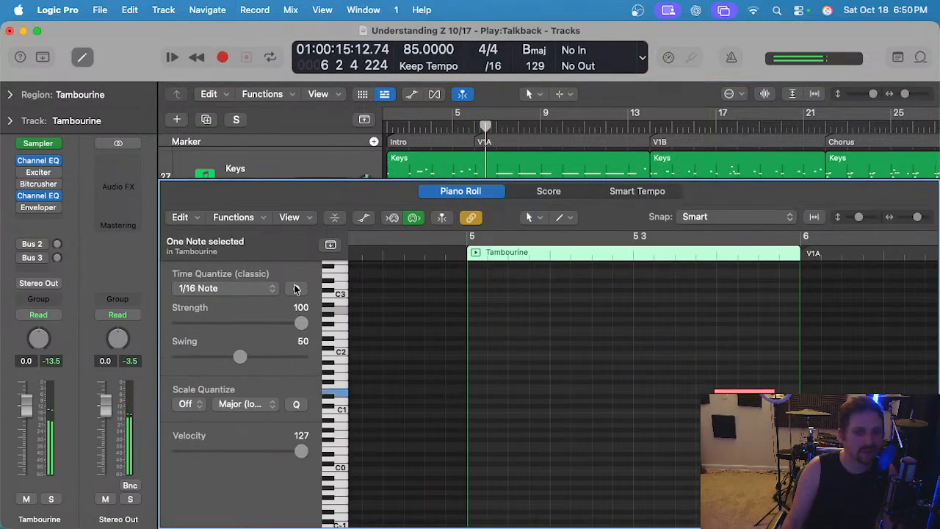
click(230, 289)
click(220, 257)
key(p)
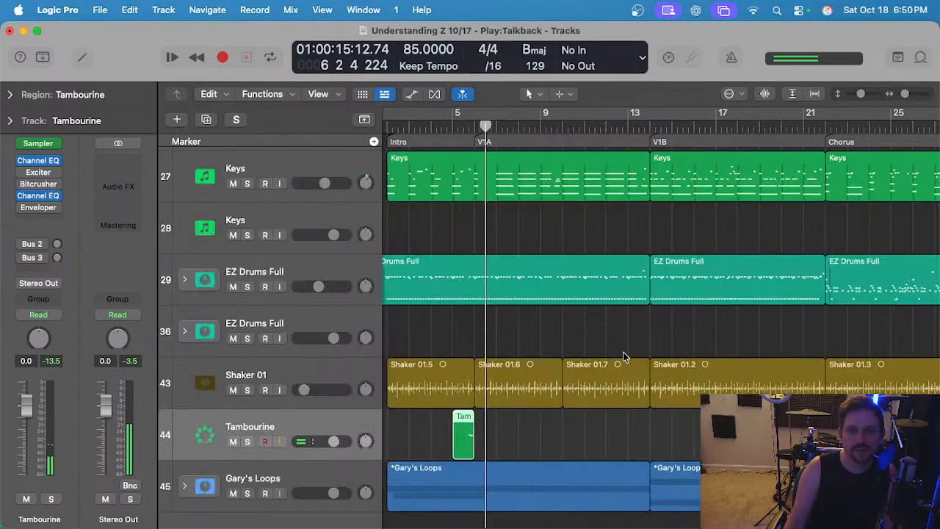
Copy the bar 5 tambourine region to bar 9 on the same track and play it in the mix.
scroll(528, 383, down, 2)
scroll(529, 383, up, 4)
drag(507, 422, 442, 434)
scroll(479, 426, up, 2)
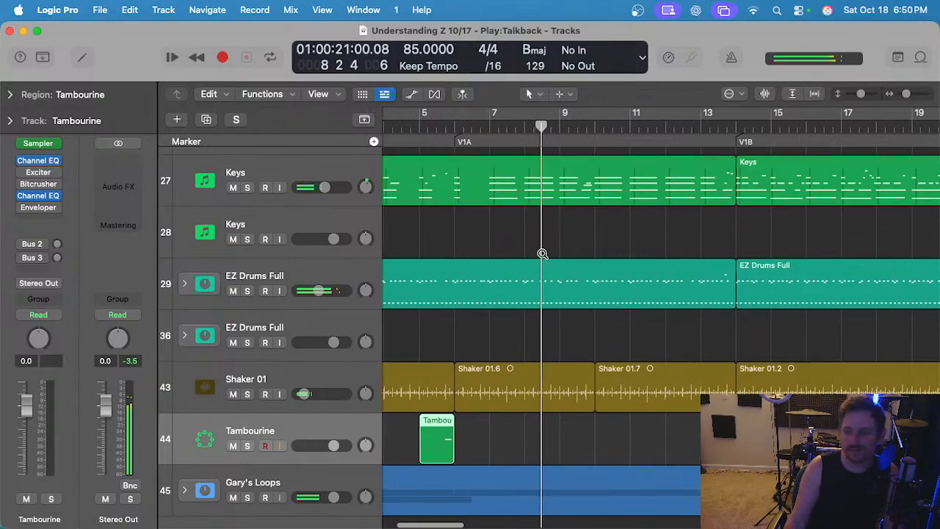
scroll(541, 256, up, 1)
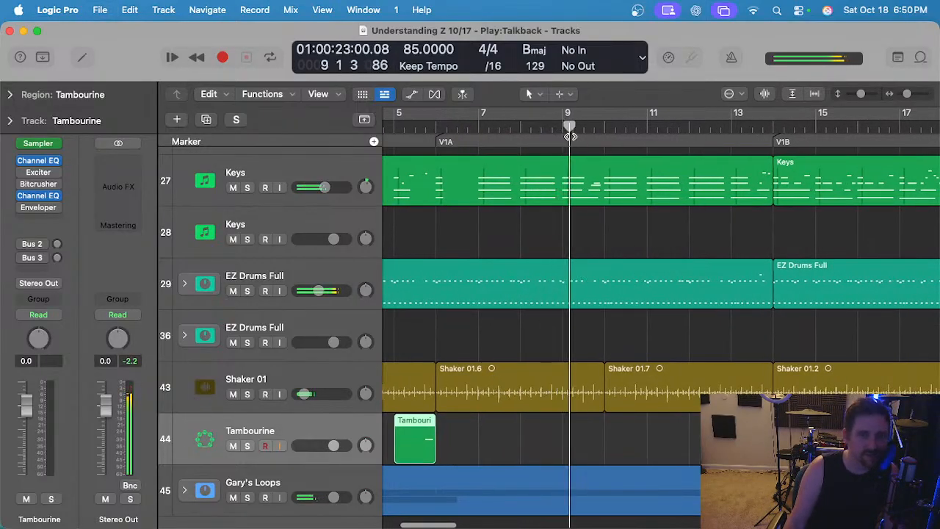
key(super+v)
click(565, 127)
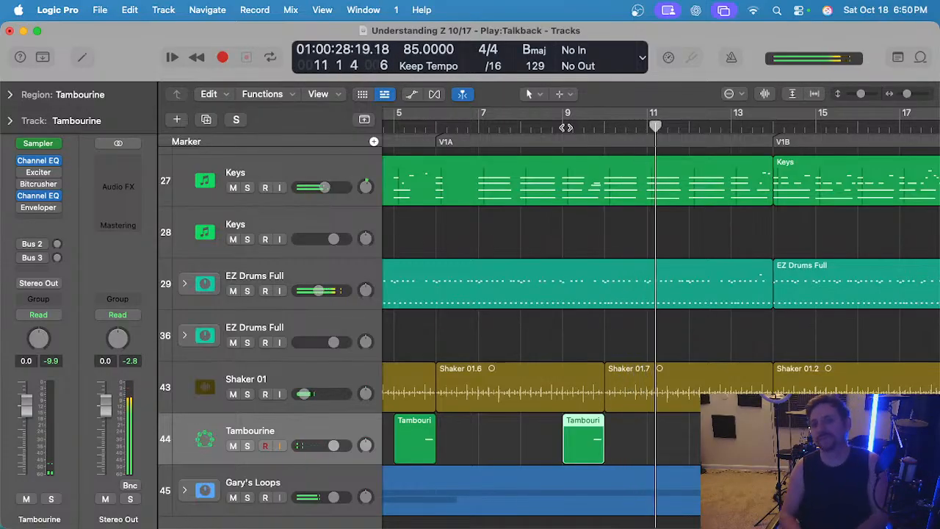
Copy the tambourine region to bar 13 at the end of V1A and play it into V1B.
scroll(755, 198, up, 1)
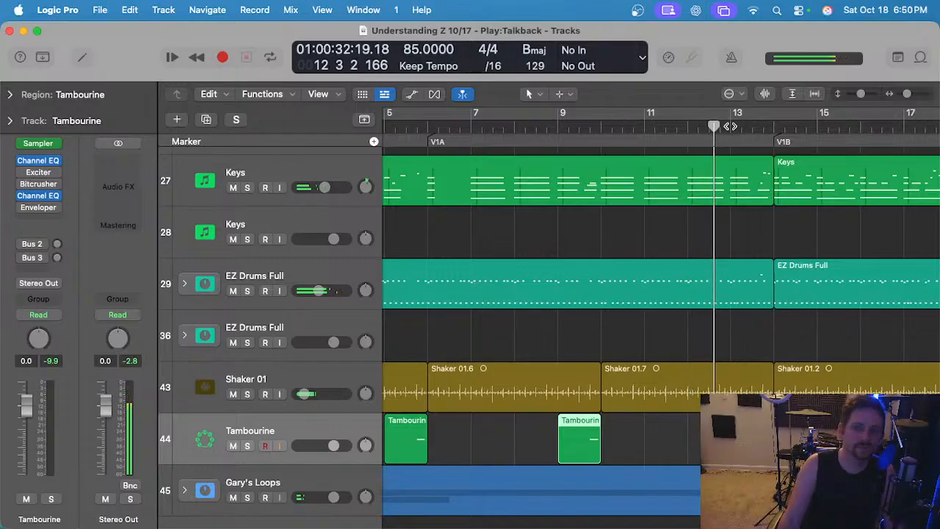
key(alt+period)
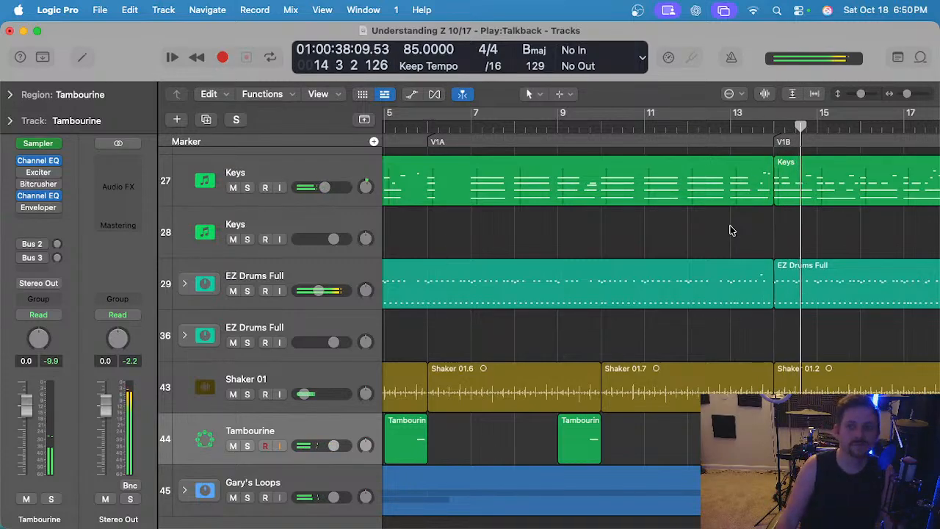
key(super+Left)
scroll(734, 231, right, 1)
scroll(731, 234, right, 2)
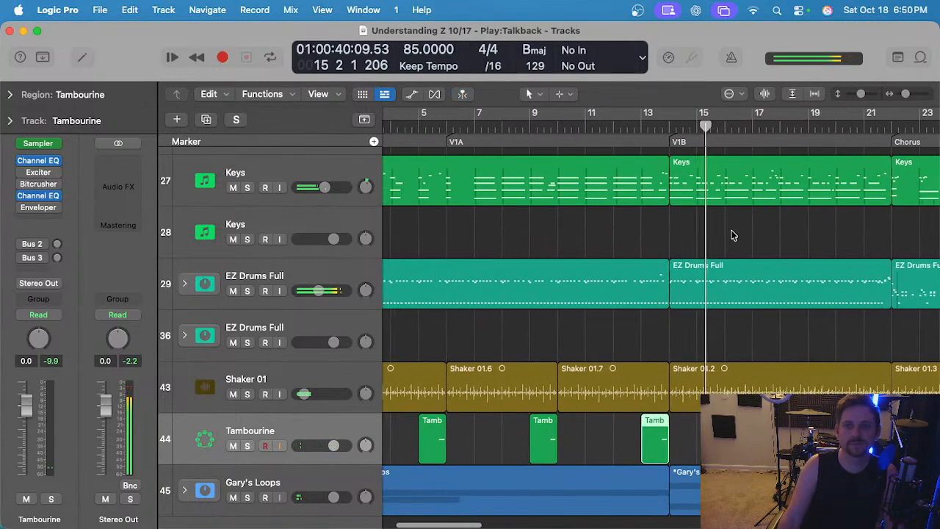
Paste the tambourine region at bars 17 and 21 in V1B and play into the chorus.
scroll(731, 229, up, 2)
scroll(730, 228, right, 1)
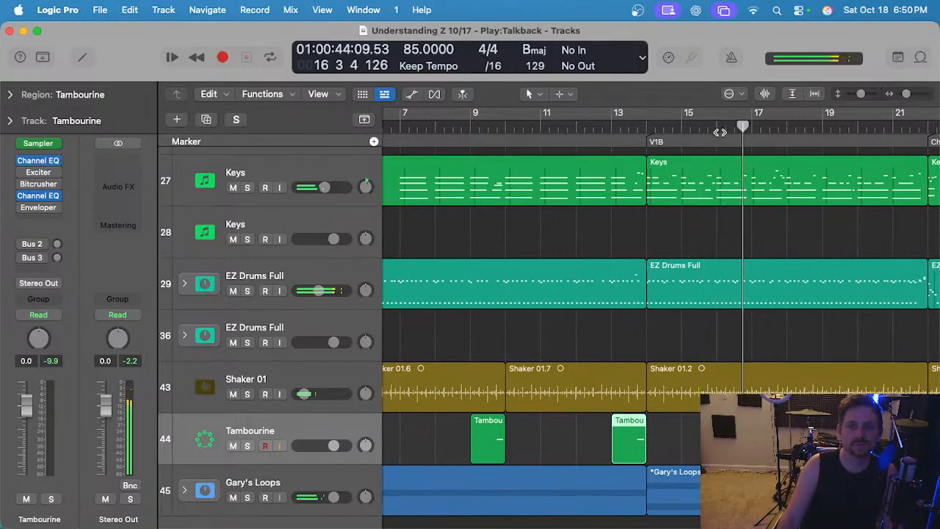
key(super+v)
scroll(760, 126, right, 2)
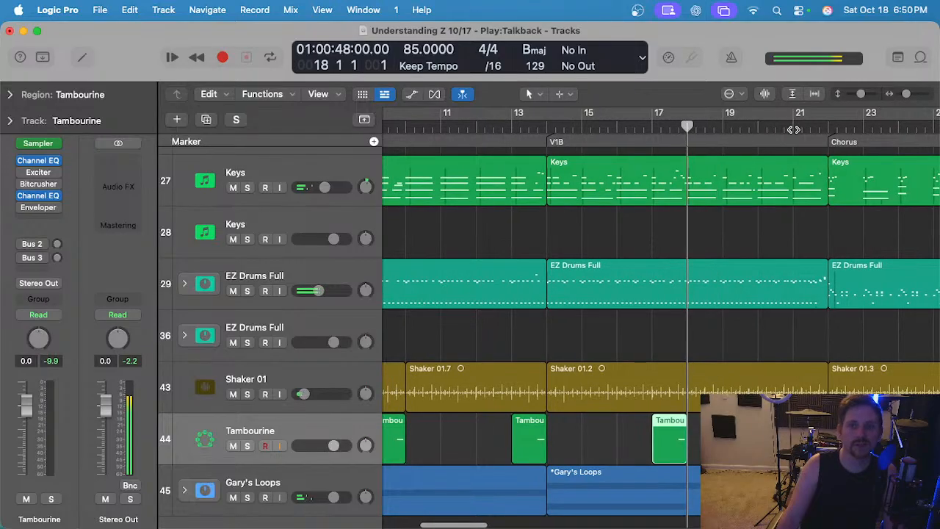
click(793, 127)
key(super+v)
scroll(786, 146, right, 1)
scroll(784, 150, right, 3)
key(space)
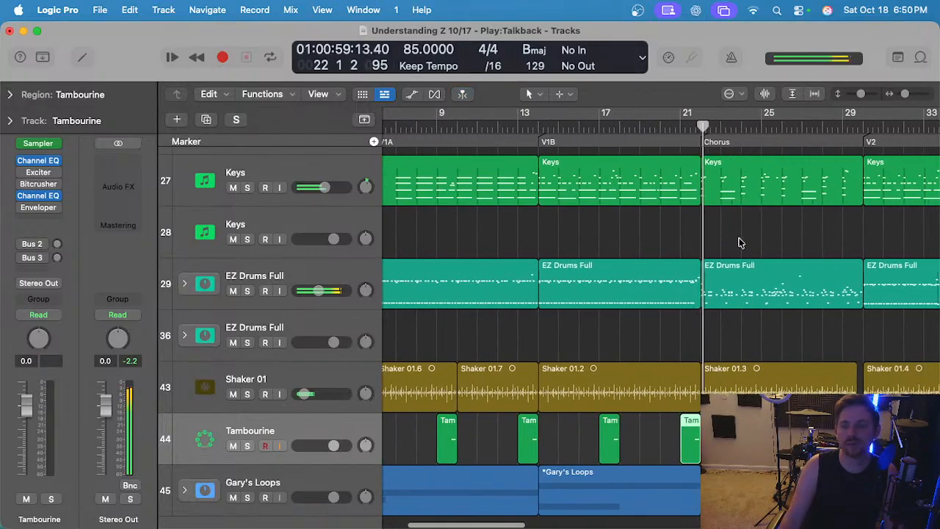
Copy the two tambourine regions at bars 17 and 21 to bars 25 and 29 and play them in the chorus.
scroll(744, 237, down, 3)
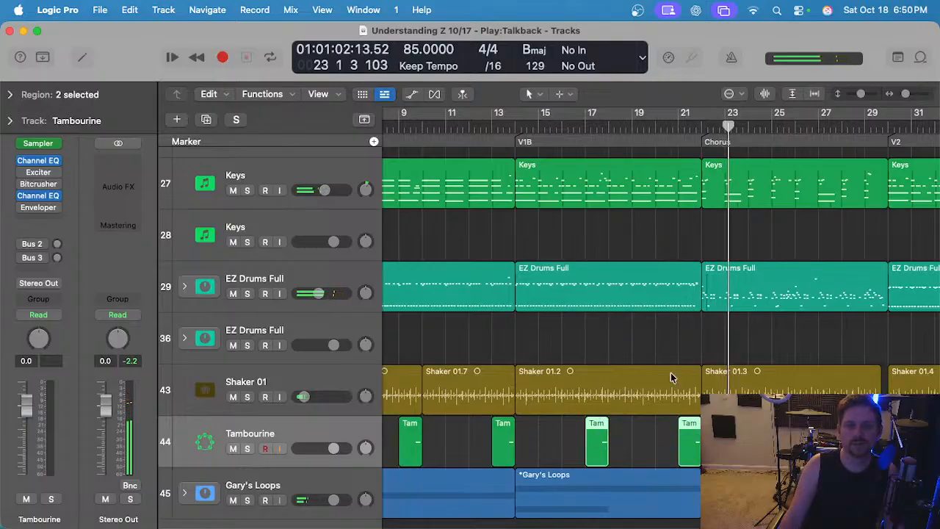
scroll(806, 294, up, 3)
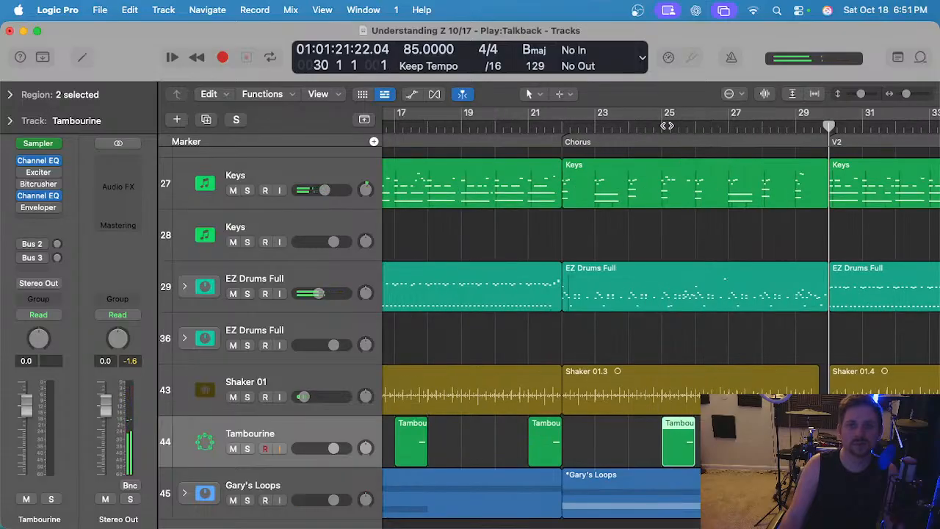
click(667, 125)
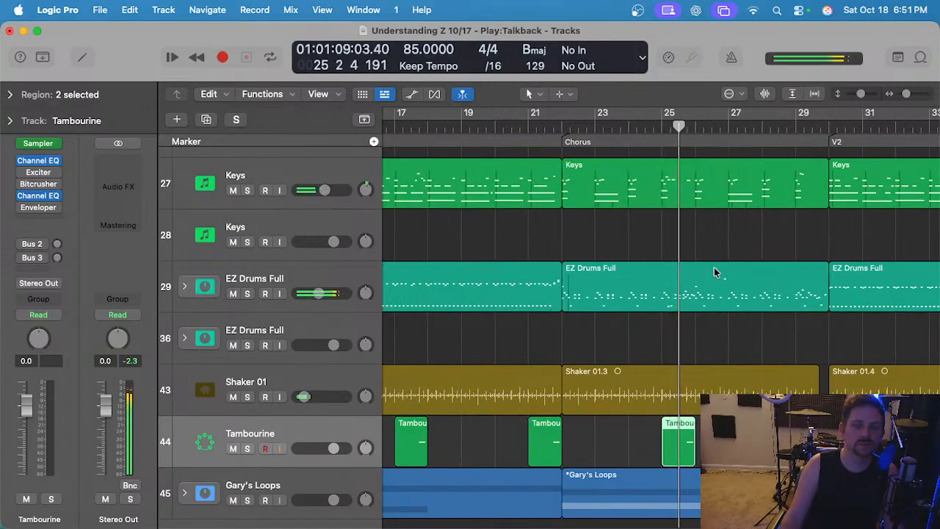
scroll(658, 352, right, 5)
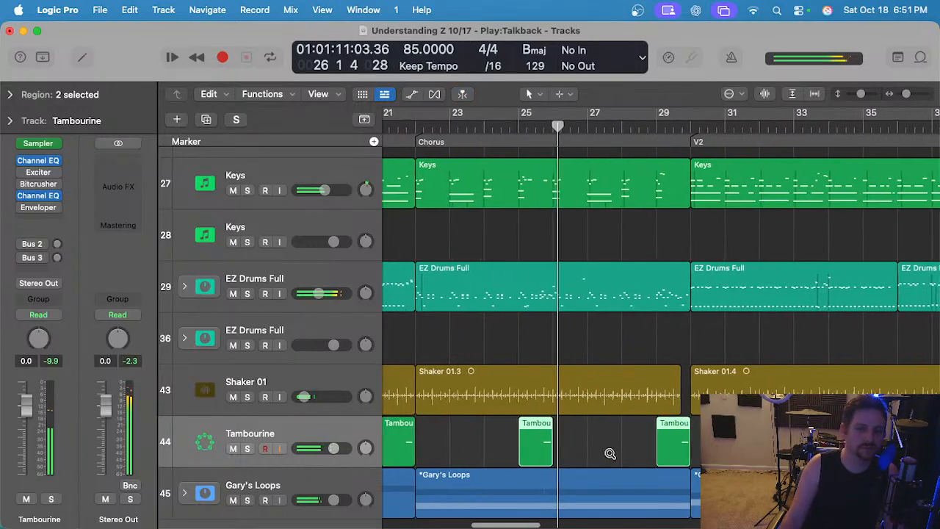
scroll(644, 429, up, 3)
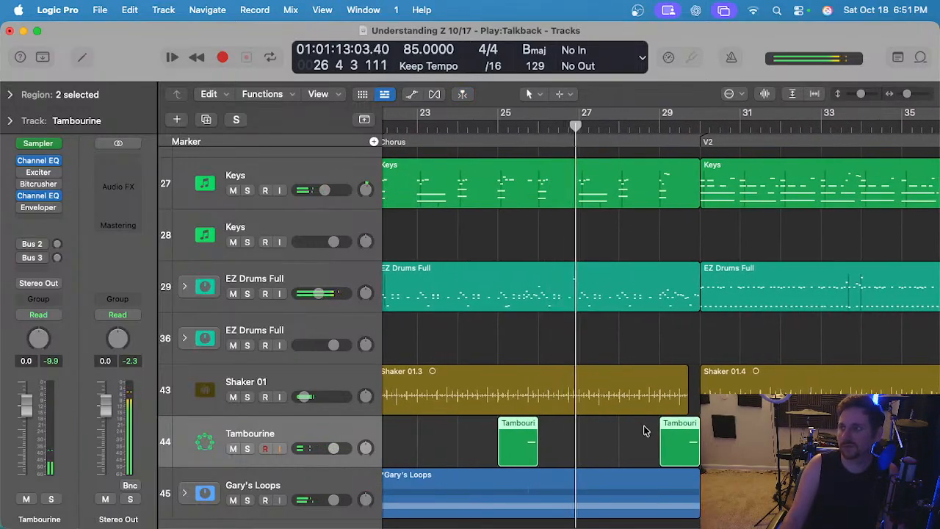
scroll(658, 125, up, 2)
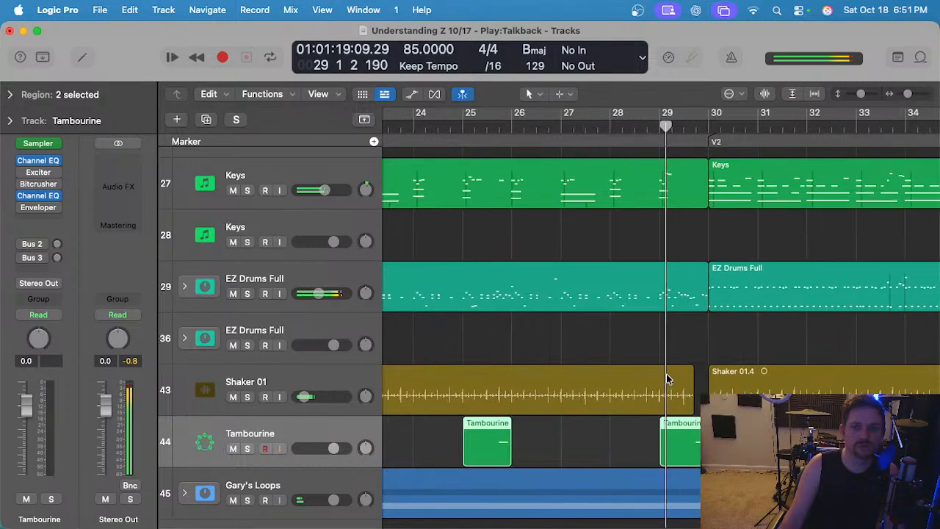
Copy the four tambourine regions from bars 17 to 29 so they start at bar 33, and play the pasted hit in V2.
click(667, 448)
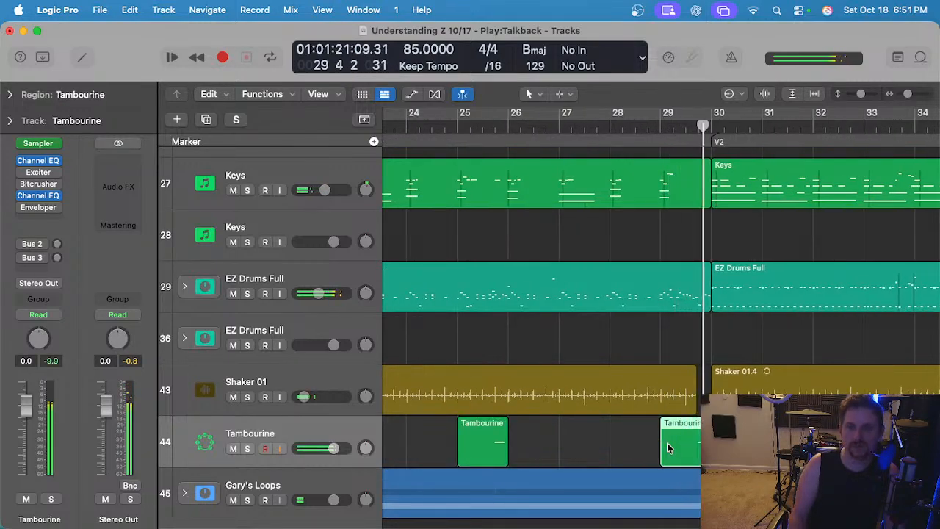
scroll(668, 446, down, 5)
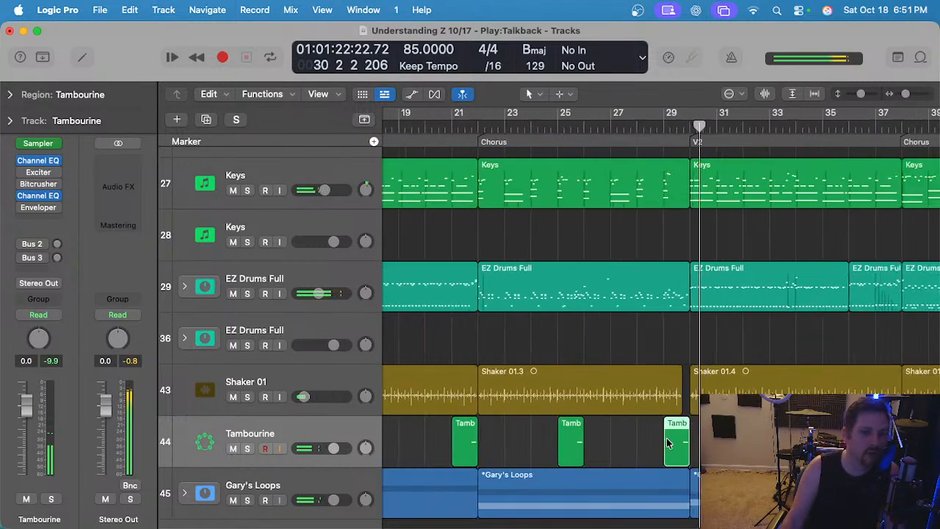
drag(667, 438, 488, 438)
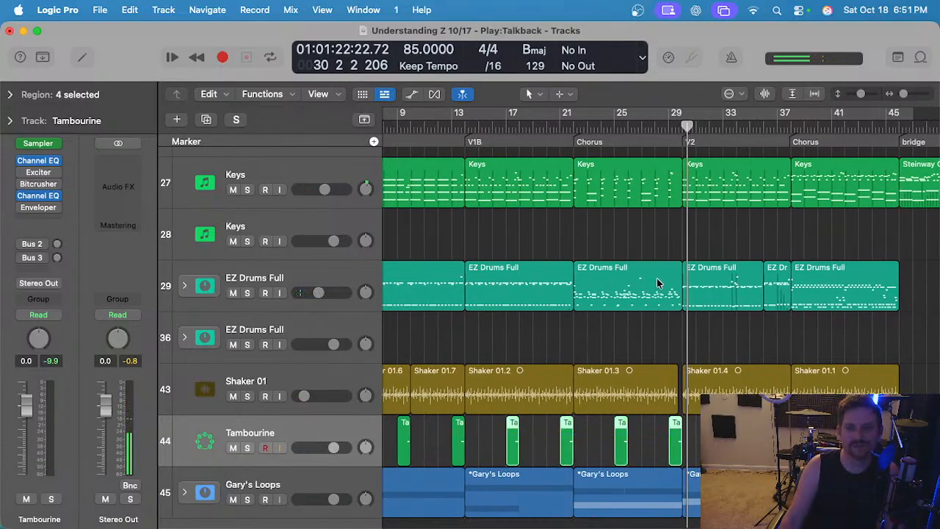
click(724, 126)
key(super+v)
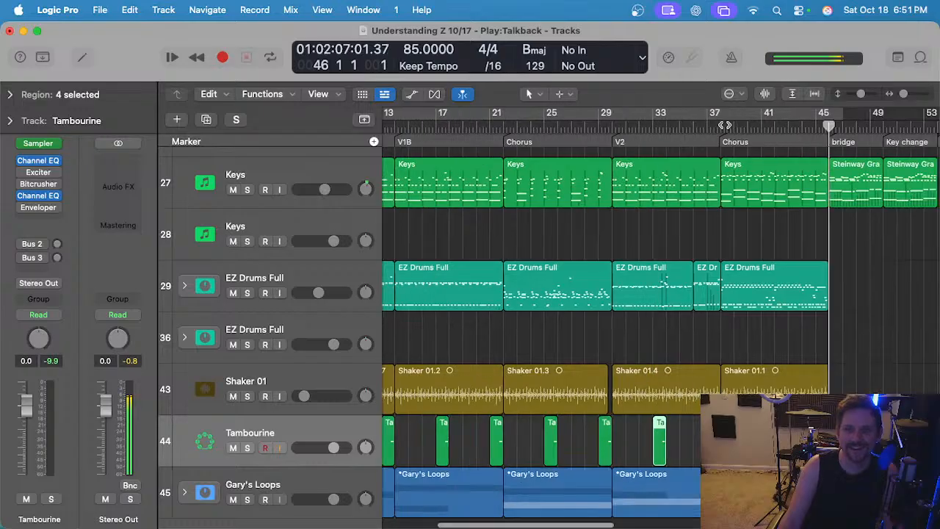
double_click(654, 126)
scroll(643, 272, up, 5)
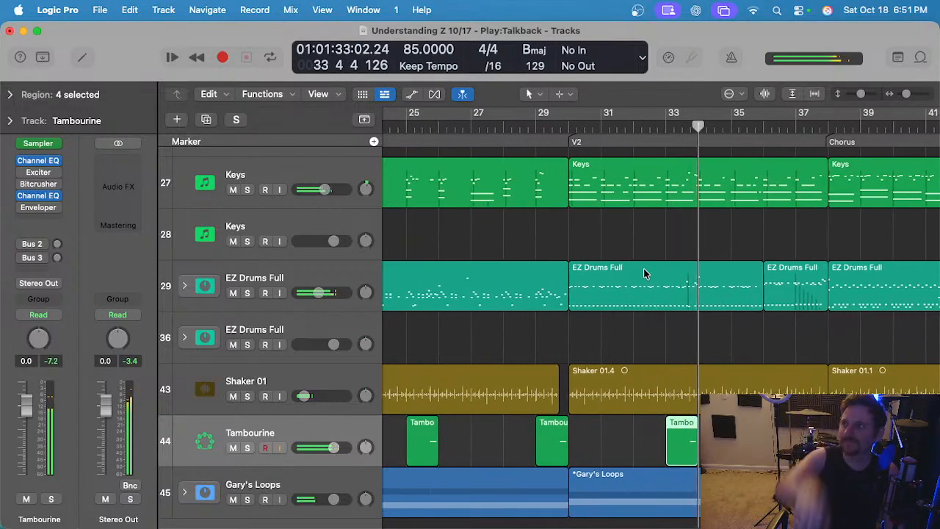
Select all Tambourine regions and strip the track's Bus 2 and Bus 3 sends, Exciter, Bitcrusher and second Channel EQ.
scroll(649, 354, down, 4)
click(324, 420)
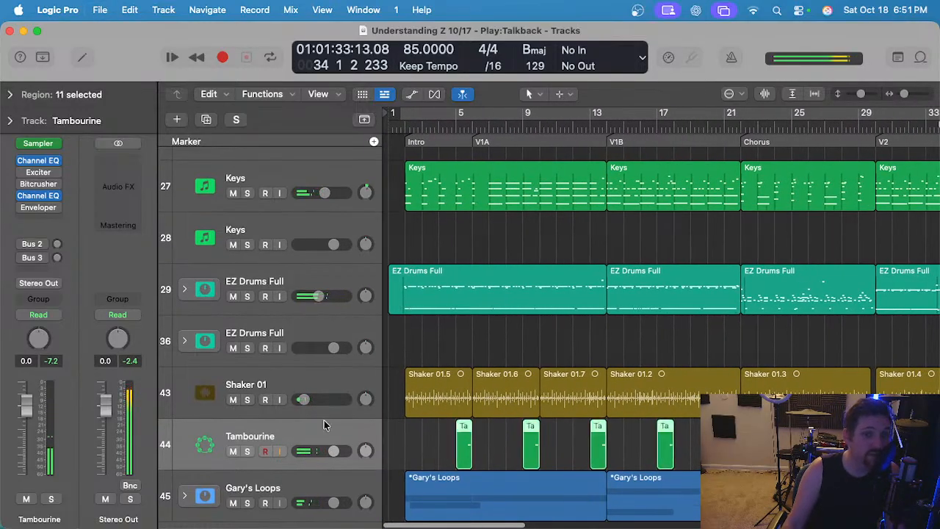
key(z)
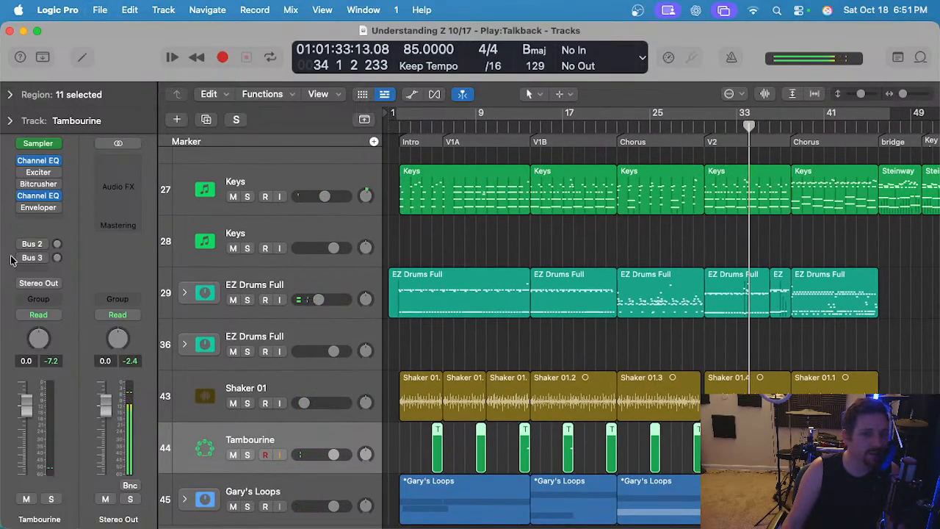
alt+super+click(33, 259)
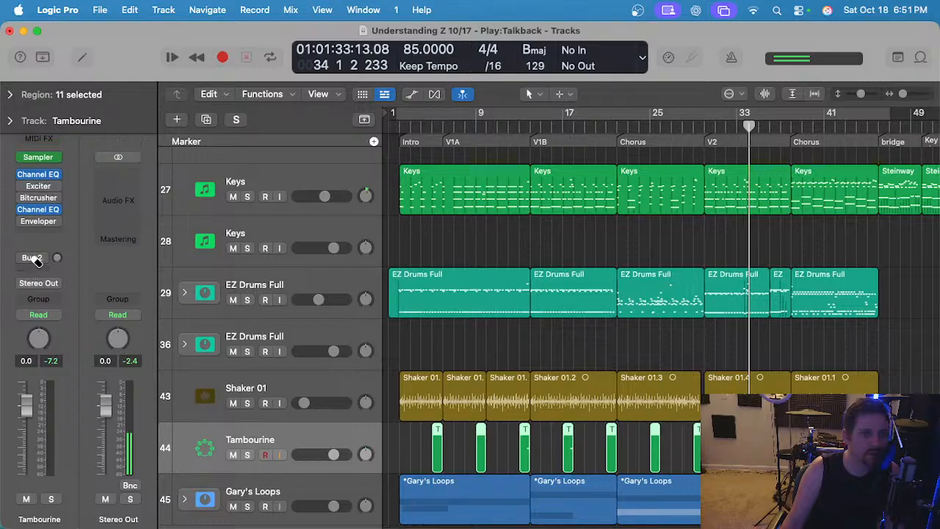
alt+super+click(40, 230)
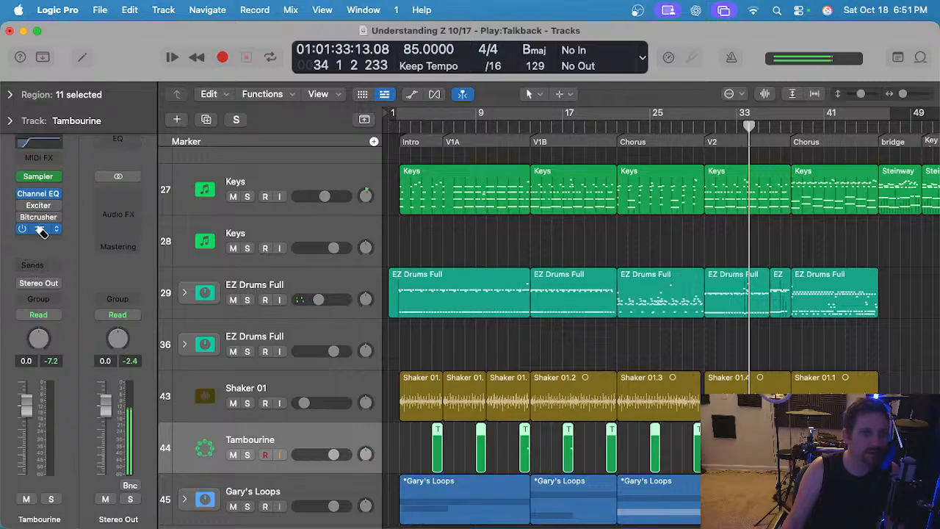
key(super+z)
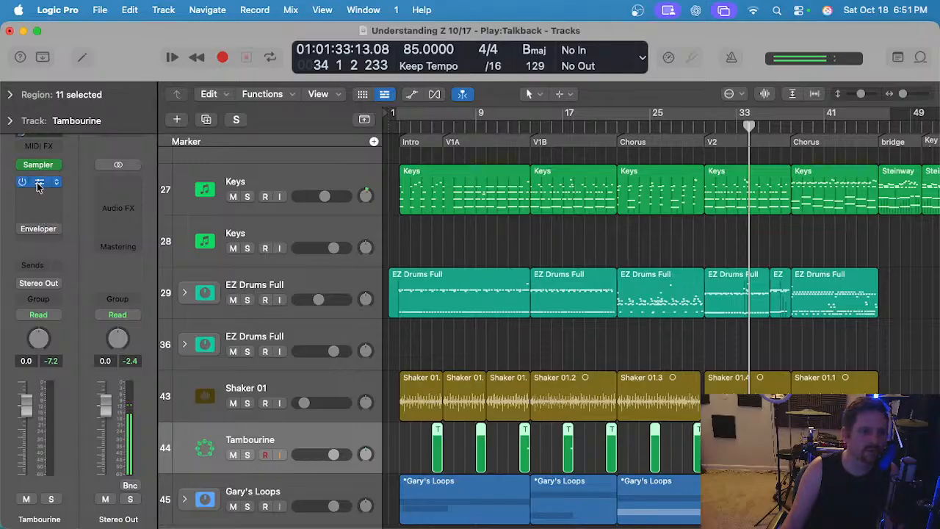
Raise the low-cut frequency in the Tambourine's Channel EQ to about 374 Hz and close the EQ.
click(40, 187)
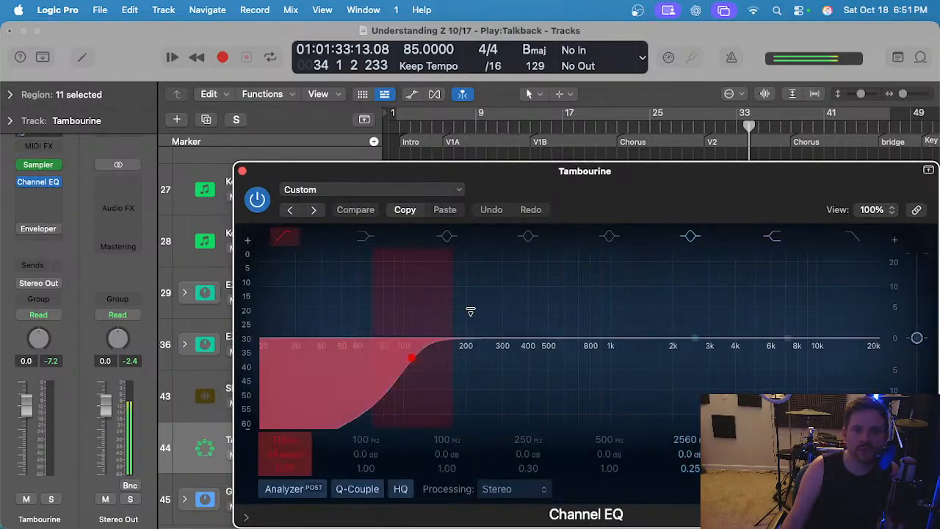
drag(442, 382, 526, 374)
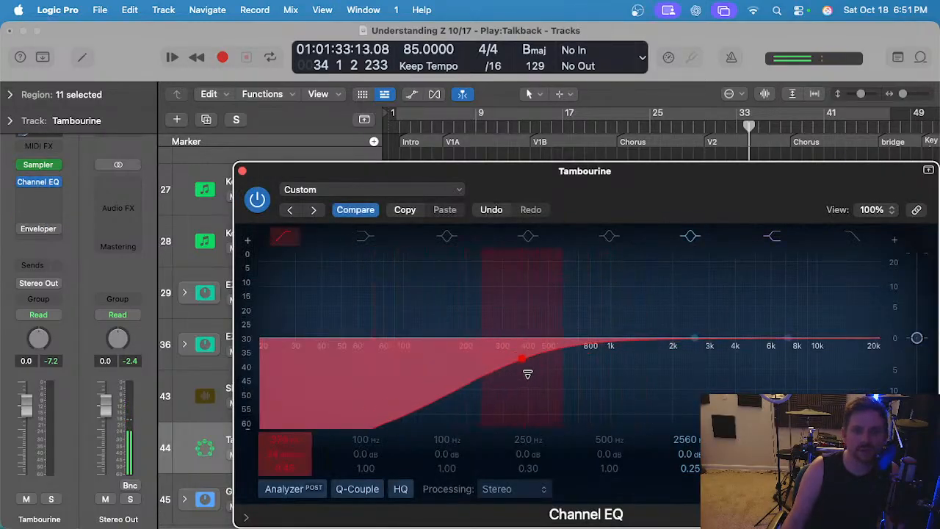
click(243, 171)
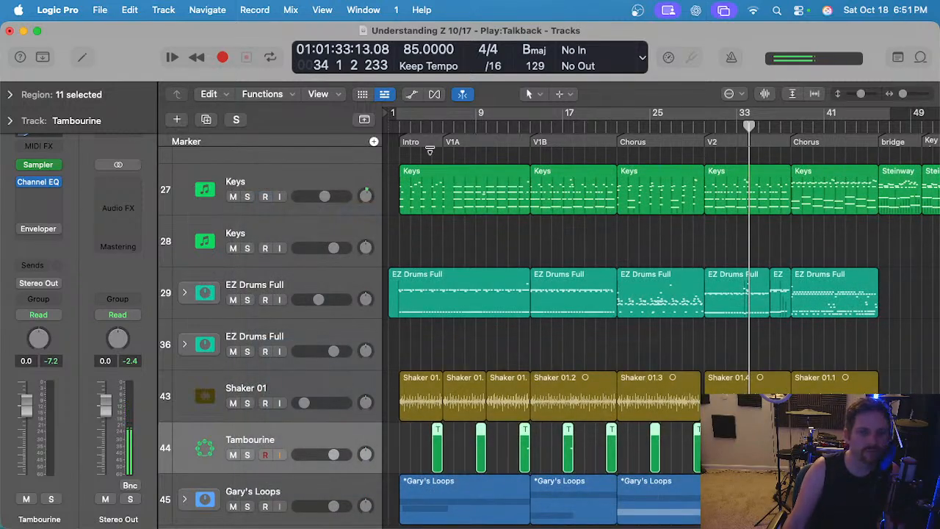
Play the tambourine hit in bar 5, comparing it soloed and in the full mix.
click(434, 123)
key(s)
key(space)
scroll(441, 294, up, 5)
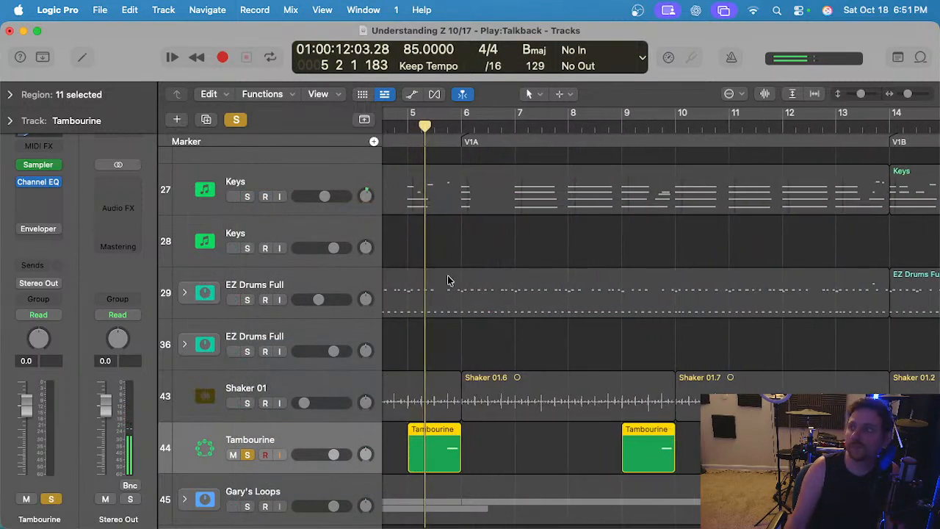
key(s)
key(s)
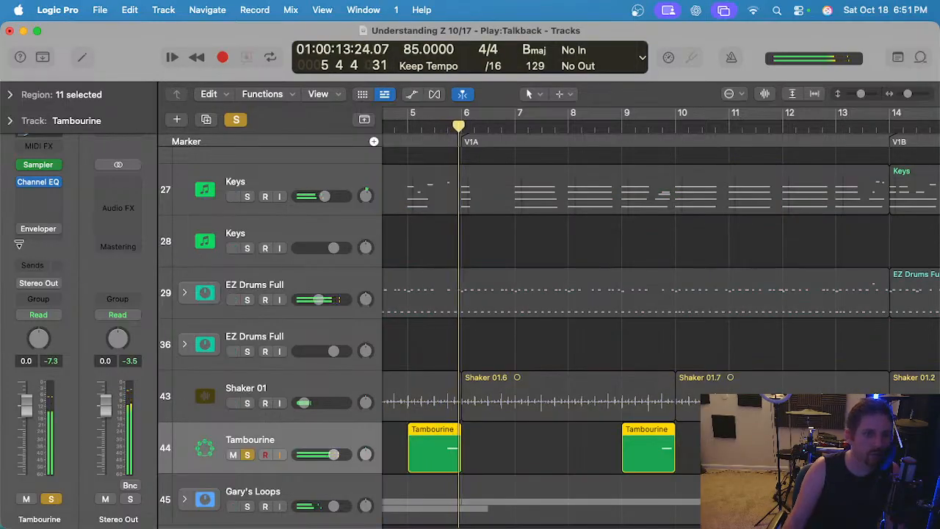
key(s)
Add a Bus 26 Band Verb send on the Tambourine track at about -1.6 dB and audition the bar 5 hit.
click(32, 266)
mouse_move(57, 392)
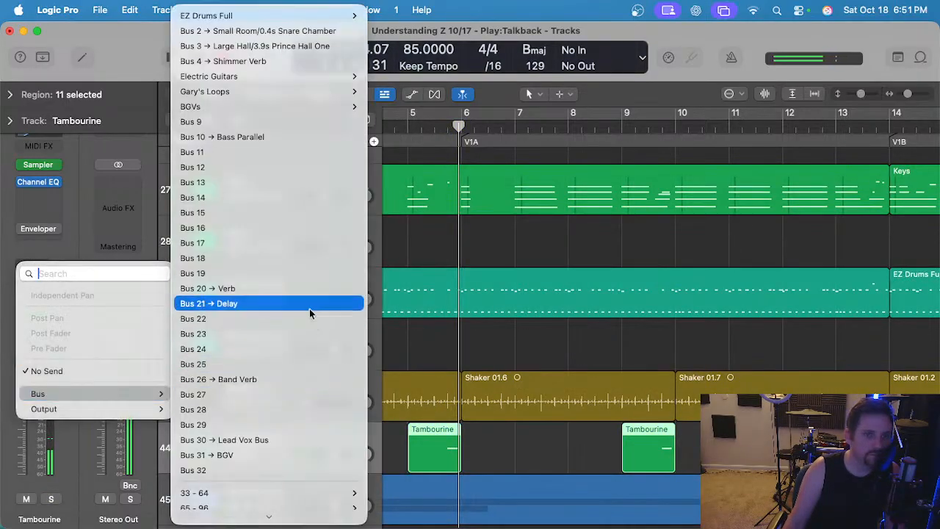
click(268, 379)
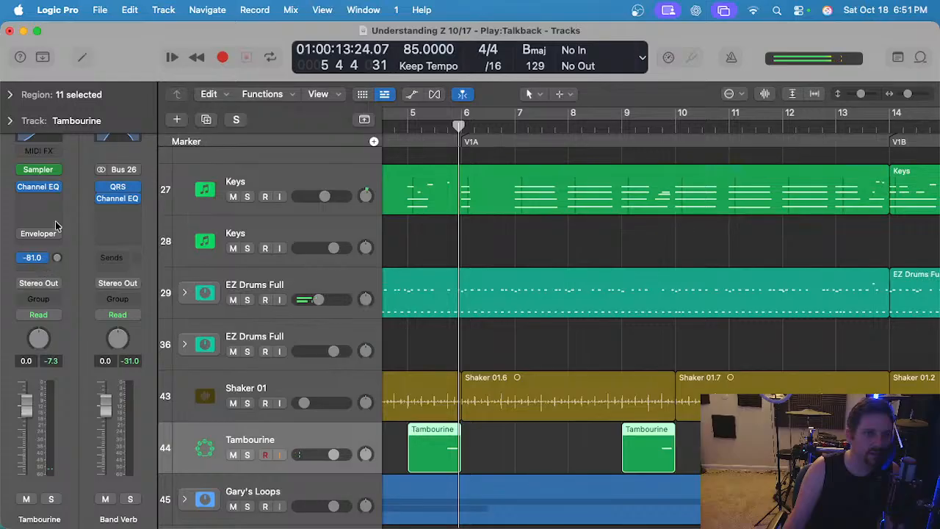
click(441, 128)
key(s)
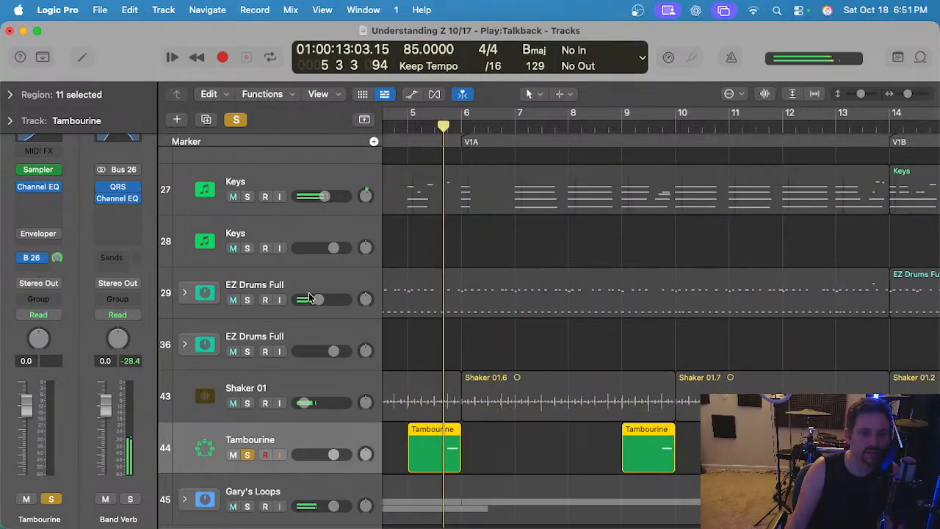
key(s)
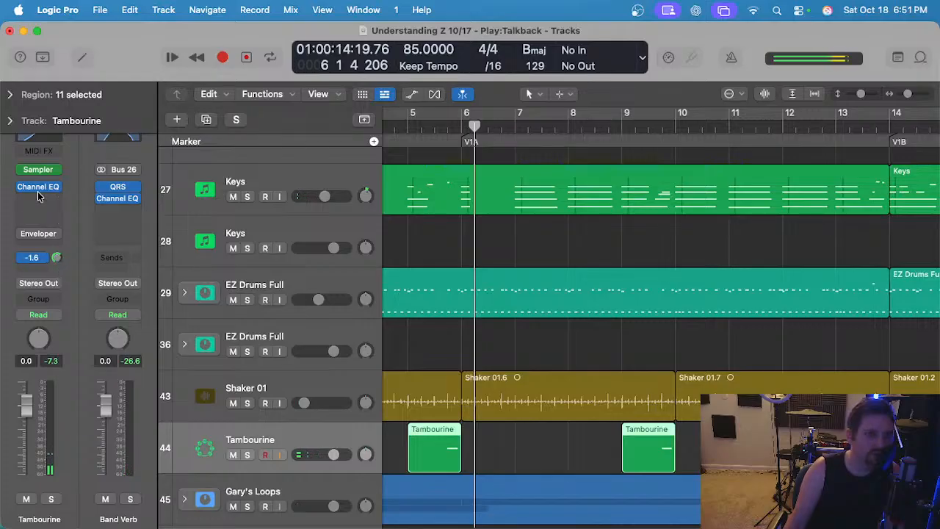
Enable the high cut in the Tambourine's Channel EQ, audition the hit, and raise both the high-cut and low-cut frequencies.
click(38, 188)
click(852, 235)
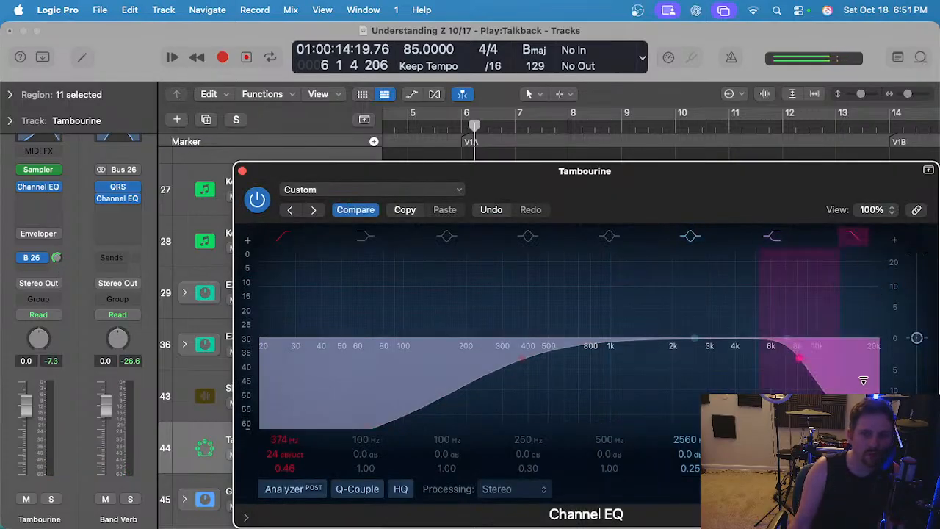
drag(572, 201, 572, 212)
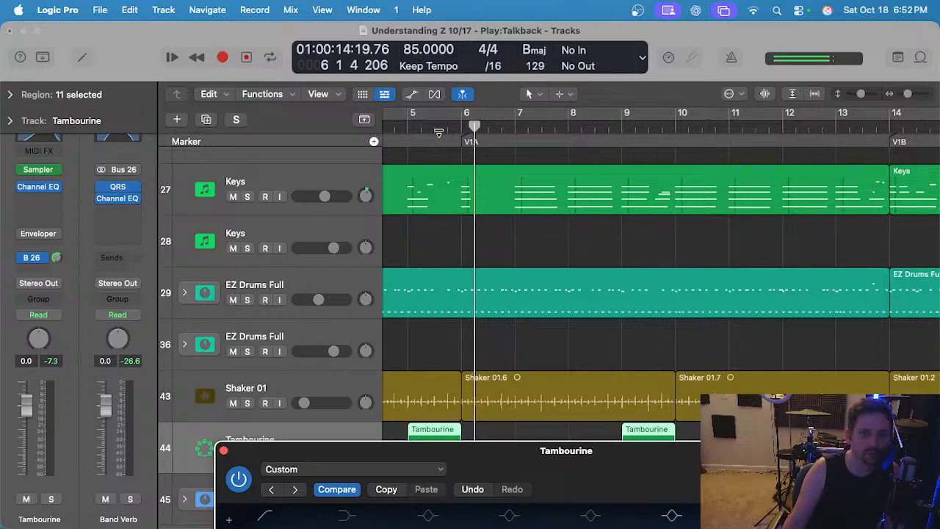
click(438, 133)
drag(596, 490, 574, 225)
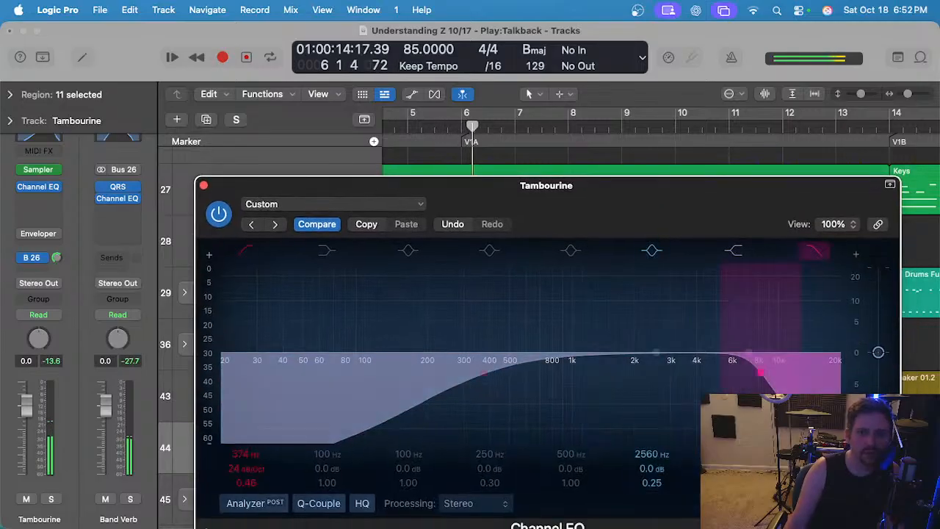
drag(749, 376, 778, 376)
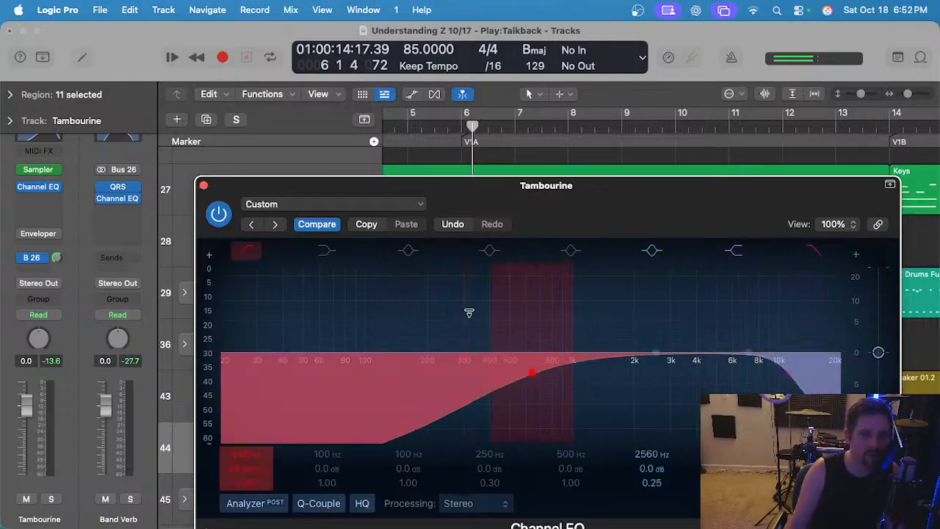
Close the Tambourine's Channel EQ and insert a ChromaVerb reverb after it on the track.
click(203, 185)
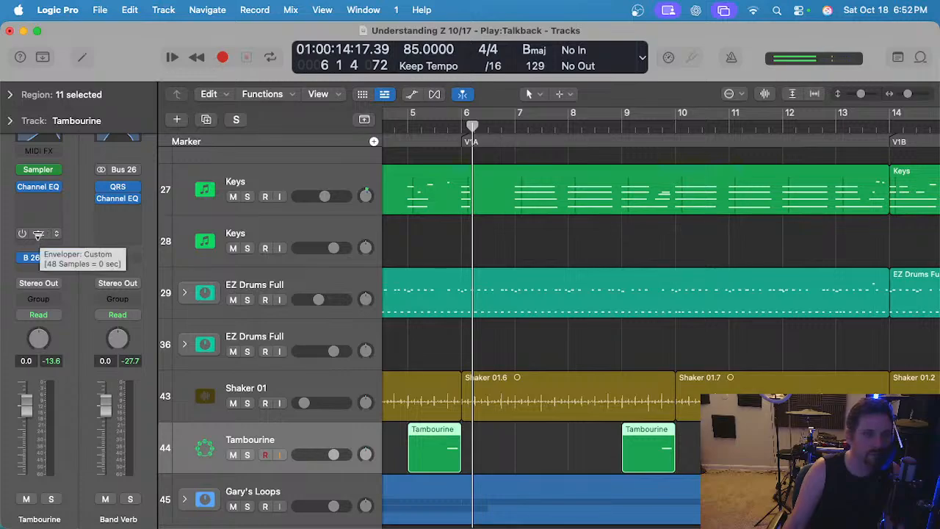
click(38, 200)
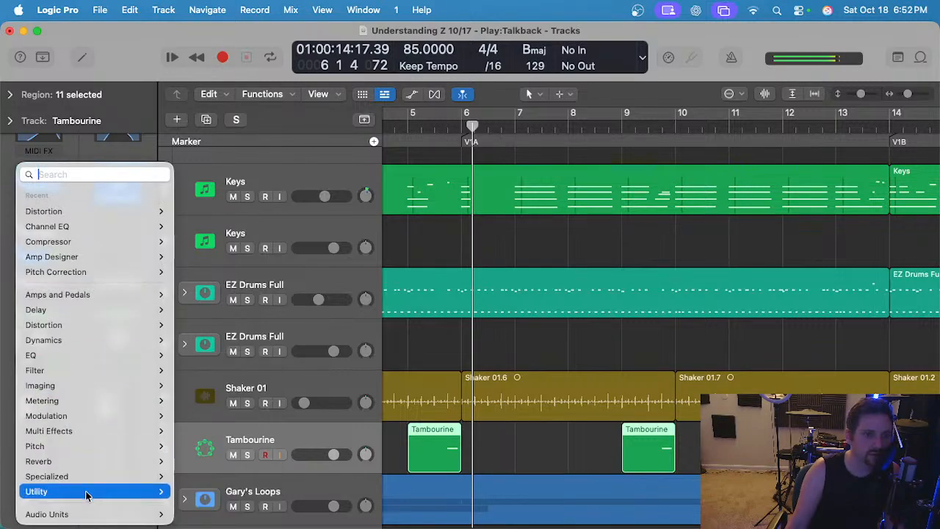
mouse_move(80, 461)
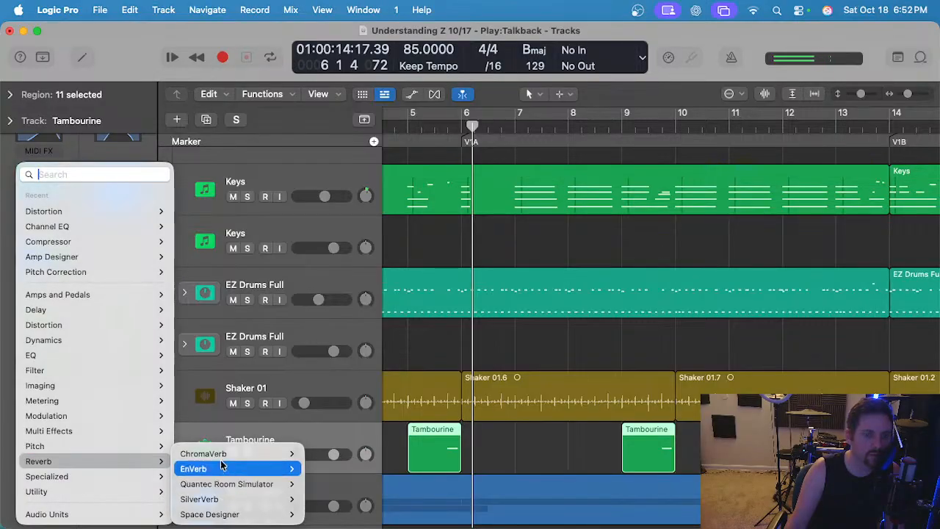
mouse_move(221, 453)
click(323, 451)
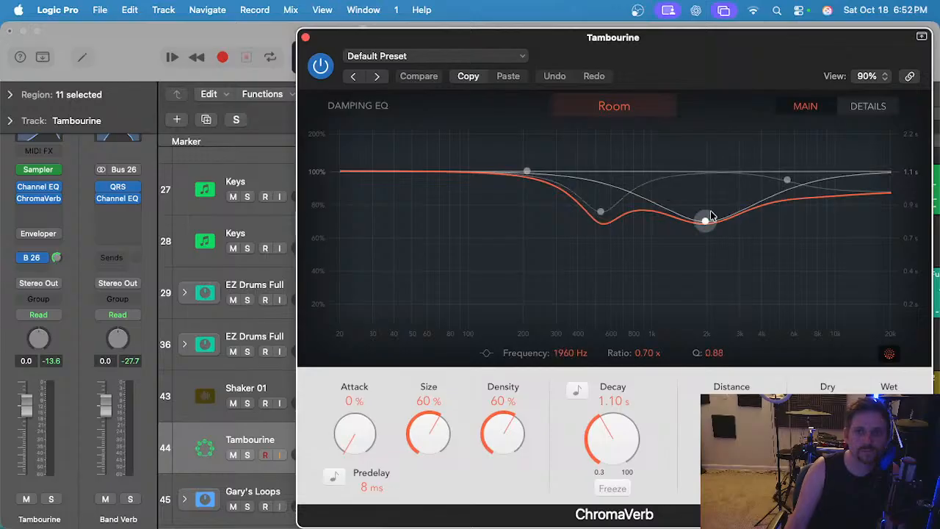
Reshape ChromaVerb's damping EQ by moving the mid and high nodes toward 20 kHz to roll off the highs, and set the decay to 5.30 s.
drag(704, 220, 890, 314)
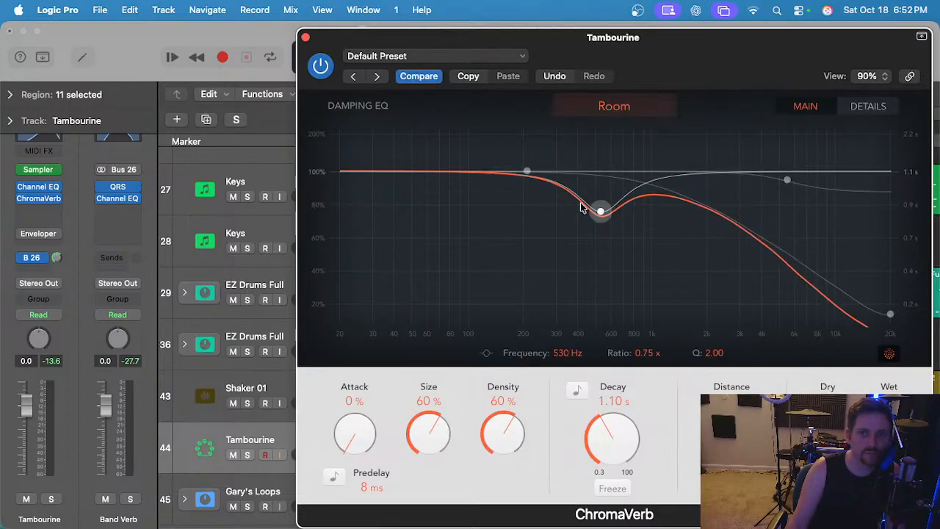
drag(580, 208, 878, 176)
drag(799, 178, 890, 163)
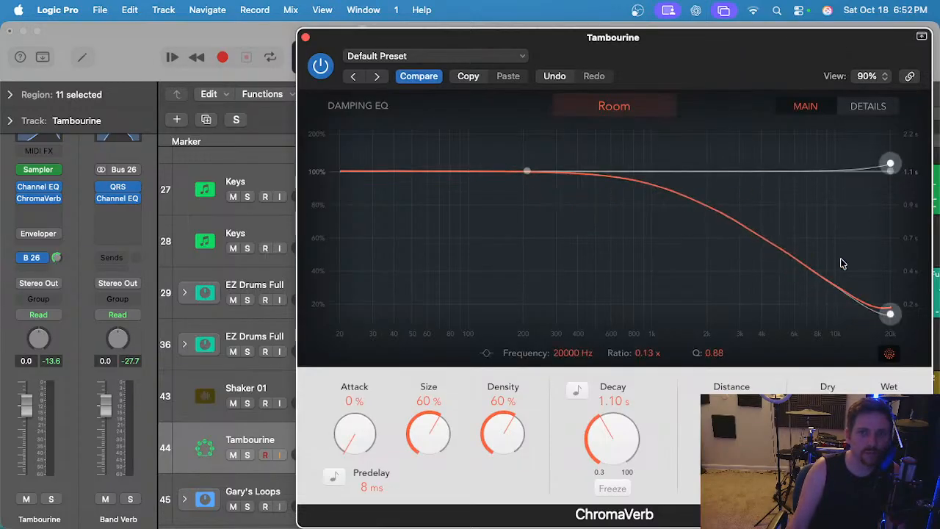
mouse_move(890, 315)
mouse_down()
mouse_move(890, 268)
mouse_move(890, 320)
mouse_up()
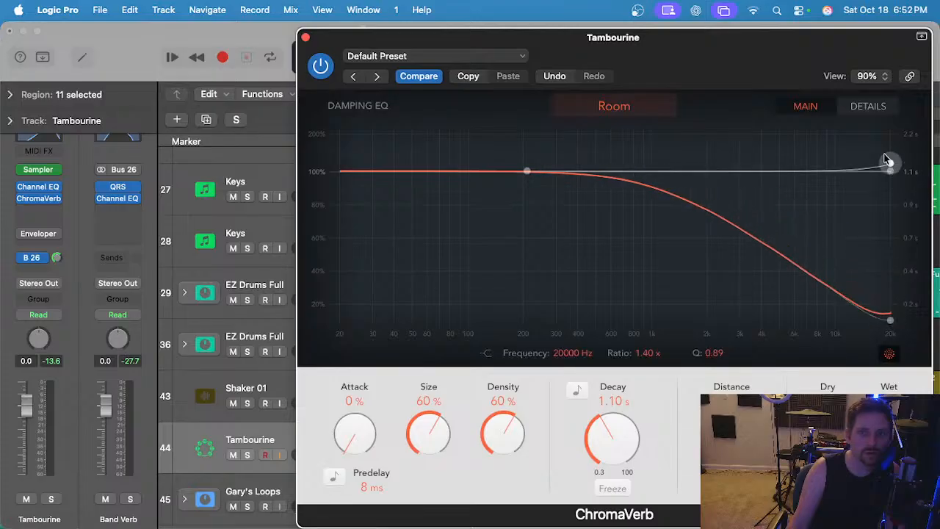
drag(887, 160, 869, 237)
drag(889, 317, 890, 288)
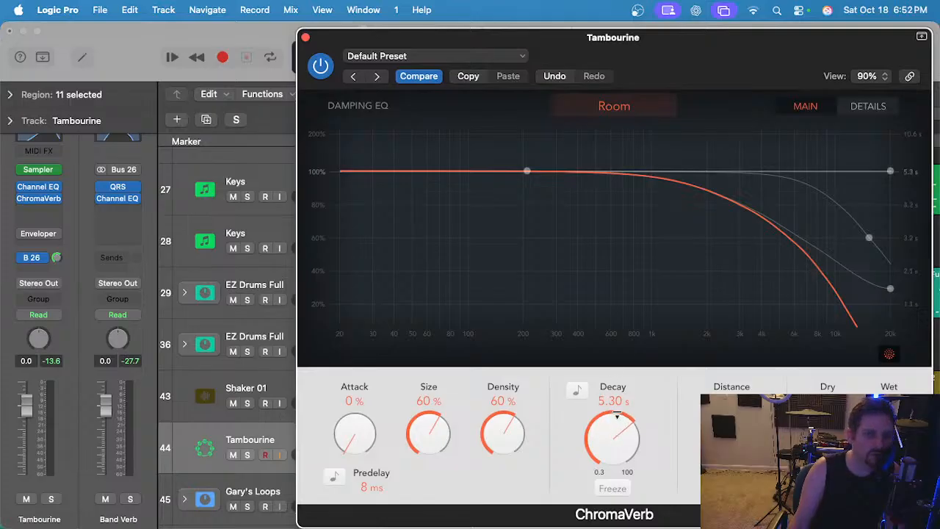
Audition the bar 5 tambourine hit with ChromaVerb, comparing it soloed and in the full mix.
drag(649, 57, 541, 394)
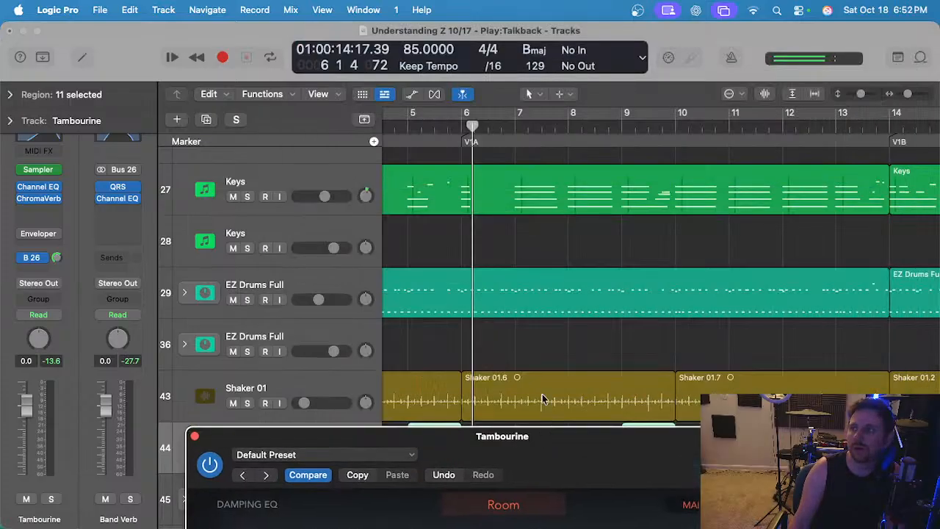
key(space)
scroll(448, 185, left, 3)
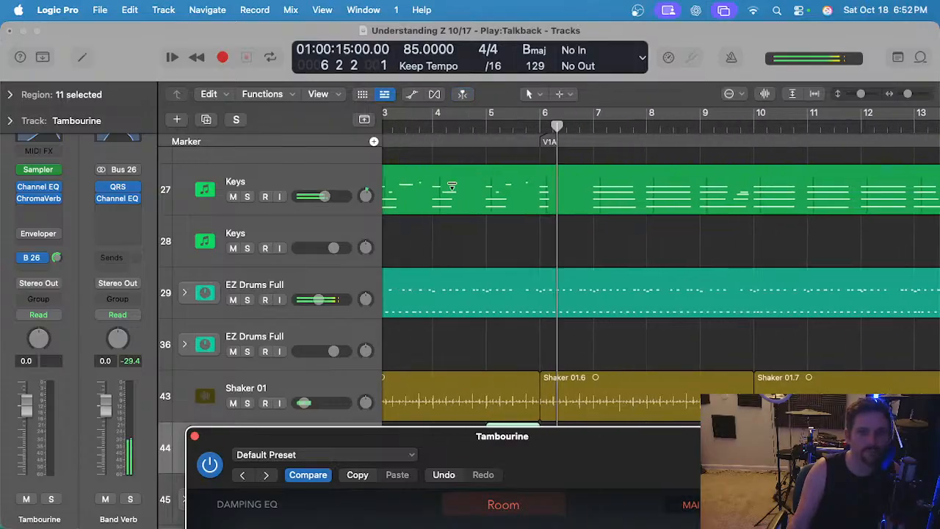
scroll(454, 194, down, 3)
click(514, 127)
key(s)
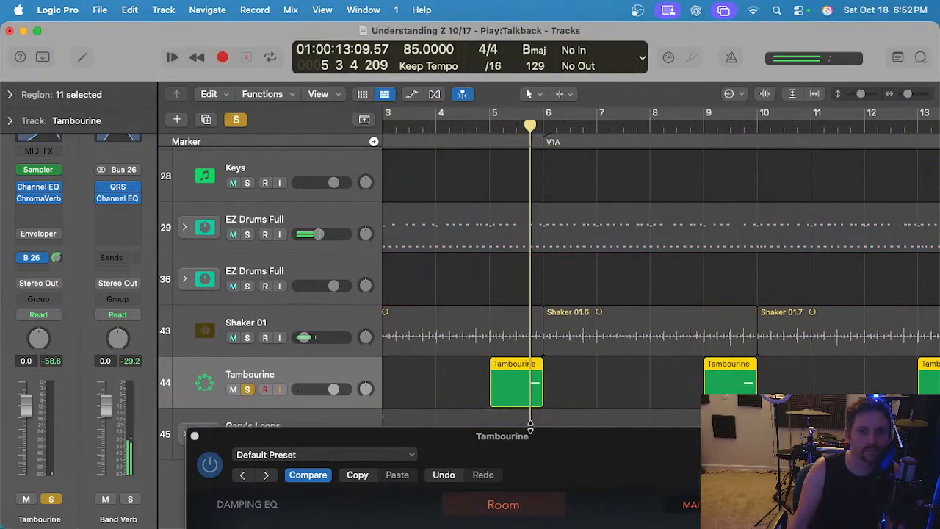
drag(529, 436, 531, 208)
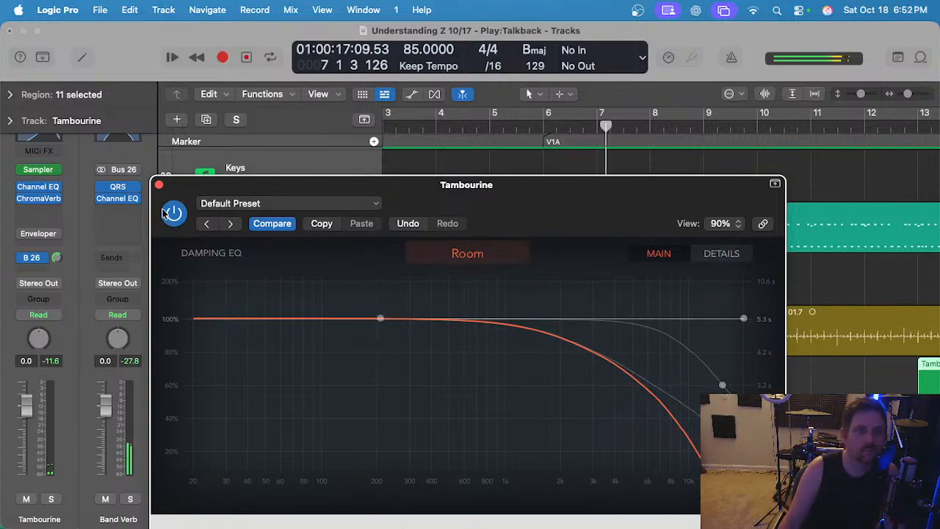
Close ChromaVerb and lower the high-cut frequency in the Tambourine's Channel EQ, closing the EQ when done.
click(159, 187)
click(38, 187)
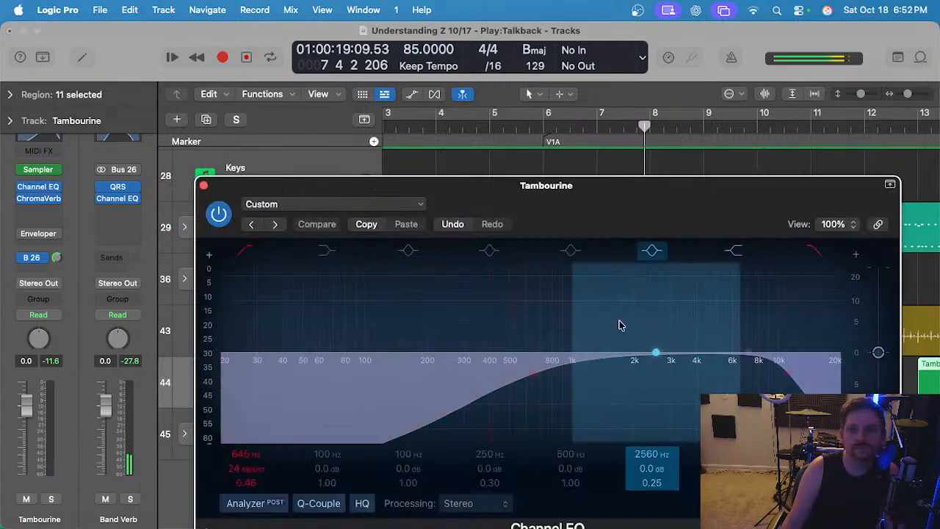
drag(789, 386, 766, 387)
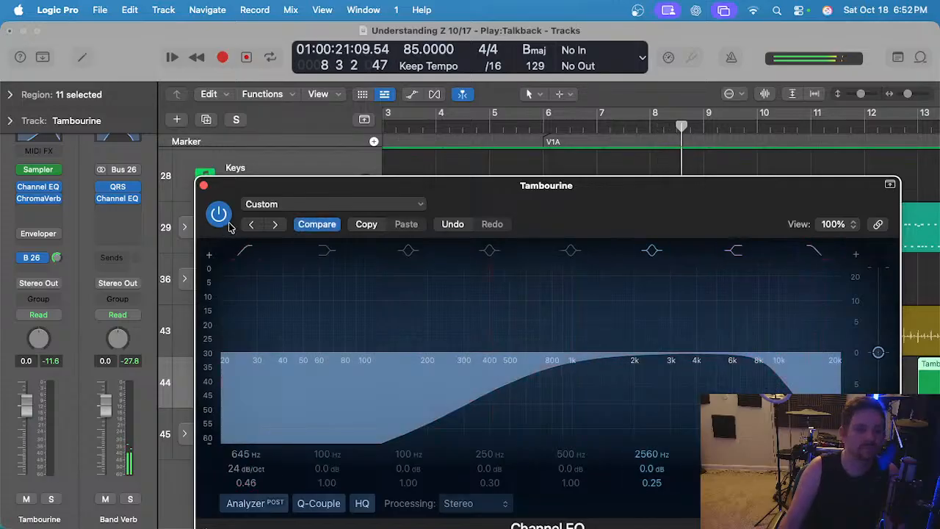
click(203, 186)
Set the Tambourine track volume to about -7.6 dB and play the mix from bar 5.
click(610, 390)
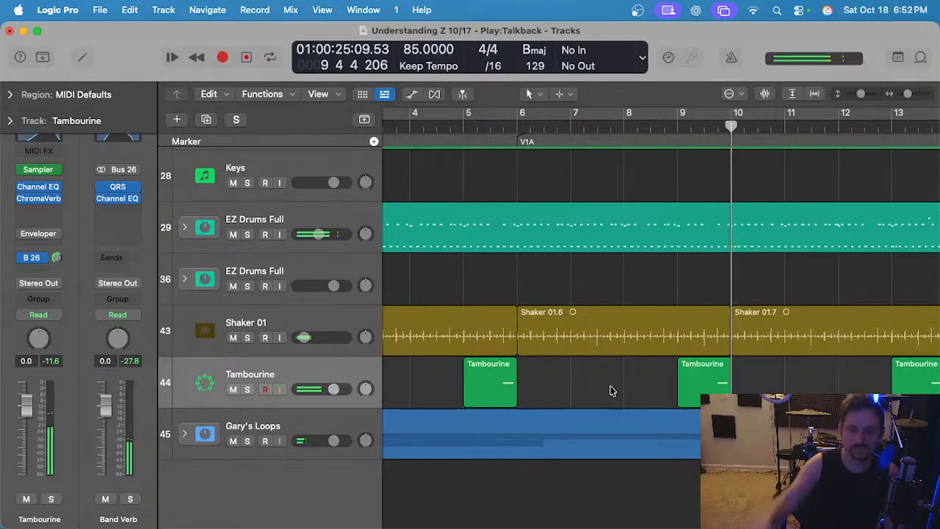
key(space)
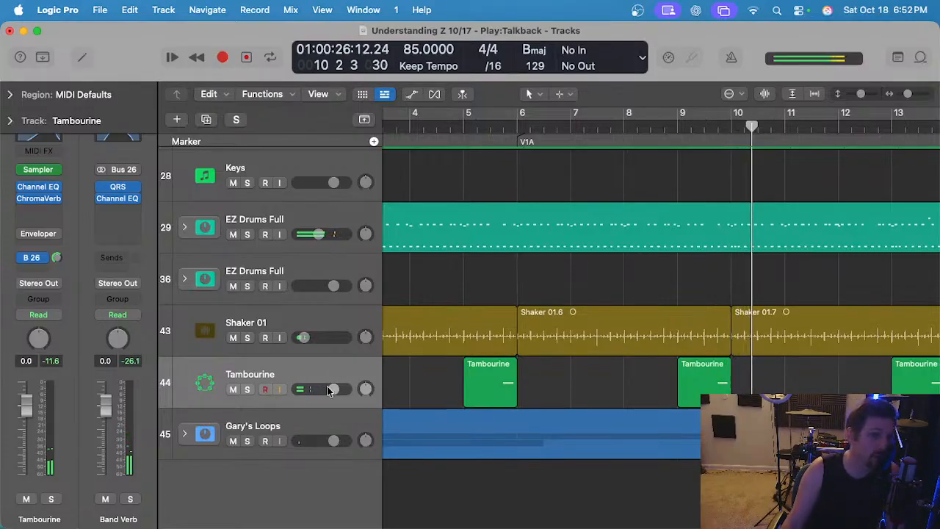
click(464, 125)
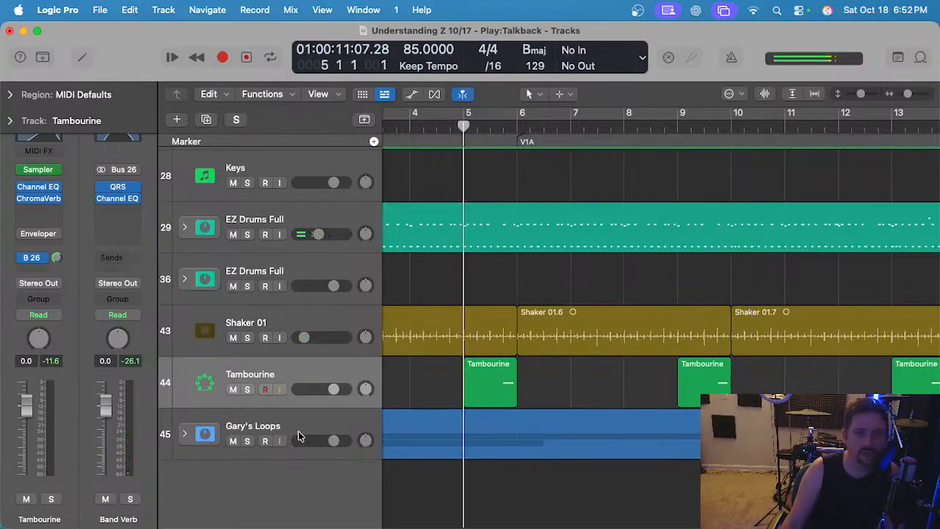
drag(337, 391, 322, 391)
key(space)
key(super+Left)
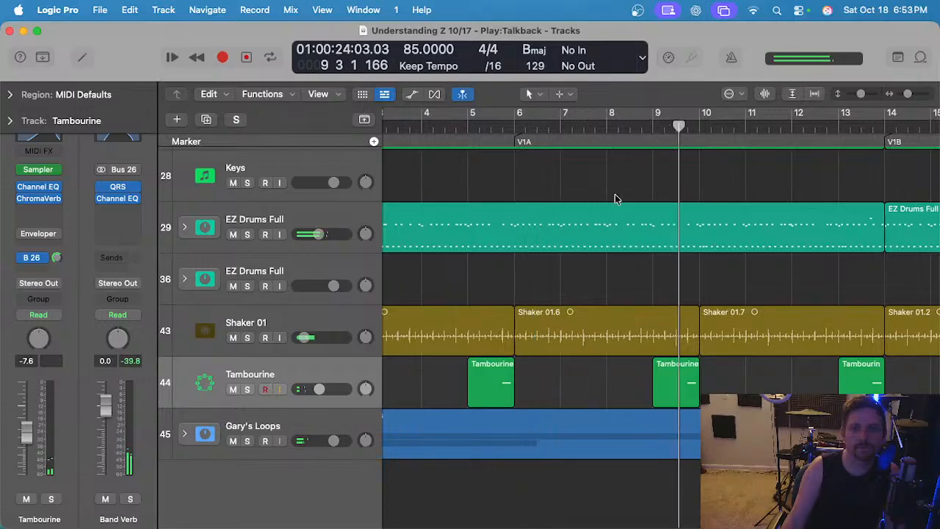
scroll(497, 332, right, 3)
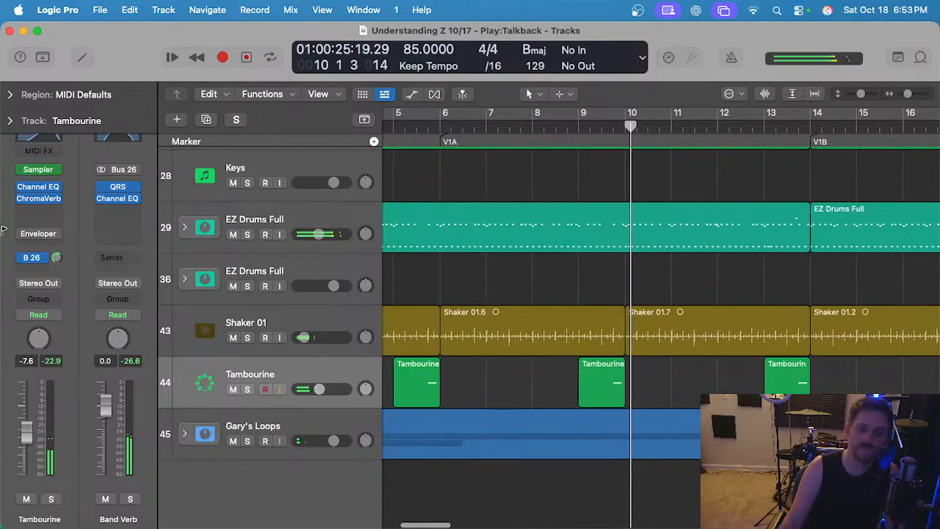
Lower ChromaVerb's 20000 Hz damping node to a ratio of about 0.41 and audition the tambourine hit in bar 9.
click(41, 199)
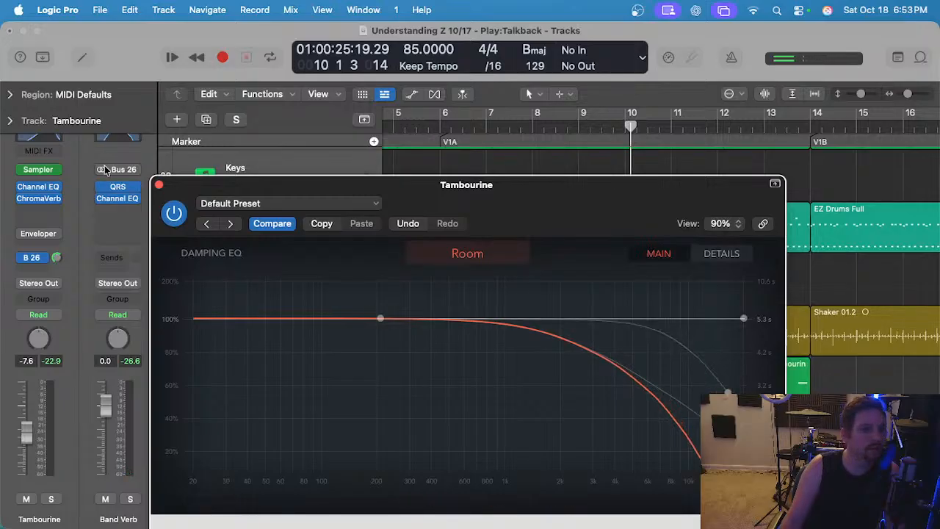
drag(743, 326, 728, 397)
drag(599, 197, 635, 528)
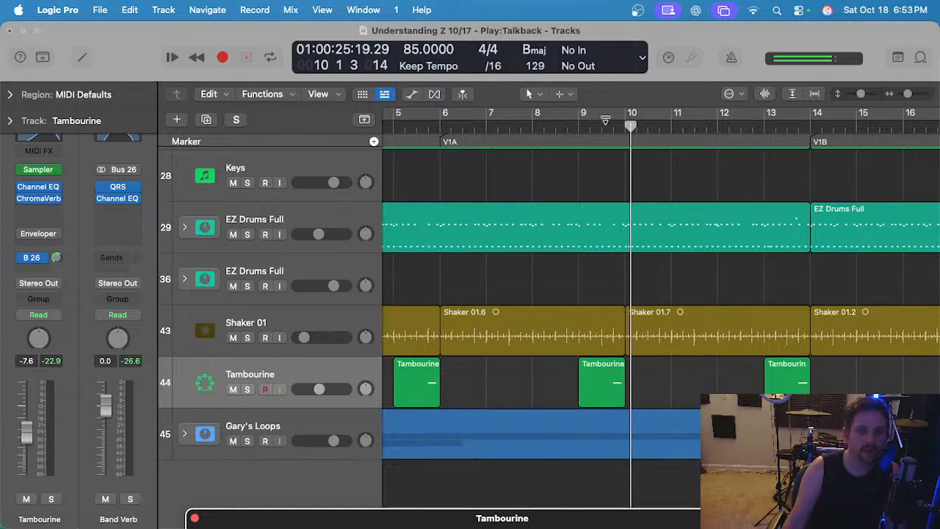
click(603, 121)
key(s)
key(s)
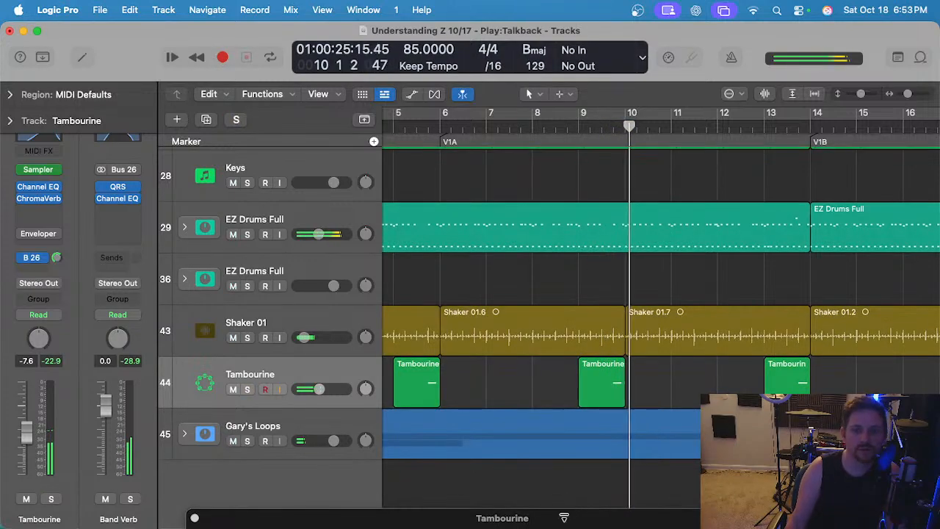
drag(563, 518, 599, 147)
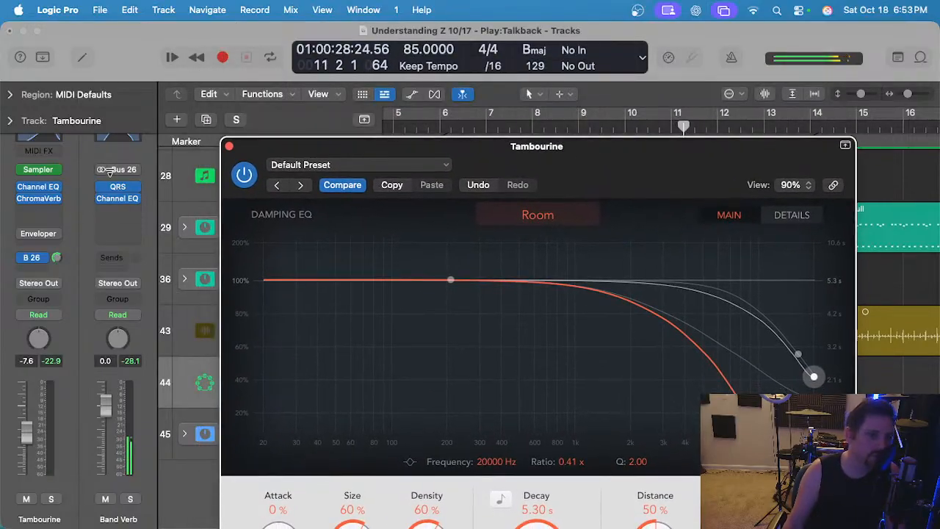
Review the Tambourine's Channel EQ curve and close both of its plug-in windows.
click(43, 188)
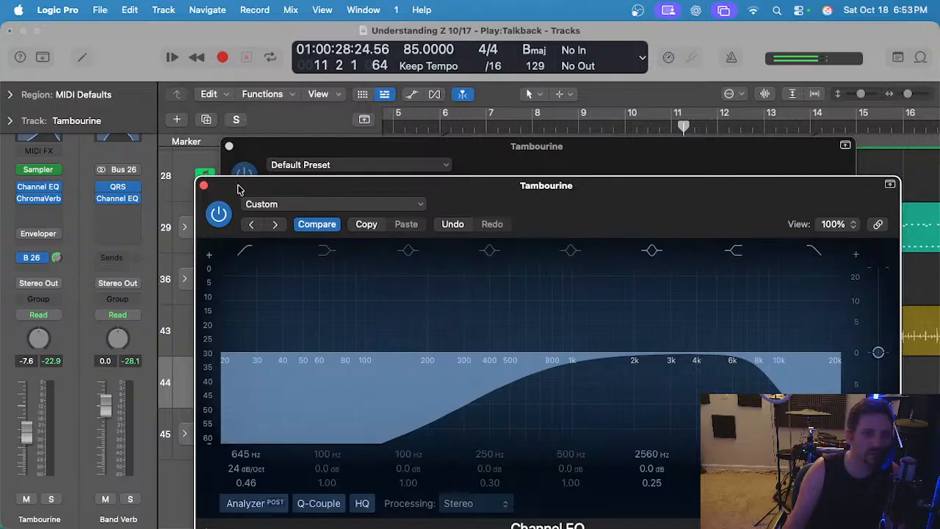
click(204, 186)
click(228, 146)
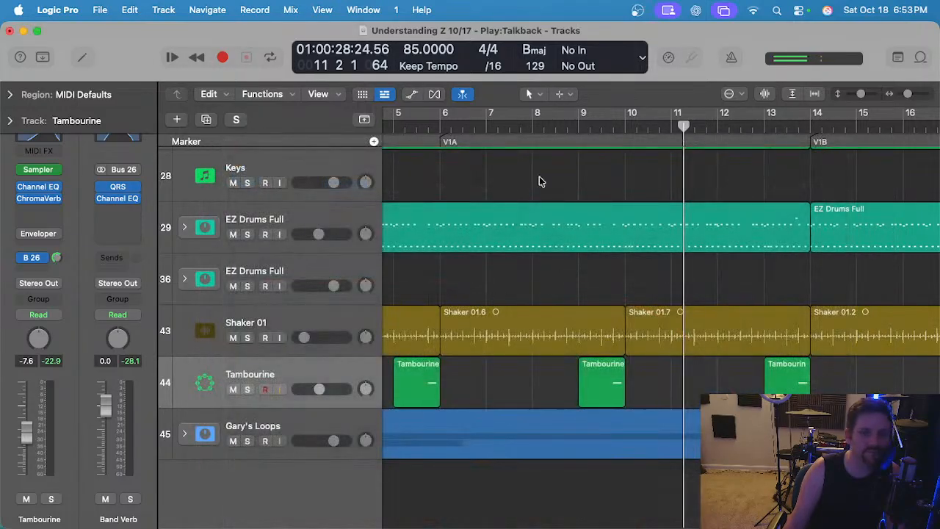
Play the mix from bar 9 and set the Tambourine track volume to about -10.4 dB.
click(581, 122)
key(space)
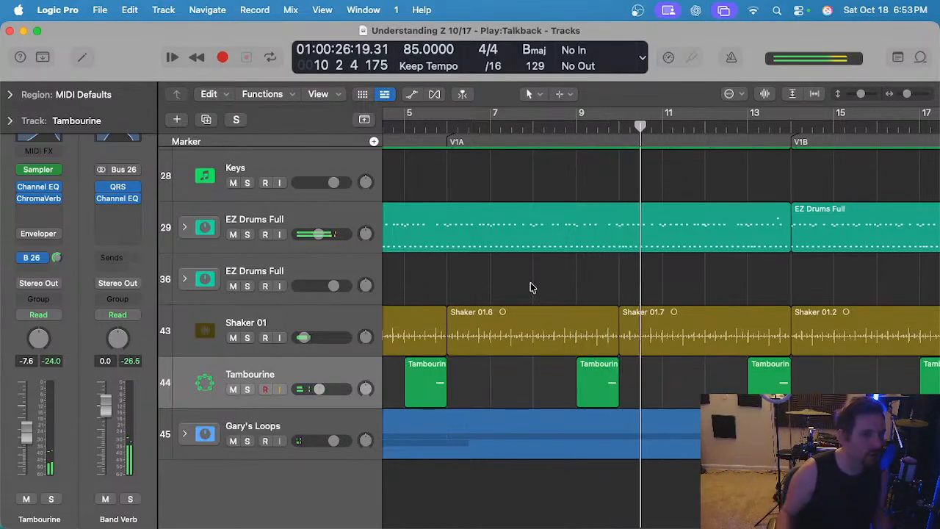
key(super+Left)
key(super+Left)
key(super+Left)
scroll(525, 276, right, 4)
scroll(525, 276, right, 4)
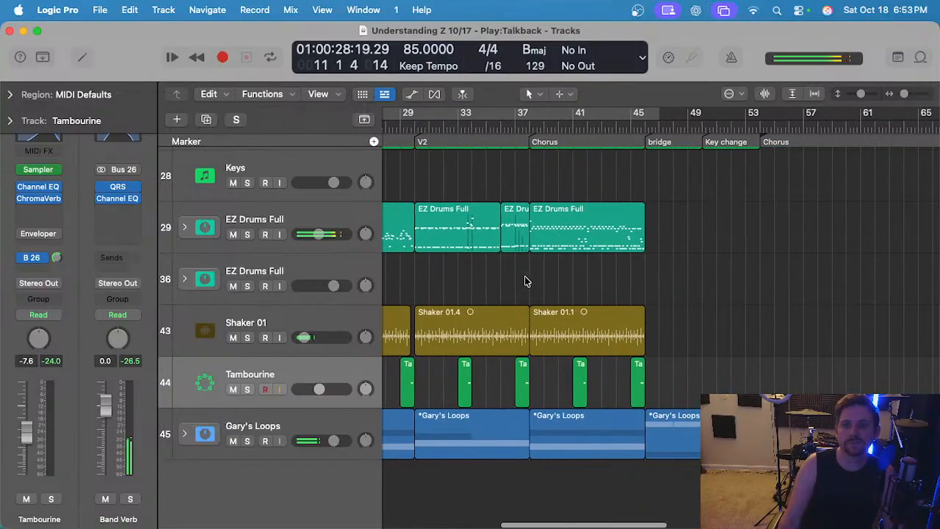
scroll(524, 276, left, 6)
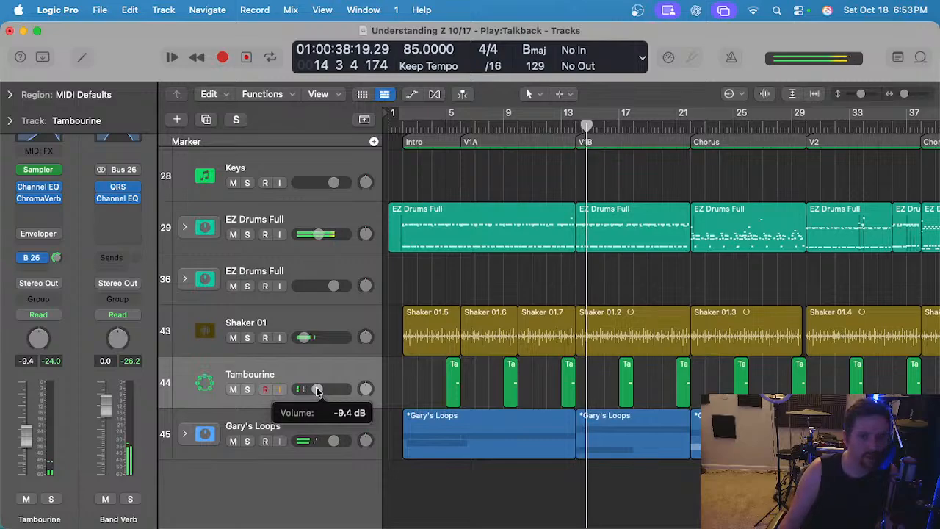
drag(317, 390, 317, 389)
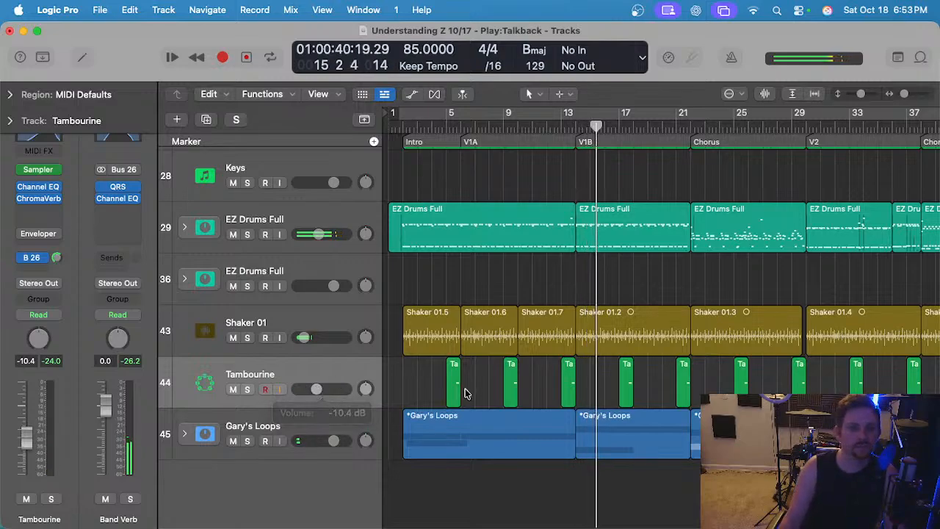
Listen to the tambourine level through the second half of verse 1 and the chorus, checking its Channel EQ cut filters.
scroll(610, 386, down, 1)
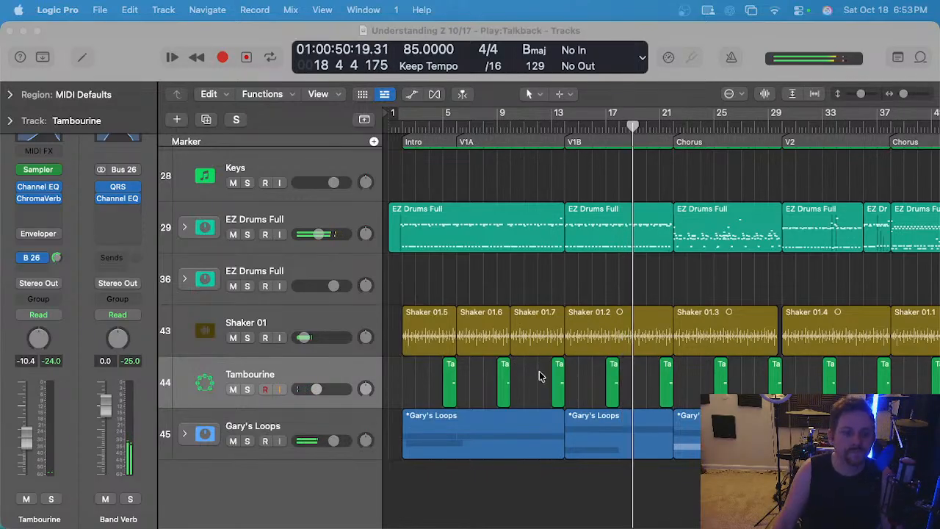
click(40, 186)
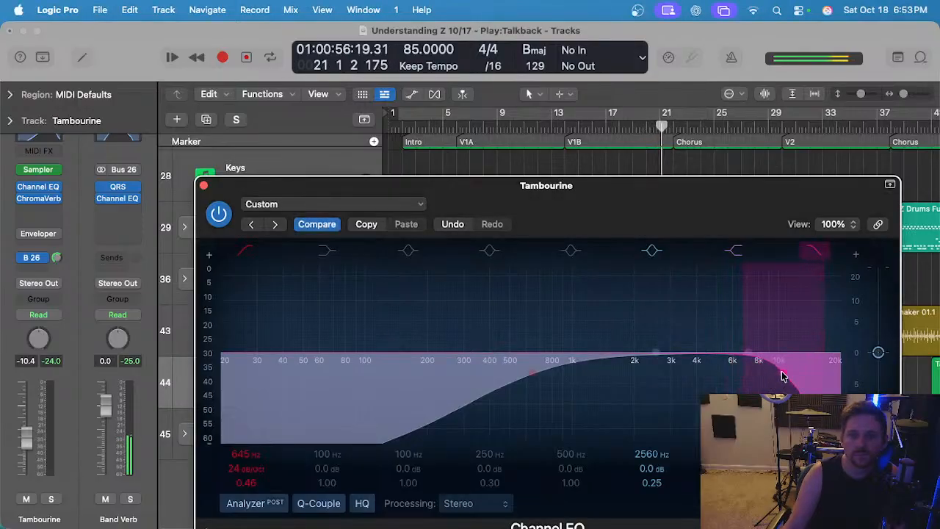
click(203, 186)
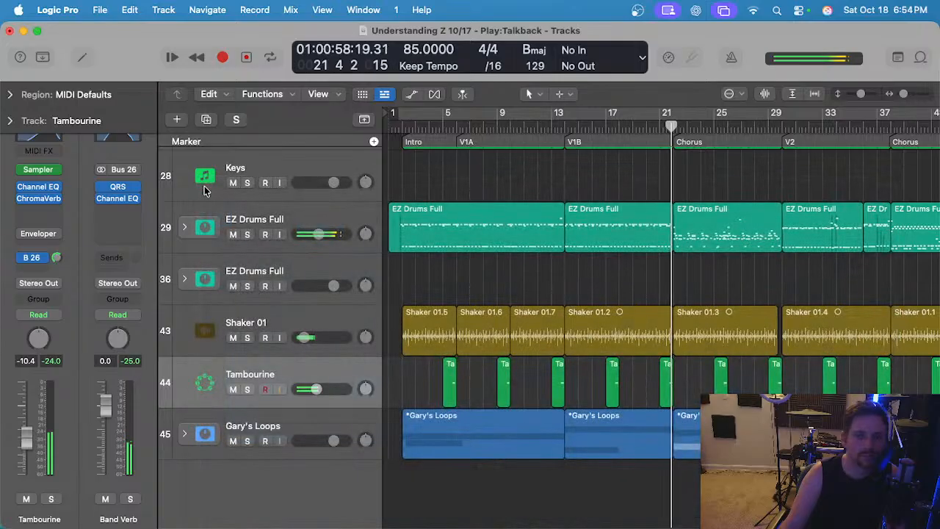
scroll(696, 385, up, 2)
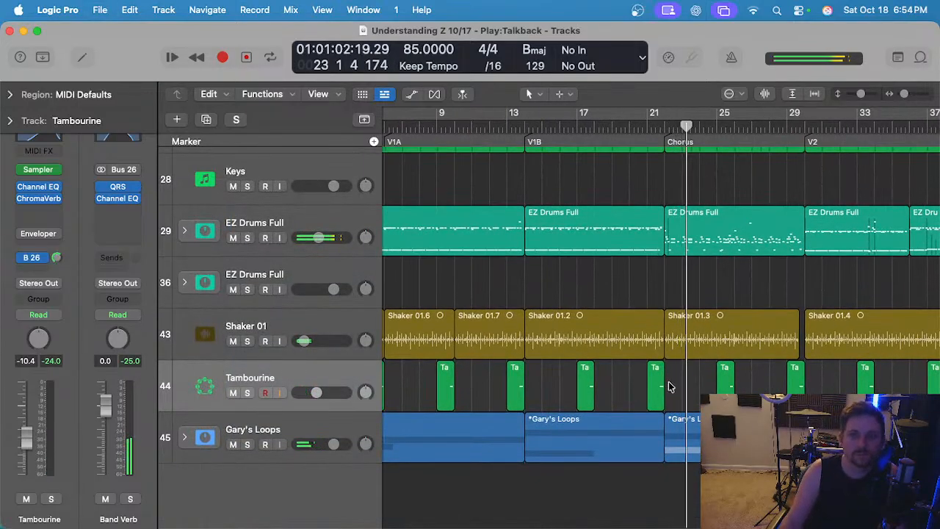
scroll(669, 381, up, 3)
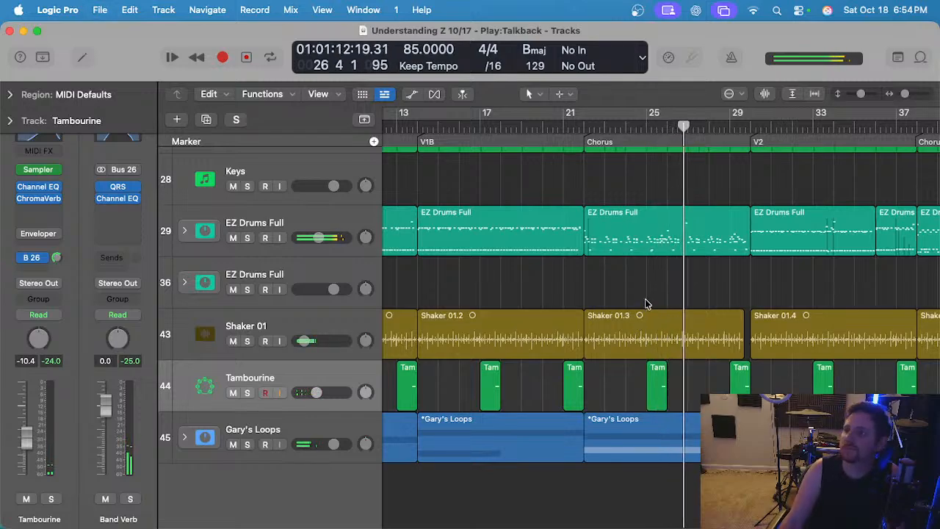
scroll(591, 298, up, 10)
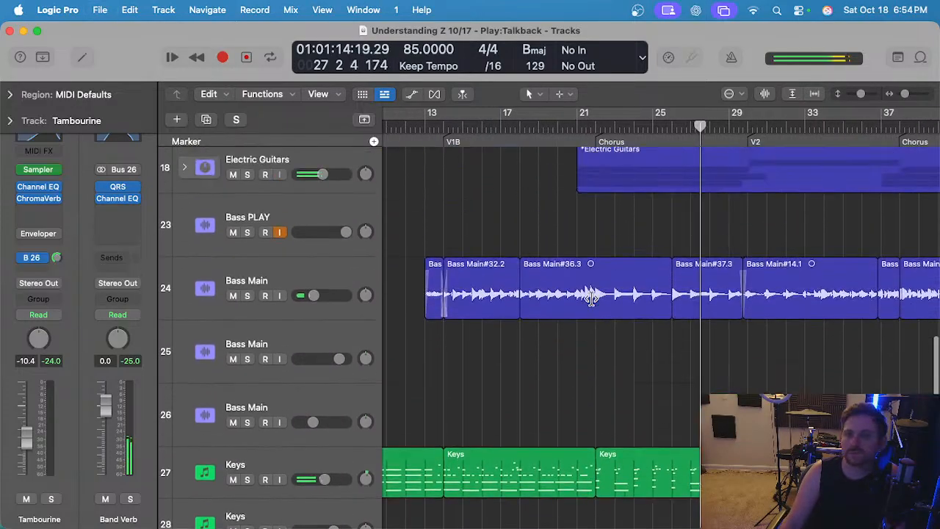
Fine-tune the volume of the Bass Main on track 24 and set the Electric Guitars track volume to -5.0 dB.
click(314, 296)
scroll(546, 252, up, 3)
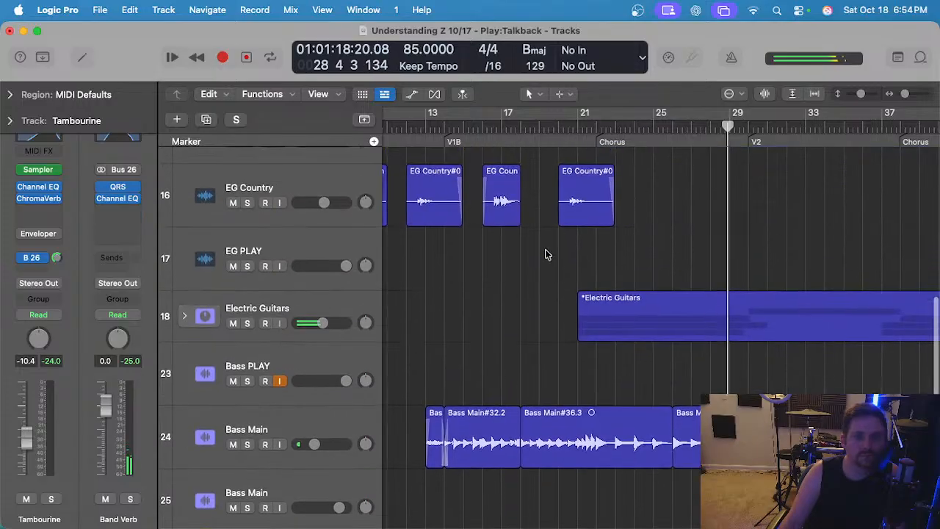
click(273, 301)
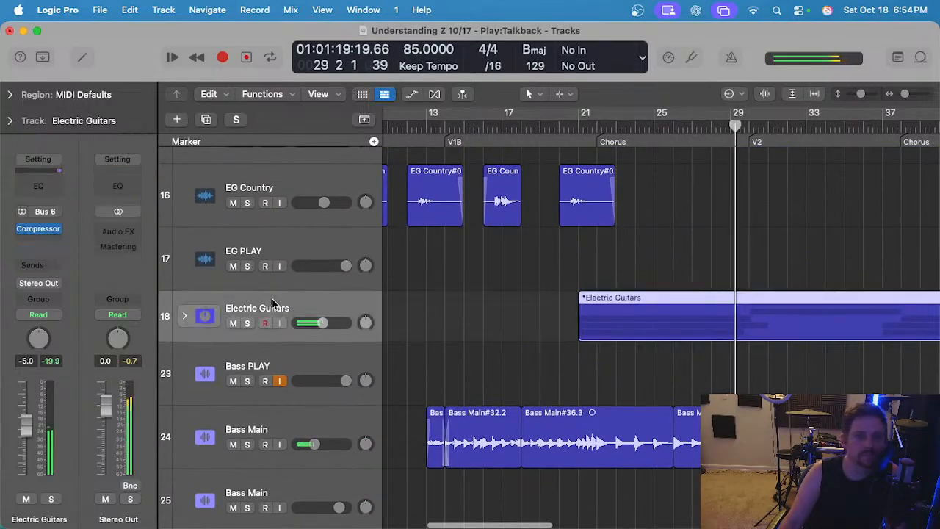
click(312, 326)
drag(323, 323, 322, 323)
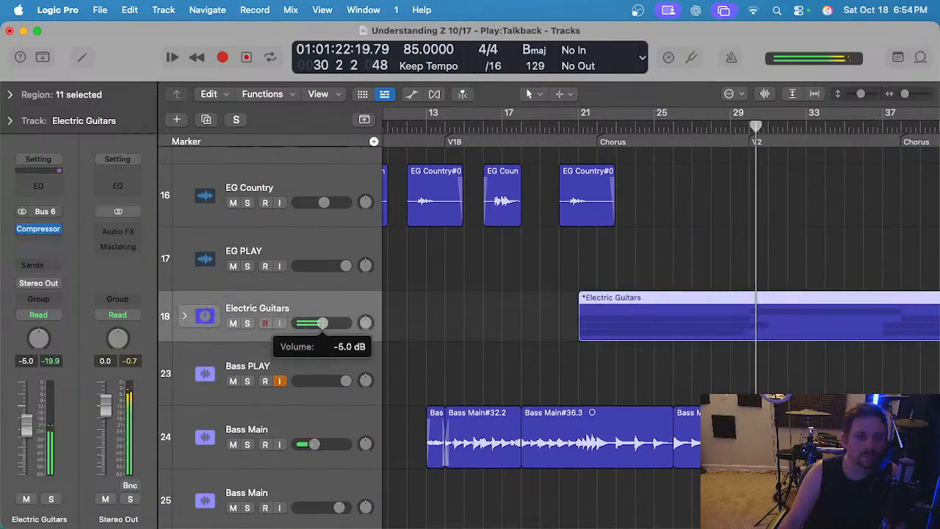
Solo the Banjo on track 13 in verse 2, set its Bus 26 reverb send to -8.0, and return to the full mix.
scroll(508, 295, left, 2)
scroll(509, 294, right, 4)
scroll(510, 296, up, 5)
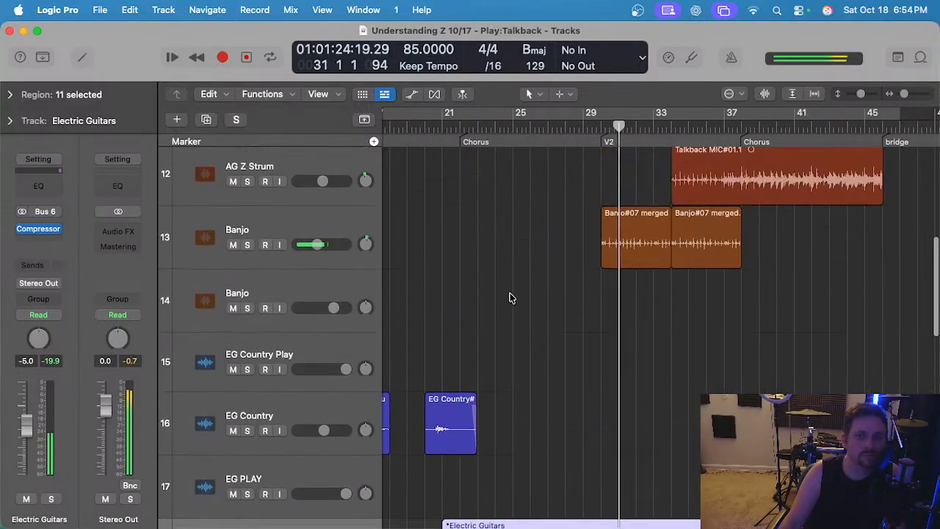
click(304, 342)
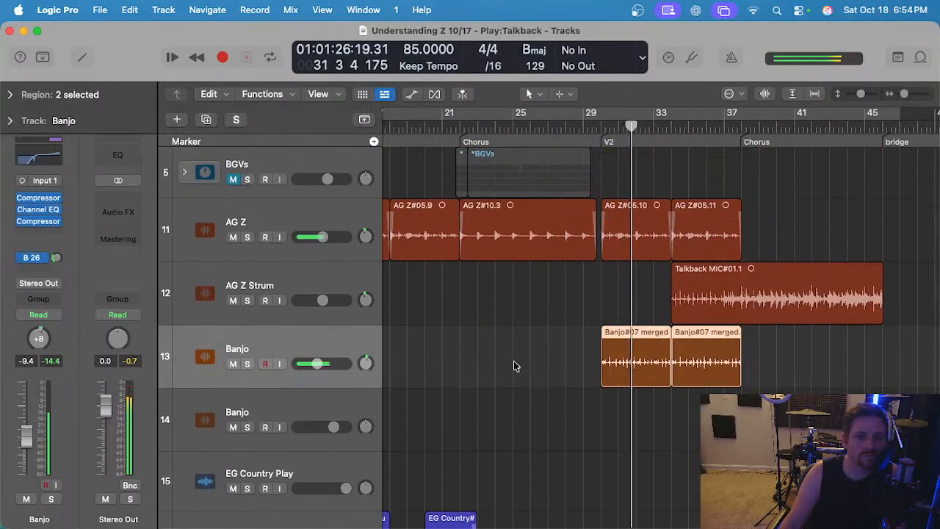
key(s)
click(56, 258)
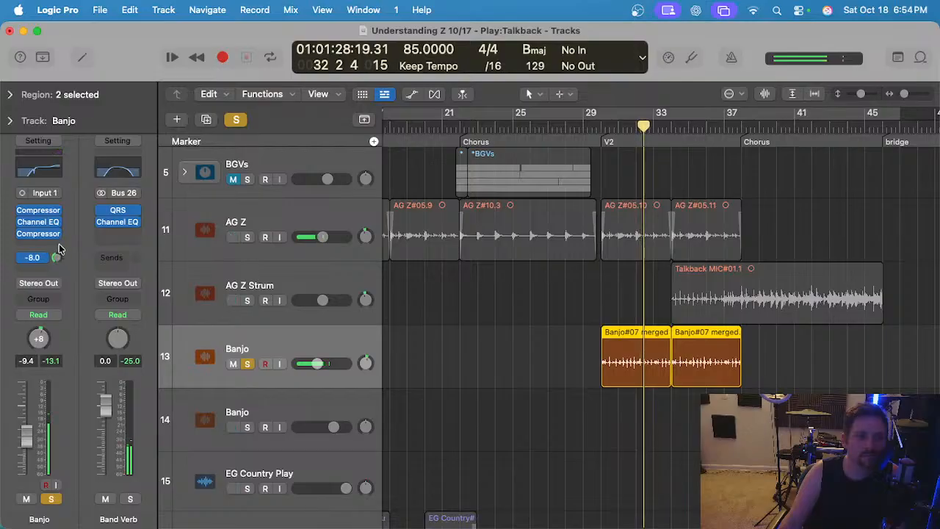
key(s)
click(469, 310)
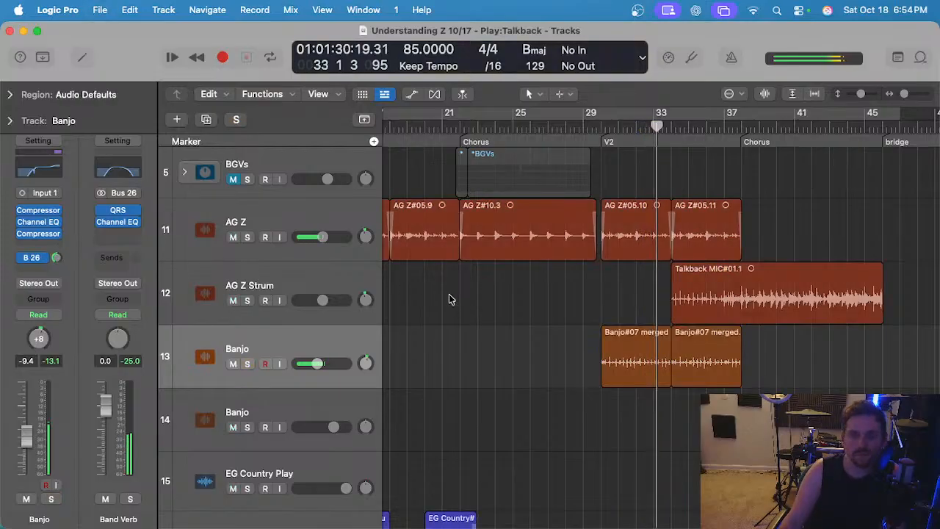
Solo AG Z Strum, lower its Compressor threshold, compare it against the full mix, and close the plug-in.
scroll(450, 302, right, 3)
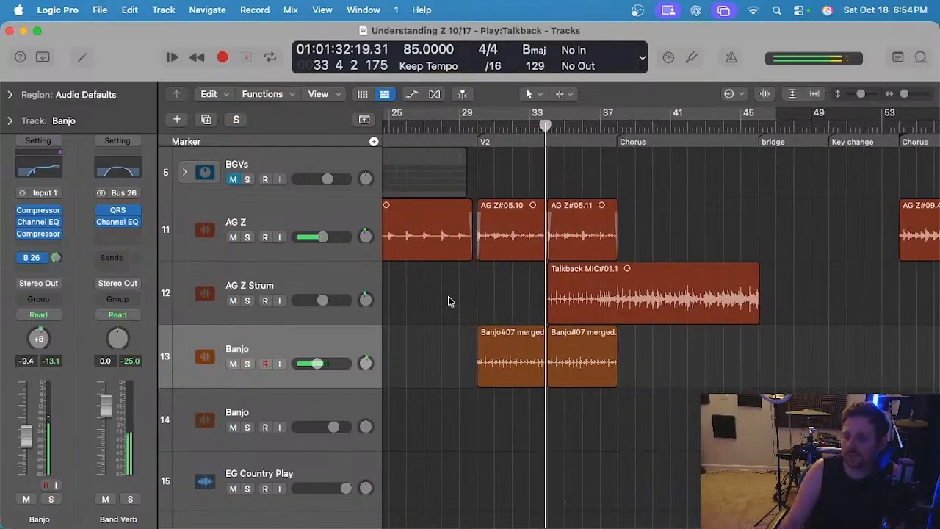
scroll(453, 297, down, 3)
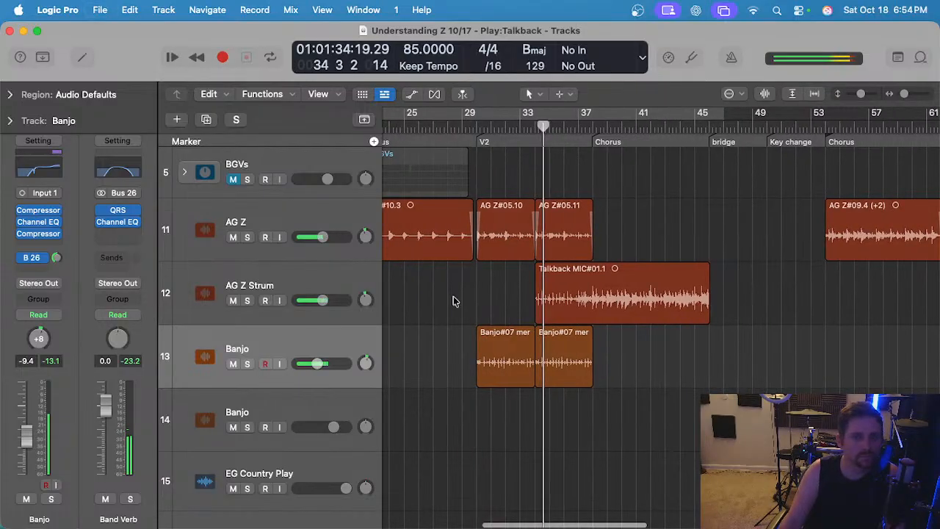
click(304, 272)
key(s)
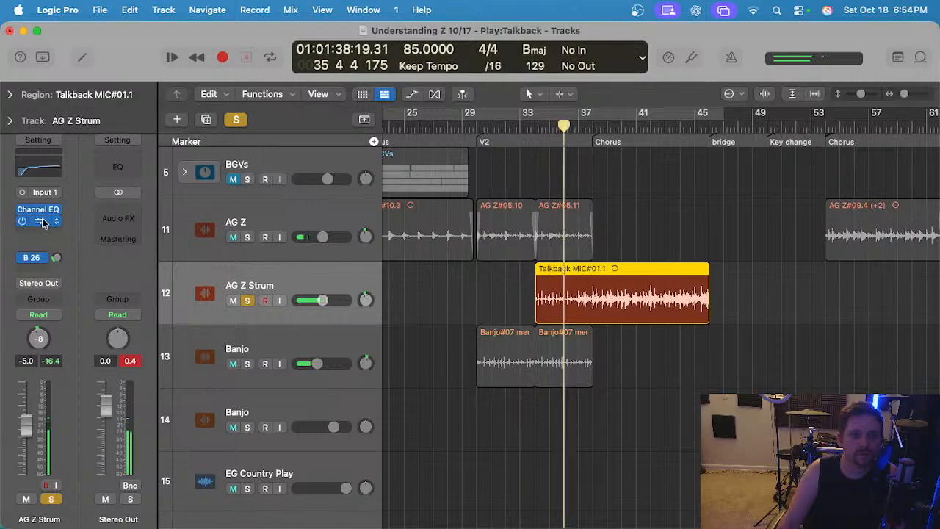
click(41, 221)
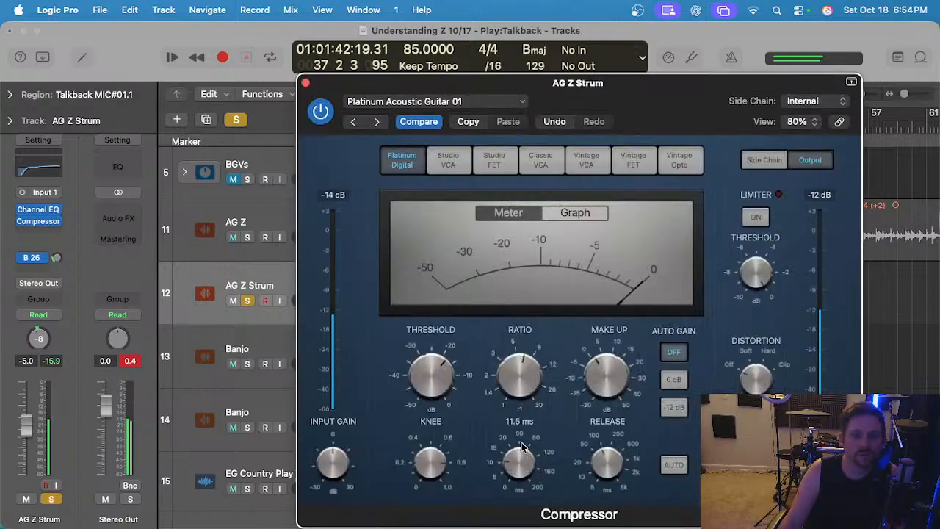
drag(426, 386, 435, 381)
key(s)
key(s)
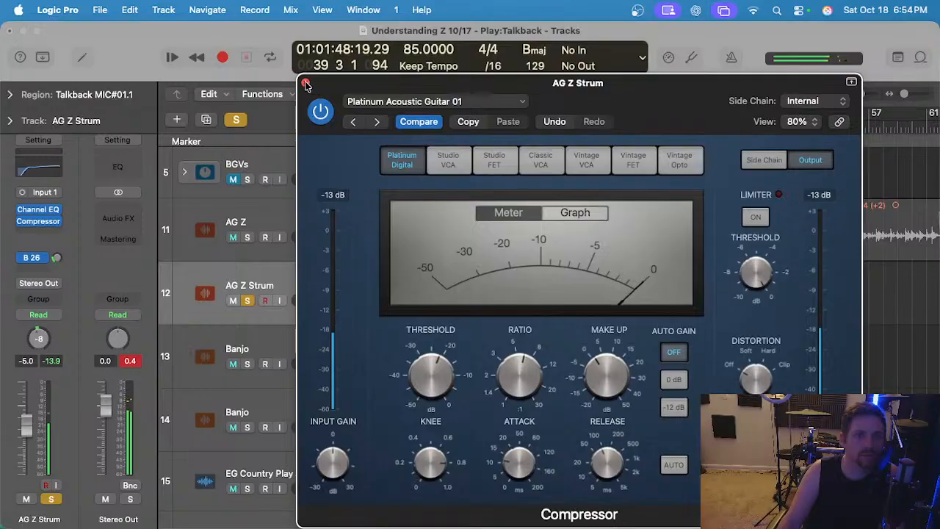
click(305, 85)
key(s)
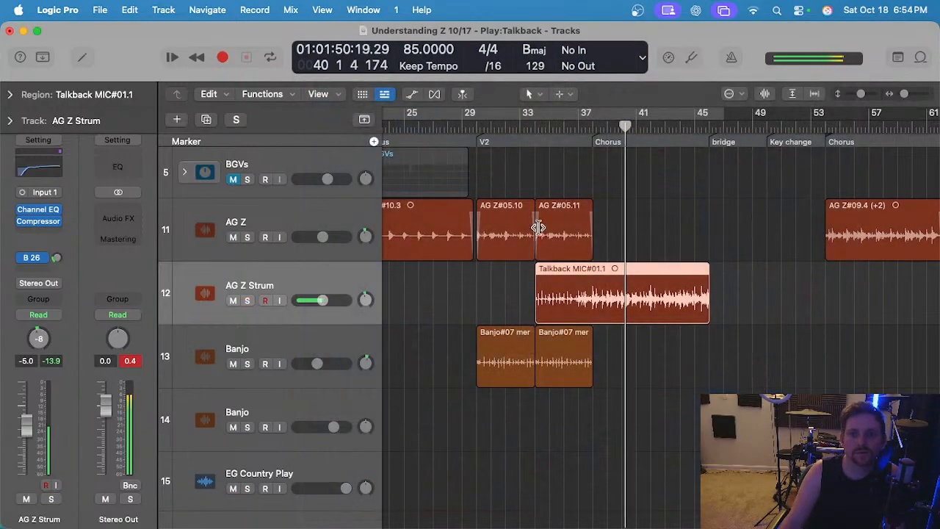
Replay from bar 34 and listen to AG Z Strum and the Banjo in the mix through verse 2 into the second chorus.
click(537, 126)
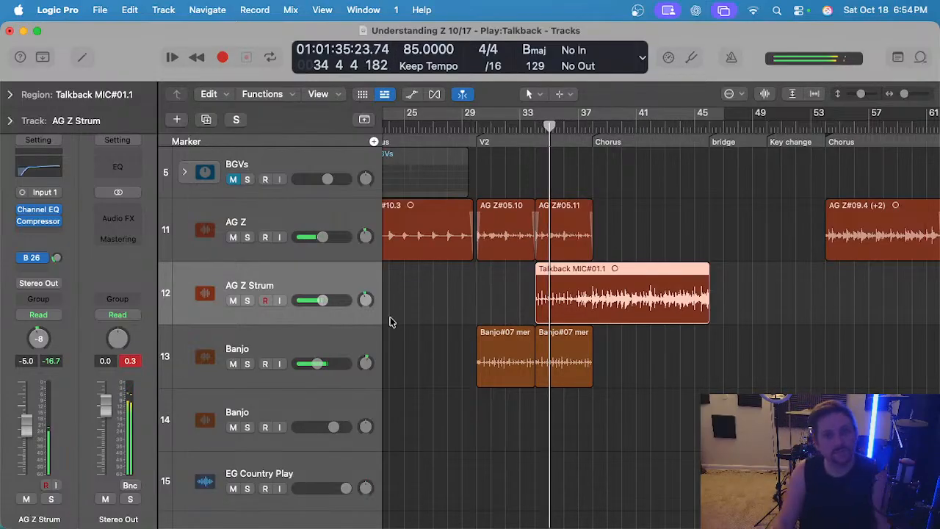
scroll(468, 285, down, 2)
click(447, 296)
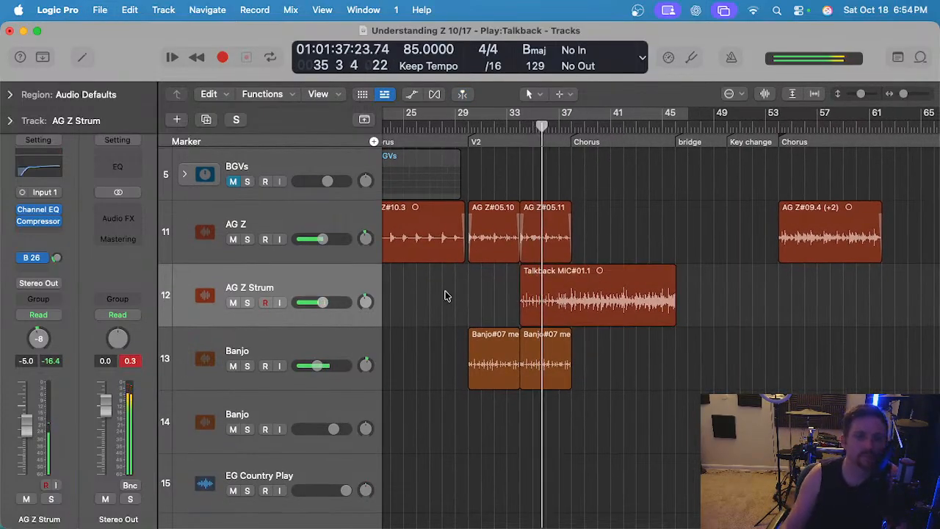
scroll(478, 306, down, 2)
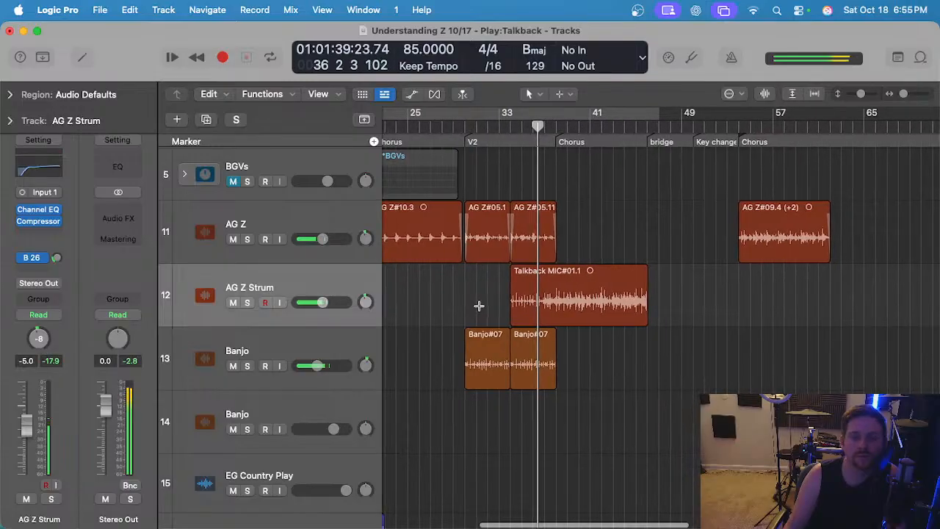
scroll(433, 297, down, 1)
scroll(432, 298, up, 2)
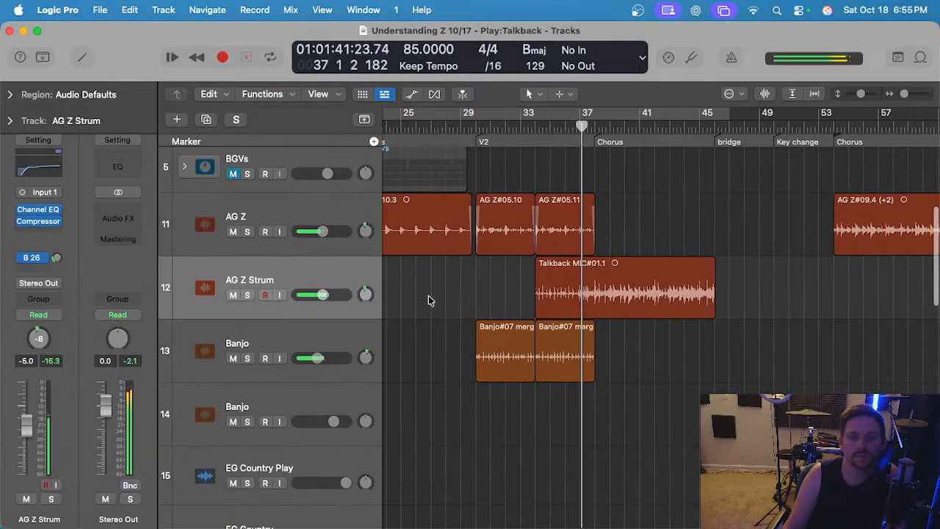
scroll(422, 302, up, 1)
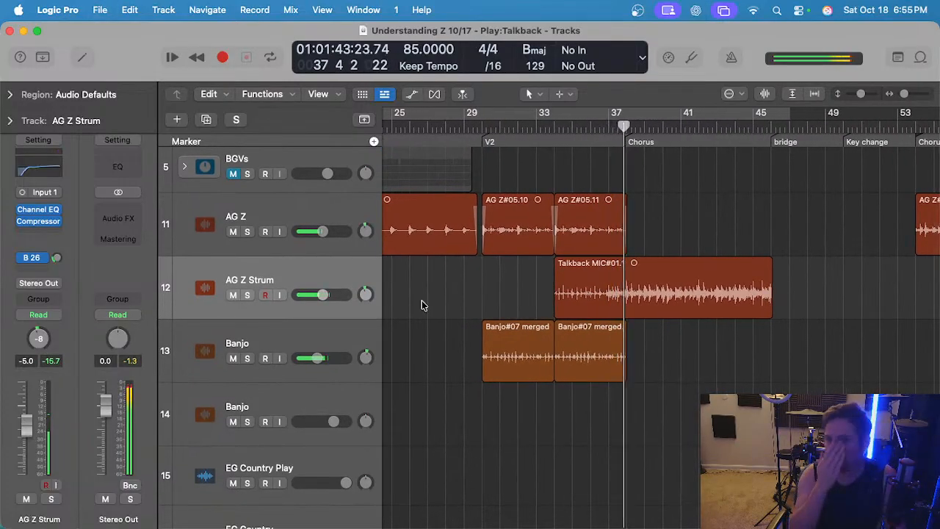
scroll(422, 304, right, 2)
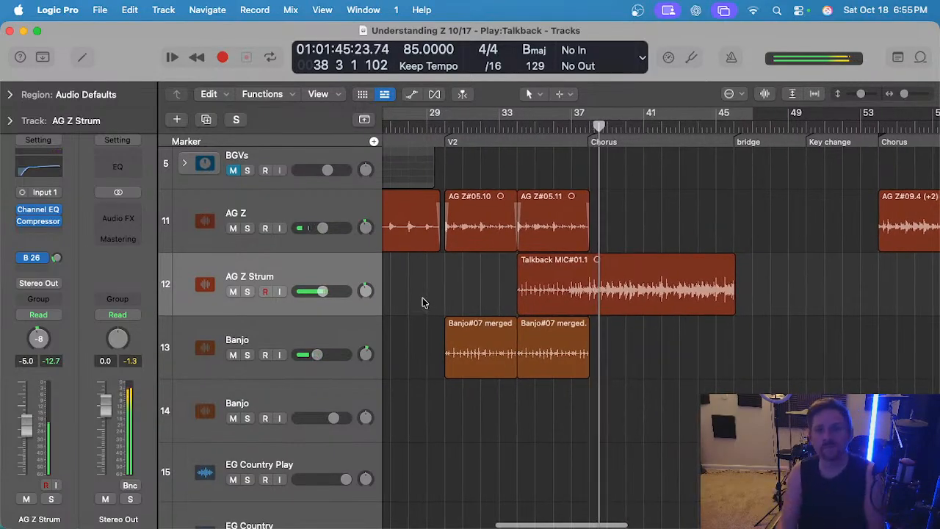
Listen through the second chorus while reviewing the bass, drums, Gary's Loops and lead vocal tracks up to the bridge.
scroll(603, 293, down, 10)
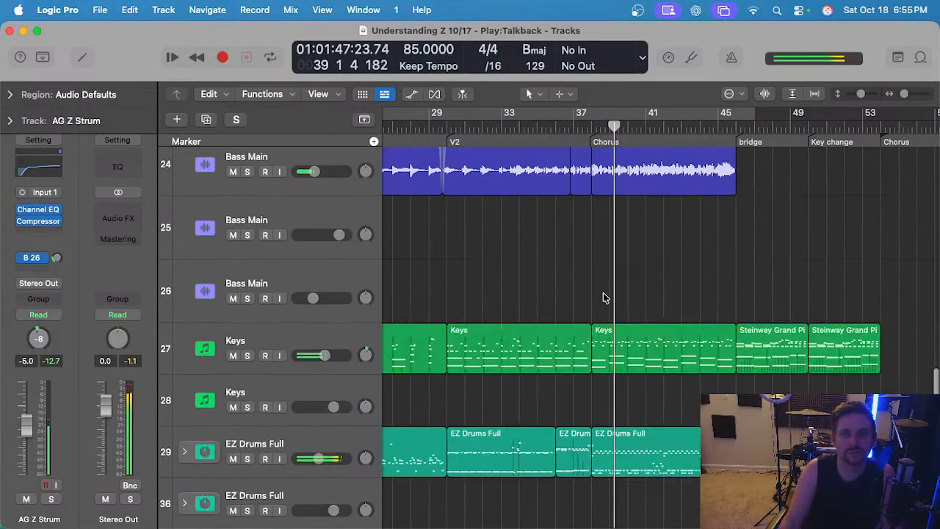
click(184, 434)
scroll(505, 354, down, 5)
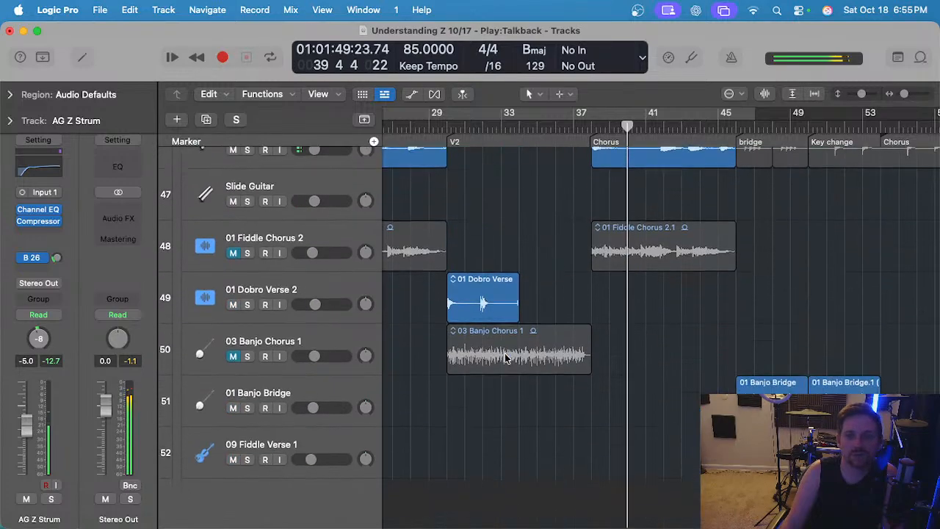
scroll(504, 353, up, 2)
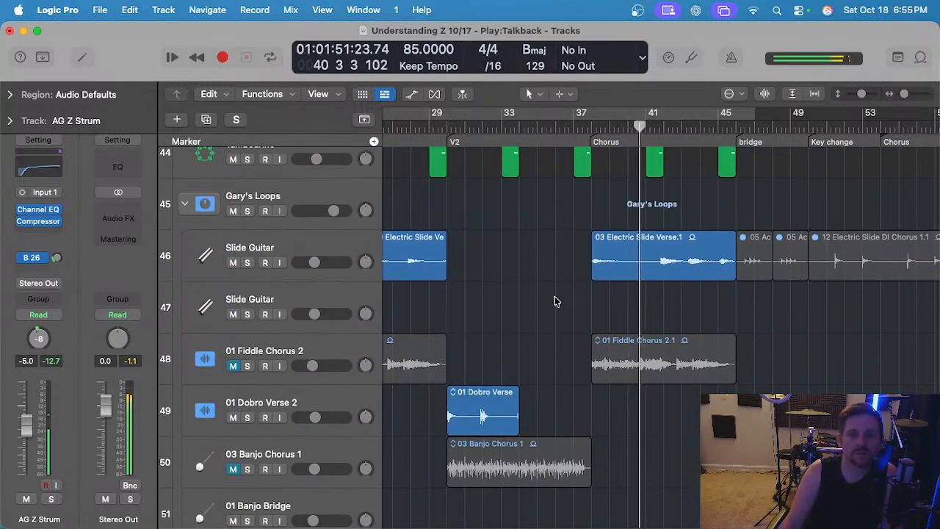
scroll(540, 281, right, 3)
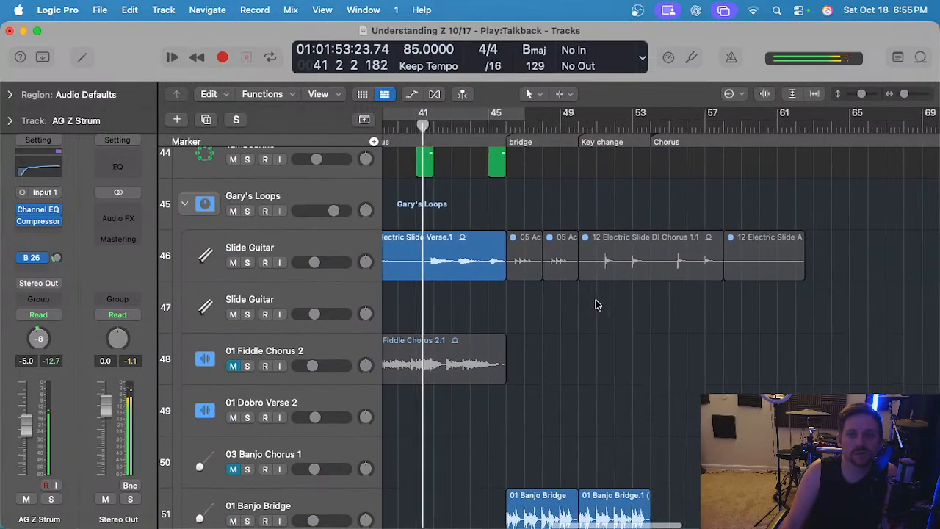
scroll(531, 281, left, 10)
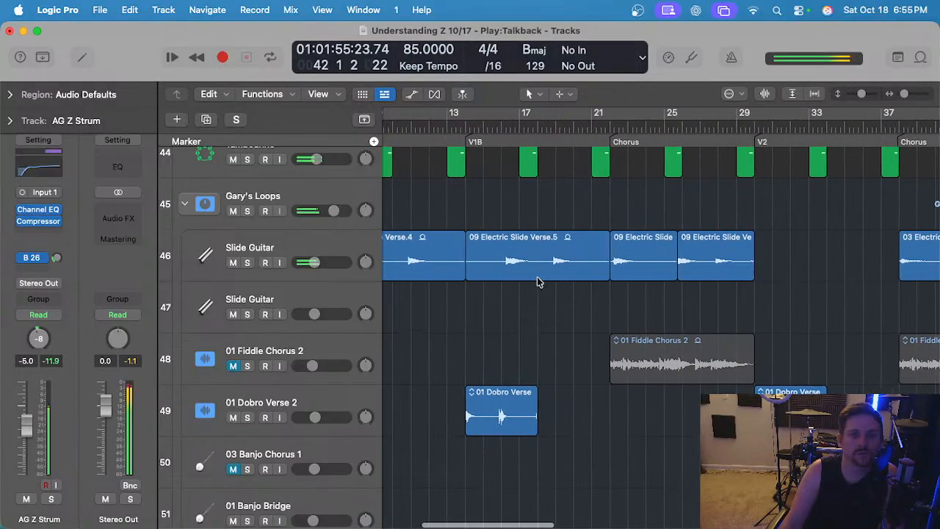
scroll(347, 240, right, 5)
scroll(606, 260, up, 15)
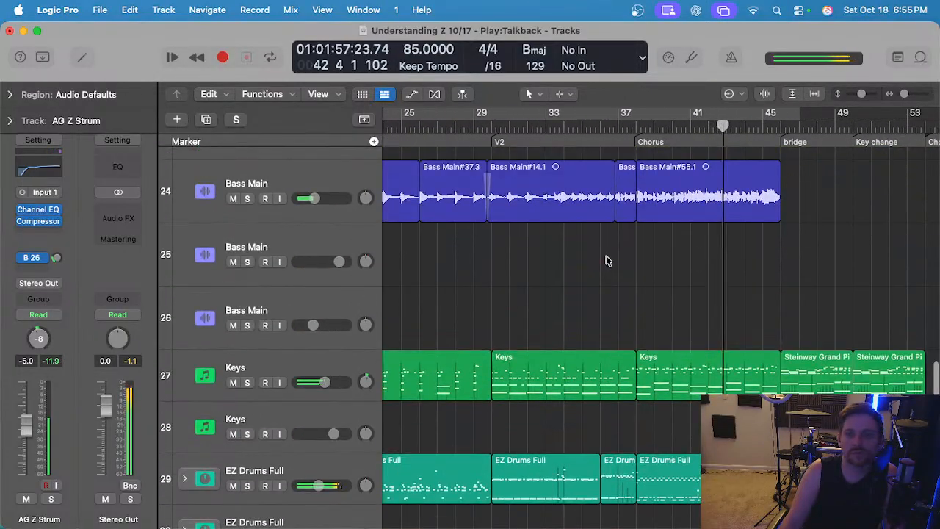
scroll(606, 260, right, 6)
scroll(573, 258, up, 5)
scroll(546, 258, up, 10)
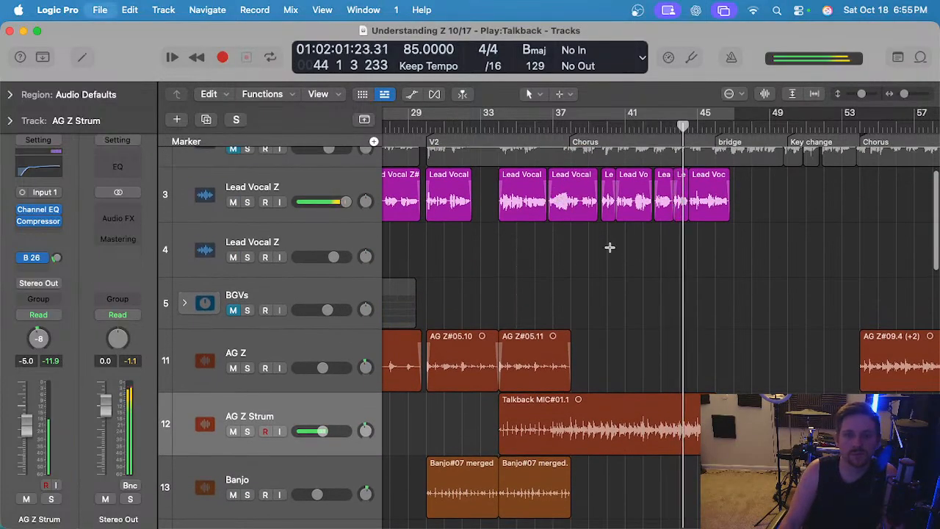
scroll(609, 250, up, 3)
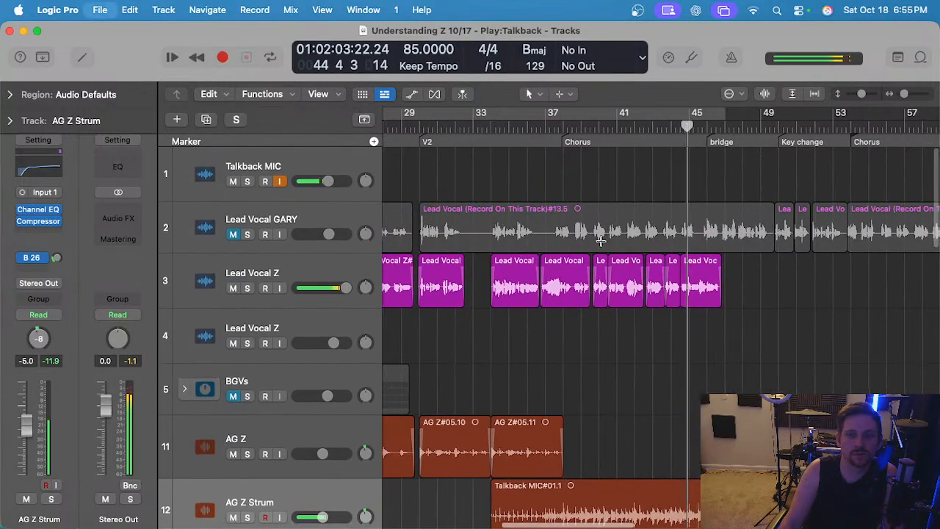
scroll(601, 240, right, 2)
scroll(601, 241, up, 5)
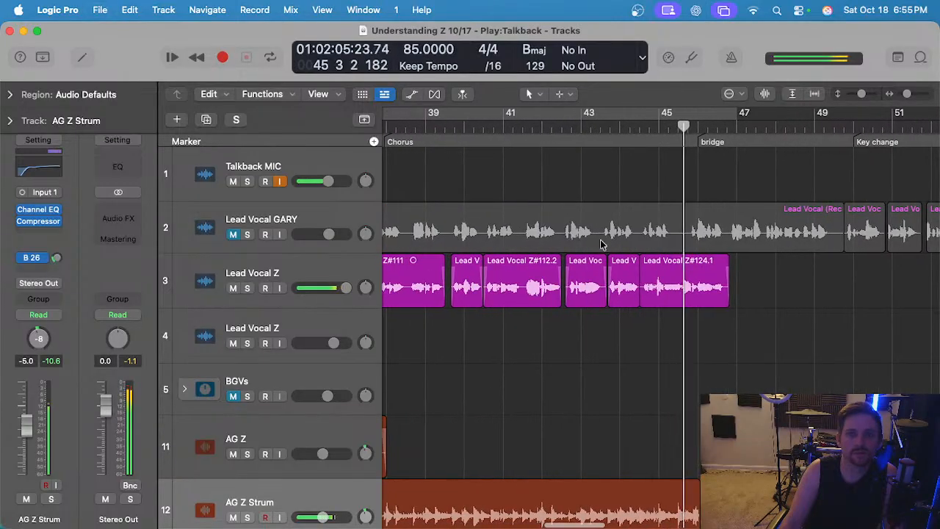
Set the Tambourine track volume to -12.0 dB and replay the chorus from bar 44.
scroll(644, 319, down, 15)
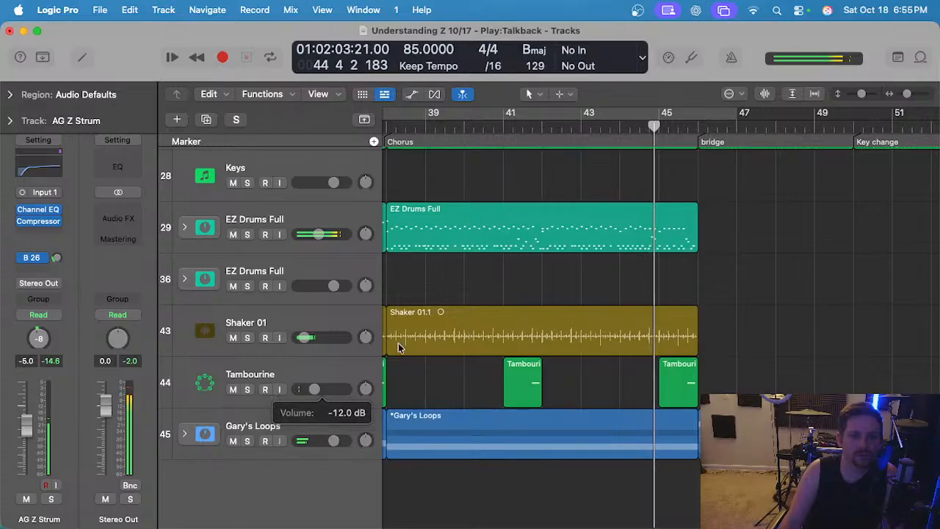
click(617, 125)
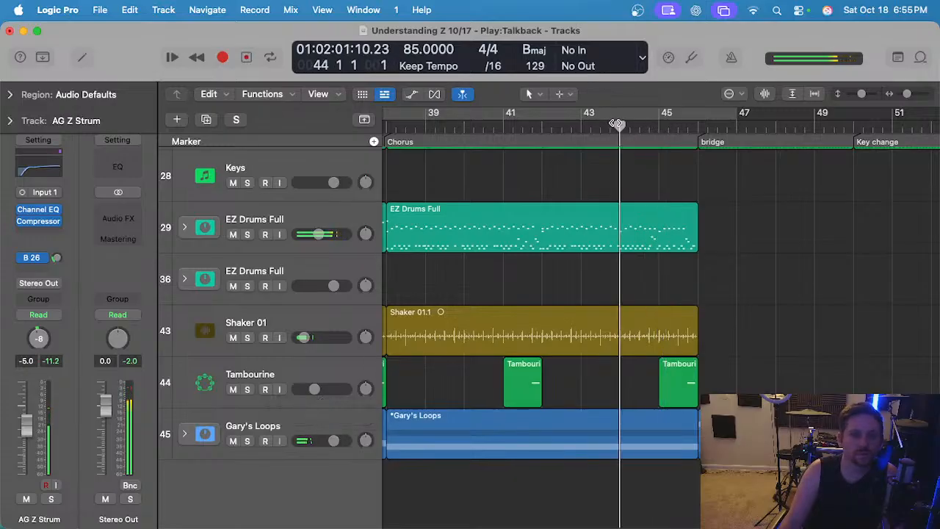
Open the EZ Drums Full regions in the Piano Roll and audition the bar 44 drum fill soloed and in the full mix.
click(315, 218)
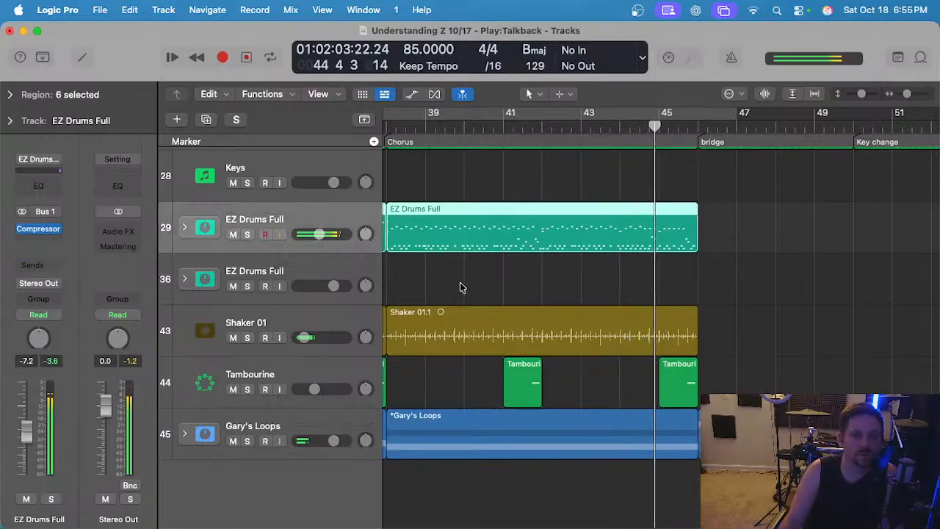
key(space)
key(p)
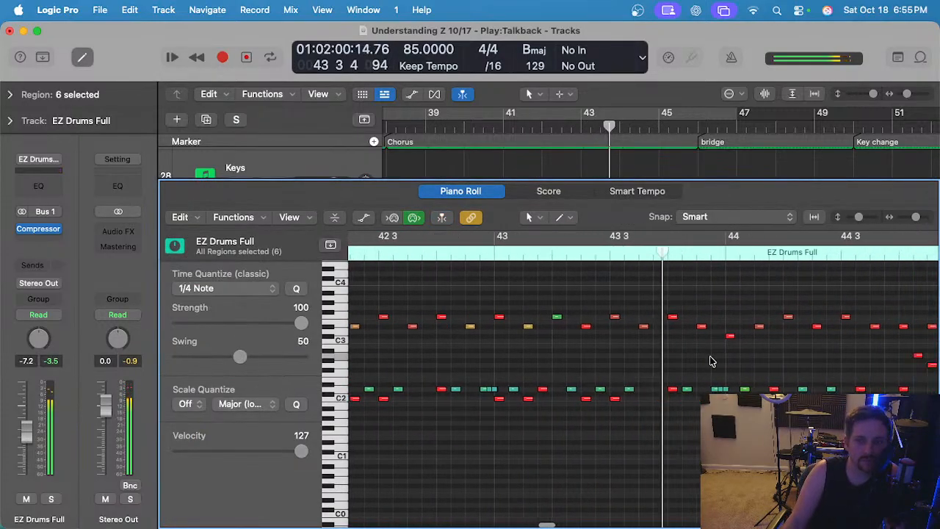
key(s)
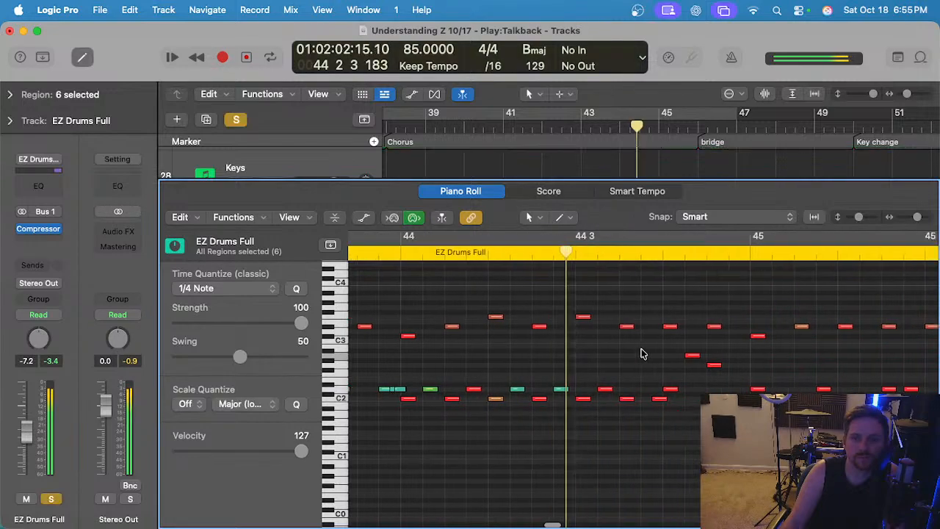
key(s)
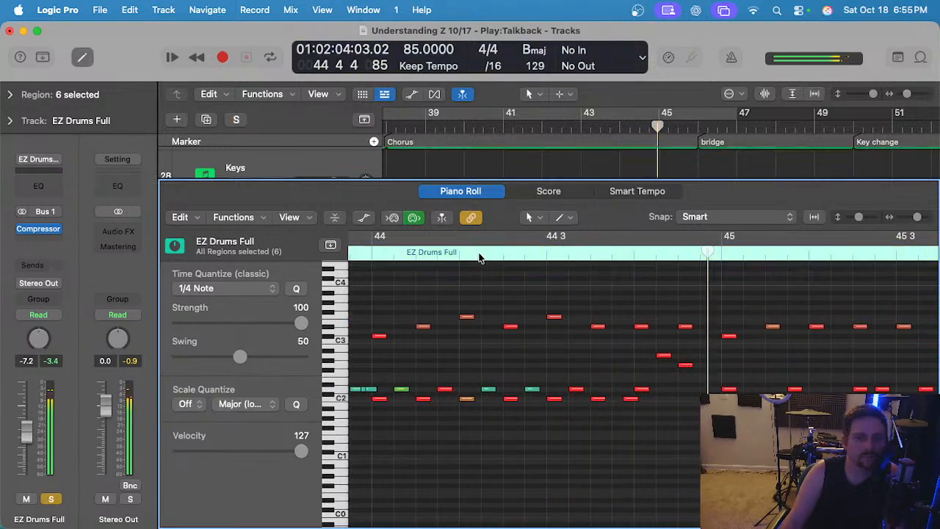
scroll(582, 348, up, 3)
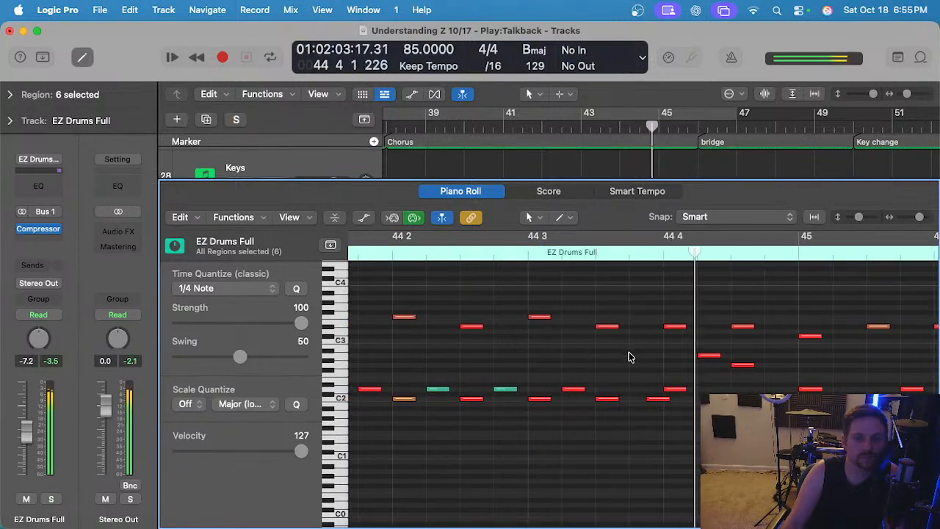
key(s)
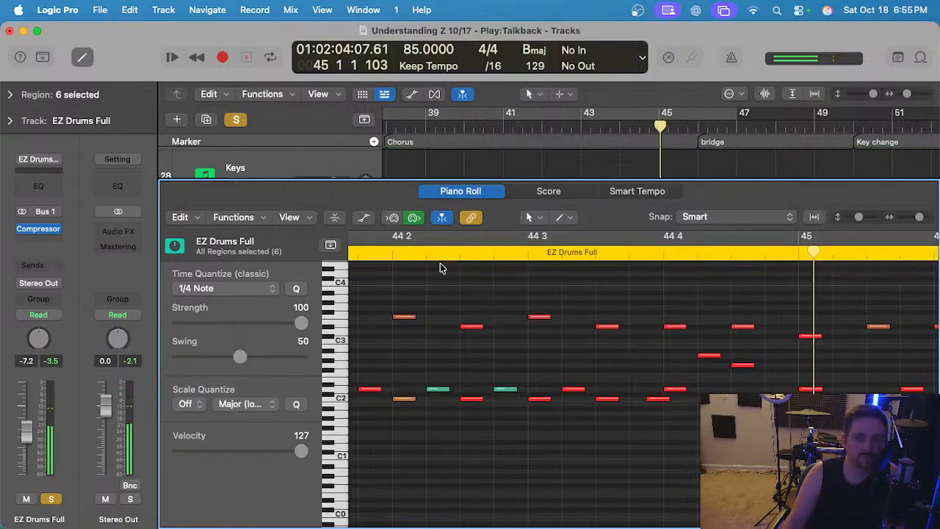
Replay the drum fill from around bar 44 beat 2, unsolo the EZ Drums Full track and close its Piano Roll.
click(392, 252)
scroll(563, 338, down, 2)
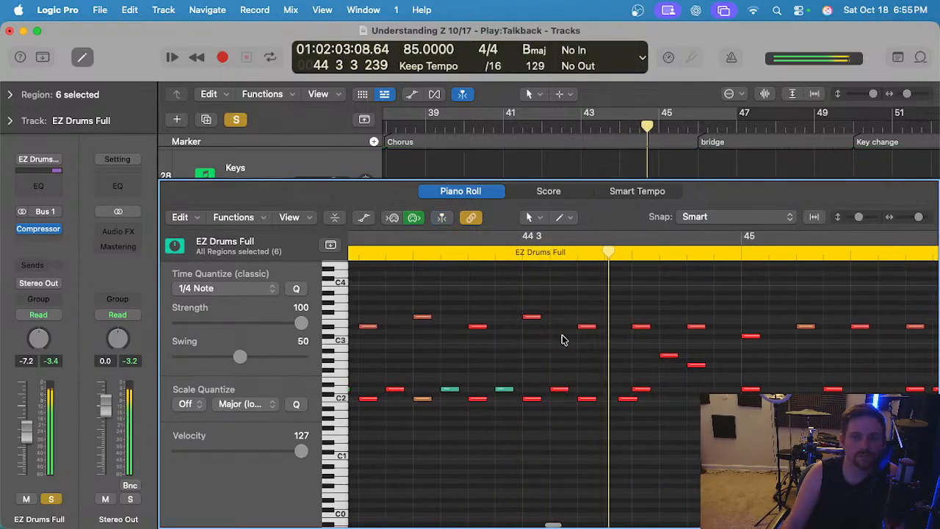
key(s)
scroll(685, 355, down, 4)
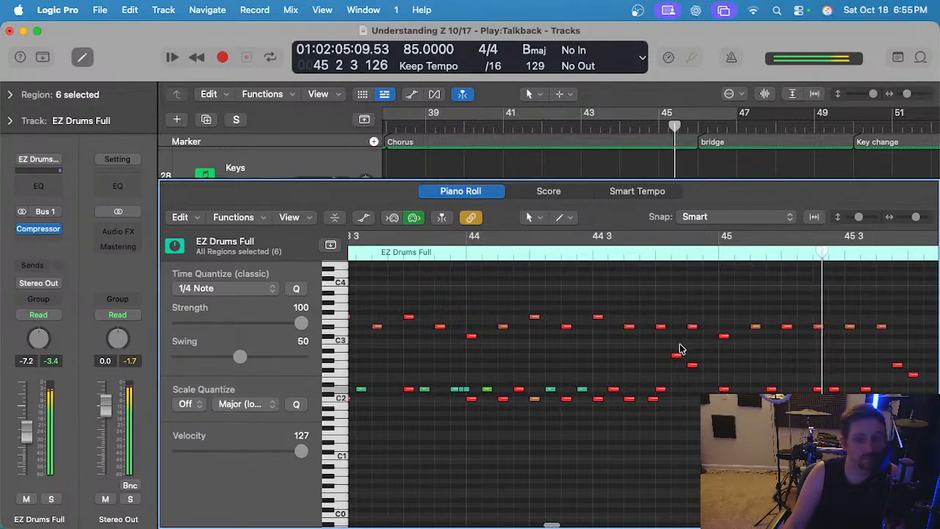
key(p)
scroll(676, 331, down, 2)
scroll(730, 173, up, 1)
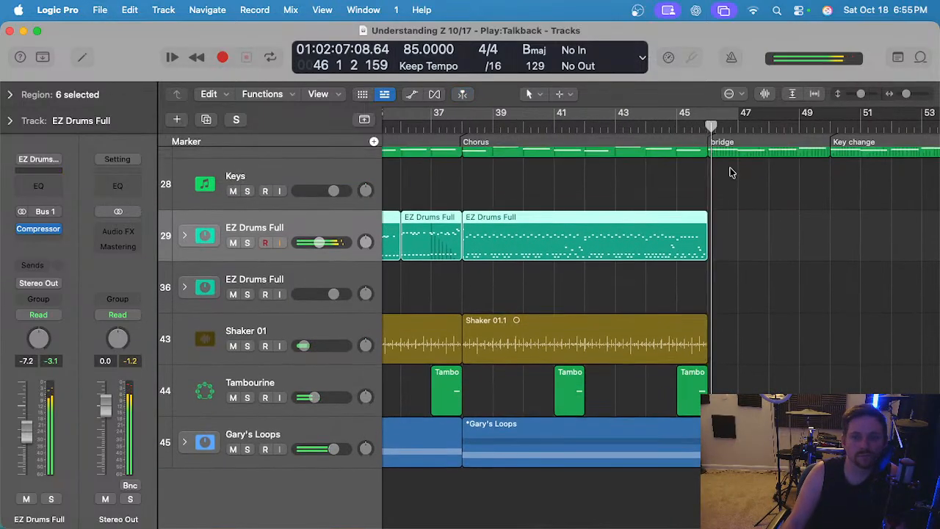
Listen to the end of the chorus drums into the bridge and select the last EZ Drums Full region alone.
scroll(681, 235, up, 3)
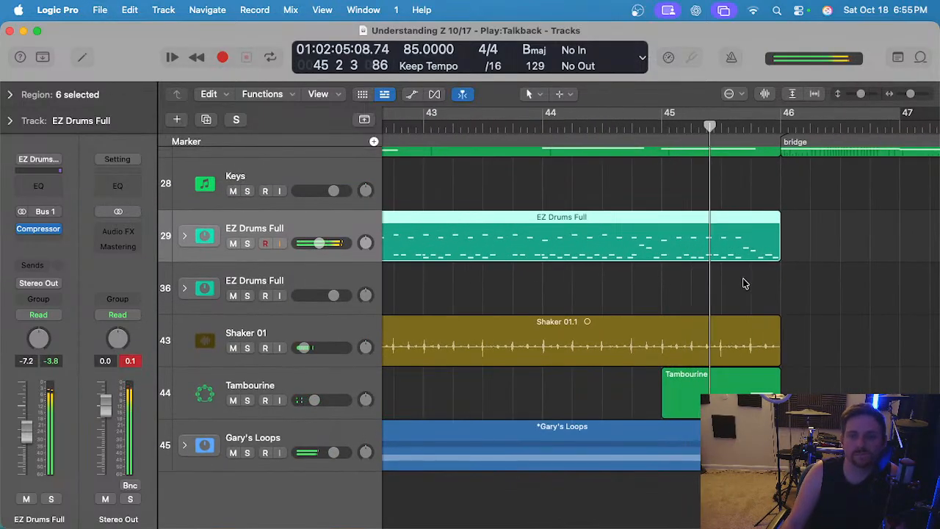
click(720, 241)
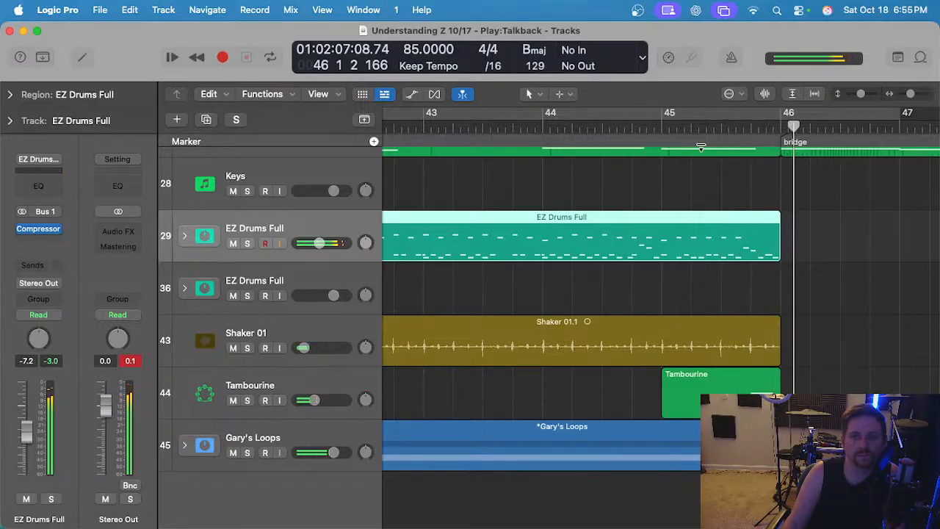
scroll(561, 243, down, 8)
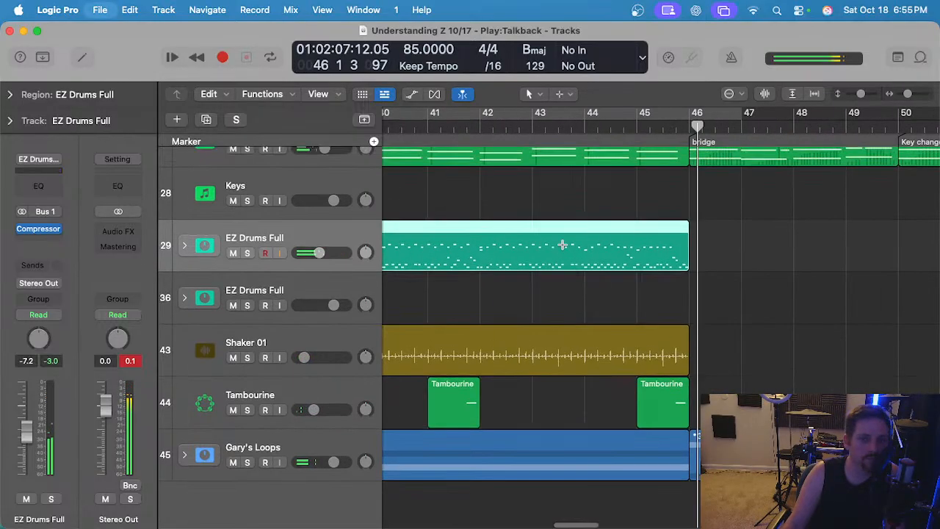
Play the song from bar 1 and review the vocal, acoustic guitar, banjo and electric guitar tracks.
click(394, 127)
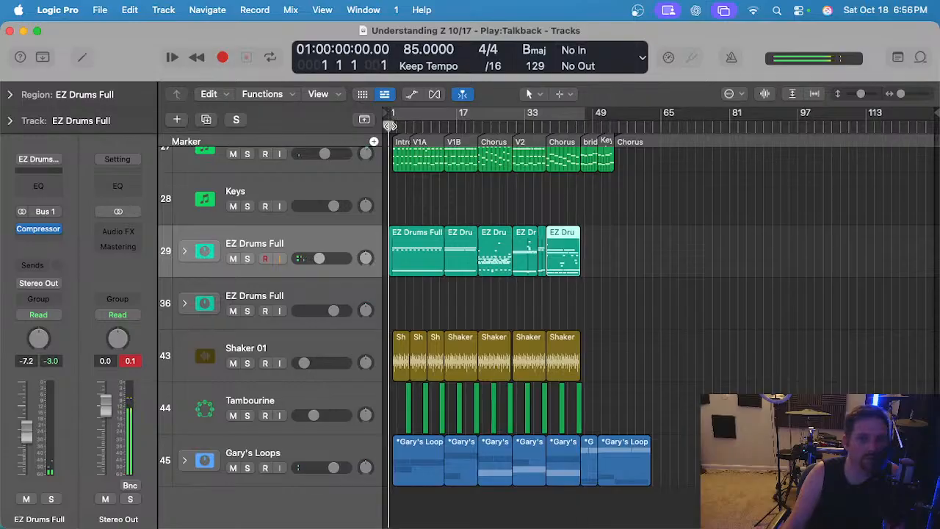
scroll(430, 225, up, 5)
scroll(431, 225, up, 10)
scroll(430, 225, up, 5)
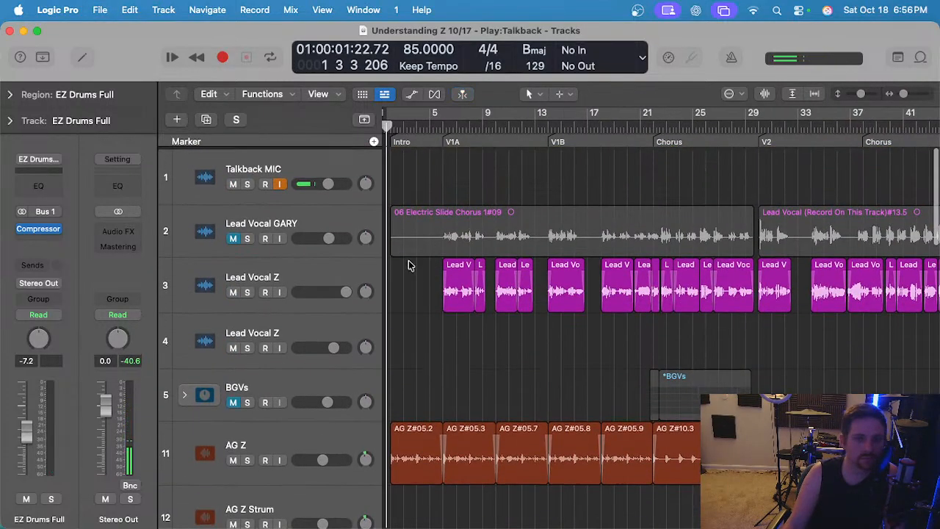
scroll(429, 355, up, 3)
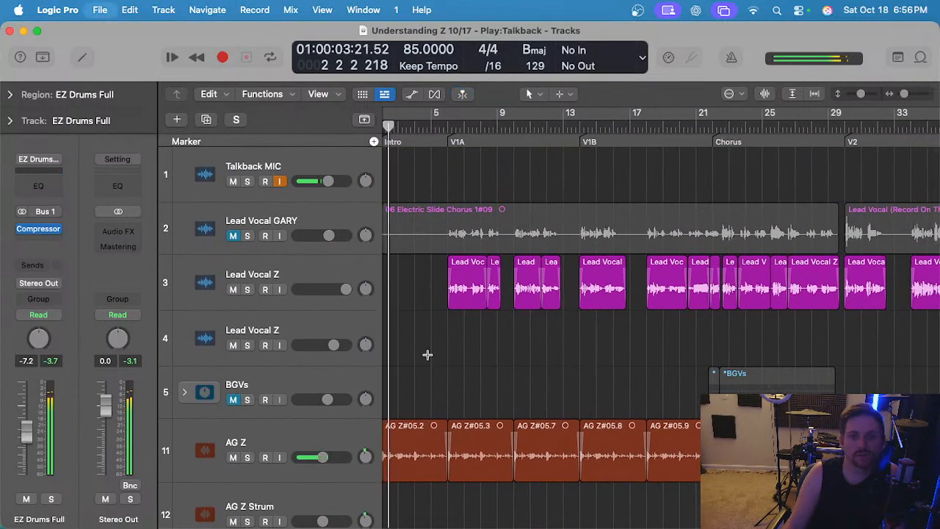
scroll(426, 354, up, 3)
scroll(418, 341, down, 15)
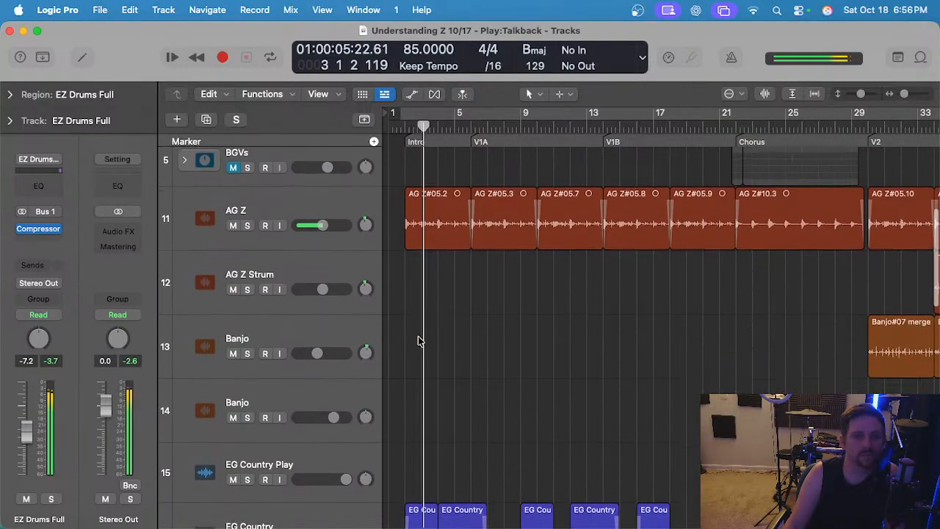
scroll(419, 341, up, 10)
scroll(419, 341, up, 2)
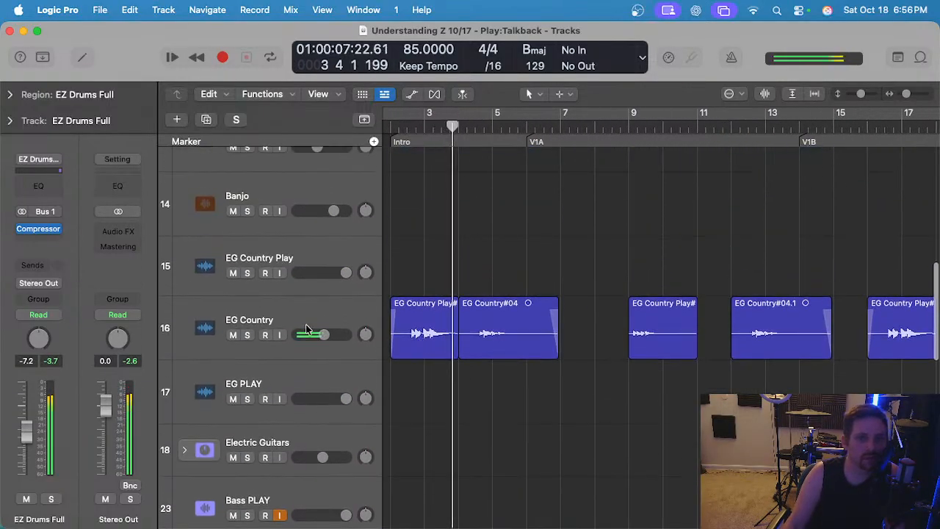
Select the EG Country track, inspect its Compressor settings and make-up gain, and close the plug-in with all regions deselected.
click(325, 334)
click(44, 198)
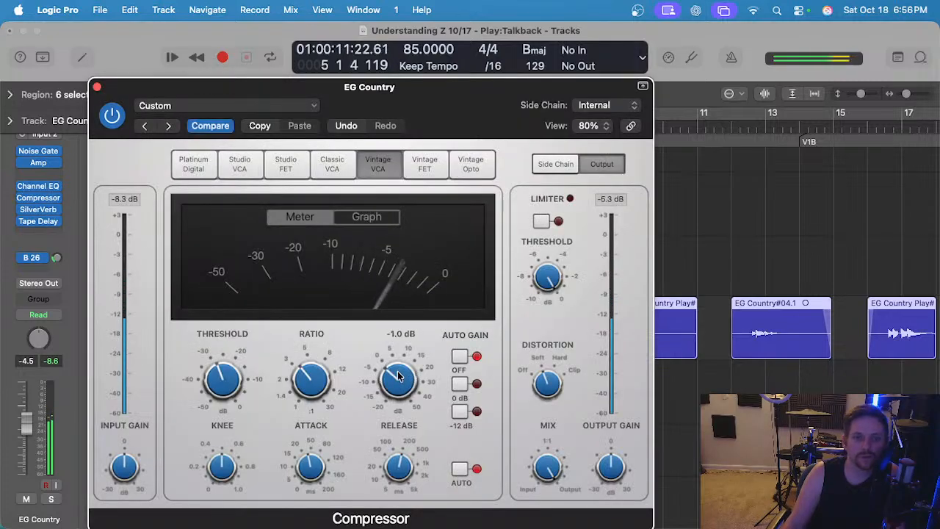
click(98, 87)
click(454, 211)
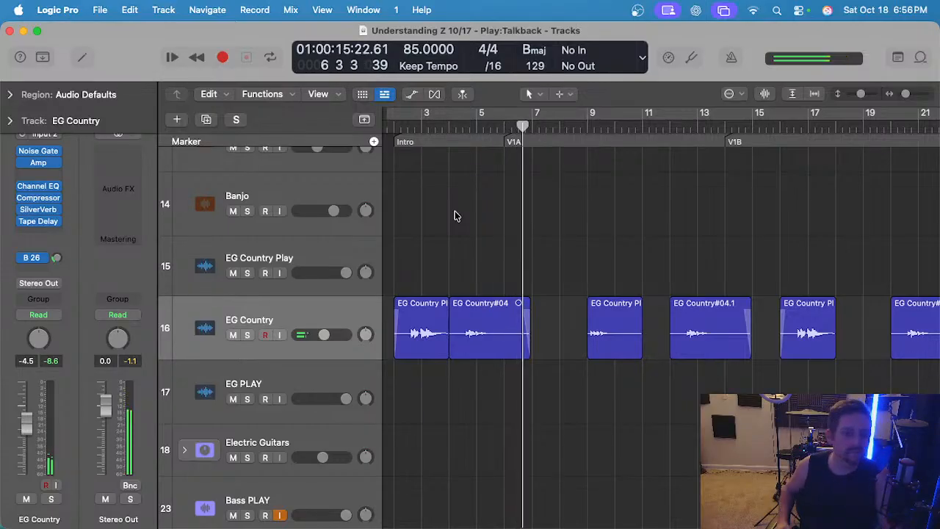
Listen to the EG Country guitar regions against the mix through verse V1A into V1B.
scroll(455, 215, down, 2)
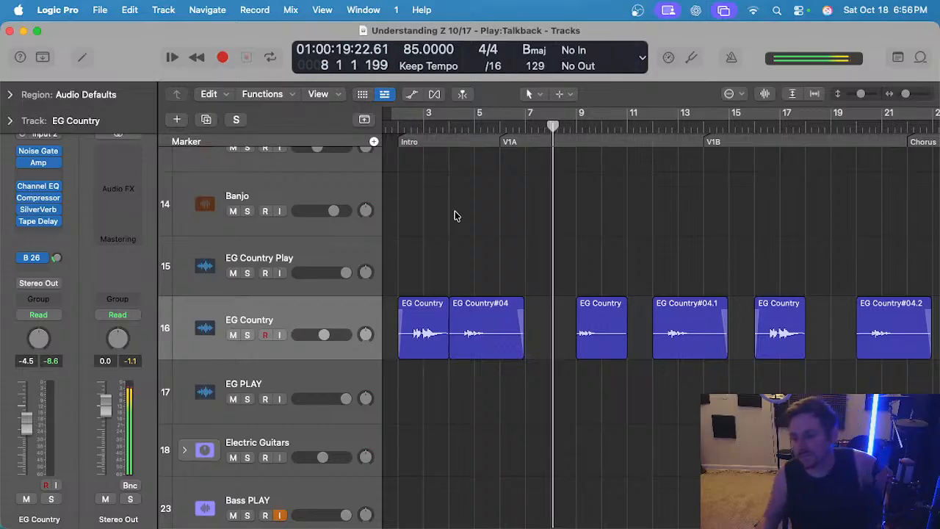
scroll(454, 215, down, 2)
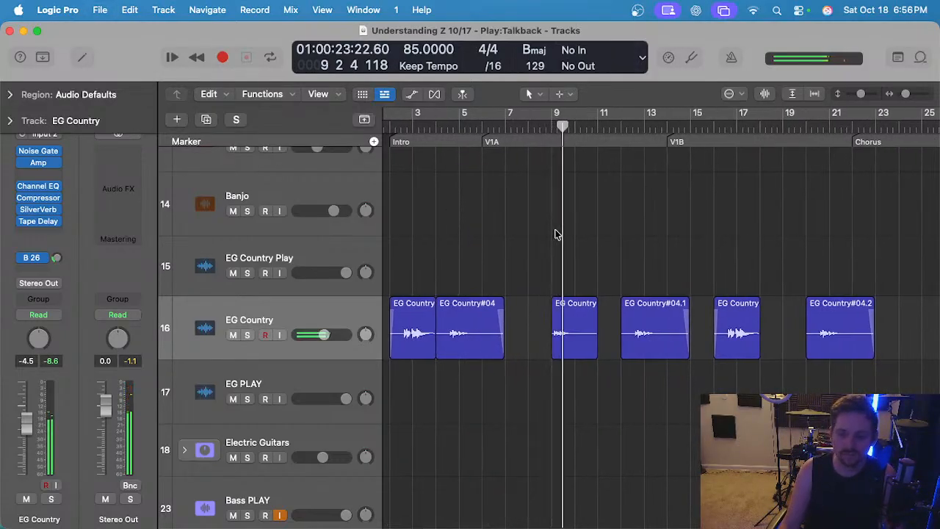
scroll(530, 237, up, 1)
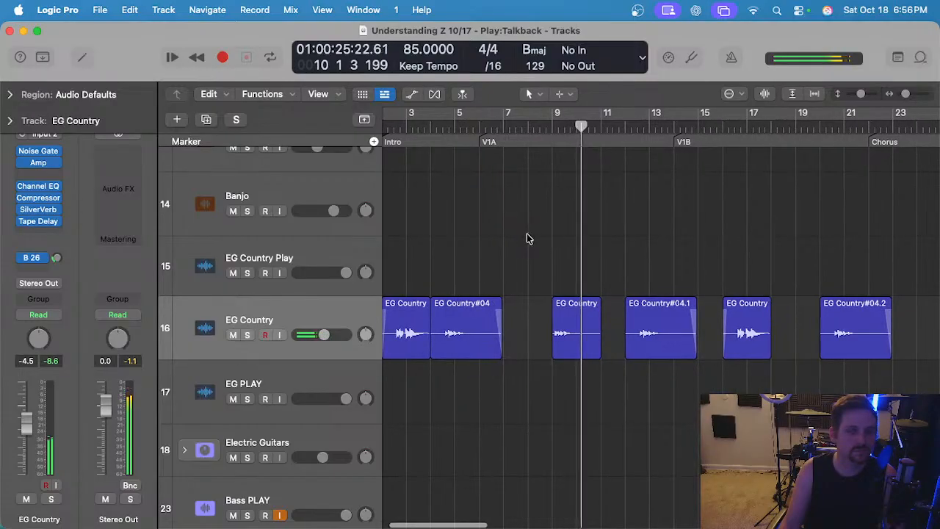
scroll(526, 238, down, 3)
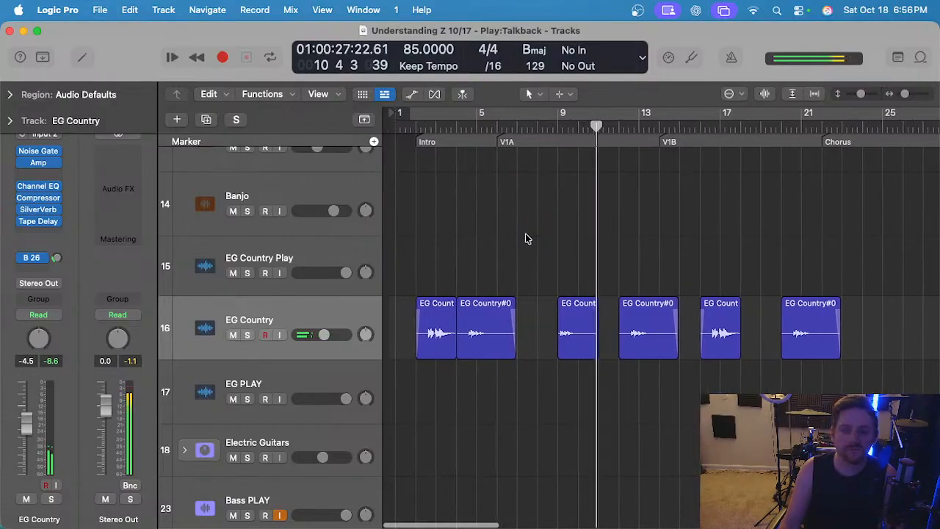
scroll(524, 239, down, 1)
scroll(525, 238, up, 1)
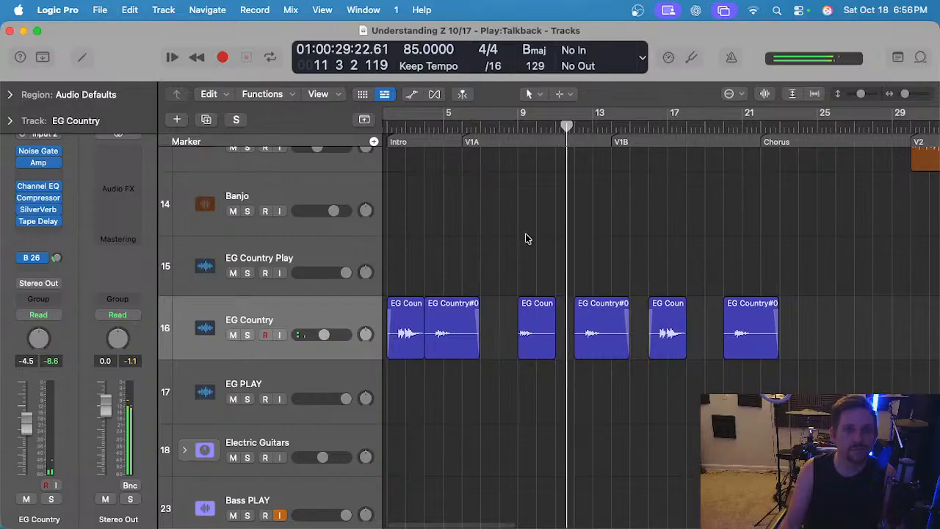
scroll(525, 239, up, 1)
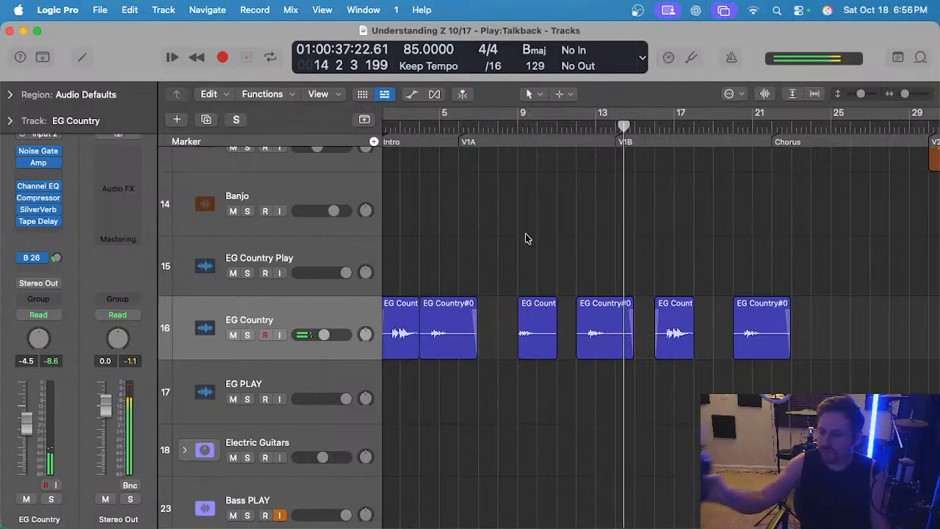
Replay the transition into V1B from bar 13 while checking the acoustic guitar, bass, keys and drum tracks.
click(599, 127)
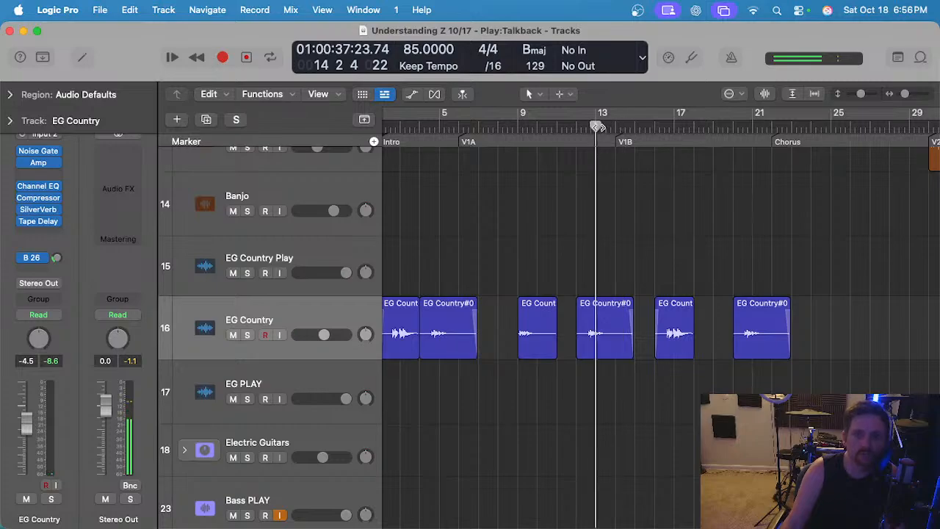
key(space)
scroll(573, 273, up, 6)
scroll(574, 278, left, 1)
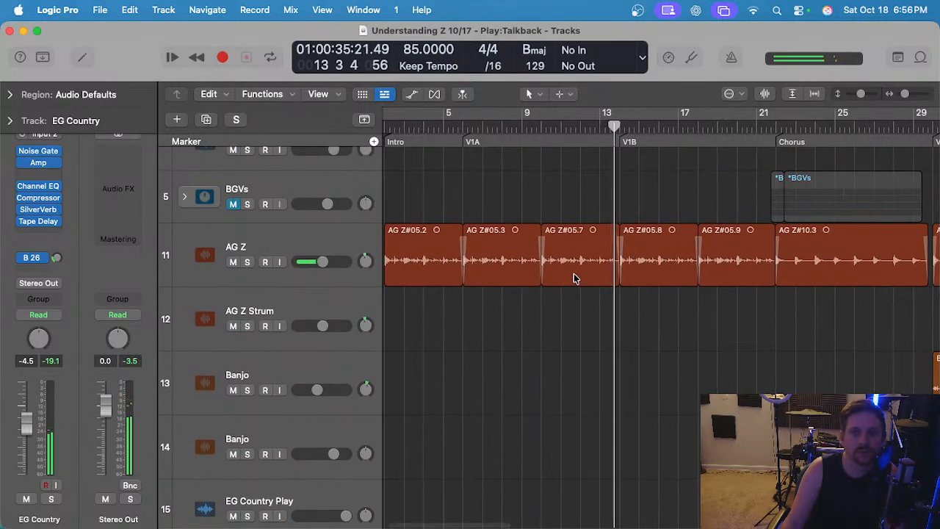
scroll(574, 278, down, 8)
scroll(575, 279, down, 4)
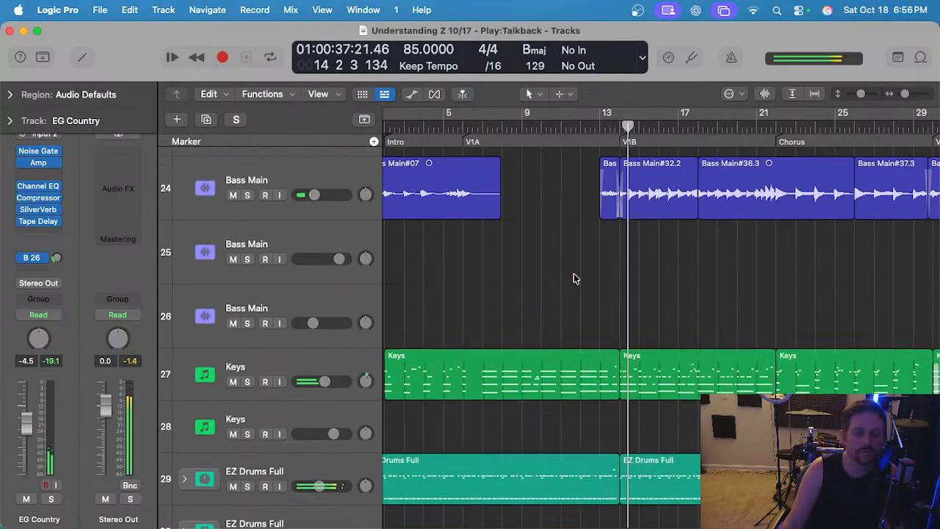
Replay from bar 12 with the first Keys track soloed and open its region before V1B in the Piano Roll.
click(581, 130)
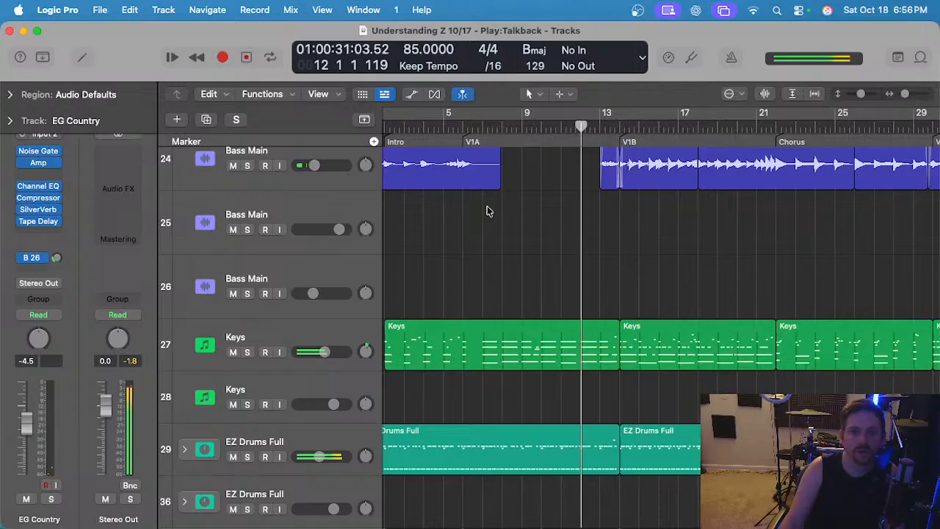
click(271, 337)
key(s)
scroll(559, 354, up, 4)
click(562, 297)
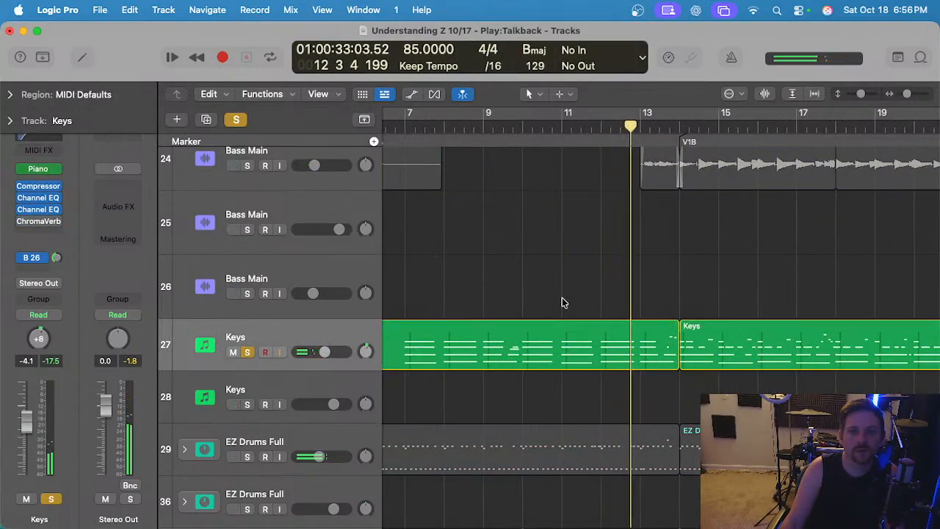
double_click(595, 360)
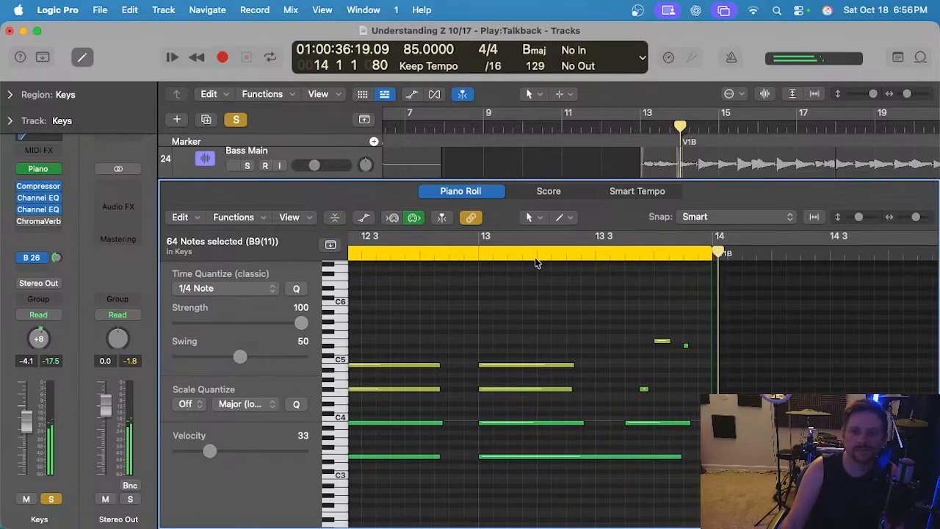
Unsolo the Keys track, replay from bar 13 and reopen its region in the Piano Roll with no notes selected.
key(p)
key(s)
click(645, 143)
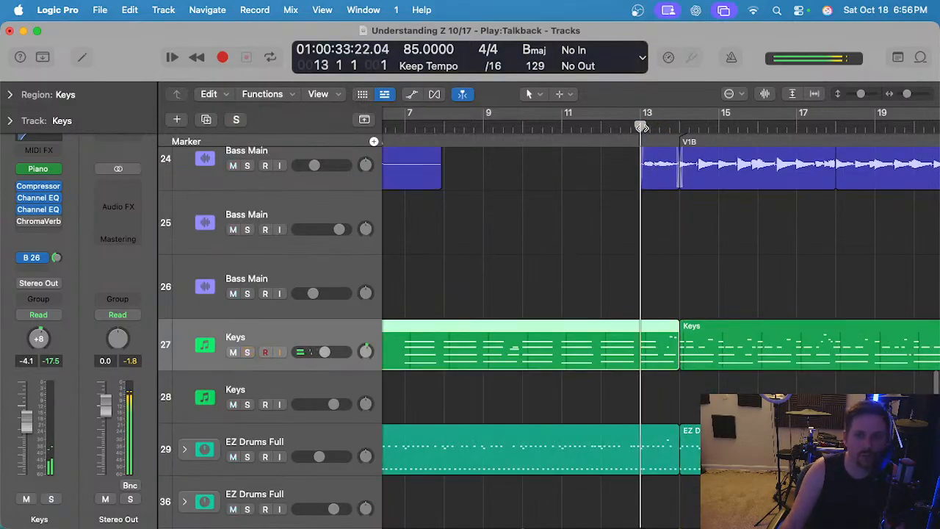
key(p)
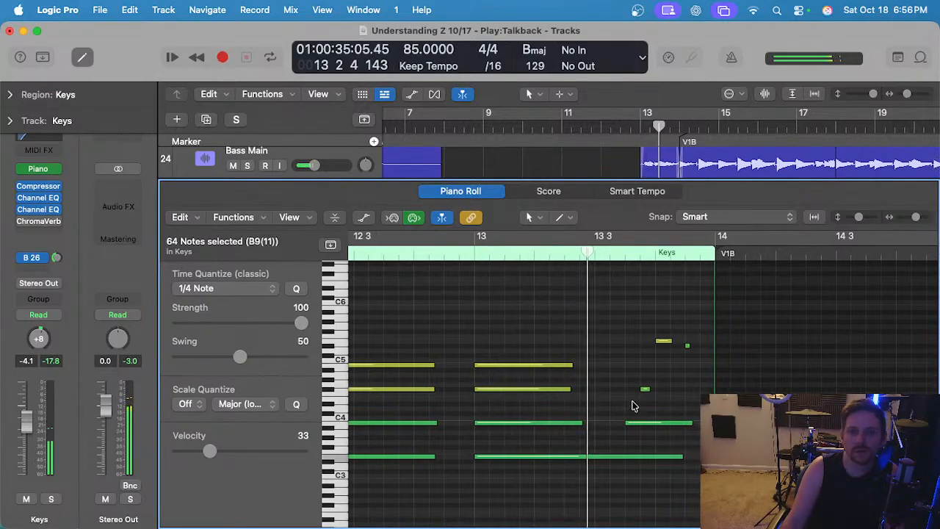
click(619, 363)
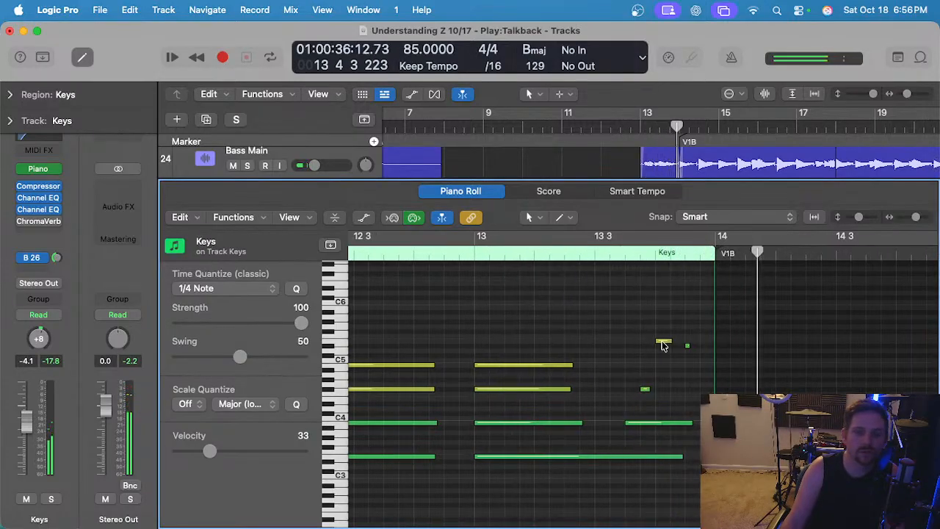
Raise the high Keys note at bar 13 beat 4 two semitones and copy the following short note two semitones lower before bar 14.
click(478, 255)
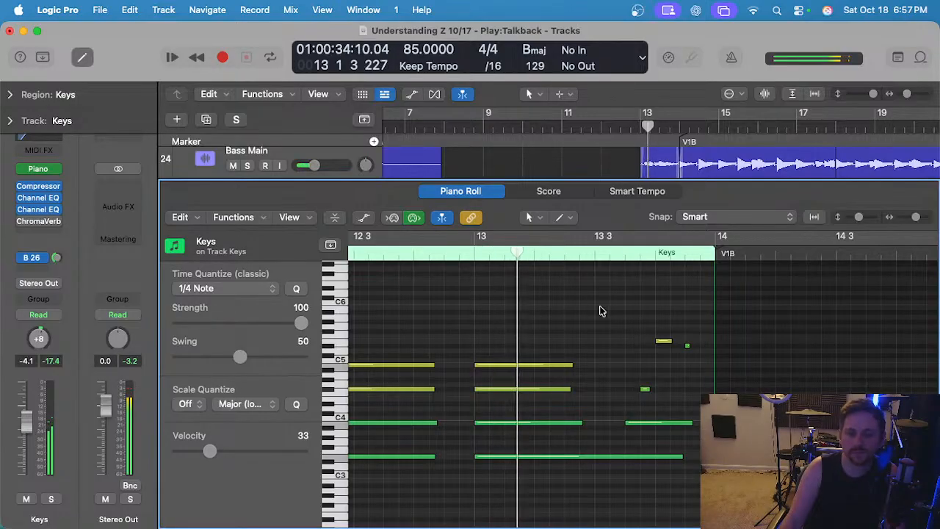
scroll(613, 333, up, 1)
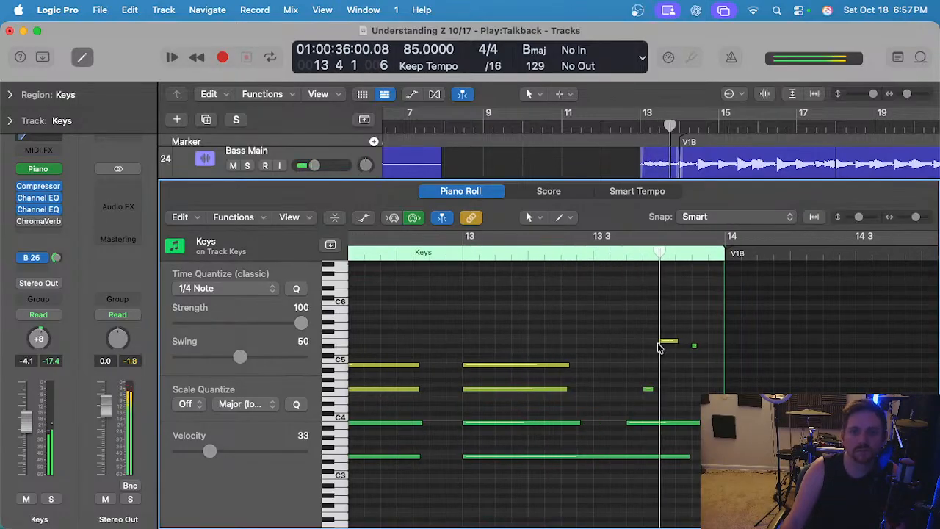
drag(669, 345, 669, 334)
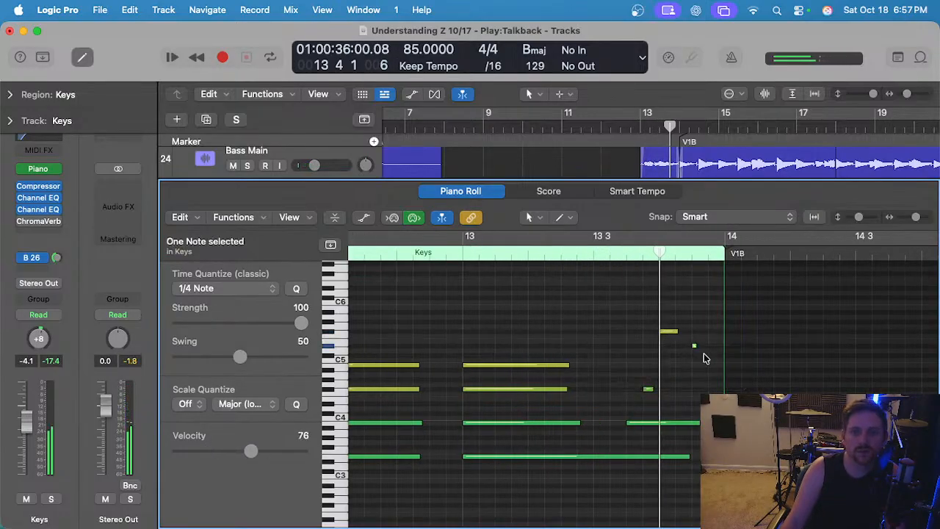
click(580, 256)
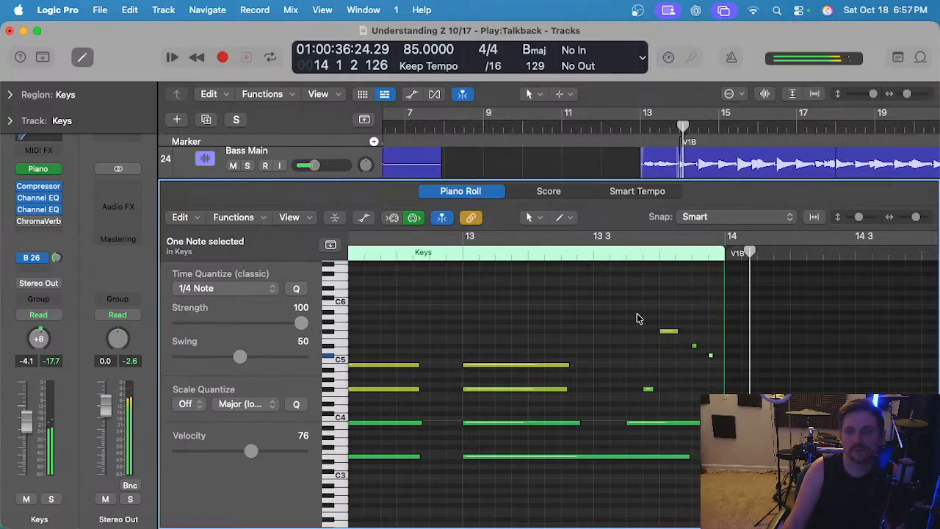
Audition the edited Keys run from bar 13 in the full mix and close the Piano Roll.
scroll(636, 318, up, 3)
click(462, 257)
key(space)
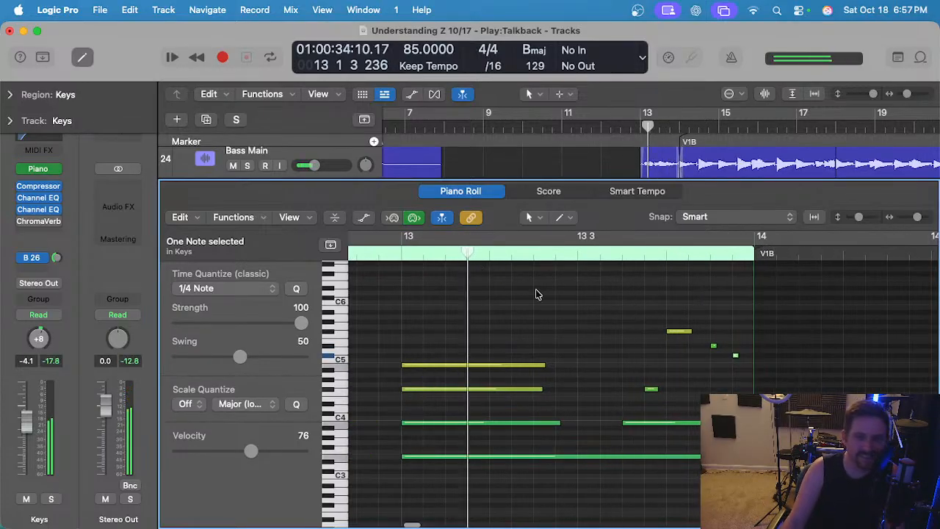
click(589, 318)
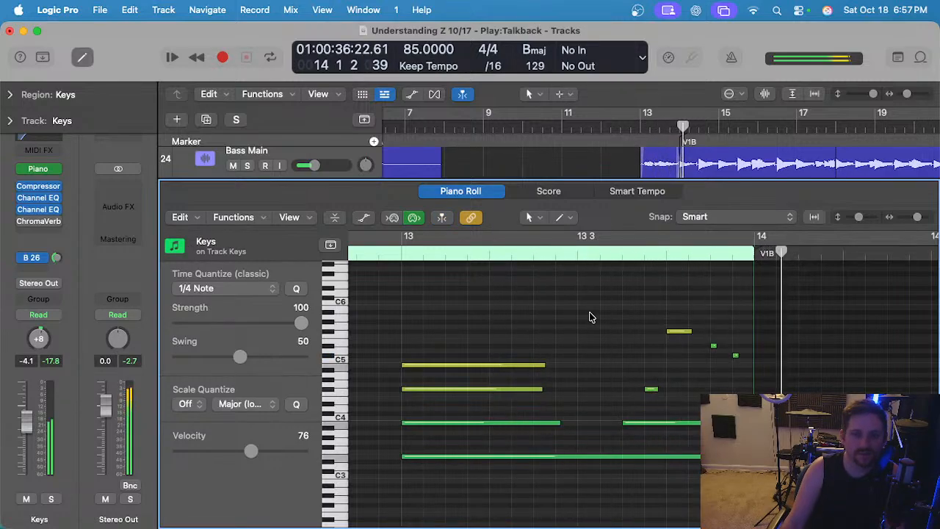
key(s)
key(s)
key(p)
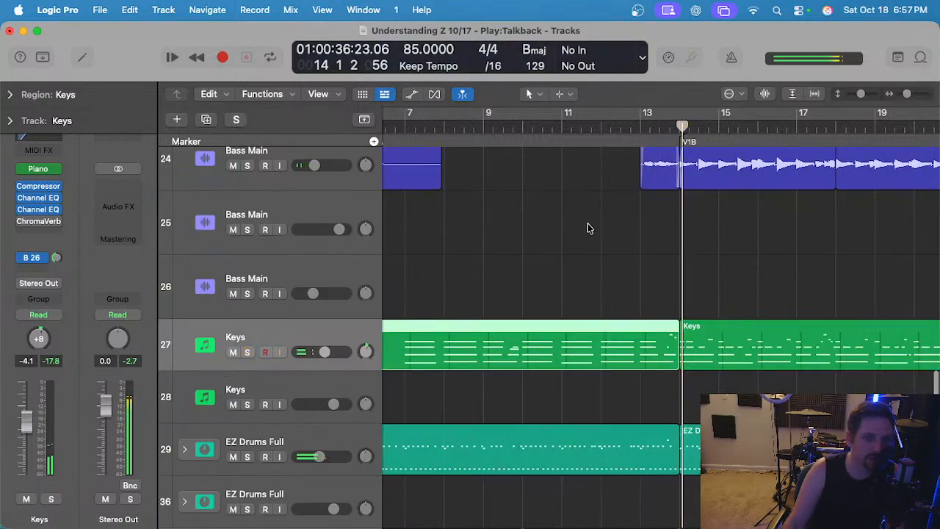
Replay from about bar 11 and listen to the Keys run leading into V1B.
click(567, 122)
click(627, 250)
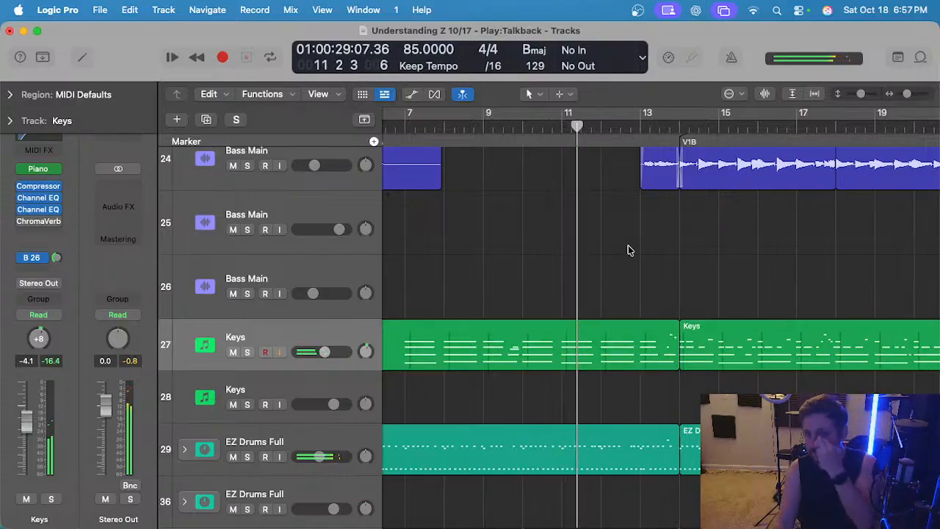
scroll(630, 256, right, 4)
scroll(602, 258, up, 2)
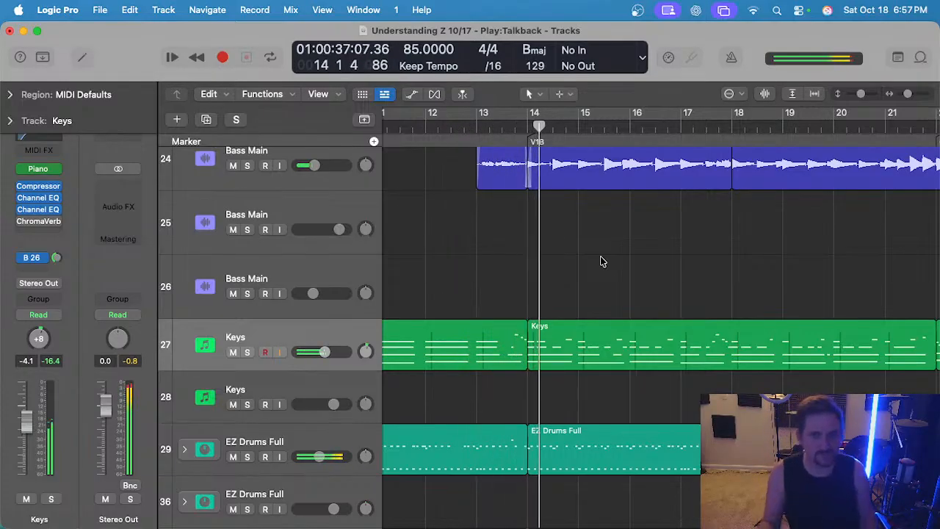
Open the Keys region before V1B in the Piano Roll and lengthen the three high run notes from bar 13 beat 4 into a connected line ending at bar 14.
key(space)
double_click(500, 351)
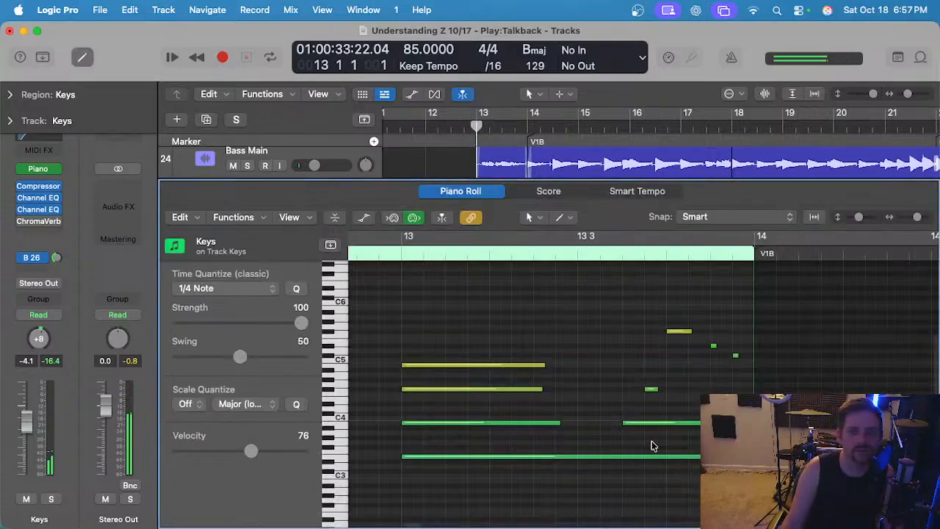
drag(704, 354, 734, 355)
drag(665, 345, 700, 351)
drag(618, 333, 653, 332)
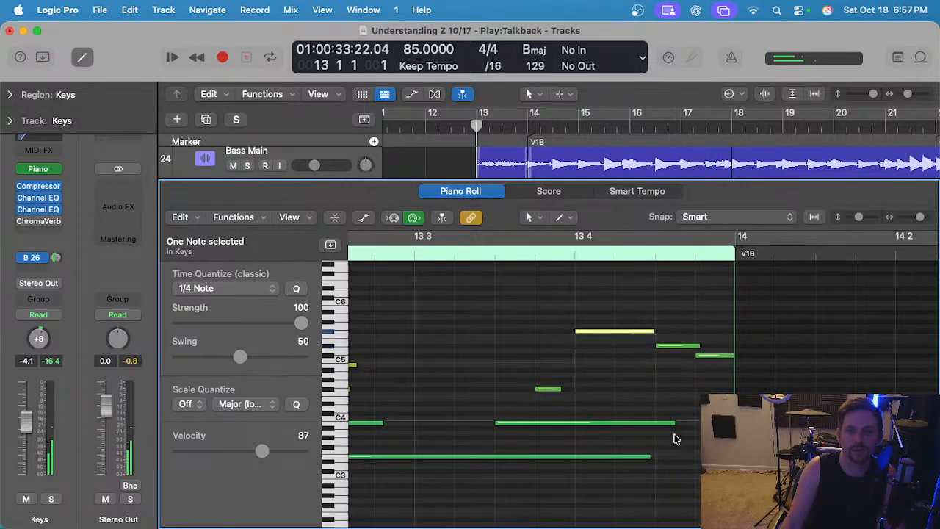
Extend the two low held Keys notes in bar 13 so that both end at bar 14.
drag(674, 424, 735, 424)
scroll(666, 406, down, 3)
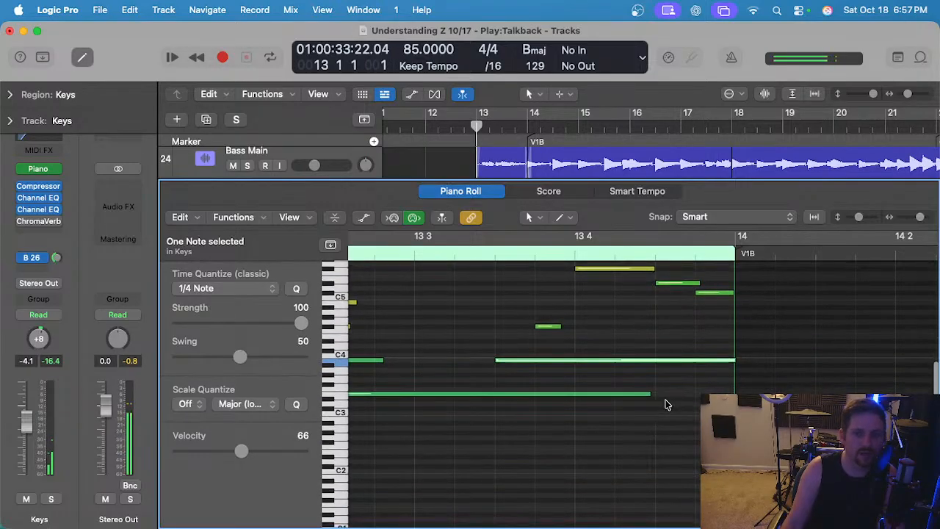
drag(650, 399, 735, 396)
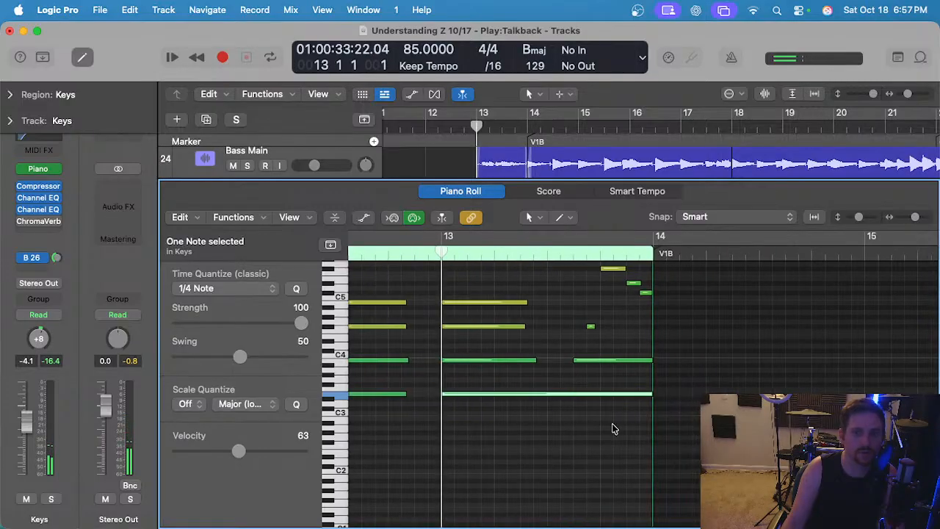
Close the Piano Roll and audition the lengthened Keys notes leading into V1B in the full mix.
key(p)
key(space)
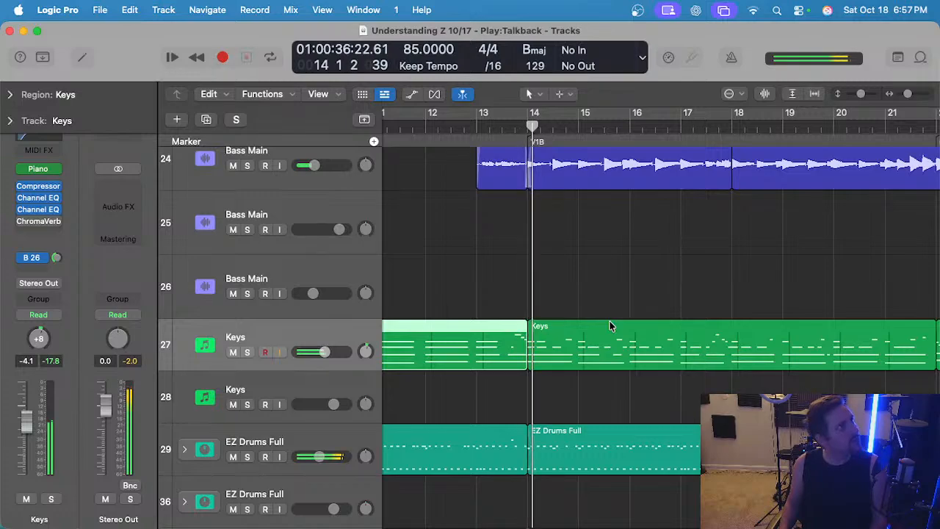
click(518, 126)
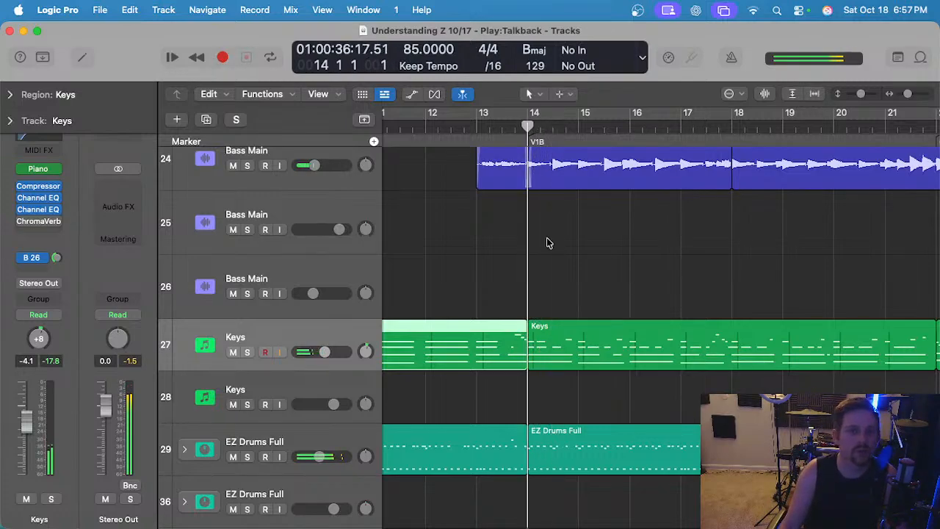
Open the V1B Keys region in the Piano Roll and display its channel 1 controller 64 Sustain data.
key(p)
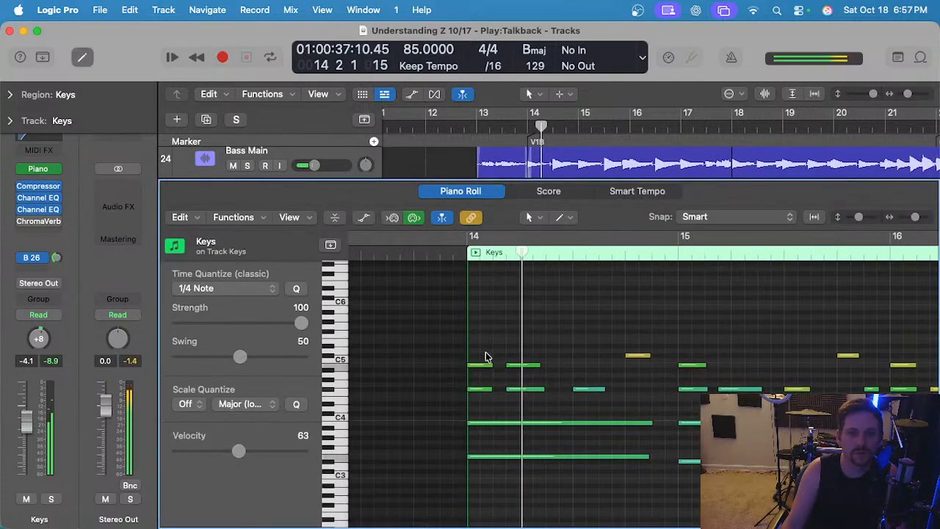
key(space)
click(434, 252)
key(a)
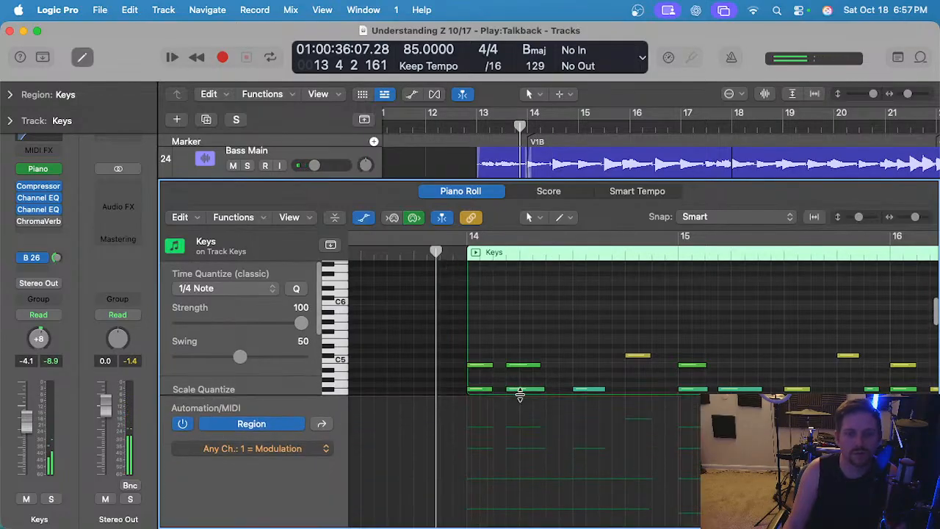
click(292, 448)
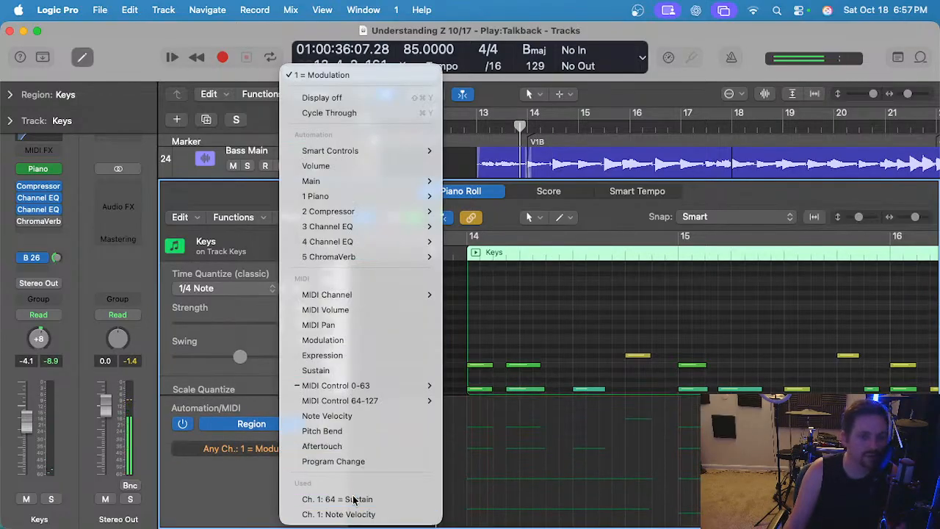
click(345, 497)
Examine the sustain changes around bar 14 with the Keys track soloed, then unsolo it and close the Piano Roll.
scroll(495, 439, down, 4)
scroll(490, 436, up, 5)
key(space)
key(s)
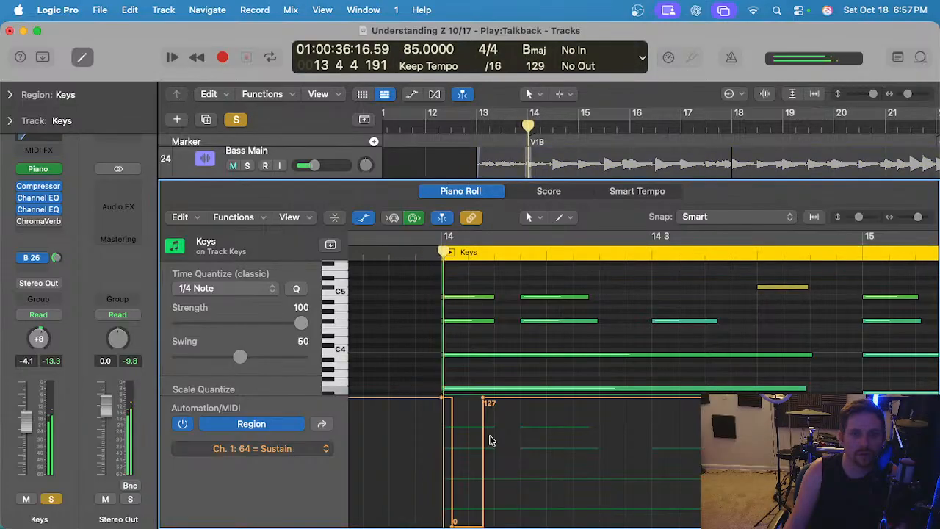
key(s)
key(p)
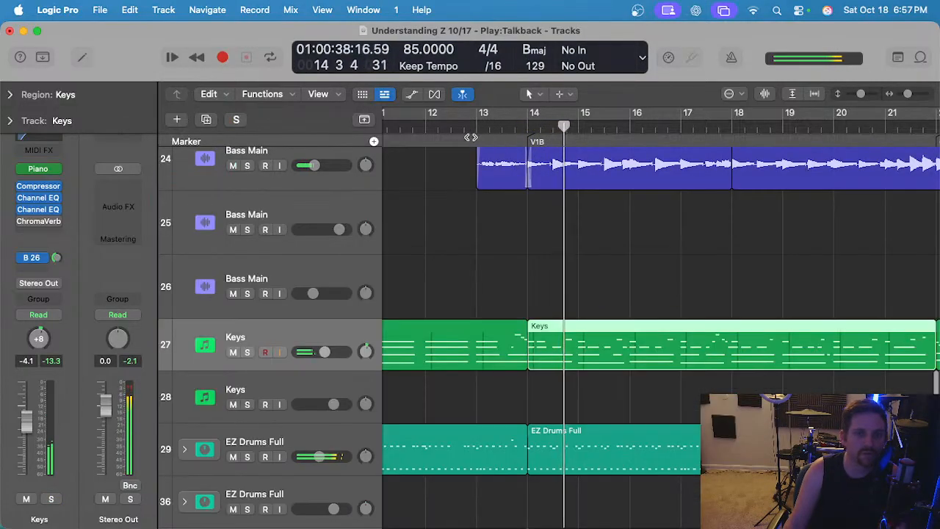
Replay from bar 13, soloing Keys for the run into V1B and unsoloing it for the verse.
key(space)
key(space)
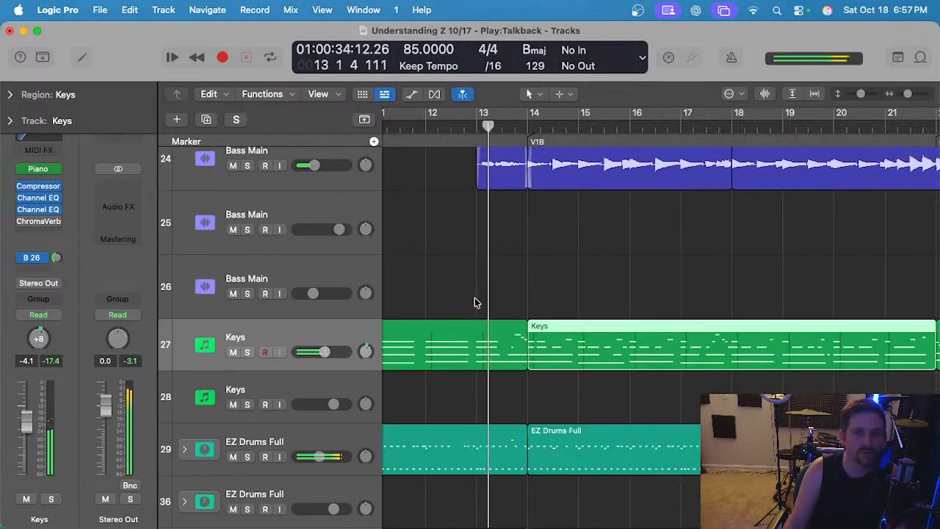
key(s)
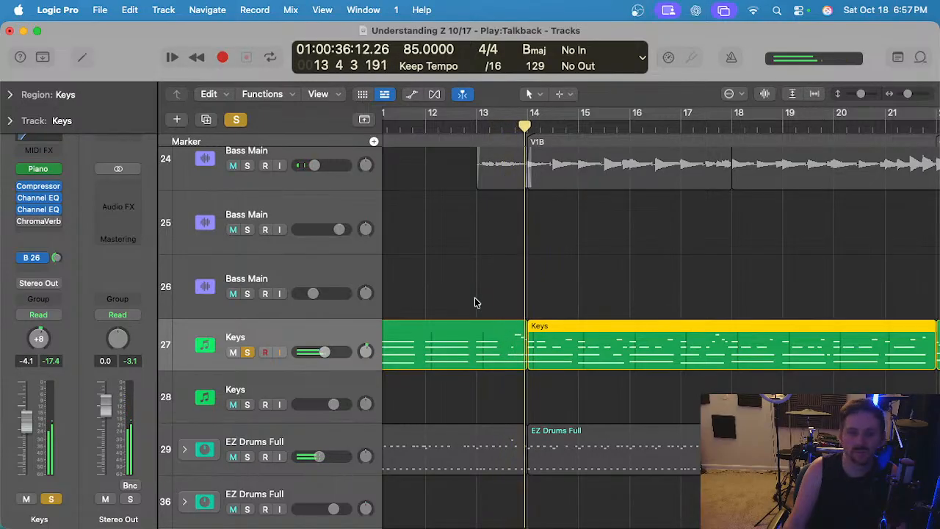
key(s)
Listen through V1B while reviewing the wider arrangement and the electric guitar and bass tracks.
key(super+Left)
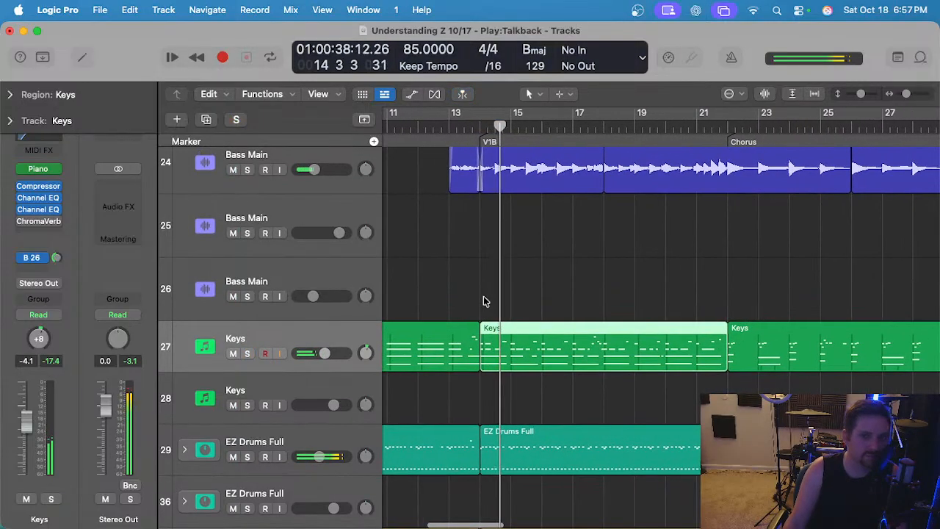
key(super+Left)
key(super+Left)
key(super+Left)
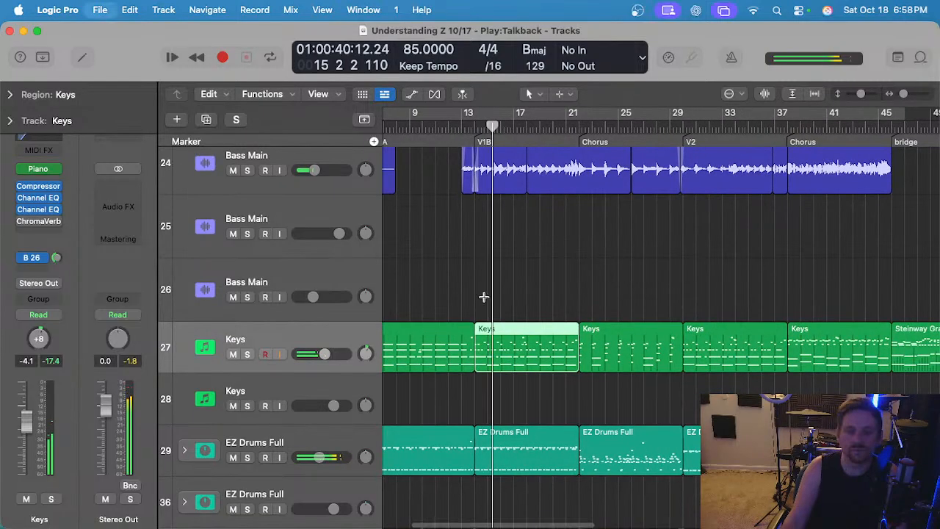
key(super+Left)
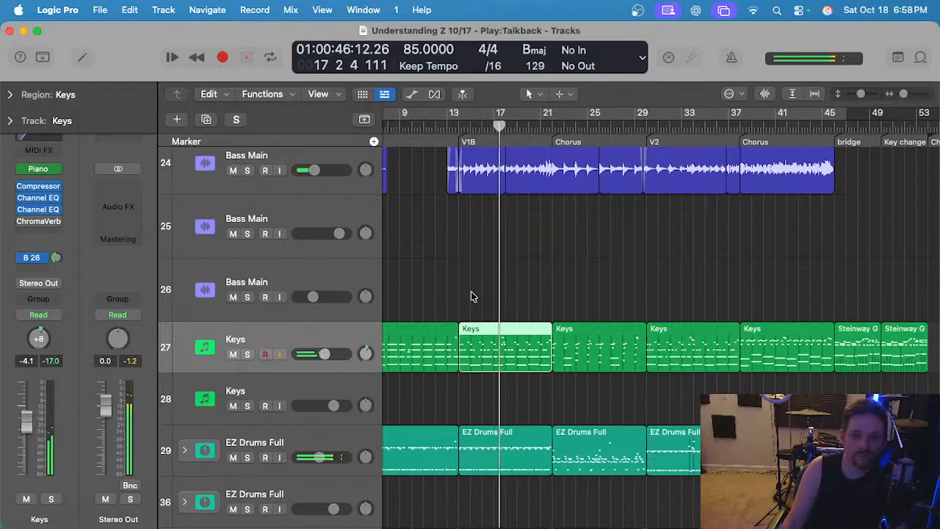
scroll(471, 291, left, 3)
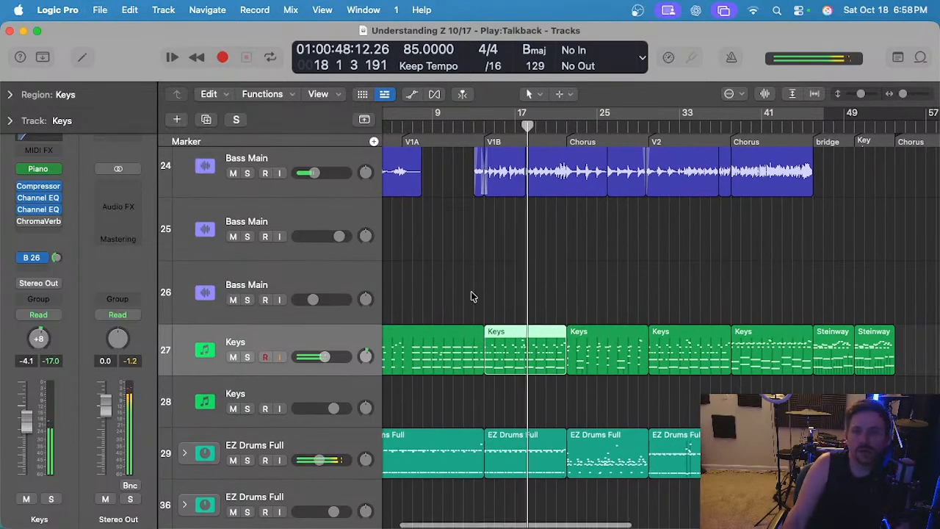
scroll(470, 291, up, 3)
scroll(471, 291, up, 5)
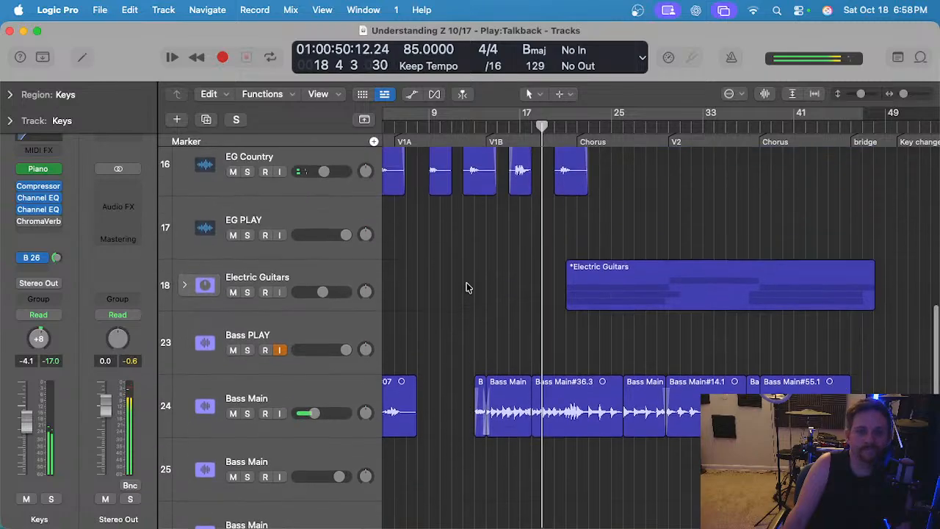
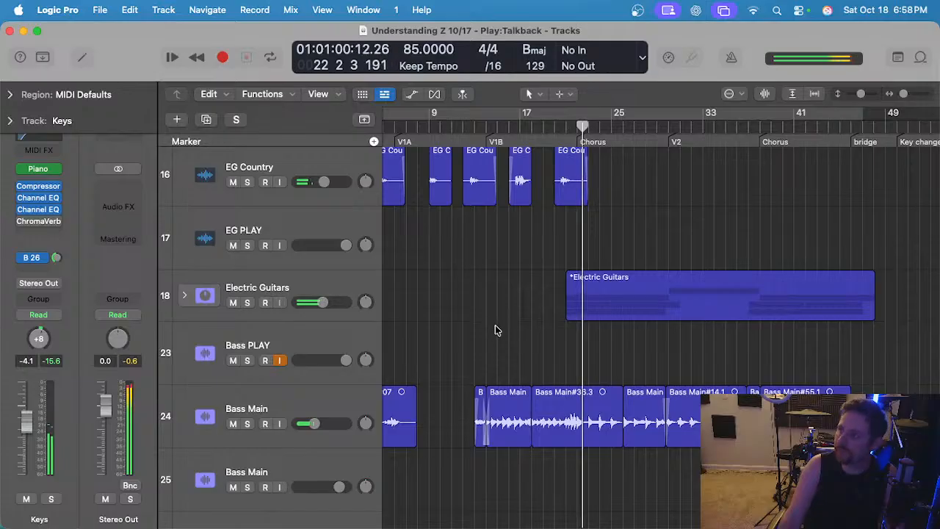
Expand the Electric Guitars stack and mute the first-chorus regions on EG Lead 1 and EG Lead 2.
scroll(495, 328, right, 3)
scroll(496, 330, up, 1)
click(200, 279)
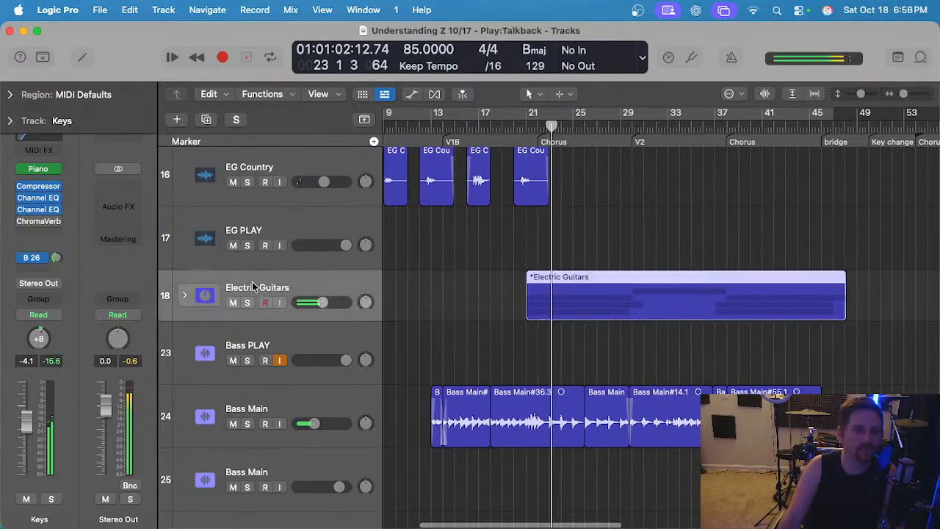
click(184, 295)
scroll(492, 306, down, 2)
scroll(487, 304, up, 2)
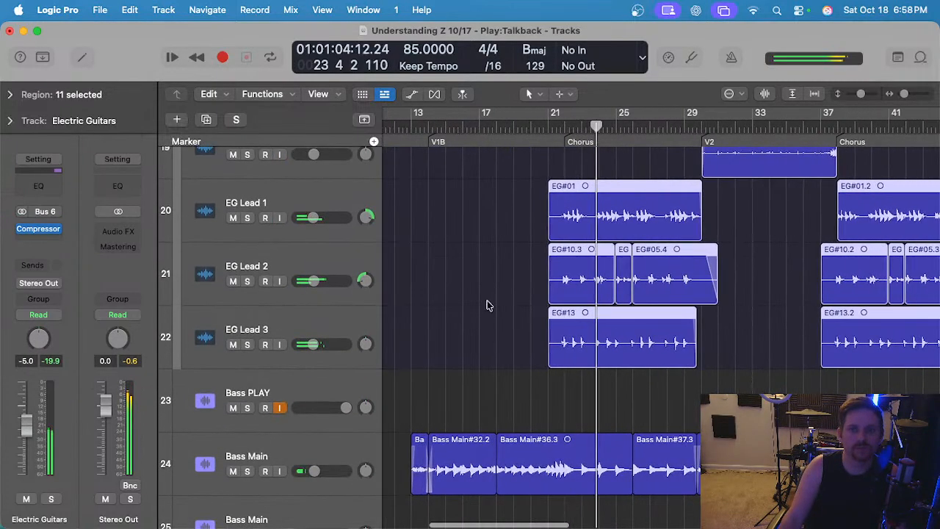
scroll(486, 301, left, 4)
scroll(489, 301, right, 2)
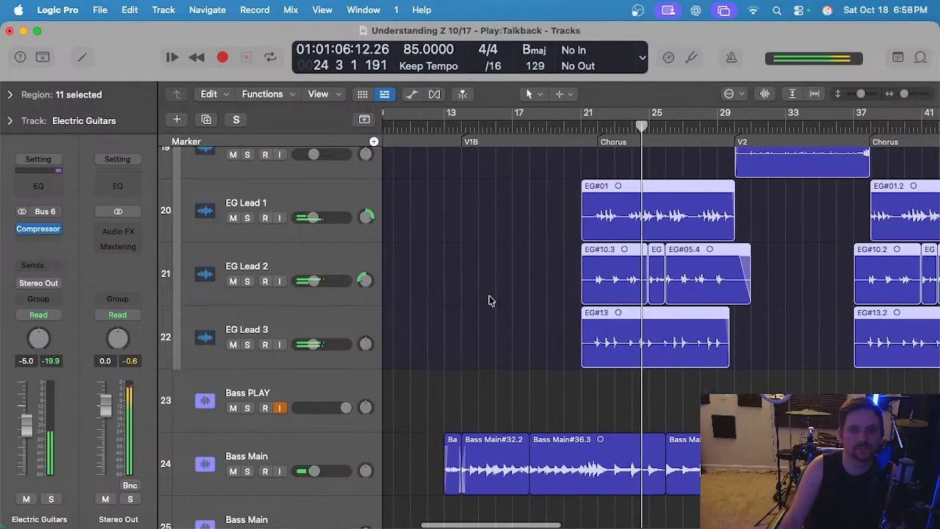
click(515, 280)
drag(523, 205, 742, 271)
key(ctrl+m)
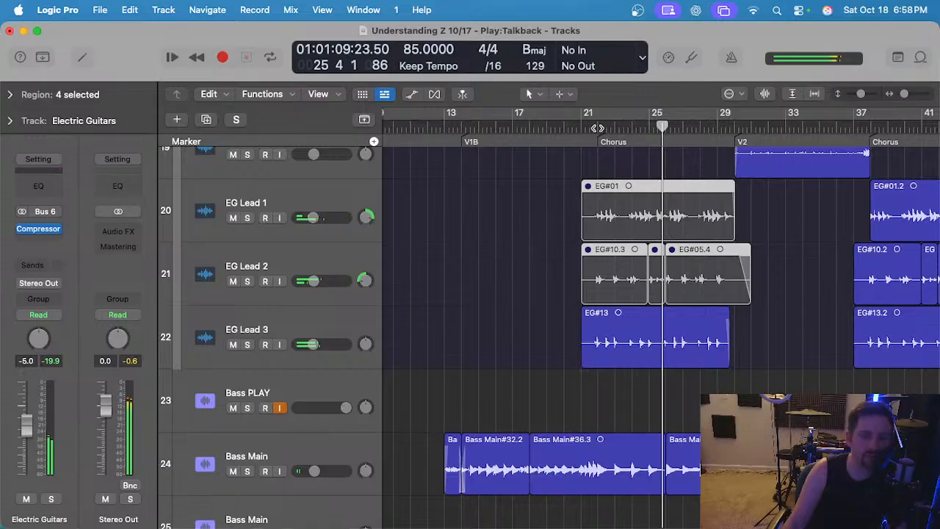
Replay the first chorus from bar 21 with the muted leads, collapse the Electric Guitars stack and clear the region selection.
click(580, 126)
scroll(562, 260, up, 5)
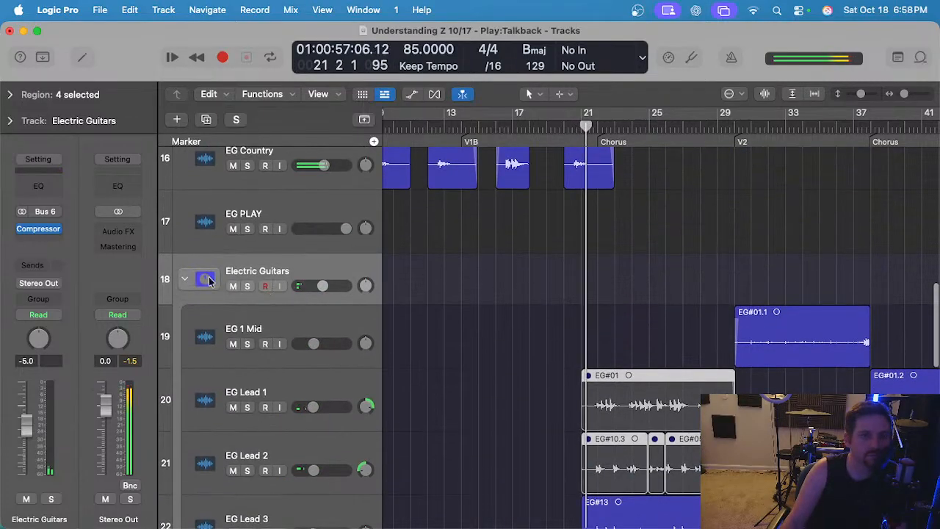
click(186, 279)
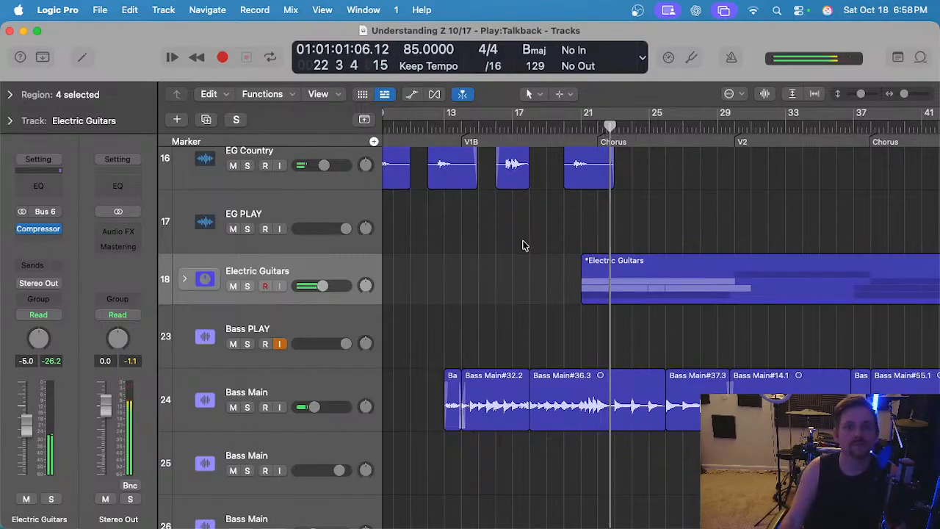
click(184, 279)
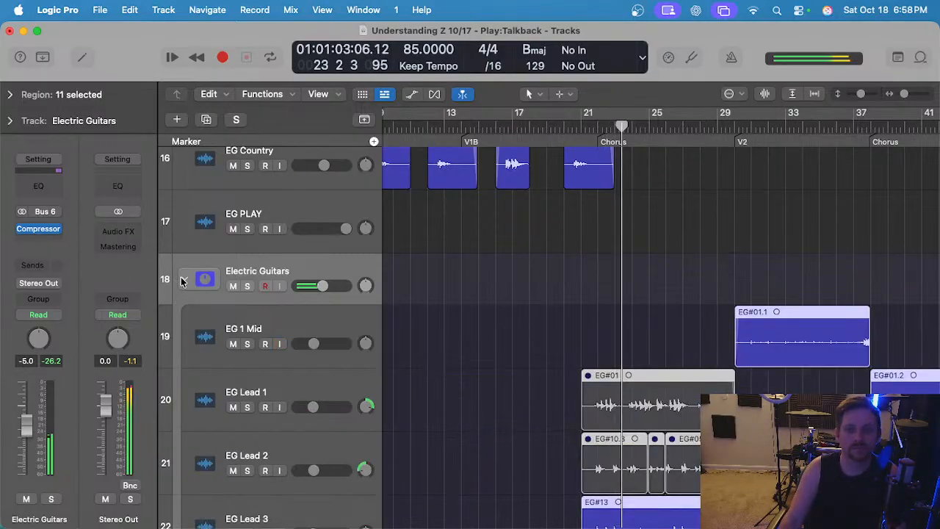
click(185, 281)
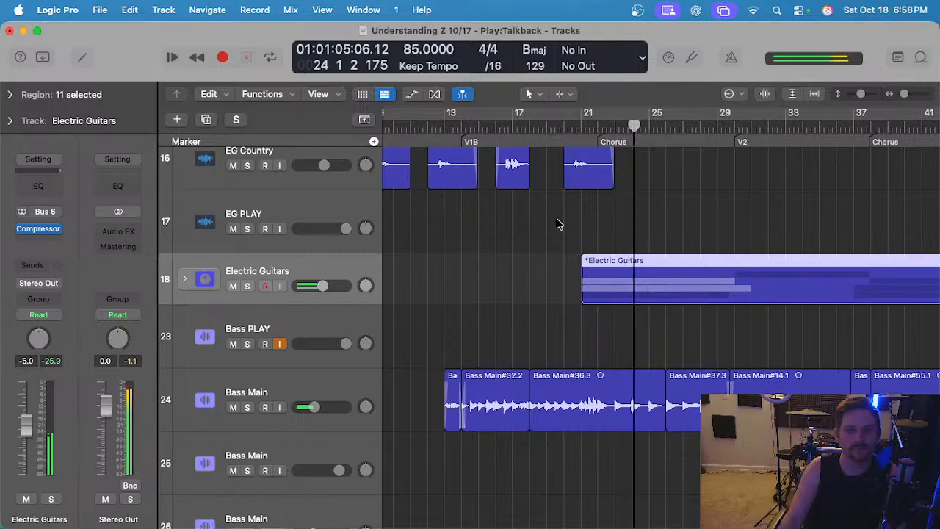
click(542, 228)
Review the drum, percussion, loop, bass, Keys and guitar tracks around the first chorus.
key(super+Left)
scroll(544, 229, down, 3)
scroll(544, 229, down, 5)
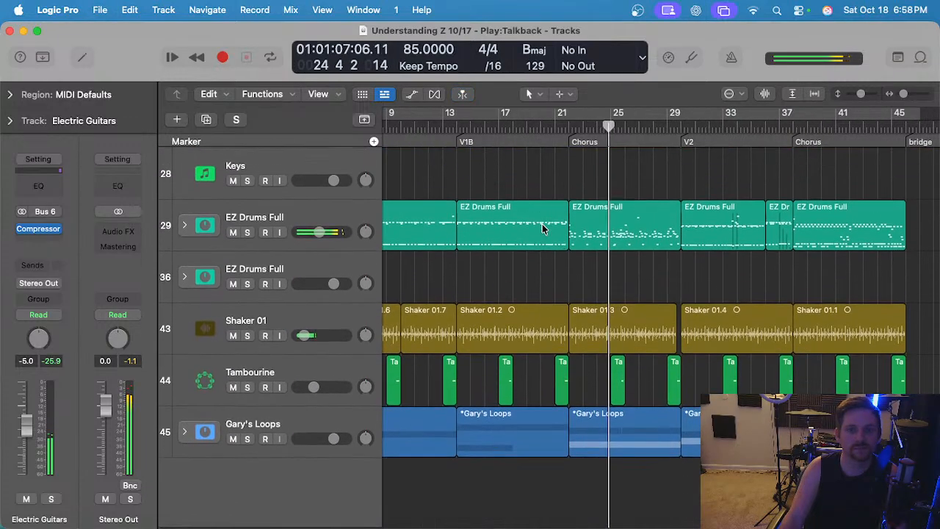
key(super+Right)
scroll(522, 229, up, 3)
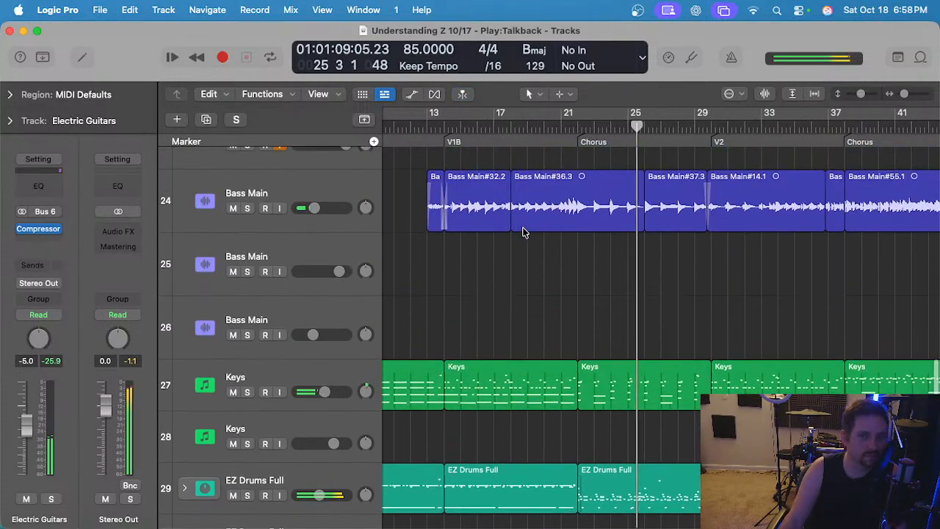
scroll(530, 237, up, 6)
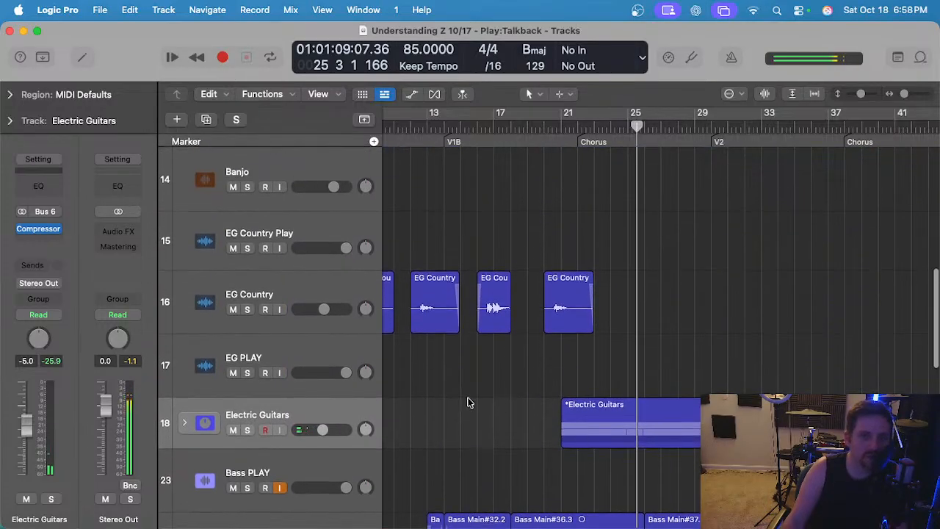
scroll(492, 365, up, 2)
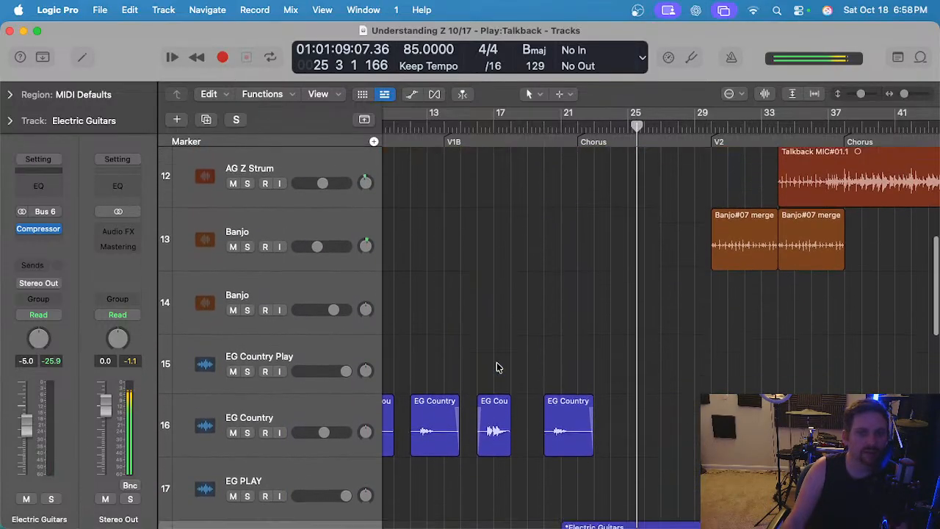
Expand the Electric Guitars stack again to show its individual guitar tracks at the first chorus.
scroll(496, 367, down, 5)
scroll(498, 367, down, 1)
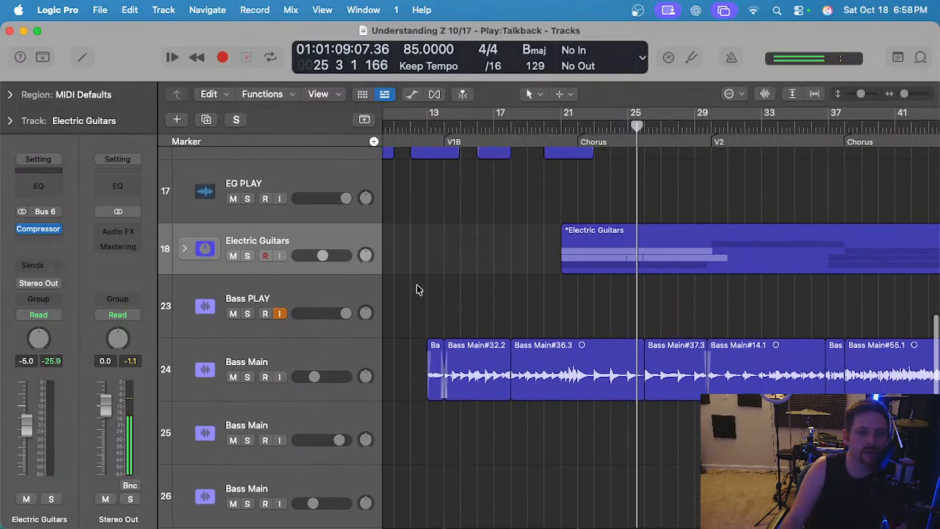
click(186, 249)
scroll(564, 262, down, 1)
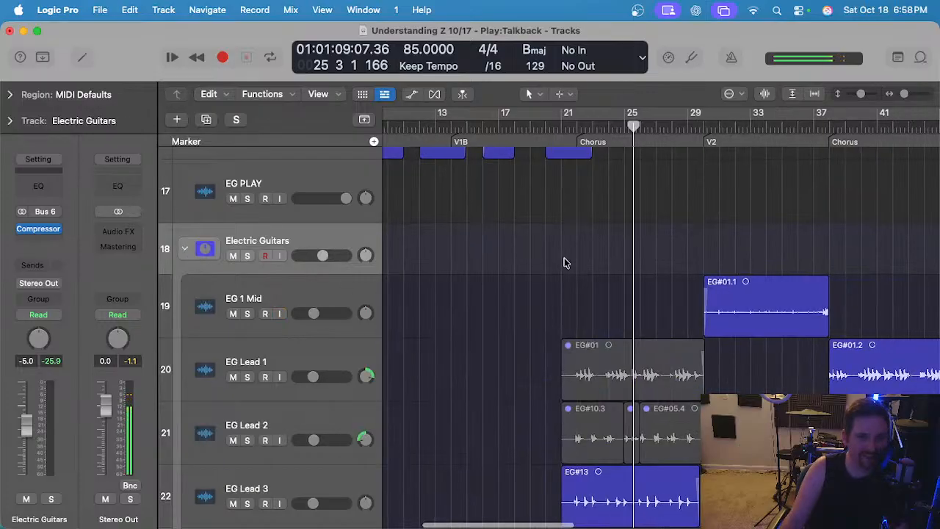
Select the EG 1 Mid track, clear the region selection and play the first chorus from bar 21.
click(311, 285)
click(559, 117)
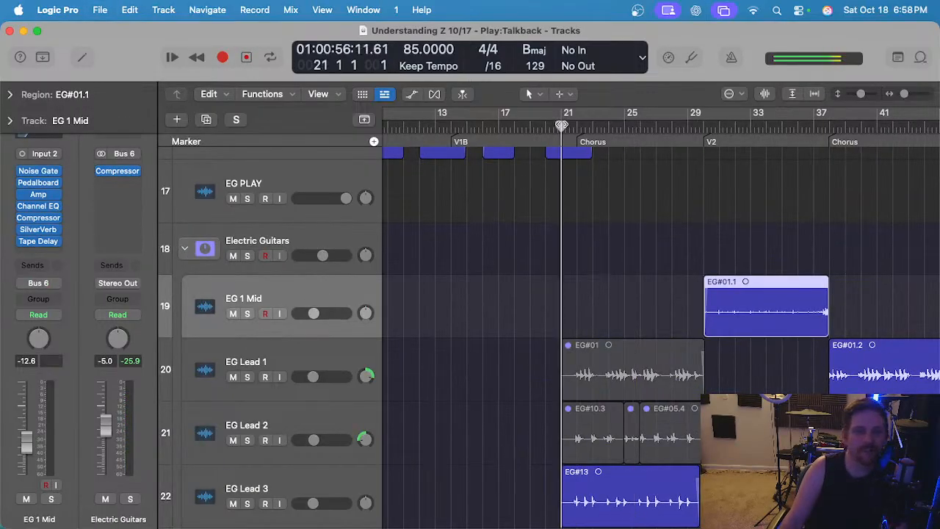
click(570, 231)
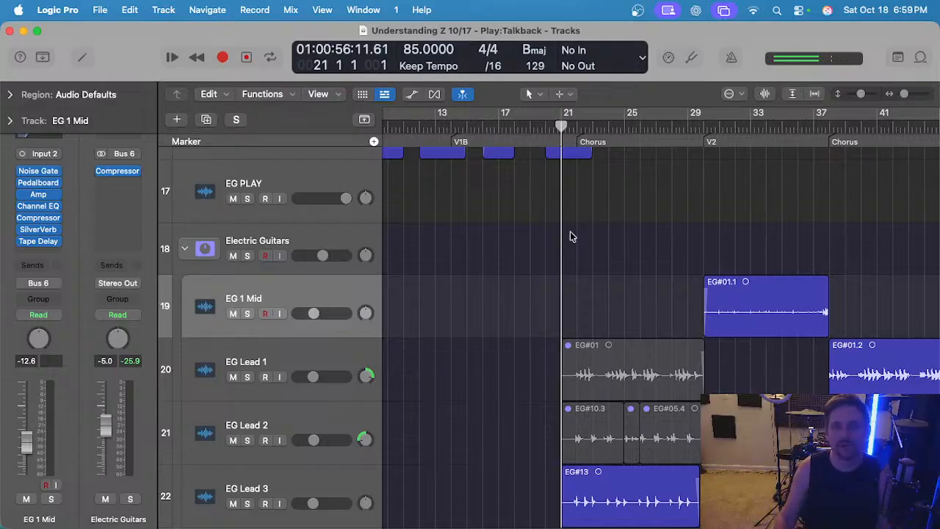
scroll(568, 237, up, 2)
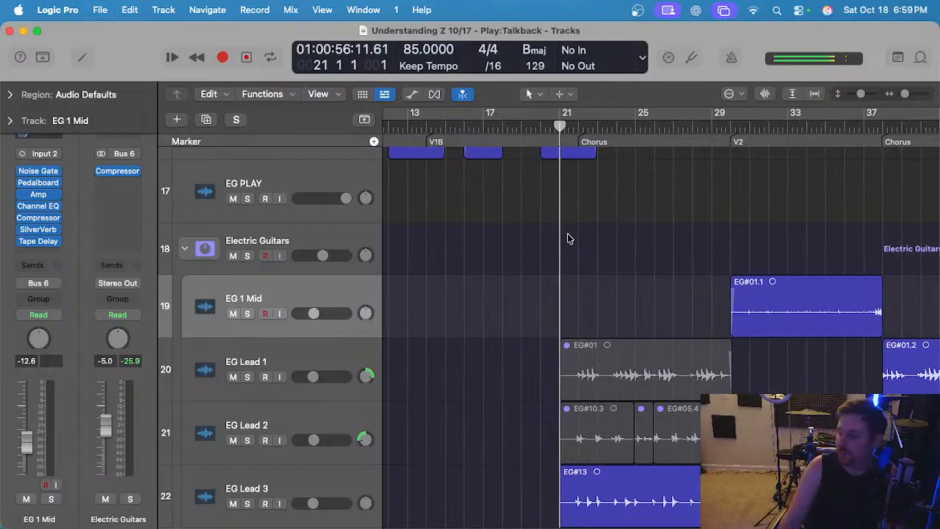
key(space)
scroll(567, 238, up, 2)
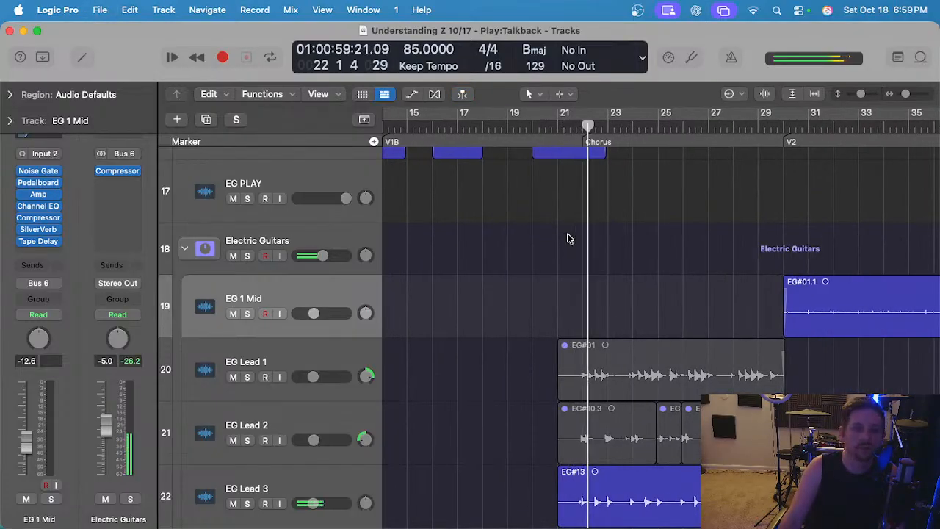
scroll(569, 238, up, 2)
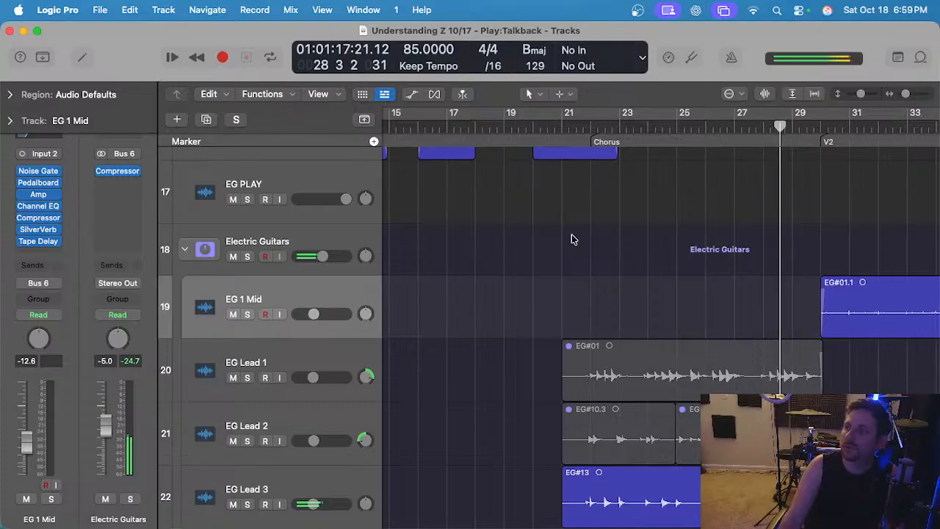
scroll(573, 233, down, 2)
key(space)
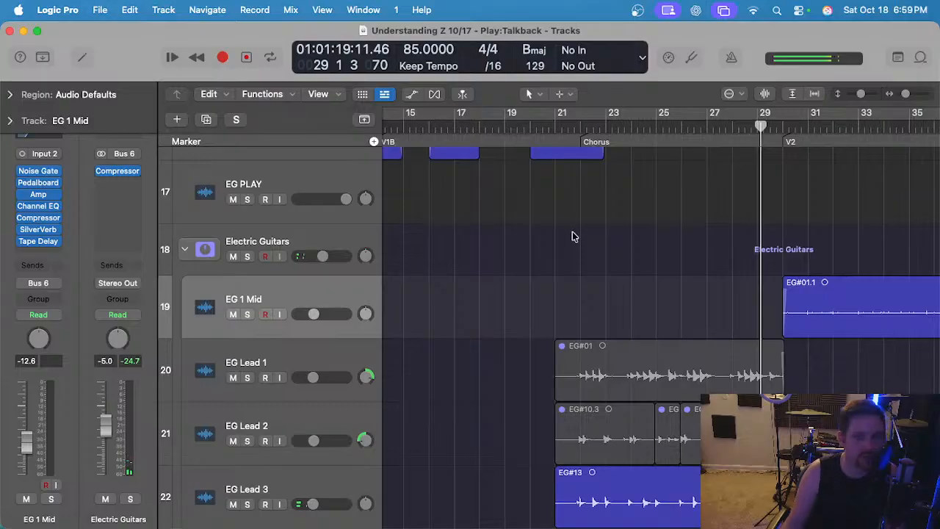
Return the playhead to bar 21 and select the EG Country Play track.
scroll(564, 126, right, 1)
click(563, 127)
scroll(595, 226, up, 2)
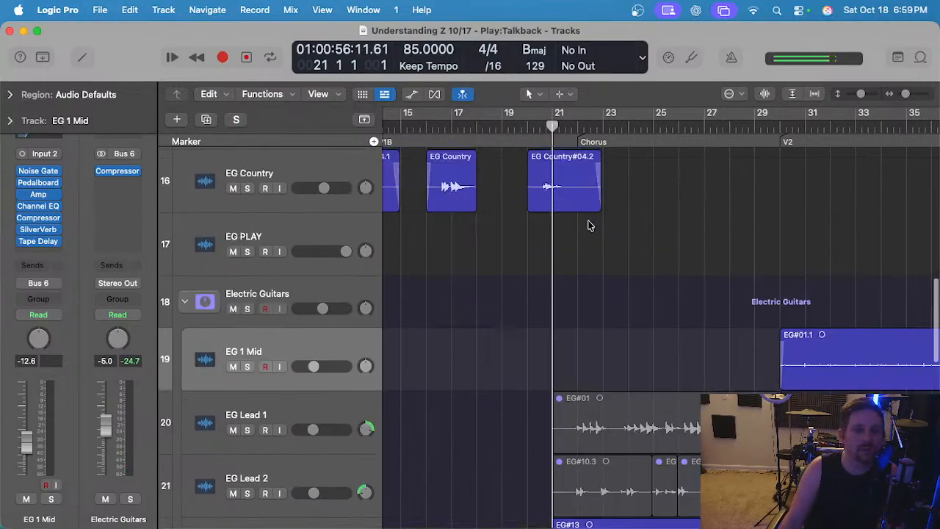
scroll(589, 226, up, 1)
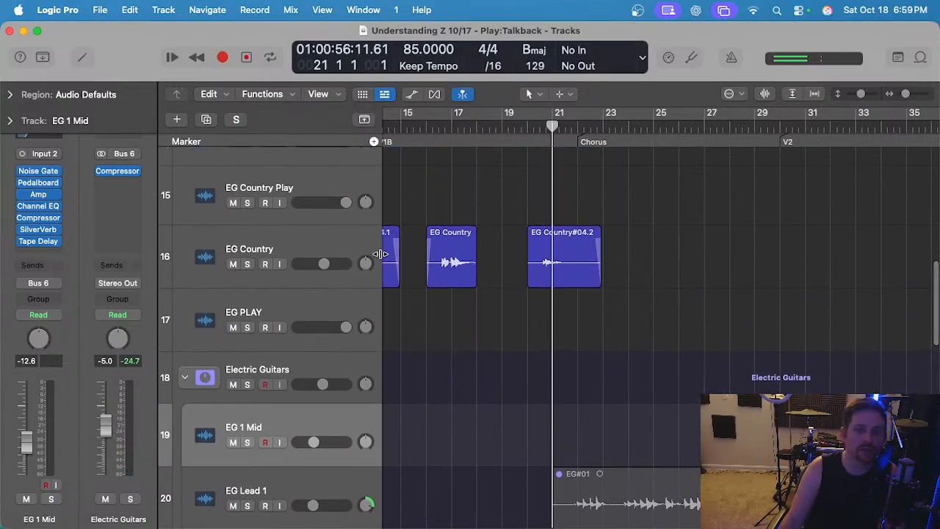
click(313, 175)
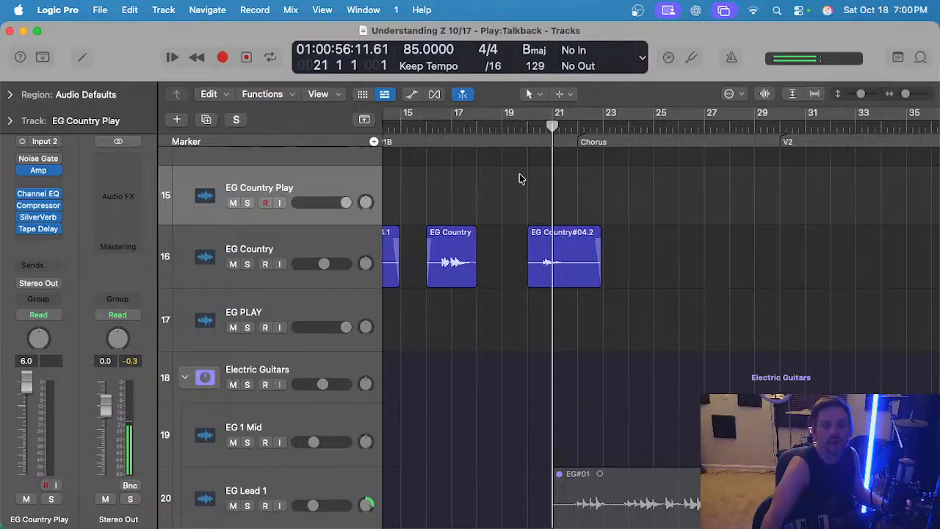
Tune the guitar on input 2 with the Tuner and close it.
scroll(519, 178, left, 1)
scroll(518, 178, up, 1)
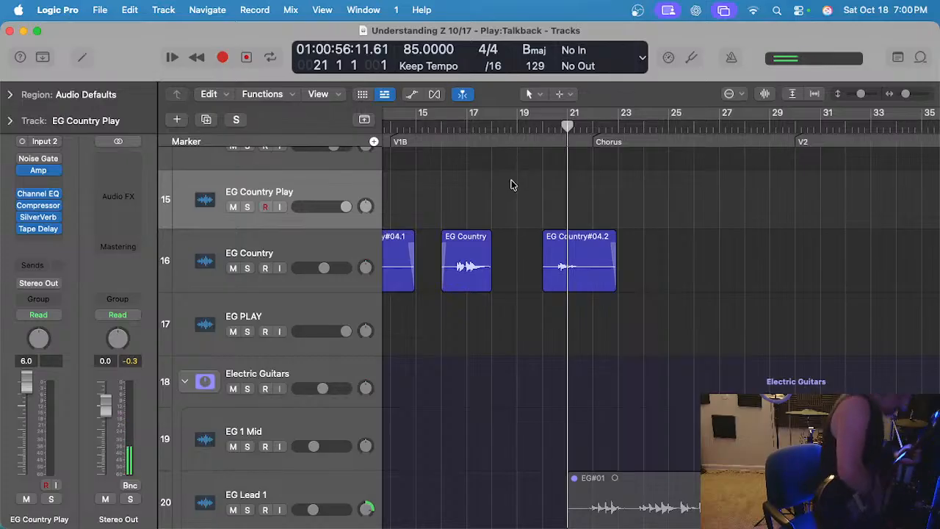
scroll(512, 185, up, 3)
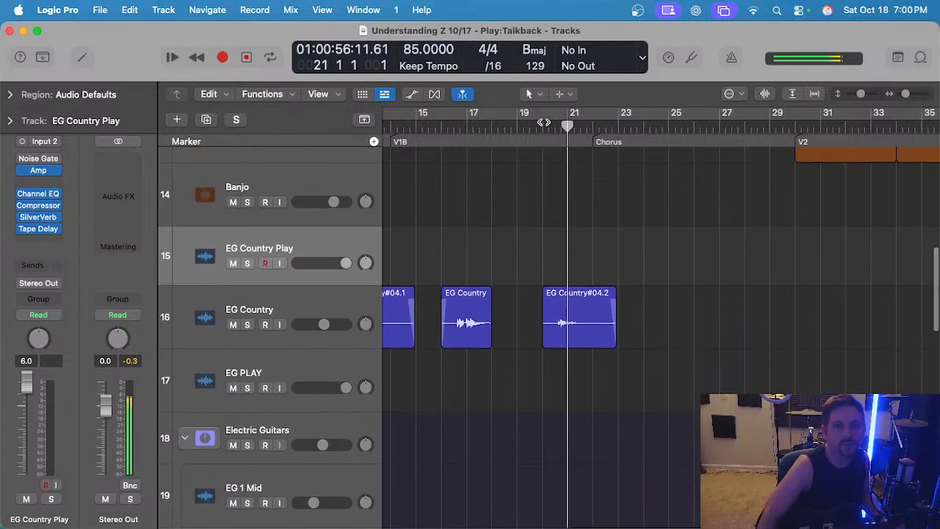
click(691, 58)
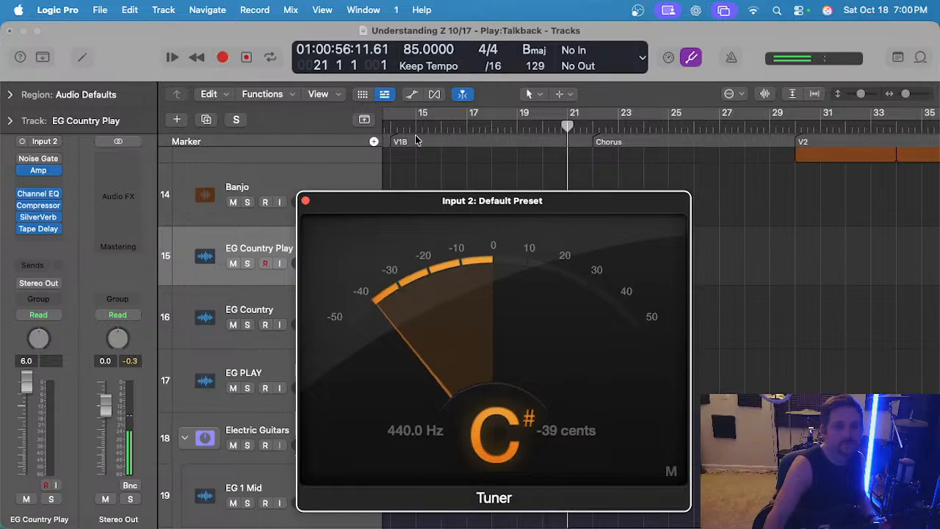
click(305, 200)
Enable input monitoring on EG Country Play and check the guitar's tuning again with the Tuner.
scroll(387, 235, up, 10)
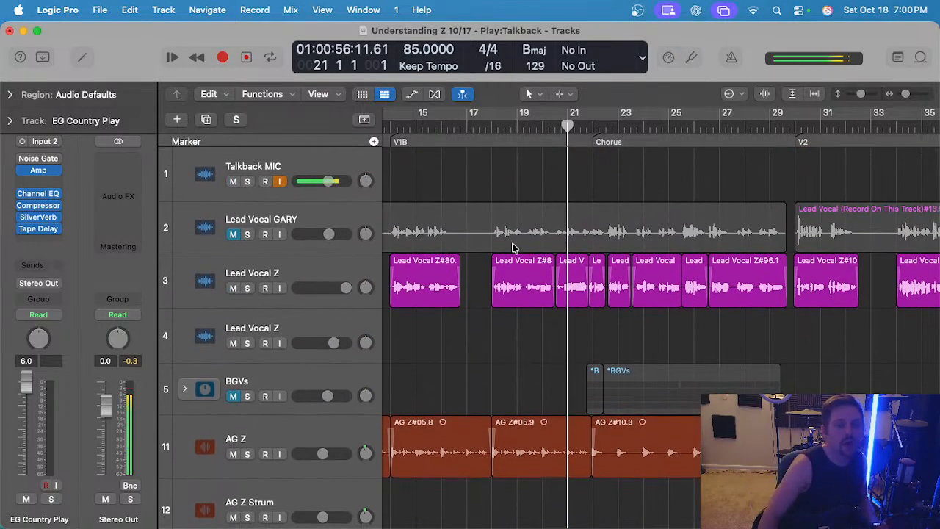
scroll(513, 247, down, 10)
scroll(480, 278, up, 6)
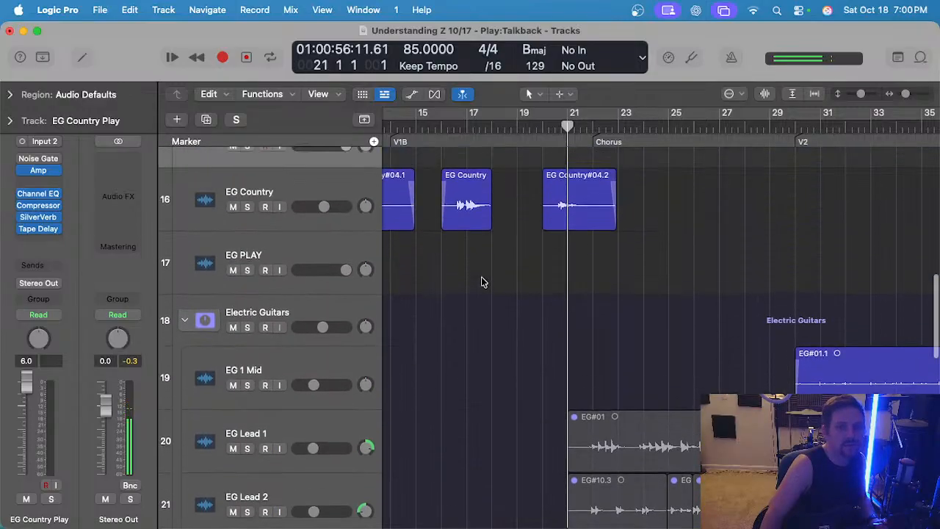
click(279, 305)
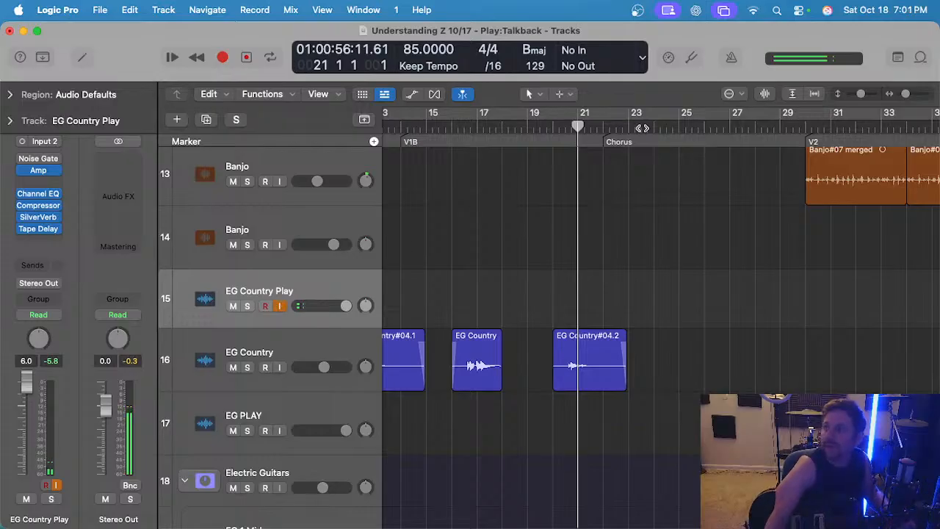
click(689, 59)
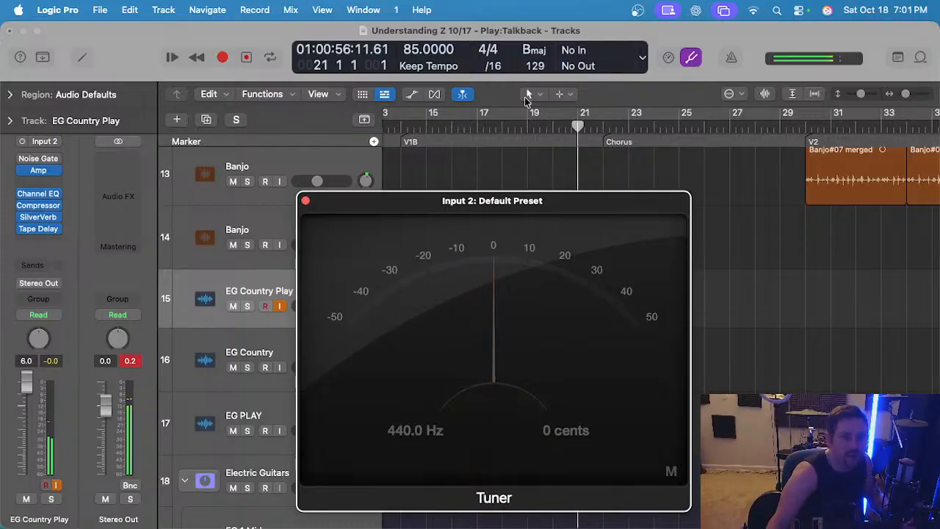
click(307, 201)
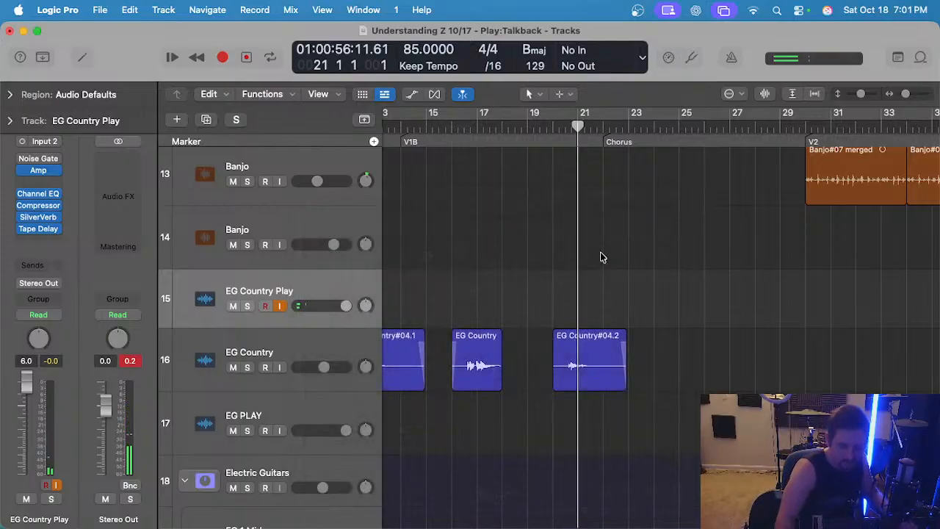
Play the first chorus twice from bar 21 with the live guitar monitored, returning the playhead to bar 21.
key(space)
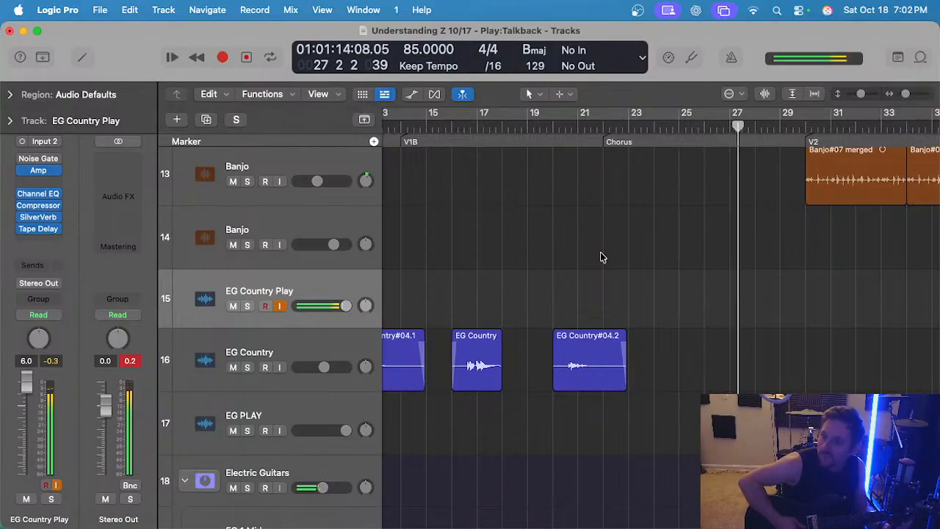
key(space)
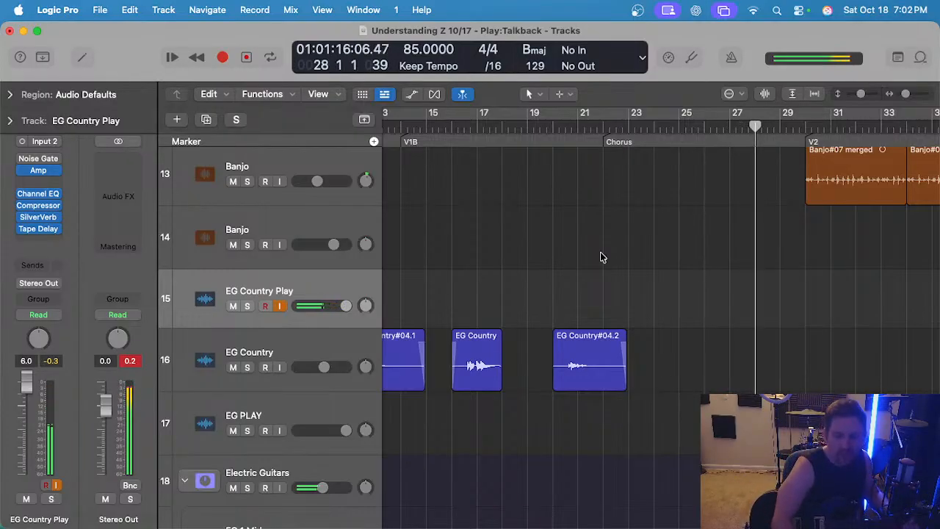
click(573, 126)
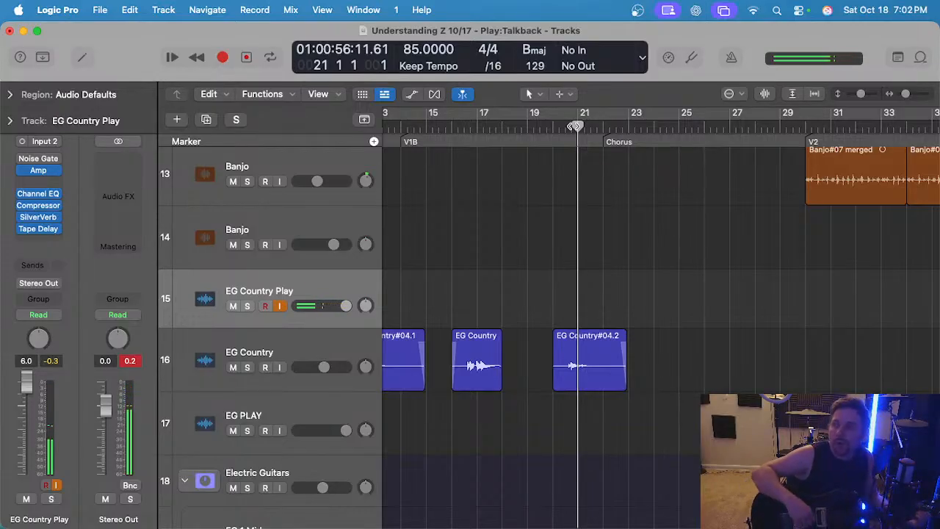
key(space)
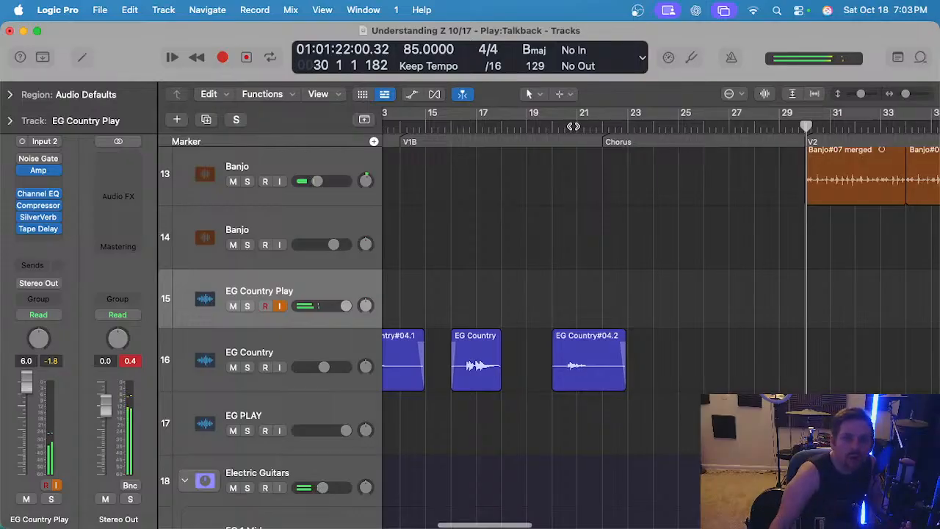
click(576, 126)
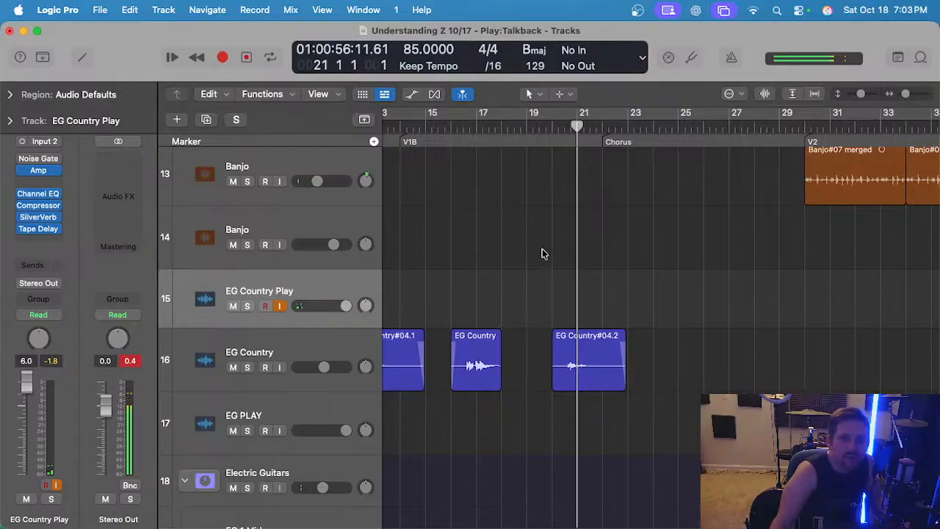
Check the electric guitar tracks, rehearse the live guitar over the first chorus once more and return the playhead to bar 21.
scroll(544, 247, left, 2)
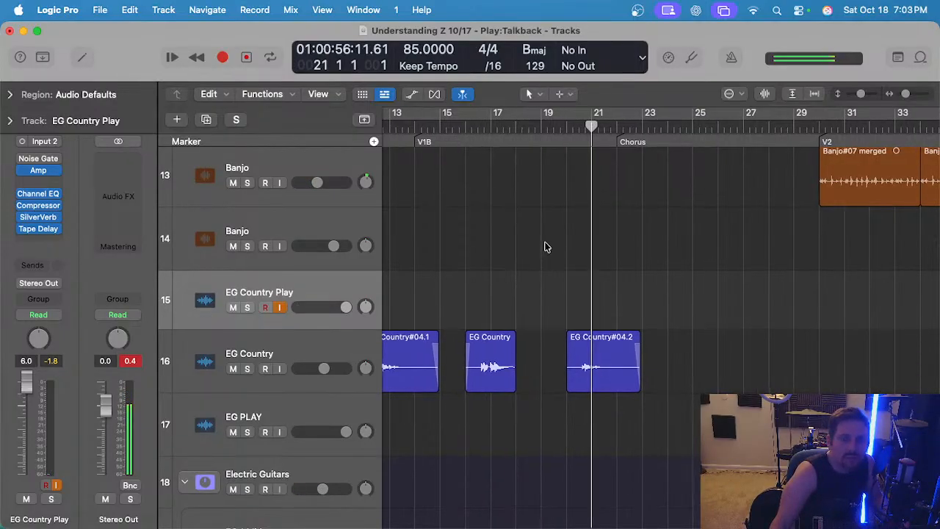
scroll(594, 265, down, 6)
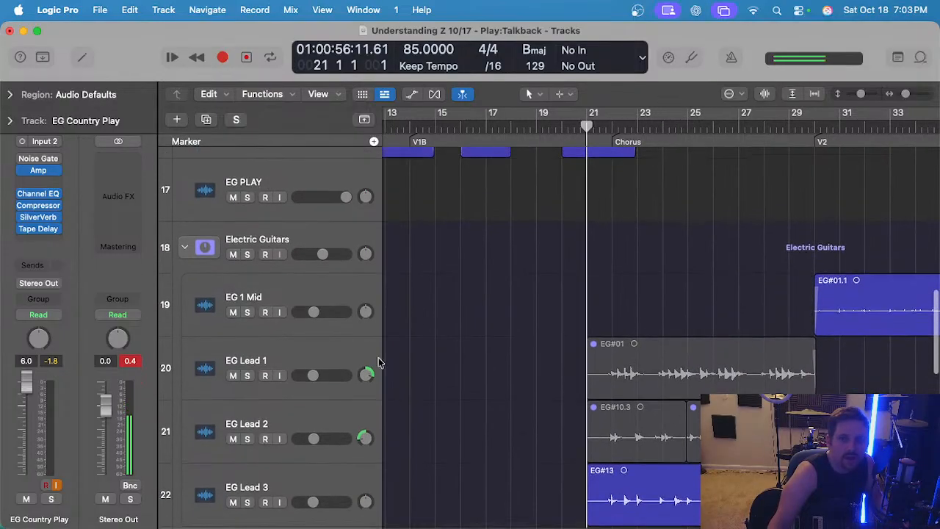
scroll(573, 348, down, 3)
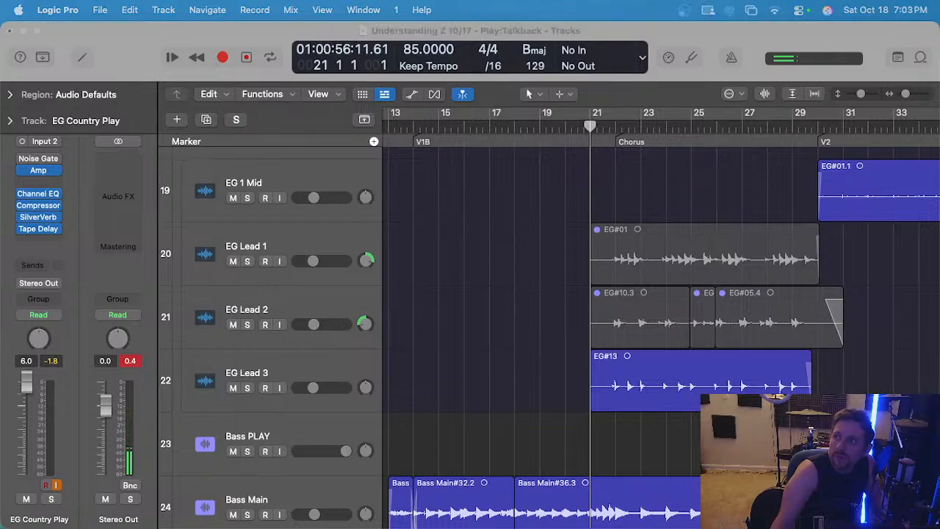
scroll(781, 206, up, 3)
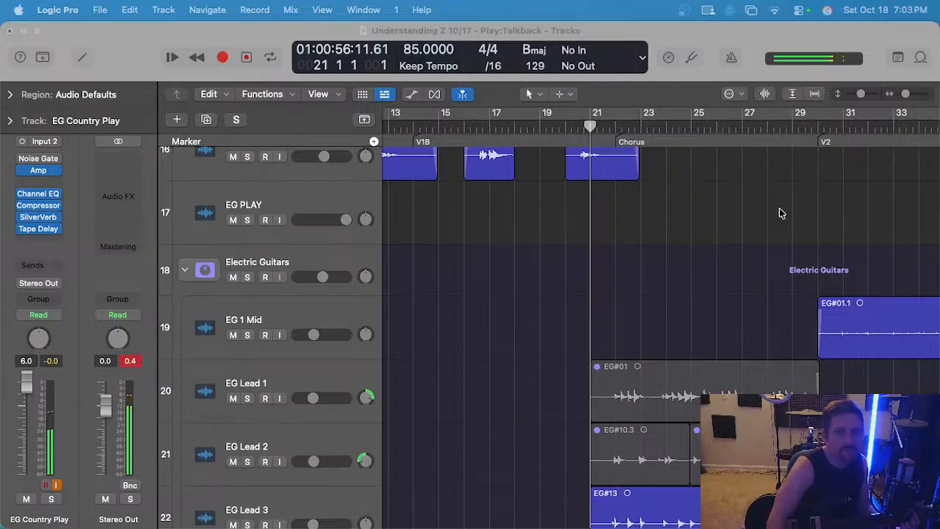
click(612, 224)
key(space)
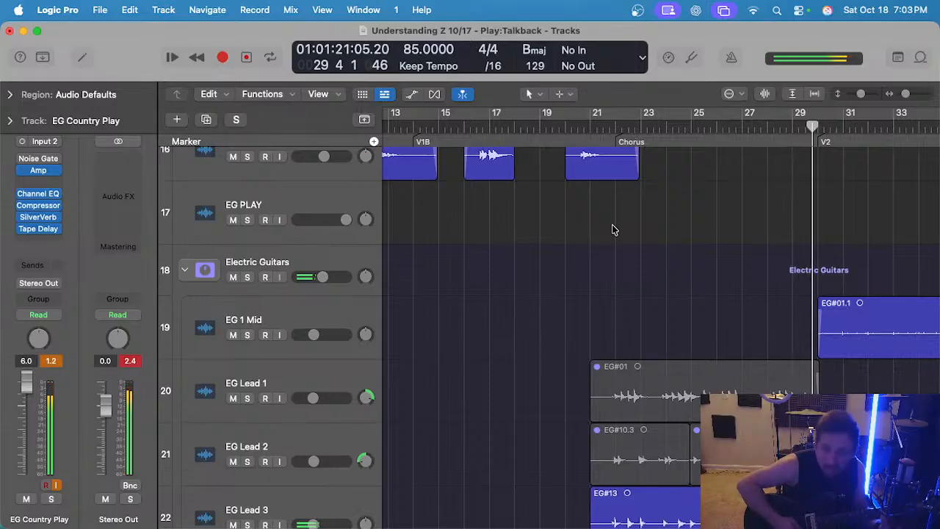
key(space)
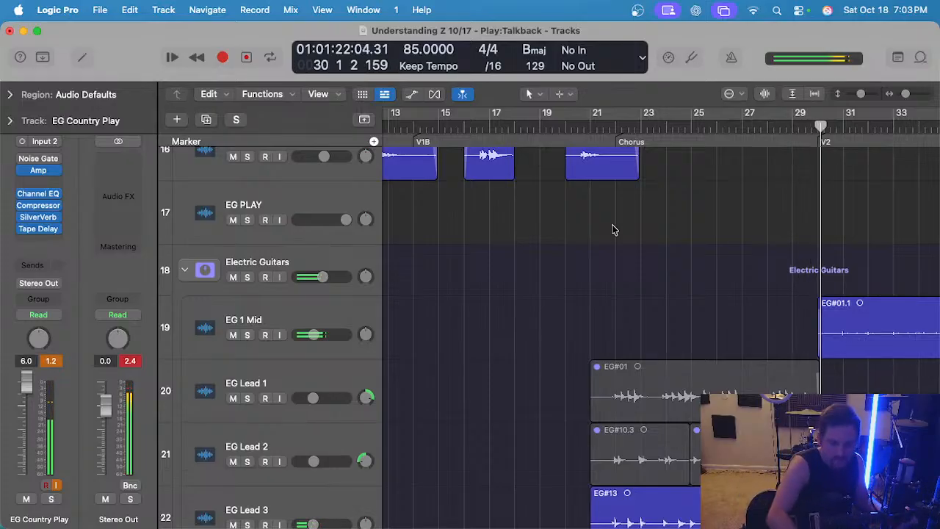
click(604, 137)
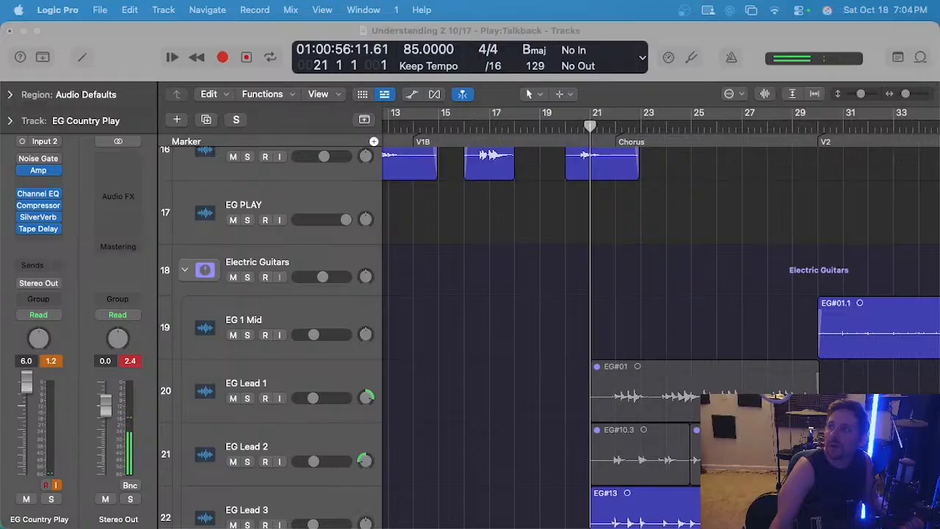
Play briefly from just before the Chorus marker and save the project.
click(628, 235)
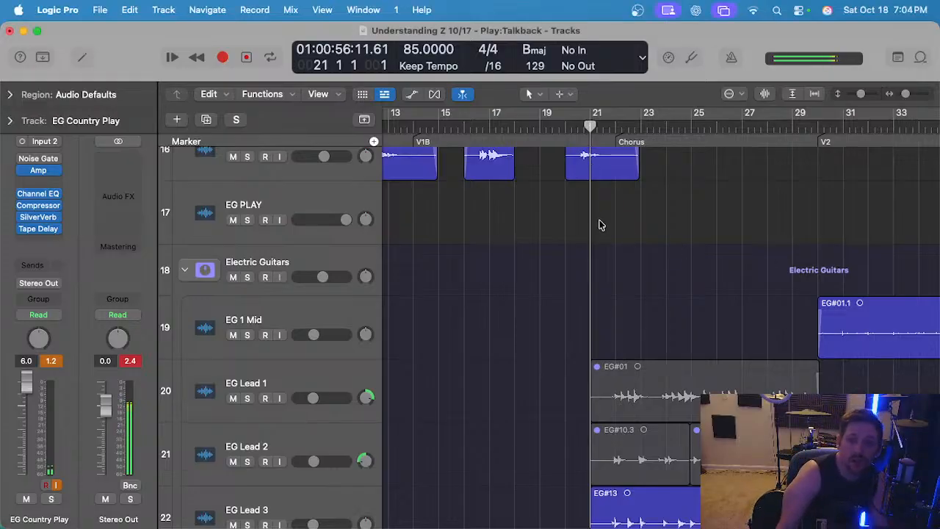
scroll(590, 237, down, 2)
scroll(591, 239, down, 1)
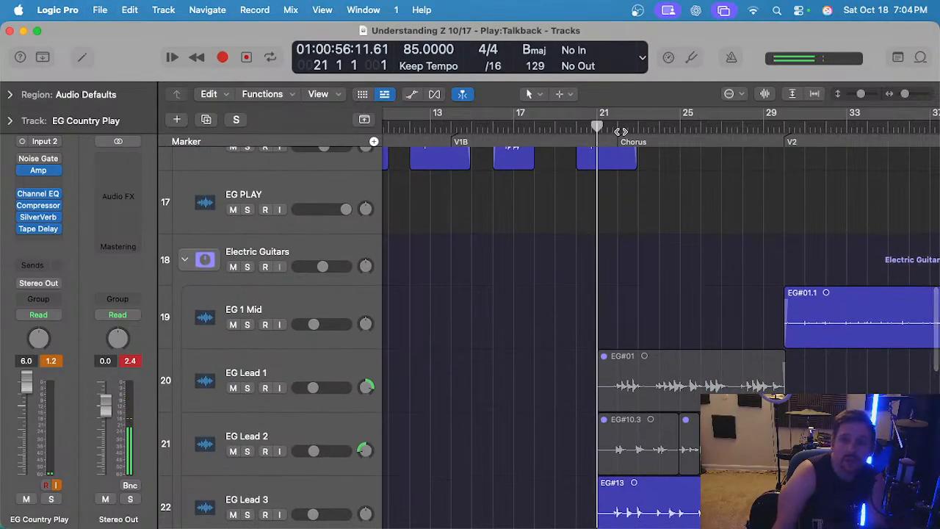
click(618, 128)
key(space)
key(super+s)
scroll(610, 180, up, 8)
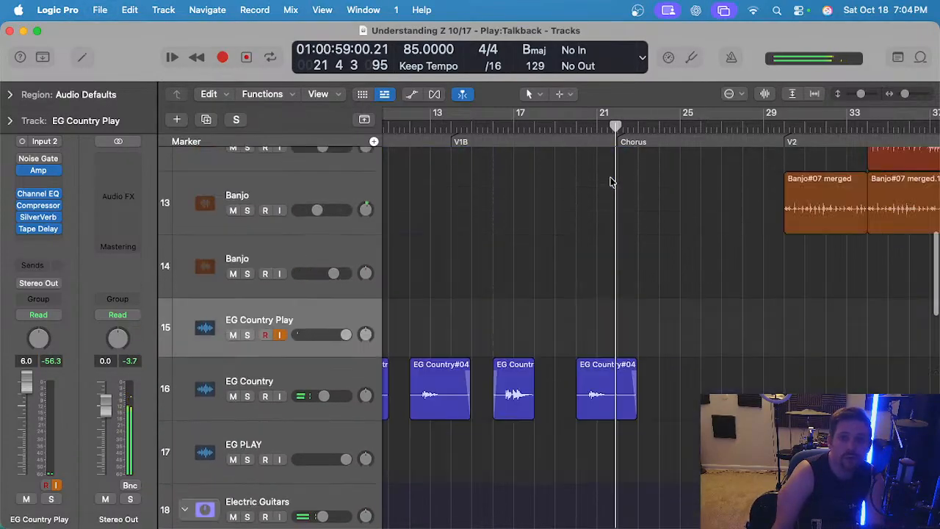
Move the playhead to the end of bar 20 and review the vocal, acoustic and electric guitar tracks there.
click(592, 126)
scroll(611, 231, up, 5)
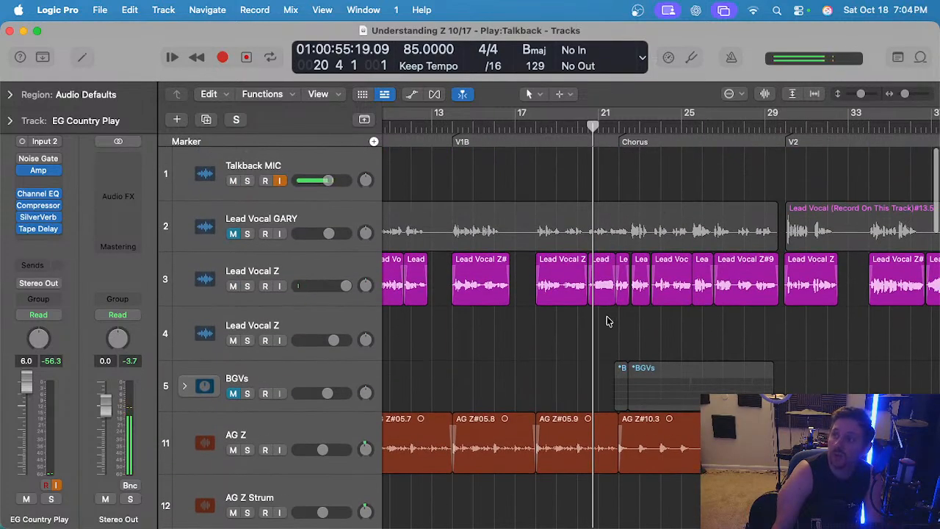
scroll(587, 308, down, 10)
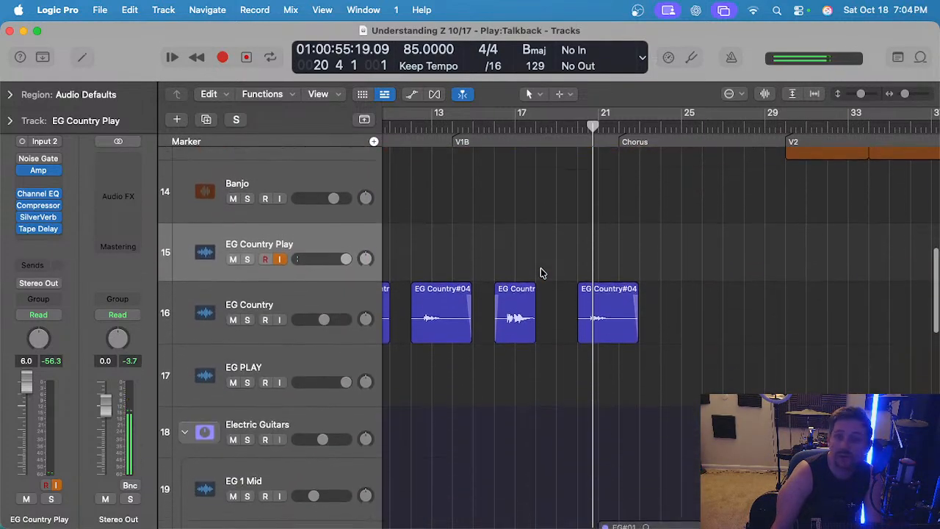
scroll(541, 272, down, 8)
scroll(541, 273, up, 6)
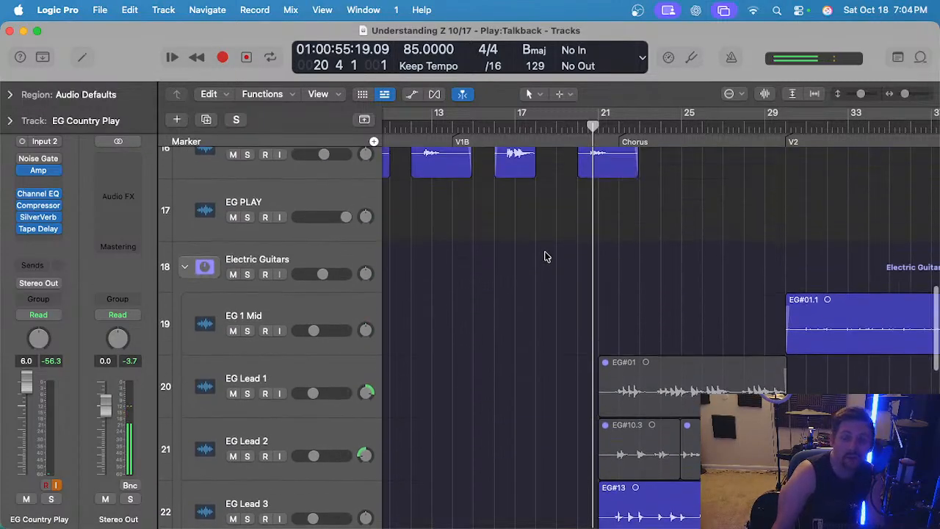
Select the EG Country track and play the intro from bar 2 to hear its recorded guitar part.
scroll(544, 256, up, 1)
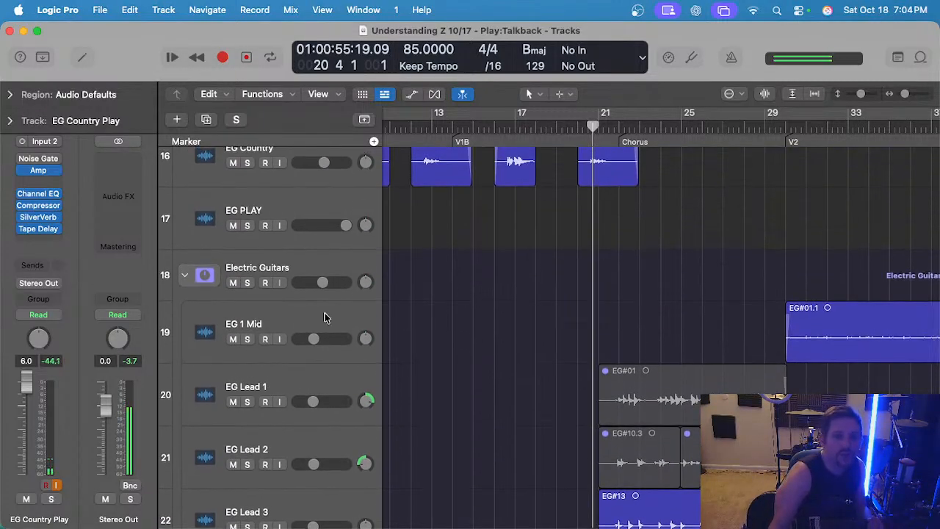
scroll(505, 314, up, 5)
scroll(485, 294, left, 5)
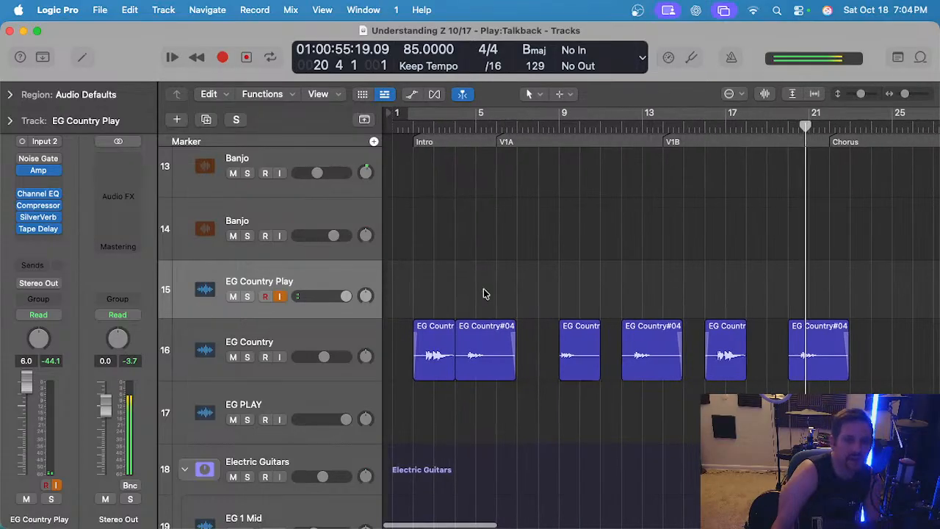
click(415, 126)
click(299, 336)
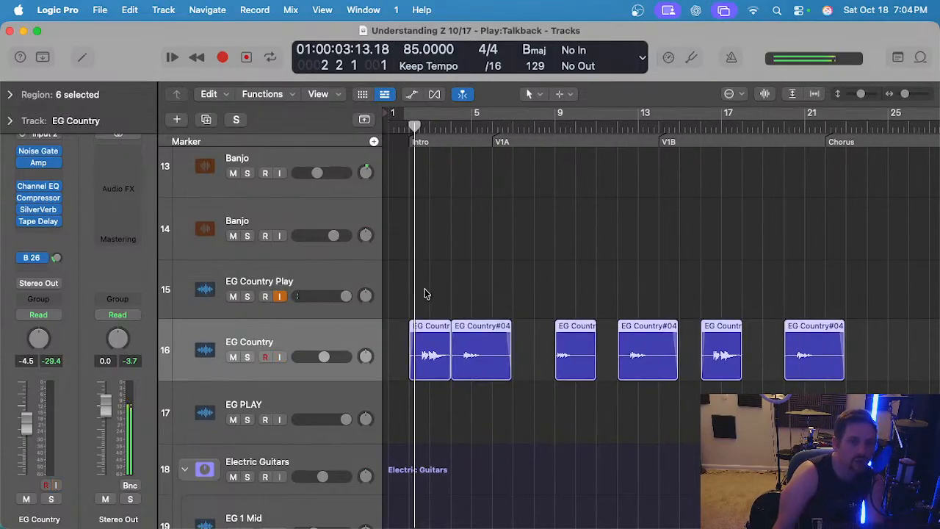
key(space)
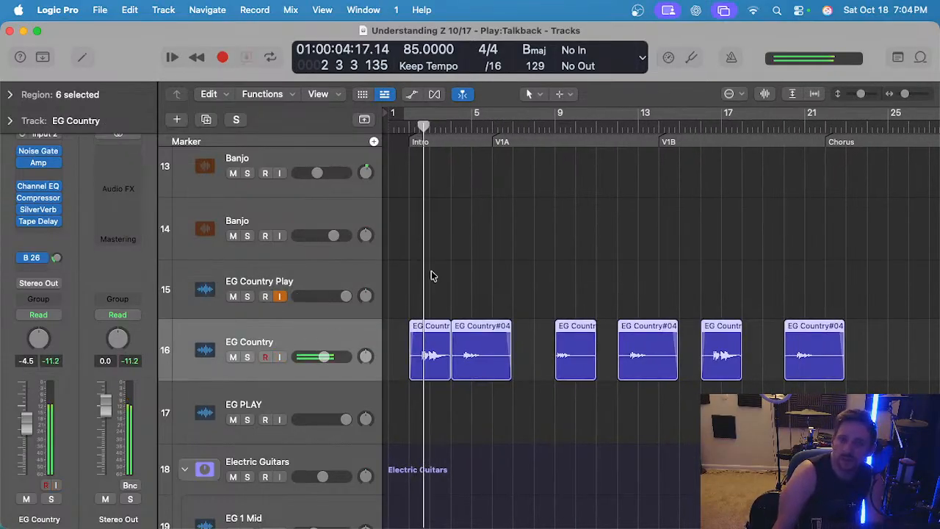
scroll(431, 270, up, 2)
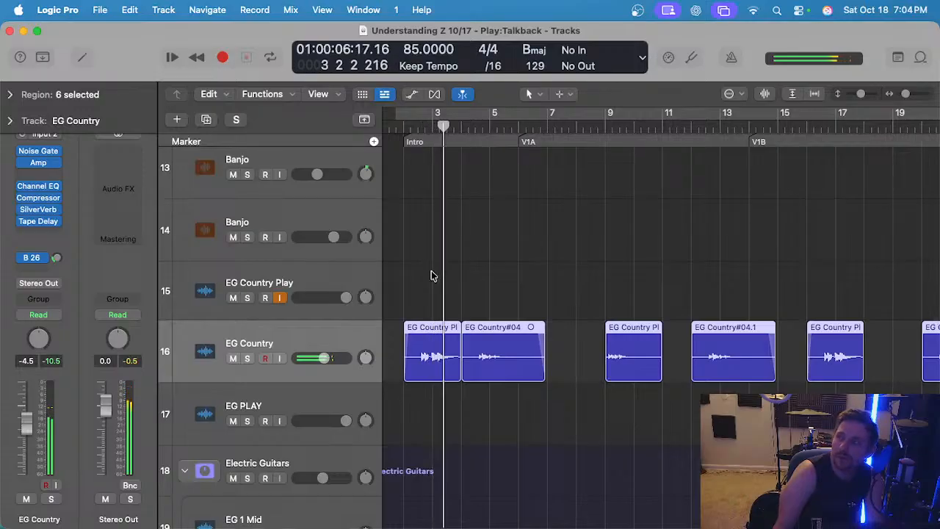
Move the playhead to the Chorus marker at bar 22 and play the start of the first chorus briefly.
scroll(431, 276, down, 2)
scroll(434, 275, right, 5)
click(560, 125)
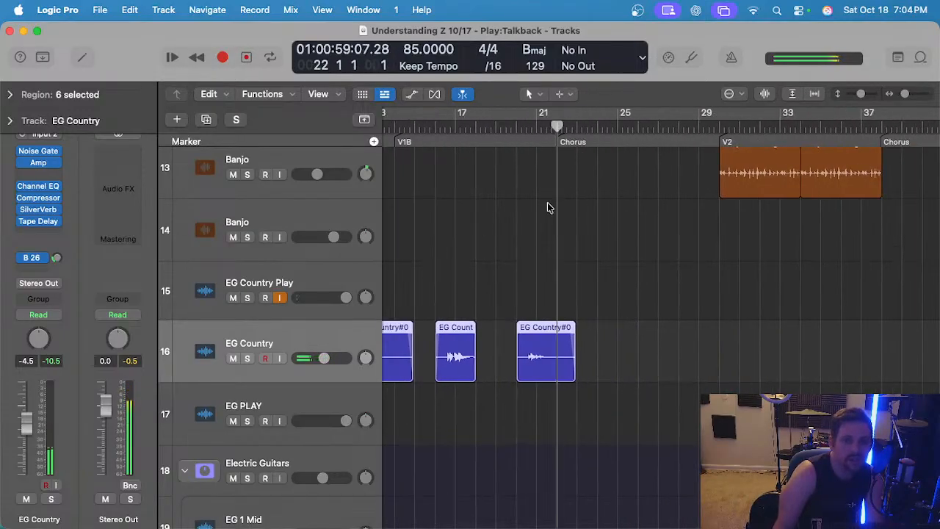
click(543, 239)
key(space)
key(space)
Duplicate the EG Country track with its settings, with the playhead back at the Chorus marker at bar 22.
scroll(592, 156, up, 2)
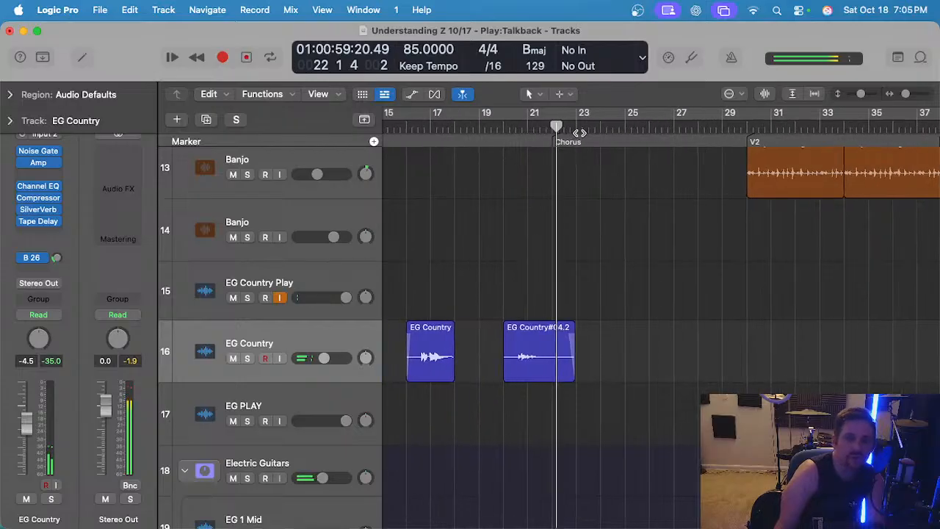
click(548, 131)
key(super+d)
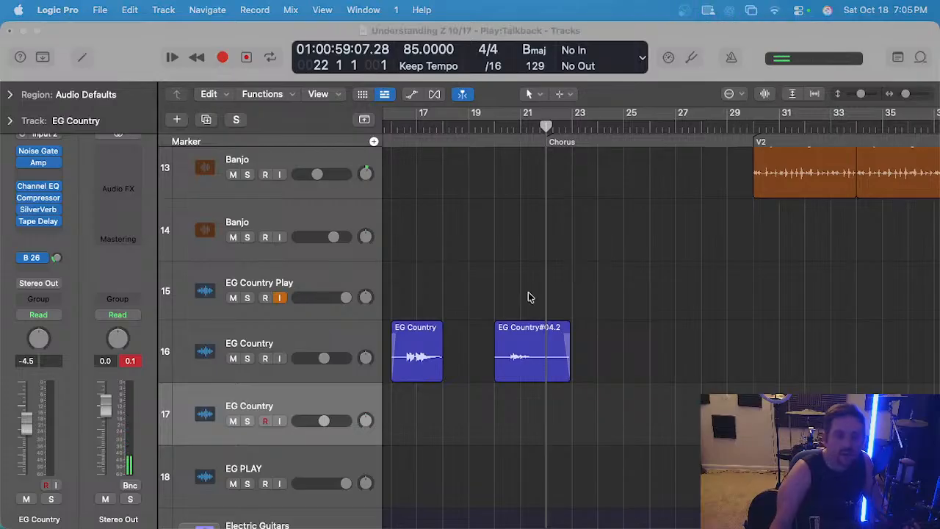
click(517, 259)
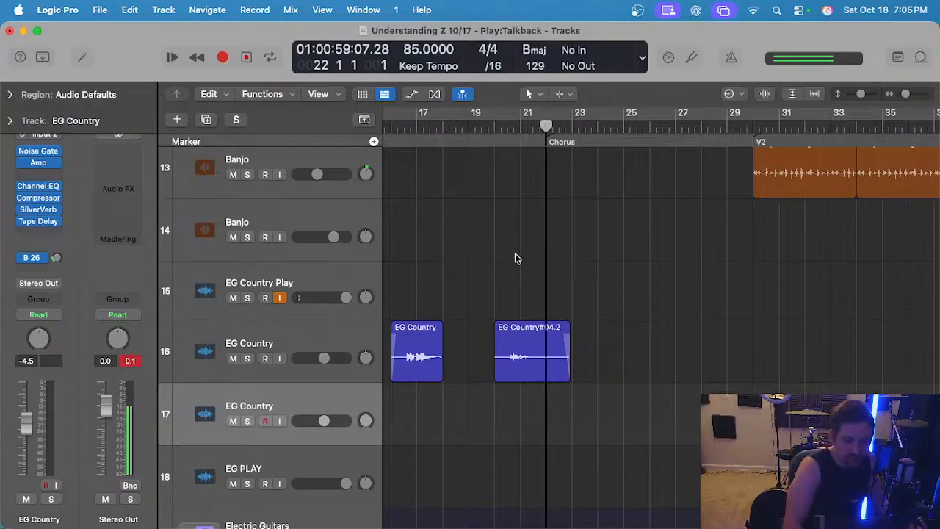
key(r)
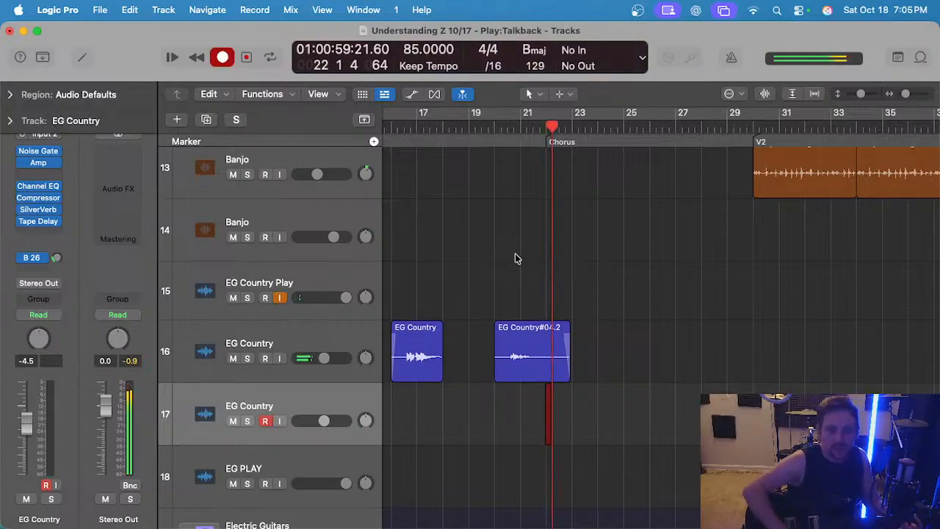
key(space)
key(BackSpace)
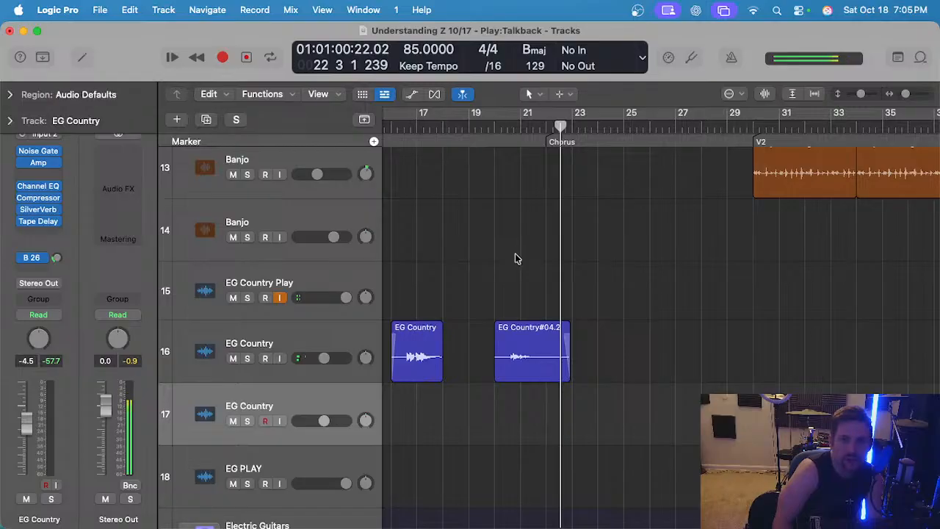
Record a guitar take on the duplicated EG Country track from bar 21 into bar 26 and view its amp settings.
key(comma)
key(comma)
key(r)
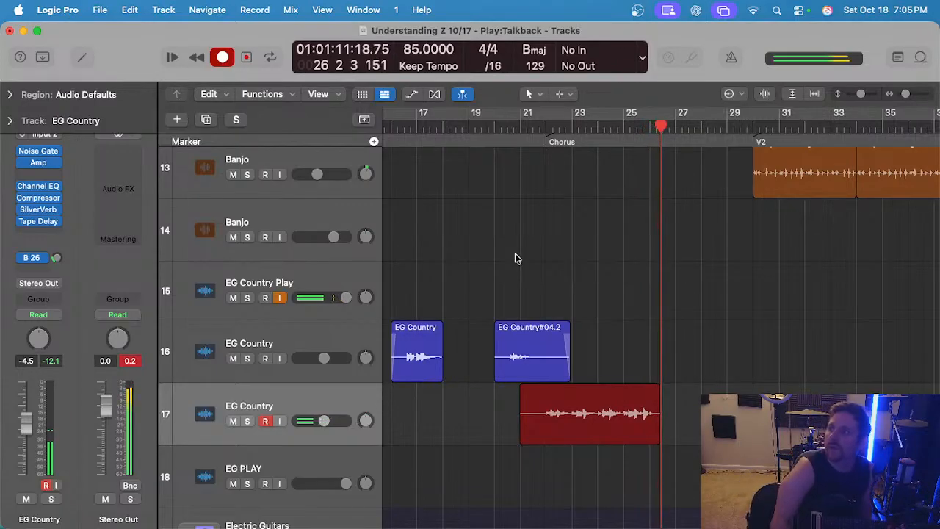
key(space)
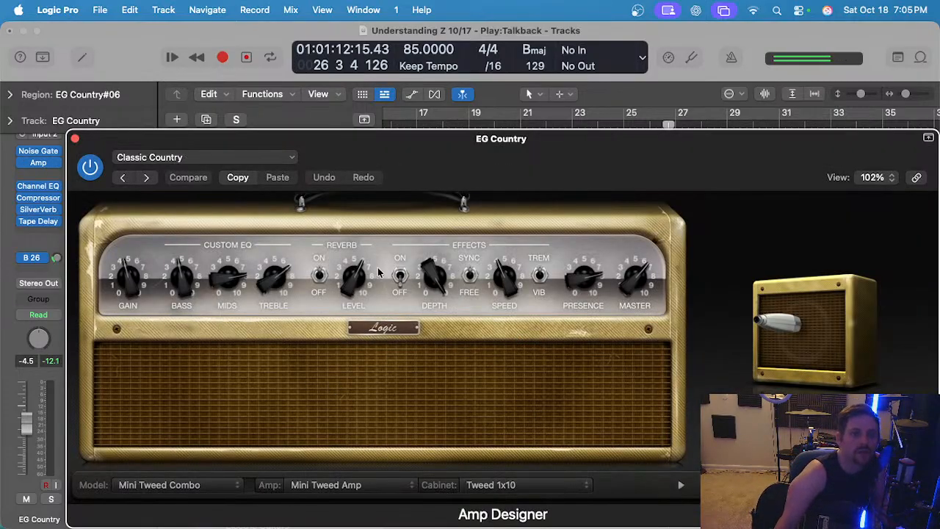
click(74, 140)
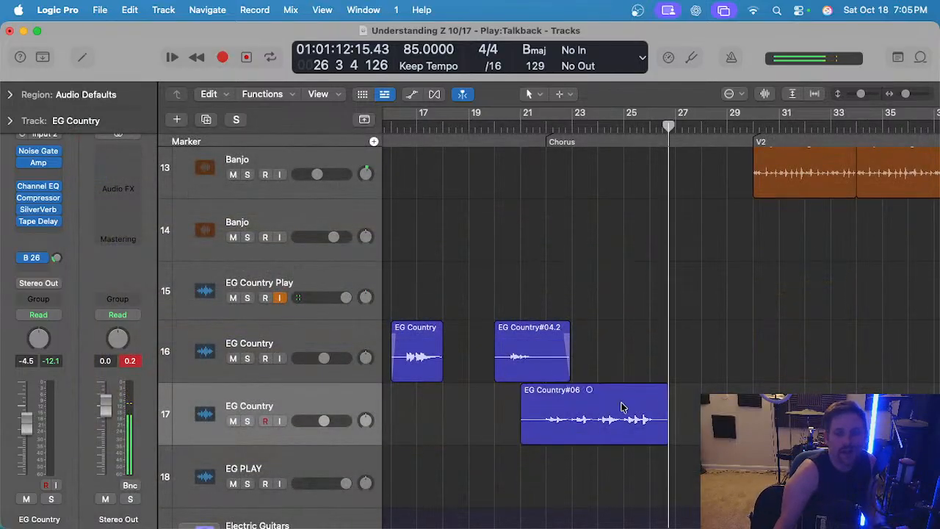
Unmute the EG Lead 1 and EG Lead 2 regions in the first chorus, with the playhead at bar 22.
click(541, 123)
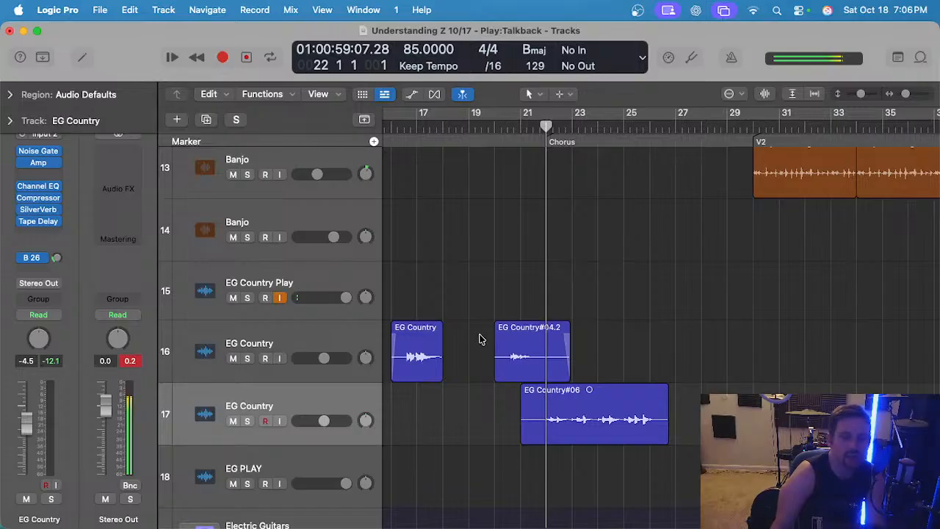
scroll(480, 338, down, 10)
drag(469, 339, 726, 442)
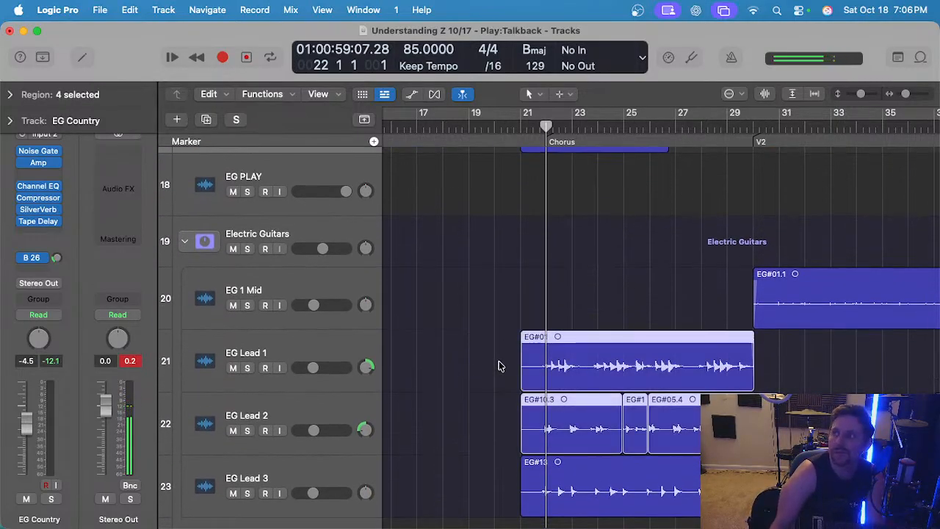
scroll(258, 341, down, 3)
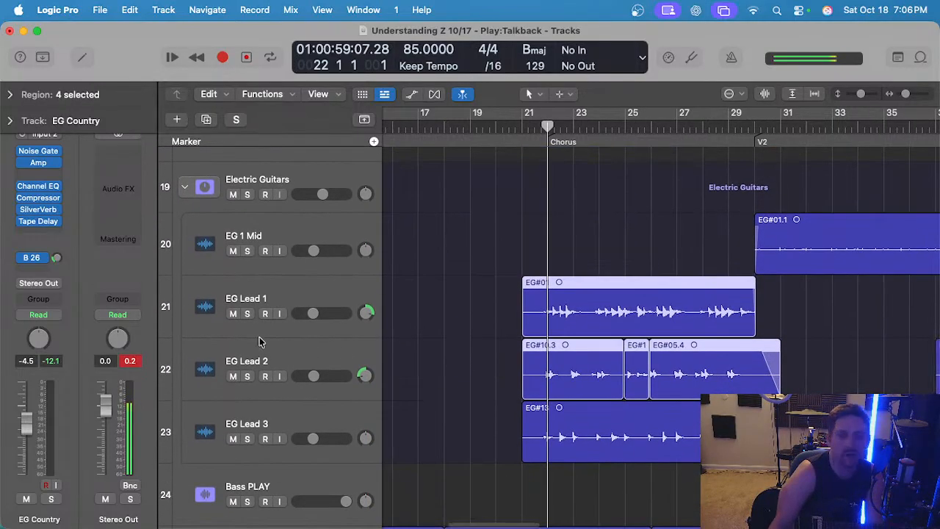
Solo the Electric Guitars stack, listen to the lead parts from bar 21 into bar 24, and clear the solo.
click(247, 194)
scroll(396, 154, down, 1)
click(539, 125)
key(space)
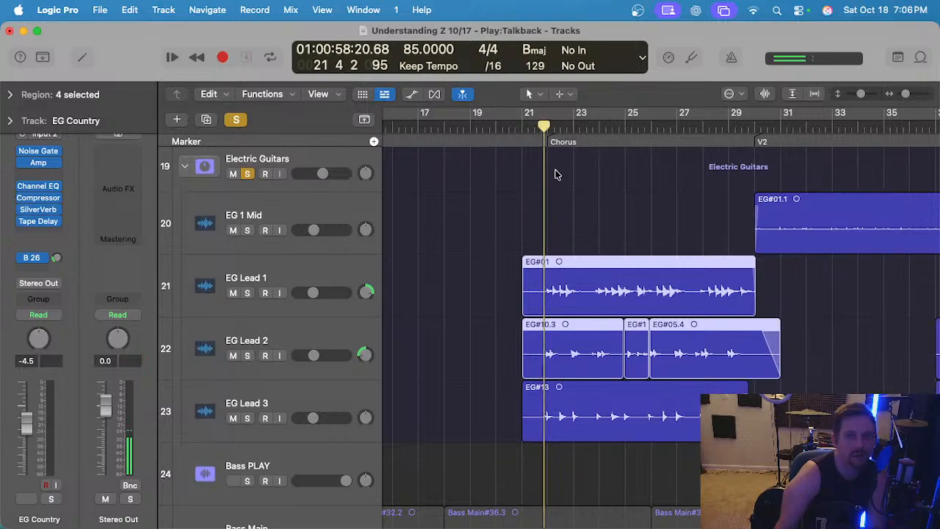
scroll(555, 172, up, 3)
scroll(548, 175, down, 1)
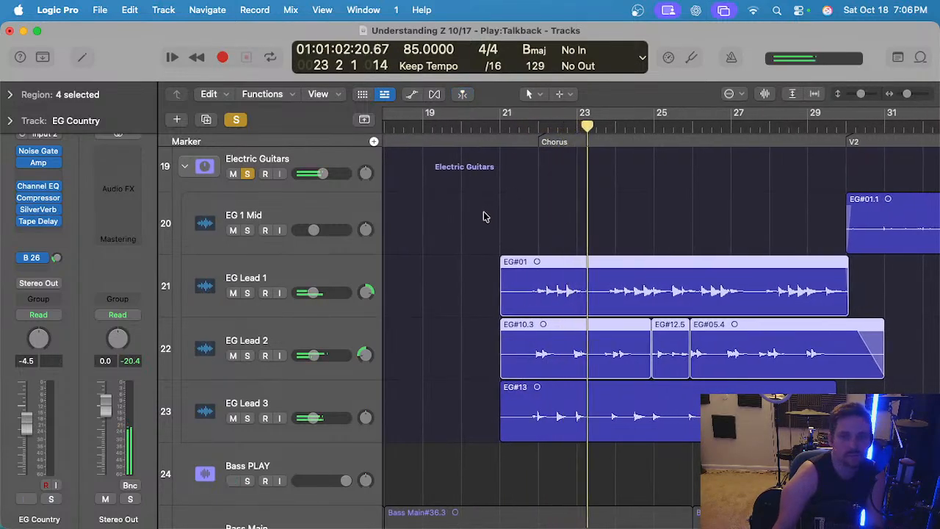
scroll(483, 215, left, 1)
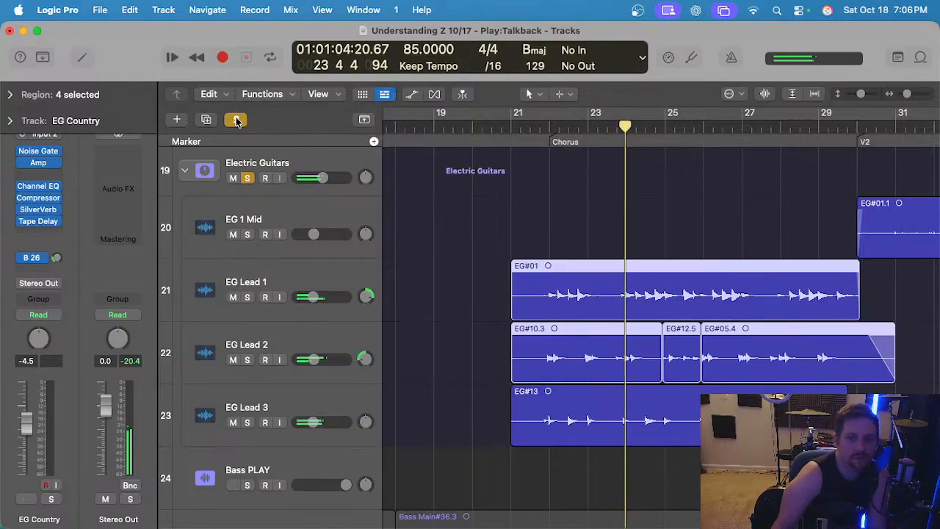
click(237, 121)
scroll(524, 204, down, 1)
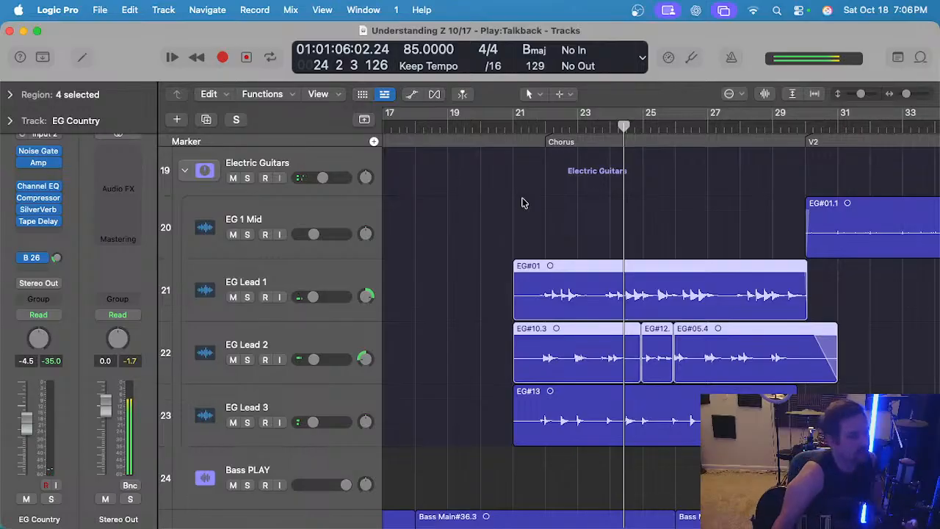
Collapse the Electric Guitars stack and move the playhead to bar 23, beat 4.
scroll(528, 218, up, 6)
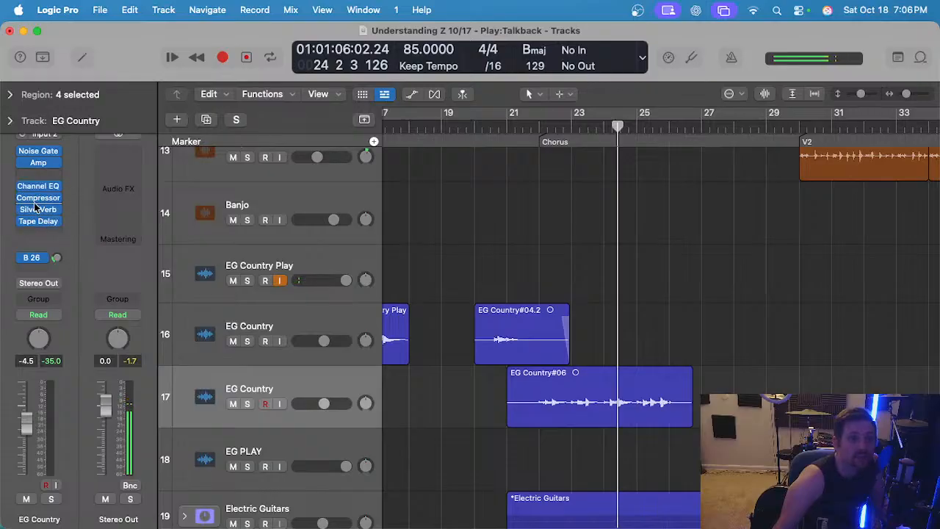
scroll(650, 246, right, 1)
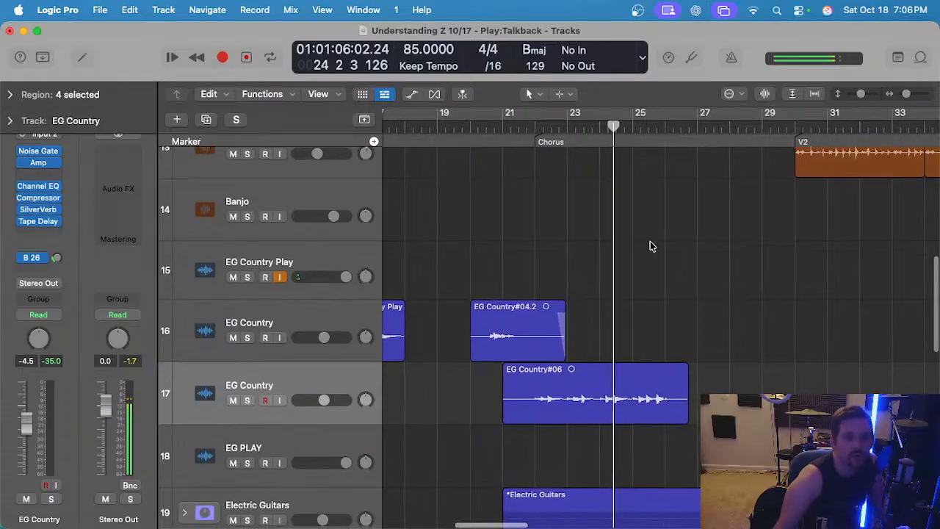
click(591, 128)
scroll(598, 189, down, 5)
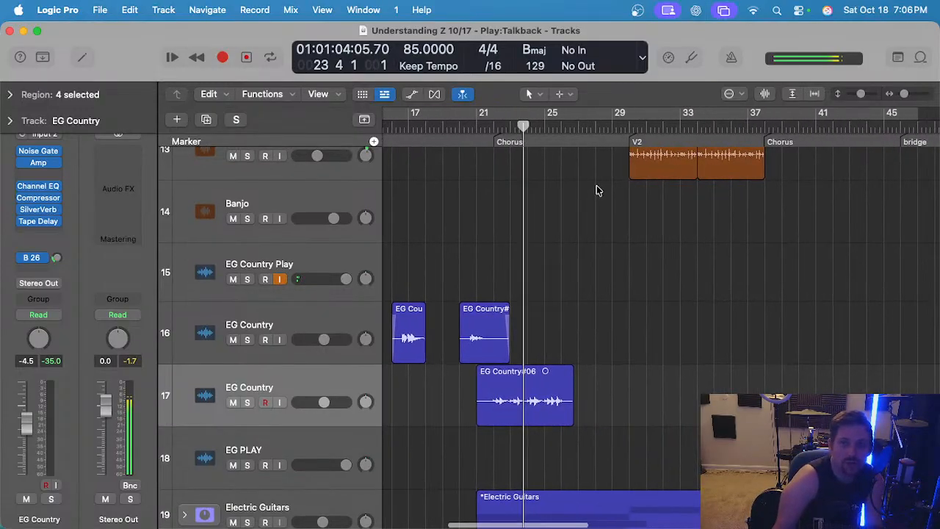
scroll(559, 199, left, 3)
scroll(559, 200, down, 2)
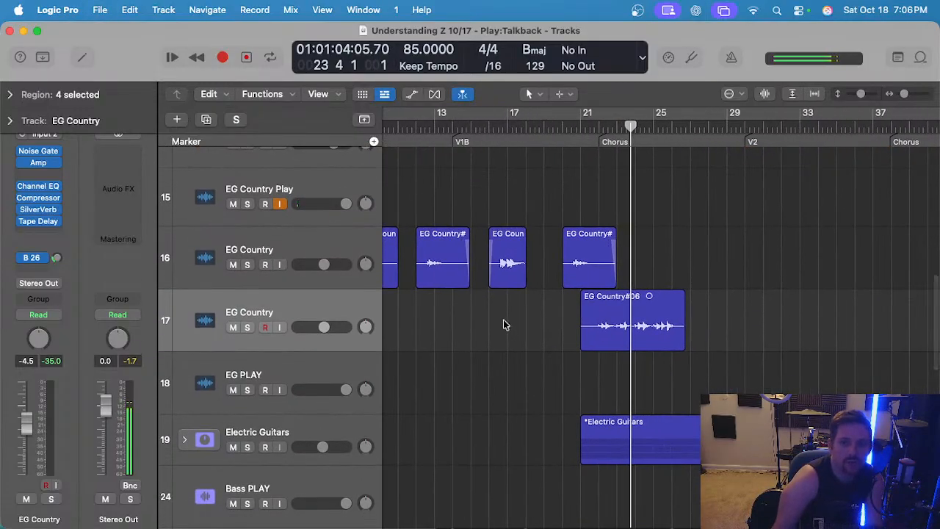
Delete the recorded take from the duplicated EG Country track and return the playhead to bar 21.
drag(503, 321, 618, 314)
key(Delete)
scroll(611, 213, up, 3)
click(560, 123)
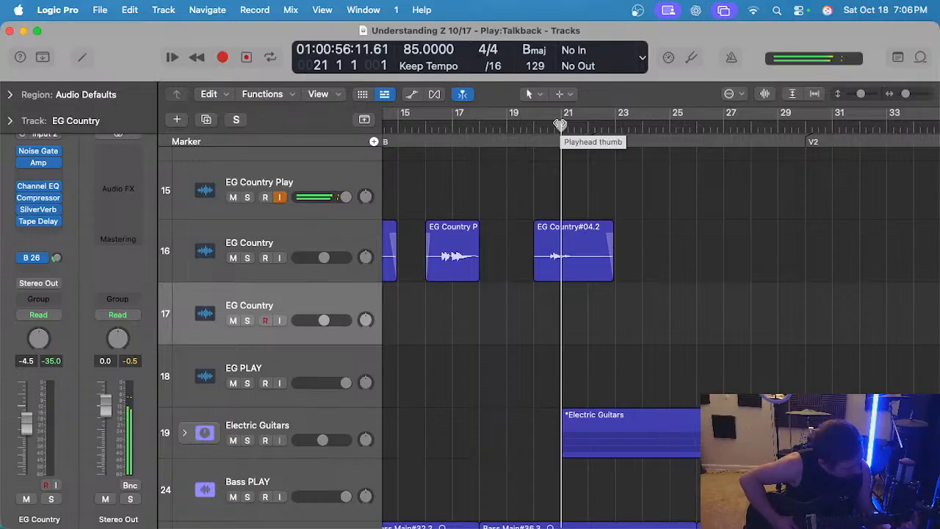
Check the guitar's tuning with the Tuner and turn on the metronome.
click(690, 58)
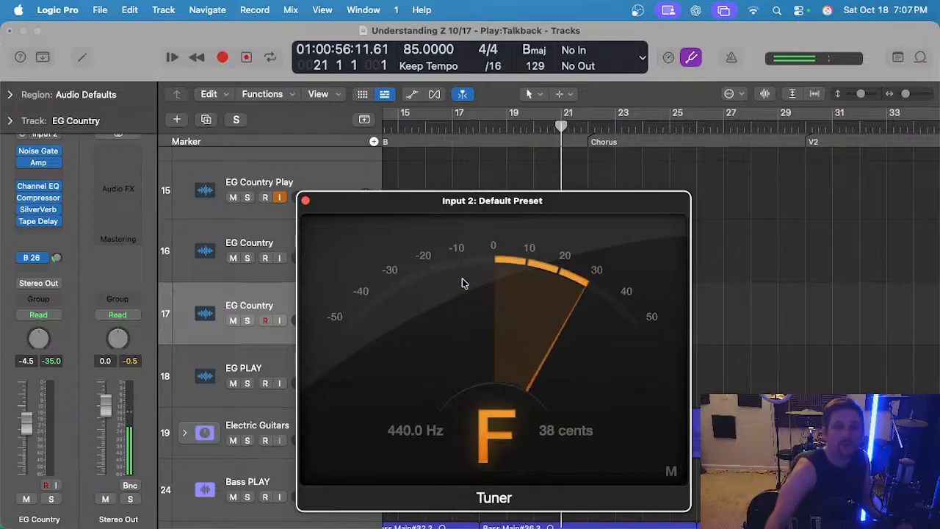
click(306, 201)
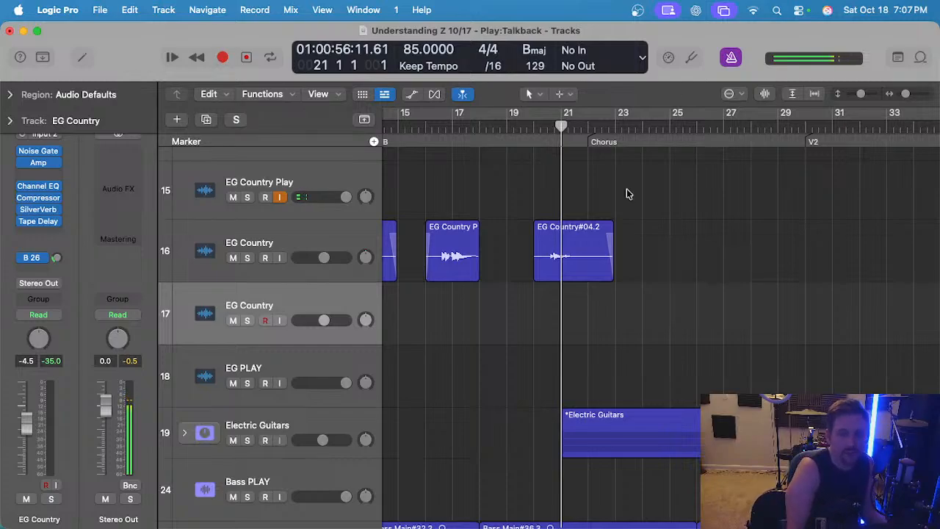
key(r)
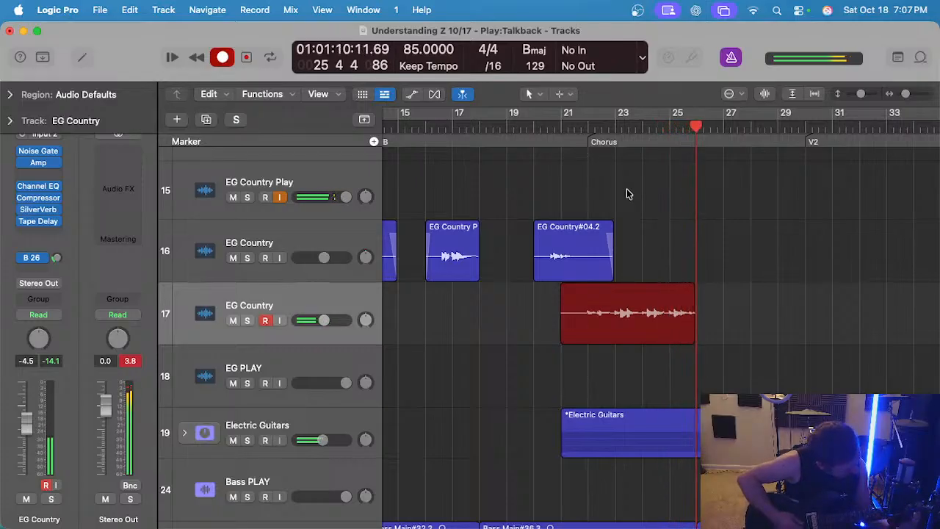
key(space)
key(super+z)
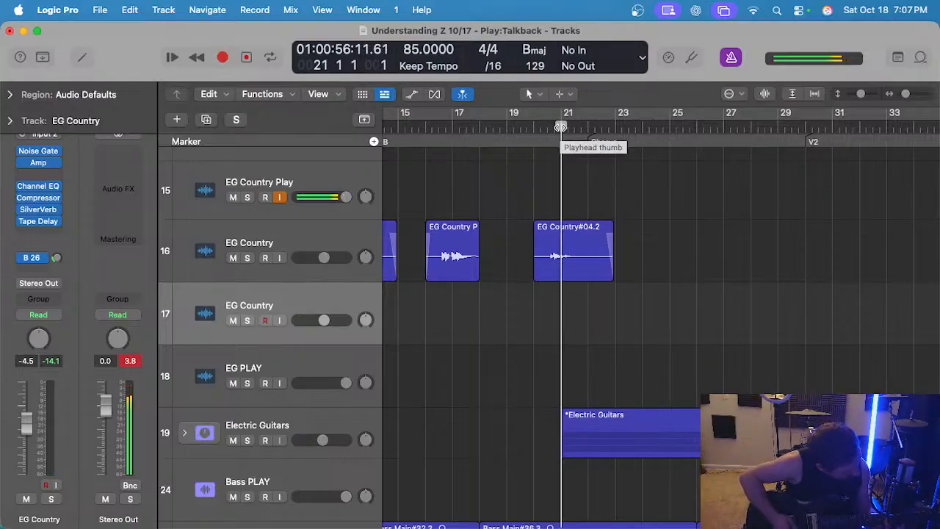
Record a full country guitar take on the duplicated EG Country track from bar 21 through the first chorus into bar 30.
key(r)
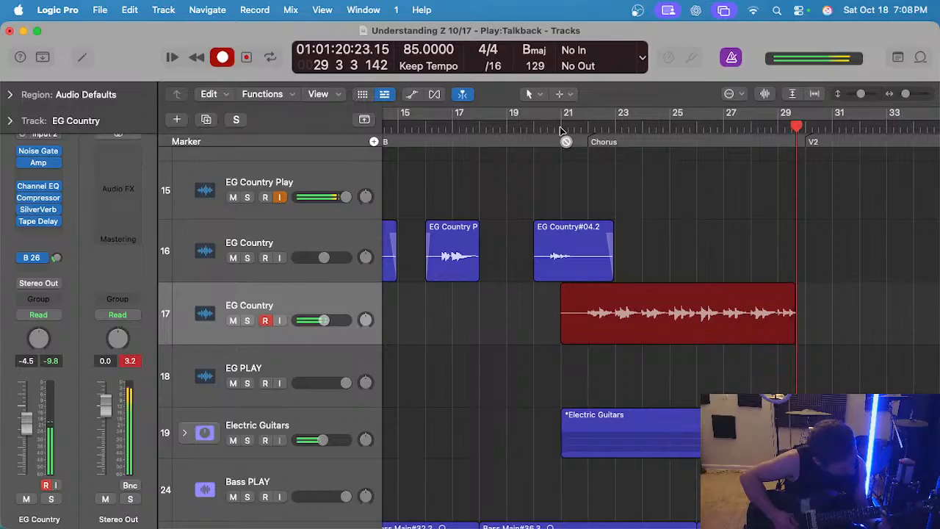
key(space)
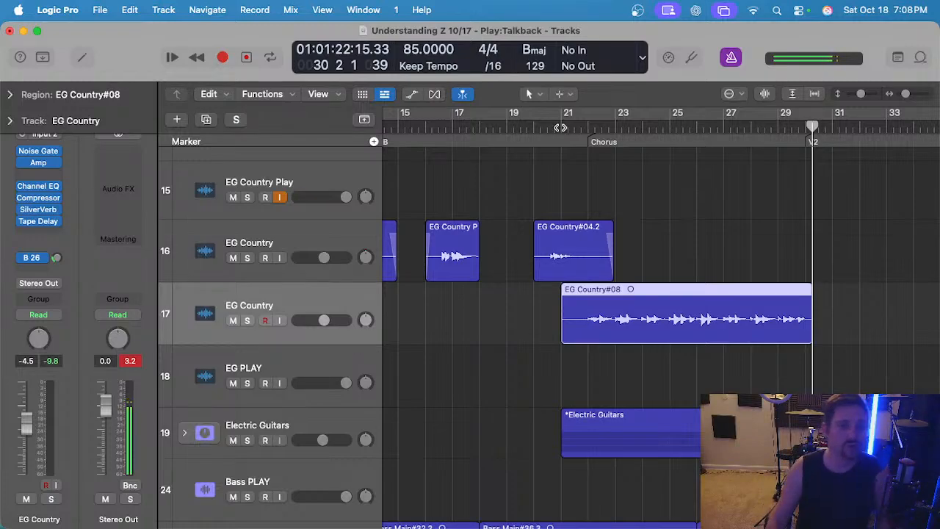
Select the empty second EZ Drums Full track and move the playhead to the first Chorus marker at bar 22.
scroll(554, 340, down, 10)
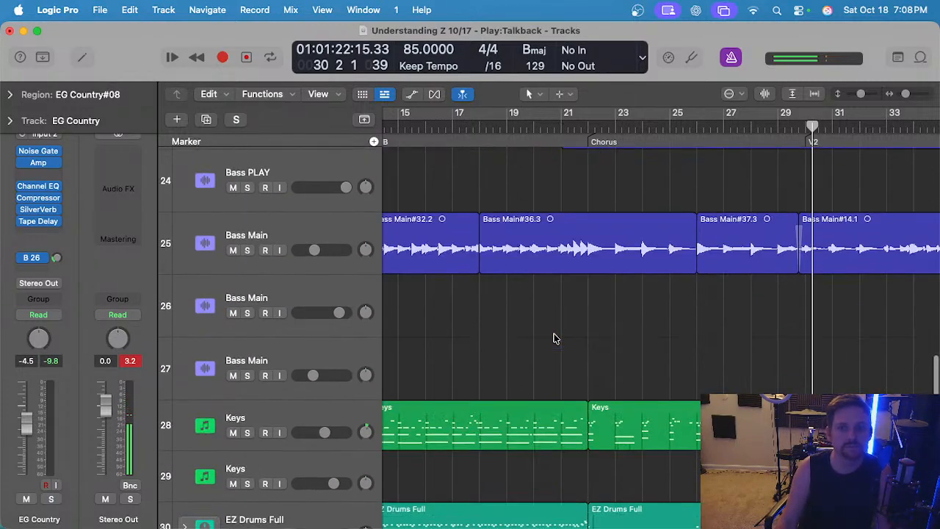
scroll(553, 338, down, 8)
click(327, 291)
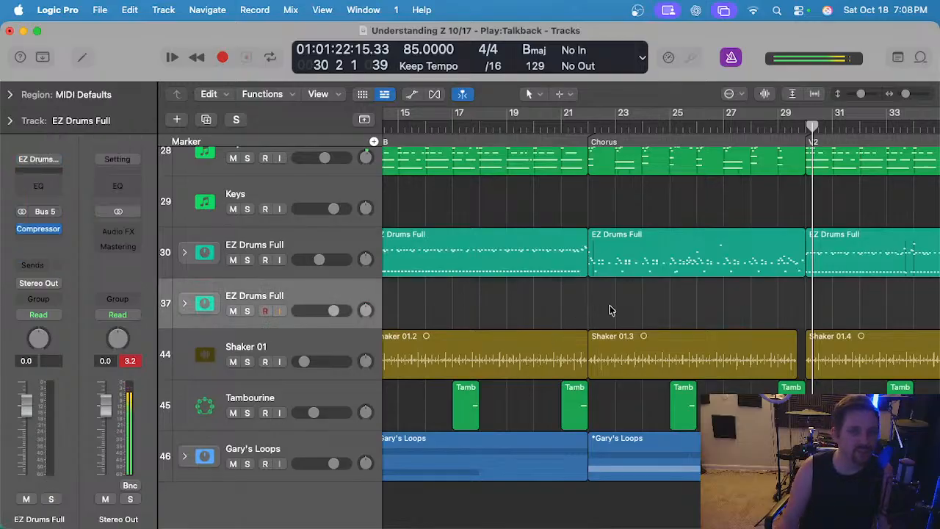
scroll(608, 309, down, 3)
click(587, 128)
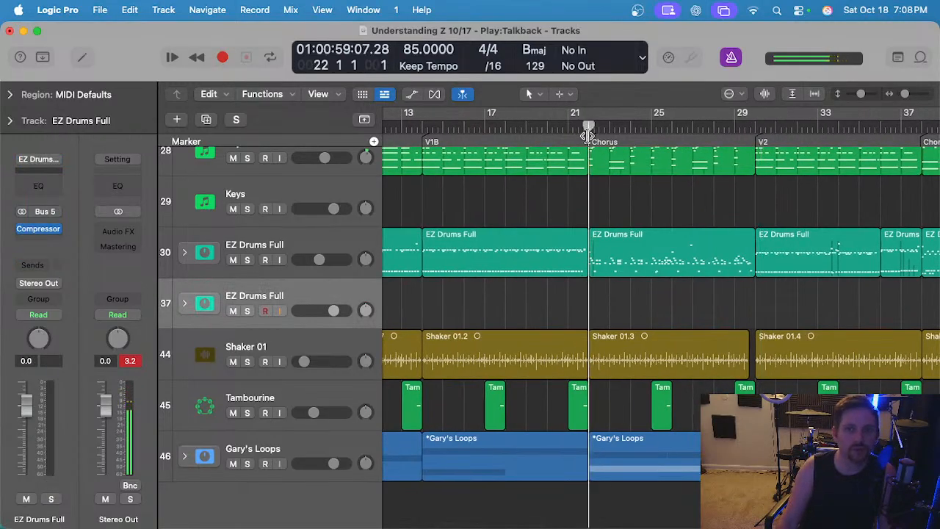
Audition the soloed first EZ Drums Full track from the first chorus at bar 22 and turn off the metronome.
click(285, 246)
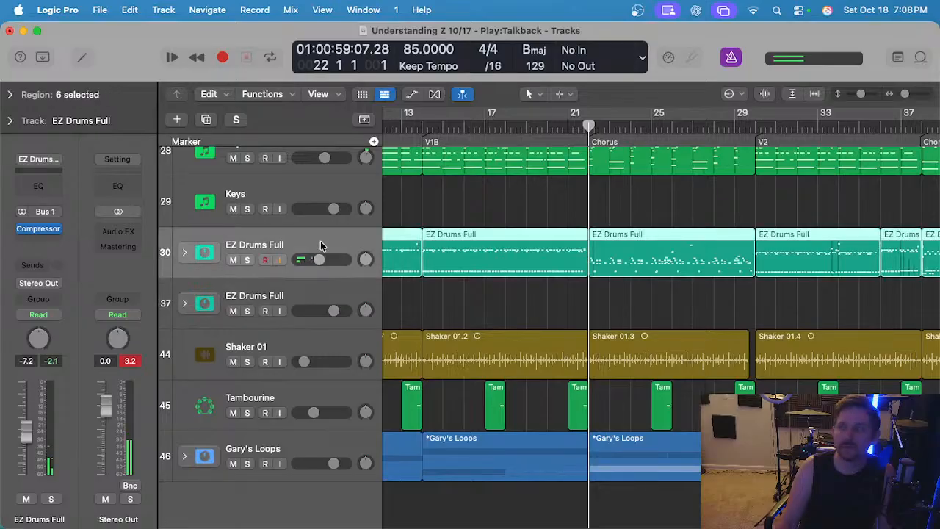
key(s)
key(space)
scroll(567, 287, up, 2)
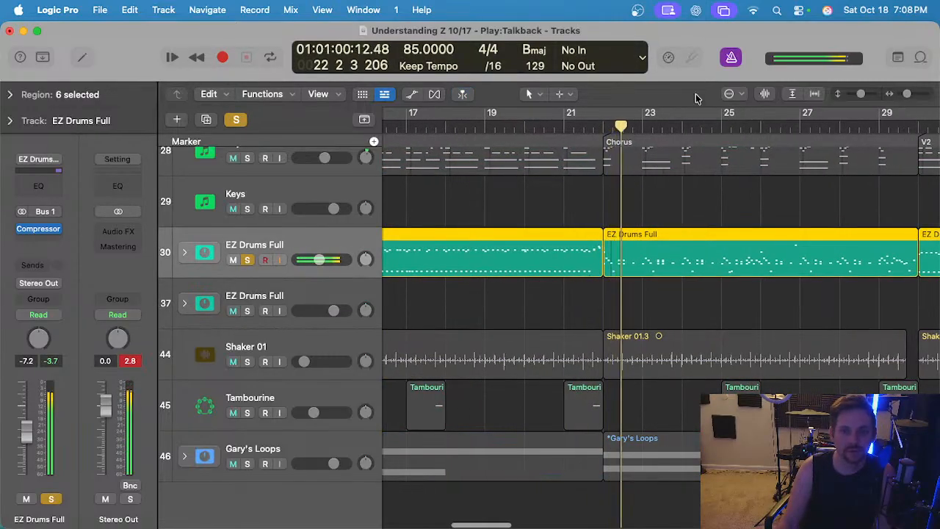
key(space)
click(730, 59)
key(s)
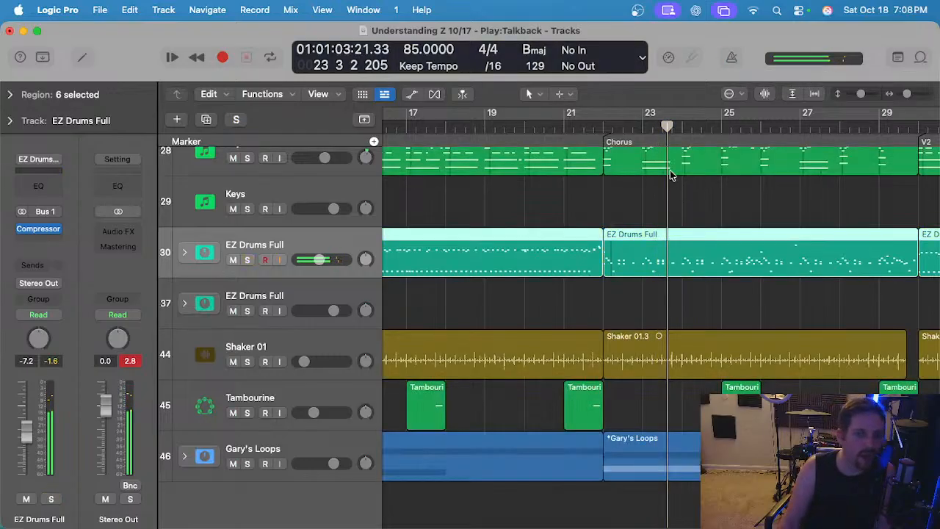
Save the project and play the song from the first Chorus marker.
scroll(690, 194, right, 2)
scroll(693, 194, right, 3)
scroll(697, 185, up, 1)
scroll(651, 173, down, 3)
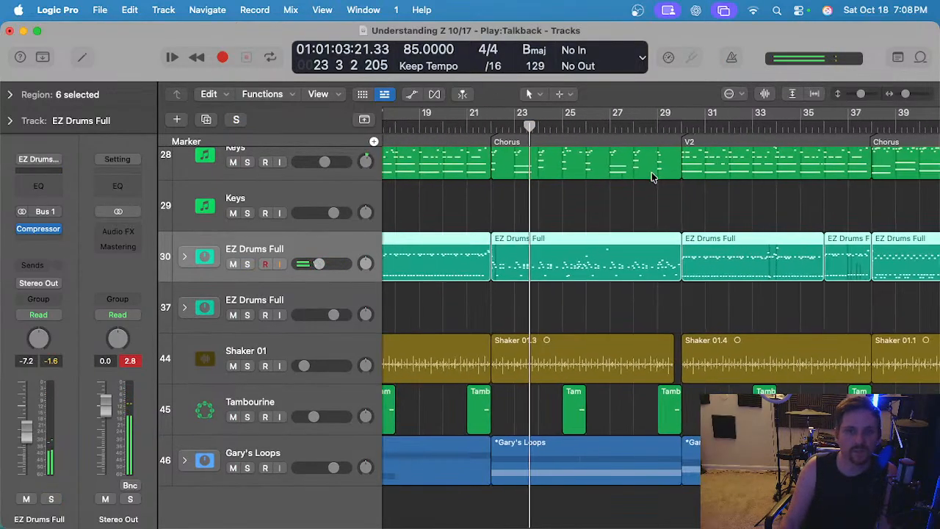
key(super+s)
scroll(527, 196, up, 8)
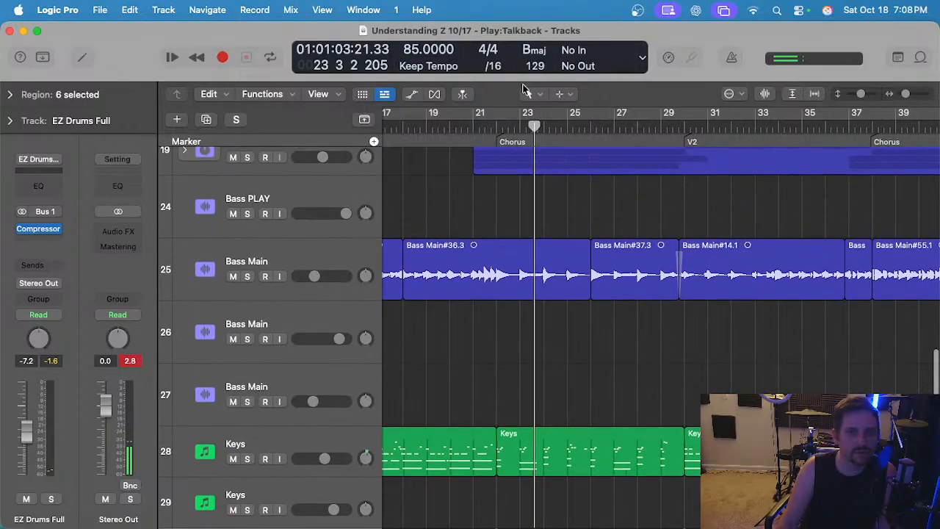
double_click(496, 123)
scroll(563, 206, left, 3)
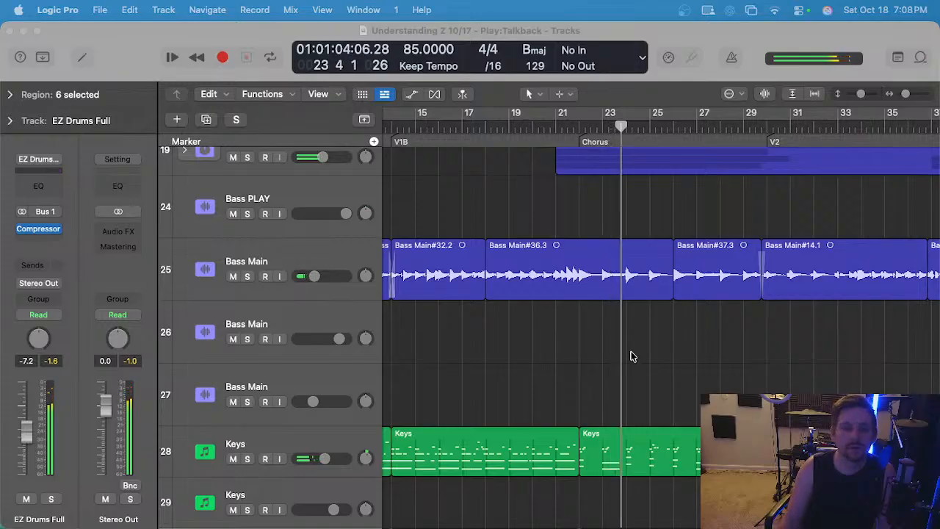
Return the playhead to bar 22 and select the recorded take on the duplicated EG Country track.
click(600, 332)
scroll(600, 332, up, 8)
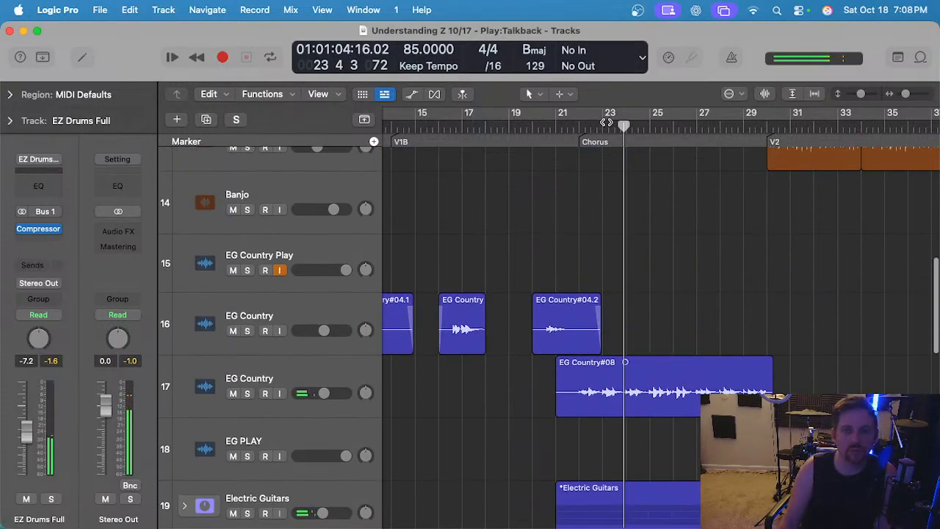
click(580, 124)
scroll(573, 212, up, 2)
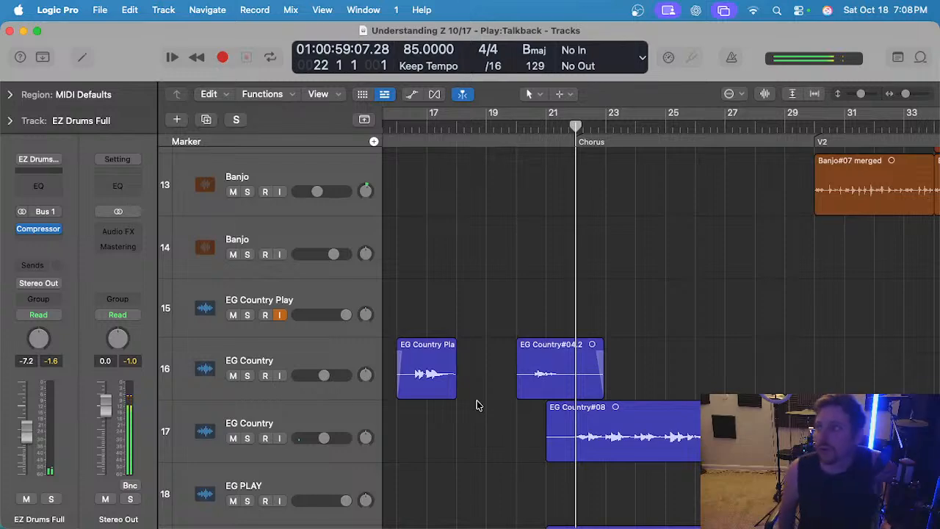
click(296, 419)
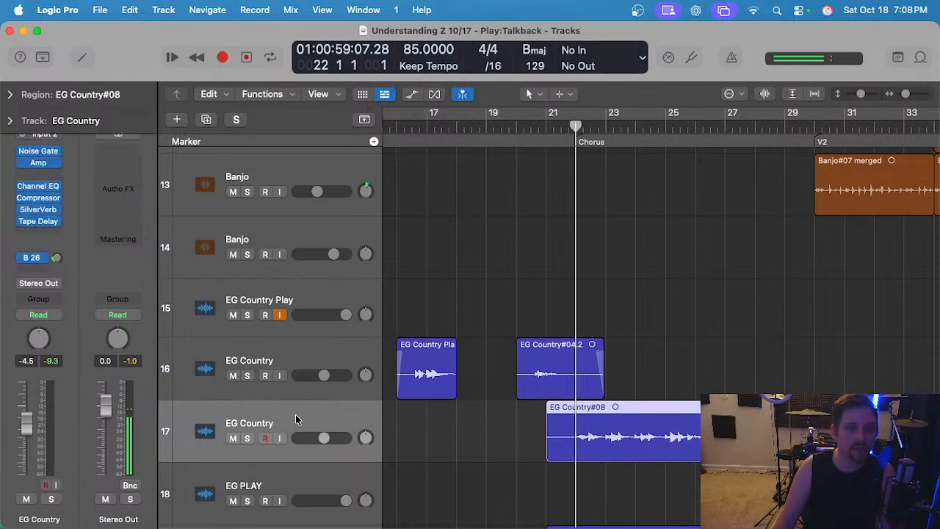
click(695, 327)
click(669, 437)
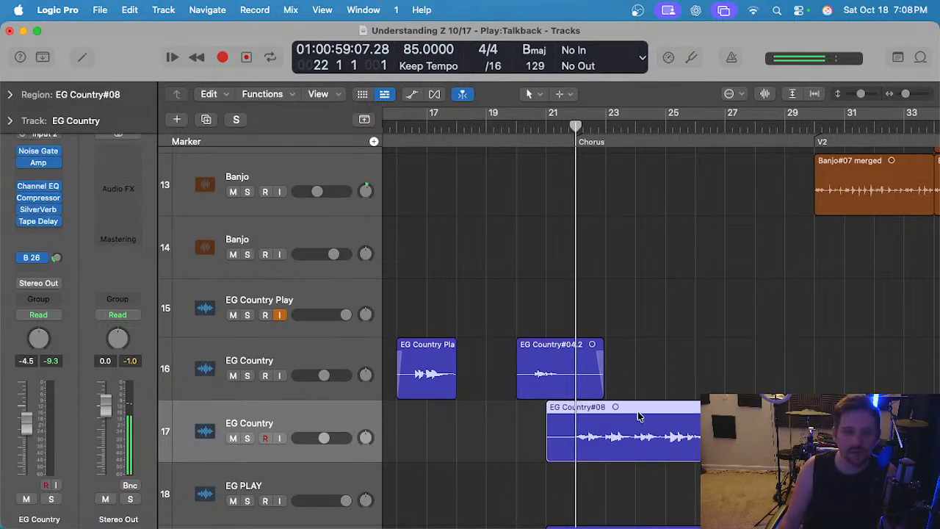
scroll(638, 411, down, 4)
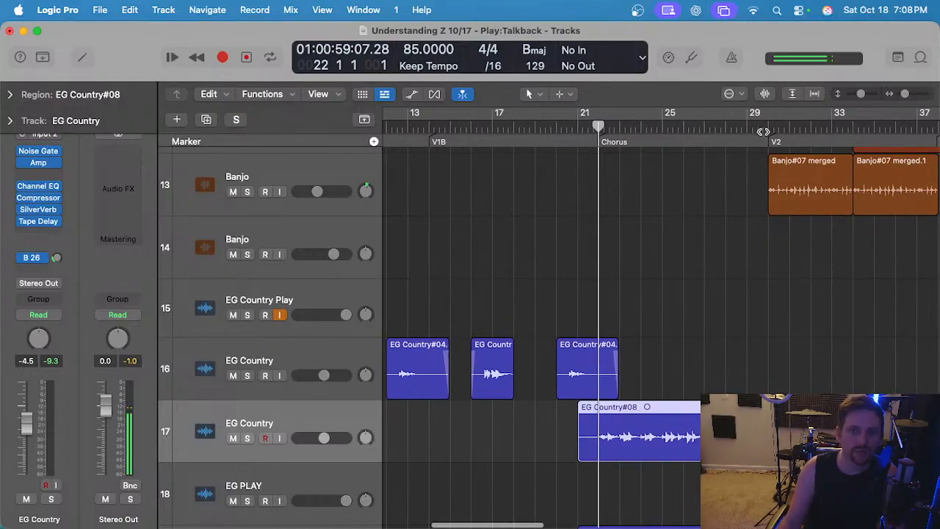
Audition the duplicated EG Country track soloed from the chorus start at bar 22 and again from bar 26.
click(764, 131)
click(638, 330)
click(599, 132)
key(space)
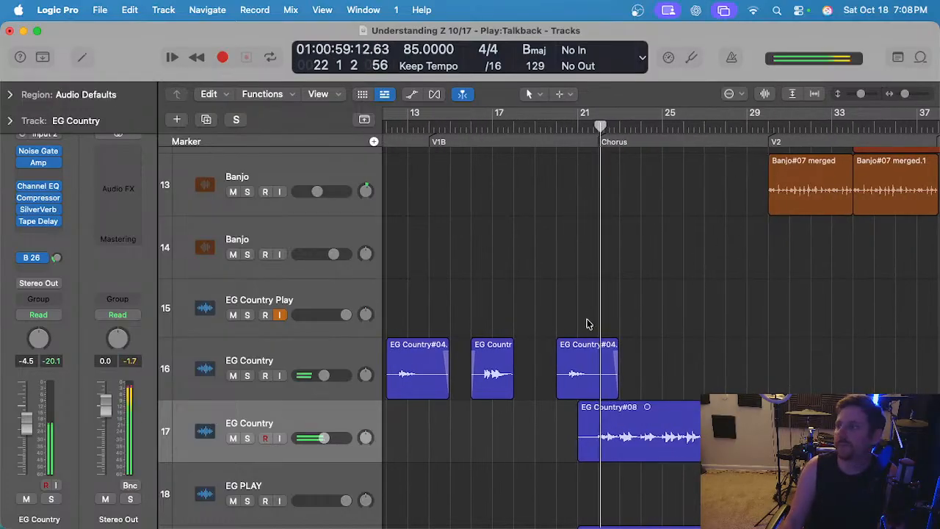
key(s)
scroll(596, 440, up, 4)
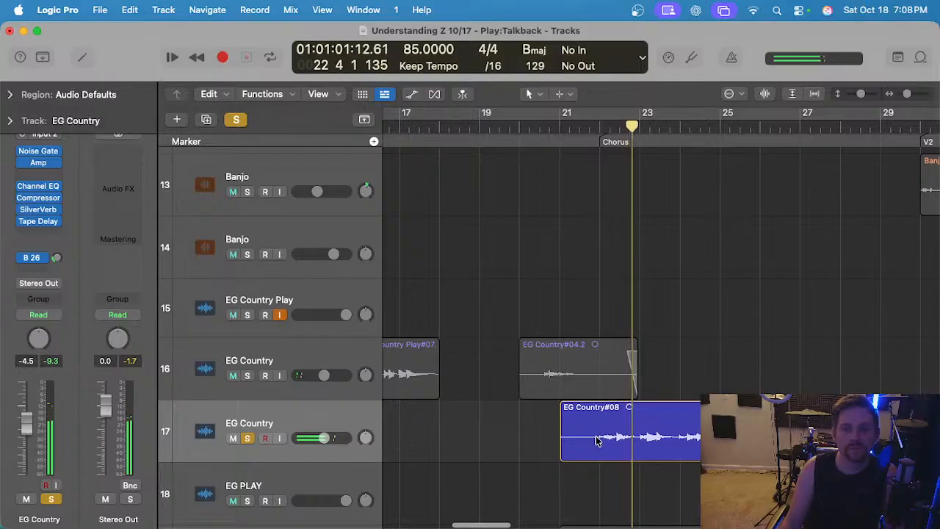
click(762, 131)
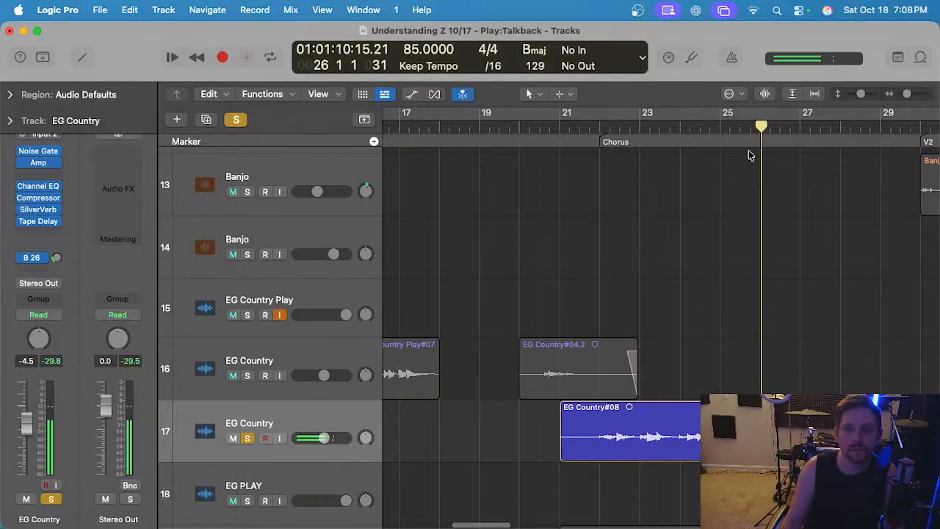
scroll(745, 208, right, 2)
key(space)
Unsolo the duplicated EG Country track and cut bar 26 out of its take by splitting at bars 26 and 27.
click(697, 128)
click(707, 333)
key(s)
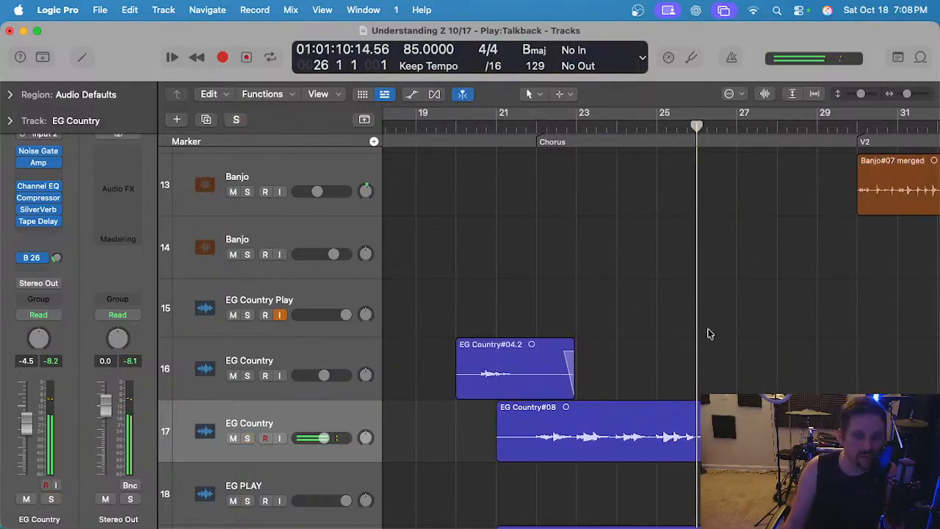
click(713, 434)
key(super+t)
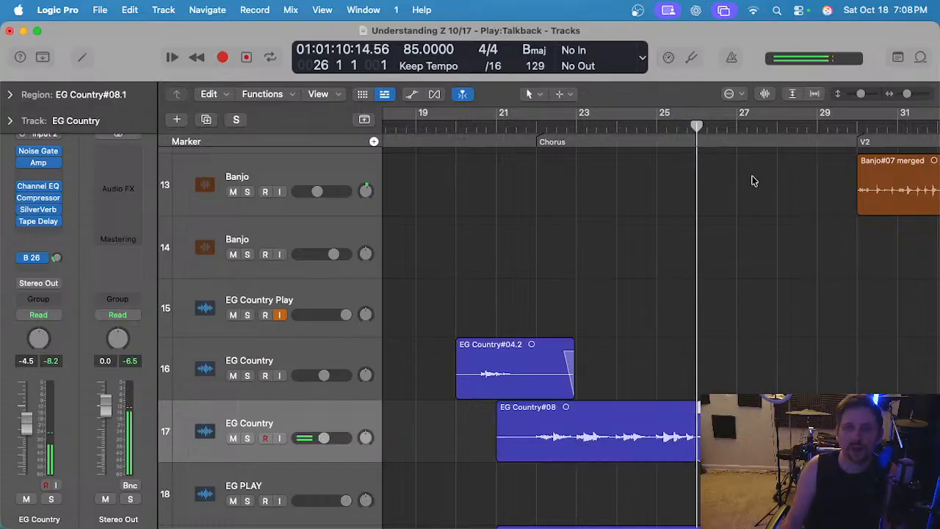
click(736, 128)
key(super+t)
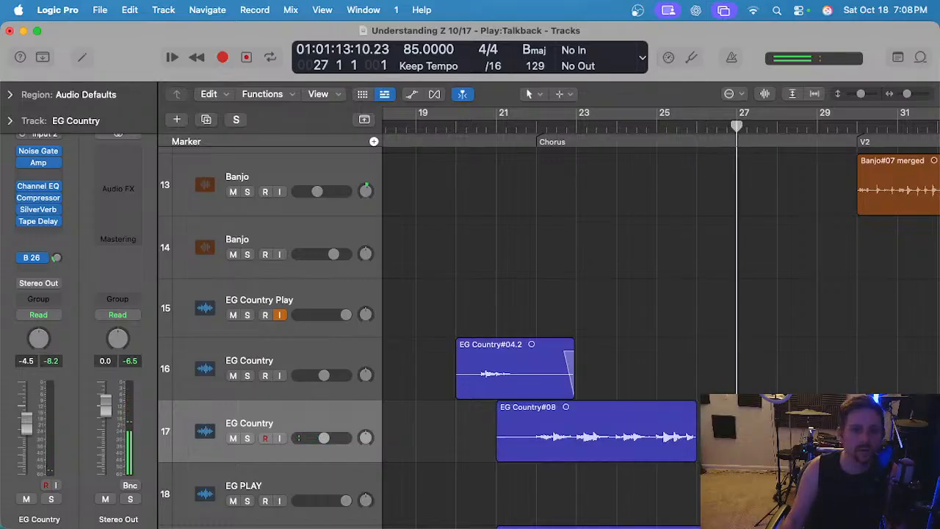
Audition the soloed EG Country take from bar 27 and split it at bars 28 and 29.
key(s)
key(space)
scroll(781, 440, up, 2)
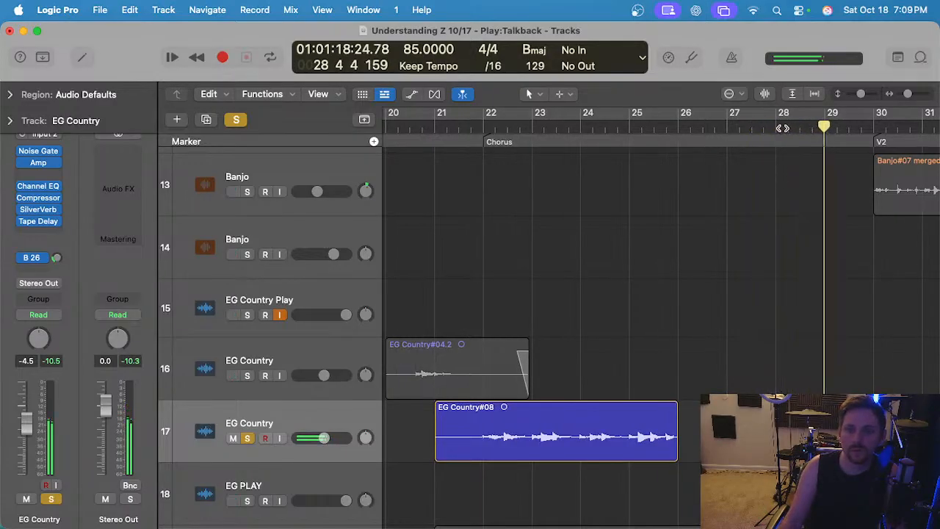
key(s)
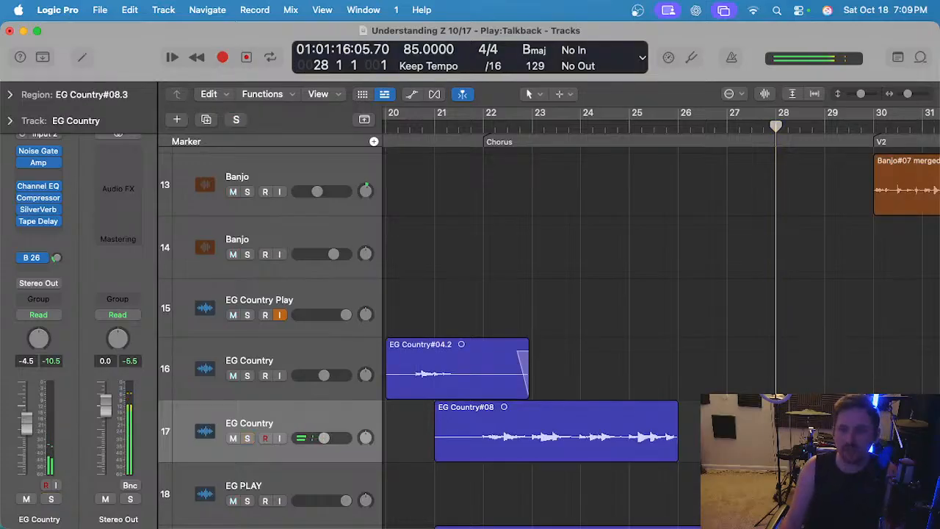
key(s)
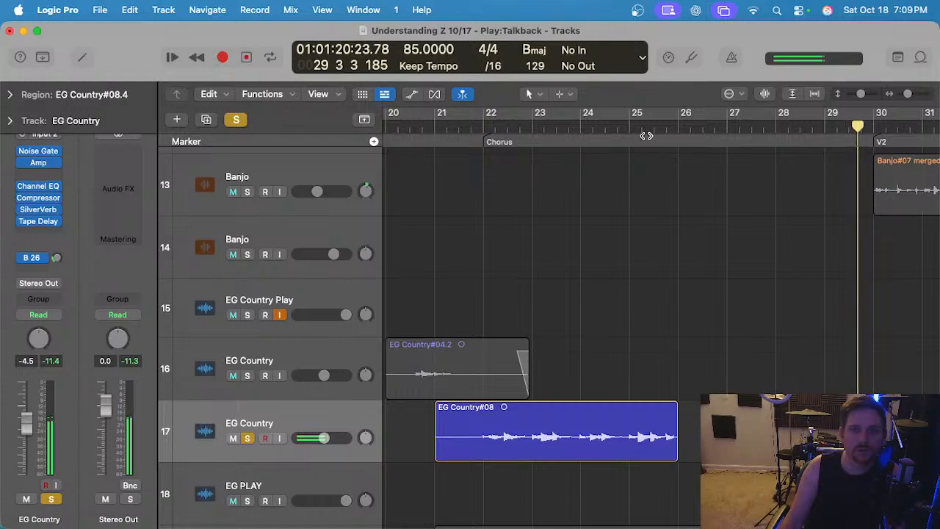
Listen to the soloed take from around bar 25 up to the cut at bar 26, and return the playhead to bar 22.
click(615, 131)
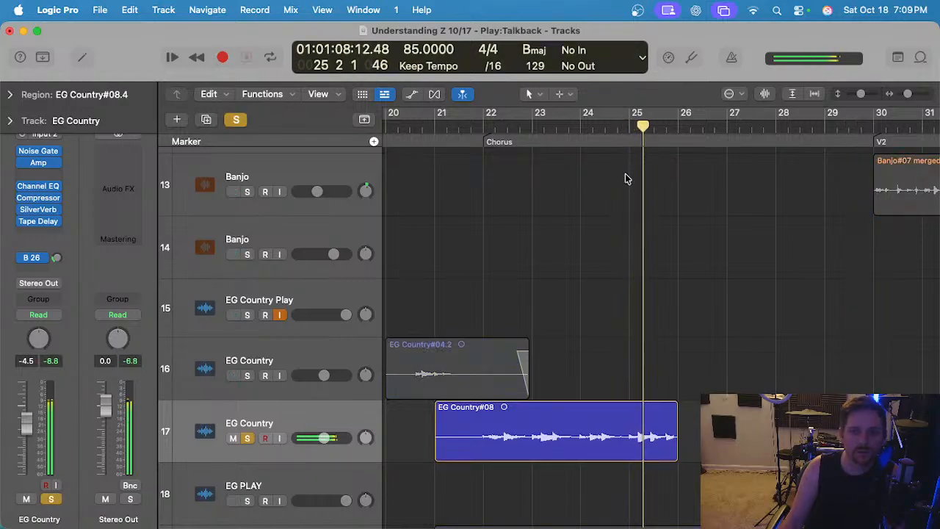
key(r)
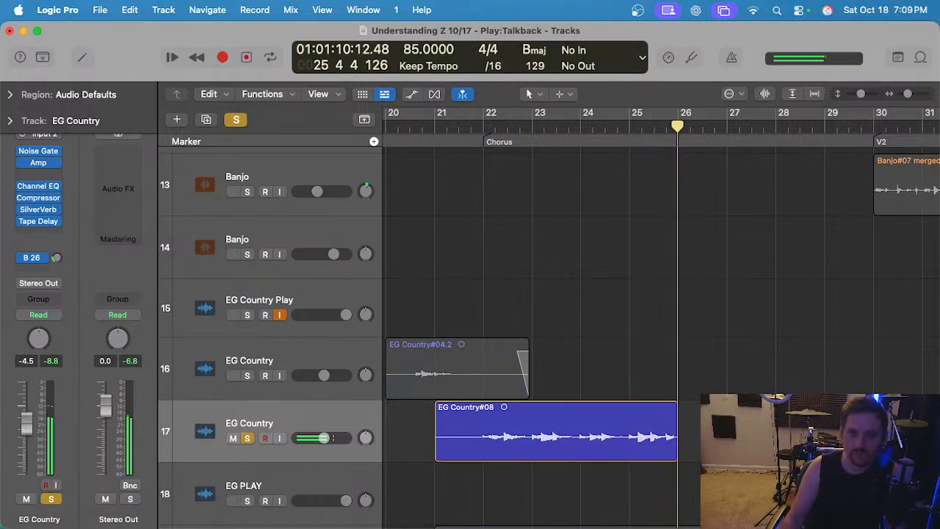
key(s)
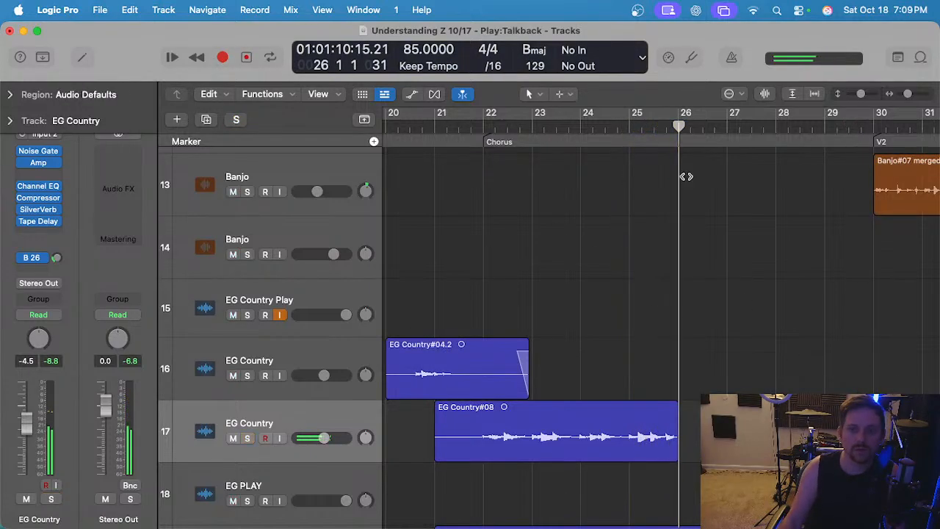
click(630, 124)
click(501, 122)
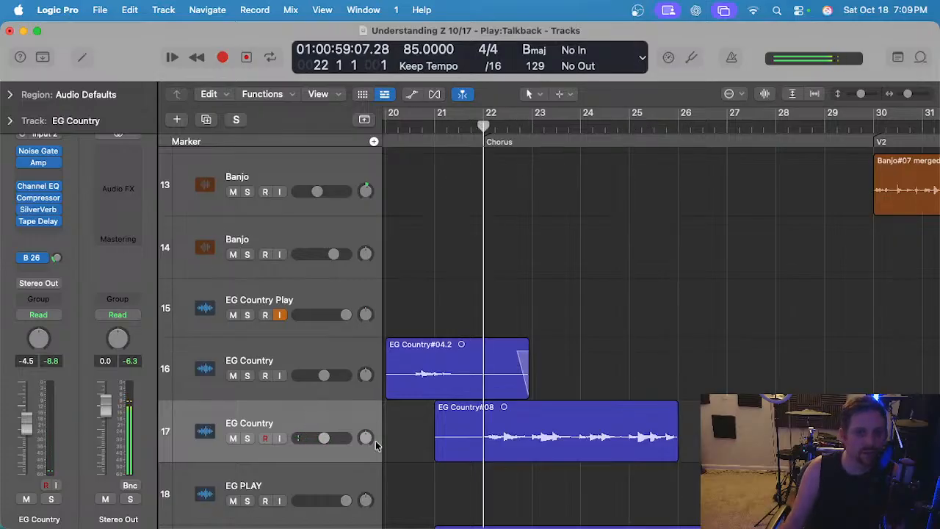
Audition the soloed EG Country take from the chorus start and again from around bar 25.
key(s)
scroll(510, 392, up, 3)
scroll(509, 392, left, 1)
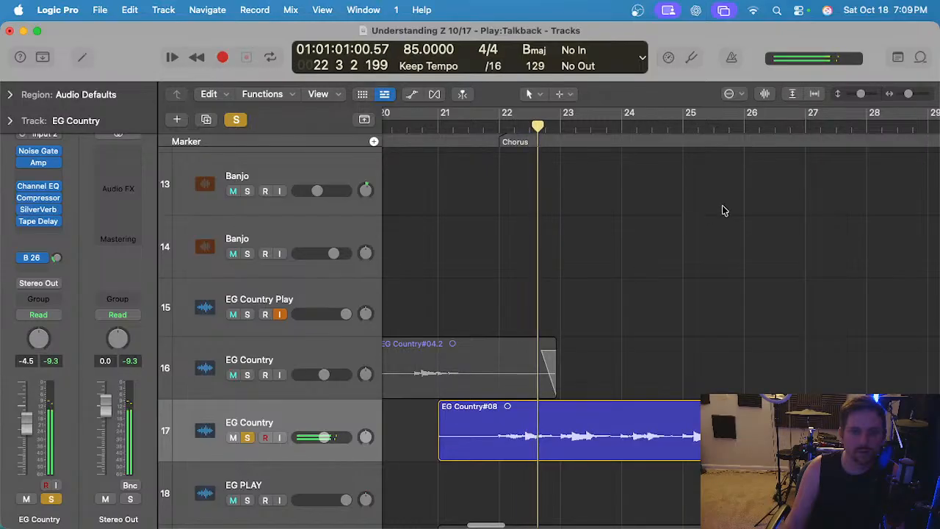
click(681, 127)
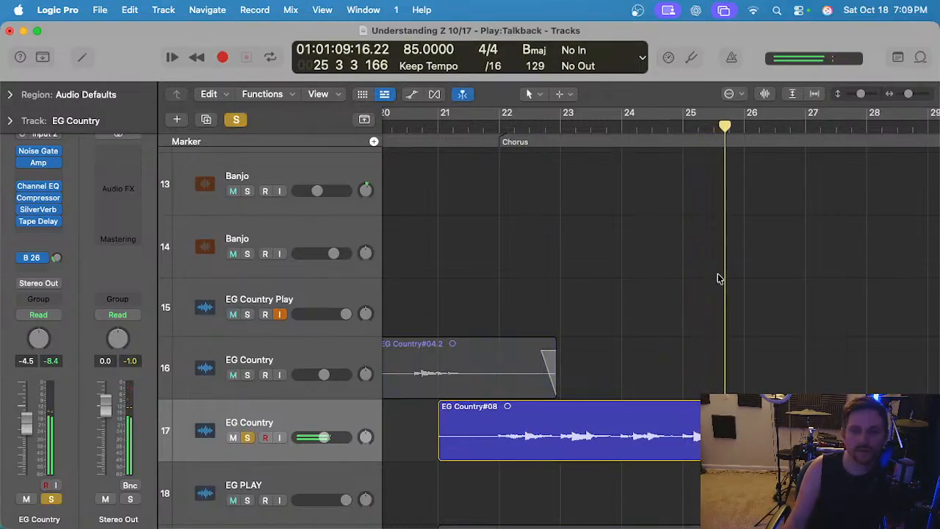
Try undoing the recent cuts in the EG Country take while checking bar 26 with and without solo.
key(s)
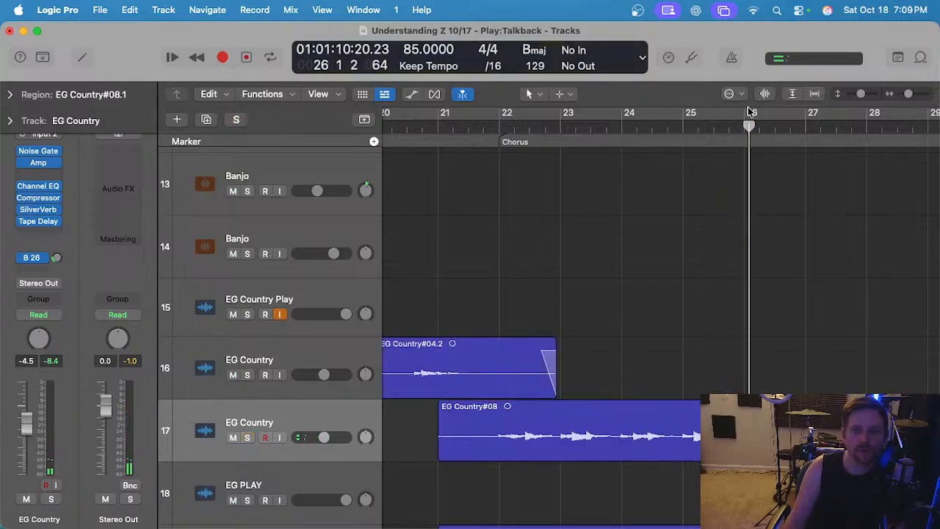
key(s)
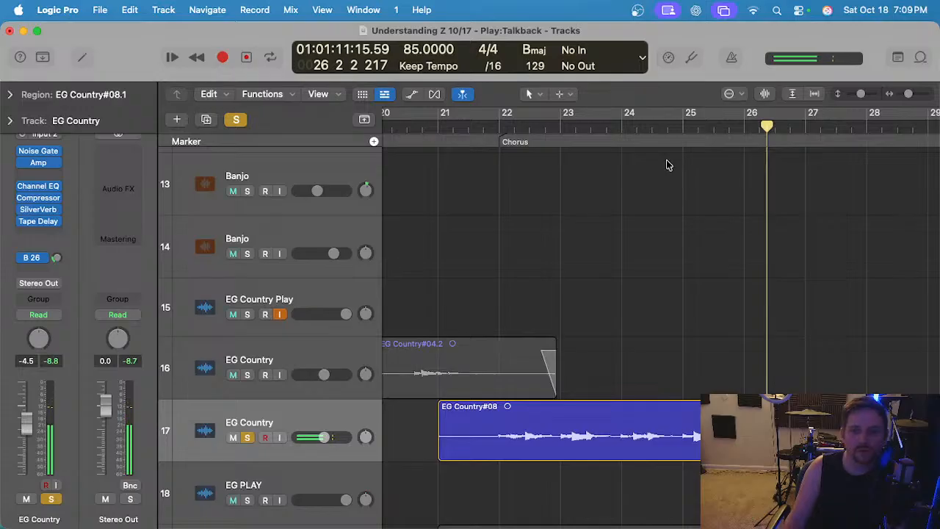
key(super+z)
key(super+t)
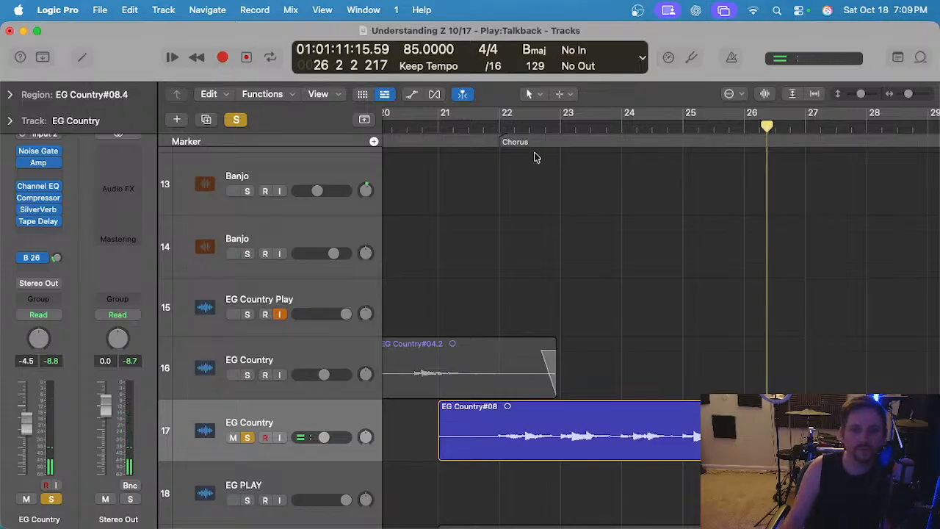
Play the soloed EG Country take from bar 22 to past bar 24 to find a reusable phrase.
click(505, 115)
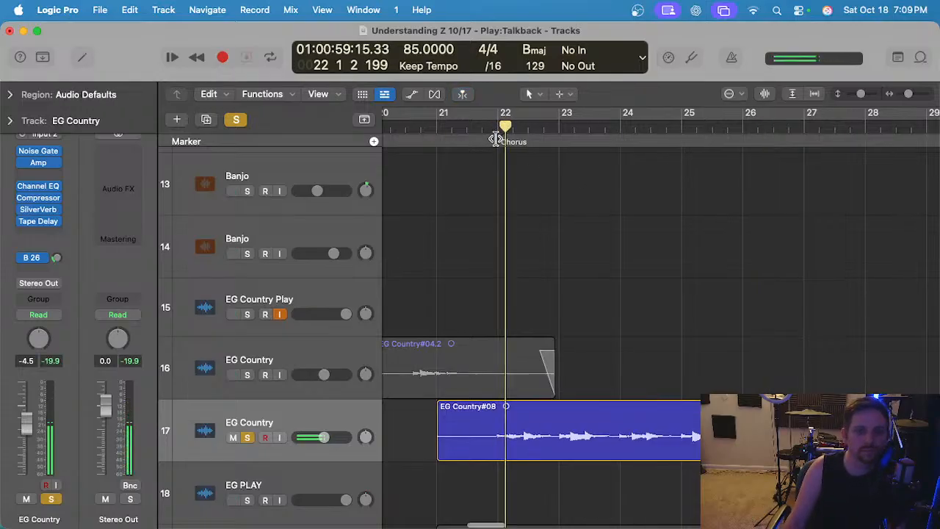
scroll(538, 247, up, 1)
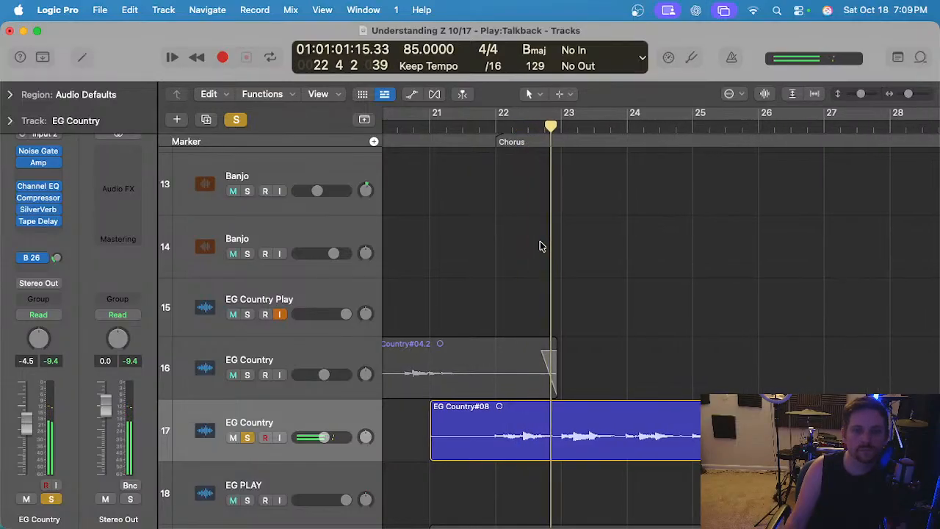
scroll(552, 198, left, 2)
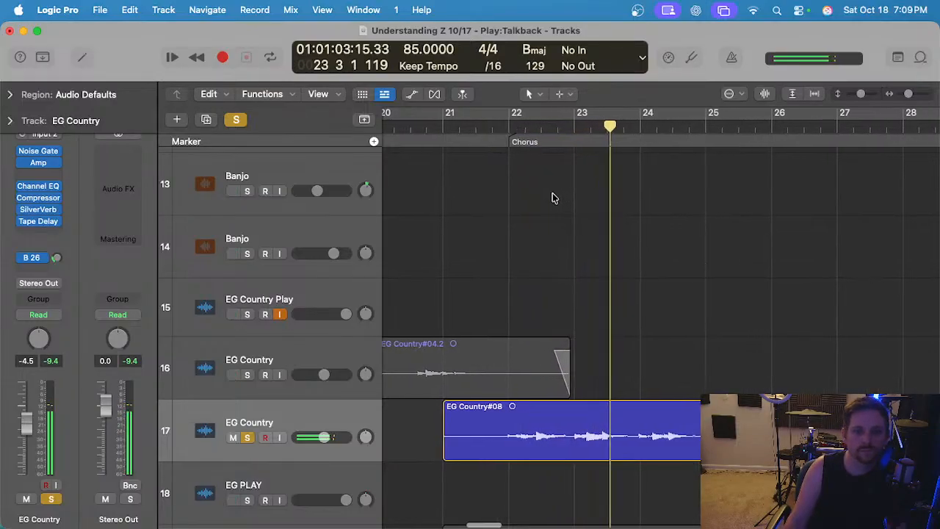
scroll(555, 197, down, 2)
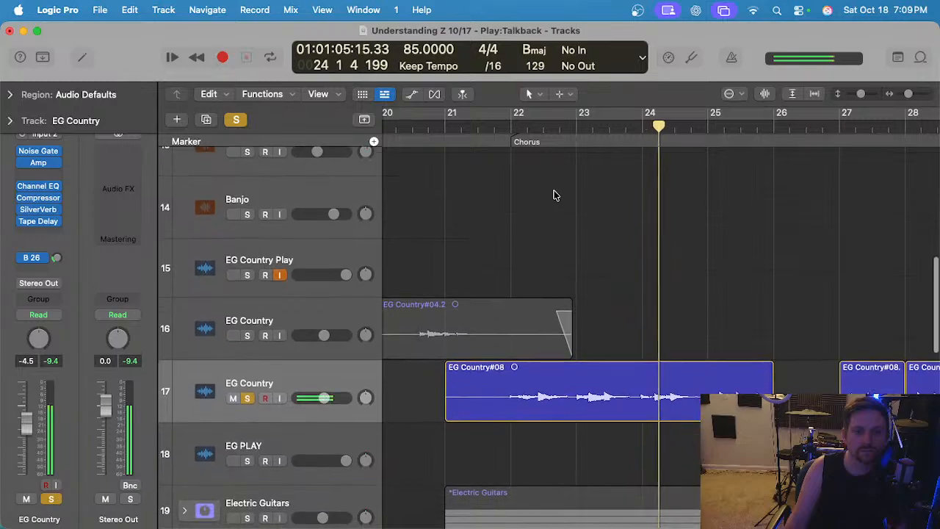
scroll(556, 195, right, 2)
key(space)
Split the EG Country take at bars 24 and 25 to isolate the phrase in bar 24.
click(562, 123)
click(574, 386)
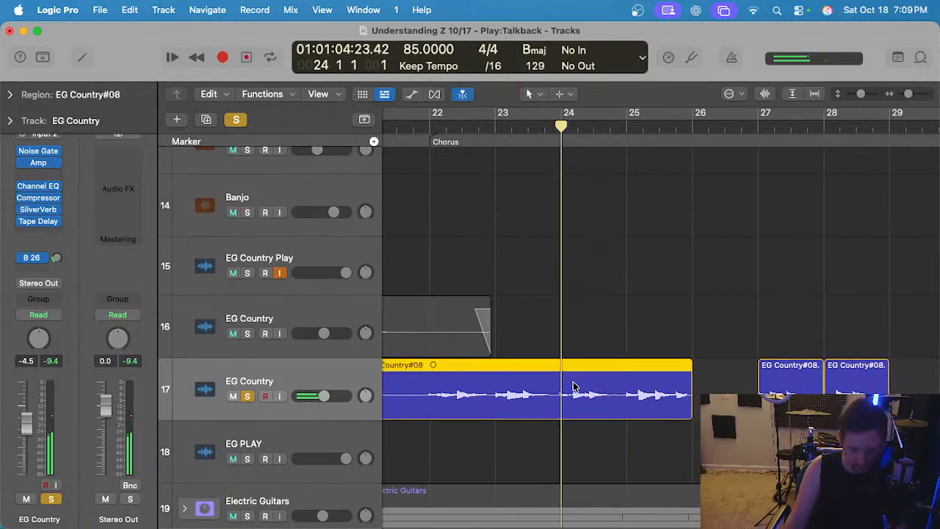
key(super+t)
click(623, 129)
key(super+t)
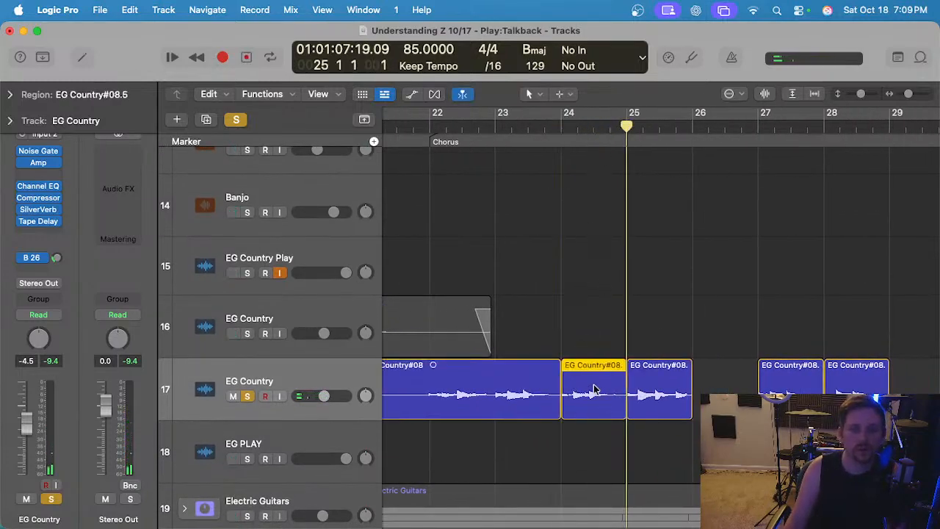
Audition the soloed EG Country take from bar 25 and delete its region in bar 24.
key(space)
click(598, 329)
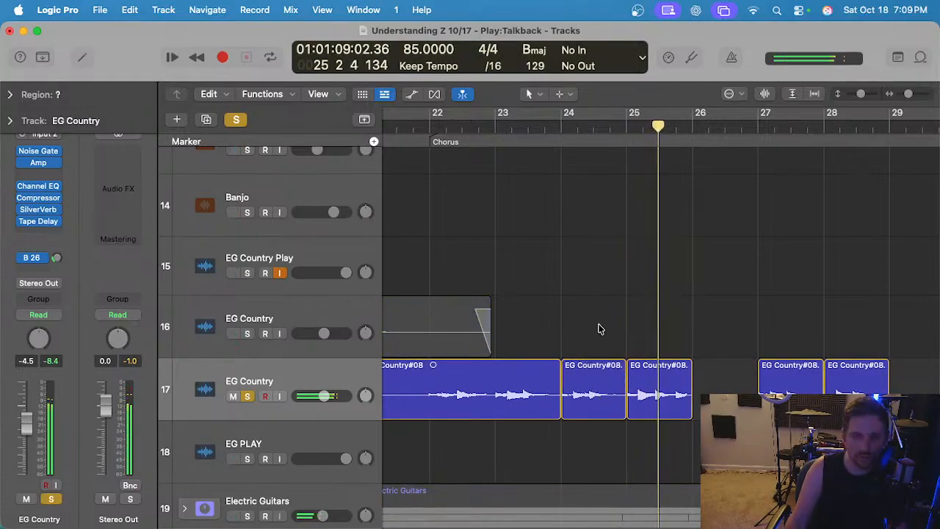
click(601, 381)
key(Delete)
key(super+Left)
key(s)
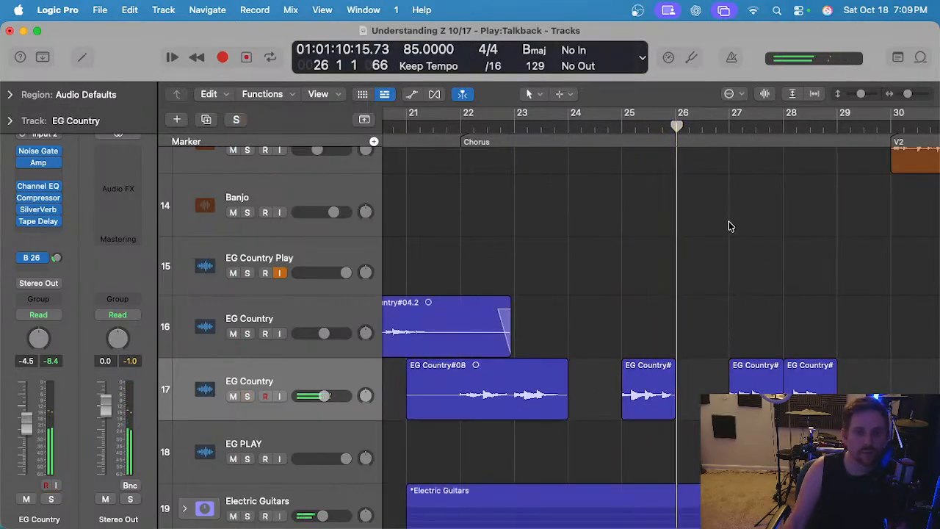
Split the first EG Country region on track 17 at bars 22 and 23.
click(464, 127)
key(space)
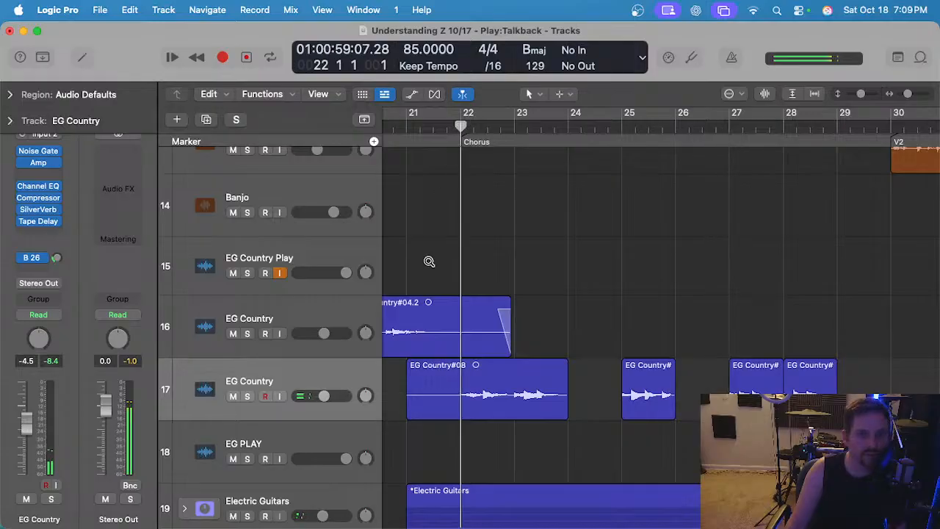
key(super+Right)
click(482, 396)
key(super+t)
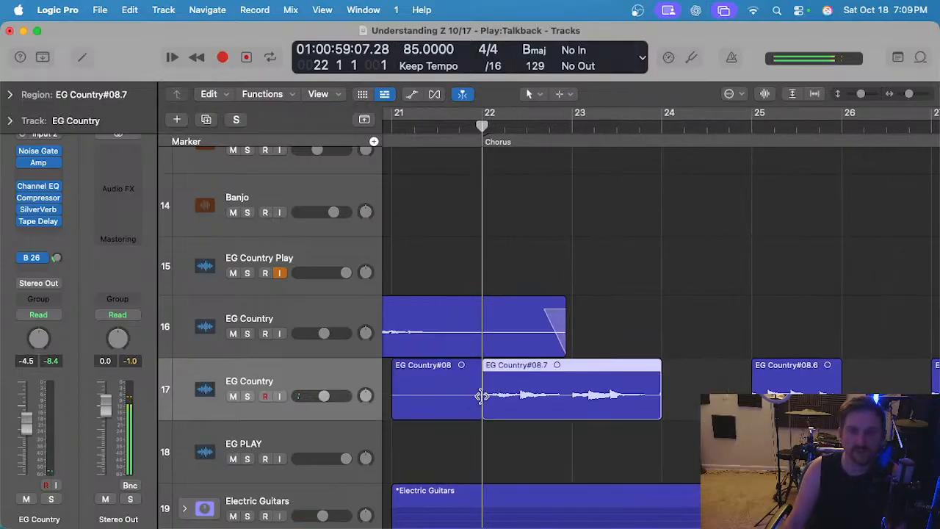
click(572, 126)
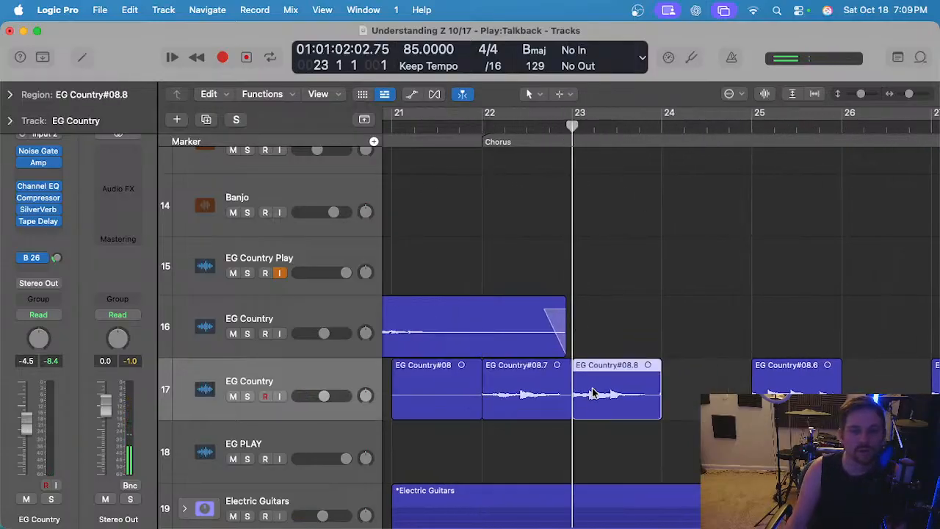
Compare the soloed EG Country phrase in bar 23 with the phrases in bars 27 and 28.
key(ctrl+s)
key(space)
key(super+Left)
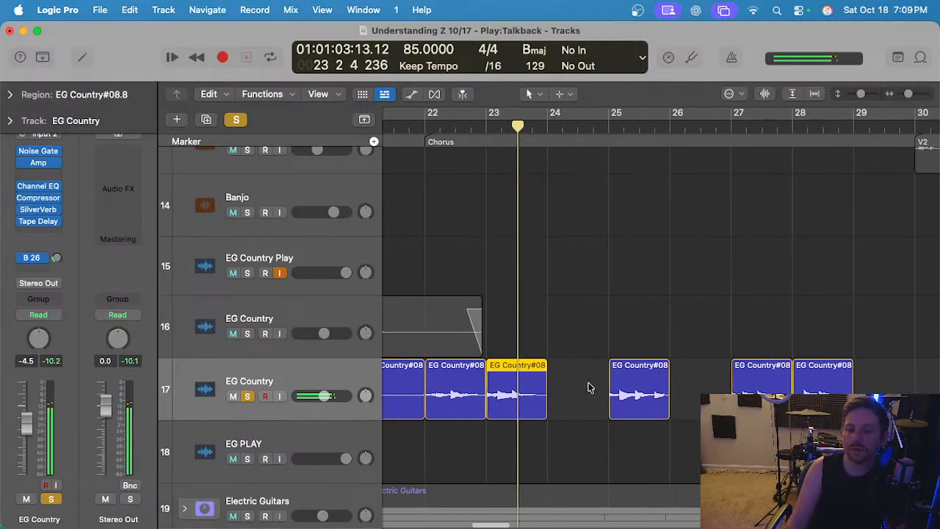
scroll(588, 387, right, 2)
click(678, 126)
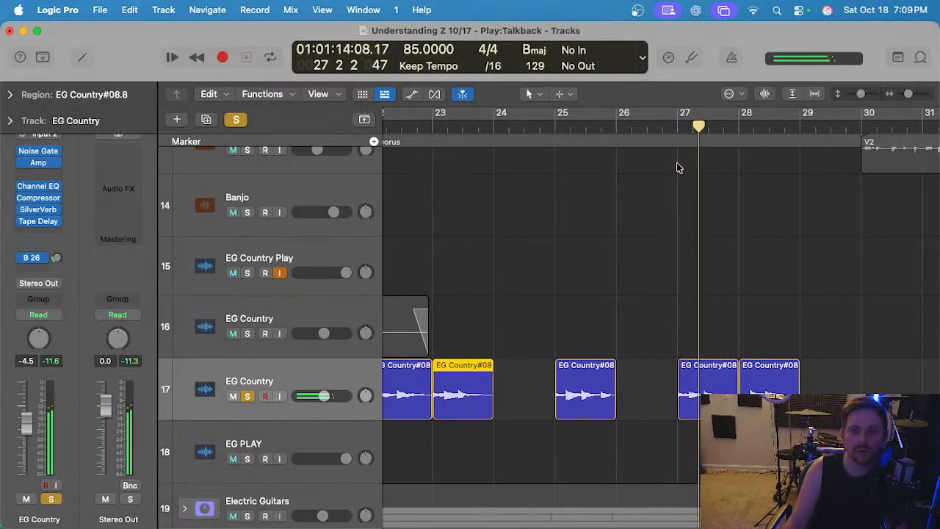
scroll(678, 168, left, 3)
scroll(578, 365, left, 1)
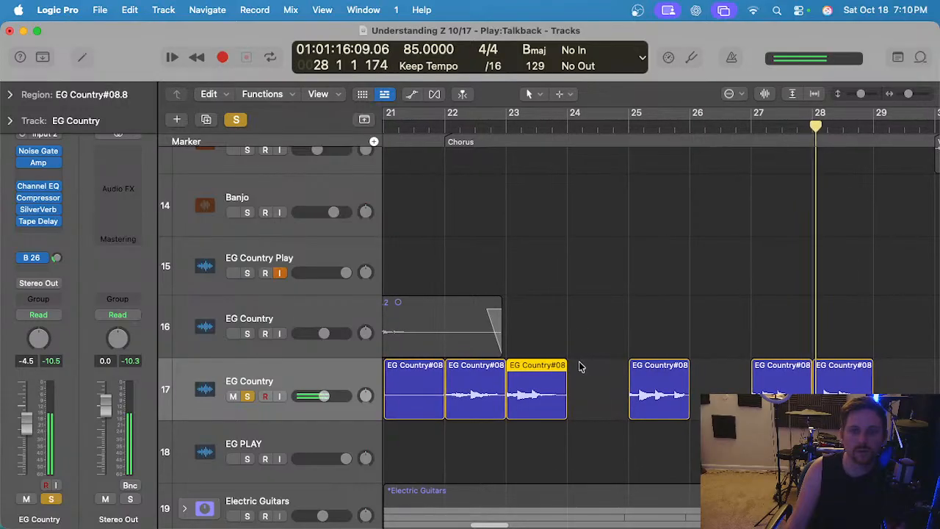
key(shift+space)
key(ctrl+s)
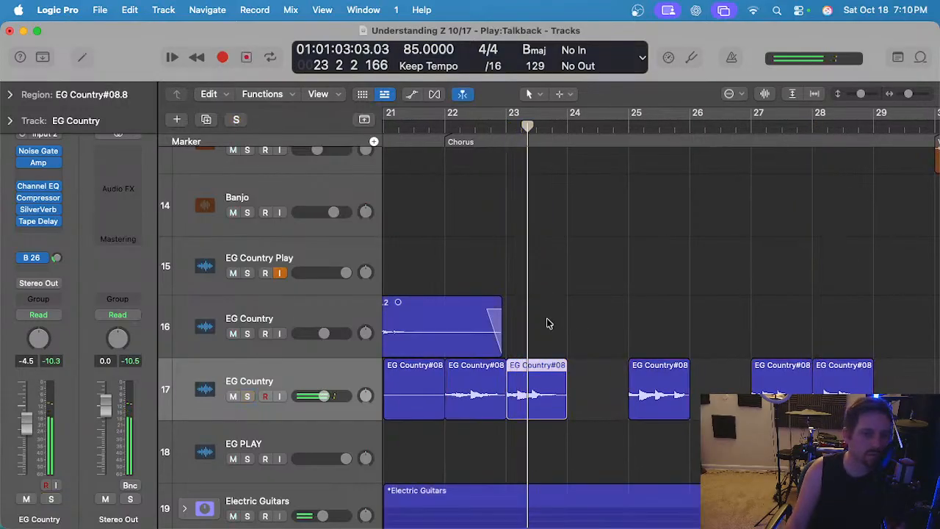
Delete the silent EG Country region in bar 21, just before the chorus.
scroll(549, 324, left, 3)
click(503, 403)
key(Delete)
scroll(560, 396, down, 1)
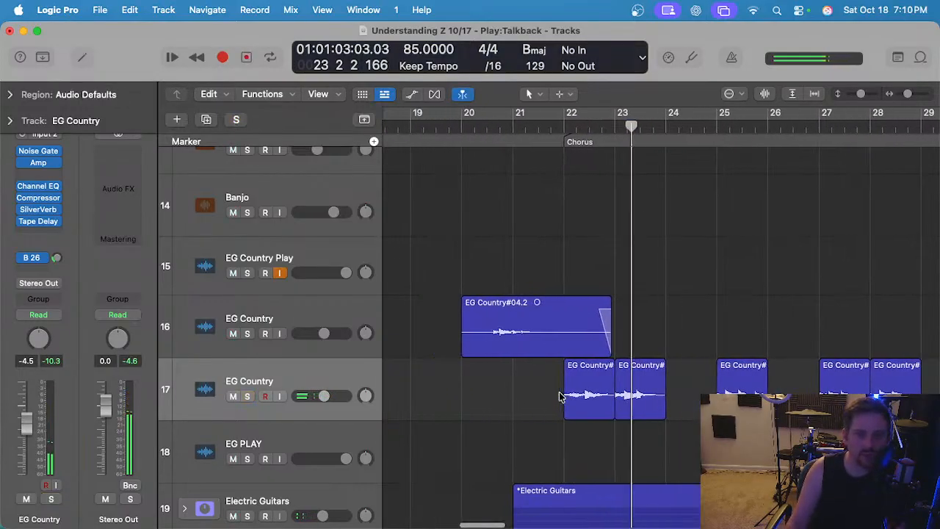
Select the five EG Country chorus regions on track 17 and set their flex mode to Flex Time - Polyphonic.
scroll(561, 396, up, 3)
scroll(598, 394, down, 1)
scroll(618, 380, down, 2)
scroll(608, 395, up, 1)
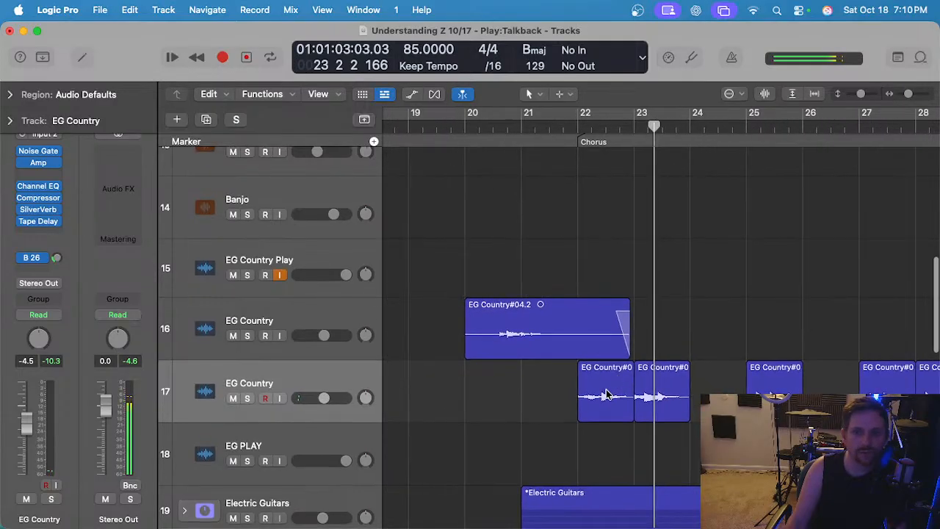
scroll(605, 350, down, 4)
drag(844, 406, 525, 389)
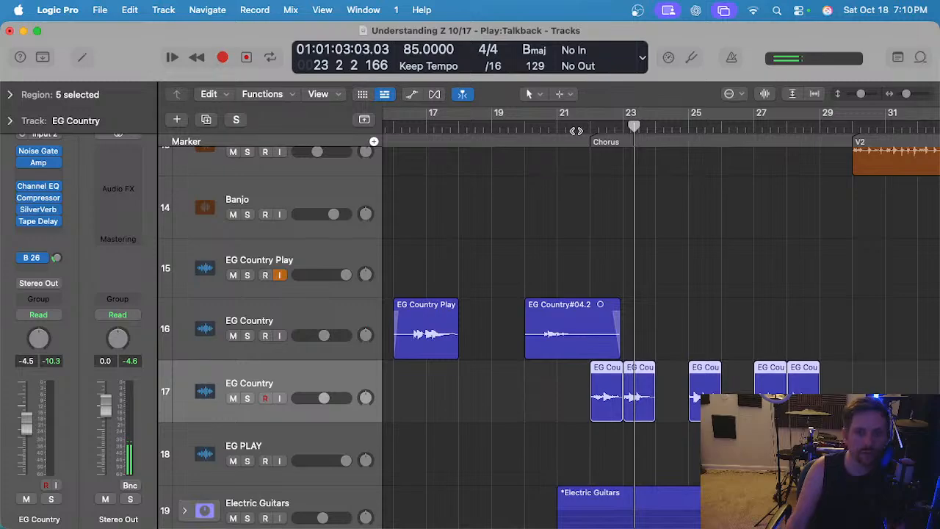
click(590, 131)
key(e)
click(431, 219)
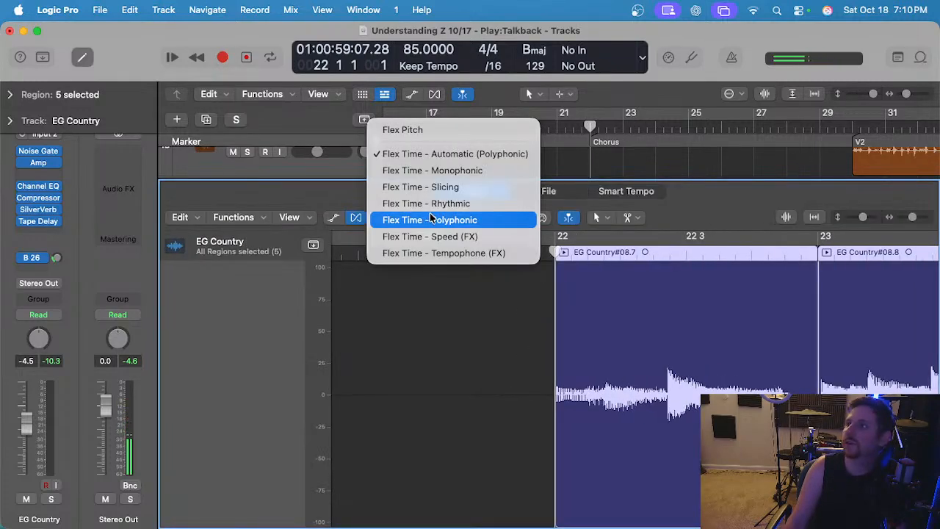
click(431, 220)
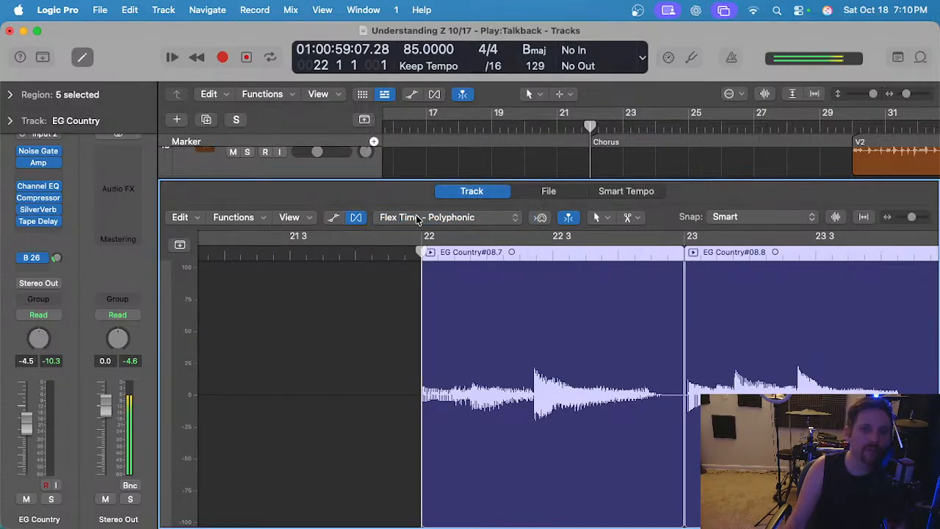
click(416, 219)
click(390, 297)
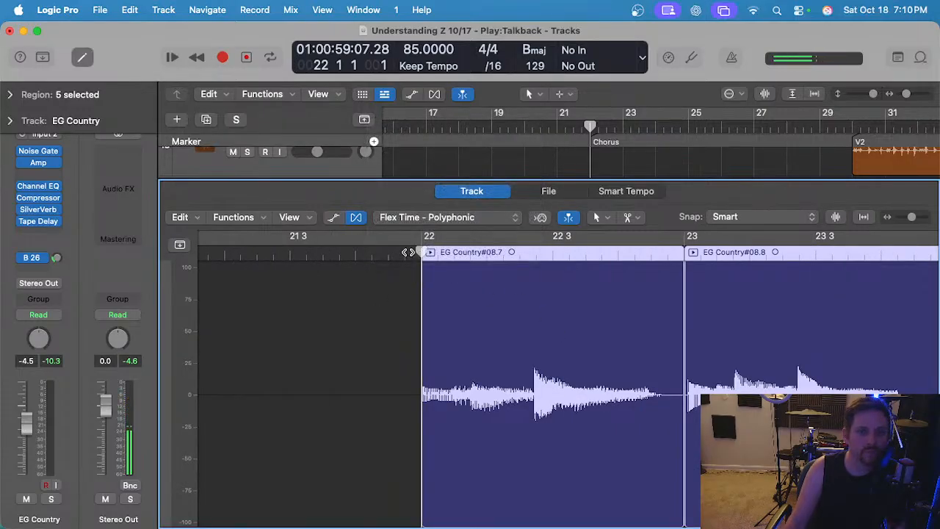
Play the five selected EG Country regions soloed and quantize them to 1/16 Note.
key(ctrl+s)
key(space)
key(e)
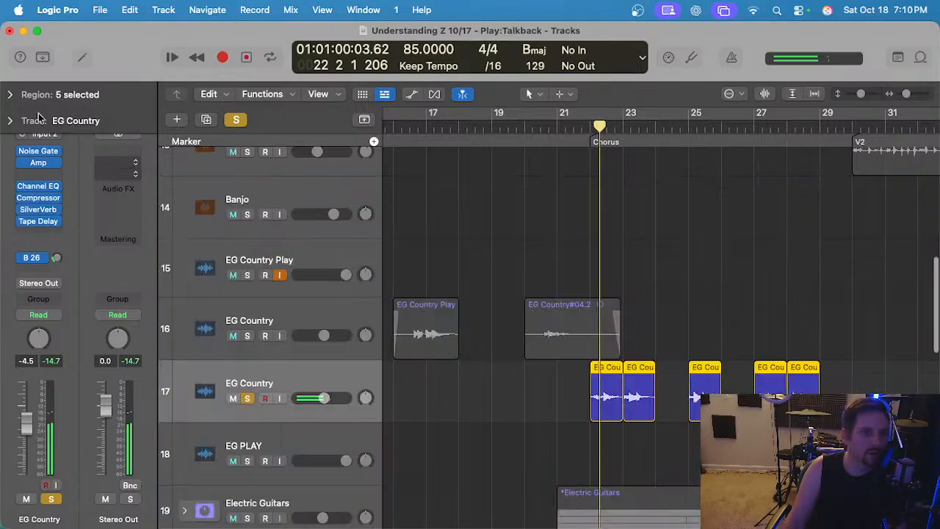
key(e)
click(89, 144)
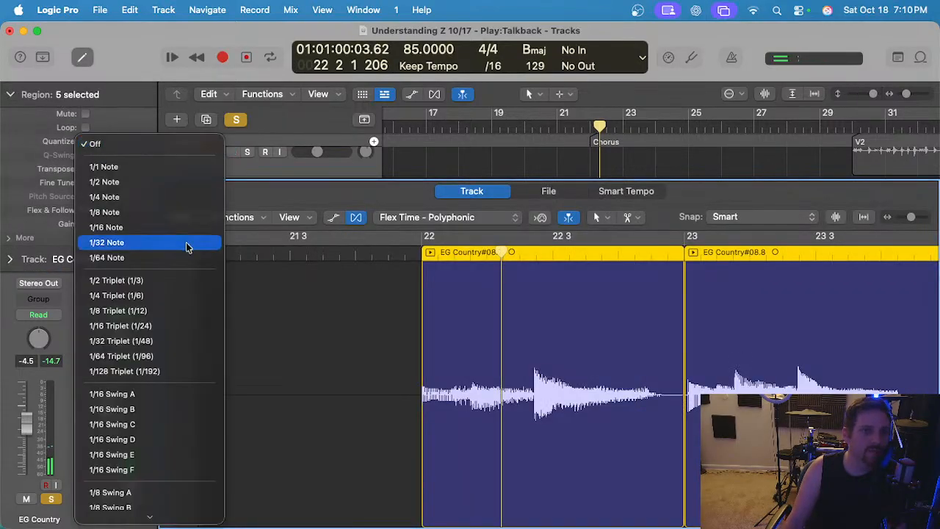
click(124, 233)
key(ctrl+s)
key(e)
key(space)
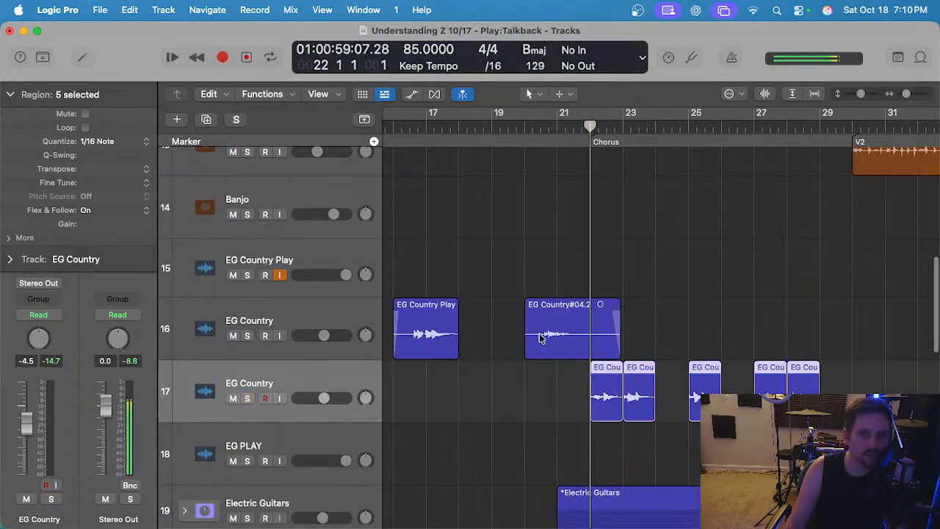
Examine the flexed waveform of the EG Country regions in bars 22 and 23 while playing them soloed.
drag(532, 380, 808, 411)
key(e)
key(space)
key(ctrl+s)
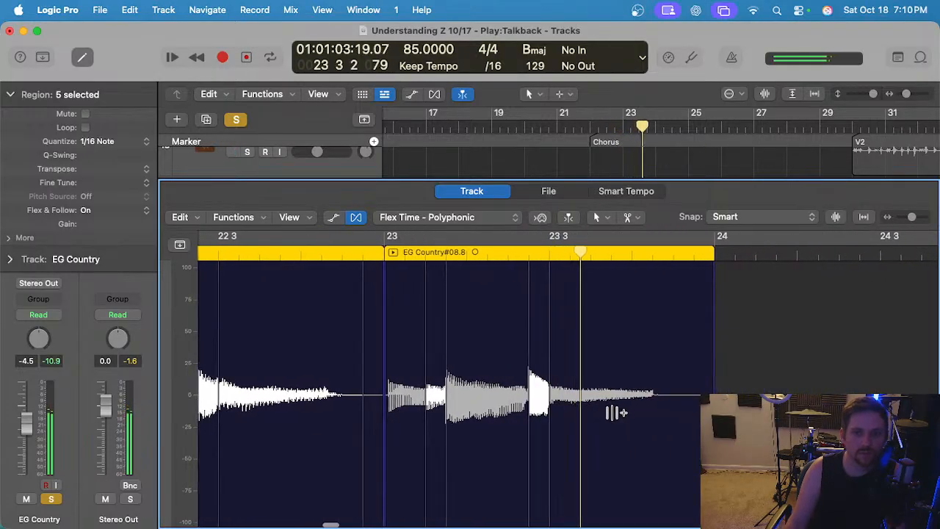
key(space)
key(e)
key(ctrl+s)
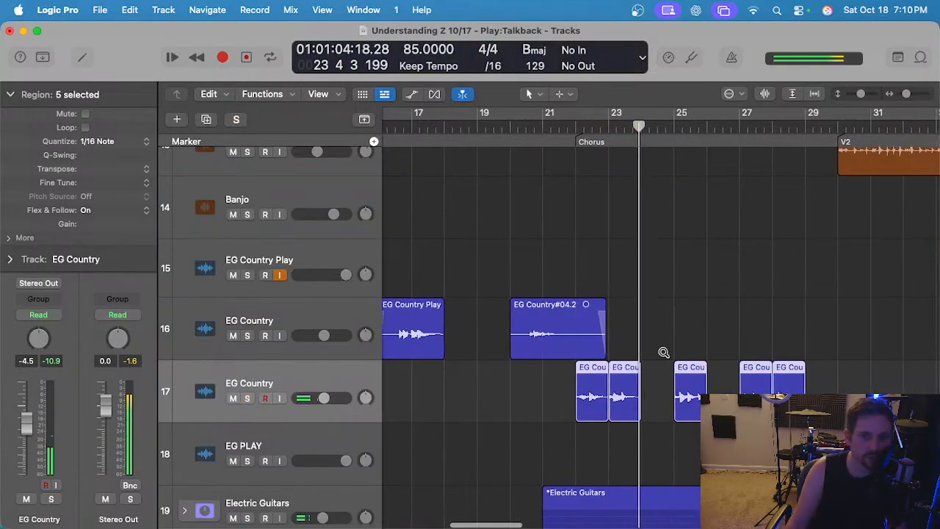
Audition the quantized EG Country regions soloed from bar 27 and again from bar 28.
scroll(663, 353, up, 2)
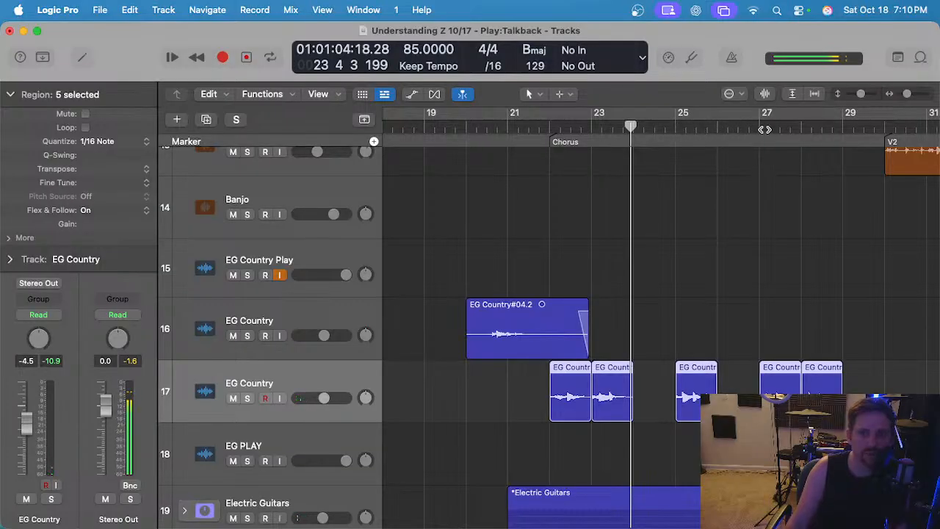
click(755, 127)
key(space)
key(ctrl+s)
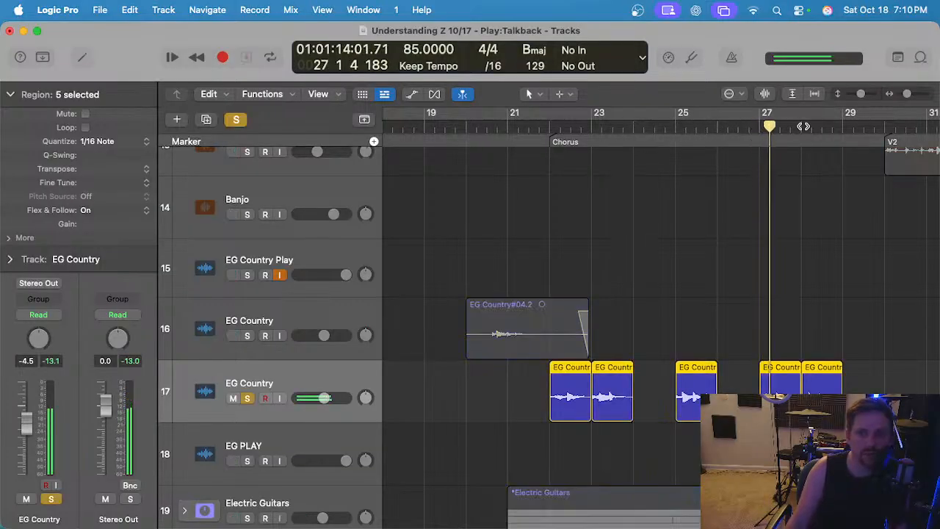
click(806, 128)
key(ctrl+s)
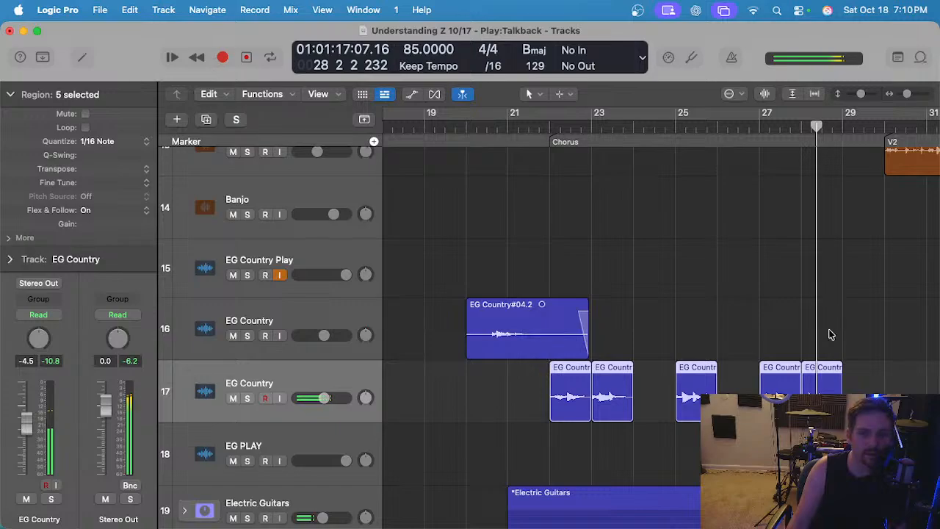
Inspect the flex timing of the bar 28 EG Country region in the audio editor during soloed playback.
click(835, 368)
key(e)
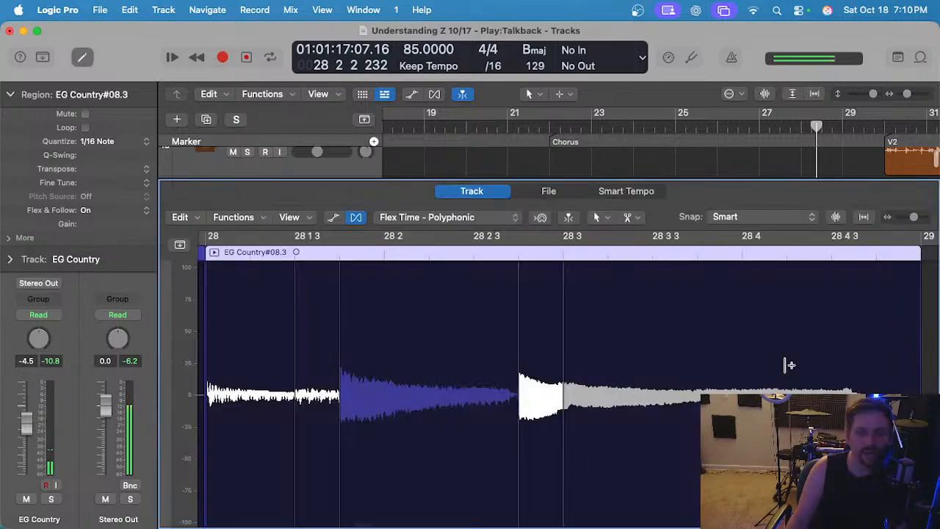
key(ctrl+s)
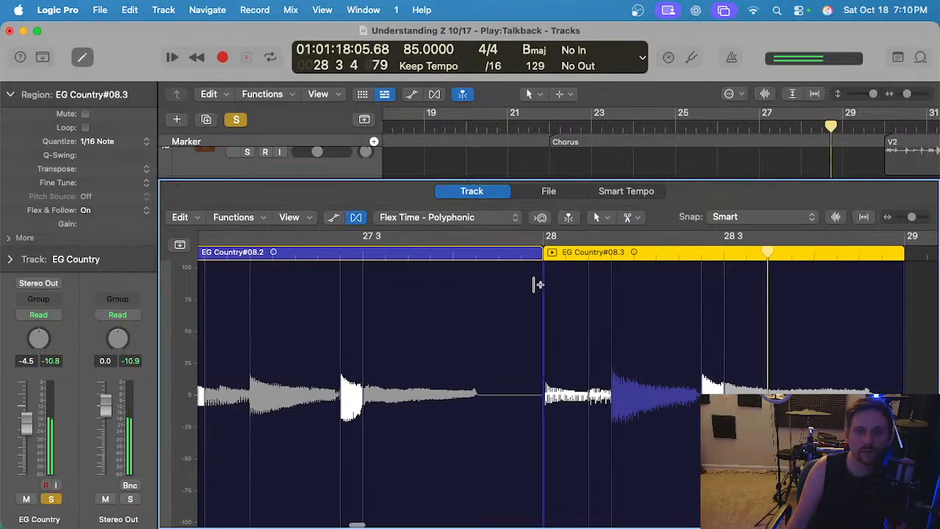
key(space)
key(ctrl+s)
key(e)
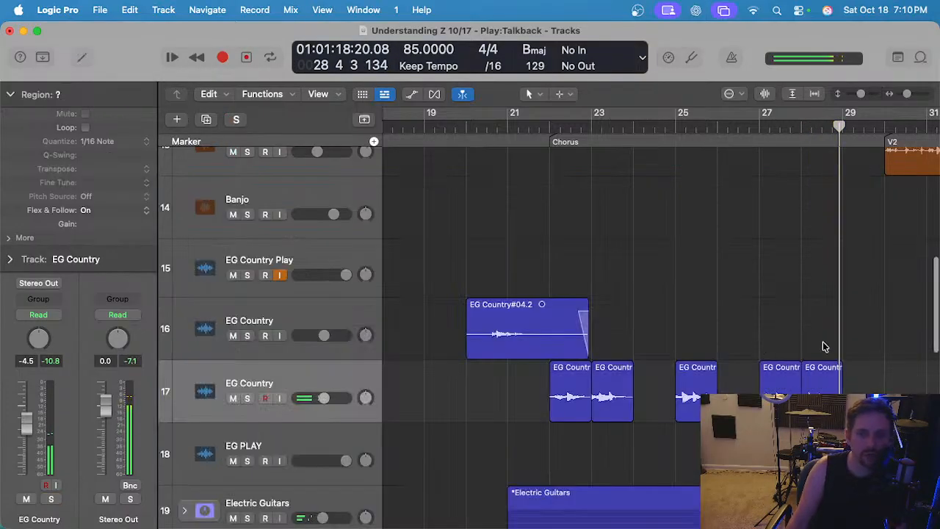
Paste a copied EG Country phrase into the gap at bar 24.
click(633, 130)
click(345, 371)
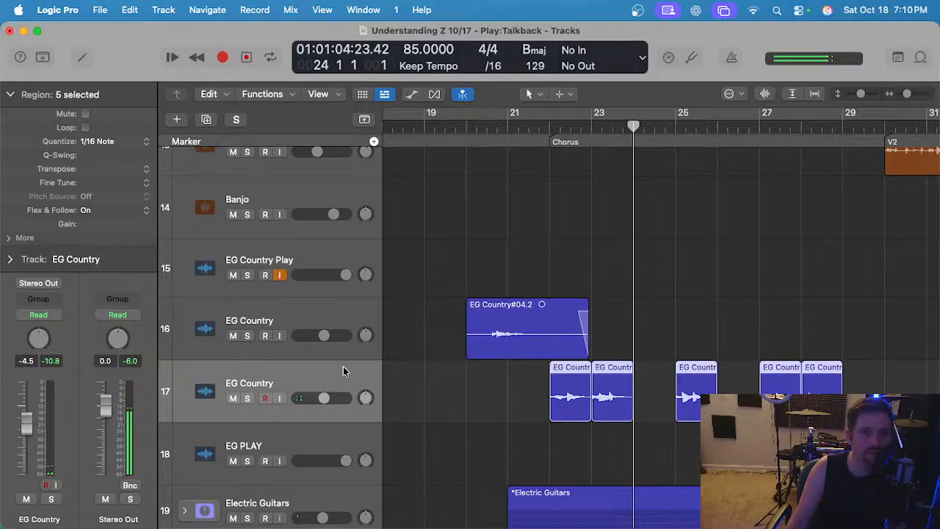
key(super+v)
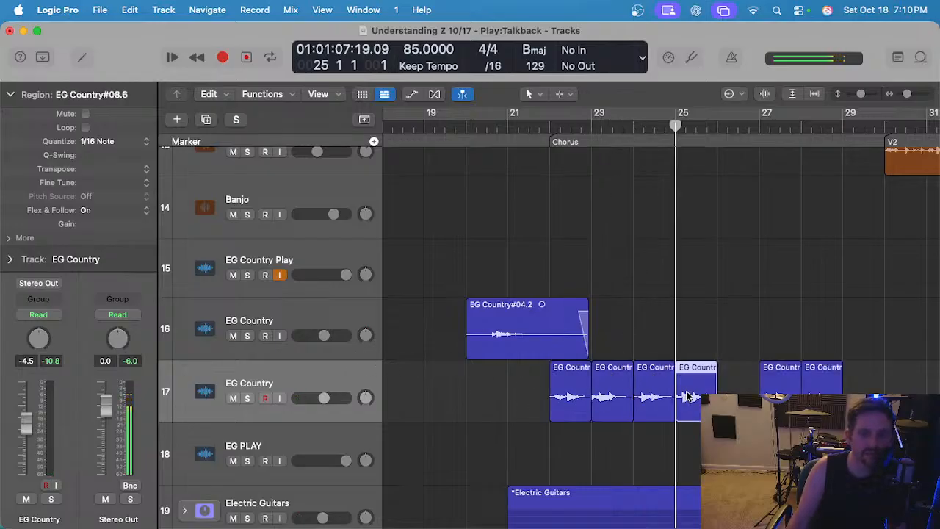
Check the timing of the bar 25 EG Country region in the audio editor while playing it soloed.
key(e)
key(ctrl+s)
key(space)
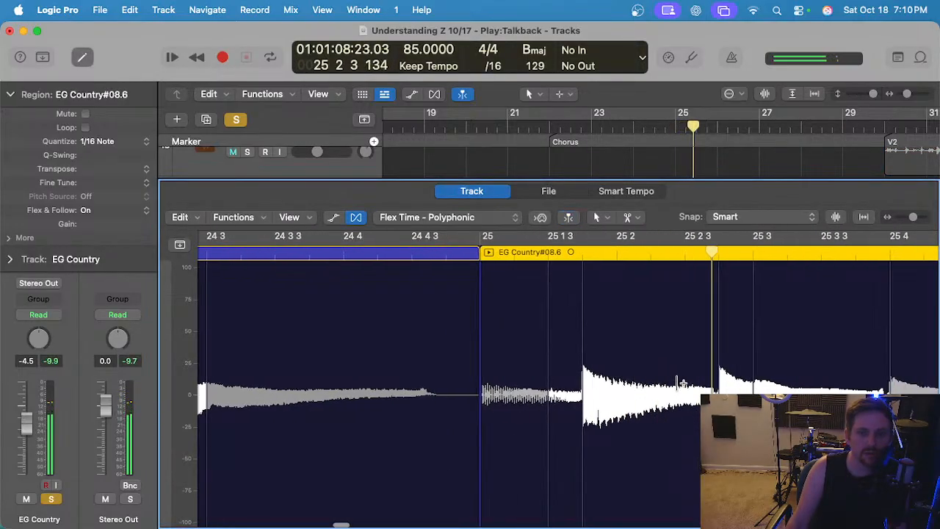
key(e)
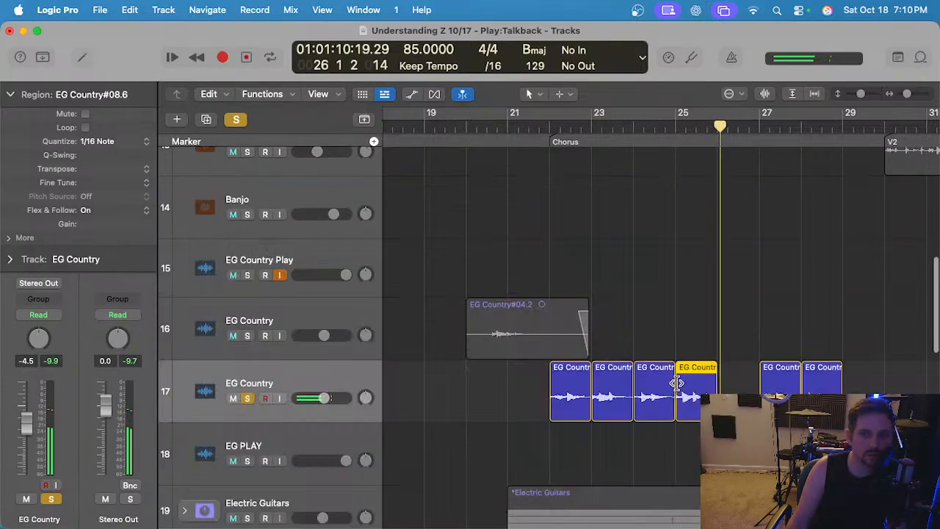
key(ctrl+s)
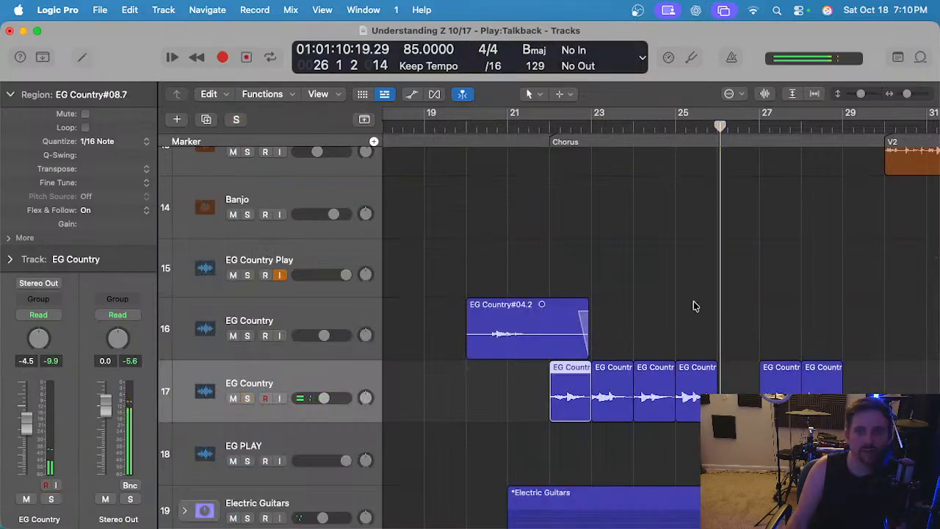
Fill bars 26, 29 and 30 of the EG Country track with pasted copies of its chorus phrases.
key(super+v)
scroll(723, 247, down, 1)
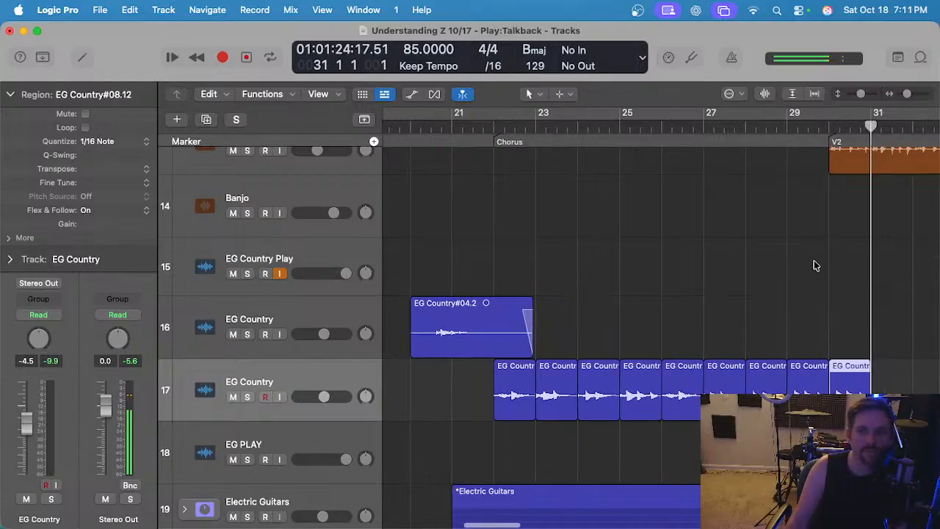
scroll(814, 259, down, 3)
Play the full mix from the chorus start and expand the Electric Guitars track stack.
click(579, 129)
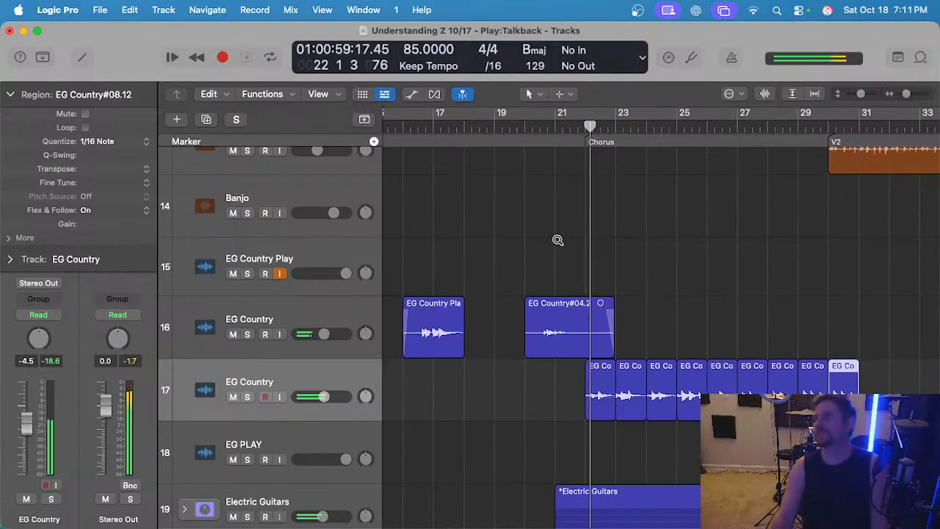
scroll(563, 242, down, 2)
scroll(533, 272, down, 4)
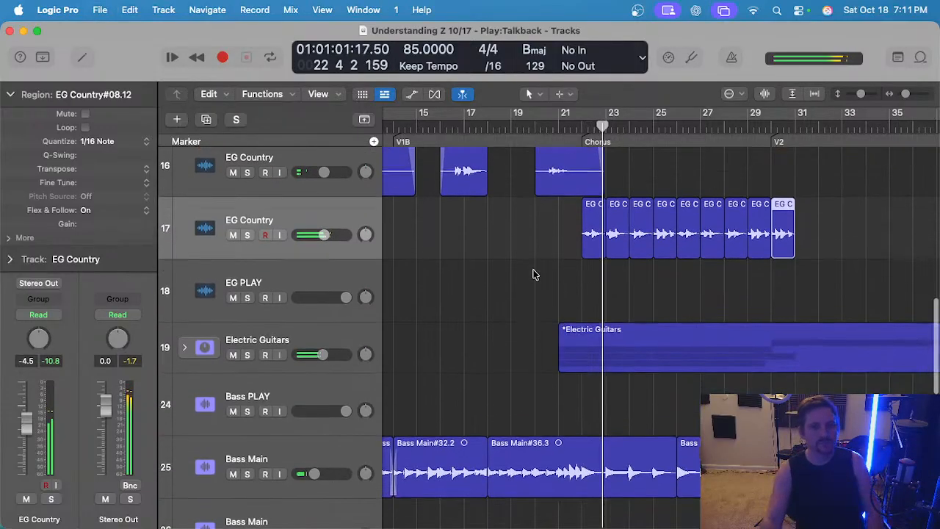
click(186, 385)
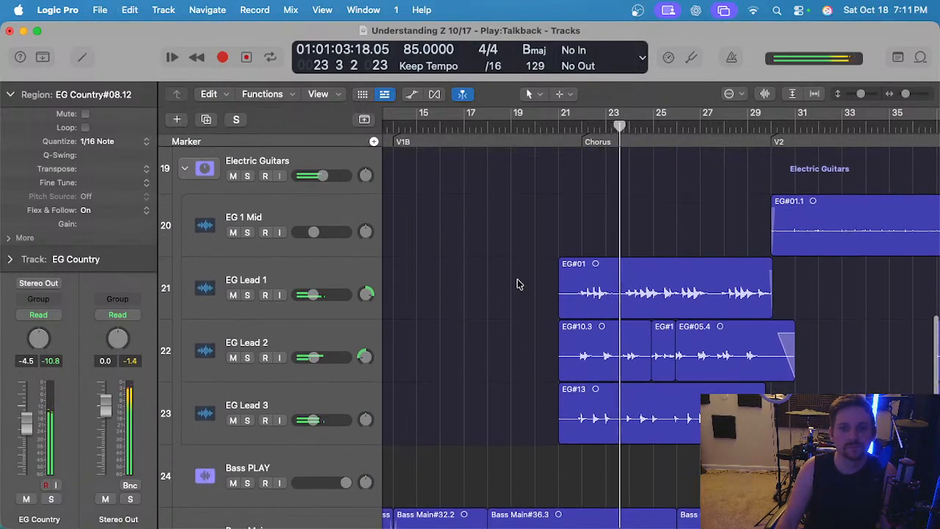
Mute the chorus regions on EG Lead 1 and EG Lead 2, and collapse the Electric Guitars track stack.
drag(514, 275, 781, 357)
key(ctrl+m)
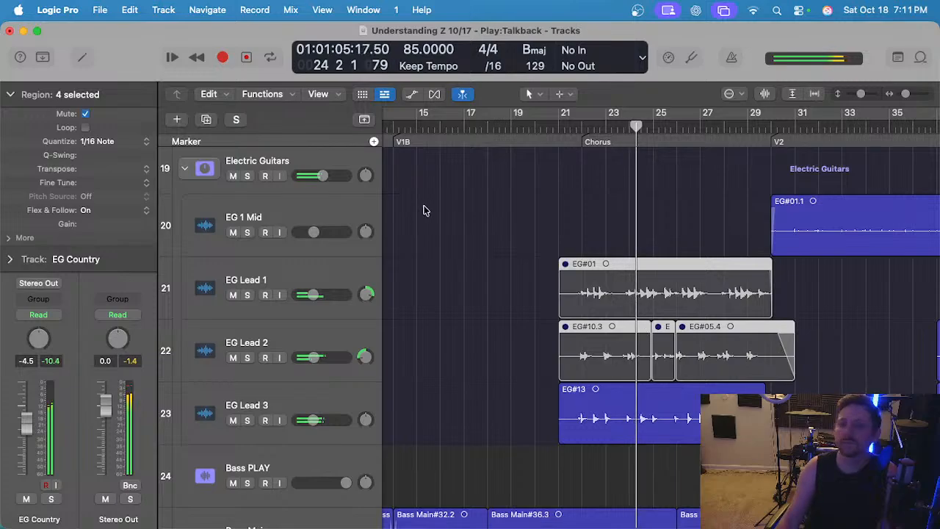
scroll(485, 260, up, 2)
click(185, 252)
scroll(262, 216, up, 3)
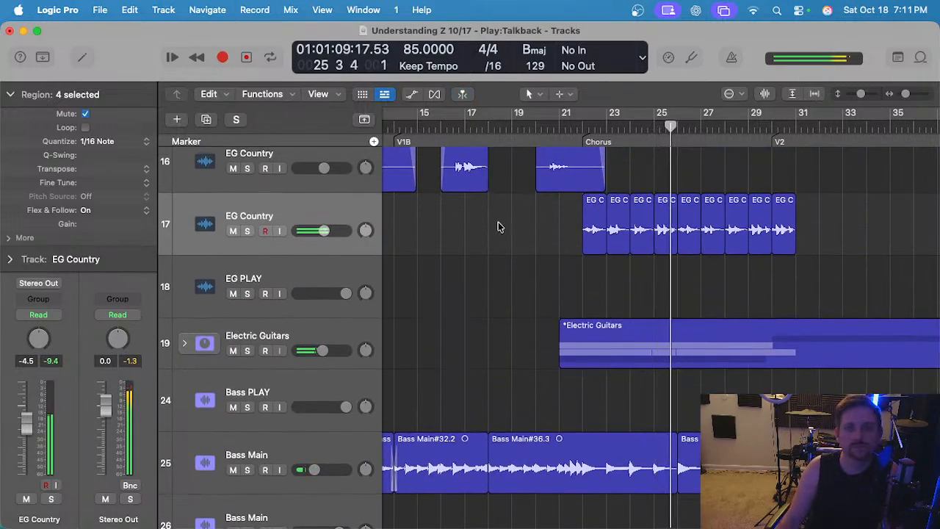
Collapse the region settings and lower the gain of all nine EG Country chorus regions by about 5.6 dB.
click(85, 114)
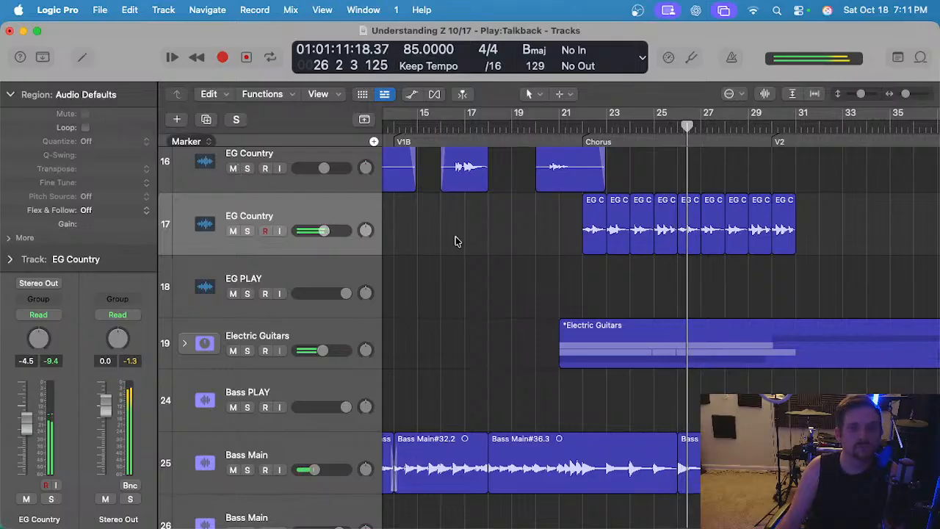
click(10, 94)
key(super+Left)
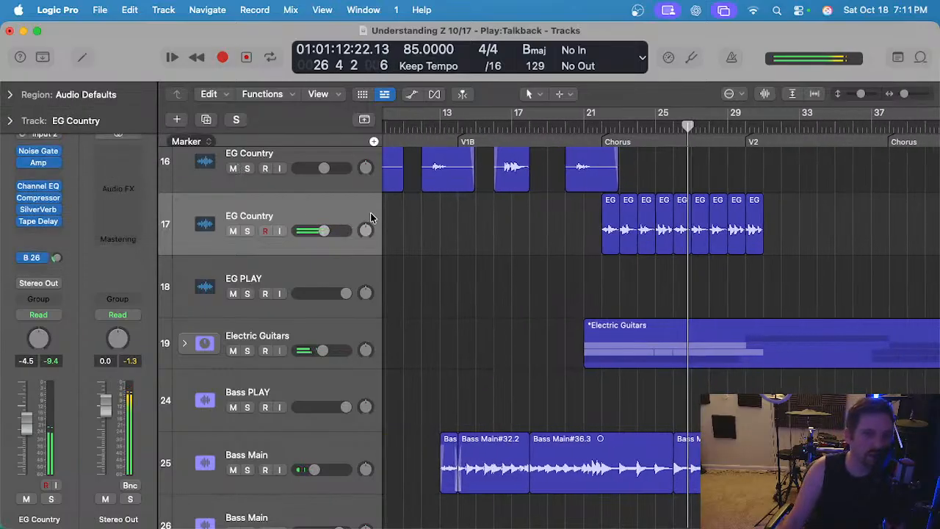
drag(514, 224, 864, 240)
key(super+Right)
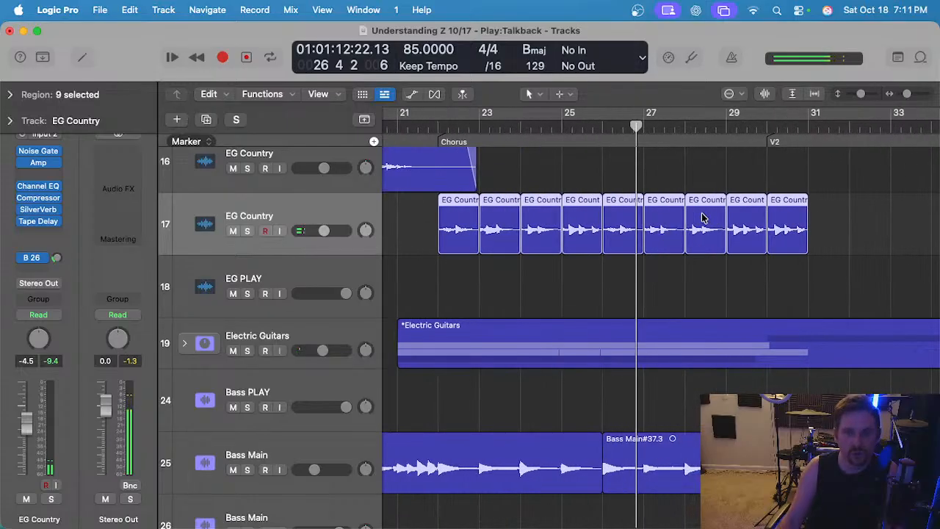
key(t)
key(g)
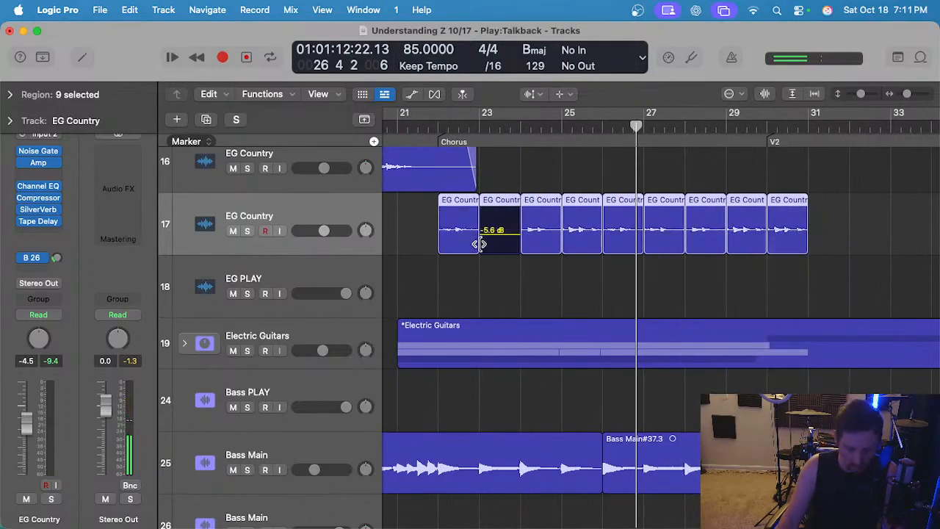
key(t)
key(t)
Move the playhead to the start of the Intro at bar 2.
scroll(456, 206, down, 5)
key(Return)
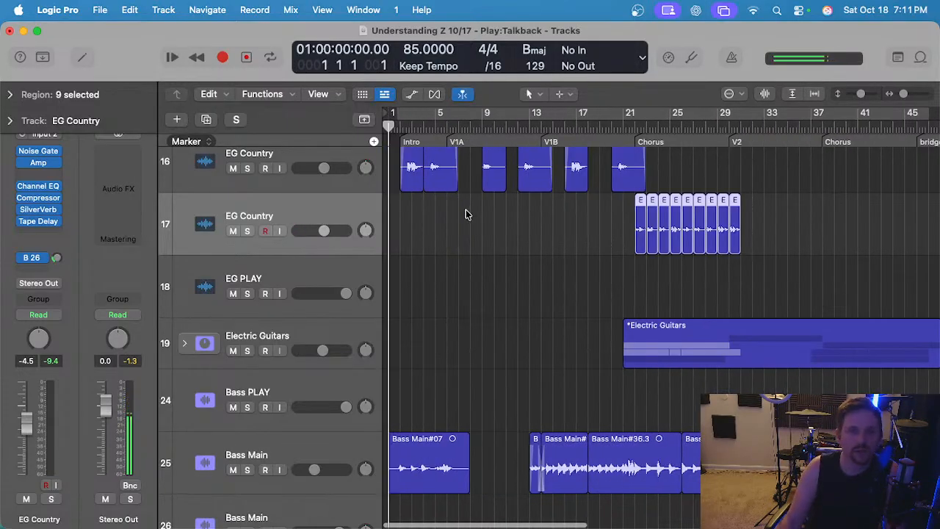
scroll(462, 207, up, 15)
scroll(442, 204, up, 3)
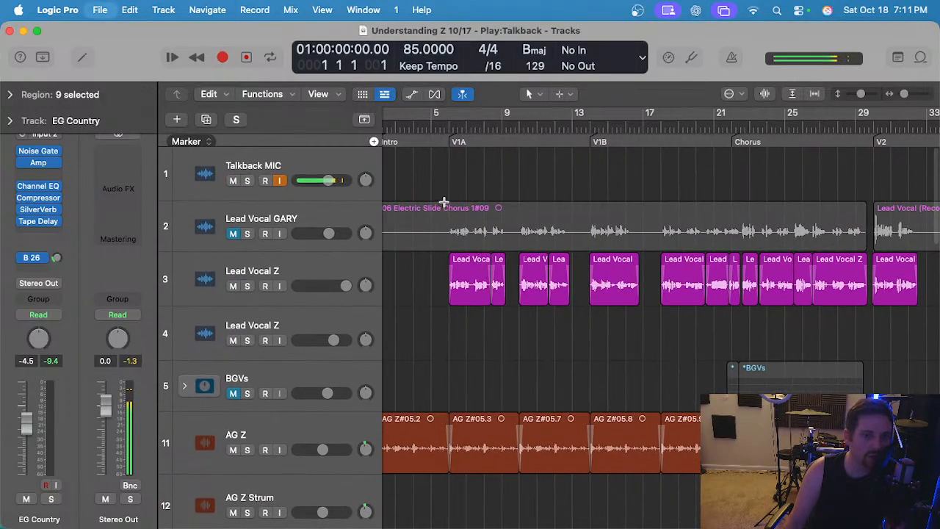
scroll(443, 203, down, 15)
scroll(443, 203, left, 2)
scroll(442, 203, up, 12)
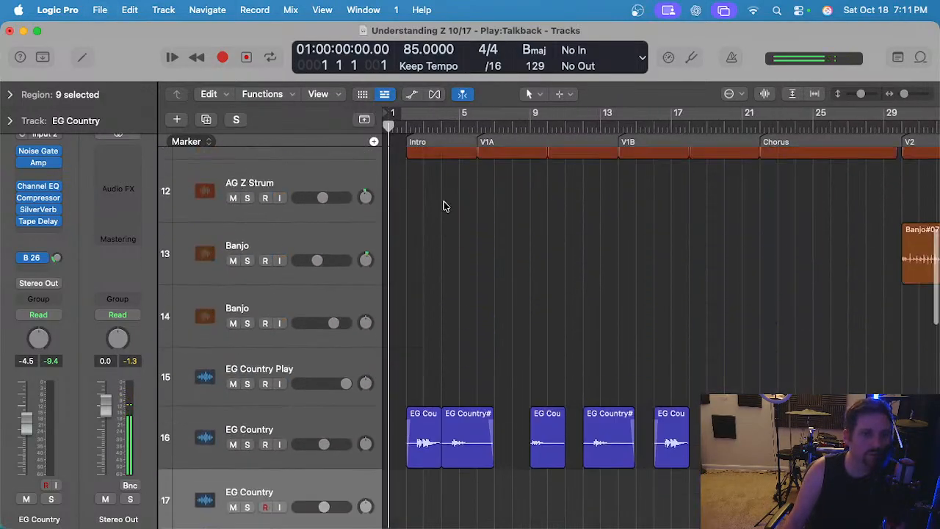
click(405, 125)
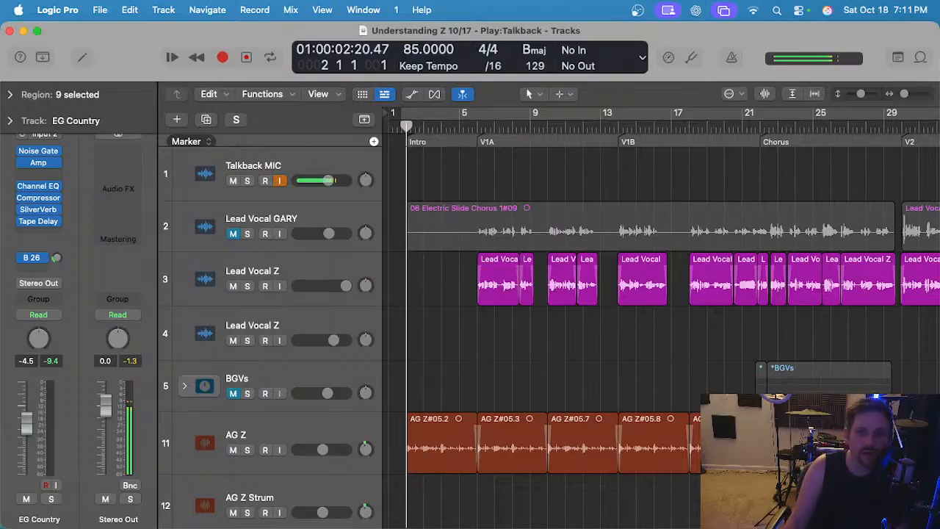
click(900, 58)
click(900, 59)
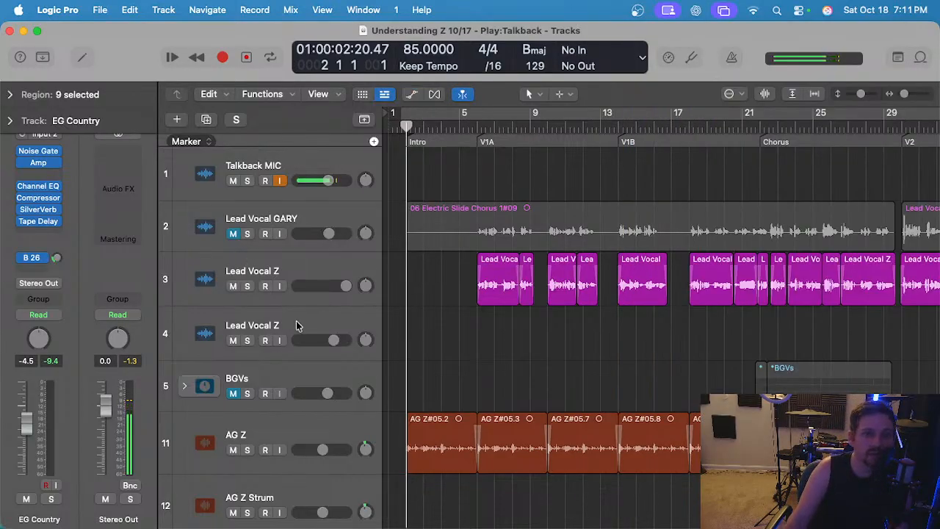
Unmute Lead Vocal GARY and solo it together with the AG Z and Talkback MIC tracks.
click(319, 441)
scroll(499, 371, down, 10)
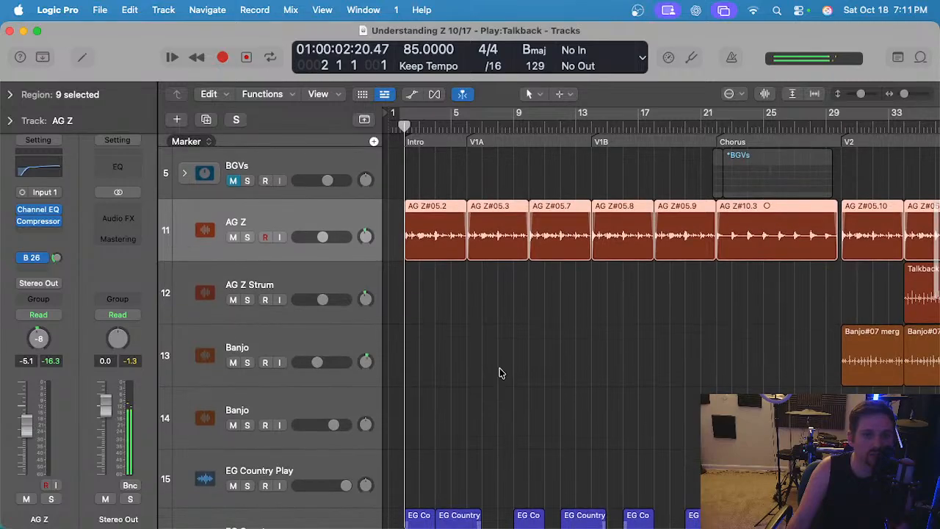
scroll(499, 373, down, 2)
scroll(455, 367, up, 12)
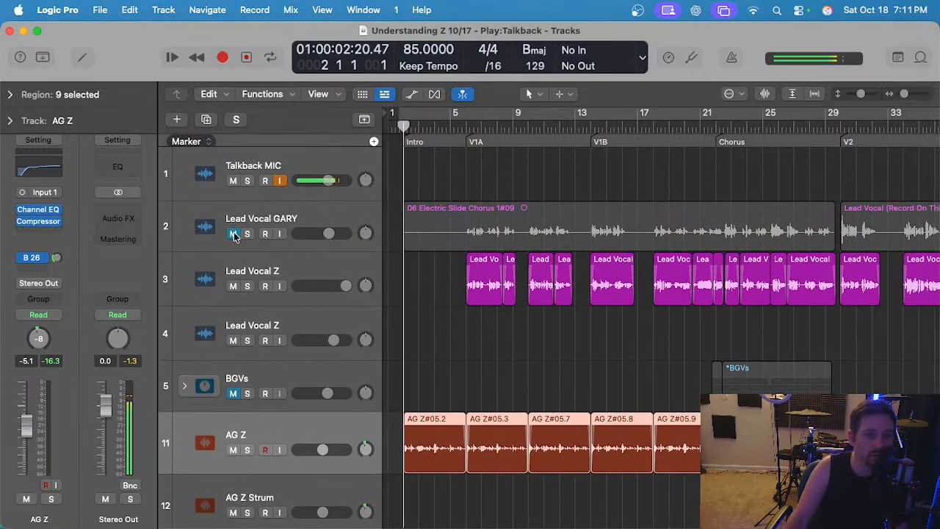
click(232, 234)
scroll(235, 234, down, 1)
scroll(235, 234, right, 1)
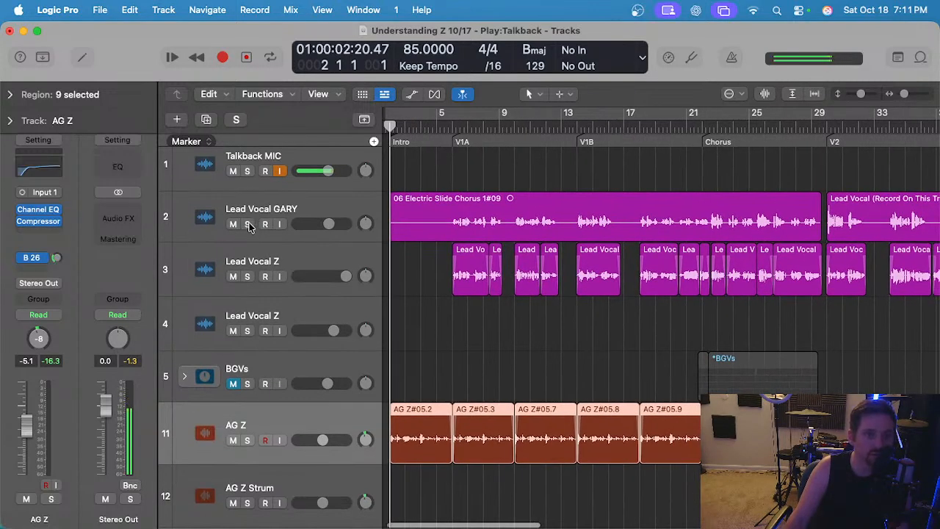
click(247, 224)
click(248, 439)
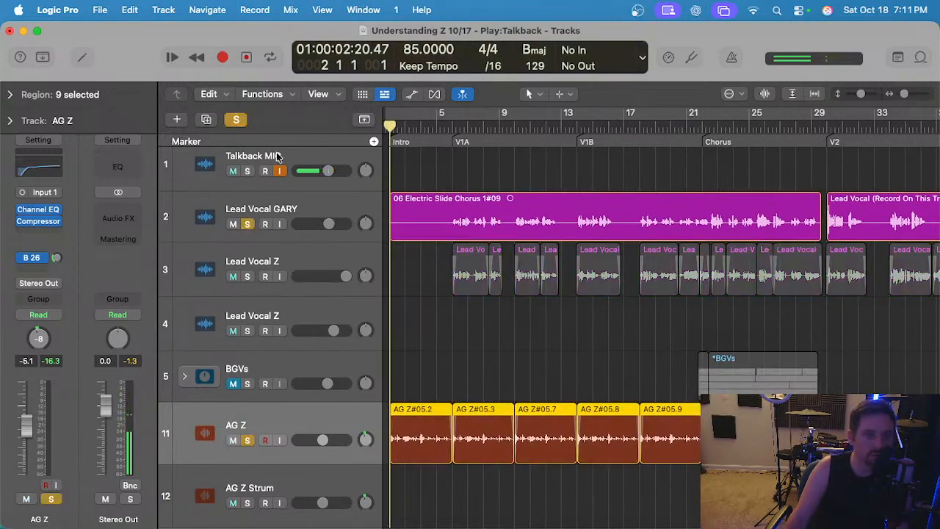
click(246, 172)
Play the soloed tracks from the Intro and show the V1A lyrics in the project notes.
key(space)
scroll(439, 185, up, 2)
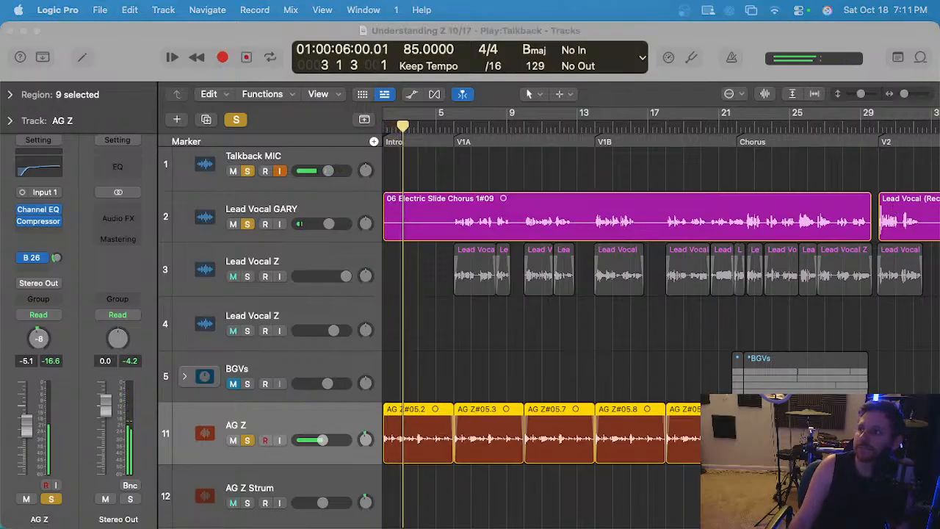
click(438, 340)
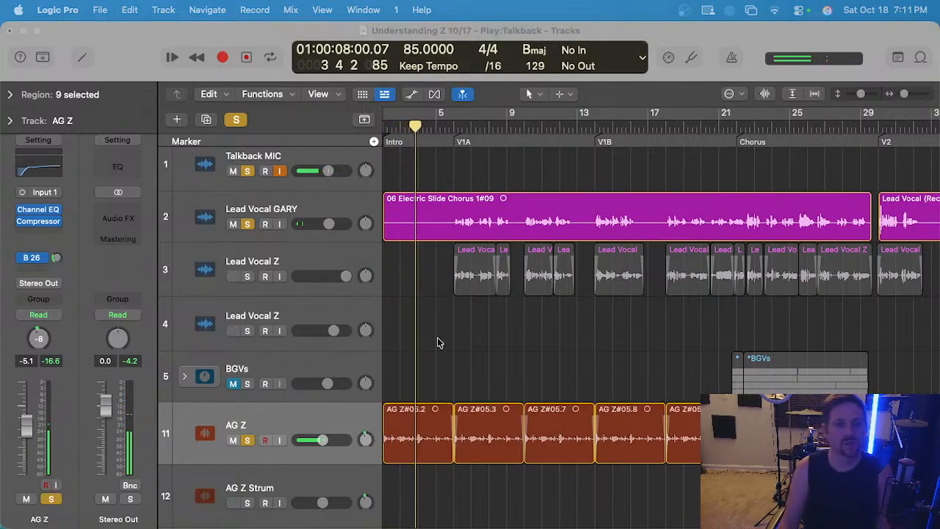
scroll(443, 340, up, 1)
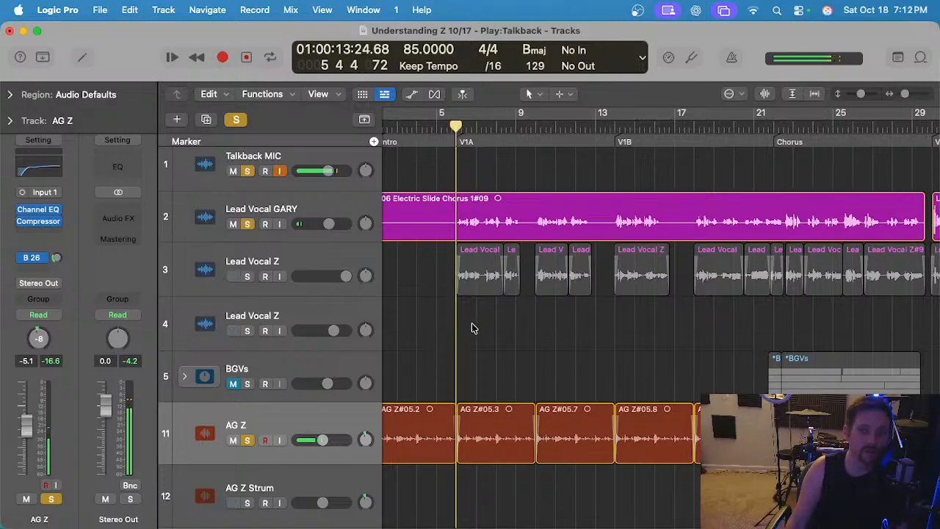
click(898, 57)
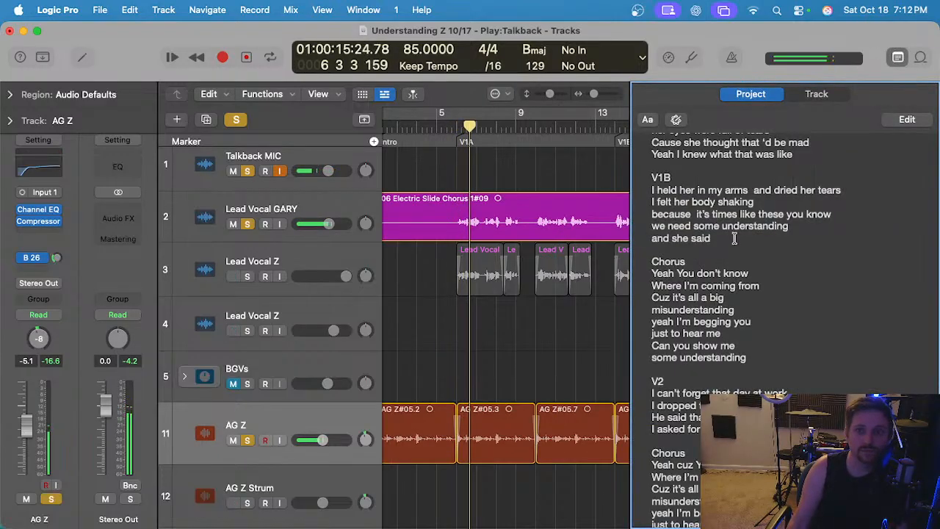
scroll(734, 237, down, 1)
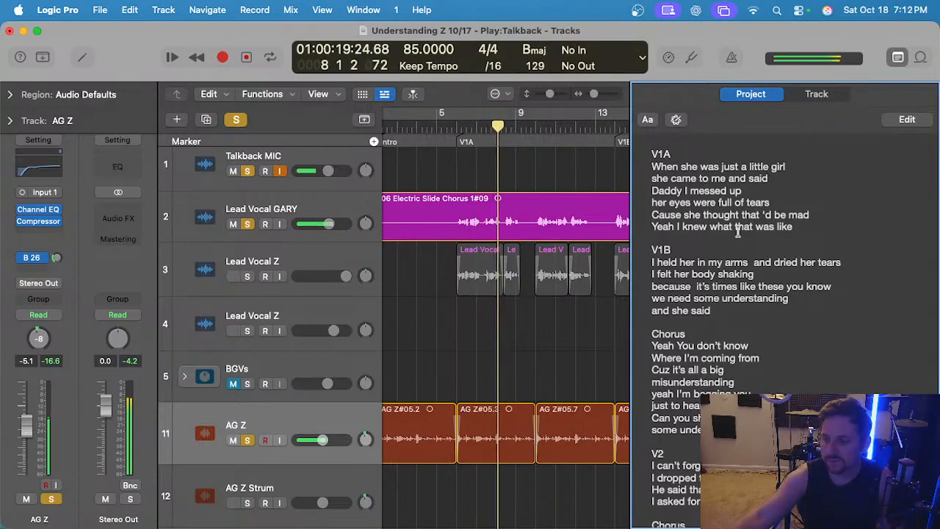
Expand Gary's Loops and add its first Slide Guitar track to the solo during playback.
key(super+Left)
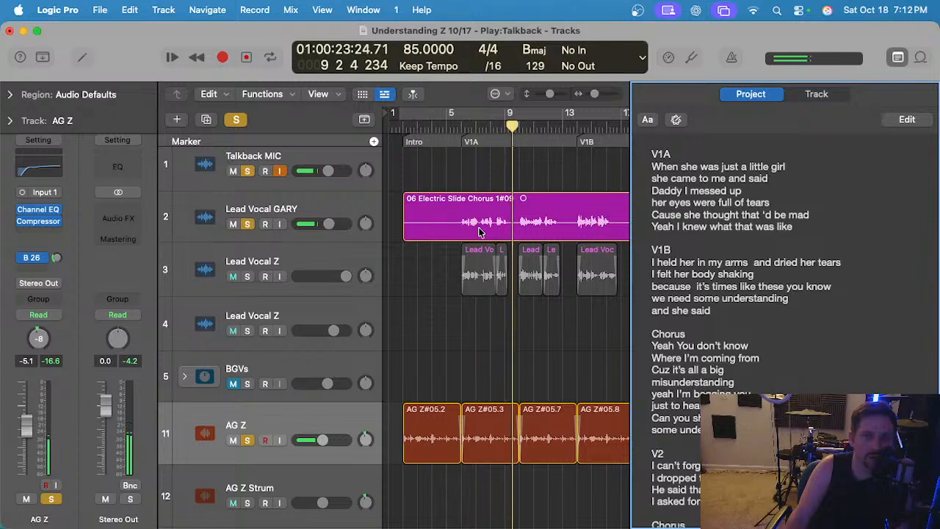
scroll(462, 242, down, 15)
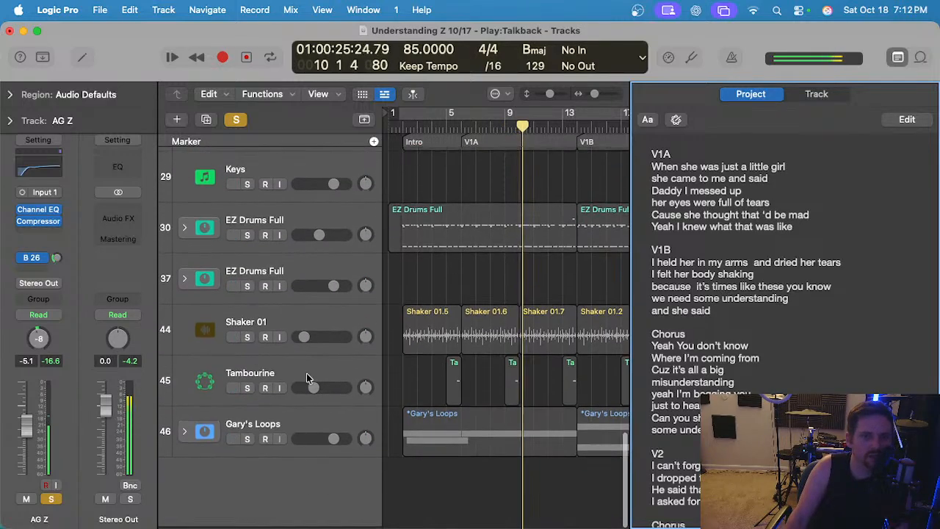
click(185, 435)
scroll(323, 412, down, 5)
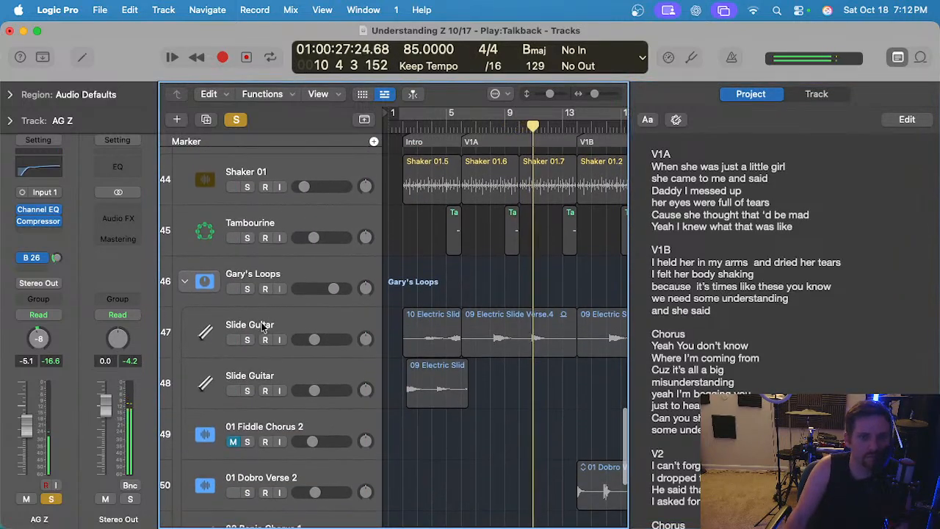
key(super+Left)
scroll(472, 301, down, 6)
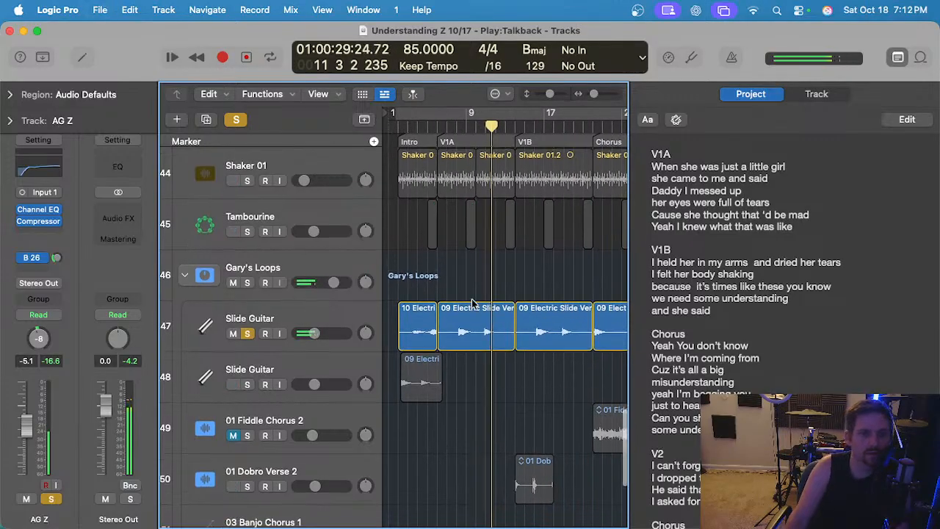
Return to the lead vocal tracks and continue the soloed playback from bar 18.
scroll(472, 299, up, 3)
scroll(472, 299, up, 20)
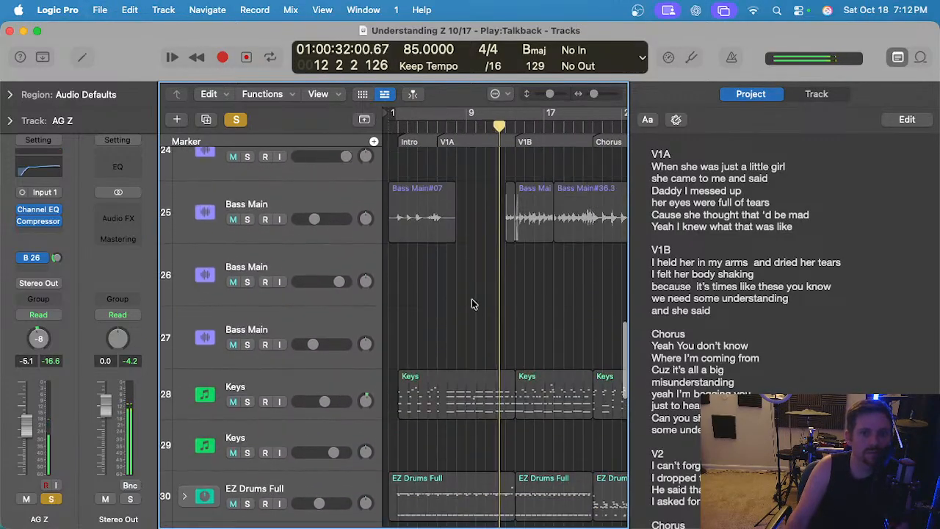
scroll(471, 299, up, 10)
key(super+Right)
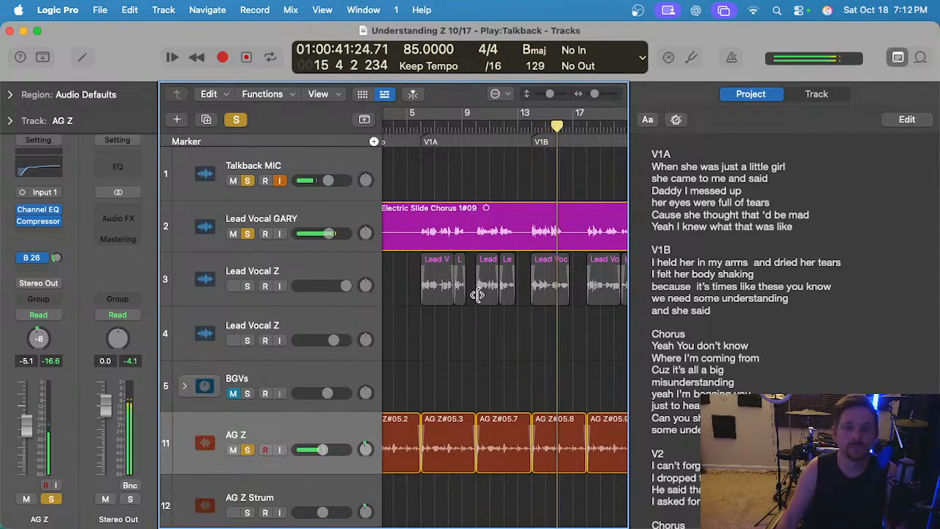
scroll(506, 318, down, 1)
scroll(505, 315, down, 1)
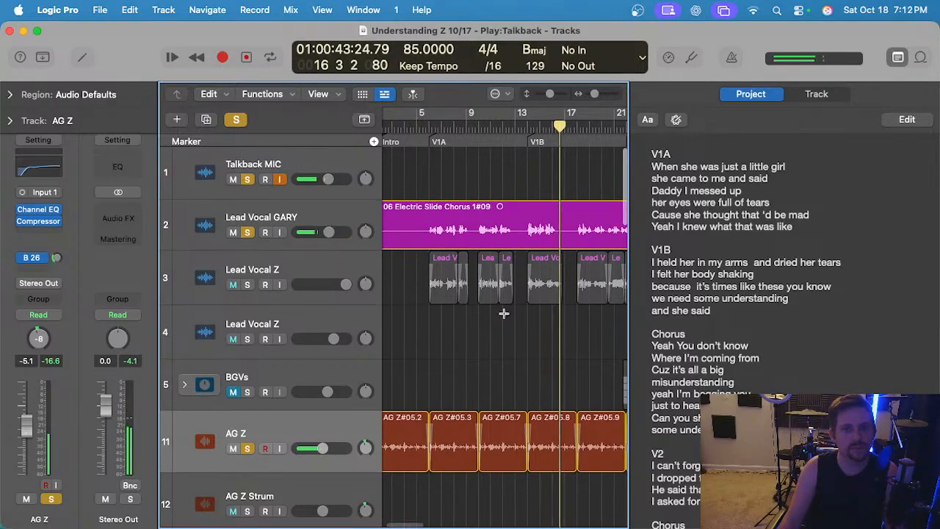
key(super+Left)
scroll(506, 319, right, 2)
click(542, 129)
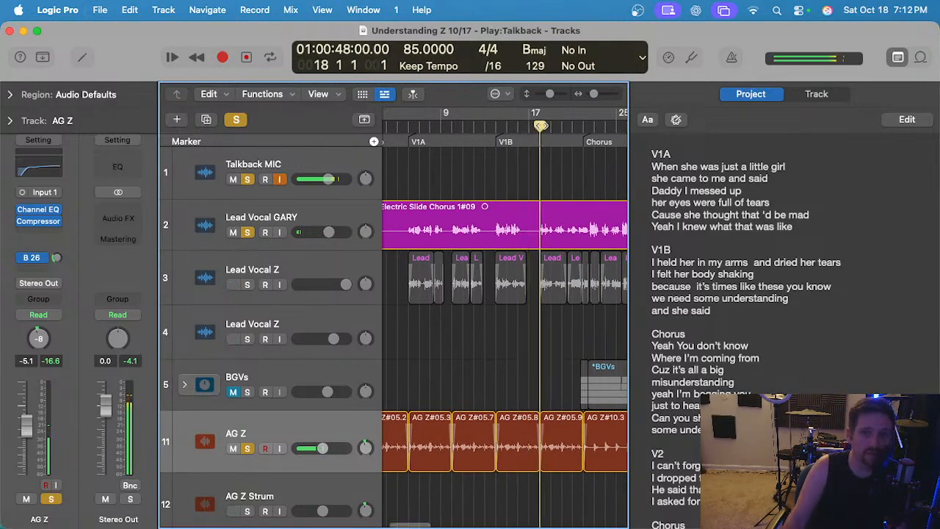
Skip the soloed playback ahead to the first Chorus at bar 22.
scroll(552, 231, right, 4)
scroll(432, 188, down, 3)
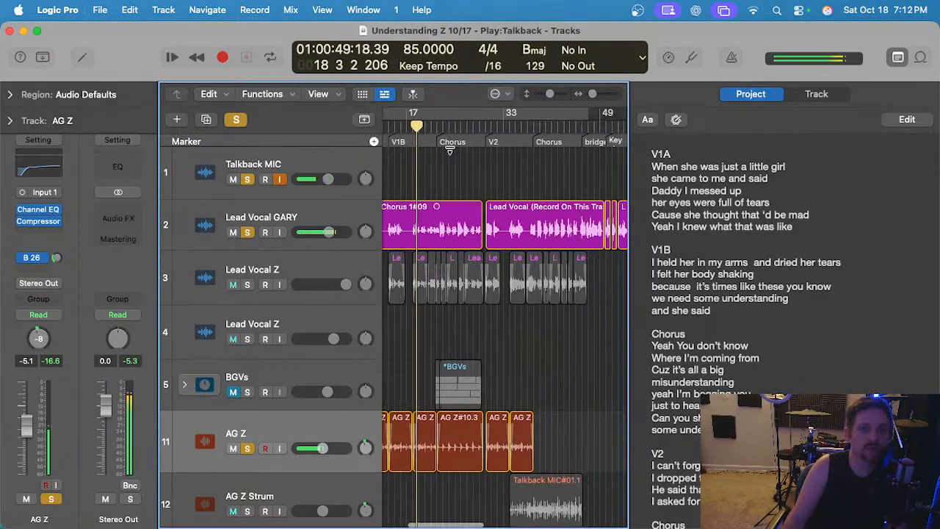
scroll(450, 145, left, 1)
scroll(470, 133, up, 3)
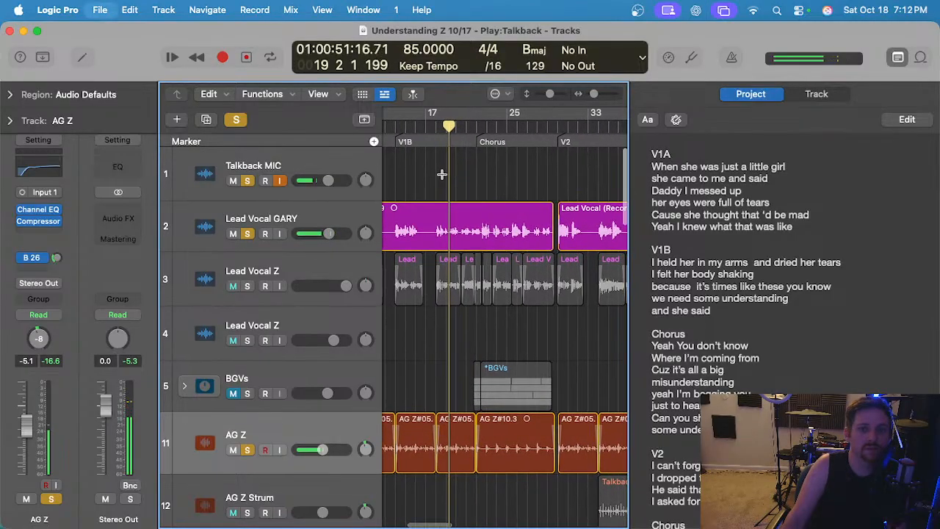
click(479, 126)
scroll(479, 175, down, 2)
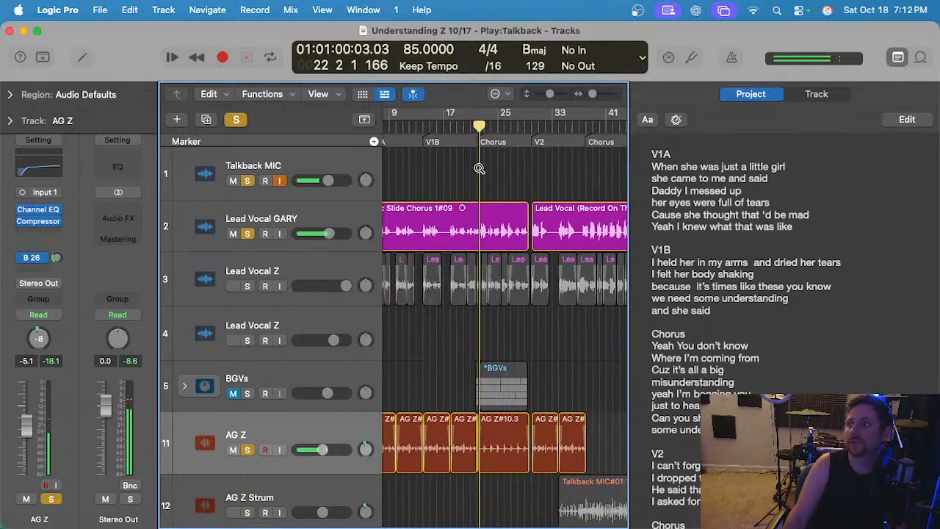
scroll(479, 174, up, 2)
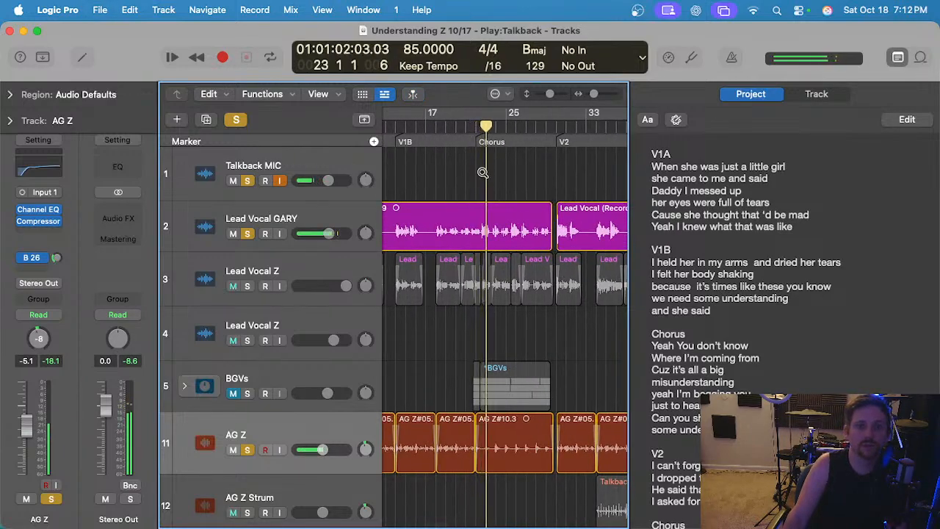
Stop playback, clear all track solos, close the project notes and return to the EG Country tracks.
scroll(482, 175, down, 1)
click(235, 123)
scroll(433, 233, down, 5)
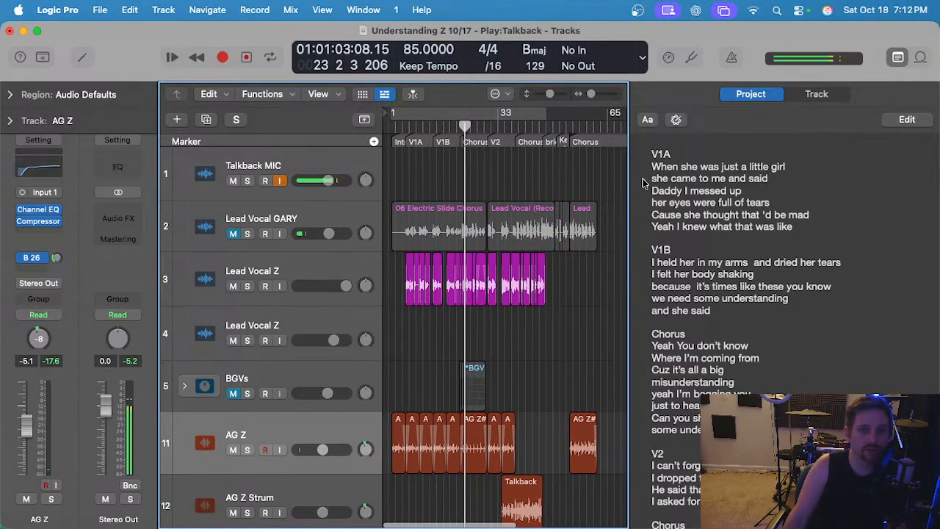
click(920, 58)
scroll(463, 221, up, 3)
scroll(441, 242, down, 5)
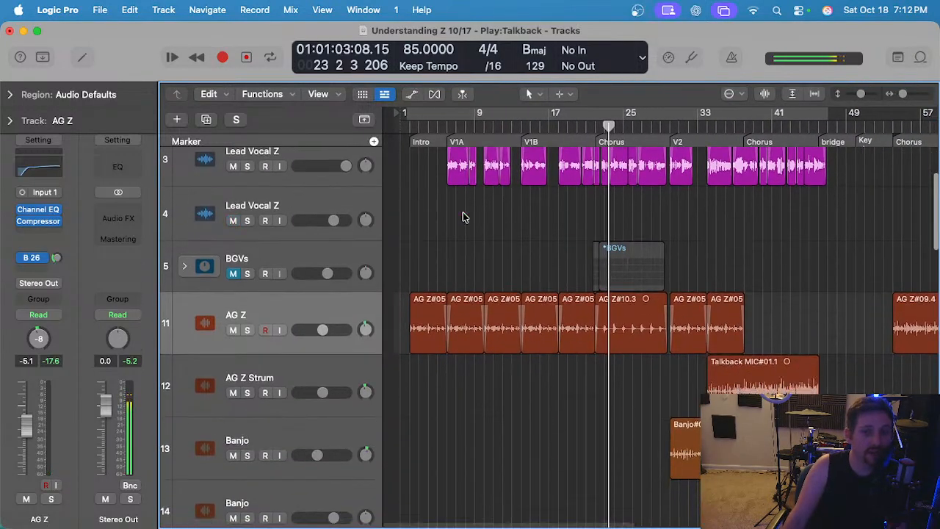
scroll(394, 264, down, 5)
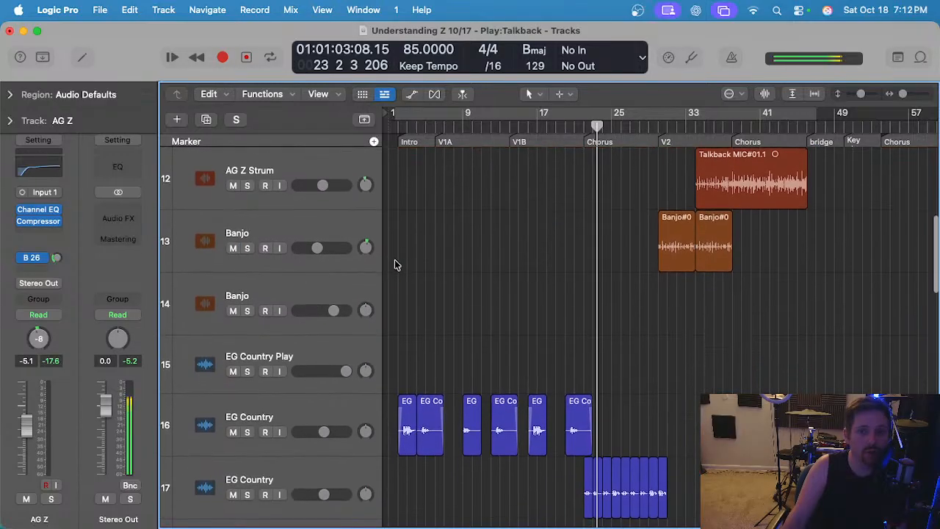
Solo the first Keys track and play it from the start of the Intro.
scroll(408, 273, down, 4)
scroll(408, 274, up, 2)
click(463, 269)
scroll(404, 282, left, 1)
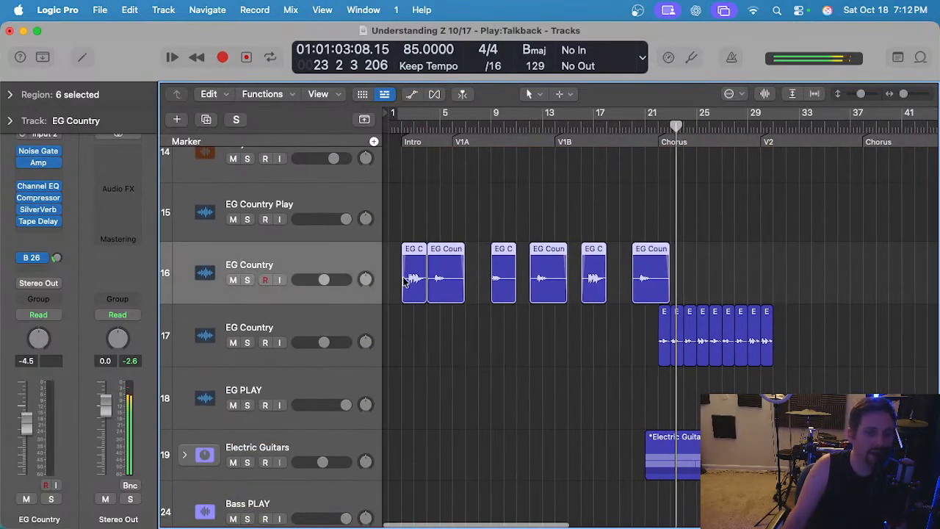
scroll(404, 244, down, 5)
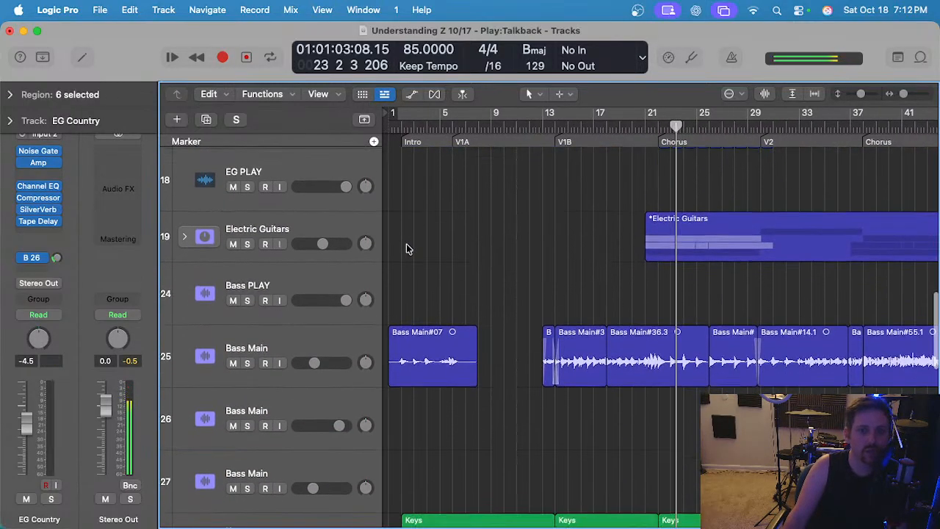
click(311, 328)
scroll(485, 323, down, 3)
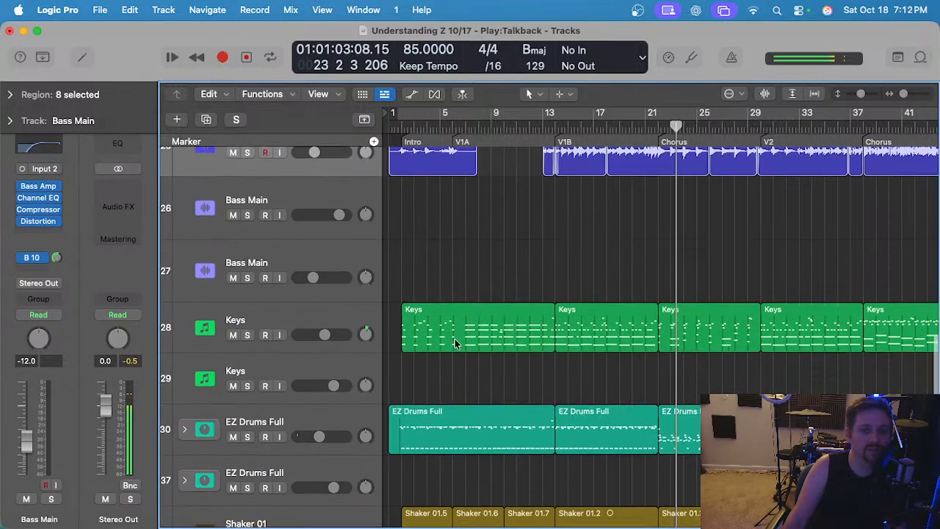
click(313, 309)
click(402, 123)
key(s)
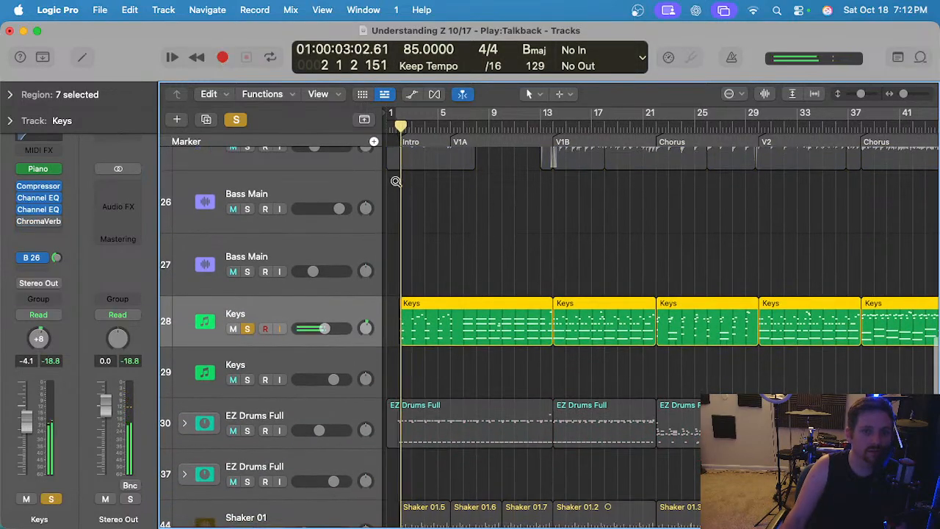
Compare the Keys part soloed and within the full mix during the Intro, ending with its solo off.
key(super+Right)
key(super+Right)
key(s)
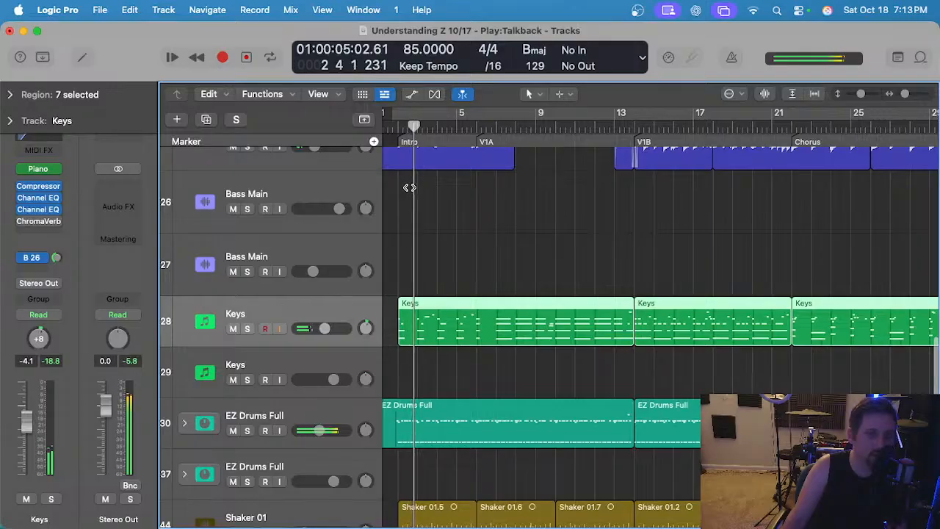
key(s)
scroll(415, 196, left, 1)
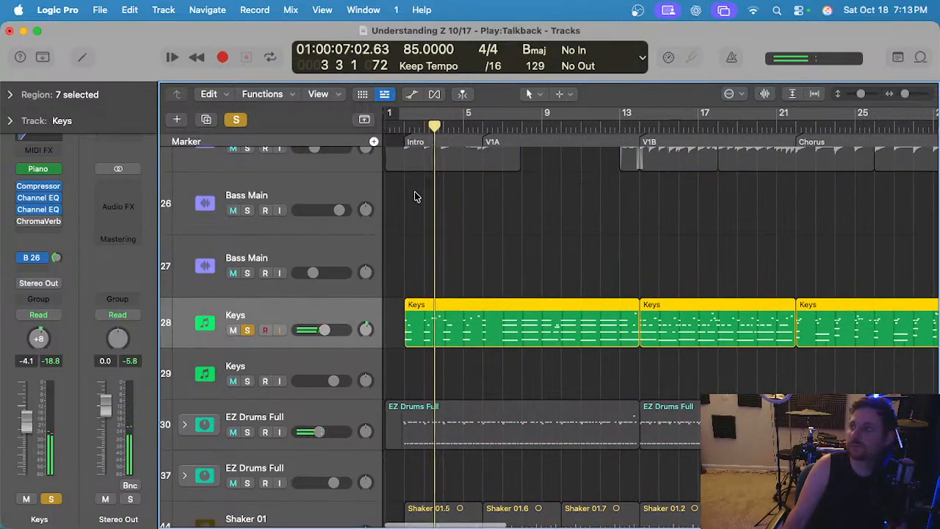
key(s)
Restart playback just before the Intro, at bar 1 beat 4, and solo the first EZ Drums Full track.
click(303, 405)
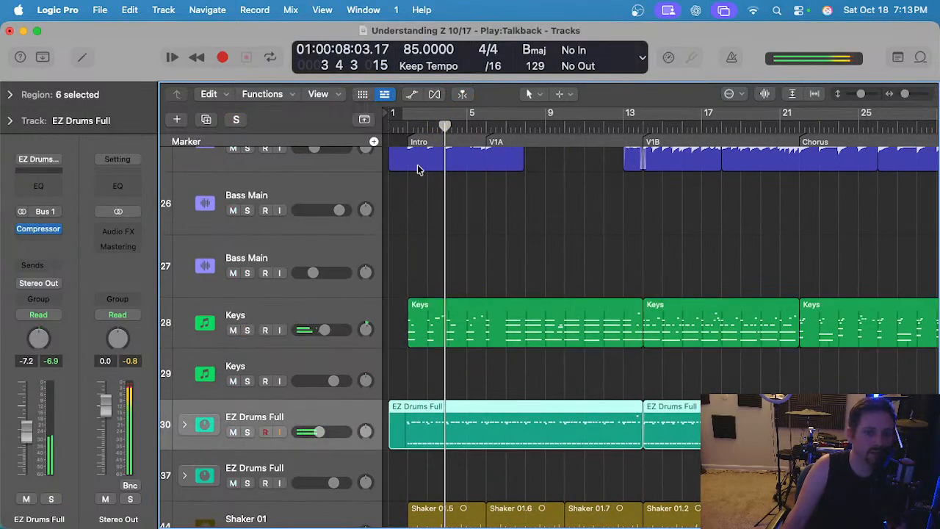
click(409, 124)
click(404, 212)
scroll(404, 212, up, 3)
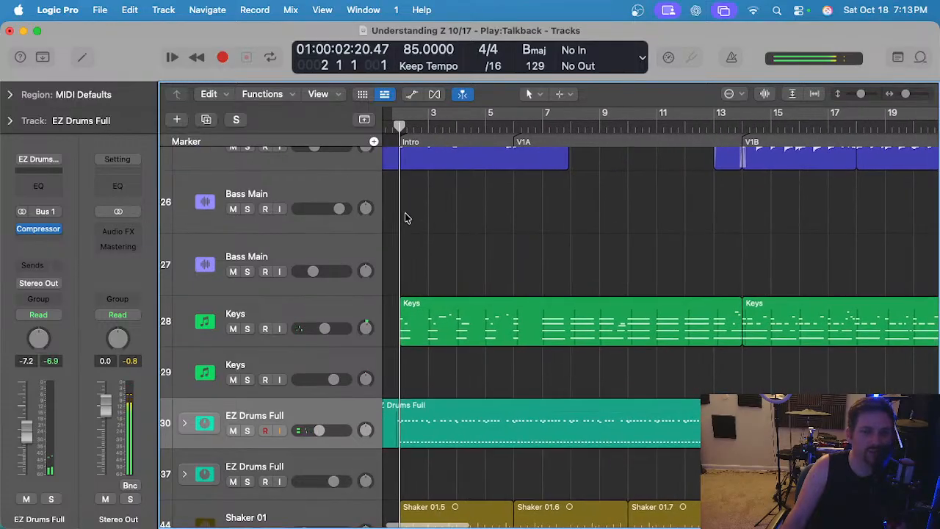
scroll(407, 214, left, 1)
scroll(421, 215, up, 1)
key(space)
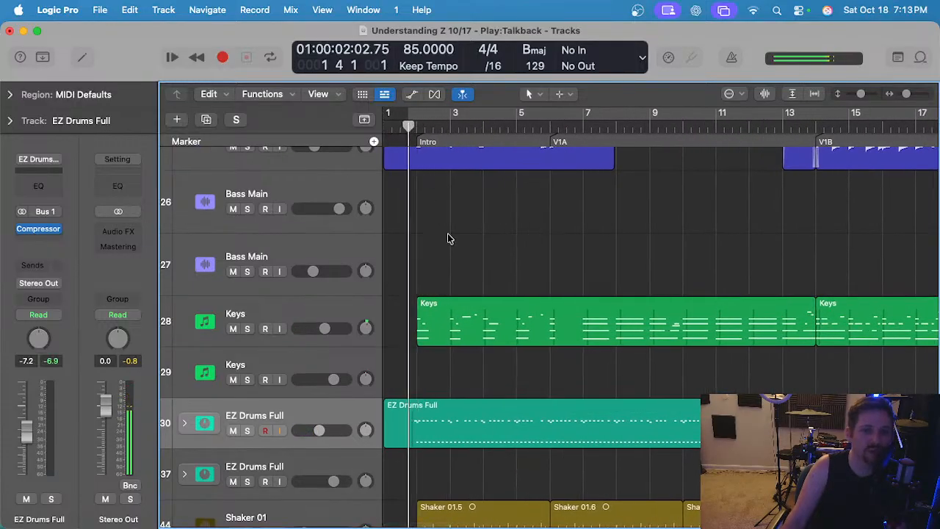
key(s)
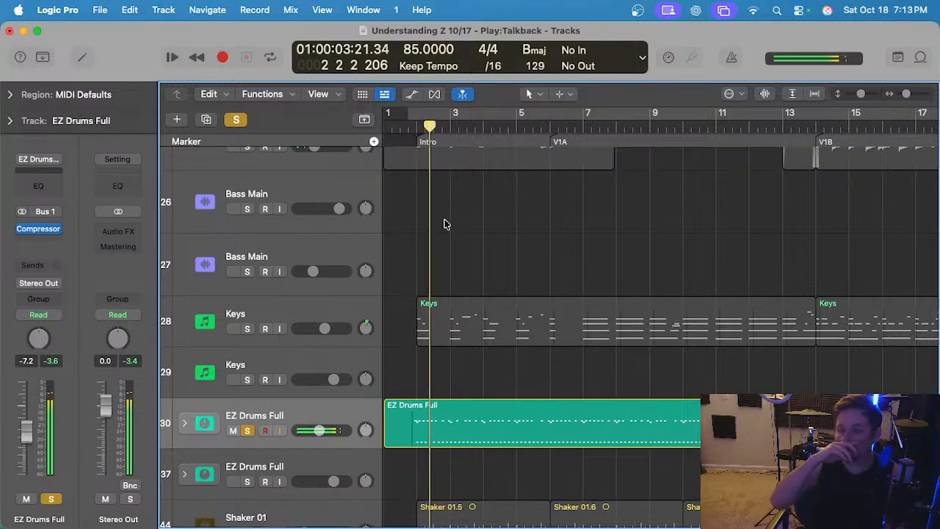
Listen to the soloed drums through the Intro and clear their solo to bring back the full mix.
scroll(454, 307, down, 1)
scroll(454, 307, down, 1)
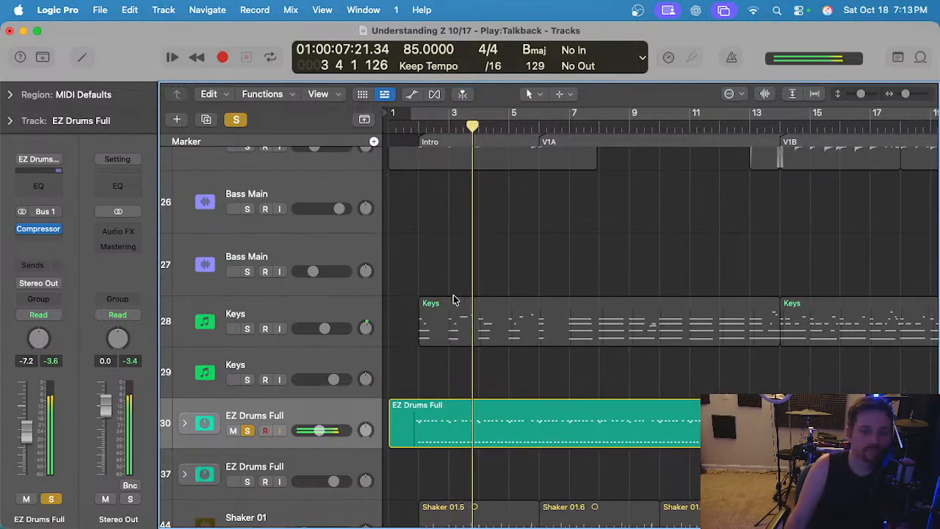
key(space)
key(s)
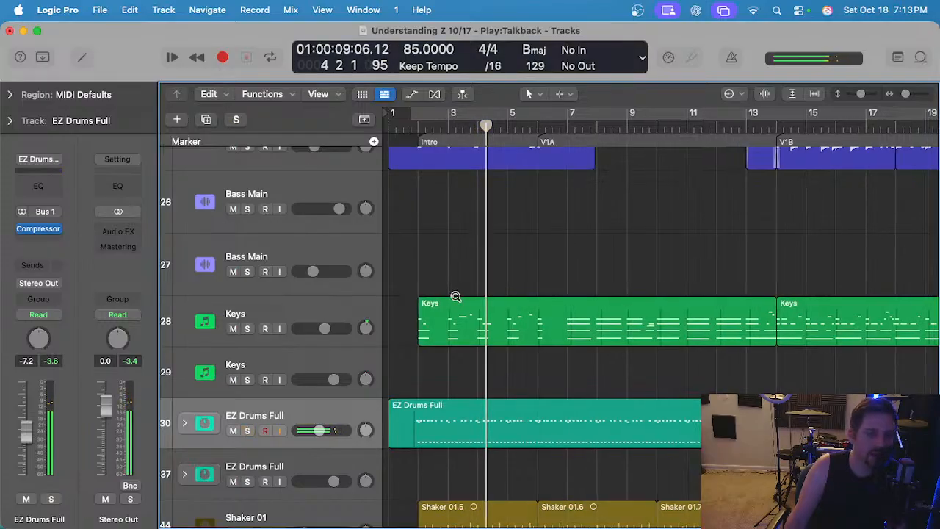
Return to the lead vocal tracks and replay the full mix from bar 1 beat 4, just before the Intro.
scroll(453, 297, down, 1)
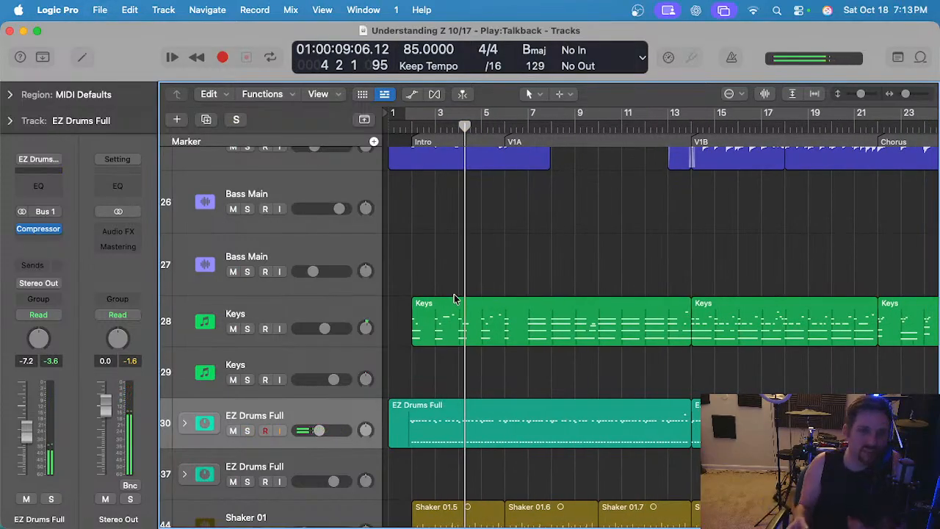
scroll(415, 223, down, 1)
scroll(417, 217, up, 10)
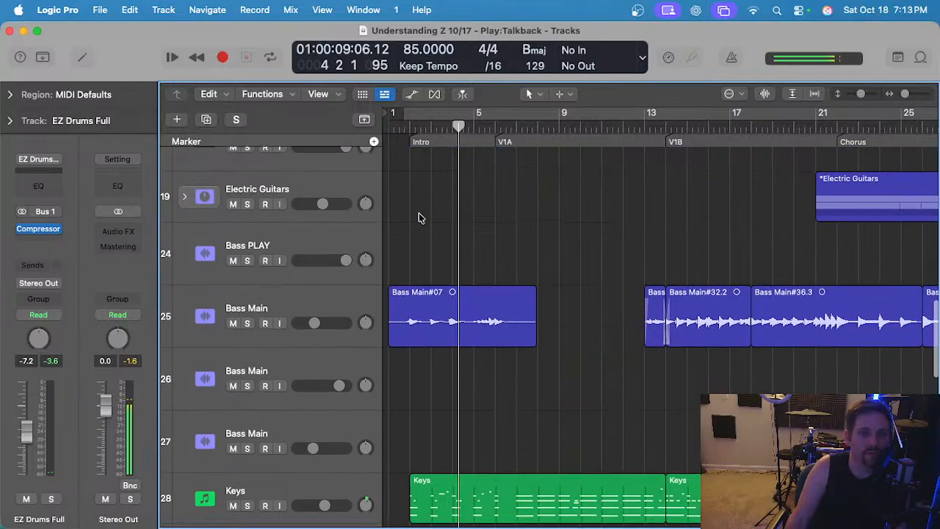
scroll(415, 220, up, 10)
scroll(431, 234, down, 1)
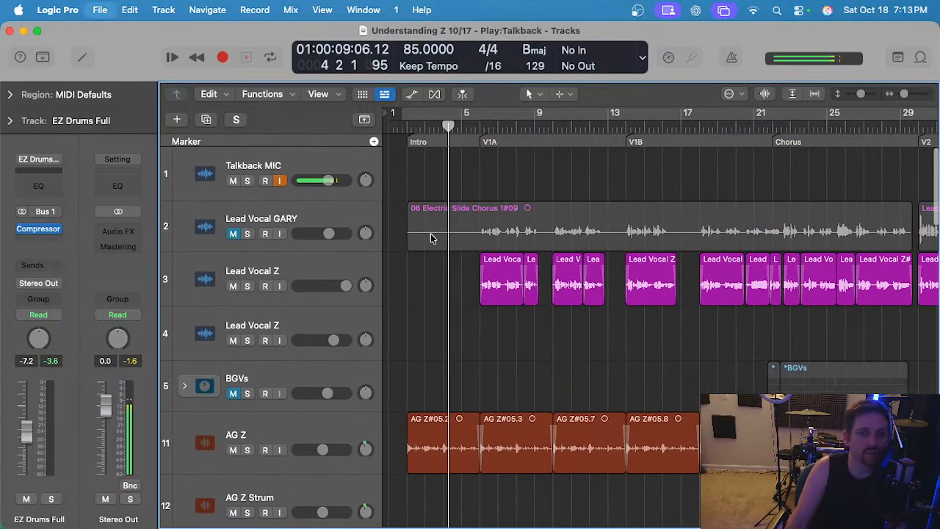
click(402, 127)
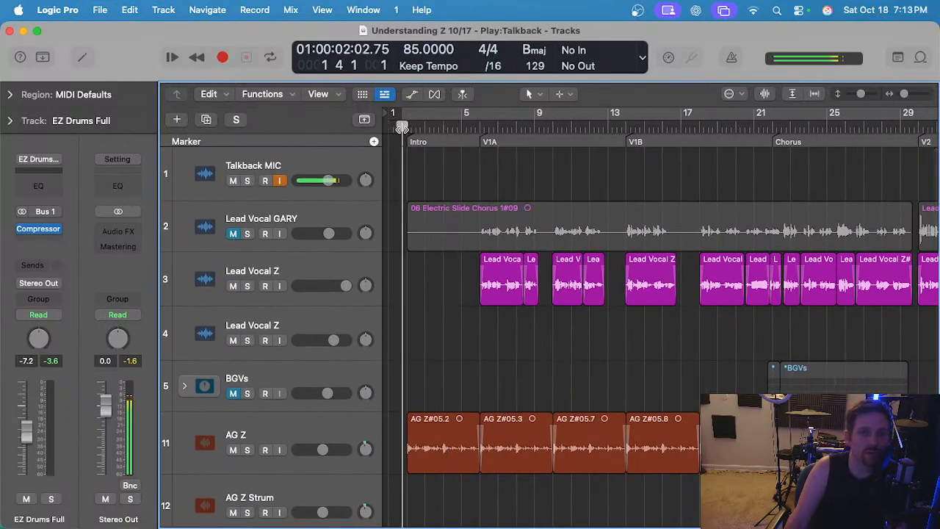
scroll(436, 182, down, 2)
scroll(436, 188, right, 1)
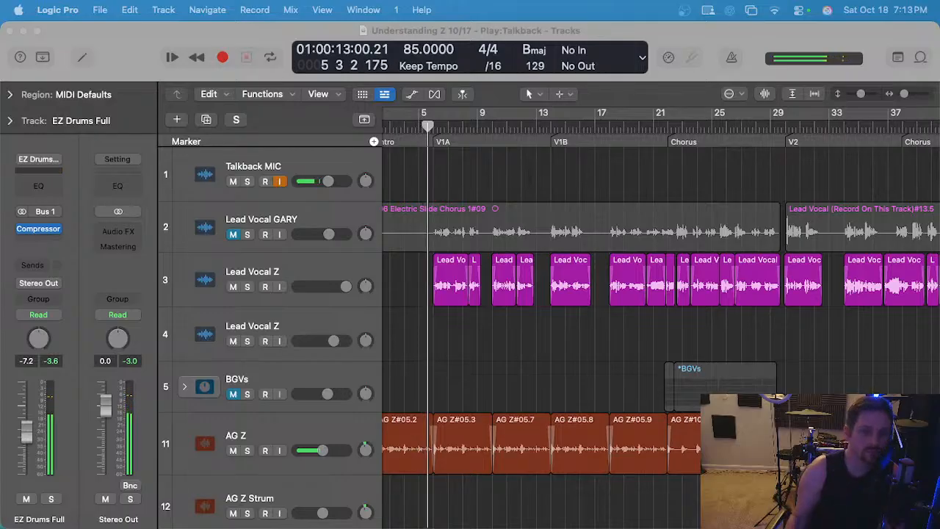
Follow the full mix through V1A and V1B and inspect the channel strip of the first Lead Vocal Z track.
click(491, 352)
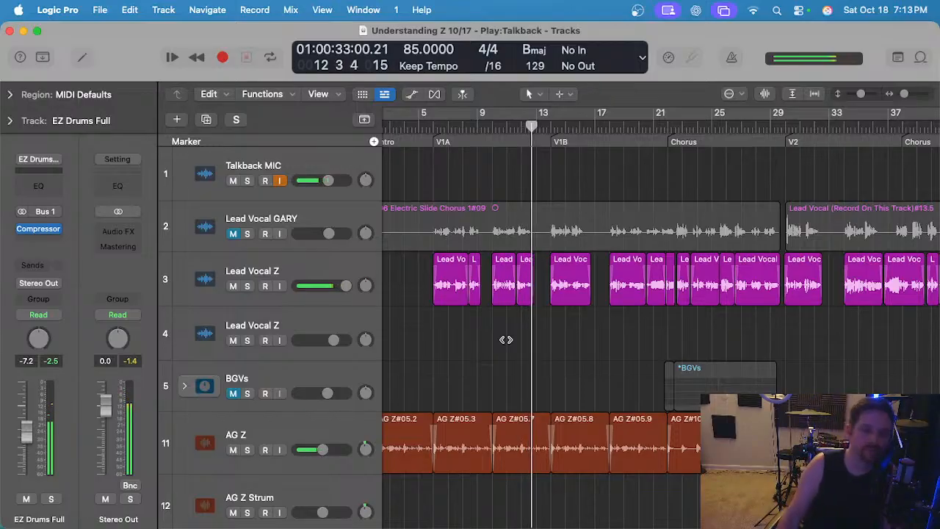
scroll(506, 339, left, 2)
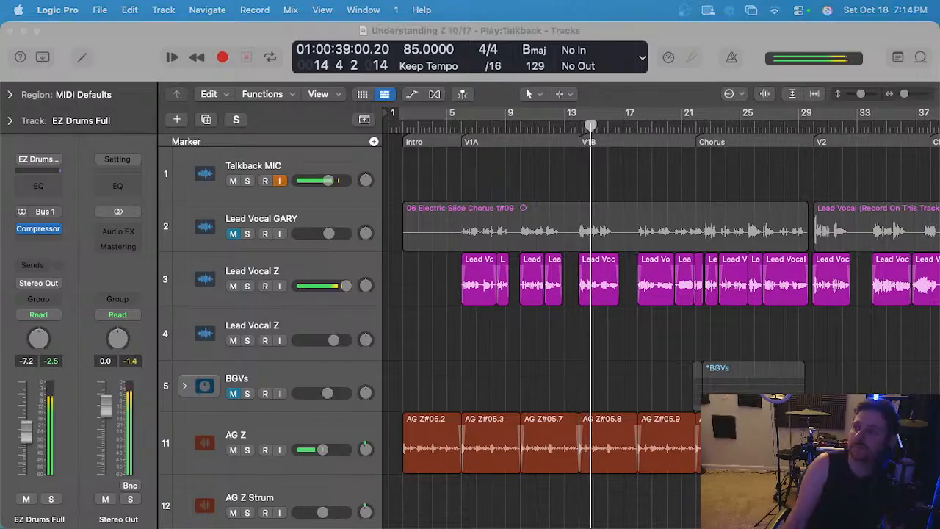
click(621, 343)
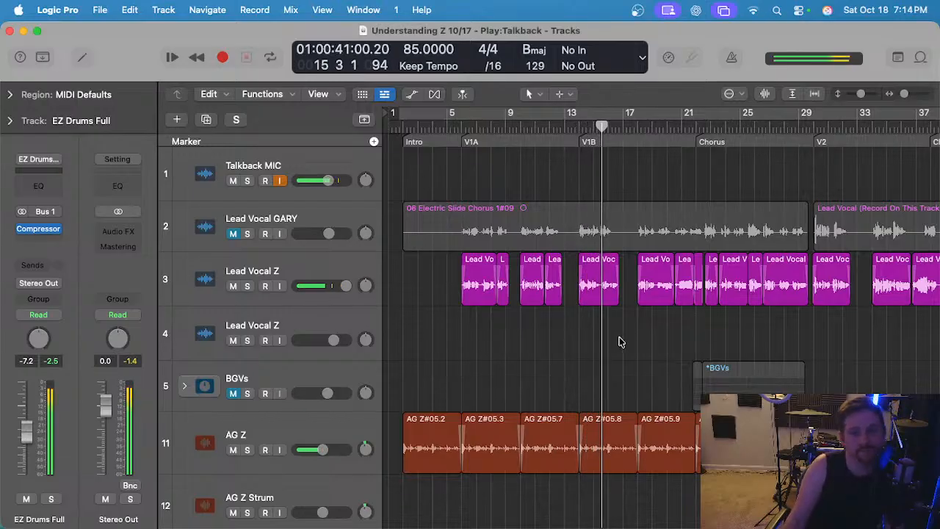
scroll(620, 339, up, 3)
scroll(621, 342, right, 4)
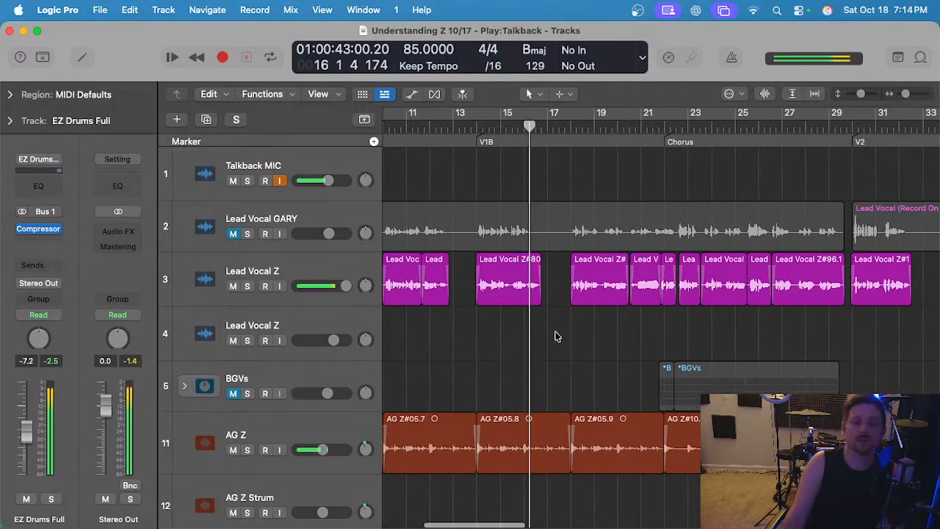
click(318, 271)
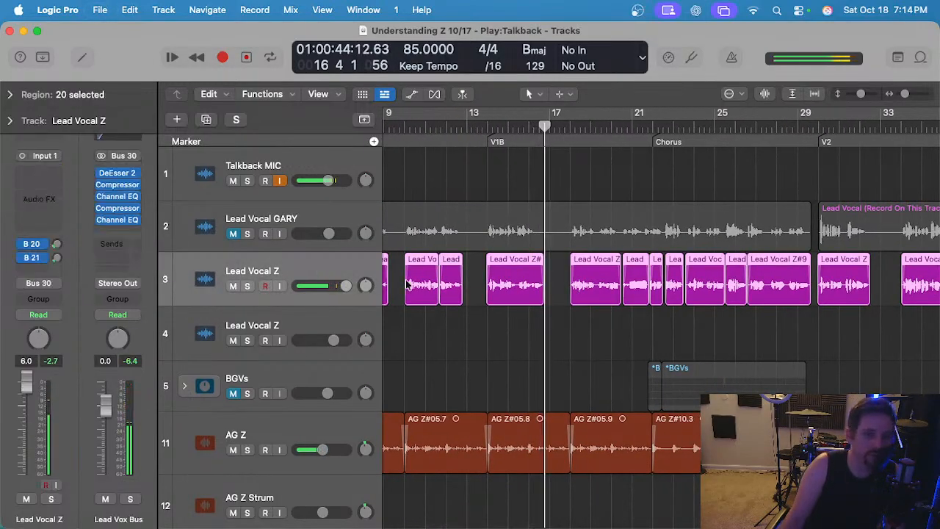
click(525, 338)
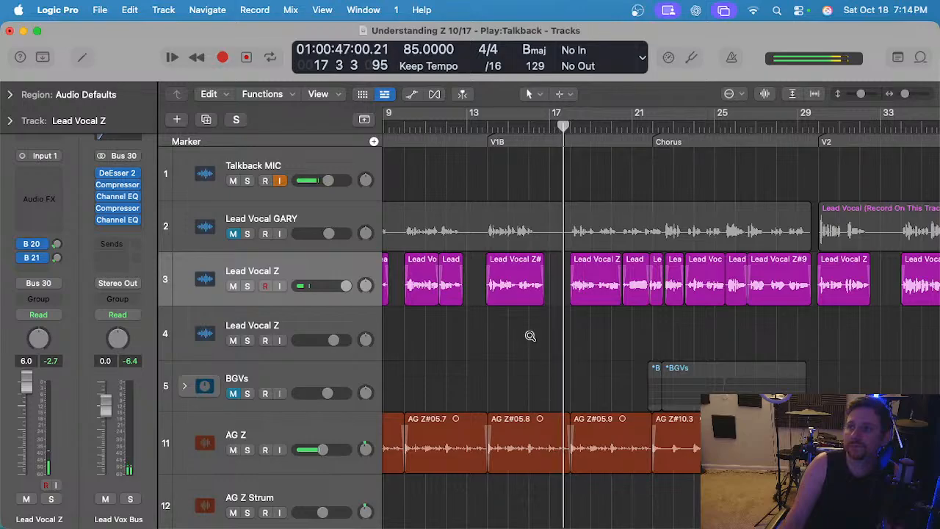
scroll(530, 339, down, 1)
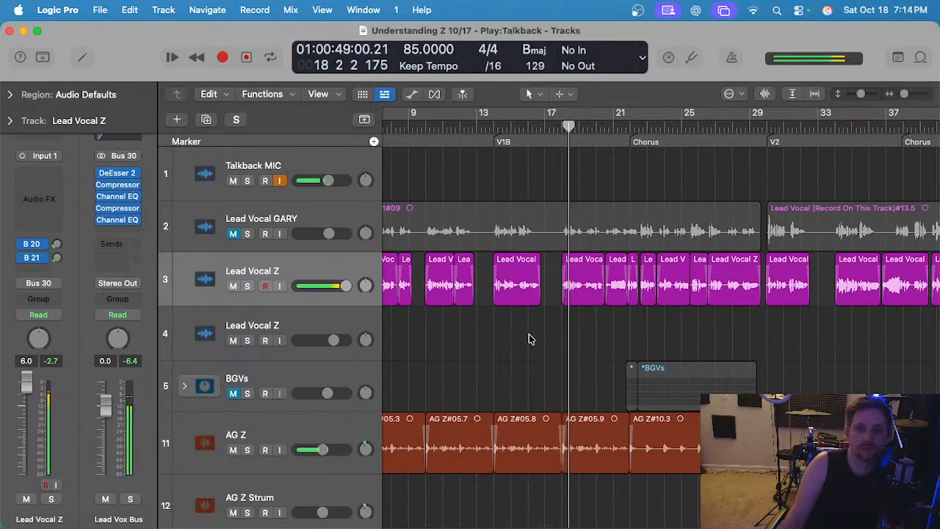
Collapse the Gary's Loops track stack and check the Tambourine regions around the first Chorus.
scroll(529, 339, down, 20)
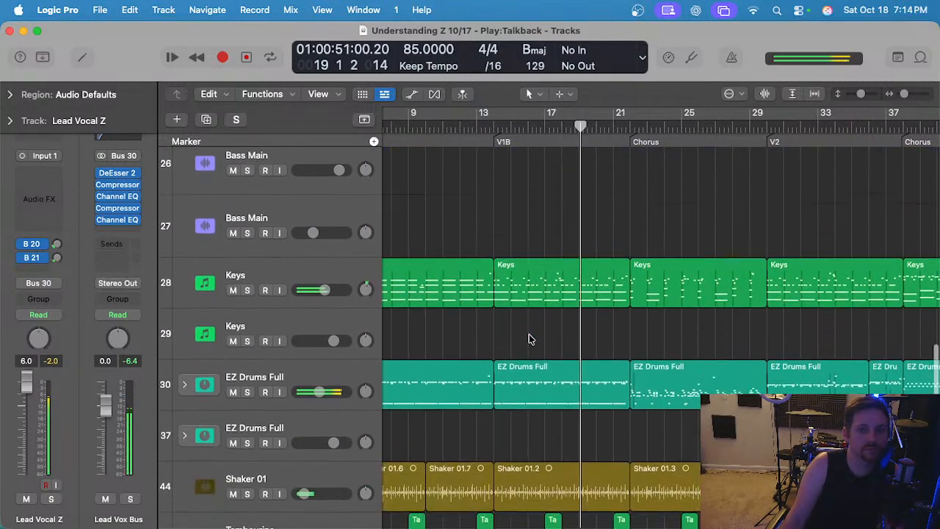
scroll(557, 330, up, 5)
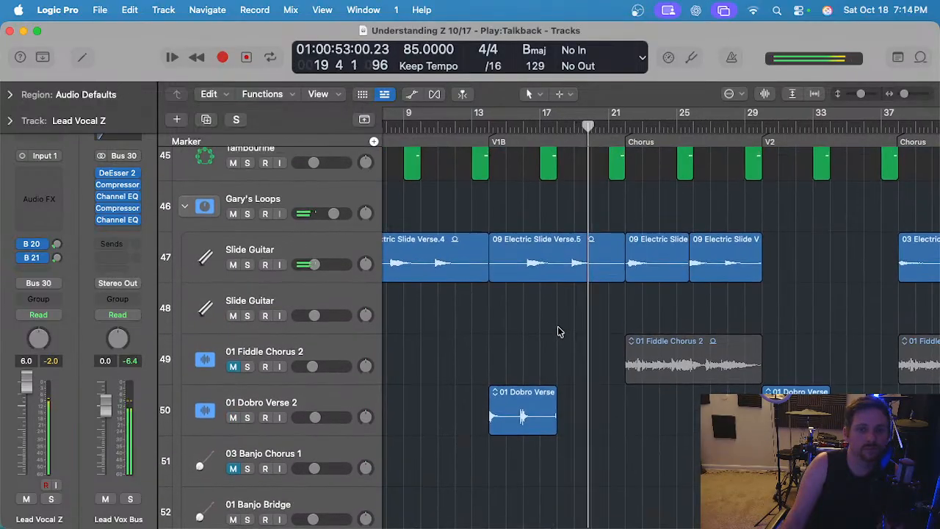
click(184, 339)
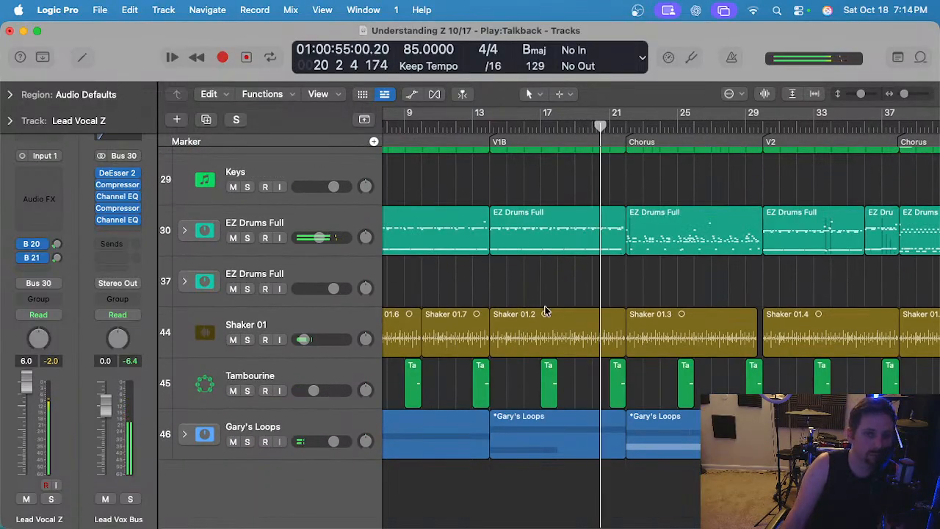
drag(596, 382, 685, 391)
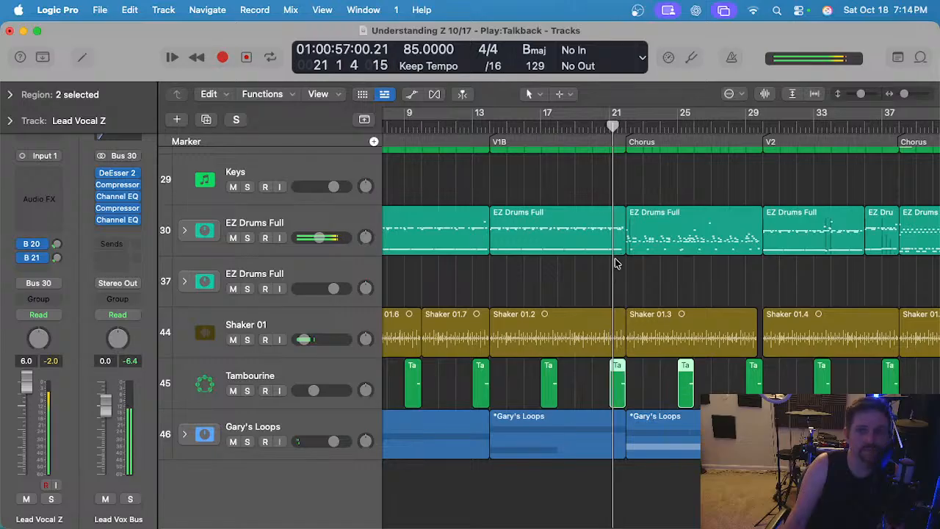
click(628, 287)
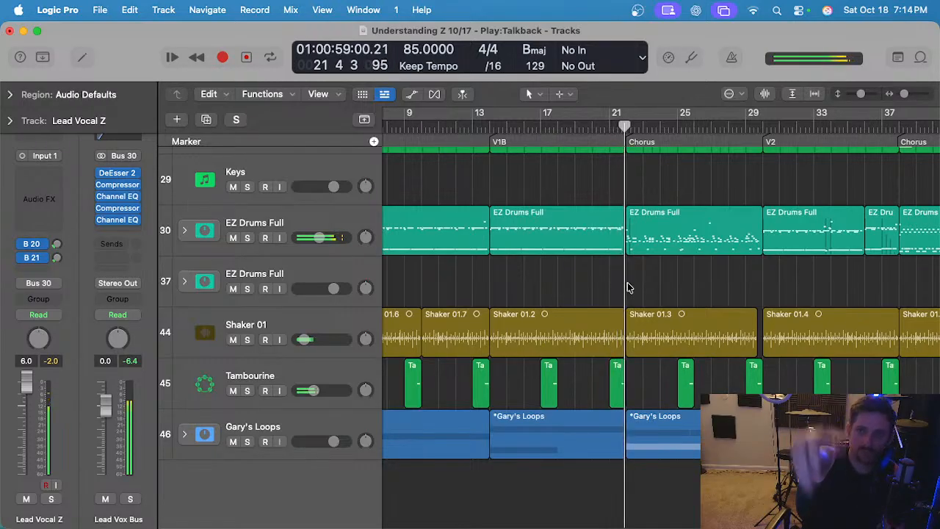
Lower the volume of the EG Country track holding the first Chorus regions to -5.7 dB during playback.
scroll(627, 287, up, 3)
scroll(627, 287, up, 1)
scroll(587, 330, right, 3)
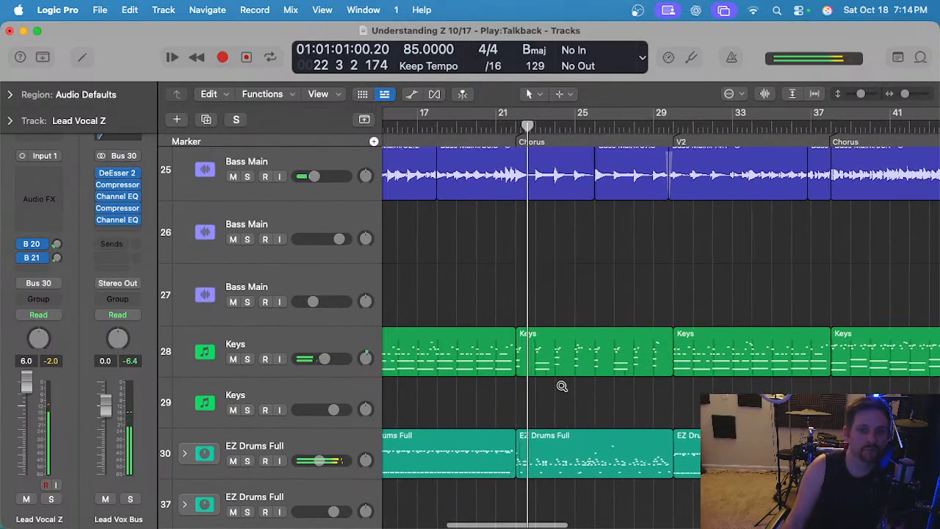
scroll(552, 283, up, 4)
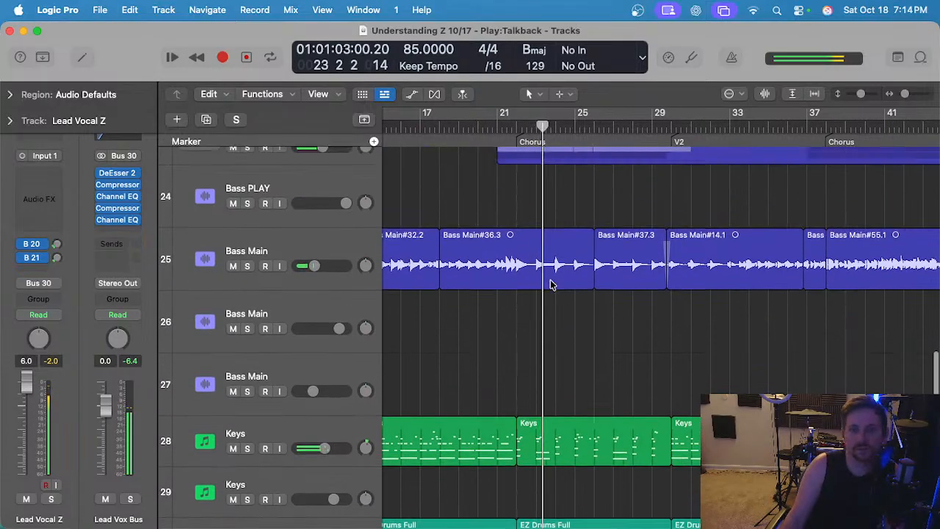
scroll(552, 284, up, 3)
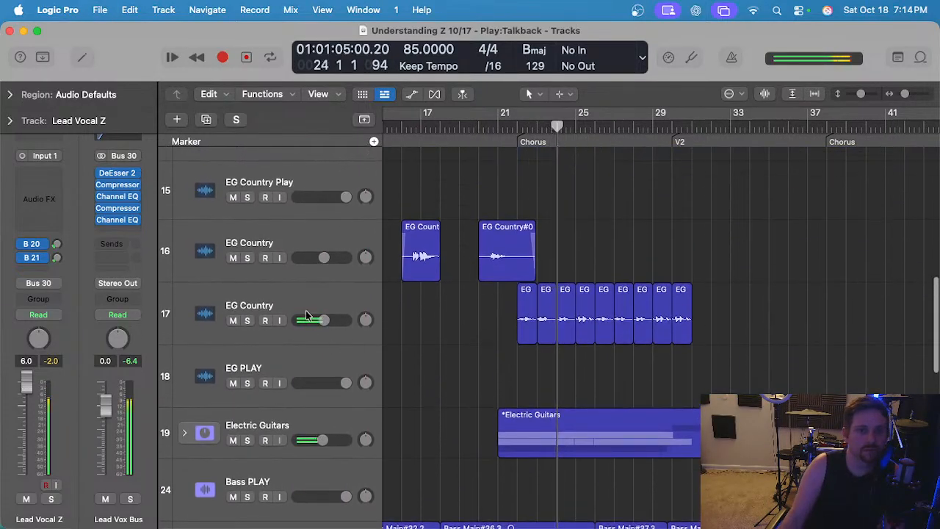
drag(324, 320, 321, 321)
click(451, 325)
Check the guitar and banjo regions around the Chorus sections and save the project.
scroll(452, 327, up, 2)
scroll(452, 327, right, 8)
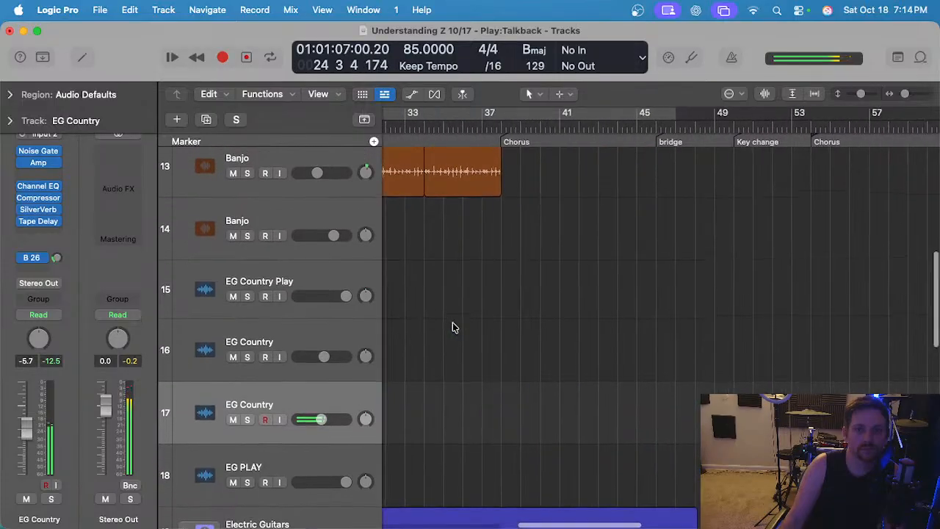
scroll(452, 327, up, 1)
scroll(452, 327, left, 10)
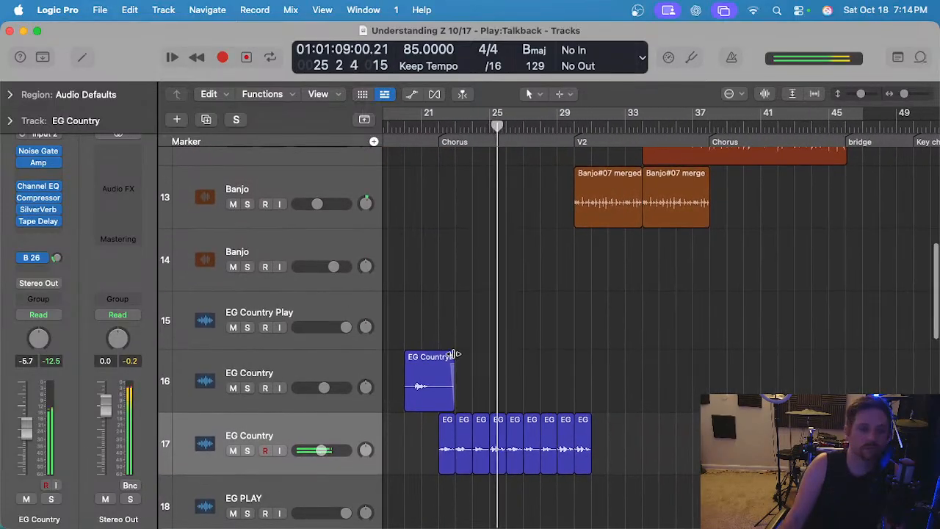
key(super+s)
key(super+Left)
key(super+s)
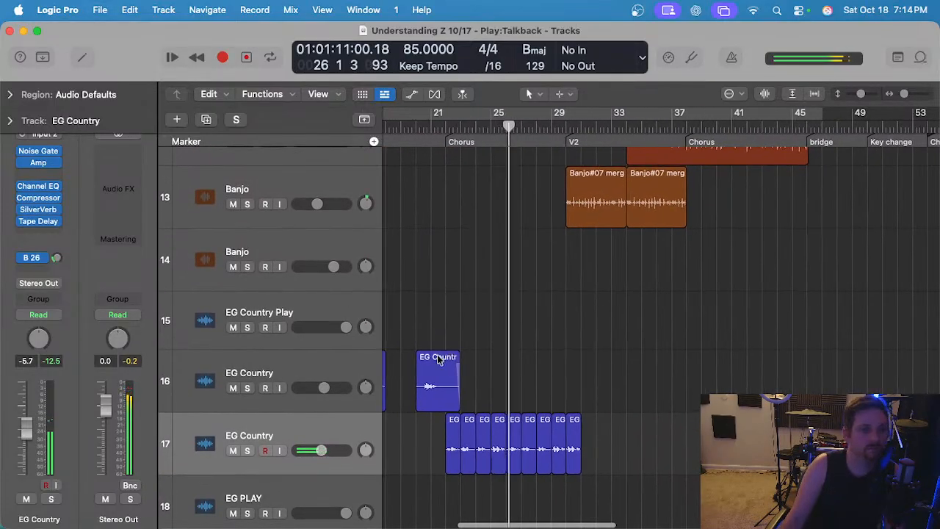
Follow the lead vocal and acoustic guitar regions through the first Chorus into V2 and save the project.
scroll(440, 354, up, 6)
scroll(441, 353, left, 3)
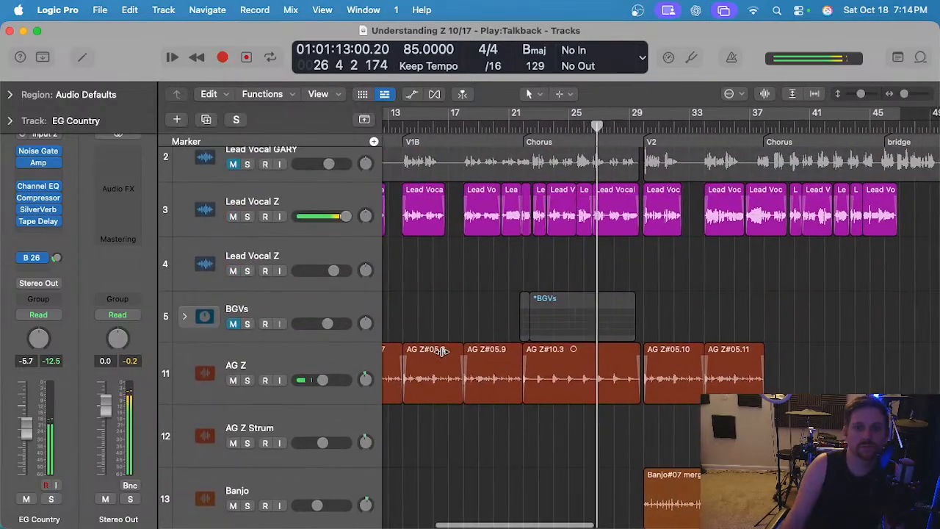
key(super+Left)
key(super+s)
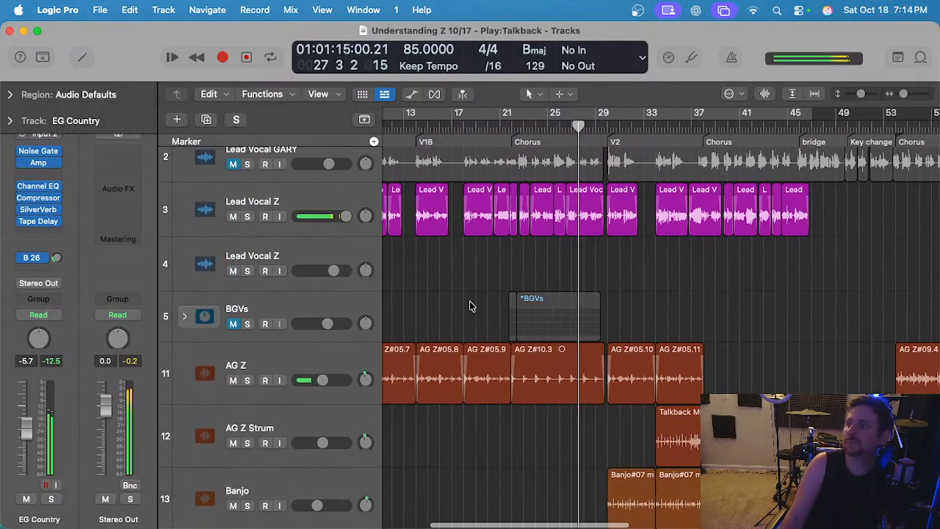
key(super+Right)
key(super+s)
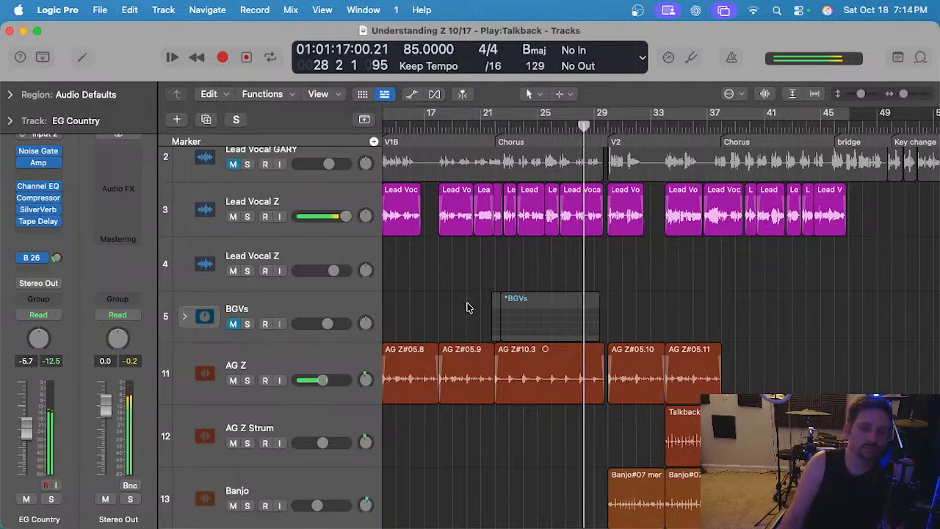
key(super+Left)
key(super+s)
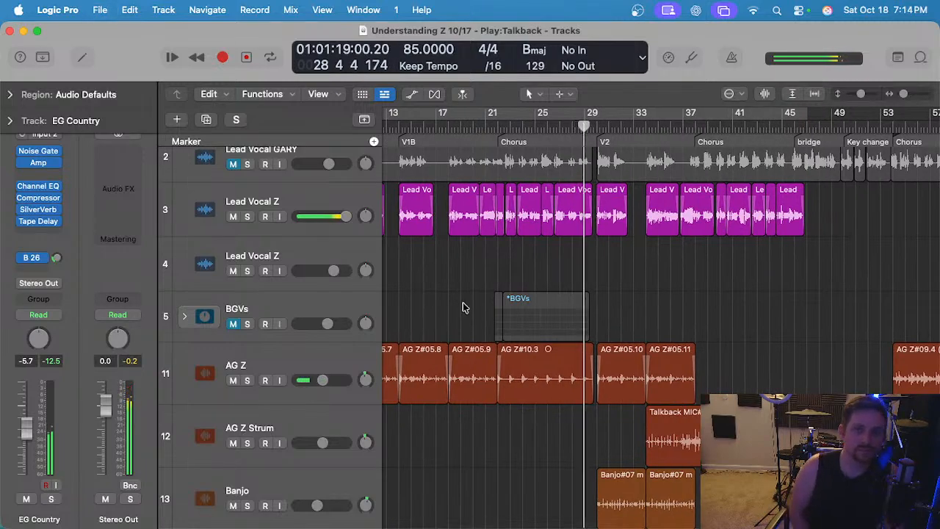
key(super+s)
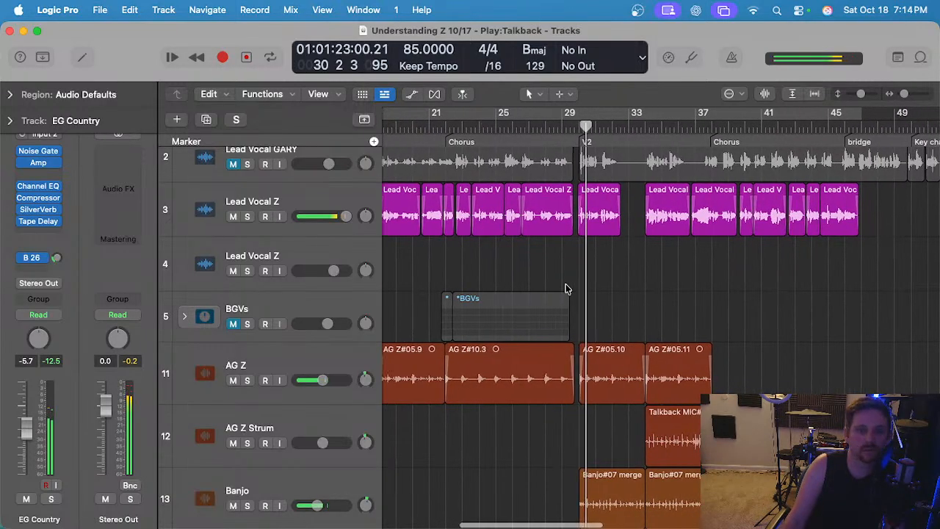
Listen to the Banjo track soloed in V2 and bring back the full mix.
key(super+Right)
scroll(558, 284, down, 5)
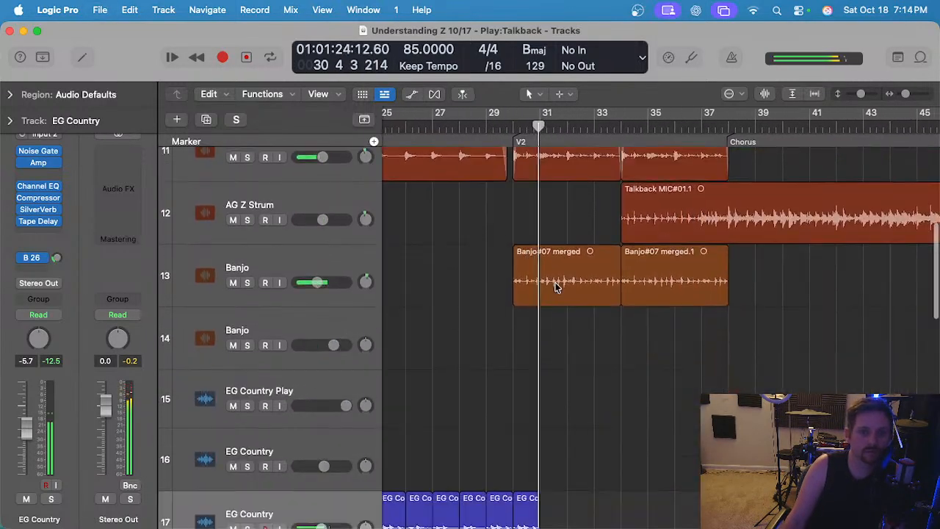
click(307, 262)
key(s)
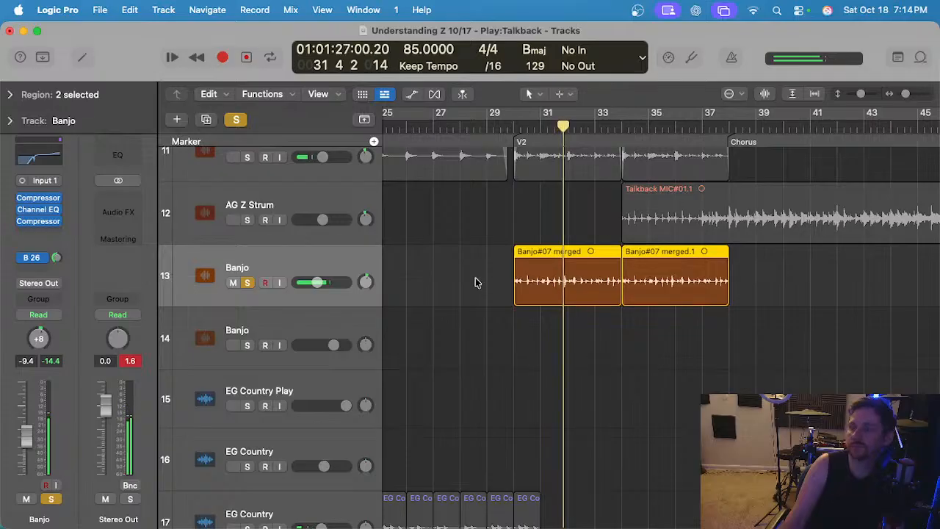
key(s)
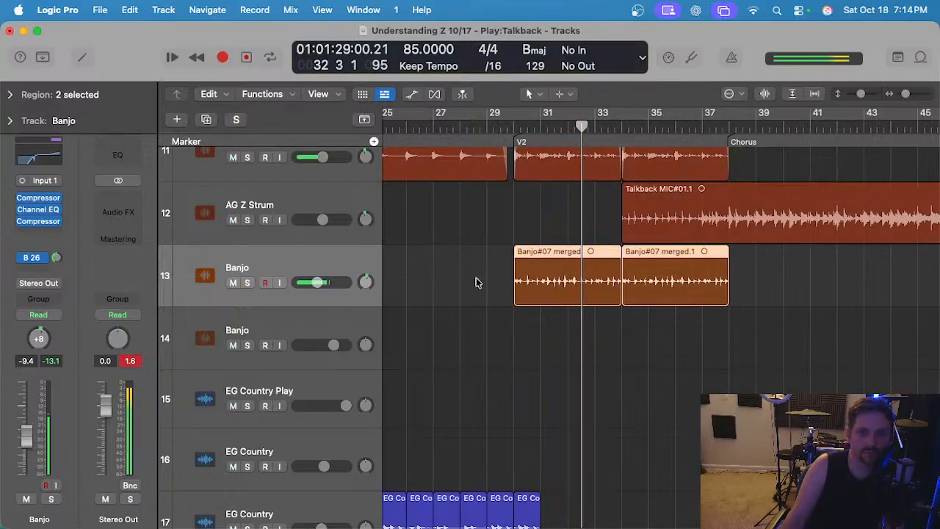
Expand the Electric Guitars stack, move playback to the start of V2 and select the EG 1 Mid track.
key(super+Left)
scroll(497, 268, up, 3)
scroll(497, 268, down, 10)
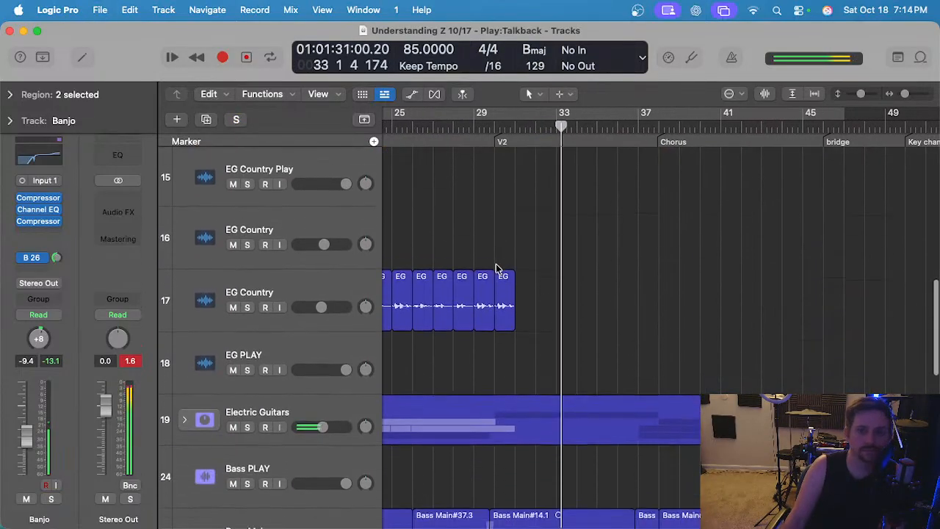
click(189, 343)
click(186, 343)
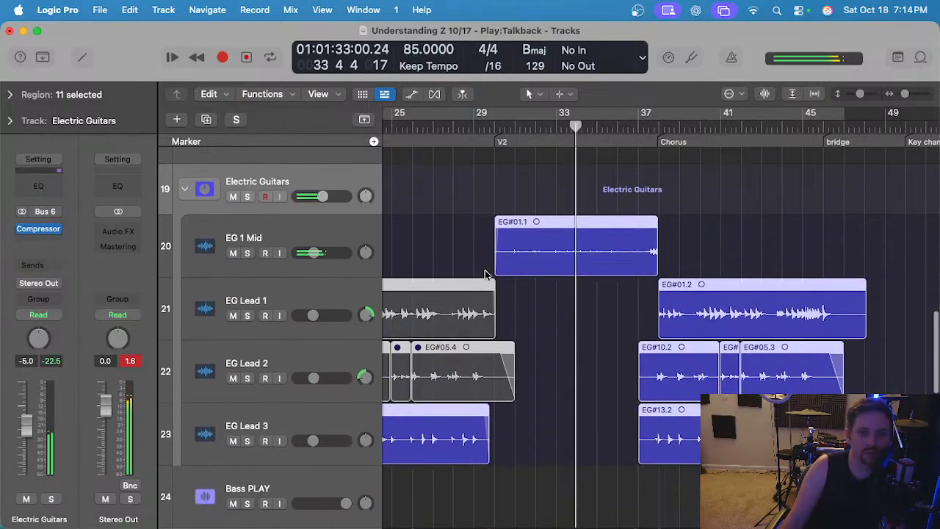
click(494, 124)
click(345, 229)
click(486, 216)
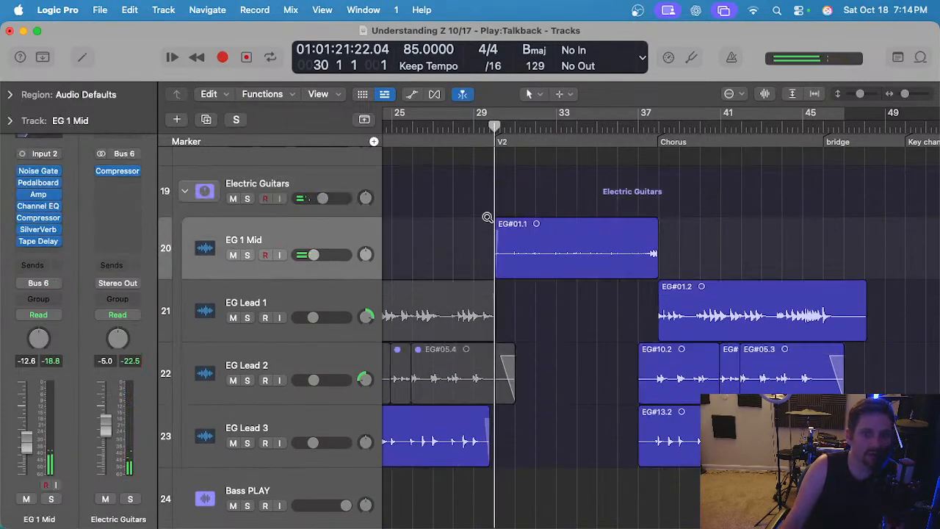
Listen to EG 1 Mid soloed from the start of V2, unsolo it and collapse the Electric Guitars stack.
scroll(486, 216, up, 1)
key(s)
key(space)
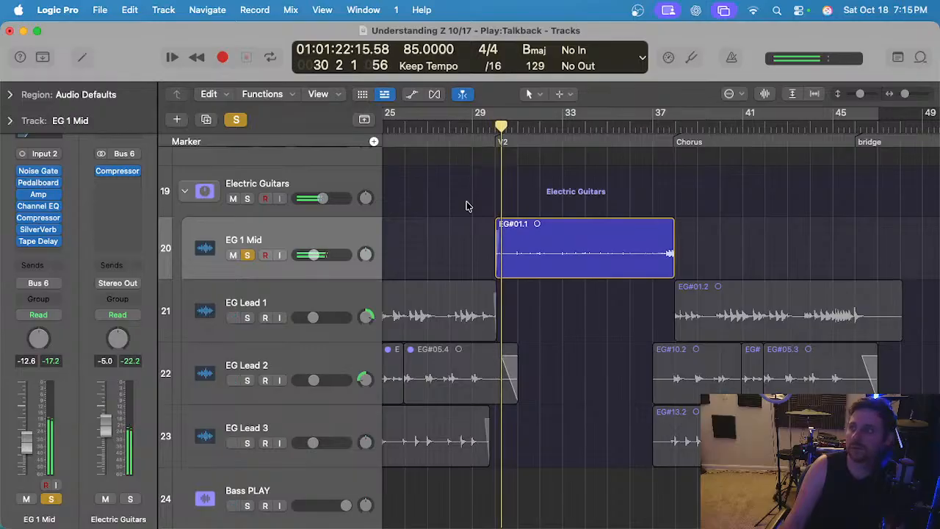
scroll(471, 211, up, 1)
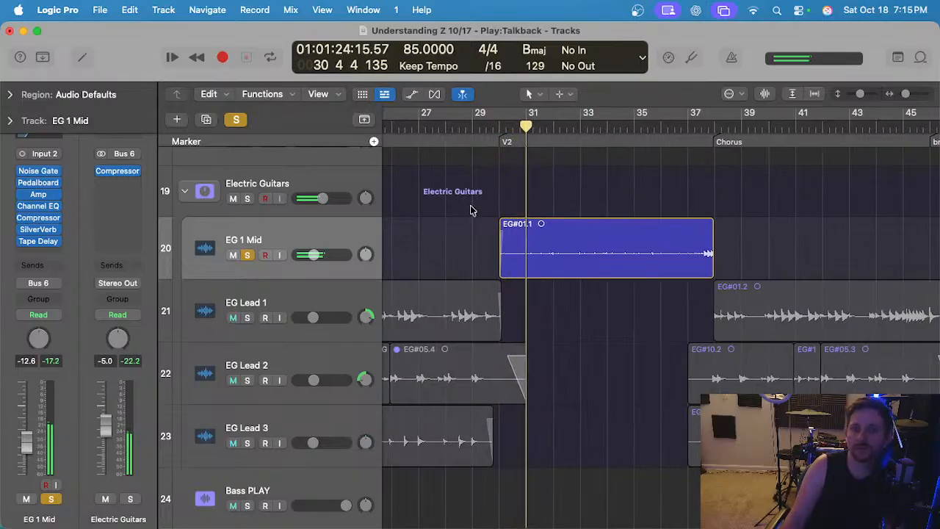
key(s)
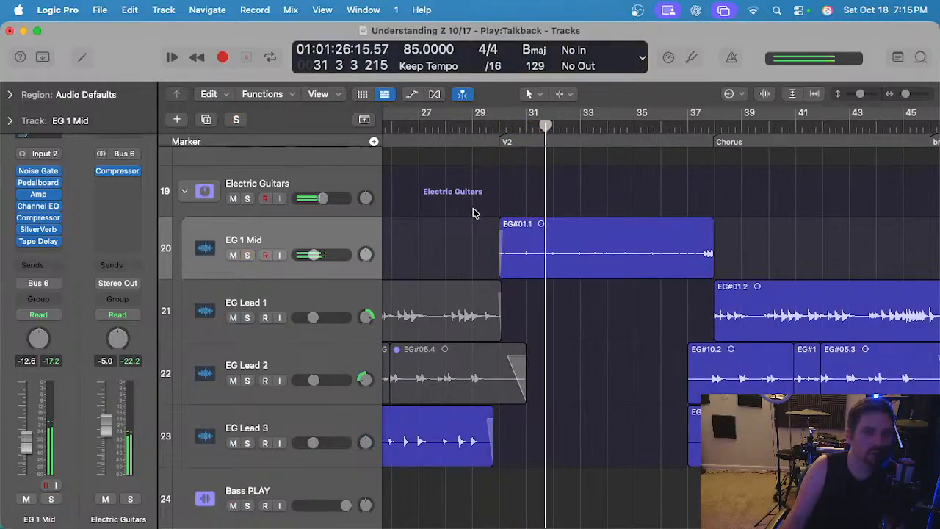
scroll(472, 212, down, 1)
click(184, 191)
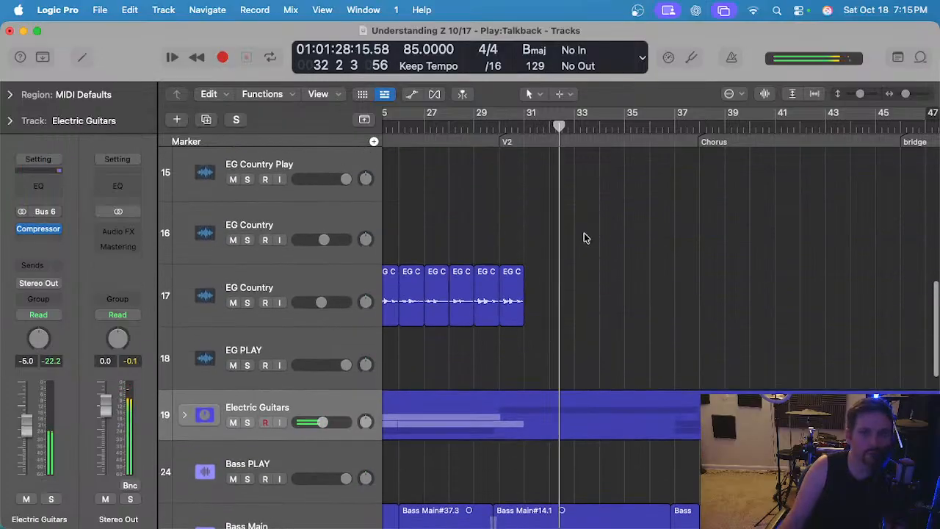
Listen to the Bass Main track soloed from bar 32 and return to the full mix.
scroll(585, 238, down, 8)
scroll(586, 238, down, 3)
scroll(586, 236, up, 7)
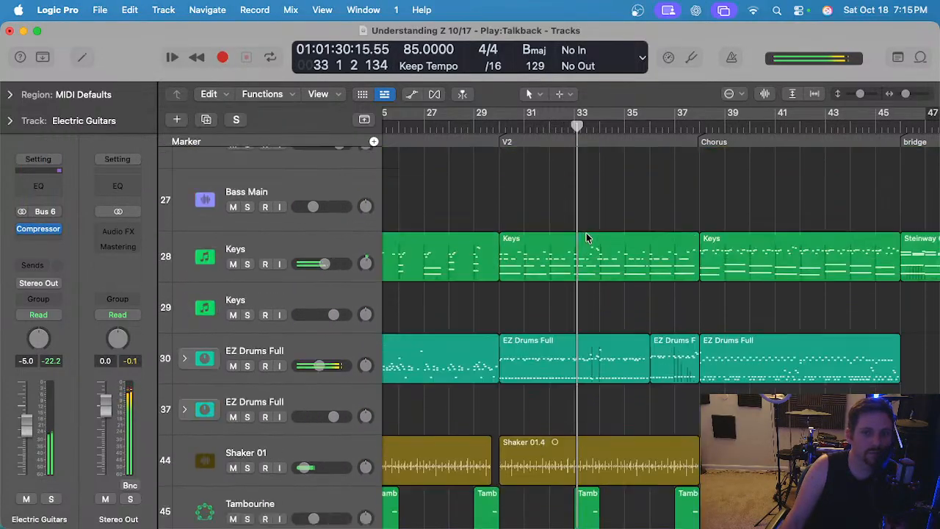
click(311, 321)
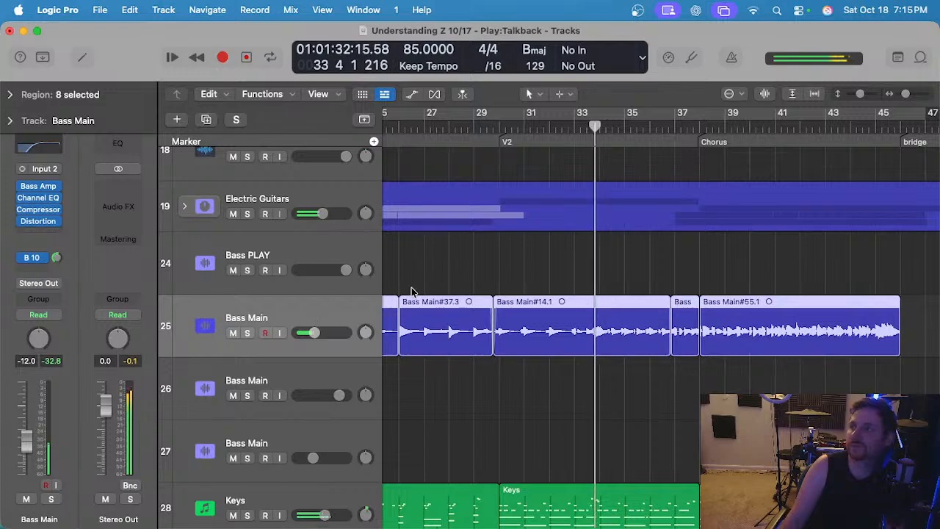
click(549, 120)
click(529, 267)
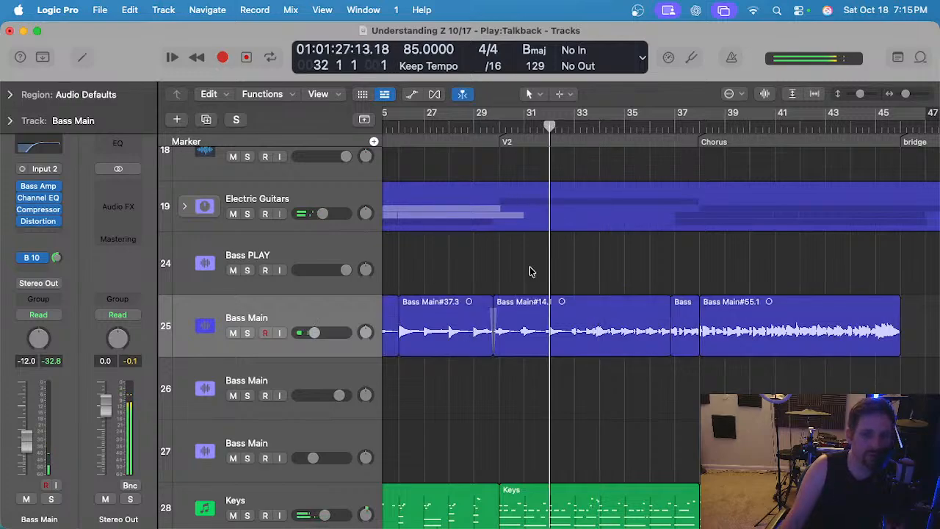
key(s)
key(space)
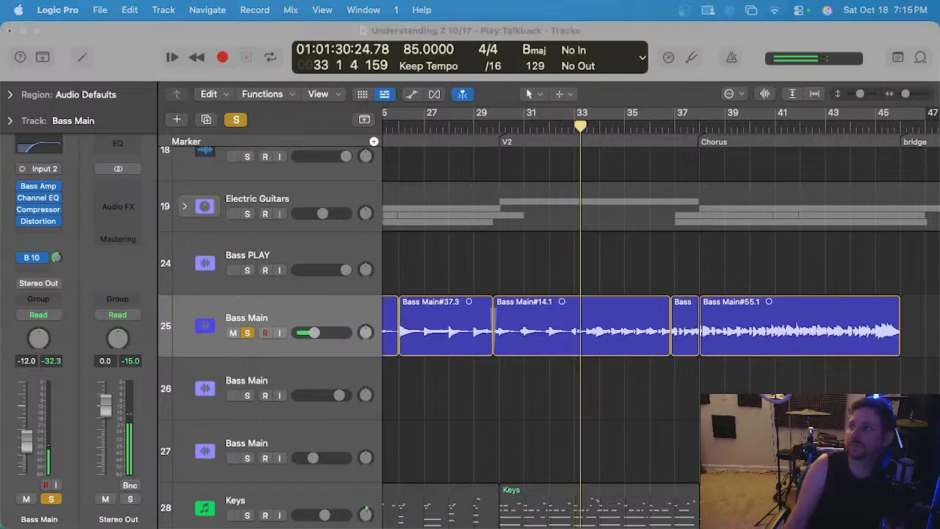
click(571, 266)
key(s)
Replay V2 from its start and examine the vocal, banjo and EG Country regions at the transition out of the first Chorus.
scroll(575, 258, down, 10)
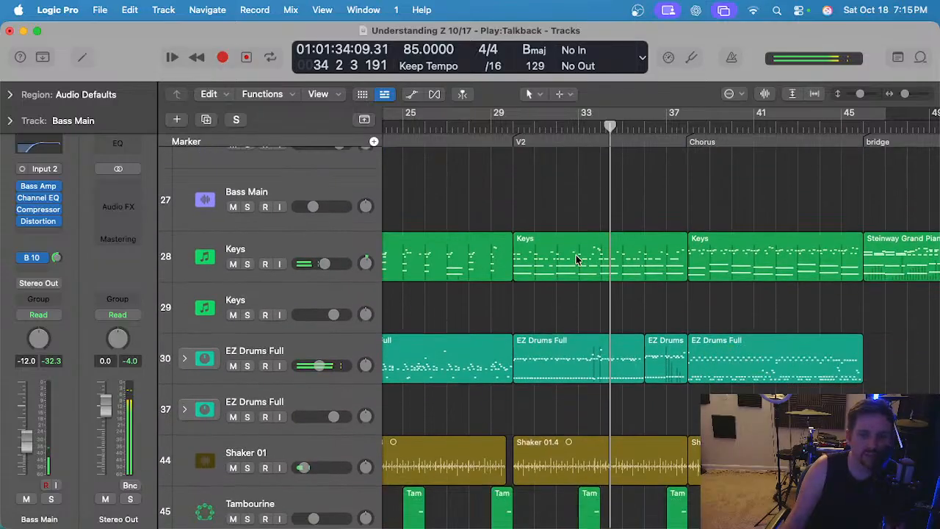
scroll(578, 258, up, 15)
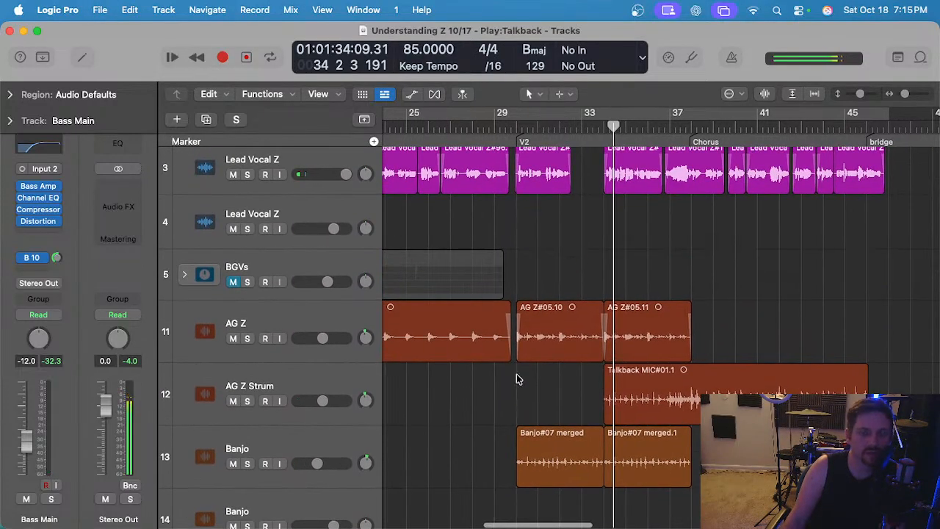
scroll(516, 378, up, 2)
click(518, 127)
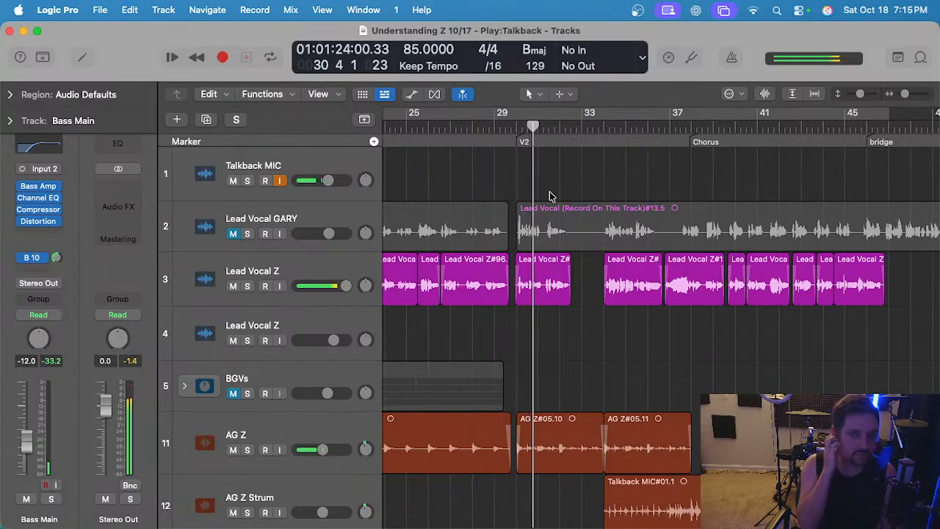
scroll(574, 331, down, 10)
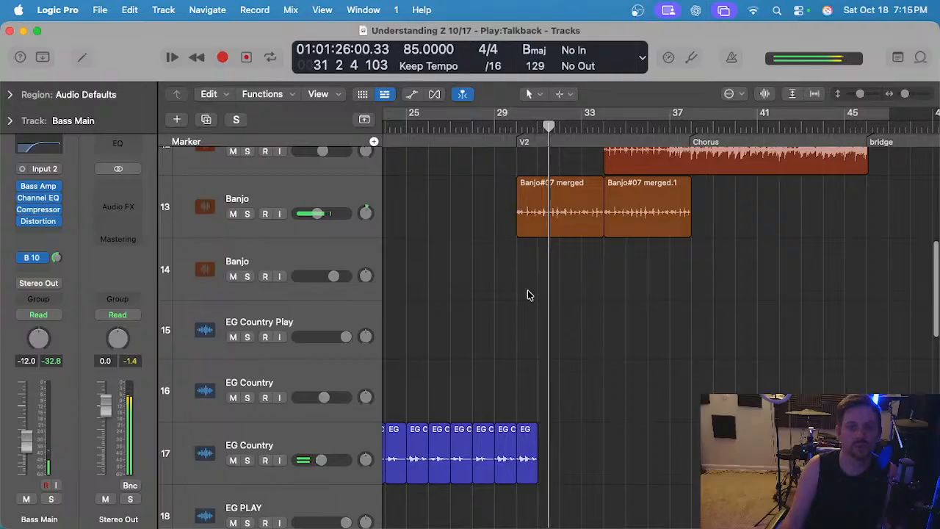
scroll(529, 294, up, 5)
scroll(579, 385, left, 4)
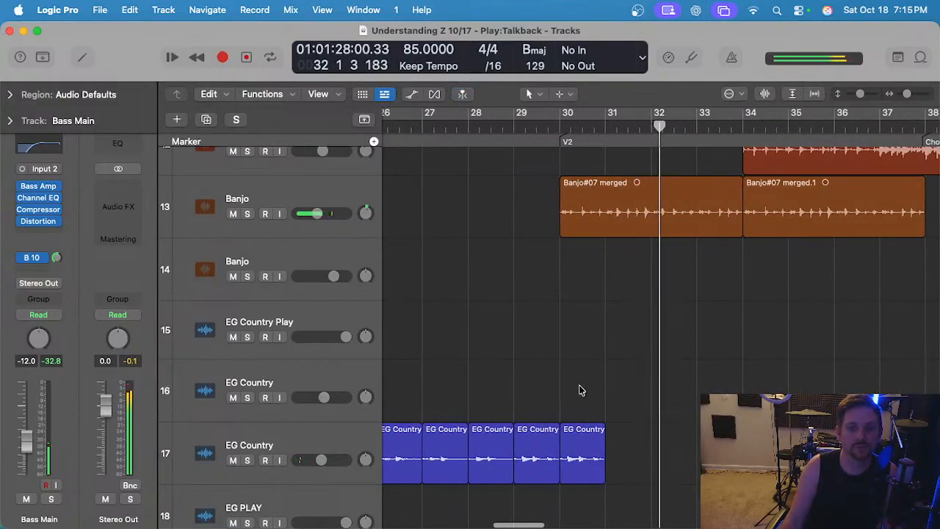
scroll(580, 361, down, 3)
scroll(621, 379, up, 2)
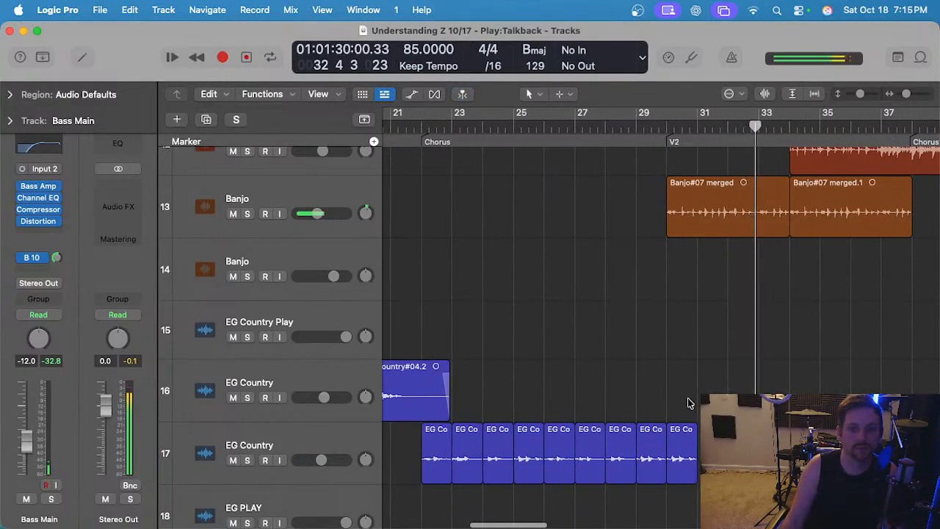
Check the soloed EG Country track from bar 29, delete its last region at the start of V2, unsolo and save the project.
click(688, 473)
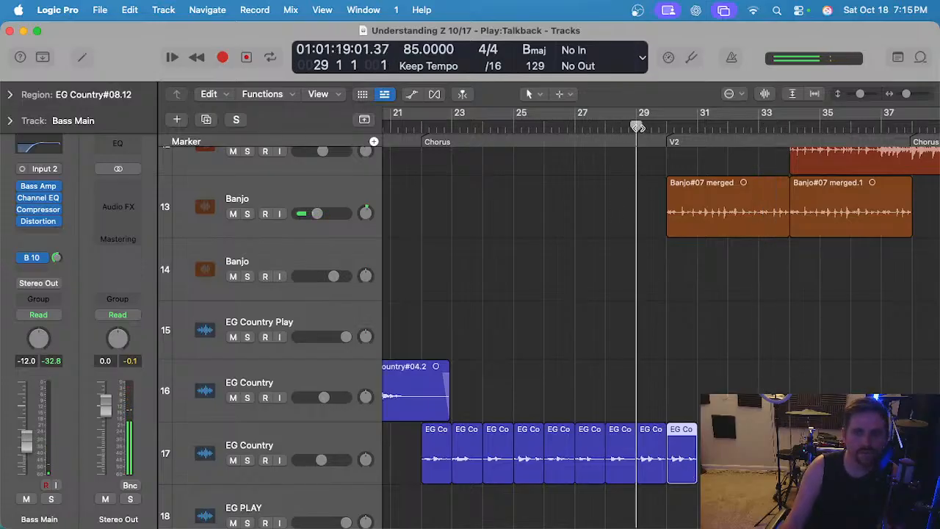
click(290, 447)
key(s)
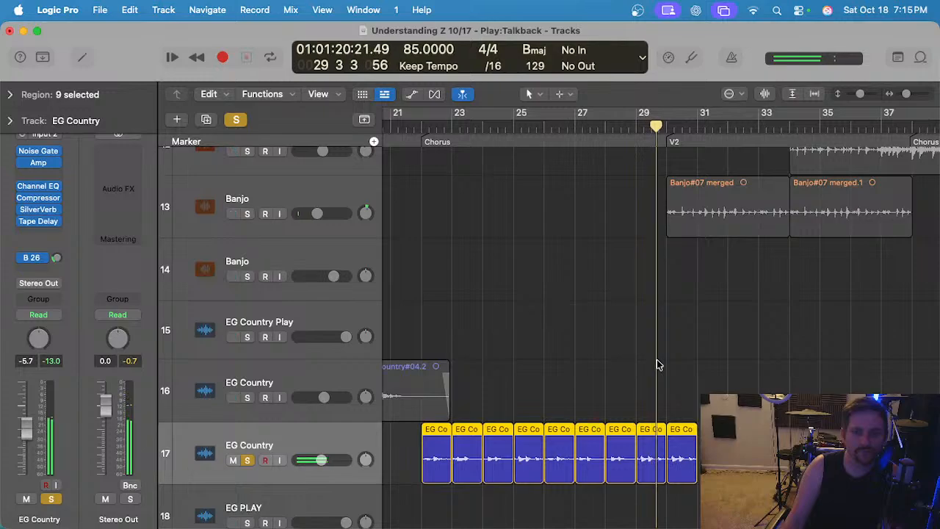
click(683, 451)
key(Delete)
key(s)
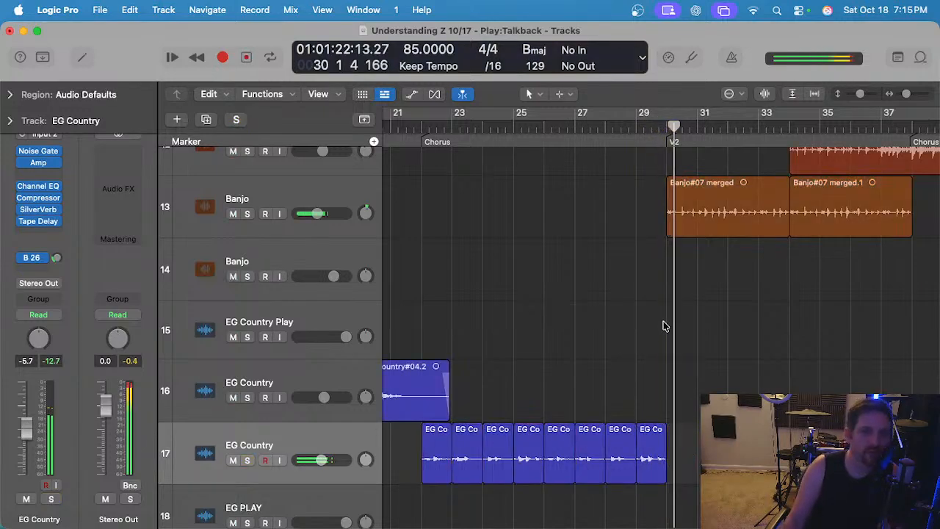
key(super+Left)
scroll(681, 314, right, 4)
key(super+s)
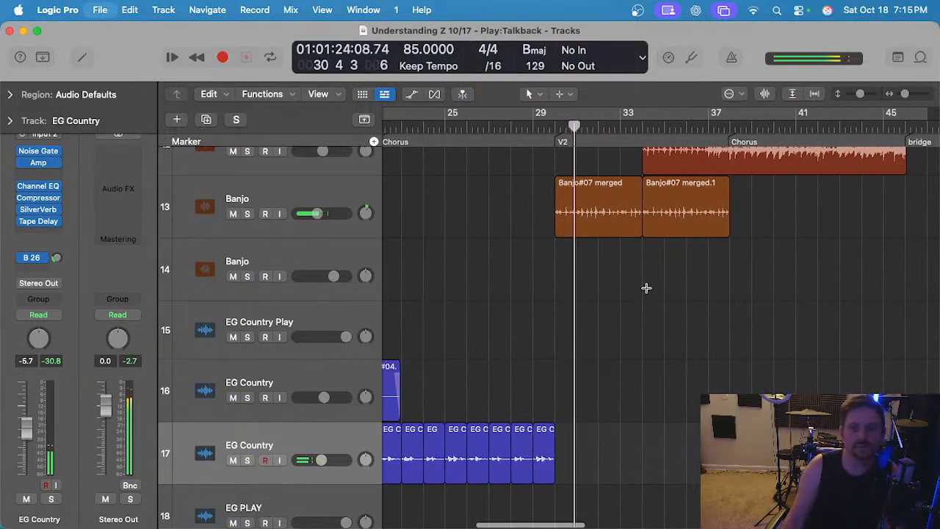
Review the V2 arrangement from vocals to drums and inspect the EZ Drums Full notes in the Piano Roll.
scroll(645, 290, up, 10)
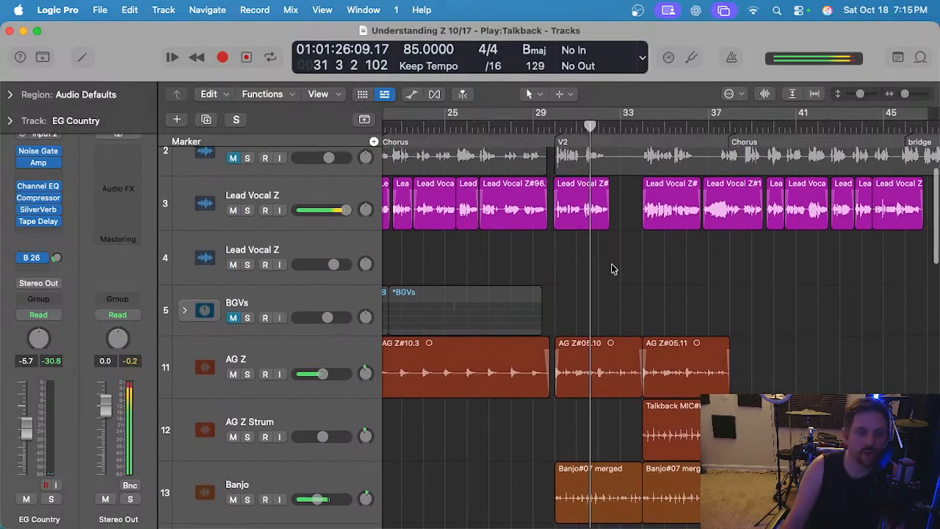
scroll(611, 268, down, 15)
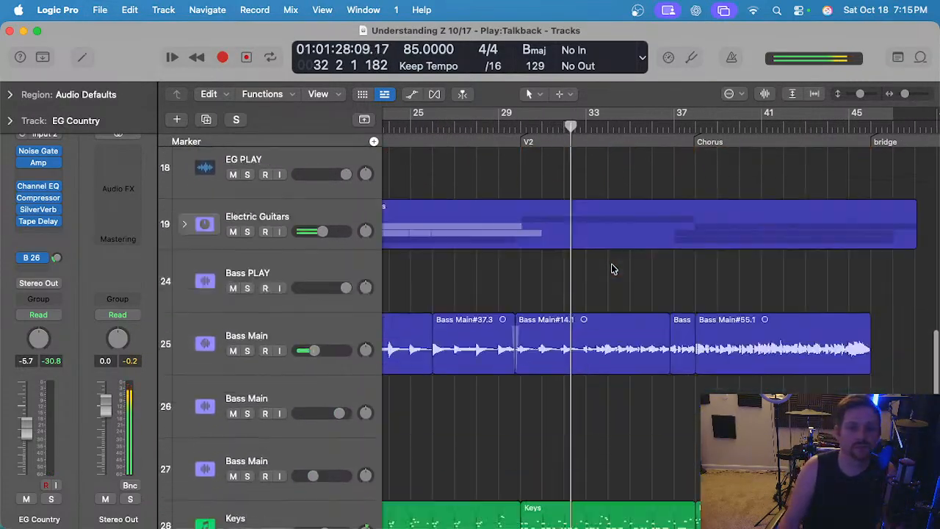
scroll(611, 269, down, 10)
click(207, 234)
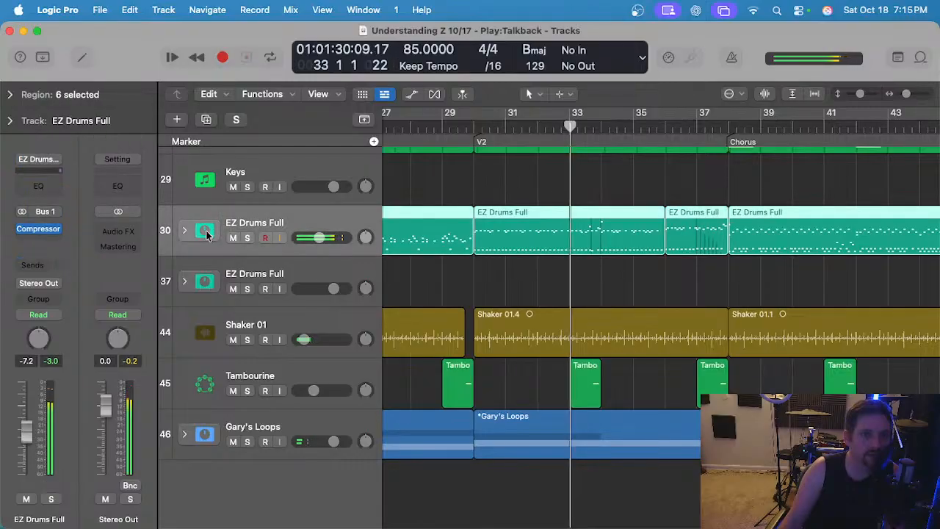
key(p)
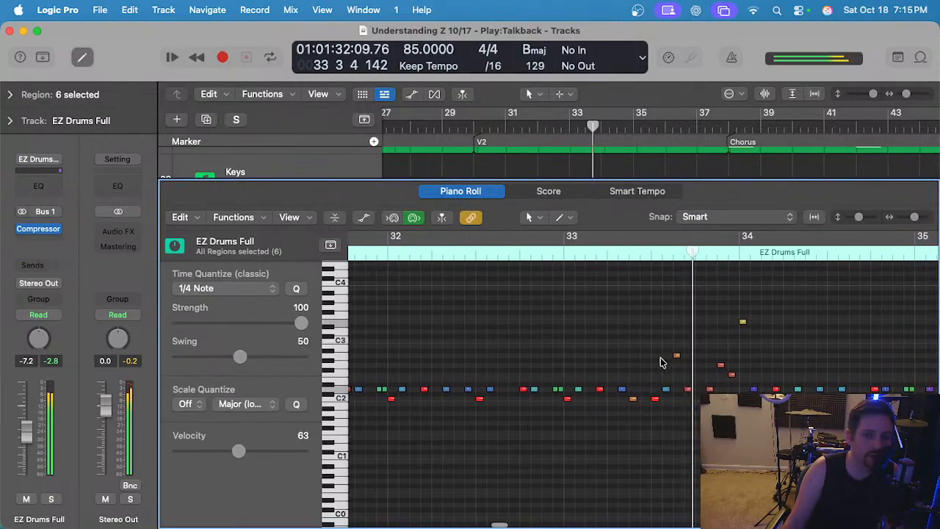
key(p)
click(587, 297)
scroll(580, 290, up, 5)
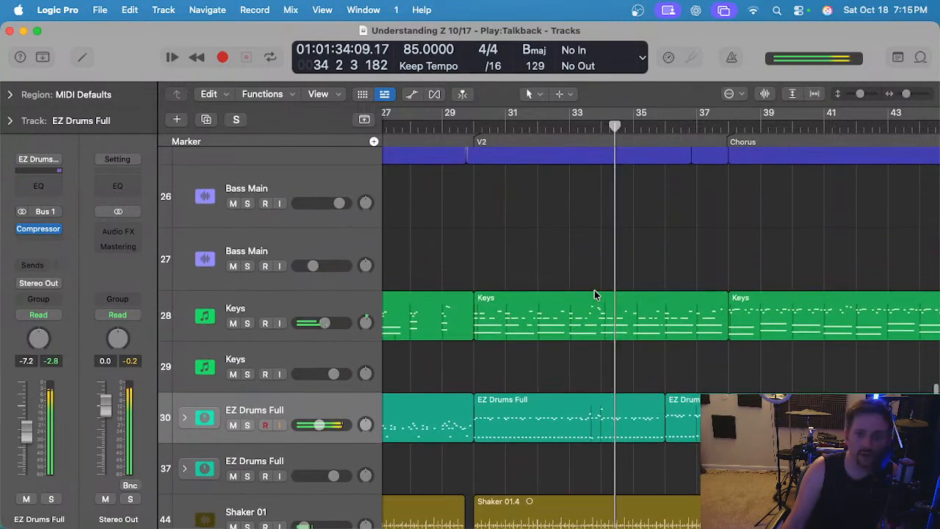
scroll(608, 365, down, 3)
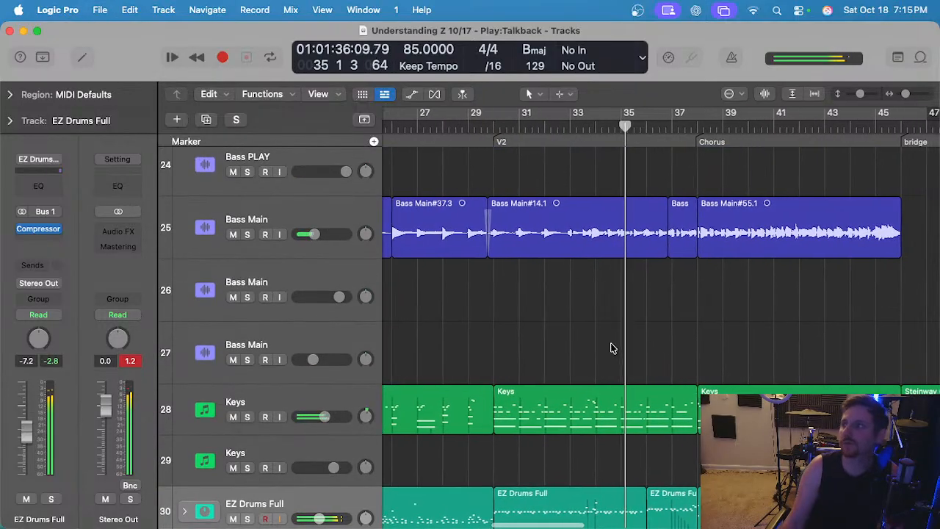
Follow the playback from V2 into the second Chorus and review the tracks from drums up to lead vocals.
scroll(604, 345, down, 2)
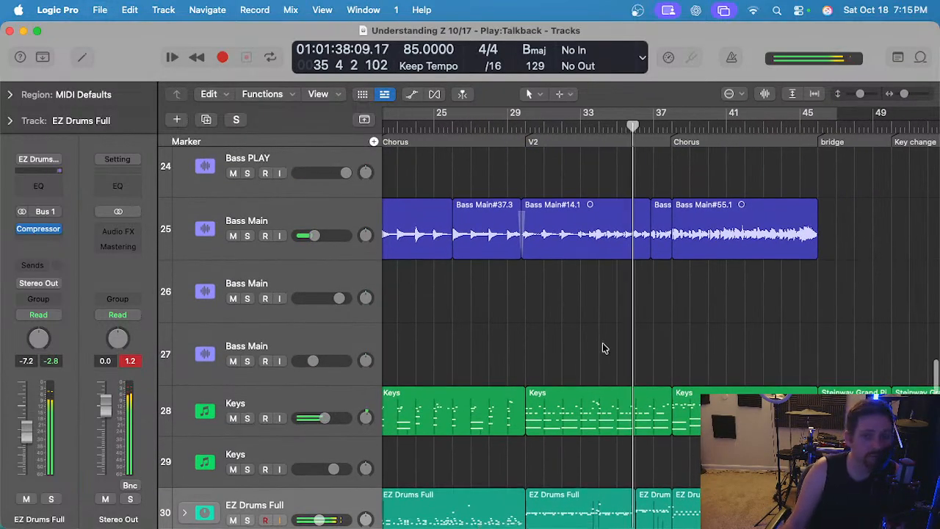
scroll(602, 347, up, 3)
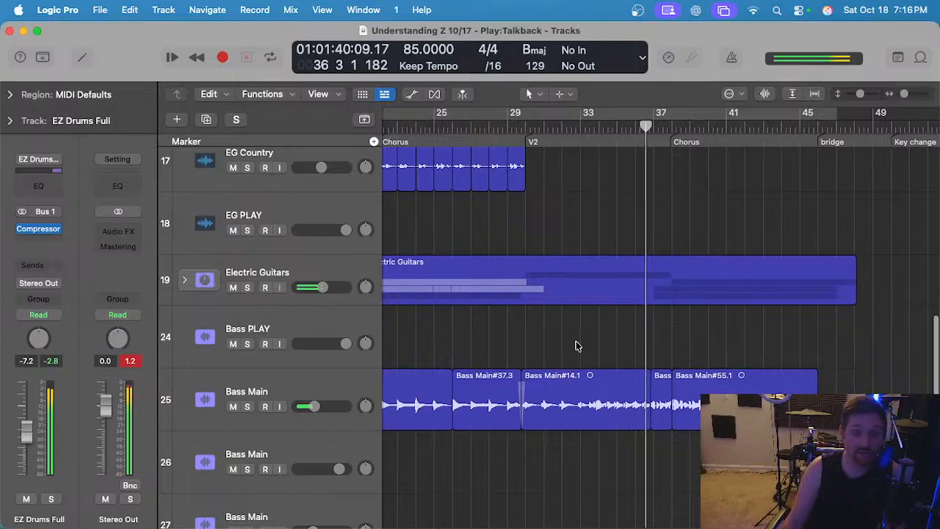
scroll(576, 345, down, 1)
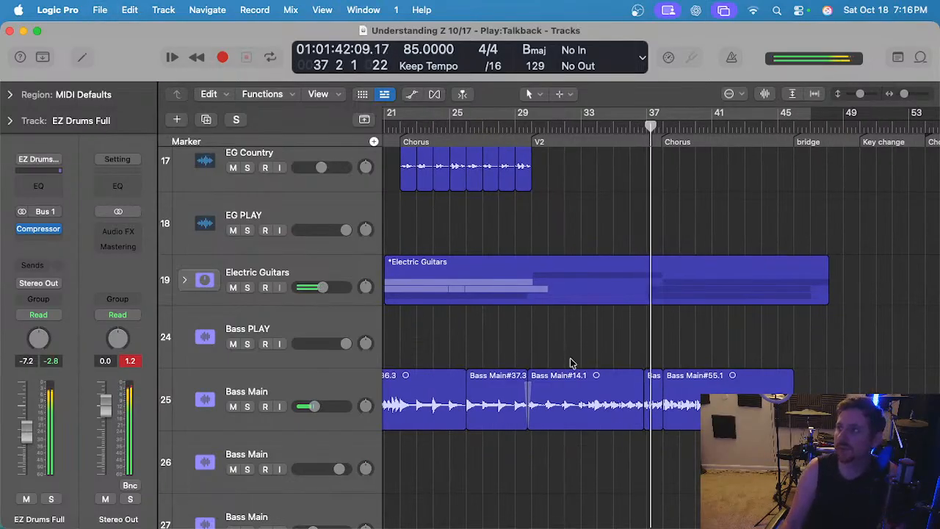
scroll(580, 327, up, 3)
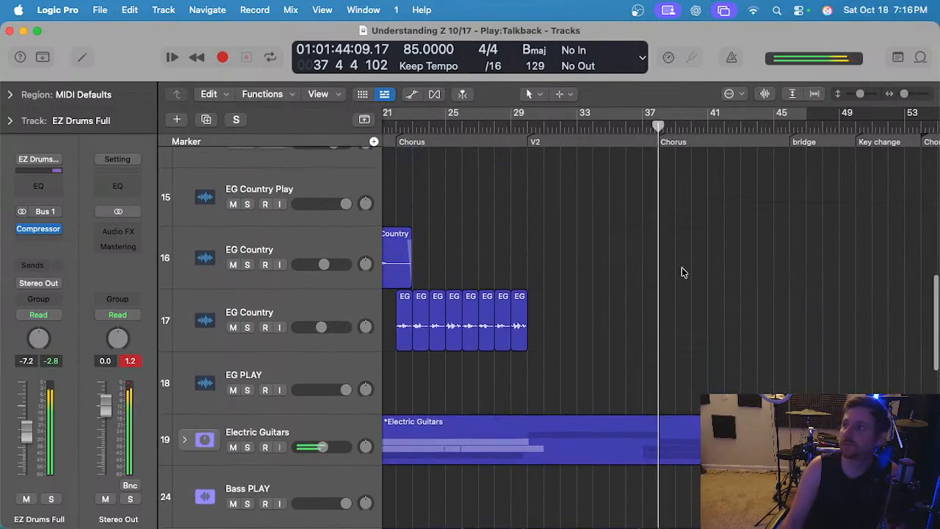
scroll(669, 296, up, 8)
scroll(670, 297, right, 2)
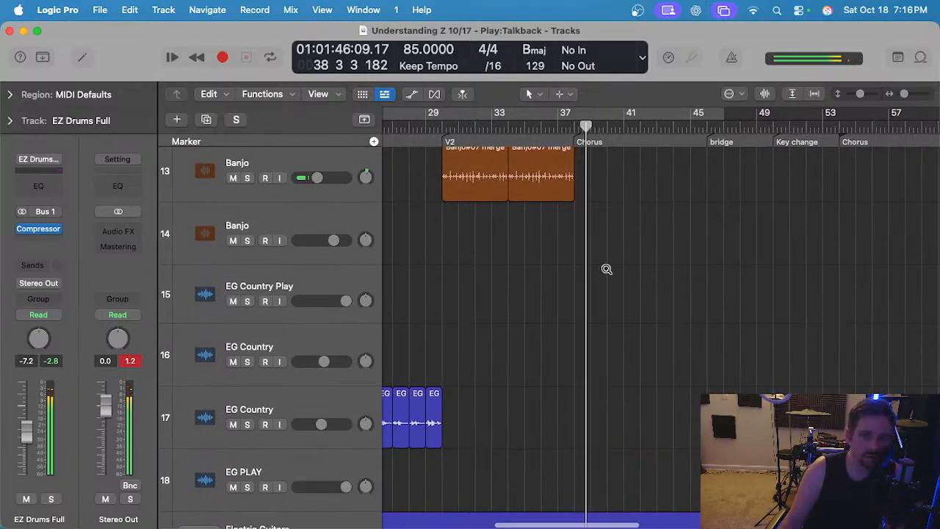
scroll(619, 213, up, 3)
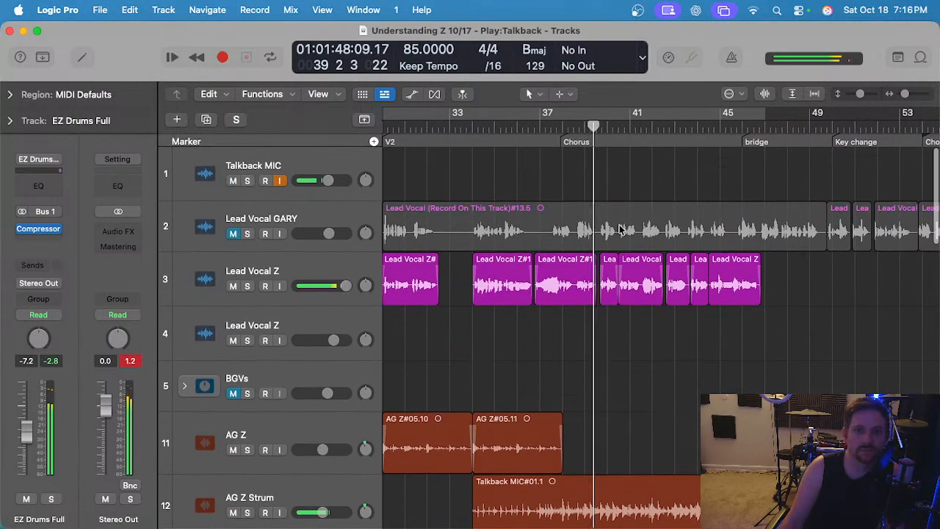
Raise EG Lead 1, 2 and 3 together inside the Electric Guitars stack, bringing EG Lead 1 to -9.6 dB, and collapse the stack.
scroll(618, 227, down, 12)
click(172, 314)
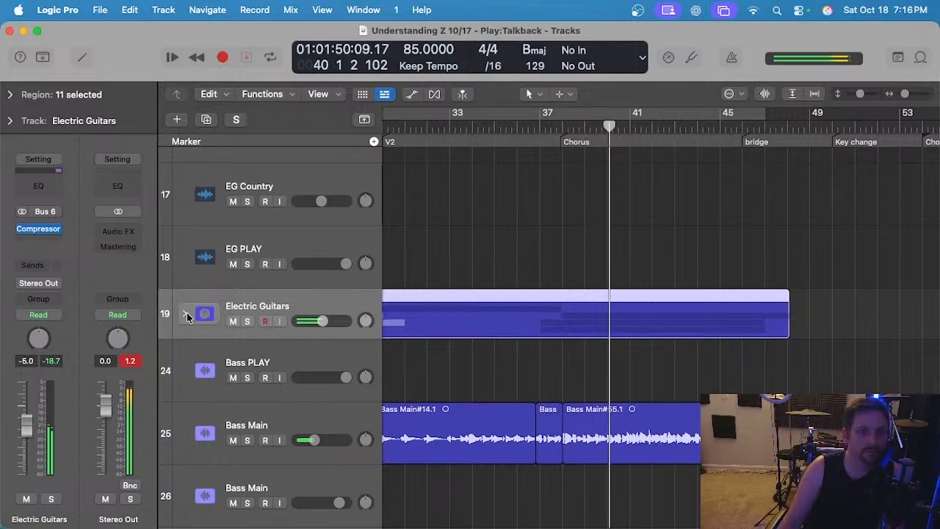
click(185, 314)
scroll(484, 344, down, 5)
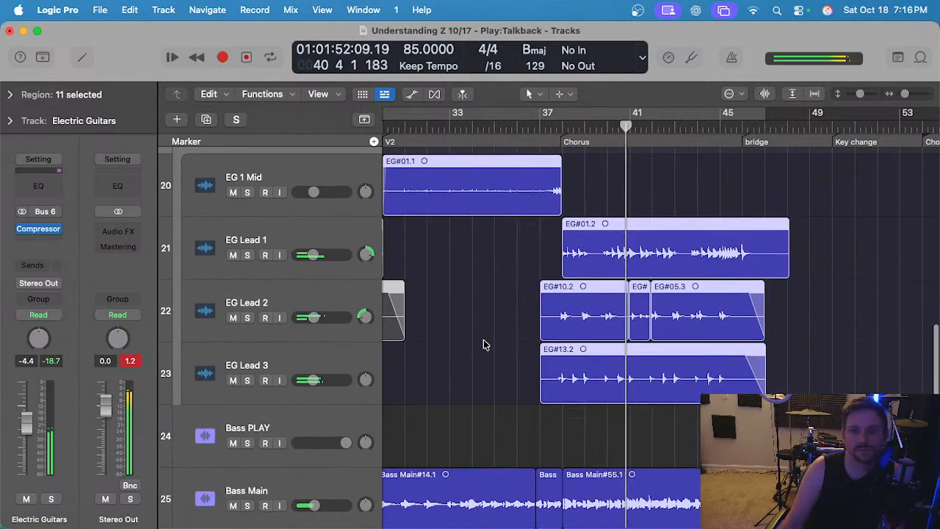
scroll(485, 343, down, 2)
click(303, 267)
shift+click(316, 354)
drag(317, 254, 322, 254)
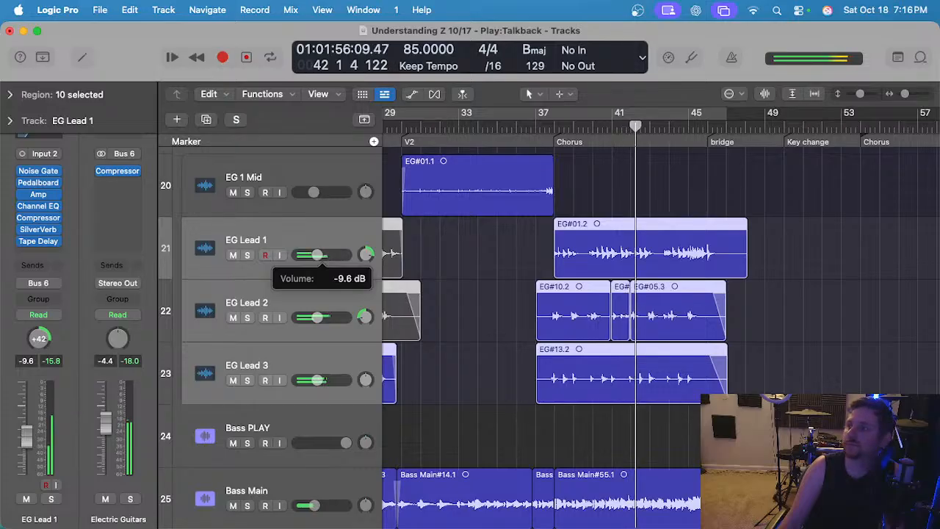
scroll(487, 264, up, 5)
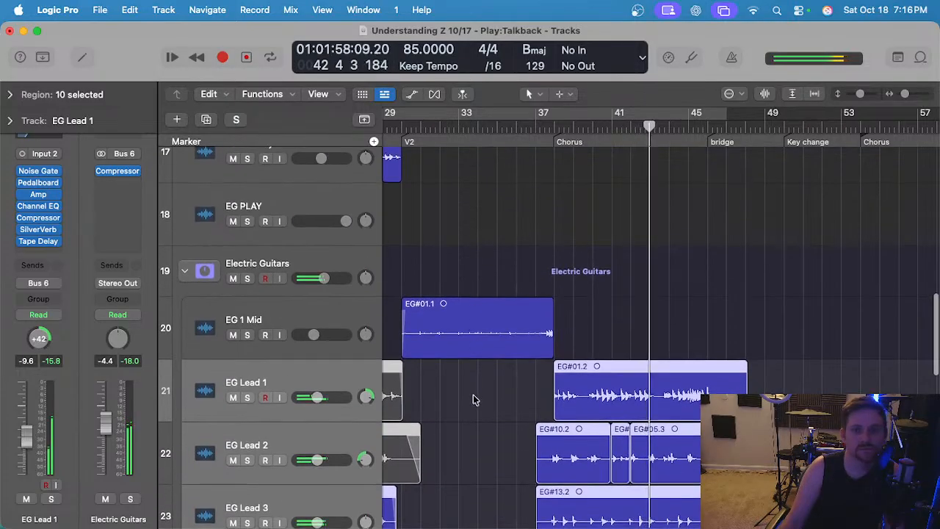
click(475, 398)
click(183, 271)
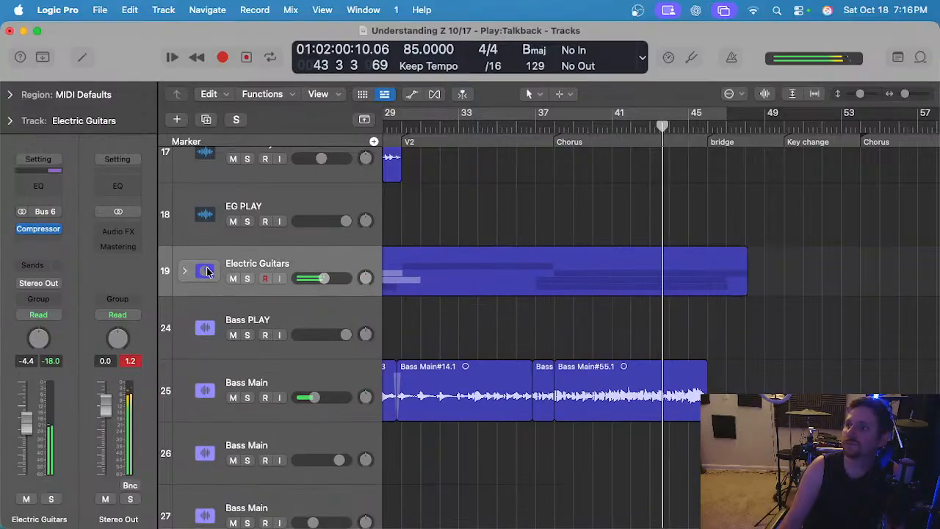
Return playback to the start of the first Chorus at bar 22 and unmute the BGVs stack.
scroll(558, 245, up, 10)
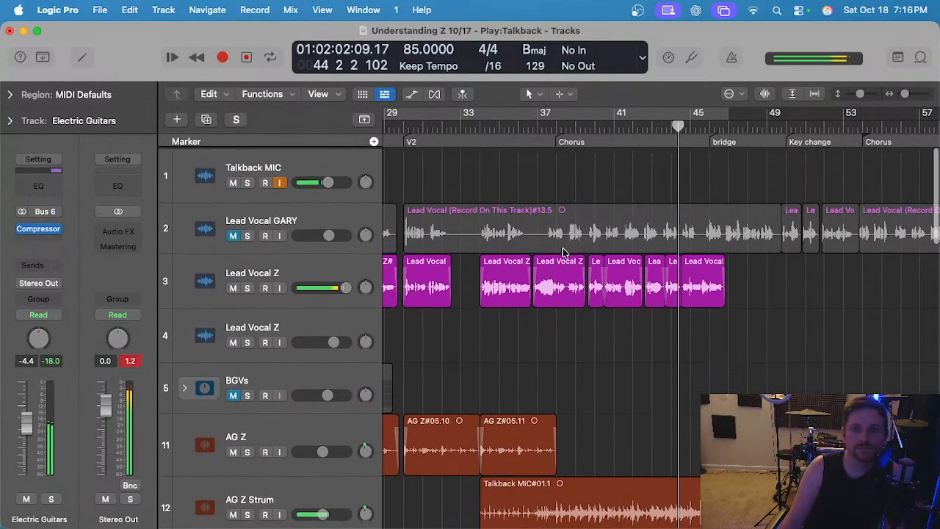
scroll(564, 253, down, 4)
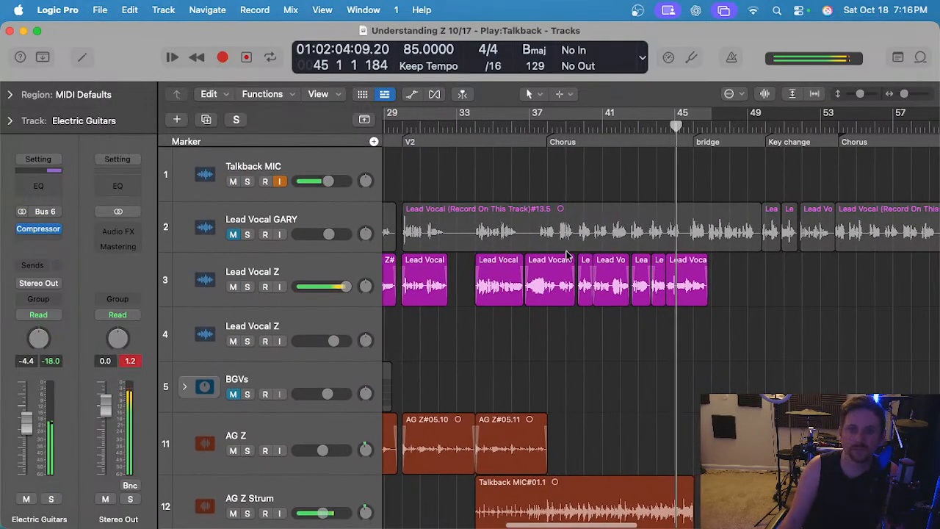
scroll(565, 253, left, 5)
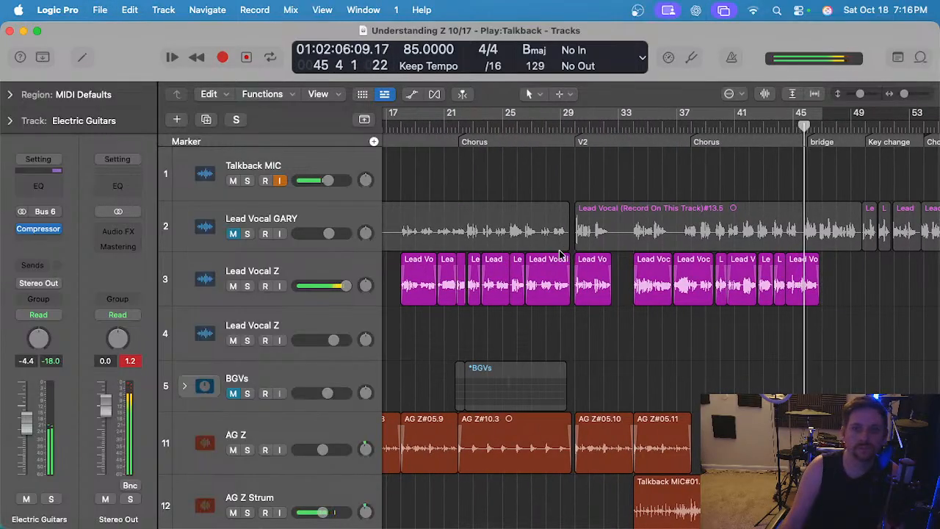
scroll(560, 254, left, 3)
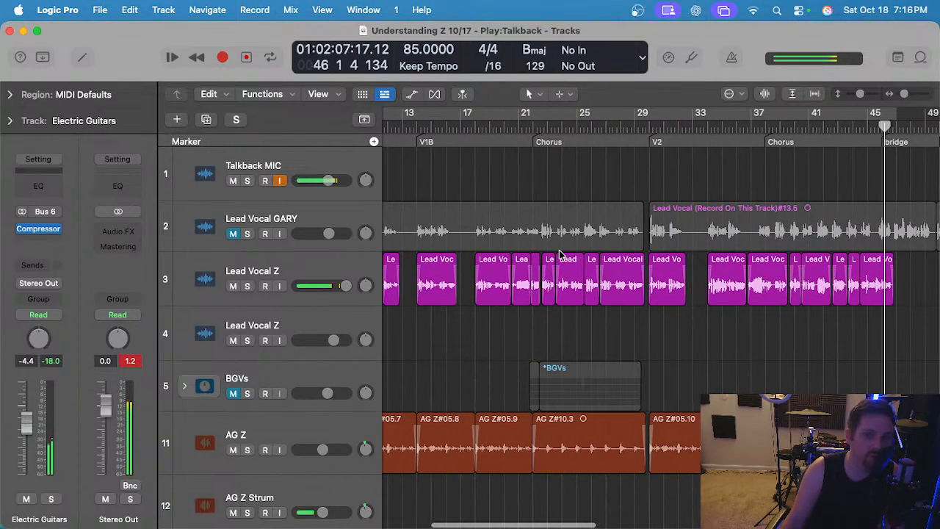
scroll(560, 253, down, 4)
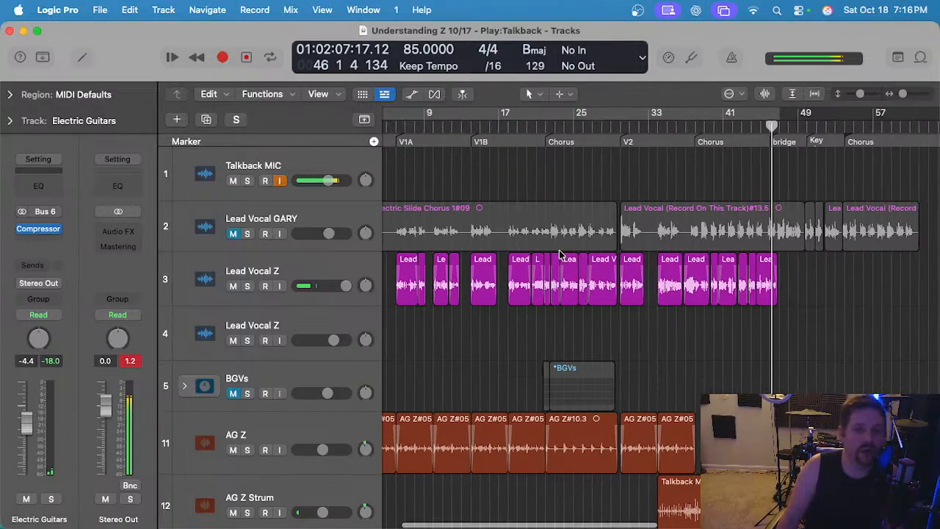
click(543, 126)
click(233, 394)
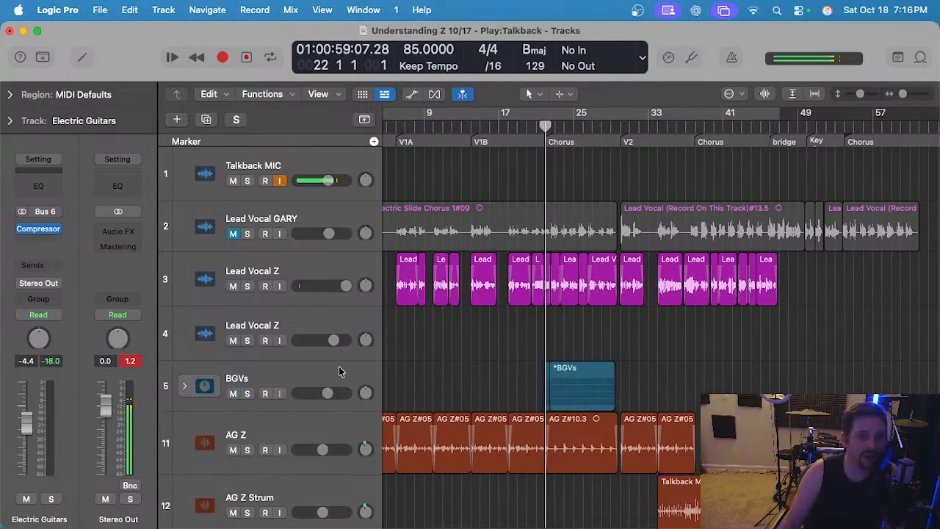
Expand the BGVs stack and listen to its background vocal tracks from beat 4 of bar 21.
scroll(564, 303, up, 4)
scroll(536, 329, up, 3)
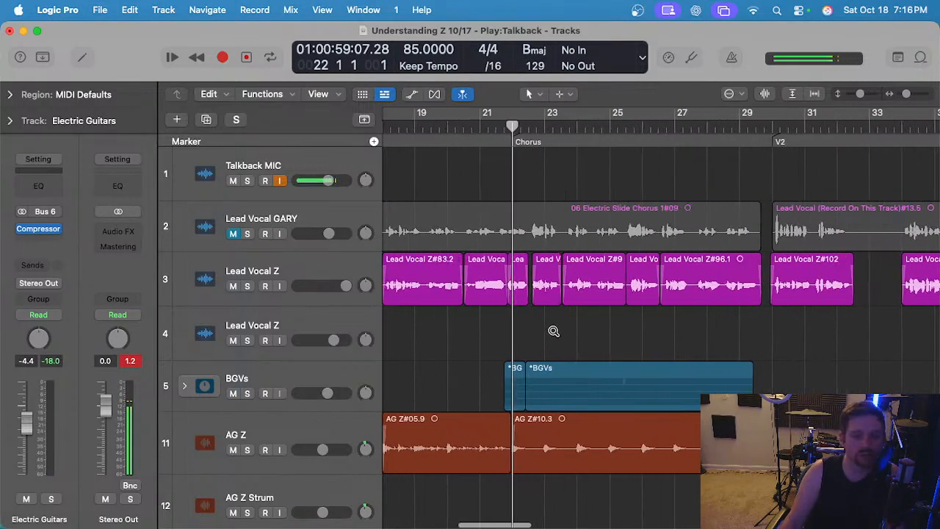
click(230, 387)
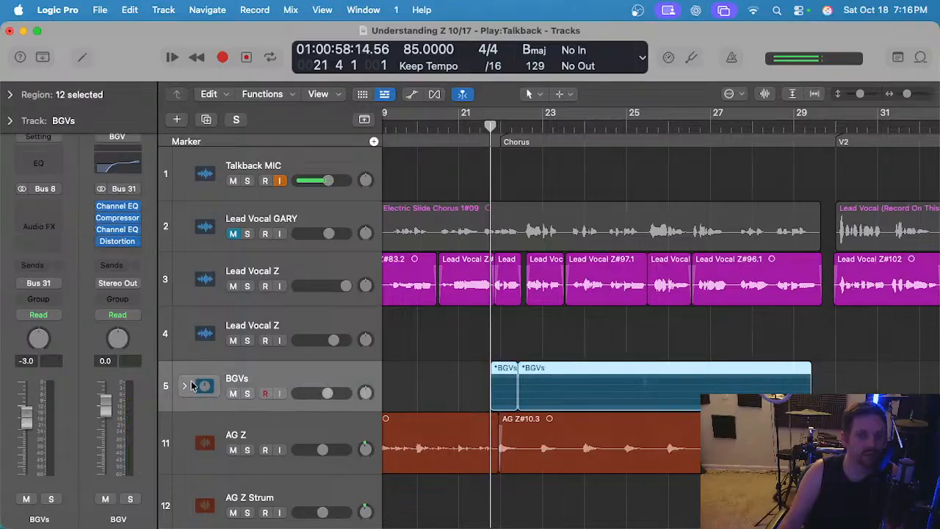
click(184, 385)
scroll(463, 321, down, 5)
click(462, 321)
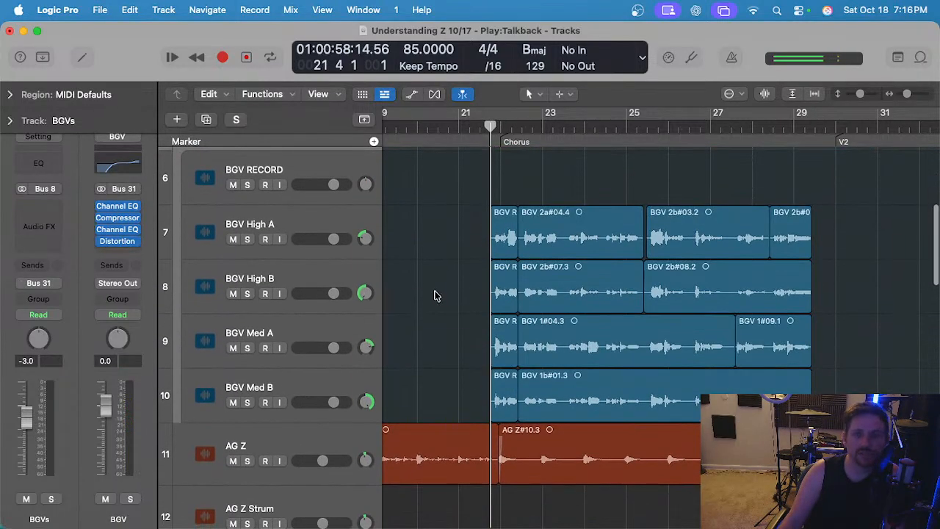
key(space)
scroll(436, 298, up, 3)
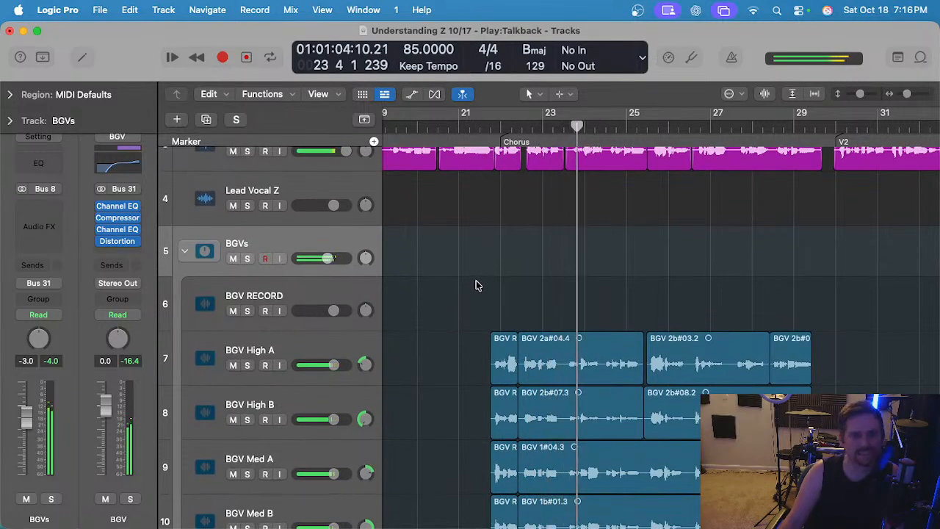
scroll(476, 285, down, 3)
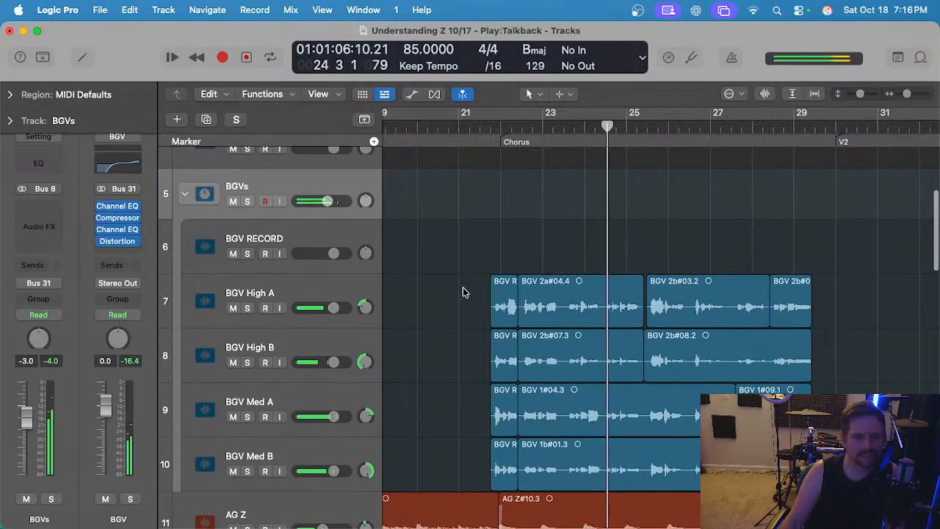
Select all background vocal regions and replay the entrance into the first Chorus to check their timing.
drag(446, 287, 908, 445)
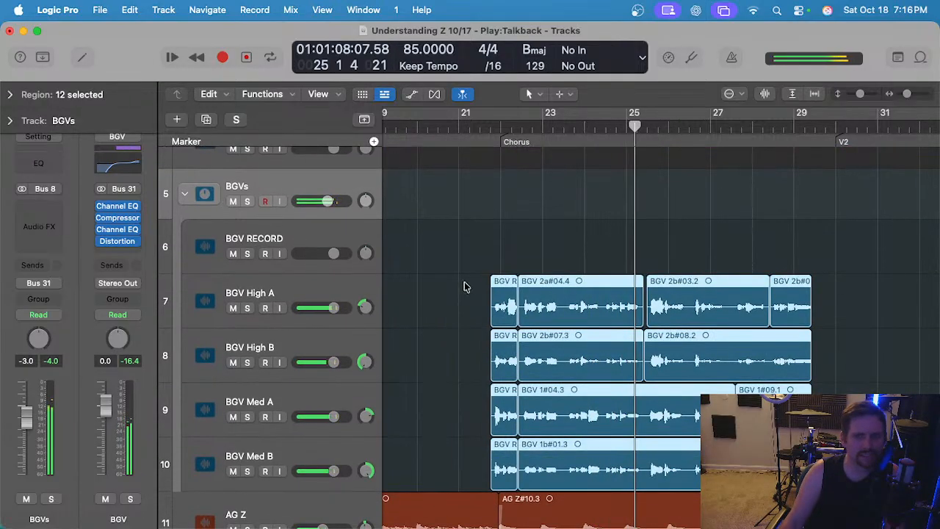
scroll(486, 269, up, 3)
scroll(487, 269, up, 2)
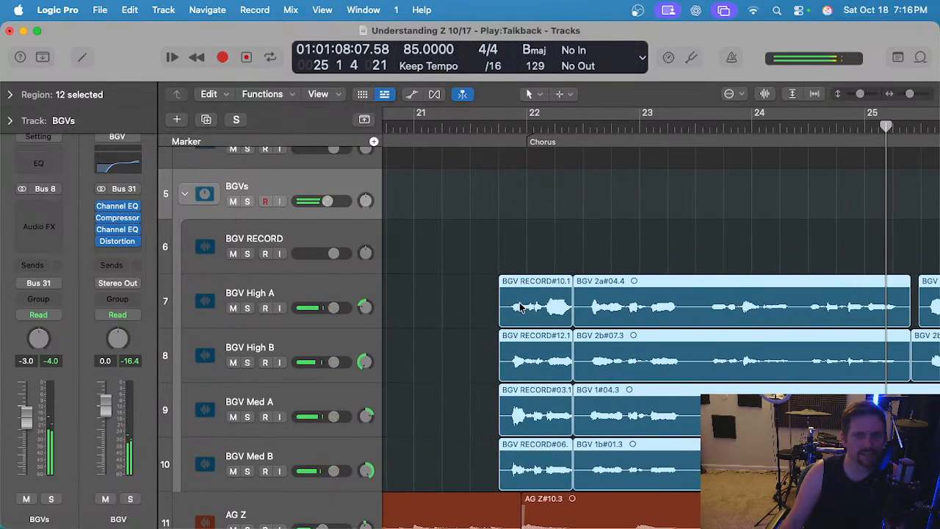
click(488, 128)
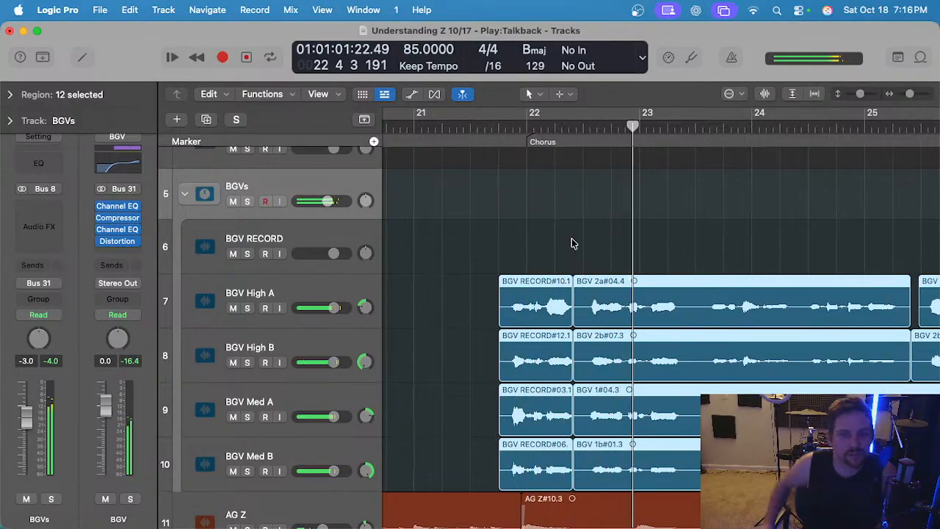
scroll(574, 243, down, 1)
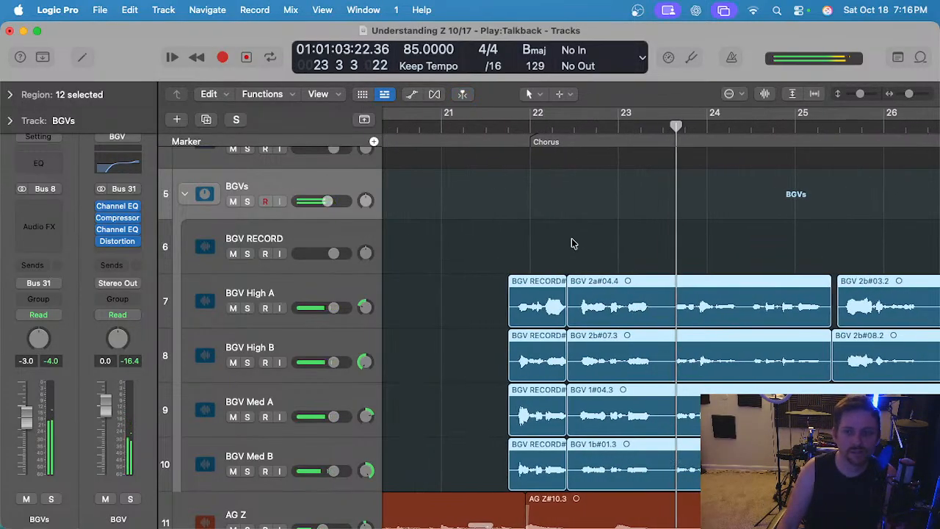
scroll(602, 240, right, 2)
scroll(604, 238, down, 3)
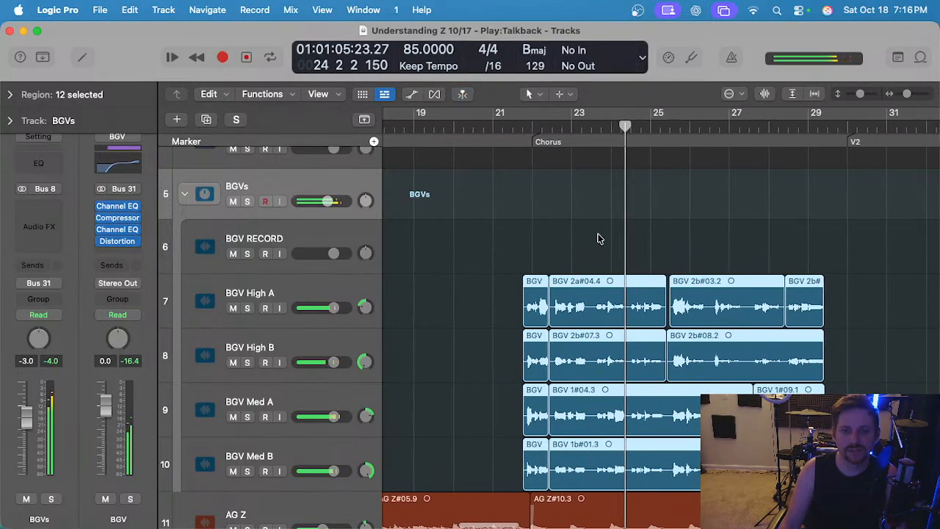
scroll(564, 235, up, 3)
click(496, 129)
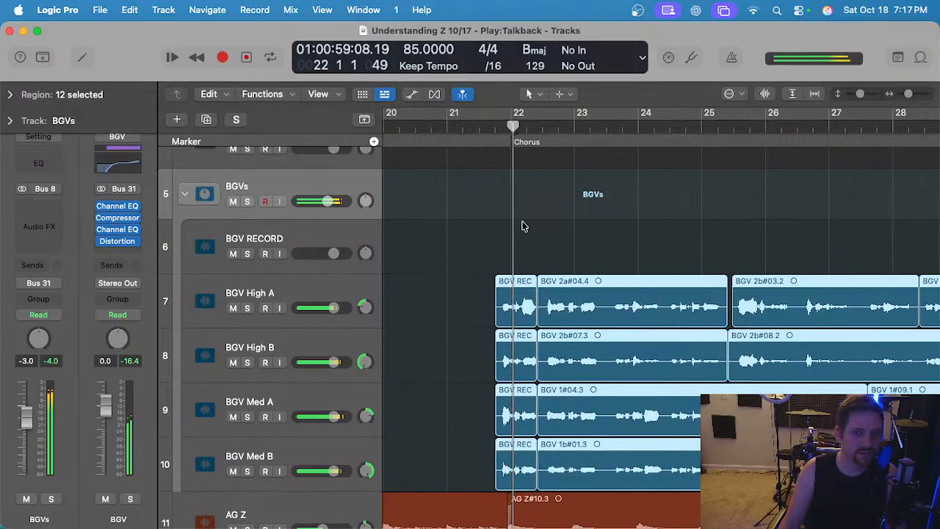
Shift the regions following the opening BGV RECORD pickups slightly later on all four BGV High and Med tracks.
click(624, 235)
scroll(624, 235, down, 3)
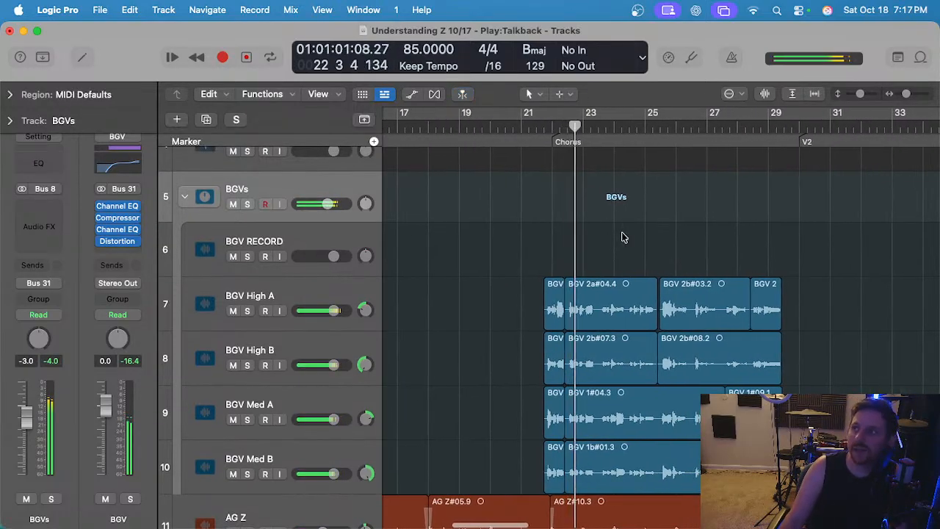
drag(628, 257, 859, 490)
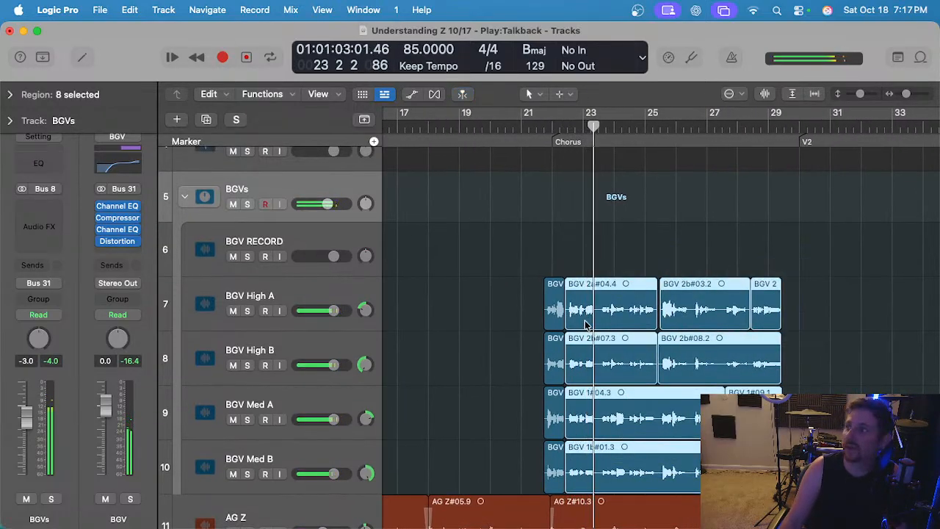
scroll(588, 318, up, 2)
scroll(588, 318, up, 3)
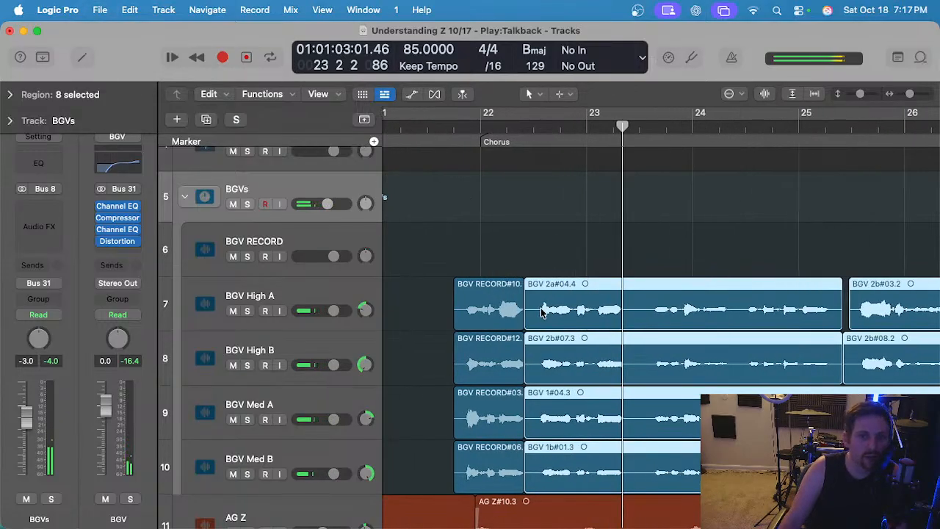
drag(541, 312, 549, 314)
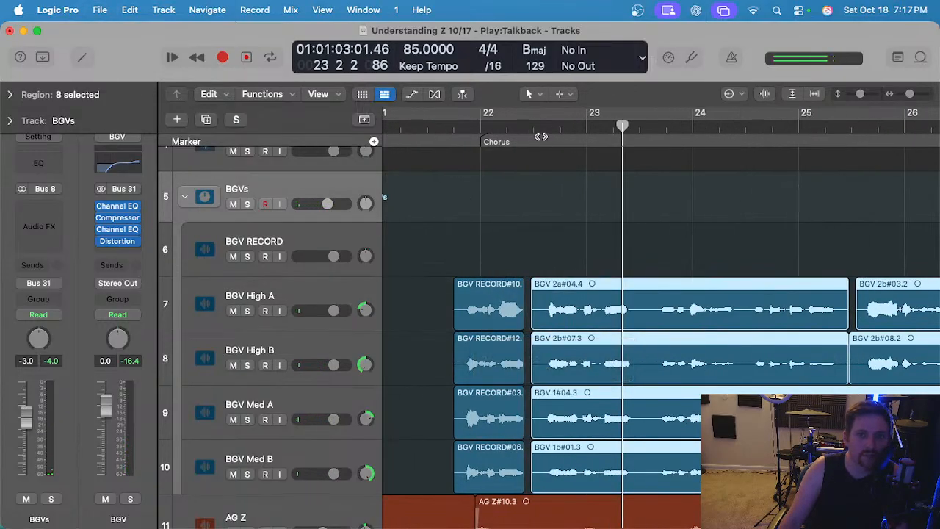
Play back the chorus background vocals to hear them in the mix, save the project and deselect the regions.
click(533, 130)
key(space)
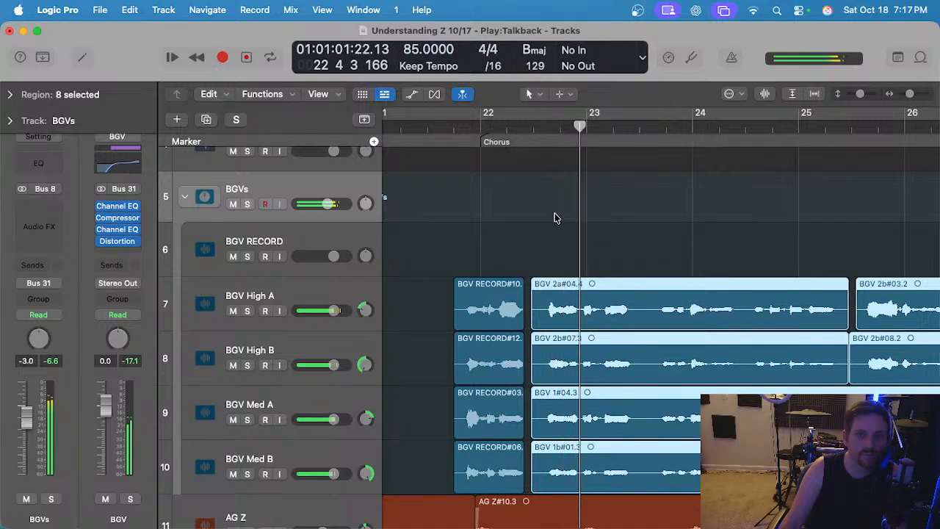
scroll(565, 239, up, 3)
drag(496, 308, 496, 306)
key(space)
scroll(571, 227, down, 5)
scroll(568, 227, right, 1)
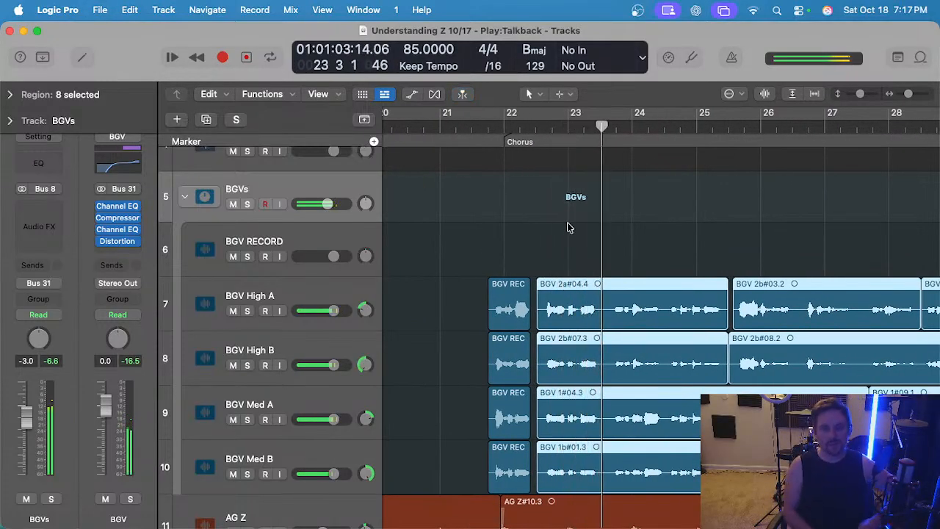
scroll(572, 224, right, 4)
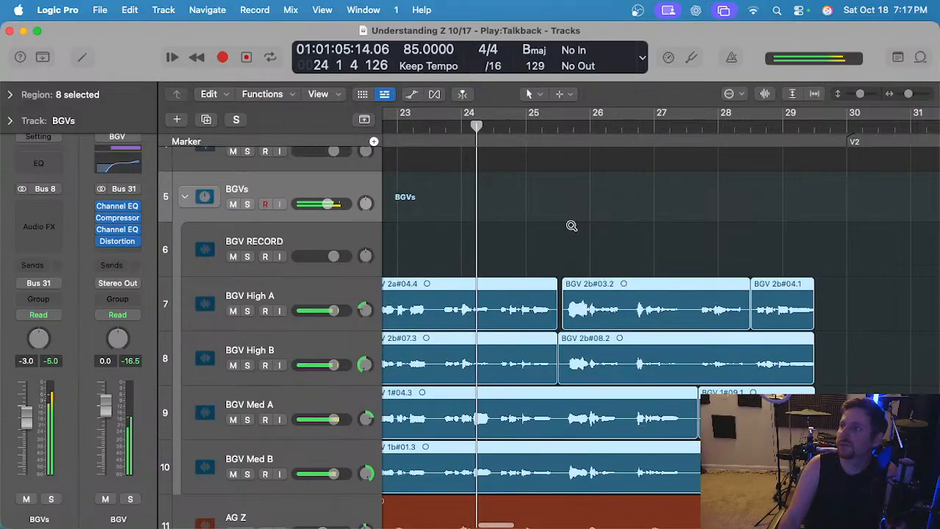
scroll(571, 224, up, 2)
key(super+s)
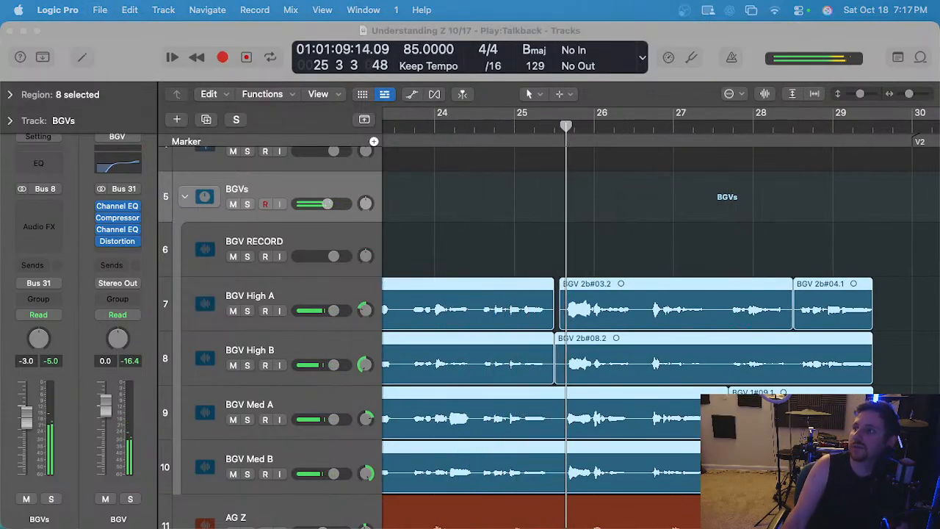
click(677, 230)
scroll(677, 230, down, 2)
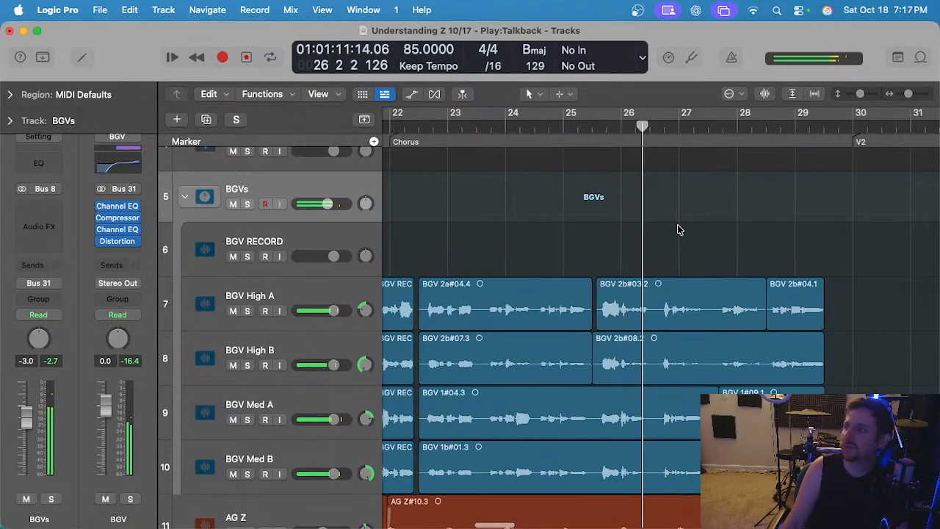
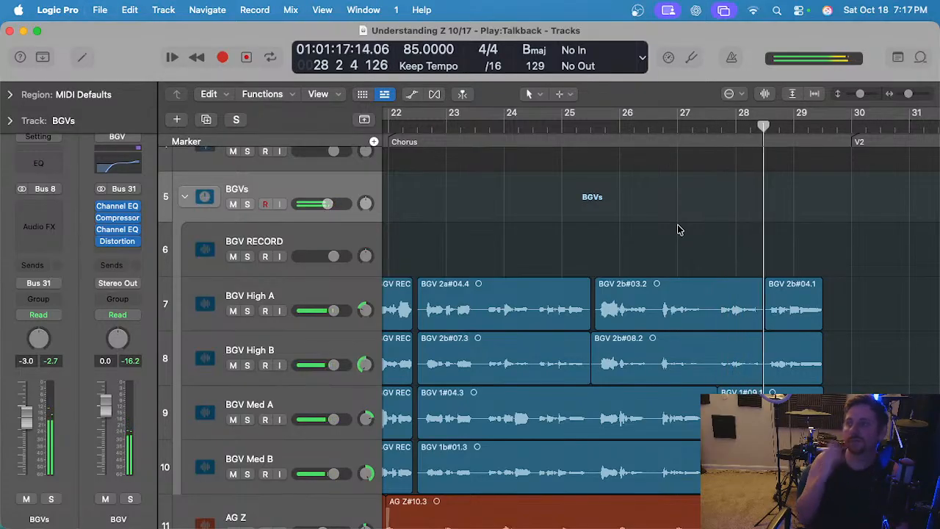
Set the BGVs stack volume to 0.0 dB and replay the chorus from just before bar 22.
scroll(678, 230, down, 2)
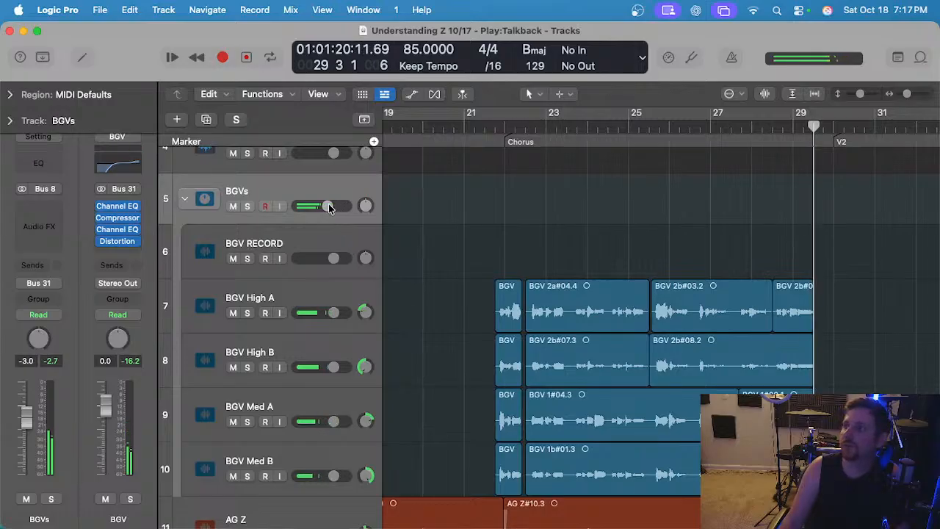
scroll(567, 234, up, 1)
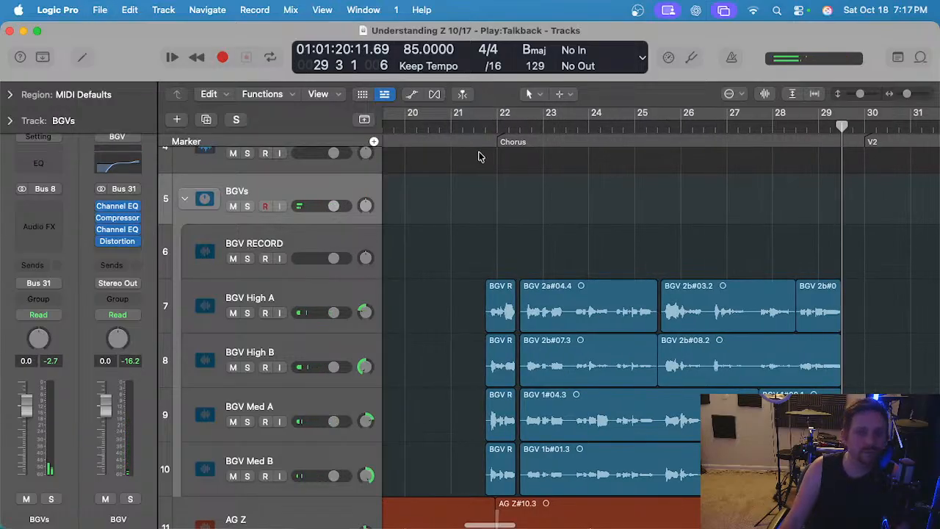
click(483, 127)
scroll(465, 269, up, 1)
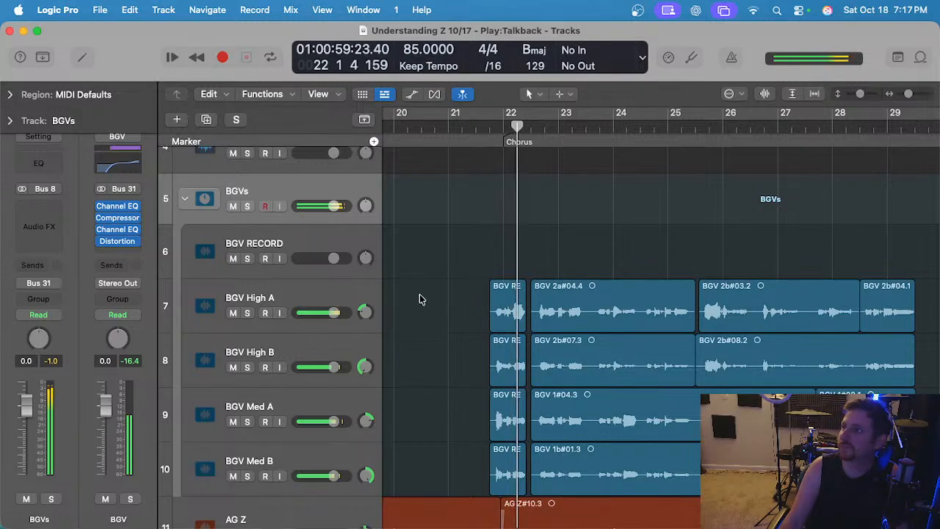
Stop playback and mute the BGV High A, BGV High B and BGV Med A tracks.
click(449, 300)
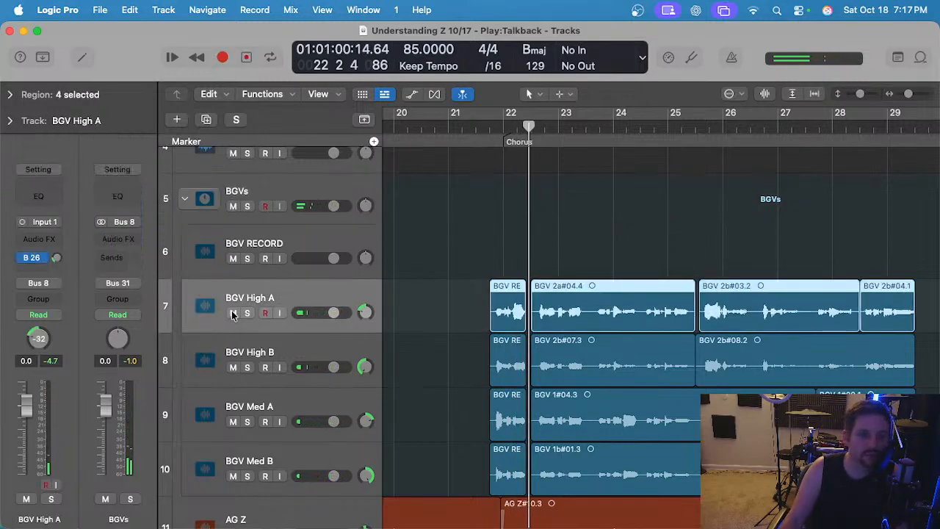
drag(232, 315, 234, 367)
click(230, 418)
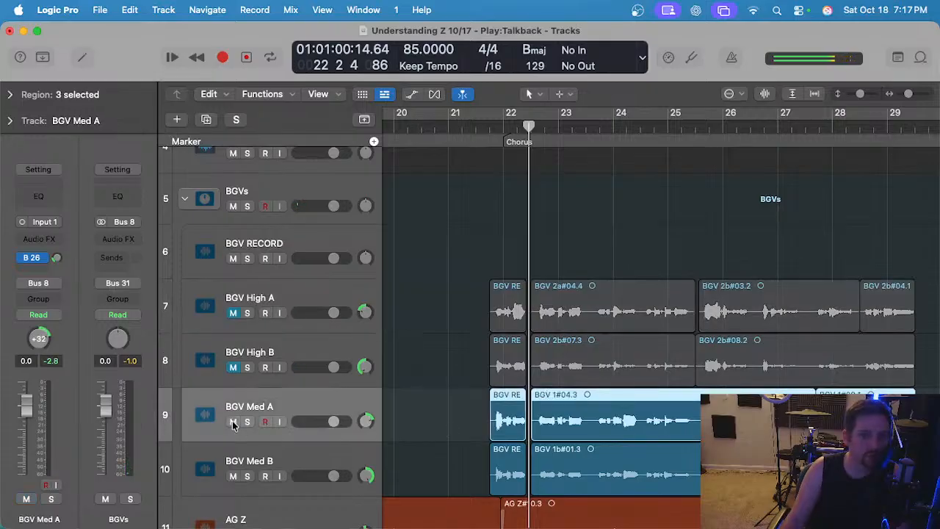
click(233, 422)
Place the playhead at 21 4 just before the chorus and solo the Lead Vocal Z and BGV Med B tracks.
scroll(437, 388, down, 1)
scroll(455, 257, down, 1)
click(481, 128)
scroll(470, 324, up, 6)
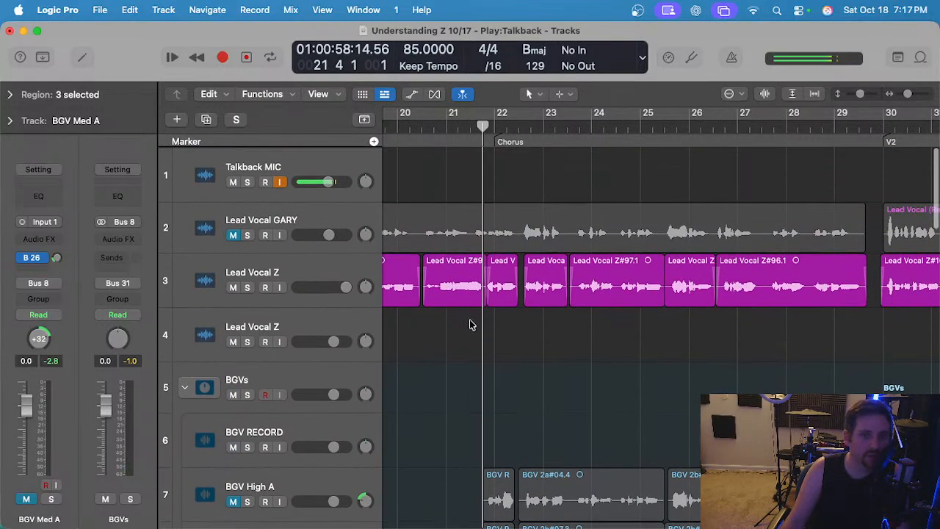
click(266, 270)
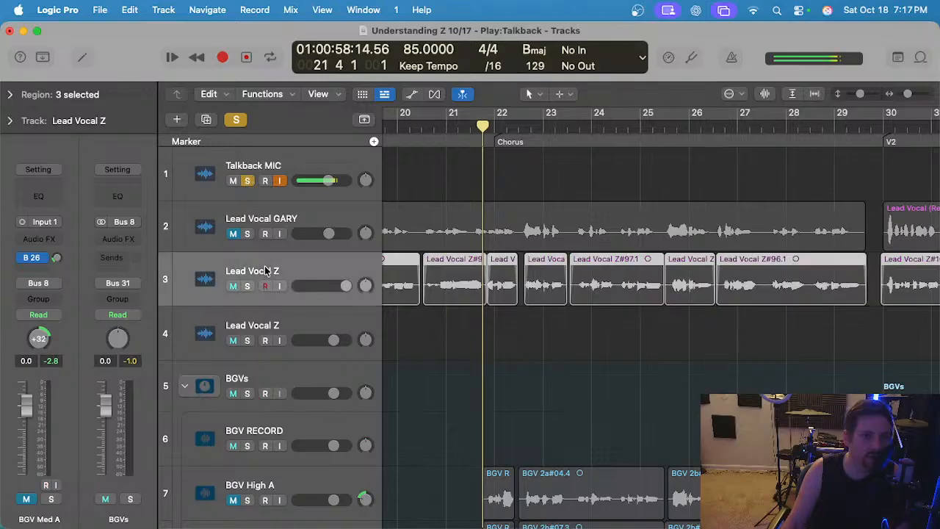
key(s)
scroll(308, 396, down, 5)
click(301, 455)
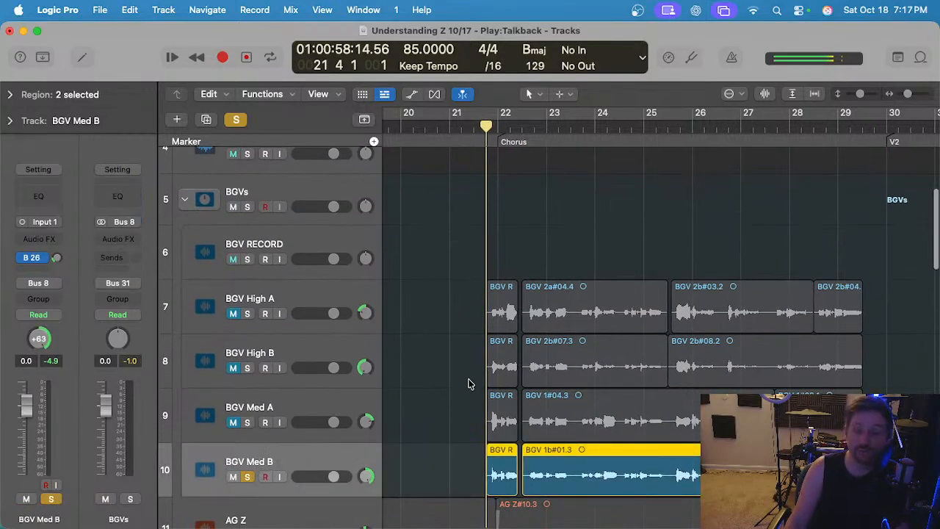
scroll(470, 383, down, 3)
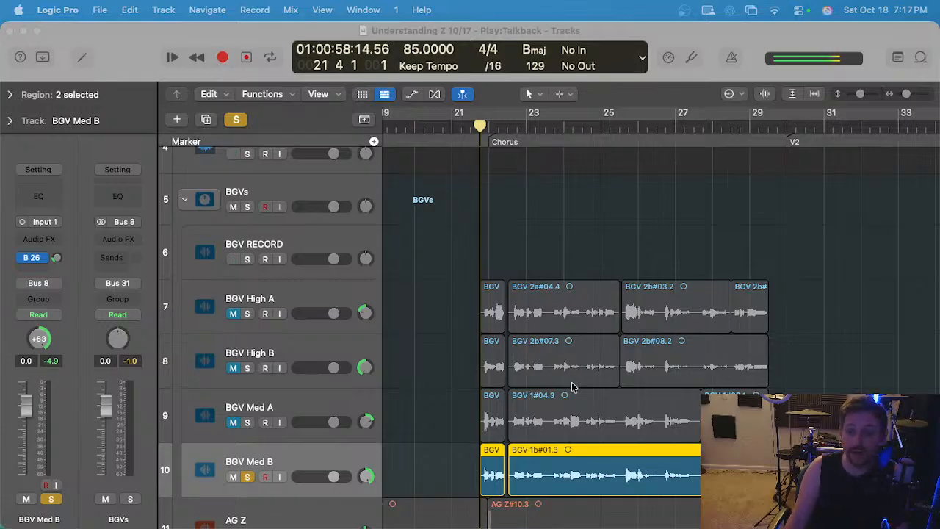
Extend the ends of the four short opening BGV RECORD regions closer to the regions that follow them.
scroll(881, 470, up, 1)
drag(778, 461, 431, 471)
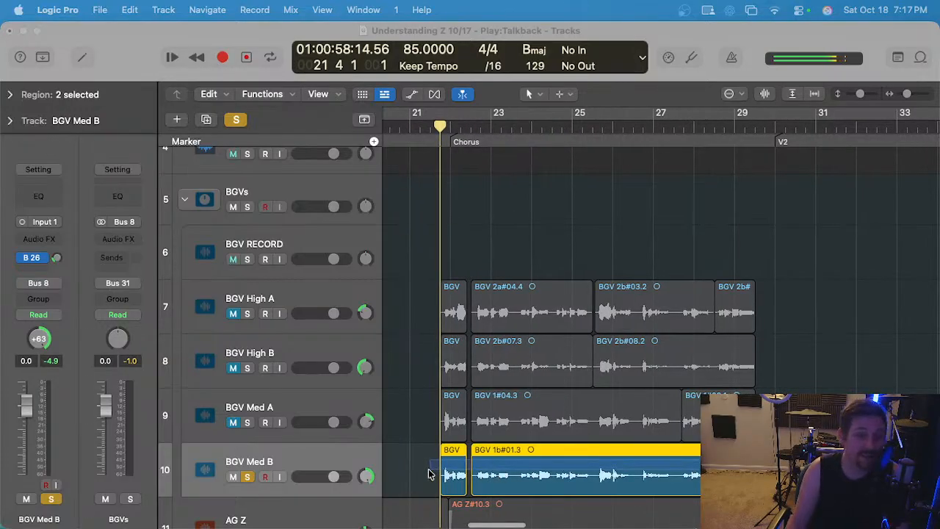
scroll(454, 421, up, 4)
scroll(455, 420, up, 5)
click(617, 446)
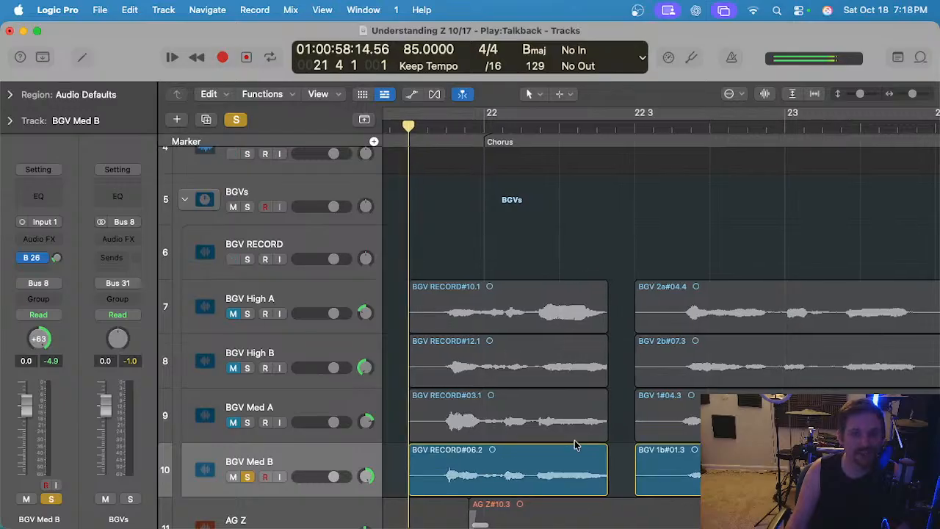
drag(592, 259, 626, 486)
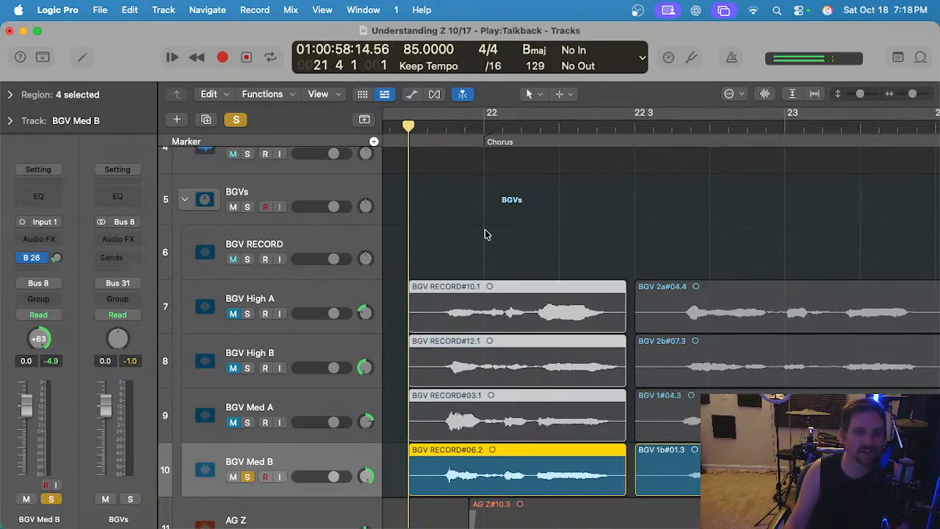
Add short fade-ins to all four opening BGV RECORD regions and short fade-outs to the High A, High B and Med A ones.
drag(607, 245, 621, 424)
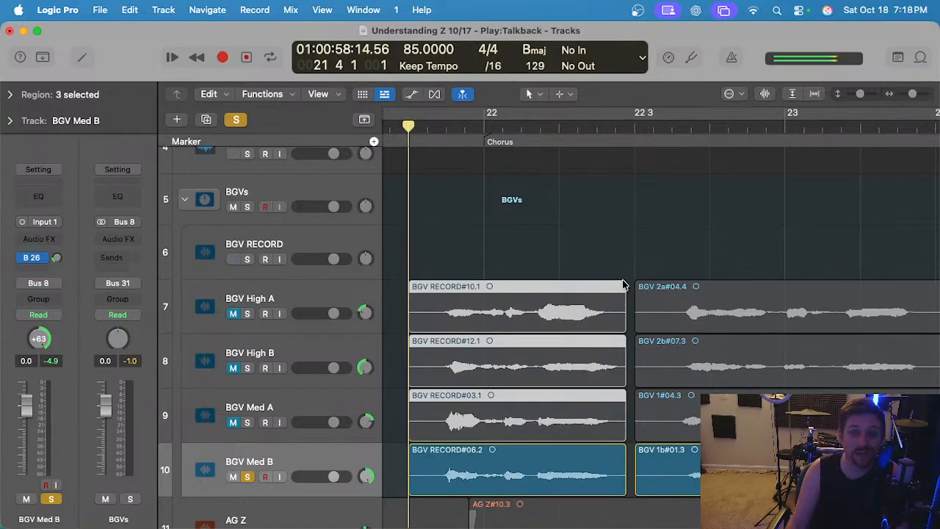
click(420, 276)
scroll(450, 267, left, 3)
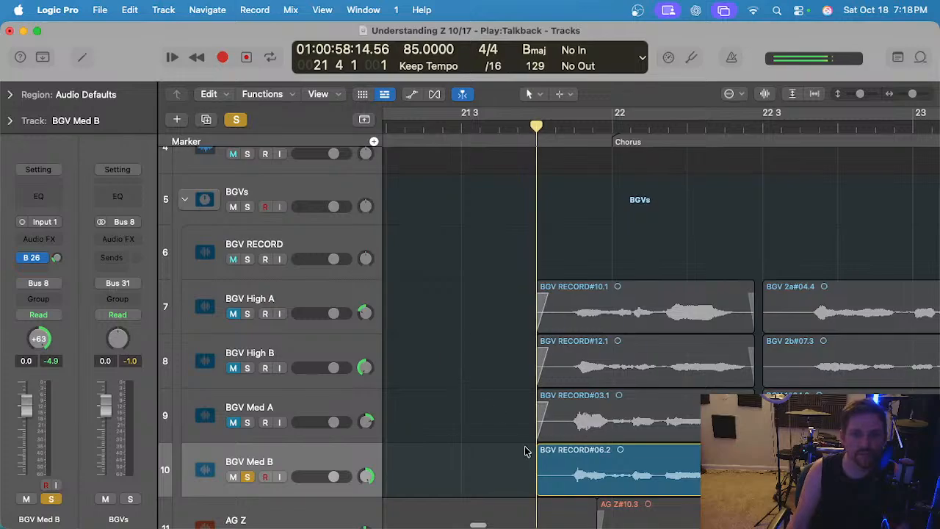
drag(538, 446, 548, 445)
click(488, 405)
Select all background vocal regions of the chorus, turn on Flex Pitch in the audio editor and close the editor.
scroll(481, 454, down, 5)
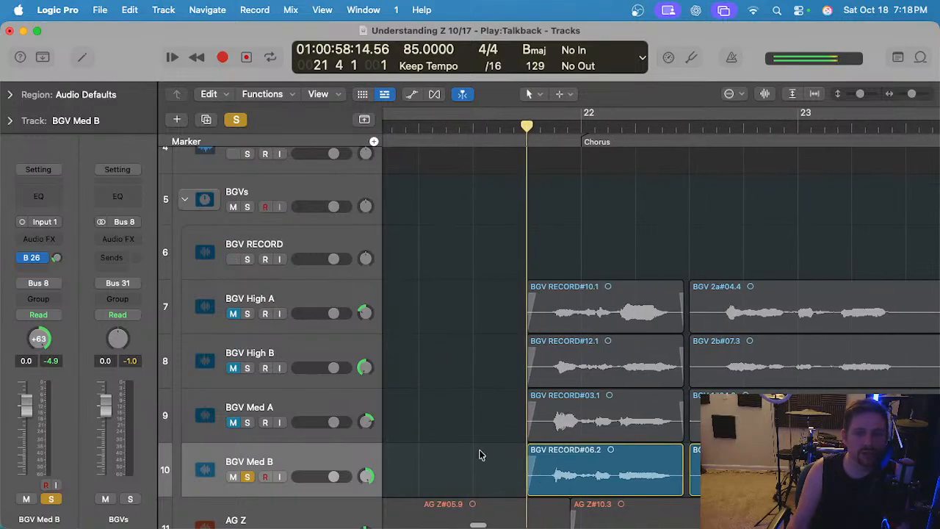
scroll(481, 454, down, 3)
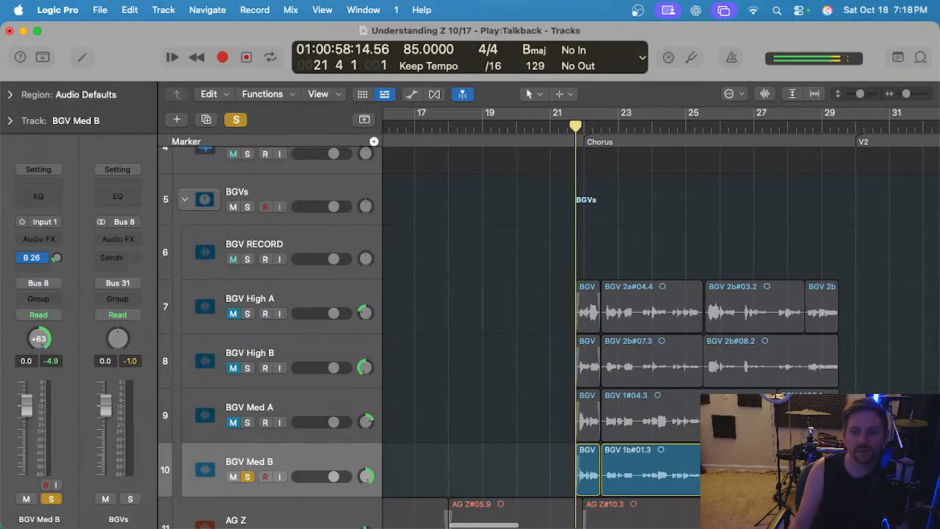
drag(886, 462, 535, 308)
key(e)
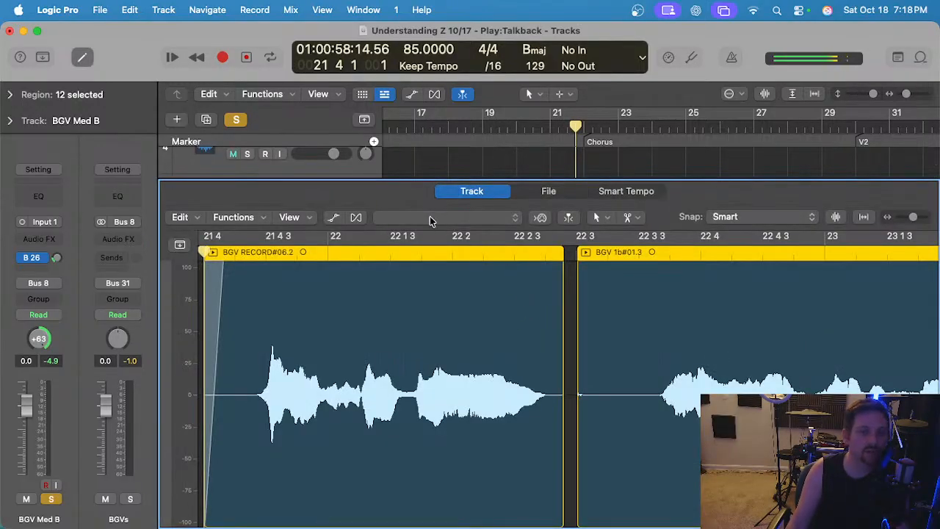
click(430, 216)
click(431, 218)
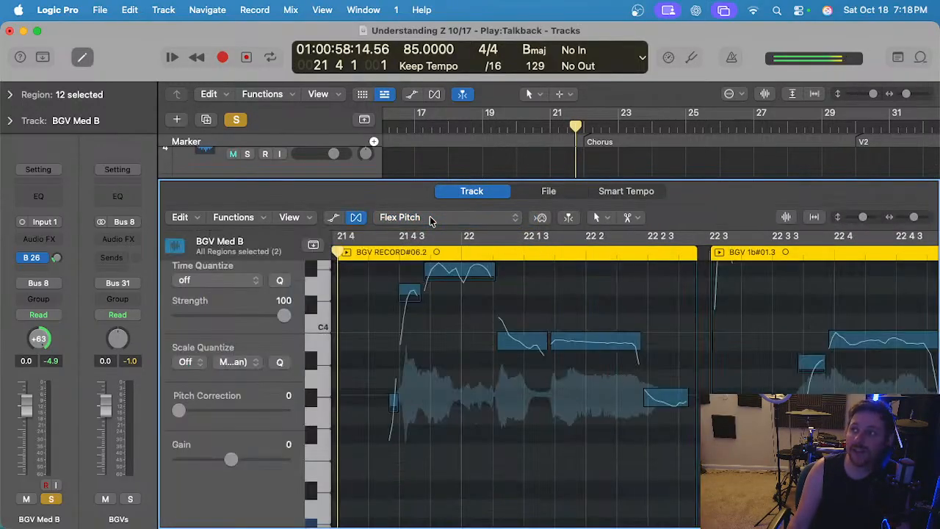
key(e)
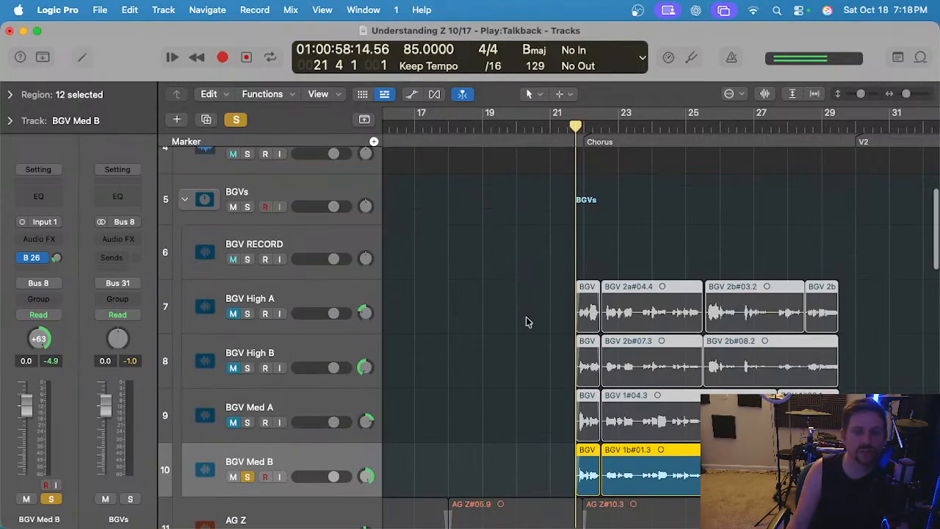
Play the chorus with BGV Med B soloed and add a short fade-in at the start of its BGV 1b#01.3 region.
click(354, 462)
scroll(521, 324, up, 2)
click(528, 294)
key(space)
scroll(553, 346, down, 3)
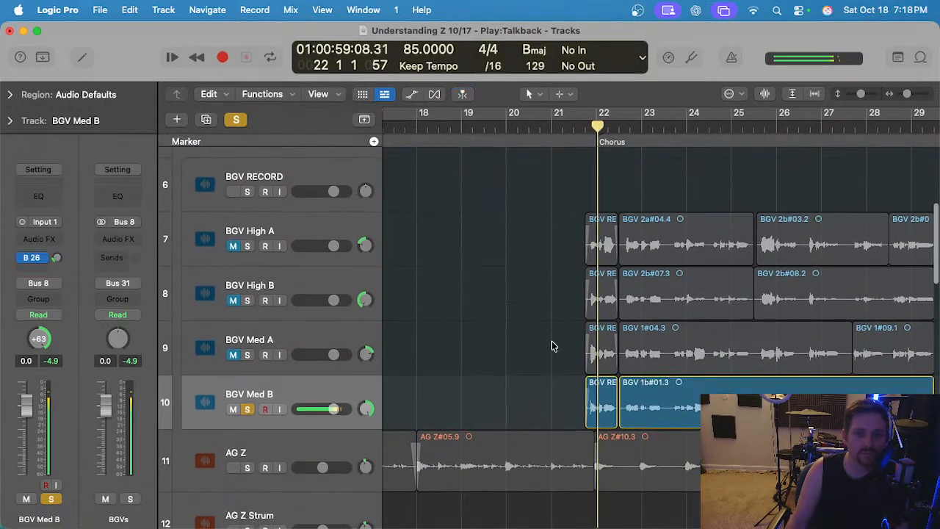
scroll(553, 345, up, 1)
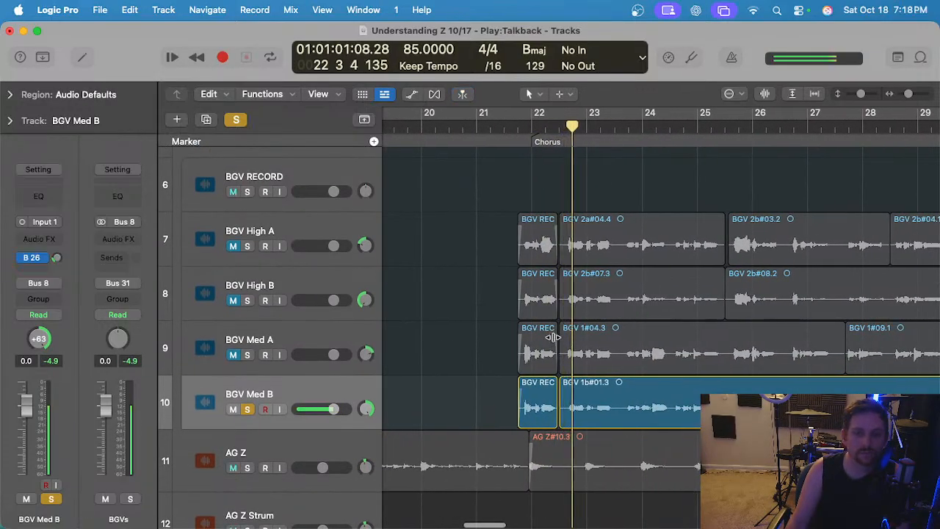
scroll(554, 337, up, 2)
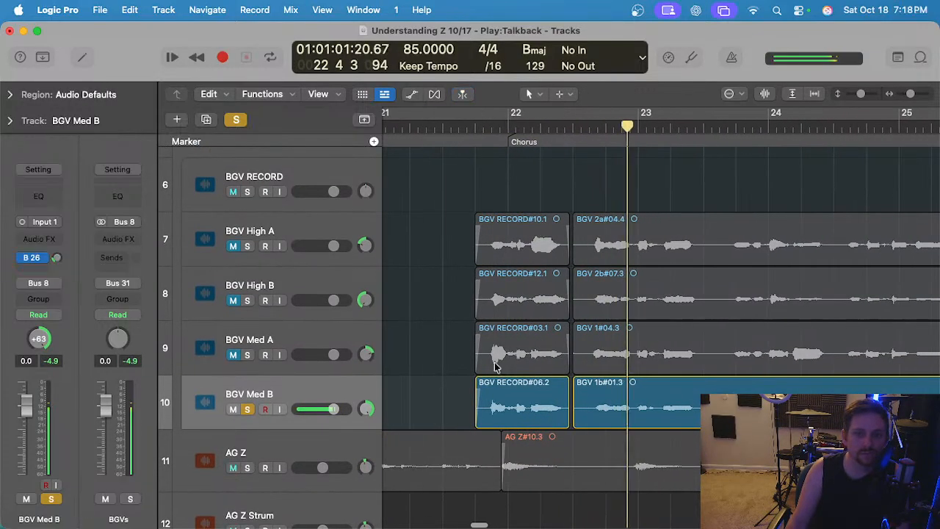
click(573, 378)
Insert a stereo Gain plug-in after Distortion on the BGV channel that the BGVs stack feeds.
scroll(399, 307, up, 3)
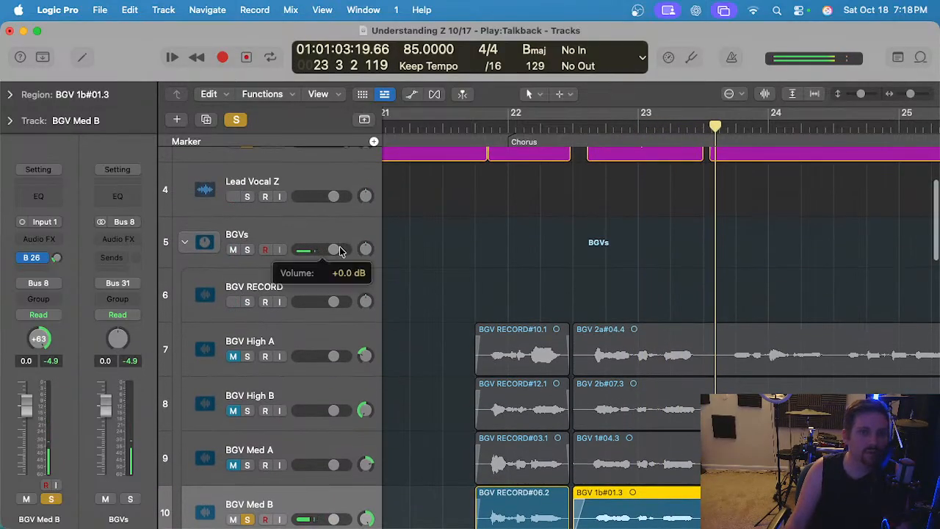
click(312, 230)
scroll(440, 338, down, 3)
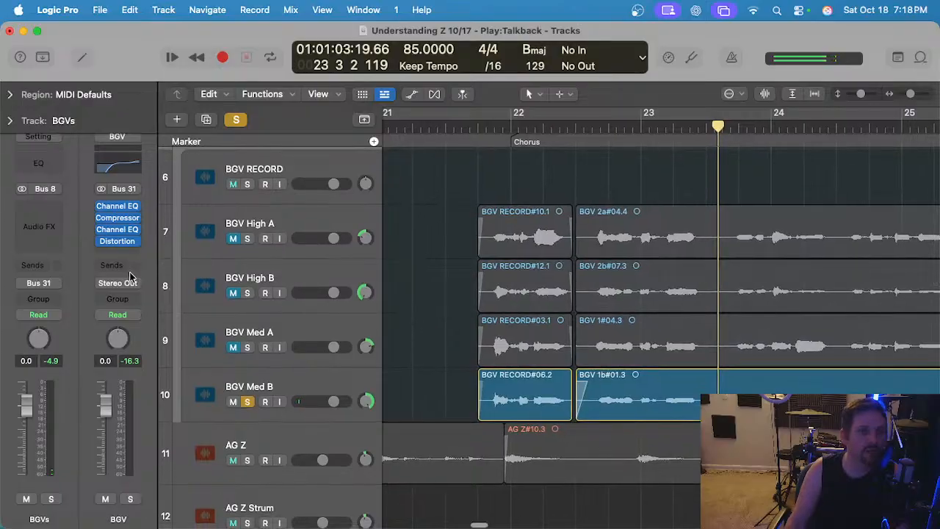
click(121, 255)
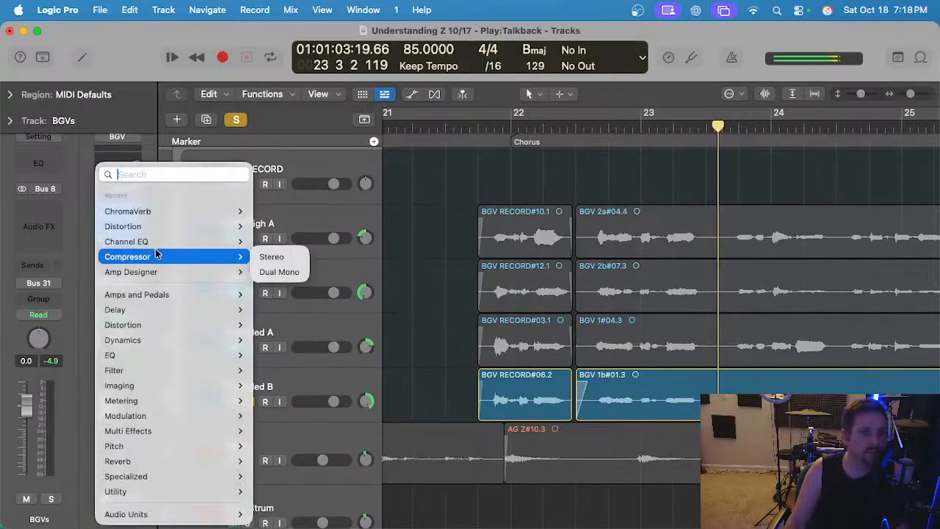
mouse_move(171, 491)
mouse_move(266, 483)
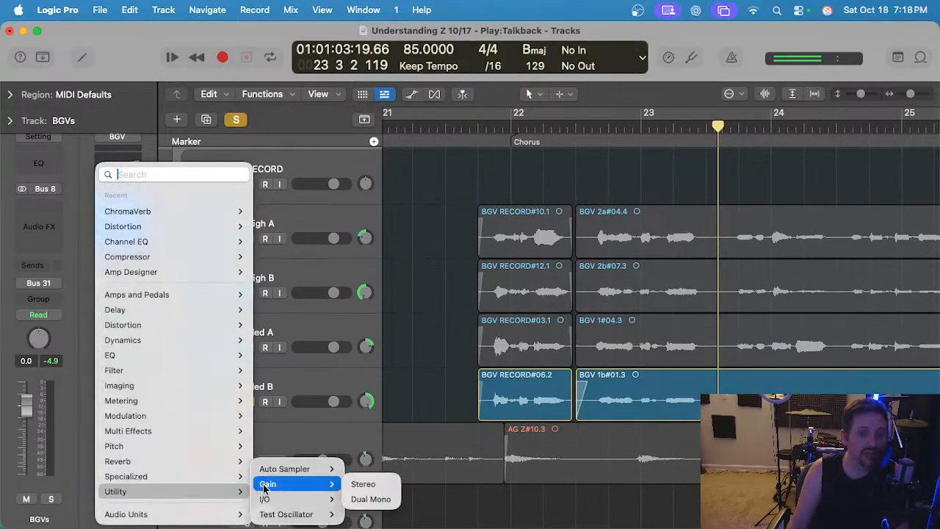
click(354, 483)
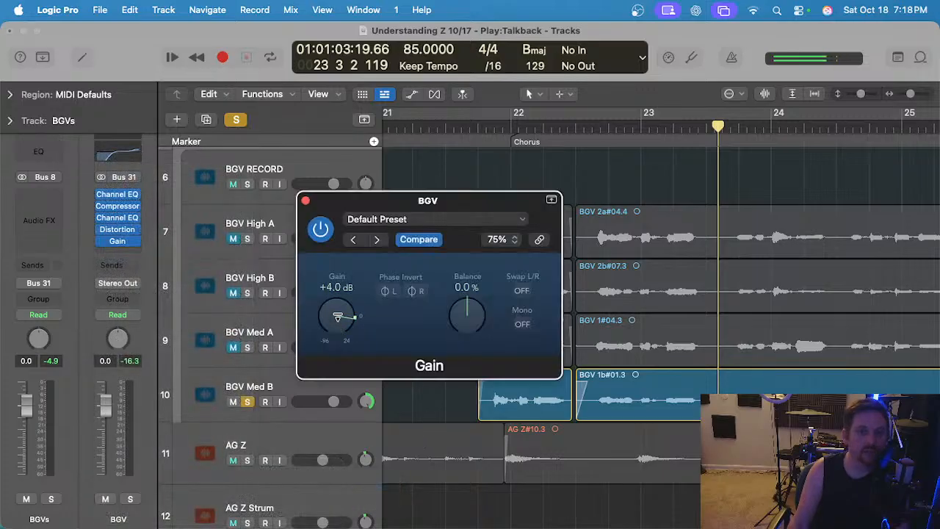
Set the plug-in's gain to +6.1 dB while playing from just before the chorus, and close its window.
click(496, 126)
key(space)
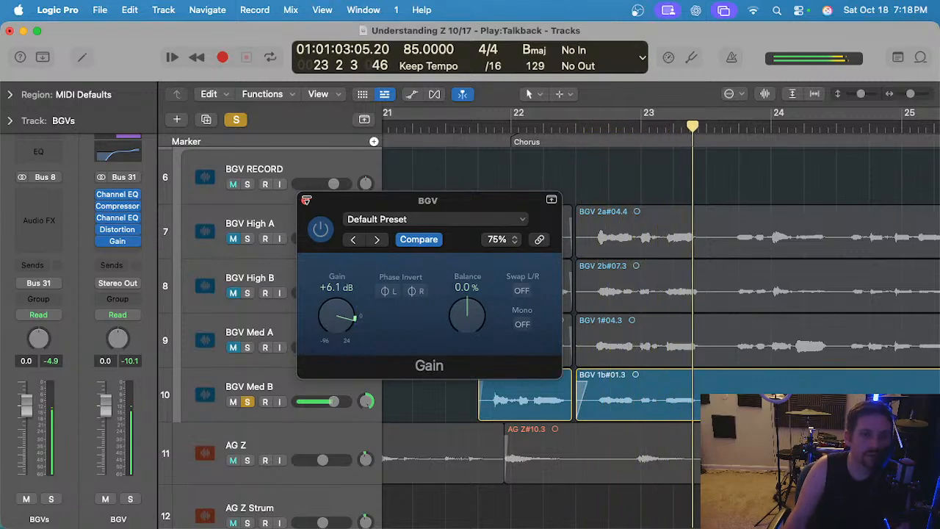
click(304, 202)
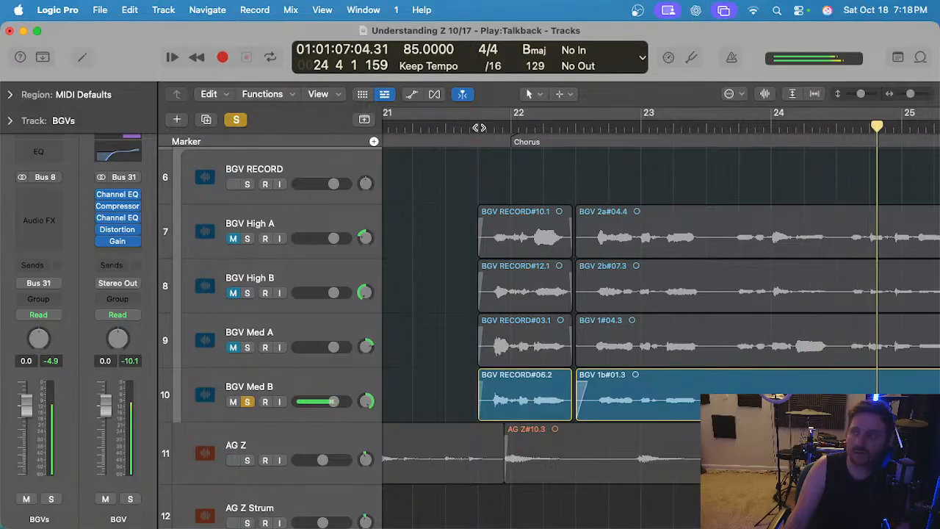
Return the playhead to the start of the chorus background vocals and open both BGV Med B regions in the audio editor.
scroll(479, 128, right, 5)
scroll(514, 186, left, 3)
scroll(514, 171, left, 3)
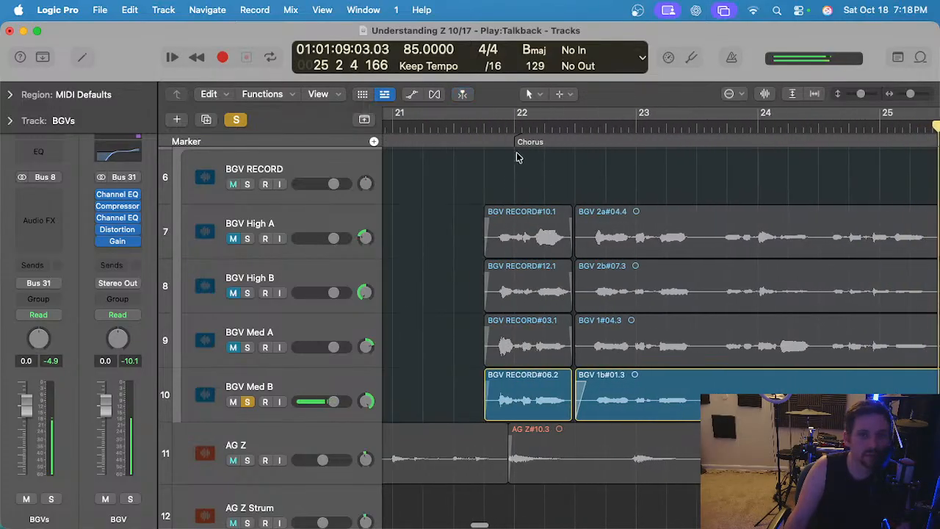
click(478, 127)
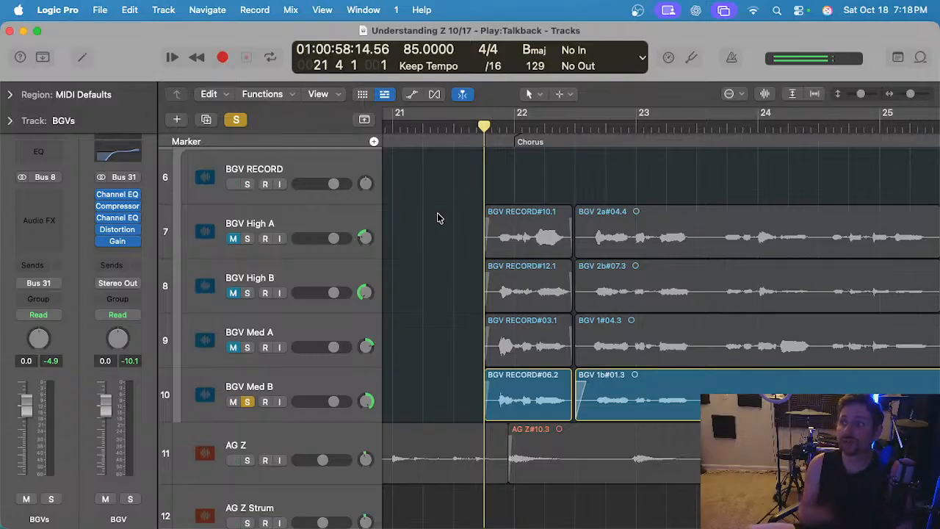
key(super+Left)
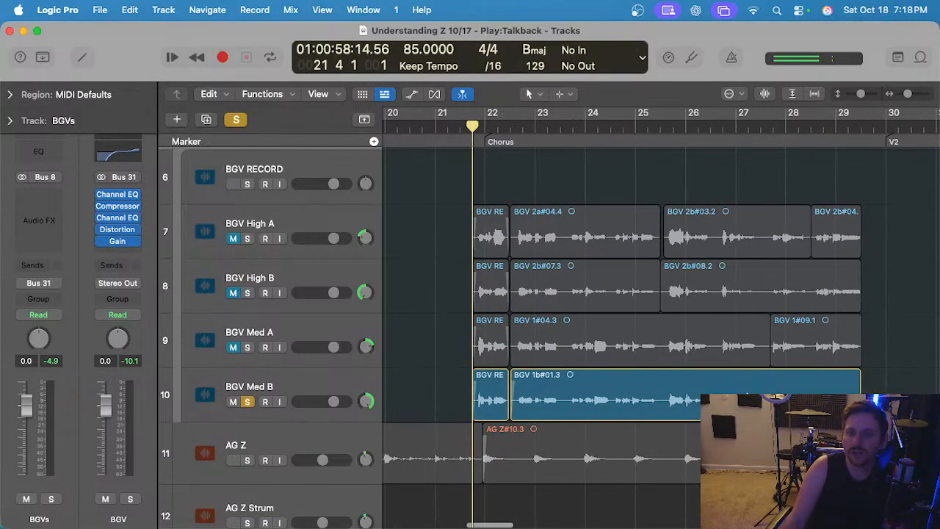
drag(897, 388, 434, 403)
key(e)
key(super+Left)
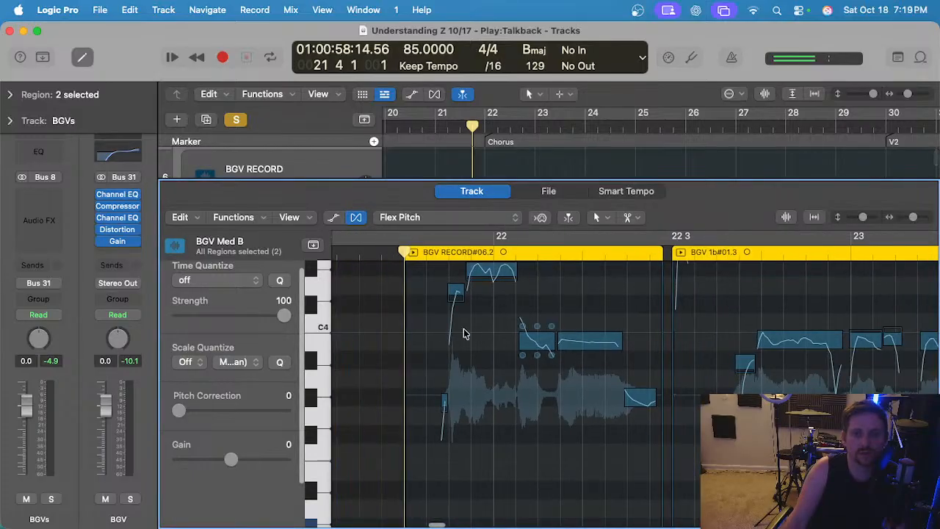
Save the project and snap the long note before bar 22 and the note after it in BGV RECORD#06.2 to exact pitch.
scroll(462, 334, up, 3)
scroll(462, 335, up, 2)
scroll(406, 276, left, 2)
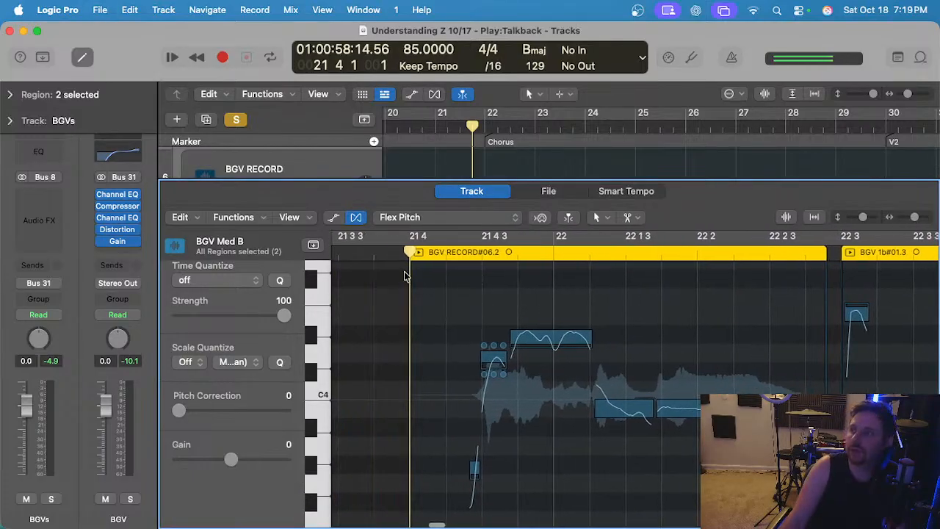
scroll(411, 285, up, 1)
key(super+s)
click(363, 251)
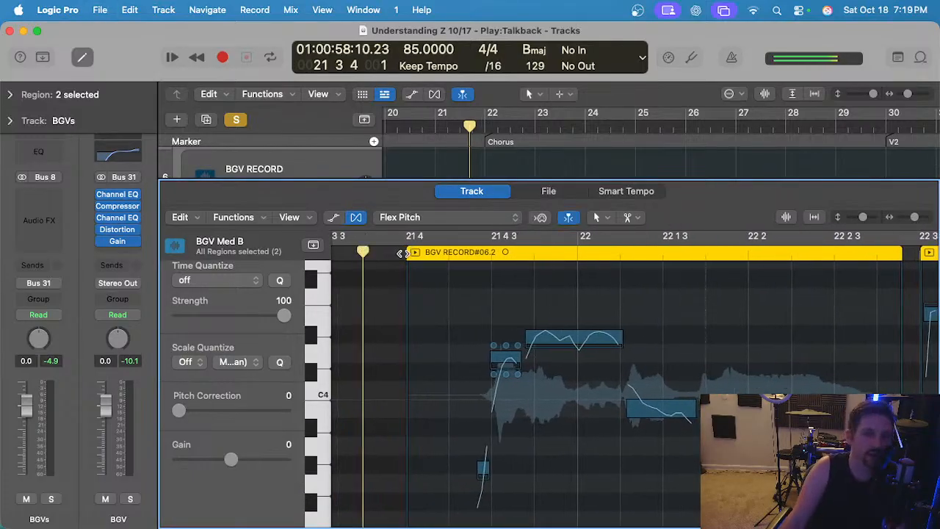
click(405, 245)
scroll(567, 351, up, 1)
click(578, 337)
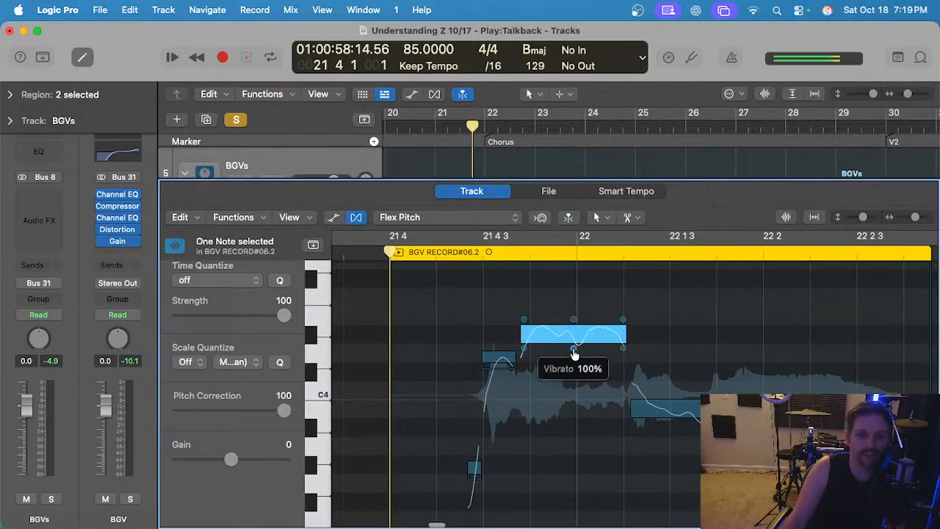
click(664, 410)
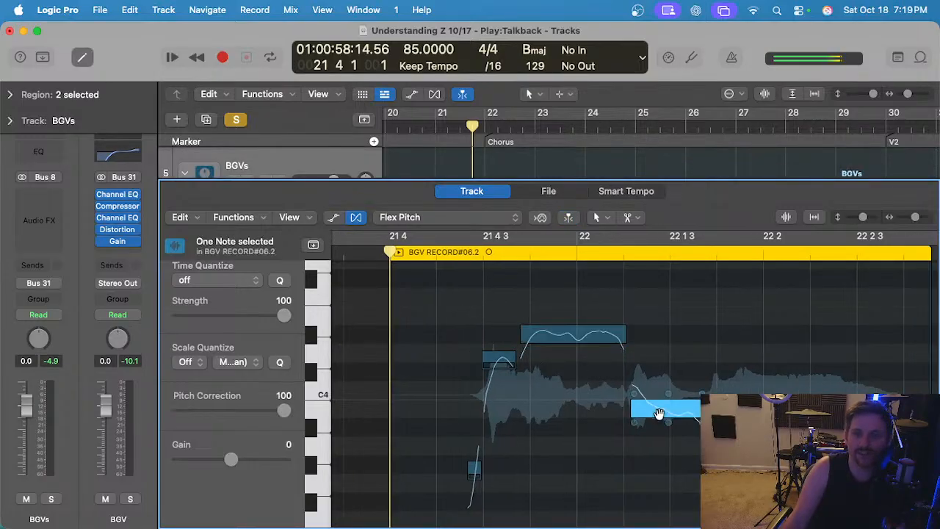
click(704, 381)
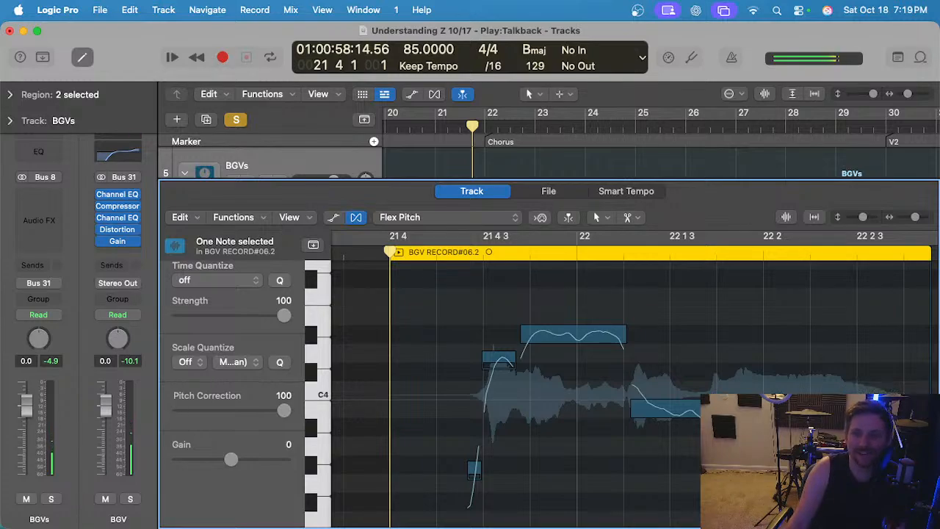
Tune the short note at 21 4 3 to C♯4, play the phrase, and lower the vibrato of the note just after bar 22.
click(524, 389)
scroll(525, 390, left, 1)
click(513, 363)
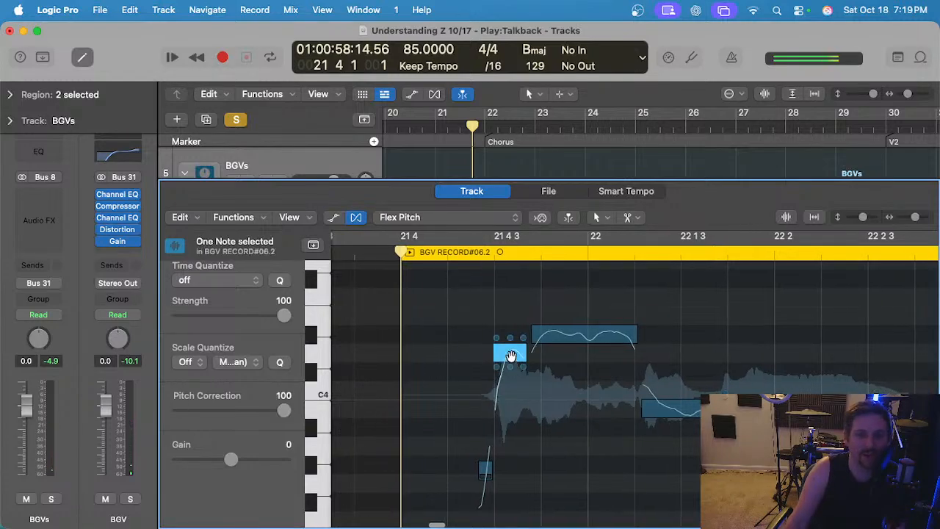
click(380, 268)
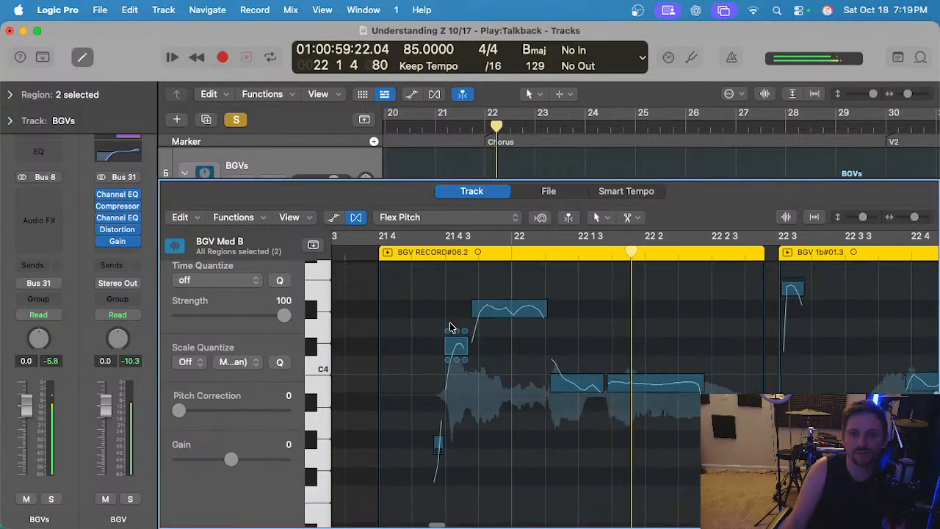
drag(584, 394, 587, 403)
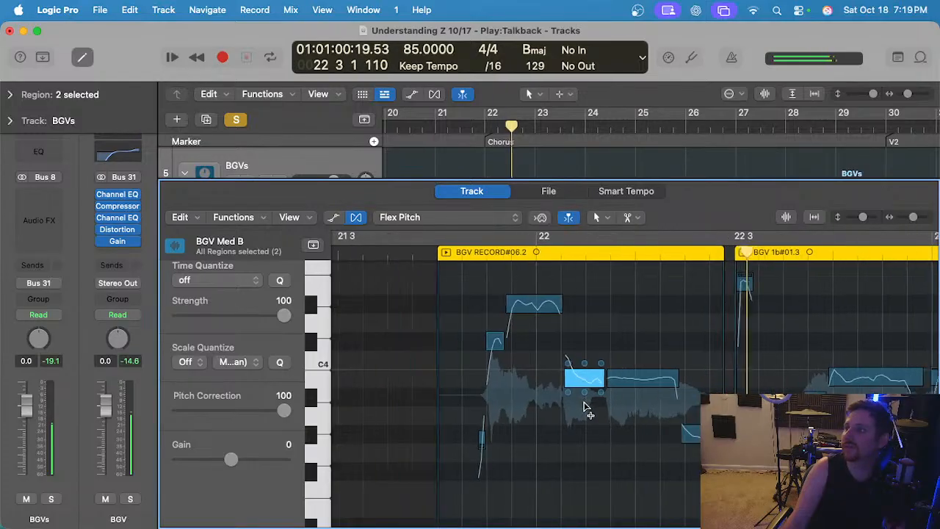
Snap the held note at 22 4 in BGV 1b#01.3 to pitch and start it and the short note before it slightly earlier.
click(676, 381)
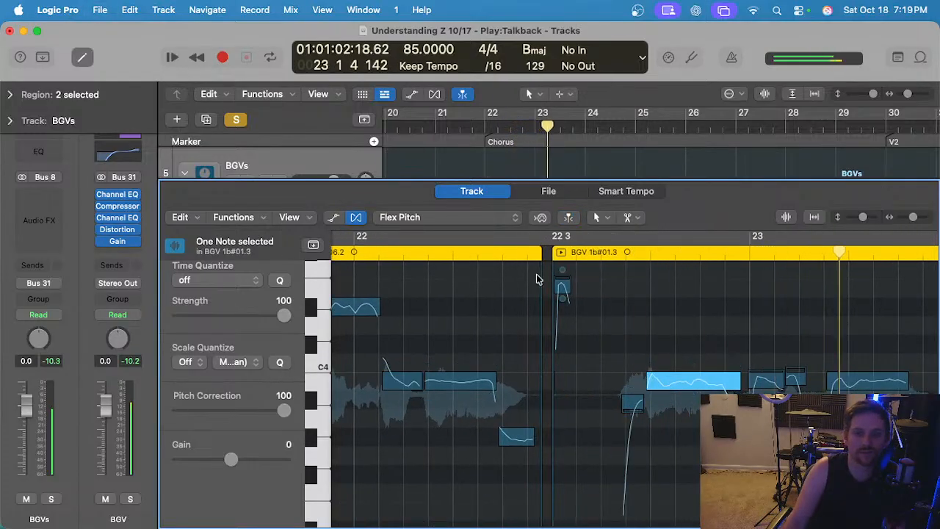
click(487, 252)
scroll(546, 336, up, 1)
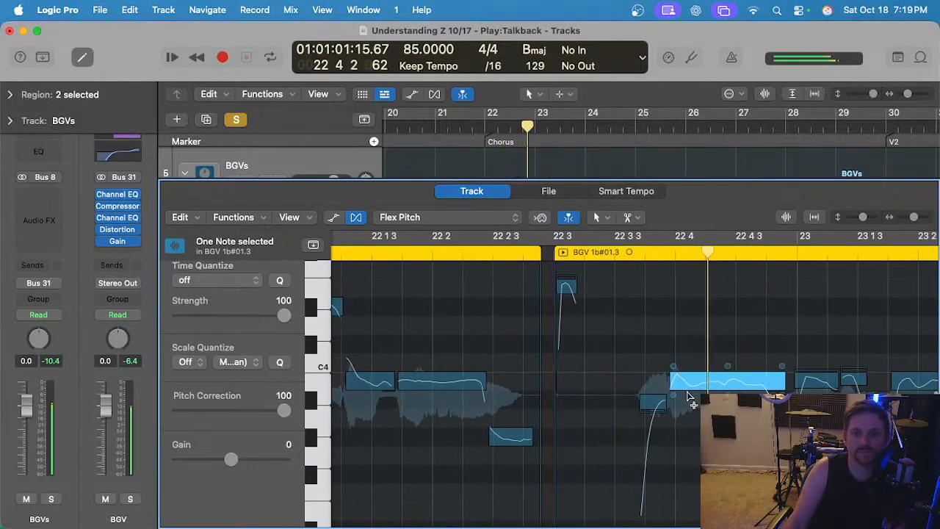
scroll(690, 398, up, 1)
drag(638, 406, 626, 406)
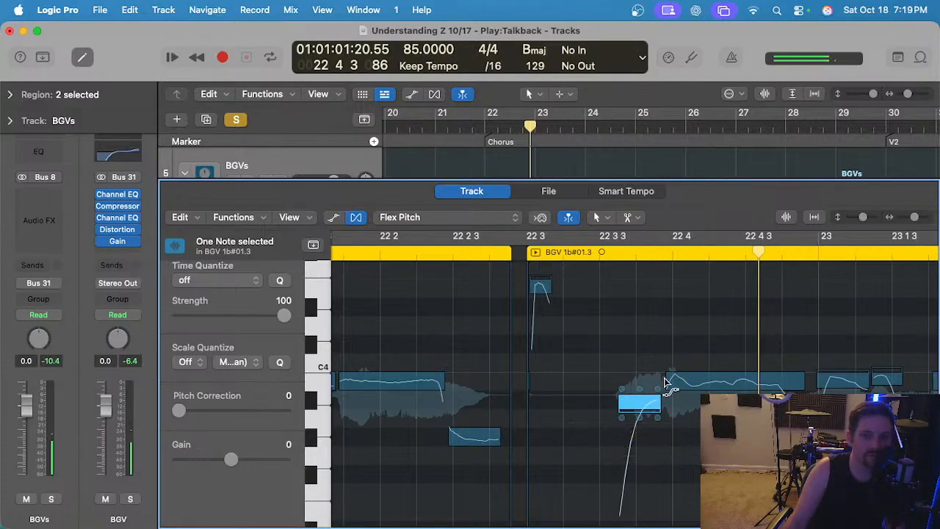
click(668, 378)
key(space)
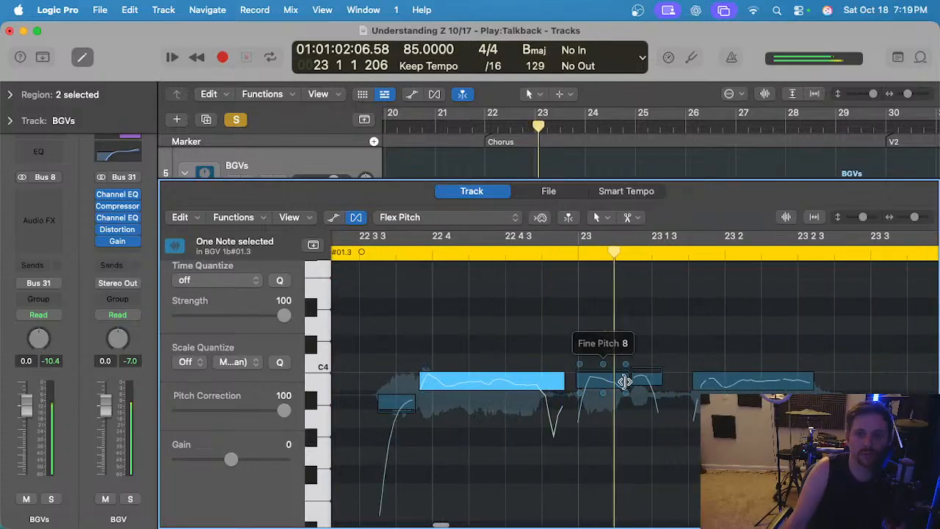
Snap the notes from bar 23 through 23 2 to pitch, start the first slightly earlier and set its closing pitch drift to 0.45.
click(605, 380)
key(space)
drag(576, 381, 571, 382)
click(642, 378)
drag(628, 367, 629, 366)
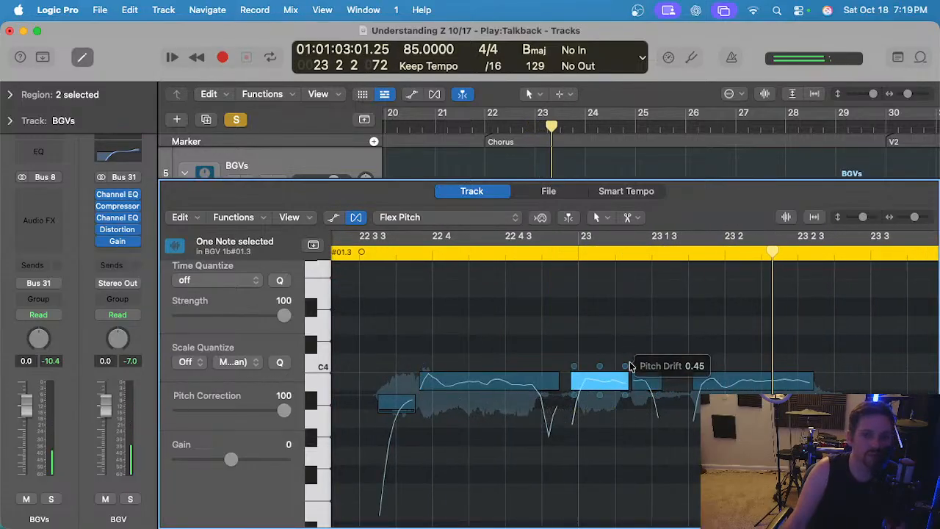
click(733, 377)
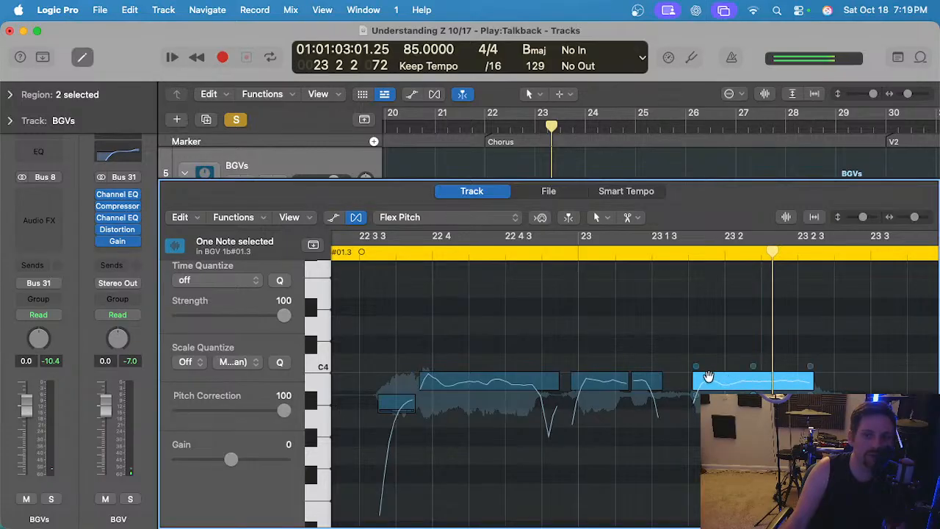
click(760, 425)
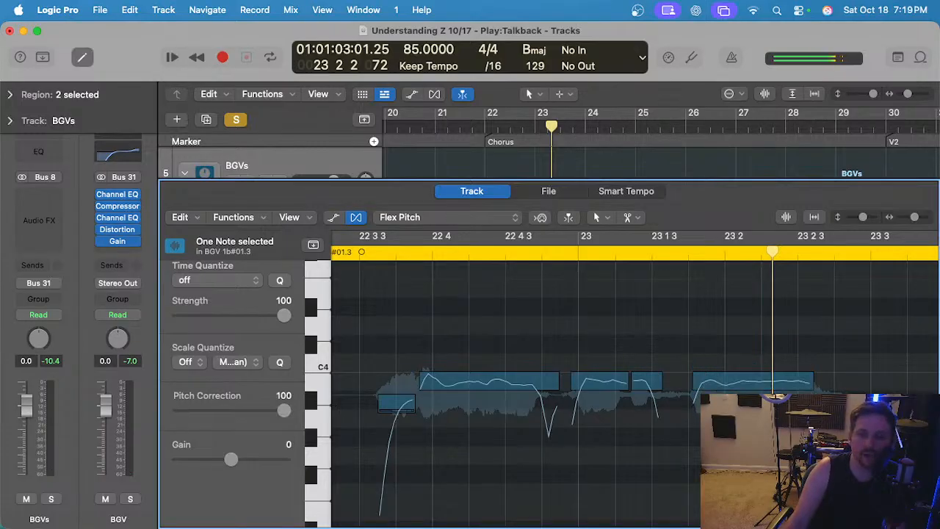
Split the tail off the held note at 22 4 just after 22 4 3 and reduce the main part's vibrato.
click(360, 252)
click(463, 337)
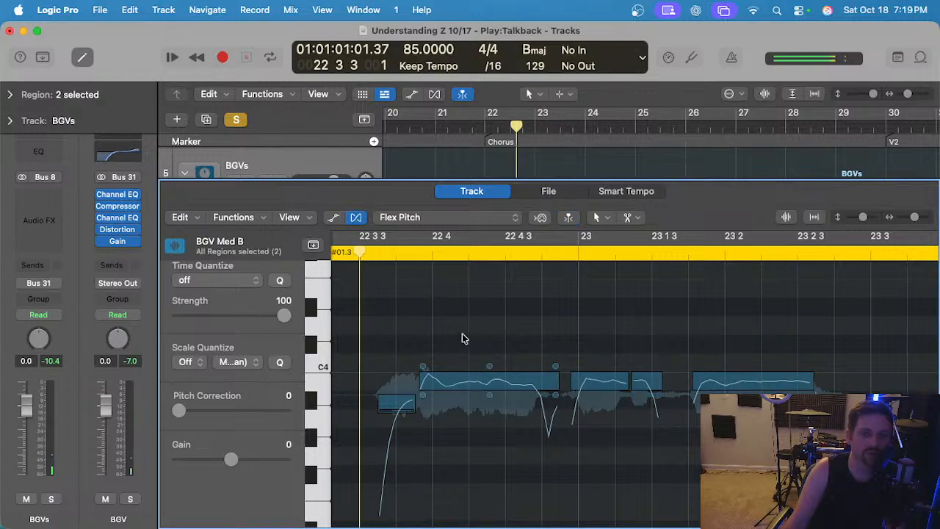
super+click(534, 381)
click(435, 380)
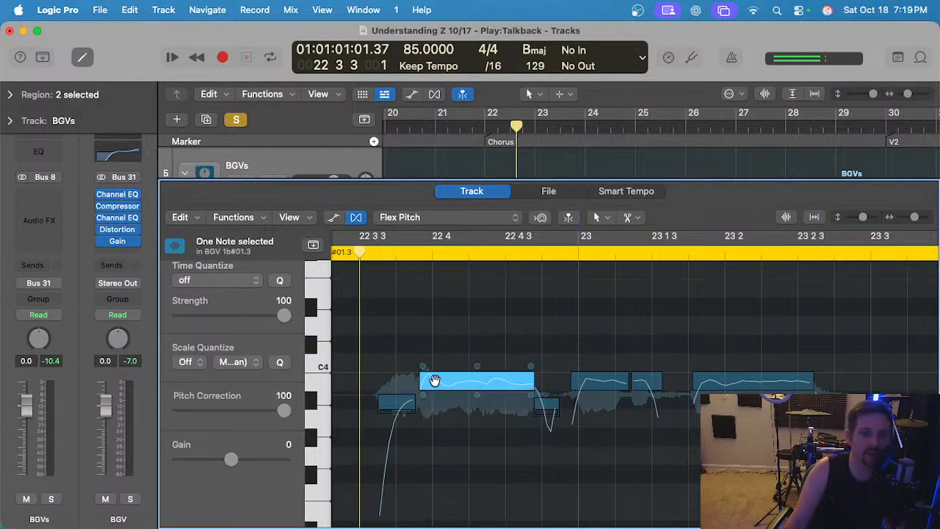
drag(476, 395, 478, 401)
click(467, 346)
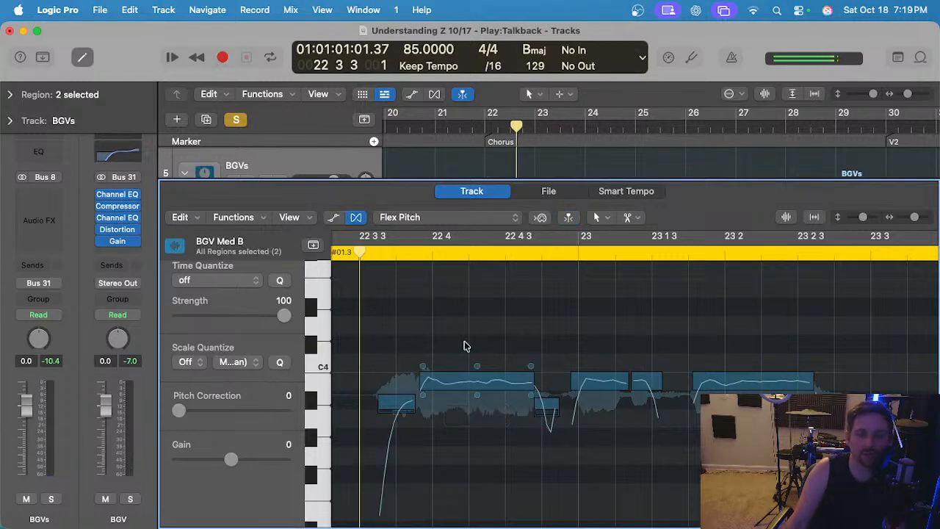
Play from just before BGV 1b#01.3 and shift the start and end of the note at bar 23 slightly later.
scroll(458, 344, left, 3)
click(365, 252)
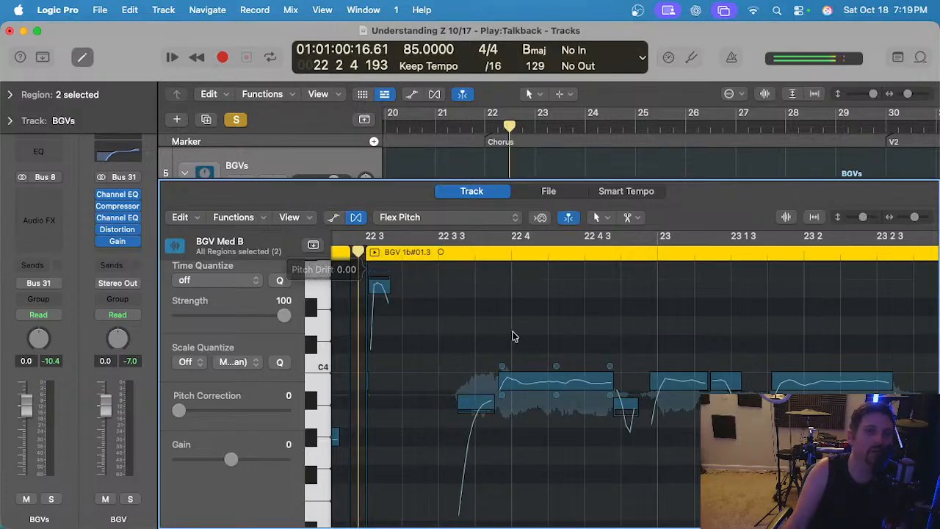
scroll(447, 316, up, 3)
key(space)
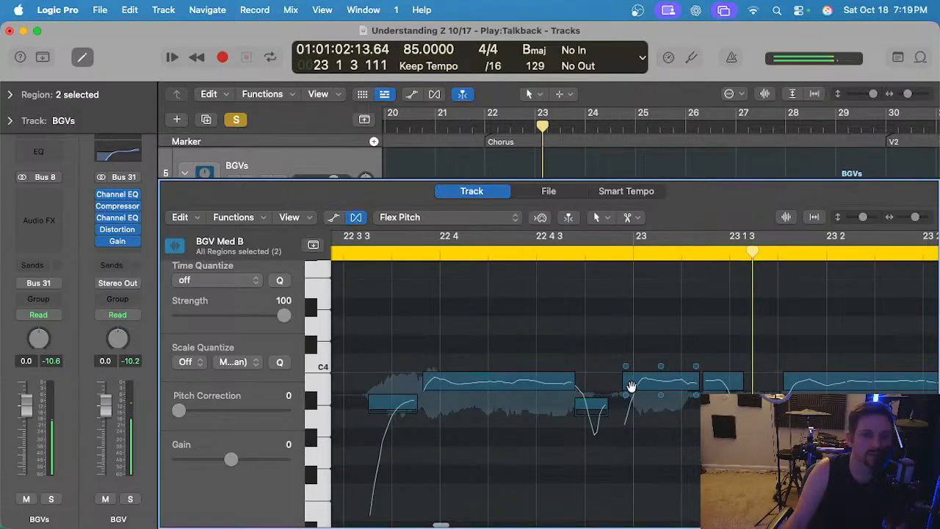
drag(621, 382, 633, 383)
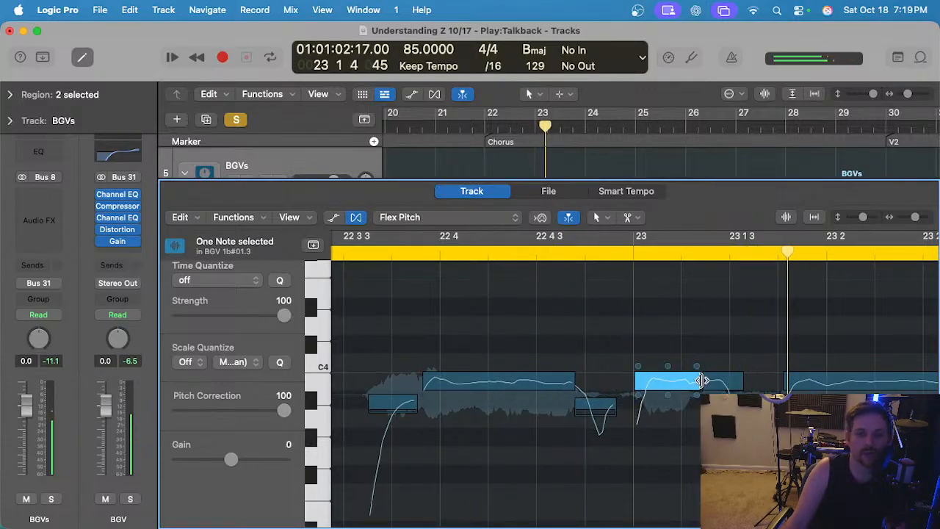
drag(706, 380, 711, 381)
drag(638, 381, 643, 382)
Play the passage around bar 23, end the held note across 23 2 slightly earlier, and listen to it again.
click(375, 254)
scroll(474, 309, down, 3)
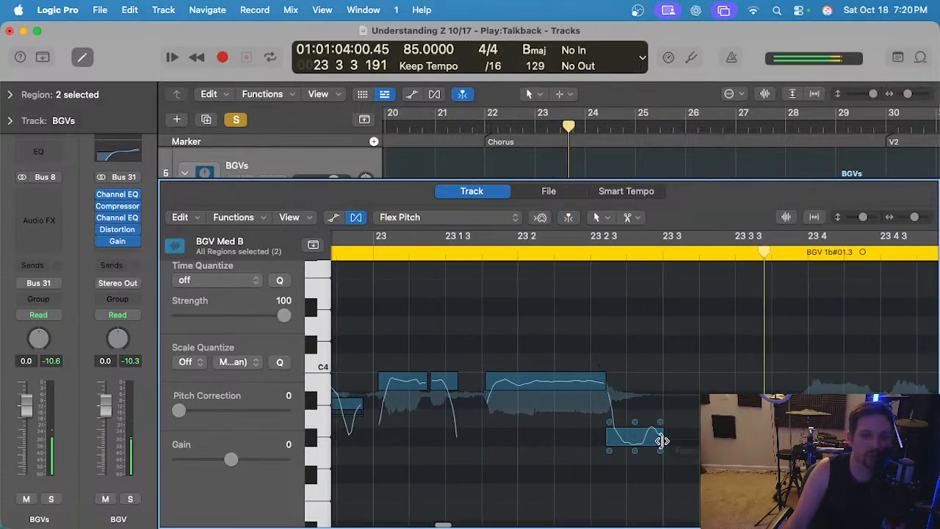
click(661, 440)
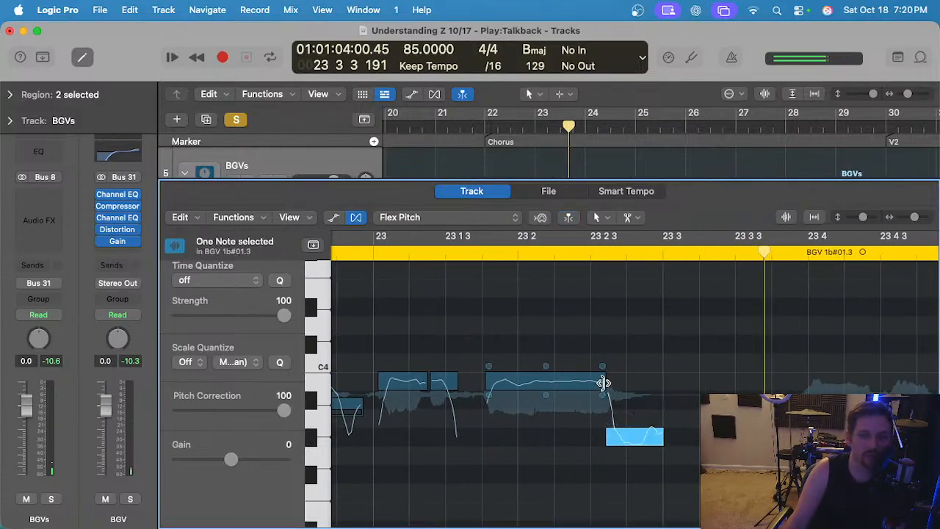
drag(602, 383, 594, 383)
click(402, 254)
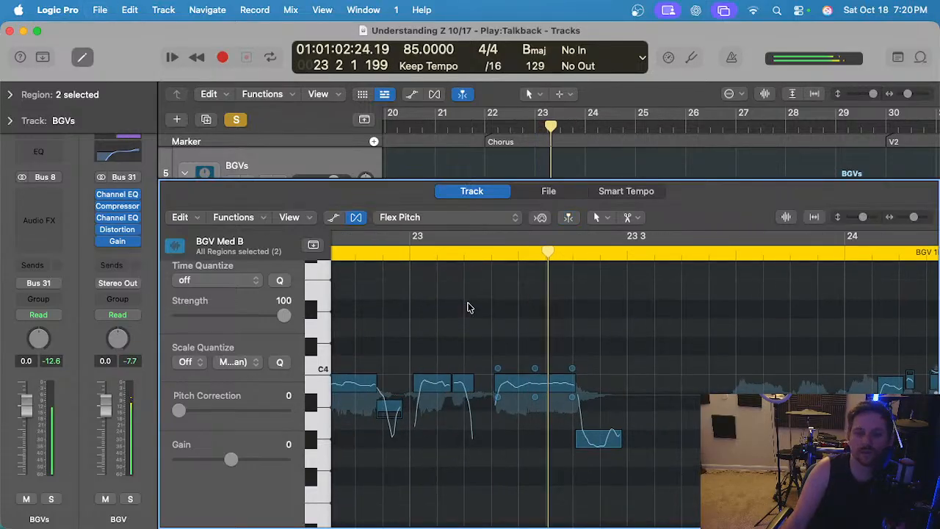
scroll(565, 357, down, 3)
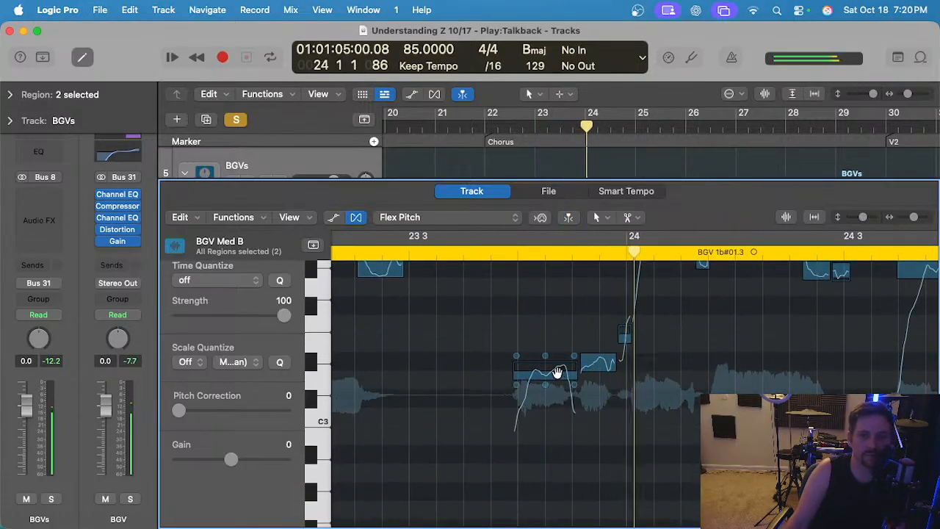
Snap the first low note of the phrase before bar 24 to pitch, lower its vibrato, and play from 23 2 4.
click(545, 373)
double_click(544, 373)
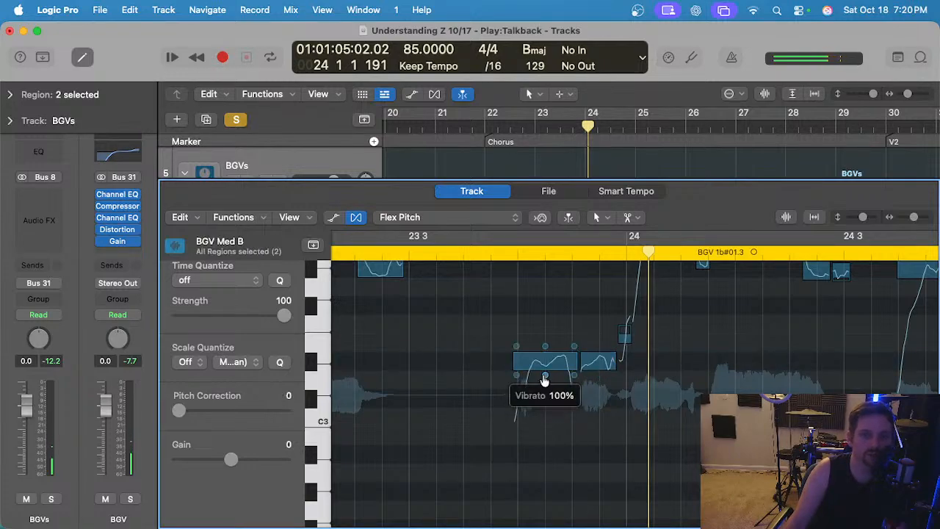
drag(548, 376, 548, 397)
click(404, 252)
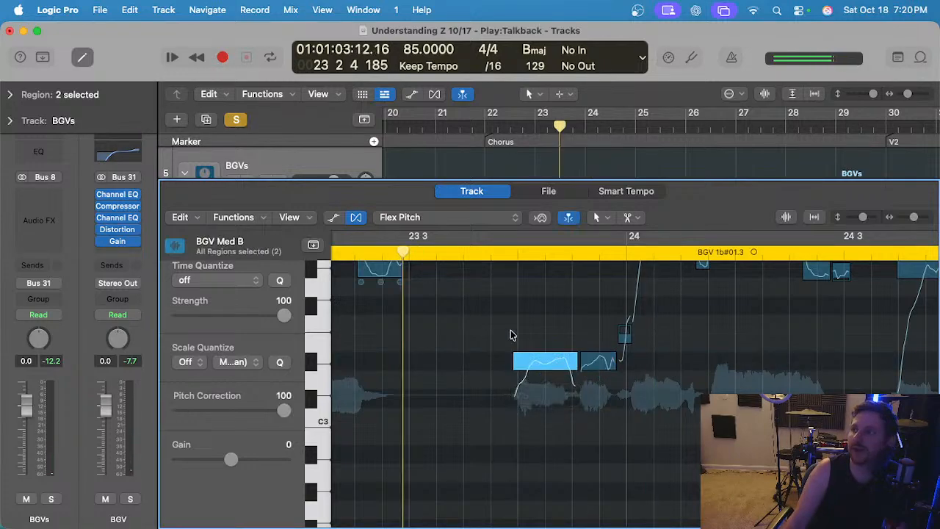
click(505, 335)
key(space)
Add the missing held note across 24 2, snap the two notes around 24 1 3 to pitch, and return the playhead to 23 4.
scroll(514, 339, down, 1)
scroll(534, 366, right, 3)
scroll(534, 365, up, 4)
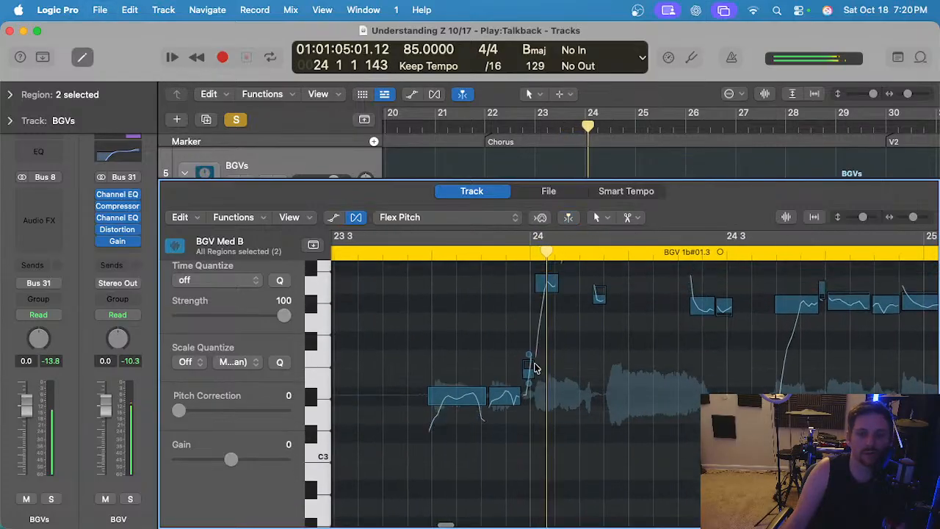
scroll(540, 366, up, 2)
double_click(618, 335)
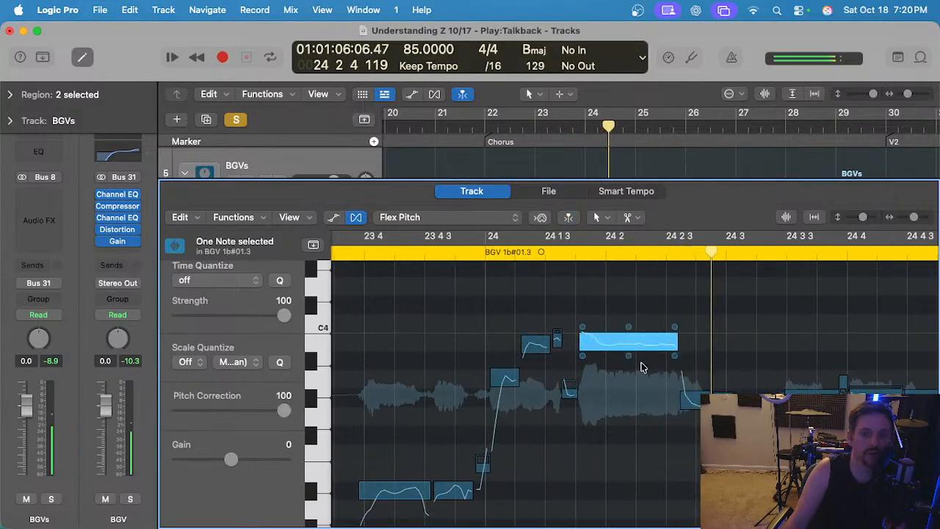
click(537, 343)
scroll(558, 340, up, 2)
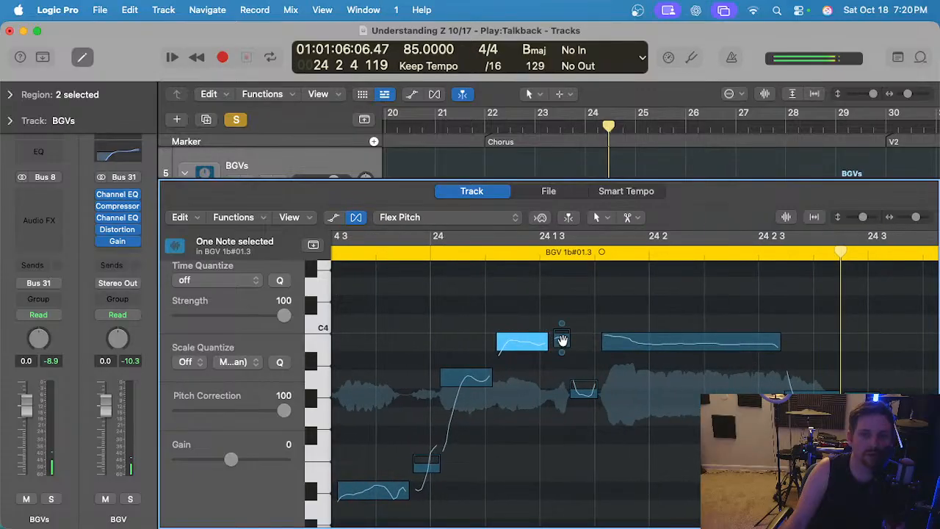
click(562, 340)
scroll(554, 315, left, 5)
click(373, 252)
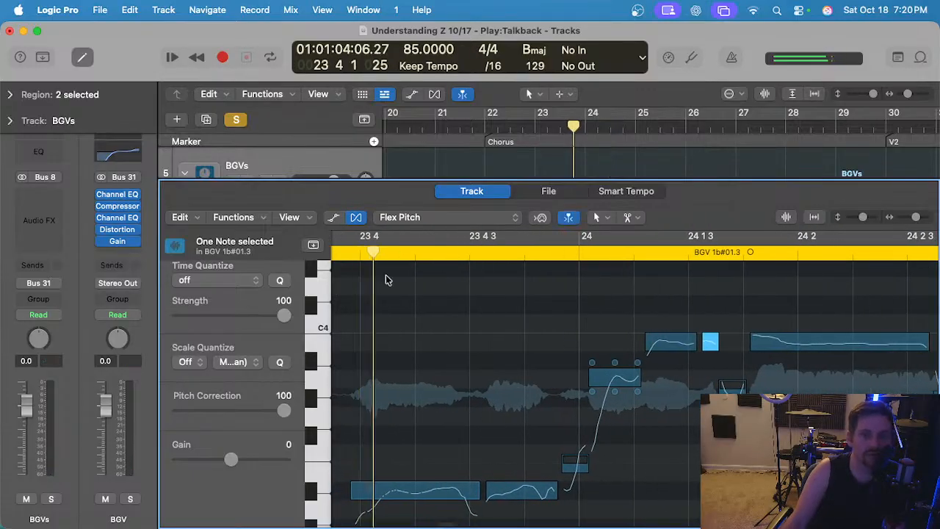
Listen to the phrase from 23 4 and lower the vibrato of the second low note before bar 24.
scroll(507, 340, down, 2)
scroll(508, 335, right, 2)
scroll(507, 335, down, 1)
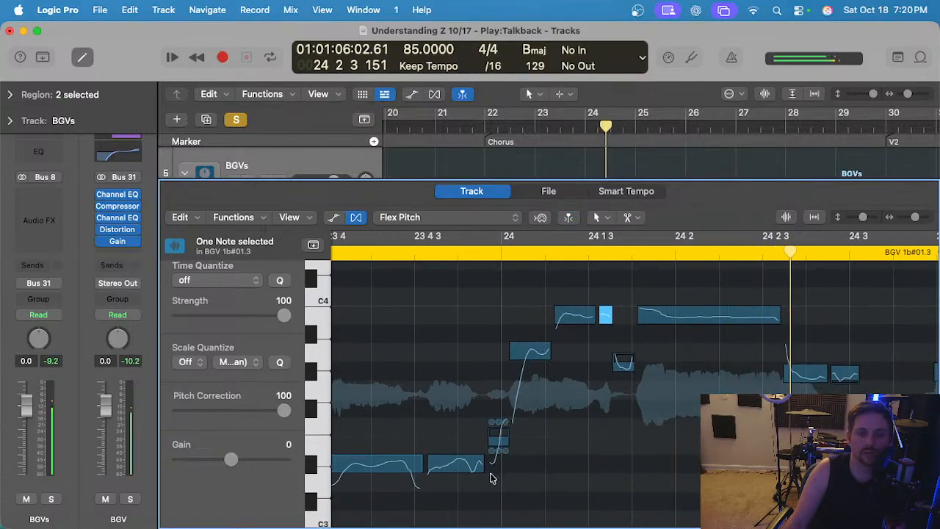
drag(455, 478, 455, 492)
scroll(522, 346, left, 2)
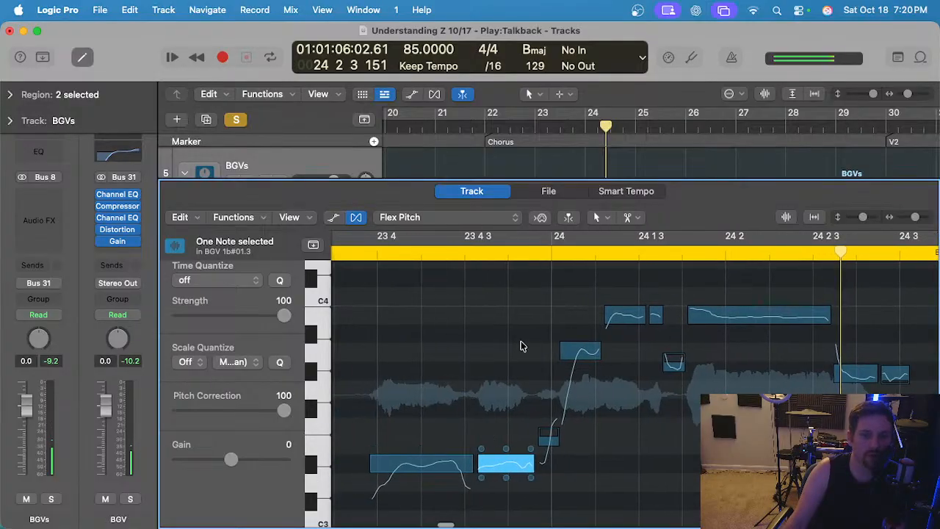
Replay the phrase around 23 4, raise the note just after bar 24 by one semitone, and snap it to pitch.
click(355, 254)
click(428, 316)
key(space)
scroll(428, 316, down, 2)
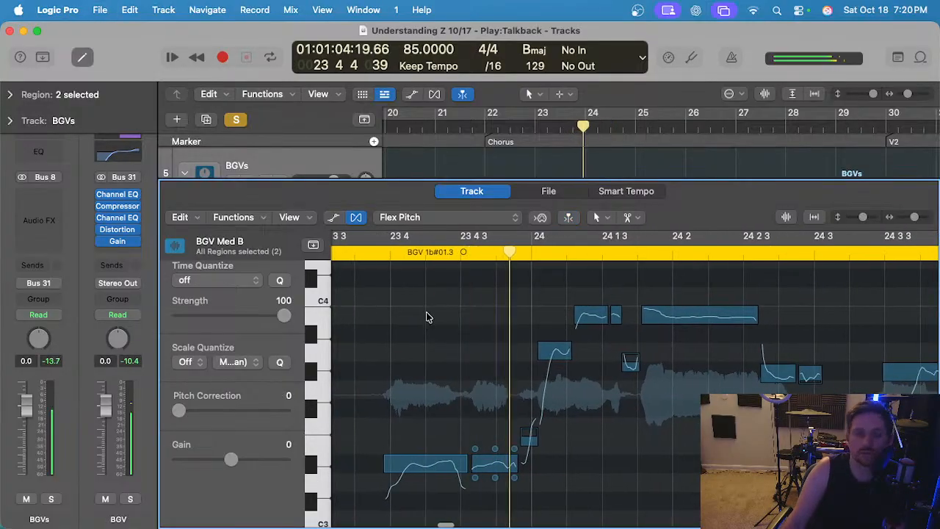
scroll(428, 316, right, 2)
key(space)
drag(496, 350, 498, 329)
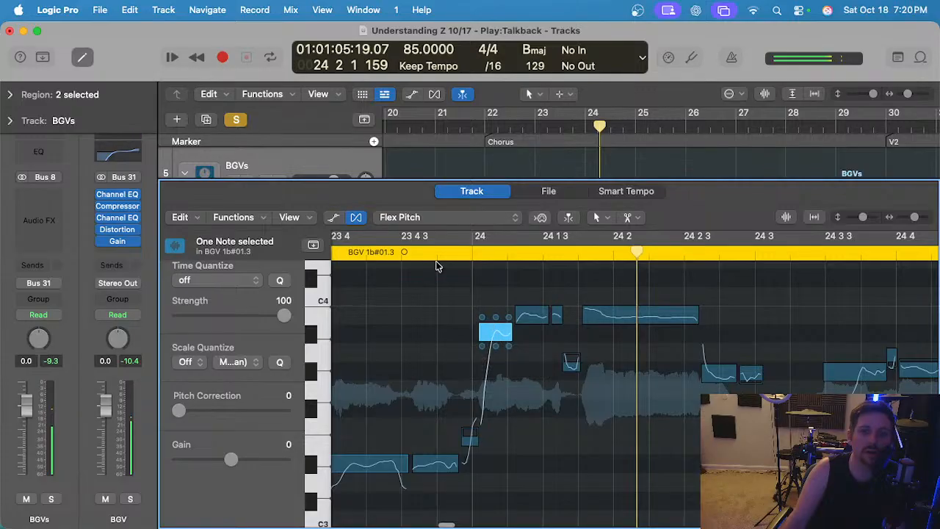
double_click(496, 333)
Move the playhead back to 23 3 3, just before the phrase at 23 4.
scroll(496, 333, left, 1)
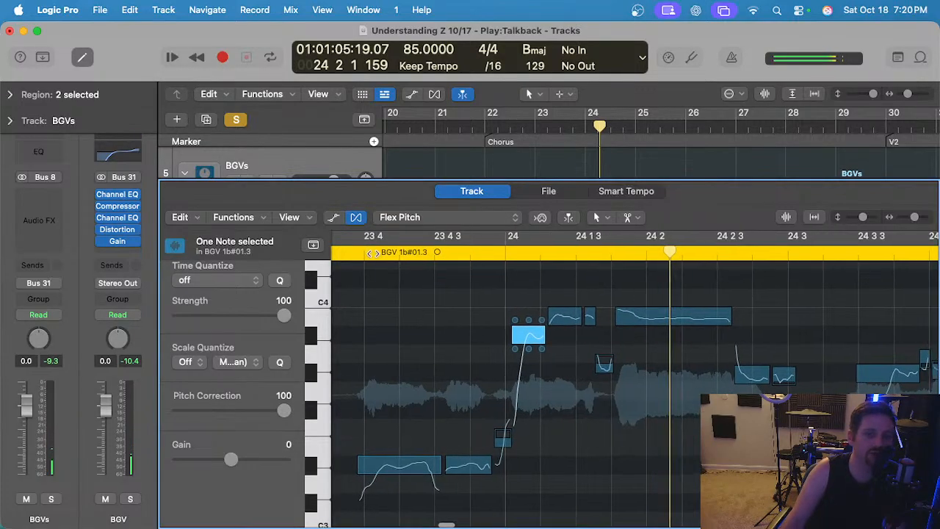
click(362, 251)
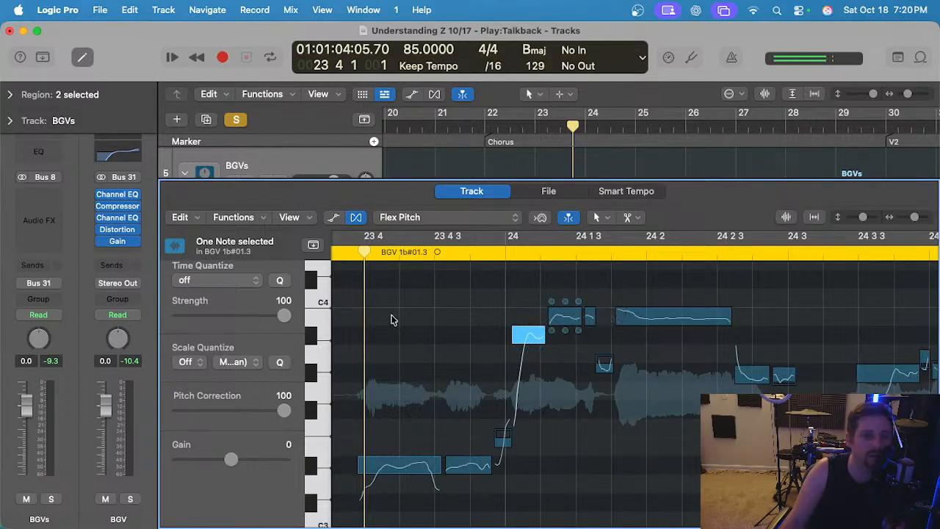
scroll(402, 304, left, 2)
click(413, 288)
click(358, 252)
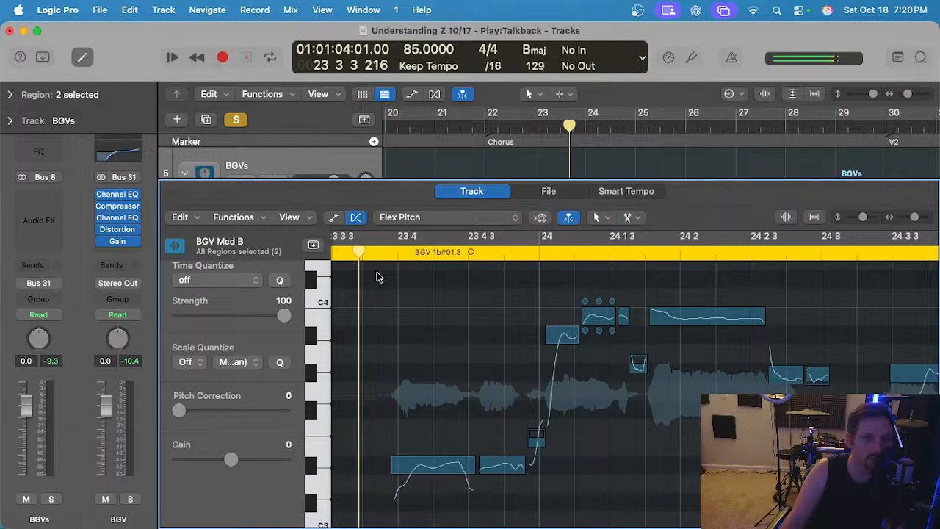
Select only the BGV 1b#01.3 region on BGV Med B and reopen it in the editor, playing from 22 3 3.
scroll(399, 301, down, 2)
key(e)
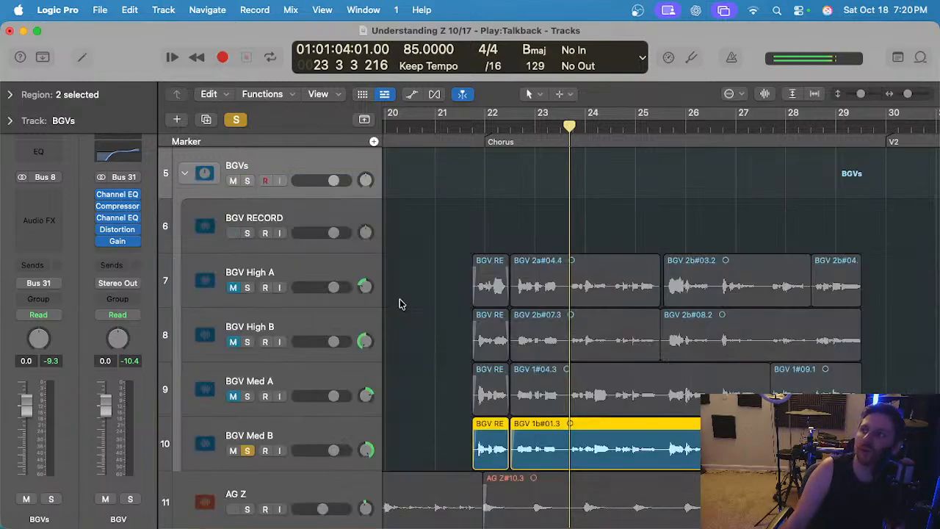
scroll(440, 305, up, 5)
scroll(459, 312, down, 8)
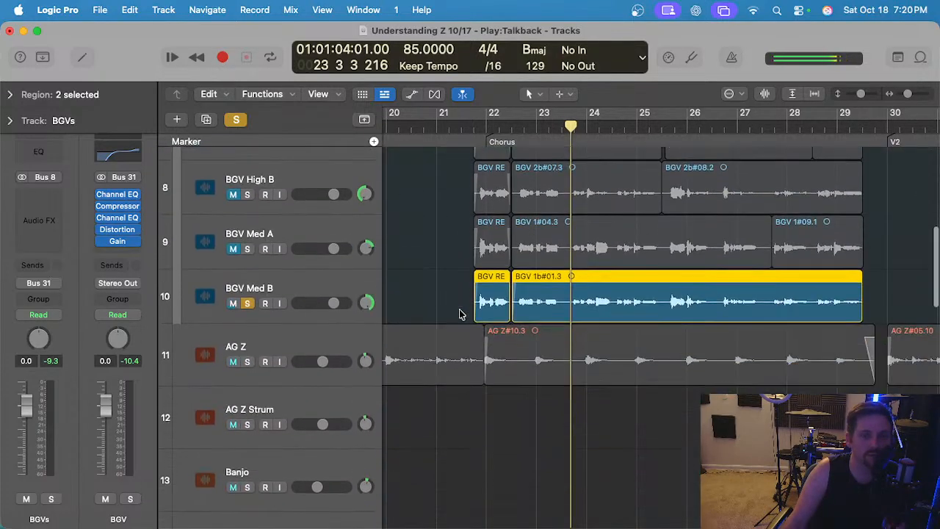
click(517, 126)
click(420, 270)
click(585, 292)
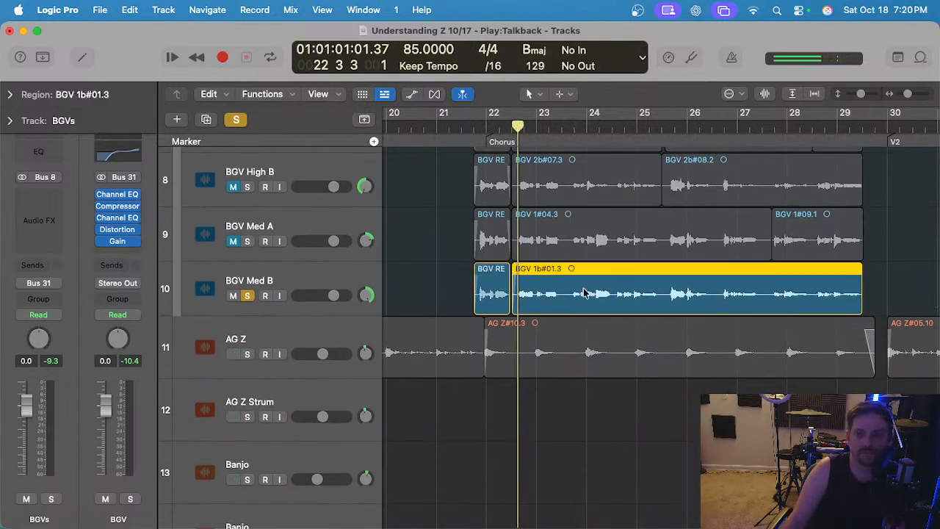
key(e)
key(space)
scroll(519, 387, right, 2)
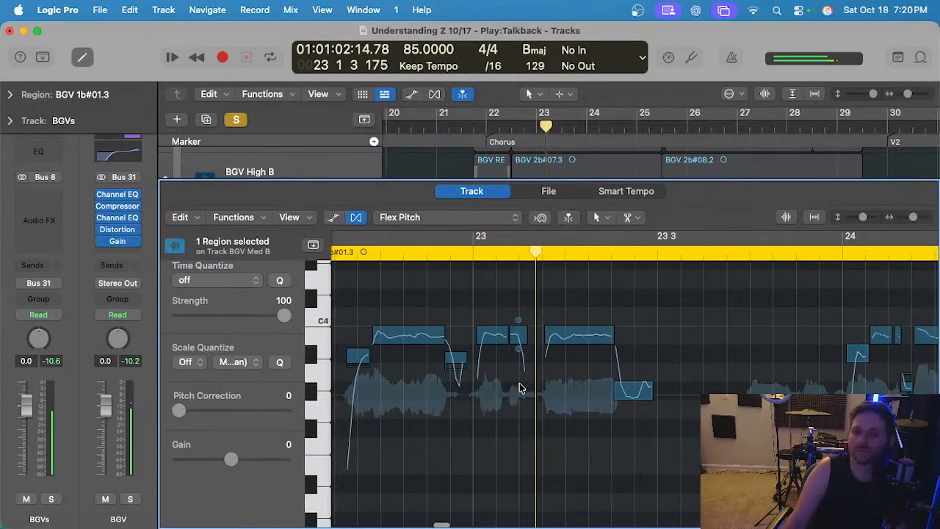
Follow the playback past bar 24 and snap the two short notes just before 24 3 to pitch.
scroll(485, 349, right, 5)
scroll(602, 408, down, 3)
scroll(618, 412, right, 8)
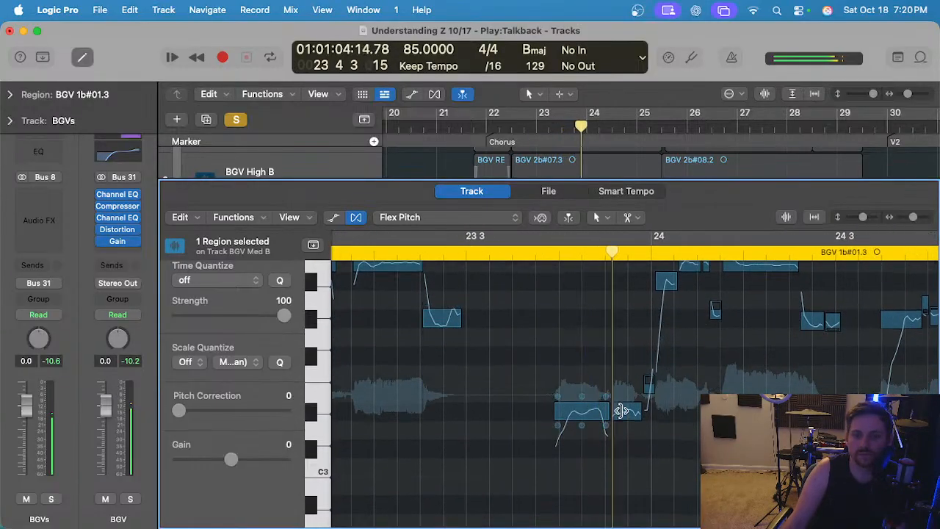
scroll(627, 416, up, 3)
scroll(629, 416, up, 3)
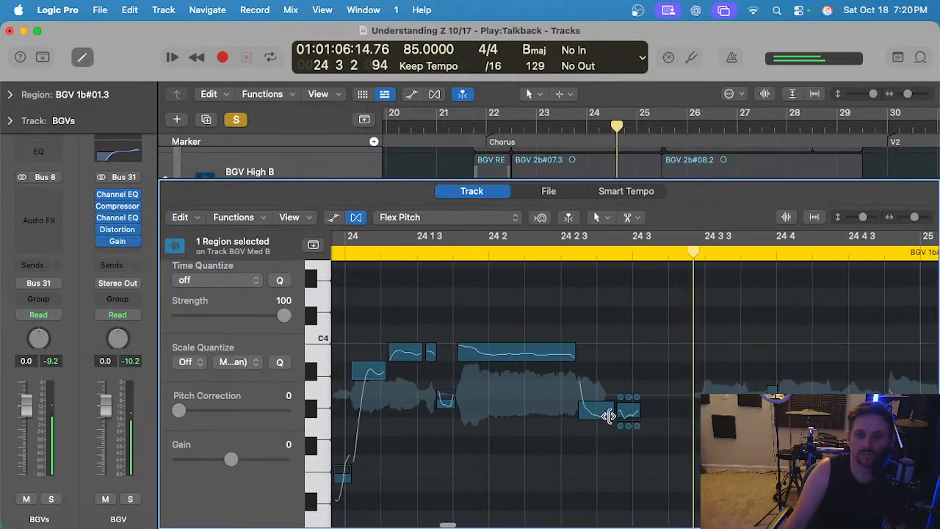
double_click(605, 414)
double_click(626, 415)
Stop playback and snap the notes starting around 24 3 3 and 24 4 to pitch.
scroll(680, 424, down, 2)
scroll(677, 422, right, 5)
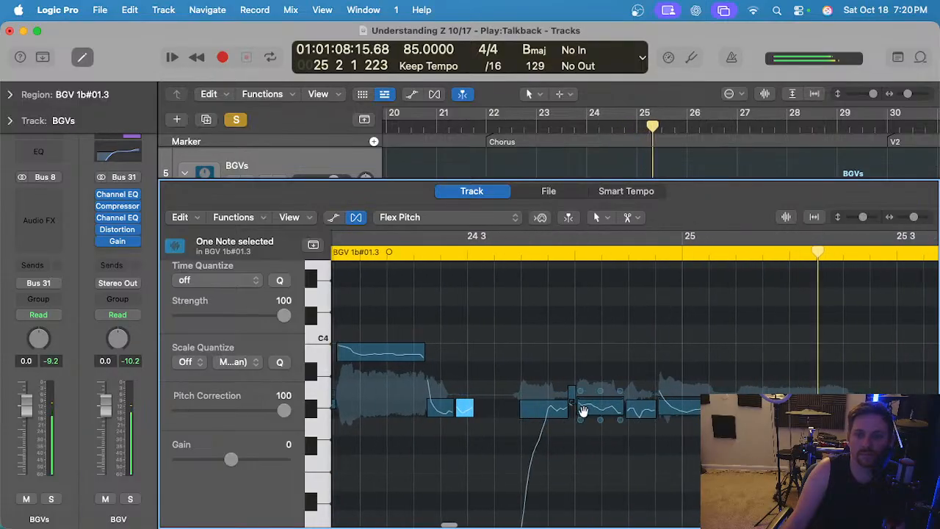
key(space)
double_click(535, 406)
scroll(595, 414, up, 3)
click(636, 419)
scroll(542, 398, up, 2)
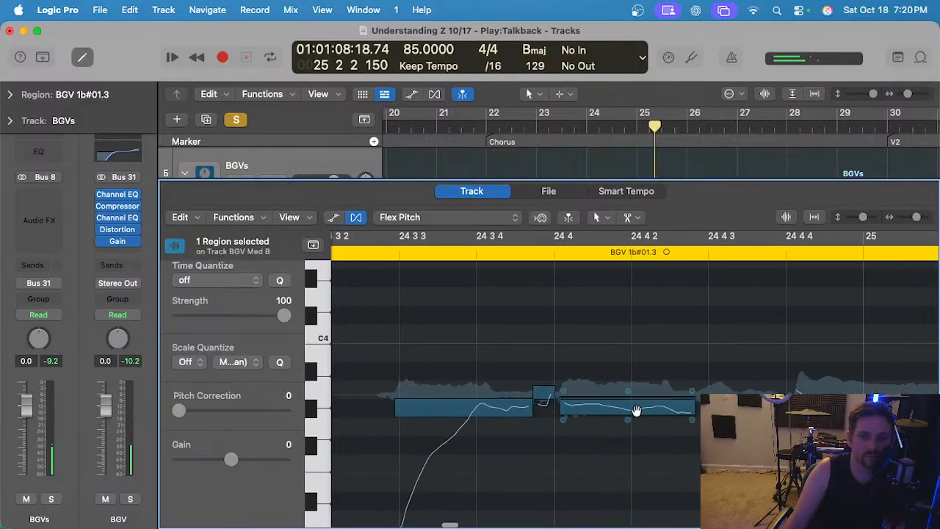
click(636, 409)
scroll(605, 404, down, 2)
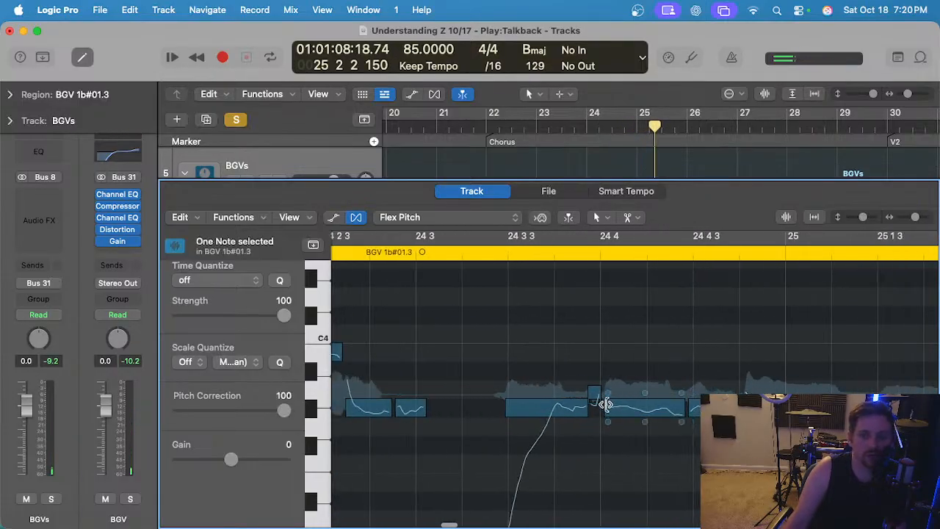
Split the note just before 24 3 4, snap its second part to pitch, and adjust the end pitch drift of the note after 24 4.
click(551, 409)
scroll(552, 409, up, 3)
click(573, 410)
scroll(580, 411, down, 1)
scroll(690, 420, right, 2)
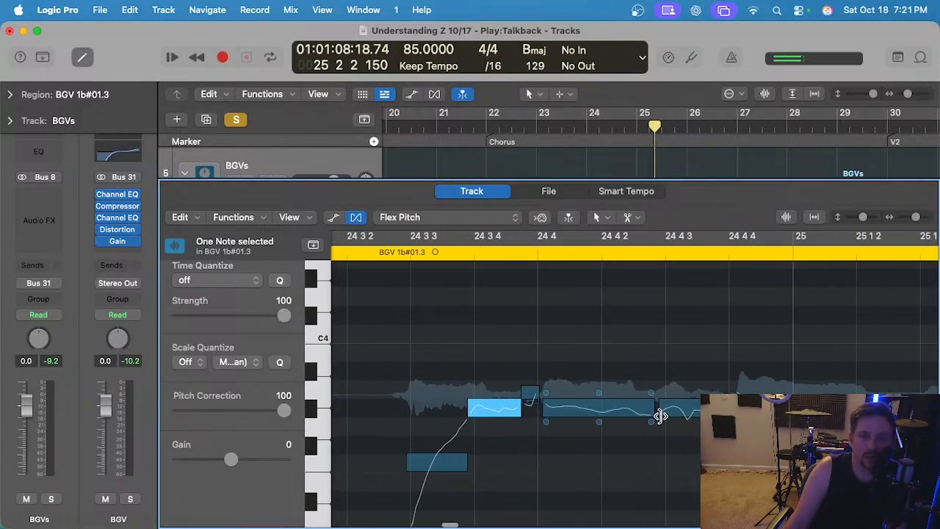
drag(649, 393, 649, 387)
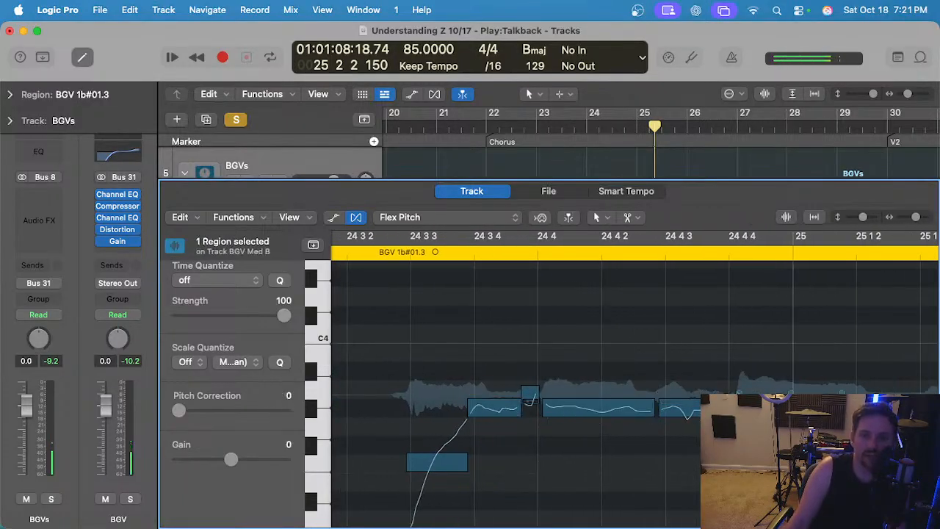
Deselect the note, save the project, and move the playhead to 24 2 3.
scroll(815, 404, down, 1)
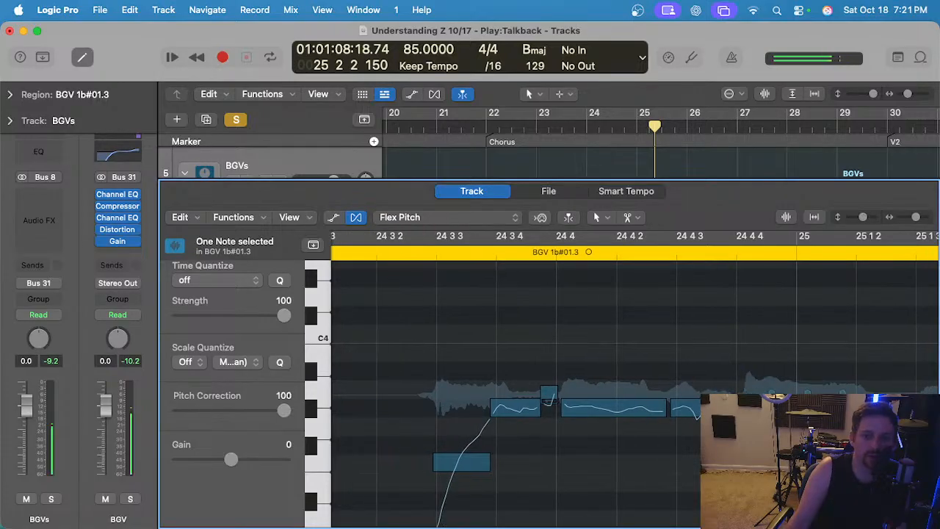
scroll(580, 369, left, 1)
scroll(574, 369, right, 1)
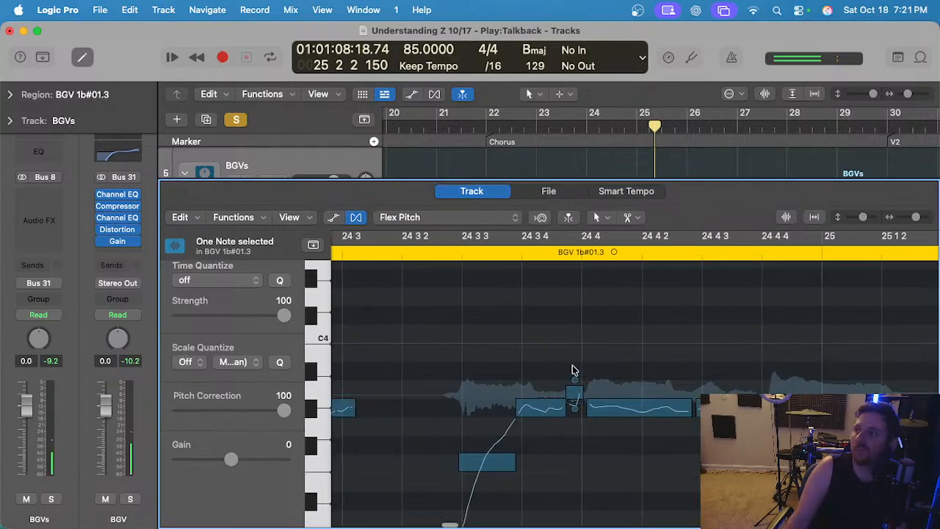
click(548, 327)
scroll(550, 330, up, 1)
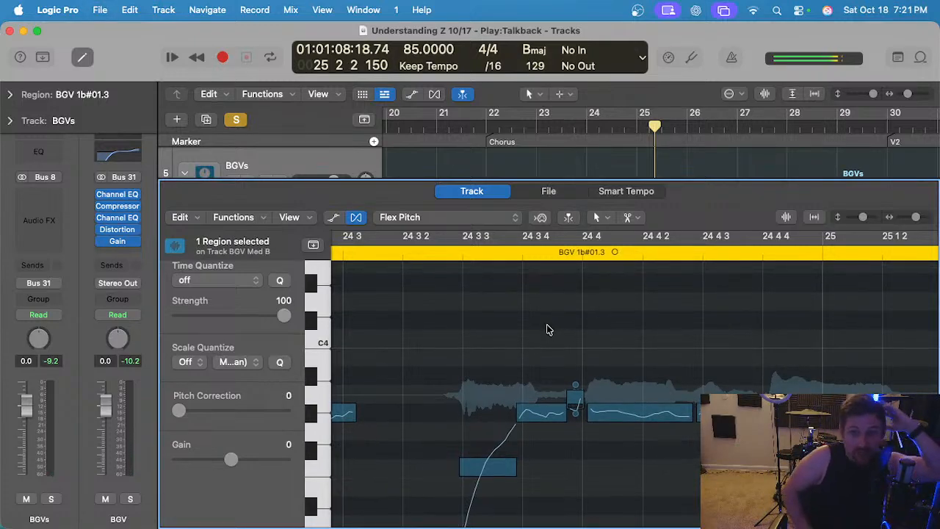
scroll(548, 330, down, 3)
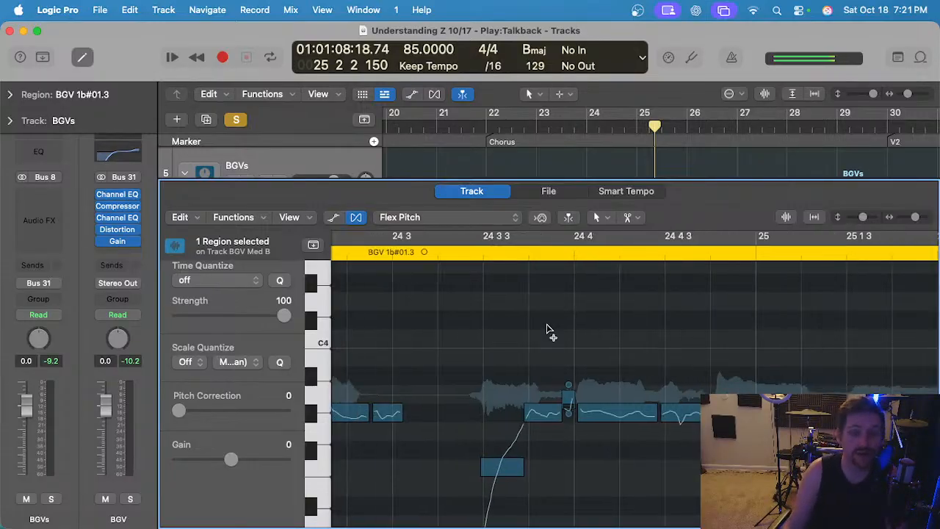
key(super+s)
scroll(547, 330, left, 2)
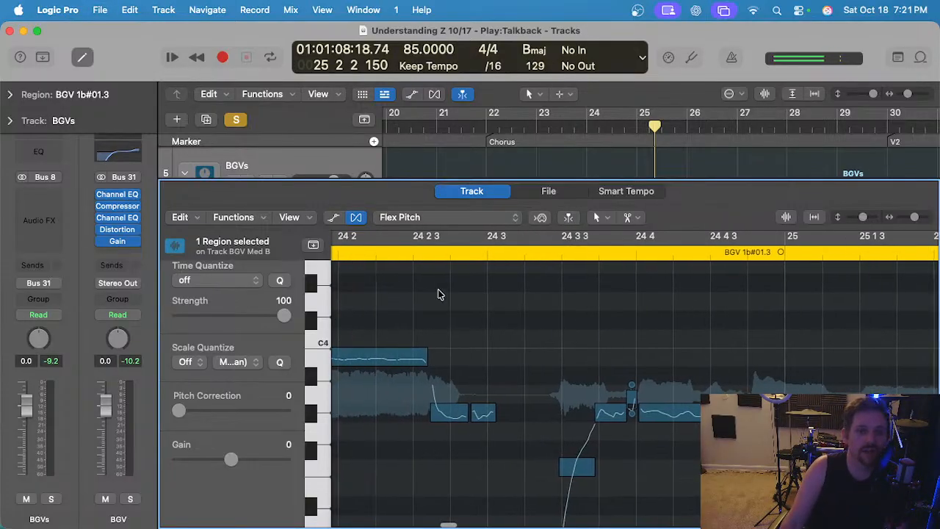
click(419, 251)
scroll(510, 324, down, 1)
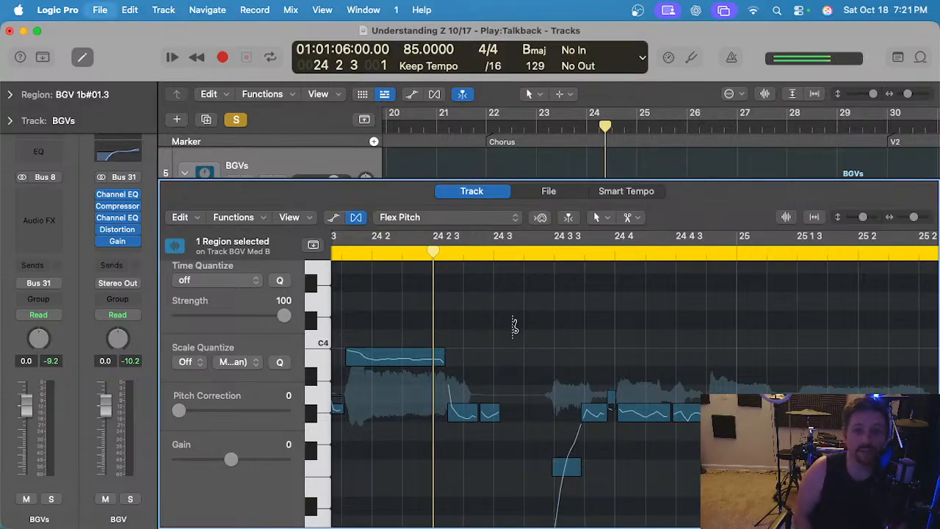
Nudge the short connecting note just before 24 4 slightly upward.
scroll(509, 328, up, 4)
scroll(693, 411, up, 2)
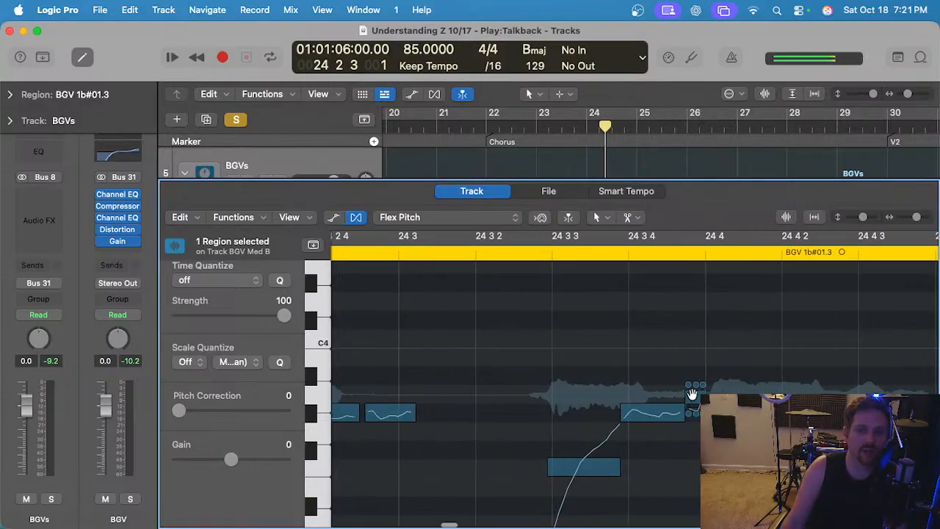
drag(692, 394, 691, 388)
scroll(523, 347, down, 2)
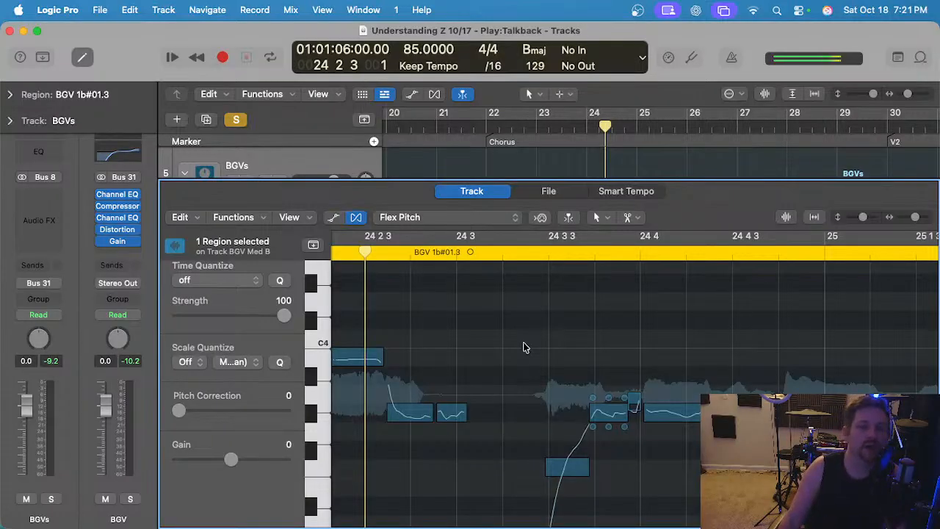
Move the playhead to 24 3 and set the vibrato of the note after 24 4 to 82%.
scroll(485, 345, down, 3)
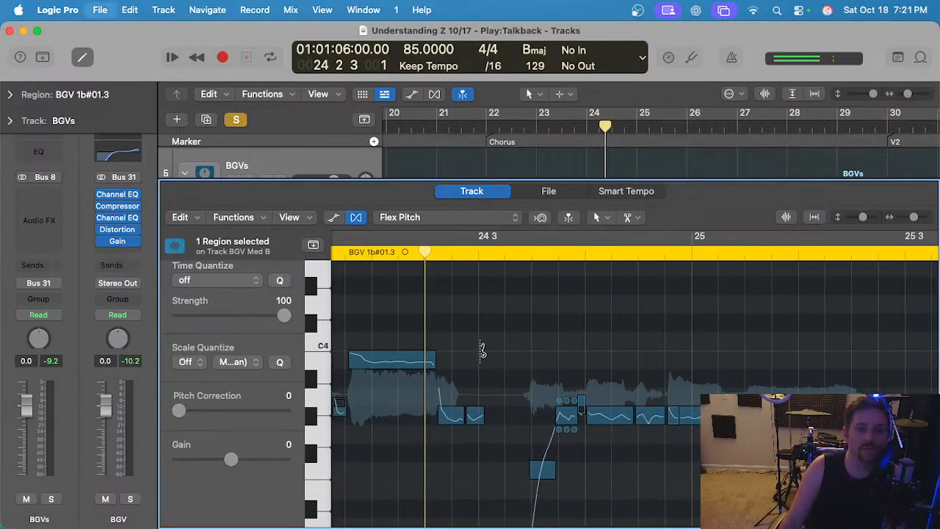
click(479, 253)
scroll(542, 378, up, 3)
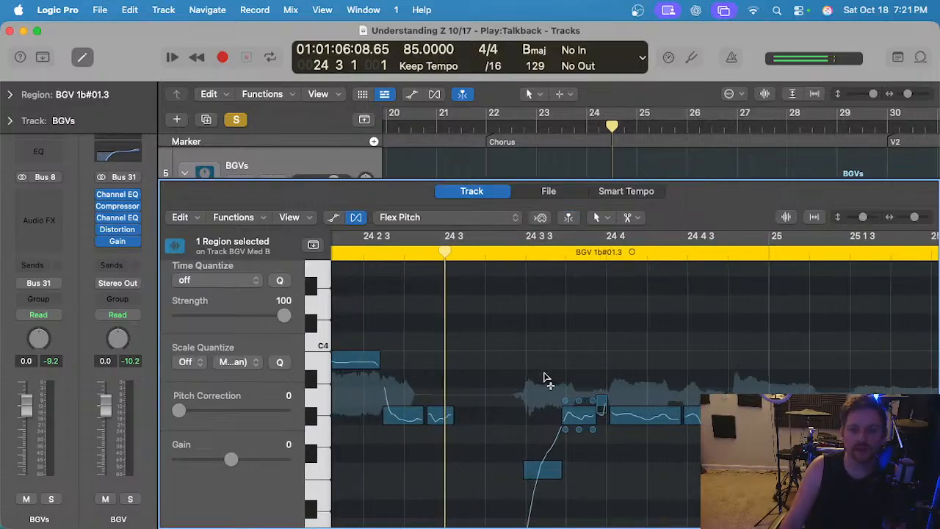
drag(649, 430, 646, 426)
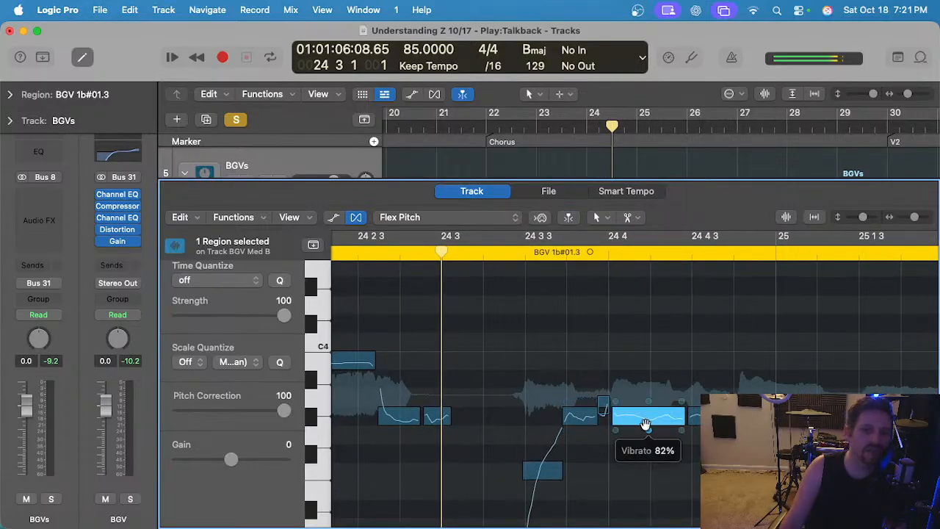
scroll(615, 352, down, 3)
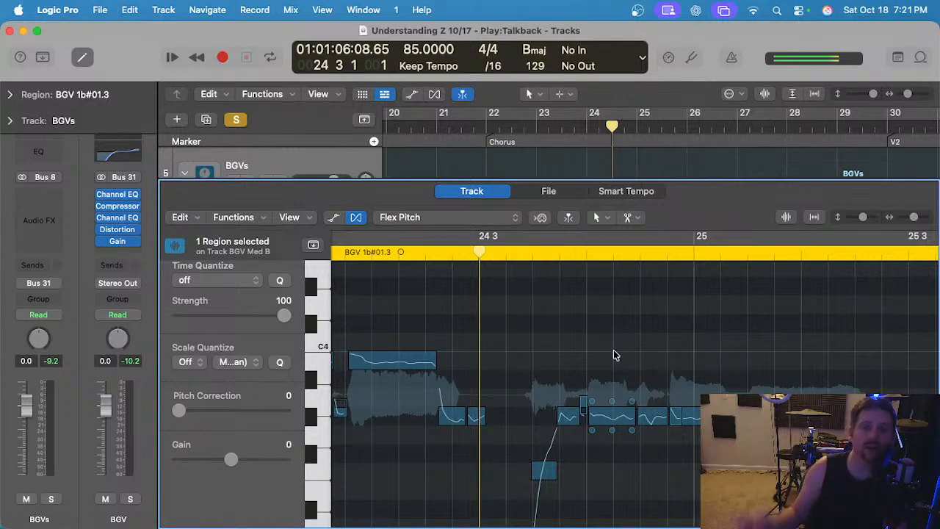
Adjust the starting pitch drift of the held note across 24 2 and set its vibrato to about 70%.
scroll(536, 317, left, 3)
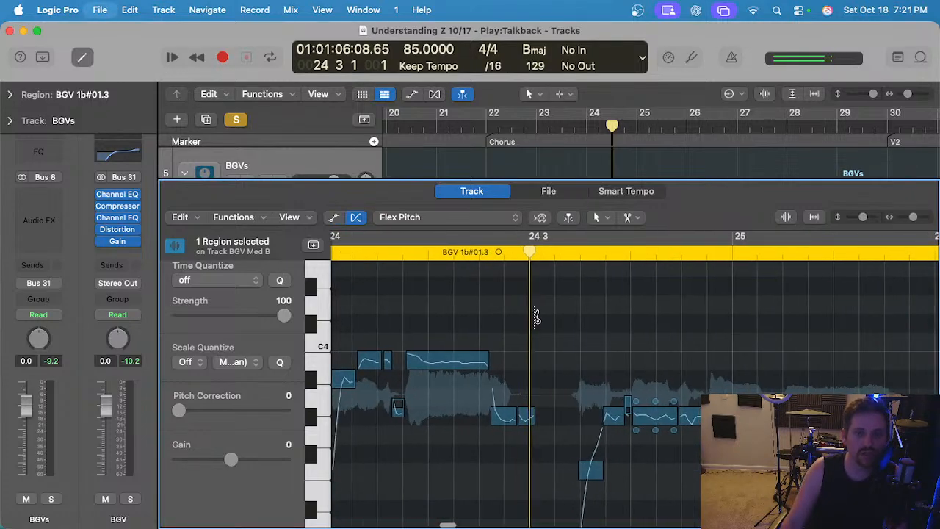
drag(409, 345, 409, 347)
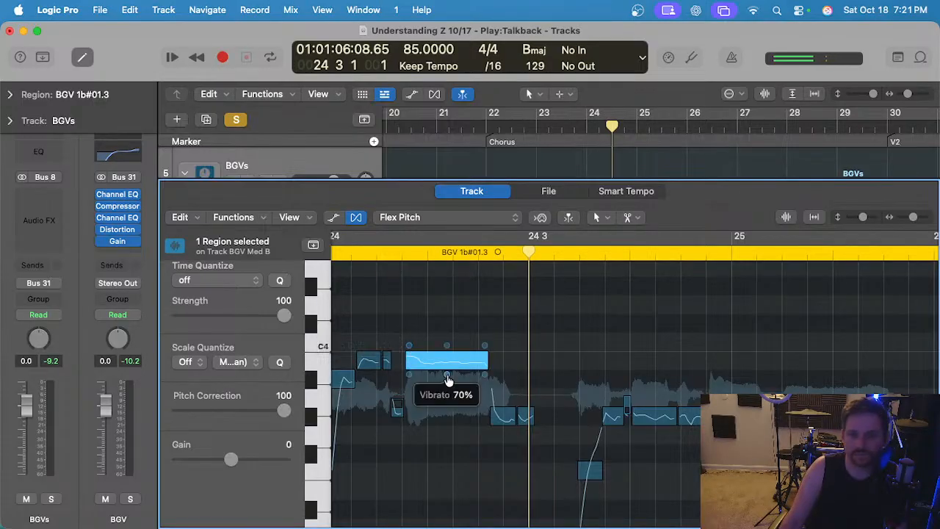
drag(446, 375, 446, 375)
scroll(605, 357, down, 2)
Lower the vibrato of the first of the two notes before 24 3 and return the playhead to 24 2.
scroll(593, 358, up, 5)
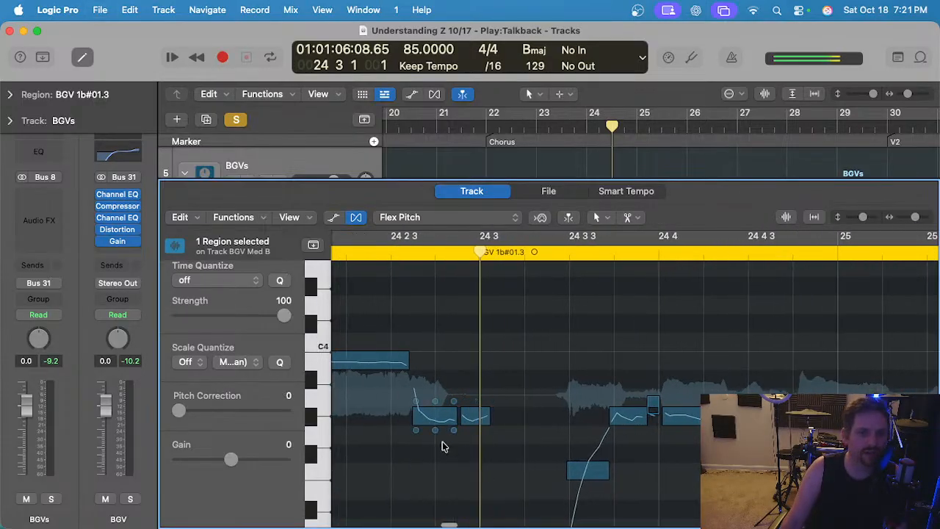
drag(435, 433, 435, 439)
click(475, 416)
scroll(409, 292, down, 2)
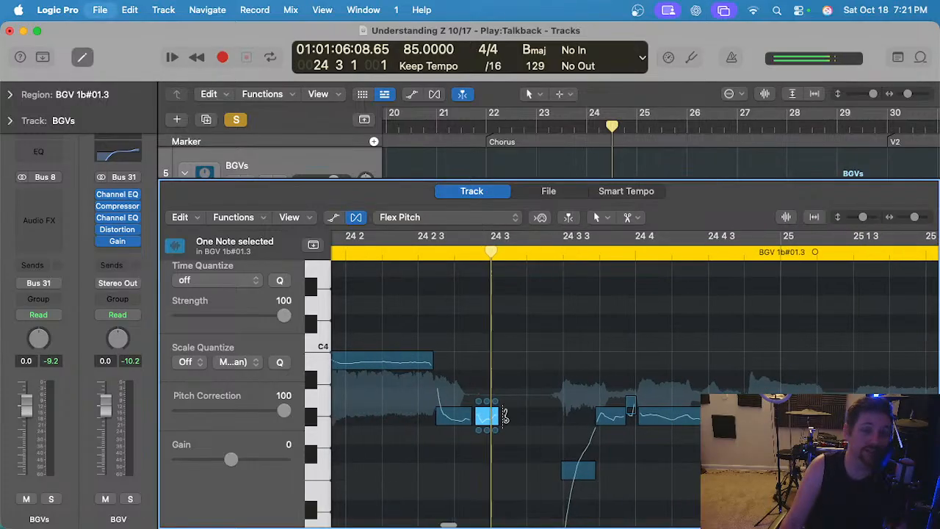
click(345, 257)
scroll(428, 299, down, 3)
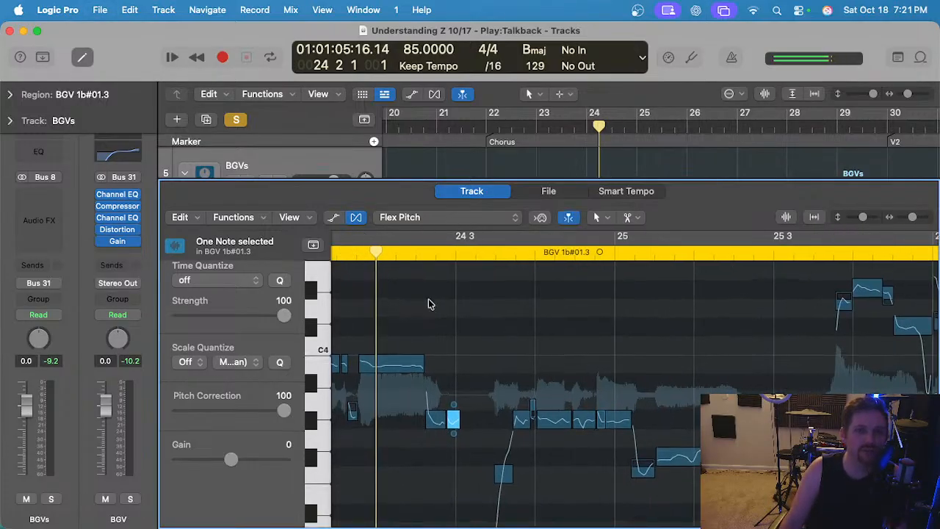
Deselect the notes and play back the phrase from 24 2, then again from bar 24, to check the corrected pitches.
click(428, 299)
scroll(432, 321, left, 1)
scroll(432, 324, left, 1)
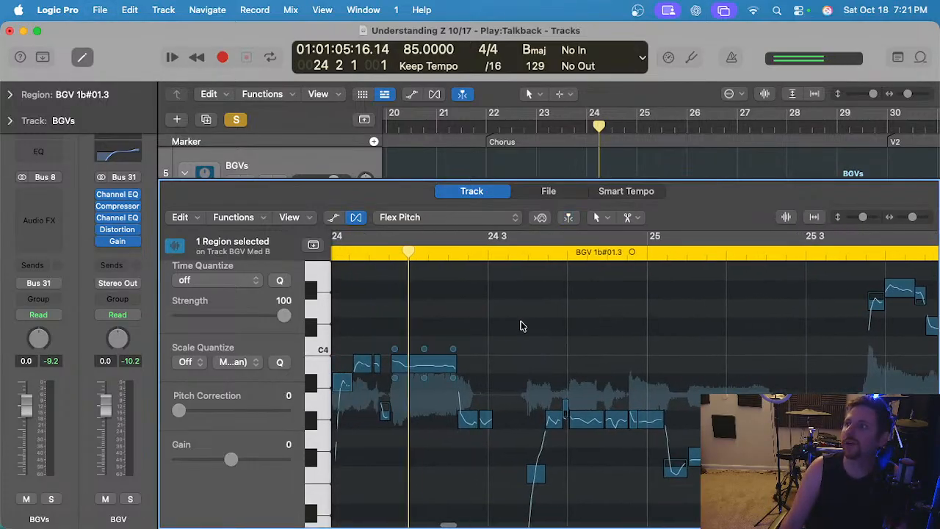
scroll(536, 325, up, 1)
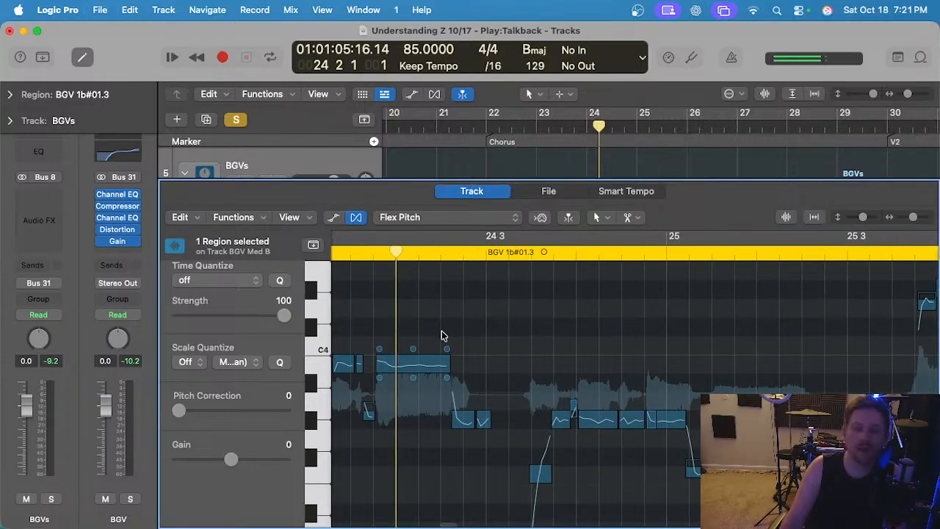
scroll(441, 335, up, 1)
scroll(444, 332, down, 1)
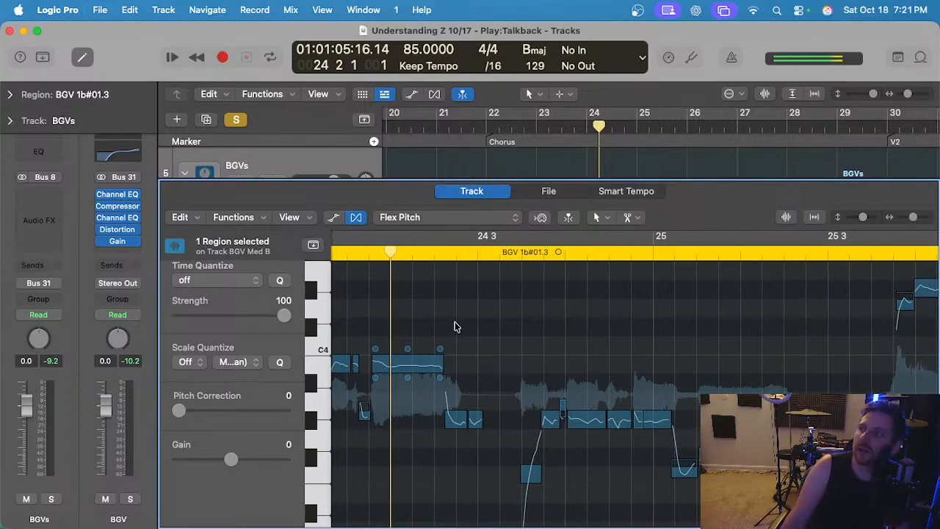
scroll(471, 255, down, 2)
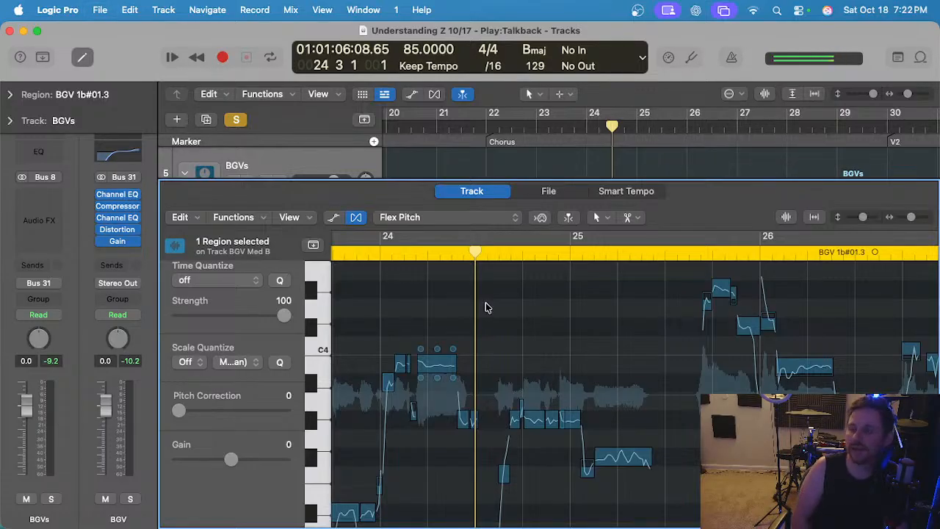
click(381, 253)
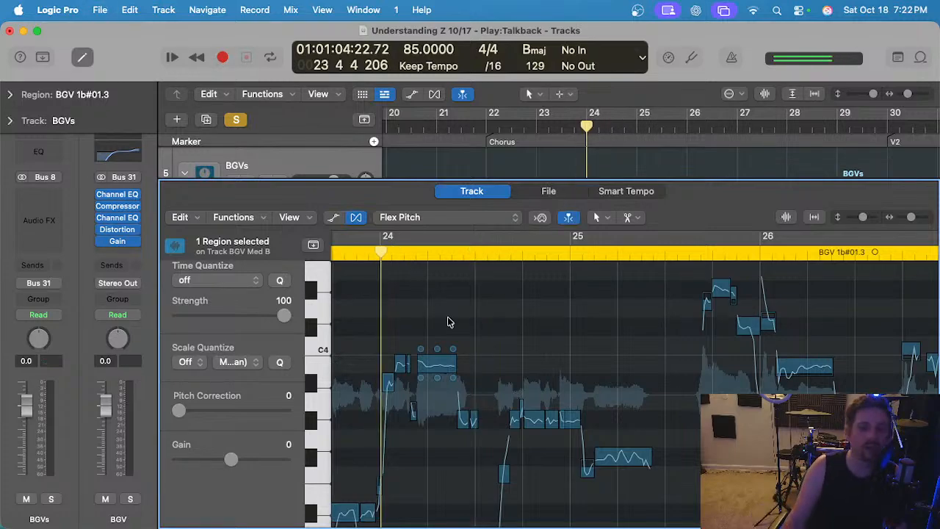
scroll(449, 329, down, 3)
scroll(520, 352, up, 3)
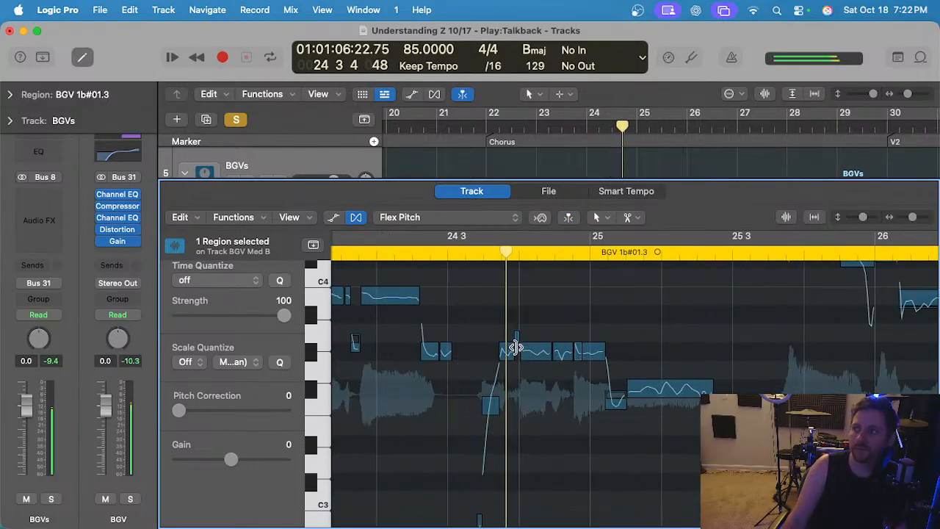
Raise the short low note just before 25 1 3 onto pitch and adjust the ending pitch drift of the held note following it.
scroll(516, 347, up, 3)
click(563, 403)
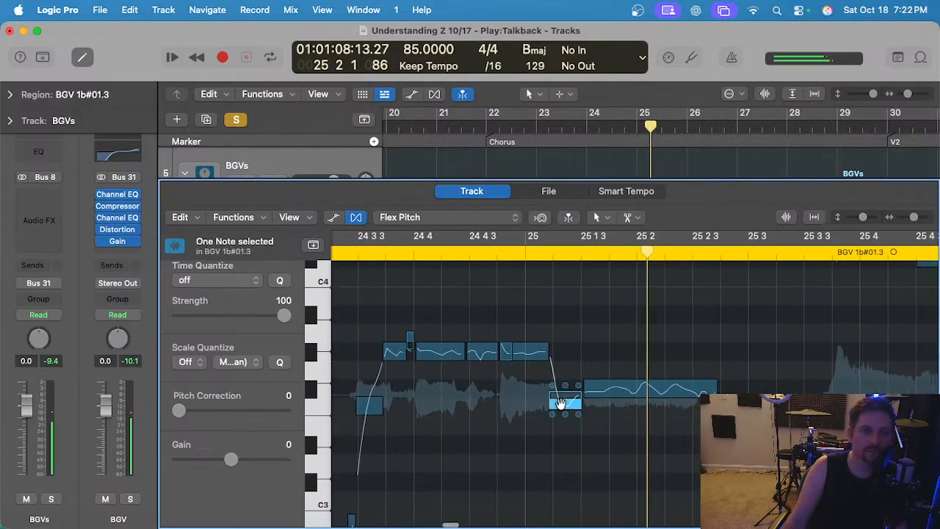
mouse_move(563, 402)
mouse_down()
mouse_move(562, 389)
mouse_move(577, 398)
mouse_up()
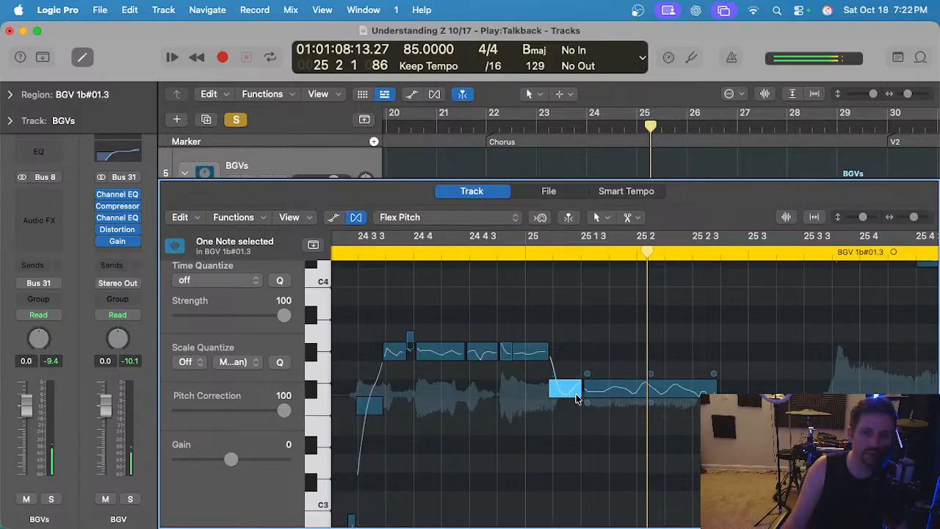
click(635, 394)
drag(716, 374, 716, 381)
Check the phrase from 25 3 3, correct the notes after 25 4 and 25 4 3, and raise the fine pitch of the note at 26.
scroll(649, 383, left, 3)
scroll(612, 379, up, 3)
click(492, 255)
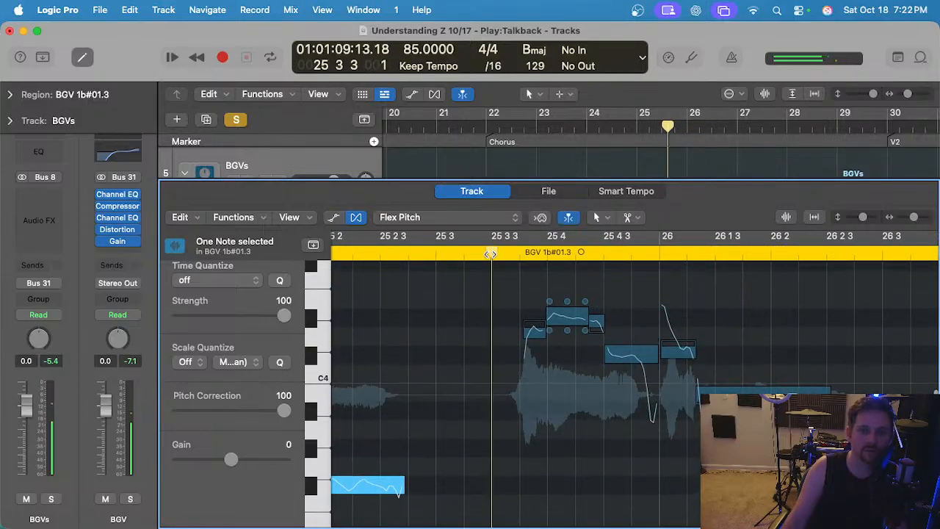
scroll(506, 293, up, 1)
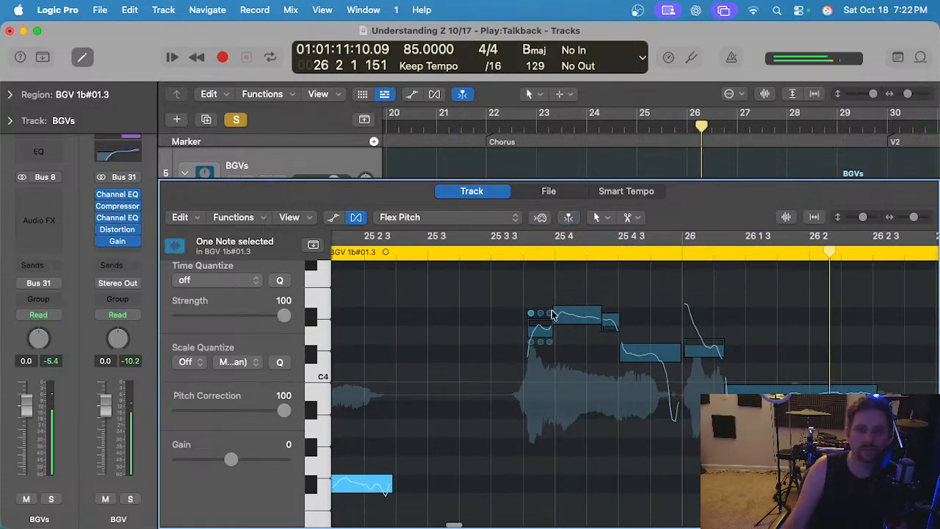
click(582, 316)
click(636, 350)
scroll(696, 350, up, 3)
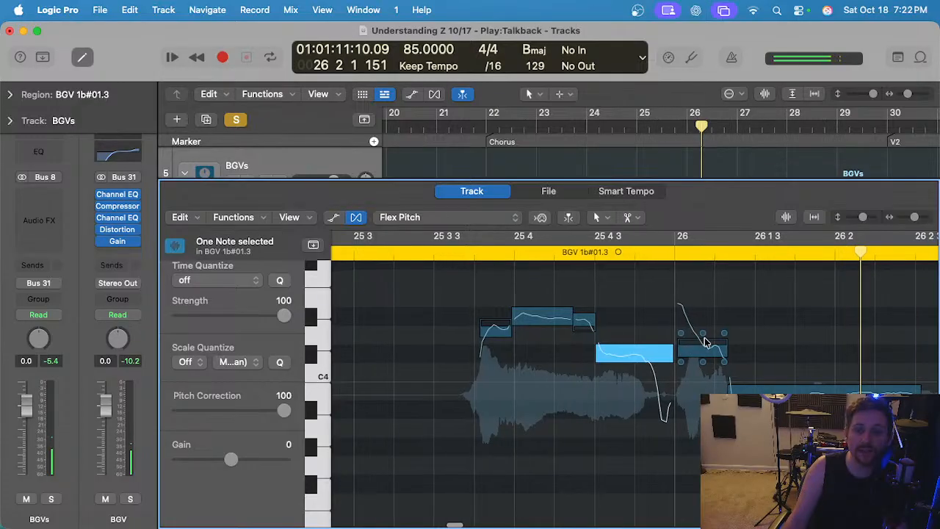
drag(703, 333, 696, 108)
click(421, 248)
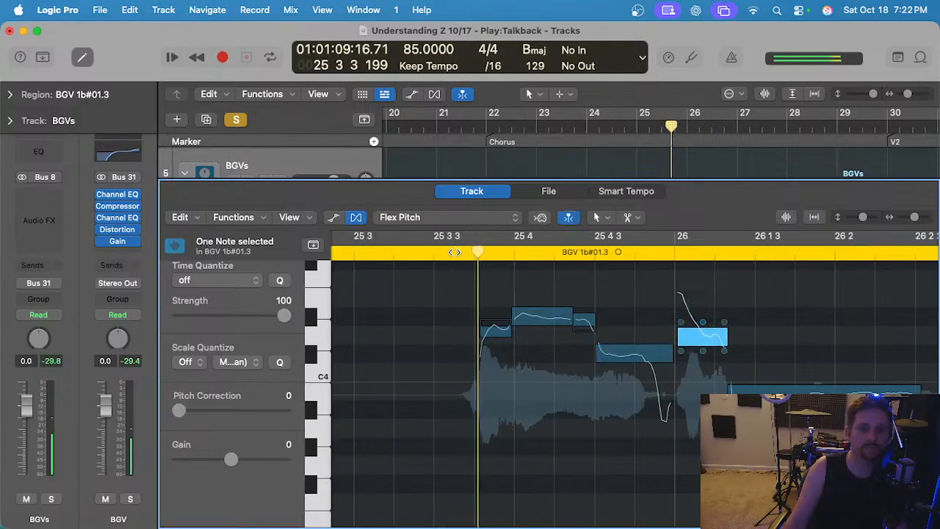
Even out the ending pitch drift of the note after 25 4 and set the fine pitch of the note at 26 to 31.
scroll(478, 294, down, 1)
click(554, 301)
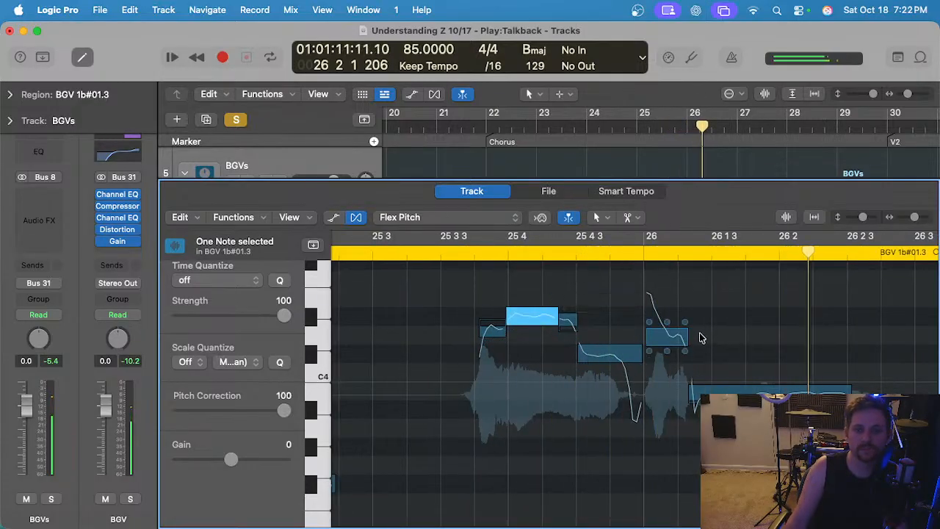
drag(668, 326, 667, 314)
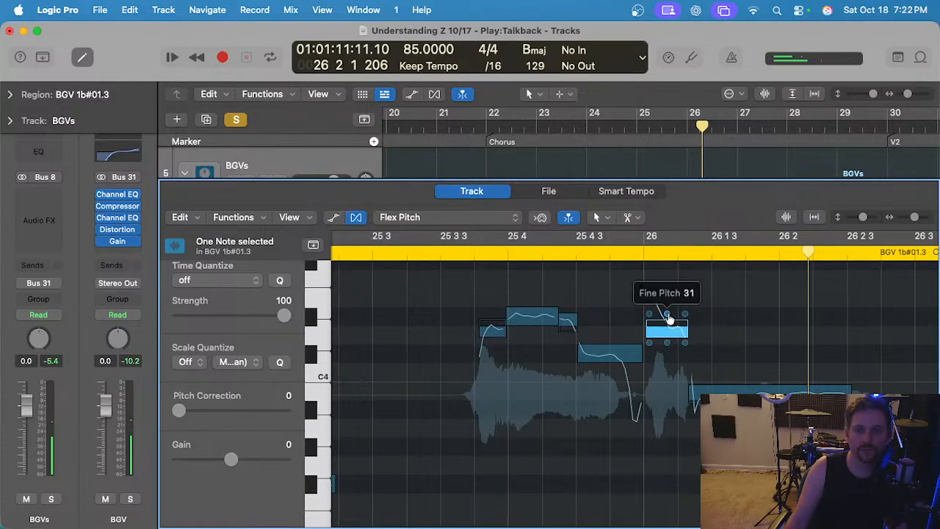
Correct the held note spanning 26 2 and play the phrase back from just after 25 3.
click(744, 393)
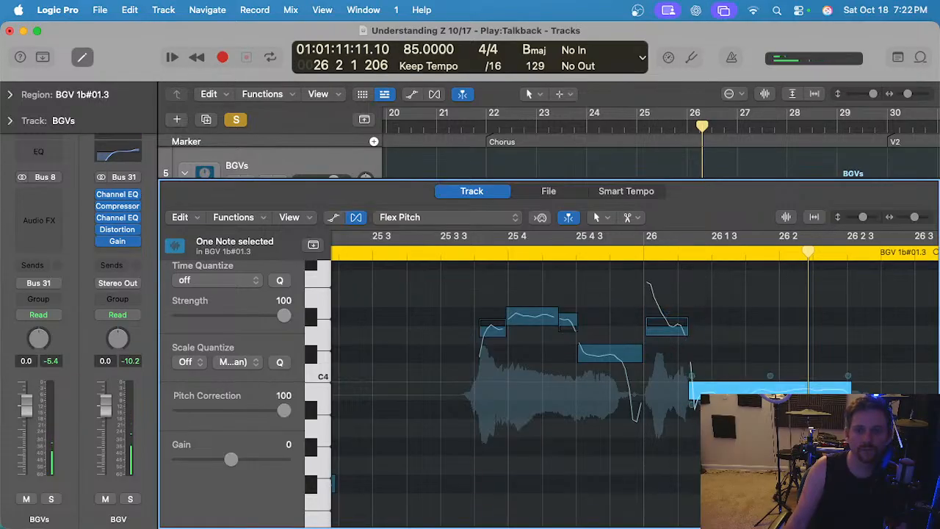
click(749, 410)
click(775, 390)
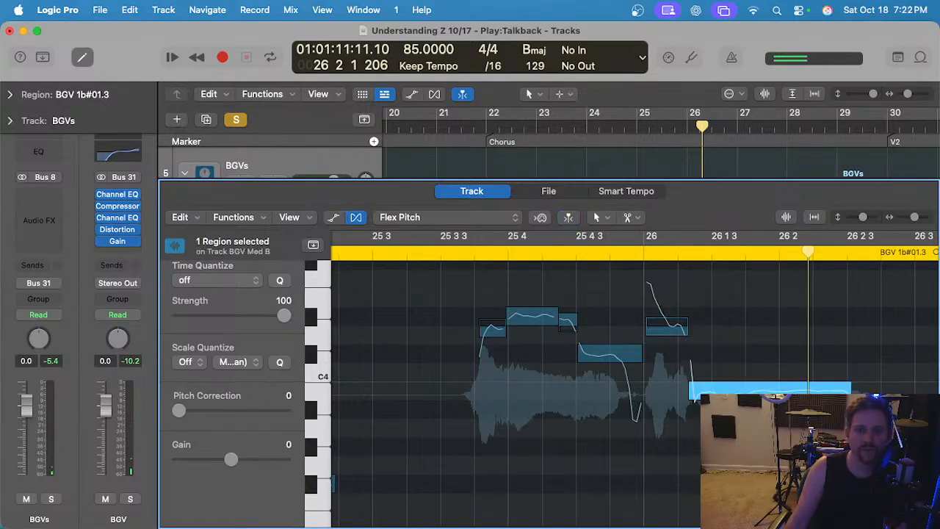
click(418, 258)
key(space)
scroll(491, 325, down, 2)
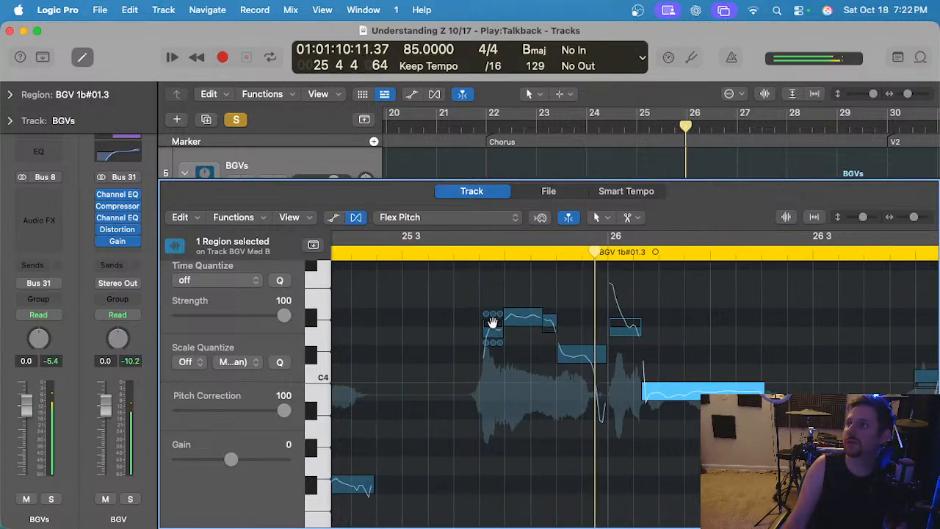
scroll(484, 324, right, 1)
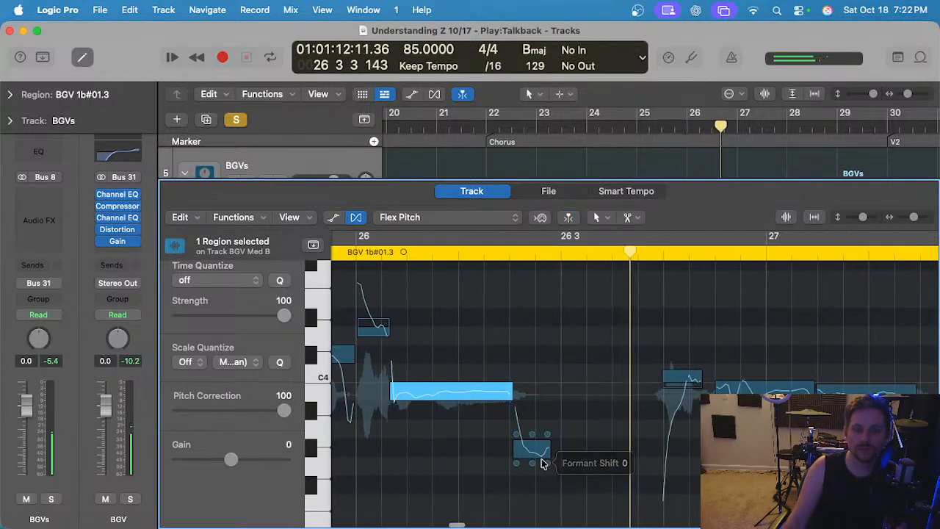
Correct the short low note before 26 3, lower the note at 26 4 to B3, and replay from before 26 4.
click(535, 448)
scroll(640, 407, right, 2)
key(space)
scroll(646, 390, up, 2)
drag(562, 381, 560, 388)
click(444, 259)
key(space)
scroll(540, 326, down, 1)
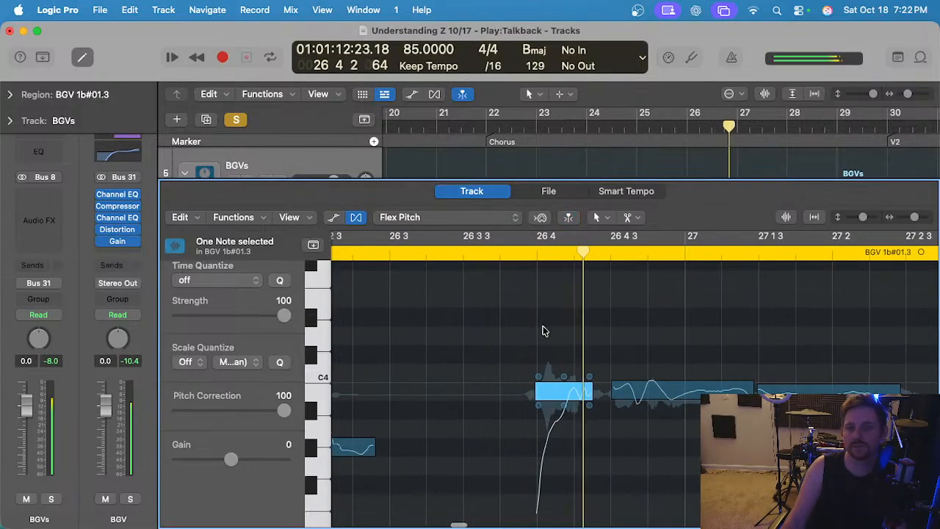
Set the vibrato of the held note after 26 4 3 to 30%, correct the pitch of the next held note, and replay both.
click(663, 406)
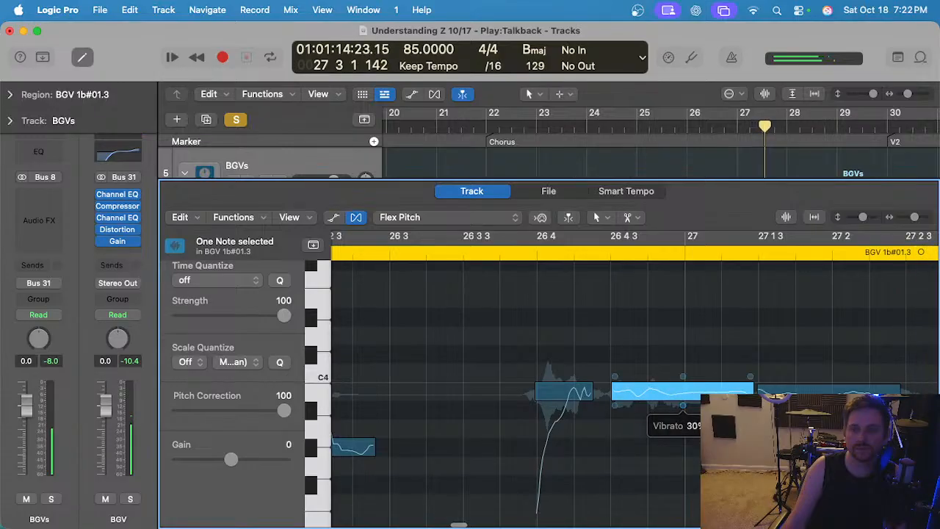
scroll(683, 405, right, 2)
key(space)
drag(774, 393, 775, 389)
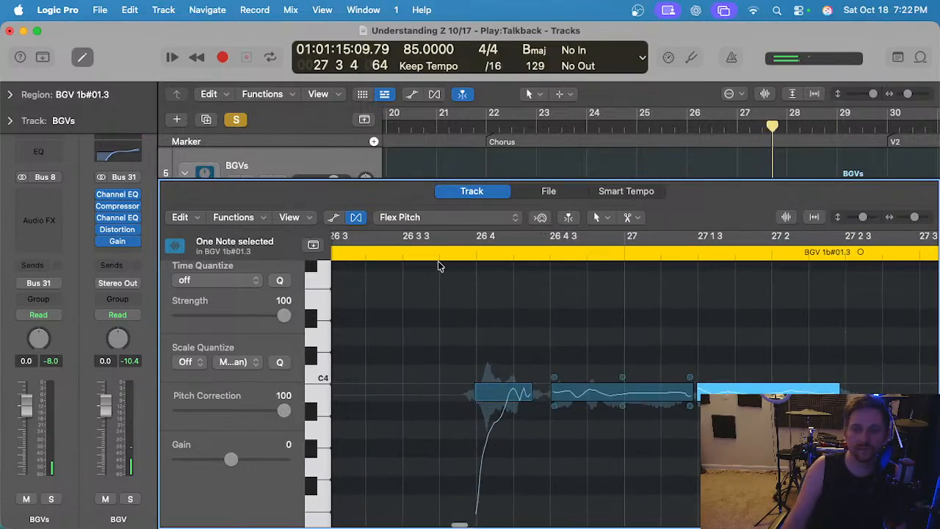
key(space)
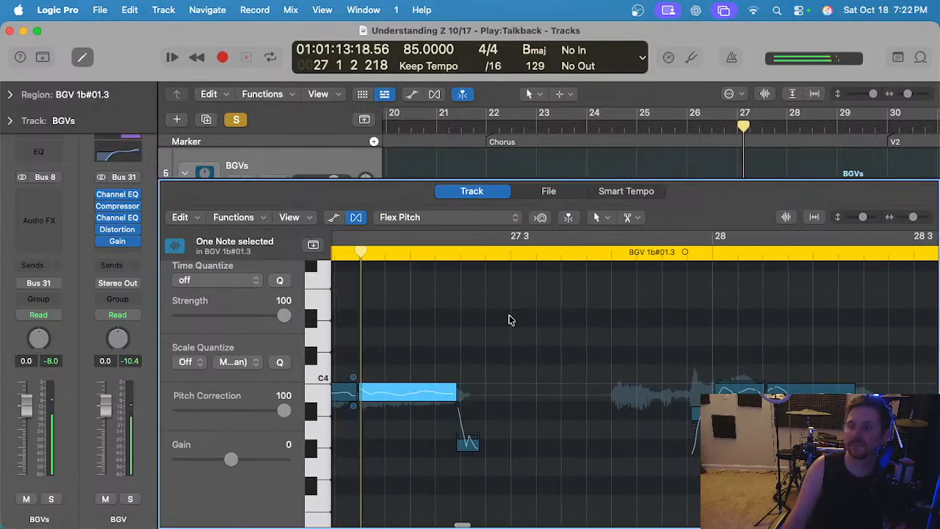
Fine-adjust the held note leading up to 27 3 and play it back.
scroll(470, 330, left, 2)
key(space)
click(429, 383)
drag(428, 387, 431, 386)
scroll(418, 374, left, 2)
key(space)
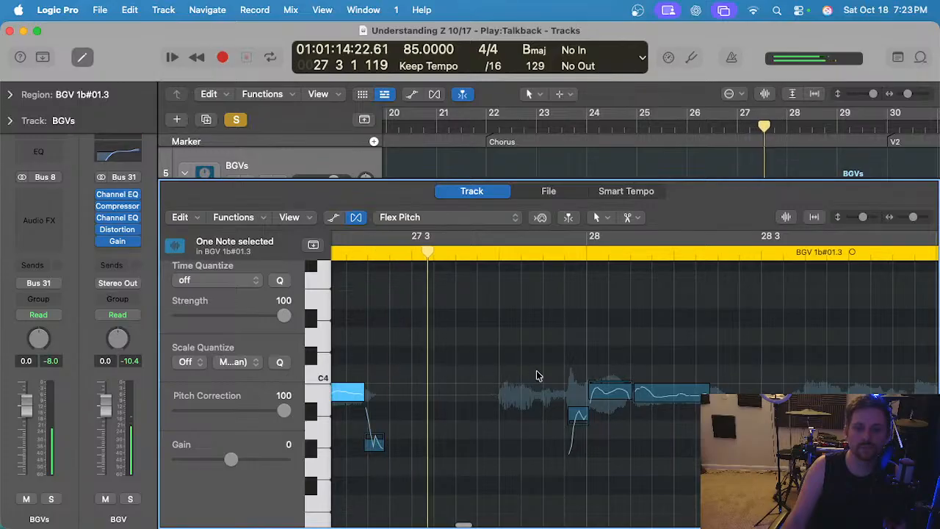
Correct the two notes after bar 28, shift the short low note following them slightly earlier, and return the playhead to before 28.
scroll(538, 375, up, 3)
click(485, 392)
click(561, 392)
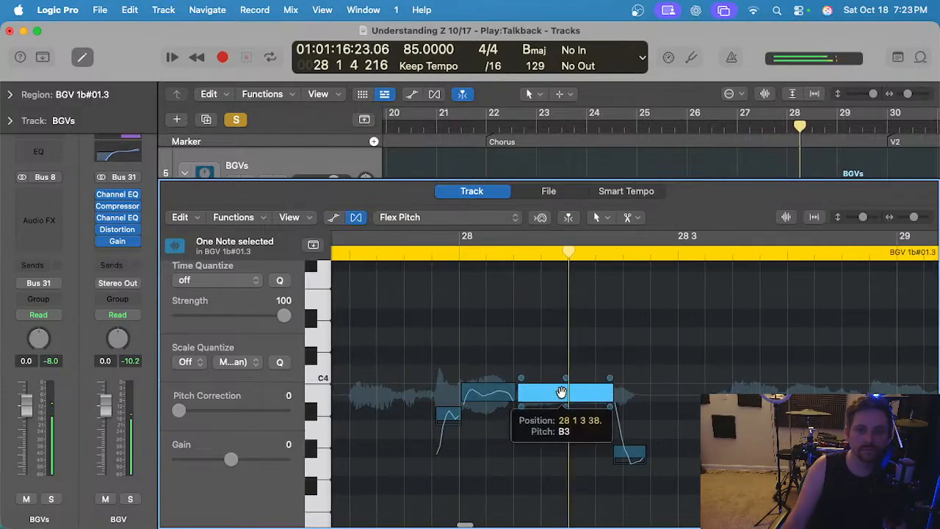
drag(632, 454, 621, 453)
click(371, 257)
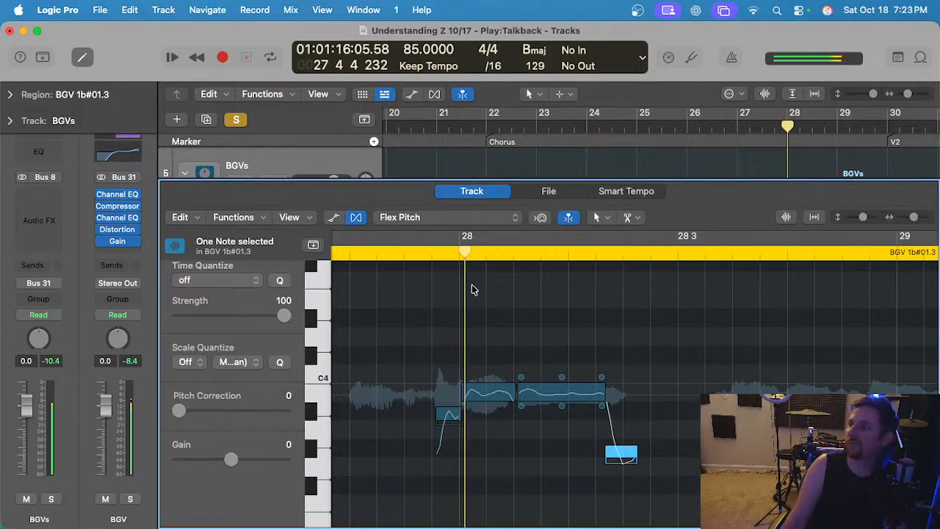
Play back the final phrase from bar 28 to the end of the region to check the remaining notes.
click(642, 384)
key(space)
scroll(642, 384, right, 3)
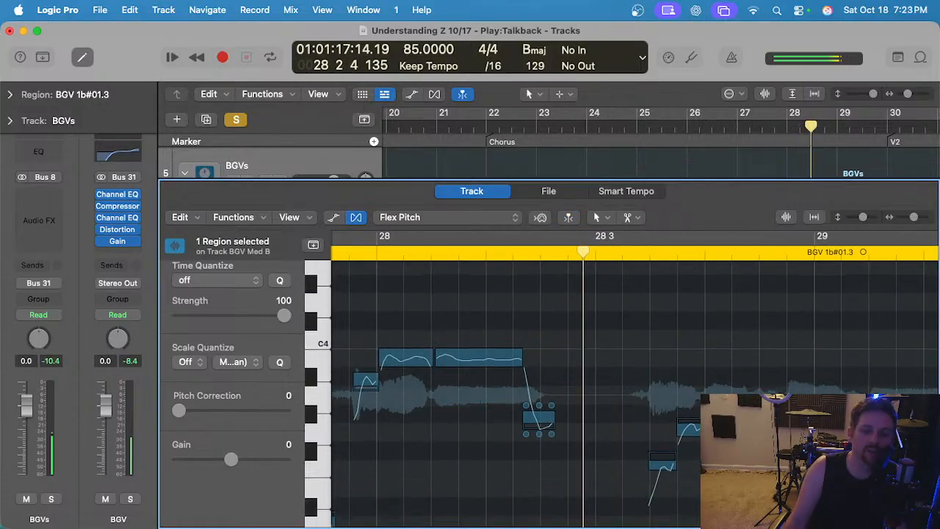
scroll(642, 384, up, 2)
scroll(634, 390, down, 3)
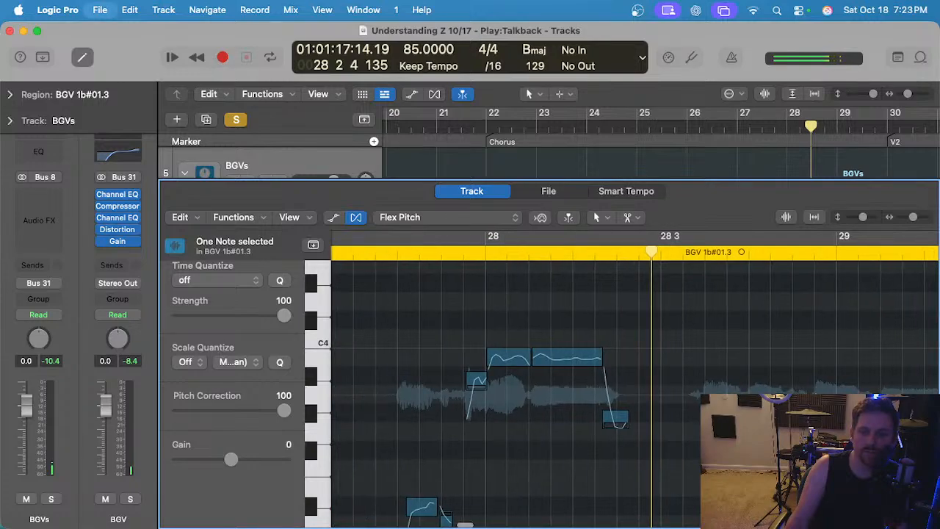
scroll(635, 389, right, 4)
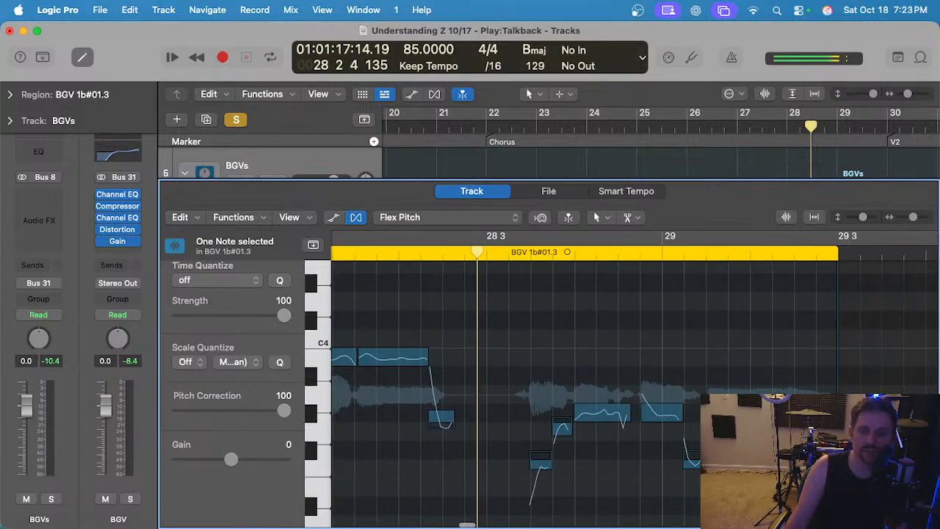
click(395, 253)
key(space)
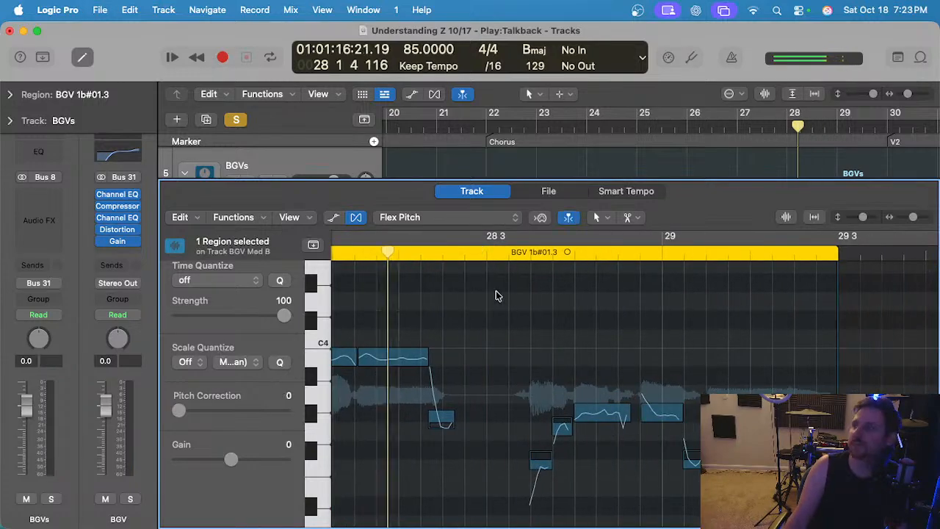
scroll(497, 292, down, 2)
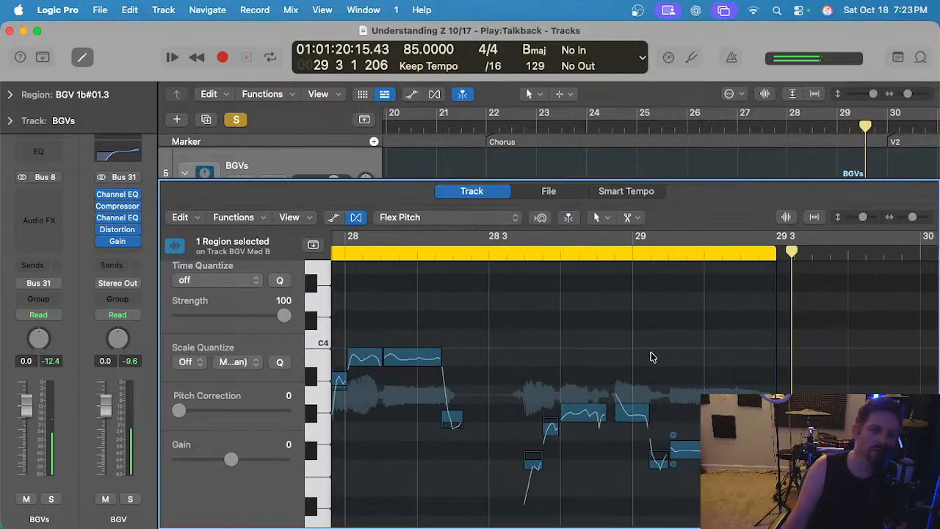
Close the audio editor and check both ends of the BGV Med B regions in the arrangement, leaving them deselected.
key(e)
scroll(584, 308, up, 5)
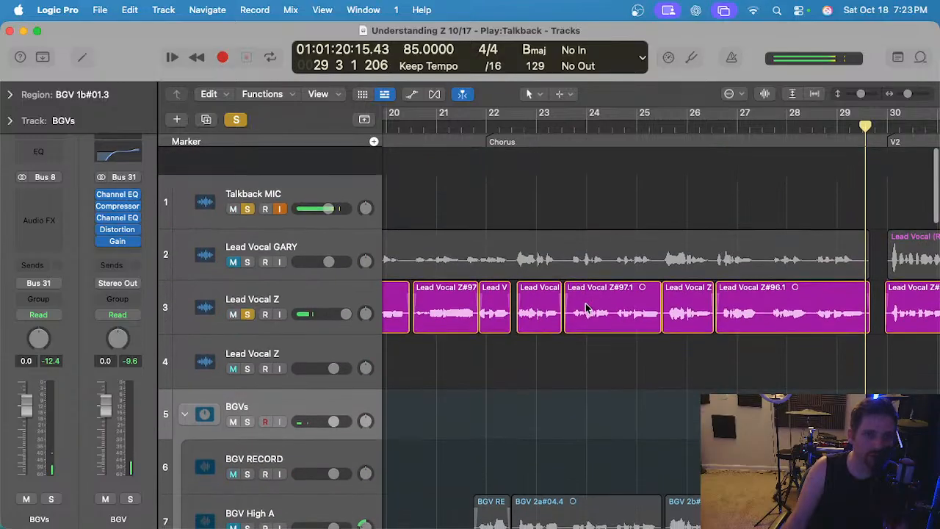
scroll(584, 308, down, 7)
scroll(584, 308, down, 2)
scroll(585, 309, right, 5)
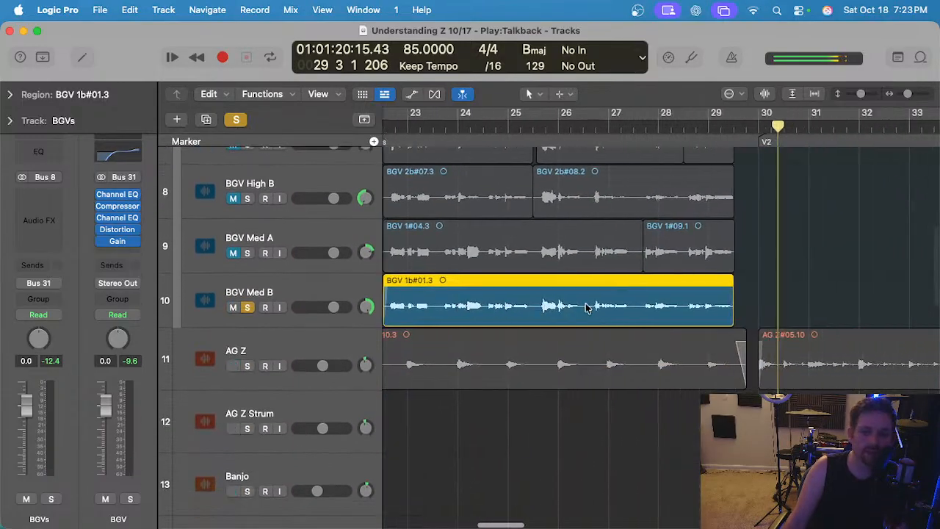
scroll(697, 260, up, 3)
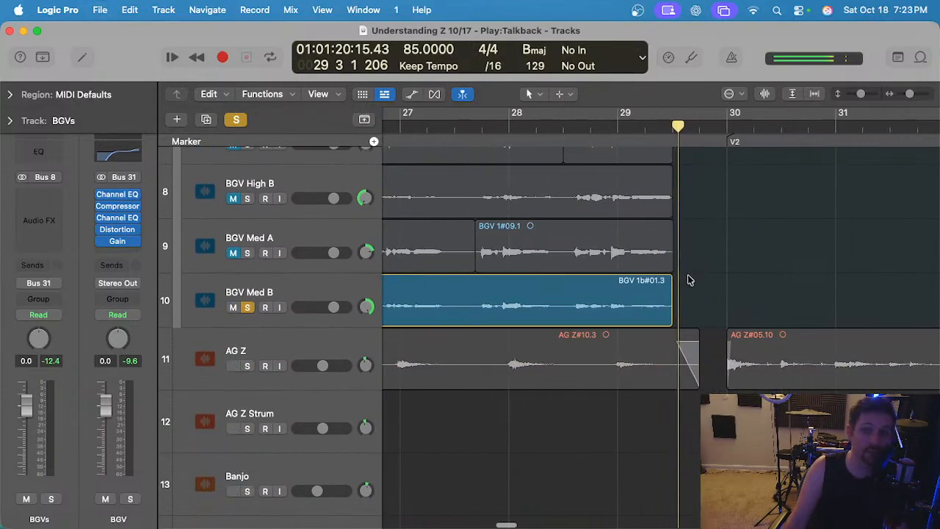
click(667, 280)
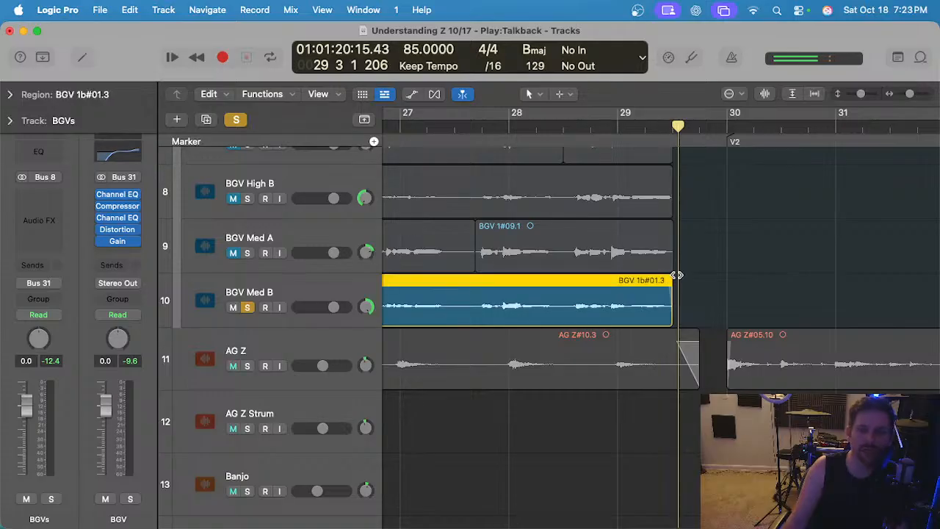
scroll(656, 270, left, 10)
scroll(662, 269, down, 3)
click(521, 265)
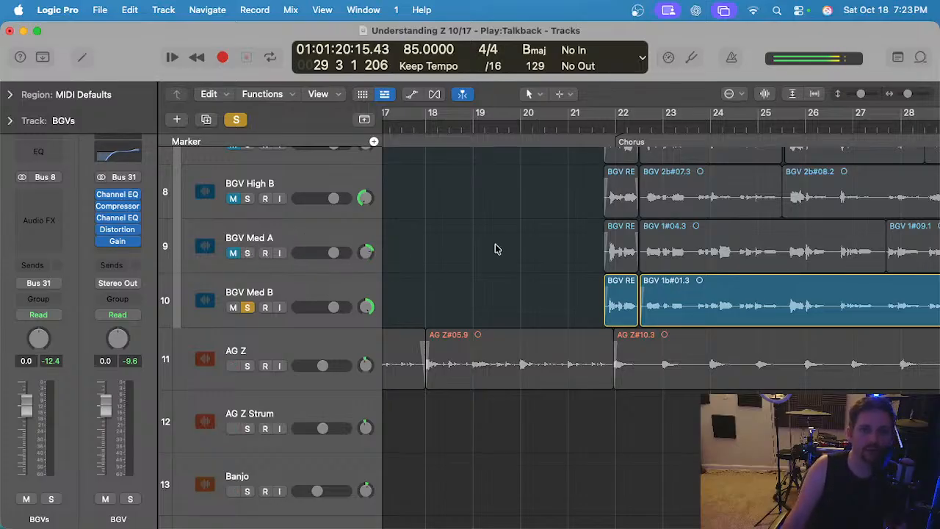
Solo BGV Med A in place of BGV Med B and place the playhead just before the Chorus marker.
click(248, 307)
click(248, 252)
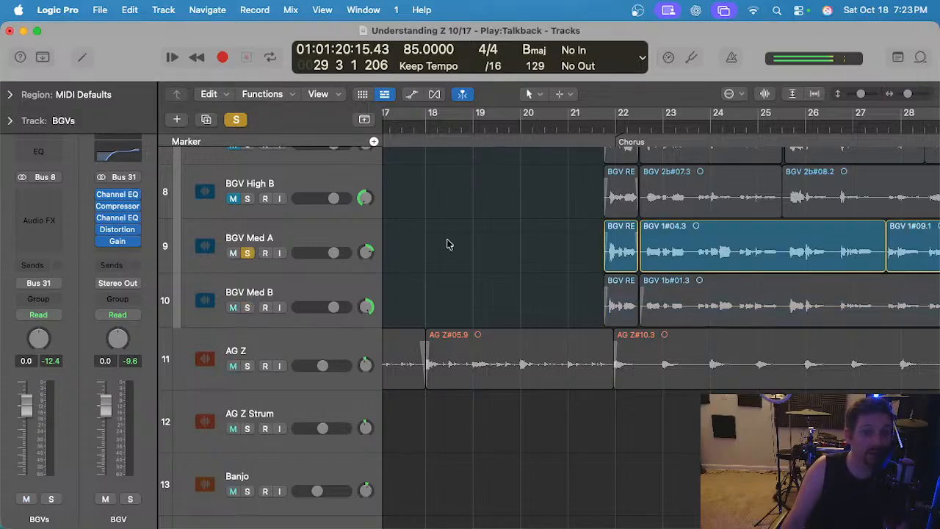
click(606, 128)
scroll(610, 210, right, 5)
scroll(609, 208, down, 3)
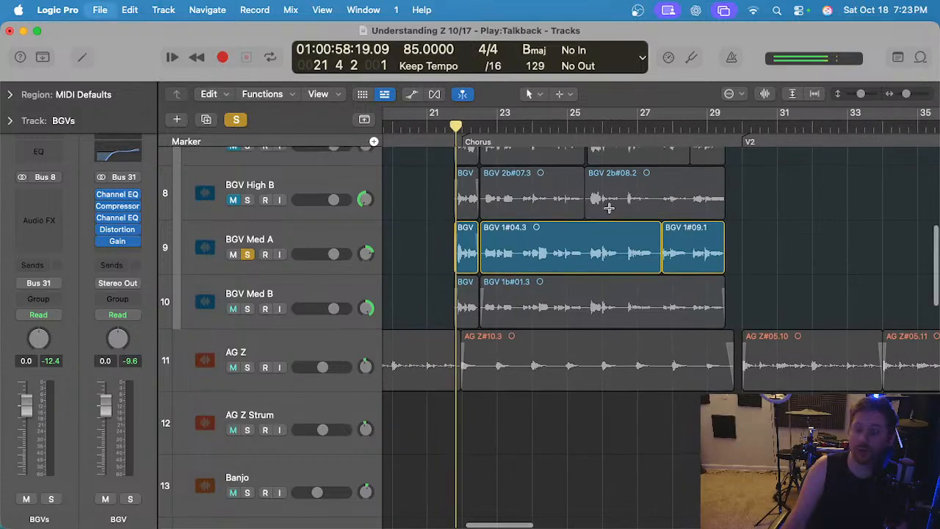
Move the playhead to 21 4 and sweep-select BGV Med A's three chorus regions to check them, leaving them deselected.
drag(776, 240, 390, 256)
scroll(431, 179, up, 2)
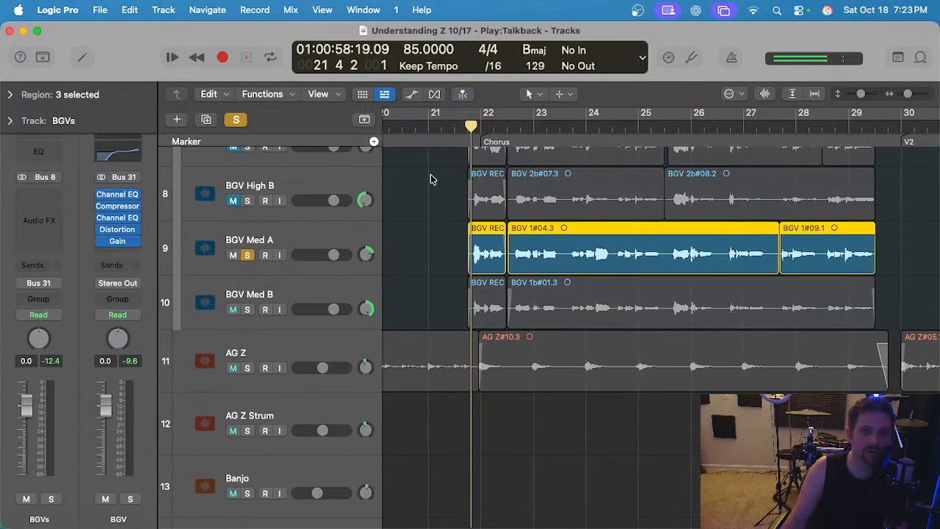
click(465, 126)
click(442, 250)
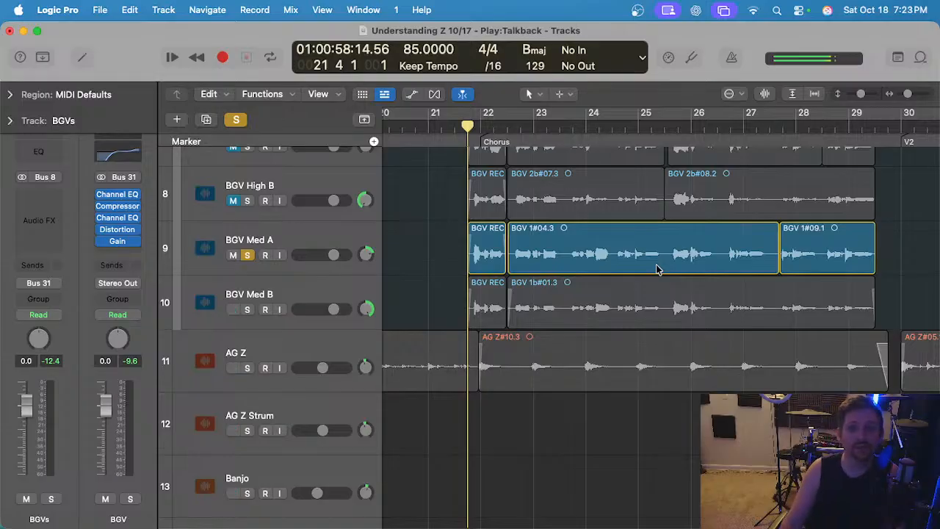
drag(910, 248, 443, 246)
click(443, 247)
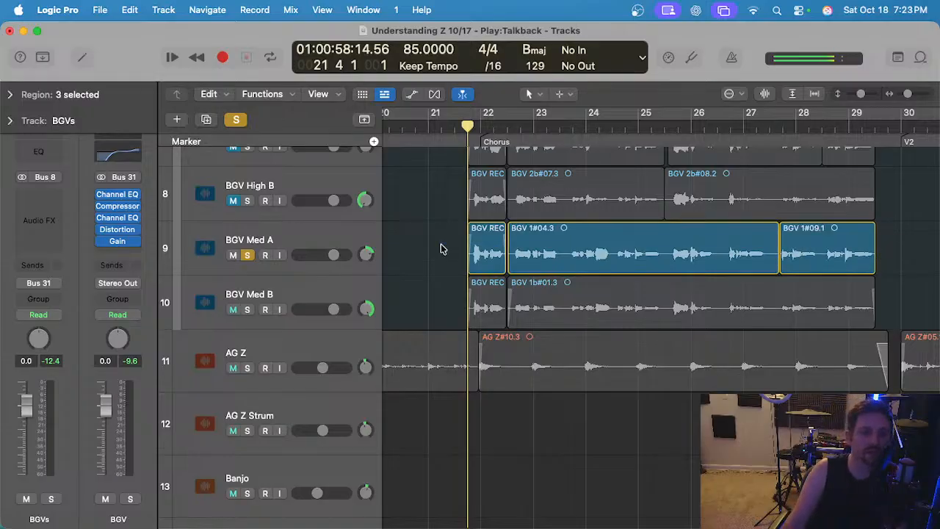
Open BGV RECORD#03.1 from BGV Med A in the audio editor and turn on Flex Pitch for the track.
scroll(441, 233, up, 3)
scroll(409, 252, up, 2)
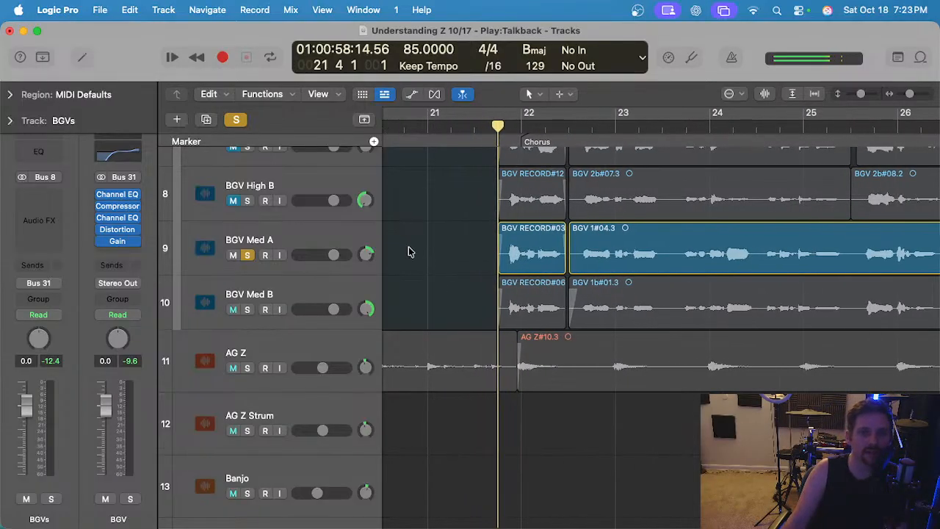
double_click(532, 268)
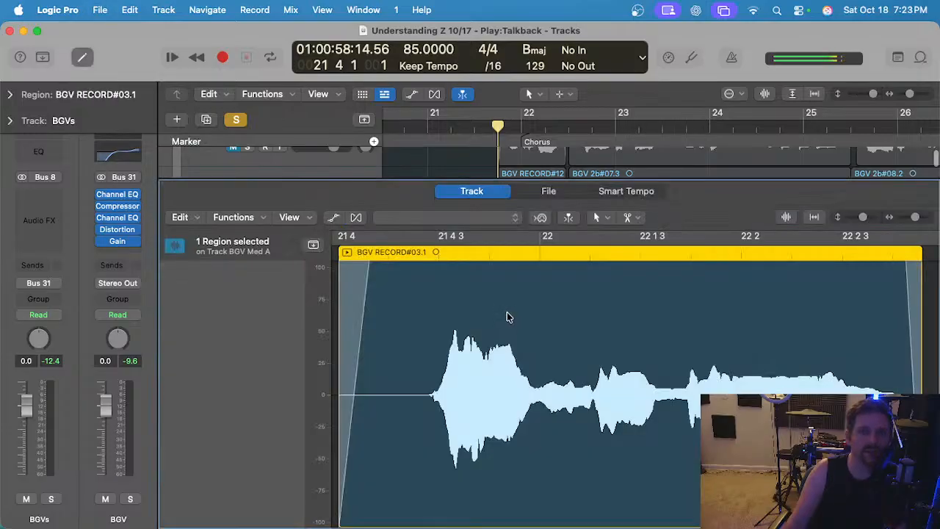
click(436, 219)
click(431, 217)
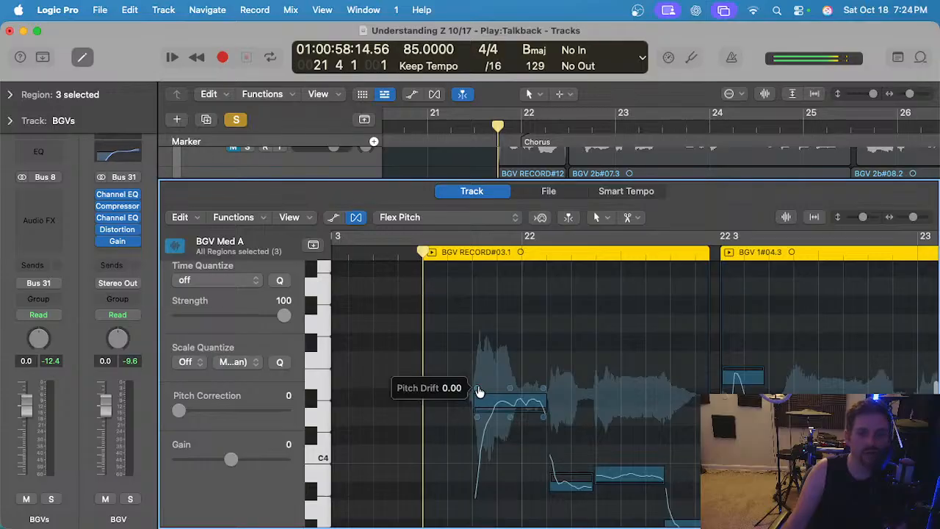
Correct the first note of BGV RECORD#03.1 onto pitch and raise the short note after bar 22 level with the one following it.
click(496, 337)
double_click(495, 337)
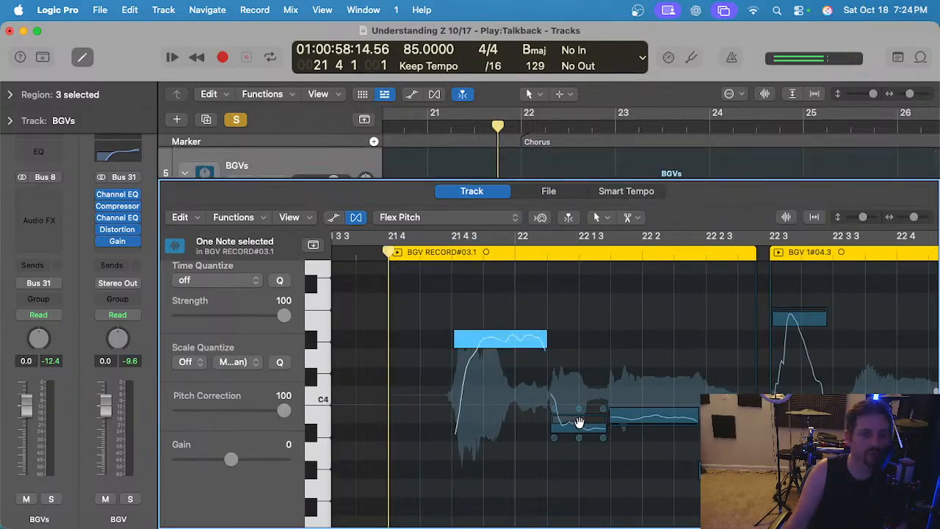
scroll(578, 426, right, 2)
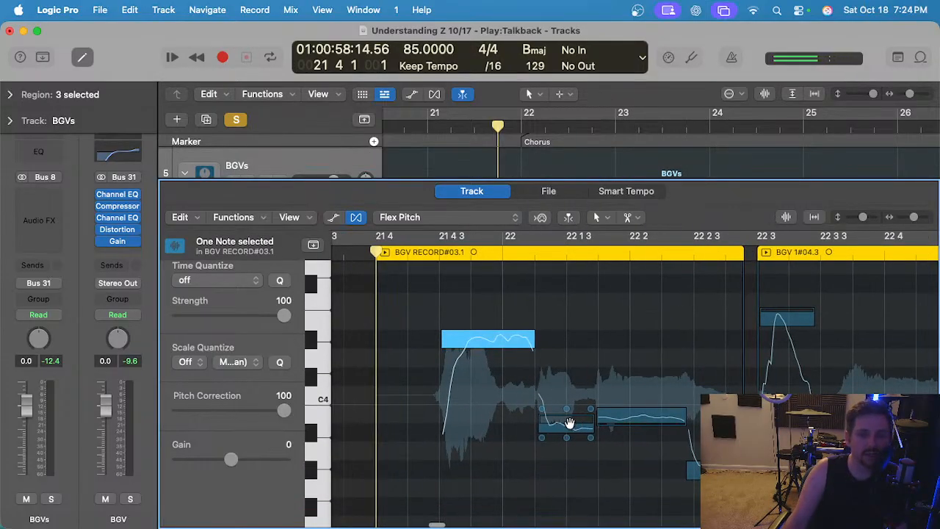
mouse_move(552, 426)
mouse_down()
mouse_move(563, 395)
mouse_move(563, 413)
mouse_up()
click(449, 299)
Play back the opening phrase through the gap into BGV 1#04.3 to check the corrected notes.
key(space)
key(super+Left)
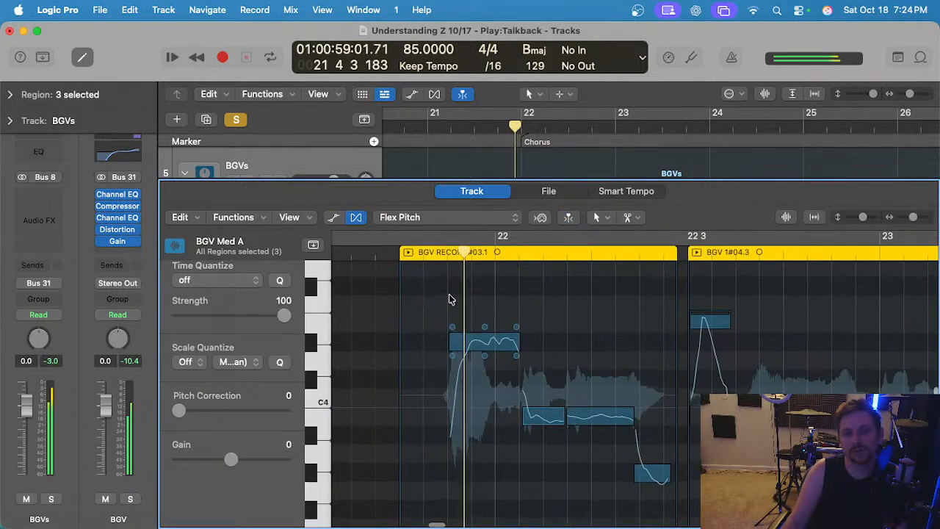
scroll(451, 295, down, 4)
scroll(553, 369, right, 5)
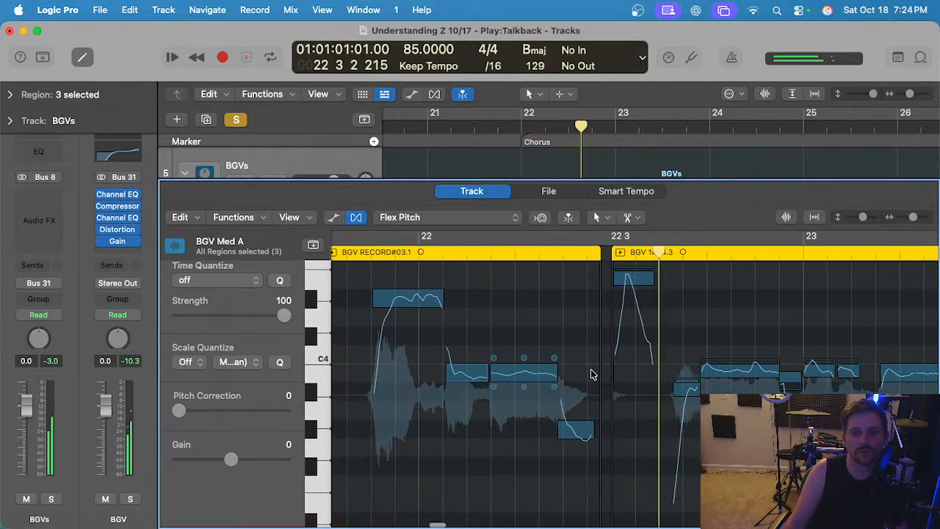
scroll(594, 373, right, 2)
key(space)
scroll(638, 330, up, 3)
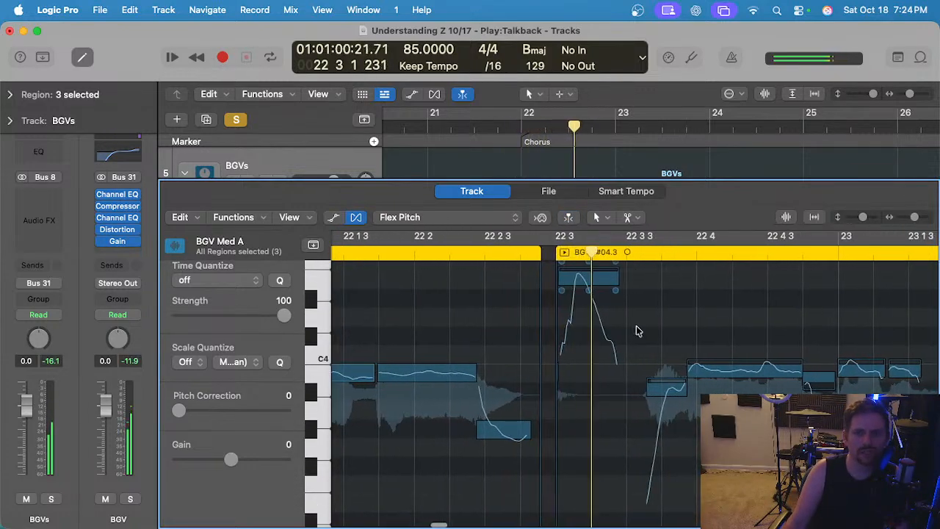
Close the audio editor, trim the start of BGV 1#04.3 slightly past 22 3 with a short fade-in, and play back its entry.
key(e)
key(space)
scroll(556, 359, up, 5)
scroll(556, 359, up, 1)
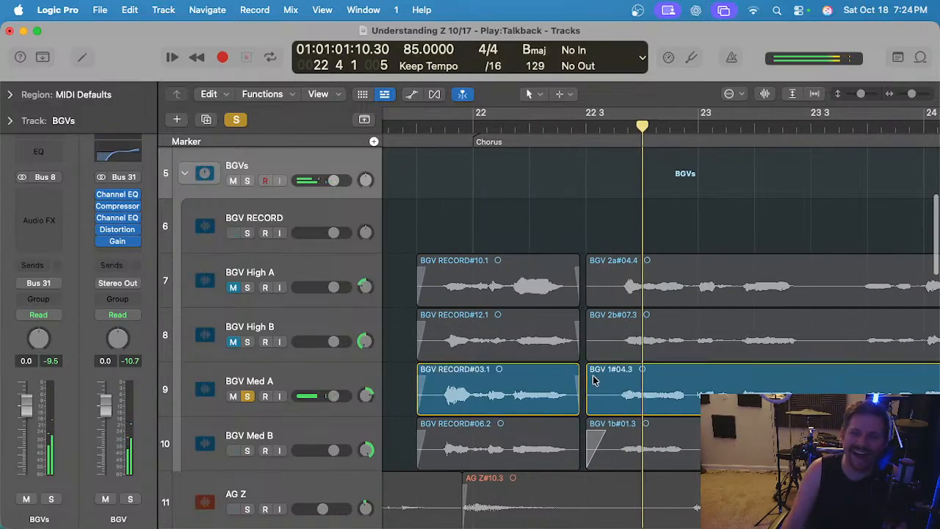
drag(587, 401, 602, 379)
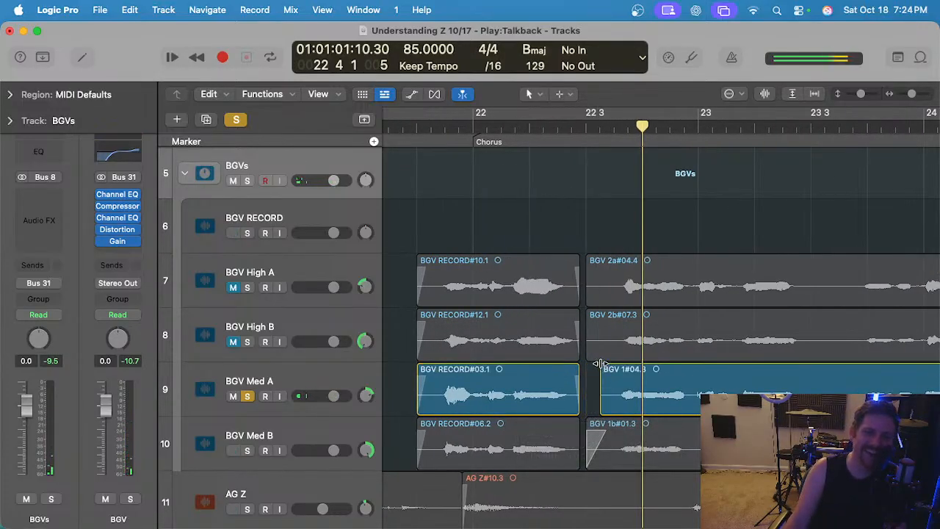
click(600, 368)
scroll(524, 264, up, 5)
scroll(577, 342, down, 4)
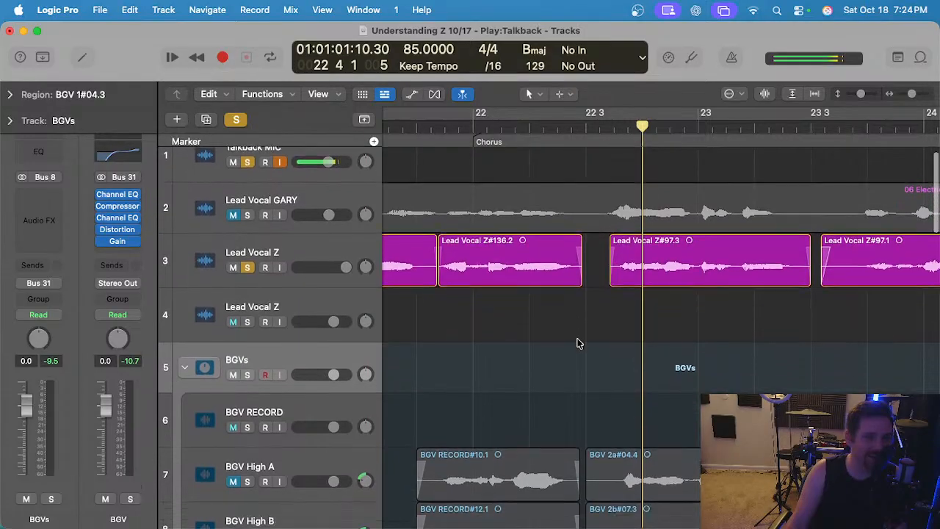
click(580, 128)
key(space)
scroll(629, 212, down, 2)
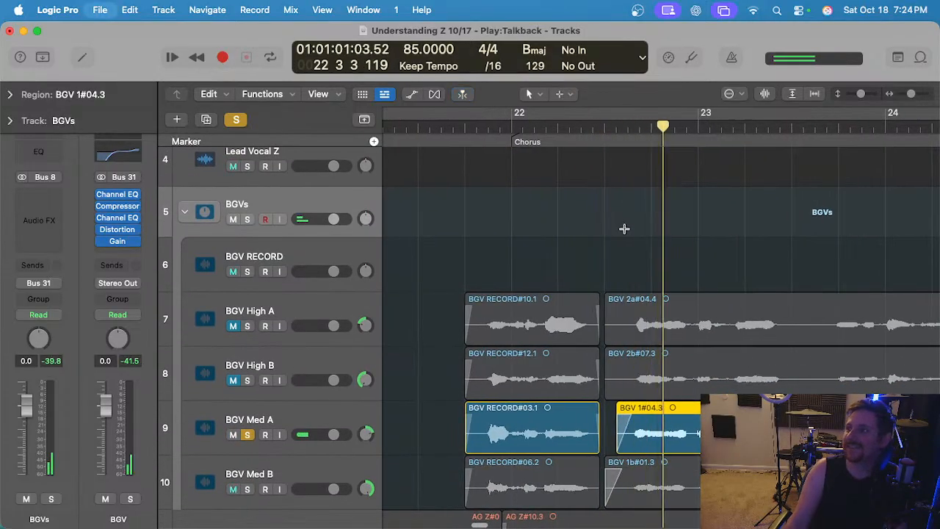
click(605, 128)
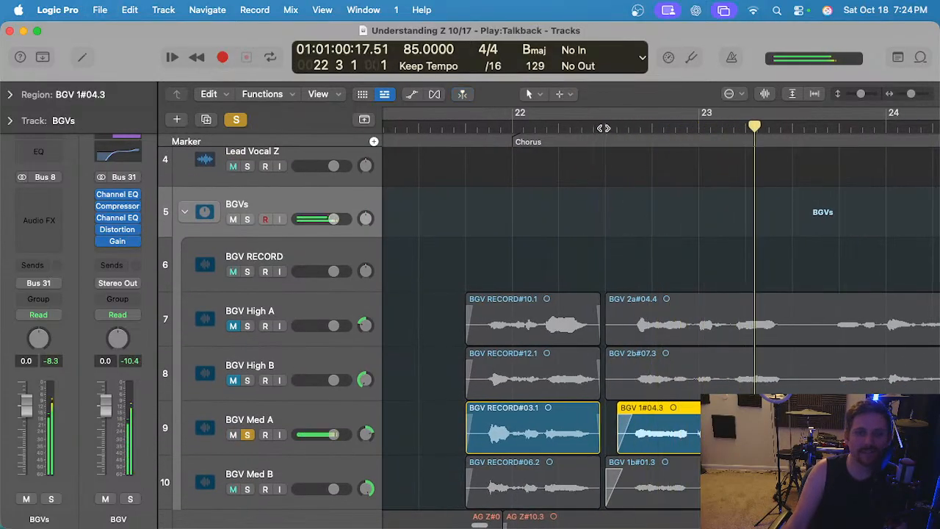
Reopen BGV 1#04.3 in the audio editor, start the note leading into 22 4 slightly earlier, and play it back.
double_click(641, 438)
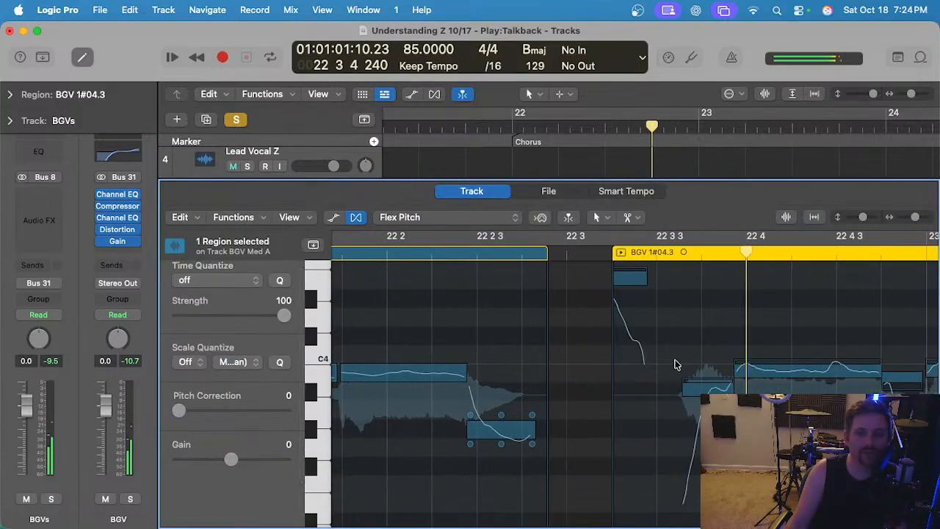
drag(684, 387, 669, 388)
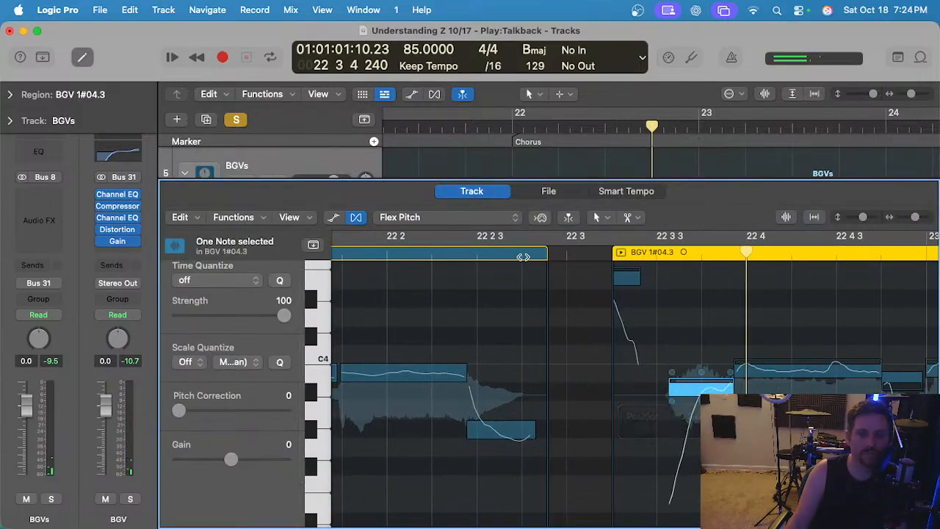
click(478, 254)
key(space)
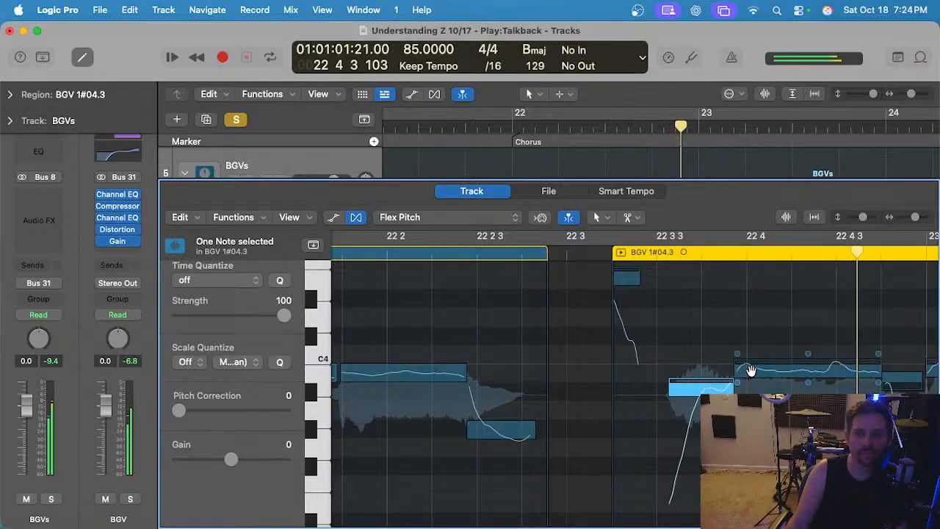
Correct the held note after 22 4 and the note at bar 23, reducing the latter's vibrato to about 68%.
scroll(646, 375, down, 3)
double_click(532, 369)
click(642, 368)
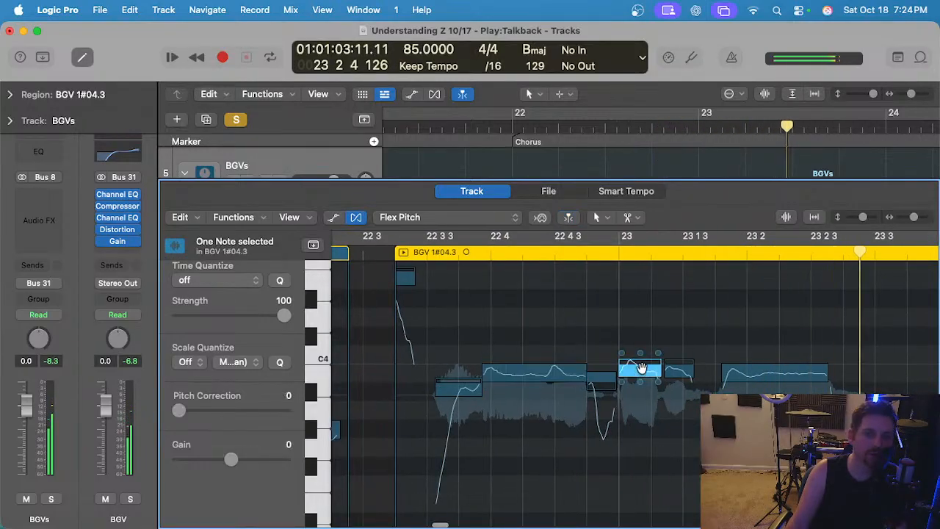
key(Right)
click(640, 387)
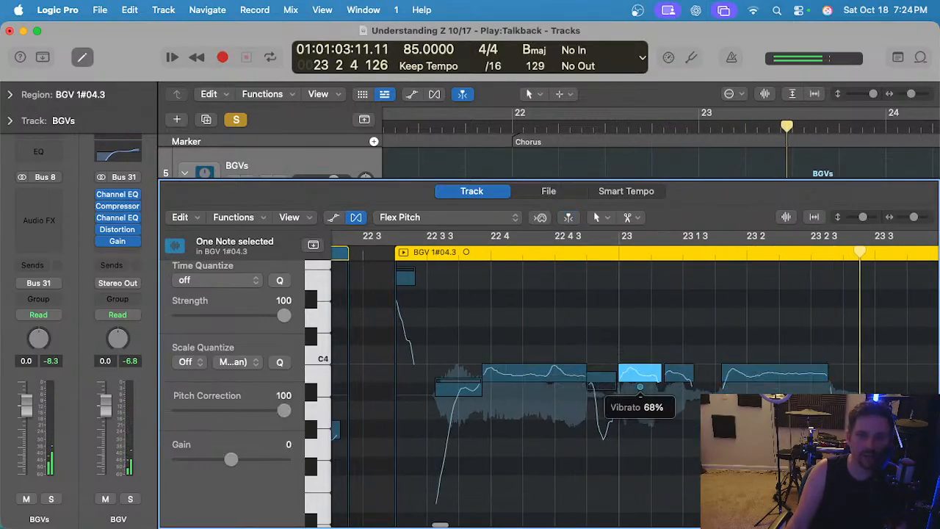
Reduce the vibrato of the held note after 22 4 and play the phrase back from 22 3.
click(771, 369)
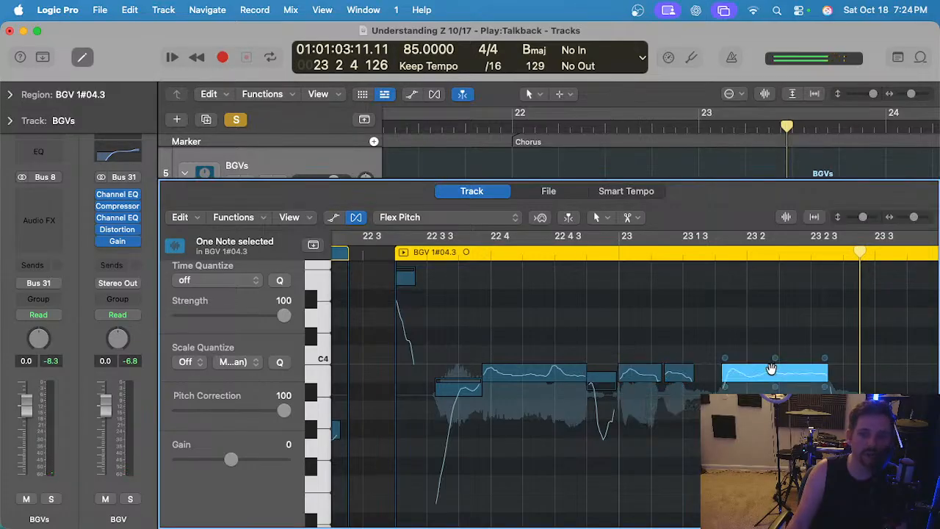
scroll(571, 405, left, 2)
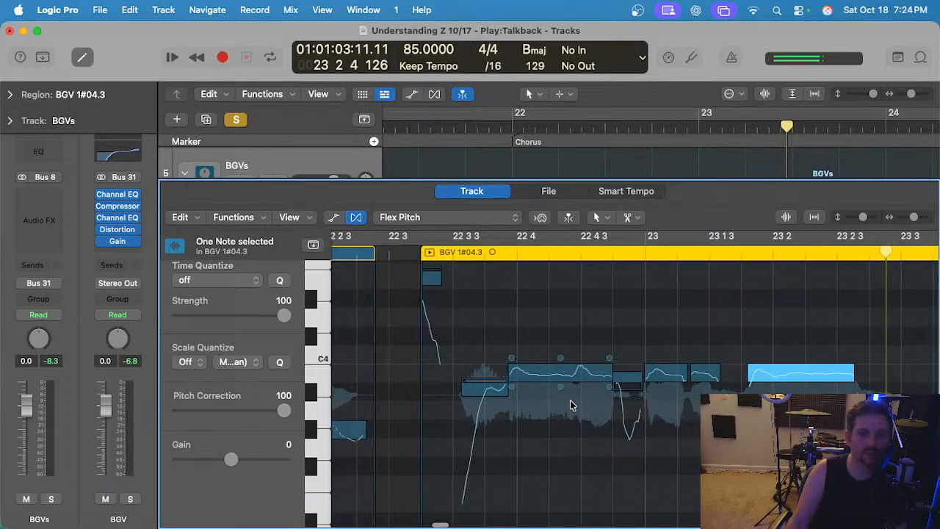
drag(559, 390, 559, 402)
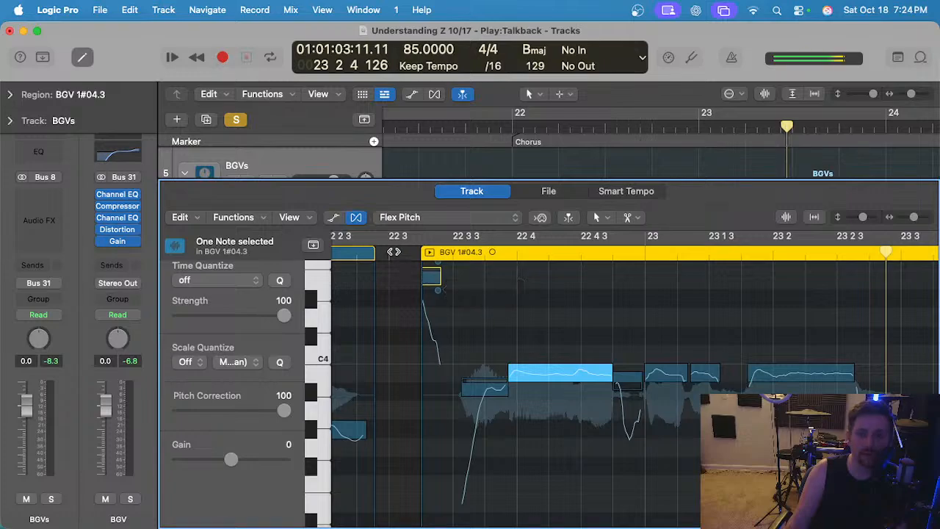
click(395, 251)
key(space)
scroll(573, 312, down, 2)
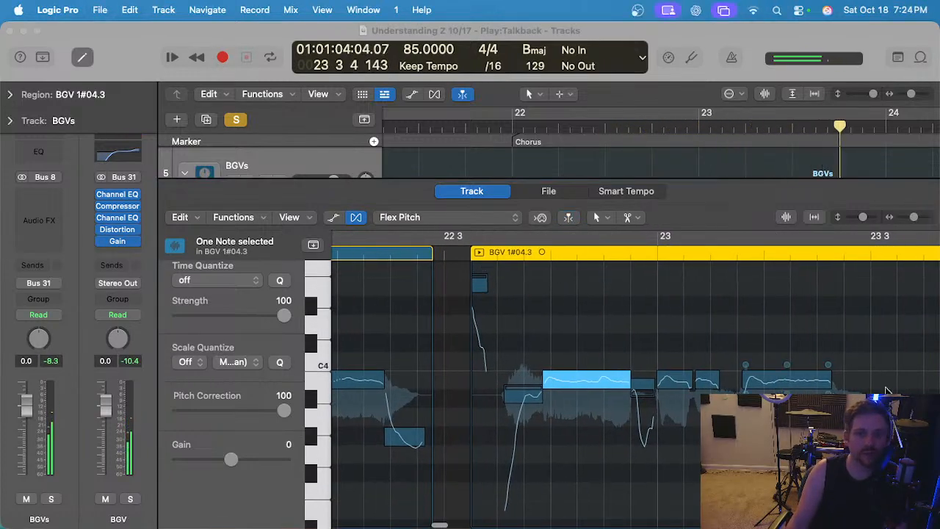
Slightly shorten the end of the held note around 23 2, then correct the note leading into 22 4 and replay the phrase.
click(771, 298)
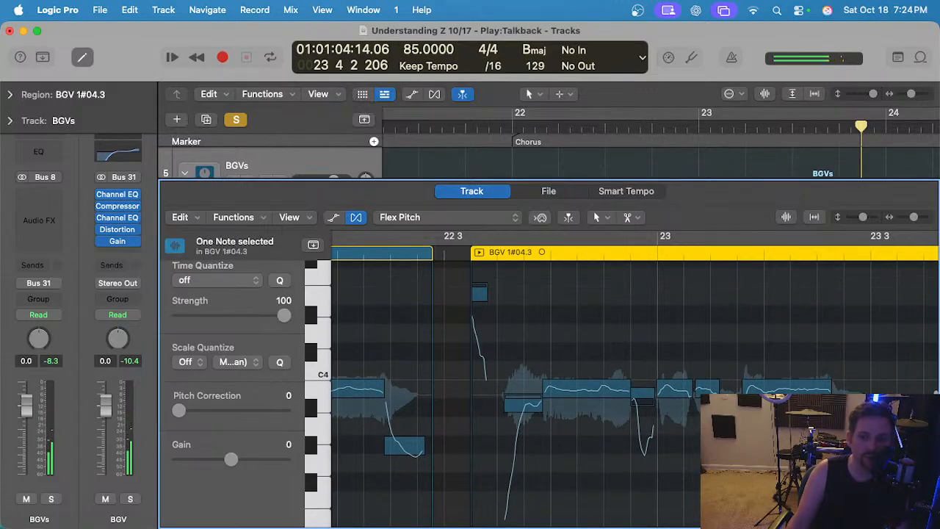
click(497, 252)
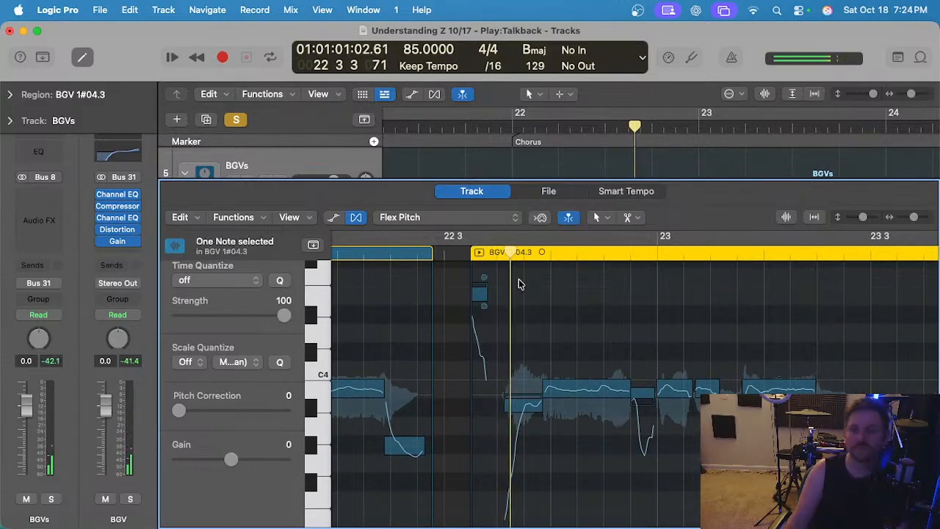
drag(548, 402, 549, 412)
click(518, 252)
scroll(648, 323, up, 3)
click(648, 324)
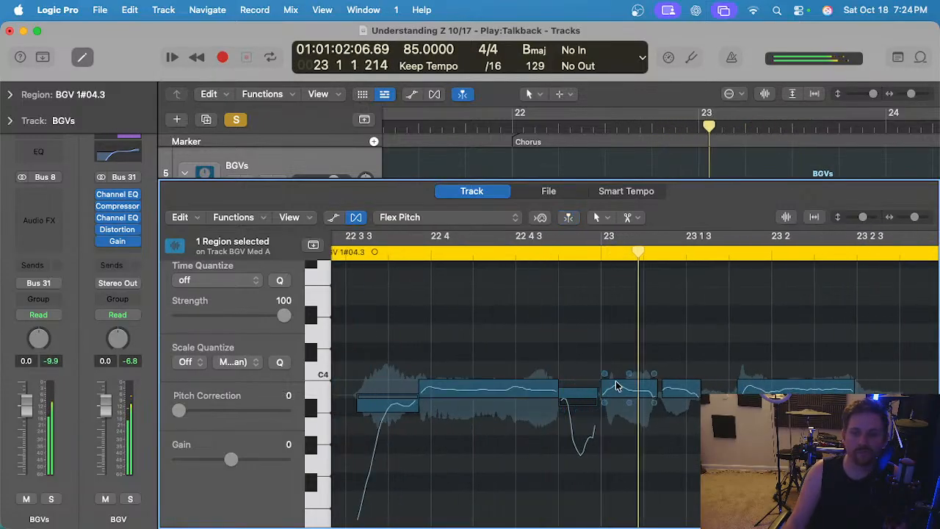
Adjust the ending pitch drift of the short note before 23 1 3 and correct the short low note before 23 3.
scroll(616, 378, right, 3)
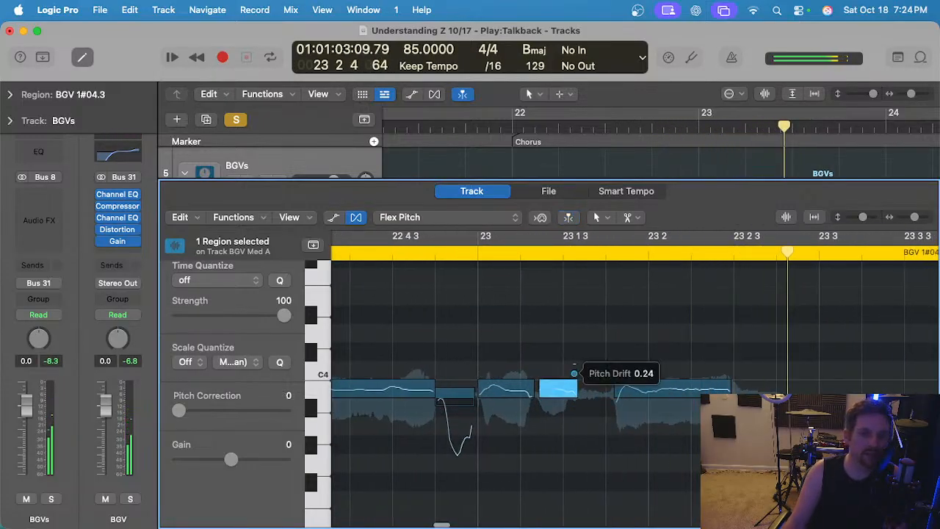
drag(574, 373, 574, 367)
scroll(651, 378, down, 3)
scroll(646, 382, right, 4)
drag(446, 446, 448, 448)
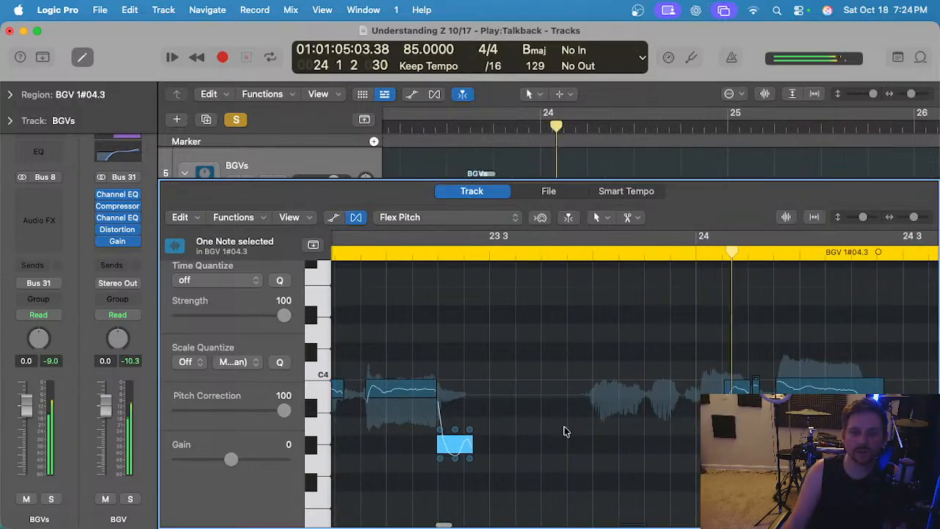
Play the phrase back from 23 4 and apply full pitch correction to the two low notes between 23 4 and bar 24.
scroll(566, 431, right, 3)
scroll(667, 411, up, 2)
click(426, 250)
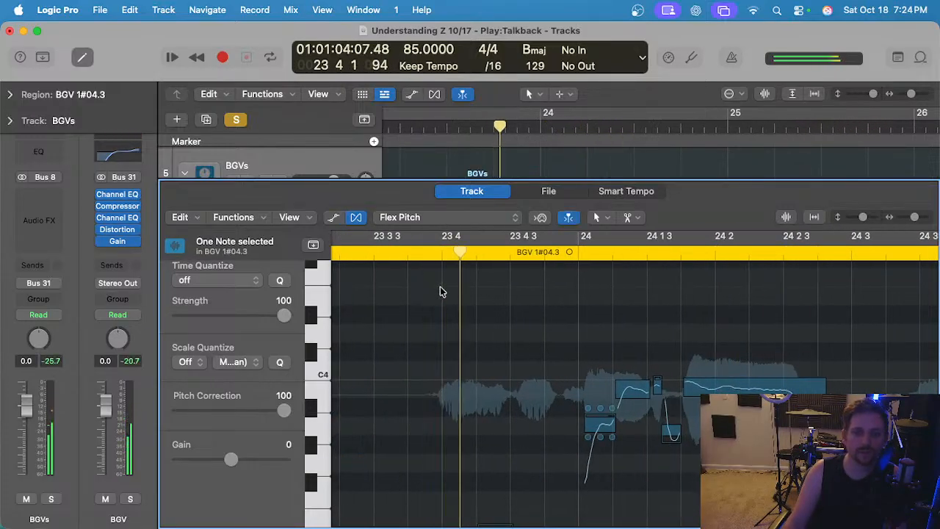
scroll(441, 290, down, 3)
click(500, 404)
scroll(518, 389, up, 4)
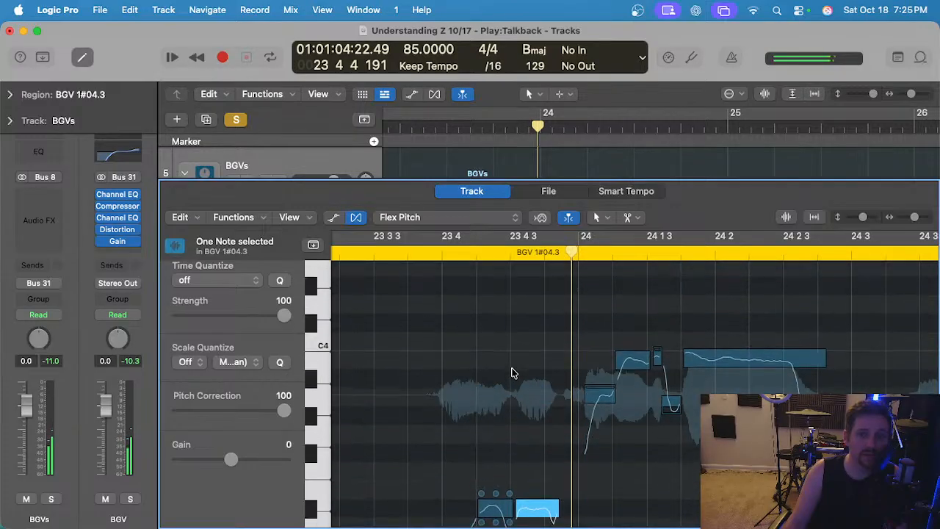
Set the pitch correction to 100 for the short notes after bar 24 and the held note around 24 2.
scroll(514, 374, right, 1)
click(625, 371)
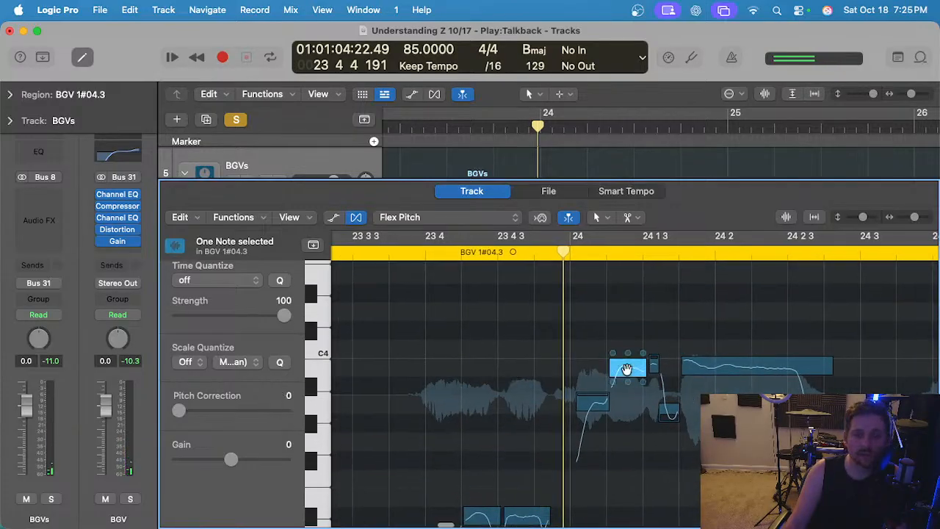
scroll(667, 371, up, 3)
click(644, 384)
scroll(806, 378, down, 2)
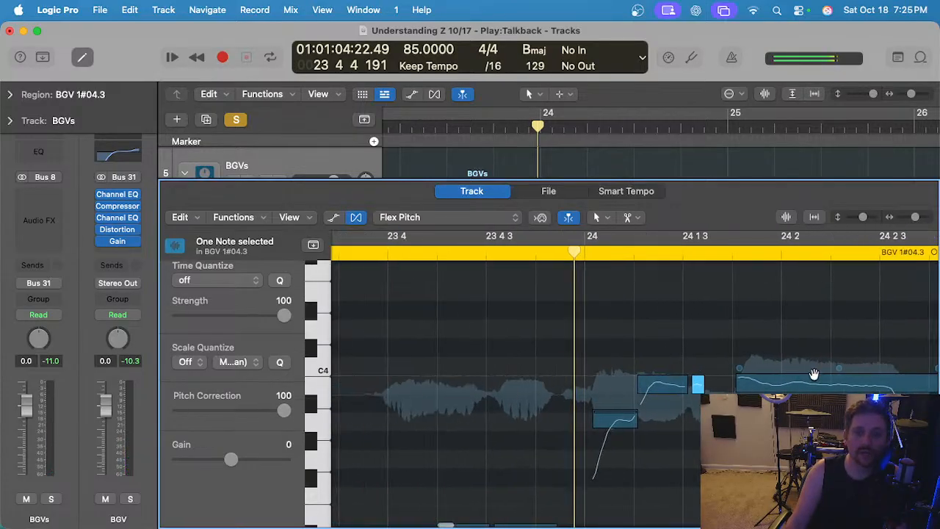
click(814, 379)
key(space)
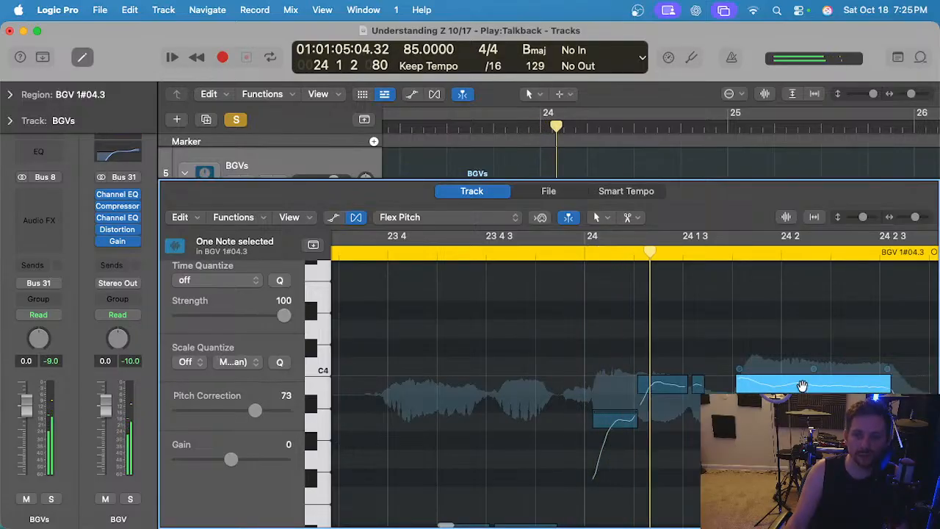
scroll(700, 344, down, 2)
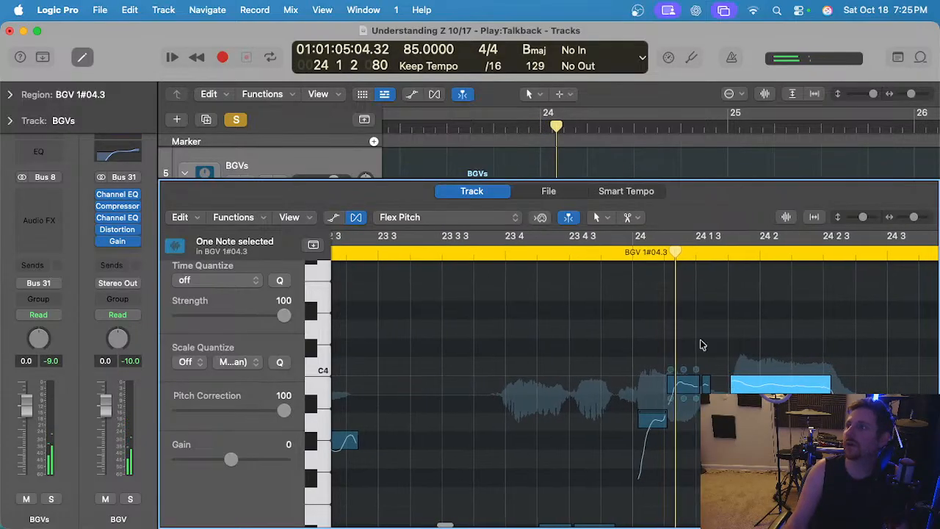
Deselect the notes and play the corrected phrase back from 23 4.
click(654, 304)
scroll(655, 307, right, 3)
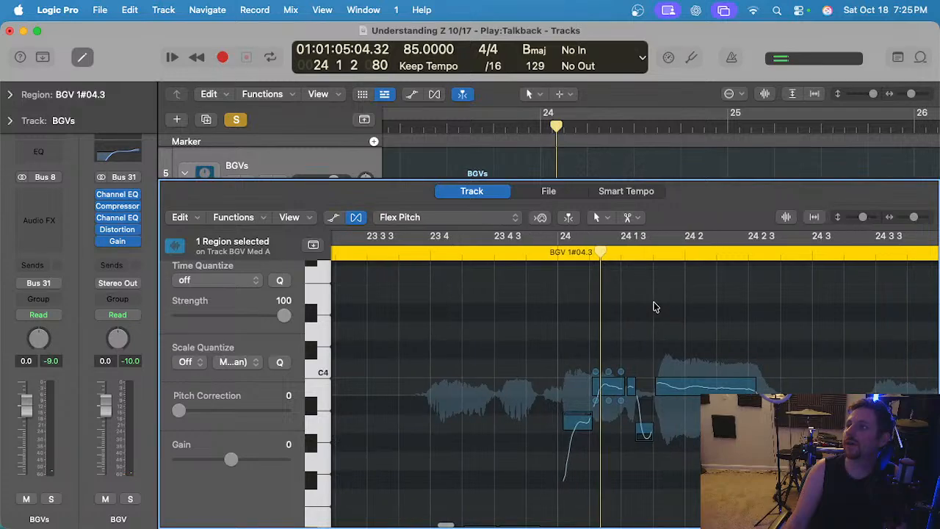
click(467, 253)
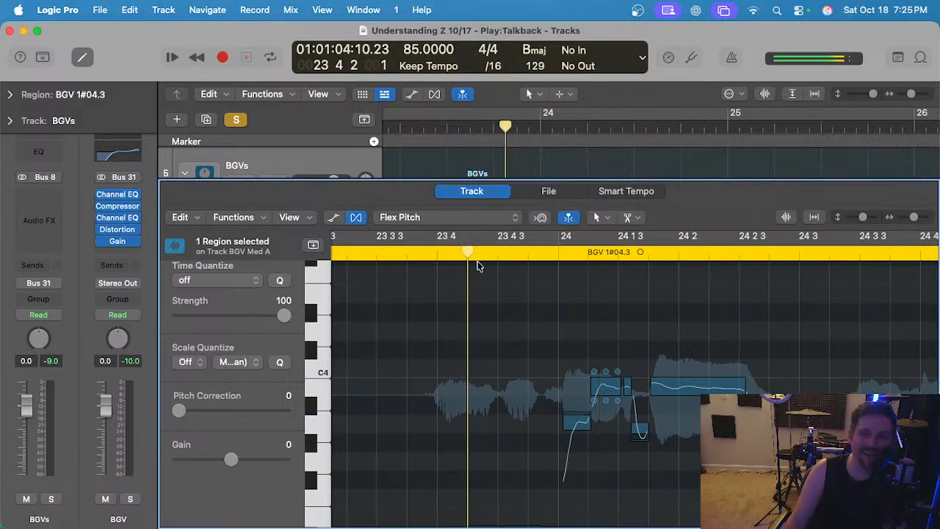
scroll(587, 328, up, 2)
key(space)
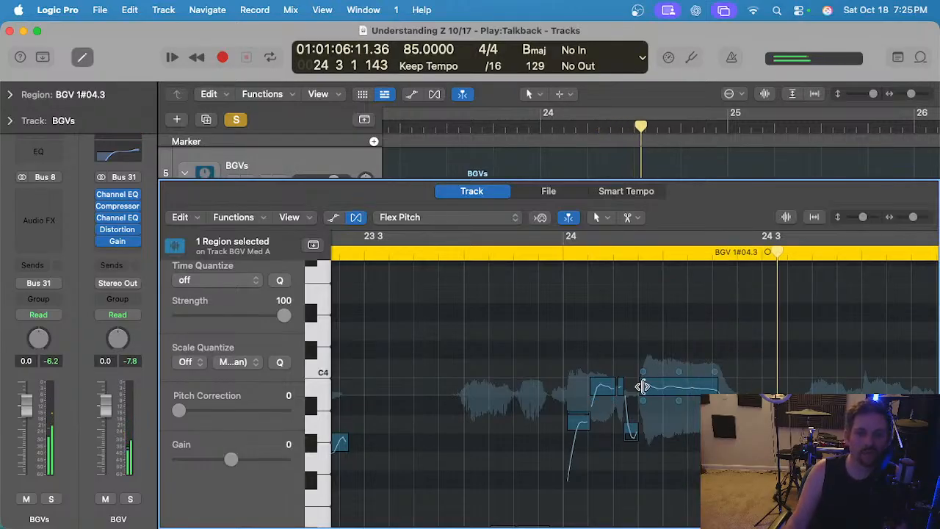
Move the start of the held note after 24 1 3 slightly later and replay the phrase from before bar 24.
drag(643, 386, 650, 387)
click(514, 251)
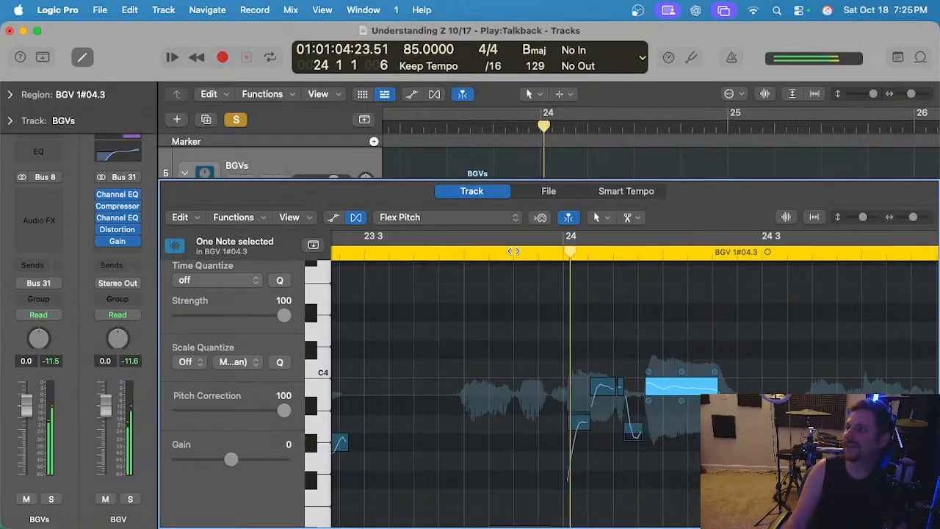
scroll(594, 293, down, 2)
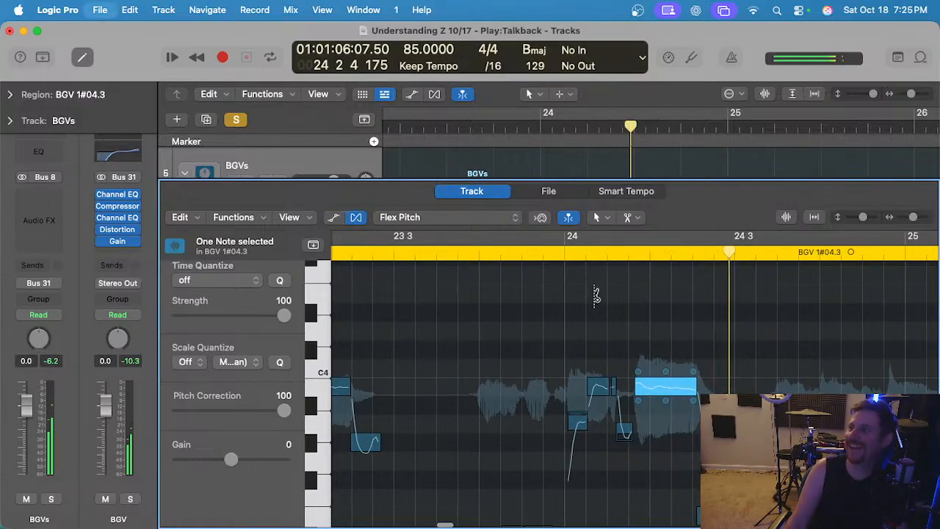
scroll(593, 291, right, 3)
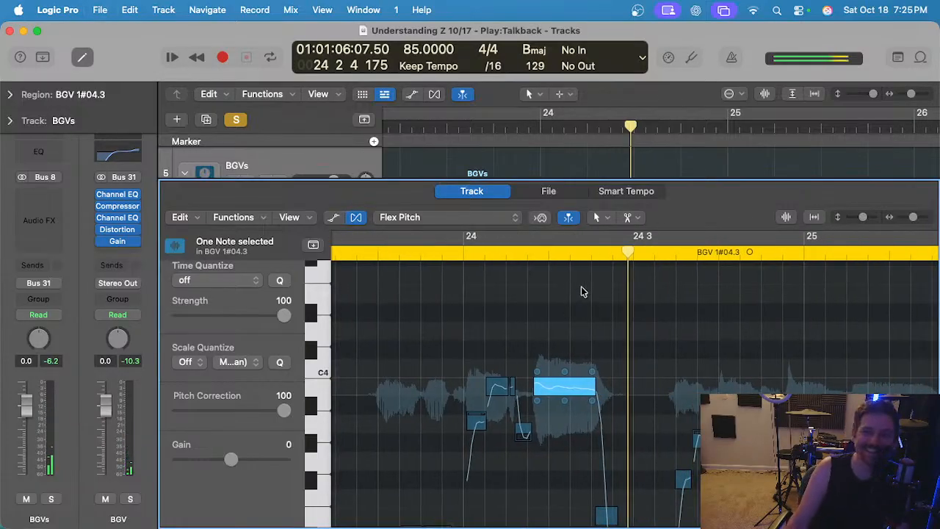
Continue playback into the phrase after 24 3 and correct the pitch of the note around 24 3 4.
click(580, 290)
scroll(580, 291, down, 5)
scroll(580, 291, right, 2)
scroll(591, 296, up, 2)
scroll(596, 302, down, 3)
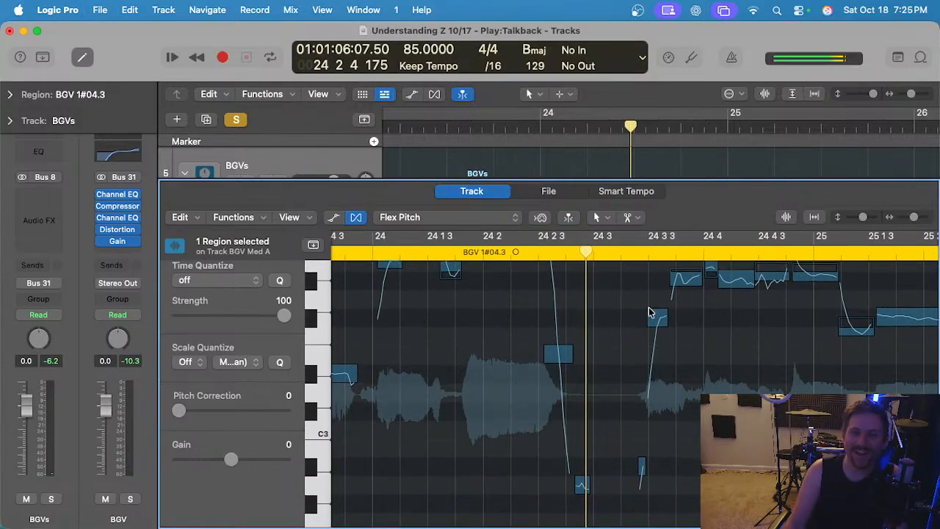
scroll(654, 317, up, 4)
scroll(657, 316, up, 5)
key(space)
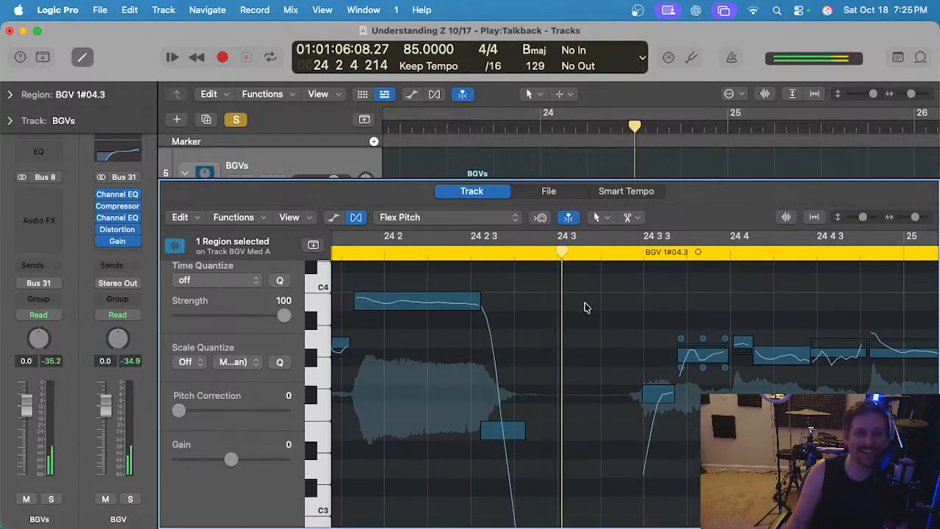
scroll(594, 374, right, 3)
scroll(581, 356, up, 2)
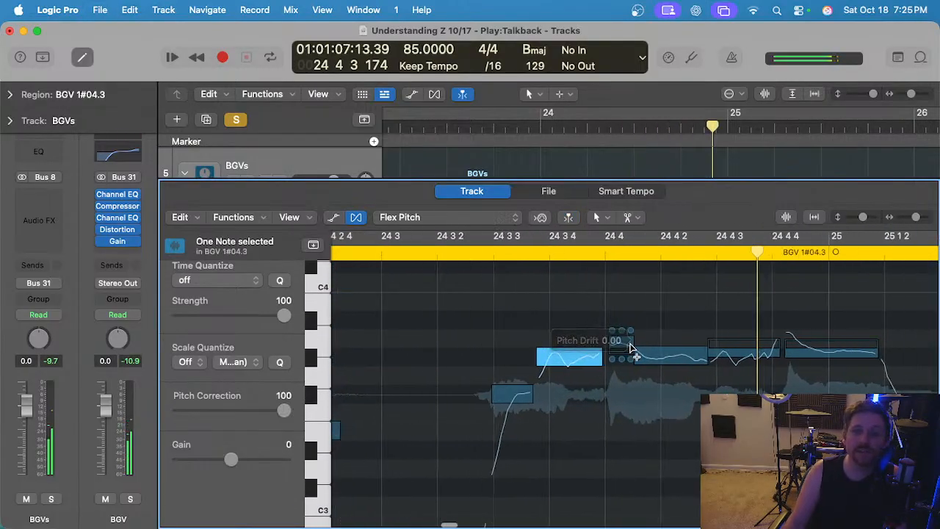
Lower the short note at 24 4 to the pitch of its neighbours and correct the two notes following it.
click(621, 346)
drag(621, 349, 621, 367)
click(671, 359)
click(748, 354)
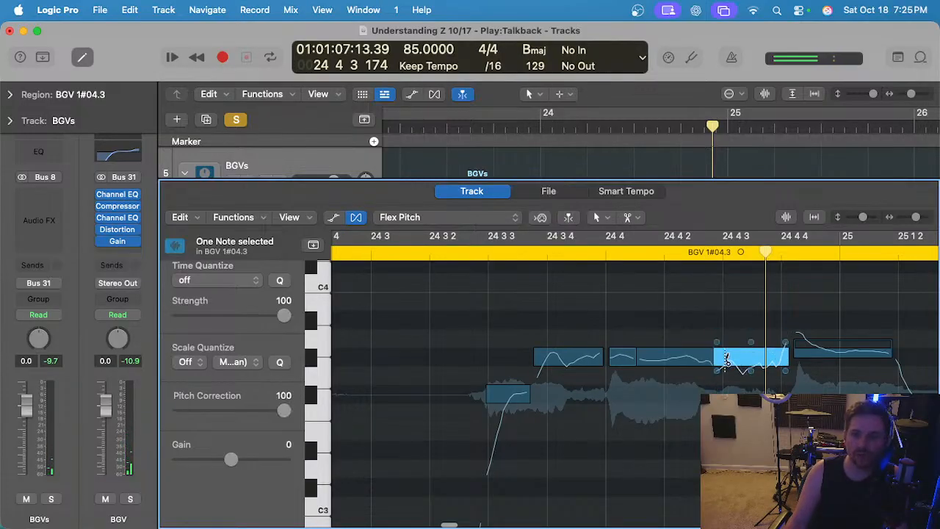
Split the wavering note around 24 4 3 and correct the pitch of its short first part.
click(729, 360)
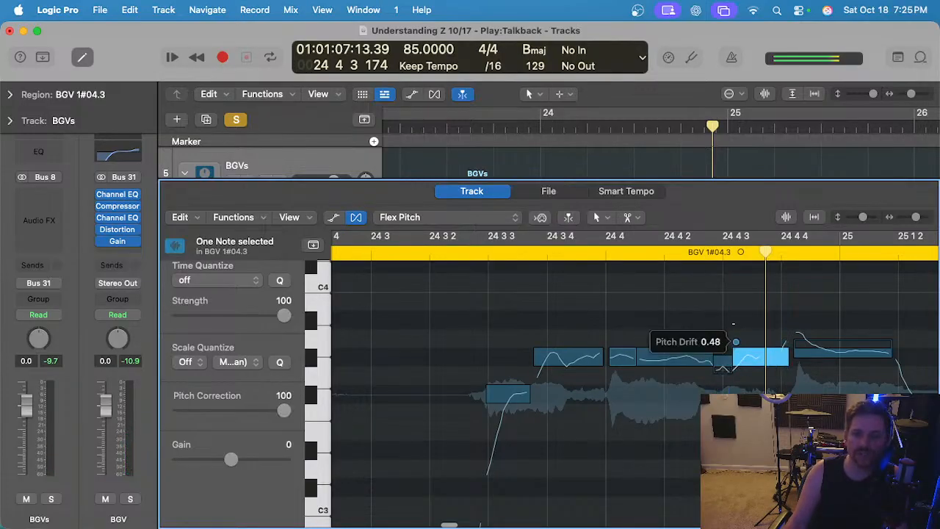
scroll(735, 373, up, 4)
drag(706, 369, 706, 349)
scroll(724, 359, down, 5)
scroll(712, 346, up, 5)
scroll(757, 358, down, 4)
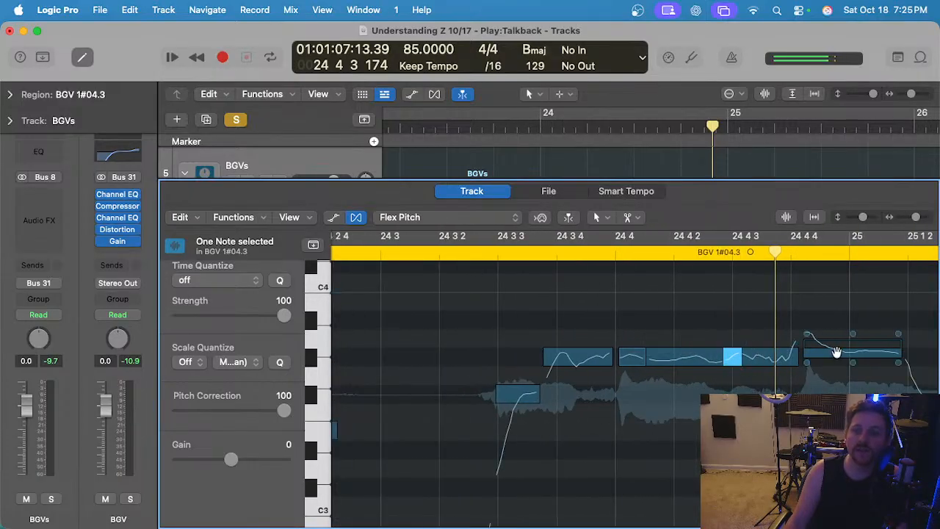
Correct the pitch of the note leading into bar 25, the lower note after it and the held note from 25 1 3.
click(836, 353)
scroll(809, 372, down, 3)
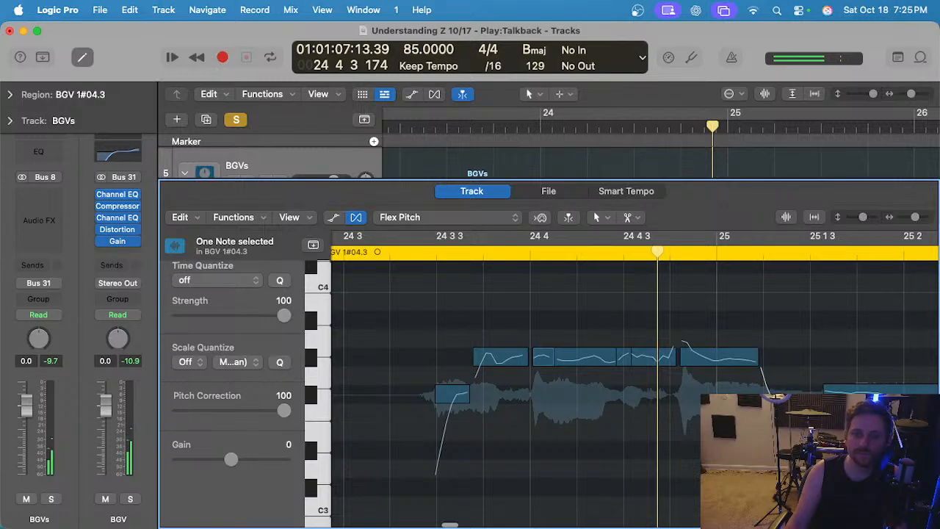
scroll(764, 387, right, 5)
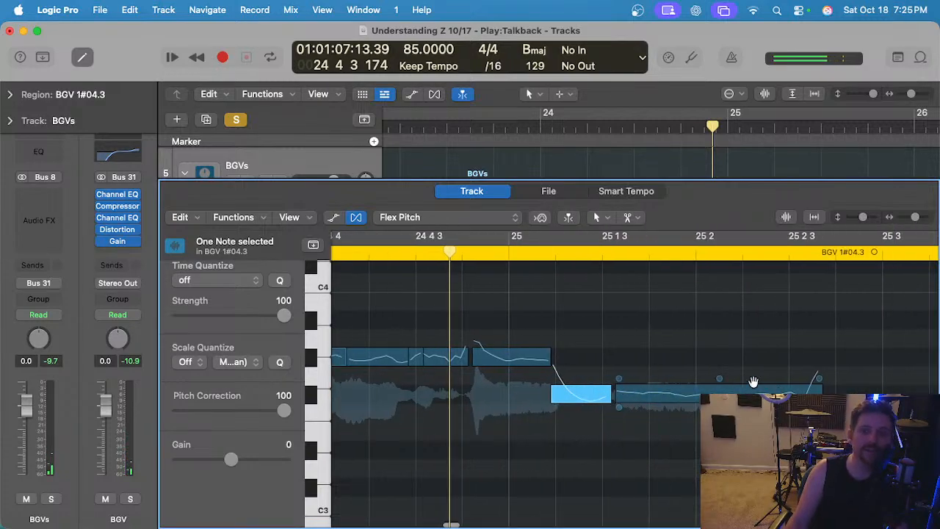
click(768, 393)
scroll(722, 398, left, 6)
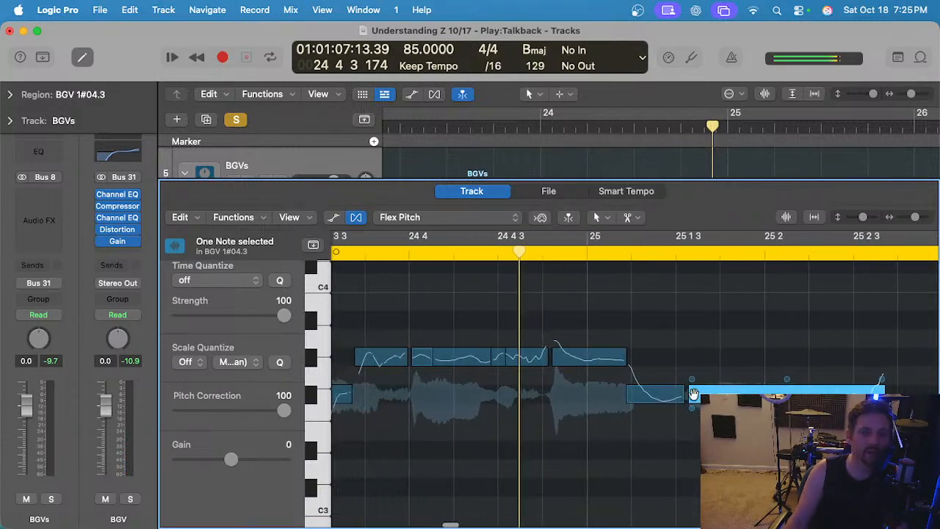
Replay from 24 3, move the boundary between the two notes after bar 25 slightly later and replay the phrase.
double_click(450, 258)
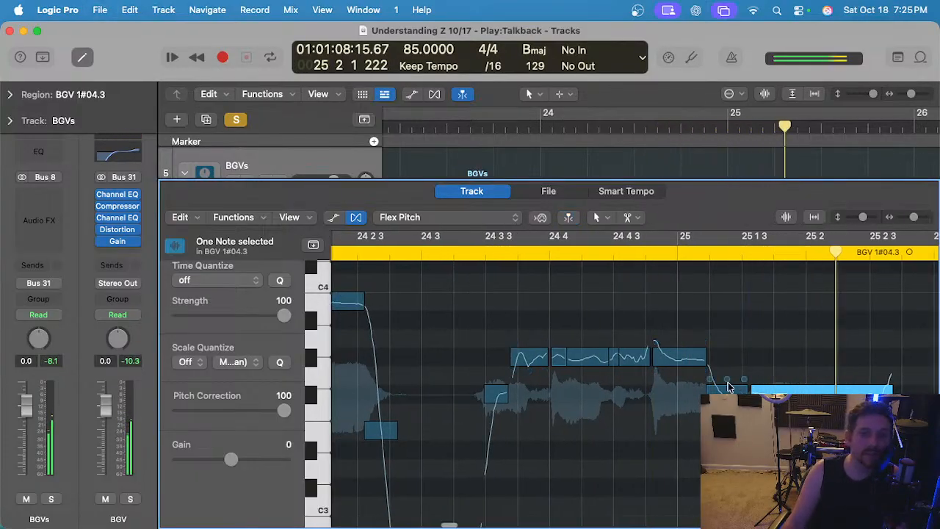
click(728, 386)
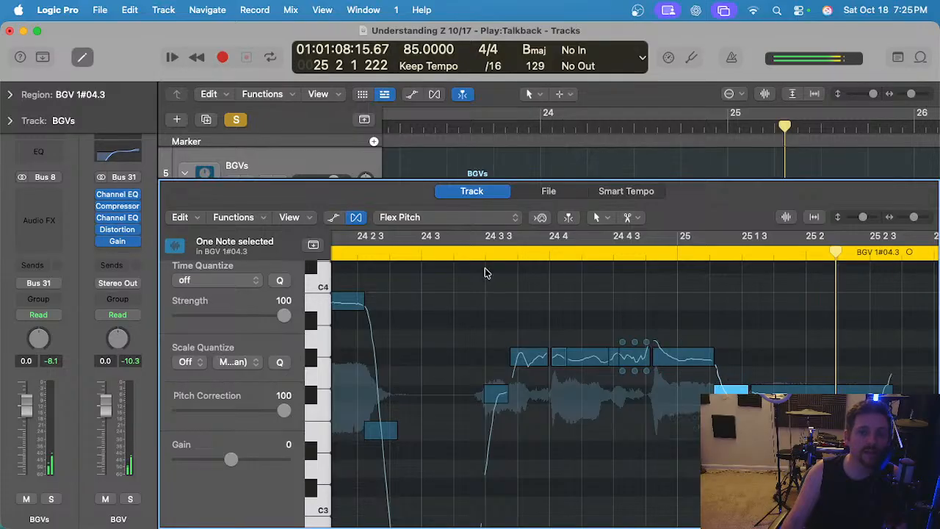
double_click(453, 248)
scroll(537, 350, down, 3)
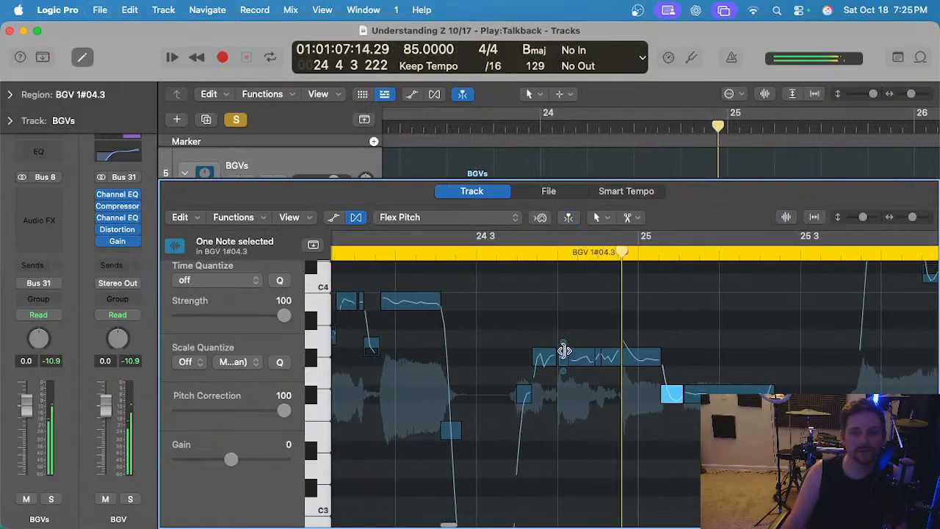
Correct the notes between 25 3 and bar 26, lower the note at bar 26 to match the preceding one and replay.
scroll(630, 357, right, 5)
scroll(630, 357, up, 4)
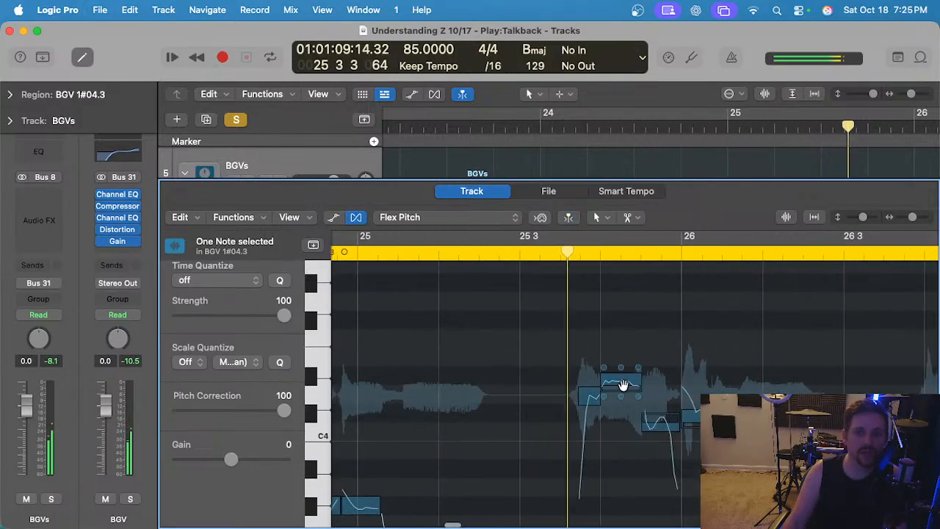
scroll(618, 384, up, 1)
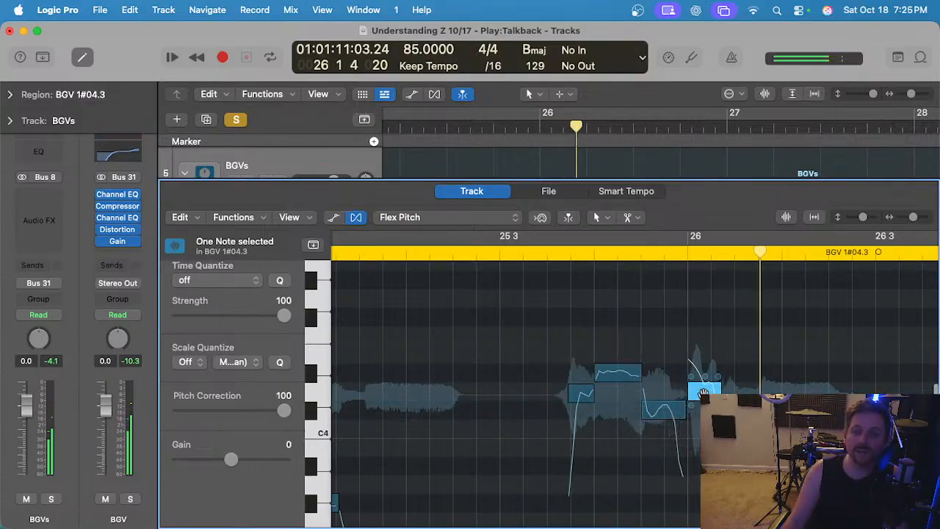
drag(703, 392, 702, 413)
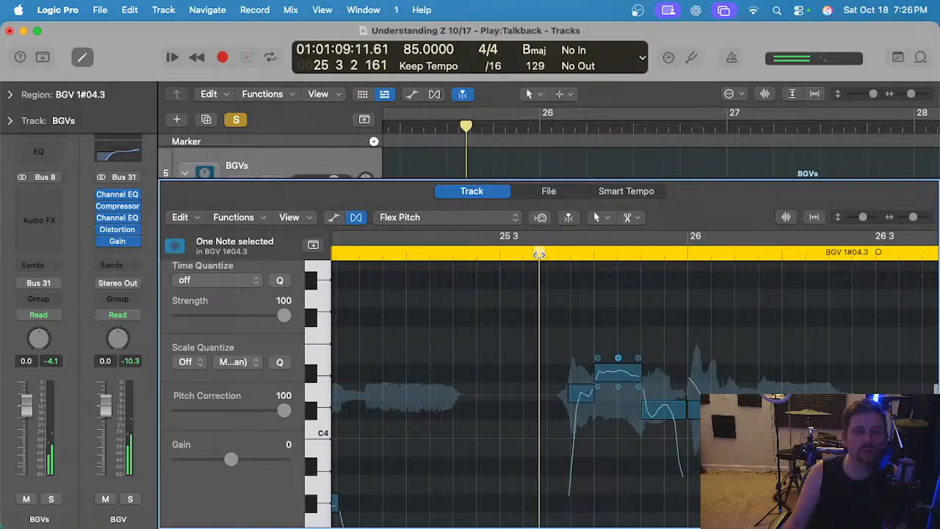
scroll(546, 310, right, 2)
scroll(546, 311, up, 1)
scroll(545, 311, down, 1)
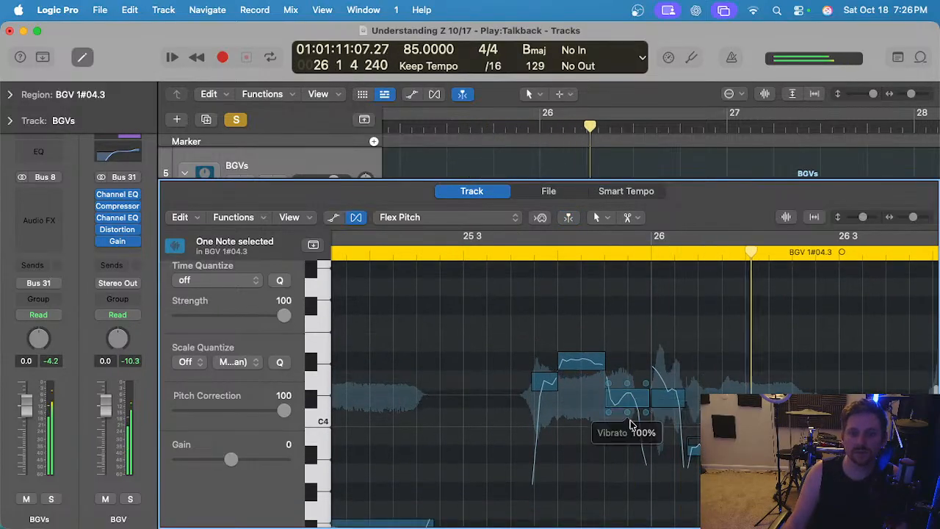
Reduce the vibrato of the note just before bar 26, flatten the start of the note at bar 26 and replay.
drag(630, 422, 630, 434)
scroll(669, 422, up, 2)
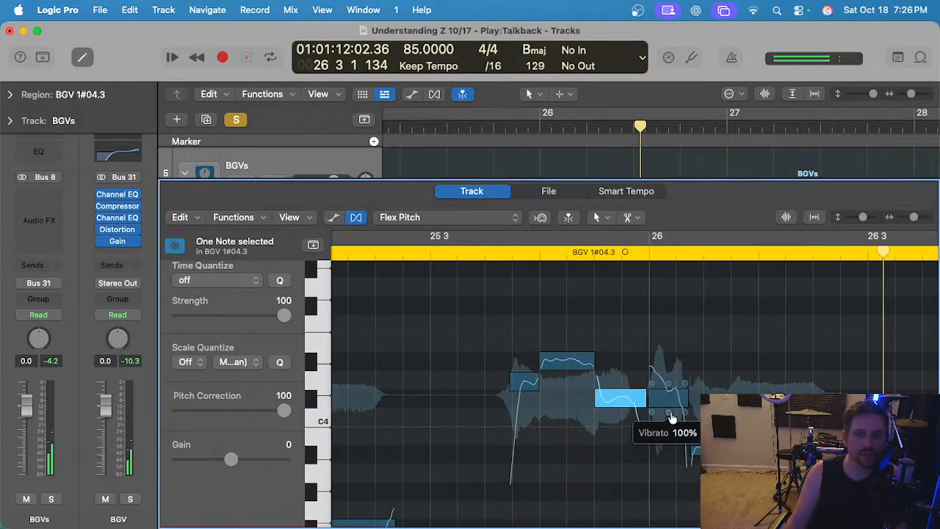
scroll(598, 353, down, 2)
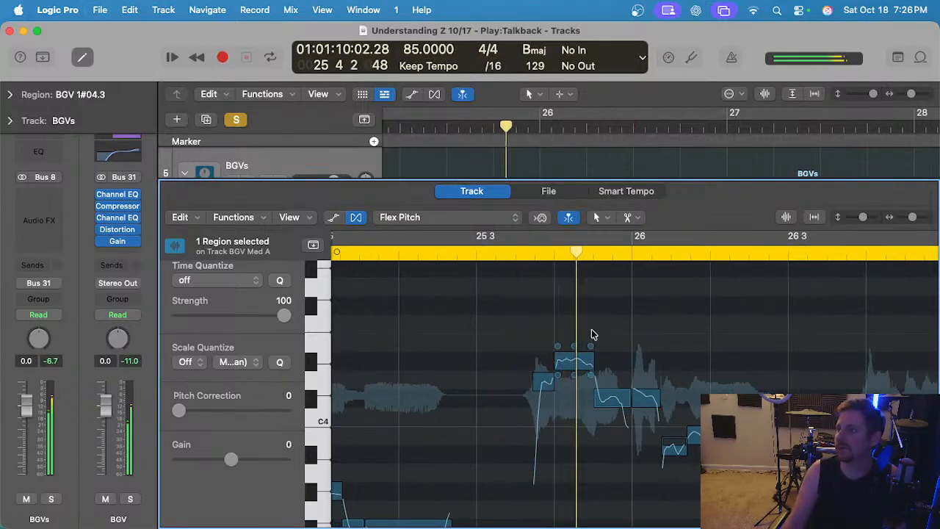
scroll(602, 337, down, 1)
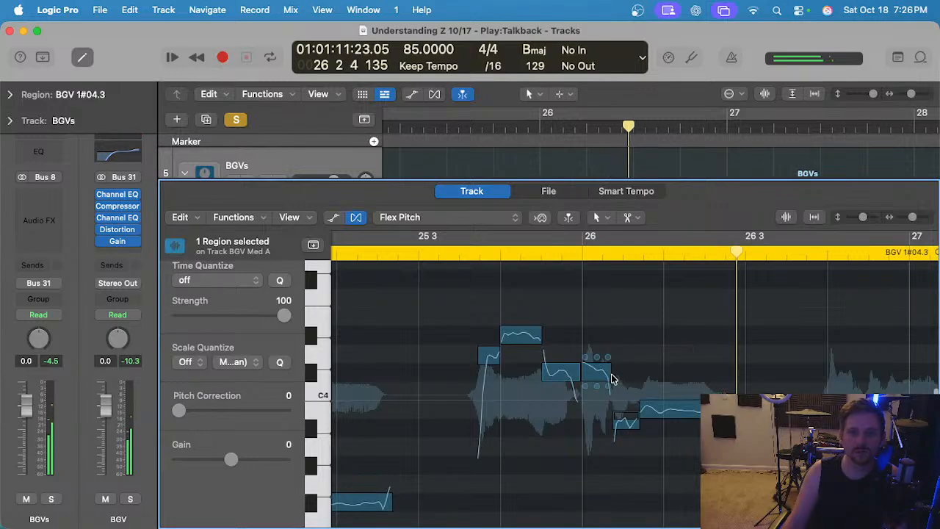
Raise the note at bar 26 to the pitch of the highest note before it and replay from 25 3.
drag(597, 373, 598, 332)
key(space)
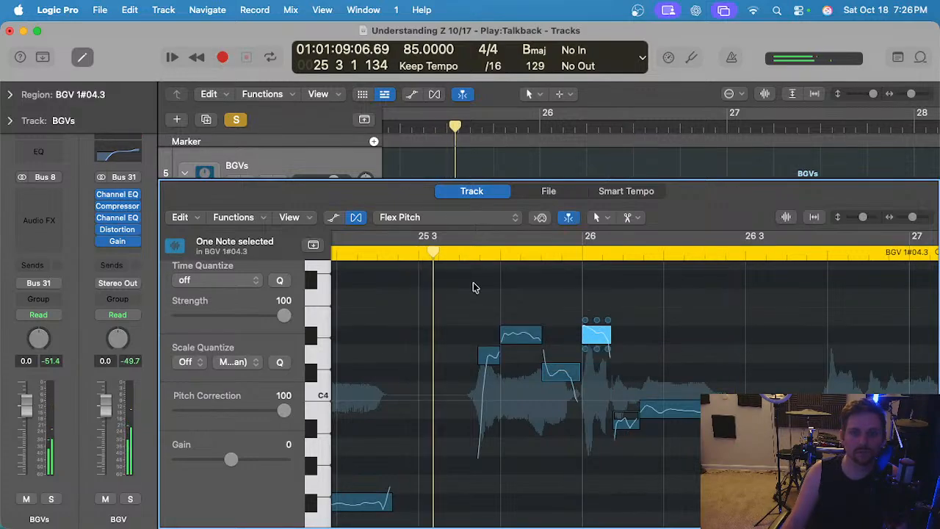
scroll(499, 292, up, 2)
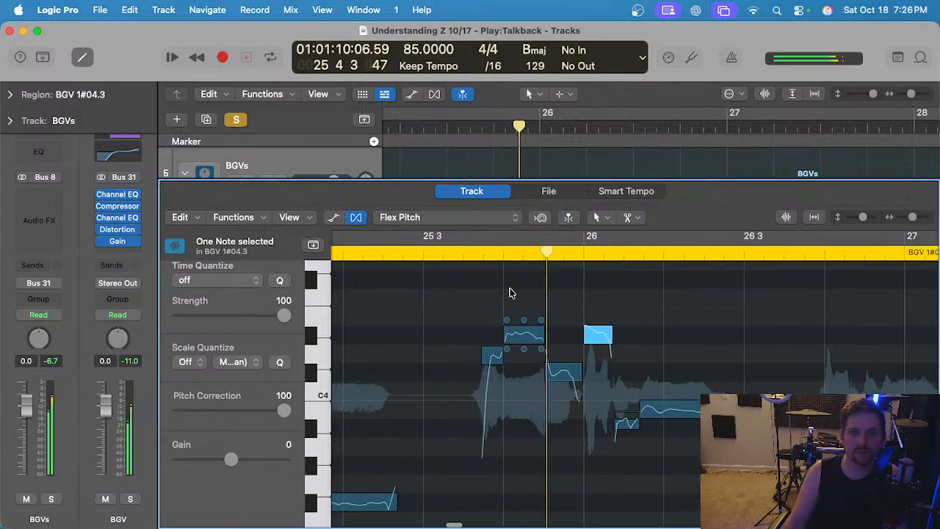
Correct the short low note after bar 26 and the longer one following it to the same pitch, then replay from 25 3.
click(679, 411)
scroll(629, 426, up, 2)
drag(623, 422, 622, 405)
scroll(627, 413, down, 1)
click(627, 384)
scroll(627, 396, up, 1)
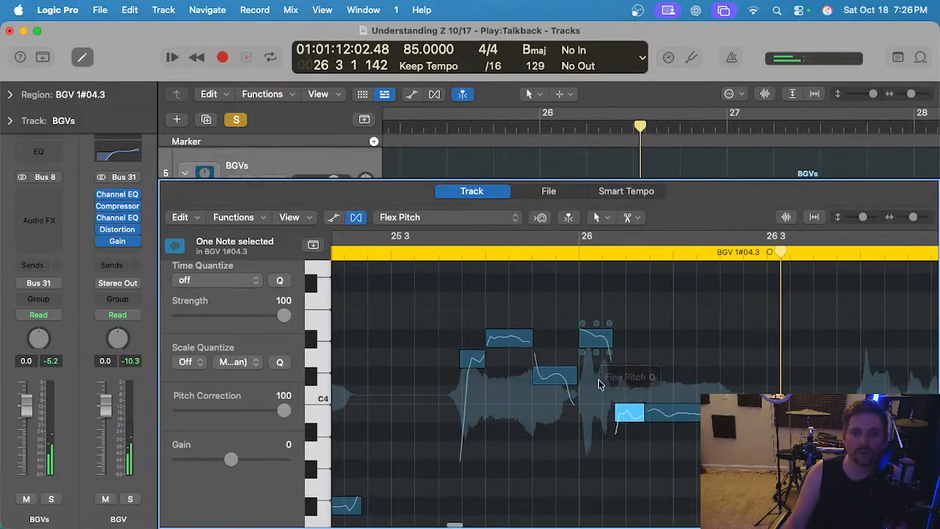
click(427, 256)
scroll(494, 294, down, 2)
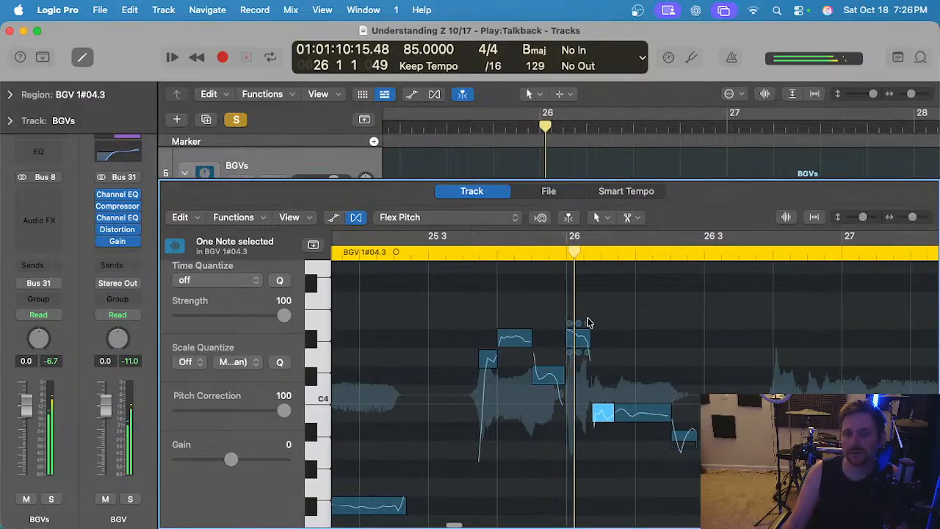
Adjust the pitch drift at the start of the note at bar 26 and play on towards bar 27.
drag(569, 325, 570, 335)
scroll(630, 400, right, 5)
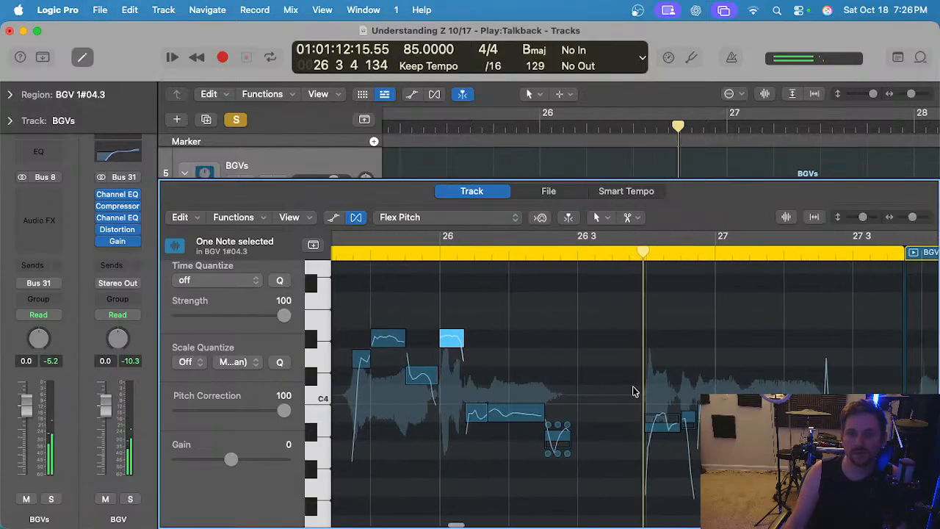
key(space)
Correct the notes on both sides of bar 27 to the same pitch and save the project.
mouse_move(577, 432)
mouse_down()
mouse_move(577, 413)
mouse_move(578, 431)
mouse_up()
click(650, 412)
double_click(650, 412)
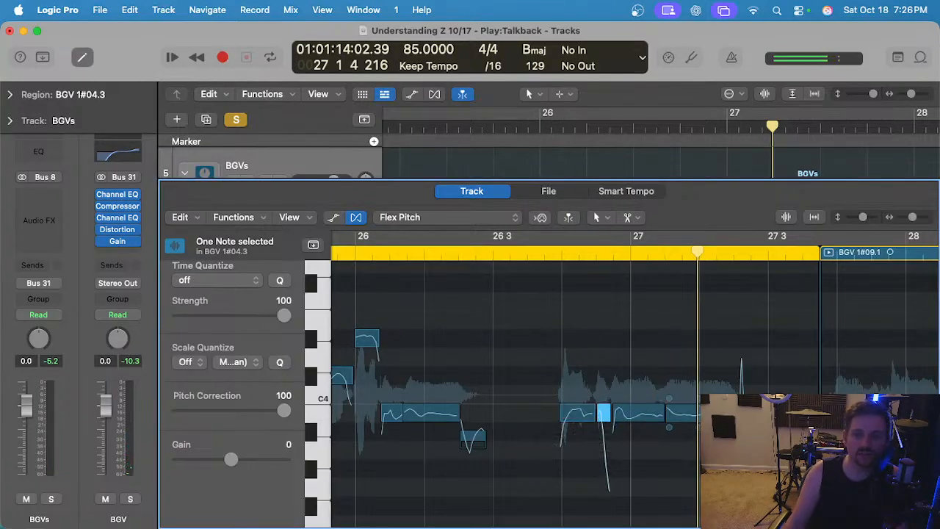
scroll(694, 426, down, 5)
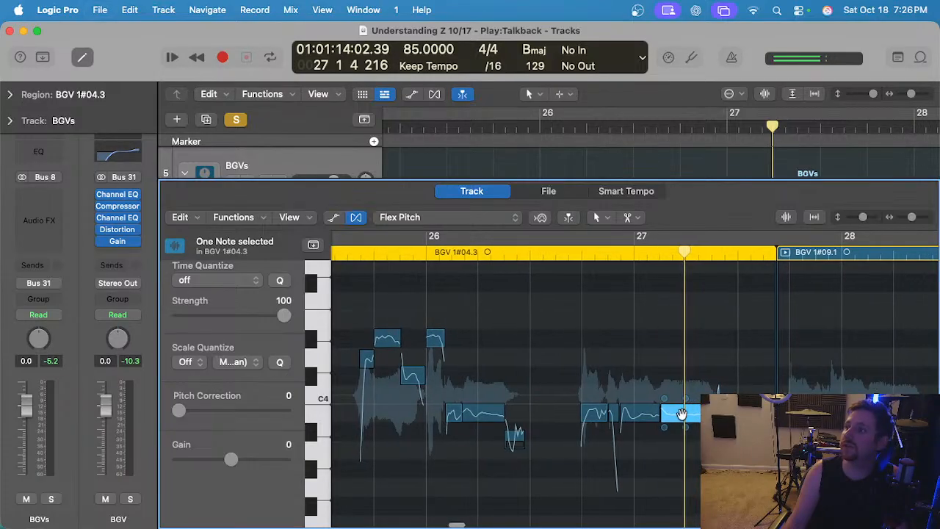
key(super+s)
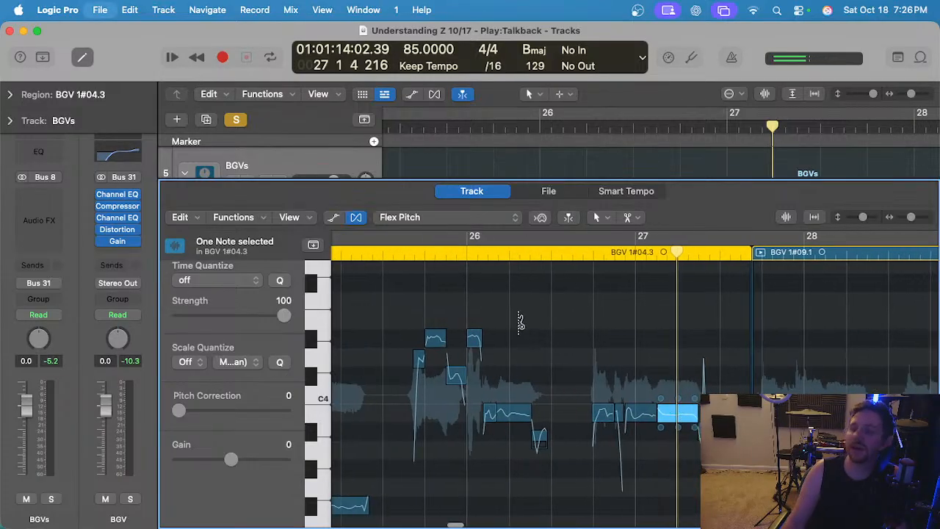
Replay the corrected notes from 25 3 and check the passage leading into region BGV 1#09.1.
click(384, 255)
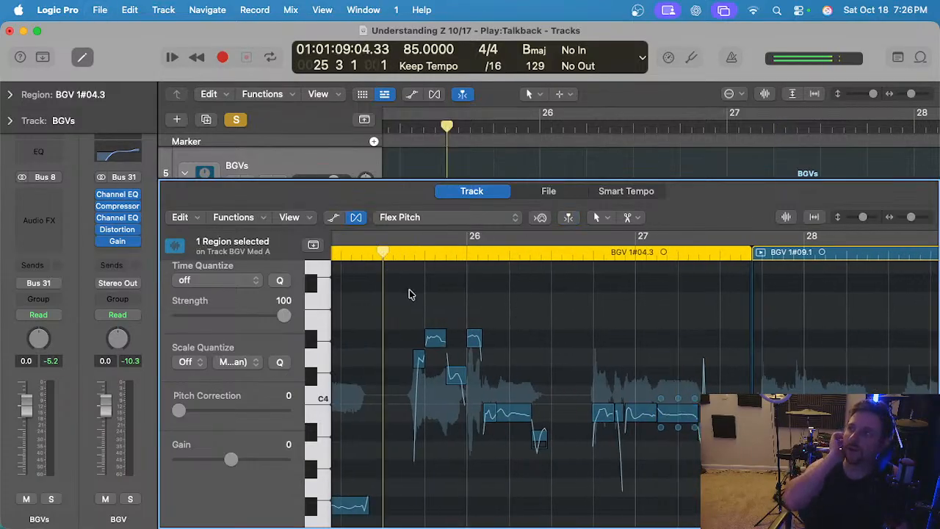
key(space)
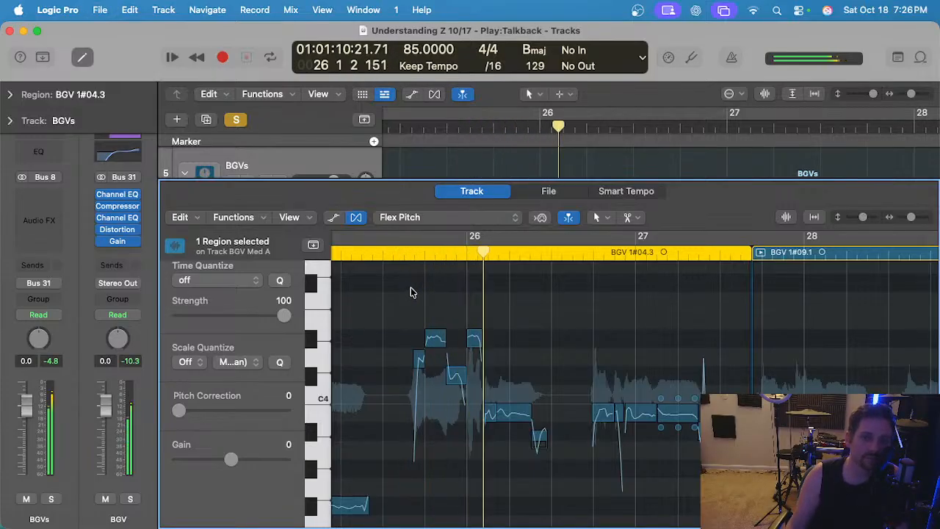
scroll(412, 293, right, 3)
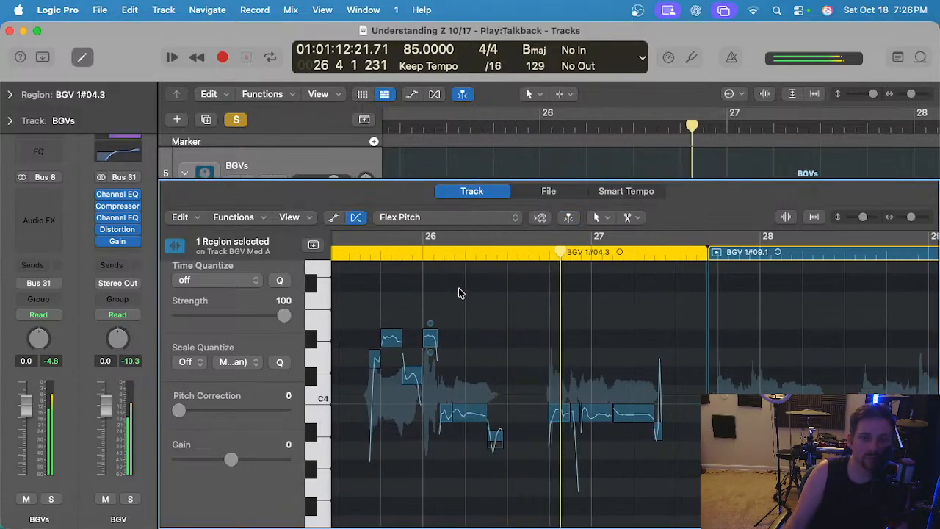
scroll(458, 287, right, 1)
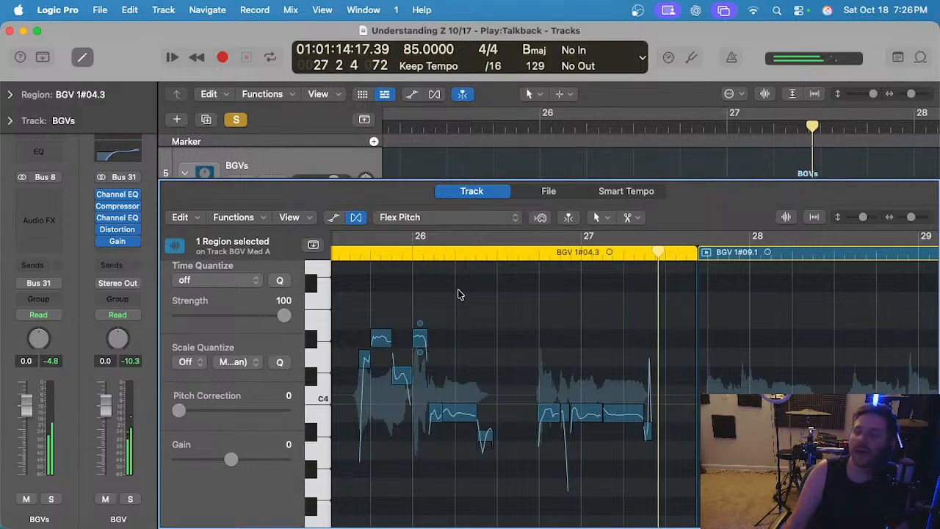
scroll(541, 309, right, 5)
scroll(568, 340, up, 3)
drag(570, 257, 544, 260)
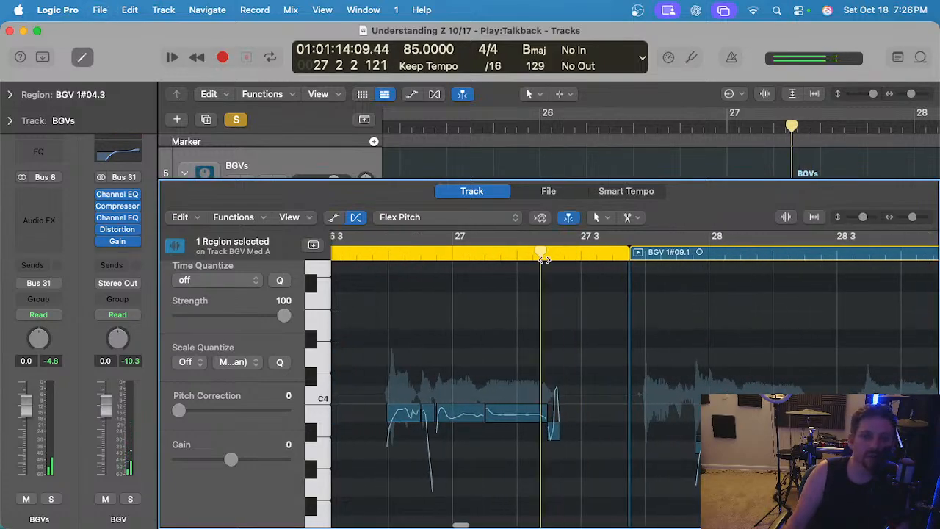
scroll(578, 306, down, 1)
scroll(579, 306, right, 3)
click(579, 255)
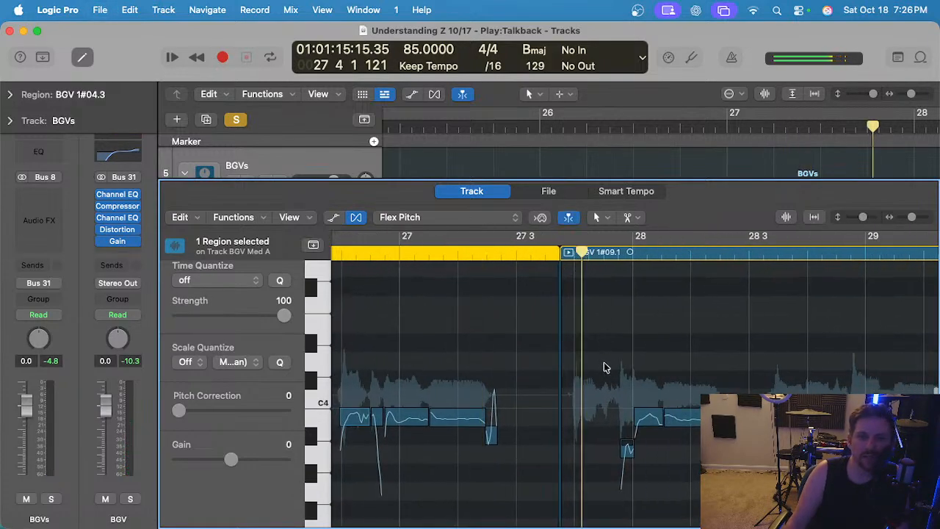
Correct the two longer notes after bar 28, set the first one's vibrato to 82% and save the project.
scroll(605, 367, right, 2)
click(545, 342)
scroll(591, 368, down, 2)
scroll(592, 369, up, 2)
click(571, 374)
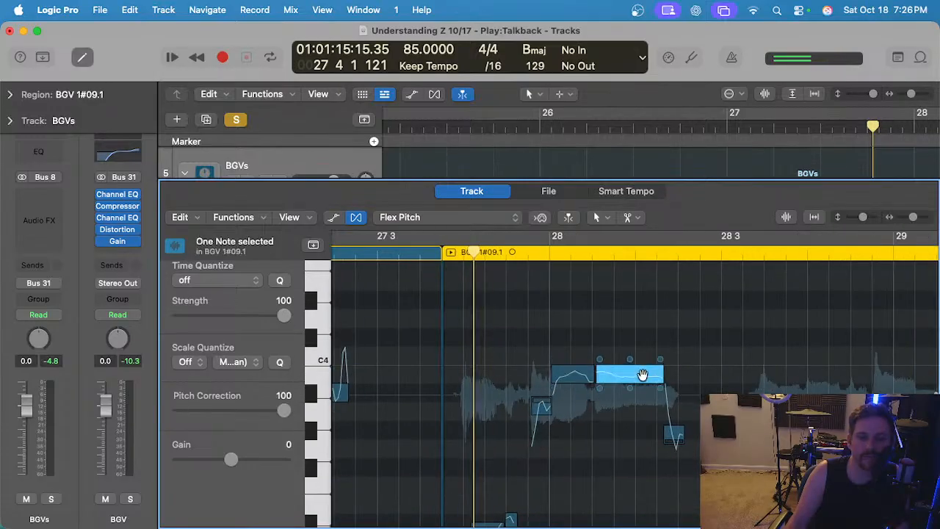
drag(572, 395, 573, 388)
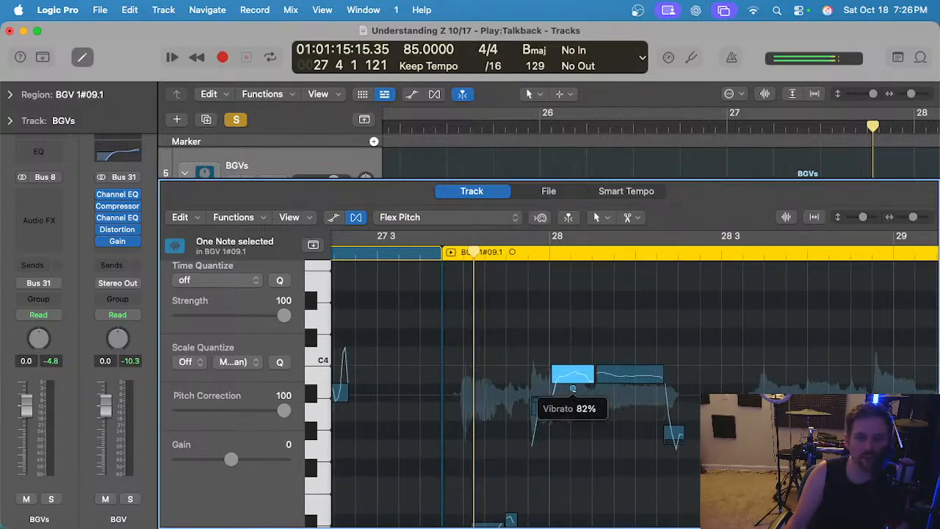
scroll(519, 373, up, 2)
click(513, 344)
key(super+s)
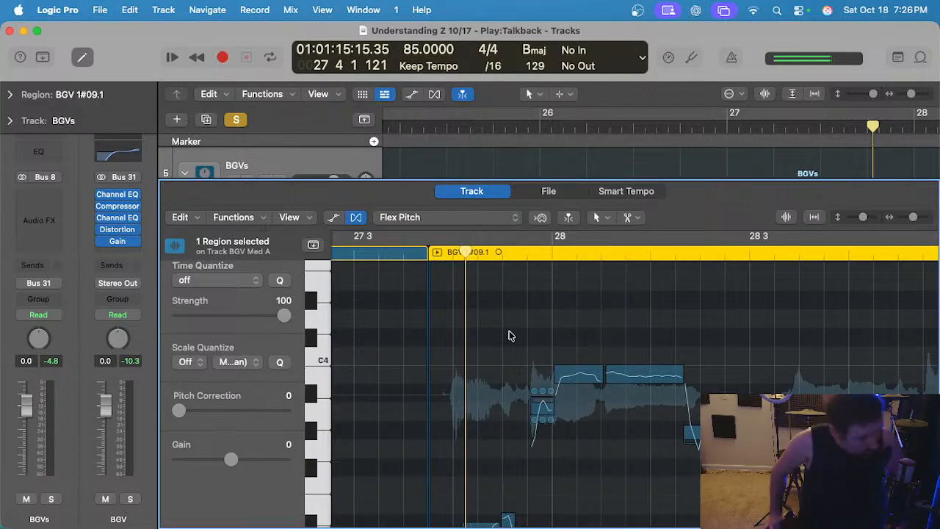
Correct the pitch of the low notes at the start of BGV 1#09.1 and reduce the longer one's pitch drift.
click(392, 252)
scroll(520, 345, down, 5)
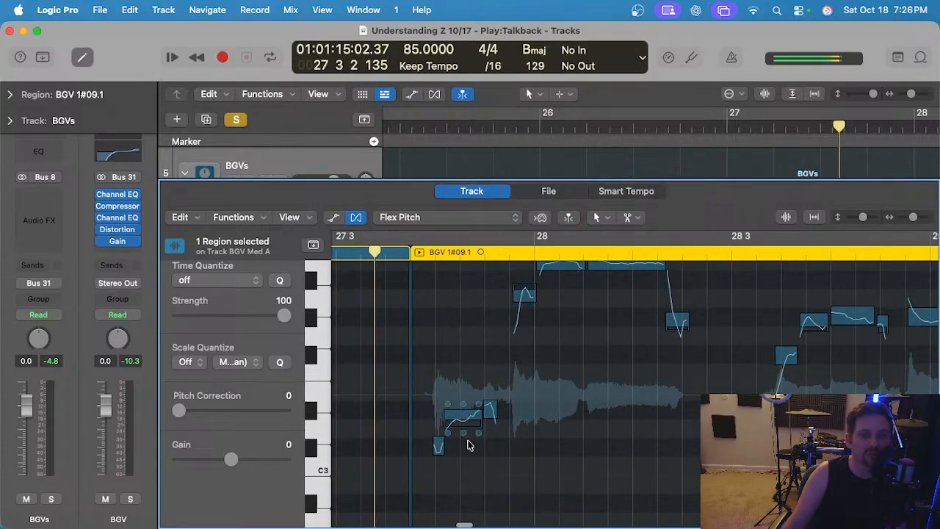
drag(462, 419, 463, 410)
key(space)
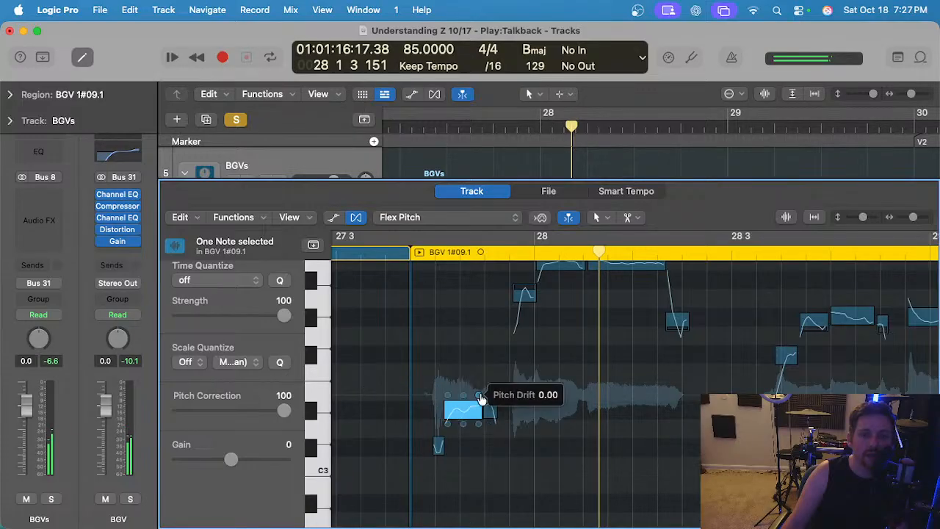
key(space)
Replay the start of BGV 1#09.1 and adjust the vibrato of the note at bar 28.
click(486, 307)
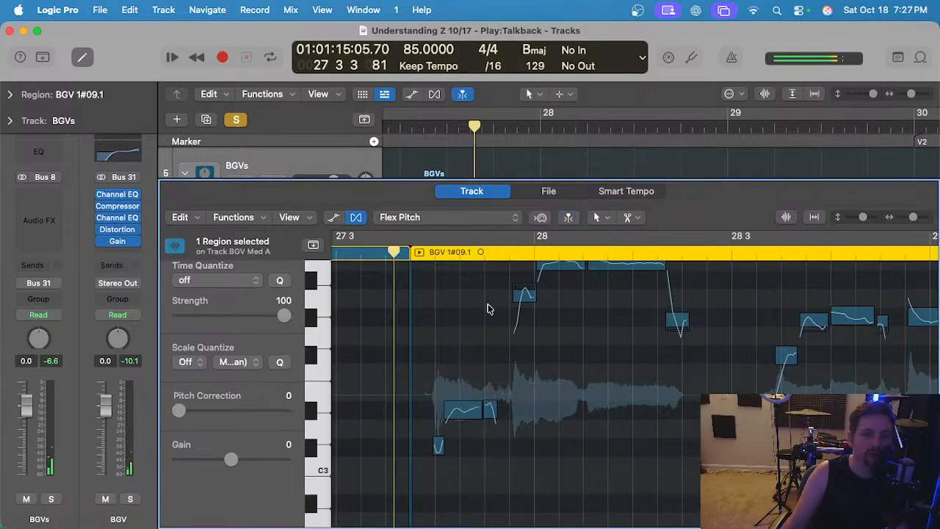
key(space)
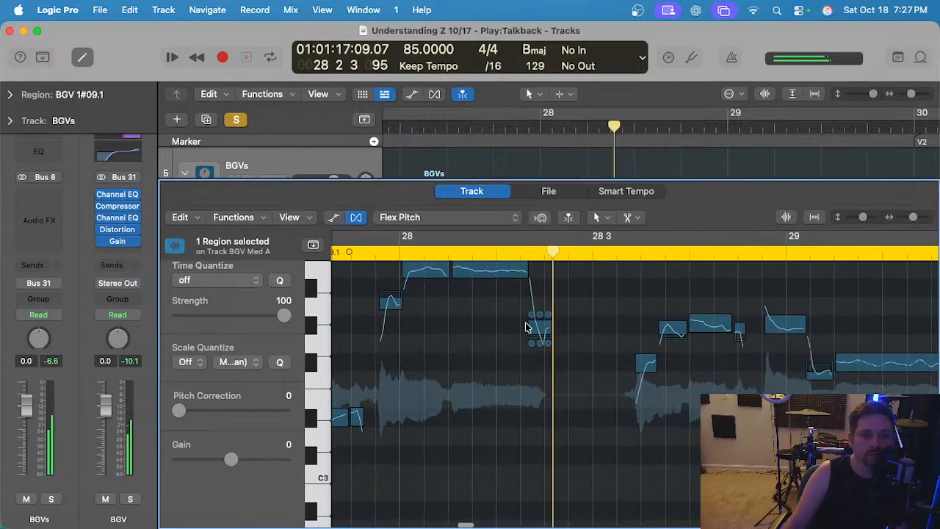
scroll(440, 308, up, 2)
drag(427, 307, 428, 320)
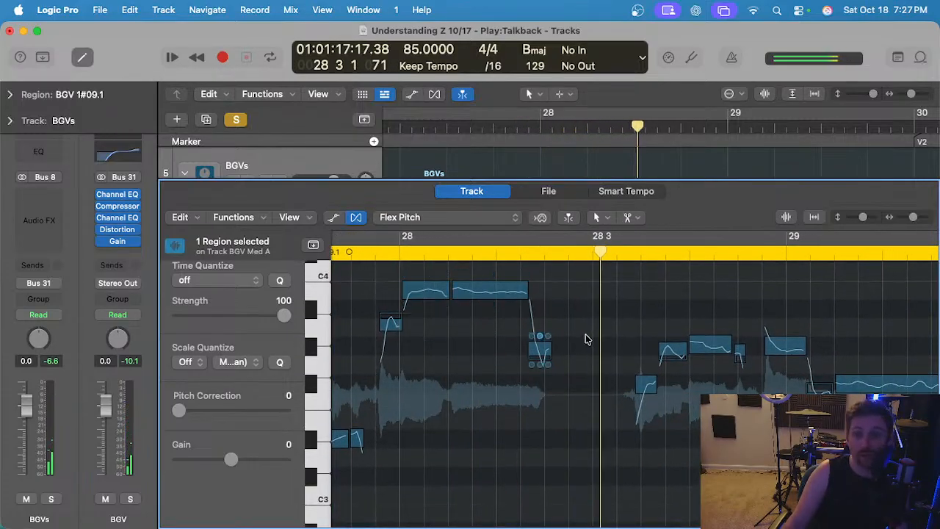
Correct the notes at 28 3 3 and 28 4 to the same pitch, setting the first one's vibrato to 53%.
scroll(585, 340, right, 5)
scroll(580, 340, up, 2)
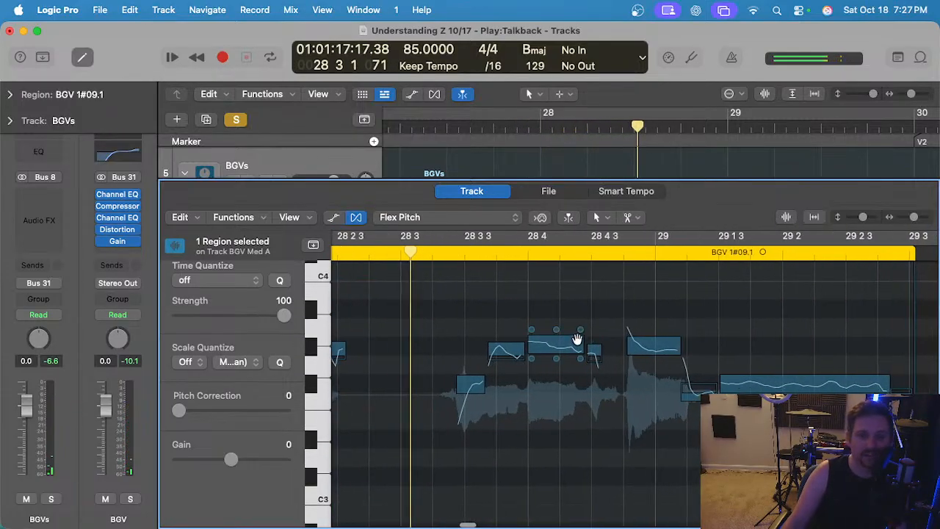
click(533, 340)
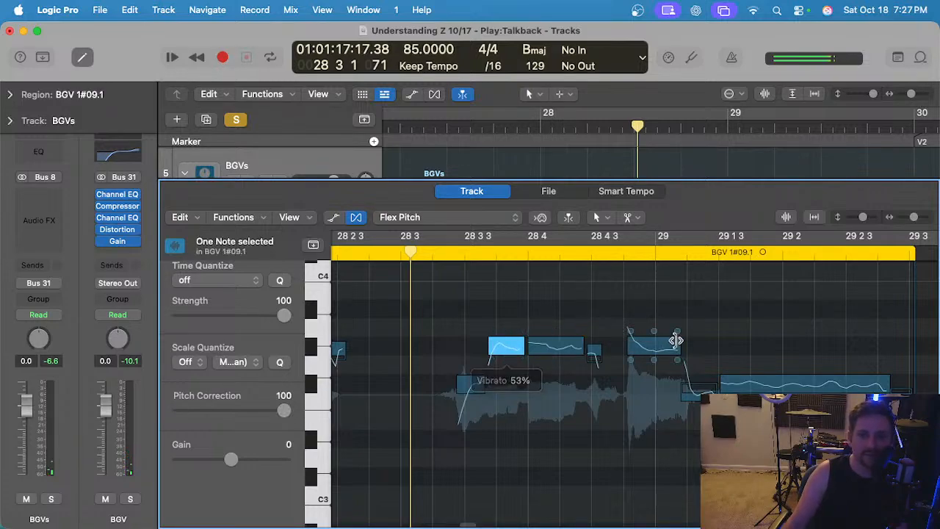
Split the note just before bar 29 and correct the pitch of its longer part and the three notes that follow.
drag(653, 359, 655, 363)
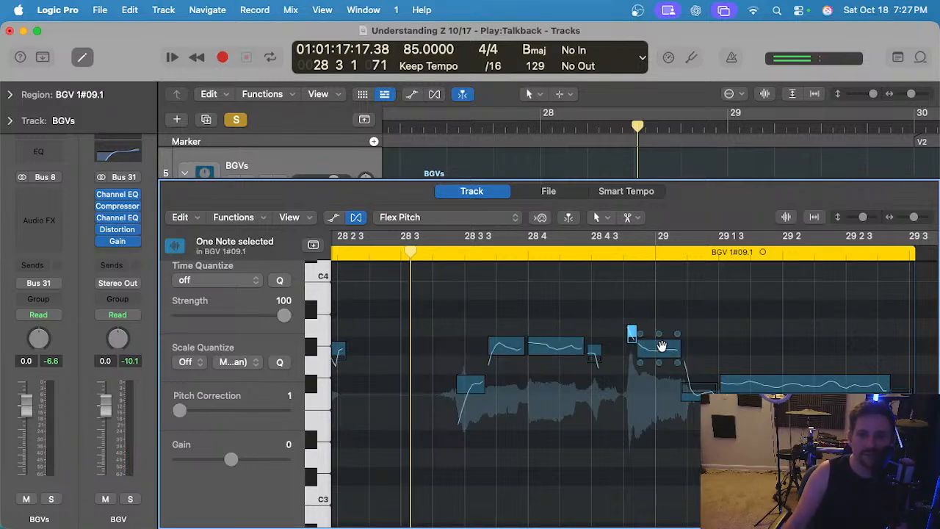
click(661, 346)
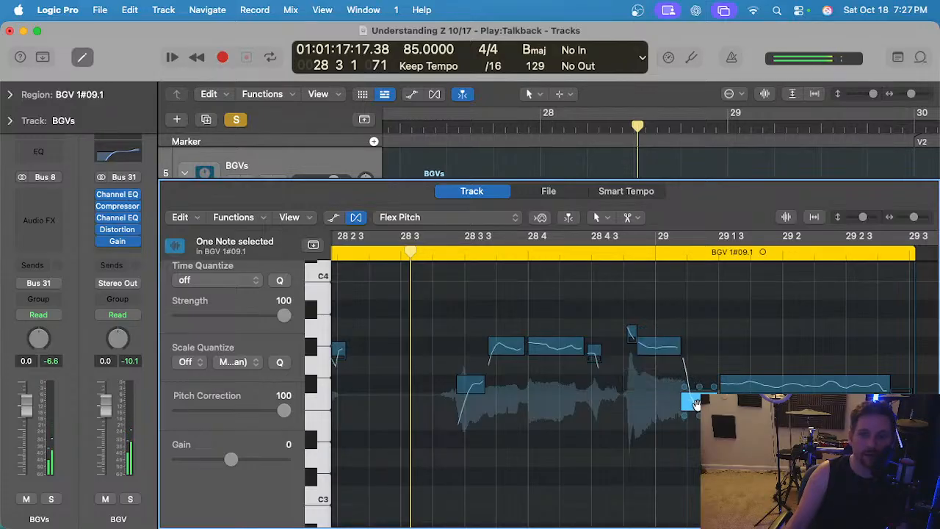
drag(696, 404, 709, 384)
click(779, 384)
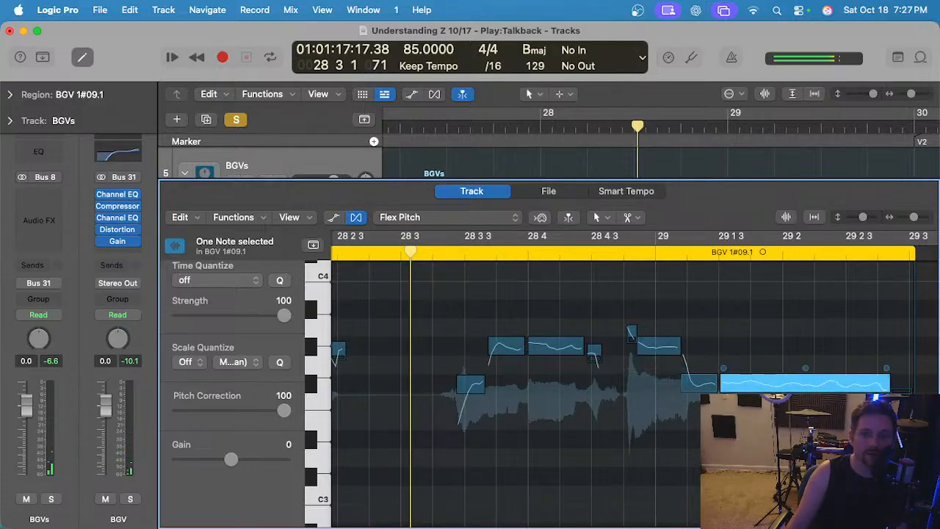
click(900, 383)
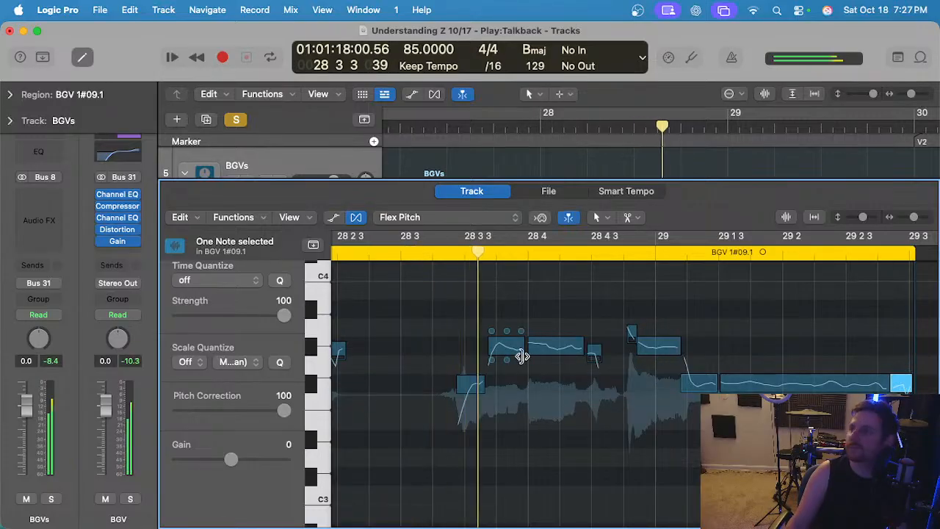
Reduce the pitch drift of the note at 28 4 and the vibrato of the long note after bar 29 during playback.
click(492, 338)
click(492, 338)
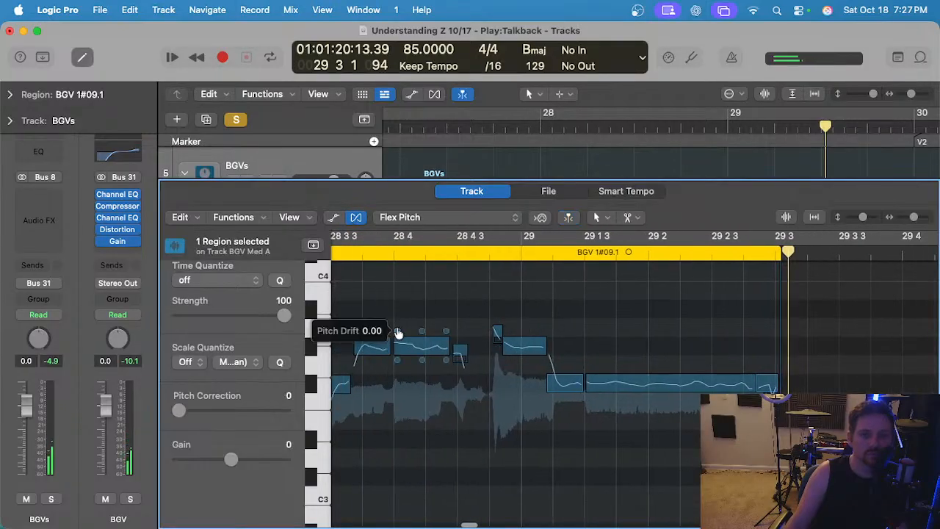
drag(671, 399, 671, 397)
key(super+Left)
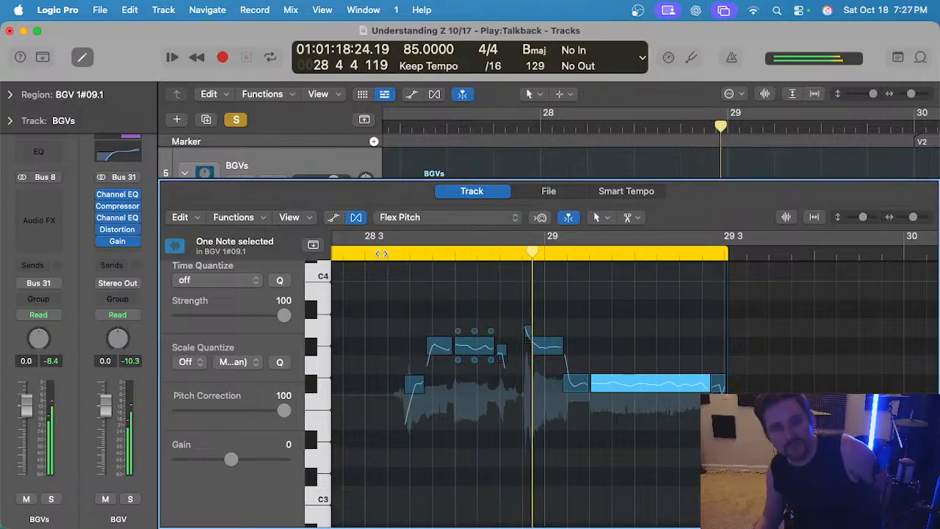
Replay BGV 1#09.1 from before 28 3 to the end of the region to check the corrections.
scroll(449, 338, left, 5)
click(452, 256)
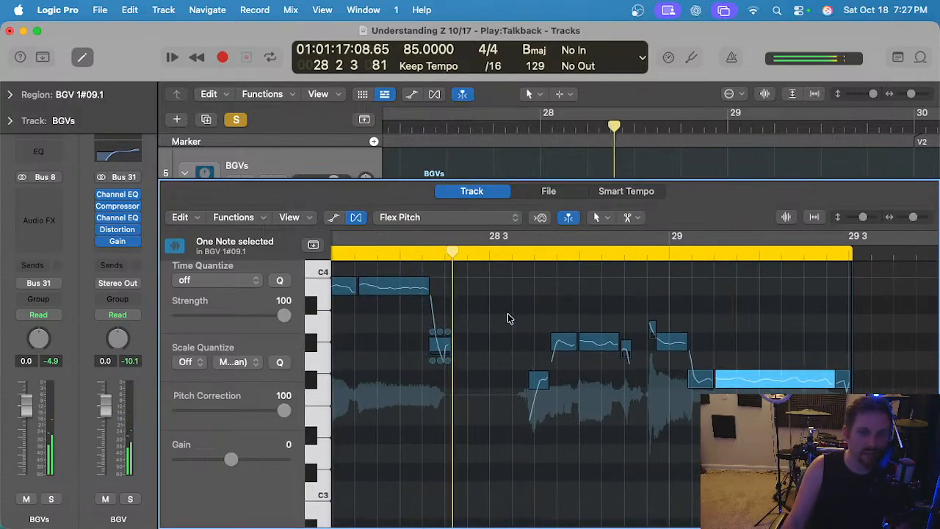
click(506, 314)
key(space)
scroll(498, 333, up, 4)
scroll(550, 366, down, 5)
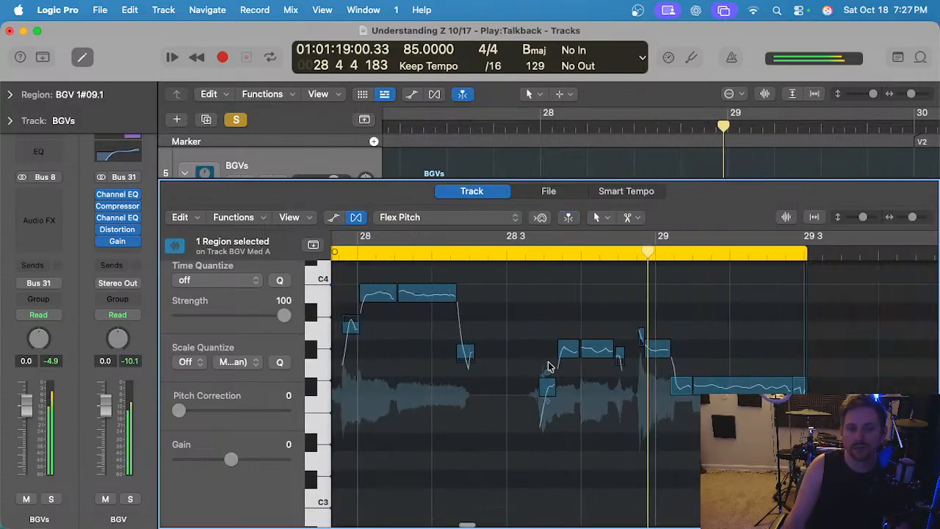
scroll(550, 365, right, 4)
Close the audio editor, stop playback and solo the BGVs track stack.
key(e)
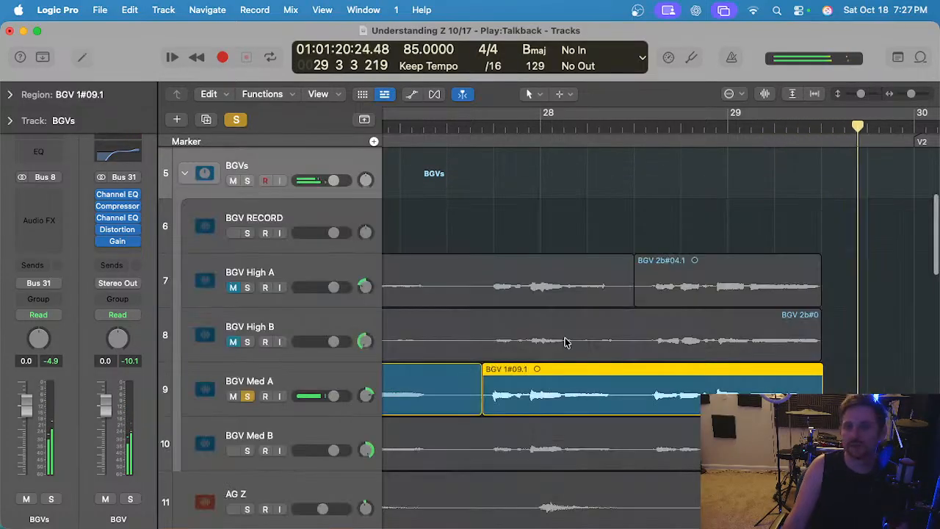
scroll(564, 339, down, 3)
scroll(566, 340, down, 1)
key(space)
click(699, 363)
scroll(604, 336, left, 5)
key(s)
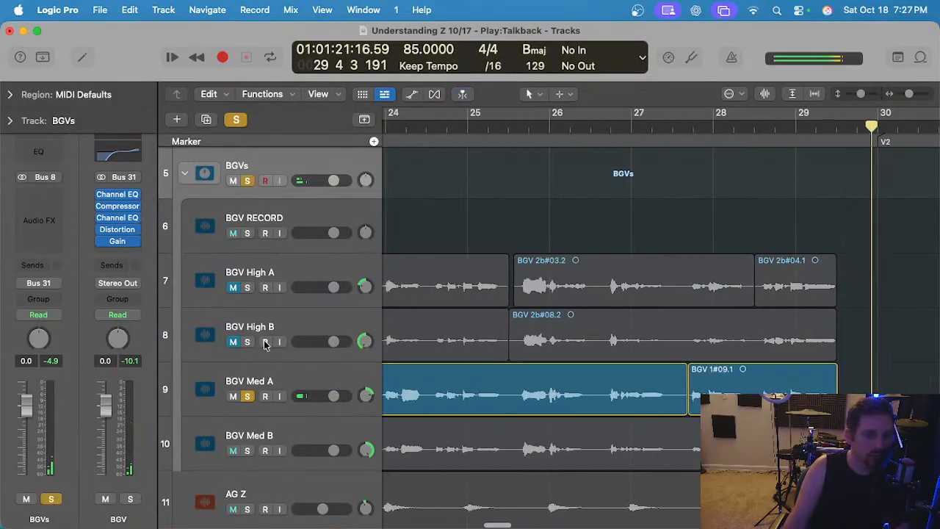
Remove the solo from BGV Med A and unmute the BGV High B track.
click(247, 396)
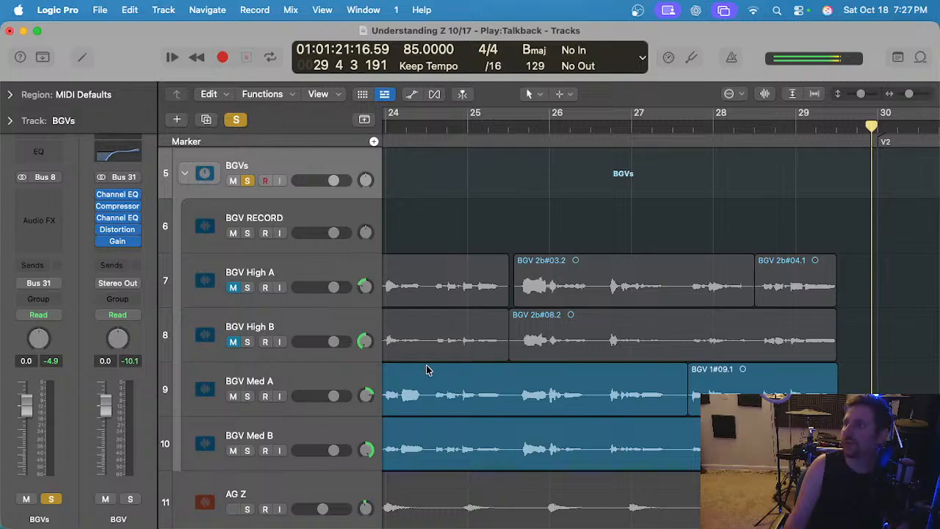
scroll(428, 370, left, 2)
click(234, 345)
scroll(527, 210, left, 6)
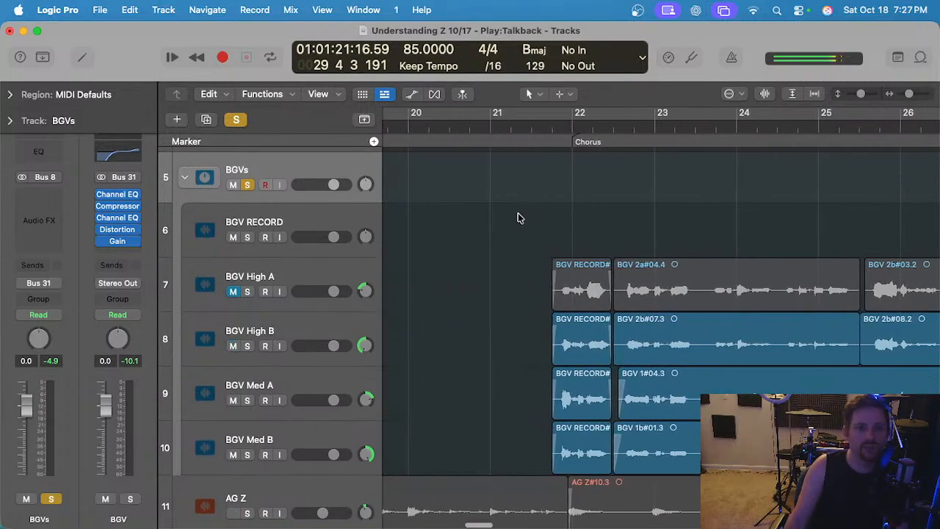
Select the BGV High B track, view its regions in the audio editor and play the chorus from 21 4.
scroll(523, 216, down, 2)
click(268, 323)
scroll(504, 308, down, 3)
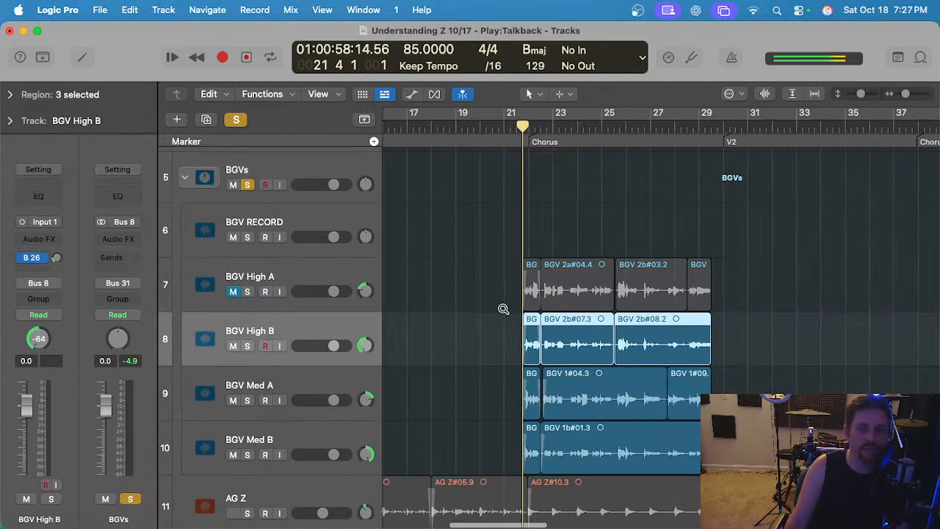
key(e)
key(space)
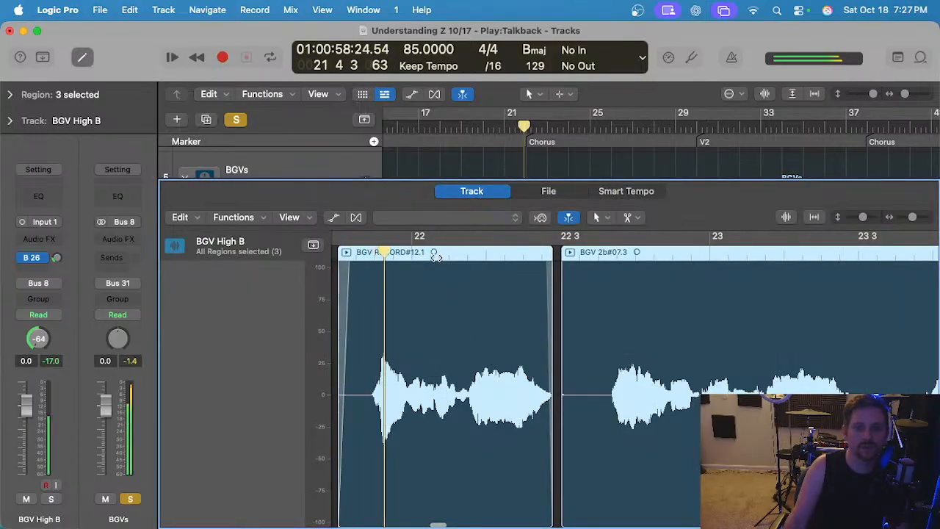
key(e)
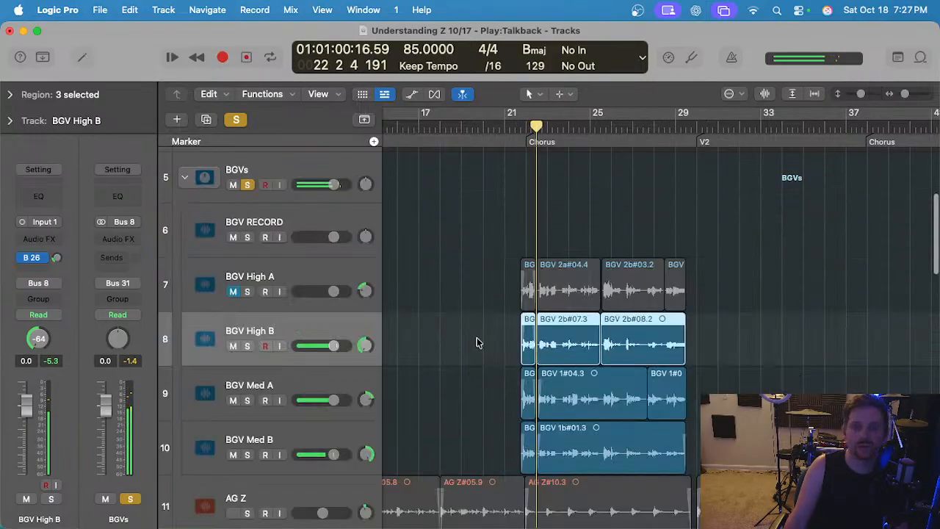
Open the BGV High B regions in the audio editor and enable Flex Pitch for the track.
key(e)
click(411, 217)
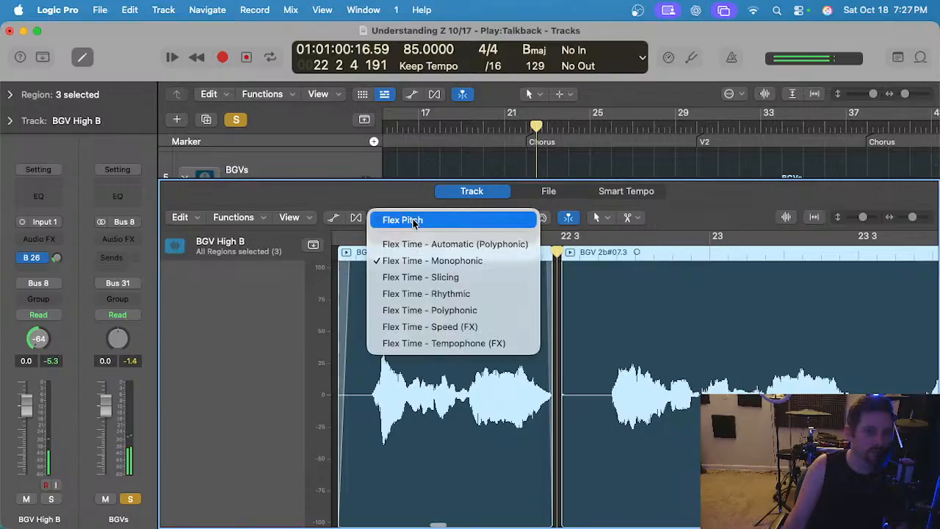
click(418, 218)
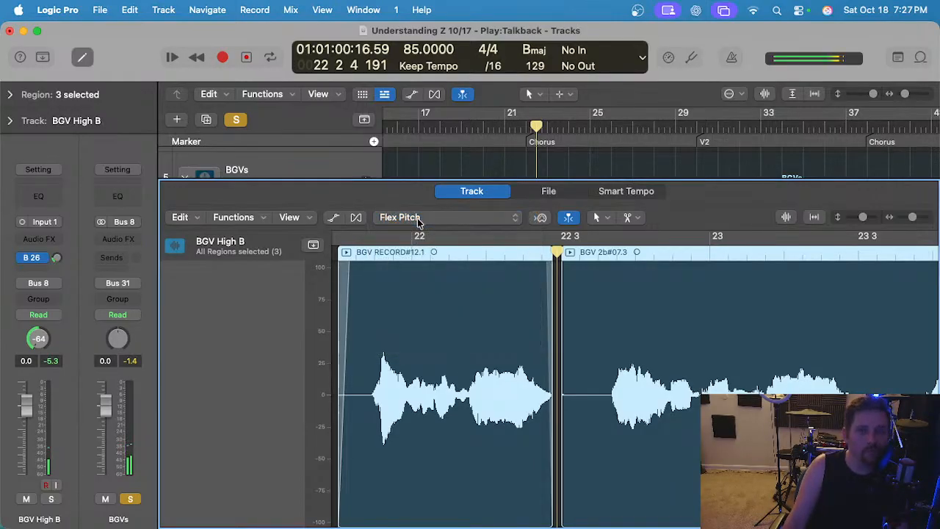
scroll(394, 332, left, 2)
scroll(455, 356, up, 3)
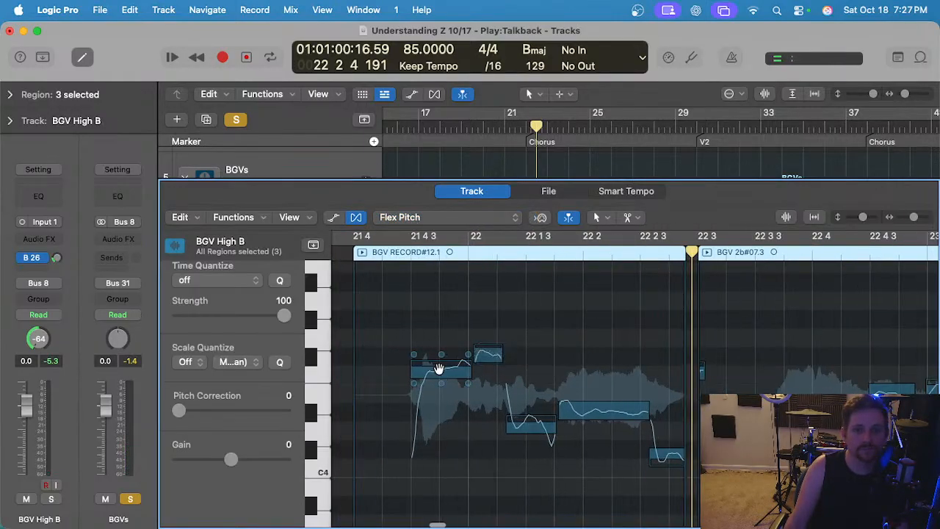
Split off the opening scoop in BGV RECORD#12.1, then raise and straighten the high notes around bar 22.
drag(426, 375, 441, 355)
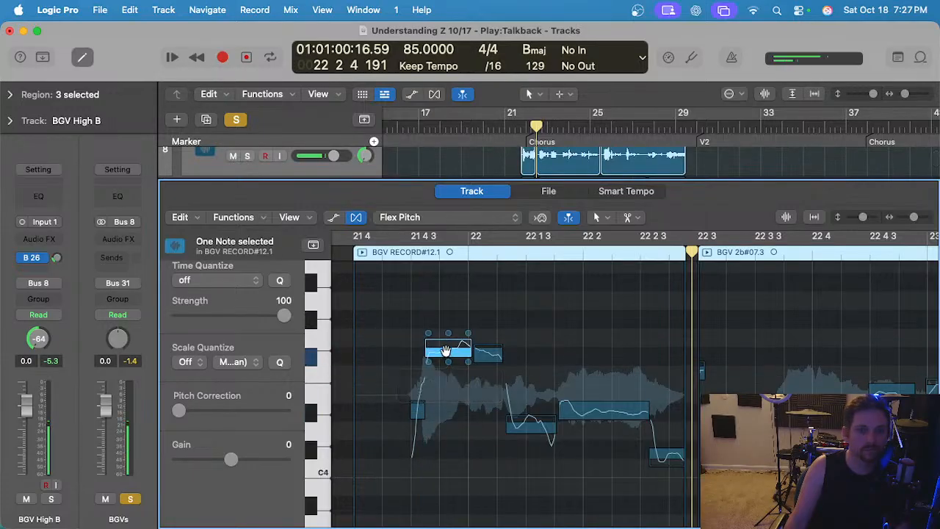
scroll(441, 357, up, 3)
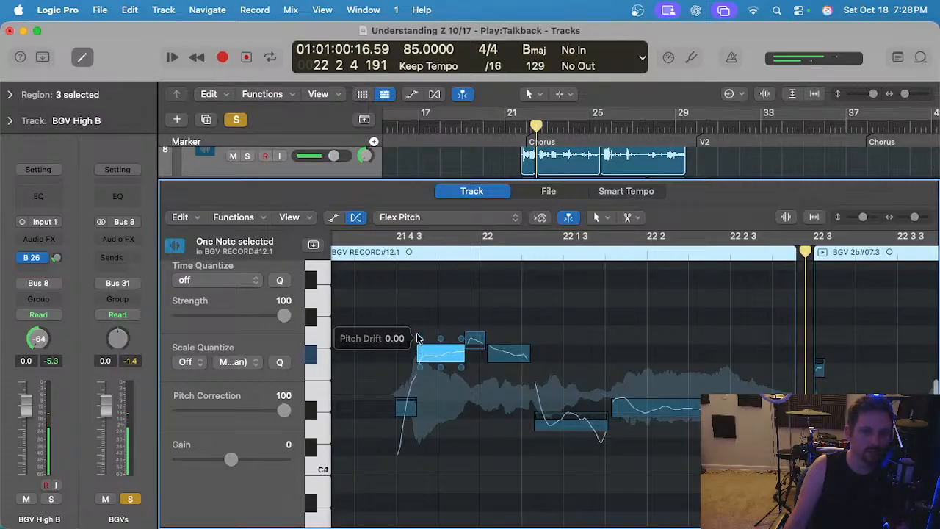
scroll(497, 352, down, 1)
scroll(496, 351, up, 2)
drag(477, 325, 476, 340)
click(511, 342)
scroll(604, 426, left, 1)
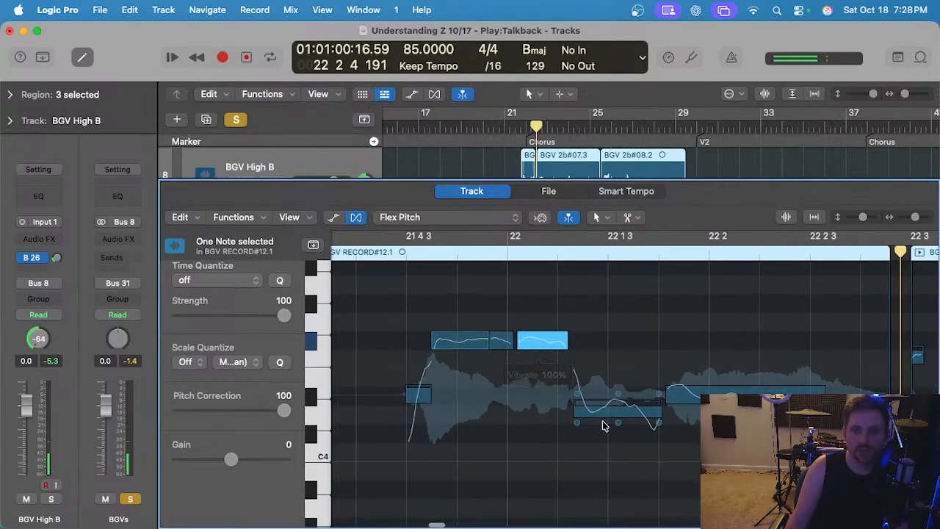
Correct the pitch of the two lower notes after 22 1 3 in BGV RECORD#12.1.
scroll(606, 419, down, 2)
drag(611, 406, 610, 394)
click(685, 396)
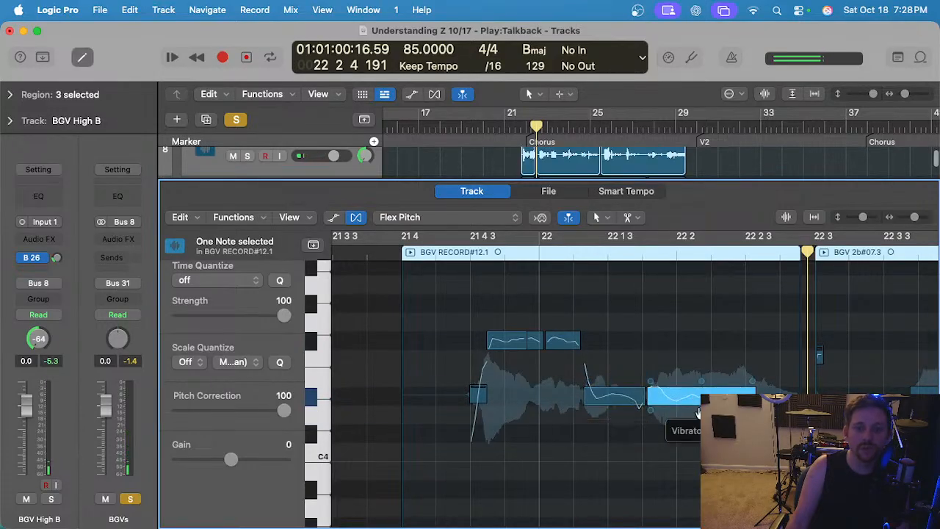
click(647, 434)
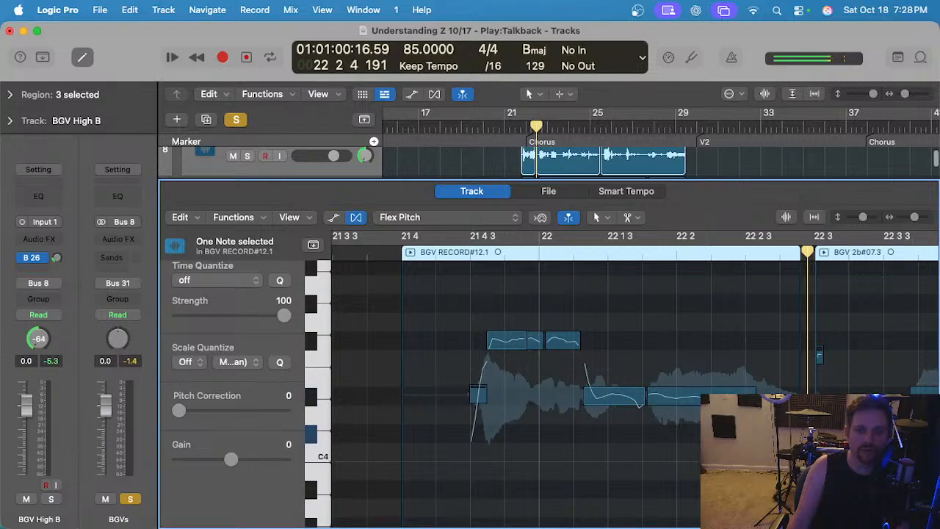
Audition BGV RECORD#12.1 from 21 4, then lower the first high note after 21 4 3 slightly.
click(426, 254)
key(space)
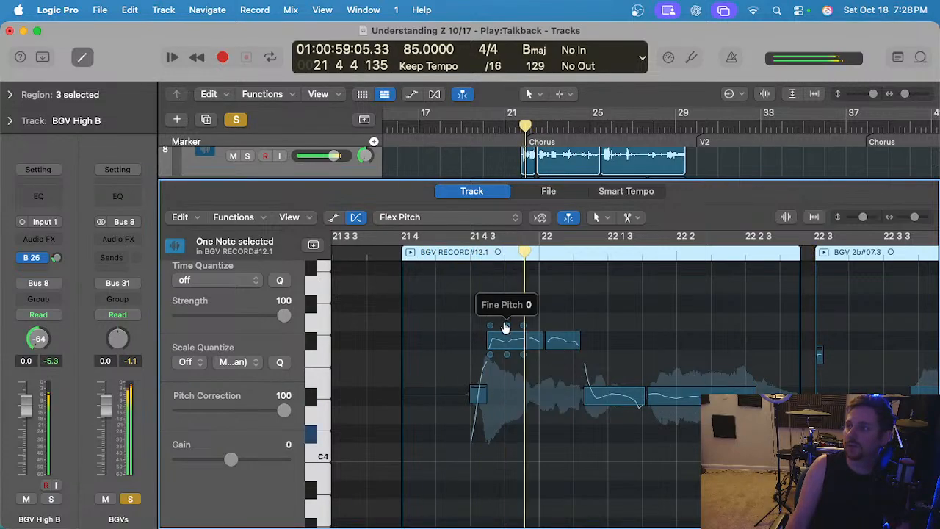
key(space)
scroll(494, 345, up, 2)
click(494, 345)
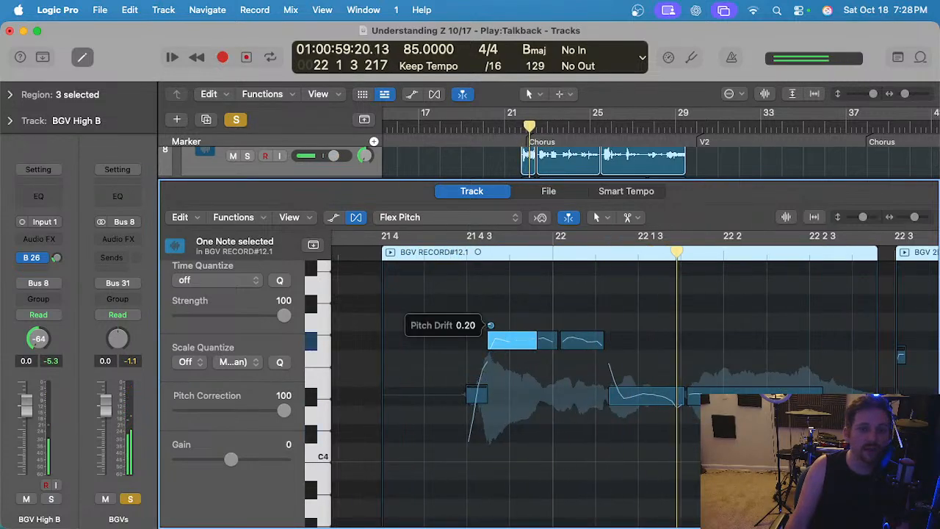
drag(500, 334, 508, 346)
Replay the BGV RECORD#12.1 phrase and adjust the vibrato of the note at 22 1 3.
key(space)
key(space)
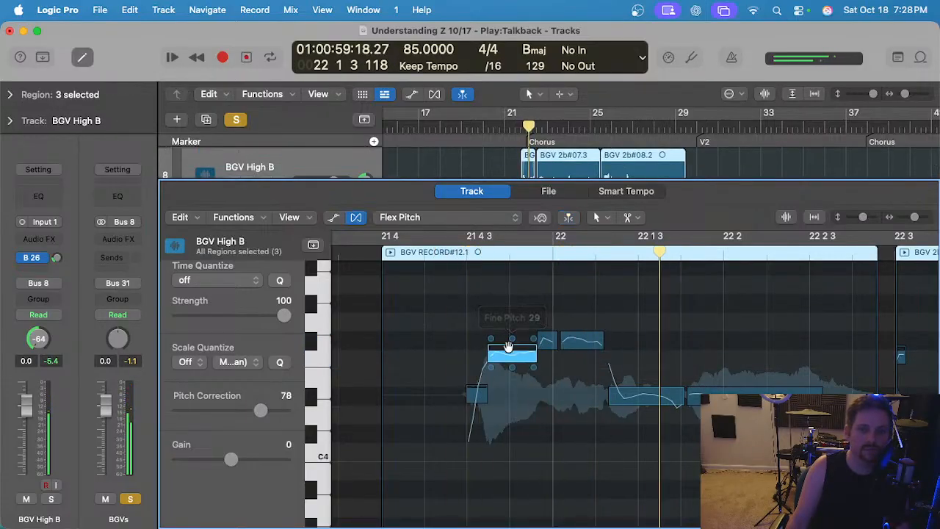
key(space)
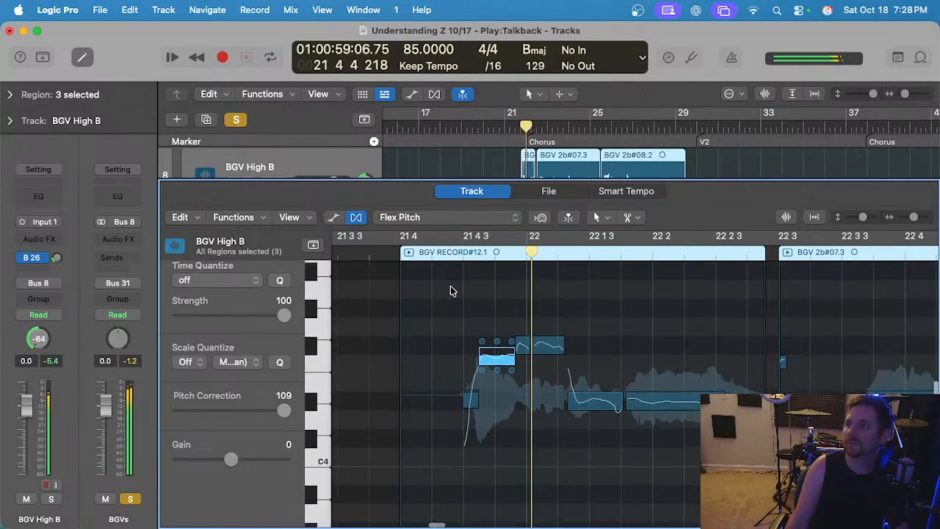
scroll(507, 378, down, 2)
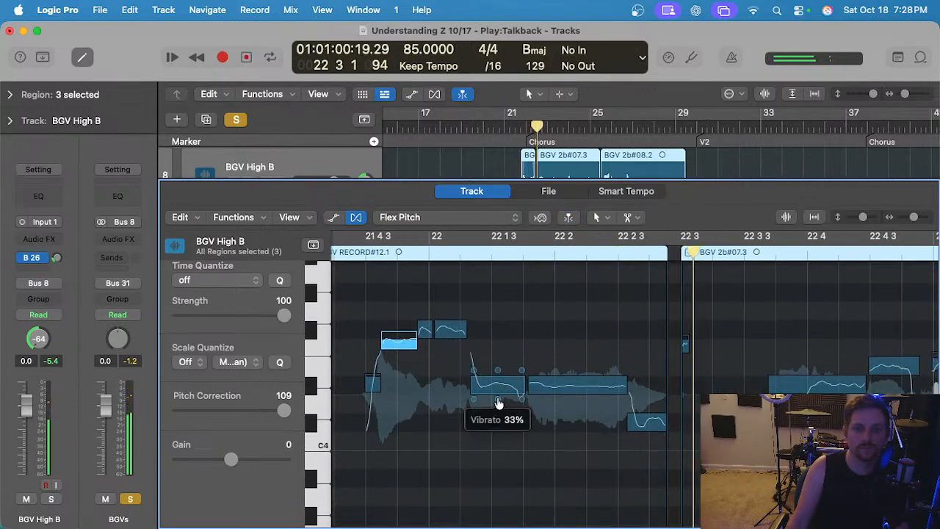
drag(497, 401, 512, 407)
key(space)
Close the audio editor, replay the regions around bar 22, and trim the start of BGV 2b#07.3 with a fade-in.
key(e)
scroll(571, 312, up, 5)
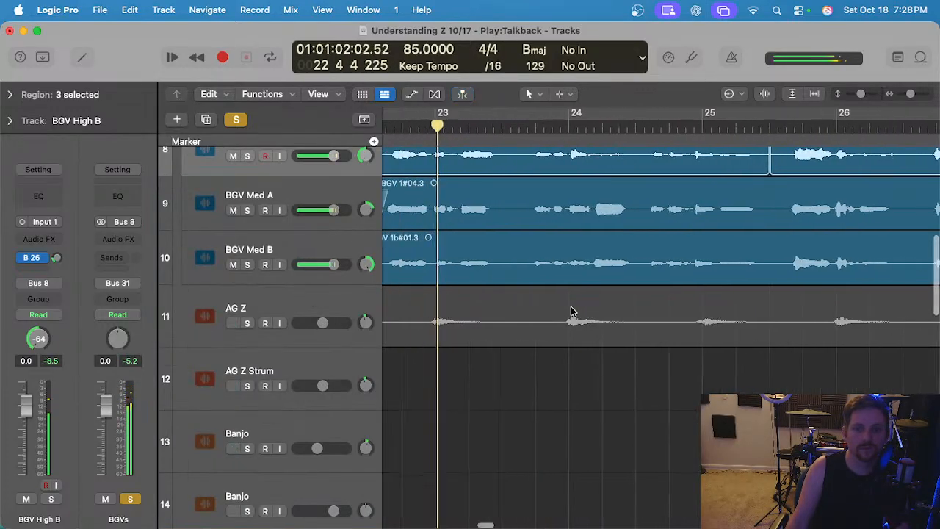
scroll(571, 312, left, 6)
click(572, 410)
click(556, 130)
scroll(616, 260, up, 3)
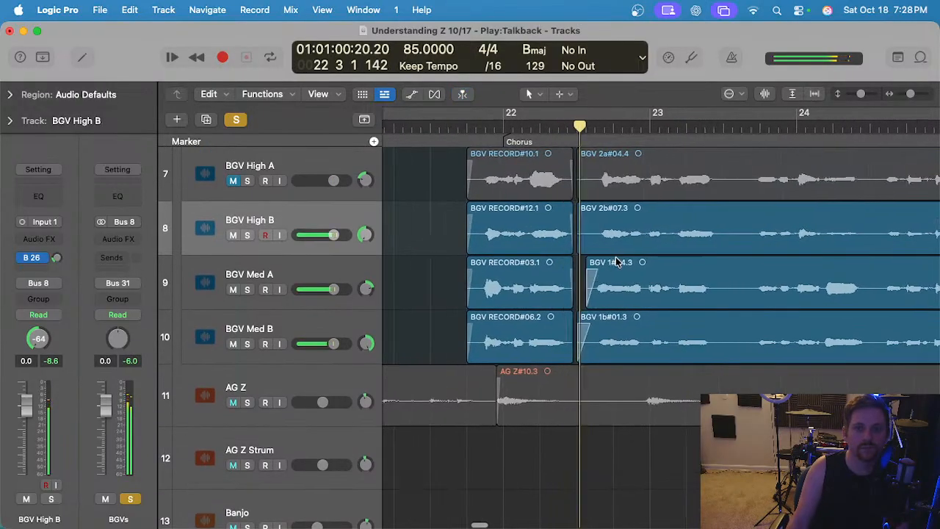
scroll(615, 260, up, 2)
drag(564, 246, 577, 201)
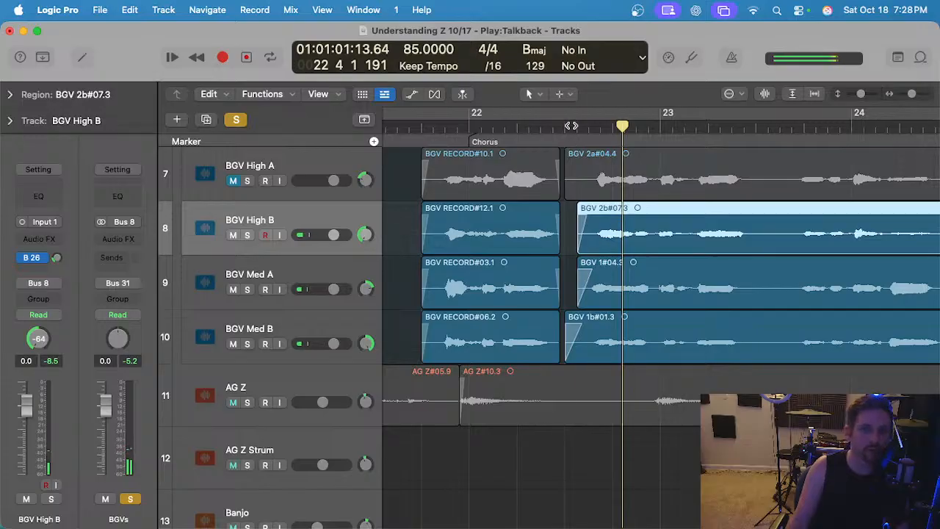
Open BGV 2b#07.3 in the audio editor, split its first note at 22 4 and pitch-correct the notes through 23 1 3.
key(e)
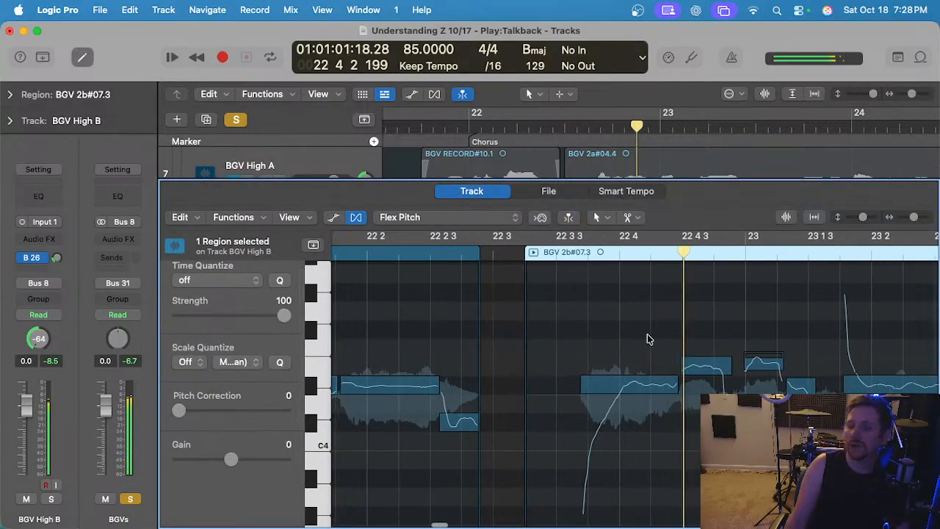
click(697, 299)
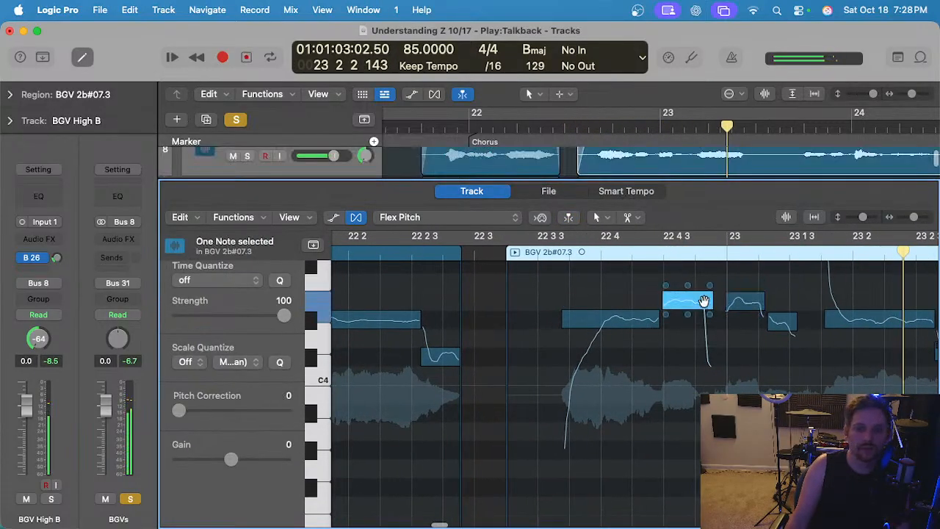
click(610, 318)
scroll(646, 327, right, 5)
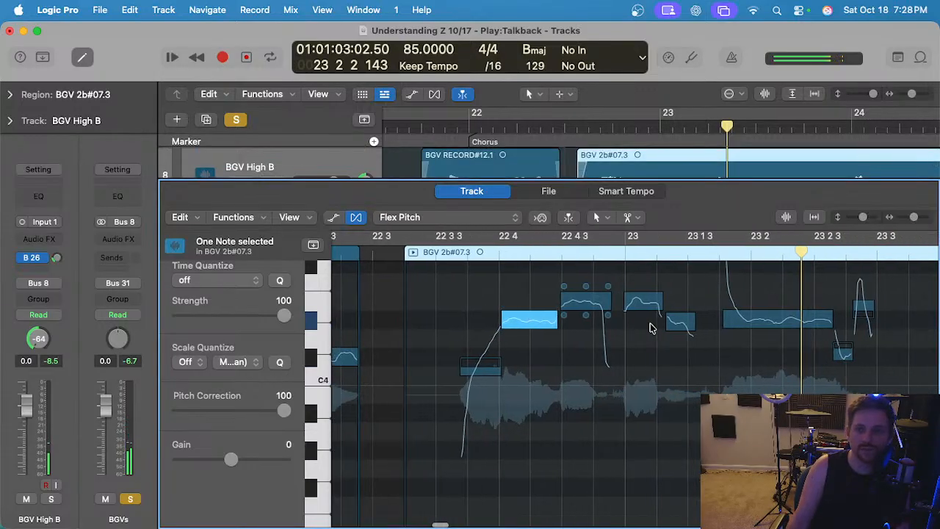
click(682, 328)
click(602, 323)
scroll(521, 301, left, 1)
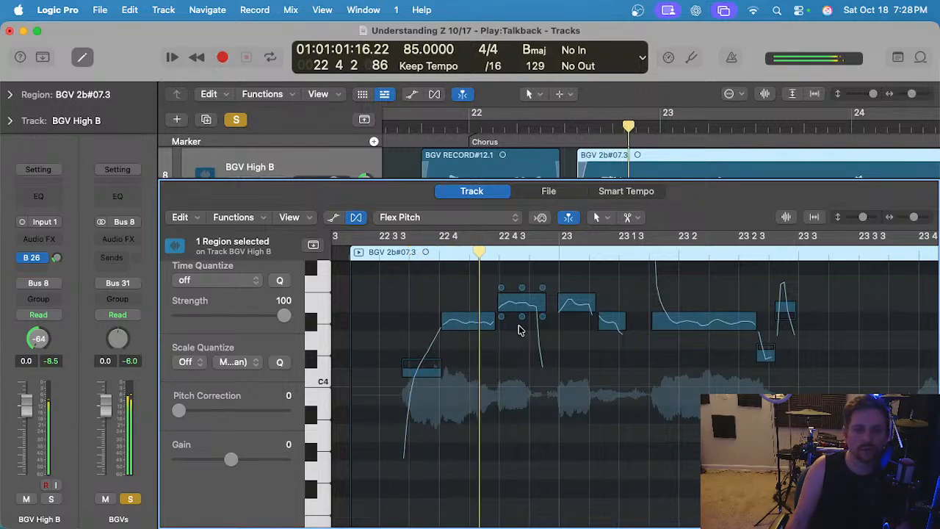
Replay the start of BGV 2b#07.3 and shift the note at bar 23 and the E4 note at 22 4 3 slightly later.
scroll(522, 326, right, 1)
key(space)
click(392, 251)
key(space)
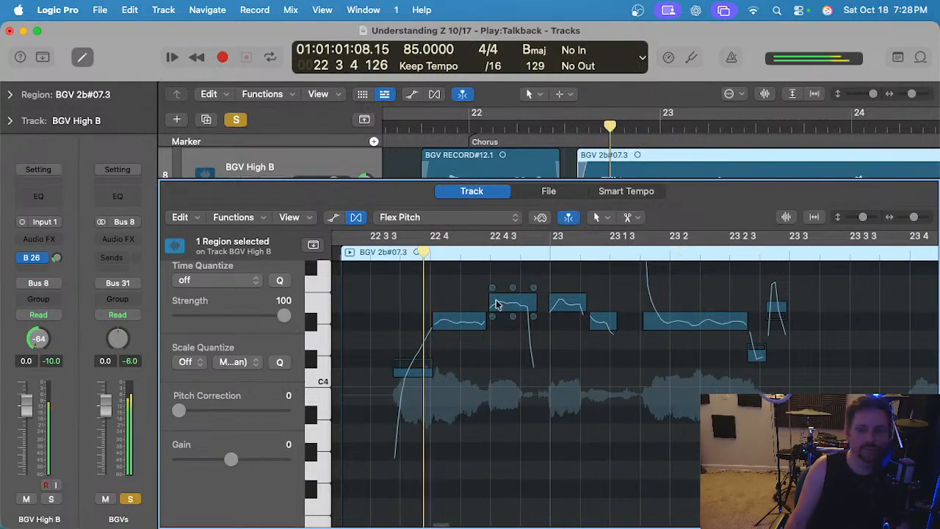
scroll(497, 303, up, 1)
key(space)
click(559, 302)
drag(560, 302, 566, 301)
drag(491, 301, 495, 301)
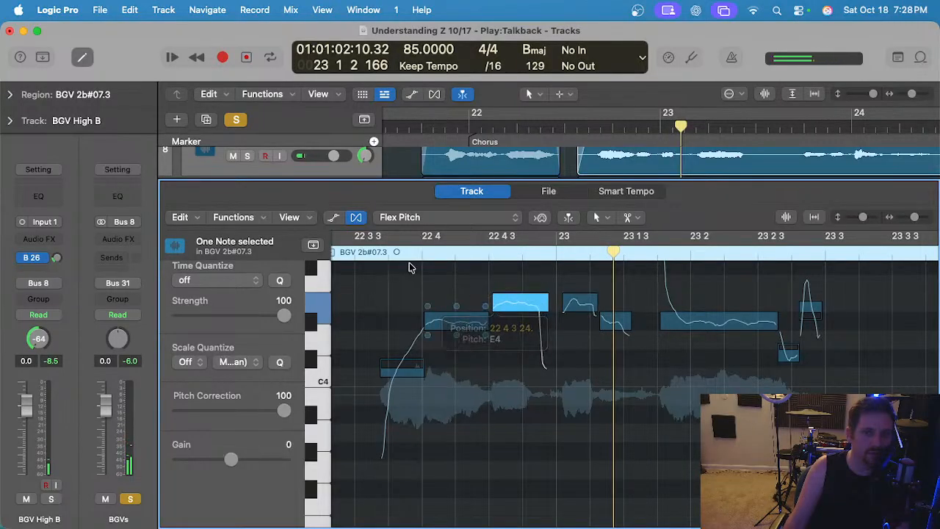
Replay BGV 2b#07.3 and start the short C#4 note earlier, at 23 2 3 6.
click(349, 252)
scroll(416, 297, left, 2)
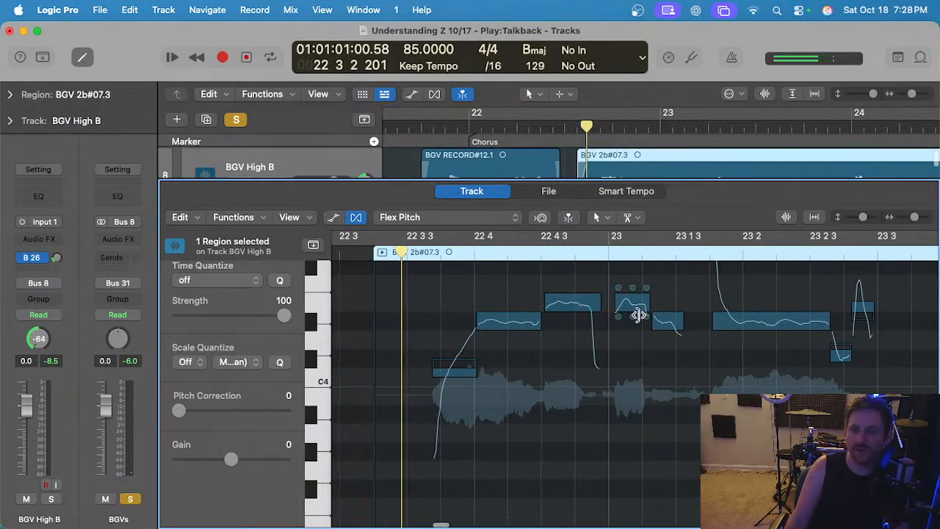
key(space)
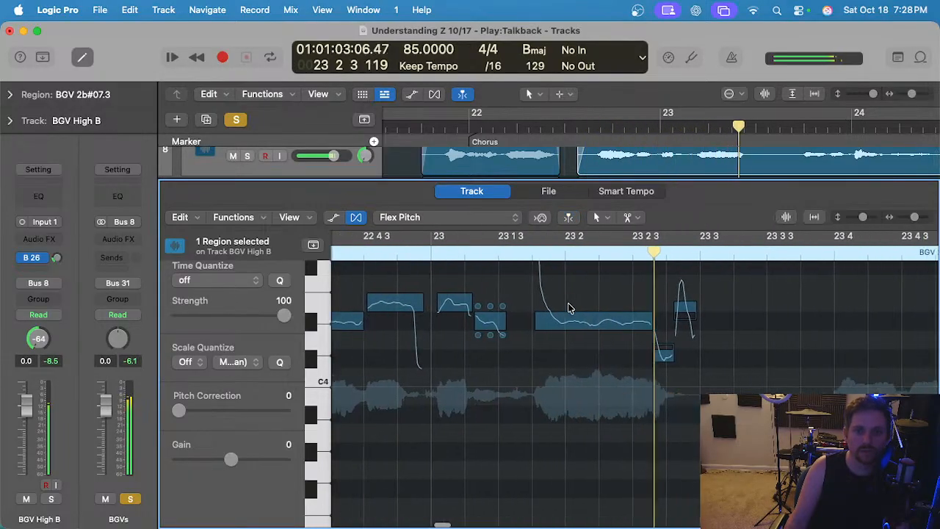
drag(660, 356, 640, 355)
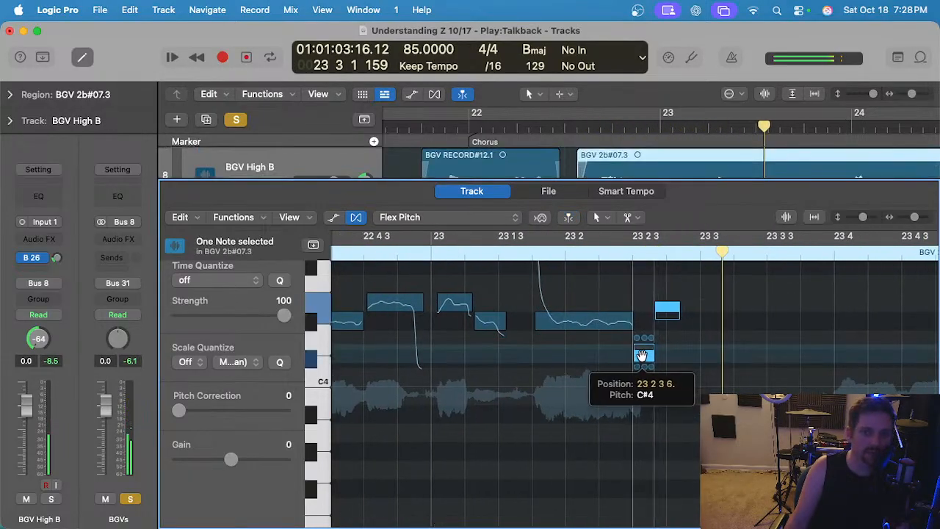
Audition the opening of BGV 2b#07.3 again and start its E4 note earlier, at 22 4 2 229.
scroll(640, 355, left, 3)
click(356, 253)
key(space)
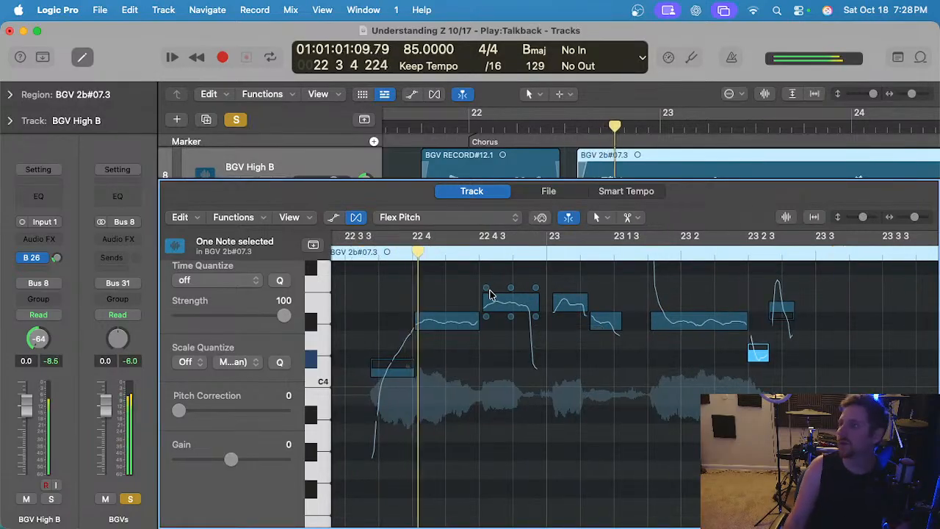
key(space)
double_click(489, 303)
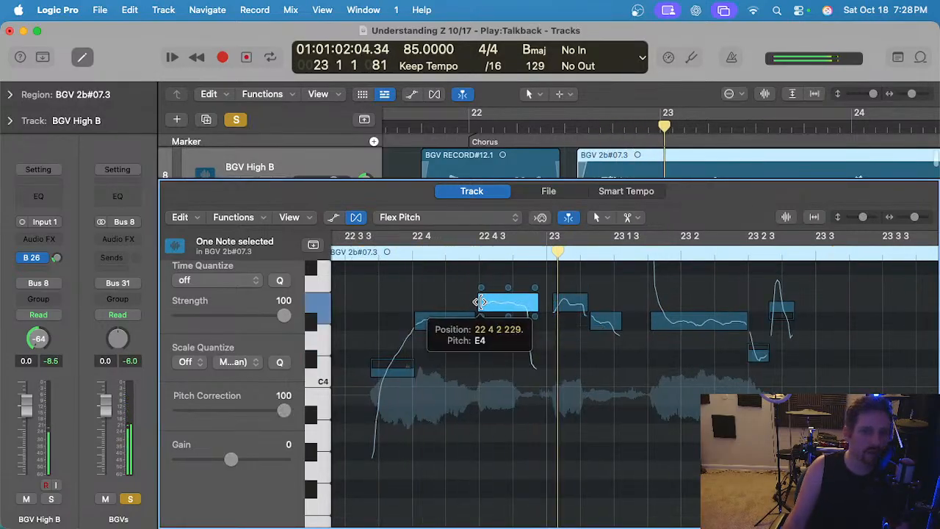
Play on through BGV 2b#07.3 and pitch-correct the two low notes between 23 4 and bar 24.
click(356, 253)
key(space)
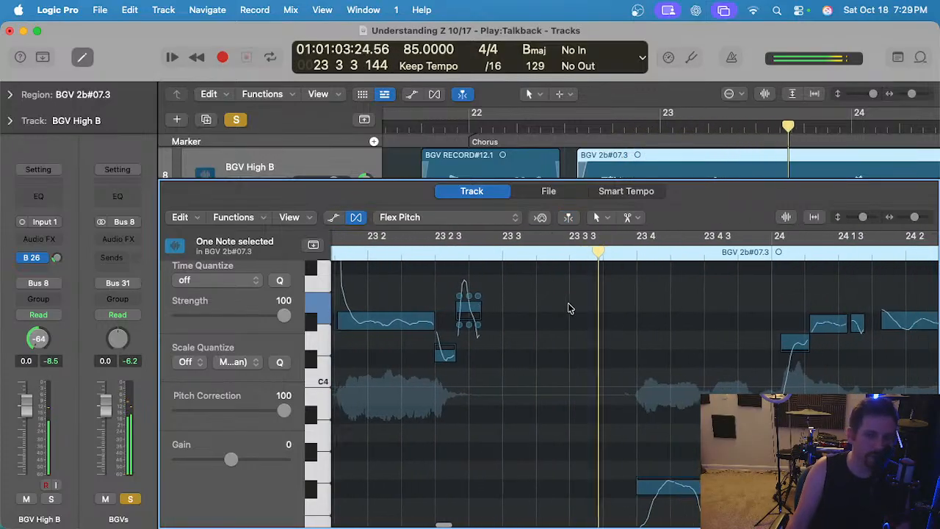
double_click(658, 447)
double_click(718, 447)
scroll(677, 416, right, 4)
scroll(678, 415, up, 2)
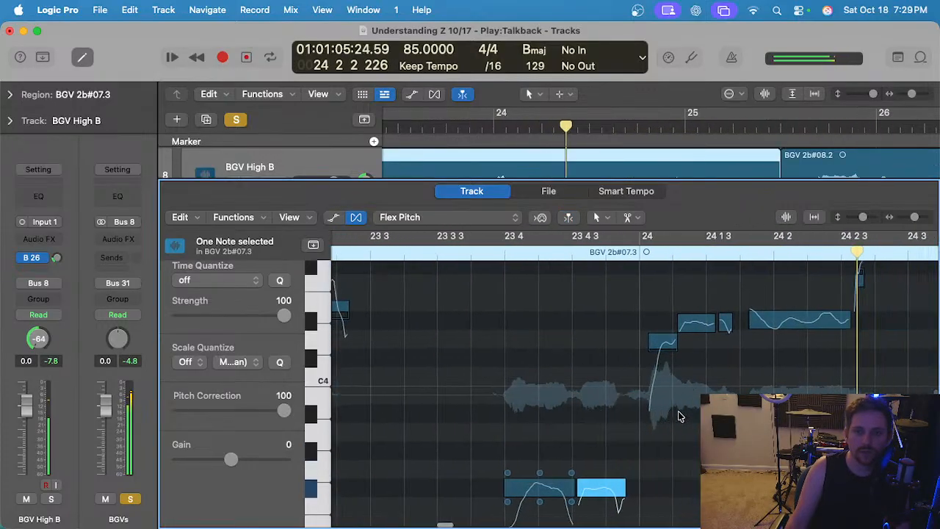
Stop playback and correct the pitch and drift of the notes from 24 1 3 through 24 2 in BGV 2b#07.3.
key(space)
scroll(671, 376, right, 2)
scroll(671, 376, up, 1)
scroll(668, 376, up, 2)
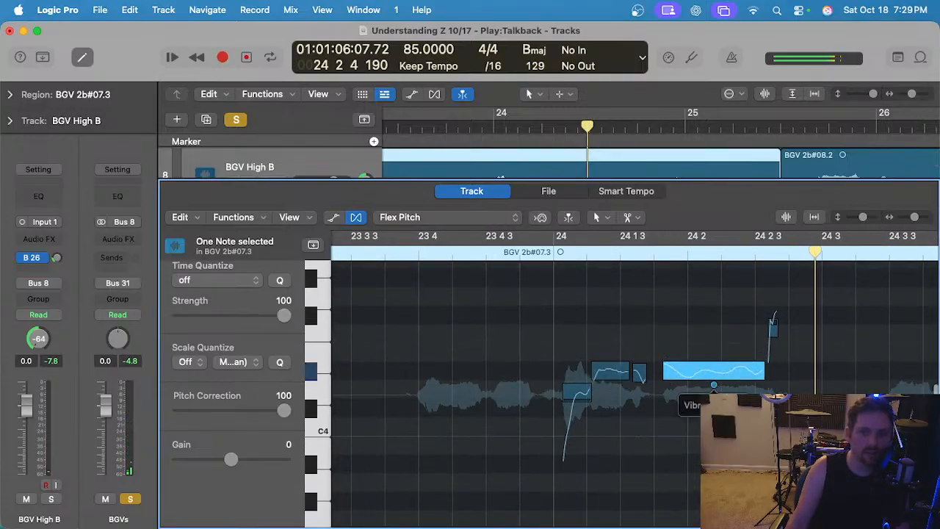
scroll(659, 397, up, 3)
double_click(641, 376)
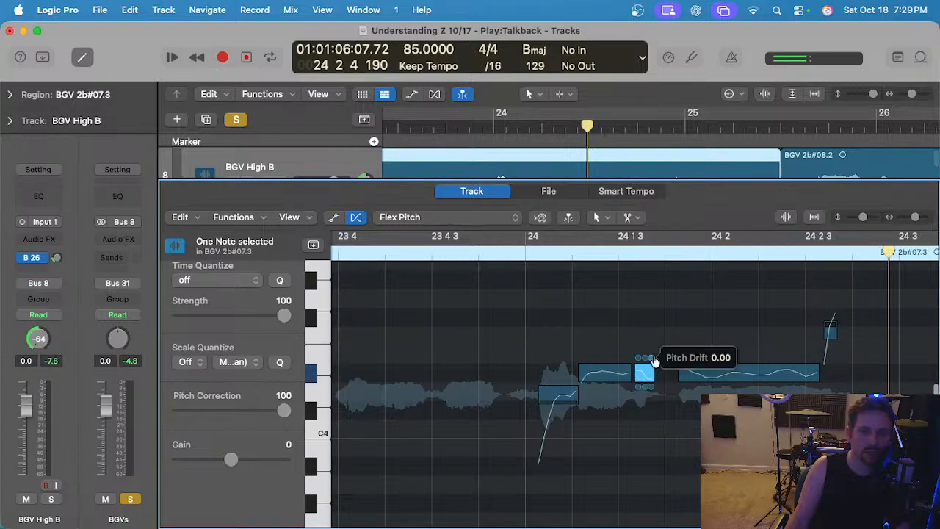
Replay BGV 2b#07.3 from 23 4 to check the corrected notes around bar 24.
scroll(649, 357, right, 1)
click(421, 251)
key(space)
scroll(542, 288, down, 1)
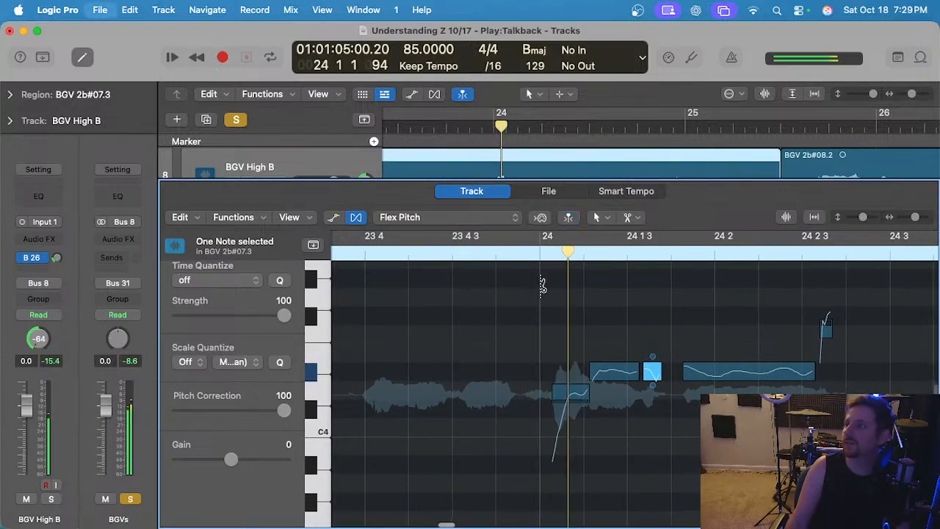
Lower the short note after 24 3 3 by one semitone and correct the pitch of the long note at 24 4.
scroll(683, 365, right, 10)
scroll(690, 372, down, 3)
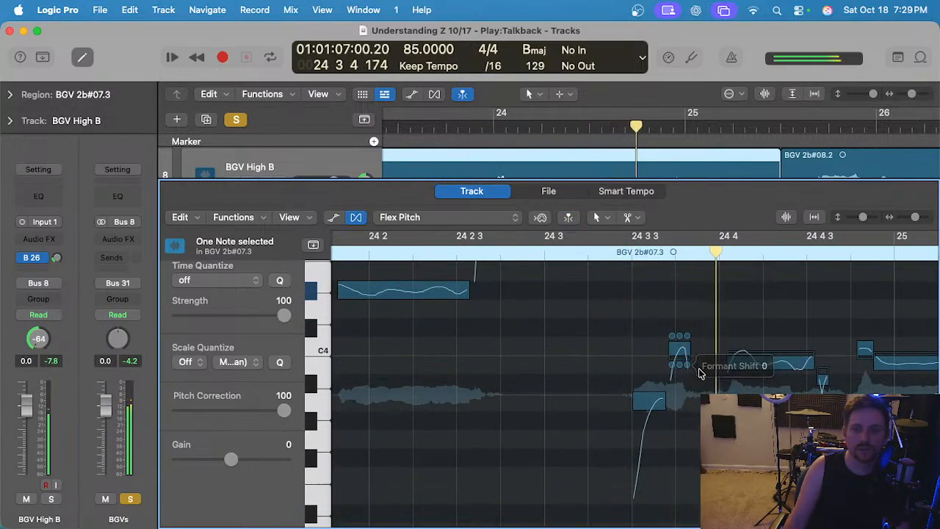
scroll(637, 352, up, 2)
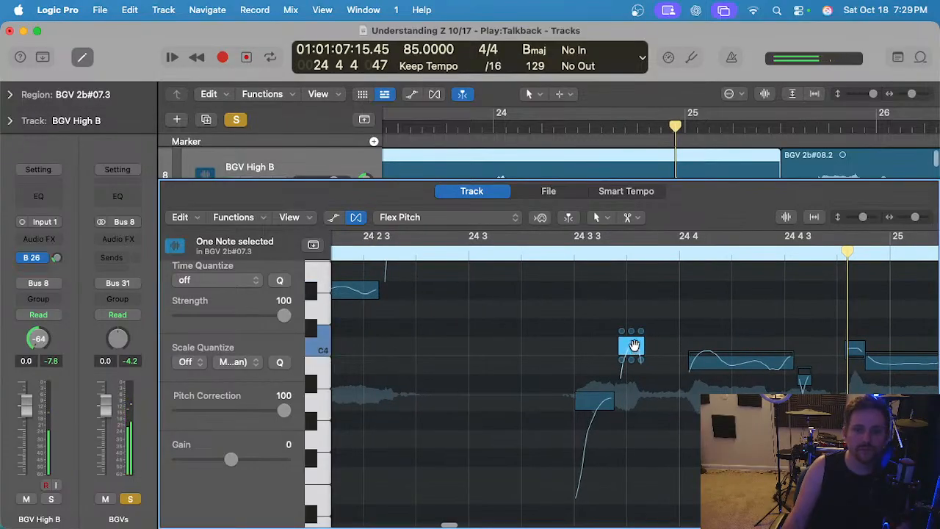
drag(634, 345, 633, 364)
click(746, 384)
scroll(734, 371, right, 5)
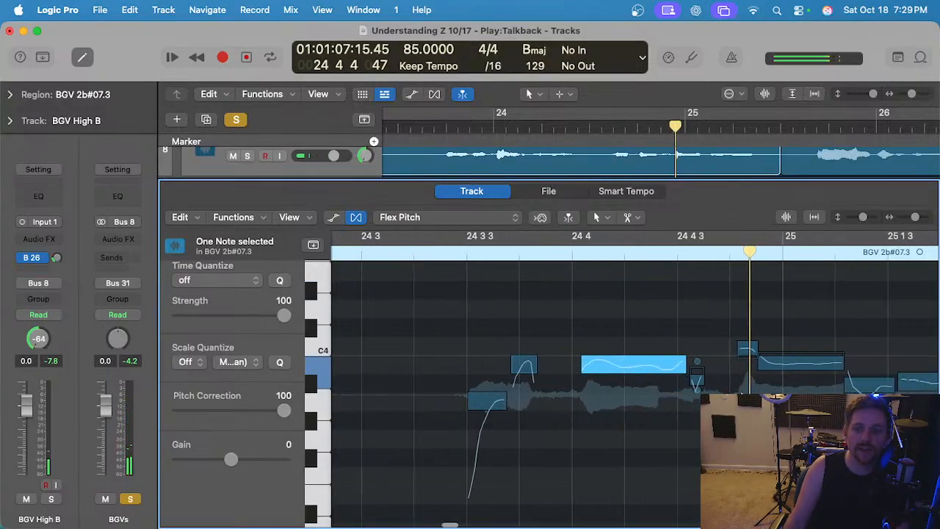
Lower the short note at 24 4 4 in BGV 2b#07.3 by one semitone and correct the pitch of the notes around and after bar 25.
click(728, 363)
scroll(678, 350, up, 3)
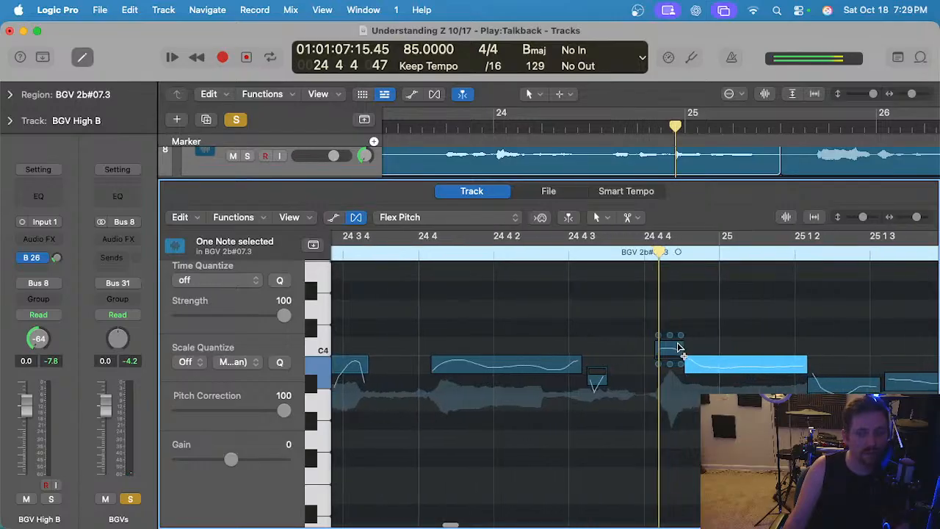
drag(672, 351, 669, 371)
scroll(755, 379, down, 4)
scroll(755, 379, down, 3)
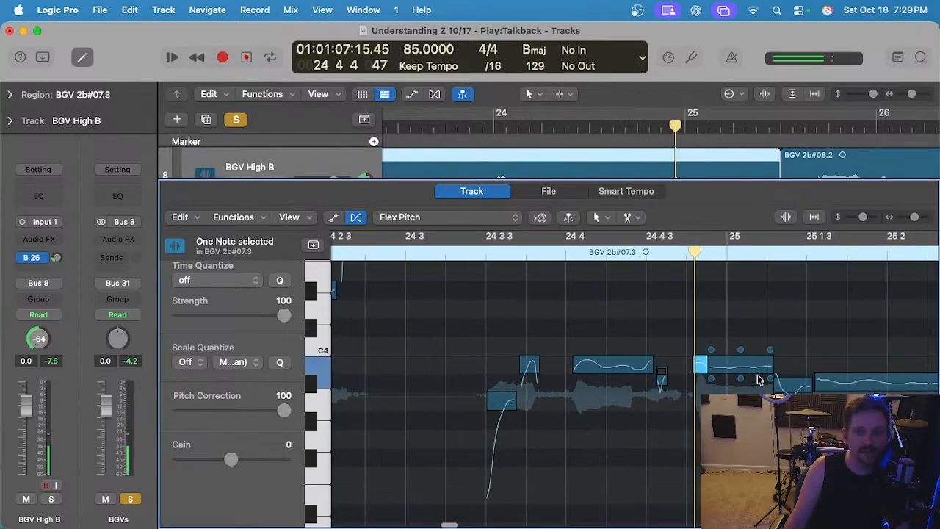
click(799, 378)
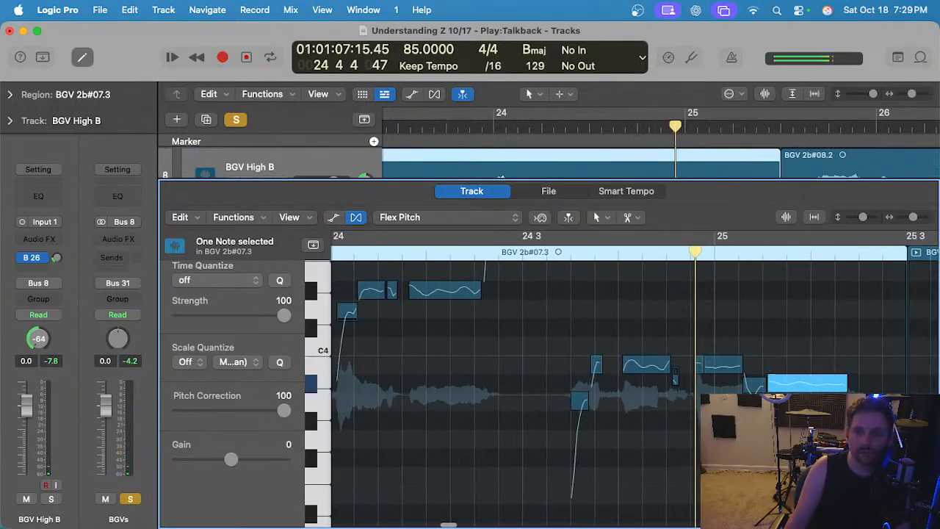
click(871, 420)
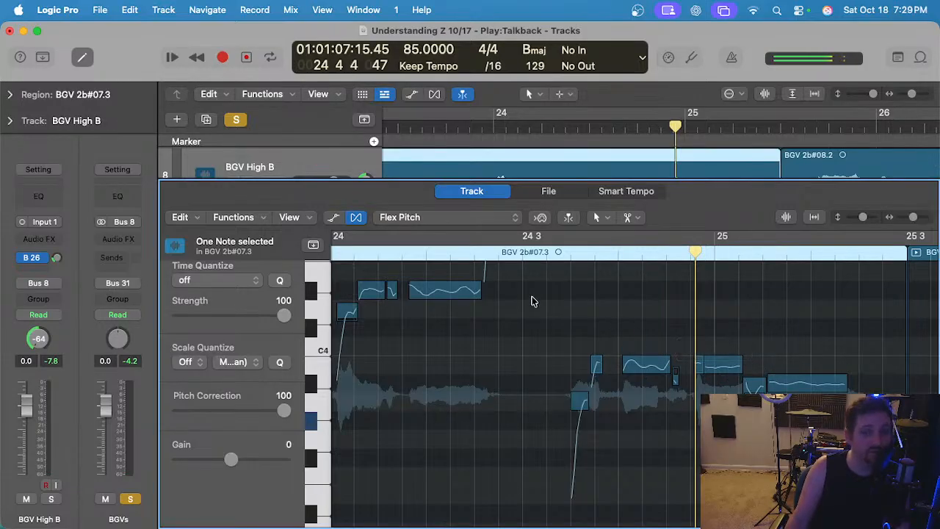
Replay BGV 2b#07.3 from about 24 2 4 to check the corrected notes around bar 25.
click(518, 252)
click(575, 323)
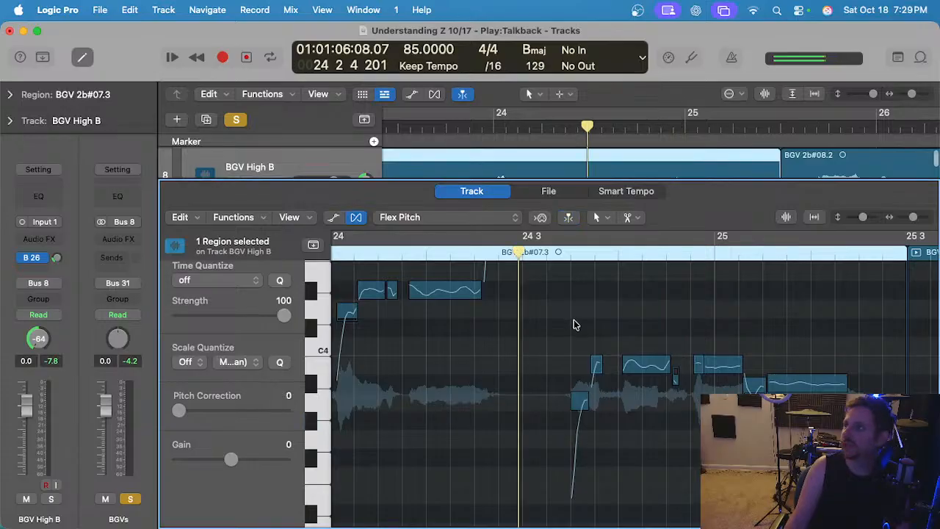
key(space)
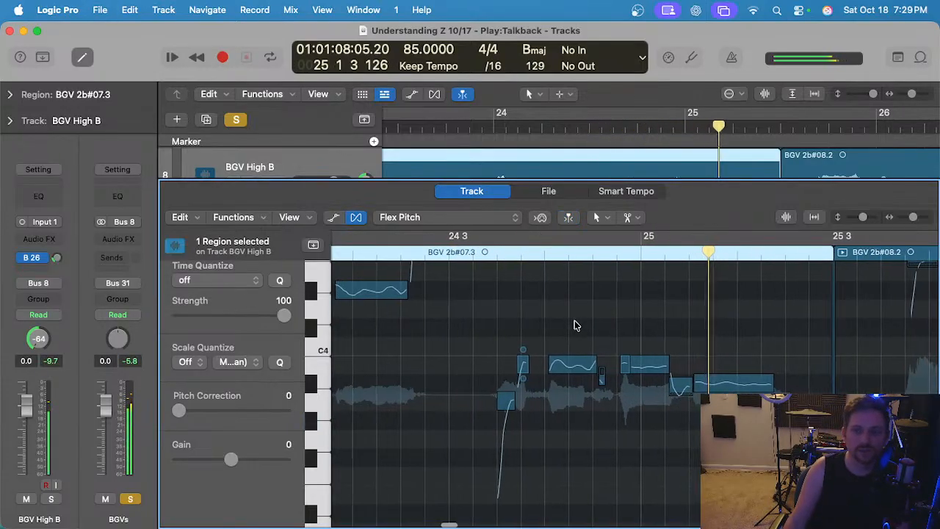
Correct the pitch of the short note after 25 1 in BGV 2b#07.3 and reduce its vibrato to about 53%.
click(558, 386)
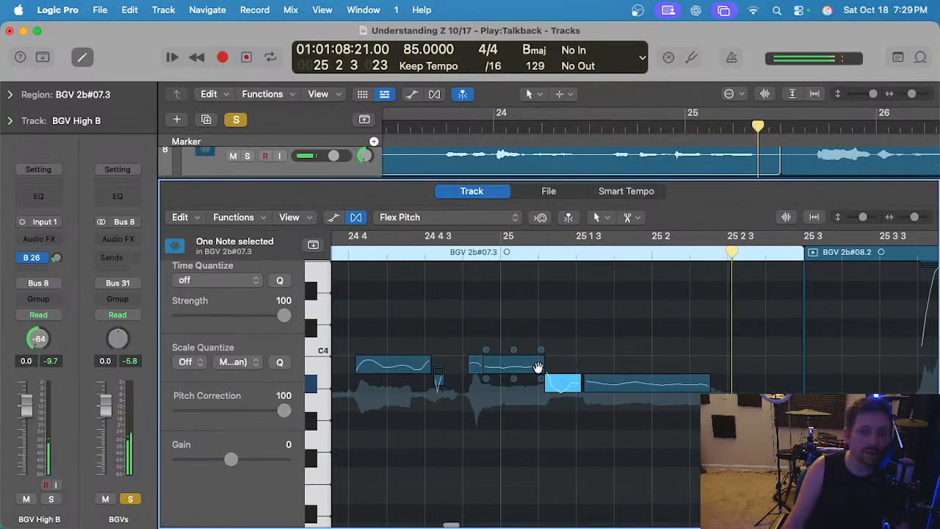
drag(562, 397, 563, 411)
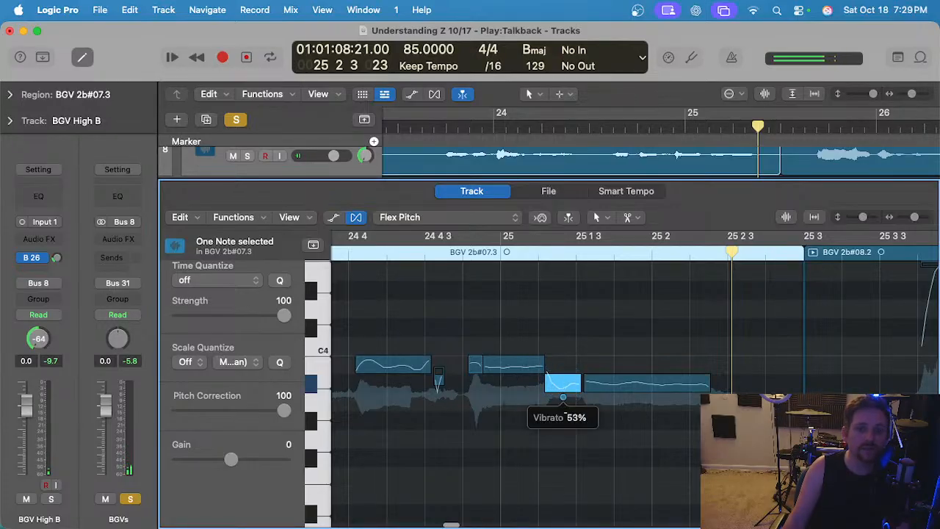
scroll(573, 369, down, 3)
Play on into BGV 2b#08.2, correct the highest note before bar 26, and try the note following it two semitones higher.
key(space)
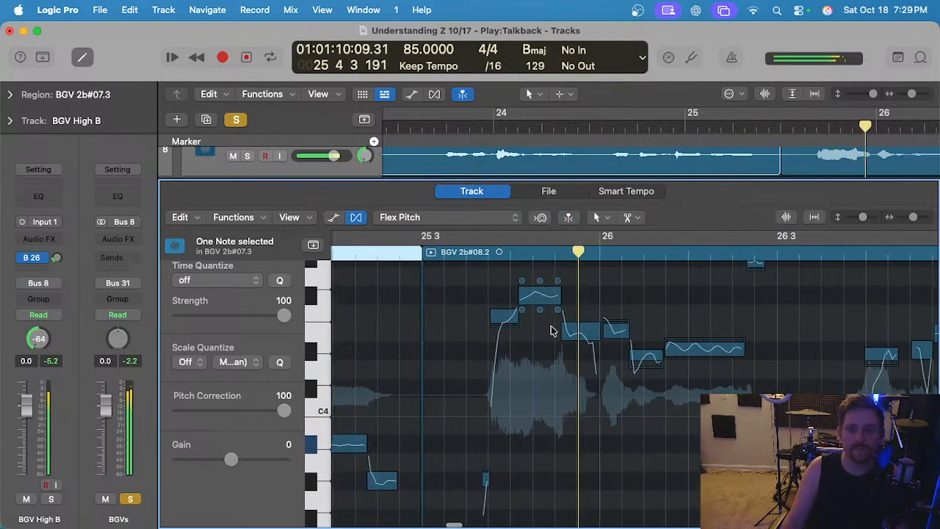
click(546, 294)
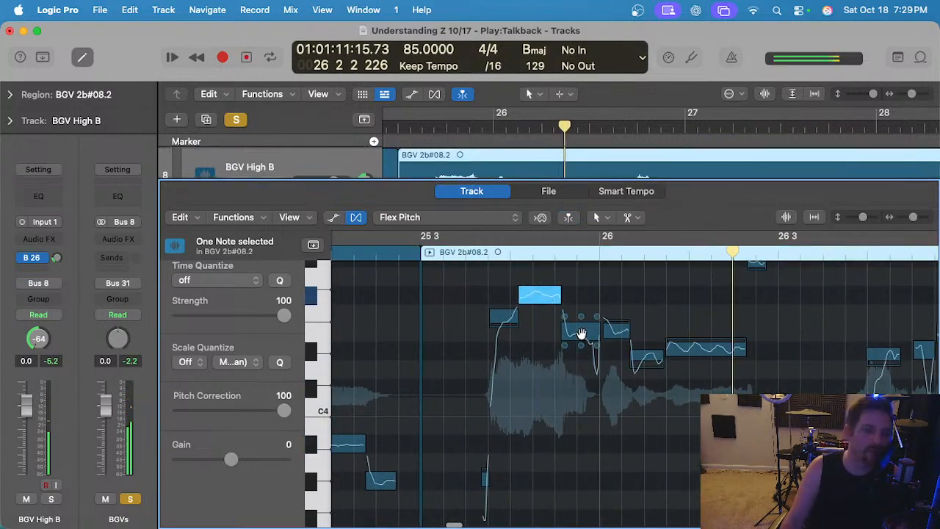
drag(581, 333, 580, 293)
key(space)
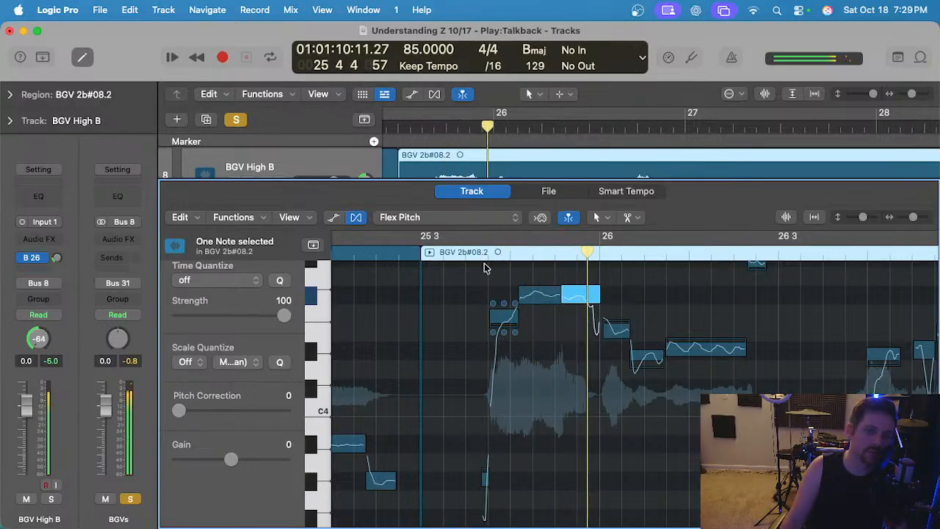
Return the note just before bar 26 to two semitones lower and correct the pitch of the three notes following bar 26.
click(616, 330)
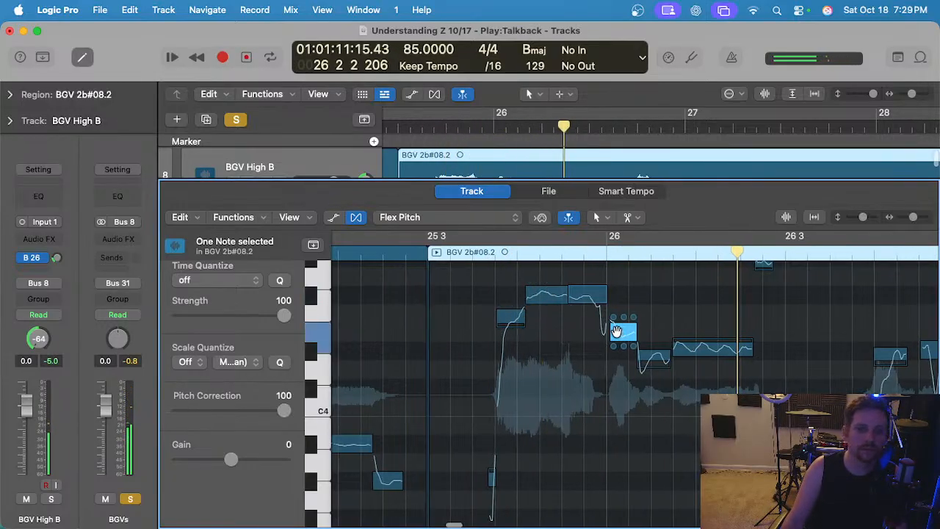
drag(586, 295, 586, 332)
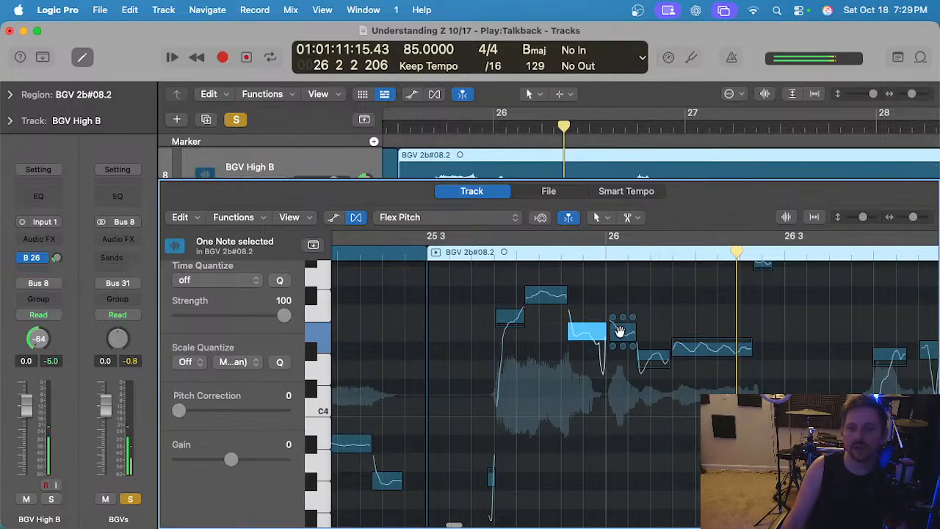
click(623, 331)
click(652, 359)
click(706, 351)
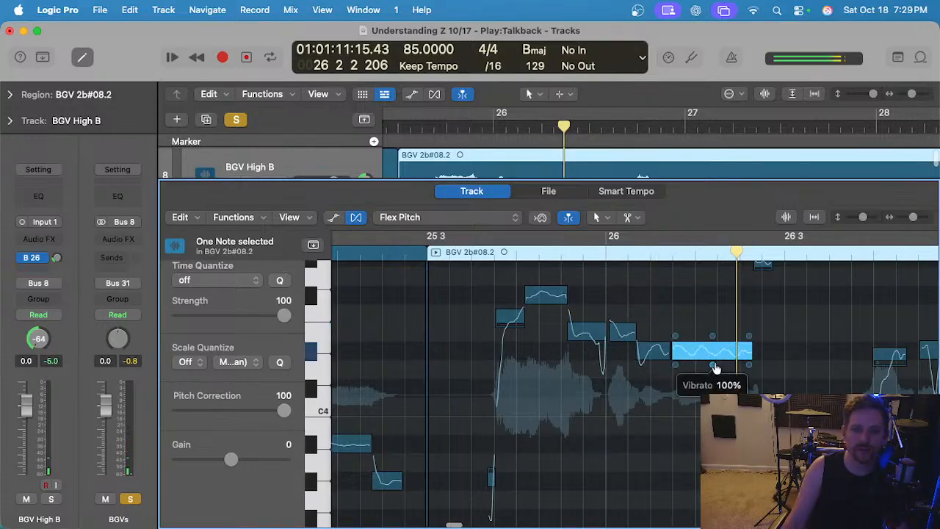
Reduce the vibrato of the BGV 2b#08.2 notes around bar 26, using about 66% just before the bar and 45% on the short low note.
drag(653, 364, 655, 385)
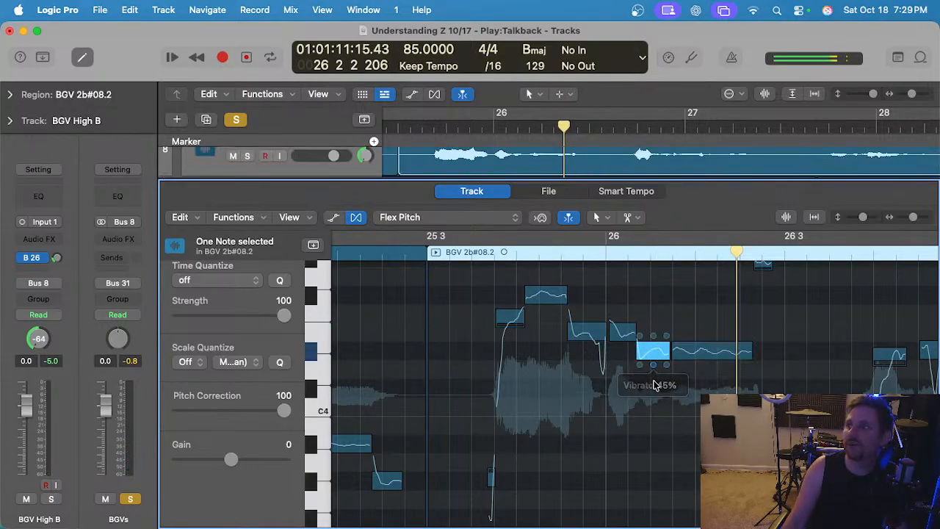
click(576, 336)
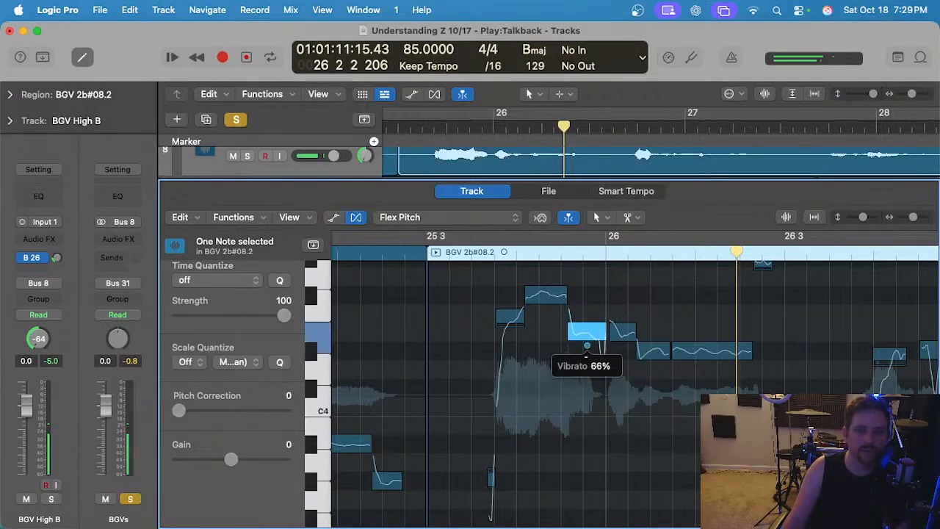
click(623, 331)
click(531, 291)
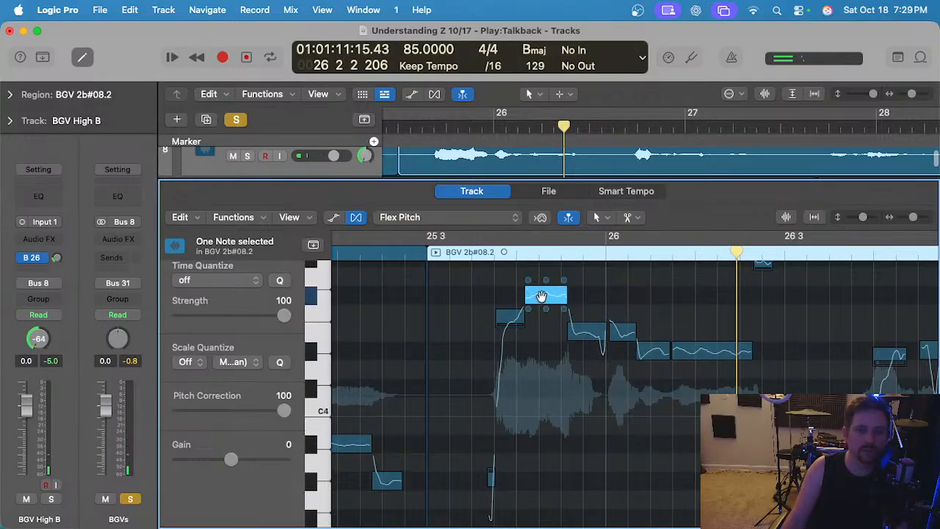
drag(545, 308, 546, 316)
Replay the start of BGV 2b#08.2 from about 25 2 3 to check the corrected notes around bar 26.
scroll(472, 284, left, 1)
click(401, 251)
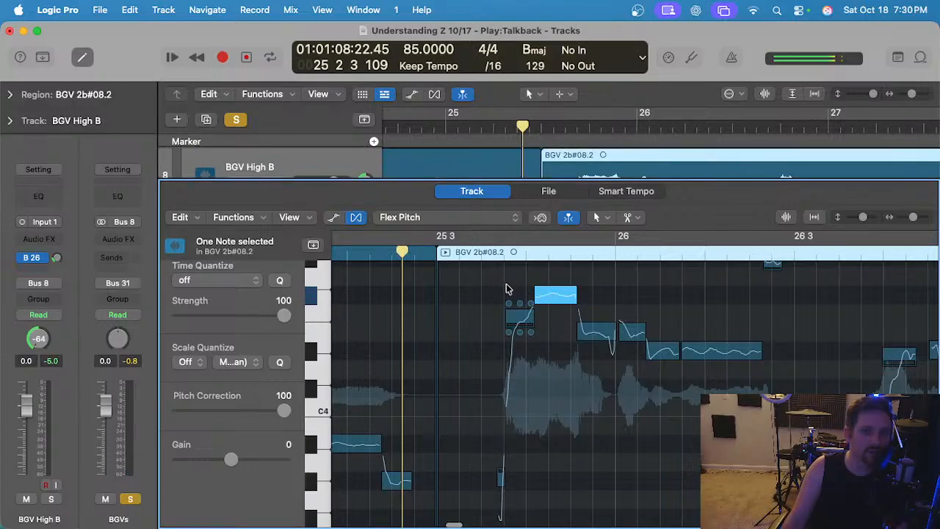
click(507, 288)
key(space)
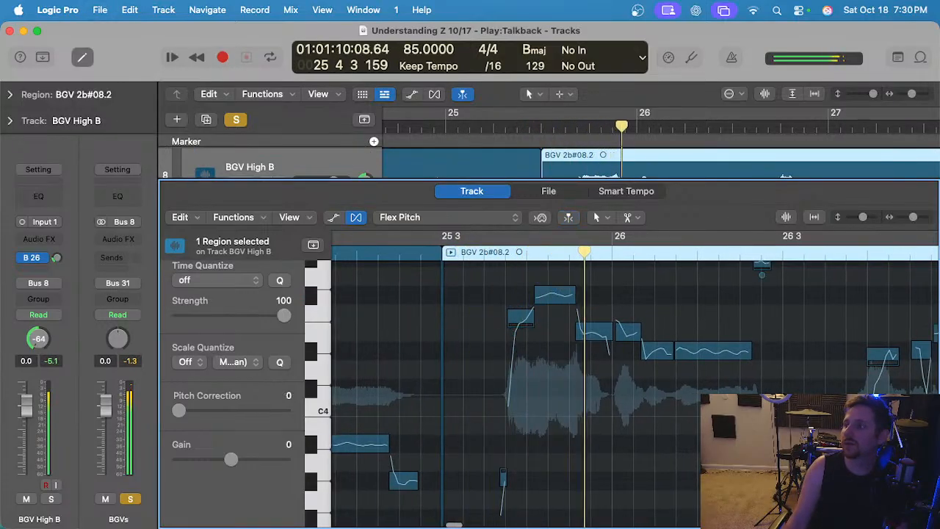
key(space)
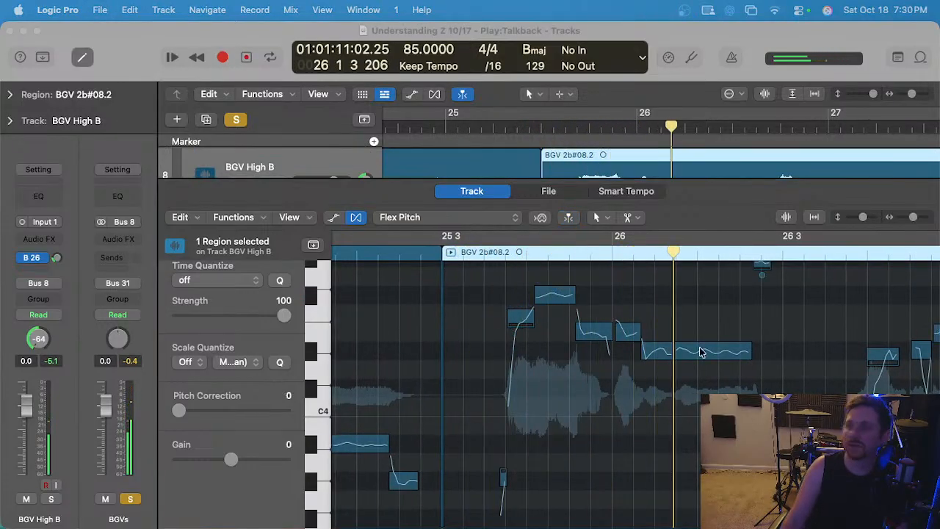
click(416, 252)
key(space)
scroll(504, 305, down, 1)
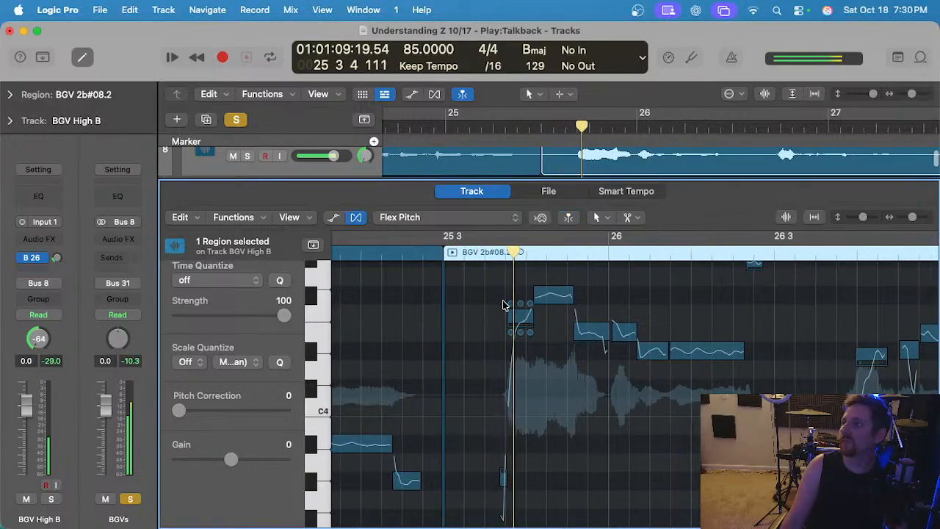
key(space)
Raise the note just before bar 26 by two semitones and play back the result.
drag(592, 330, 592, 295)
key(space)
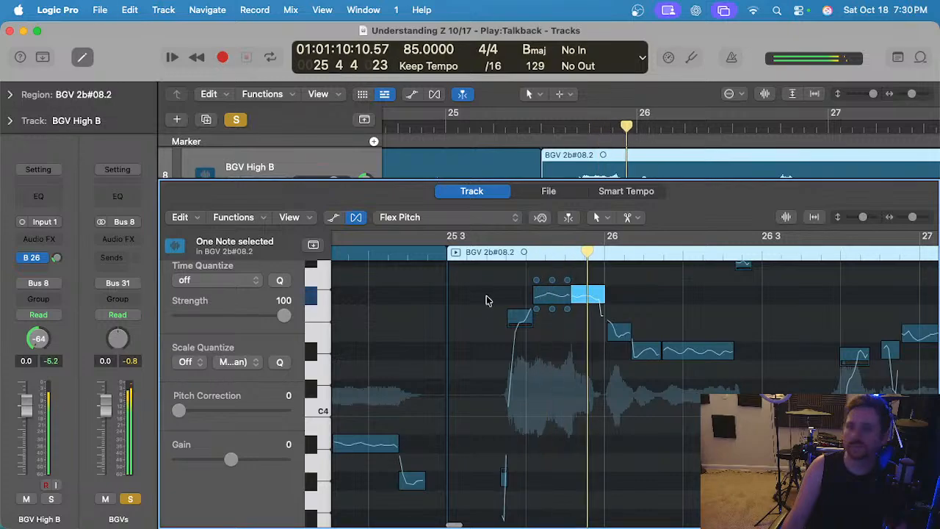
key(space)
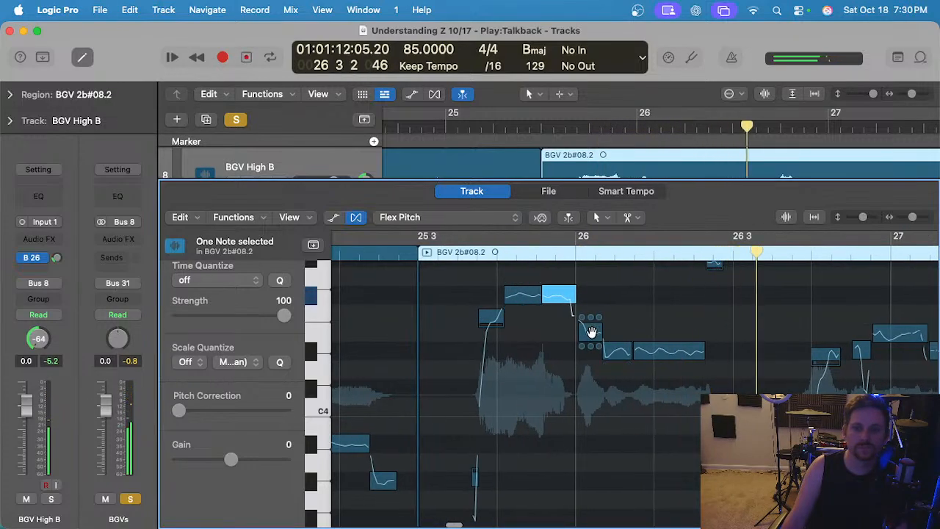
Raise the short note just after bar 26 by two semitones and replay the passage from before bar 26.
drag(591, 330, 592, 292)
click(464, 251)
key(space)
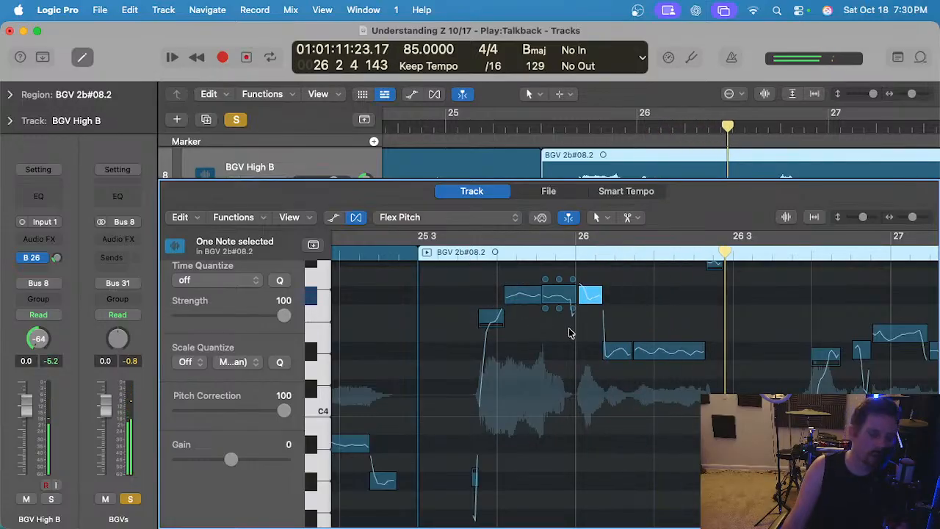
scroll(566, 331, up, 3)
scroll(569, 333, right, 3)
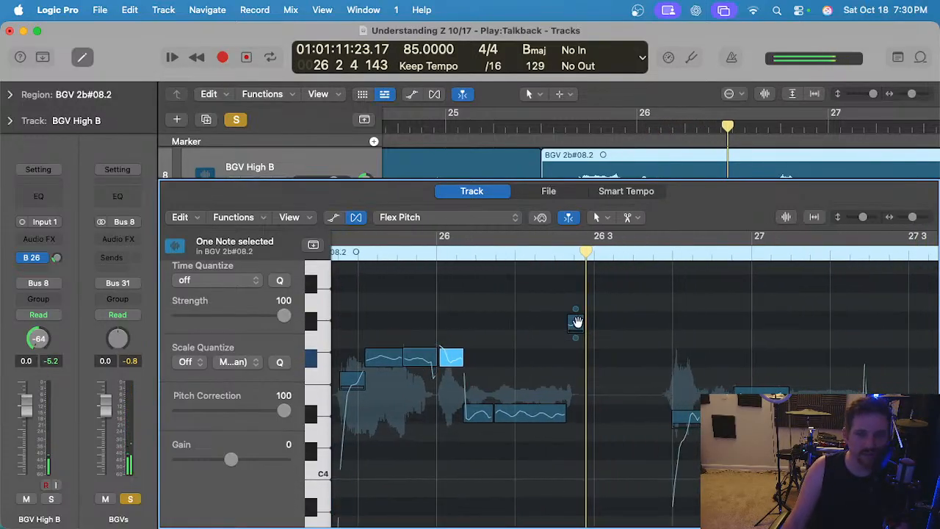
key(space)
click(470, 285)
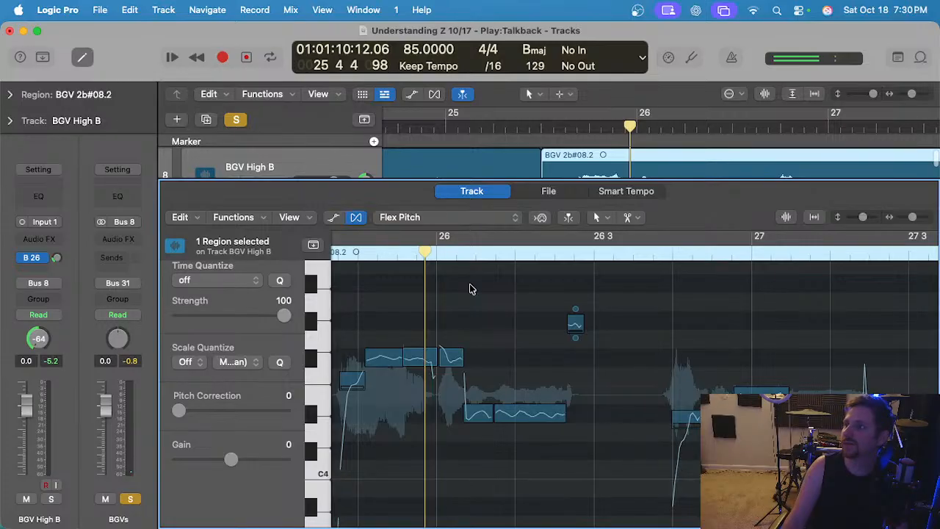
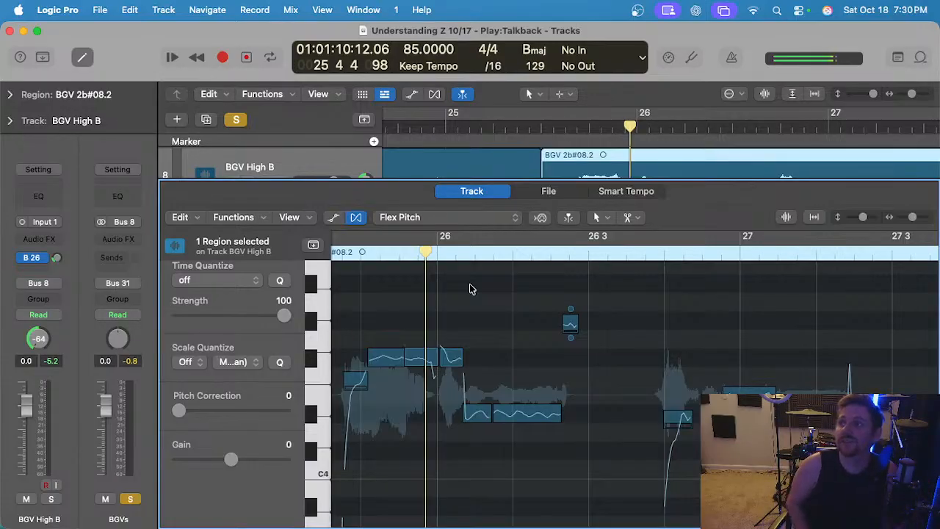
Reduce the vibrato of the note just after bar 26 to about 86% and adjust the pitch drift of the high notes preceding it.
click(438, 254)
scroll(475, 286, down, 2)
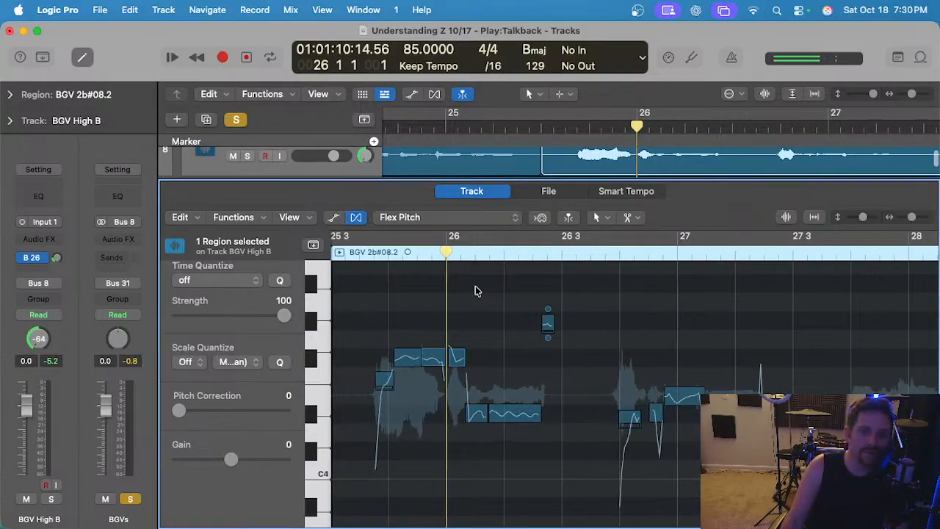
scroll(475, 290, left, 1)
scroll(476, 291, down, 2)
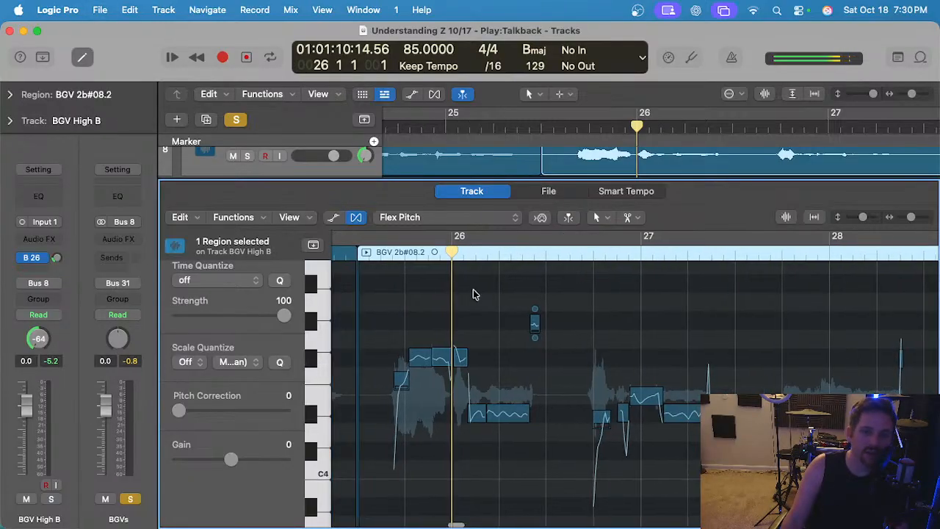
click(387, 251)
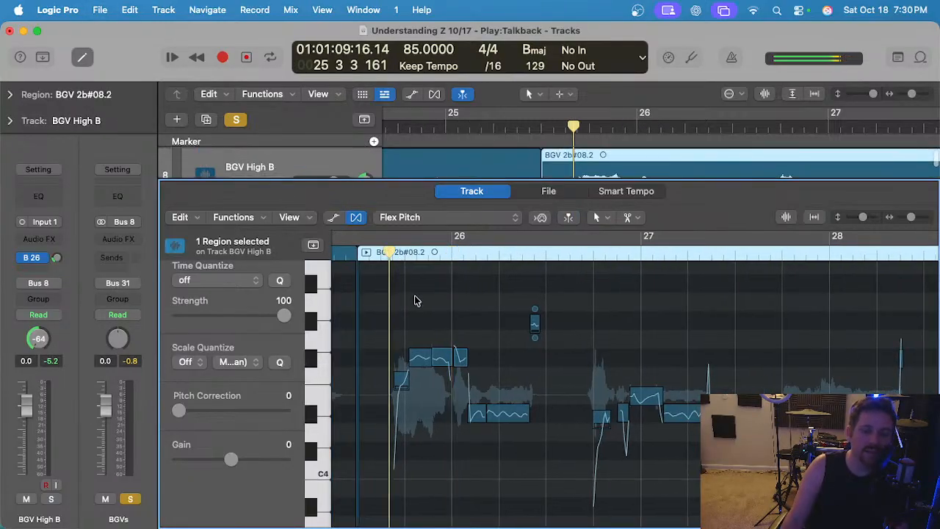
scroll(414, 295, up, 4)
click(489, 373)
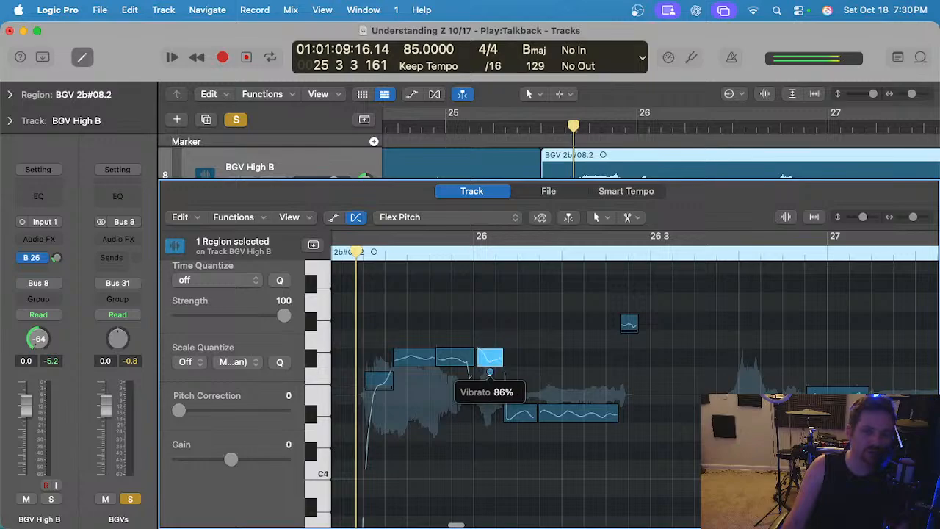
click(458, 328)
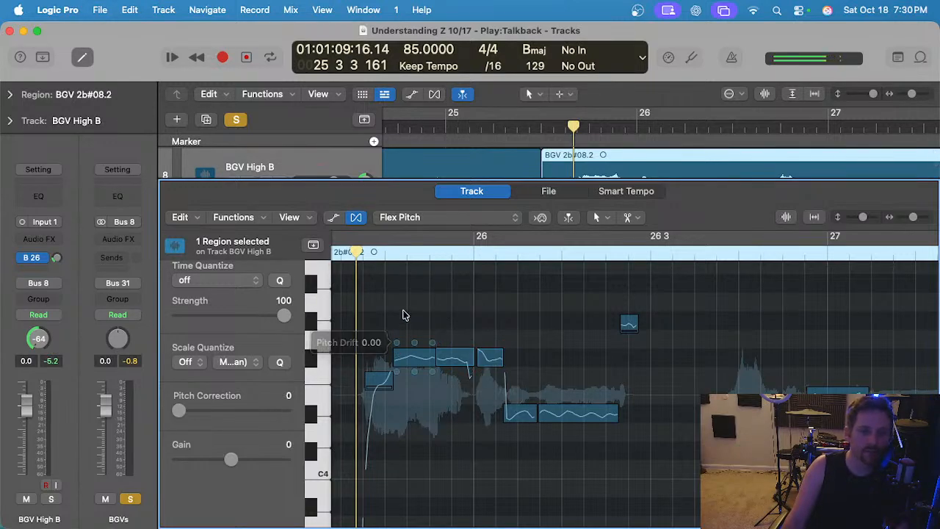
Place the playhead at 25 3 3 and adjust the starting pitch drift of the short high note just after bar 26.
scroll(401, 305, left, 3)
click(395, 253)
scroll(416, 299, down, 3)
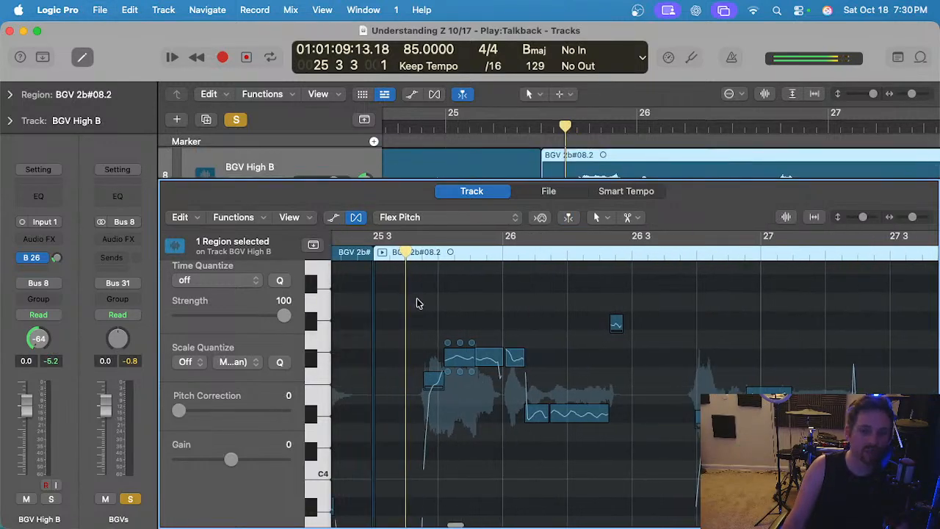
scroll(512, 389, up, 3)
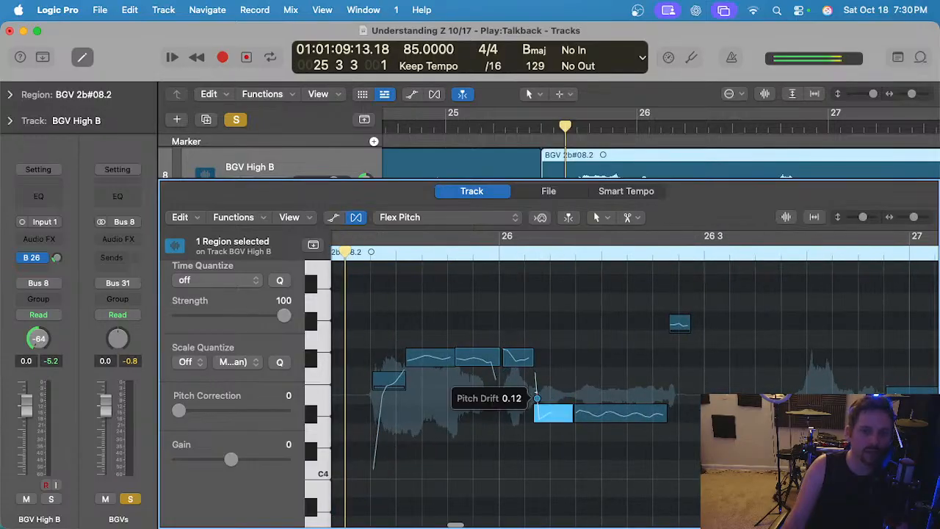
scroll(499, 392, left, 1)
click(462, 389)
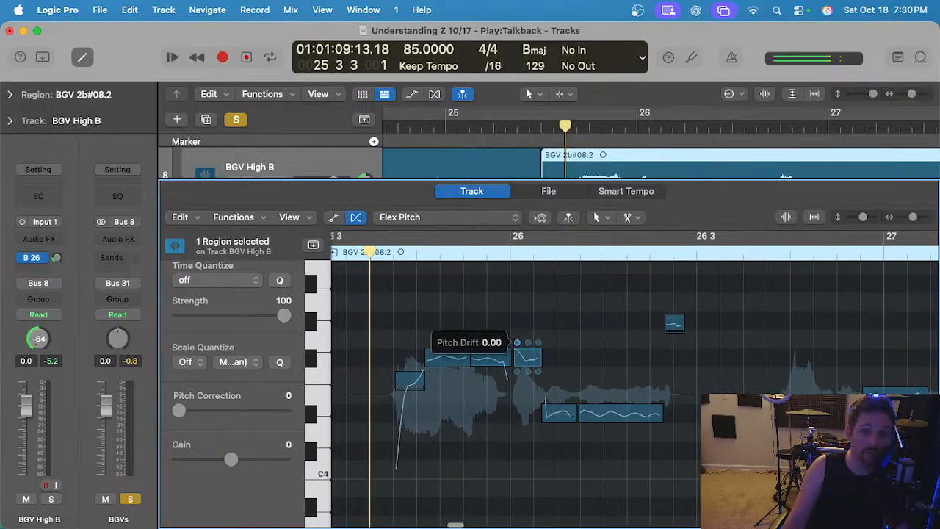
drag(517, 342, 512, 319)
scroll(534, 340, down, 2)
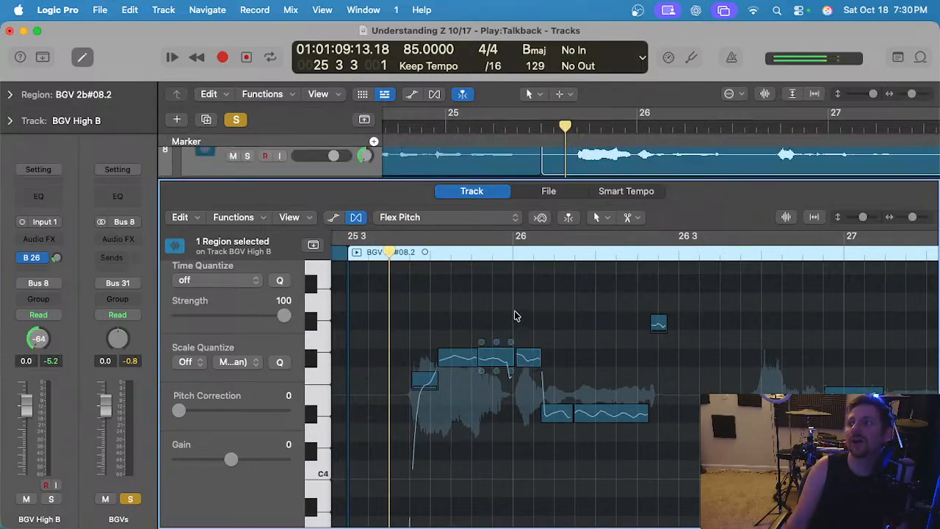
scroll(514, 316, down, 2)
scroll(463, 294, down, 2)
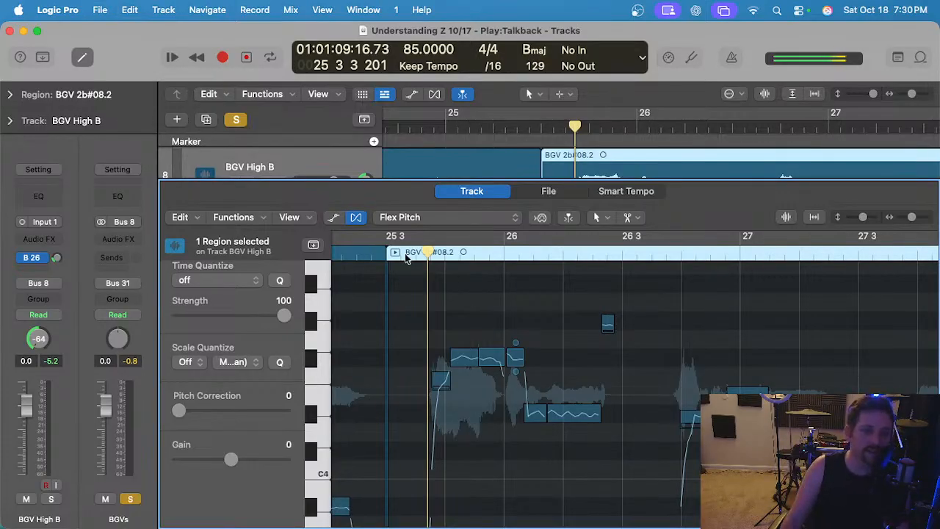
Play back BGV 2b#08.2 from 25 3 1 to check the corrected notes around bar 26.
click(386, 253)
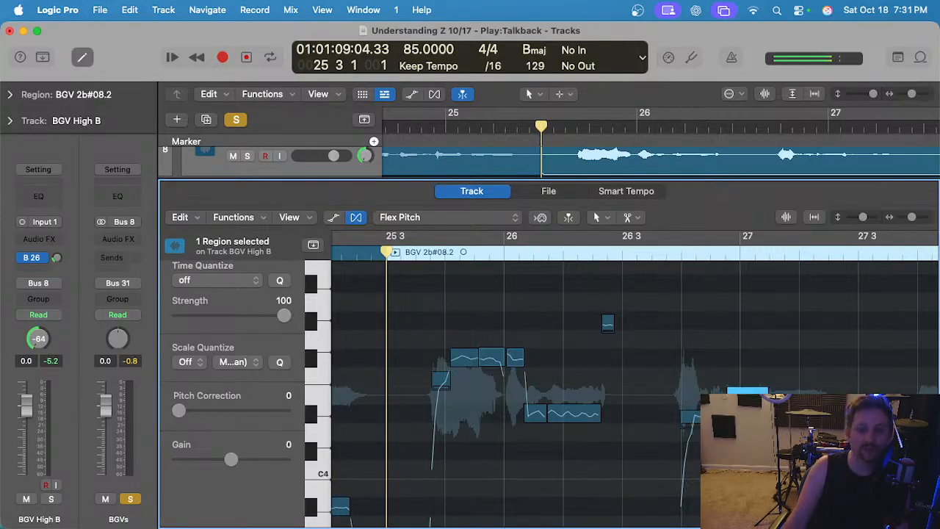
click(747, 398)
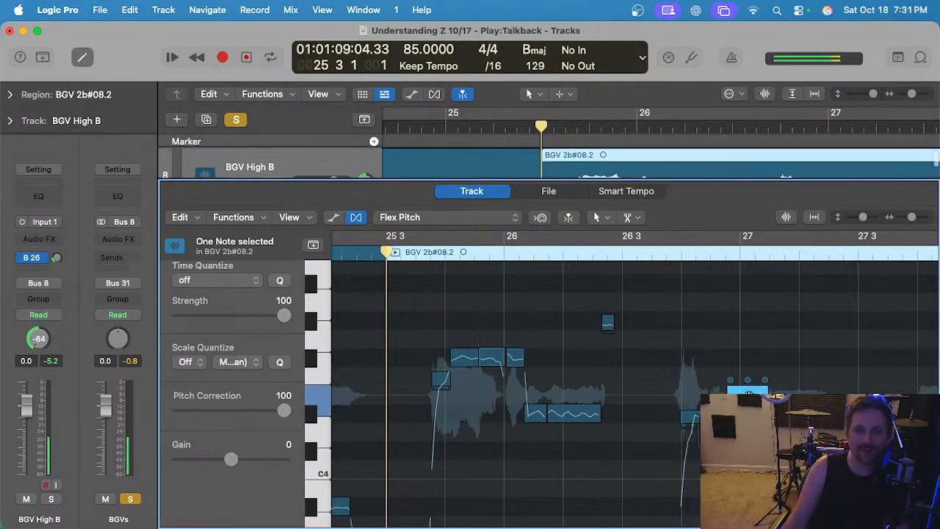
click(608, 345)
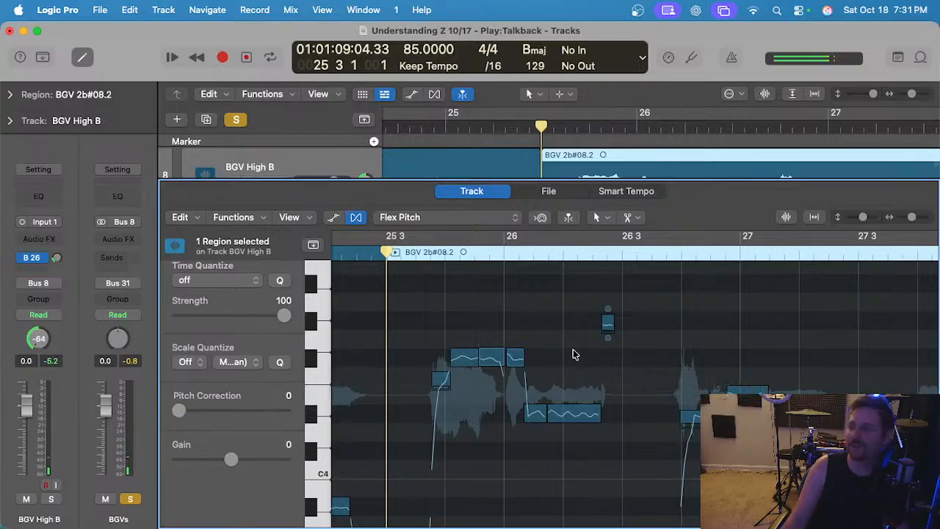
key(space)
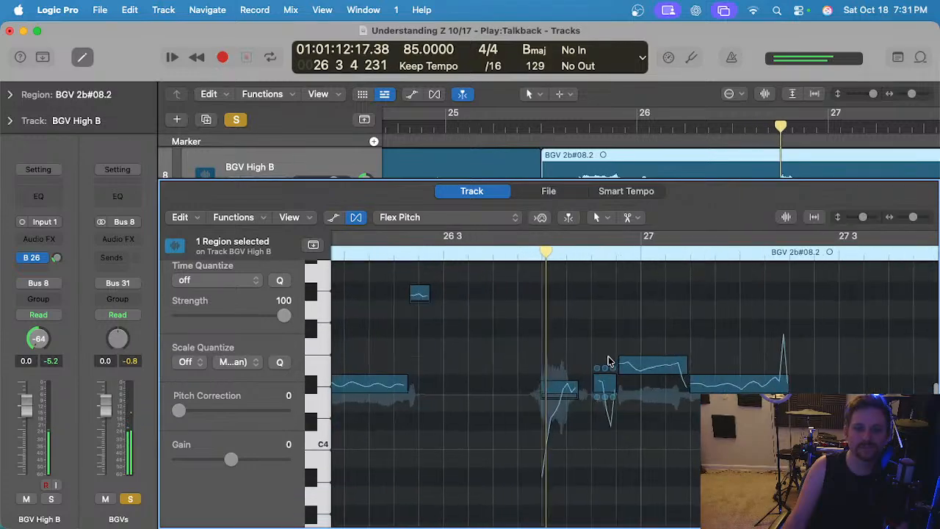
Snap the notes around bar 27 to exact pitch and adjust the vibrato of the higher note leading into bar 27.
scroll(608, 362, up, 1)
click(551, 390)
click(655, 373)
click(764, 383)
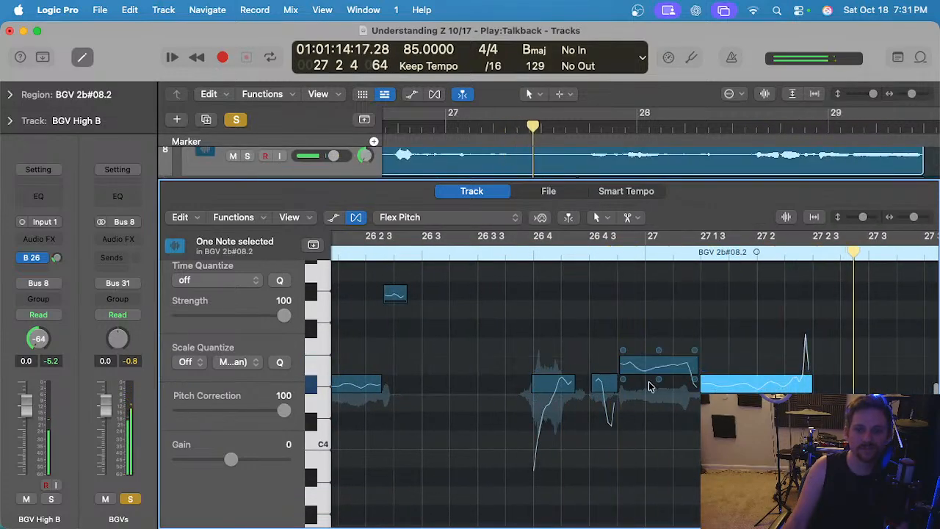
drag(658, 380, 659, 397)
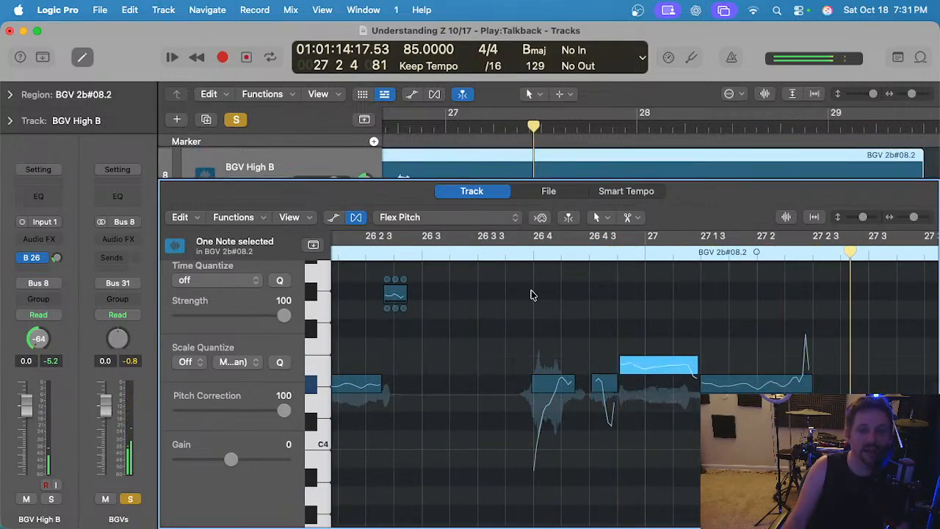
Split the note at 26 4 where its opening scoop ends, and play back from 26 3 4.
click(508, 250)
scroll(593, 382, up, 2)
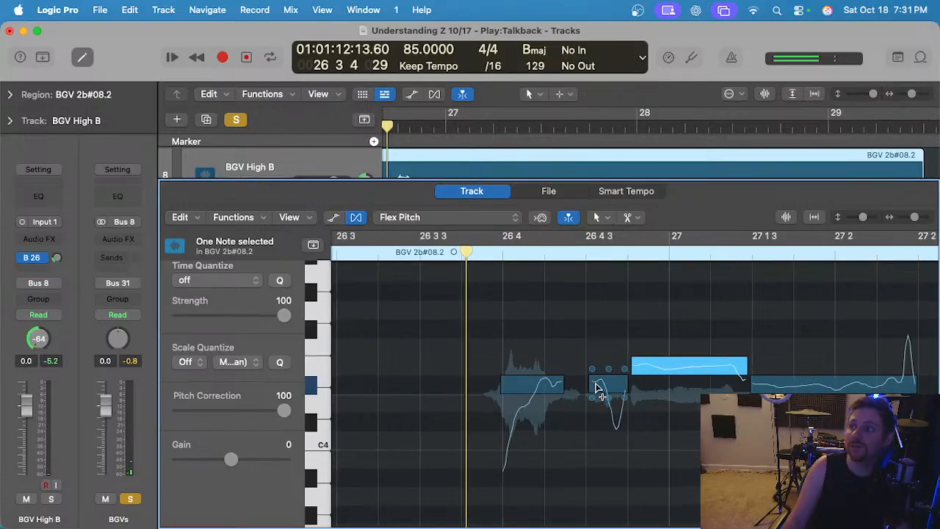
super+click(535, 390)
click(554, 387)
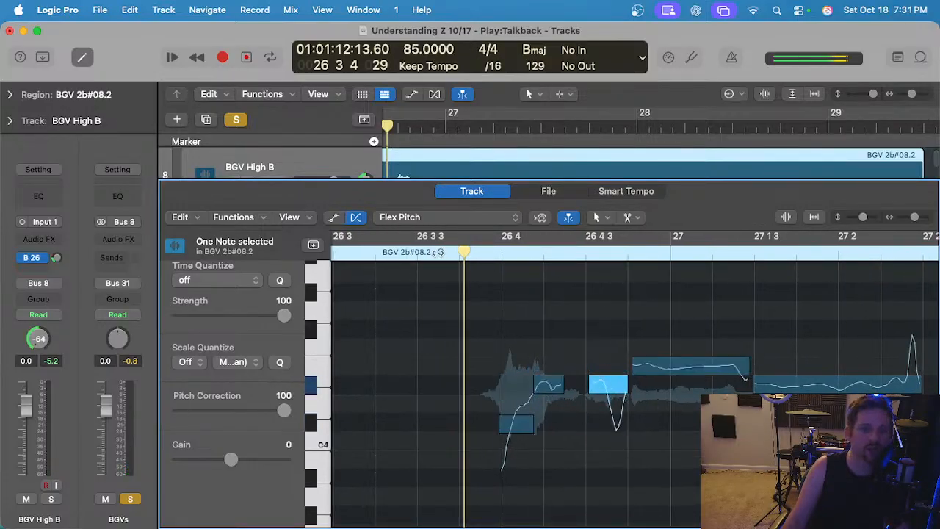
key(space)
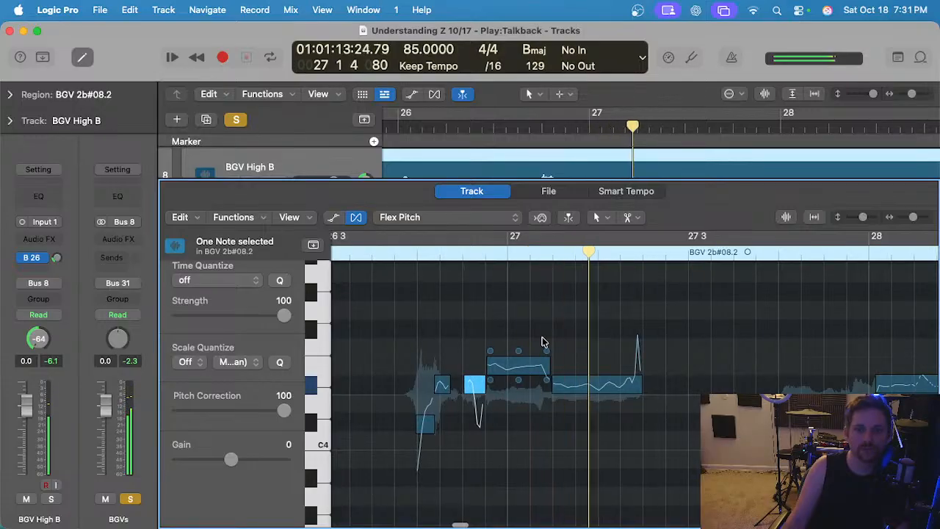
Snap the long note just after bar 27 to D#4 and listen on past bar 28.
drag(465, 383, 474, 384)
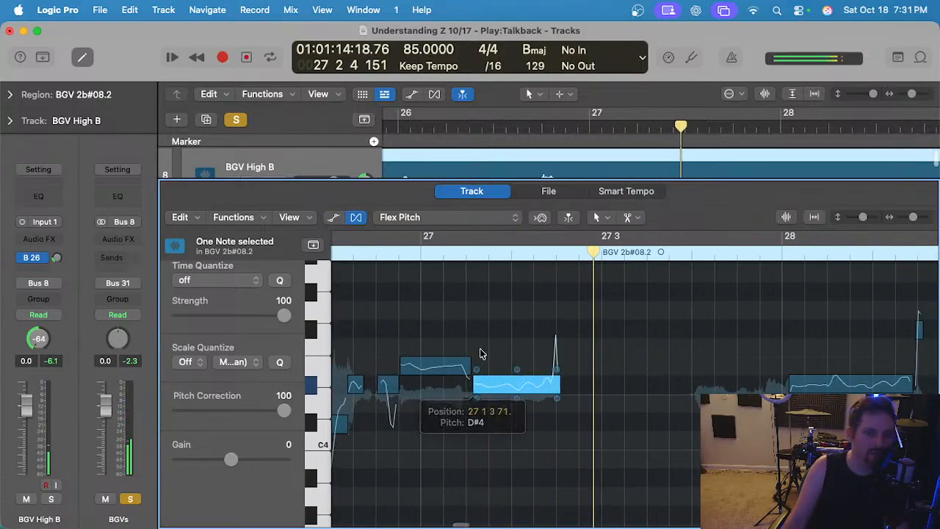
scroll(480, 353, left, 4)
key(space)
click(459, 309)
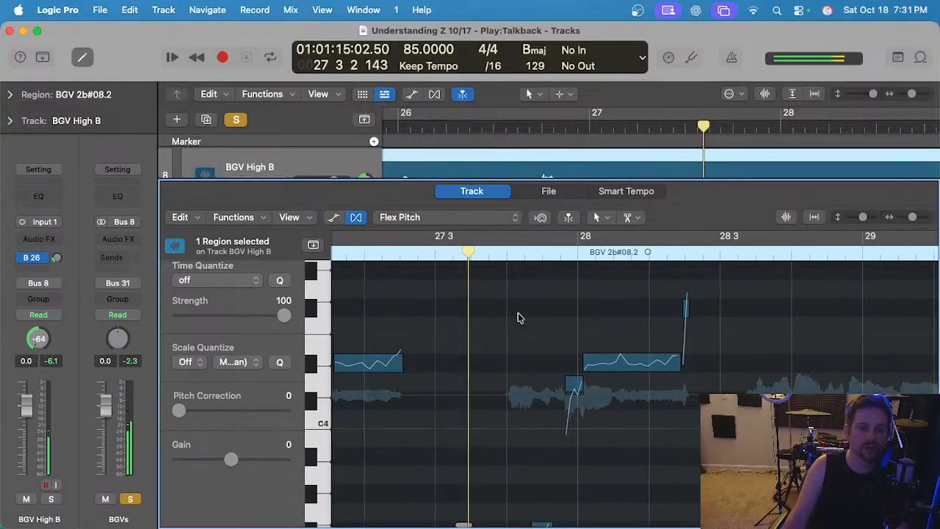
scroll(504, 420, down, 5)
key(space)
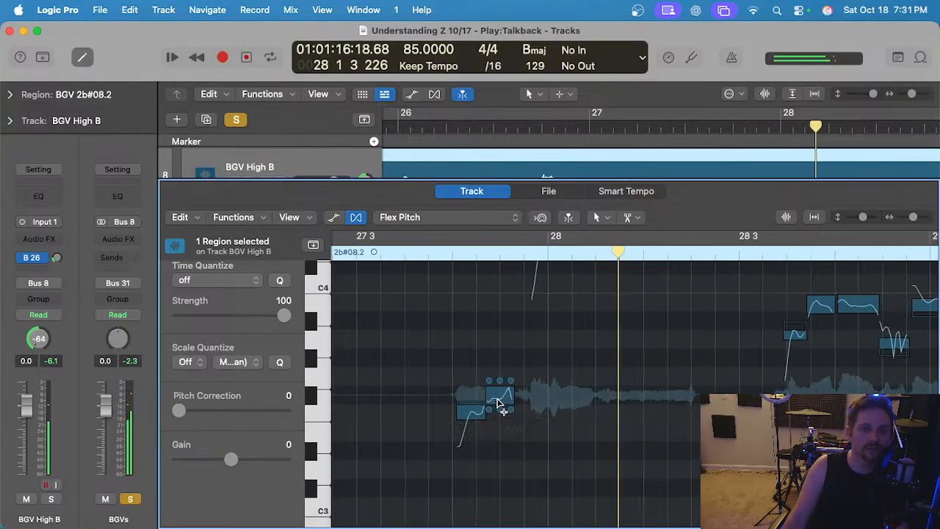
Raise the first low note at 27 4 by one semitone to match the pitch of the note following it.
scroll(506, 400, up, 3)
click(489, 401)
drag(489, 396, 510, 372)
click(525, 392)
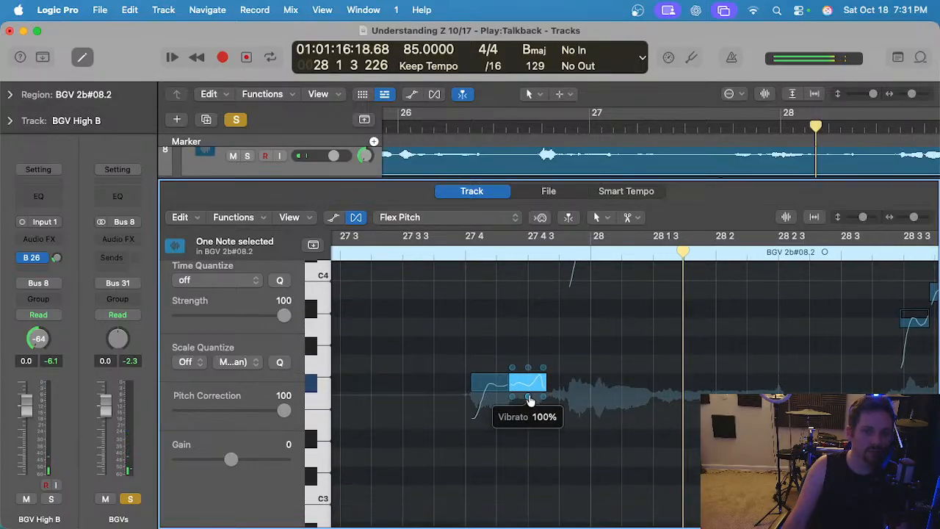
Reduce the vibrato of the long note starting at bar 28 and adjust the pitch of the short note leading into it.
scroll(541, 411, up, 6)
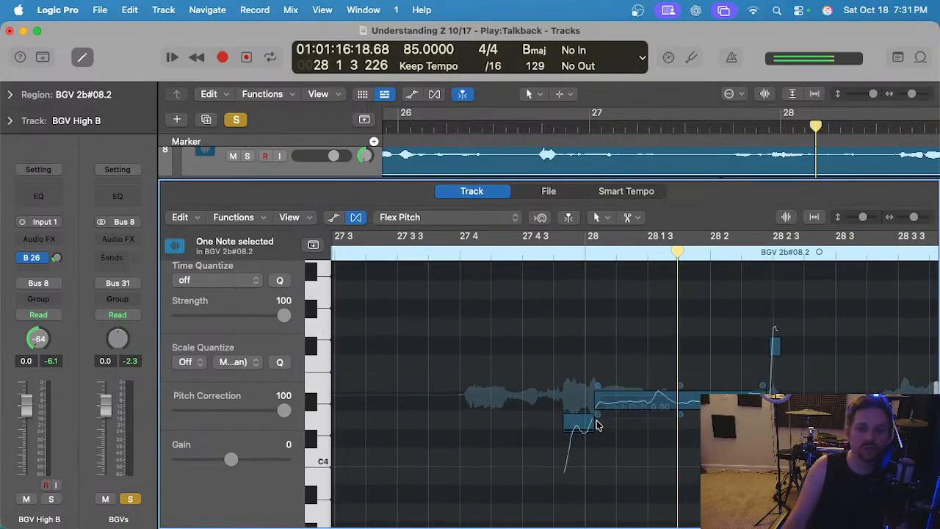
click(636, 401)
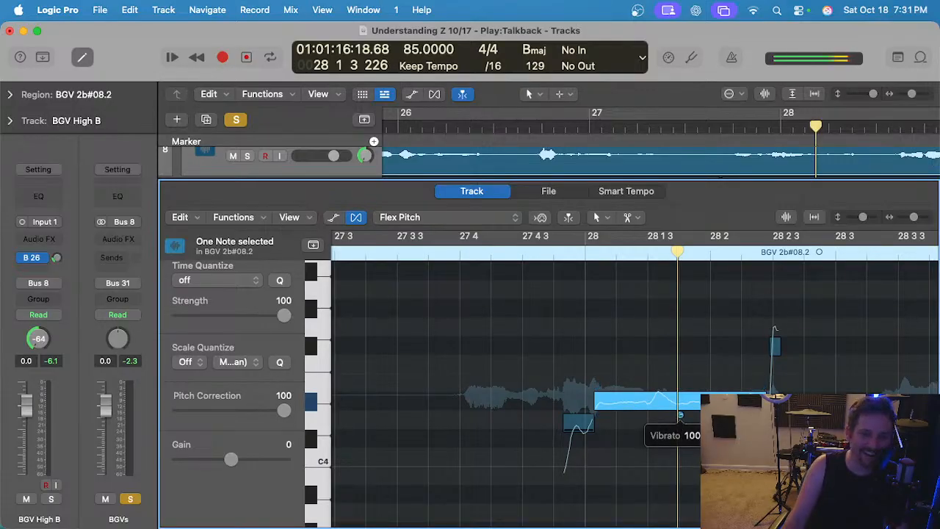
drag(680, 415, 680, 426)
scroll(628, 399, left, 1)
scroll(614, 376, down, 3)
scroll(619, 404, up, 5)
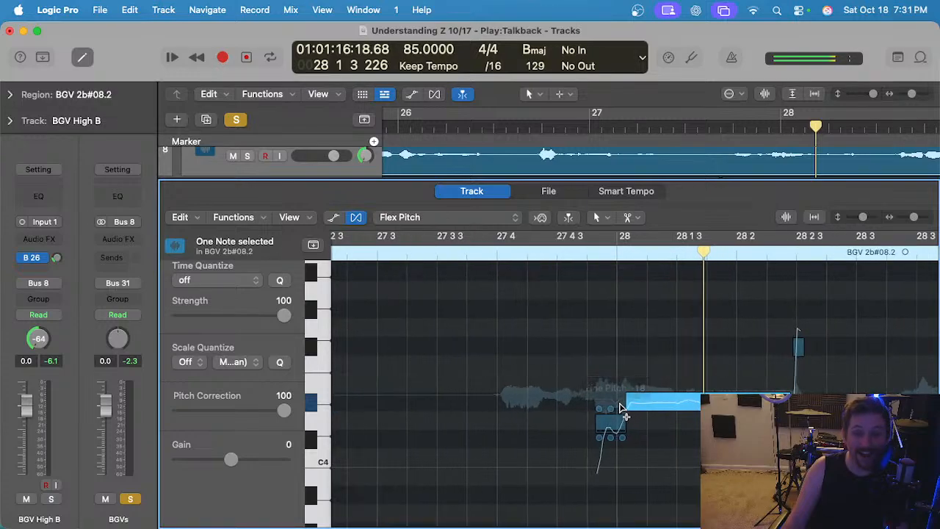
drag(596, 415, 575, 382)
Clear the note selection, place the playhead at 27 4 1 and save the project.
scroll(575, 383, down, 4)
key(super+s)
click(479, 252)
click(494, 323)
key(super+s)
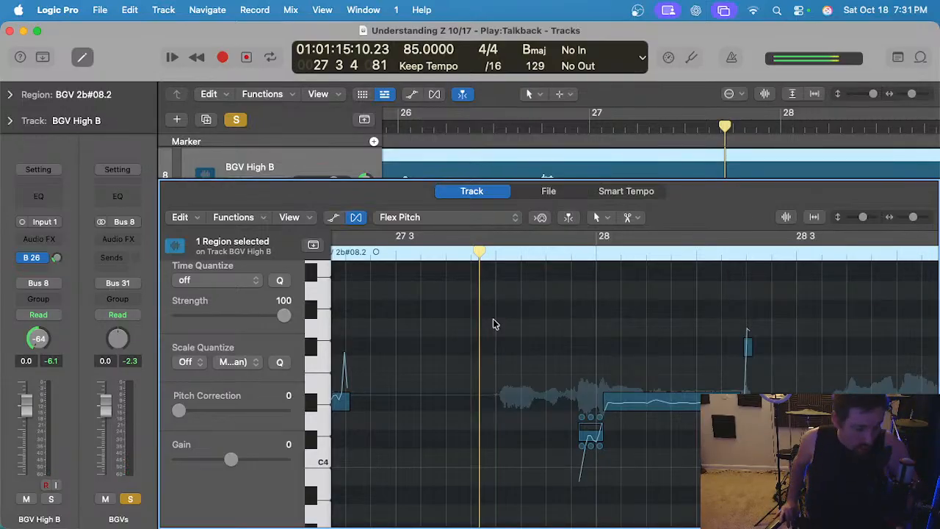
scroll(500, 267, down, 2)
click(500, 252)
key(super+s)
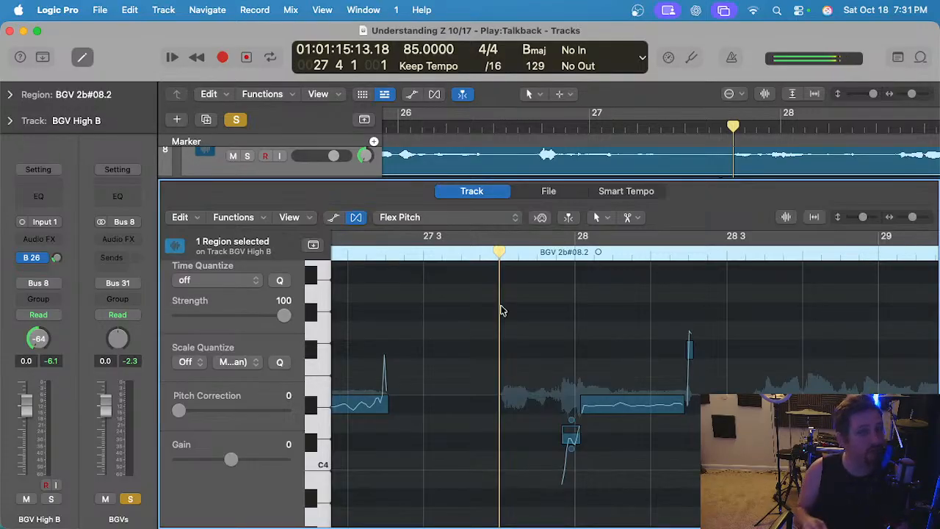
scroll(502, 311, up, 3)
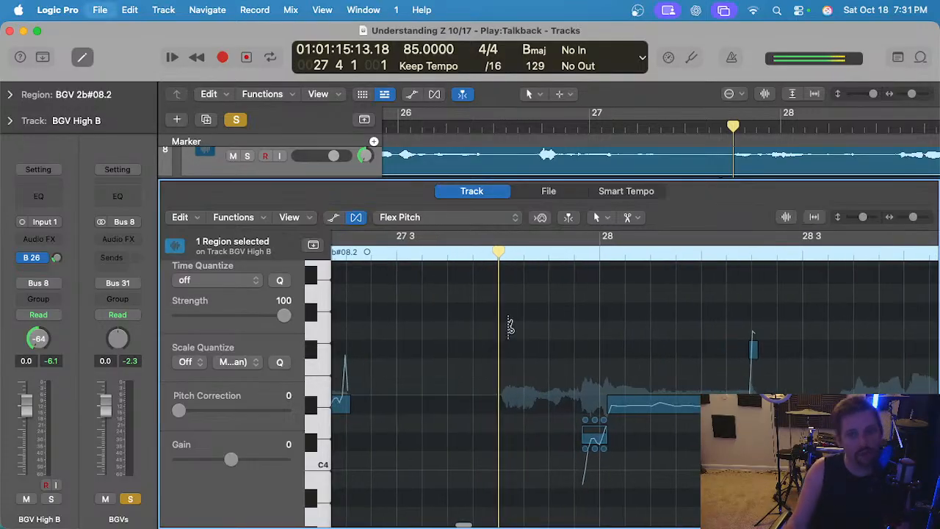
key(super+s)
scroll(559, 314, down, 3)
key(super+s)
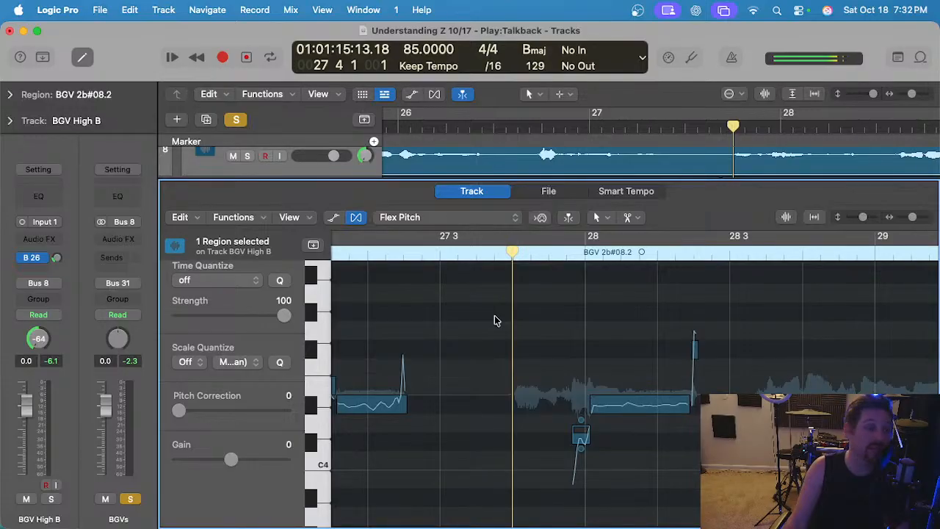
Play back from 27 4 1 to check the long note after bar 28 and the phrase following it.
scroll(504, 321, right, 3)
scroll(503, 321, down, 2)
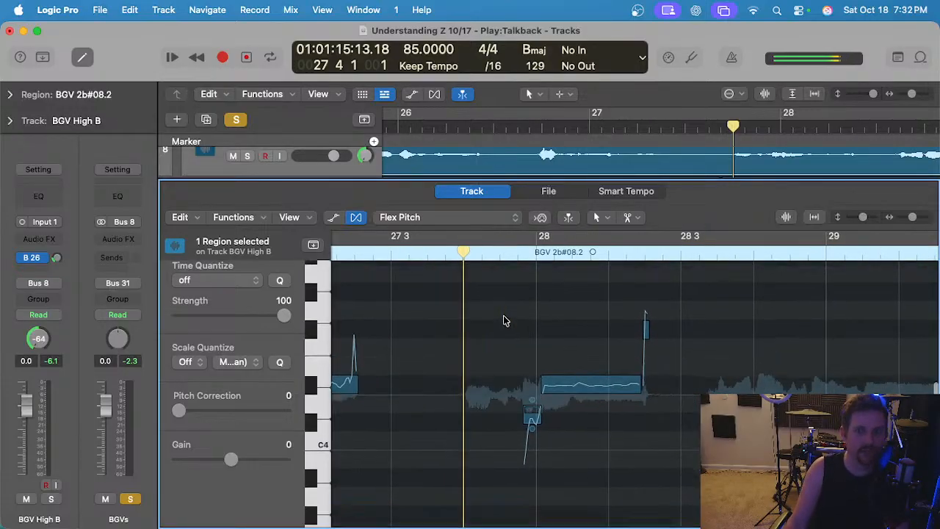
click(497, 339)
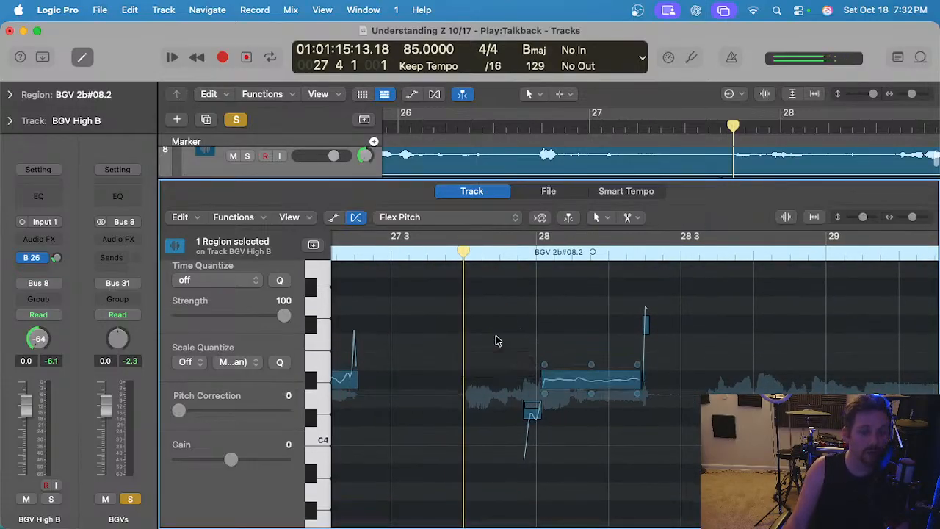
key(space)
scroll(561, 340, right, 3)
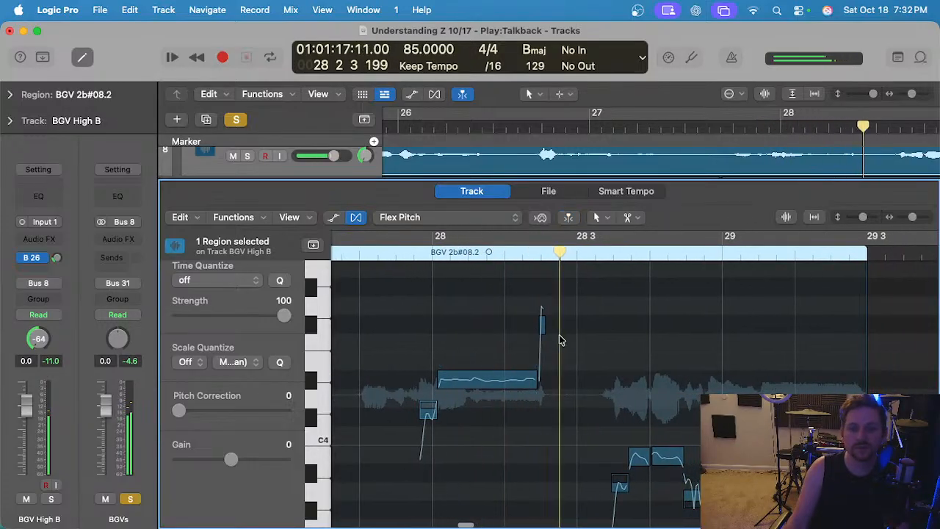
scroll(560, 340, down, 1)
scroll(464, 314, up, 3)
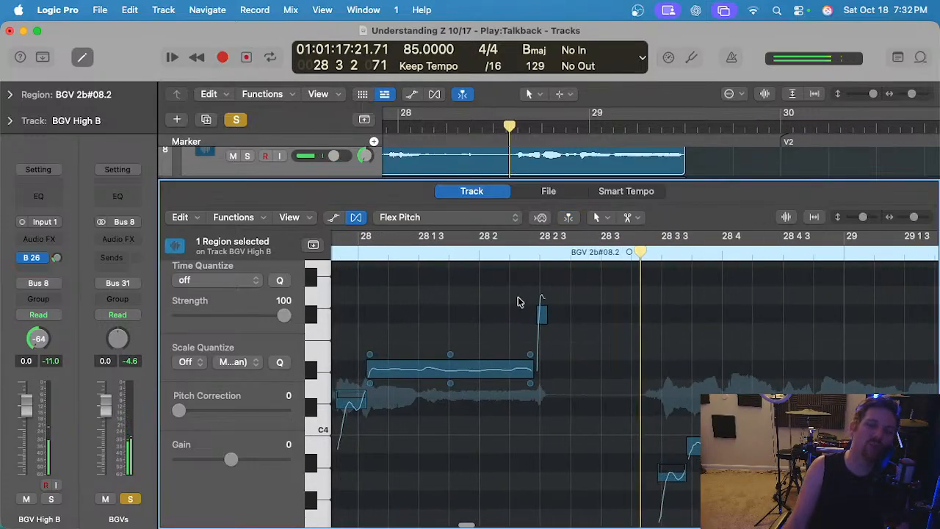
Move the short high note at 28 2 3 slightly earlier and play back from just before bar 28.
scroll(524, 370, up, 1)
click(526, 368)
scroll(543, 315, up, 2)
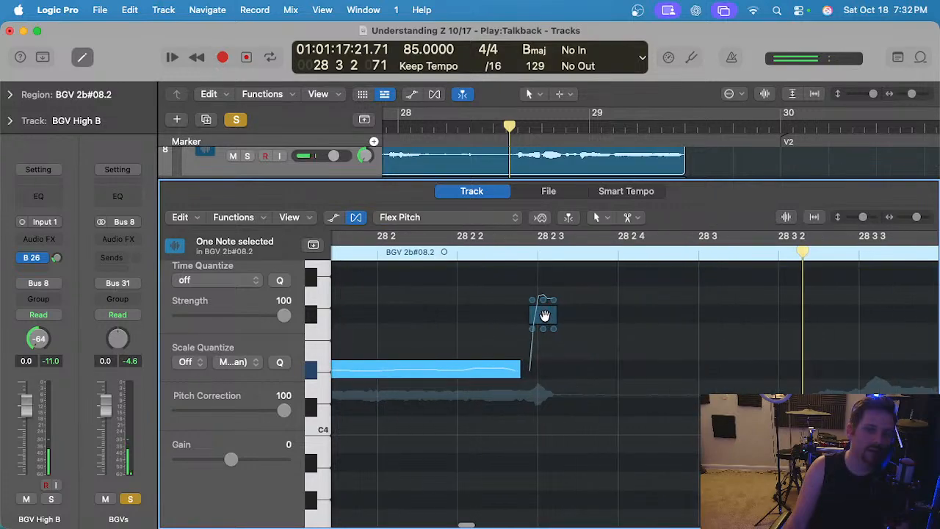
drag(544, 315, 514, 315)
scroll(514, 315, down, 4)
scroll(428, 271, left, 4)
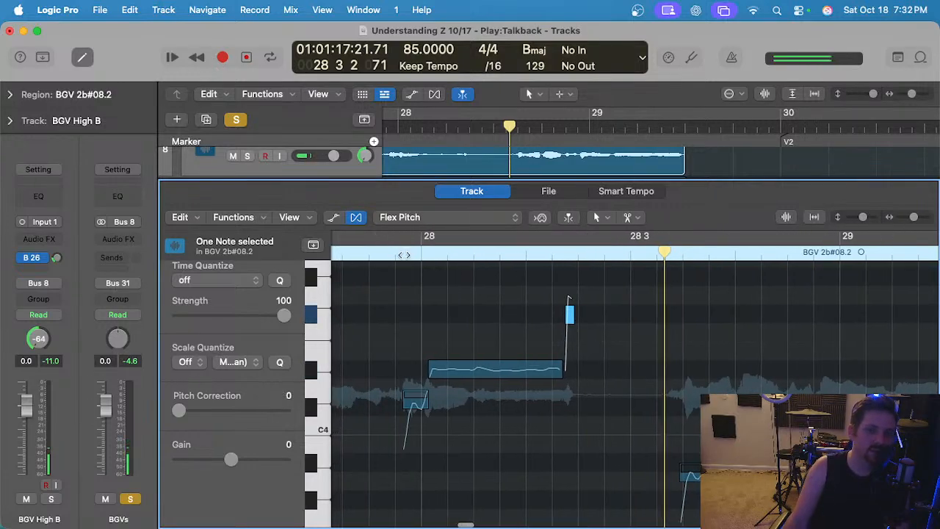
click(396, 237)
click(417, 301)
key(space)
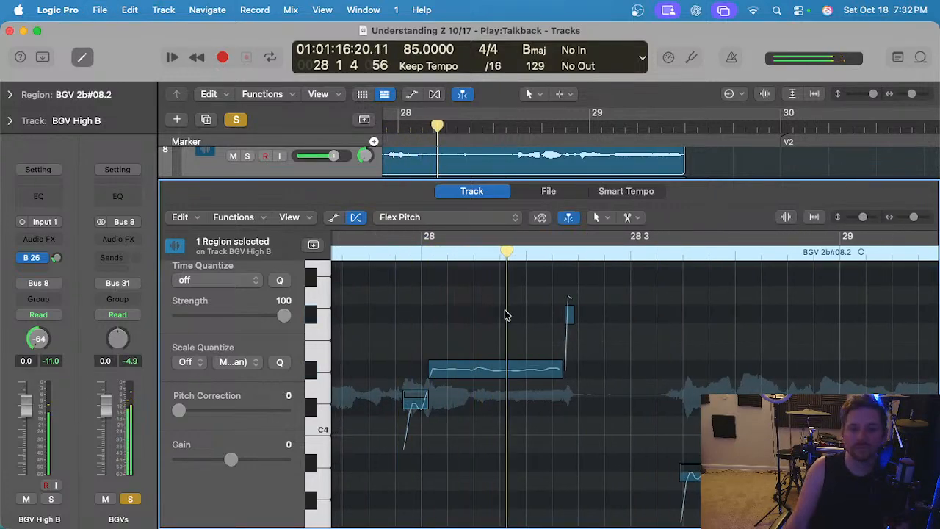
Raise the scooped note at 28 3 3 onto its nearest pitch and snap the two higher notes after it to exact pitch.
scroll(507, 314, down, 3)
scroll(462, 378, up, 2)
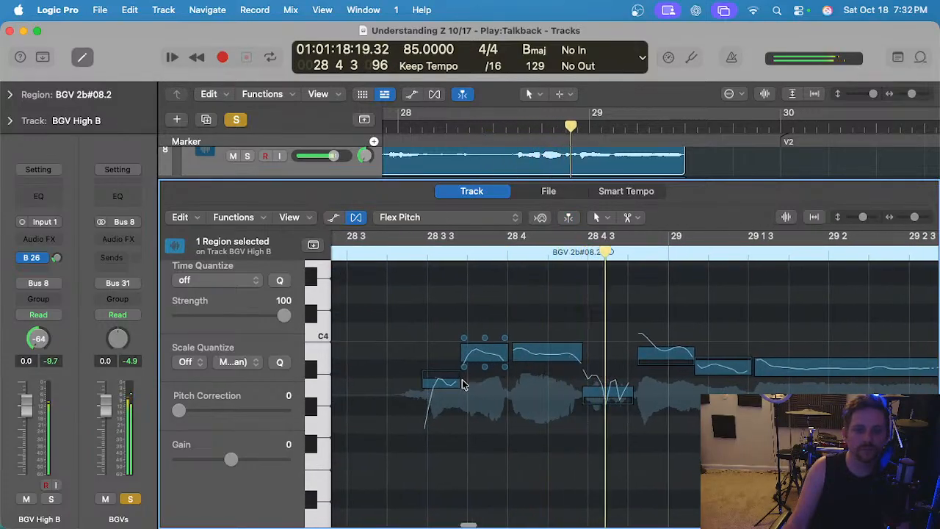
drag(441, 378, 441, 369)
click(483, 351)
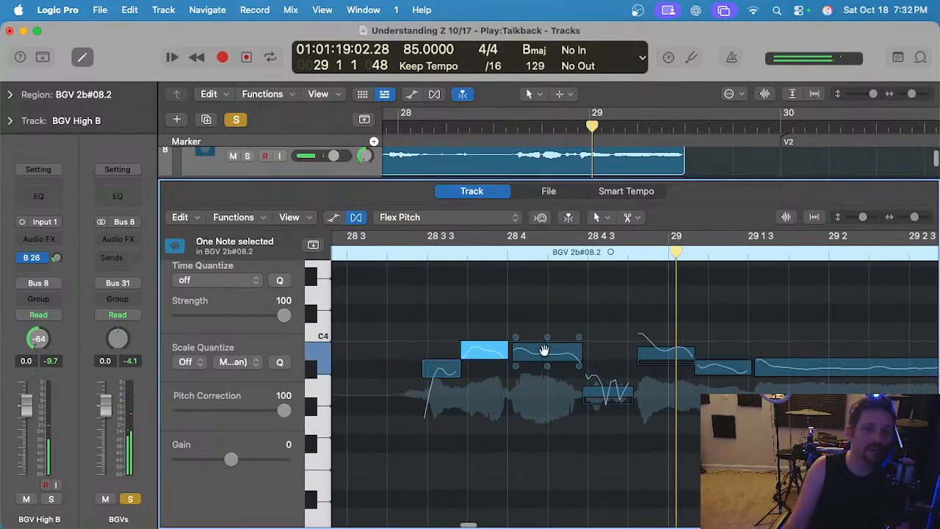
click(549, 353)
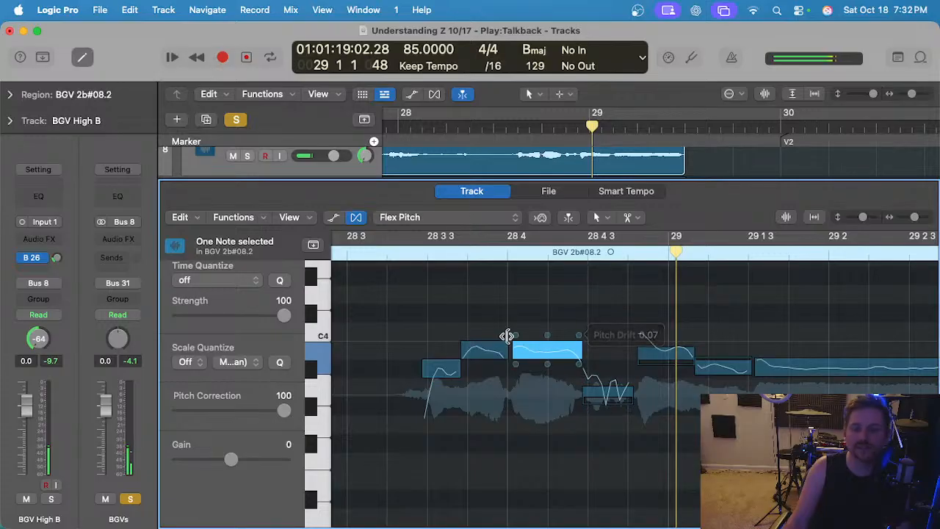
Snap the note leading into bar 29 and the one after it to pitch, splitting off the opening slide of the first.
mouse_move(685, 359)
mouse_down()
mouse_move(666, 354)
mouse_move(674, 348)
mouse_up()
super+click(655, 345)
drag(724, 370, 727, 376)
scroll(775, 376, down, 2)
scroll(775, 375, left, 1)
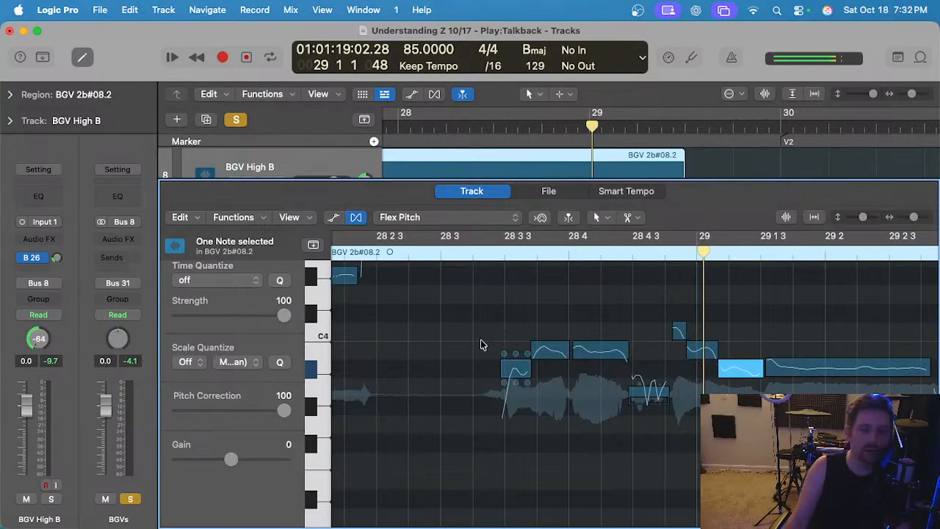
Play back from 28 3 1 to check the corrected notes leading into bar 29.
click(537, 343)
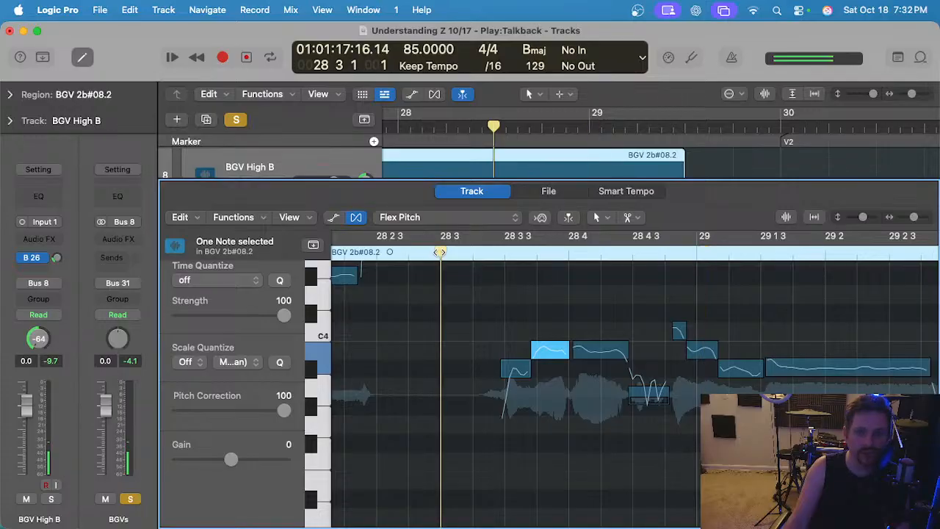
scroll(476, 321, down, 2)
scroll(470, 318, left, 1)
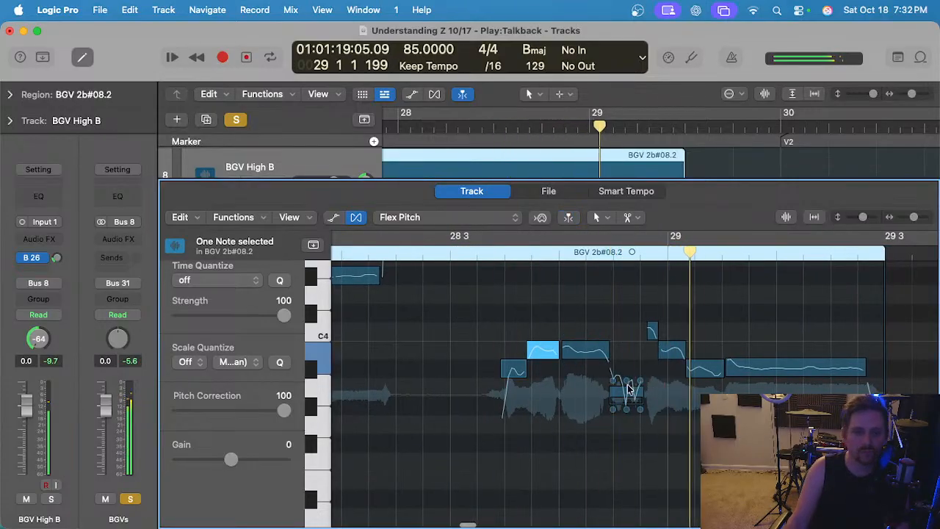
Raise the low note just before 29 by one semitone, snap the long final note to pitch, and audition the phrase.
click(497, 255)
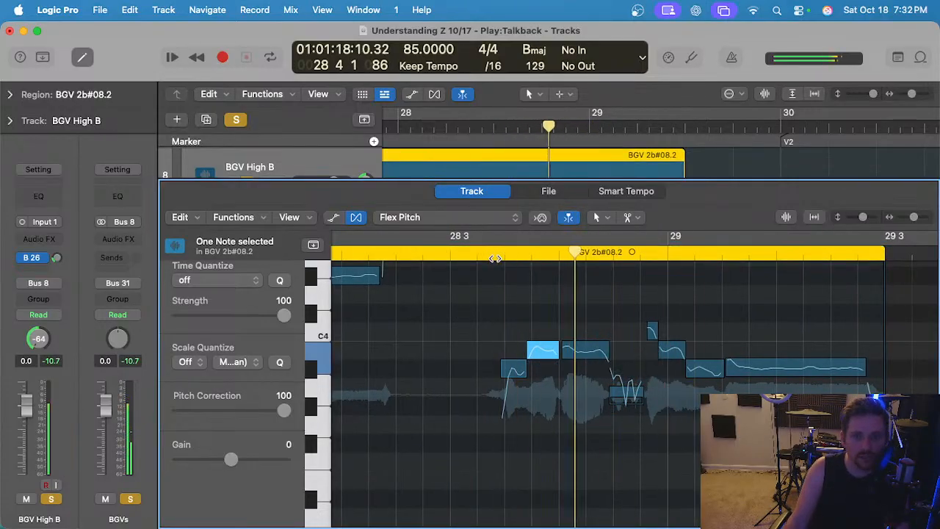
drag(626, 397, 622, 369)
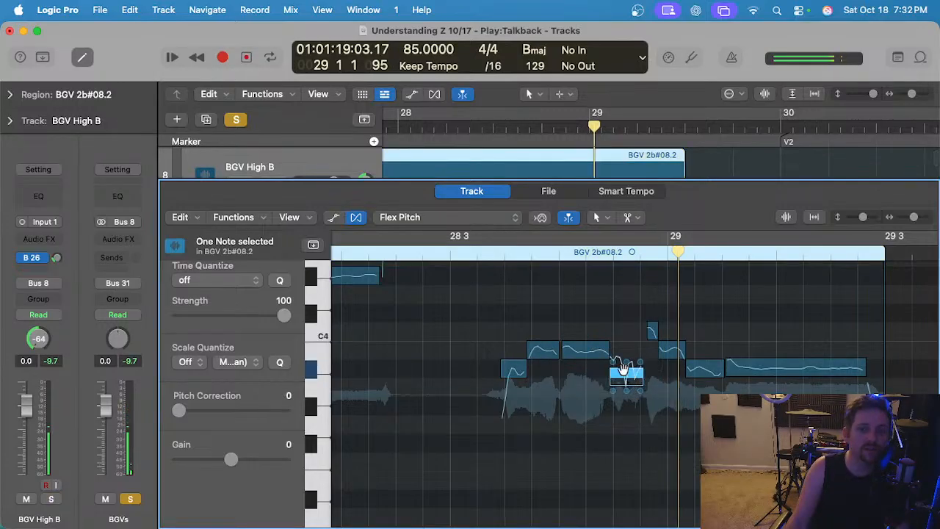
click(741, 368)
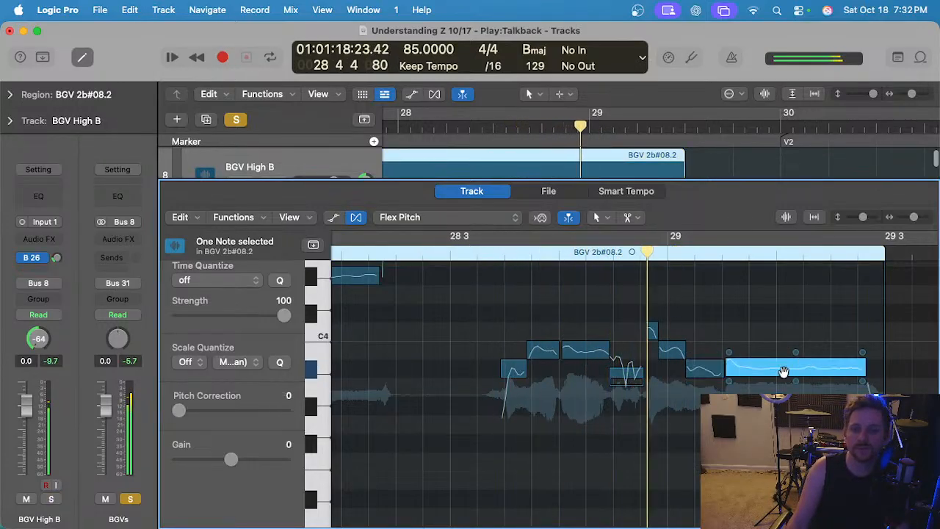
key(space)
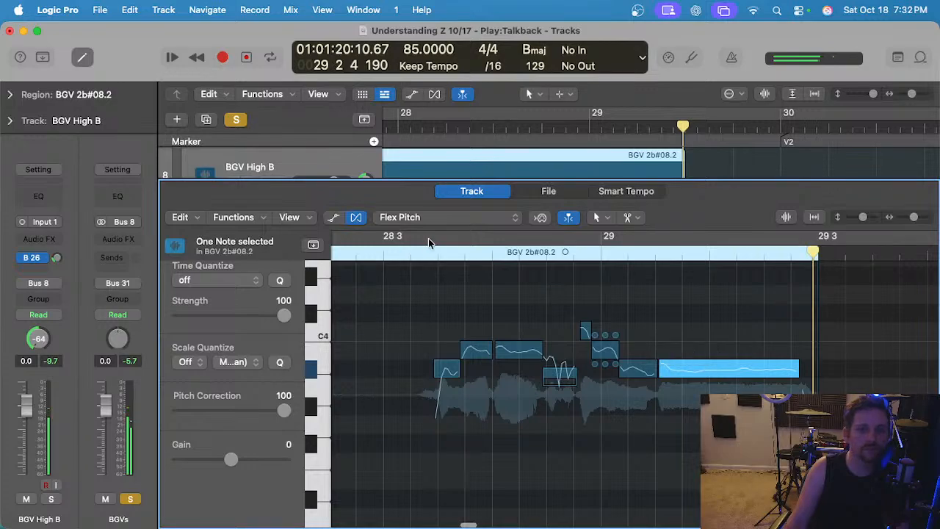
click(402, 251)
key(space)
scroll(499, 296, up, 2)
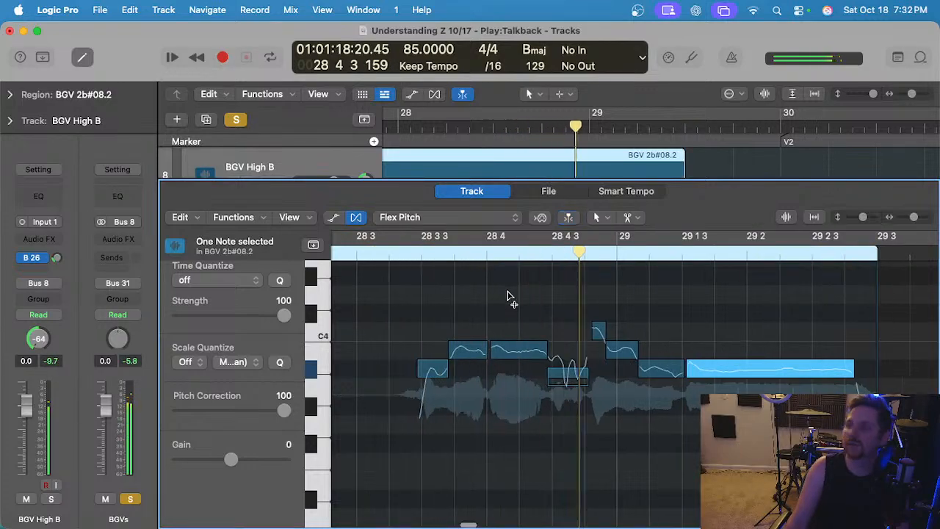
Shift the note preceding the long final note slightly earlier in time and audition the phrase.
click(595, 314)
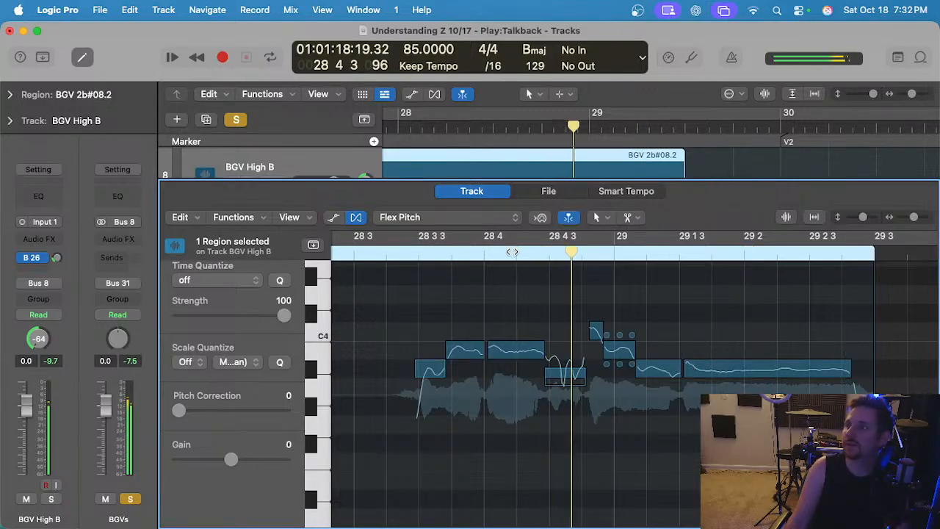
drag(639, 368, 644, 367)
click(387, 252)
click(545, 311)
key(space)
scroll(546, 312, down, 2)
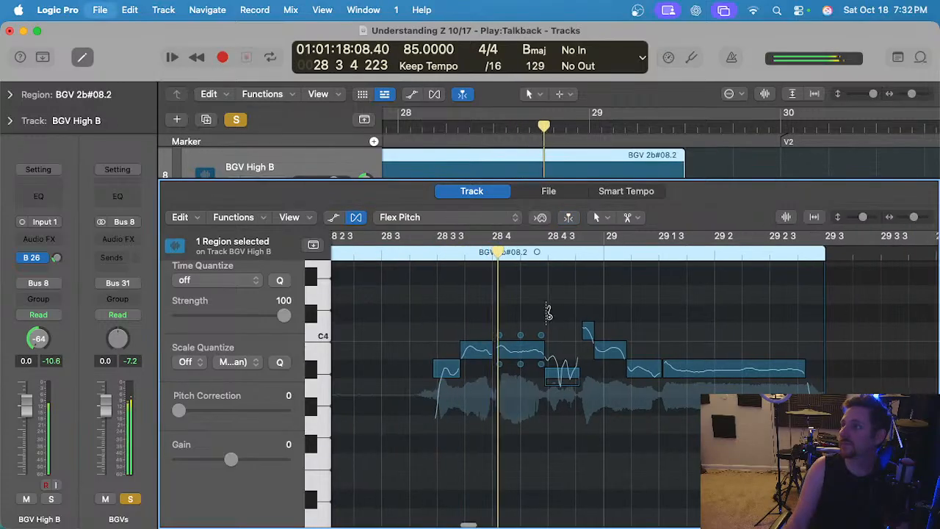
drag(634, 369, 623, 370)
click(504, 294)
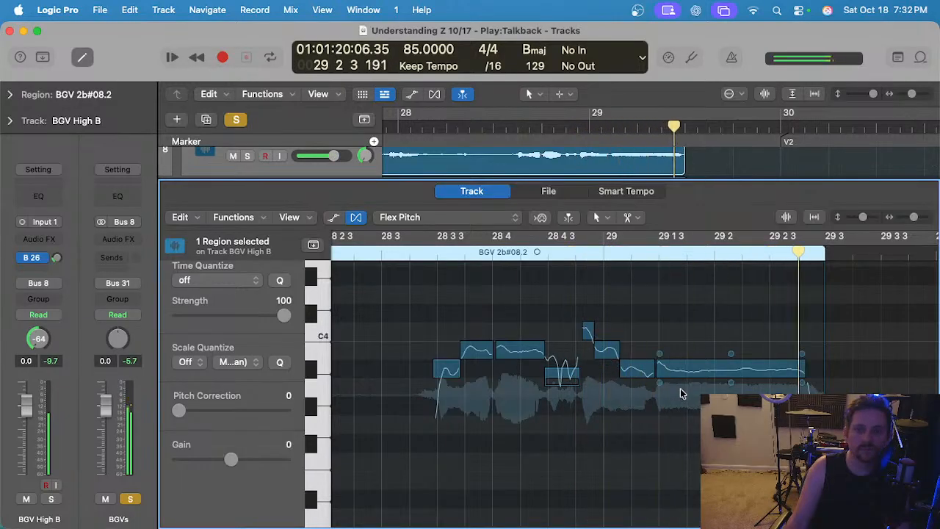
Move the start of the long final note slightly later and play back the phrase from 28 3.
click(659, 370)
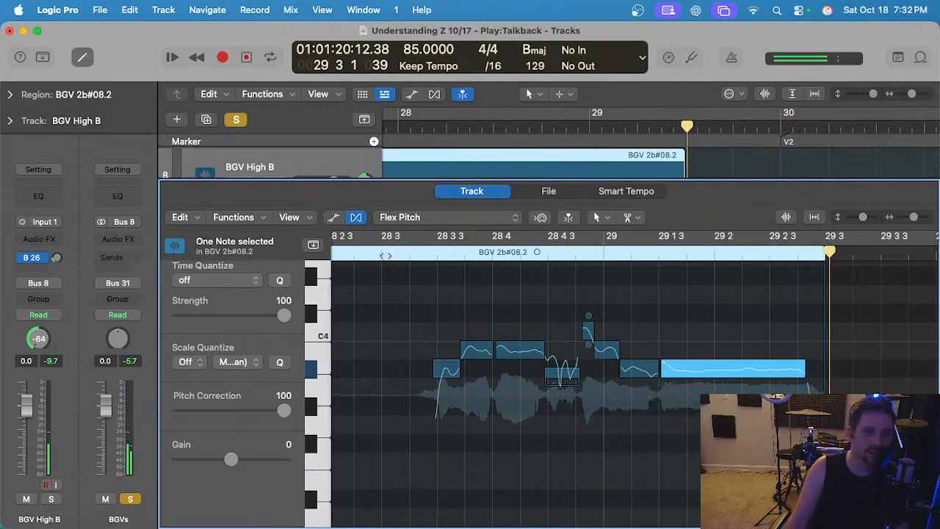
click(385, 256)
scroll(479, 307, down, 2)
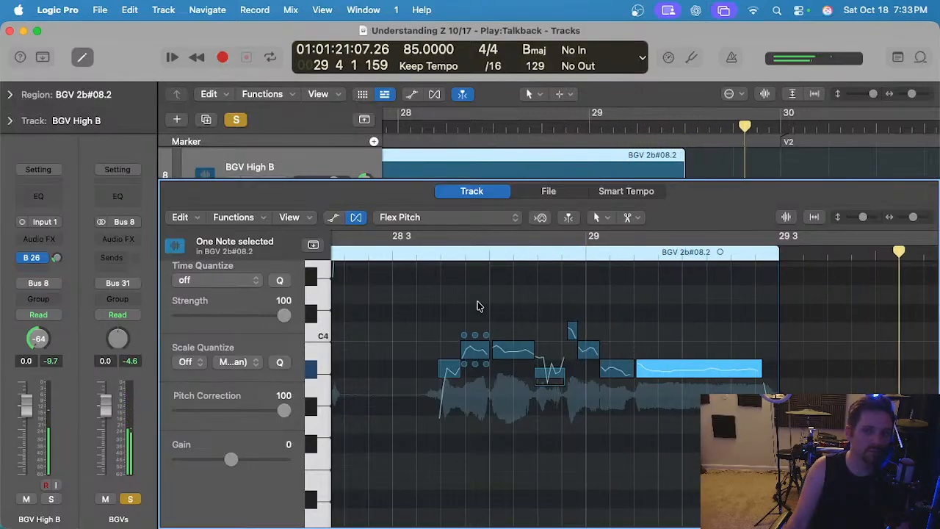
key(space)
Close the audio editor and add a short fade-out to the end of the BGV High B region near 29 3.
key(e)
scroll(644, 247, up, 4)
scroll(750, 241, up, 3)
scroll(793, 240, up, 2)
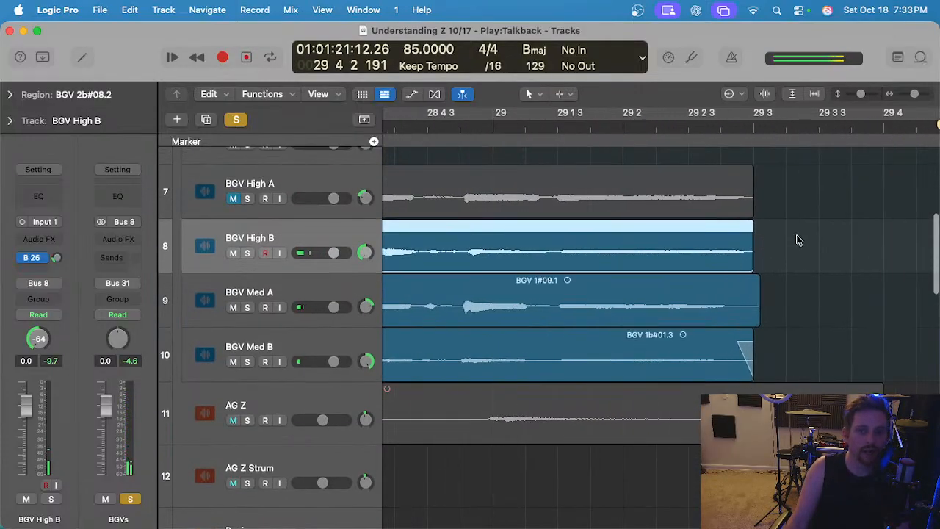
click(799, 240)
drag(751, 223, 744, 222)
click(777, 253)
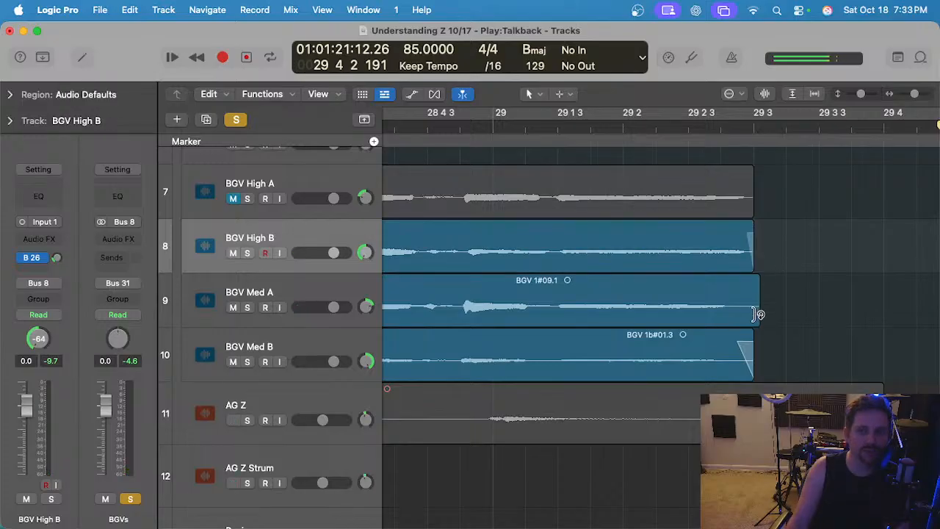
Trim the end of region BGV 1#09.1 on BGV Med A to about 29 3 and add a short fade-out.
drag(756, 320, 749, 320)
click(771, 302)
drag(751, 275, 736, 274)
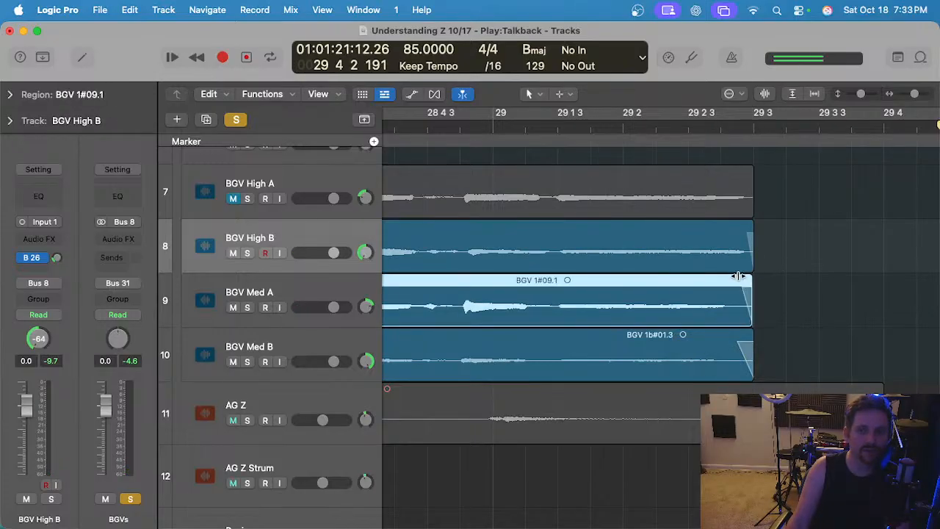
Unmute and select the BGV High A track, and place the playhead at 21 4, just before the Chorus marker.
scroll(763, 275, down, 4)
scroll(747, 273, left, 4)
scroll(743, 272, left, 5)
scroll(741, 271, down, 3)
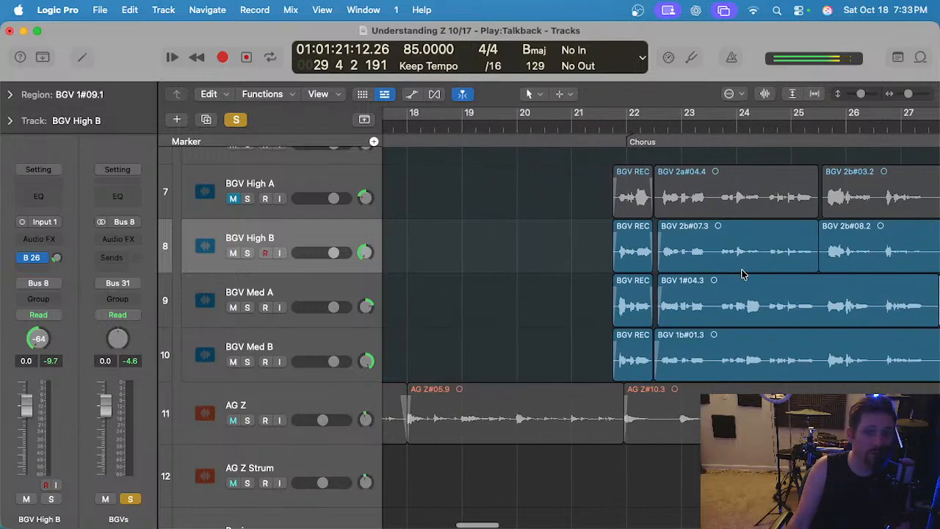
click(234, 199)
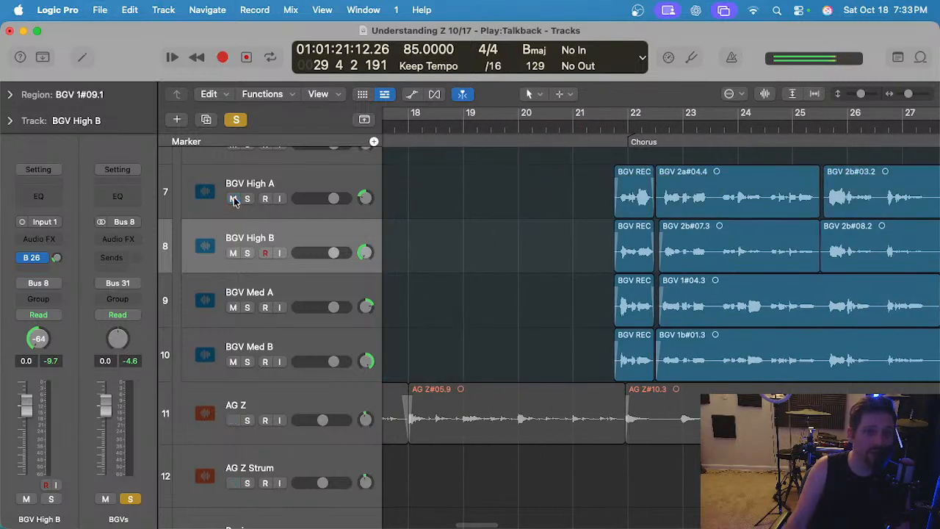
click(534, 226)
scroll(544, 216, right, 4)
scroll(542, 218, up, 3)
click(257, 243)
click(545, 214)
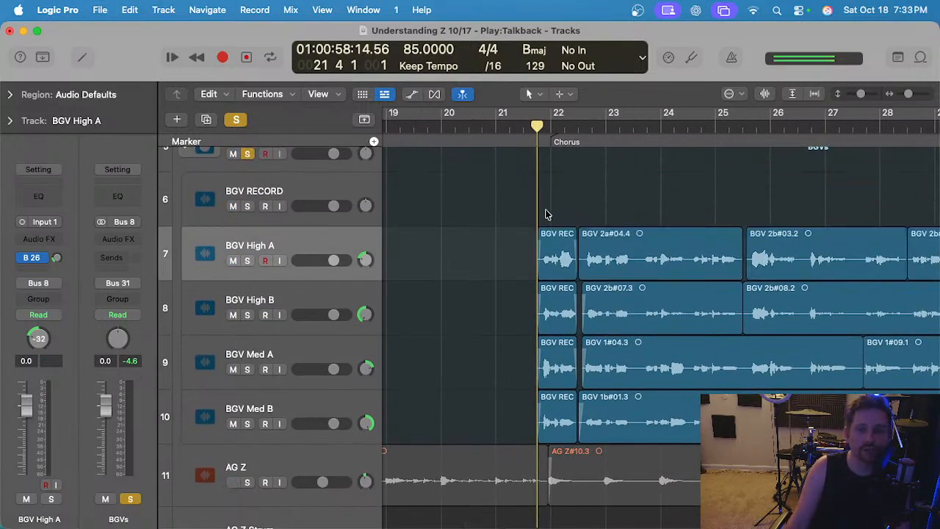
Select all four BGV High A regions and open them in the audio track editor in Flex Pitch mode.
scroll(546, 213, down, 1)
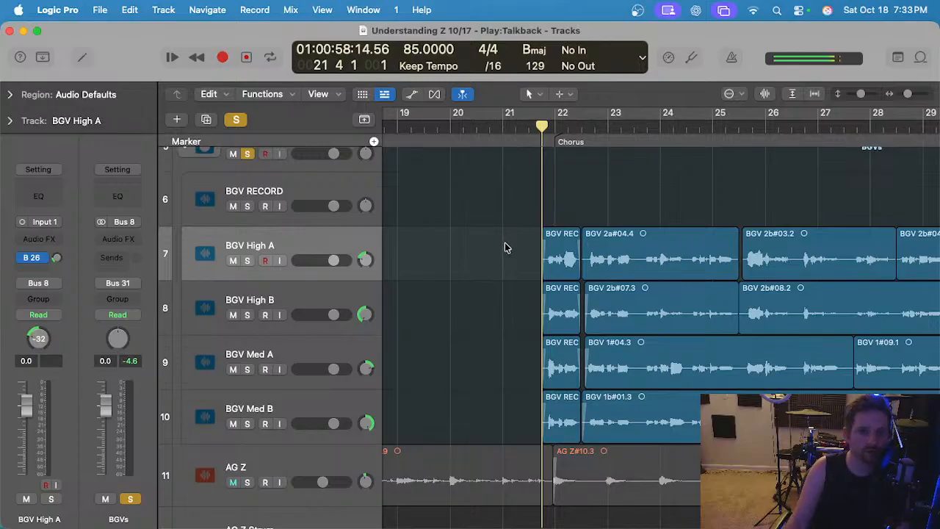
scroll(506, 247, down, 2)
mouse_move(759, 254)
mouse_down()
mouse_move(463, 235)
mouse_move(769, 264)
mouse_up()
click(476, 229)
key(e)
click(376, 218)
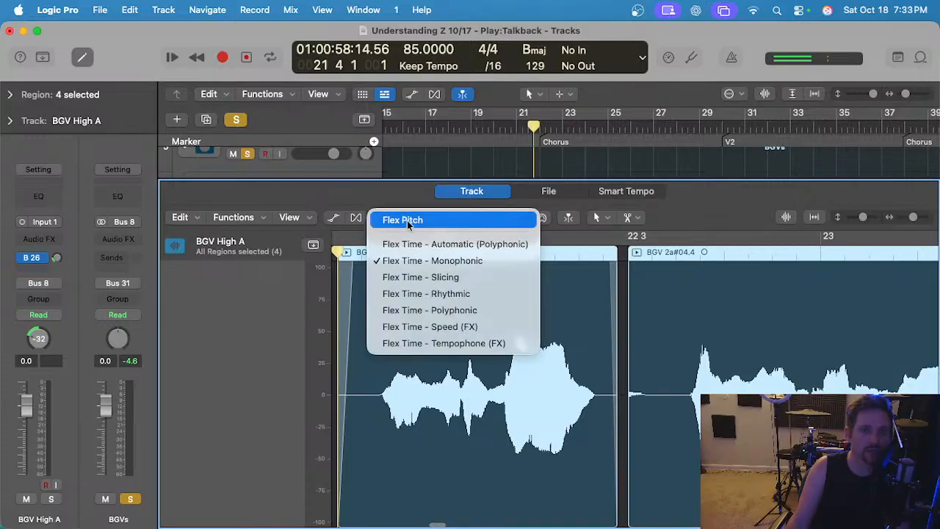
click(407, 220)
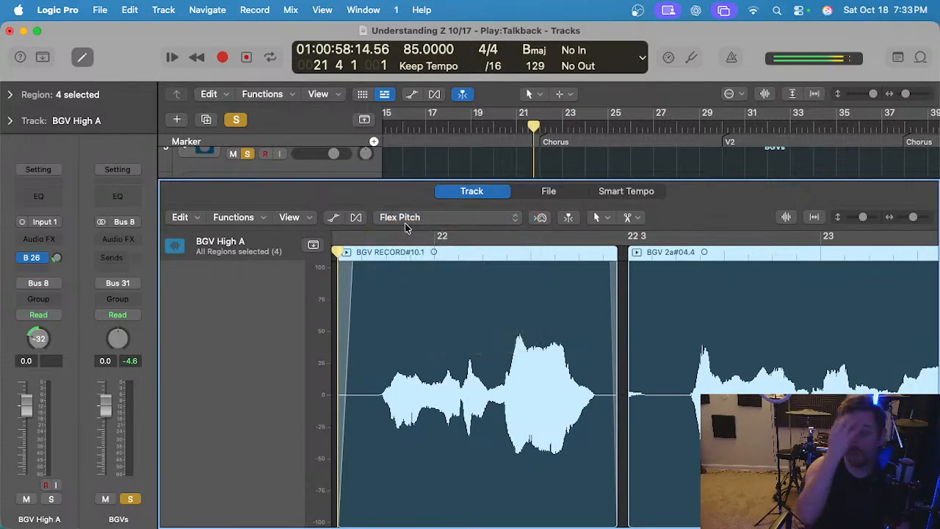
key(e)
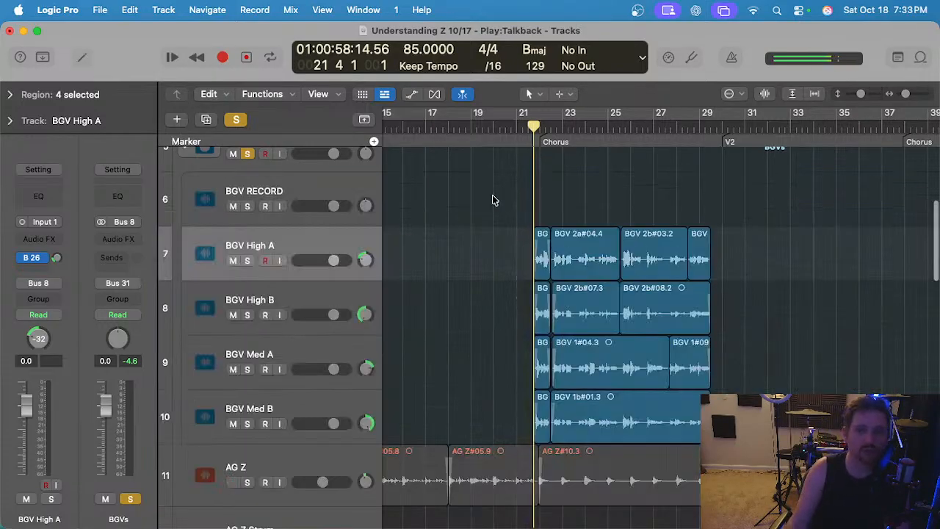
drag(513, 251, 696, 260)
key(e)
Play the first phrase and snap the four main notes of BGV RECORD#10.1 to pitch.
key(space)
scroll(482, 362, up, 2)
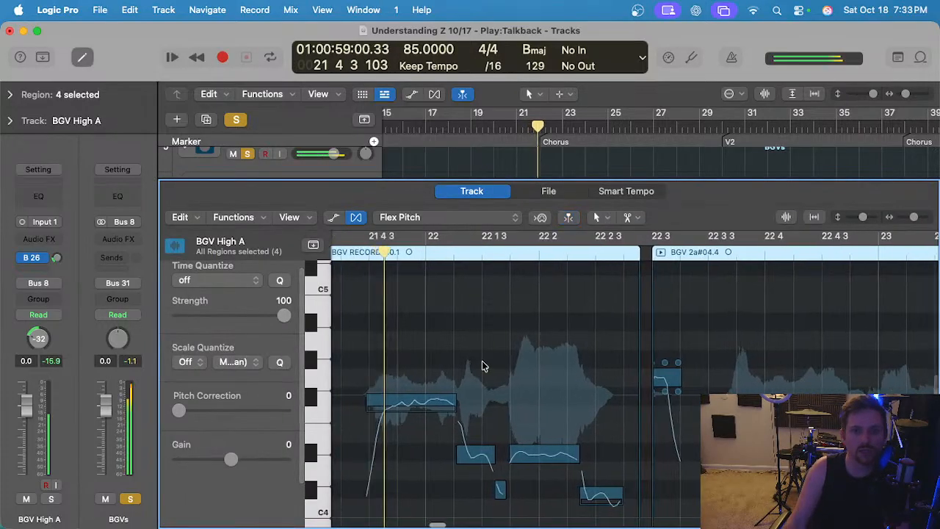
scroll(477, 389, left, 2)
double_click(478, 402)
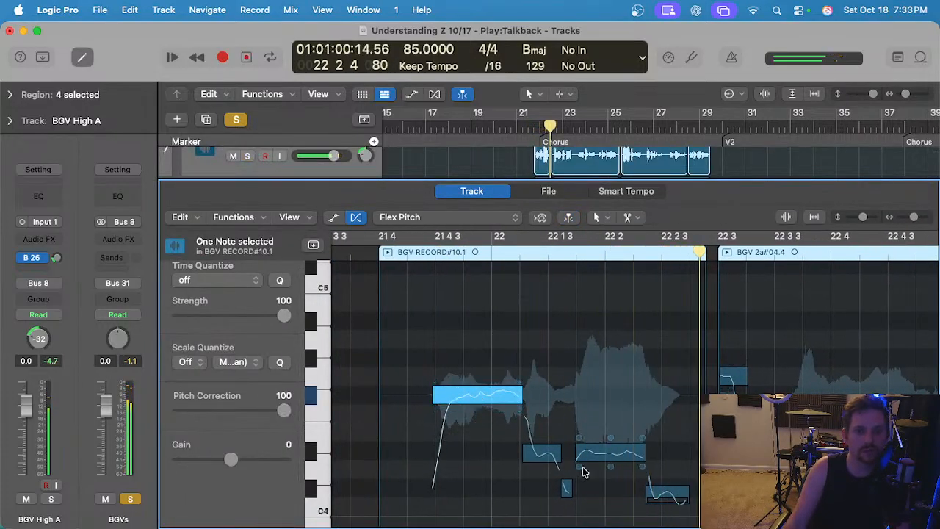
click(544, 454)
click(609, 451)
click(666, 489)
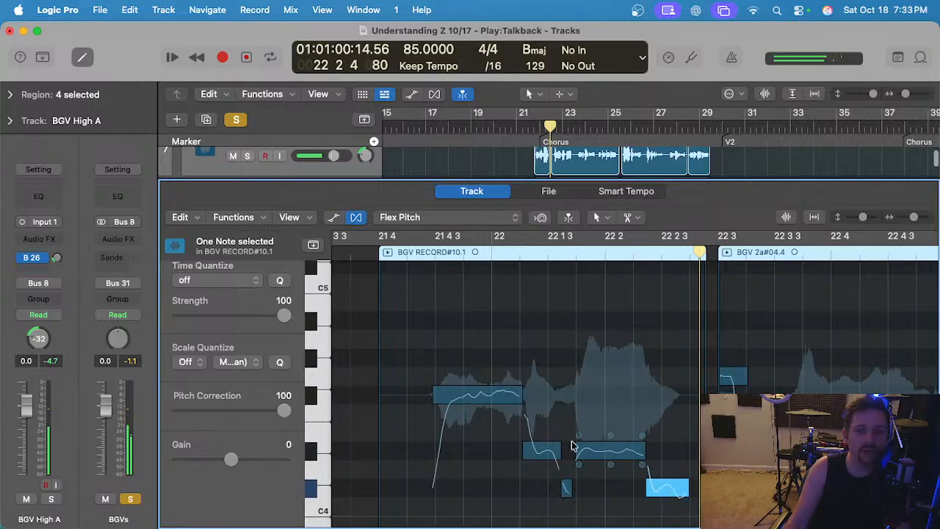
Move the start of the last note in BGV RECORD#10.1 slightly later and replay the phrase.
double_click(407, 254)
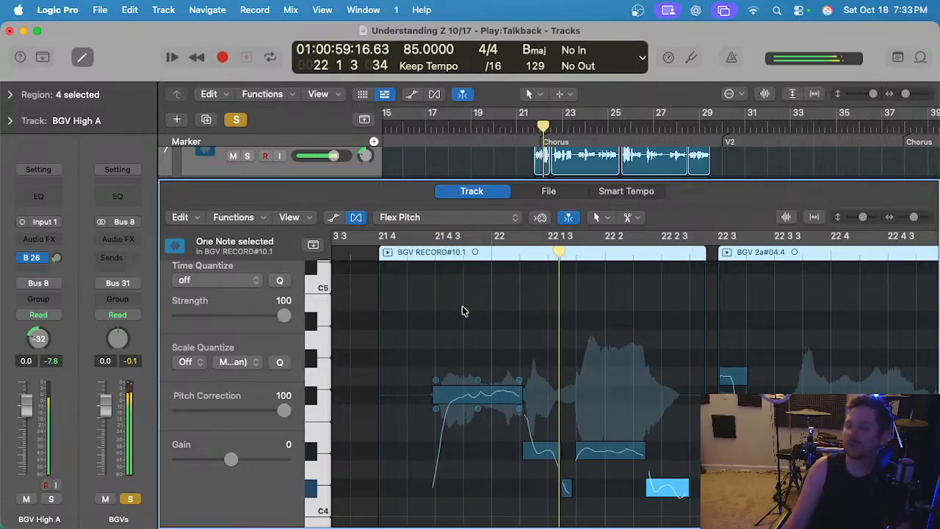
scroll(462, 311, down, 2)
scroll(462, 311, right, 1)
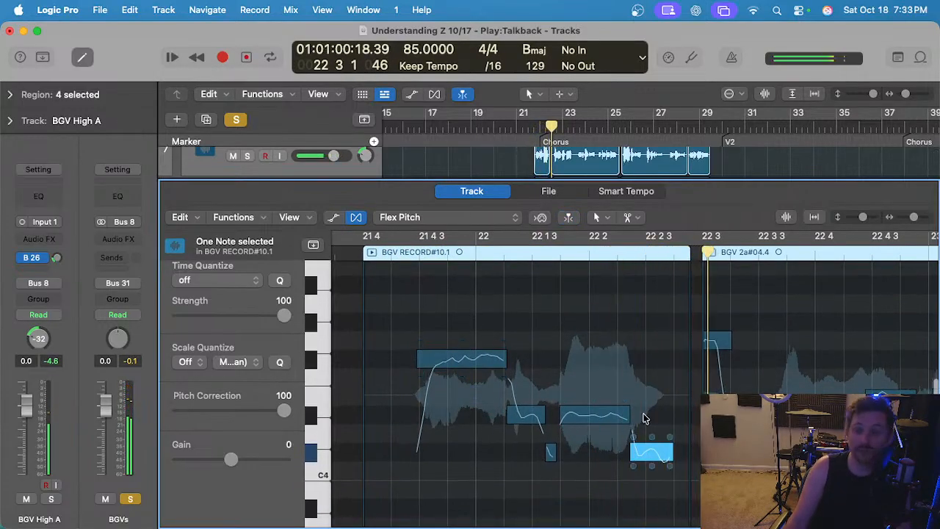
drag(630, 448, 639, 448)
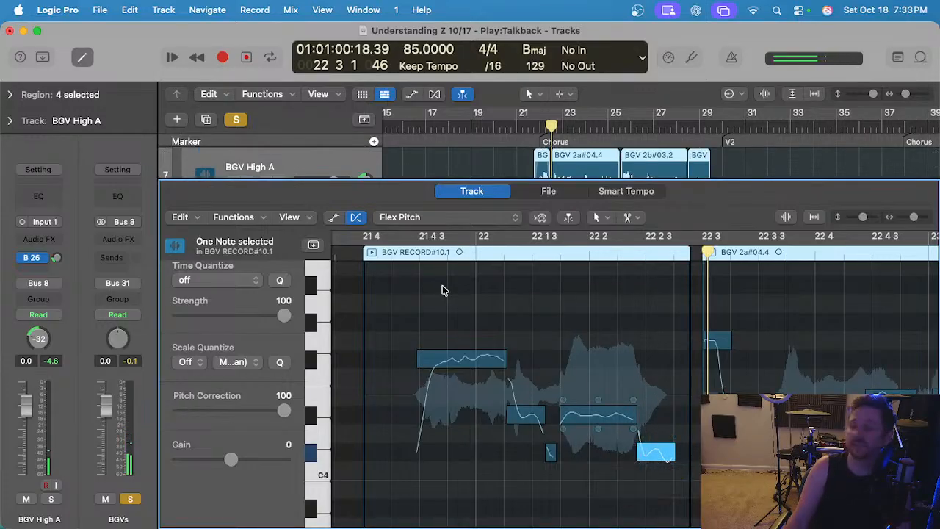
scroll(442, 285, left, 1)
click(350, 252)
click(469, 323)
key(space)
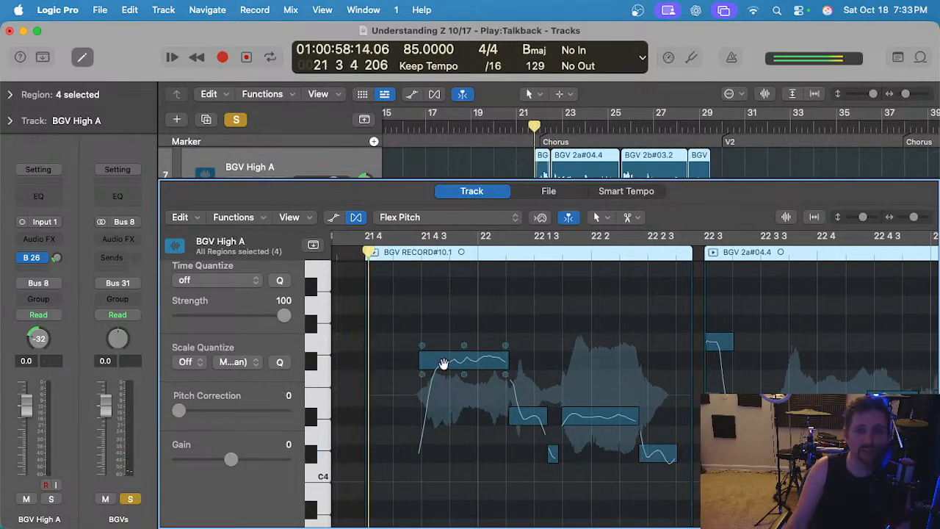
Split the opening slide off the first note in BGV RECORD#10.1 and adjust the remaining note's pitch drift.
mouse_move(423, 347)
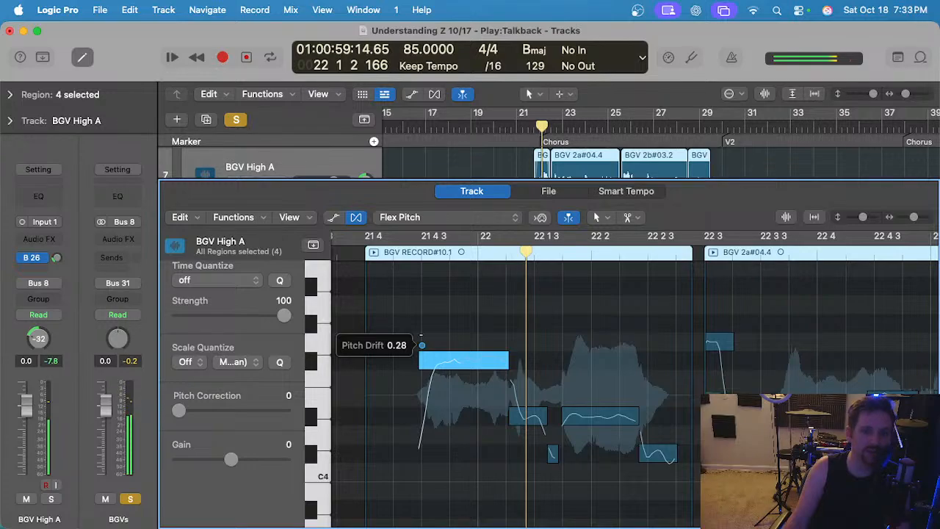
double_click(439, 371)
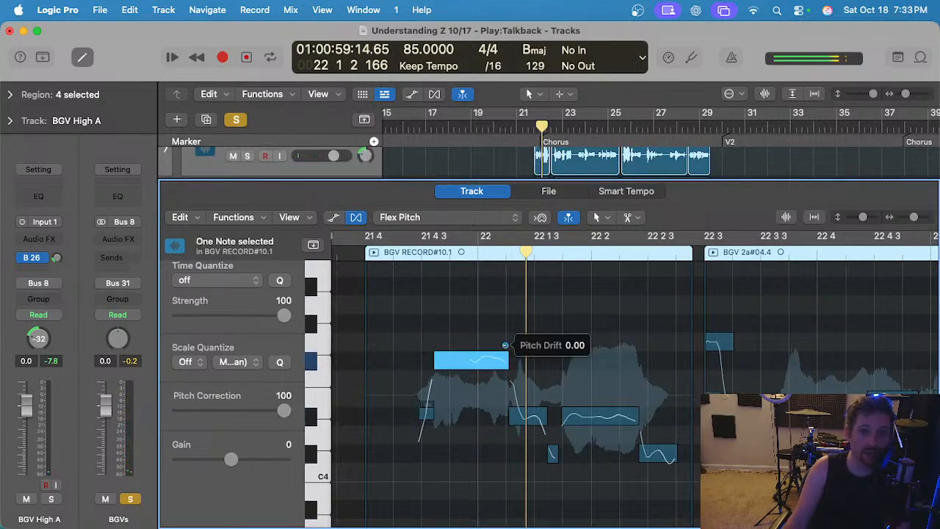
click(470, 323)
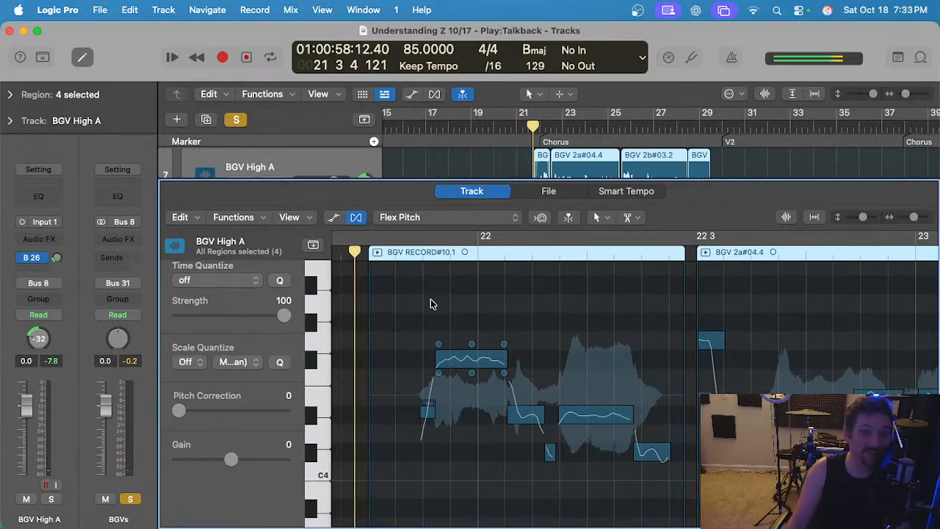
Audition the phrase and move the start of the final C#4 note in BGV RECORD#10.1 later, to about 22 2 3.
click(595, 424)
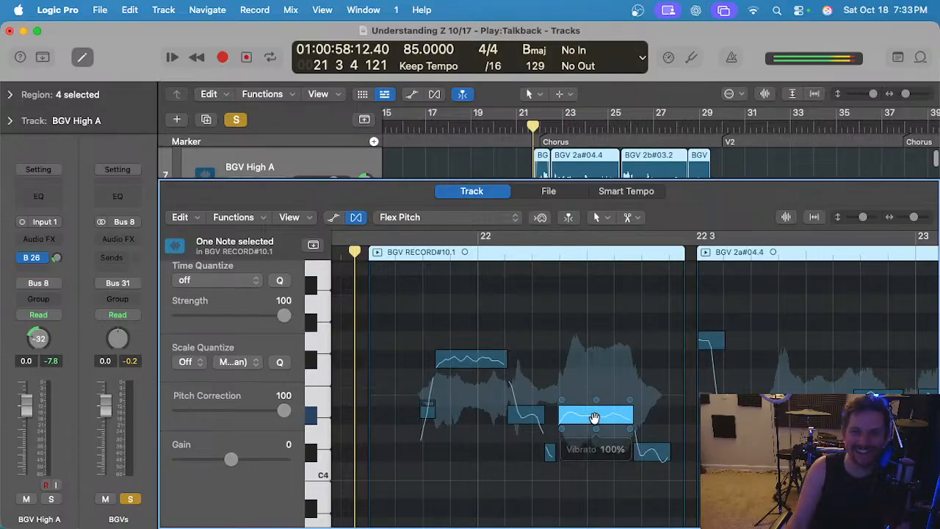
key(space)
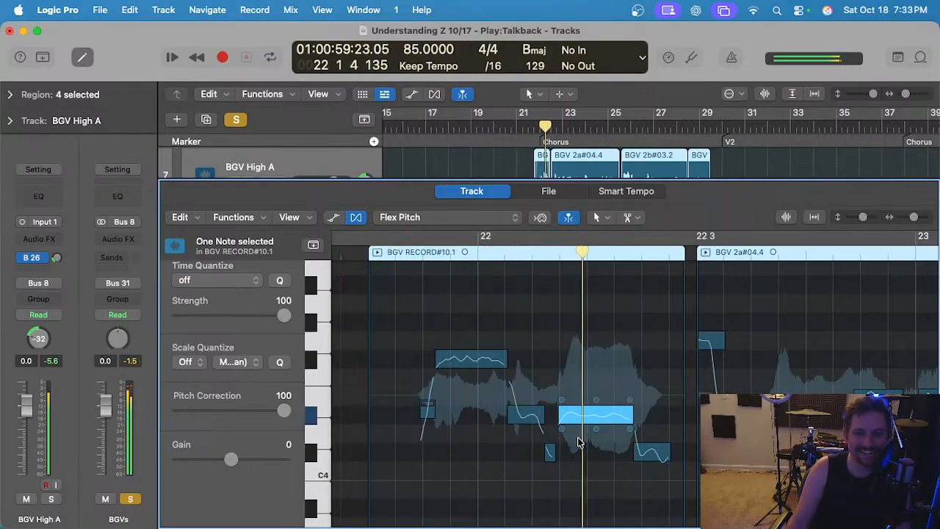
drag(509, 454, 520, 453)
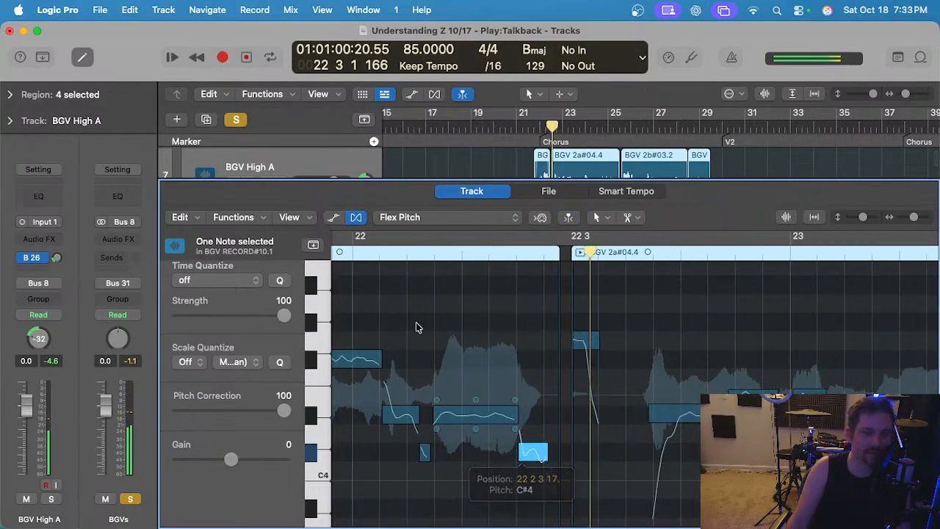
scroll(411, 310, left, 3)
click(504, 325)
scroll(504, 331, left, 3)
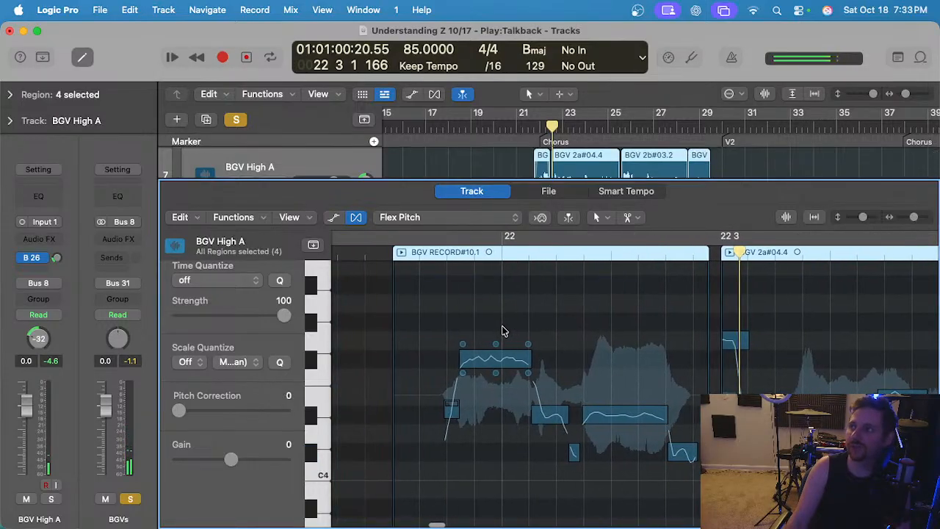
Save the project and play back the edited phrase from just before BGV RECORD#10.1.
click(379, 253)
key(super+s)
key(space)
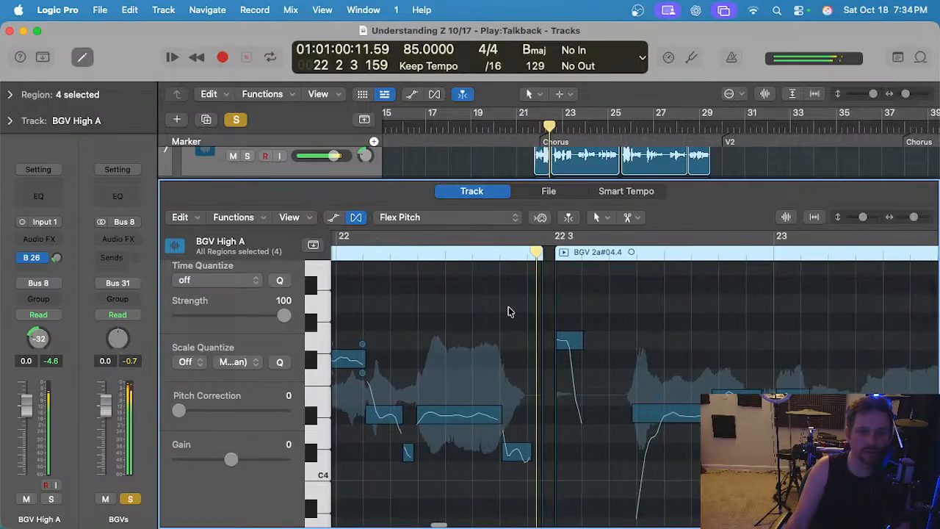
Trim the start of BGV 2a#04.4 on BGV High A to the playhead at about 22 3 1.
key(e)
key(z)
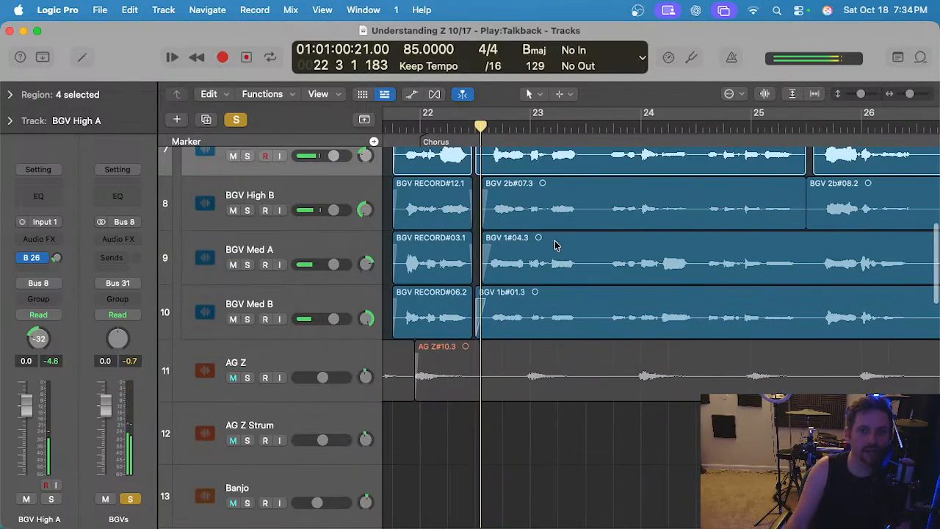
click(469, 215)
scroll(491, 202, left, 5)
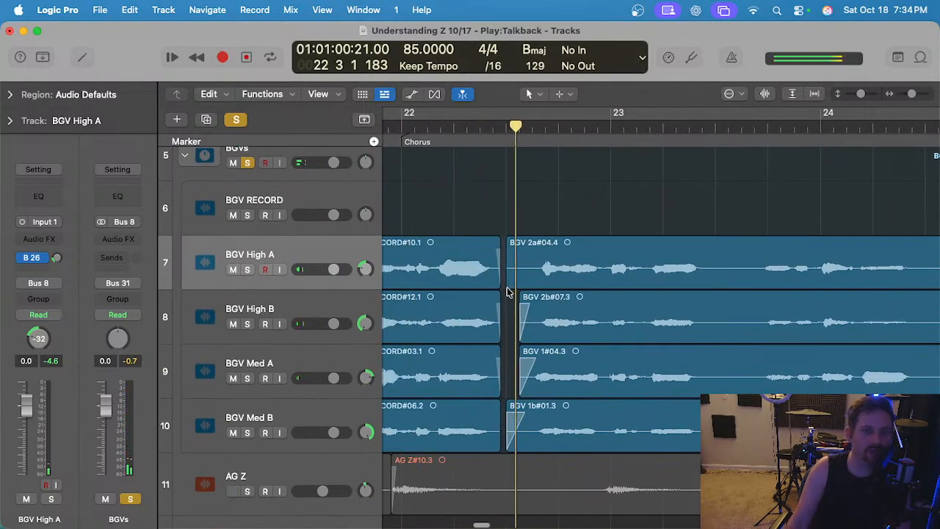
drag(507, 292, 517, 281)
click(515, 226)
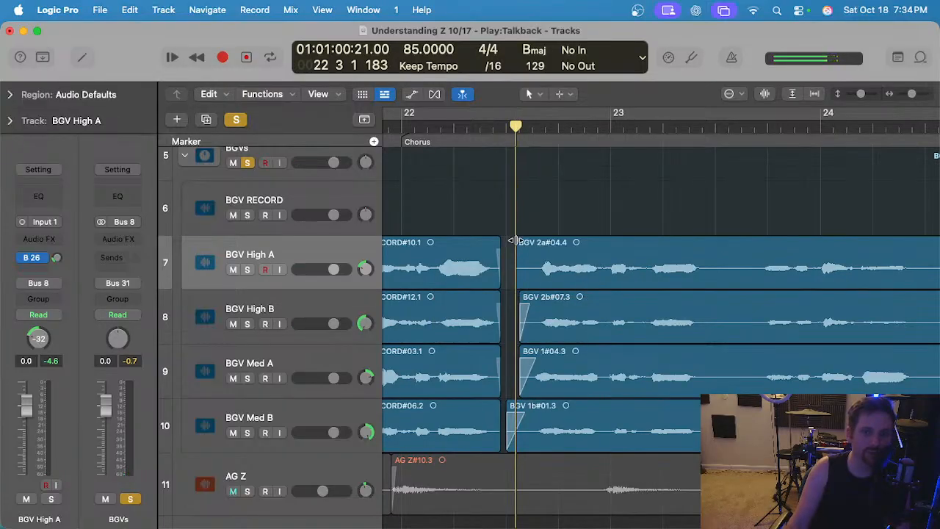
drag(515, 241, 529, 240)
click(508, 214)
scroll(522, 221, down, 5)
In the Flex Pitch view of BGV 2a#04.4, split the opening slide off the first long note and smooth the next note's pitch curve.
click(579, 287)
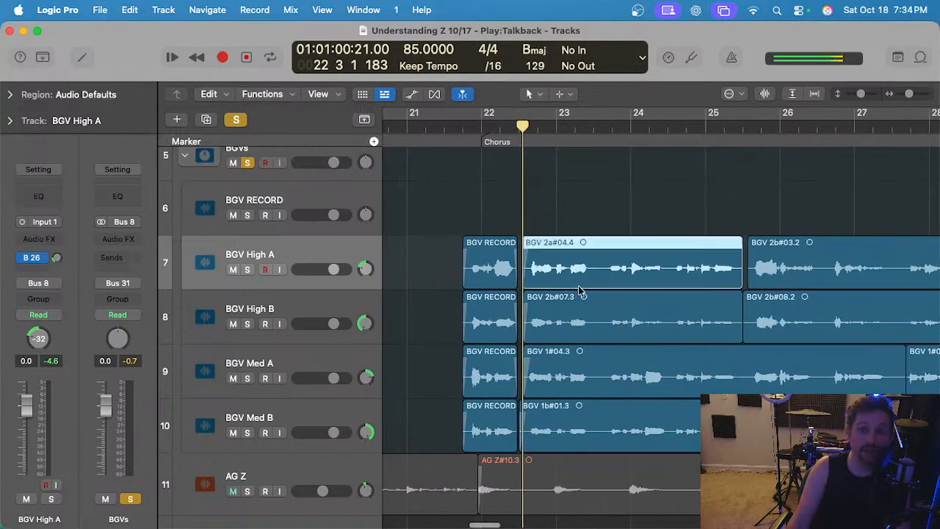
key(e)
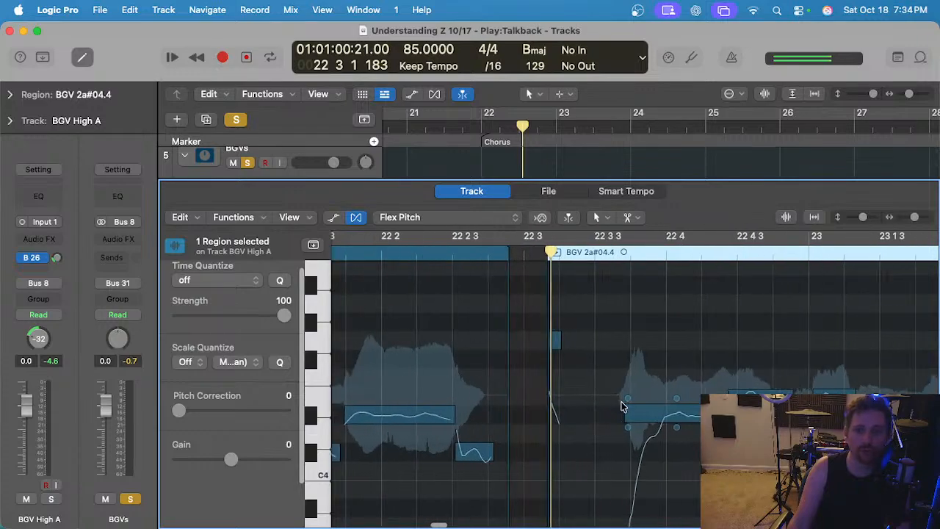
click(676, 411)
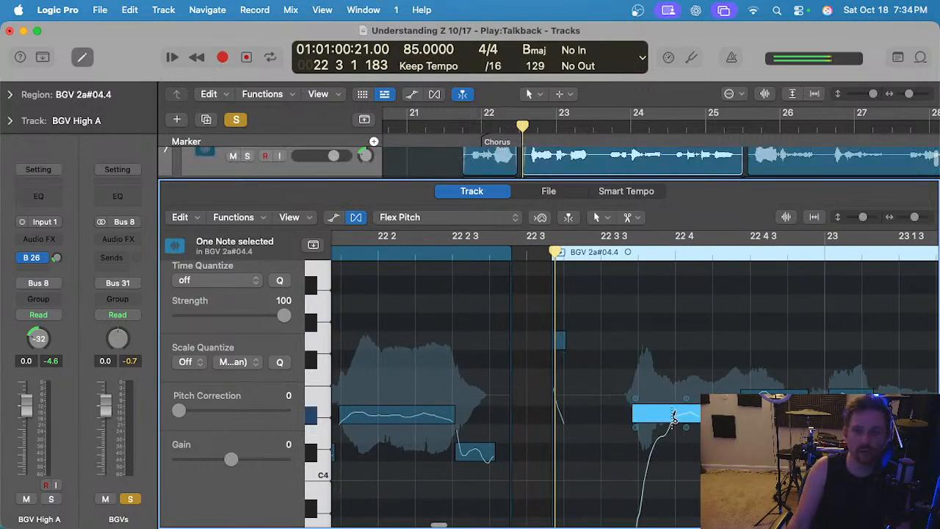
super+click(671, 415)
scroll(617, 359, right, 5)
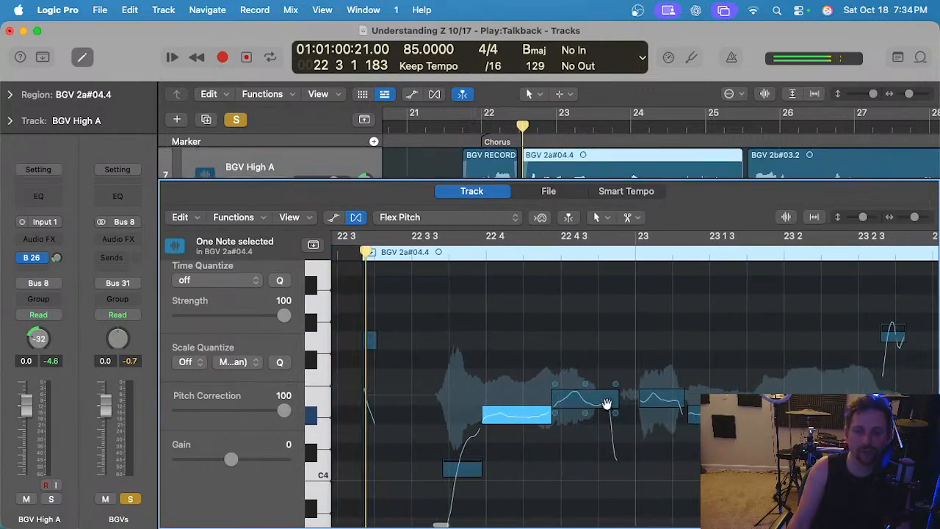
click(593, 404)
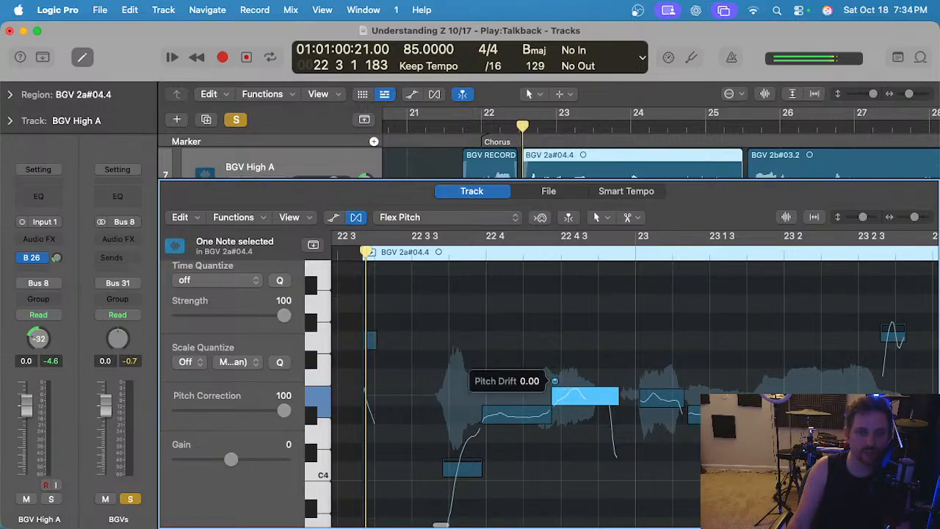
drag(585, 413, 585, 426)
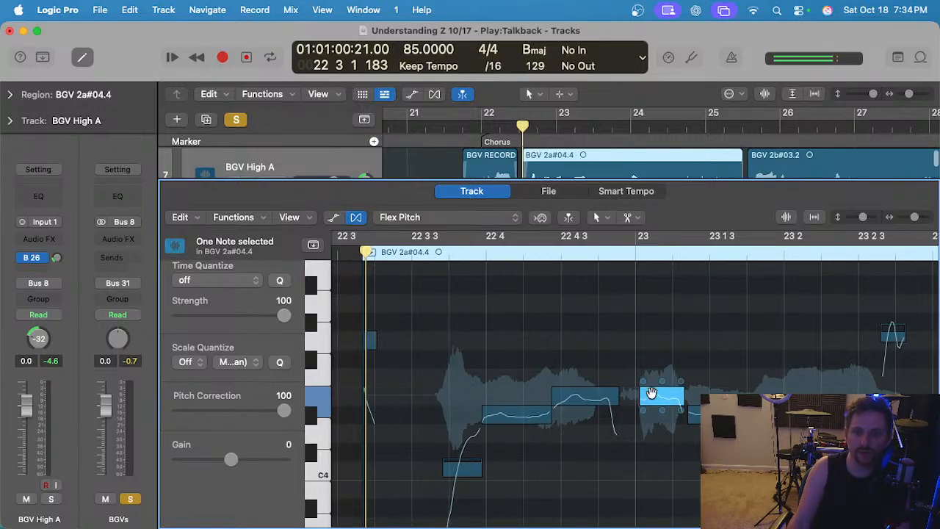
Audition BGV 2a#04.4 and move the starts of its notes near 22 4 3 and bar 23 slightly later.
key(space)
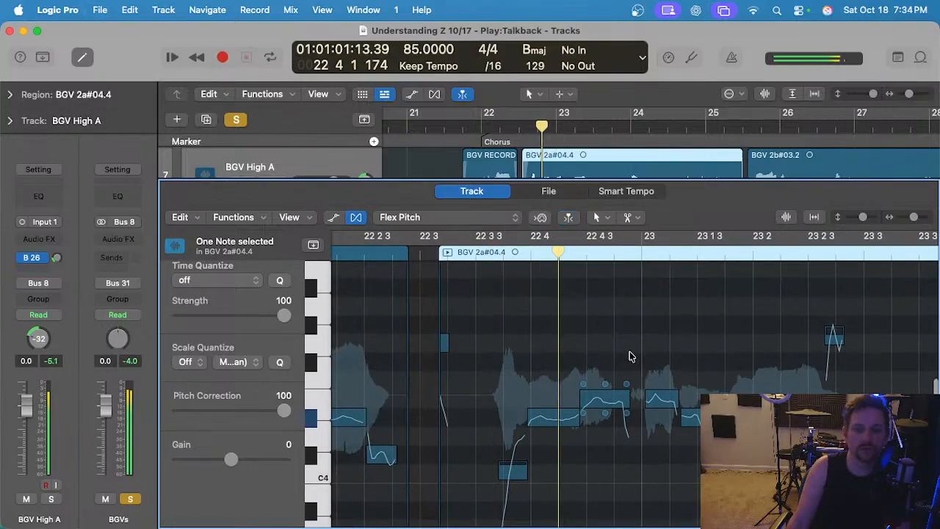
key(space)
drag(646, 398, 651, 399)
drag(584, 399, 588, 399)
key(space)
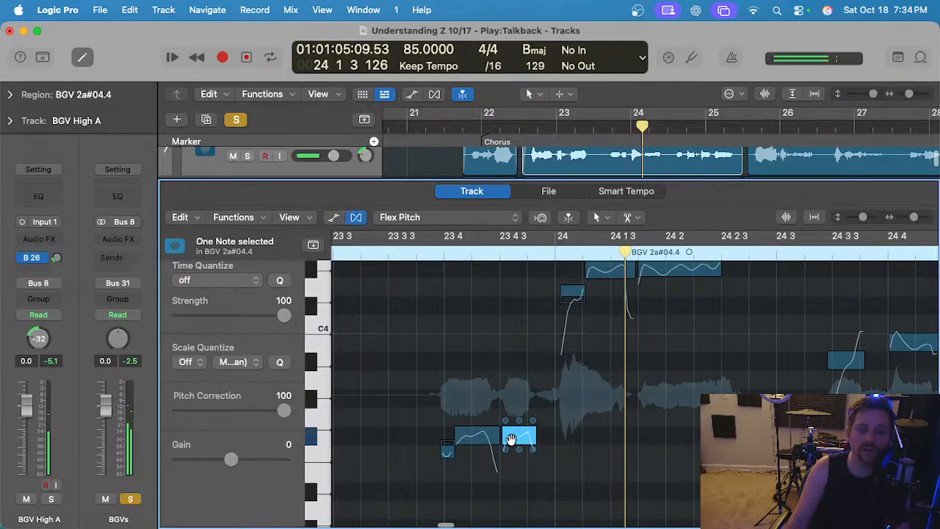
Adjust the pitch drift of the notes around 23 4, smooth the vibrato of the long note at 24 2, and replay the phrase.
scroll(511, 439, up, 2)
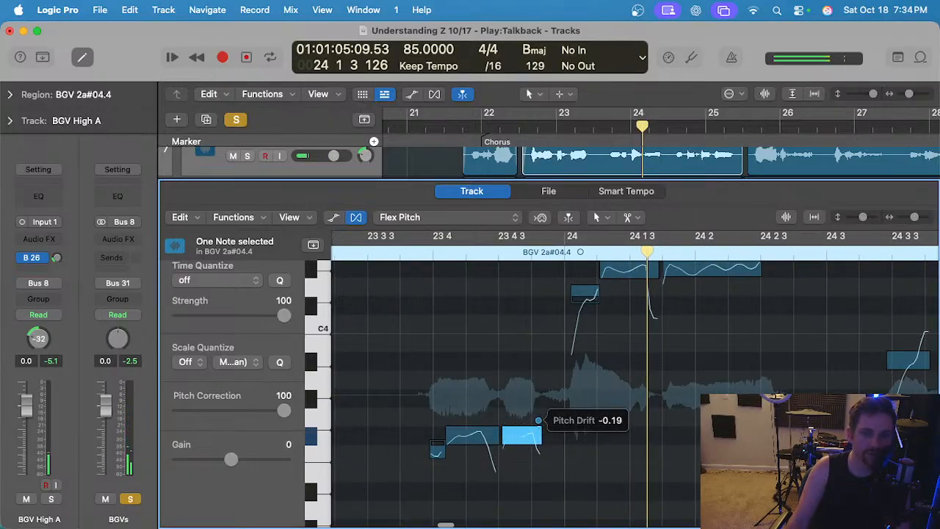
drag(472, 450, 519, 438)
scroll(520, 438, up, 3)
click(600, 316)
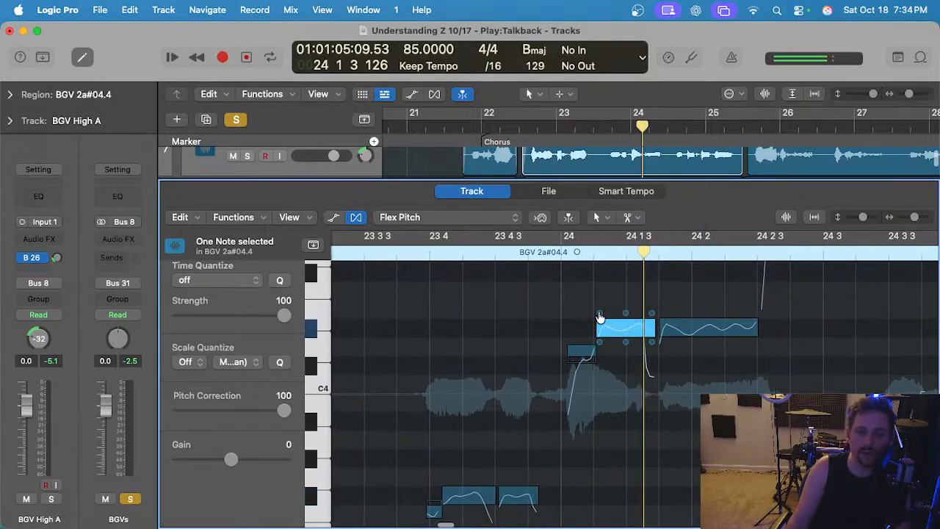
click(705, 344)
click(705, 344)
drag(709, 343, 709, 340)
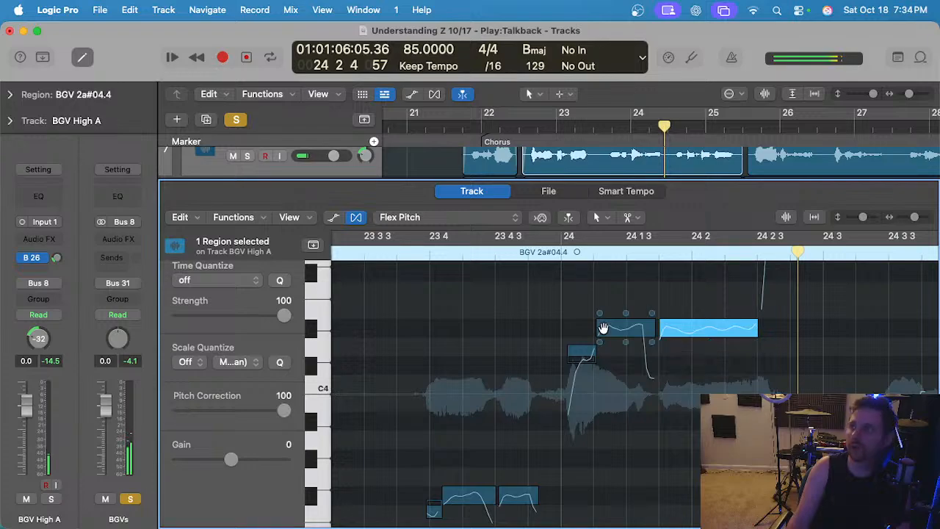
scroll(603, 328, down, 3)
click(431, 255)
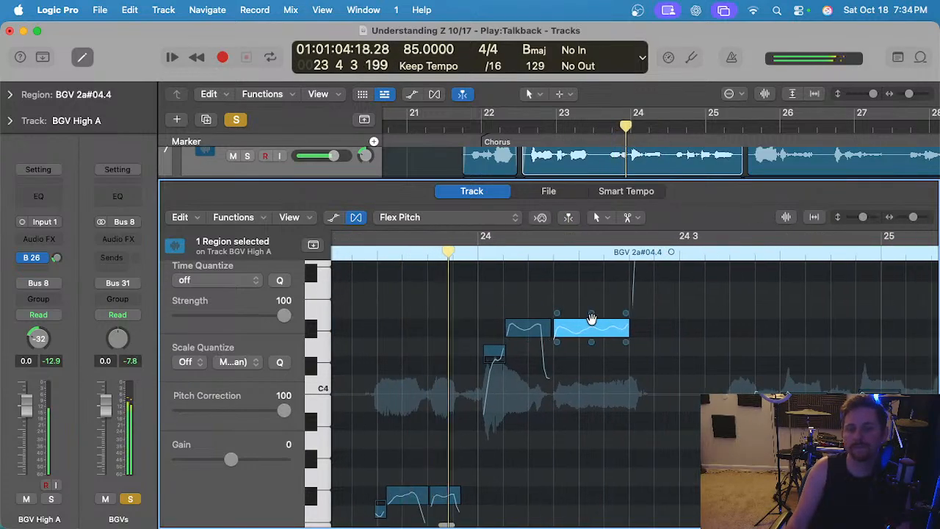
Split the sliding note near 24 3 3 in two and correct the pitch of both parts.
scroll(550, 345, up, 3)
scroll(551, 343, down, 4)
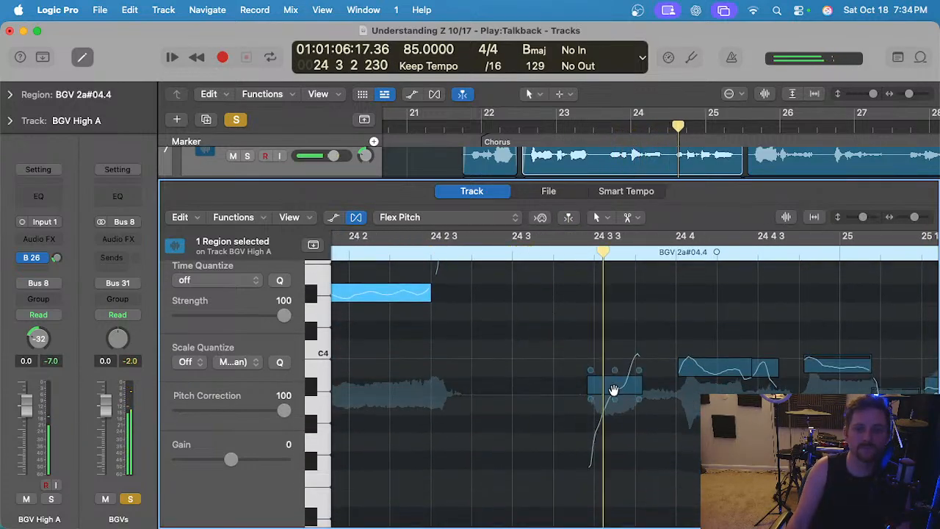
super+click(629, 385)
scroll(630, 381, up, 2)
click(647, 366)
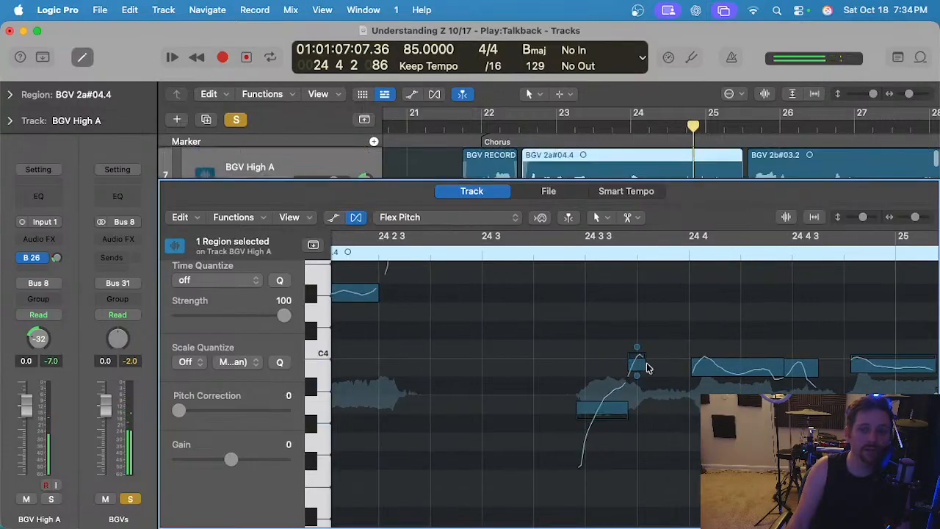
click(638, 361)
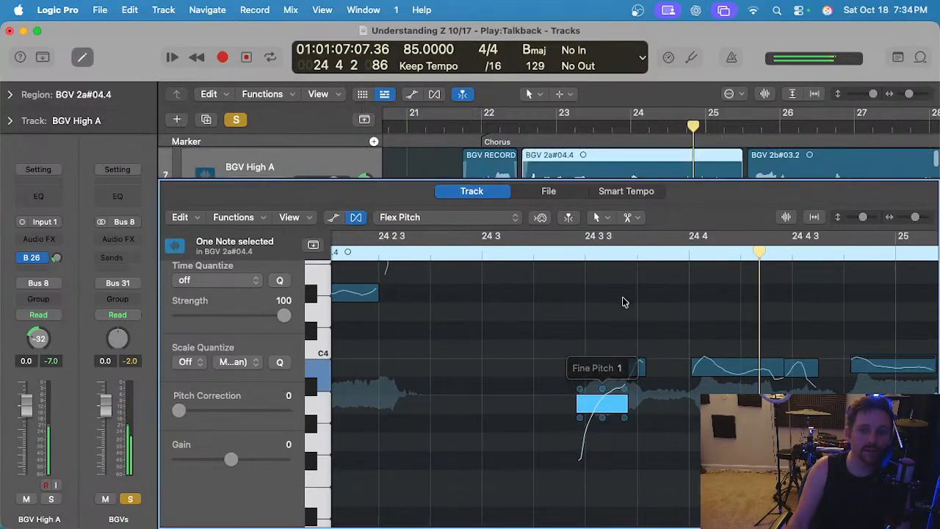
Correct the pitch of the notes from 24 4 through the final long note of BGV 2a#04.4.
click(740, 360)
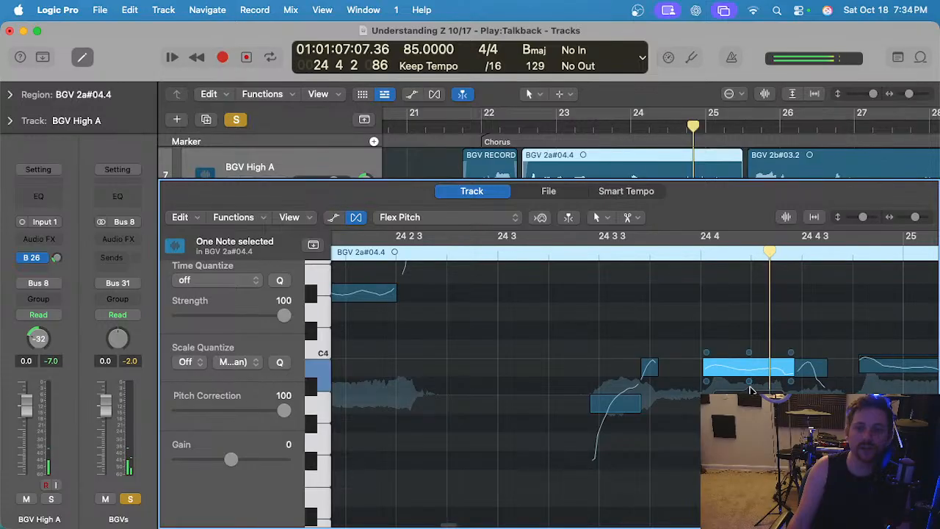
scroll(750, 389, right, 5)
click(587, 367)
click(661, 396)
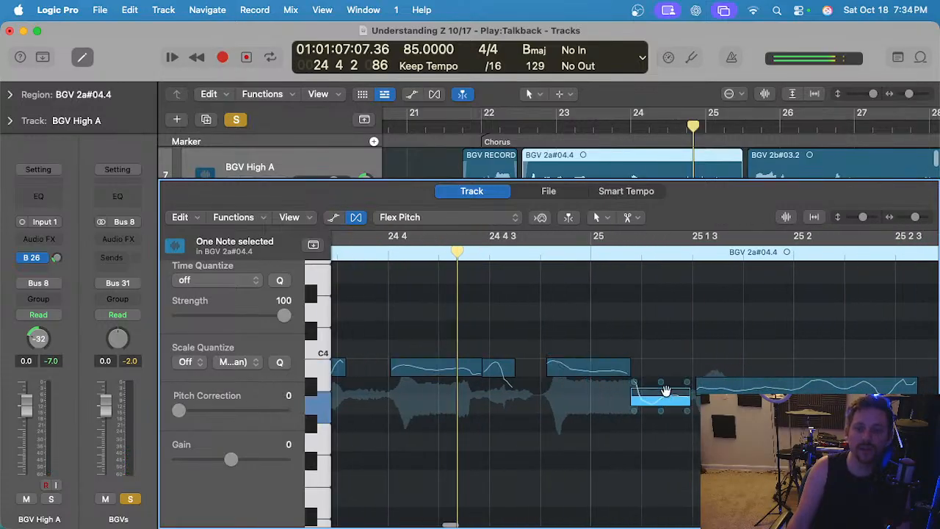
double_click(665, 390)
click(779, 387)
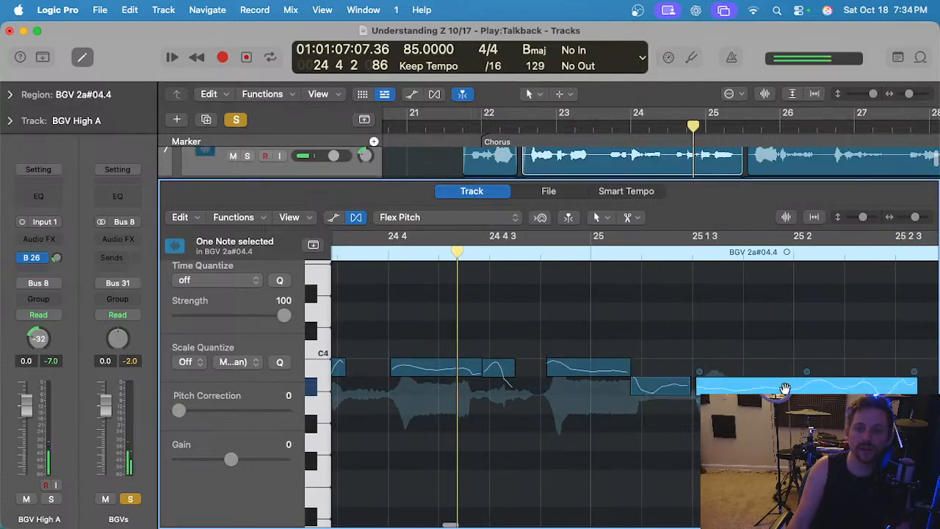
Adjust the vibrato of the note at 24 4 and replay the phrase from about 24 3.
click(444, 381)
key(super+z)
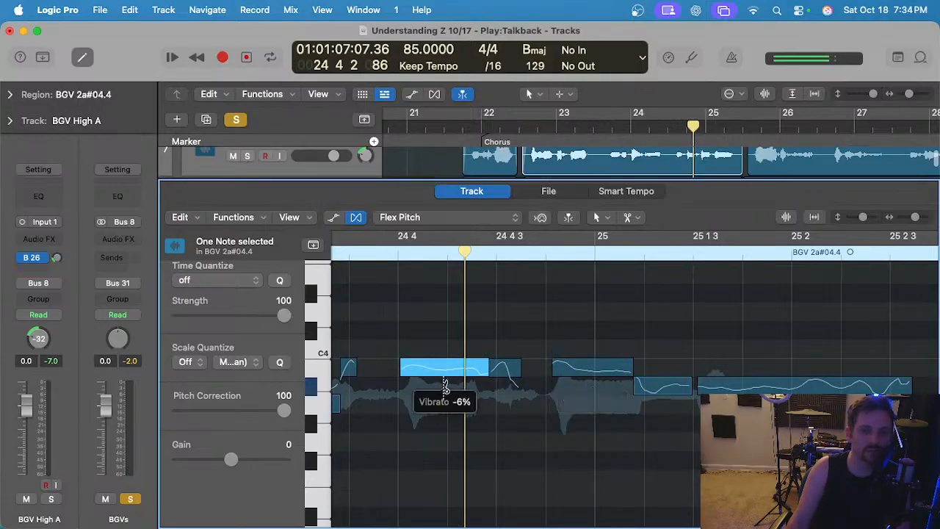
click(497, 414)
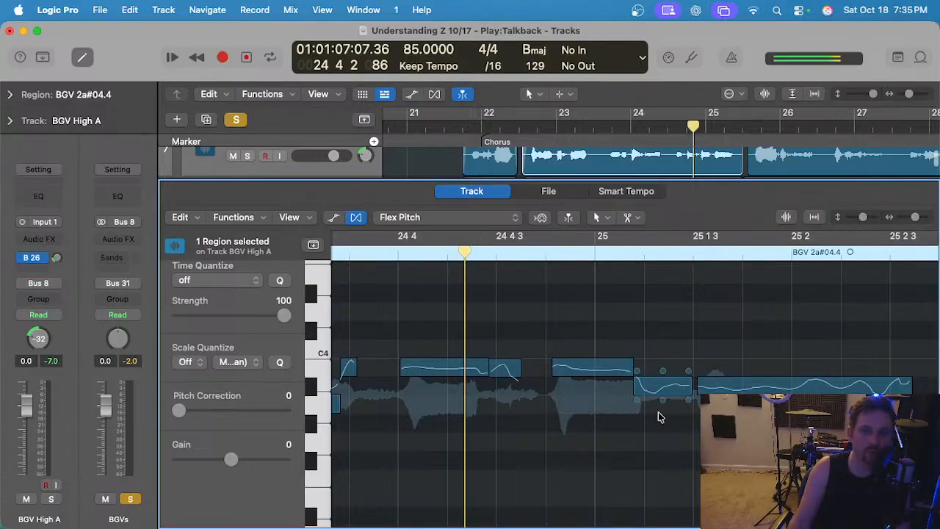
click(804, 388)
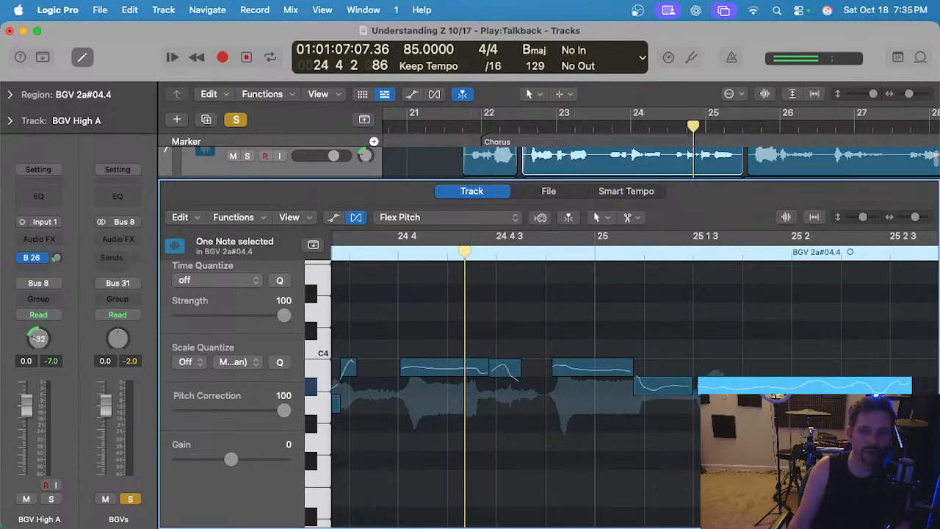
scroll(563, 243, left, 5)
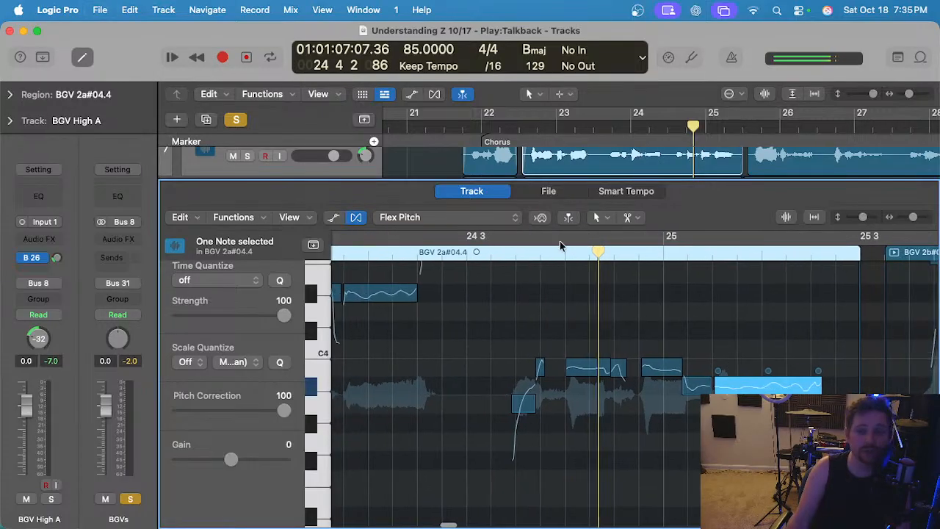
click(491, 252)
key(space)
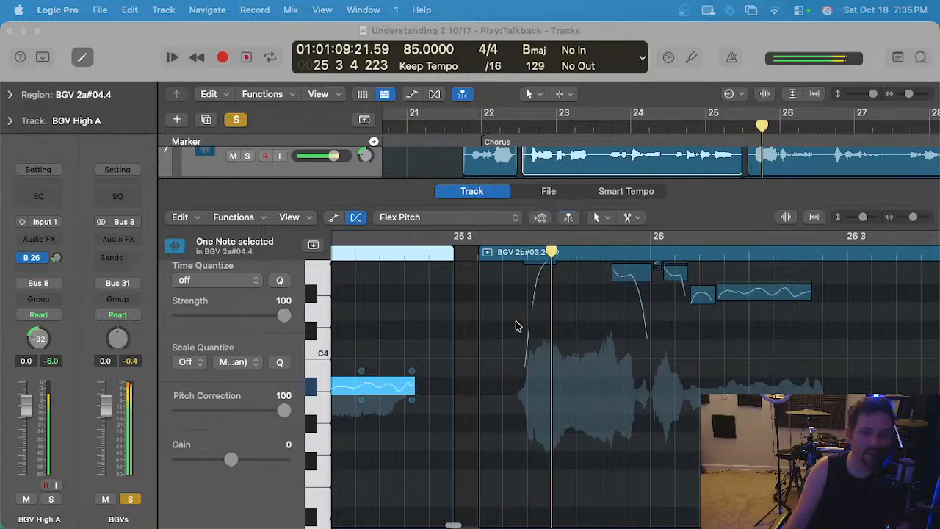
Replay the end of BGV 2a#04.4 and move the starts of its last two notes slightly later.
click(441, 254)
click(440, 254)
scroll(580, 333, up, 1)
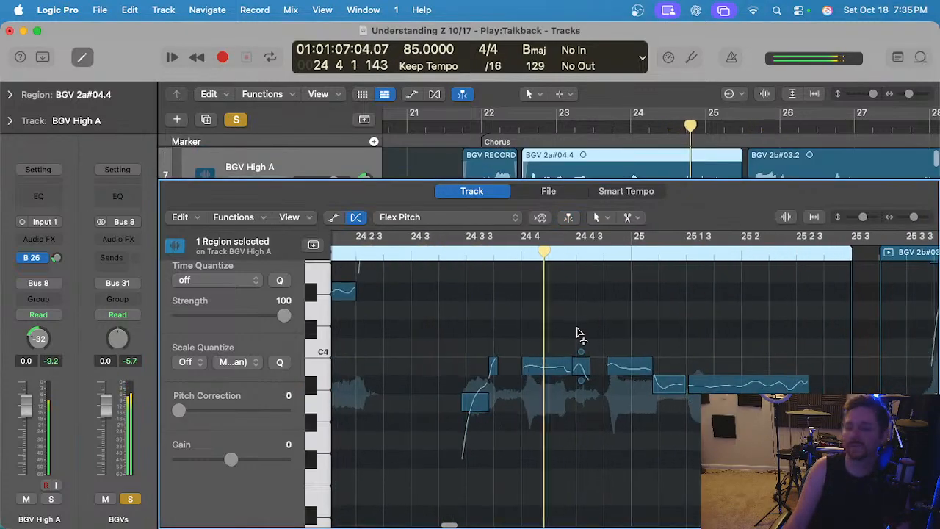
click(686, 383)
key(space)
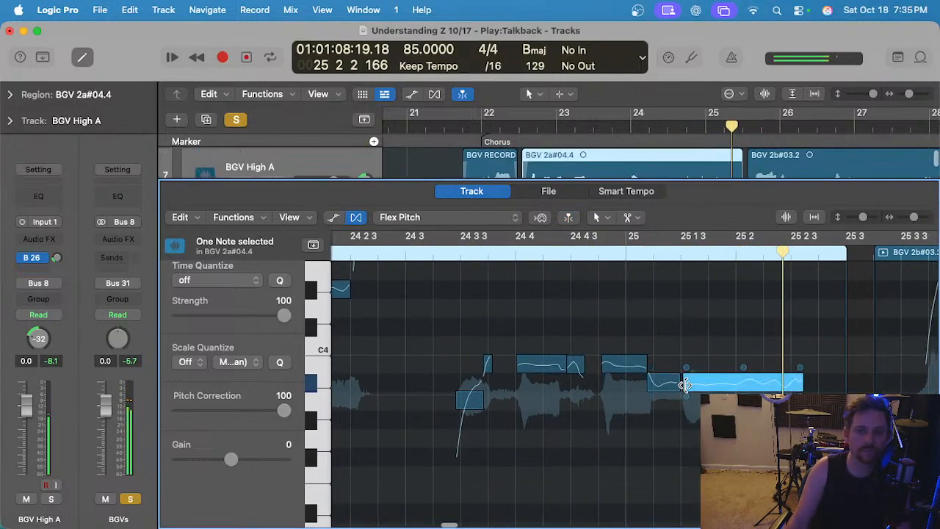
click(514, 251)
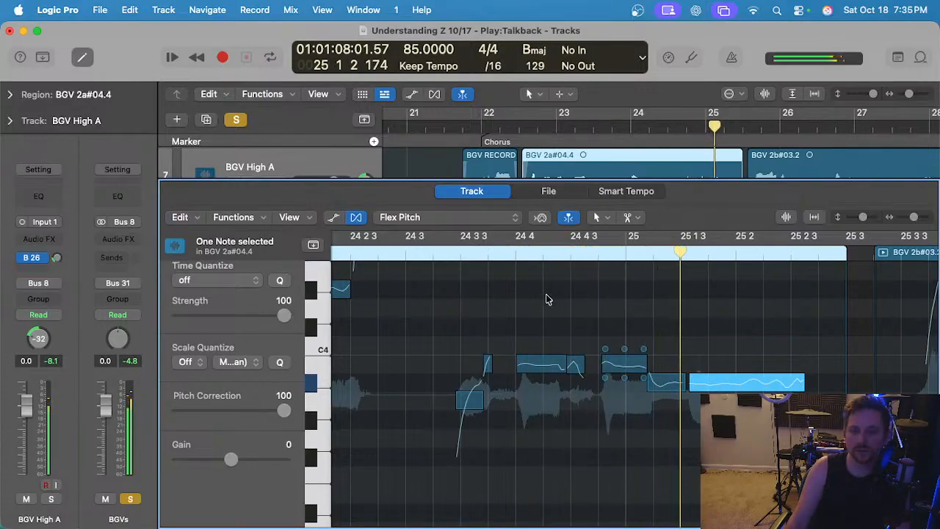
drag(649, 382, 655, 383)
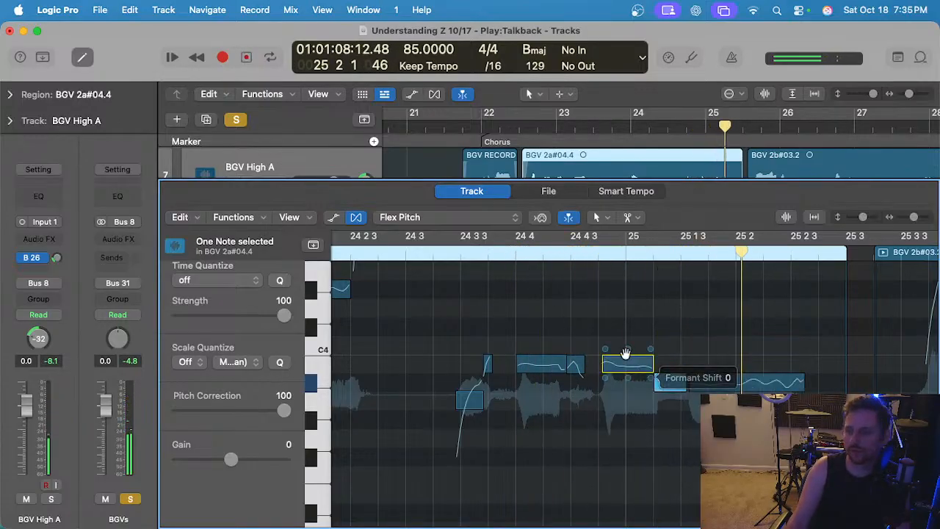
scroll(534, 304, down, 1)
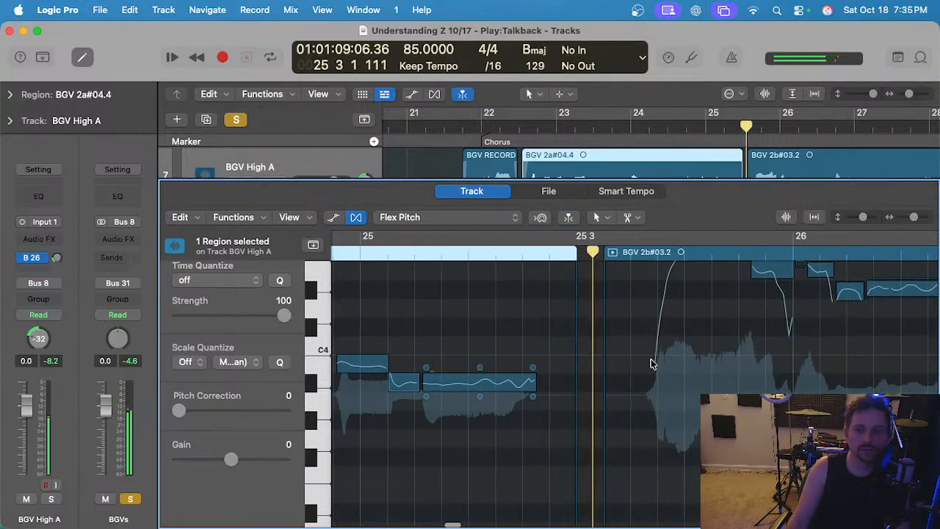
Move the off-pitch notes between 25 4 and 26 1 in BGV 2b#03.2 onto F#4.
click(582, 324)
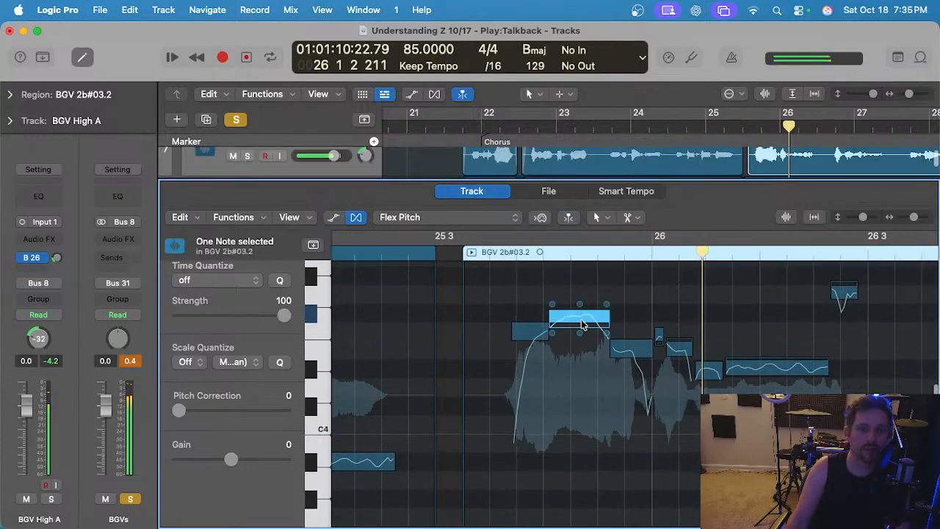
drag(643, 350, 649, 312)
scroll(647, 334, up, 2)
drag(686, 345, 677, 302)
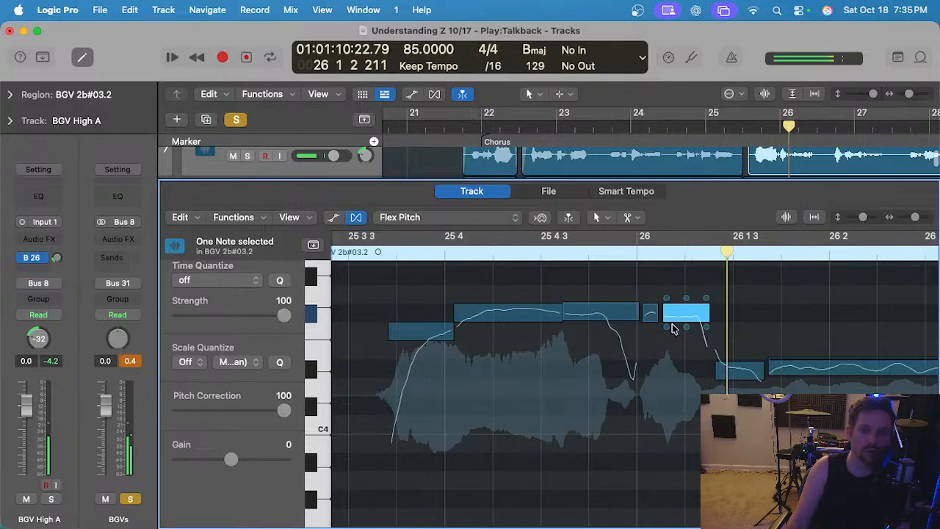
Split the falling tail off the F#4 note after 25 4 3 and select the long F#4 note before it.
click(504, 314)
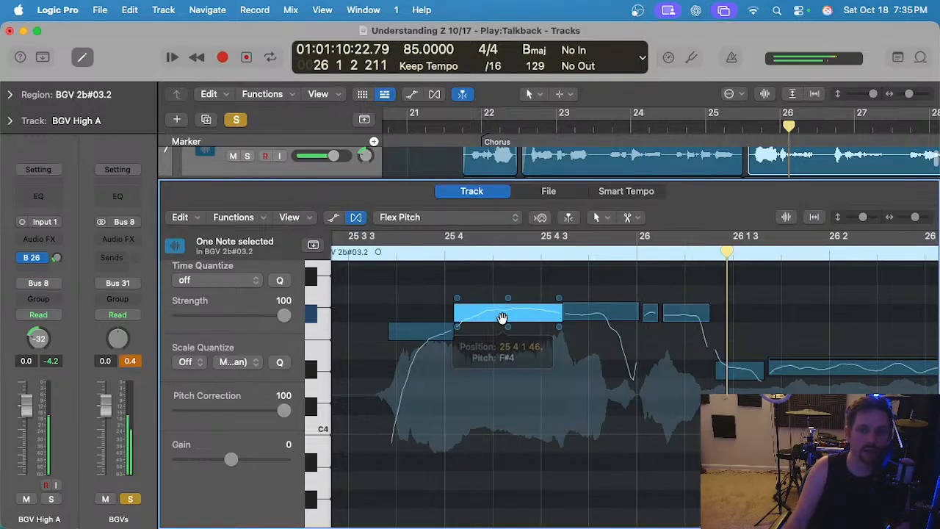
click(601, 314)
super+click(605, 315)
click(521, 311)
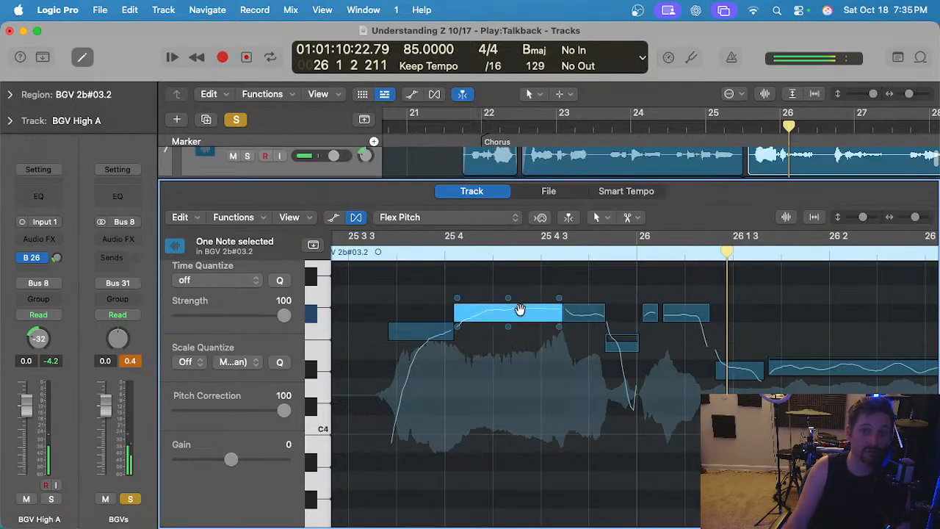
Split the rising start after 25 4 off the long F#4 note and select the remaining long part.
super+click(467, 311)
click(521, 320)
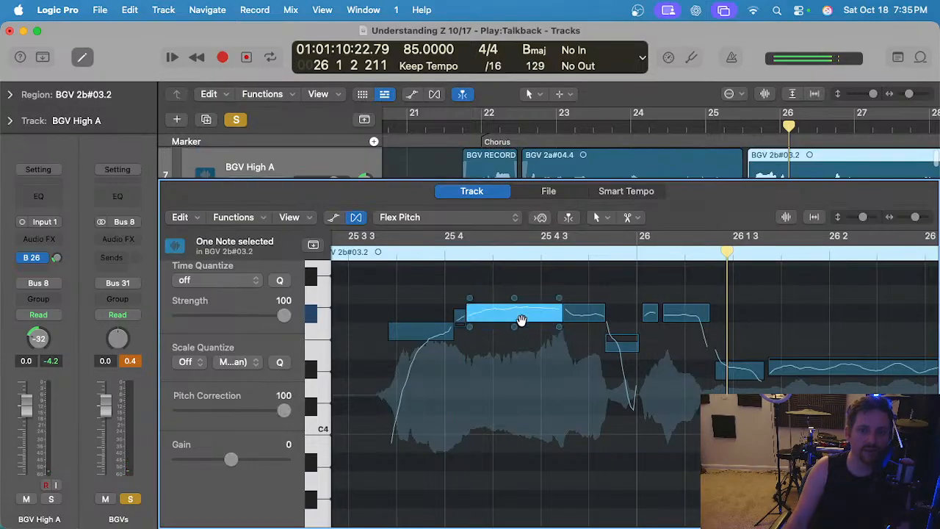
super+click(512, 314)
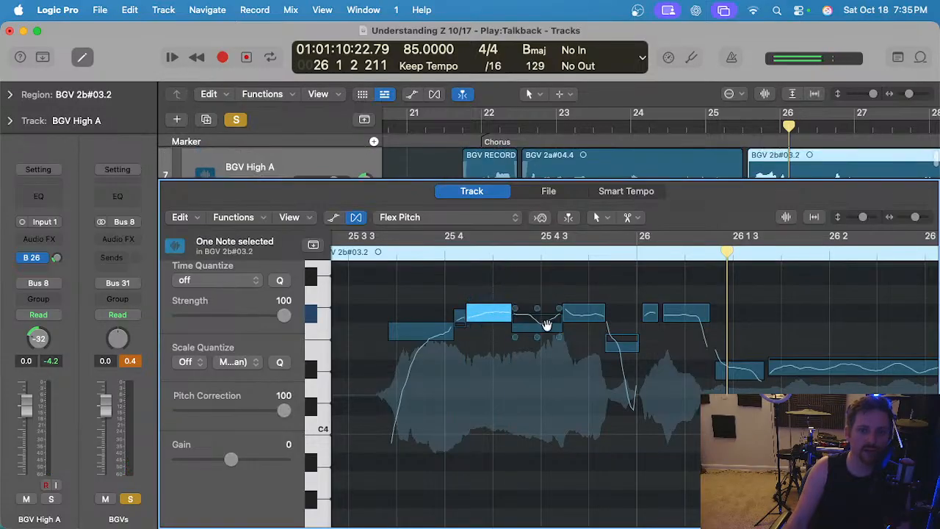
drag(547, 325, 546, 336)
key(super+z)
key(super+z)
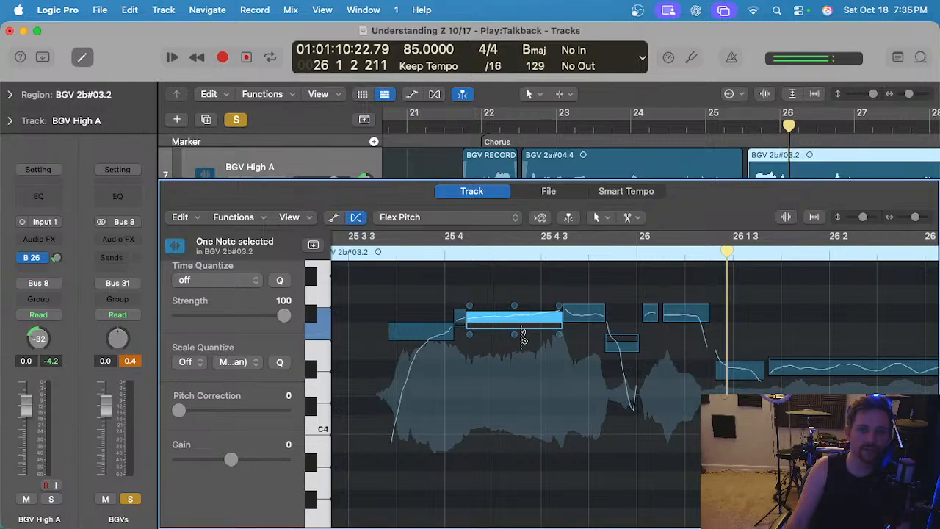
Put the long note after 25 4 back on F#4 and flatten the starting pitch drift of the F#4 tail following it.
drag(510, 317, 511, 315)
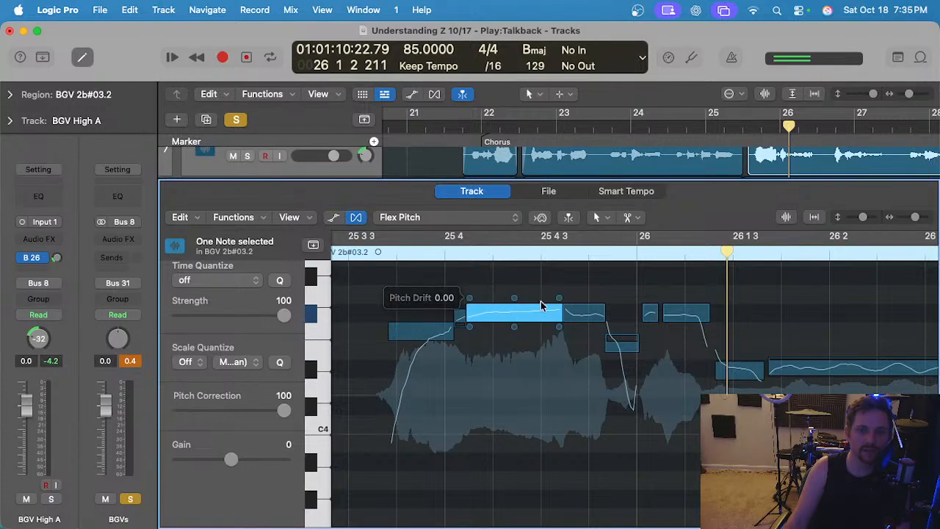
click(567, 301)
drag(567, 299, 566, 302)
scroll(460, 295, down, 3)
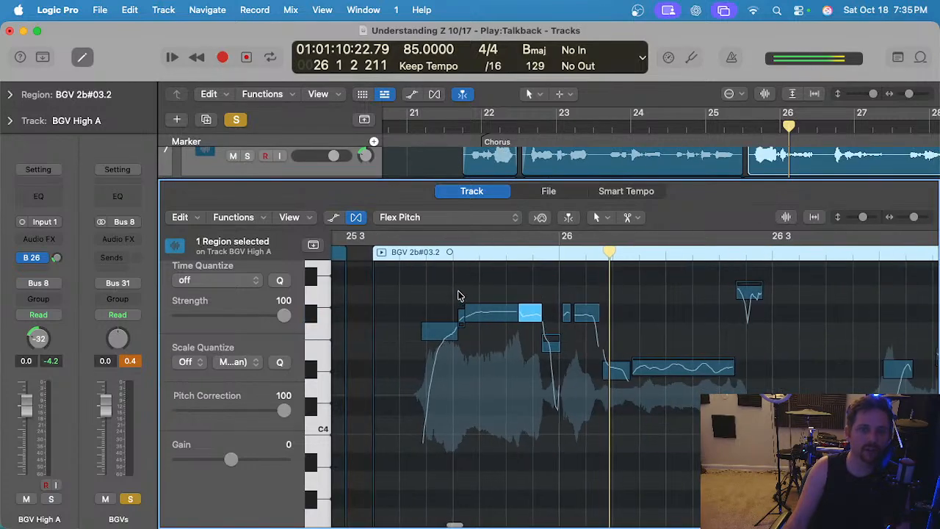
Centre the long D#4 note around 26 2 on pitch and replay BGV 2b#03.2 from its start.
double_click(412, 260)
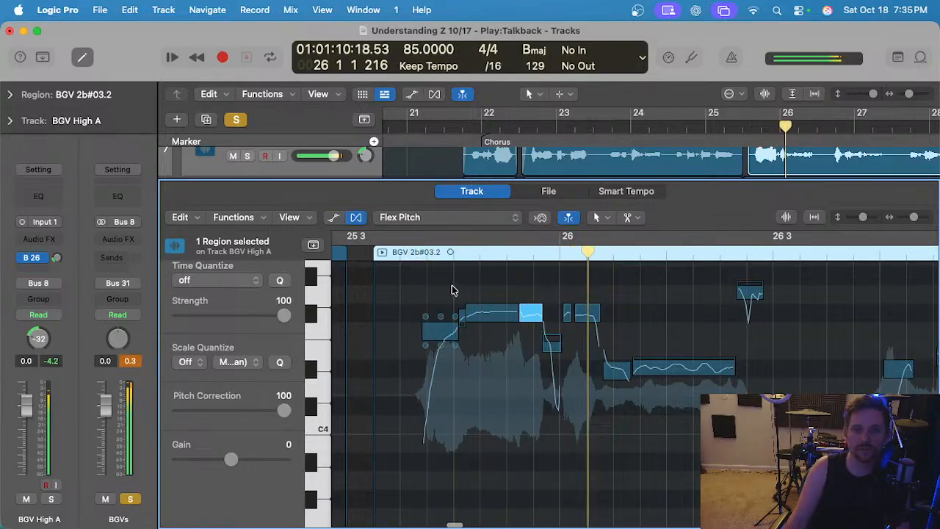
click(644, 383)
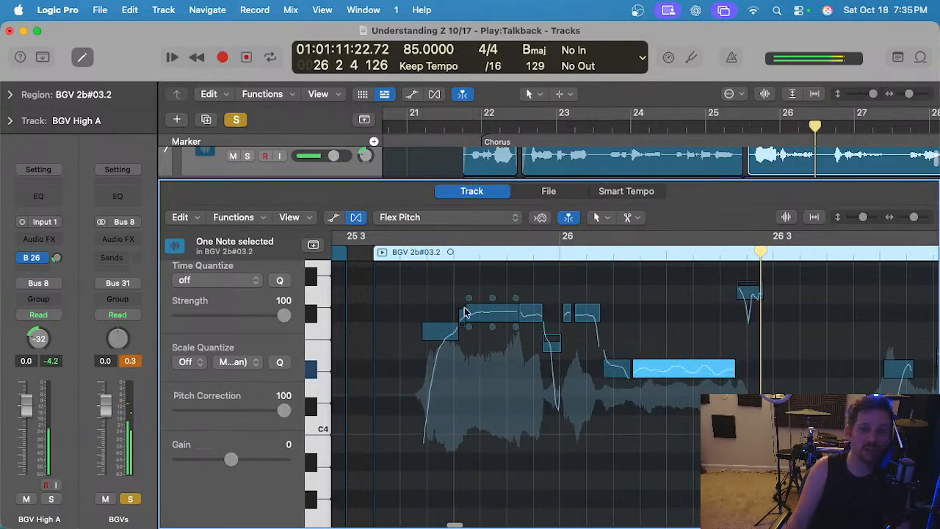
click(403, 253)
click(449, 330)
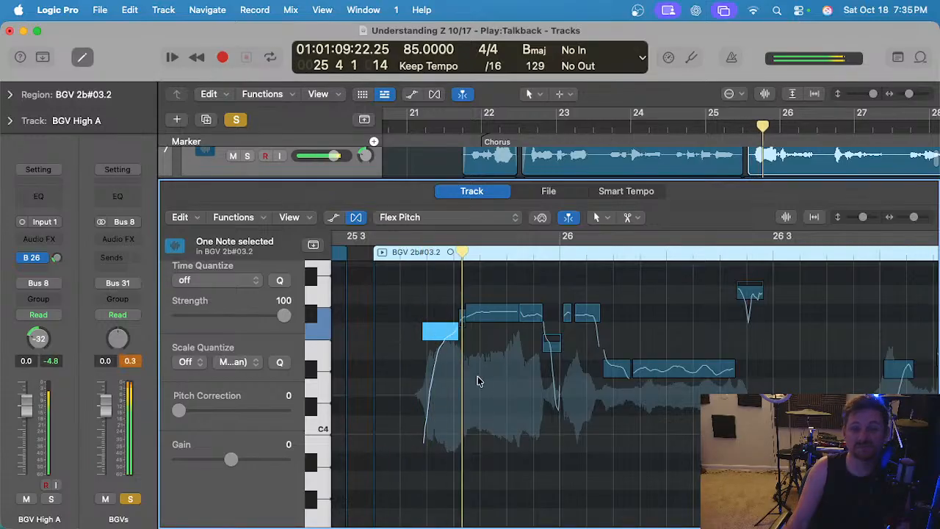
Listen to BGV 2b#03.2 past bar 27 and replay it from just before bar 26.
scroll(477, 378, up, 2)
scroll(477, 378, right, 3)
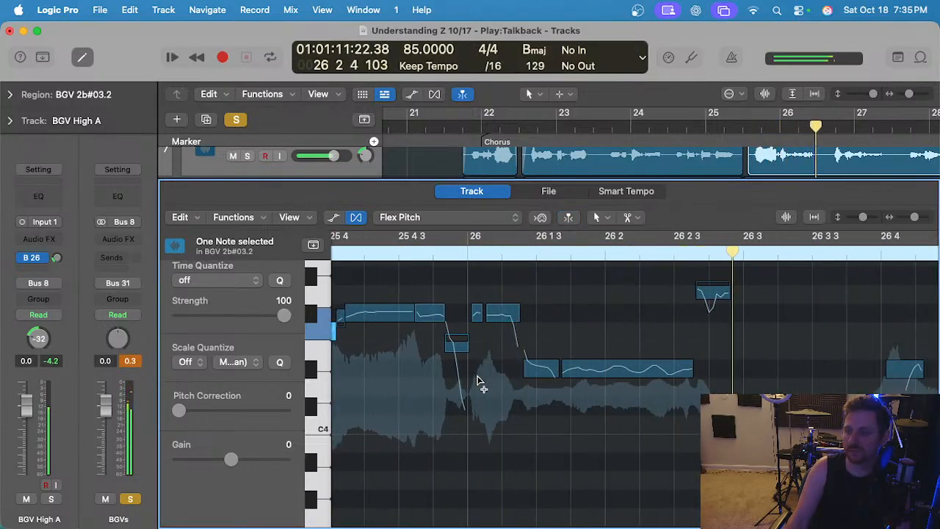
scroll(477, 380, down, 2)
scroll(477, 380, right, 3)
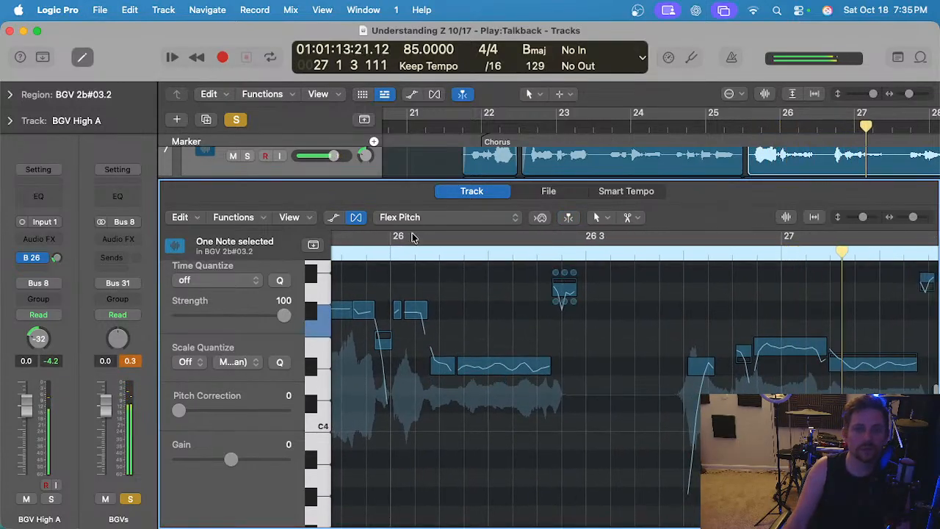
click(375, 254)
scroll(488, 327, up, 2)
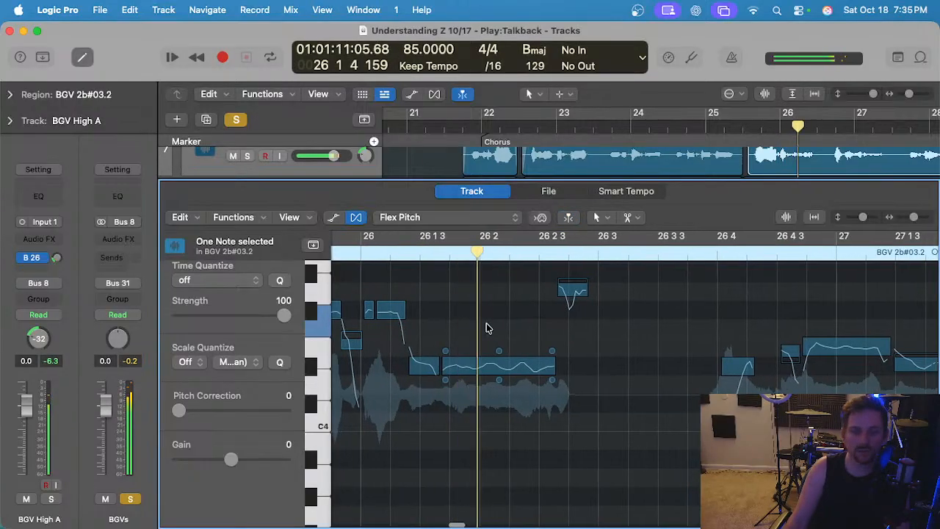
Centre the three notes between 26 4 3 and 27 2 3 on pitch, the first two on E4 and the last on D#4.
click(530, 324)
scroll(532, 325, right, 3)
scroll(531, 331, right, 2)
click(643, 346)
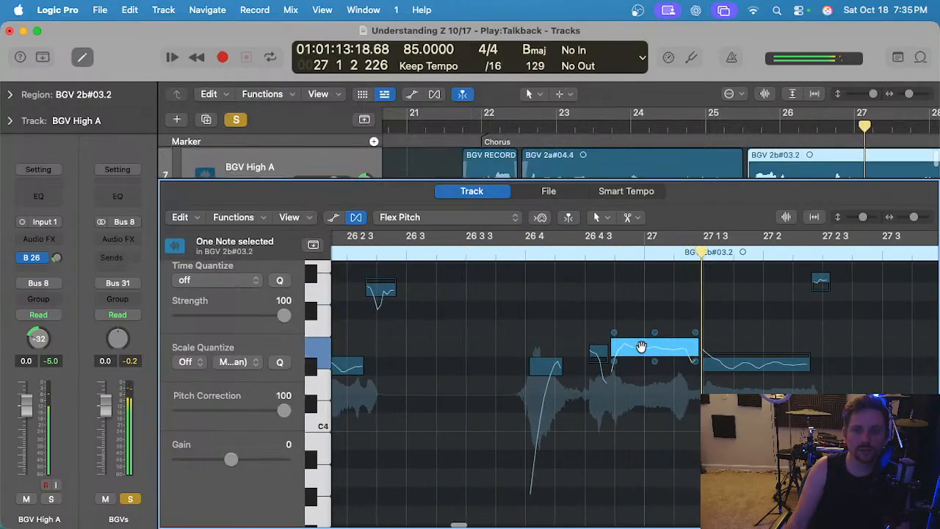
click(710, 356)
click(600, 351)
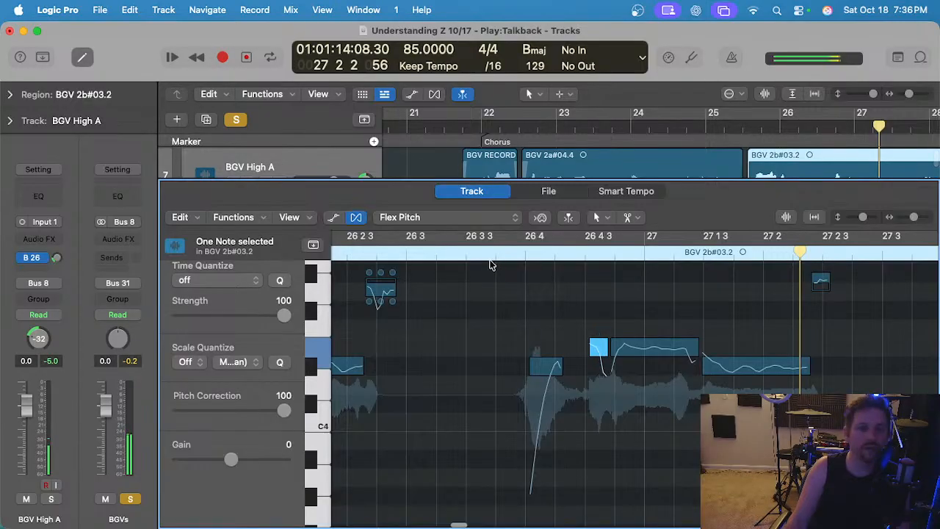
Move the starts of the two E4 notes before bar 27 slightly later and replay from about 26 3 3.
scroll(535, 305, up, 2)
click(533, 307)
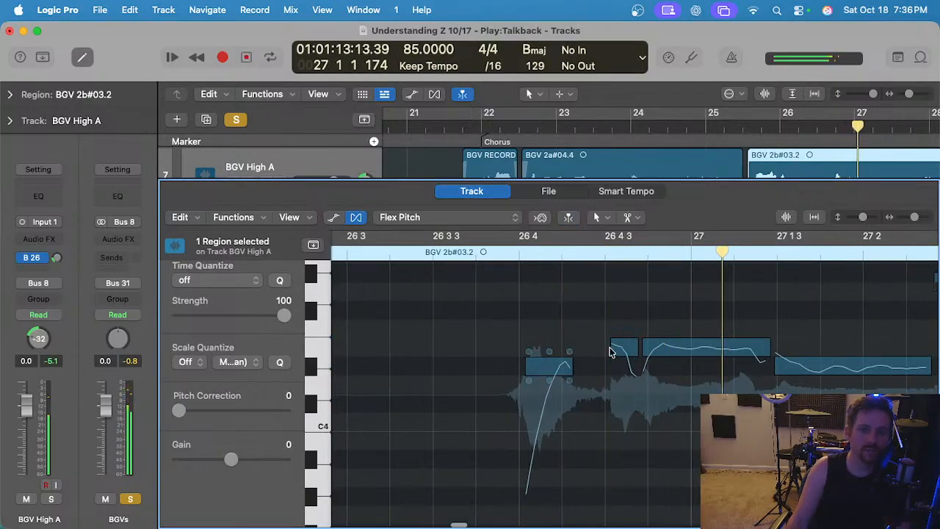
click(622, 348)
drag(609, 348, 648, 348)
click(453, 242)
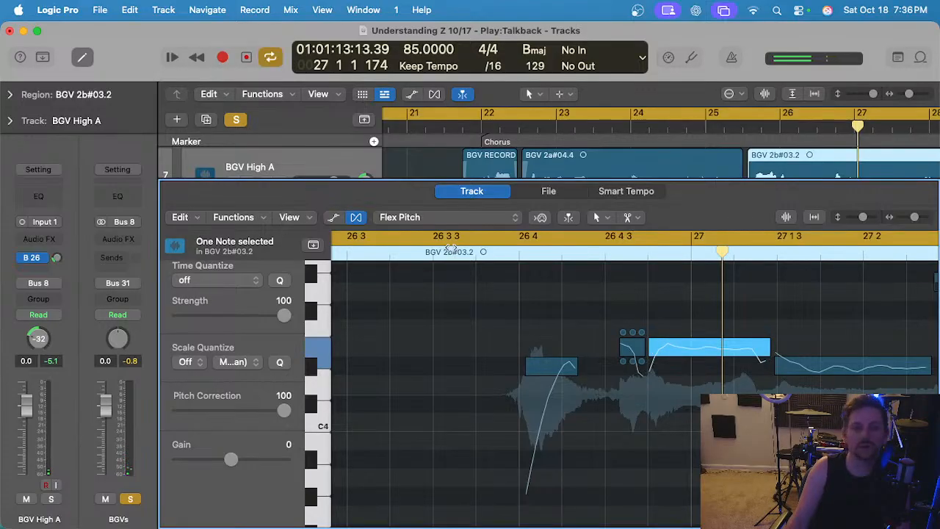
key(c)
key(space)
scroll(474, 306, down, 3)
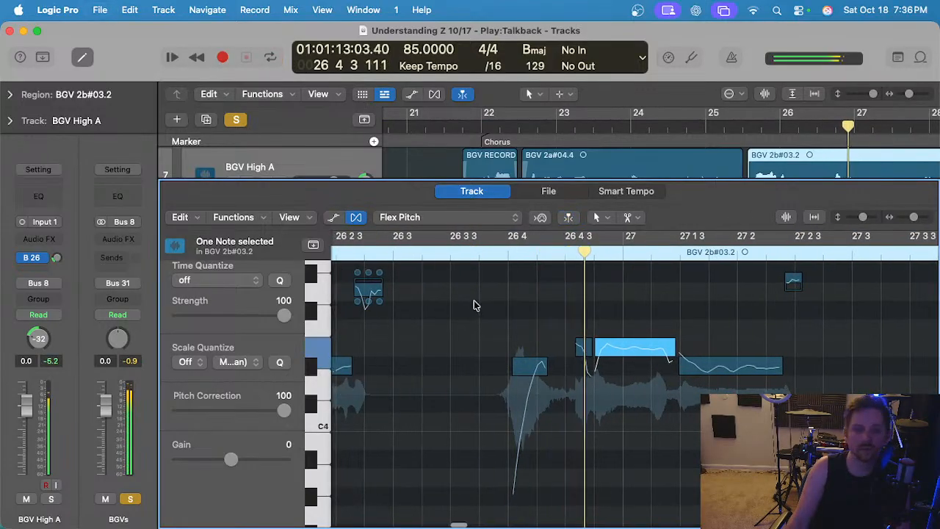
Move the start of the short E4 note at 26 4 3 slightly earlier and play the phrase.
scroll(606, 356, up, 2)
drag(571, 348, 554, 347)
key(space)
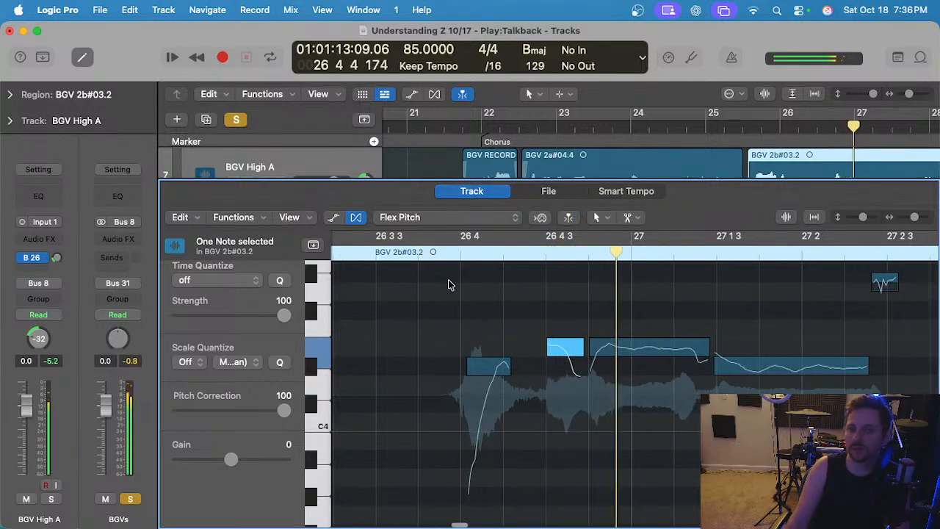
scroll(640, 333, down, 2)
key(space)
Move the start of the D#4 note at 27 1 3 slightly later and replay from about 26 3 3.
drag(664, 363, 721, 393)
click(441, 240)
key(space)
scroll(497, 277, down, 2)
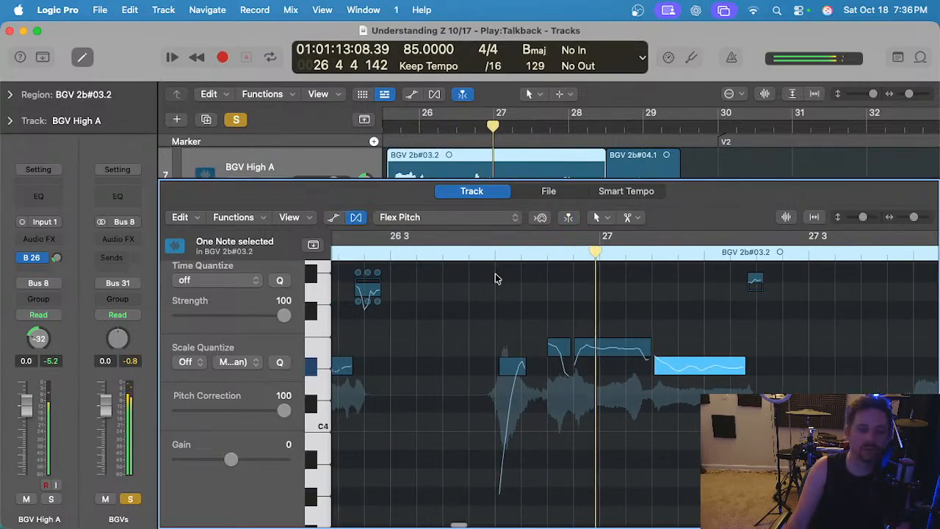
Centre the two D#4 notes after bar 28 on pitch and lower the first one's vibrato to 82%.
click(623, 325)
scroll(623, 325, right, 1)
double_click(621, 368)
double_click(692, 368)
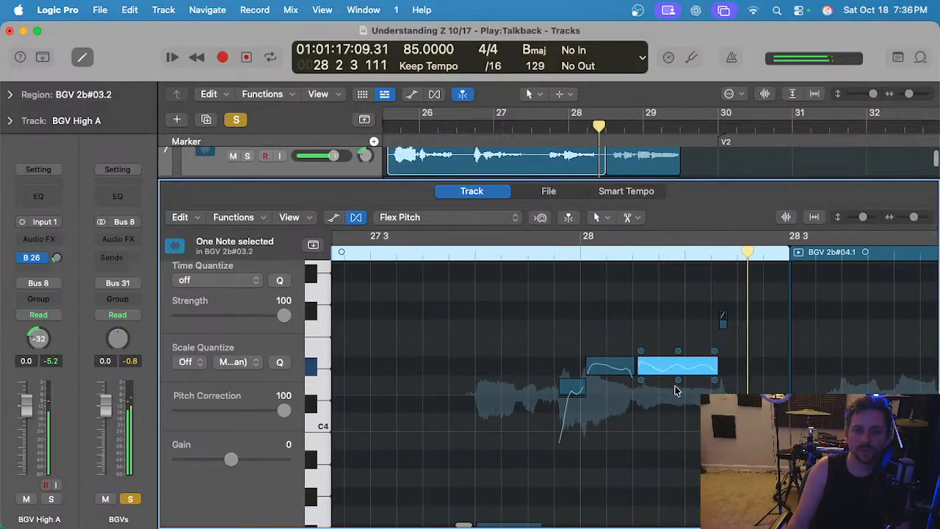
click(620, 343)
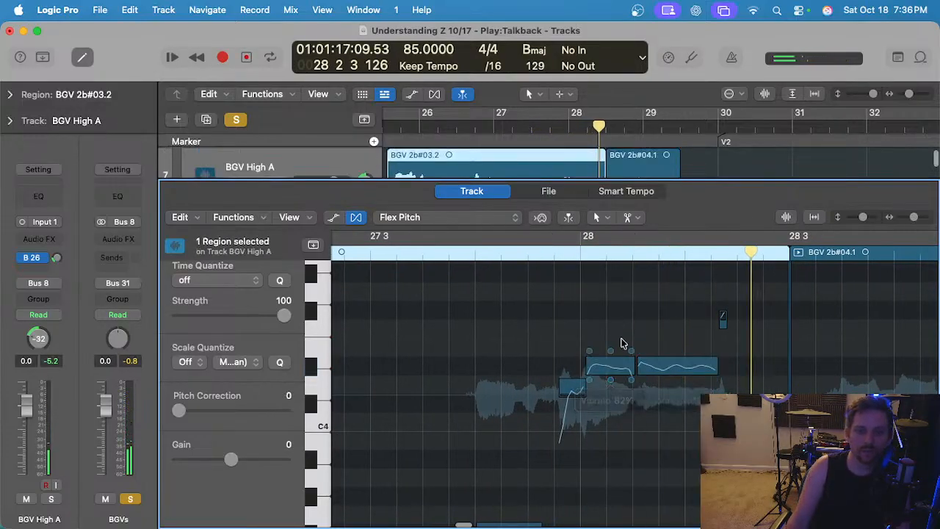
Centre the F#3 note at 27 4 on pitch and play from just before it into BGV 2b#04.1.
click(540, 324)
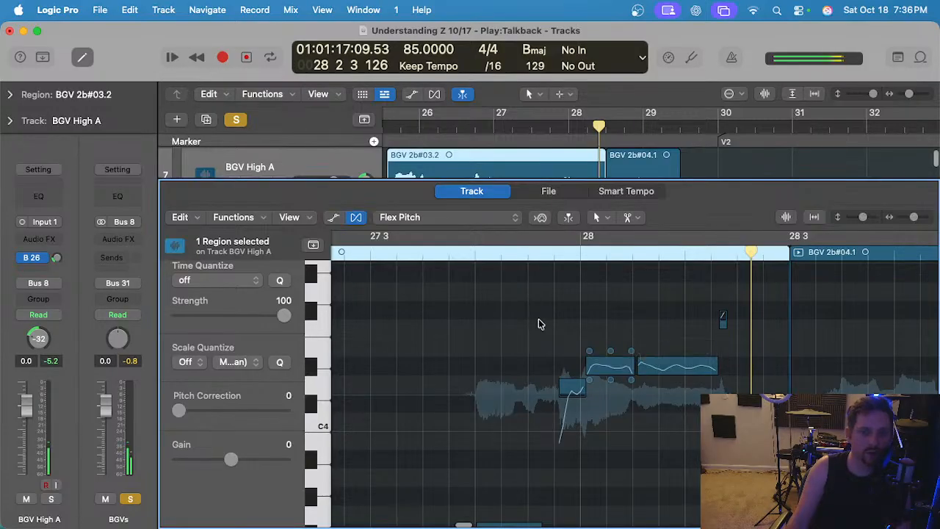
click(440, 259)
double_click(509, 372)
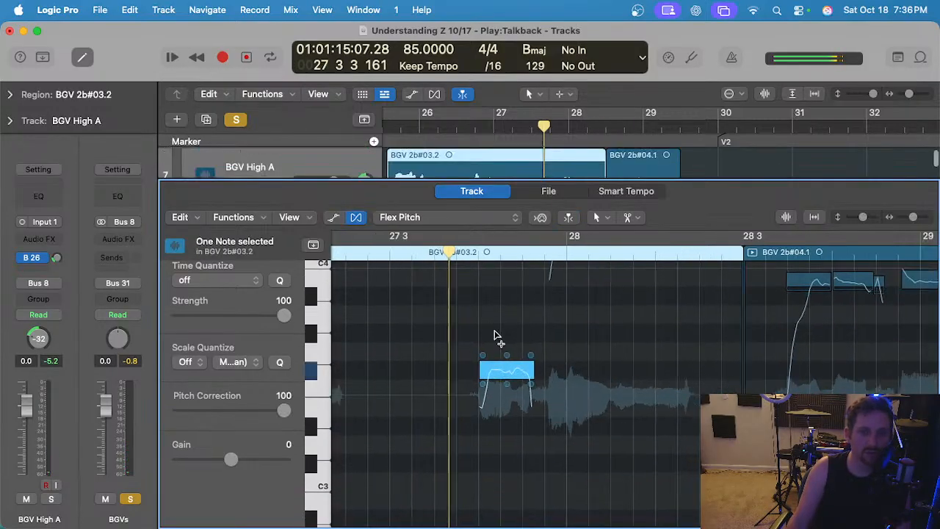
key(space)
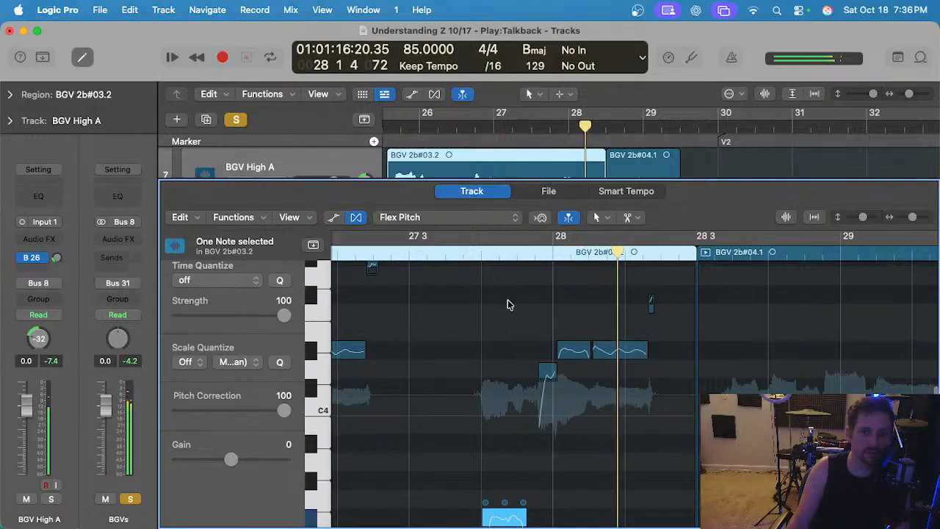
scroll(550, 314, right, 3)
scroll(613, 342, right, 1)
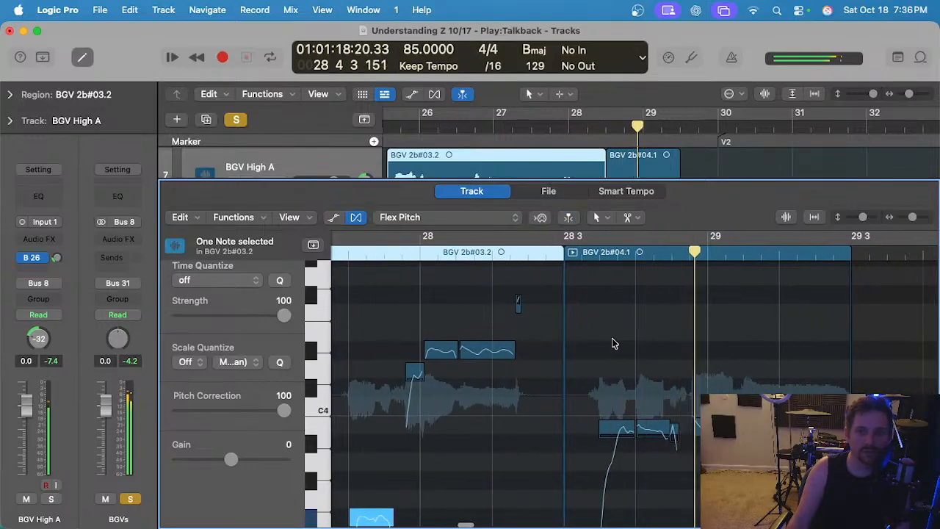
scroll(614, 343, down, 3)
key(space)
Move the three notes between 28 3 3 and 28 4 3 in BGV 2b#04.1 onto B3.
scroll(609, 343, up, 2)
click(591, 336)
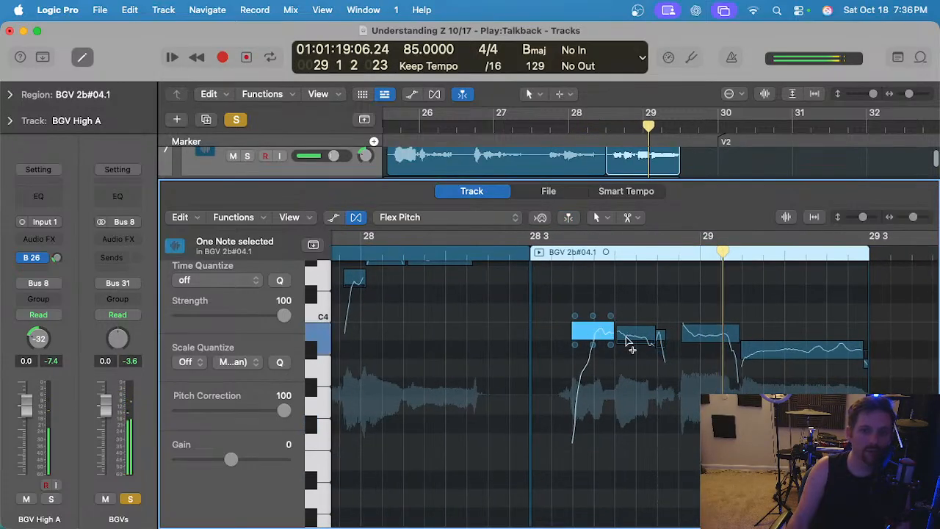
scroll(649, 336, up, 2)
double_click(663, 340)
scroll(661, 331, up, 2)
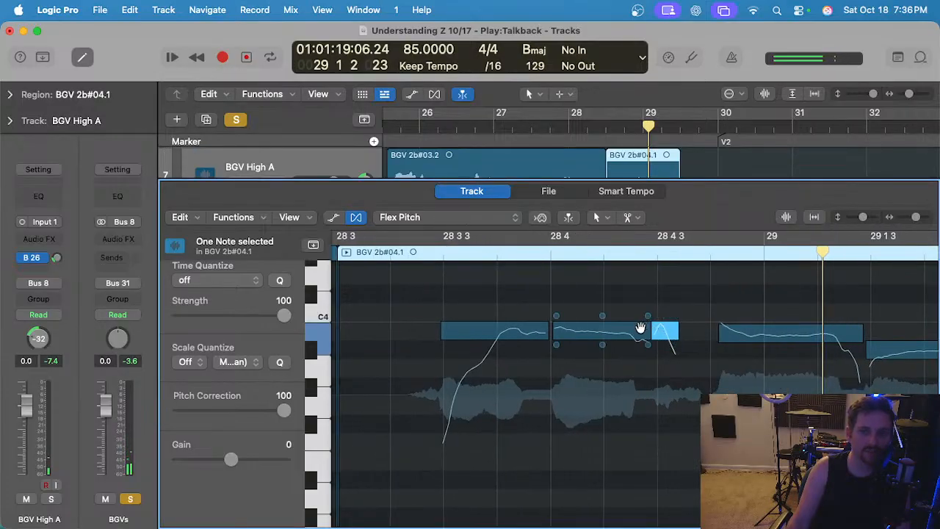
Split the dip after 28 4 2 off the end of the second B3 note and move it onto B3.
super+click(632, 333)
scroll(637, 340, up, 2)
drag(633, 351, 631, 336)
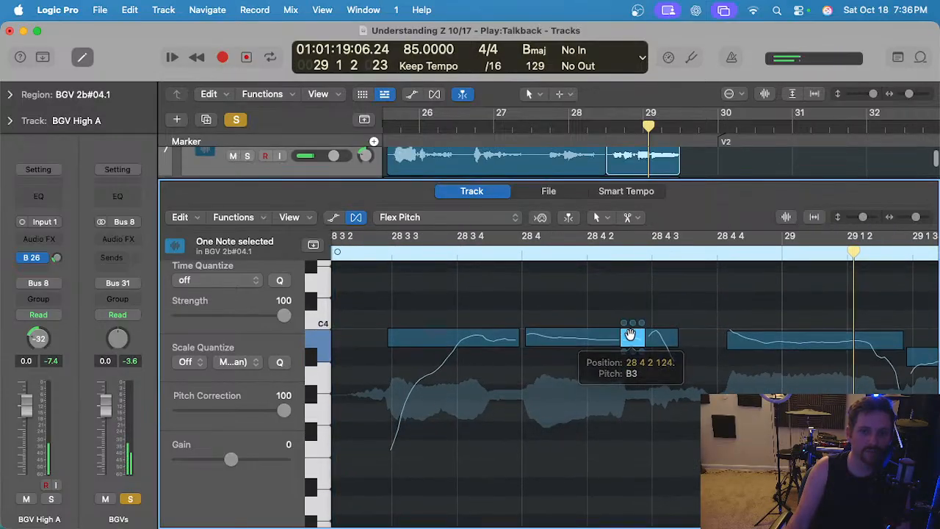
Split the rising scoop off the first B3 note near 28 3 3 and flatten the pitch drift at the next note's start.
scroll(633, 337, down, 3)
super+click(517, 345)
click(535, 335)
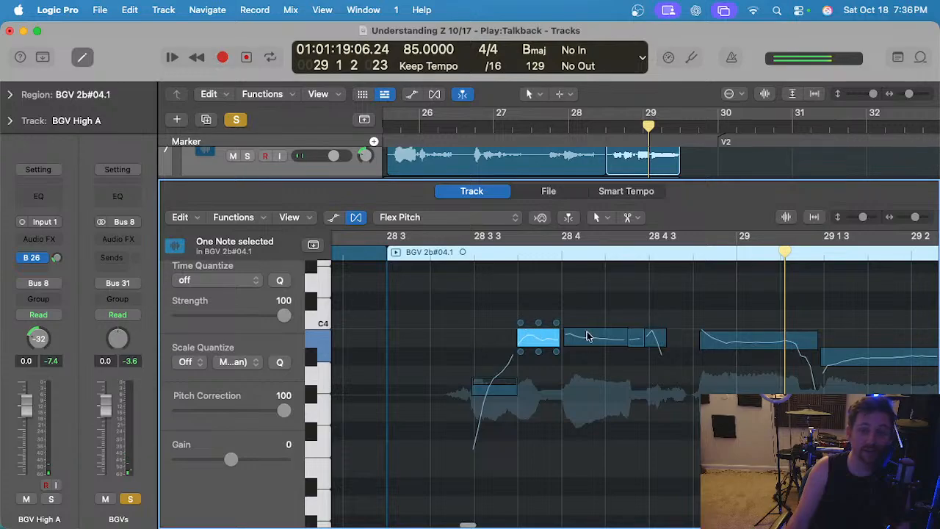
drag(567, 322, 567, 328)
scroll(662, 337, up, 2)
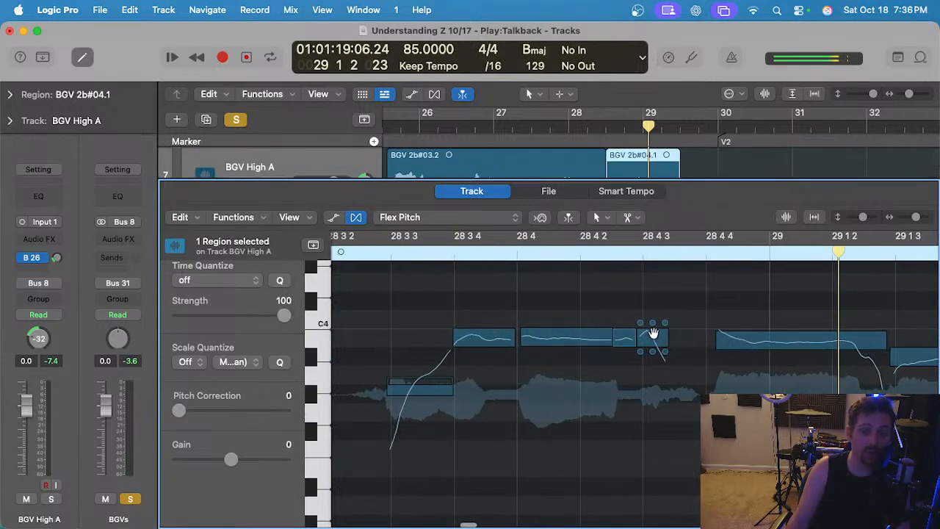
Centre the long note at bar 29 on B3, then reduce the following A#3 note's vibrato and set its starting pitch drift to 0.16.
click(815, 335)
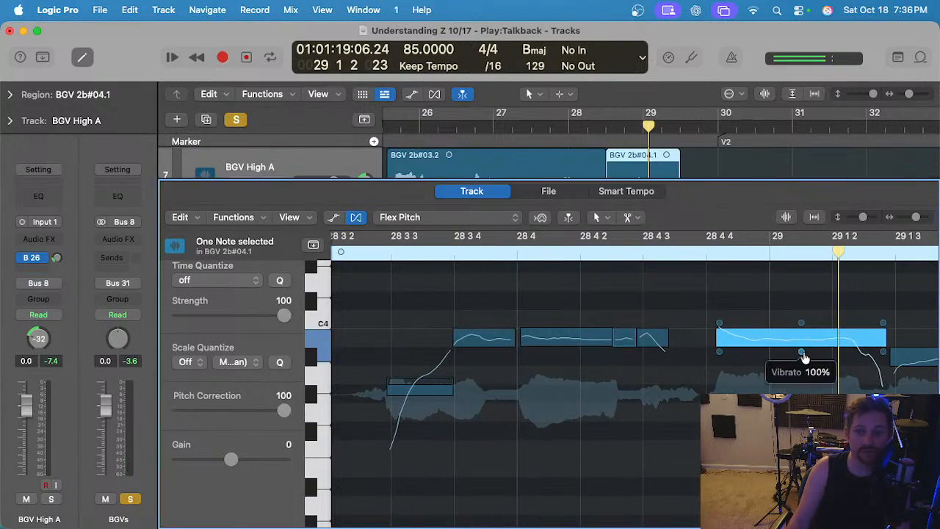
scroll(809, 363, down, 3)
scroll(810, 358, right, 2)
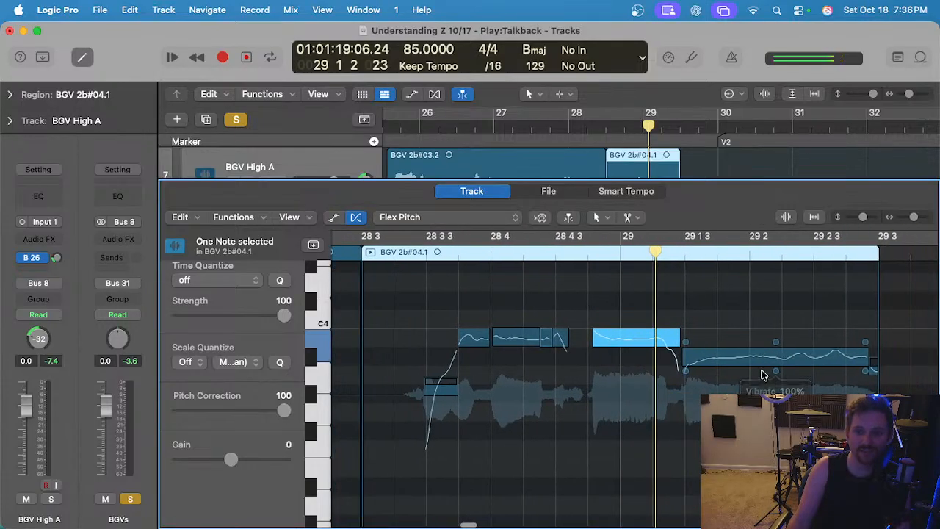
drag(775, 373, 775, 395)
drag(687, 341, 686, 337)
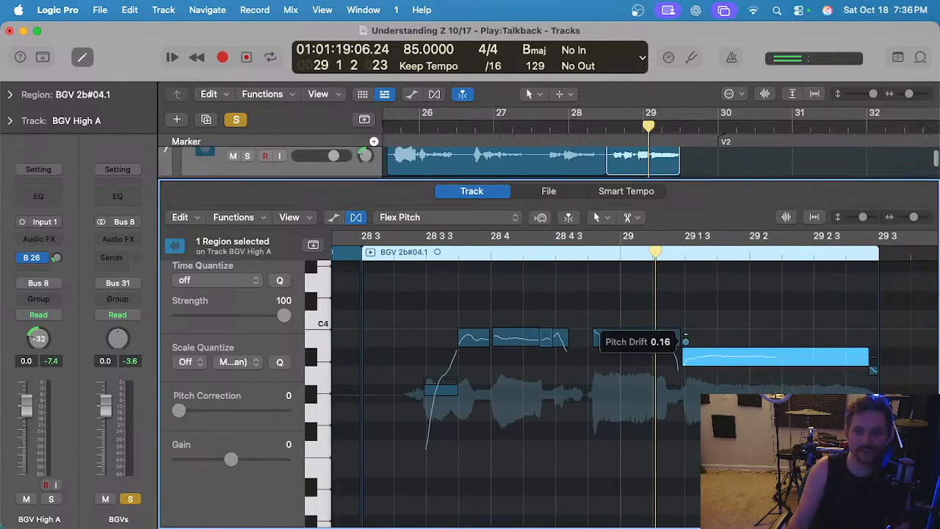
Move the start of the A#3 note after bar 29 to 29 1 3 24 and replay the end of BGV 2b#04.1.
scroll(691, 337, down, 3)
click(490, 251)
key(space)
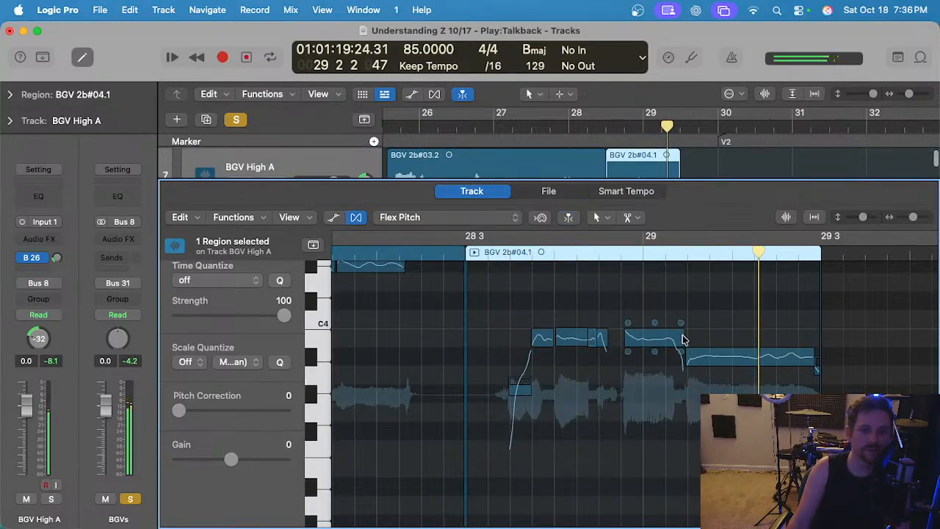
mouse_move(686, 353)
mouse_down()
mouse_move(678, 356)
mouse_move(691, 359)
mouse_up()
click(559, 251)
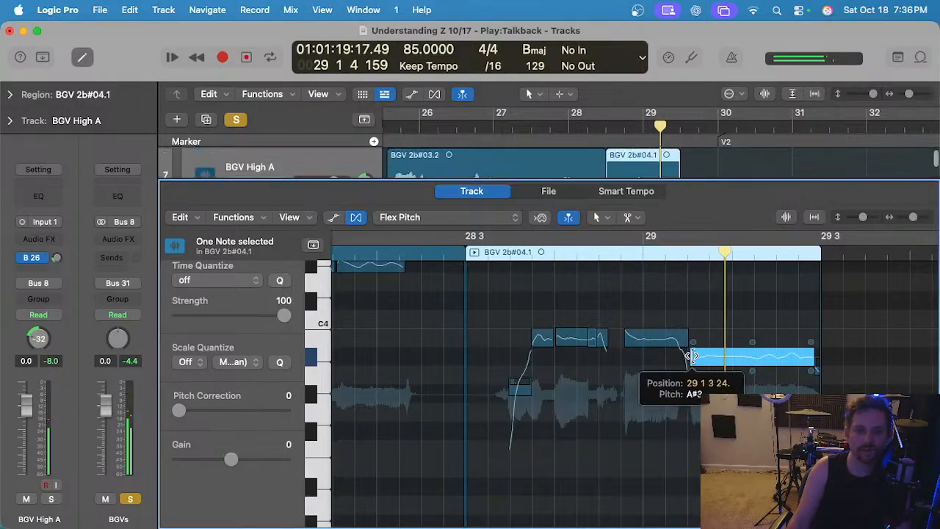
click(594, 267)
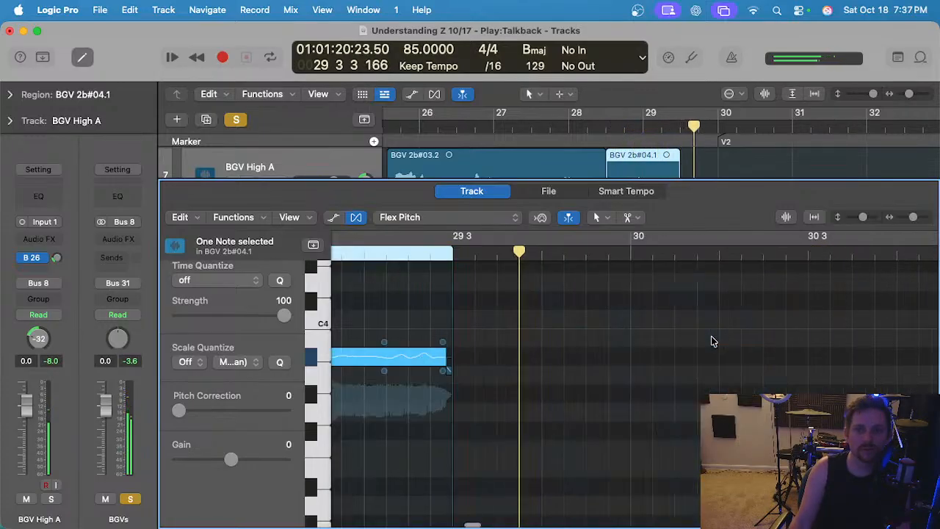
Close the editor and add a short fade-out to the end of region BGV 2b#04.1.
key(e)
key(super+Right)
click(889, 181)
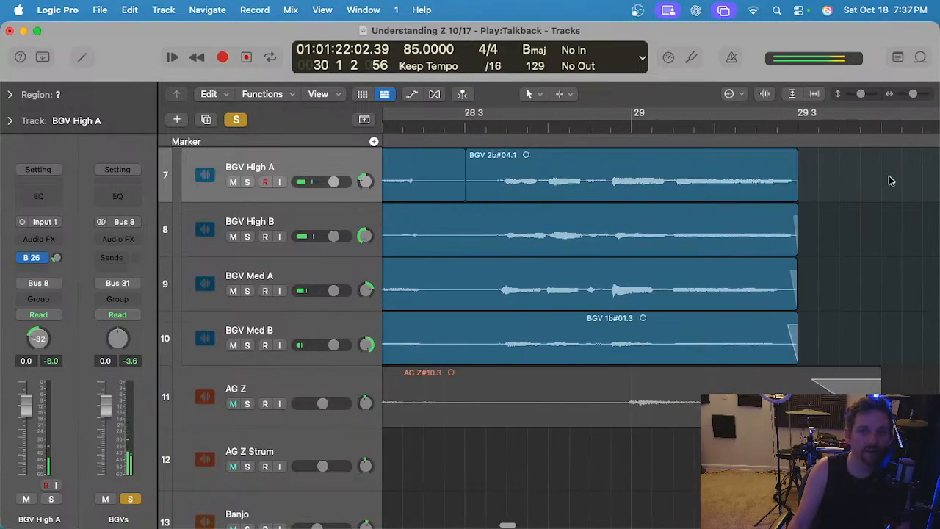
click(791, 152)
key(super+Left)
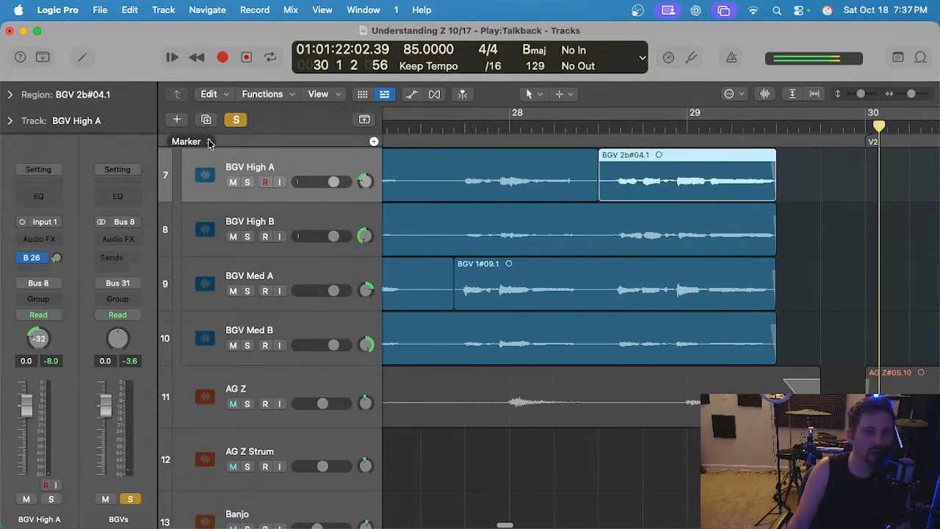
Turn off soloing and play the chorus in the full mix.
click(236, 120)
scroll(571, 220, down, 5)
scroll(571, 220, left, 5)
scroll(567, 224, down, 5)
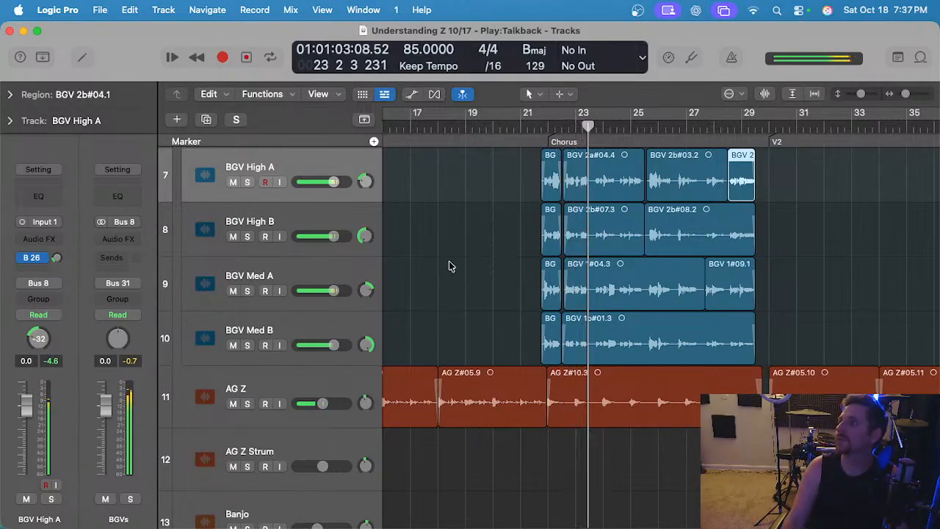
Lower the Gain plug-in on the BGV bus to +5.3 dB and bypass it.
scroll(433, 269, up, 4)
click(299, 162)
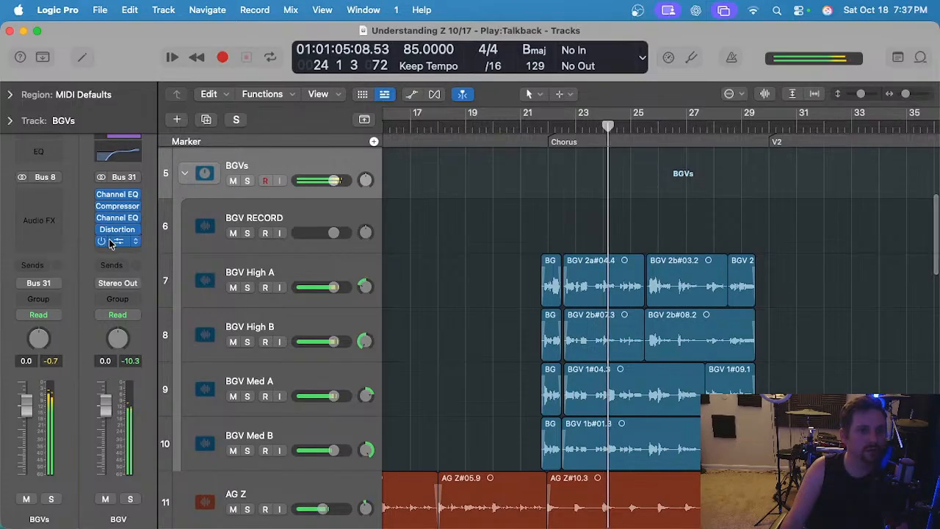
click(118, 242)
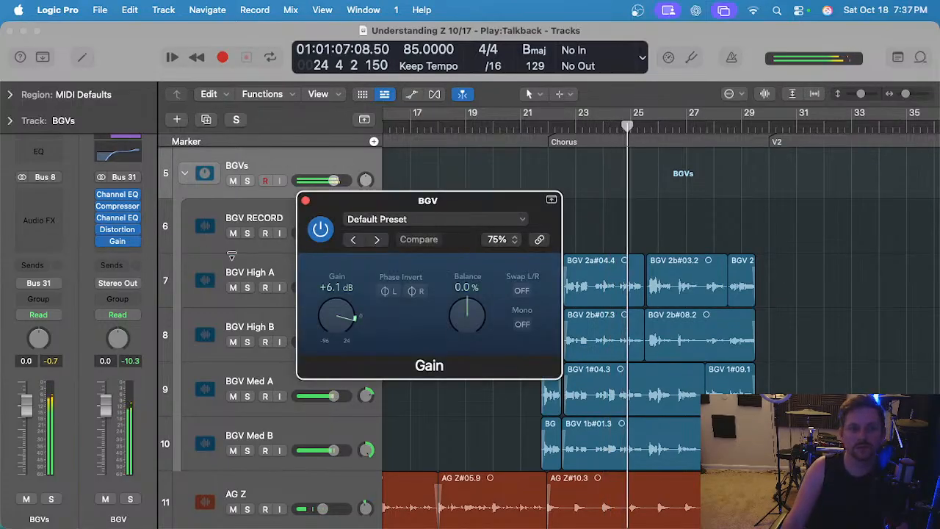
drag(324, 310, 323, 316)
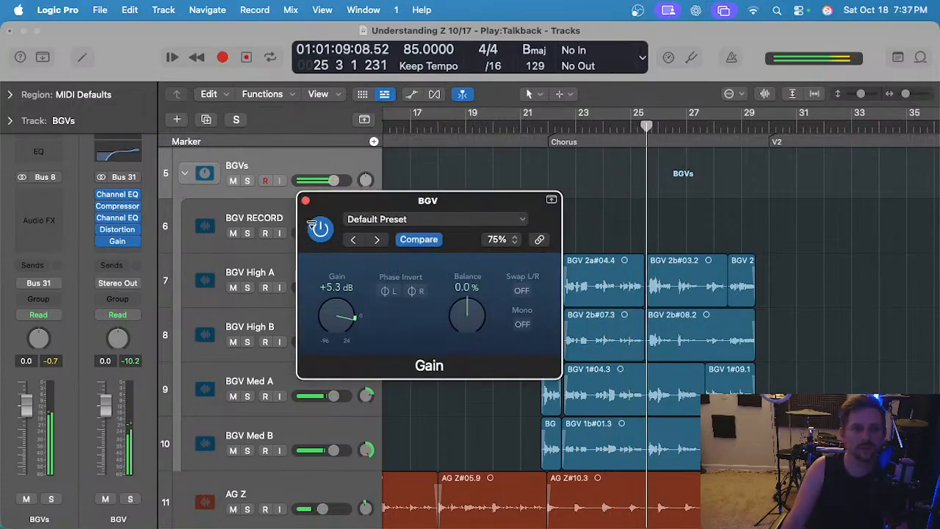
click(305, 201)
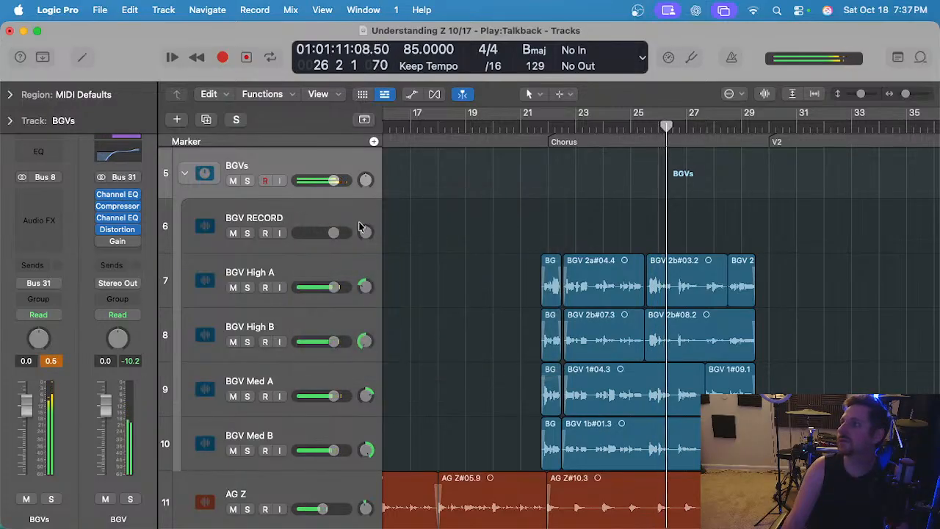
Keep the chorus playing with the BGV bus Gain bypassed and save the project.
scroll(478, 264, down, 3)
scroll(566, 249, down, 2)
key(super+s)
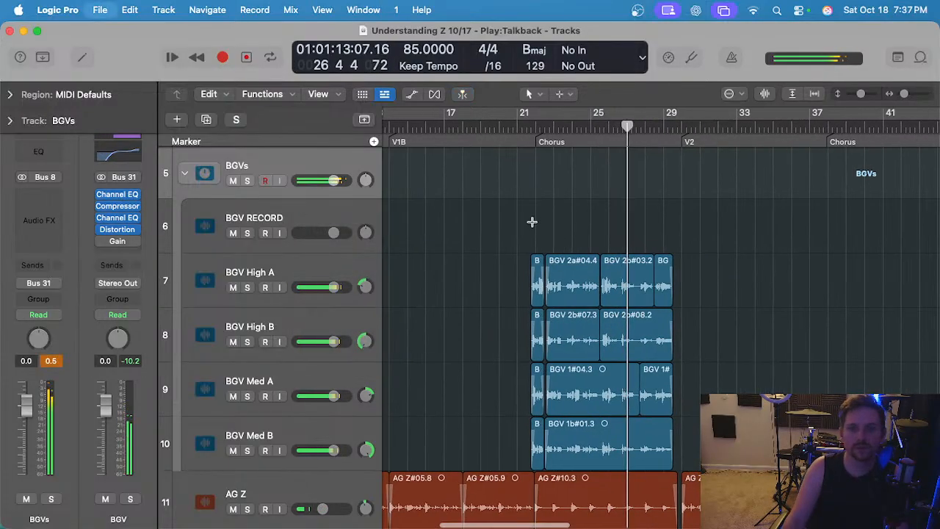
scroll(531, 224, up, 2)
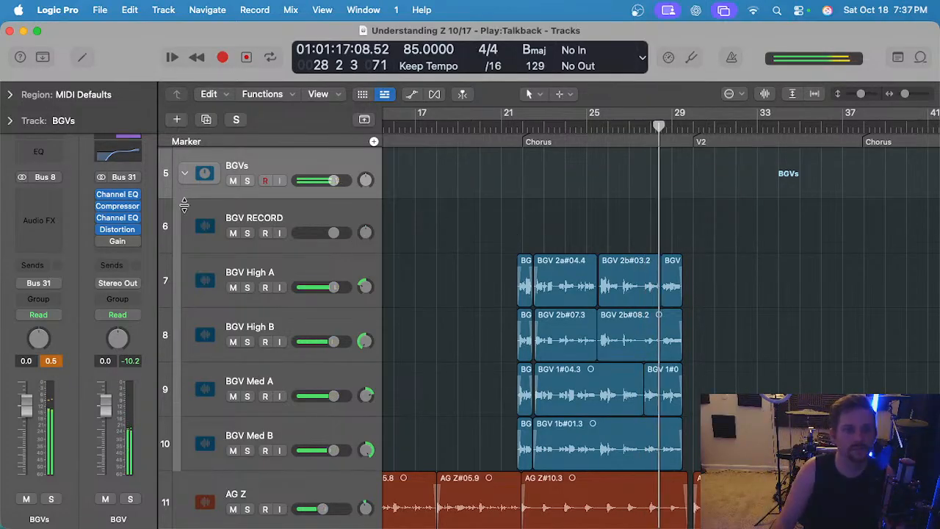
Re-enable the BGV bus Gain plug-in at +1.2 dB and replay from the start of the chorus.
mouse_move(116, 232)
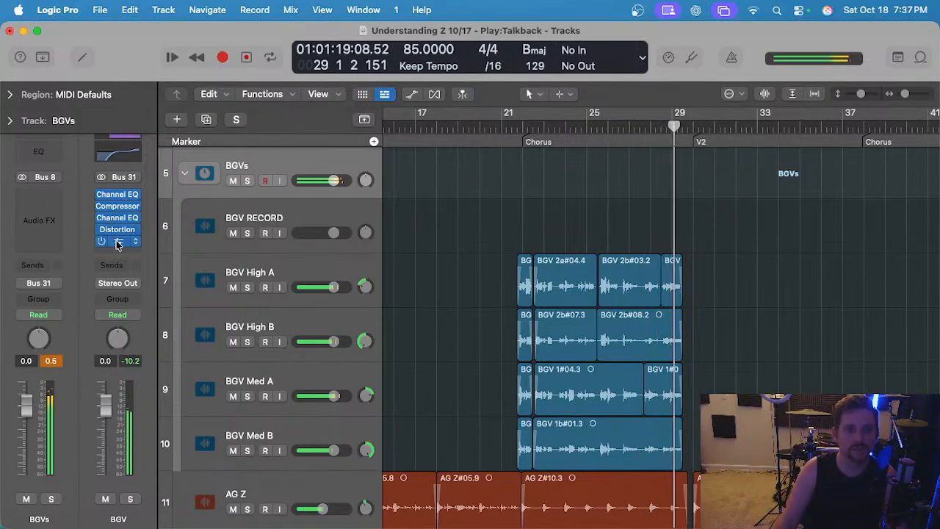
click(118, 243)
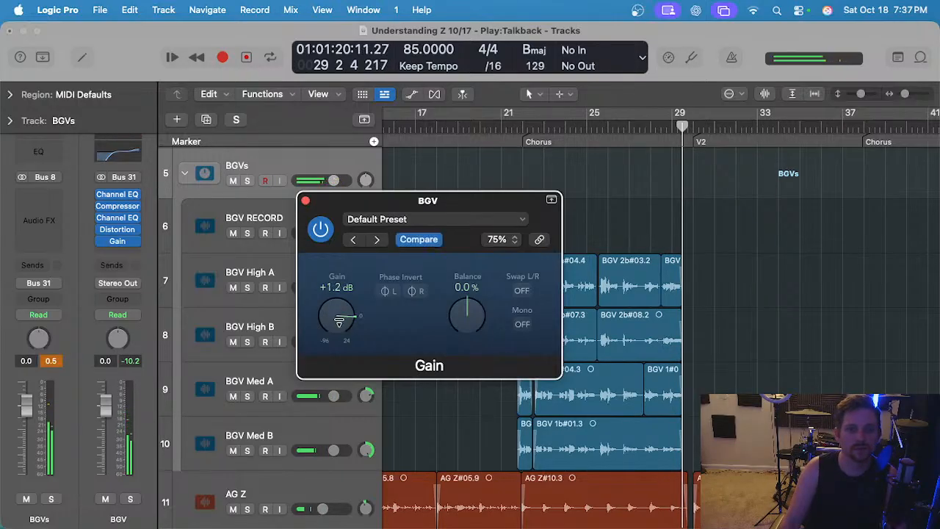
click(522, 128)
click(306, 201)
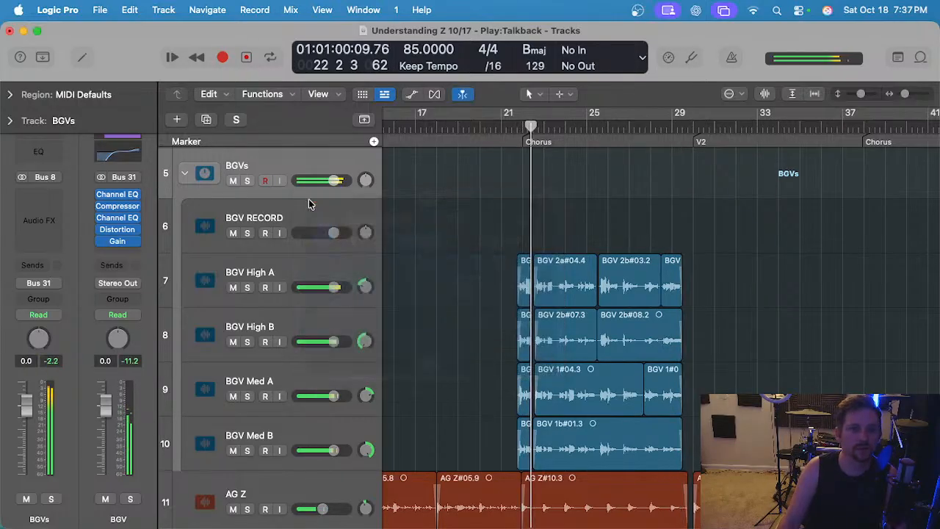
Collapse the BGVs track stack and stop playback.
click(185, 174)
key(space)
scroll(463, 239, left, 8)
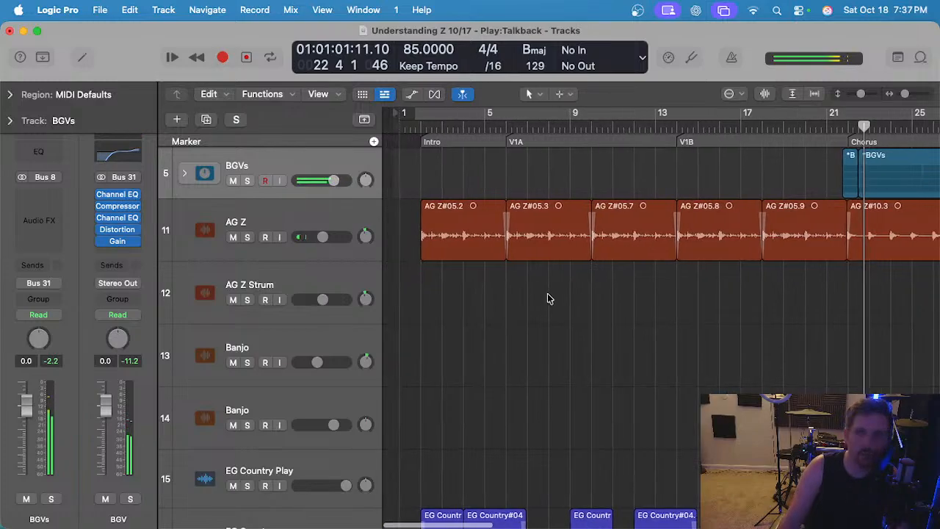
Select the second EG Country track, number 17, and place the playhead at the chorus start, bar 22.
scroll(550, 295, down, 3)
scroll(551, 295, down, 10)
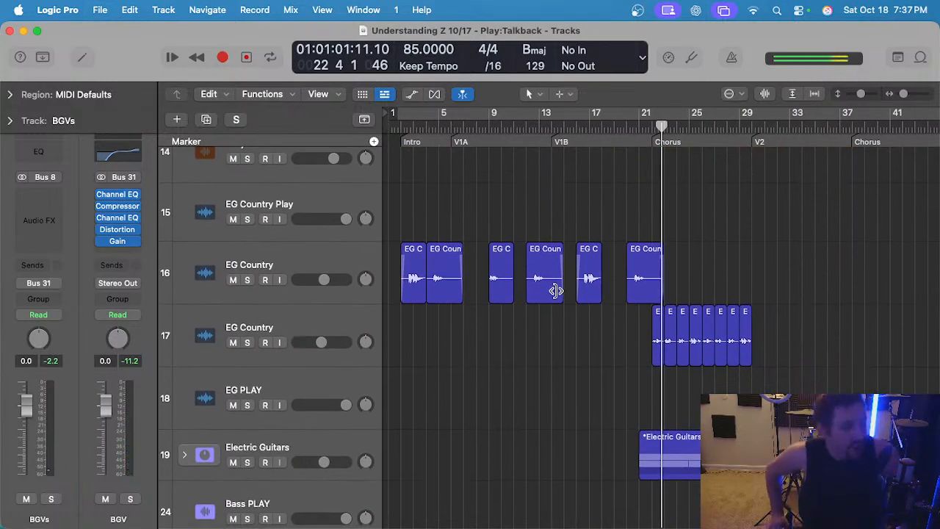
click(366, 313)
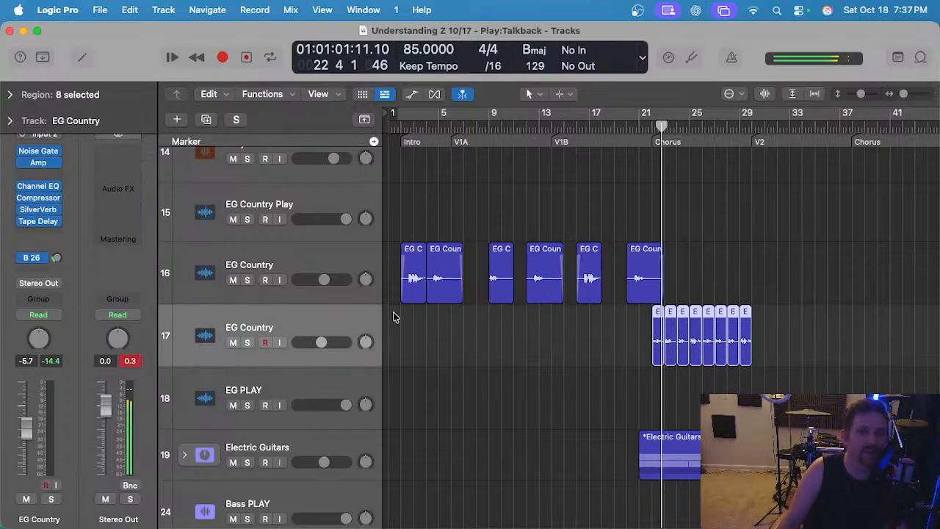
scroll(556, 338, up, 8)
click(583, 346)
scroll(580, 346, down, 6)
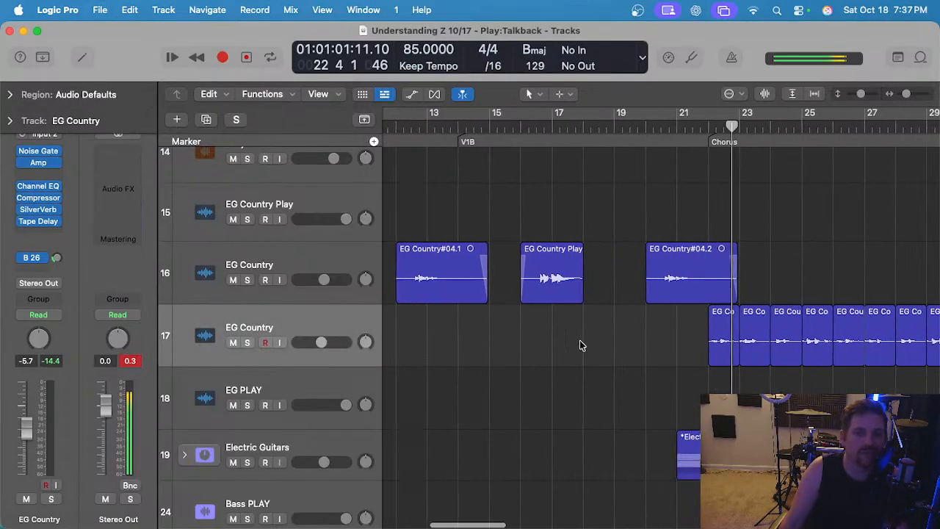
click(614, 128)
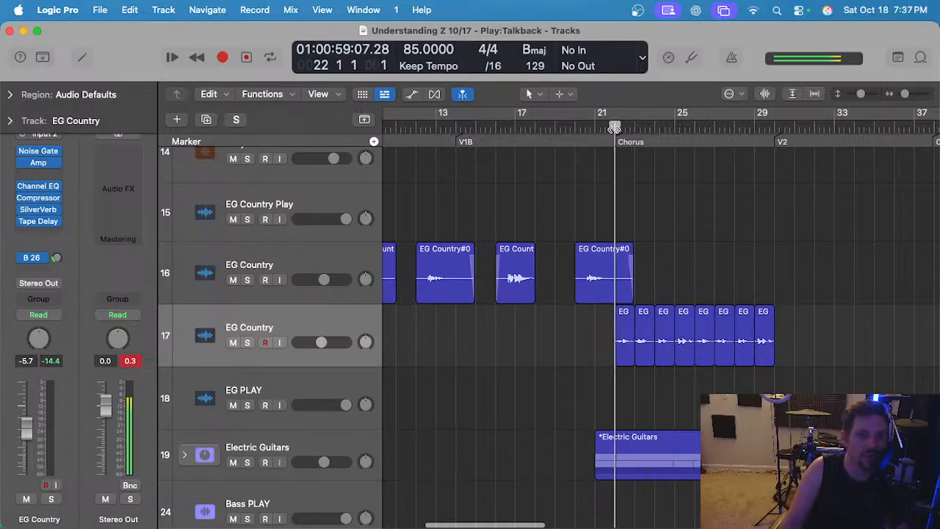
scroll(557, 323, left, 5)
scroll(559, 326, right, 8)
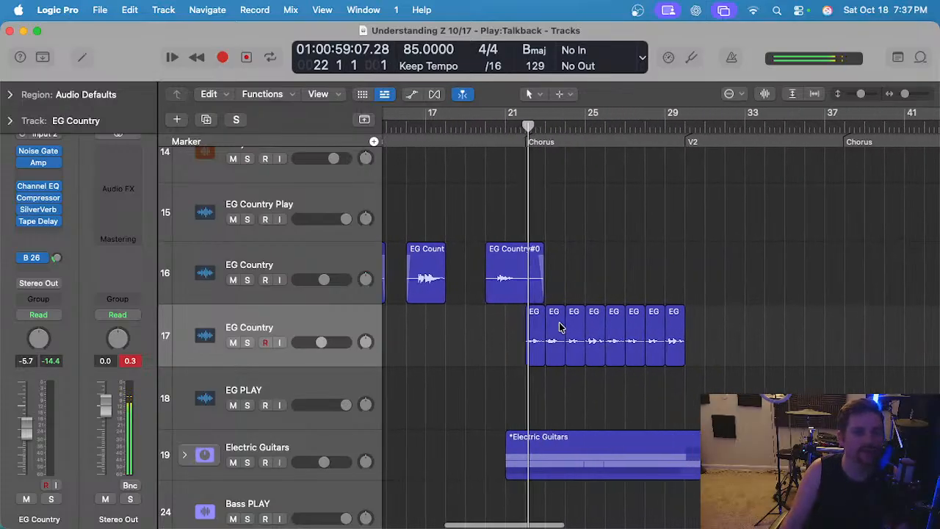
drag(791, 322, 489, 345)
key(e)
scroll(492, 346, down, 4)
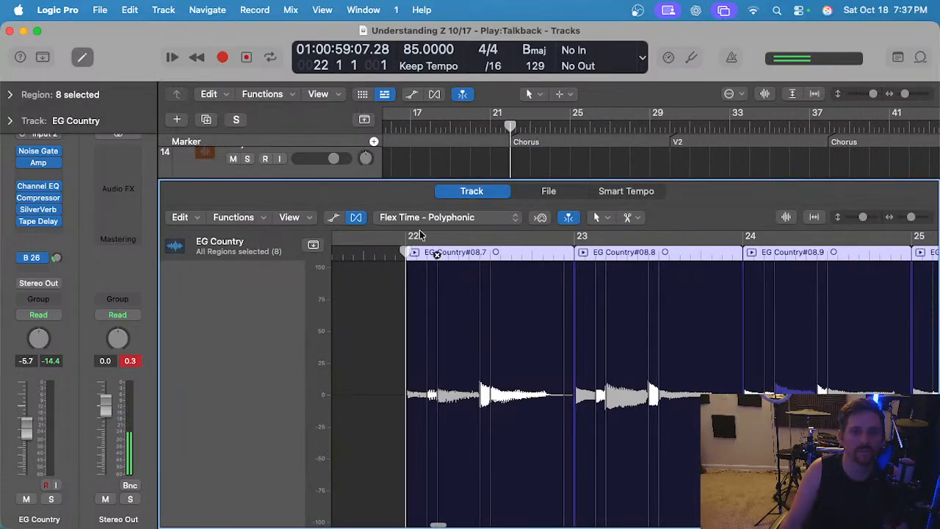
click(385, 218)
click(371, 325)
key(e)
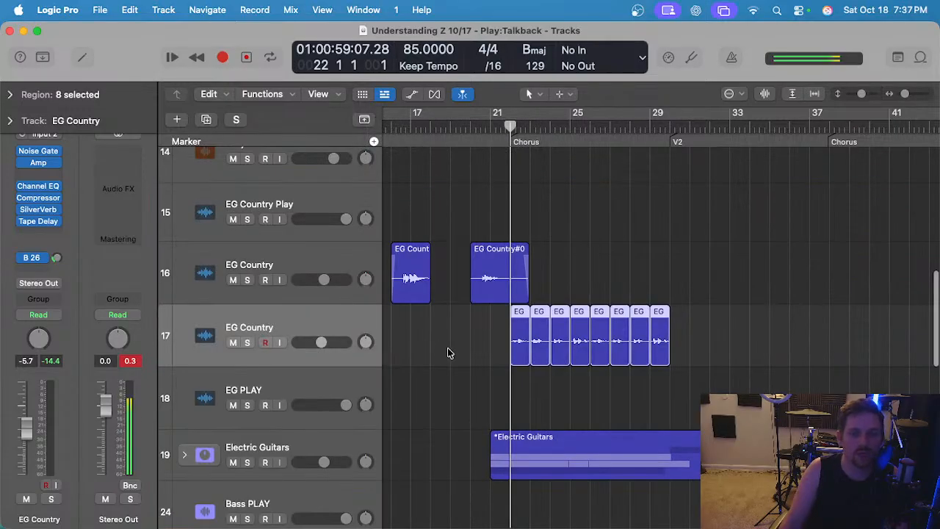
Join the eight chorus regions on EG Country track 17 into one region and open it in the editor.
drag(438, 331, 728, 342)
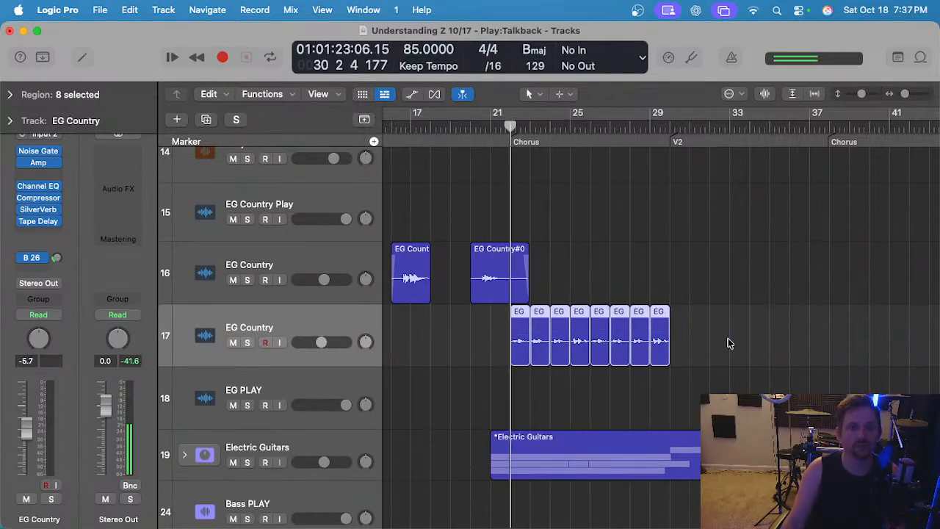
key(super+j)
click(502, 321)
double_click(563, 330)
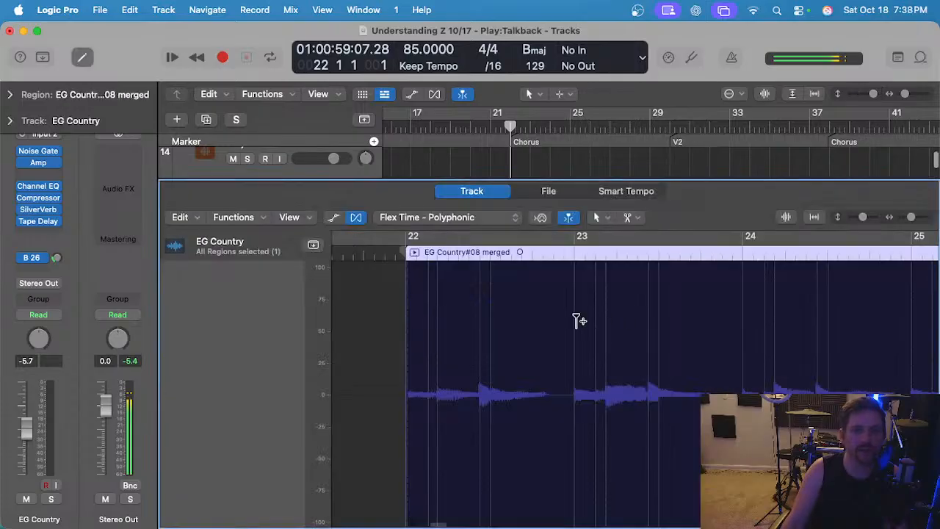
Switch the merged EG Country region's flex mode to Flex Pitch and play it soloed.
click(441, 217)
click(426, 130)
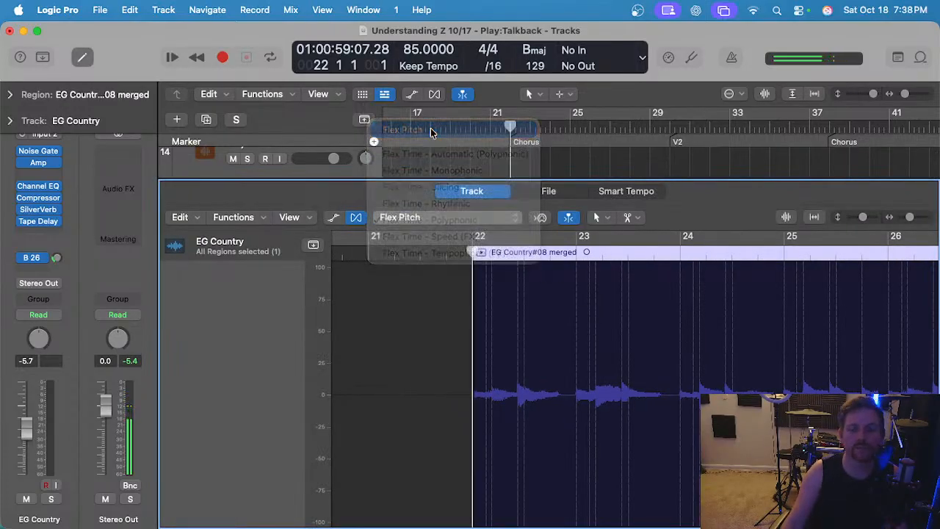
key(space)
key(s)
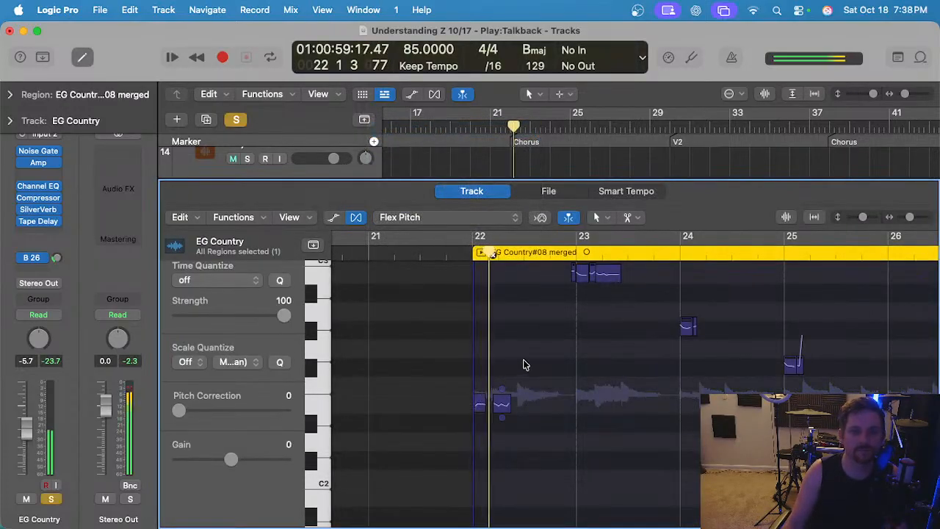
Set pitch correction to 100 on the low guitar notes from bar 22 to bar 25, then replay from before bar 25.
scroll(527, 363, up, 5)
click(472, 405)
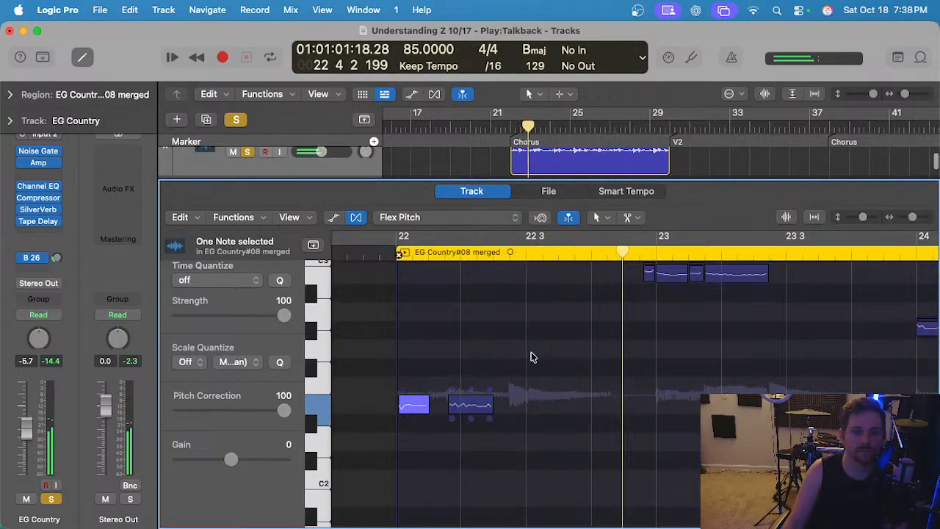
scroll(531, 357, up, 4)
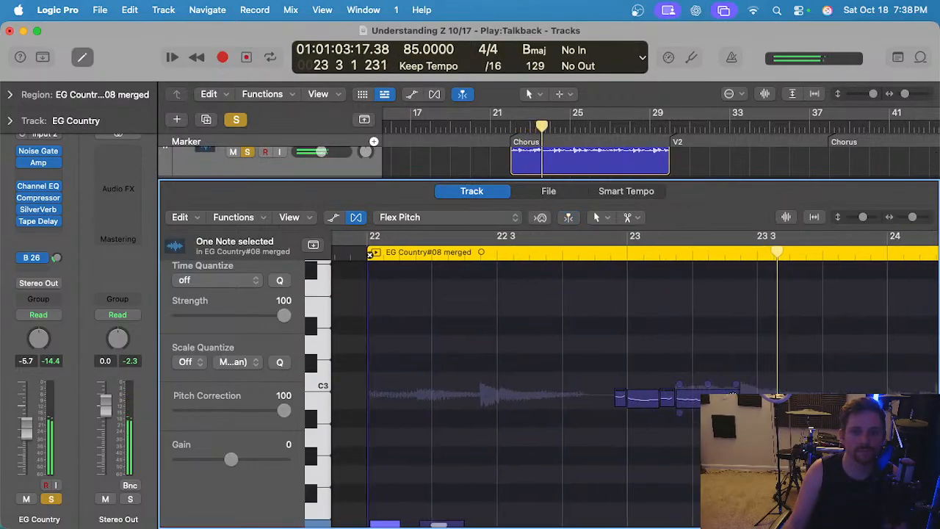
scroll(731, 382, down, 4)
scroll(705, 371, up, 2)
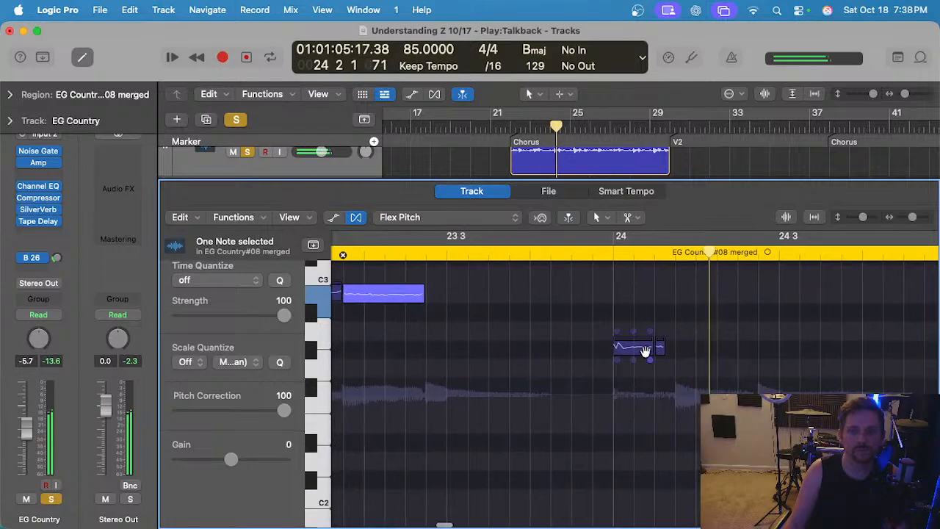
scroll(658, 348, up, 2)
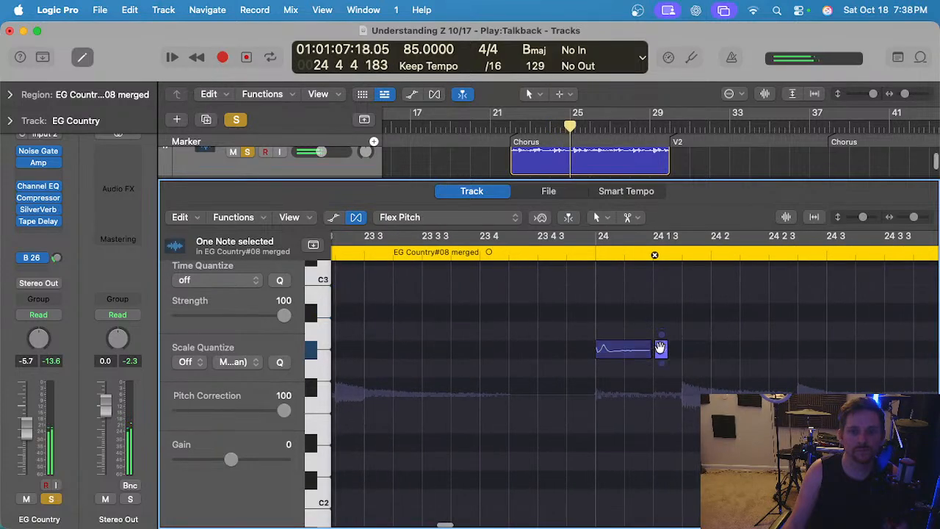
scroll(677, 359, down, 3)
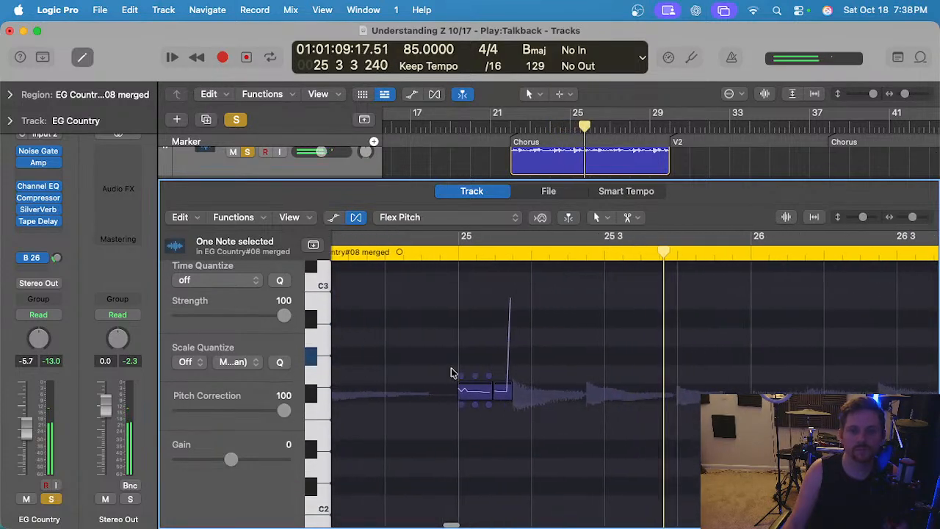
click(472, 387)
click(419, 253)
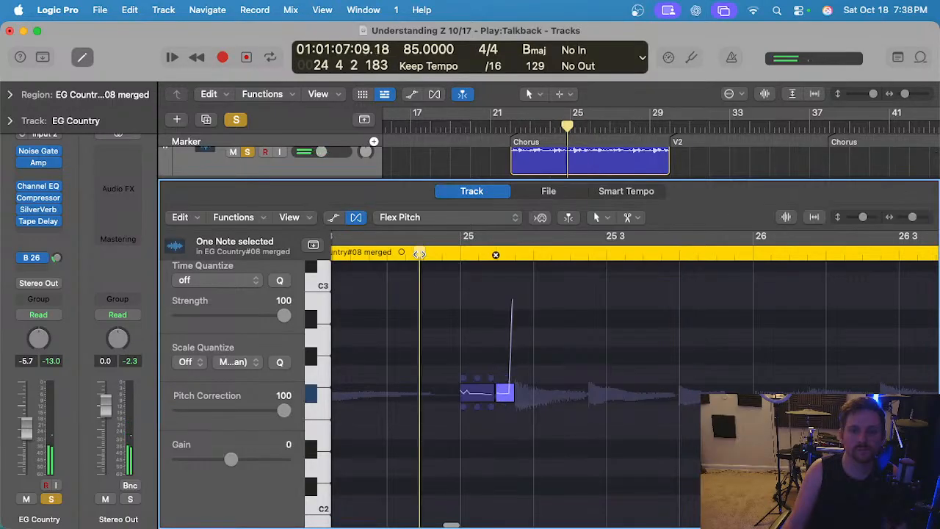
Unsolo the EG Country track and set pitch correction to 100 on the high guitar notes in bar 22.
scroll(538, 361, down, 5)
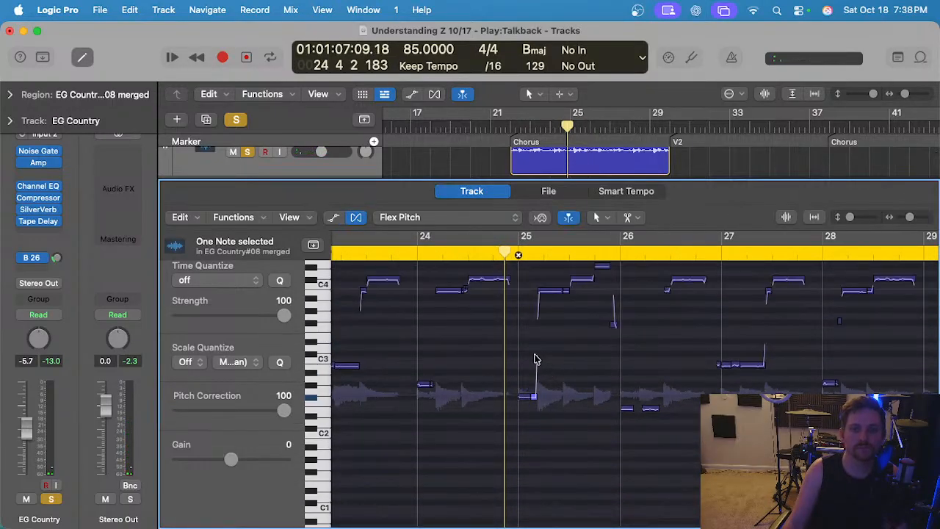
scroll(484, 351, up, 5)
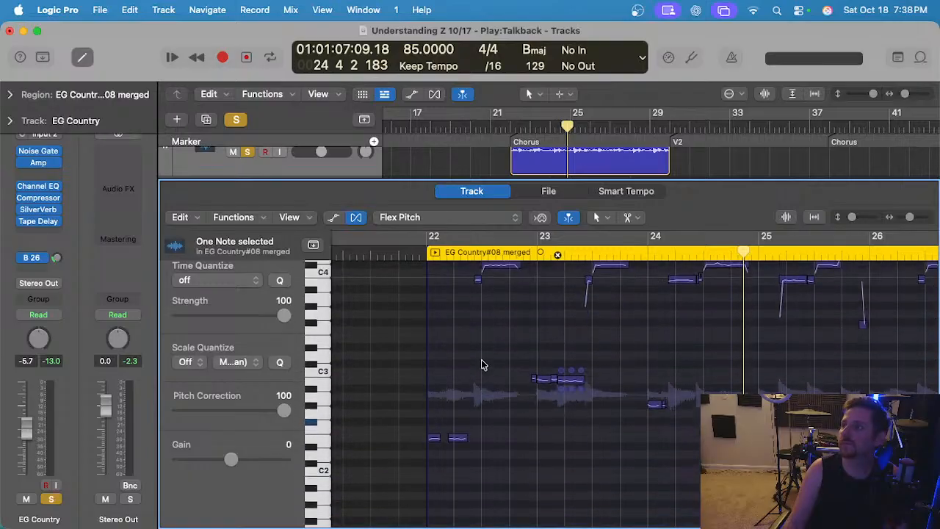
scroll(481, 359, right, 1)
scroll(481, 360, up, 2)
key(s)
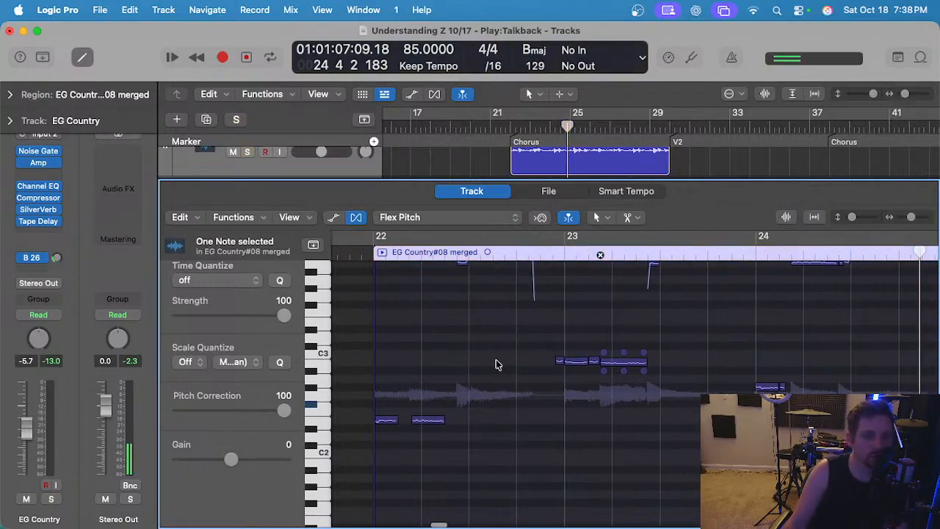
scroll(494, 358, up, 5)
click(494, 362)
scroll(496, 360, up, 2)
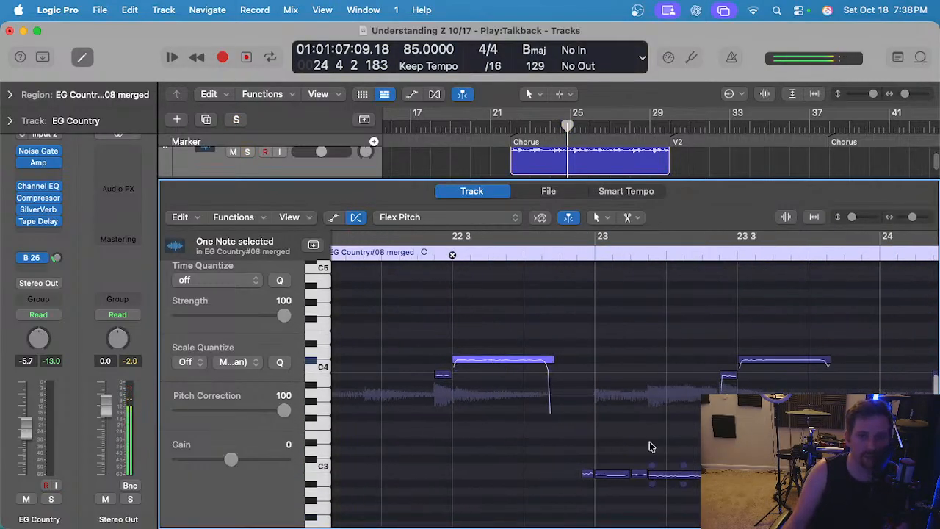
scroll(470, 367, left, 2)
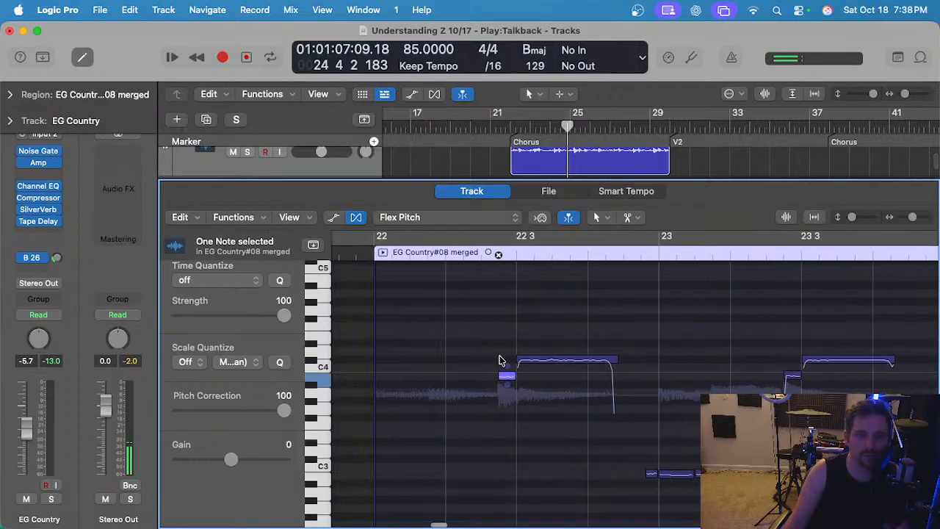
Play the full mix from bar 22 and set pitch correction to 100 on the four low notes around bar 23.
click(366, 258)
key(space)
scroll(458, 346, down, 5)
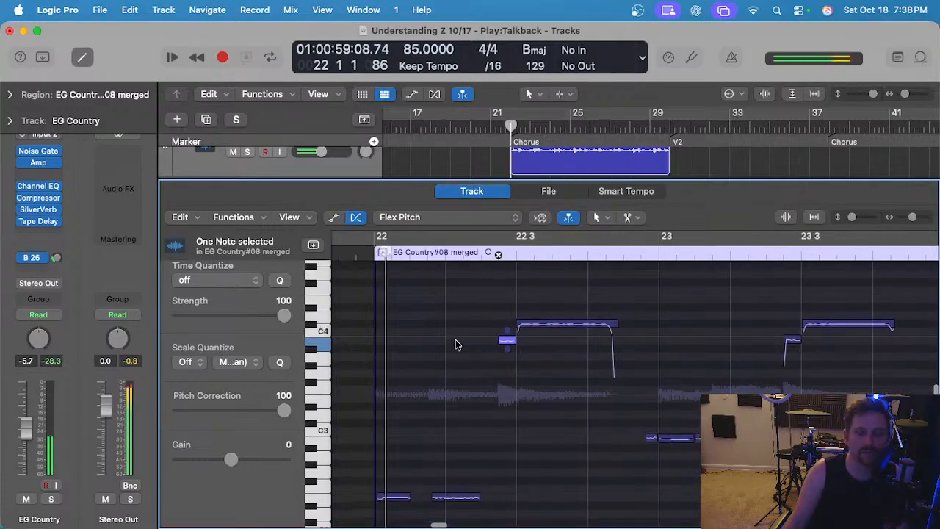
scroll(481, 349, up, 3)
scroll(482, 351, right, 5)
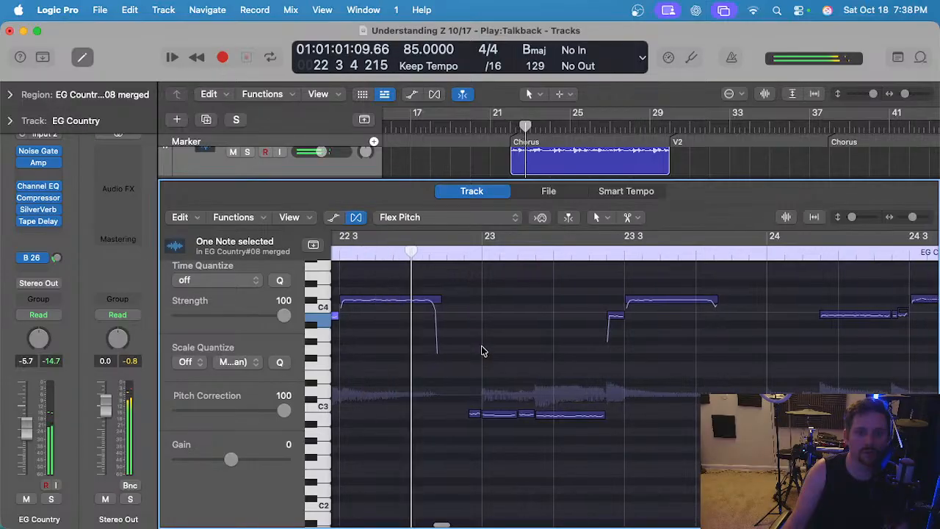
scroll(519, 384, up, 3)
drag(430, 399, 581, 409)
scroll(561, 378, up, 3)
Solo the guitar, set pitch correction to 100 on the high notes ending bar 23, and unsolo it.
key(space)
scroll(624, 400, right, 4)
key(s)
scroll(655, 411, right, 1)
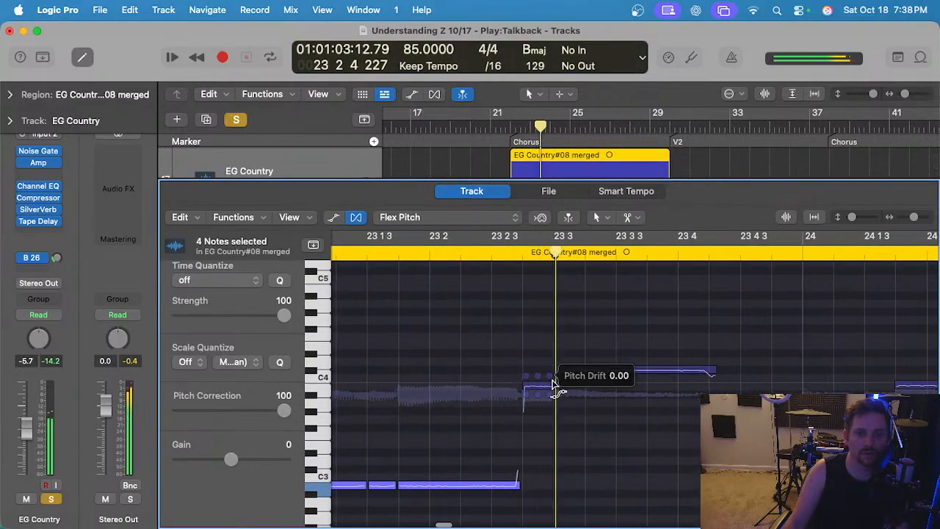
click(541, 387)
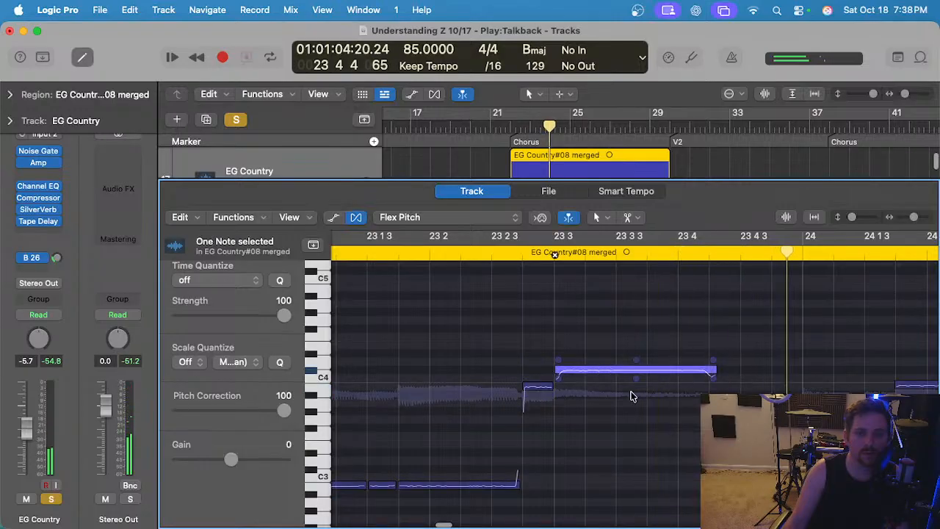
key(s)
Set pitch correction to 100 on the low and high guitar notes in bar 24 during playback.
scroll(636, 396, down, 2)
scroll(644, 395, down, 4)
scroll(644, 395, right, 3)
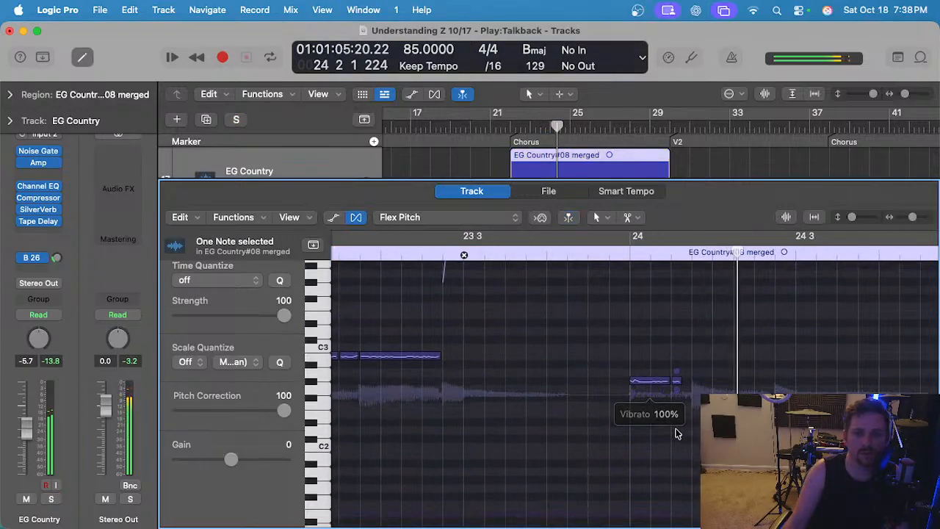
scroll(653, 381, up, 3)
scroll(653, 381, right, 2)
click(657, 378)
click(771, 359)
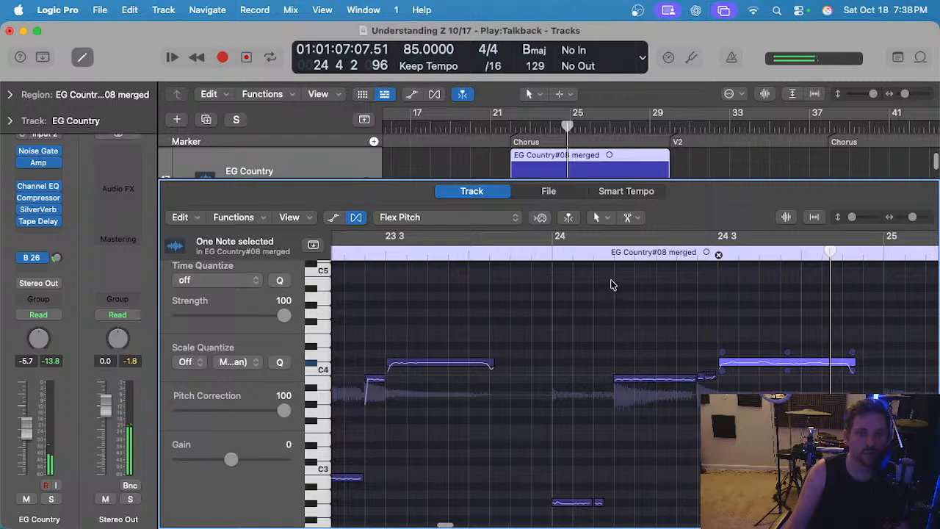
Replay bar 24 in the full mix and set pitch correction to 100 on the low notes starting bar 25.
key(space)
scroll(604, 333, right, 4)
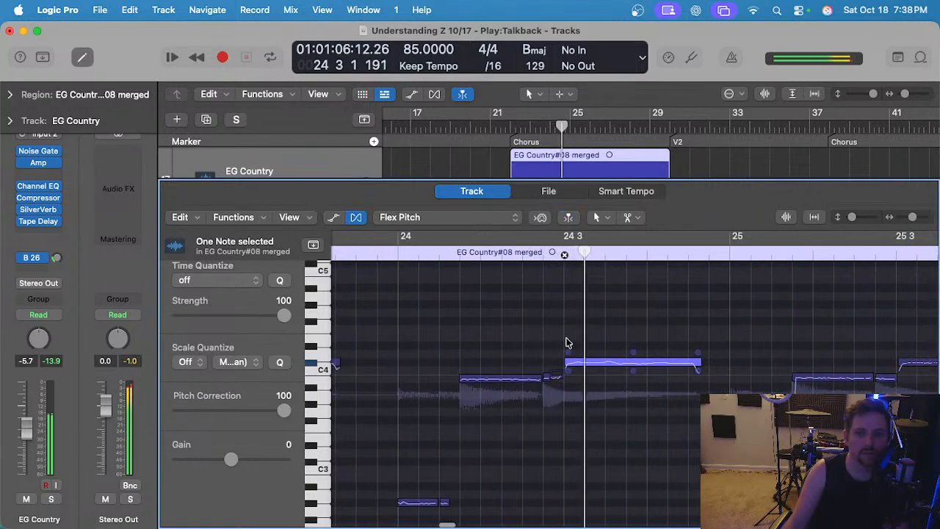
scroll(566, 341, up, 3)
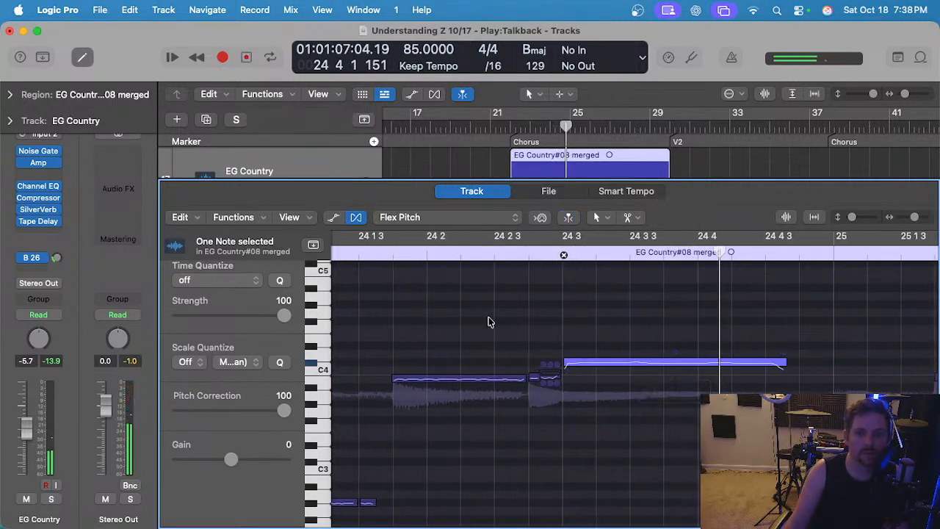
scroll(561, 339, up, 2)
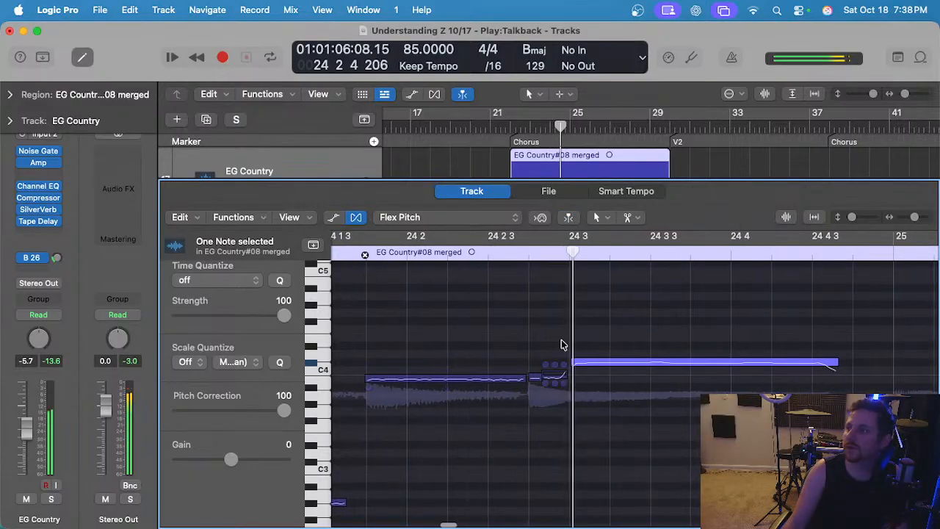
scroll(561, 340, down, 4)
scroll(566, 348, right, 4)
scroll(580, 356, down, 4)
click(664, 424)
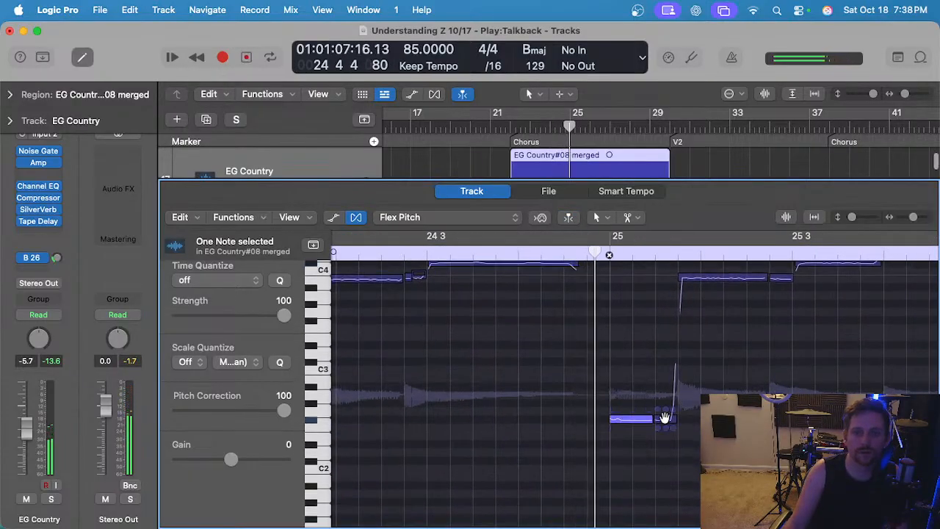
Set pitch correction to 100 on the high guitar notes throughout bar 25.
scroll(671, 414, right, 3)
scroll(671, 413, up, 2)
click(617, 313)
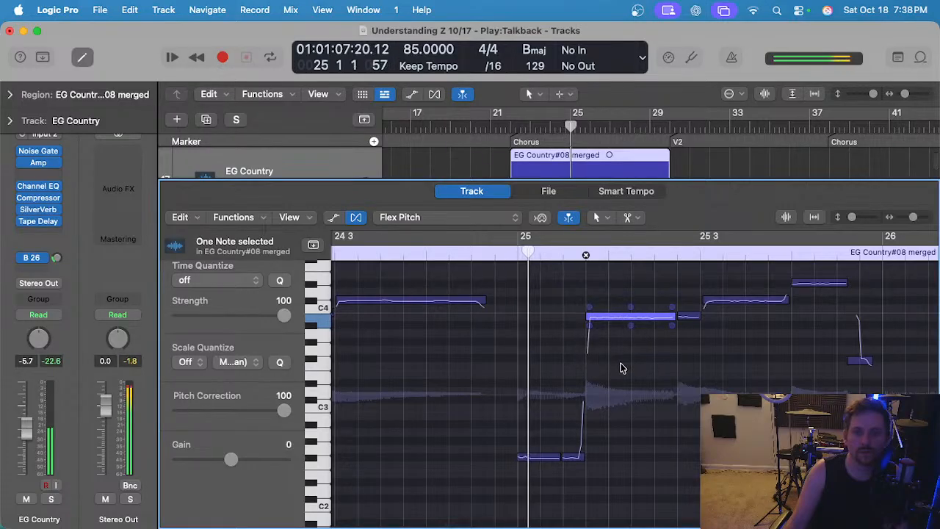
scroll(621, 368, right, 3)
click(511, 316)
click(563, 300)
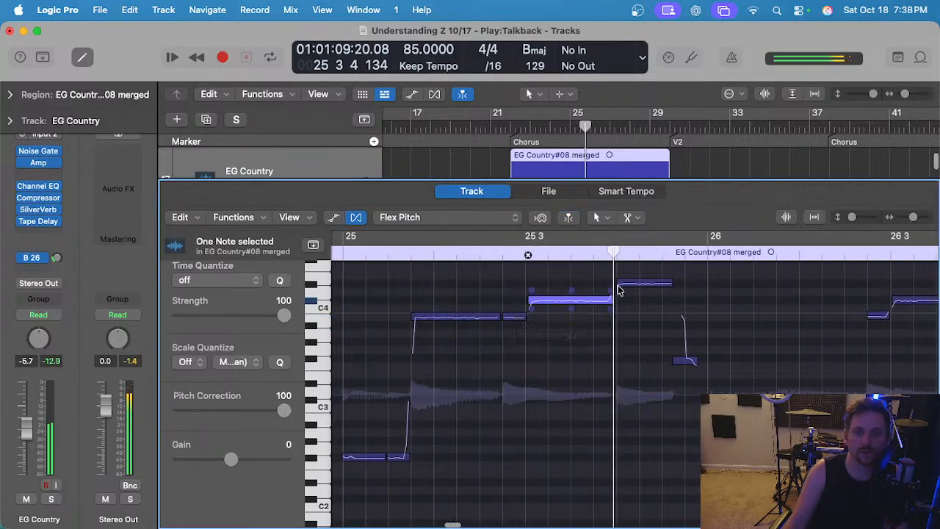
click(644, 283)
Set pitch correction to 100 on the low and high guitar notes in bar 26.
scroll(666, 367, right, 3)
scroll(666, 367, down, 2)
click(651, 436)
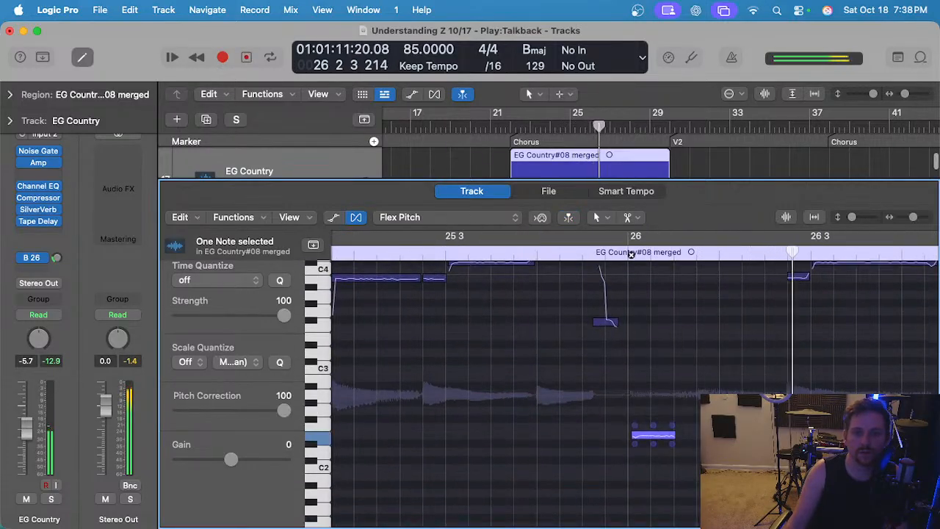
click(722, 439)
scroll(698, 387, up, 4)
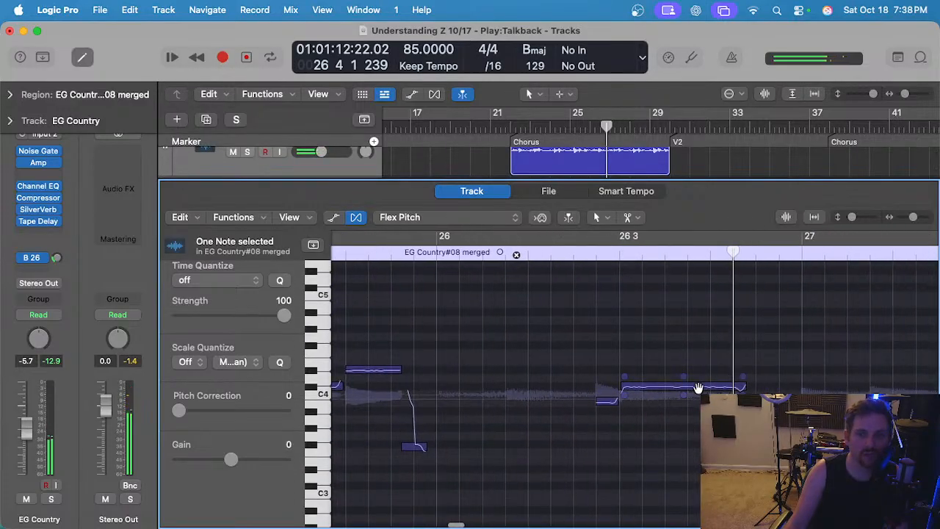
Set pitch correction to 100 on the four low notes around bar 27 and the high note at 27 3.
scroll(740, 361, down, 4)
scroll(740, 362, right, 3)
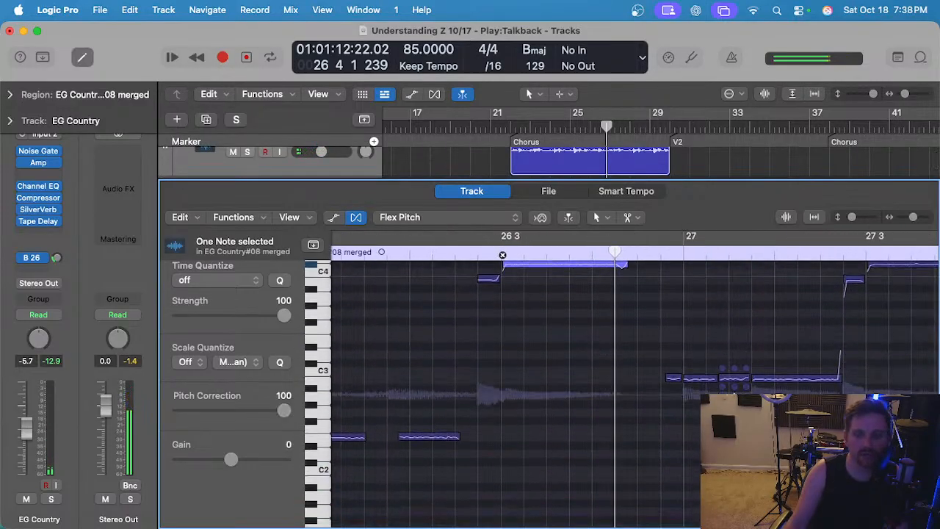
drag(594, 338, 847, 397)
scroll(793, 375, right, 5)
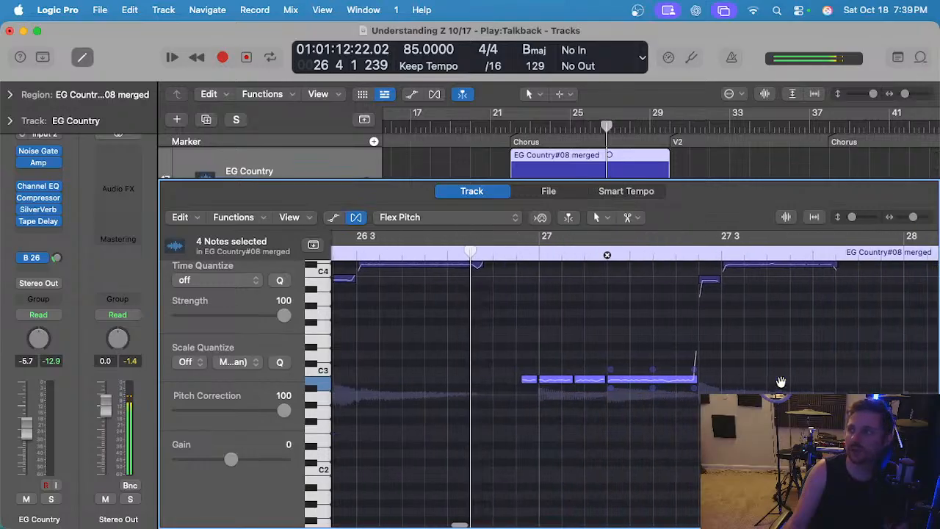
scroll(636, 395, up, 4)
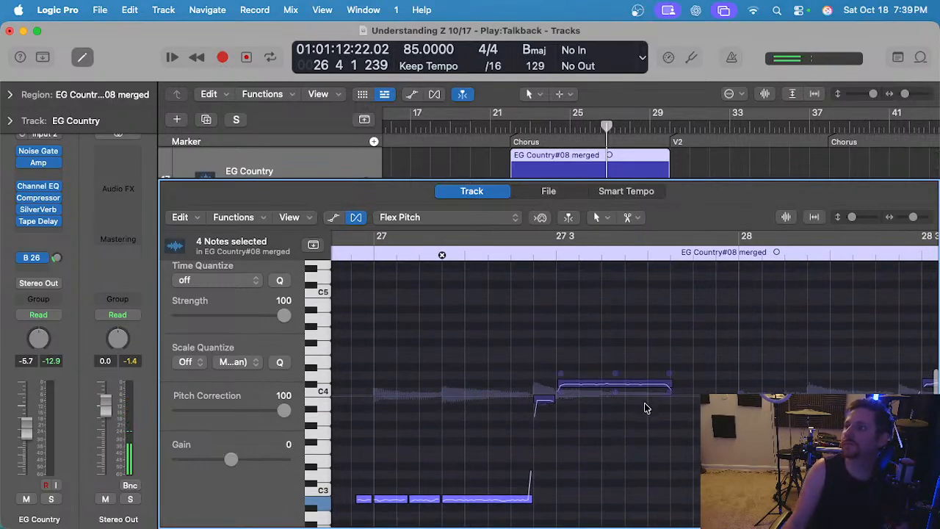
click(596, 385)
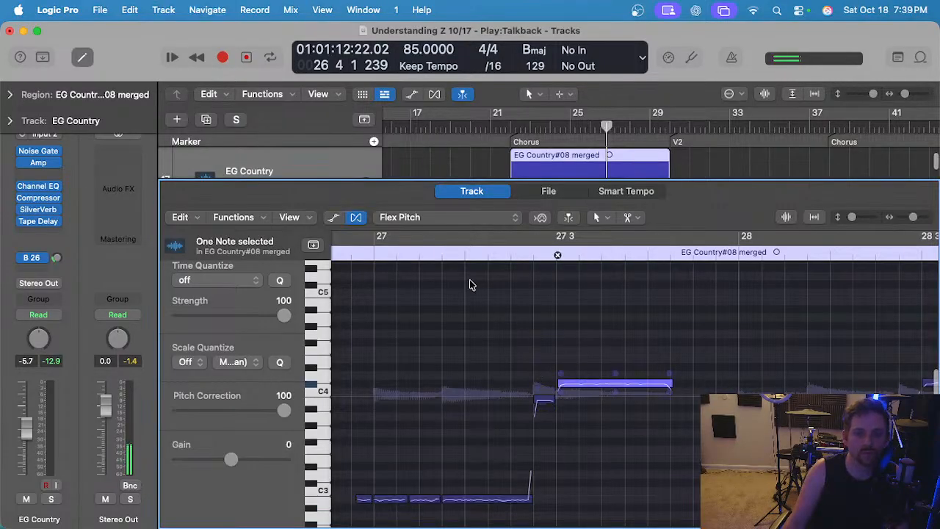
Resume playback and set pitch correction to 100 on the low note starting bar 28.
key(space)
scroll(551, 330, down, 3)
scroll(551, 331, right, 2)
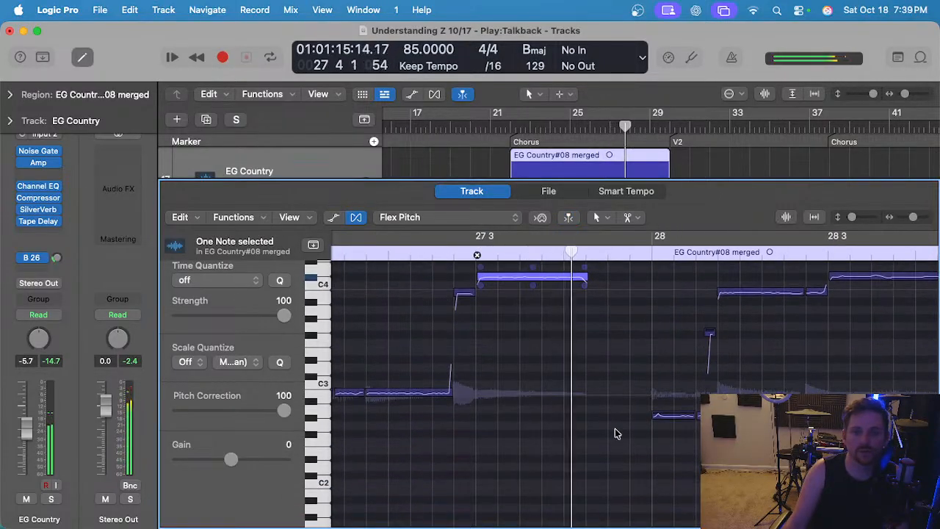
click(677, 417)
scroll(641, 407, right, 3)
scroll(641, 406, up, 2)
scroll(643, 406, up, 1)
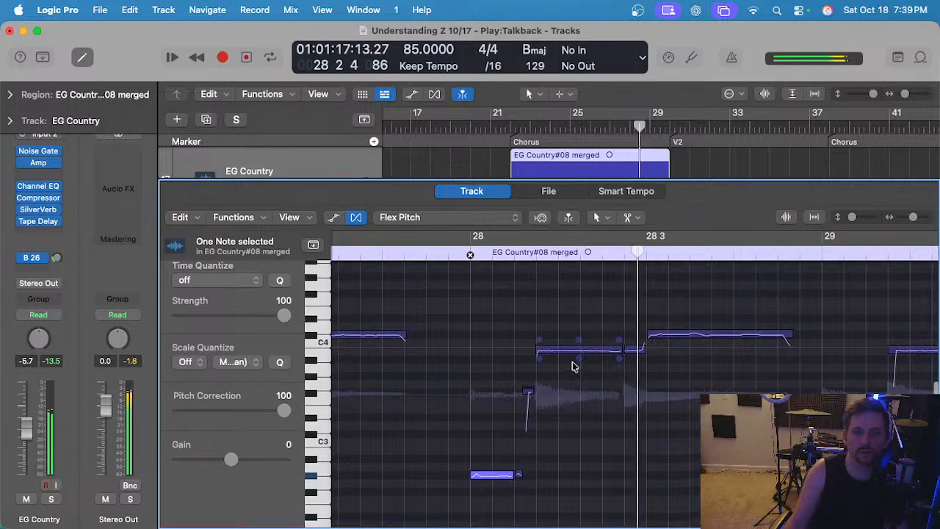
Set pitch correction to 100 on the high guitar notes from bar 28 to the end of bar 29.
click(633, 351)
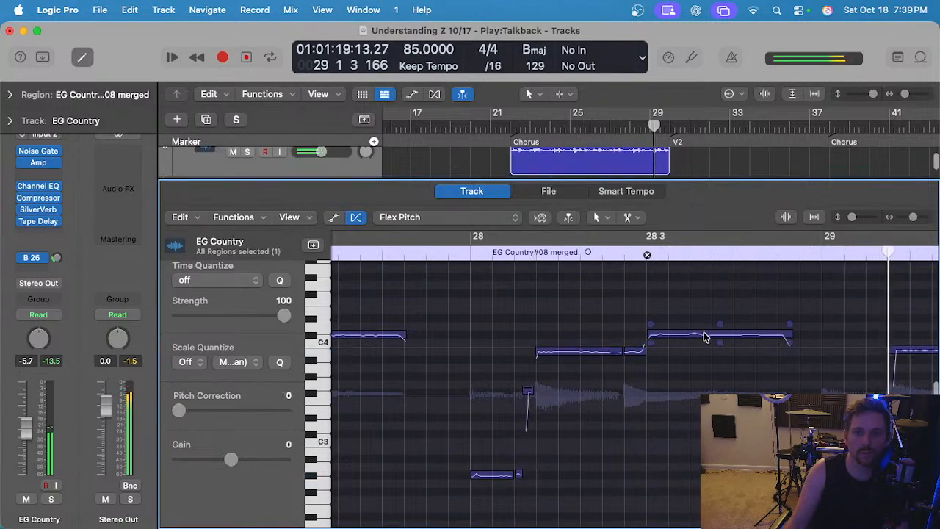
click(704, 335)
scroll(680, 347, right, 3)
click(736, 349)
scroll(716, 350, right, 3)
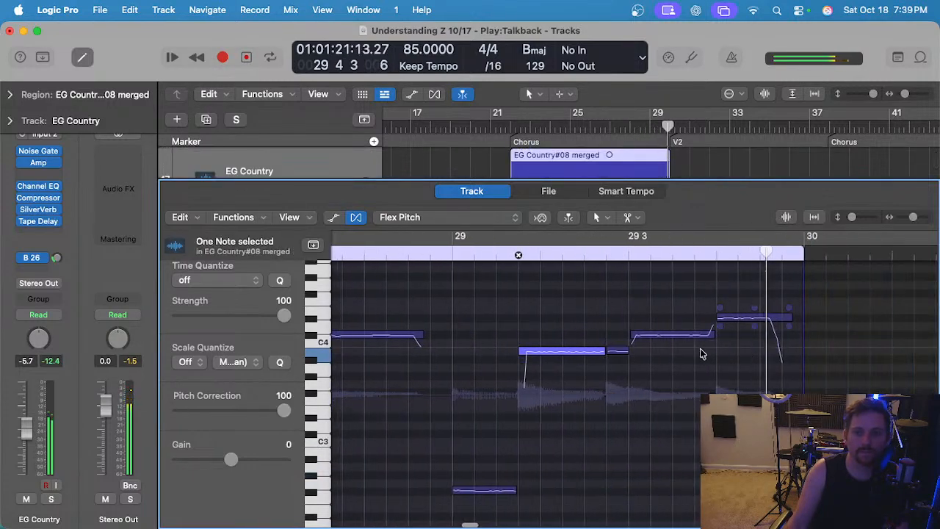
click(661, 334)
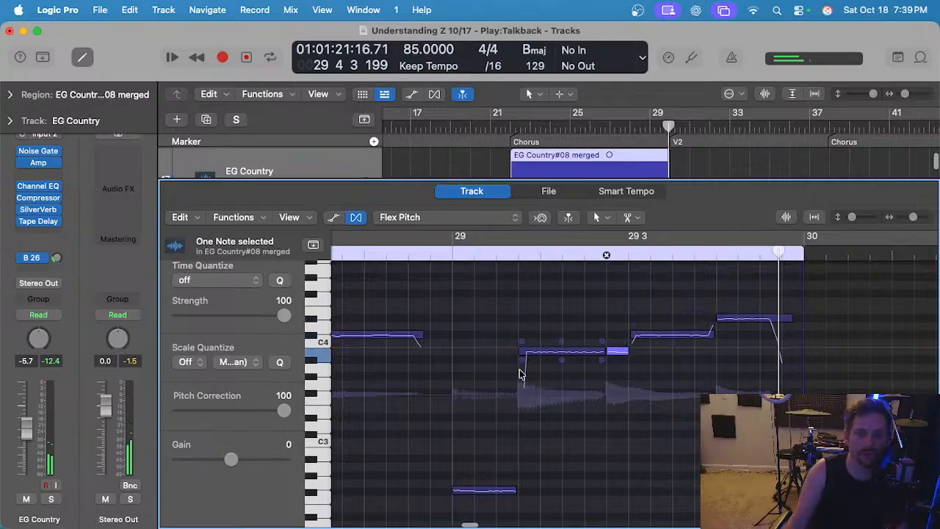
Close the audio editor and expand the Electric Guitars track stack.
key(e)
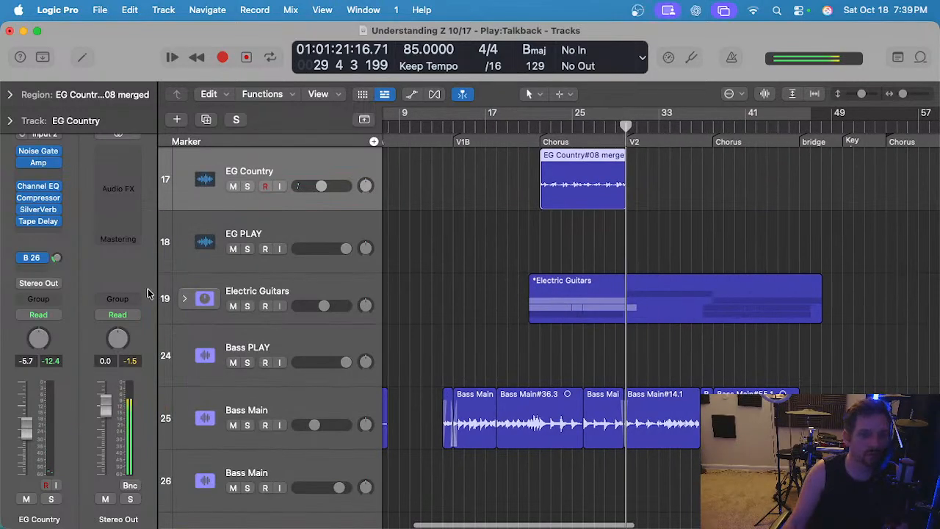
click(203, 304)
click(200, 305)
scroll(507, 315, down, 4)
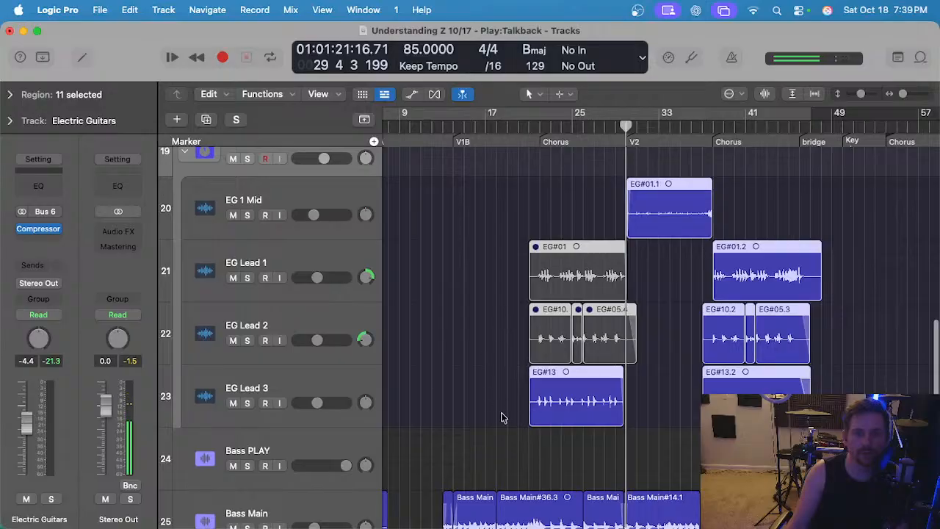
Check EG Lead 3's chorus region EG#13 in the editor, close it, and bounce the region in place to new track EG#13_bip, muting the source.
double_click(547, 400)
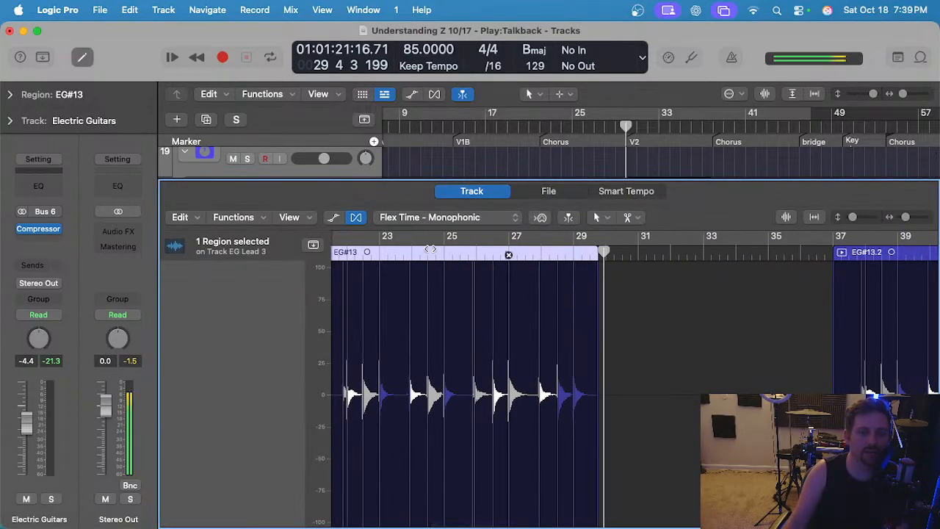
key(e)
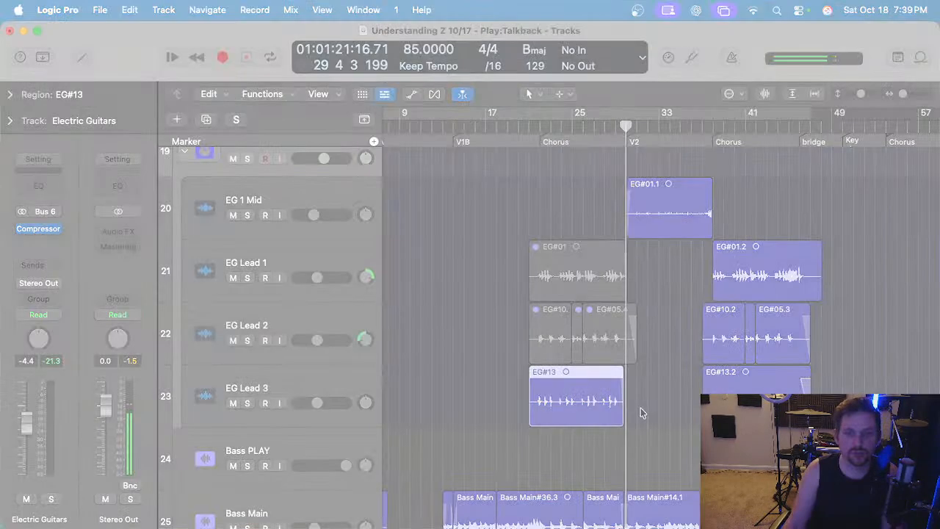
key(ctrl+b)
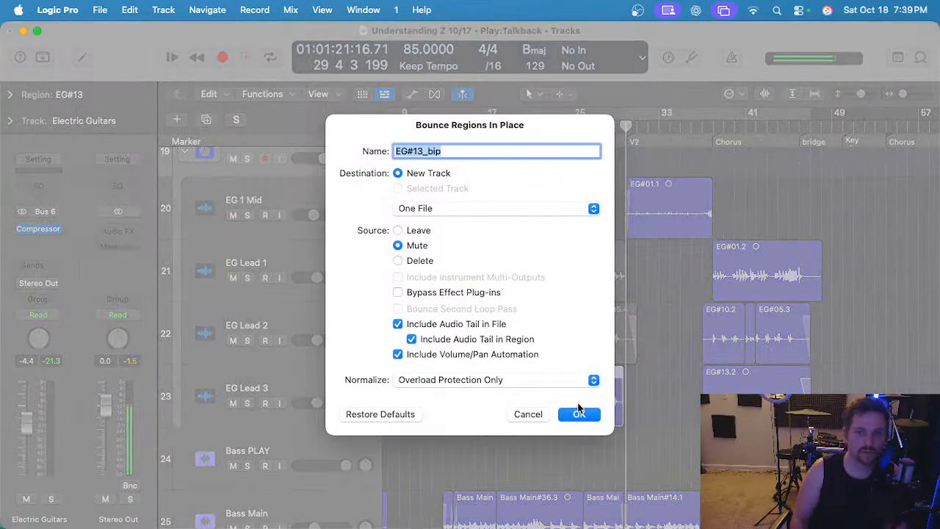
key(Escape)
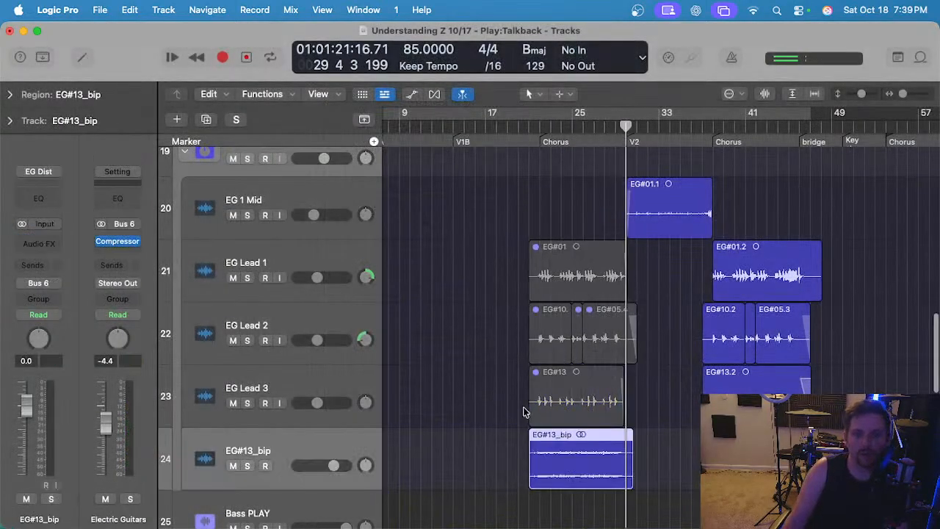
scroll(493, 408, down, 2)
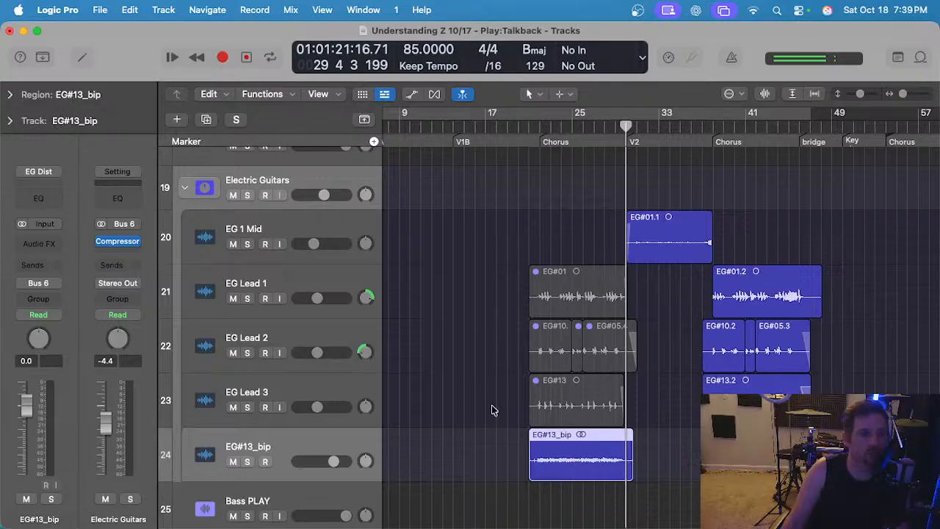
Undo the bounce in place of EG Lead 3's chorus region, leaving the EG Lead 3 track selected.
click(329, 396)
click(441, 433)
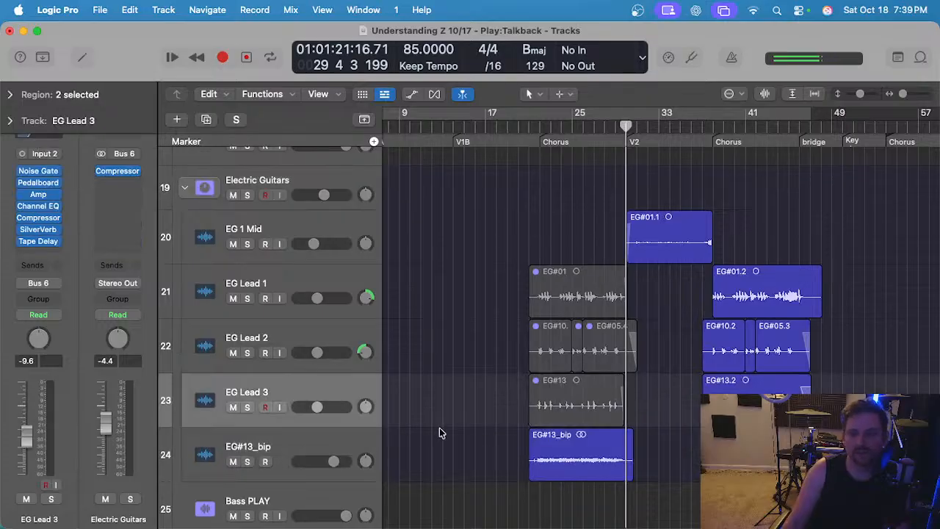
key(cmd+z)
click(304, 394)
click(475, 384)
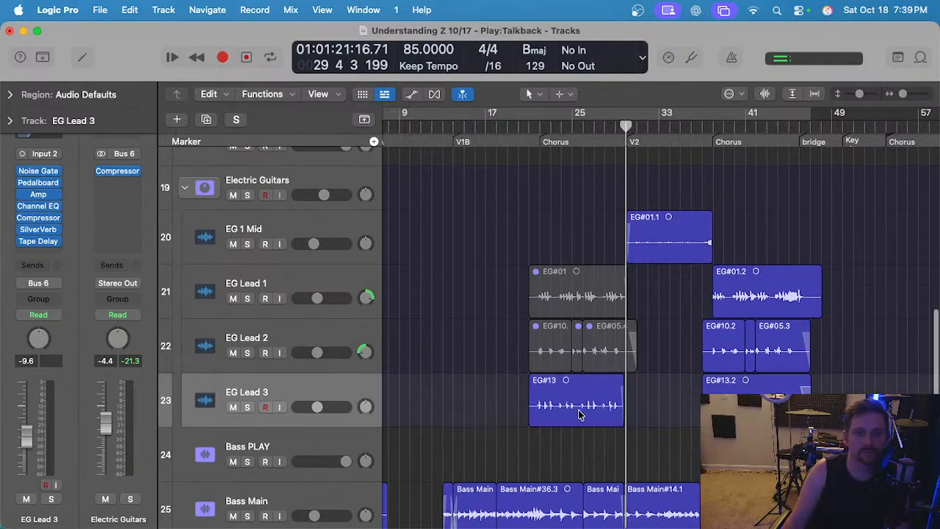
Open EG Lead 3's chorus region EG#13 in the audio editor from bar 21 and switch the flex mode to Flex Pitch.
click(581, 414)
click(529, 126)
key(e)
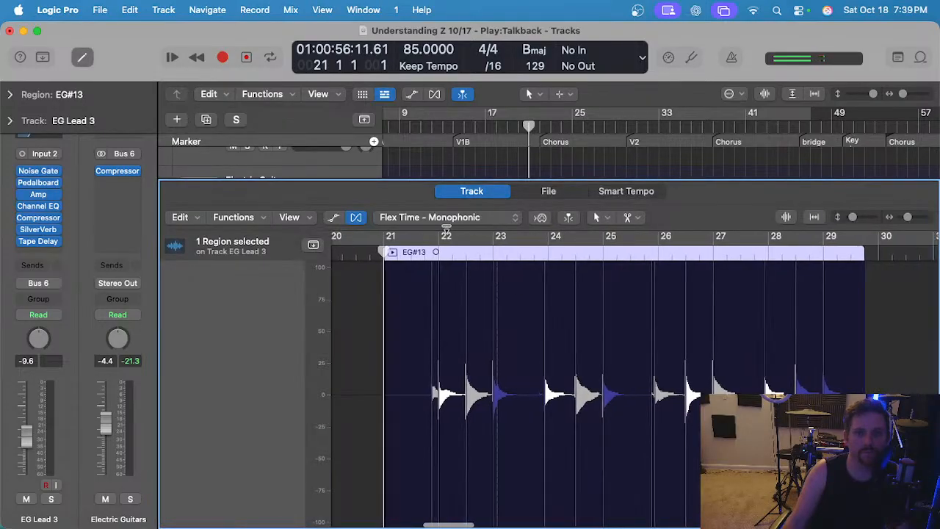
click(432, 217)
click(416, 181)
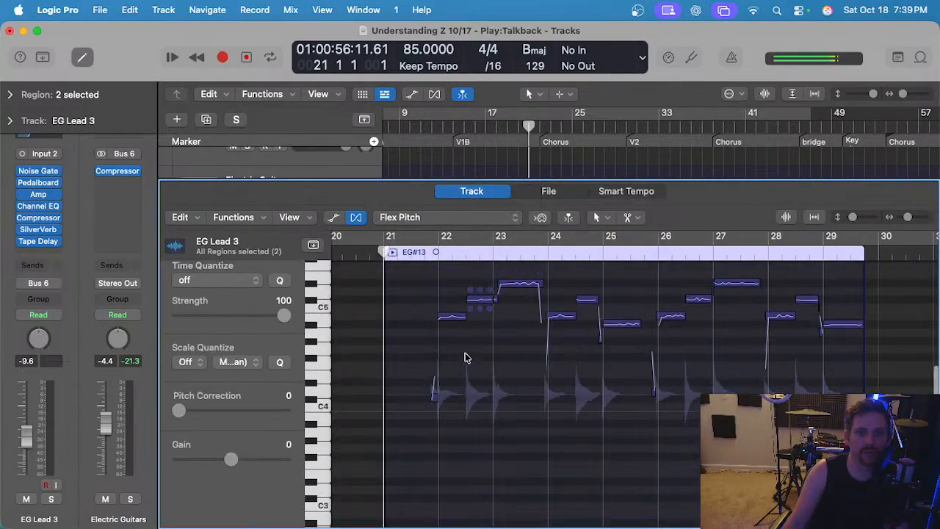
Start playback and set pitch correction to 100 on EG#13's notes from bar 22 to the start of bar 24.
scroll(449, 344, up, 3)
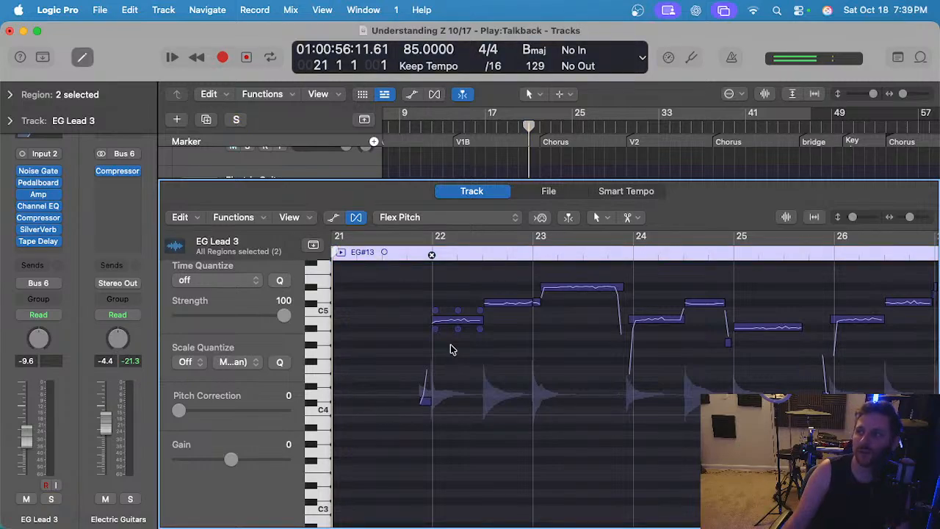
scroll(453, 348, up, 3)
scroll(453, 348, left, 3)
key(space)
scroll(519, 380, up, 2)
click(514, 380)
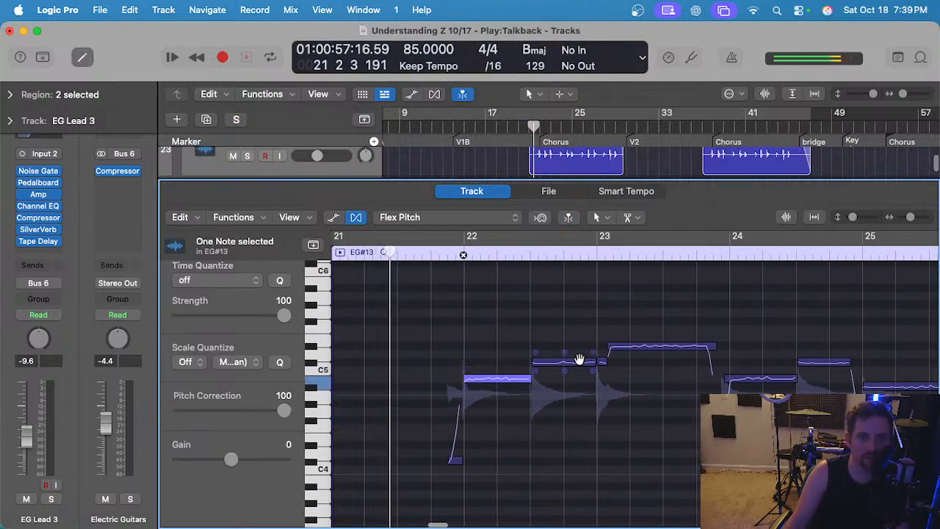
click(661, 345)
click(659, 375)
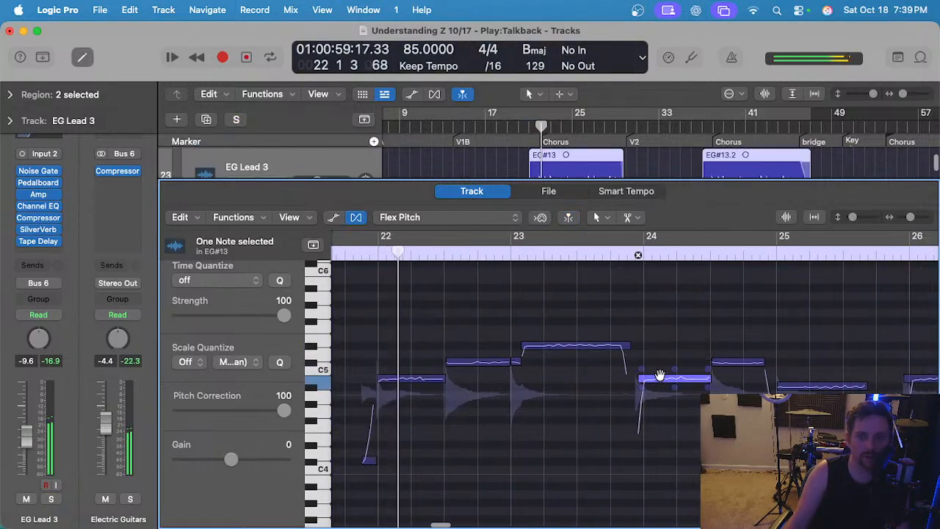
click(562, 347)
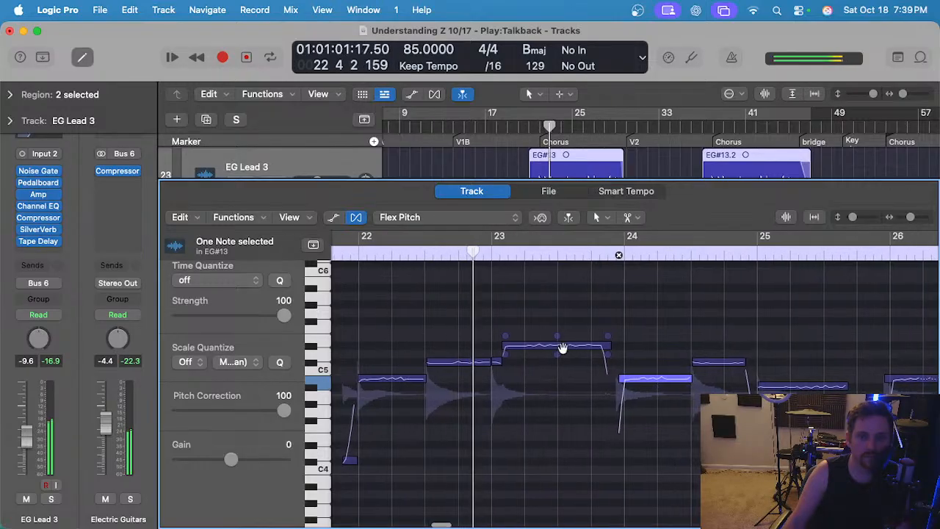
Set pitch correction to 100 on EG#13's main notes from the middle of bar 24 through bar 27.
scroll(563, 348, up, 1)
scroll(562, 348, right, 2)
click(653, 364)
click(745, 388)
scroll(737, 393, right, 4)
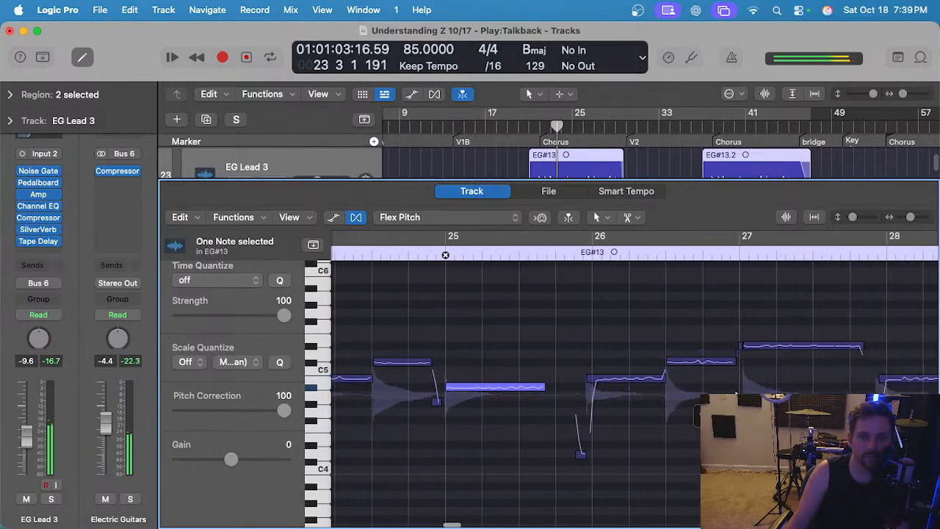
click(626, 379)
click(692, 363)
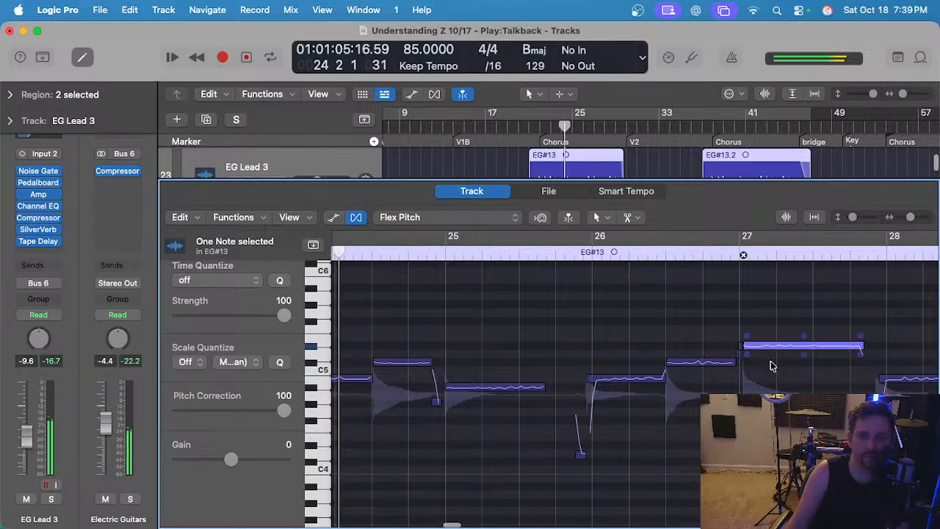
Set pitch correction to 100 on EG#13's remaining notes in bars 28 and 29.
scroll(771, 365, right, 4)
click(724, 376)
click(803, 380)
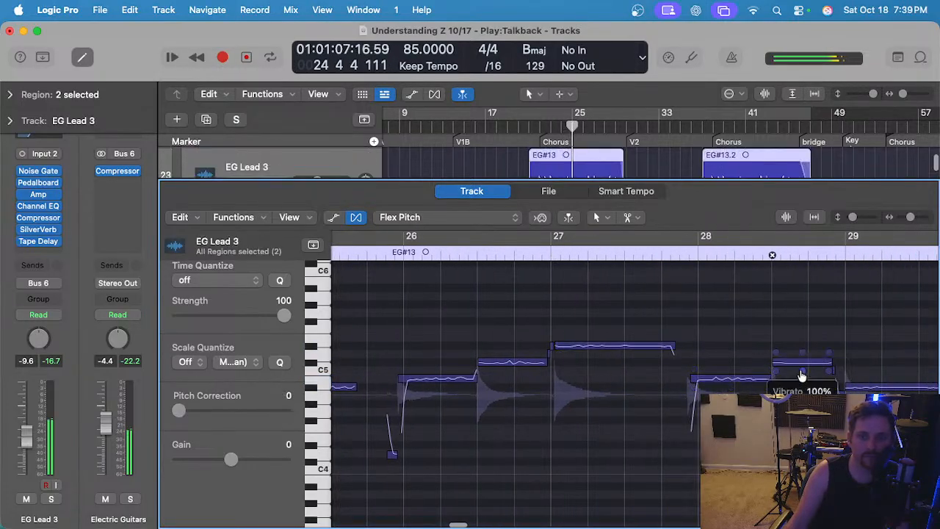
click(800, 362)
scroll(800, 367, right, 4)
click(720, 388)
scroll(619, 395, left, 4)
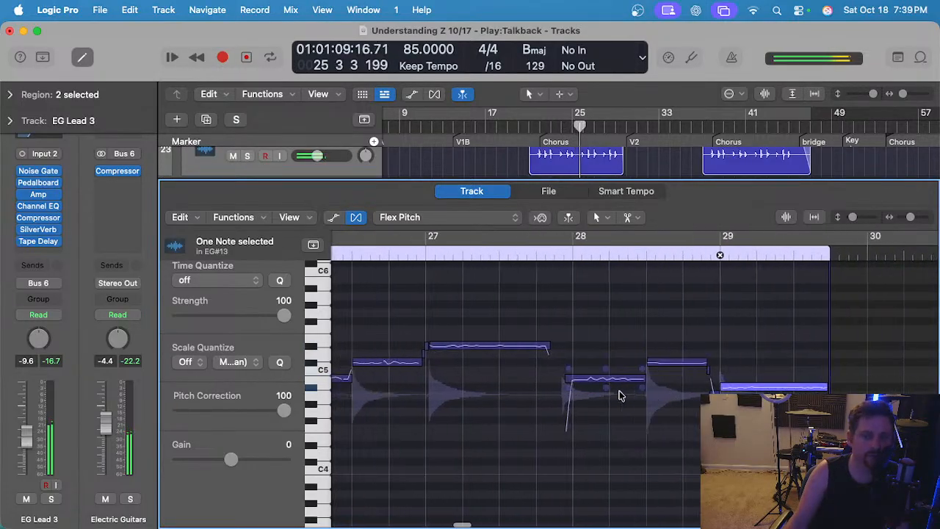
Close the audio editor and save the project.
key(e)
scroll(640, 390, down, 4)
key(super+s)
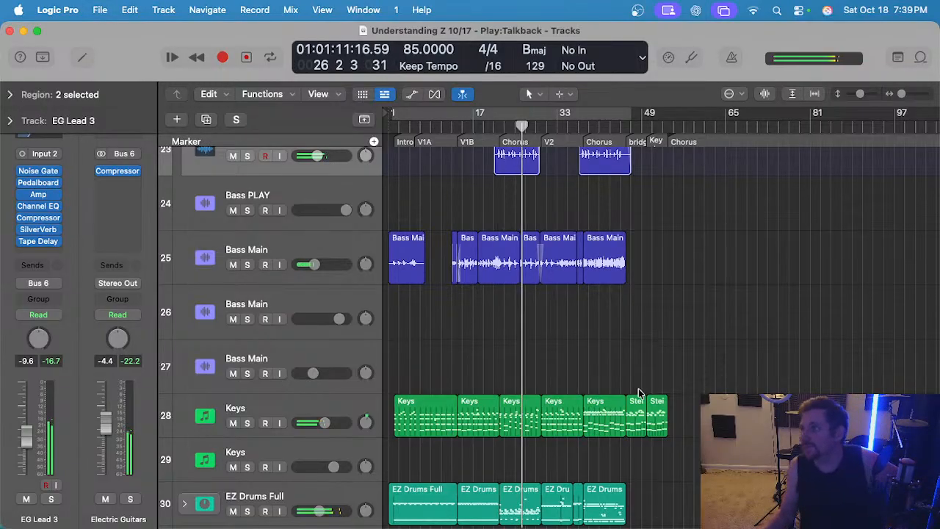
Collapse the Electric Guitars track stack.
scroll(564, 327, up, 5)
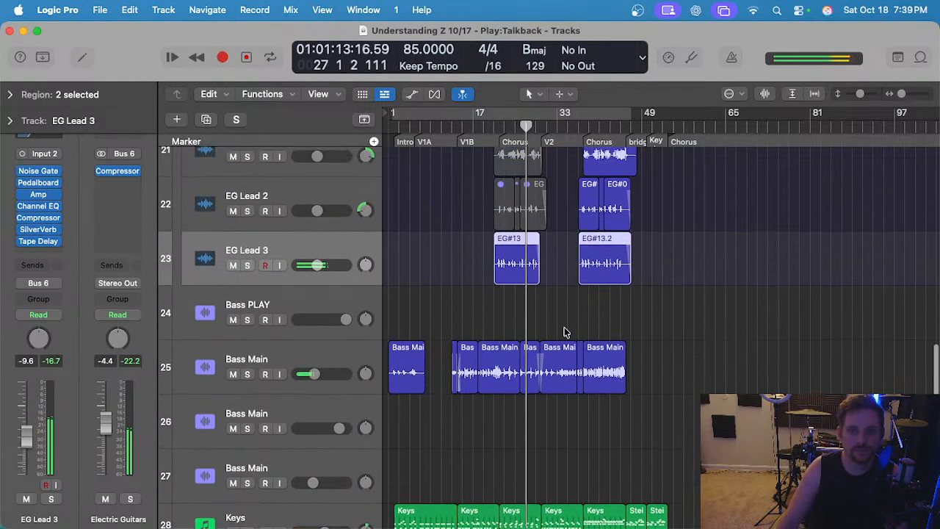
scroll(552, 333, up, 3)
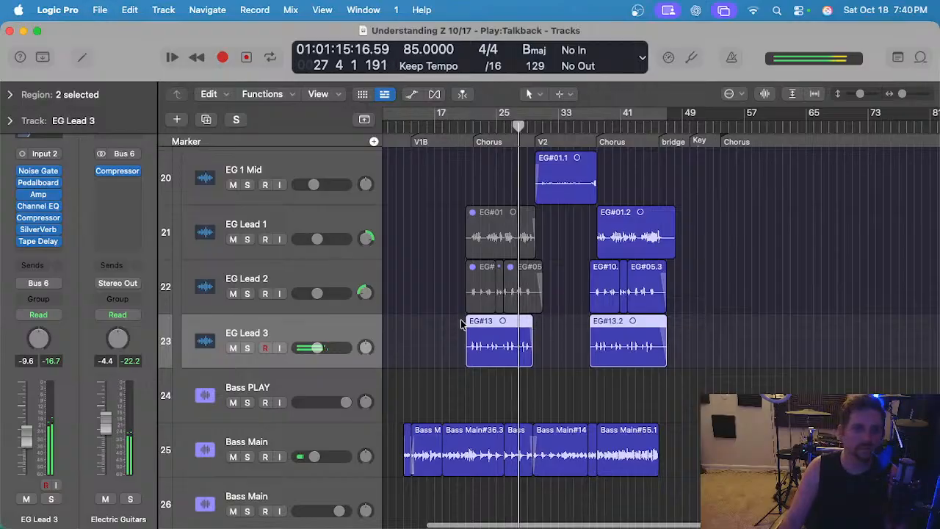
scroll(272, 250, up, 3)
click(186, 224)
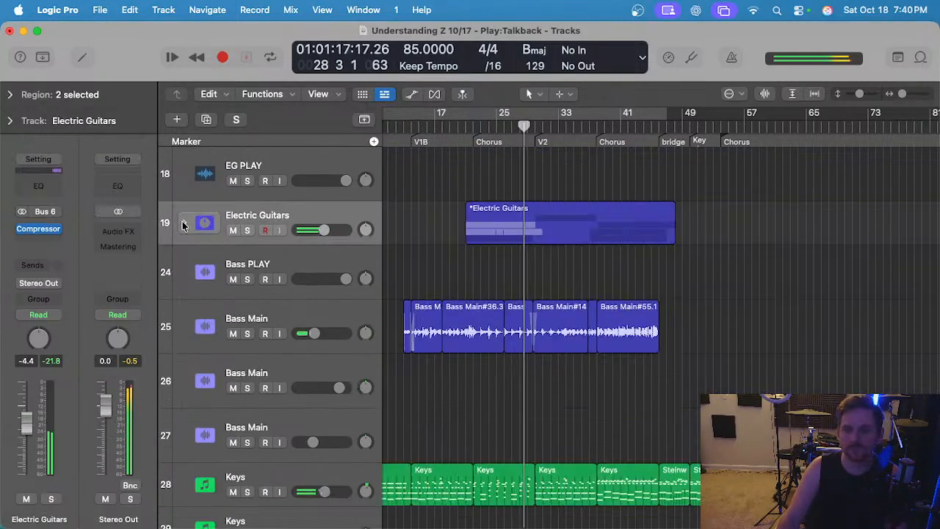
Play the first chorus from bar 22 to listen to the tuned guitars with the full arrangement, and stop playback at its end.
scroll(493, 308, up, 5)
scroll(452, 332, up, 1)
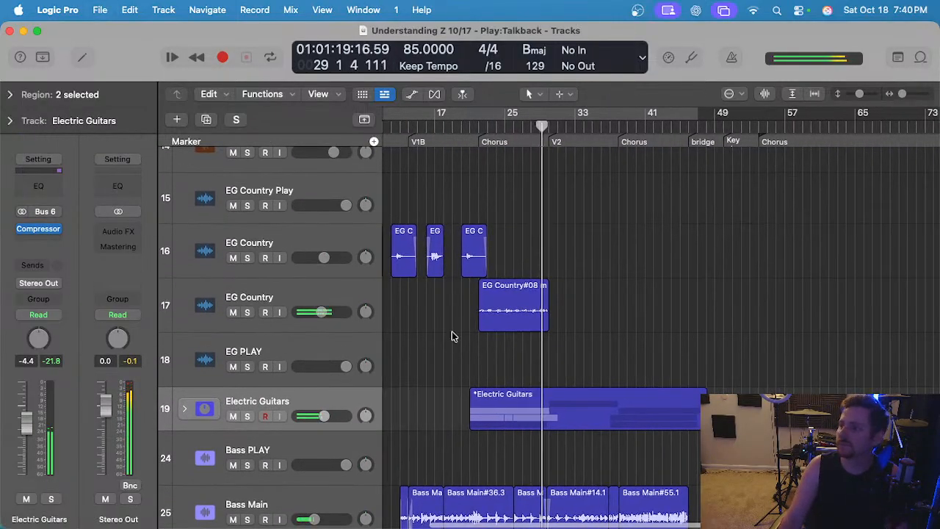
scroll(452, 331, up, 1)
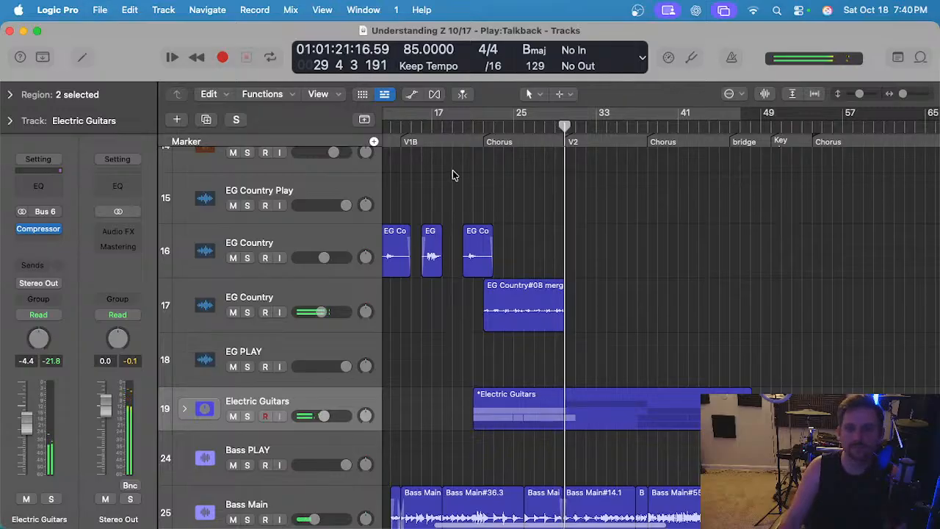
click(479, 123)
scroll(441, 295, up, 2)
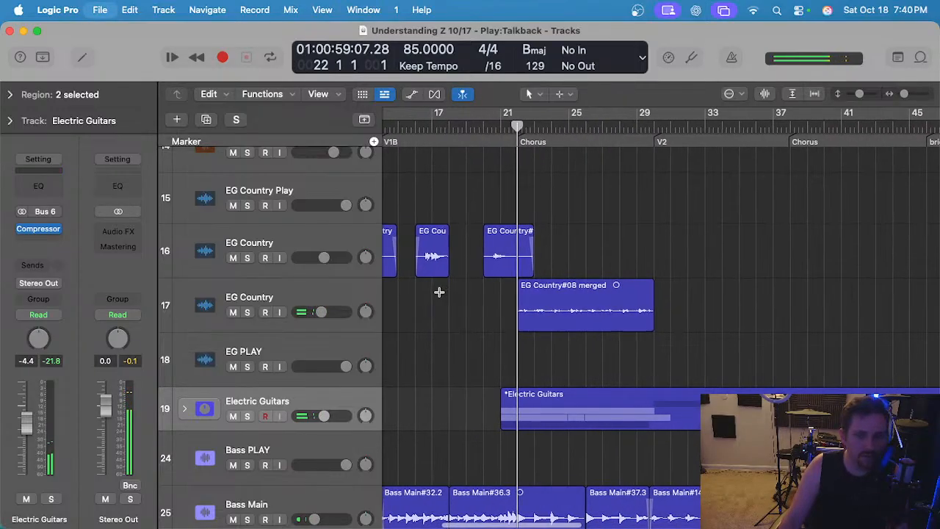
scroll(441, 294, up, 10)
scroll(487, 309, up, 1)
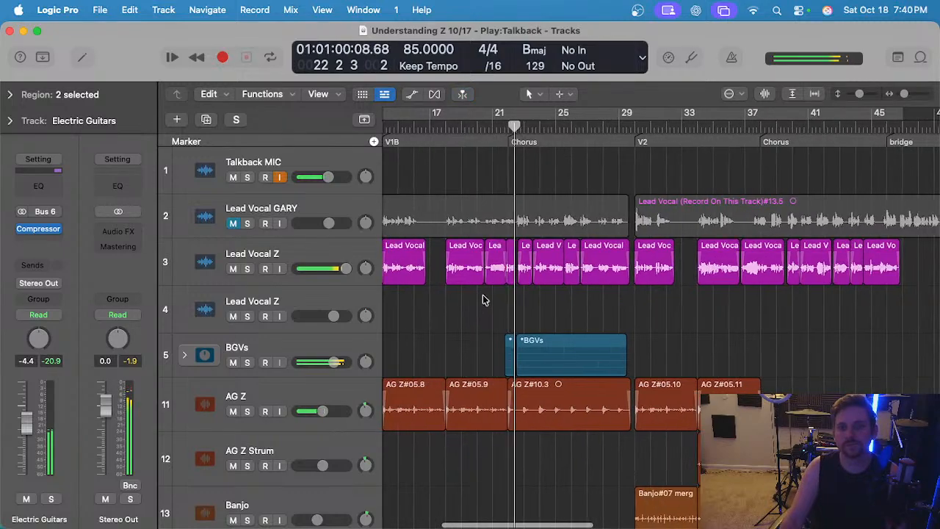
scroll(495, 361, up, 1)
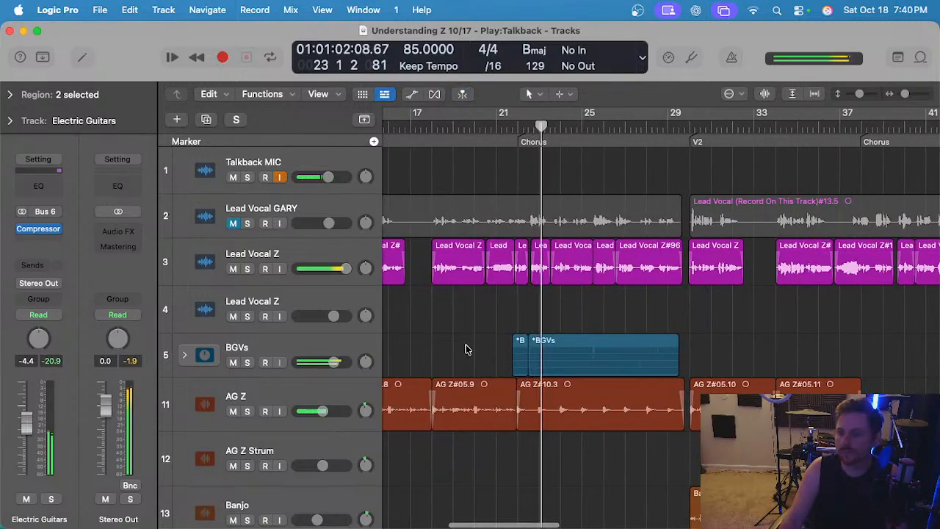
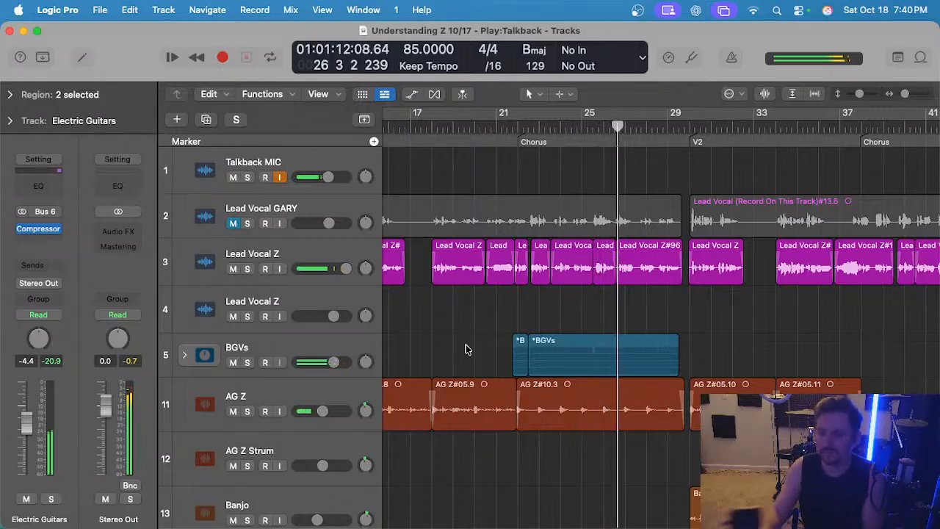
scroll(465, 346, down, 1)
scroll(465, 345, down, 2)
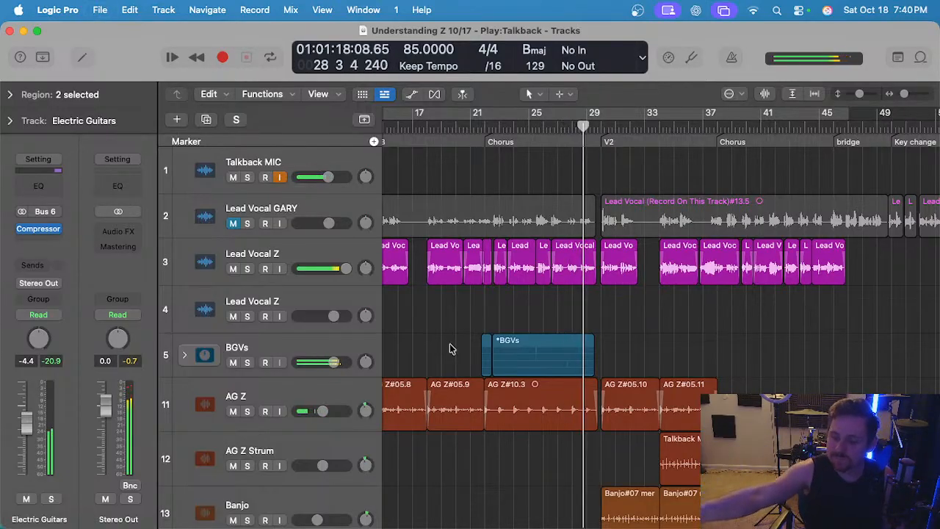
key(space)
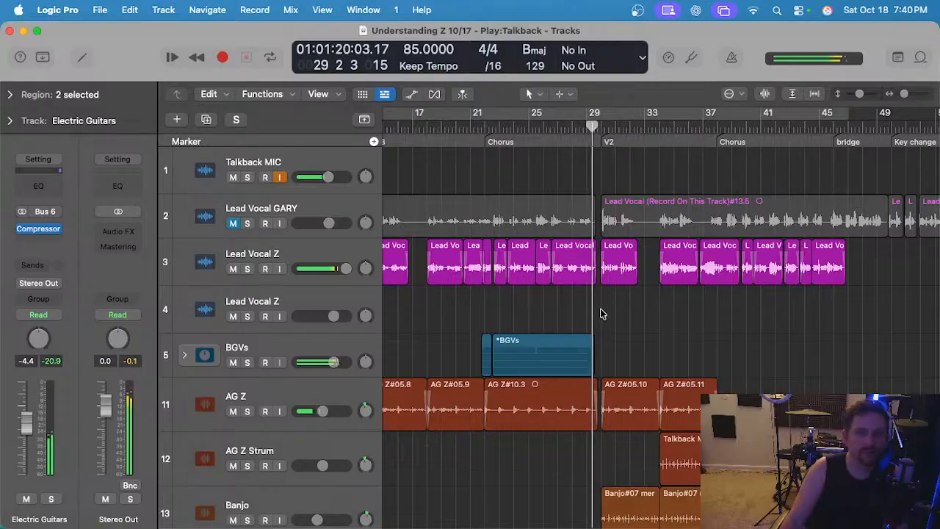
scroll(600, 309, up, 2)
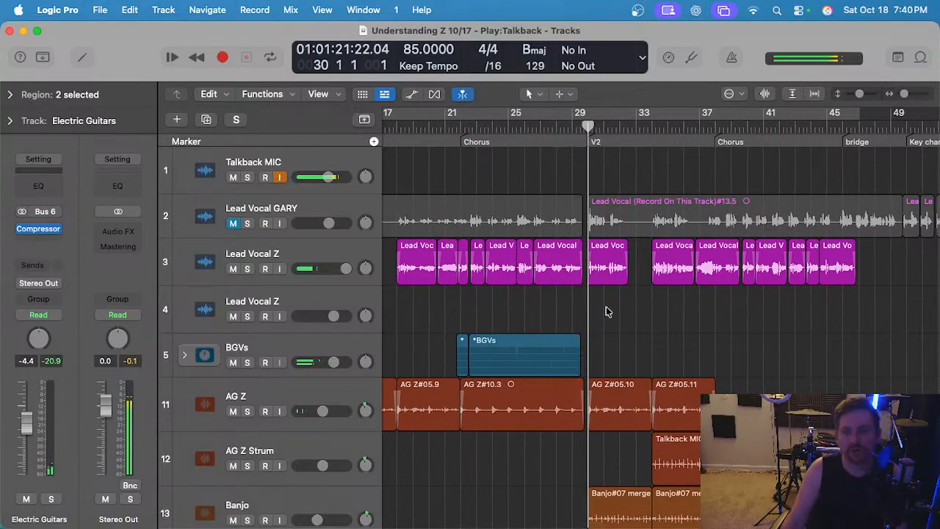
Play the second chorus around bar 38 and look through its tracks from the vocals down to the drums and loops.
scroll(606, 312, down, 5)
scroll(606, 311, left, 3)
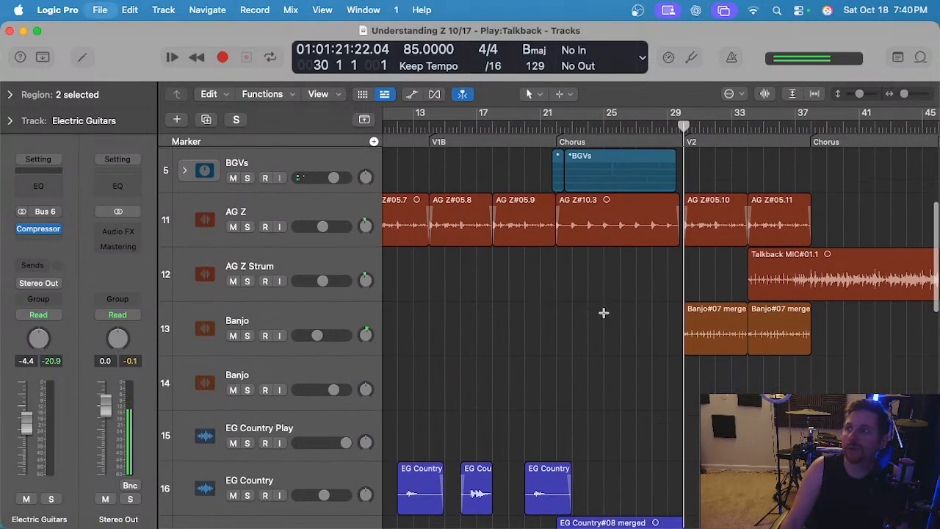
scroll(603, 313, up, 2)
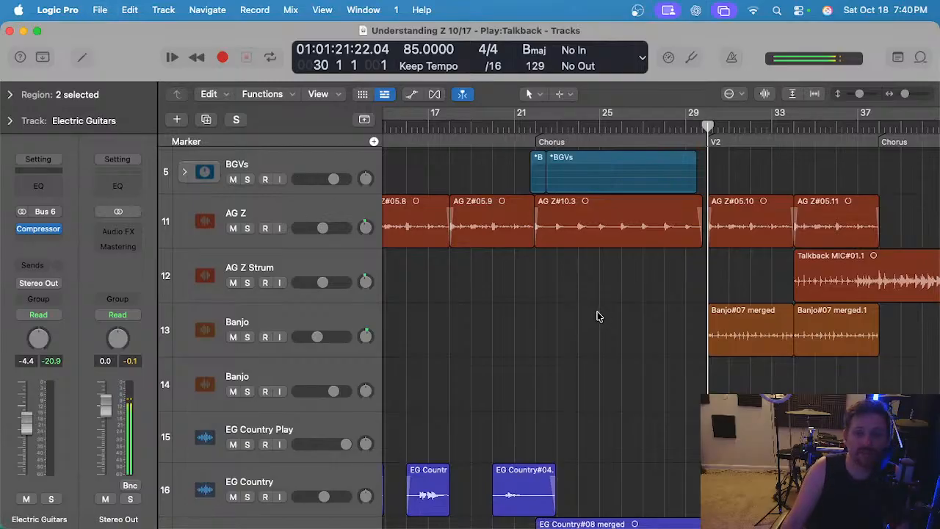
scroll(597, 316, right, 8)
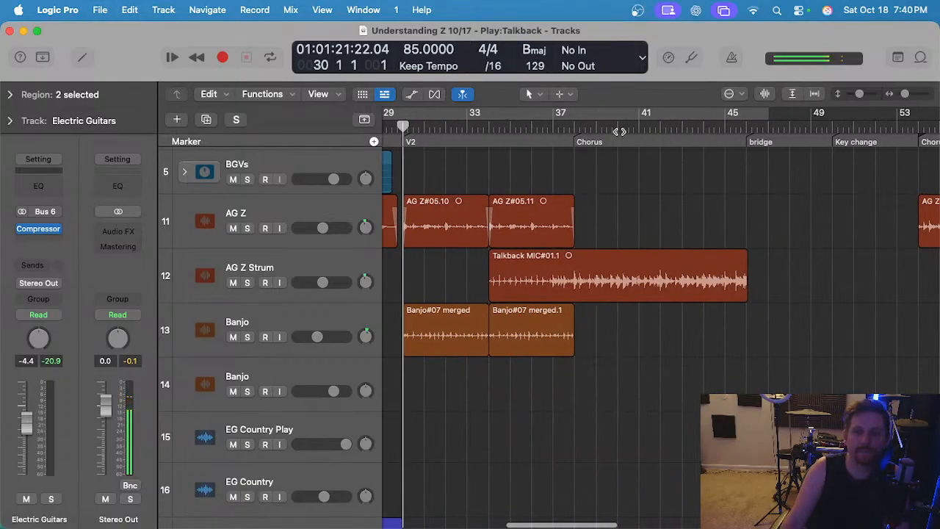
scroll(582, 253, up, 5)
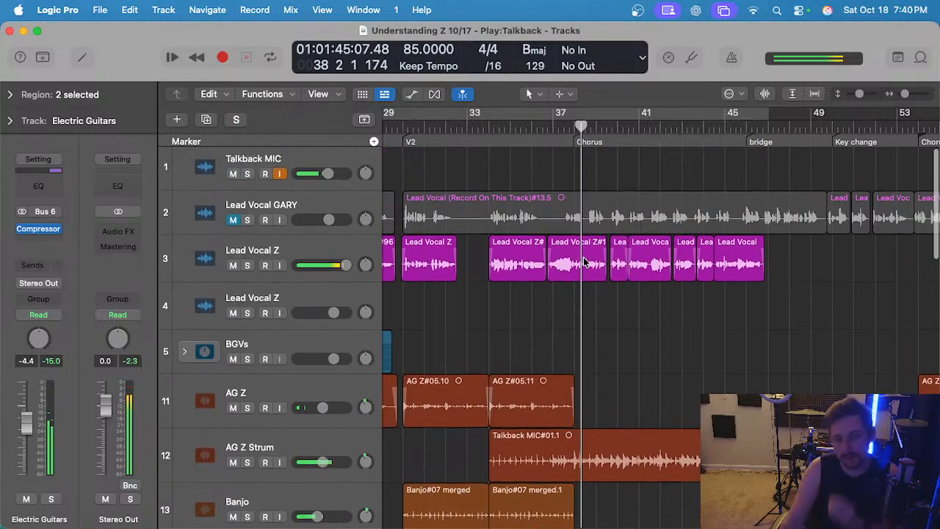
scroll(583, 266, down, 10)
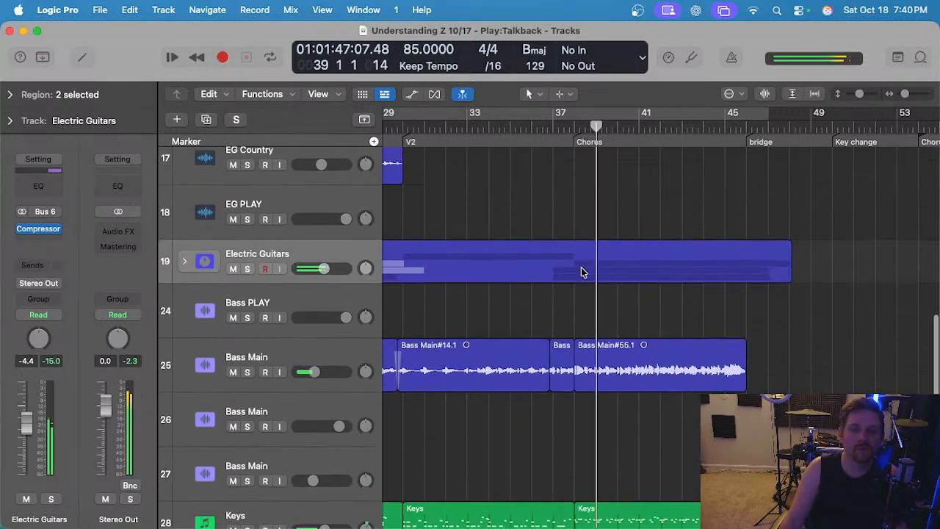
scroll(580, 268, down, 8)
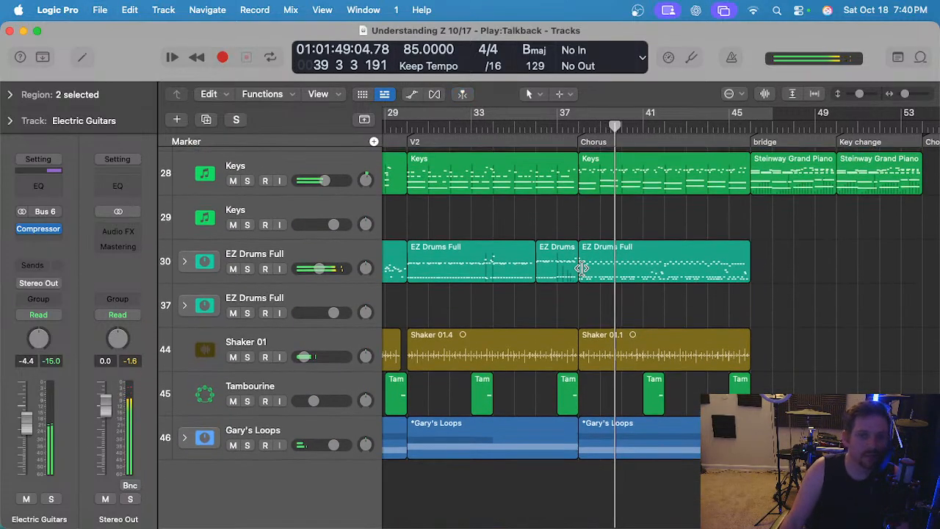
Solo the EZ Drums Full track and play it from the start of V2 at bar 30.
click(327, 266)
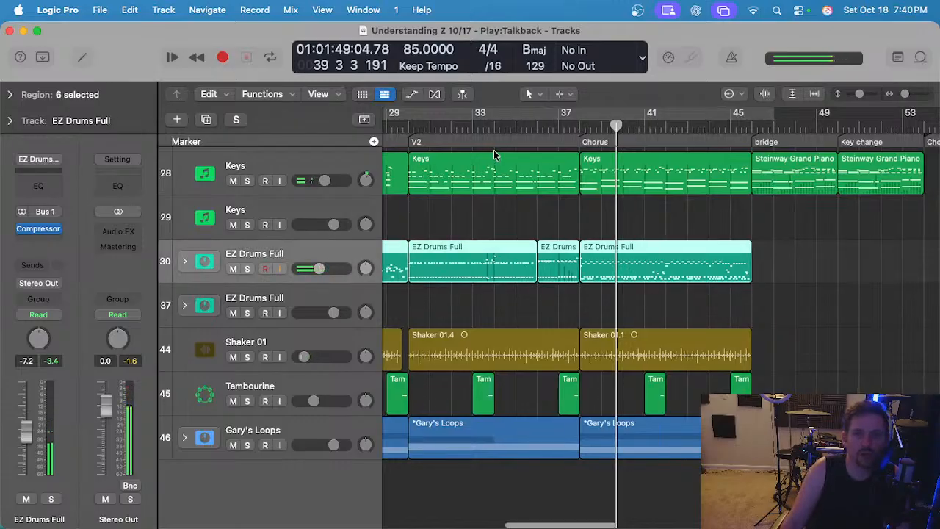
scroll(495, 152, left, 5)
click(567, 130)
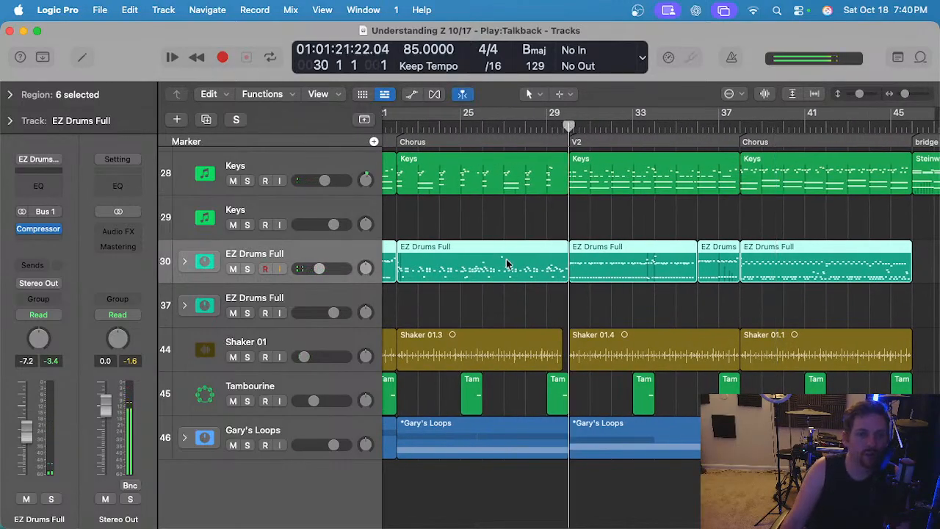
scroll(520, 259, up, 2)
key(s)
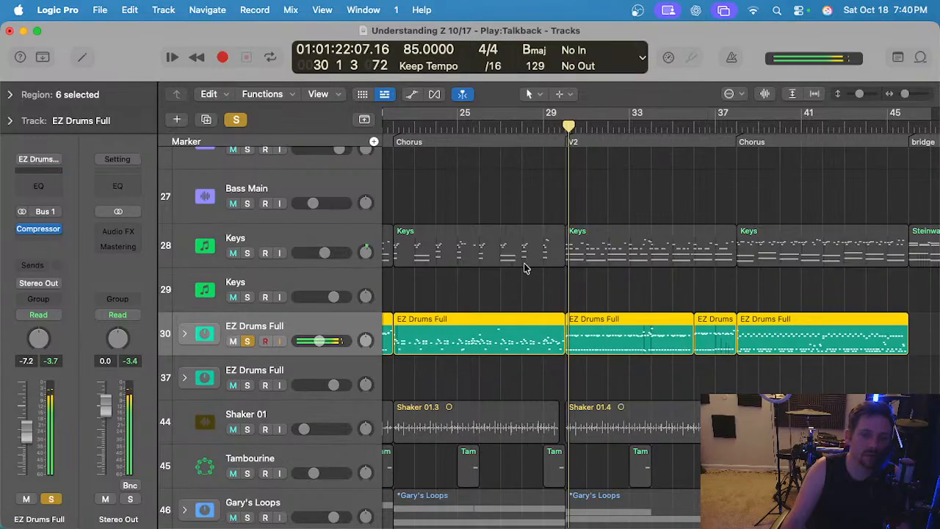
scroll(523, 264, up, 2)
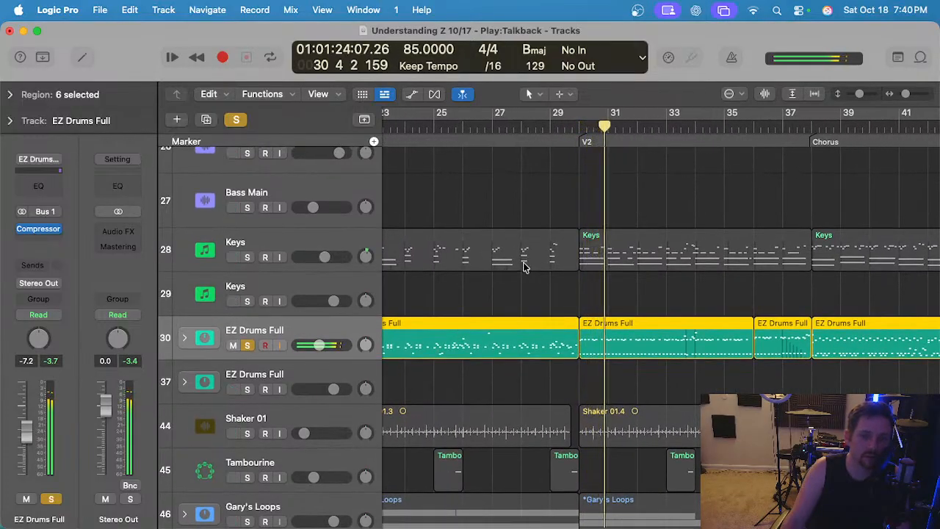
Keep listening to the soloed EZ Drums Full track through V2, deselect its regions, and unsolo it at about bar 35.
scroll(520, 262, right, 1)
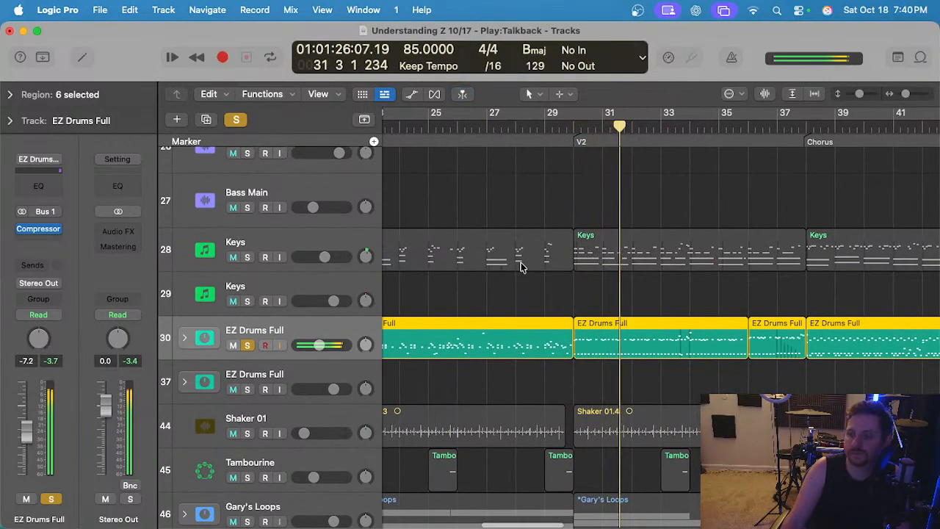
scroll(518, 273, up, 3)
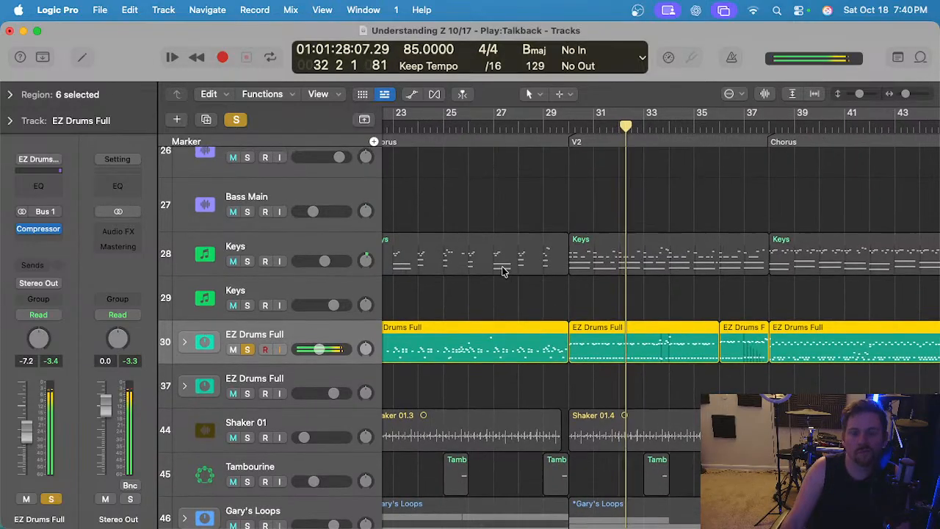
scroll(562, 323, down, 1)
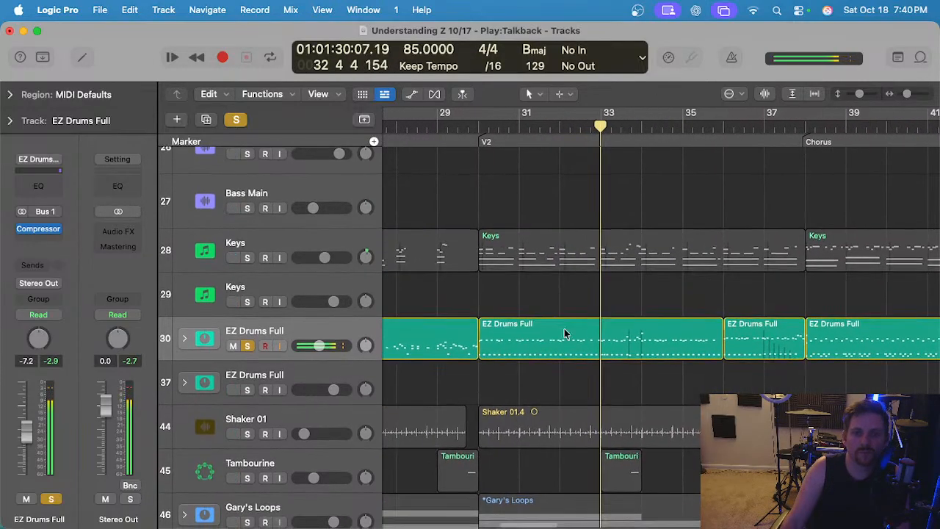
click(564, 332)
click(565, 309)
scroll(564, 309, up, 2)
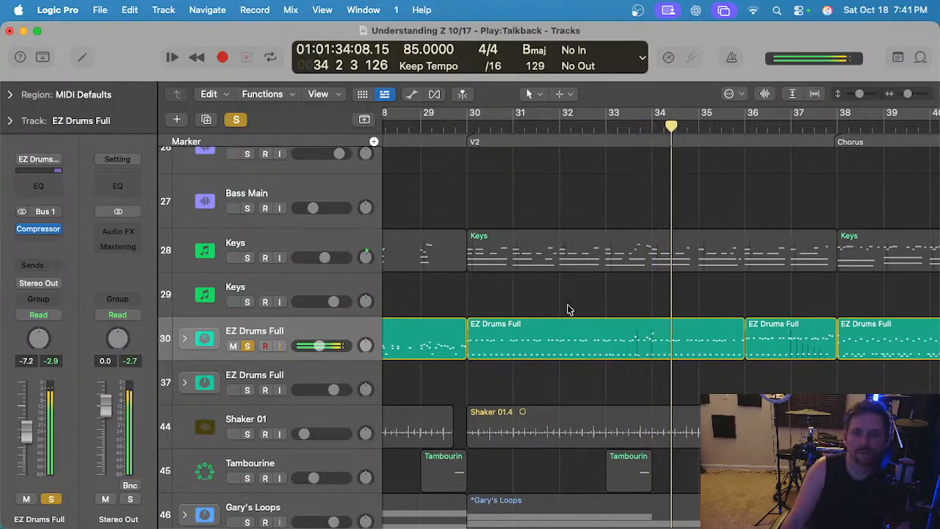
key(s)
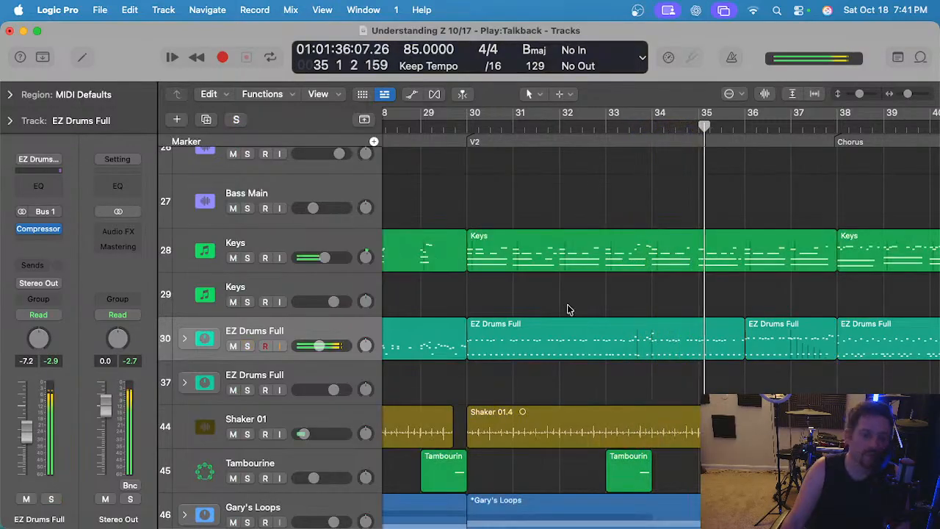
Listen to the full mix into the second chorus and inspect both V2 Banjo regions in the track editor, then close it and deselect them.
scroll(568, 310, down, 3)
scroll(565, 310, down, 3)
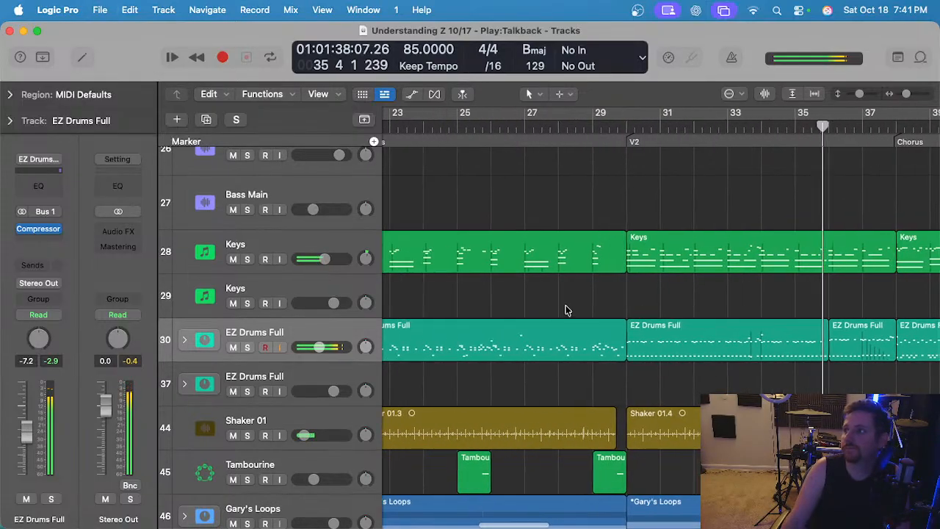
scroll(566, 310, up, 15)
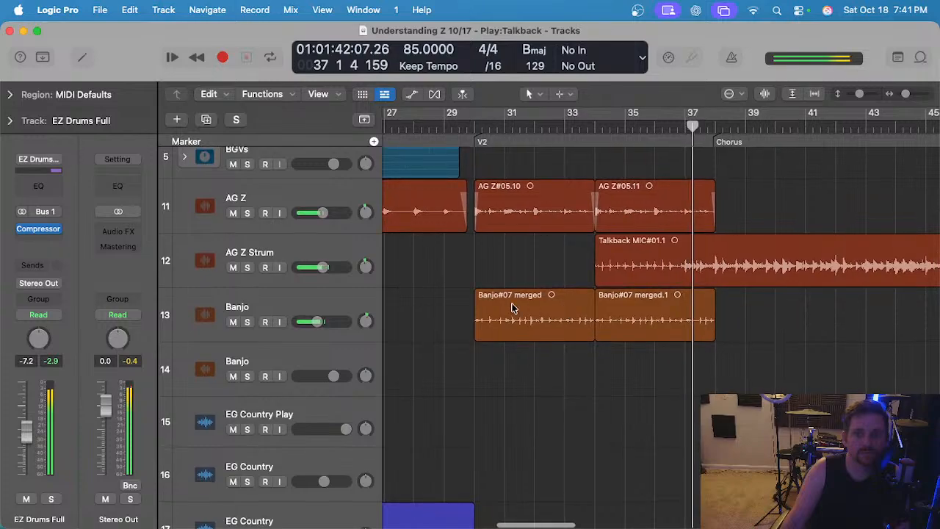
scroll(445, 303, down, 4)
drag(422, 306, 591, 323)
key(e)
scroll(693, 336, down, 3)
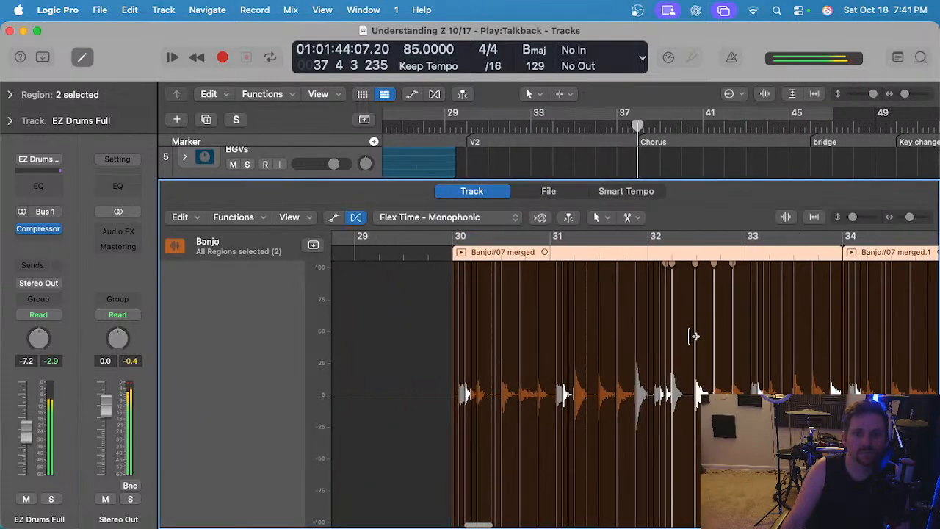
key(e)
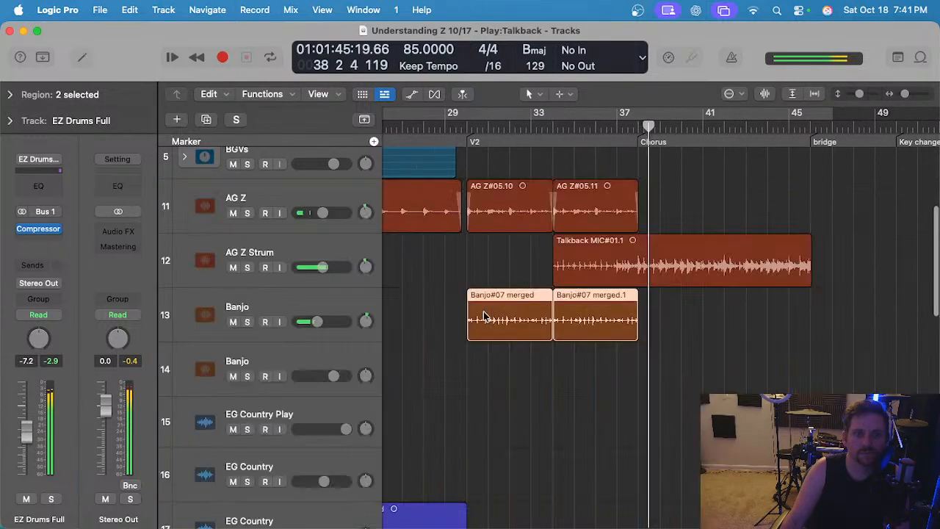
click(437, 321)
scroll(440, 318, down, 3)
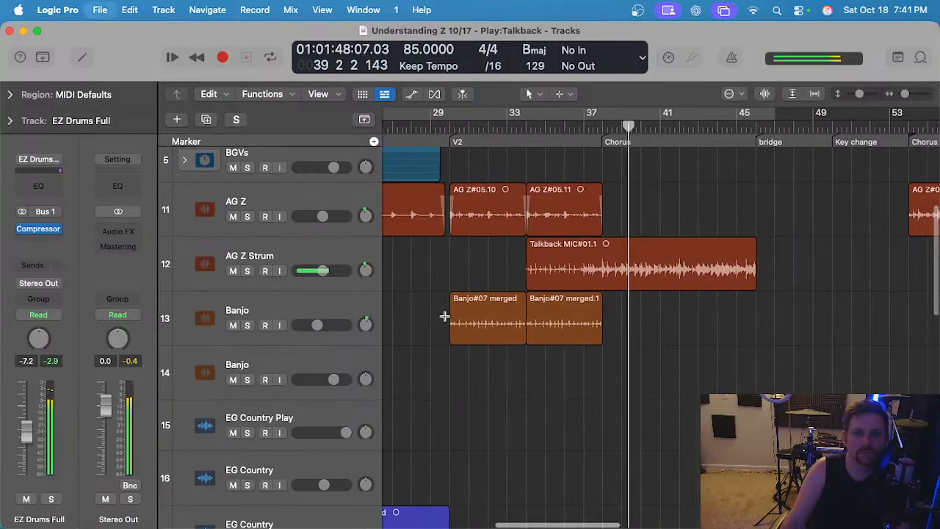
Solo the AG Z Strum track to hear its part in the second chorus, and unsolo it near bar 44.
click(318, 244)
key(s)
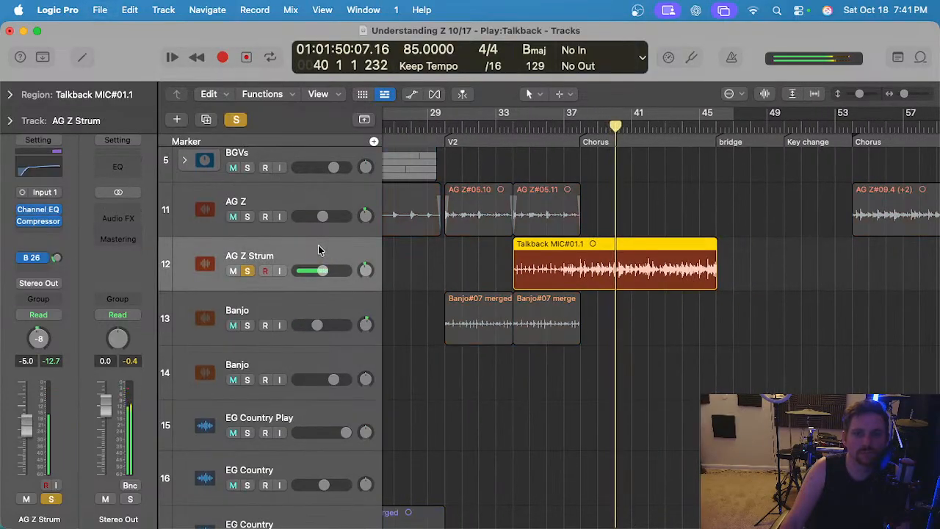
scroll(592, 296, right, 4)
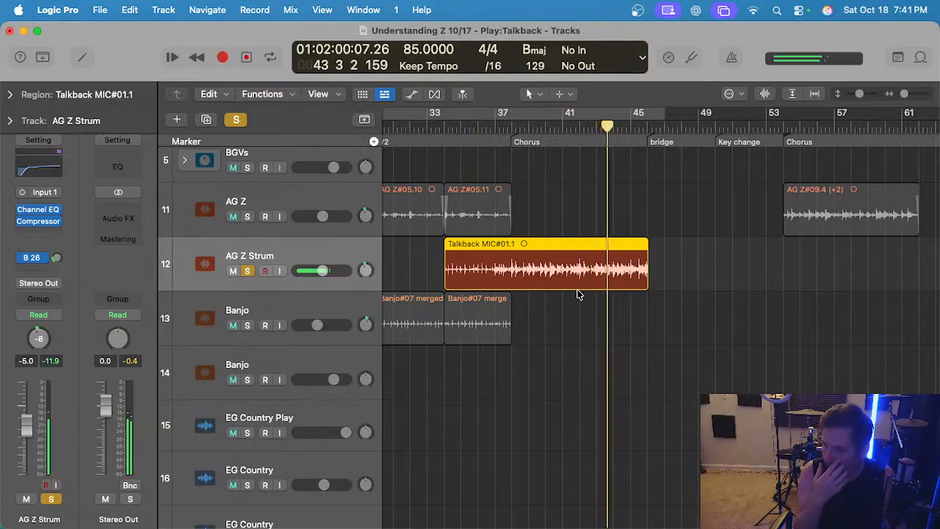
key(s)
click(651, 308)
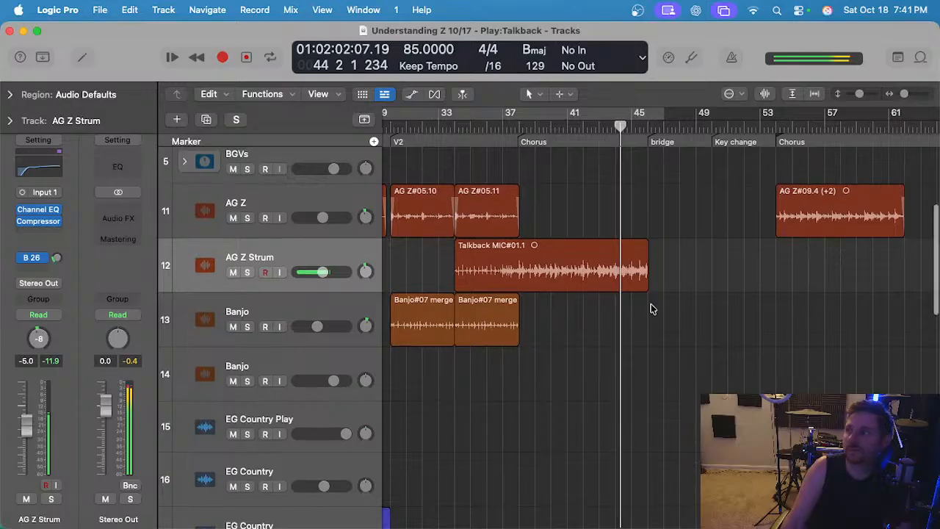
Play the start of the first chorus at bar 22 with all tracks, checking the lead vocal and BGVs, and stop playback.
scroll(651, 308, left, 10)
scroll(598, 146, right, 3)
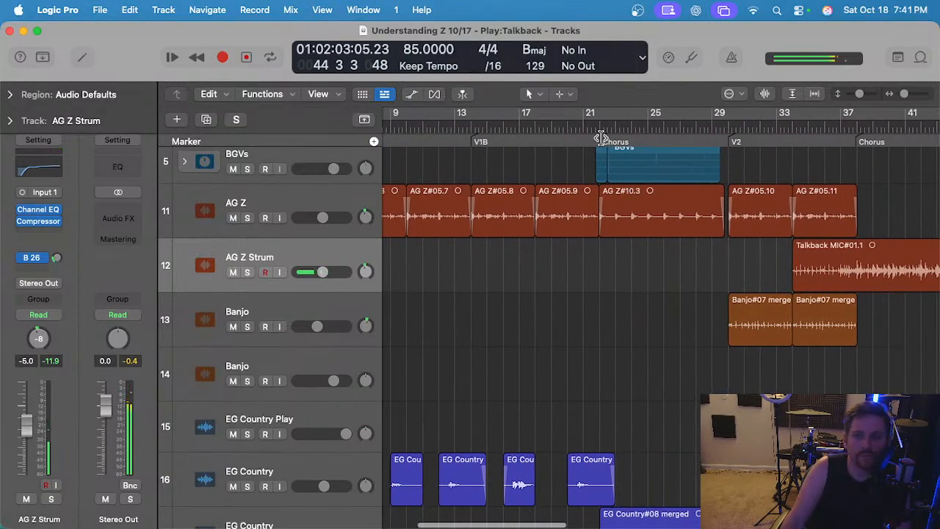
key(space)
scroll(588, 246, up, 4)
scroll(589, 247, up, 4)
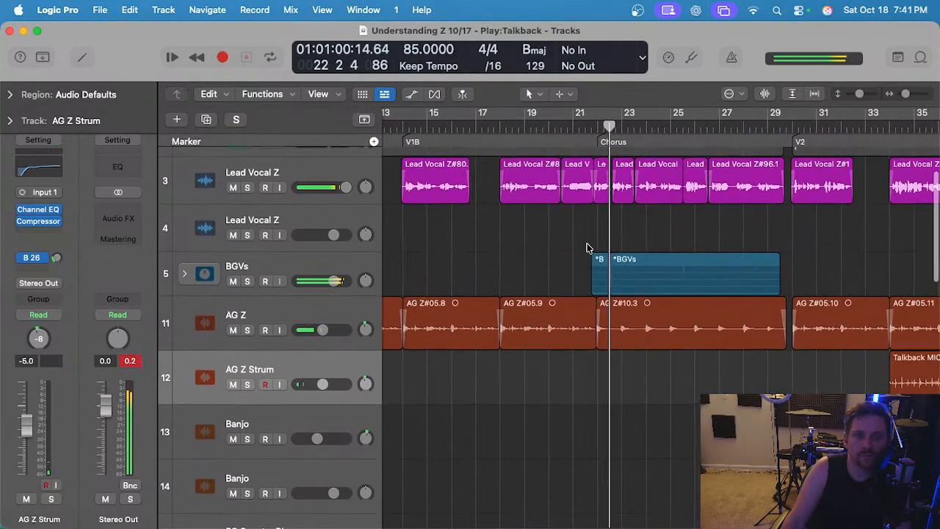
key(space)
Rename track 17, which holds the chorus country guitar, to "EG Country Guitar CHORUS".
scroll(474, 298, down, 6)
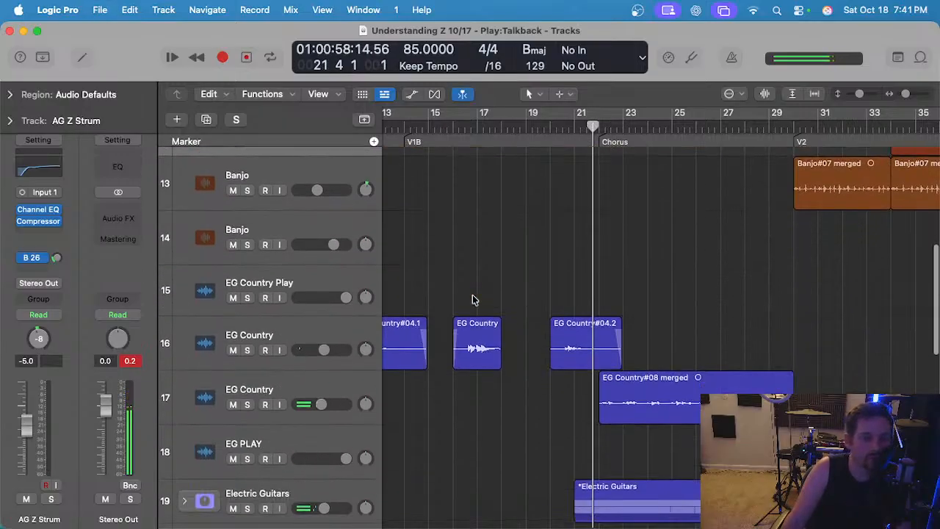
click(312, 335)
scroll(541, 354, down, 6)
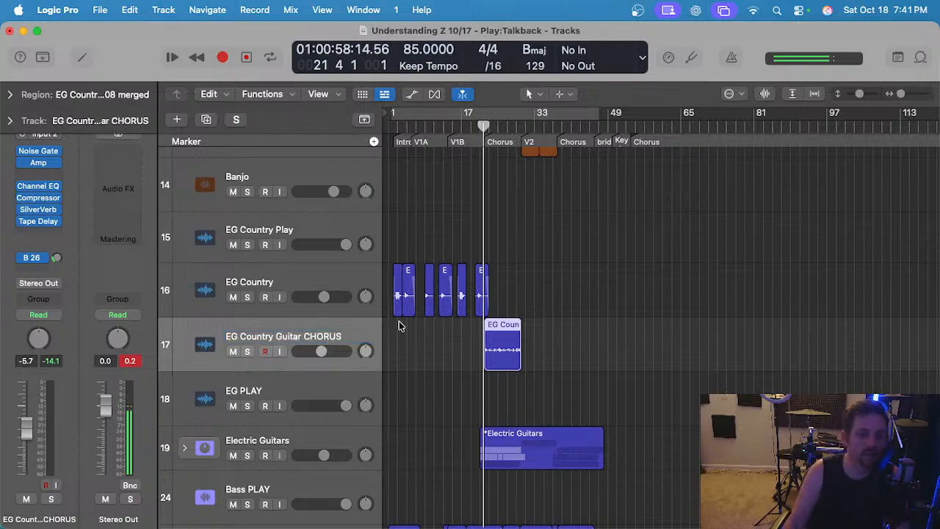
scroll(404, 331, up, 8)
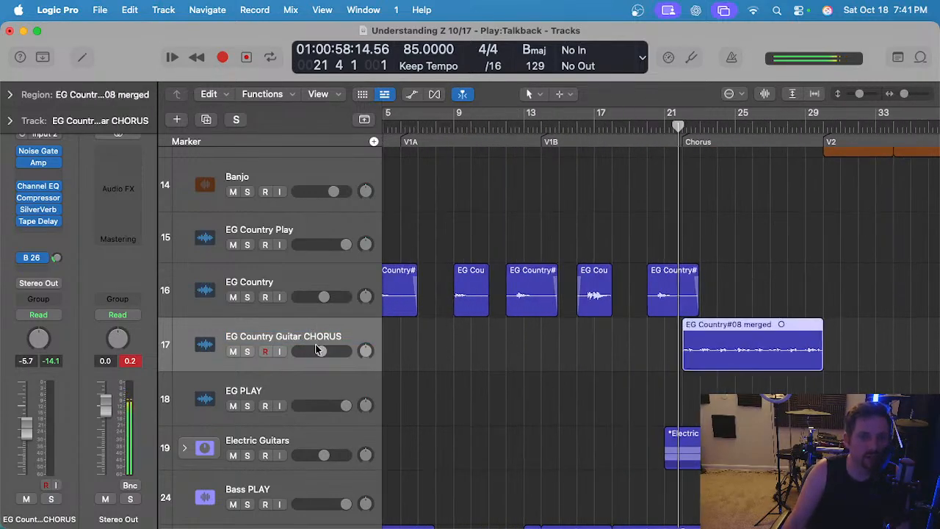
Lower the EG Country Guitar CHORUS track's volume to -7.2 dB, solo it and play it into the first chorus.
drag(317, 350, 314, 351)
key(s)
key(space)
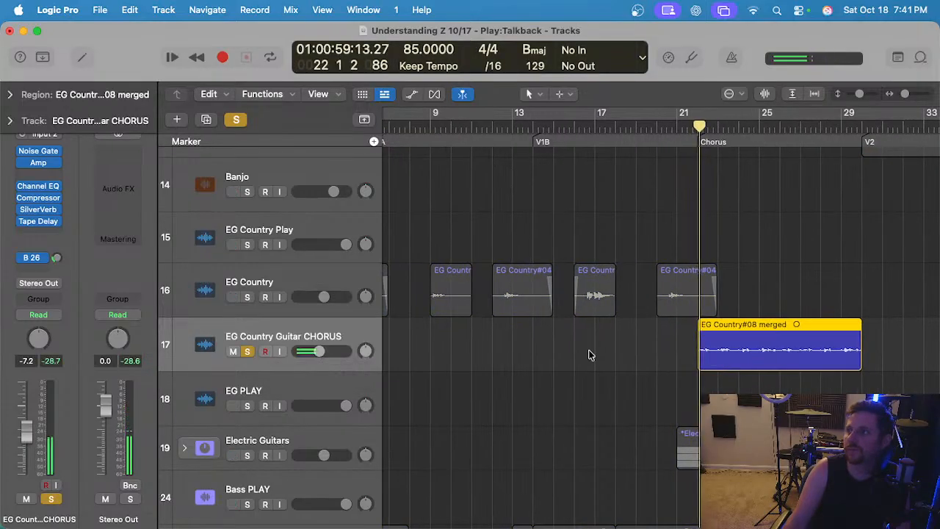
scroll(590, 353, up, 3)
scroll(591, 354, right, 3)
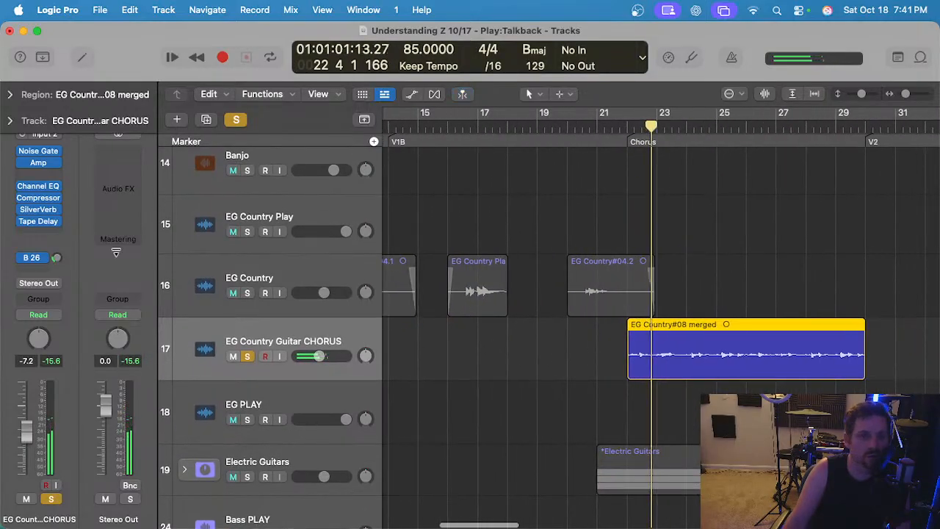
Open Amp Designer on EG Country Guitar CHORUS and turn its mids, treble and presence down towards mid-range.
click(38, 163)
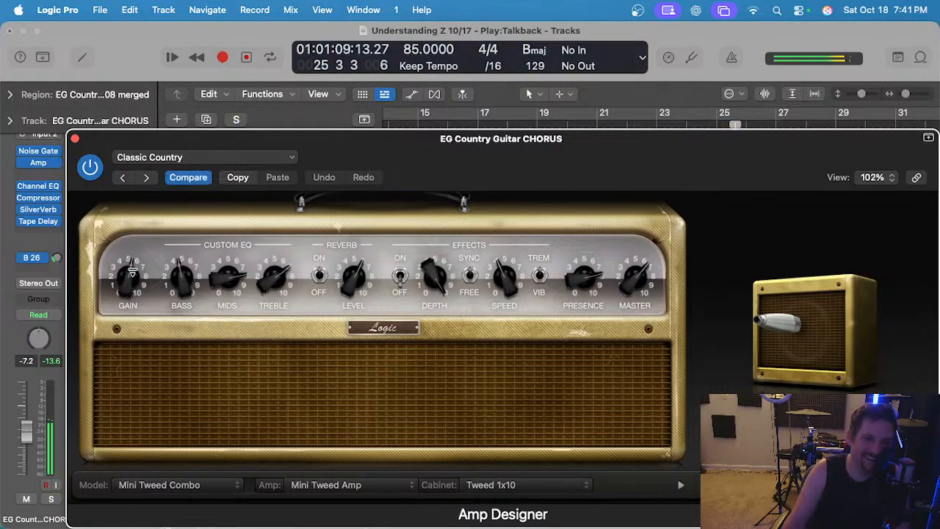
drag(445, 170, 432, 147)
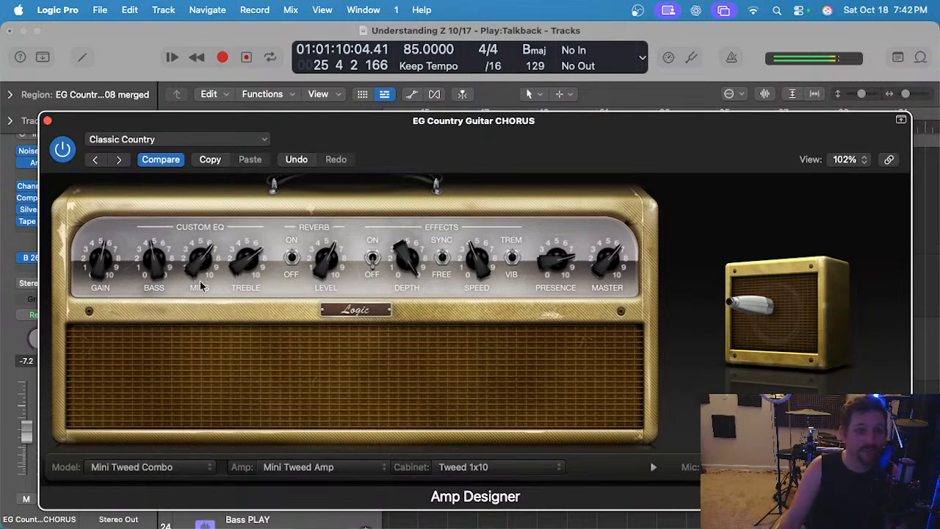
drag(200, 286, 214, 280)
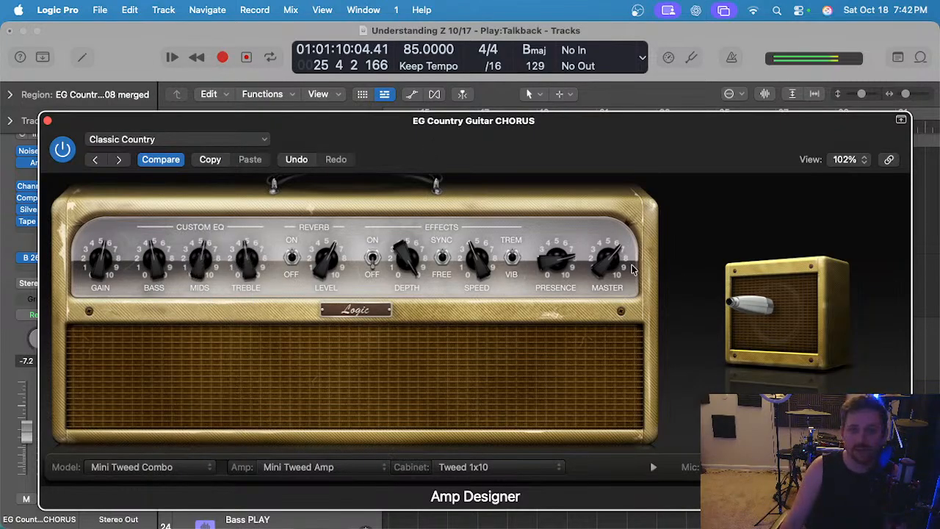
drag(554, 267, 558, 288)
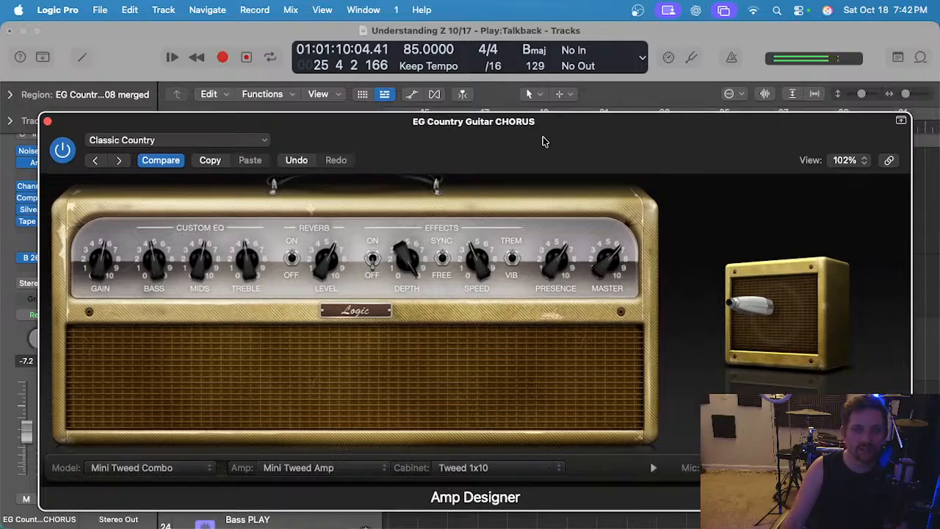
Move the amp window out of the way and play the soloed chorus country guitar from bar 22.
drag(544, 130, 537, 486)
key(s)
click(627, 126)
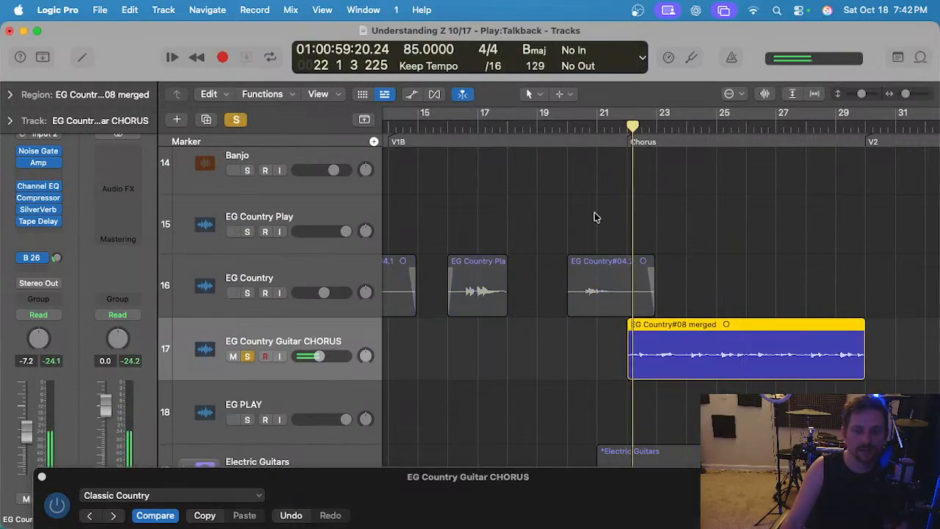
click(508, 372)
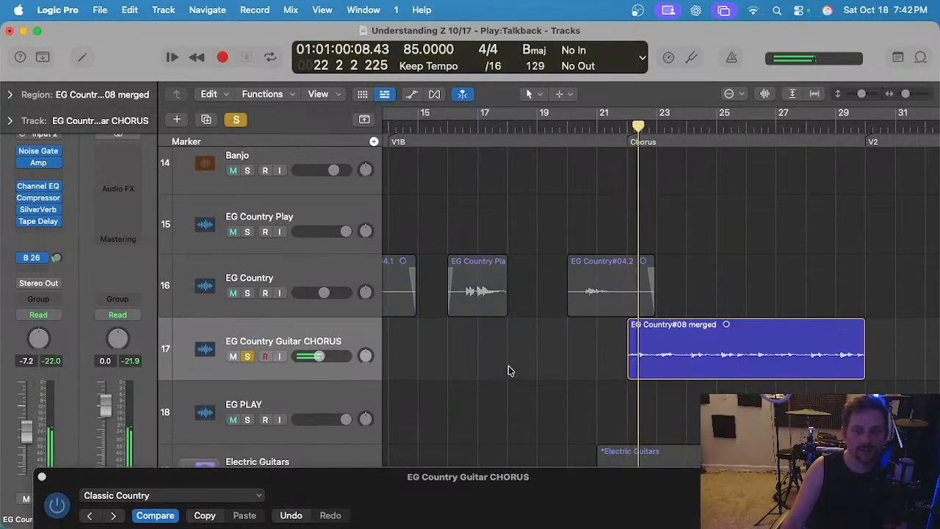
Set the wet output to 47% and turn off modulation in the chorus country guitar's SilverVerb, and close the plug-in.
click(37, 210)
drag(800, 351, 800, 338)
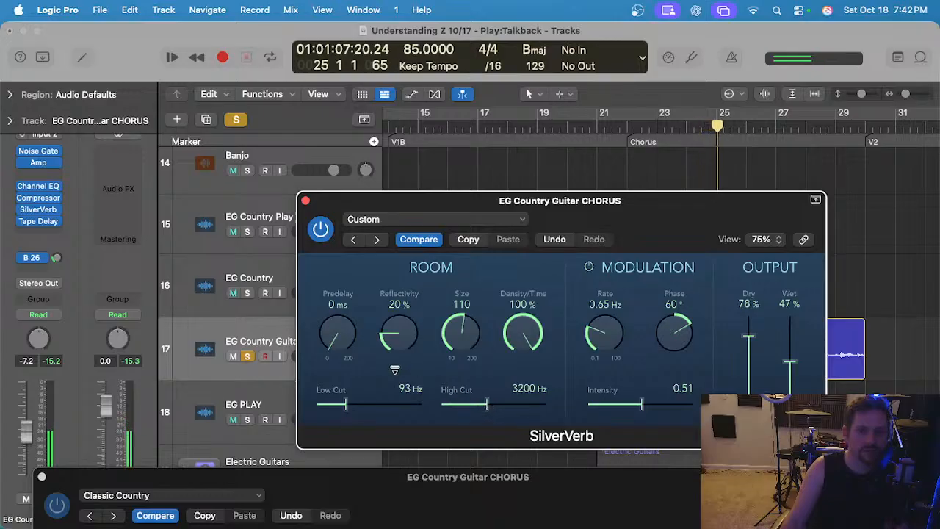
click(590, 267)
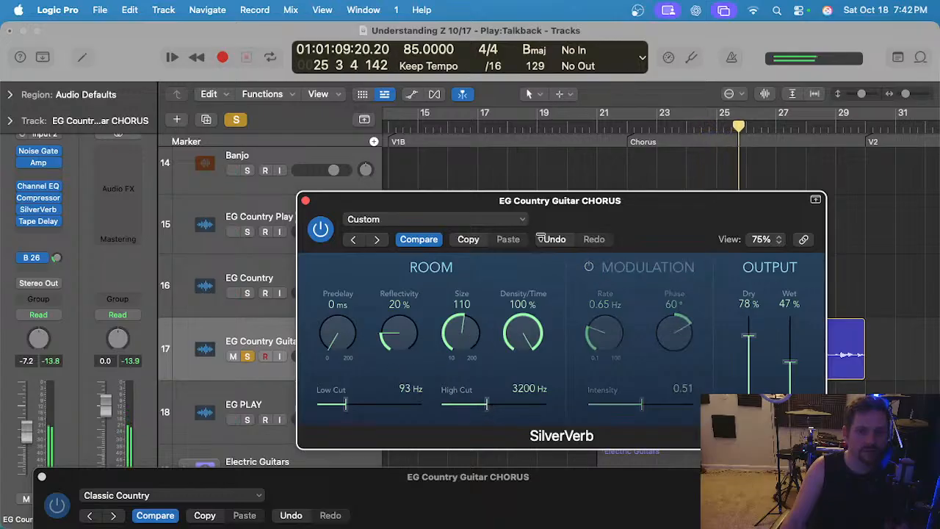
click(306, 200)
Listen to the chorus country guitar in the full mix, review its Amp Designer settings and close the plug-in.
scroll(551, 379, down, 3)
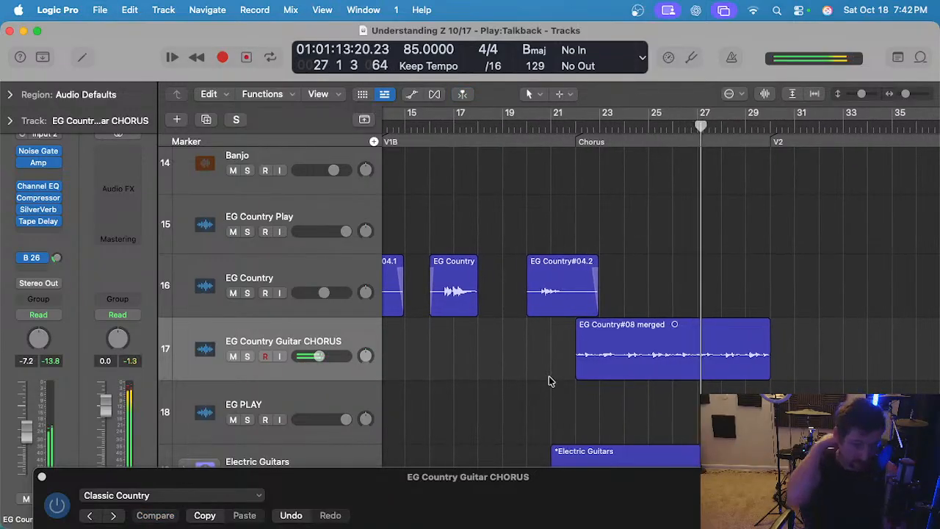
drag(489, 499, 489, 163)
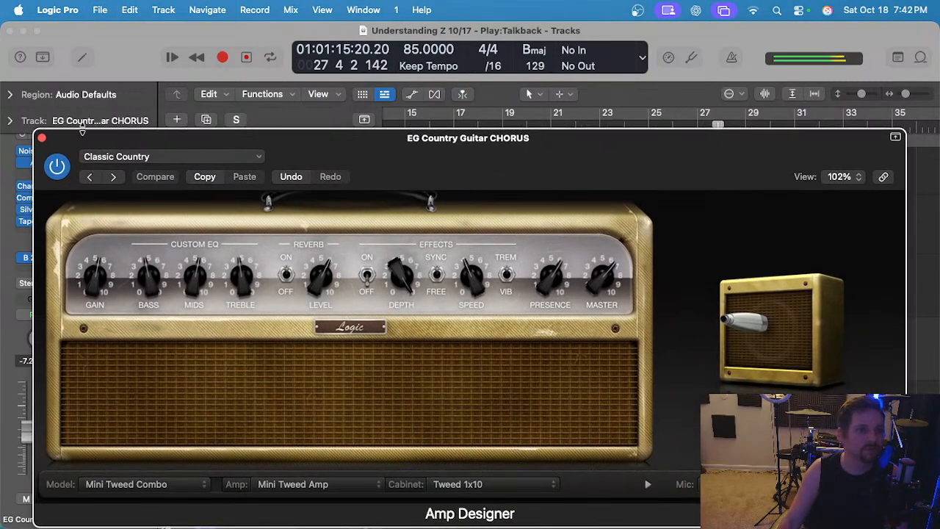
click(41, 139)
Expand the Electric Guitars stack, mute the EG#13 region on EG Lead 3, and return the playhead to the first chorus at bar 22.
scroll(502, 332, down, 3)
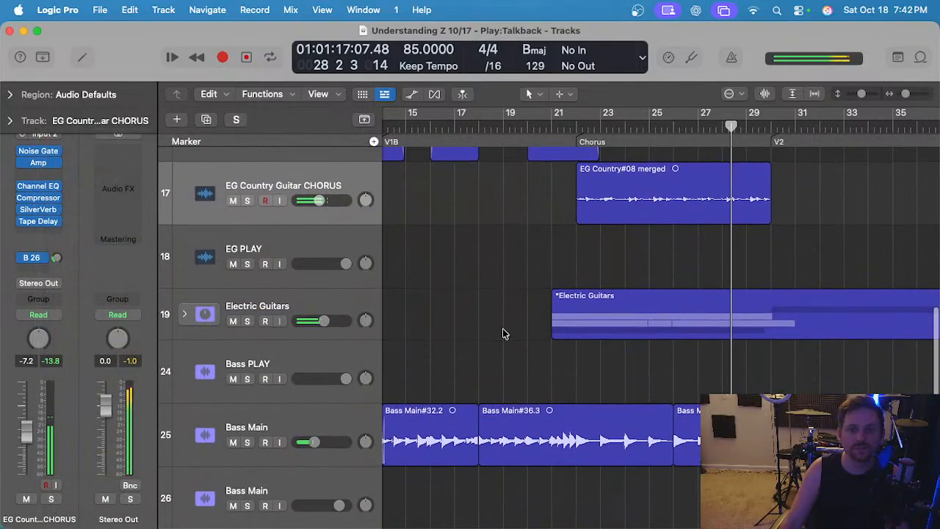
click(189, 322)
click(184, 314)
scroll(512, 293, down, 5)
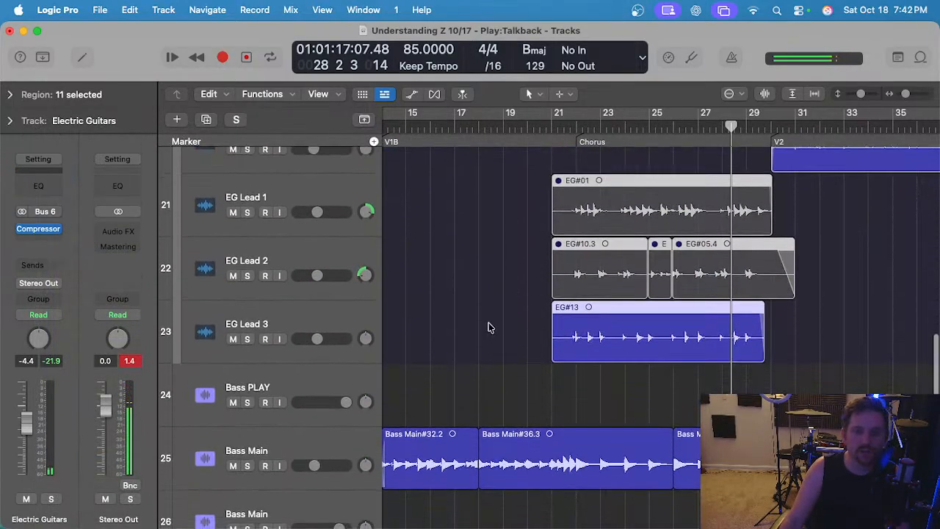
click(714, 351)
scroll(585, 251, up, 5)
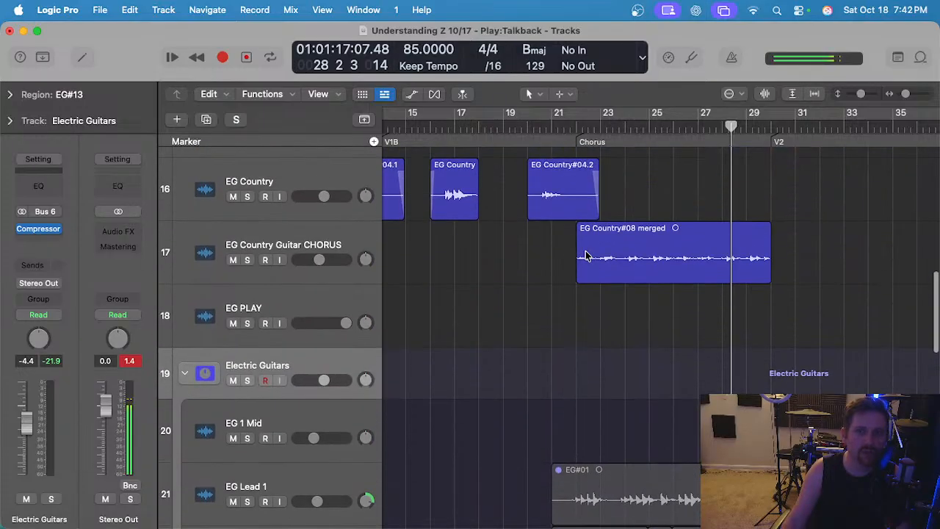
click(579, 128)
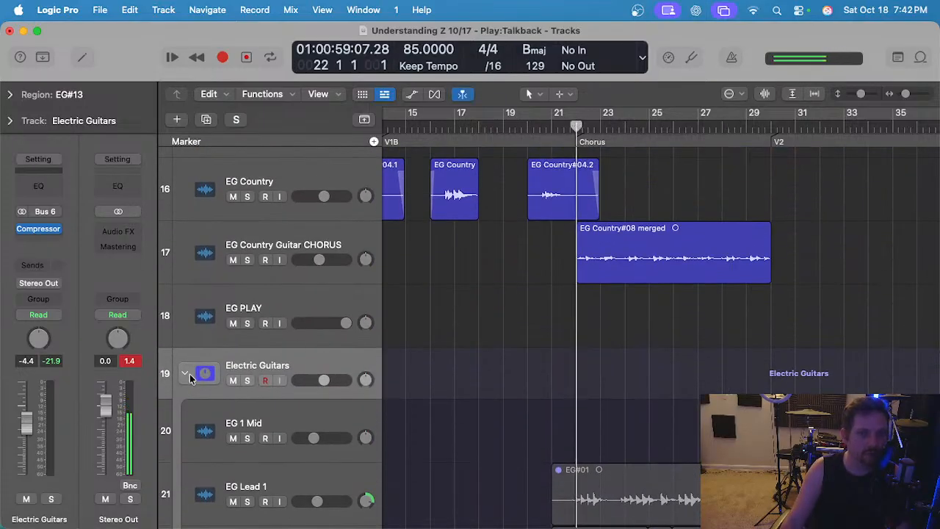
scroll(537, 359, down, 3)
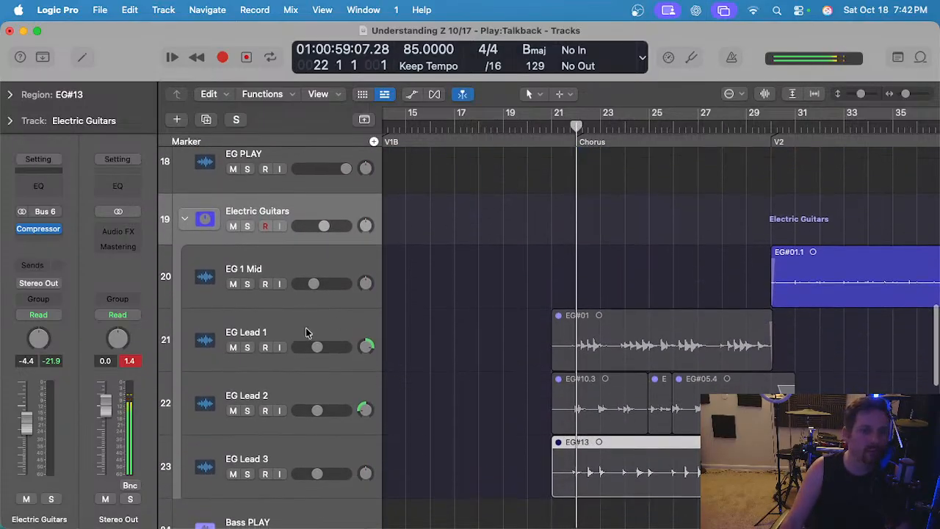
Unmute the first-chorus regions on EG Lead 1 and EG Lead 2 and play the mix from bar 21.
drag(488, 333, 735, 401)
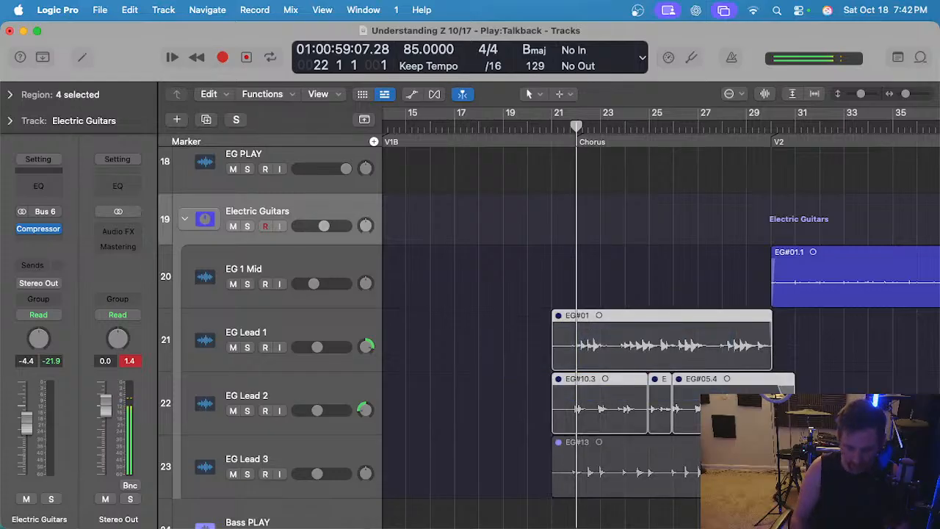
click(552, 126)
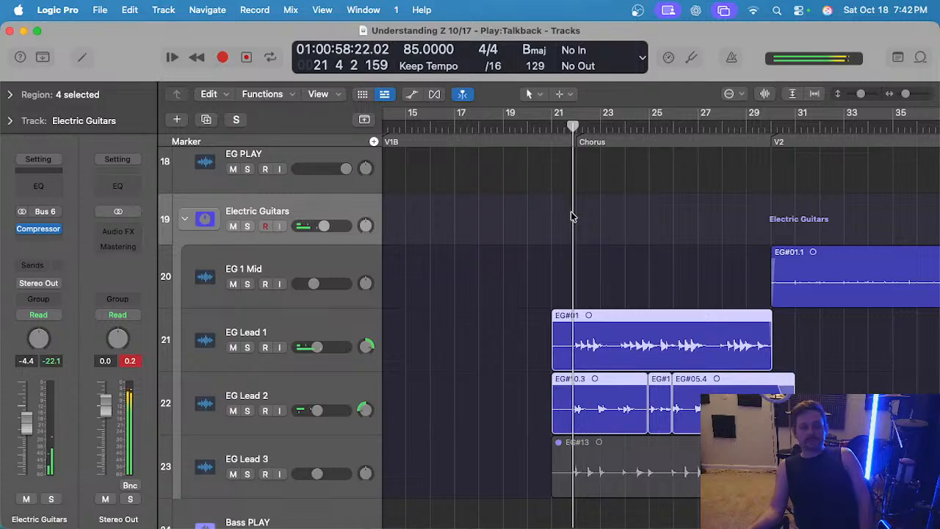
scroll(575, 218, down, 2)
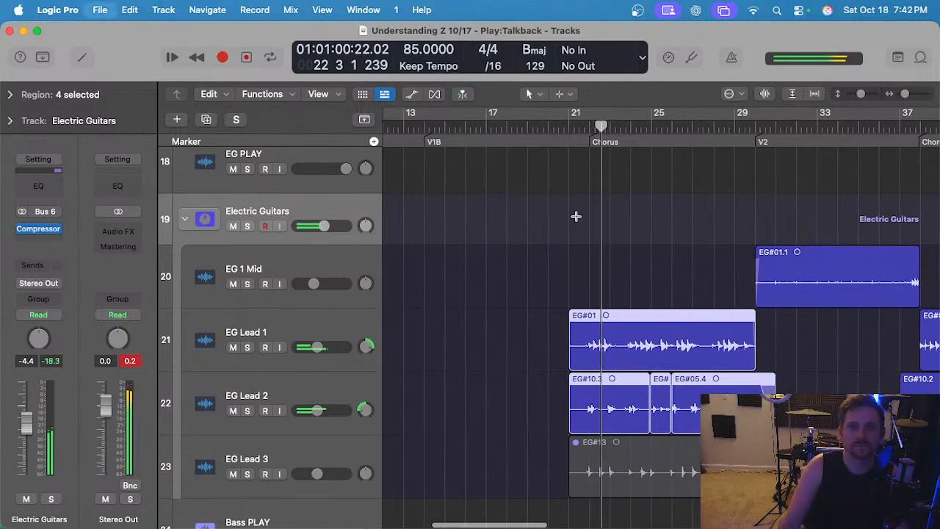
scroll(575, 221, up, 1)
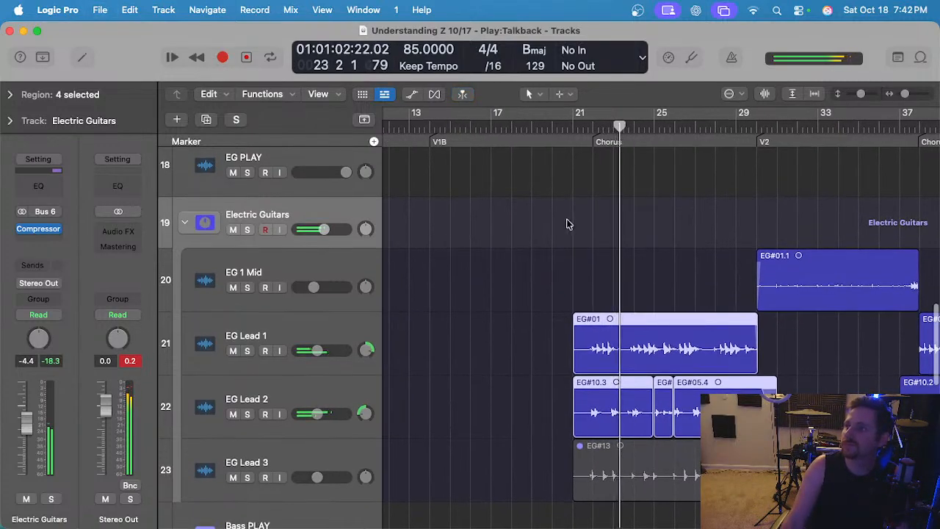
scroll(566, 222, up, 1)
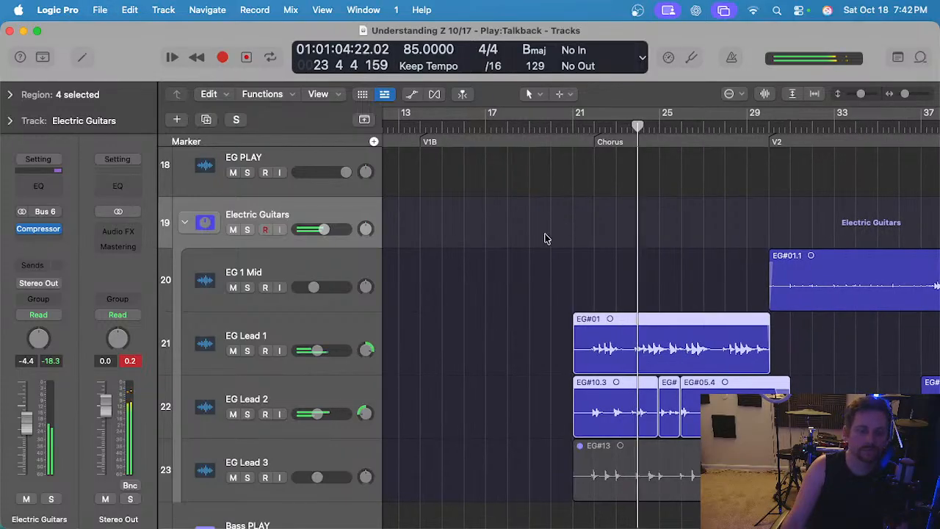
Mute the first-chorus regions on EG Lead 1 and EG Lead 2 again, and collapse the Electric Guitars stack.
drag(514, 337, 748, 393)
key(ctrl+m)
key(space)
key(space)
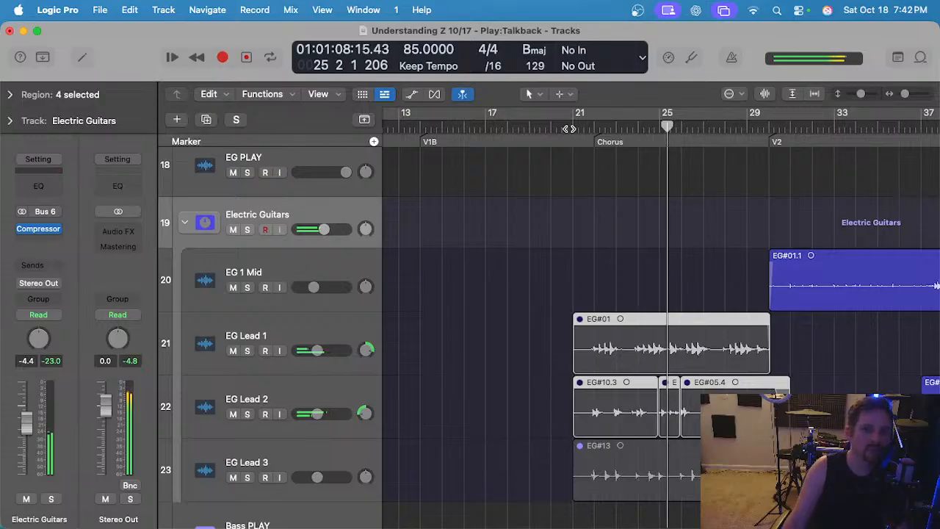
scroll(201, 259, up, 1)
click(185, 256)
scroll(534, 265, up, 3)
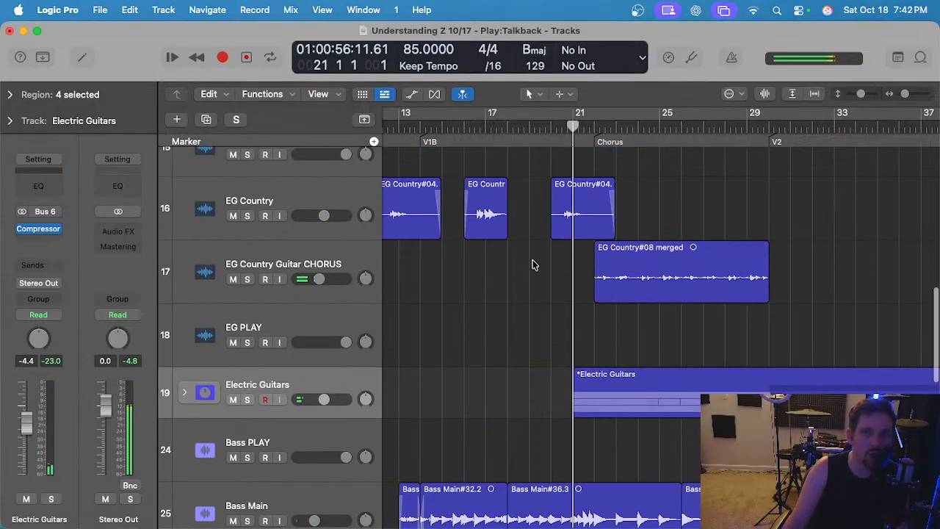
Listen to the first chorus without the lead guitars and look over the vocal, acoustic, banjo and country guitar tracks.
drag(541, 274, 467, 291)
scroll(504, 292, down, 1)
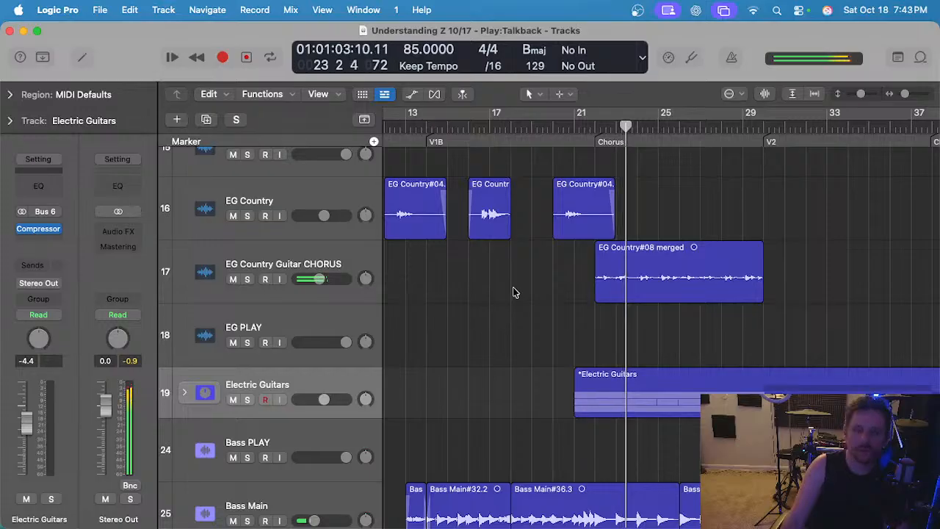
scroll(524, 290, down, 2)
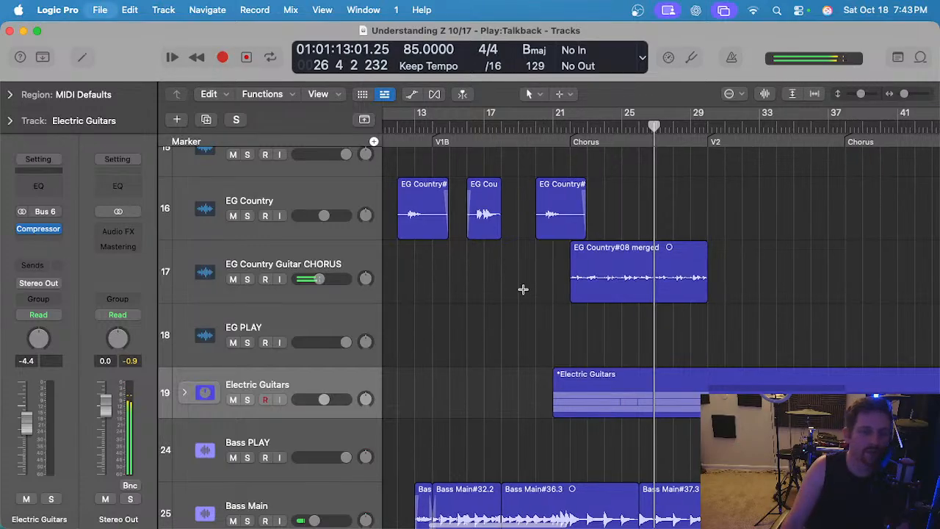
scroll(523, 292, up, 10)
scroll(526, 289, down, 5)
scroll(527, 289, up, 4)
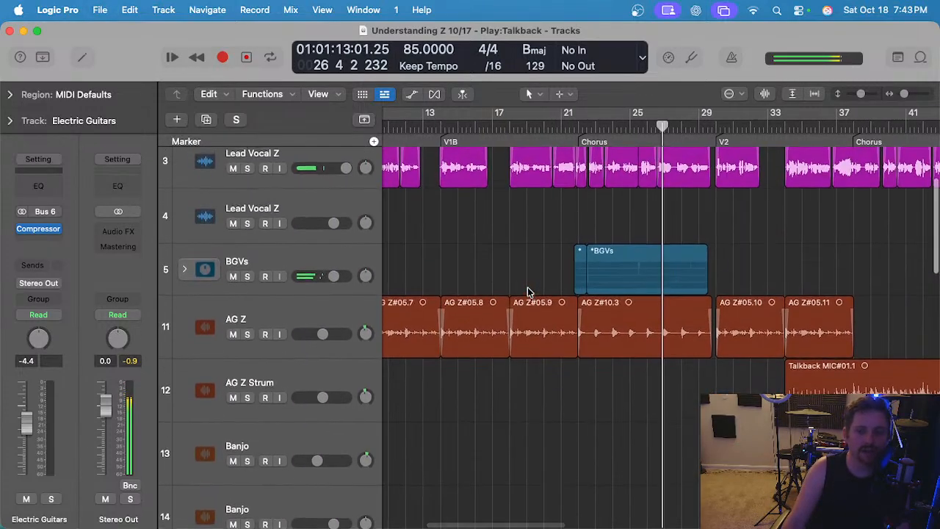
scroll(529, 378, down, 5)
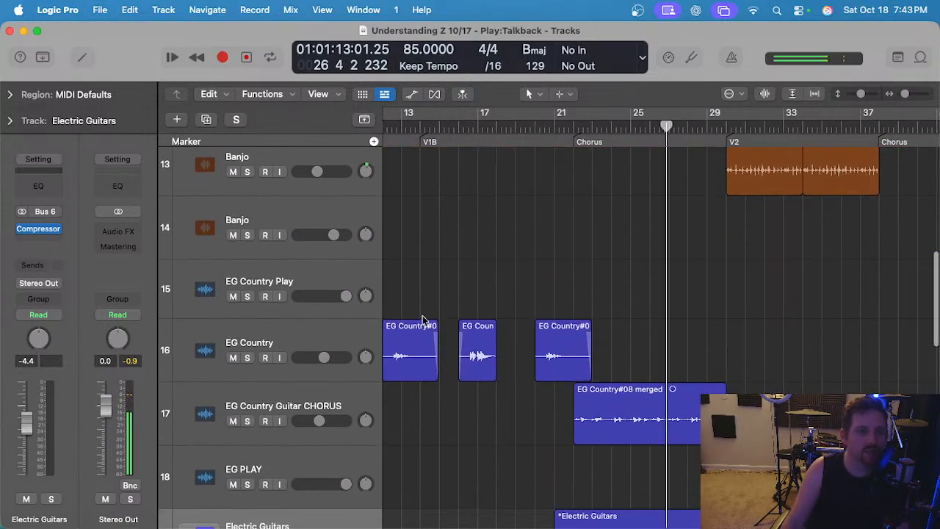
Create a new audio track below the second Banjo track and insert a Compressor with a -27.5 dB threshold and a higher ratio.
click(283, 219)
key(super+d)
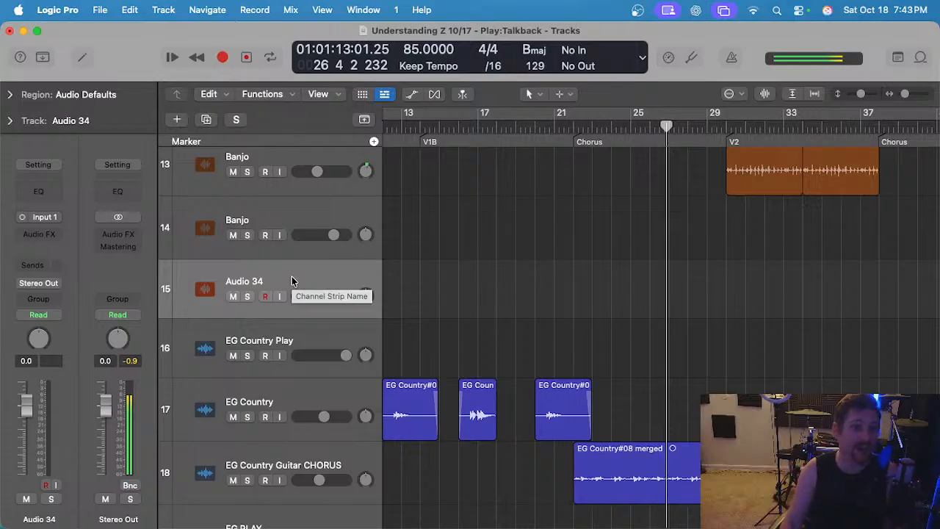
click(39, 234)
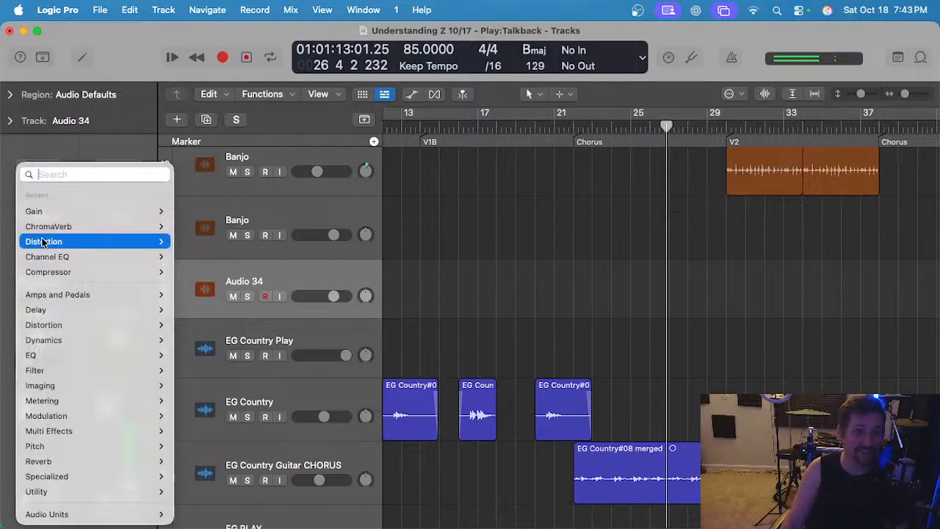
mouse_move(76, 272)
click(188, 271)
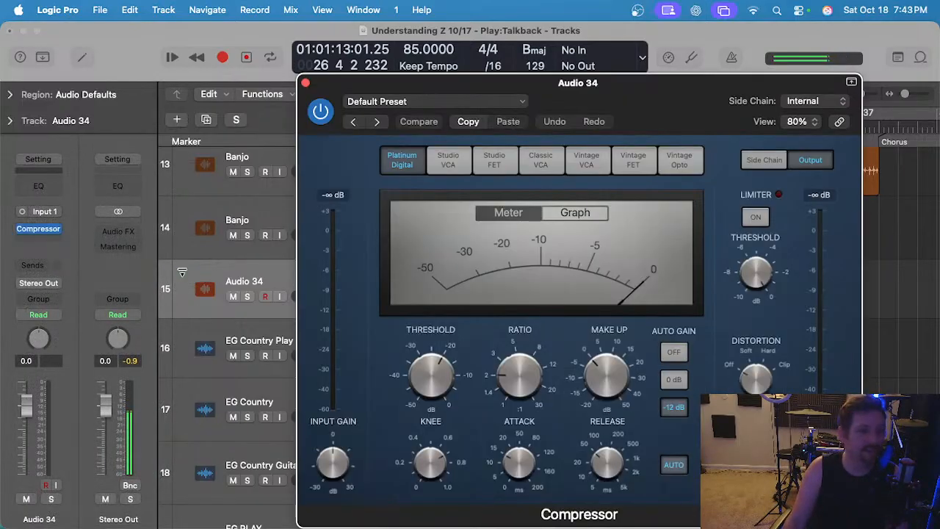
drag(432, 370, 540, 393)
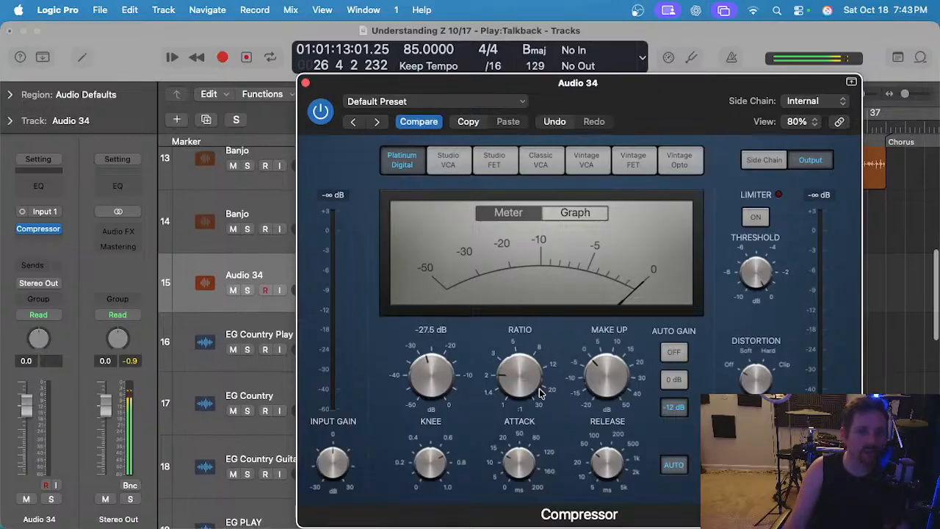
click(305, 81)
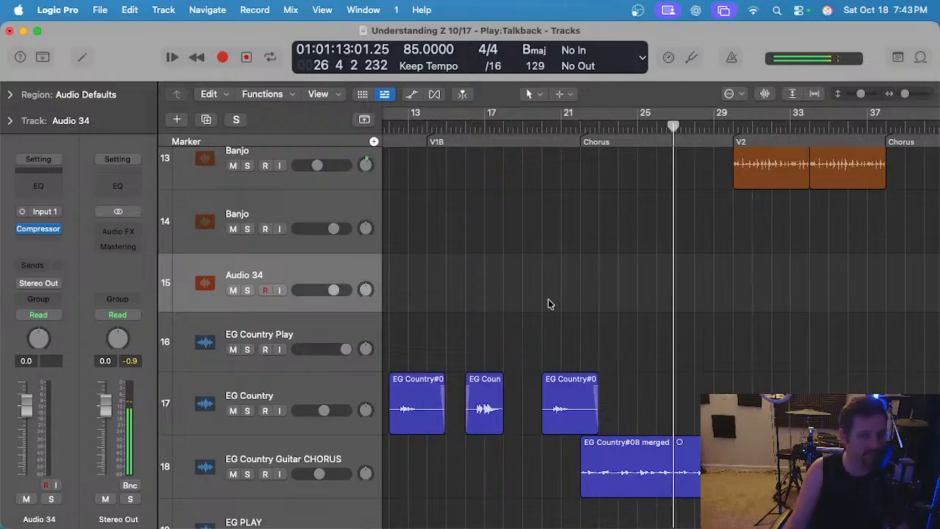
Add a send to Bus 26 (Band Verb) on the Audio 34 track and place the playhead at bar 20.
click(560, 127)
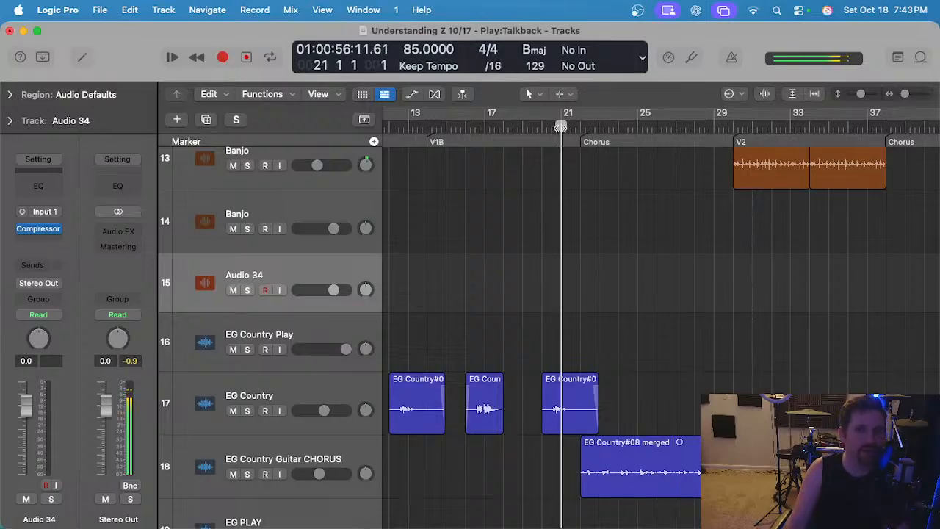
click(42, 237)
click(468, 253)
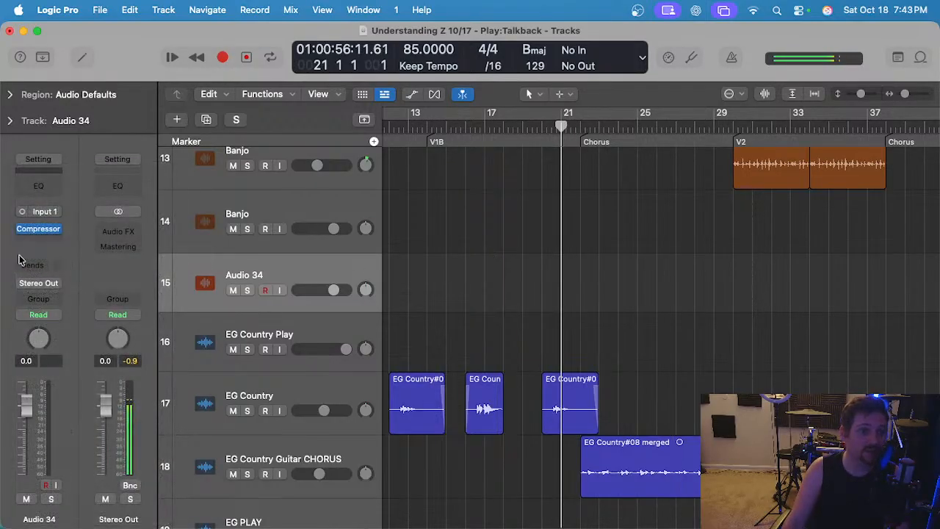
click(20, 260)
mouse_move(63, 393)
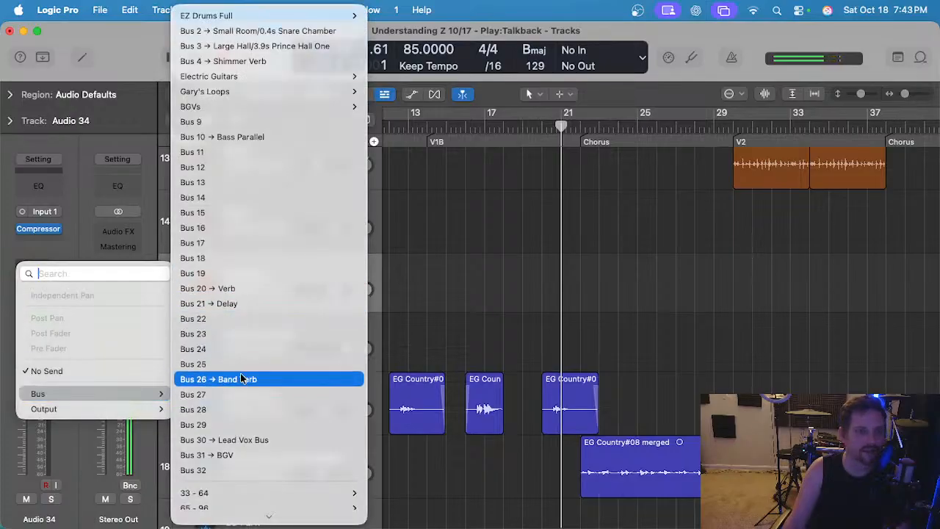
click(242, 379)
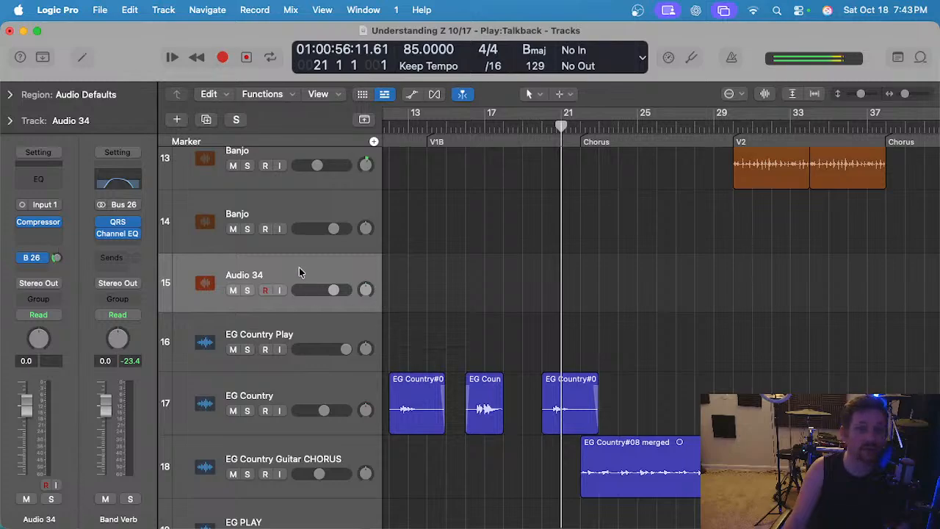
key(super+Right)
key(comma)
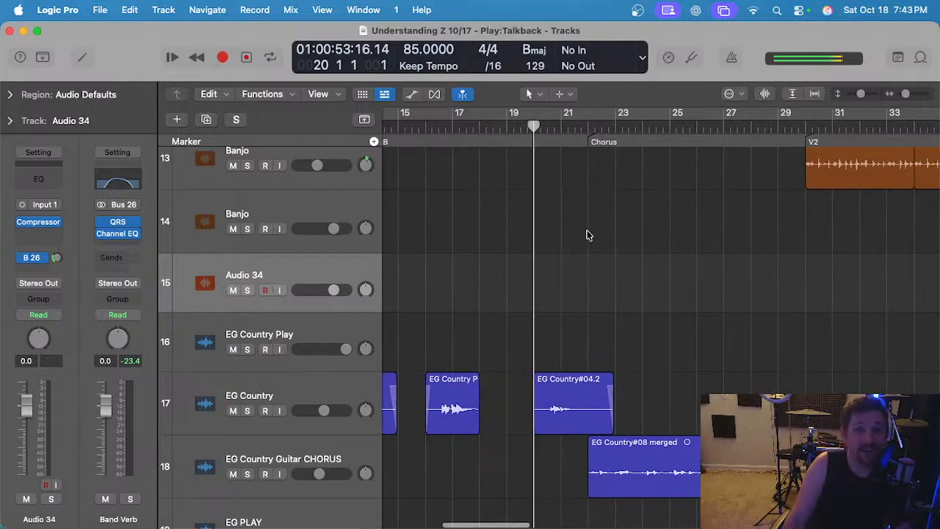
Check the instrument's tuning on Input 1 with the Tuner, and close it.
click(690, 58)
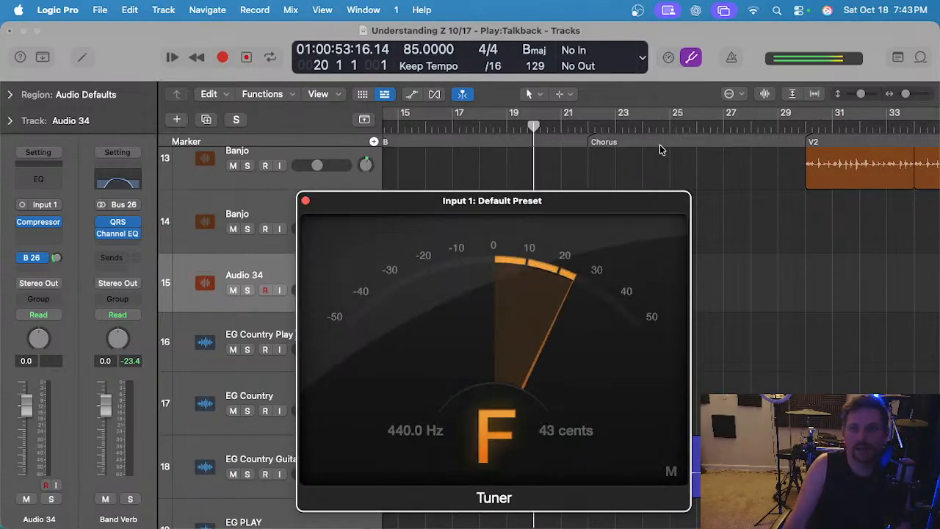
drag(527, 203, 545, 110)
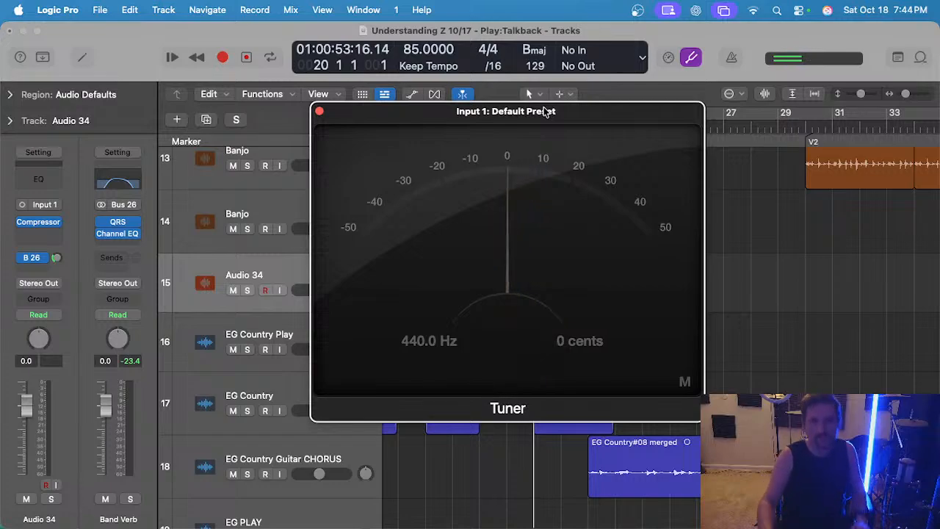
click(320, 111)
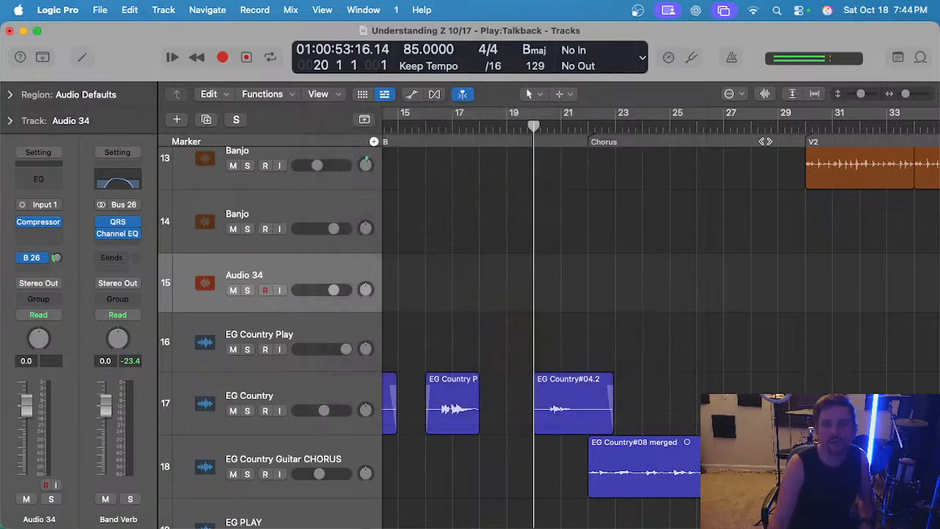
Set the Audio 34 track's input to Input 2, raise its Bus 26 send level and turn on input monitoring.
click(46, 205)
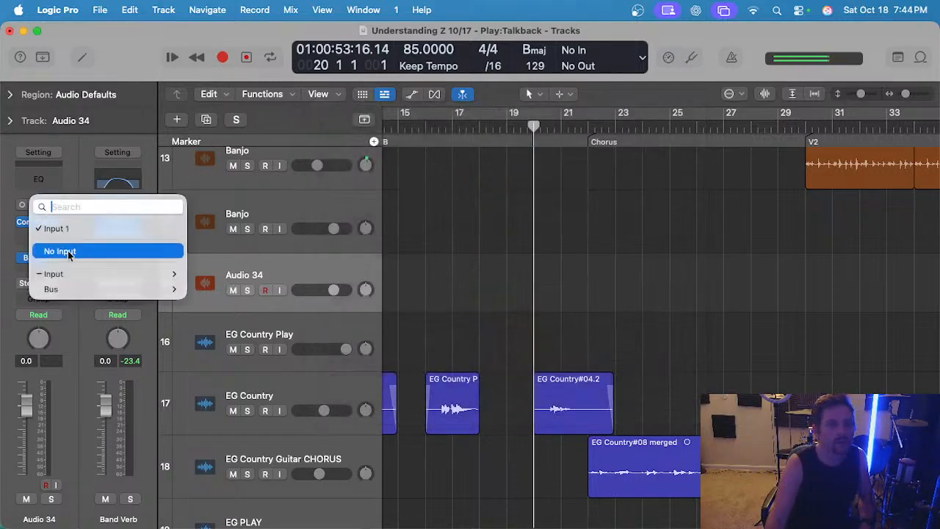
mouse_move(75, 275)
click(219, 244)
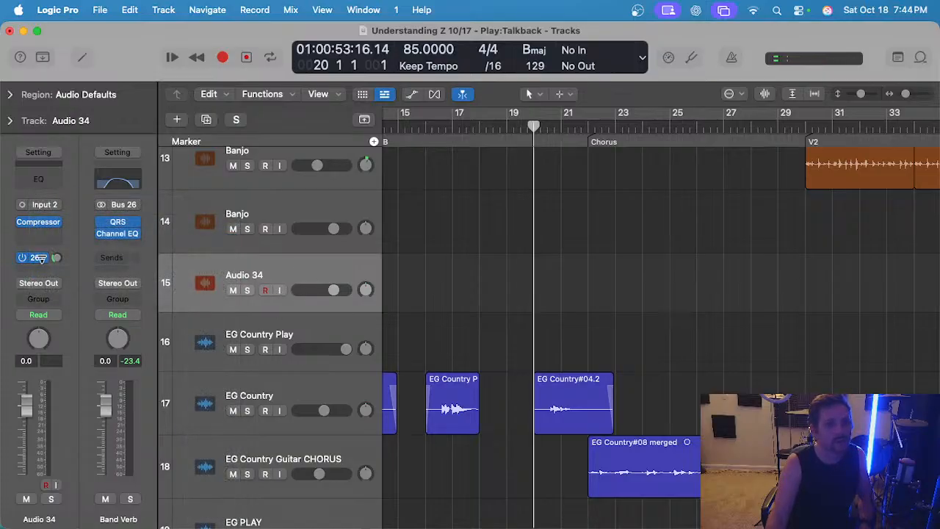
drag(56, 257, 58, 250)
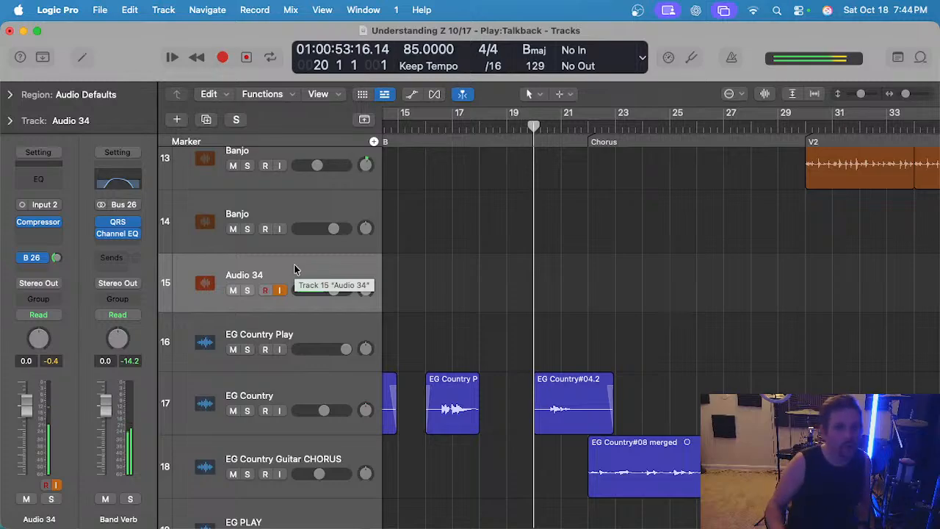
Check the tuning on Input 2 with the Tuner, and rehearse over the first chorus from bar 20.
click(691, 59)
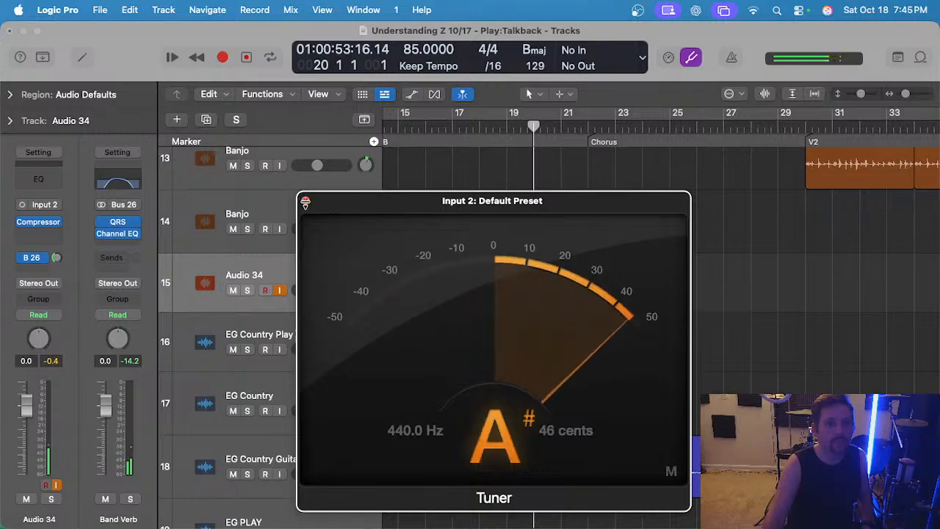
click(306, 201)
key(space)
scroll(570, 165, up, 3)
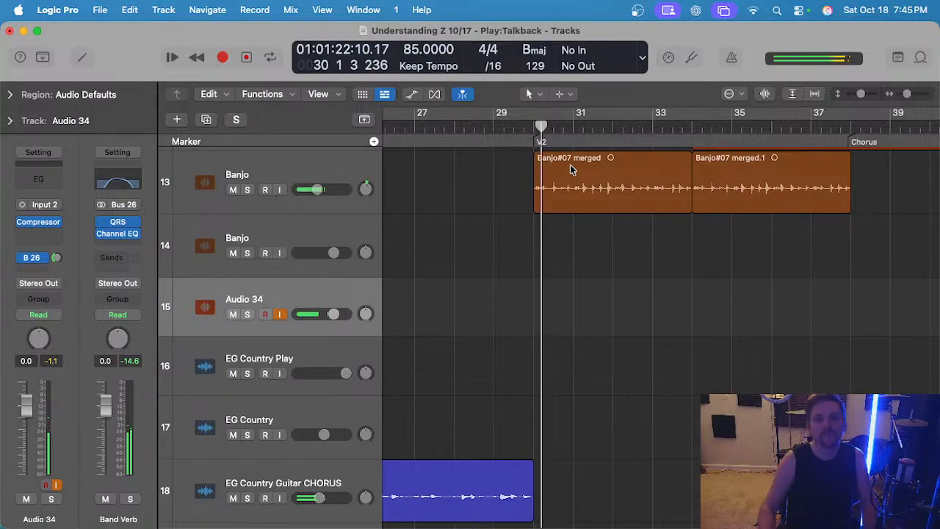
scroll(535, 246, left, 5)
scroll(457, 152, left, 4)
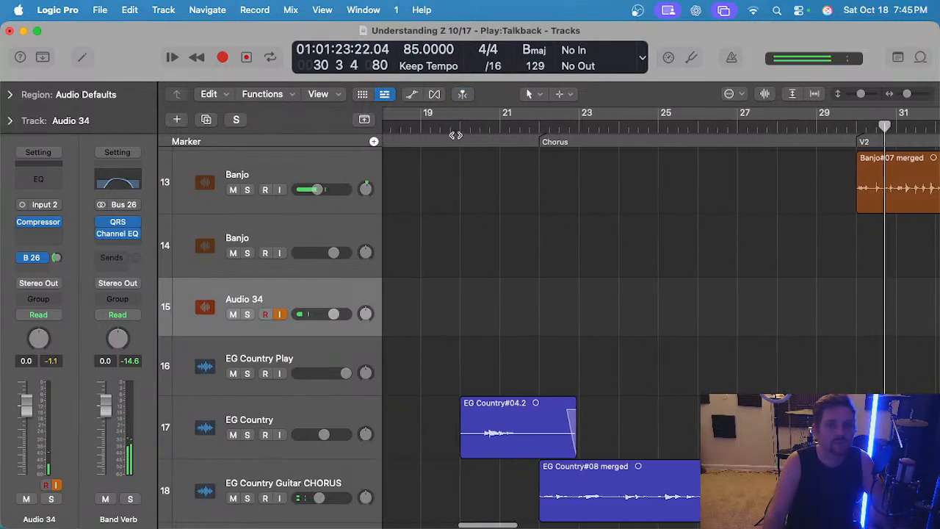
Rehearse over the first chorus again from bar 21 into verse 2, and return the playhead to bar 21.
double_click(499, 127)
scroll(501, 126, right, 1)
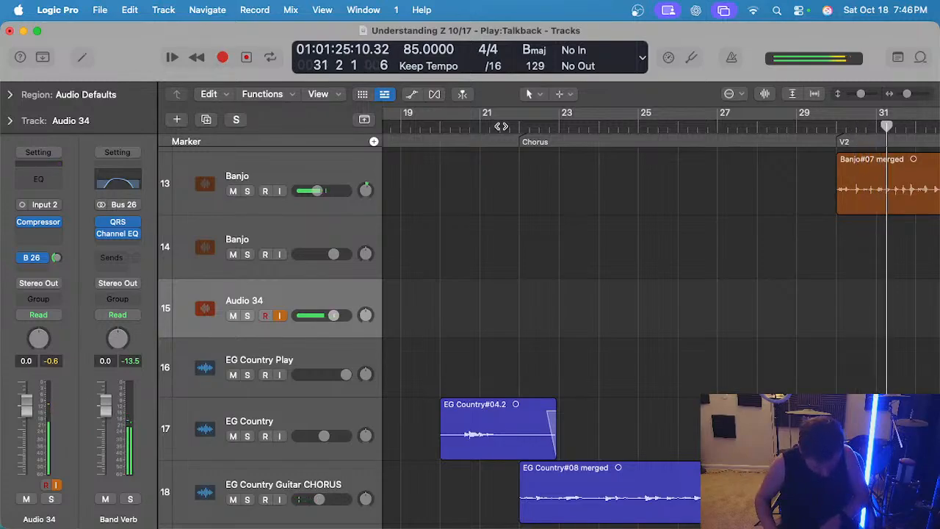
key(space)
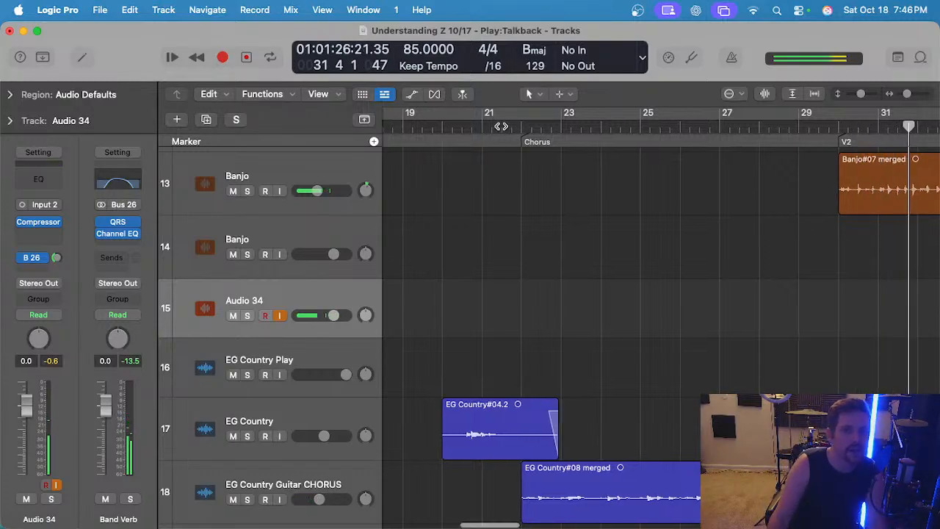
click(497, 126)
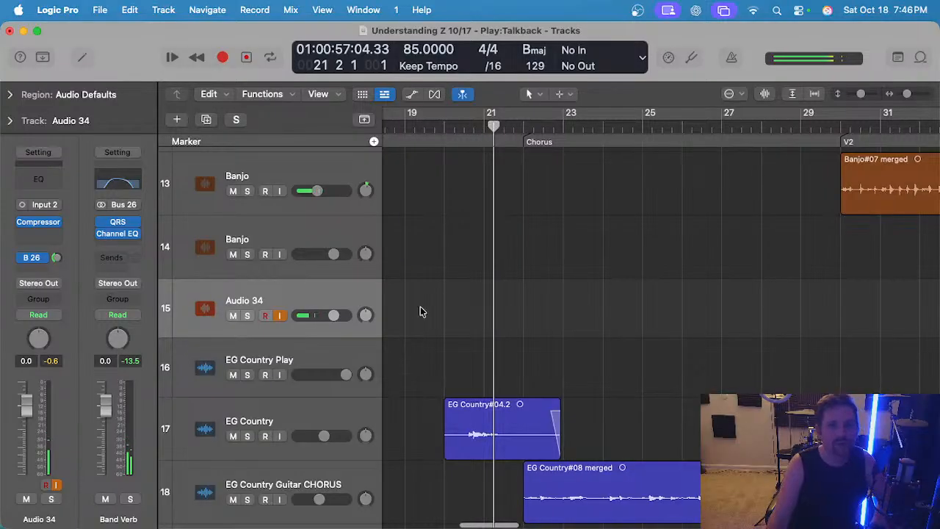
Open the Compressor on the Audio 34 track and slightly raise its make-up gain.
click(40, 224)
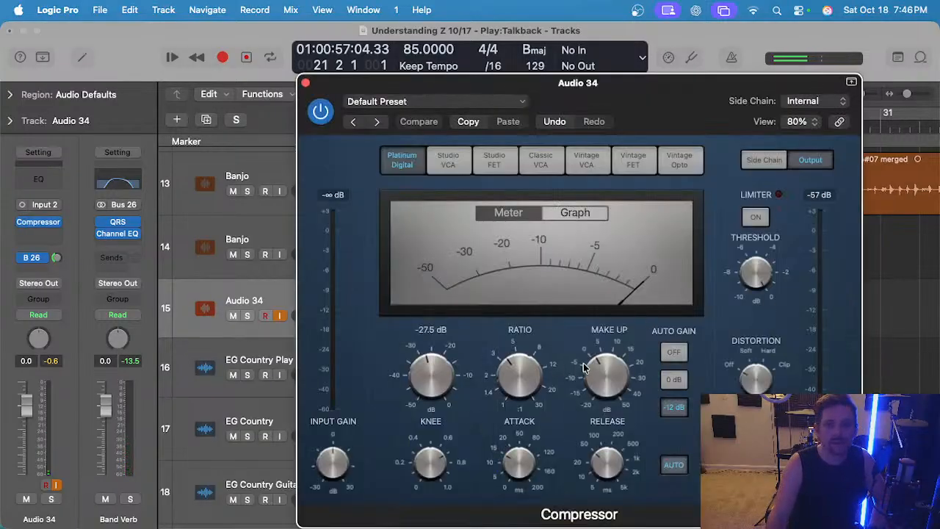
drag(593, 370, 594, 366)
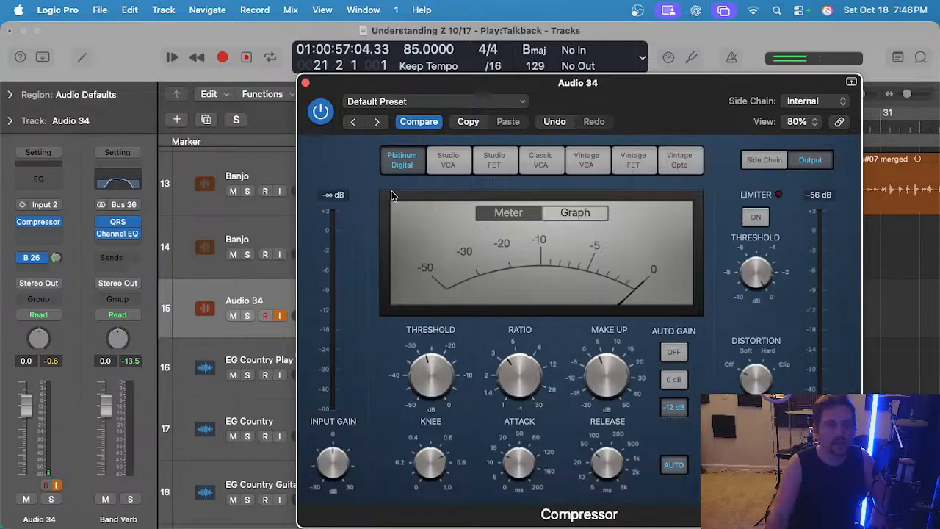
Close the Compressor and rehearse over the first chorus from just before bar 22, ending with the playhead back at the chorus start.
click(306, 85)
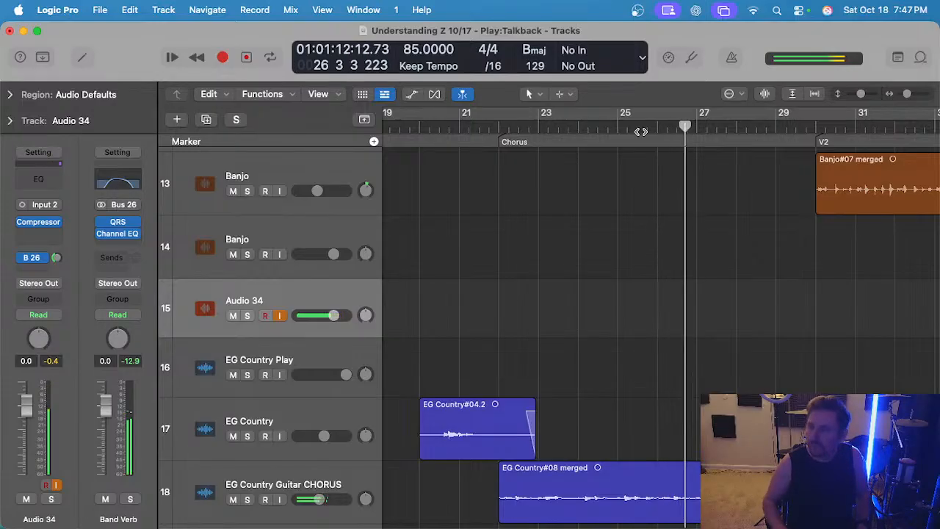
click(503, 127)
click(494, 127)
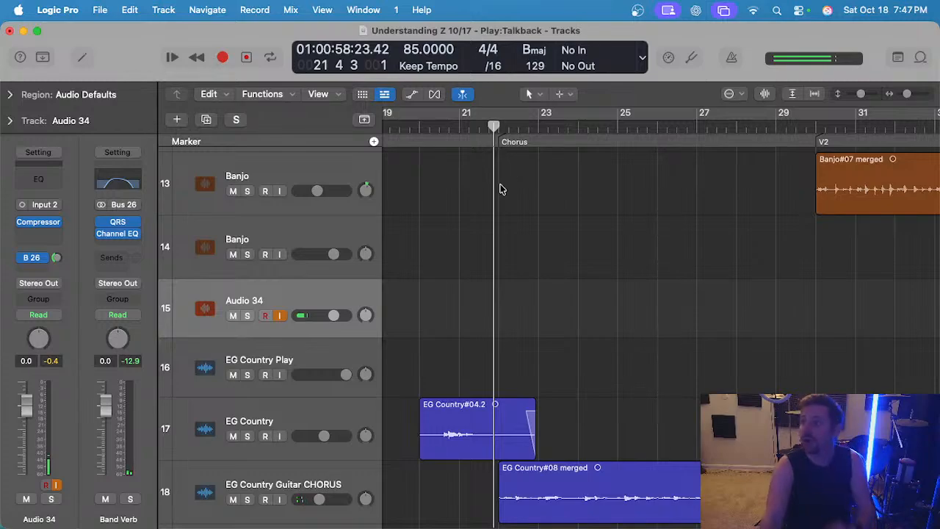
key(space)
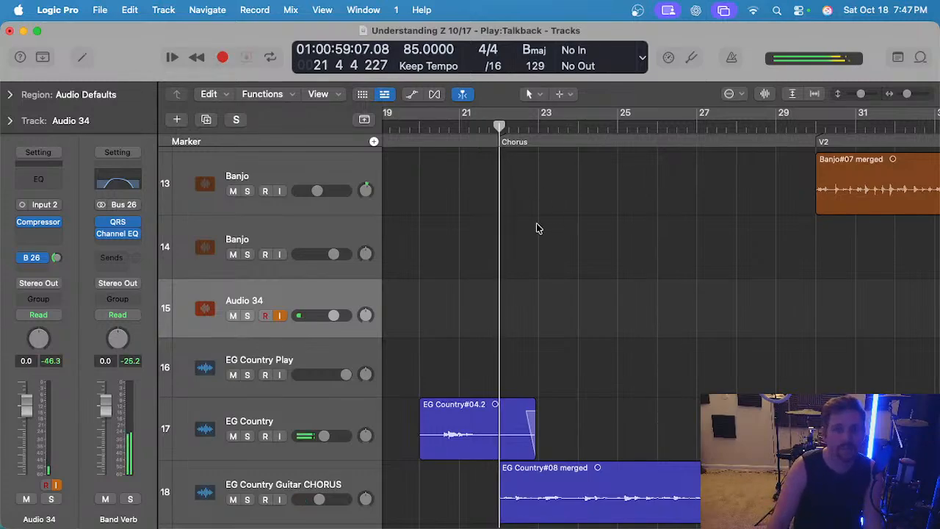
scroll(536, 220, up, 2)
scroll(534, 218, up, 3)
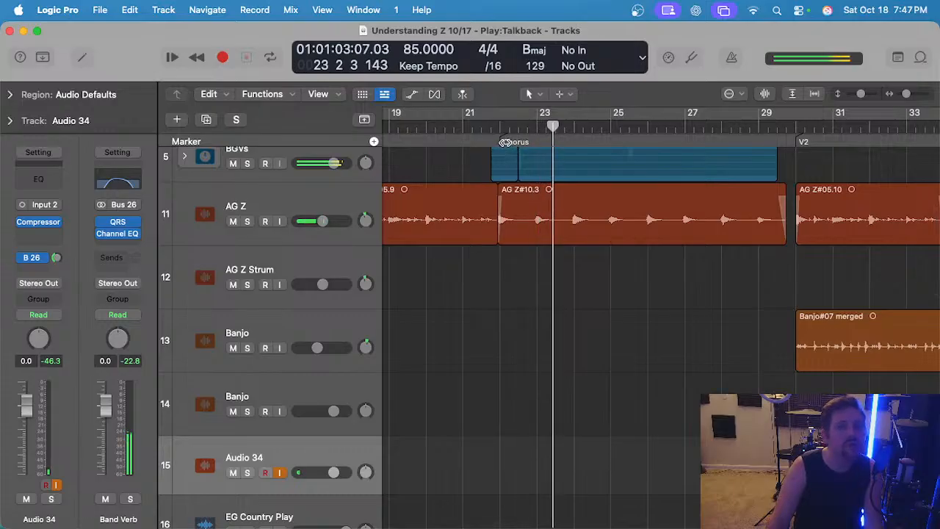
click(499, 127)
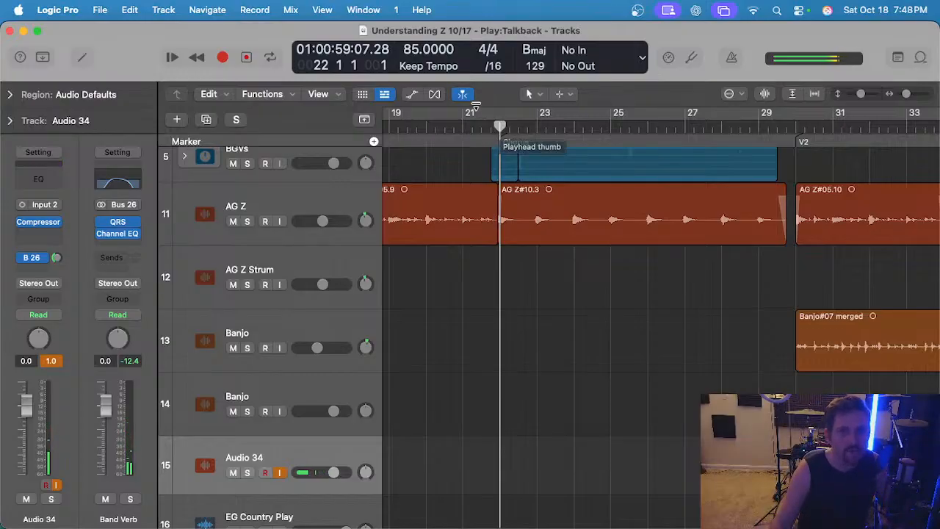
Record a take on Audio 34 from bar 21 into verse 2, undo it and return the playhead to bar 21.
drag(500, 127, 462, 126)
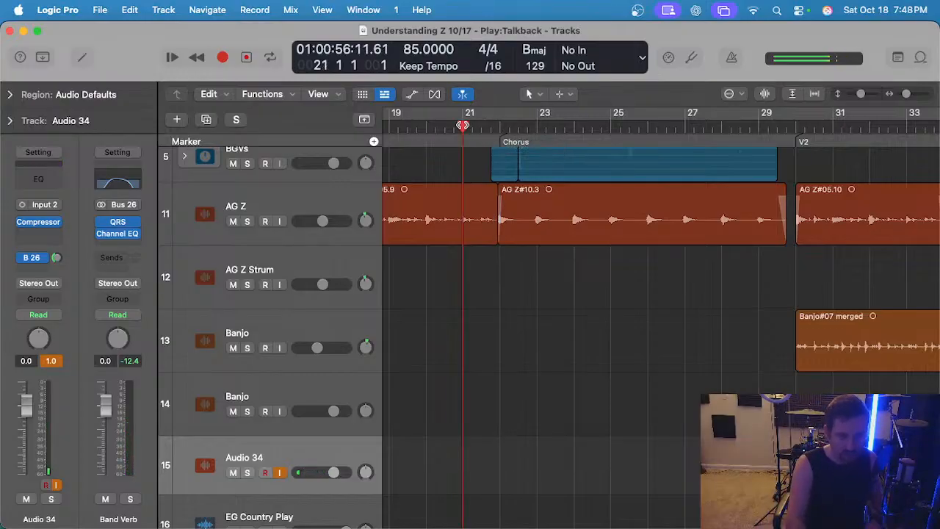
key(r)
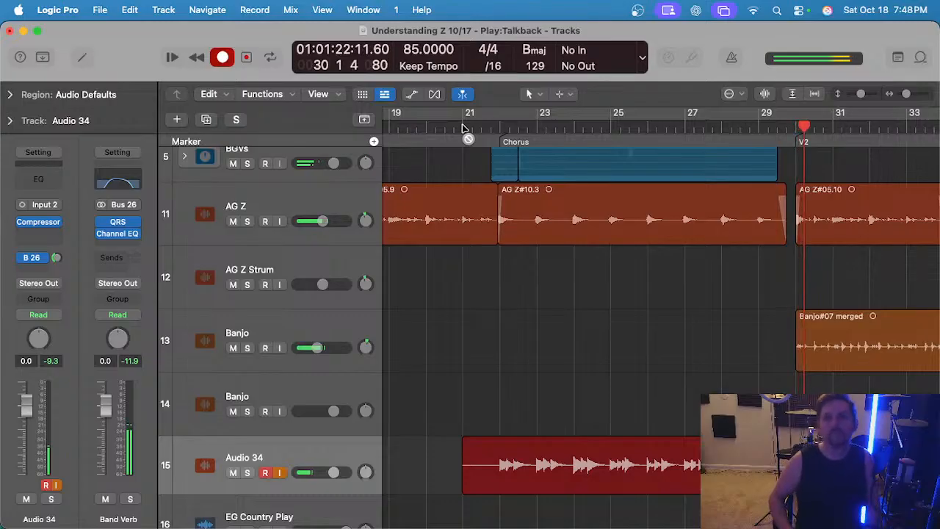
key(space)
key(cmd+z)
click(459, 124)
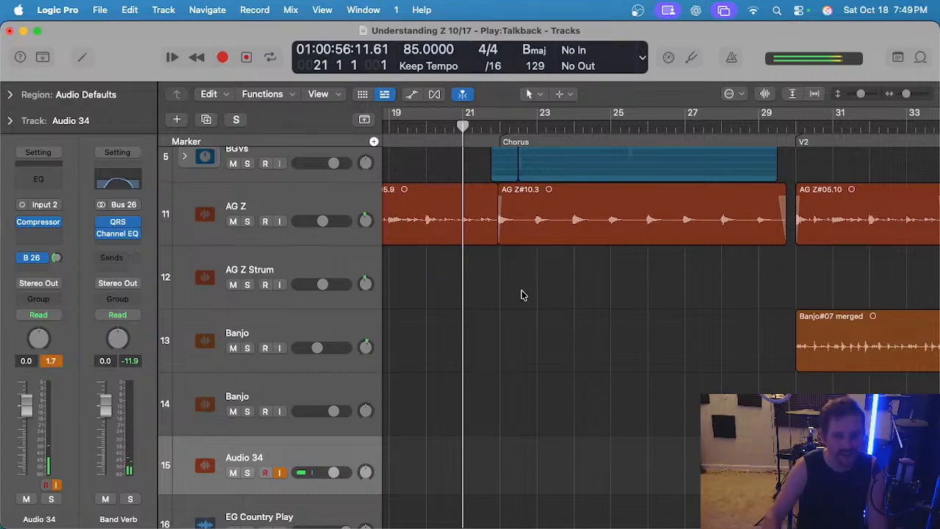
Record another take on Audio 34 through the first chorus, delete the region and return the playhead to bar 21.
key(r)
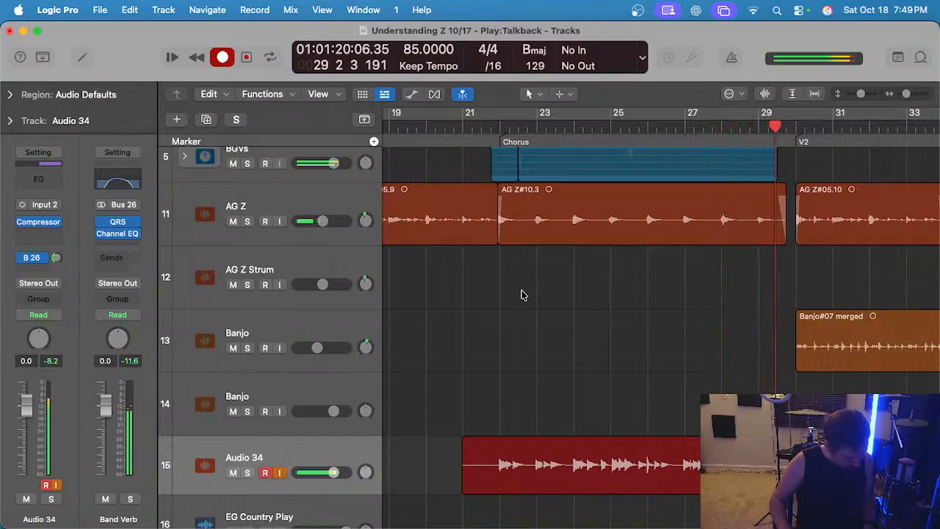
key(space)
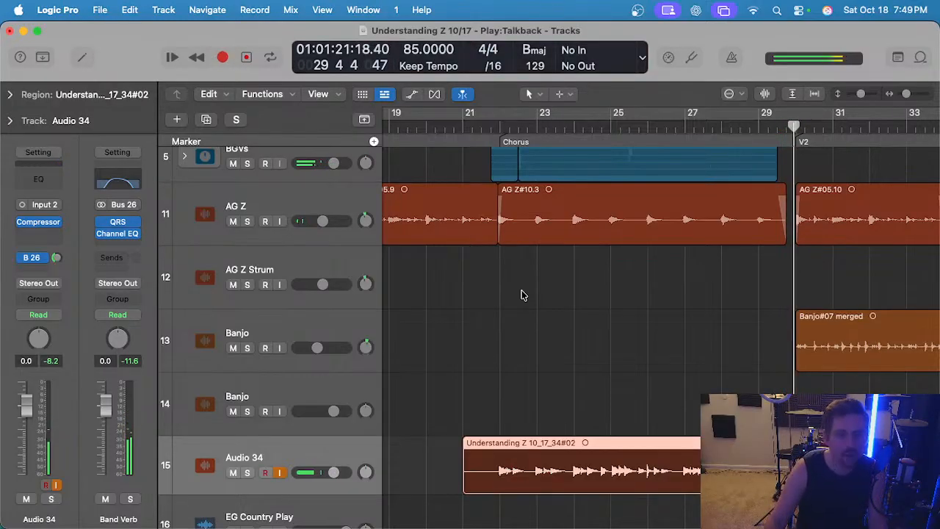
key(Delete)
click(465, 125)
scroll(529, 318, down, 1)
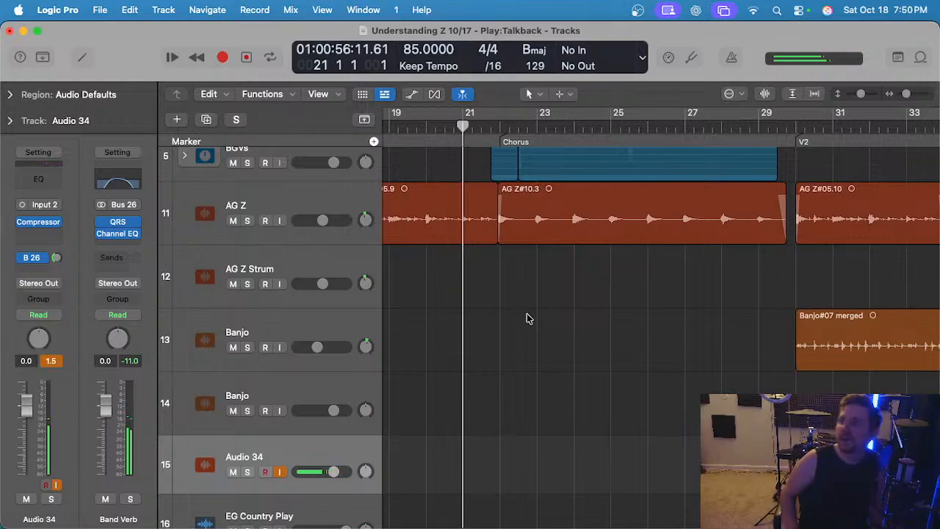
Try two more chorus takes on Audio 34 from bar 21, deleting each one and going back to bar 21.
key(r)
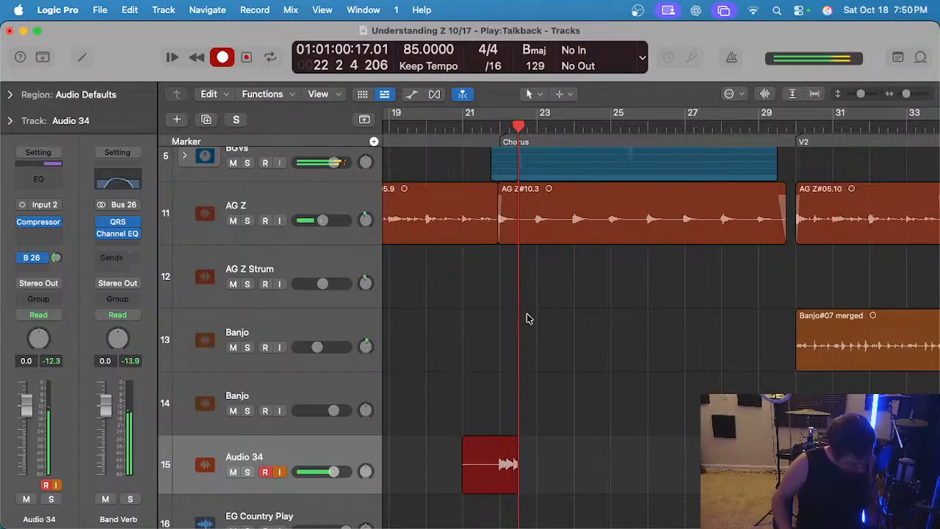
key(space)
key(Delete)
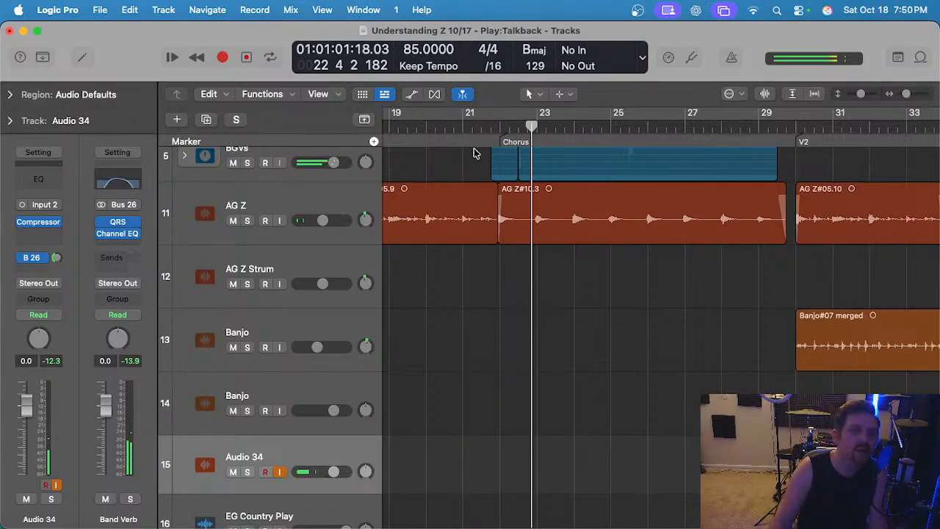
click(461, 125)
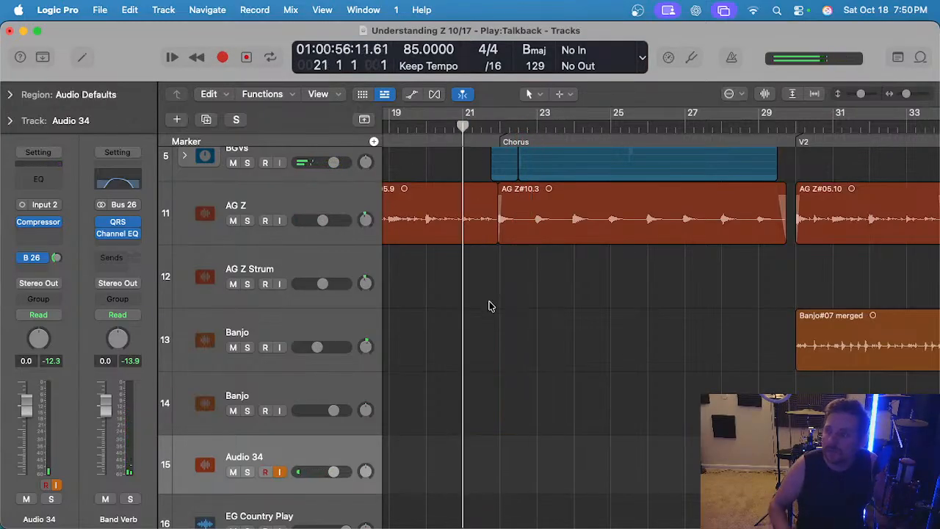
key(r)
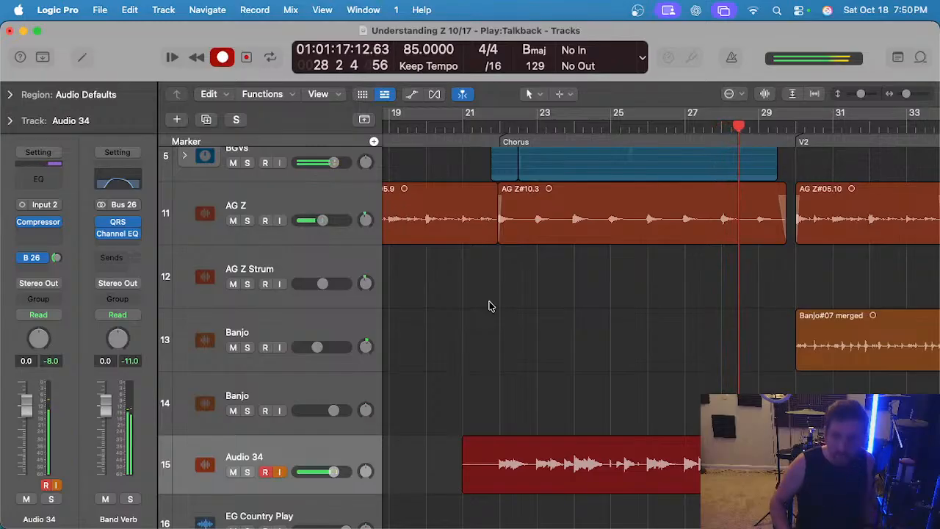
key(space)
key(Delete)
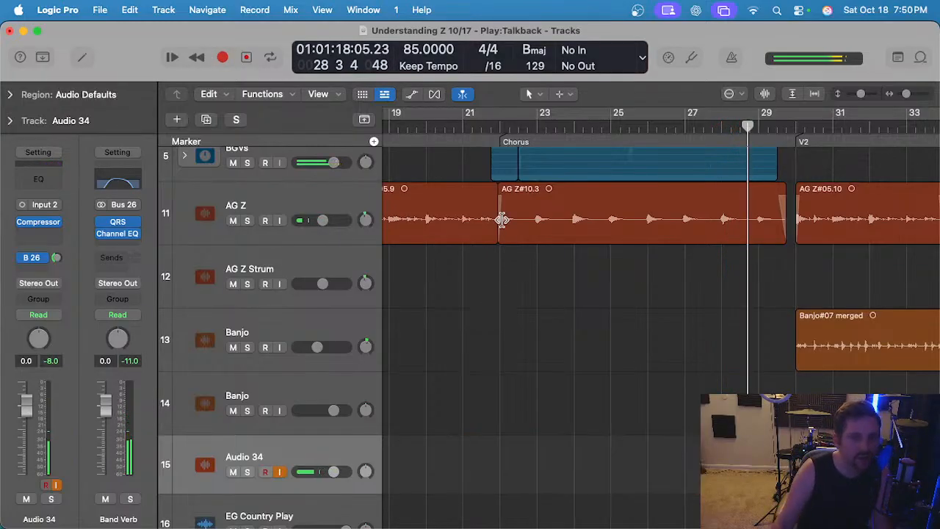
click(461, 134)
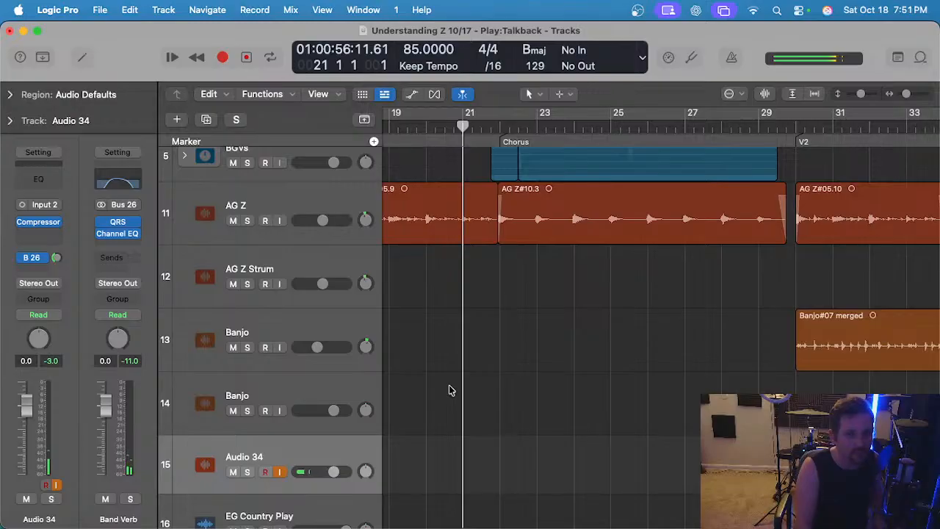
Record a full first-chorus take on Audio 34 from bar 21 and play it back from bar 22.
key(r)
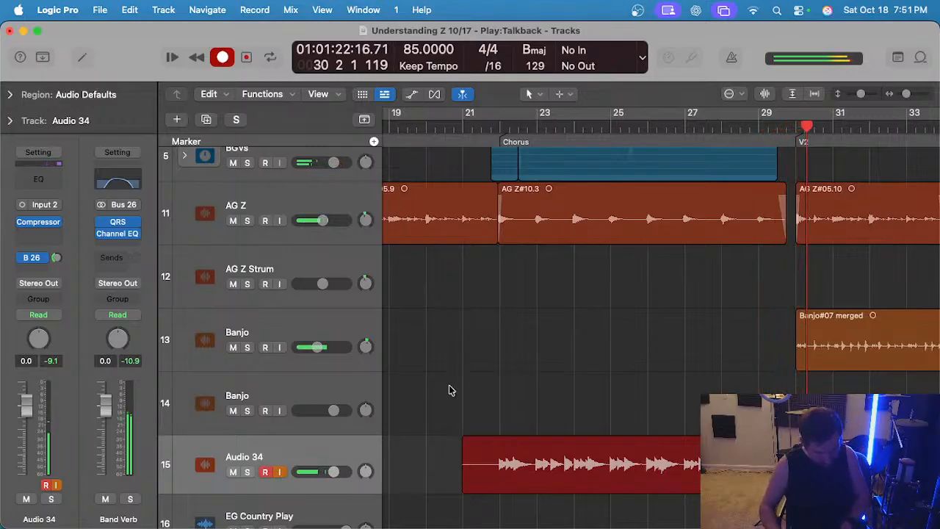
key(shift+r)
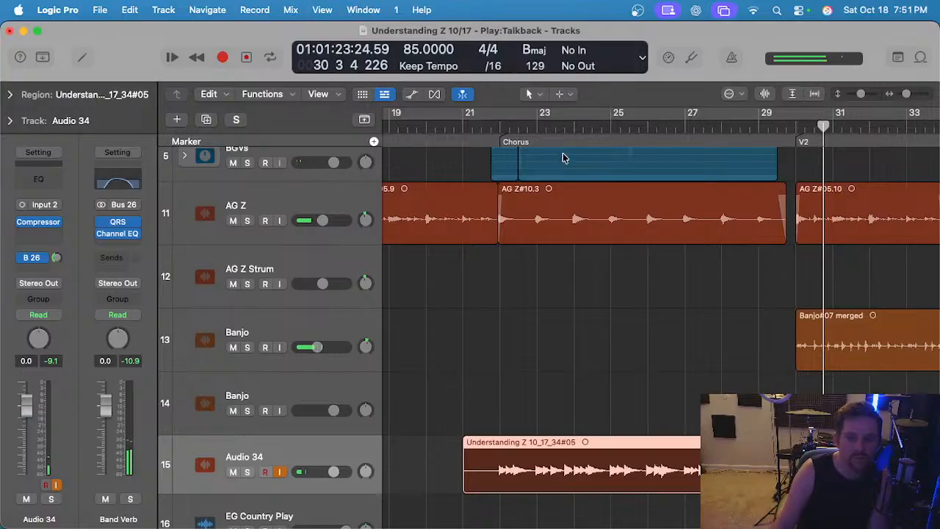
click(500, 129)
click(522, 399)
key(space)
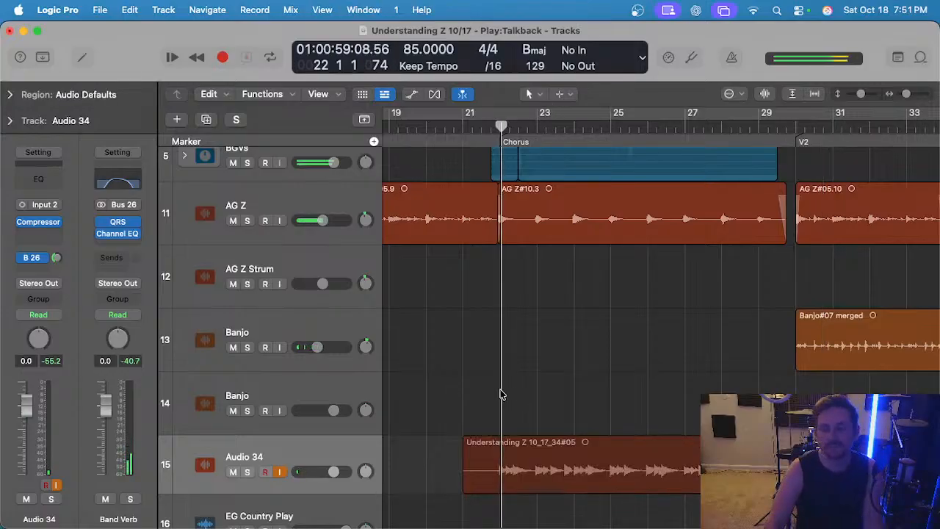
key(s)
key(s)
Duplicate the Audio 34 track with its settings and name the new track Steel Guitar.
scroll(309, 335, down, 3)
click(291, 350)
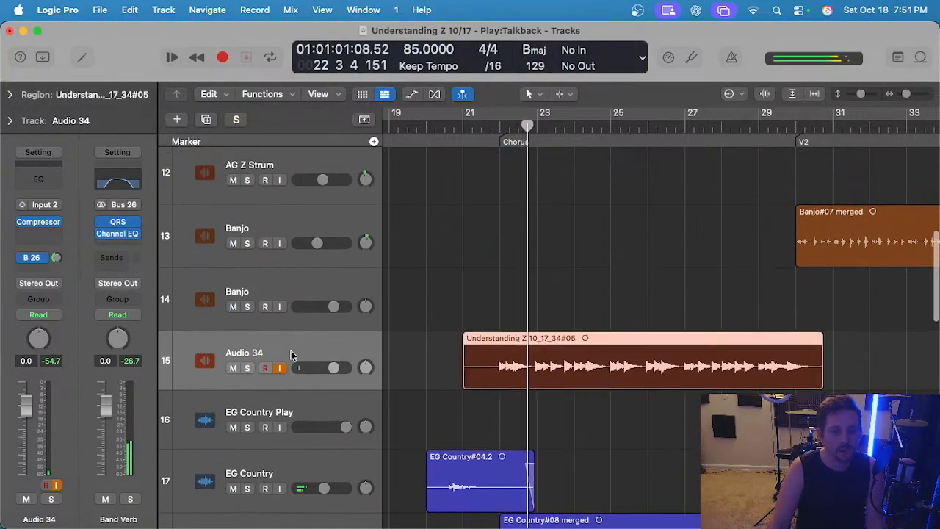
key(super+d)
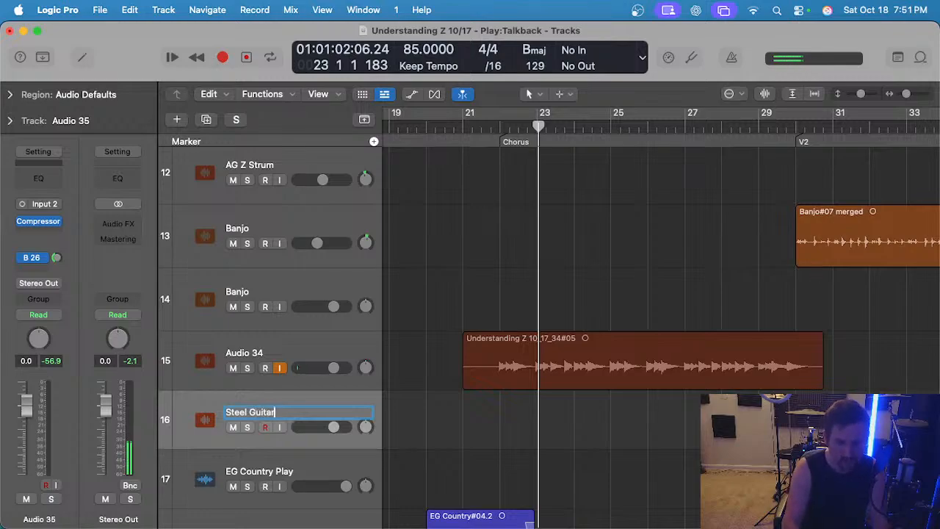
key(Return)
Move the recorded chorus region from Audio 34 down to the Steel Guitar track and place the playhead at bar 22.
scroll(566, 480, up, 2)
drag(558, 422, 558, 482)
click(517, 127)
scroll(524, 279, down, 2)
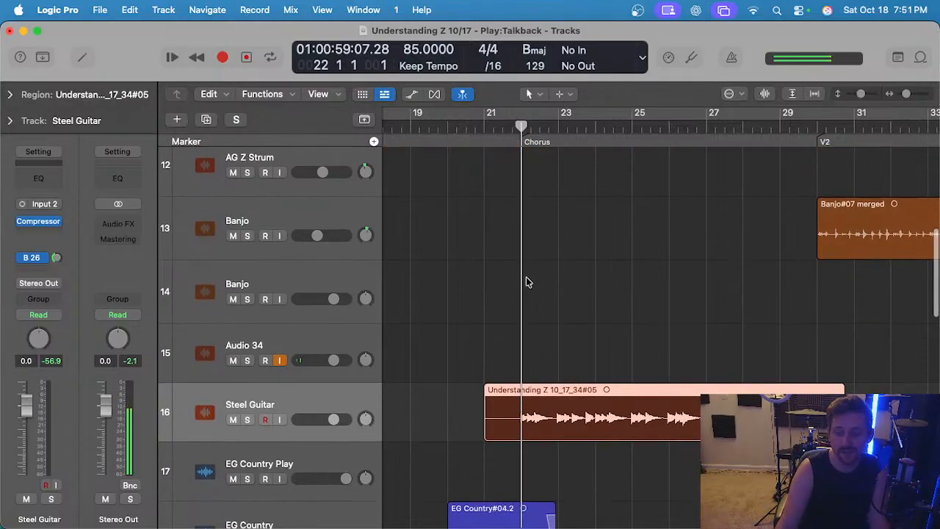
scroll(533, 295, down, 1)
scroll(529, 292, up, 2)
click(493, 330)
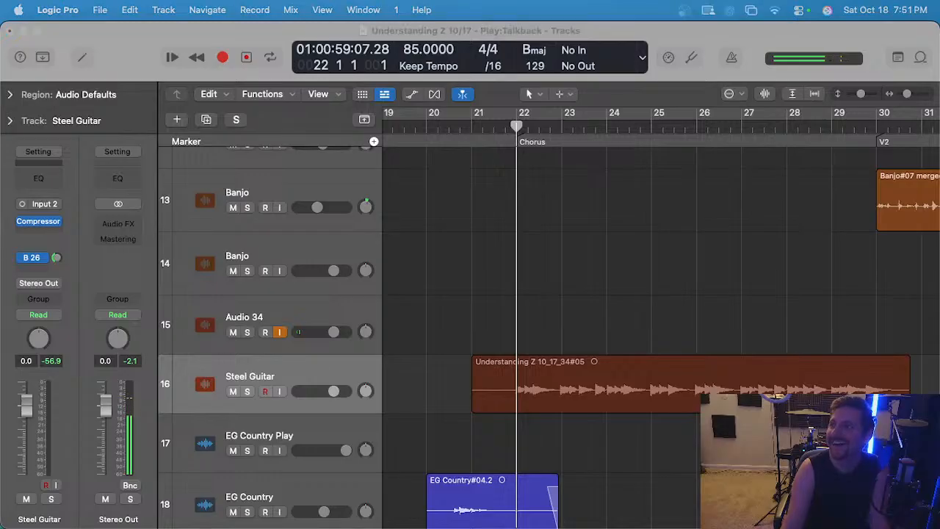
Play back the Steel Guitar take from the start of the first chorus, toggling the track's solo.
click(405, 350)
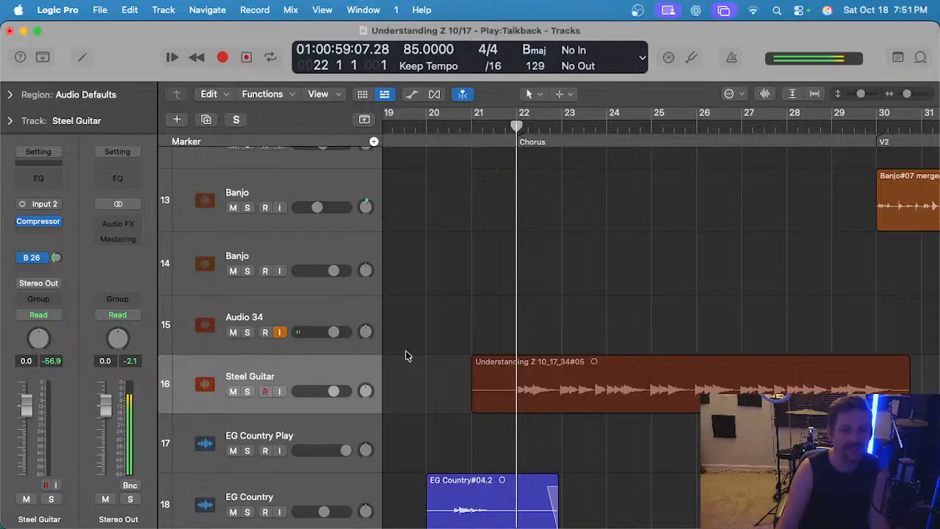
key(s)
key(space)
key(s)
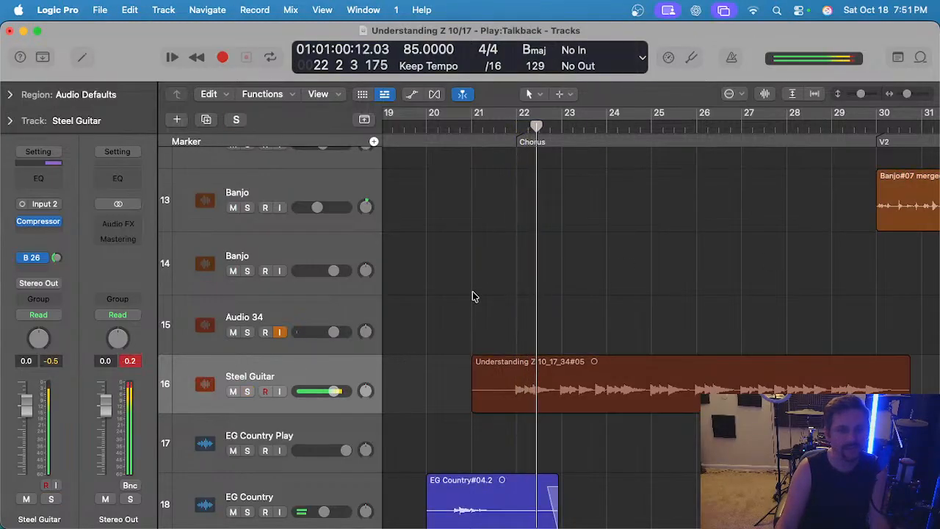
scroll(472, 291, down, 1)
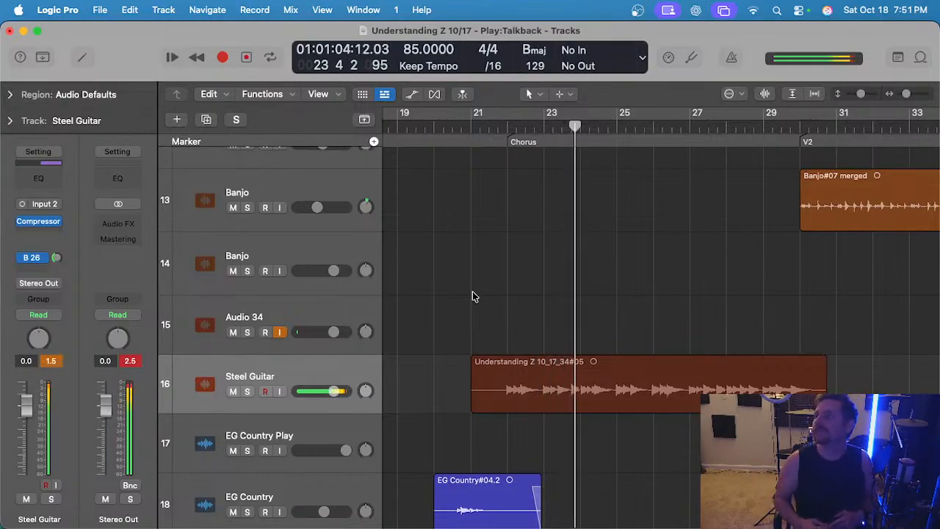
scroll(501, 324, down, 2)
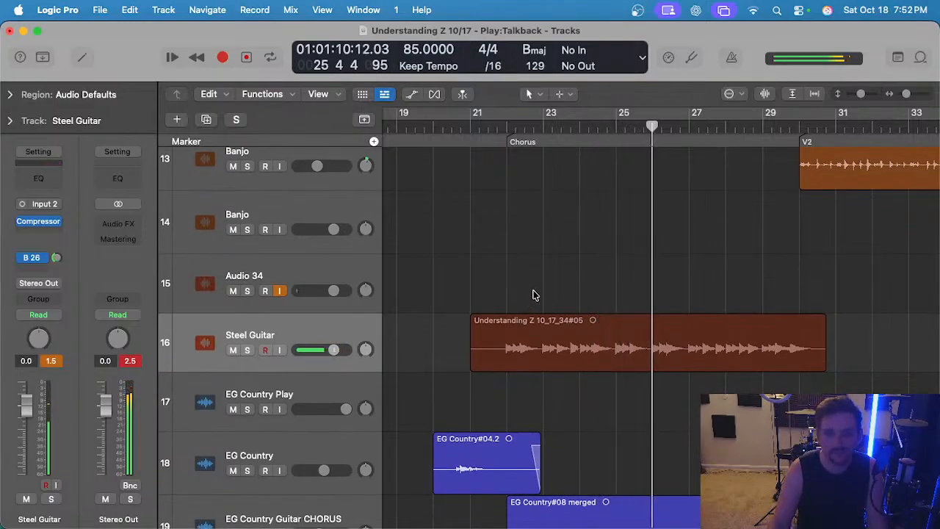
Delete the take from the Steel Guitar track, stop playback and return the playhead to bar 21.
click(536, 330)
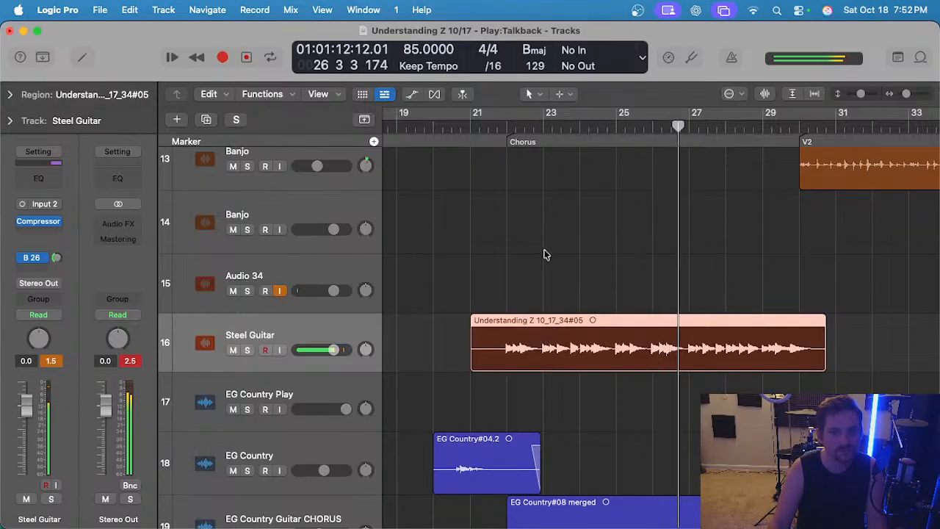
key(Delete)
key(space)
click(469, 127)
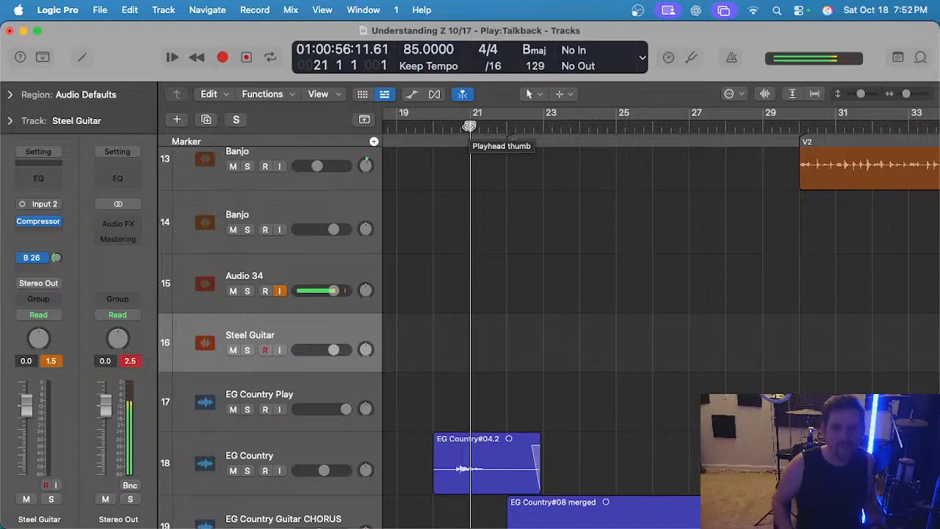
Save the project.
key(super+s)
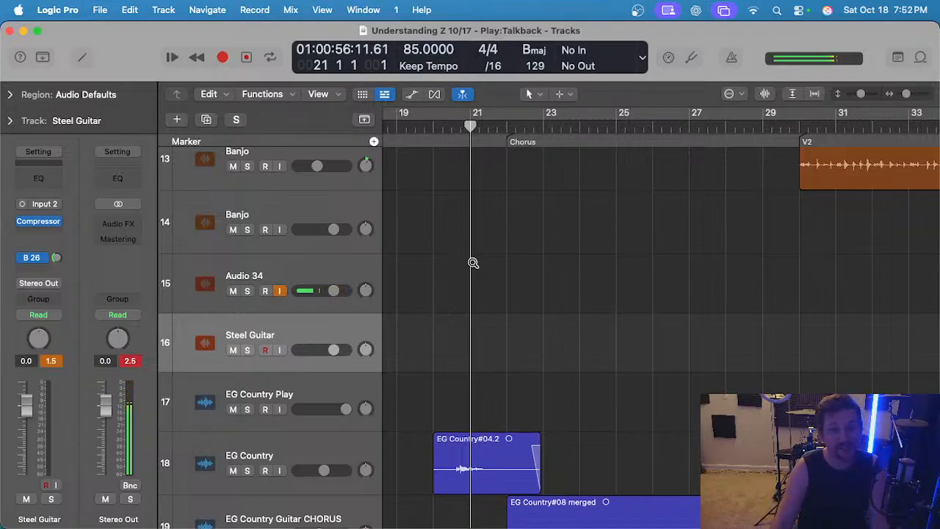
scroll(483, 262, up, 2)
key(super+s)
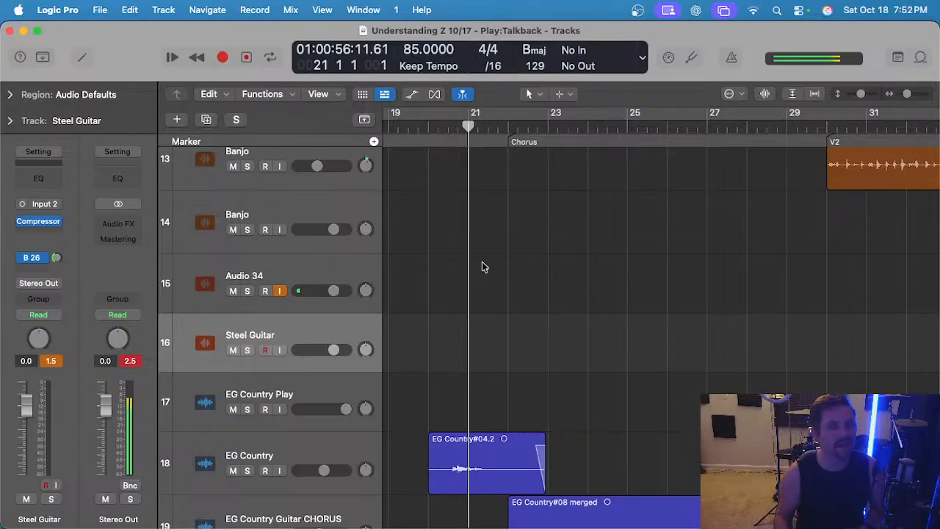
scroll(482, 266, down, 5)
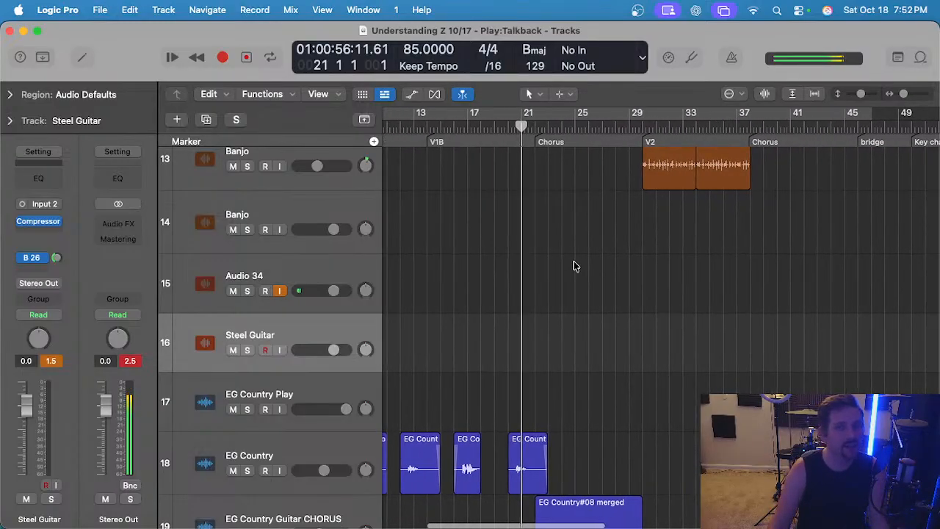
scroll(649, 259, up, 5)
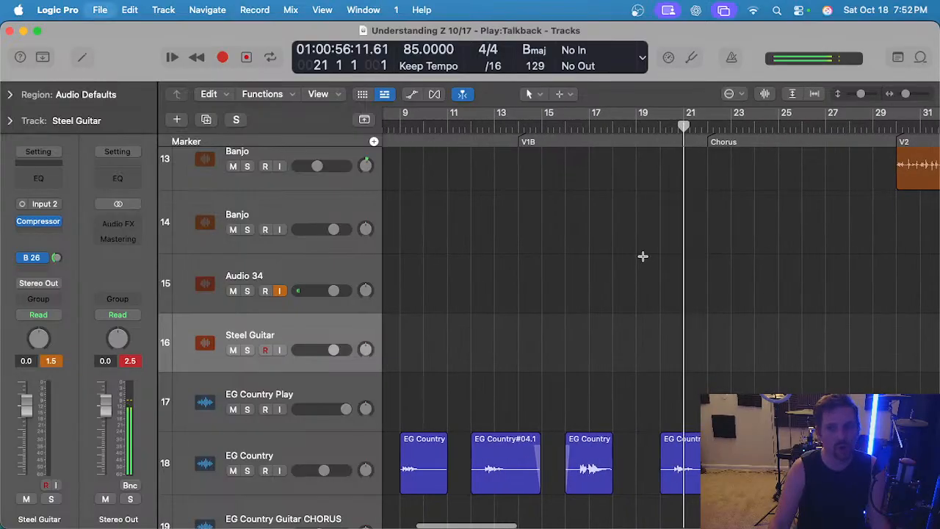
scroll(679, 258, down, 5)
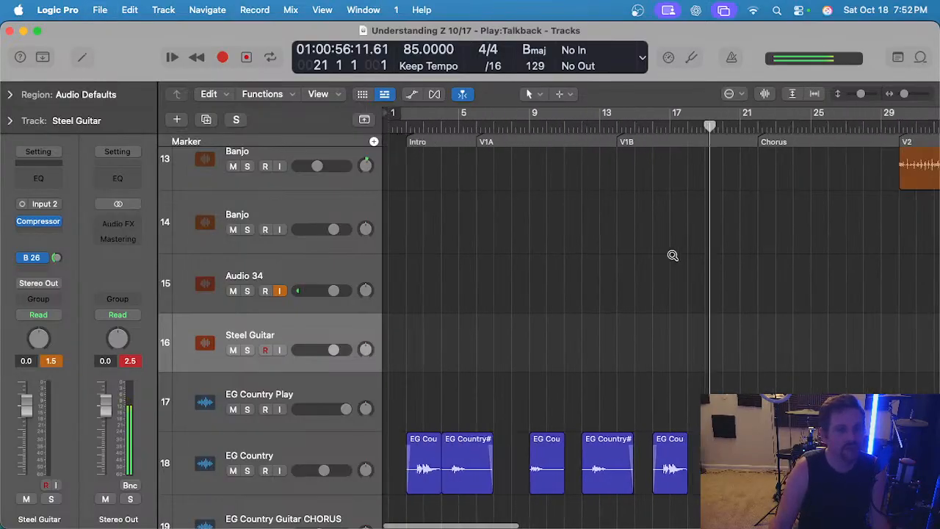
scroll(672, 258, down, 10)
scroll(669, 258, up, 20)
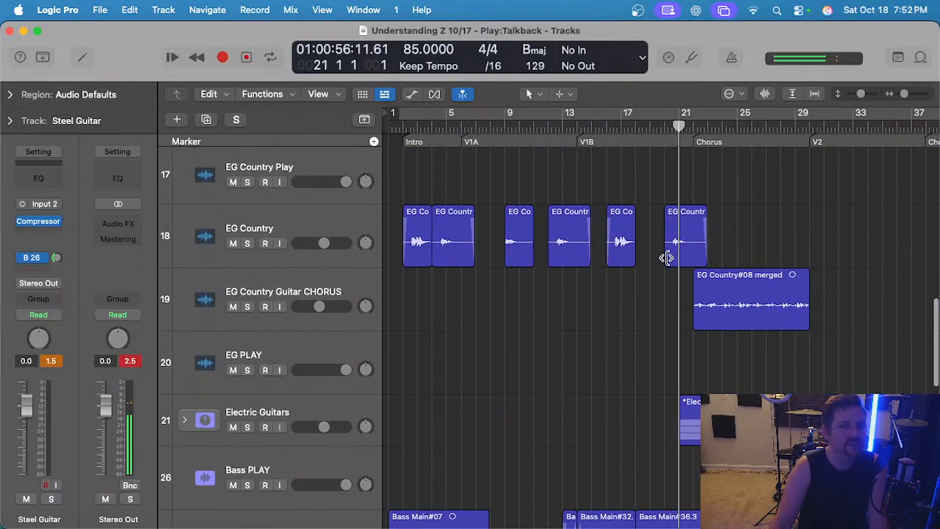
scroll(651, 261, up, 3)
scroll(651, 261, down, 6)
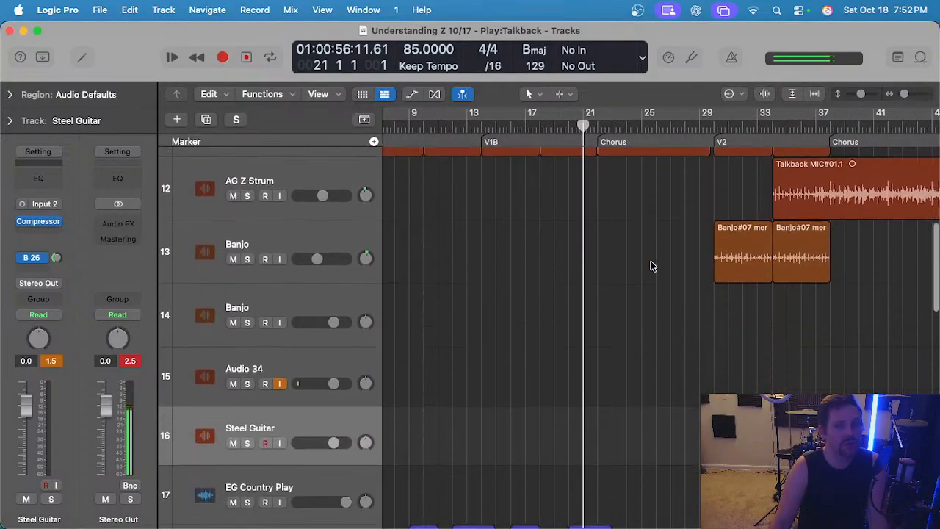
scroll(618, 263, up, 2)
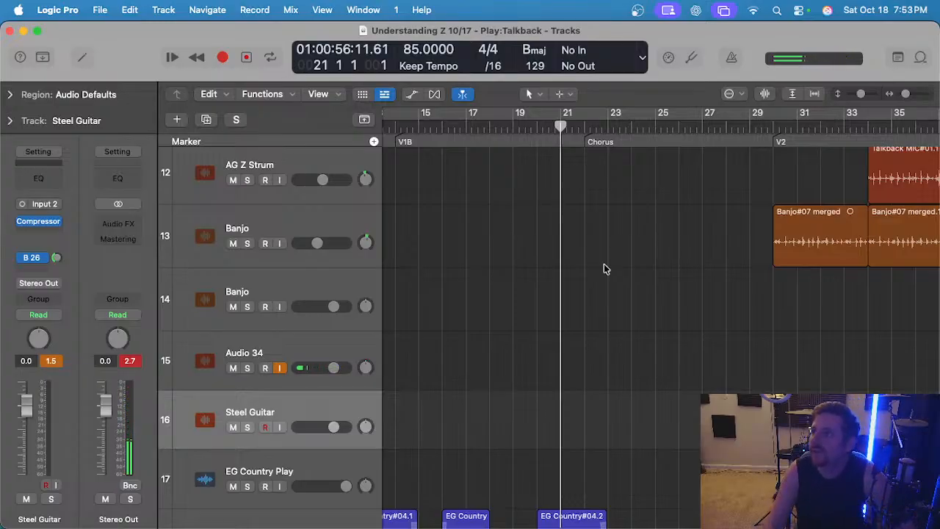
Solo the Bass Main track, play it from the chorus at bar 22, raise its volume to -10.2 dB and unsolo it.
scroll(607, 271, down, 10)
scroll(606, 272, up, 4)
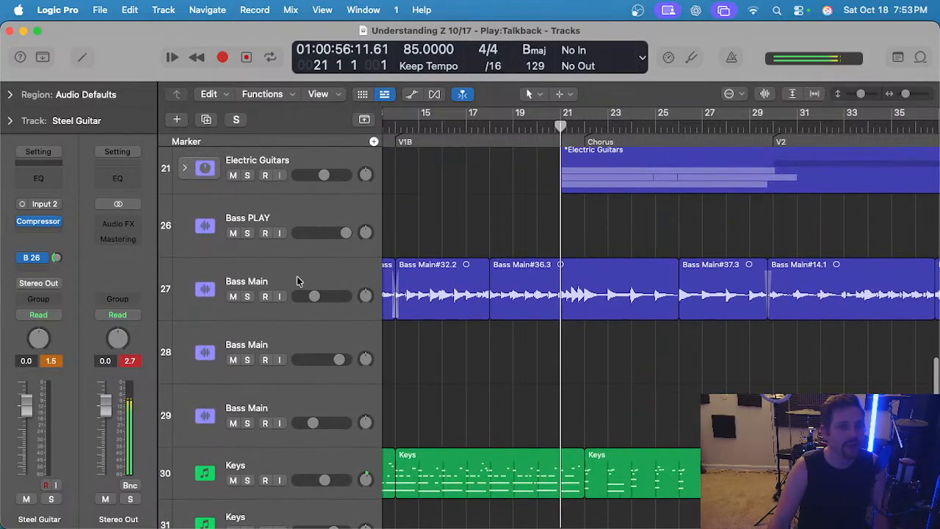
click(297, 276)
click(552, 211)
click(585, 128)
key(s)
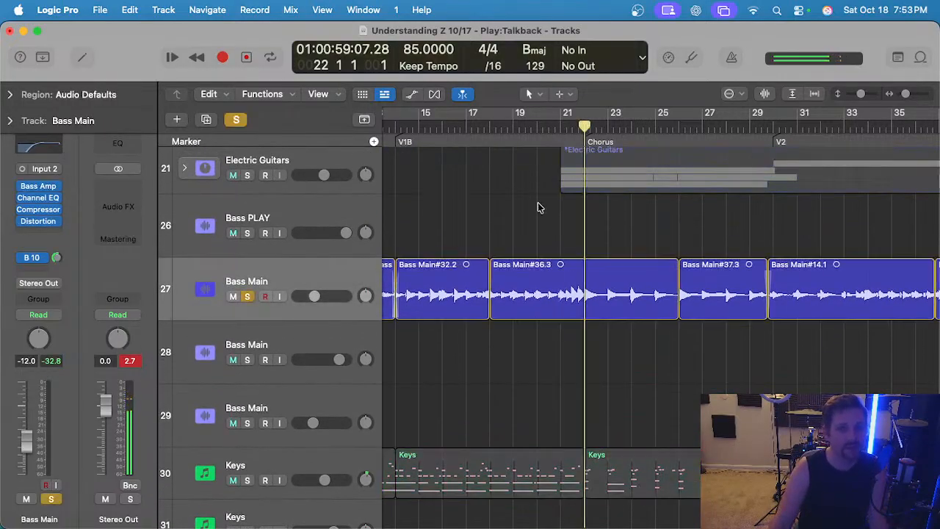
key(space)
drag(328, 294, 331, 294)
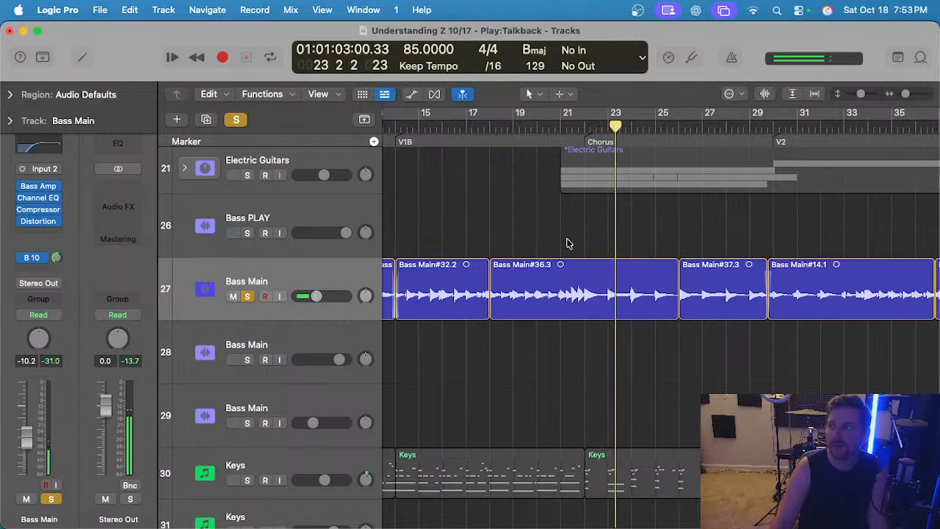
scroll(544, 242, left, 1)
scroll(547, 244, up, 5)
key(s)
scroll(553, 248, up, 4)
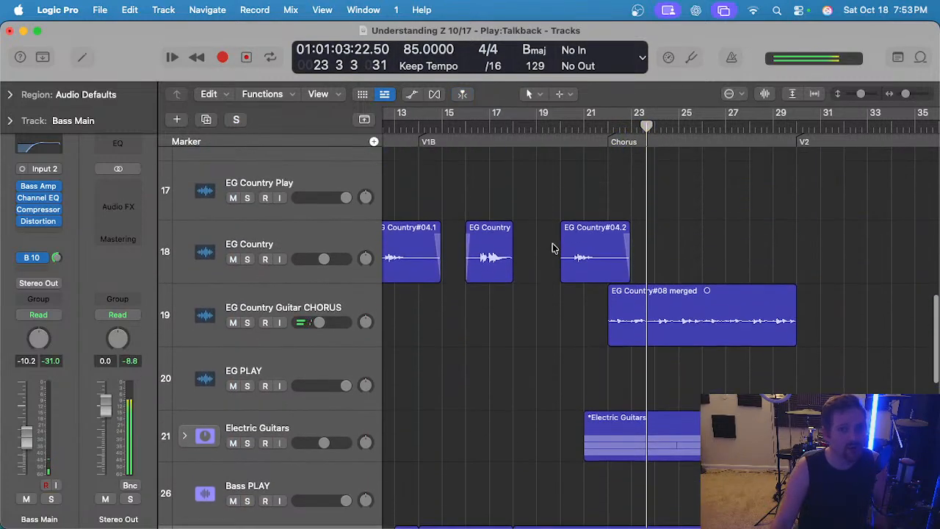
Select Audio 34, place the playhead at bar 21 and turn on the metronome.
click(293, 225)
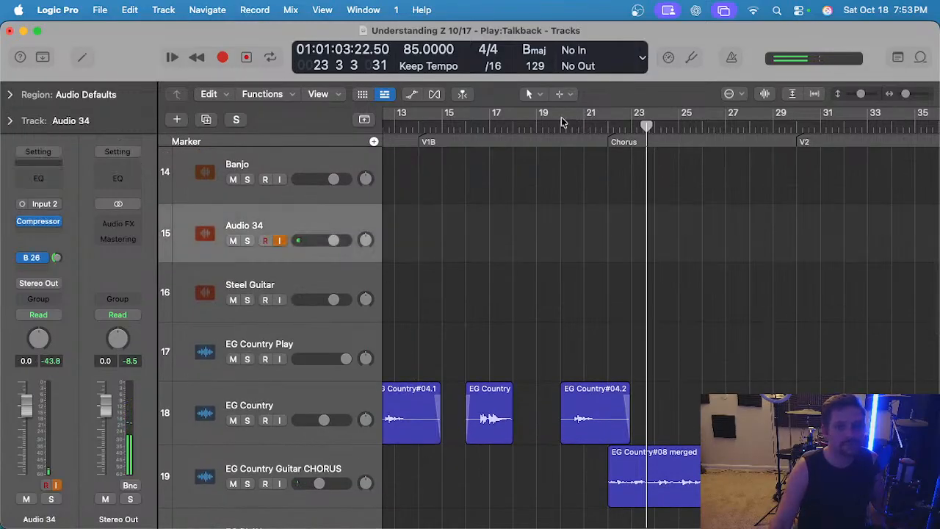
click(584, 123)
click(731, 58)
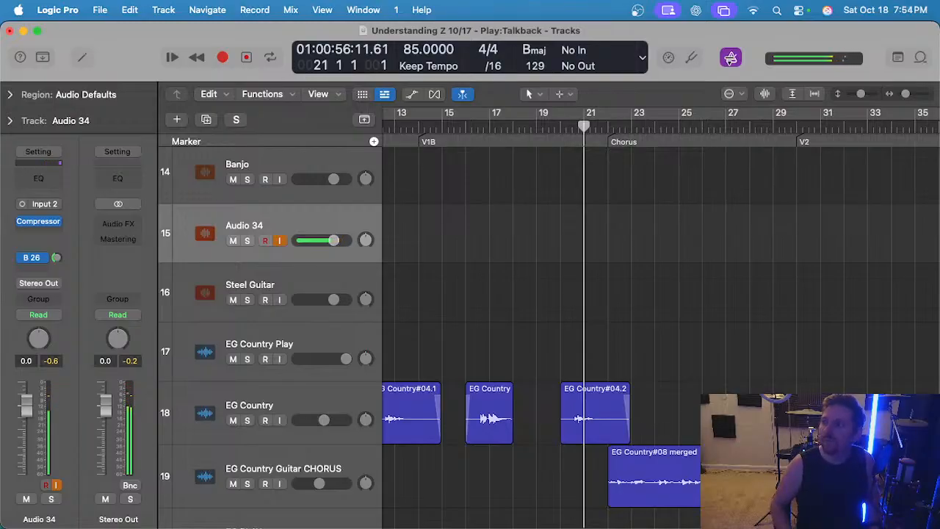
Record a take on Audio 34 from bar 21 to bar 30, delete it and return the playhead to bar 21.
key(r)
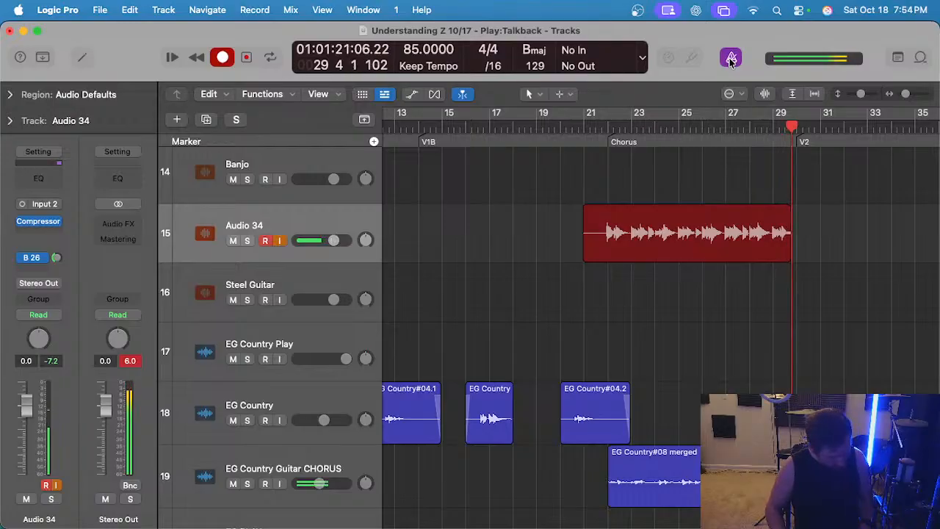
key(space)
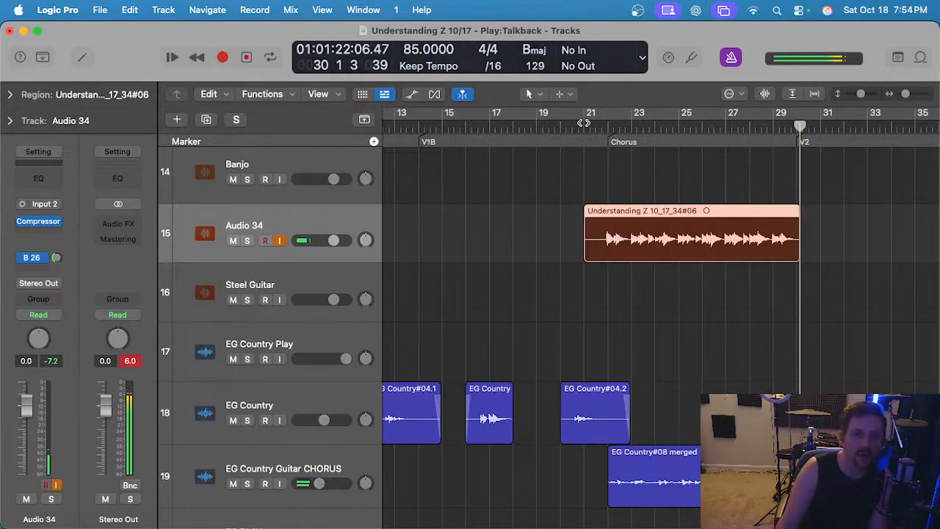
click(608, 124)
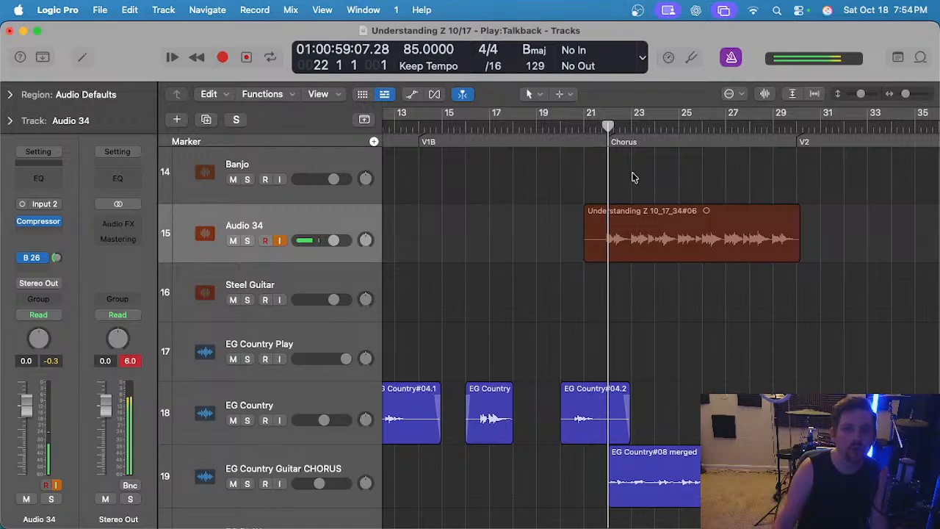
click(666, 247)
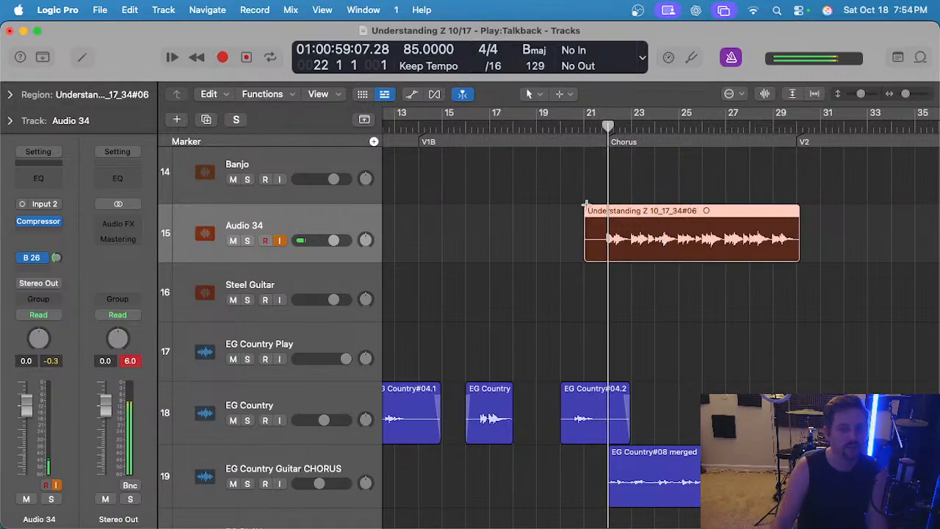
key(Delete)
click(592, 122)
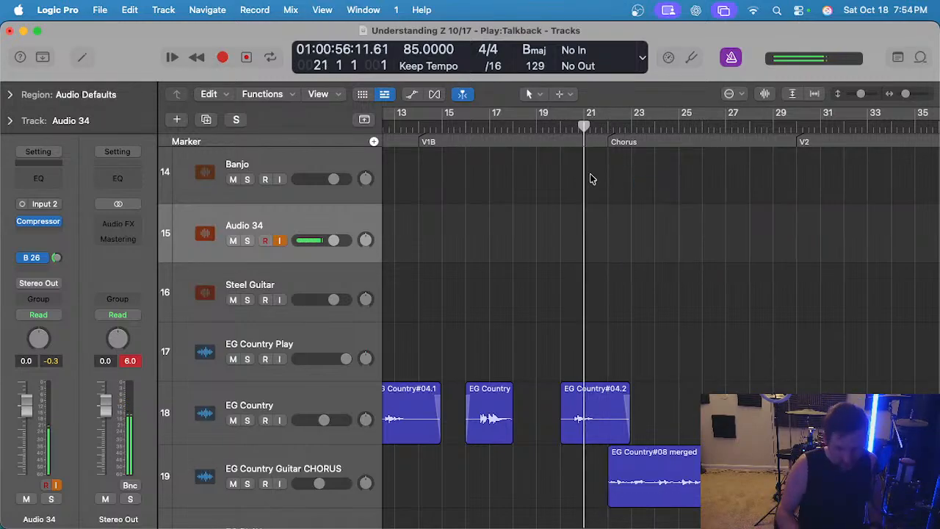
key(r)
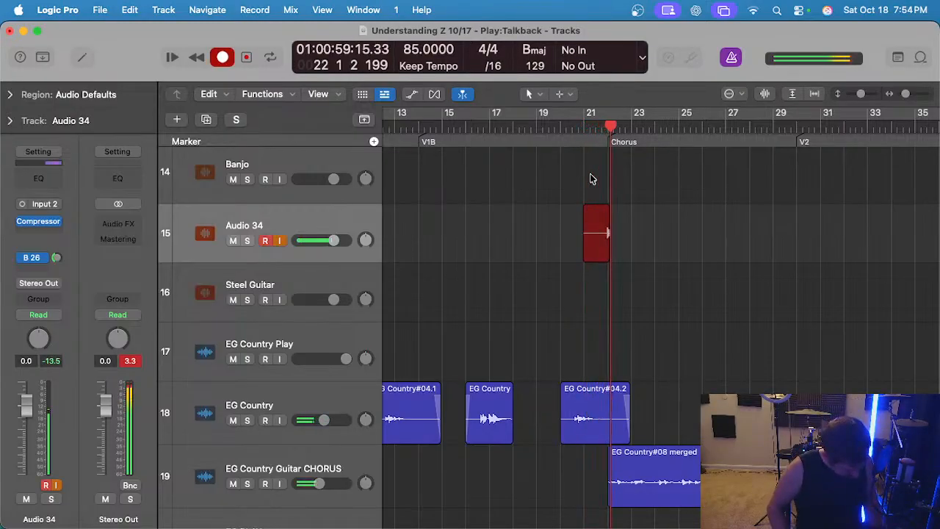
key(space)
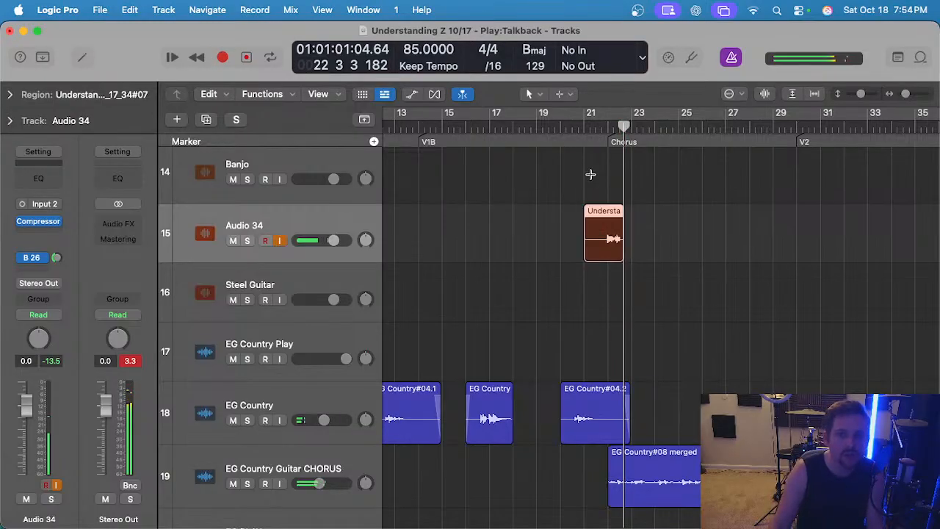
key(Delete)
click(578, 129)
click(585, 126)
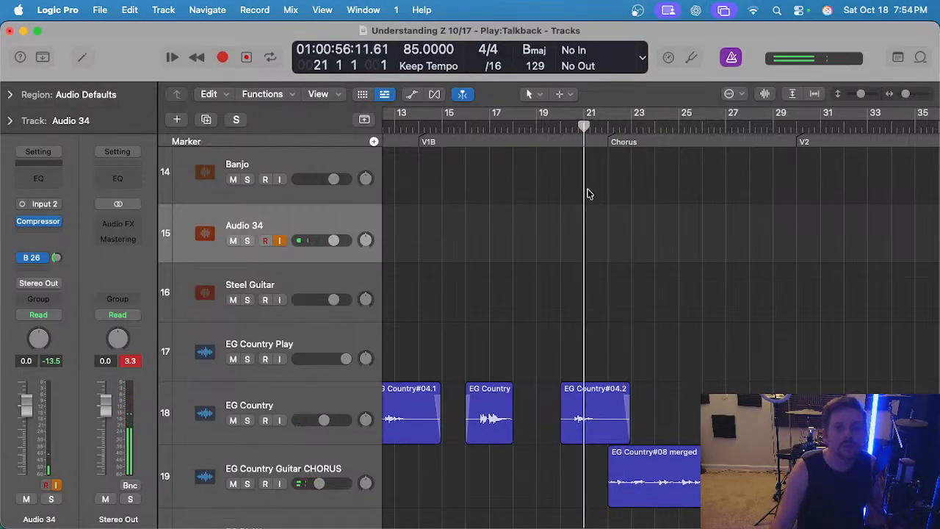
key(r)
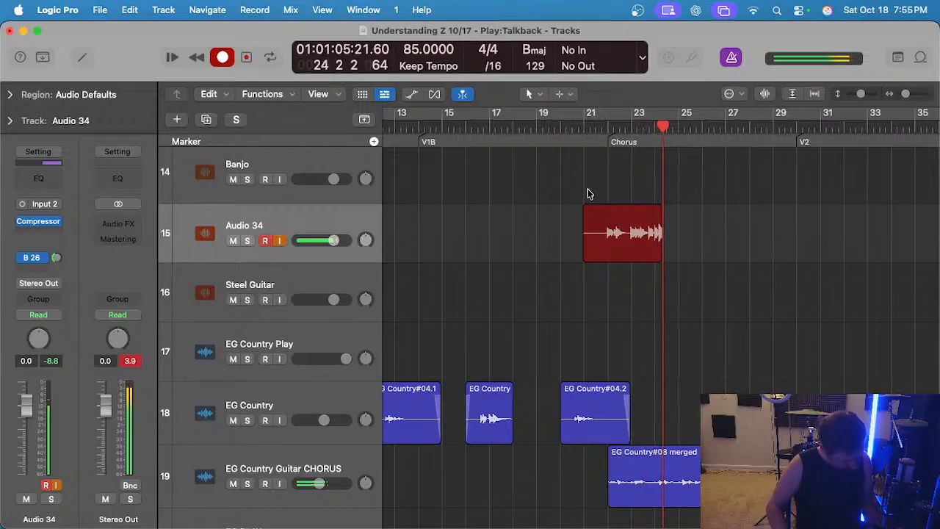
key(space)
key(Delete)
scroll(581, 128, down, 1)
click(583, 126)
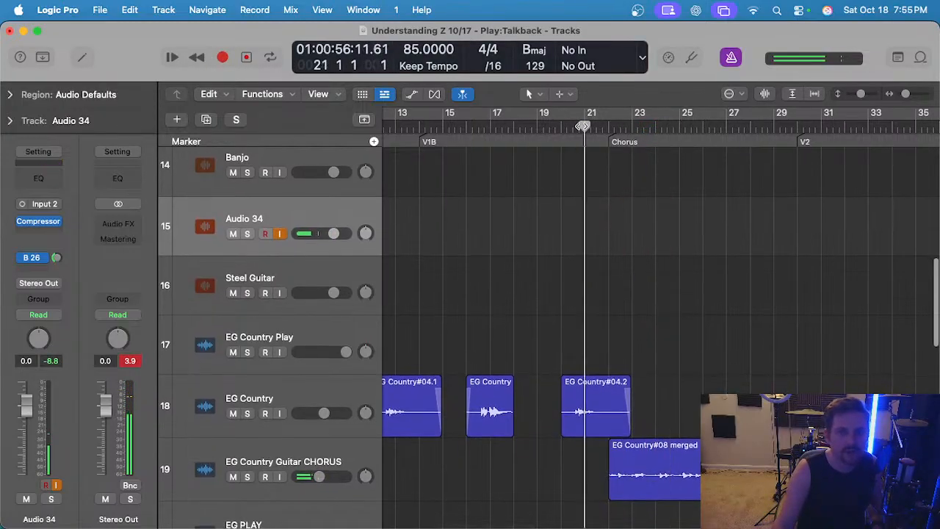
Record a take on Audio 34 from bar 21 into bar 26 and play it back from the chorus, toggling the track's solo.
key(r)
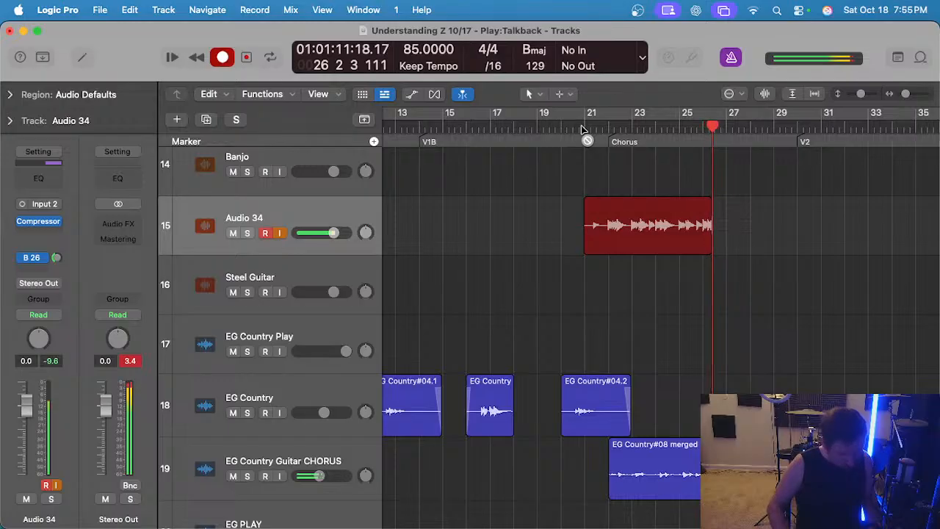
key(space)
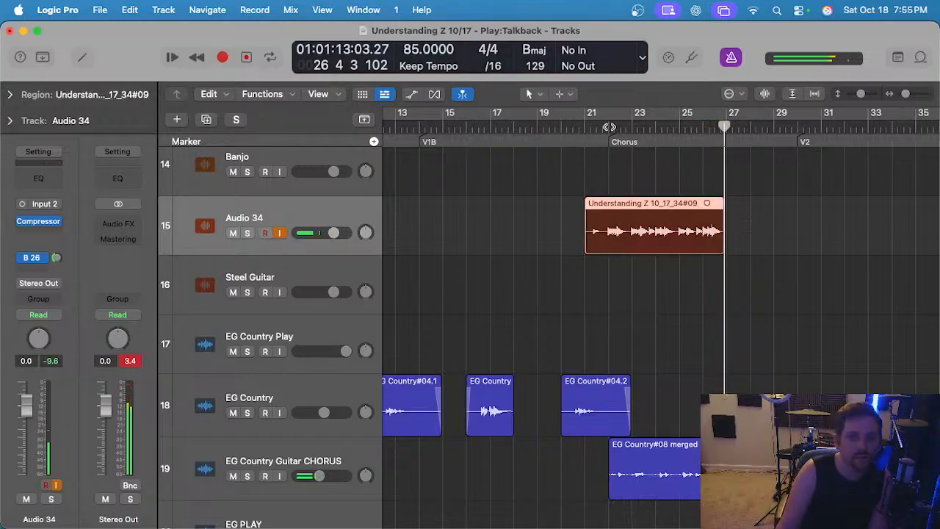
scroll(607, 213, up, 5)
key(s)
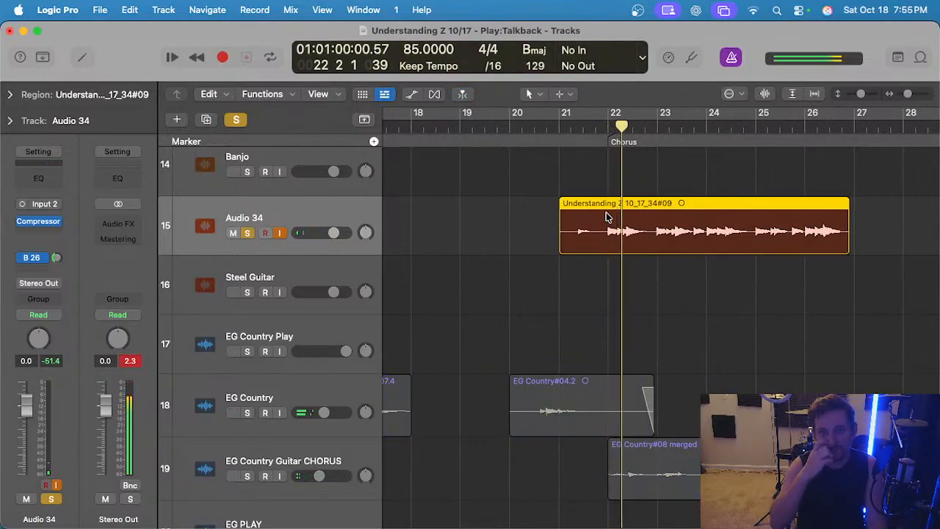
key(s)
Move the new take from Audio 34 down to the Steel Guitar track, keeping its start at bar 21.
click(627, 291)
drag(633, 203, 633, 262)
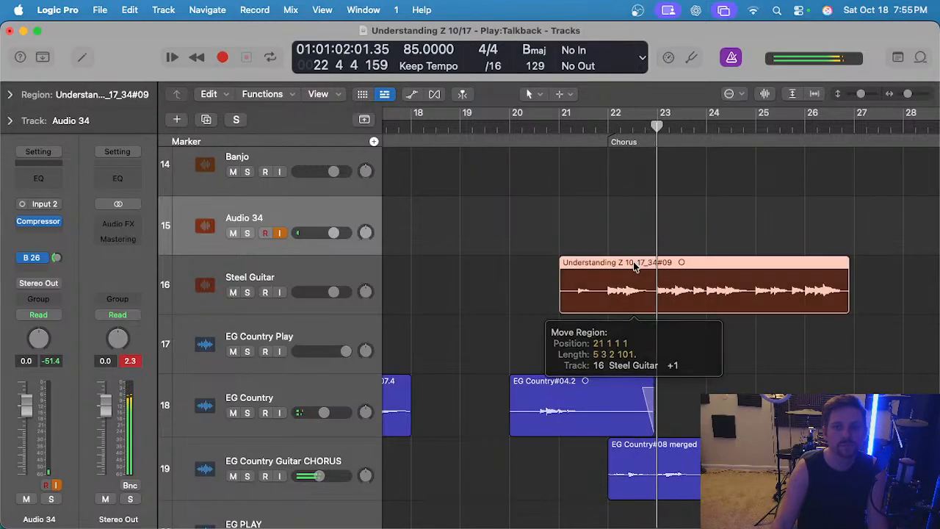
click(625, 218)
scroll(623, 226, up, 1)
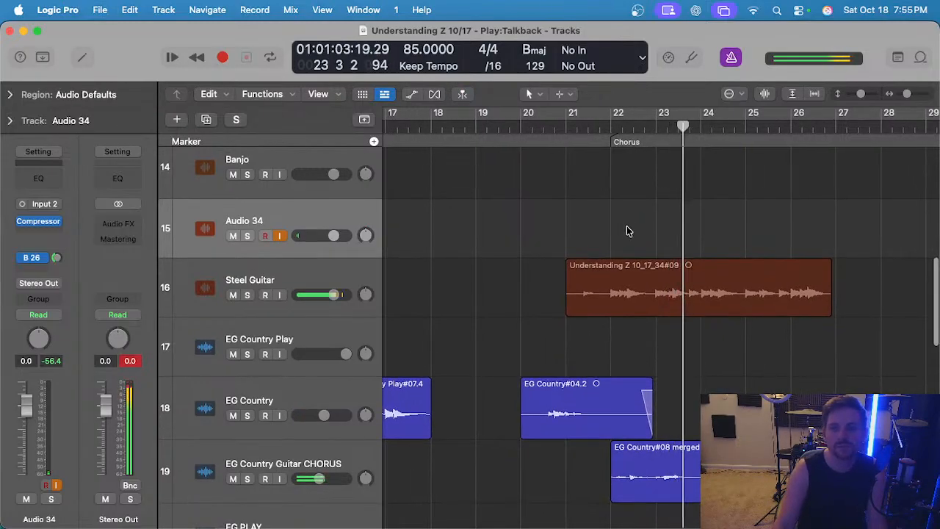
Split the Steel Guitar take at bar 24 and delete the part after the split.
scroll(628, 230, up, 2)
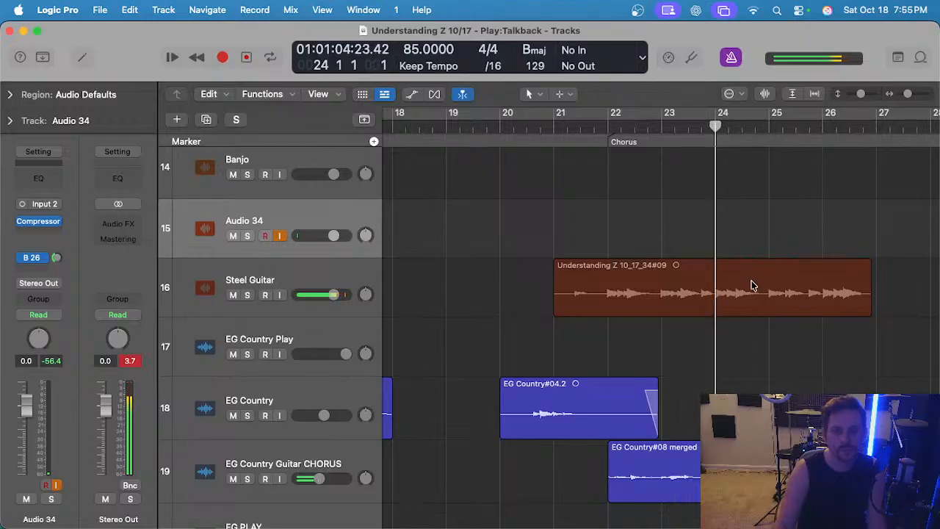
click(751, 285)
key(super+t)
key(Delete)
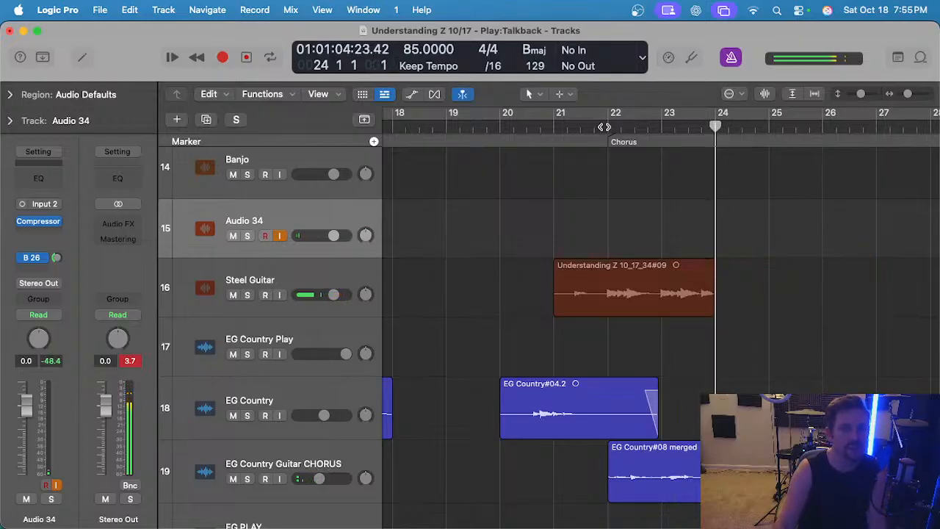
Trim the start of the Steel Guitar take to just before bar 22, where the chorus begins.
click(603, 127)
scroll(613, 203, up, 3)
drag(512, 309, 602, 298)
click(598, 134)
Duplicate the Steel Guitar track and record the rest of the chorus on the new track from bar 23 past bar 30.
click(350, 292)
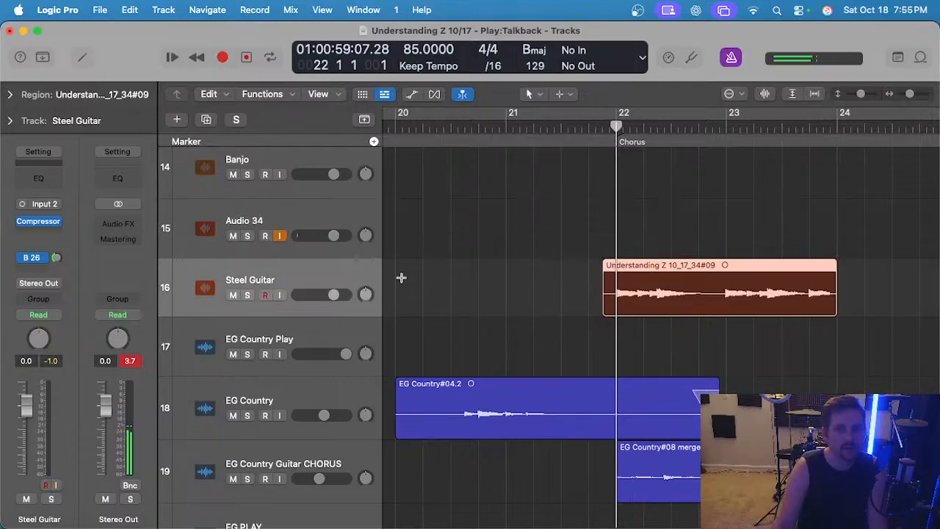
key(super+d)
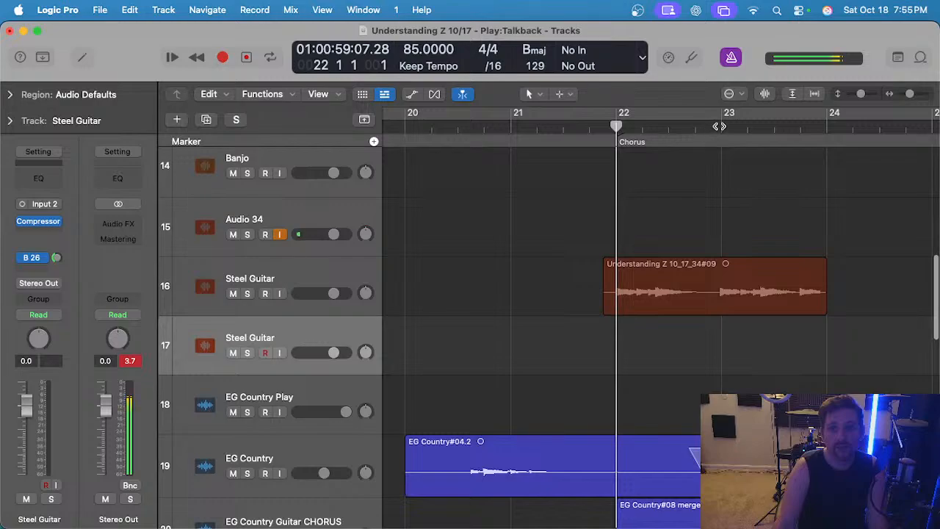
click(719, 127)
scroll(665, 319, right, 2)
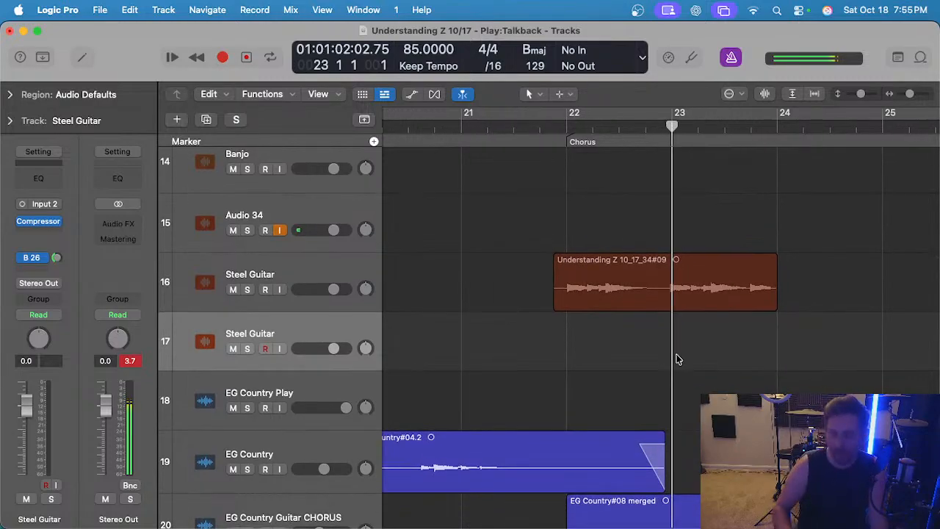
key(r)
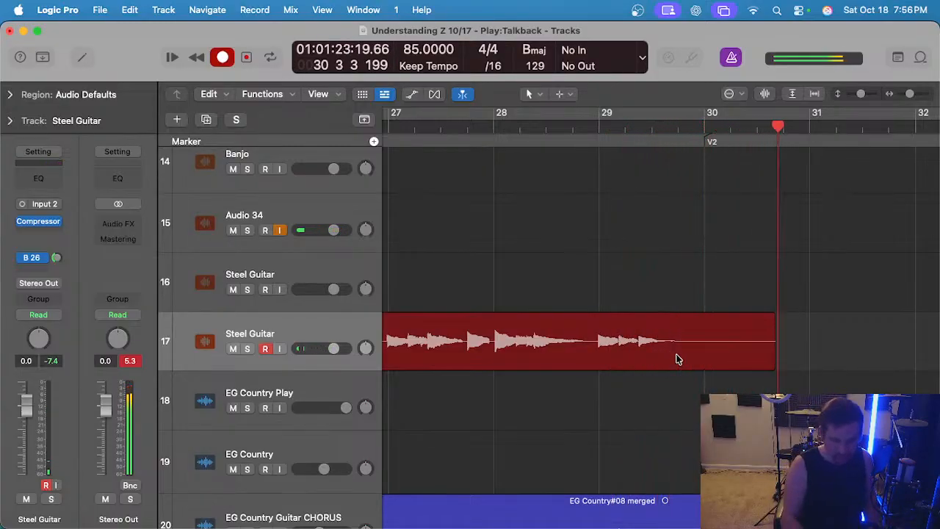
key(space)
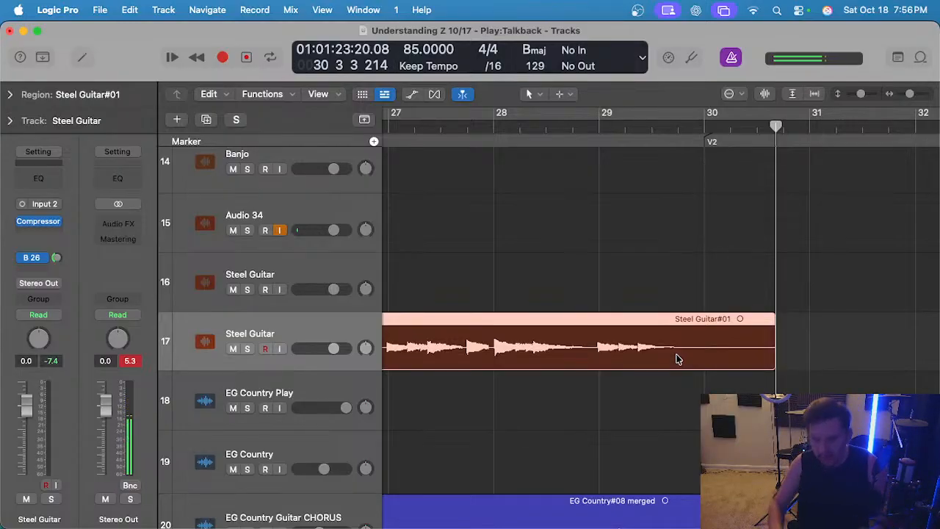
Delete the part of the second Steel Guitar take that extends past bar 30 into V2.
scroll(612, 379, left, 5)
scroll(612, 378, right, 4)
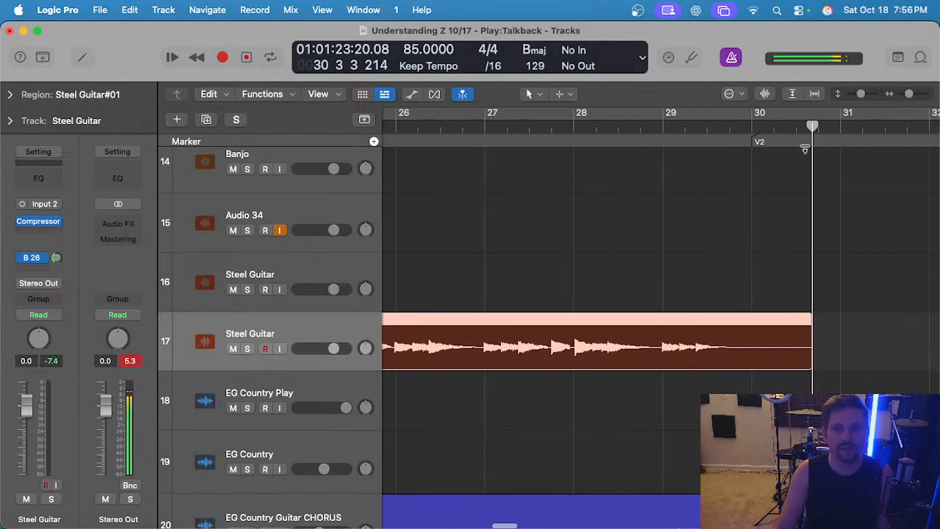
click(748, 127)
click(754, 347)
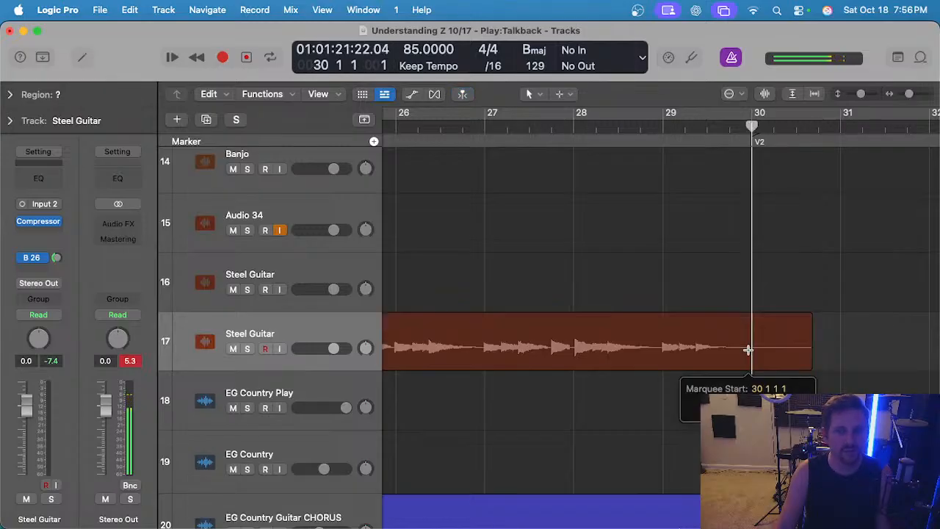
drag(749, 338, 845, 334)
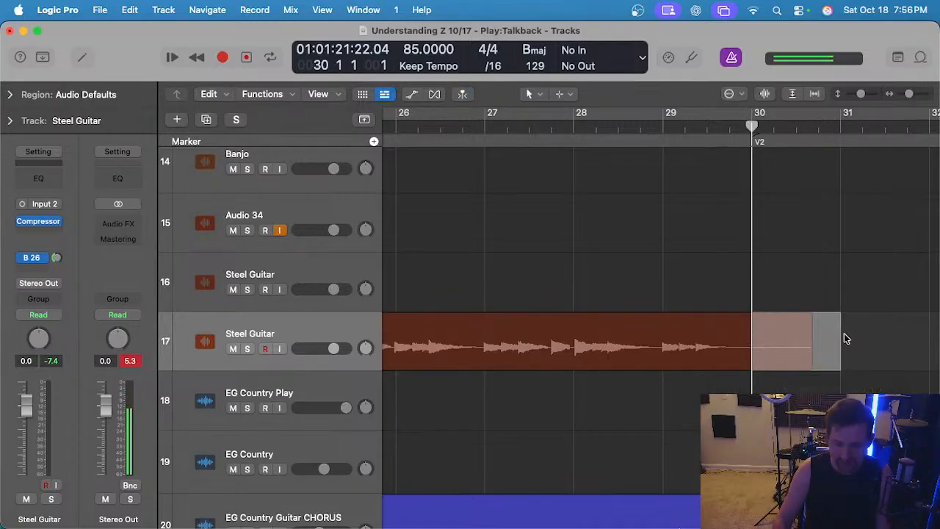
key(Delete)
scroll(845, 334, down, 10)
scroll(599, 337, up, 4)
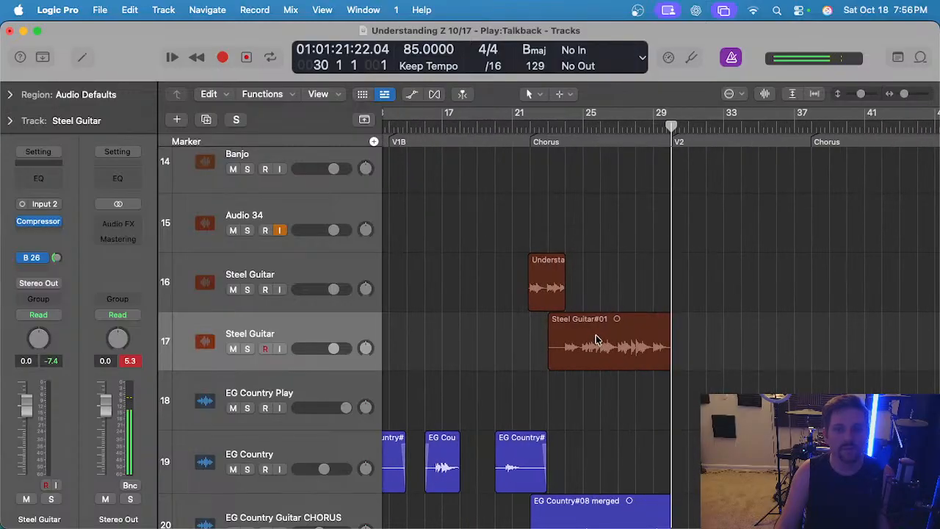
scroll(596, 338, down, 8)
scroll(595, 336, up, 20)
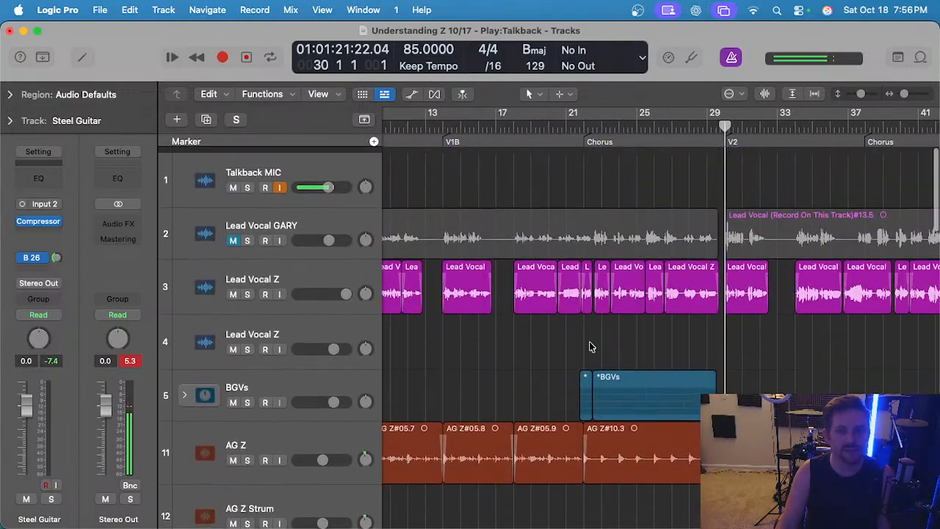
scroll(591, 346, left, 2)
scroll(590, 338, down, 15)
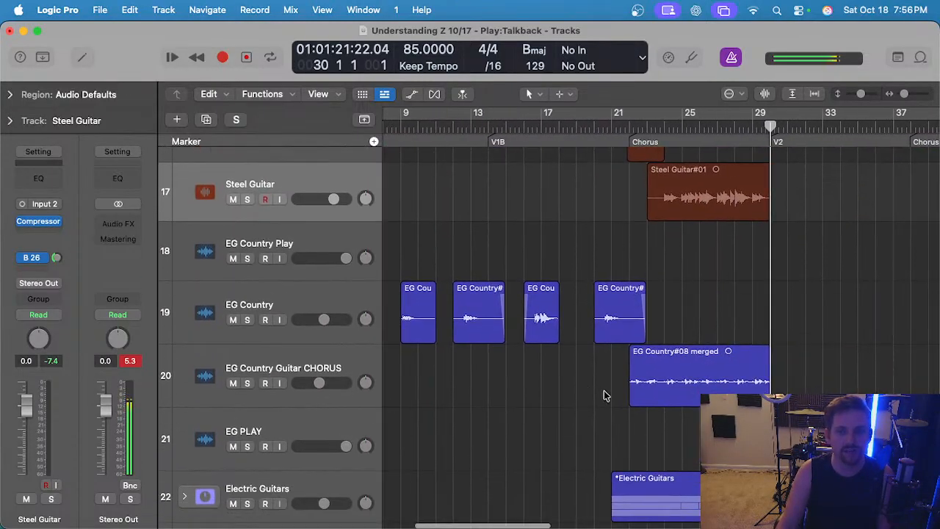
Select the EG Country Guitar CHORUS track and set the playhead to the start of the Chorus at bar 22.
scroll(602, 389, down, 10)
scroll(603, 392, up, 9)
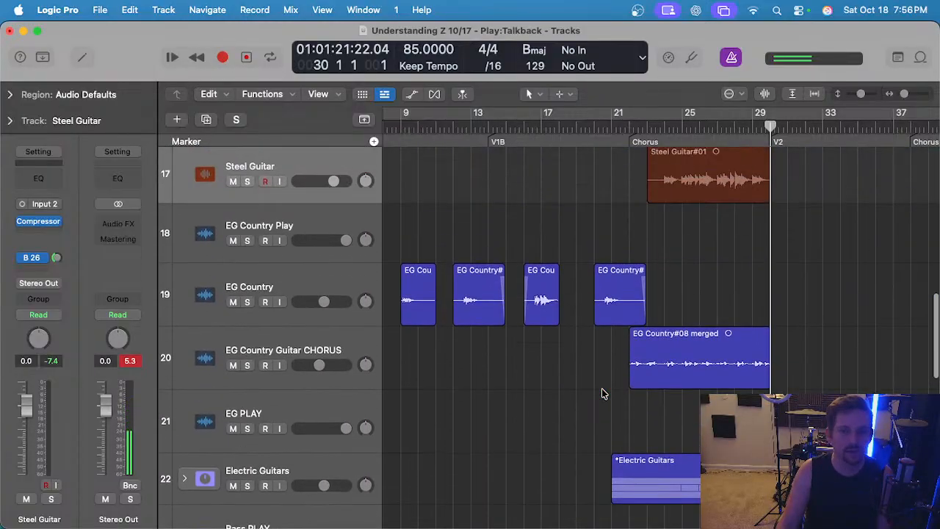
click(317, 353)
scroll(644, 173, up, 3)
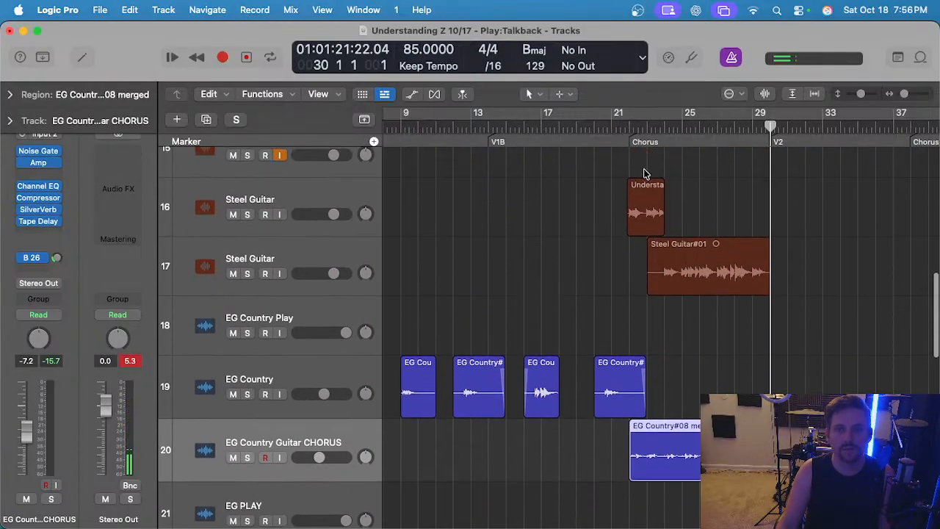
click(659, 129)
scroll(619, 257, up, 5)
click(638, 128)
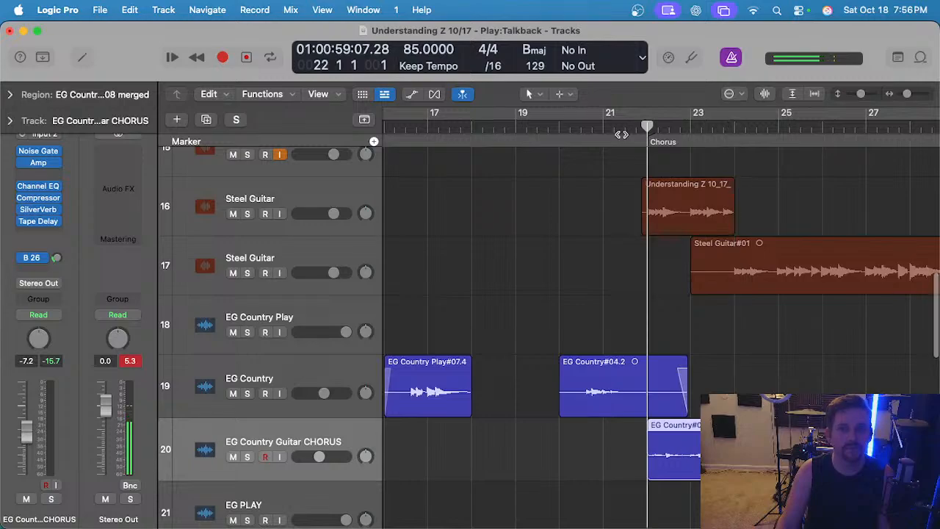
Select the Steel Guitar track 16 and play the chorus with the metronome turned off to audition both steel guitar regions.
click(297, 196)
key(space)
scroll(546, 228, up, 2)
click(732, 58)
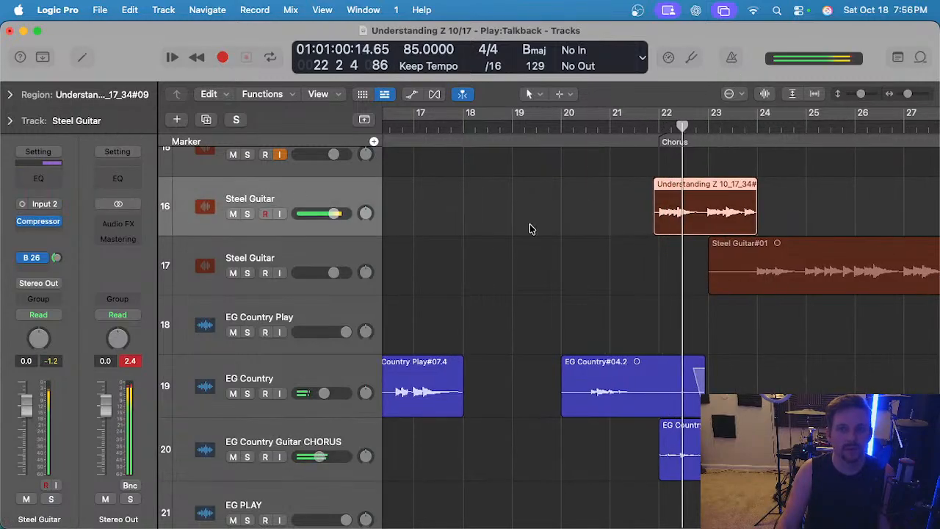
scroll(537, 229, right, 4)
scroll(639, 258, up, 5)
scroll(558, 264, down, 4)
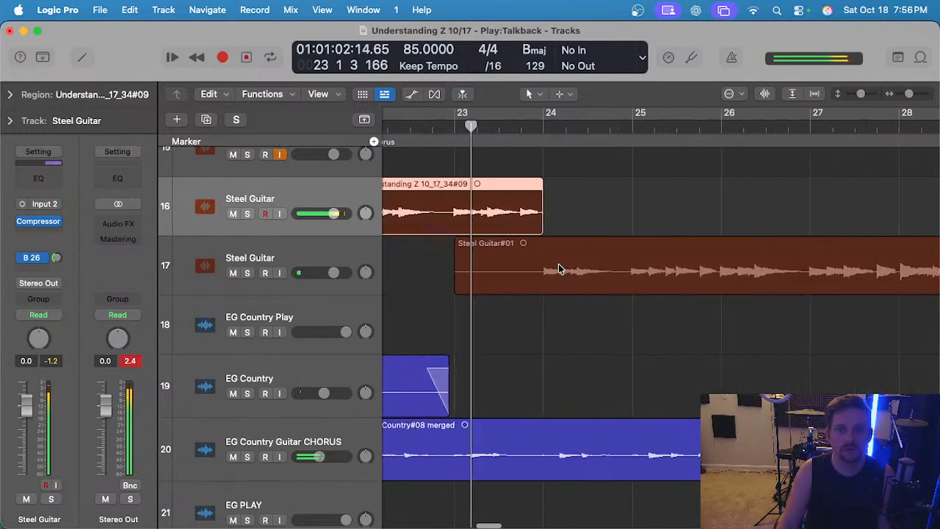
scroll(441, 260, left, 2)
click(425, 279)
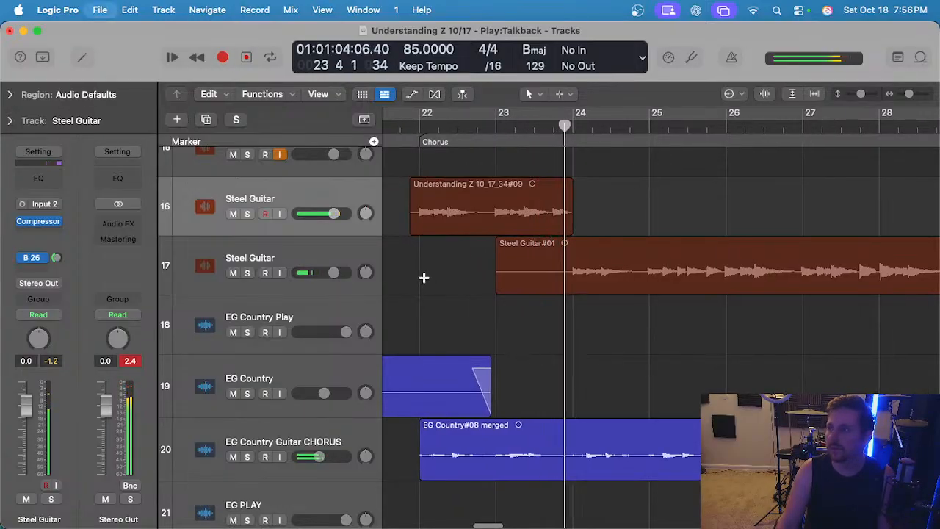
scroll(441, 276, left, 3)
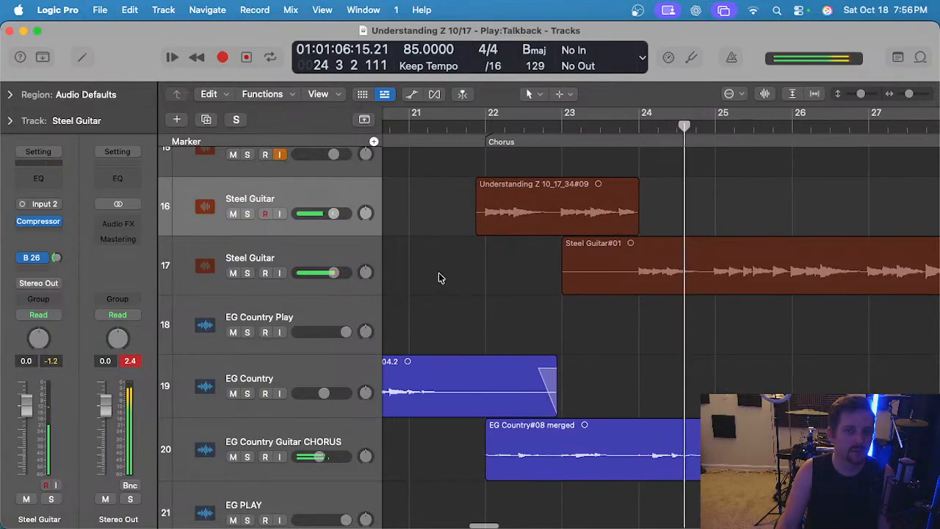
Open the track 16 steel guitar region in the audio track editor at bar 22 and enable Flex Pitch.
click(538, 183)
click(484, 123)
key(e)
scroll(453, 244, down, 4)
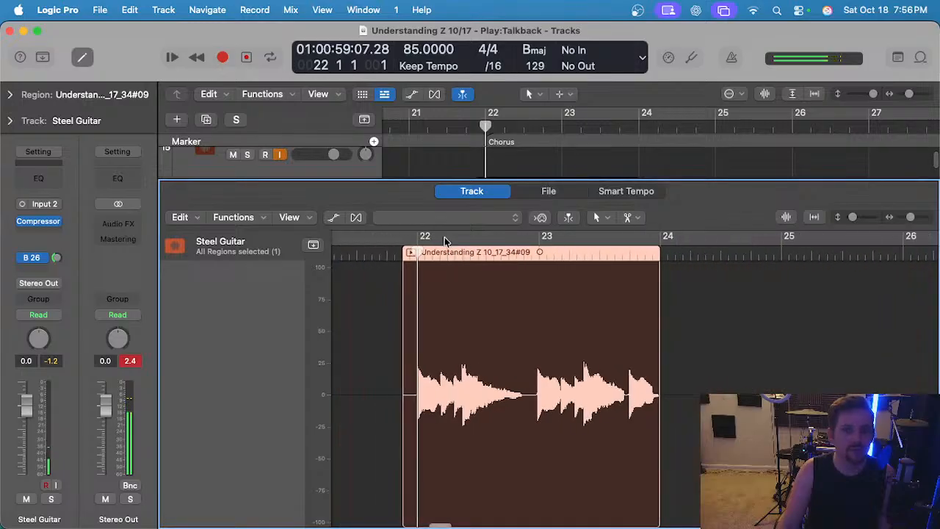
click(441, 221)
click(434, 222)
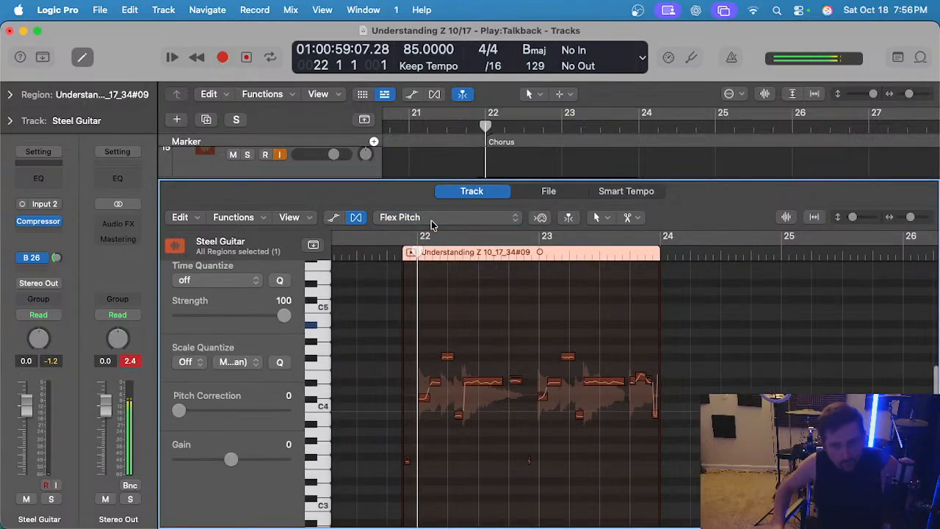
Set pitch correction to 100 on the region's opening notes after bar 22, and play the track soloed.
scroll(451, 331, up, 5)
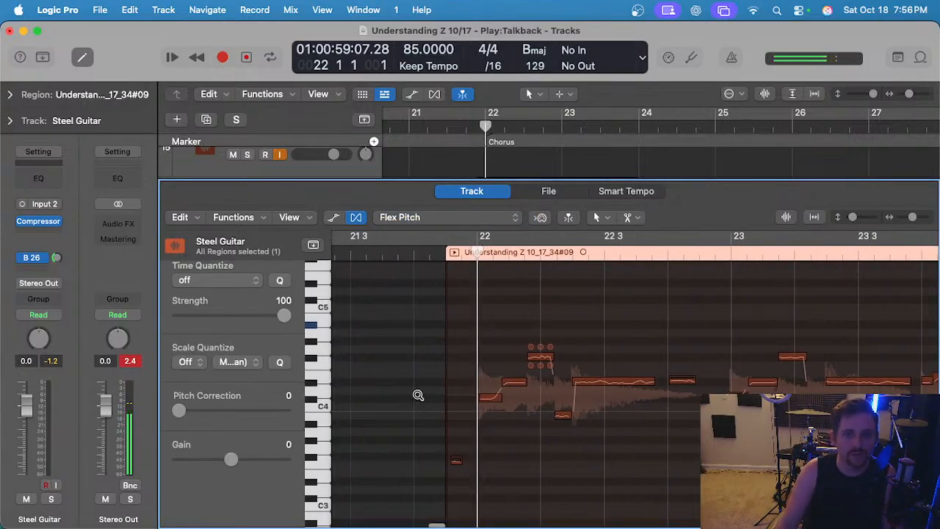
click(540, 395)
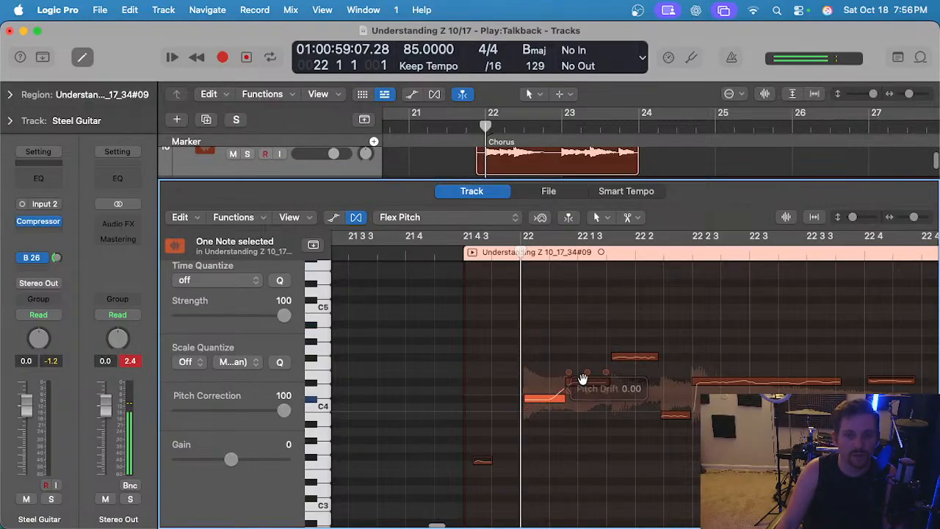
click(623, 356)
key(s)
key(space)
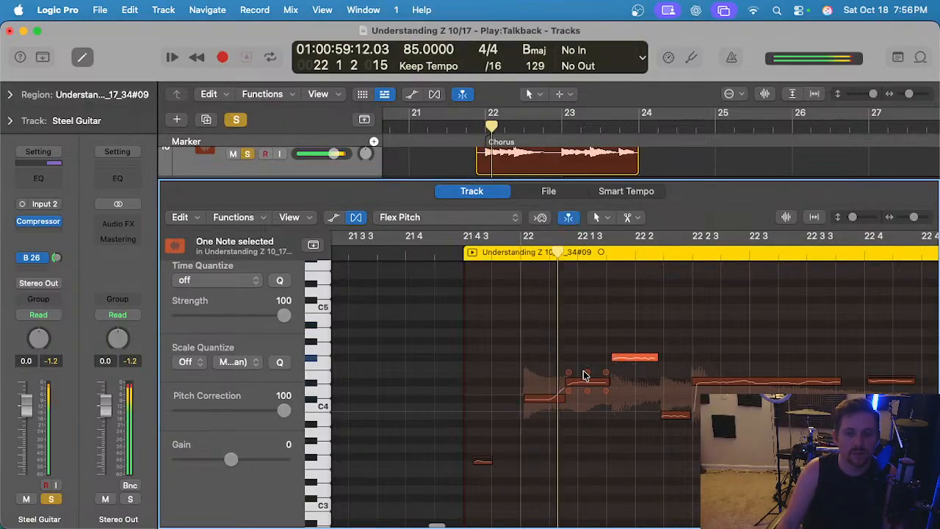
Set the vibrato of the long note at 22 2 3 to 70%, and play the region with solo off.
scroll(582, 376, right, 5)
scroll(567, 379, down, 3)
scroll(565, 379, up, 2)
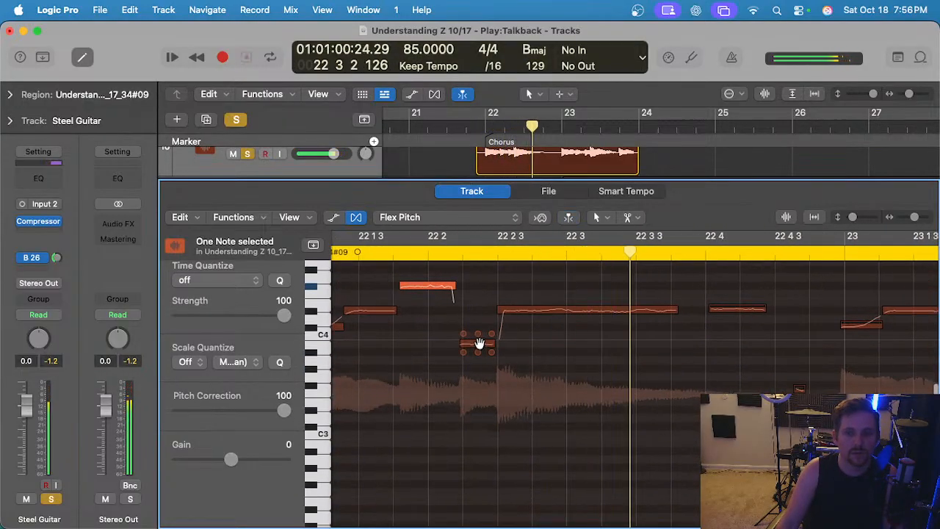
click(552, 309)
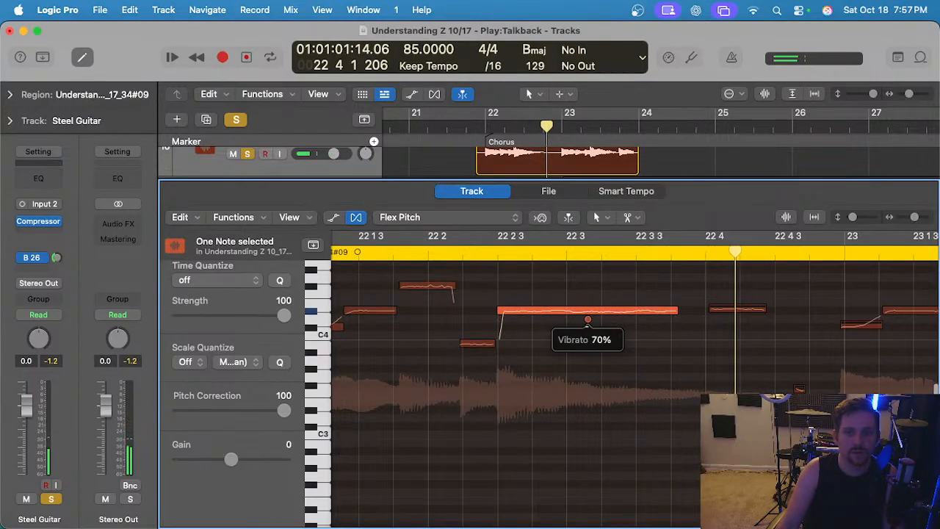
key(s)
key(space)
scroll(481, 308, down, 1)
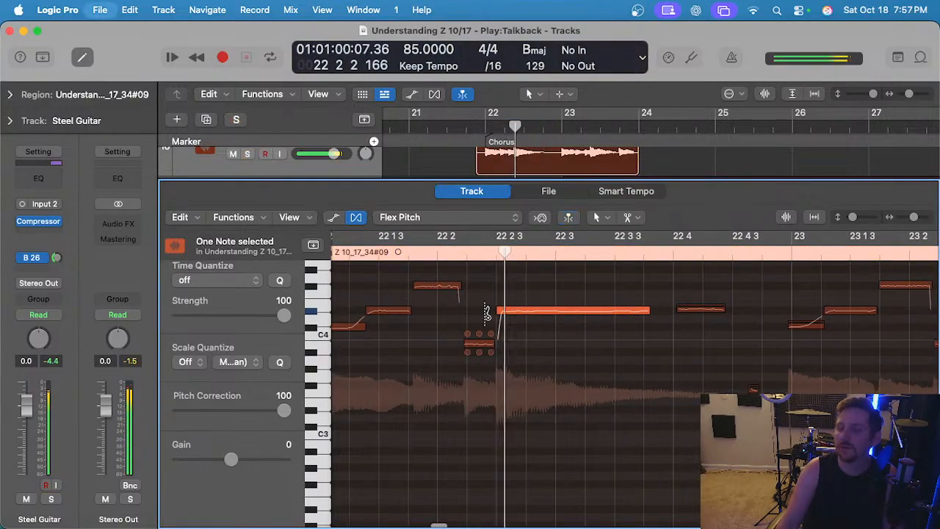
Set pitch correction to 100 on the notes from 22 4 through 23 2, and replay from just before bar 23.
scroll(506, 320, right, 5)
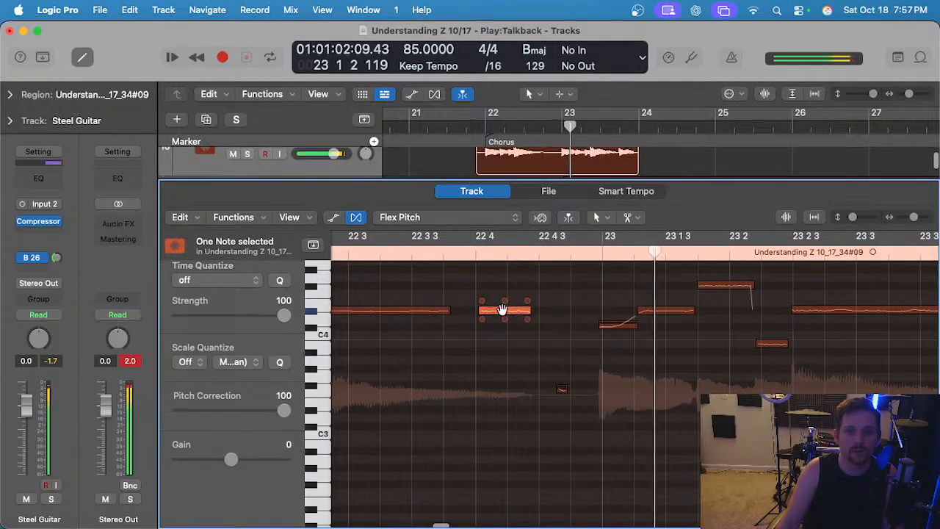
click(619, 325)
scroll(619, 327, right, 2)
scroll(619, 327, right, 5)
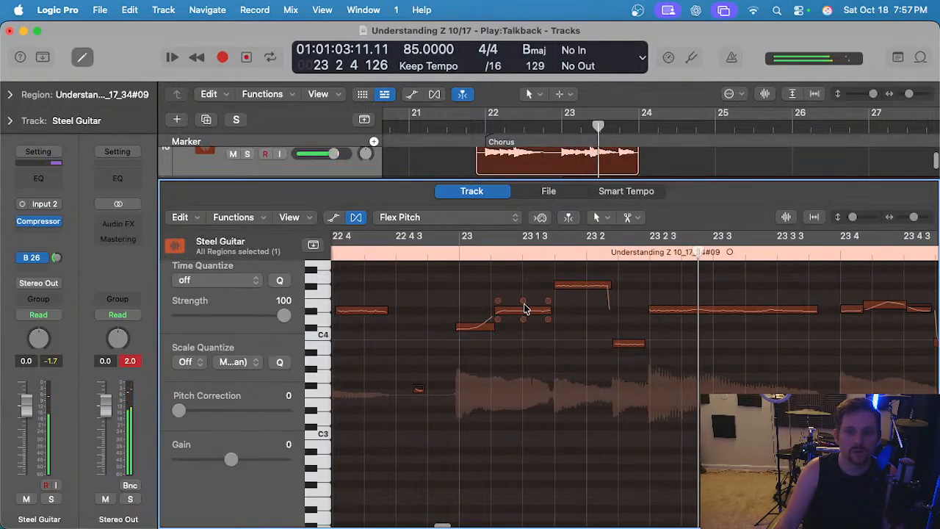
click(523, 308)
click(399, 254)
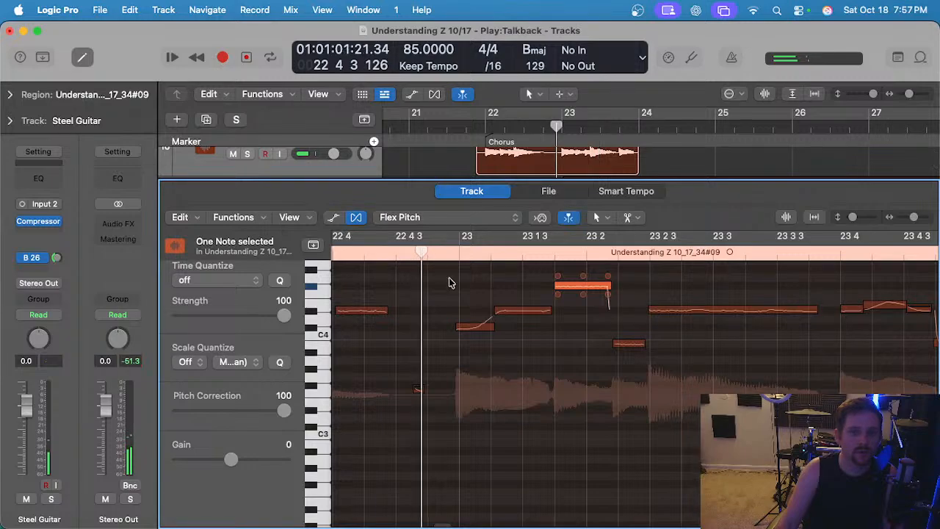
scroll(495, 343, right, 6)
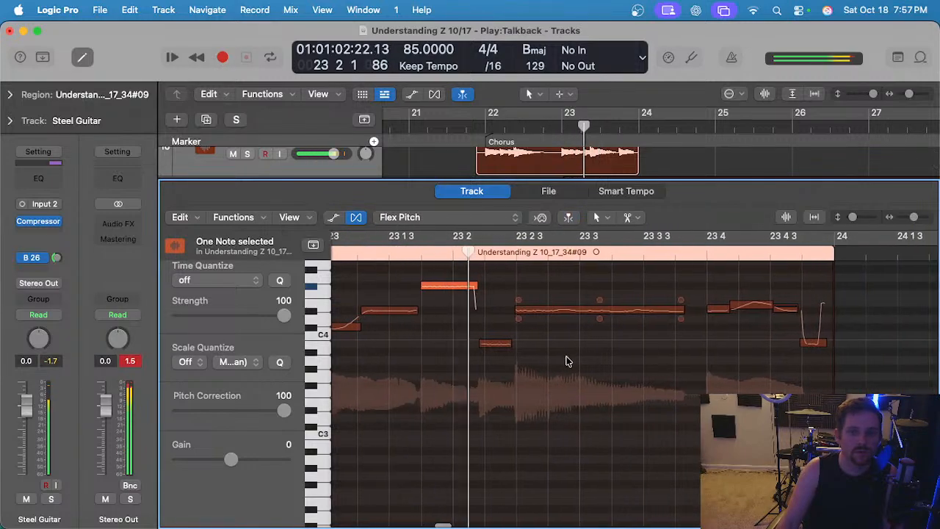
Correct the remaining notes from 23 2 3 onward, try adjusting the bent note's fine pitch after 23 4, and replay the ending.
click(580, 304)
scroll(645, 304, right, 6)
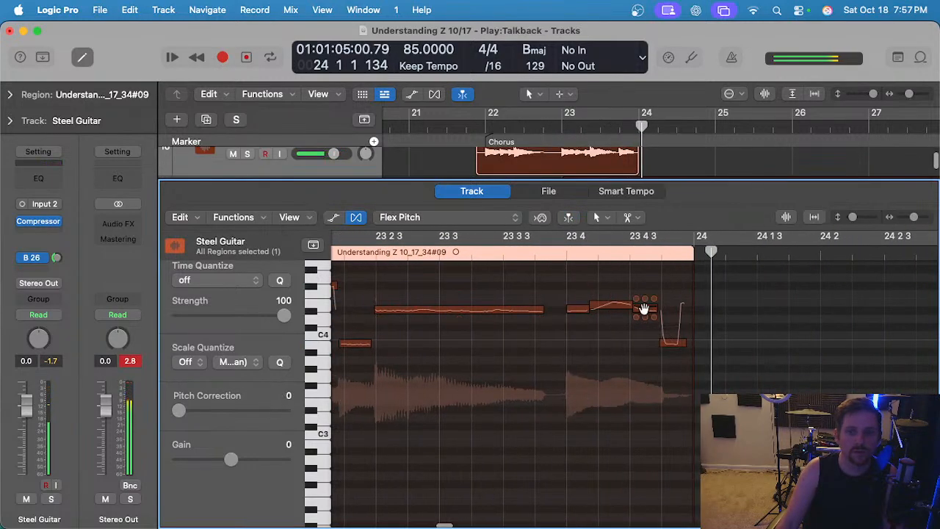
click(644, 308)
drag(613, 301, 587, 276)
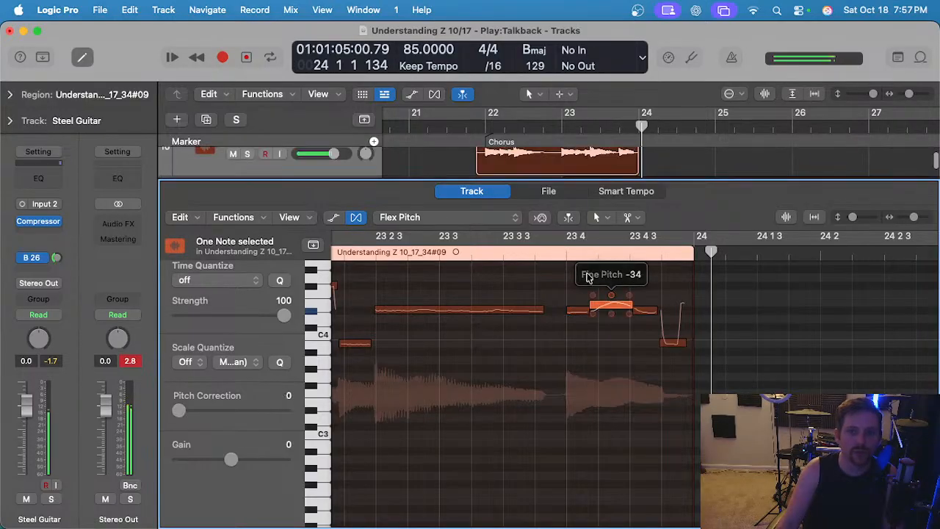
click(495, 257)
scroll(511, 273, down, 2)
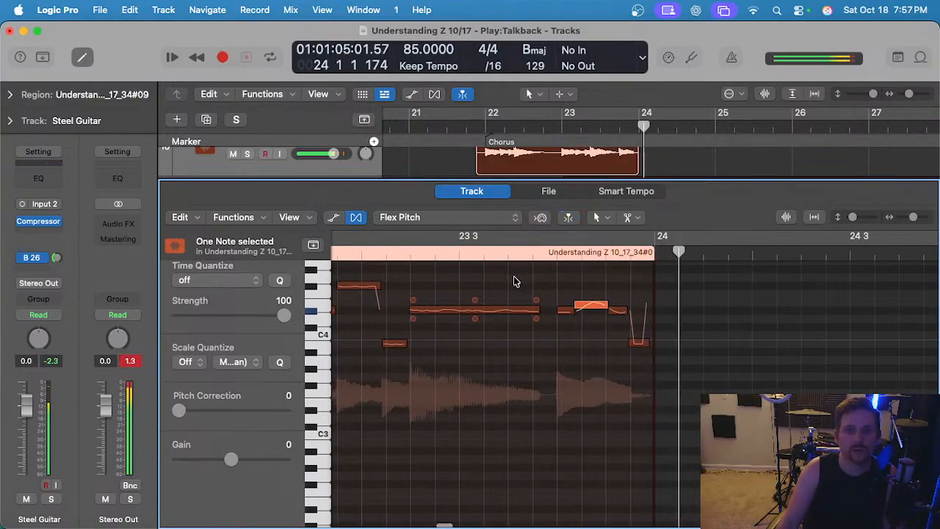
Close the editor, split the Steel Guitar#01 region on track 17 at bar 24, and delete the part before it.
key(e)
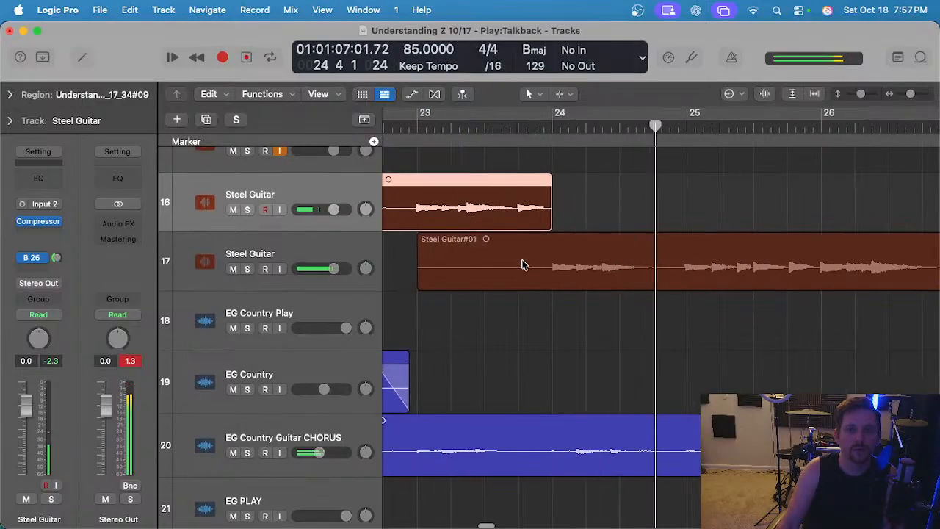
key(super+Right)
click(572, 131)
key(super+Right)
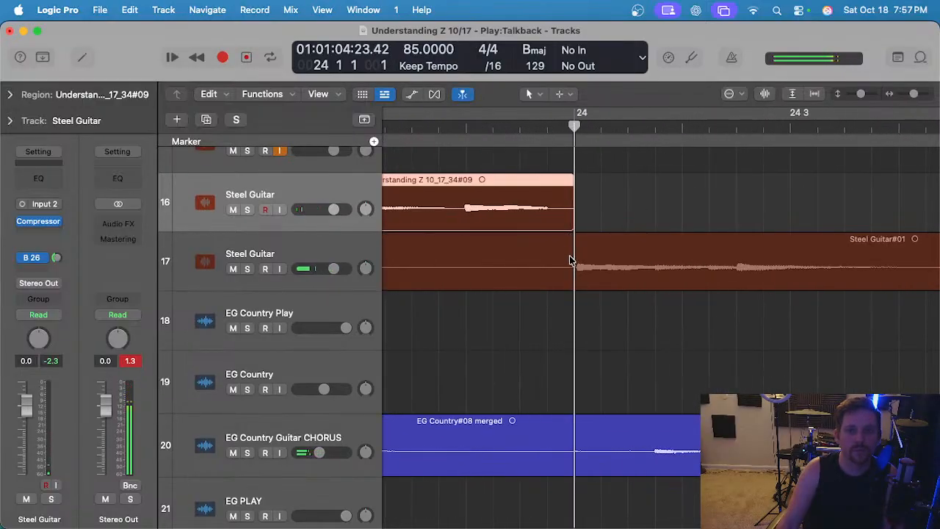
click(570, 266)
key(super+t)
key(Delete)
key(super+Left)
key(super+Left)
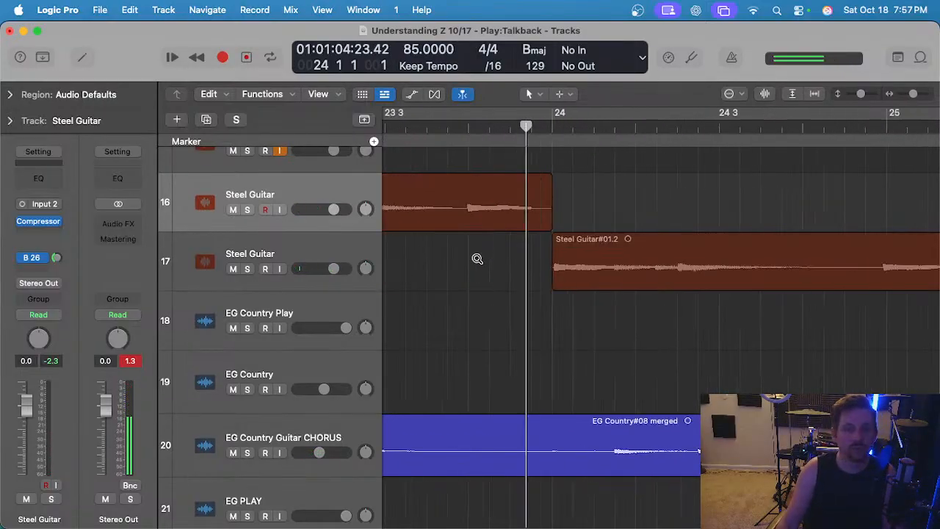
Move the Steel Guitar#01.2 region up to Steel Guitar track 16, keeping its start at bar 24.
drag(548, 242, 546, 228)
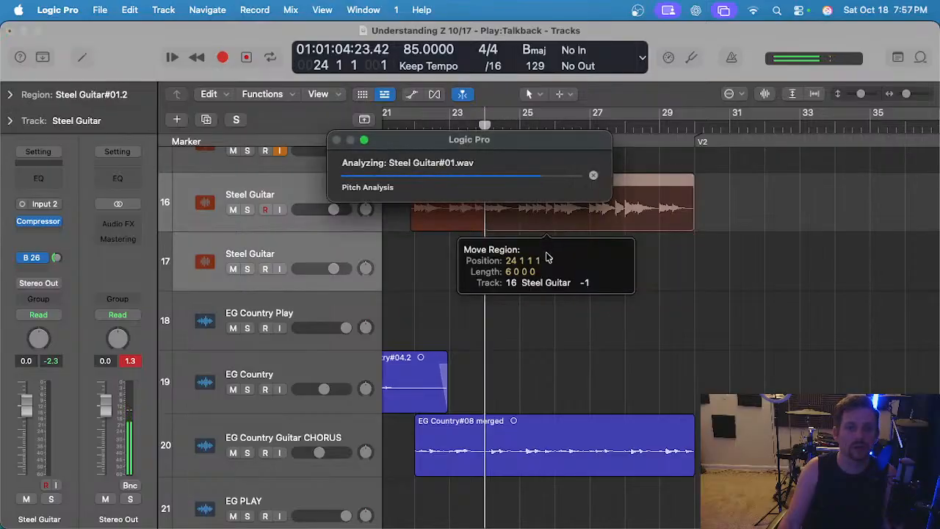
click(512, 267)
click(307, 186)
click(539, 266)
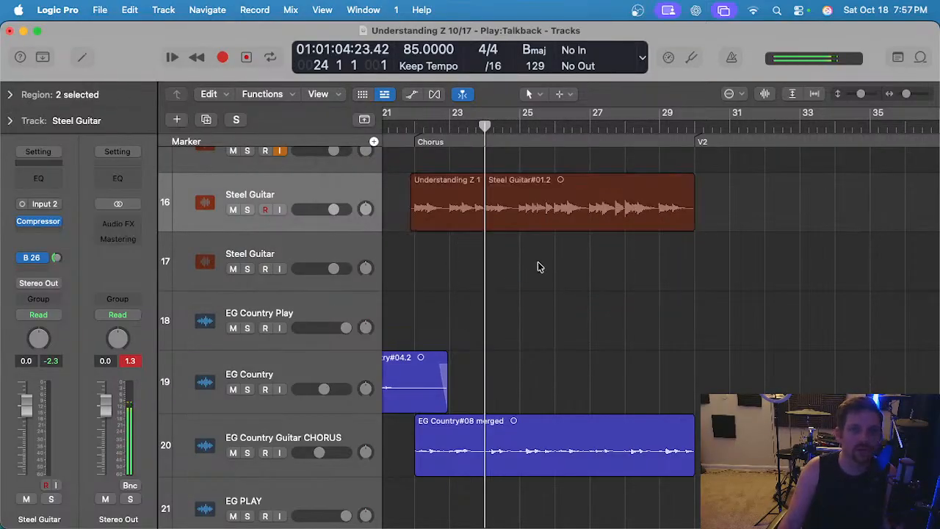
Open the Steel Guitar#01.2 region in the audio track editor with Flex Pitch and play it from bar 24.
double_click(548, 216)
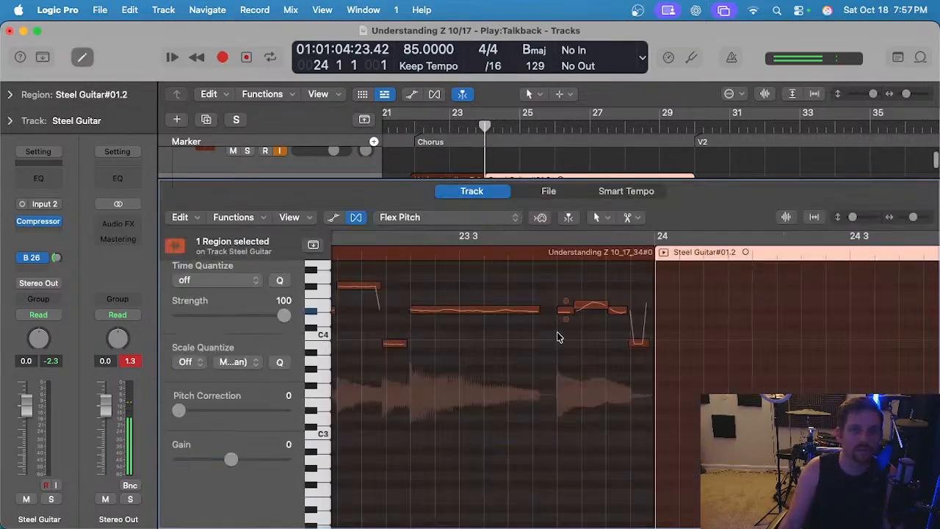
click(467, 216)
click(439, 219)
key(space)
scroll(677, 361, up, 3)
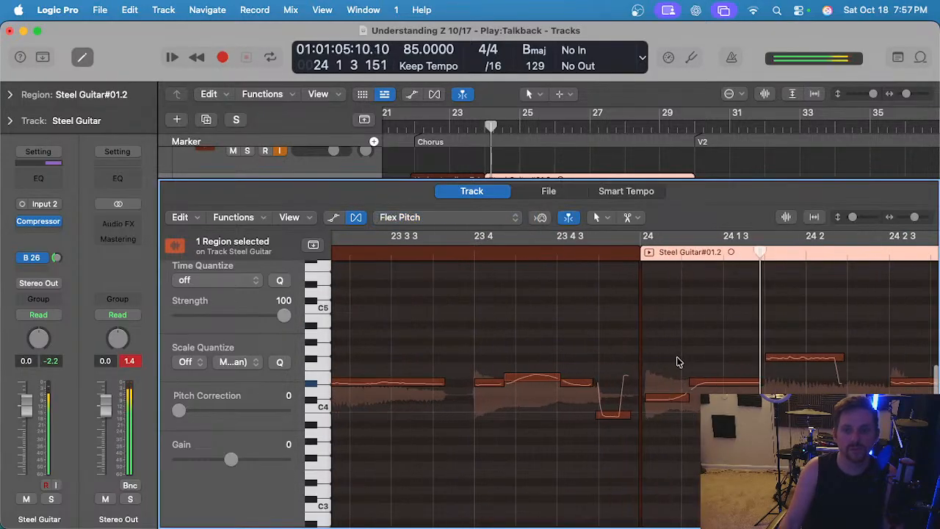
Set pitch correction to 100 on the first three Steel Guitar#01.2 notes after bar 24, and replay them.
key(space)
click(666, 397)
click(713, 383)
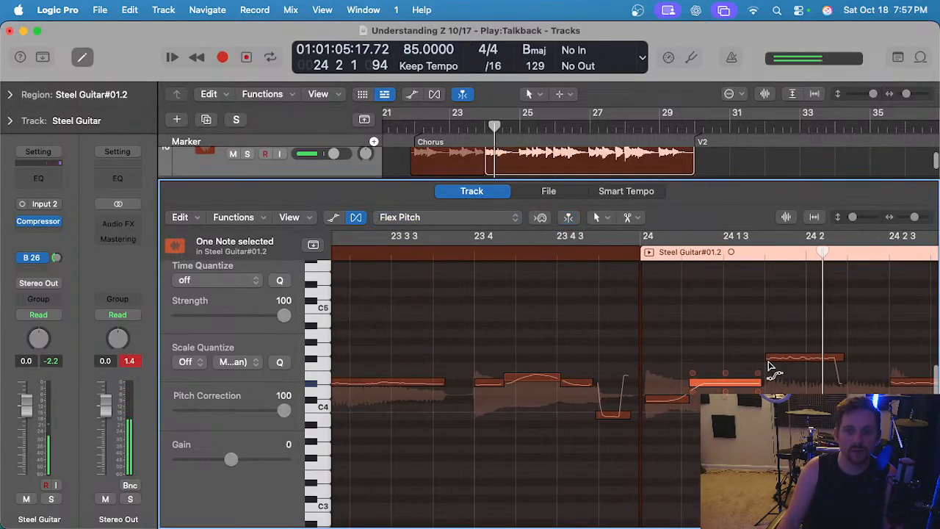
click(782, 358)
click(611, 240)
scroll(618, 294, right, 3)
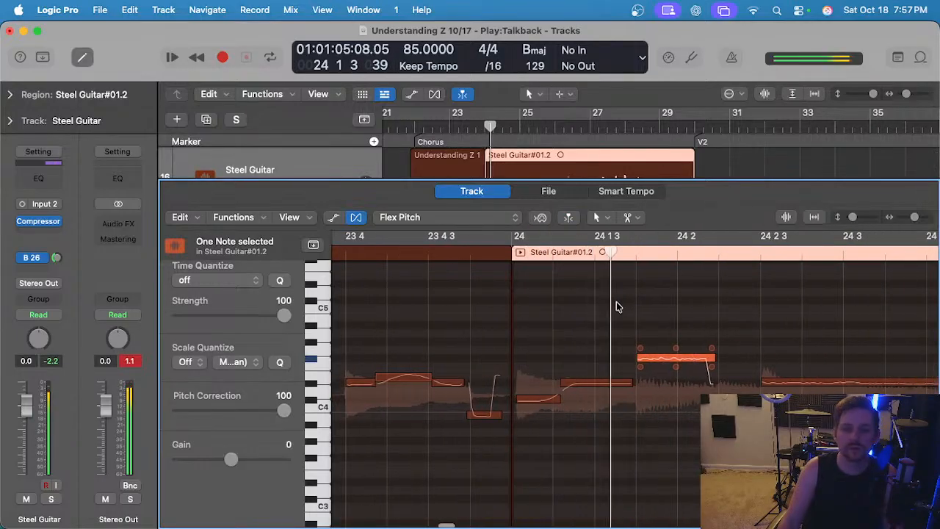
Set the pitch drift at the end of the first note after bar 24 to -0.15, and play it back.
scroll(610, 316, down, 1)
scroll(545, 367, up, 2)
click(526, 381)
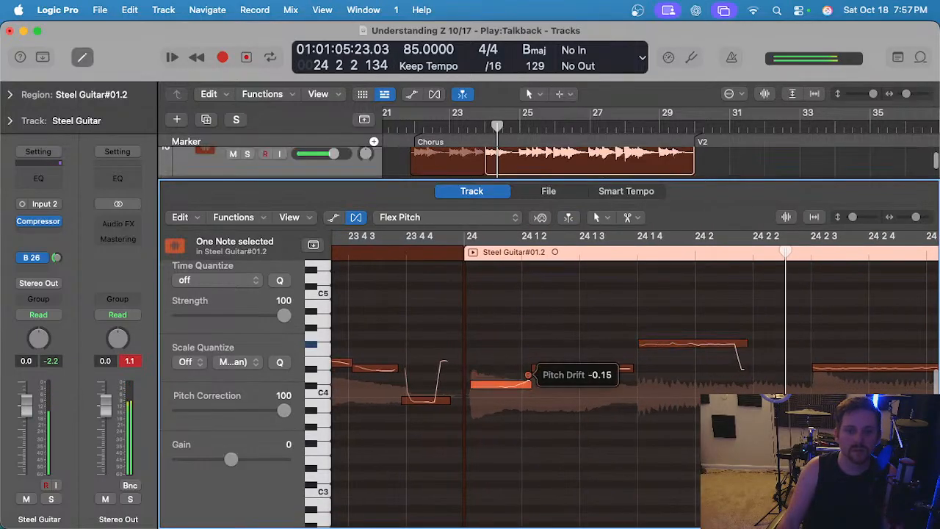
key(space)
scroll(571, 360, down, 2)
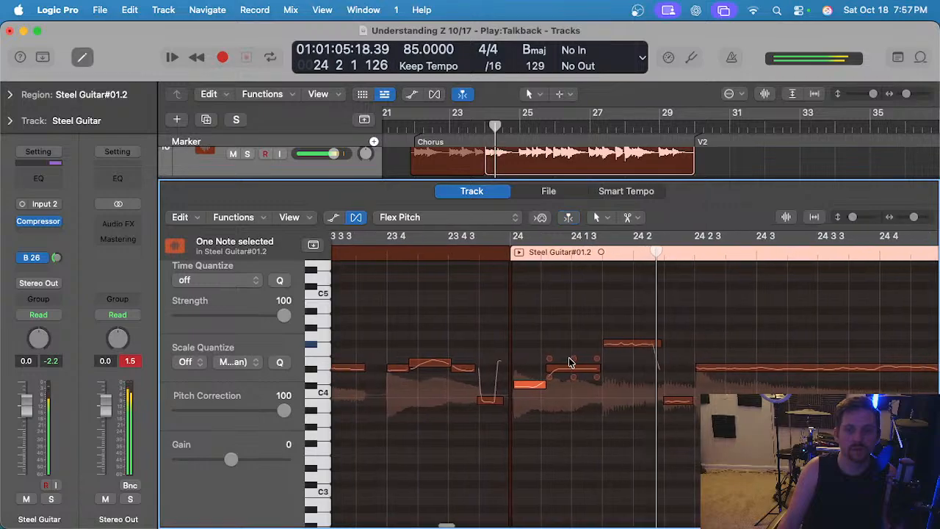
Set pitch correction to 100 on the short note before 24 2 3 and the long note following it, and replay them.
scroll(562, 360, right, 3)
scroll(529, 365, down, 1)
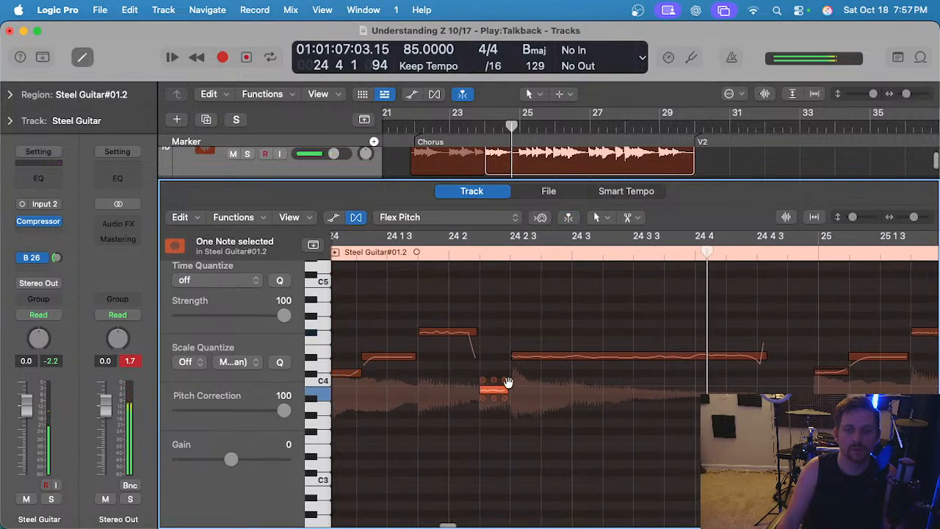
click(515, 356)
scroll(562, 317, down, 2)
scroll(563, 317, right, 3)
scroll(564, 317, down, 2)
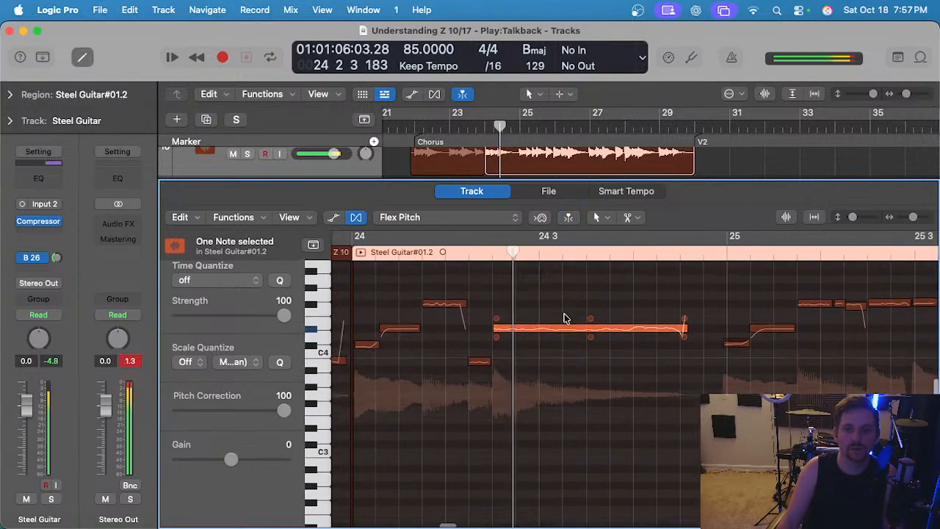
Set pitch correction to 100 on the first two Steel Guitar#01.2 notes after bar 25, and replay them.
click(552, 316)
scroll(562, 321, right, 3)
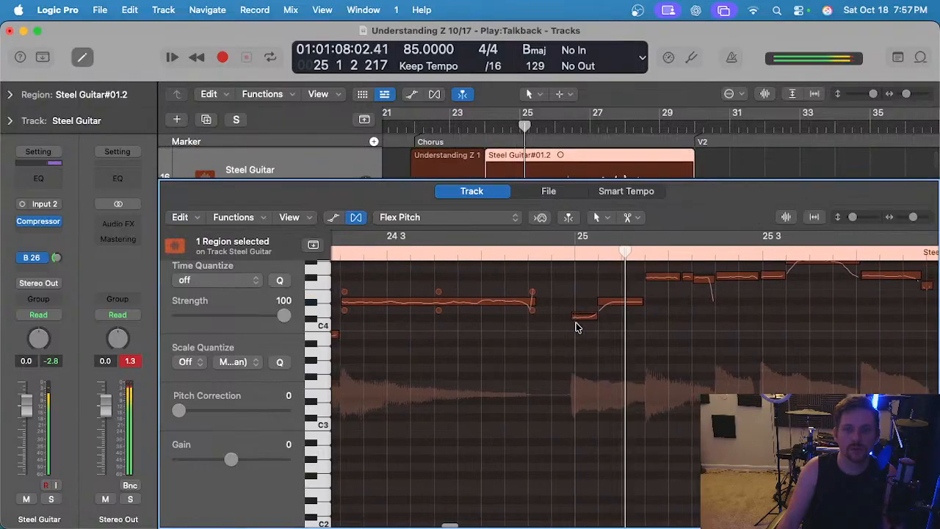
click(581, 316)
click(524, 254)
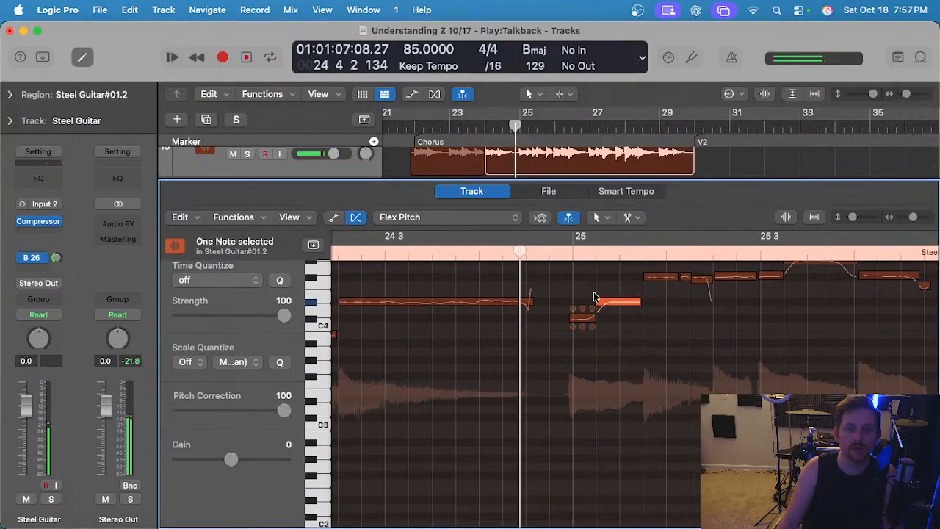
scroll(618, 311, right, 3)
scroll(617, 311, up, 1)
scroll(617, 310, up, 2)
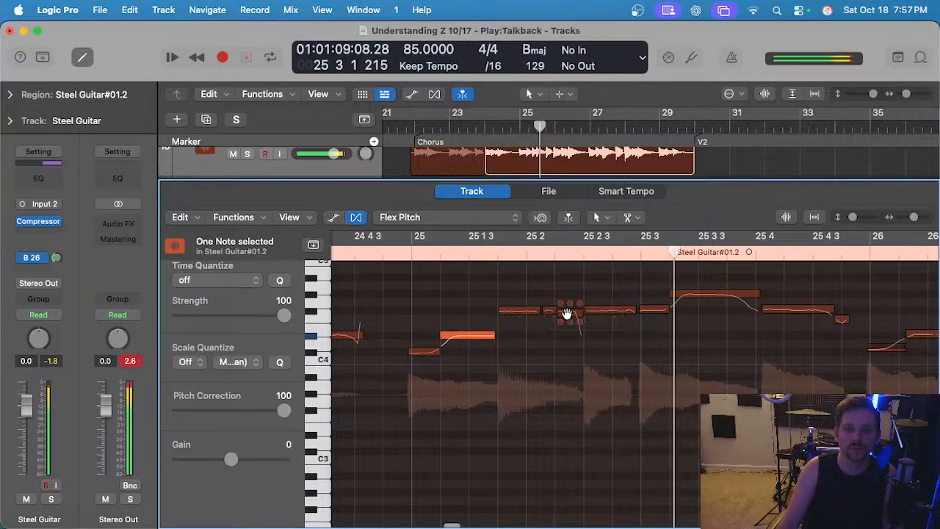
Split the slides off both ends of the high note around 25 3 3, set its middle part's pitch correction to 100, and replay from bar 25.
click(614, 314)
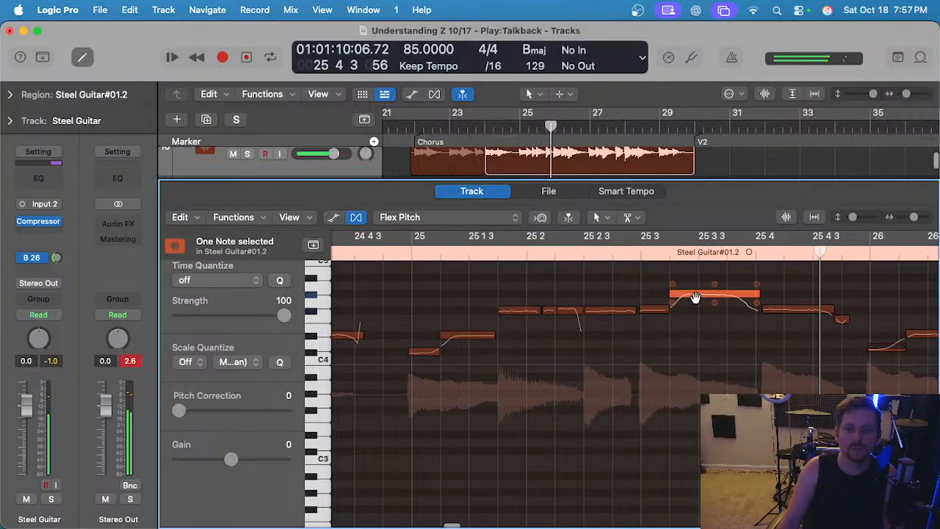
click(738, 298)
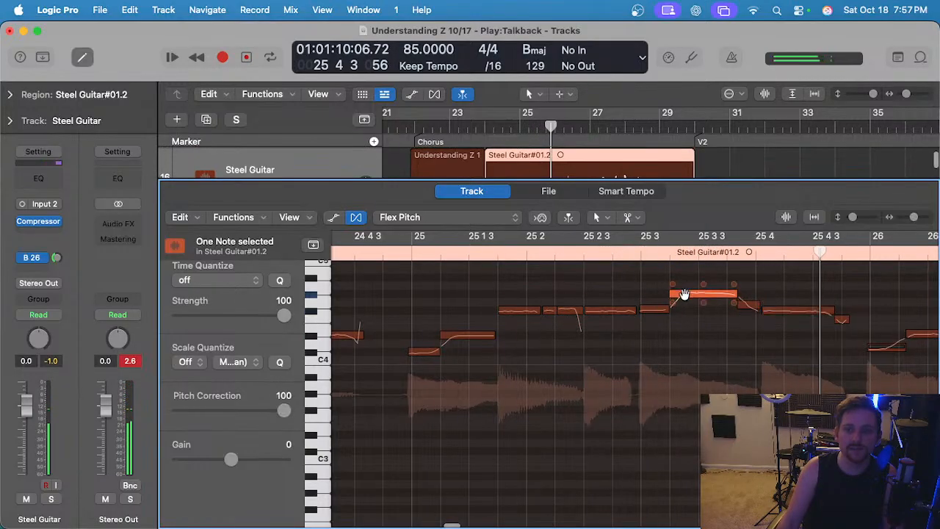
click(406, 253)
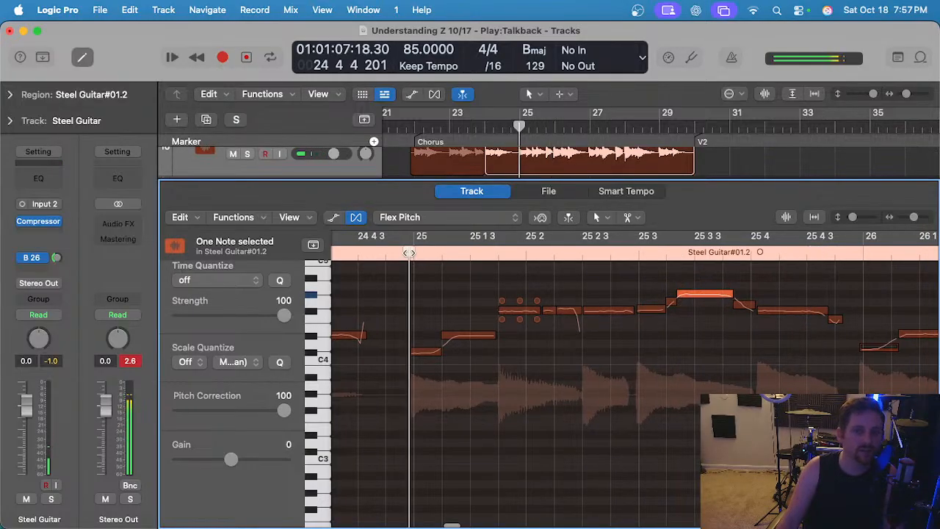
Split the falling tail off the note after 25 2 2, and set pitch correction to 100 on it and the notes at 25 3 and 25 4.
scroll(557, 343, up, 5)
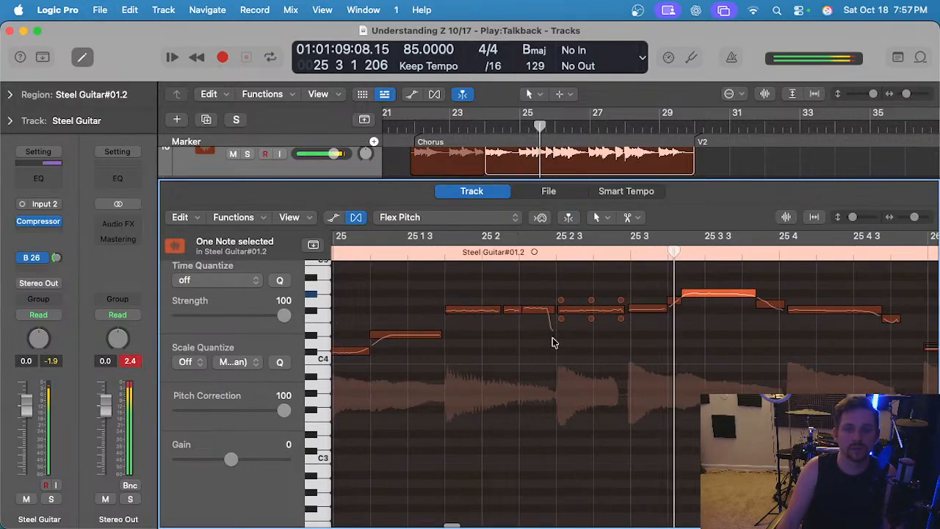
super+click(544, 311)
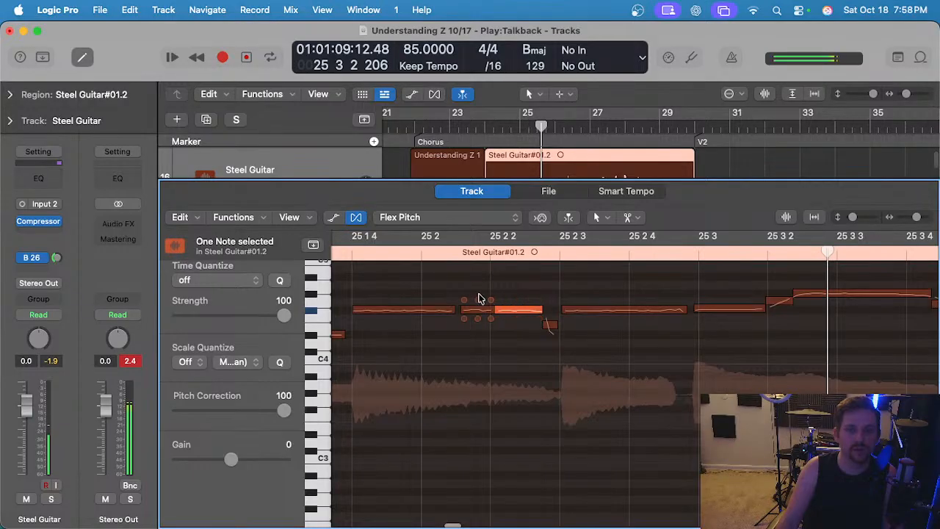
scroll(478, 299, down, 3)
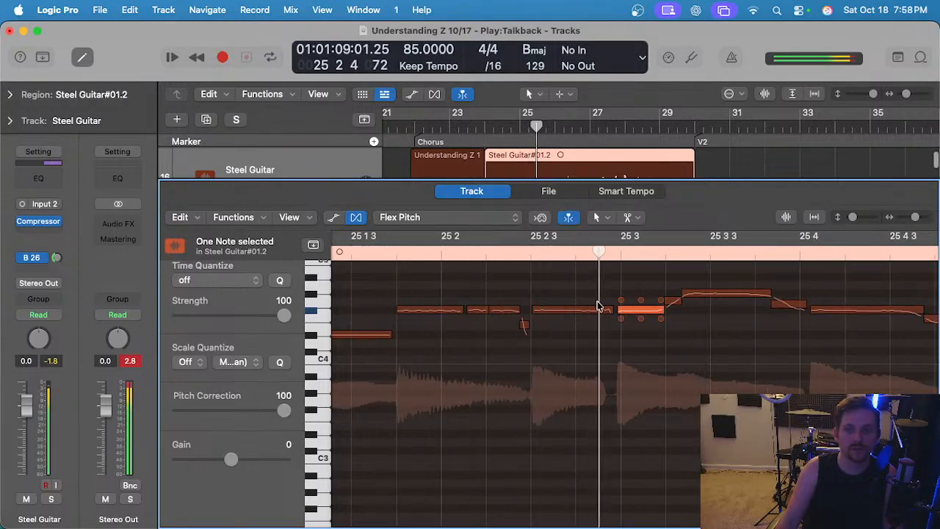
scroll(397, 242, down, 3)
scroll(415, 287, up, 3)
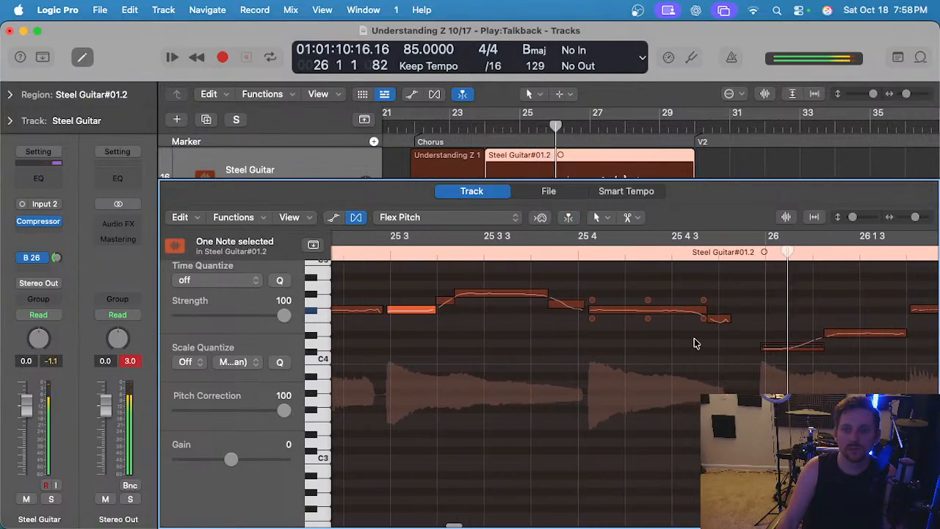
click(584, 314)
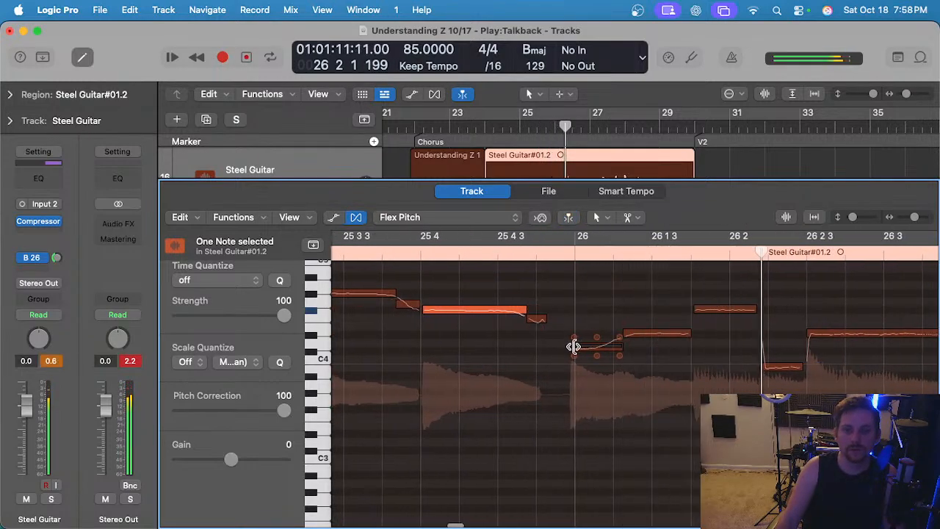
Set pitch correction to 100 on the first two notes after bar 26, and replay them.
click(574, 346)
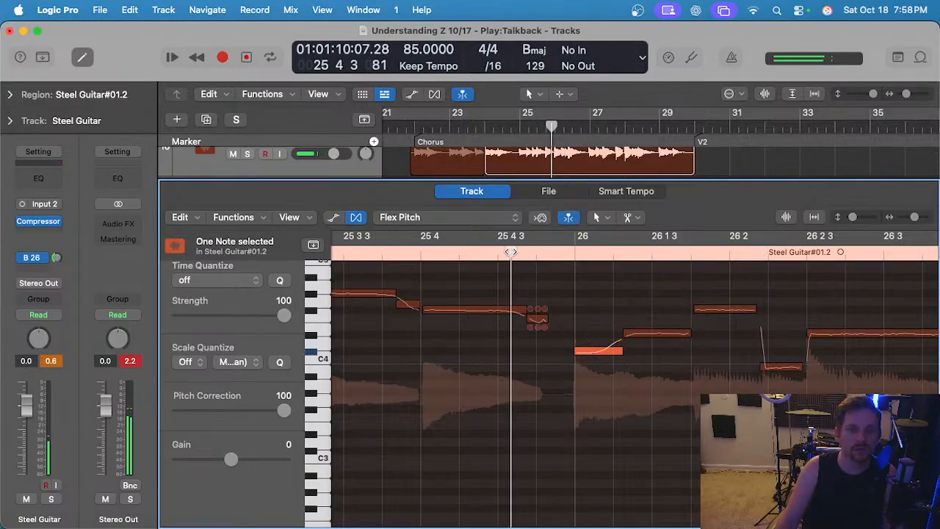
click(657, 334)
click(552, 245)
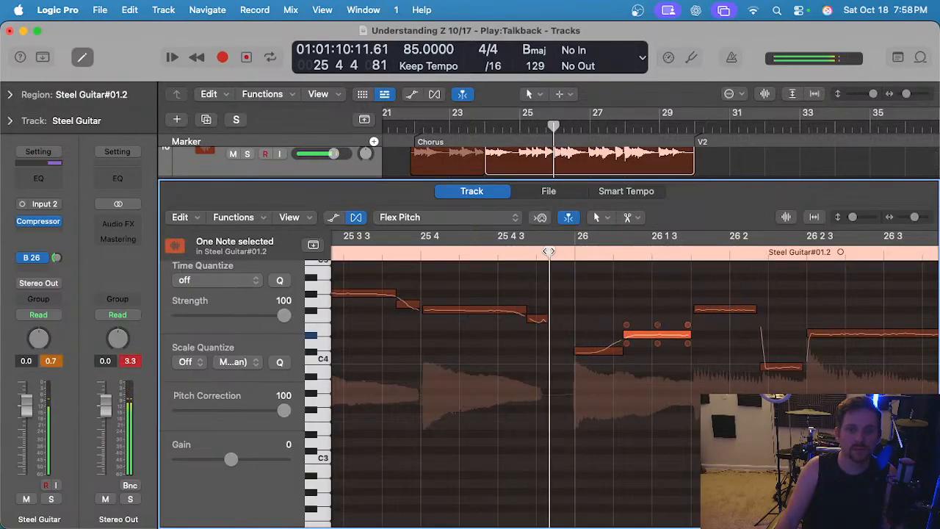
scroll(578, 288, up, 1)
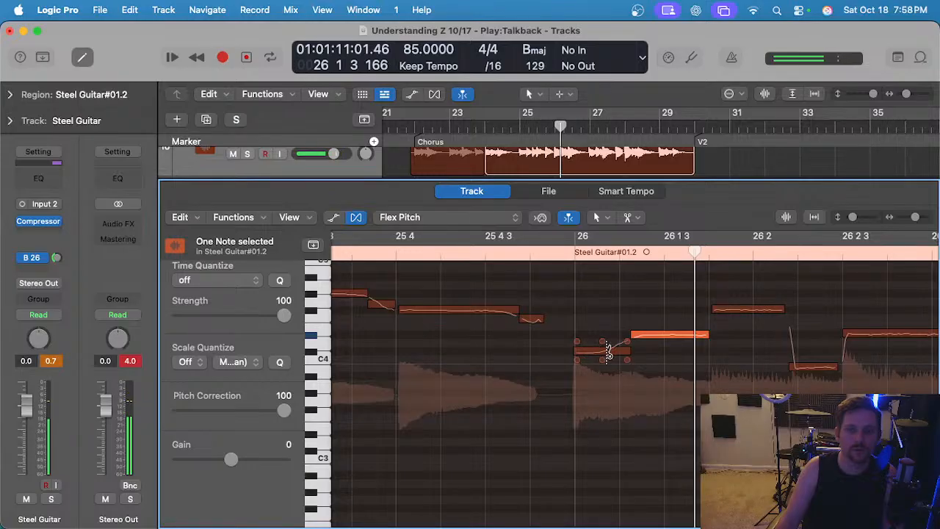
Split the rising end off the first note after bar 26, and adjust the pitch drift of the remaining front part.
super+click(608, 351)
click(585, 348)
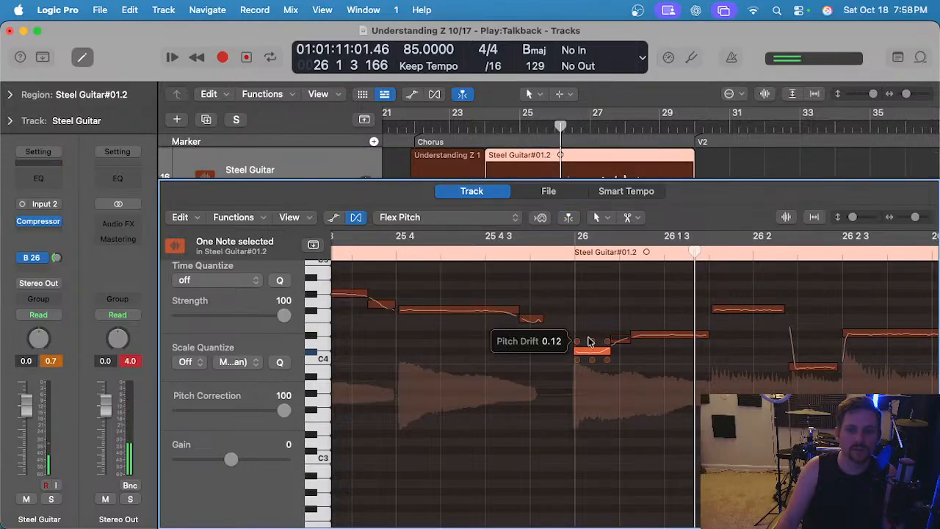
scroll(626, 342, up, 2)
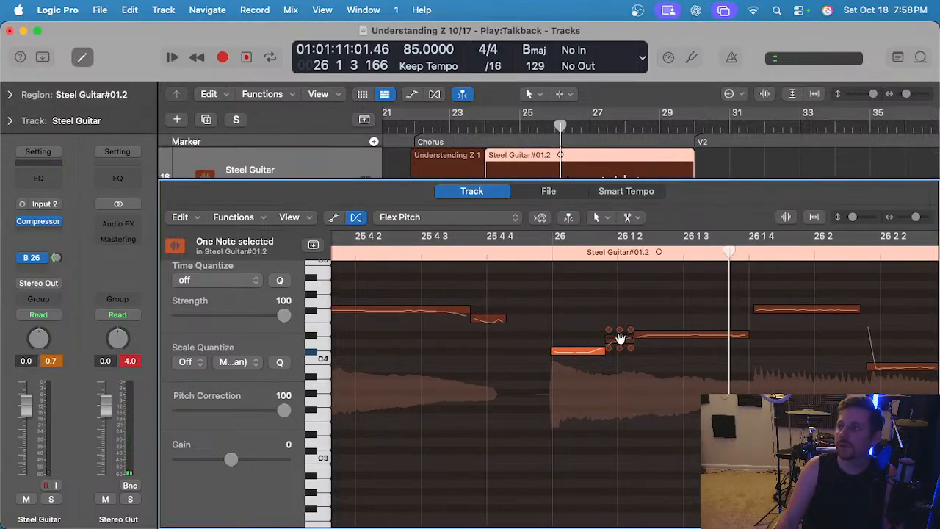
Fine-tune the pitch of the short rising note before 26 1 3, and replay the transition from 25 4 3.
click(620, 338)
drag(620, 331, 621, 330)
scroll(636, 356, down, 1)
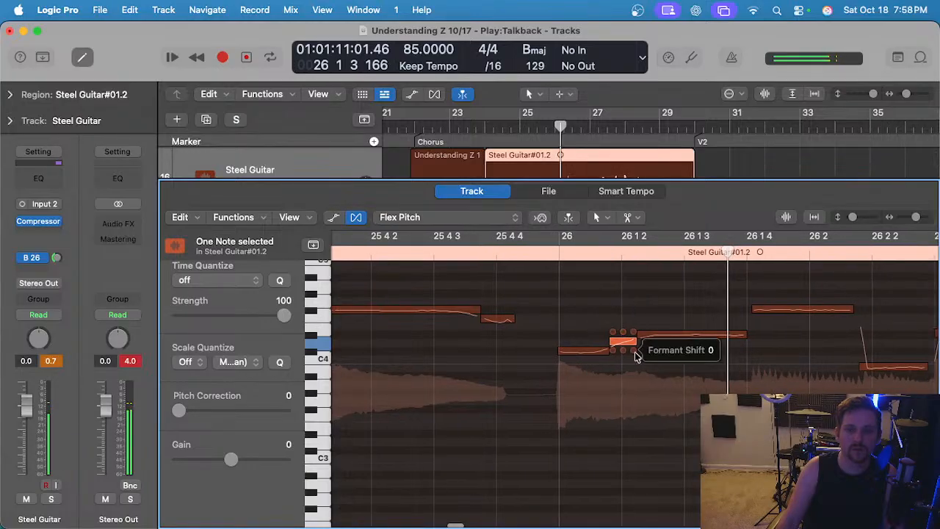
scroll(636, 369, down, 2)
key(space)
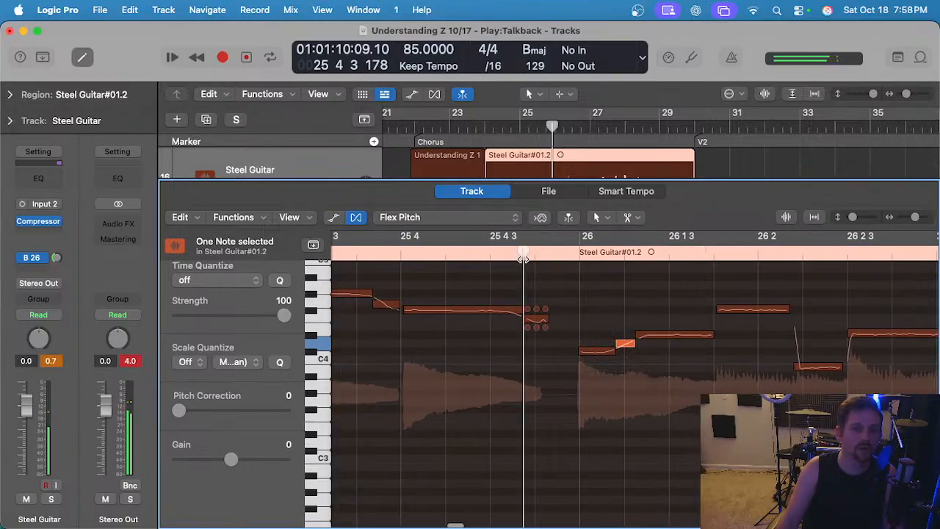
Correct the pitch of the notes from 26 1 3 through the long note following 26 2 3.
click(662, 335)
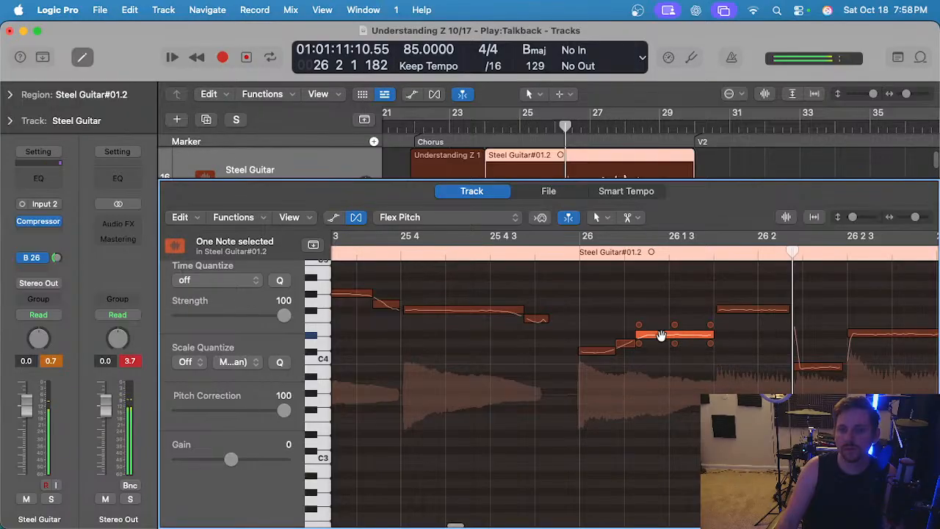
scroll(761, 350, right, 4)
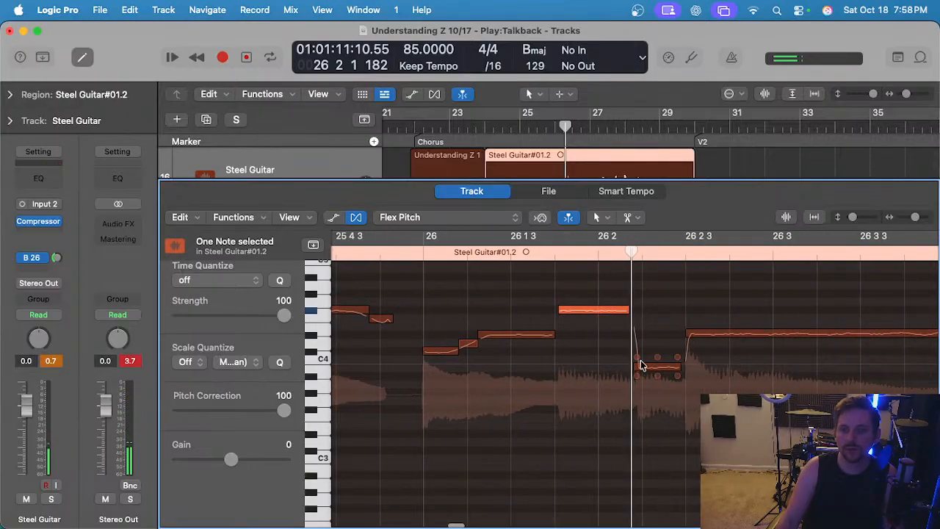
click(651, 367)
click(751, 332)
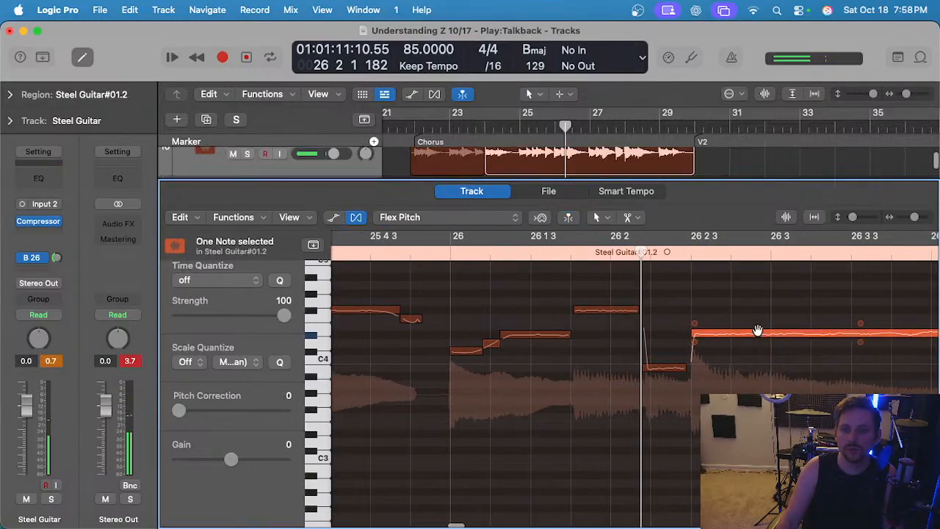
scroll(754, 332, down, 2)
click(655, 347)
click(647, 343)
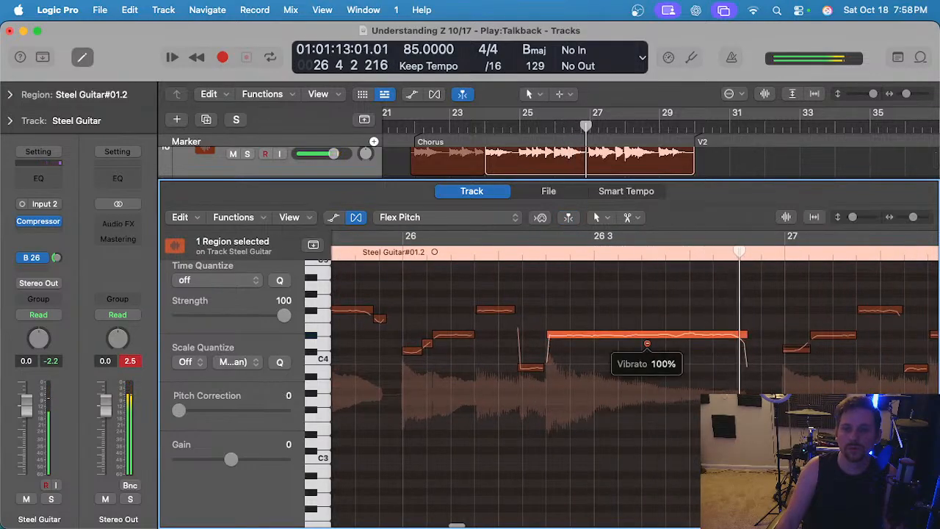
Set pitch correction to 100 on the notes between bar 27 and the one at 27 4 3.
scroll(712, 354, right, 4)
click(629, 337)
click(665, 309)
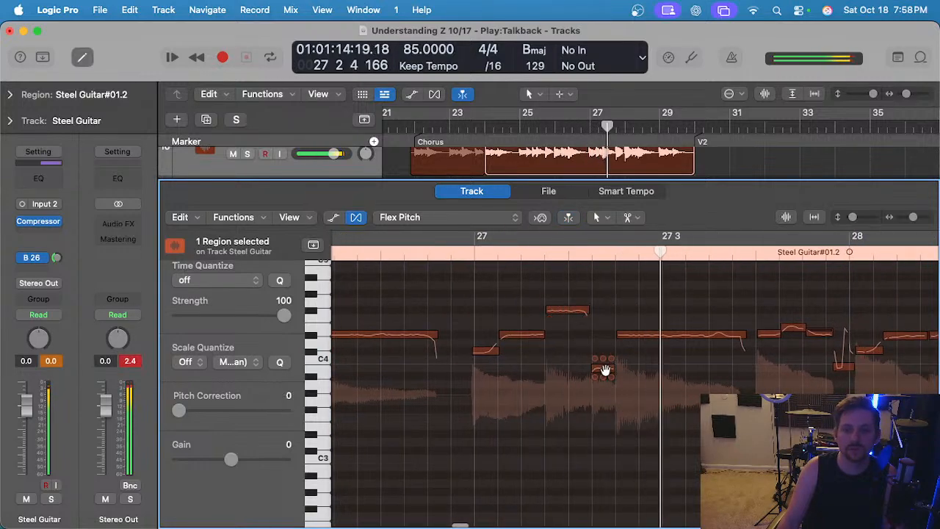
click(604, 369)
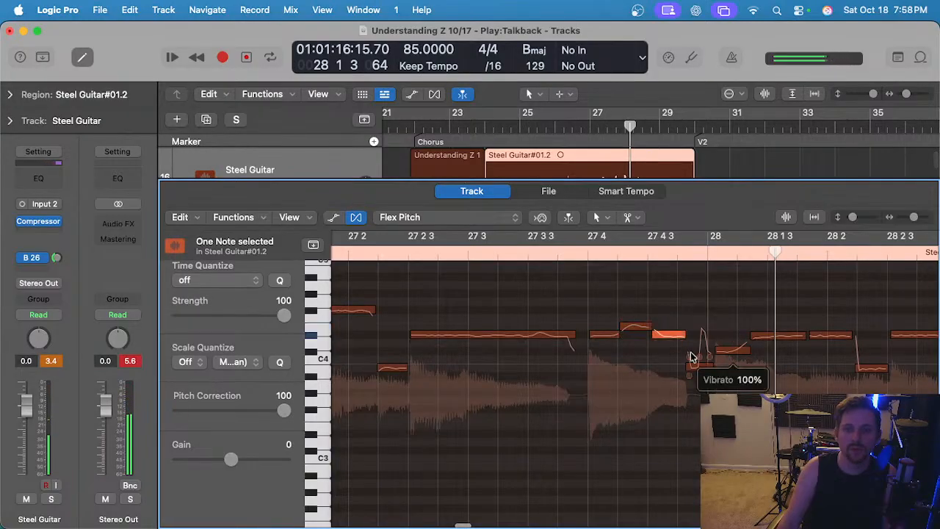
click(577, 271)
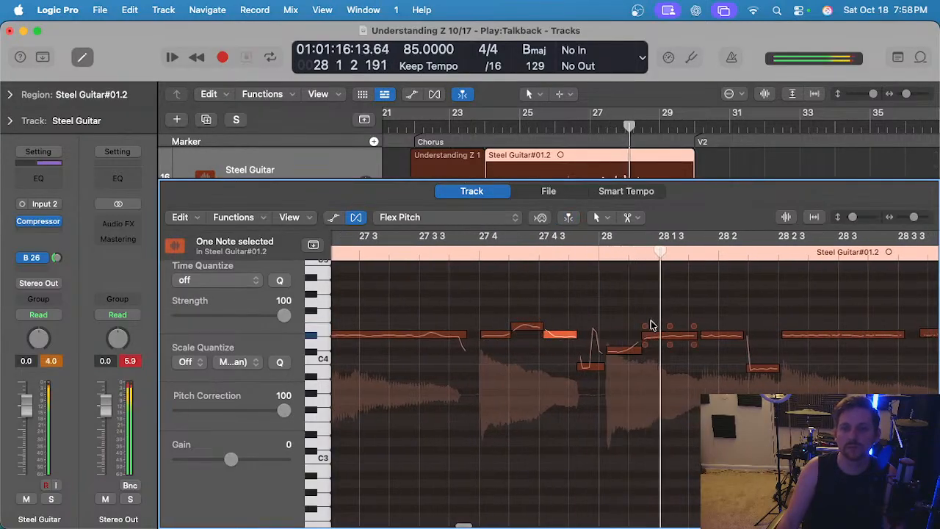
Move the start of the note at bar 28 slightly earlier, and replay the passage from 27 3 3.
drag(606, 350, 602, 350)
click(514, 293)
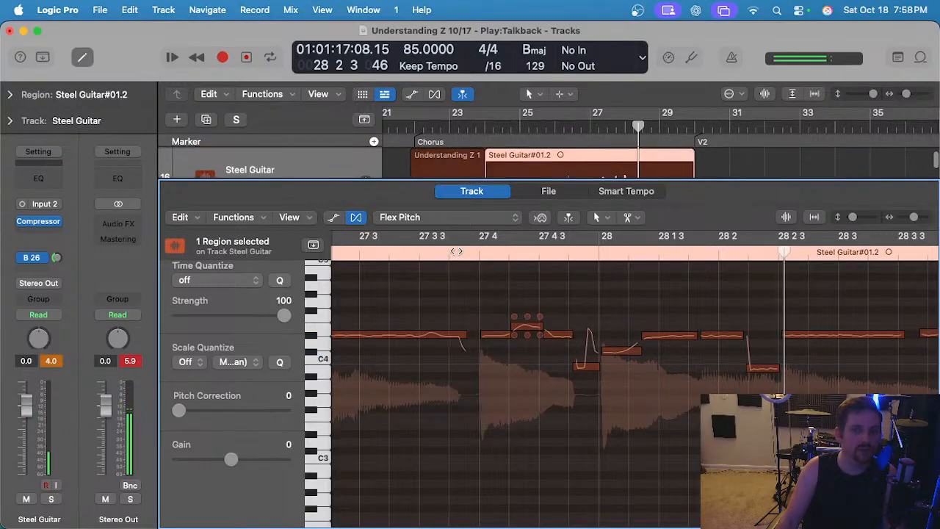
double_click(455, 251)
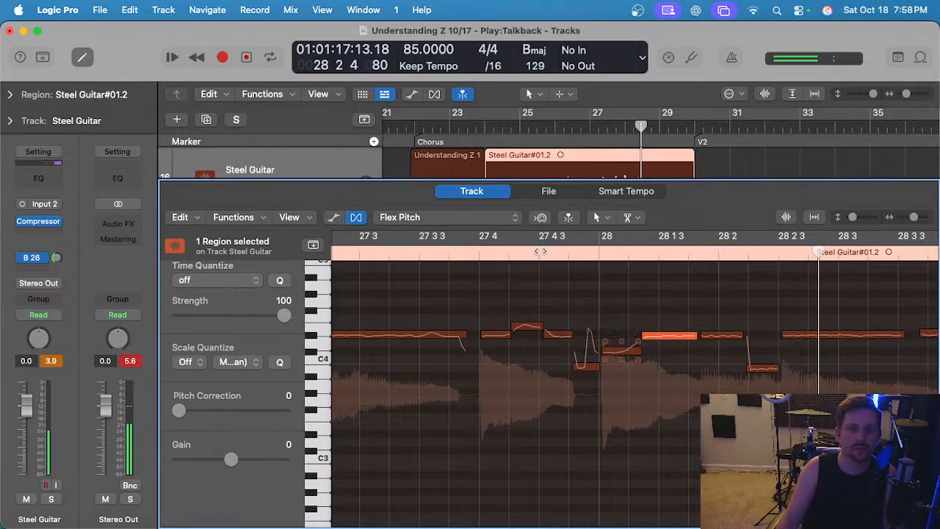
With the Steel Guitar track temporarily soloed, replay from 27 4 3 and set pitch correction to 100 on the two notes around 28 2.
key(s)
double_click(540, 251)
scroll(676, 322, right, 1)
click(709, 328)
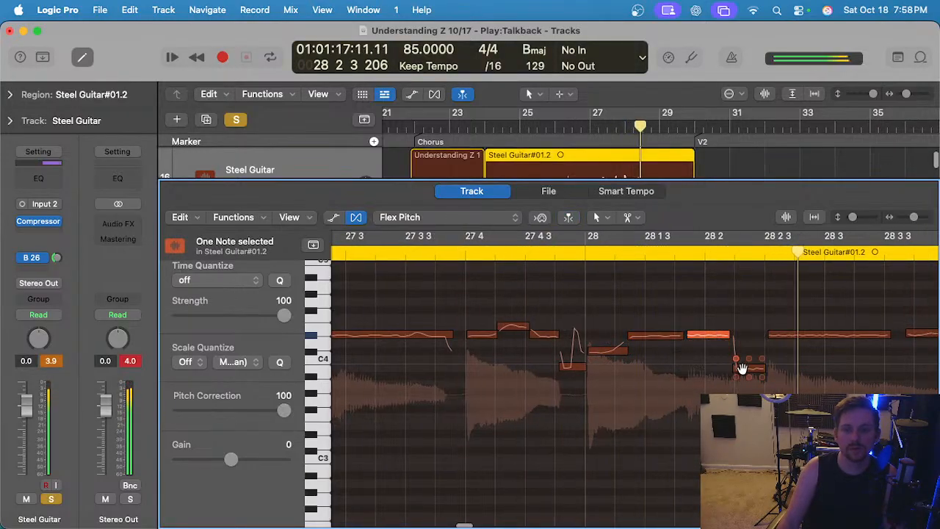
click(743, 369)
key(s)
scroll(735, 359, down, 3)
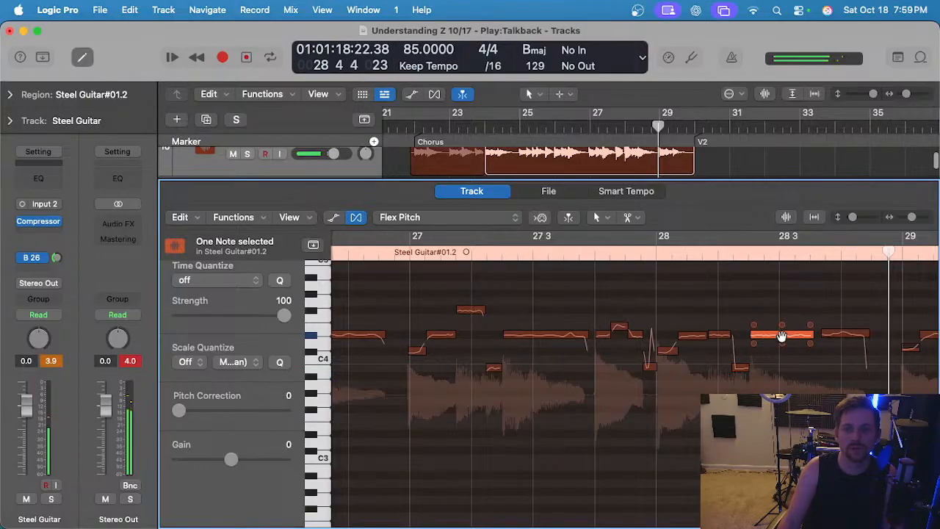
Set the second note after 28 3 to pitch correction 100, vibrato 60% and starting pitch drift 0.18, and replay it from 27 4.
double_click(850, 335)
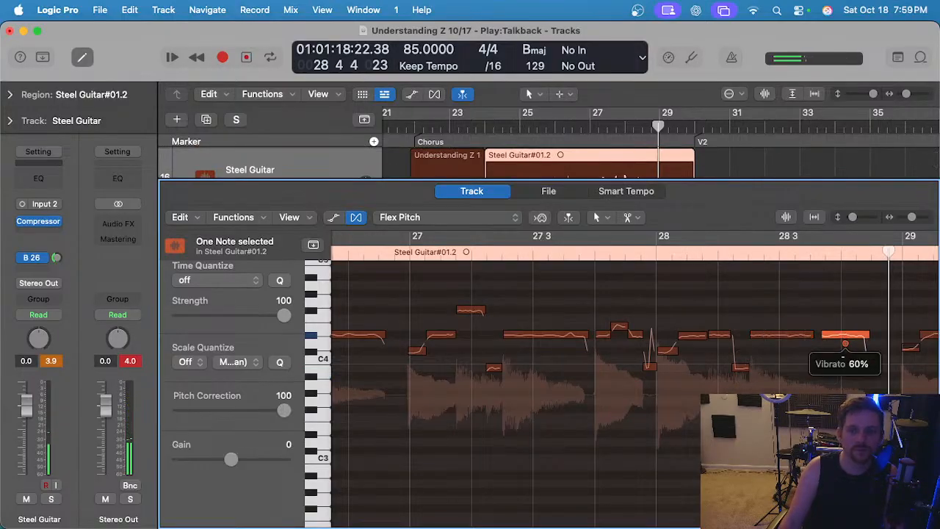
click(828, 329)
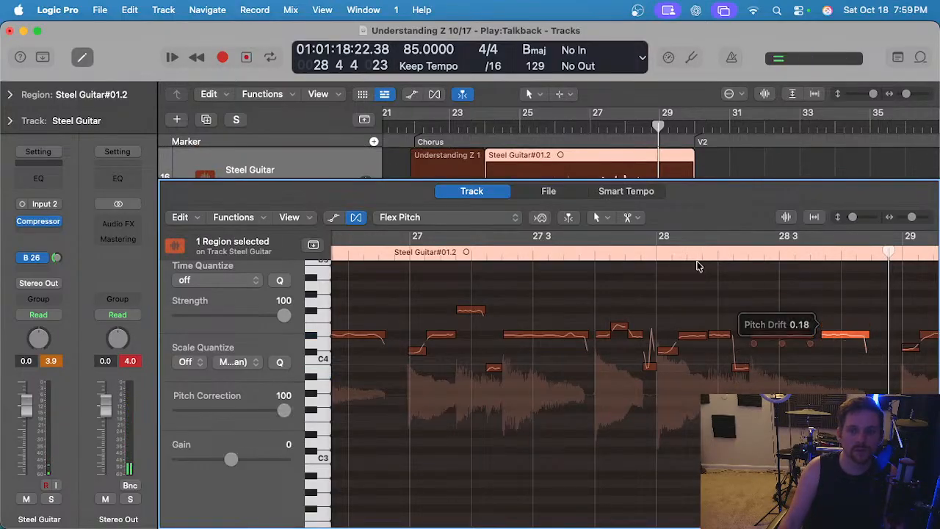
double_click(607, 253)
scroll(635, 311, down, 2)
scroll(640, 313, right, 5)
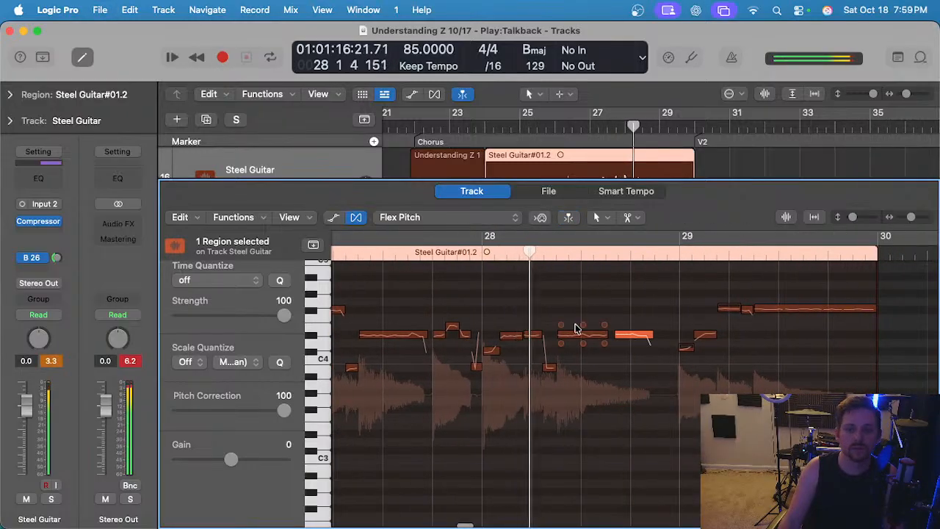
Set pitch correction to 100 on the notes from bar 29 through the long final note ending at bar 30.
scroll(590, 318, up, 3)
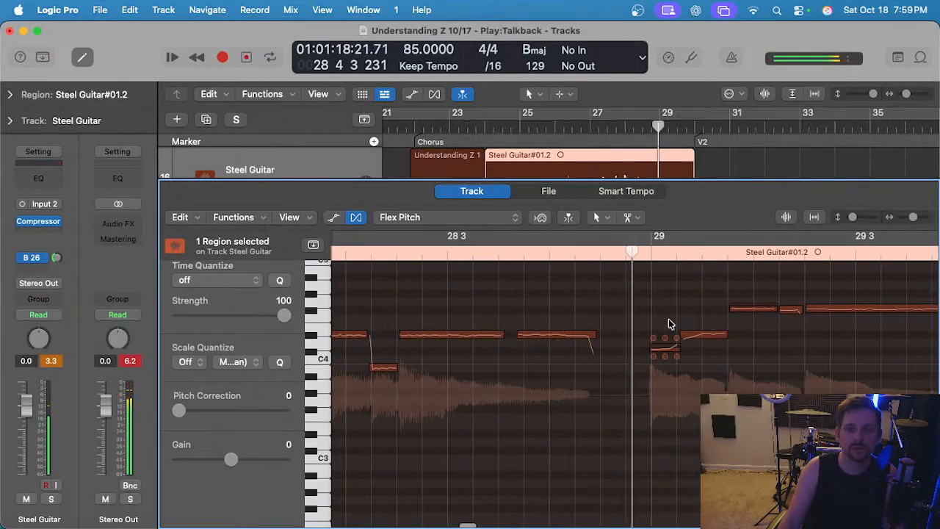
click(661, 348)
click(696, 332)
scroll(706, 337, right, 4)
click(629, 309)
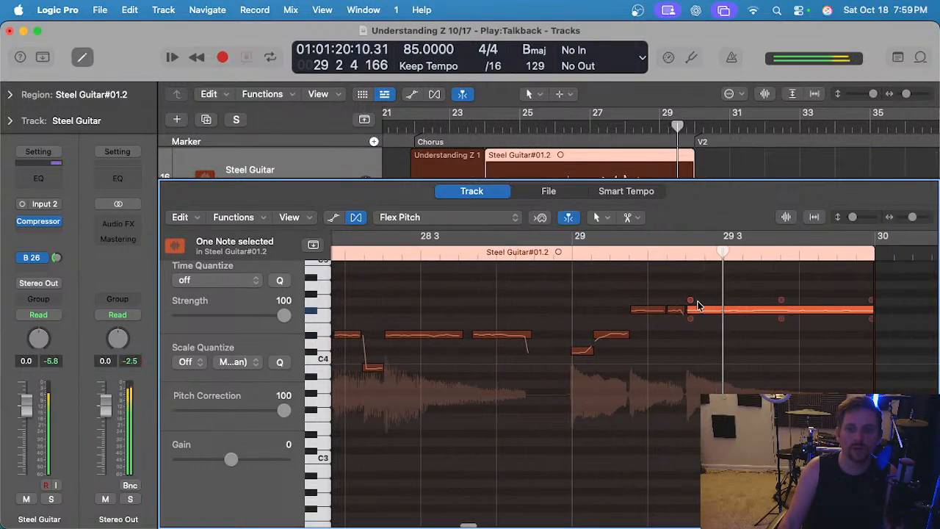
click(775, 356)
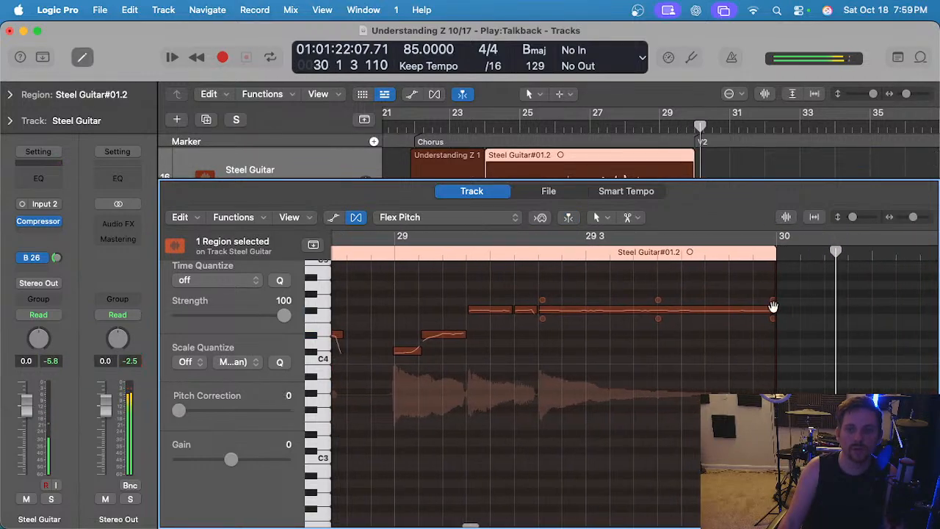
Extend the end of the Steel Guitar region to about 30 3, then play the soloed tail and inspect it in Flex Pitch.
key(e)
scroll(712, 197, up, 5)
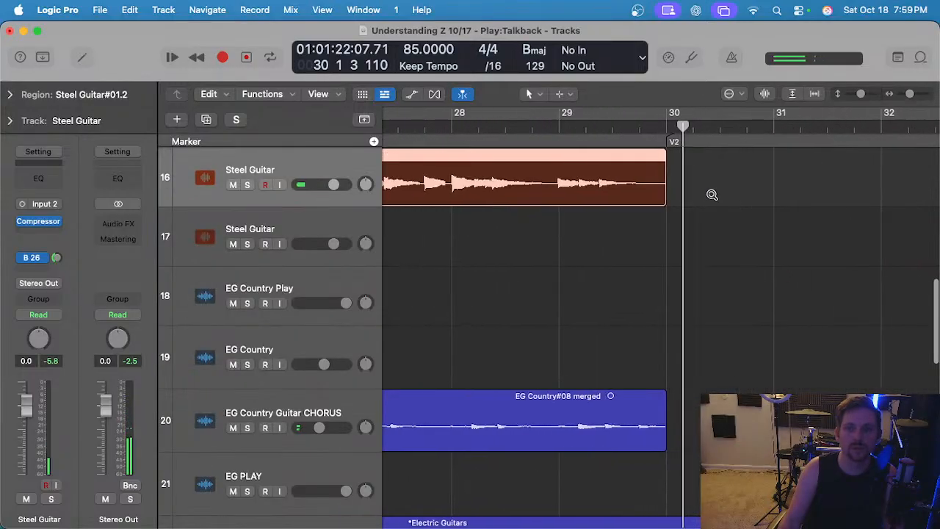
click(694, 216)
drag(664, 198, 803, 214)
click(707, 210)
key(s)
scroll(705, 196, up, 3)
key(e)
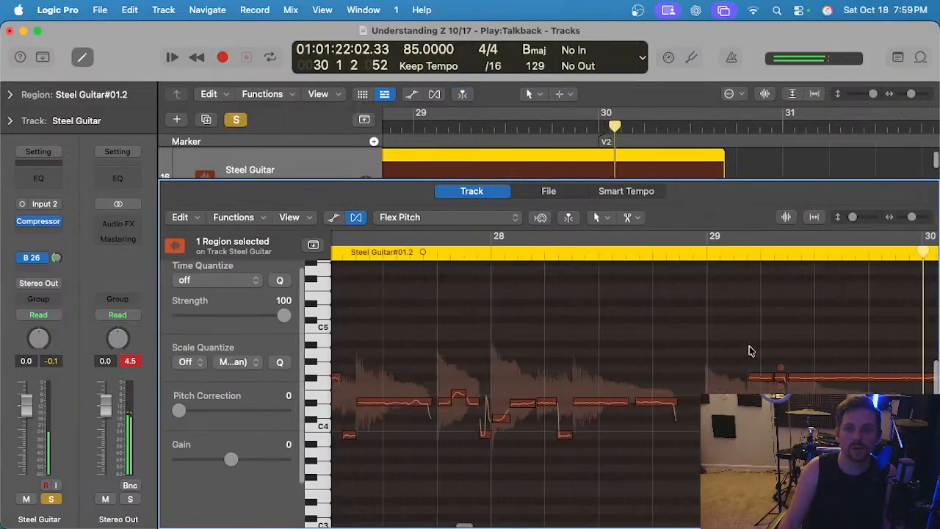
scroll(751, 350, down, 3)
scroll(755, 348, right, 2)
key(space)
scroll(748, 386, up, 2)
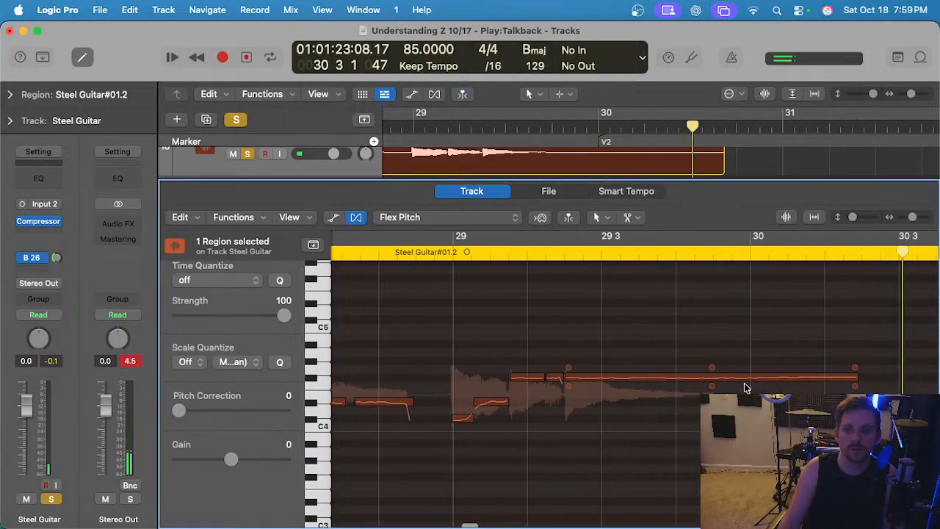
Split the long final note around 29 4 3 and, with the solo off, select each of its two parts to check their pitch.
super+click(711, 378)
click(778, 380)
scroll(640, 376, down, 1)
key(s)
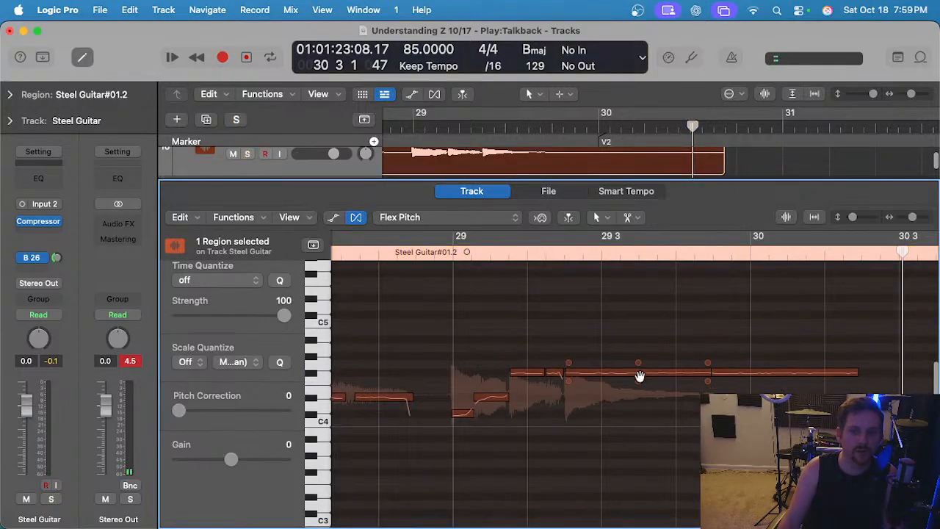
click(640, 376)
scroll(617, 371, left, 1)
scroll(576, 363, down, 1)
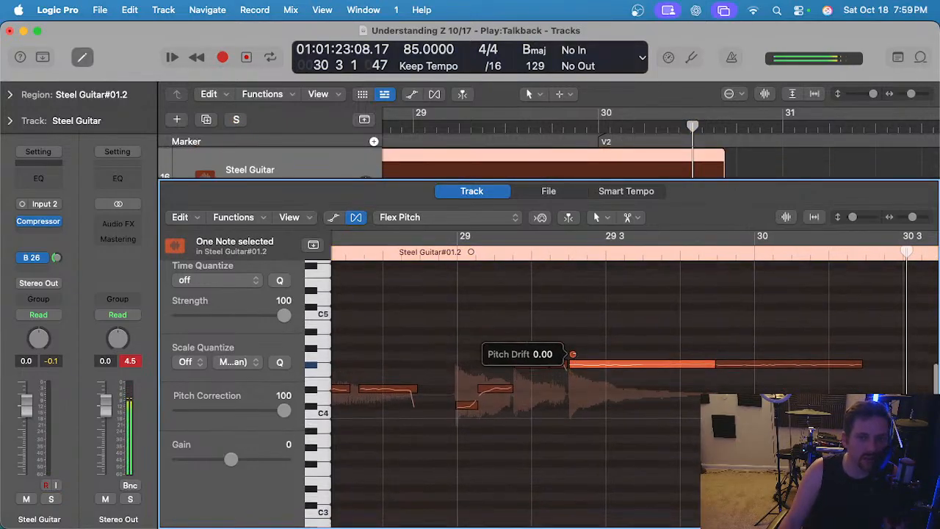
click(771, 365)
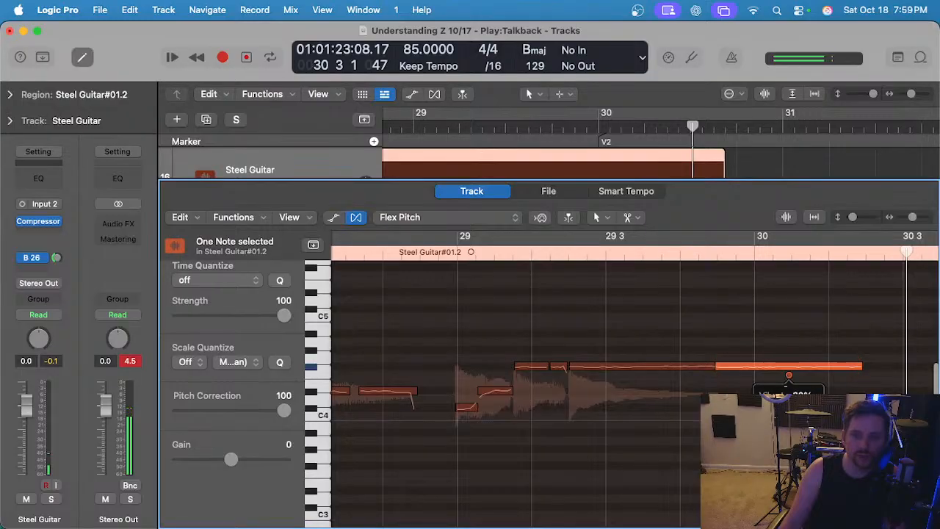
Close the pitch editor and replay the end of the steel guitar part from 29 4 1 with the full mix.
scroll(788, 388, down, 1)
scroll(818, 384, down, 3)
key(e)
click(552, 126)
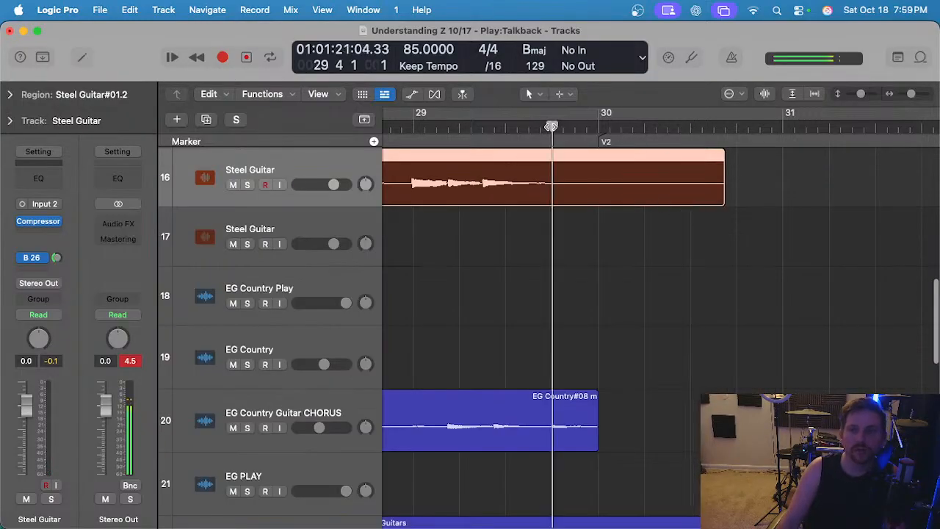
key(space)
Add a short fade-out from about 30 2 to the end of the last Steel Guitar region.
click(743, 254)
scroll(771, 293, up, 3)
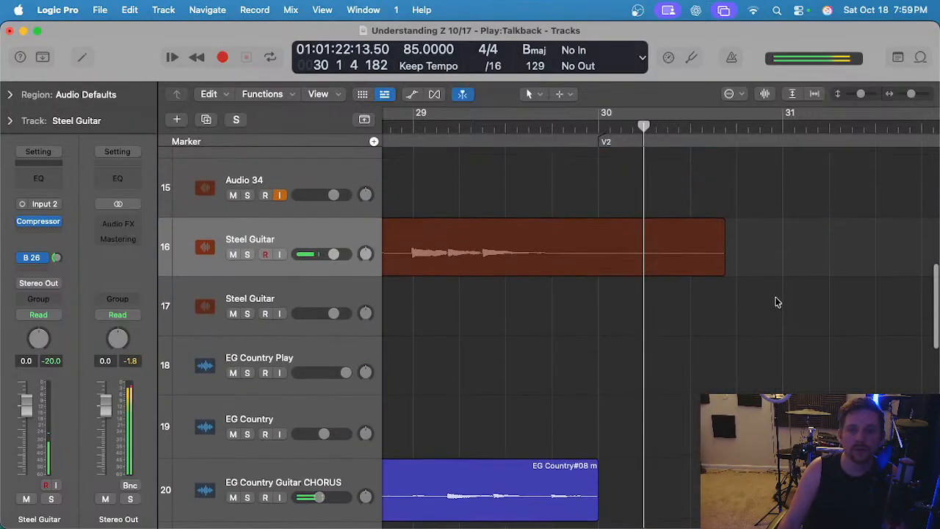
click(723, 227)
drag(699, 223, 698, 229)
scroll(700, 231, down, 5)
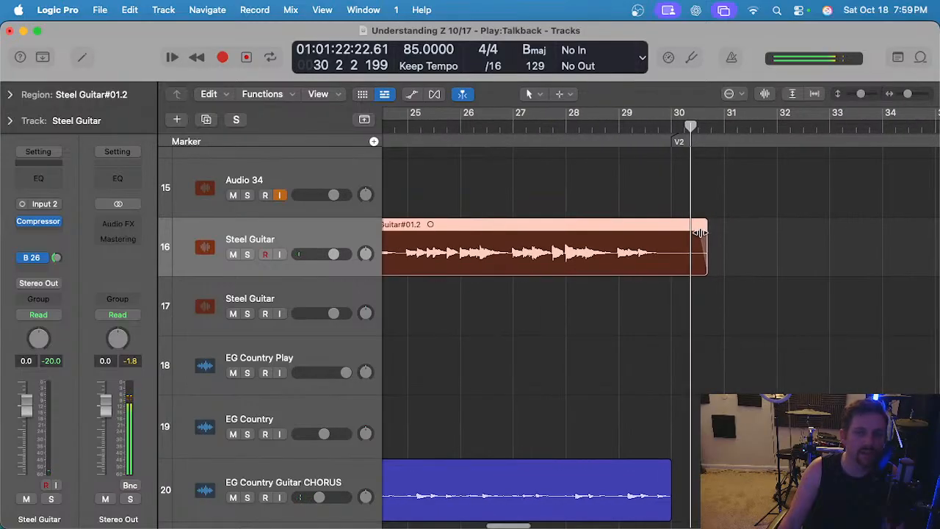
scroll(669, 199, down, 3)
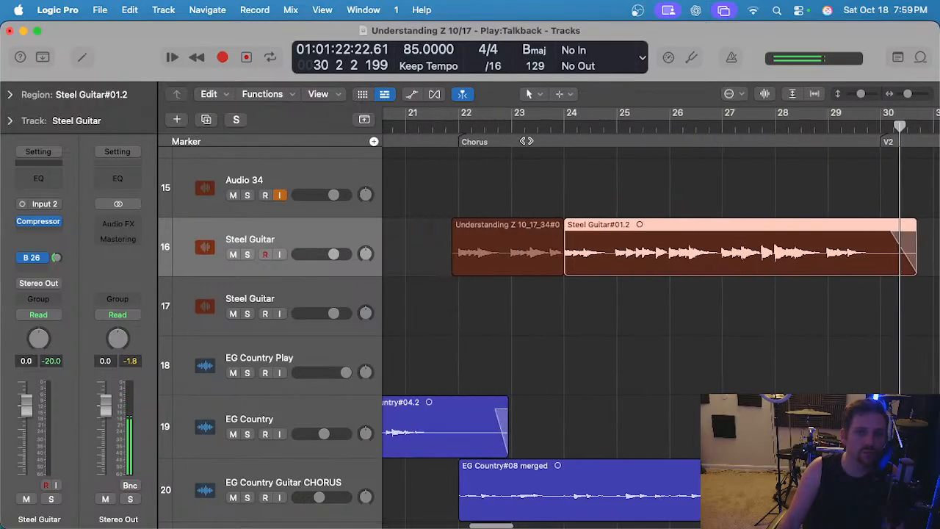
Replay the chorus from bar 22 and lower the Steel Guitar track's volume to -7.8 dB.
click(565, 133)
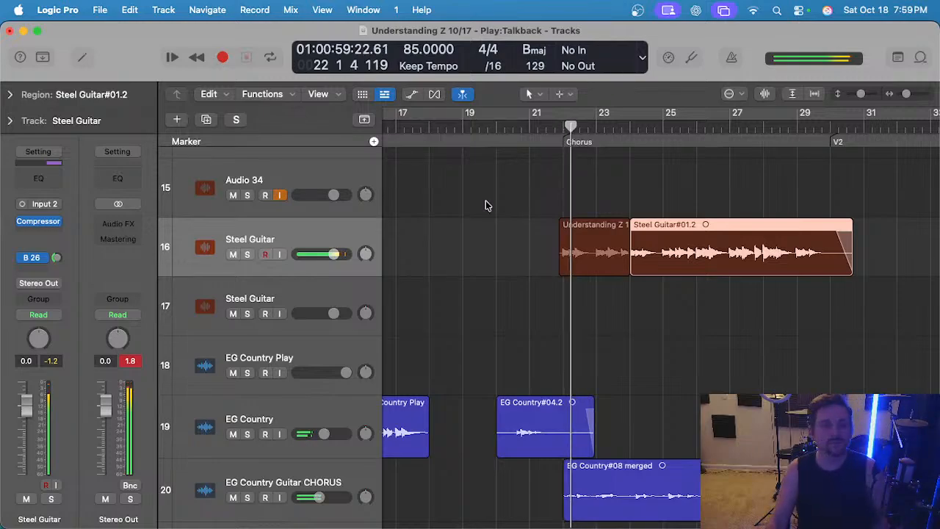
drag(332, 254, 319, 254)
click(292, 229)
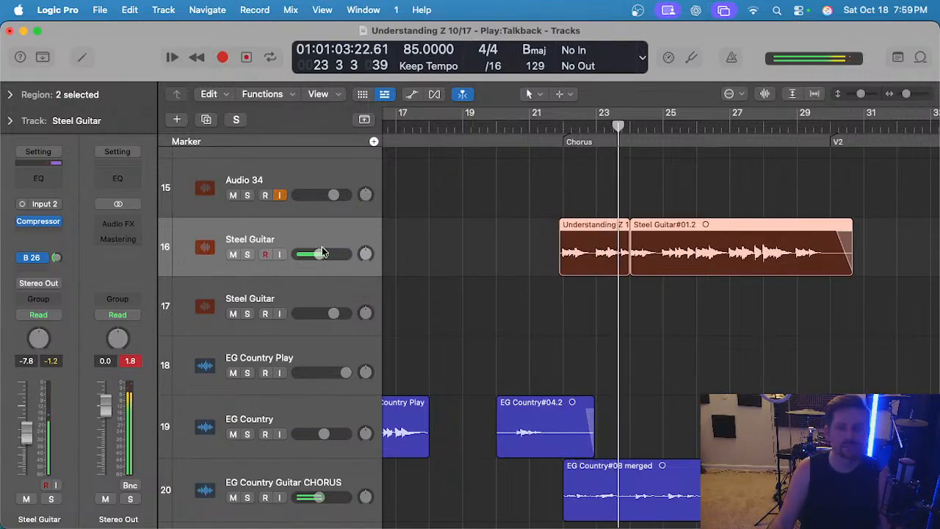
key(space)
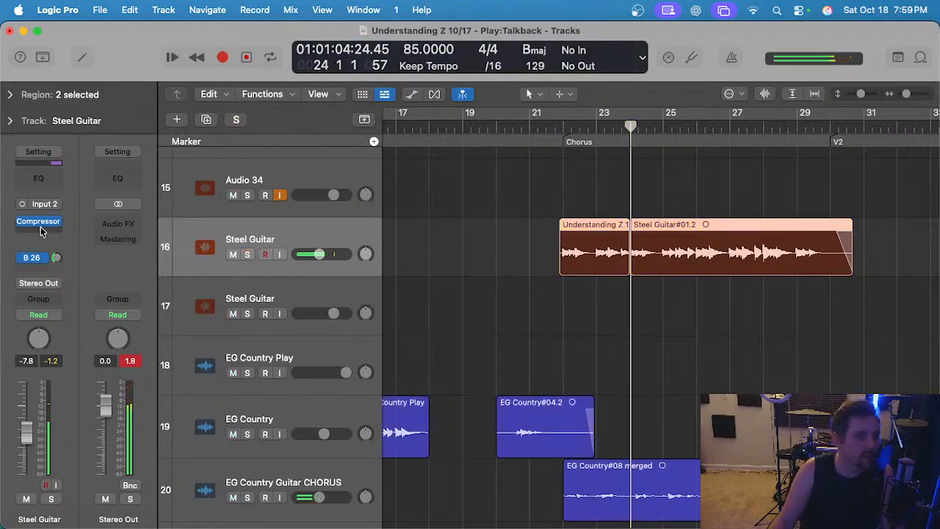
Insert a Channel EQ after the Compressor on the soloed Steel Guitar track and enable its low cut at about 358 Hz with Q 0.64.
click(38, 234)
mouse_move(88, 273)
click(191, 272)
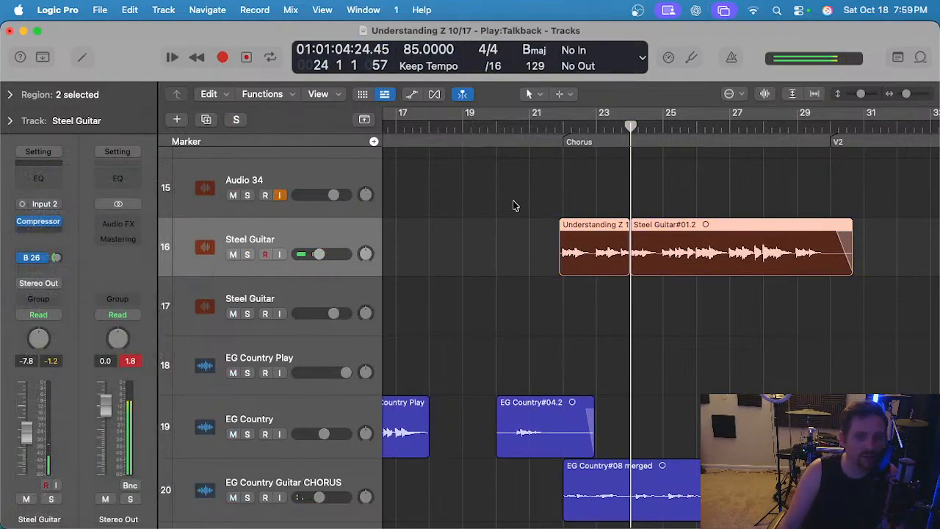
key(space)
key(s)
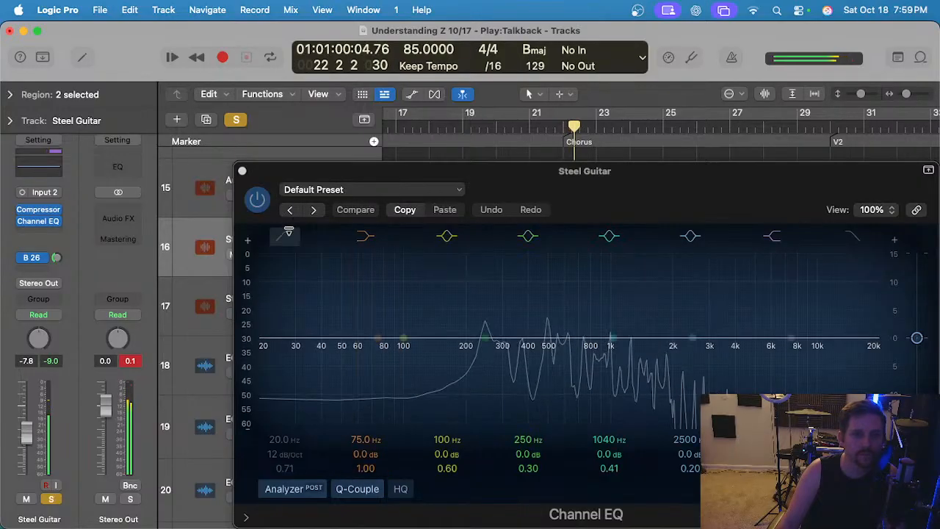
click(285, 236)
drag(298, 374, 491, 398)
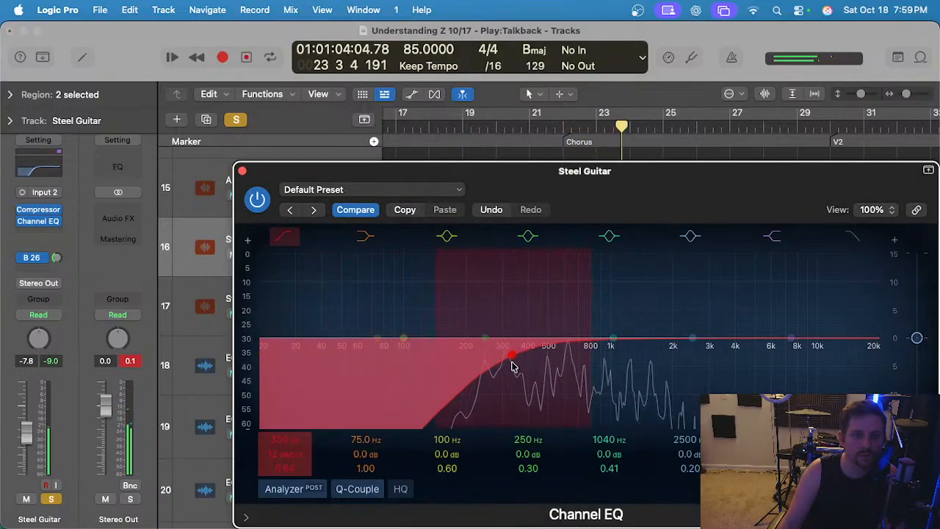
Raise the high shelf of the Steel Guitar EQ, boost 2020 Hz by 1.4 dB with Q 1.20, and close the EQ.
drag(791, 338, 801, 317)
drag(692, 338, 671, 334)
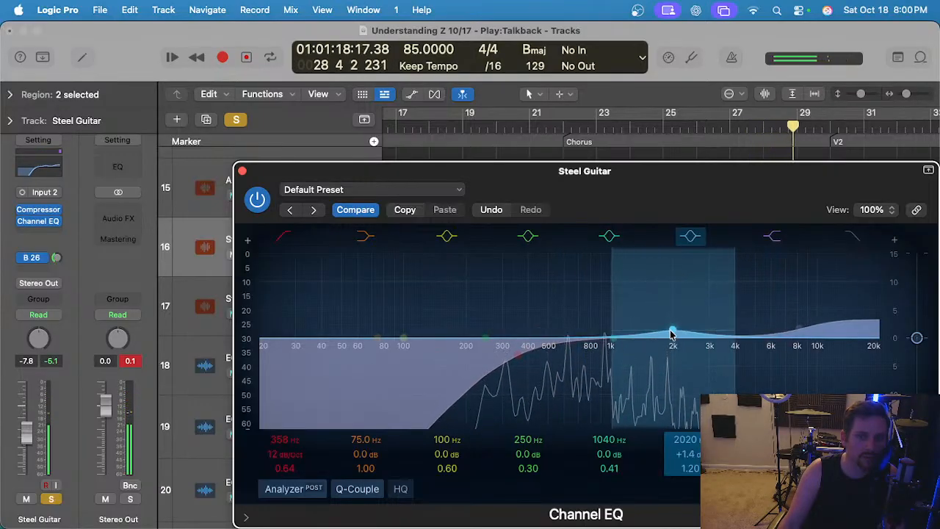
click(243, 172)
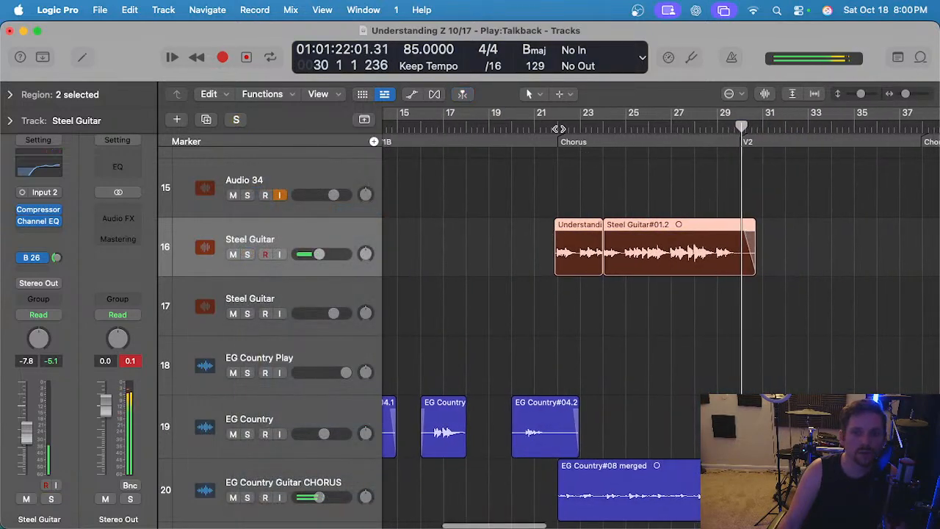
Replay the chorus, solo the Steel Guitar track and insert a Mono->Stereo ChromaVerb after its Channel EQ.
click(532, 123)
scroll(530, 270, left, 2)
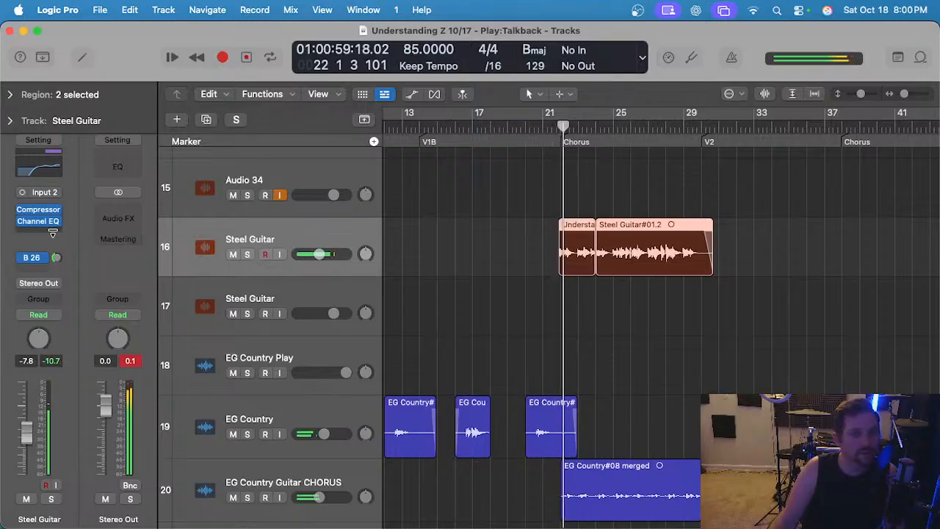
key(ctrl+s)
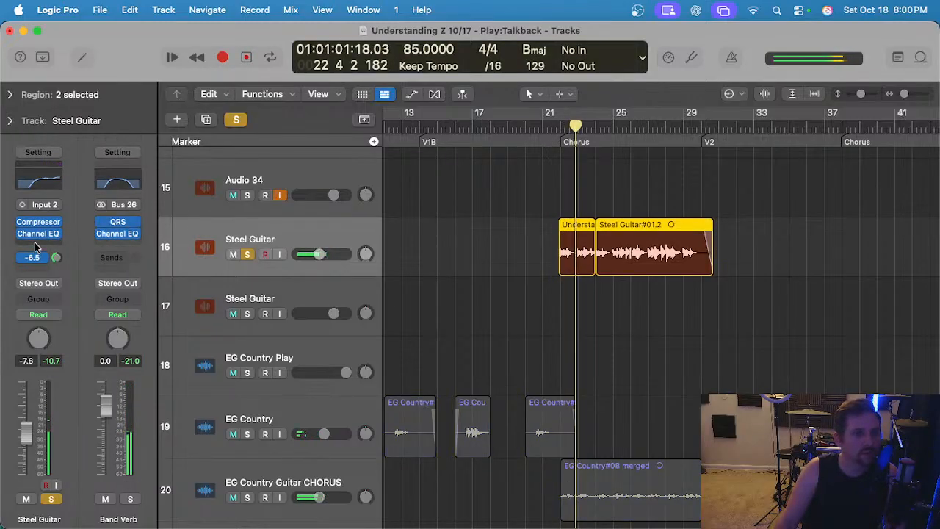
click(33, 233)
mouse_move(66, 259)
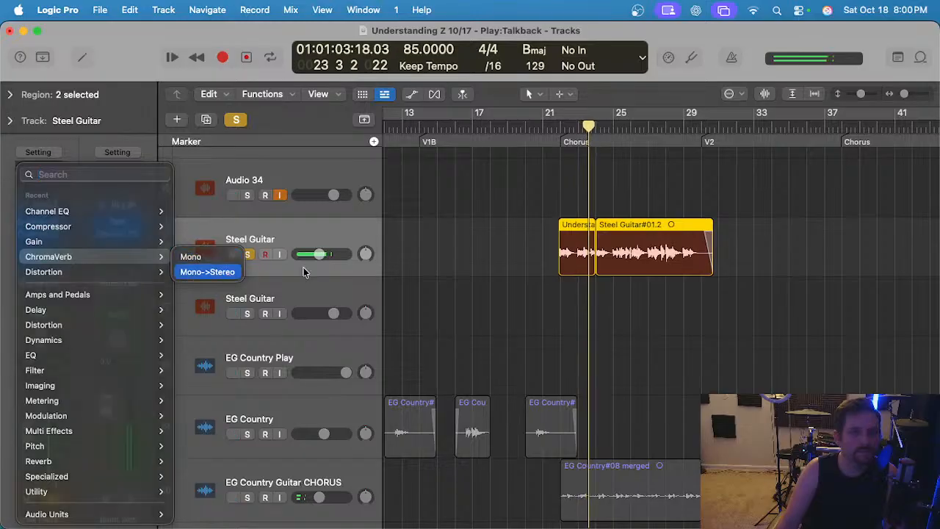
click(208, 272)
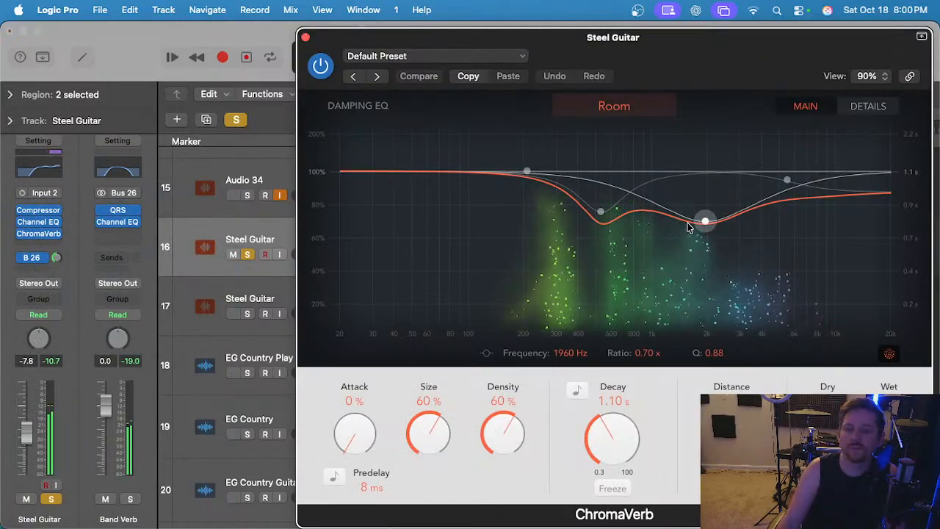
Move the dipped damping EQ points of ChromaVerb up toward 20 kHz so the reverb is damped only in the highest frequencies.
drag(705, 220, 890, 217)
click(601, 211)
drag(570, 210, 868, 211)
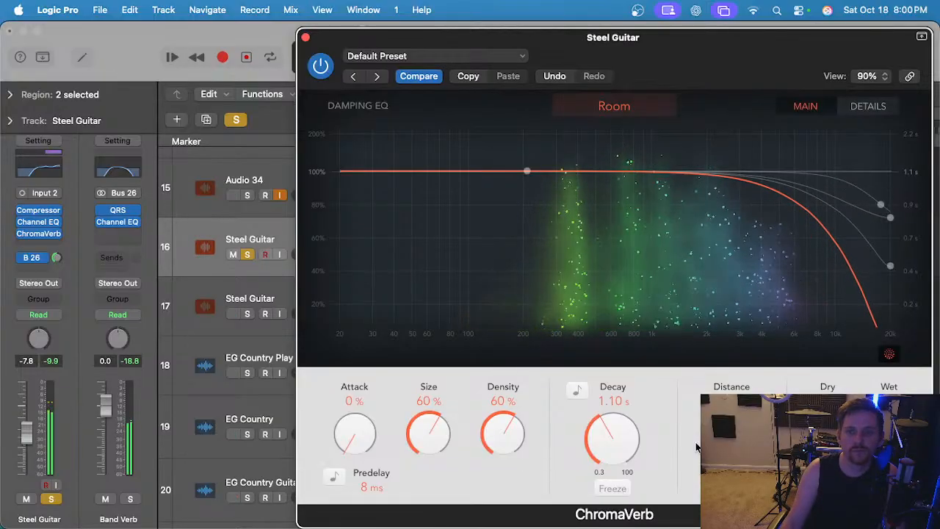
Set the ChromaVerb decay to 1.90 s and the predelay to 0 ms, and close the plug-in.
drag(608, 440, 610, 420)
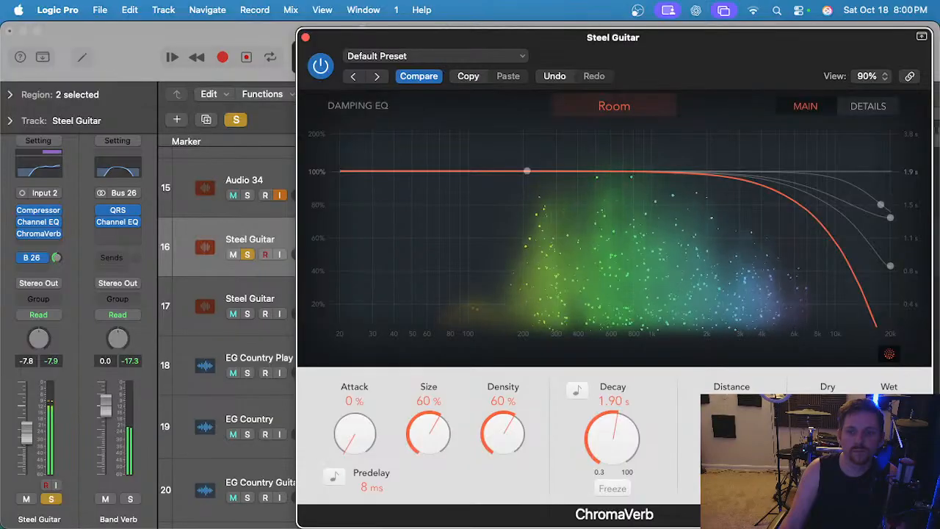
drag(372, 487, 371, 506)
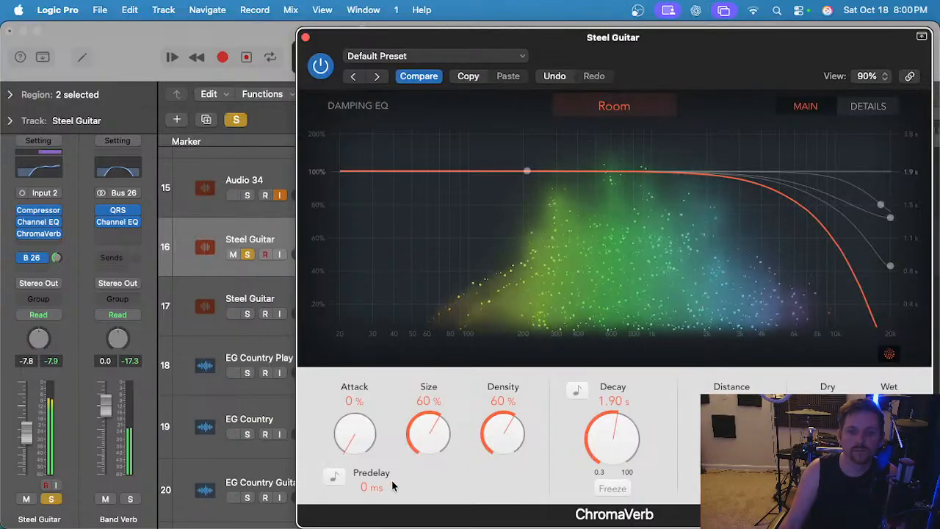
click(305, 37)
Turn off the solo and lower the Steel Guitar track's volume to -10.2 dB during playback.
scroll(433, 150, down, 5)
click(461, 192)
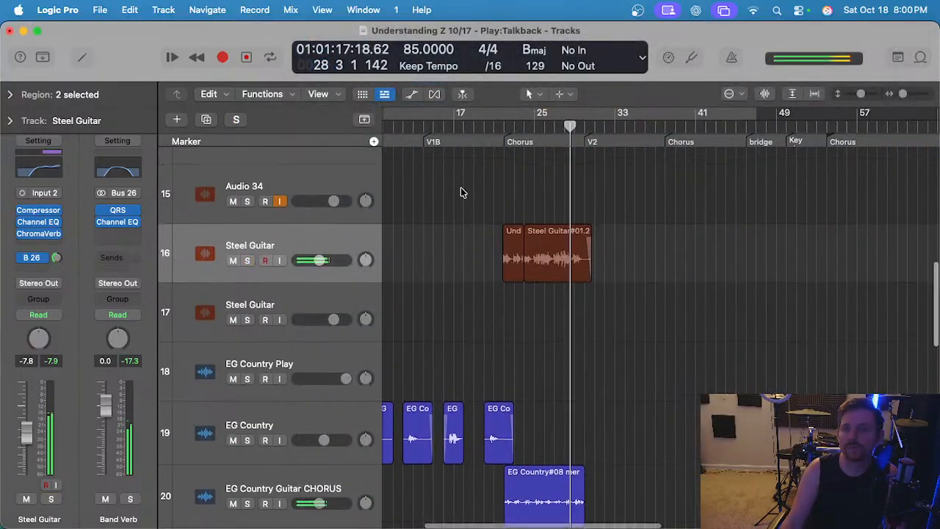
scroll(456, 192, up, 3)
scroll(434, 184, up, 3)
scroll(433, 232, up, 1)
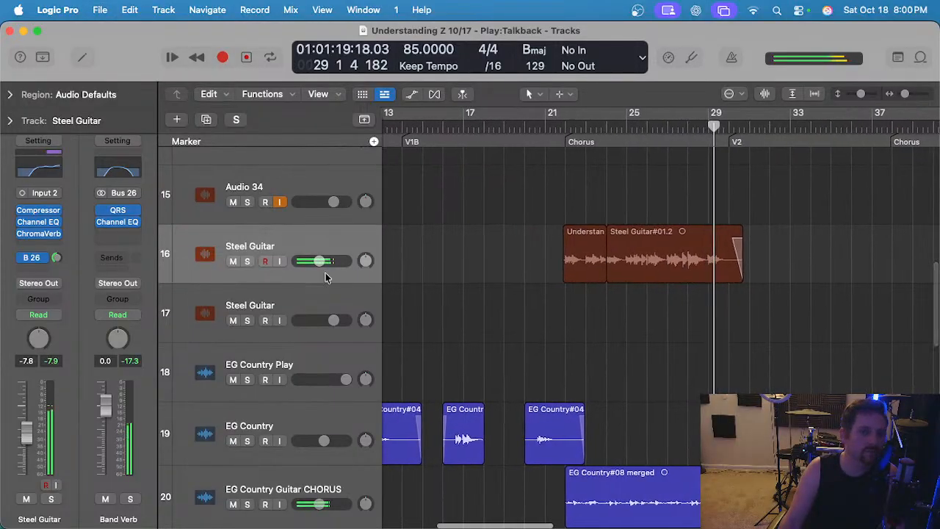
click(321, 262)
drag(318, 262, 315, 261)
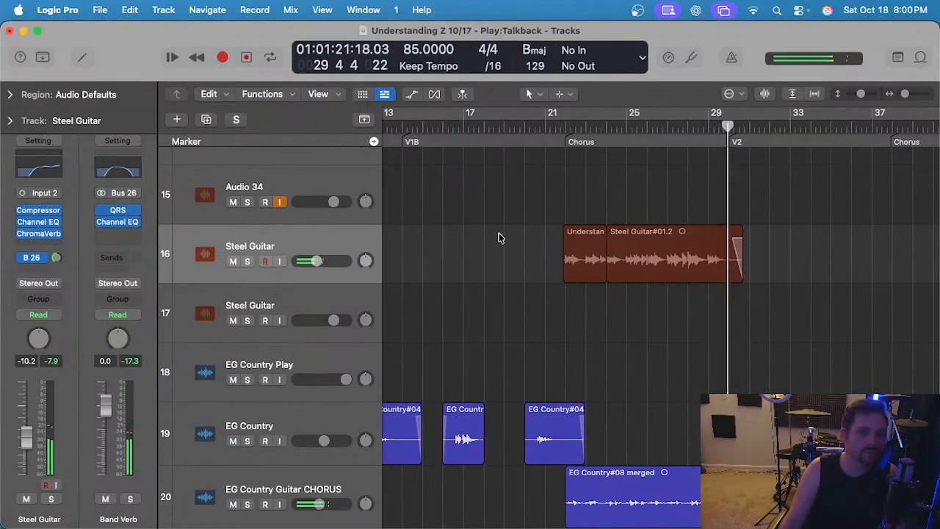
Replay the chorus from bar 22 and set the Steel Guitar track's volume to -5.5 dB.
scroll(498, 201, right, 2)
click(506, 129)
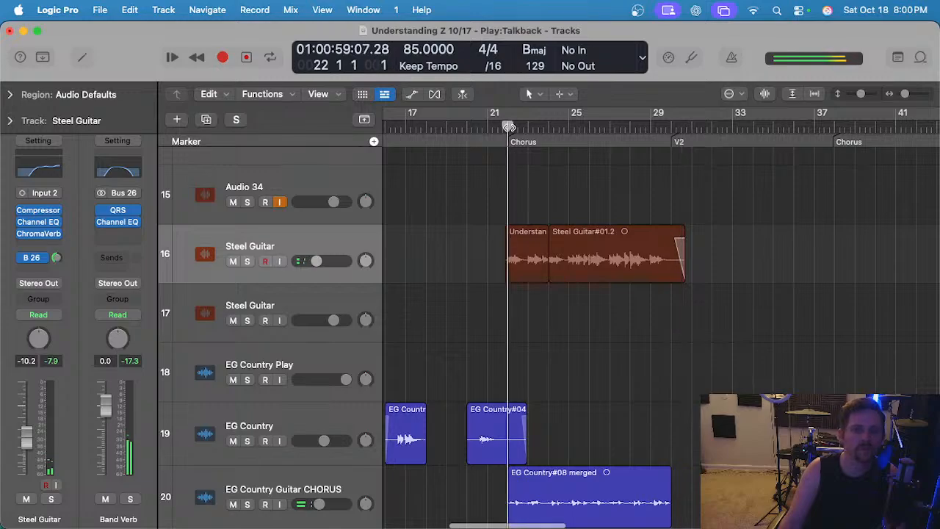
click(316, 261)
scroll(428, 225, down, 2)
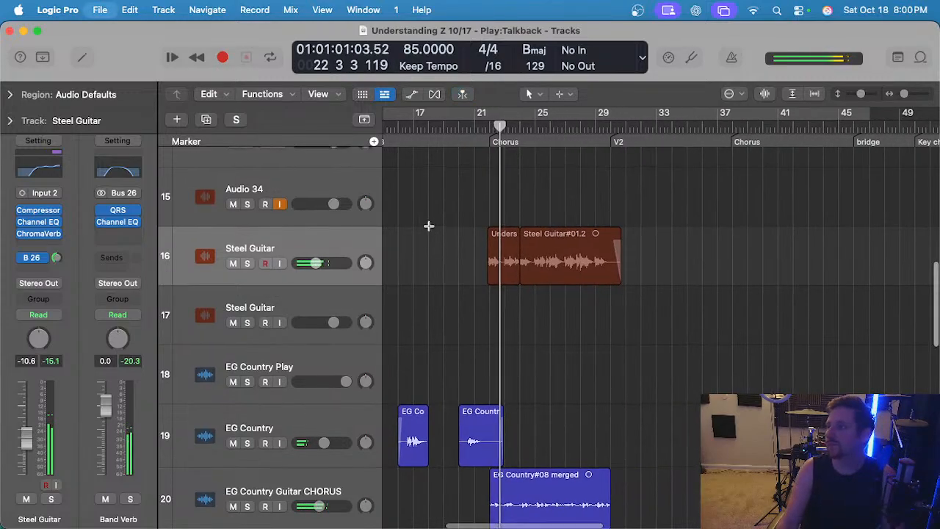
drag(320, 263, 324, 262)
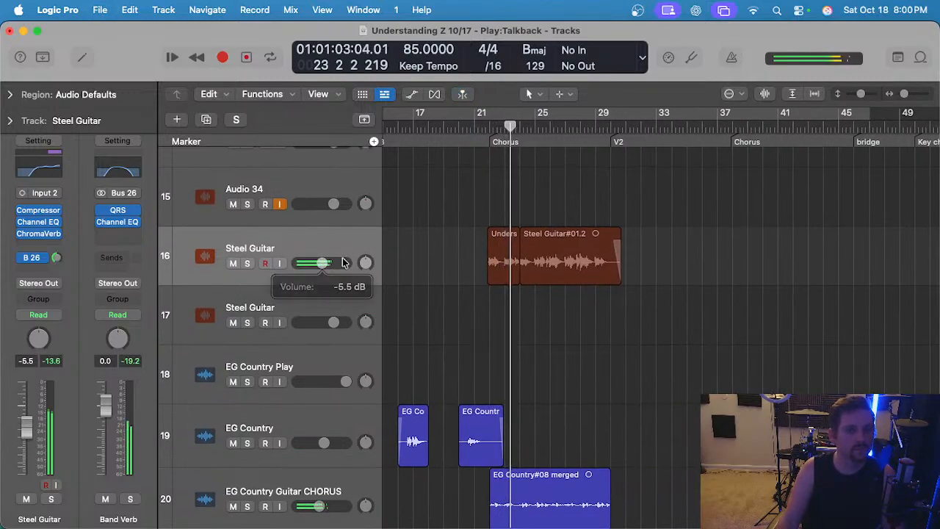
scroll(423, 248, up, 2)
scroll(424, 247, up, 2)
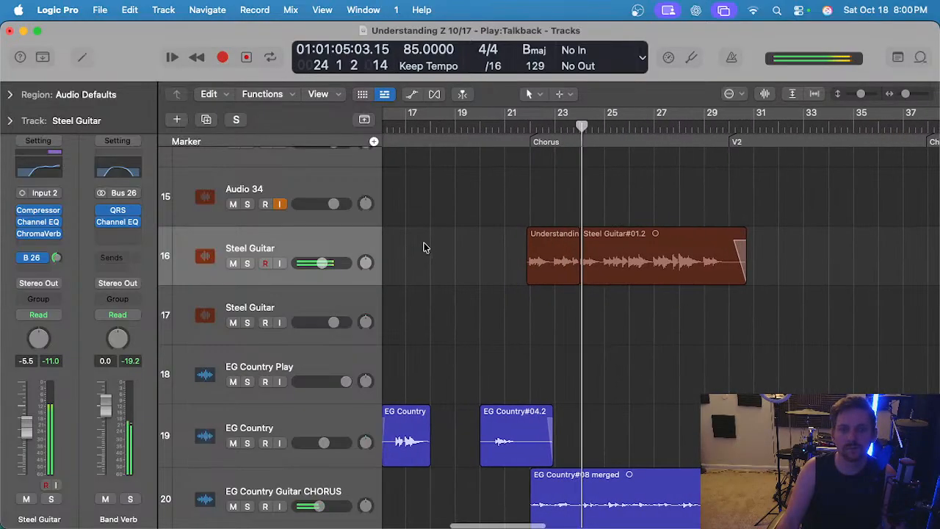
Solo the Steel Guitar track, insert a second Channel EQ after ChromaVerb and enable its low cut at about 380 Hz.
click(250, 244)
key(s)
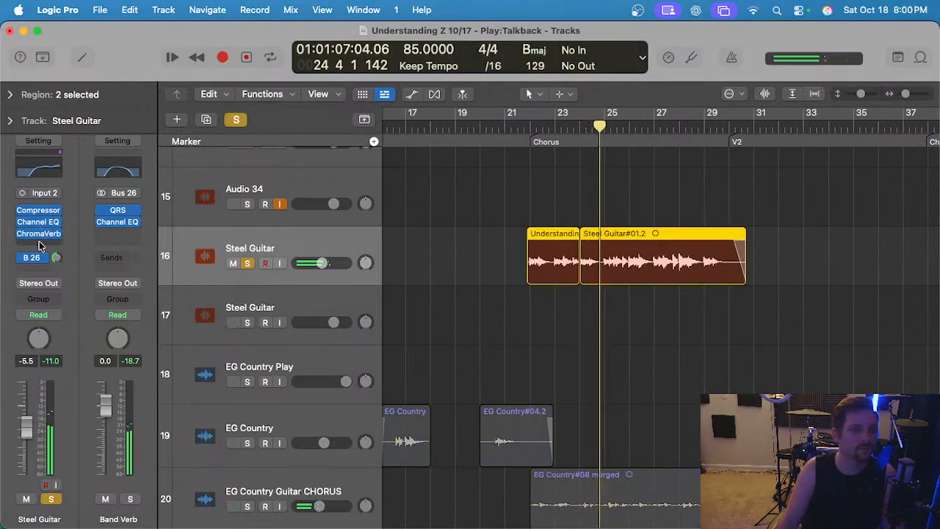
click(41, 246)
mouse_move(165, 193)
click(196, 224)
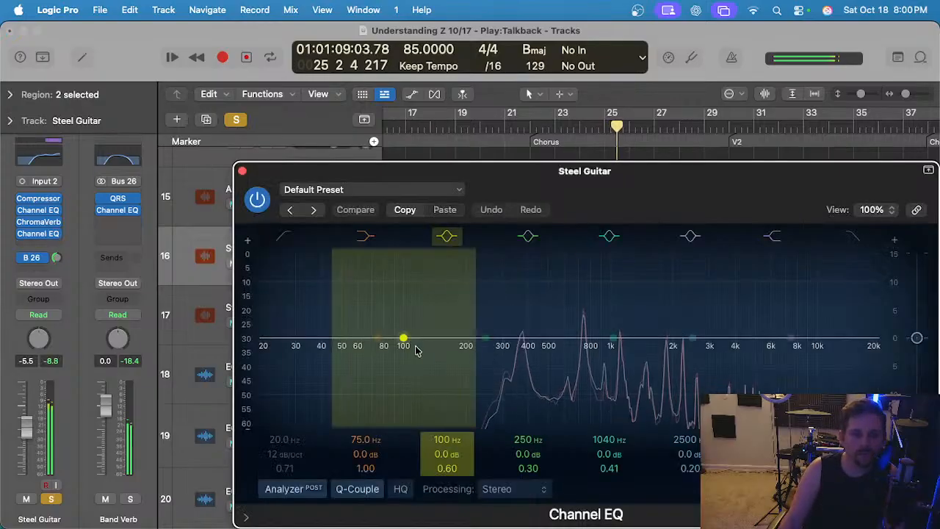
click(287, 238)
drag(282, 352, 486, 347)
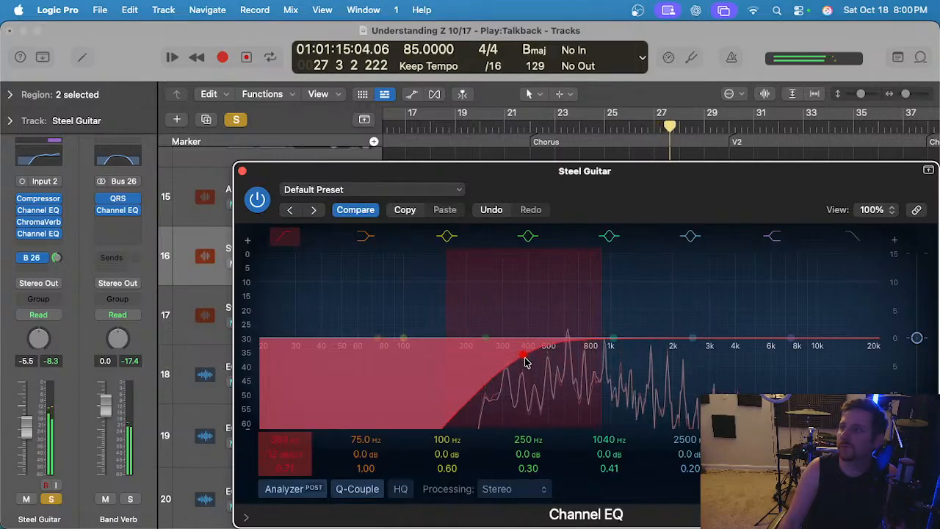
With the Steel Guitar track unsoloed, set its second Channel EQ's low cut to 300 Hz and the track volume to -11.4 dB.
click(242, 173)
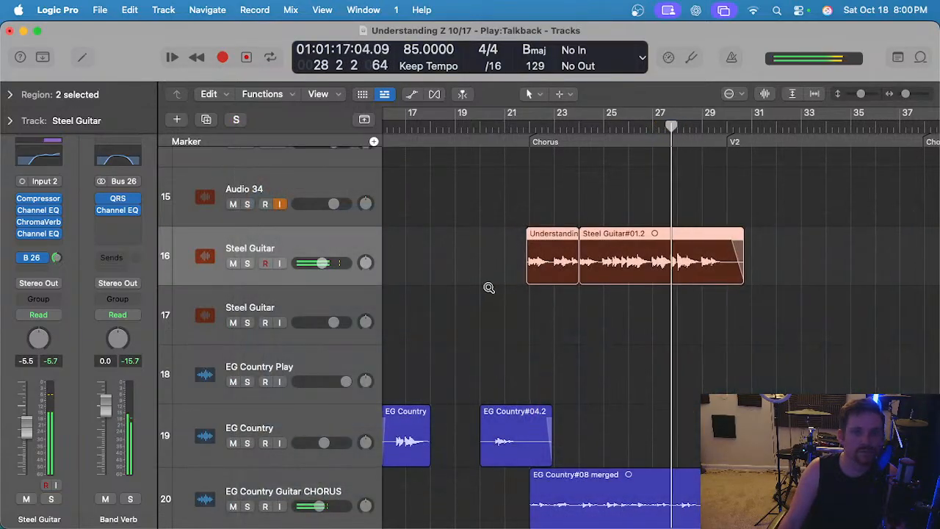
click(444, 285)
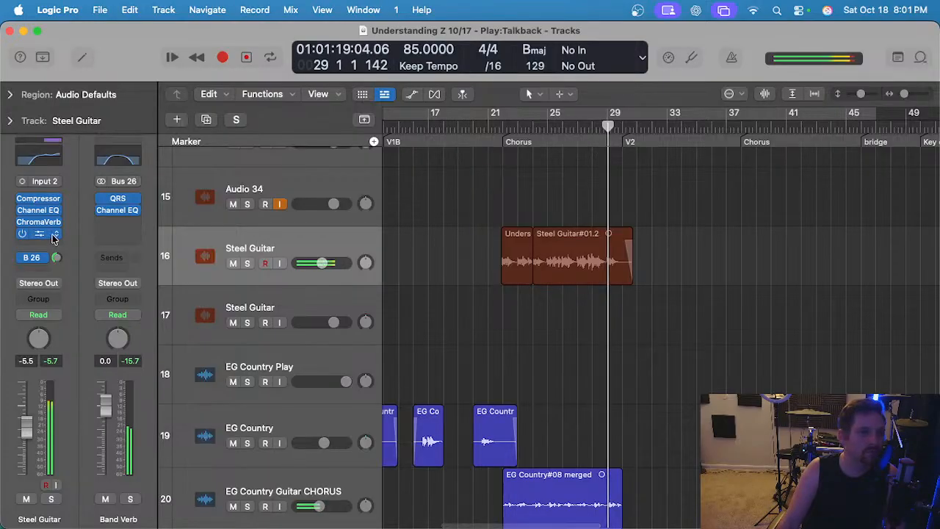
click(40, 233)
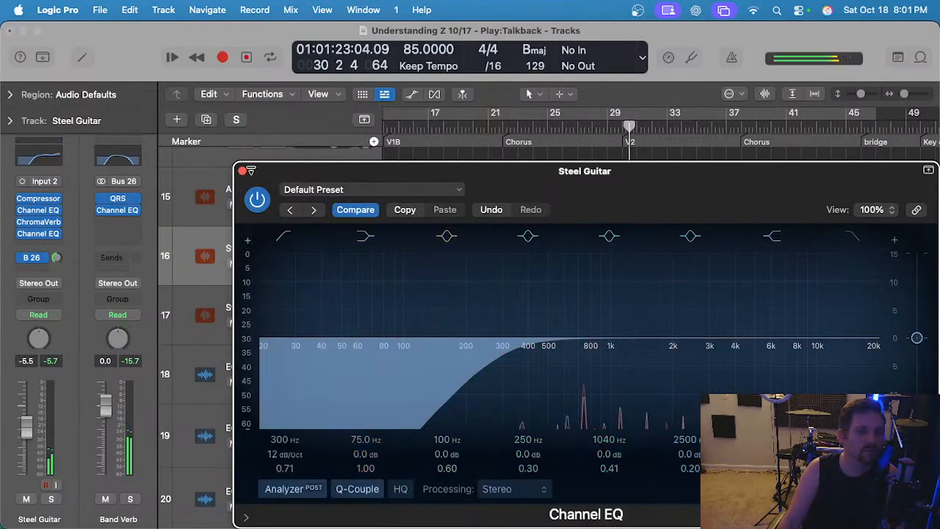
click(243, 170)
drag(348, 267, 319, 268)
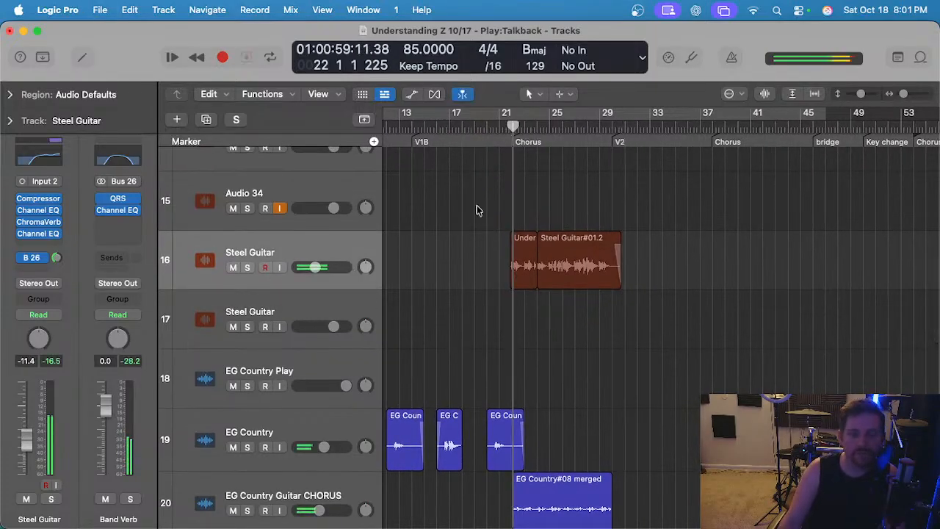
Solo the EG Country Guitar CHORUS track and lower its volume to -9.4 dB during playback.
scroll(458, 305, up, 3)
scroll(455, 313, down, 5)
click(318, 328)
key(s)
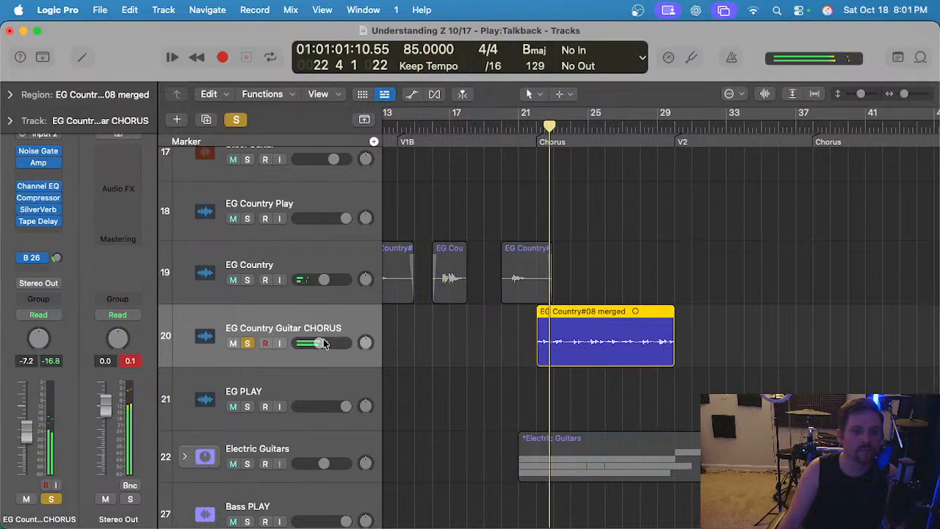
drag(324, 343, 321, 343)
scroll(512, 359, up, 2)
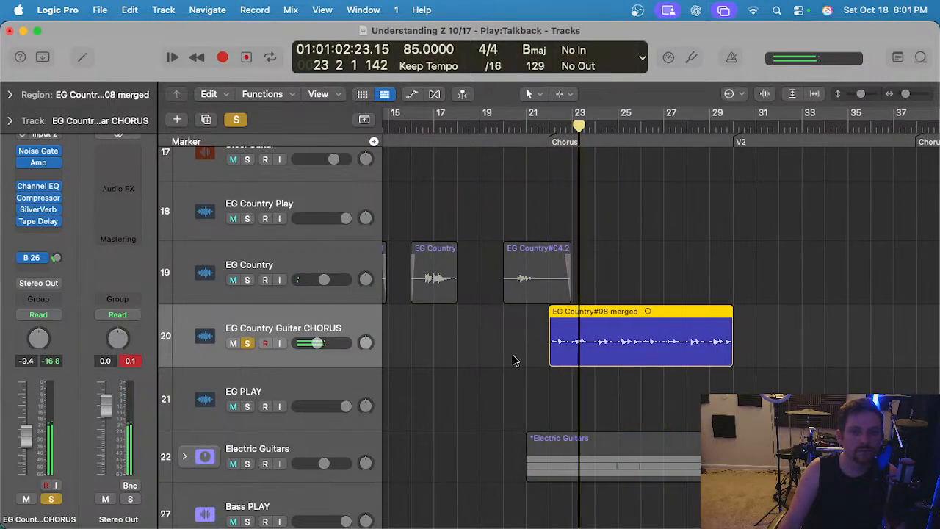
Open the EG Country Guitar CHORUS region in the Flex Pitch editor and select its notes around C4 to check their pitch.
double_click(605, 334)
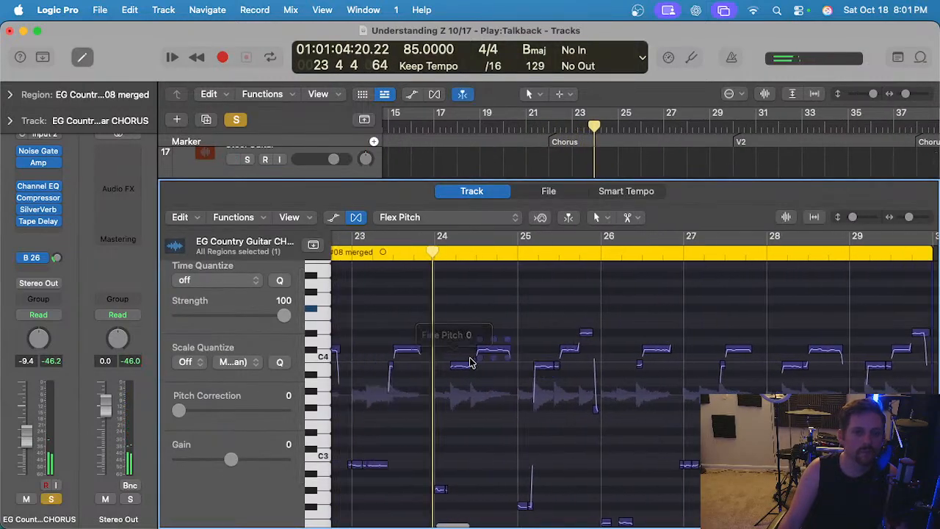
scroll(470, 362, left, 3)
drag(438, 331, 625, 389)
click(514, 323)
scroll(516, 324, left, 1)
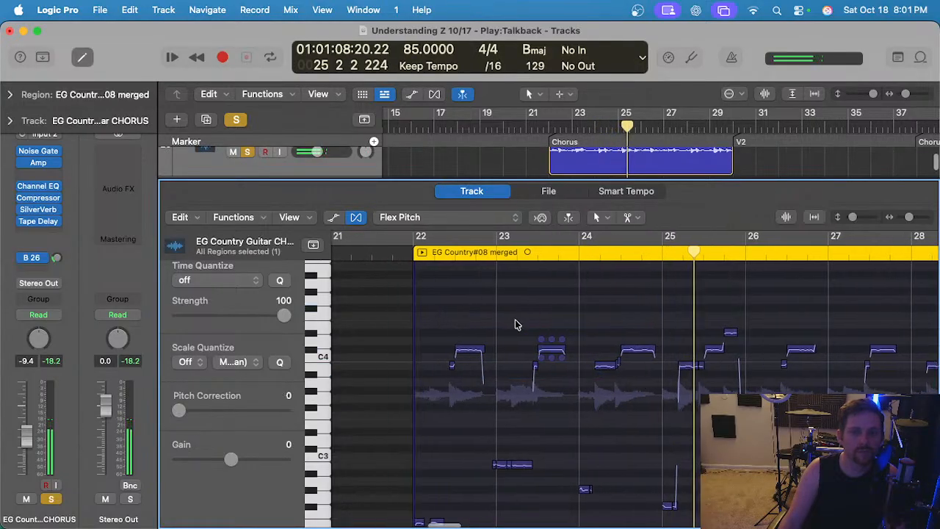
scroll(515, 324, down, 3)
drag(883, 320, 472, 396)
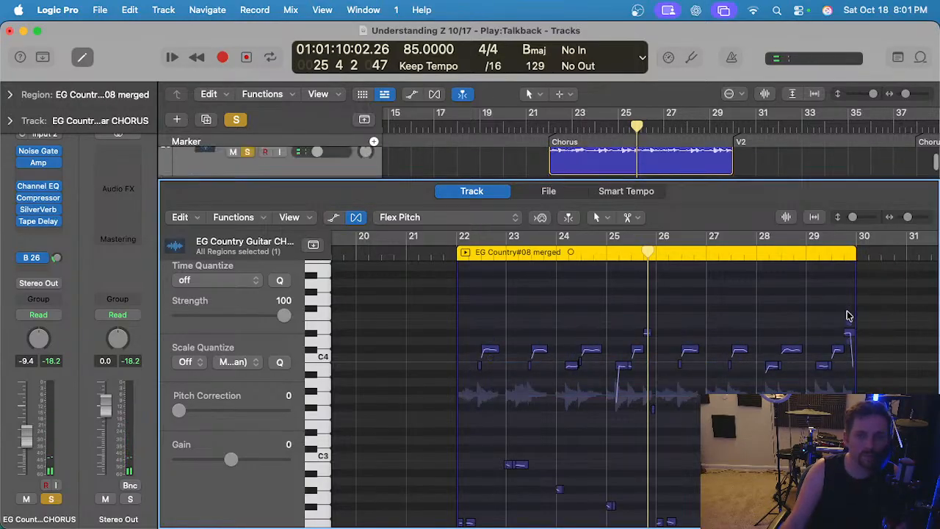
drag(848, 304, 474, 396)
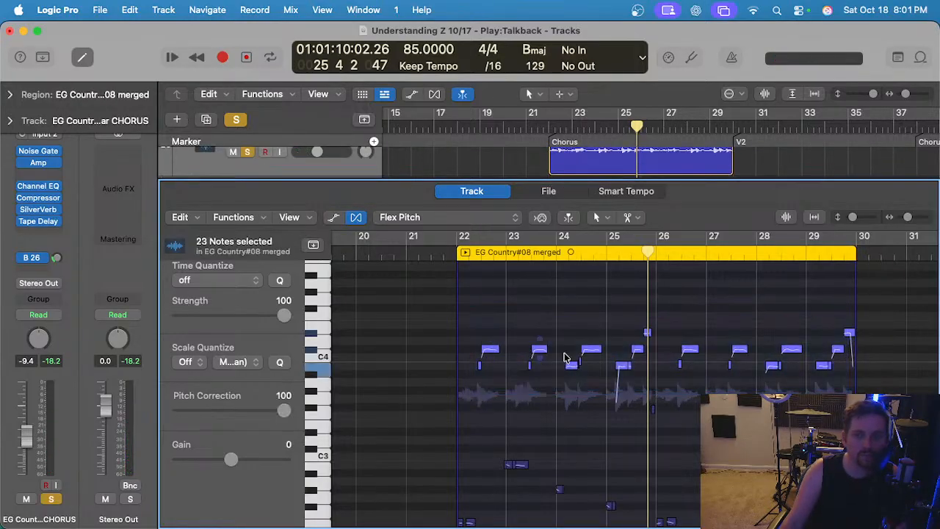
scroll(520, 397, up, 5)
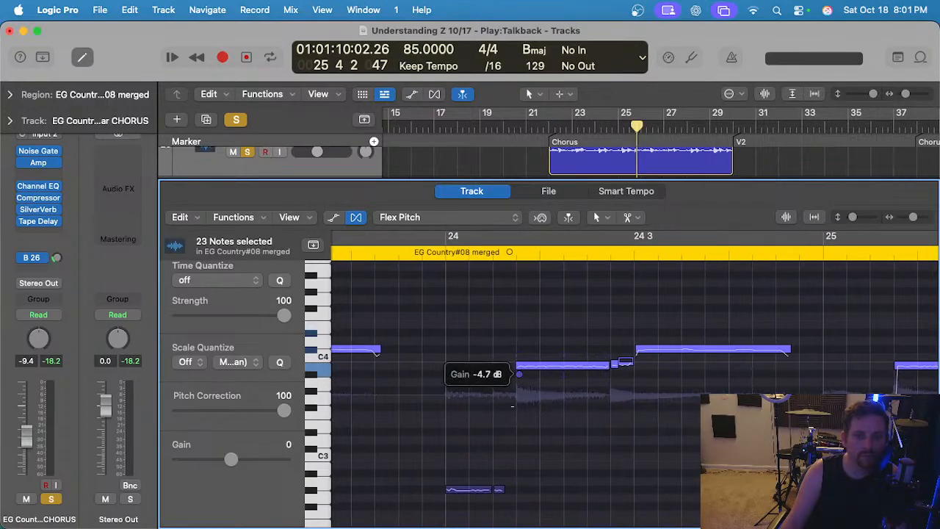
Leave the pitch editor with the country guitar unsoloed and replay the full mix from the chorus at bar 22.
key(e)
key(s)
click(549, 134)
key(space)
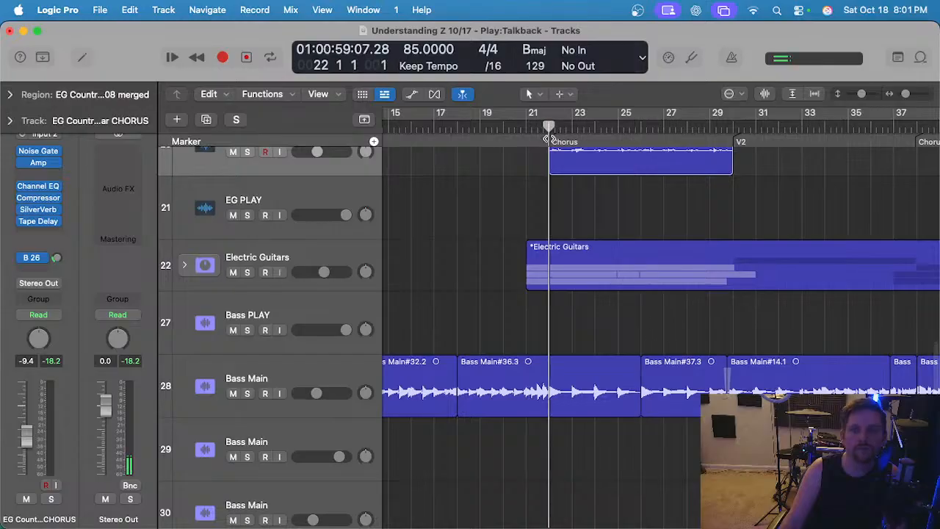
scroll(564, 248, up, 5)
scroll(564, 248, up, 1)
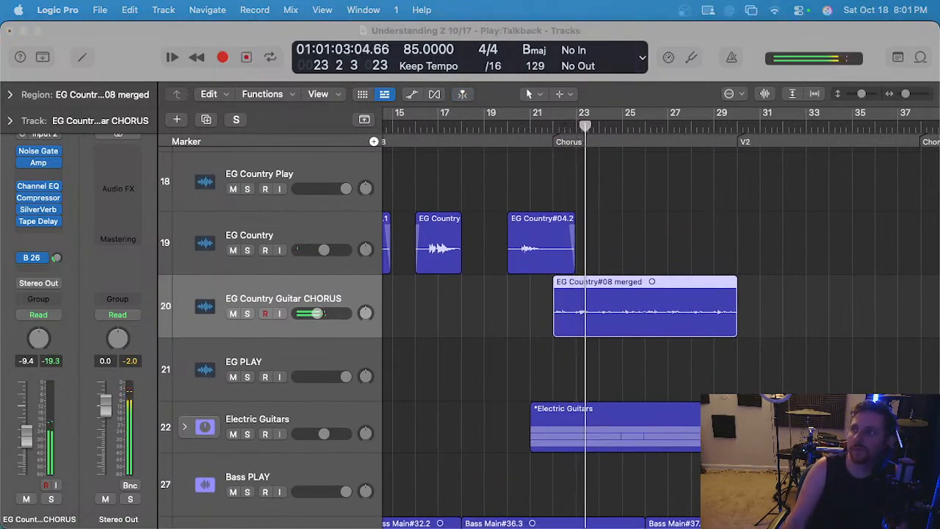
click(693, 228)
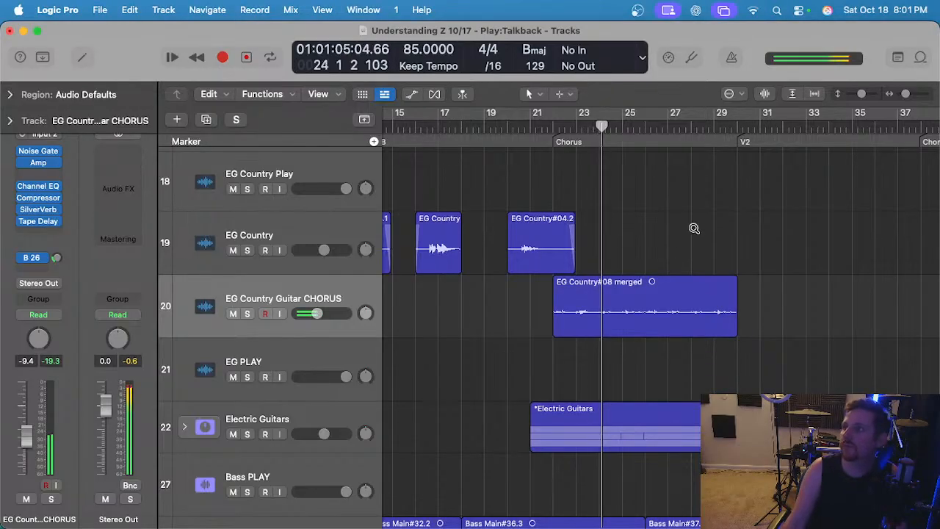
Set the volume of the Steel Guitar track holding the chorus regions to -11.0 dB during playback.
scroll(692, 228, down, 2)
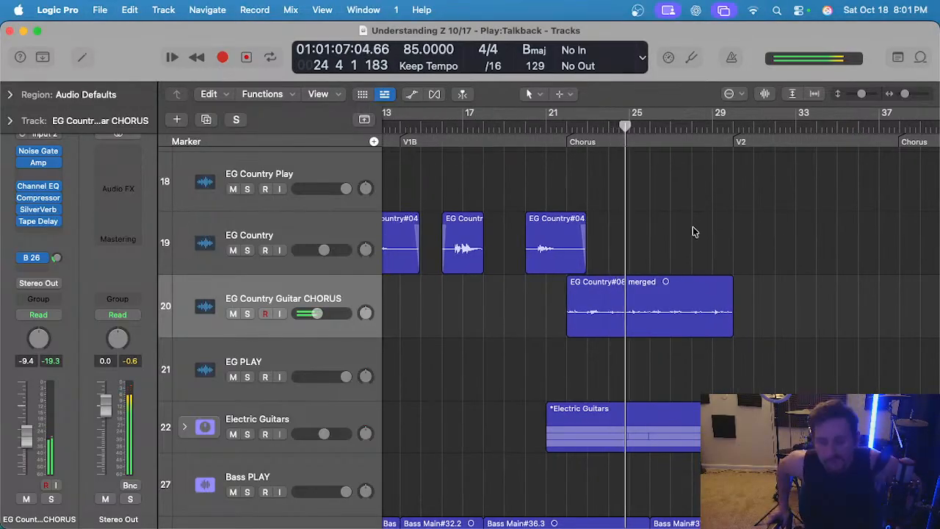
scroll(593, 243, left, 2)
scroll(595, 242, up, 3)
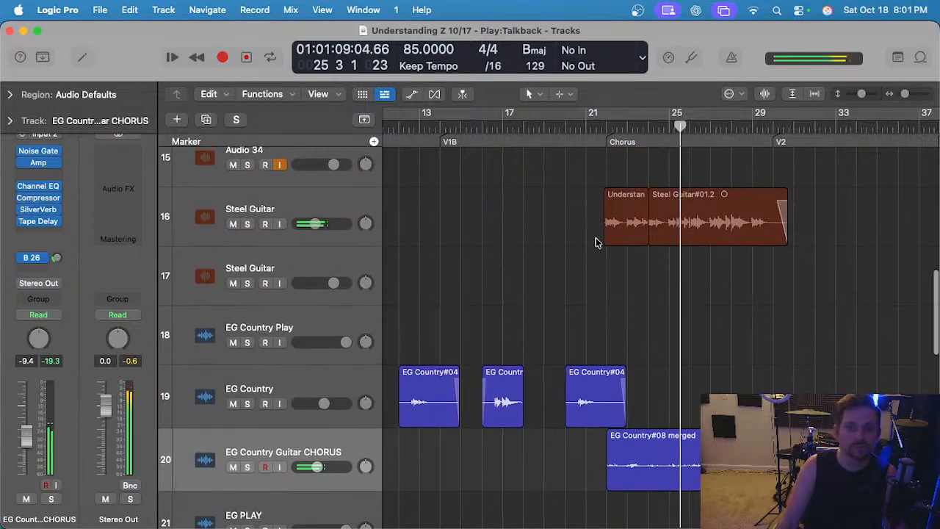
click(315, 223)
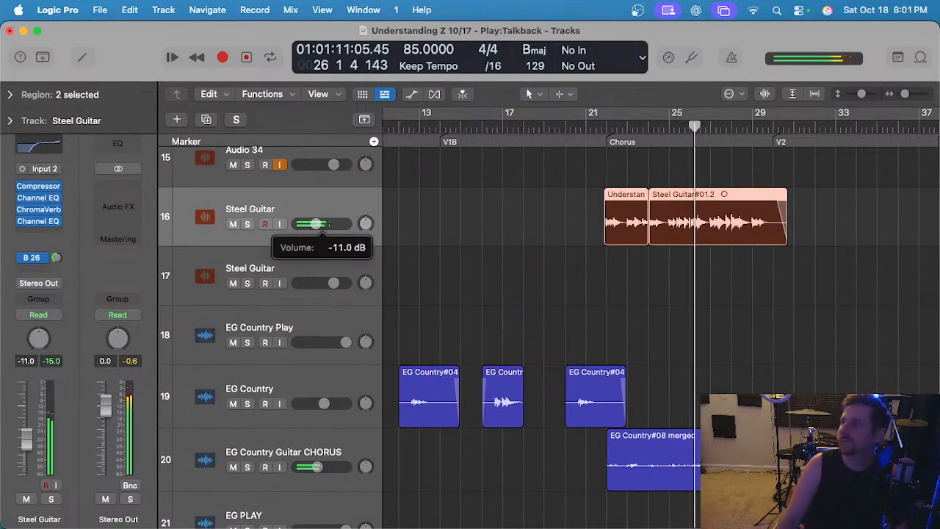
scroll(608, 301, down, 1)
click(610, 302)
Expand the Gary's Loops stack and examine its slide guitar, fiddle, dobro and banjo regions around the chorus and V2.
scroll(610, 302, down, 4)
scroll(546, 275, right, 2)
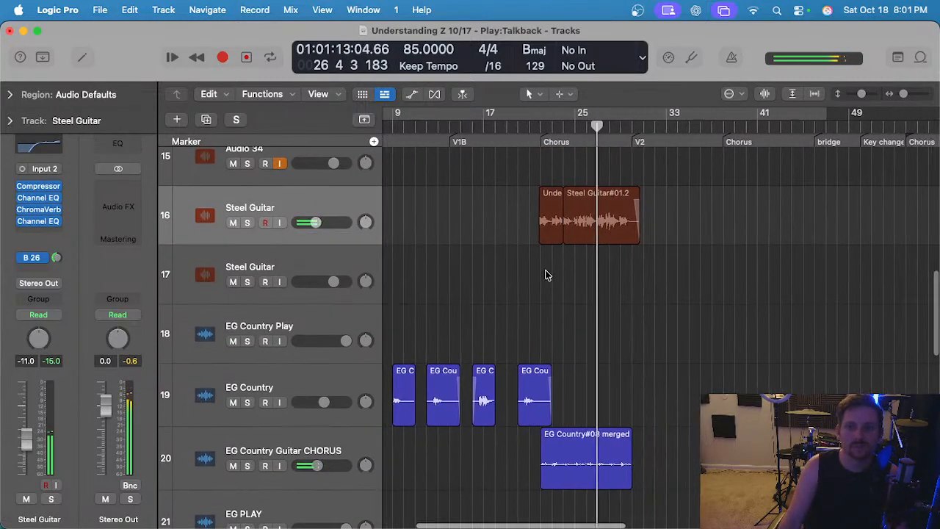
scroll(546, 275, down, 15)
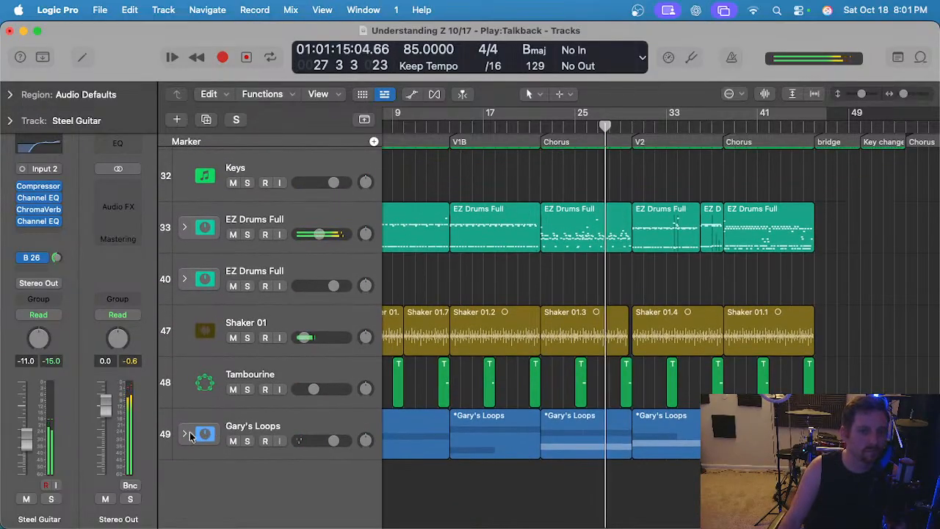
click(185, 434)
scroll(519, 329, down, 5)
scroll(518, 329, up, 3)
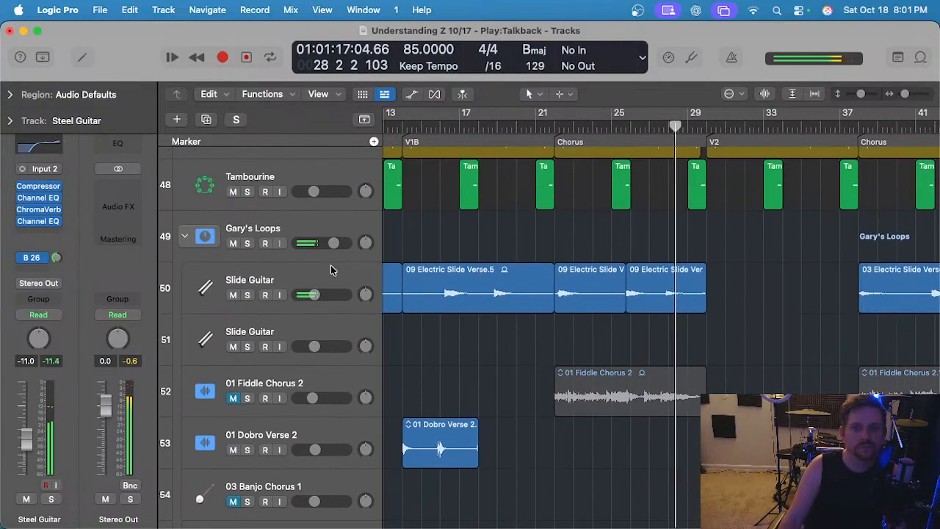
scroll(305, 279, left, 2)
scroll(298, 323, down, 3)
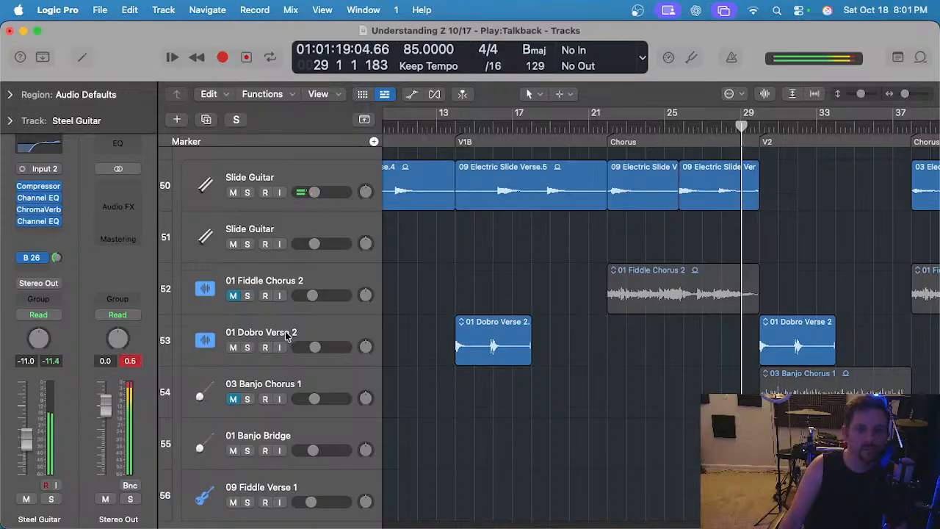
scroll(652, 348, down, 2)
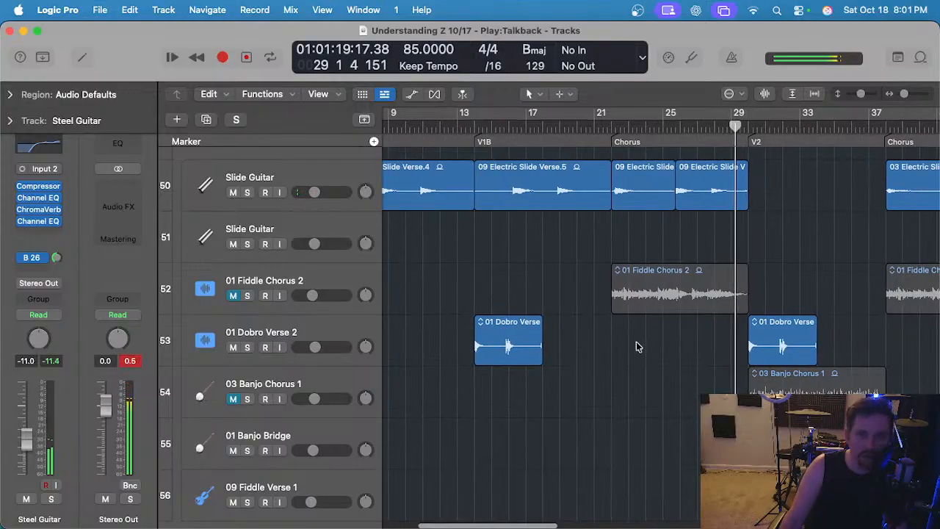
scroll(642, 338, right, 3)
scroll(645, 329, down, 3)
scroll(646, 329, right, 3)
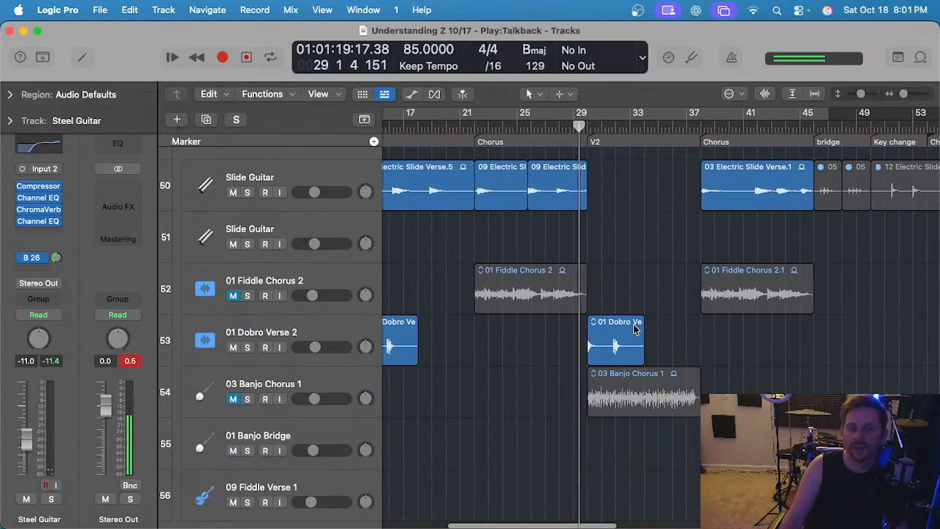
scroll(628, 314, up, 2)
scroll(629, 315, left, 1)
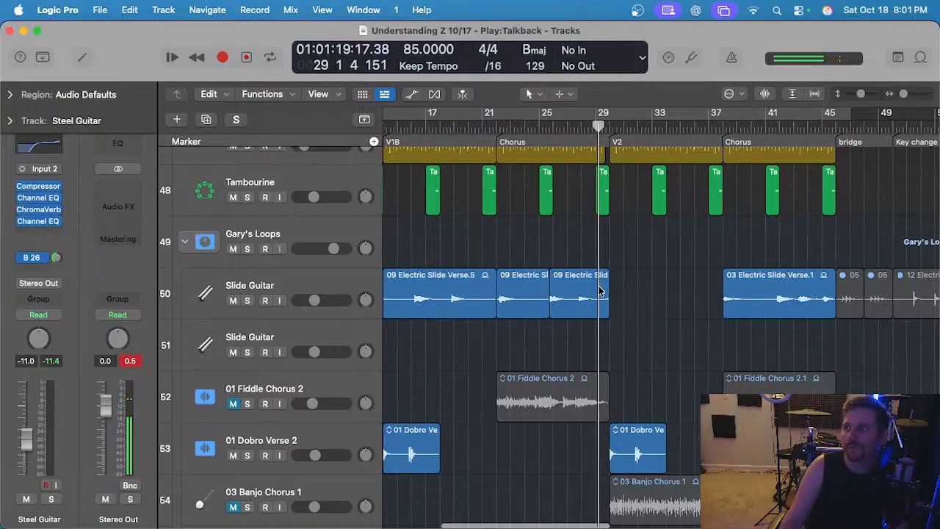
Check the keys, drums, percussion and loop tracks while V2 plays, and save the project.
scroll(541, 227, up, 5)
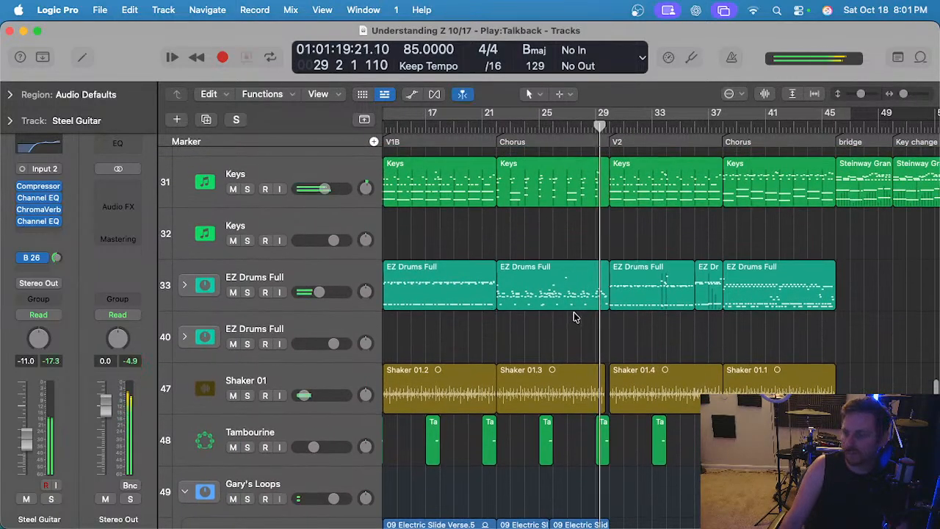
scroll(574, 316, up, 3)
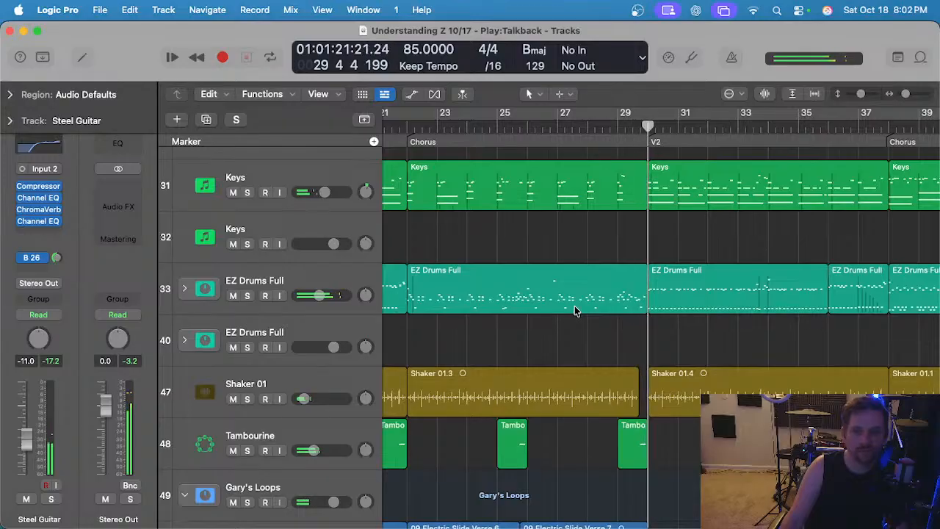
scroll(576, 305, down, 3)
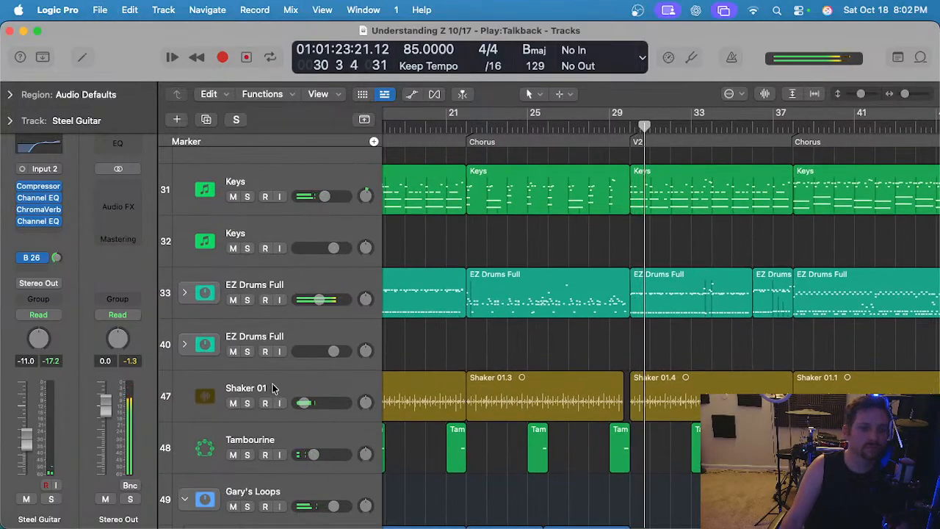
scroll(566, 343, down, 10)
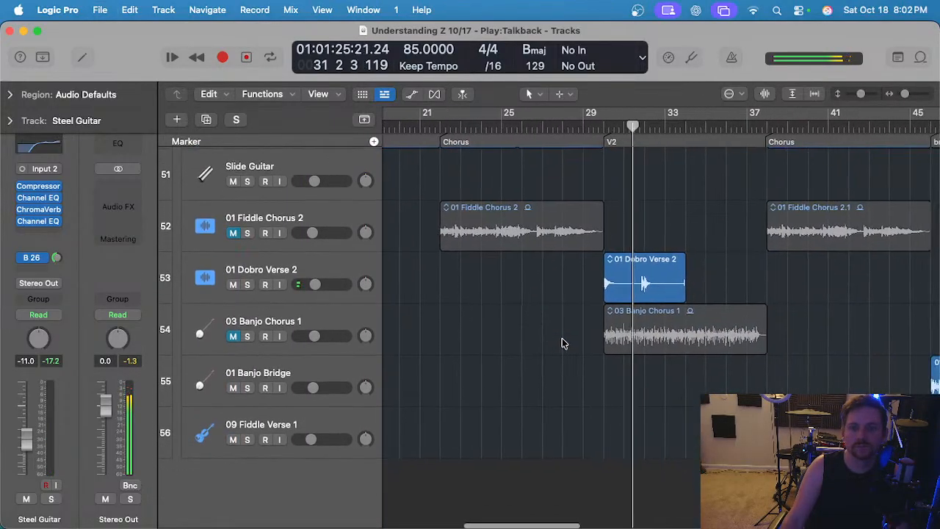
scroll(562, 341, up, 4)
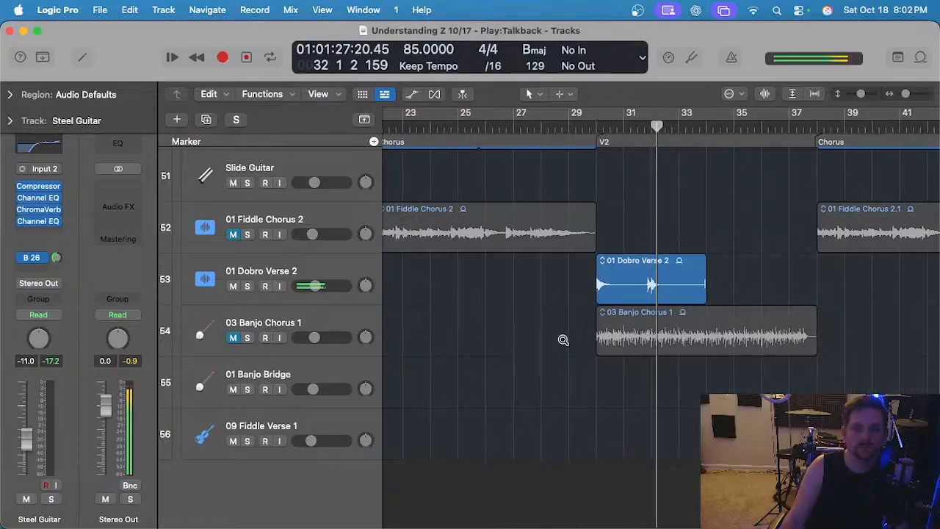
scroll(508, 323, down, 3)
key(super+s)
Return to the vocal tracks, replay the chorus from bar 22 and select its two BGVs stack regions.
scroll(508, 326, up, 20)
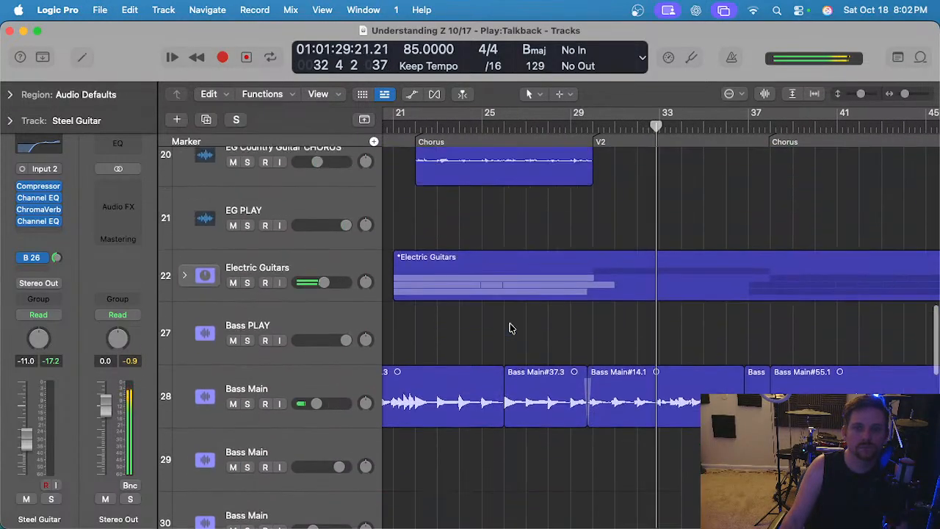
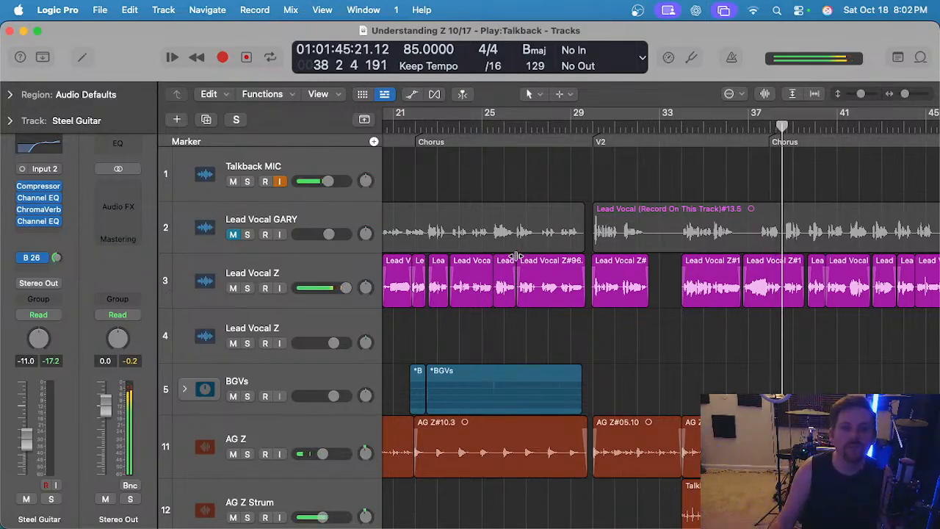
scroll(492, 301, up, 3)
scroll(504, 302, left, 4)
scroll(505, 300, up, 4)
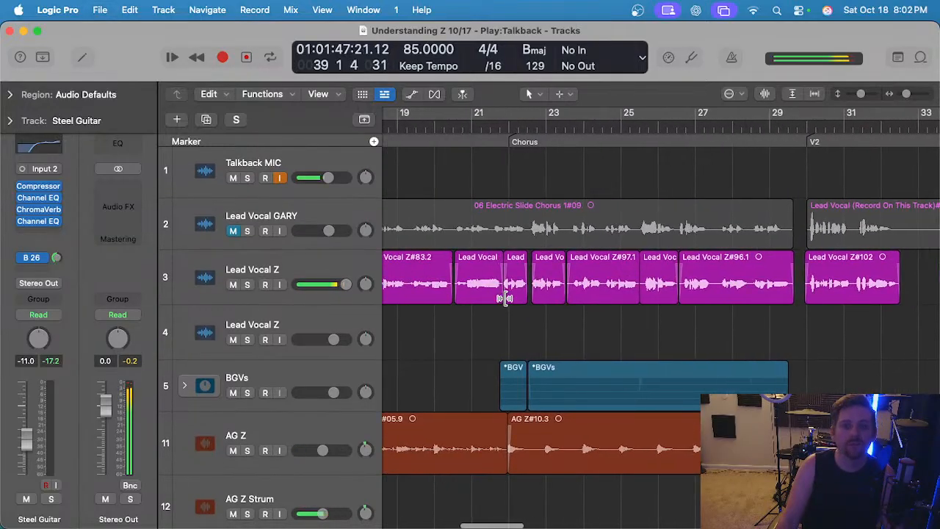
scroll(567, 344, up, 1)
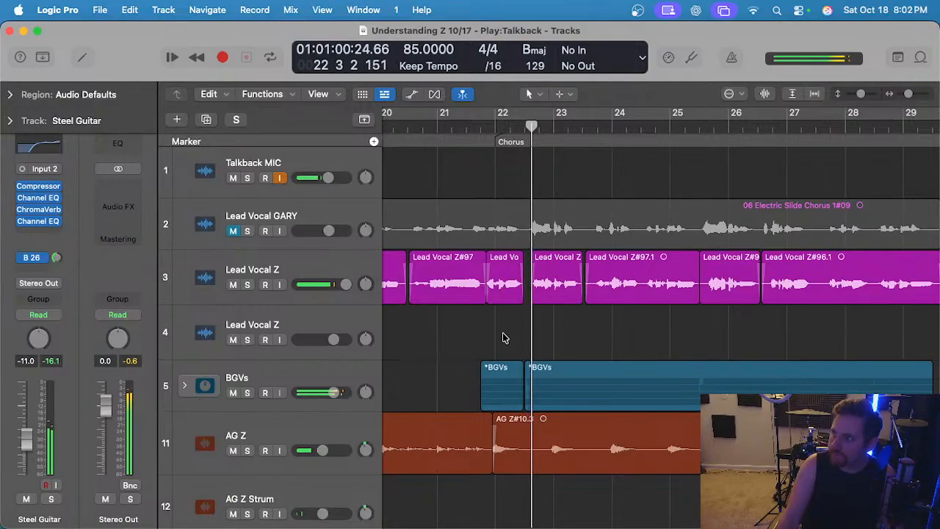
scroll(503, 333, down, 1)
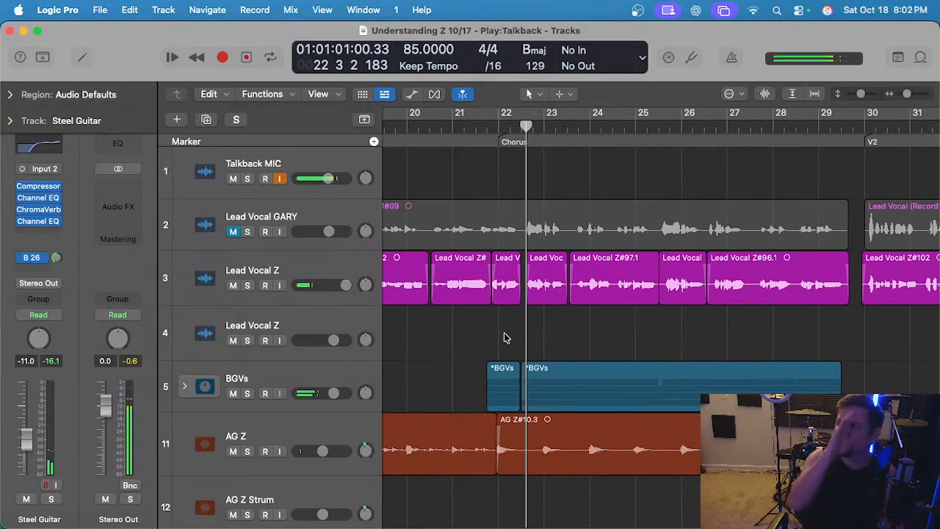
drag(552, 358, 552, 359)
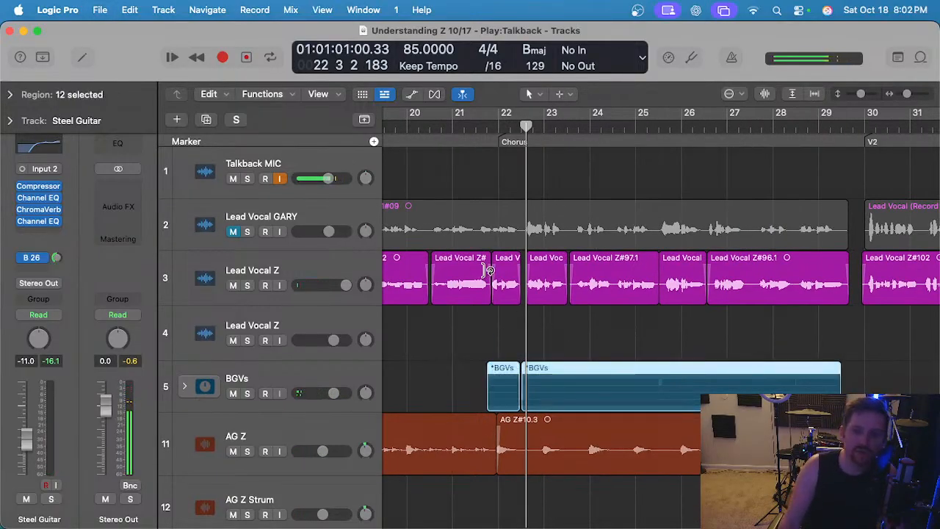
Replay the BGVs regions at the first chorus, select the BGVs track and listen to its regions in the chorus from bar 38.
scroll(489, 268, up, 2)
click(484, 127)
scroll(512, 358, down, 2)
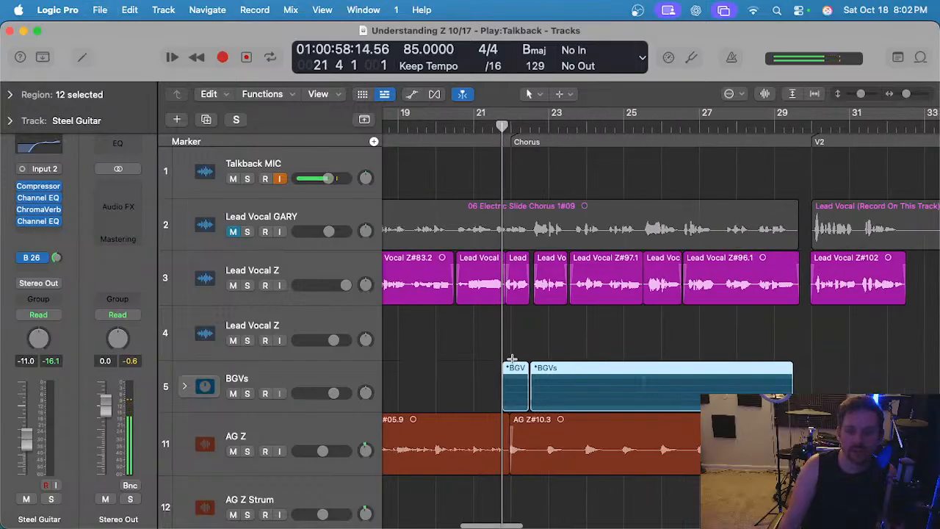
scroll(511, 362, right, 10)
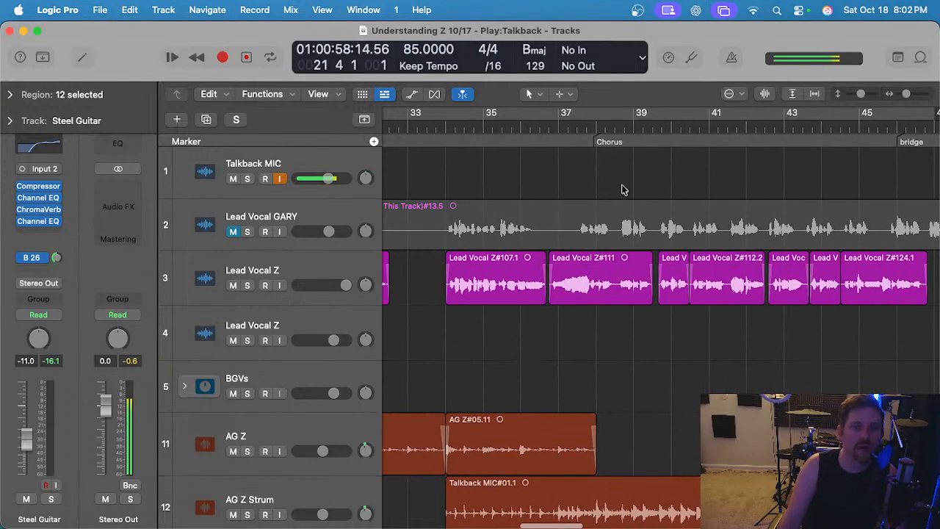
click(327, 374)
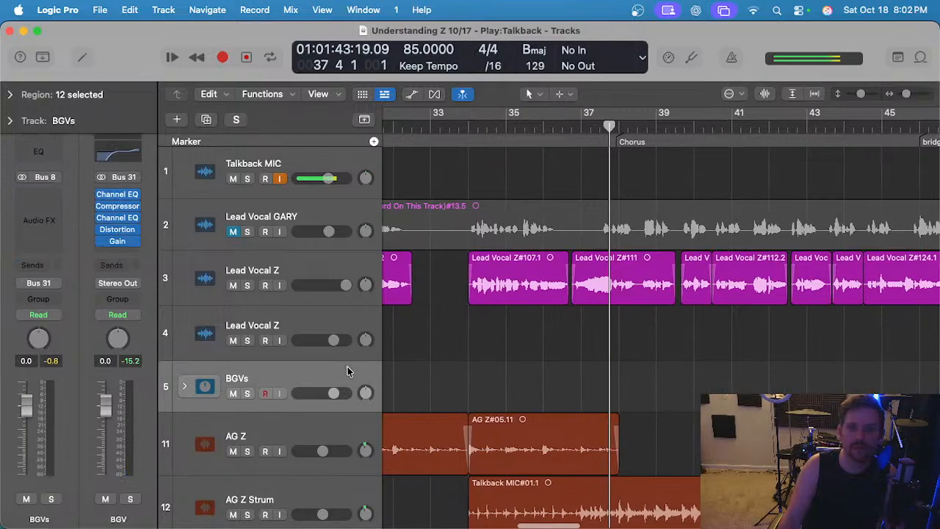
scroll(539, 361, down, 2)
scroll(539, 361, up, 2)
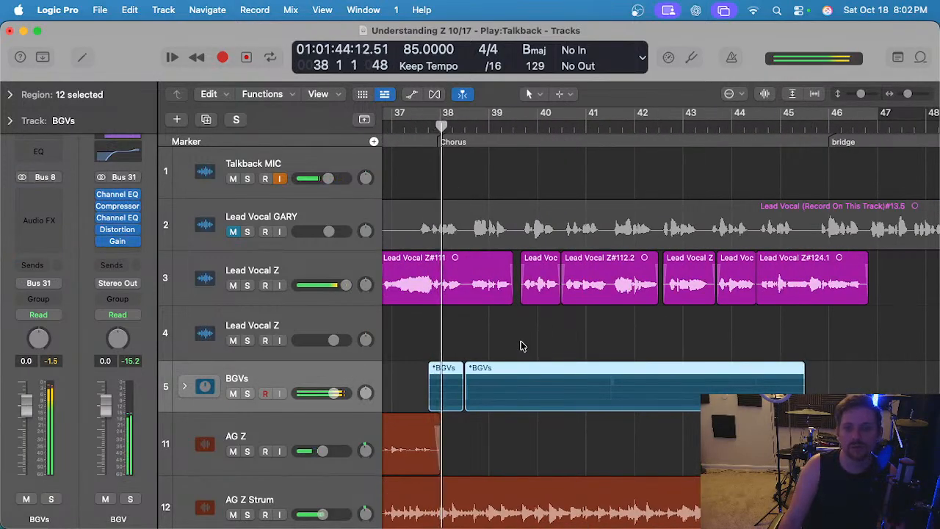
scroll(521, 346, down, 1)
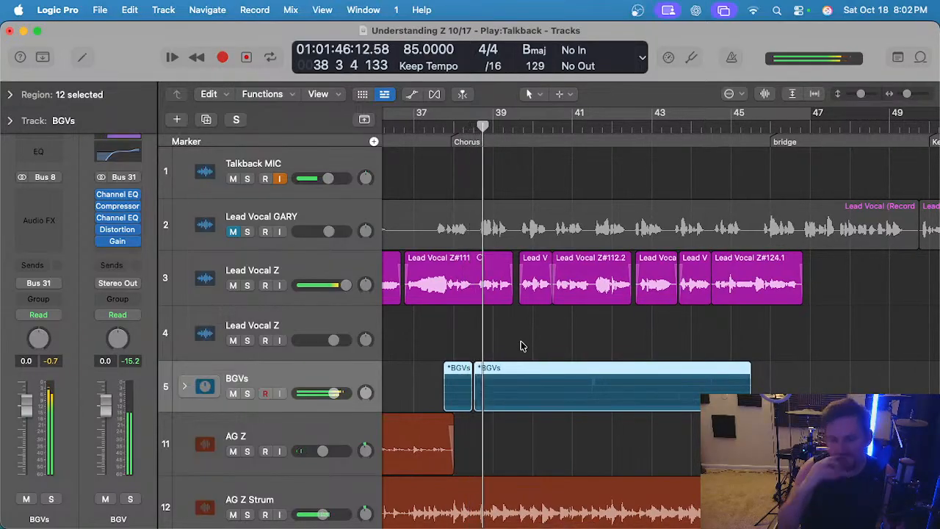
scroll(521, 346, up, 2)
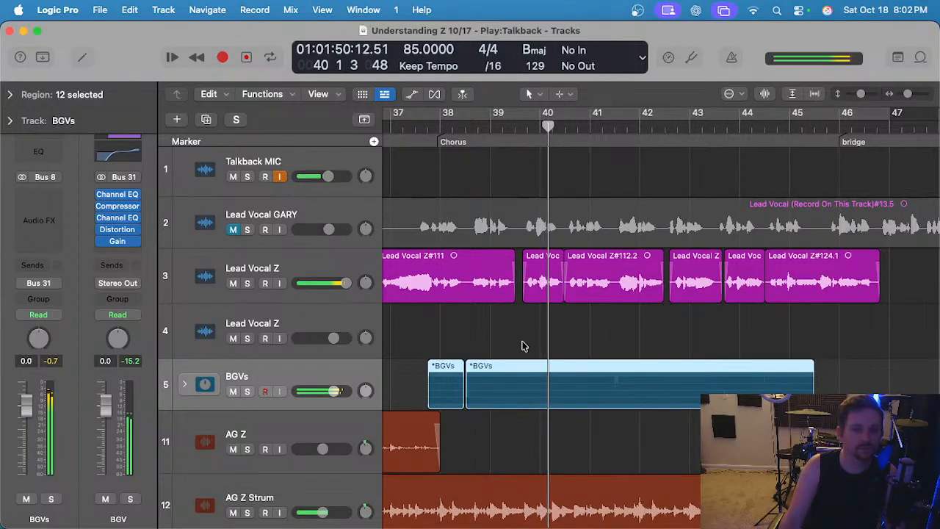
scroll(523, 346, down, 2)
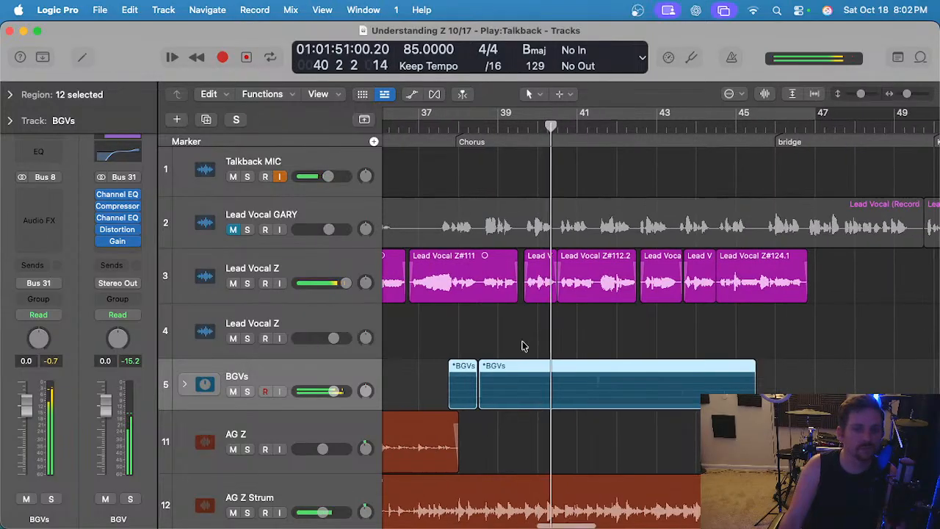
Set the Gain plug-in on the BGV channel to +2.8 dB and close its window.
click(117, 240)
drag(338, 317, 350, 310)
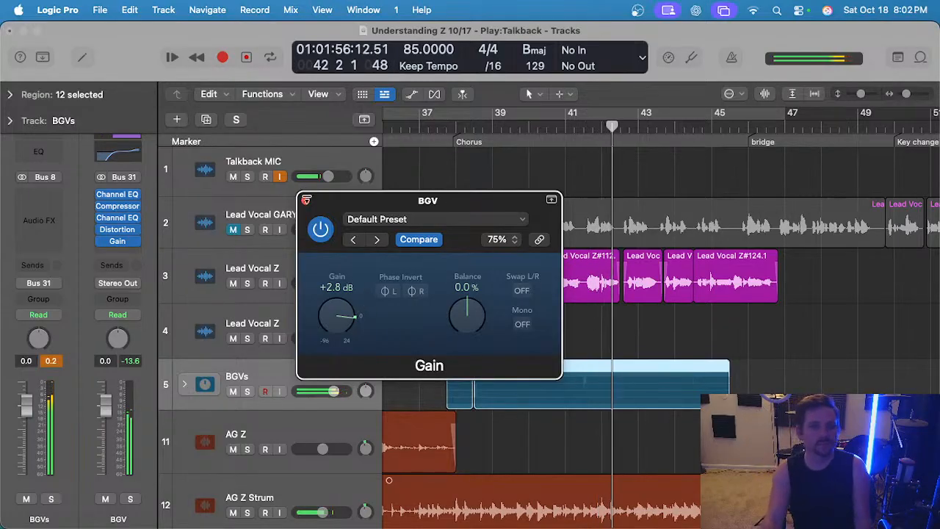
click(305, 200)
Expand the BGVs stack and replay its High and Med parts between bars 41 and 43.
scroll(580, 213, up, 2)
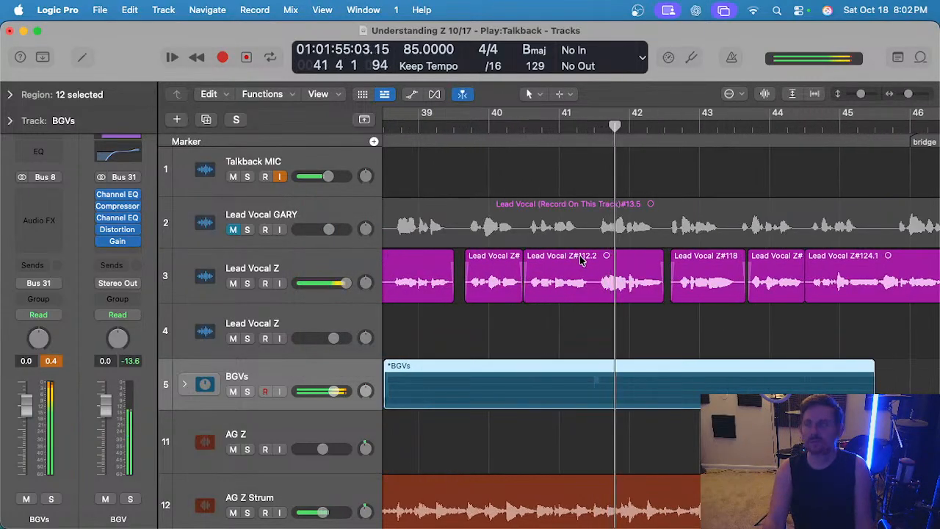
click(185, 383)
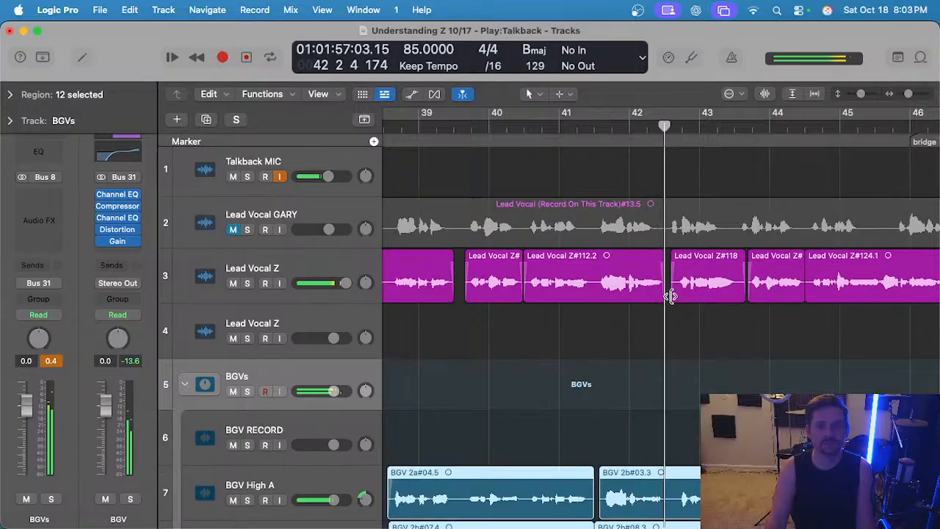
scroll(656, 278, down, 3)
click(592, 132)
scroll(634, 257, down, 1)
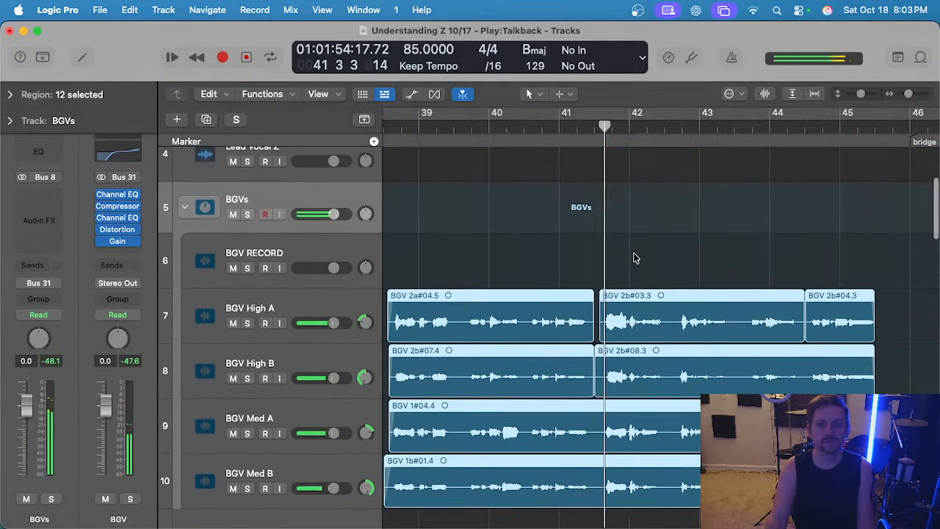
scroll(635, 257, down, 1)
scroll(635, 257, up, 2)
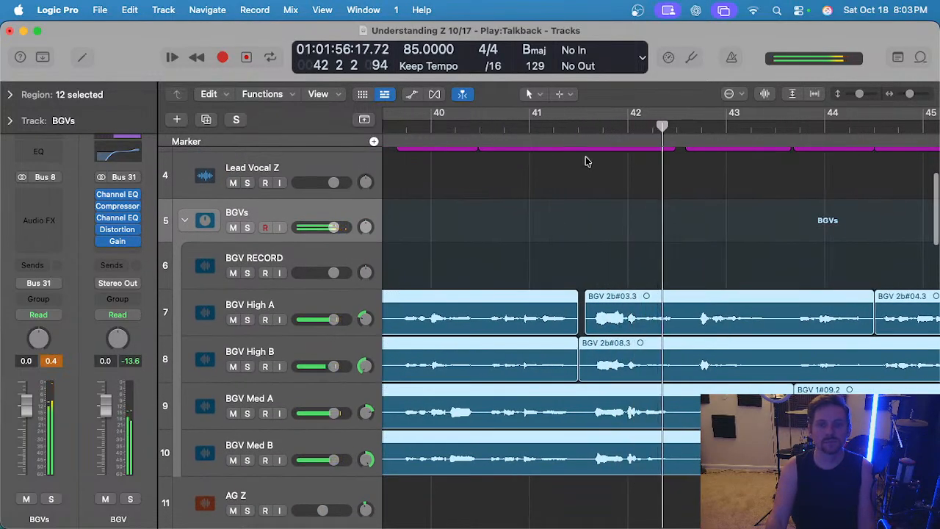
scroll(607, 259, down, 2)
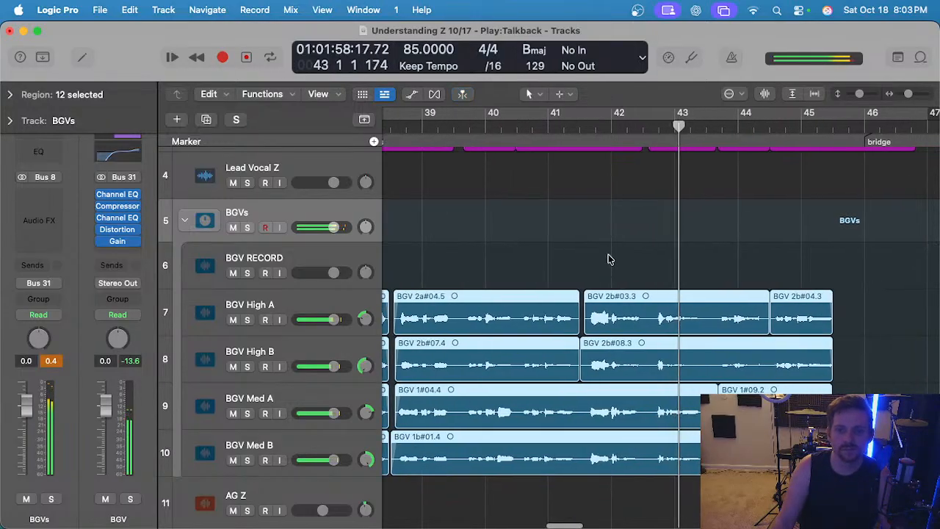
click(574, 130)
scroll(610, 296, up, 2)
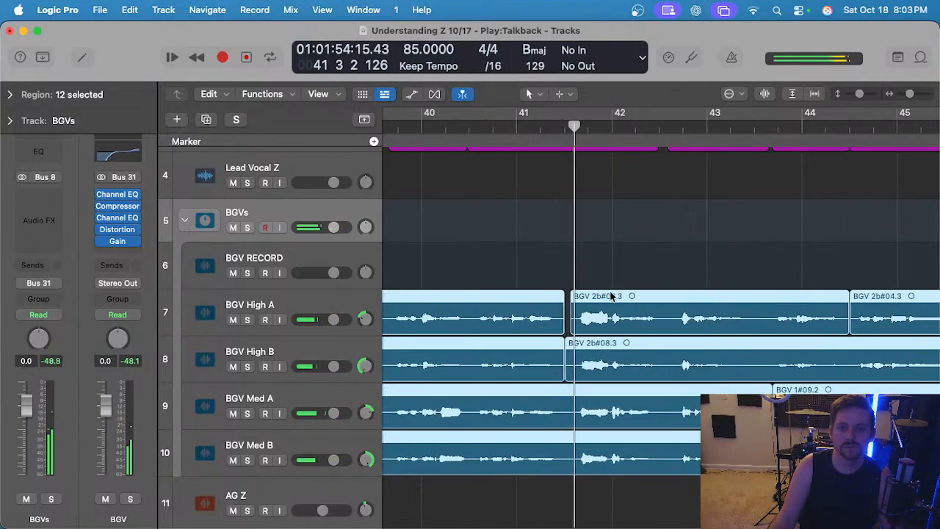
Place the playhead at the start of region BGV 2b#03.3 and open the BGV High A track in the Flex Pitch editor.
click(602, 245)
click(604, 294)
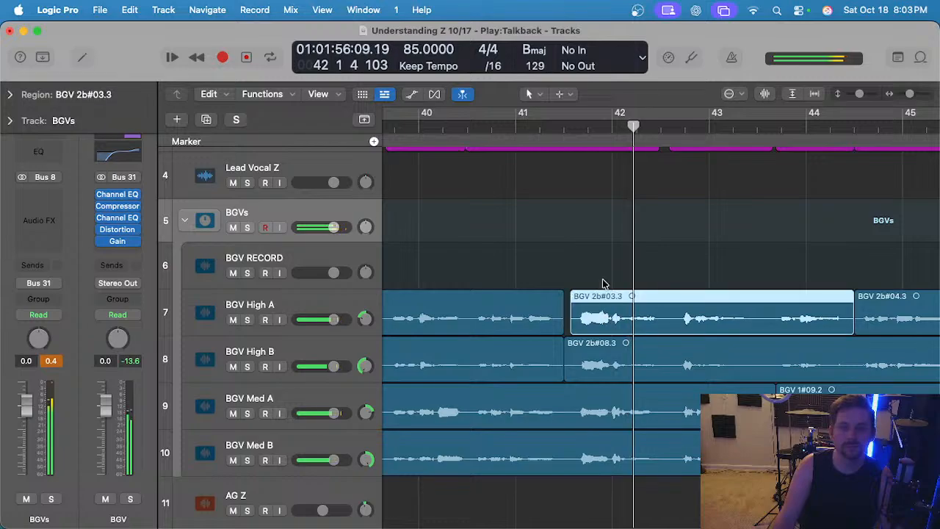
key(space)
click(572, 132)
key(e)
key(e)
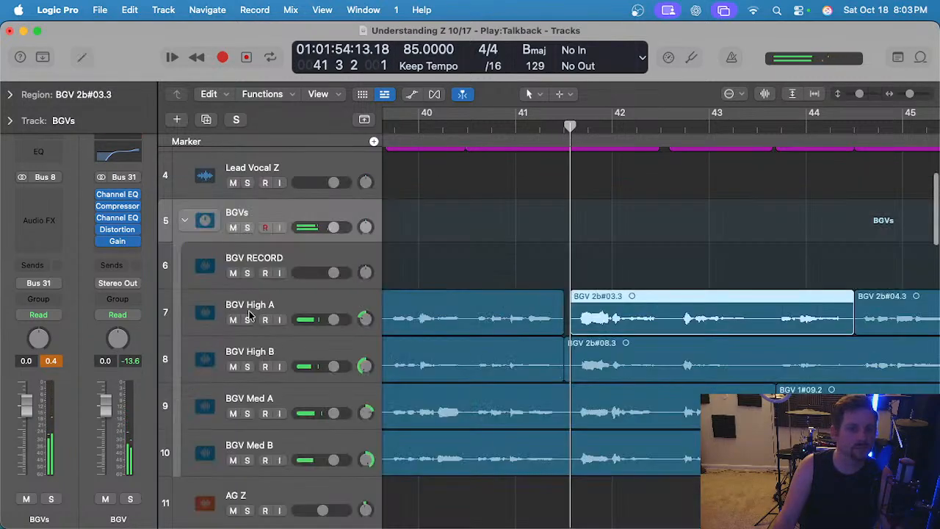
click(299, 305)
key(e)
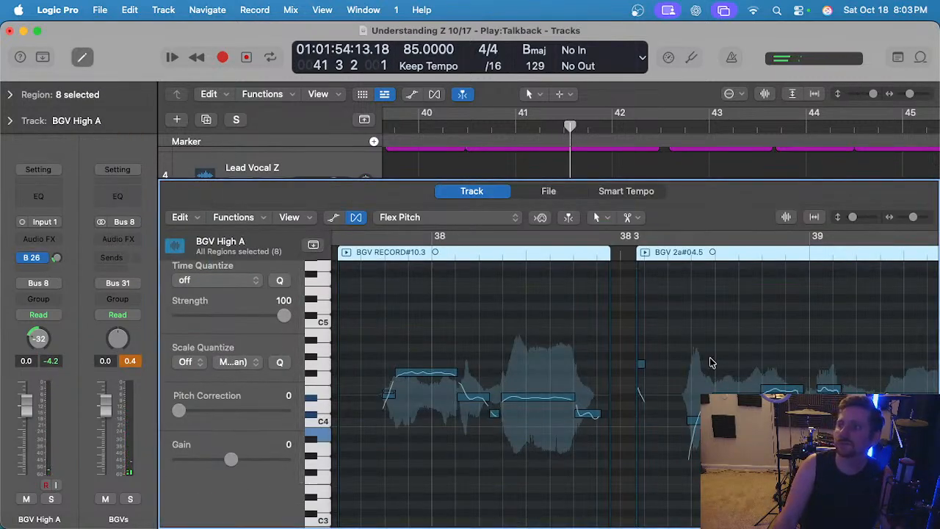
Play BGV High A soloed from the start of region BGV 2b#03.3, then remove the solo and close the editor.
key(e)
key(e)
key(s)
key(space)
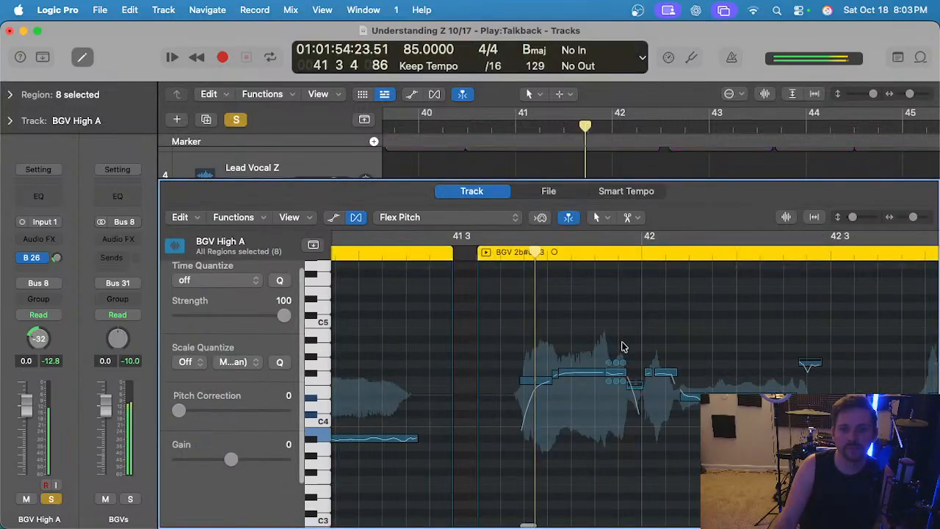
key(e)
key(s)
Solo the Talkback MIC, upper Lead Vocal Z and BGV High A tracks and compare the two vocals during playback from bar 41.
scroll(516, 277, up, 5)
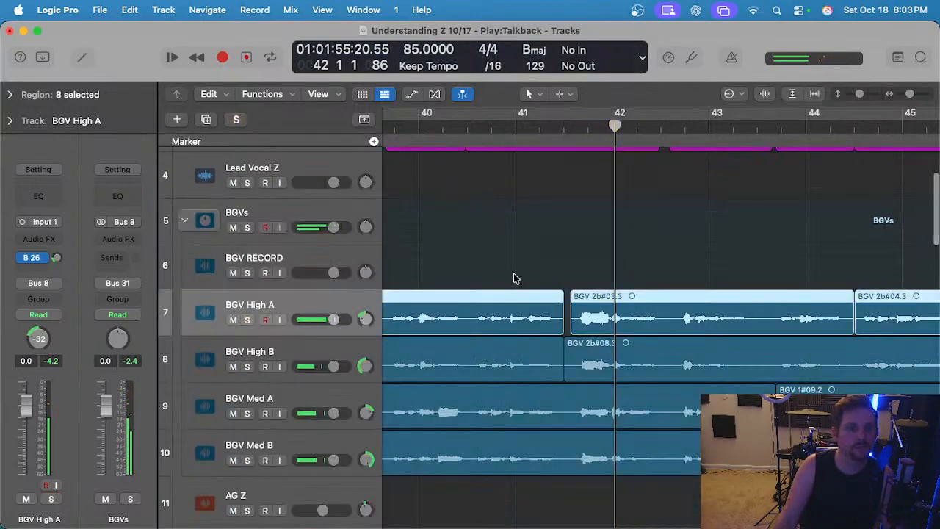
key(s)
scroll(272, 221, up, 2)
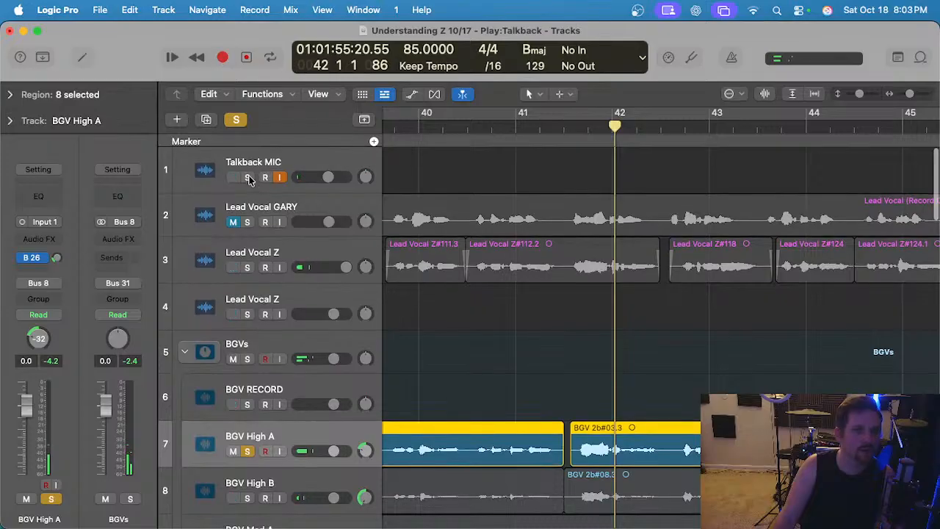
click(248, 267)
click(519, 128)
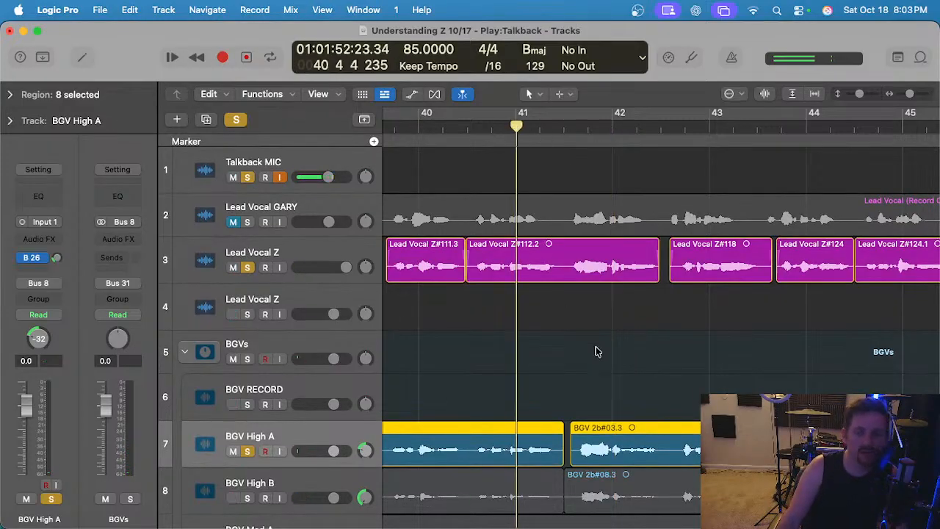
key(space)
scroll(608, 348, down, 5)
scroll(615, 344, up, 3)
scroll(587, 330, up, 2)
scroll(583, 334, up, 2)
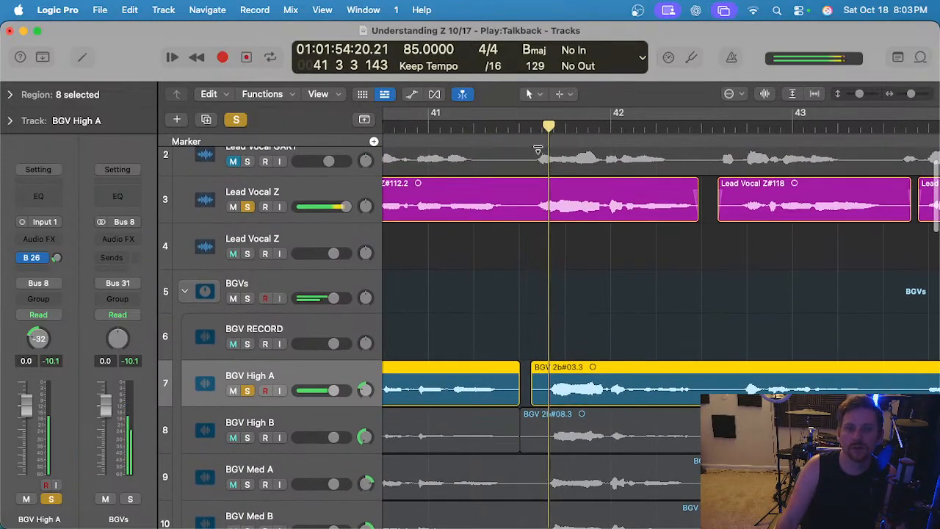
Reopen BGV High A in the Flex Pitch editor and move the starts of the first three notes in BGV 2b#03.3 earlier.
click(535, 129)
double_click(573, 387)
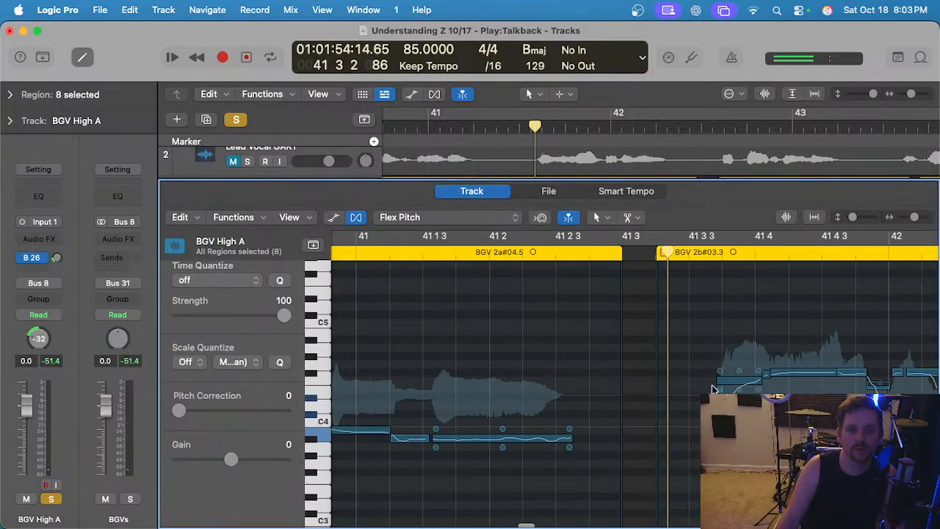
drag(722, 381, 670, 381)
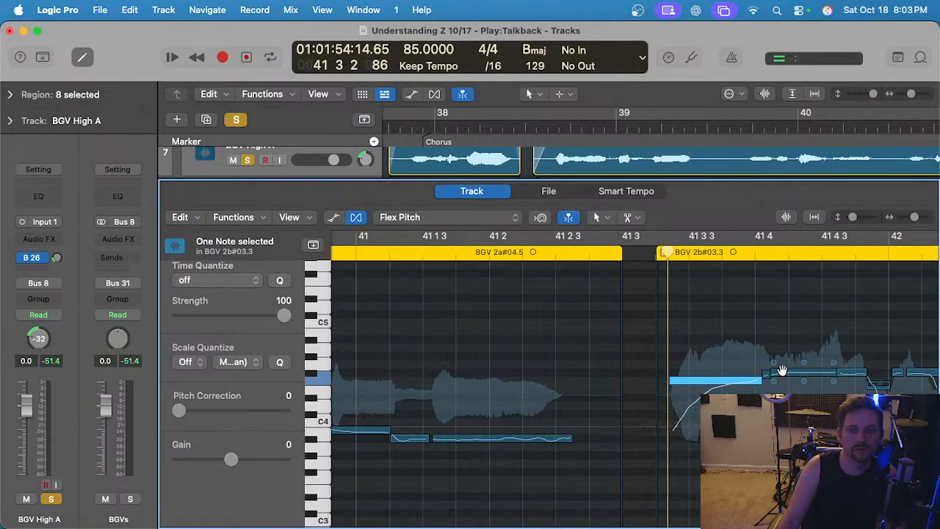
drag(764, 374, 707, 378)
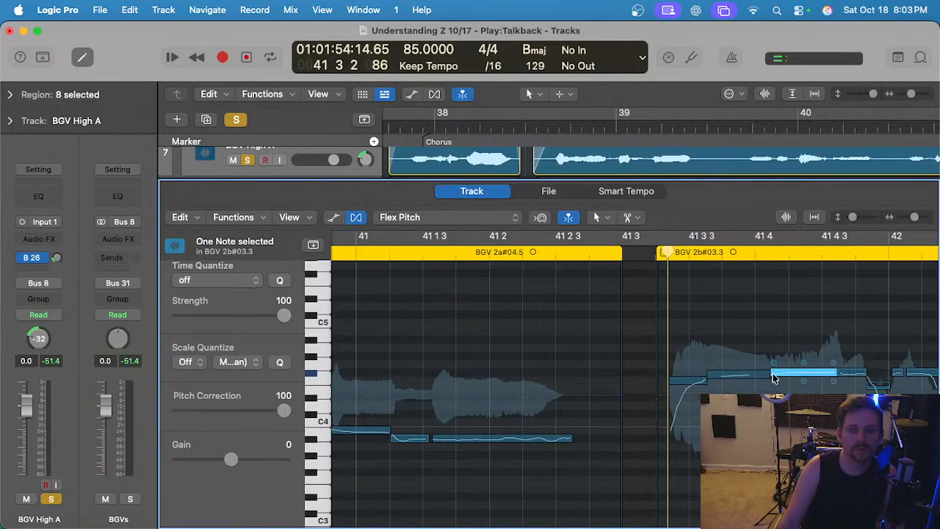
drag(729, 373, 727, 372)
Audition the retimed phrase, move the first note's start in BGV 2b#03.3 slightly later, and replay from bar 41 3.
key(space)
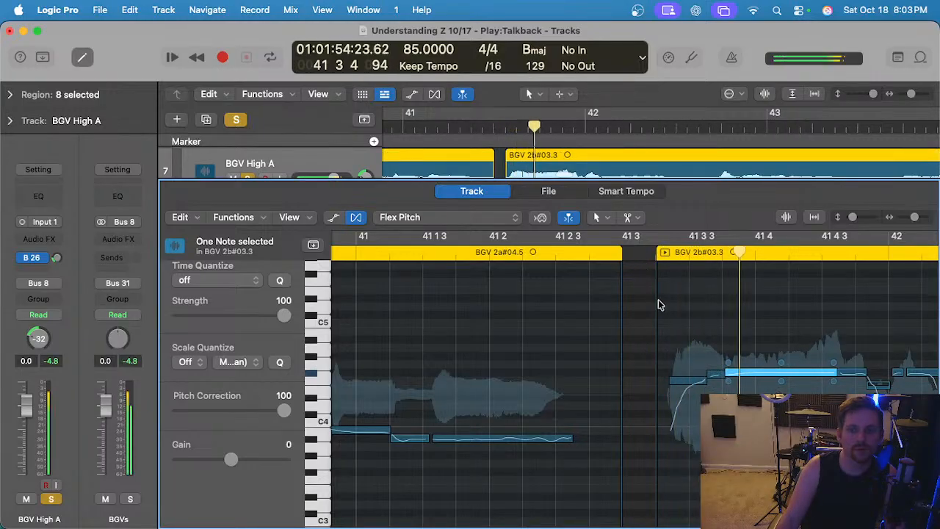
drag(671, 383, 683, 381)
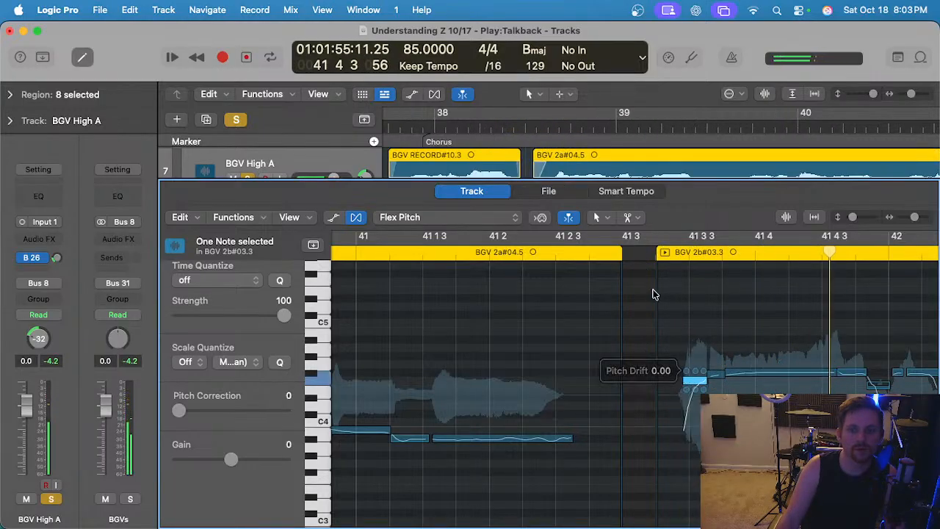
click(636, 254)
key(space)
scroll(782, 338, right, 1)
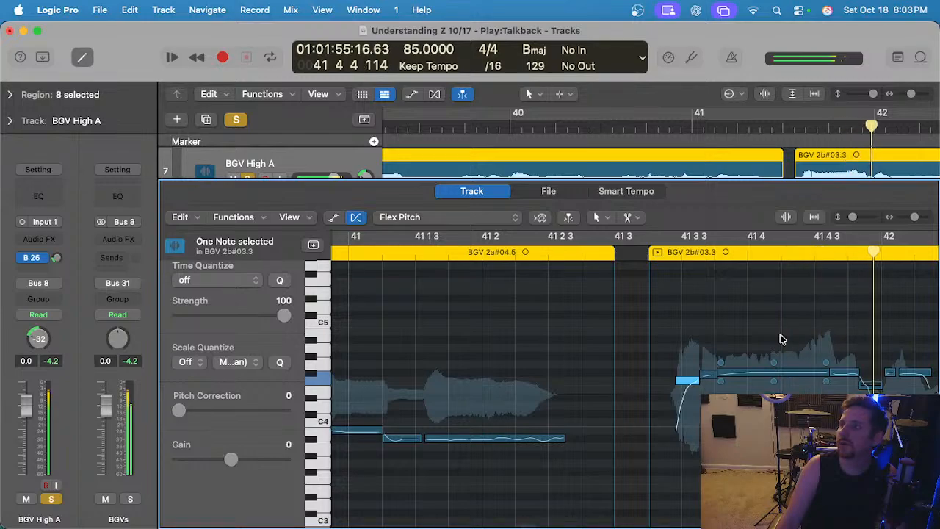
key(space)
Extend the short note at bar 42 slightly earlier in BGV 2b#03.3 and replay the phrase from just before the region.
scroll(812, 377, right, 3)
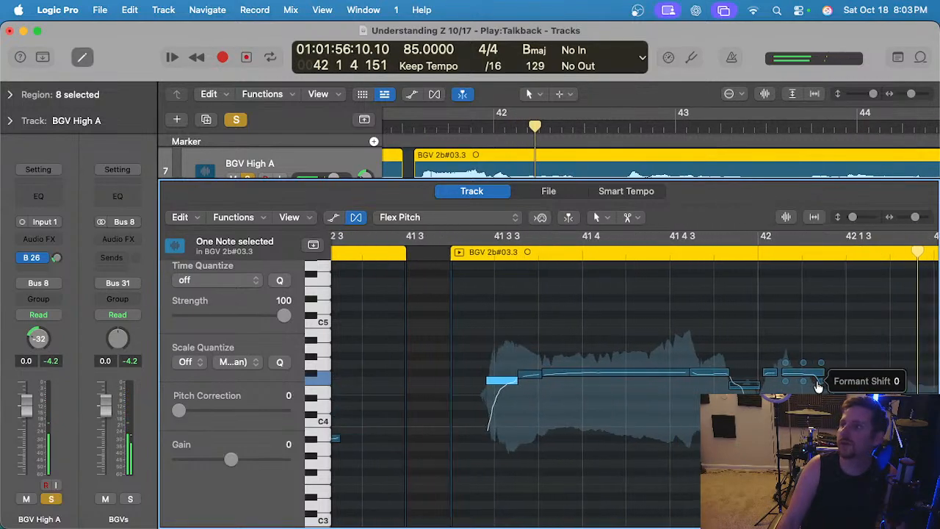
scroll(818, 386, down, 1)
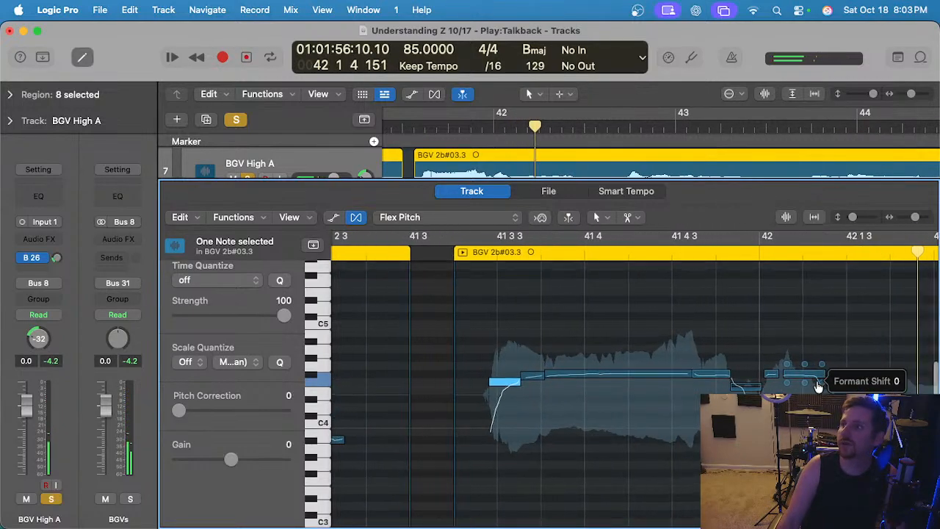
click(765, 373)
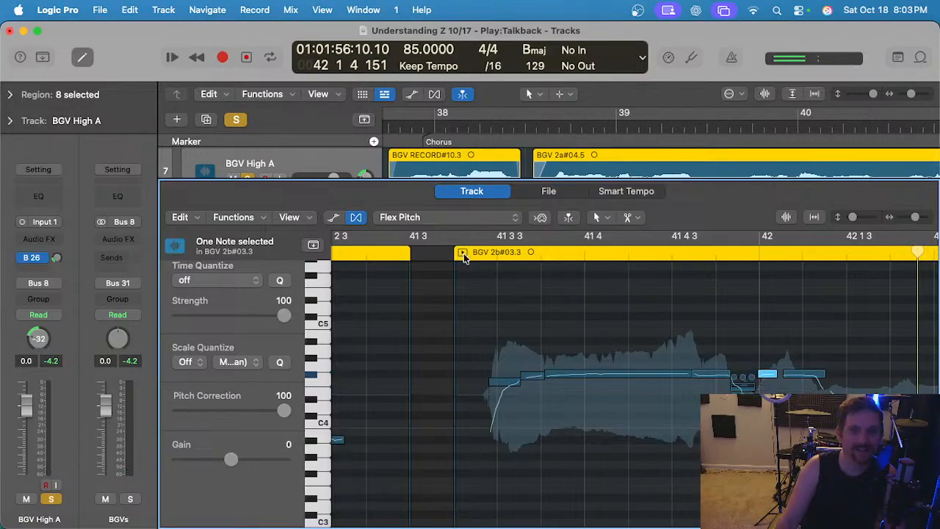
click(463, 253)
key(space)
scroll(478, 261, down, 2)
click(446, 249)
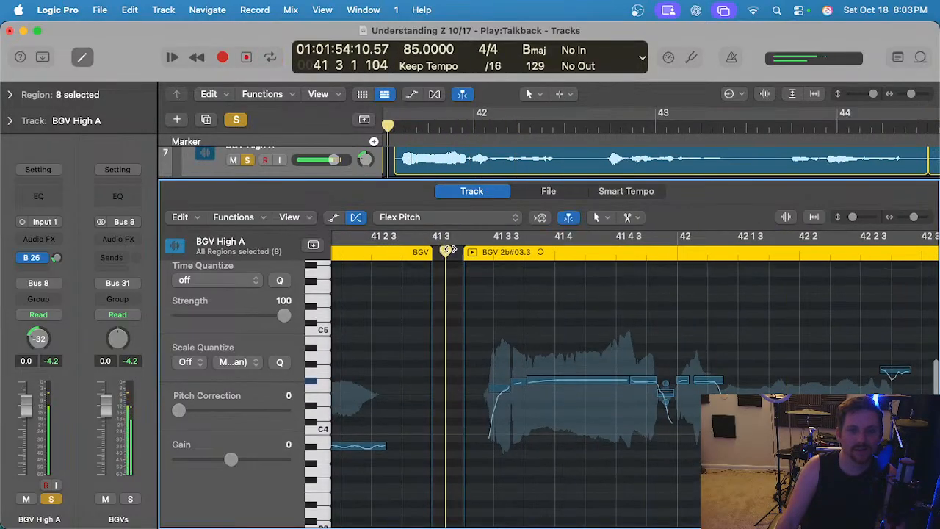
key(space)
scroll(550, 336, right, 2)
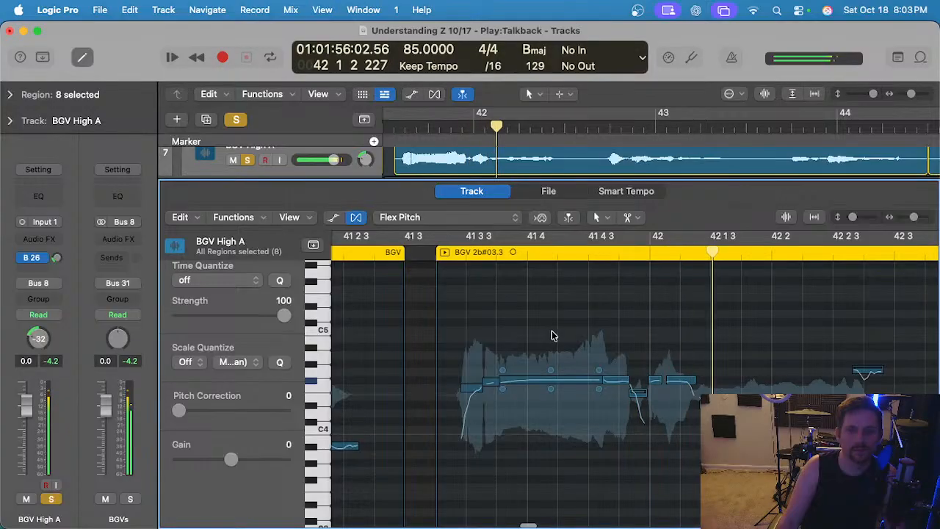
key(space)
Close the Flex Pitch editor and compare BGV High A's waveform timing with the other BGV parts around bar 42.
key(e)
scroll(507, 317, up, 3)
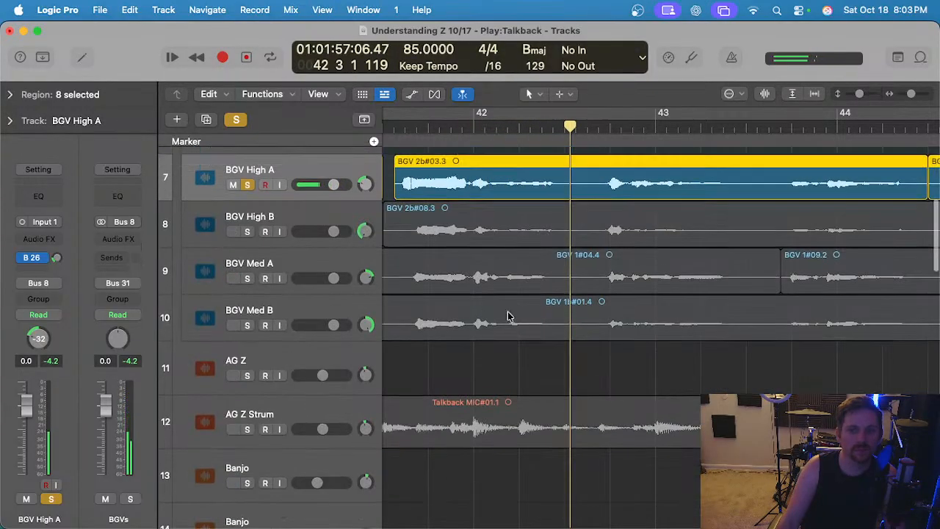
scroll(458, 263, left, 1)
scroll(455, 265, up, 3)
scroll(454, 253, up, 2)
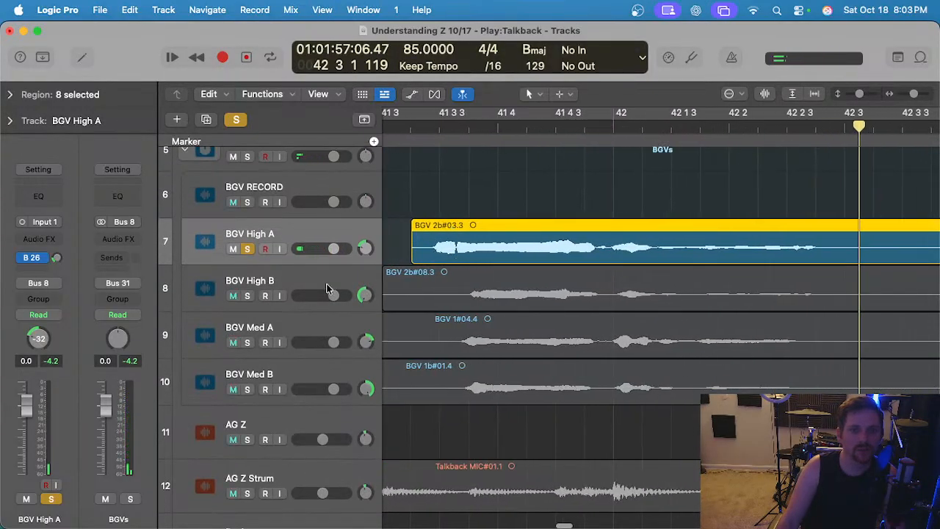
Solo BGV High B, move the opening note starts before 41 4 in BGV 2b#08.3 earlier with Flex Pitch, and audition the phrase.
click(397, 296)
click(426, 134)
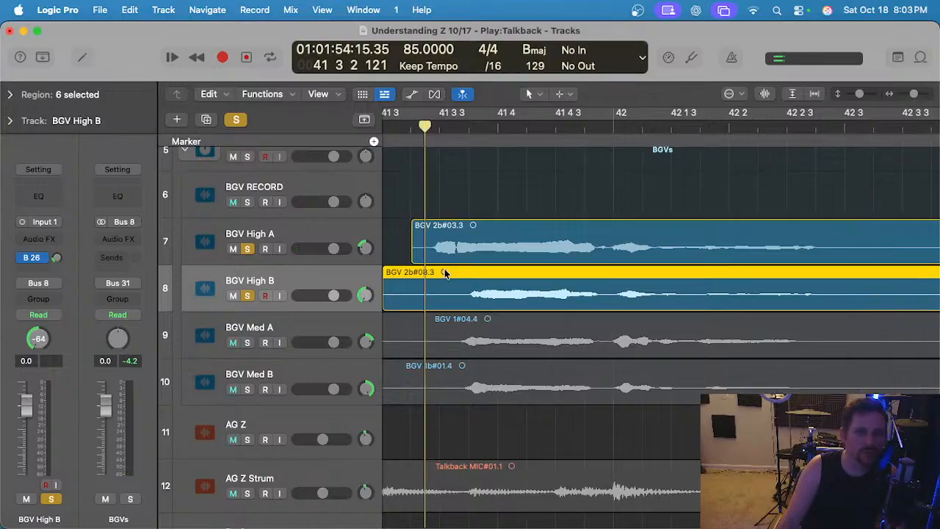
double_click(445, 271)
scroll(530, 403, up, 5)
scroll(512, 400, up, 4)
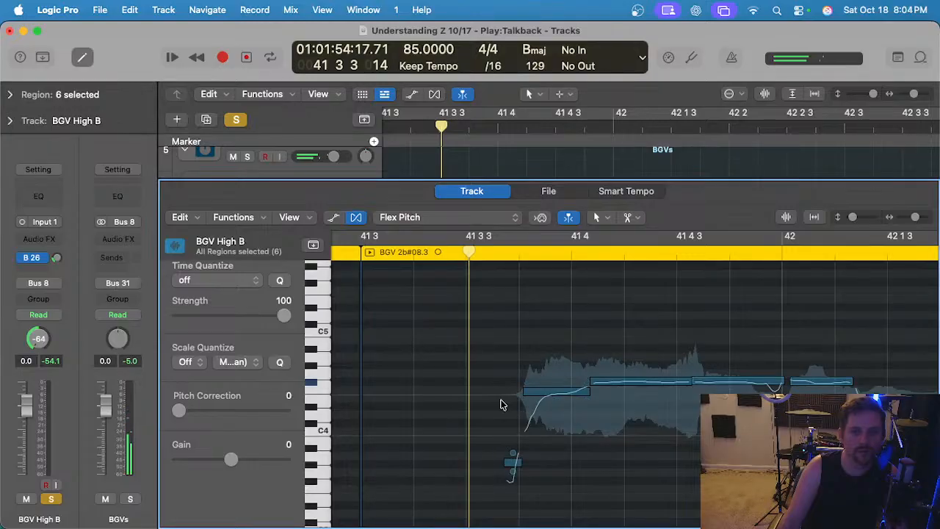
drag(493, 351, 605, 506)
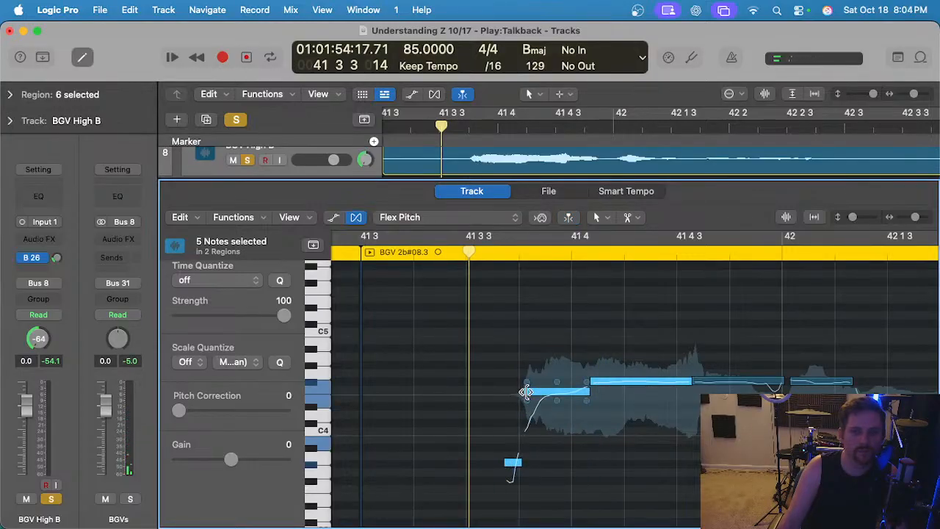
drag(526, 392, 481, 392)
key(space)
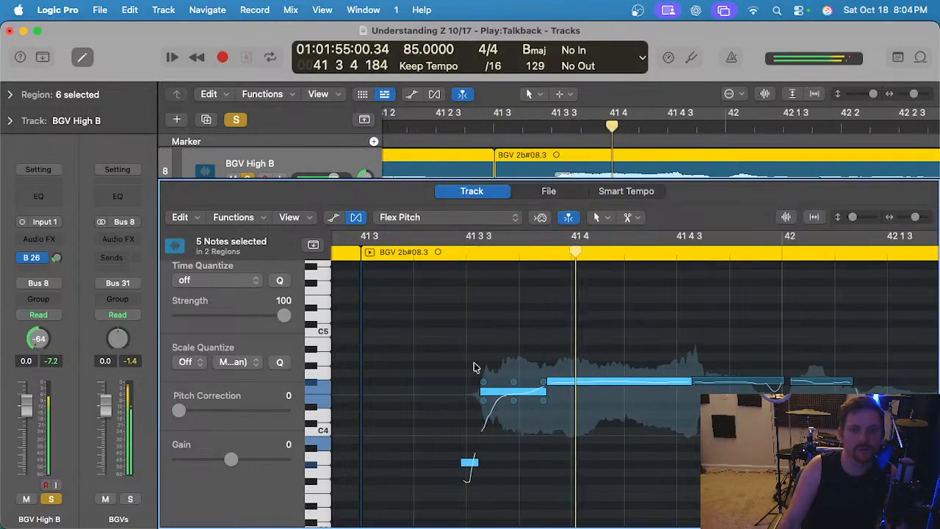
scroll(481, 369, down, 1)
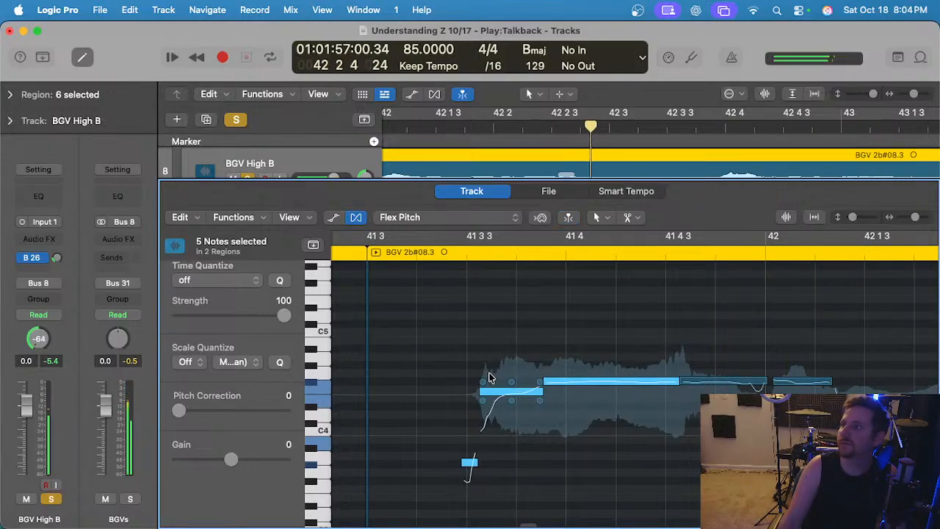
Close the Flex Pitch editor, solo BGV Med A together with BGV High A and BGV High B, and play from about 41 3.
key(e)
scroll(587, 358, left, 6)
scroll(581, 356, down, 2)
scroll(583, 354, up, 3)
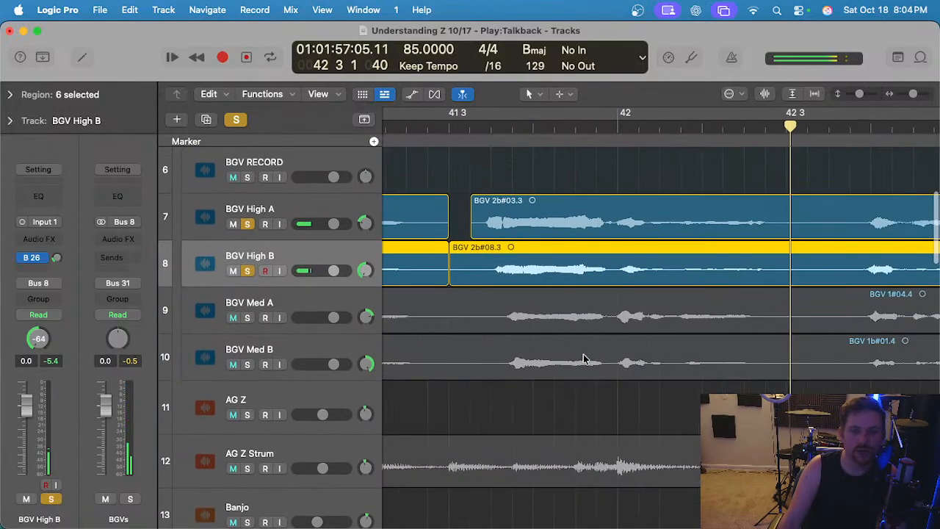
click(248, 271)
click(295, 299)
scroll(474, 303, down, 4)
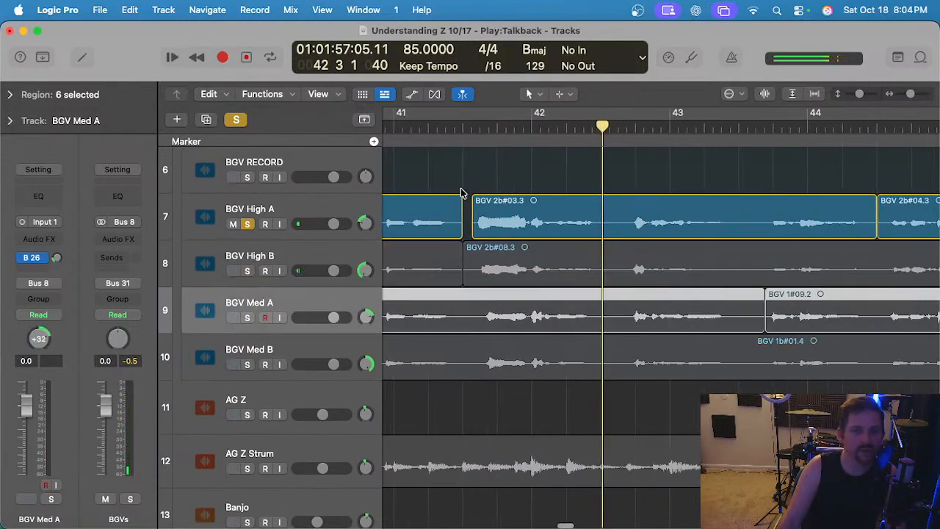
click(465, 132)
click(248, 271)
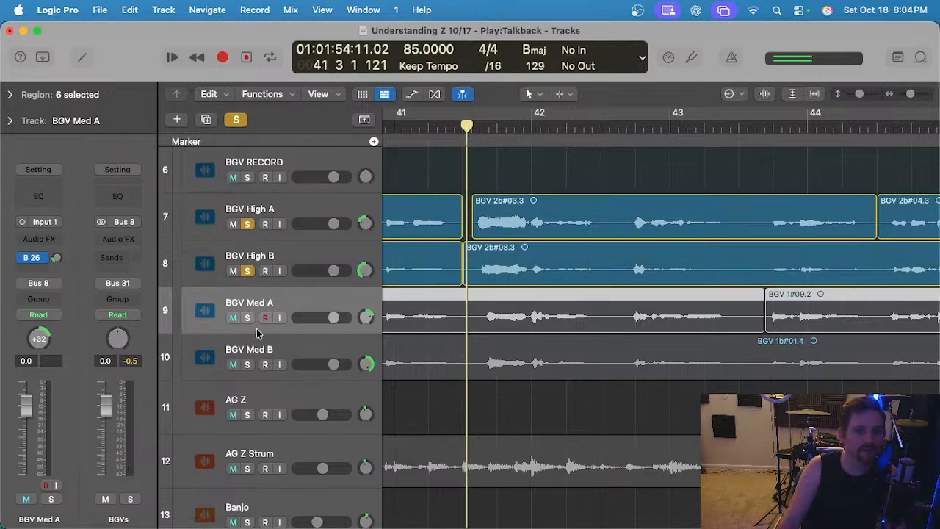
click(246, 317)
key(space)
scroll(439, 301, up, 4)
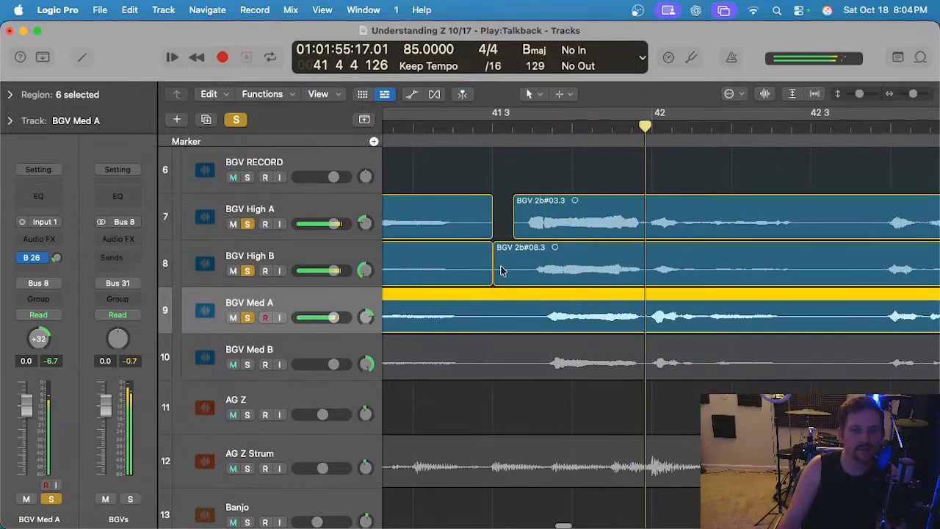
Move the first two note starts after 41 3 3 in BGV Med A's BGV 1#04.4 region earlier with Flex Pitch and replay the phrase.
click(537, 141)
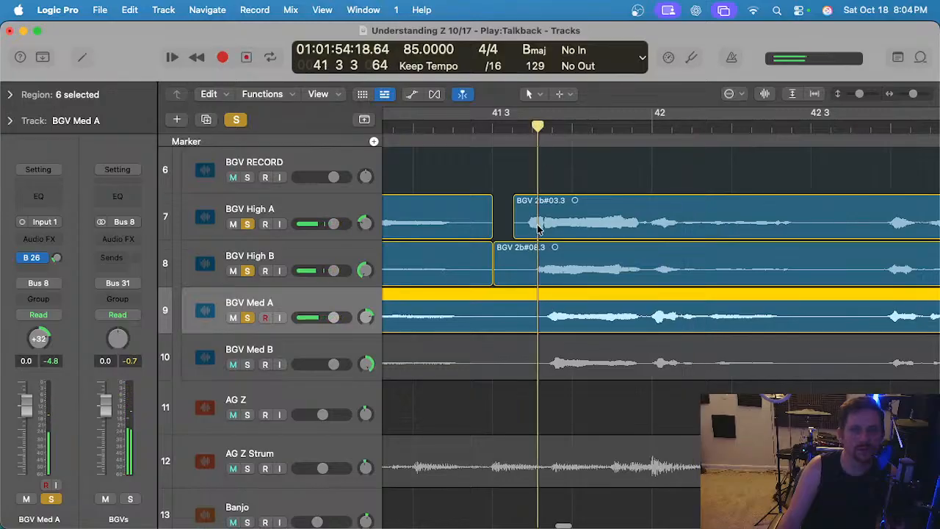
double_click(519, 312)
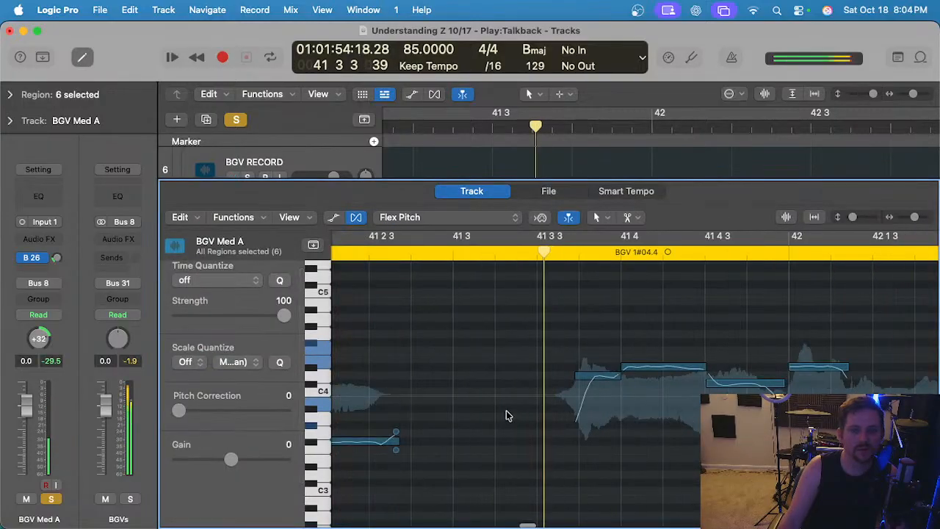
drag(605, 346, 685, 397)
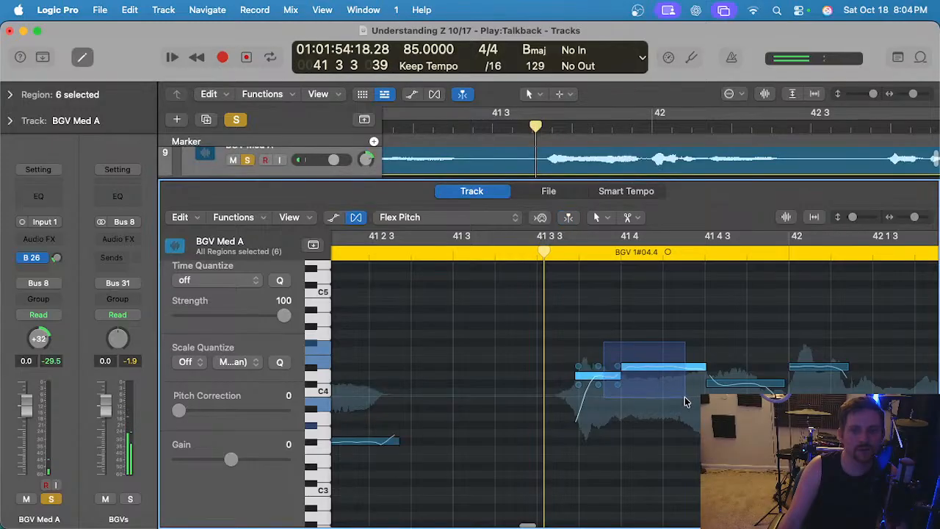
drag(621, 373, 592, 374)
click(340, 248)
key(space)
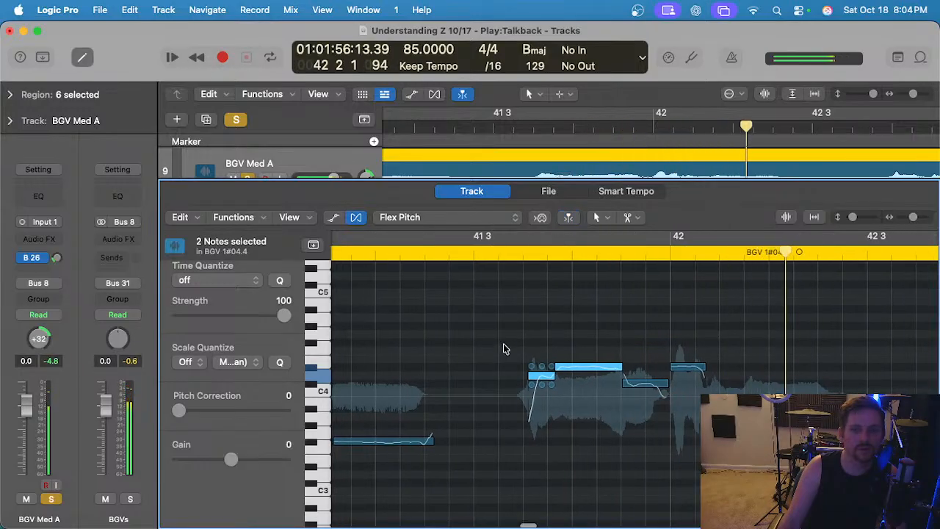
Close the Flex Pitch editor, add BGV Med B to the soloed parts, and set the playhead at the BGV Med A phrase onset near 41 3 3.
key(e)
key(super+Down)
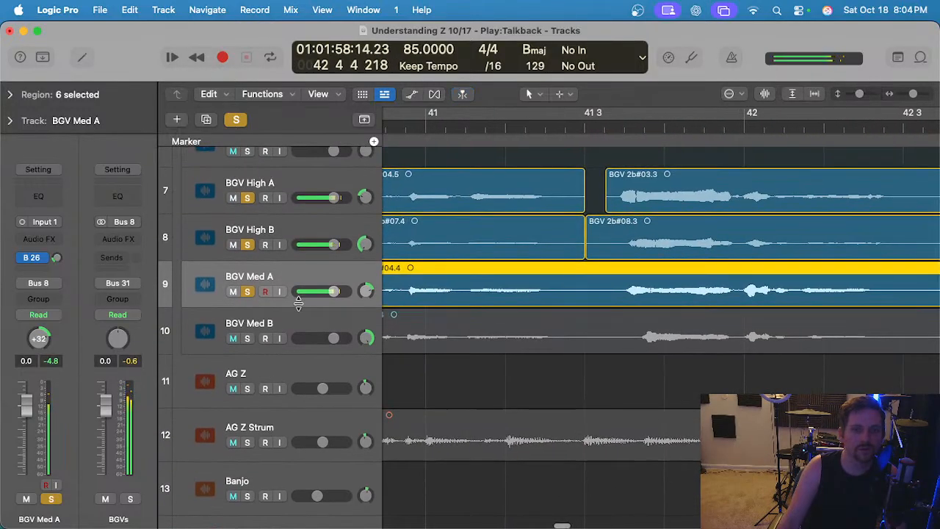
click(249, 338)
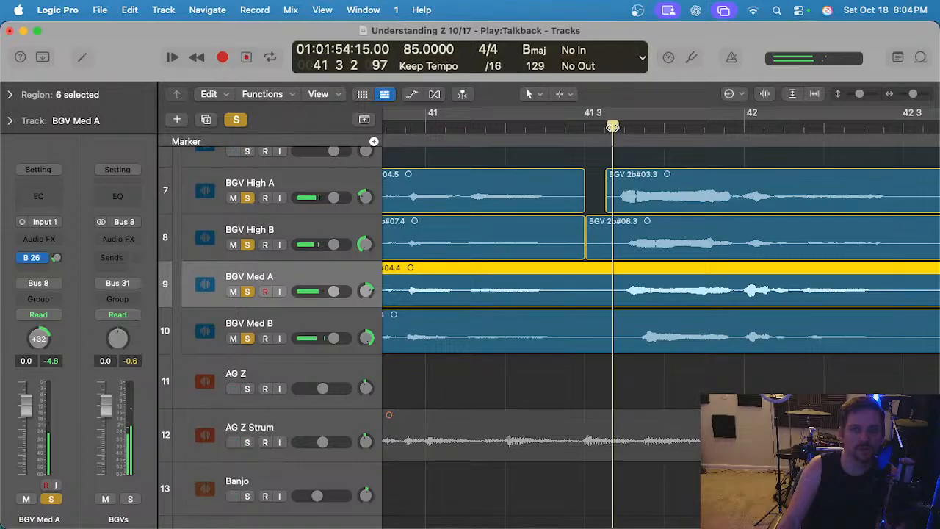
scroll(641, 314, up, 2)
click(623, 133)
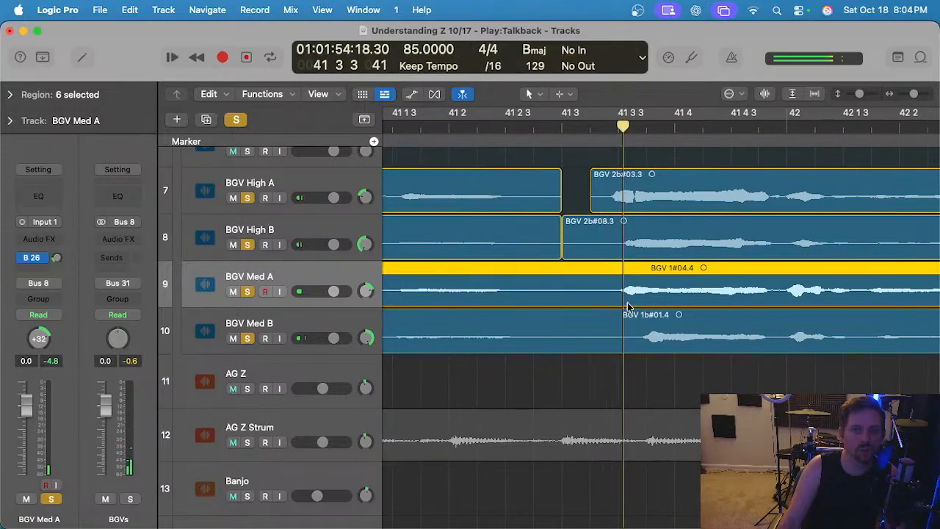
Open BGV Med B's BGV 1b#01.4 region in Flex Pitch, move the first three notes after 41 3 3 earlier, and audition from before the phrase.
click(628, 334)
double_click(639, 344)
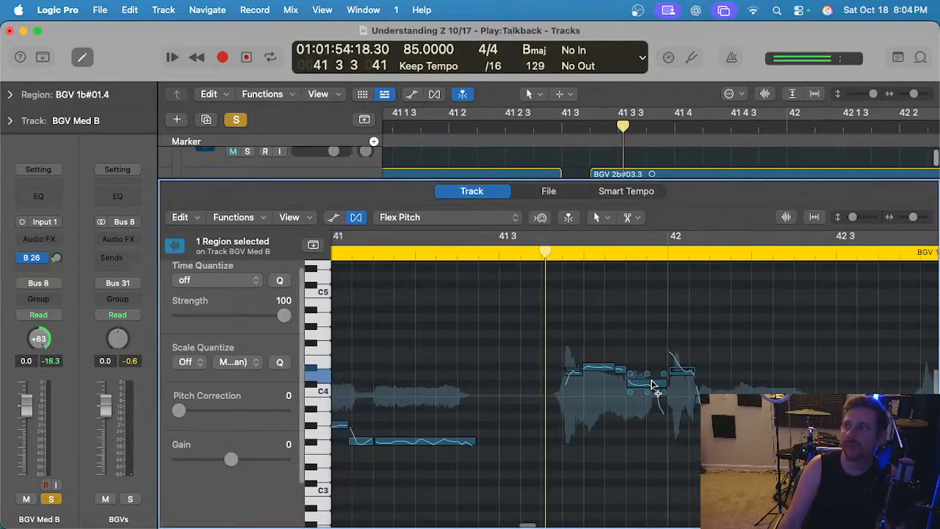
drag(523, 351, 614, 414)
drag(519, 372, 486, 372)
scroll(493, 365, left, 8)
key(space)
scroll(594, 333, down, 3)
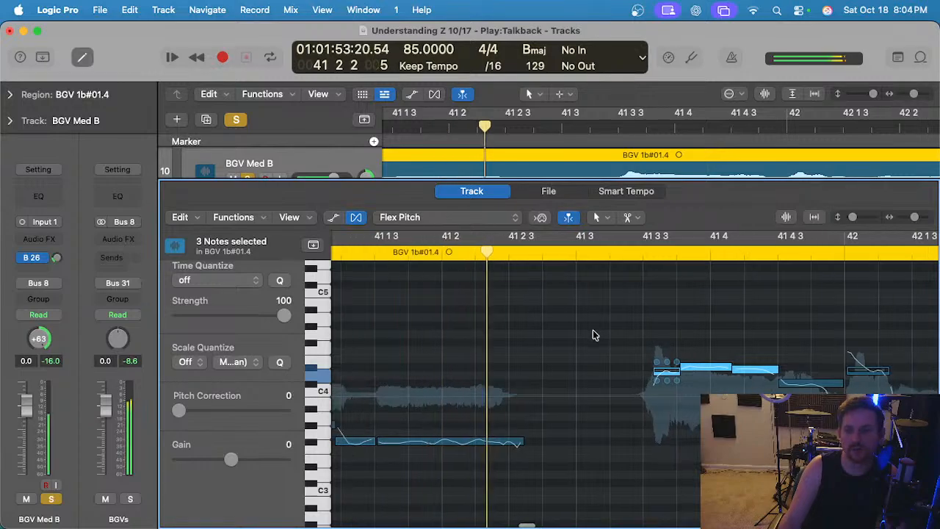
Move the start of the first selected note in BGV 1b#01.4 slightly earlier and replay from just before 41 3.
scroll(617, 353, up, 4)
key(space)
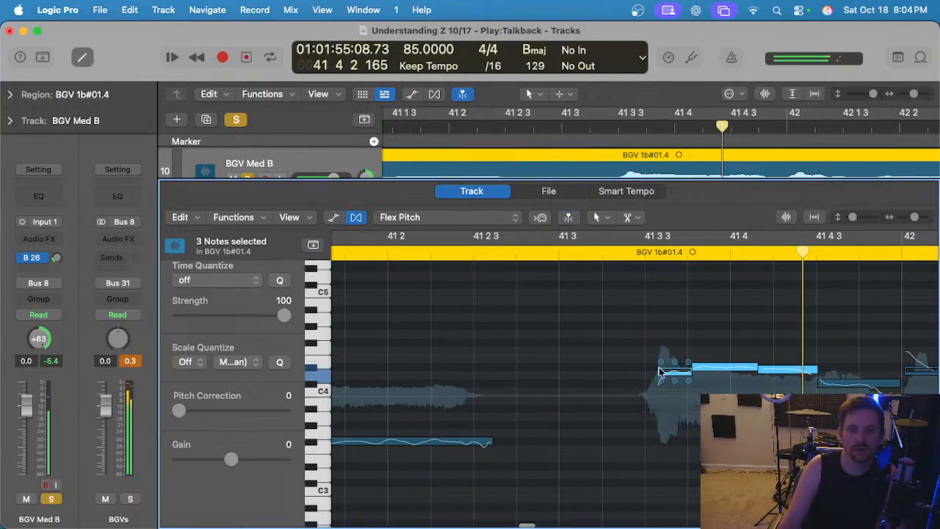
drag(662, 371, 651, 372)
click(553, 256)
key(space)
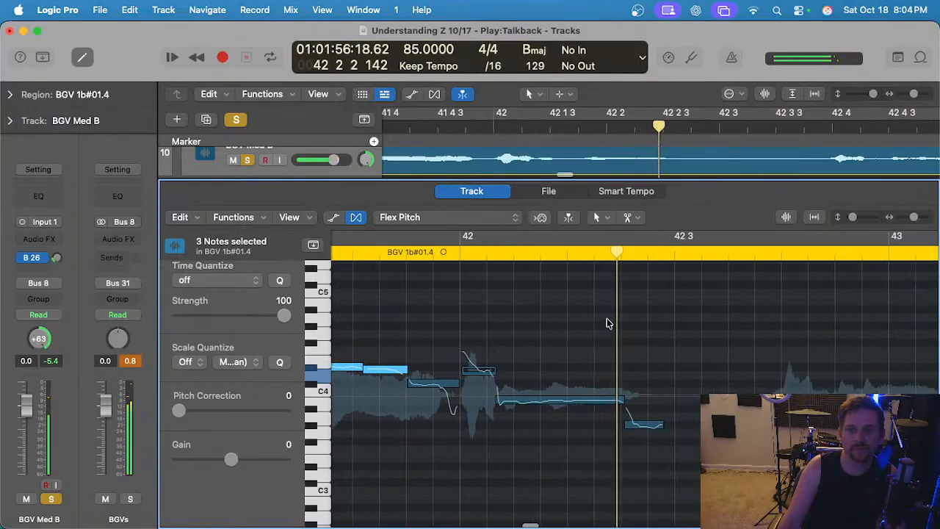
Close the Flex Pitch editor and listen to the four soloed BGV parts against the lead vocal through bar 45.
key(e)
scroll(609, 328, up, 6)
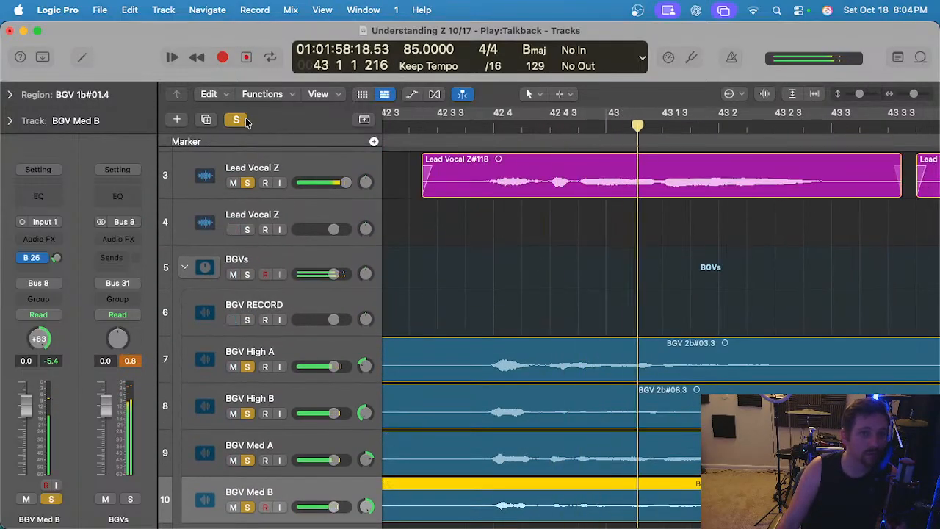
scroll(590, 295, down, 4)
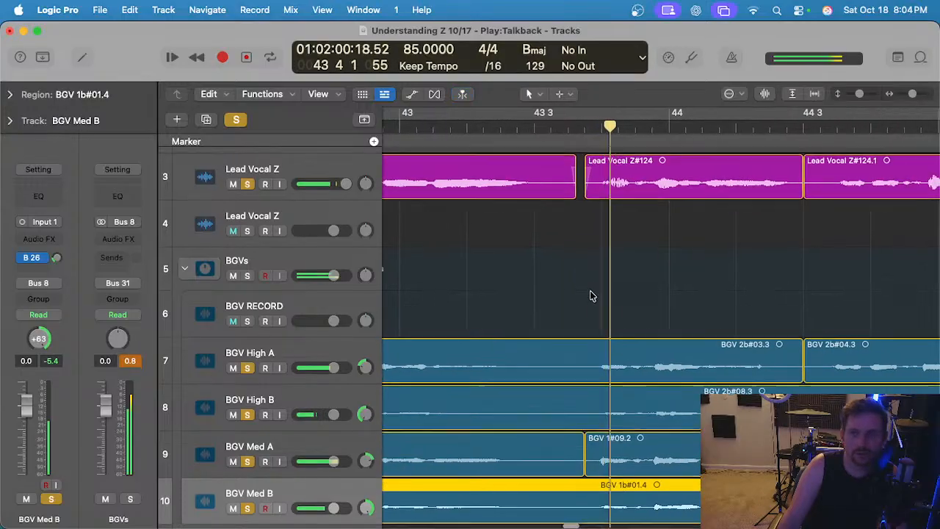
scroll(591, 292, down, 3)
scroll(591, 292, down, 3)
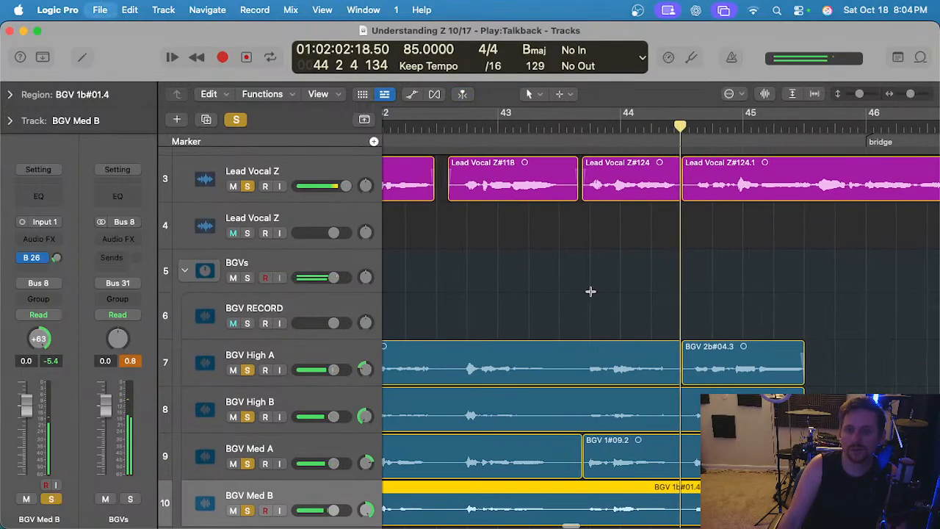
scroll(593, 301, up, 3)
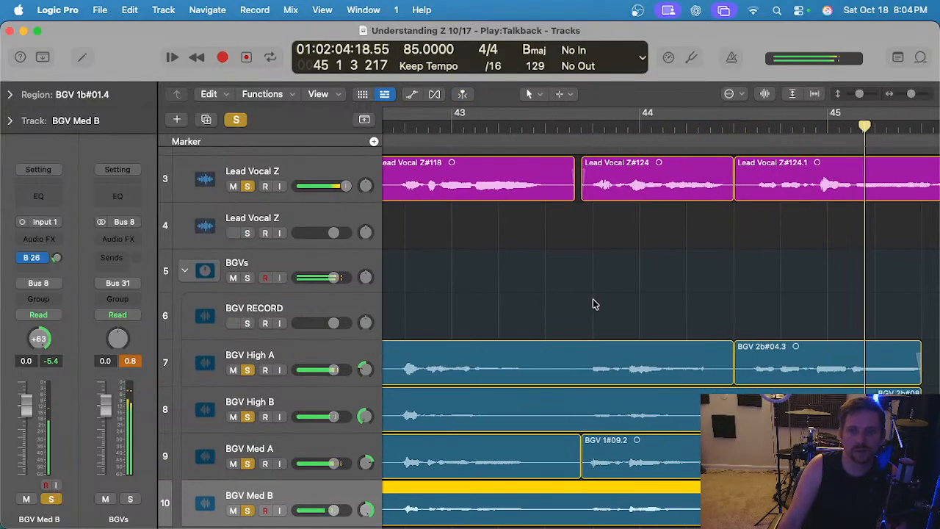
scroll(593, 302, right, 4)
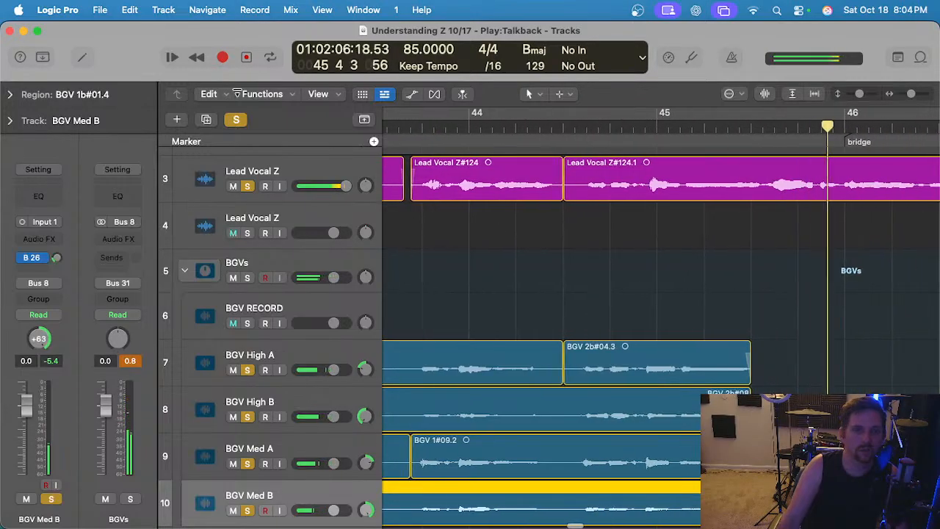
Clear all track solos and collapse the BGVs track stack.
click(237, 121)
scroll(587, 242, left, 4)
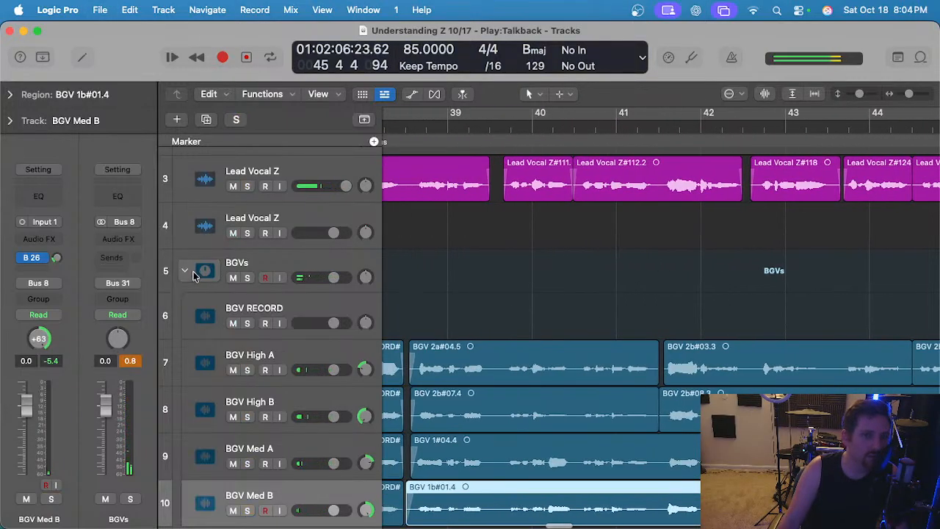
click(193, 274)
click(182, 272)
scroll(493, 243, down, 10)
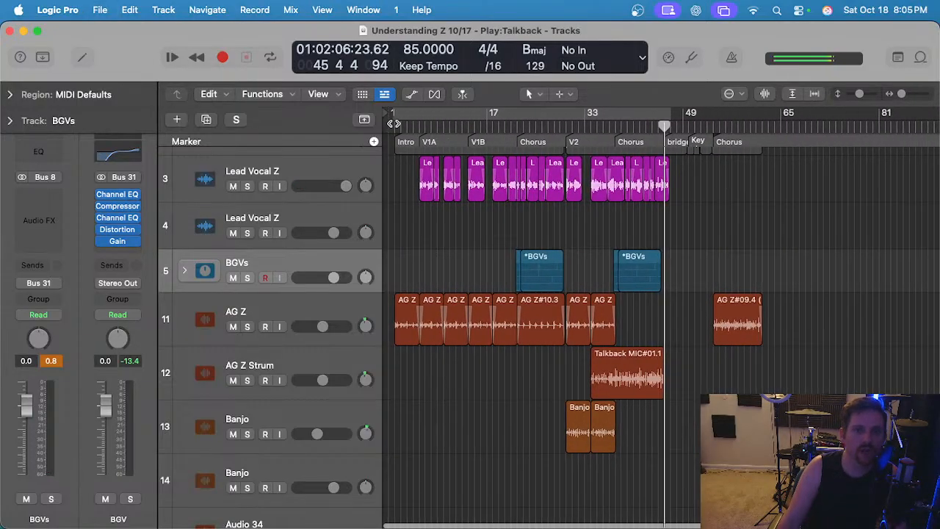
Play the full mix from the beginning of the song.
key(Return)
scroll(418, 267, up, 5)
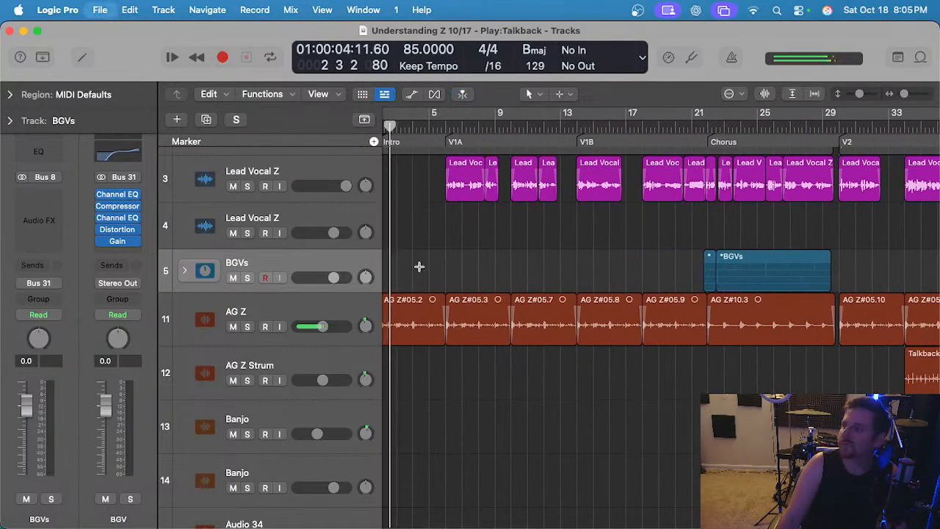
scroll(419, 266, up, 1)
scroll(418, 266, left, 2)
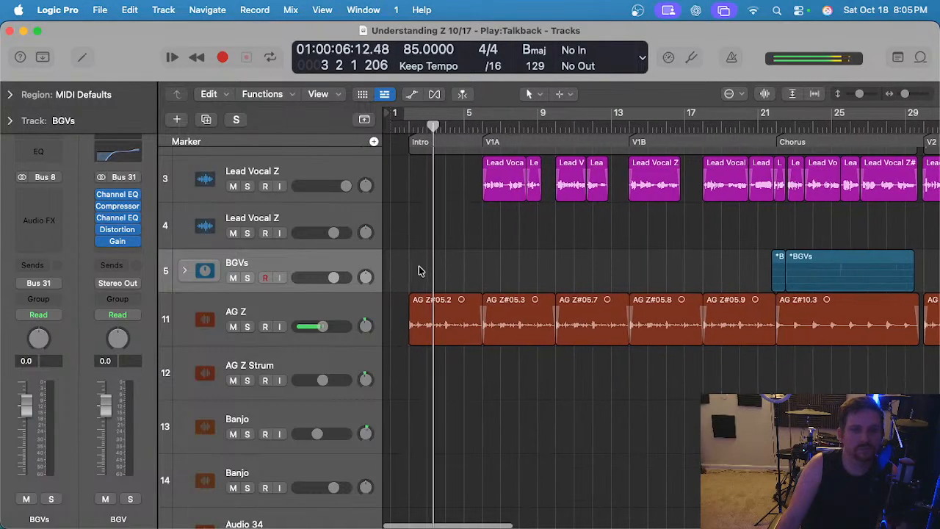
Select the EG Country track and replay the mix from the Intro marker to check its guitar level.
scroll(418, 268, up, 3)
scroll(422, 267, down, 10)
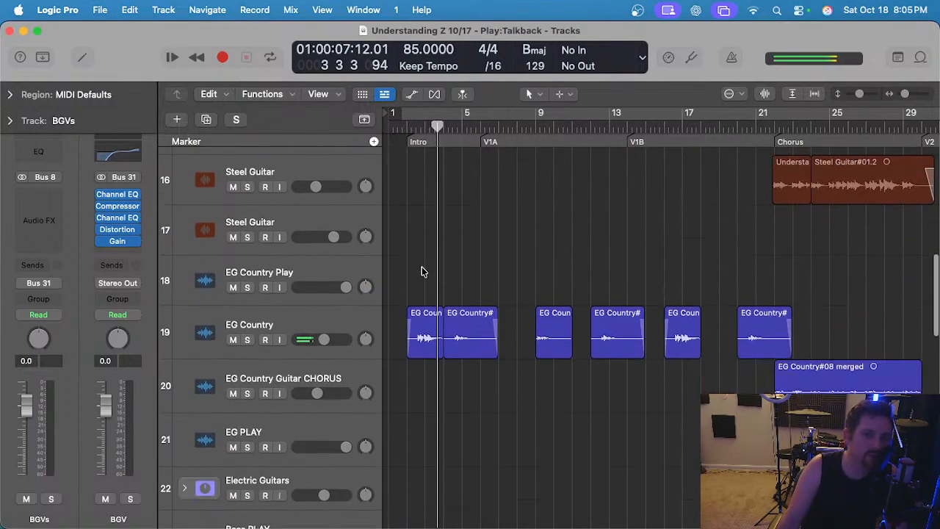
scroll(420, 268, down, 3)
click(326, 170)
key(z)
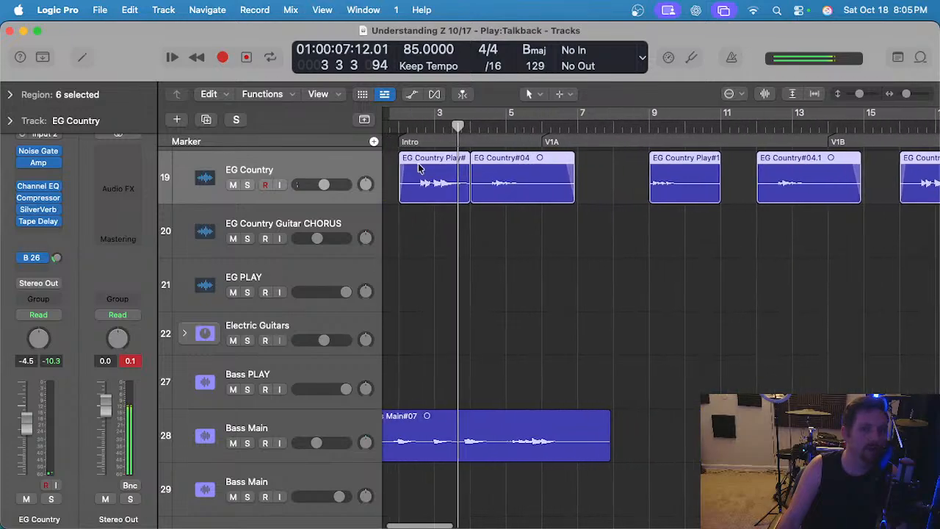
click(399, 129)
key(space)
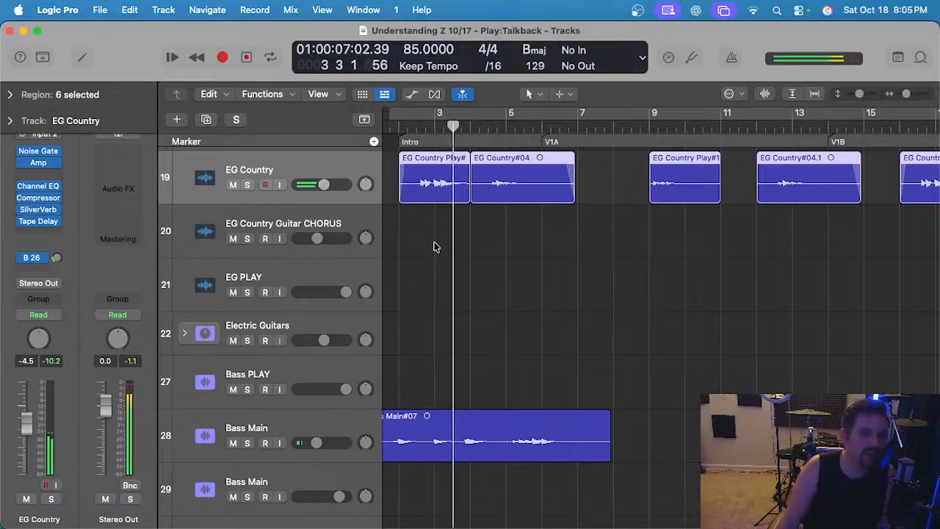
click(493, 279)
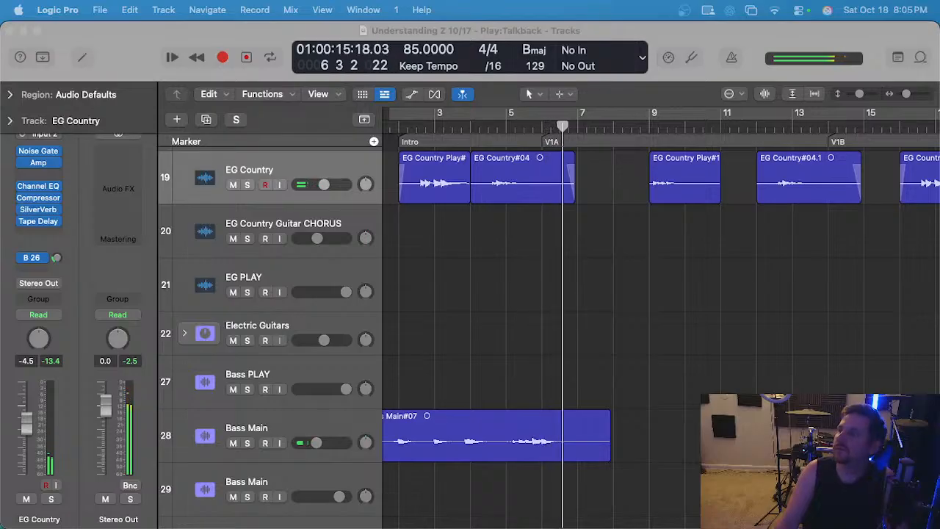
Stop playback, set the playhead to the start of V1A, and select the Lead Vocal Z track holding the purple regions.
scroll(630, 359, up, 10)
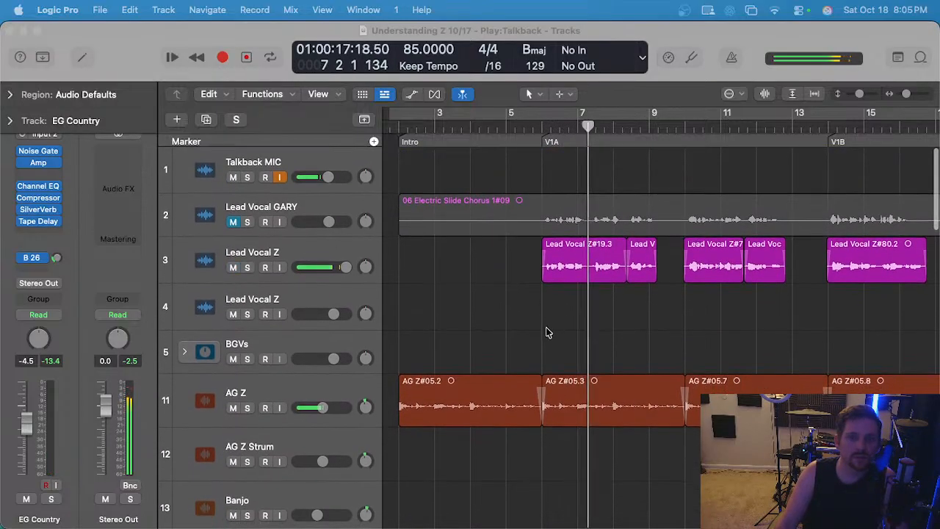
key(space)
click(542, 128)
click(271, 255)
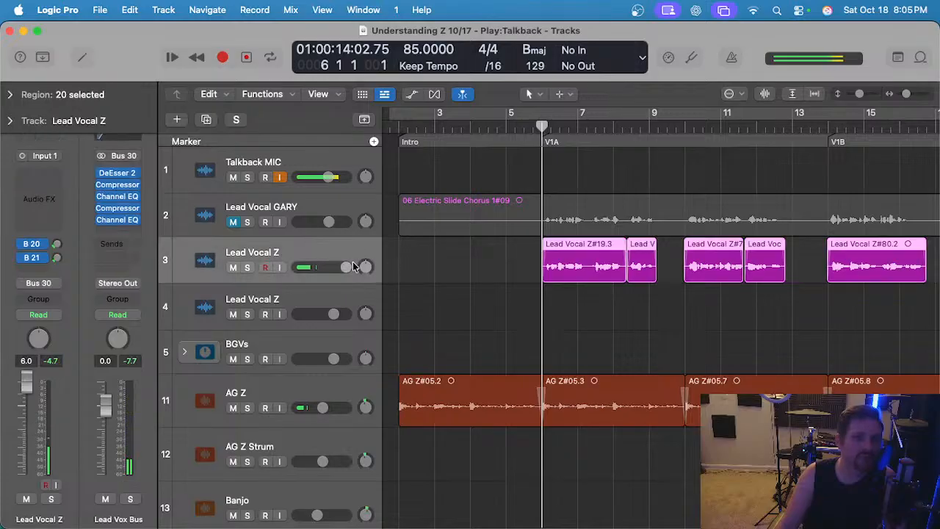
Reset the Lead Vocal Z track's volume to 0.0 dB, deselect its regions, and play from V1A.
alt+click(347, 267)
click(471, 306)
key(space)
scroll(513, 312, up, 5)
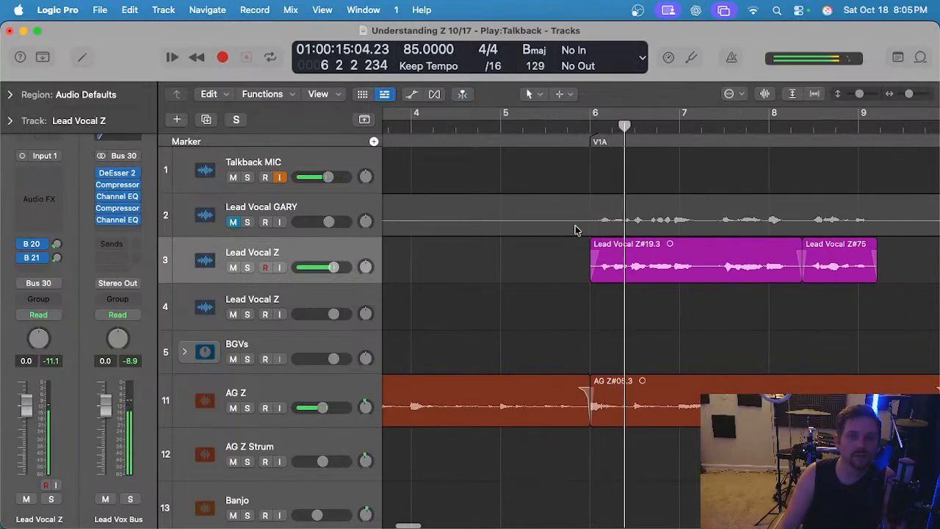
Solo the Lead Vocal Z track and listen to the vocal from just before V1A.
scroll(657, 130, up, 2)
click(561, 128)
key(s)
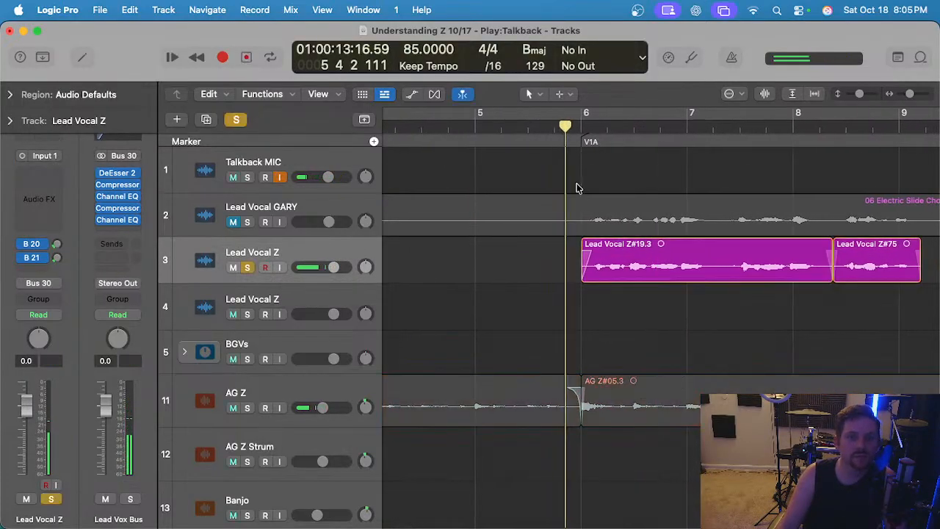
scroll(535, 260, up, 4)
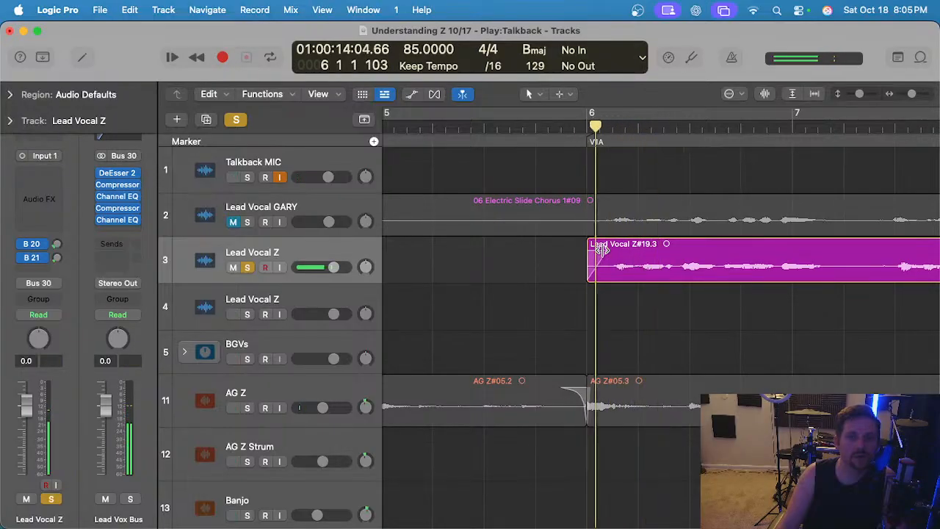
scroll(606, 262, up, 3)
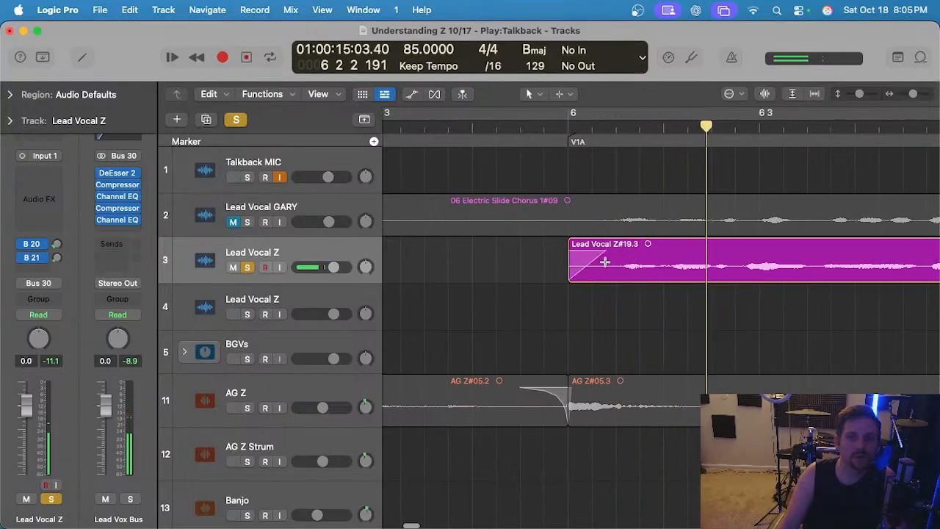
Remove the empty opening of the first Lead Vocal Z region in V1A and give the new start a short fade-in.
drag(606, 278, 509, 275)
key(Delete)
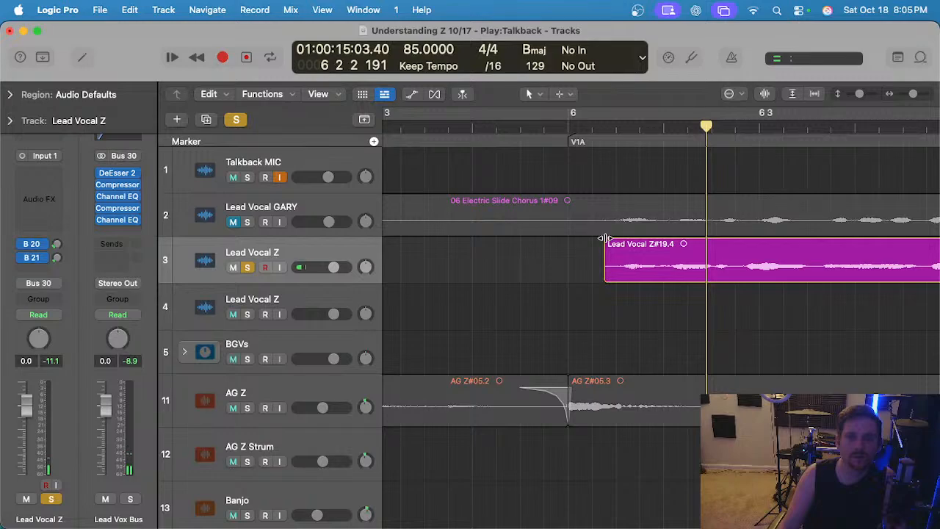
drag(605, 242, 624, 178)
Unsolo the Lead Vocal Z track and replay the full mix from the start of V1A.
click(585, 124)
key(ctrl+s)
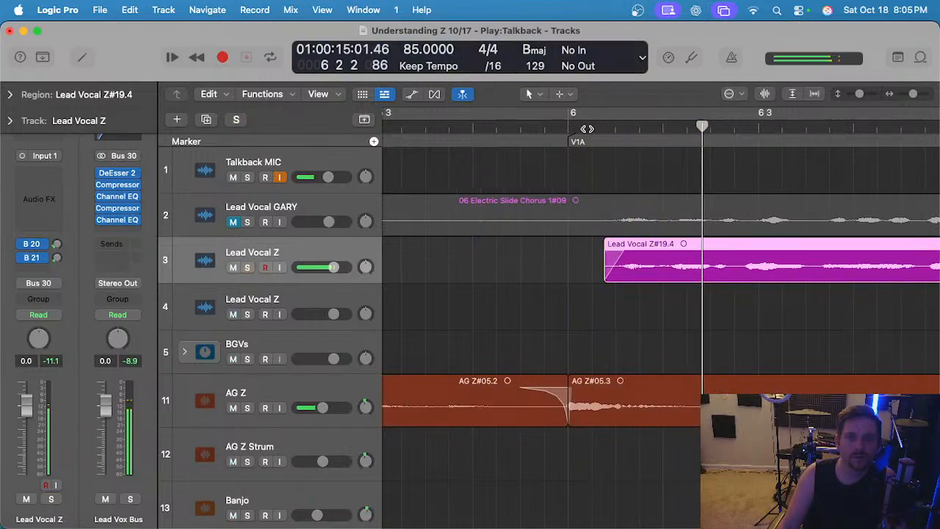
scroll(586, 126, down, 3)
click(579, 127)
scroll(601, 190, down, 3)
scroll(601, 190, down, 2)
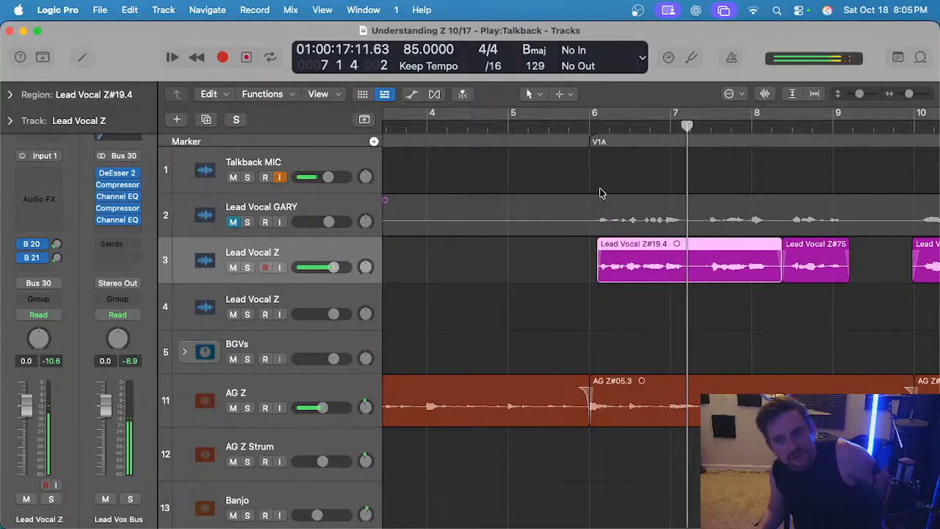
scroll(599, 193, down, 2)
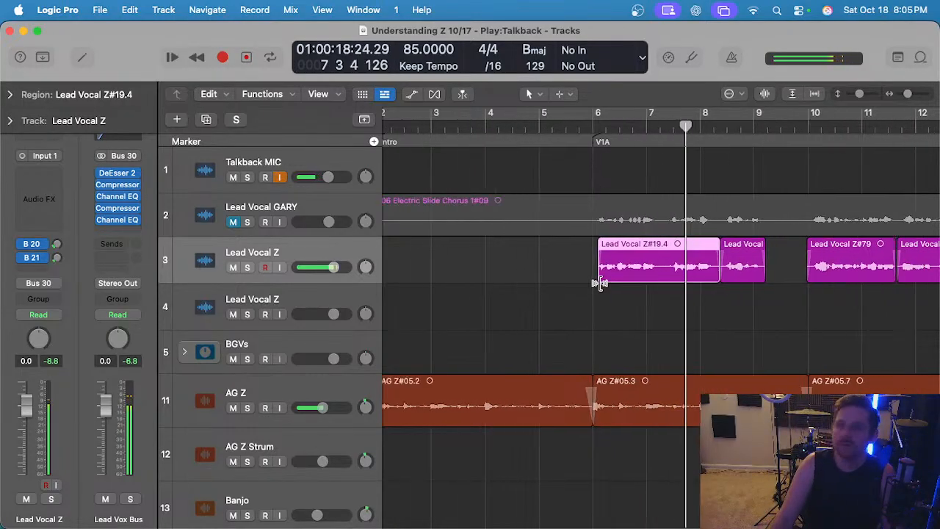
Follow the electric guitar regions during playback through V1A, with the EG Country track selected to check its level.
click(583, 324)
scroll(584, 328, down, 2)
scroll(583, 328, down, 2)
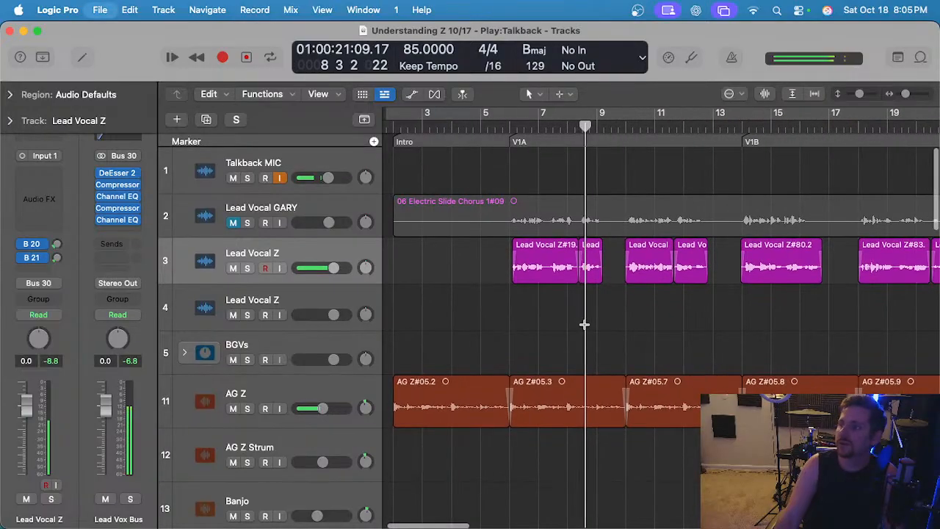
scroll(583, 329, down, 5)
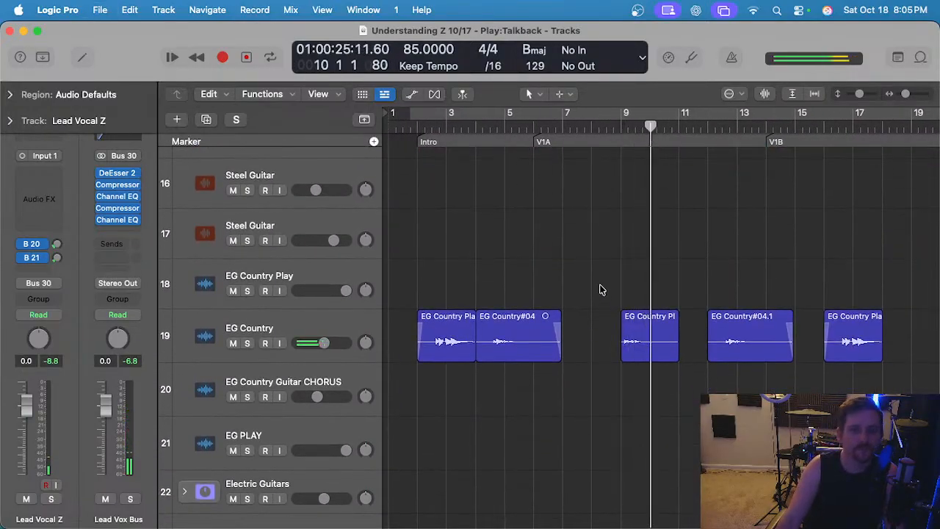
scroll(588, 308, down, 2)
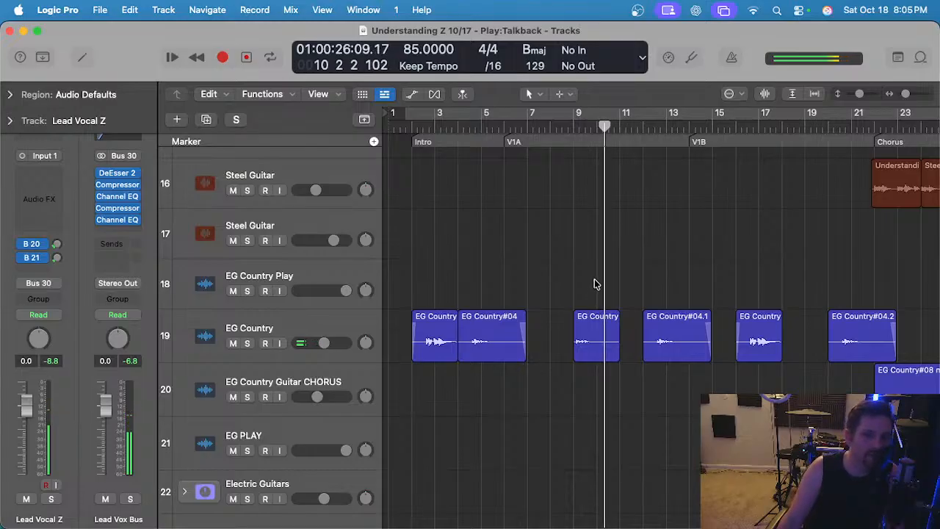
click(311, 332)
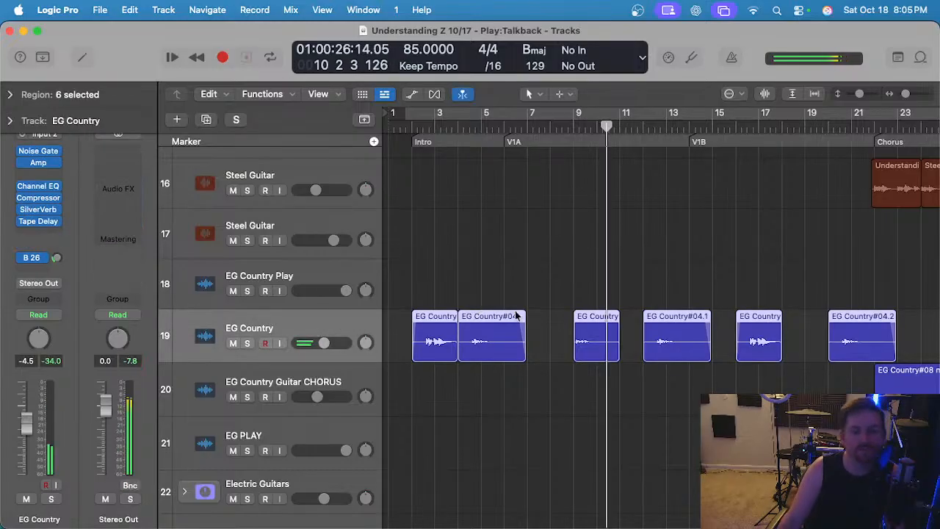
key(a)
key(a)
scroll(588, 295, down, 3)
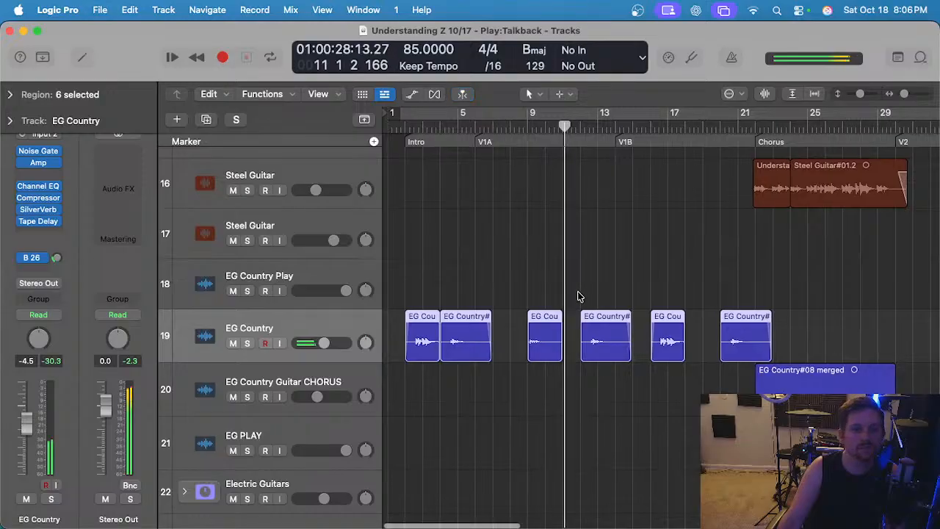
scroll(577, 297, right, 4)
scroll(569, 275, left, 6)
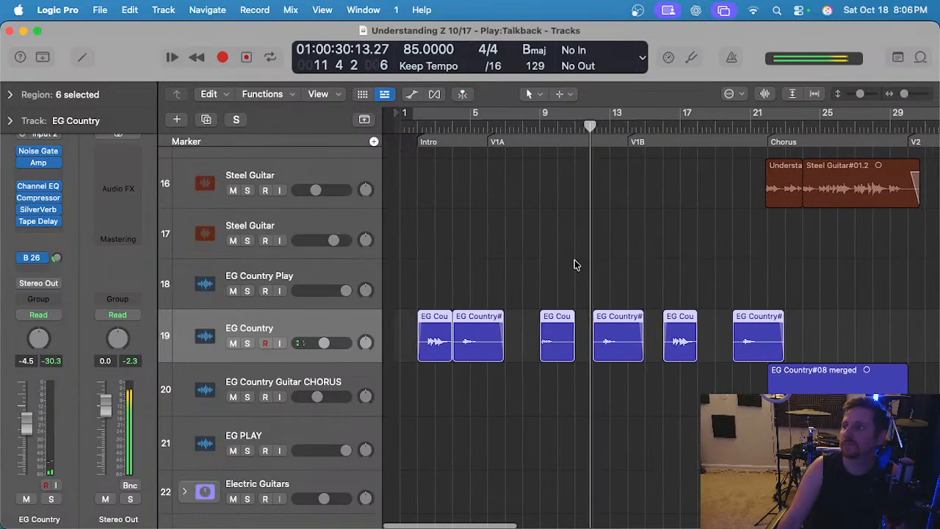
click(503, 260)
scroll(504, 258, down, 3)
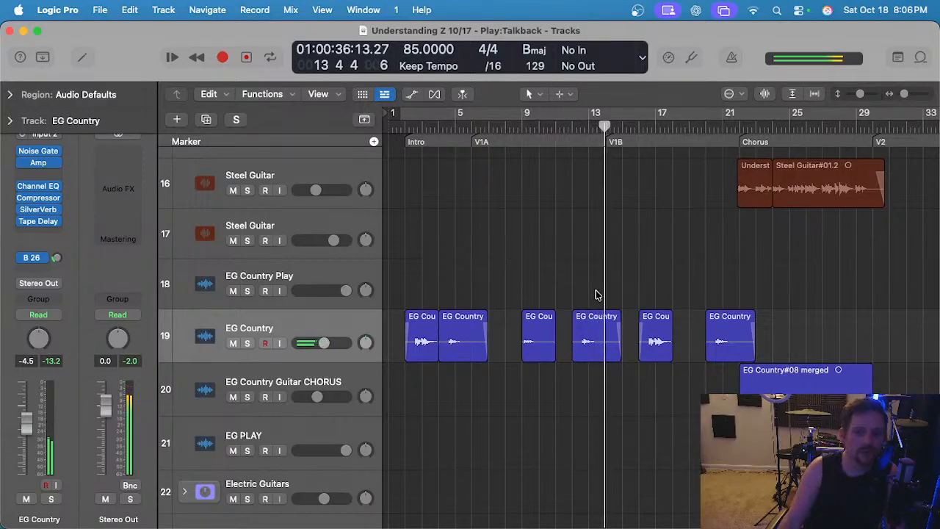
Select the EG Country Play track and replay the mix from the Intro marker to check the EG Country phrases.
click(360, 275)
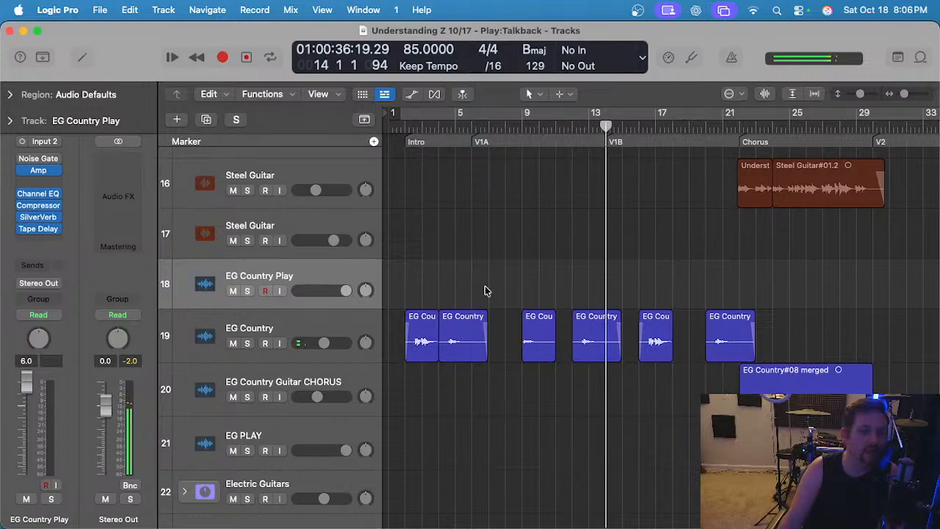
click(406, 127)
scroll(407, 232, up, 2)
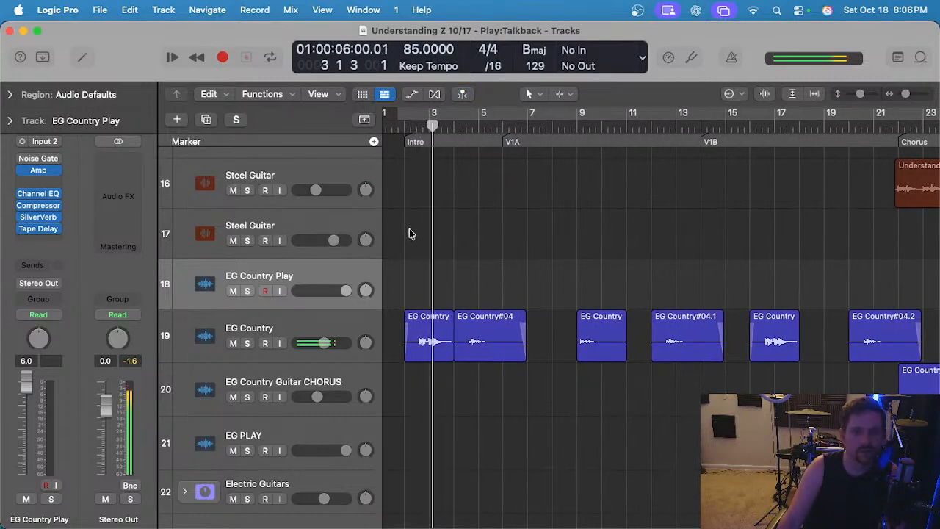
scroll(417, 250, up, 2)
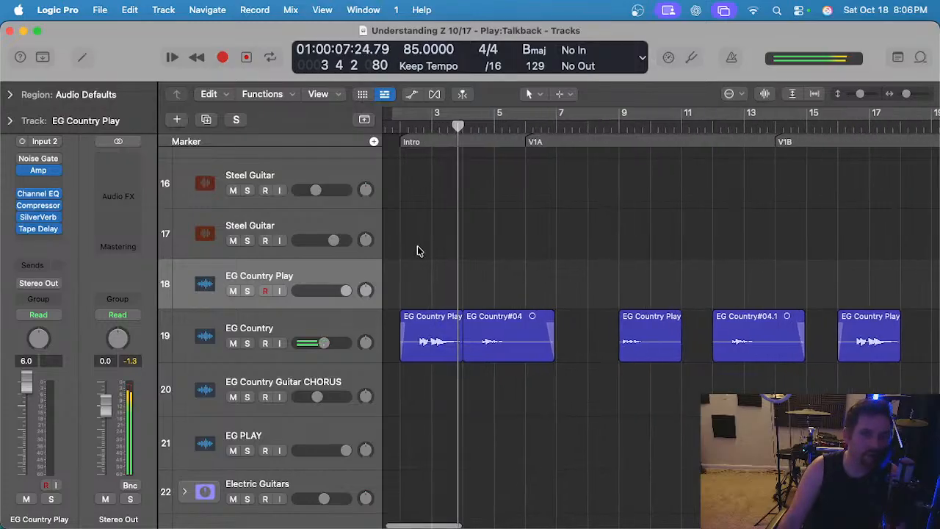
scroll(488, 265, down, 2)
scroll(487, 263, up, 2)
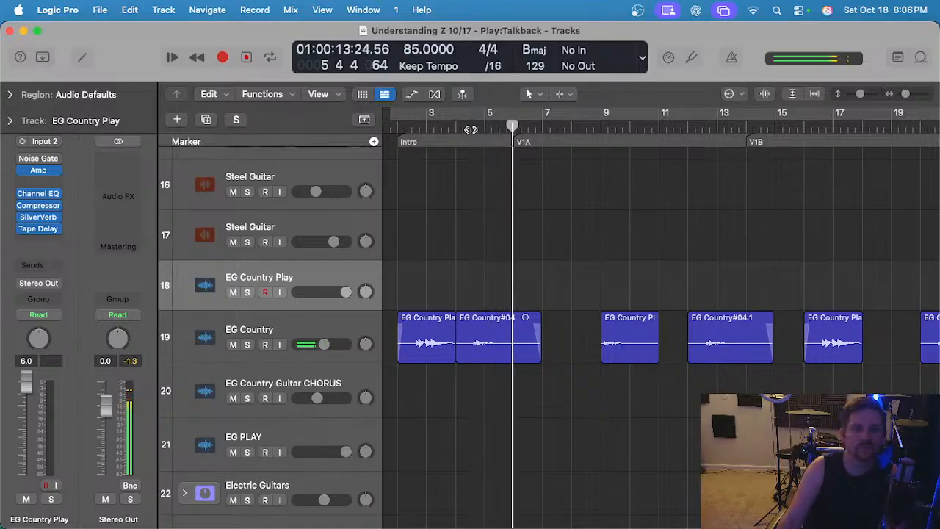
Replay from bar 4 and compare the mix with the EG Country track muted, then stop playback and unmute it.
click(455, 129)
scroll(494, 271, up, 2)
scroll(494, 270, up, 1)
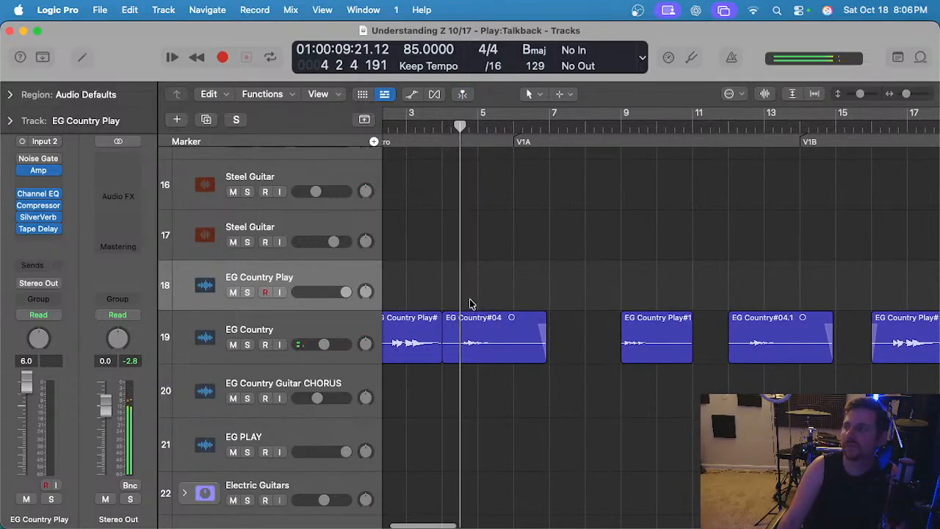
click(233, 346)
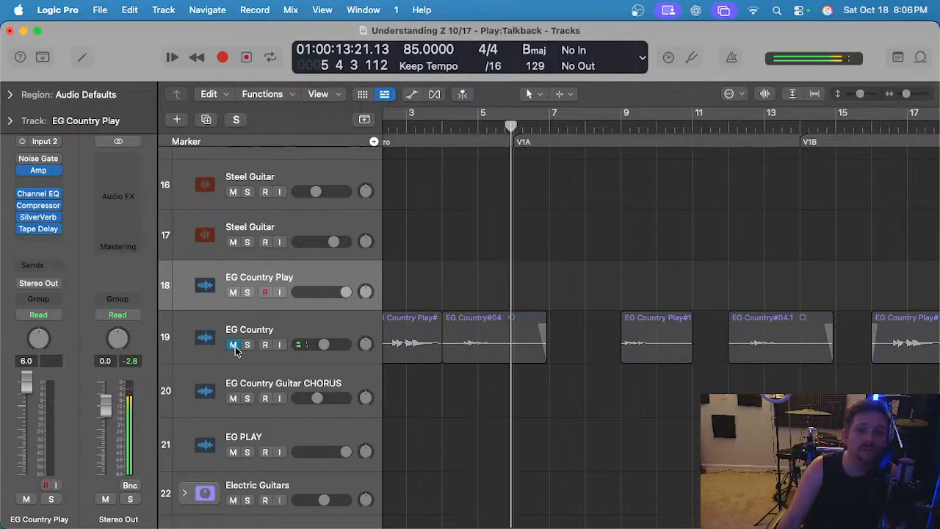
scroll(394, 287, down, 1)
key(space)
click(233, 344)
scroll(524, 240, down, 3)
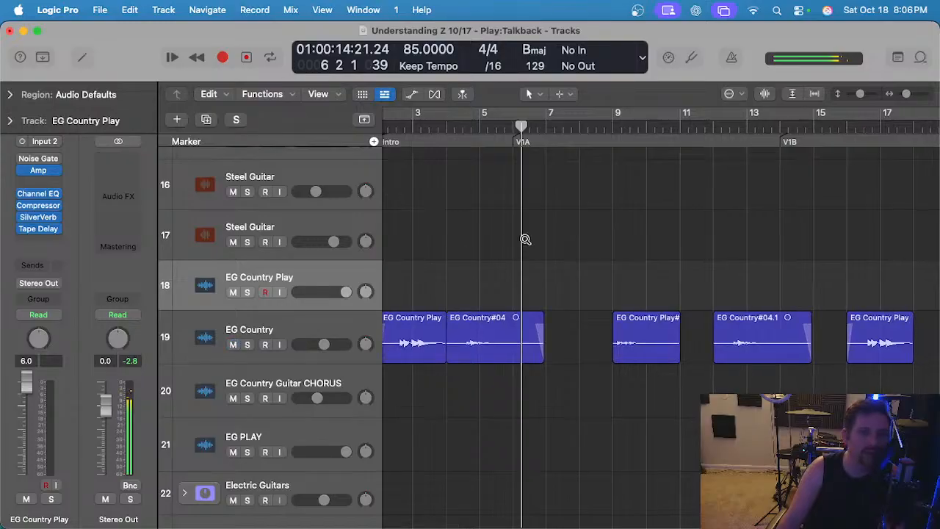
Mute the EG Country#04, #04.1 and #04.2 regions on the EG Country track.
click(492, 347)
key(ctrl+m)
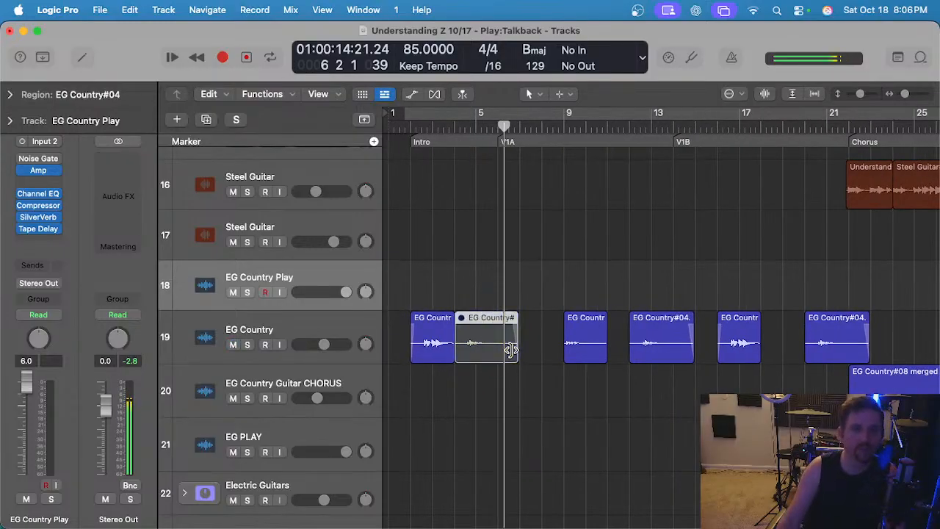
click(657, 356)
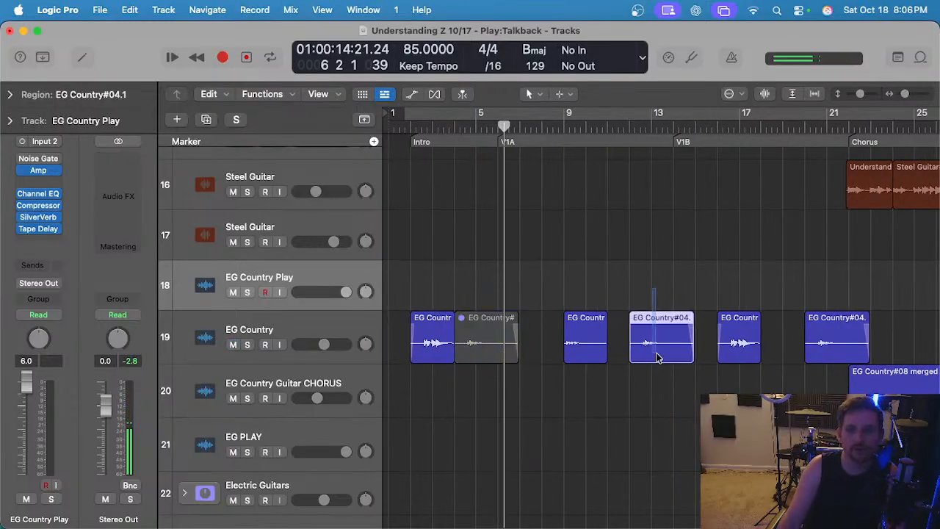
key(ctrl+m)
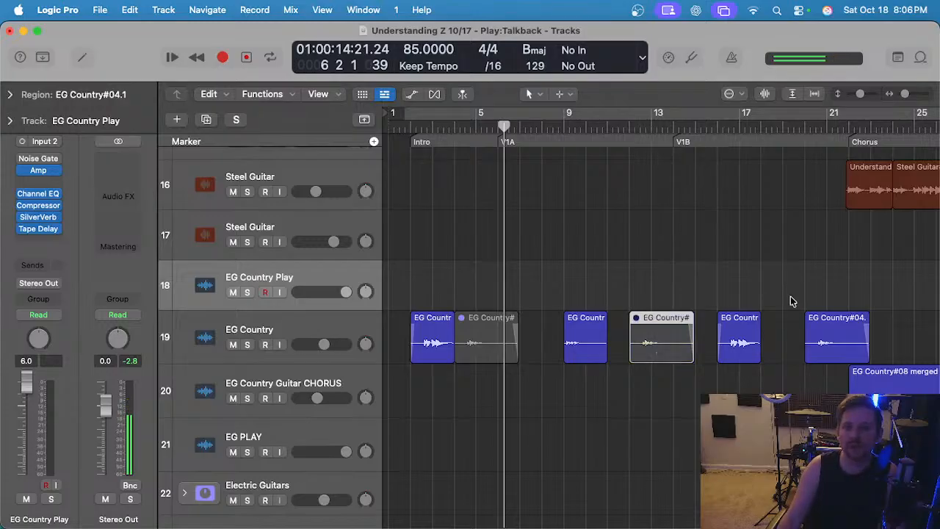
click(812, 338)
key(ctrl+m)
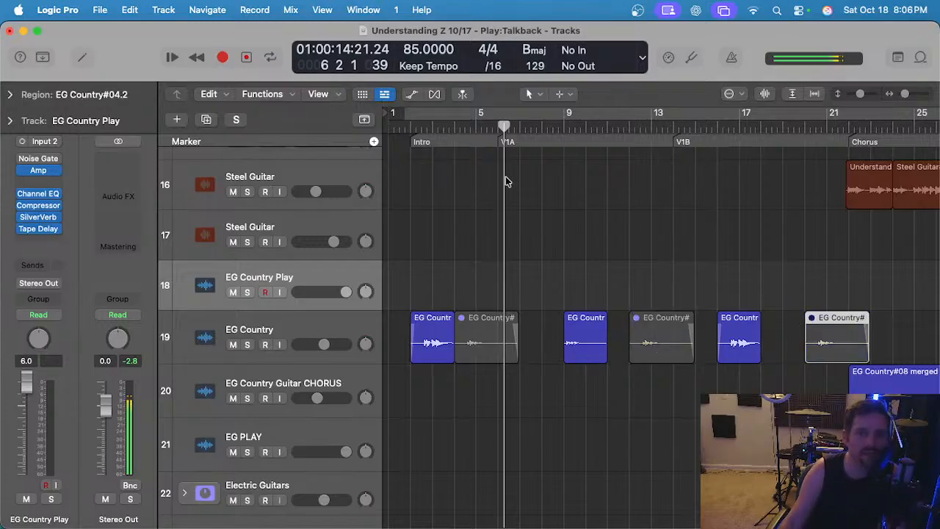
Return the playhead to the Intro, duplicate the EG Country track with its settings, and place the empty copy above the original.
click(413, 126)
click(278, 308)
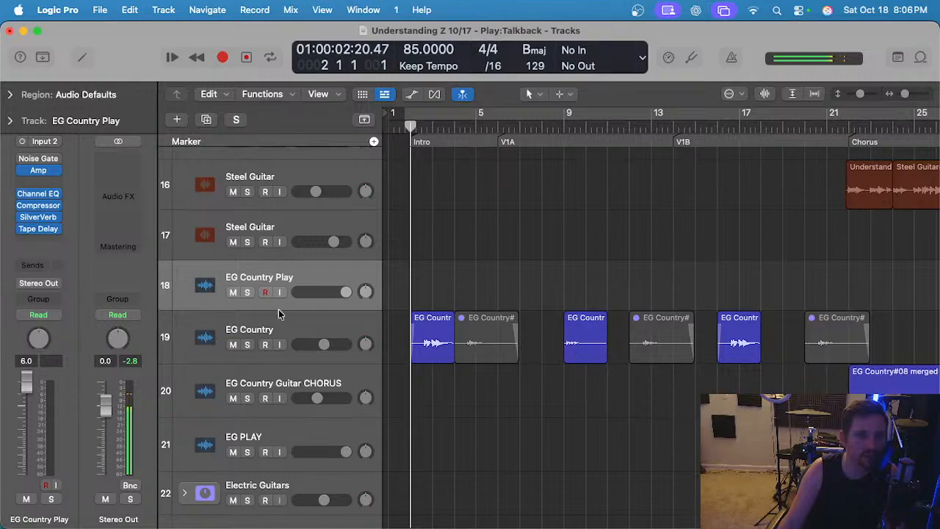
click(287, 330)
key(super+d)
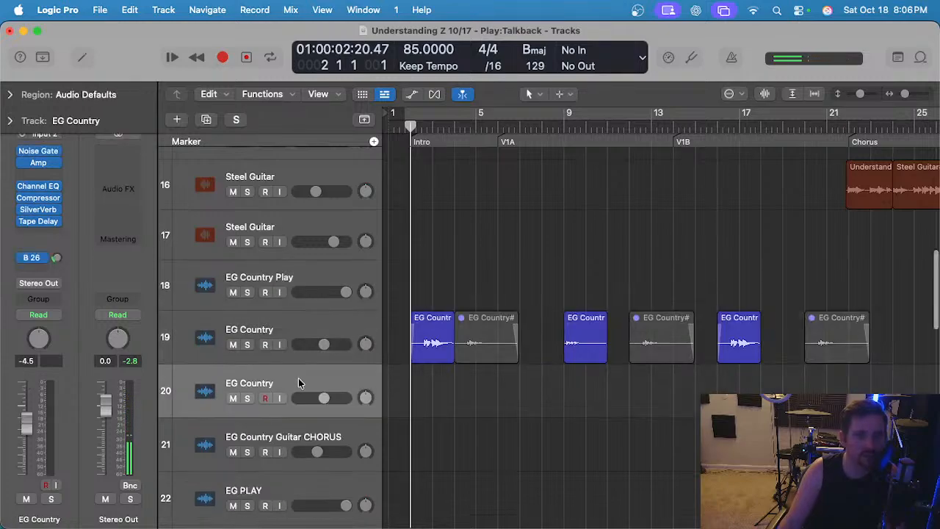
drag(299, 379, 282, 294)
Select the EG Country Play track, tune the guitar with the Tuner, and clear the Stereo Out peak indicator.
click(296, 277)
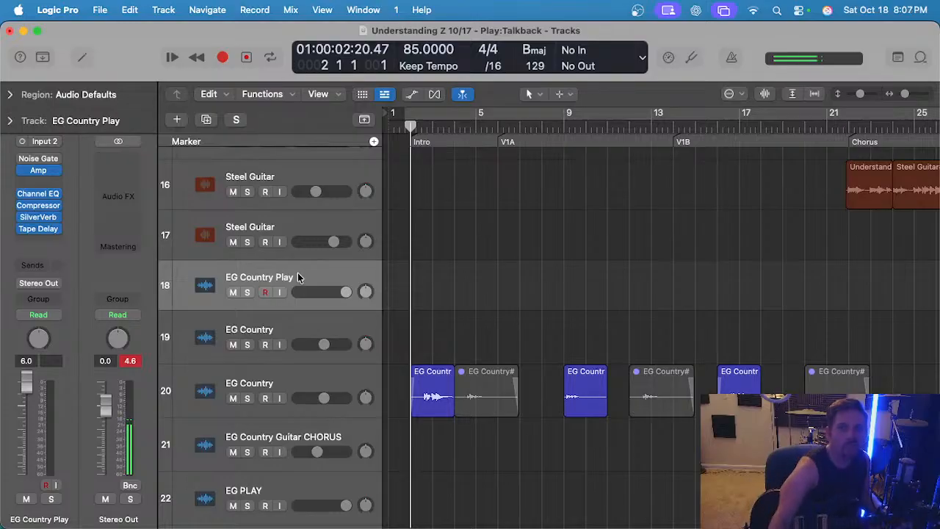
click(691, 57)
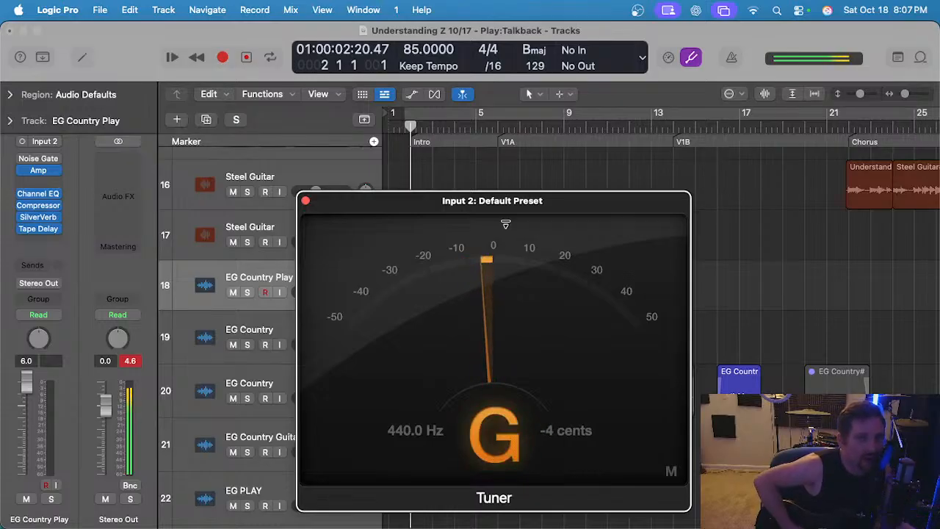
click(306, 203)
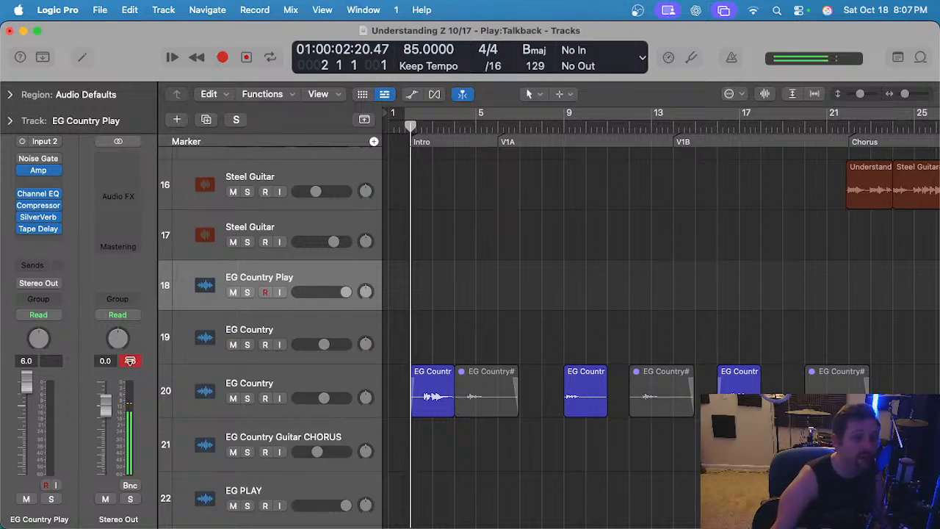
click(130, 361)
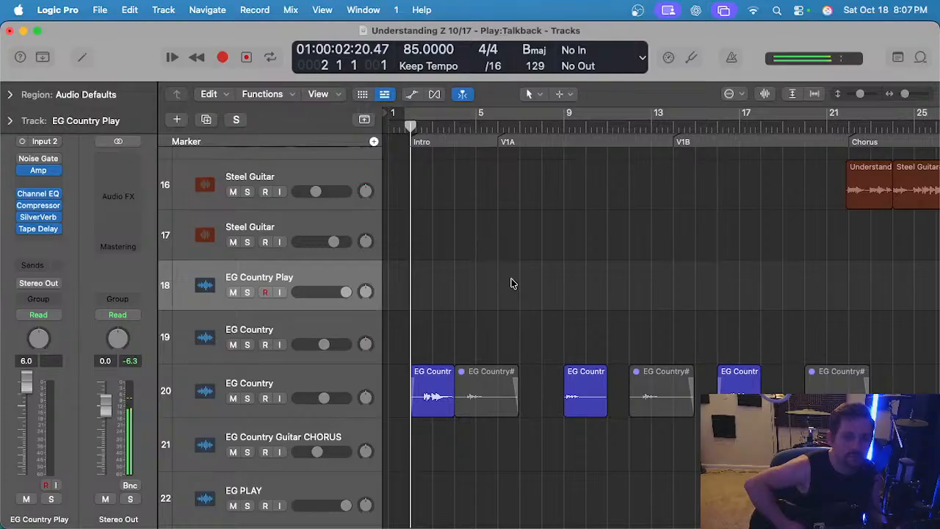
Enable input monitoring on the EG Country Play track and select the empty EG Country track for recording.
click(304, 320)
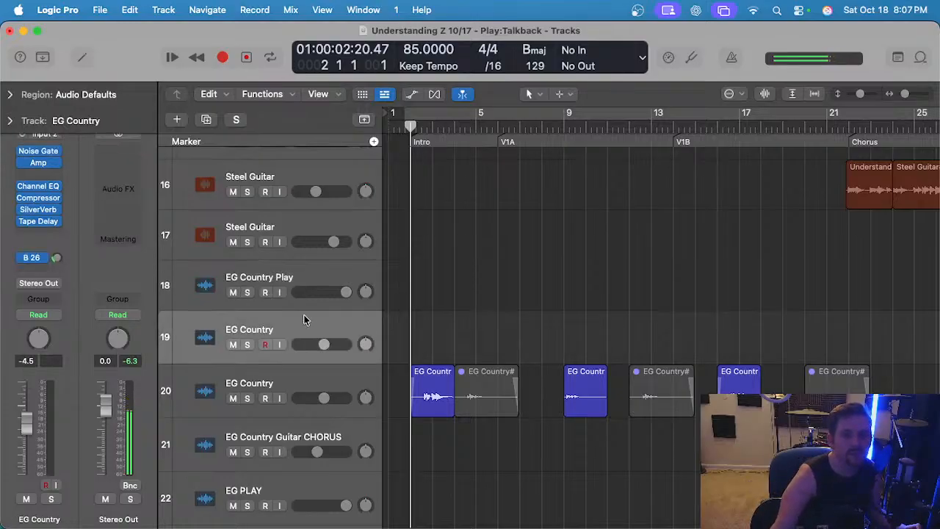
click(281, 276)
click(279, 292)
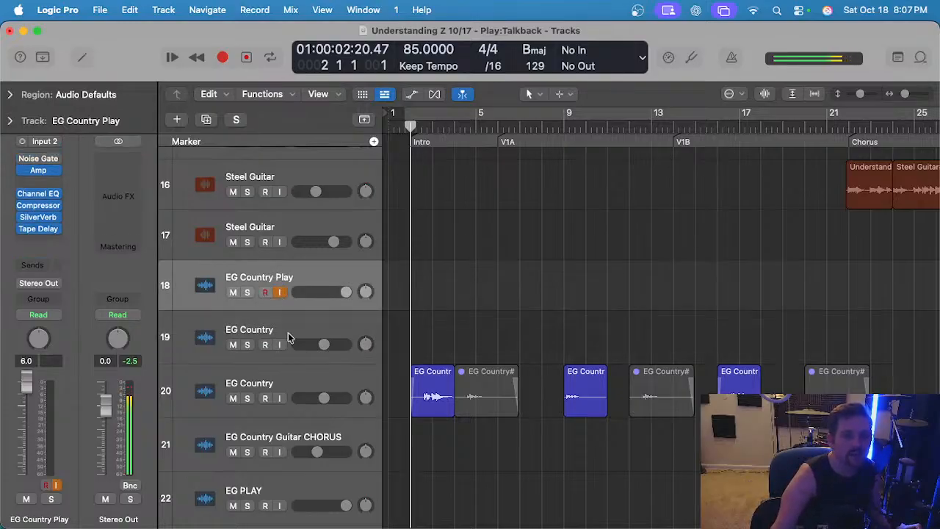
click(288, 337)
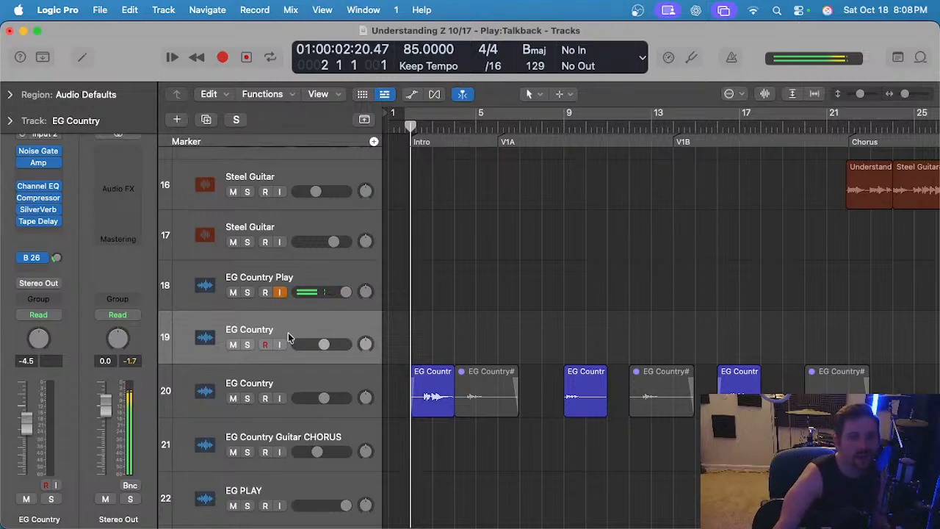
Try recording a guitar take on the empty EG Country track from the Intro and undo the recording.
click(734, 56)
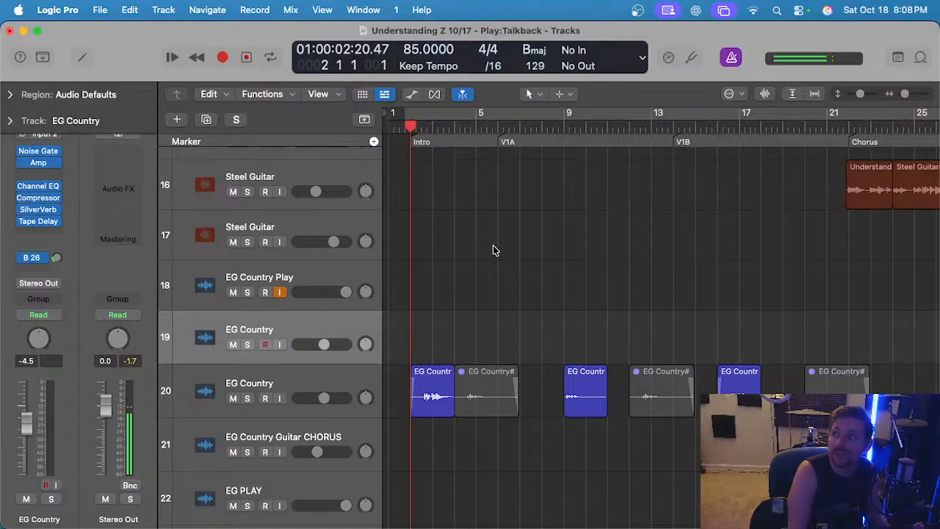
key(r)
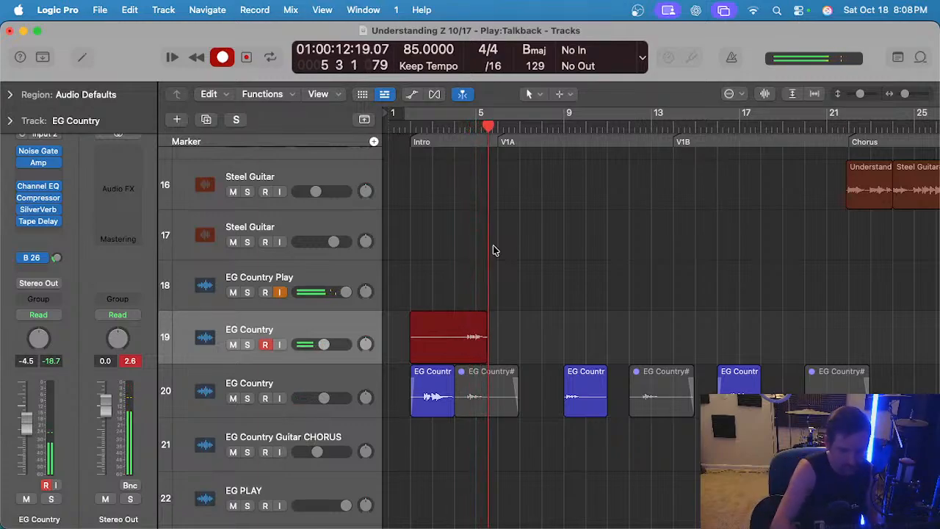
key(space)
key(super+z)
Record a guitar take from bar 4 on the empty EG Country track, play it back, and delete it.
click(455, 126)
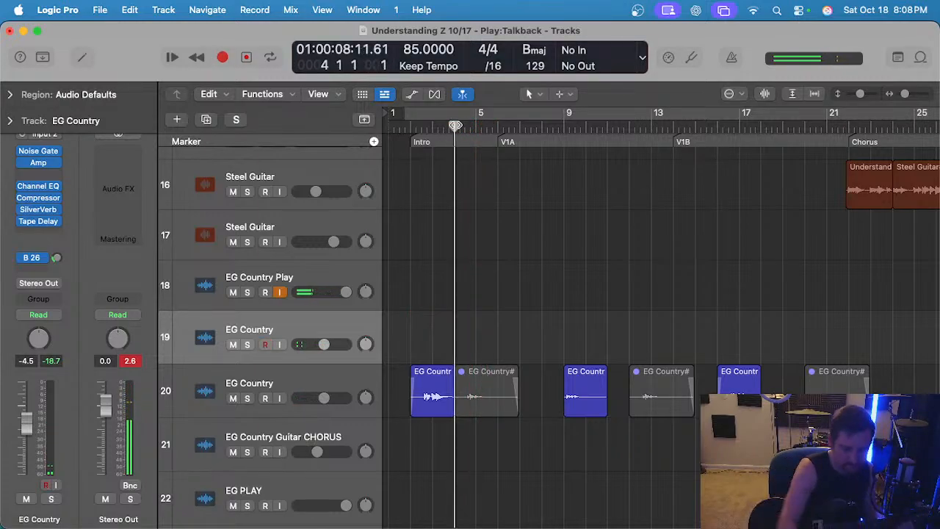
key(r)
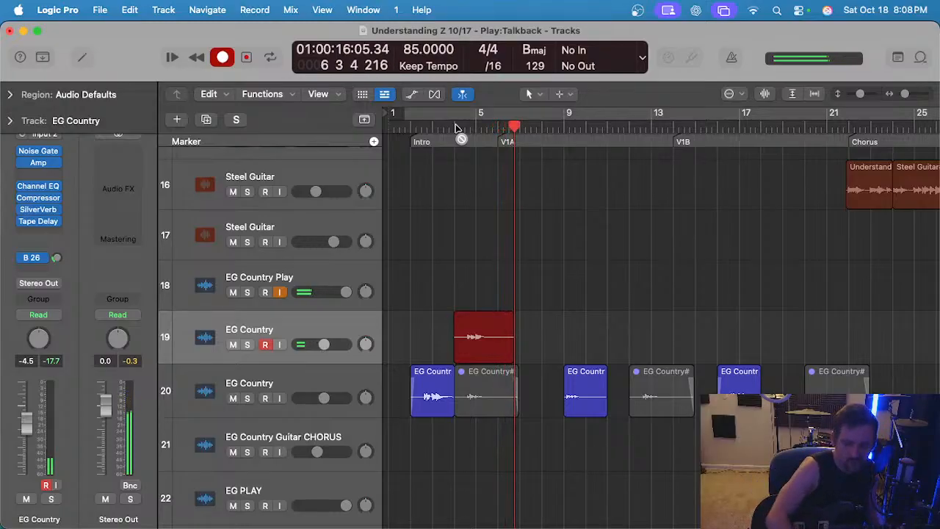
key(space)
click(455, 126)
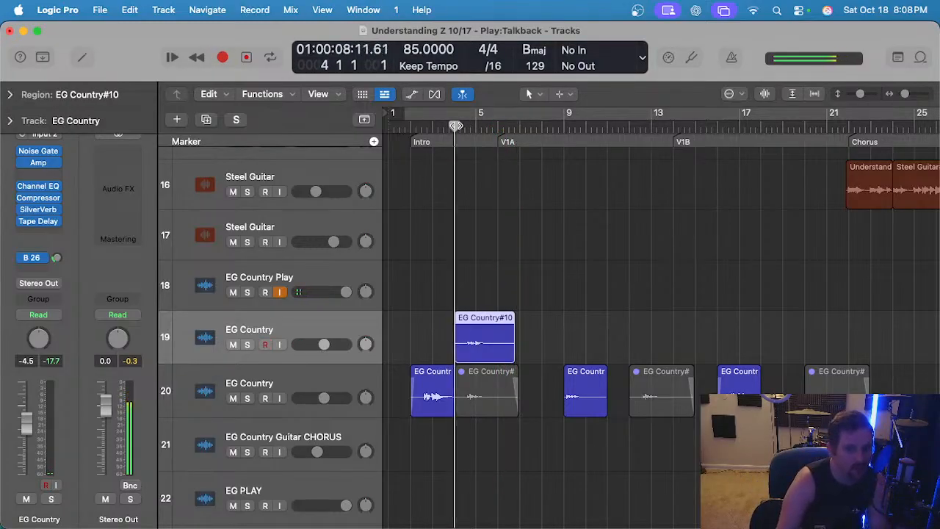
key(space)
scroll(450, 235, up, 3)
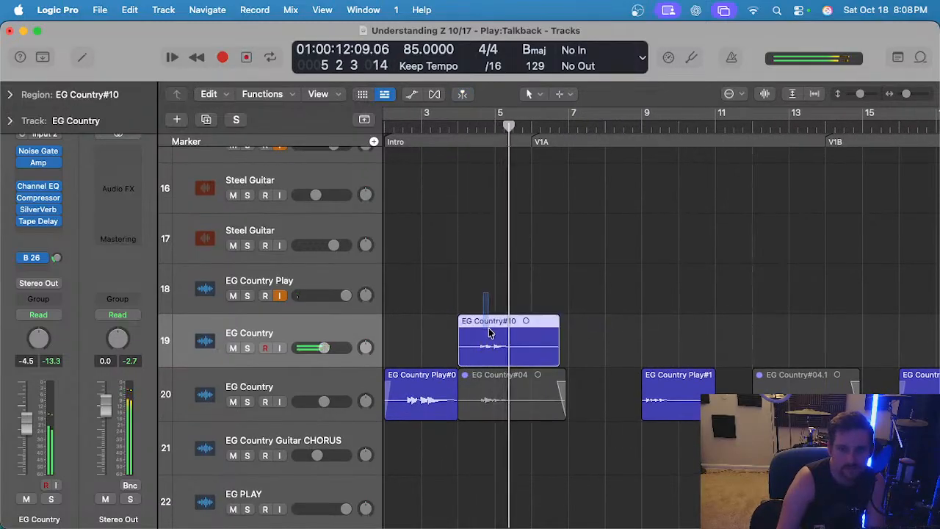
key(Delete)
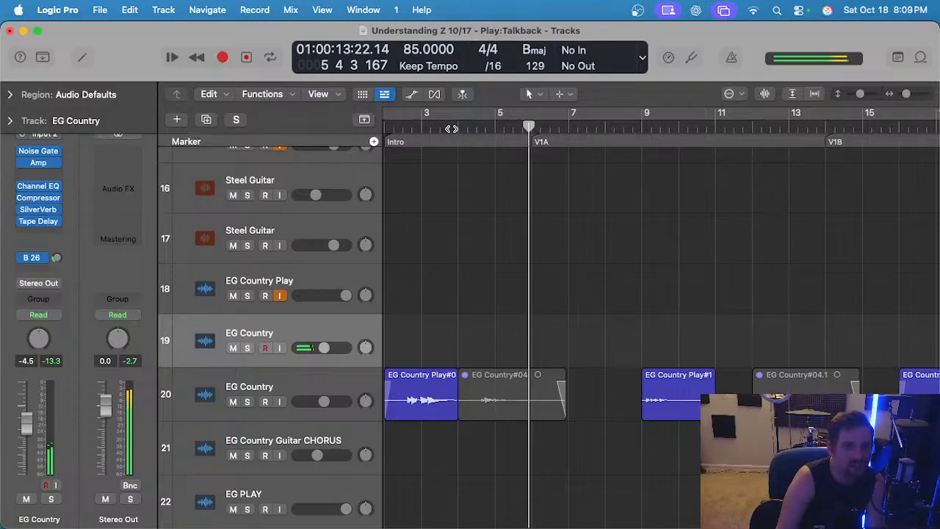
Record a new guitar take from bar 4 to nearly bar 7 on the upper EG Country track and play it back.
click(456, 127)
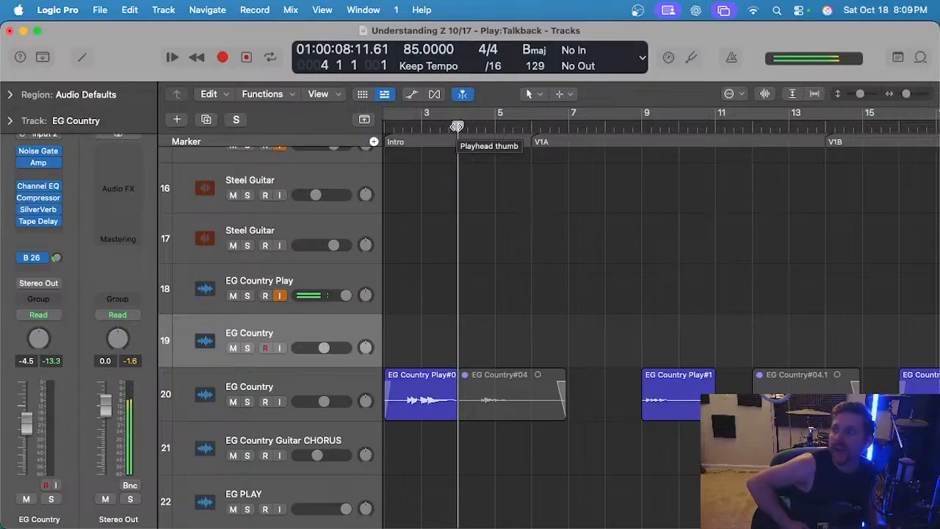
key(r)
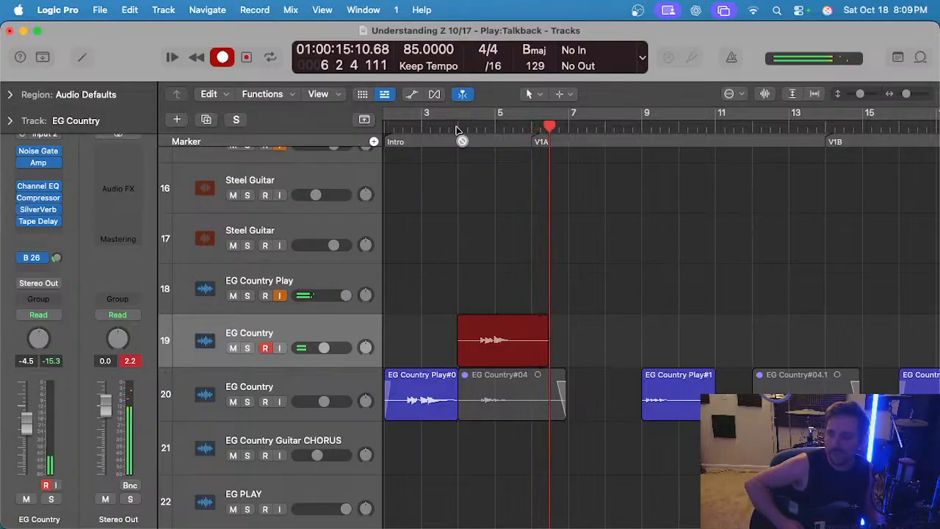
key(space)
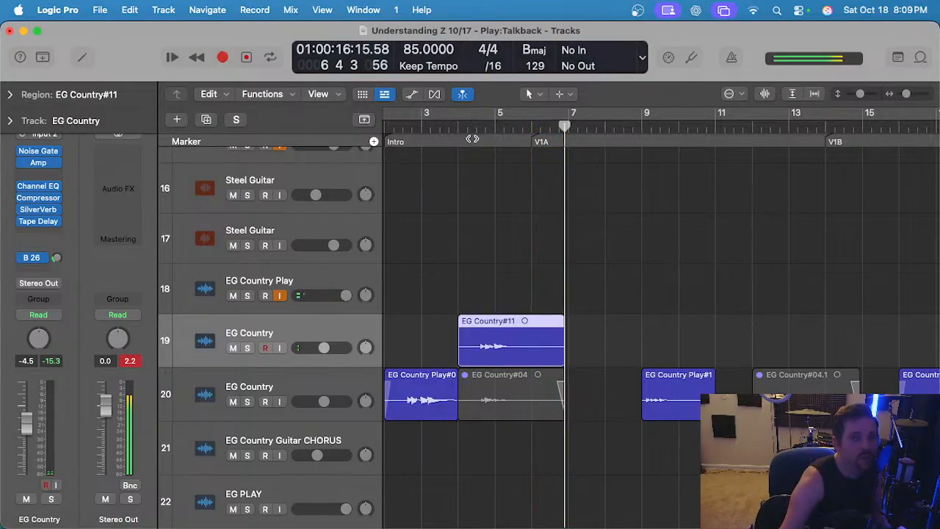
click(472, 126)
key(space)
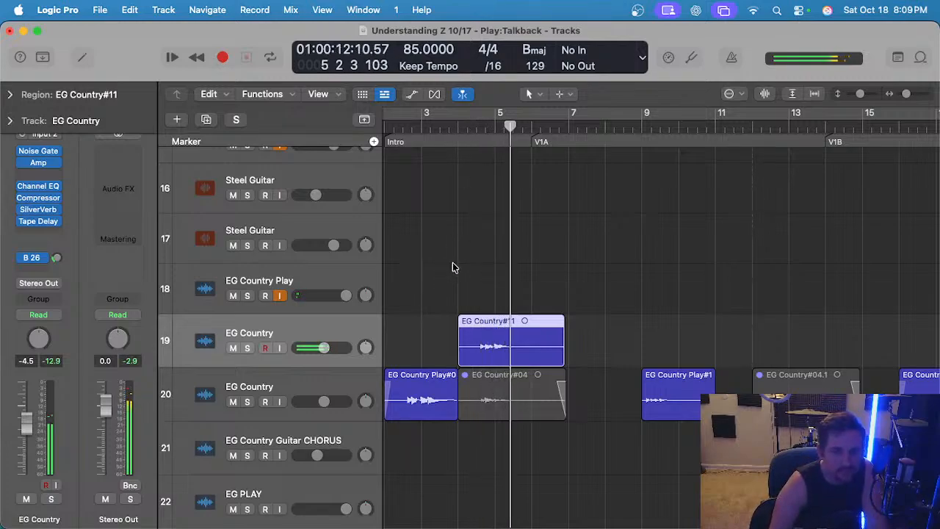
Solo the newly recorded EG Country#11 take and add a fade-out at its end.
click(491, 260)
key(s)
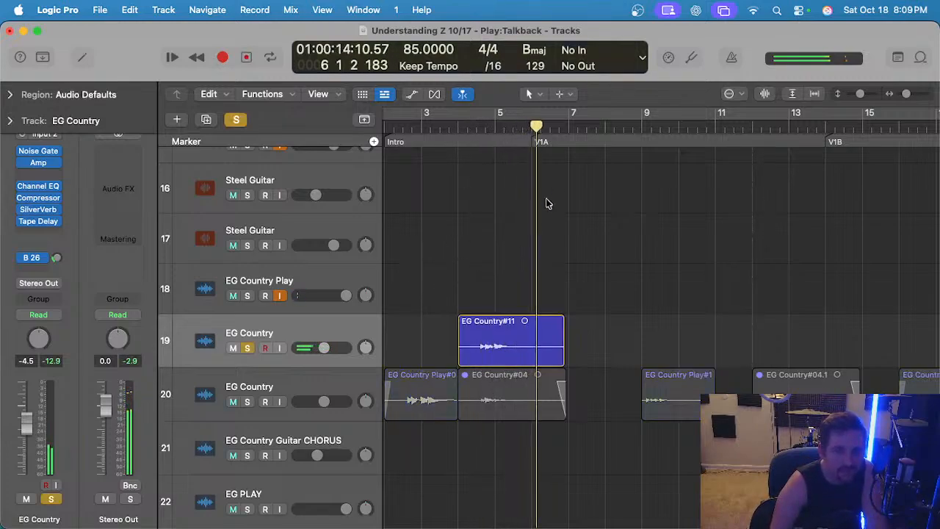
key(s)
key(s)
scroll(552, 285, up, 3)
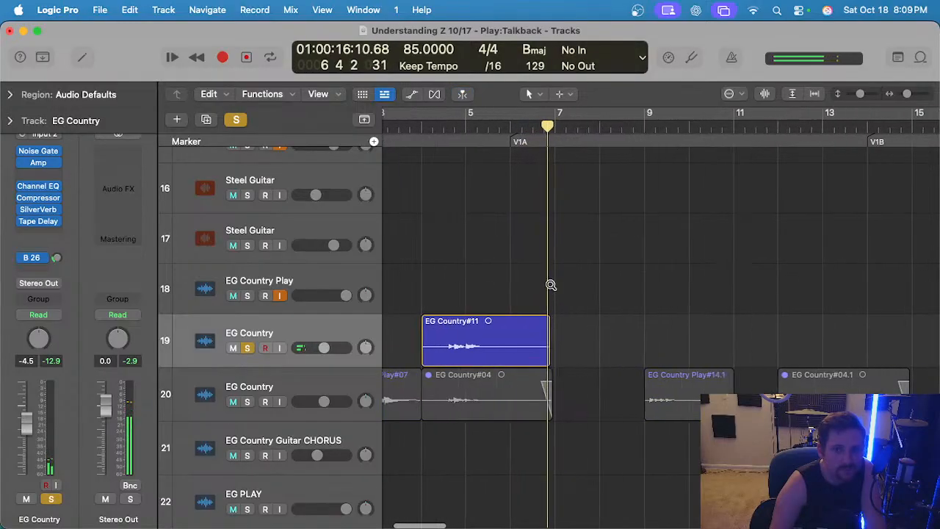
key(space)
drag(544, 320, 525, 321)
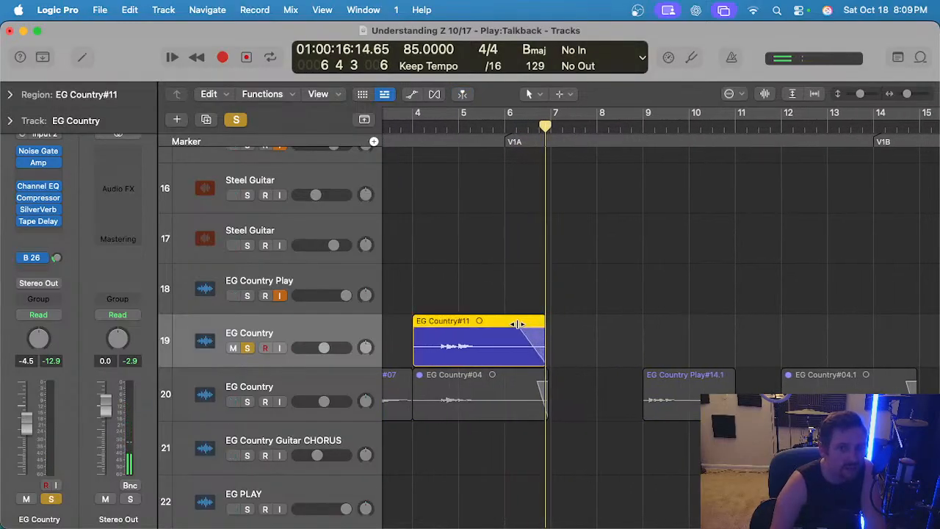
Play back the soloed EG Country#11 take from bar 4 and turn soloing off.
scroll(515, 326, right, 1)
double_click(410, 124)
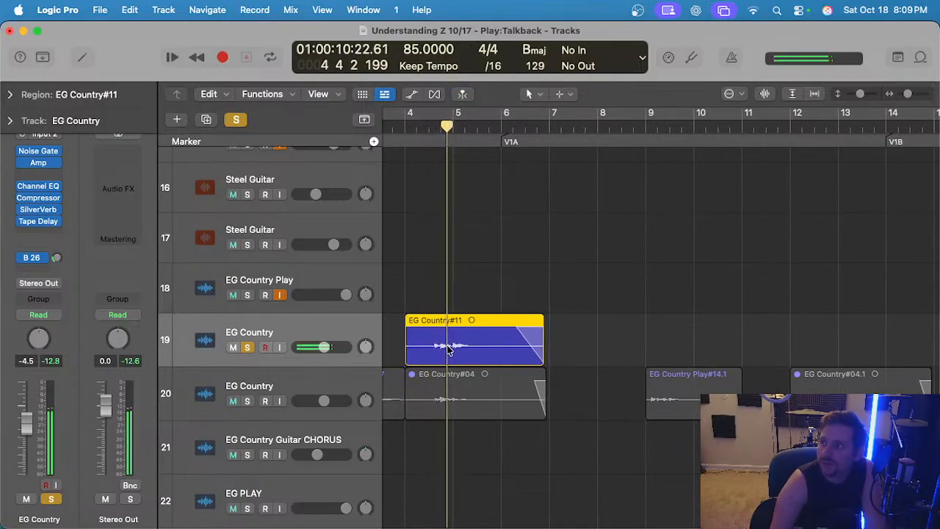
key(space)
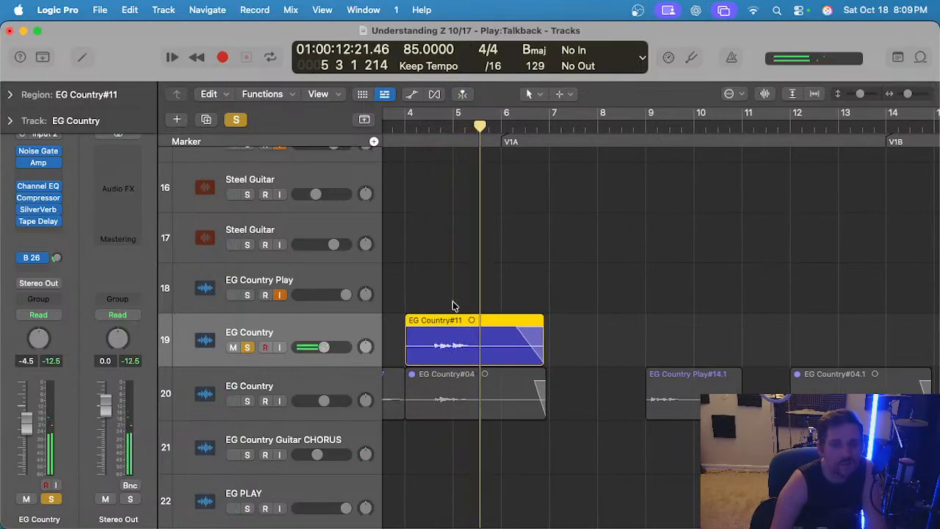
click(453, 306)
key(s)
Delete the muted EG Country#04 region and move the EG Country#11 take down into its place at bar 4.
scroll(426, 374, left, 2)
scroll(426, 375, left, 1)
click(494, 399)
key(Delete)
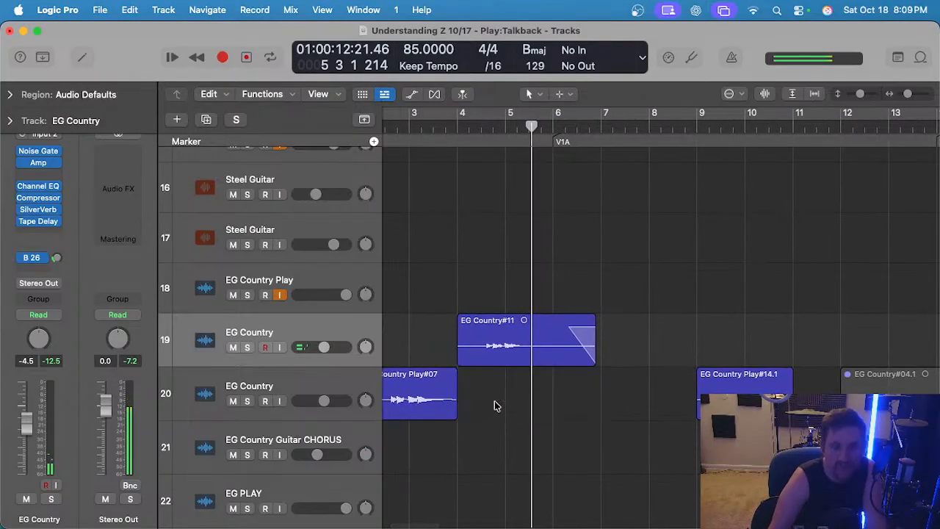
drag(505, 348, 504, 401)
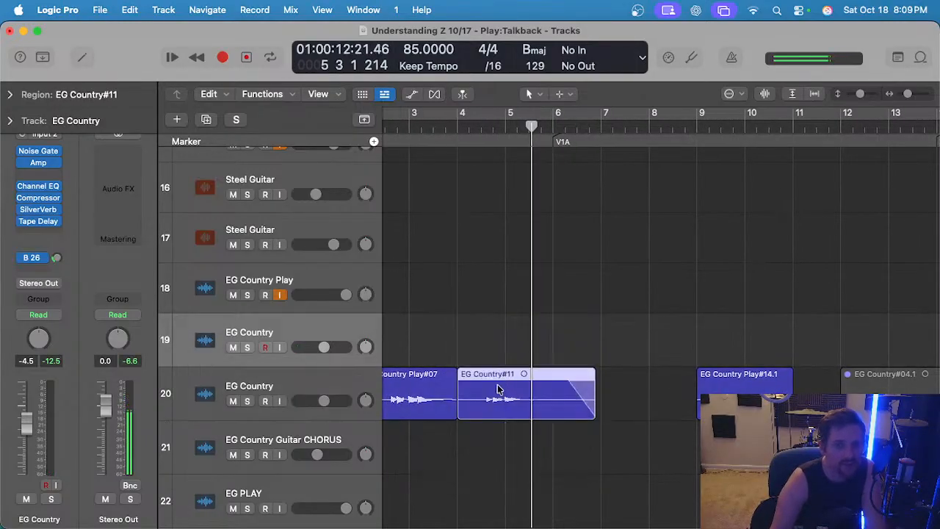
Open the EG Country#11 region in the Audio Track Editor and set its quantize value to 1/16 Note.
key(e)
key(e)
click(308, 384)
click(485, 390)
key(e)
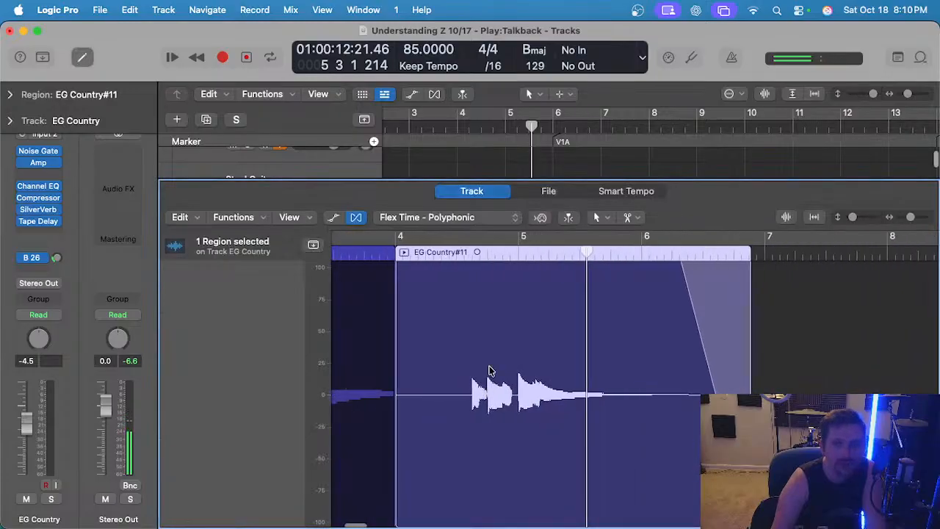
click(457, 217)
click(449, 218)
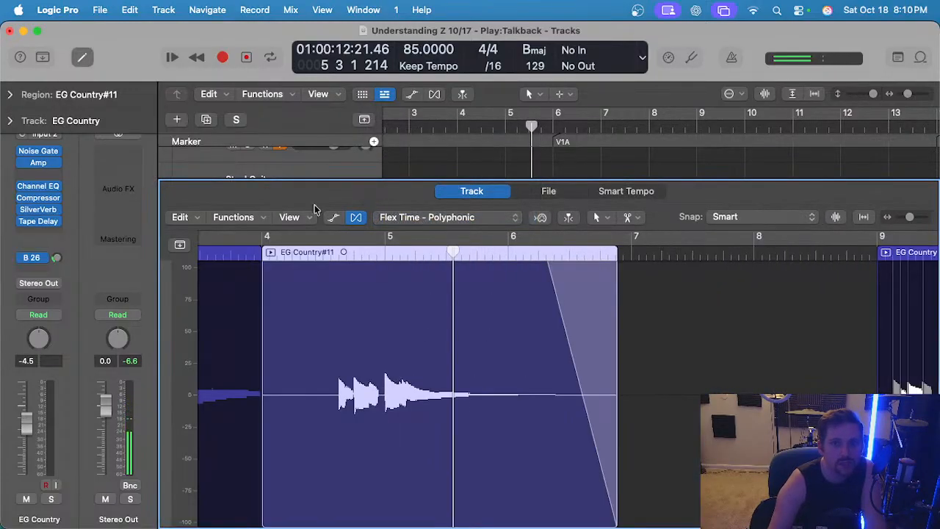
click(10, 95)
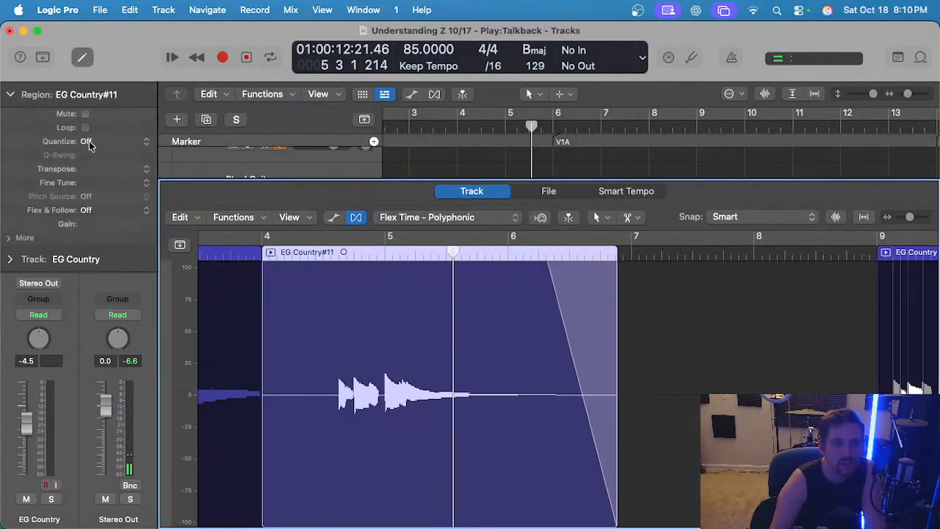
click(91, 141)
click(137, 229)
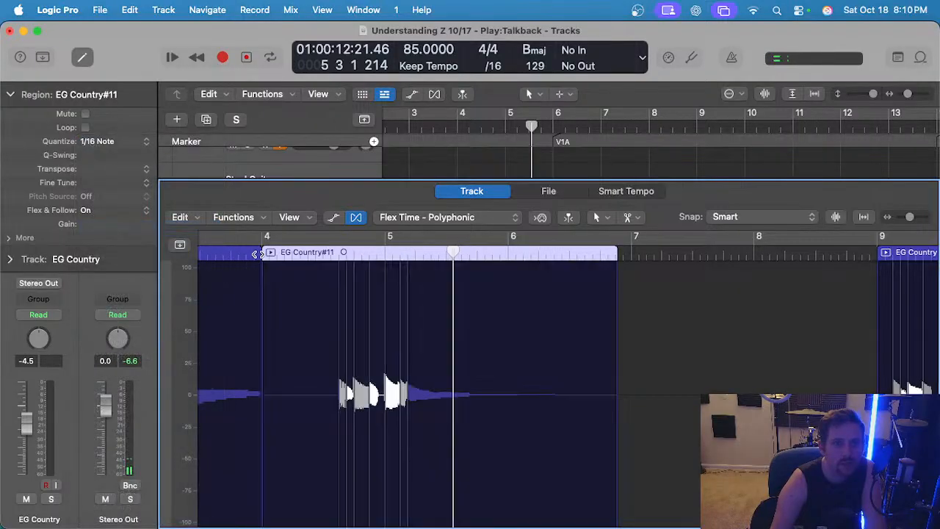
Audition the quantized EG Country#11 region in solo with the metronome, then close the editor and turn soloing off.
key(ctrl+s)
scroll(356, 340, up, 5)
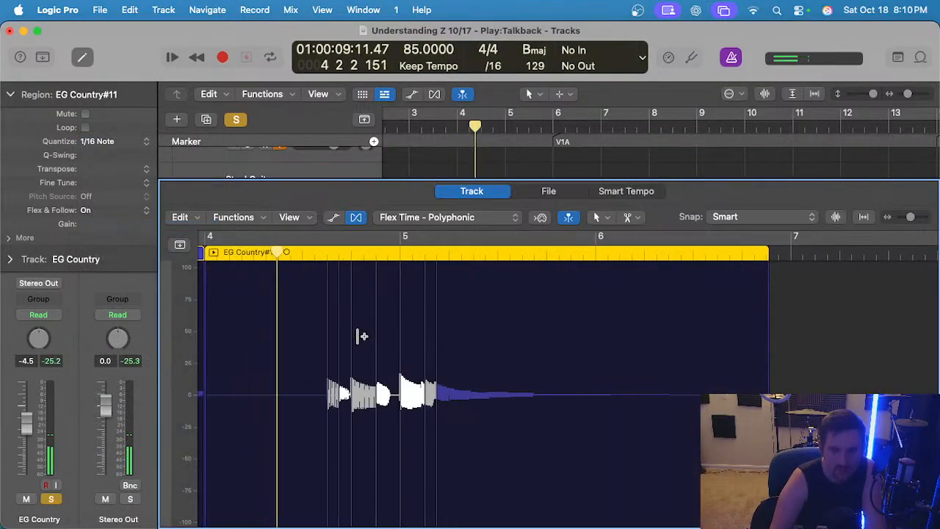
scroll(348, 340, up, 2)
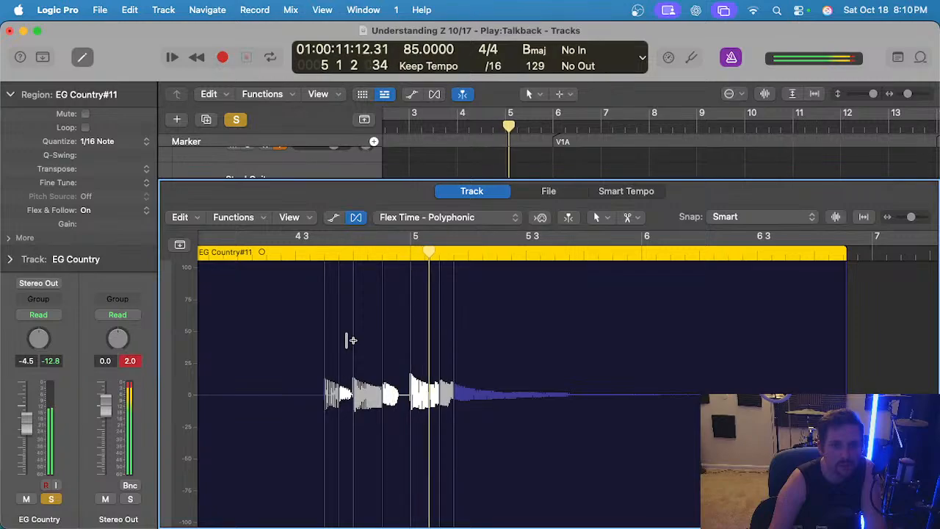
scroll(353, 340, up, 1)
key(e)
key(s)
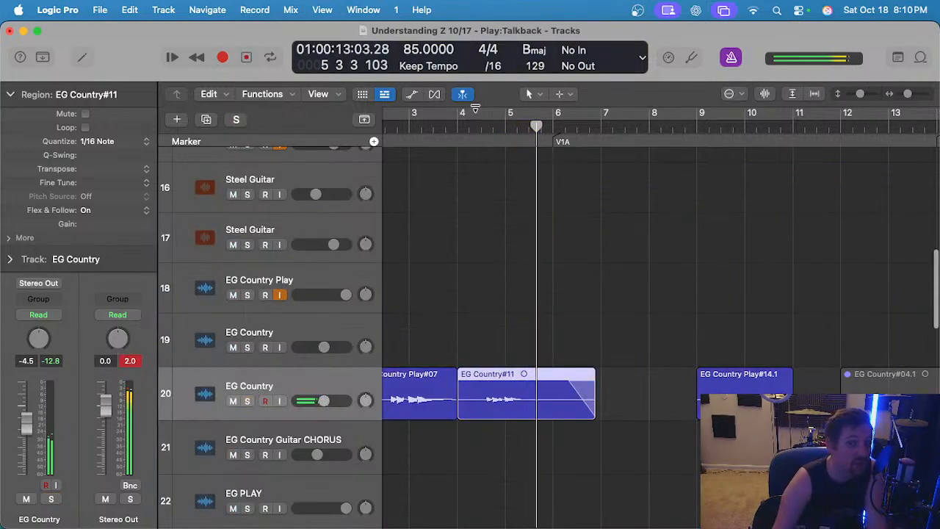
Play EG Country#11 with the full mix from bar 4 and collapse the region settings.
click(454, 126)
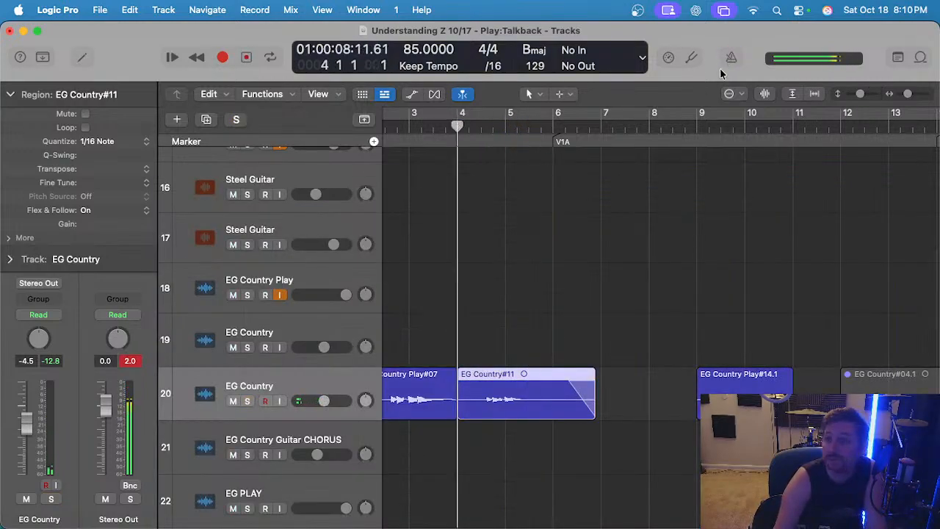
scroll(598, 283, down, 2)
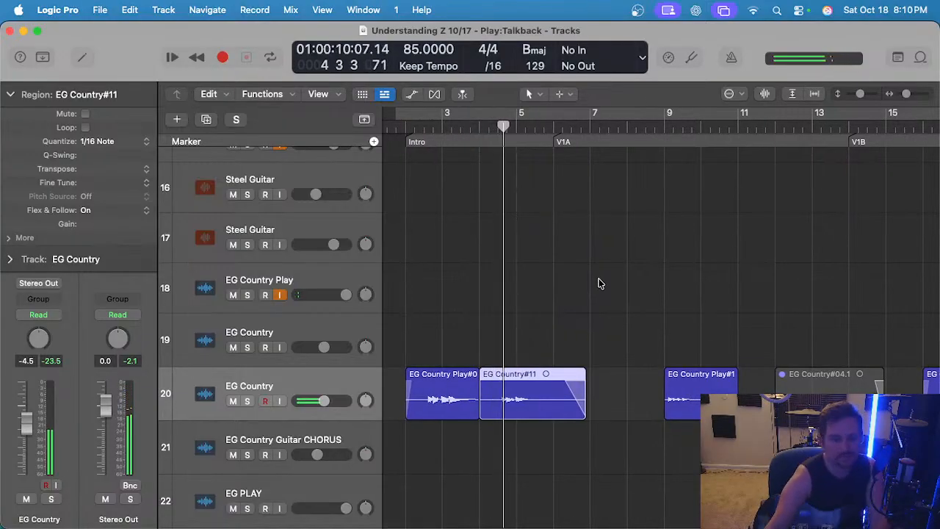
click(10, 94)
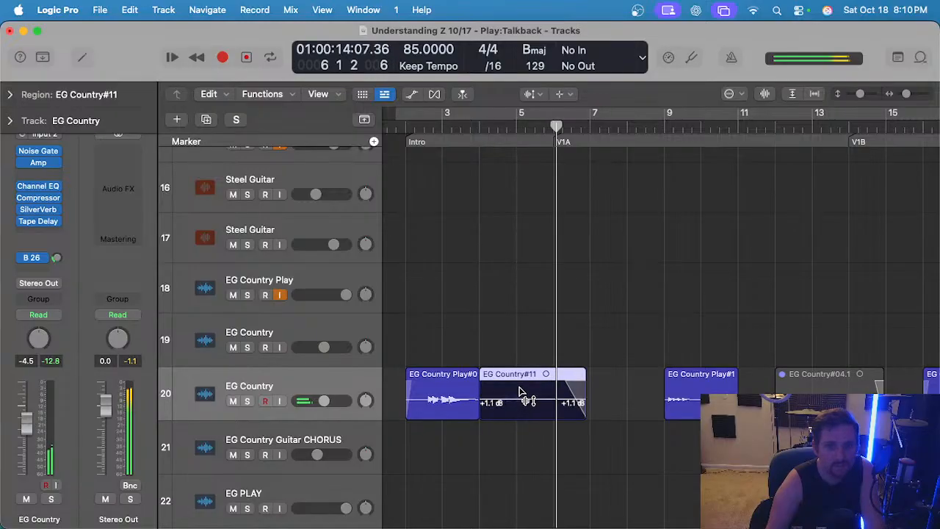
Raise the EG Country#11 region's gain to +2.0 dB and play the phrase back in the mix from bar 4.
drag(519, 387, 520, 382)
click(505, 334)
key(space)
click(533, 391)
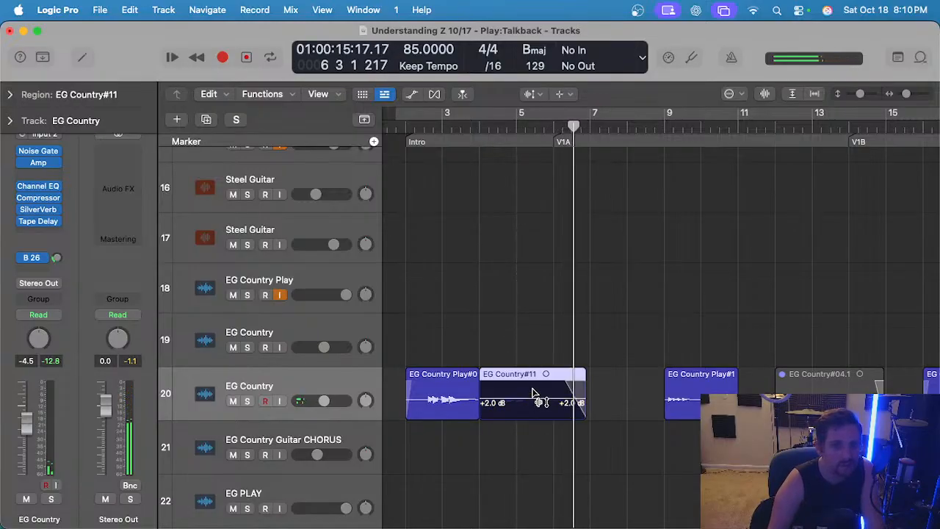
click(484, 129)
key(space)
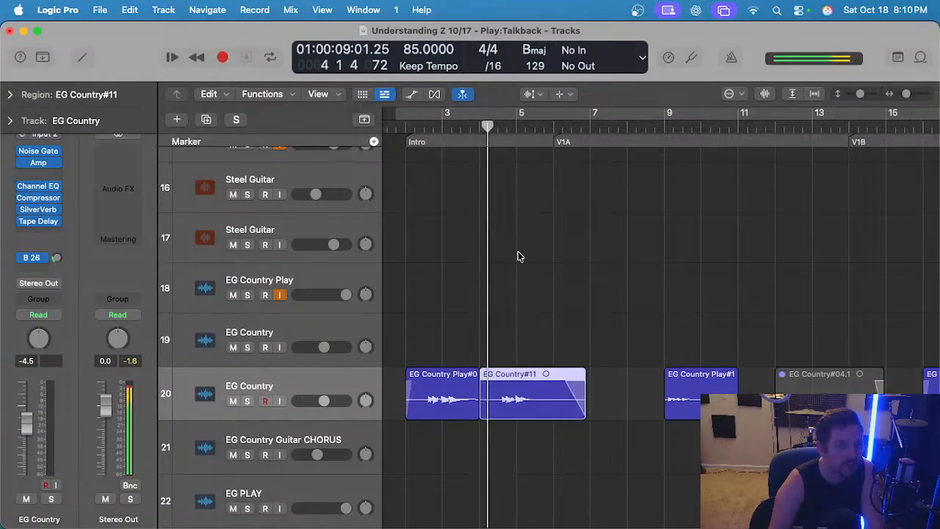
scroll(511, 252, down, 2)
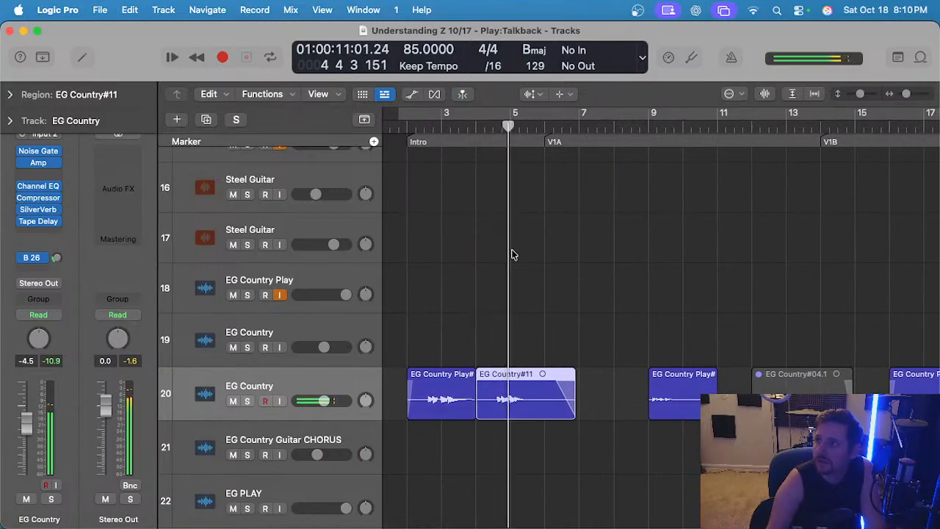
scroll(509, 318, down, 2)
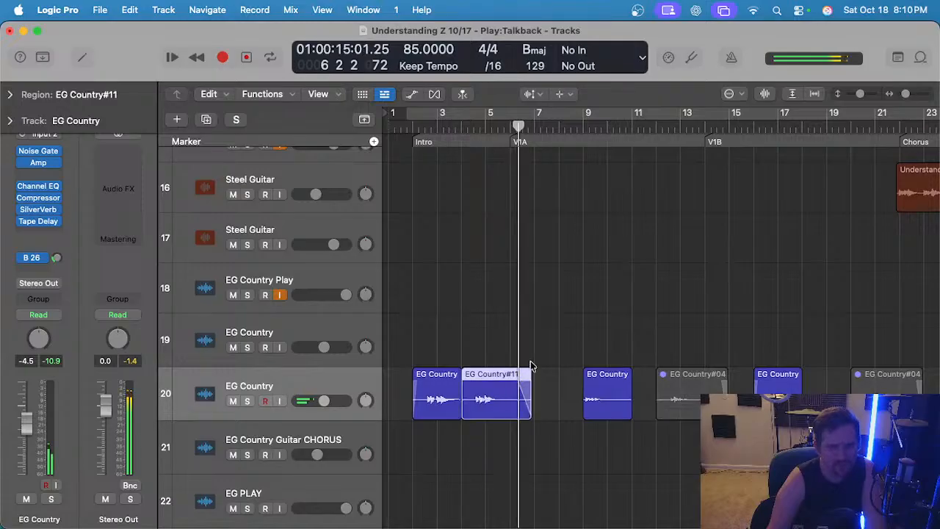
Switch back to the Pointer tool and replace the muted EG Country#04.1 region with a copy of EG Country#11 at bar 12.
key(t)
key(t)
click(491, 361)
click(490, 392)
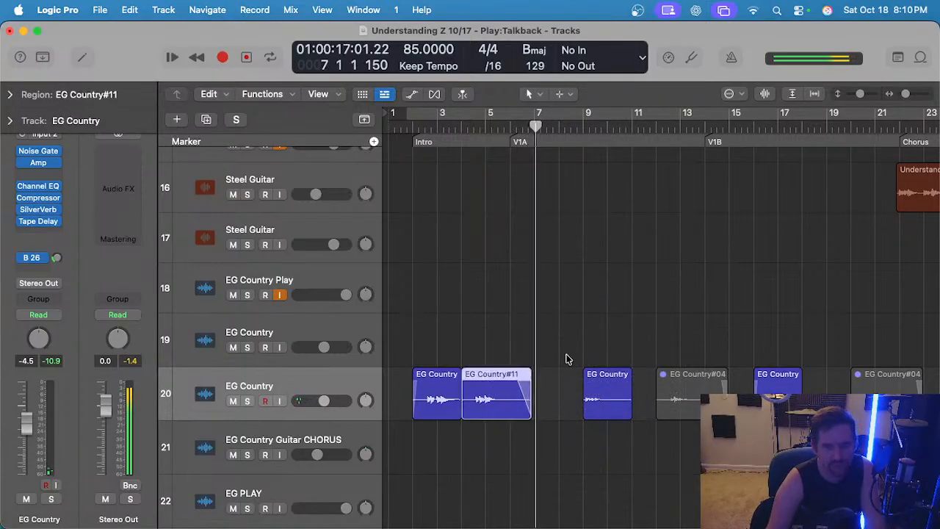
scroll(619, 348, right, 3)
click(625, 386)
key(Delete)
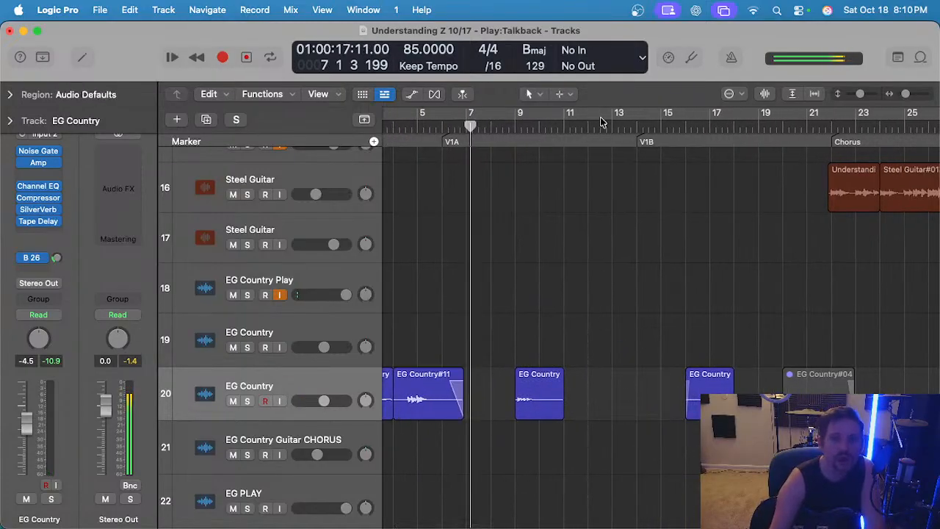
click(587, 126)
key(super+v)
scroll(610, 317, right, 4)
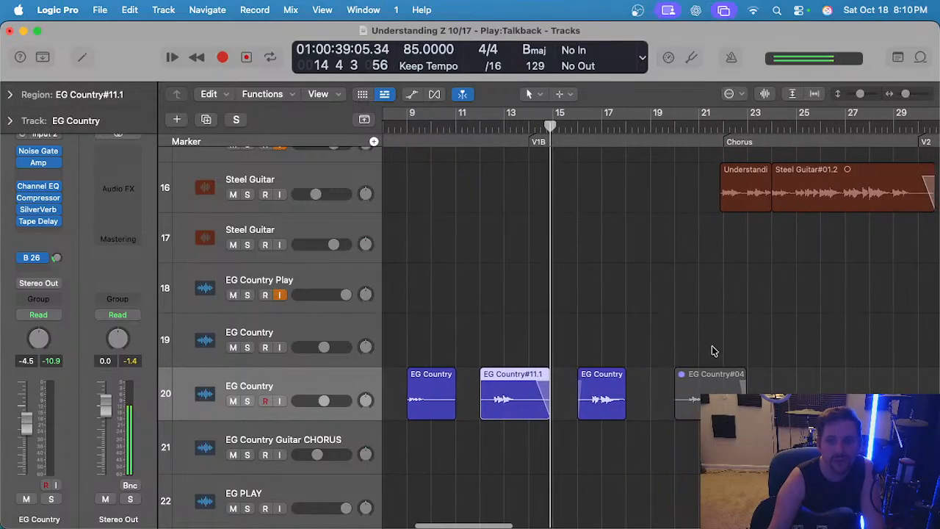
Remove the muted EG Country#04 region at bar 20 without deleting its audio file from disk.
click(707, 387)
key(Delete)
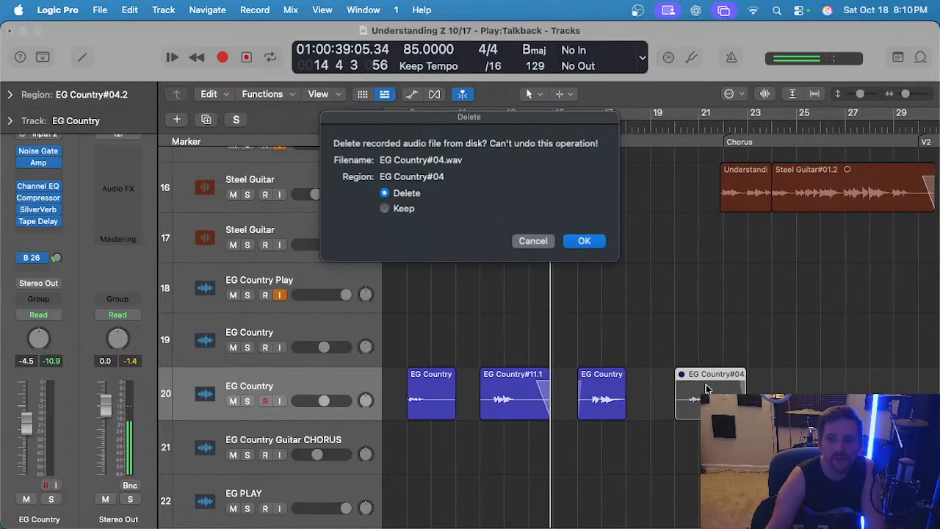
click(532, 241)
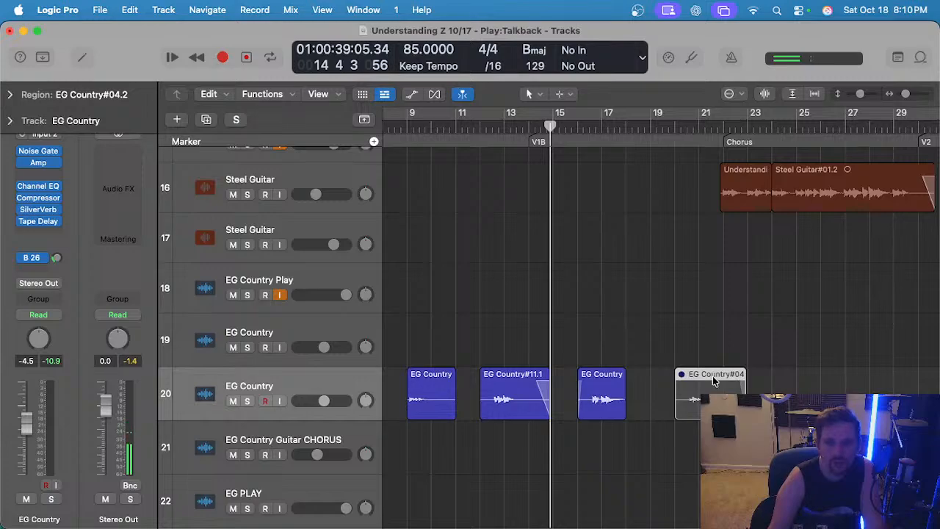
scroll(711, 375, left, 5)
scroll(704, 372, right, 5)
key(Delete)
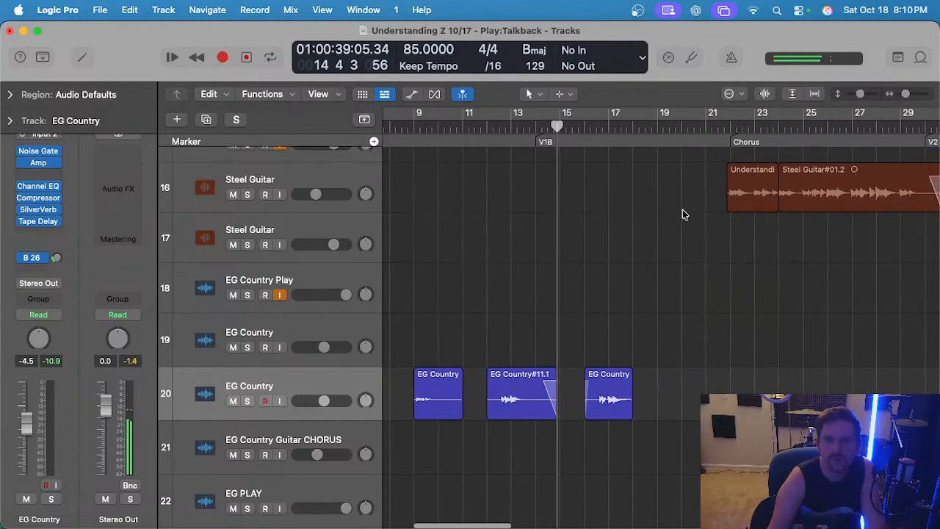
click(684, 126)
key(r)
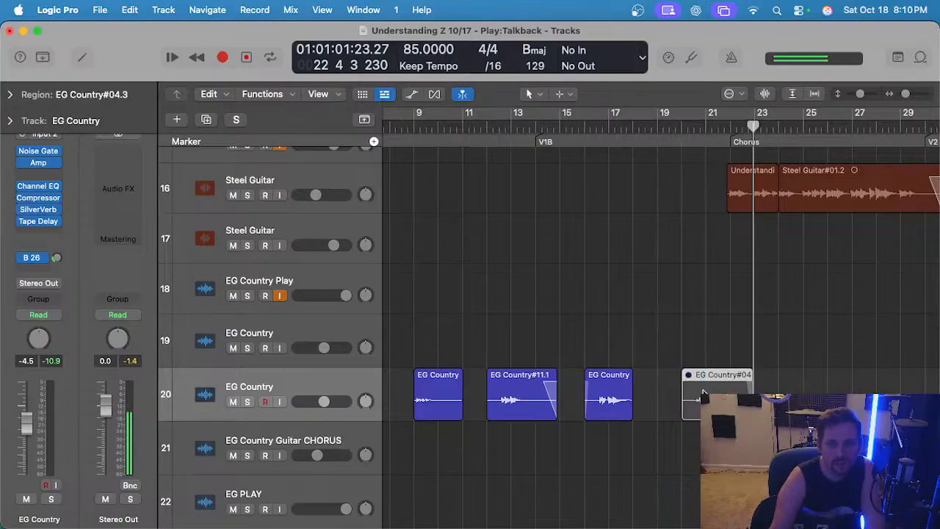
key(Delete)
Paste a copy of the EG Country#11 region onto the lower EG Country track at bar 19.
scroll(651, 360, left, 5)
click(487, 383)
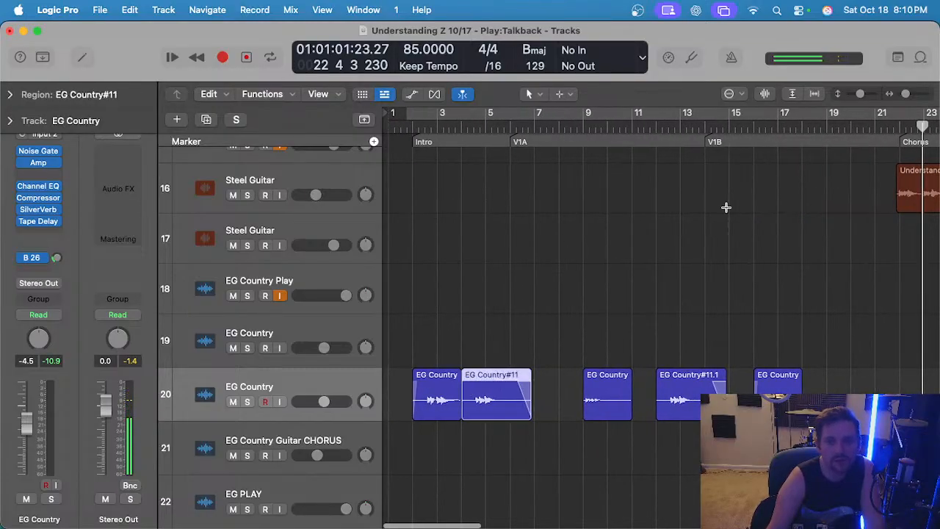
click(823, 124)
key(super+v)
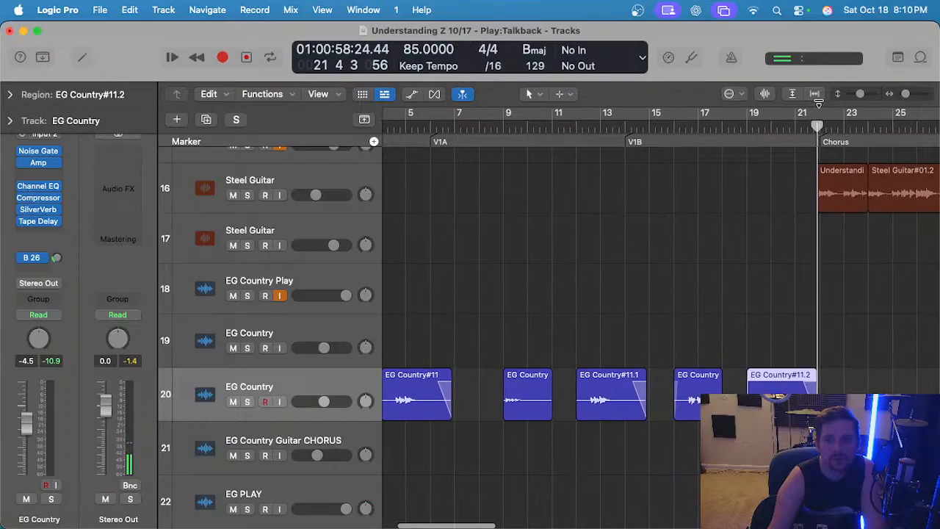
Play from bar 19 and move the pasted EG Country#11 copy to bar 20.
click(751, 126)
key(space)
scroll(766, 181, up, 3)
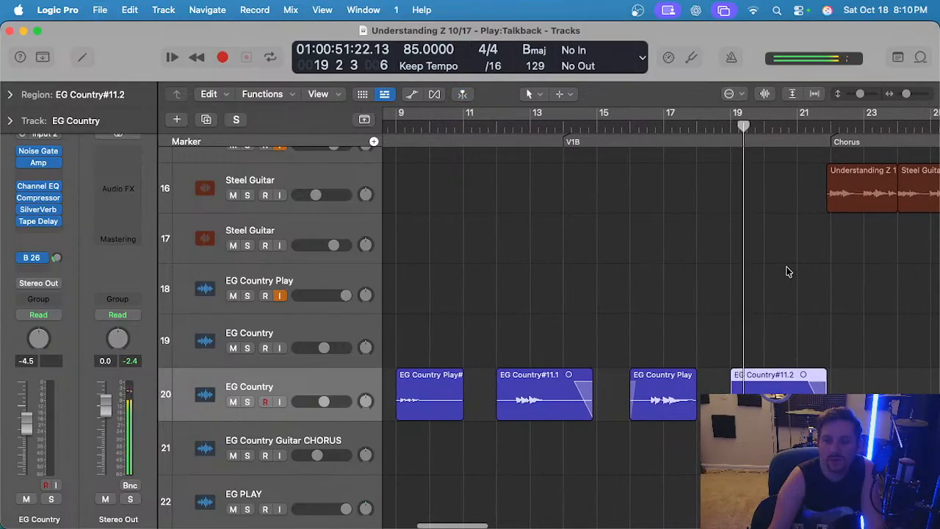
click(765, 309)
drag(759, 388, 792, 393)
Play the moved guitar phrase in the full mix from bar 20 into the Chorus.
click(761, 126)
scroll(776, 213, down, 2)
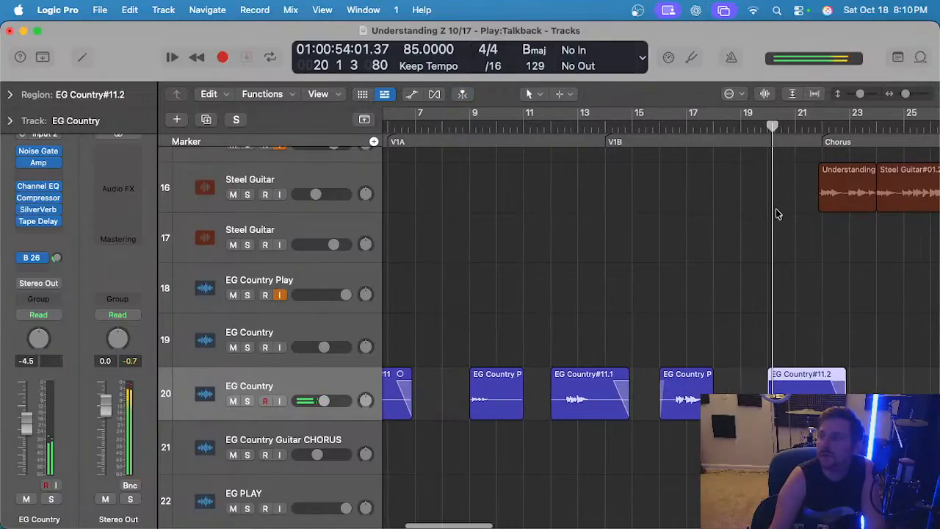
click(755, 219)
scroll(753, 220, up, 3)
scroll(753, 224, down, 1)
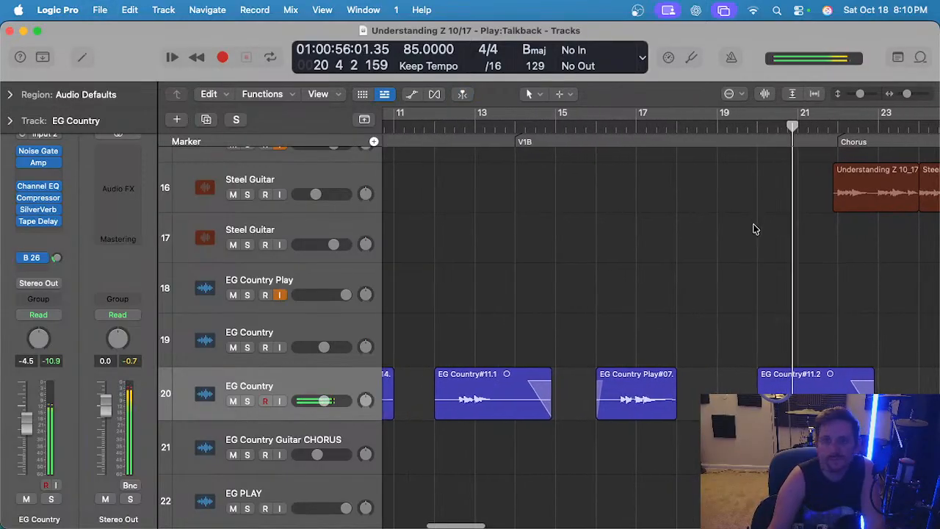
scroll(754, 306, down, 2)
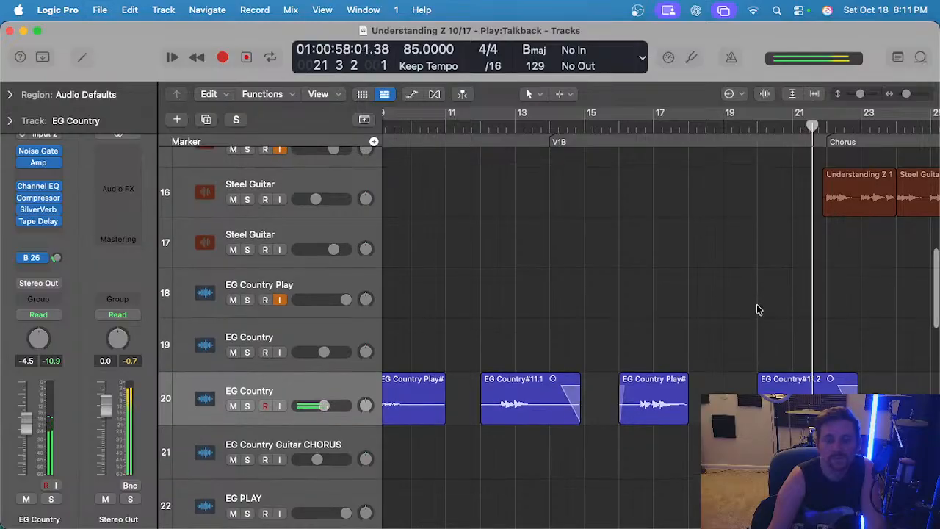
scroll(761, 309, right, 2)
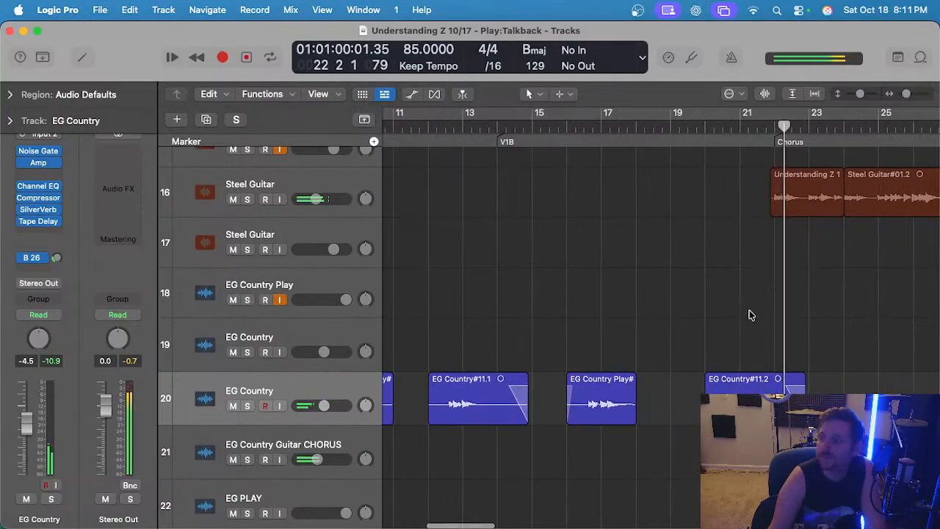
scroll(748, 312, down, 4)
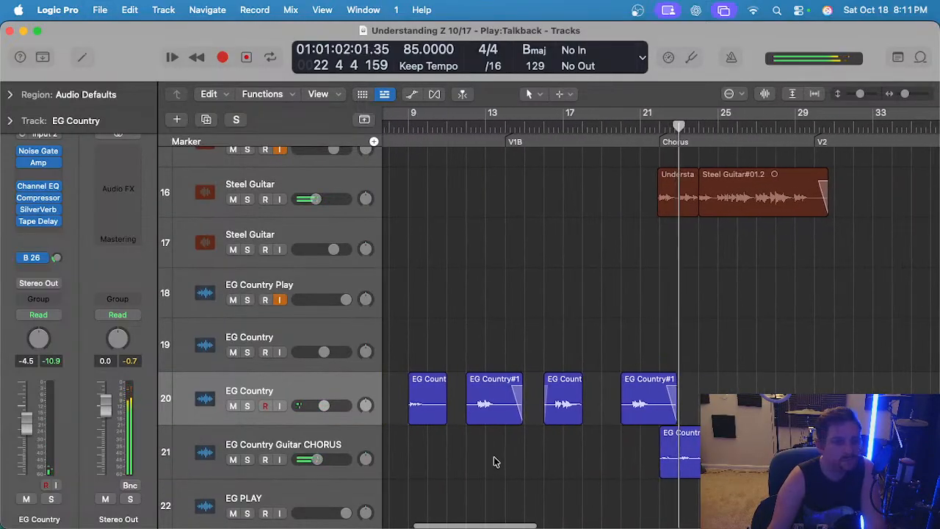
Audition the EG Country Guitar CHORUS track in solo, then return to the full mix.
click(283, 443)
key(s)
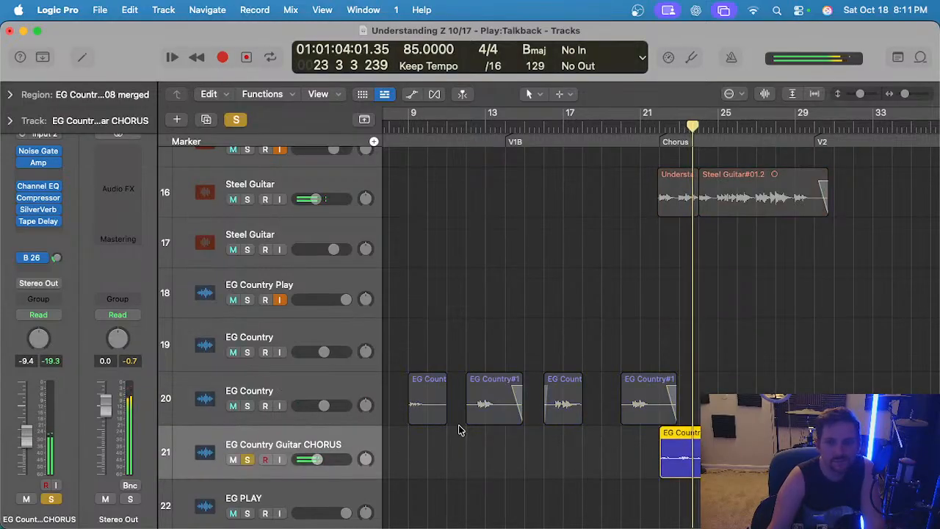
scroll(457, 437, down, 1)
click(322, 371)
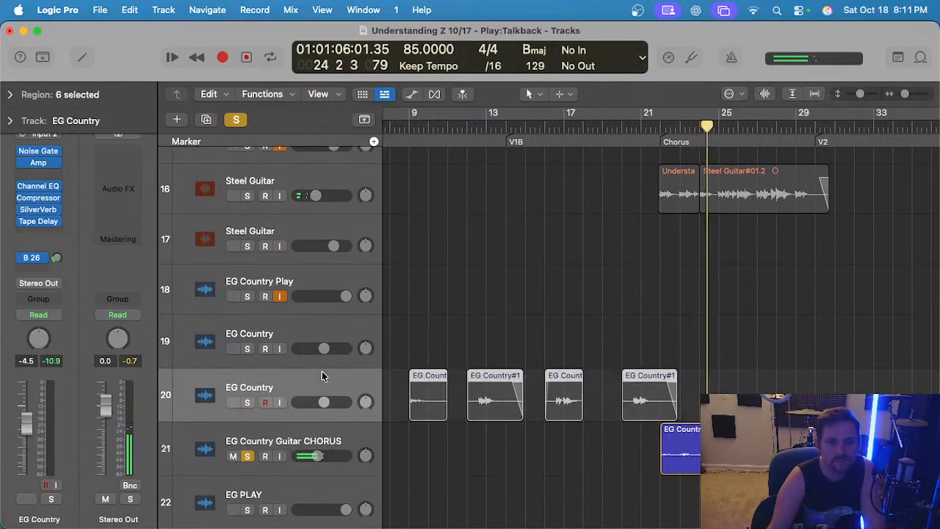
click(310, 429)
key(s)
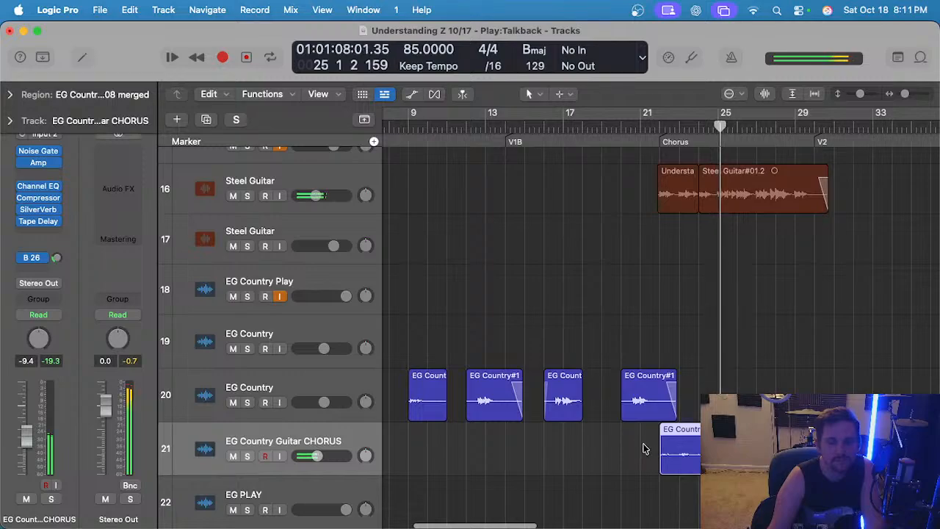
Solo the EG Country Guitar CHORUS track again, check its SilverVerb settings and turn soloing off.
key(super+Right)
key(super+Right)
key(super+Right)
key(super+Right)
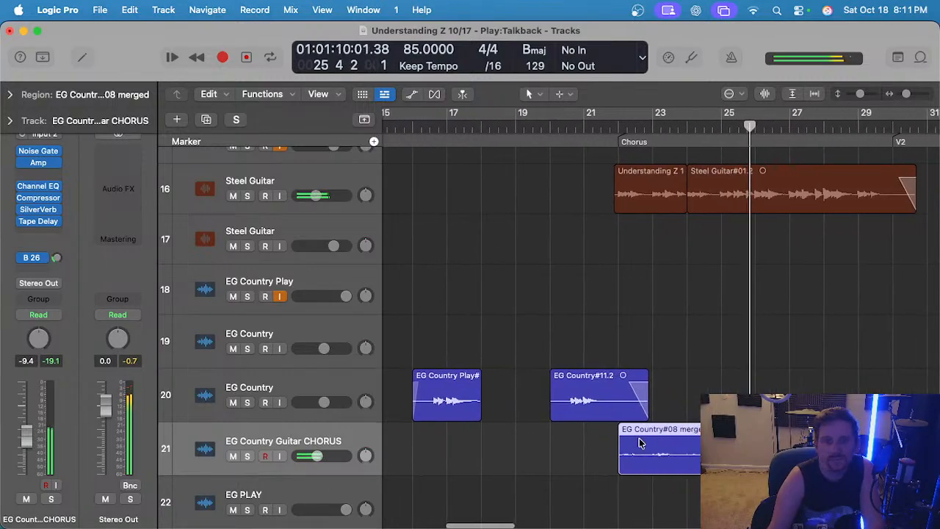
click(563, 463)
click(335, 438)
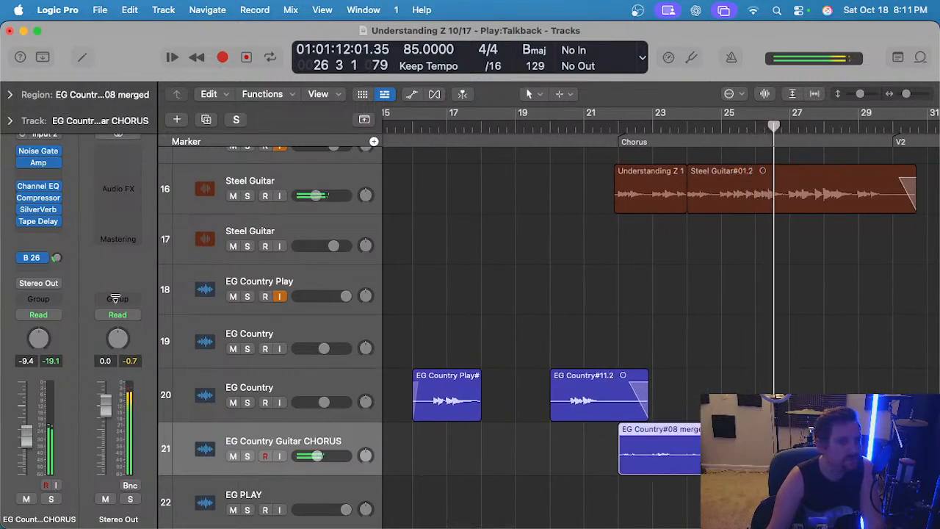
key(s)
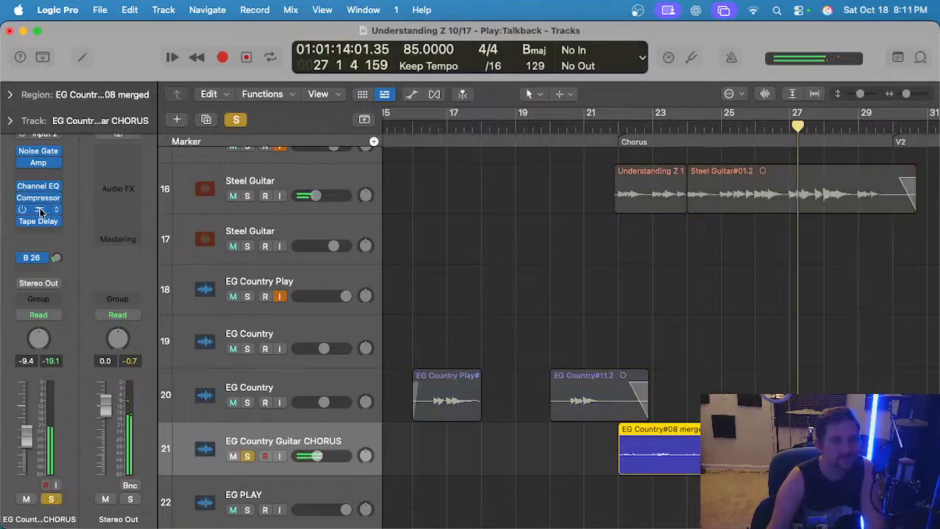
click(38, 209)
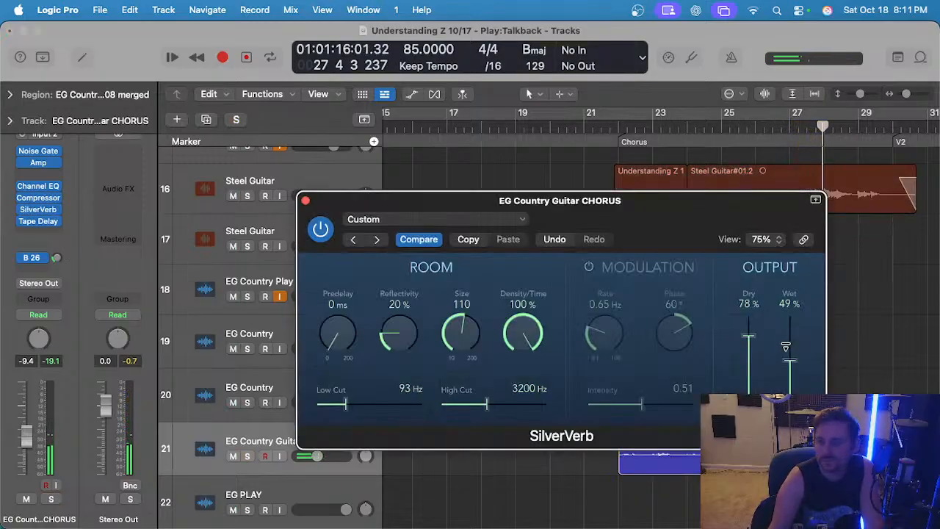
key(s)
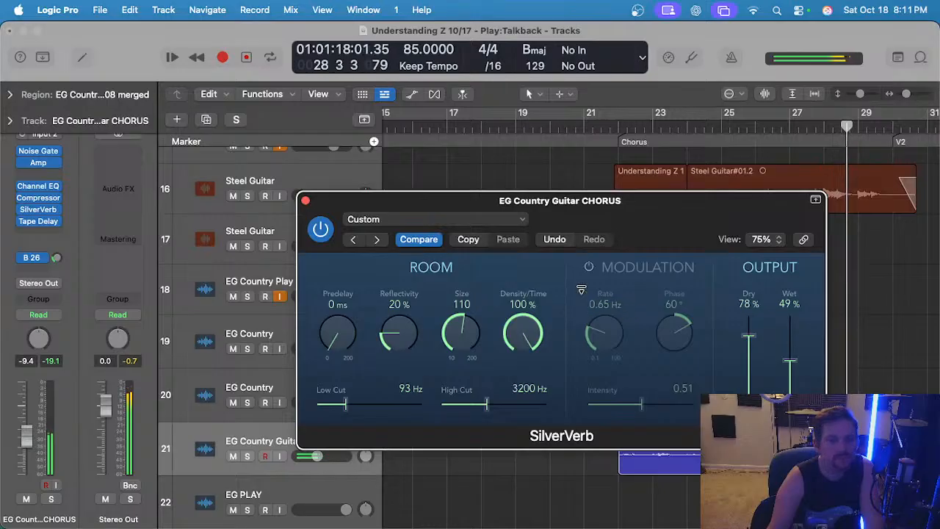
Check the chorus guitar's Amp Designer settings, then close both plug-in windows.
click(44, 168)
key(s)
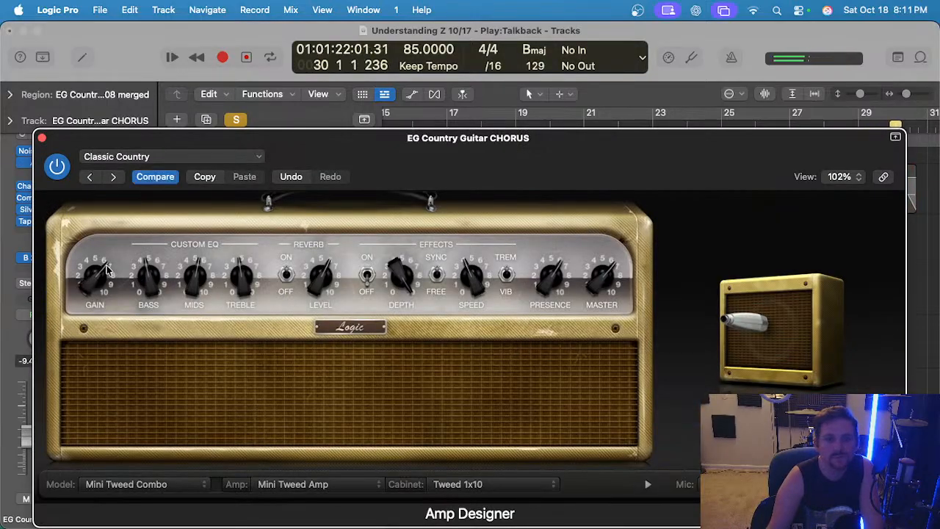
click(43, 139)
click(304, 201)
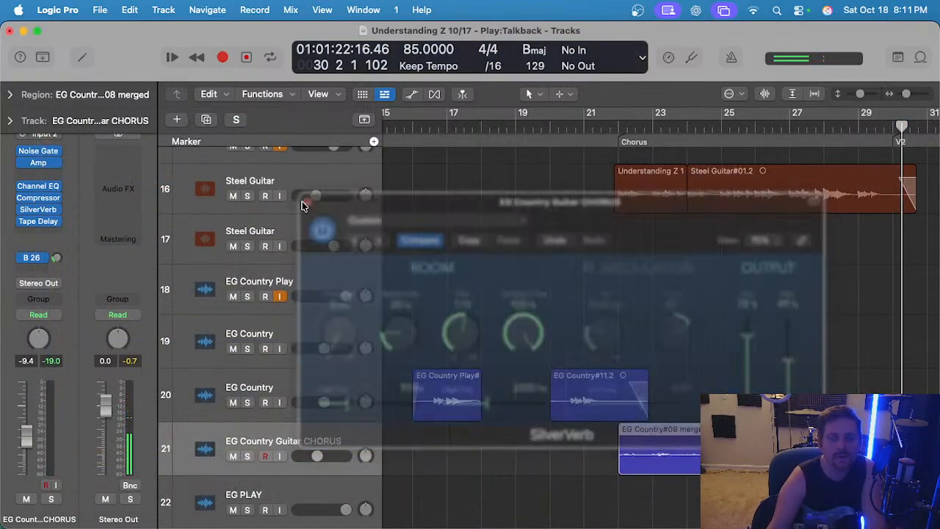
Play the full mix from the Chorus marker into V2 to judge the chorus guitar's balance.
click(619, 127)
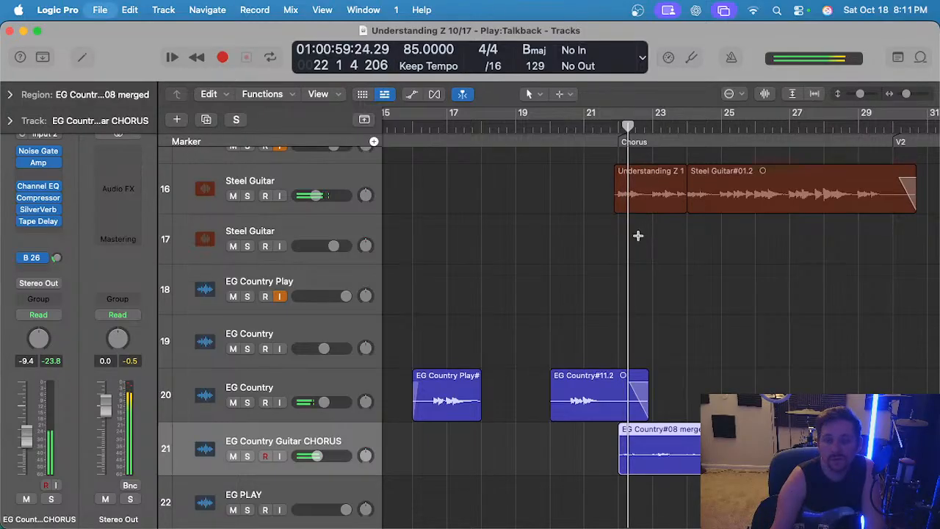
scroll(650, 310, right, 3)
scroll(491, 417, down, 3)
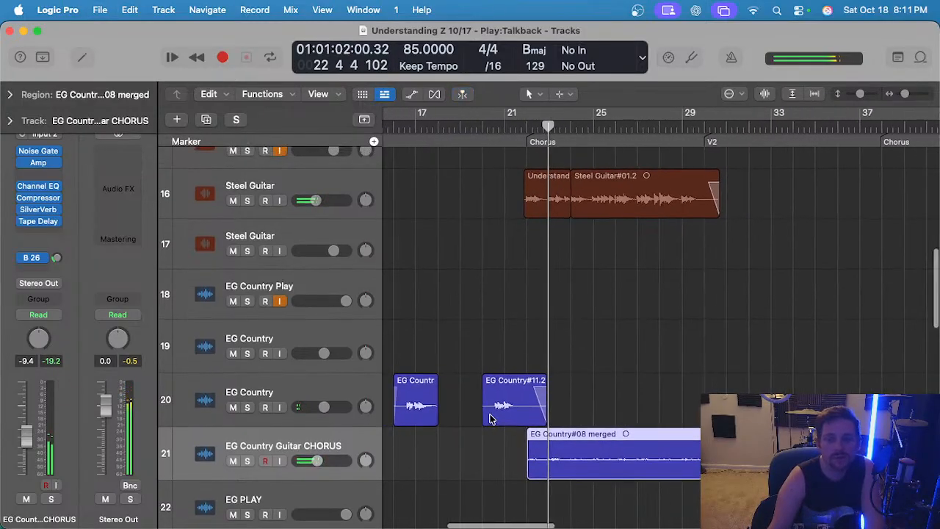
scroll(491, 418, up, 2)
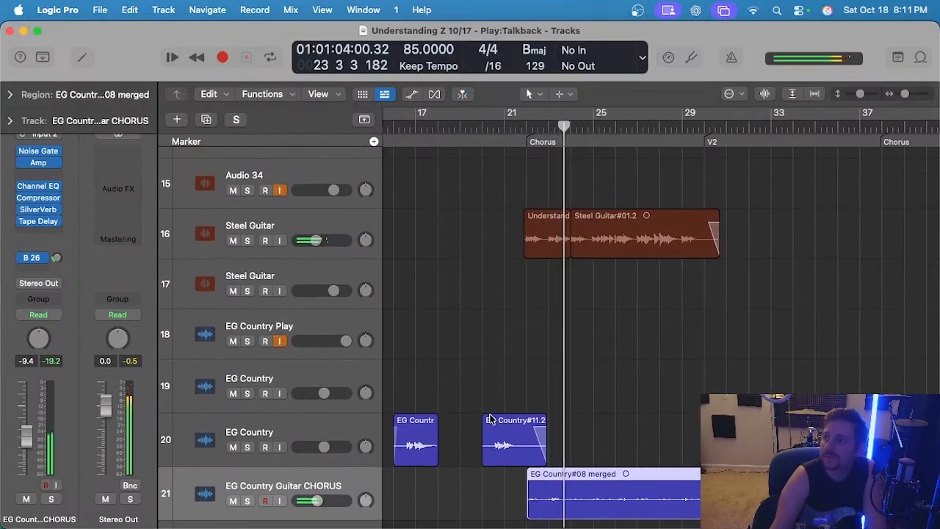
scroll(592, 407, down, 2)
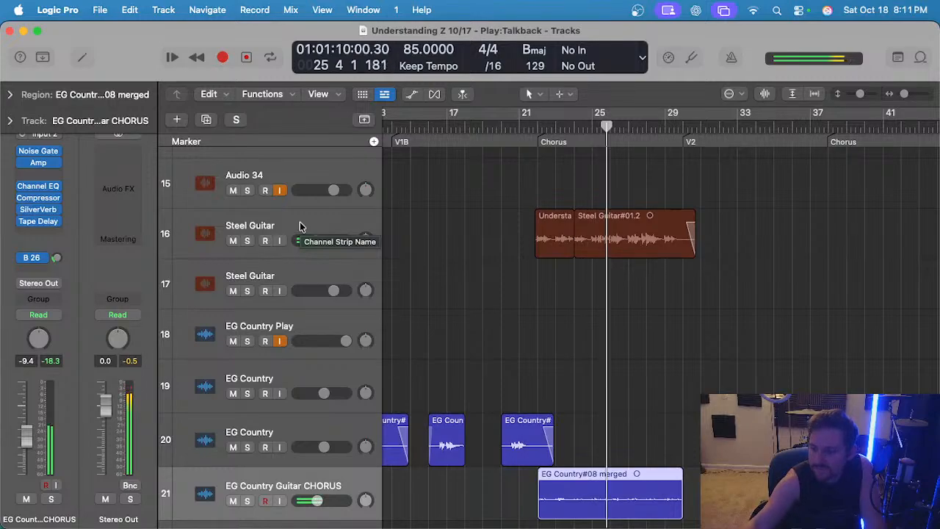
scroll(435, 296, up, 1)
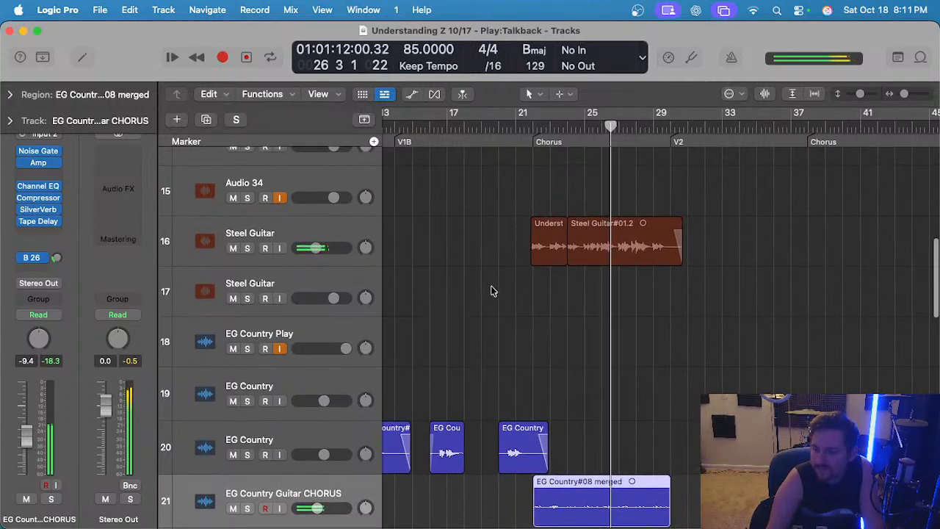
scroll(468, 297, up, 2)
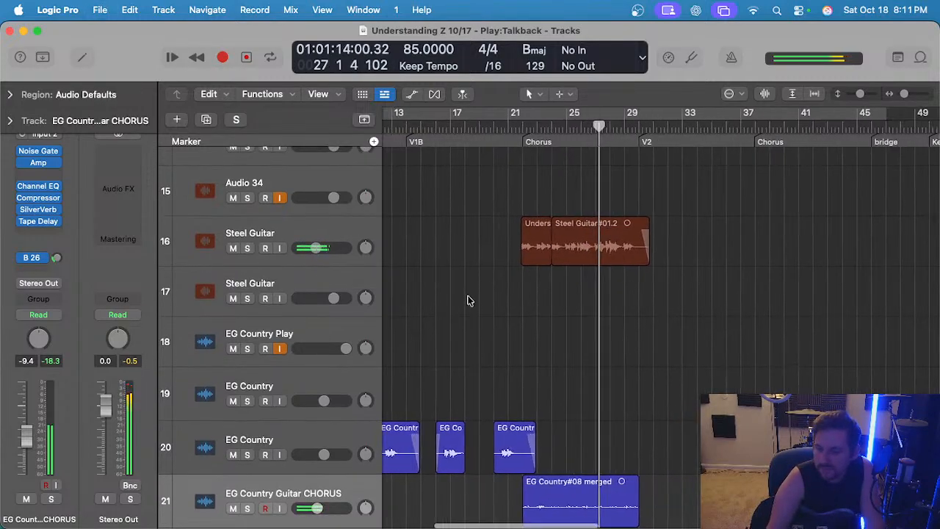
scroll(469, 301, right, 2)
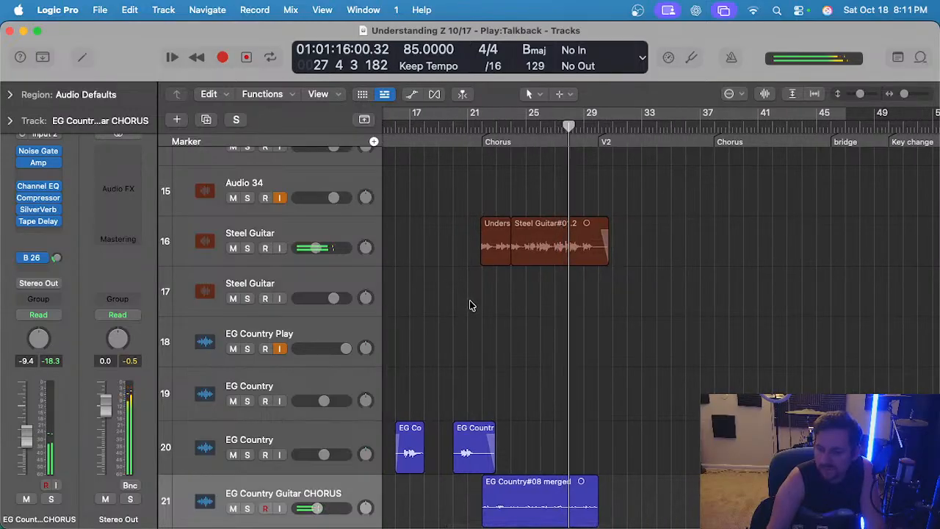
scroll(470, 305, down, 3)
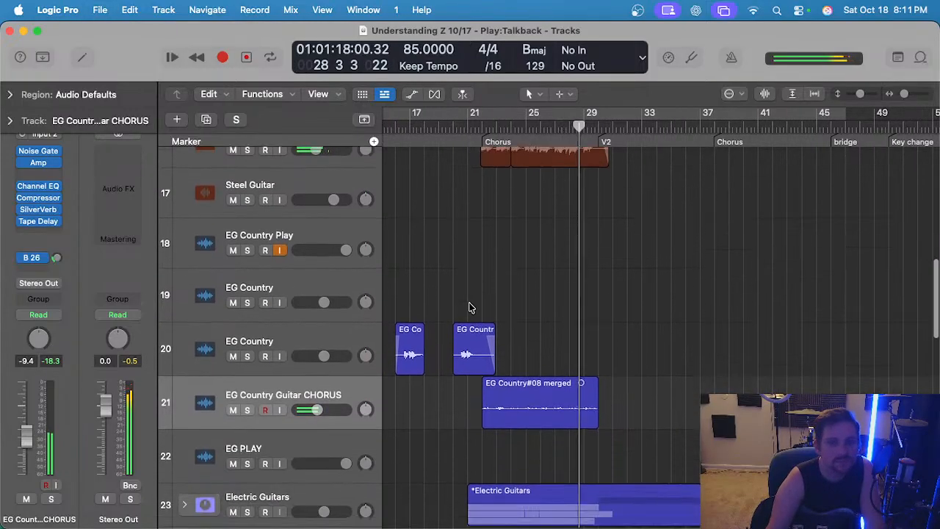
scroll(470, 307, down, 1)
scroll(472, 307, right, 2)
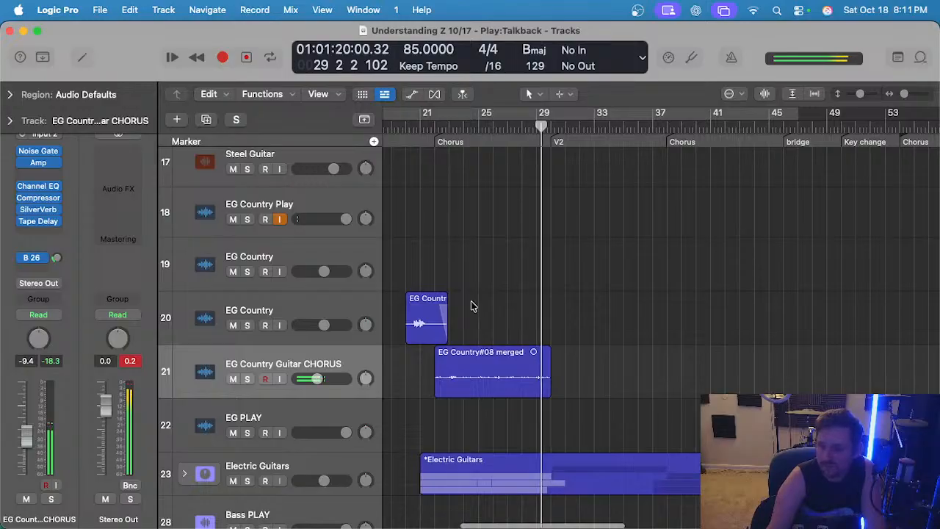
scroll(472, 306, up, 2)
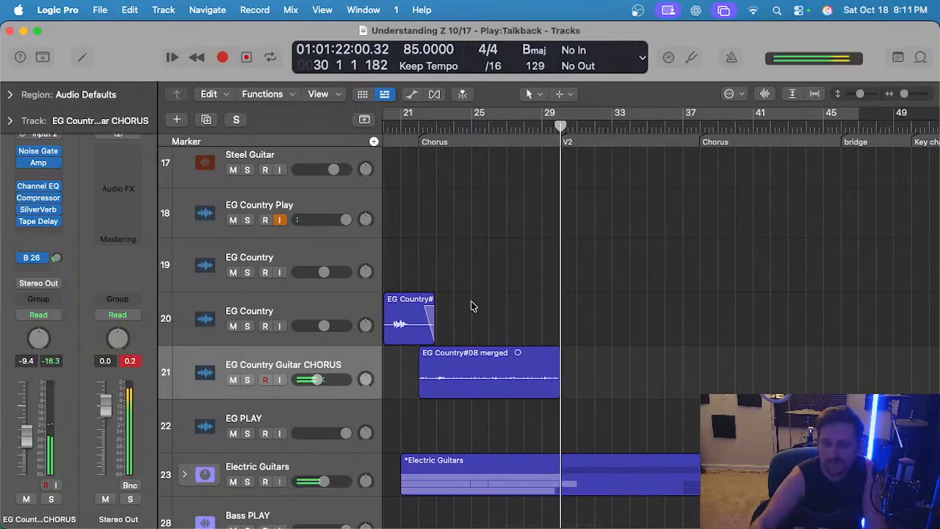
scroll(484, 301, down, 2)
scroll(502, 299, down, 1)
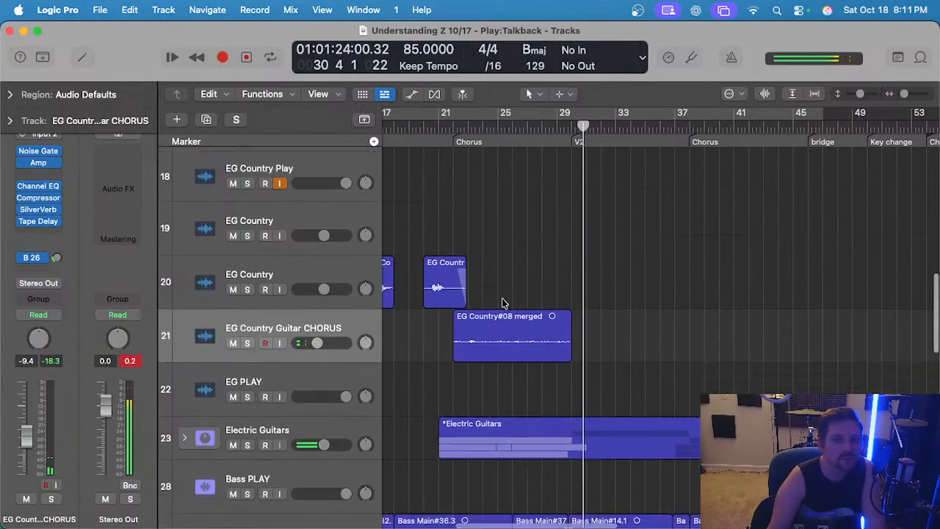
scroll(504, 301, left, 8)
scroll(505, 298, down, 2)
scroll(441, 242, up, 2)
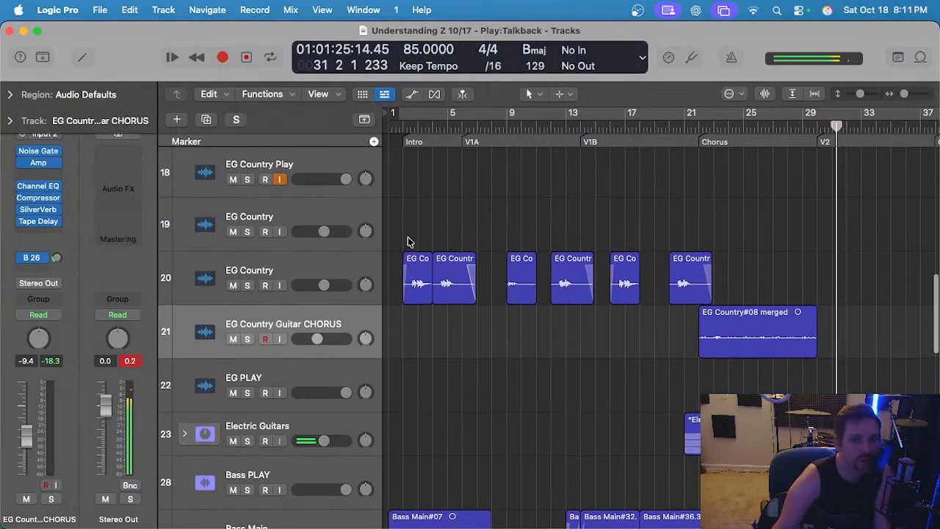
scroll(463, 232, up, 2)
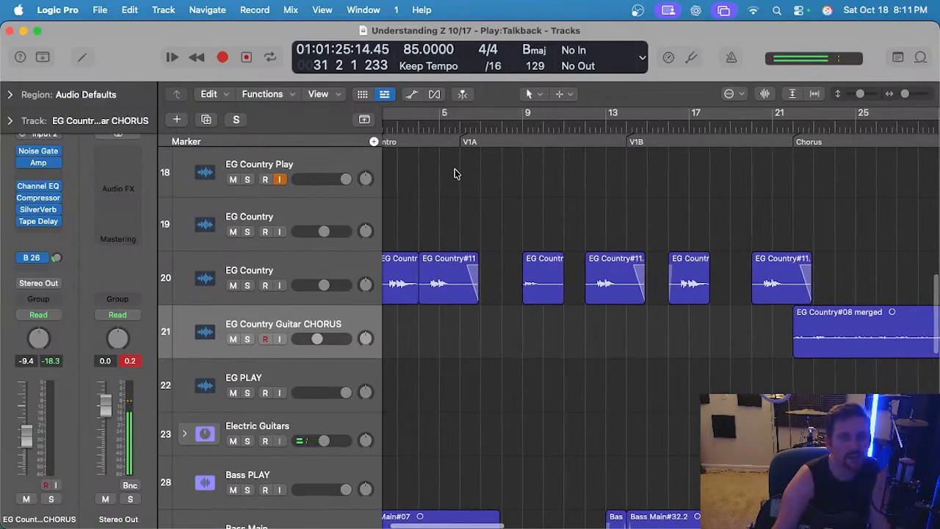
Copy the two EG Country phrases at bars 9 and 12 to bar 33 in V2 on the same track.
click(440, 130)
drag(535, 219, 610, 268)
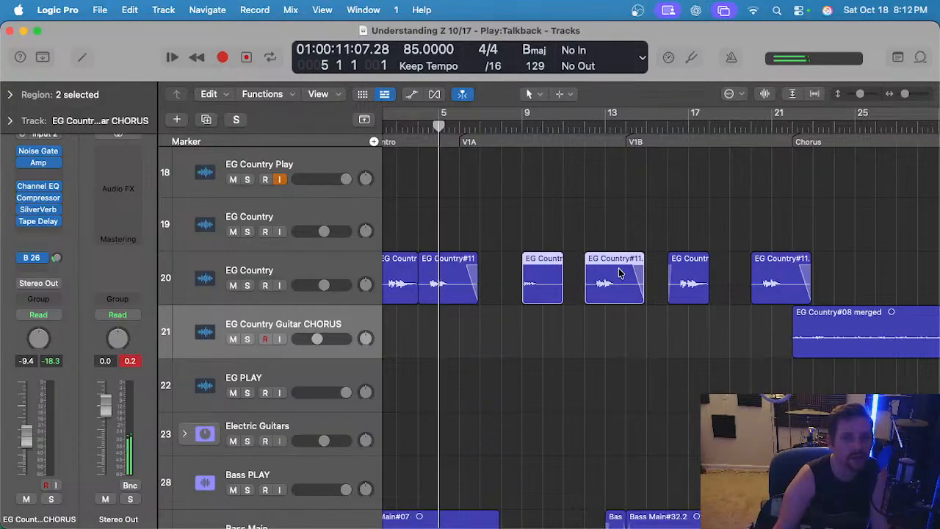
scroll(618, 272, right, 1)
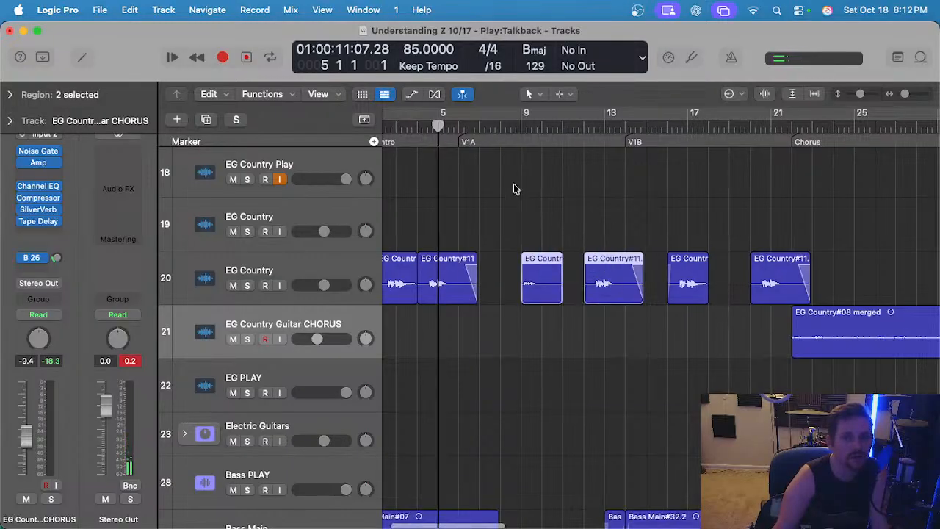
scroll(513, 183, right, 2)
click(495, 127)
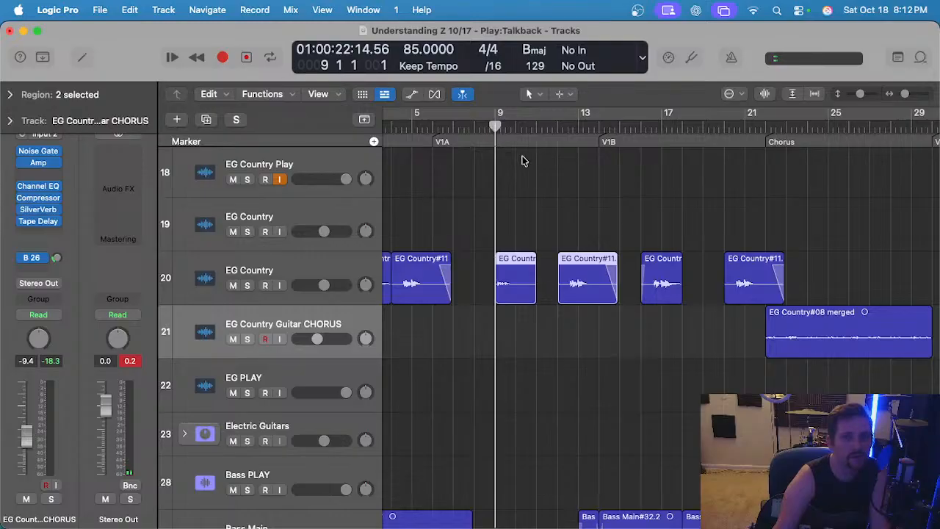
scroll(612, 170, right, 10)
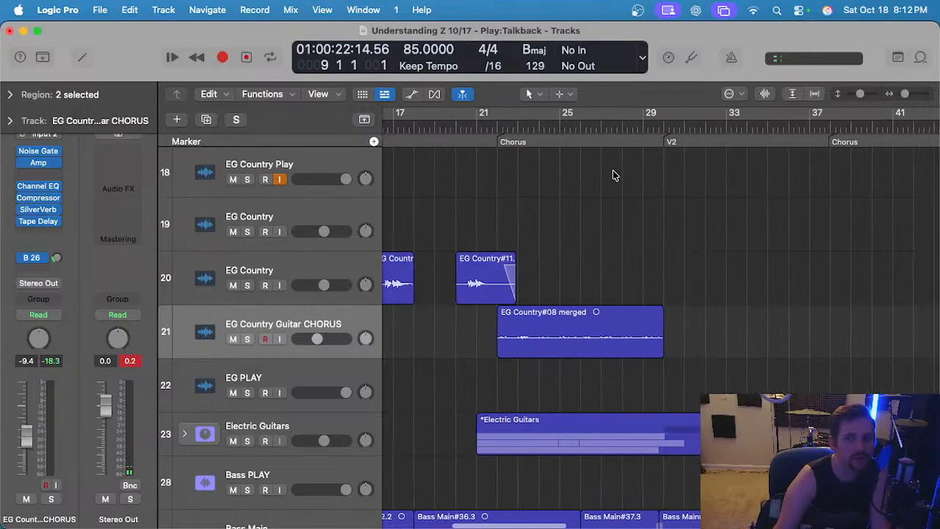
click(749, 127)
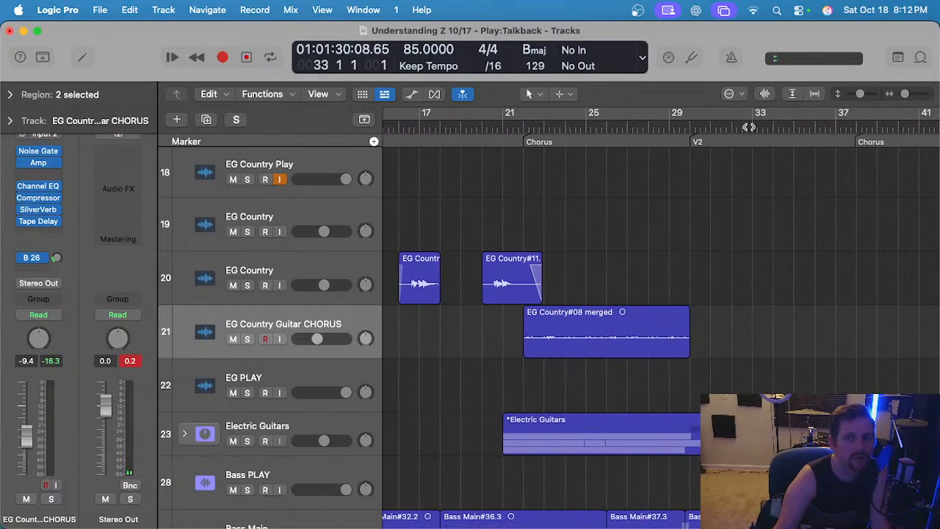
click(331, 264)
key(super+v)
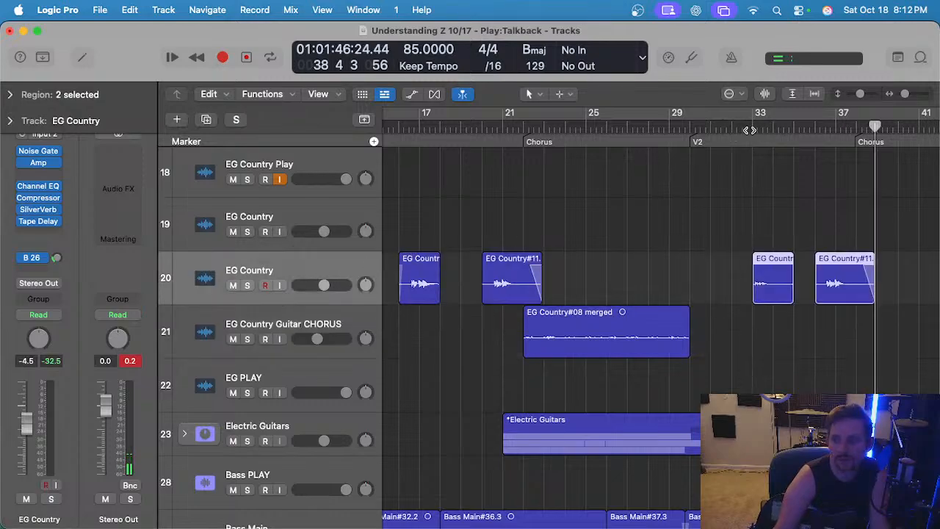
Play V2 from about bar 32 to check the pasted EG Country phrases in the mix.
double_click(749, 130)
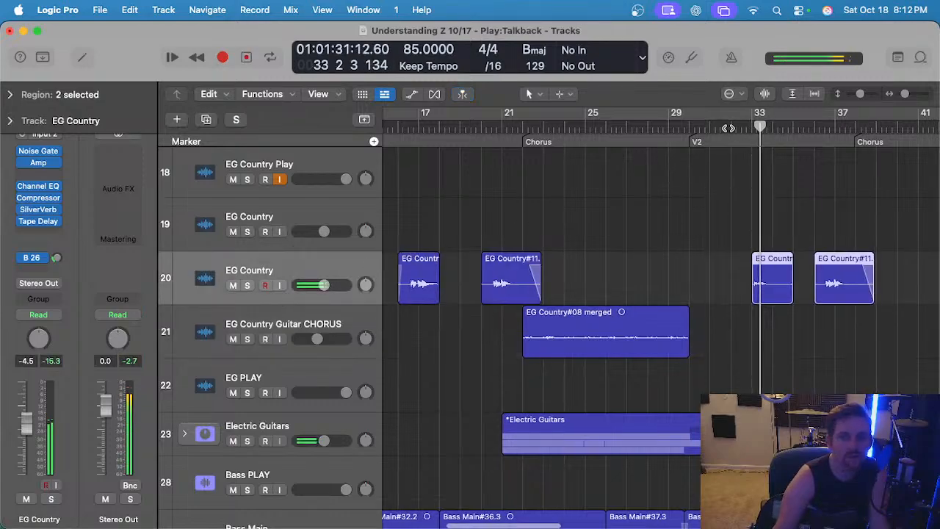
click(728, 128)
scroll(715, 229, up, 2)
key(super+Right)
key(super+Right)
scroll(711, 228, right, 2)
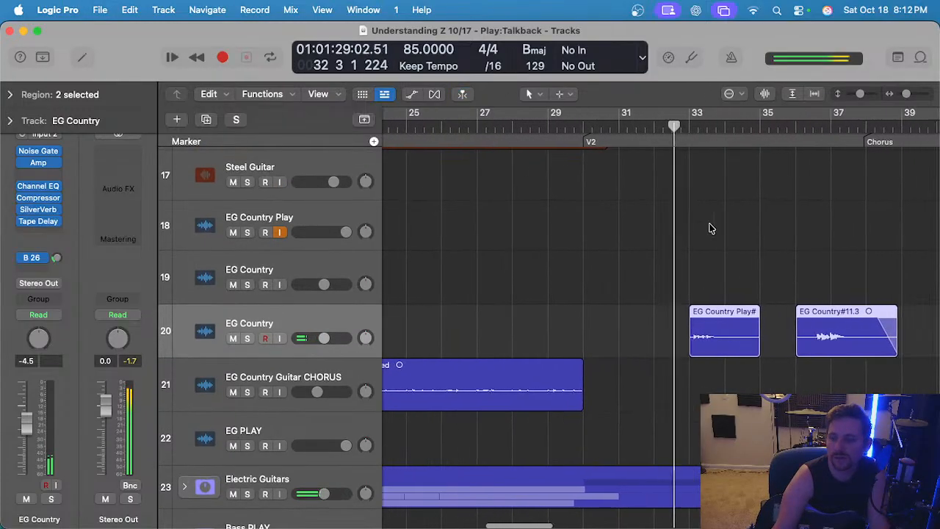
scroll(709, 228, right, 2)
click(701, 241)
key(super+Right)
scroll(670, 220, up, 3)
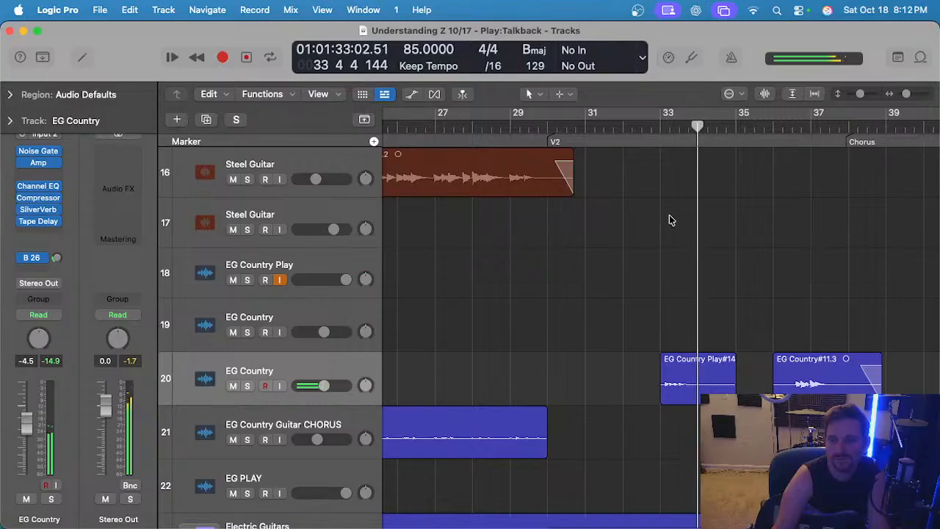
key(space)
Play the Intro into V1A from about bar 4 to review the original EG Country phrases.
scroll(664, 219, left, 10)
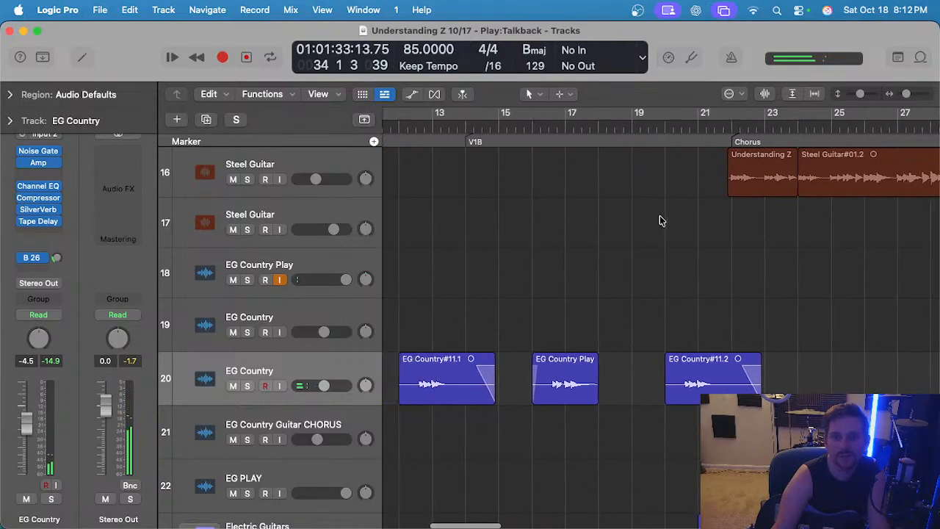
scroll(659, 220, left, 8)
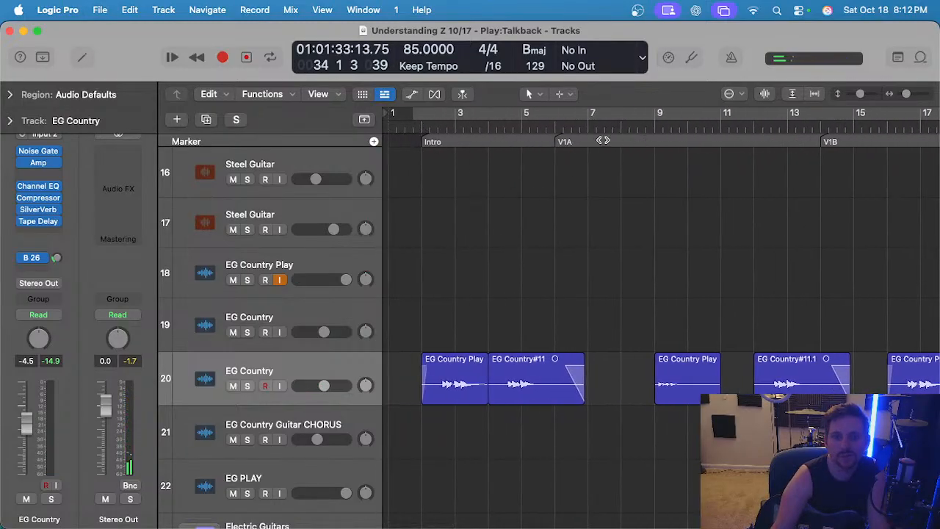
click(506, 128)
key(space)
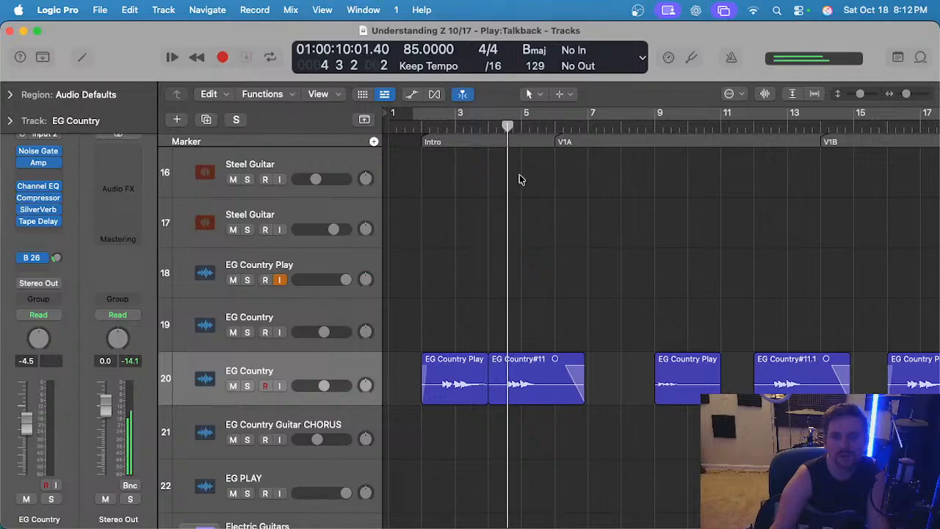
scroll(530, 195, down, 2)
scroll(548, 206, down, 3)
scroll(547, 211, right, 5)
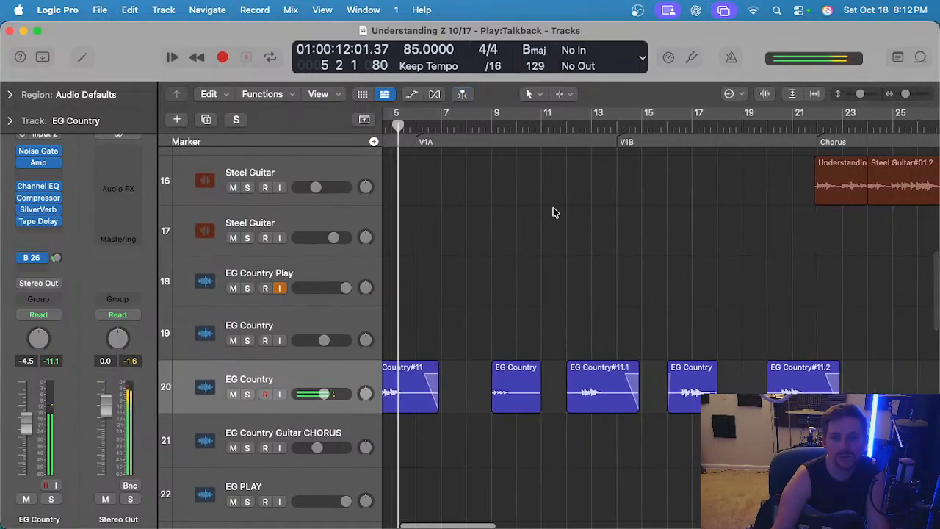
scroll(528, 221, right, 8)
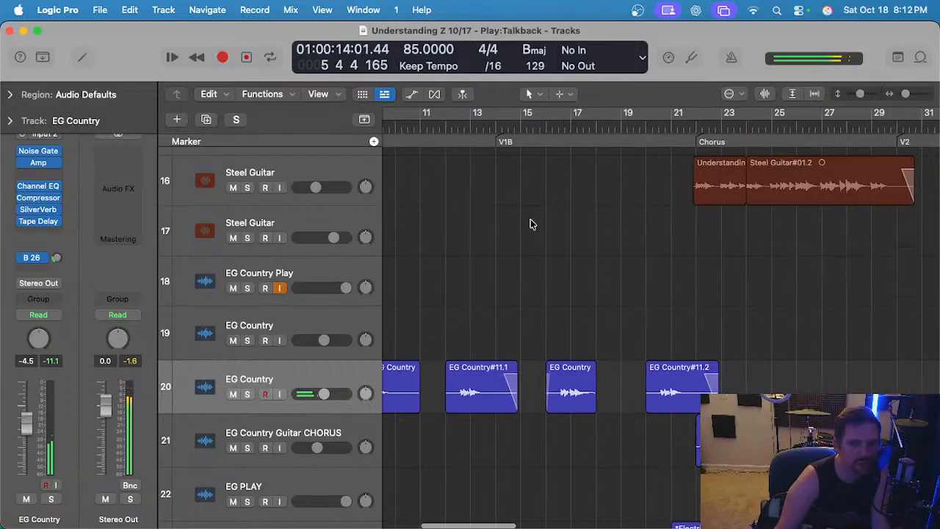
scroll(527, 222, left, 10)
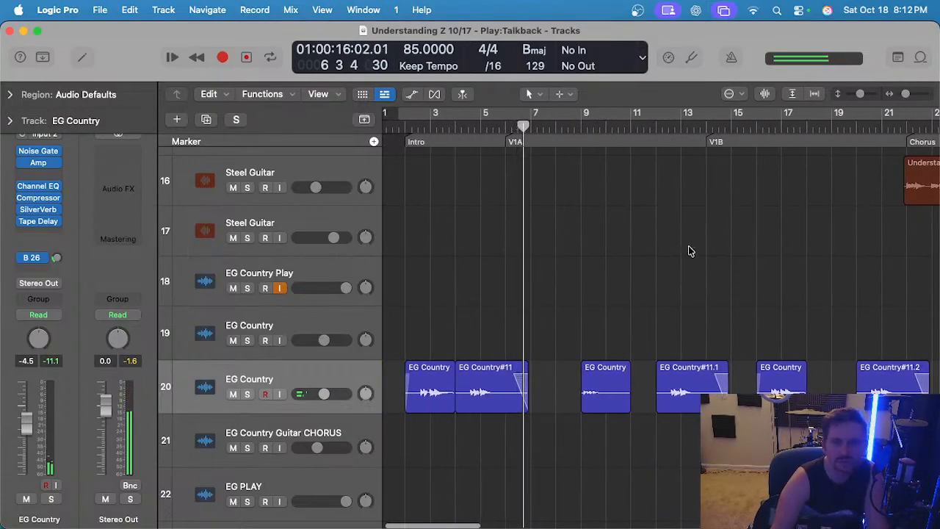
scroll(598, 240, up, 2)
scroll(597, 239, right, 4)
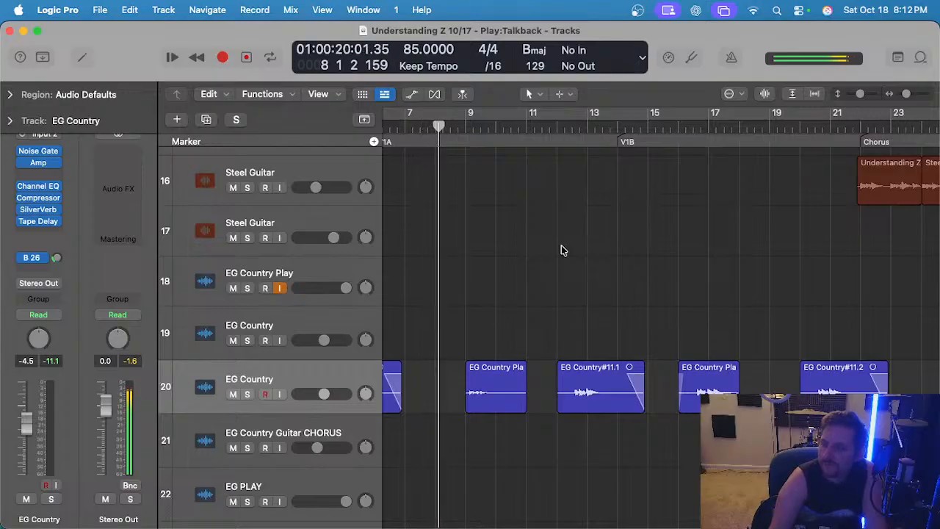
scroll(561, 250, down, 1)
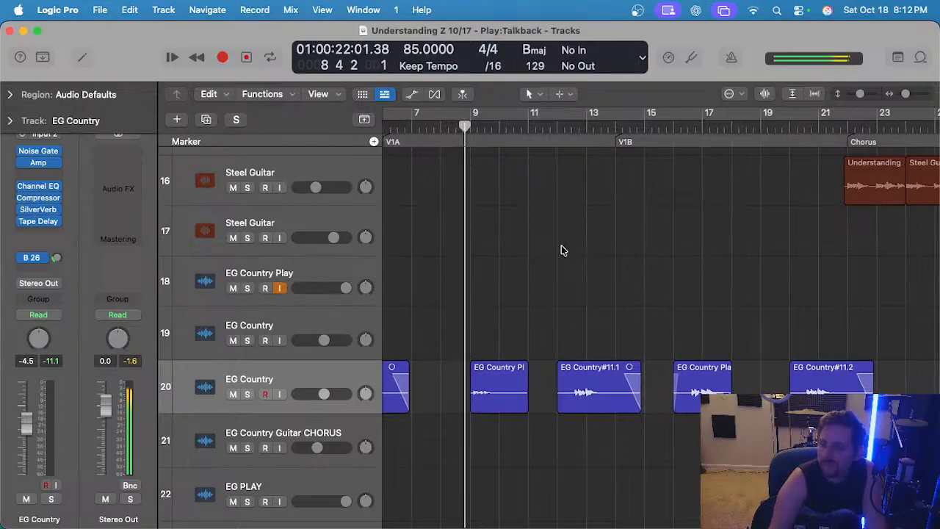
scroll(561, 248, up, 1)
scroll(561, 251, right, 10)
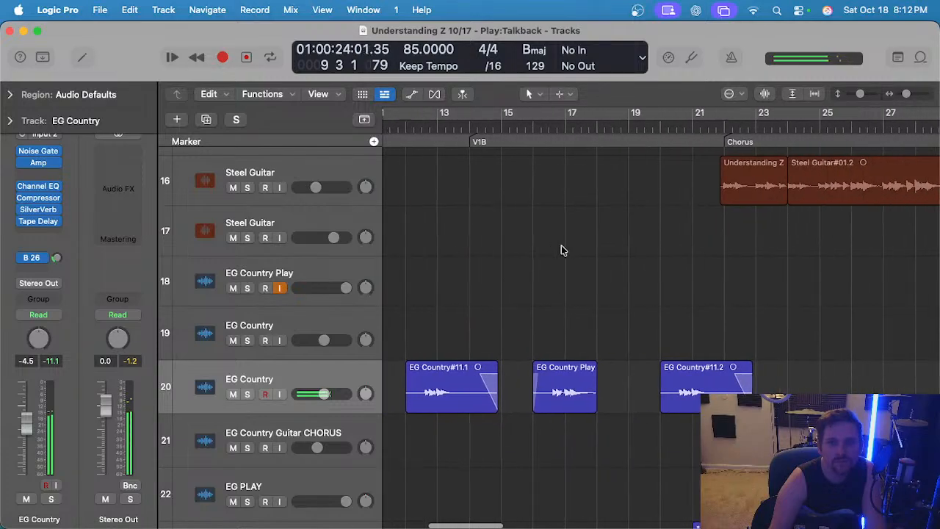
Play V2 into the second Chorus and review the tracks around the copied EG Country phrases.
click(736, 128)
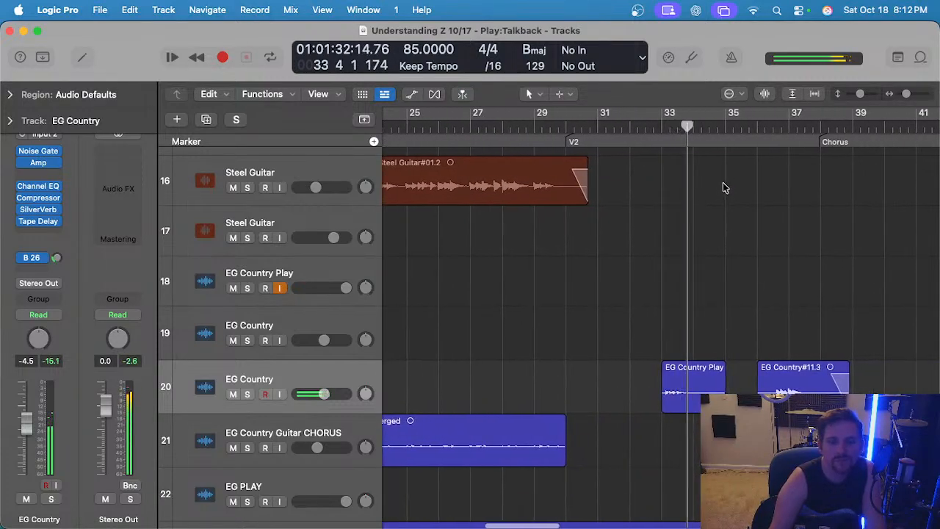
scroll(722, 185, down, 2)
scroll(720, 189, down, 2)
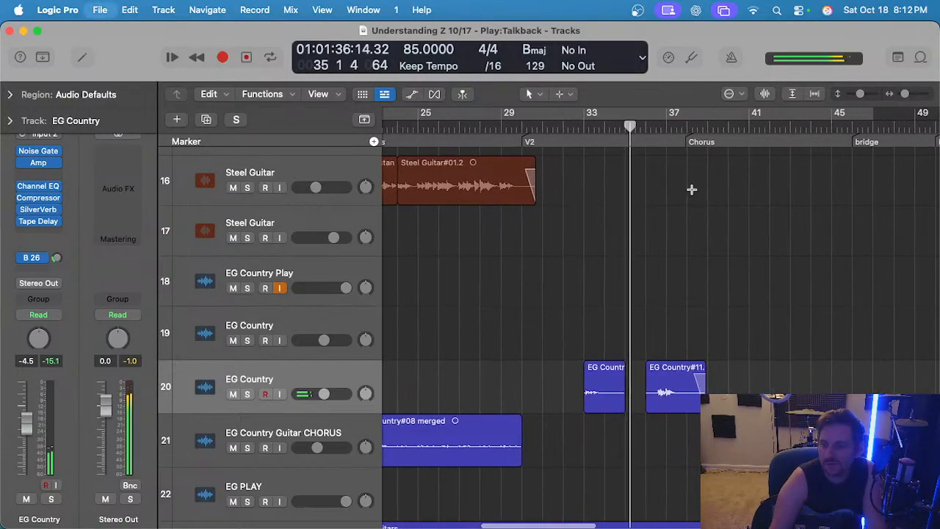
scroll(692, 191, down, 5)
scroll(692, 192, down, 5)
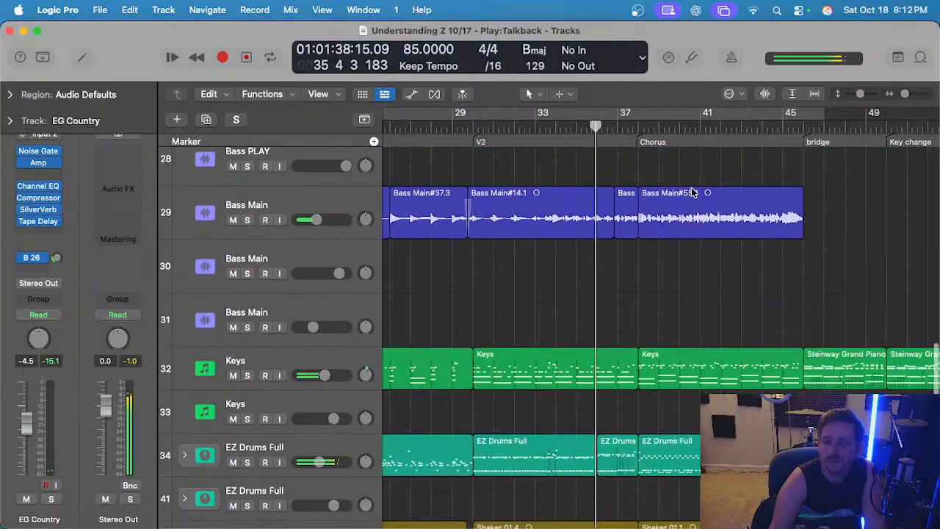
scroll(690, 194, up, 7)
scroll(675, 192, up, 3)
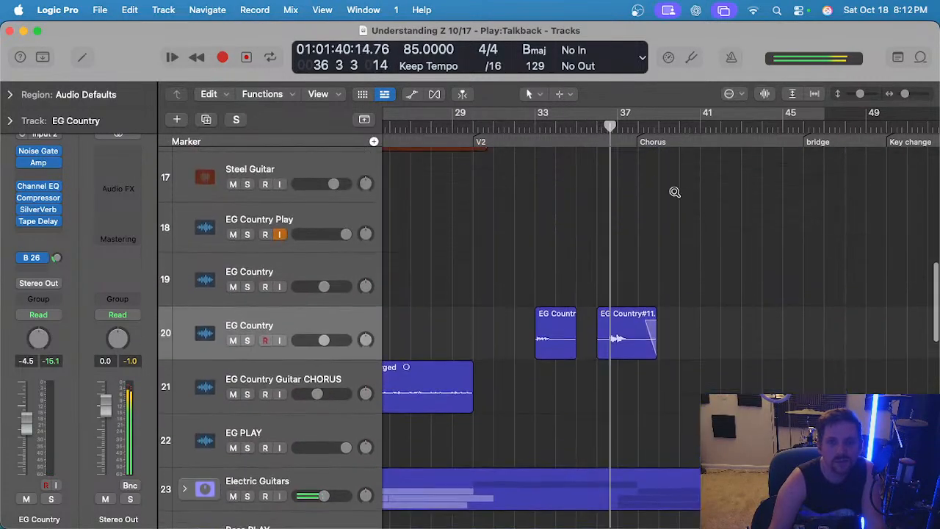
scroll(663, 191, up, 3)
scroll(644, 198, down, 3)
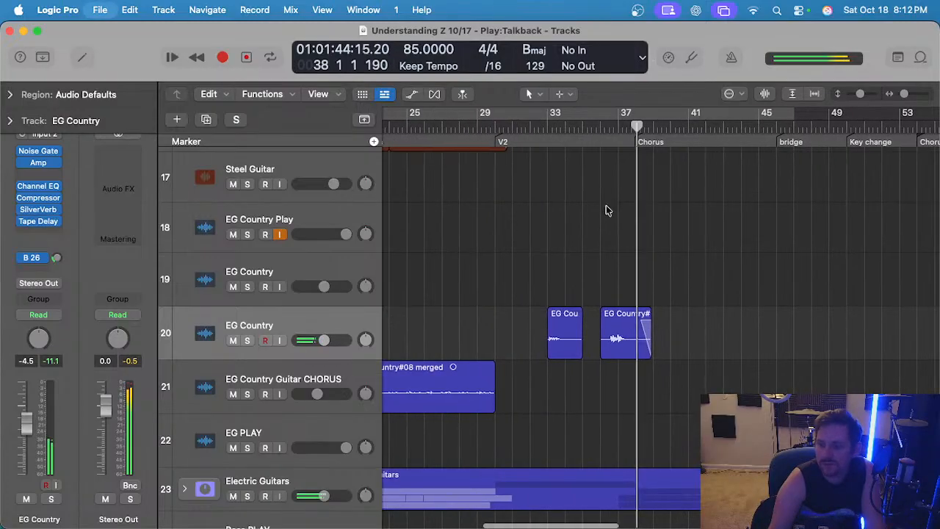
scroll(606, 209, down, 4)
scroll(605, 203, up, 10)
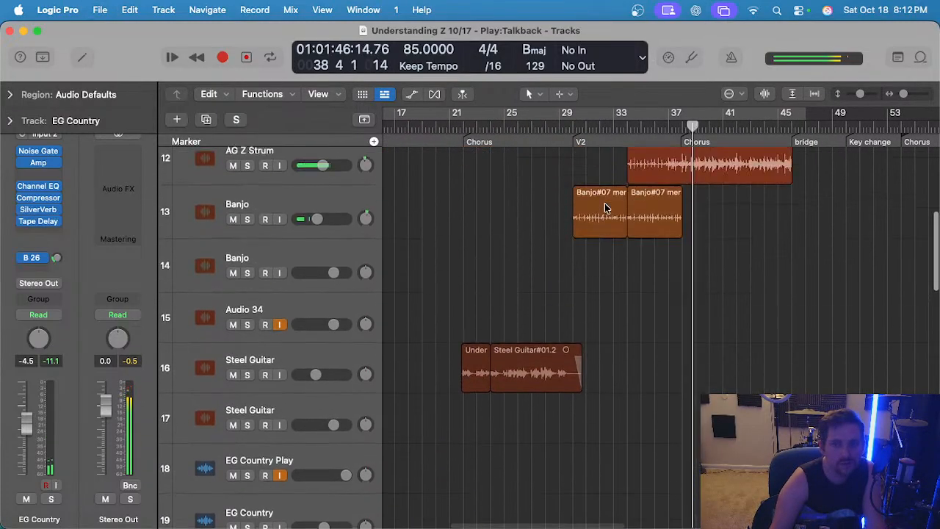
Set the BGV bus's Gain plug-in to +1.5 dB, close it, and stop playback with the playhead at the project start.
click(326, 338)
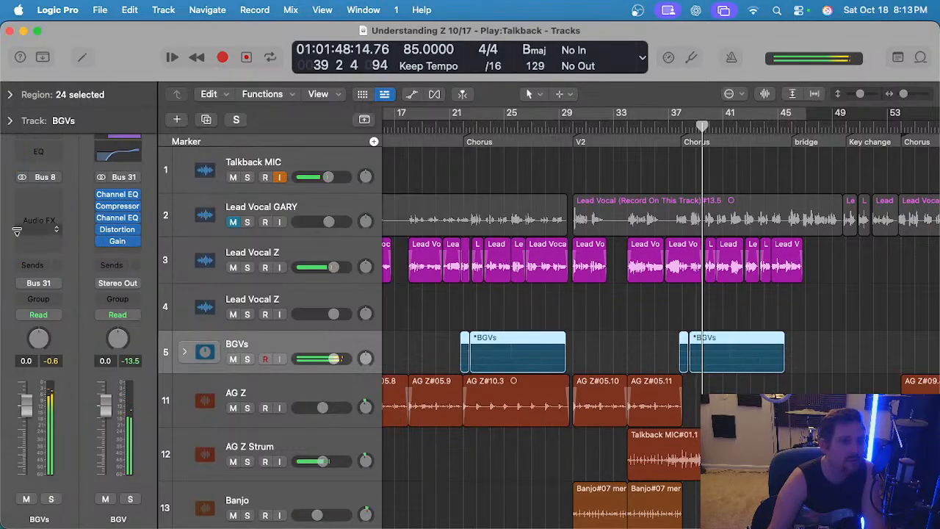
click(117, 241)
drag(336, 310, 336, 322)
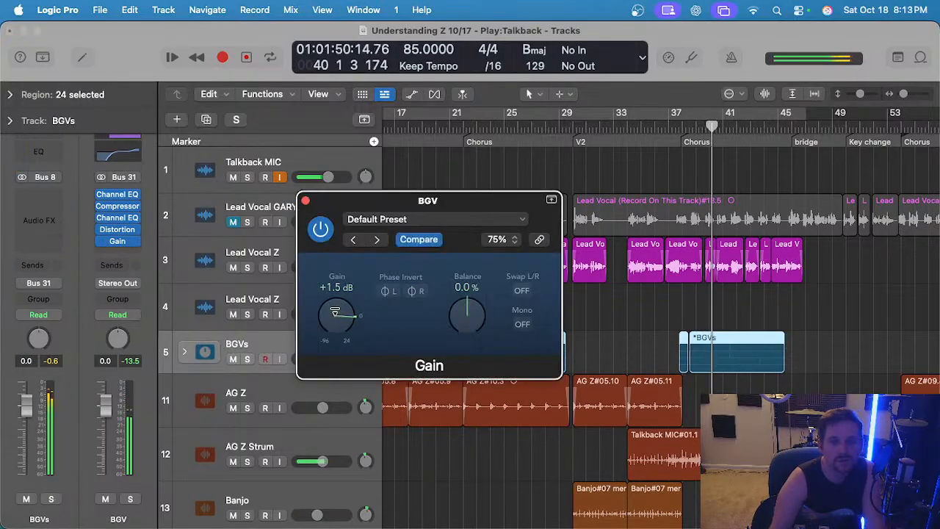
click(305, 201)
scroll(555, 308, down, 3)
click(575, 310)
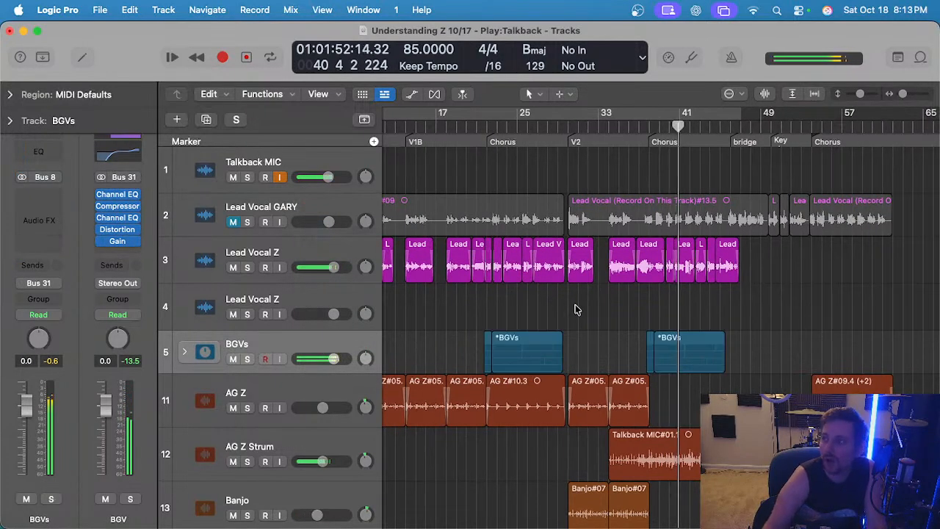
key(space)
key(Return)
scroll(576, 307, down, 1)
scroll(576, 307, down, 1)
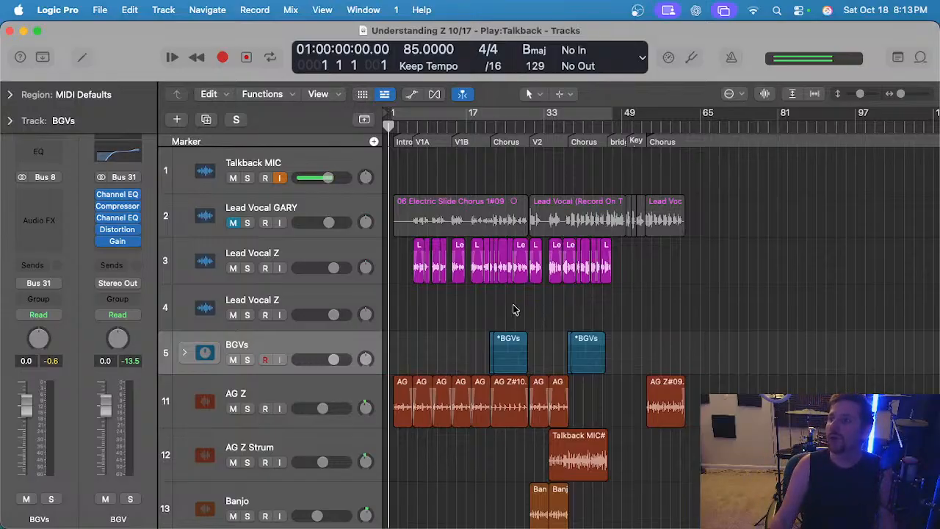
scroll(433, 314, up, 2)
scroll(435, 315, left, 2)
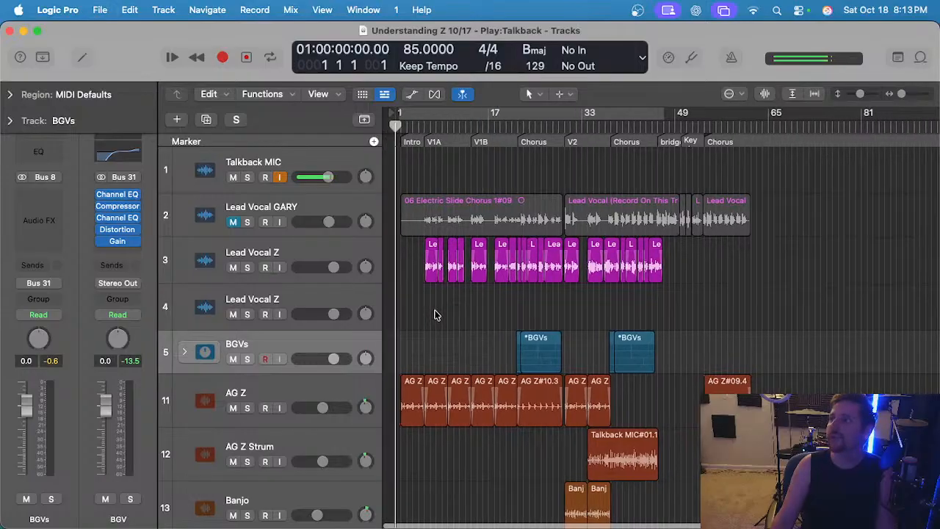
scroll(426, 331, up, 2)
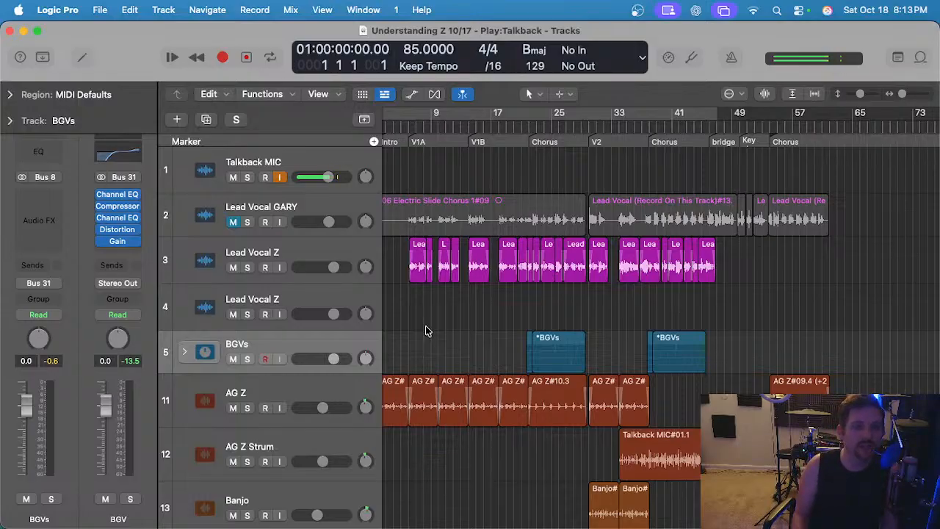
scroll(429, 315, left, 2)
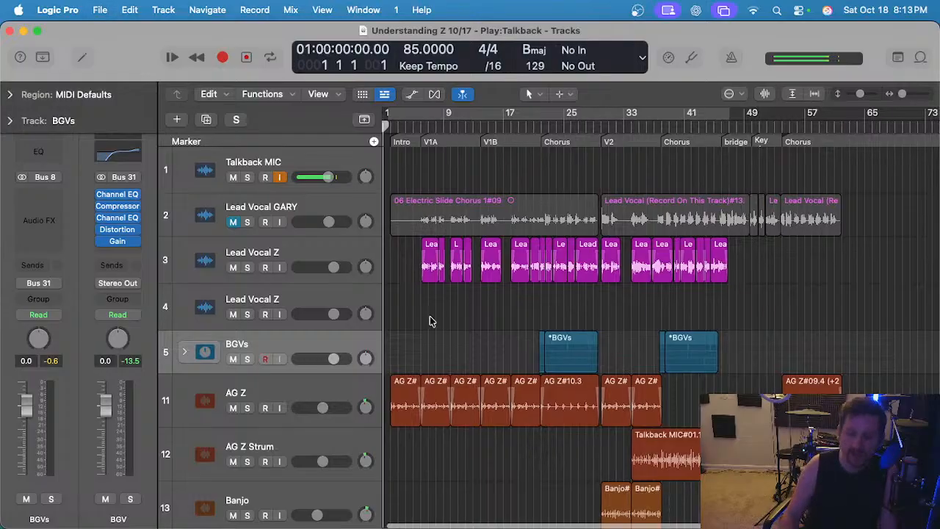
scroll(430, 320, up, 1)
scroll(441, 316, up, 3)
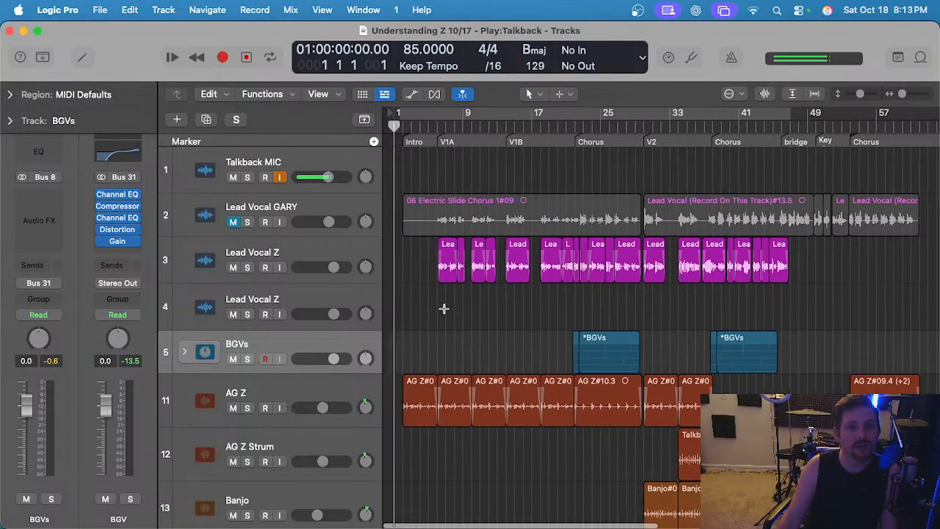